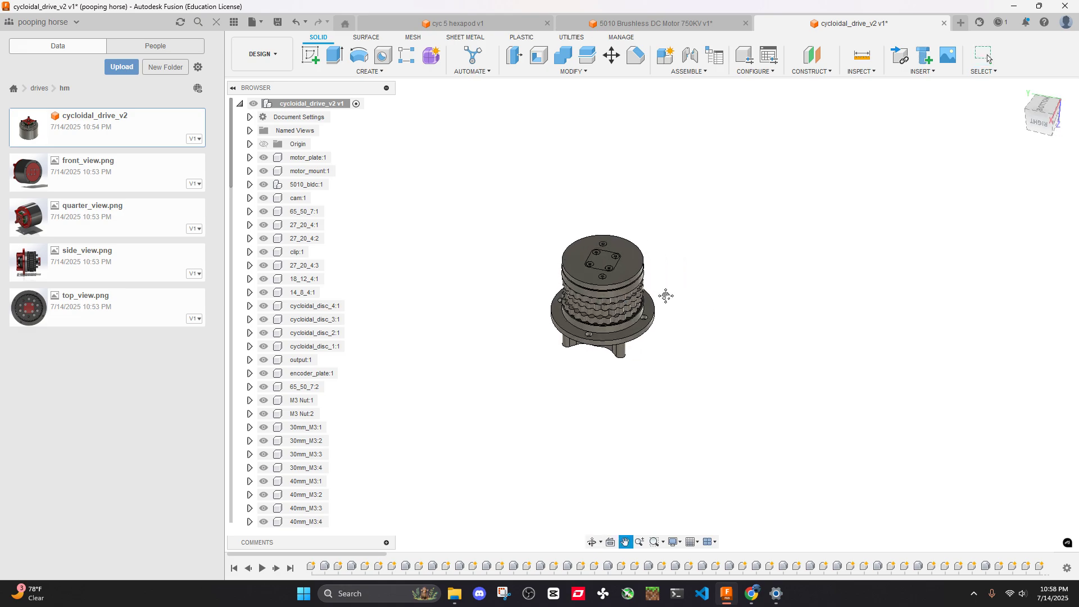
Switch to Chrome, review the Backdrivable Cycloidal Drive Robotic Actuator's bill of materials and open its linked Thingiverse design
click(754, 600)
scroll(293, 258, up, 1)
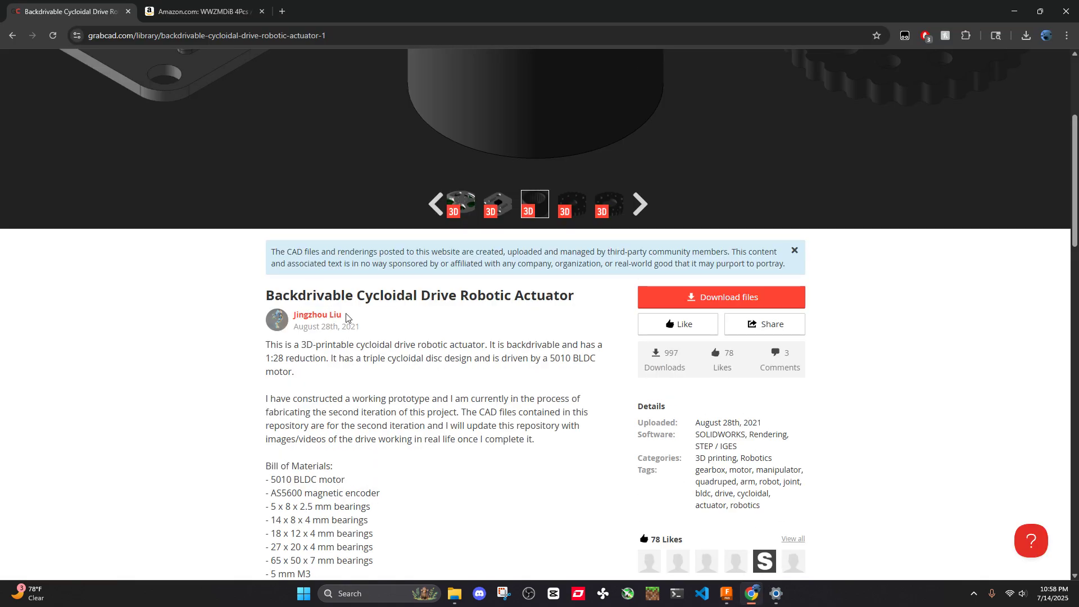
scroll(297, 316, down, 6)
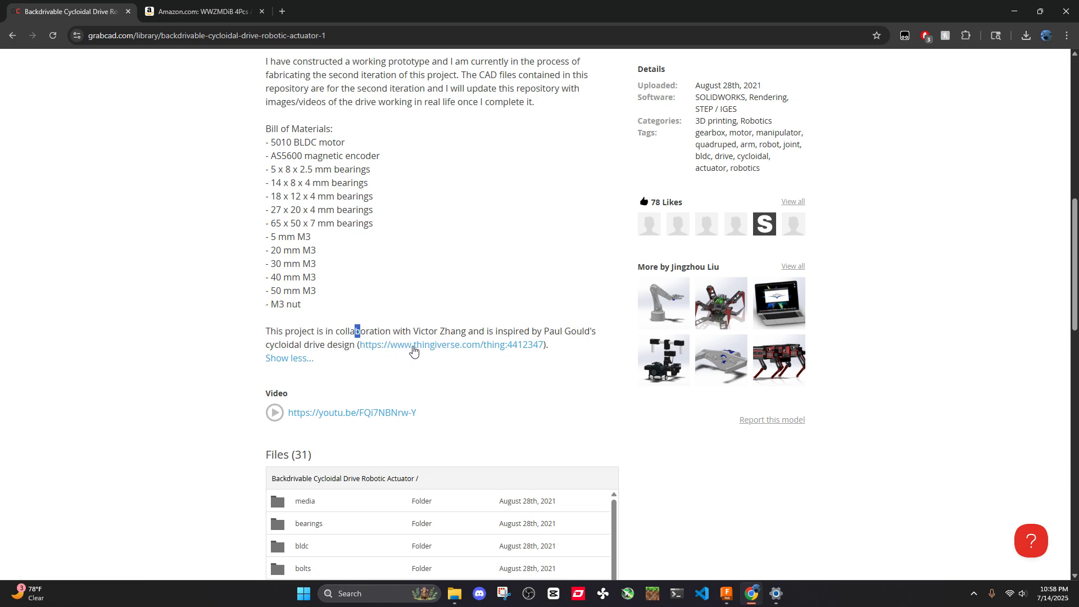
click(414, 352)
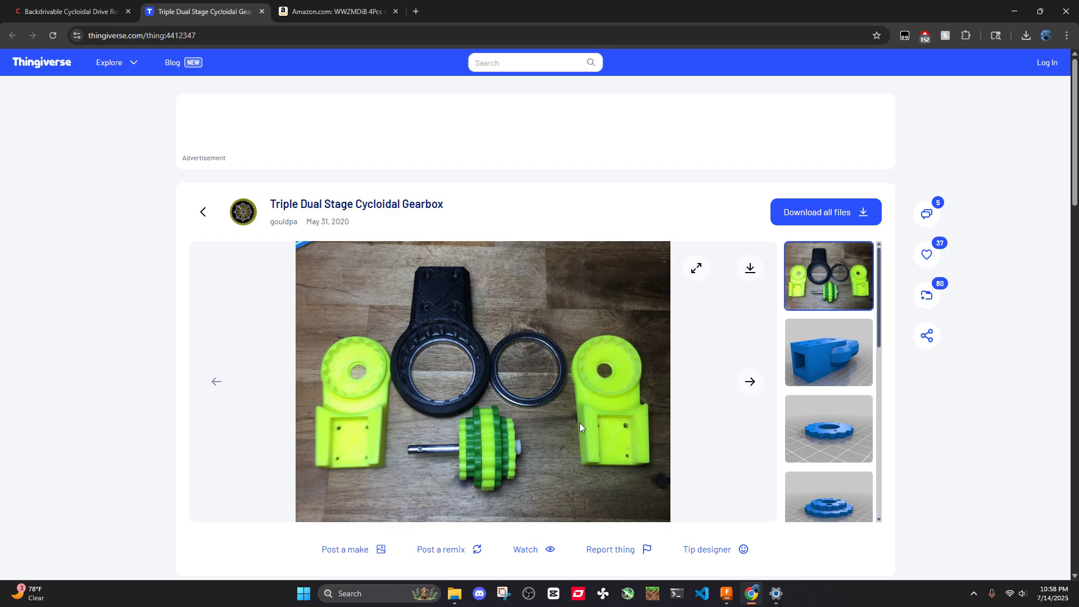
Browse the Triple Dual Stage Cycloidal Gearbox's model images and open the YouTube video linked in its summary
click(750, 383)
click(750, 382)
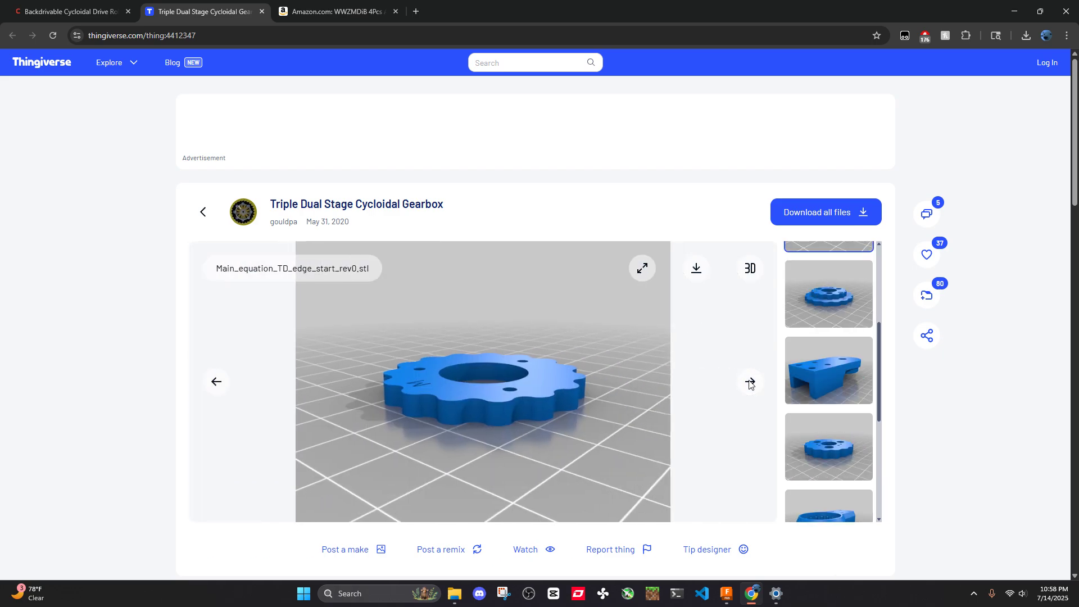
click(218, 383)
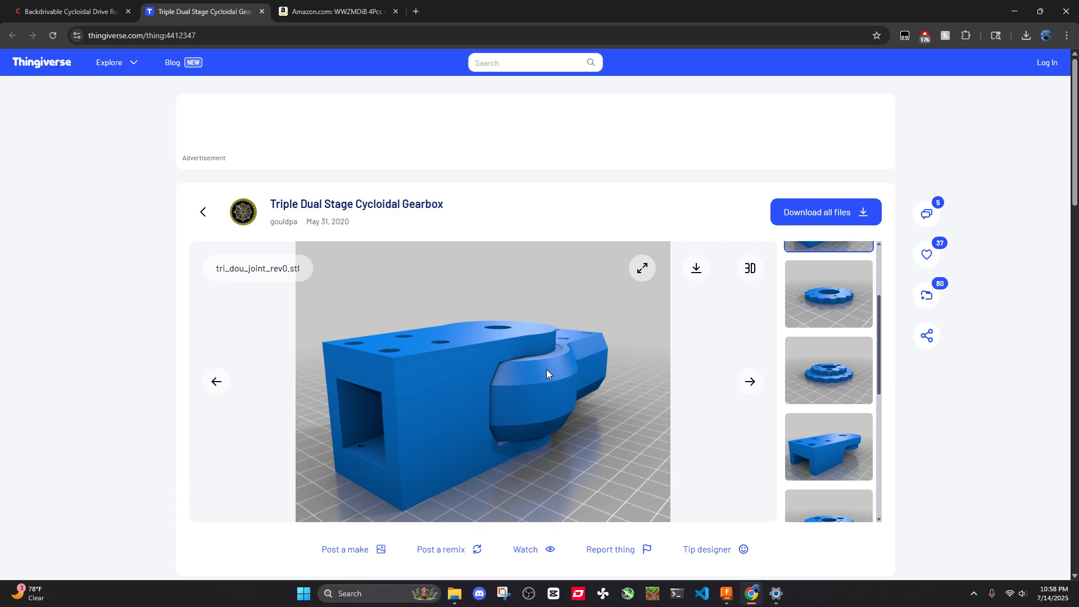
scroll(693, 368, down, 7)
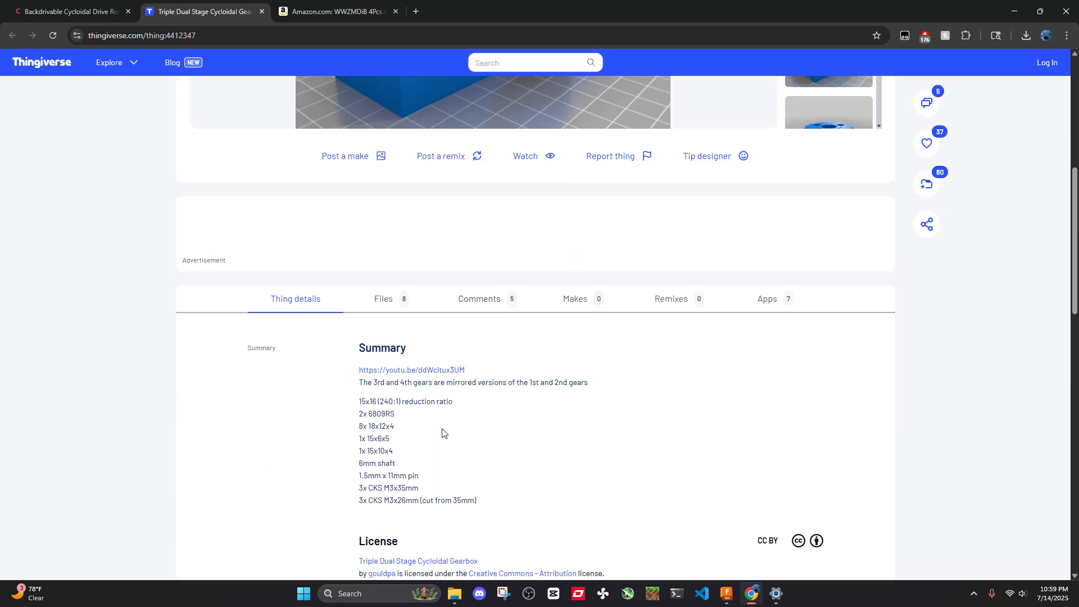
click(412, 372)
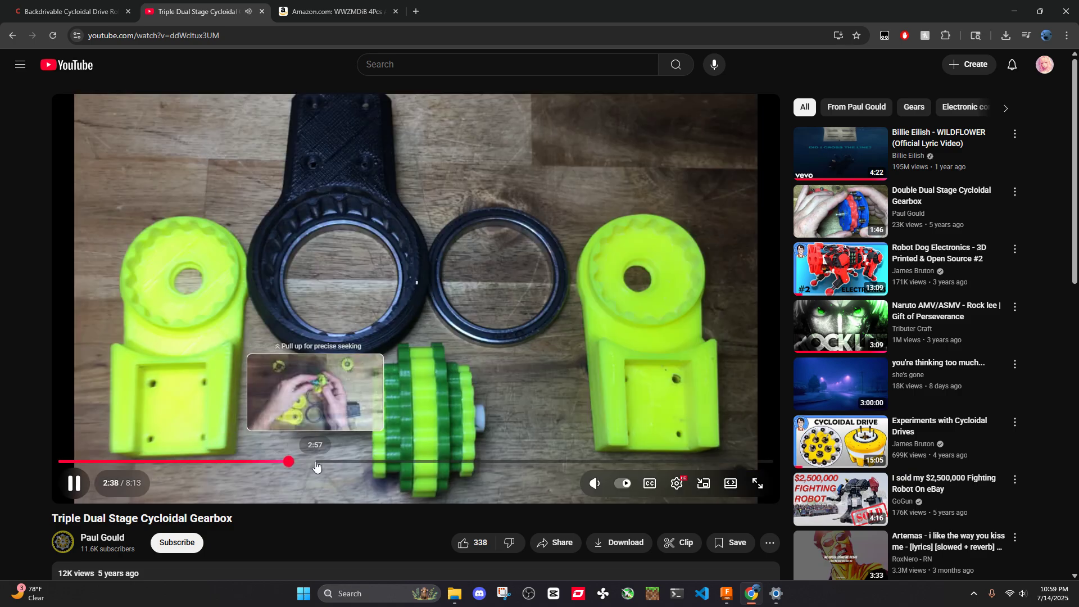
Skim the gearbox assembly video at 2:38 and 4:38, pausing to examine the stack of cycloidal discs
click(288, 462)
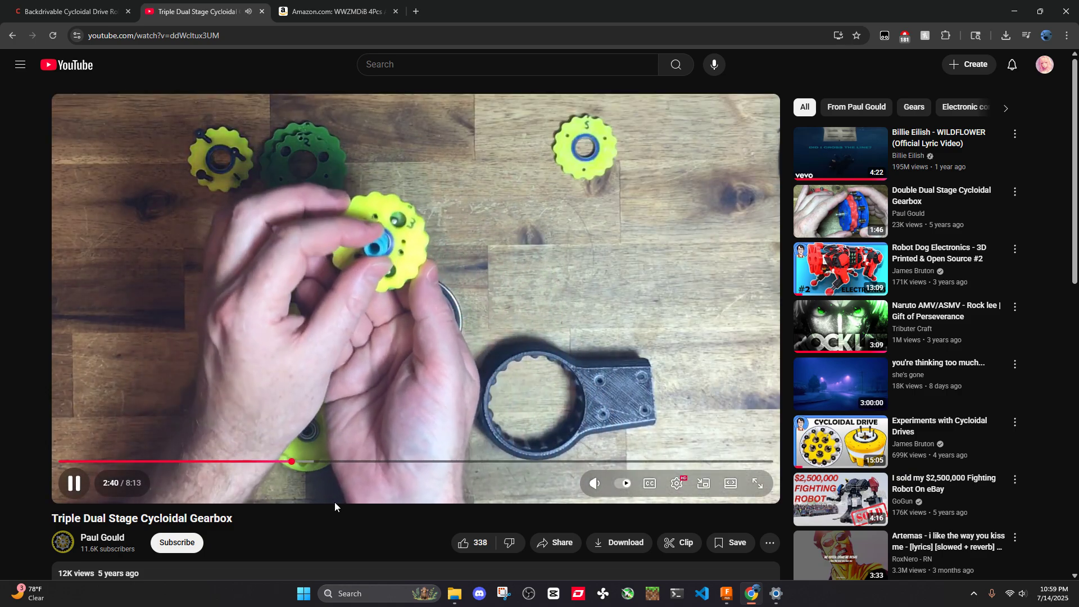
click(462, 462)
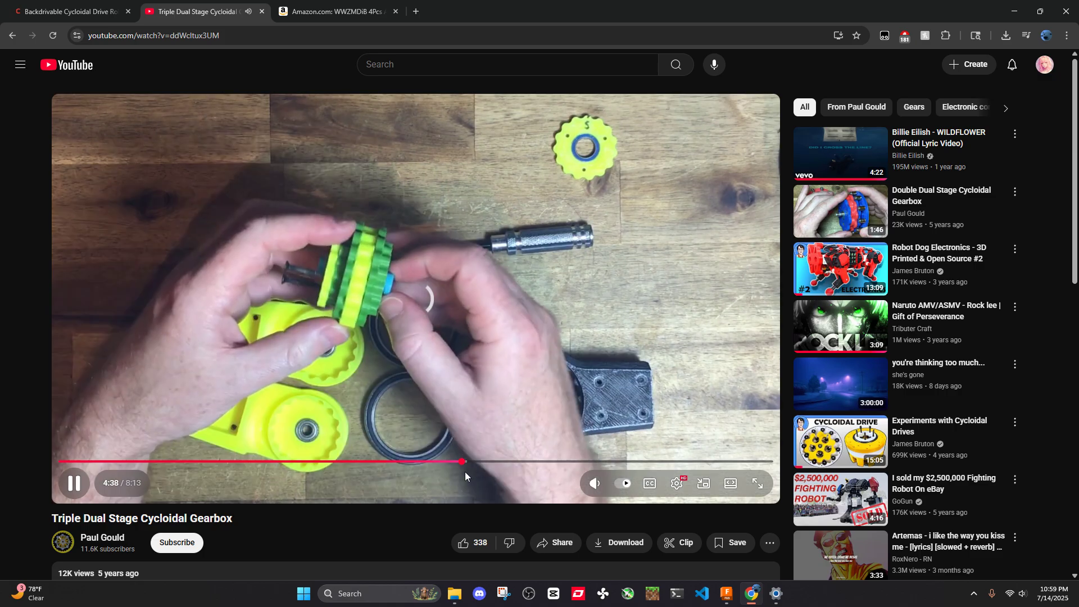
click(373, 300)
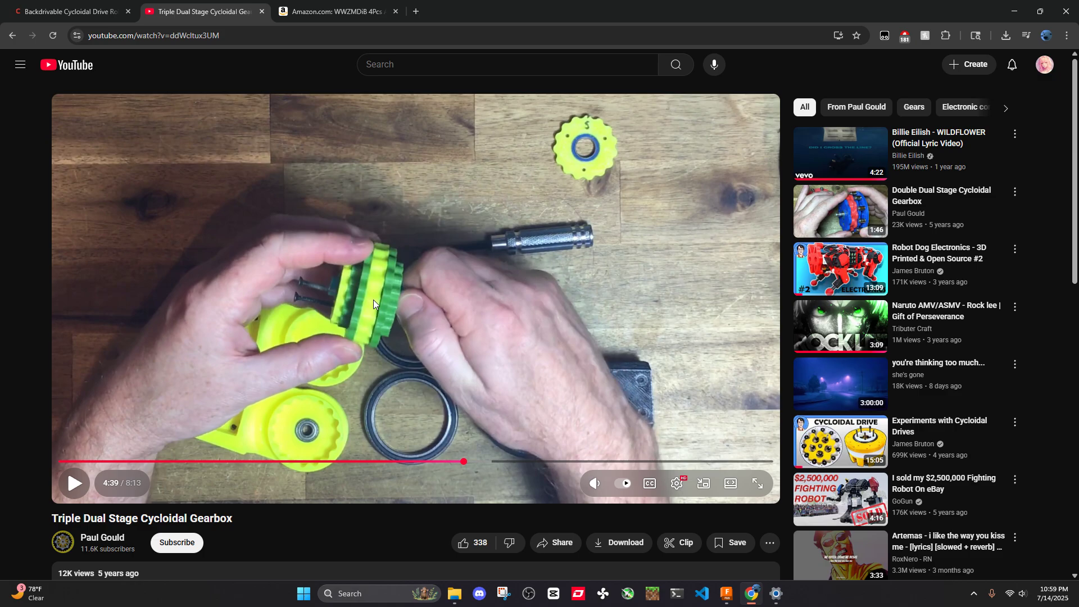
click(406, 318)
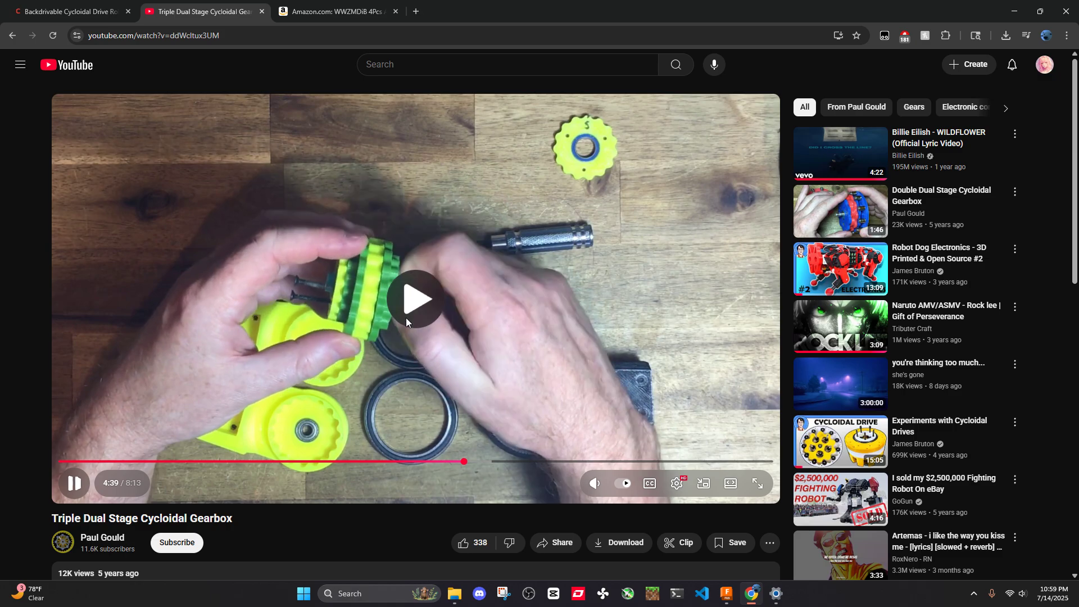
click(379, 265)
click(376, 276)
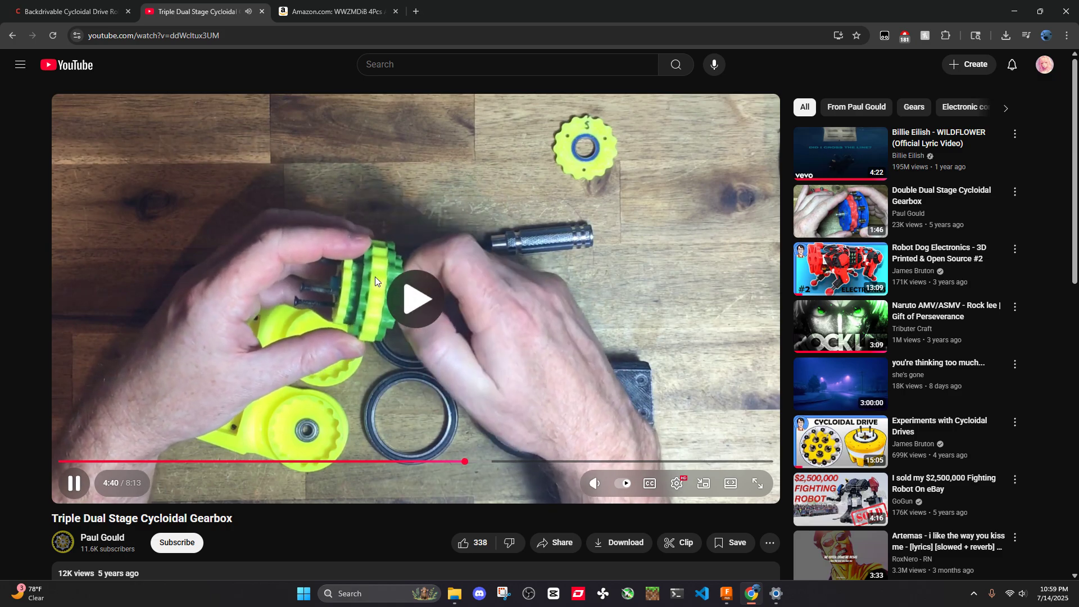
click(375, 281)
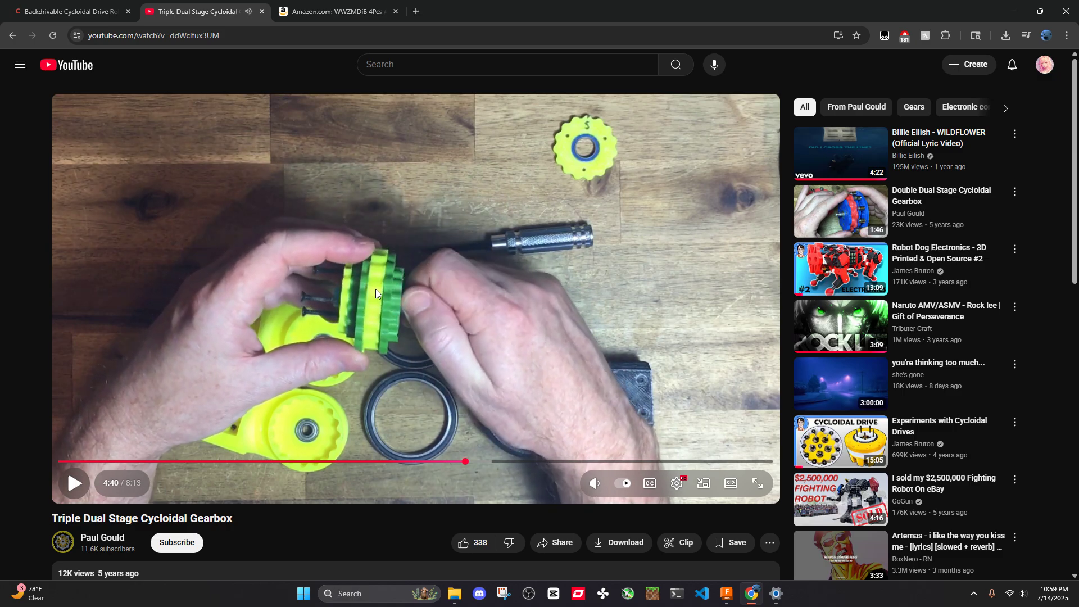
click(466, 373)
Skip through the video to 5:43, 7:09 and 7:55 to examine the disc stack and assembled joint, leaving it paused
click(556, 462)
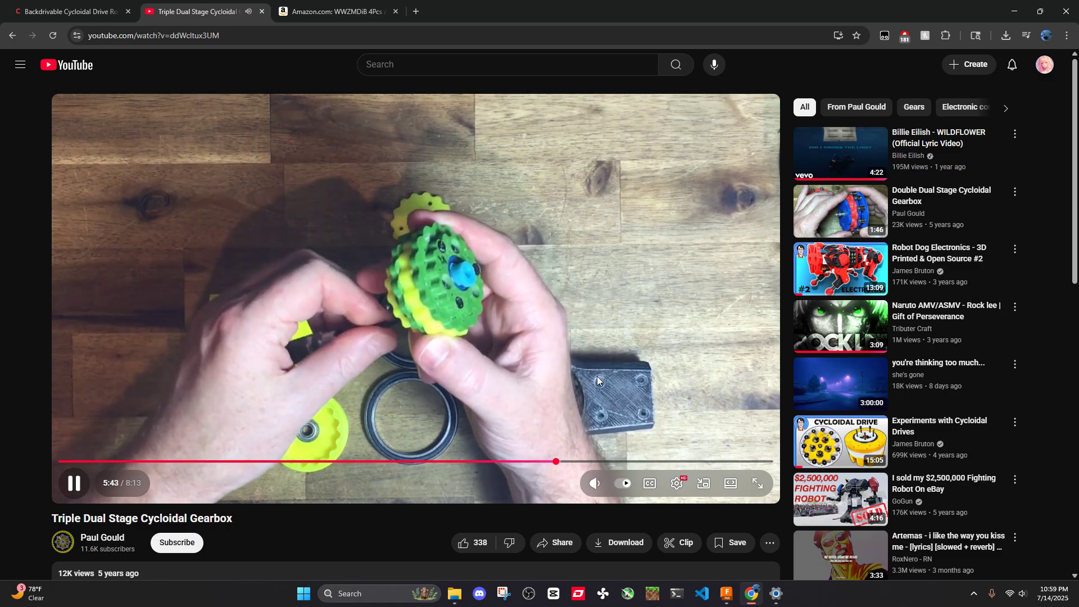
click(596, 376)
click(567, 395)
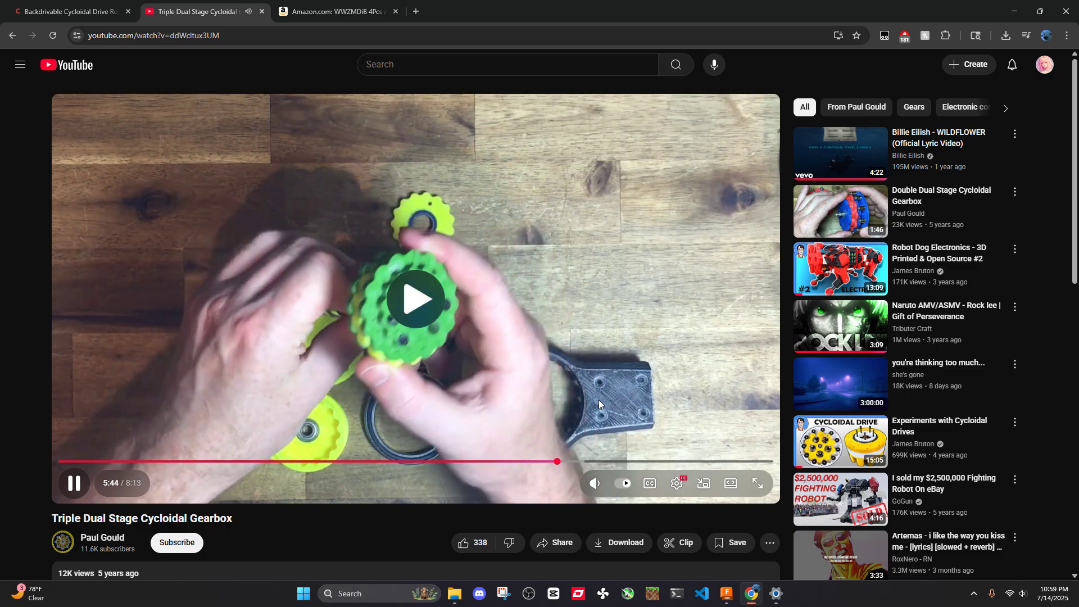
click(340, 346)
click(353, 336)
click(682, 461)
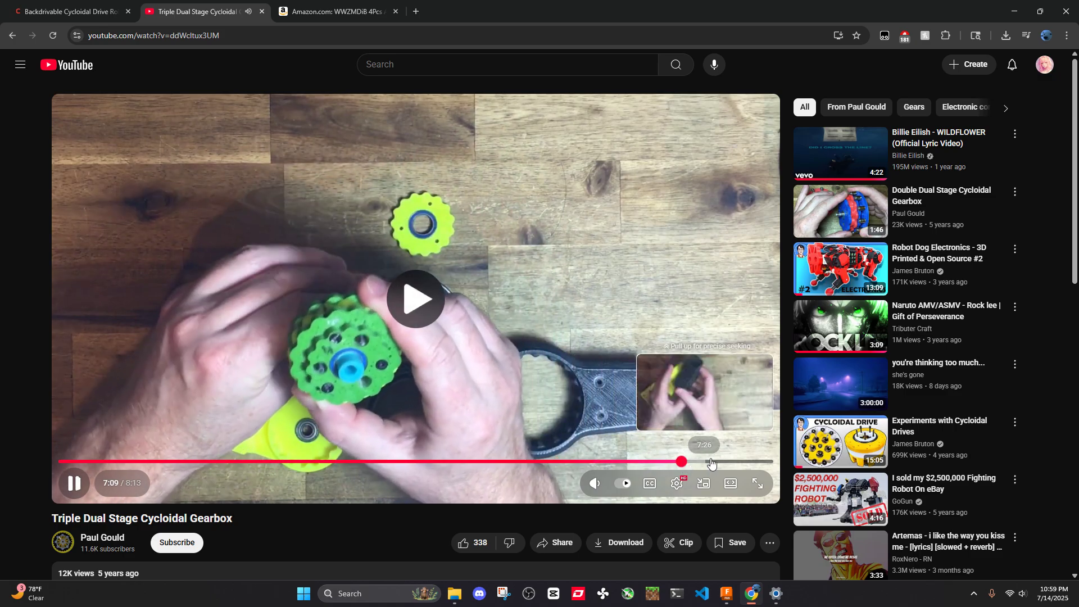
click(748, 462)
key(k)
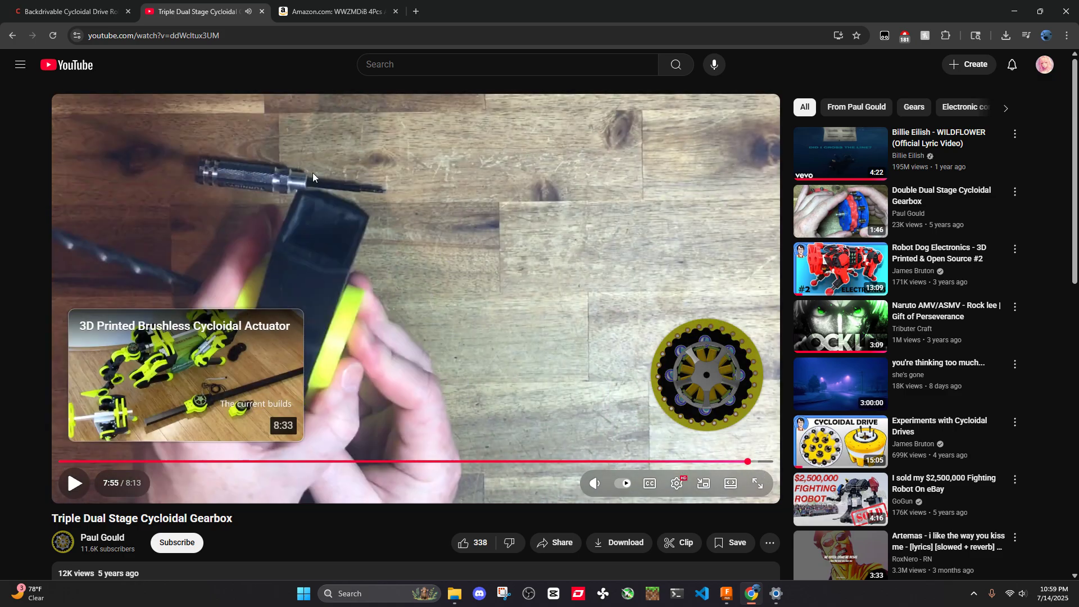
Switch back to Fusion and examine the toothed edges and offsets of the stacked cycloidal discs
key(ctrl+shift+Tab)
click(726, 593)
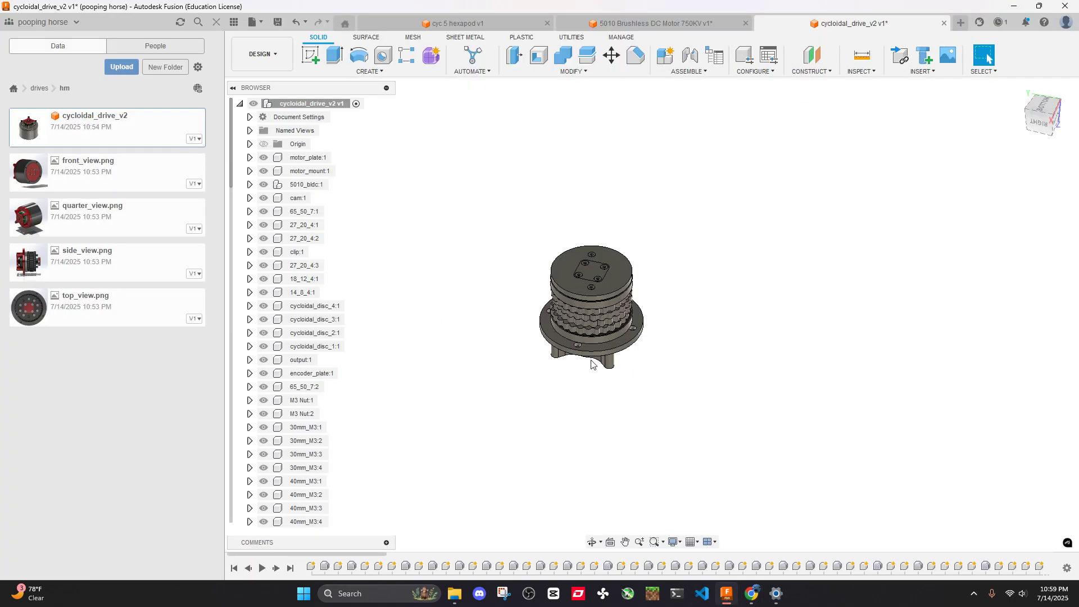
scroll(659, 297, up, 3)
shift+middle_drag(659, 296, 987, 58)
shift+middle_drag(641, 244, 737, 221)
scroll(688, 305, up, 5)
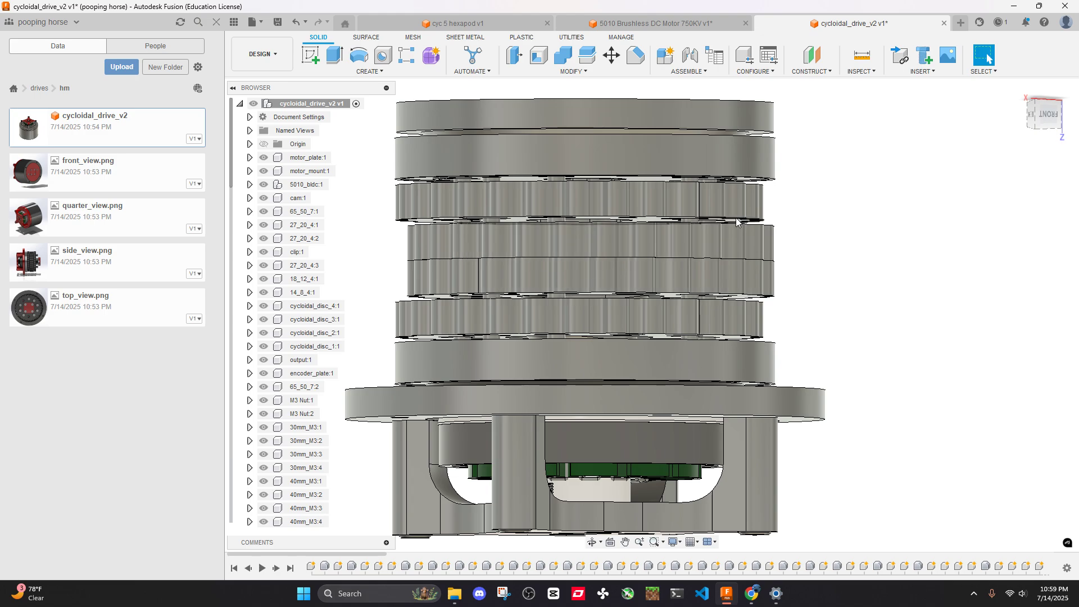
shift+middle_drag(835, 237, 834, 241)
scroll(715, 263, up, 5)
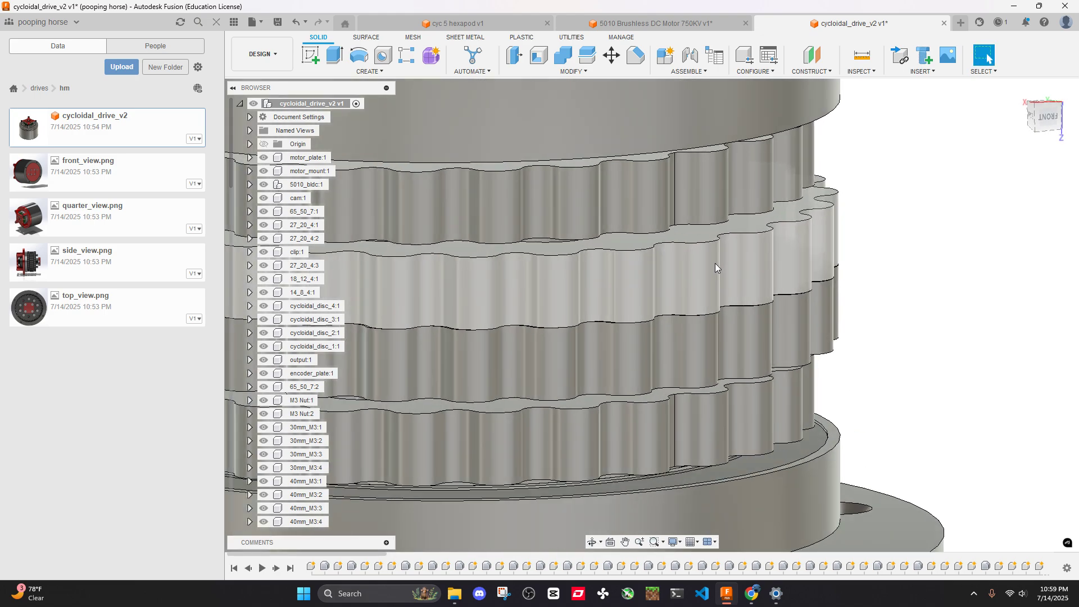
scroll(707, 309, down, 5)
shift+middle_drag(717, 299, 841, 260)
scroll(765, 244, up, 3)
shift+middle_drag(764, 244, 807, 217)
scroll(801, 269, down, 3)
scroll(792, 269, down, 3)
scroll(817, 280, up, 5)
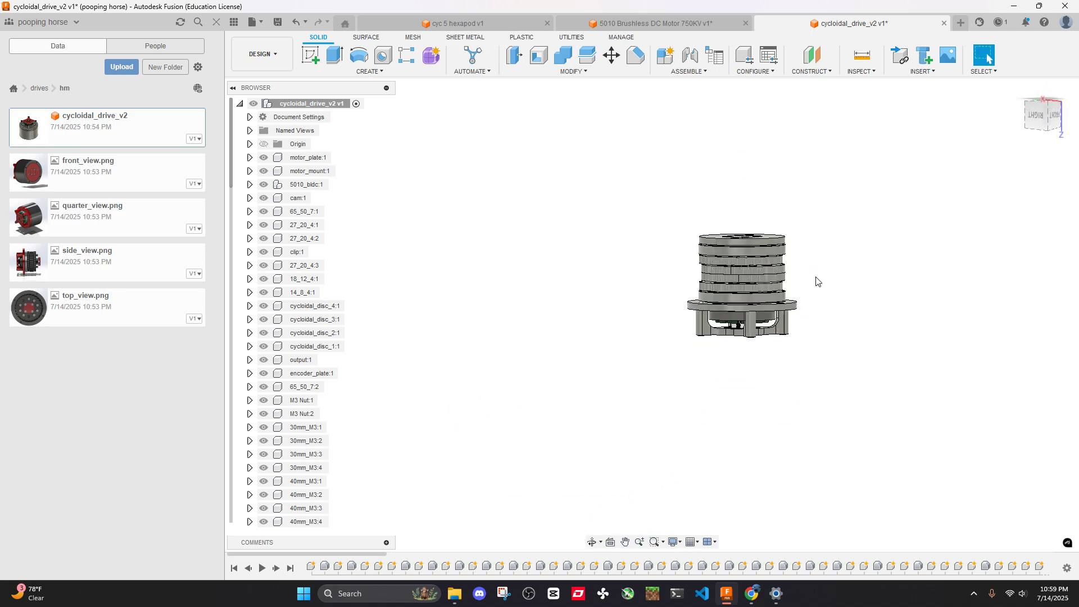
Examine the actuator from the motor plate end to the output plate end, including how the disc stack sits between the large bearings
shift+middle_drag(795, 322, 717, 229)
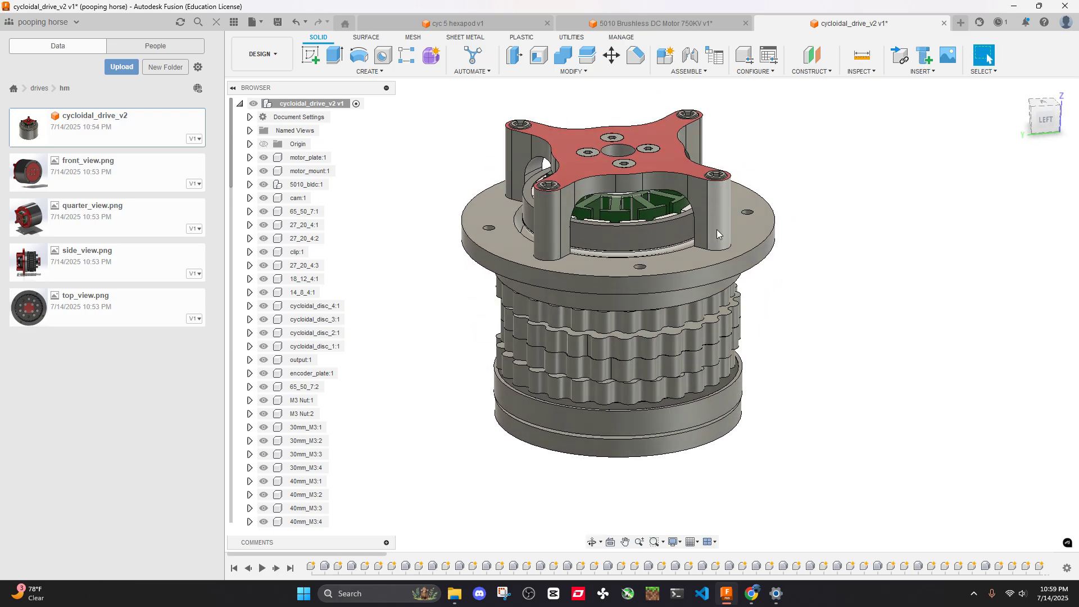
scroll(690, 194, up, 3)
shift+middle_drag(691, 193, 819, 449)
scroll(718, 201, up, 3)
scroll(746, 190, up, 5)
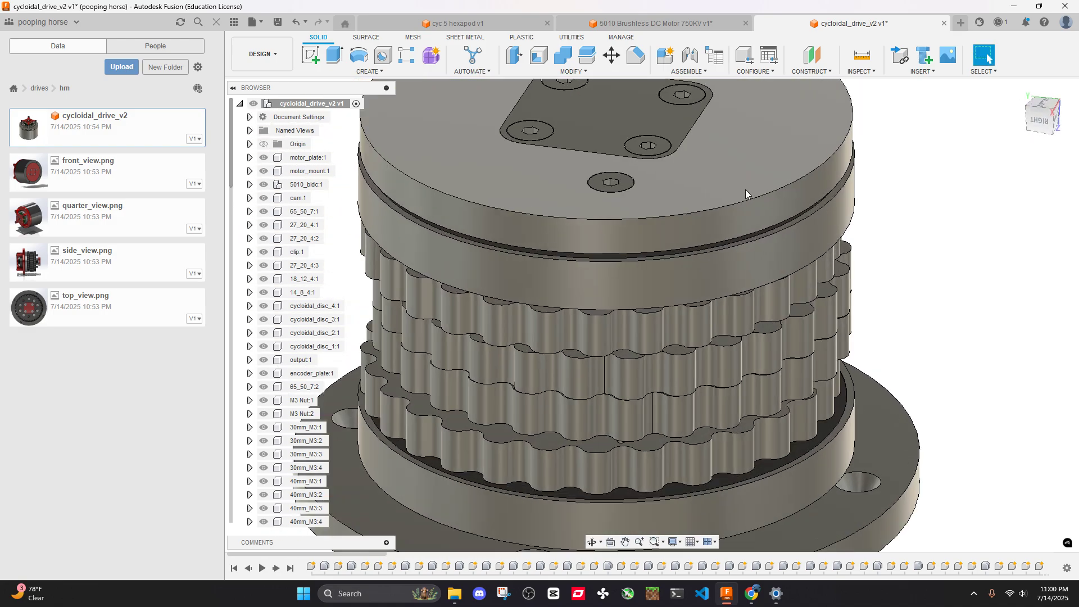
shift+middle_drag(745, 190, 747, 239)
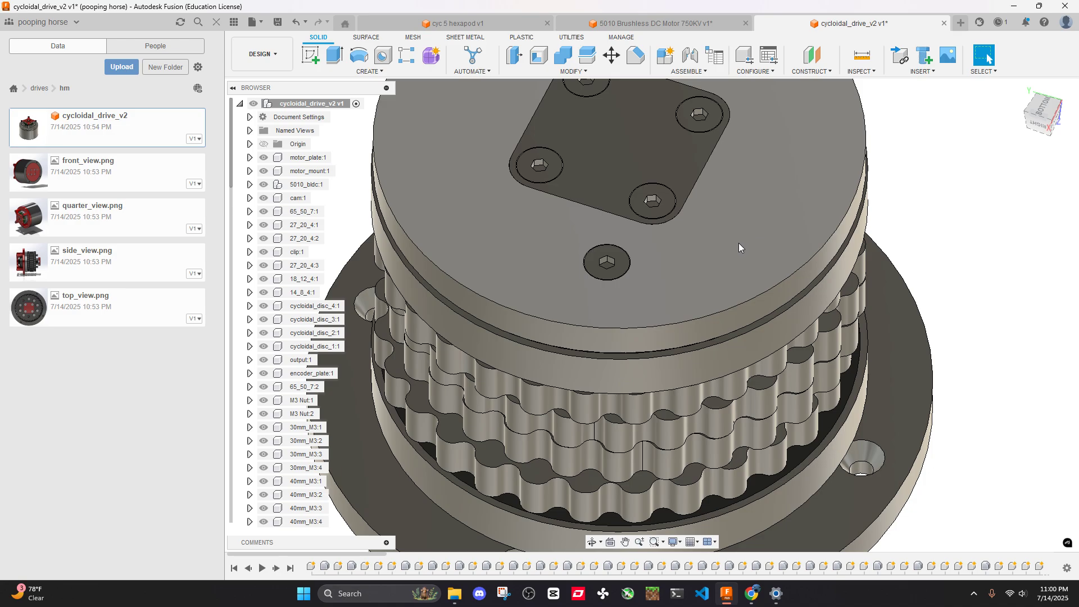
scroll(739, 243, down, 8)
shift+middle_drag(640, 215, 707, 291)
scroll(680, 287, up, 3)
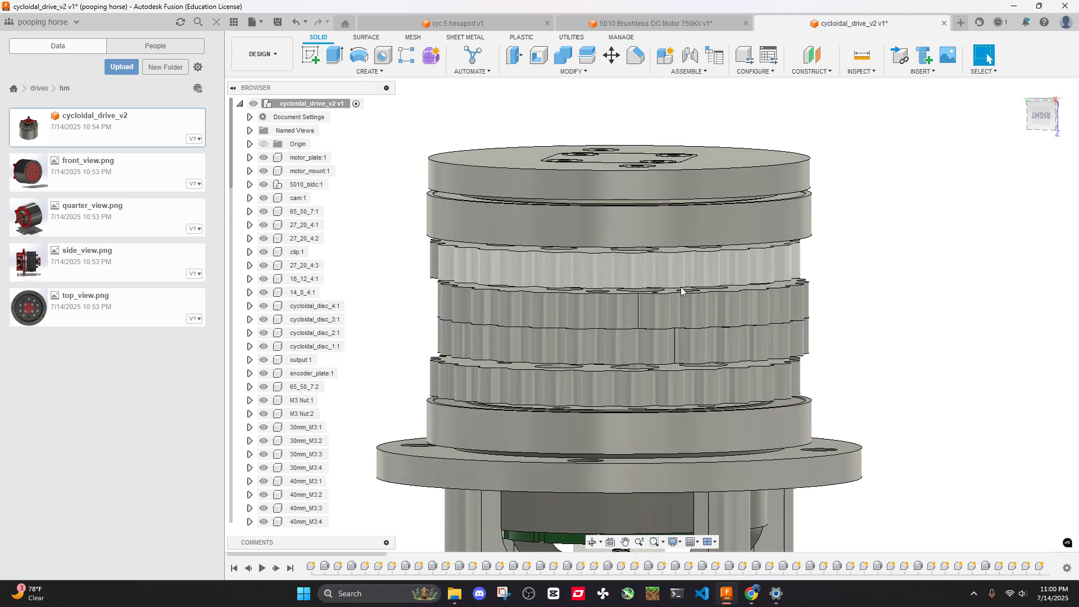
Hide the cycloidal disc nearest the motor and examine the pins and small bearings beneath it
scroll(676, 292, down, 3)
shift+middle_drag(663, 341, 748, 299)
scroll(723, 367, up, 5)
key(Escape)
scroll(753, 343, down, 5)
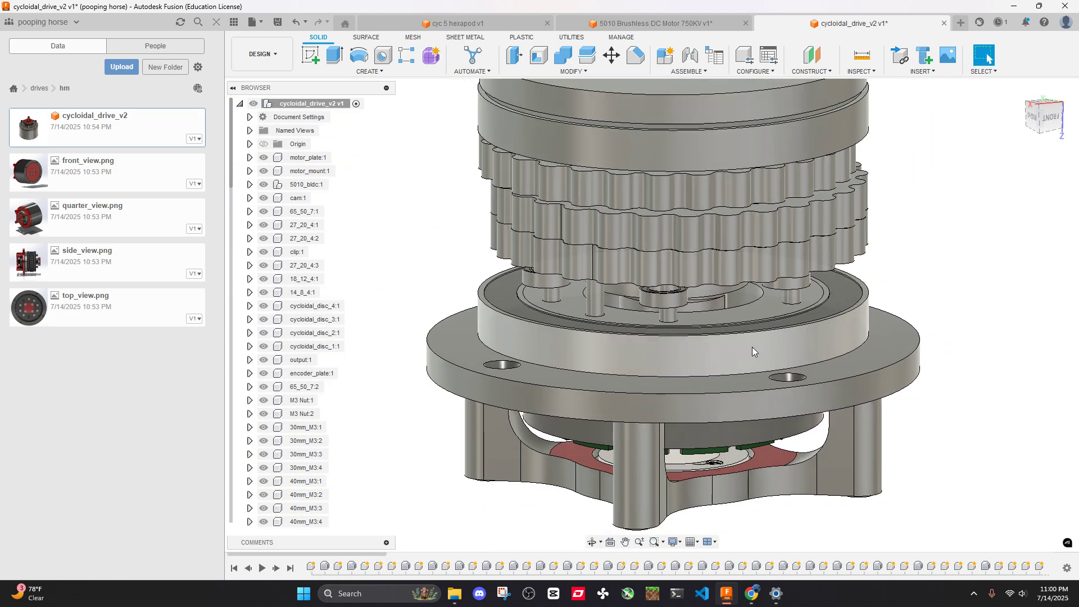
shift+middle_drag(891, 289, 930, 276)
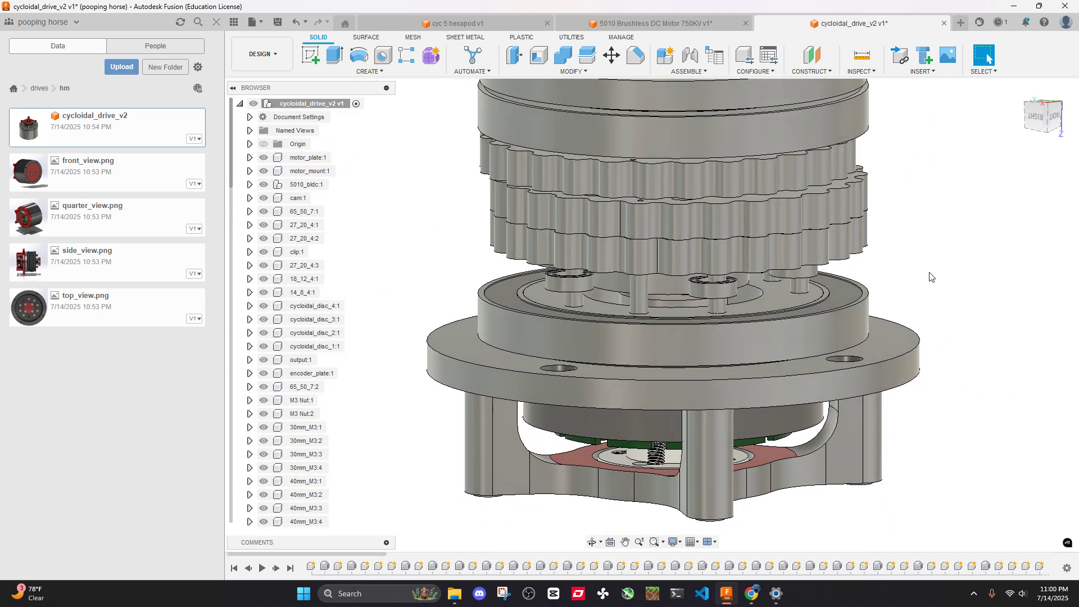
scroll(710, 317, down, 3)
shift+middle_drag(710, 317, 723, 342)
scroll(742, 338, up, 3)
scroll(743, 318, down, 3)
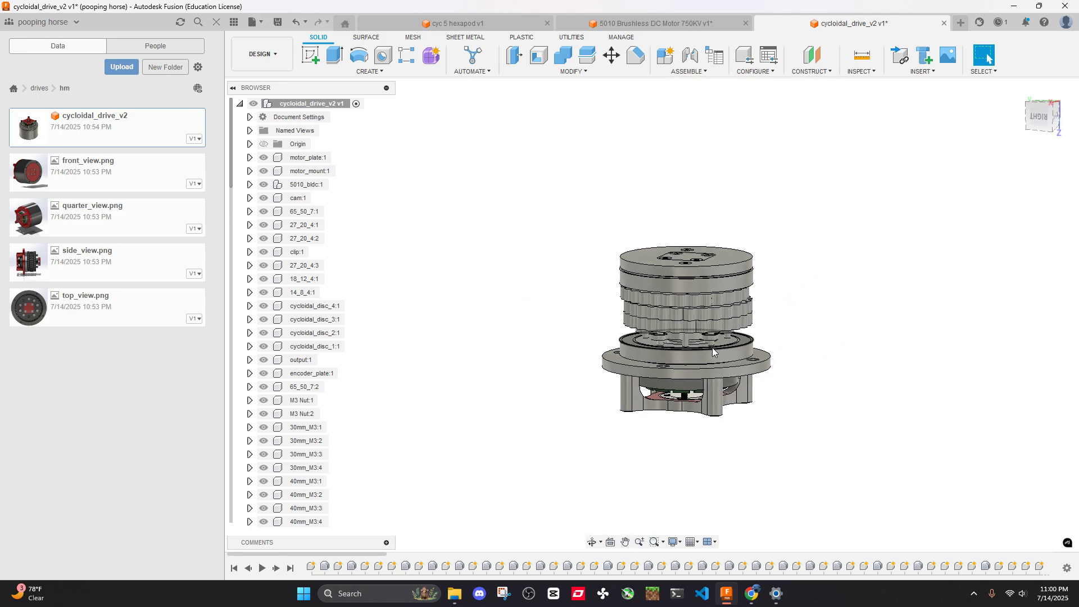
scroll(722, 360, up, 6)
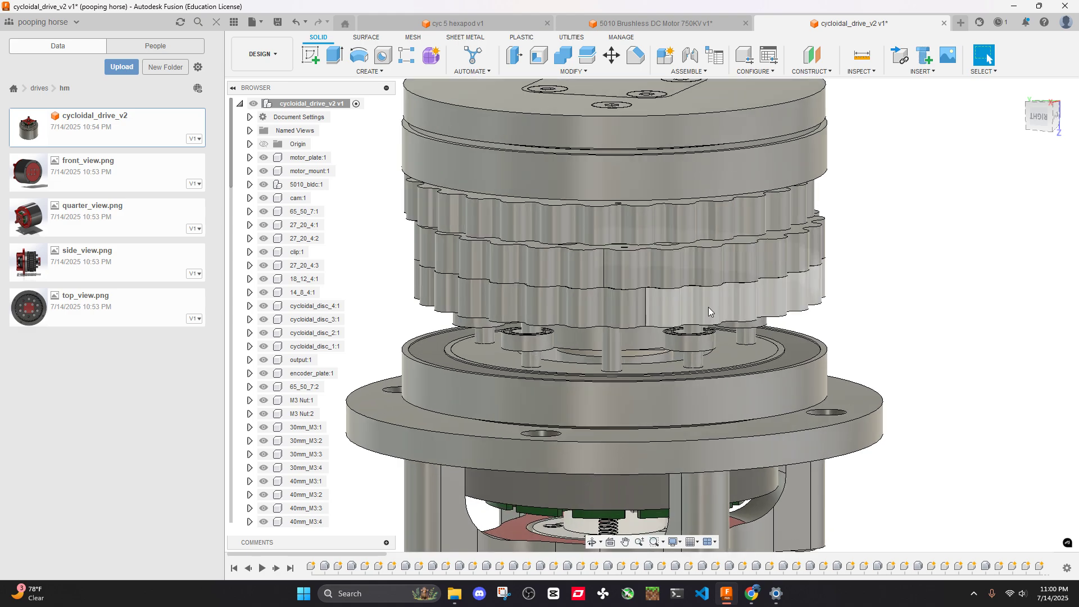
scroll(734, 299, down, 5)
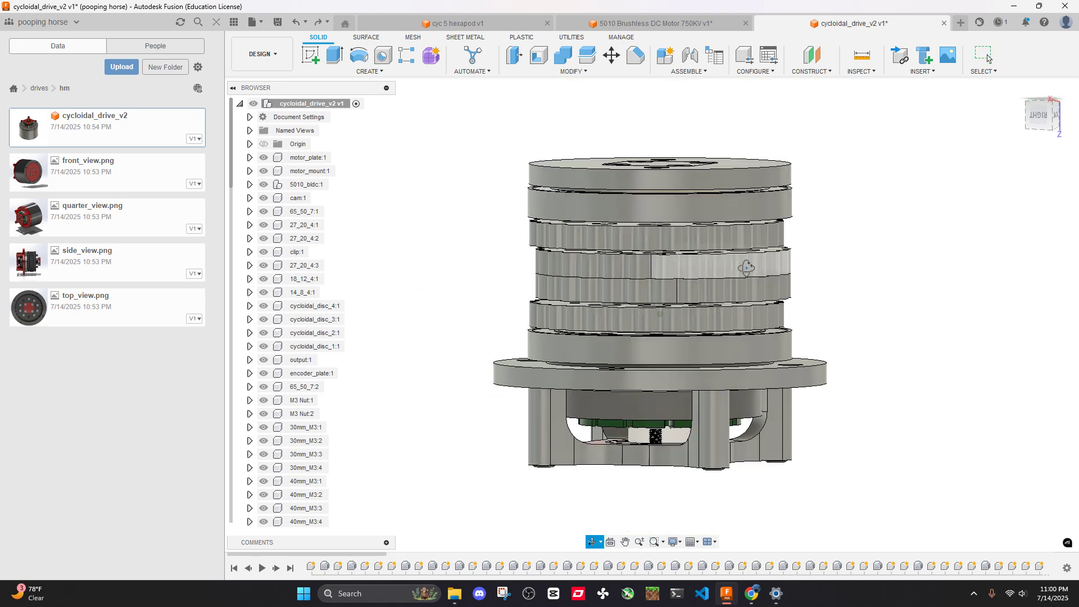
Hide all four cycloidal discs and examine the cam, its bearings and the surrounding bearing pins
shift+middle_drag(734, 299, 717, 319)
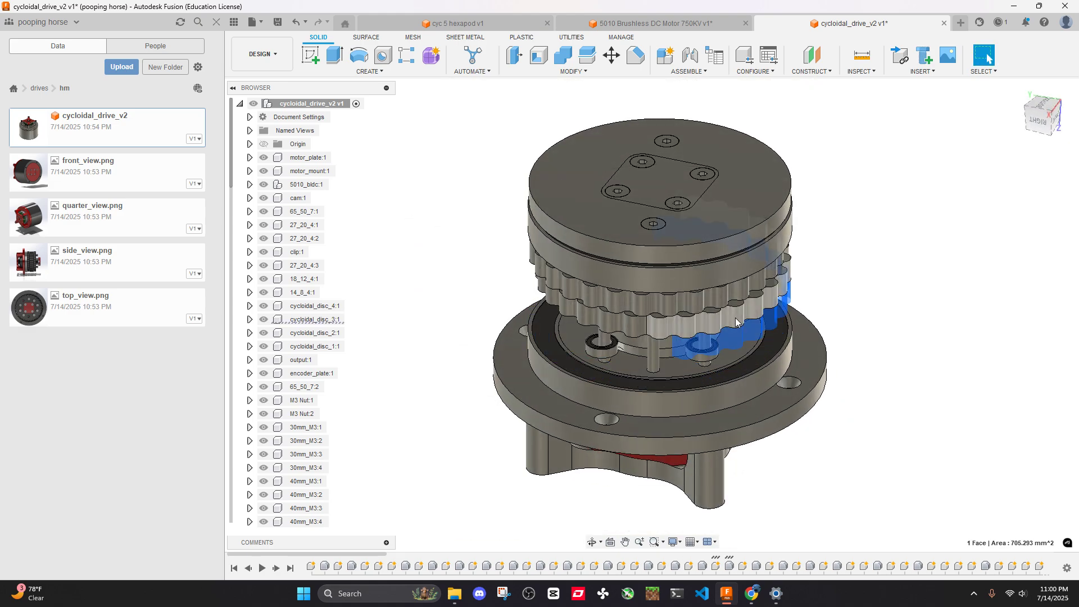
shift+middle_drag(735, 321, 845, 279)
scroll(738, 240, up, 5)
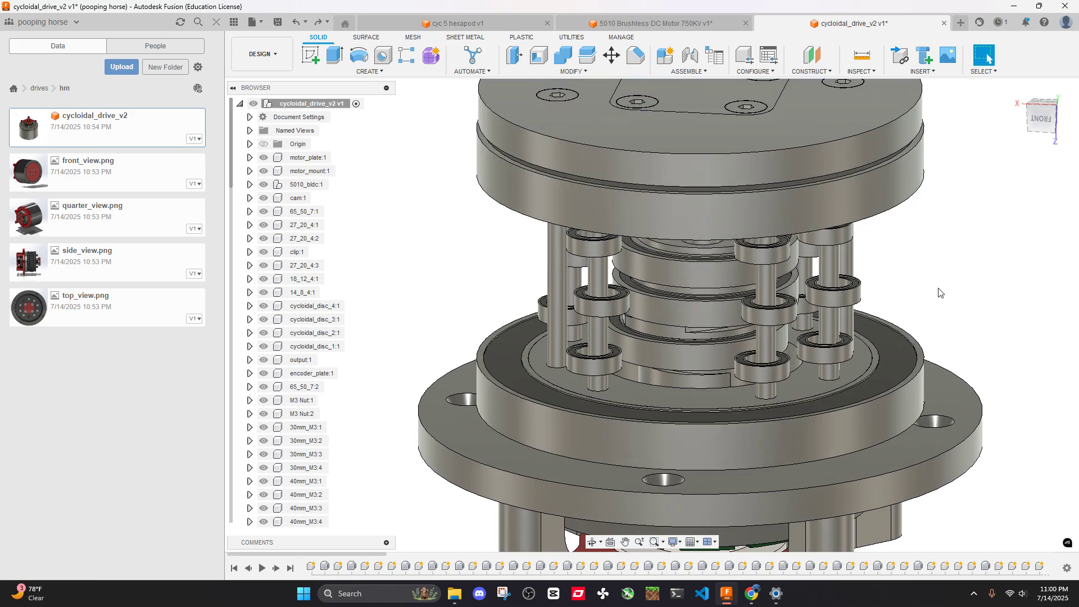
mouse_move(938, 289)
shift+middle_down()
mouse_move(935, 268)
mouse_move(899, 265)
mouse_move(915, 306)
mouse_move(929, 304)
shift+middle_up()
scroll(914, 305, down, 3)
Measure the thickness of the 65_50_7 bearing on the motor side, and hide both large outer bearings
click(863, 55)
scroll(885, 375, up, 3)
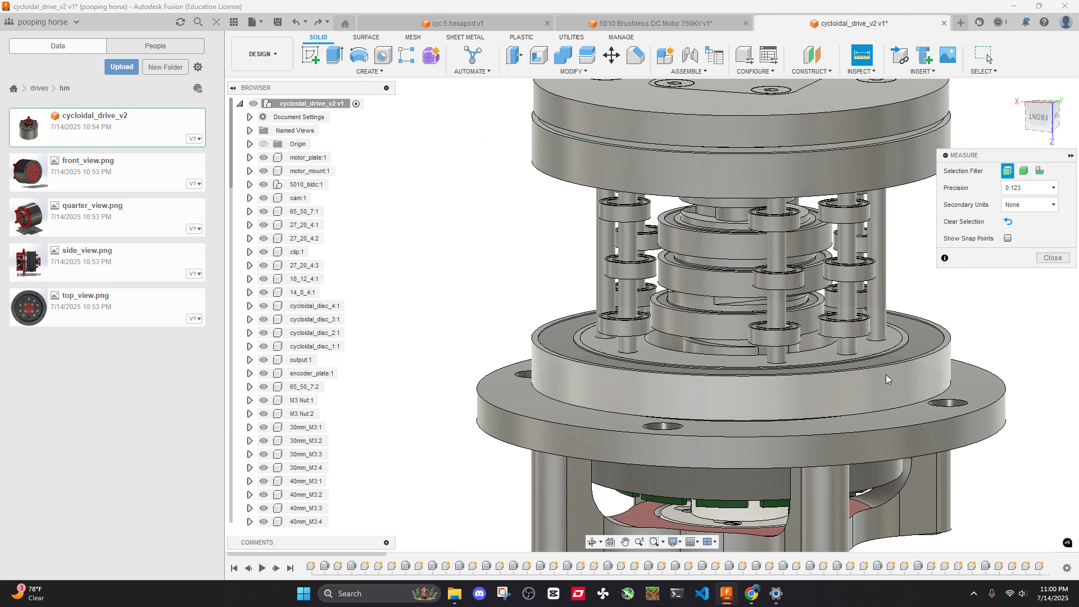
click(885, 410)
click(896, 366)
middle_drag(896, 366, 714, 341)
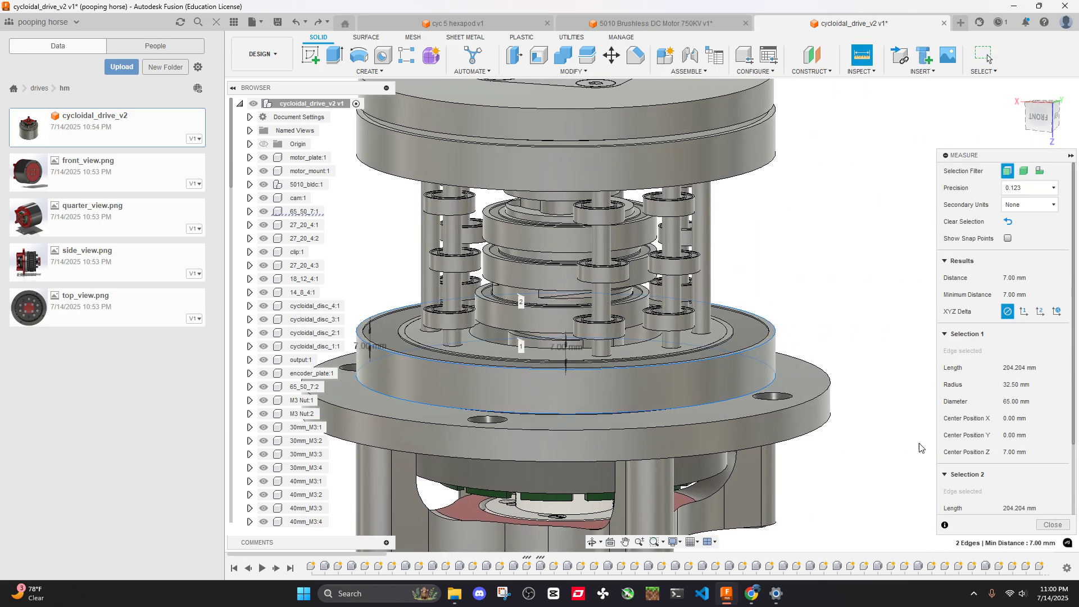
click(1053, 525)
key(F6)
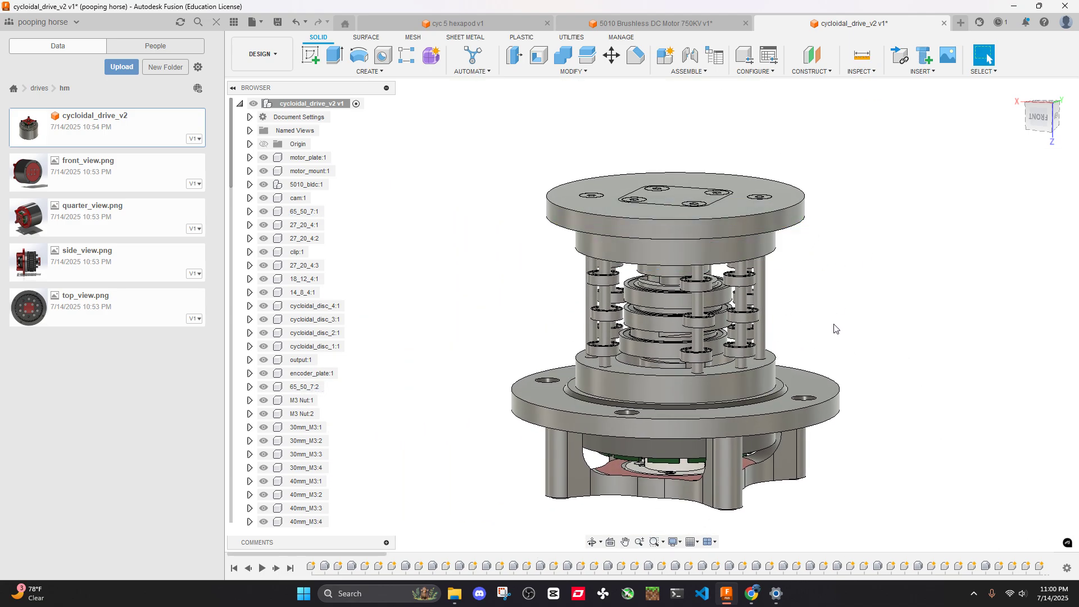
Examine the actuator's exposed cam and bearing pins from the side, with a brief look at the 5010 brushless motor design
scroll(798, 325, up, 3)
mouse_move(793, 307)
shift+middle_down()
mouse_move(783, 280)
mouse_move(769, 299)
shift+middle_up()
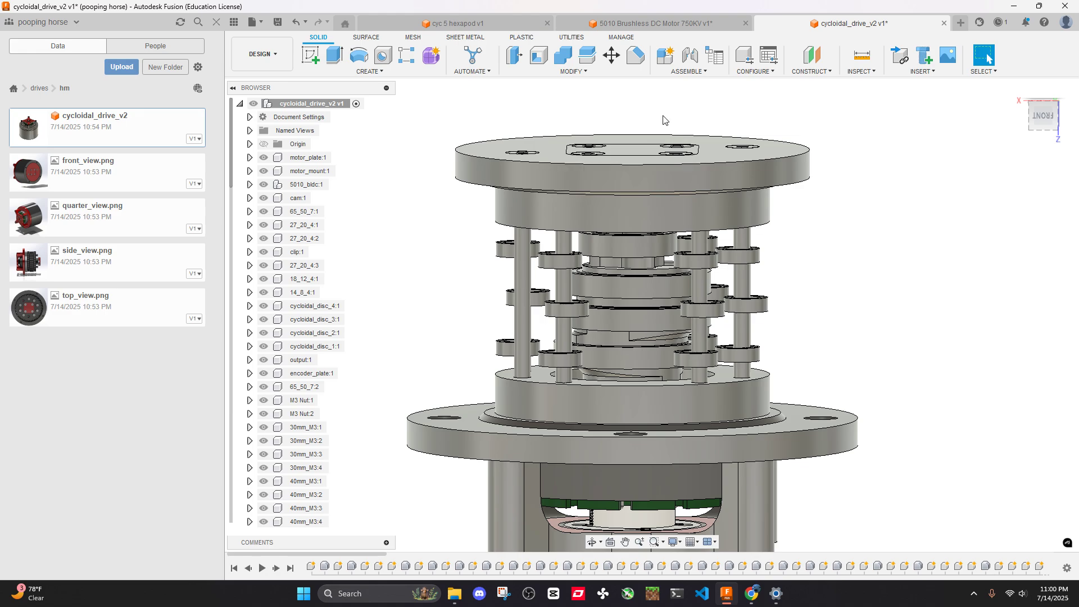
click(654, 22)
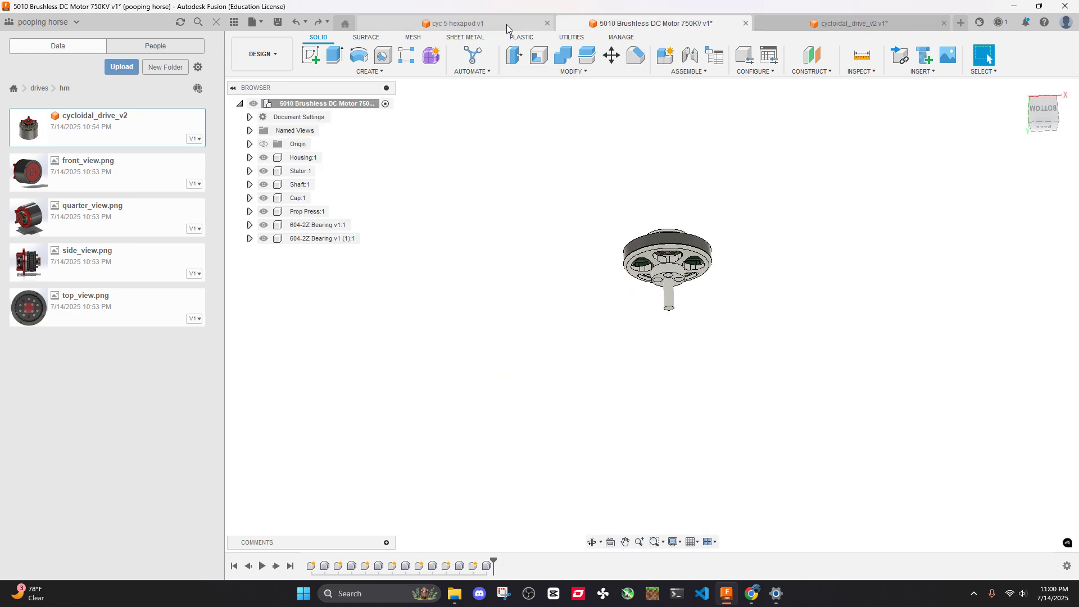
click(507, 25)
click(877, 17)
scroll(699, 235, down, 3)
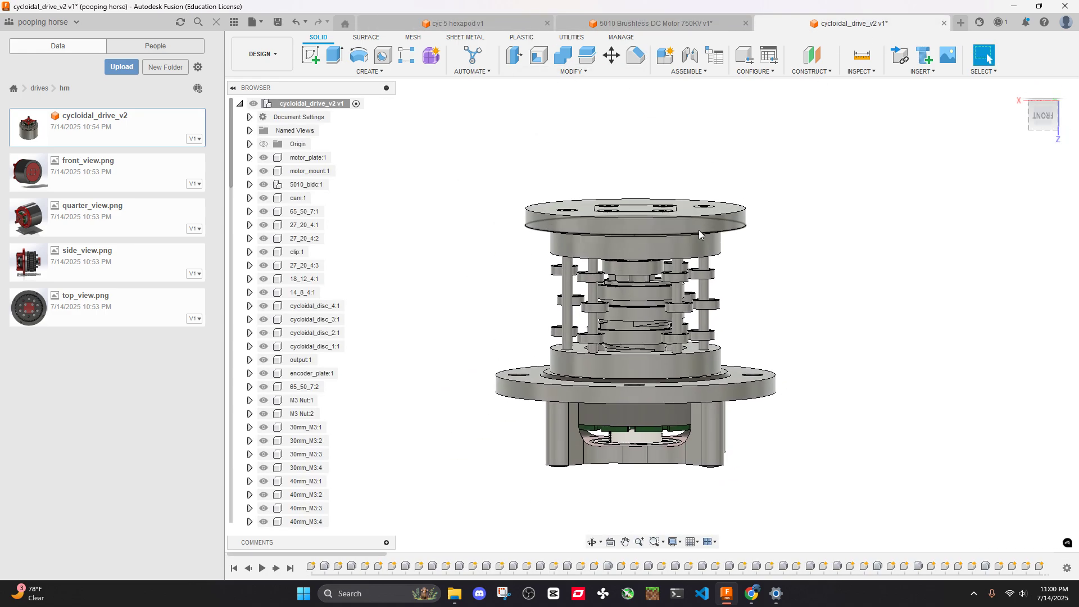
Switch to the cyc 5 hexapod gearbox and examine its stack side-on with the Measure tool started
click(483, 22)
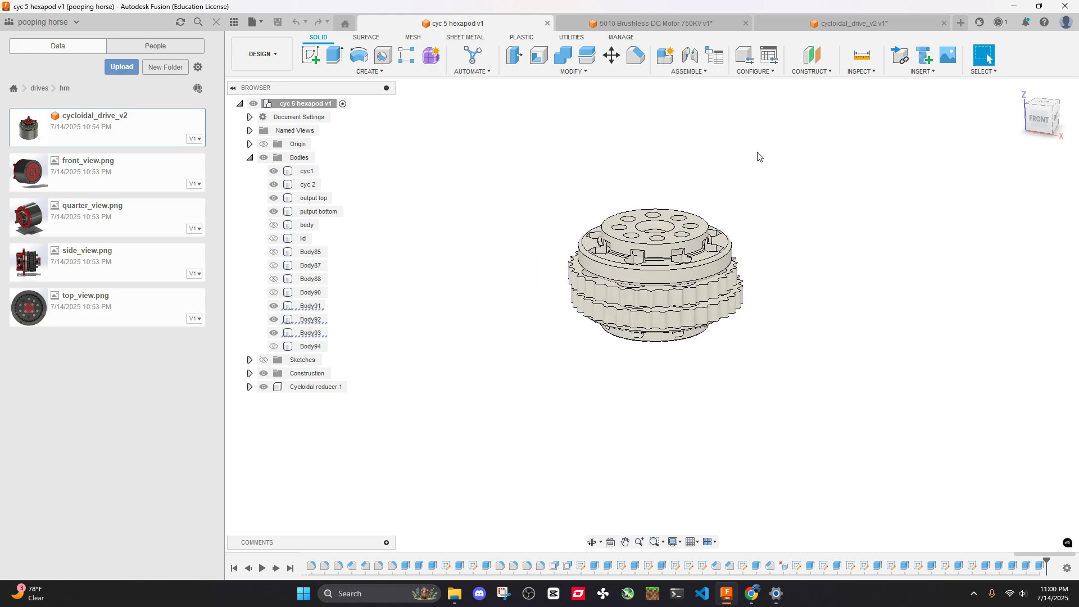
key(i)
scroll(775, 281, up, 3)
click(472, 140)
shift+middle_drag(562, 253, 634, 352)
click(634, 353)
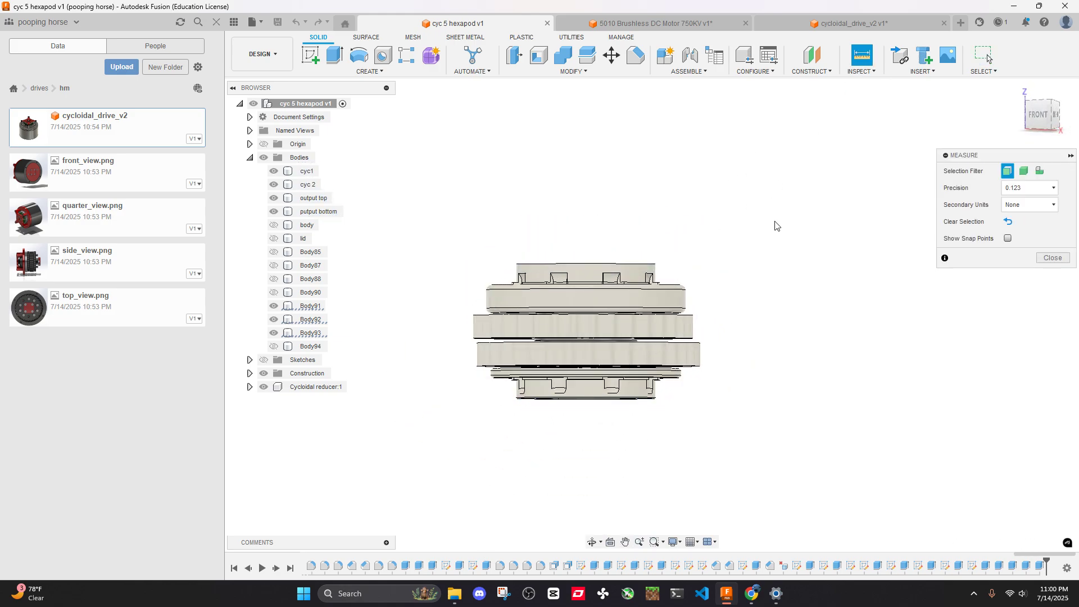
Compare the cycloidal_drive_v2 actuator's layout with the cyc 5 hexapod gearbox, alternating between the two designs
click(855, 25)
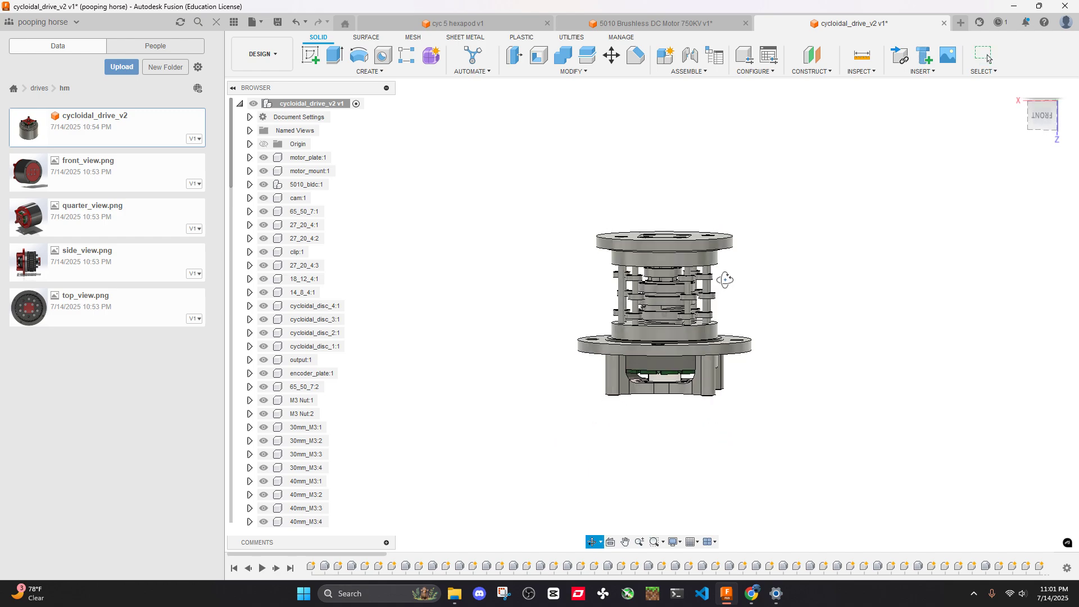
scroll(689, 296, up, 3)
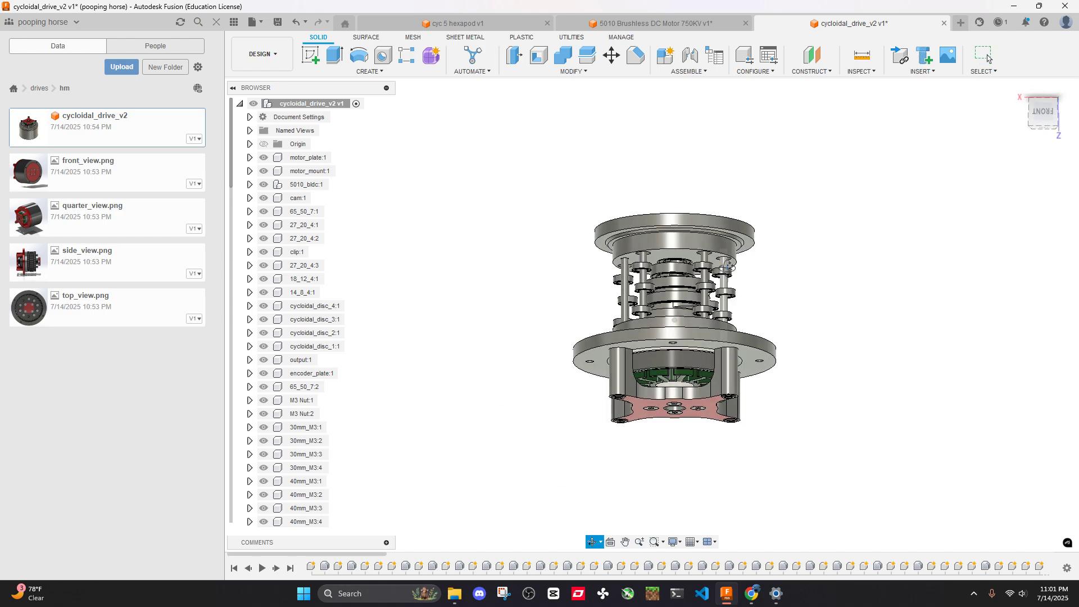
click(487, 25)
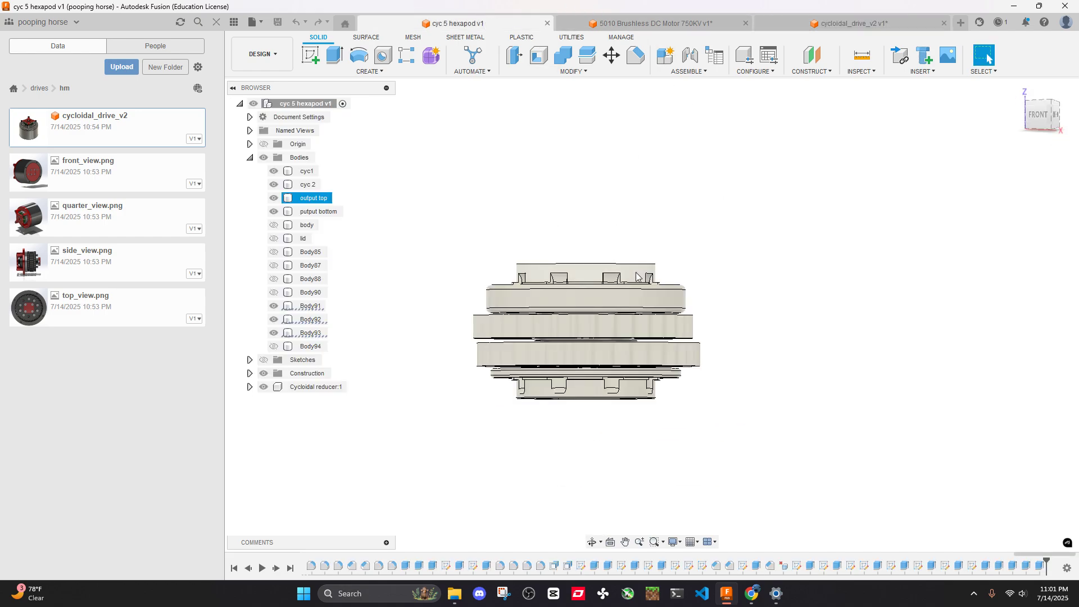
shift+middle_drag(653, 229, 643, 276)
click(862, 22)
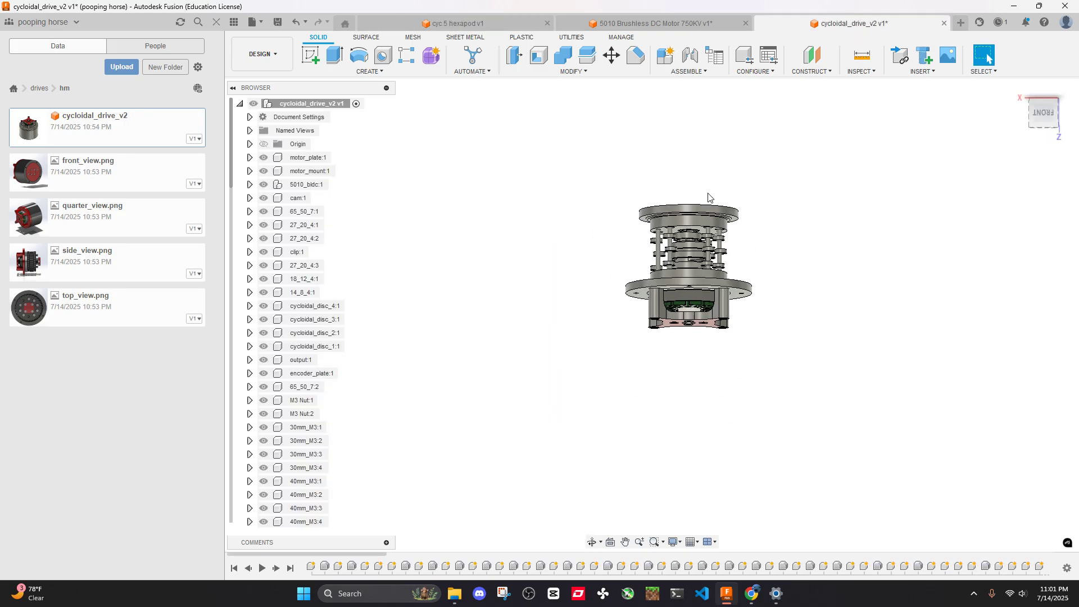
Examine the actuator's cam bearings and the small bearings on the surrounding pins up close and from several angles
scroll(706, 272, up, 5)
shift+middle_drag(702, 196, 693, 210)
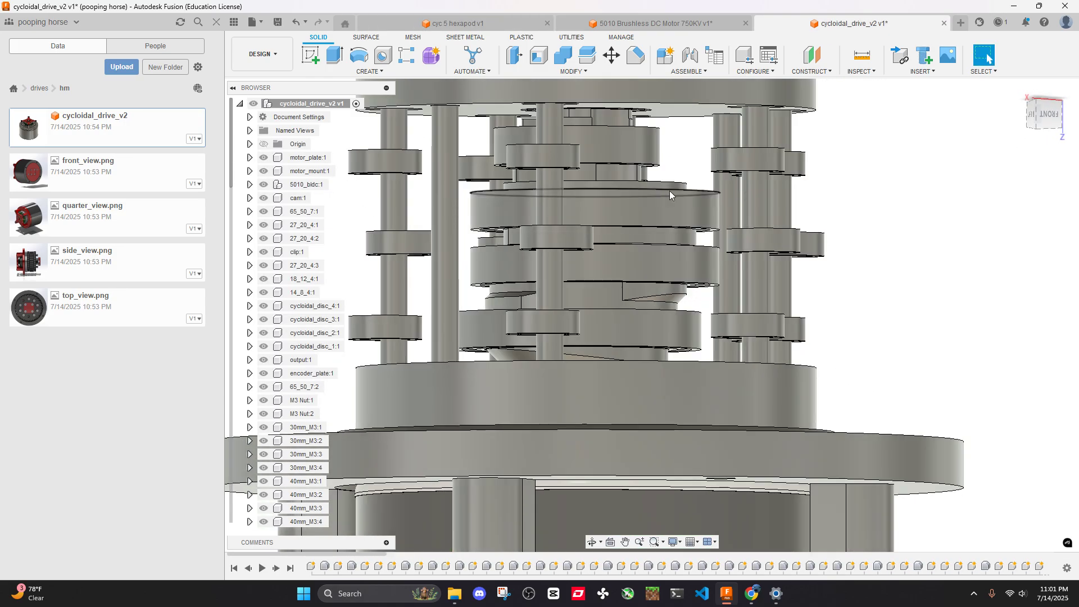
middle_drag(668, 174, 699, 213)
mouse_move(697, 207)
shift+middle_down()
mouse_move(688, 226)
mouse_move(684, 216)
shift+middle_up()
scroll(686, 238, down, 5)
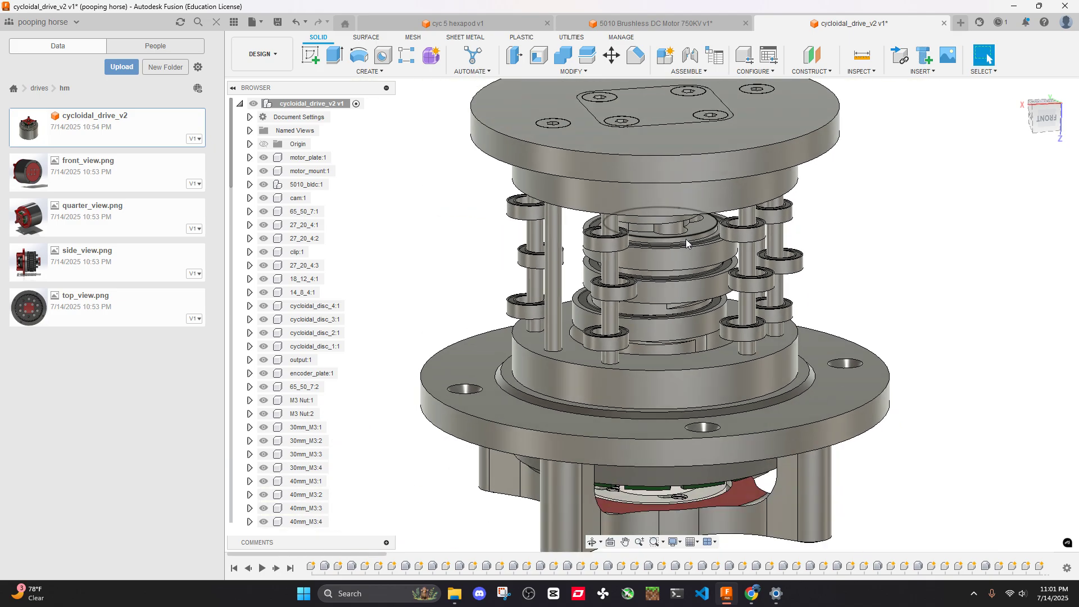
scroll(699, 275, up, 5)
shift+middle_drag(699, 275, 740, 315)
scroll(743, 326, down, 3)
scroll(698, 283, up, 5)
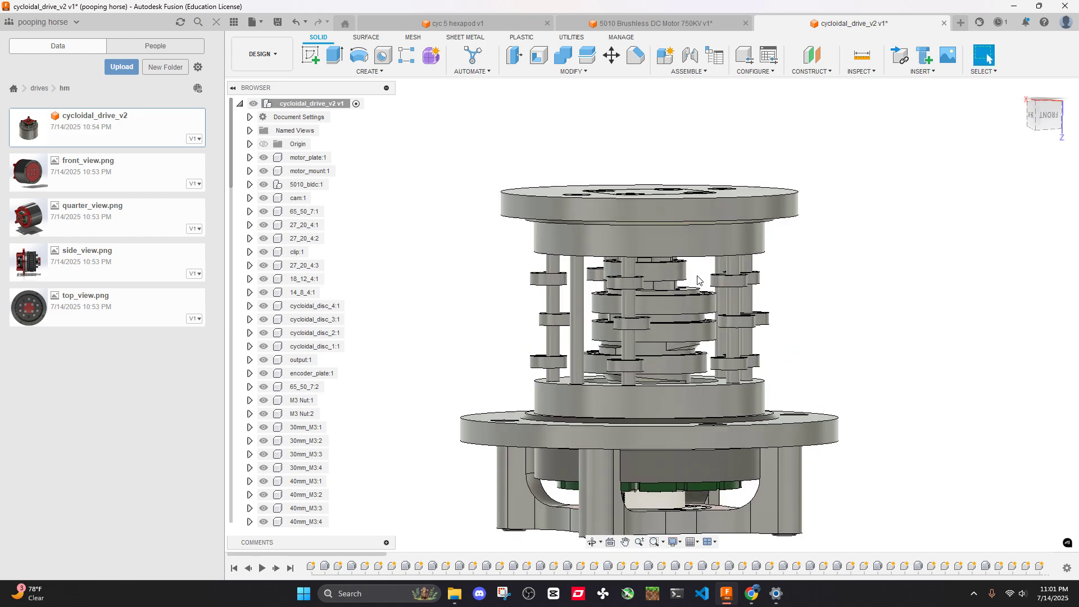
Undo the hiding of the two large outer bearings while keeping the four cycloidal discs hidden
key(ctrl+z)
key(ctrl+z)
key(ctrl+z)
key(ctrl+z)
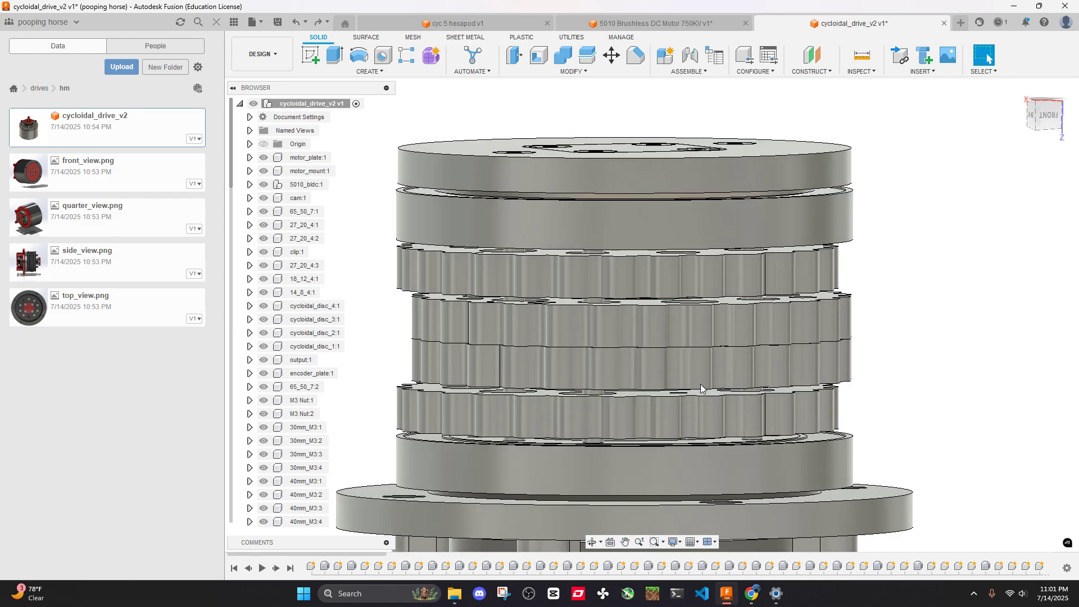
key(ctrl+z)
key(ctrl+z)
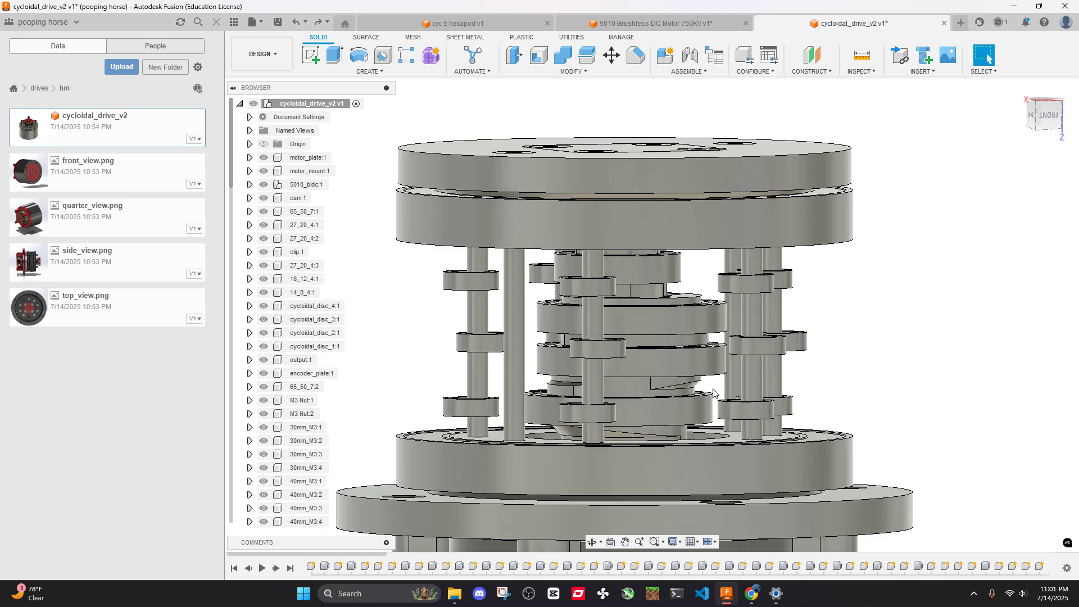
Hide the encoder plate that covers the output end of the gearbox
shift+middle_drag(758, 393, 800, 364)
click(745, 291)
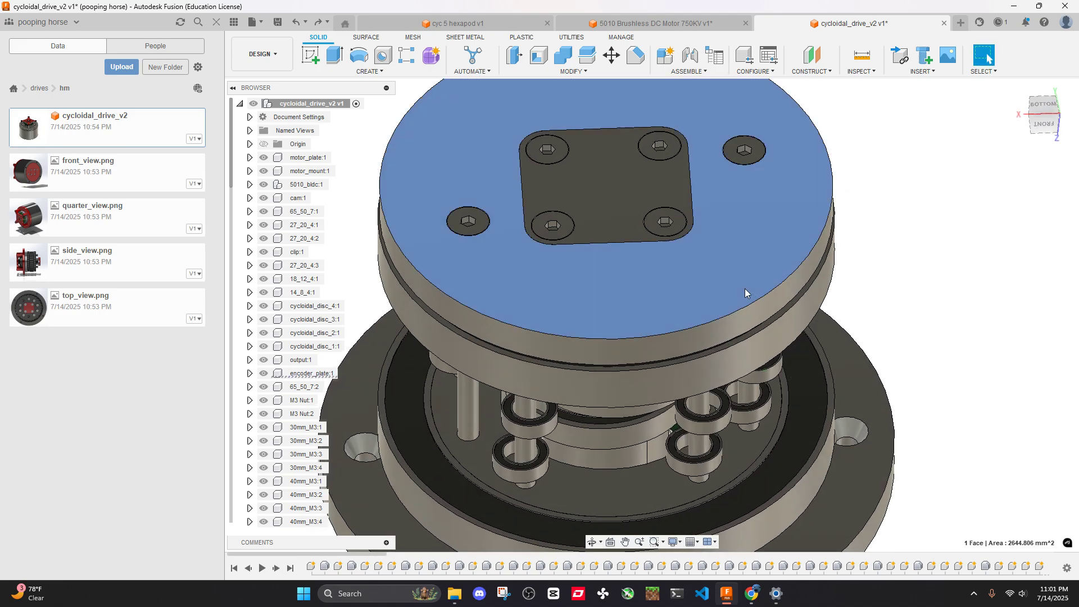
key(v)
shift+middle_drag(890, 236, 804, 281)
key(ctrl+z)
click(809, 293)
click(890, 284)
shift+middle_drag(890, 284, 763, 260)
click(725, 265)
key(v)
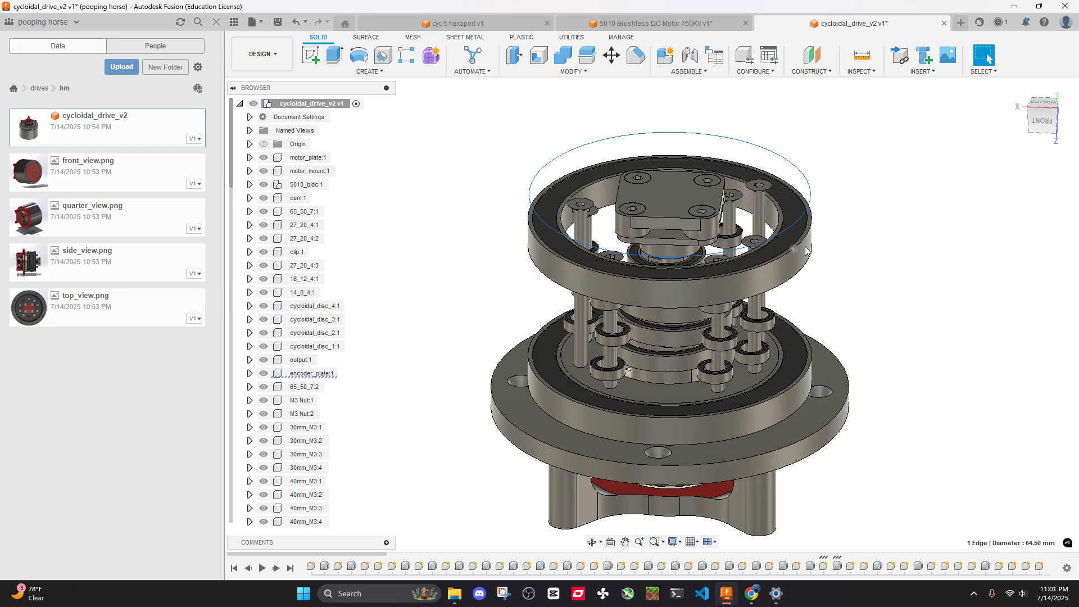
Examine the square bolted piece above the cam and the pin heads inside the upper 65_50_7 bearing
click(884, 251)
middle_drag(884, 250, 893, 309)
scroll(722, 281, up, 5)
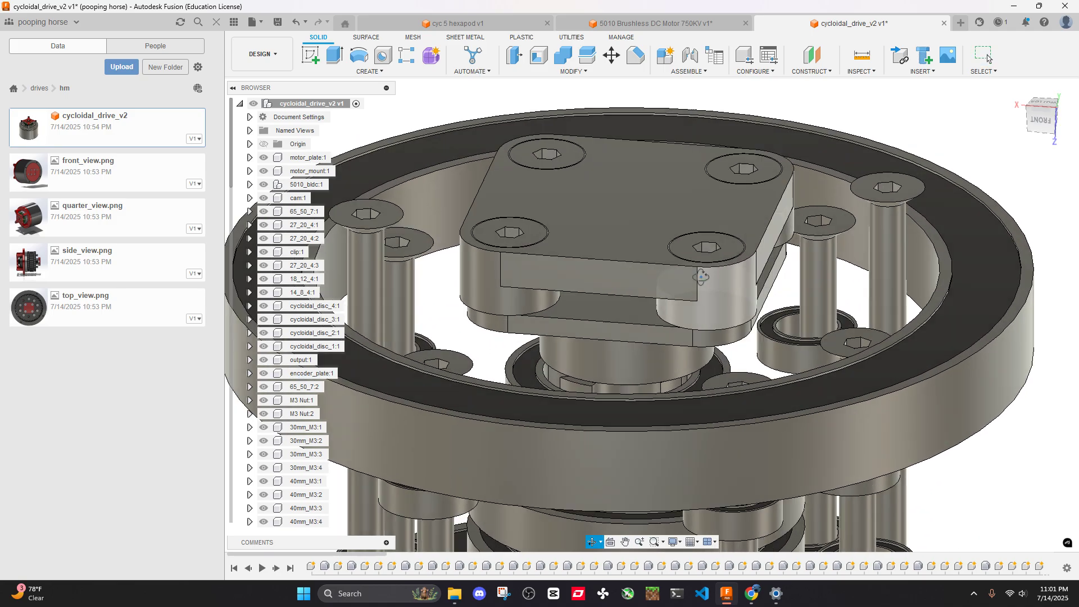
mouse_move(713, 276)
shift+middle_down()
mouse_move(688, 253)
mouse_move(706, 280)
shift+middle_up()
scroll(706, 280, down, 3)
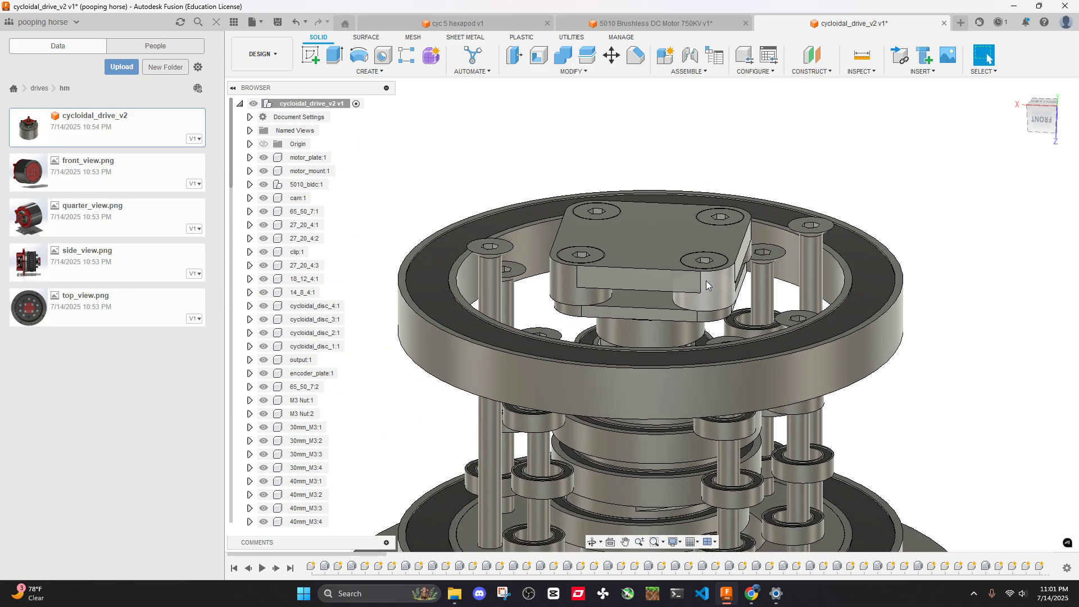
Undo the recent hides to bring back the encoder plate and all four cycloidal discs
key(ctrl+z)
key(ctrl+z)
scroll(706, 281, down, 3)
key(ctrl+z)
key(ctrl+z)
key(ctrl+z)
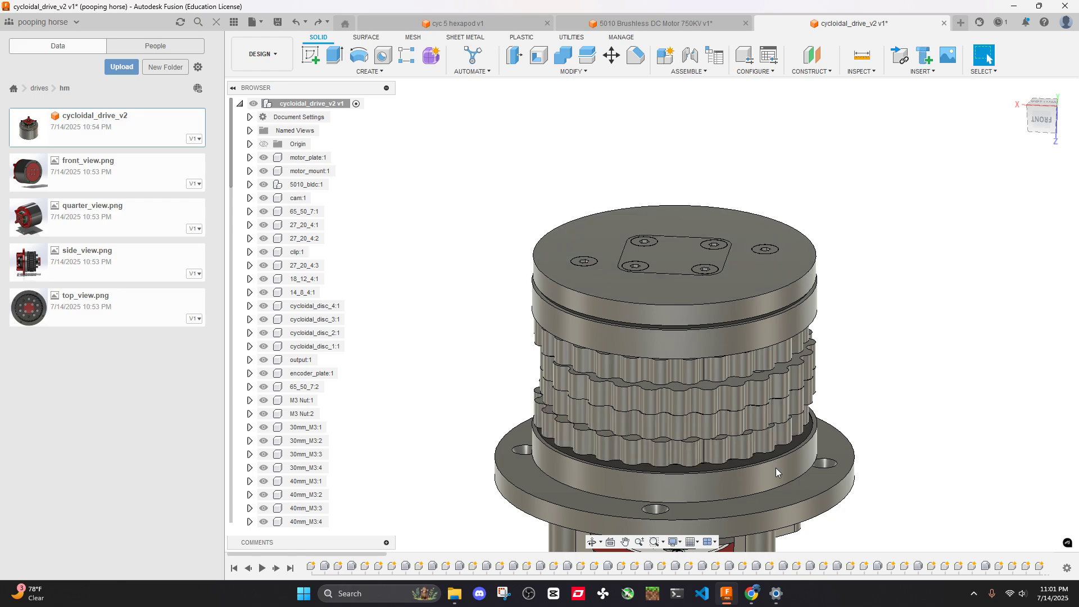
Switch to the GrabCAD page of the cycloidal actuator in Chrome and open its Cycloidal Drive Demo video full screen
click(748, 599)
key(ctrl+Tab)
key(ctrl+shift+Tab)
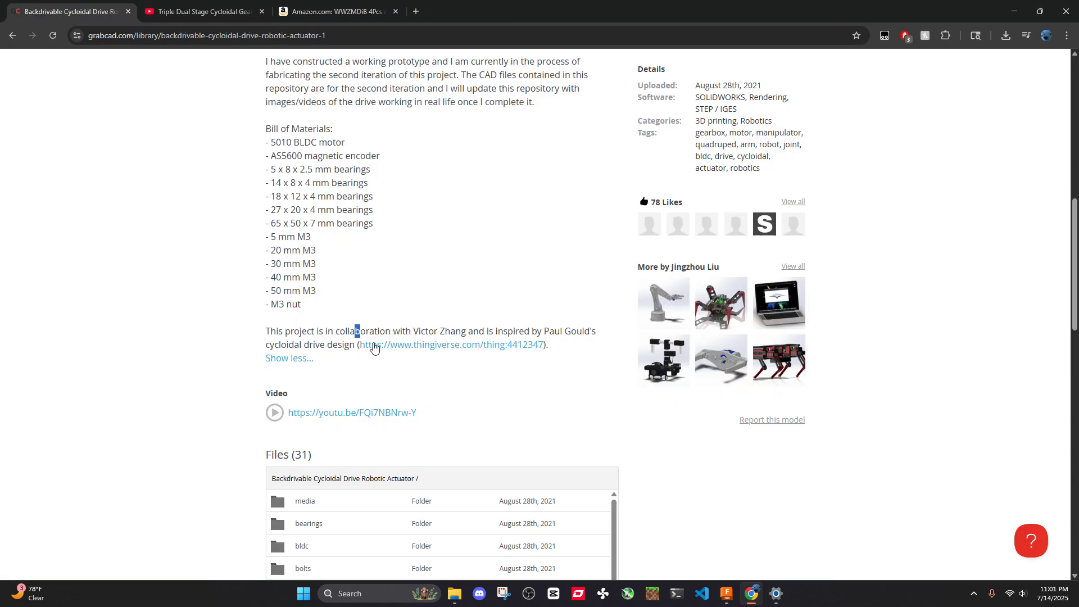
click(376, 414)
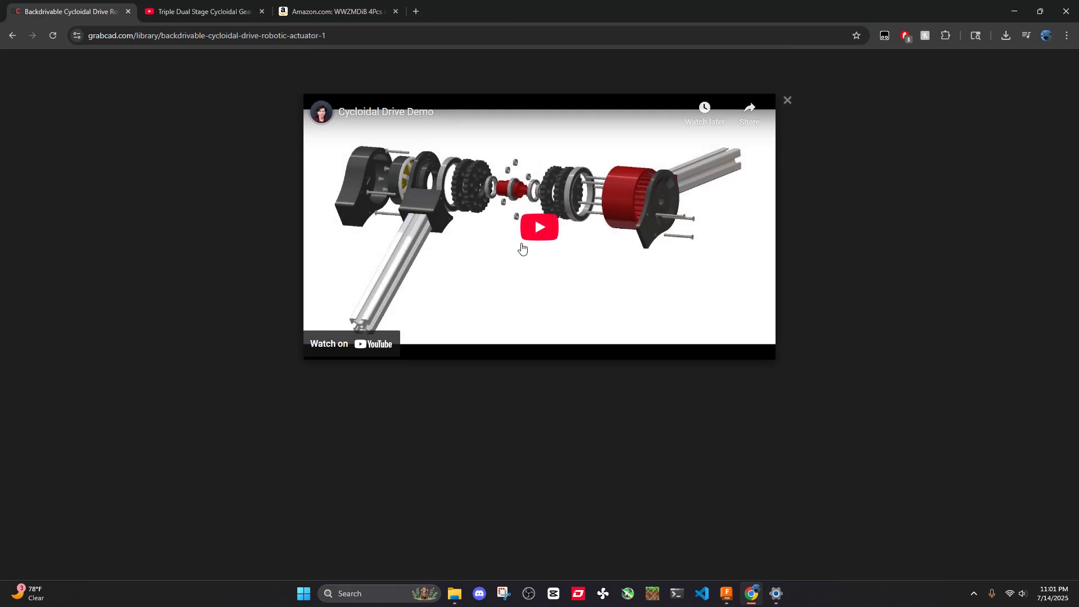
click(757, 350)
click(537, 362)
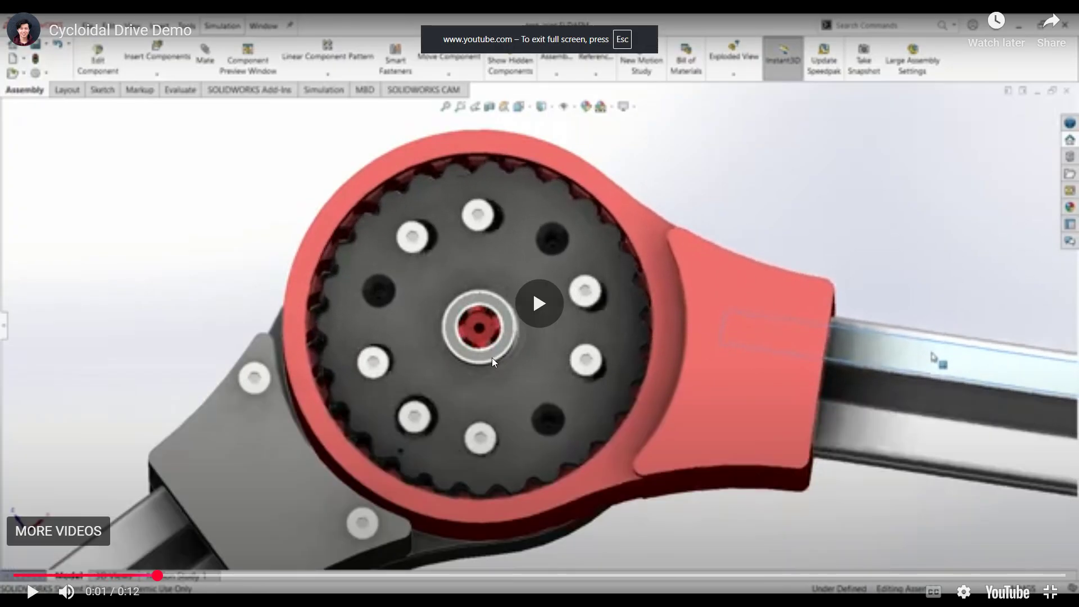
Watch the demo of the cycloidal joint, skip ahead to its second half, and leave full screen
click(491, 358)
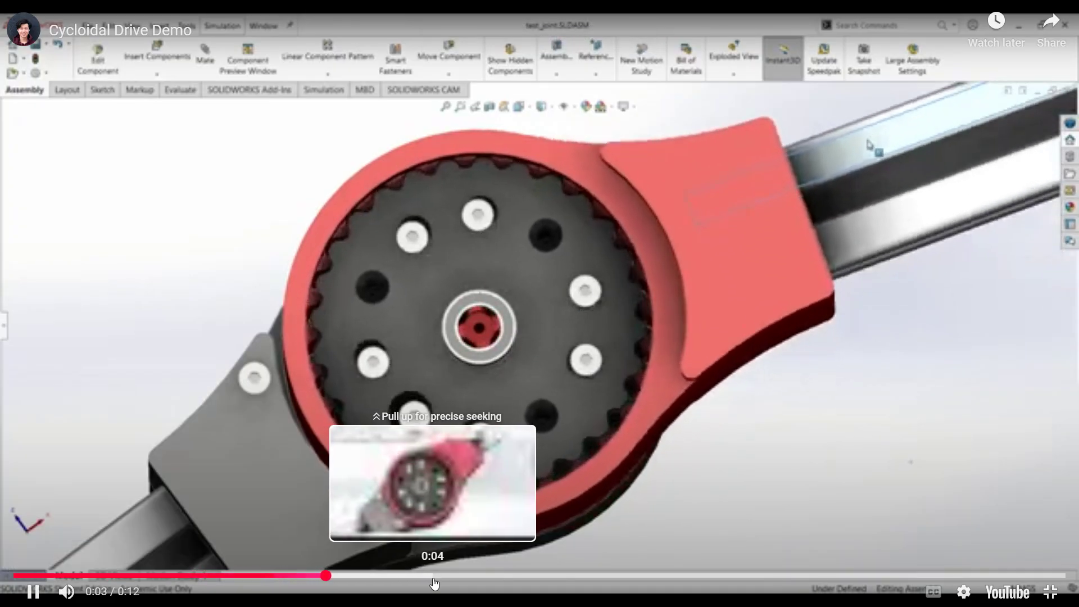
click(434, 580)
click(632, 578)
click(666, 444)
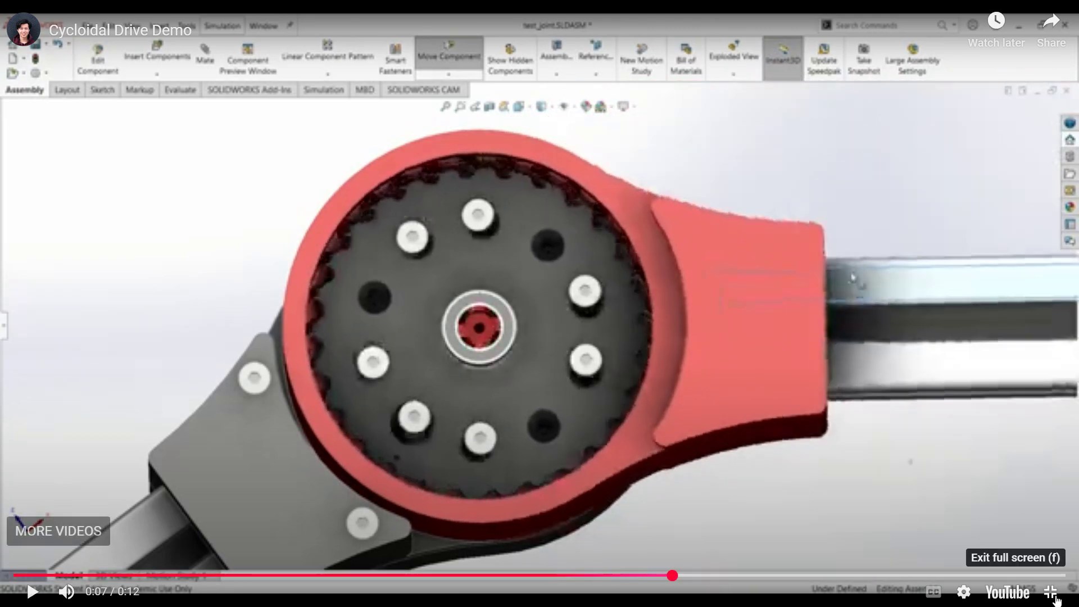
click(1051, 592)
Return to the actuator in Fusion and examine how the four cycloidal discs are offset from one another
click(726, 593)
scroll(687, 390, down, 3)
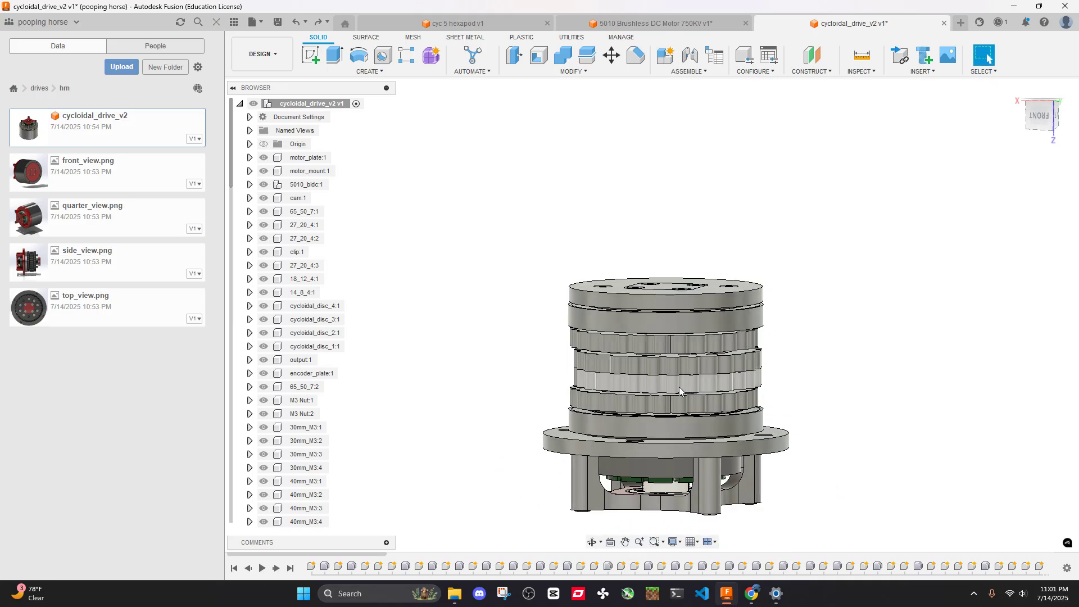
scroll(679, 387, up, 6)
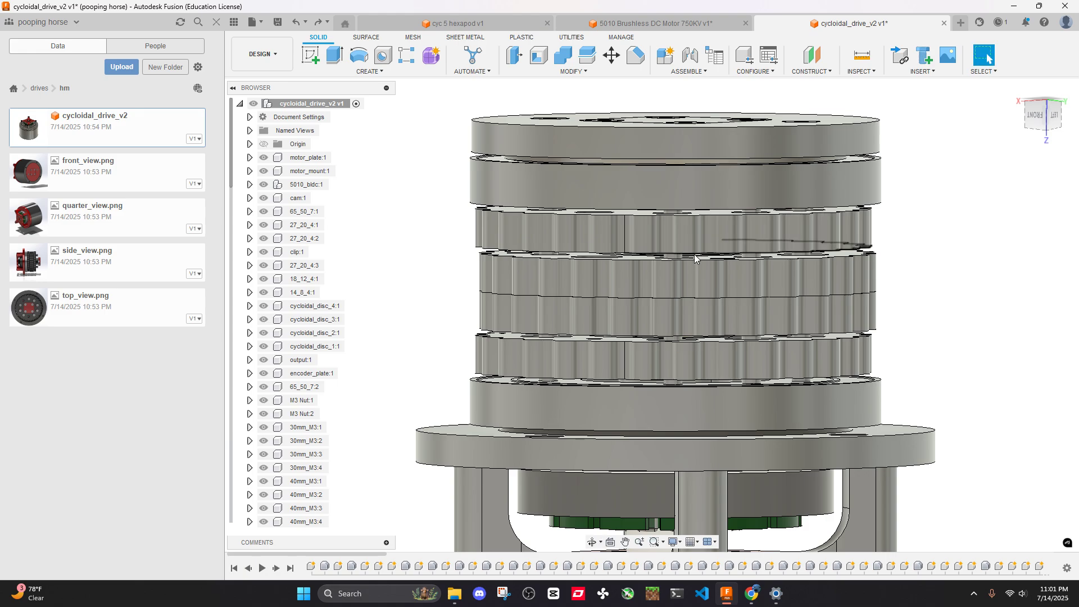
shift+middle_drag(693, 254, 689, 281)
middle_drag(782, 276, 647, 257)
shift+middle_drag(646, 257, 648, 219)
shift+middle_drag(638, 228, 700, 235)
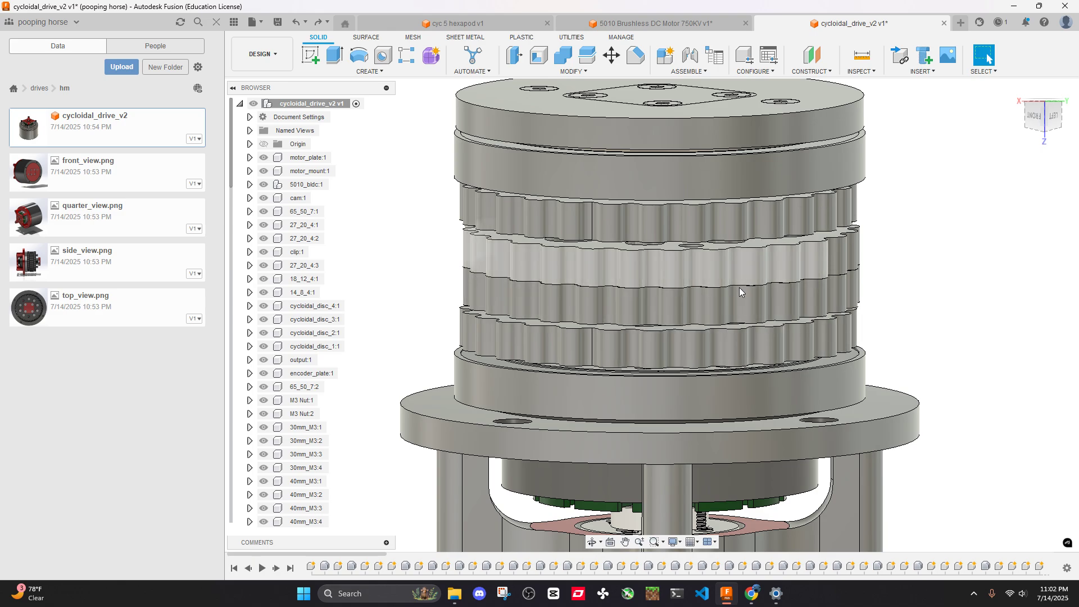
shift+middle_drag(744, 288, 764, 296)
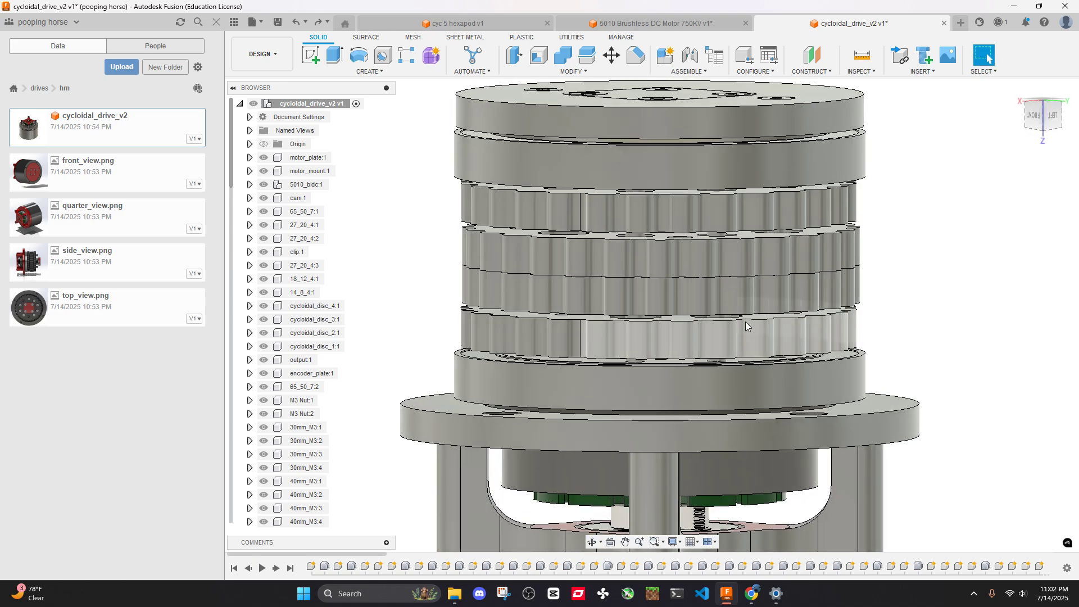
Hide the two middle cycloidal discs to see the pins and bearings between the outer discs, and restore them
click(765, 286)
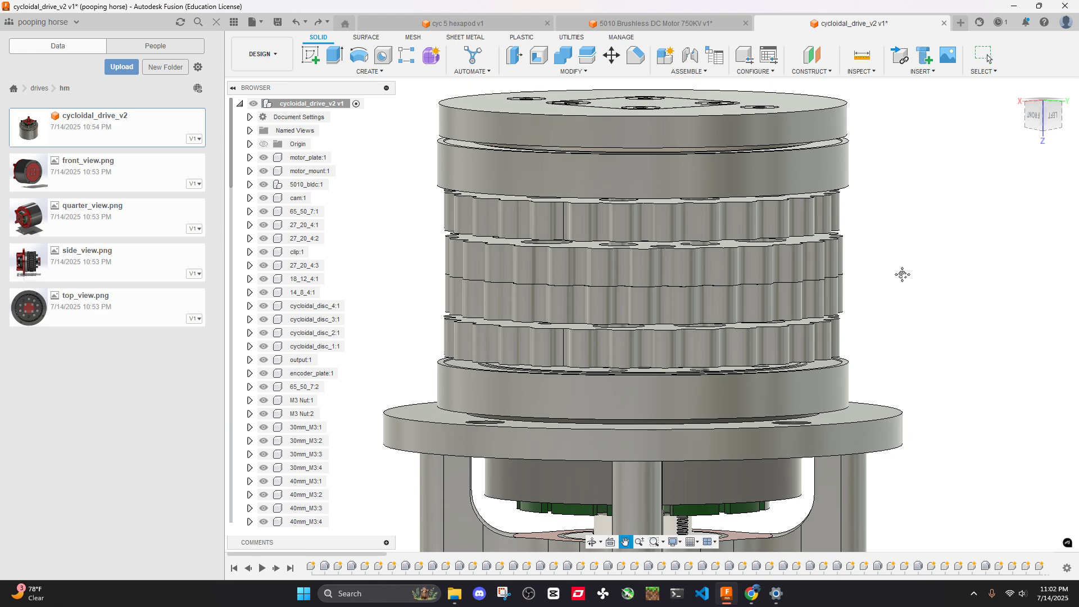
middle_drag(892, 275, 849, 291)
key(v)
key(Escape)
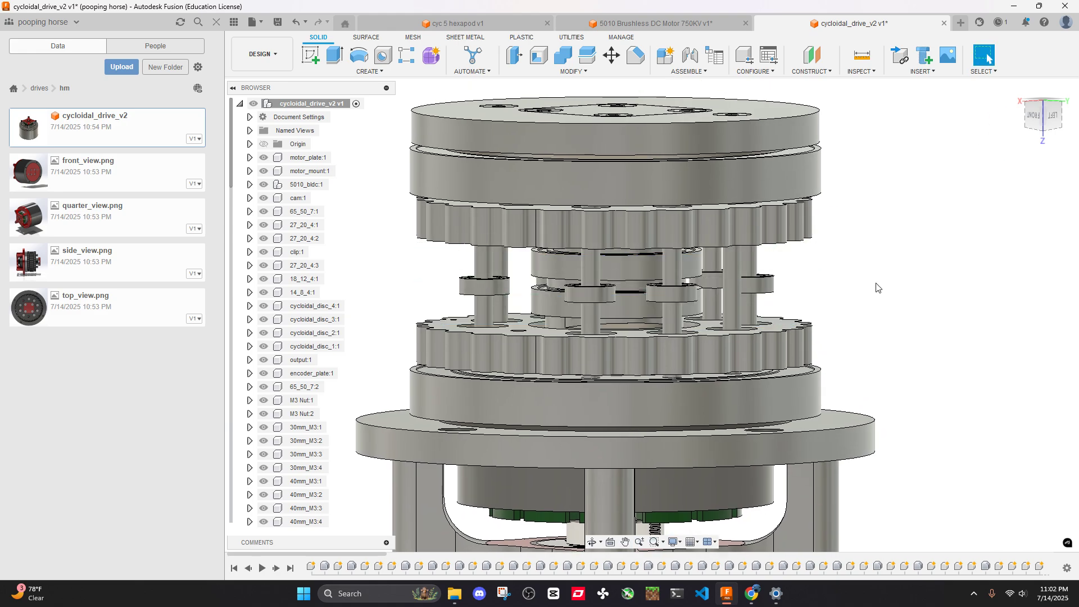
scroll(872, 281, down, 3)
shift+middle_drag(874, 269, 846, 292)
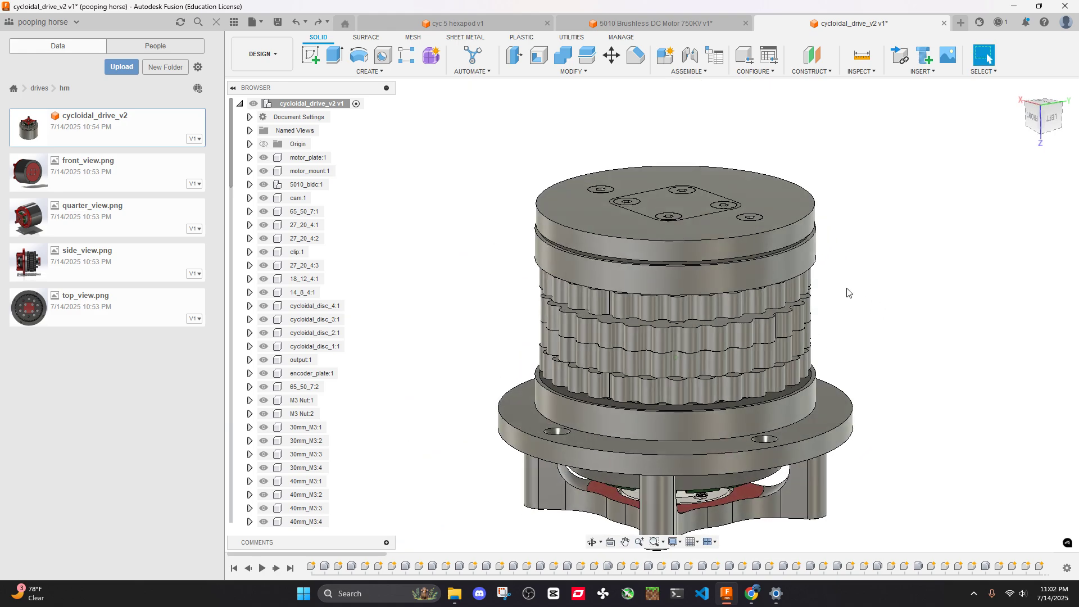
Bring back the outer toothed housing around the discs and hide the encoder plate covering its end
click(809, 258)
click(899, 260)
scroll(855, 269, up, 3)
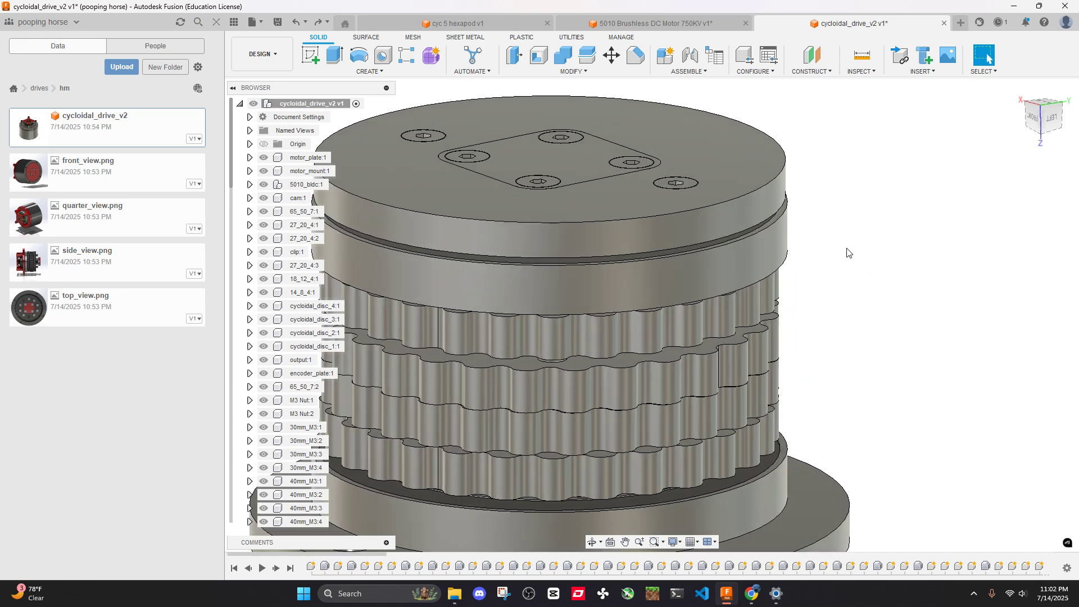
key(ctrl+s)
scroll(847, 250, down, 5)
shift+middle_drag(827, 282, 786, 289)
click(768, 238)
key(v)
Examine how the cycloidal disc's lobes mesh with the housing's internal teeth and how the pins sit in the disc holes
scroll(787, 289, up, 5)
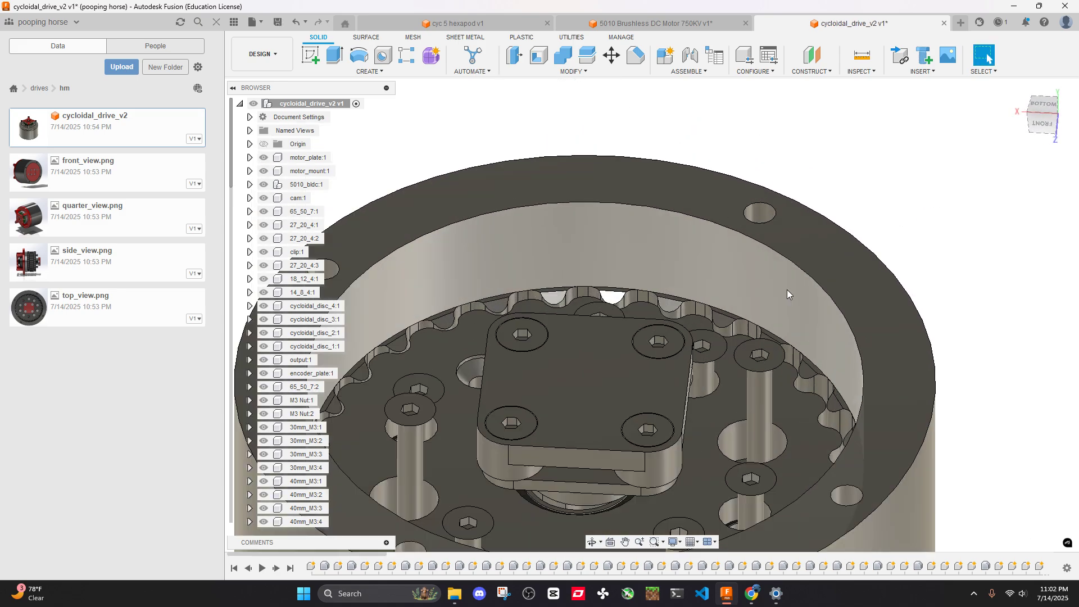
scroll(703, 328, up, 5)
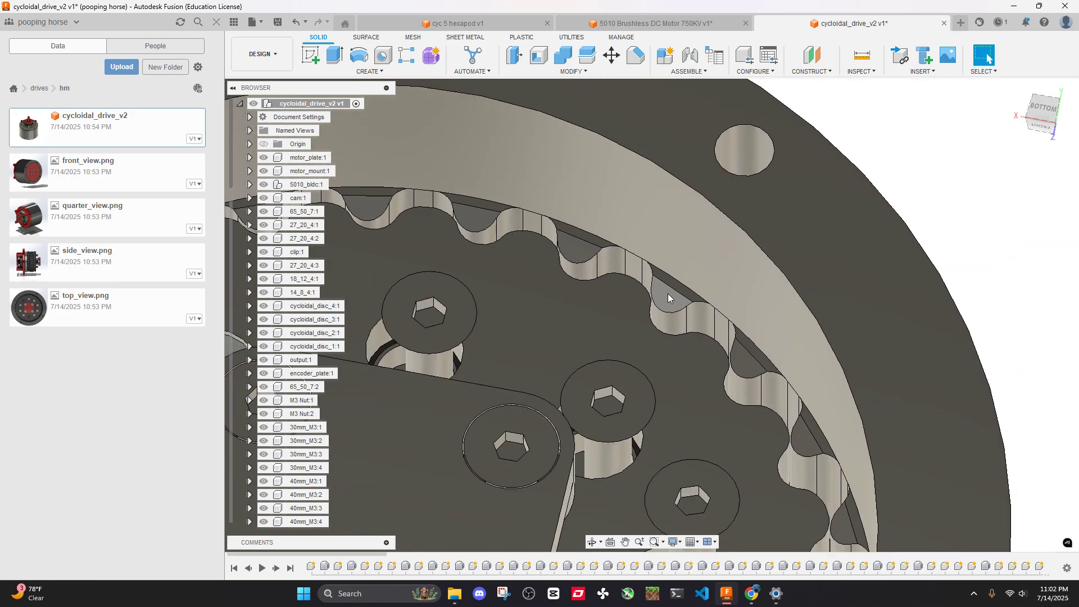
scroll(667, 293, down, 6)
shift+middle_drag(668, 293, 716, 236)
scroll(721, 219, up, 5)
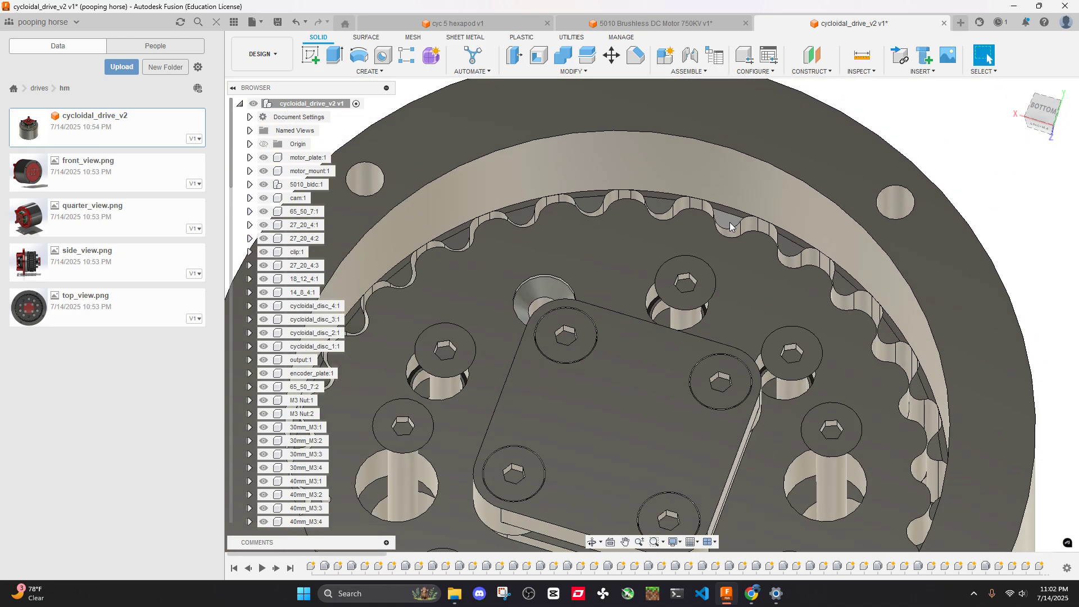
Examine the toothed housing from its side and open end, noting how the disc lobes and pins sit inside it
scroll(731, 226, down, 5)
shift+middle_drag(826, 281, 801, 224)
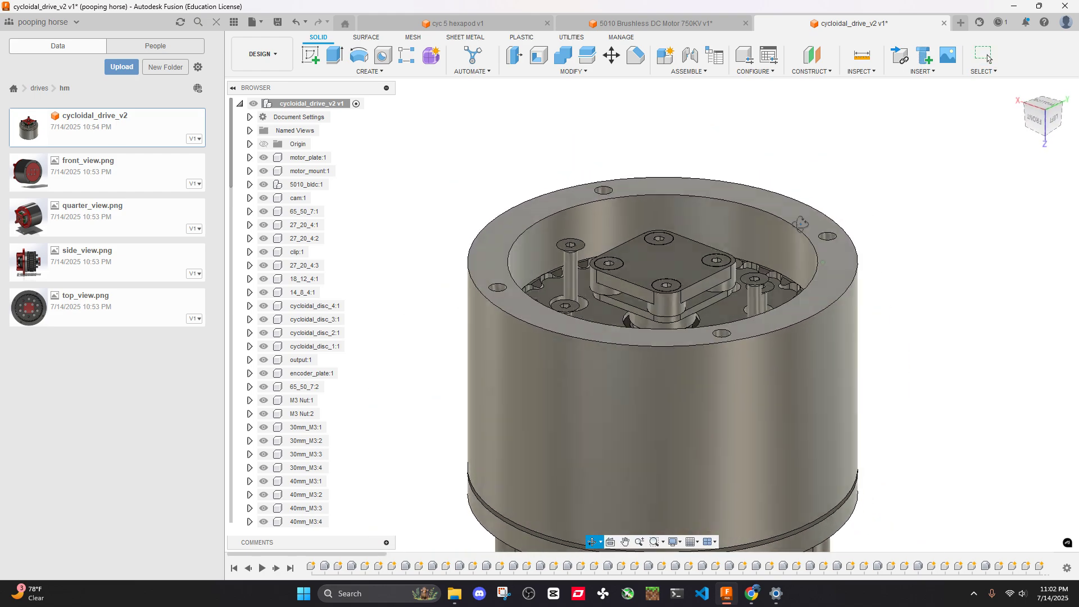
scroll(804, 270, down, 3)
shift+middle_drag(804, 285, 663, 226)
scroll(656, 239, up, 4)
scroll(667, 221, up, 6)
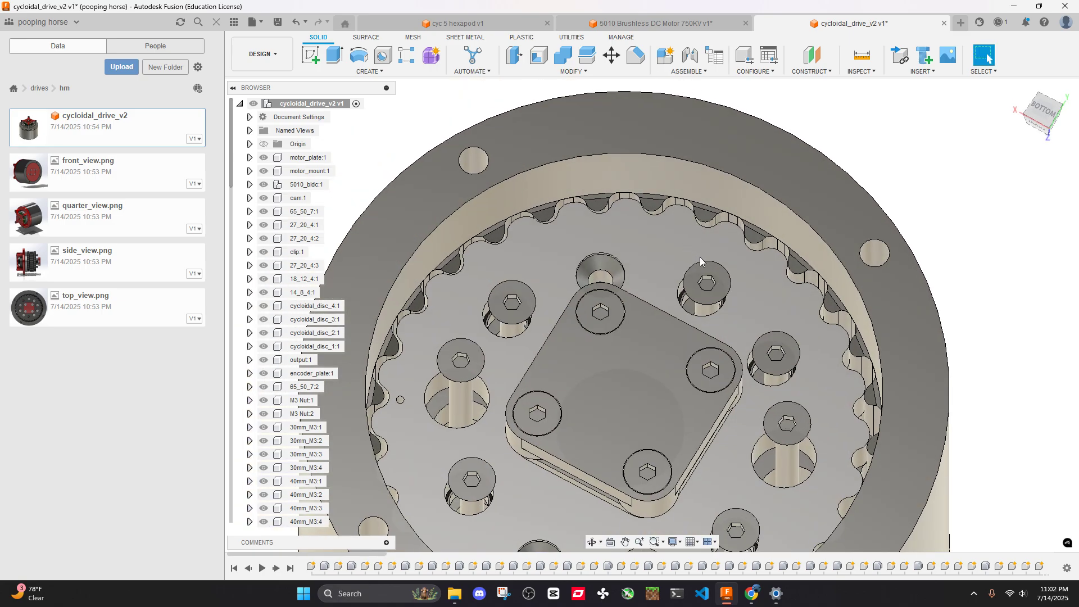
Examine the pins and their stacked bearings above the cycloidal disc with the outer housing out of the way
scroll(720, 270, down, 5)
shift+middle_drag(830, 300, 809, 315)
shift+middle_drag(702, 192, 747, 328)
scroll(813, 375, up, 5)
scroll(764, 292, down, 4)
shift+middle_drag(865, 337, 733, 325)
scroll(733, 325, up, 6)
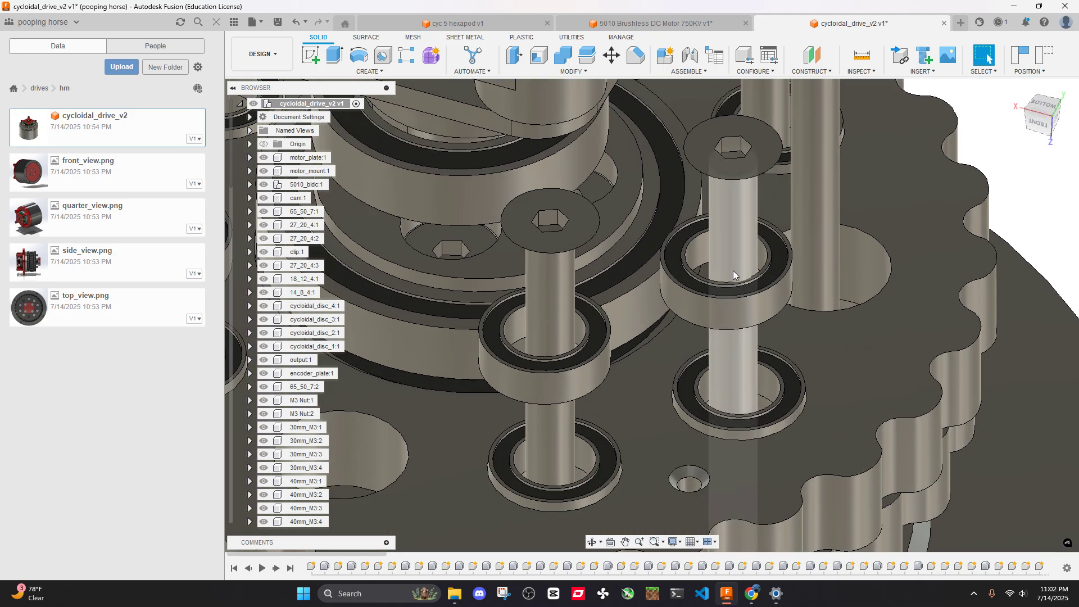
Measure the geometry around one of the pins on the reference actuator's cycloidal disc
scroll(764, 264, down, 3)
click(862, 55)
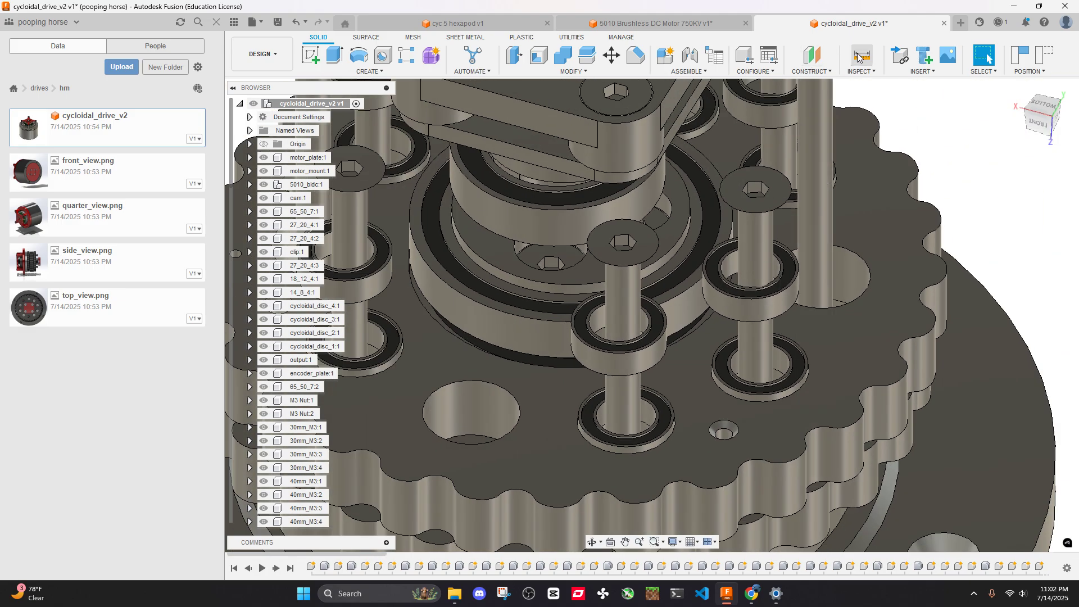
scroll(766, 337, up, 3)
click(766, 335)
scroll(767, 333, down, 3)
click(1051, 382)
scroll(858, 290, down, 5)
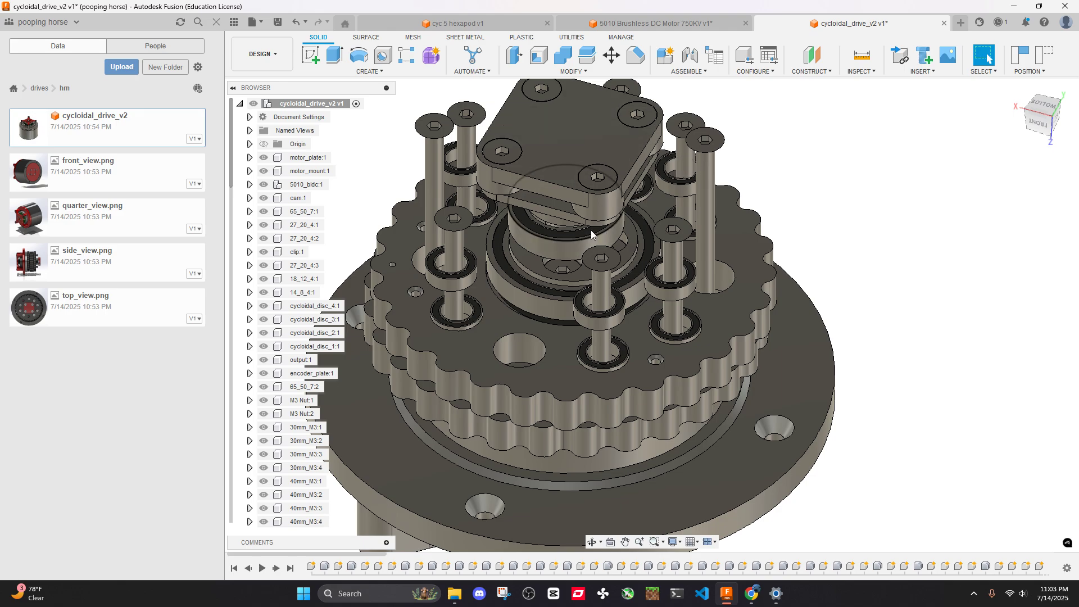
Switch to the cyc 5 hexapod design and hide the output top body to expose the cycloidal discs
click(492, 25)
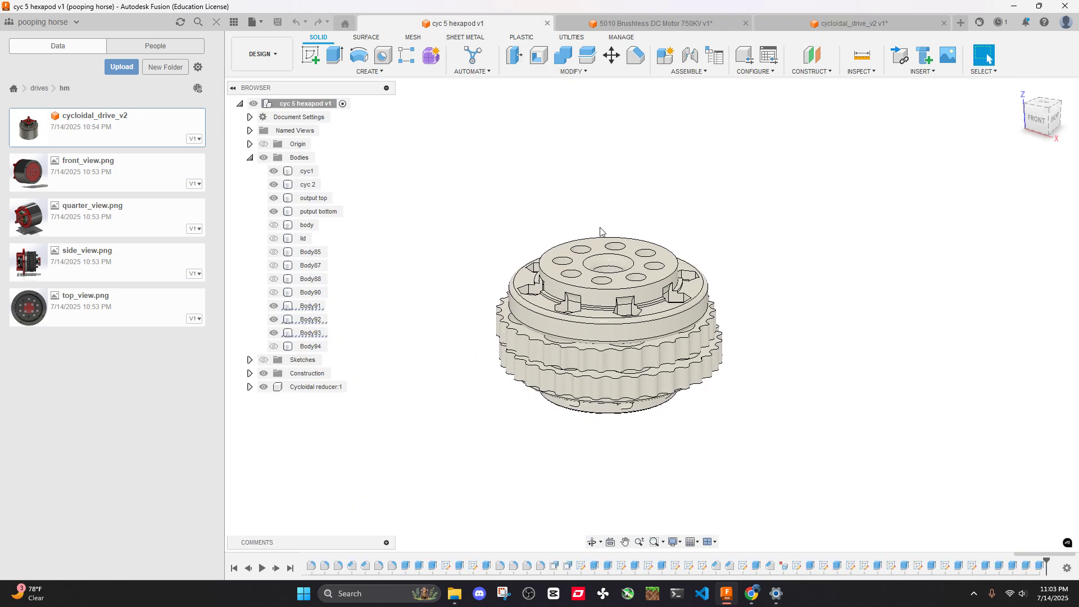
click(274, 198)
shift+middle_drag(814, 296, 671, 318)
scroll(363, 290, up, 3)
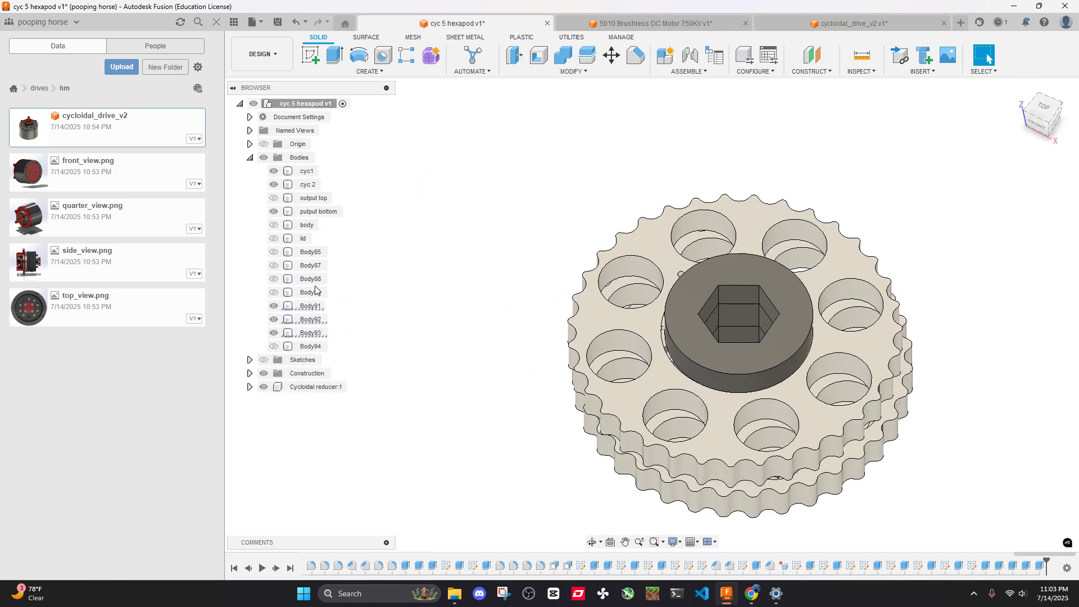
middle_drag(469, 292, 382, 276)
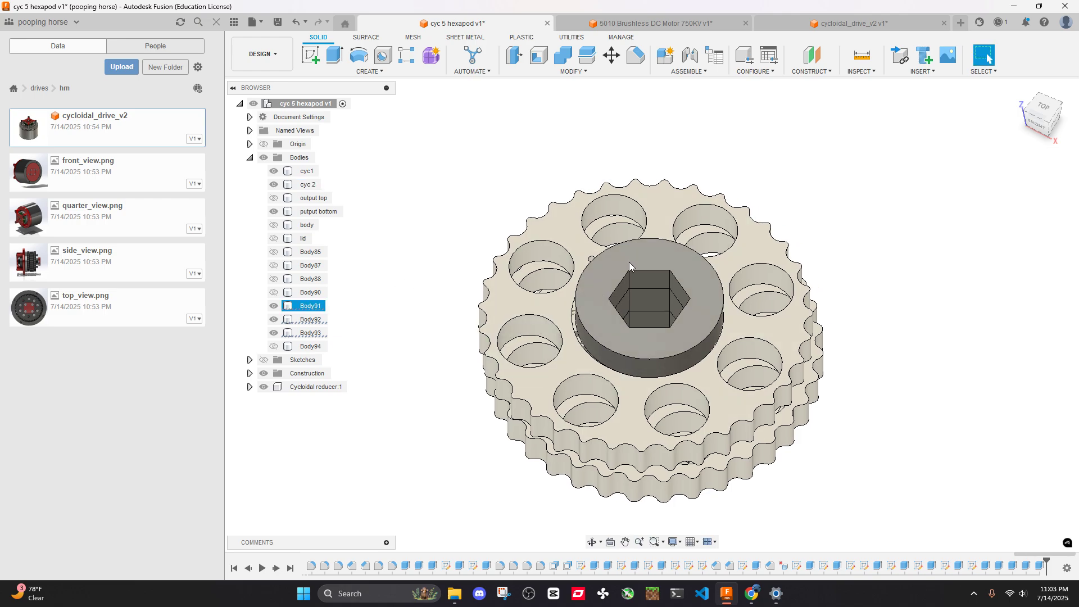
Measure the diameter of one of the output holes in the cyc 2 disc
click(860, 54)
scroll(511, 335, up, 2)
scroll(493, 341, down, 4)
click(493, 342)
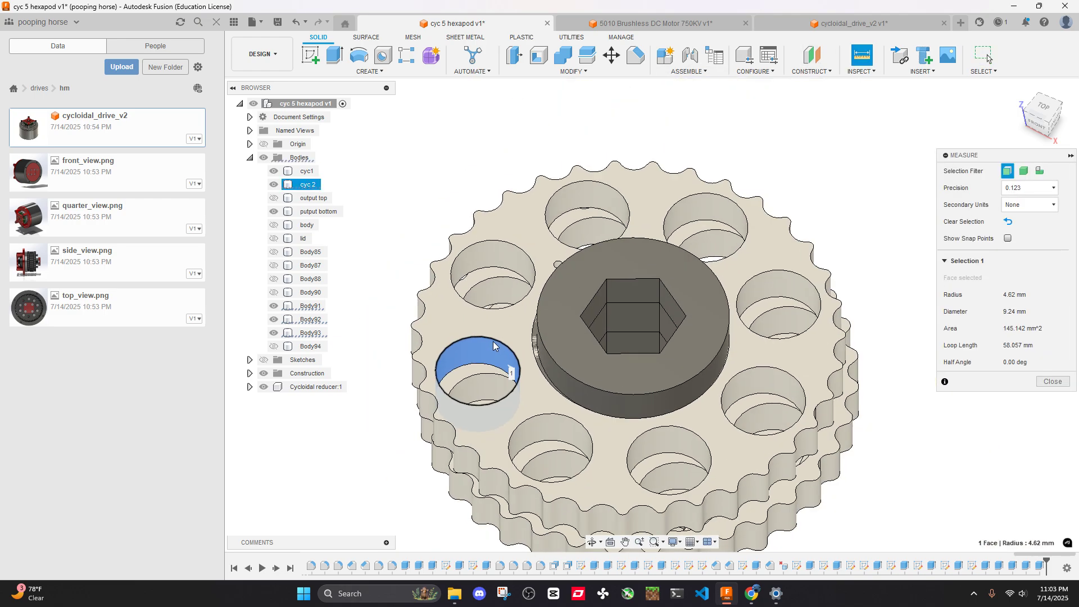
scroll(494, 341, down, 2)
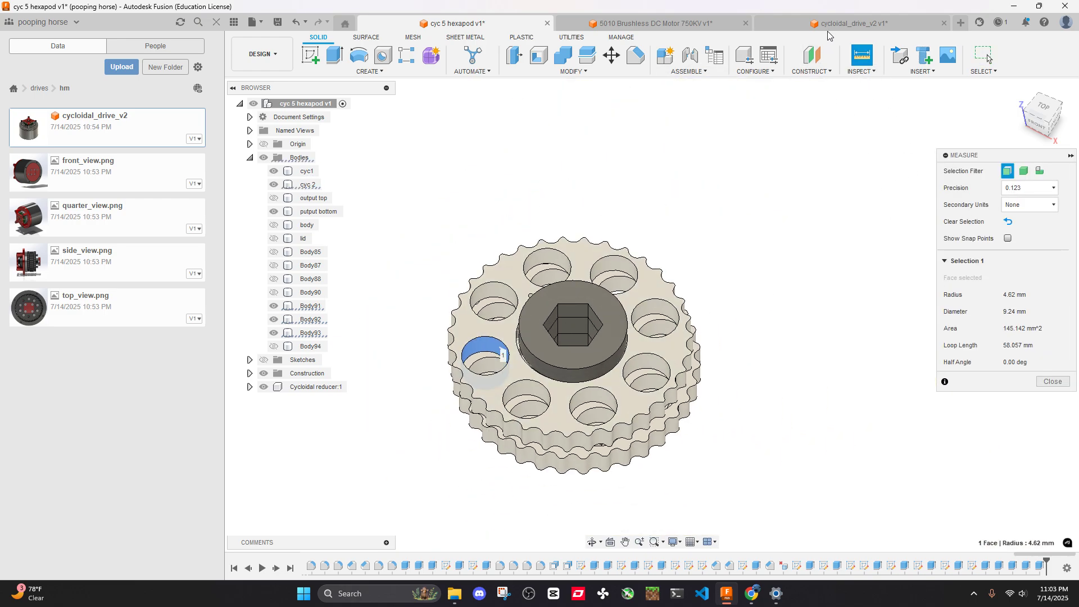
Return to the cycloidal_drive_v2 design and measure the diameter of a large pin hole in the cycloidal disc
click(857, 22)
scroll(819, 171, up, 3)
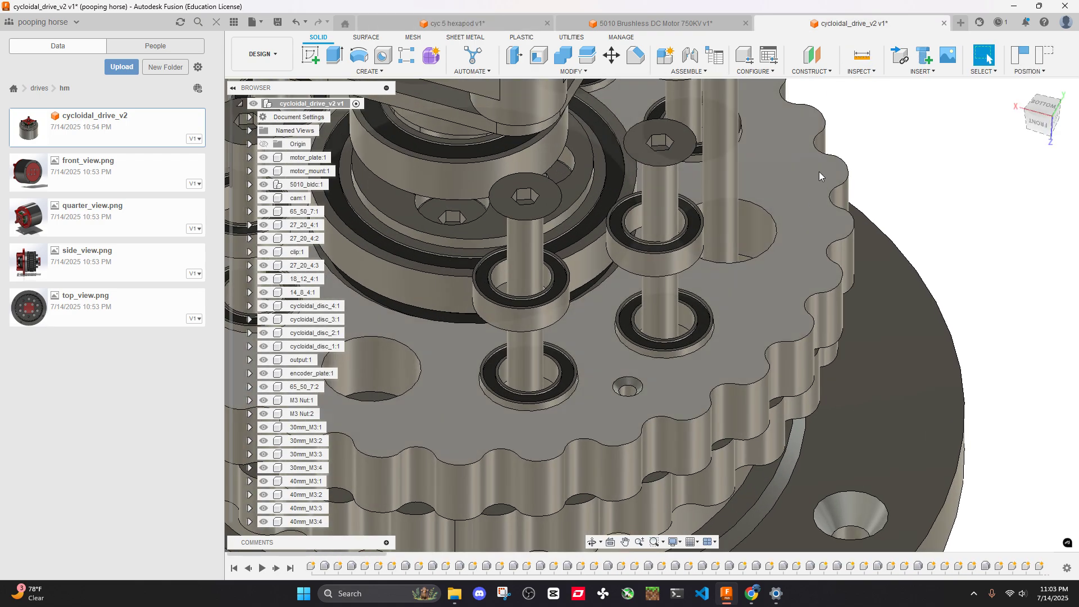
click(758, 235)
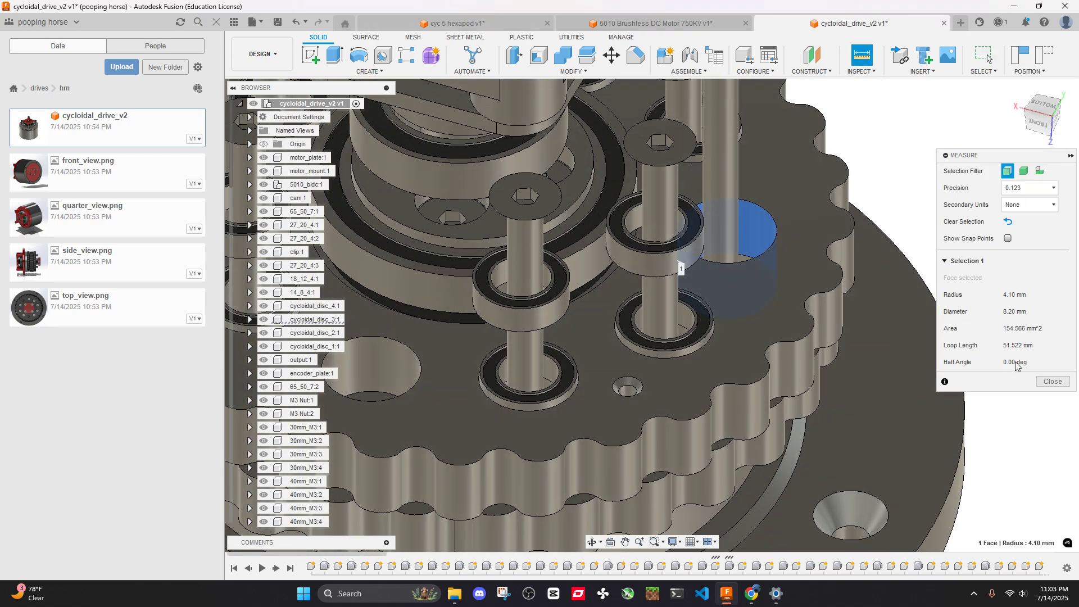
click(1048, 382)
scroll(765, 304, down, 5)
Go back to the cyc 5 hexapod design and examine its two discs and their output holes for comparison
click(652, 23)
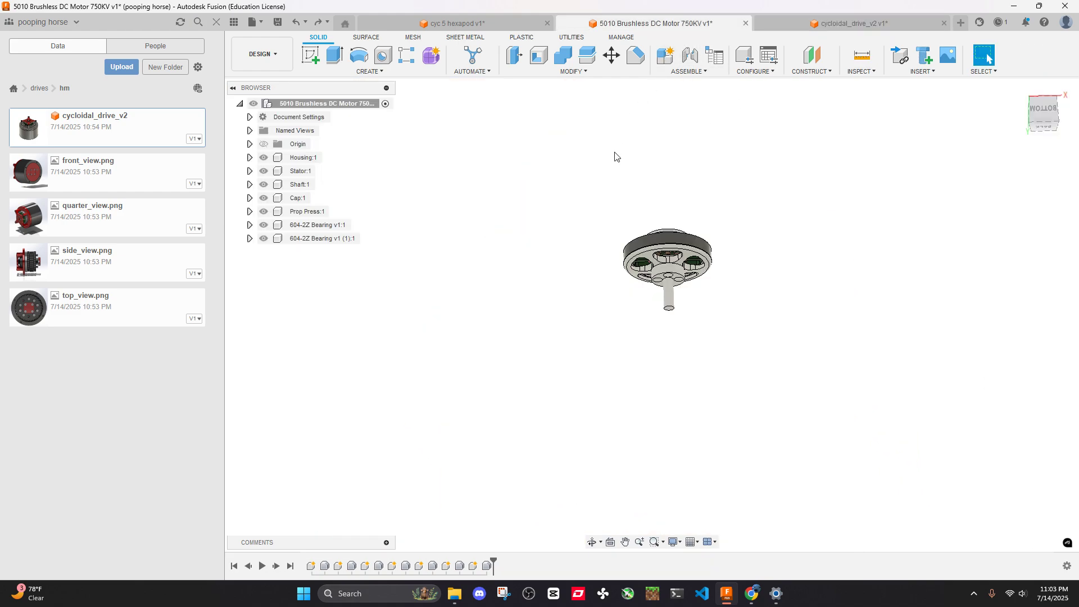
click(452, 23)
scroll(615, 295, up, 3)
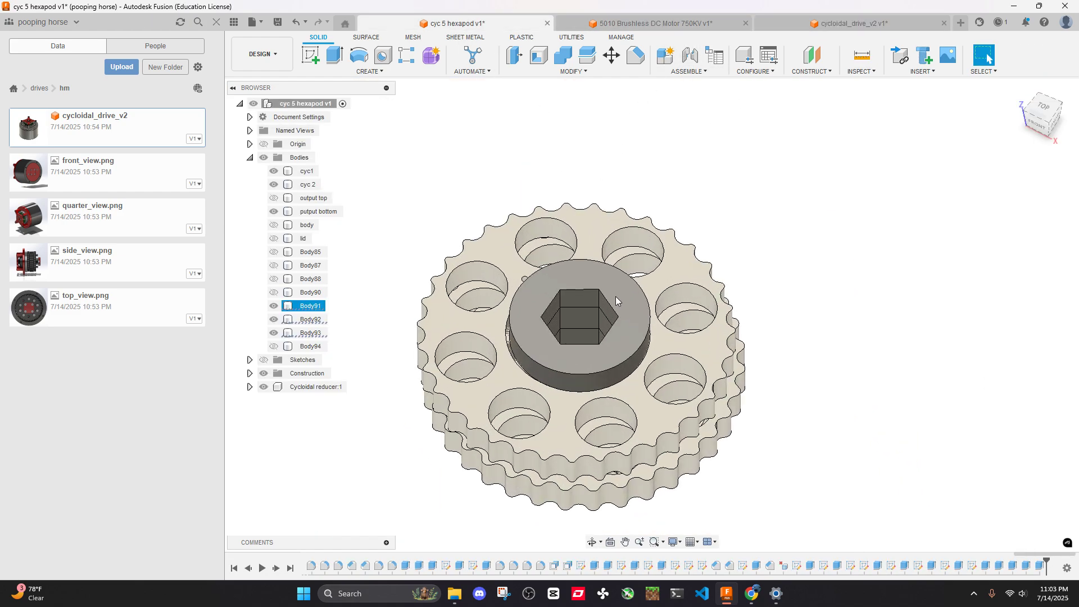
middle_drag(616, 295, 727, 258)
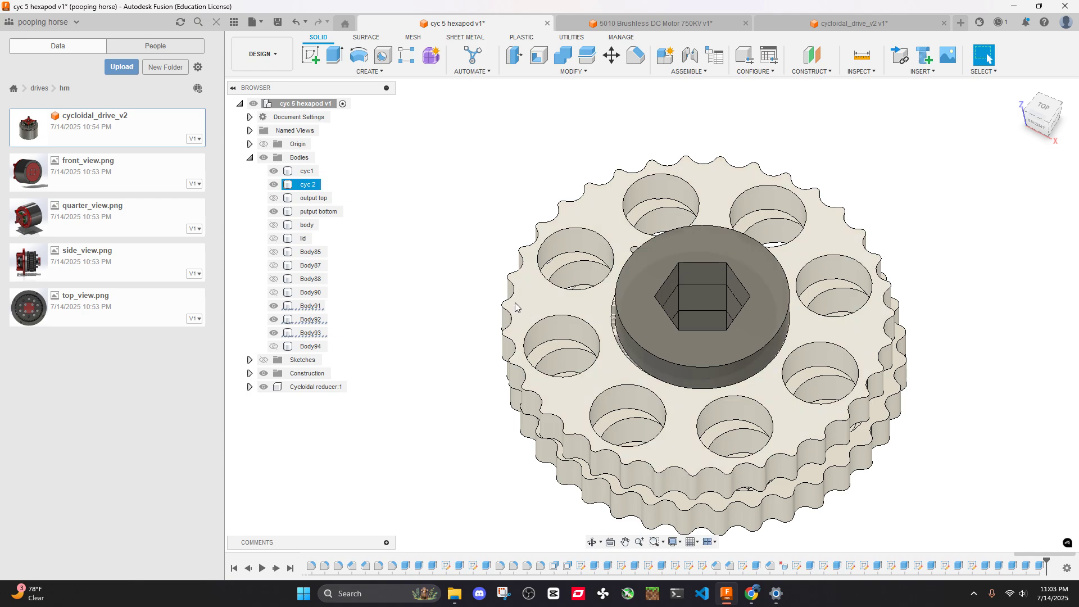
scroll(450, 295, up, 2)
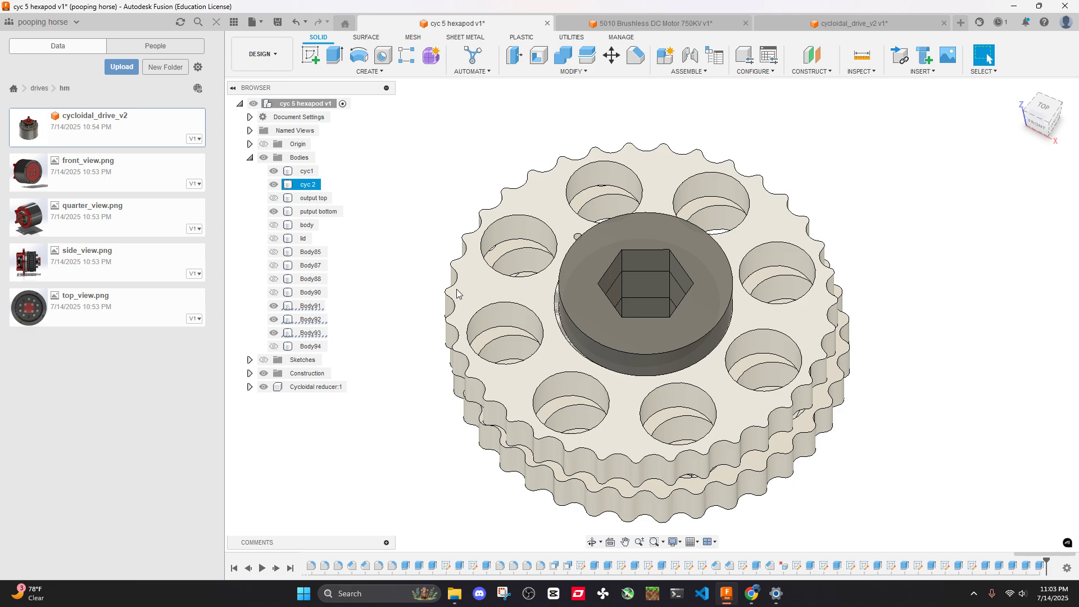
click(456, 293)
Switch to the cycloidal_drive_v2 design and examine the clearance between the long pin and its disc hole
click(816, 18)
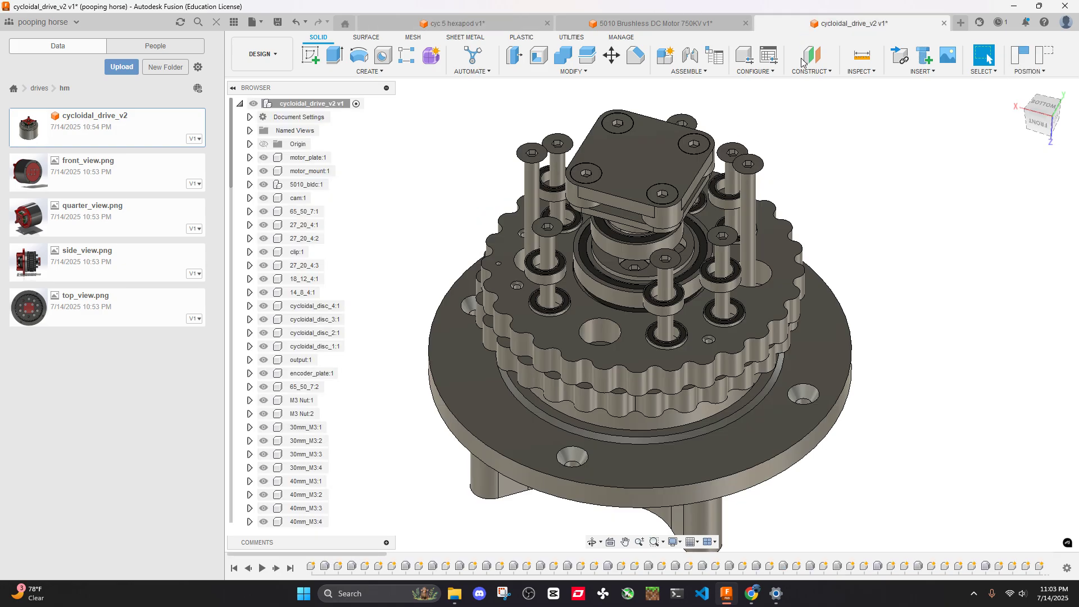
scroll(744, 250, up, 8)
shift+middle_drag(750, 276, 729, 340)
scroll(674, 403, up, 4)
scroll(709, 393, down, 10)
scroll(784, 246, up, 10)
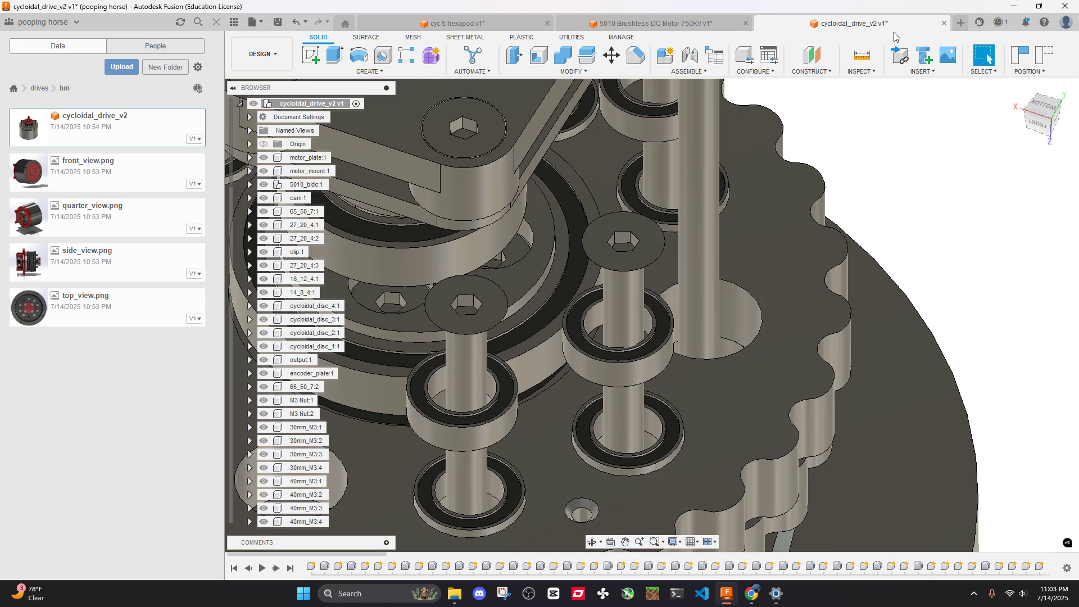
Measure the diameter of the disc hole surrounding the long pin
key(i)
shift+middle_drag(785, 246, 742, 269)
click(711, 353)
scroll(711, 353, down, 3)
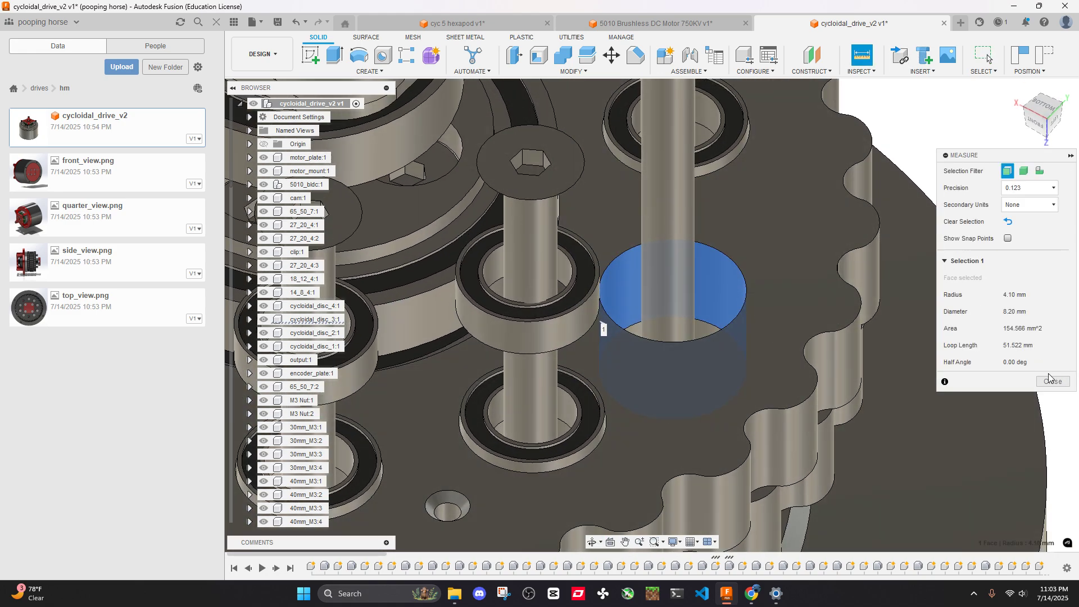
key(Escape)
Measure the diameter of the long pin passing through the disc hole
click(871, 58)
click(677, 279)
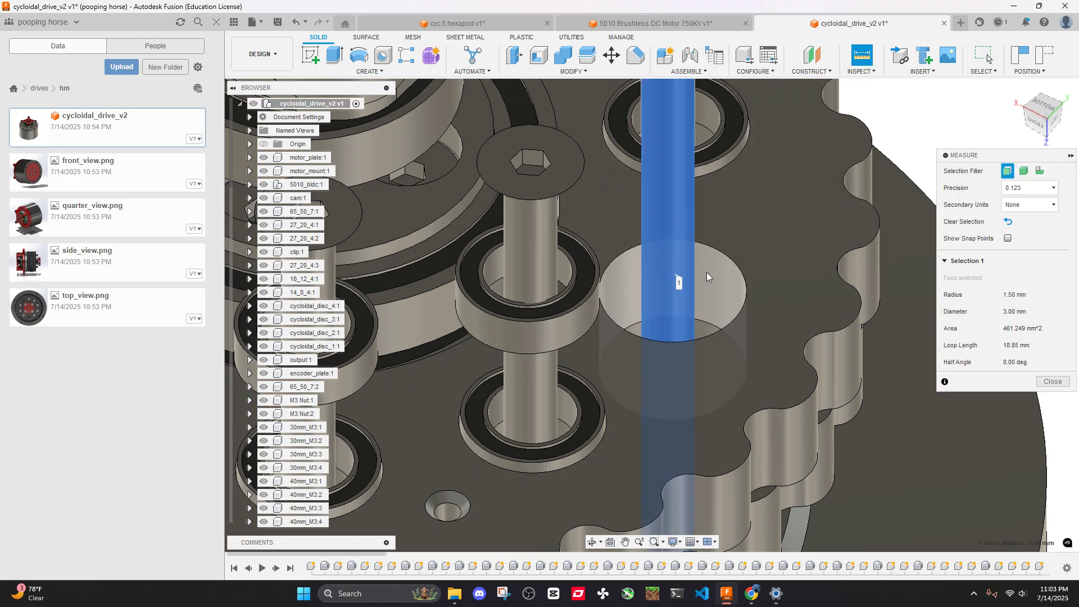
click(1052, 382)
scroll(802, 291, down, 4)
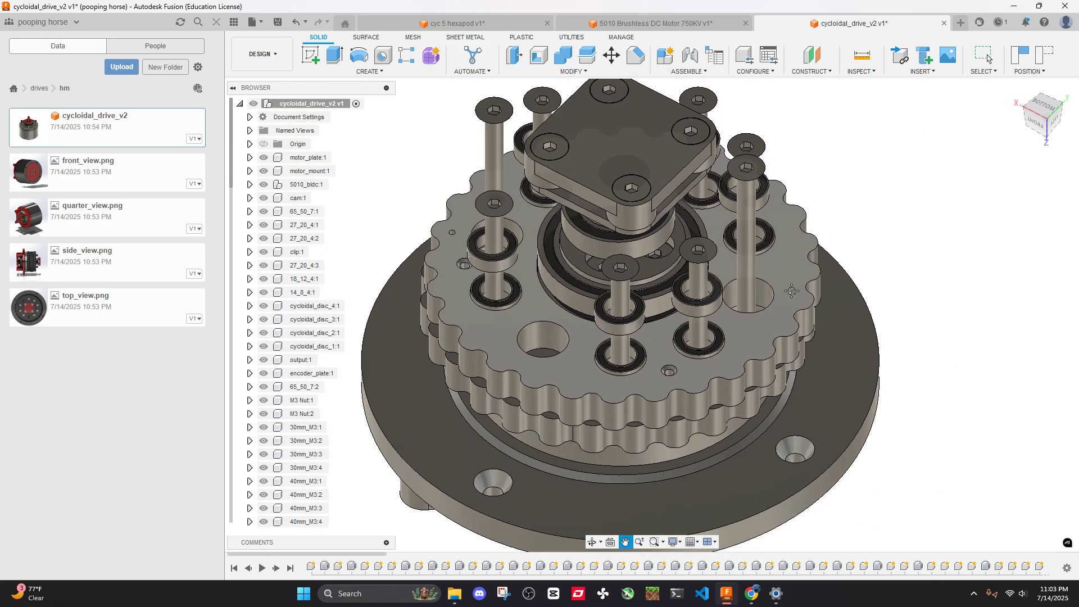
Measure the hole around the long pin again to compare it with the pin's diameter
scroll(774, 295, up, 5)
click(864, 62)
scroll(709, 292, up, 3)
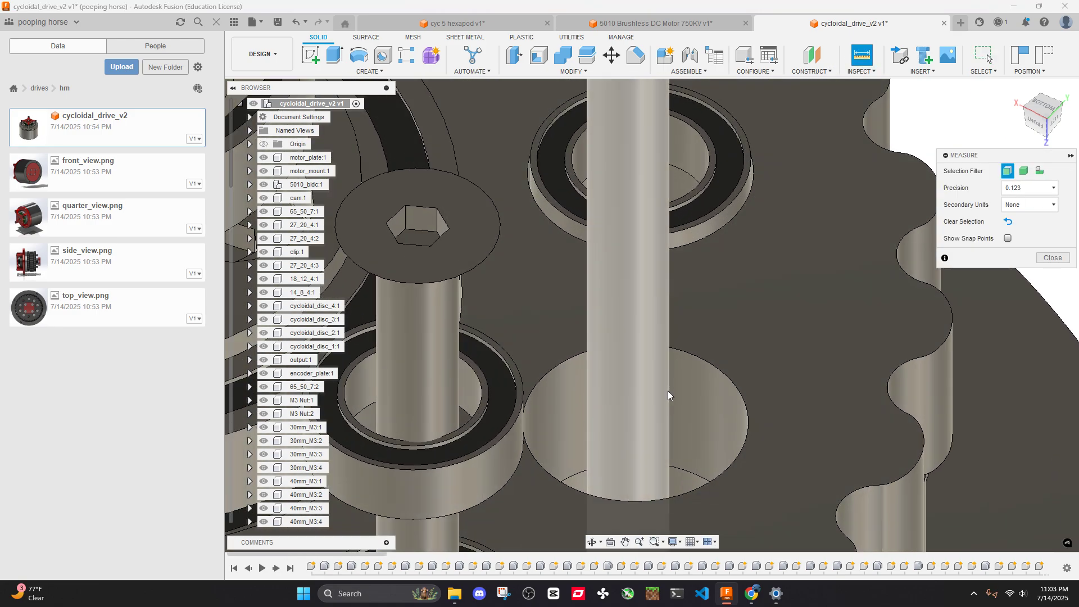
click(687, 388)
scroll(713, 380, down, 3)
middle_drag(720, 365, 728, 254)
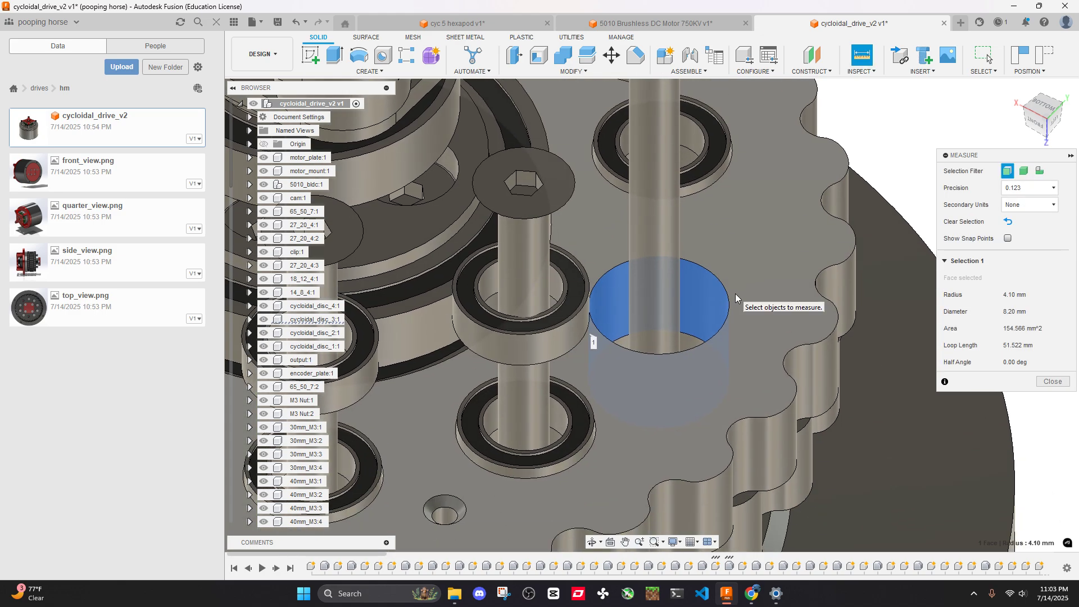
click(1051, 379)
scroll(752, 309, down, 6)
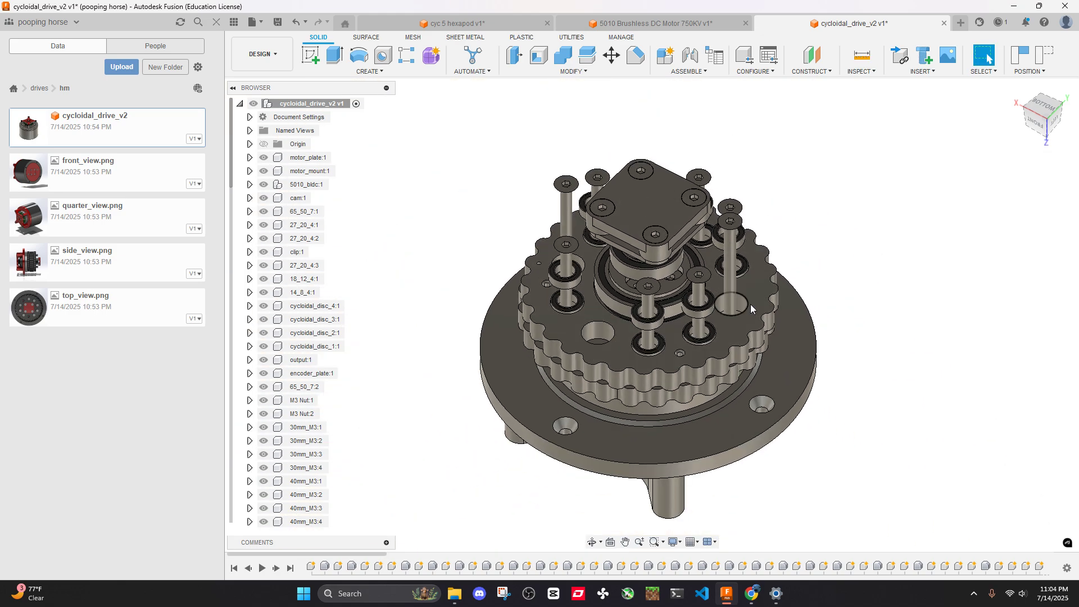
Examine the arrangement of long pins, bearing-carrying pins and empty holes around the cycloidal disc
shift+middle_drag(752, 308, 770, 278)
scroll(682, 276, up, 5)
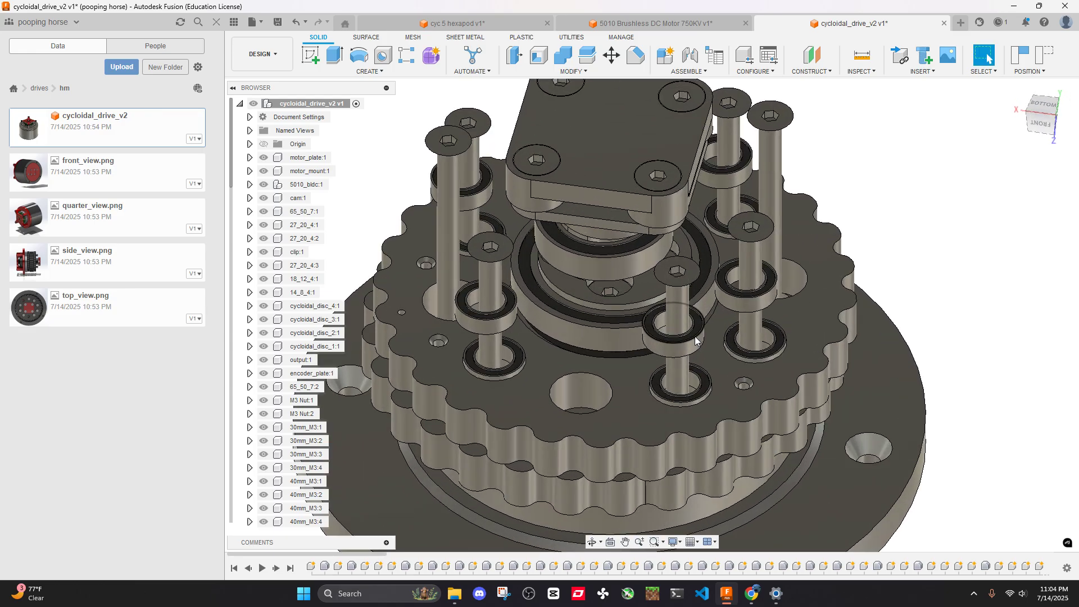
shift+middle_drag(679, 338, 652, 310)
scroll(649, 313, up, 5)
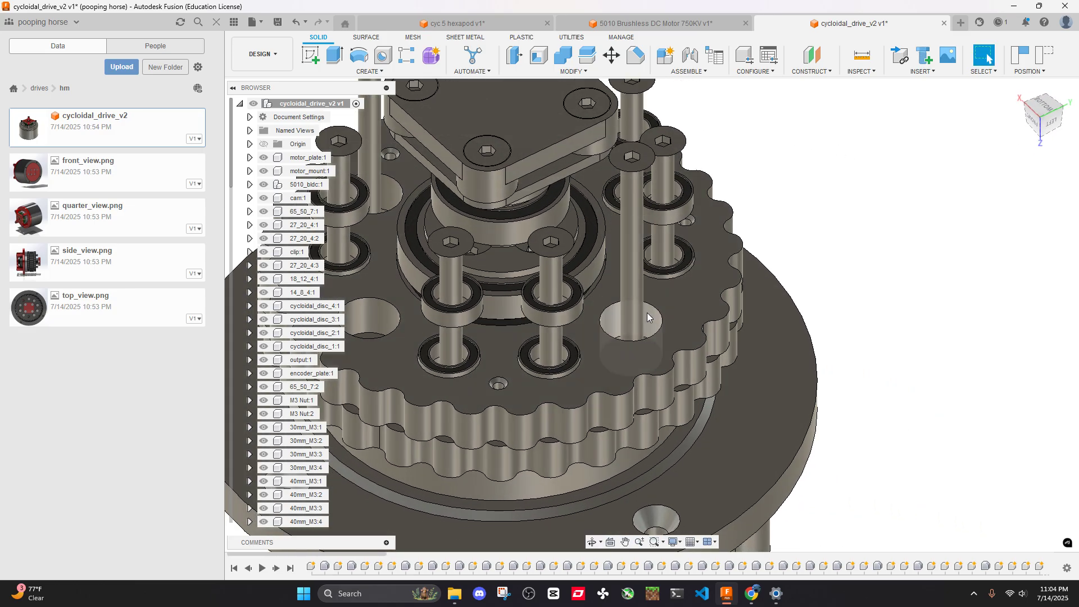
scroll(654, 327, down, 5)
scroll(702, 313, up, 5)
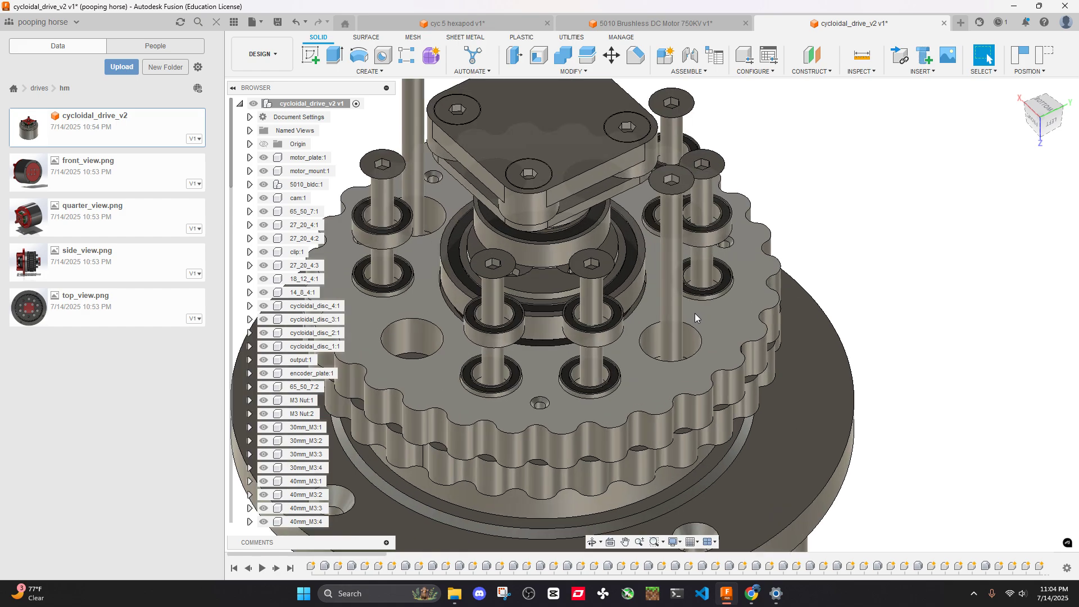
Measure the long pin's clearance hole in the disc once more, and clear the measurement
click(863, 66)
scroll(704, 339, up, 5)
click(679, 353)
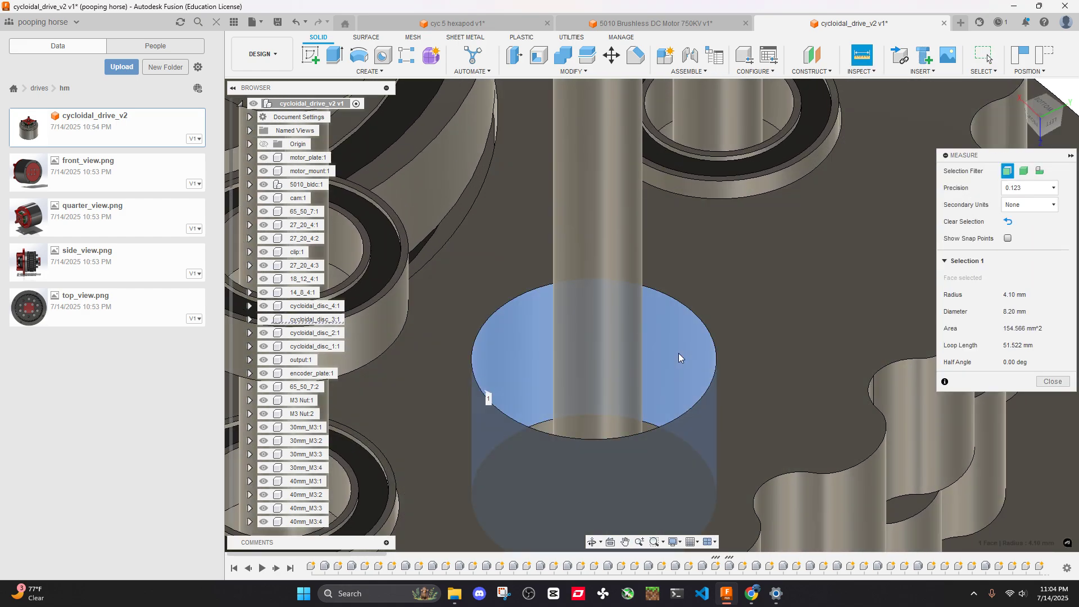
scroll(682, 359, down, 2)
scroll(682, 359, down, 3)
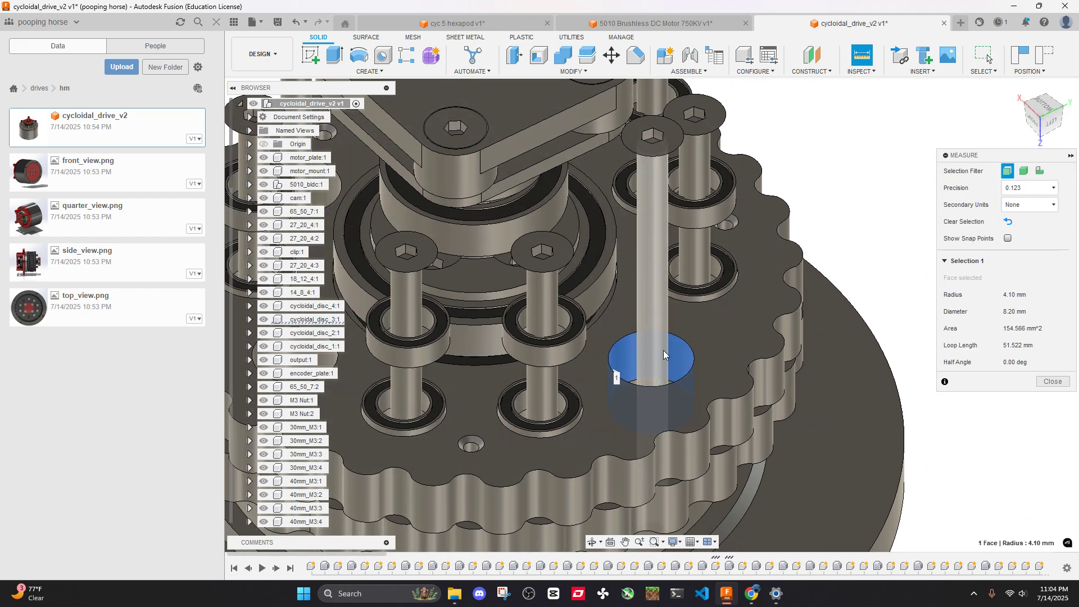
click(661, 352)
click(889, 273)
shift+middle_drag(751, 313, 750, 332)
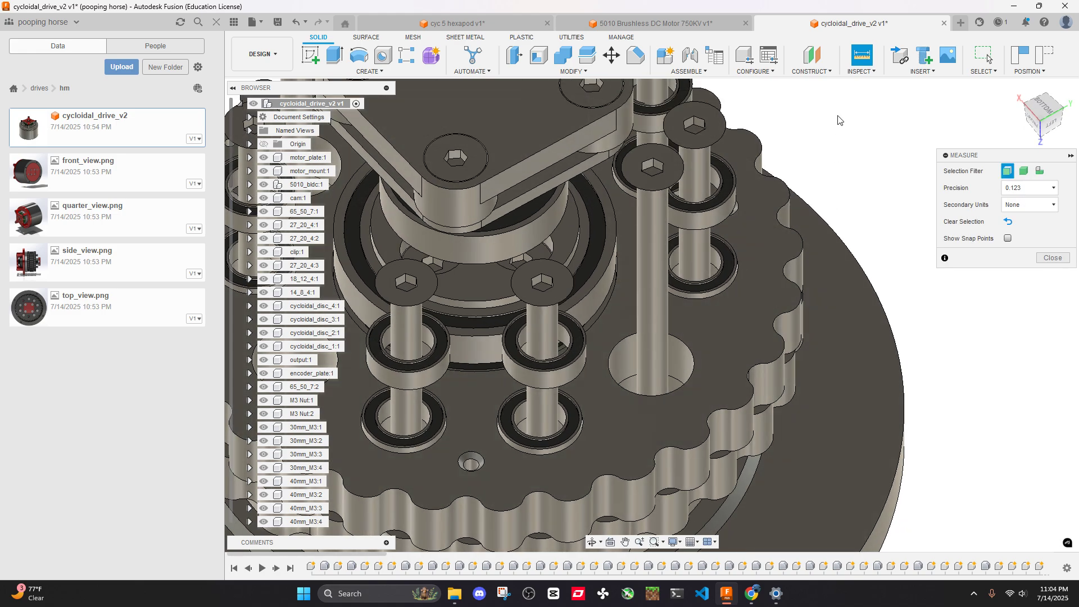
middle_drag(889, 171, 883, 137)
key(Escape)
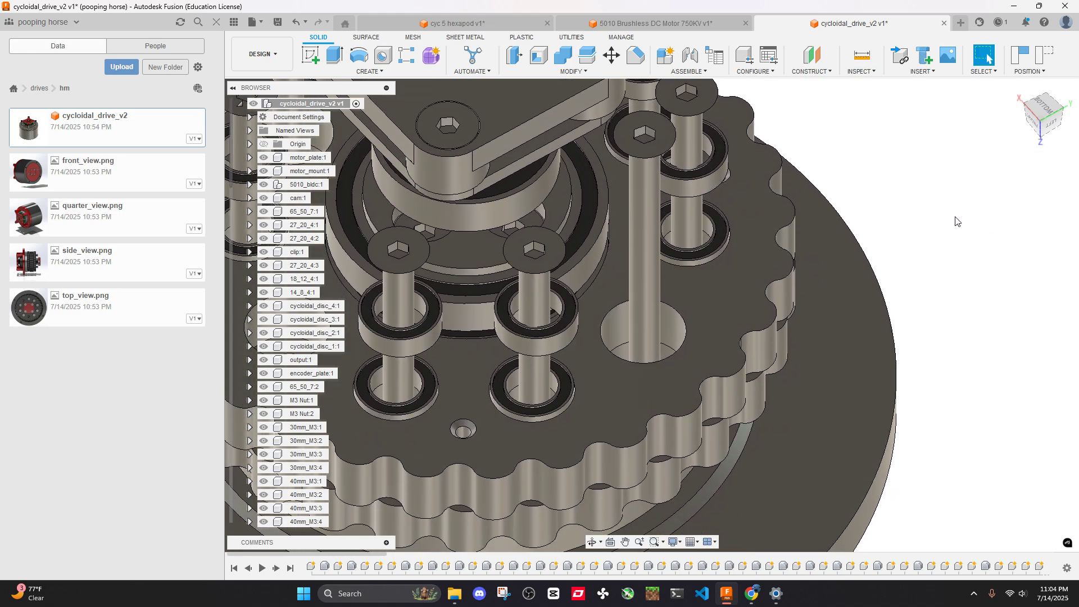
Measure the long pin's shaft diameter again
click(863, 56)
scroll(672, 259, up, 3)
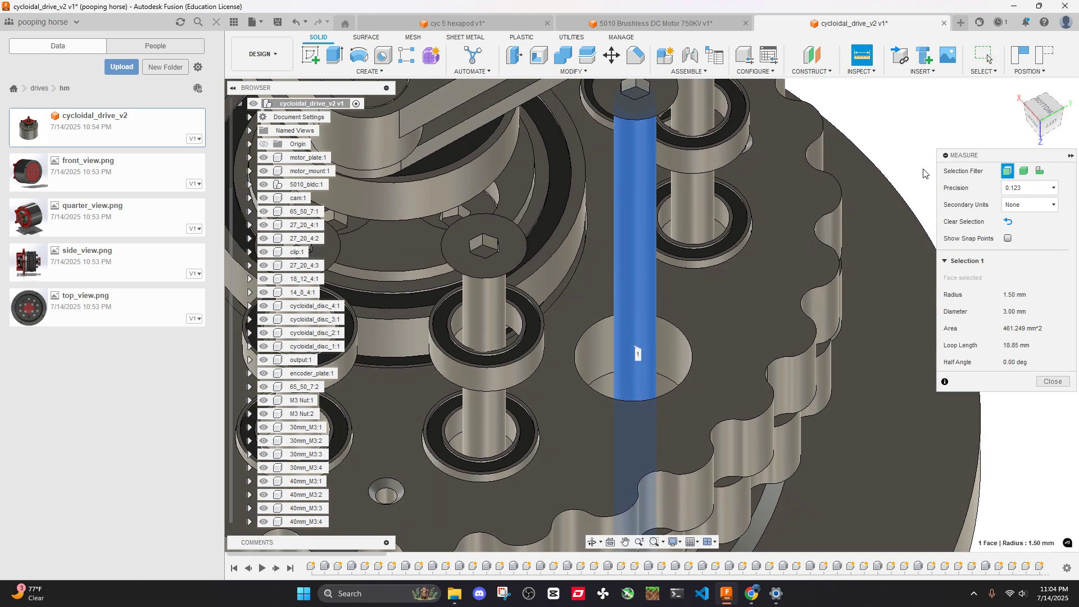
click(1046, 258)
scroll(860, 125, down, 3)
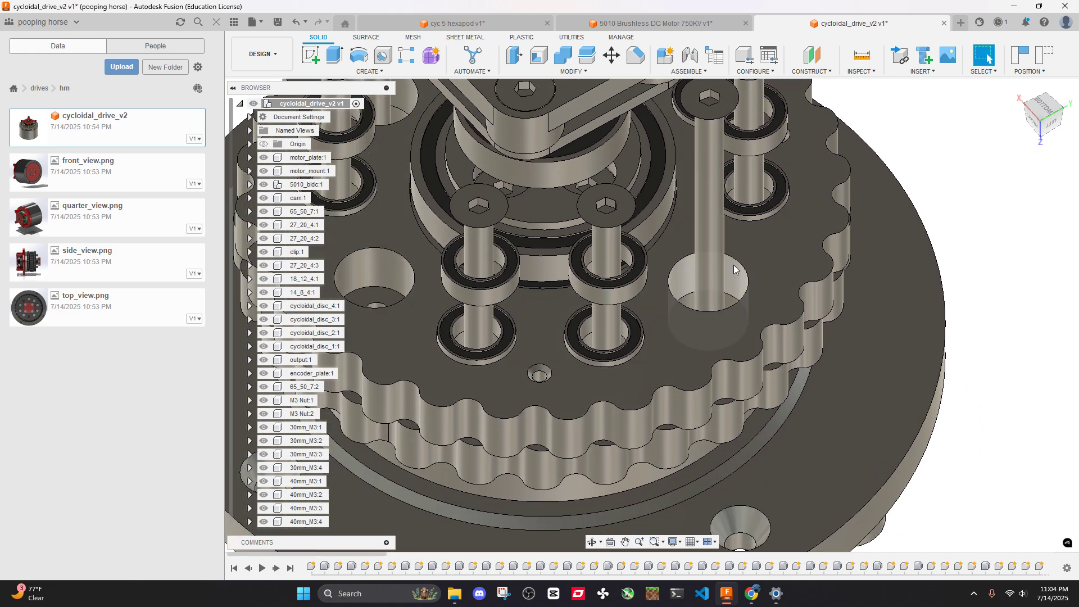
Recheck the diameter of the disc hole around the long pin
key(i)
scroll(715, 309, up, 3)
click(715, 309)
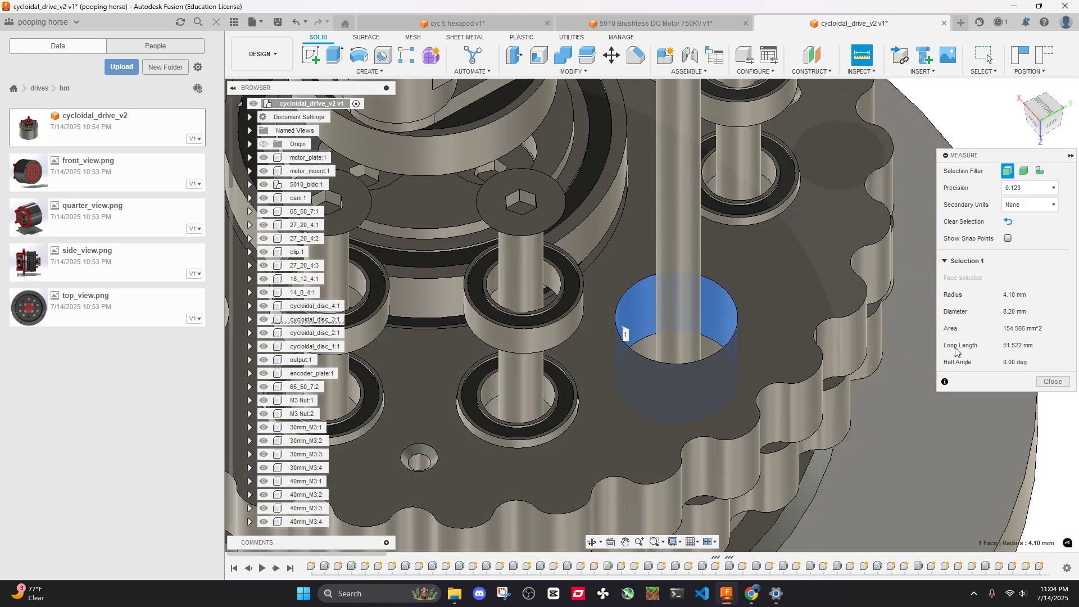
click(1060, 383)
Measure the inner bore diameter of the lower bearing around a short pin, and end the measurement
shift+middle_drag(936, 268, 839, 284)
scroll(753, 287, up, 4)
key(i)
scroll(642, 304, up, 2)
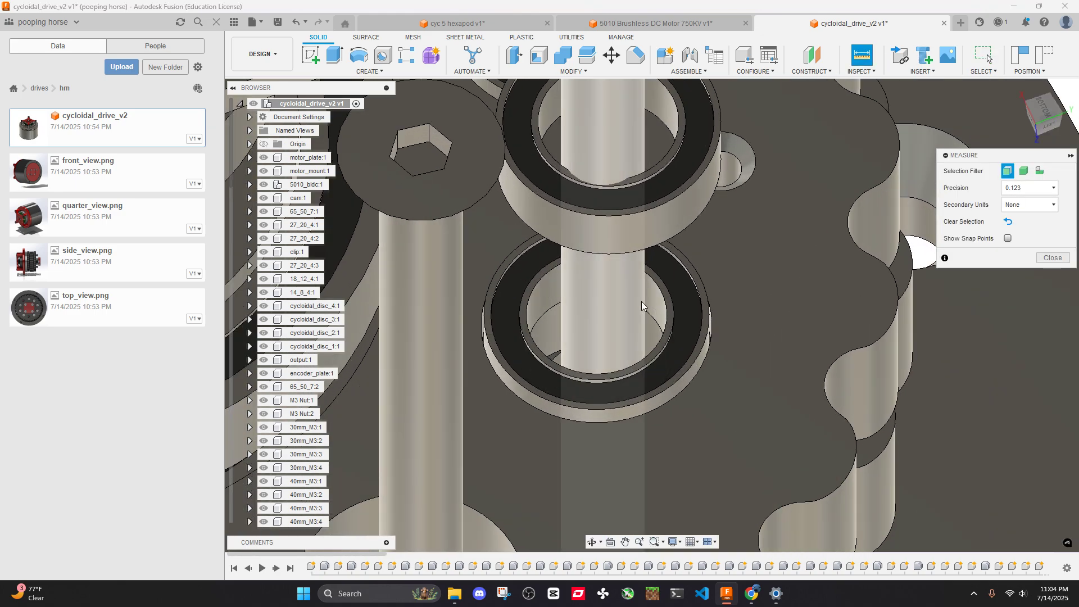
click(658, 308)
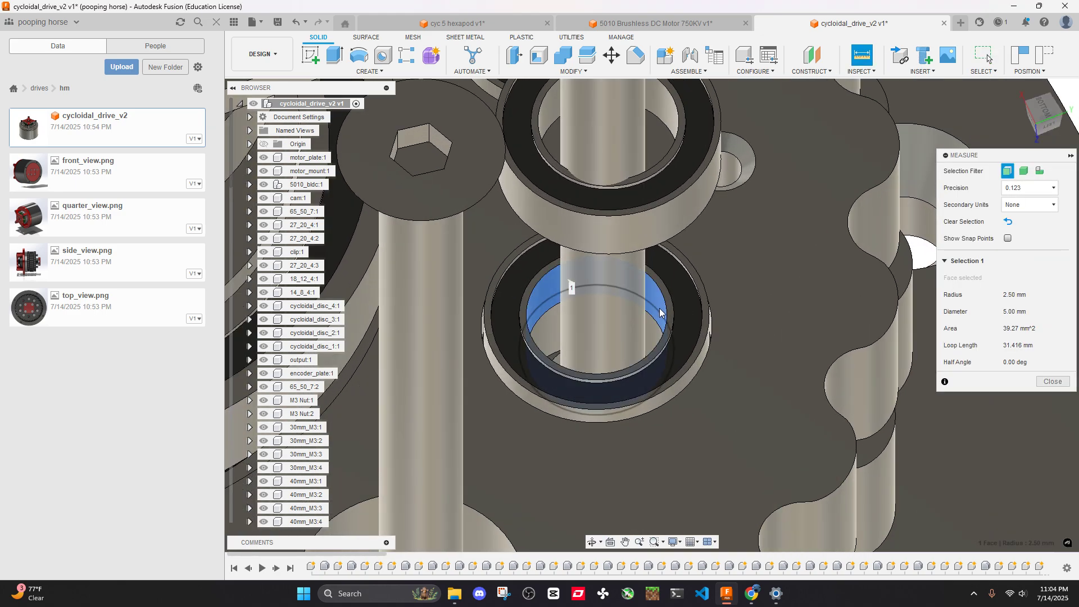
scroll(668, 323, down, 3)
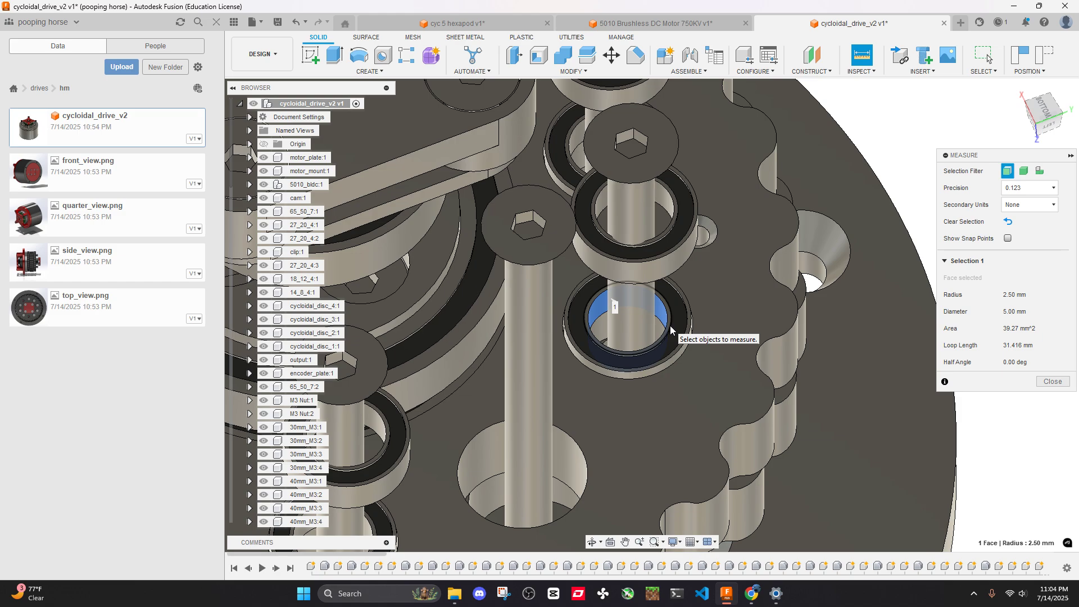
click(1053, 381)
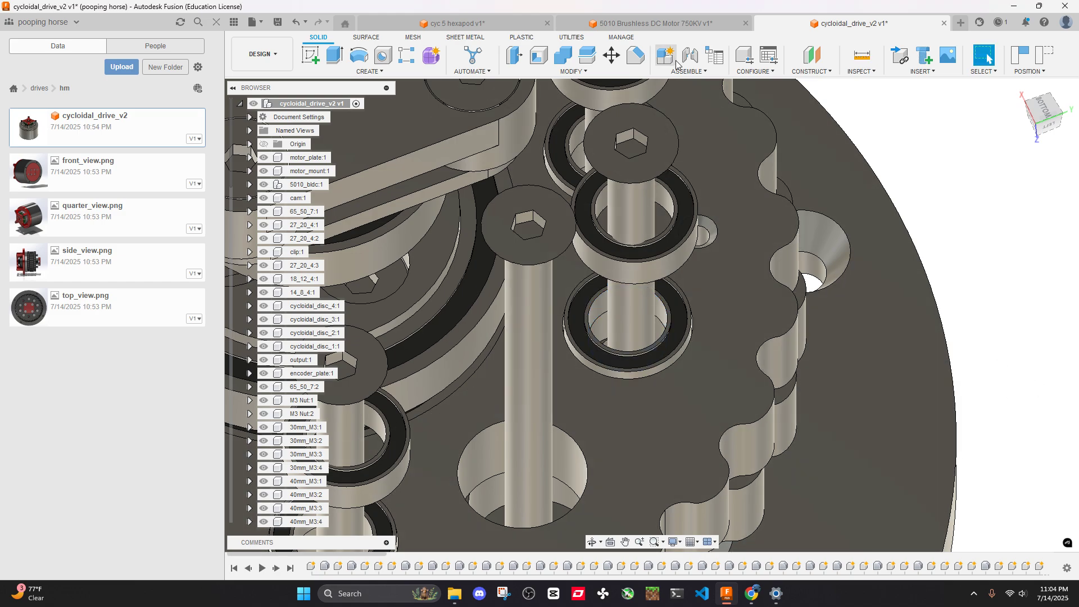
Create a new empty design, glancing back at the cycloidal_drive_v2 assembly before returning to it
click(656, 25)
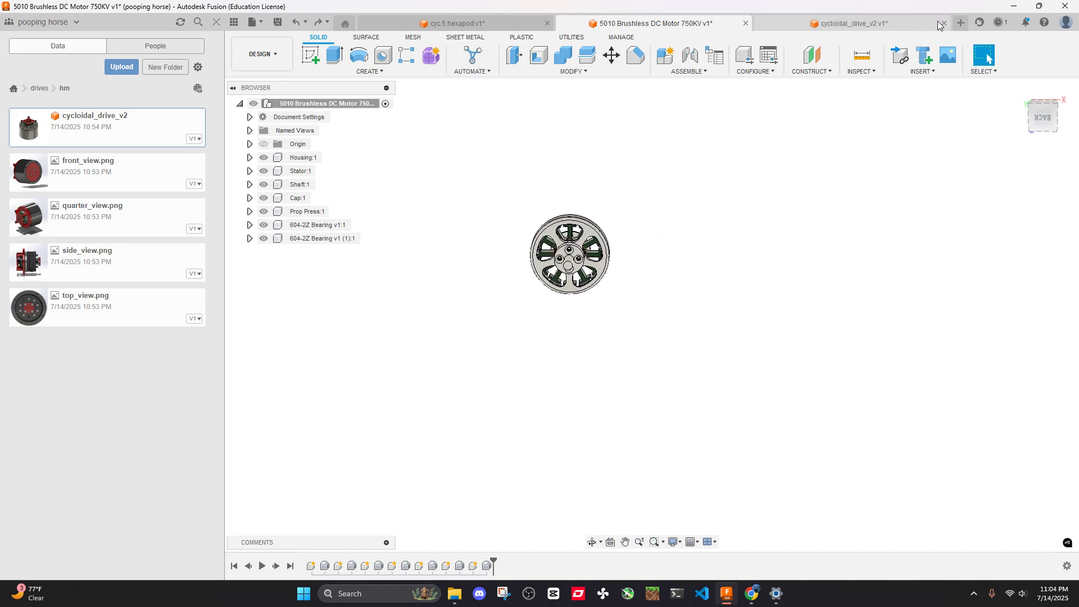
click(960, 23)
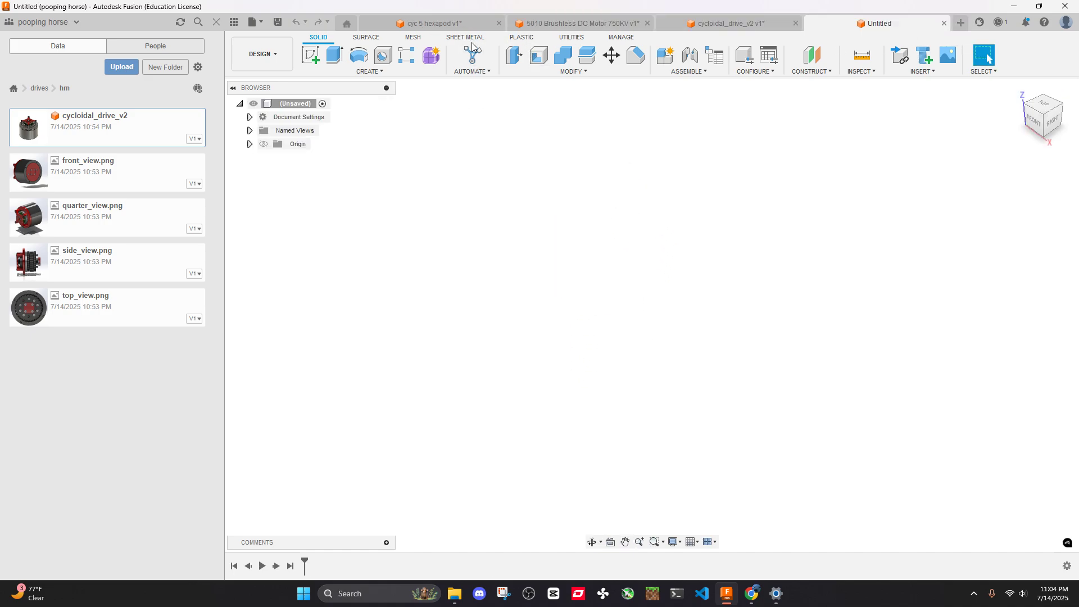
click(779, 26)
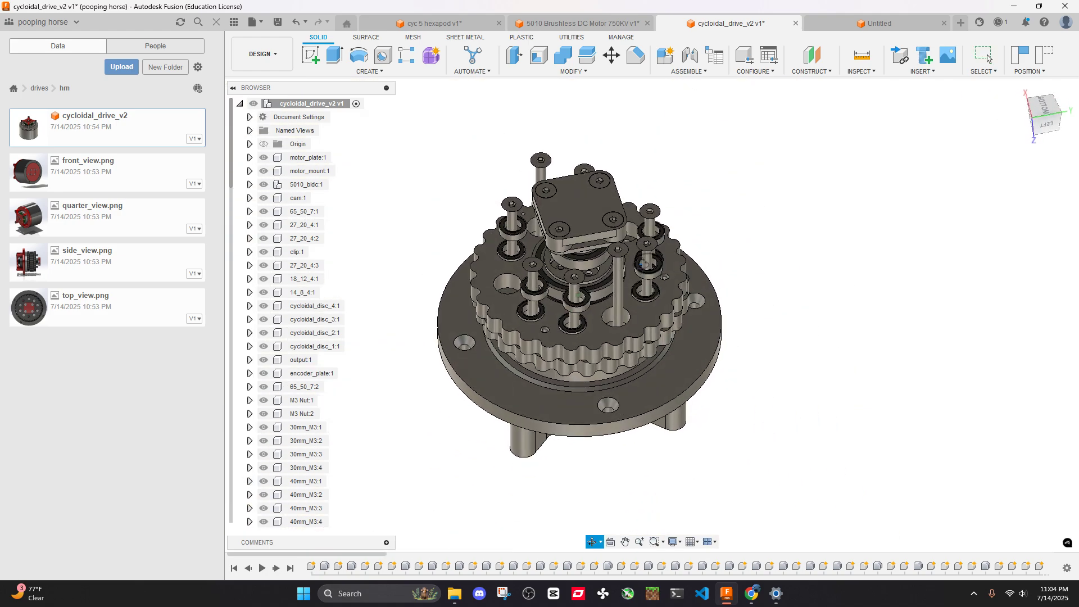
click(891, 24)
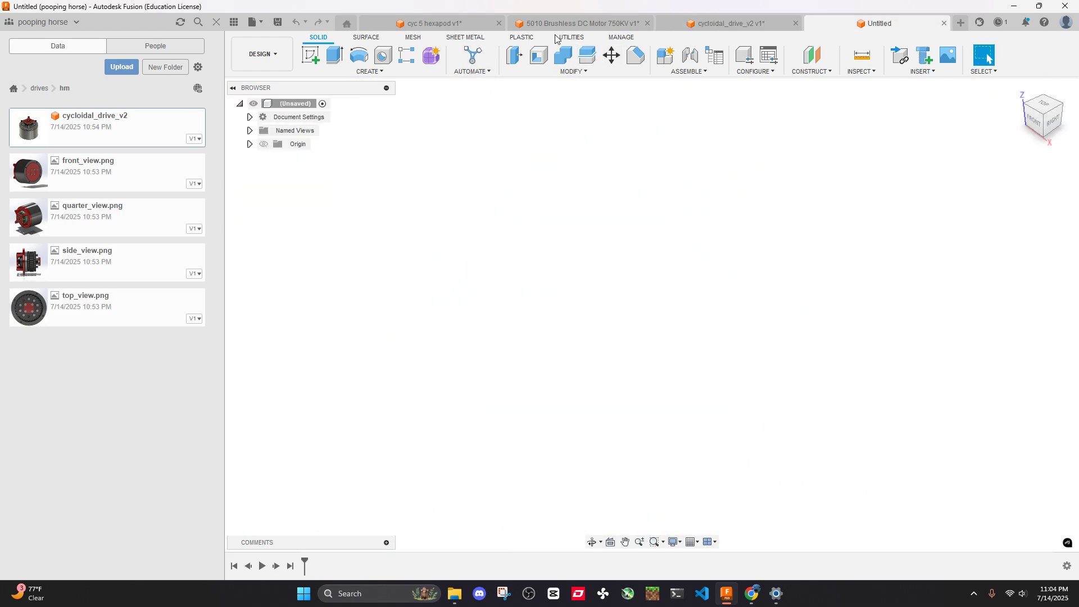
Run the CycloidalDrive script with around holes and output disk pins drawn, set about Output disk pin at 3 mm diameter, and generate a test view
click(571, 38)
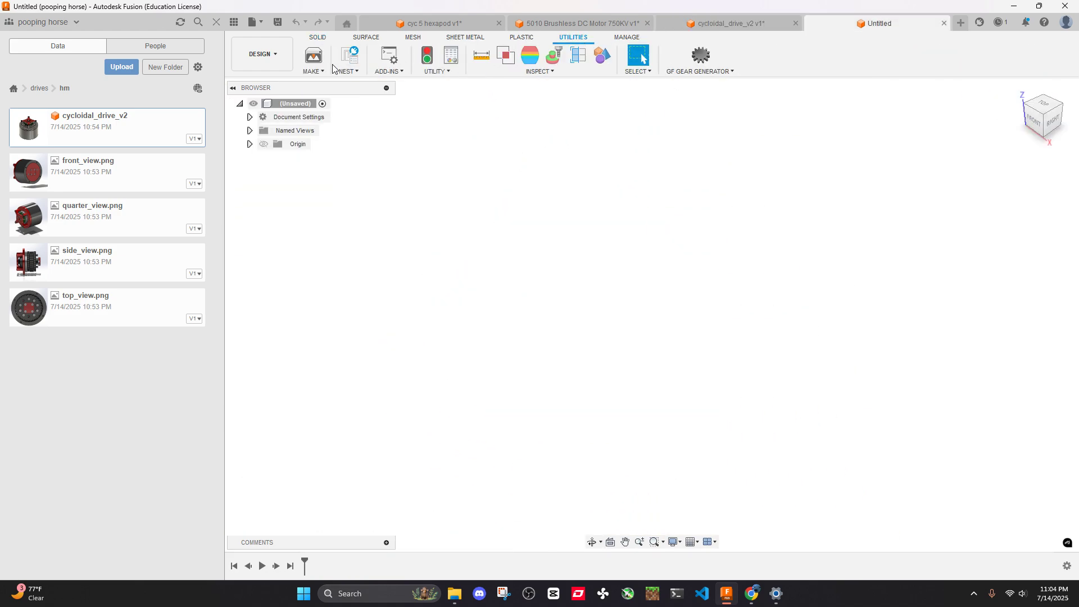
key(shift+s)
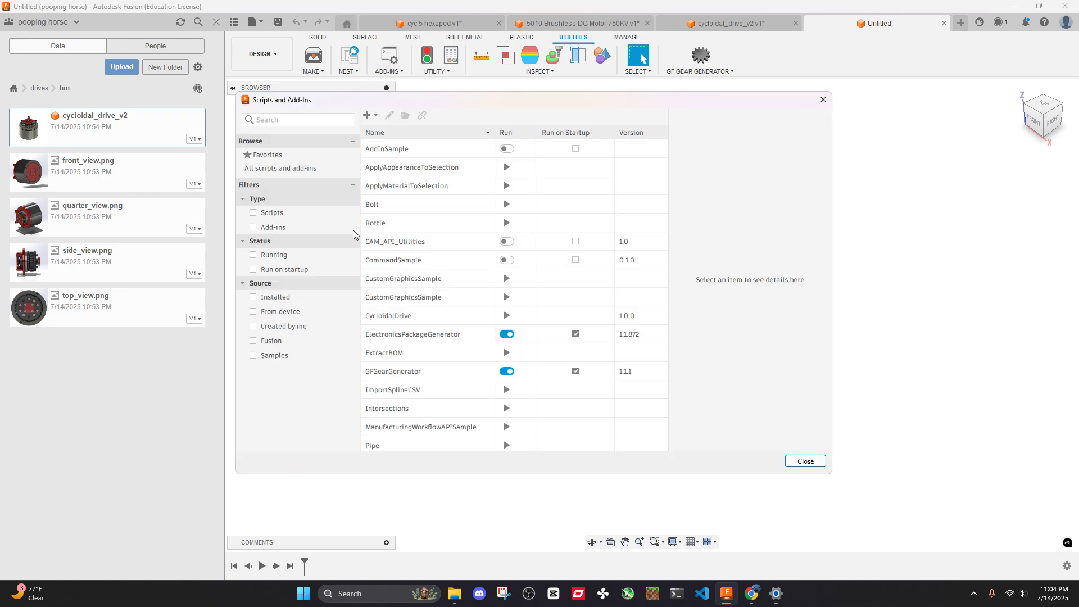
key(Escape)
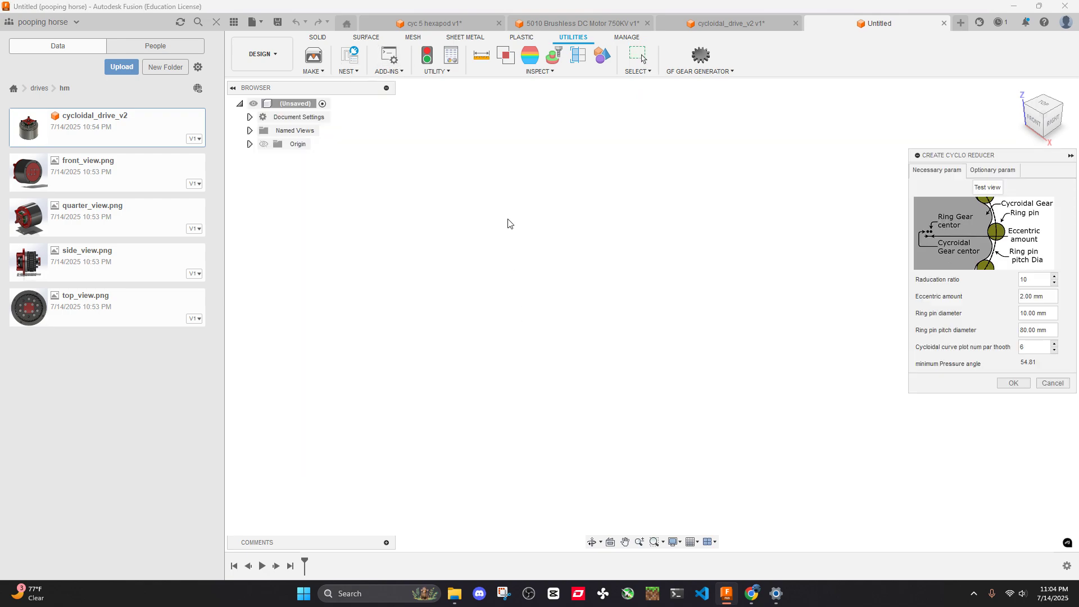
drag(1038, 279, 1014, 275)
click(992, 170)
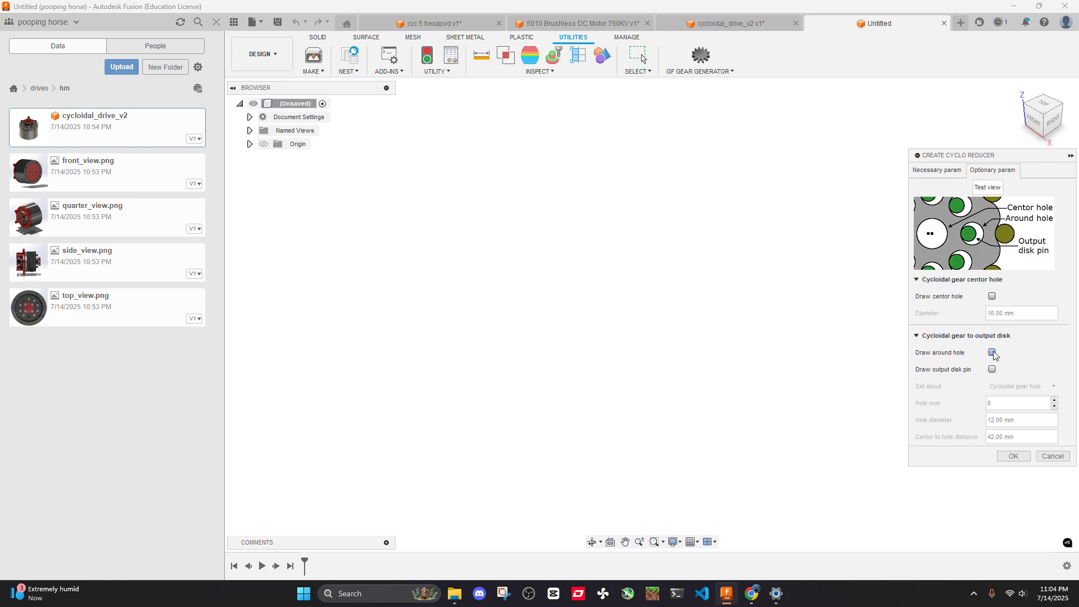
click(1017, 386)
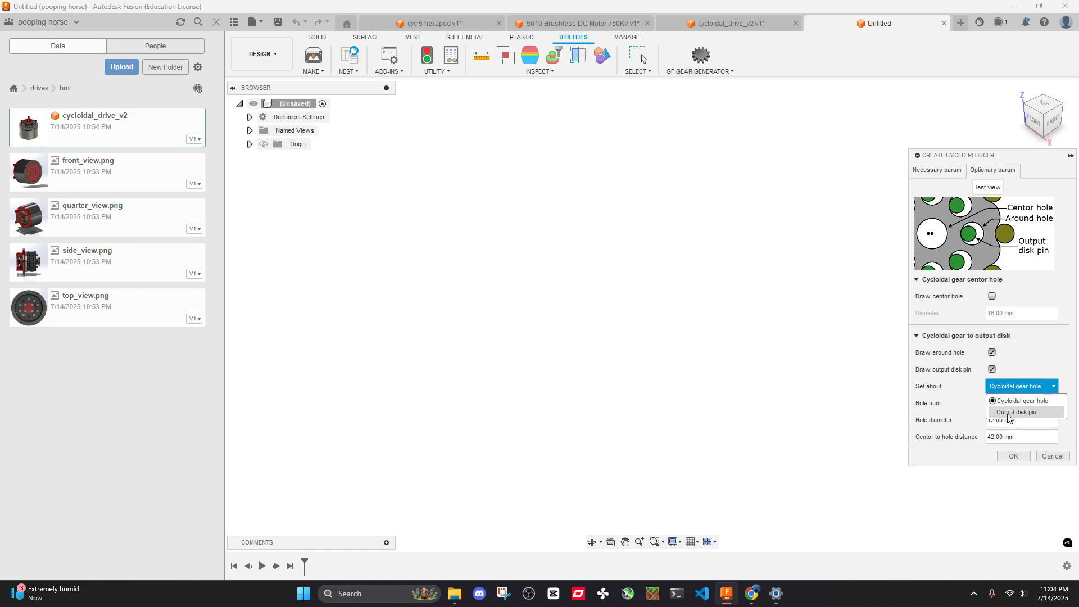
click(1009, 413)
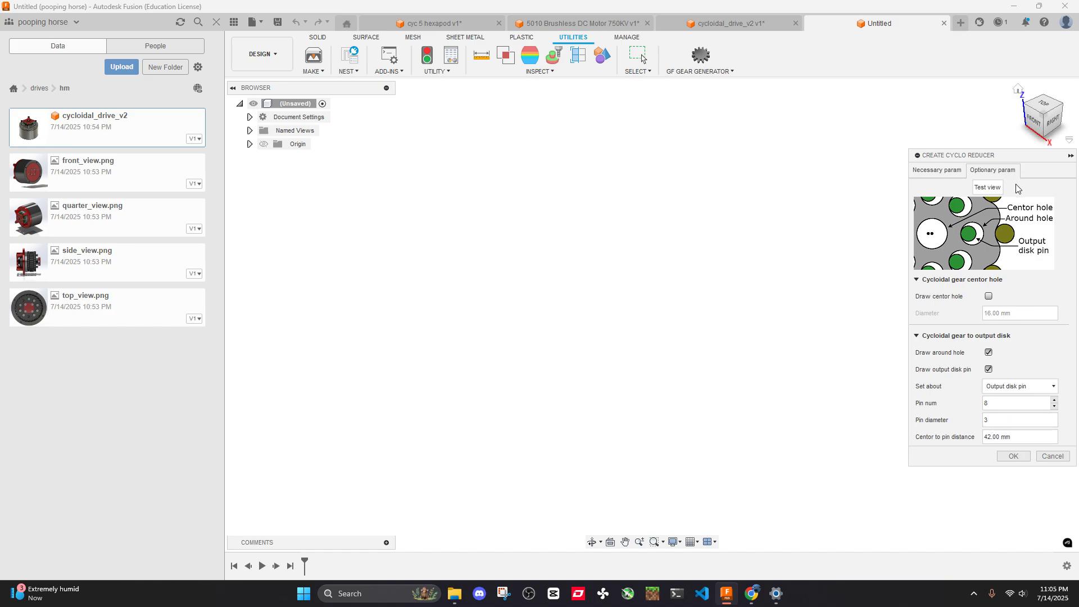
click(988, 187)
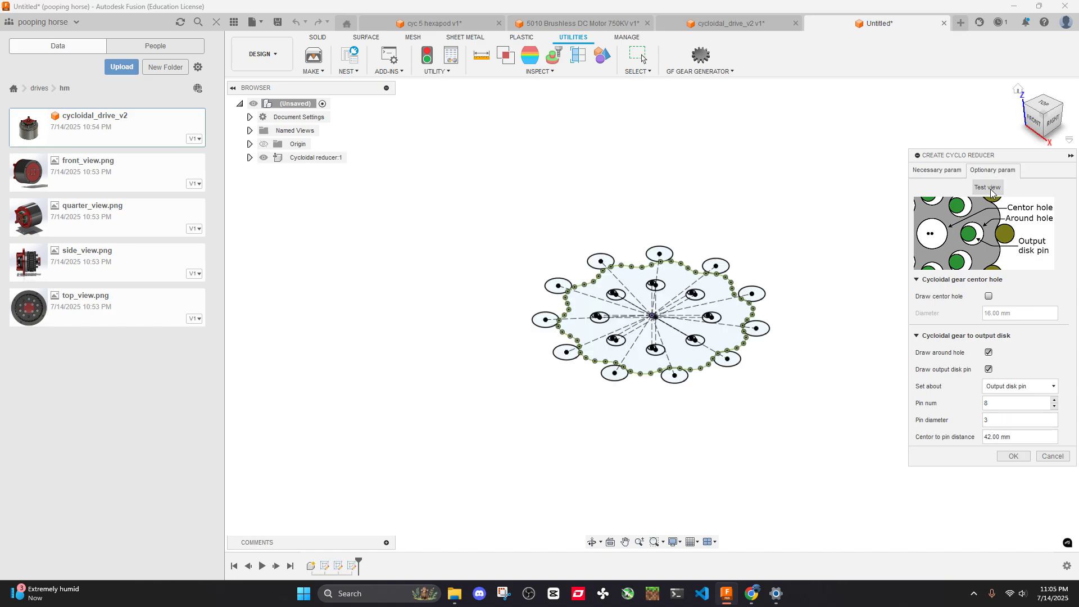
Measure the diameters of one around hole and the output pin inside it in the generated reducer sketch
scroll(695, 284, up, 6)
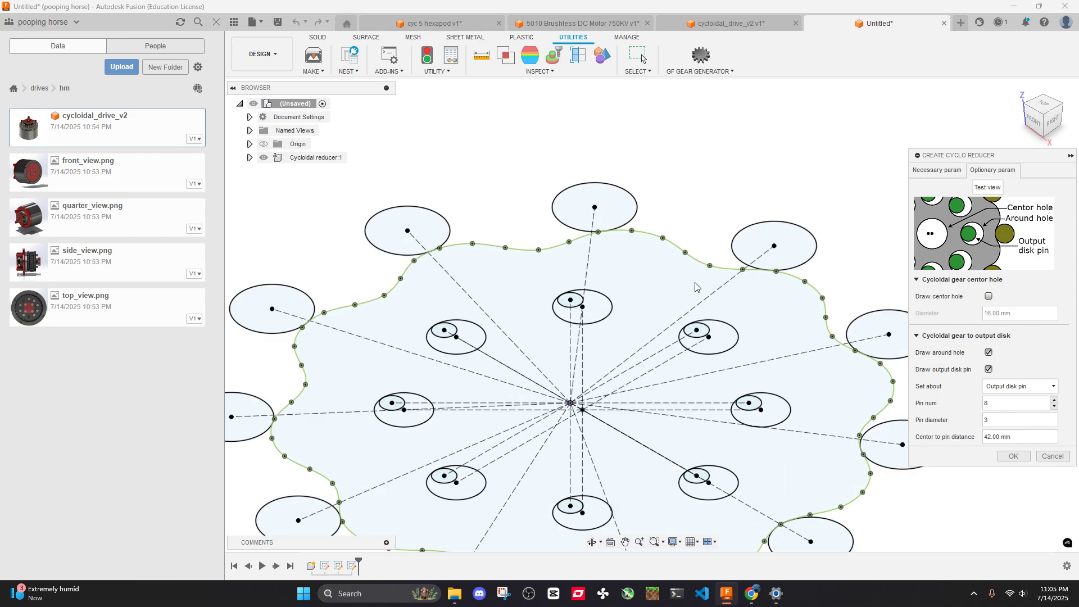
middle_drag(811, 432, 759, 338)
scroll(759, 339, up, 5)
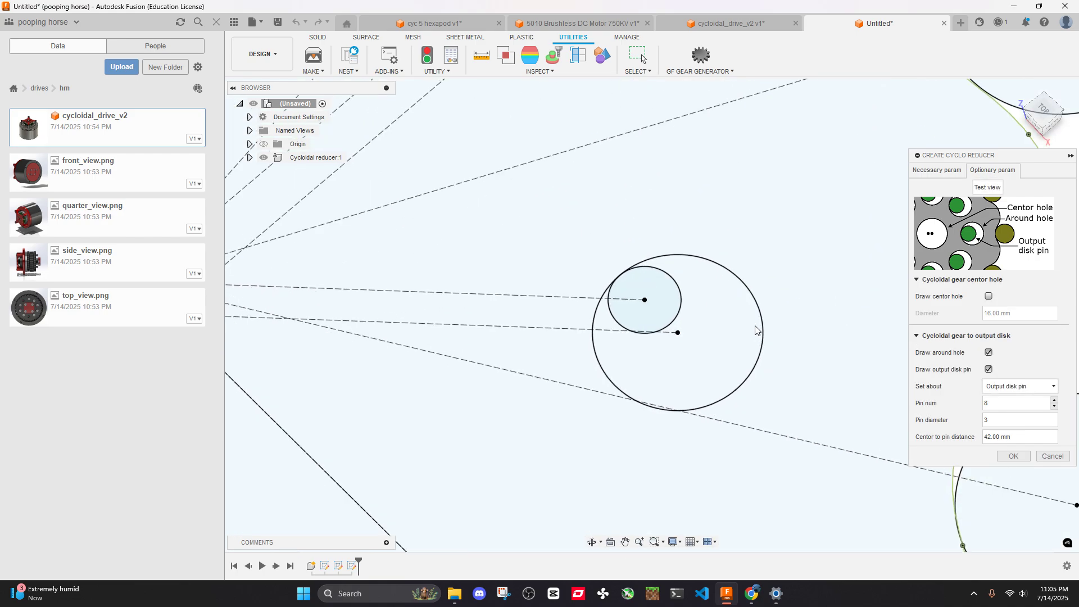
click(318, 37)
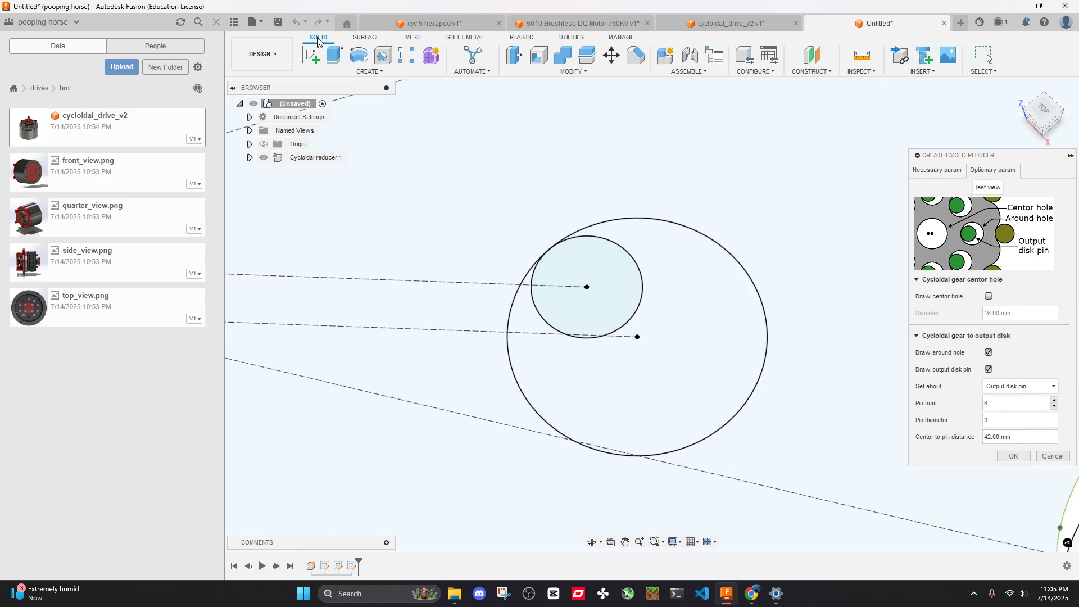
click(859, 57)
click(768, 326)
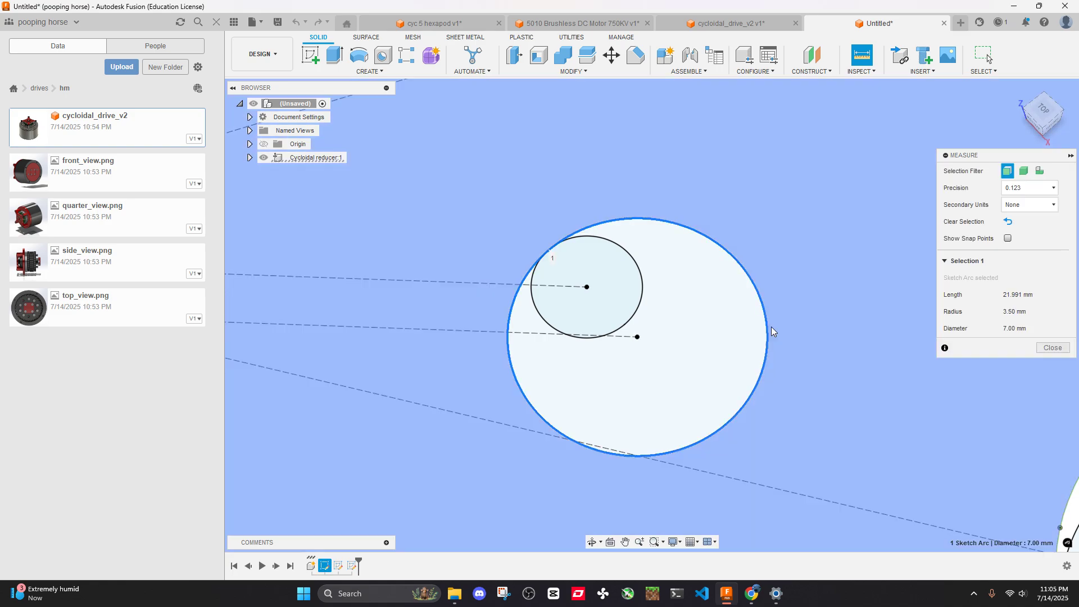
scroll(771, 326, down, 3)
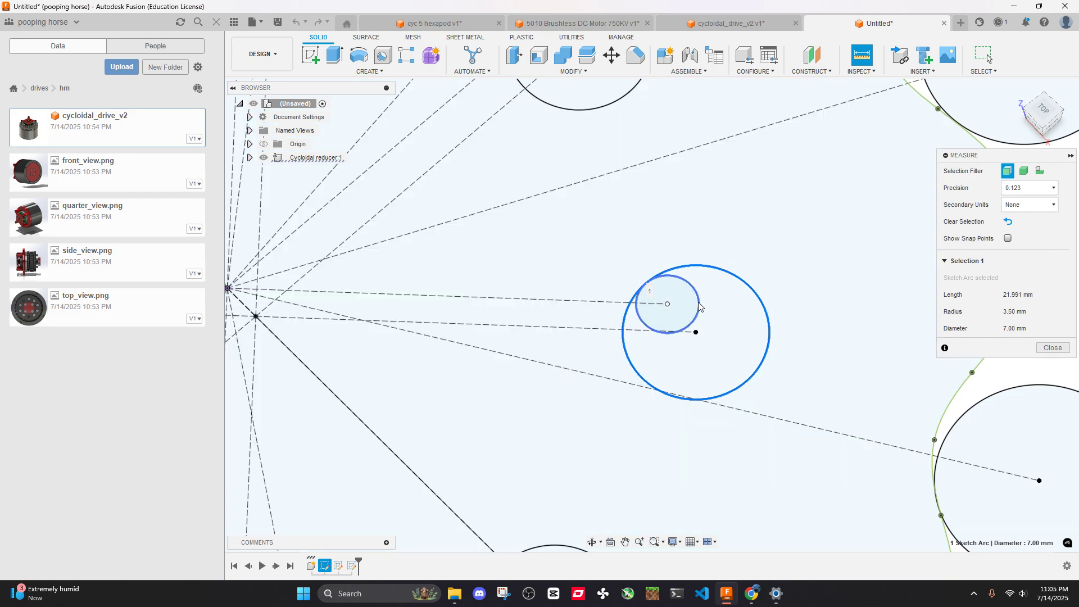
click(699, 306)
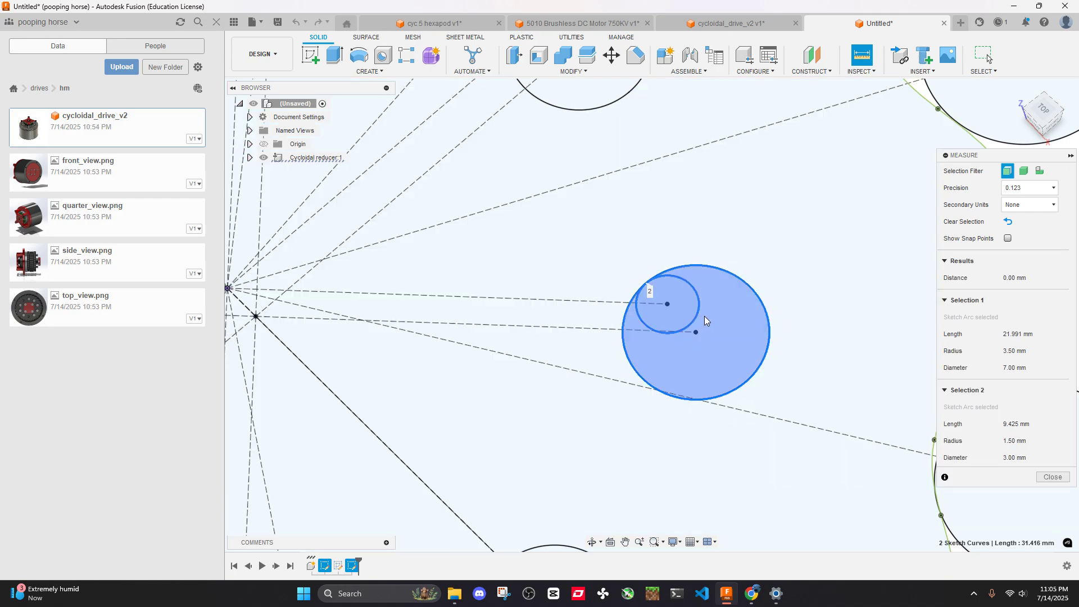
Clear the measurement and recheck the diameter of the around hole alone
scroll(704, 316, down, 5)
click(905, 304)
scroll(714, 309, up, 4)
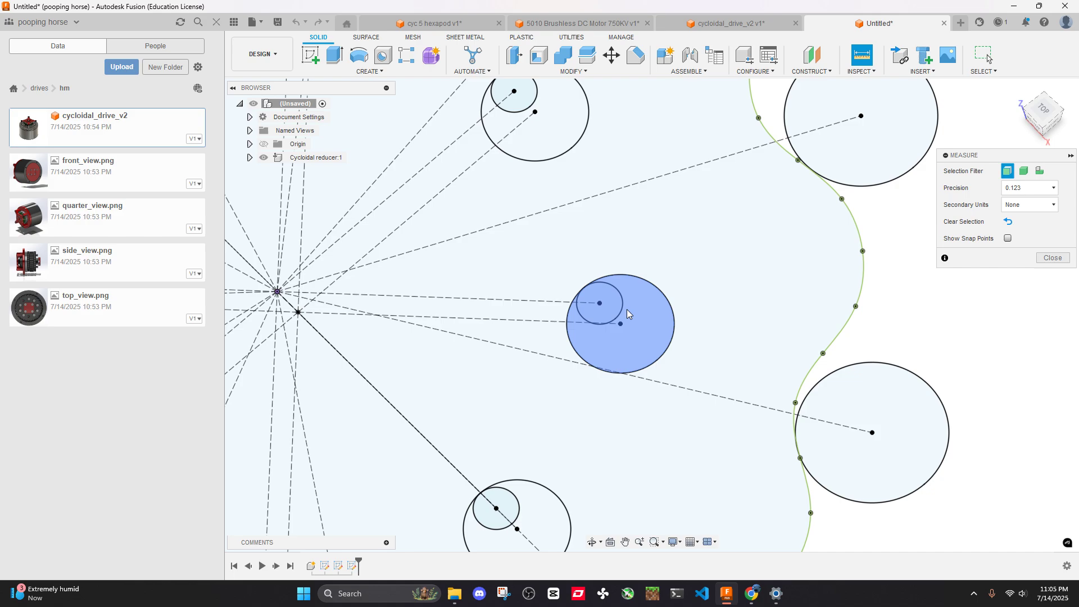
click(590, 295)
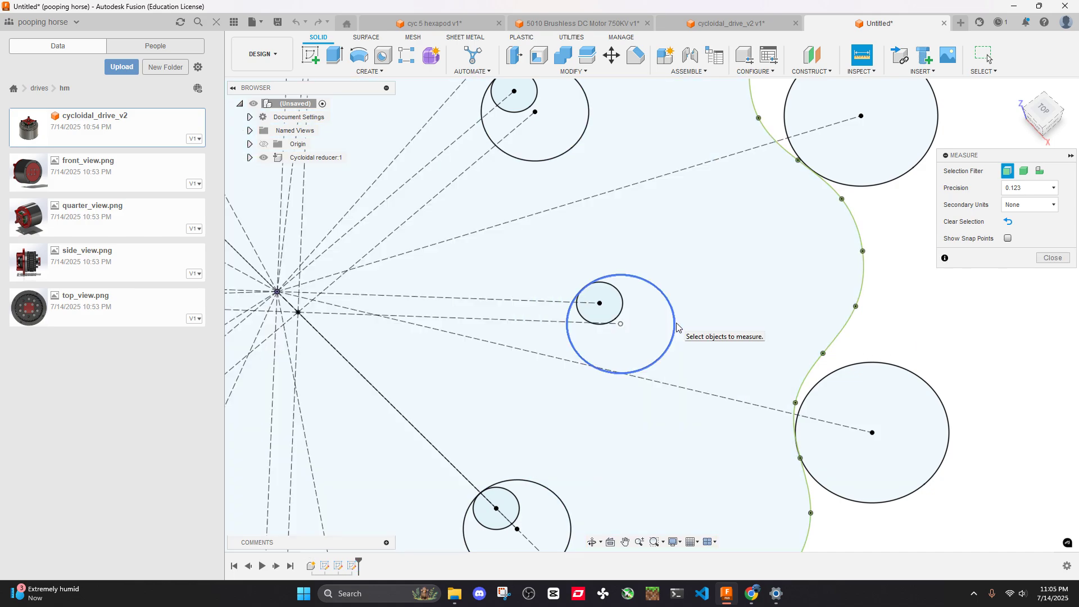
click(674, 333)
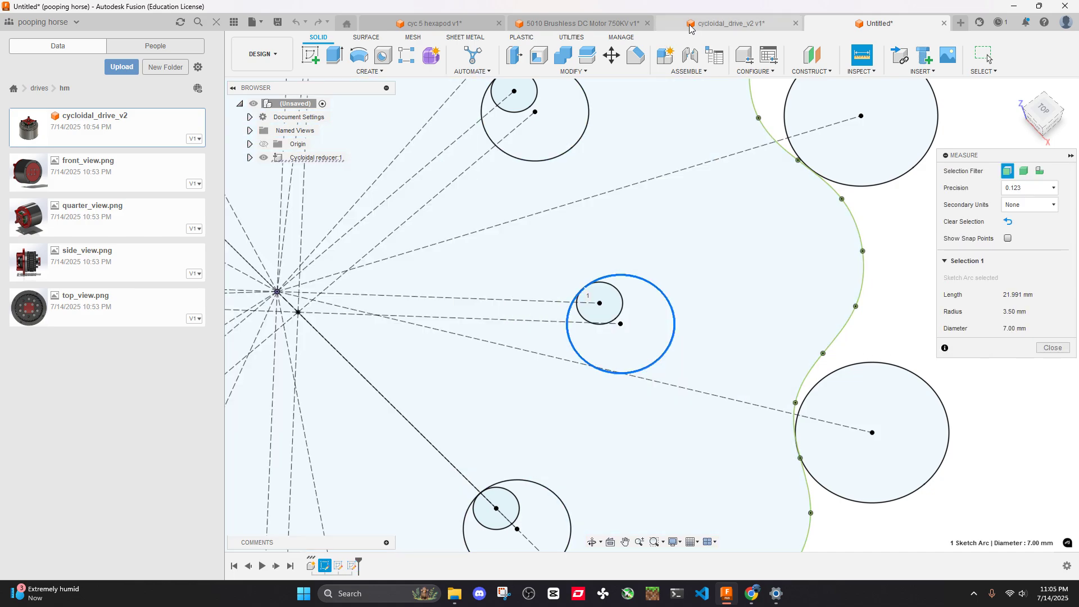
Measure the inner bore of a short pin's lower bearing in the cycloidal_drive_v2 design
click(697, 23)
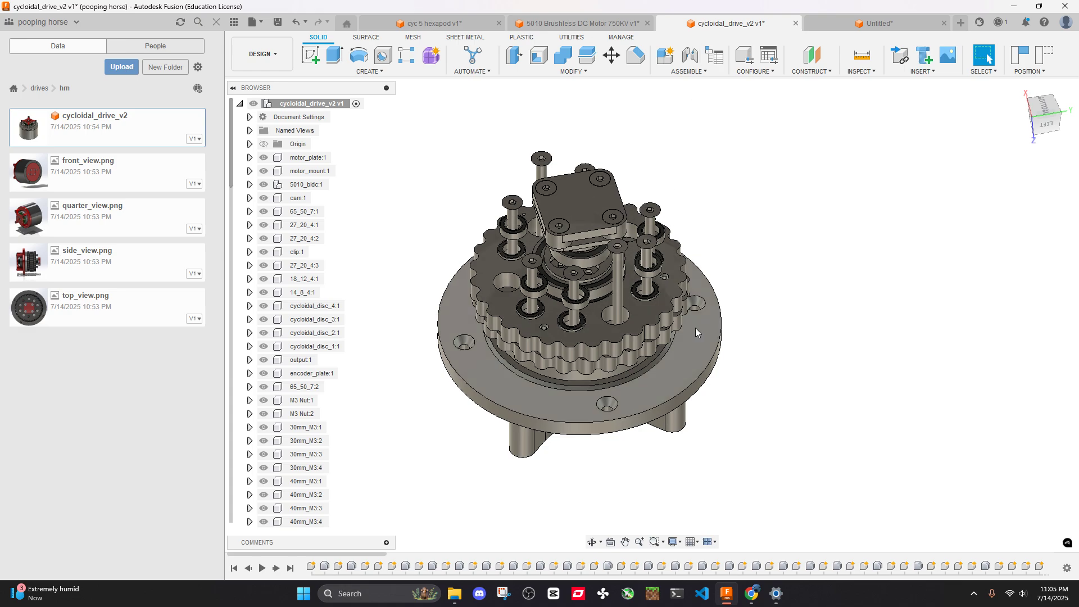
scroll(620, 292, up, 10)
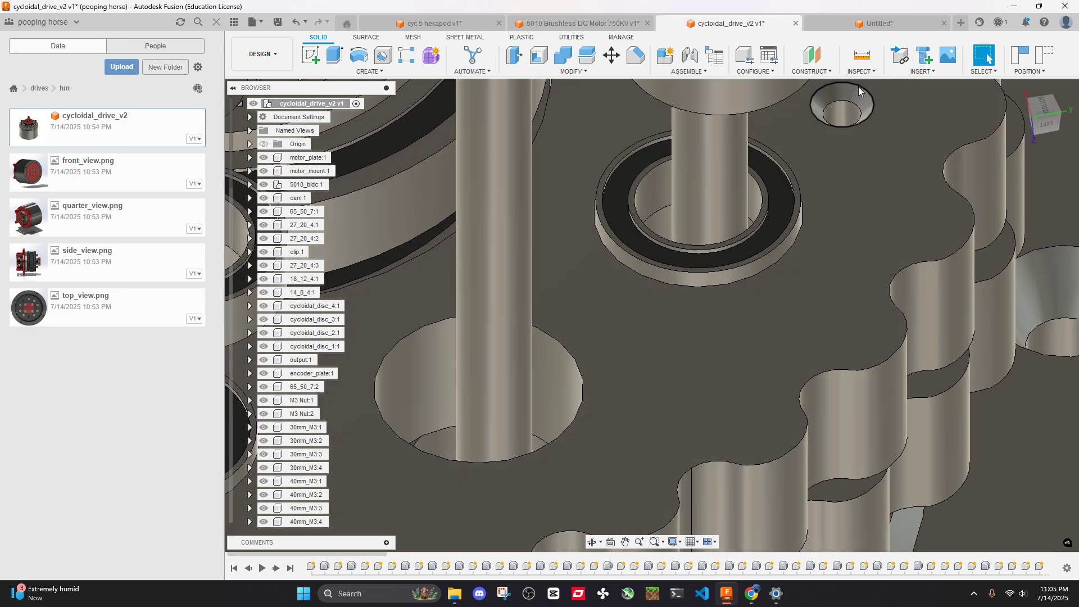
click(861, 55)
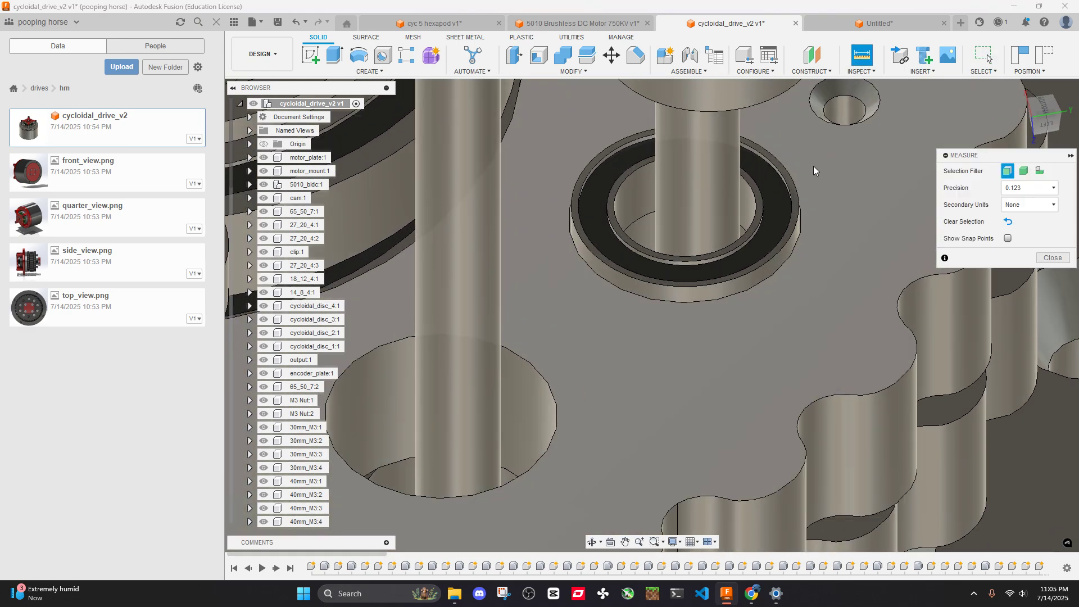
scroll(814, 166, up, 2)
click(721, 256)
middle_drag(756, 325, 868, 358)
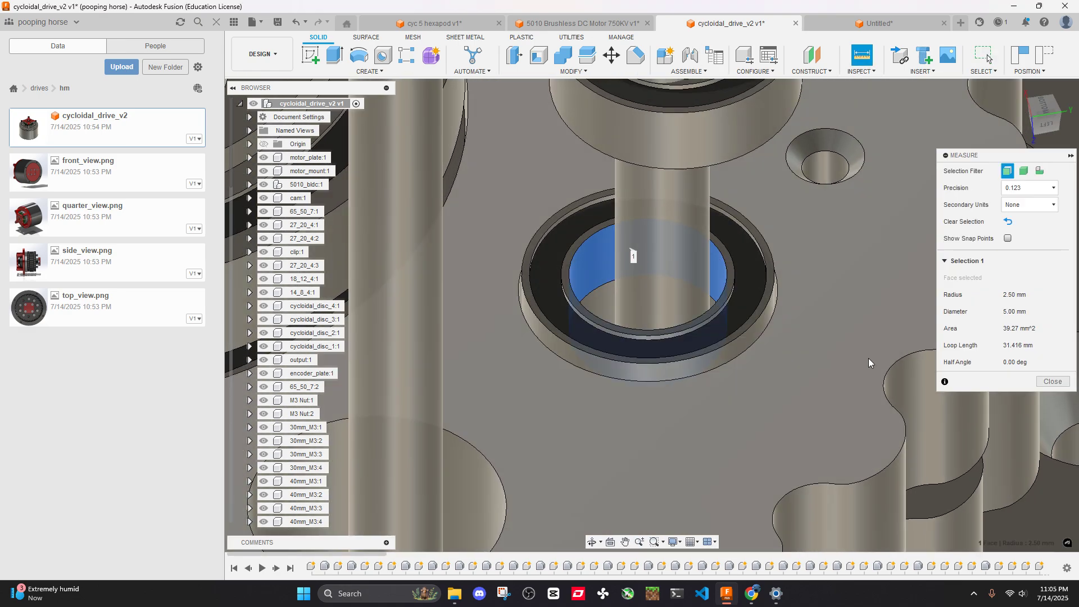
scroll(753, 301, down, 8)
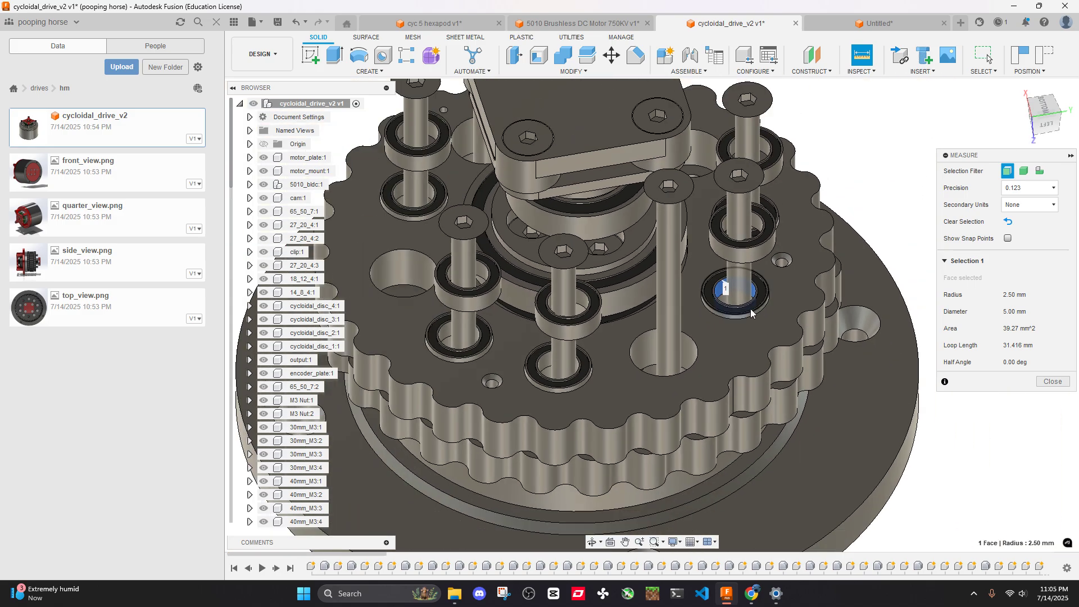
Clear the bore measurement and measure the shaft diameter of the bearing-carrying pin
click(873, 181)
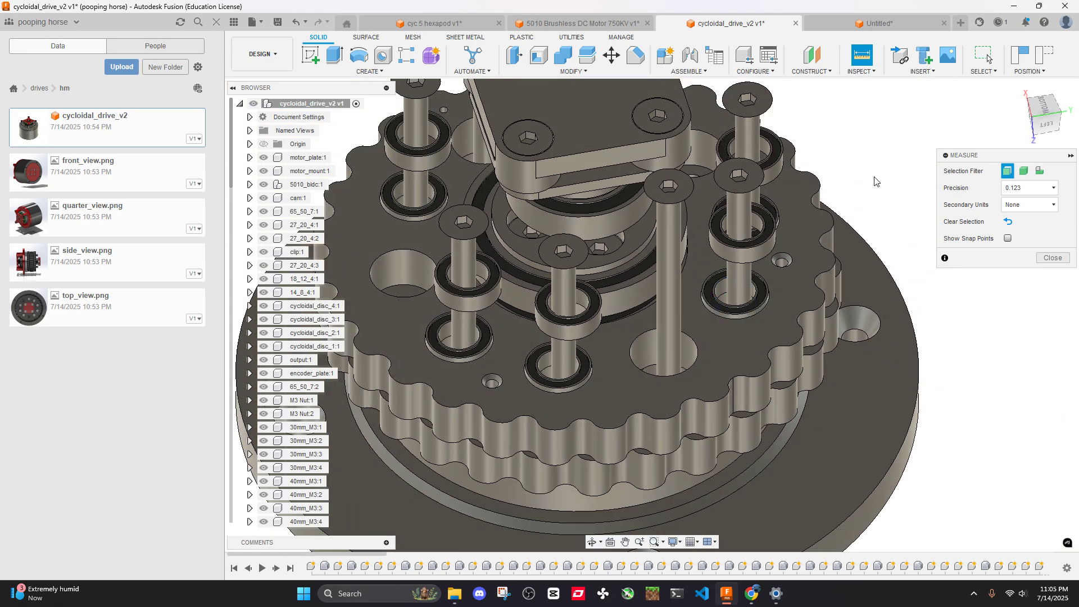
scroll(708, 311, up, 5)
click(708, 311)
scroll(708, 310, down, 5)
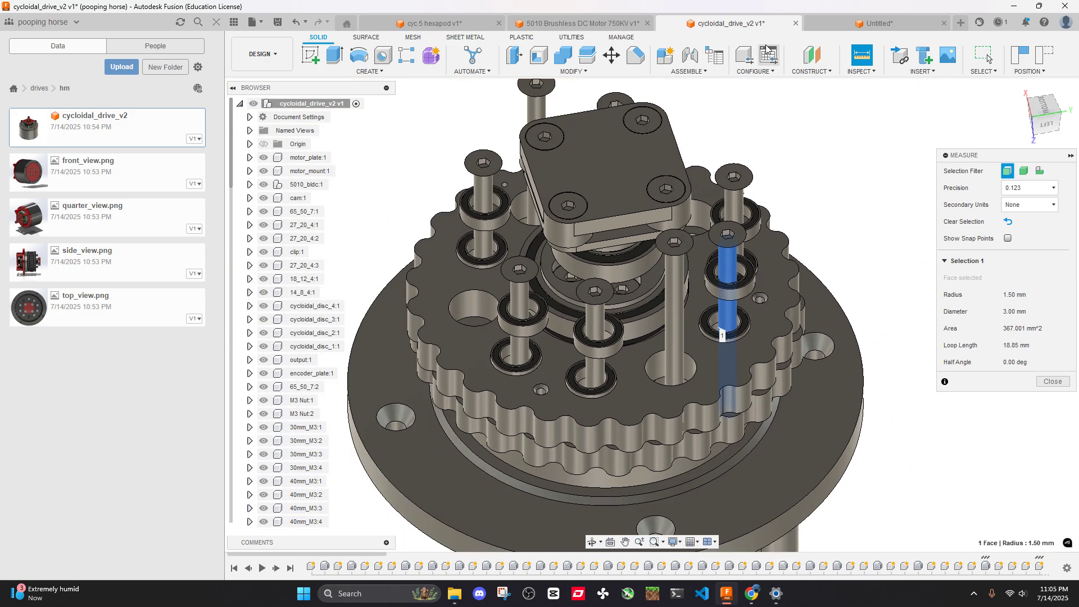
Return to the untitled design and delete the Cycloidal reducer component
click(874, 24)
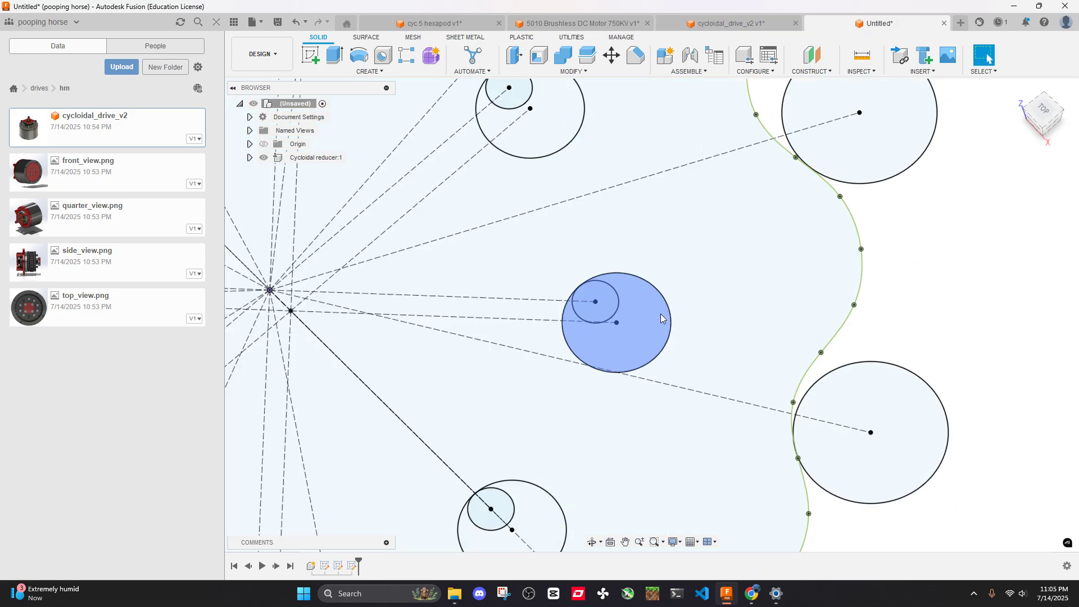
scroll(660, 318, down, 4)
scroll(663, 304, up, 2)
scroll(595, 225, up, 3)
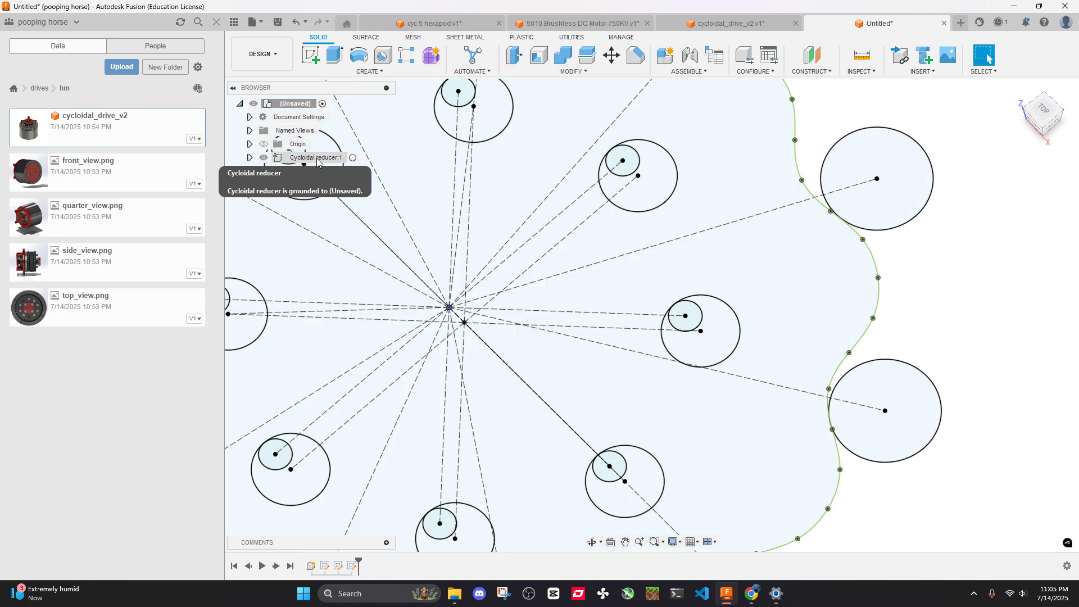
right_click(316, 158)
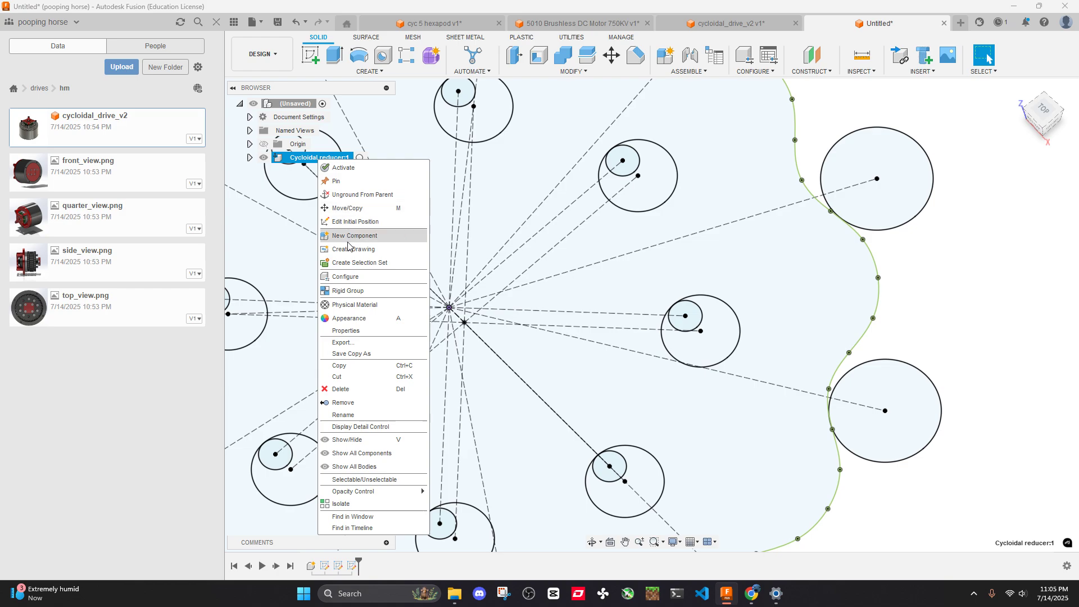
click(340, 389)
click(608, 328)
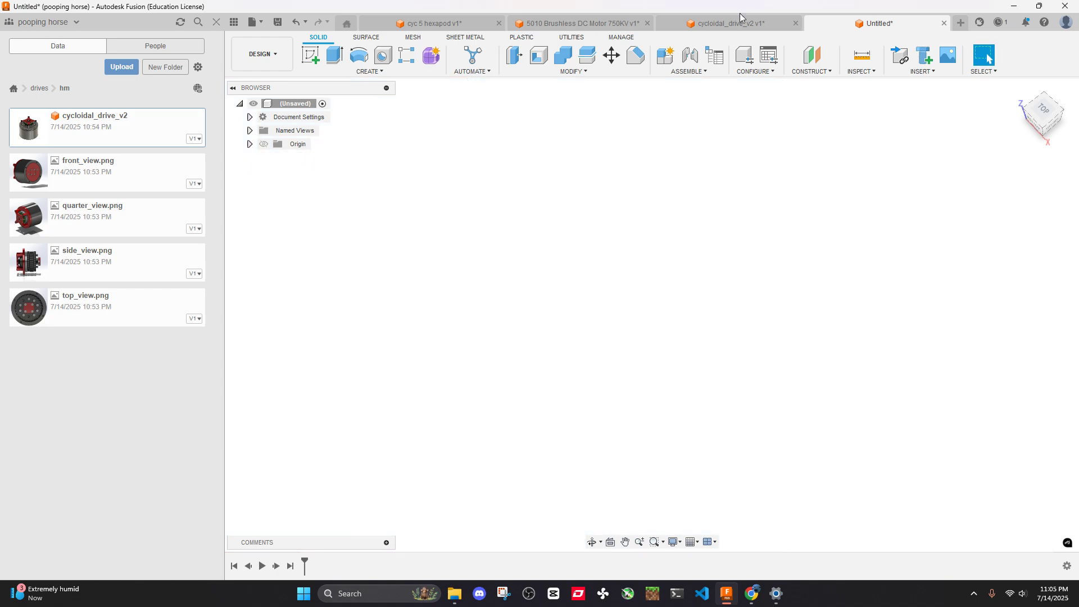
Look over the pins and disc holes in the cycloidal_drive_v2 design, returning to the untitled design
click(731, 23)
scroll(706, 317, down, 3)
scroll(706, 317, up, 5)
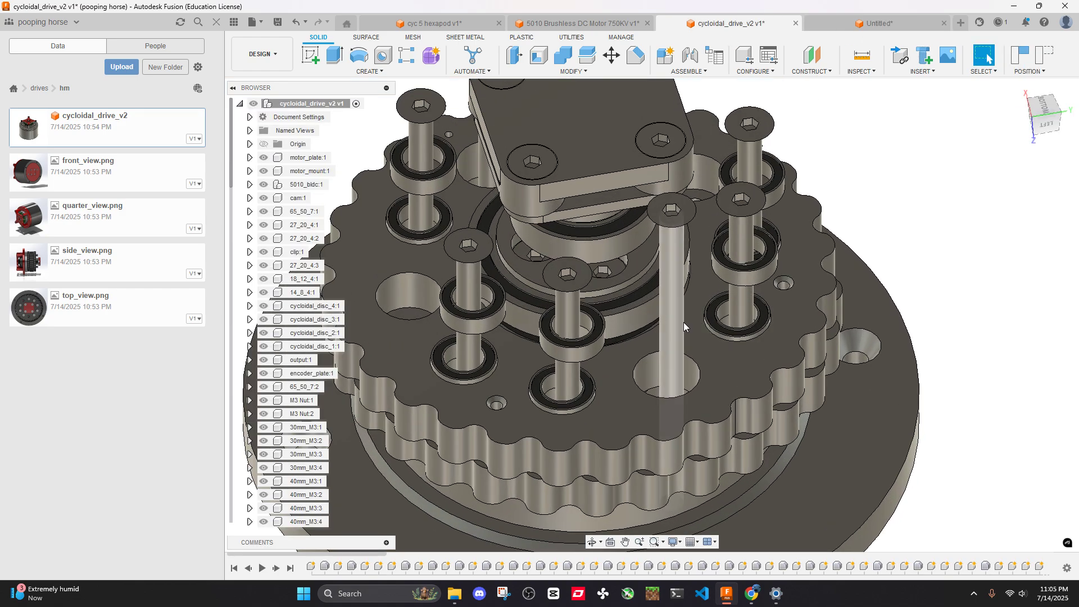
scroll(684, 322, down, 5)
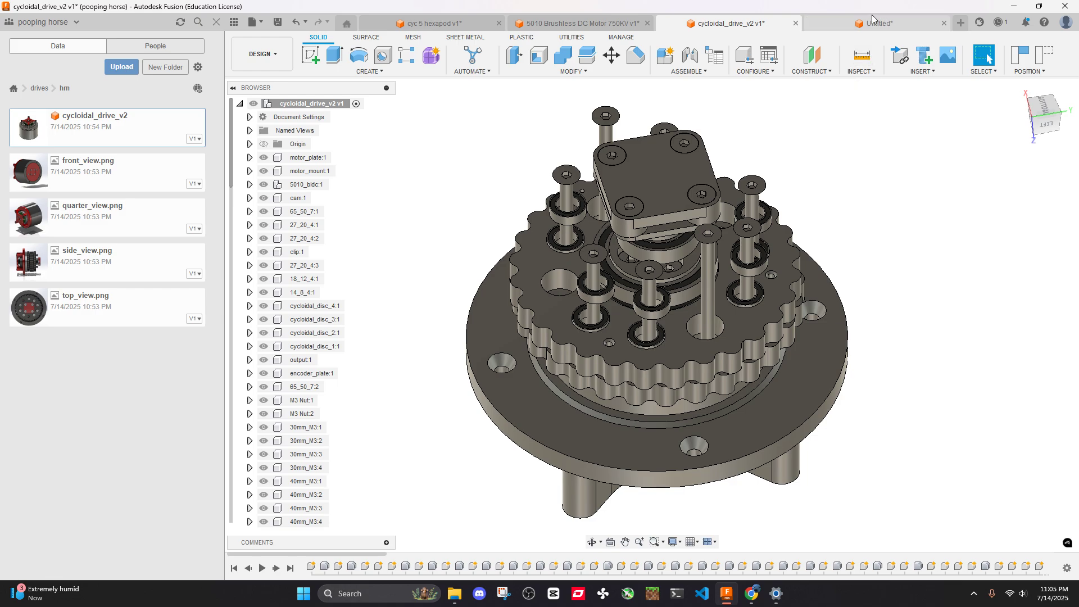
click(872, 21)
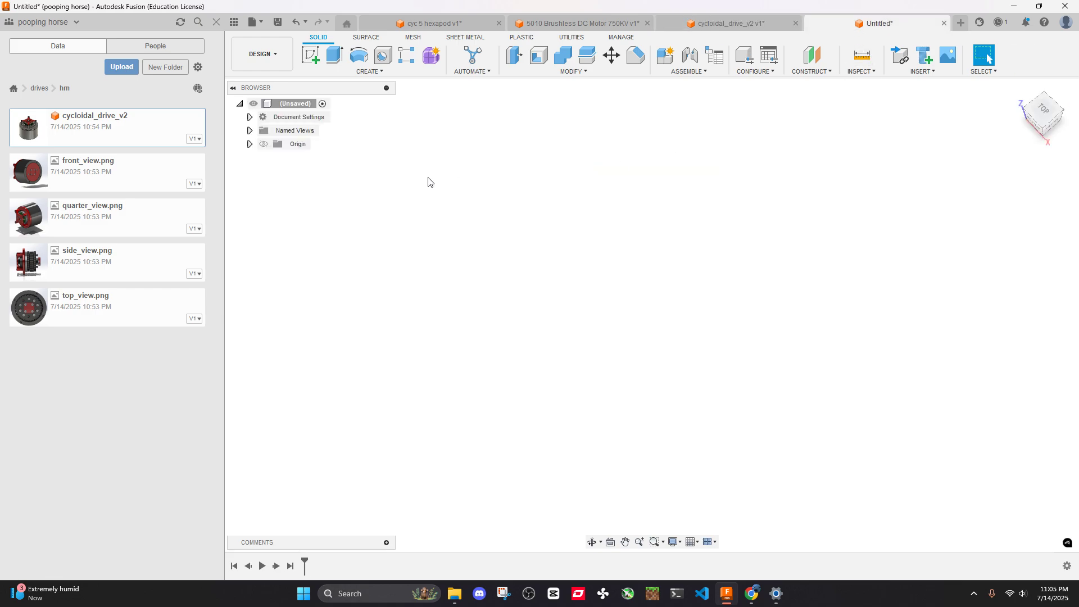
click(713, 26)
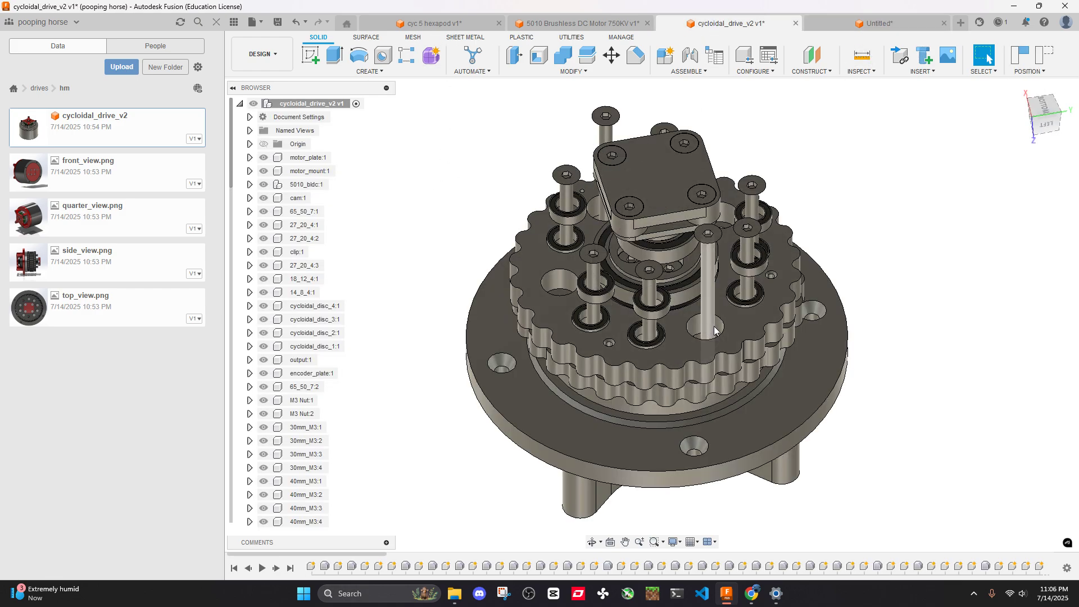
click(876, 23)
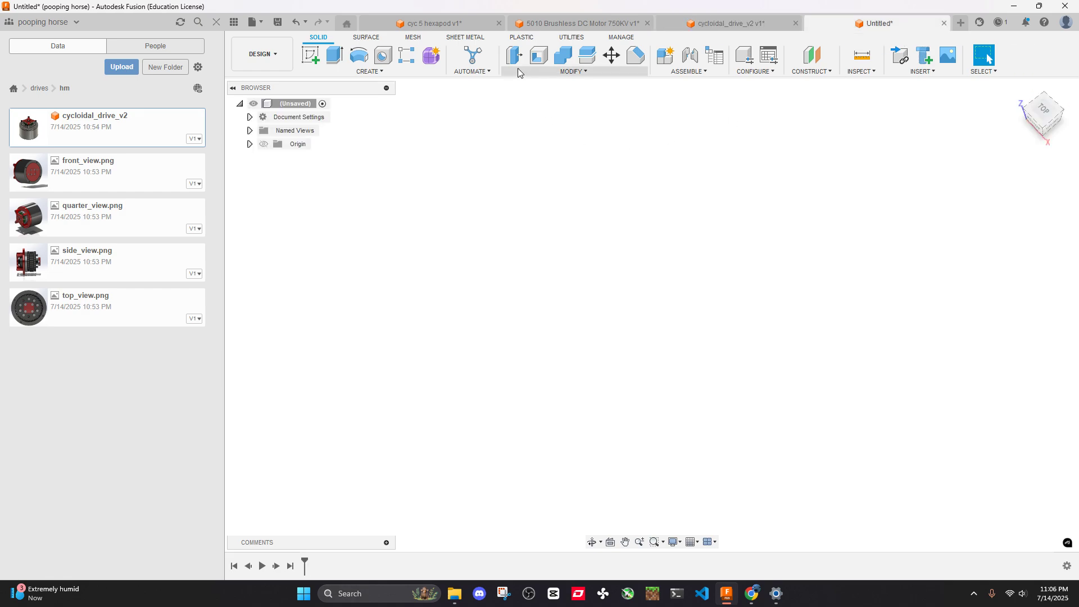
Run the CycloidalDrive script and base the optional output disk parameters on the output disk pin
click(576, 37)
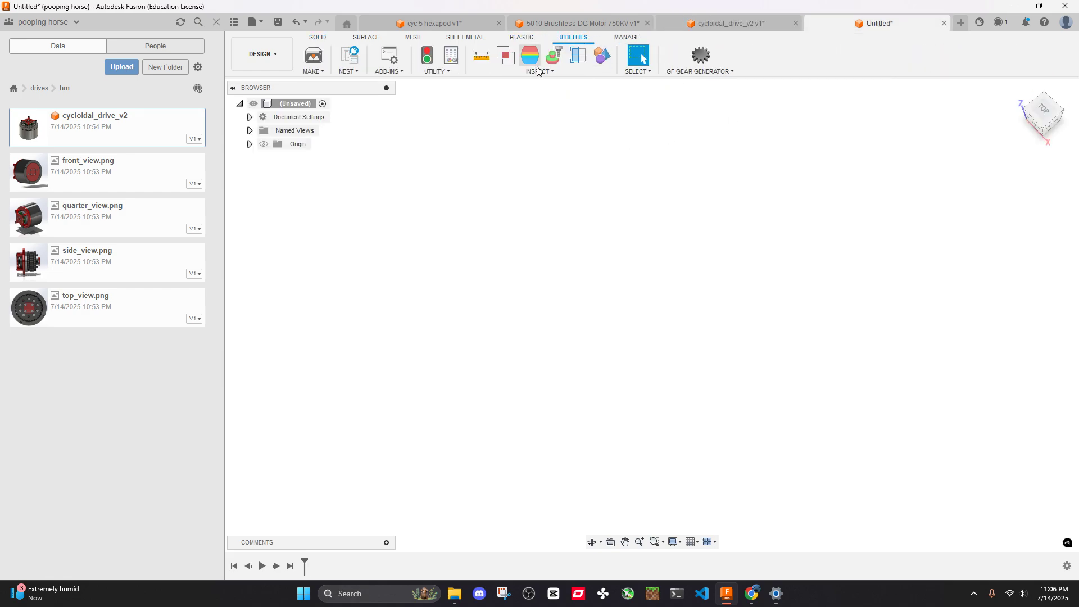
click(390, 56)
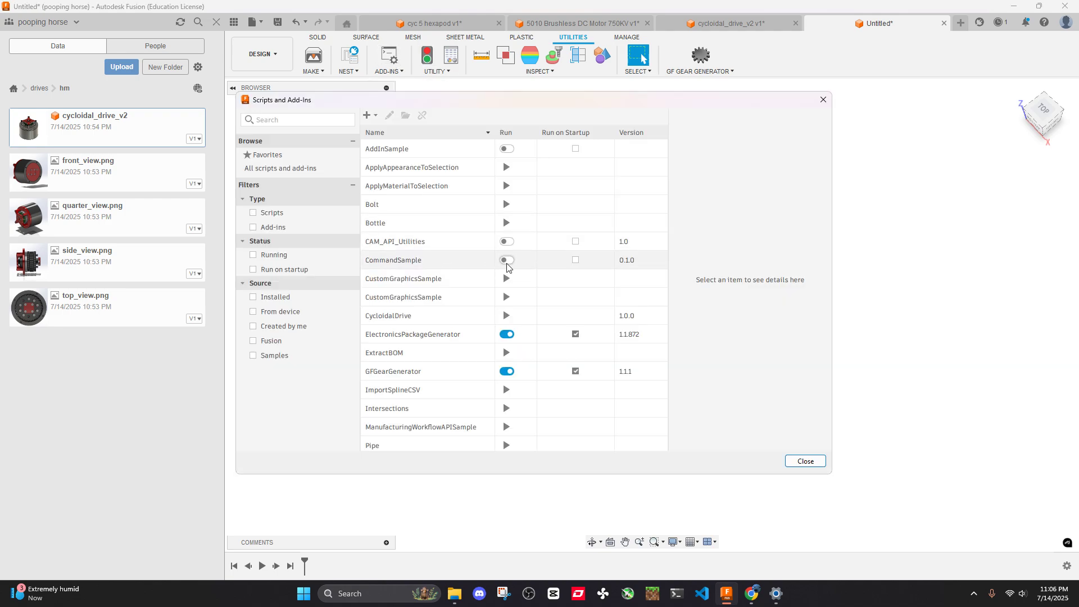
click(507, 315)
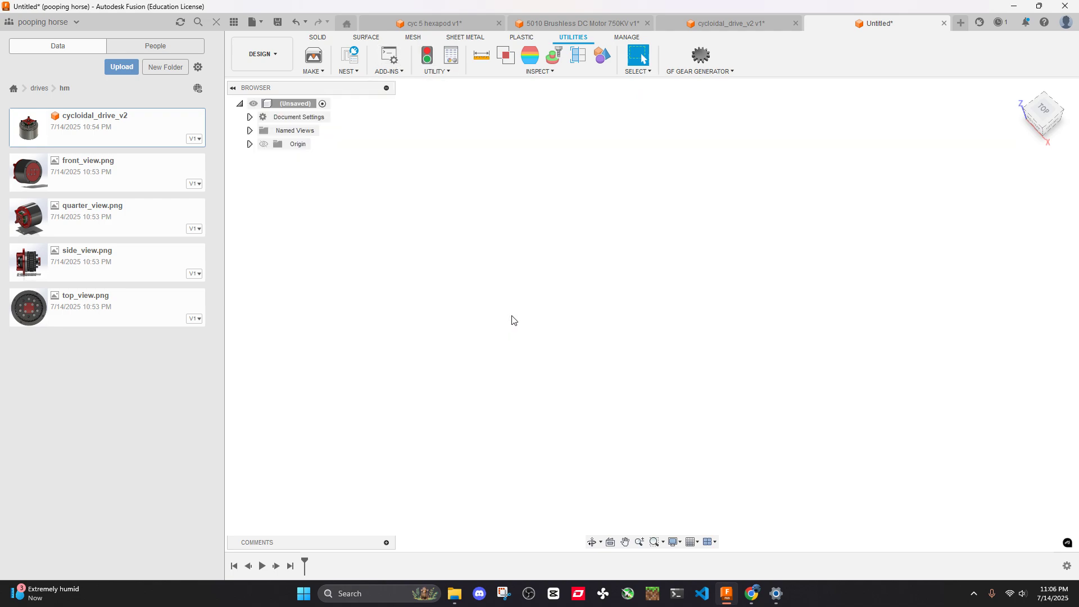
click(991, 169)
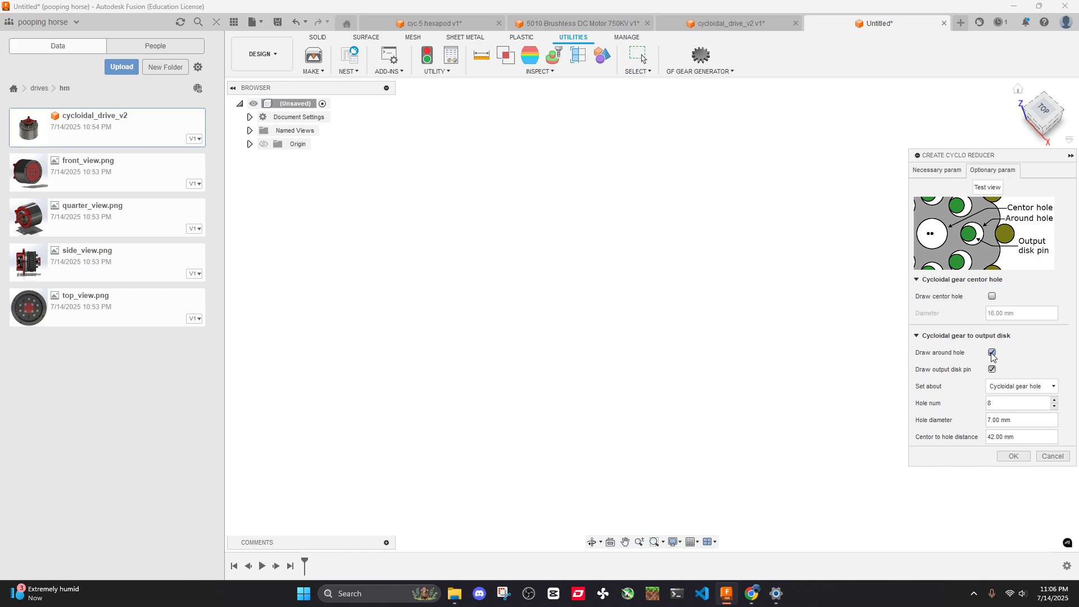
click(1011, 396)
click(1012, 412)
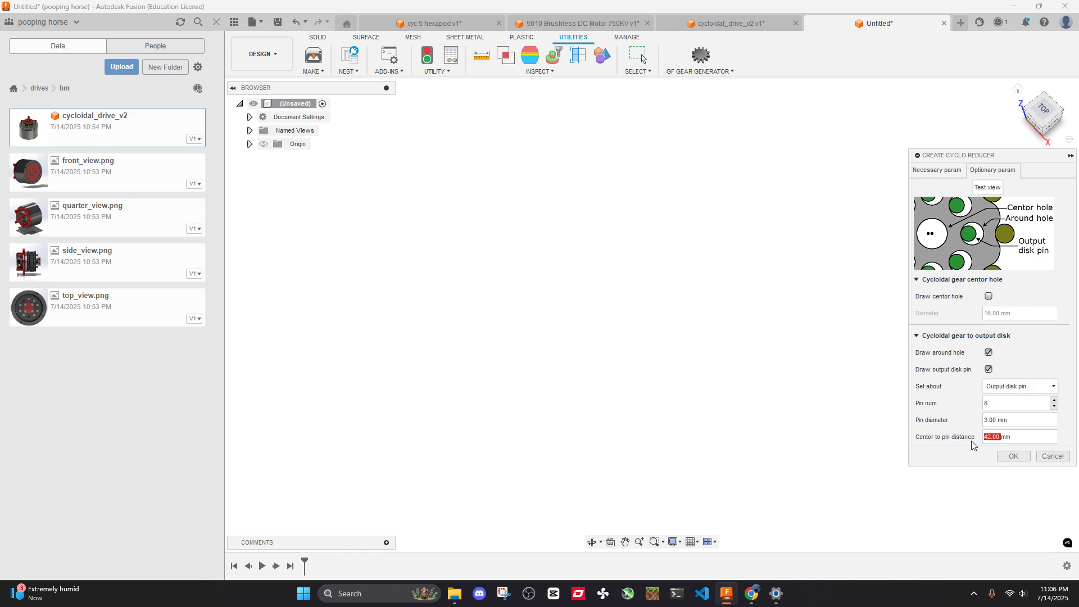
Return to the cycloidal_drive_v2 design and check the shaft radius of a short bearing-carrying pin
click(730, 23)
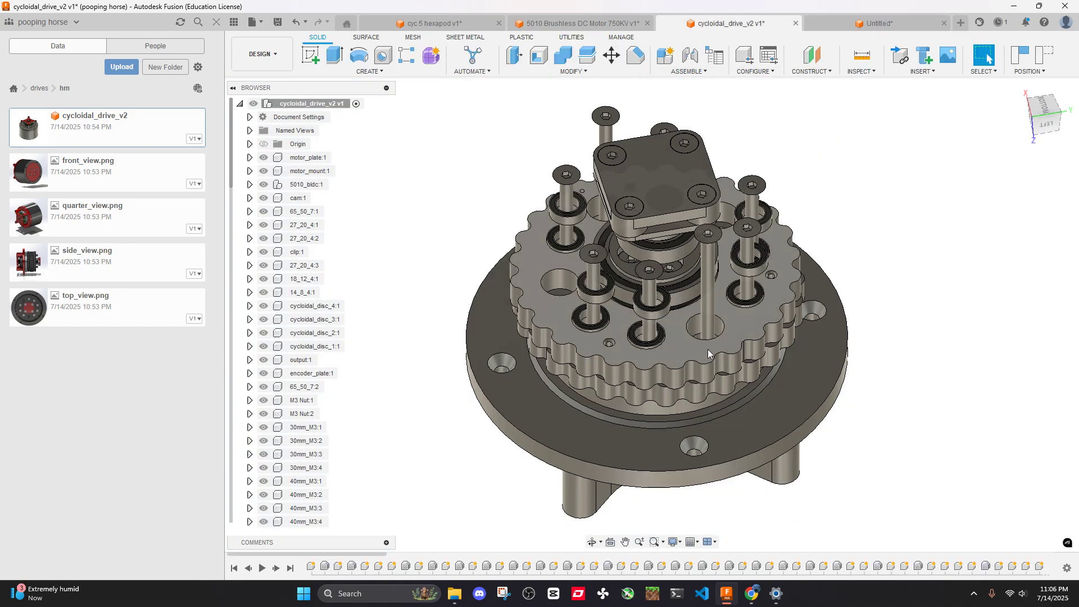
shift+middle_drag(657, 319, 729, 268)
scroll(729, 269, up, 5)
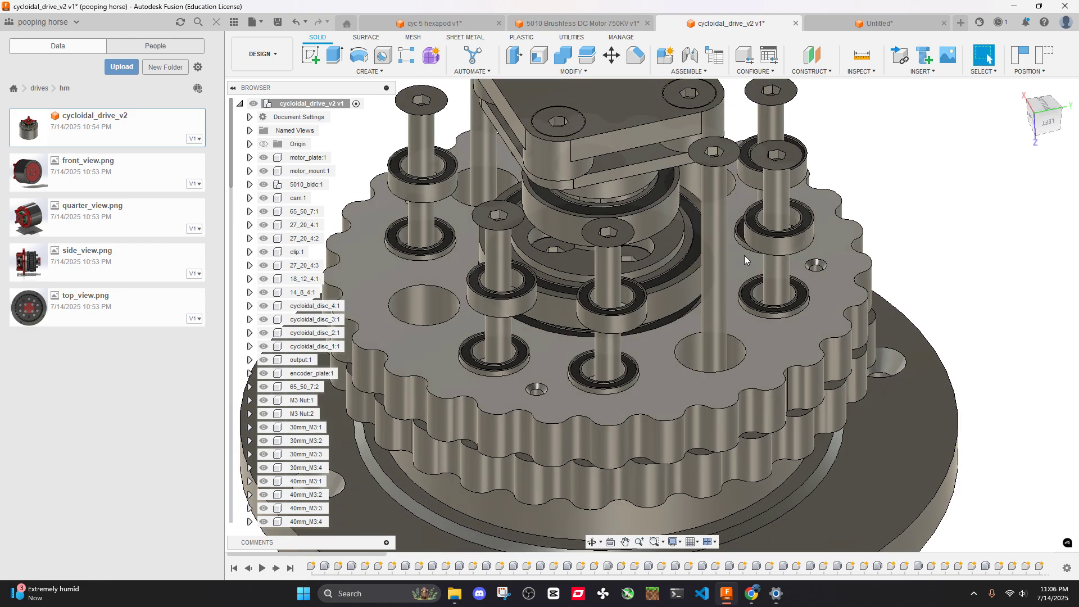
mouse_move(744, 255)
shift+middle_down()
mouse_move(786, 278)
mouse_move(803, 305)
mouse_move(744, 264)
mouse_move(754, 248)
mouse_move(744, 263)
shift+middle_up()
scroll(775, 268, up, 6)
scroll(797, 274, down, 5)
scroll(818, 265, up, 10)
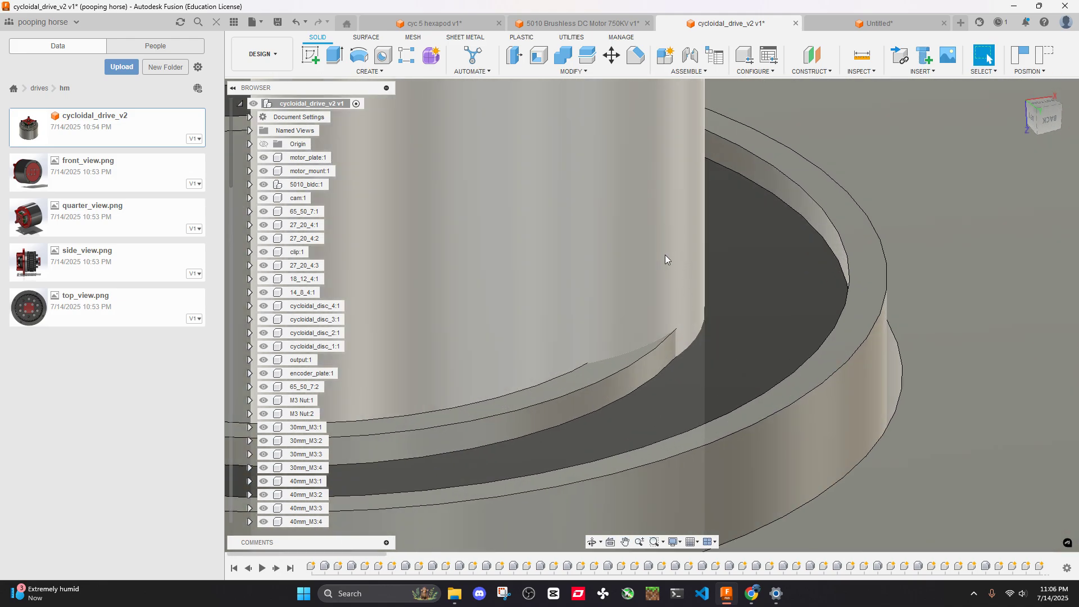
click(665, 259)
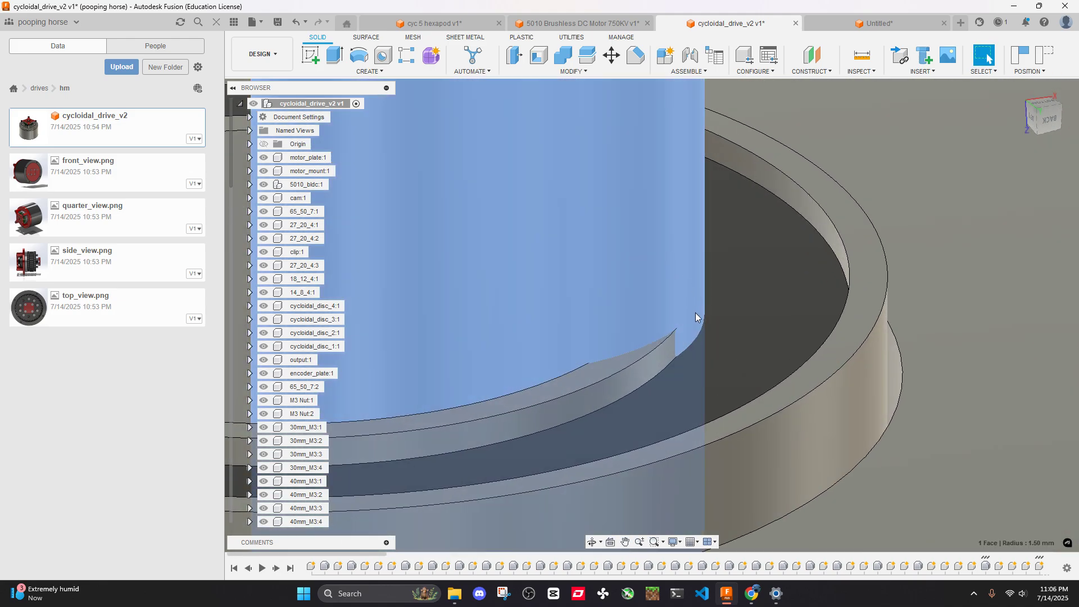
scroll(708, 318, down, 10)
scroll(717, 322, down, 5)
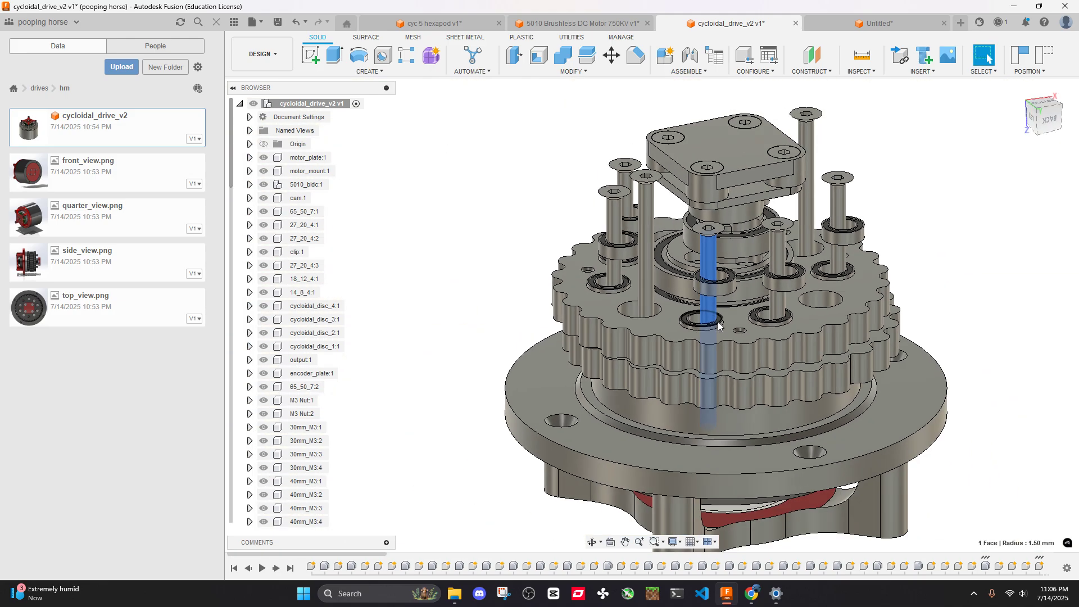
Capture the moved component positions, start a circle sketch on the cycloidal disc's side face and finish the sketch
shift+middle_drag(717, 322, 778, 337)
click(778, 337)
key(c)
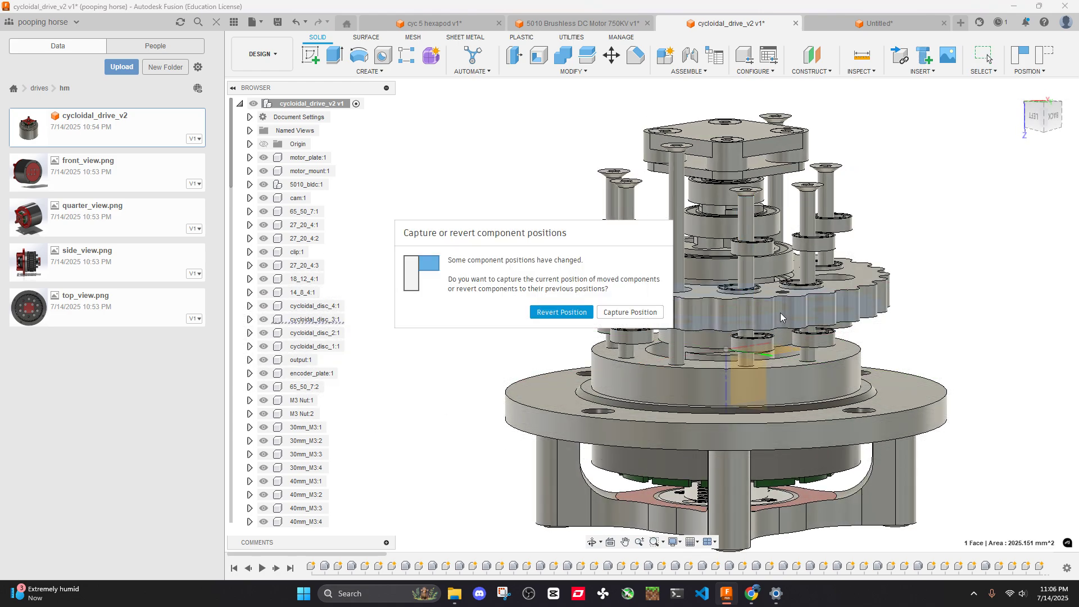
click(643, 314)
click(1028, 54)
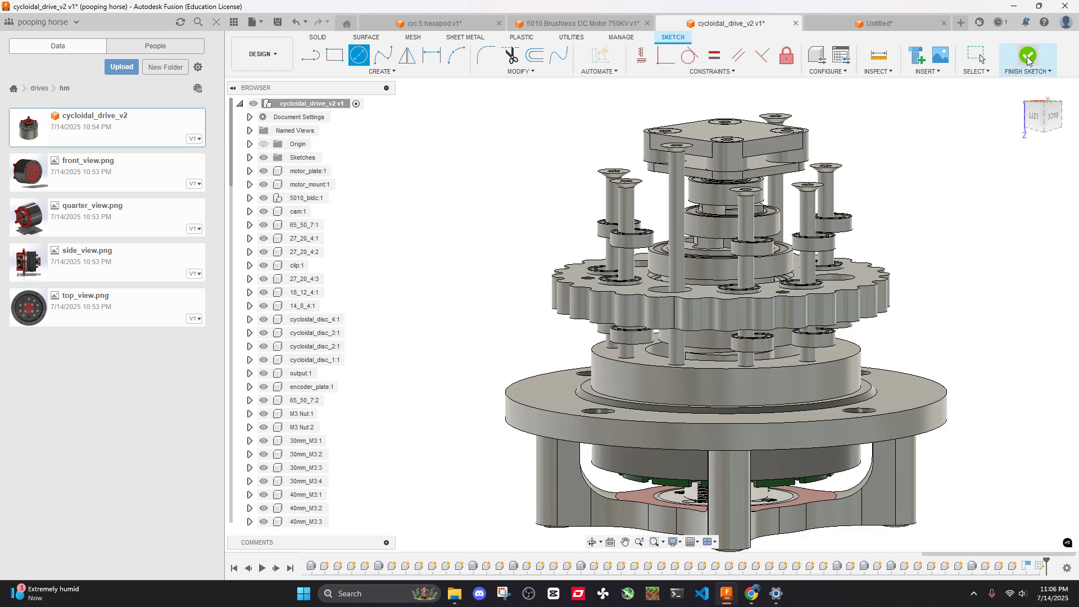
scroll(812, 290, up, 5)
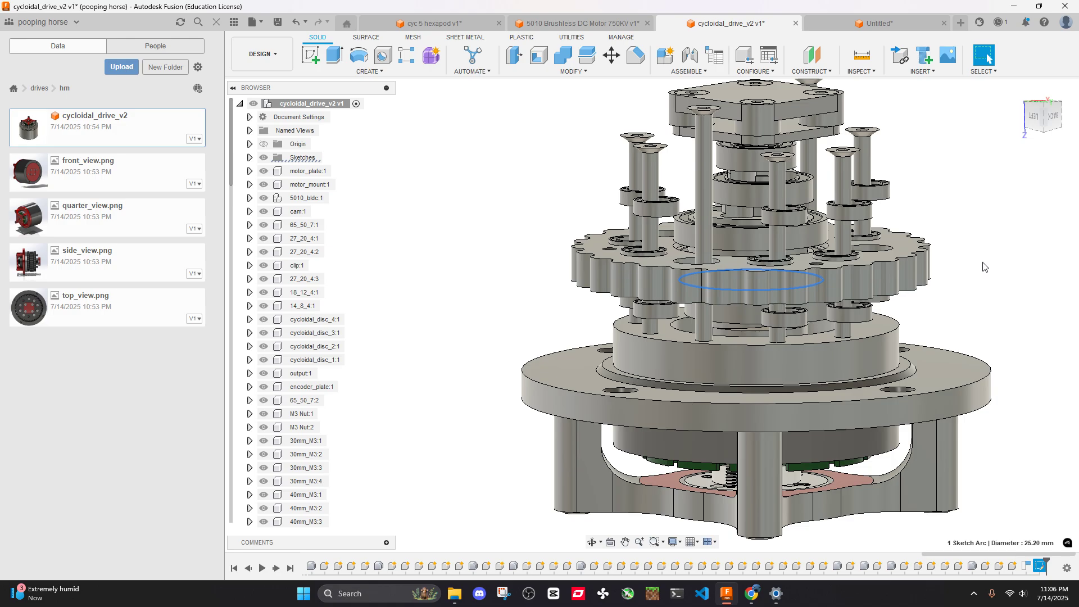
click(947, 275)
With the cycloidal discs hidden, examine how the lower ends of the bearing-carrying pins seat in the output
shift+middle_drag(1017, 276, 847, 390)
scroll(837, 349, up, 3)
scroll(811, 382, up, 6)
scroll(808, 409, down, 6)
scroll(668, 370, up, 5)
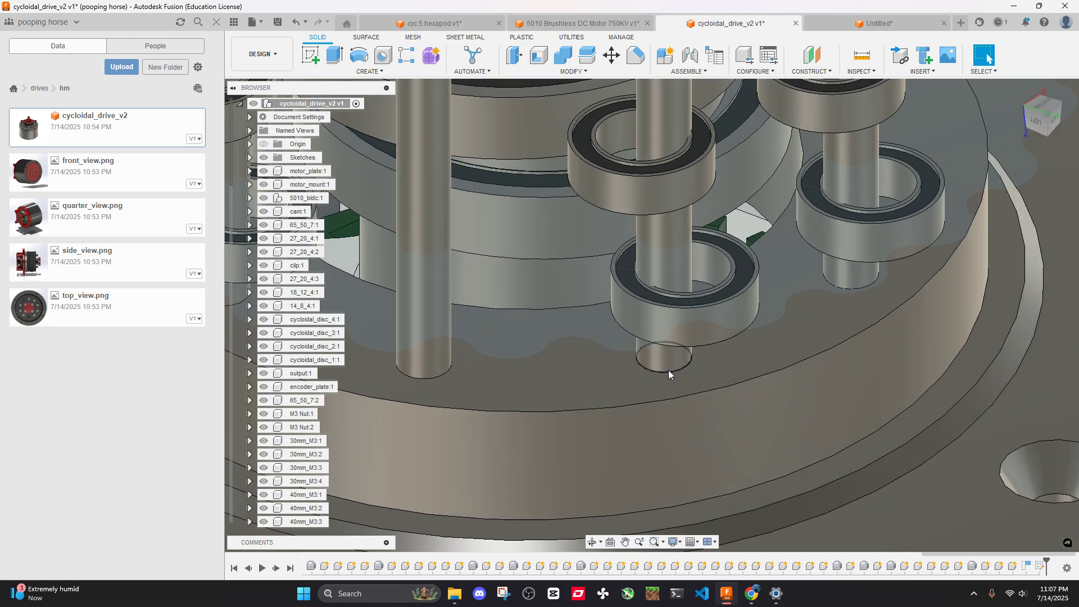
scroll(668, 365, down, 5)
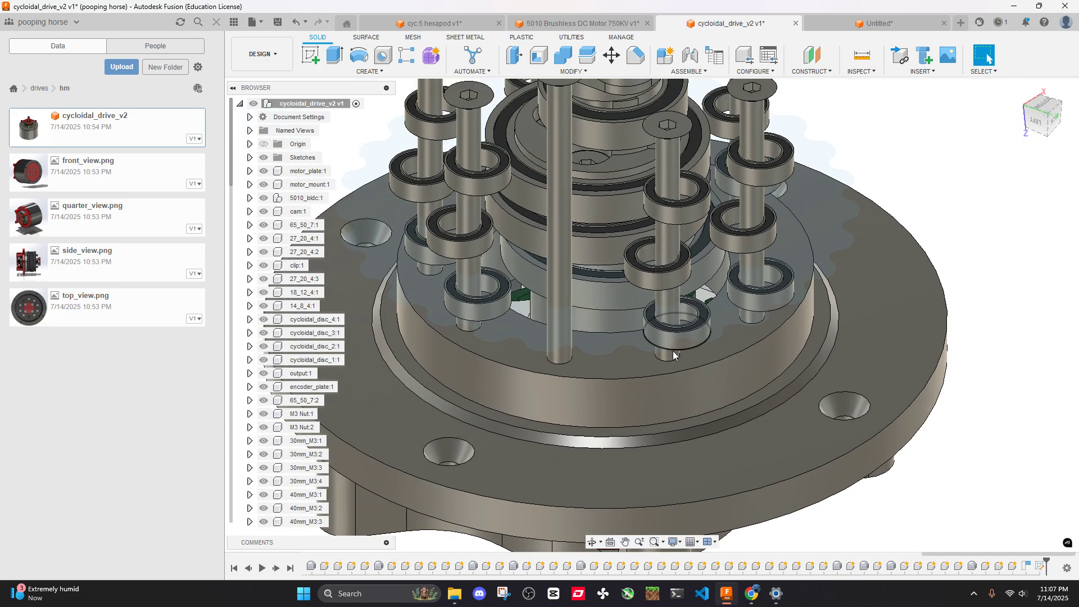
scroll(668, 360, up, 8)
scroll(679, 369, down, 10)
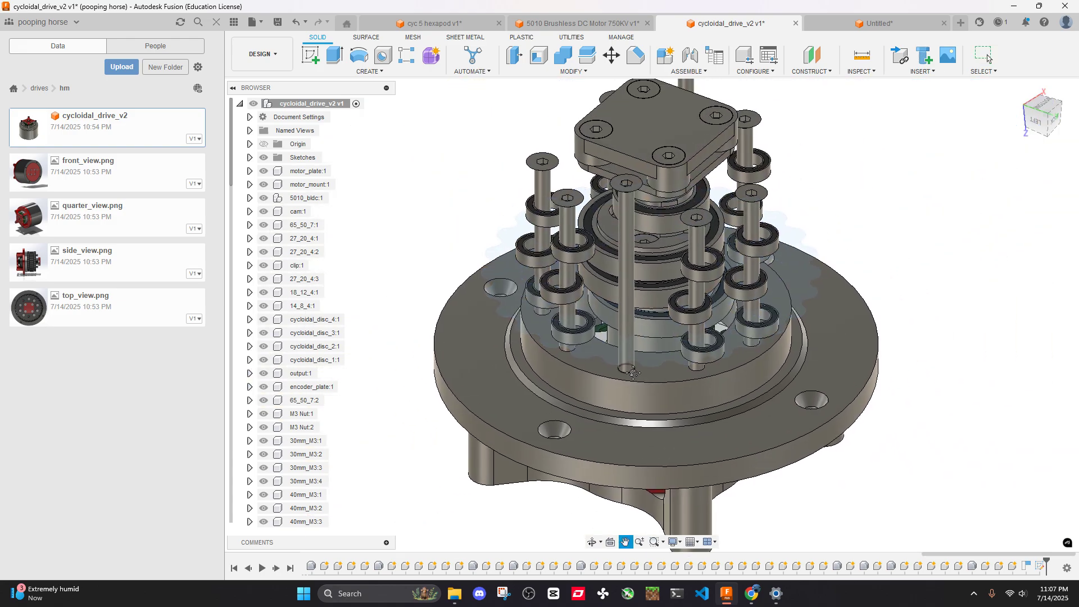
shift+middle_drag(633, 372, 669, 402)
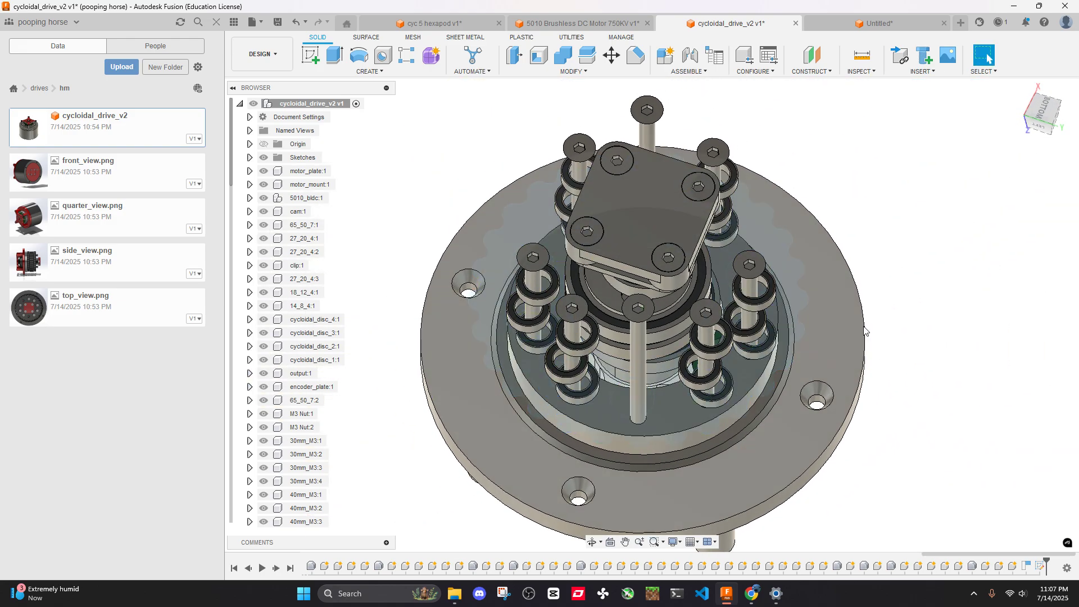
Inspect the pin and bearing layout from the bottom view and compare it with the holes of the hidden disc
click(1040, 105)
middle_drag(688, 236, 729, 409)
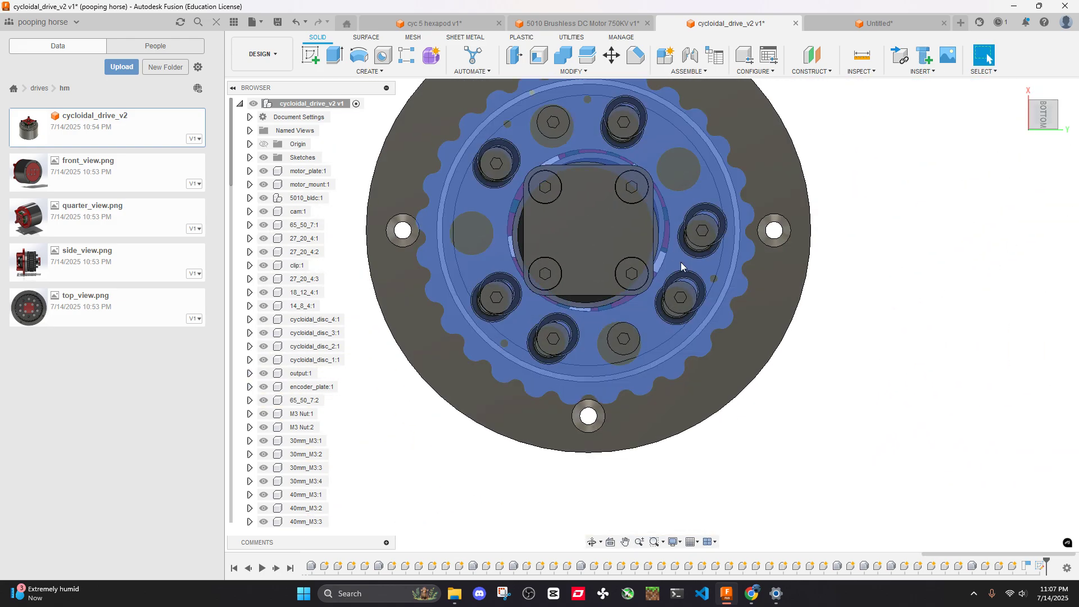
shift+middle_drag(671, 254, 666, 251)
scroll(663, 249, up, 5)
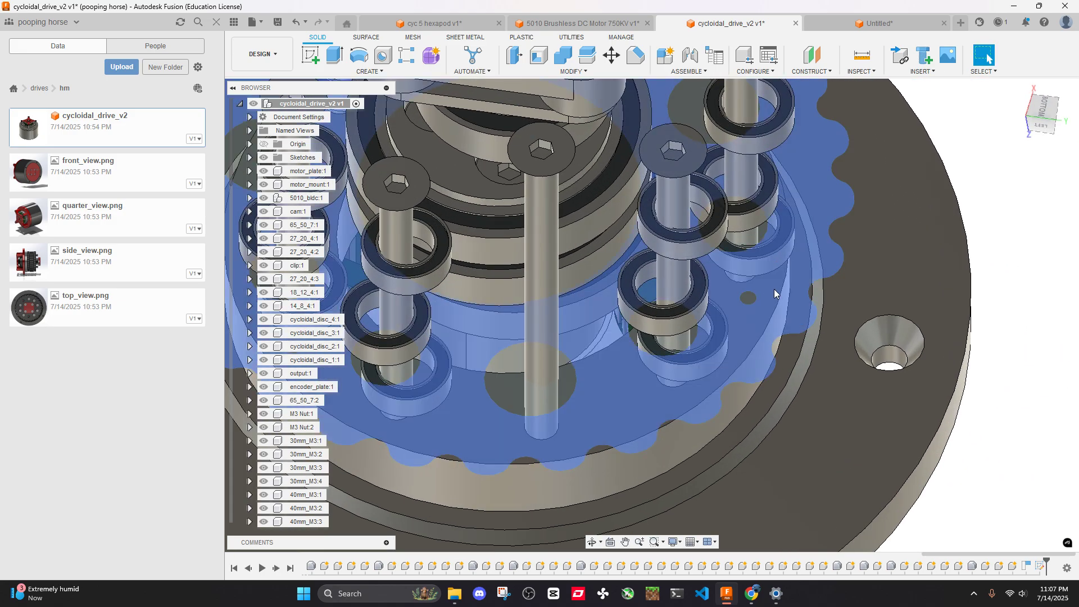
shift+middle_drag(791, 291, 710, 267)
Select the top face of a pin's middle bearing and examine how the stacked bearings are offset around the shaft
scroll(709, 267, up, 5)
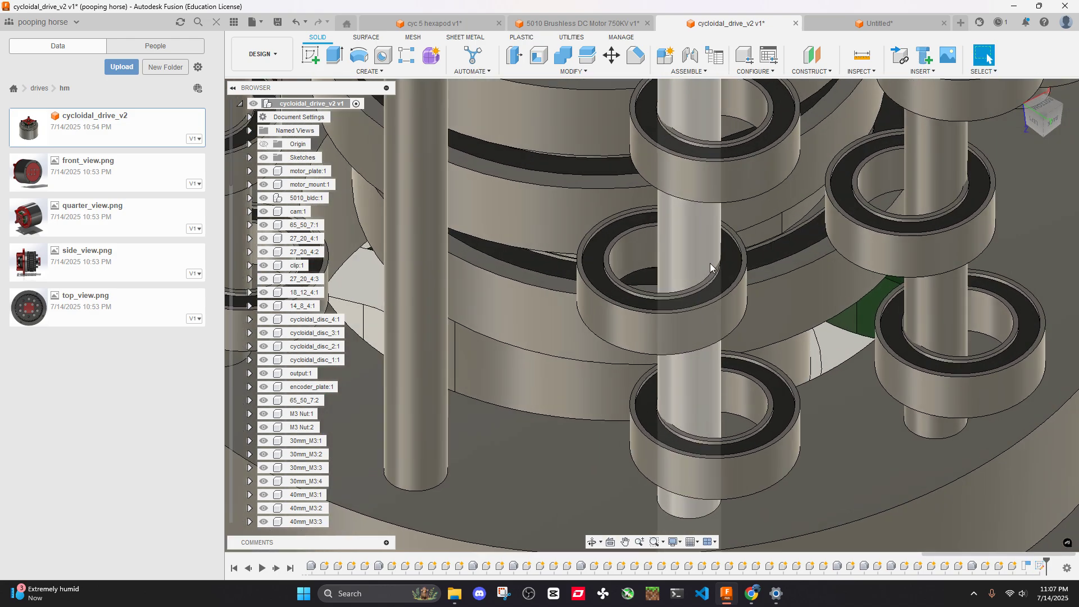
scroll(709, 263, up, 3)
scroll(747, 285, down, 3)
click(733, 272)
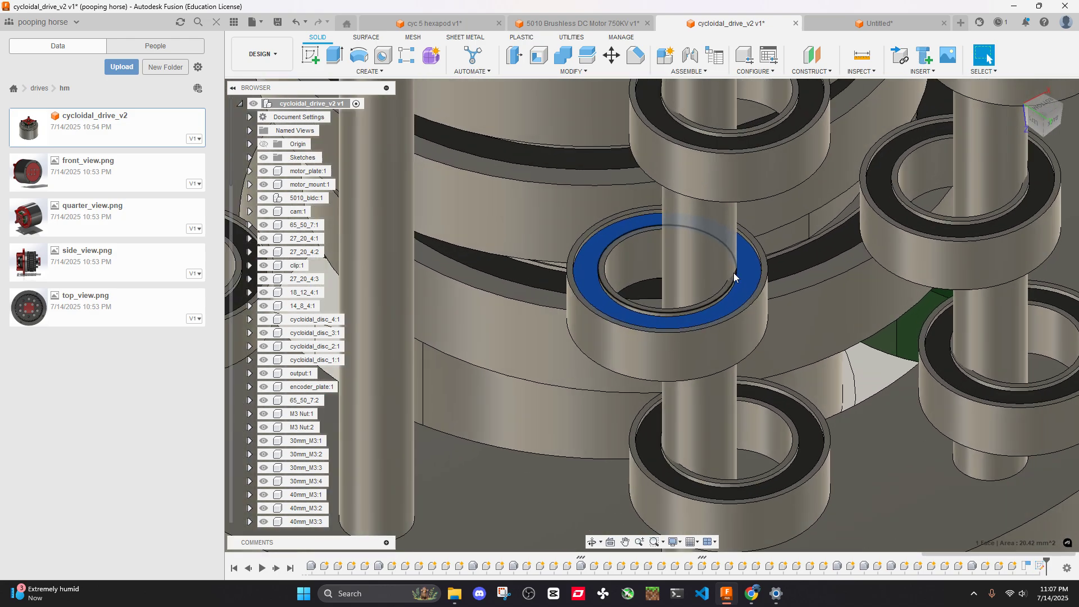
scroll(733, 272, up, 5)
scroll(732, 268, down, 10)
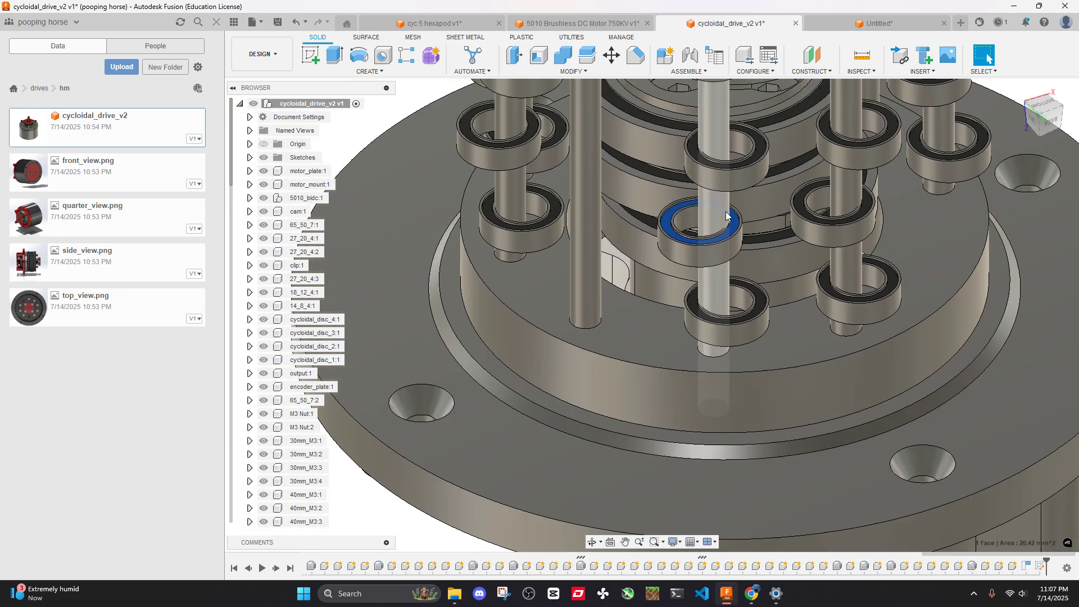
scroll(725, 215, down, 8)
shift+middle_drag(787, 292, 737, 219)
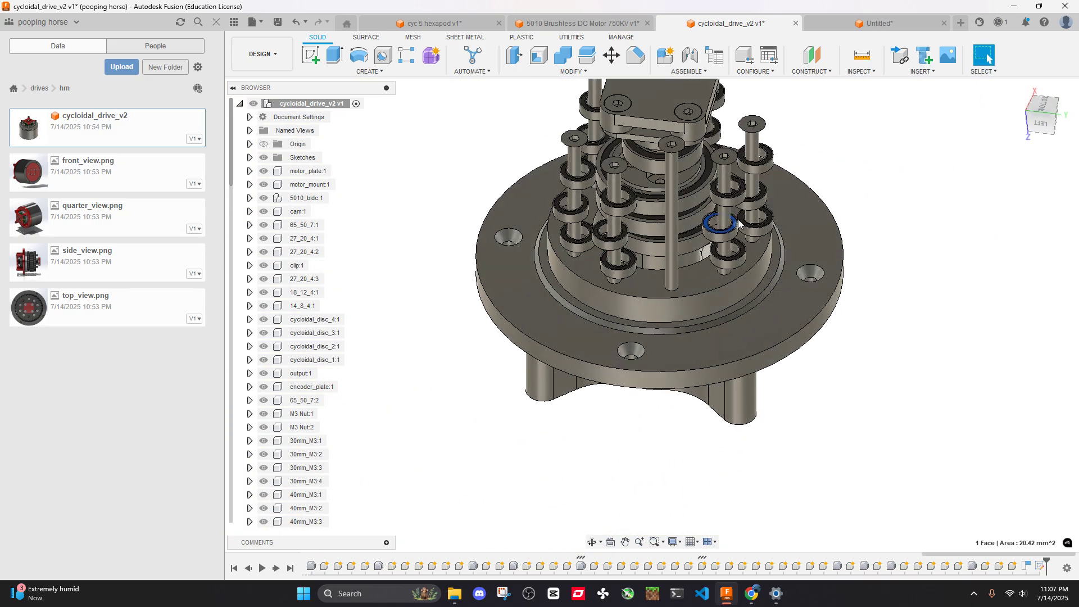
scroll(725, 213, up, 5)
scroll(708, 270, down, 6)
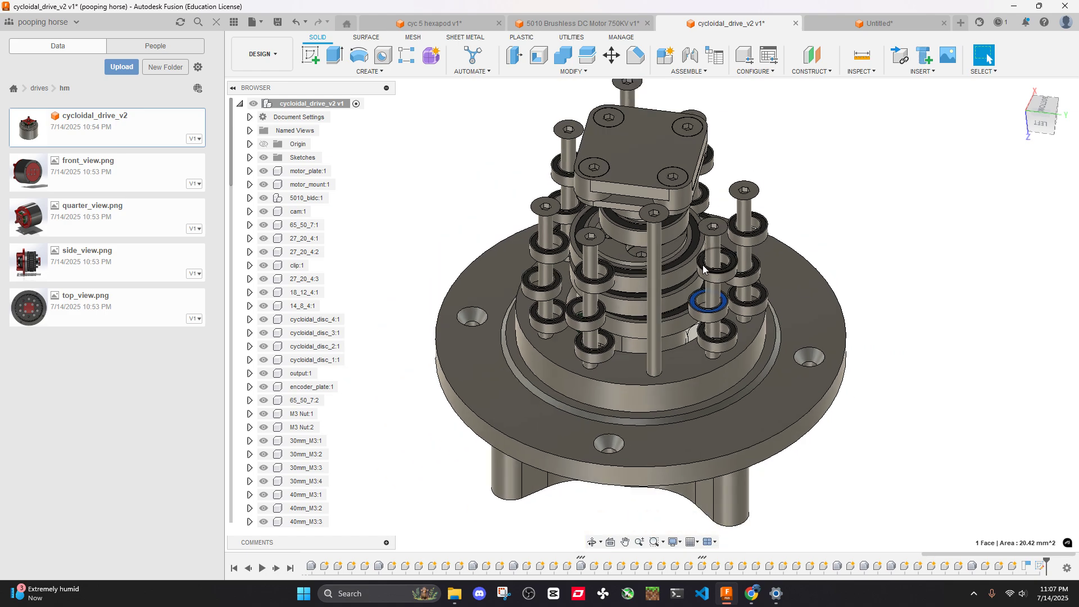
Undo the recent changes back to before the upper disc was hidden, the sketch was added and the positions were captured
key(ctrl+z)
key(ctrl+z)
key(ctrl+z)
key(ctrl+z)
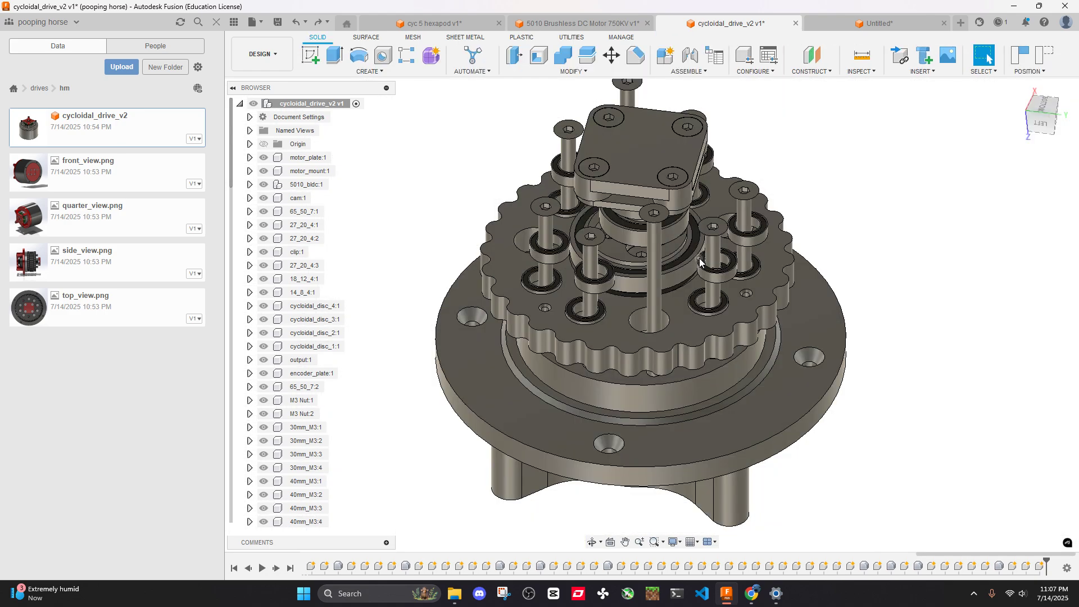
Examine the long pin running through the disc hole without bearings and compare it with the neighbouring bearing-carrying pins
scroll(700, 260, down, 2)
scroll(700, 262, down, 2)
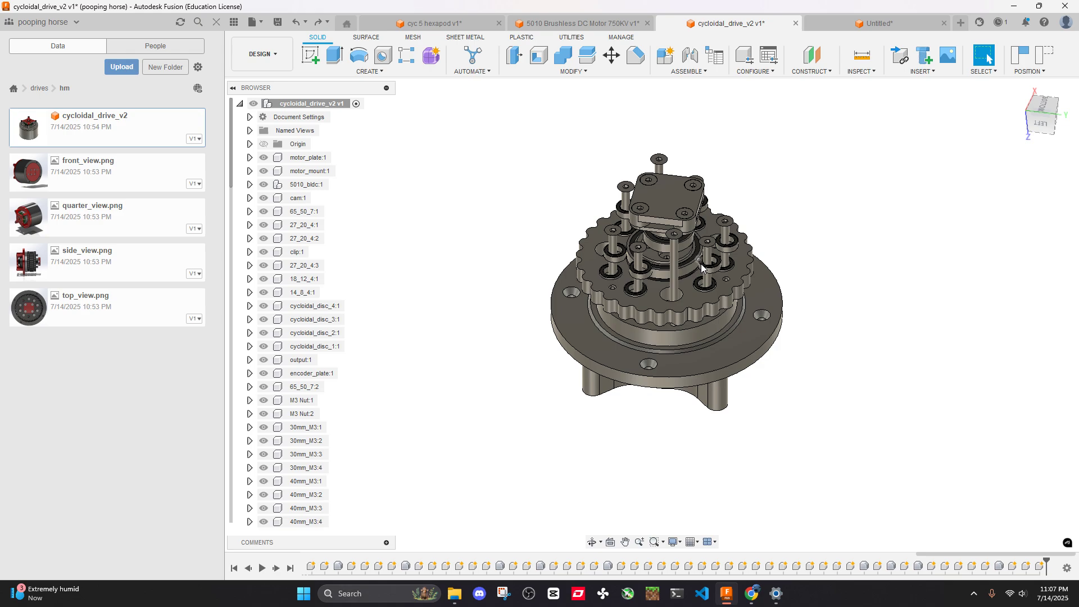
scroll(703, 262, up, 5)
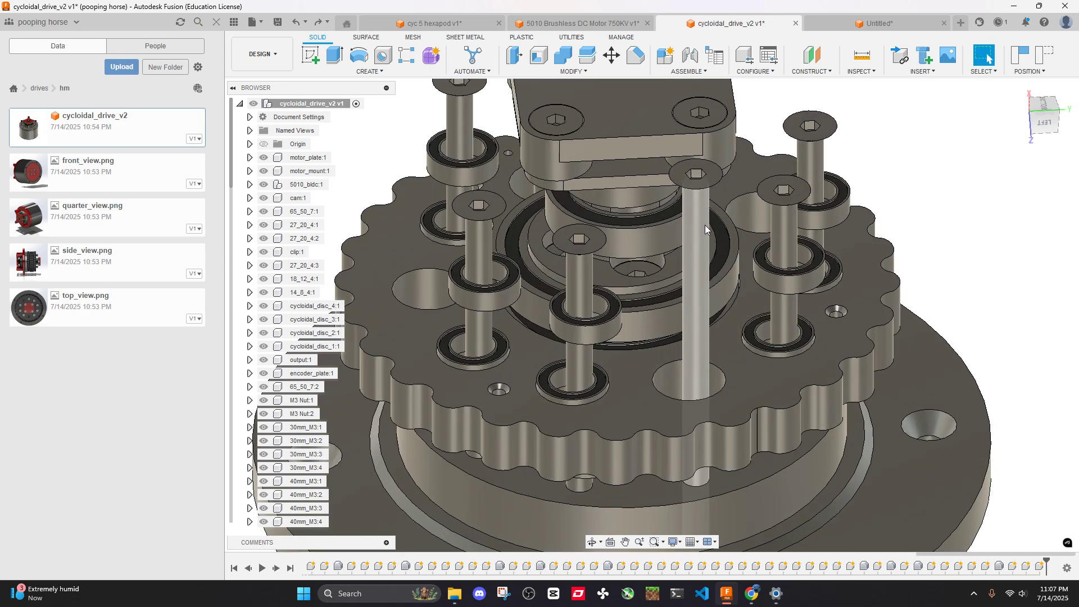
shift+middle_drag(704, 224, 691, 195)
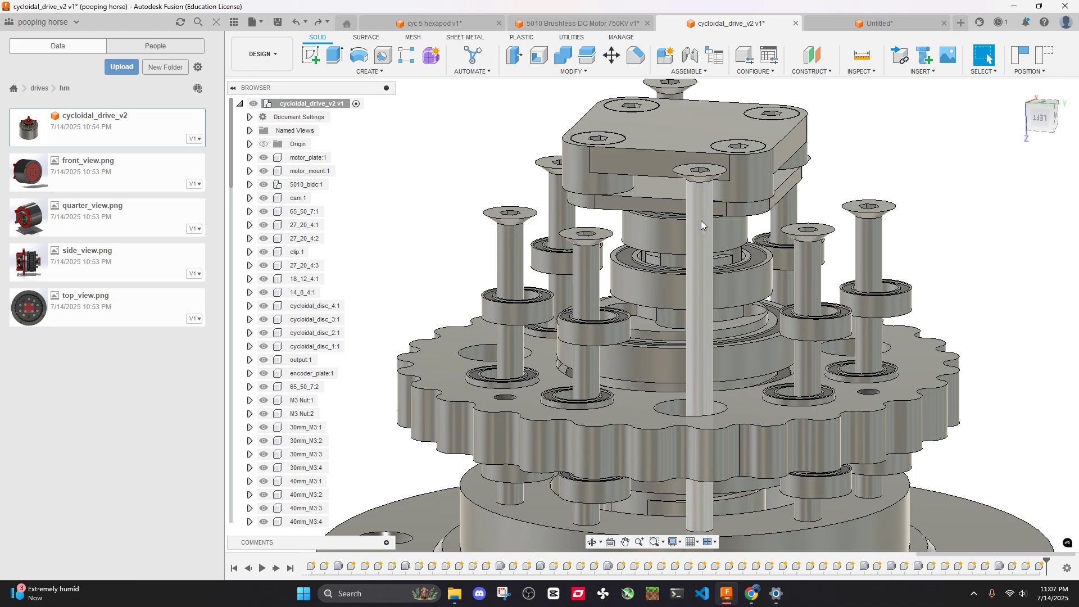
click(701, 221)
click(914, 180)
middle_drag(910, 195, 876, 215)
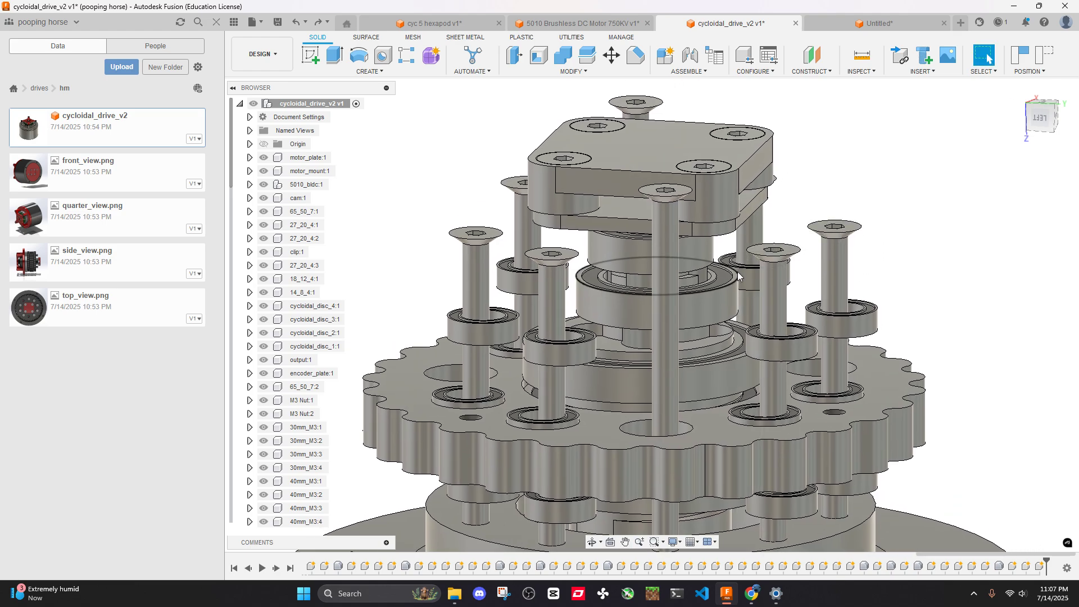
scroll(731, 258, down, 4)
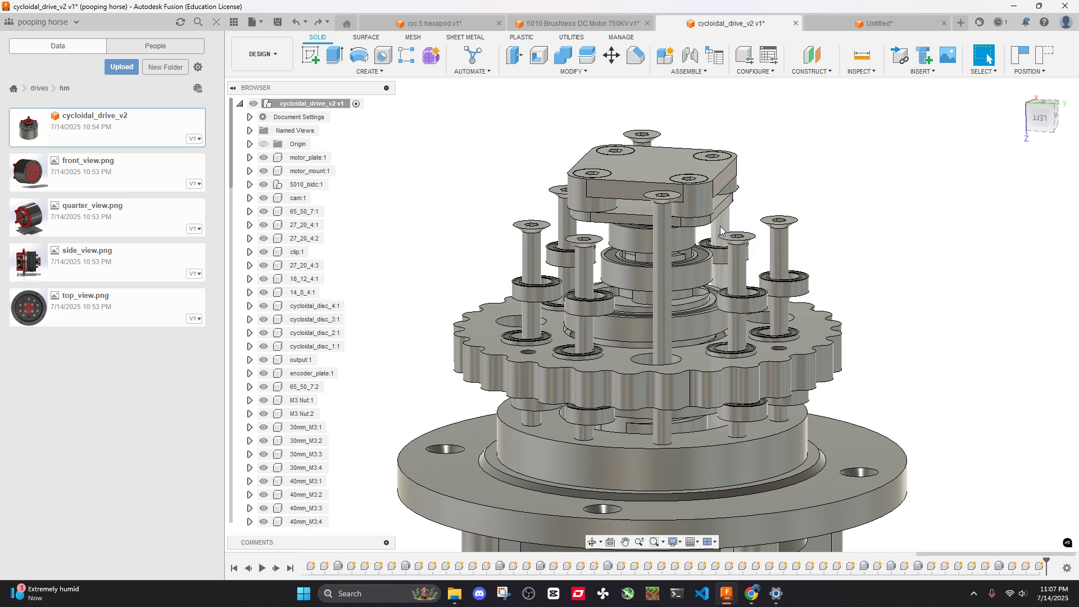
Switch to the 5010 brushless motor design, toggle its housing's visibility and examine the motor and shaft from several angles
middle_drag(720, 230, 731, 290)
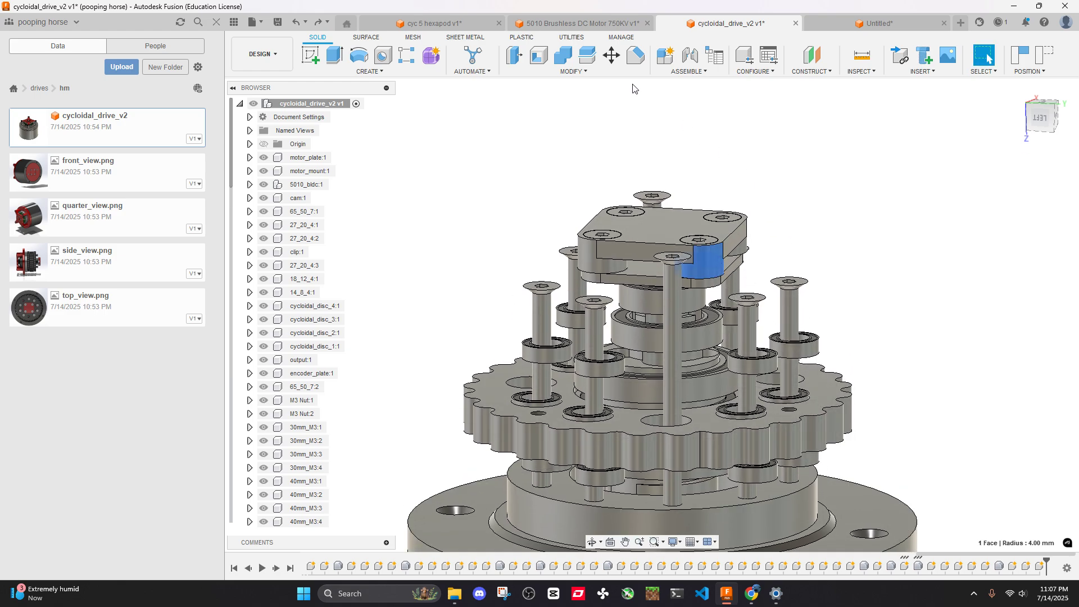
click(581, 25)
middle_drag(582, 212, 987, 58)
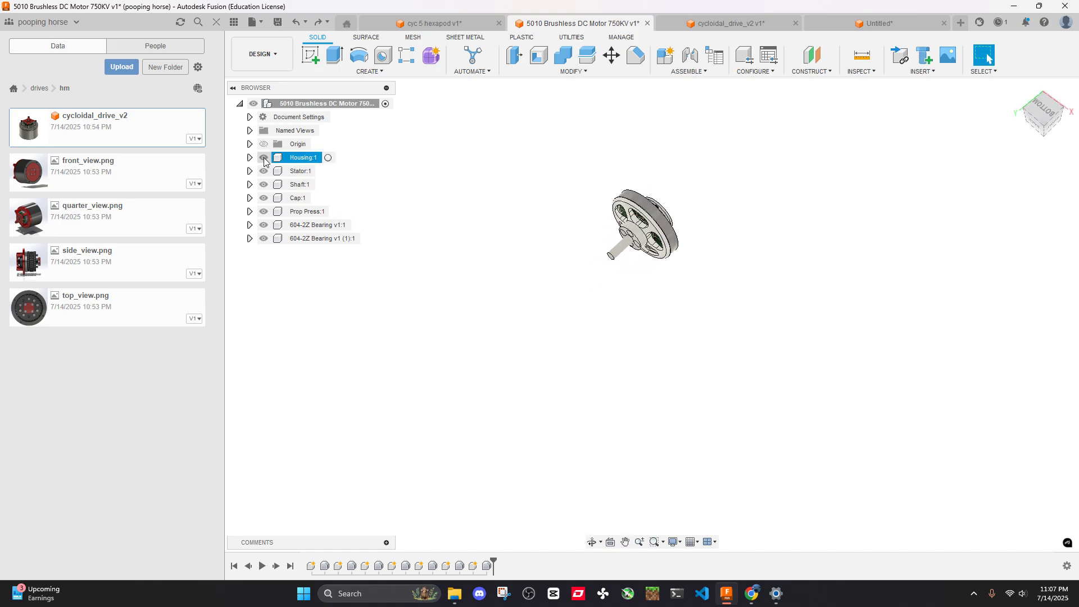
click(263, 158)
click(263, 158)
click(323, 103)
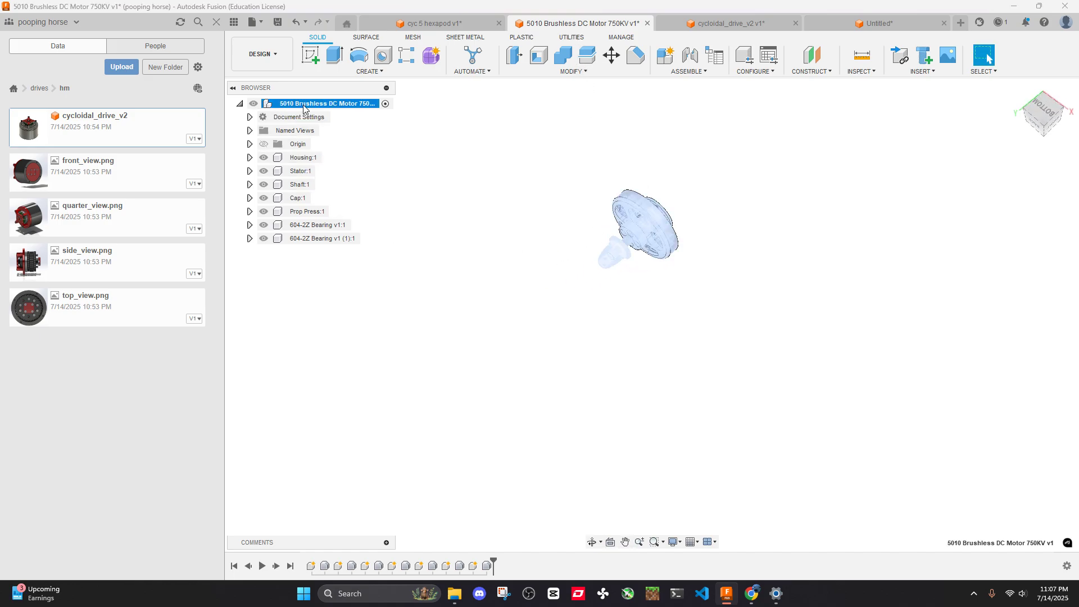
right_click(306, 105)
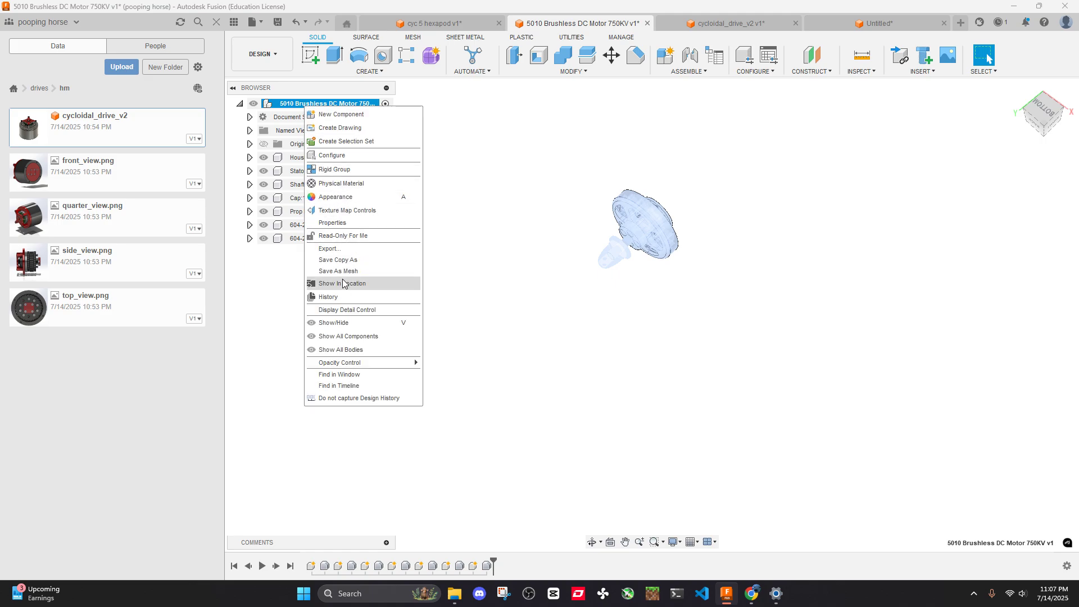
click(364, 284)
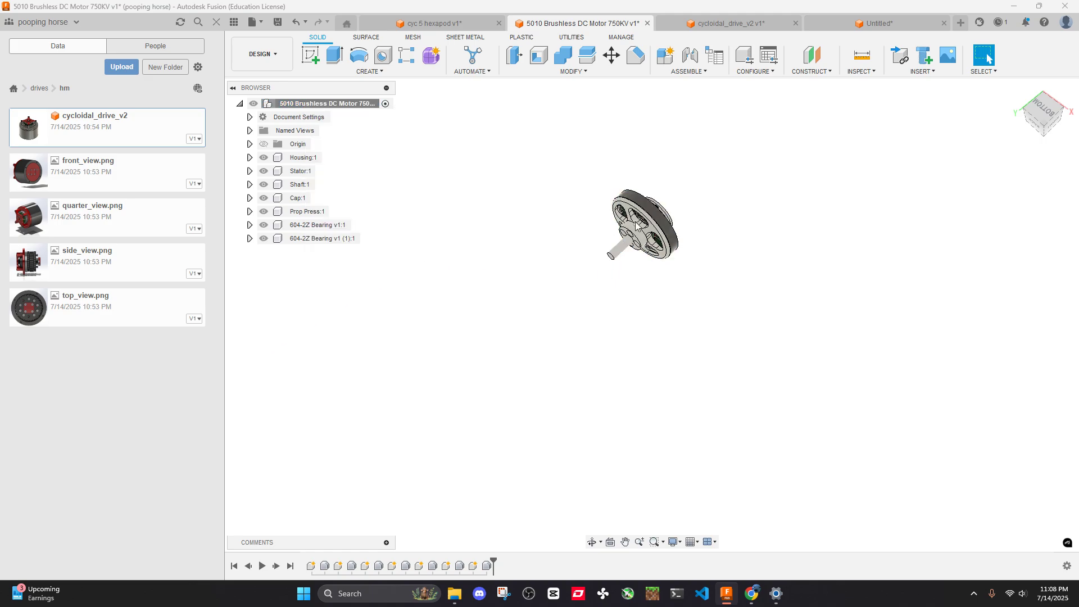
shift+middle_drag(635, 226, 574, 348)
shift+middle_drag(571, 181, 553, 211)
Examine the stacked discs and central hexagonal hub of the cyc 5 hexapod design
click(458, 23)
scroll(592, 178, down, 3)
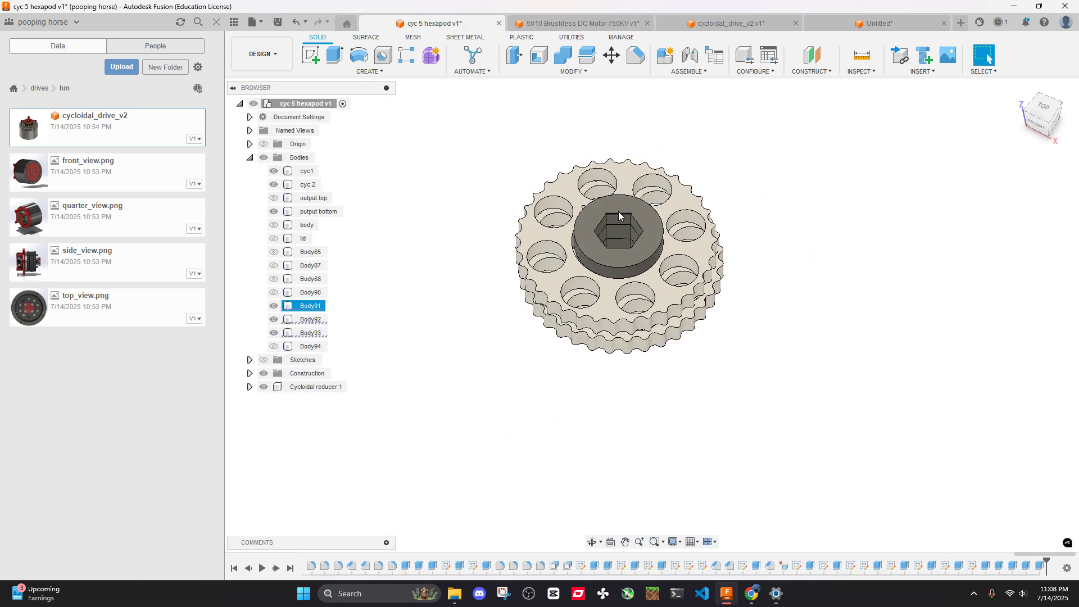
shift+middle_drag(618, 212, 619, 186)
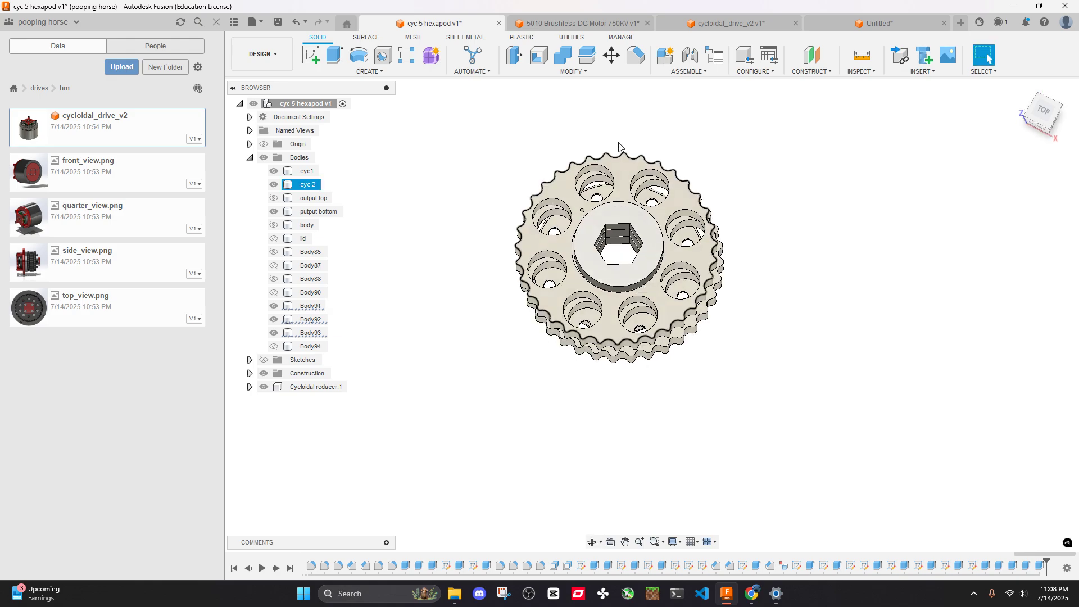
click(578, 23)
In the cycloidal_drive_v2 design, hide the discs, flanged part, short pins and small pin bearings to expose the eccentric bearing stack
click(713, 24)
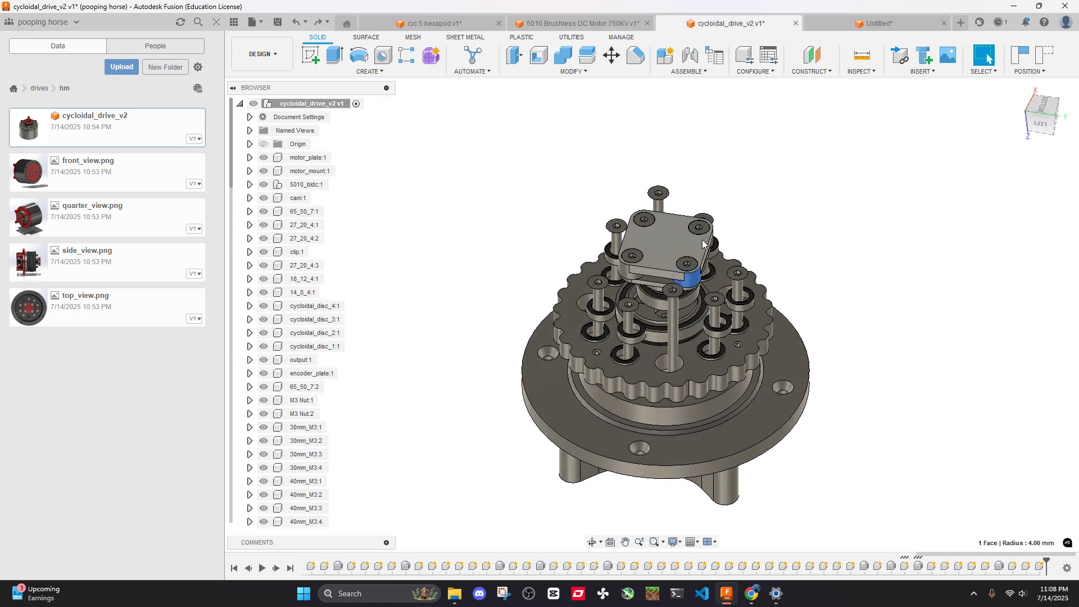
shift+middle_drag(703, 243, 771, 353)
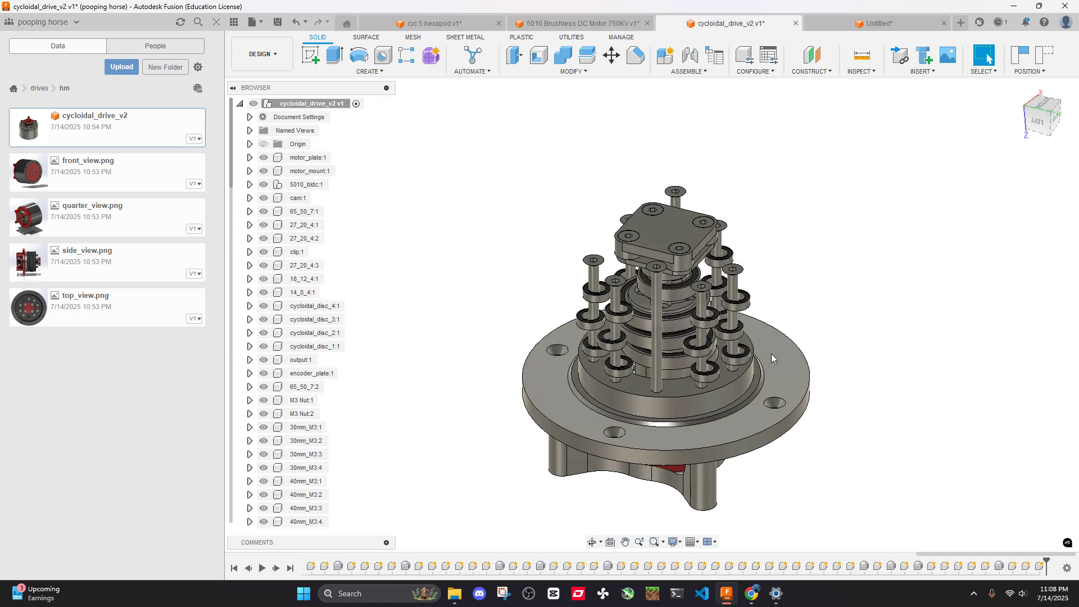
scroll(771, 353, up, 5)
click(667, 423)
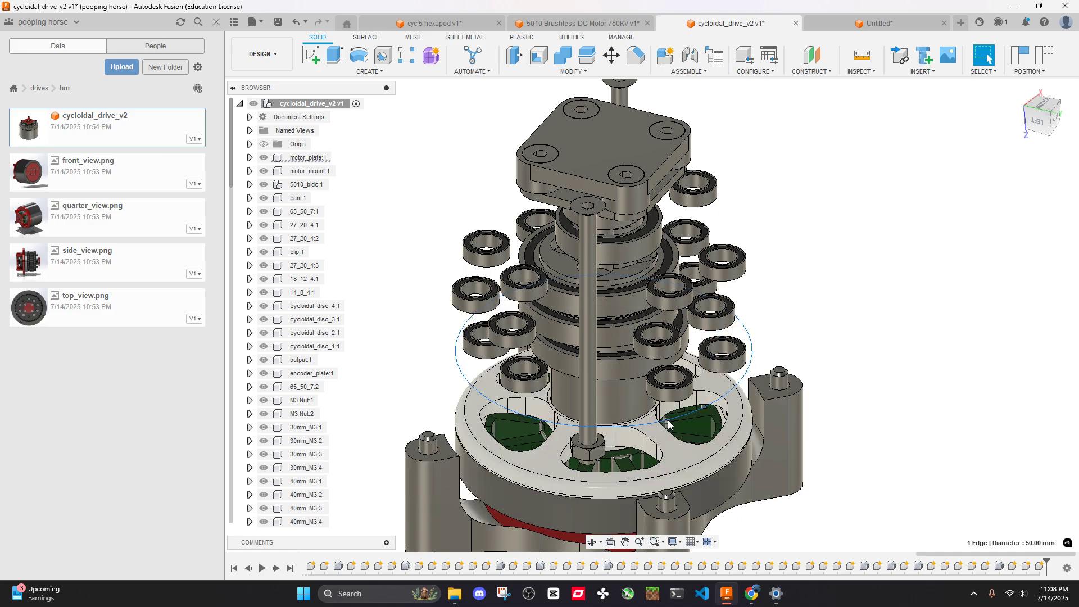
shift+middle_drag(877, 301, 841, 269)
click(669, 332)
key(v)
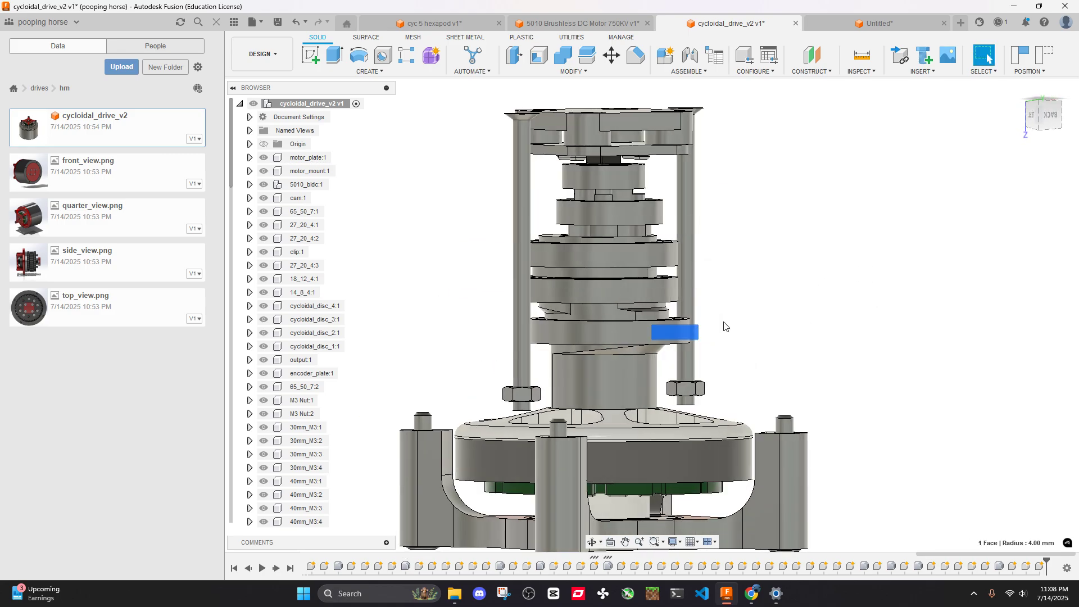
shift+middle_drag(724, 327, 751, 321)
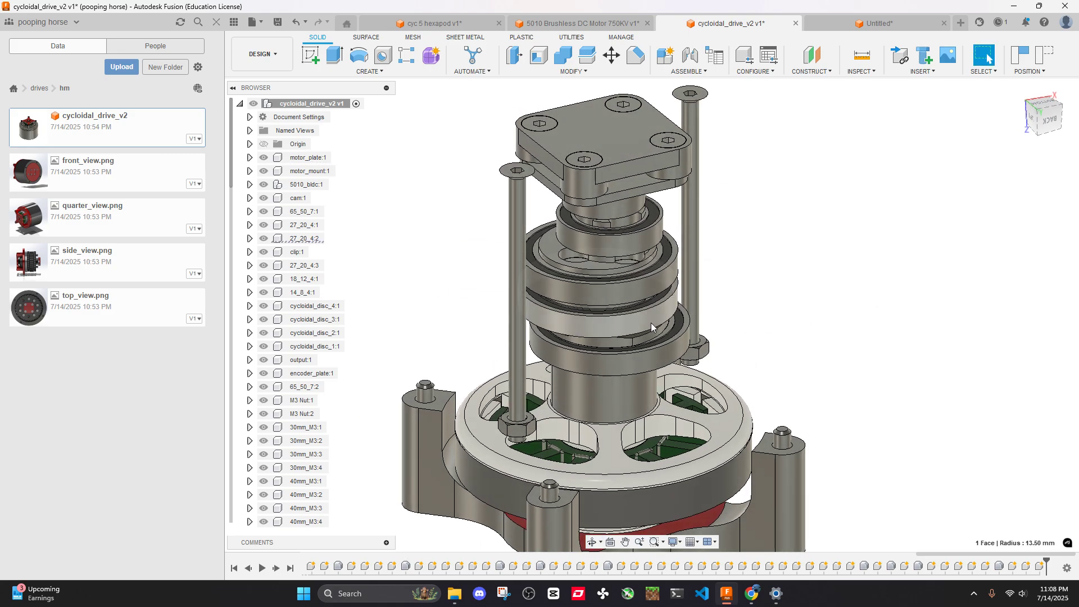
Measure the outer face of the middle large bearing on the eccentric shaft
click(863, 54)
scroll(646, 328, up, 2)
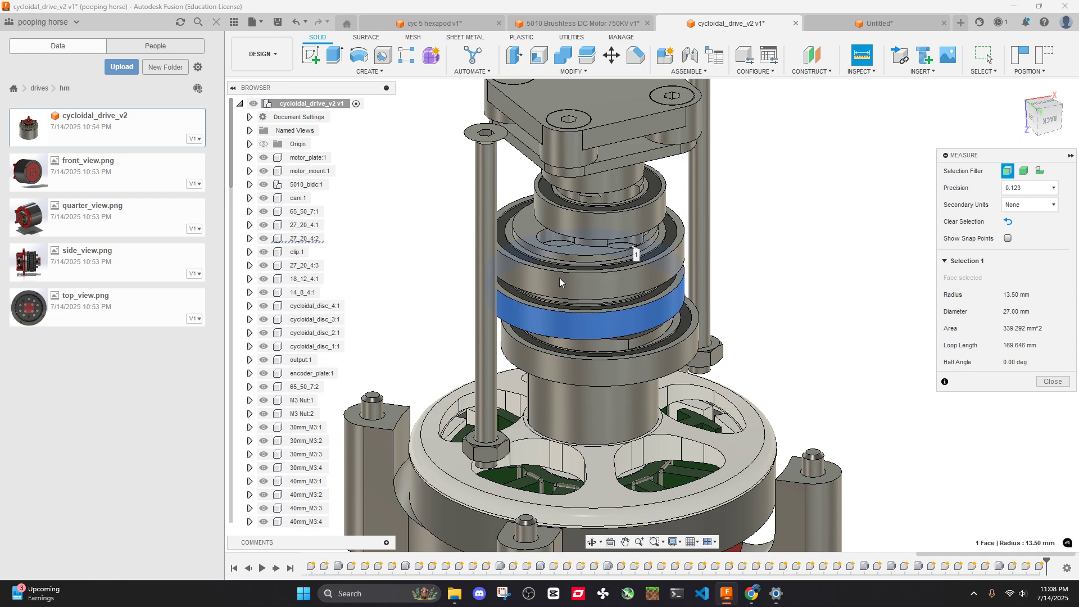
scroll(797, 284, down, 5)
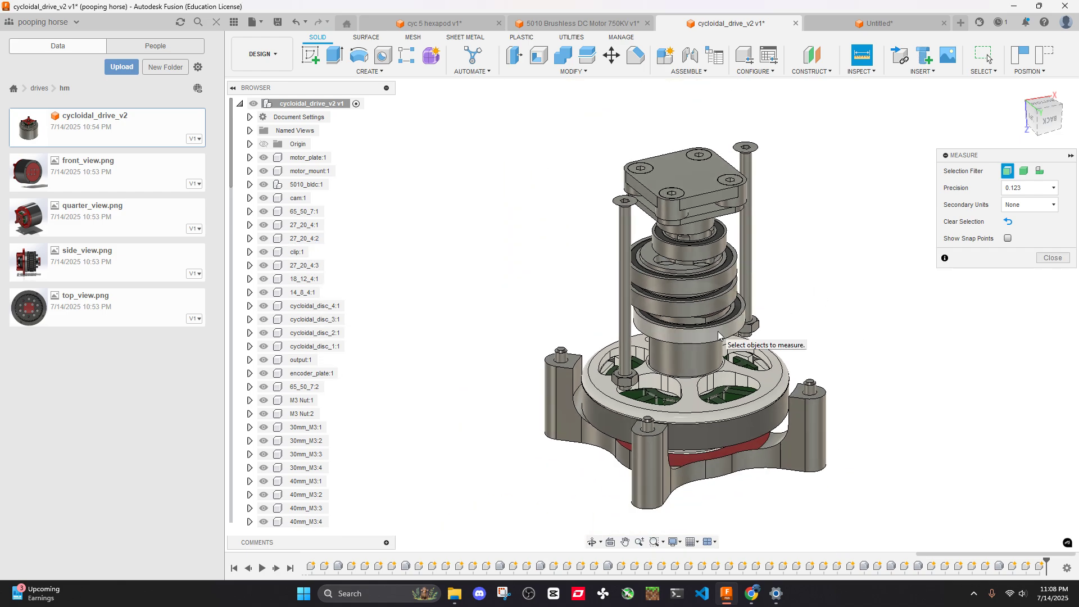
scroll(708, 308, up, 5)
click(712, 213)
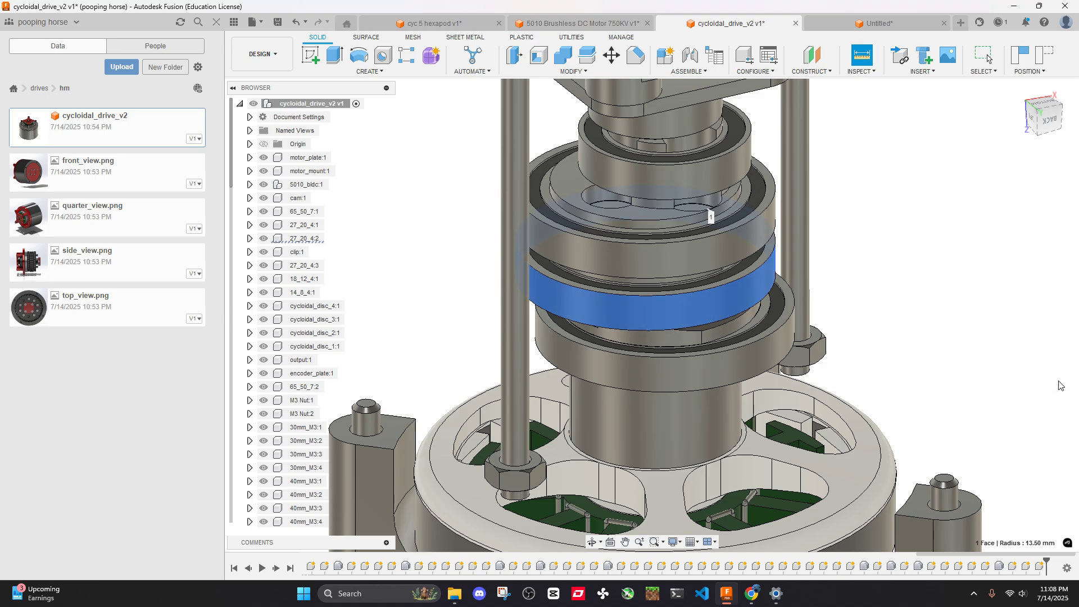
click(1060, 386)
Switch to Chrome, open Amazon in a new tab and search for 20x27x4mm bearings
click(751, 593)
click(245, 9)
click(332, 10)
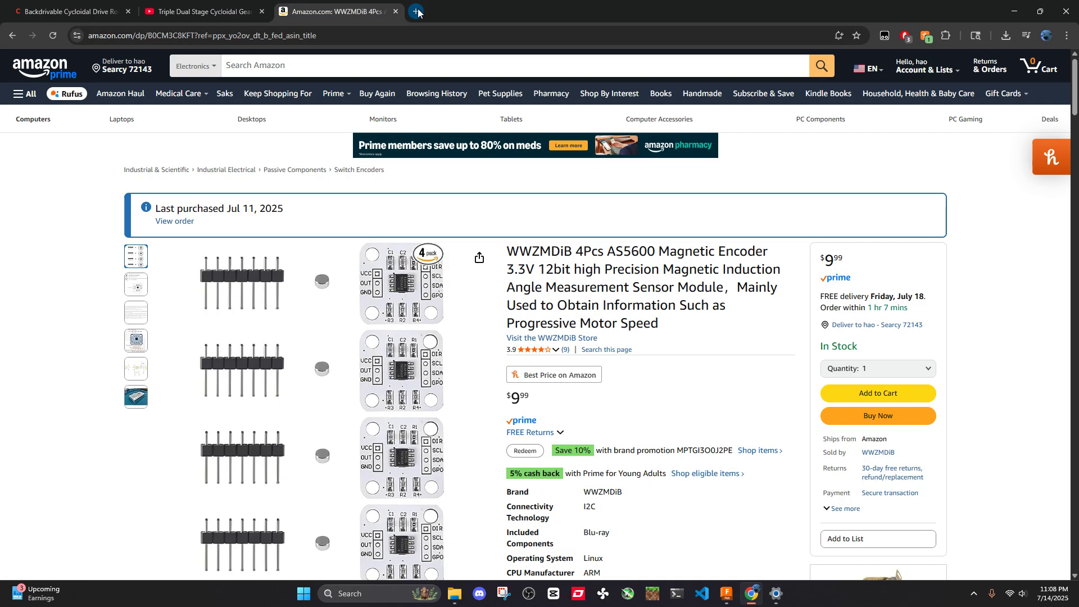
click(416, 11)
text(a)
key(Return)
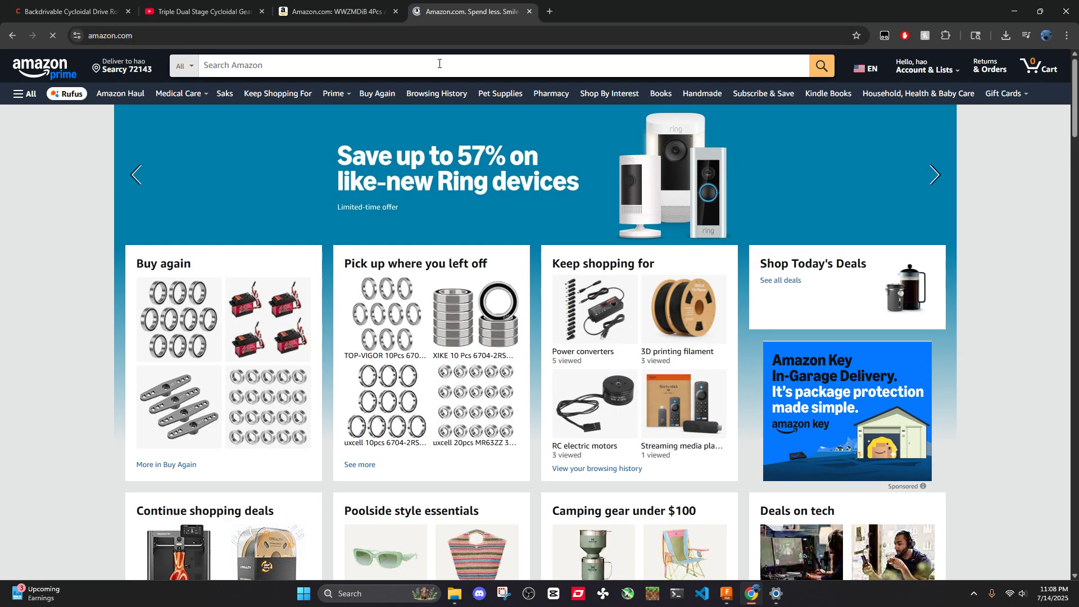
click(439, 67)
text(2)
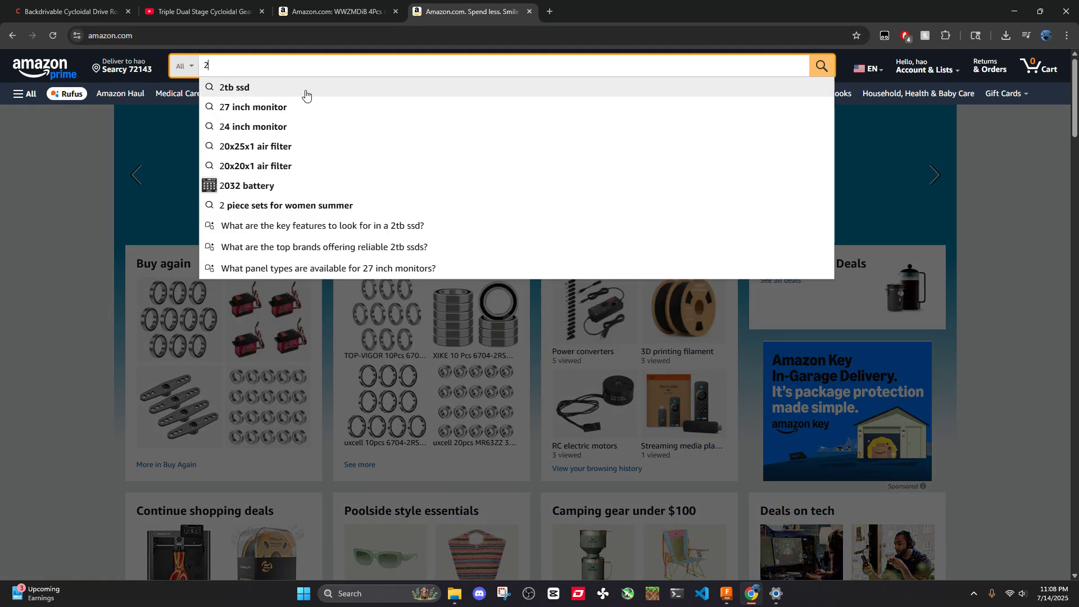
text(0x27)
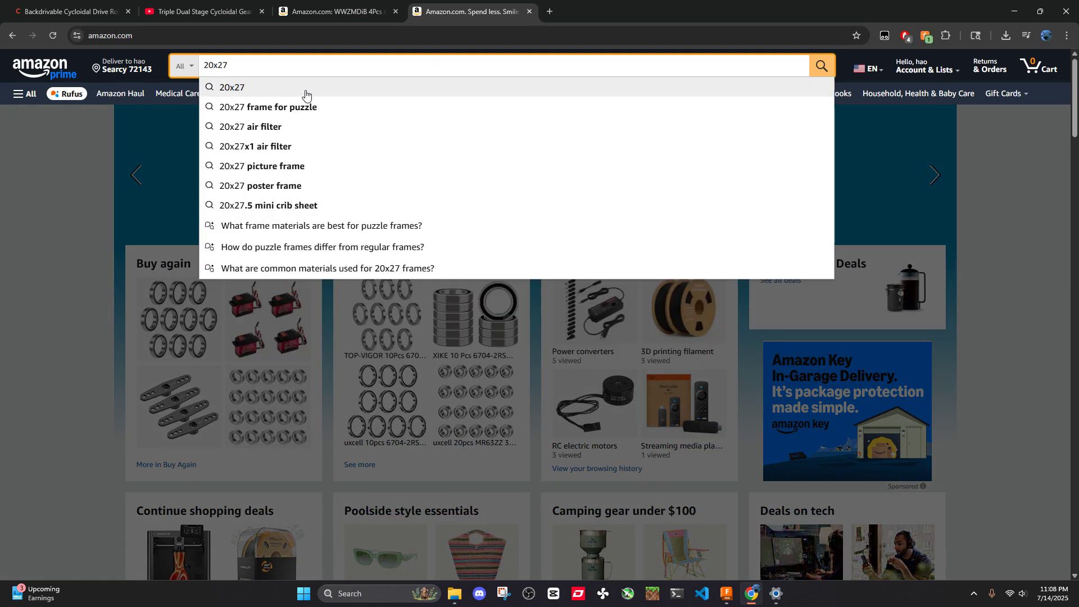
text(x)
click(305, 90)
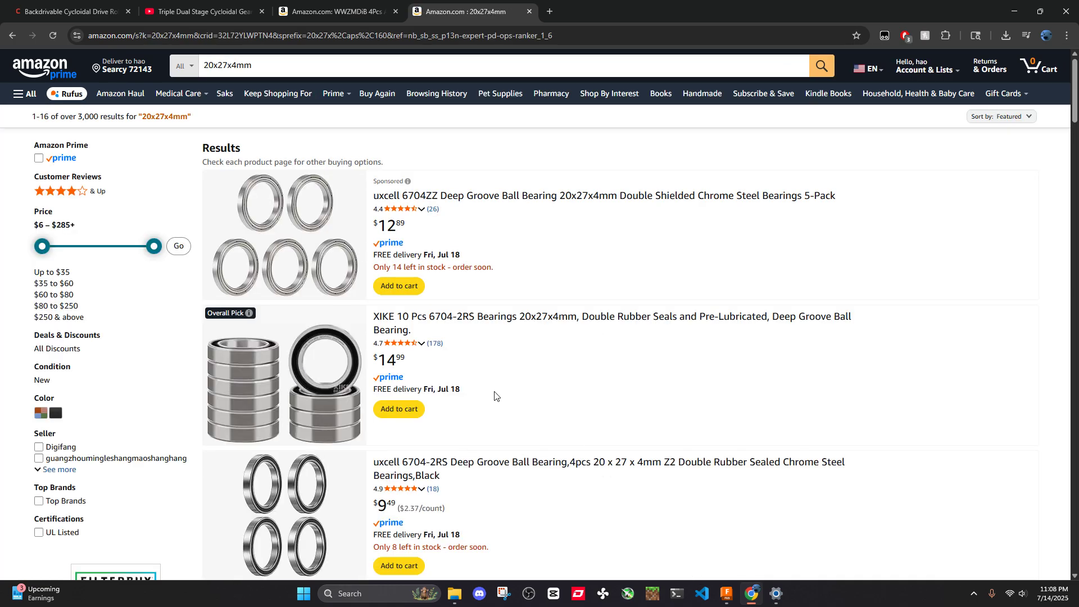
Return to Fusion and inspect how the large bearings are offset along the exposed eccentric shaft
click(726, 594)
scroll(707, 277, down, 5)
shift+middle_drag(707, 277, 812, 257)
scroll(697, 368, up, 3)
scroll(694, 362, down, 3)
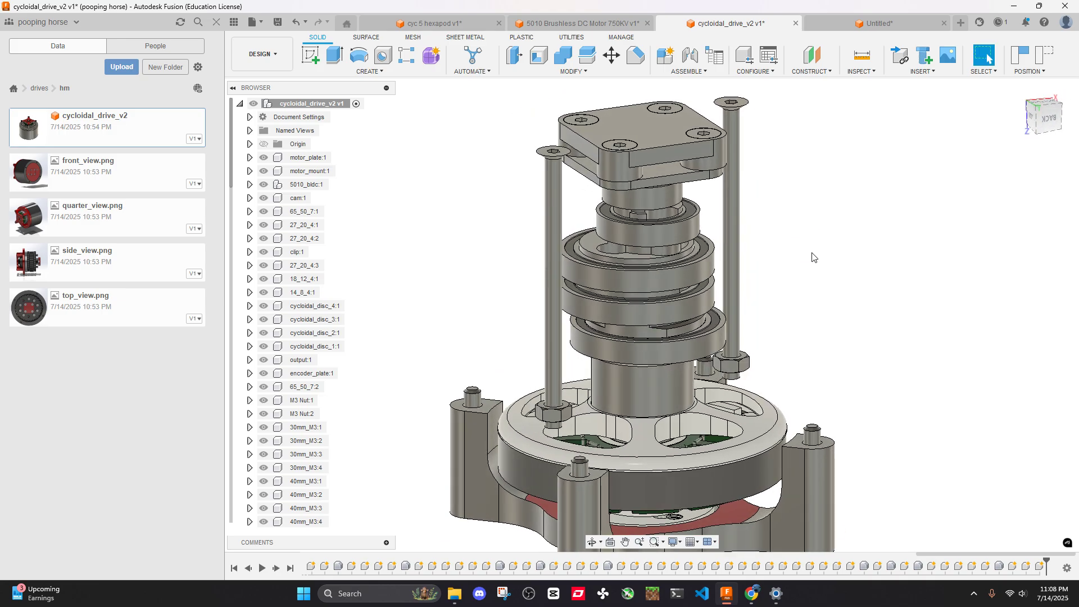
scroll(684, 316, up, 3)
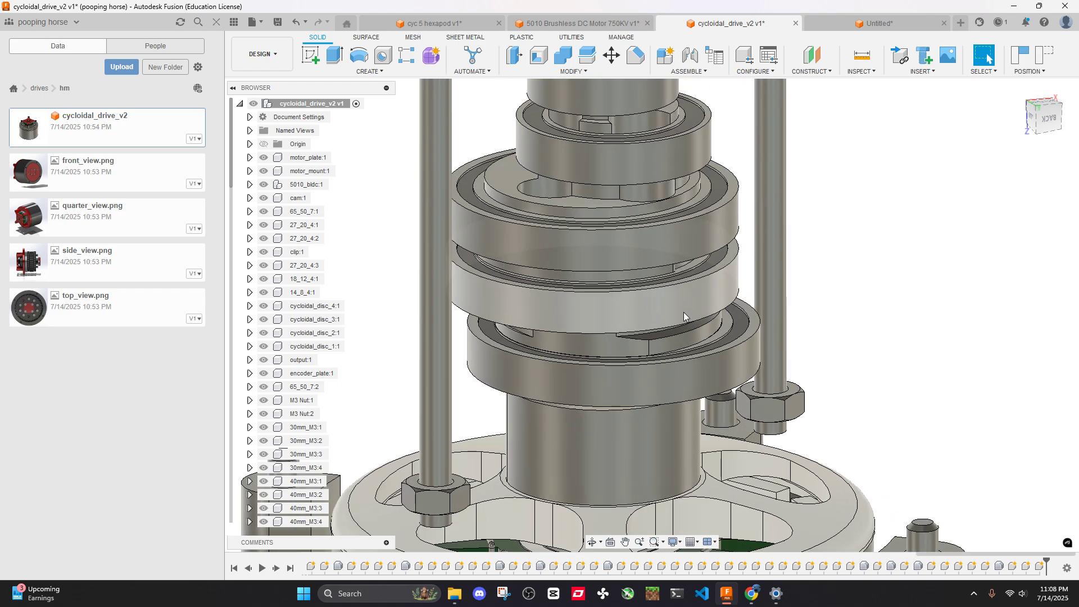
Compare the cyc 5 hexapod's hexagonal hub and disc holes with the bearing stack of the cycloidal_drive_v2 design
click(433, 23)
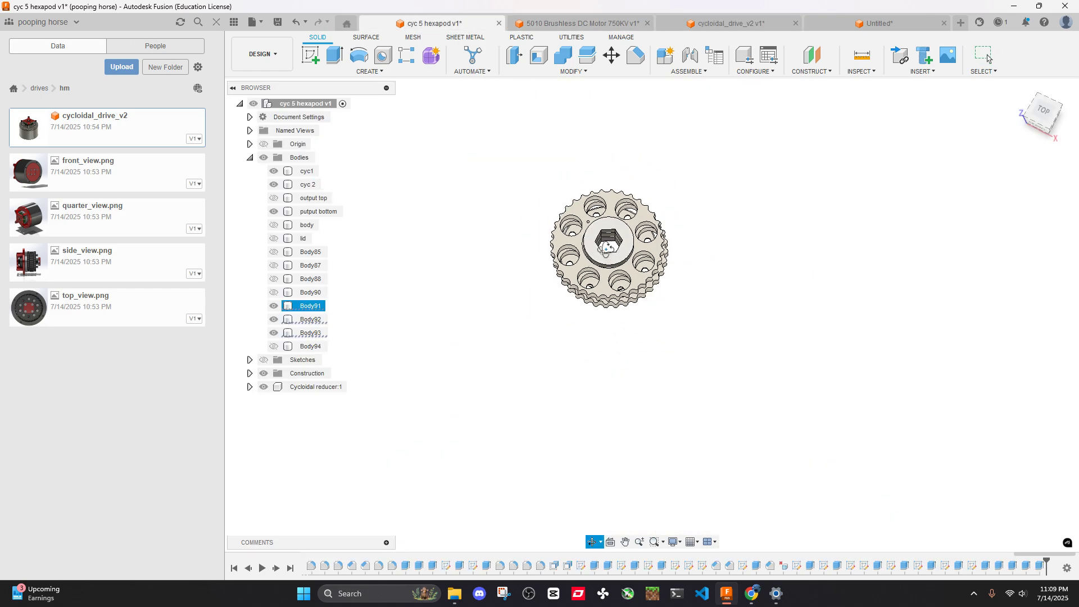
click(607, 240)
scroll(607, 240, up, 5)
shift+middle_drag(607, 241, 649, 266)
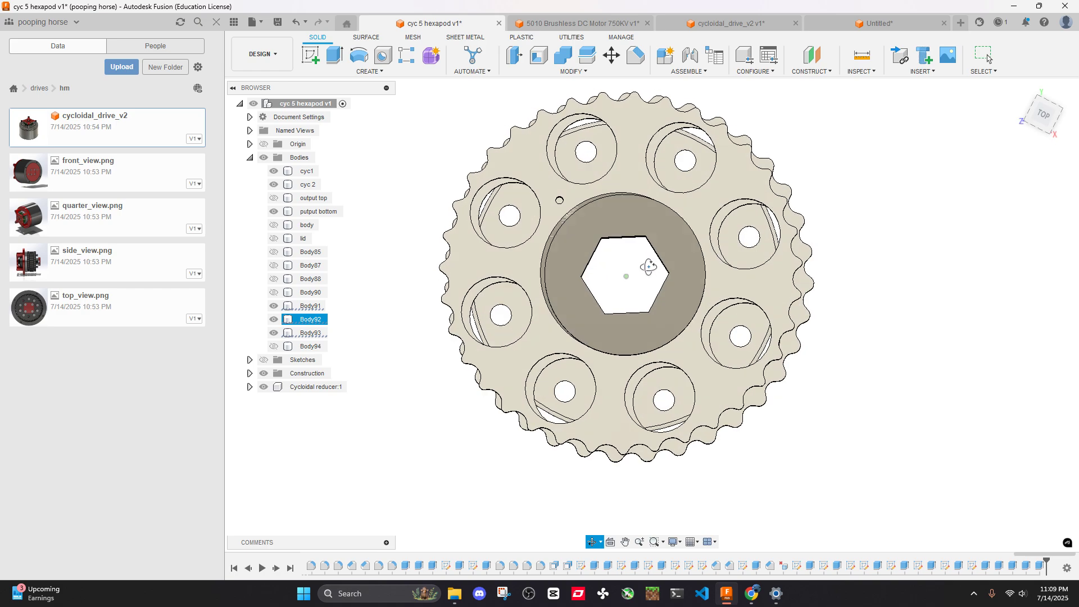
click(596, 23)
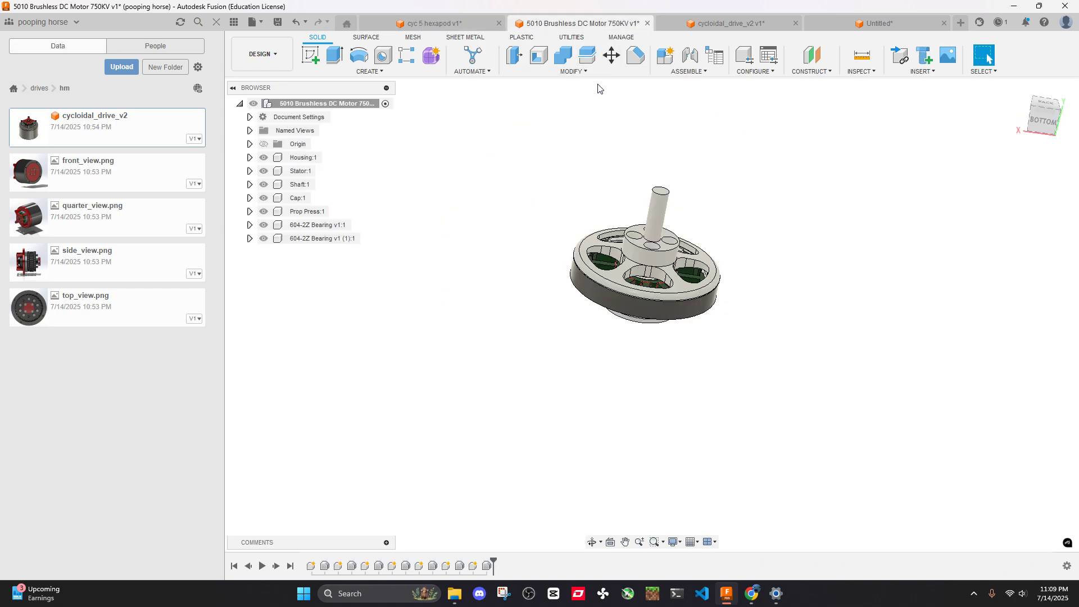
click(710, 22)
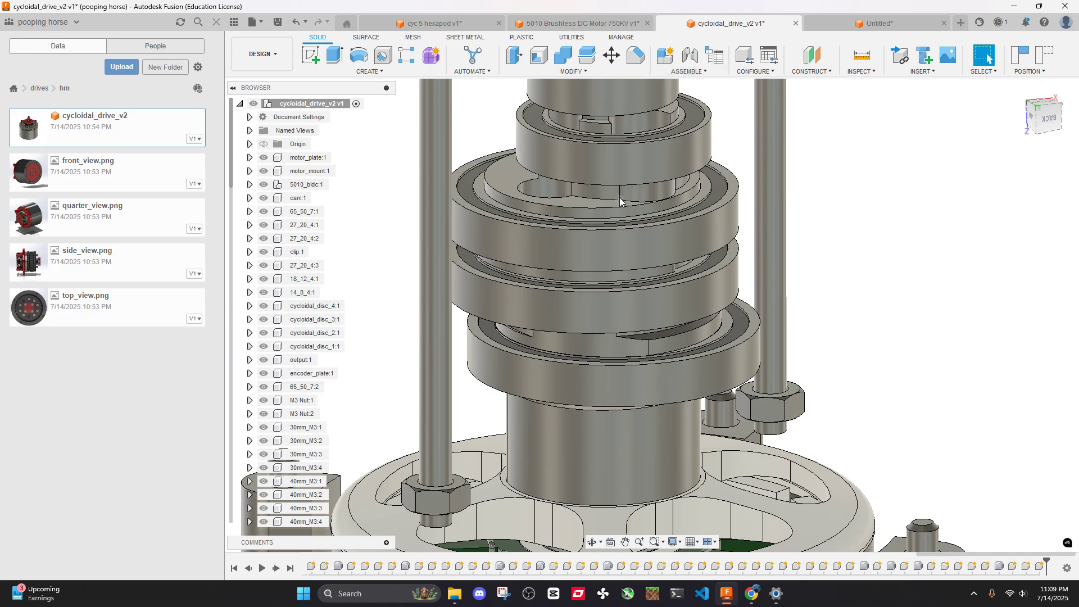
click(432, 23)
shift+middle_drag(573, 237, 730, 113)
Delete the generated cycloidal reducer component from the untitled design
click(910, 25)
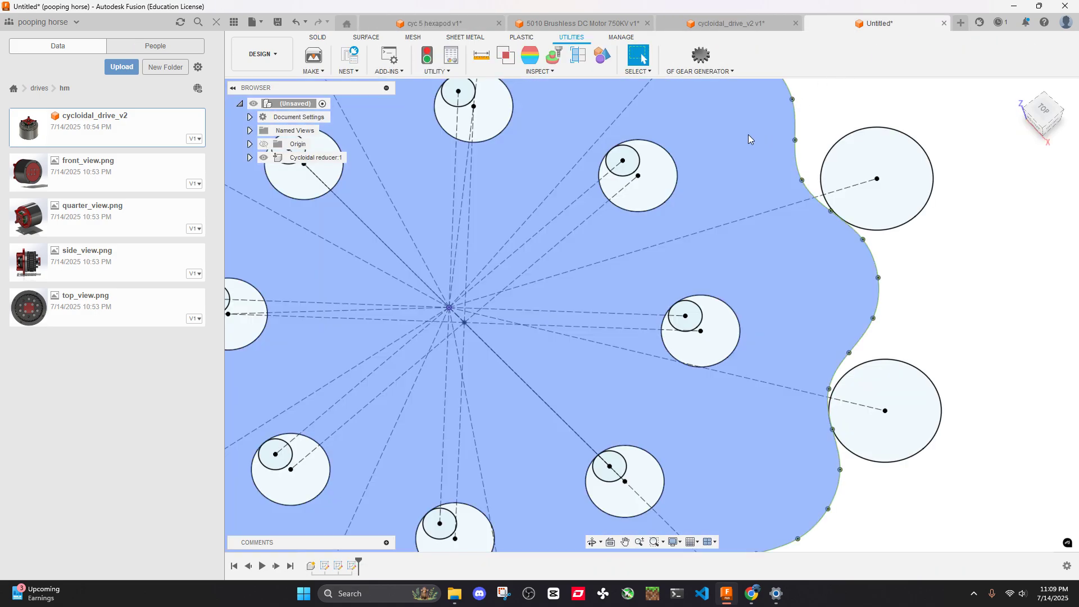
scroll(682, 233, down, 5)
right_click(315, 158)
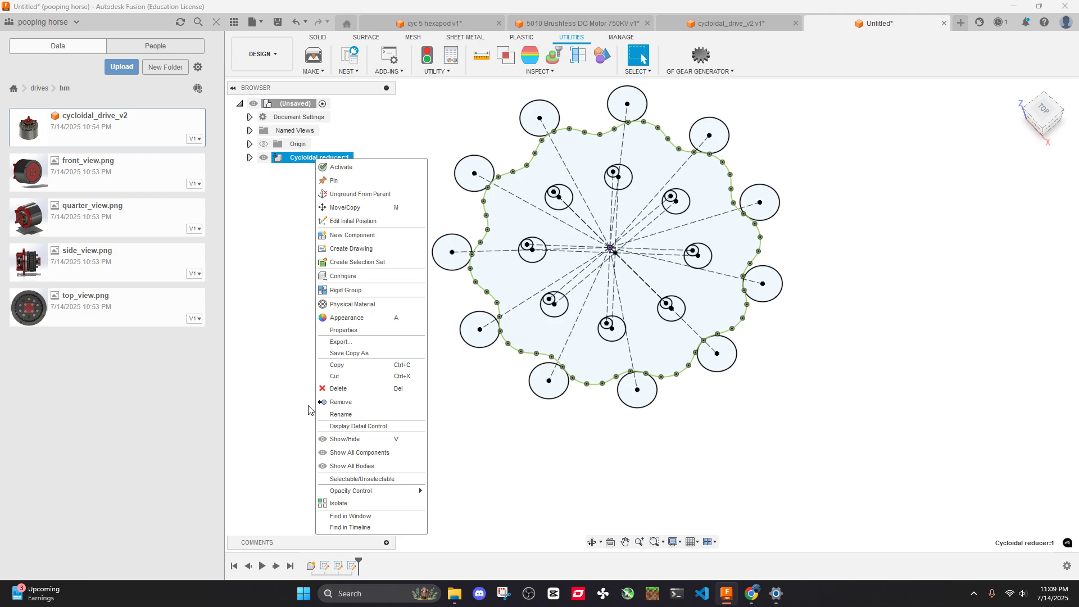
click(338, 389)
click(600, 325)
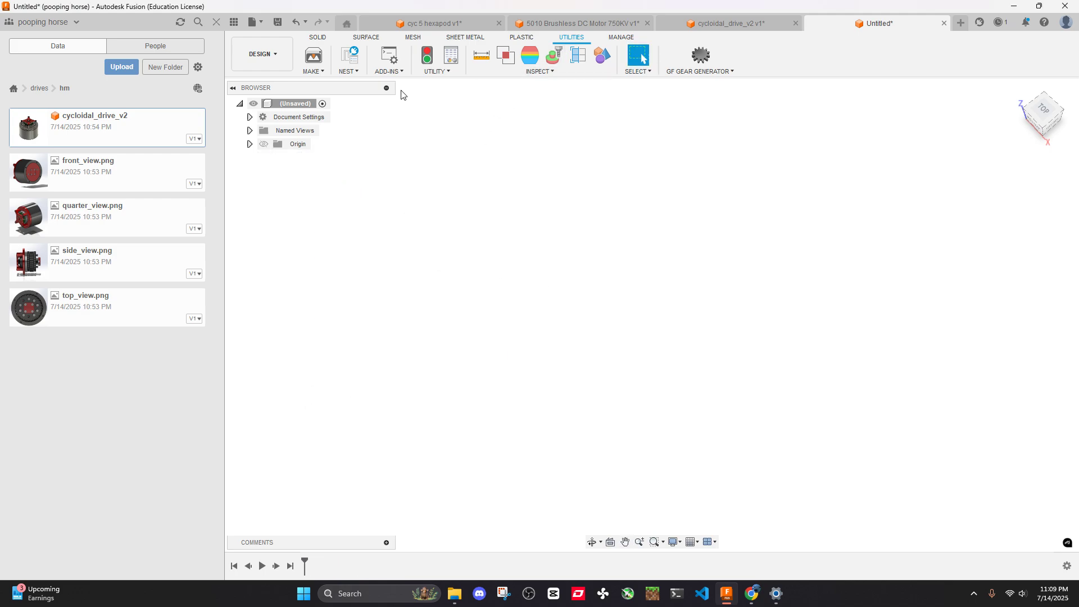
Run the CycloidalDrive script with a reduction ratio of 30, ring pin diameter 3 and ring pin pitch diameter 65
key(shift+s)
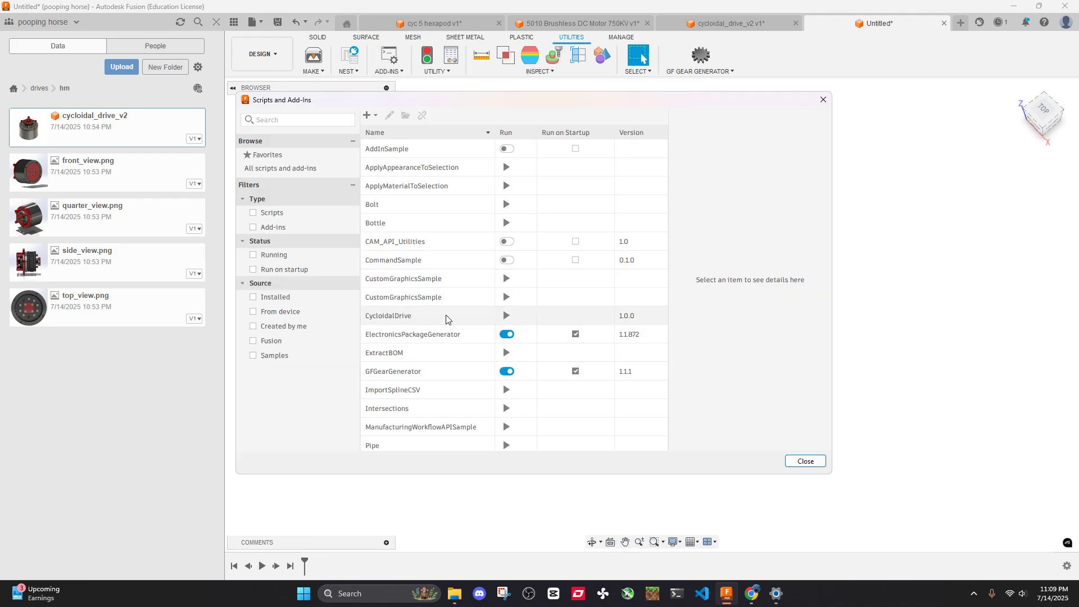
key(Escape)
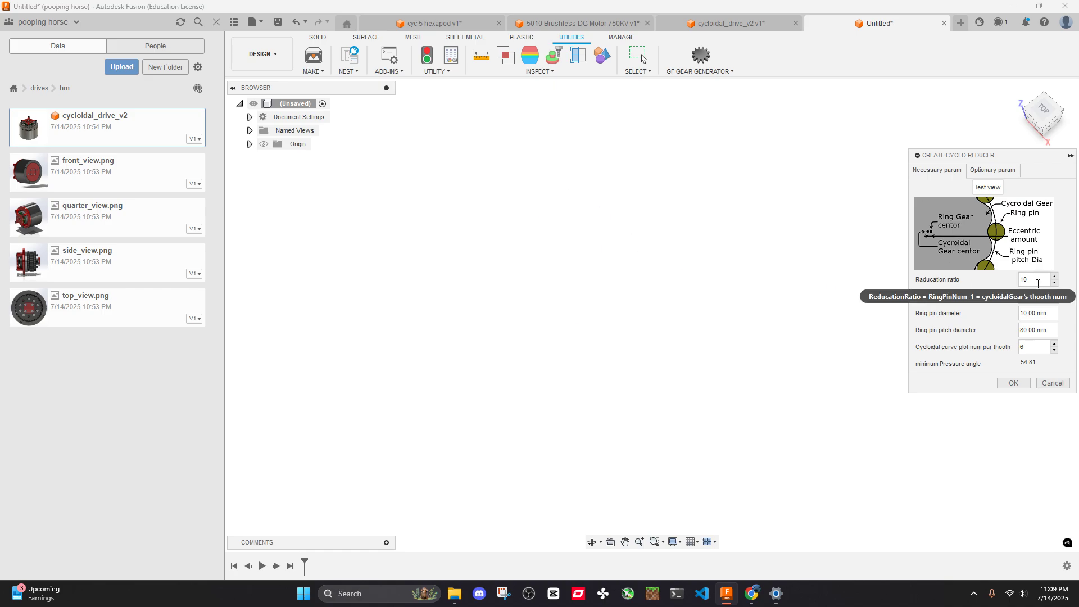
drag(1027, 287, 994, 287)
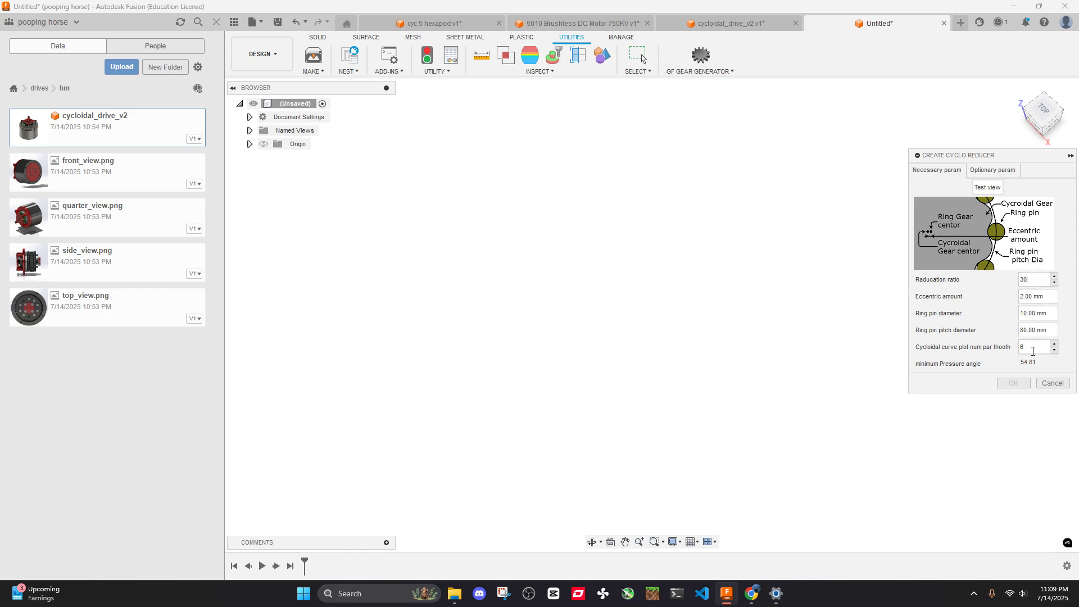
text(30)
drag(1040, 330, 999, 336)
text(3)
key(shift+Tab)
Check the 20x27x4mm bearing results on Amazon, and define the reducer's output disk pins in Fusion as 6 pins with diameter 8
click(752, 595)
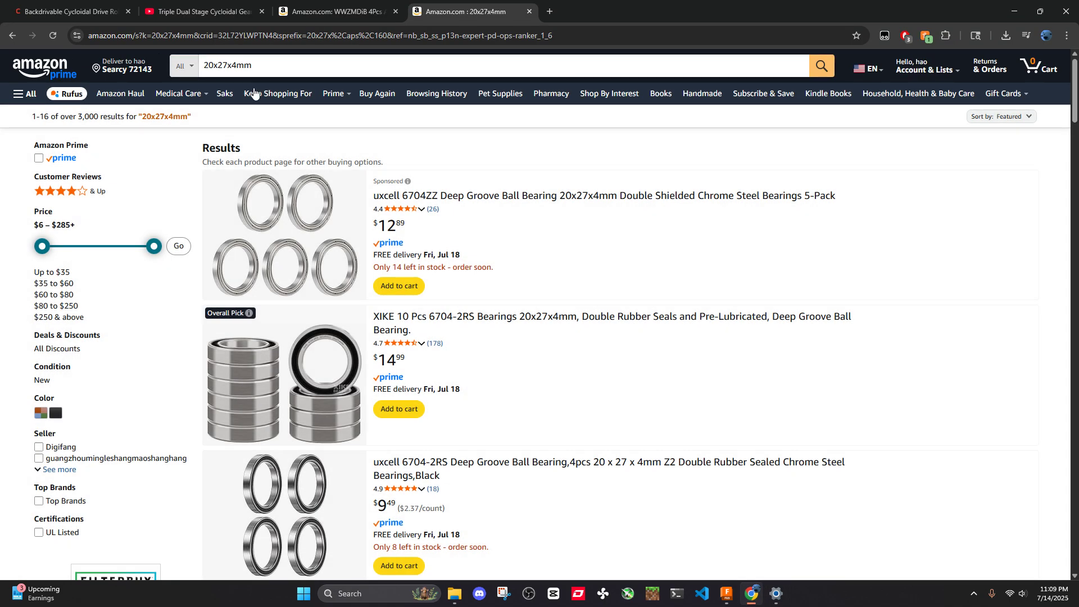
click(730, 600)
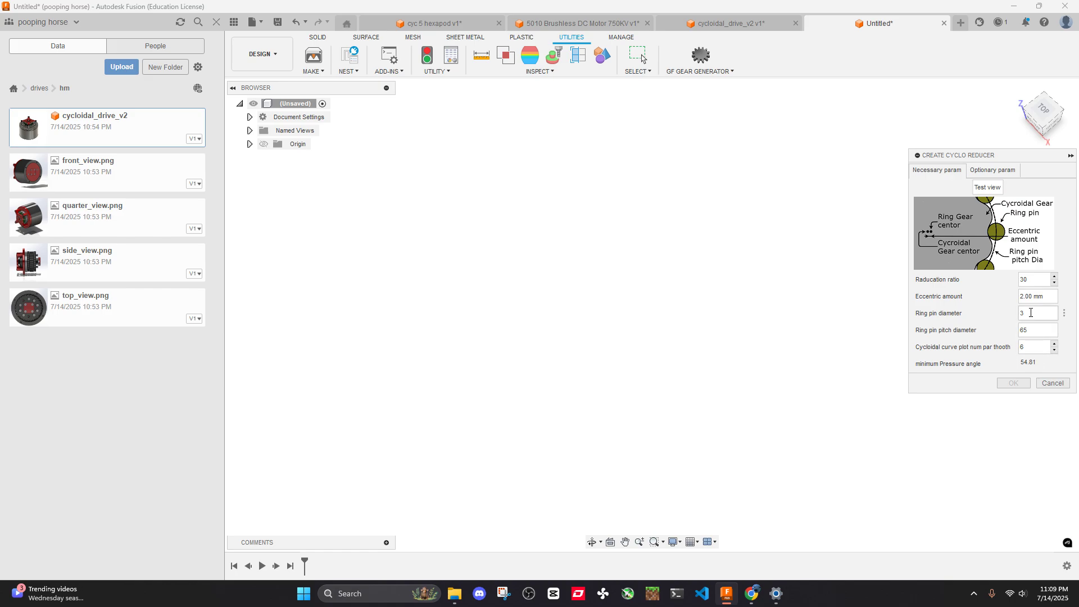
click(1022, 297)
click(990, 174)
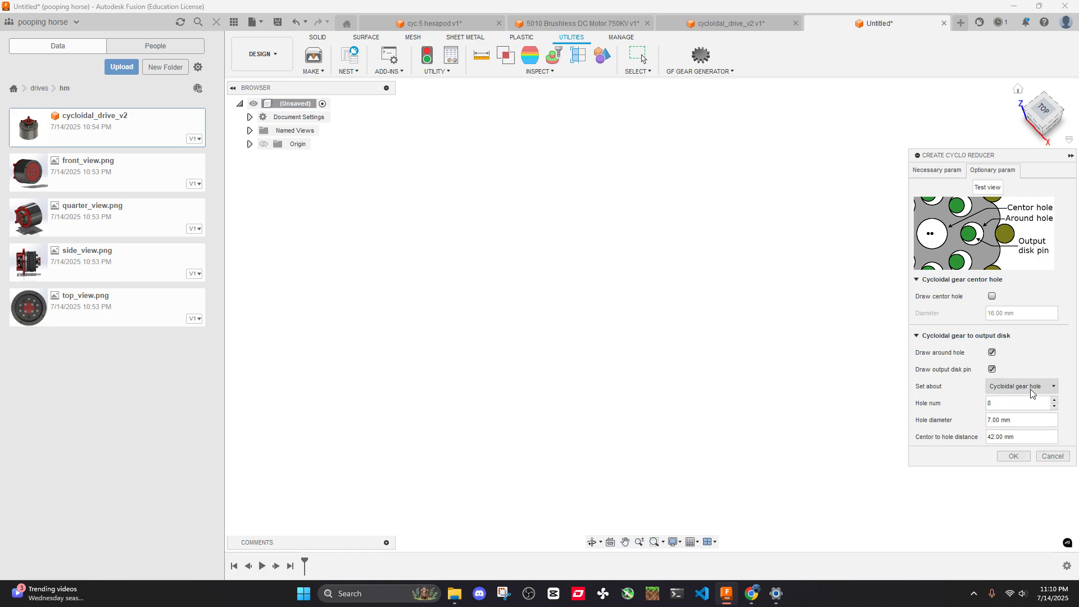
click(1050, 386)
click(1015, 411)
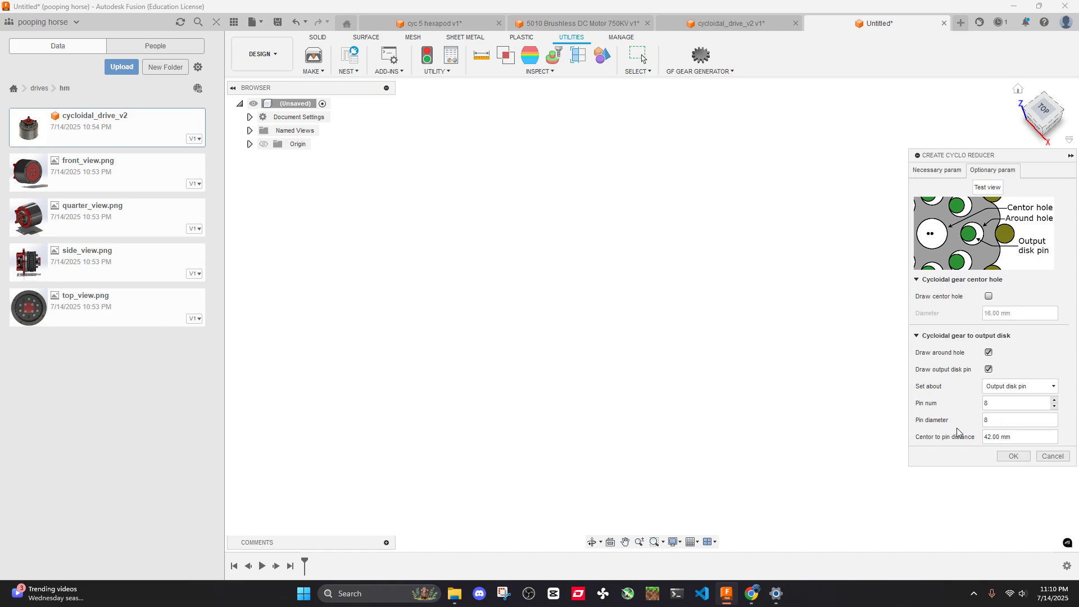
key(shift+Tab)
text(8)
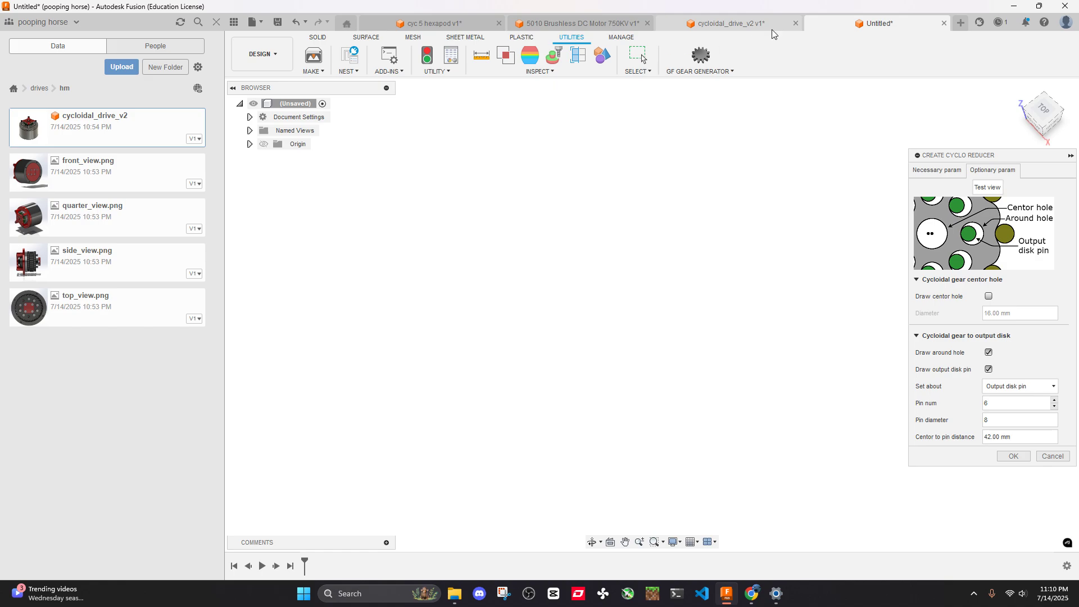
Open the cycloidal_drive_v2 design and restore its hidden output bolts, roller bearings and cycloidal discs for inspection
key(ctrl+Tab)
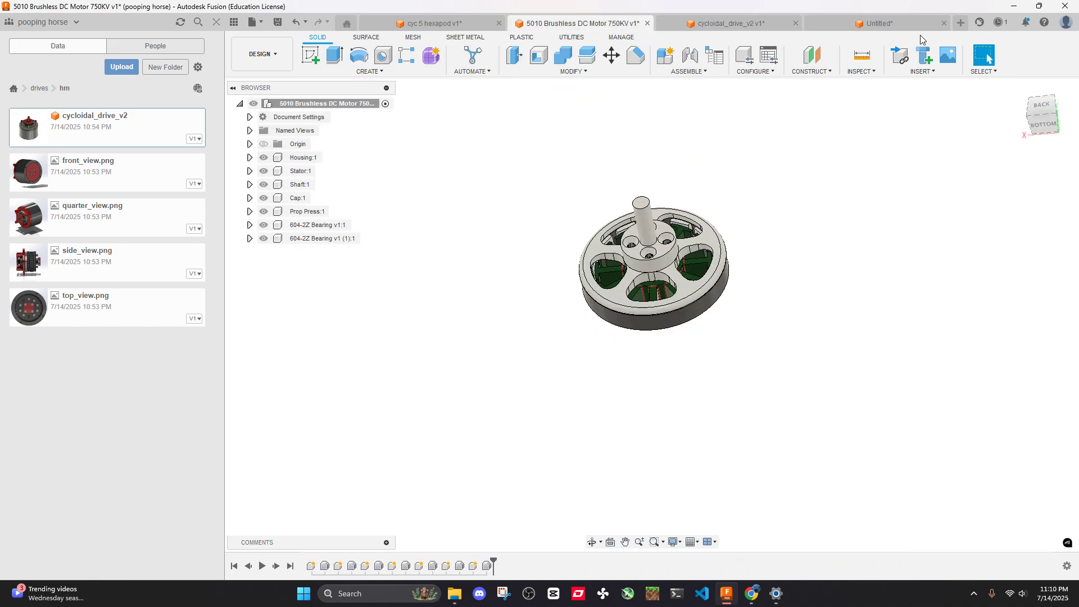
key(ctrl+Tab)
click(743, 26)
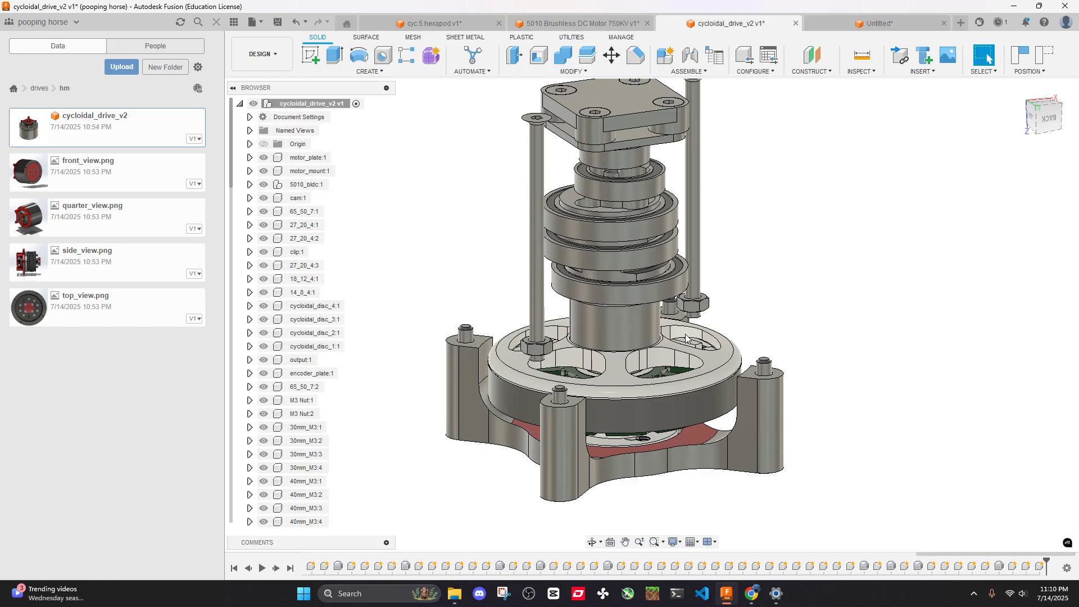
scroll(666, 290, up, 1)
middle_drag(747, 249, 759, 291)
scroll(759, 292, up, 5)
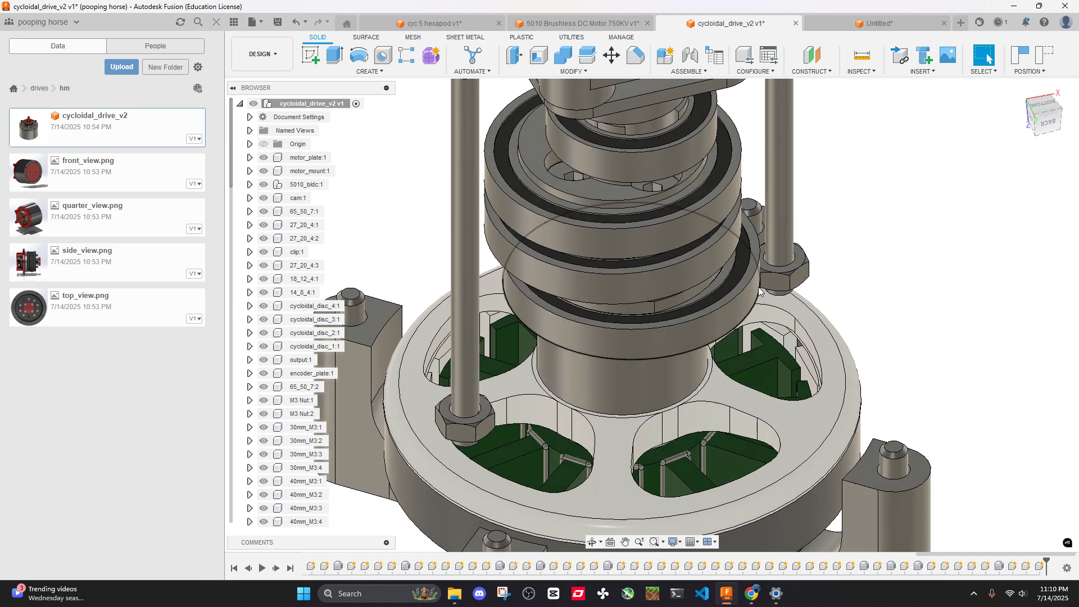
scroll(544, 286, down, 5)
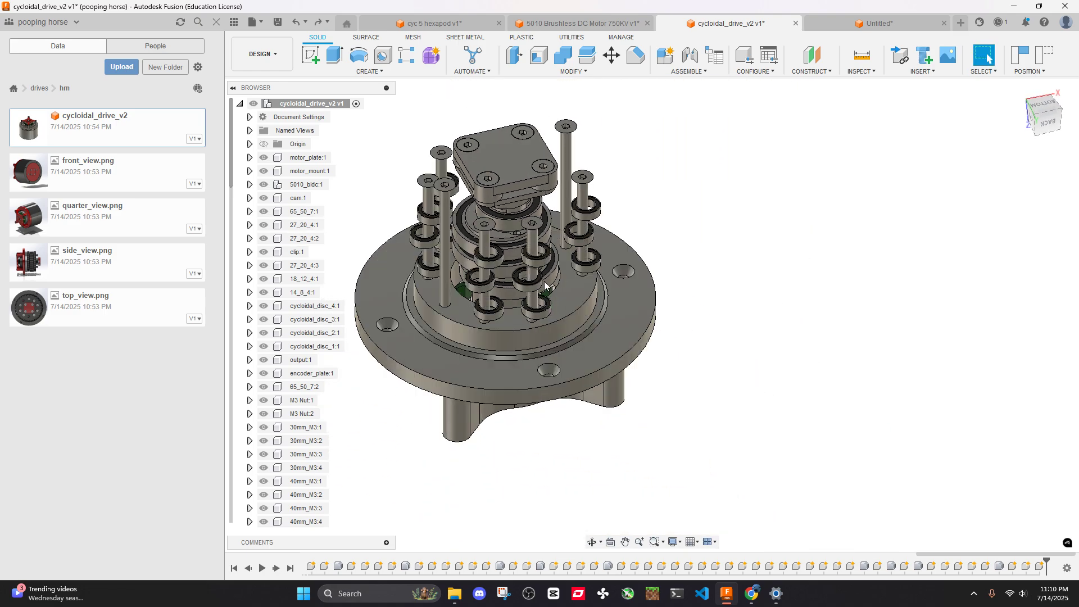
mouse_move(544, 287)
shift+middle_down()
mouse_move(727, 269)
mouse_move(755, 307)
mouse_move(744, 232)
mouse_move(674, 193)
mouse_move(670, 177)
shift+middle_up()
scroll(726, 268, up, 3)
scroll(754, 307, up, 1)
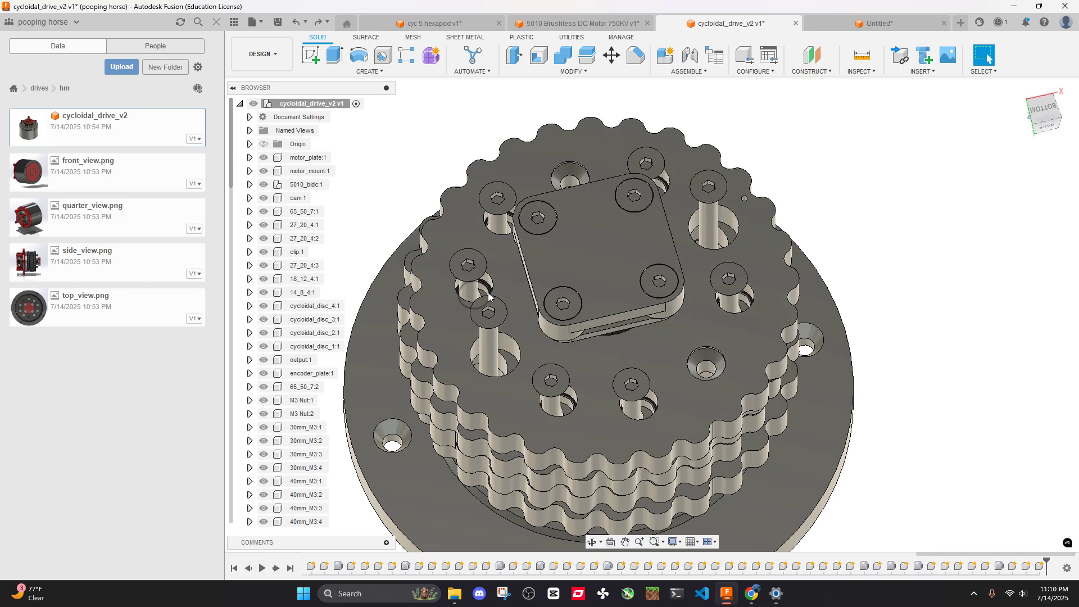
shift+middle_drag(678, 359, 686, 391)
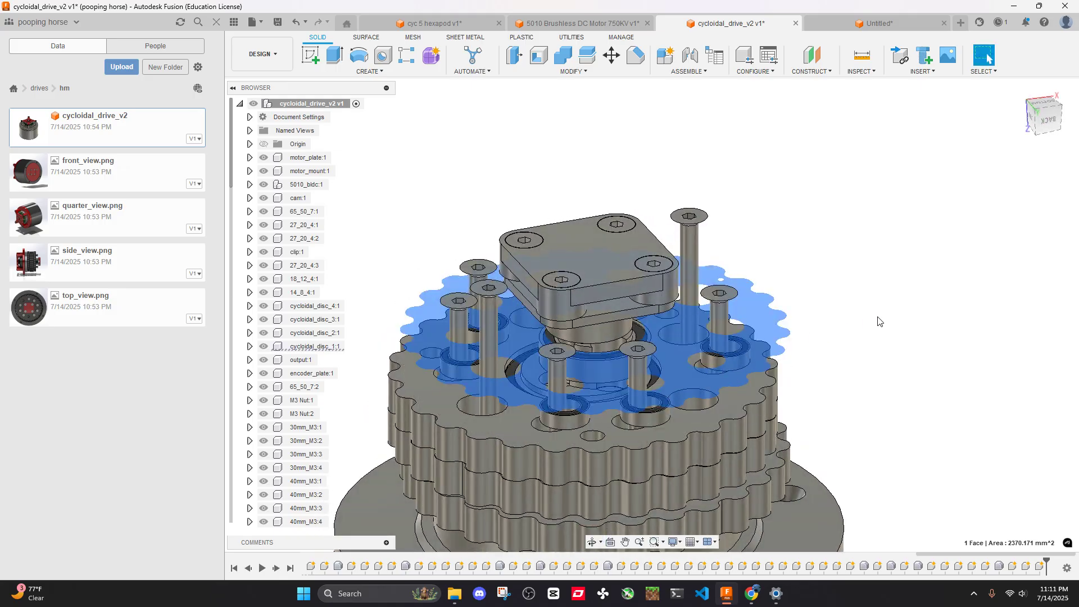
Hide the uppermost cycloidal discs and inspect the small roller bearings on the output bolts
mouse_move(867, 290)
shift+middle_down()
mouse_move(880, 259)
mouse_move(923, 297)
mouse_move(894, 301)
mouse_move(896, 226)
mouse_move(714, 268)
mouse_move(698, 299)
mouse_move(710, 328)
mouse_move(704, 315)
mouse_move(675, 315)
mouse_move(697, 312)
shift+middle_up()
scroll(667, 293, down, 4)
scroll(731, 293, up, 5)
click(747, 292)
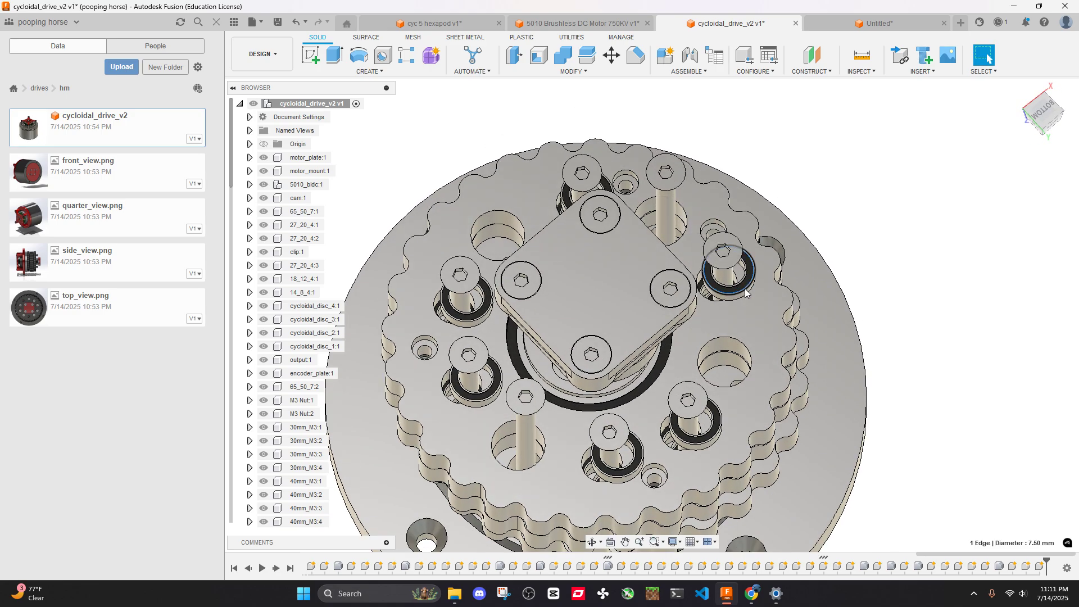
scroll(747, 293, down, 3)
shift+middle_drag(881, 242, 855, 217)
scroll(710, 286, up, 3)
shift+middle_drag(711, 285, 673, 289)
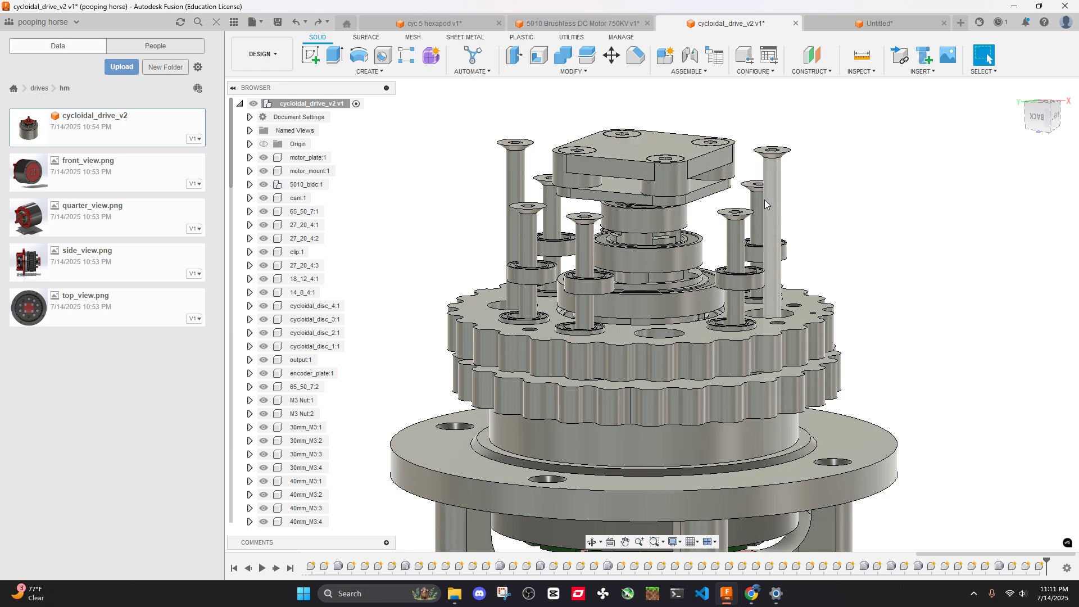
shift+middle_drag(764, 200, 733, 267)
scroll(697, 172, up, 3)
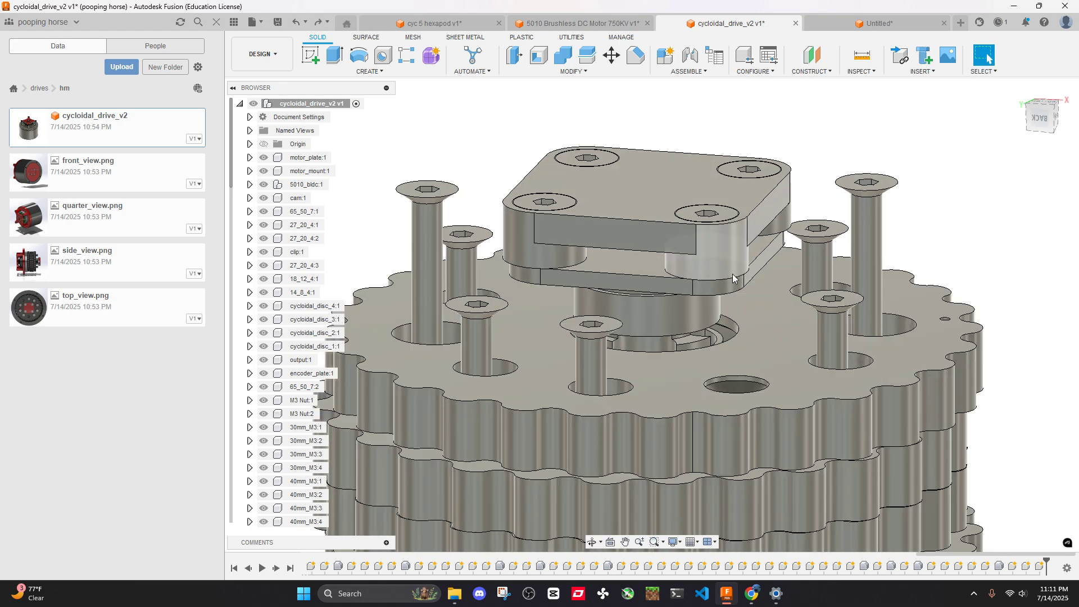
Restore the full cycloidal_drive_v2 assembly, and hide the outer housing and large bearing to expose the stack of cycloidal discs
key(ctrl+z)
scroll(750, 204, down, 3)
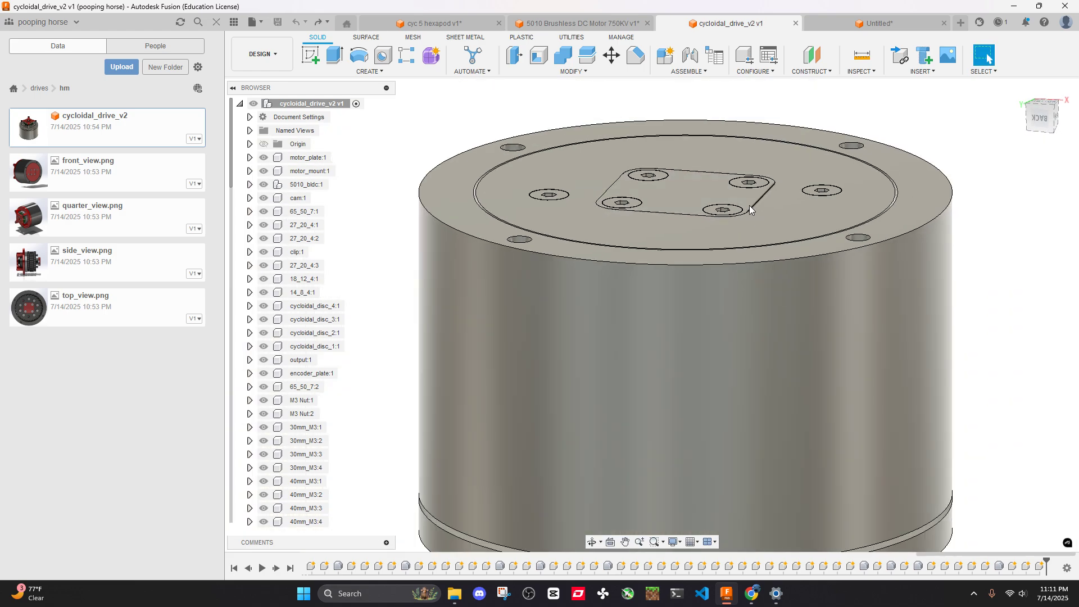
shift+middle_drag(750, 198, 755, 220)
click(787, 228)
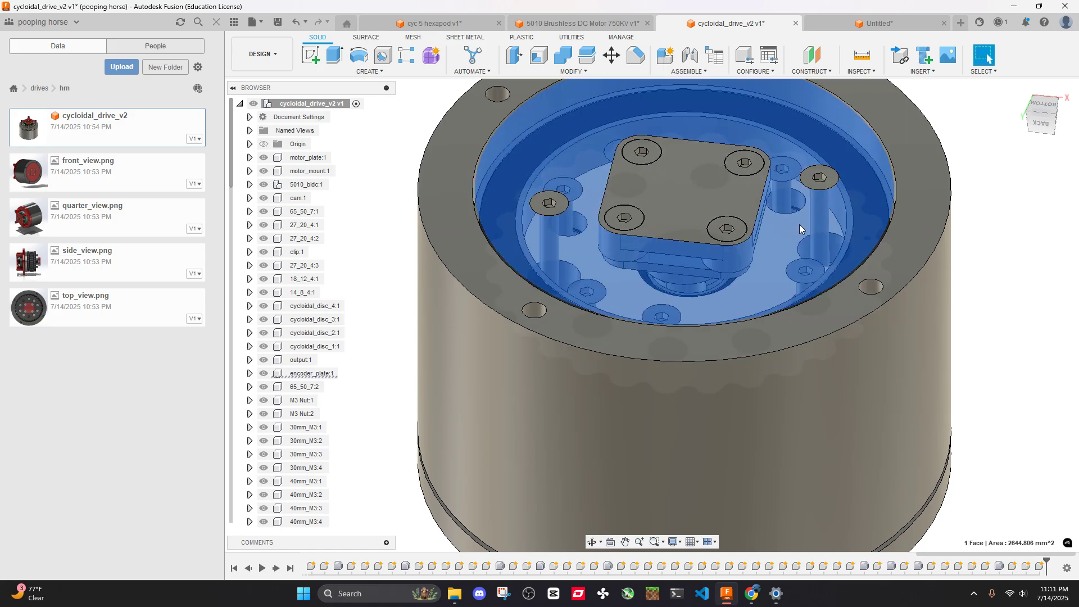
key(Escape)
shift+middle_drag(818, 373, 964, 343)
click(804, 202)
key(v)
shift+middle_drag(937, 292, 786, 189)
click(768, 209)
key(v)
click(786, 189)
click(821, 430)
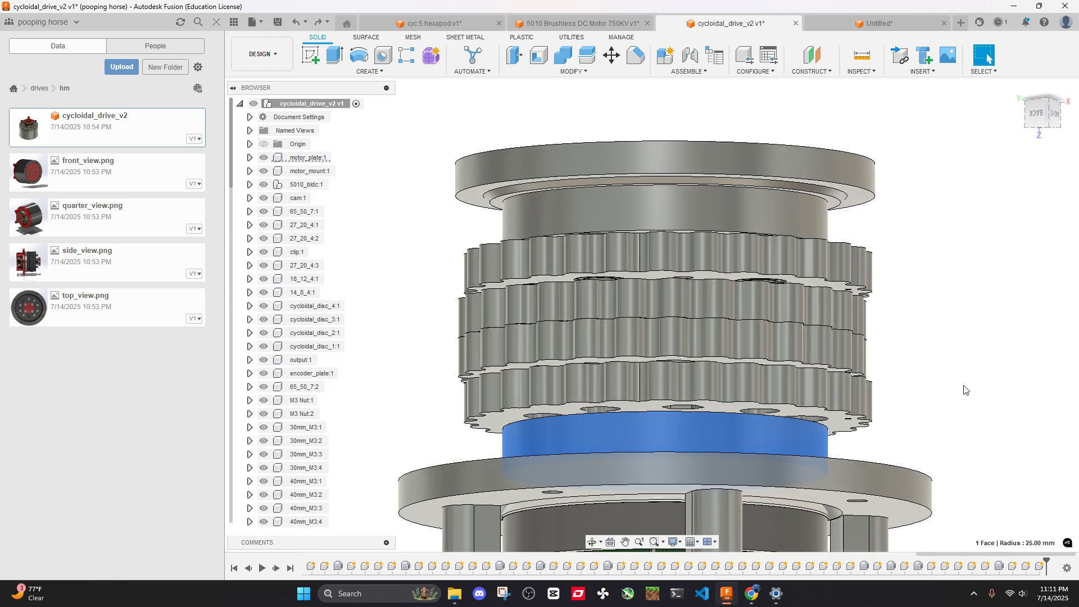
Toggle the encoder plate's visibility to inspect how it sits over the uppermost cycloidal disc and the output bolts
click(966, 391)
scroll(957, 376, down, 4)
shift+middle_drag(922, 276, 917, 347)
scroll(800, 310, up, 4)
click(851, 341)
key(v)
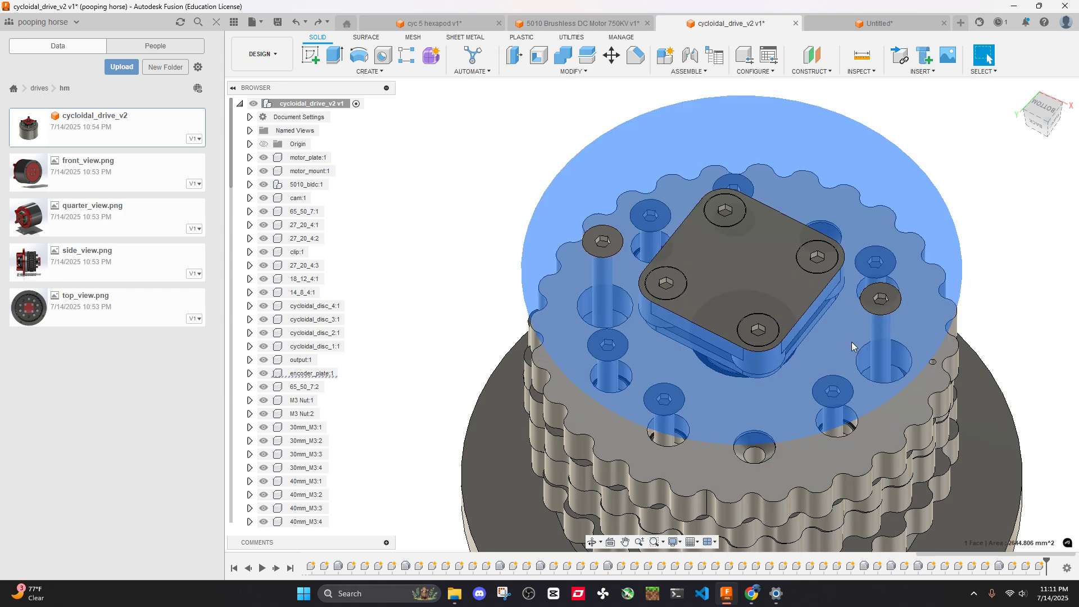
shift+middle_drag(851, 341, 940, 263)
key(v)
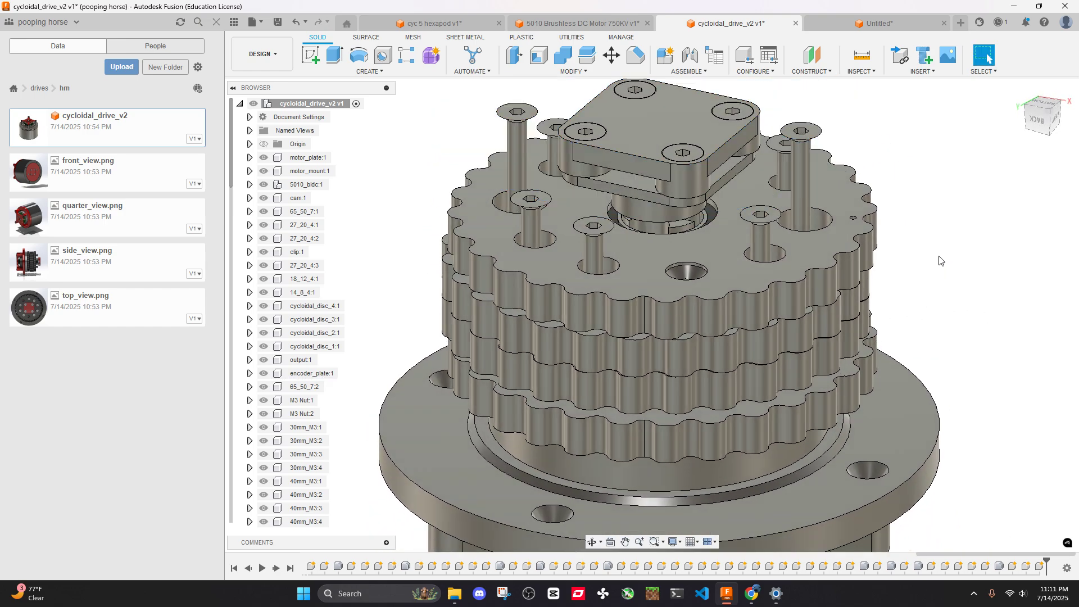
shift+drag(940, 261, 909, 219)
shift+middle_drag(909, 219, 904, 198)
click(751, 208)
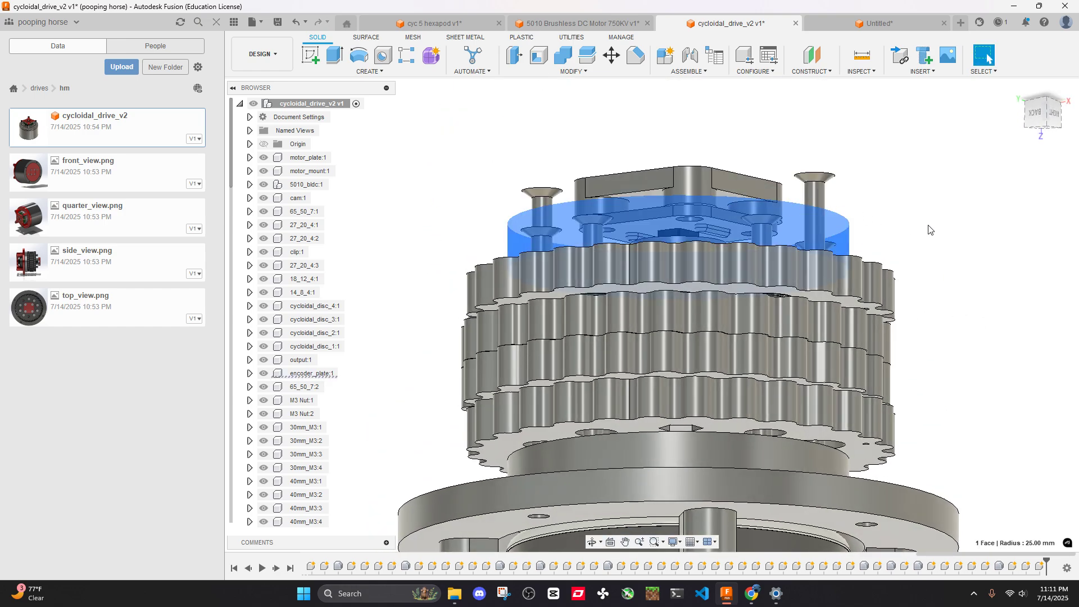
key(v)
Hide the uppermost cycloidal disc and check how the encoder plate sits over the exposed shaft and roller bearings
shift+middle_drag(956, 224, 861, 258)
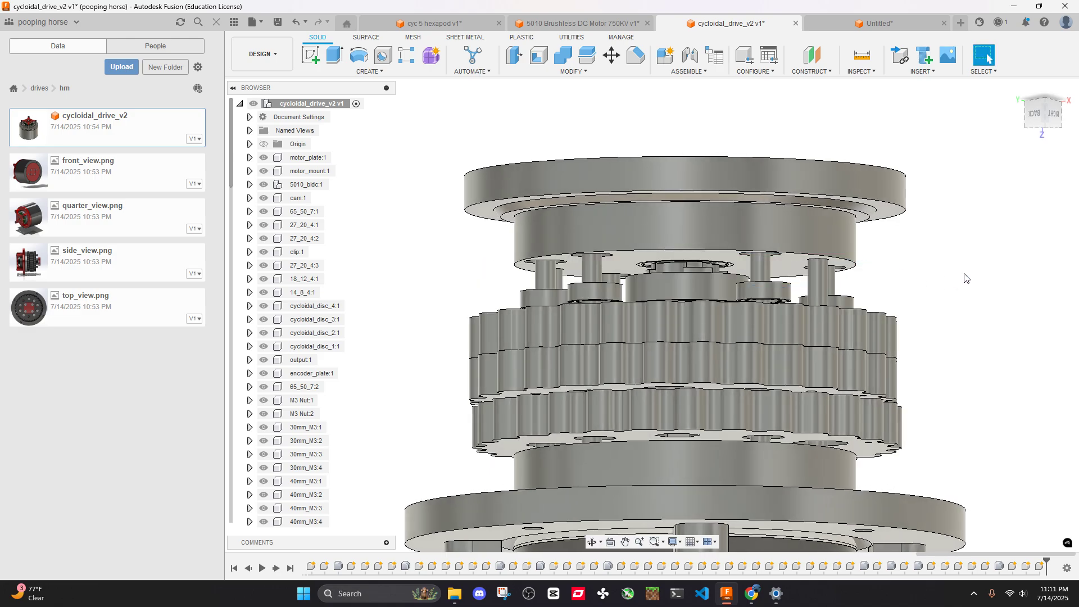
shift+middle_drag(964, 274, 768, 259)
scroll(783, 276, up, 4)
scroll(766, 169, down, 4)
click(786, 113)
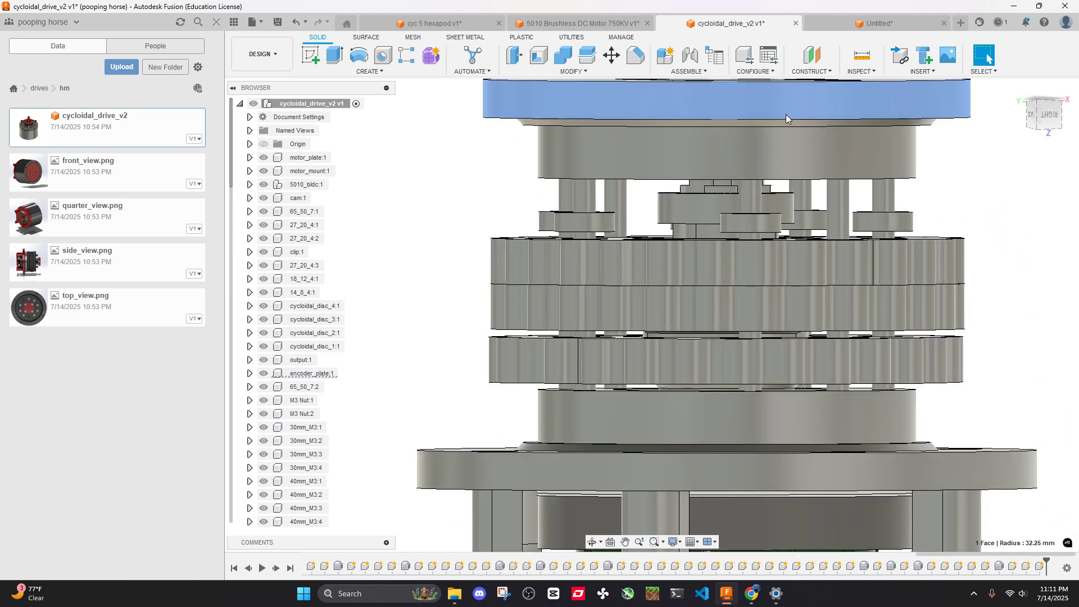
key(v)
middle_drag(783, 116, 754, 218)
key(ctrl+z)
click(725, 218)
key(v)
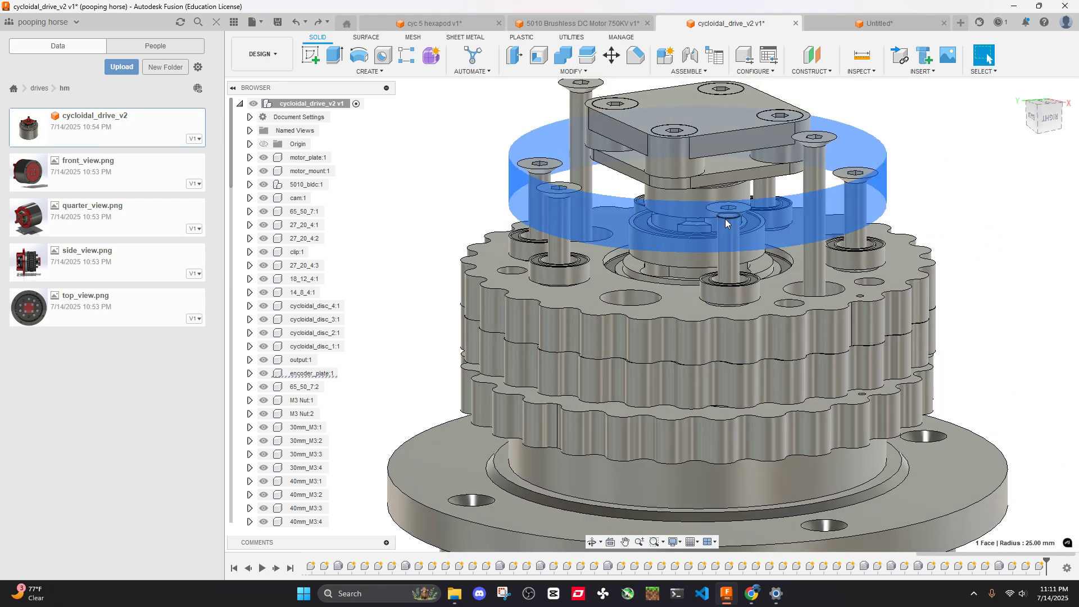
key(ctrl+z)
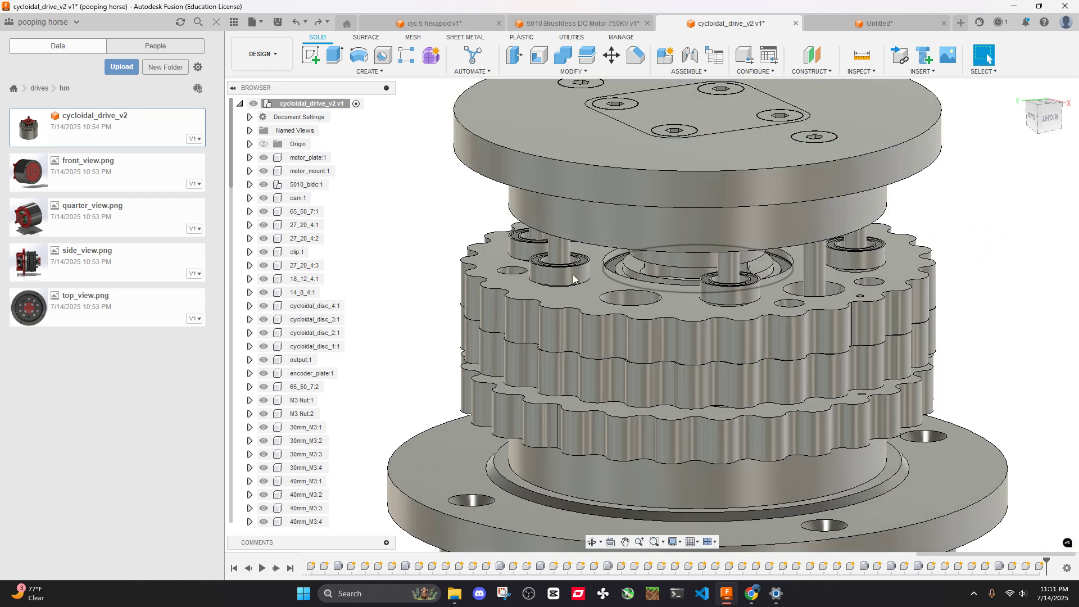
Hide Body1 of the encoder_plate component
click(599, 210)
click(249, 373)
scroll(282, 244, down, 3)
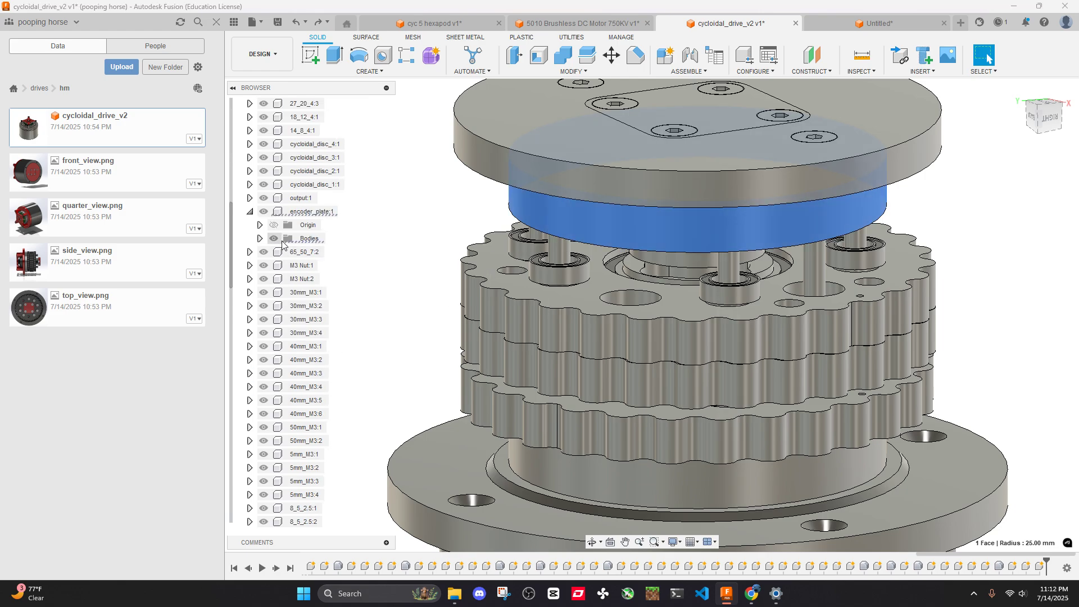
key(Escape)
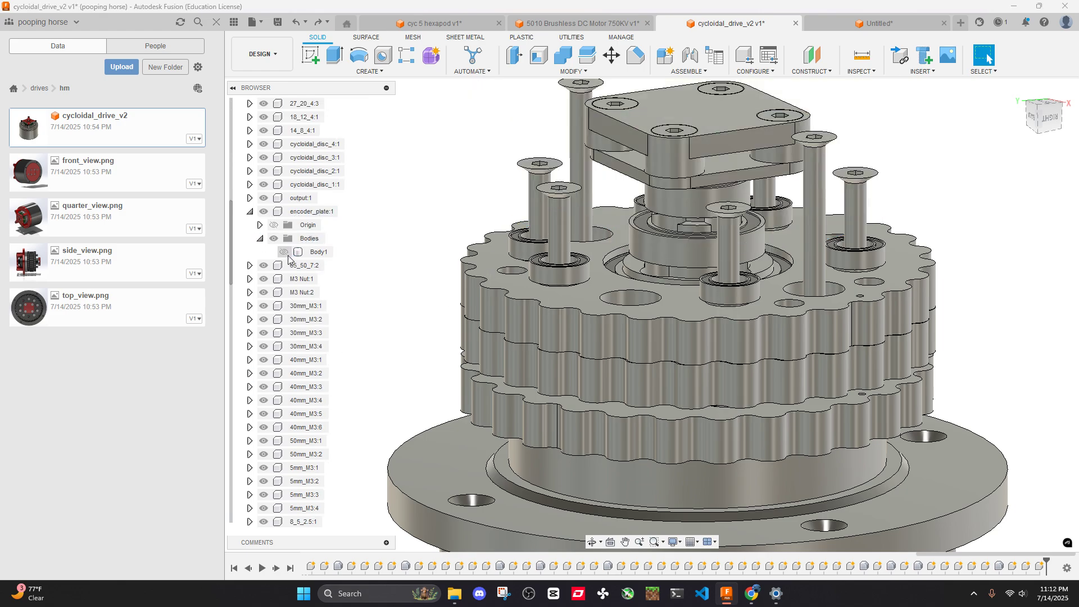
click(314, 252)
scroll(573, 247, down, 3)
key(v)
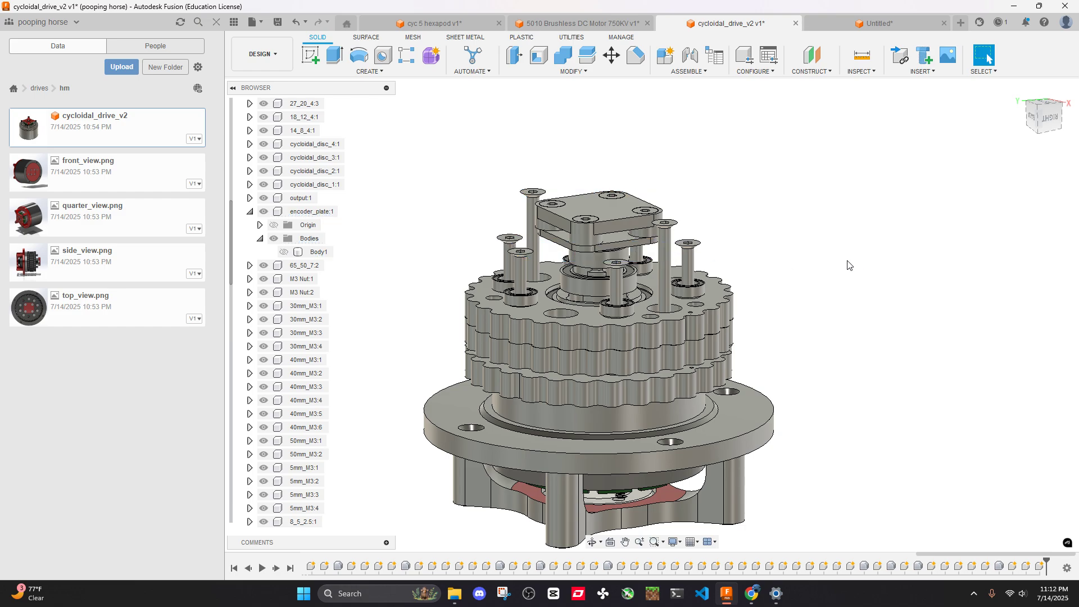
Hide the stacked square plates above the central shaft bearing
shift+middle_drag(573, 248, 619, 228)
scroll(619, 228, up, 5)
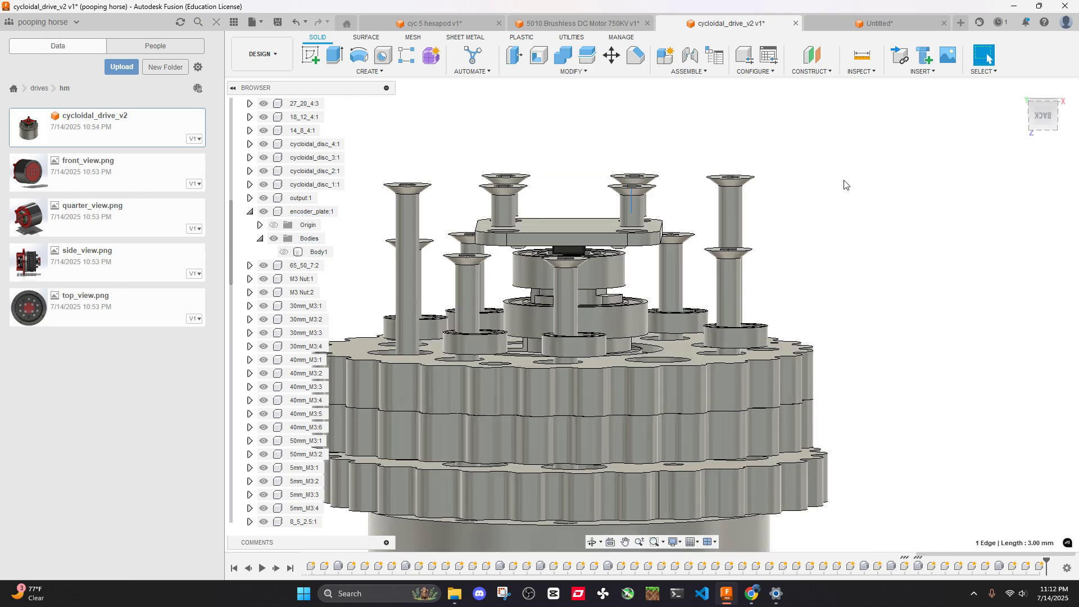
shift+middle_drag(843, 180, 875, 210)
scroll(860, 242, up, 4)
click(848, 271)
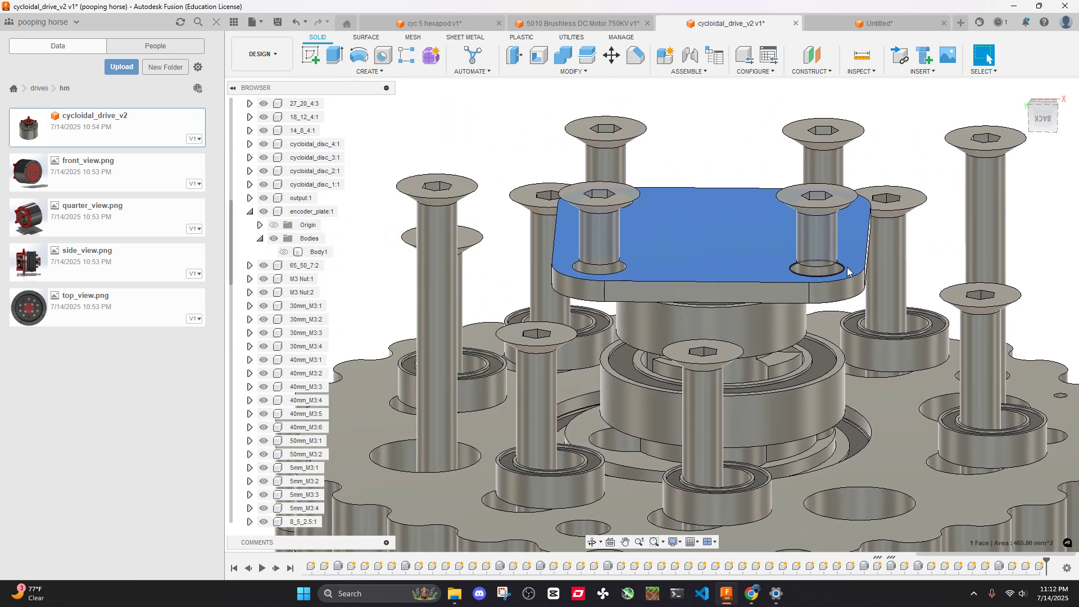
shift+middle_drag(849, 302, 693, 254)
click(697, 241)
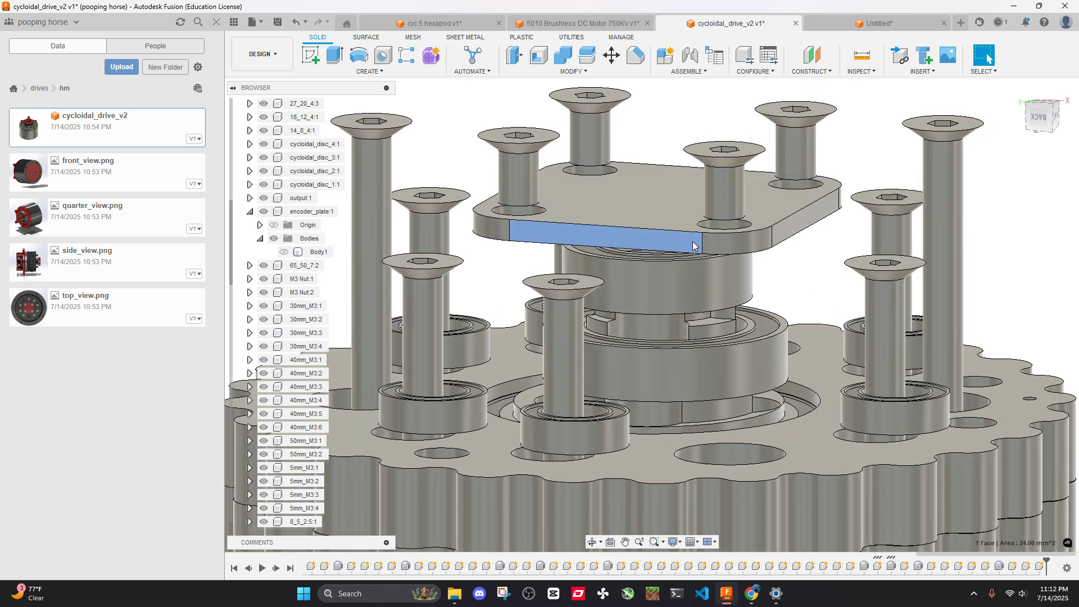
key(v)
Find the round magnet at the shaft's centre in the component browser, and examine the nested bearings around the eccentric shaft
shift+middle_drag(645, 165, 639, 159)
scroll(658, 386, up, 5)
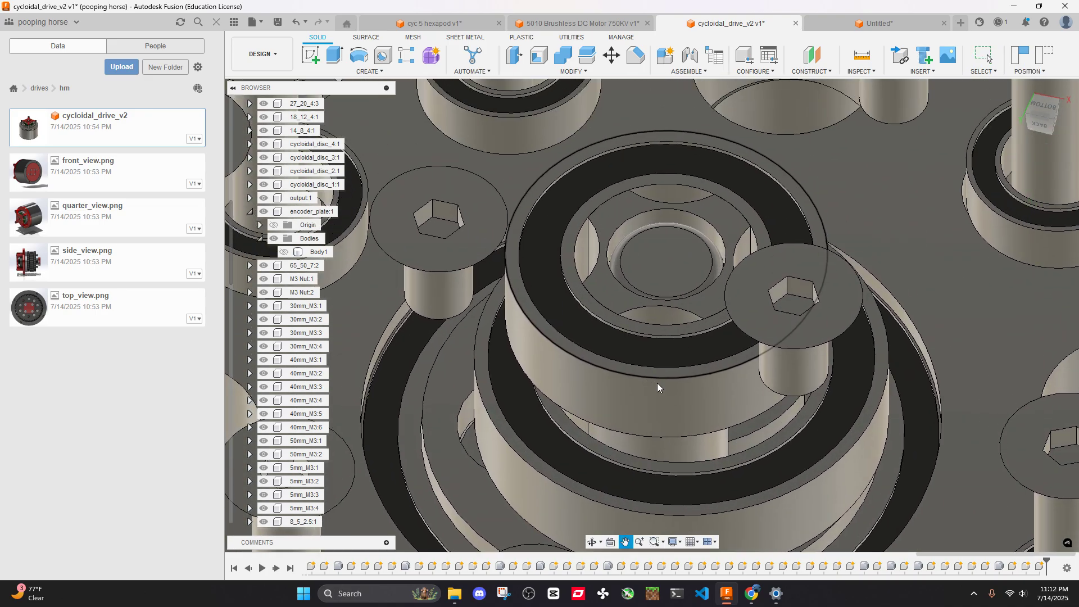
scroll(663, 255, down, 3)
shift+middle_drag(662, 255, 697, 251)
scroll(682, 267, up, 4)
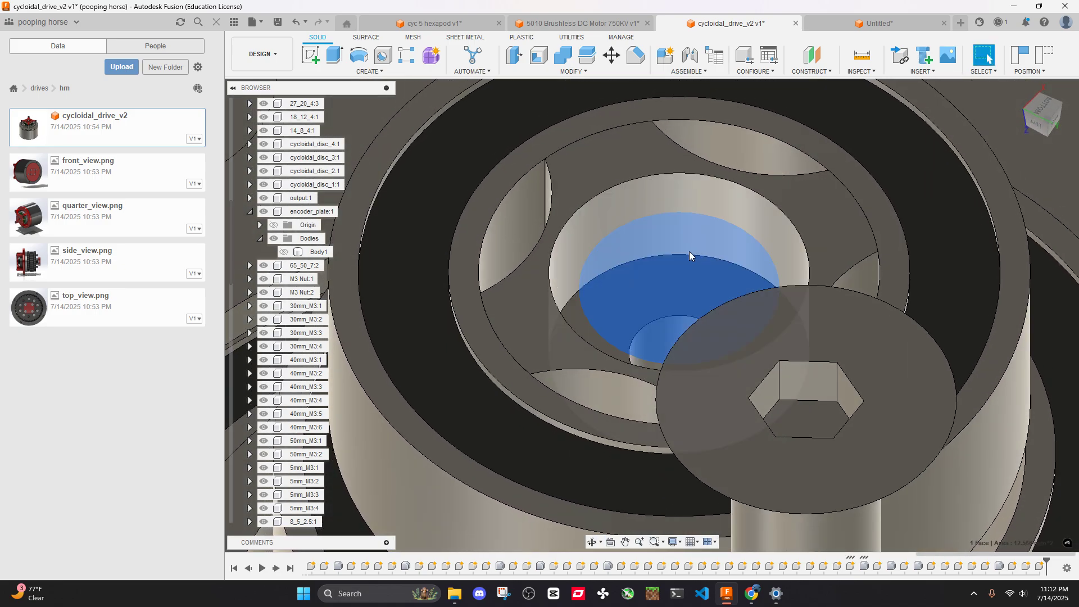
right_click(670, 272)
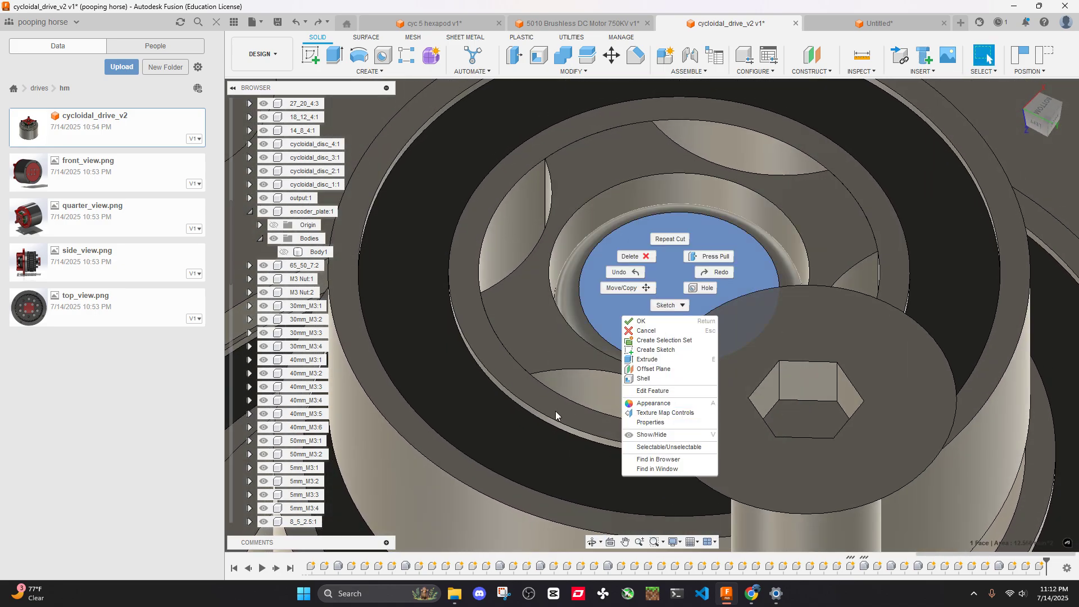
click(658, 448)
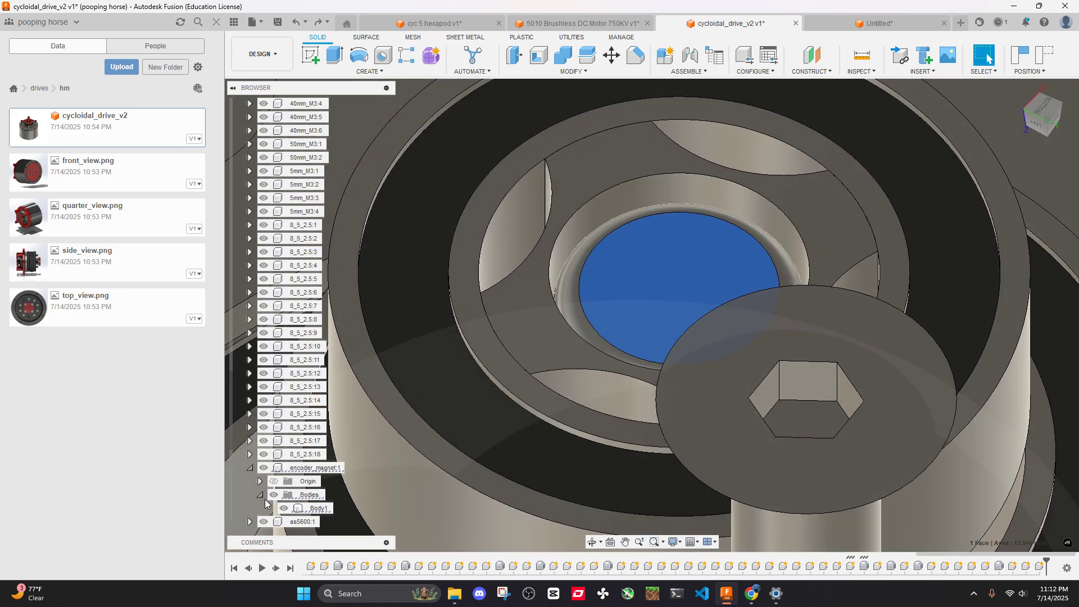
scroll(376, 439, down, 5)
scroll(376, 440, down, 5)
shift+middle_drag(574, 390, 629, 232)
scroll(629, 231, down, 3)
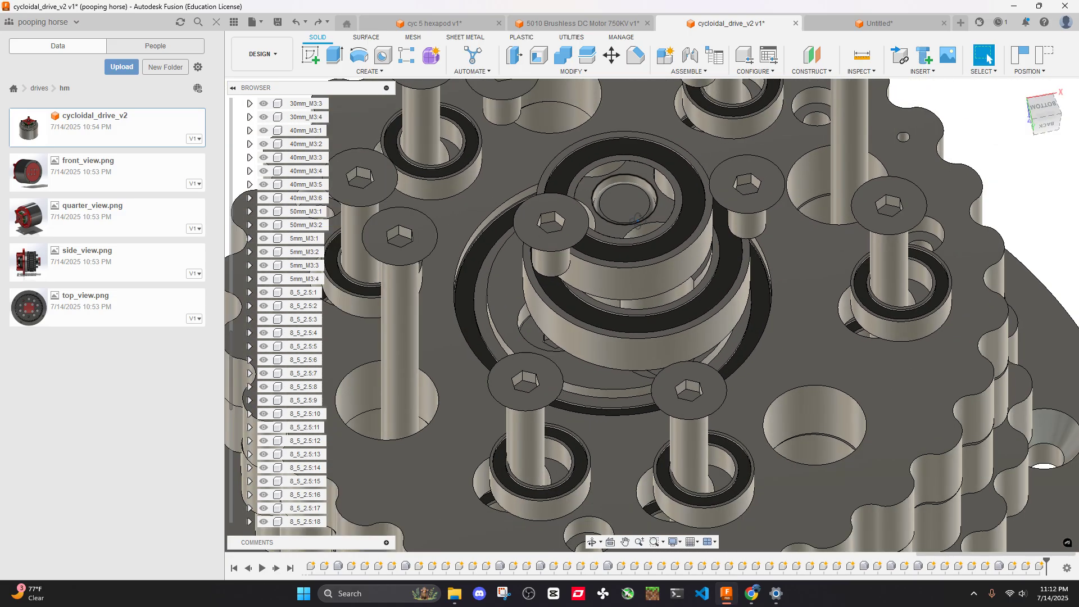
Examine the nested bearings on the eccentric shaft and the flat-head screws standing around them from above and the side
scroll(632, 238, up, 5)
scroll(632, 239, down, 2)
shift+middle_drag(627, 302, 677, 284)
scroll(649, 337, up, 4)
scroll(662, 351, down, 3)
scroll(663, 348, down, 3)
scroll(674, 415, down, 2)
scroll(677, 371, up, 4)
scroll(671, 374, down, 3)
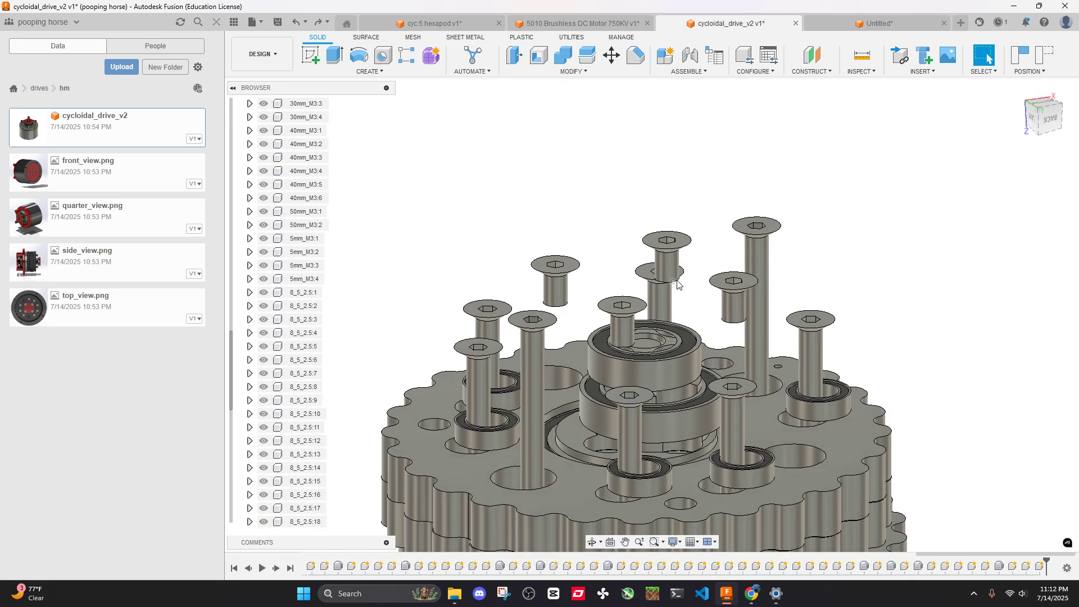
Undo the hiding of the stacked square plates and check how they sit over the shaft magnet
key(ctrl+z)
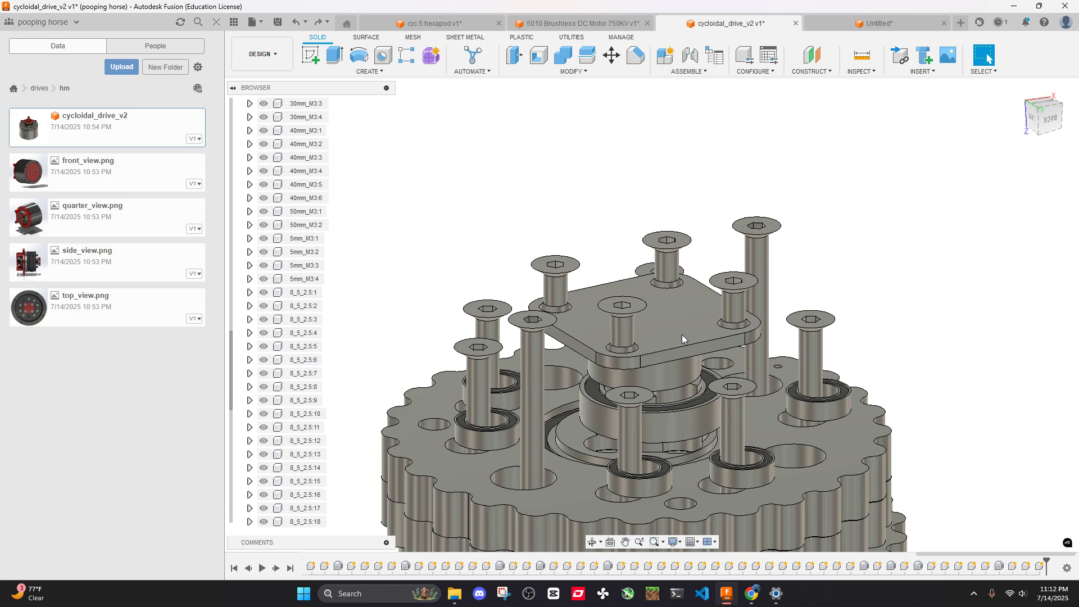
shift+middle_drag(682, 335, 676, 285)
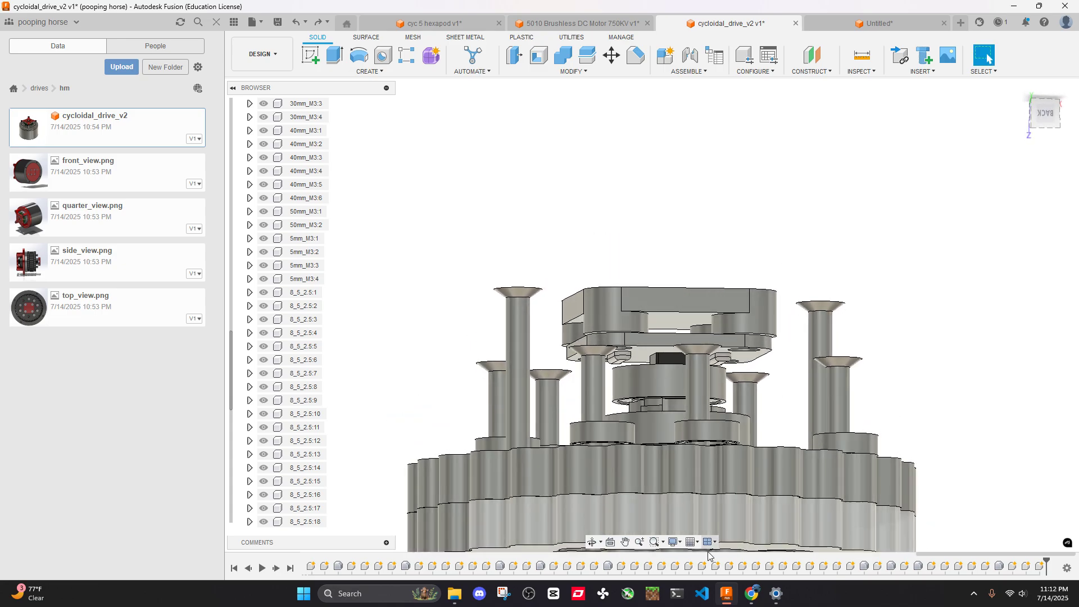
shift+middle_drag(709, 555, 714, 429)
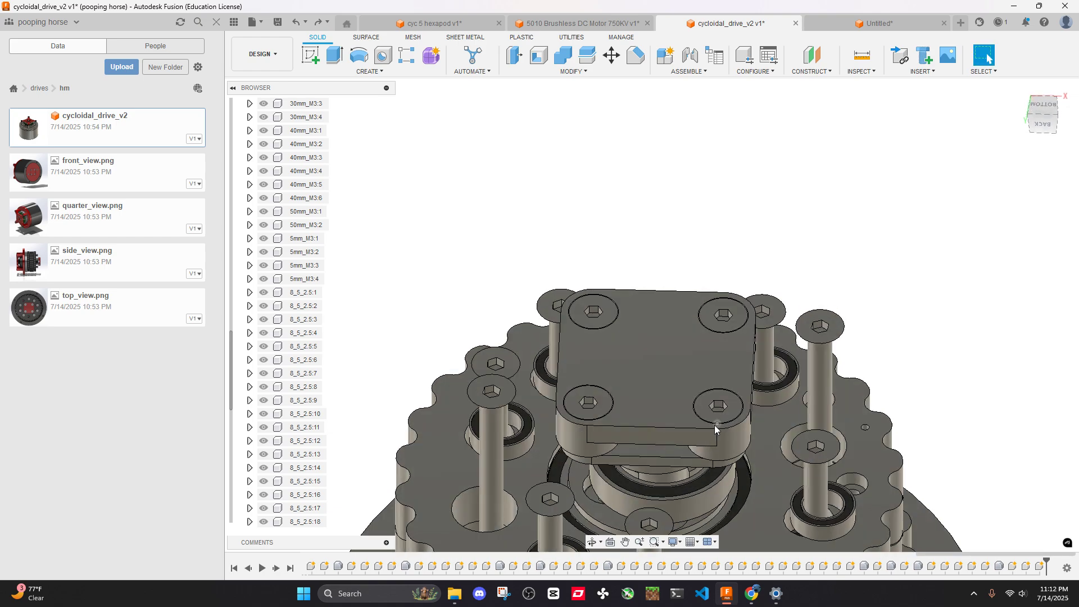
Hide the square encoder cover and find one of the exposed short M3 screws in the component browser
click(714, 425)
shift+middle_drag(781, 402, 858, 380)
click(731, 351)
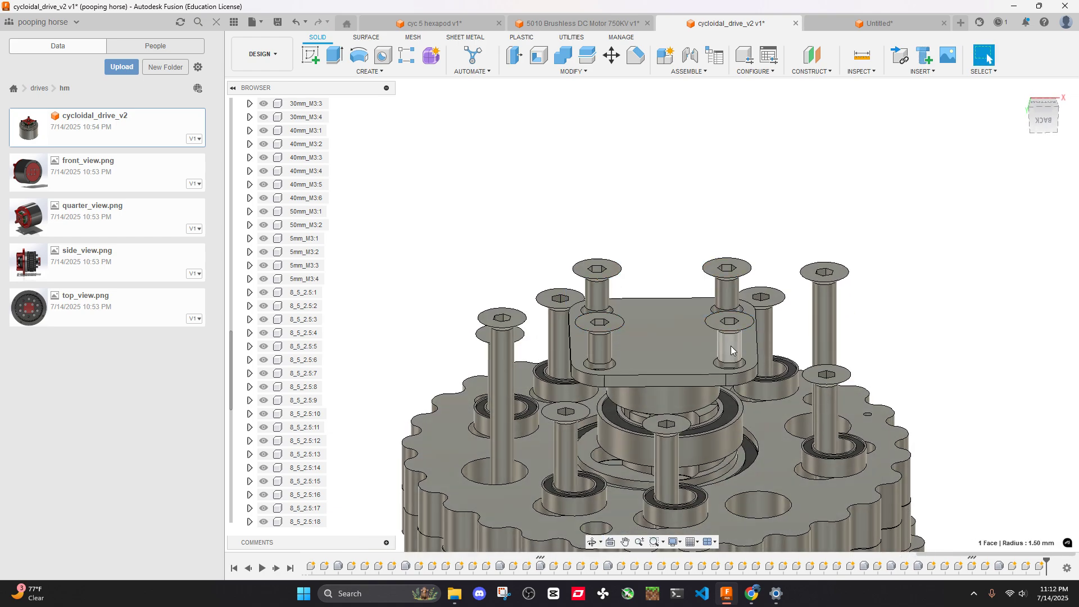
right_click(731, 350)
click(700, 513)
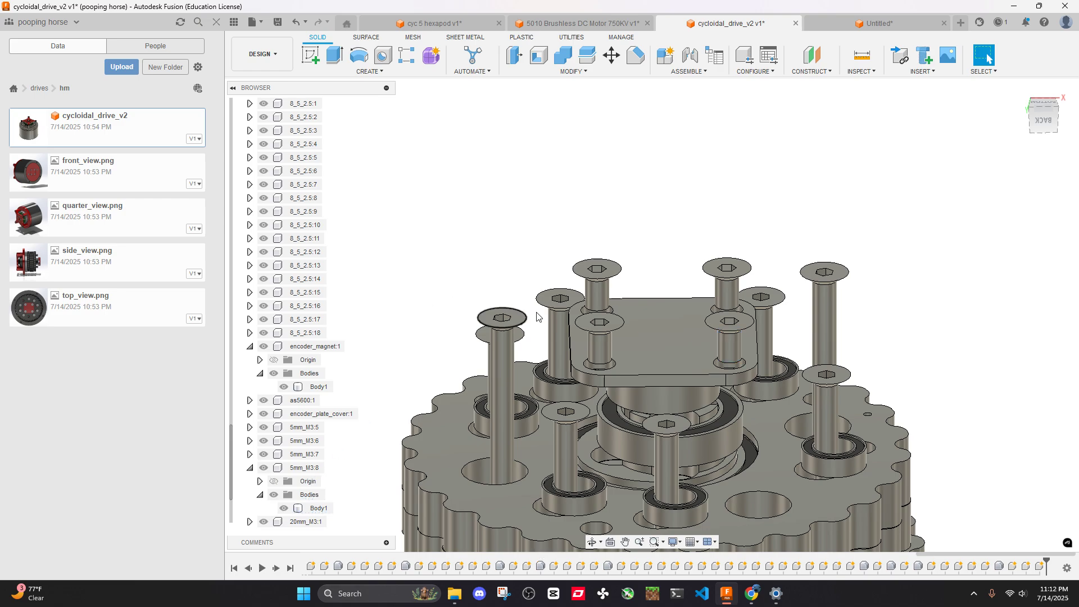
shift+middle_drag(537, 317, 767, 483)
Switch to Chrome, look at the AS5600 magnetic encoder's Amazon product page, and return to Fusion
click(751, 594)
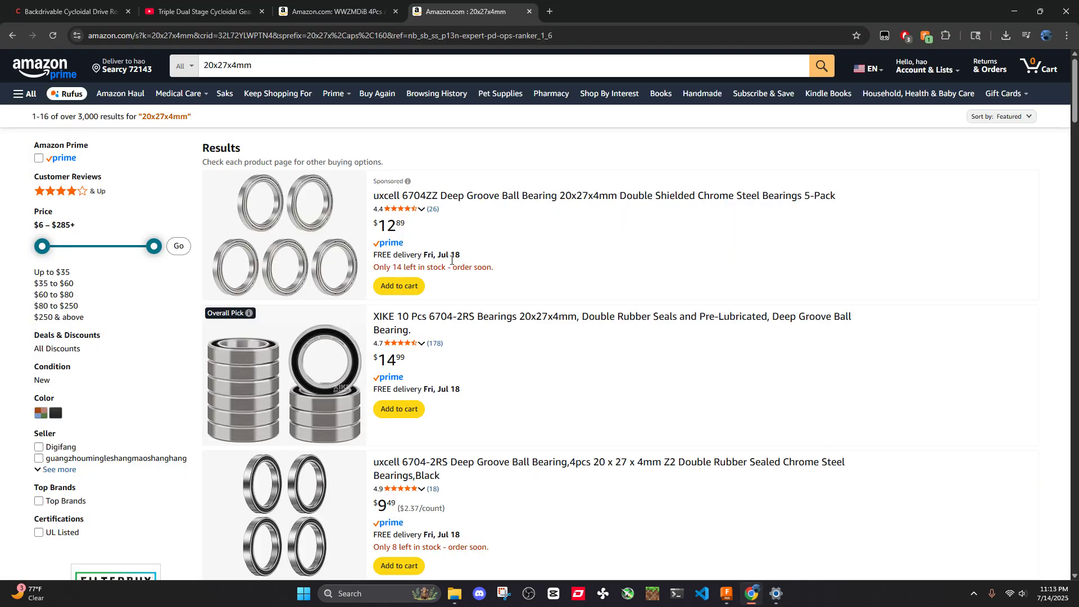
click(337, 11)
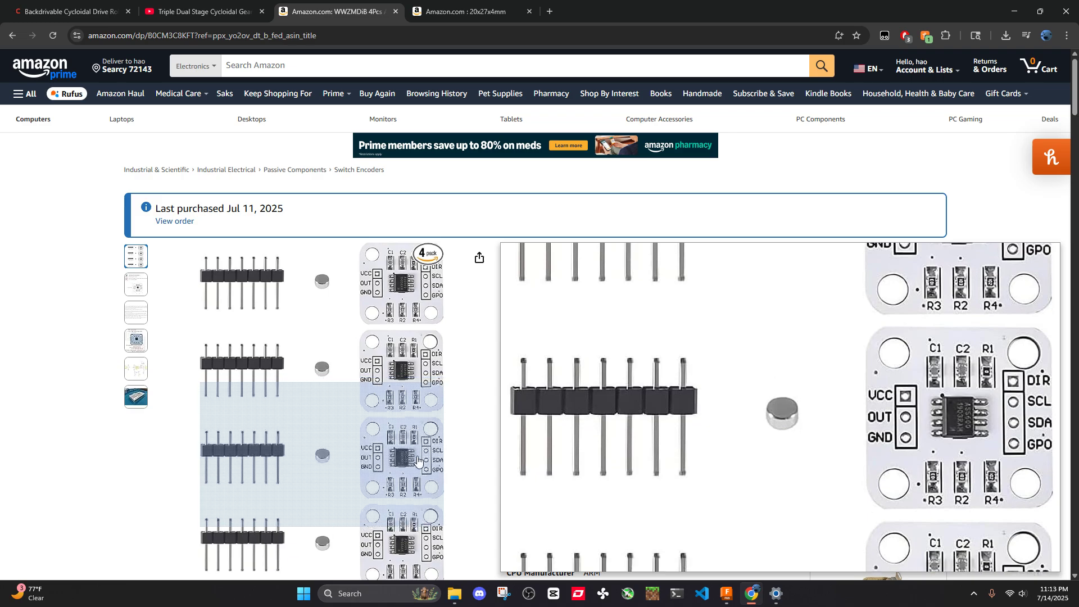
click(726, 594)
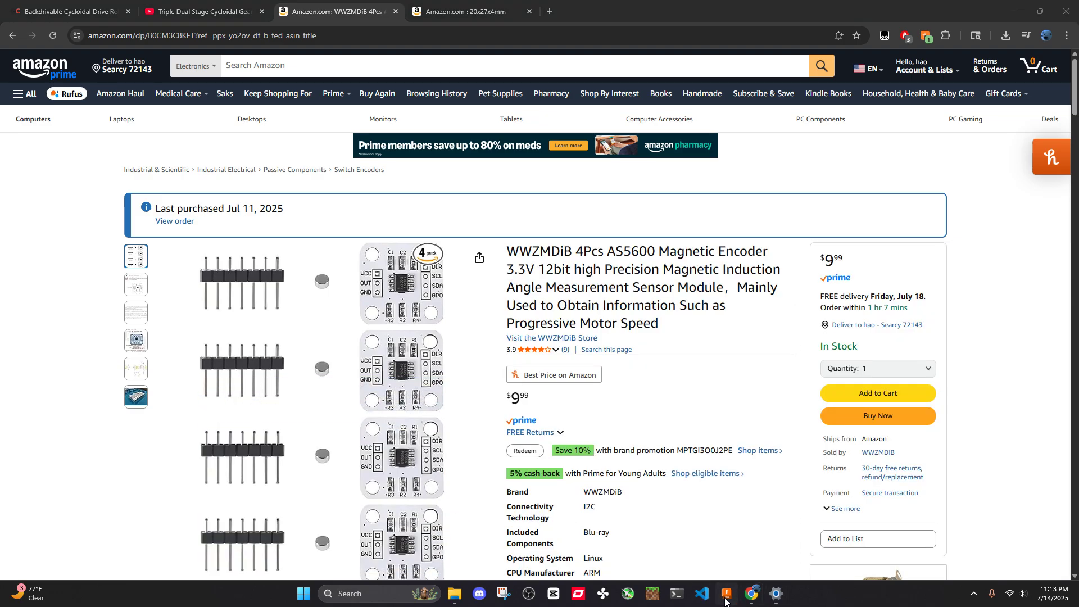
Undo the hiding of the square encoder cover and hide its short mounting screws
shift+middle_drag(669, 298, 743, 291)
shift+middle_drag(734, 234, 735, 287)
key(ctrl+z)
scroll(733, 289, down, 3)
click(733, 289)
key(v)
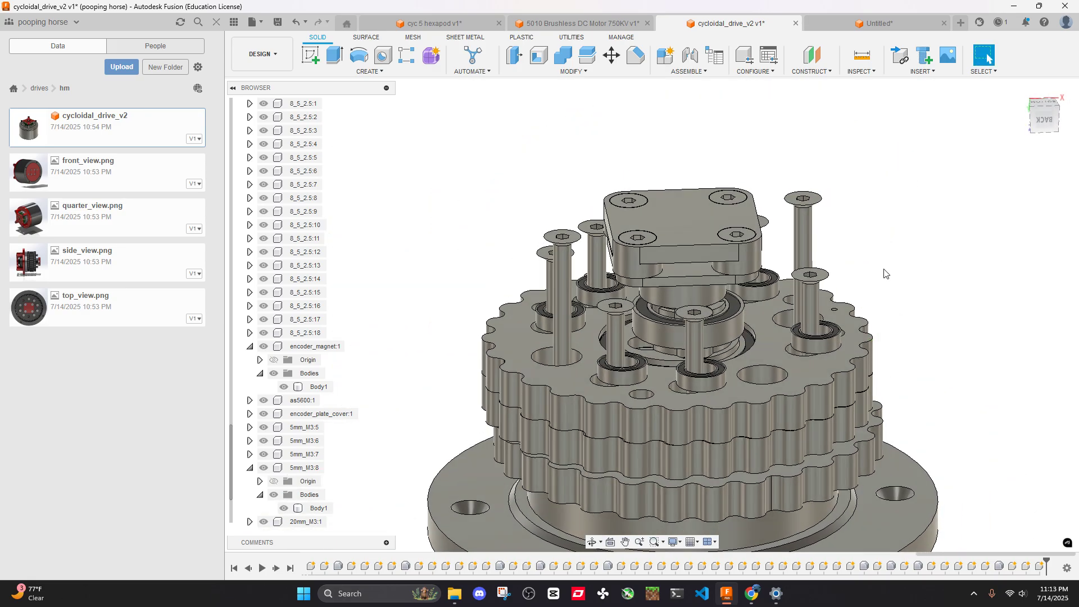
Inspect the cover's screw holes and the encoder board's position above the shaft magnet from above and below
scroll(884, 272, up, 5)
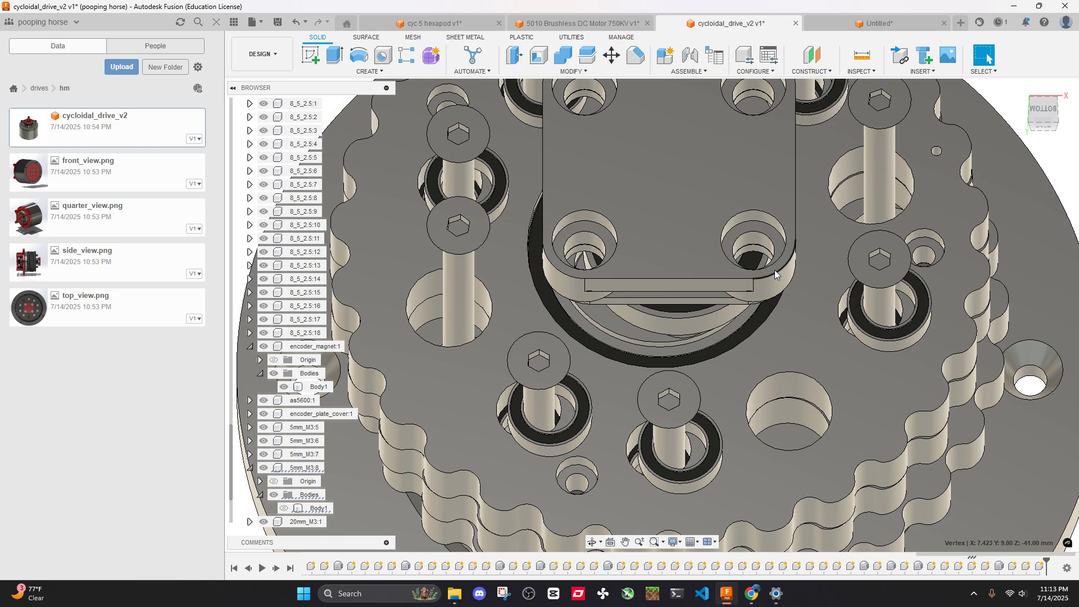
shift+middle_drag(774, 270, 719, 234)
click(727, 304)
click(719, 234)
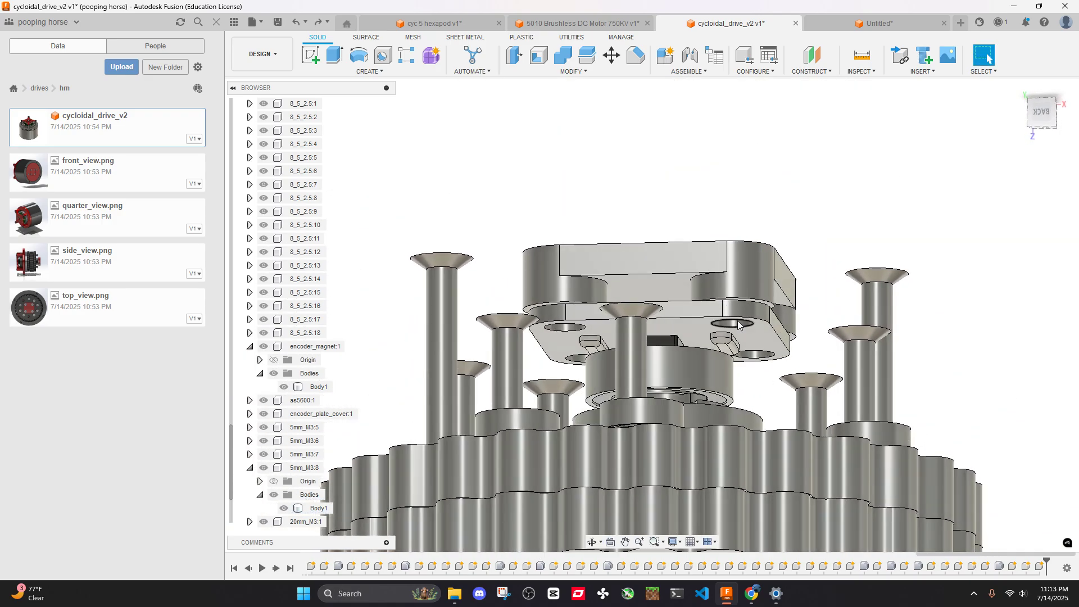
mouse_move(750, 340)
shift+middle_down()
mouse_move(762, 337)
mouse_move(744, 359)
shift+middle_up()
scroll(741, 365, up, 5)
Try toggling the visibility of the round encoder plate around the square cover, and undo the change
click(731, 352)
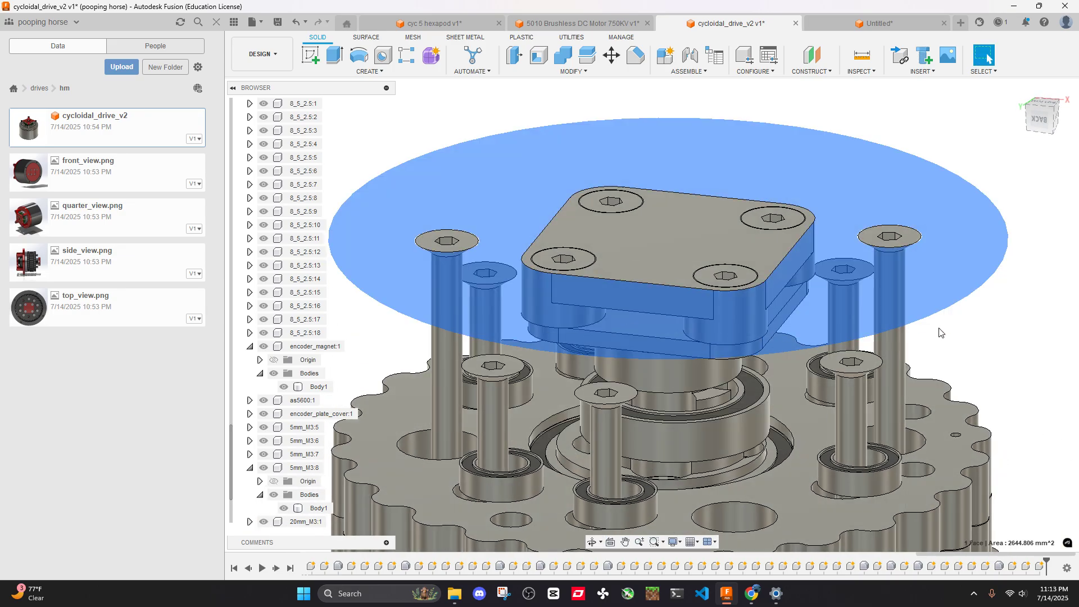
key(v)
shift+middle_drag(942, 333, 955, 269)
mouse_move(679, 325)
shift+middle_down()
mouse_move(702, 336)
mouse_move(706, 298)
mouse_move(711, 316)
mouse_move(747, 292)
mouse_move(748, 276)
mouse_move(727, 281)
shift+middle_up()
key(ctrl+z)
click(746, 269)
scroll(744, 312, down, 3)
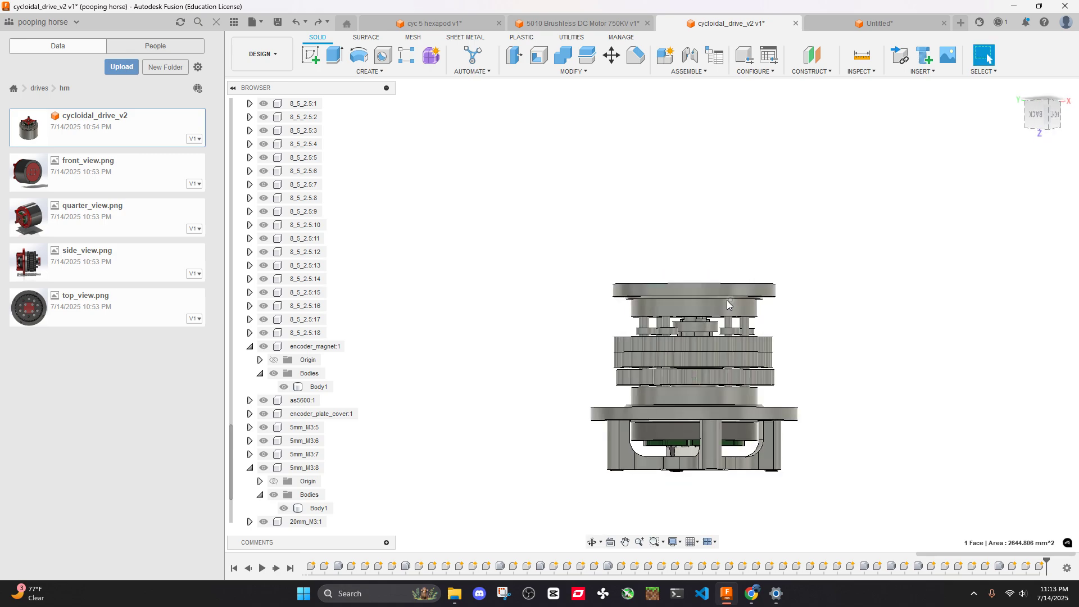
Undo the remaining component hides, including those of the encoder plate, the discs and the outer housing
key(v)
key(ctrl+z)
key(ctrl+s)
mouse_move(717, 323)
shift+middle_down()
mouse_move(740, 403)
mouse_move(730, 328)
shift+middle_up()
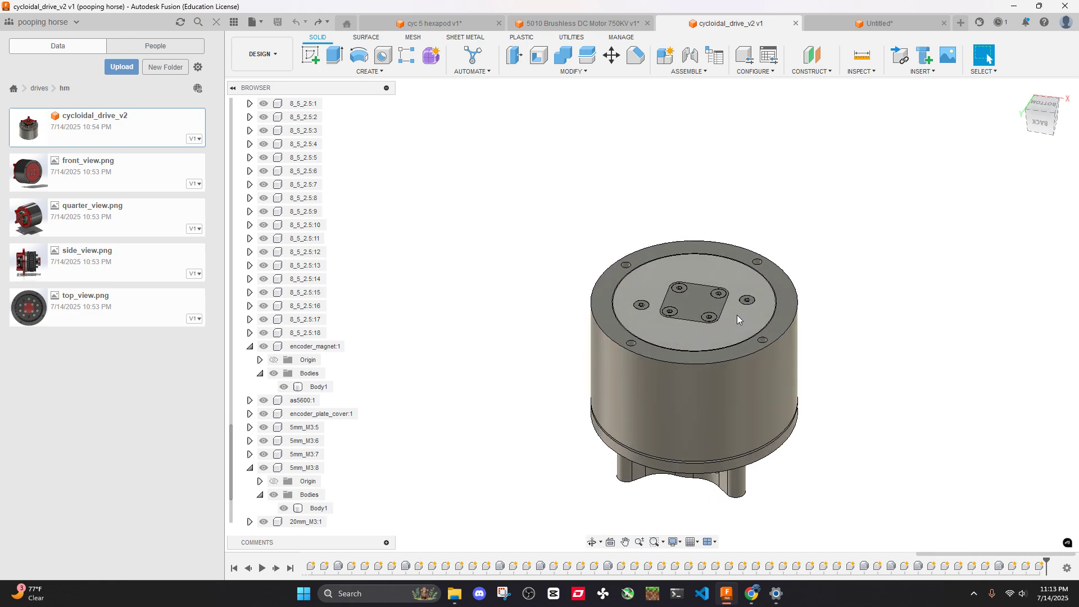
Examine the fully assembled actuator's outer housing and the encoder plate set in its top
click(765, 379)
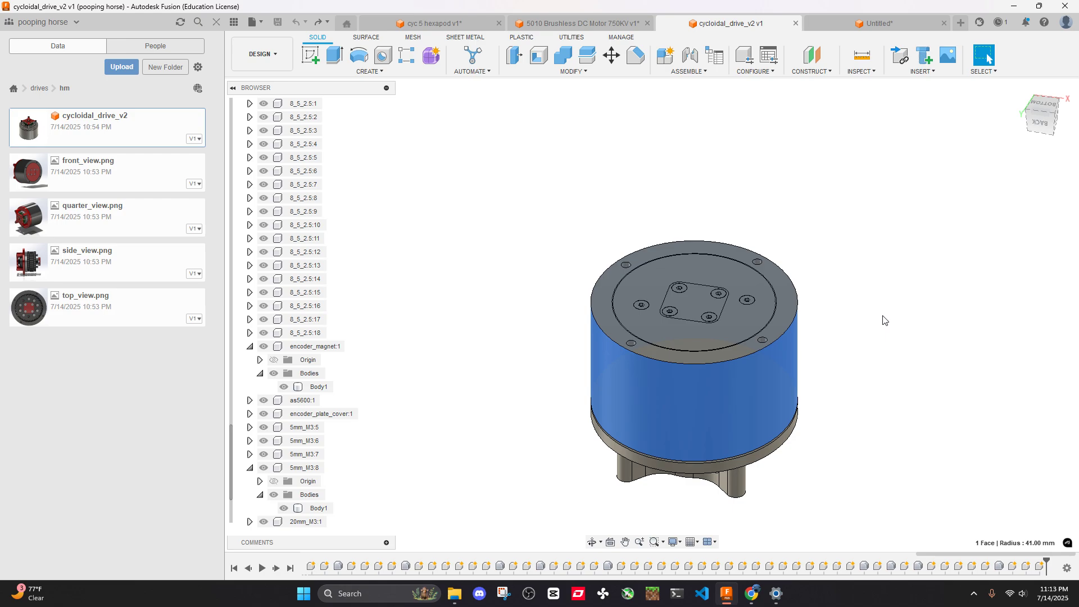
key(Escape)
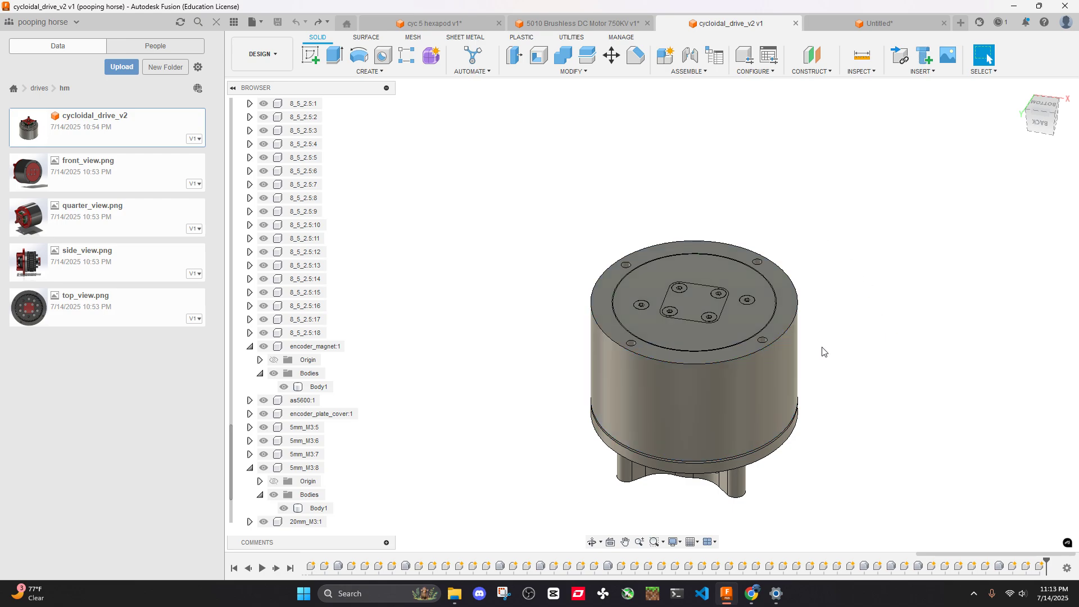
shift+middle_drag(729, 382, 742, 377)
scroll(742, 377, up, 3)
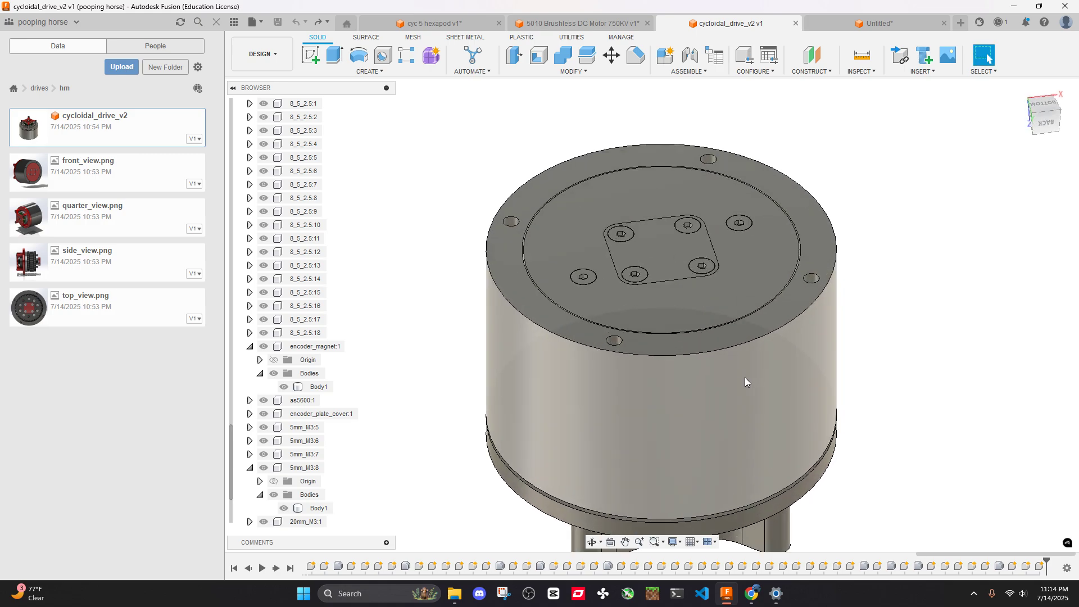
click(789, 365)
click(883, 339)
shift+middle_drag(883, 338, 882, 311)
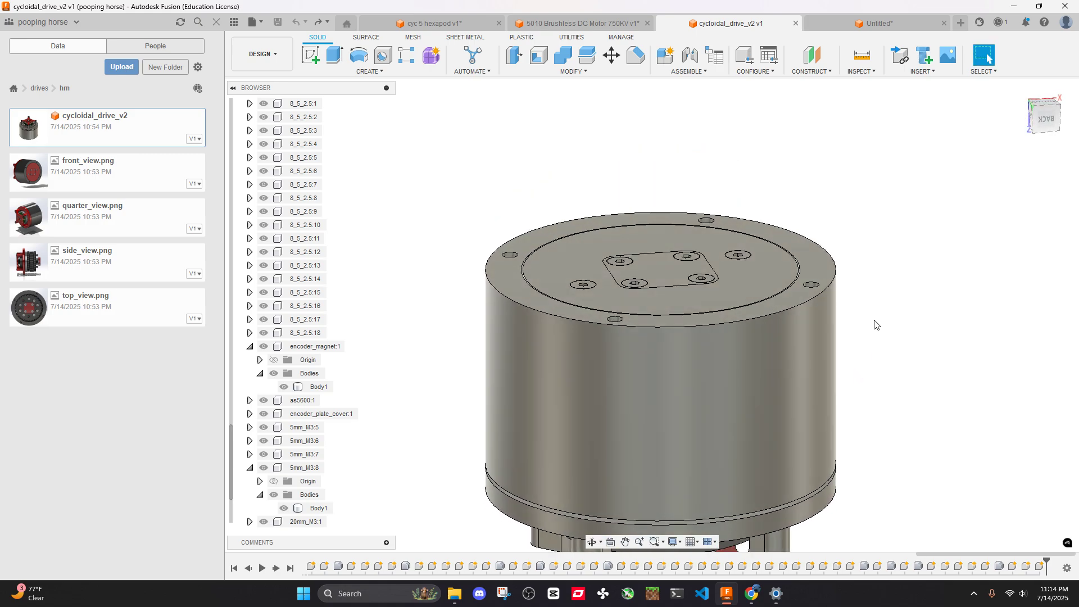
click(798, 356)
key(v)
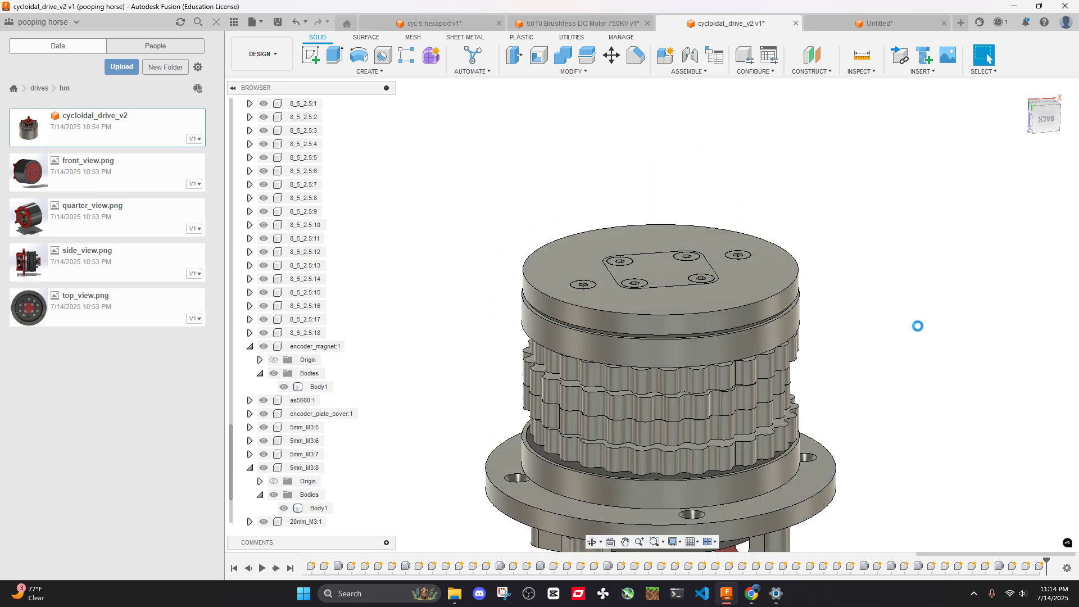
key(ctrl+z)
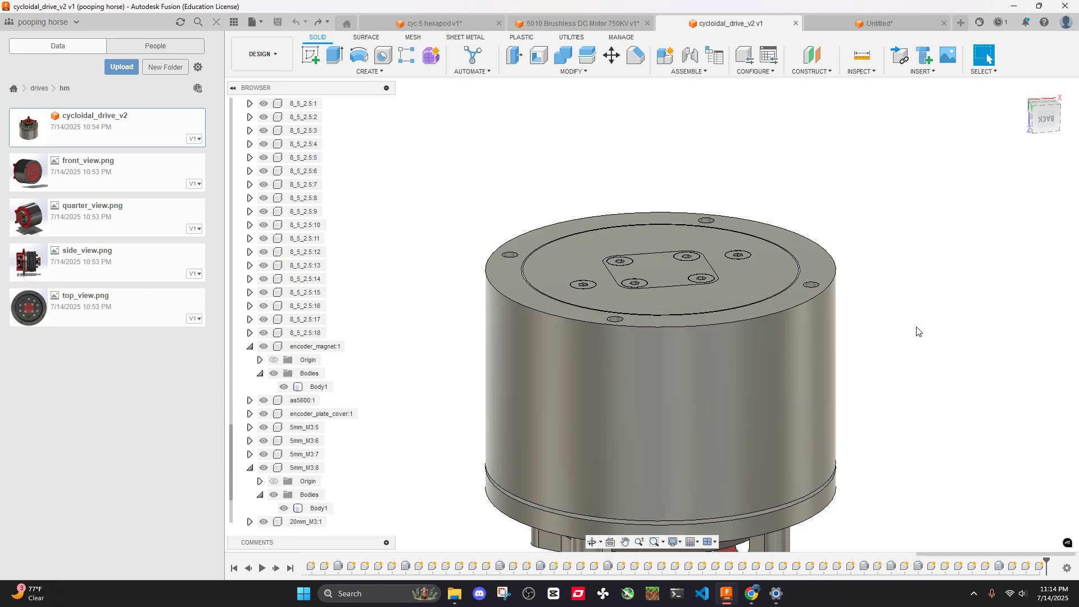
click(809, 353)
key(v)
click(917, 333)
key(ctrl+z)
drag(816, 354, 814, 354)
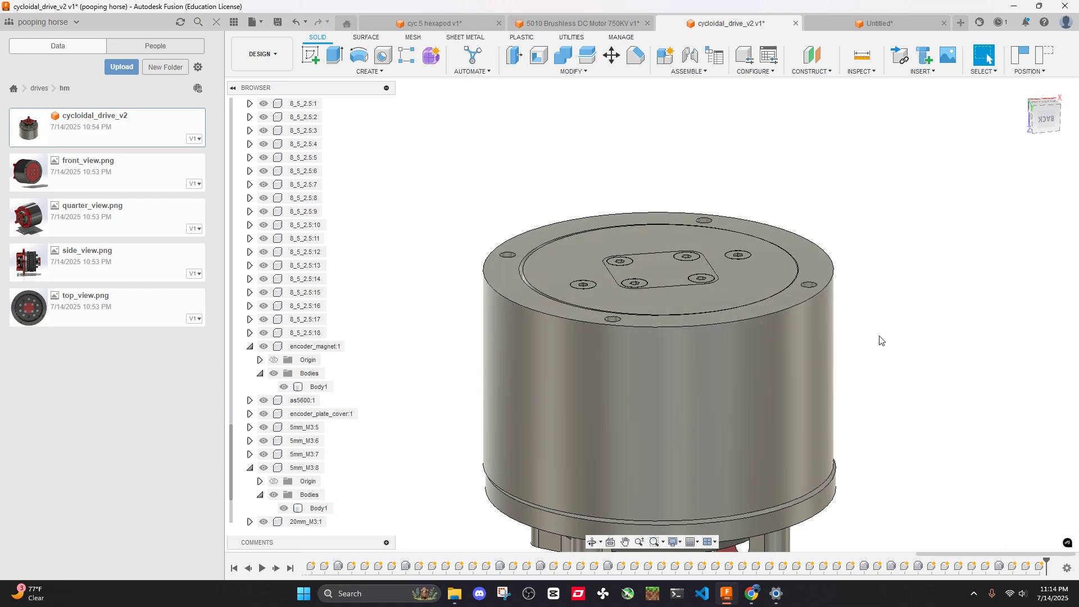
key(ctrl+z)
Hide the cylindrical outer housing and examine the exposed stack of cycloidal discs from the side
click(799, 349)
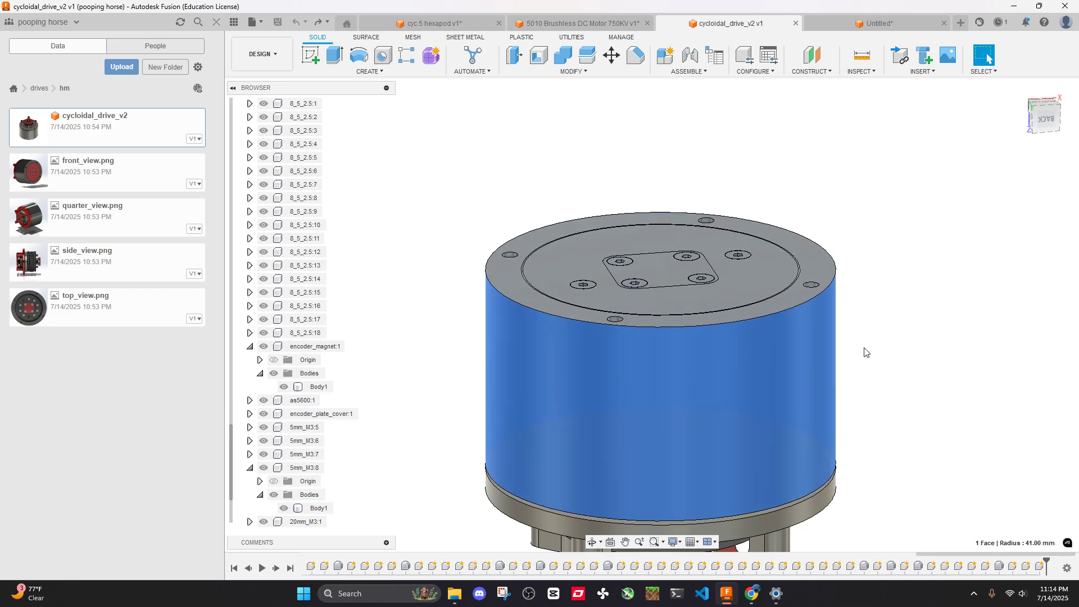
key(v)
click(901, 342)
shift+middle_drag(759, 417, 723, 408)
scroll(659, 401, up, 4)
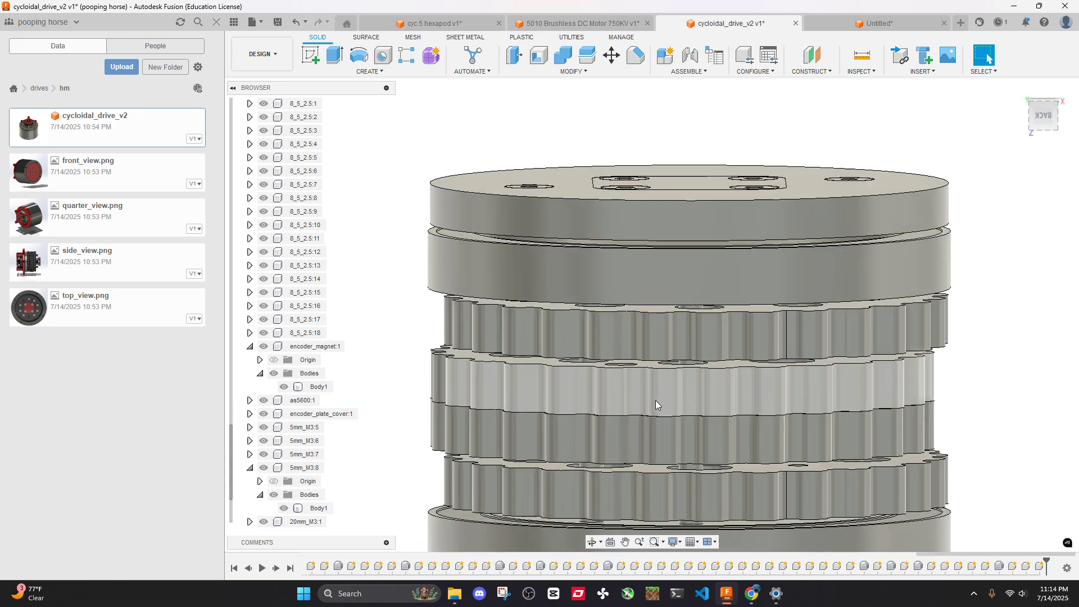
scroll(656, 393, down, 5)
mouse_move(657, 397)
shift+middle_down()
mouse_move(677, 393)
mouse_move(667, 395)
mouse_move(670, 383)
shift+middle_up()
scroll(670, 378, up, 4)
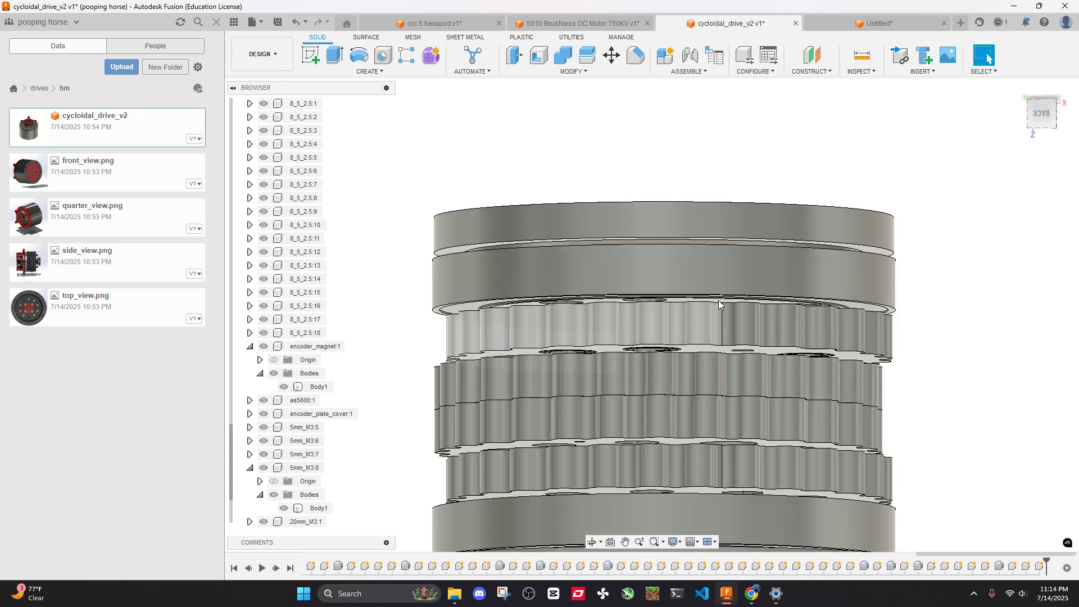
Measure the combined thickness of the two middle cycloidal discs between their outer edges
key(i)
scroll(632, 379, up, 3)
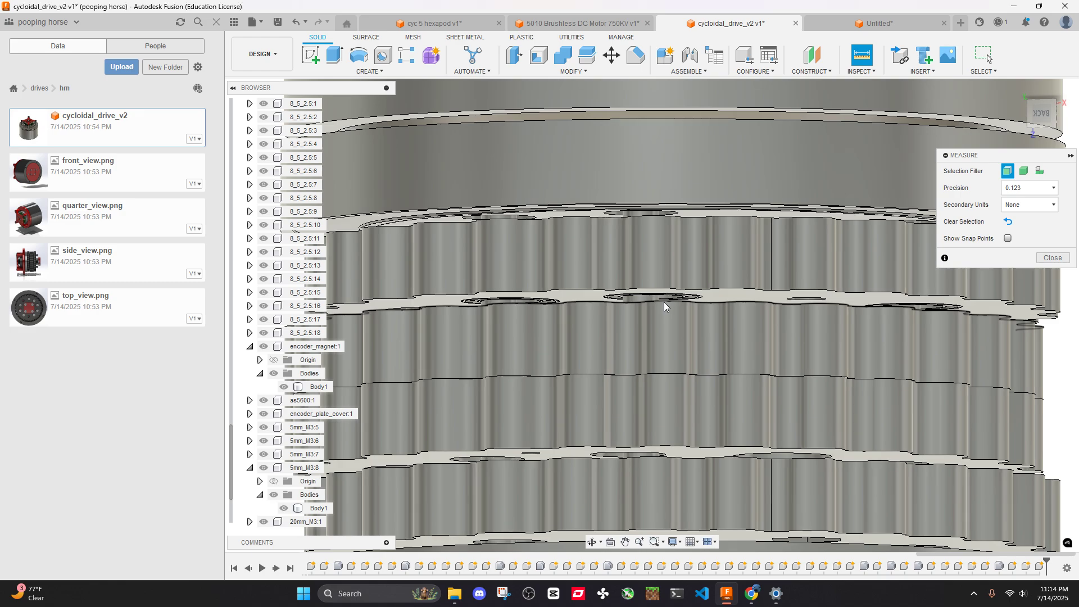
click(663, 302)
click(680, 449)
scroll(676, 407, down, 5)
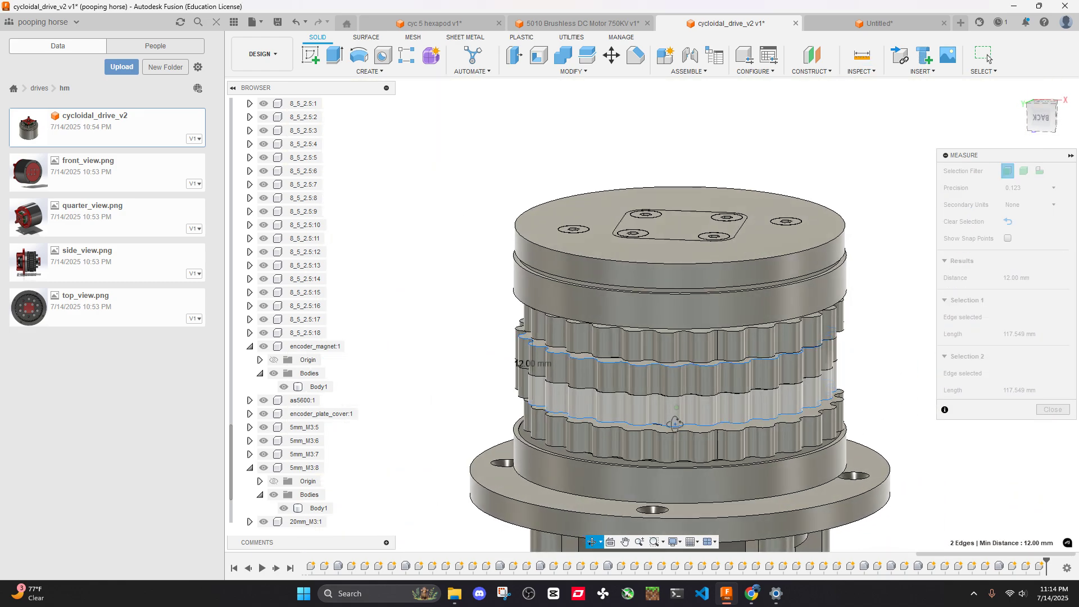
shift+middle_drag(676, 423, 680, 385)
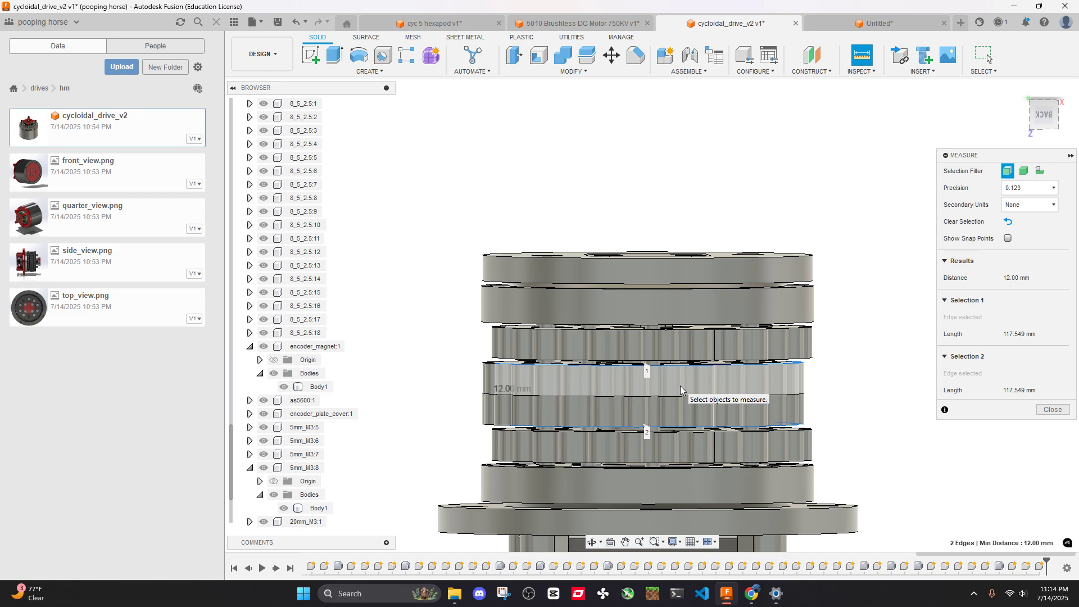
click(1050, 410)
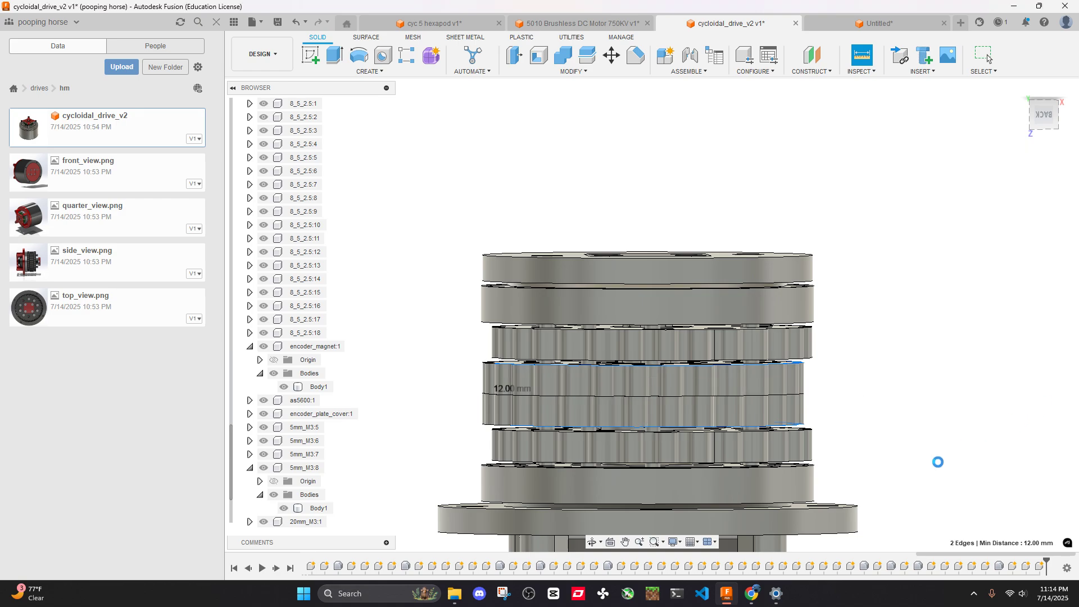
Compare the spacing and offsets of the outer and middle cycloidal discs from the side
scroll(735, 427, up, 3)
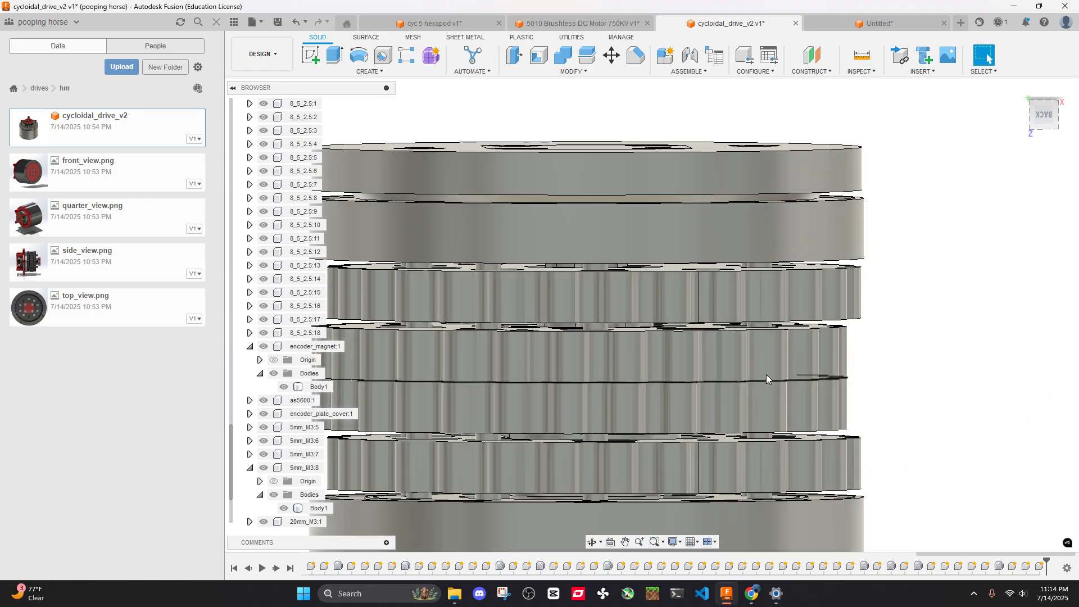
middle_drag(824, 391, 808, 345)
scroll(903, 384, down, 3)
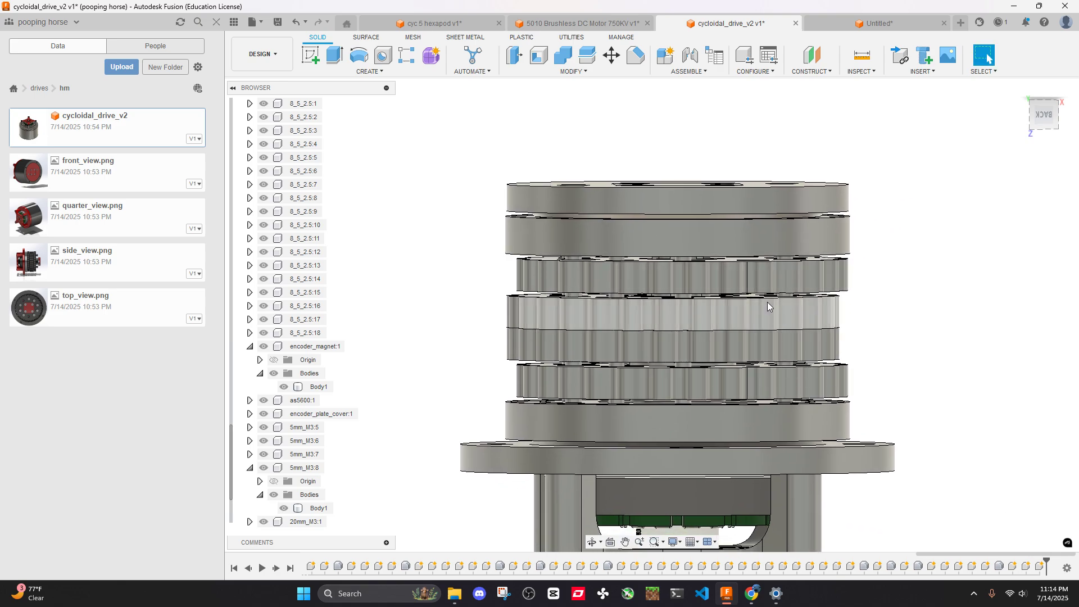
scroll(735, 297, up, 2)
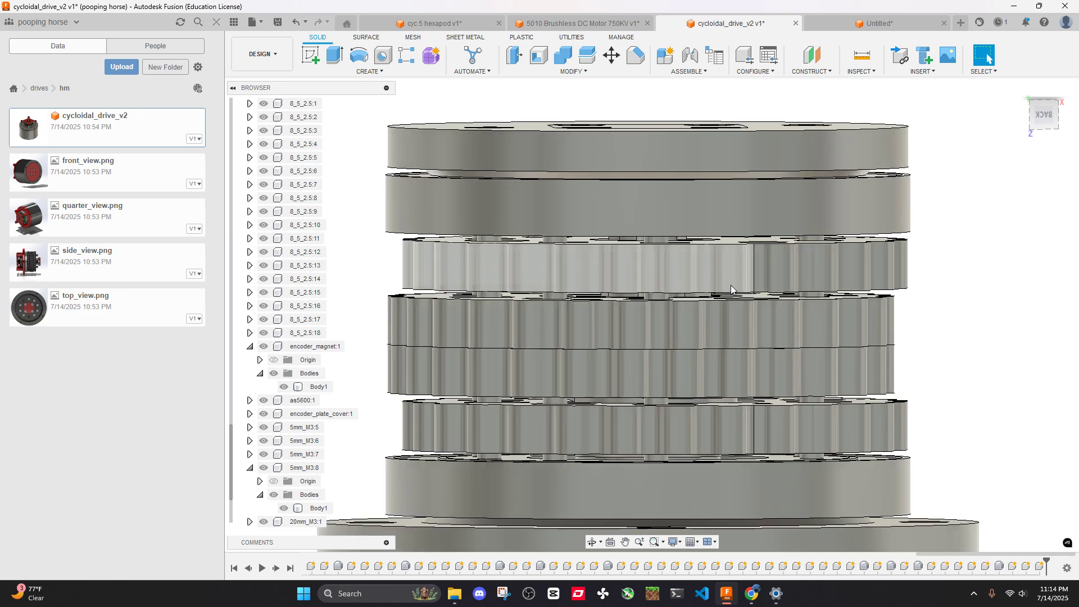
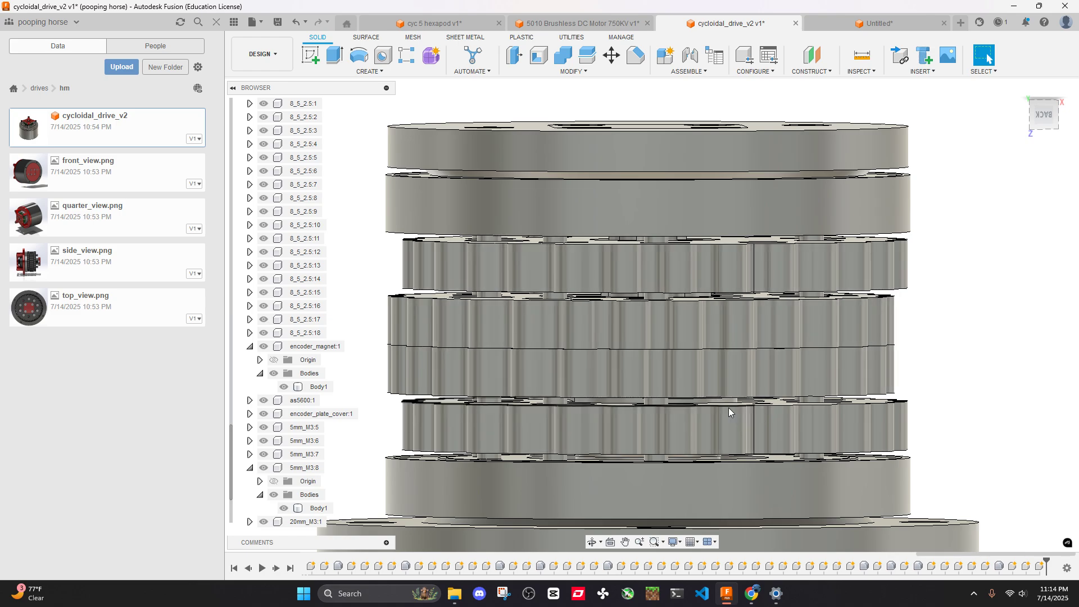
scroll(711, 399, down, 6)
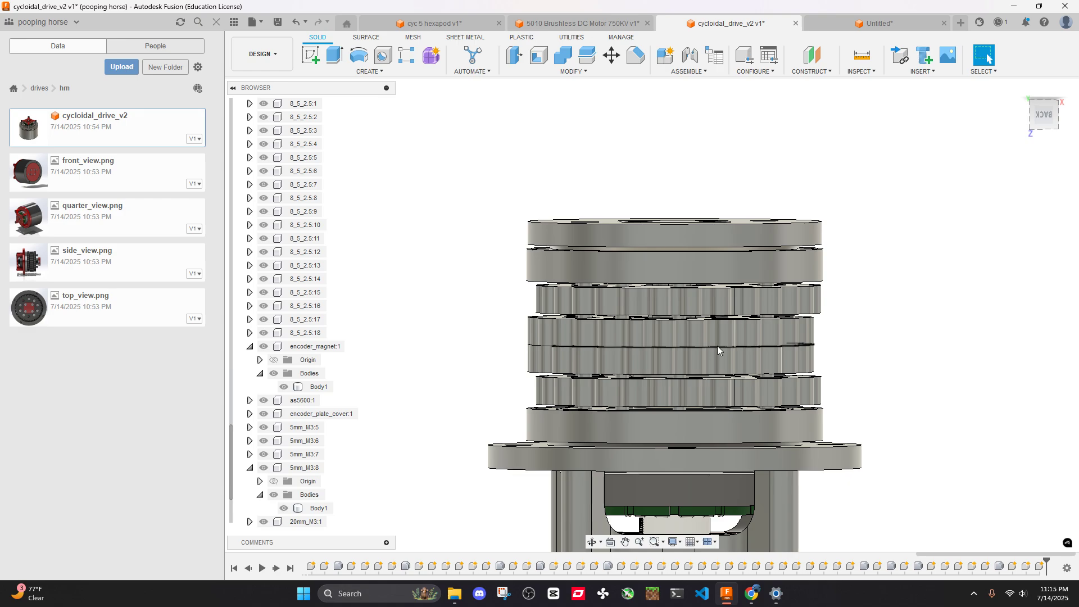
mouse_move(717, 336)
shift+middle_down()
mouse_move(717, 360)
mouse_move(709, 333)
shift+middle_up()
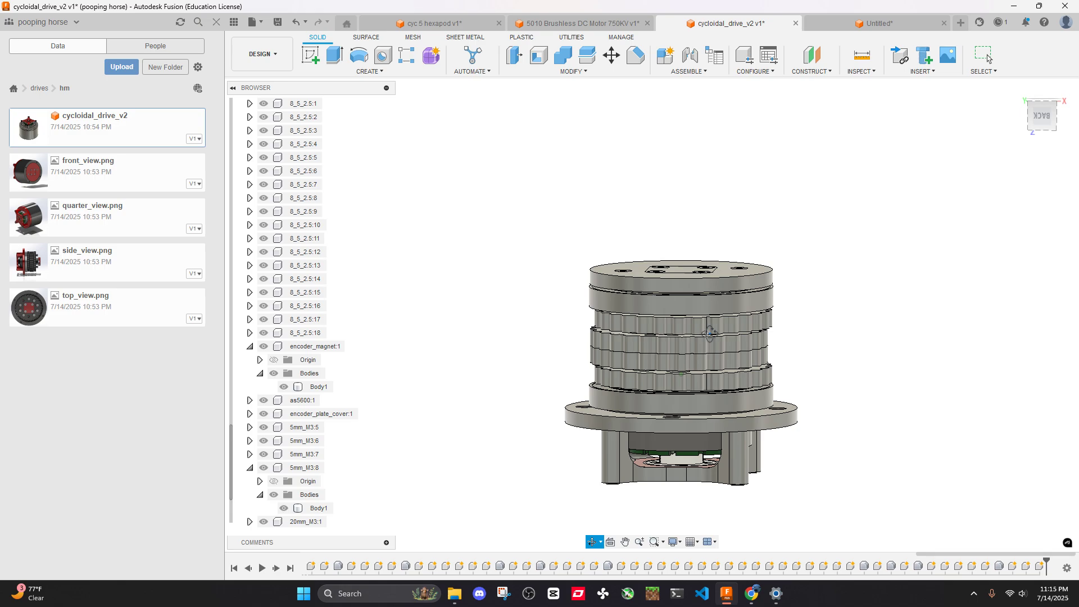
Measure between the mounting flange and the exposed cycloidal disc stack, and close the measurement
scroll(711, 332, up, 5)
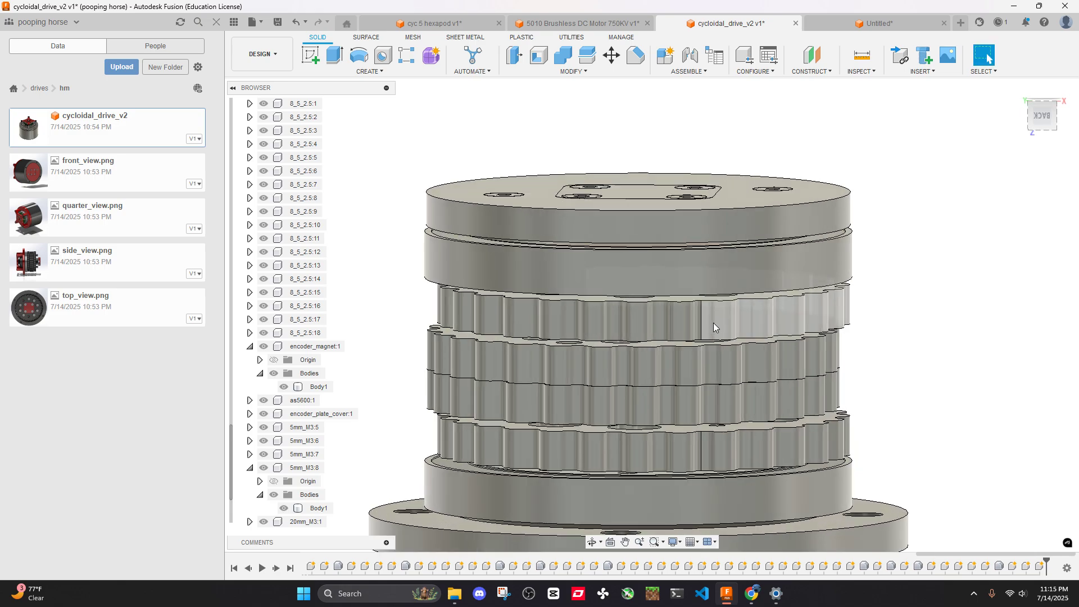
scroll(722, 315, down, 6)
shift+middle_drag(795, 160, 788, 191)
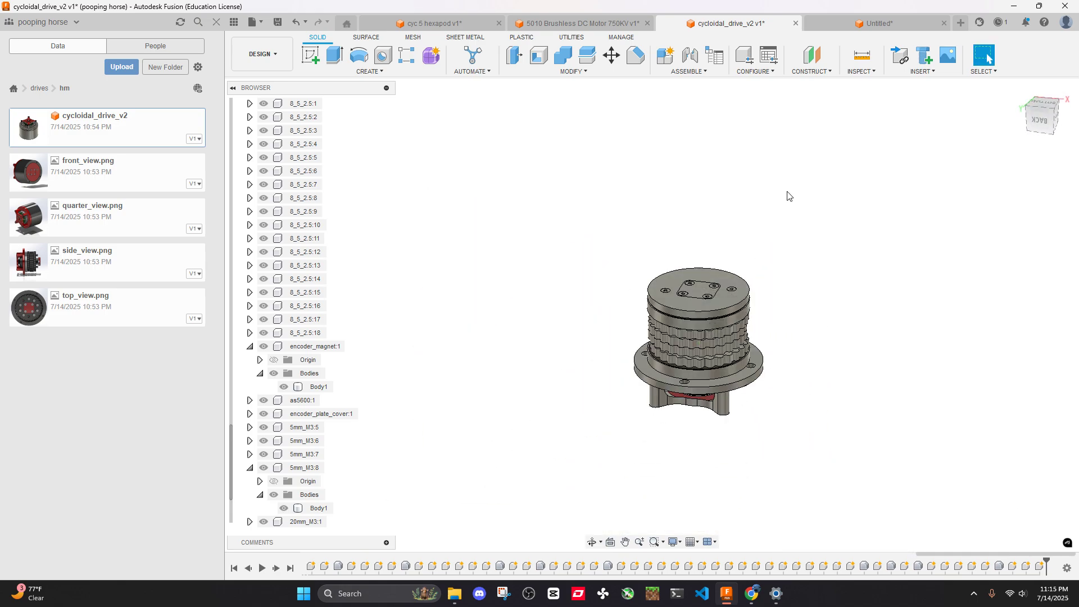
click(873, 55)
scroll(763, 147, up, 3)
click(706, 425)
middle_drag(753, 419, 765, 354)
click(687, 288)
click(935, 413)
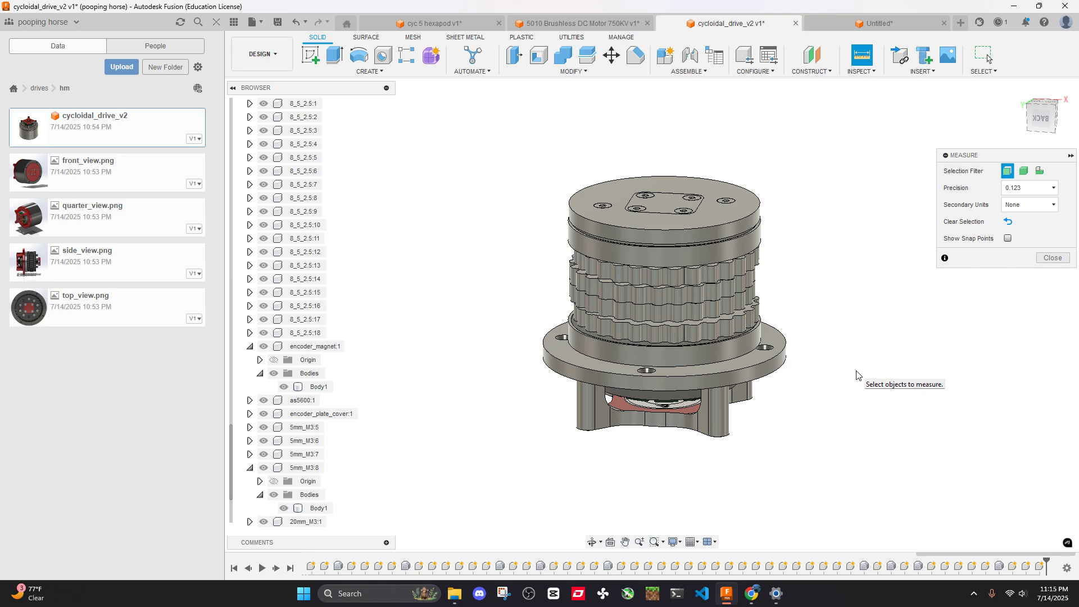
shift+middle_drag(821, 335, 922, 258)
click(1053, 258)
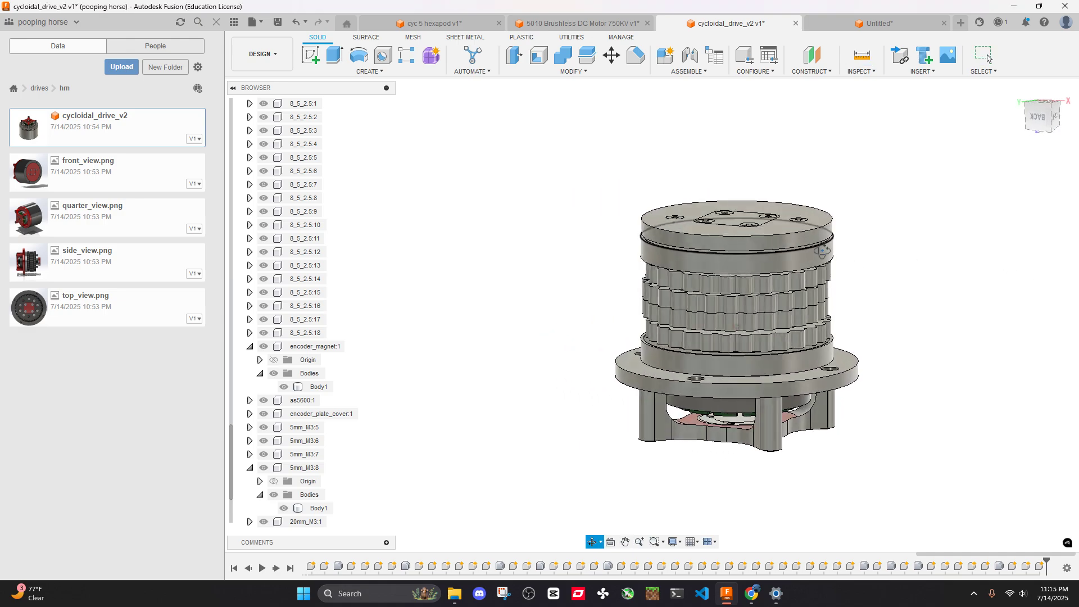
Restore the hidden cylindrical outer housing and examine the actuator's top face, lower ring and mounting legs
shift+middle_drag(822, 251, 822, 269)
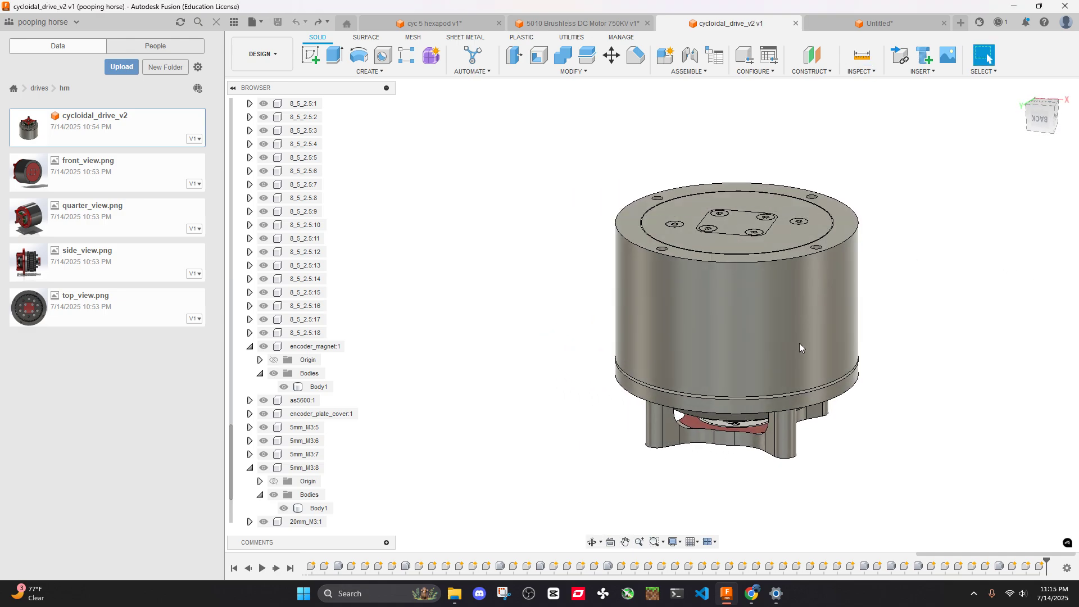
shift+middle_drag(799, 348, 803, 382)
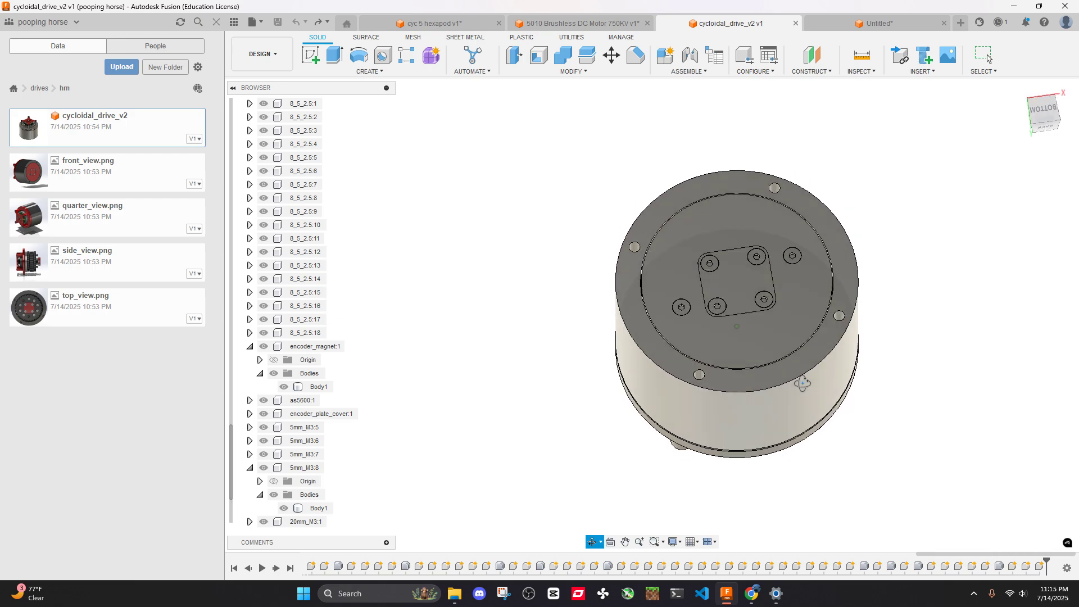
shift+middle_drag(728, 345, 727, 236)
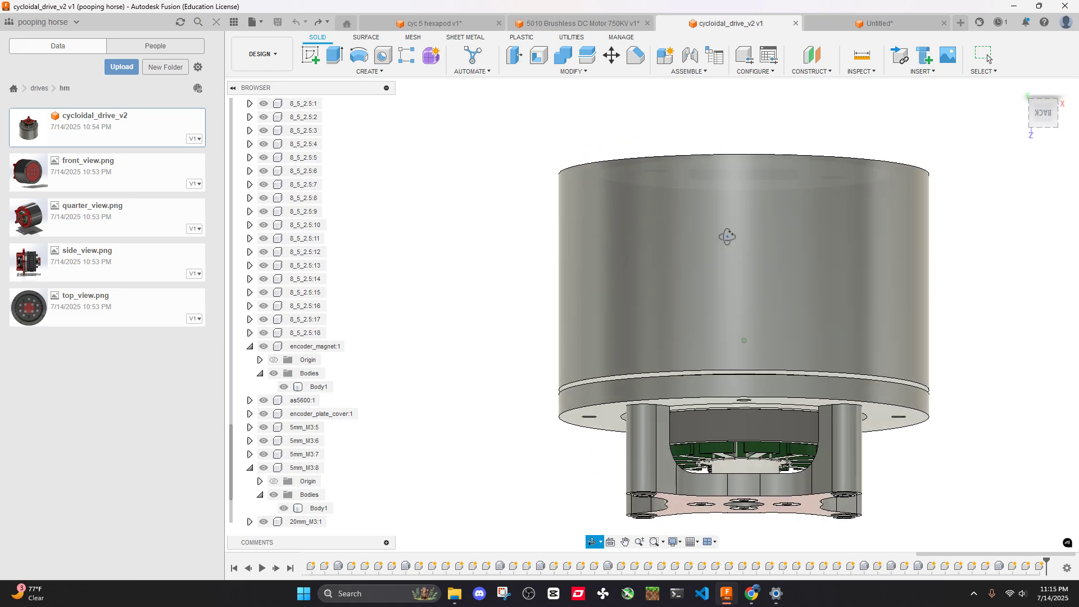
middle_drag(758, 389, 731, 369)
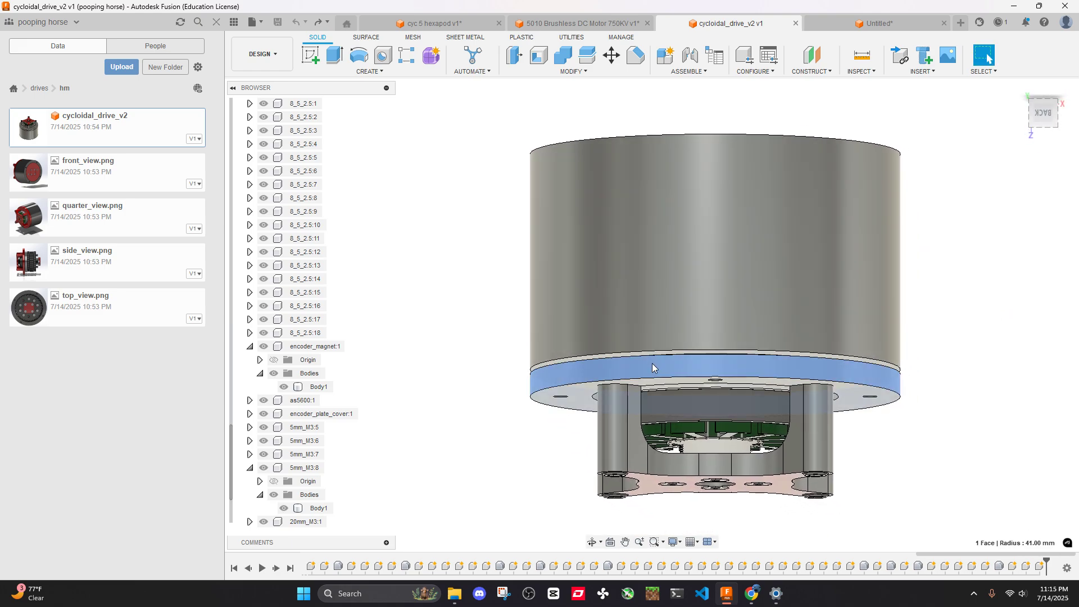
shift+middle_drag(652, 363, 704, 345)
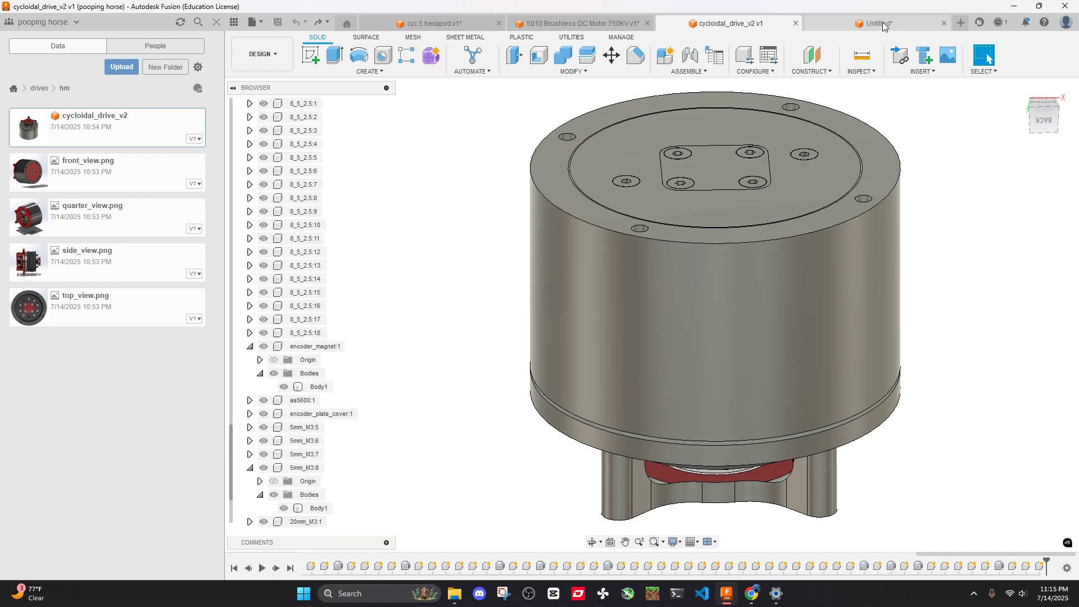
Delete the existing cycloidal reducer component and all features that reference it from the untitled design
click(883, 22)
scroll(663, 225, up, 5)
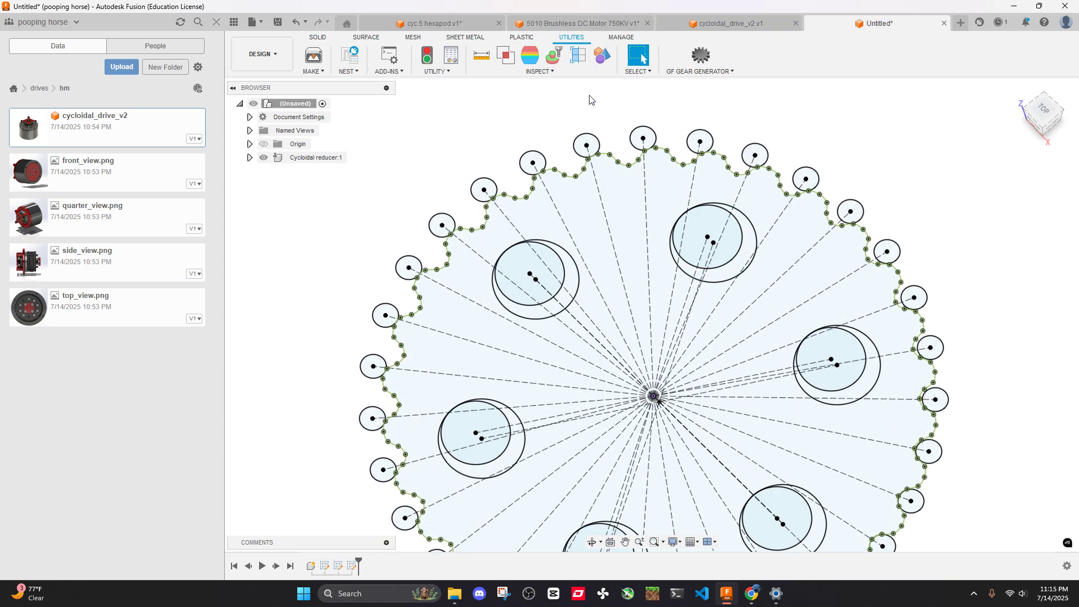
right_click(313, 158)
click(374, 396)
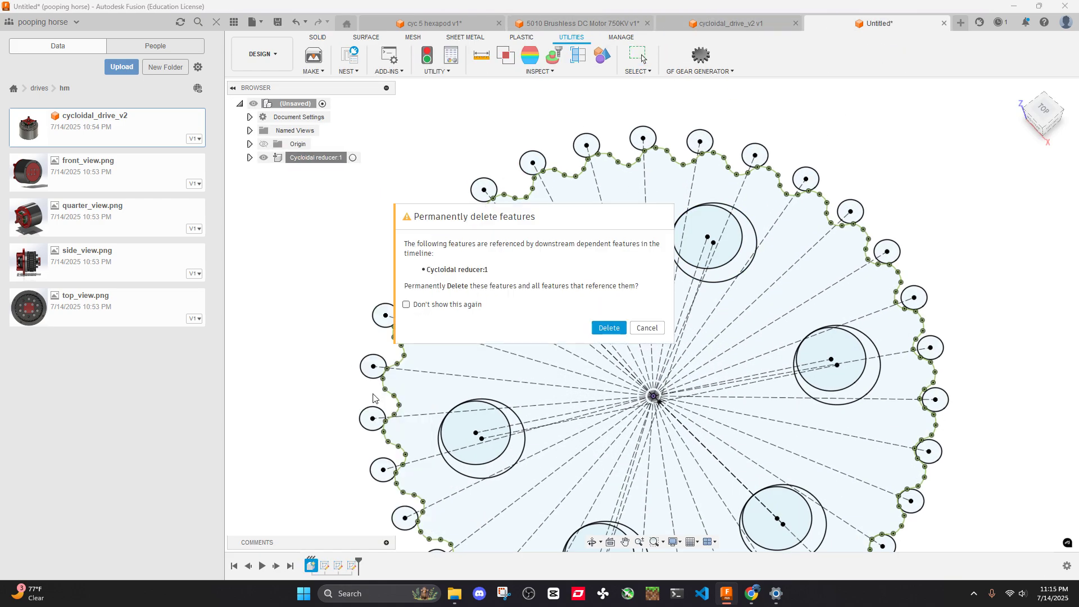
click(608, 328)
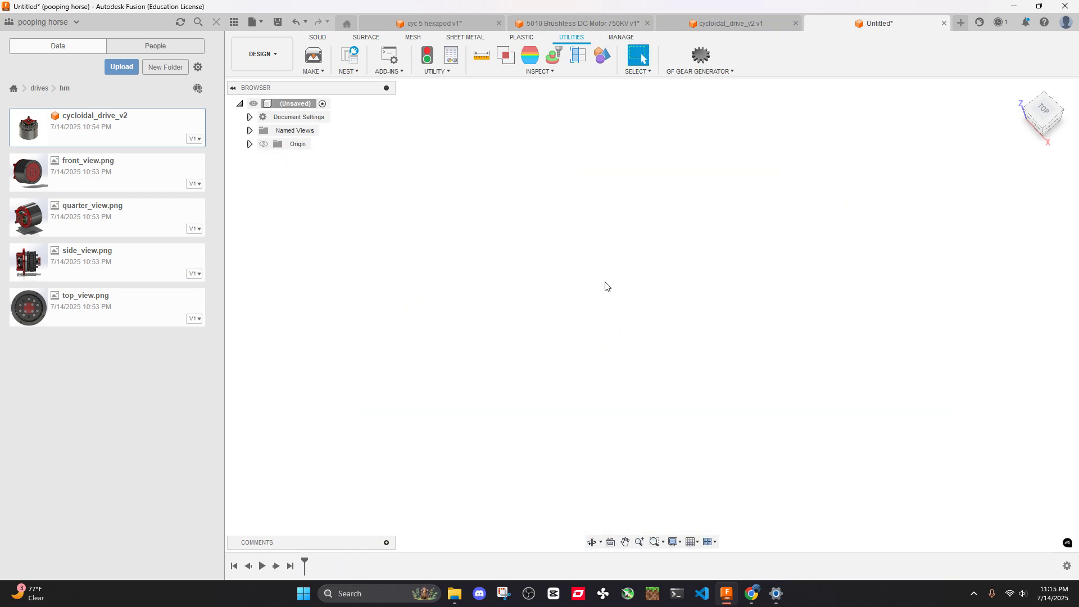
Run the CycloidalDrive script to start defining a new cycloidal reducer
click(389, 71)
click(412, 84)
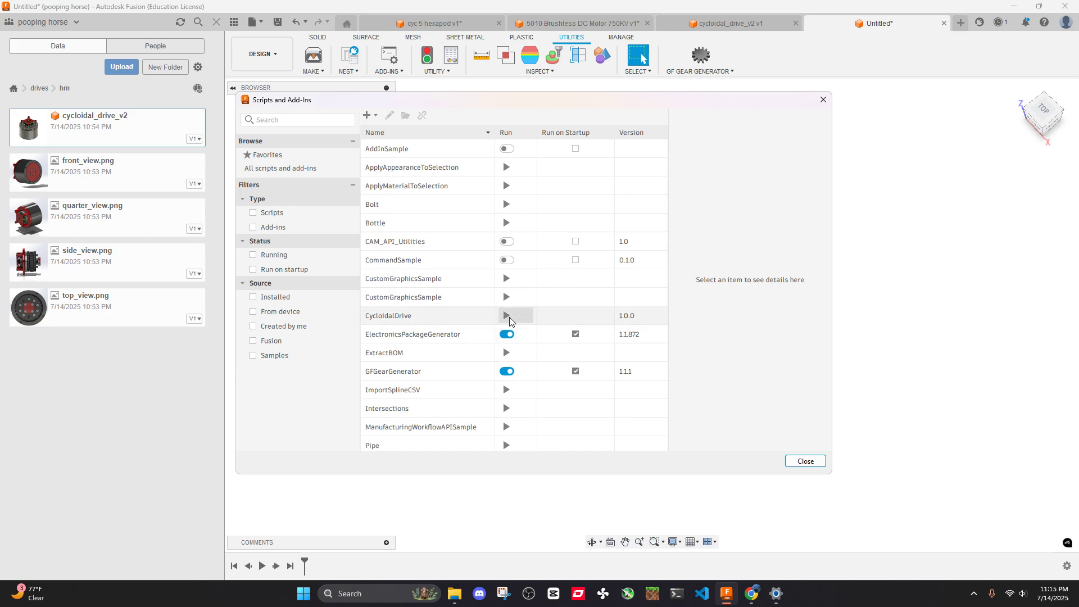
click(506, 316)
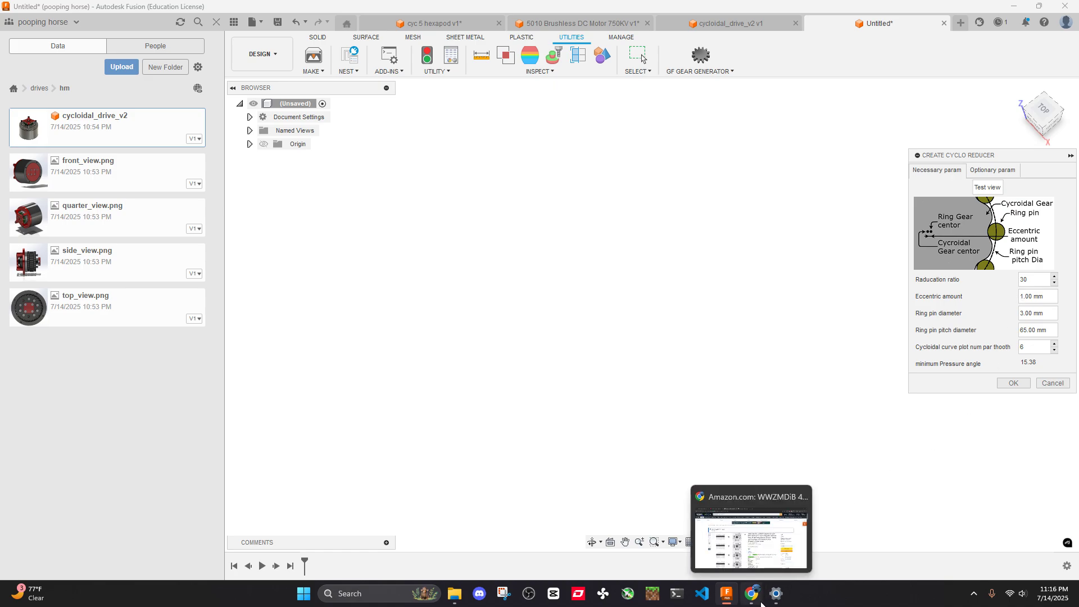
Switch to Chrome, search for gpt4 in a new tab, open OpenAI's GPT-4 page and return to the Amazon encoder page
click(761, 603)
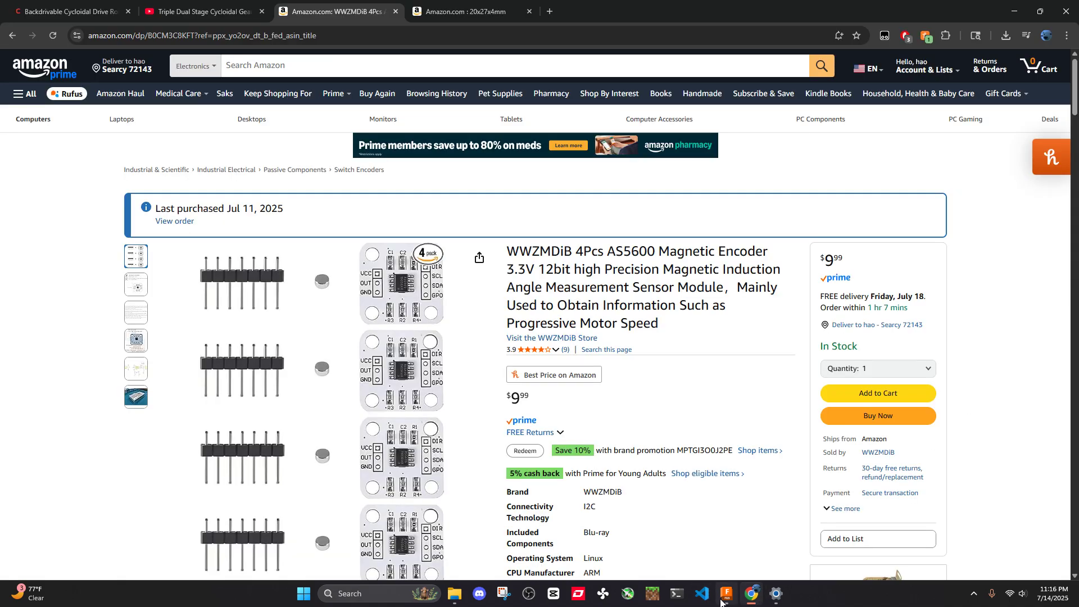
mouse_move(724, 602)
key(ctrl+t)
text(g)
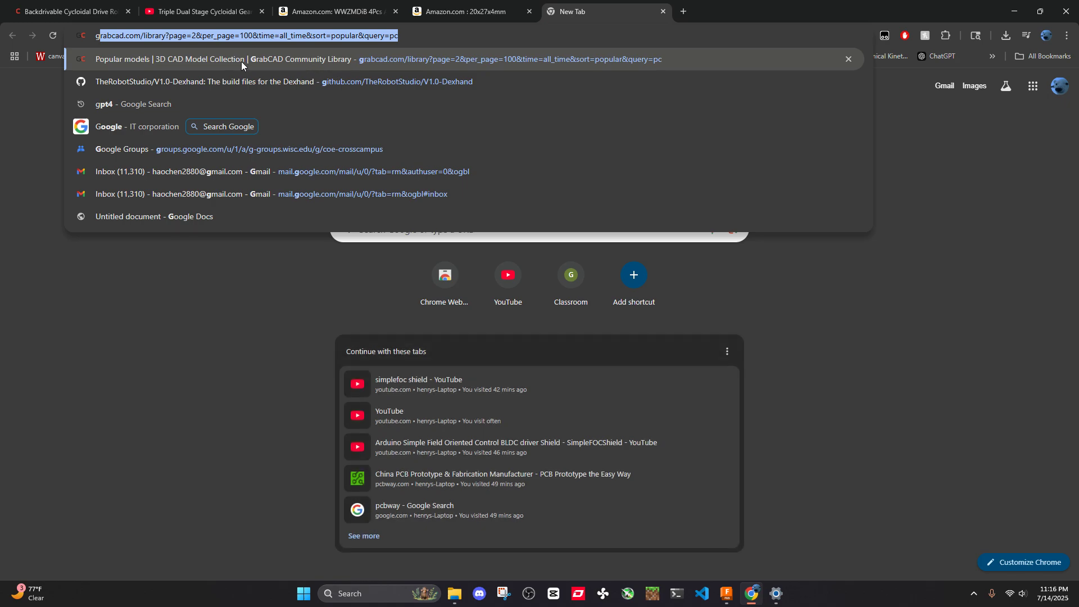
click(176, 106)
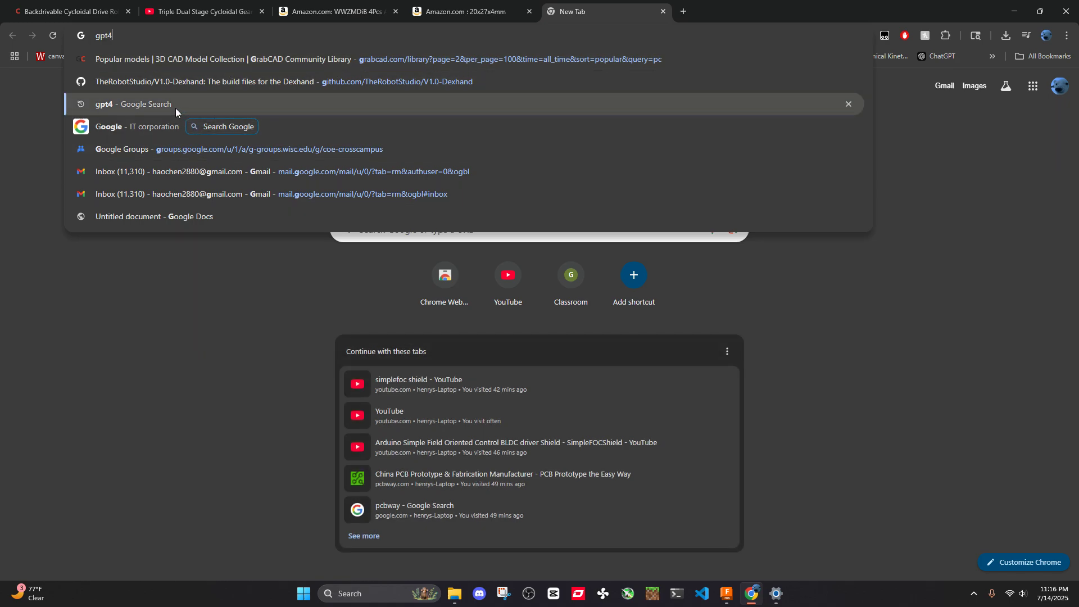
click(146, 186)
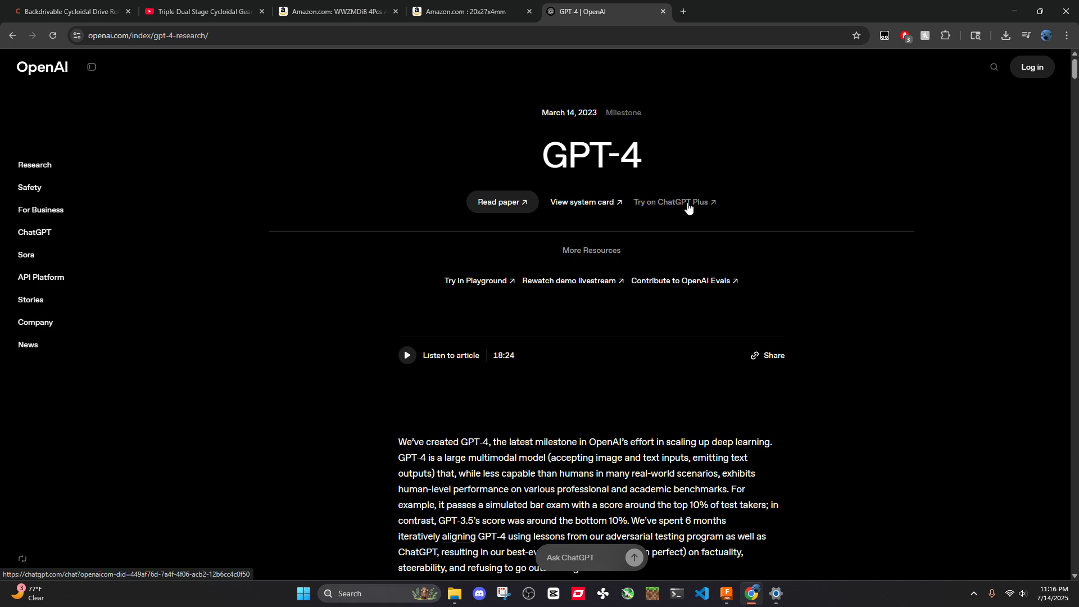
click(467, 12)
click(315, 11)
Return to Fusion and set the reducer's reduction ratio to 28
click(726, 594)
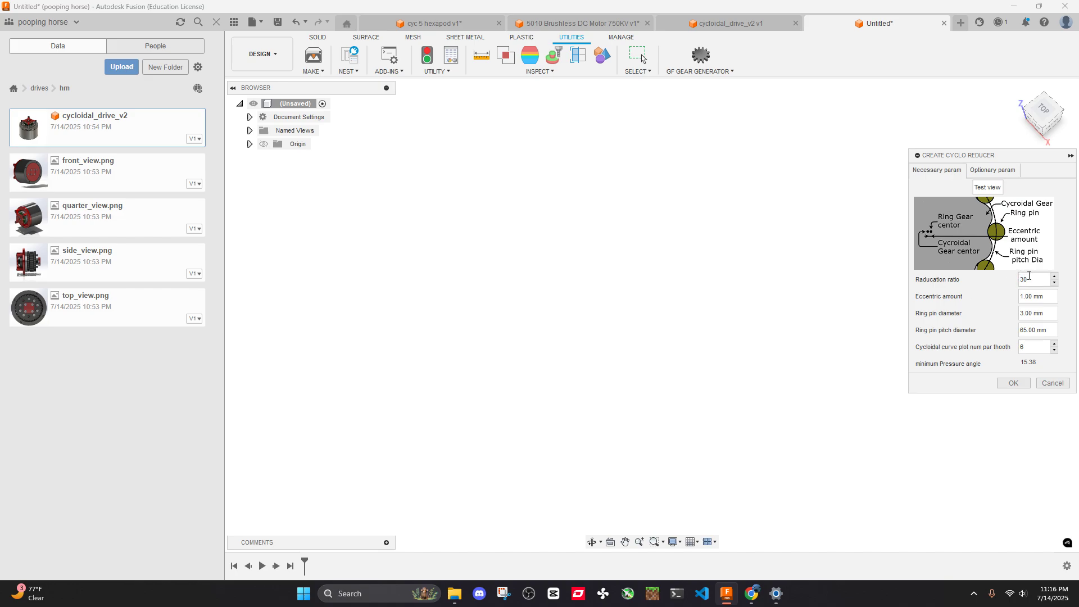
double_click(1029, 275)
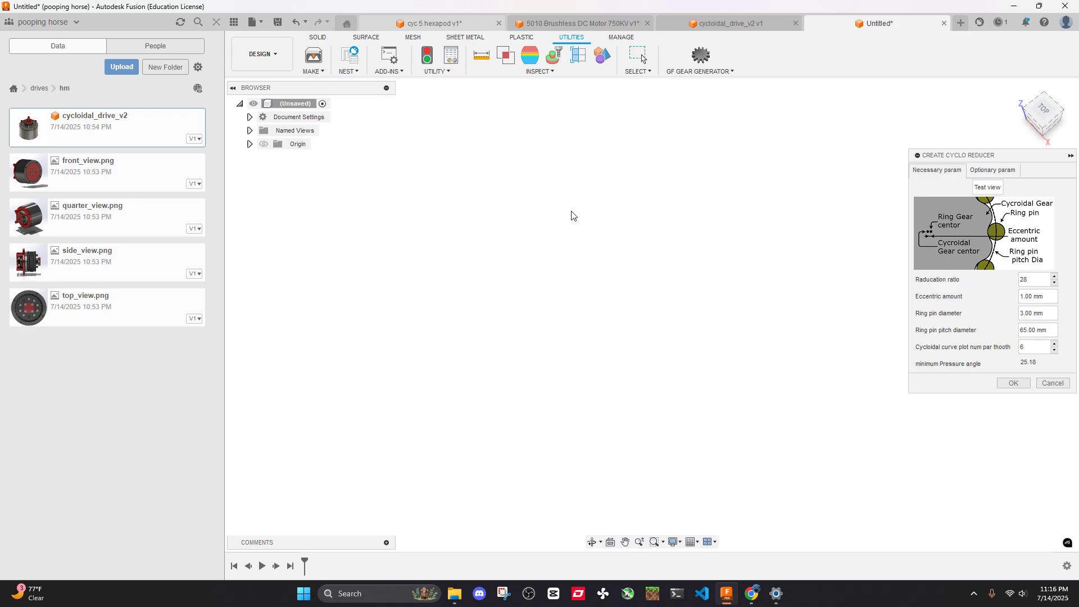
Examine the two stacked cycloidal discs of the cyc 5 hexapod design from the side and return to the untitled design
click(439, 24)
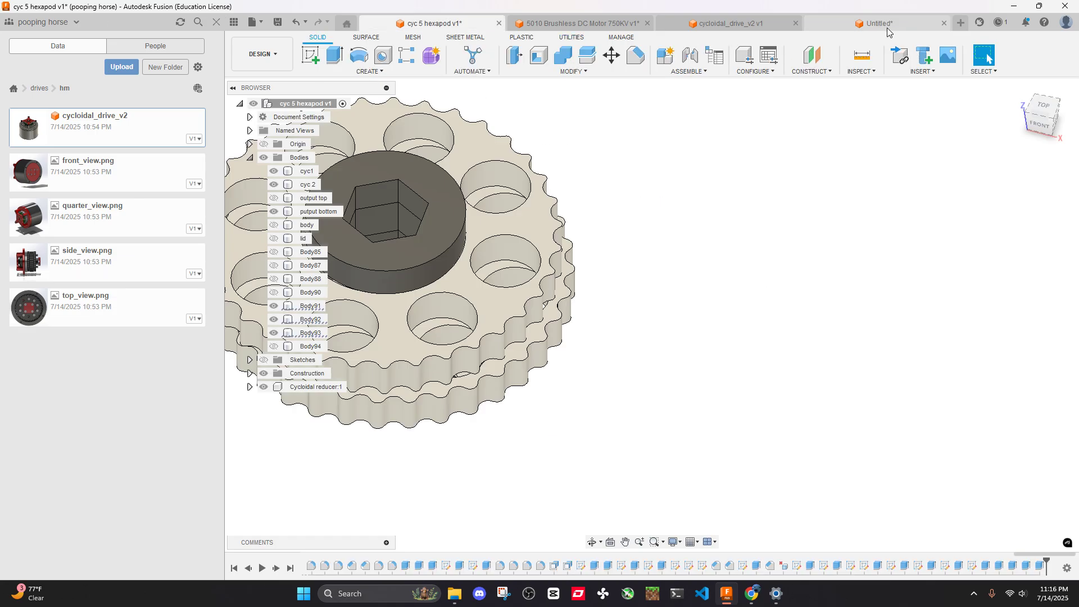
shift+middle_drag(587, 253, 690, 208)
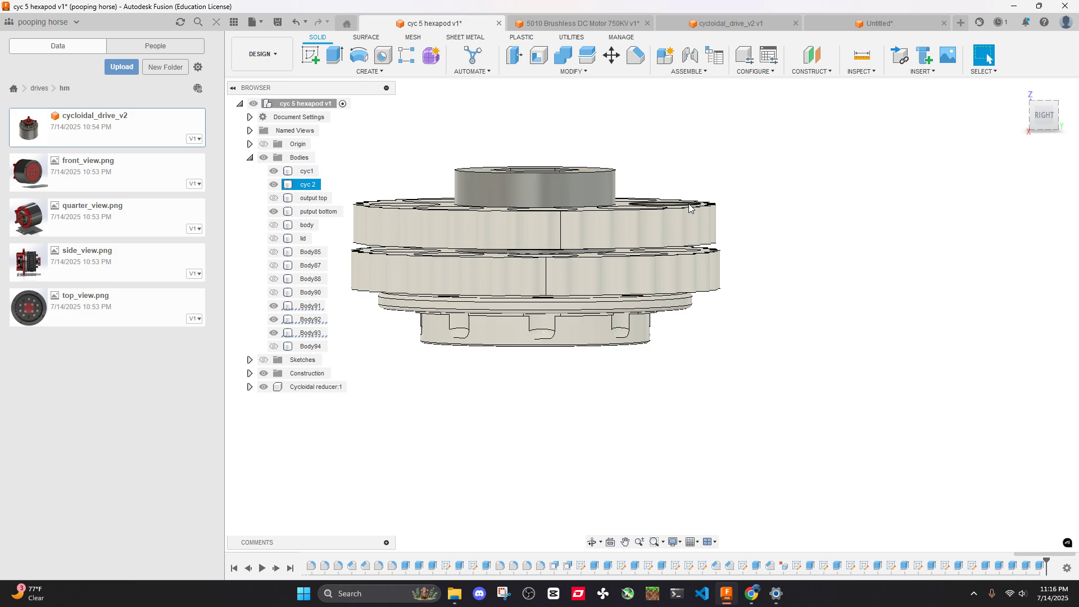
click(881, 24)
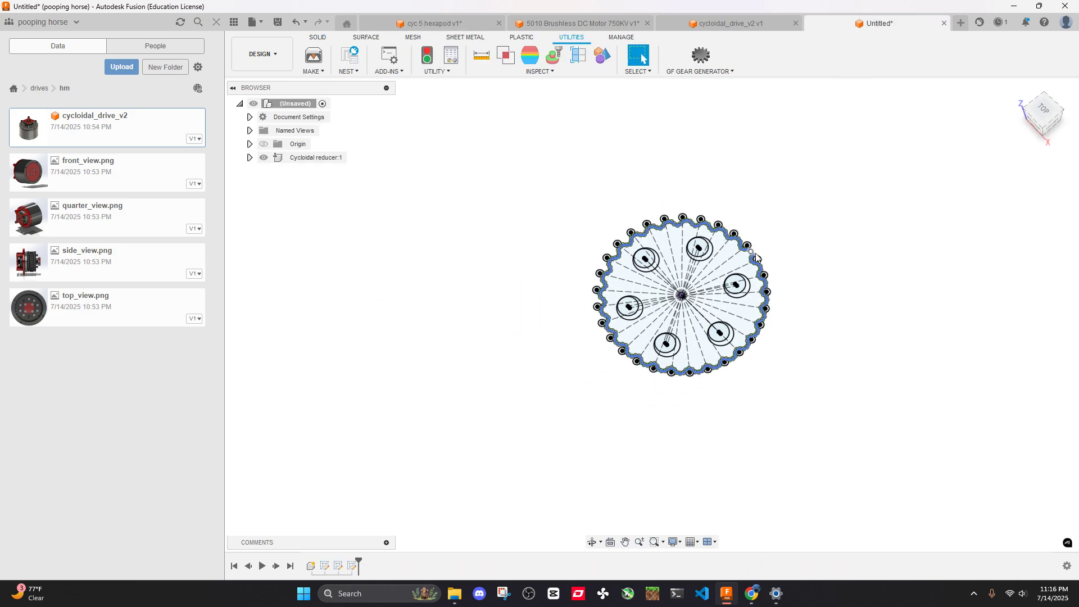
Delete the newly generated cycloidal reducer component with its dependent features and rerun the CycloidalDrive script
right_click(314, 158)
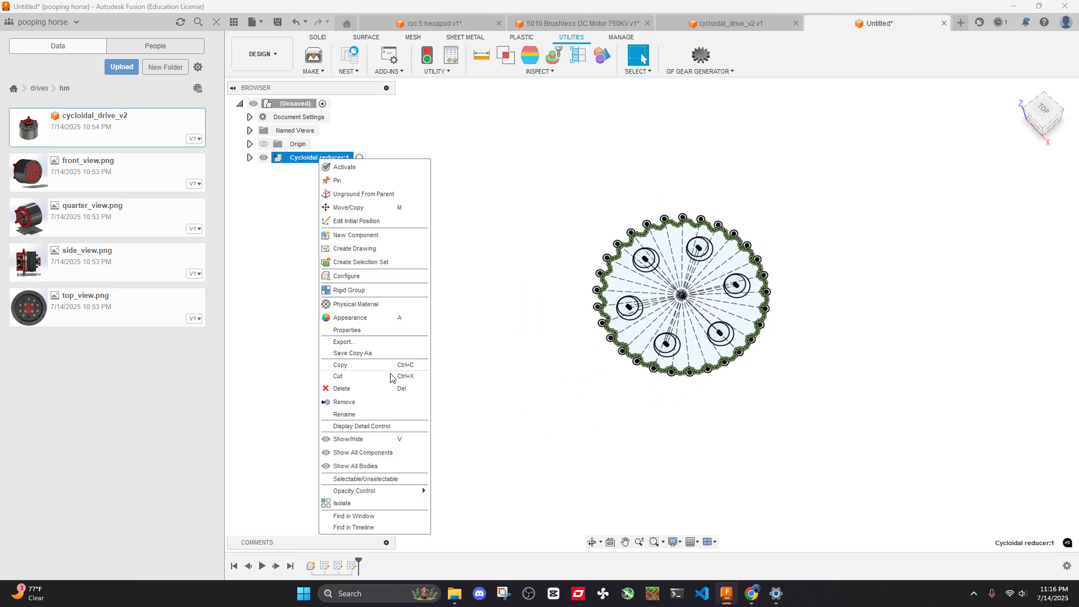
click(345, 389)
click(609, 327)
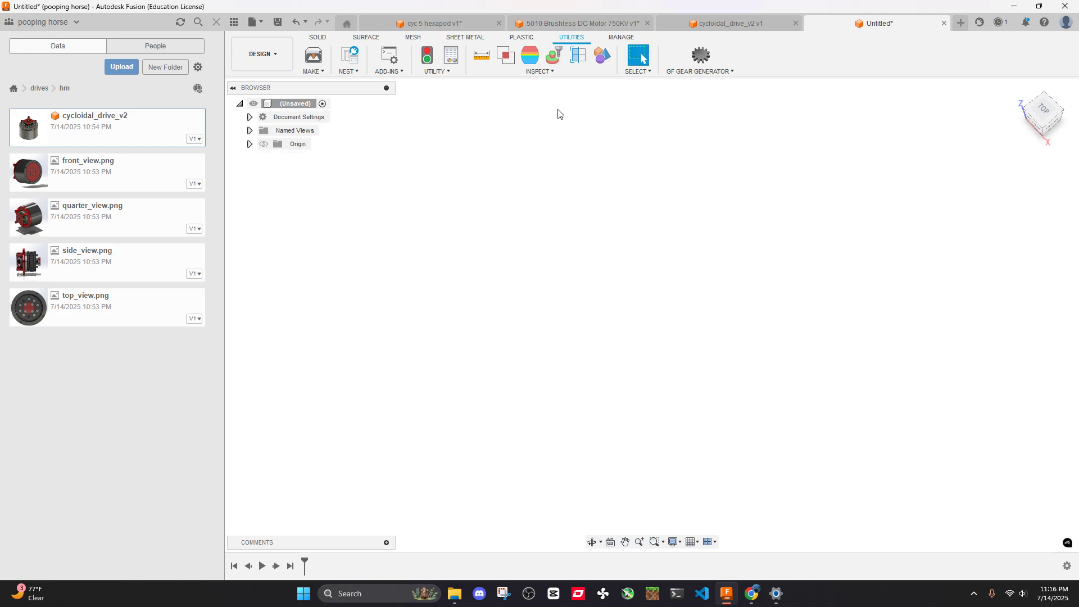
click(395, 74)
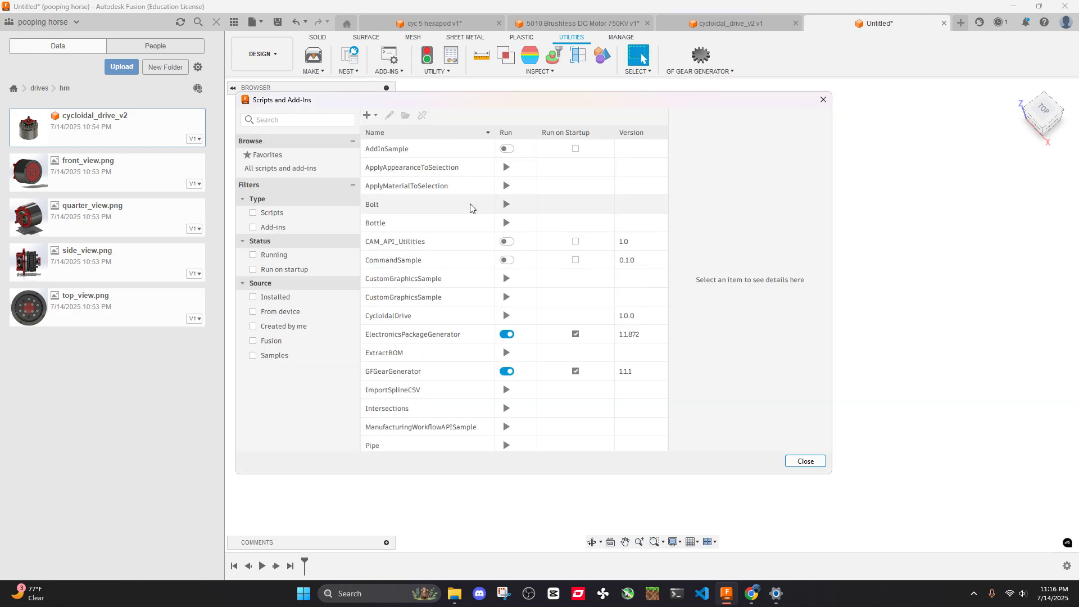
click(506, 315)
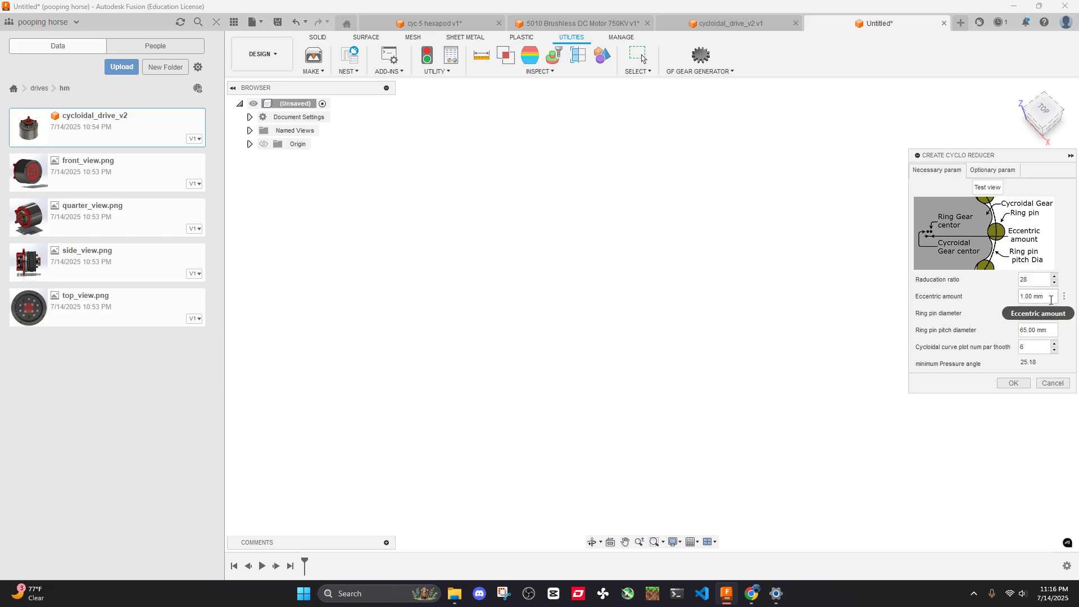
Review the reducer's reduction ratio, eccentric amount, ring pin diameter and ring pin pitch diameter
click(1037, 281)
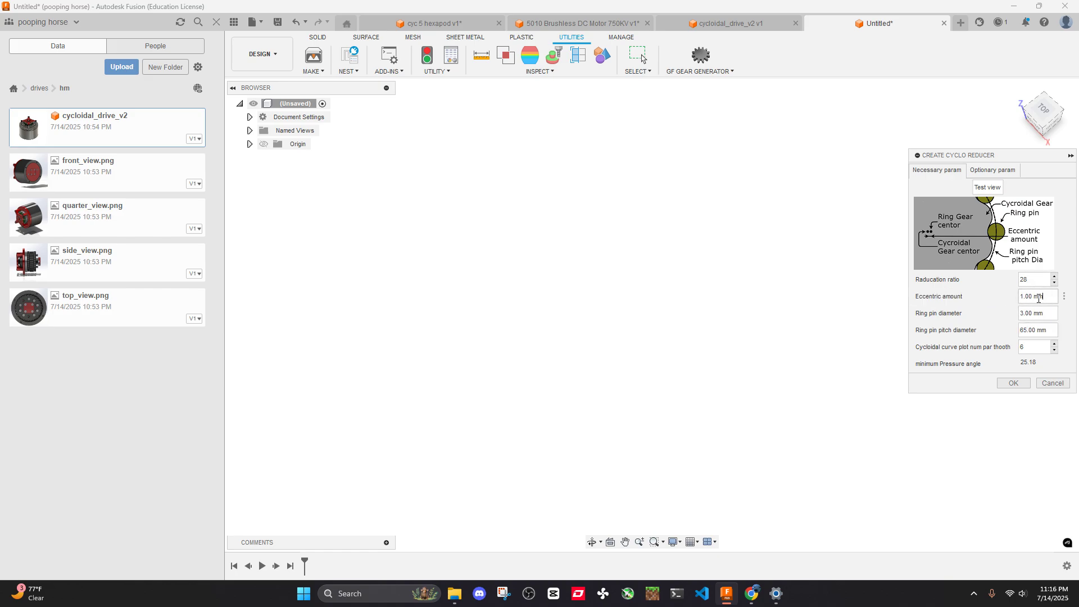
click(1040, 297)
click(1043, 280)
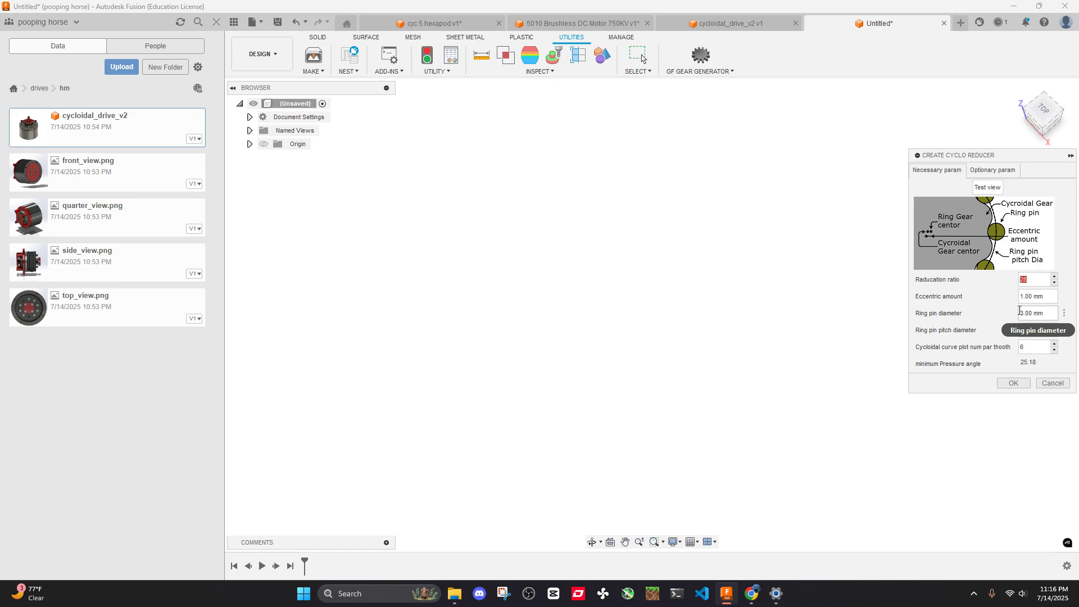
click(1054, 295)
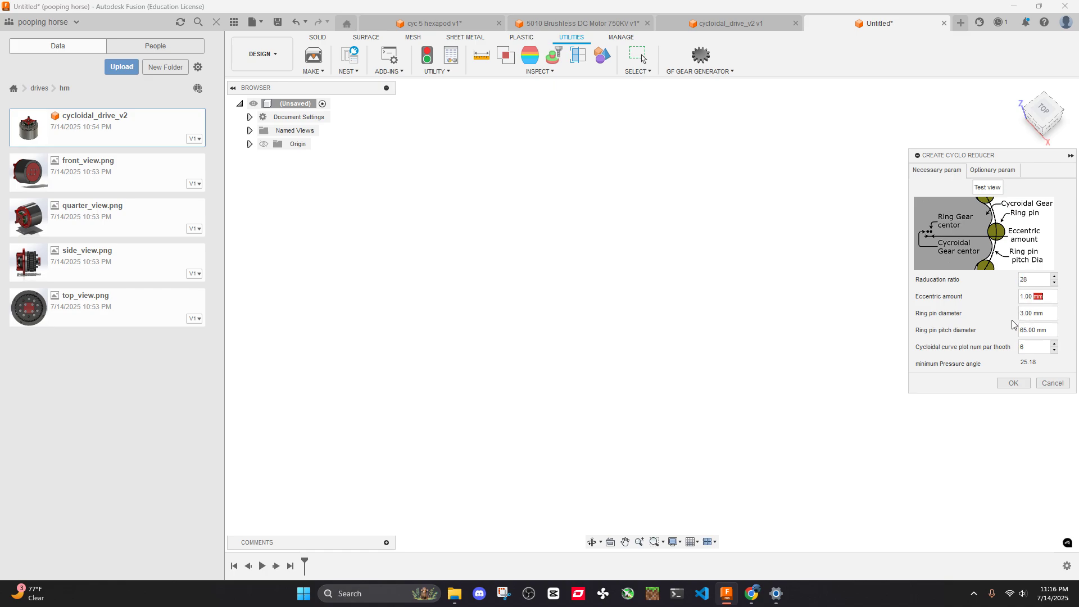
click(1022, 332)
click(948, 320)
Preview the reducer geometry with the test view and review its necessary and optional parameters
click(992, 170)
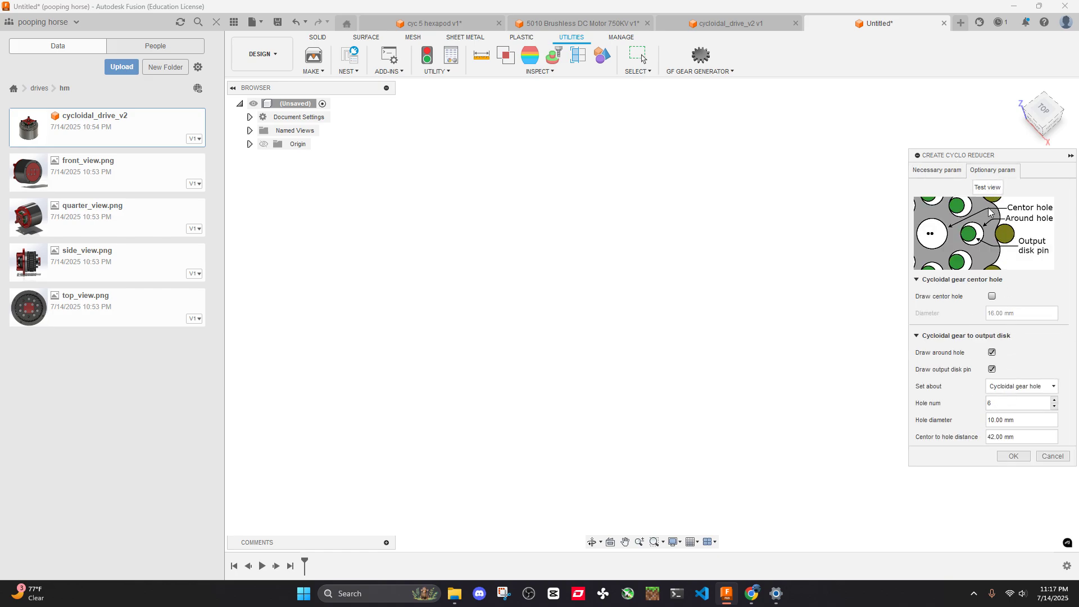
click(987, 188)
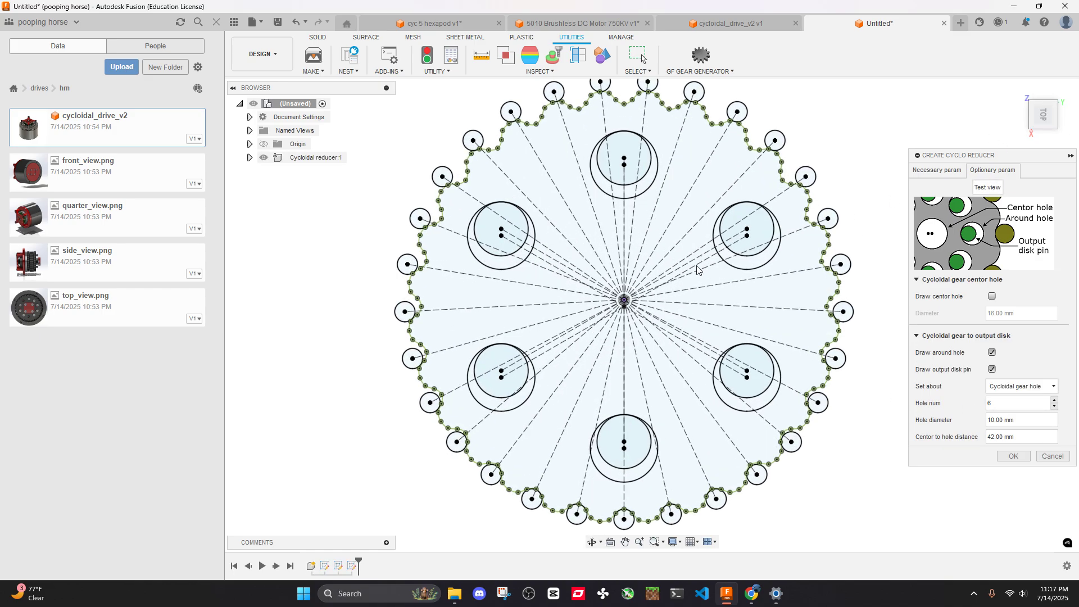
click(937, 172)
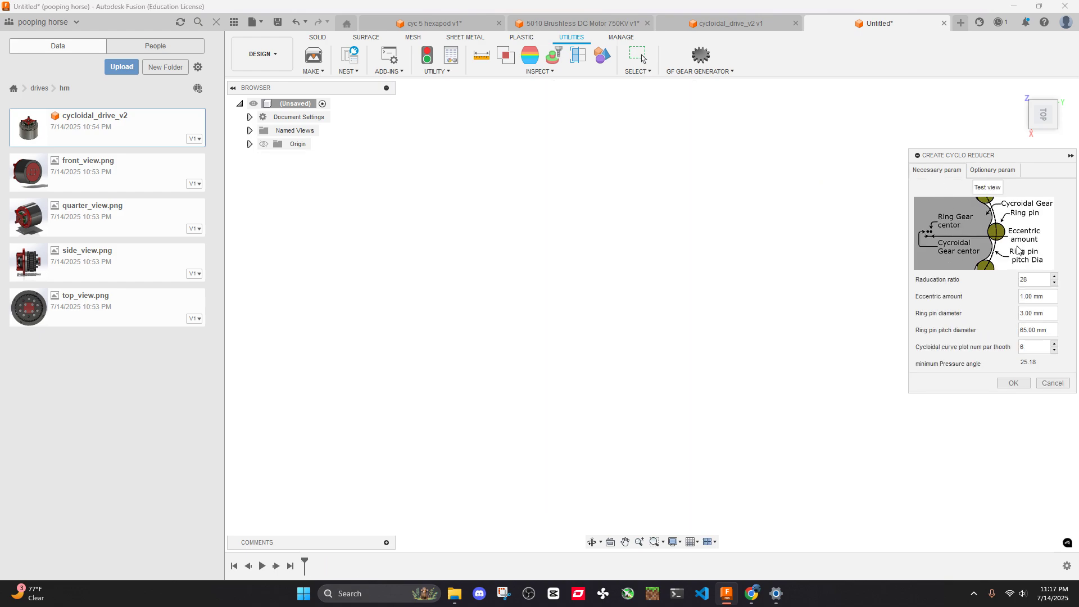
click(977, 170)
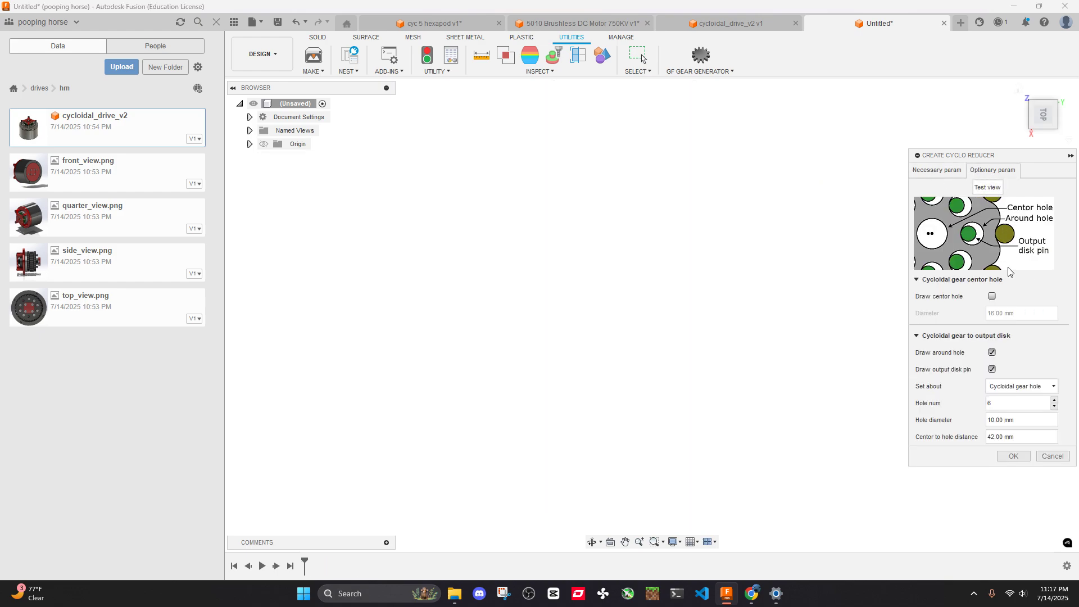
Enable the cycloidal gear's center hole and set its diameter to 37 mm
click(992, 296)
click(1011, 313)
text(37)
Check the 20x27x4mm bearing listings on Amazon in the browser and set the cycloidal gear's center hole diameter to 27 mm in Fusion
click(752, 594)
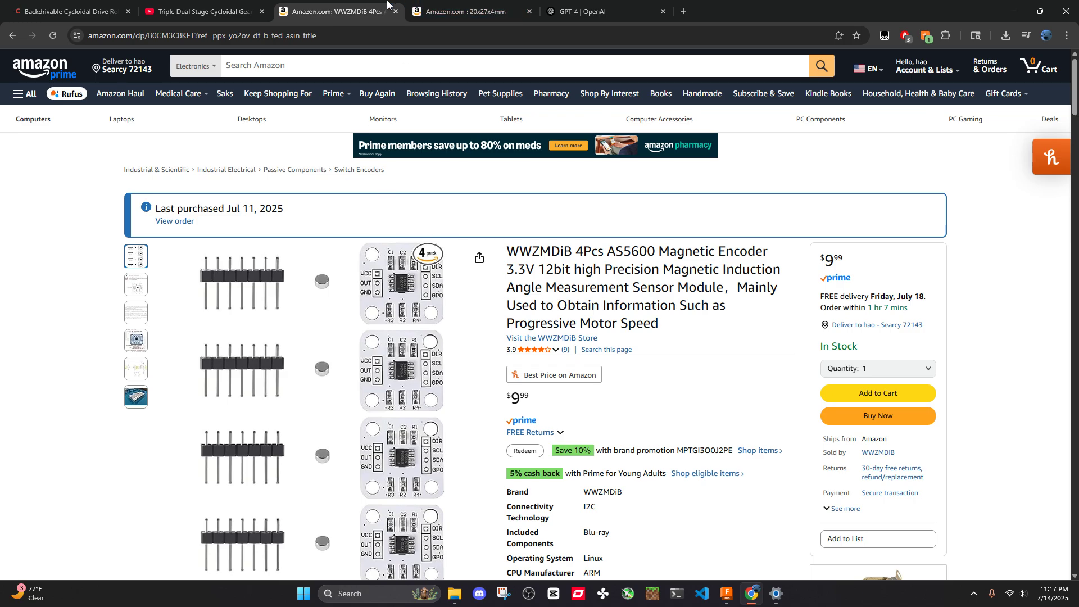
click(442, 8)
click(726, 593)
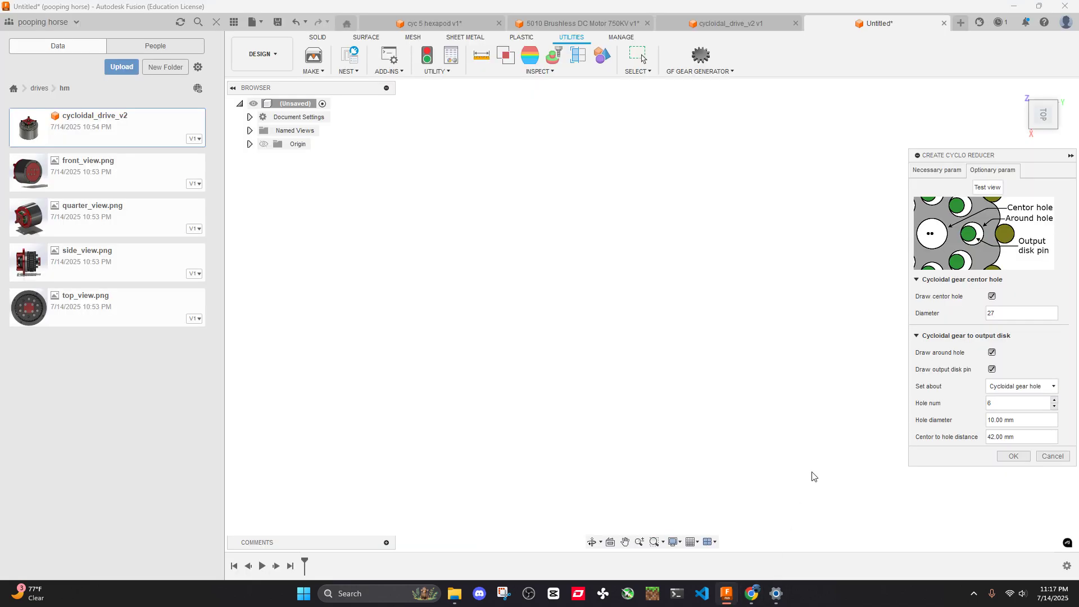
click(752, 593)
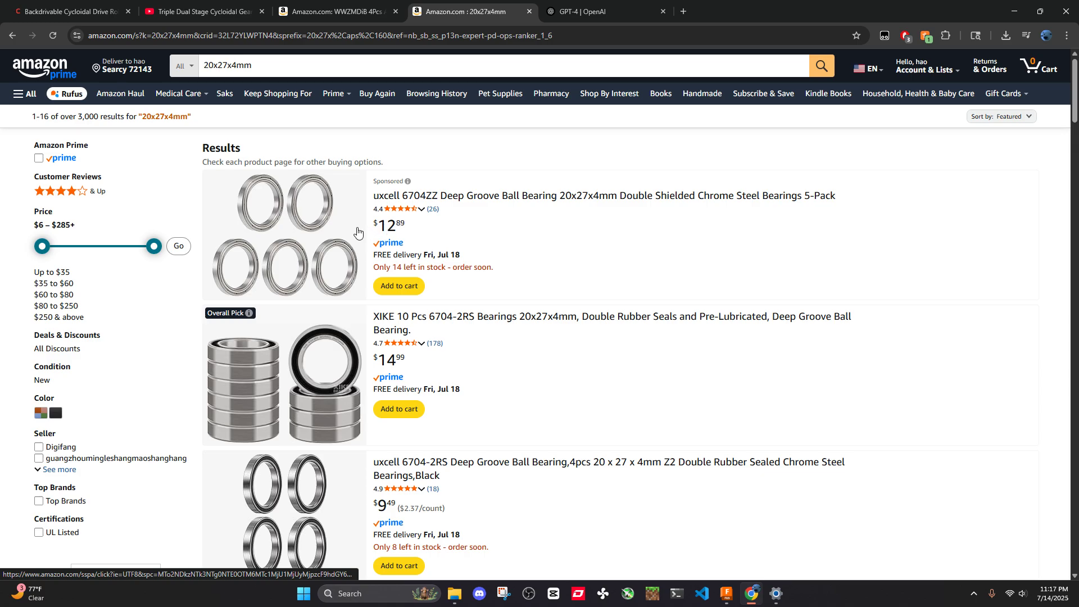
scroll(333, 245, down, 15)
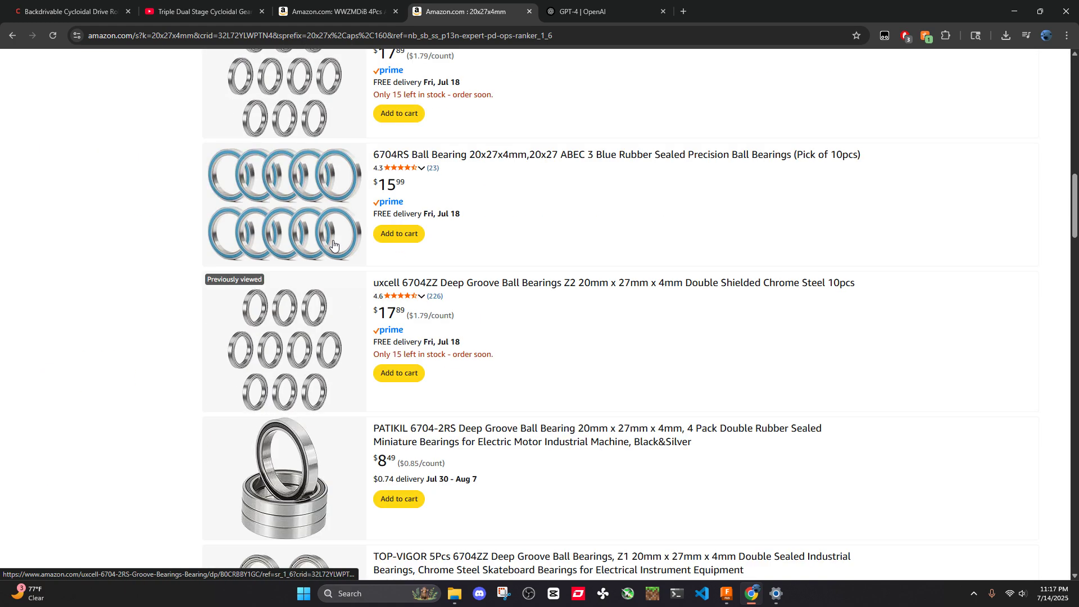
scroll(333, 245, down, 6)
mouse_move(738, 586)
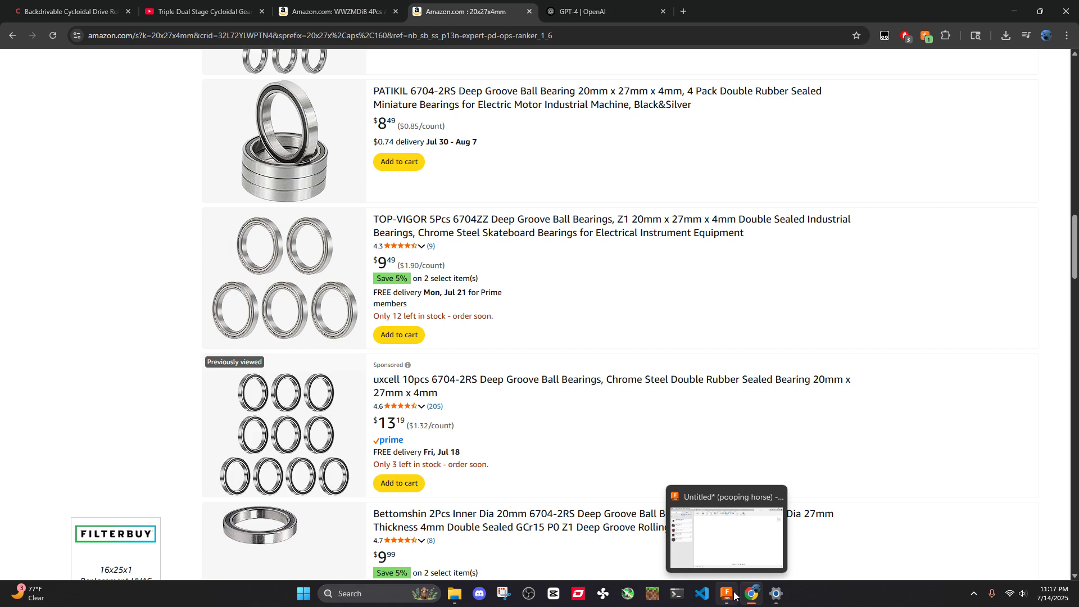
click(727, 594)
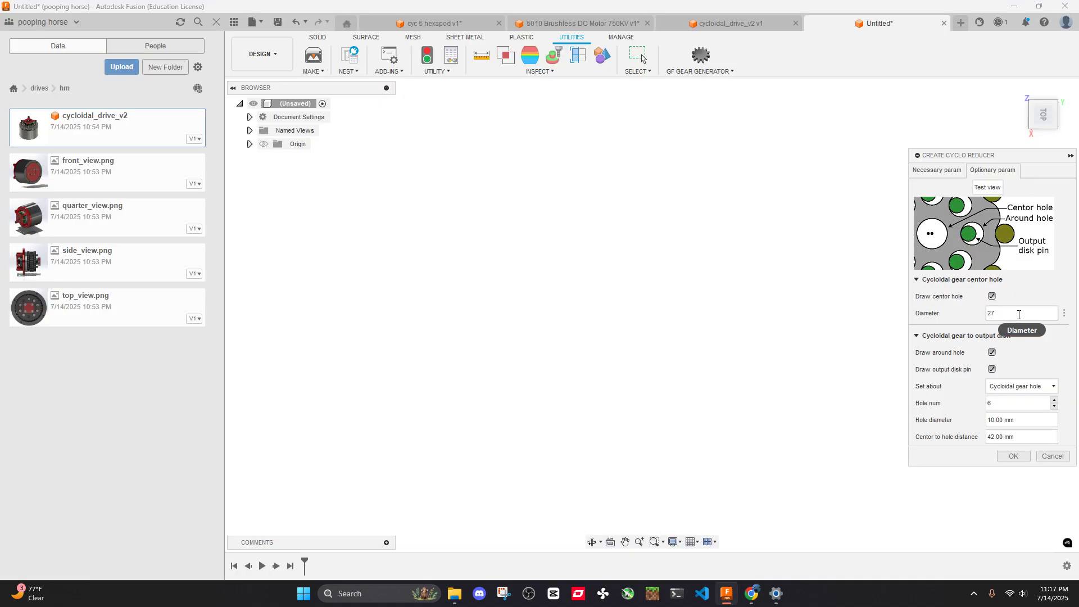
click(1027, 315)
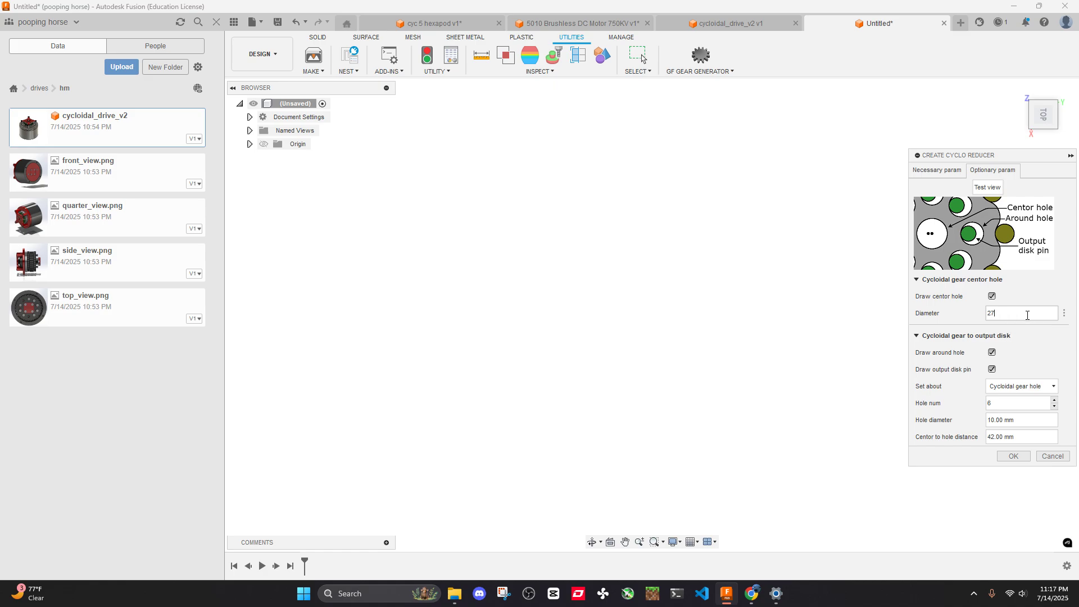
Preview the reducer with the test view, set the center to hole distance to 45 mm and examine the output hole layout
click(985, 192)
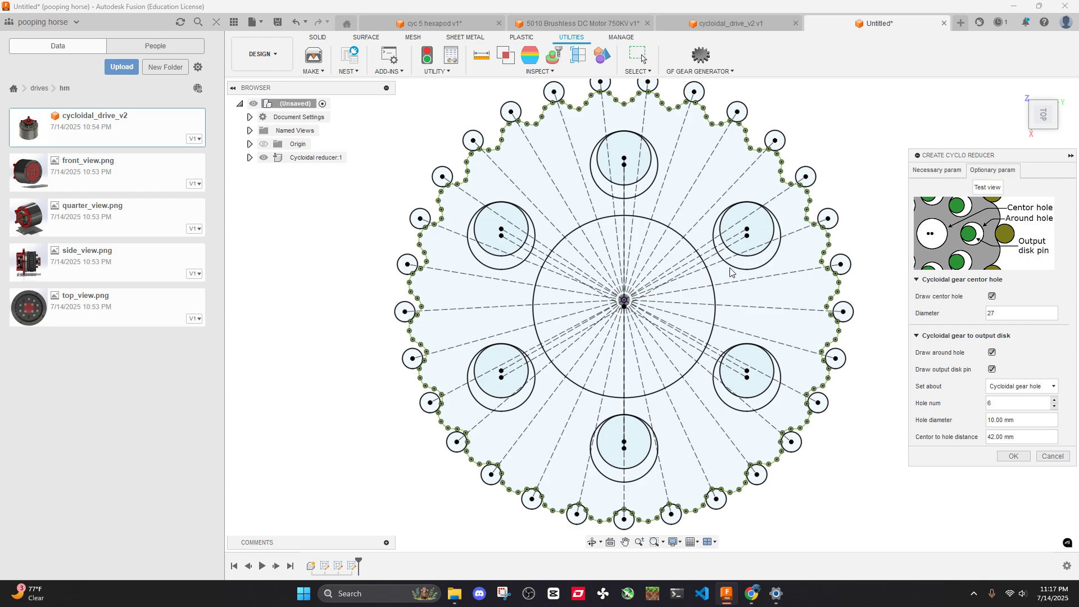
middle_drag(763, 241, 730, 264)
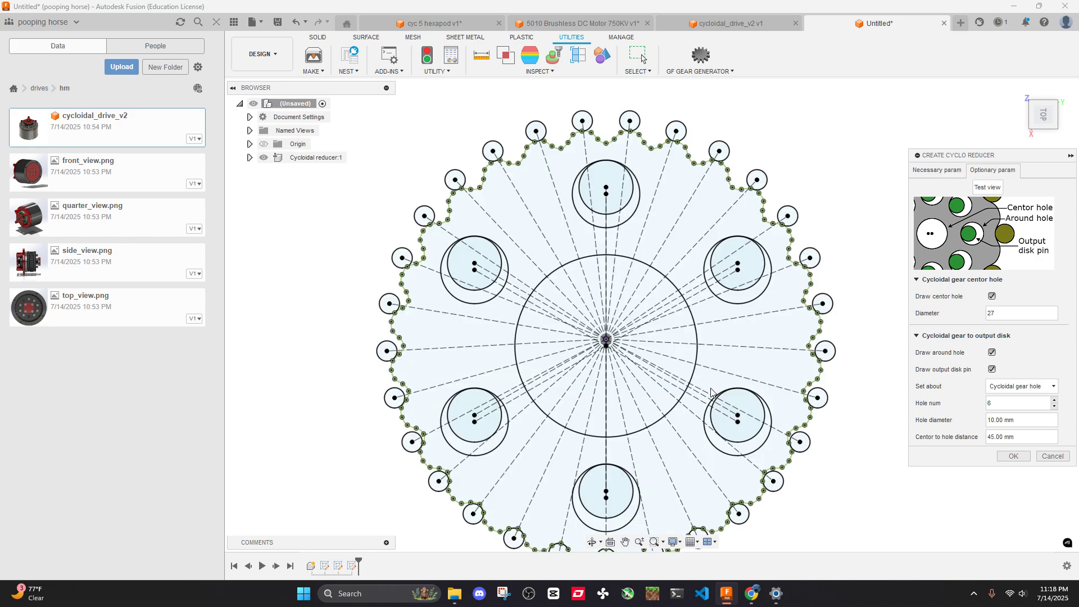
scroll(769, 421, up, 5)
scroll(764, 416, down, 4)
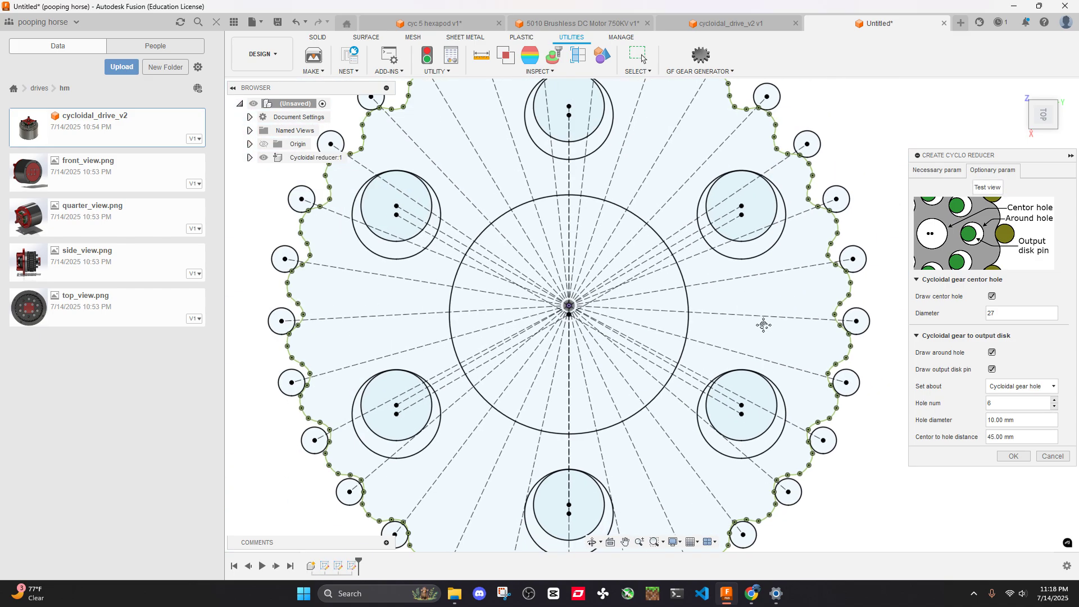
scroll(756, 337, up, 3)
scroll(751, 360, down, 5)
mouse_move(746, 372)
middle_down()
mouse_move(807, 348)
mouse_move(790, 296)
middle_up()
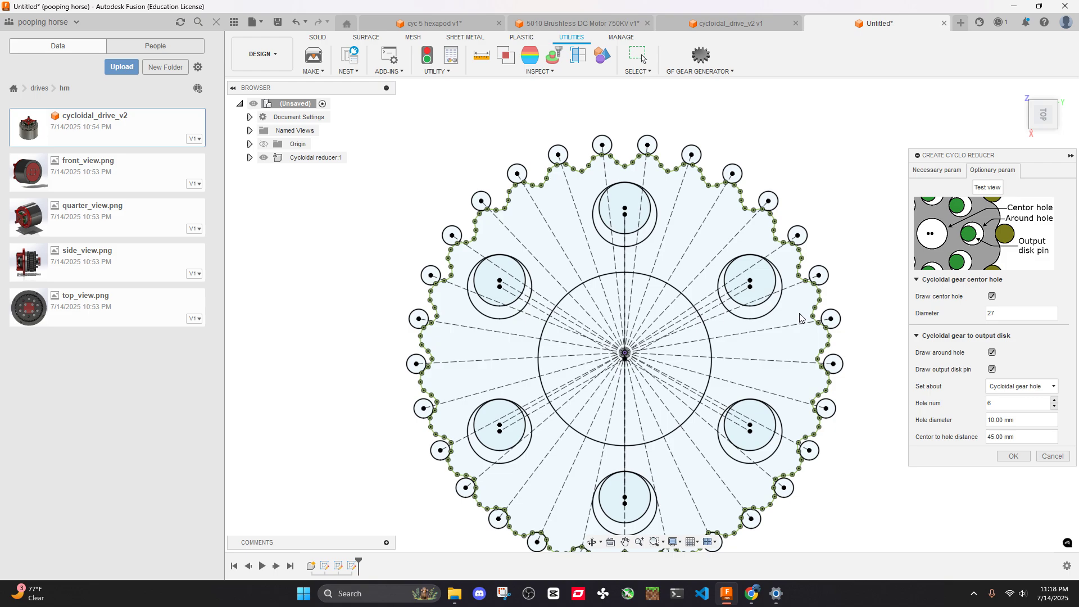
scroll(742, 219, down, 5)
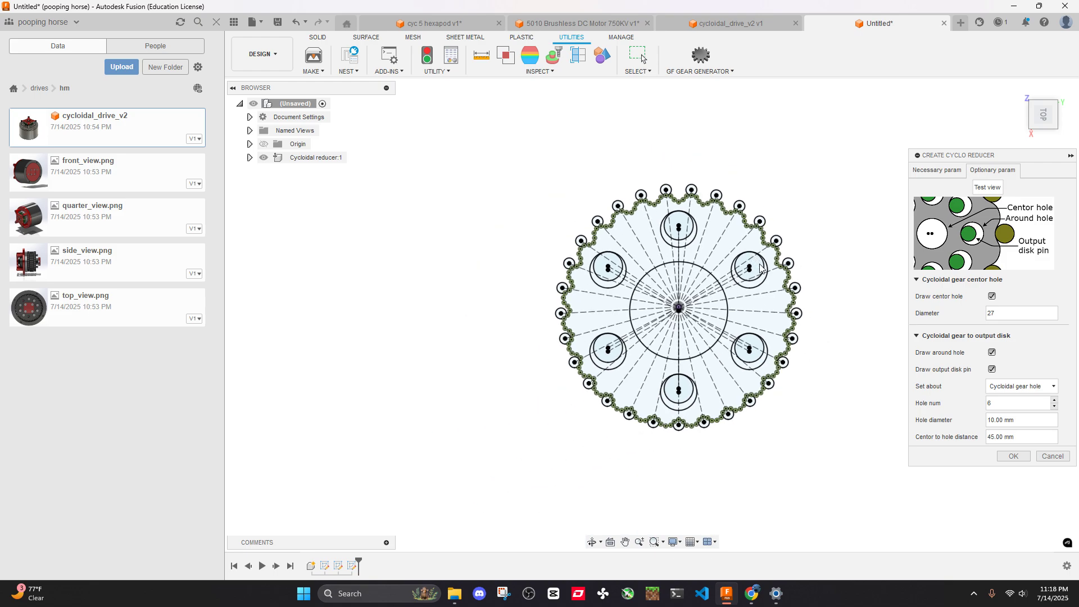
scroll(687, 302, up, 5)
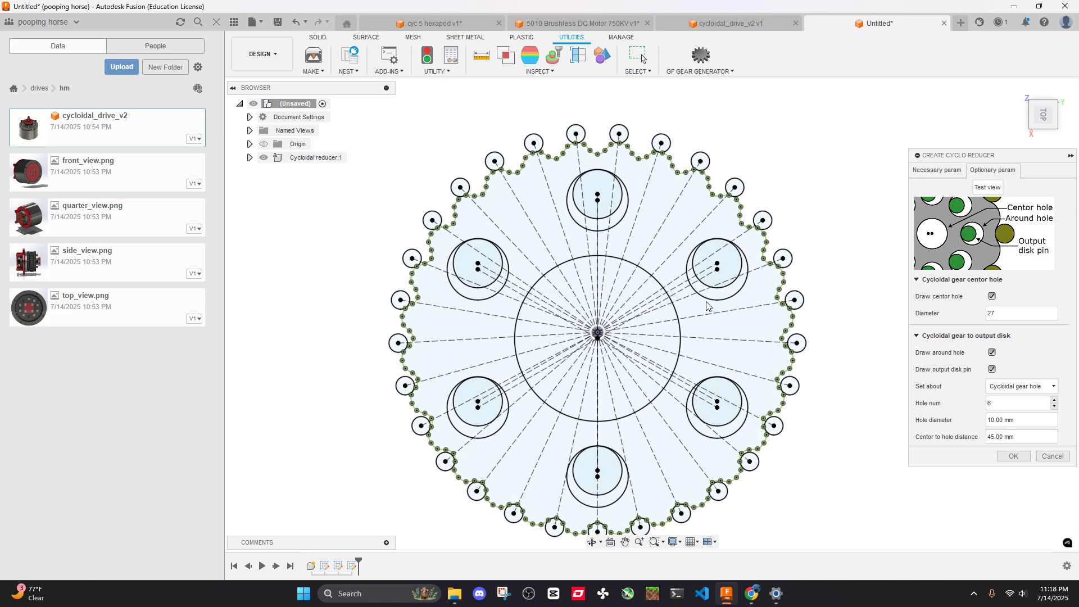
Set the ring pin pitch diameter to 65 mm and preview the reducer geometry again with the test view
click(956, 170)
click(1050, 332)
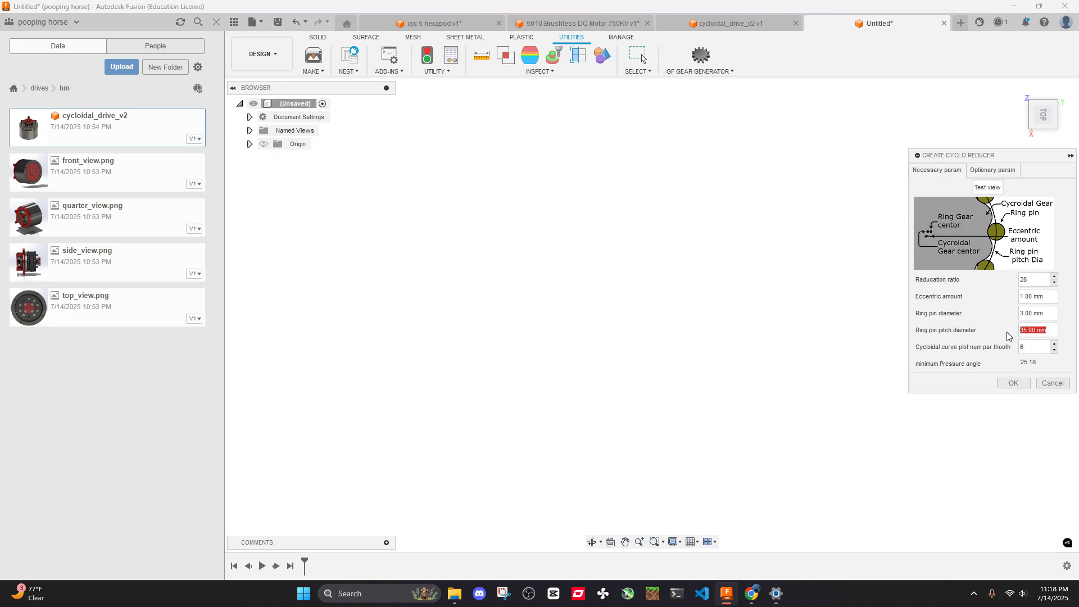
text(60)
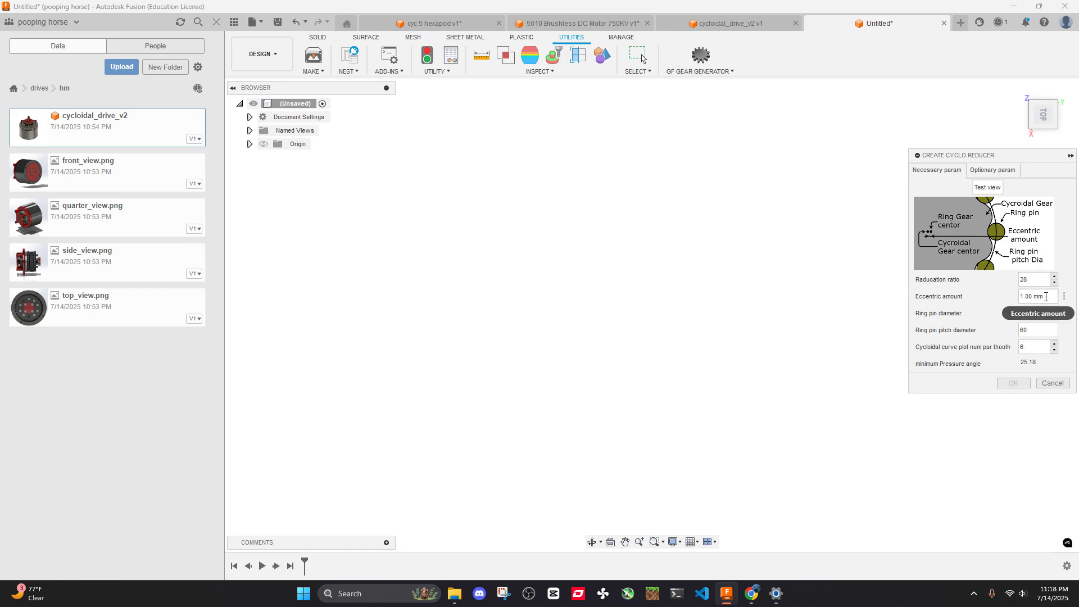
click(1046, 297)
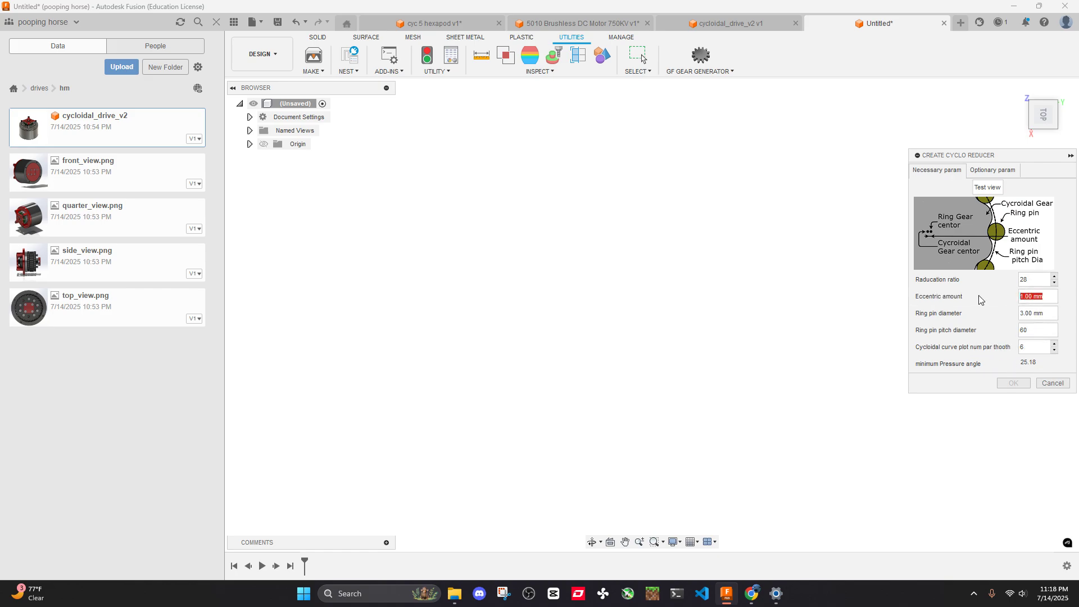
click(1037, 330)
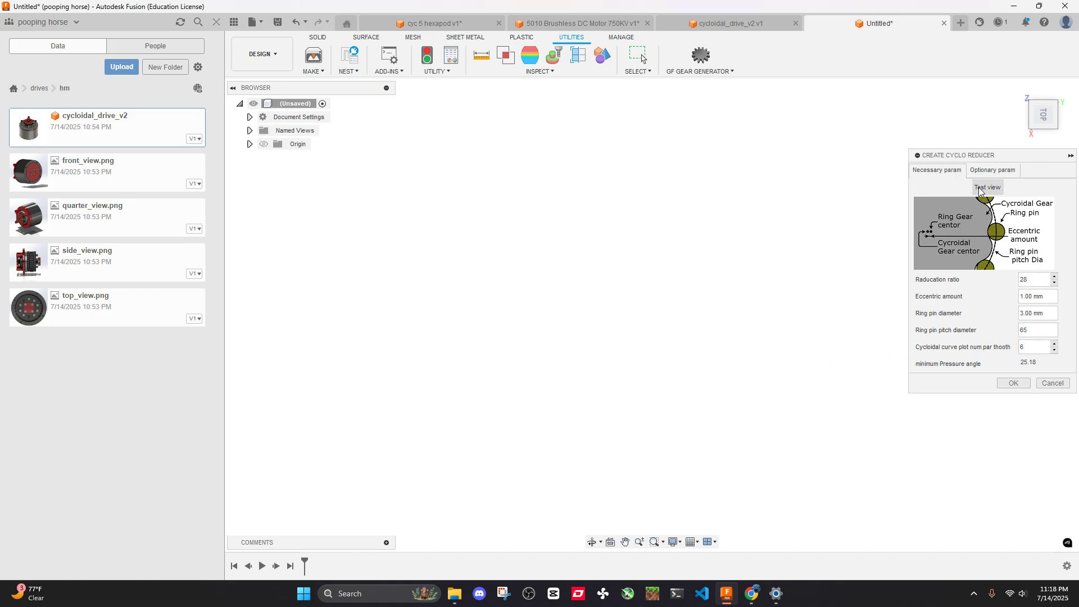
click(990, 170)
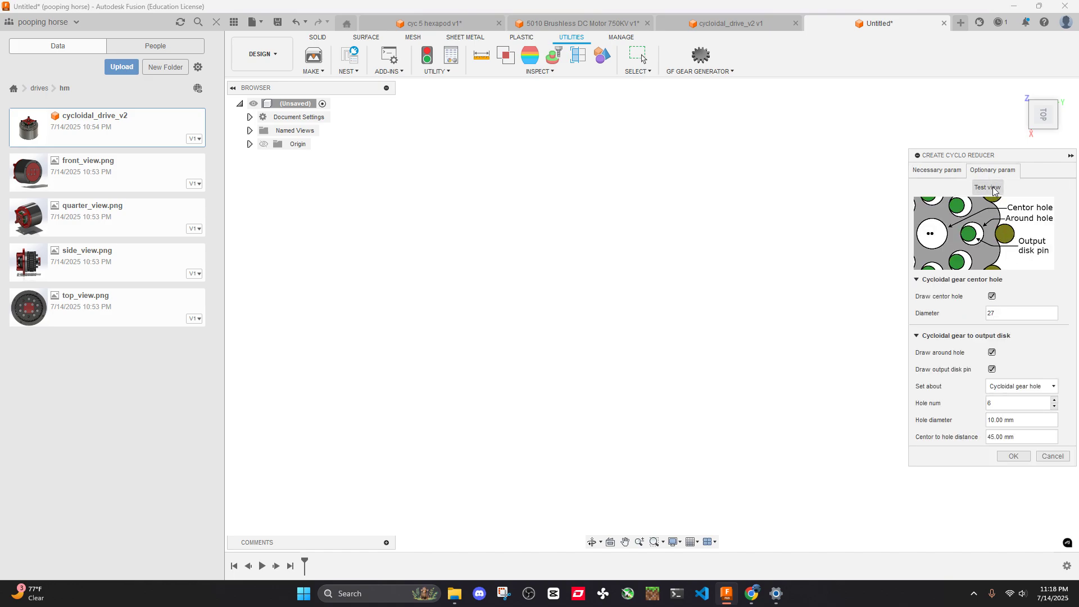
click(992, 190)
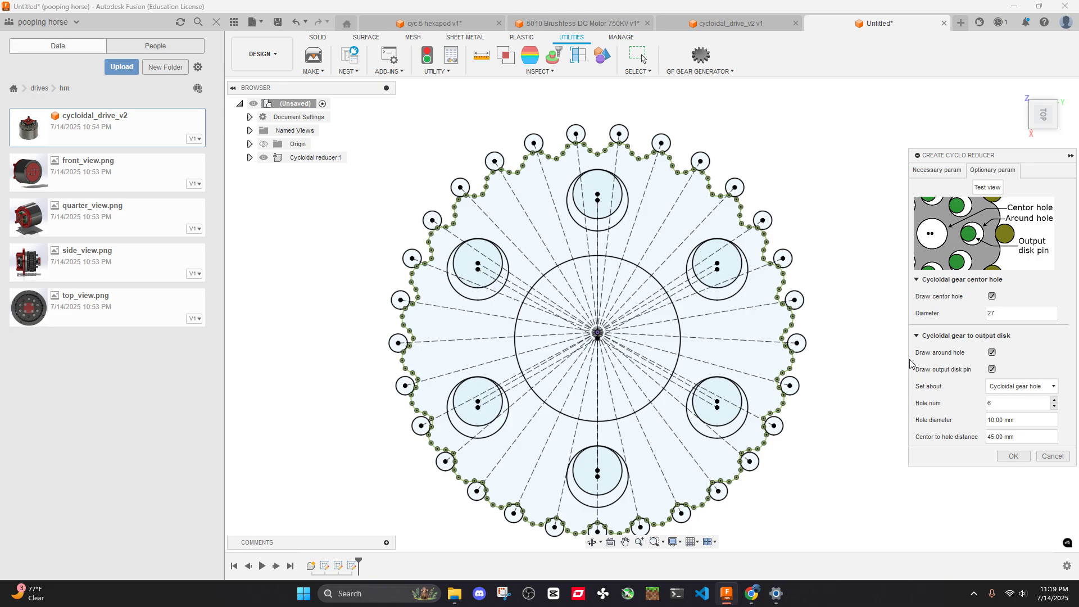
Measure the distance between the ring gear center and the cycloidal gear center in the preview
scroll(753, 363, up, 8)
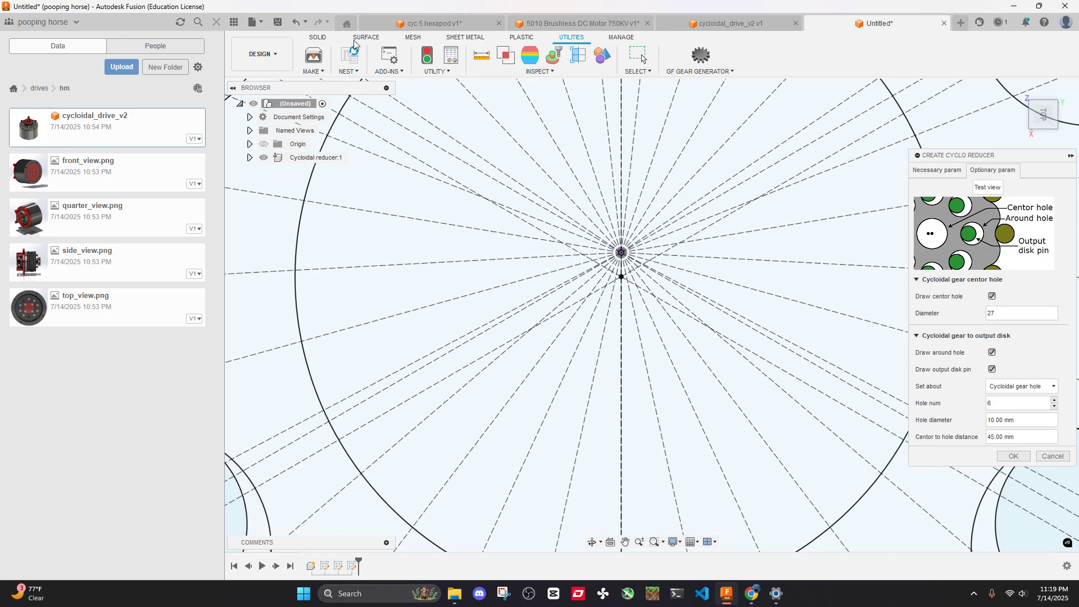
click(481, 56)
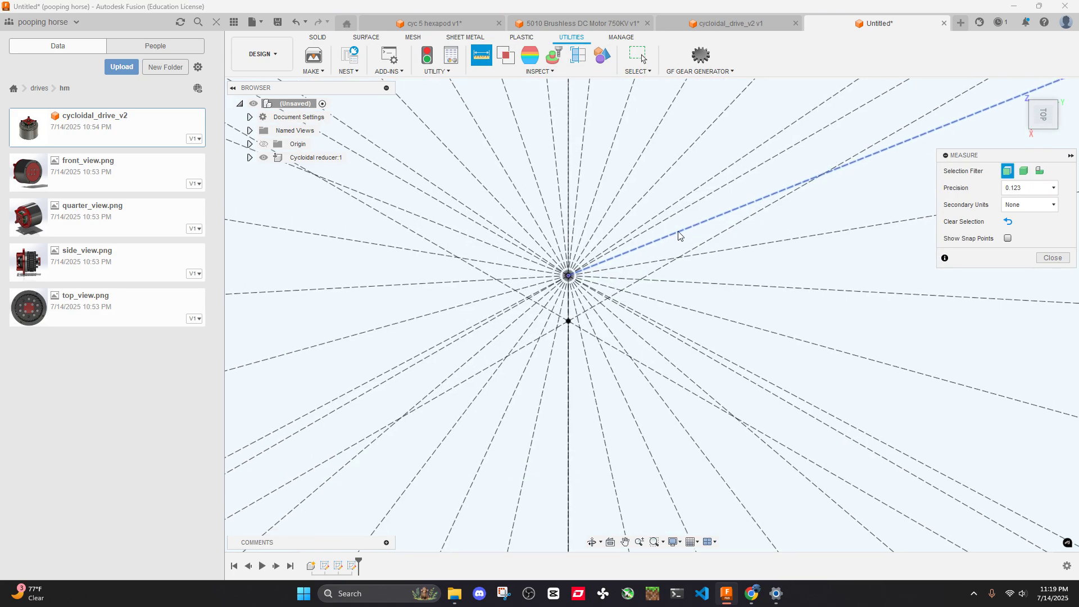
click(570, 276)
click(568, 321)
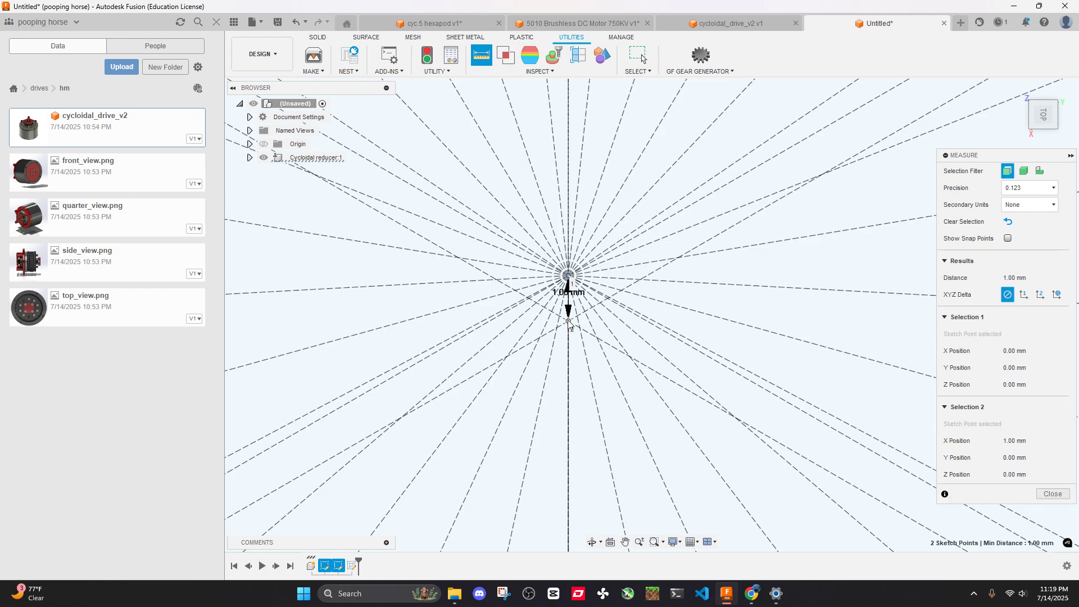
scroll(571, 325, down, 2)
scroll(571, 324, down, 8)
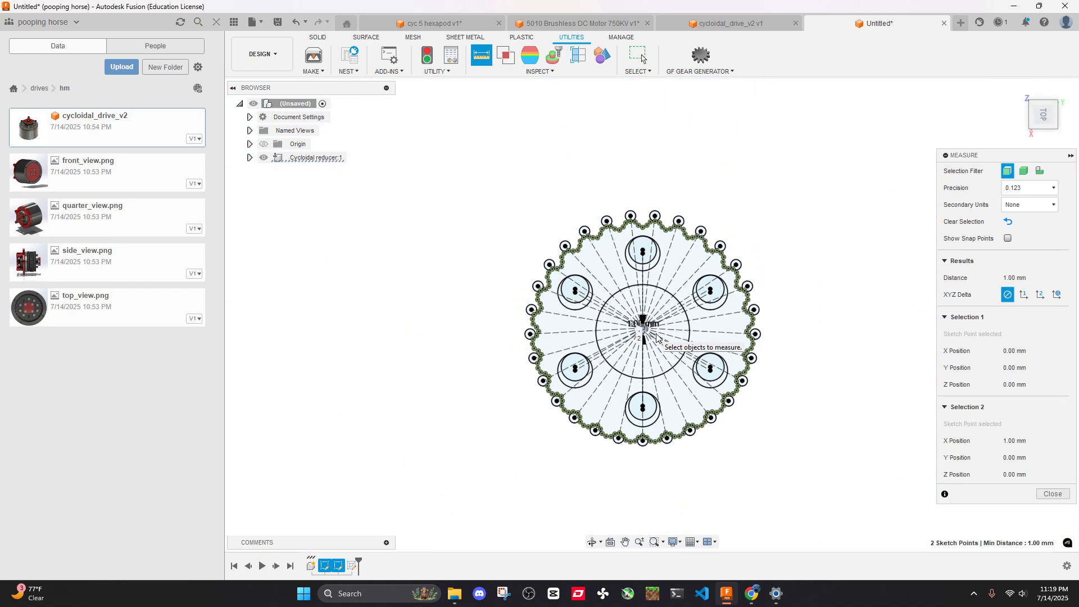
click(1053, 494)
Inspect the previewed reducer and generate it with the chosen parameters
scroll(751, 325, up, 4)
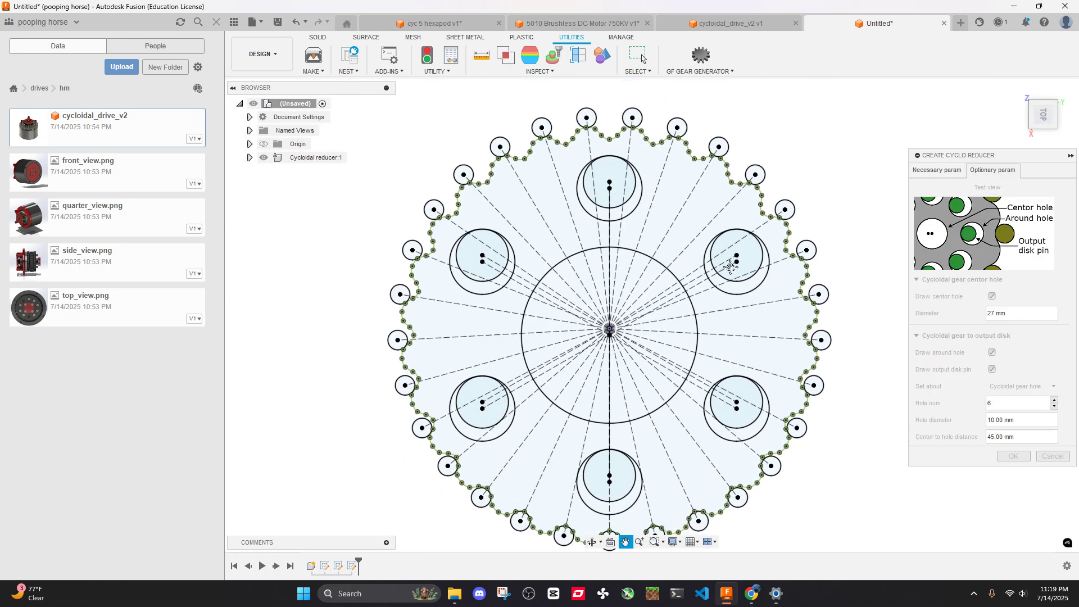
middle_drag(670, 201, 679, 230)
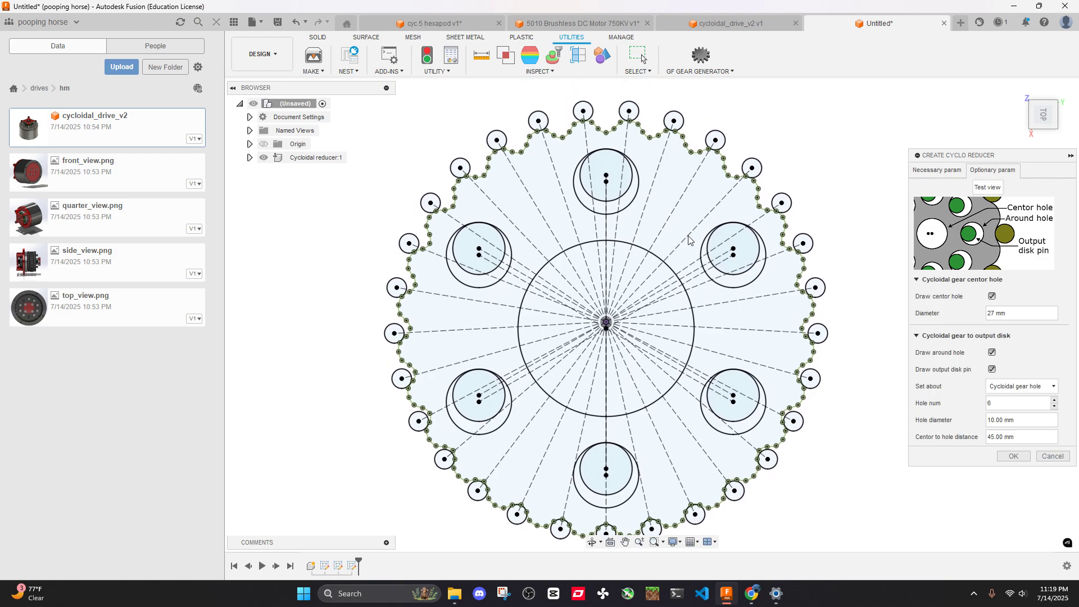
click(1021, 457)
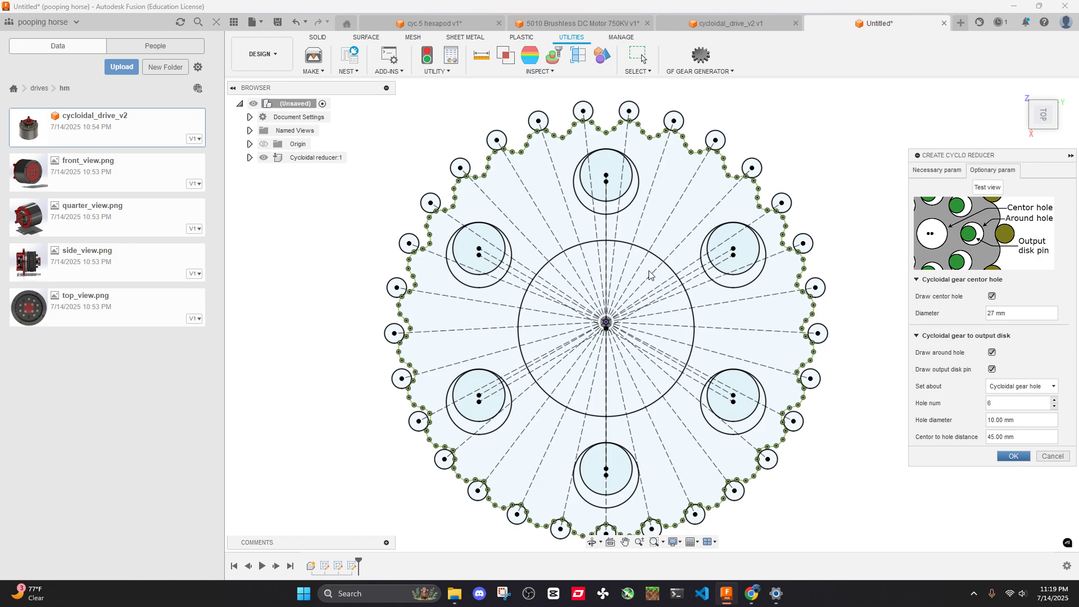
Extrude the cycloidal gear profile 8 mm as a new body
shift+middle_drag(652, 275, 747, 321)
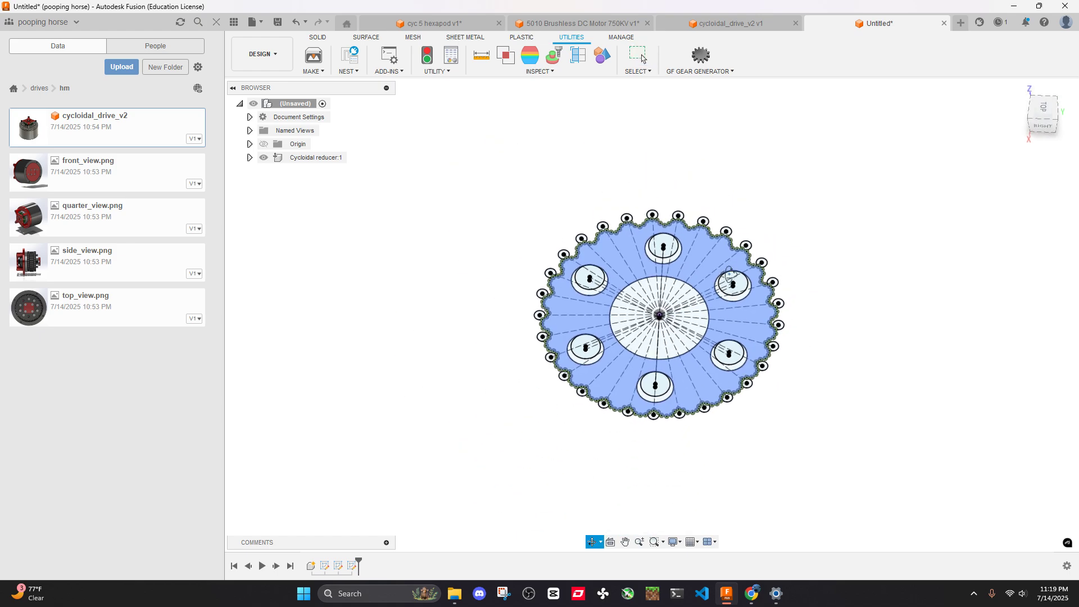
scroll(762, 326, up, 3)
click(761, 325)
key(e)
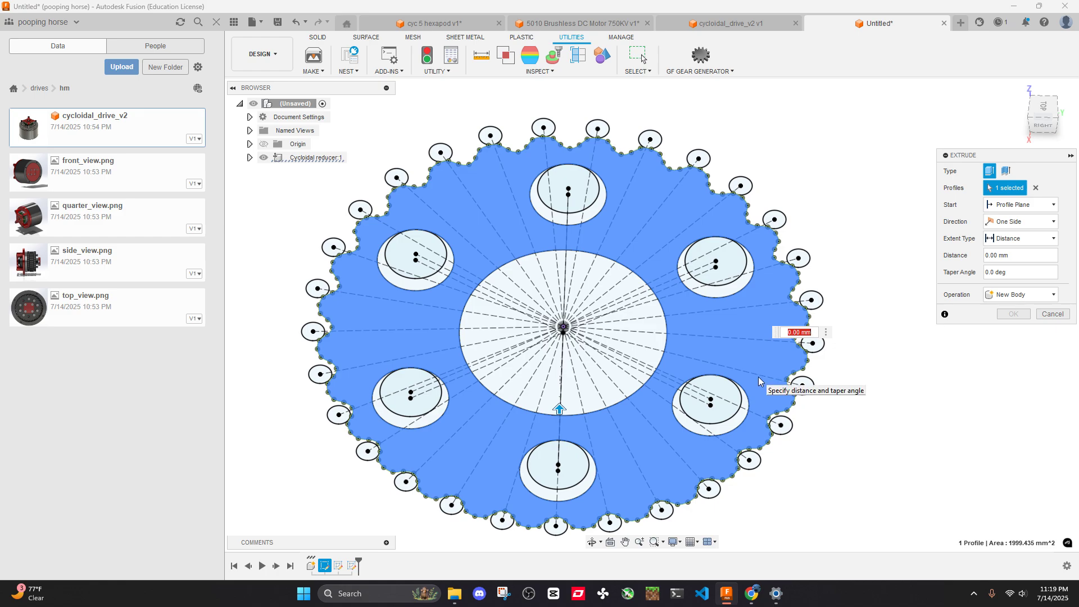
text(8)
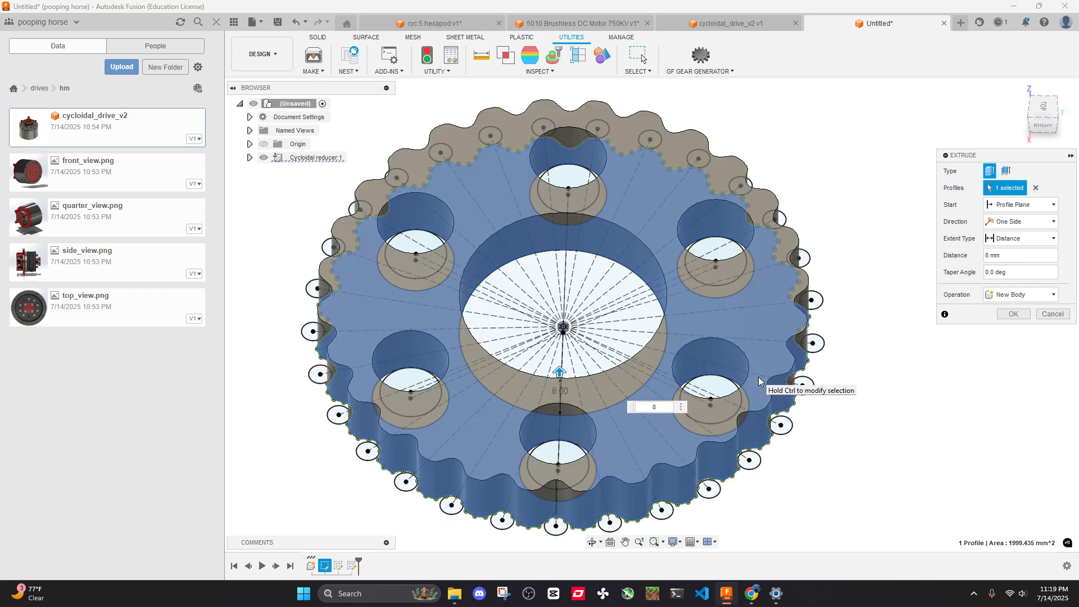
click(1006, 315)
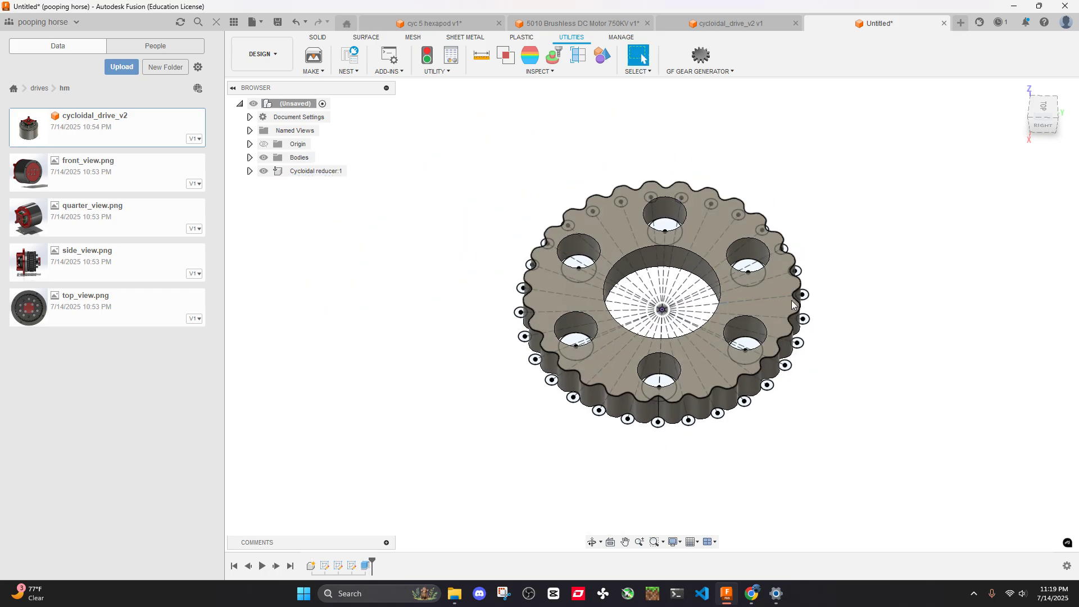
Edit the cycloidal gear's extrusion and reduce its thickness
shift+middle_drag(791, 301, 726, 304)
scroll(731, 269, up, 5)
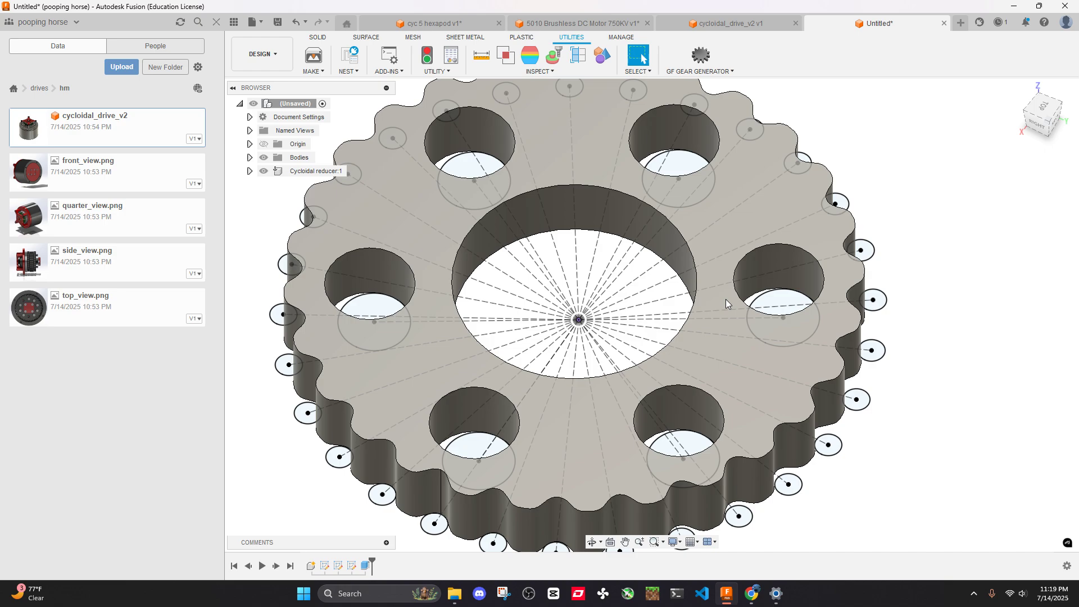
double_click(324, 565)
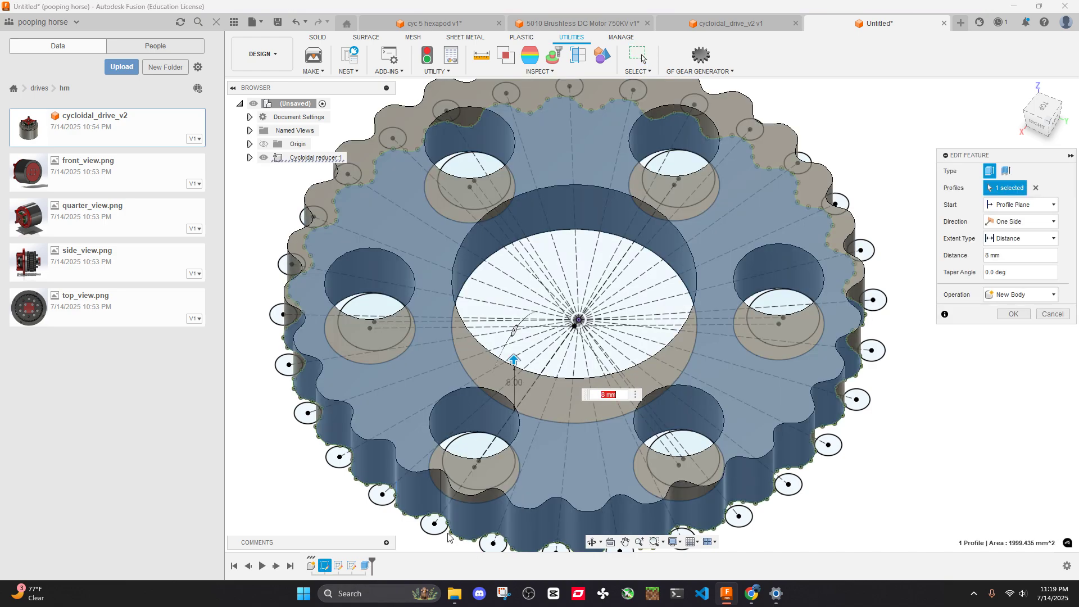
key(Return)
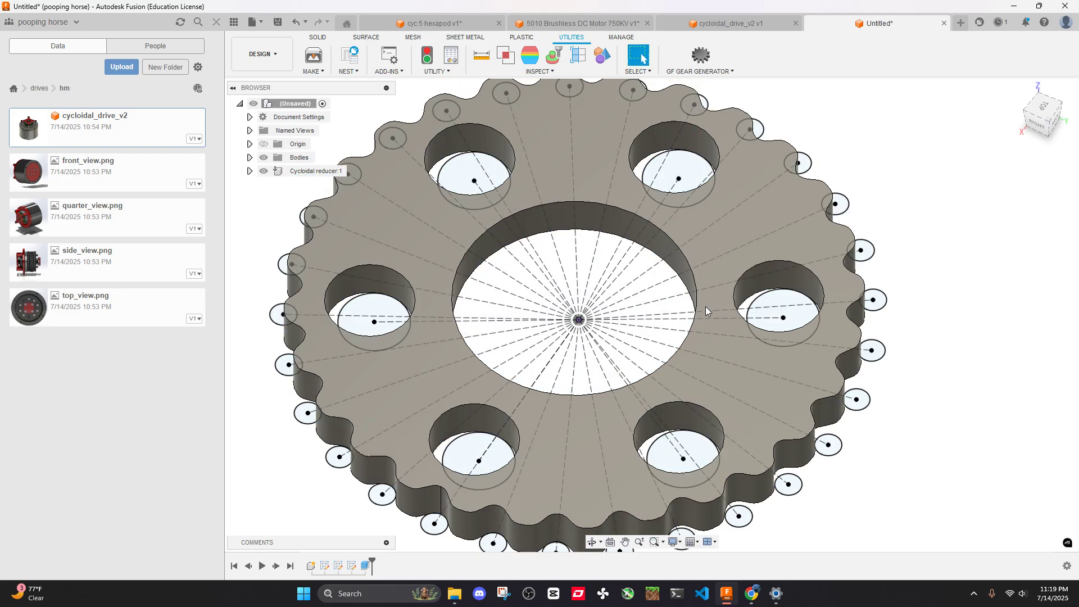
scroll(706, 306, down, 4)
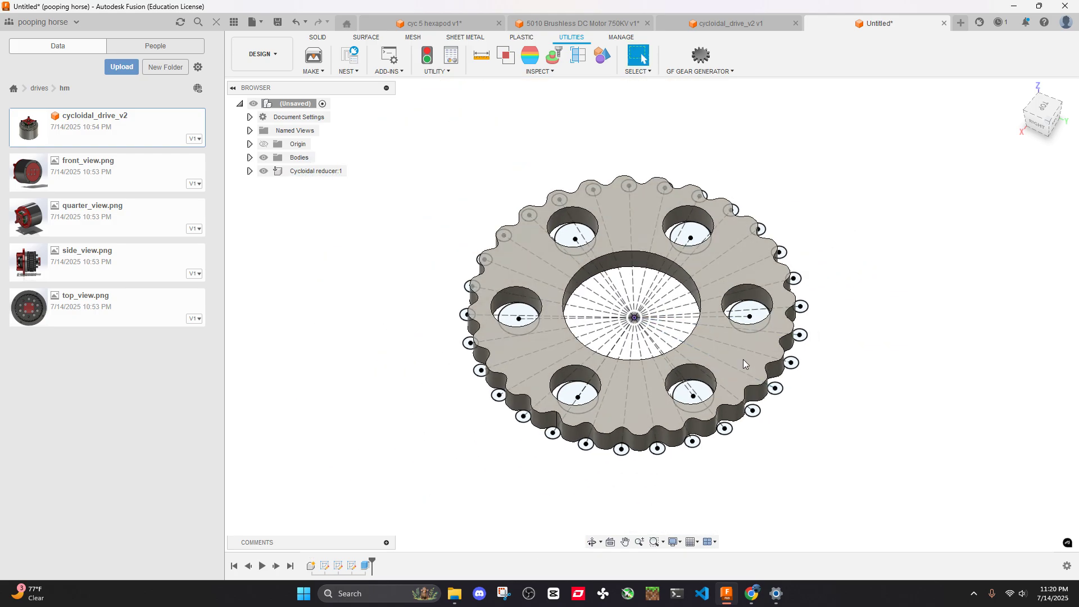
click(1043, 108)
drag(447, 135, 837, 460)
scroll(798, 338, up, 2)
ctrl+click(710, 211)
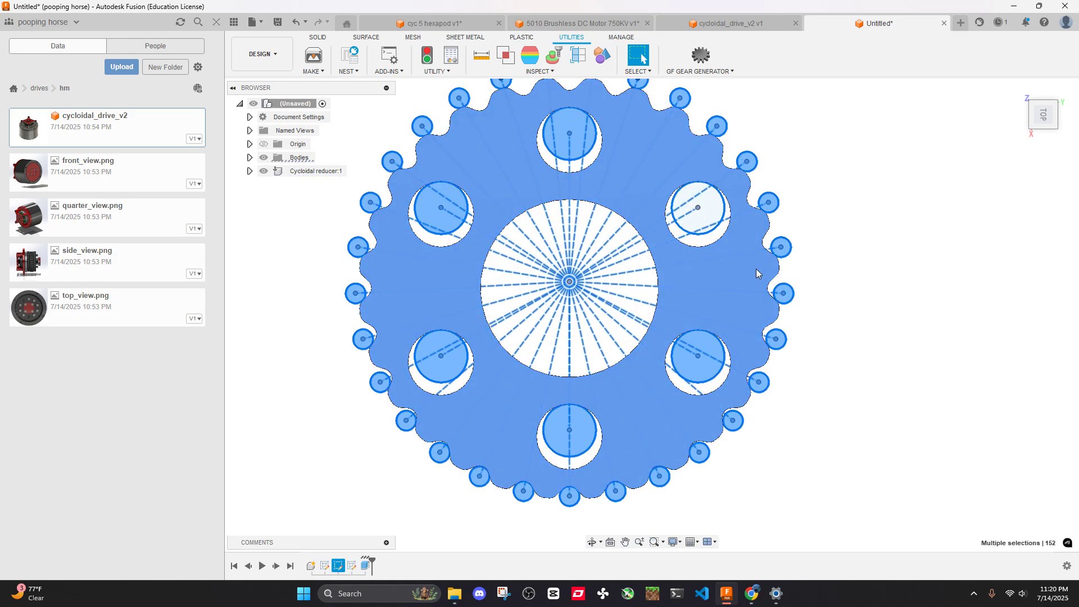
ctrl+click(570, 137)
ctrl+click(446, 209)
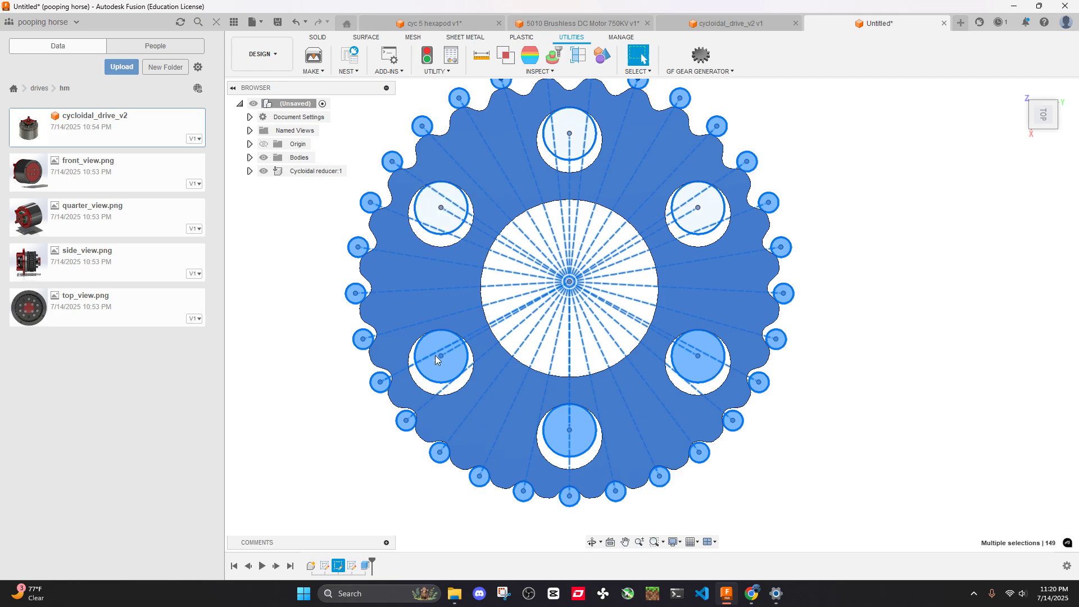
ctrl+click(450, 362)
ctrl+click(556, 447)
ctrl+click(703, 362)
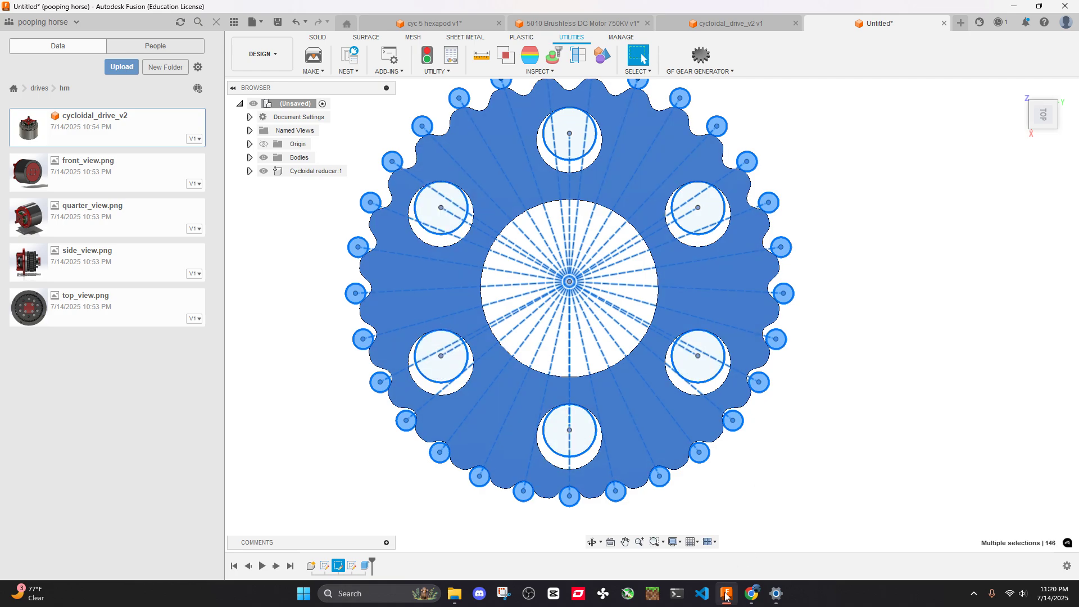
Switch to the browser, search Amazon for "3mm dowel pins 25mm" and look through the listed pins
click(776, 593)
click(765, 597)
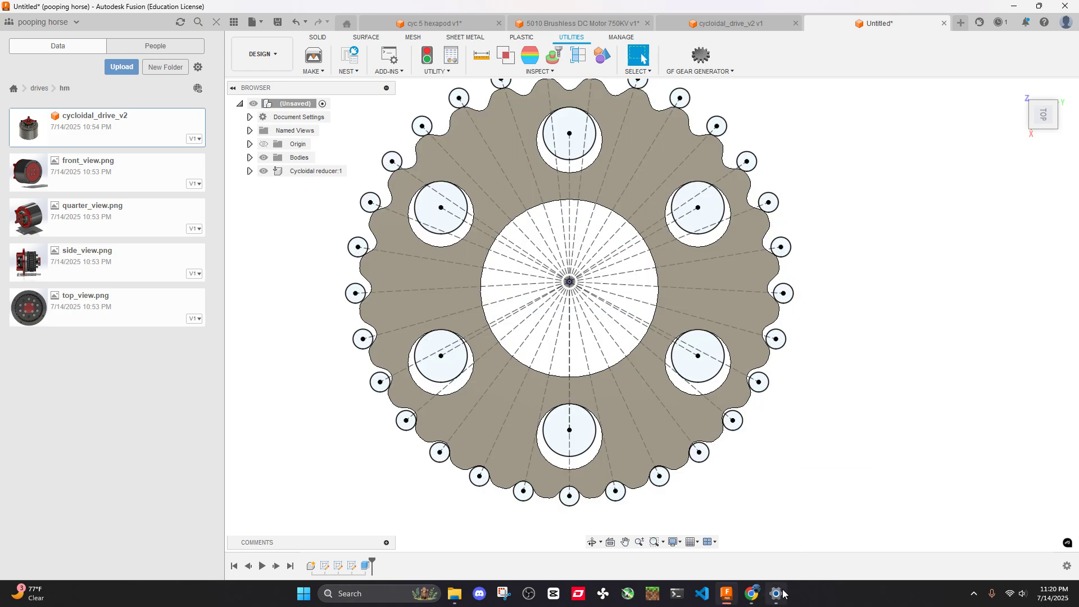
click(753, 595)
scroll(540, 315, up, 5)
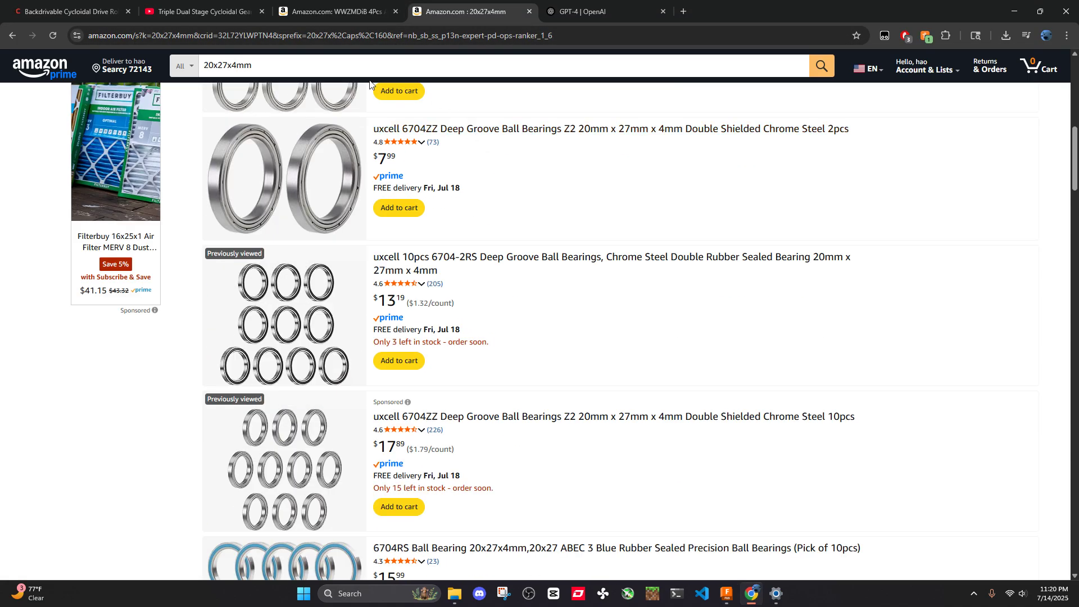
click(450, 65)
text(3mm)
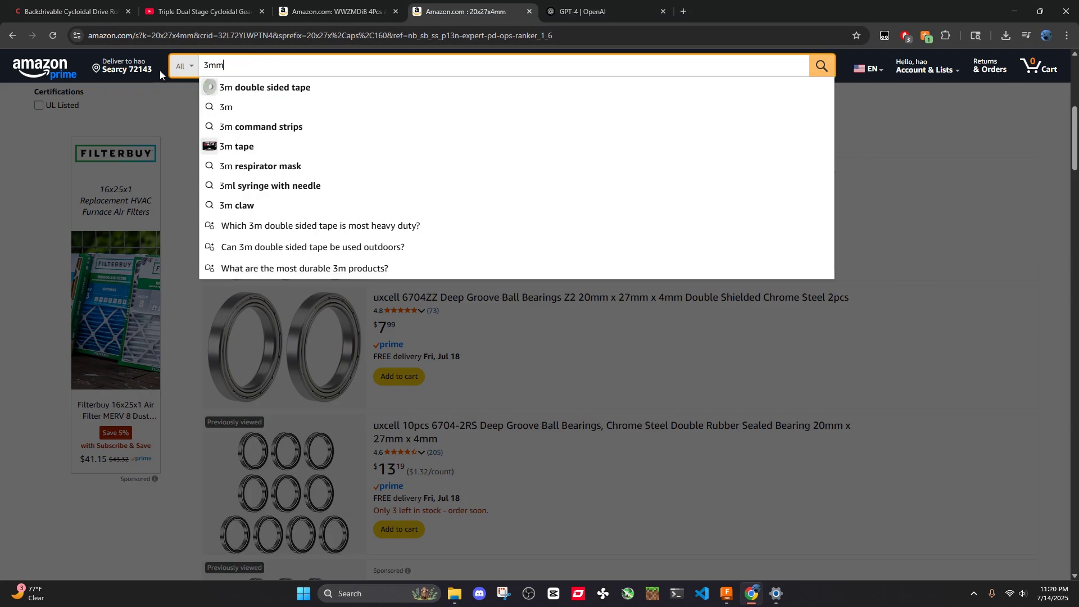
text( dowel pi)
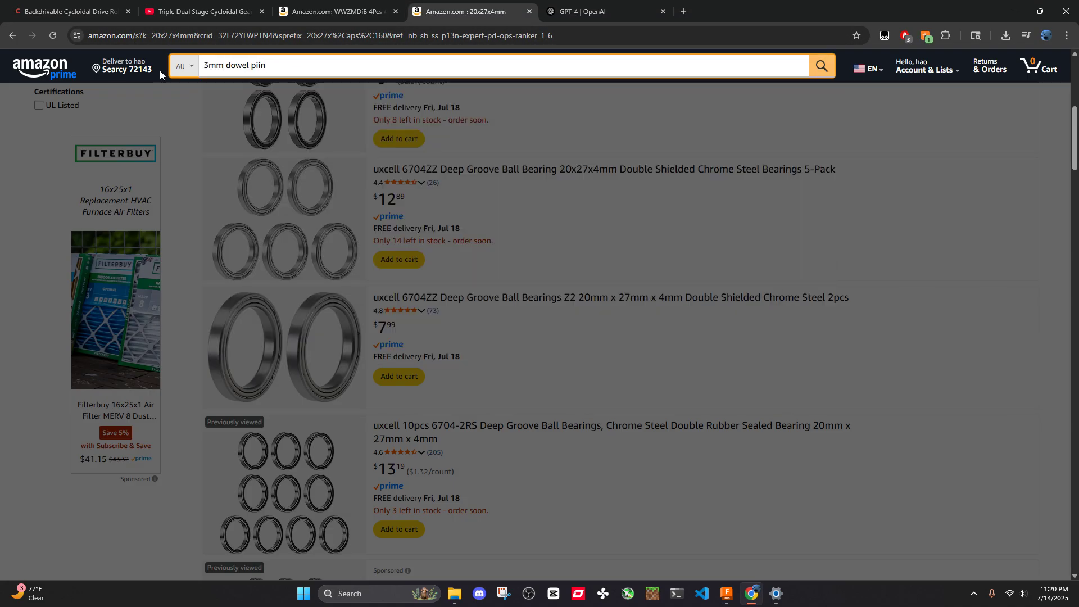
text(ns 25mm)
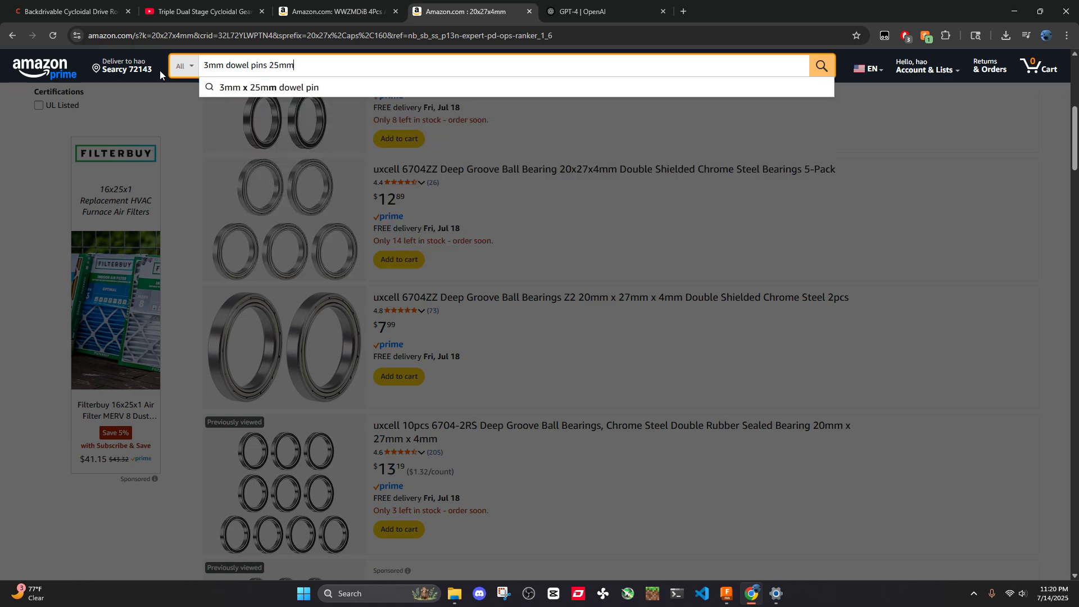
key(Return)
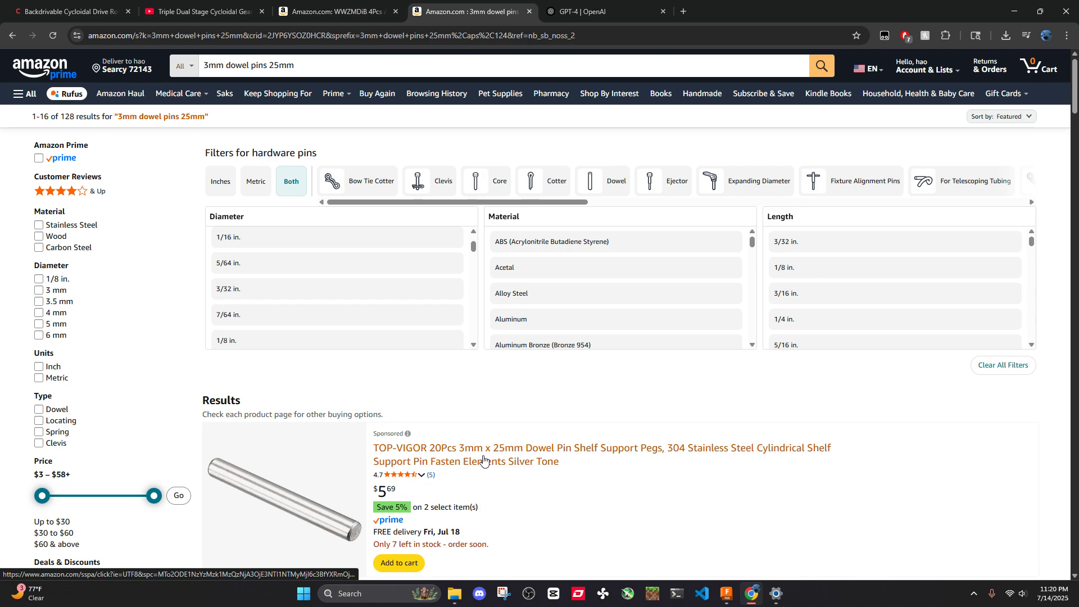
scroll(483, 459, down, 5)
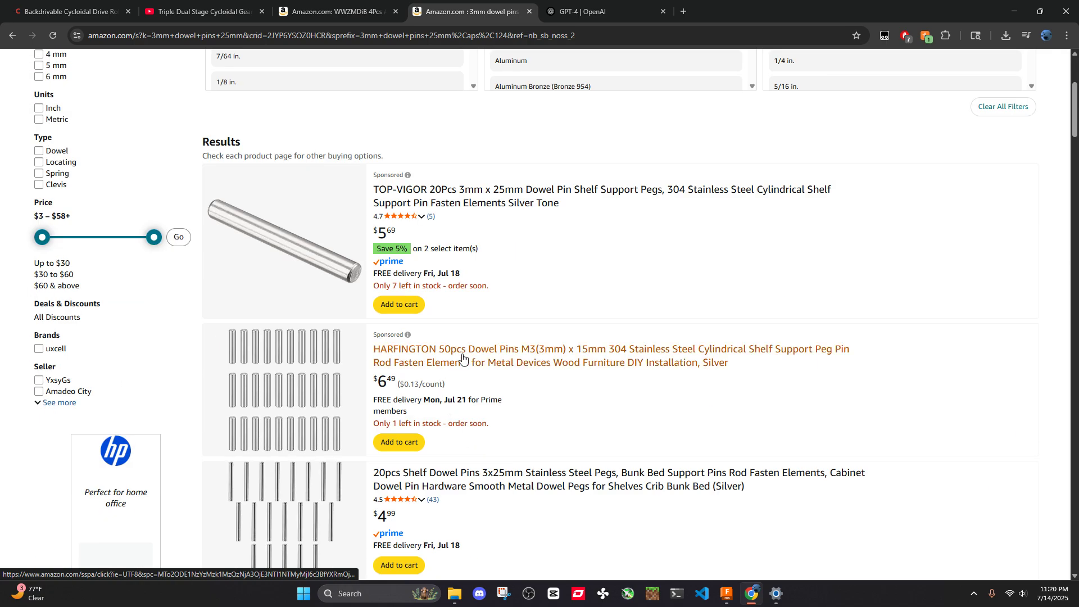
scroll(590, 358, down, 2)
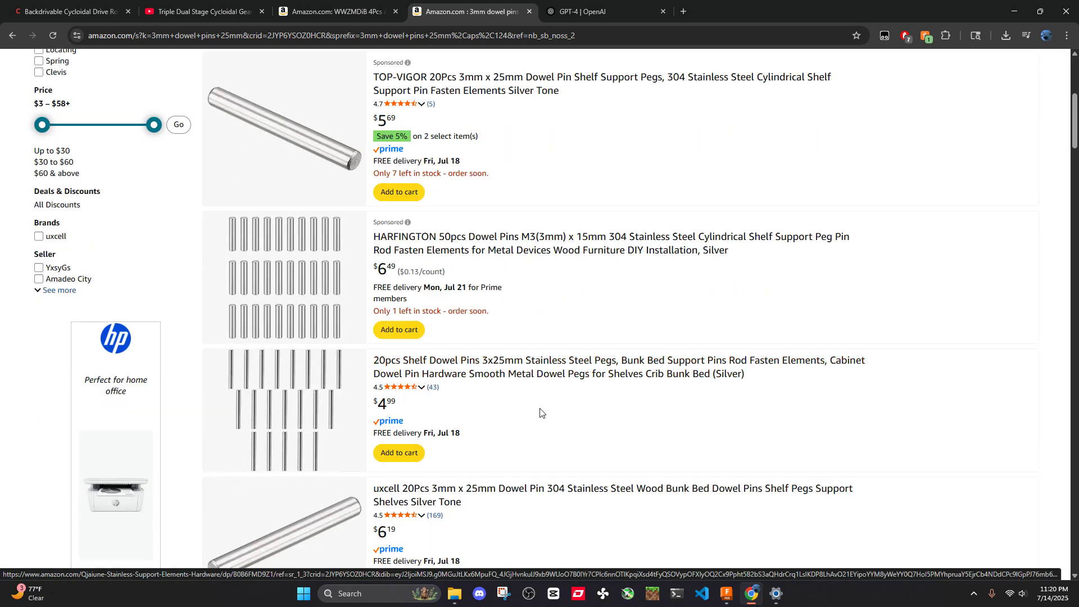
Browse the 3mm x 25mm dowel pin results and open the 300-piece M2 M3 M4 assortment kit in a separate tab
scroll(434, 367, down, 4)
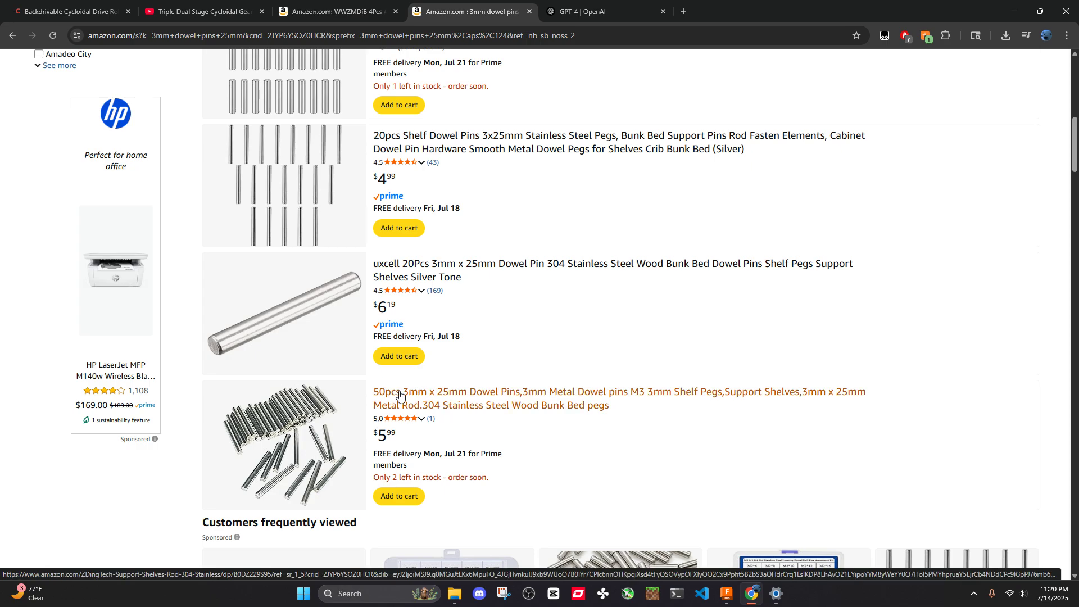
scroll(489, 484, down, 5)
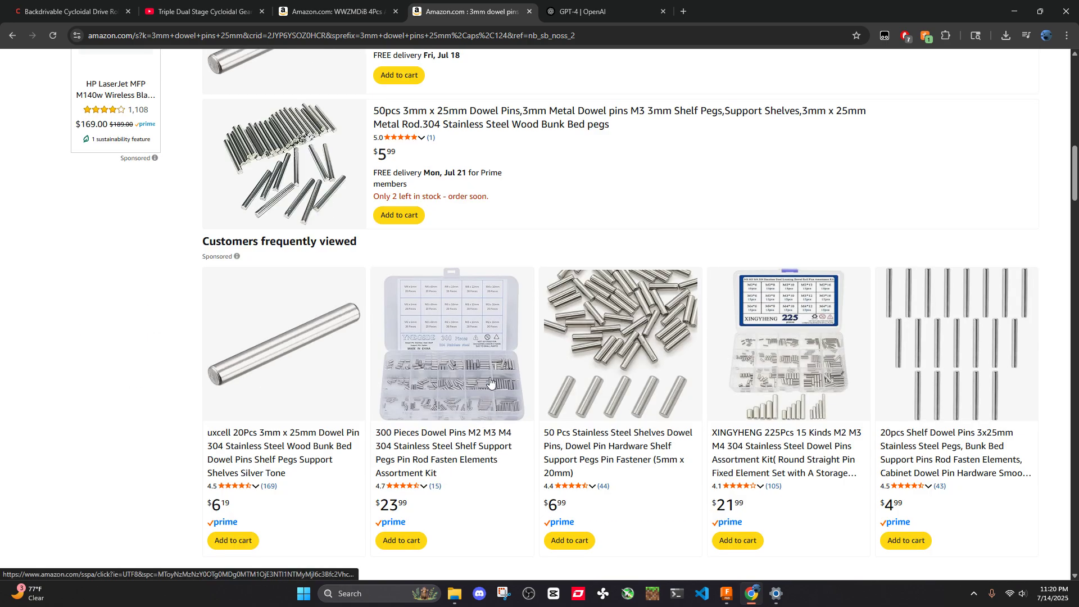
middle_click(489, 441)
scroll(511, 415, up, 4)
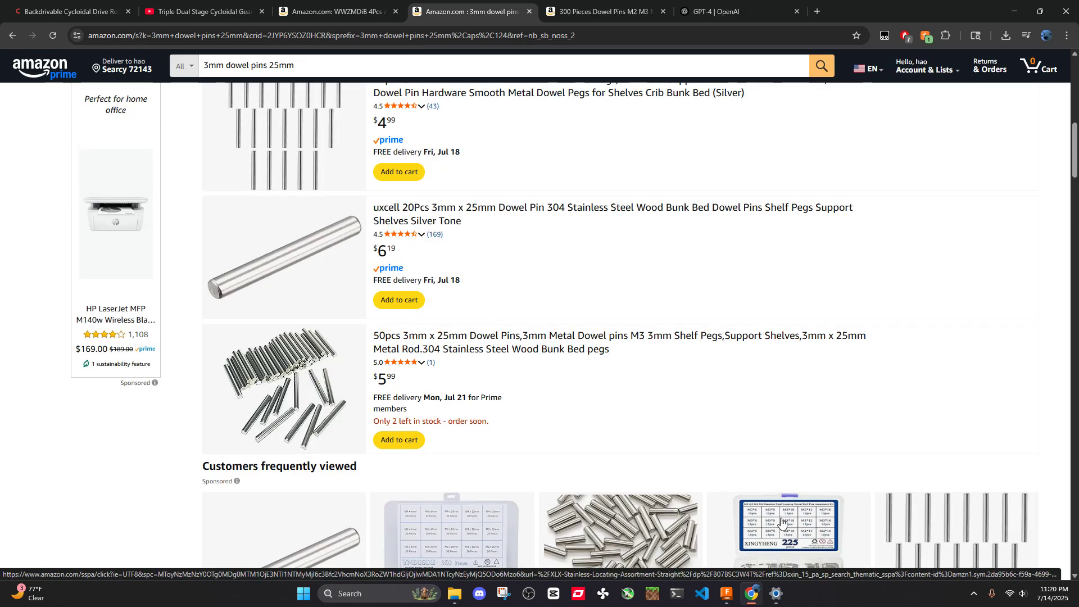
mouse_move(752, 602)
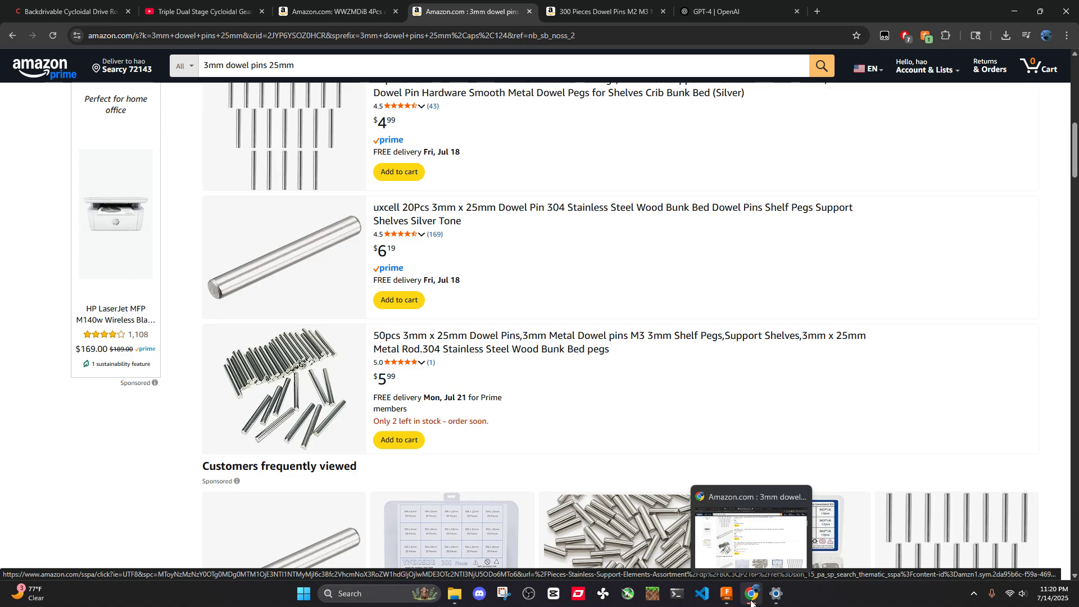
Switch to Fusion and inspect the untitled design's cycloidal disc from an angled view
click(727, 593)
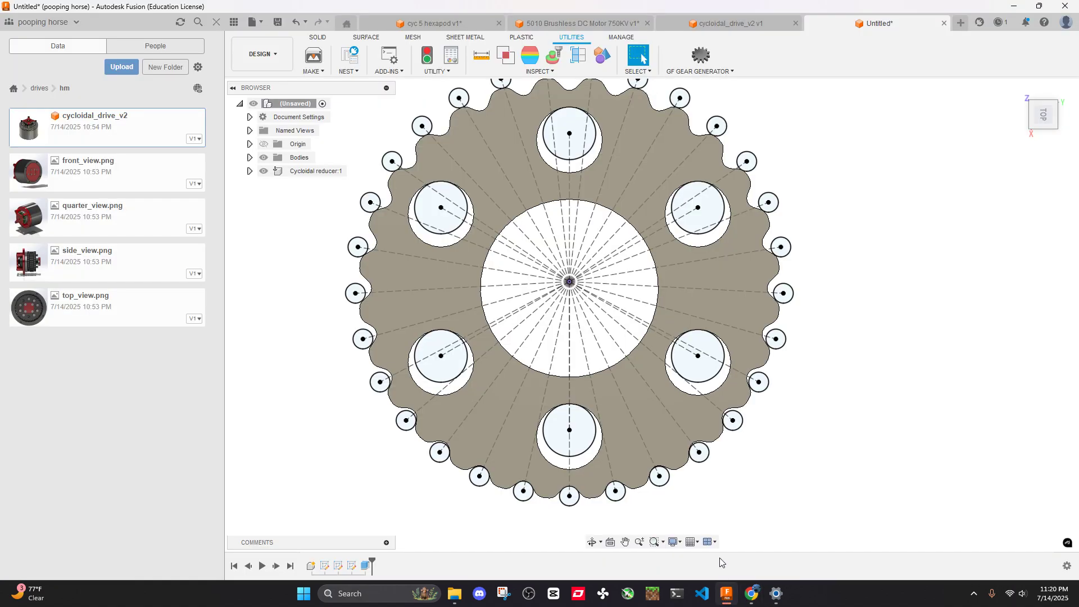
scroll(702, 339, up, 4)
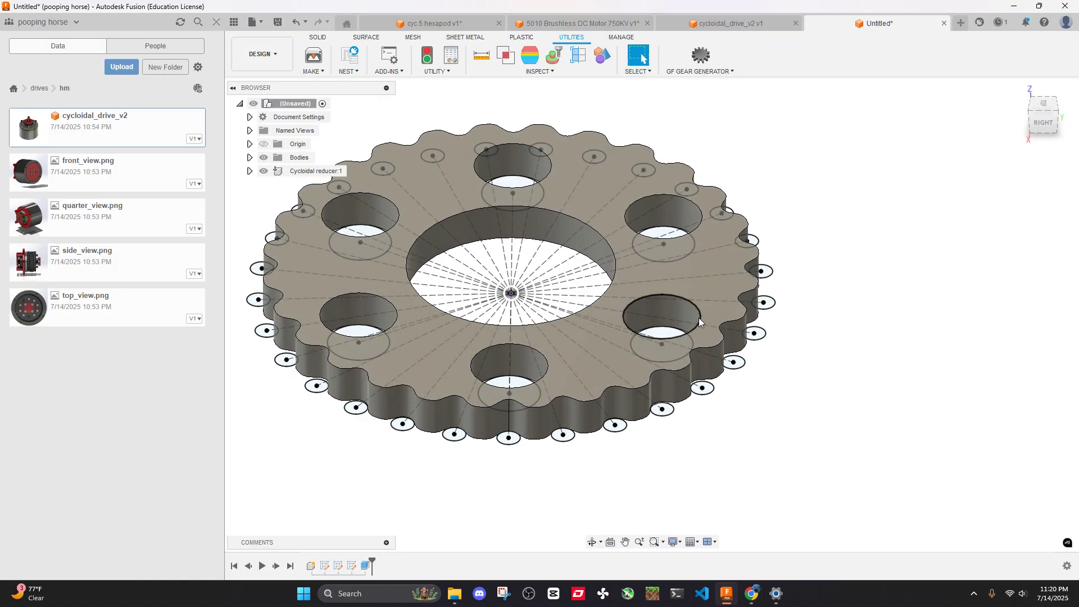
mouse_move(699, 318)
shift+middle_down()
mouse_move(724, 308)
mouse_move(714, 333)
shift+middle_up()
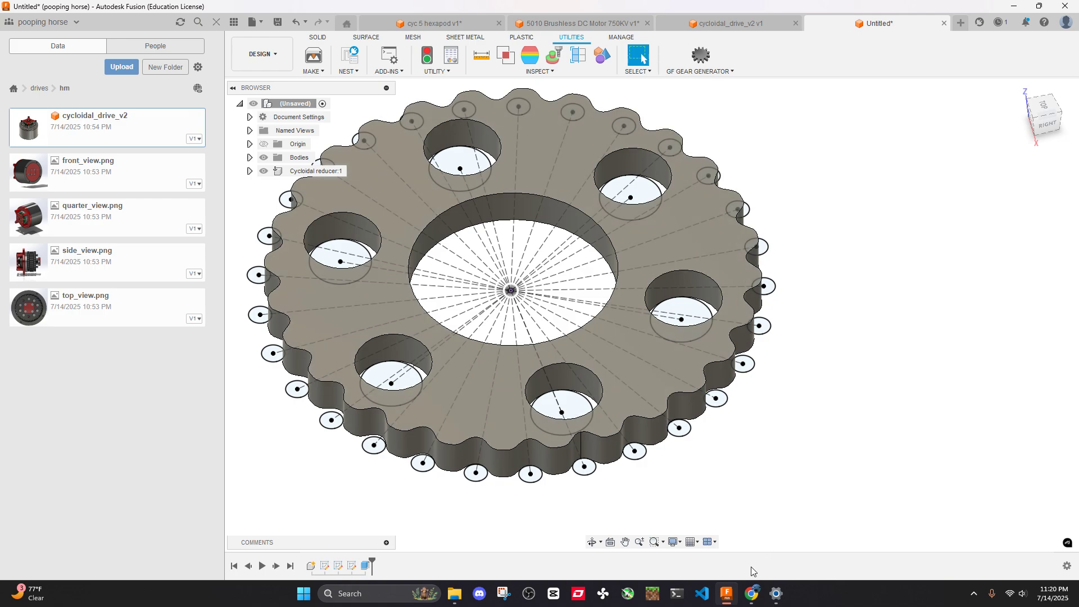
Switch to Chrome, review the AS5600 encoder and dowel pin kit listings, and go back to the 20x27x4mm bearing results
click(752, 594)
click(358, 7)
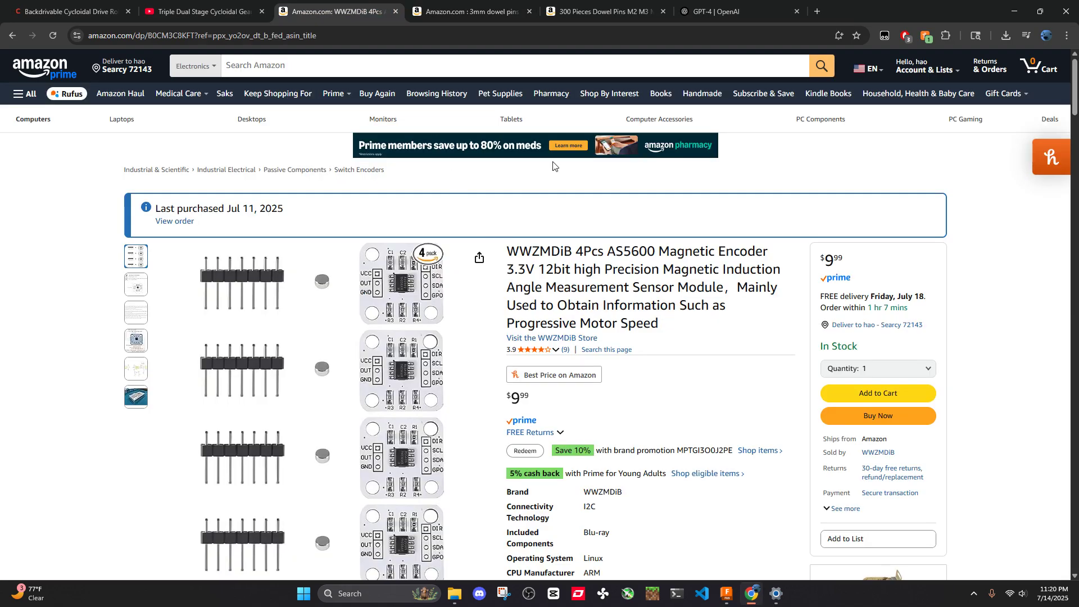
click(601, 11)
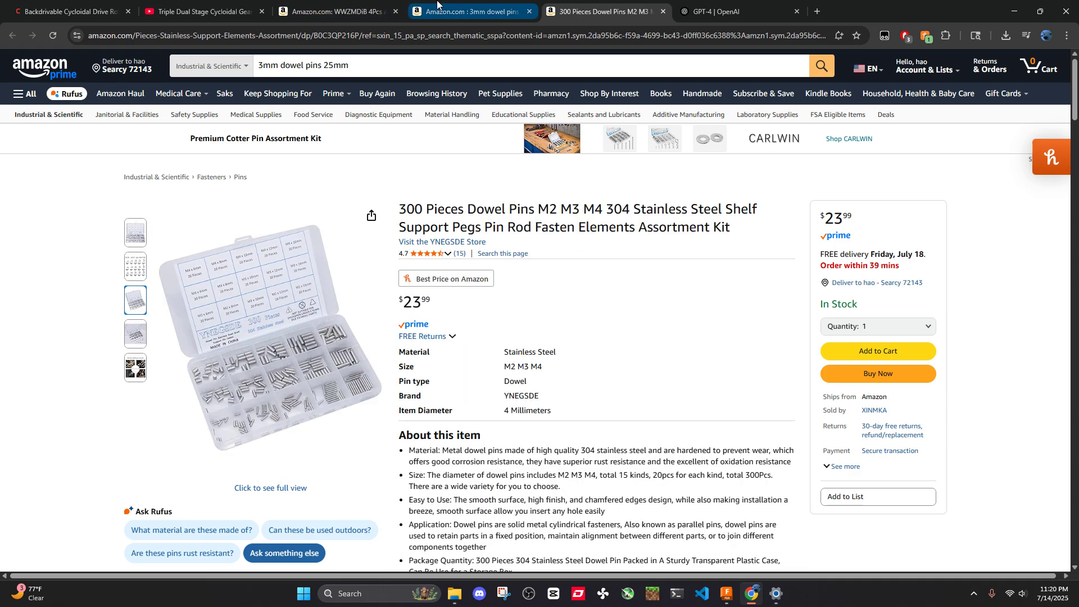
click(337, 11)
click(602, 11)
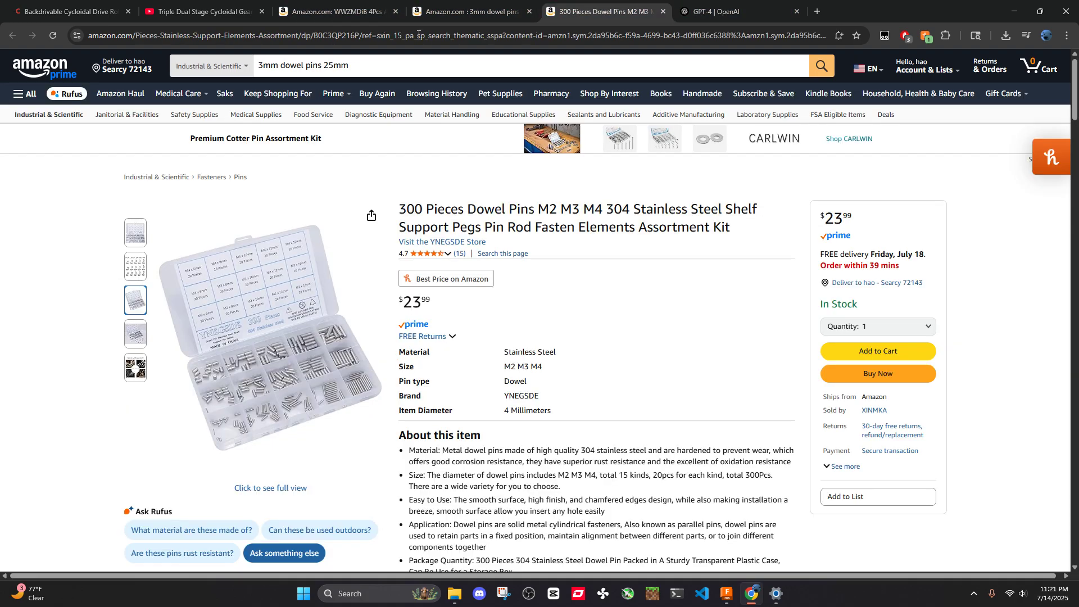
click(467, 11)
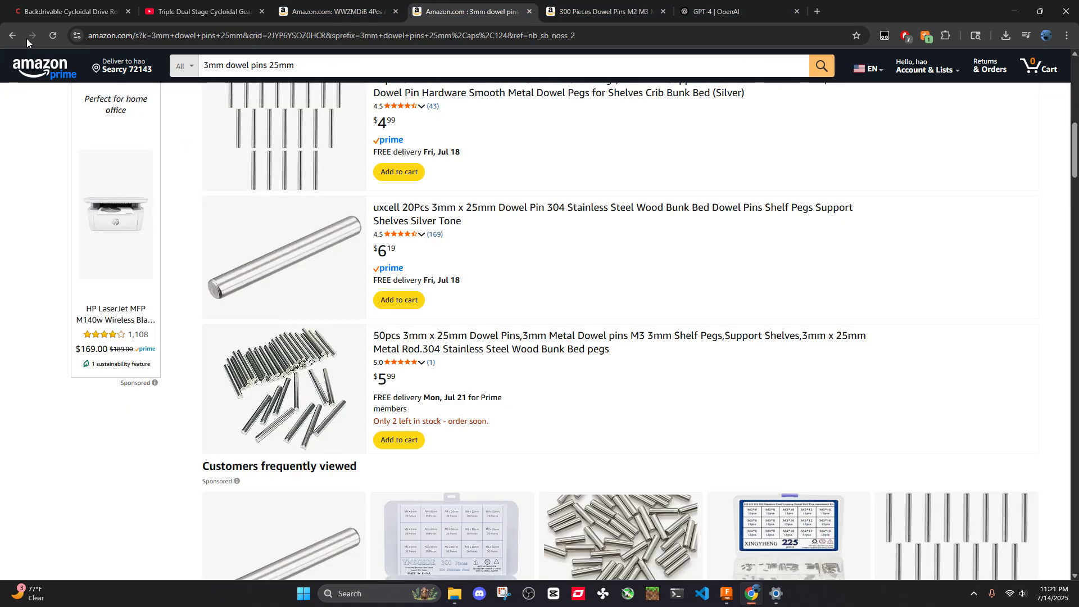
click(12, 36)
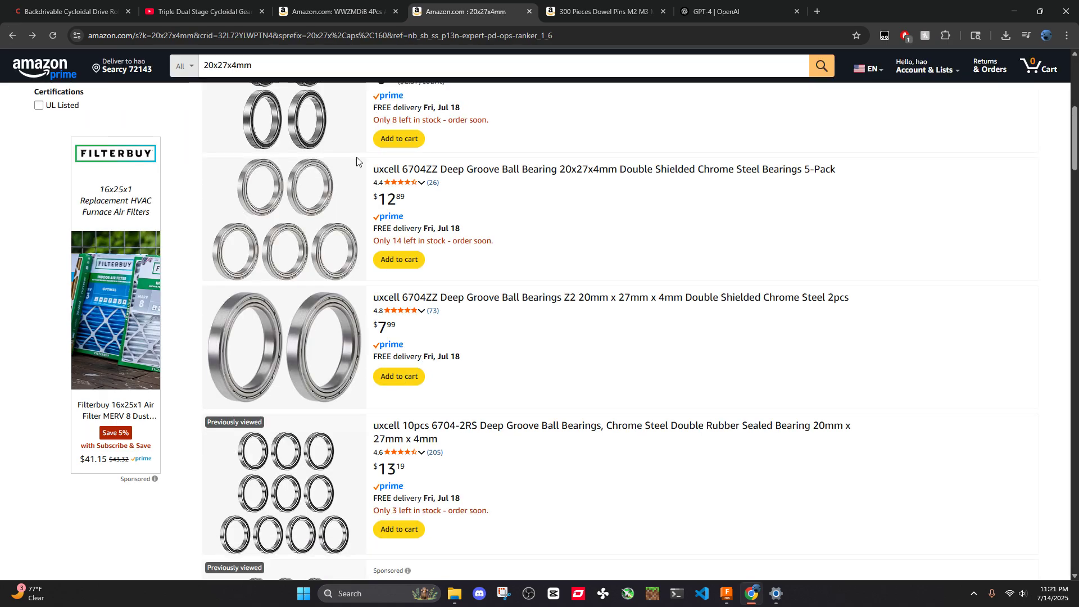
Switch to the cycloidal_drive_v2 design in Fusion and measure the uppermost cycloidal disc's thickness between its edges
click(726, 594)
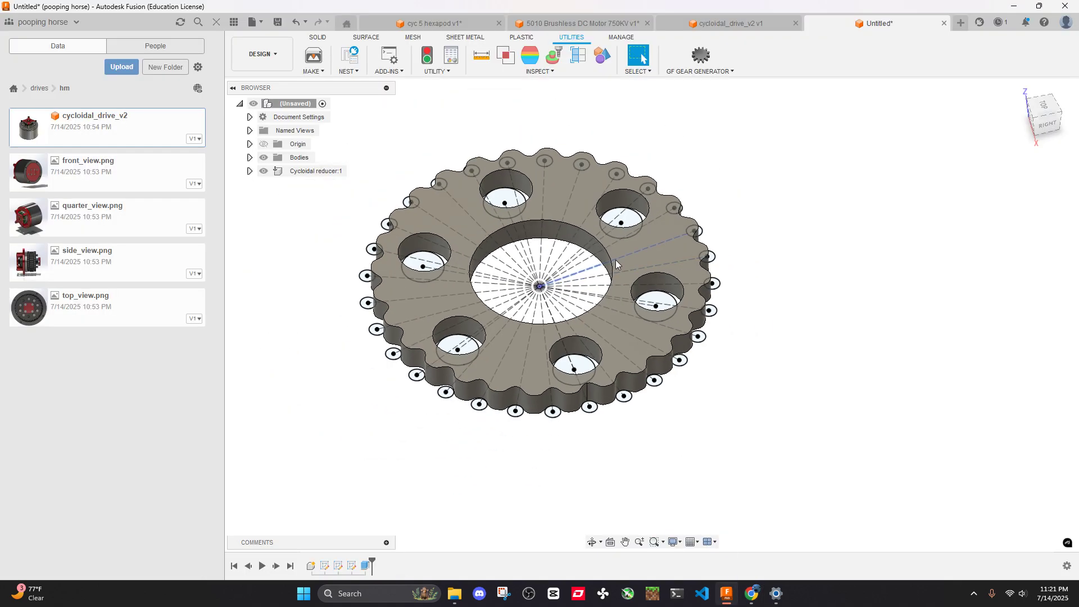
key(ctrl+shift+Tab)
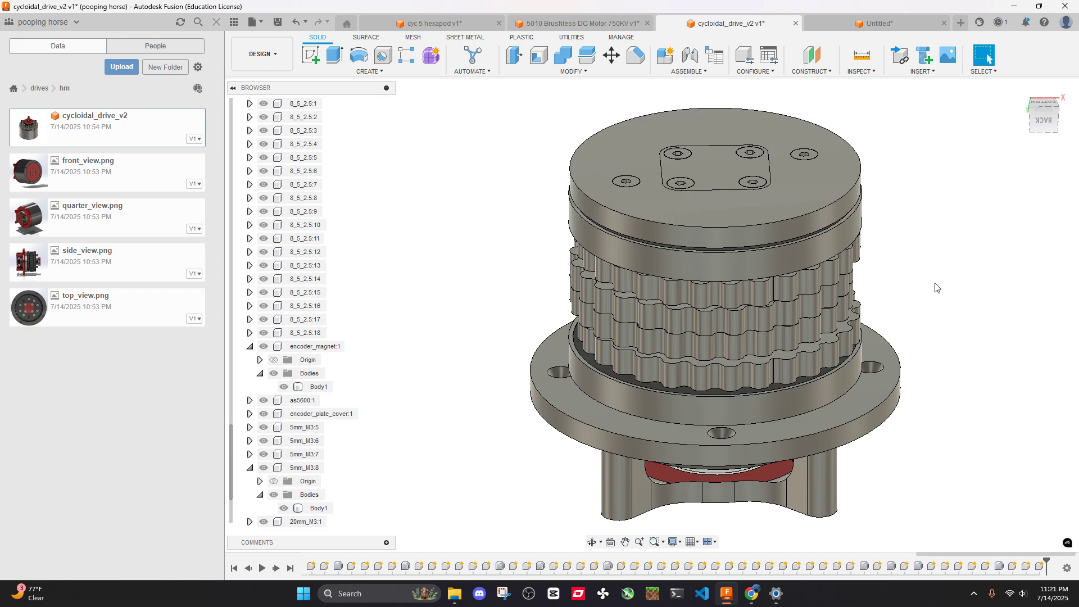
click(862, 55)
scroll(730, 289, up, 5)
click(733, 288)
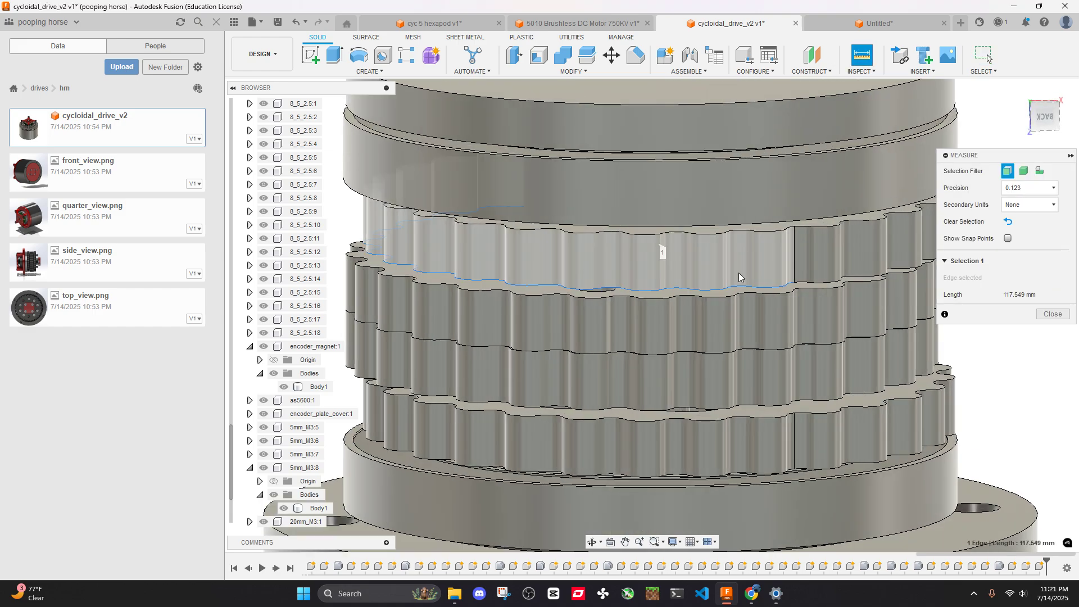
click(739, 230)
scroll(737, 231, down, 4)
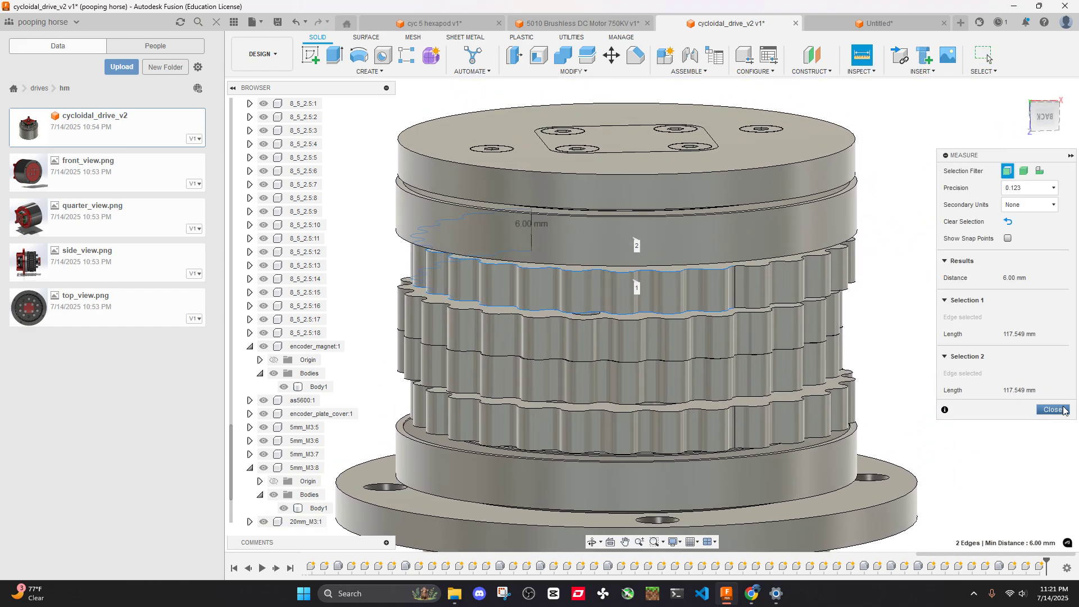
click(1053, 410)
Hide the drive's top housing part to expose the stack of cycloidal discs
click(796, 174)
key(v)
scroll(712, 272, up, 4)
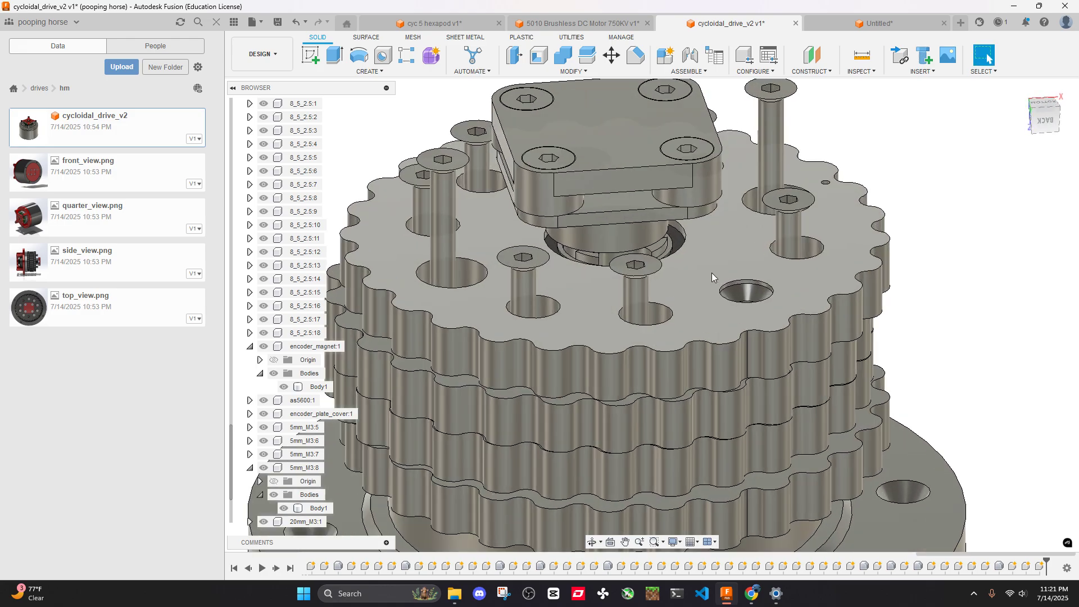
Hide the uppermost cycloidal disc to inspect the bearings beneath it, and undo the hiding
click(711, 272)
scroll(711, 272, up, 2)
key(v)
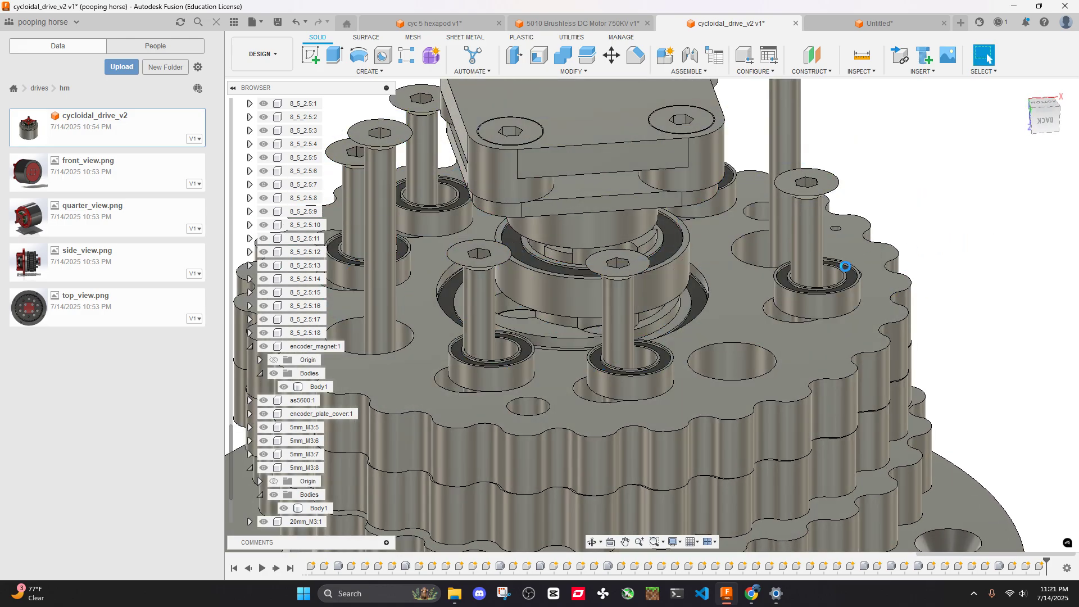
key(ctrl+z)
scroll(703, 282, down, 5)
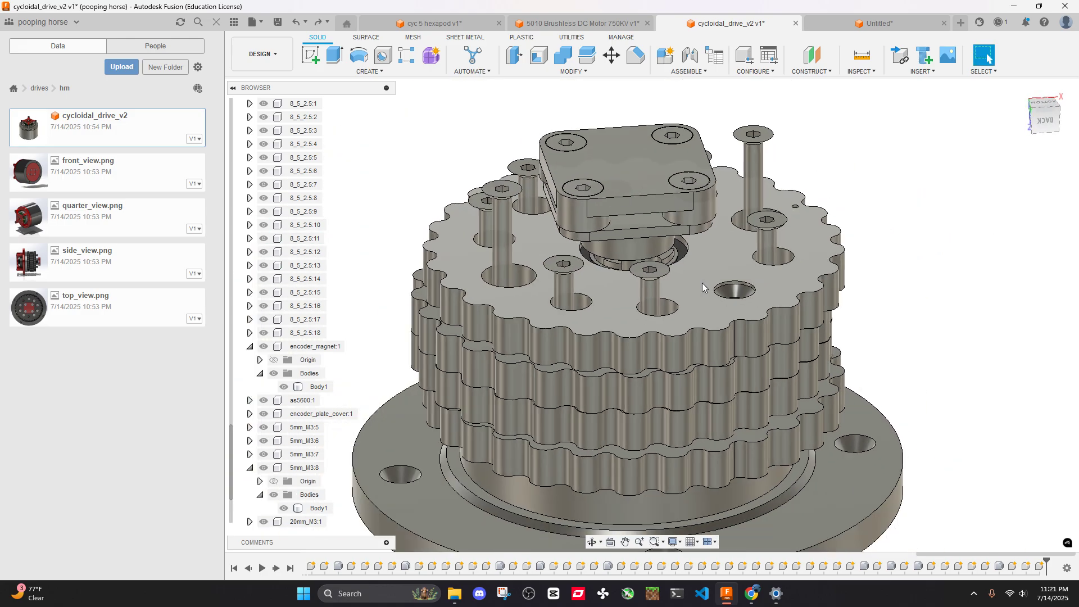
shift+middle_drag(703, 282, 736, 287)
Return to the untitled design and examine the cycloidal disc and its pin circles from the top and at an angle
click(870, 23)
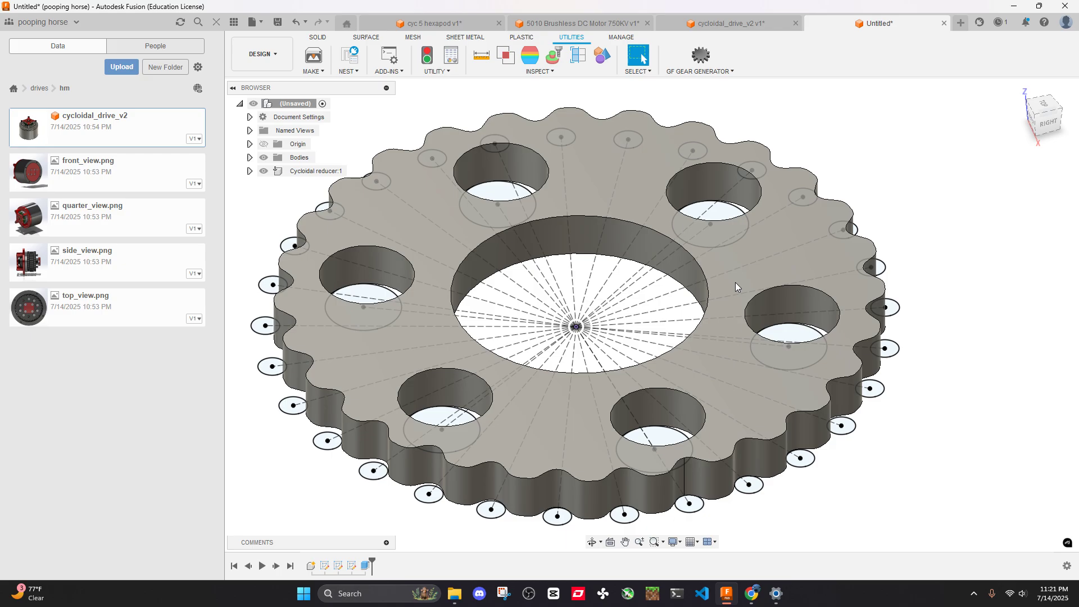
shift+middle_drag(735, 283, 684, 297)
click(1043, 108)
scroll(776, 270, down, 4)
scroll(639, 151, up, 5)
scroll(665, 219, down, 4)
drag(407, 139, 918, 566)
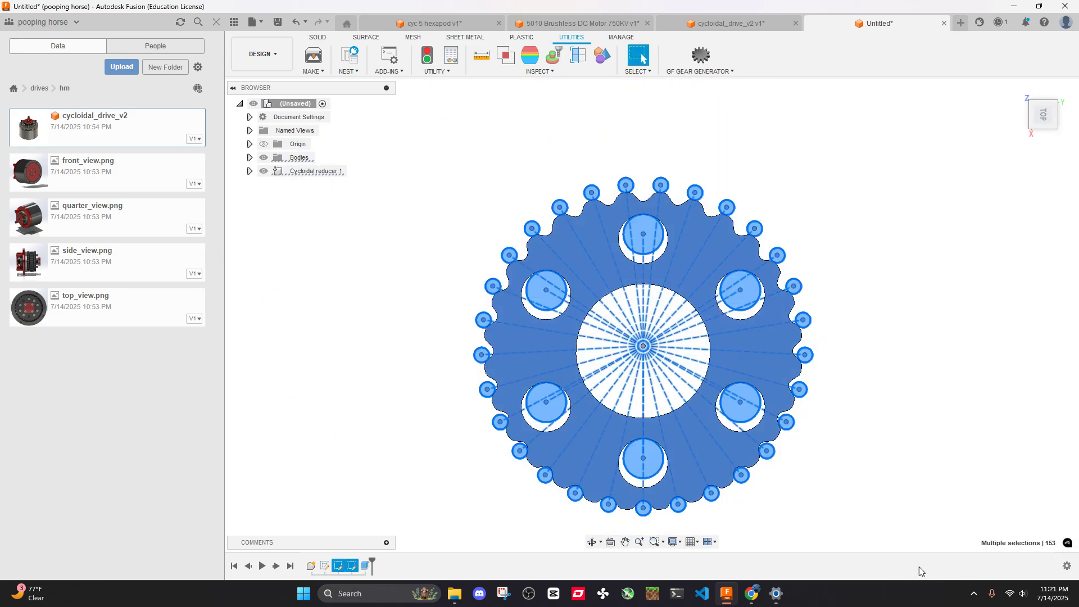
click(875, 400)
shift+middle_drag(884, 394, 867, 322)
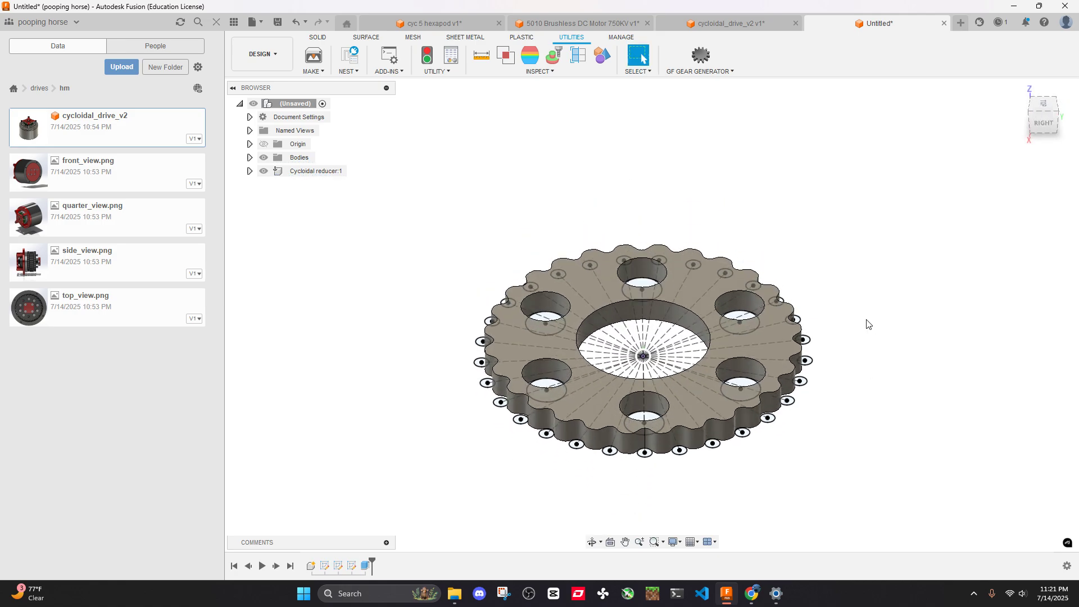
Copy the cycloidal disc body Body1 and paste a duplicate of it into the design
scroll(814, 332, up, 4)
click(719, 342)
click(250, 158)
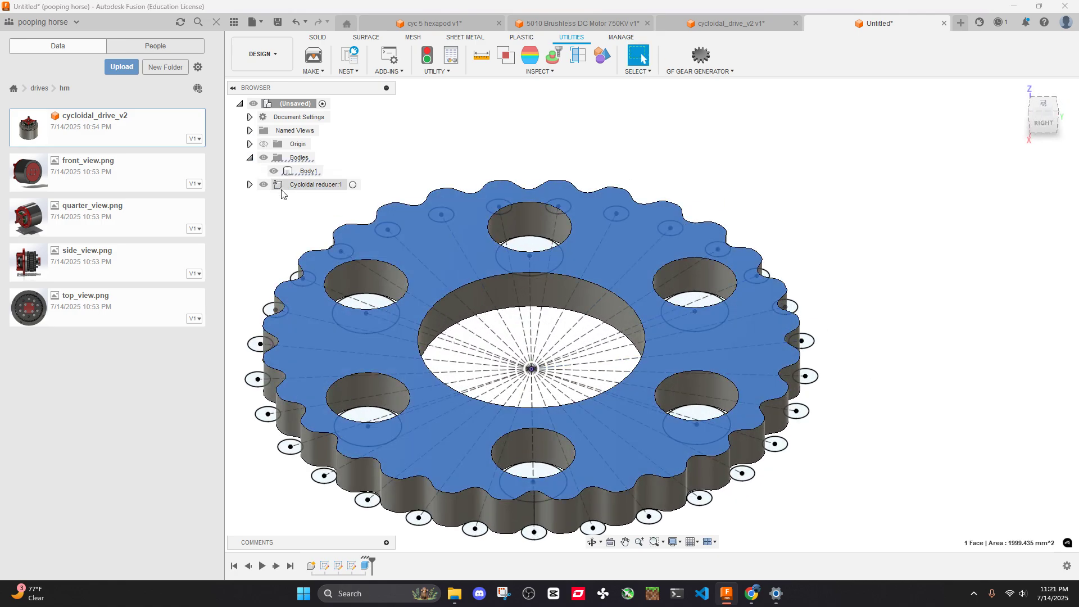
click(306, 172)
key(ctrl+c)
key(ctrl+v)
scroll(541, 310, down, 3)
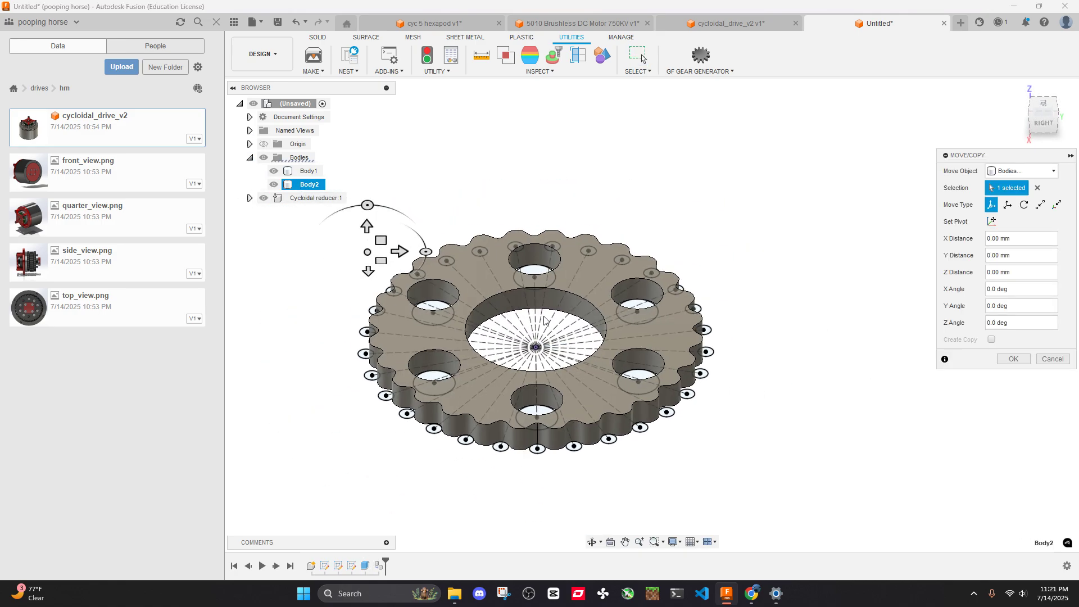
Move the duplicated disc body straight up so it sits above the original disc with a small gap between them
shift+middle_drag(612, 306, 662, 252)
click(1052, 114)
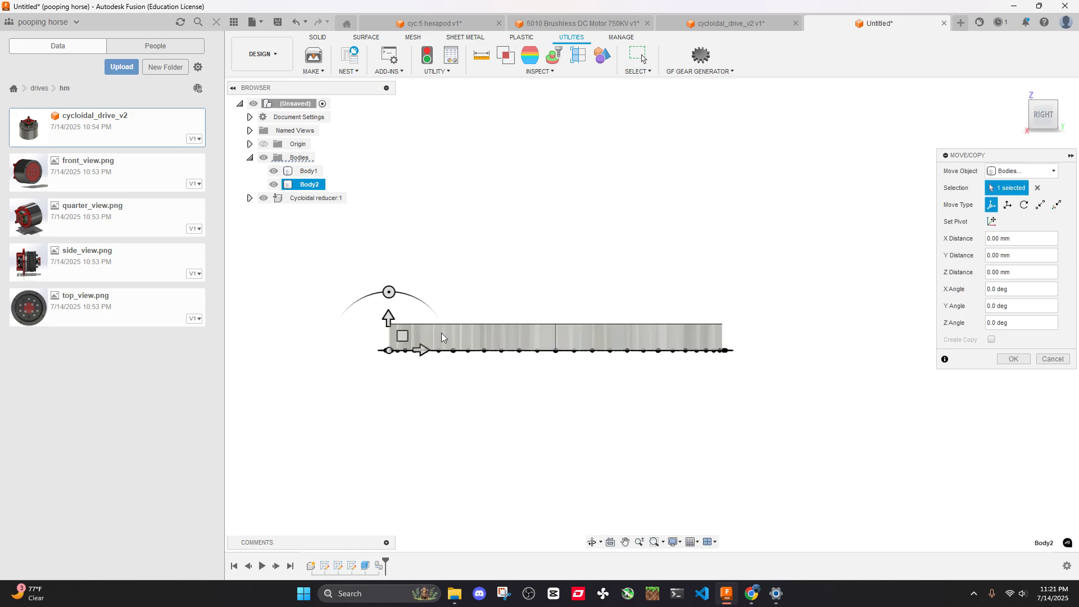
drag(395, 309, 395, 287)
shift+middle_drag(641, 286, 656, 323)
click(1013, 358)
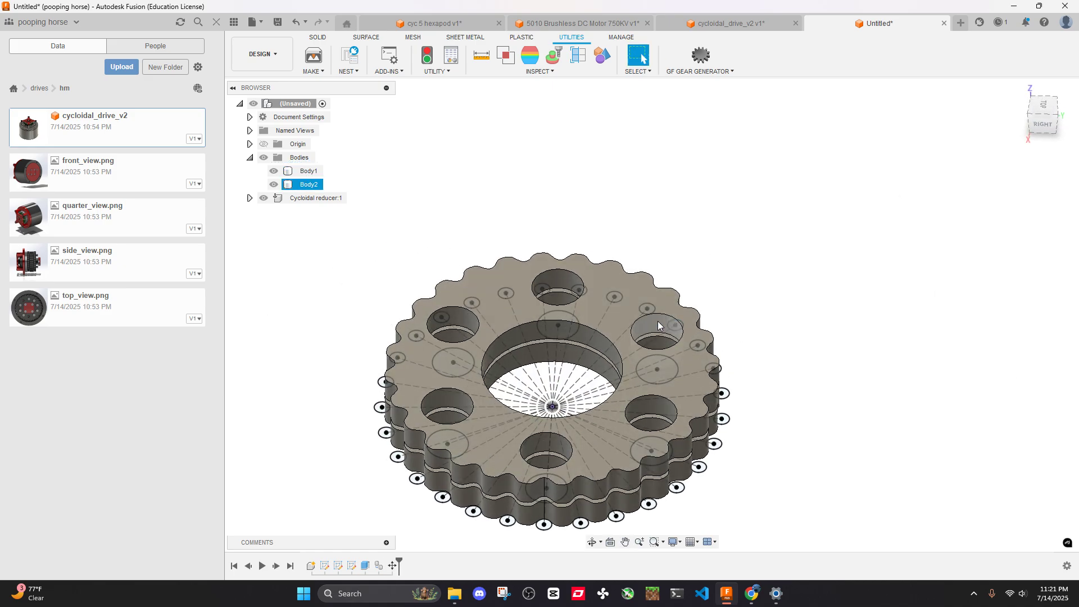
double_click(392, 566)
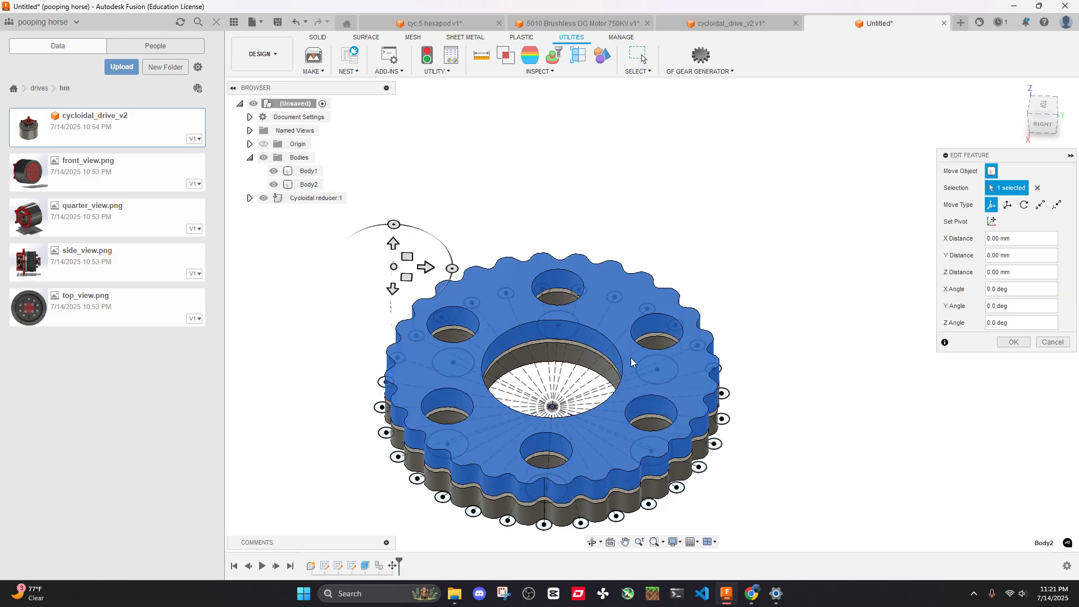
shift+middle_drag(631, 358, 635, 304)
click(992, 223)
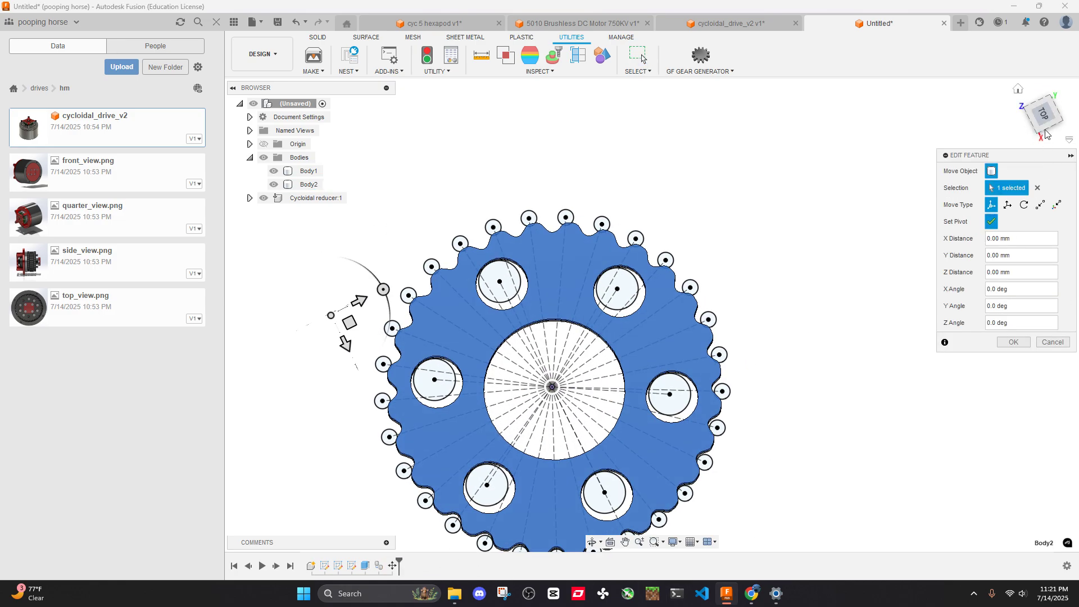
click(1053, 341)
Create a sketch on the top face of the lower cycloidal disc, Body1
scroll(707, 341, down, 3)
shift+middle_drag(707, 340, 615, 365)
scroll(614, 342, up, 8)
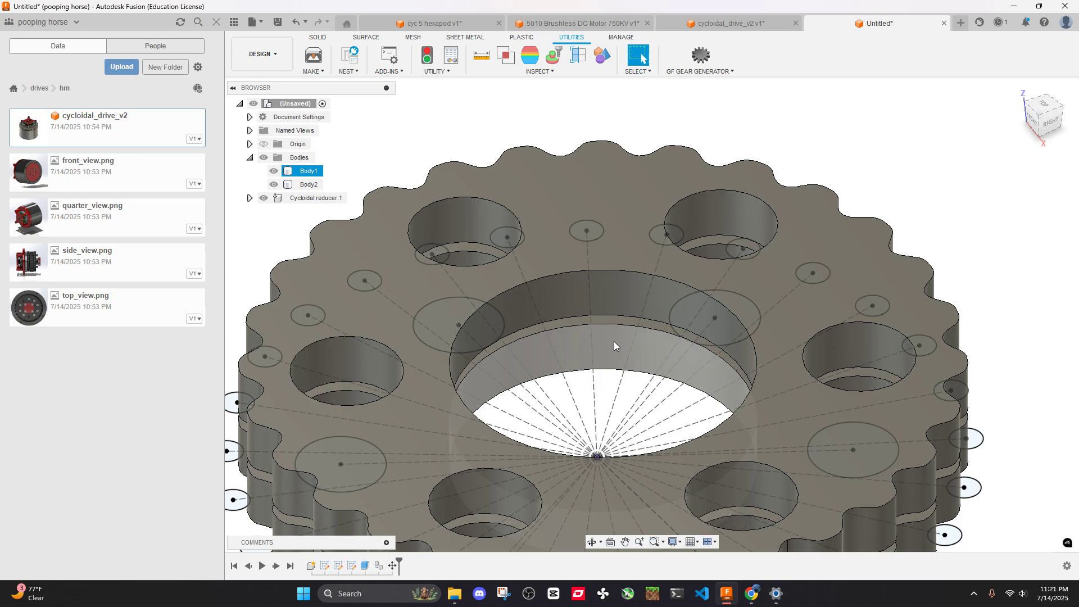
click(616, 322)
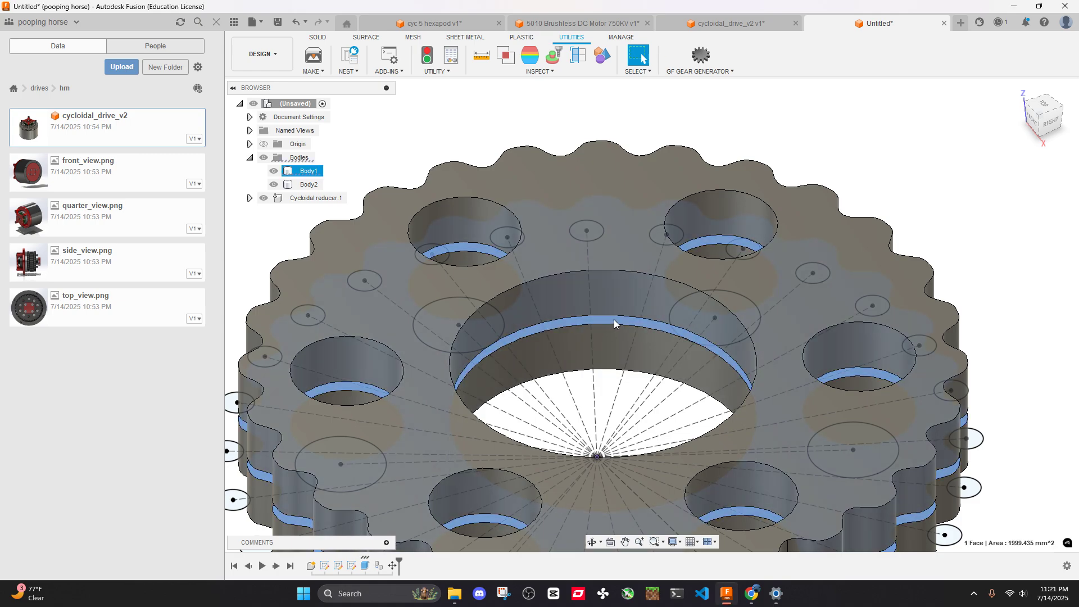
right_click(613, 321)
click(614, 408)
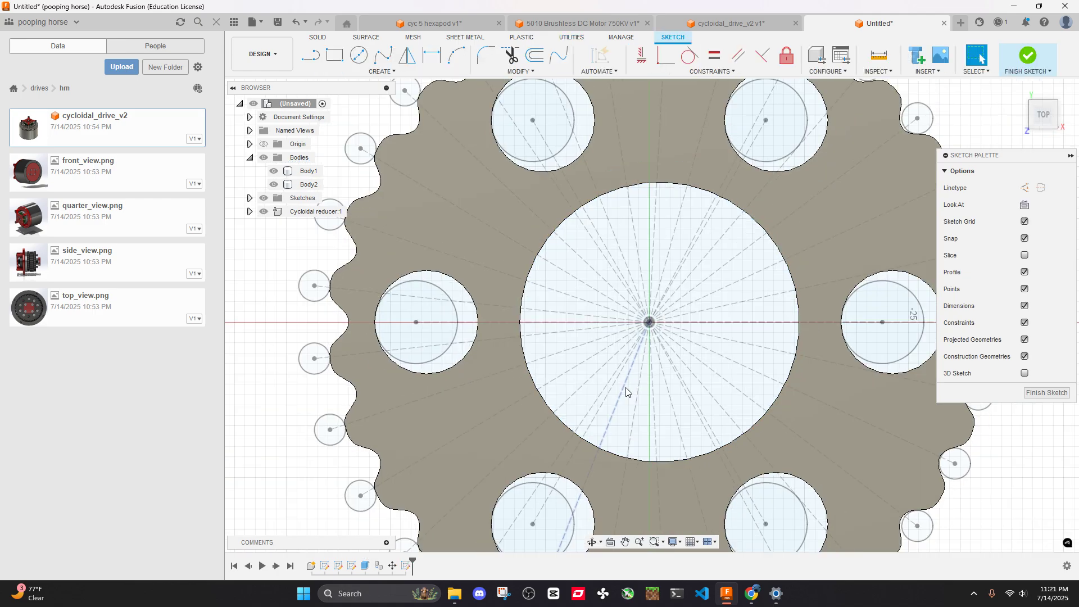
Extrude the central circular hole profile by -1 mm as a new body
click(760, 344)
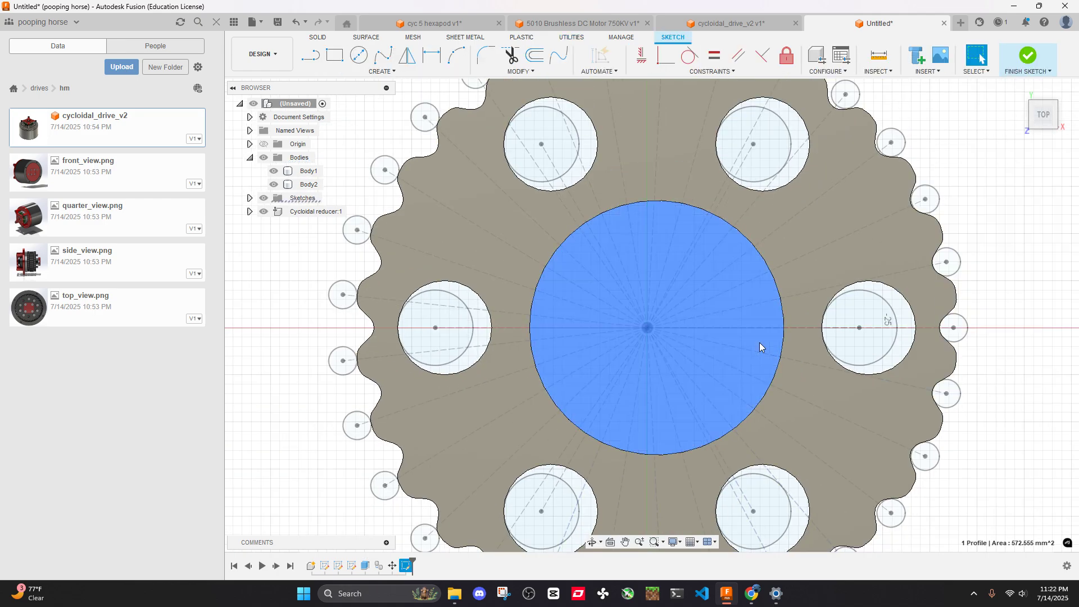
key(e)
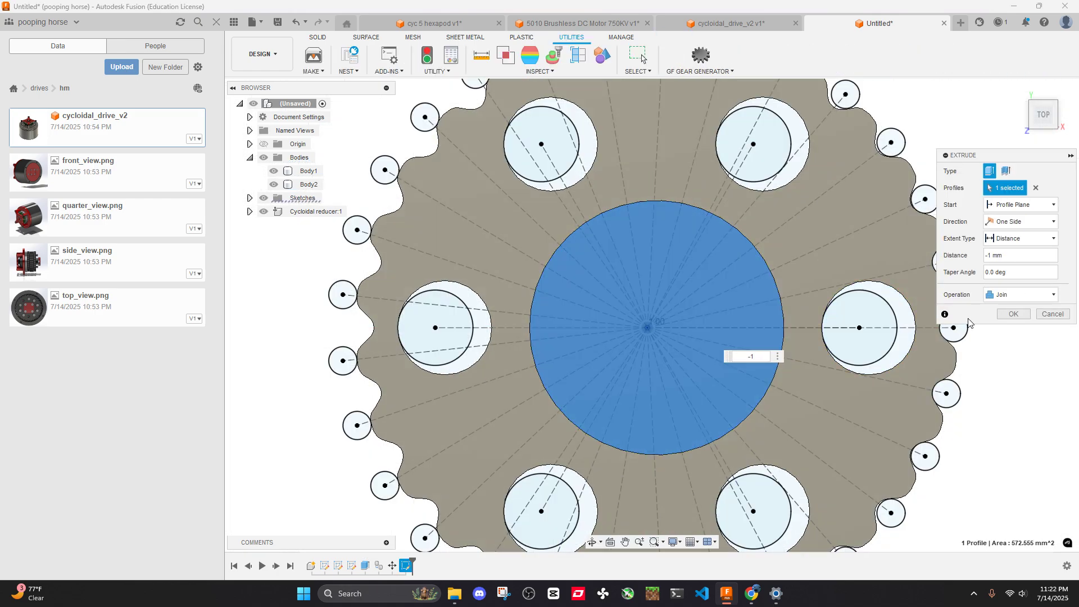
click(1012, 342)
click(1029, 315)
scroll(899, 315, down, 3)
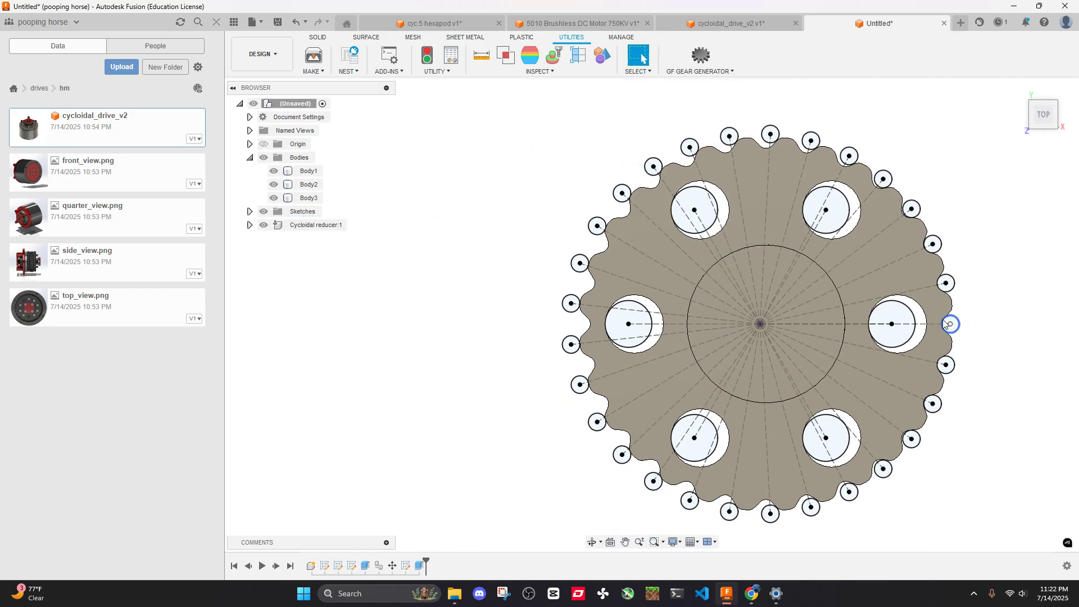
shift+middle_drag(900, 315, 668, 236)
click(889, 277)
click(435, 544)
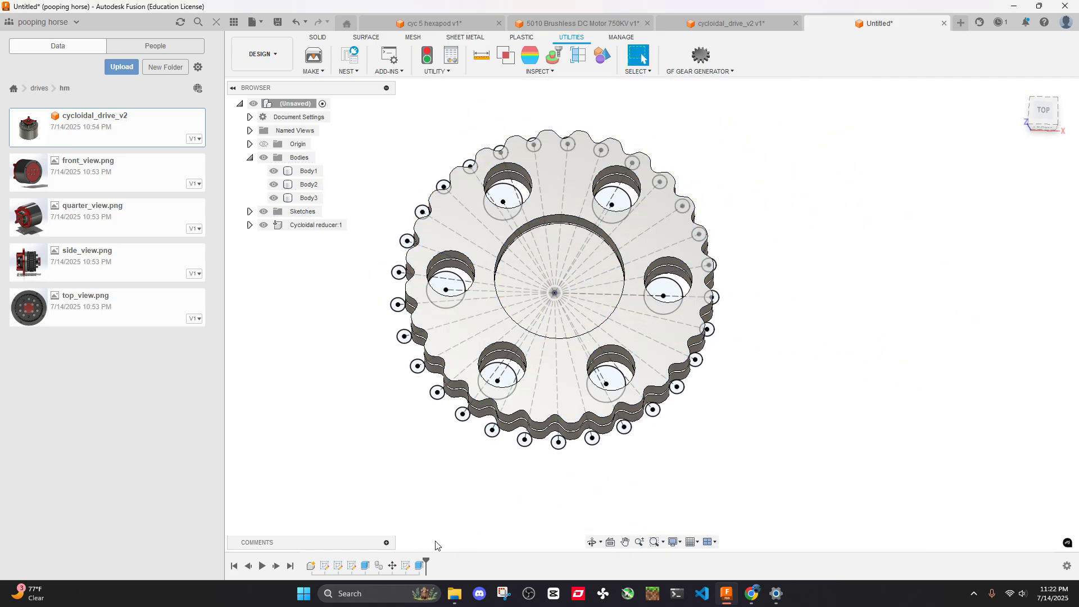
Move the upper disc Body2 by -2 mm in X from a pivot at its centre and rotate it -20 degrees about Z
right_click(306, 188)
click(337, 206)
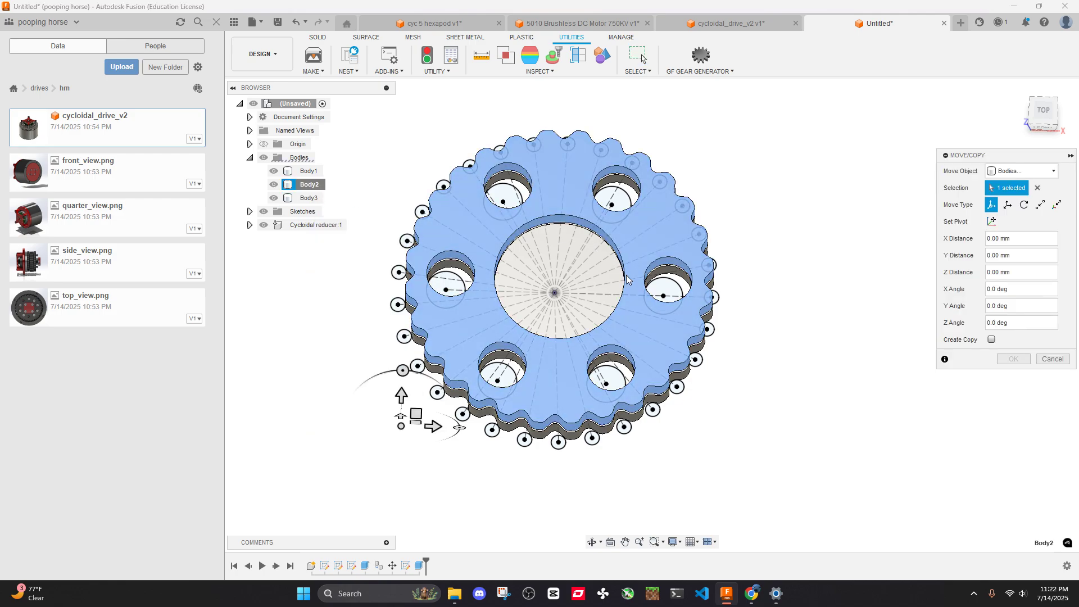
click(992, 222)
click(1043, 110)
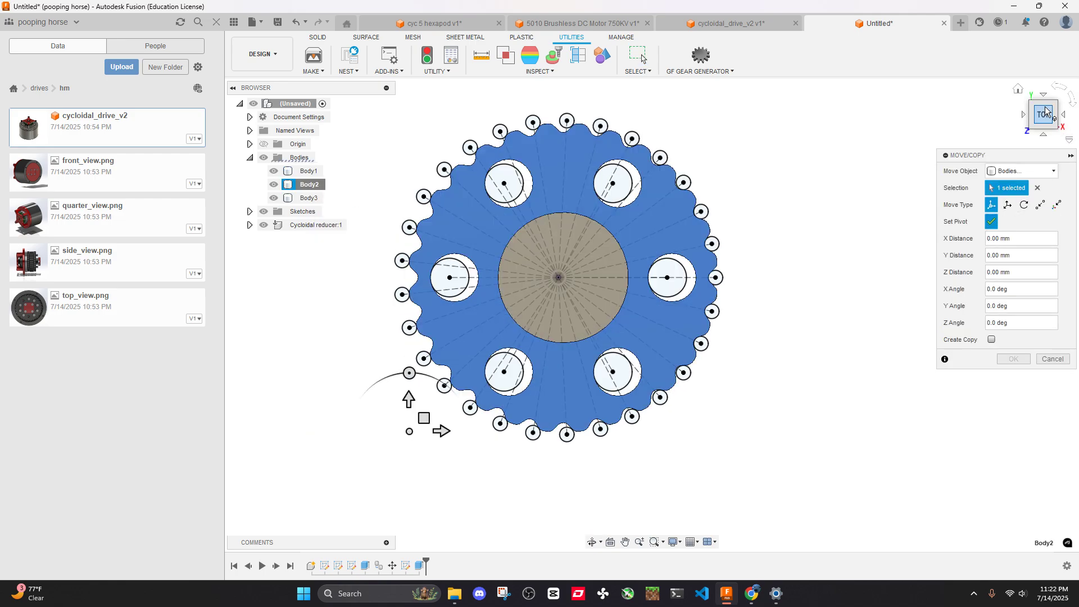
click(992, 223)
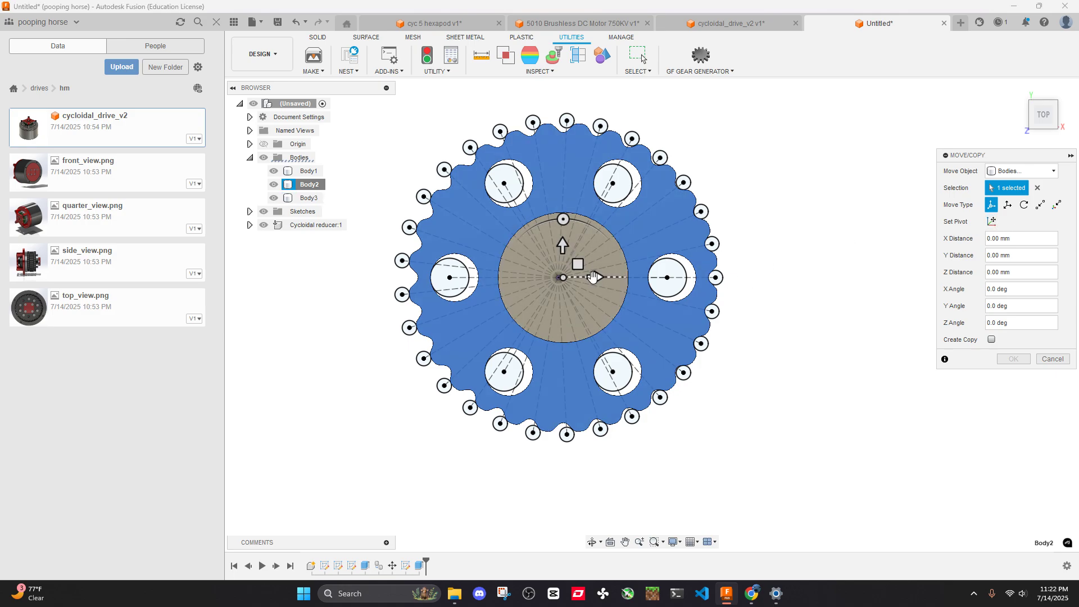
drag(598, 277, 589, 279)
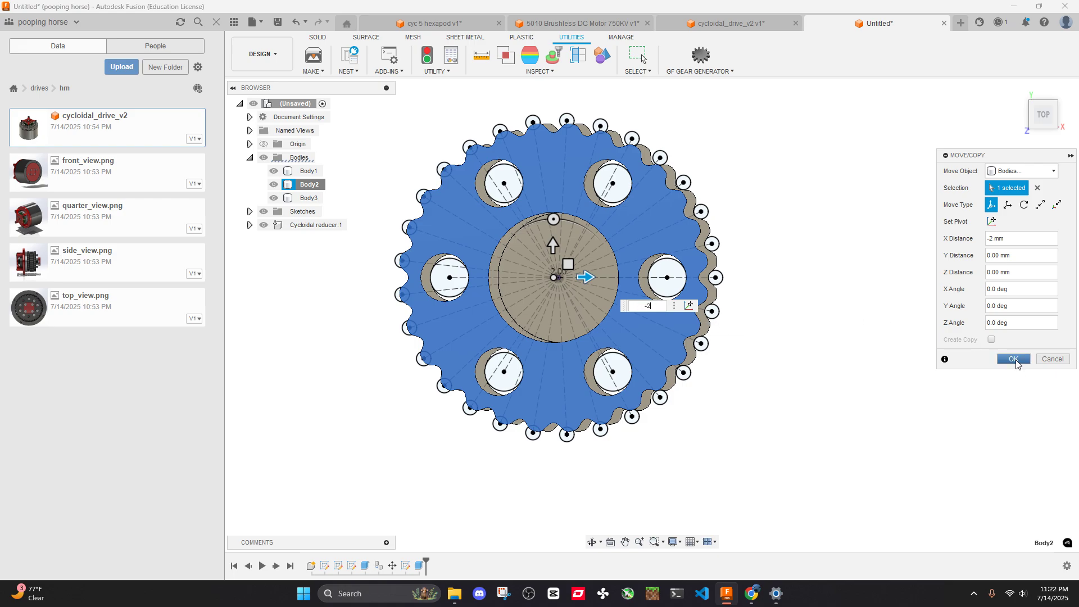
drag(554, 218, 583, 224)
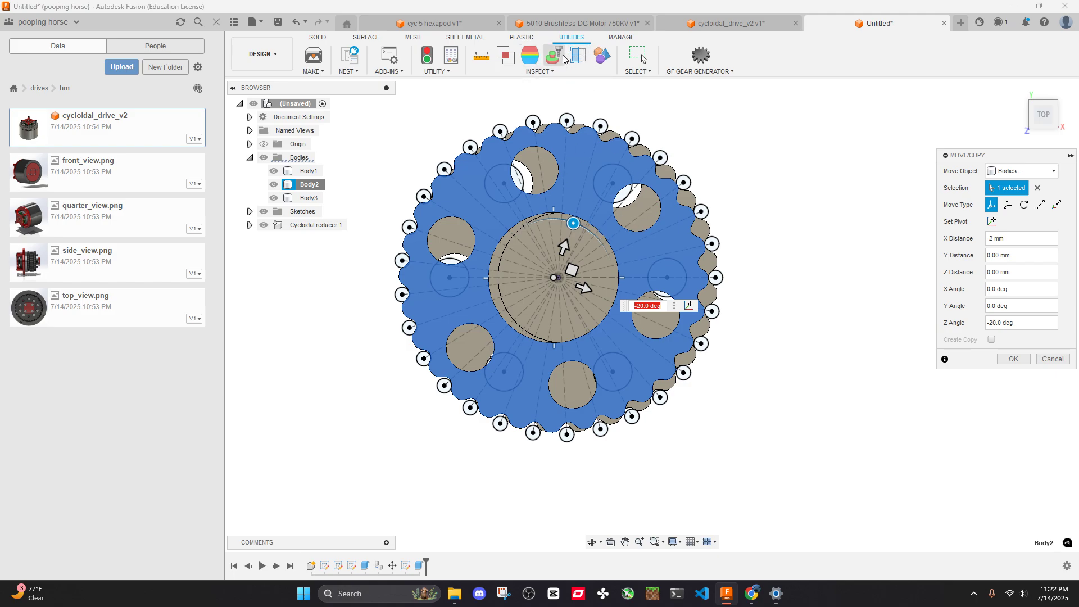
Run the CycloidalDrive script to review the reducer's parameters, including its reduction ratio
click(396, 55)
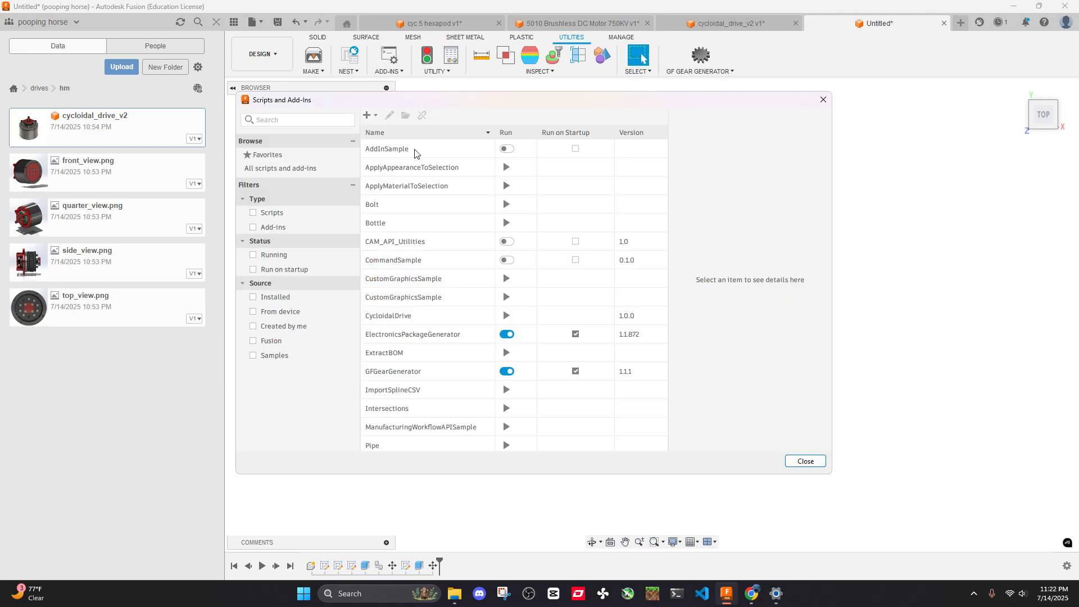
scroll(439, 264, down, 3)
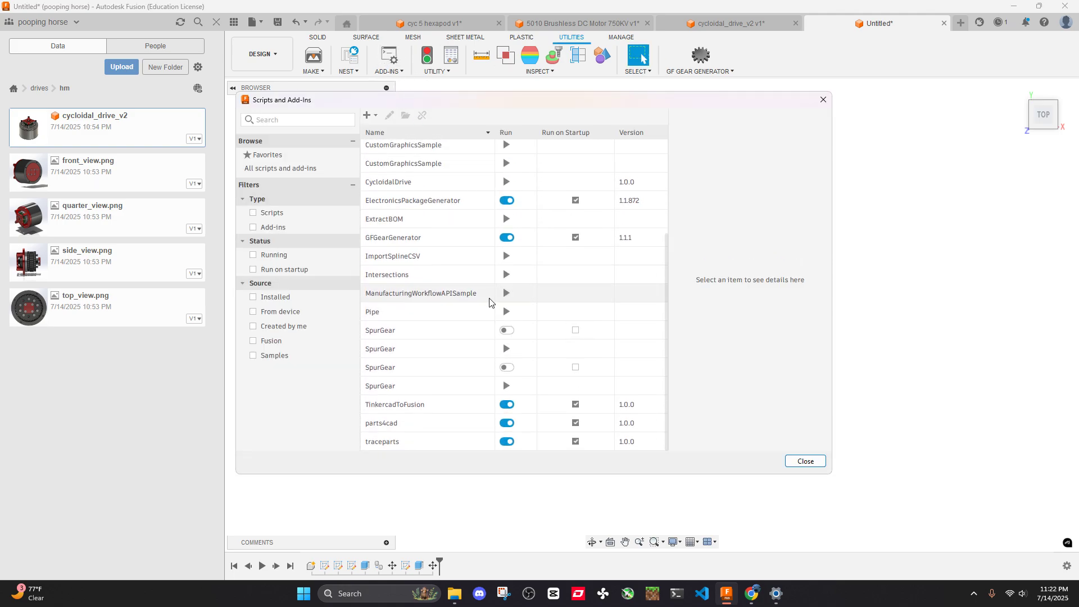
scroll(490, 301, up, 3)
click(506, 316)
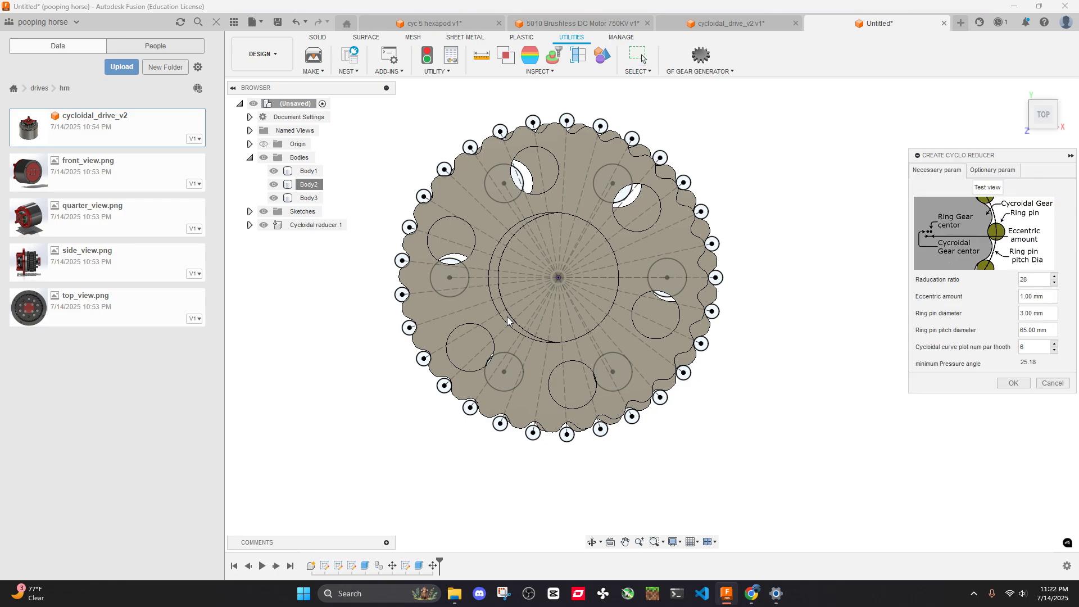
click(1014, 383)
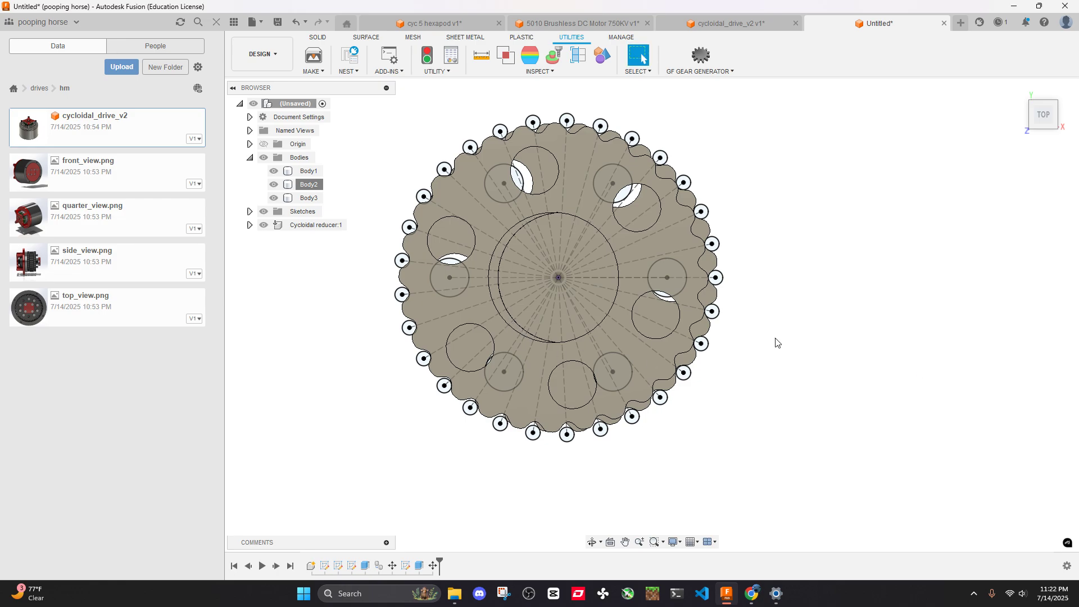
Delete the last move feature of the upper disc Body2 from the design history
scroll(602, 281, up, 5)
scroll(446, 345, down, 3)
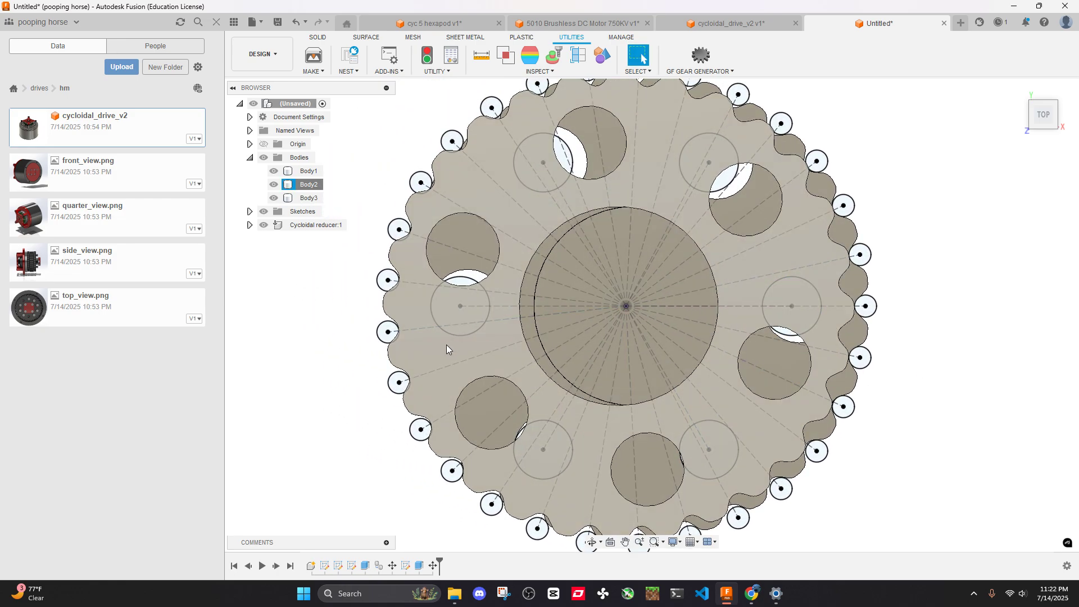
shift+middle_drag(446, 345, 489, 393)
click(1045, 105)
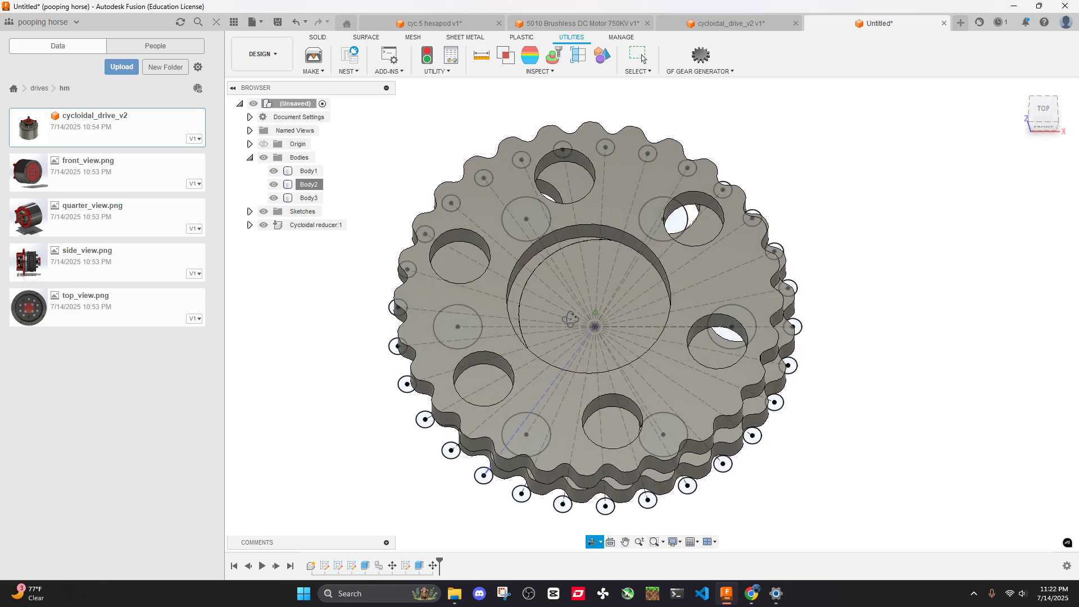
double_click(434, 566)
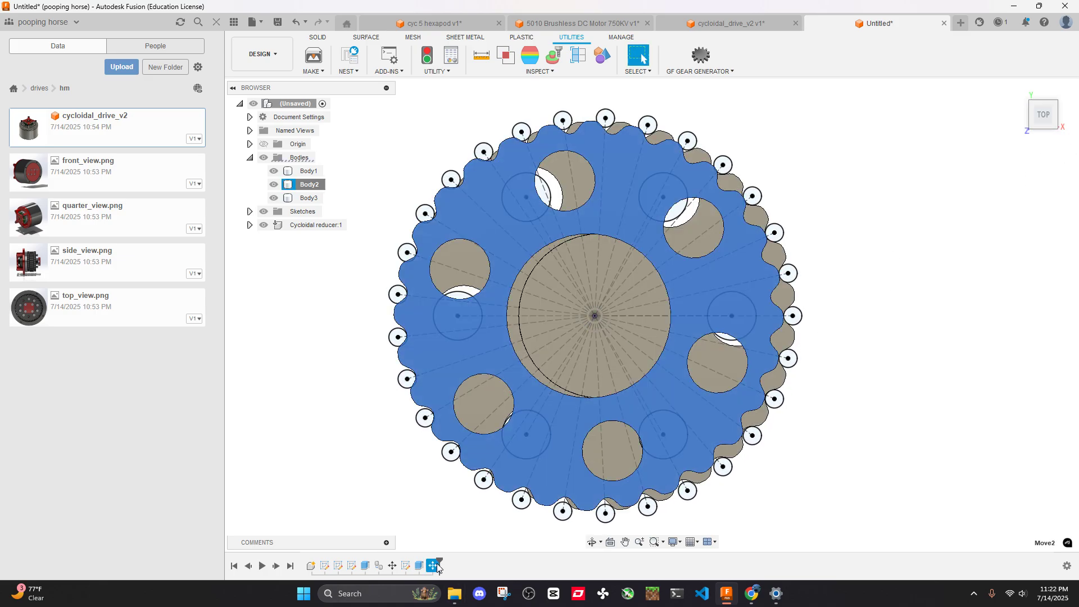
click(1052, 341)
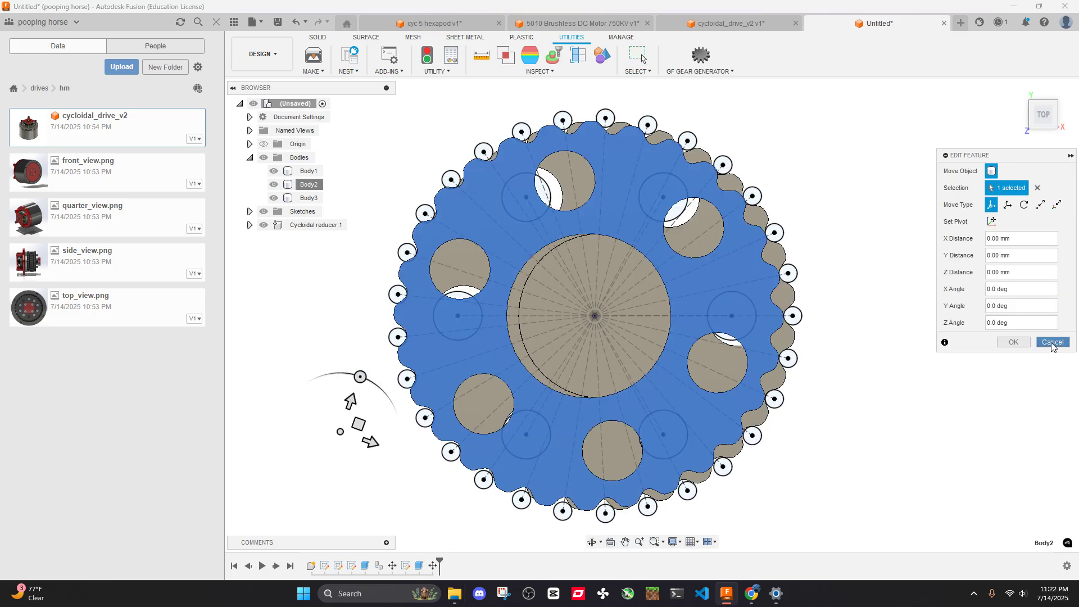
right_click(433, 566)
click(460, 486)
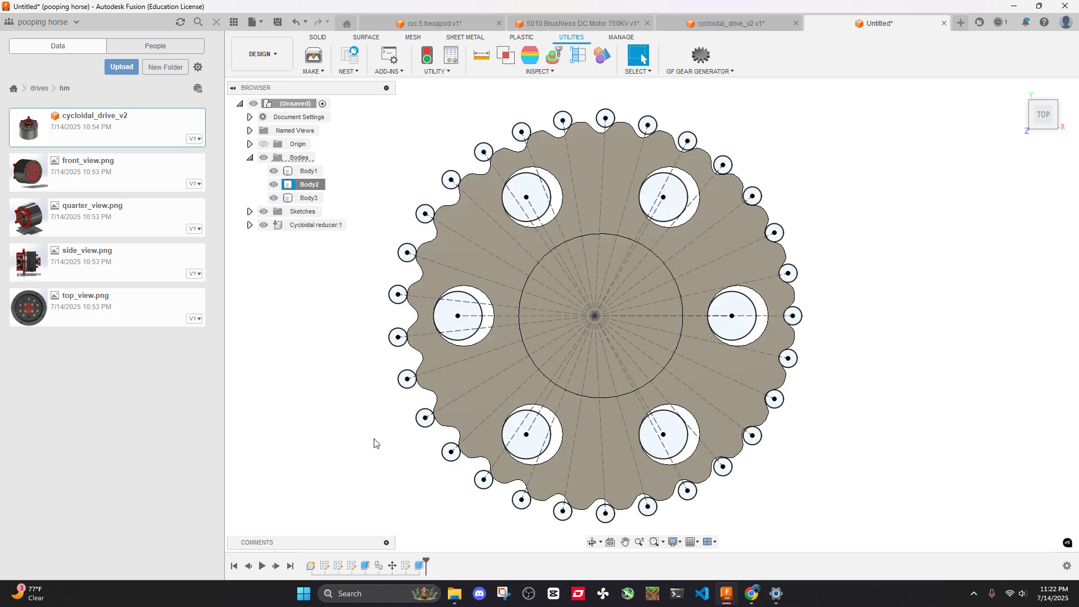
shift+middle_drag(464, 370, 441, 324)
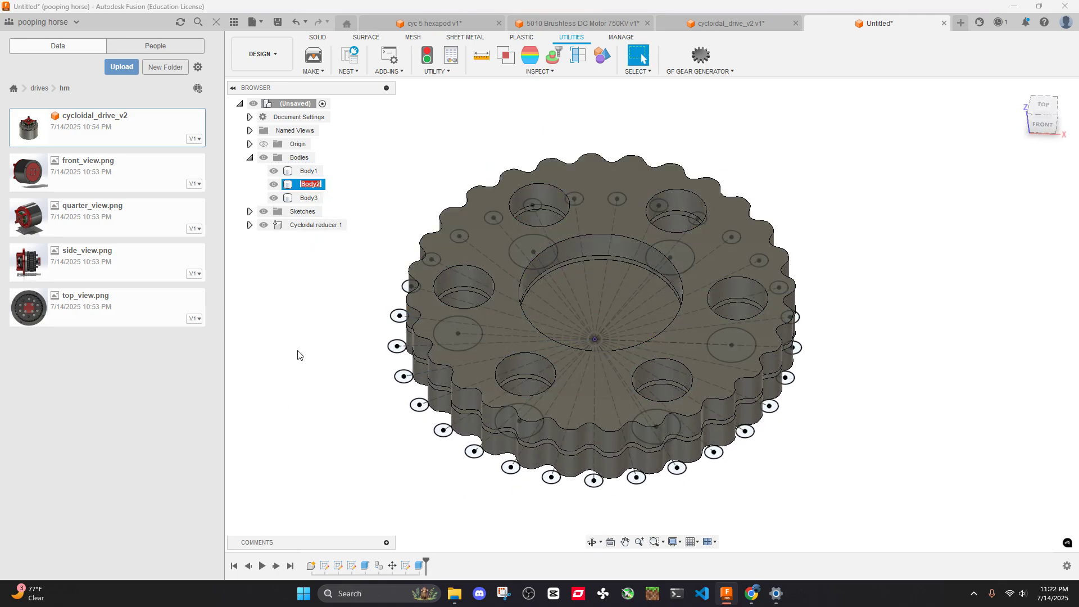
key(m)
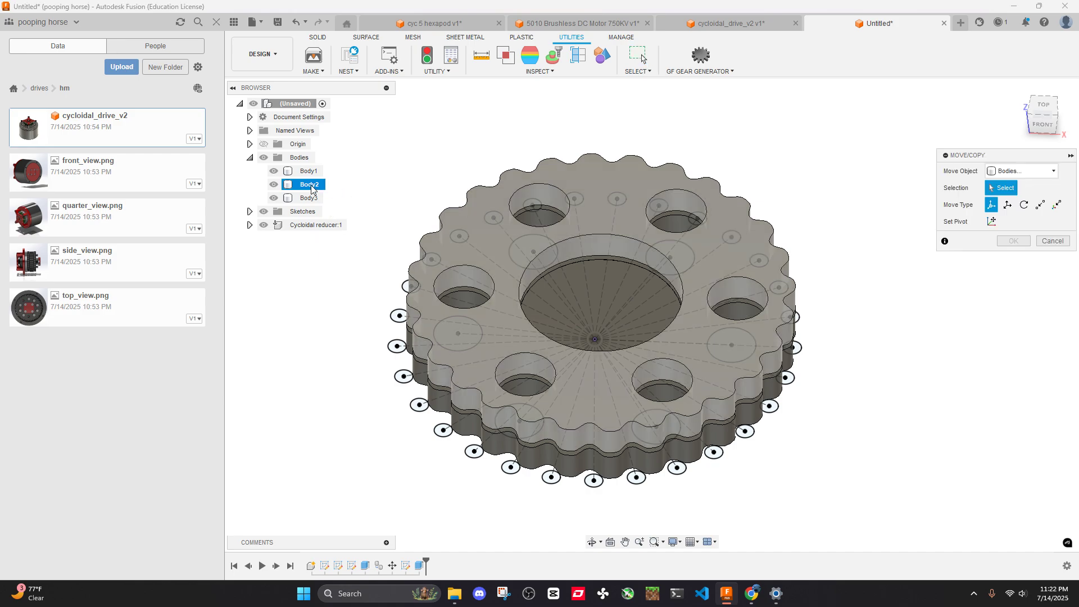
click(1044, 105)
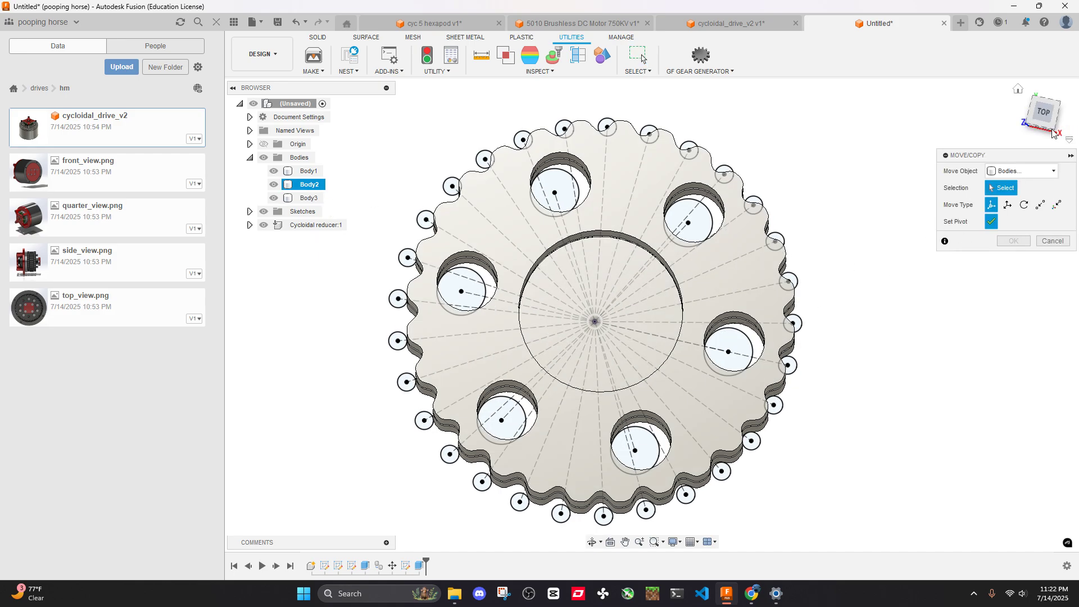
click(607, 335)
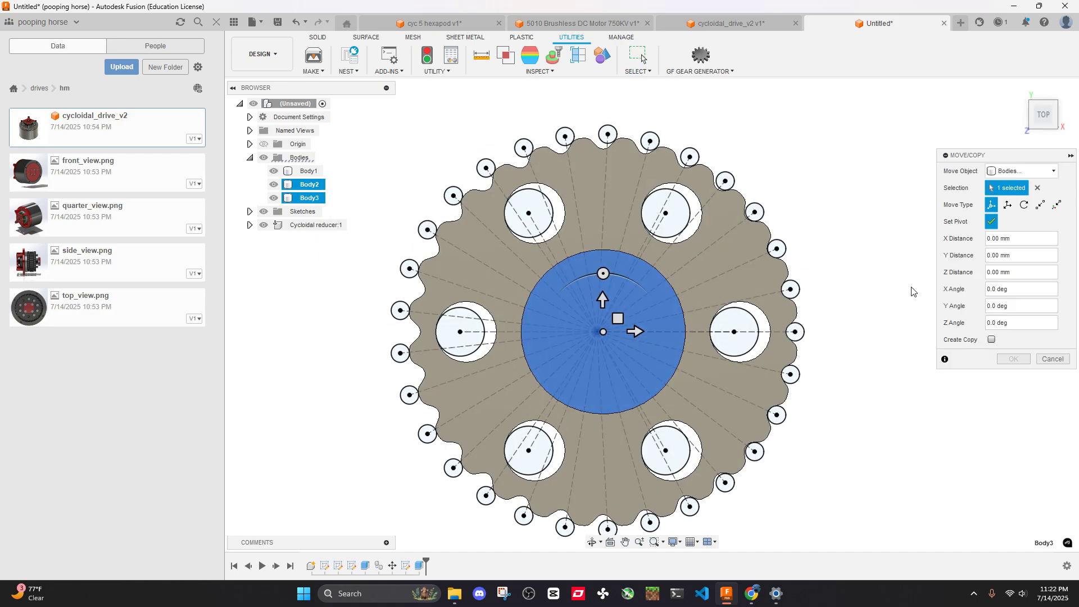
click(992, 223)
drag(625, 335, 612, 335)
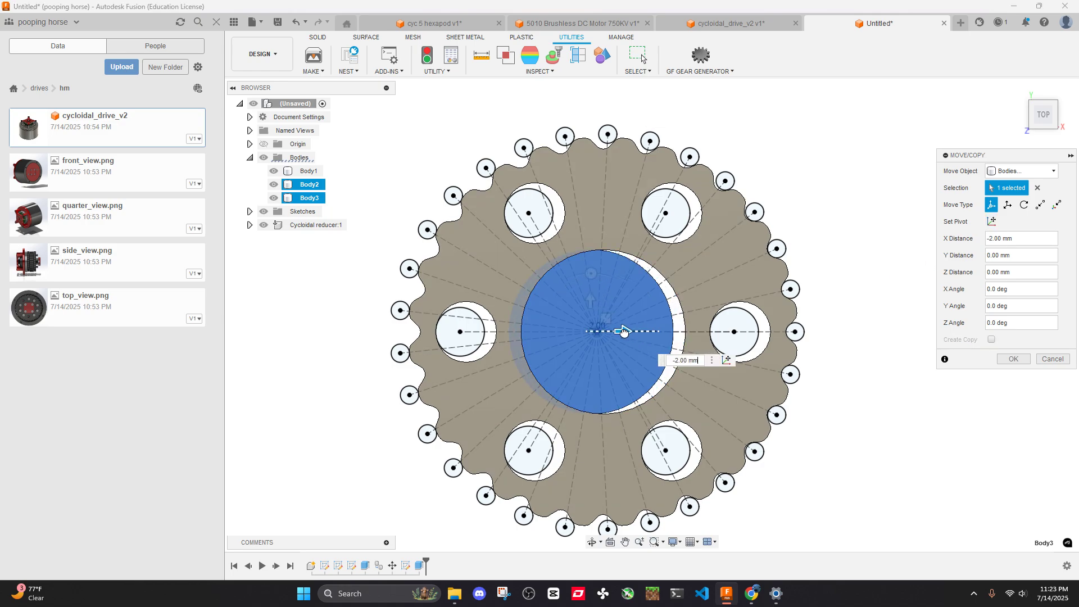
click(1014, 359)
scroll(864, 335, down, 4)
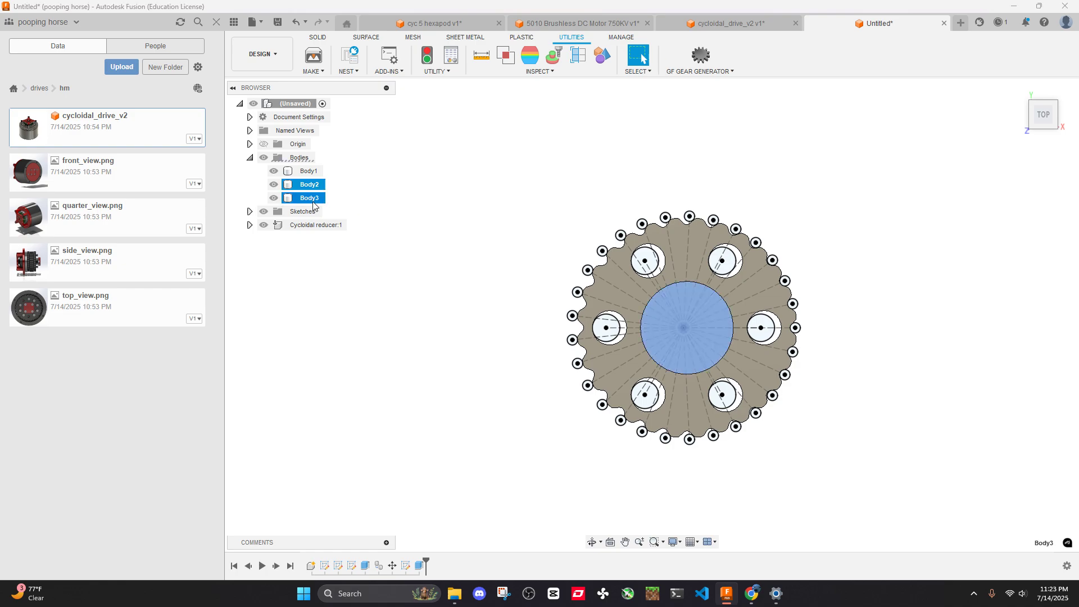
Start moving the upper disc Body2 and set the move pivot at the centre of its large central hole
click(250, 158)
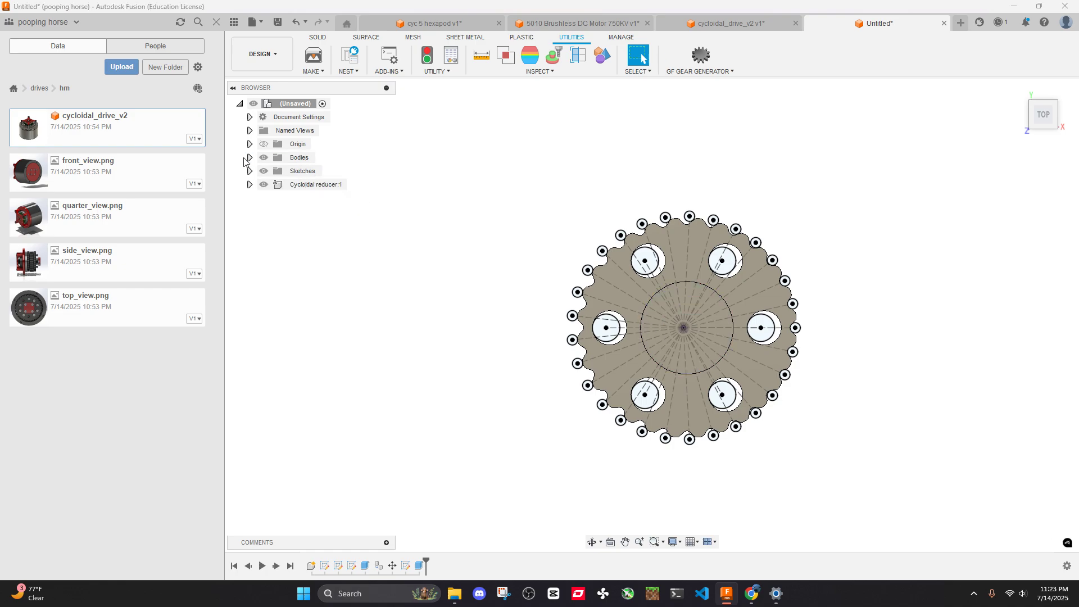
click(249, 158)
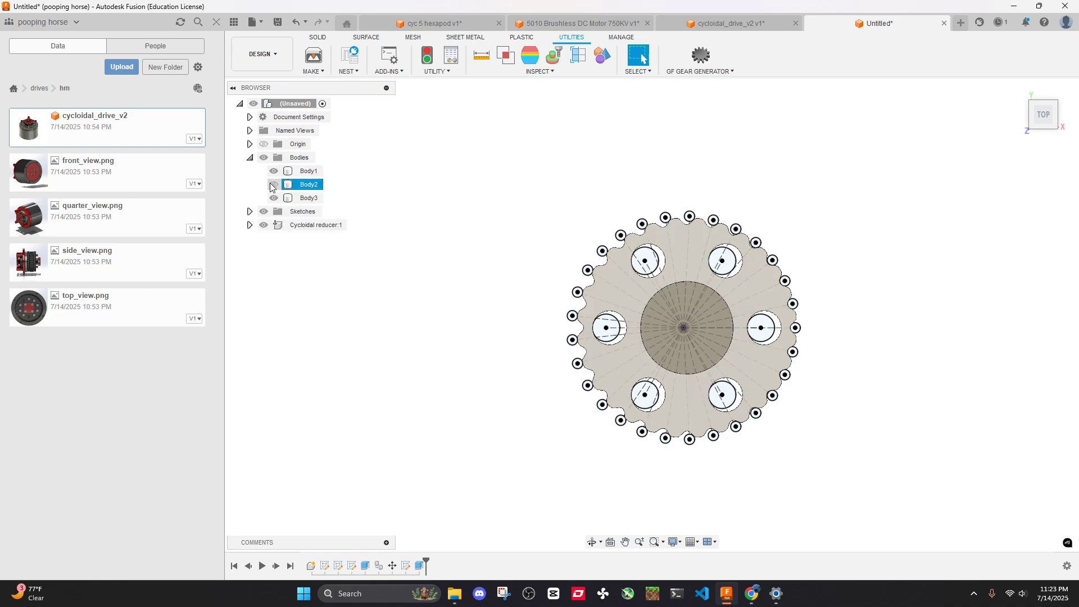
click(314, 184)
key(m)
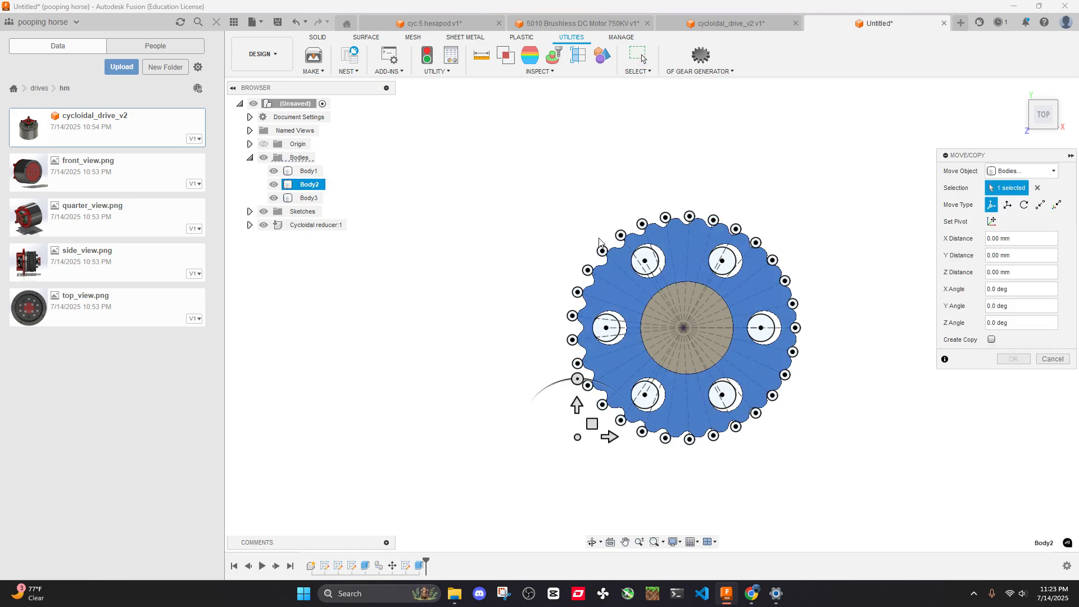
middle_drag(891, 309, 786, 308)
click(992, 222)
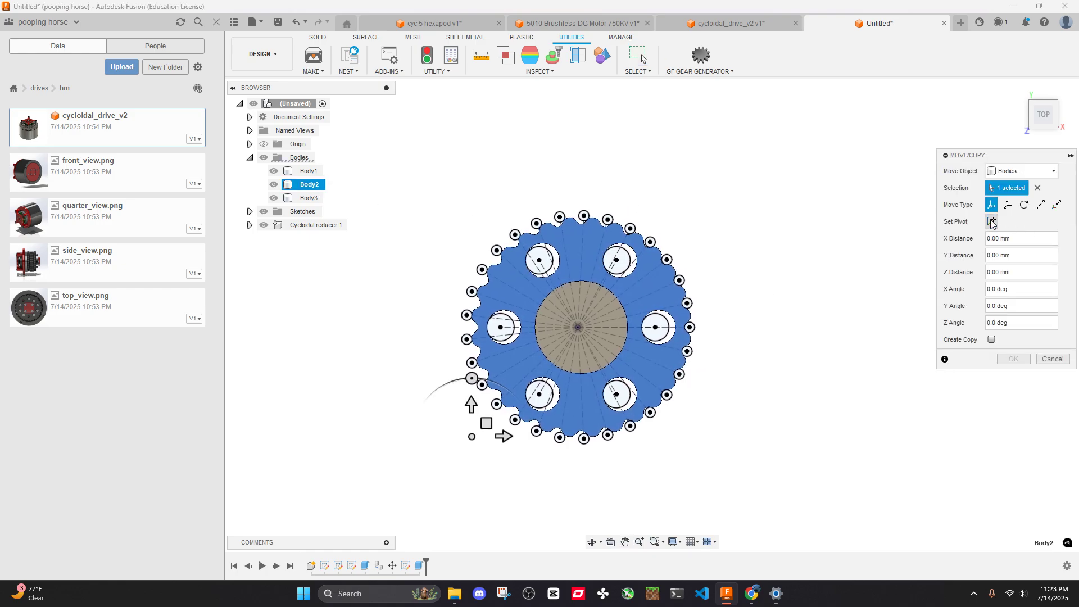
click(991, 221)
scroll(611, 327, up, 4)
click(539, 327)
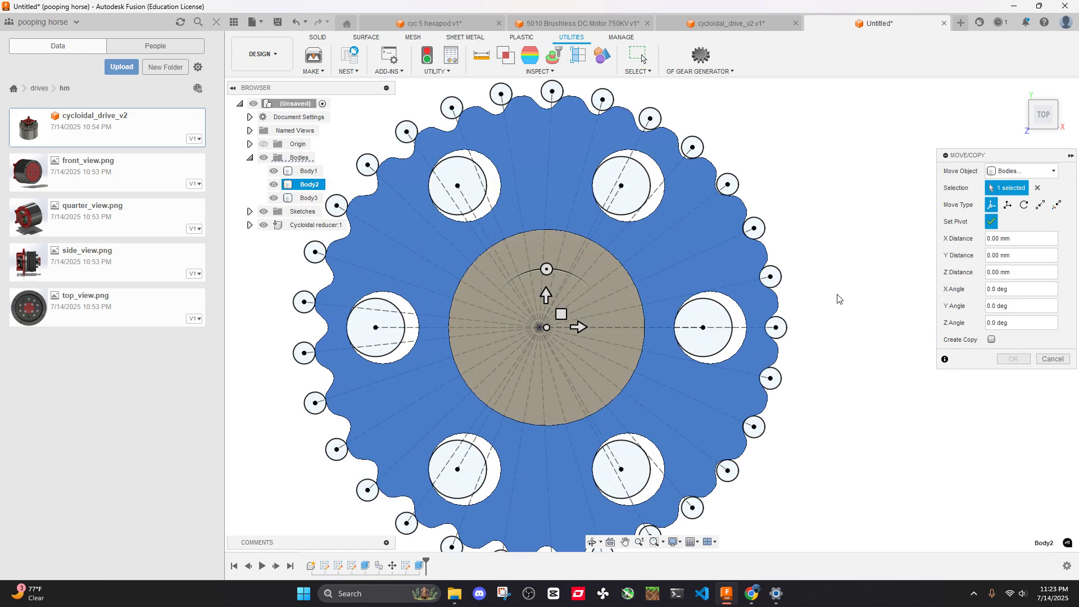
click(993, 227)
Shift Body2 by -2 mm in X and rotate it 180/28 degrees about Z around the pivot
scroll(731, 309, down, 3)
drag(637, 321, 625, 320)
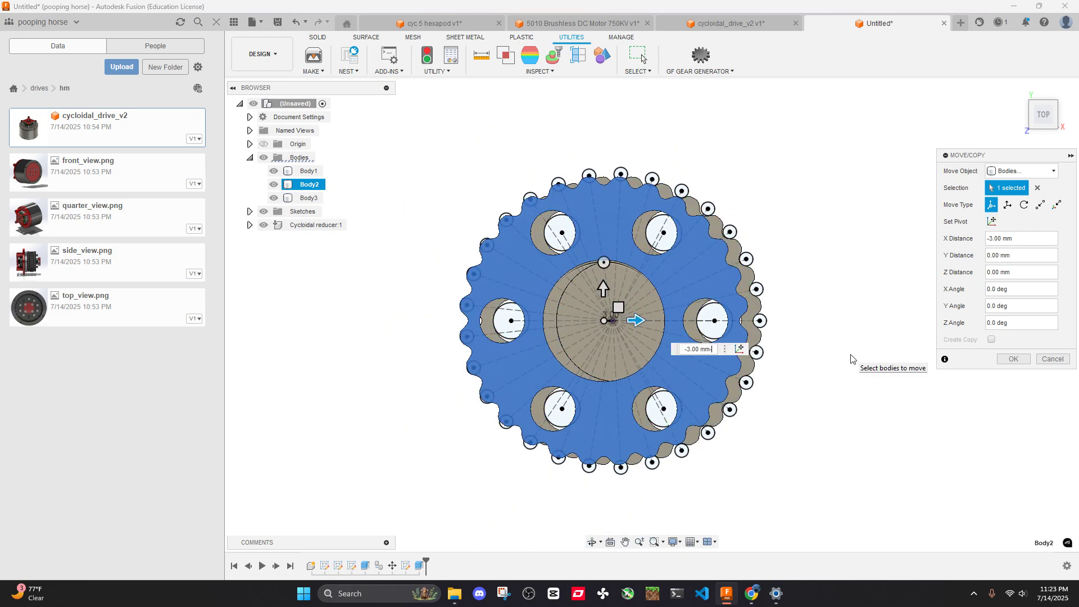
text(-2)
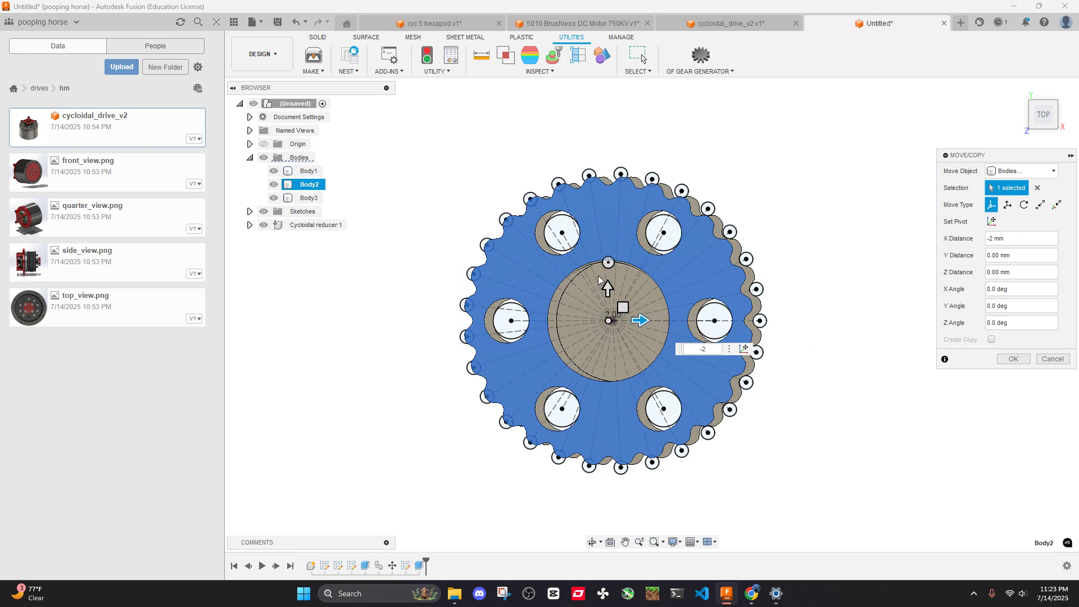
drag(610, 264, 621, 266)
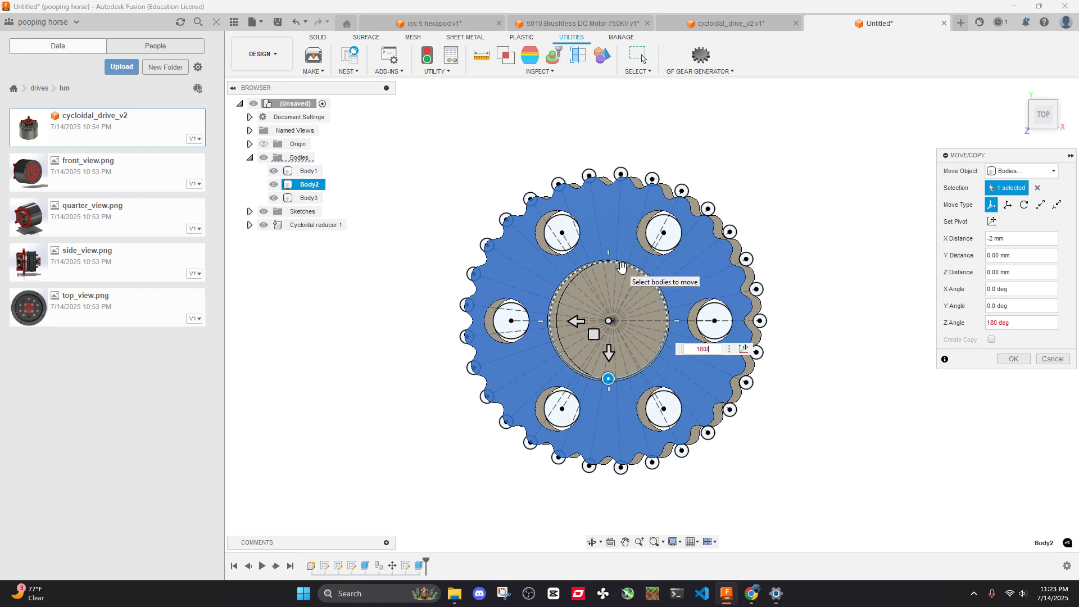
key(Return)
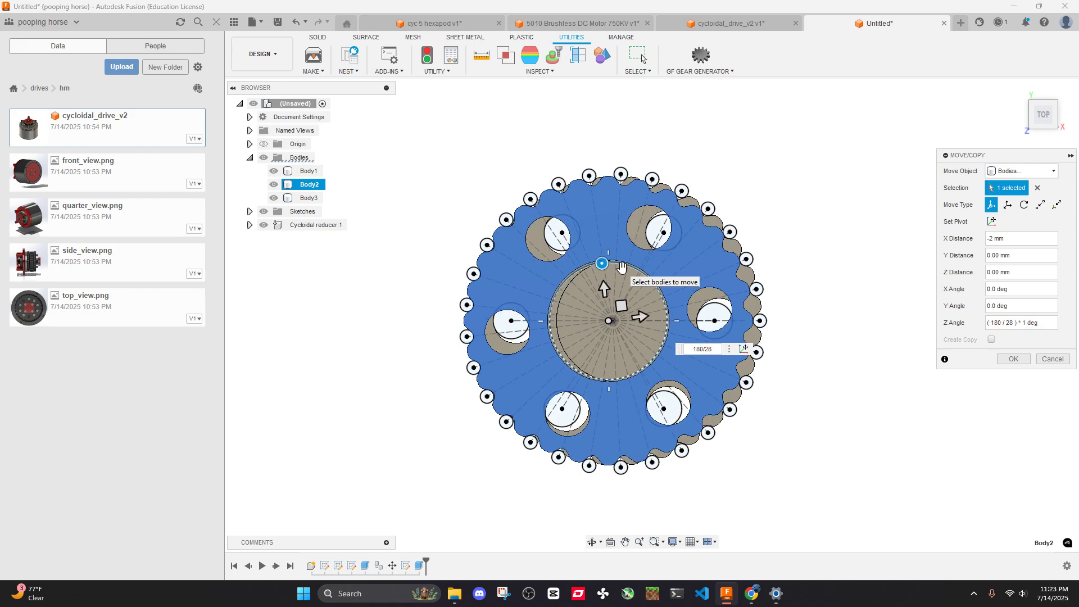
Sketch a circle on the upper disc's top face, centred on the origin and enclosing the six holes just inside the lobed rim
scroll(622, 268, down, 3)
shift+middle_drag(669, 275, 674, 303)
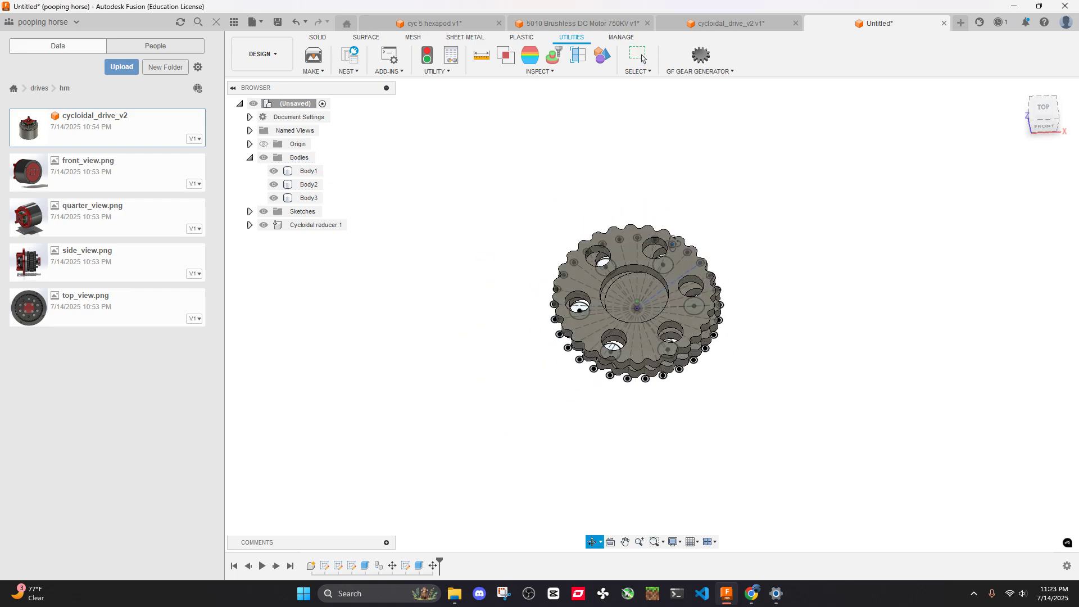
scroll(683, 259, up, 4)
right_click(696, 246)
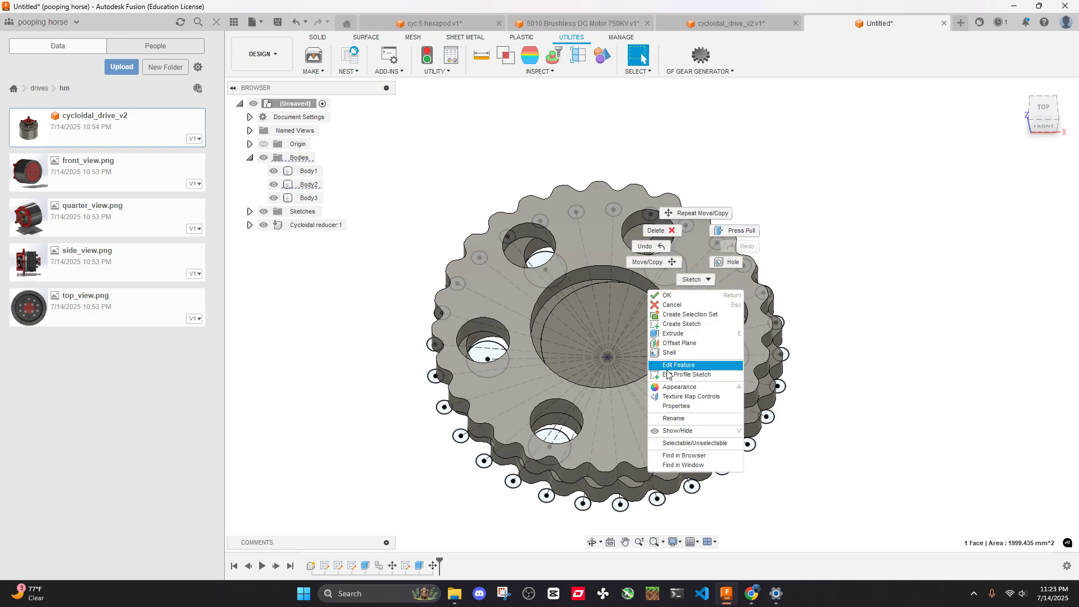
click(681, 324)
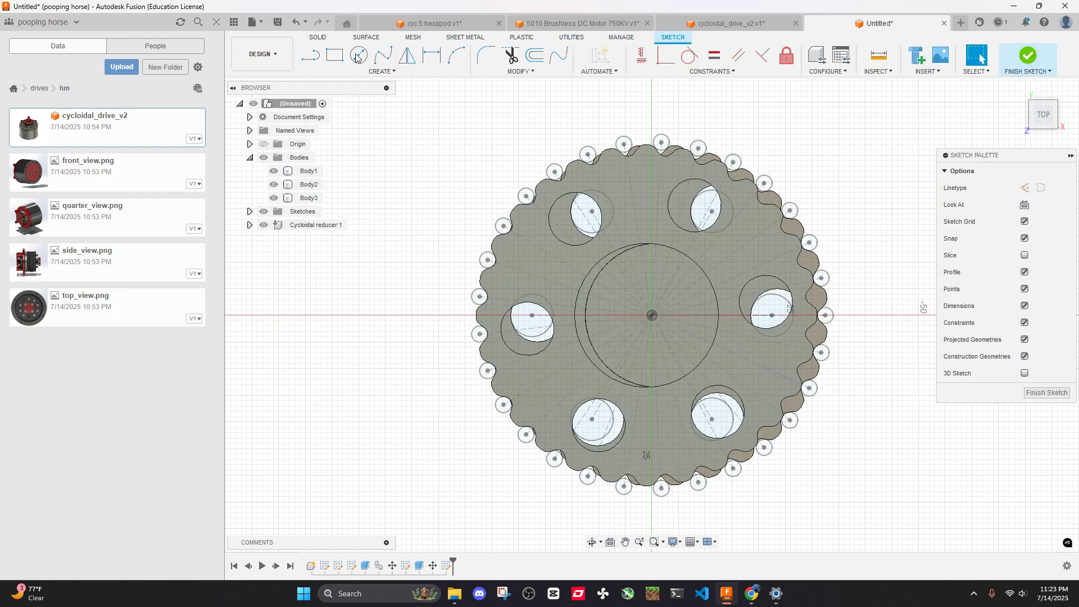
click(358, 56)
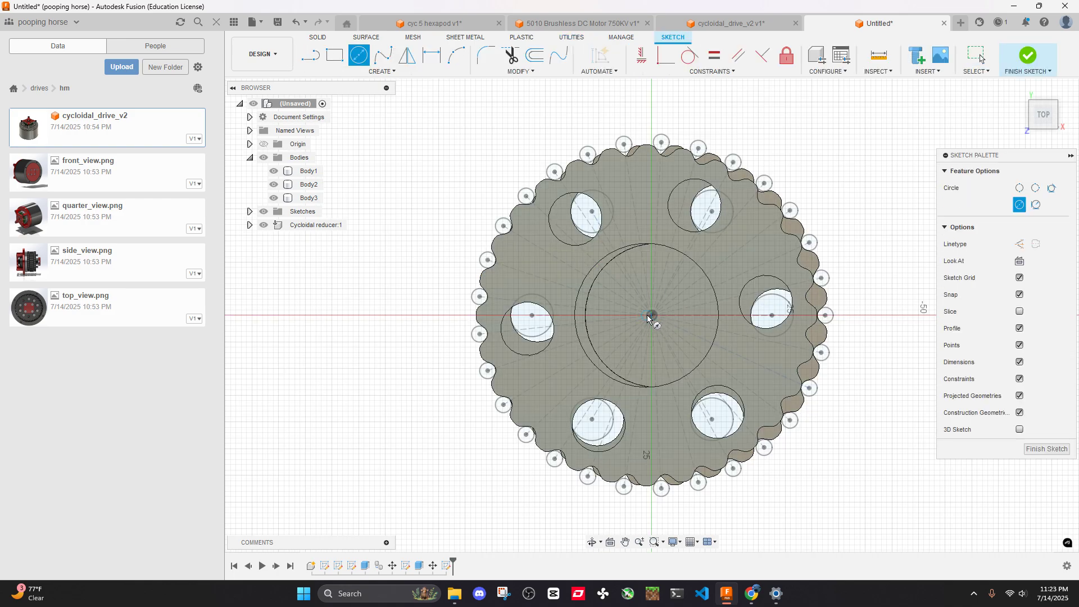
click(652, 316)
click(797, 303)
key(Escape)
Extrude the circular profile enclosing the holes downward to recess the upper disc inside its lobed rim
scroll(795, 301, down, 3)
click(773, 276)
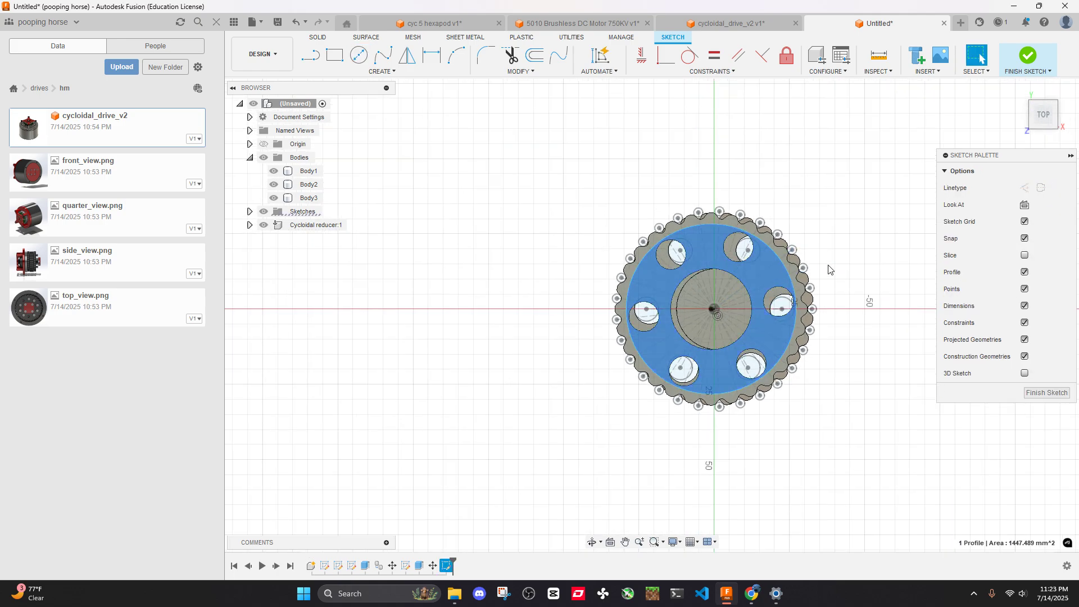
key(e)
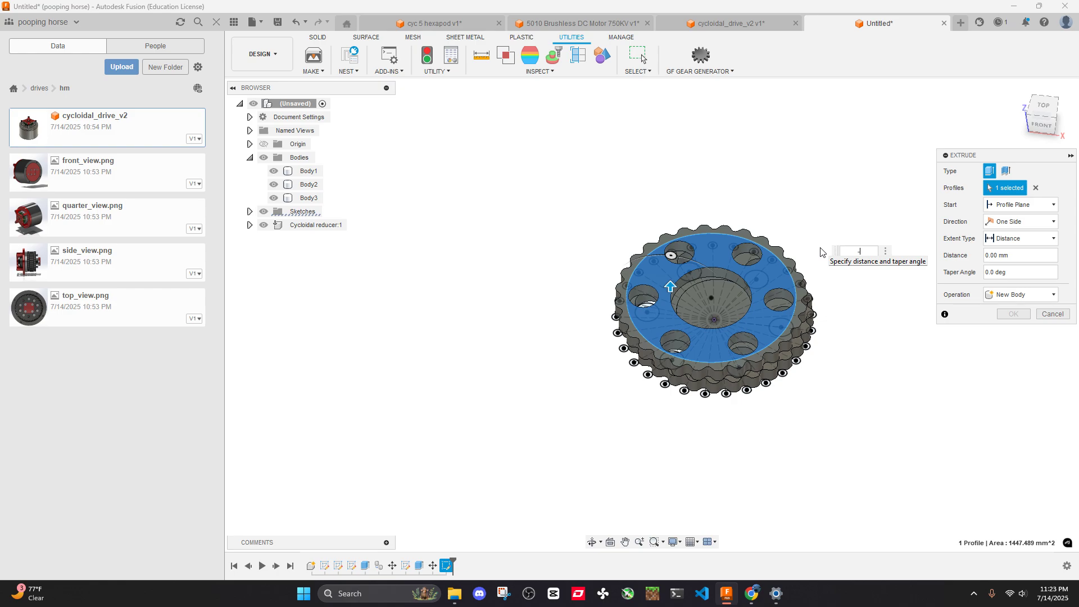
key(Escape)
shift+middle_drag(820, 248, 806, 249)
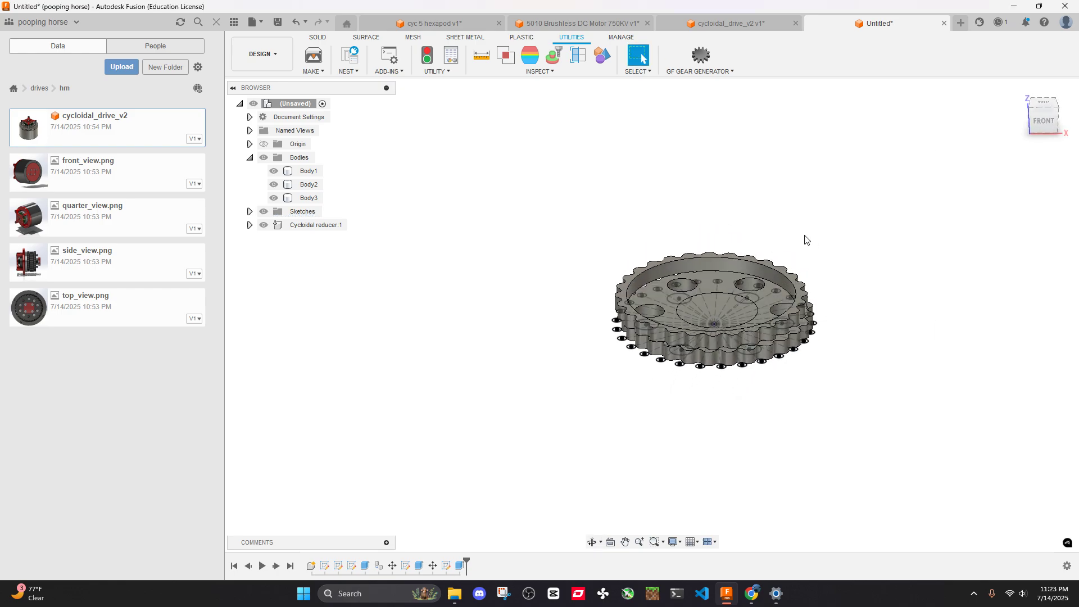
Extrude the holed circular profile of Sketch2 by -5 mm as a new body inside the upper disc's rim
scroll(589, 185, up, 3)
click(249, 211)
click(311, 238)
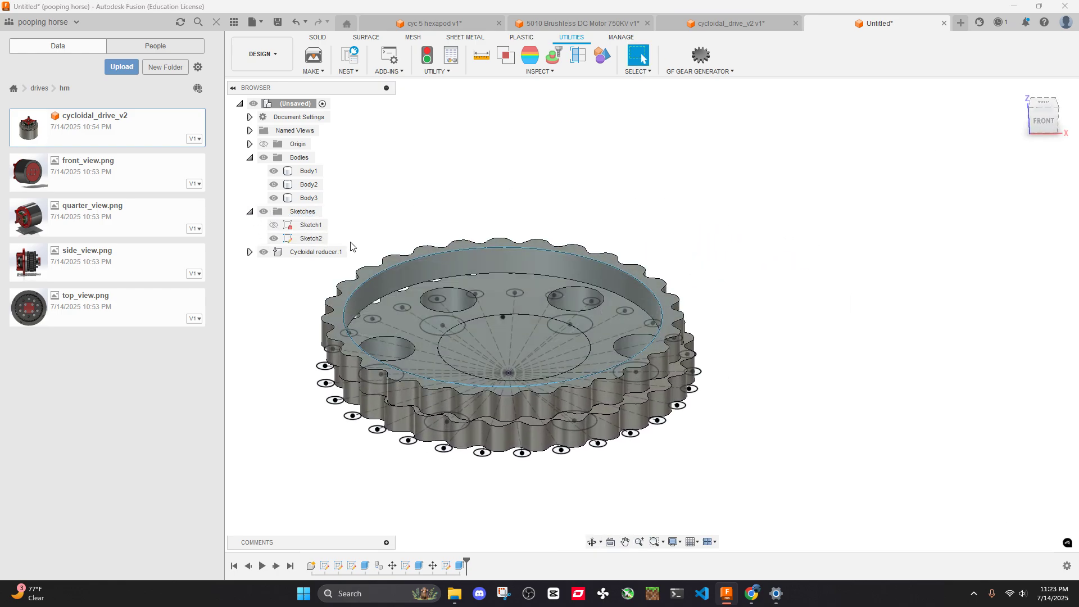
click(583, 285)
key(e)
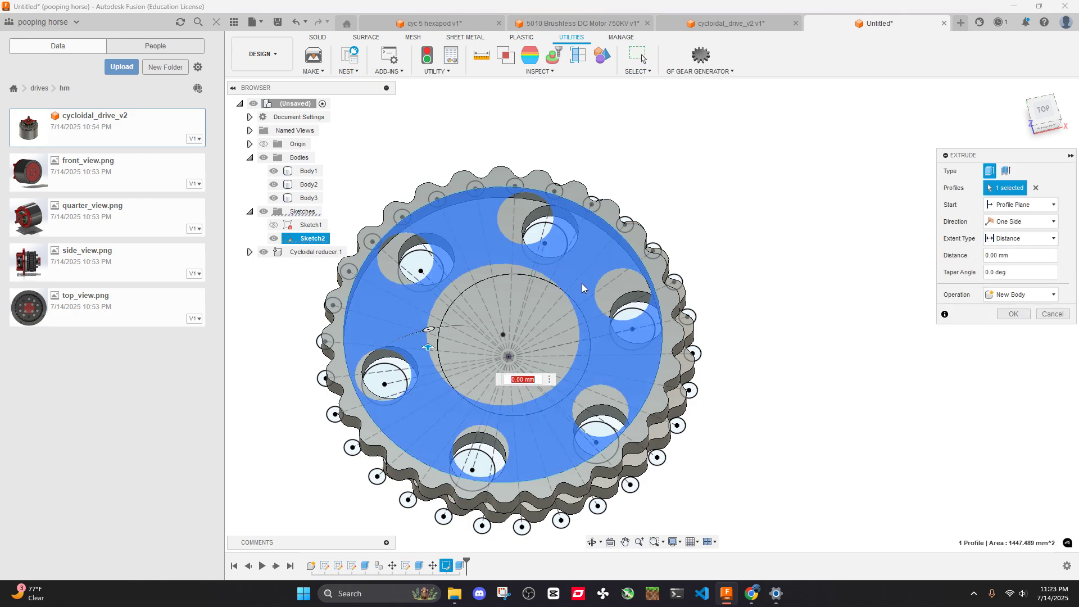
text(-5)
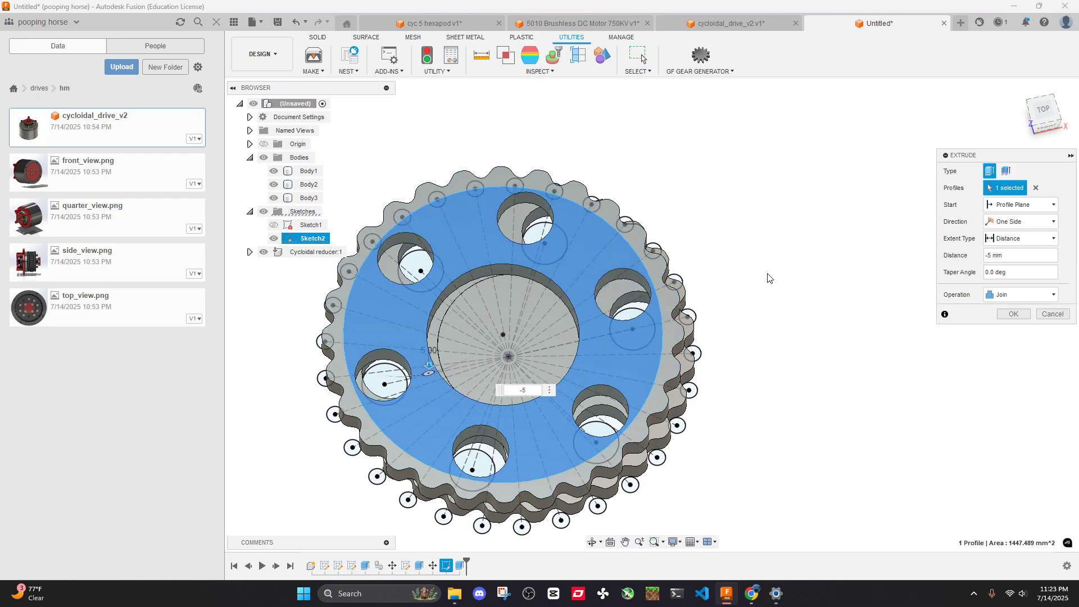
key(Tab)
key(Tab)
click(1020, 294)
click(1020, 295)
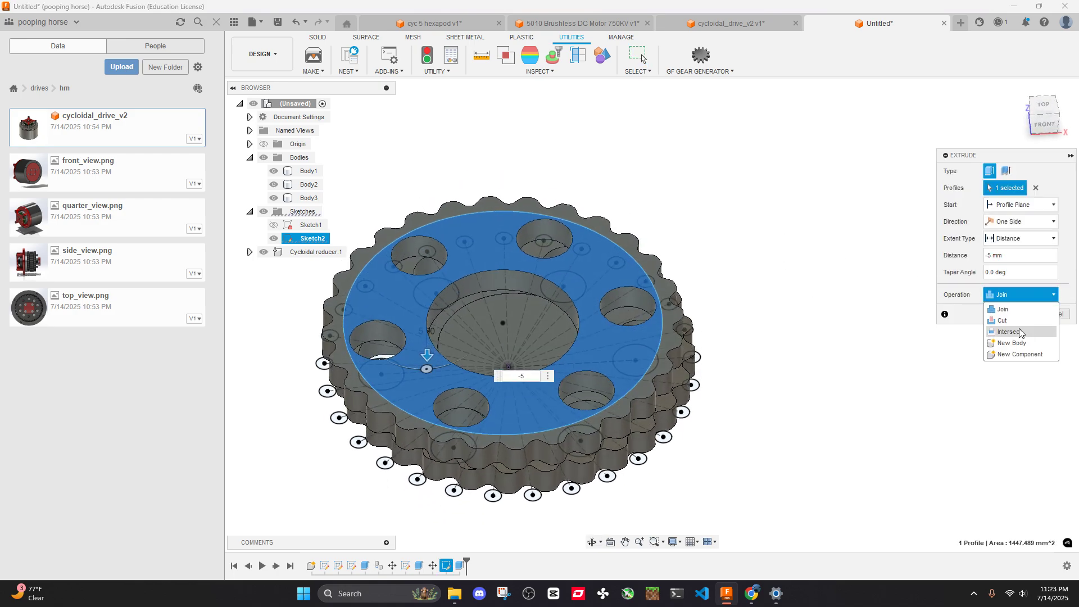
click(1012, 343)
click(1018, 314)
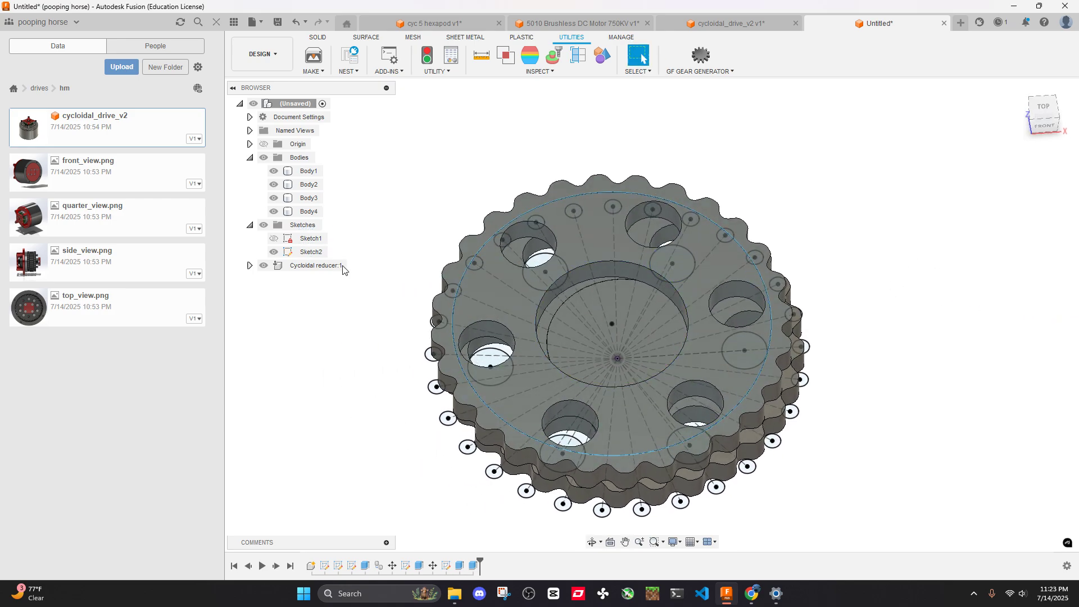
click(306, 213)
key(m)
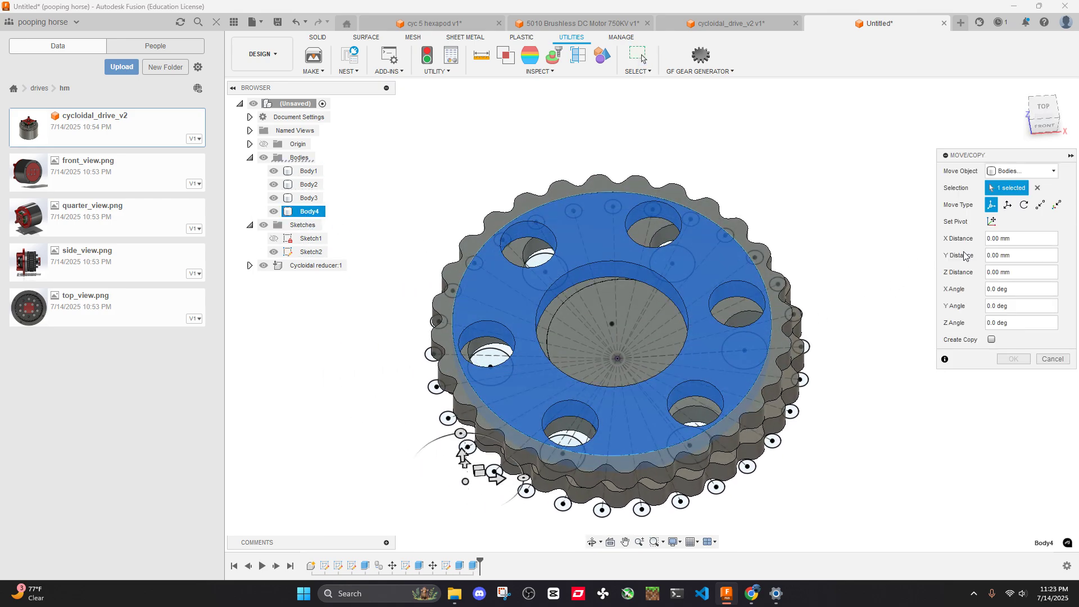
click(1044, 110)
click(993, 222)
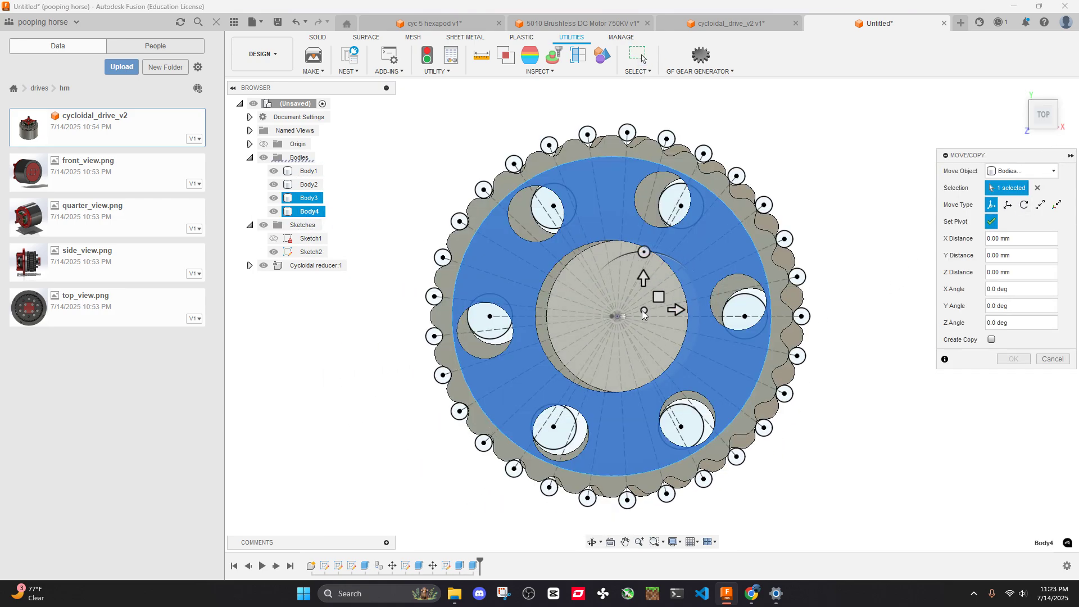
click(623, 317)
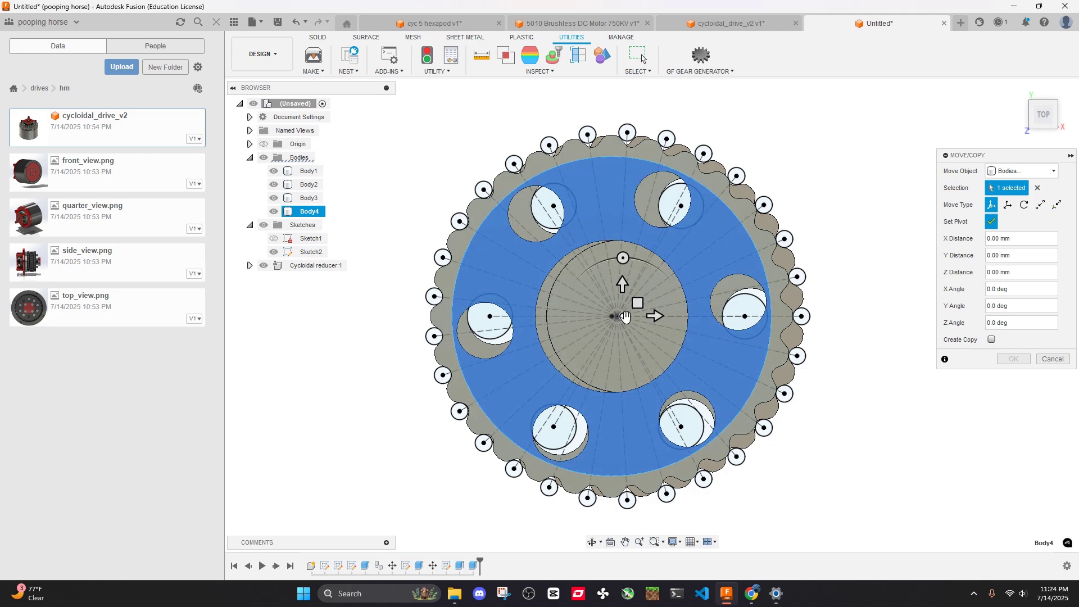
drag(623, 317, 381, 364)
right_click(381, 364)
click(330, 366)
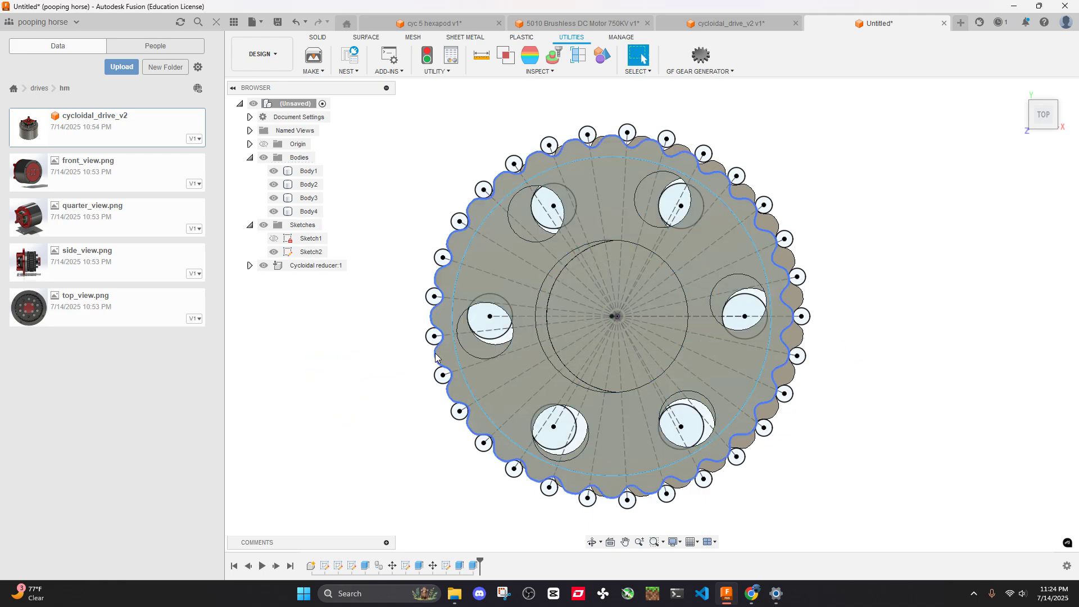
click(316, 215)
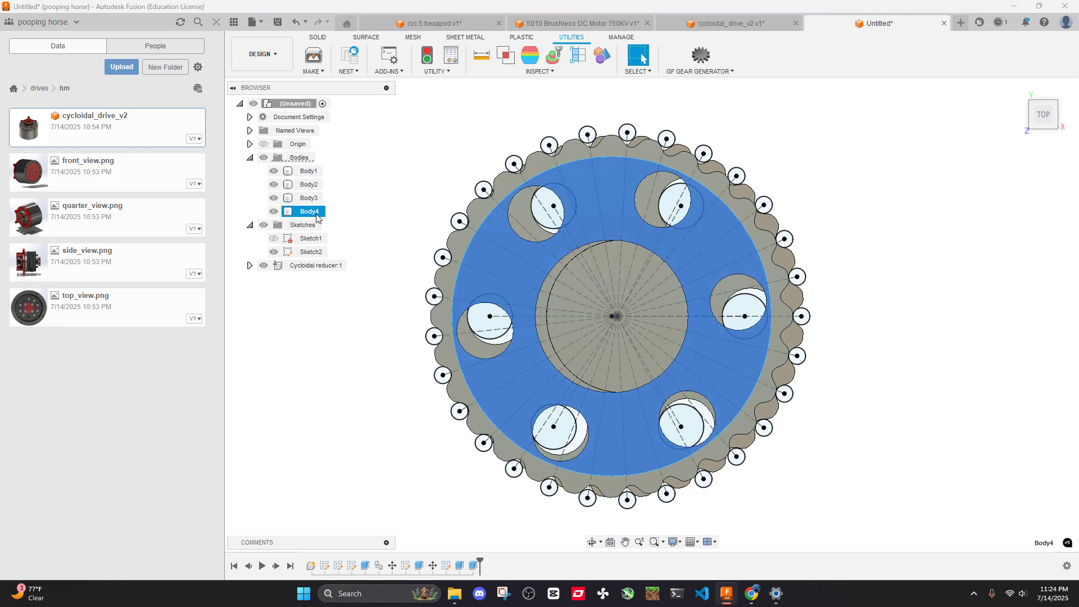
key(m)
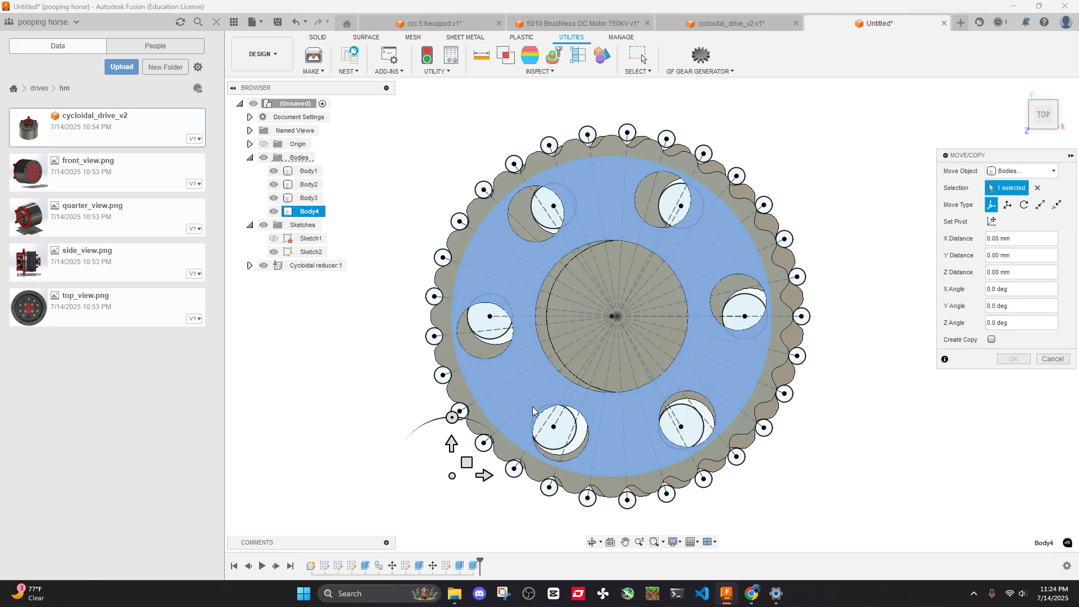
click(992, 221)
click(612, 317)
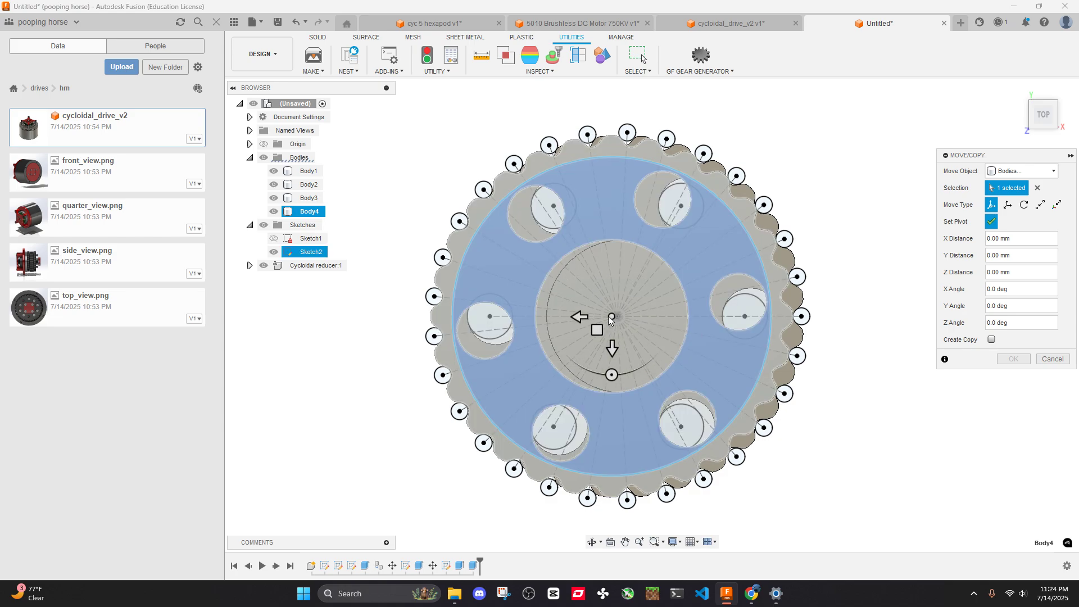
click(580, 318)
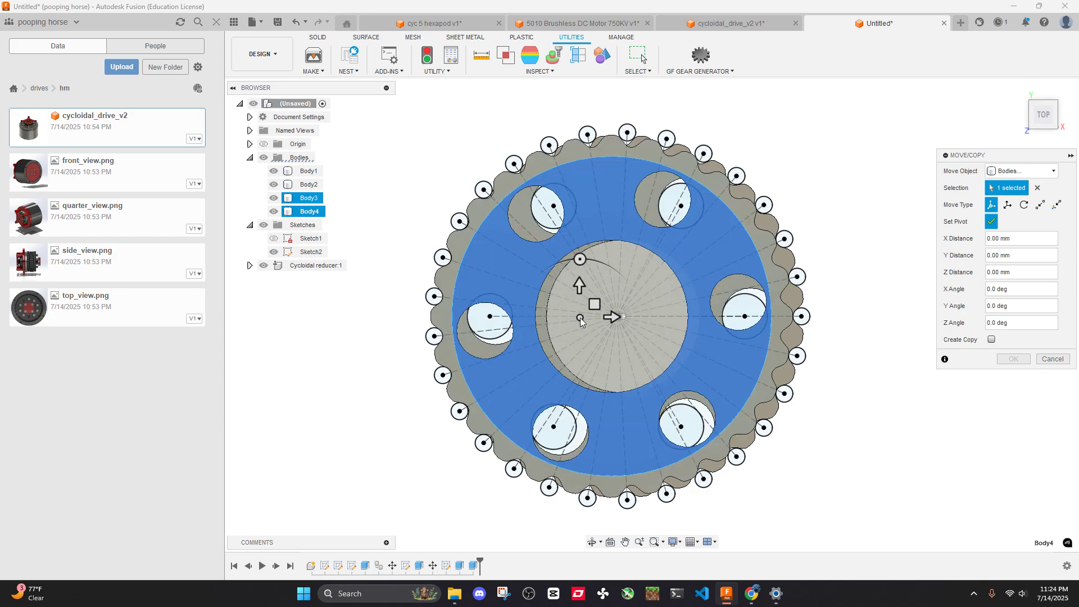
click(623, 316)
scroll(622, 317, up, 4)
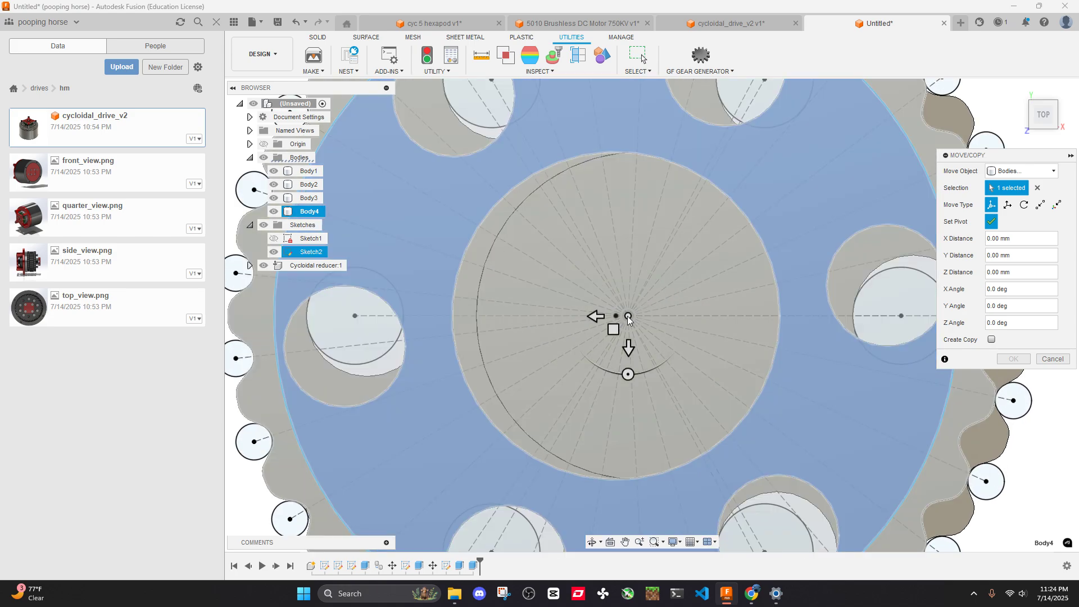
scroll(617, 316, down, 4)
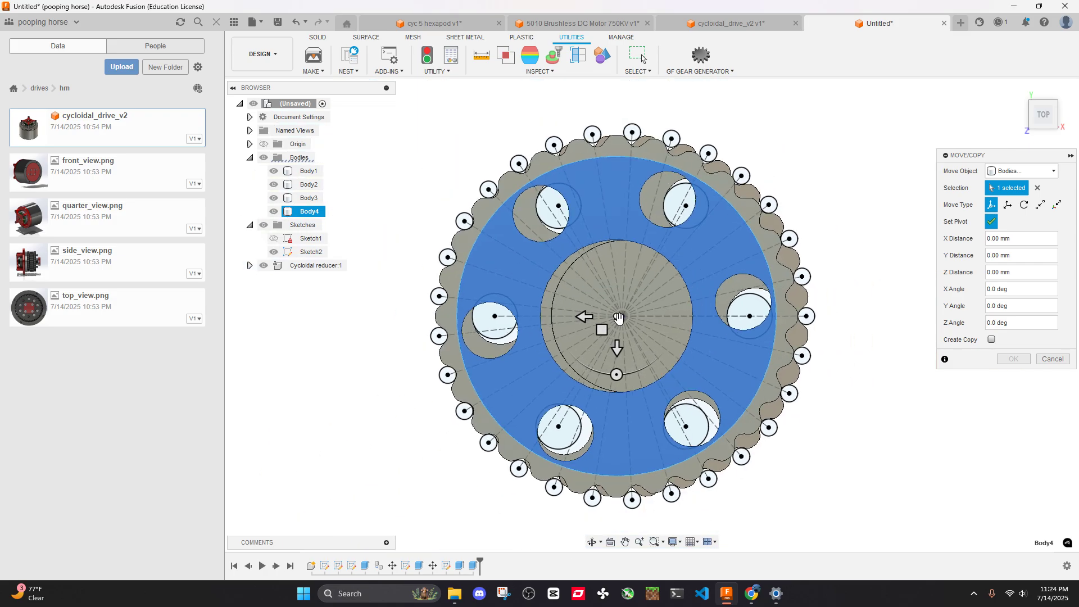
drag(616, 375, 579, 357)
shift+middle_drag(579, 357, 581, 318)
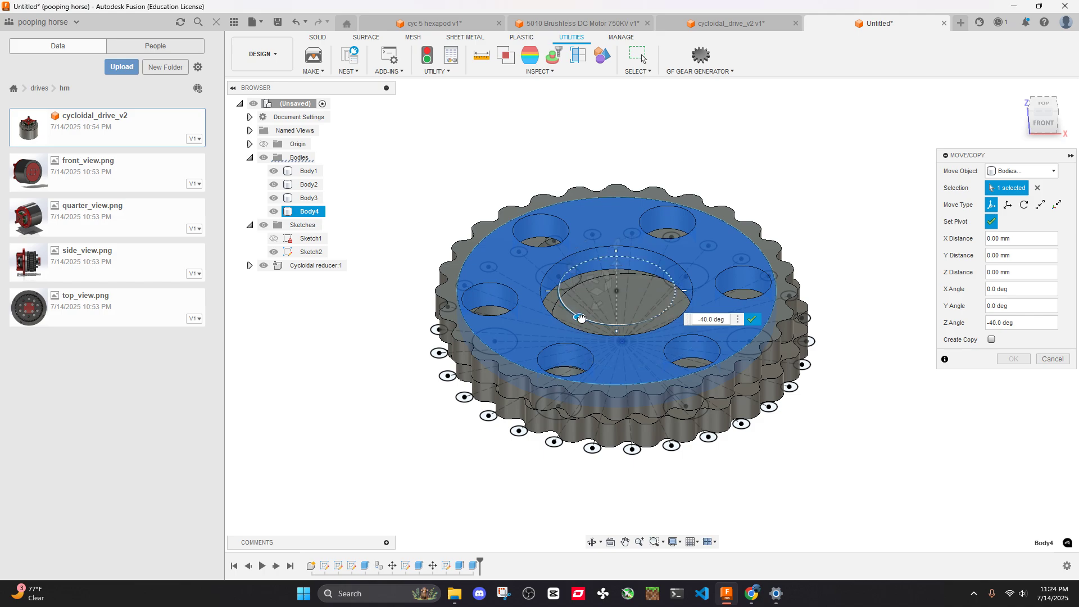
click(1053, 358)
Hide Sketch2 containing the circle on the upper disc's top face
scroll(848, 186, down, 2)
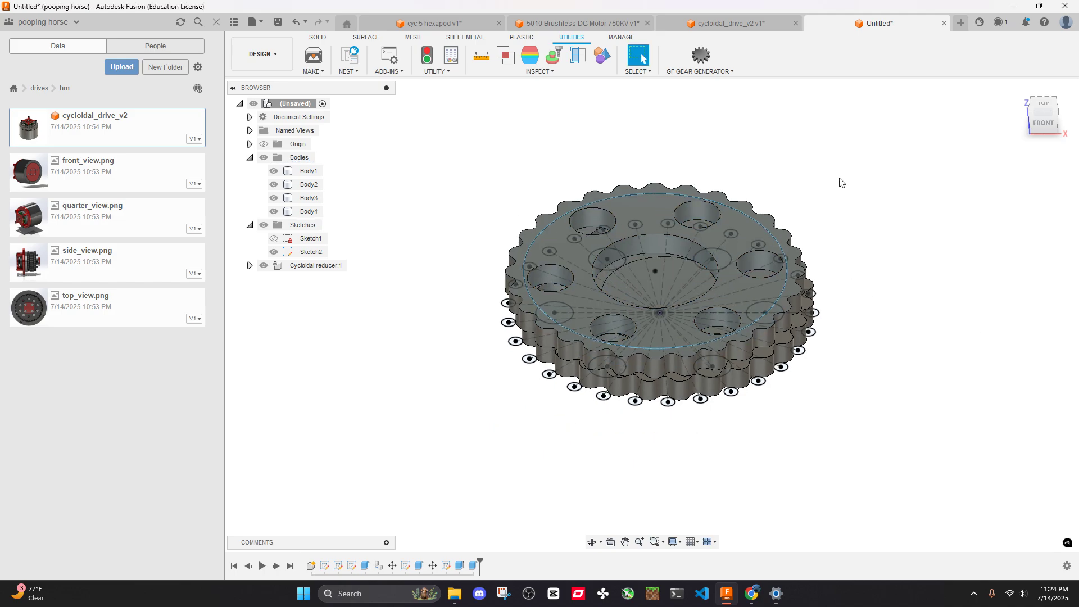
shift+middle_drag(842, 183, 803, 281)
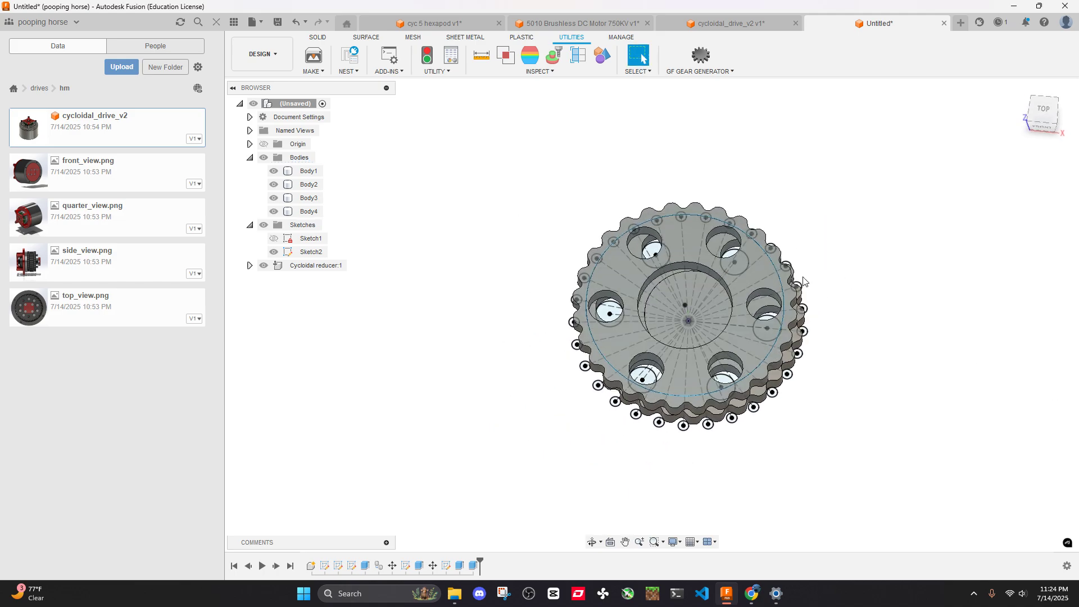
click(760, 270)
click(375, 280)
click(272, 251)
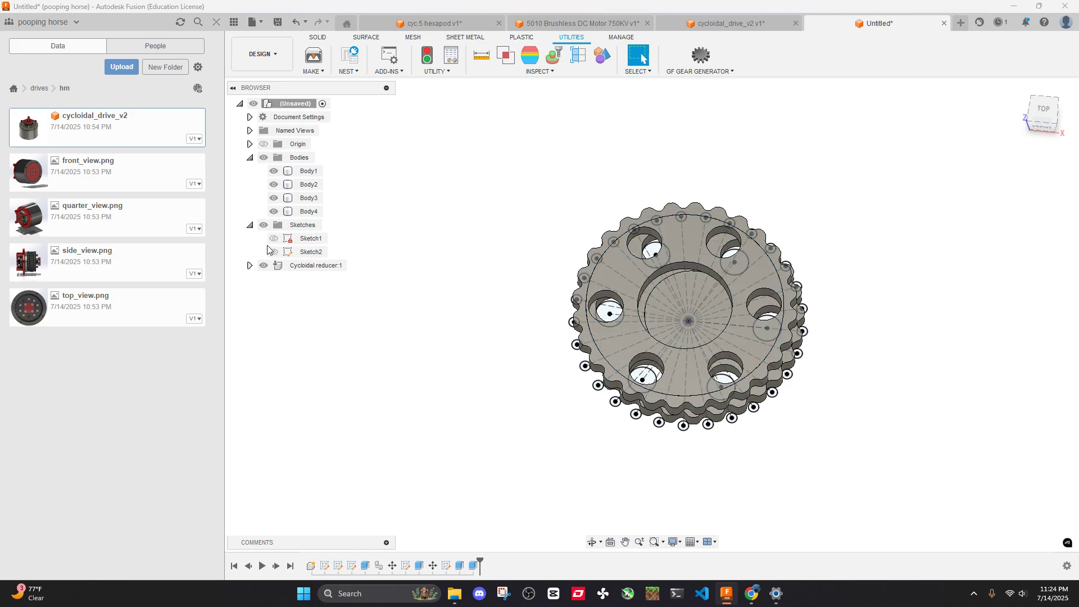
click(308, 216)
key(m)
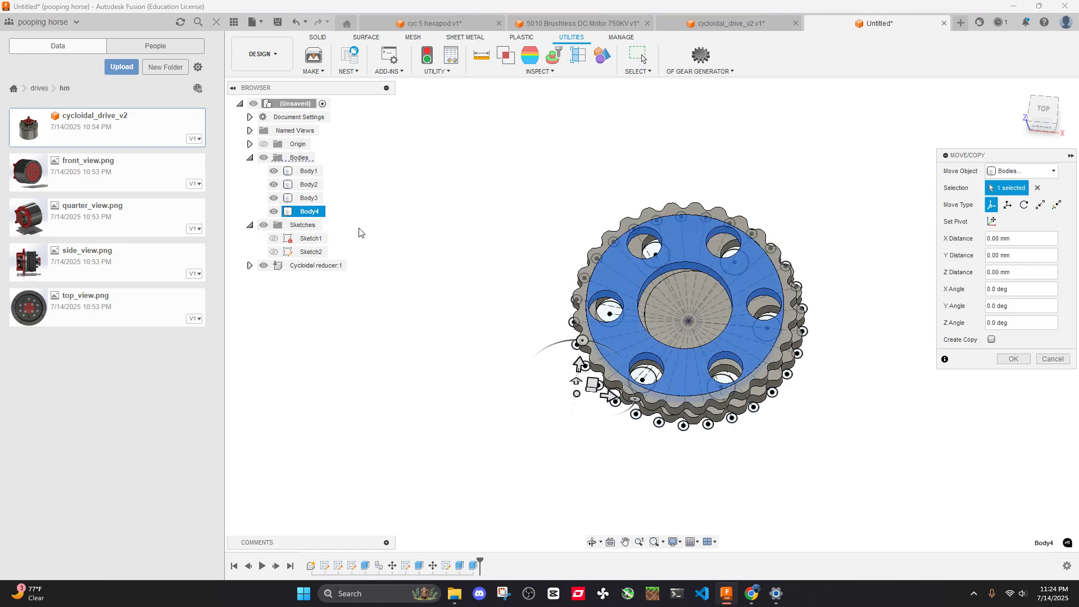
click(993, 222)
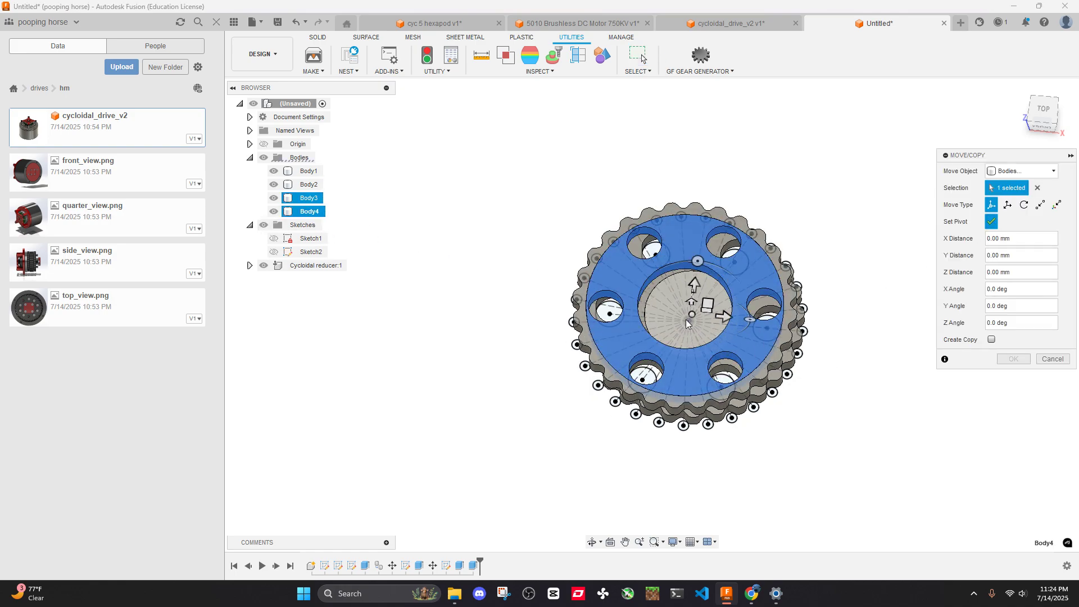
shift+middle_drag(689, 324, 709, 350)
click(1043, 114)
scroll(685, 298, up, 4)
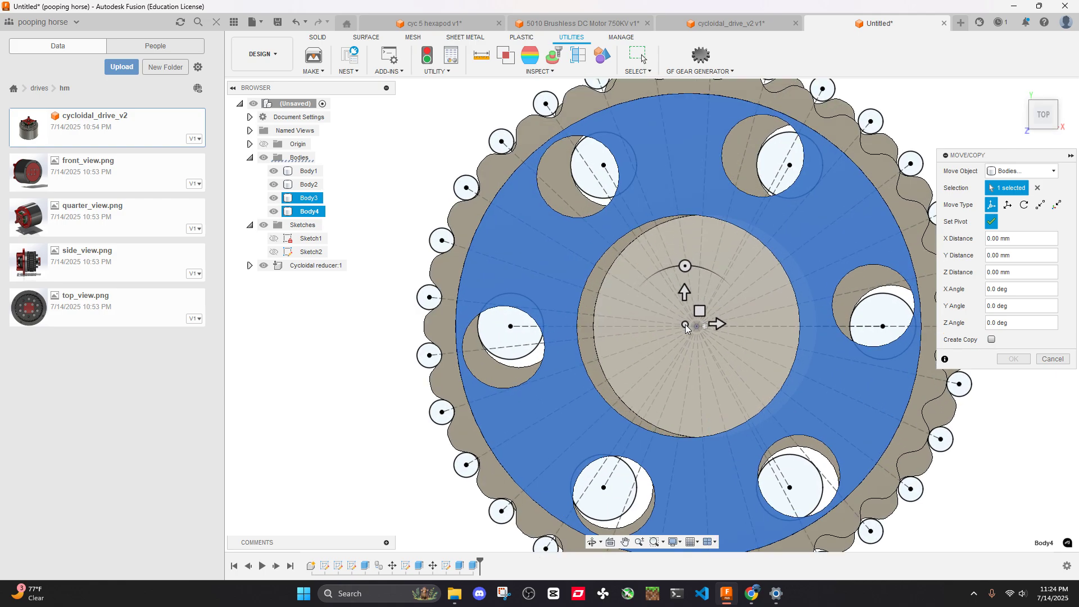
scroll(695, 330, up, 4)
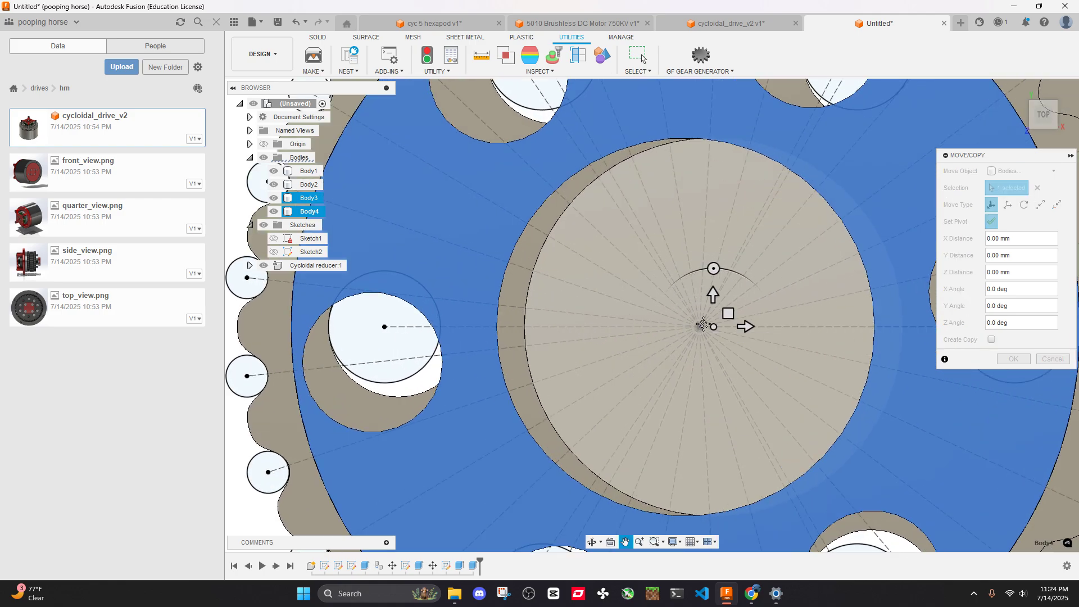
middle_drag(697, 326, 626, 347)
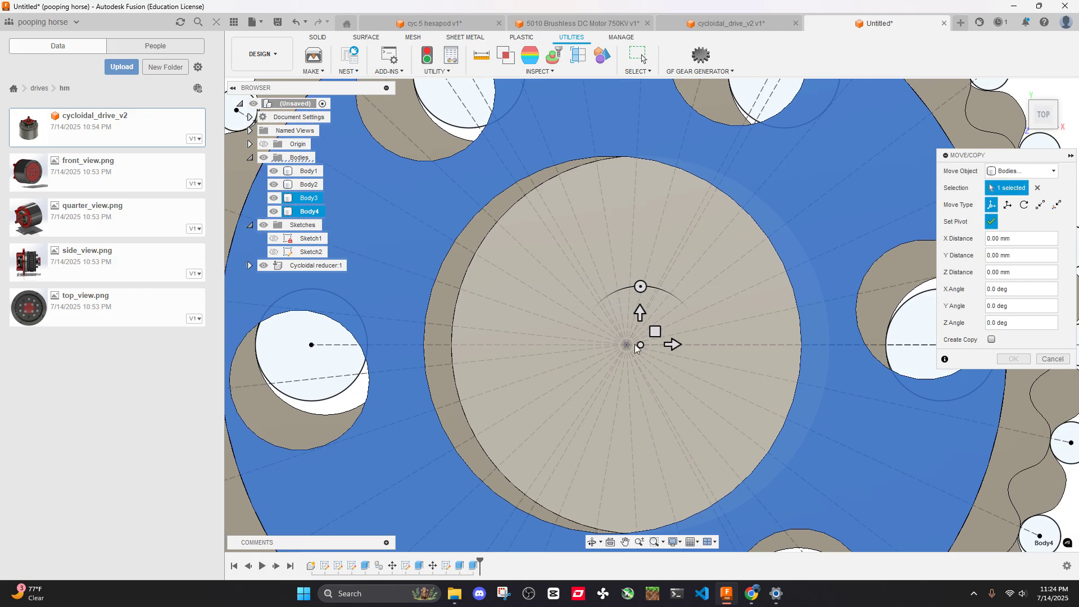
mouse_move(640, 287)
mouse_down()
mouse_move(672, 306)
mouse_move(622, 281)
mouse_up()
scroll(622, 277, down, 5)
shift+middle_drag(621, 278, 634, 198)
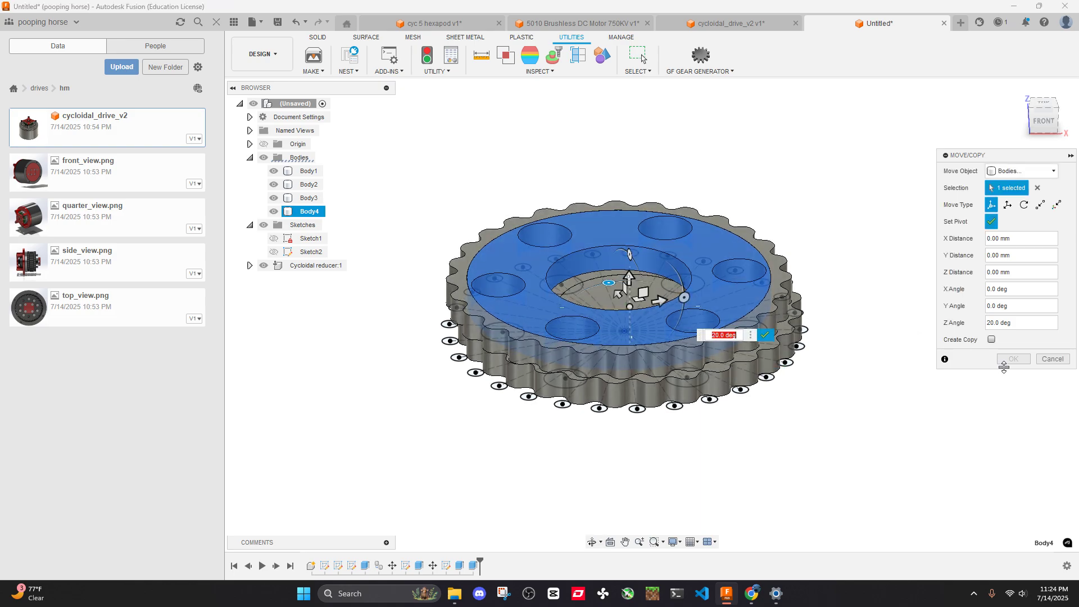
key(Return)
middle_drag(575, 240, 606, 246)
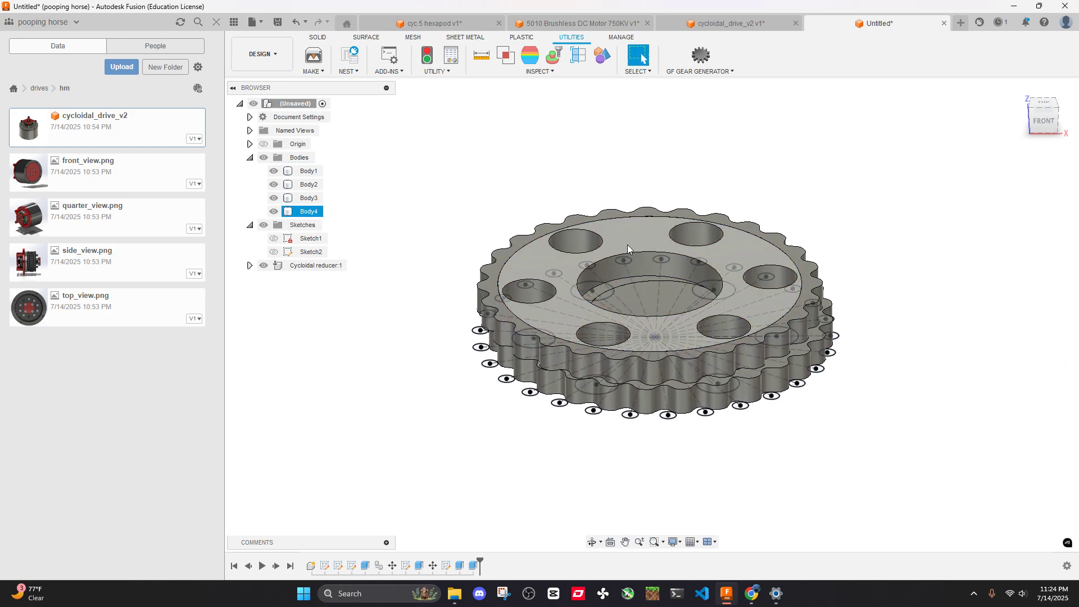
click(627, 246)
click(436, 173)
Start moving Body4, the holed inner body, with the pivot set at the centre of its central bore
click(308, 213)
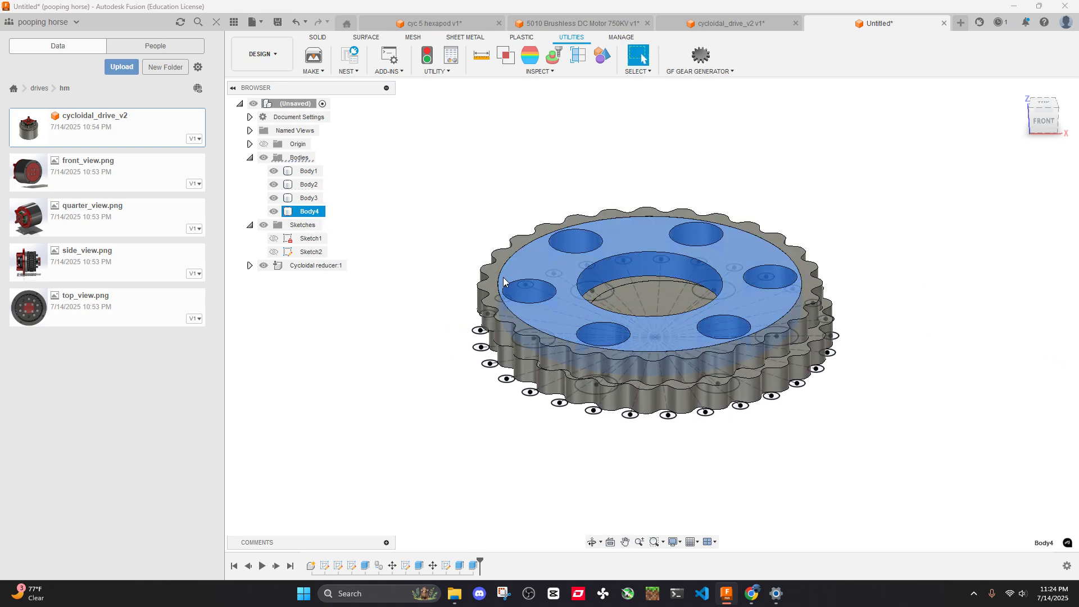
key(m)
click(1044, 103)
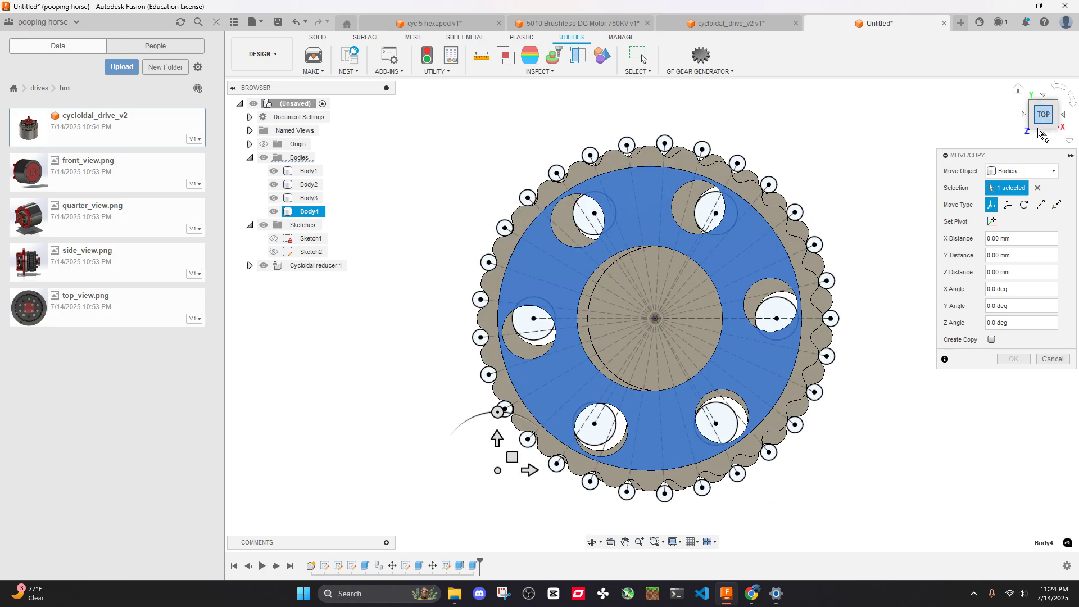
click(991, 221)
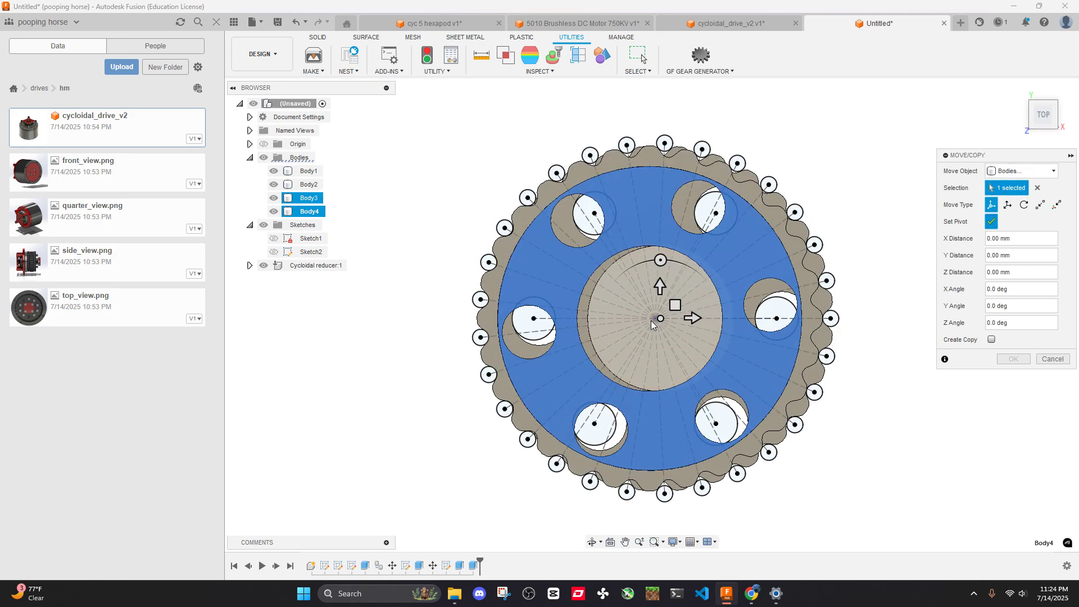
shift+middle_drag(679, 328, 676, 283)
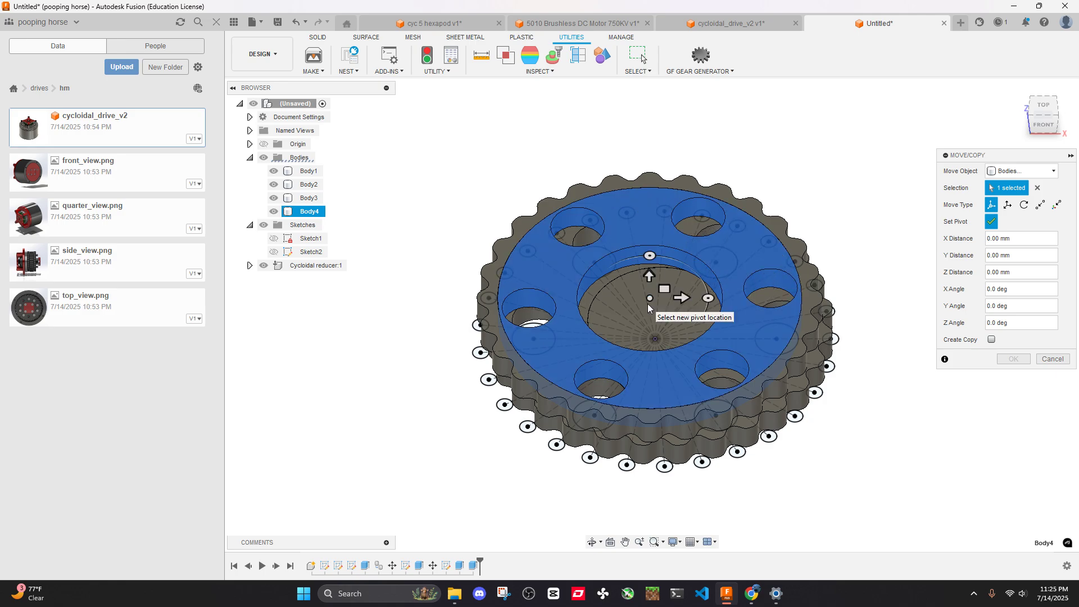
click(650, 299)
shift+middle_drag(758, 257, 748, 313)
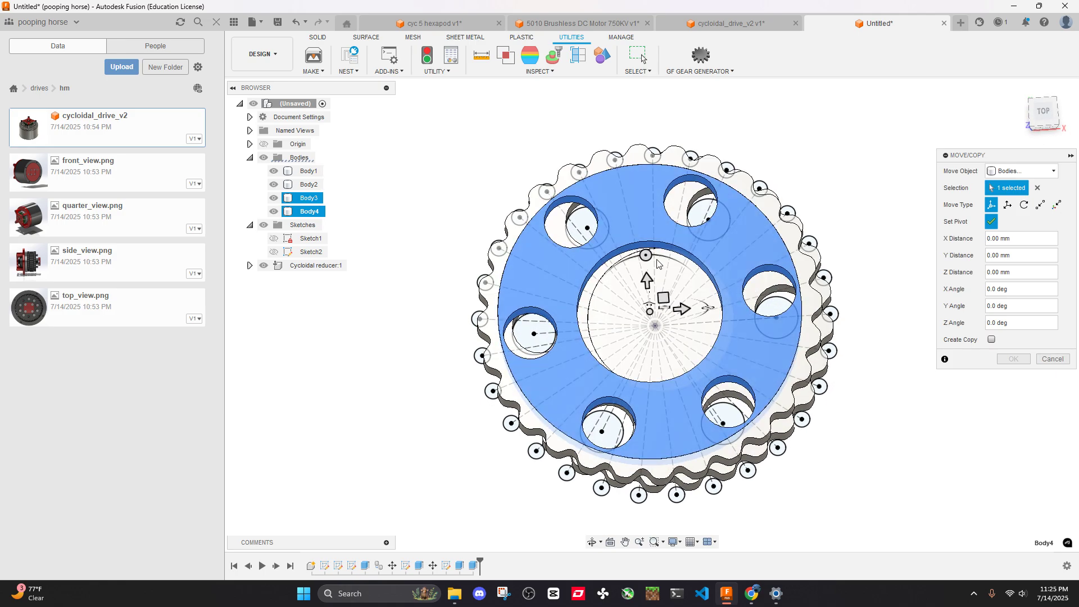
click(992, 221)
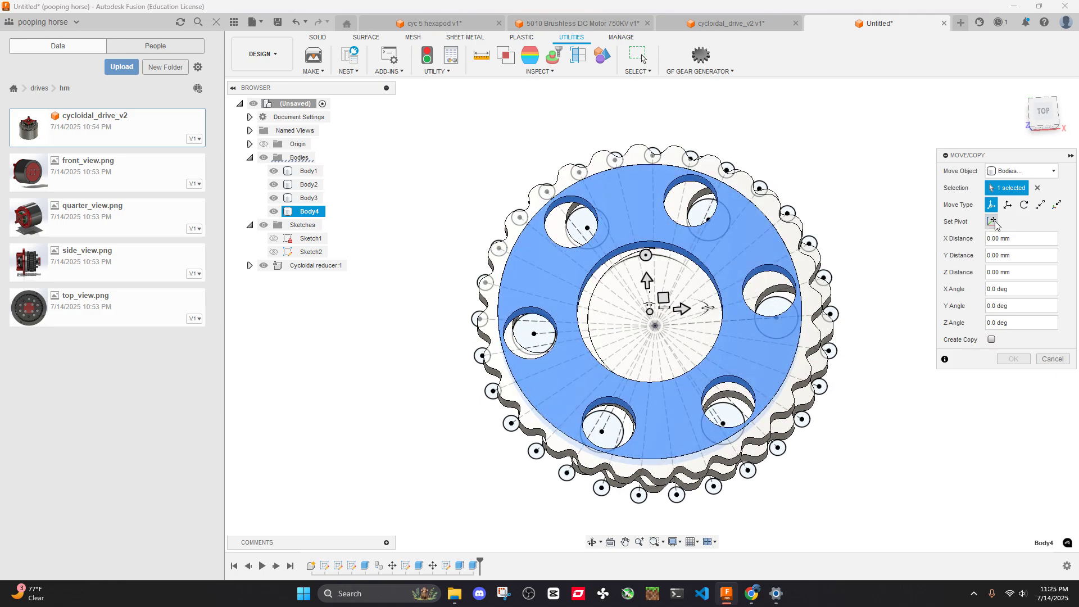
Rotate the holed inner body about the Z axis by -180/28 degrees
click(1043, 112)
scroll(678, 281, up, 3)
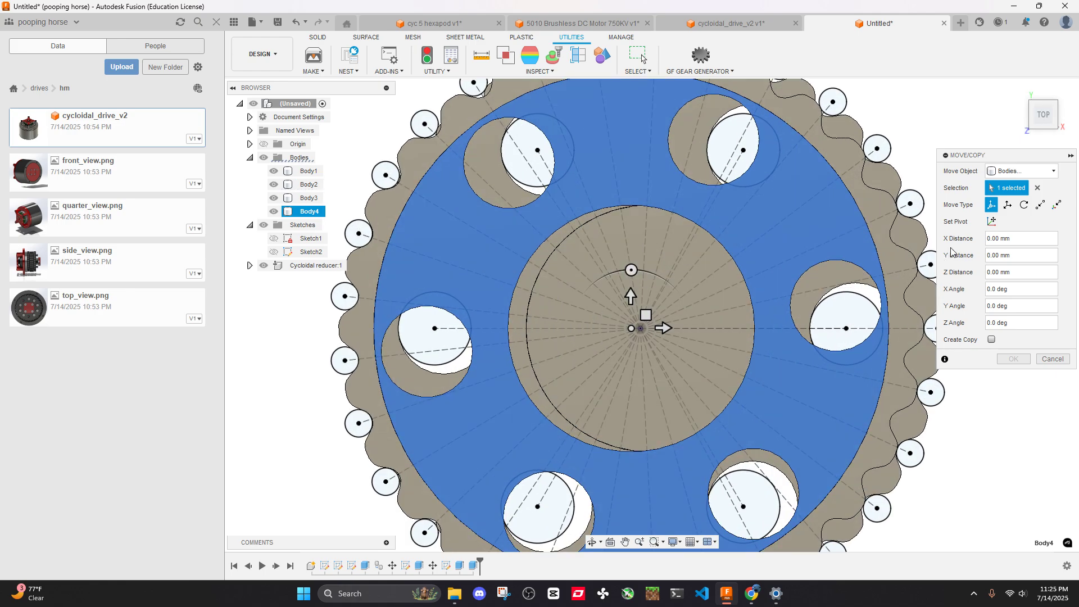
drag(624, 270, 658, 275)
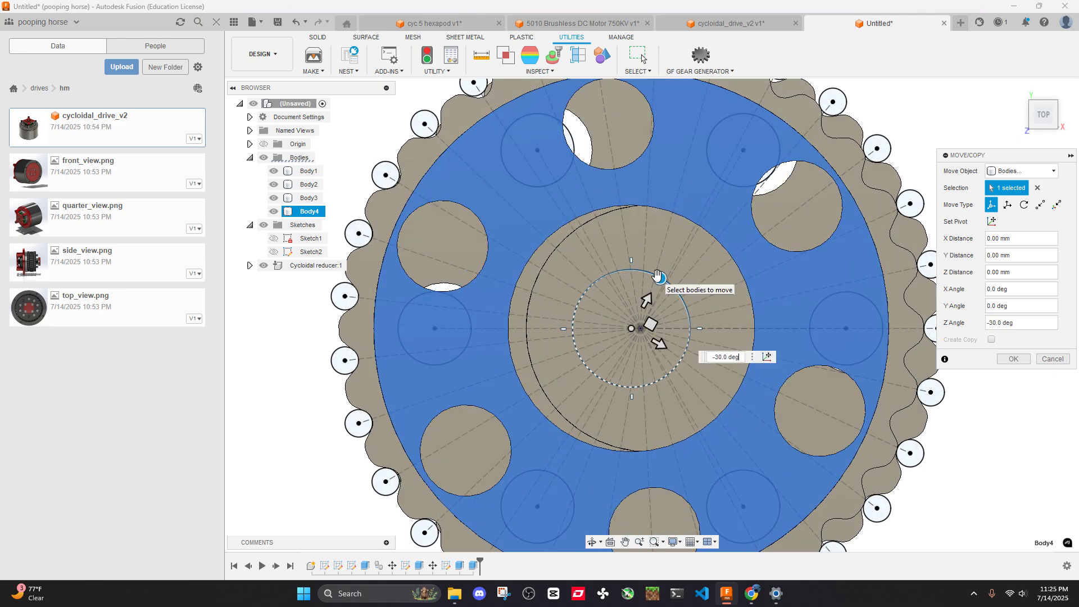
key(BackSpace)
key(BackSpace)
key(BackSpace)
key(BackSpace)
key(BackSpace)
key(BackSpace)
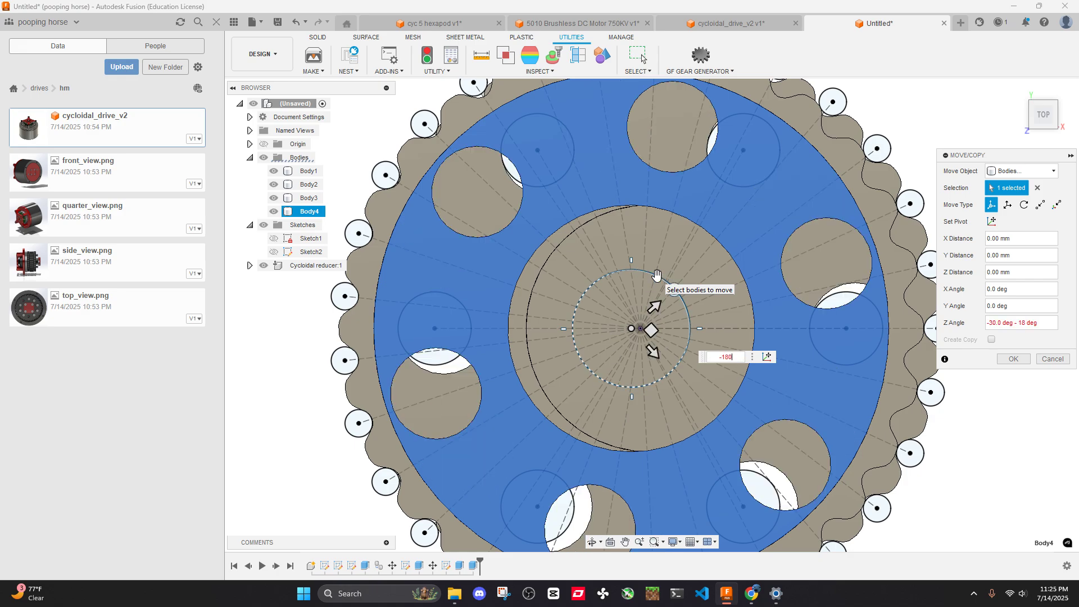
text(-180/2)
key(Return)
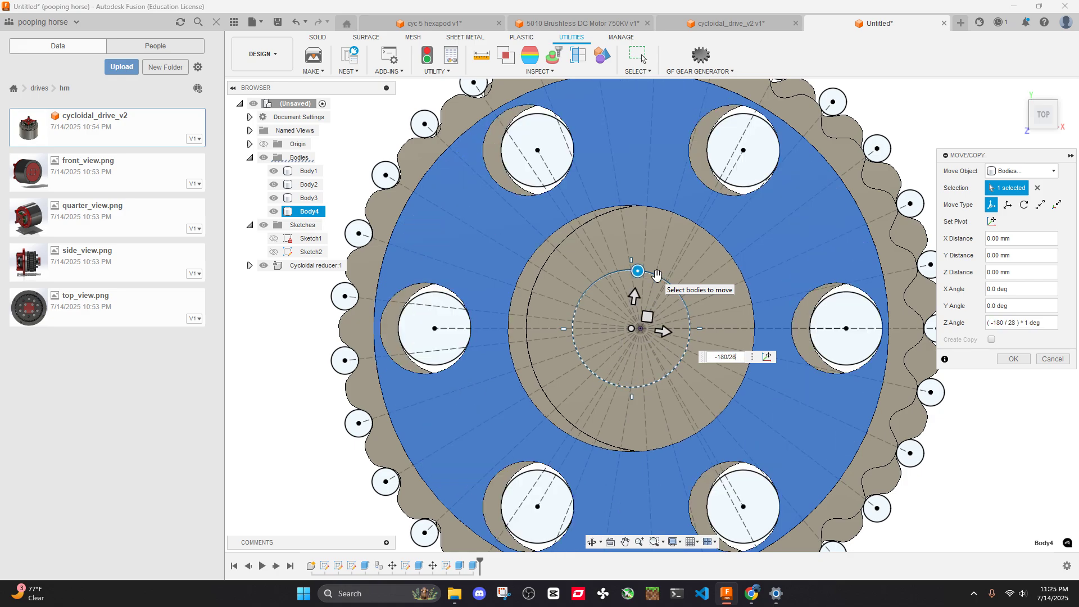
key(Return)
Examine from above how the rotated body's holes and the rim's lobes line up with the pin circles
scroll(651, 251, down, 5)
shift+middle_drag(650, 251, 664, 243)
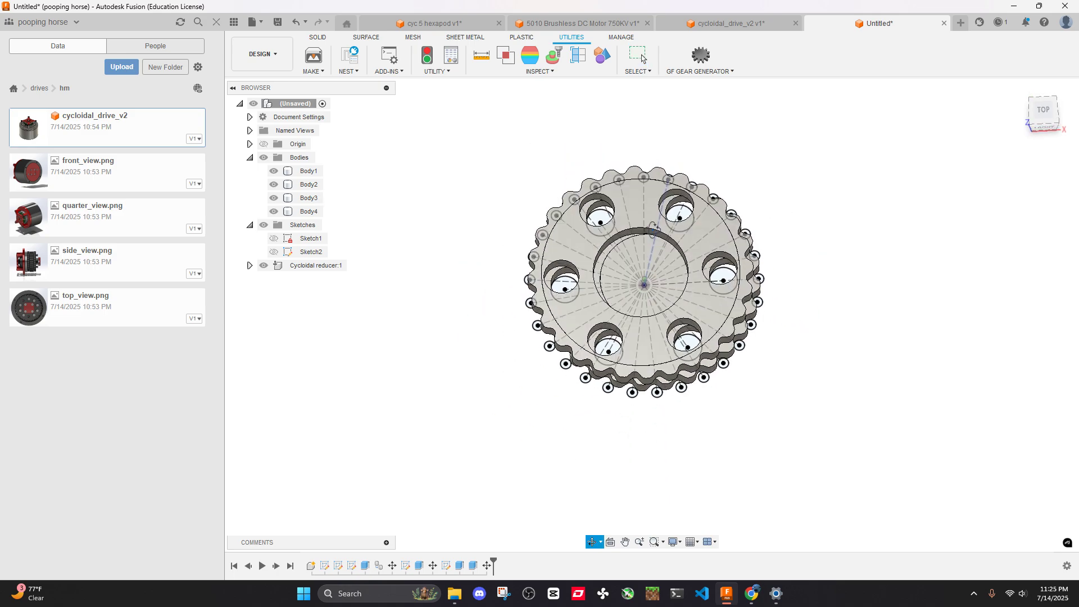
scroll(667, 244, up, 3)
click(1046, 115)
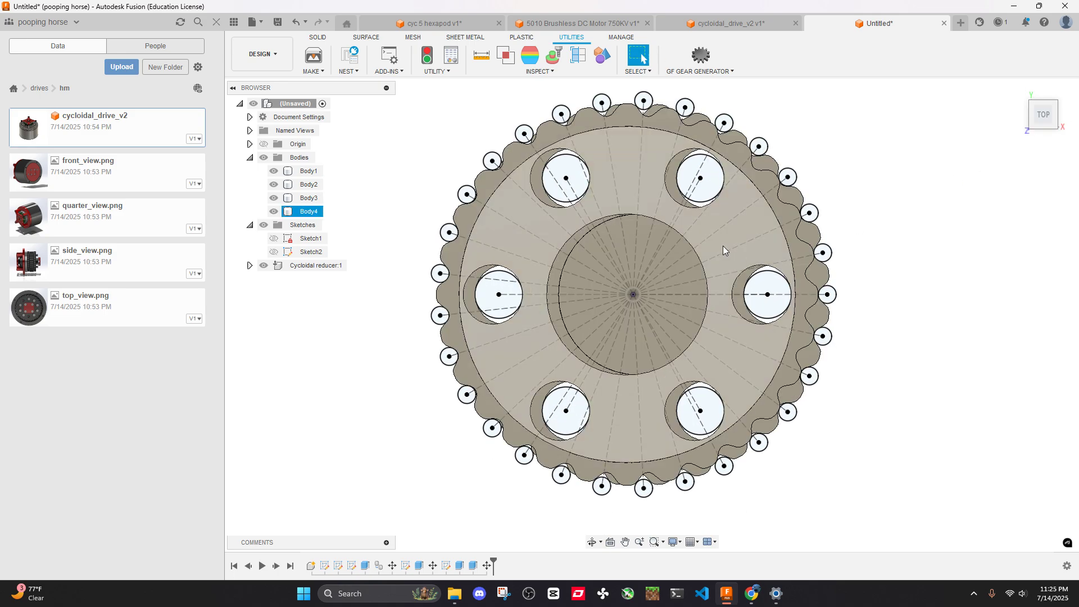
click(711, 266)
scroll(722, 247, down, 3)
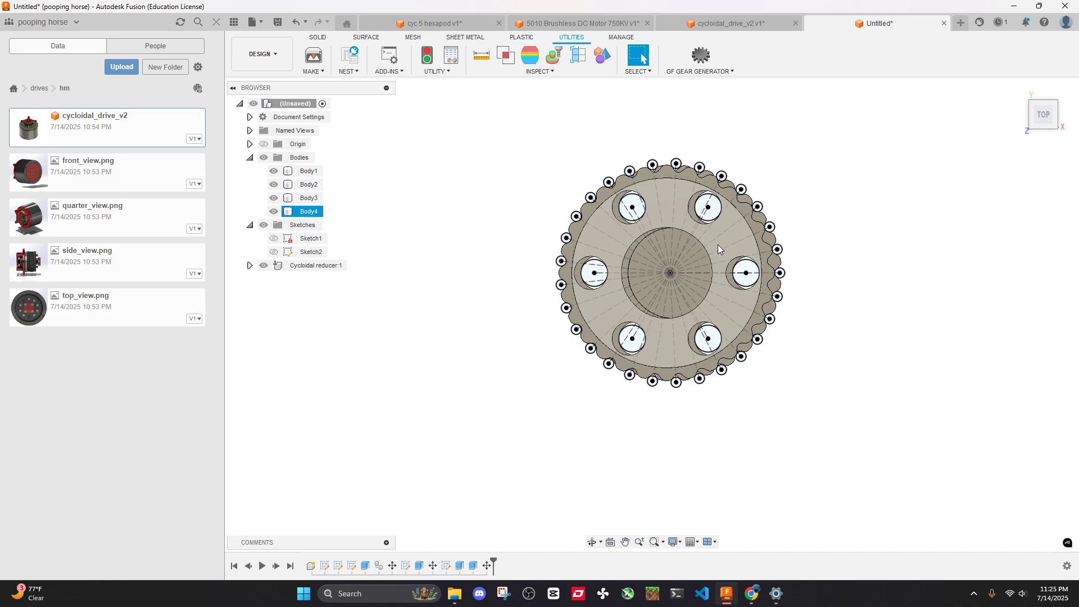
key(Escape)
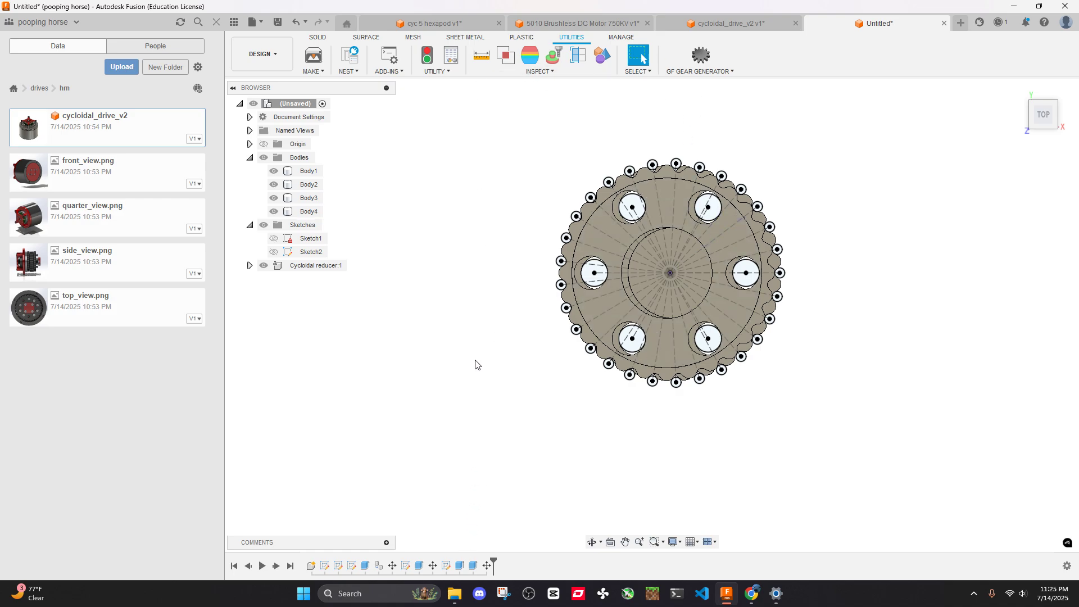
scroll(661, 170, up, 10)
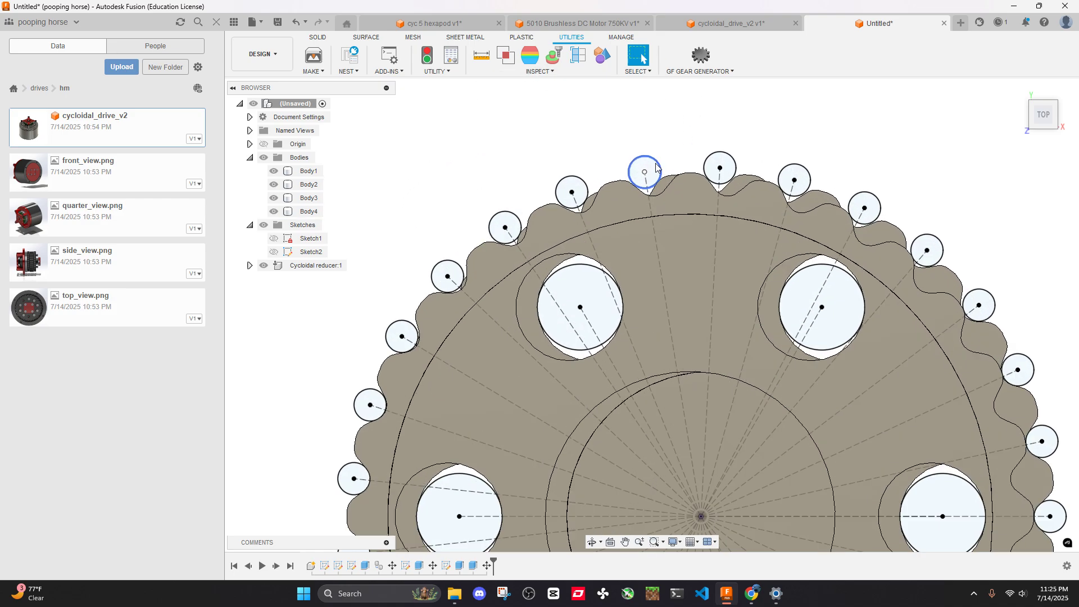
scroll(669, 167, down, 10)
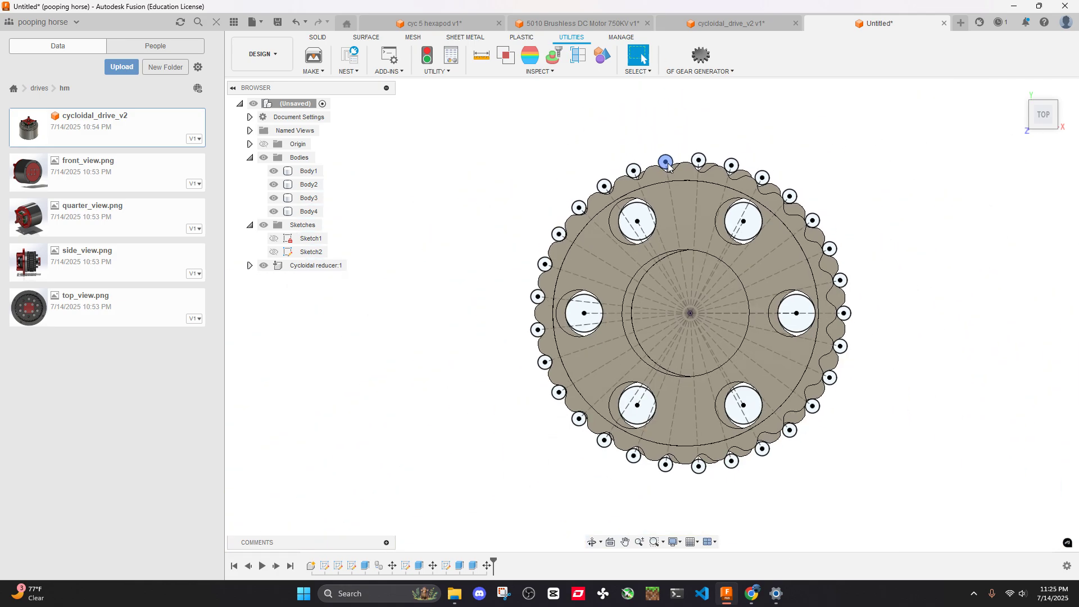
Create a new design and add a user parameter named red with the expression 30
click(960, 23)
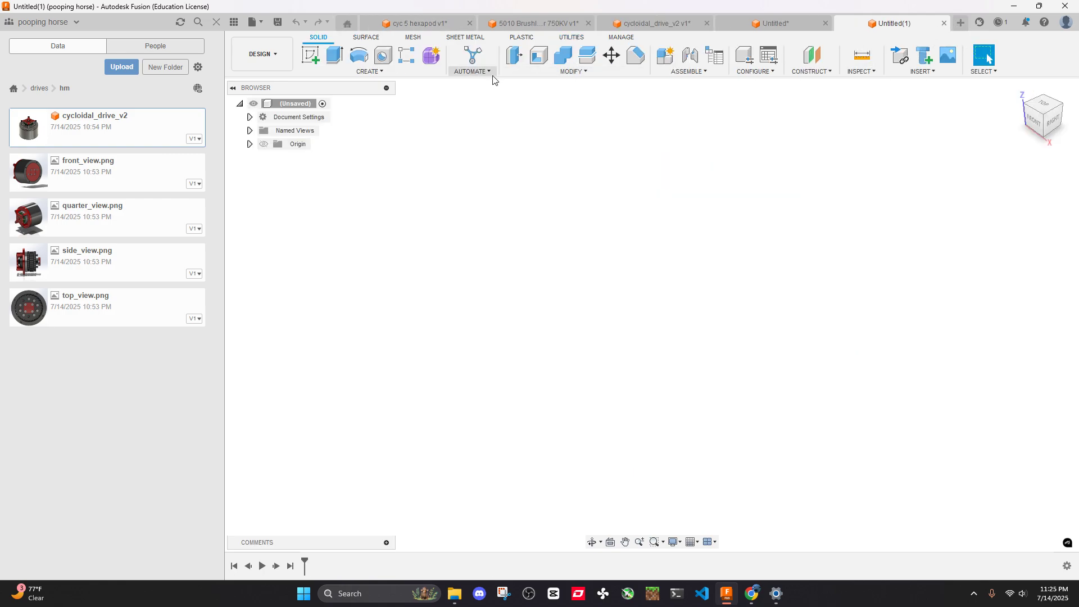
click(573, 71)
click(540, 334)
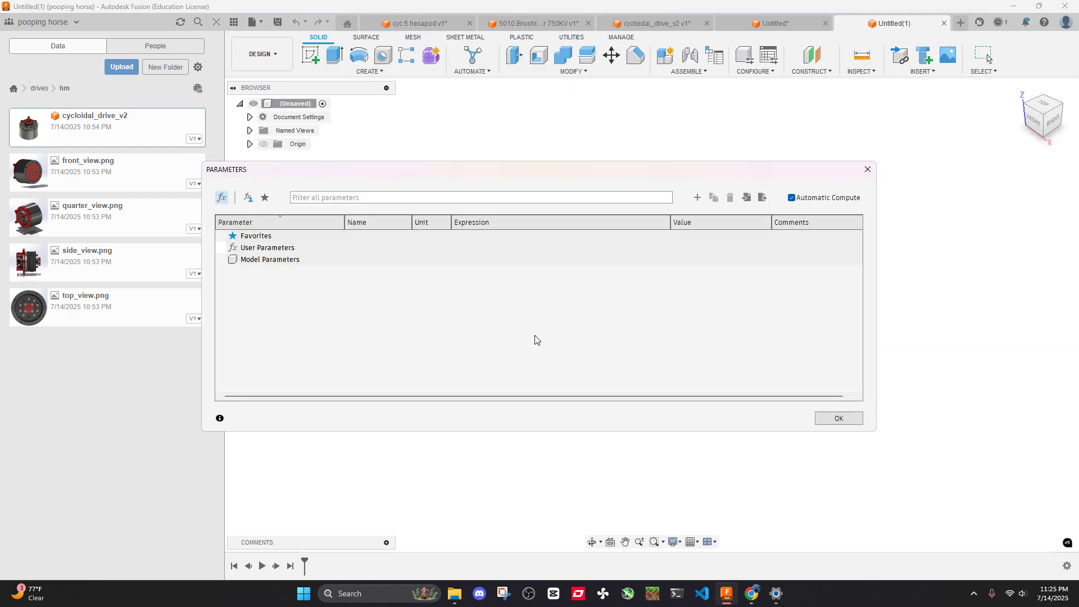
click(697, 197)
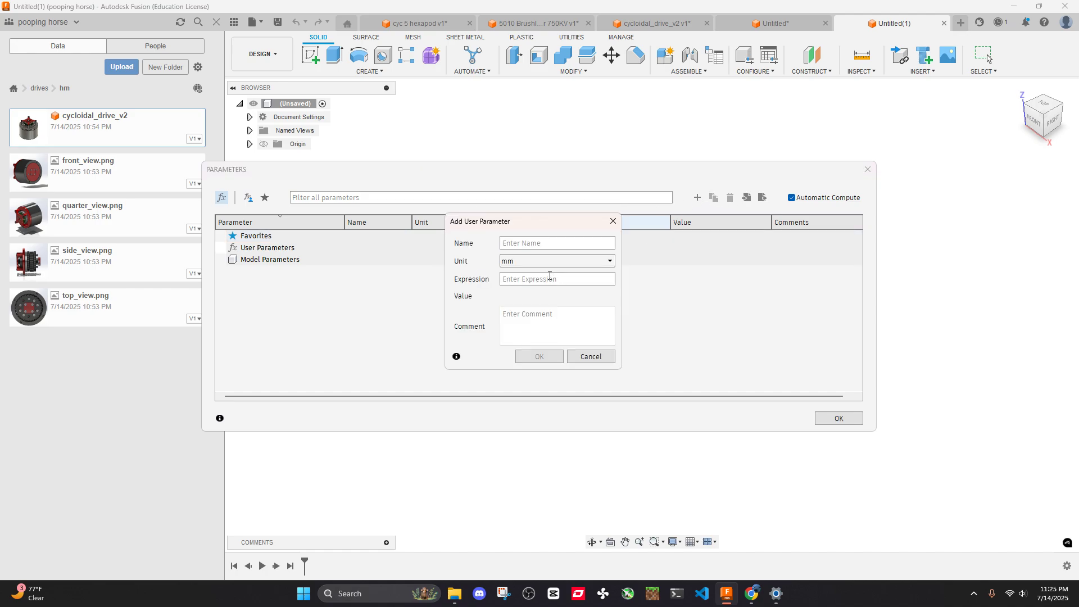
text(red)
click(518, 280)
text(30)
click(540, 358)
click(849, 421)
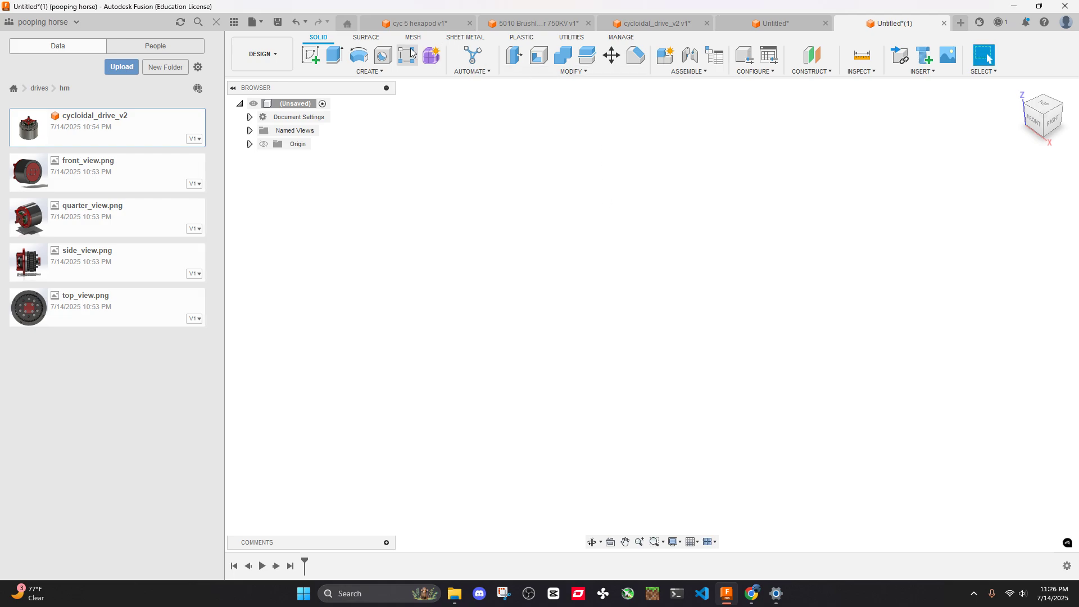
Run the CycloidalDrive script and try to use the parameter red as its reduction ratio, previewing the gear before cancelling
click(573, 37)
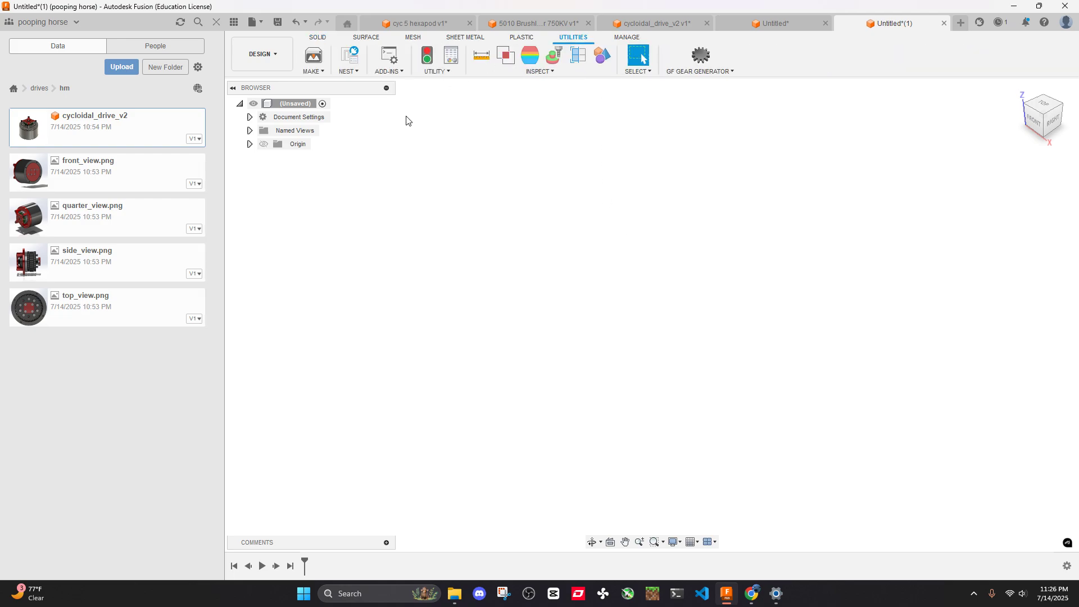
click(388, 71)
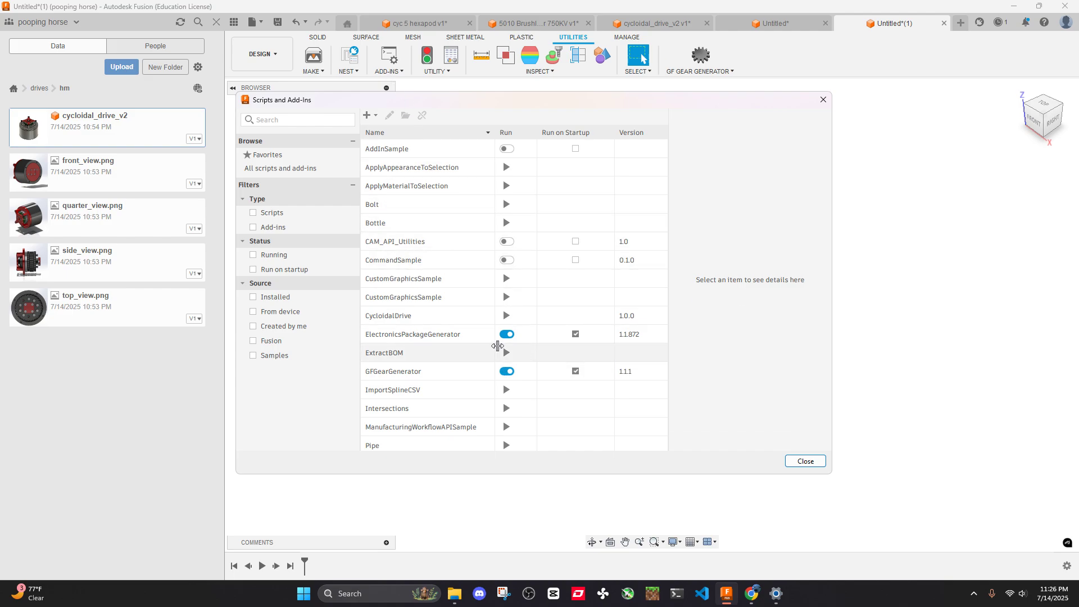
click(506, 315)
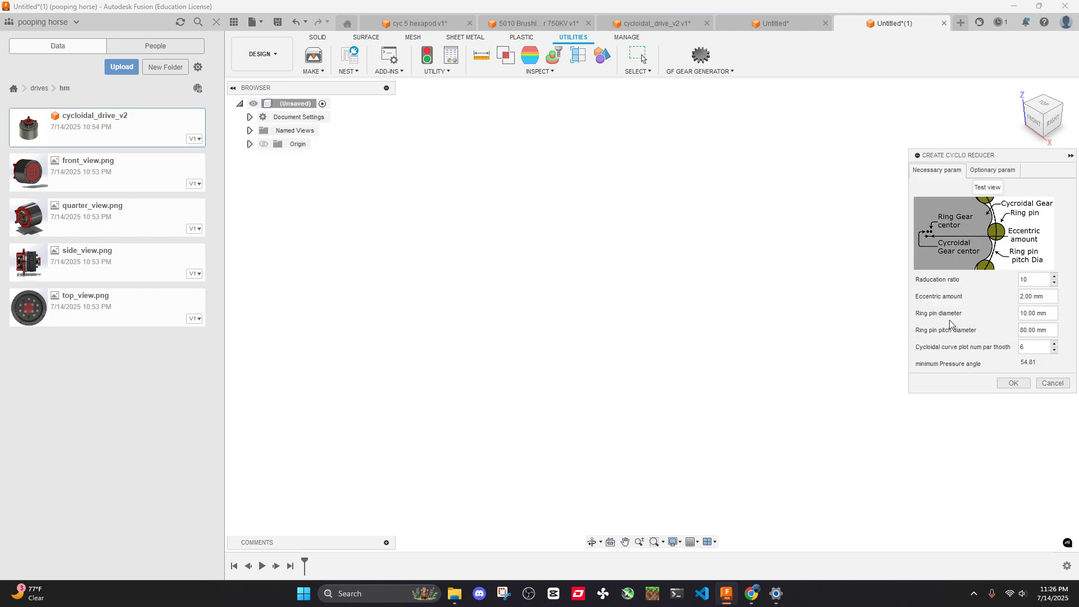
click(1028, 278)
text(red)
double_click(1043, 282)
key(BackSpace)
text(red)
key(Escape)
click(985, 193)
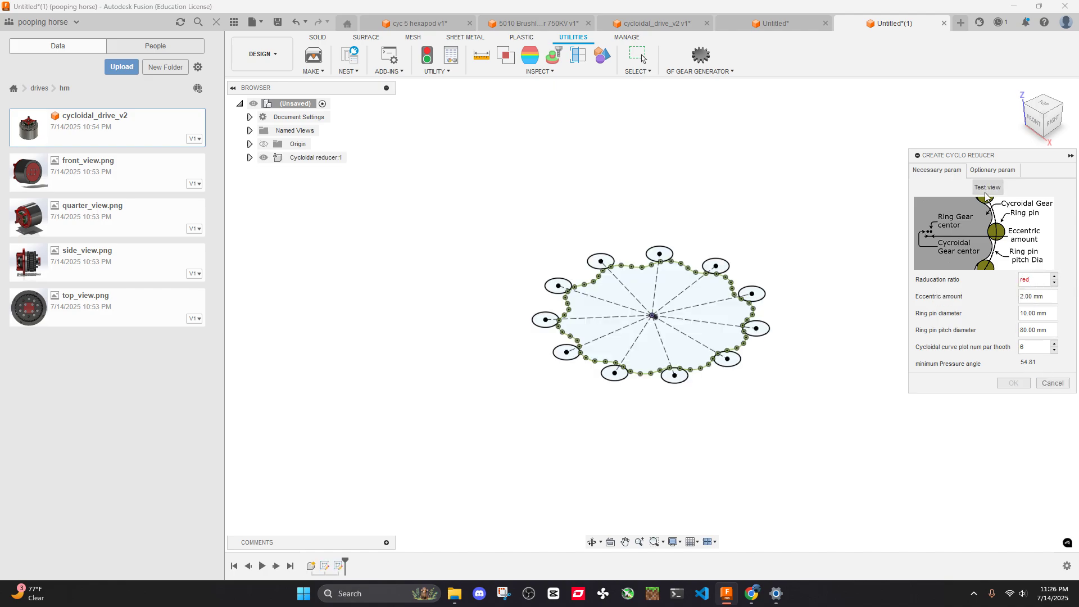
click(1053, 383)
Return to the two-disc reducer design and examine the lobes and holes of both discs against the pins
click(745, 25)
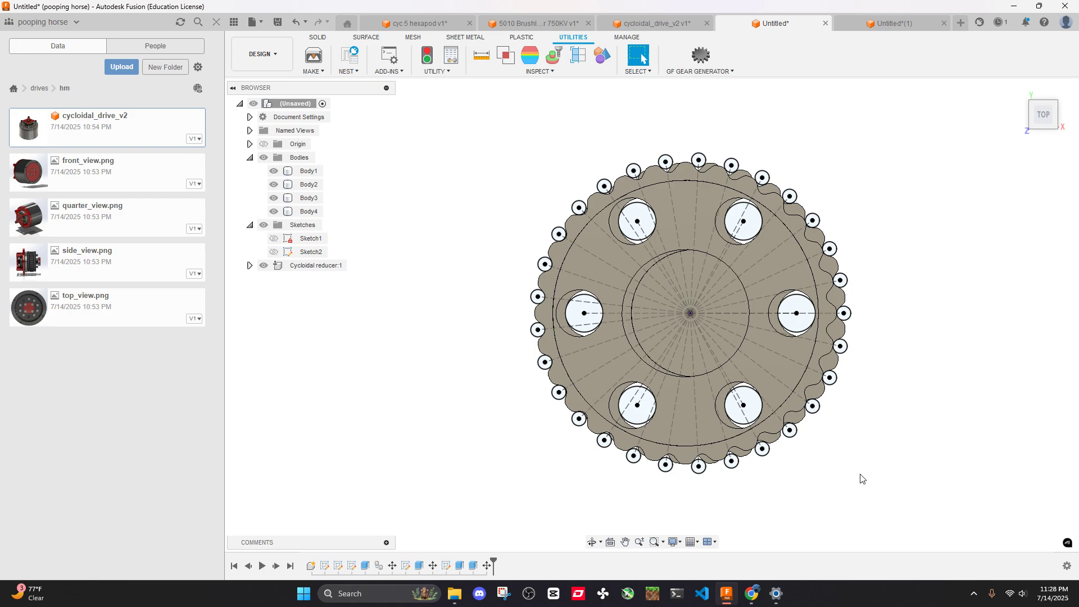
scroll(917, 247, down, 5)
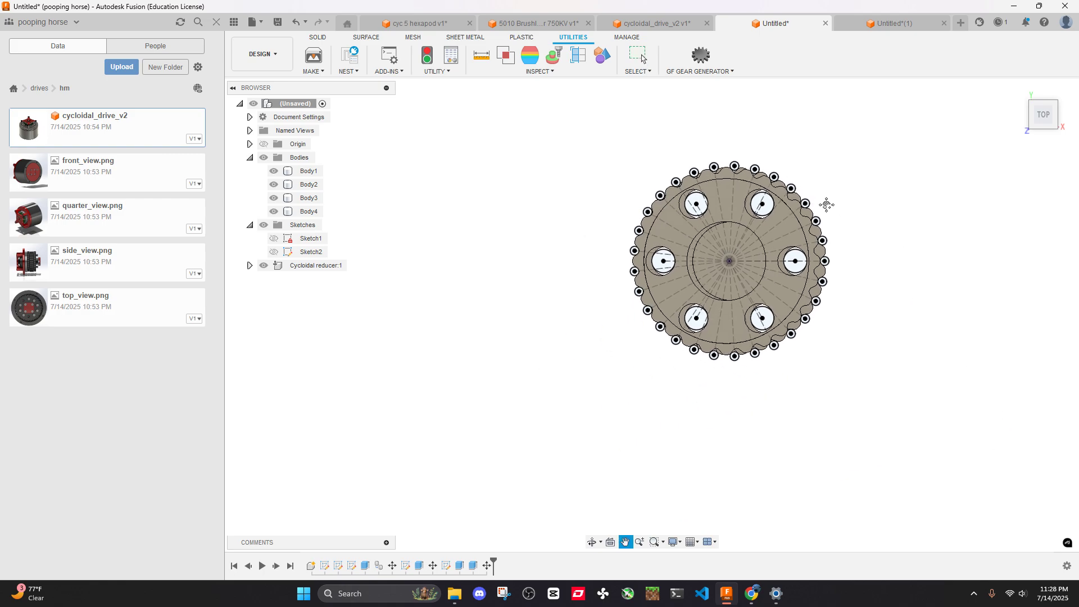
scroll(826, 204, up, 8)
key(Escape)
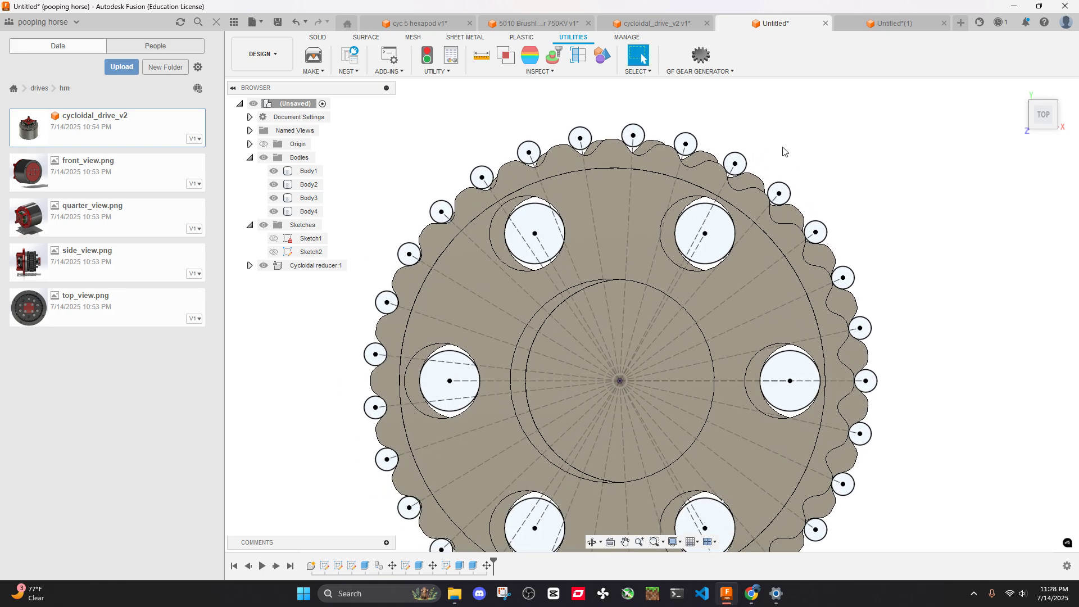
scroll(784, 172, up, 10)
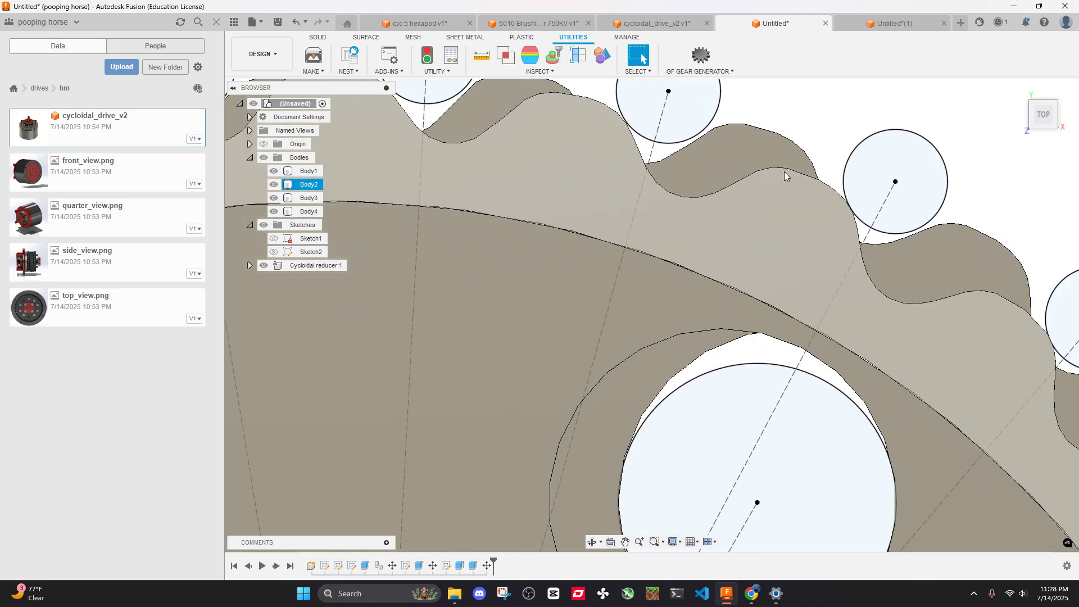
scroll(784, 171, down, 10)
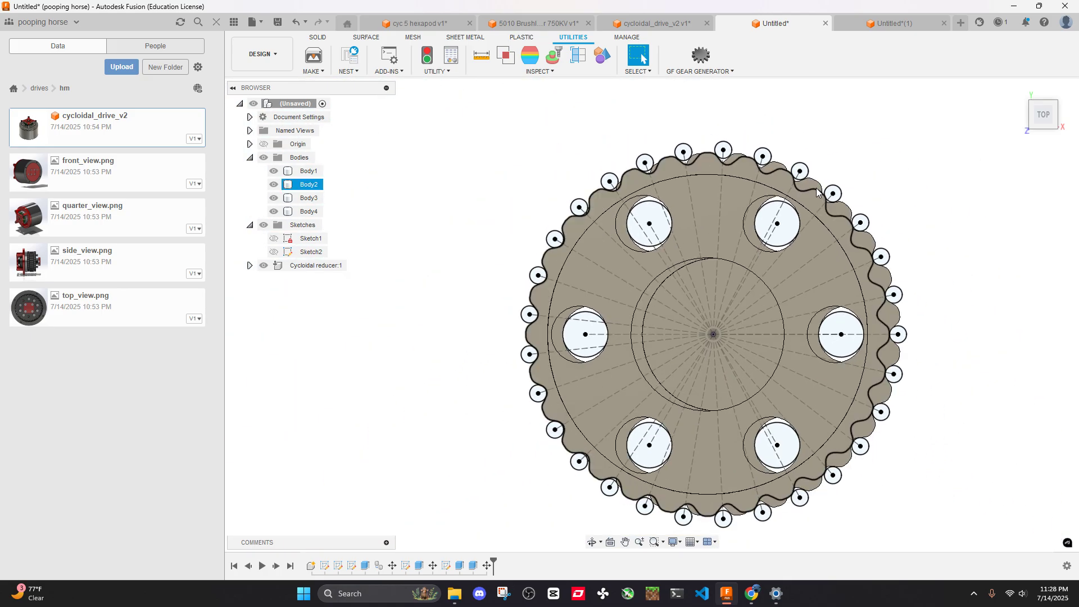
scroll(816, 188, up, 5)
scroll(816, 187, down, 6)
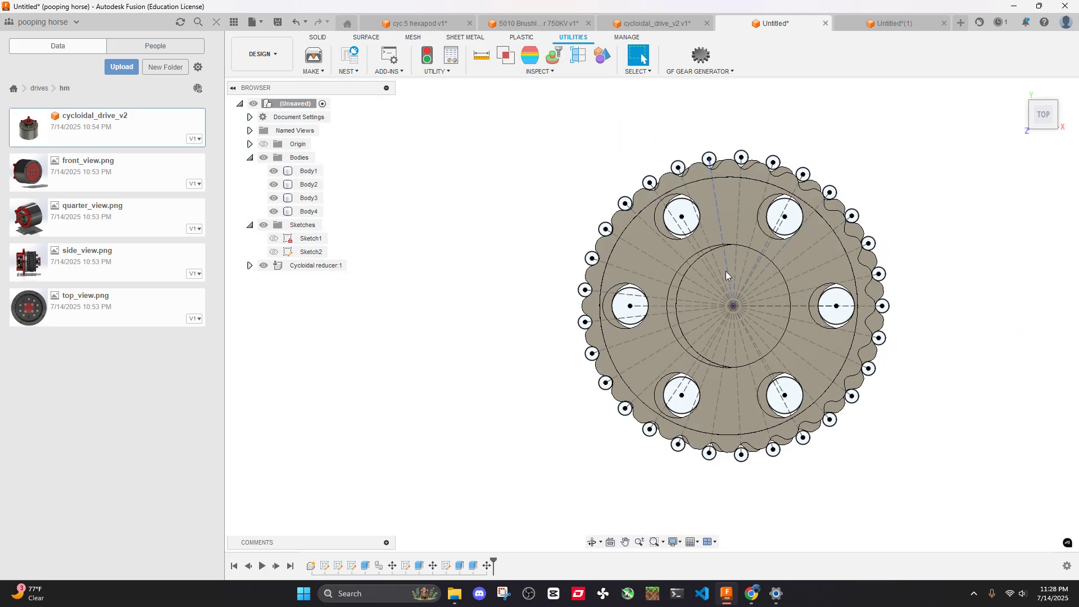
click(606, 268)
scroll(727, 206, up, 3)
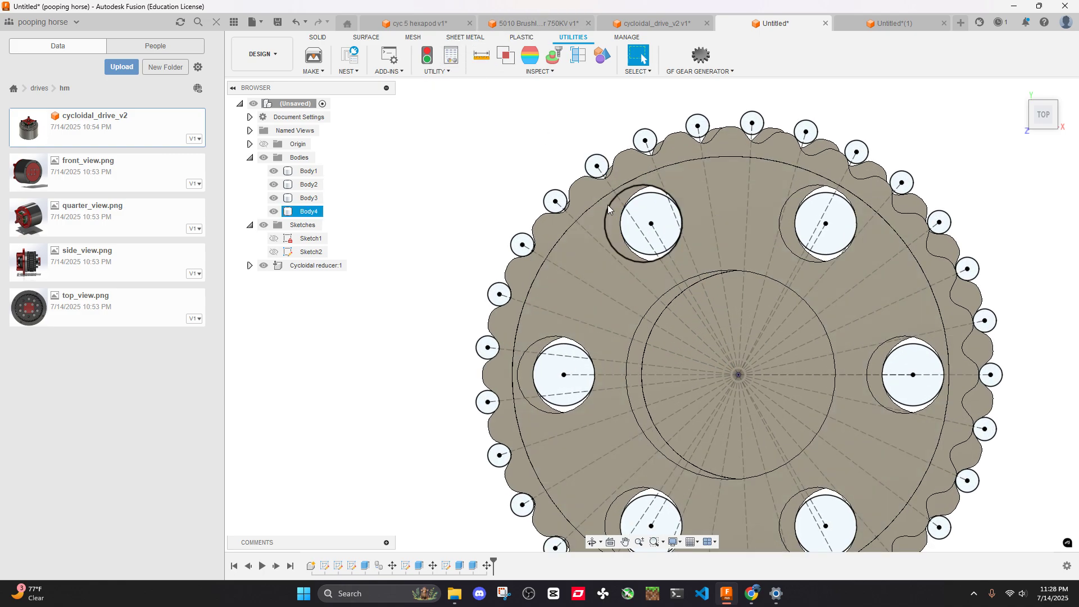
Combine the upper disc's lobed rim and holed inner body into a single body
shift+middle_drag(608, 204, 534, 140)
click(316, 37)
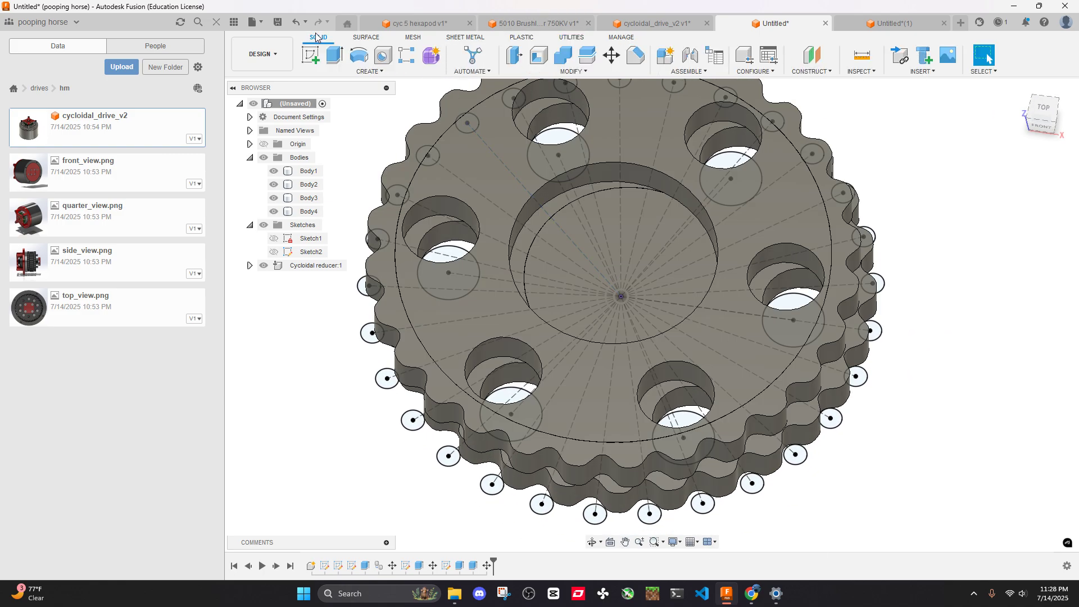
click(562, 55)
click(467, 164)
click(663, 175)
key(Return)
scroll(860, 231, down, 2)
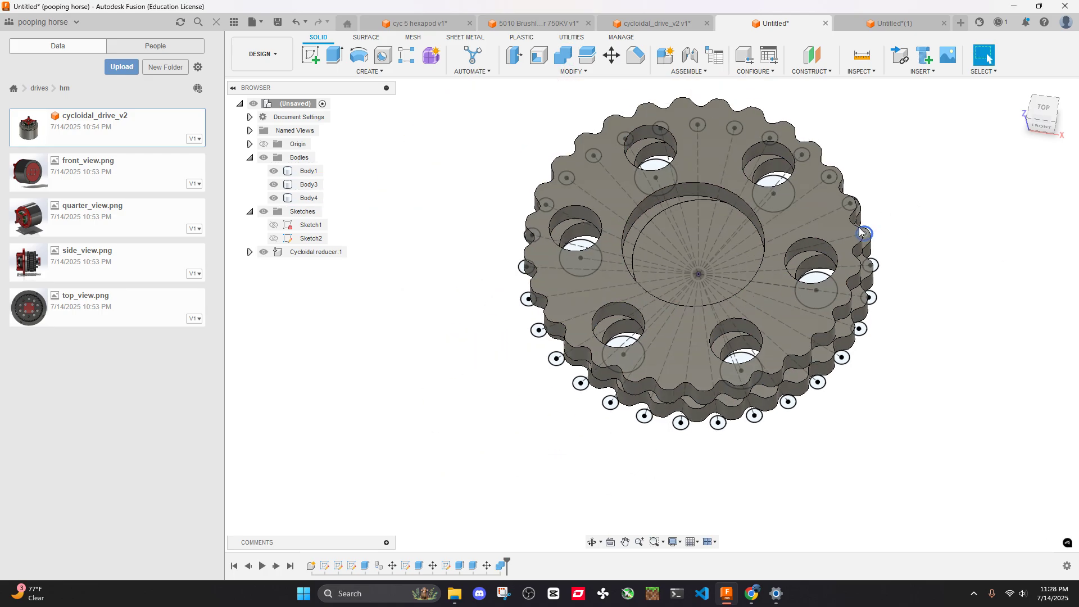
Measure the distance between the outer faces of the two stacked cycloidal discs
mouse_move(860, 232)
shift+middle_down()
mouse_move(879, 146)
mouse_move(878, 238)
shift+middle_up()
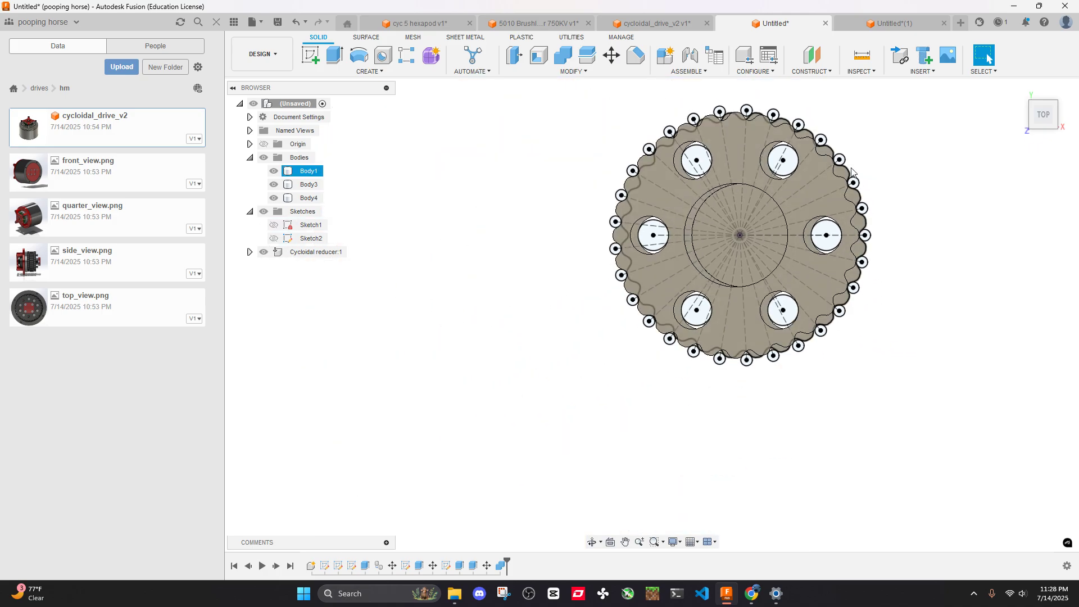
shift+middle_drag(838, 174, 825, 94)
click(862, 54)
scroll(808, 266, up, 5)
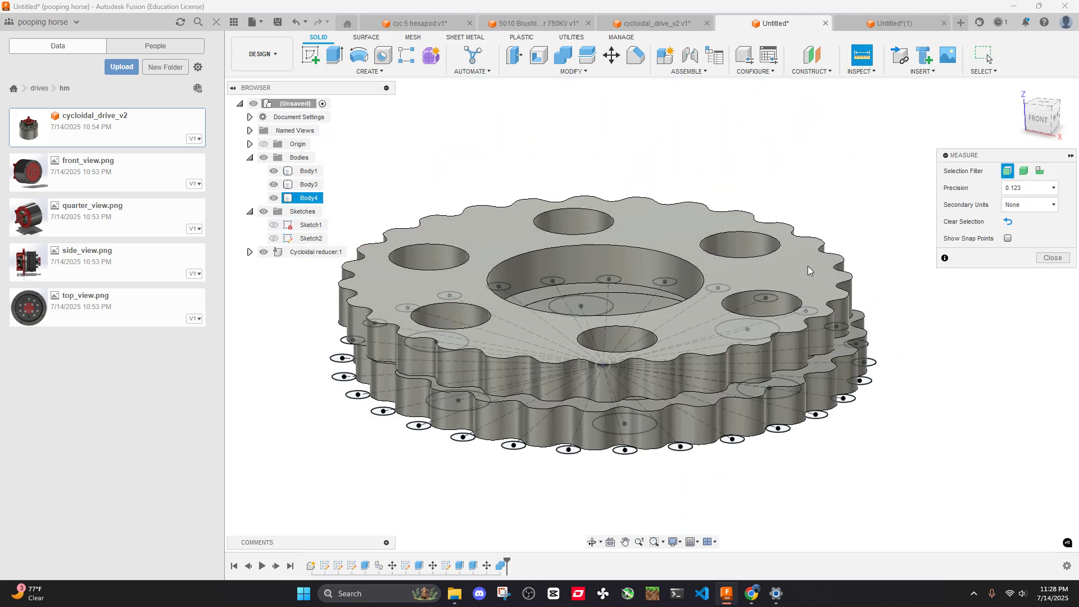
shift+middle_drag(808, 265, 804, 335)
click(804, 335)
shift+middle_drag(869, 242, 879, 312)
click(1053, 460)
shift+middle_drag(1053, 460, 728, 120)
Switch to the cyc 5 hexapod design and view its two stacked cycloidal discs from the side
key(ctrl+shift+Tab)
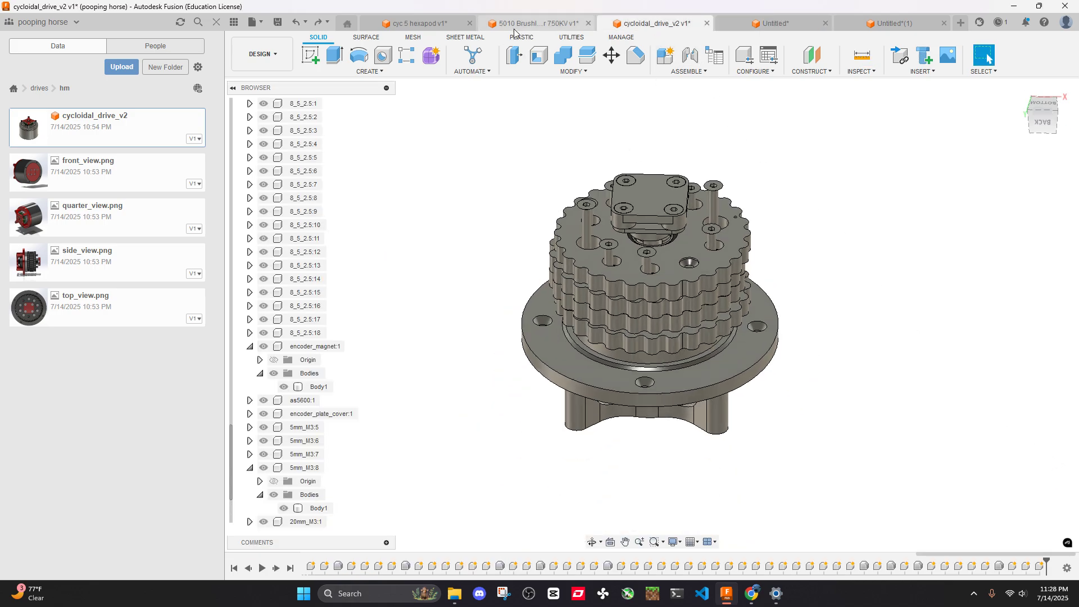
key(ctrl+shift+Tab)
key(ctrl+shift+Tab)
click(787, 22)
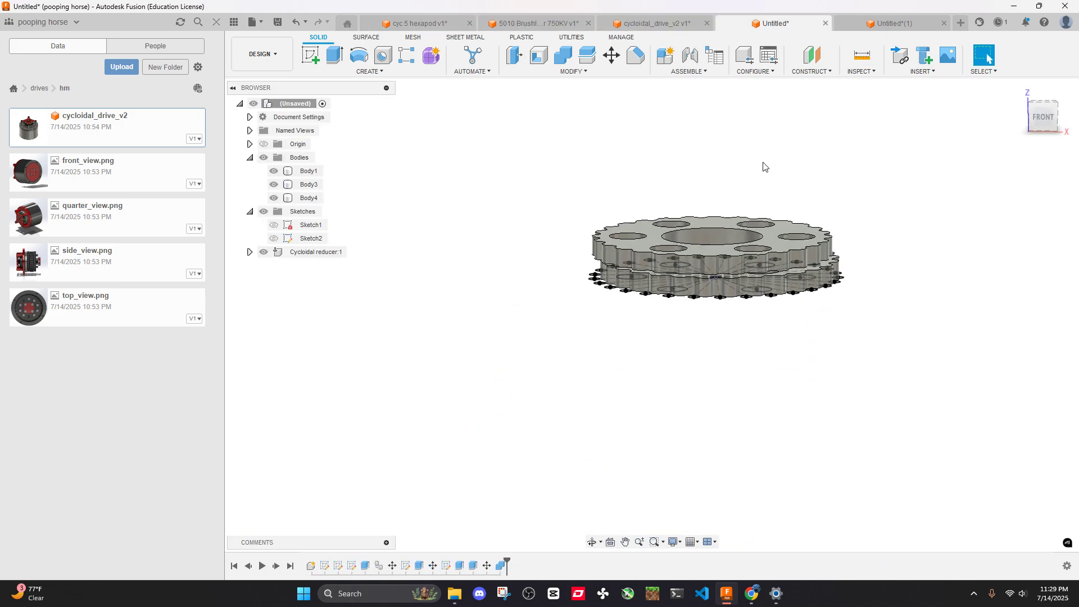
key(ctrl+Tab)
key(ctrl+Tab)
shift+middle_drag(764, 168, 648, 173)
scroll(764, 201, up, 8)
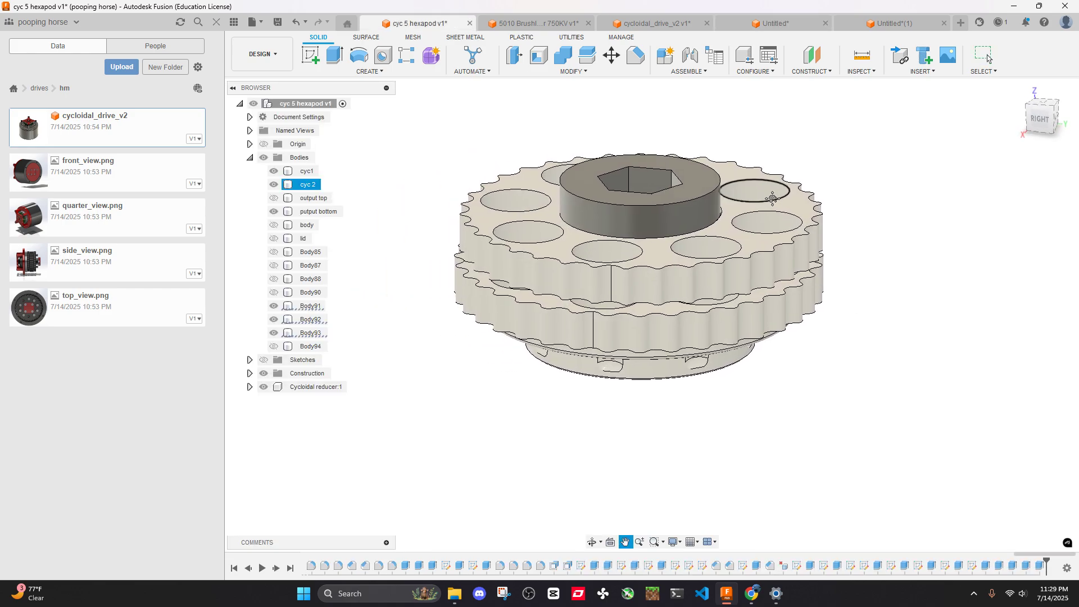
shift+middle_drag(764, 201, 786, 157)
Measure the overall height of the hexapod drive's two stacked discs, cyc1 and cyc 2
click(863, 62)
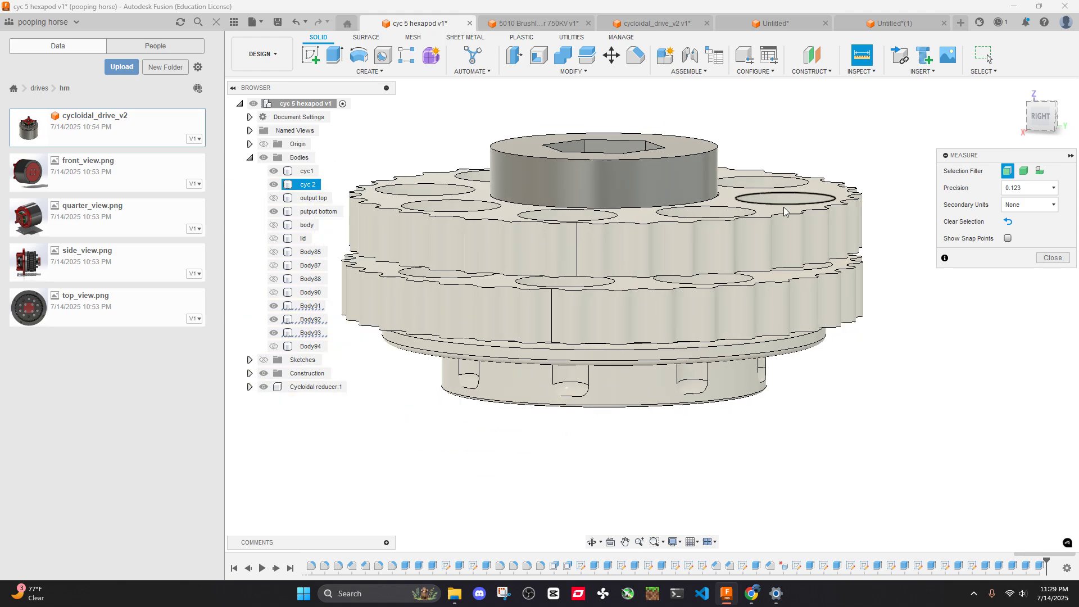
shift+middle_drag(783, 207, 808, 271)
click(774, 269)
click(796, 242)
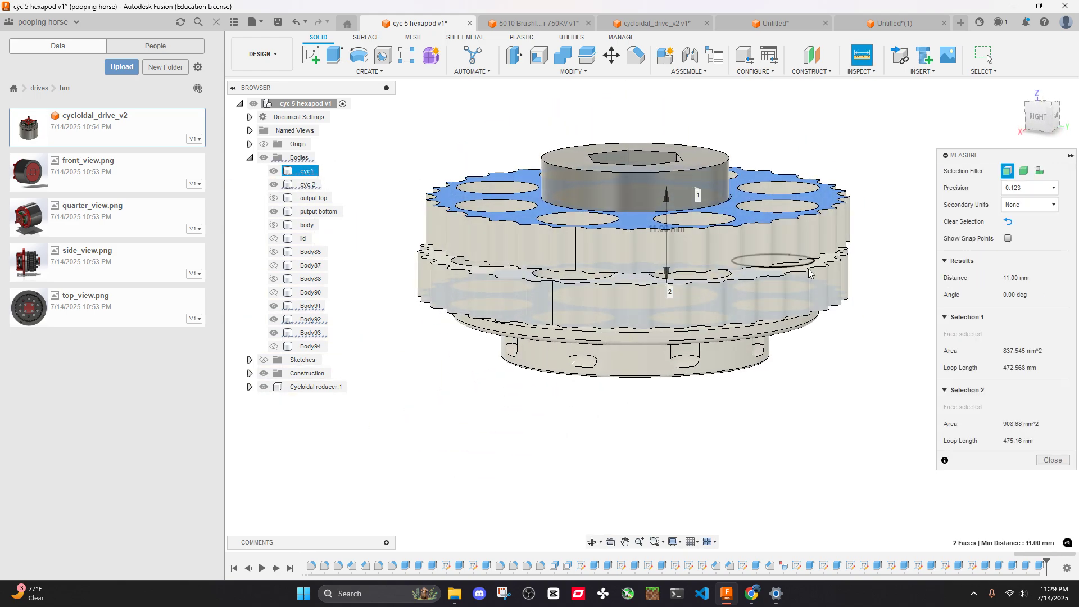
click(1052, 461)
Return to the unsaved two-disc reducer design and thicken the lower disc by extruding its bottom face
click(786, 24)
scroll(848, 213, down, 3)
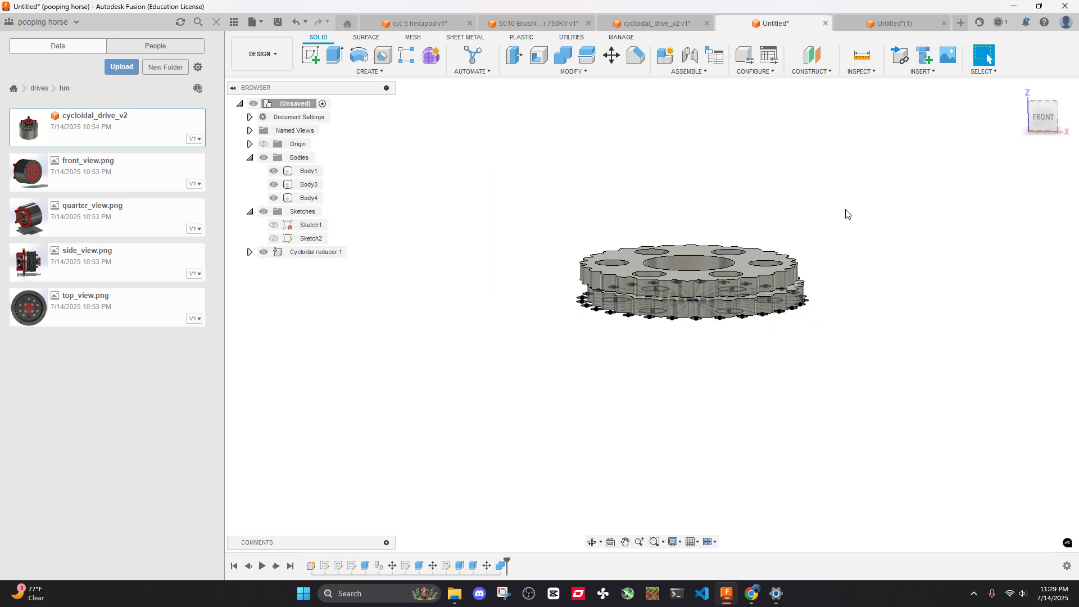
shift+middle_drag(867, 230, 821, 182)
scroll(826, 288, up, 3)
scroll(821, 182, up, 3)
click(734, 269)
key(e)
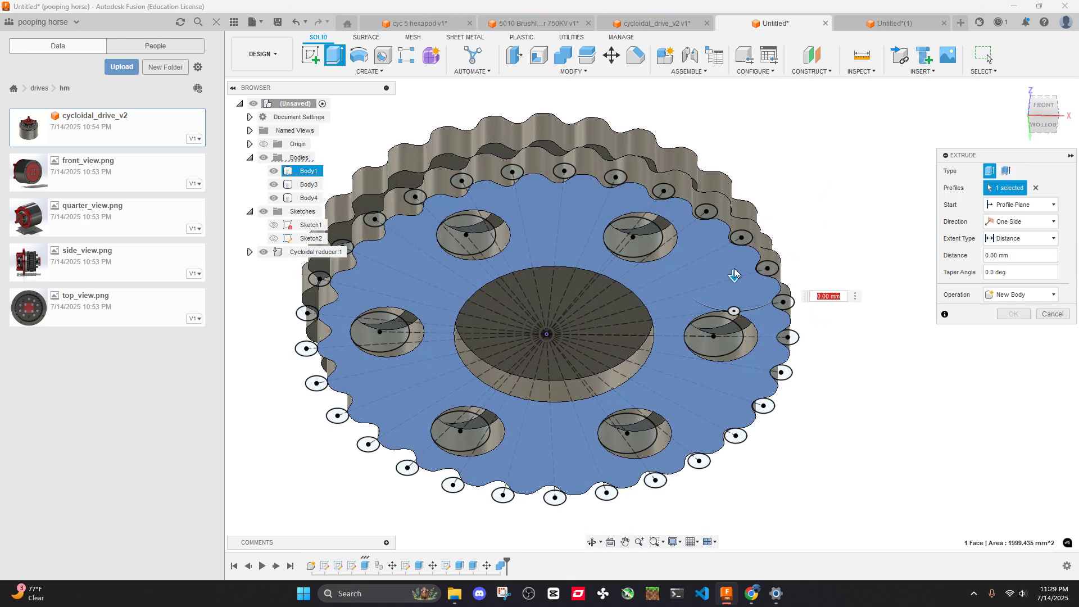
key(Escape)
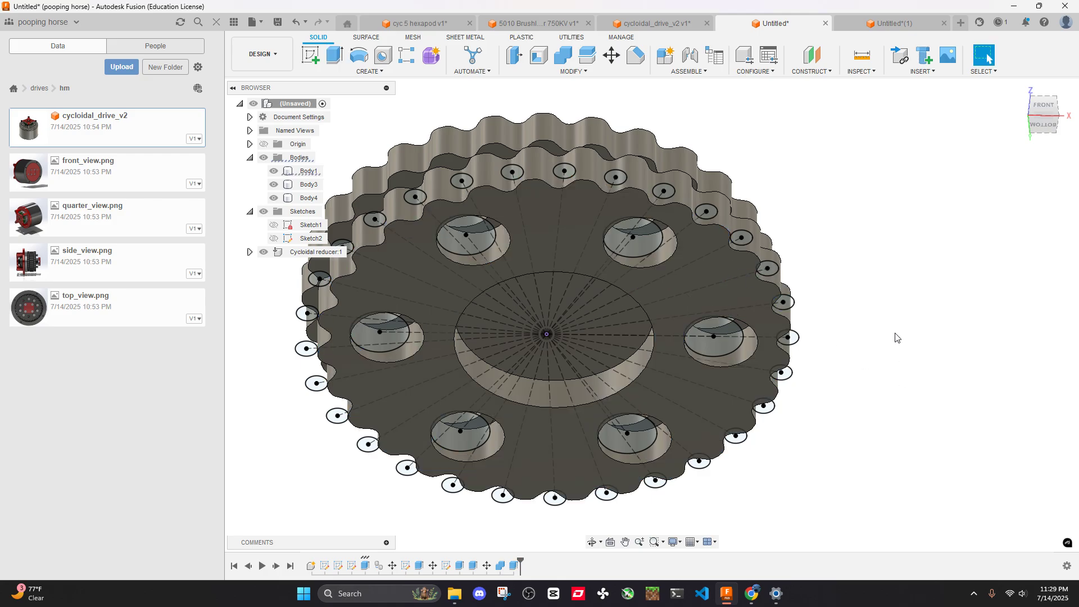
Offset the upper disc's top face by 1 mm
shift+middle_drag(734, 273, 850, 282)
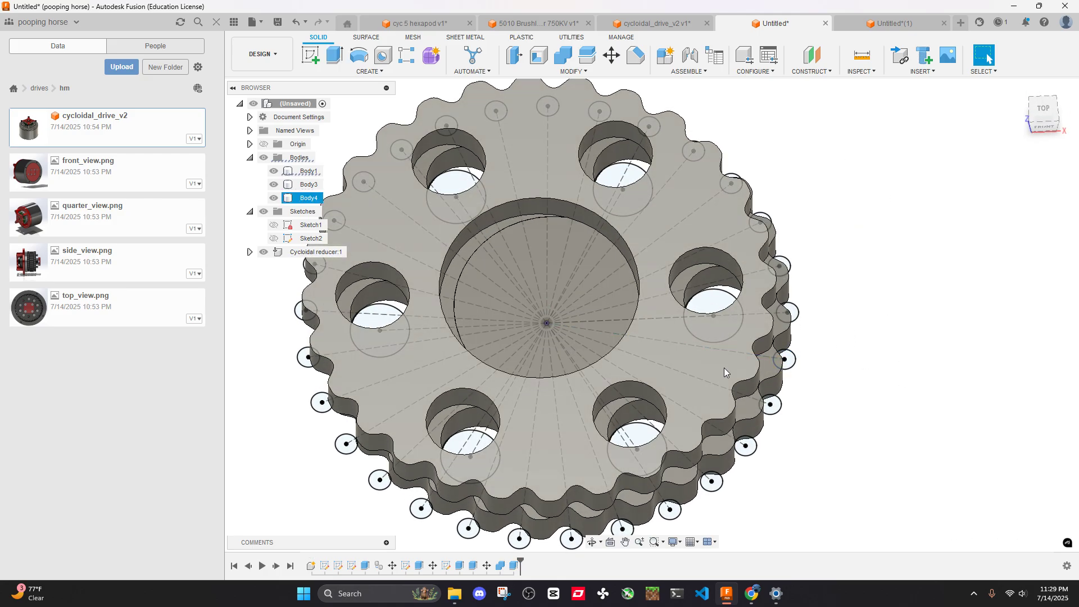
click(723, 367)
text(q1)
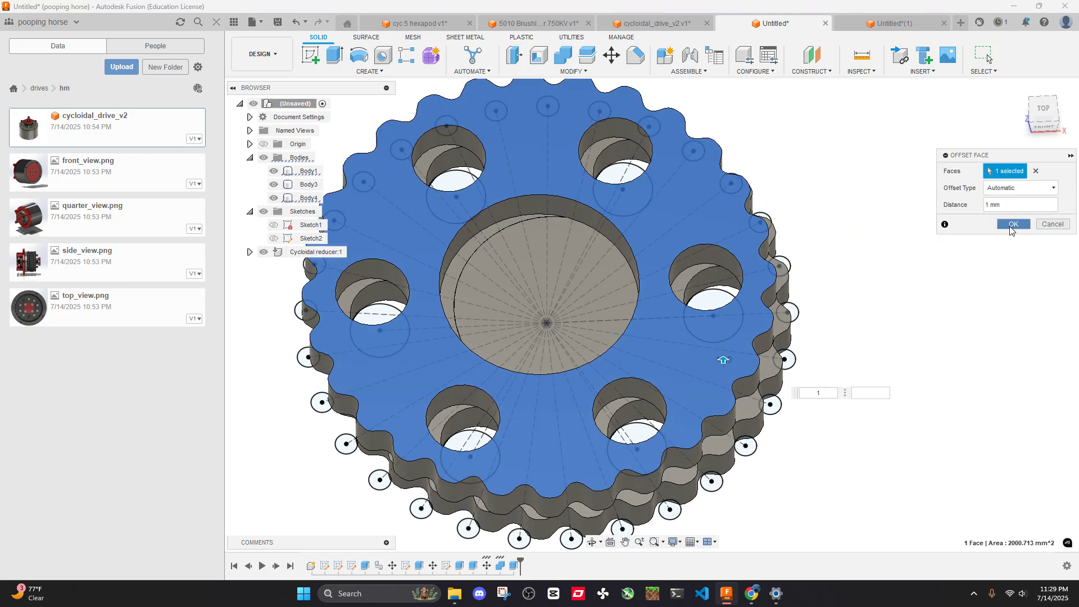
click(1012, 224)
Try to measure the thickened disc stack from its rim edges
scroll(849, 277, down, 3)
shift+middle_drag(849, 277, 838, 226)
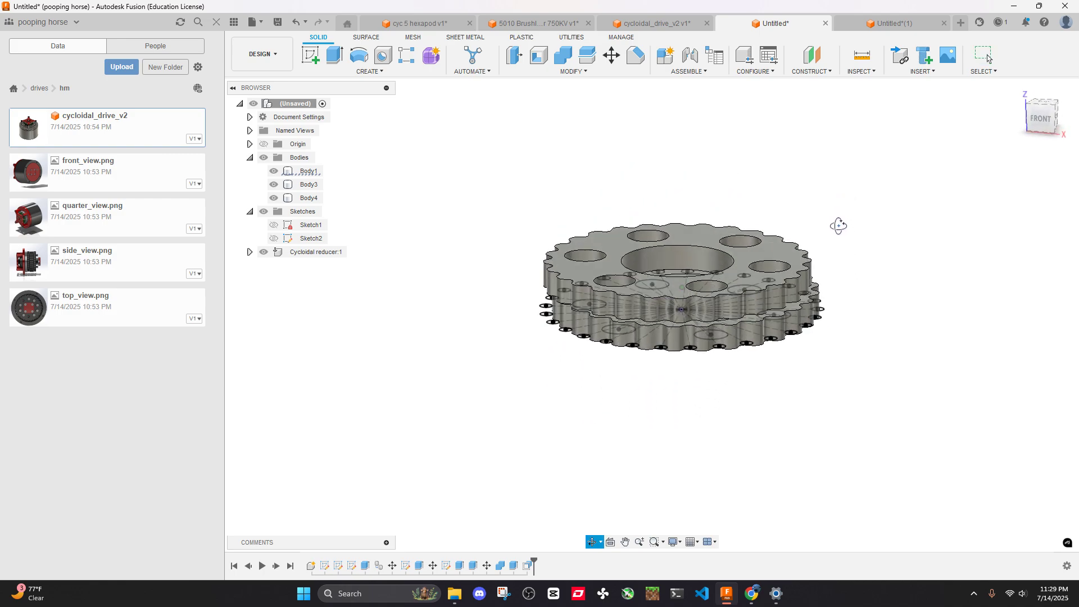
scroll(838, 226, up, 4)
key(i)
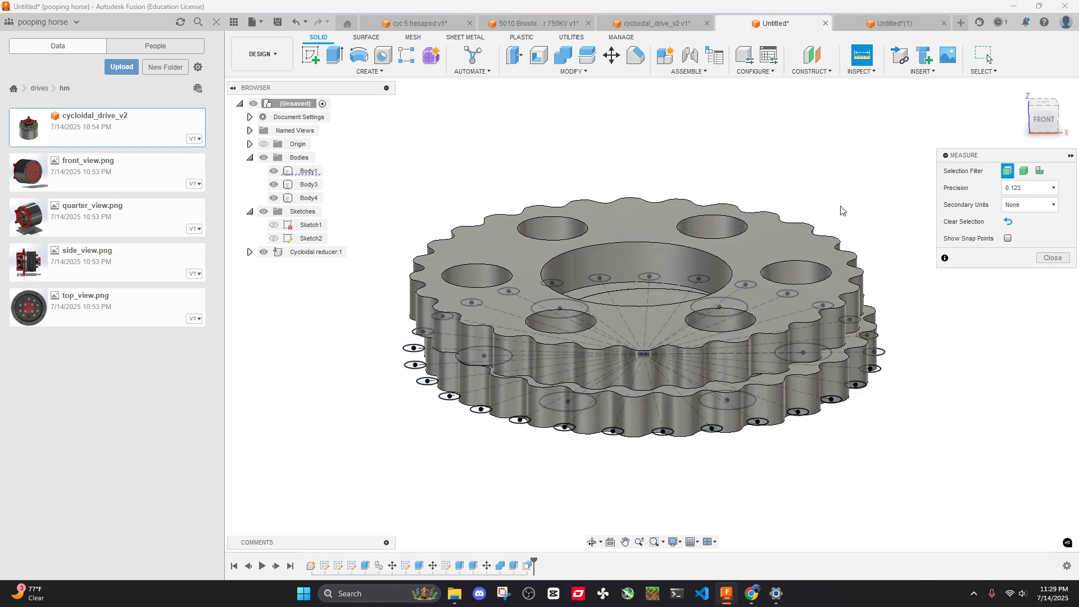
scroll(826, 264, up, 3)
click(801, 446)
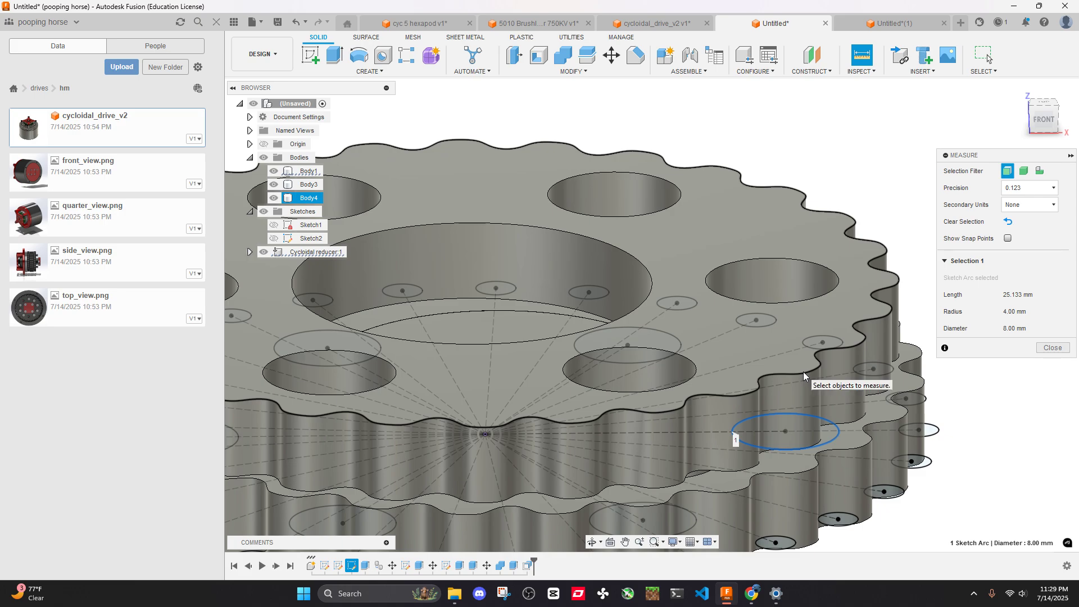
click(804, 372)
middle_drag(844, 332, 782, 313)
click(864, 161)
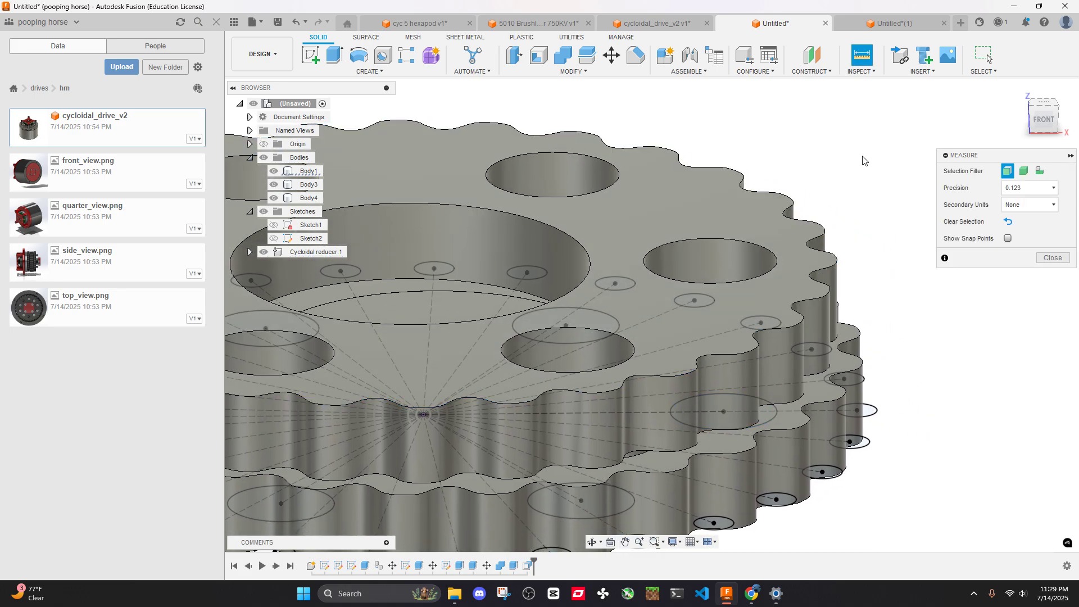
click(1045, 258)
scroll(881, 265, down, 5)
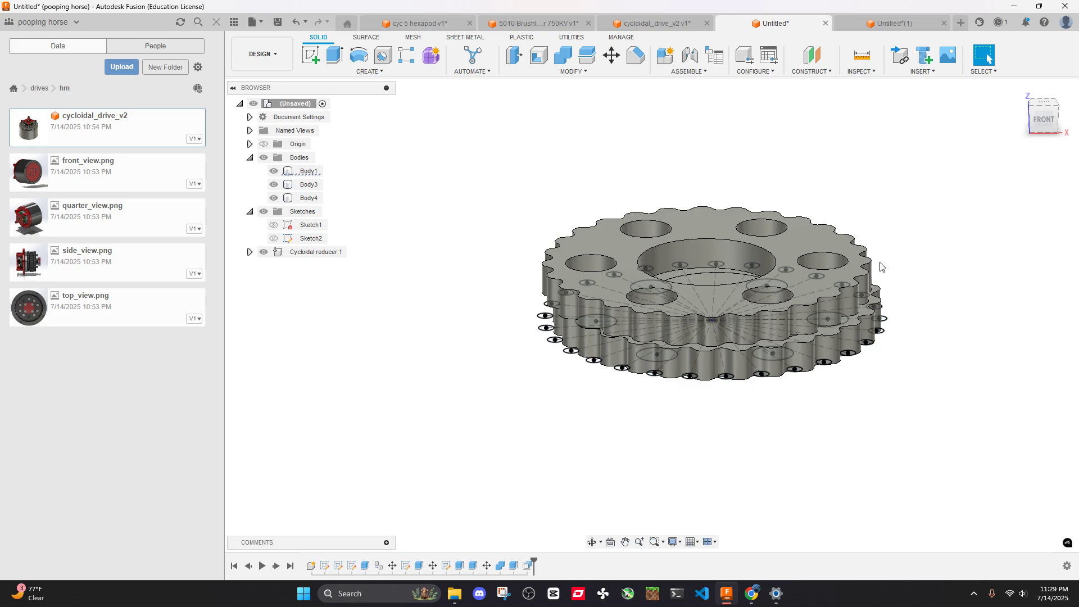
Hide the round body inside the discs' central bore
click(880, 265)
shift+middle_drag(880, 265, 699, 307)
key(Escape)
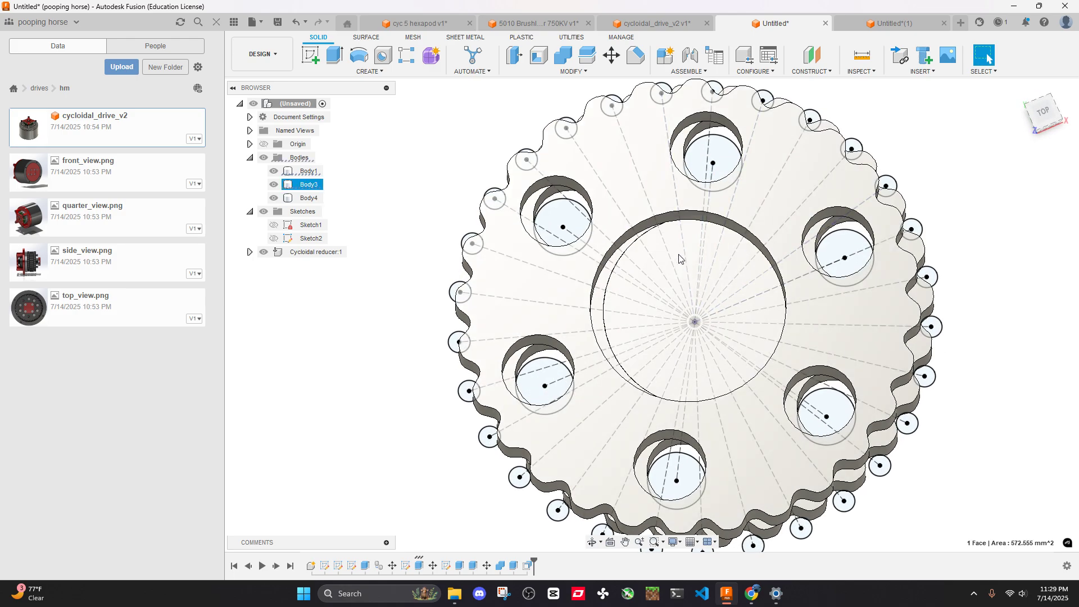
key(v)
shift+middle_drag(679, 258, 843, 141)
Measure the total stack height from the lower disc's bottom edge to the upper disc's top edge
click(753, 264)
click(861, 54)
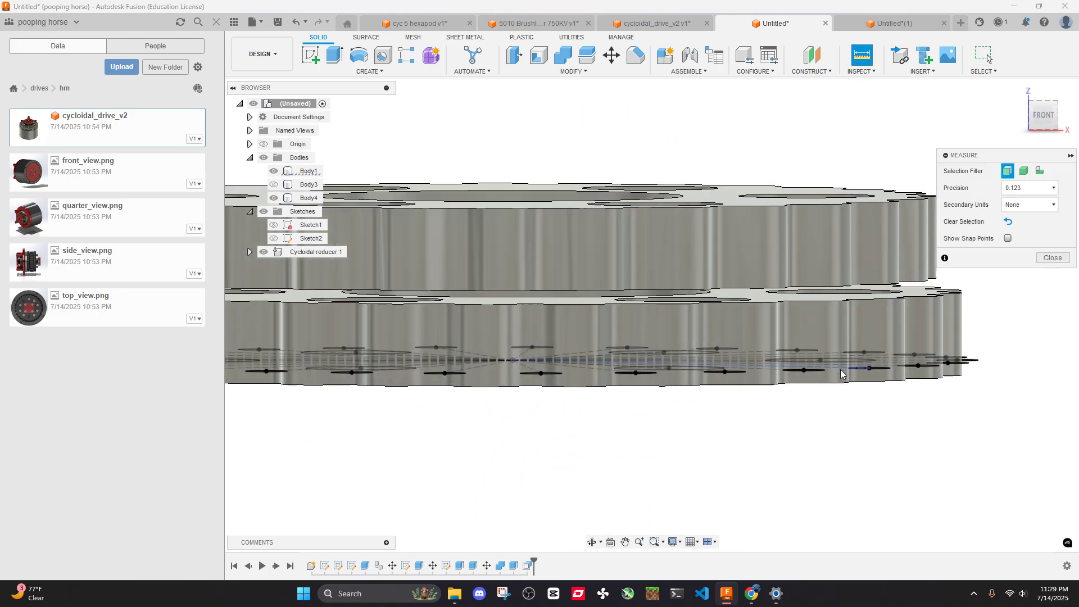
click(777, 386)
click(777, 204)
scroll(778, 216, down, 5)
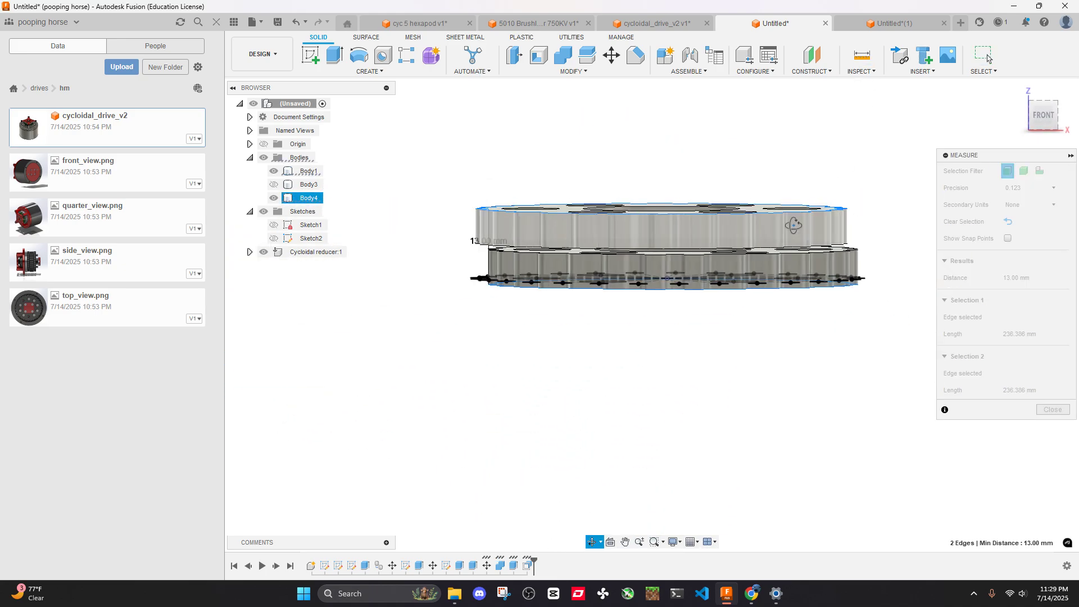
shift+middle_drag(794, 226, 911, 336)
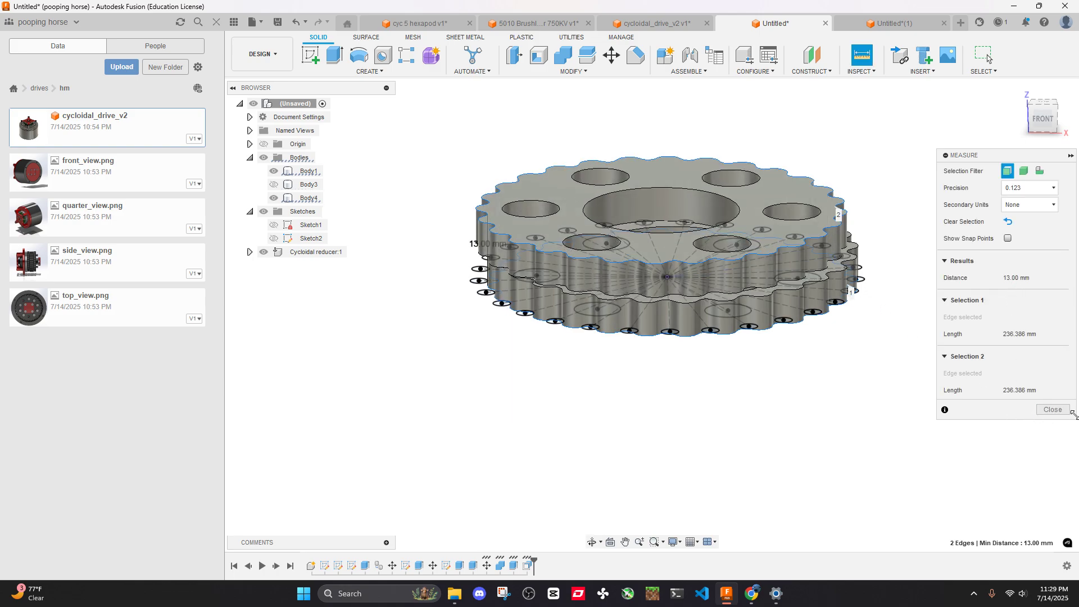
click(1053, 409)
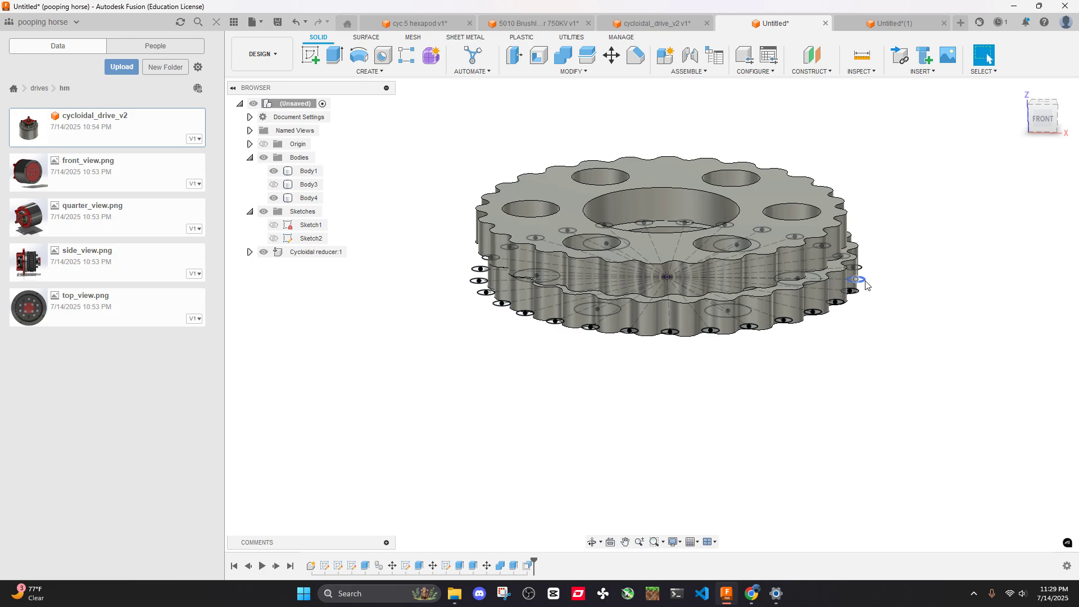
shift+middle_drag(836, 352, 833, 328)
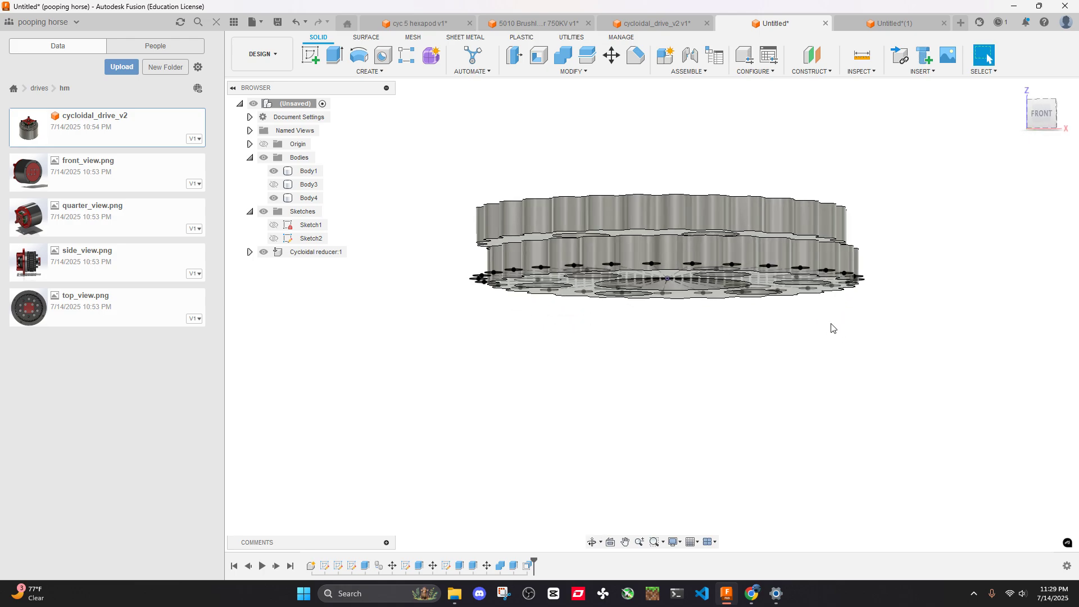
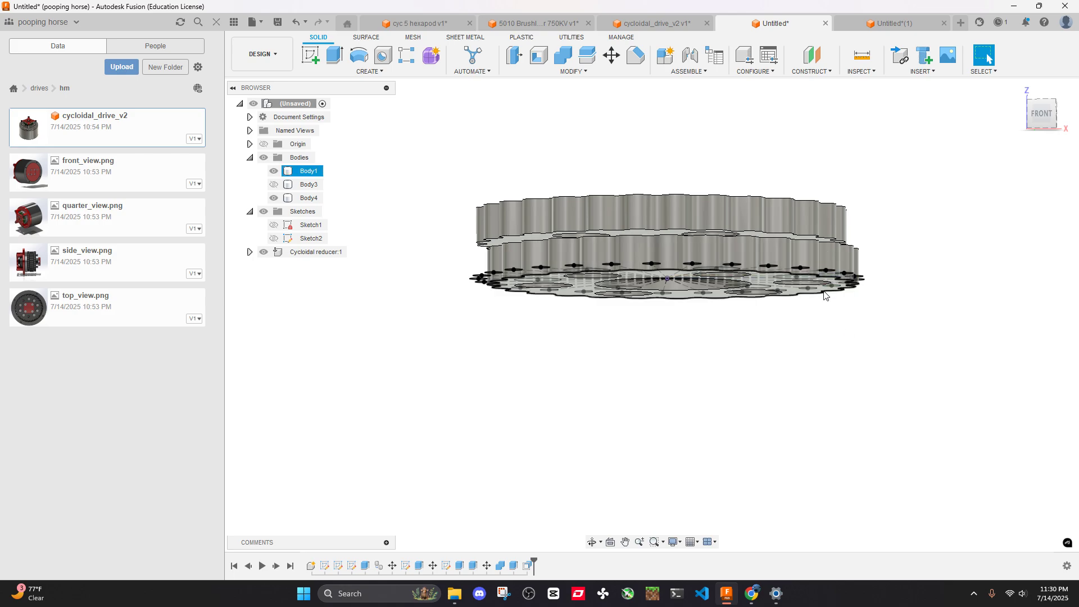
shift+middle_drag(825, 296, 825, 329)
scroll(825, 329, up, 5)
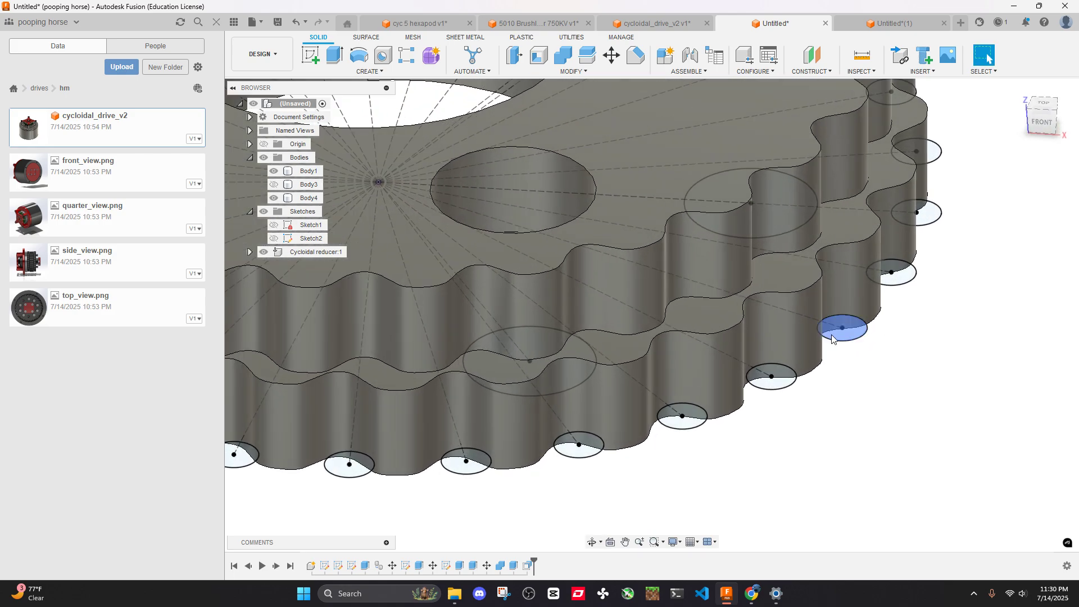
scroll(831, 340, down, 5)
Extrude the 29 small pin circles around the discs 12 mm upward as new bodies, leaving out the six larger hole circles
shift+middle_drag(832, 332, 832, 382)
click(1043, 114)
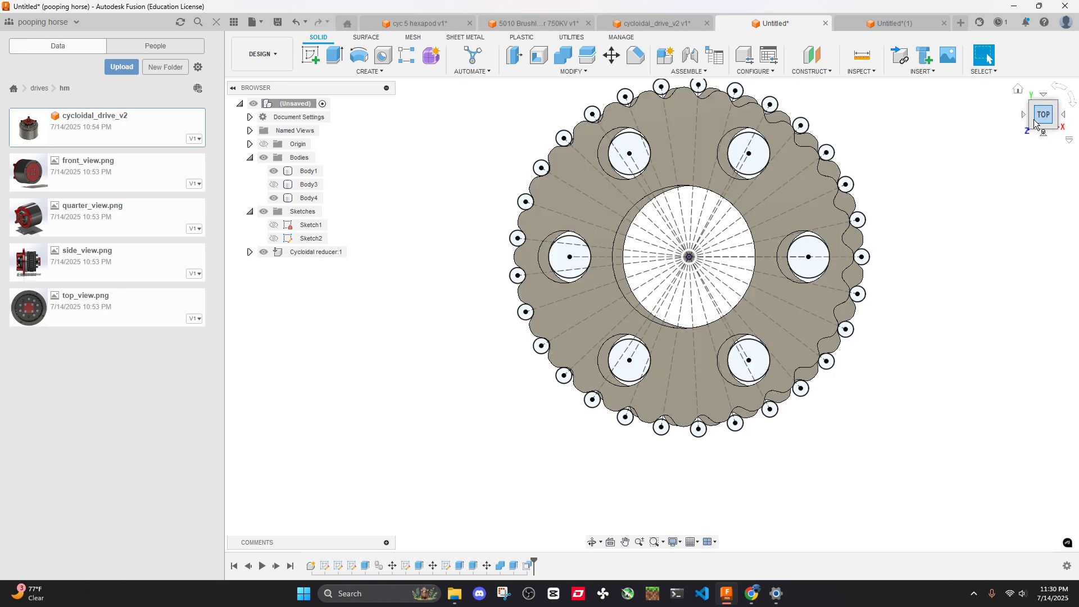
scroll(854, 245, down, 2)
drag(590, 103, 913, 404)
scroll(840, 230, up, 3)
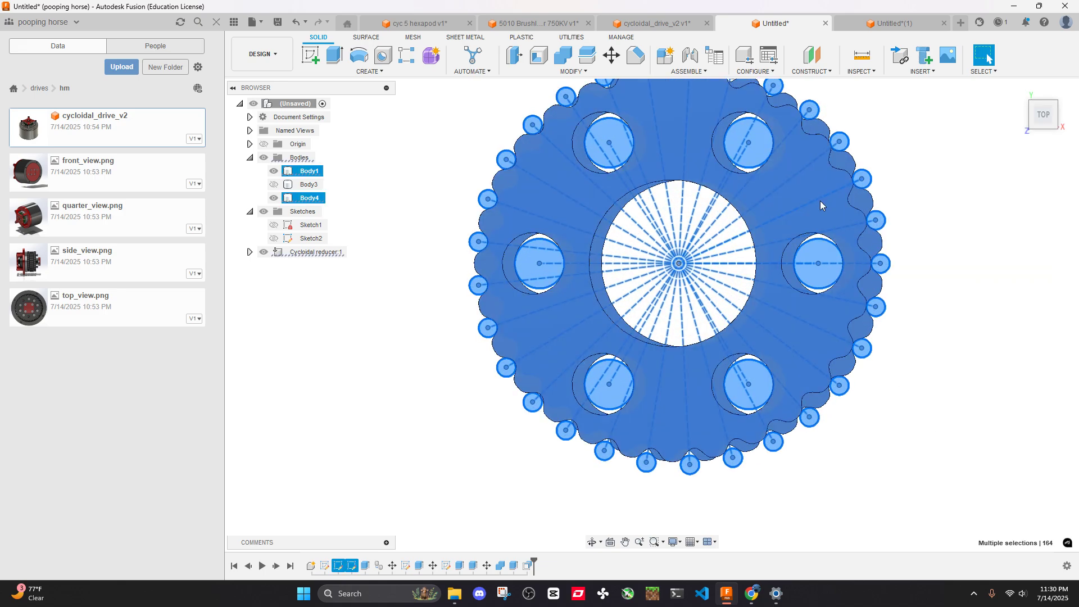
ctrl+click(822, 209)
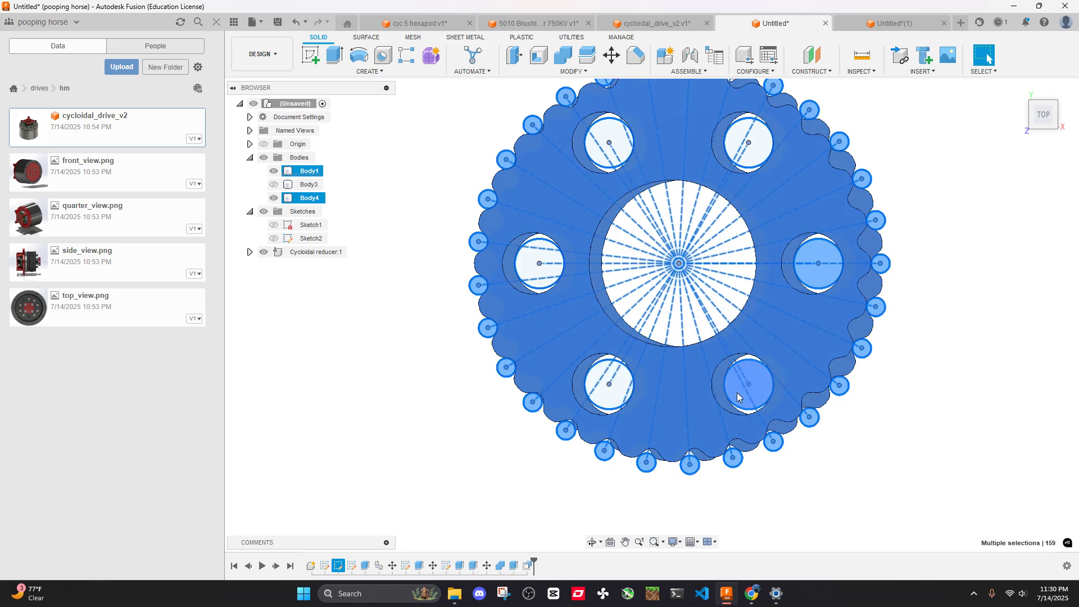
key(e)
shift+middle_drag(819, 263, 885, 198)
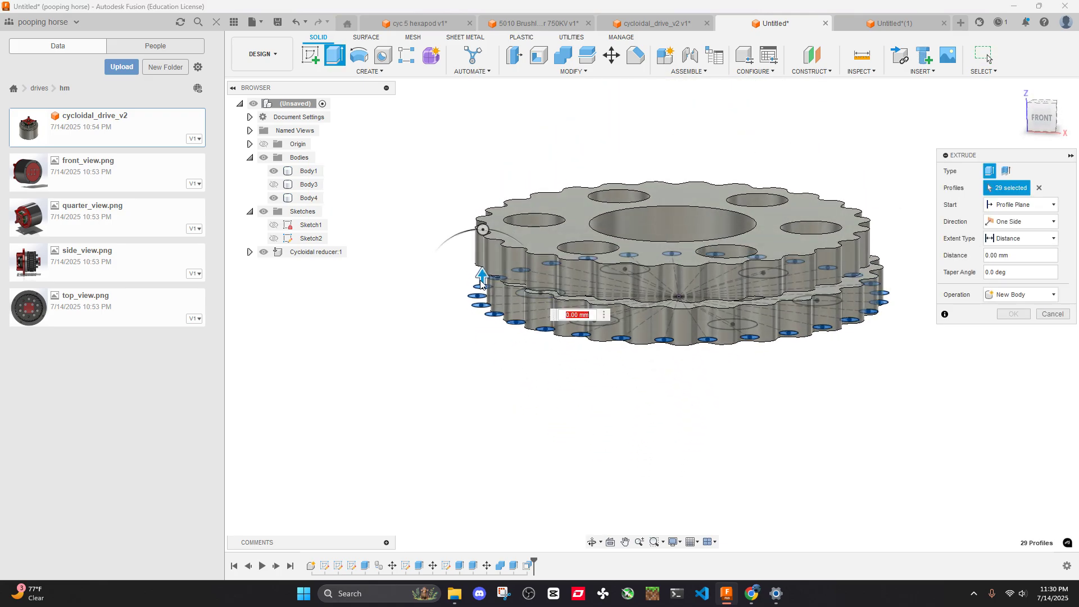
drag(481, 282, 477, 207)
shift+middle_drag(512, 211, 514, 204)
scroll(509, 235, up, 3)
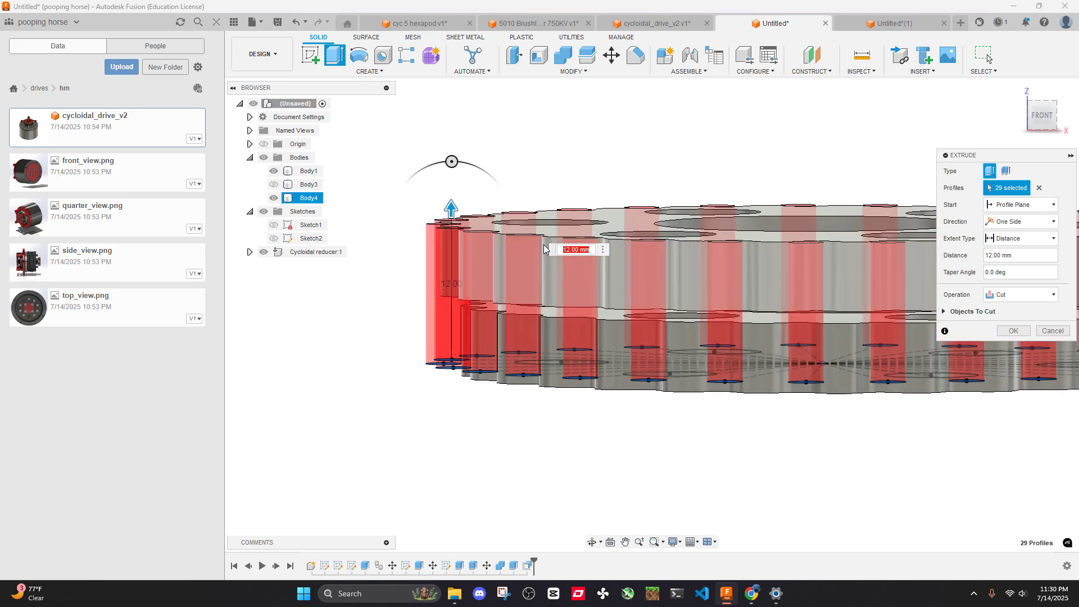
click(1020, 294)
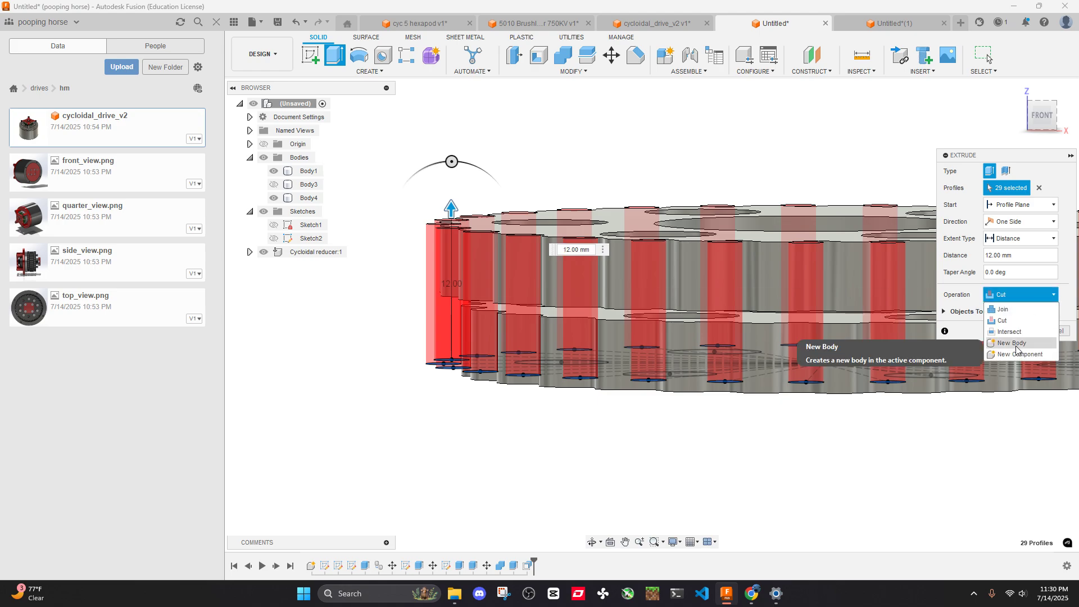
click(1017, 343)
click(1029, 331)
Hide both cycloidal discs and the sketch of six large circles so only the ring pins are shown
shift+middle_drag(730, 225, 623, 166)
click(732, 329)
key(v)
scroll(623, 166, up, 1)
middle_drag(853, 267, 750, 282)
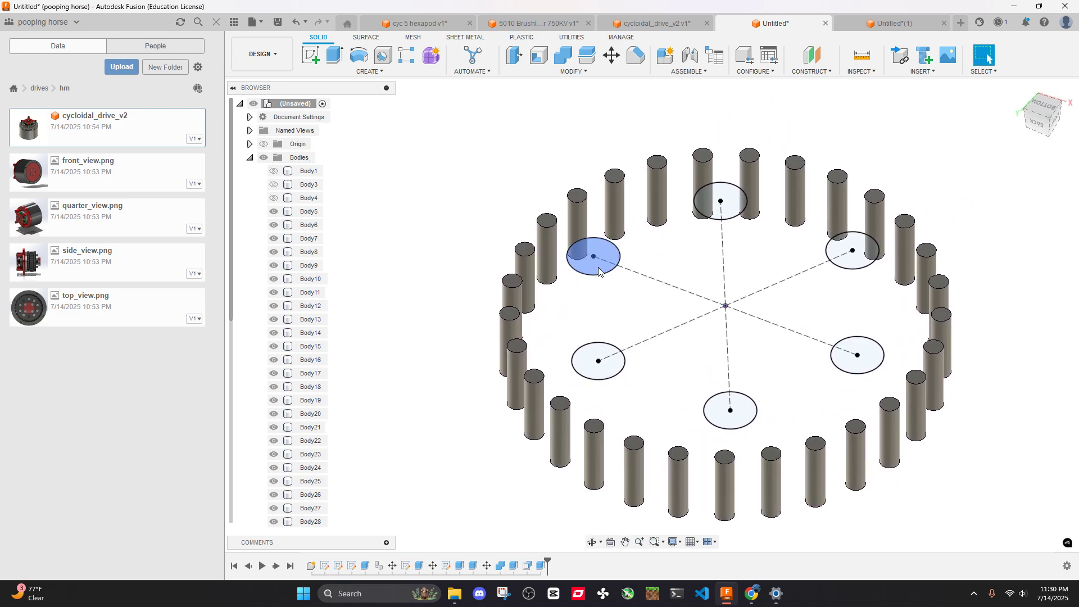
click(599, 268)
key(v)
click(389, 244)
Extrude the bottom end faces of all 29 ring pins by 1 mm
shift+middle_drag(631, 280, 744, 320)
scroll(745, 319, down, 6)
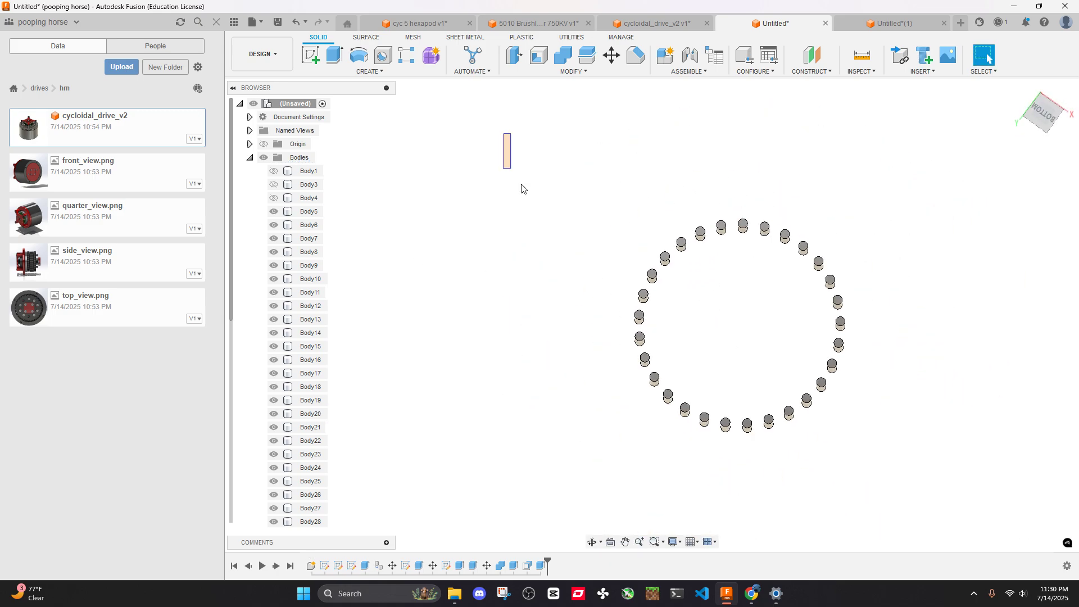
drag(521, 189, 905, 457)
text(e)
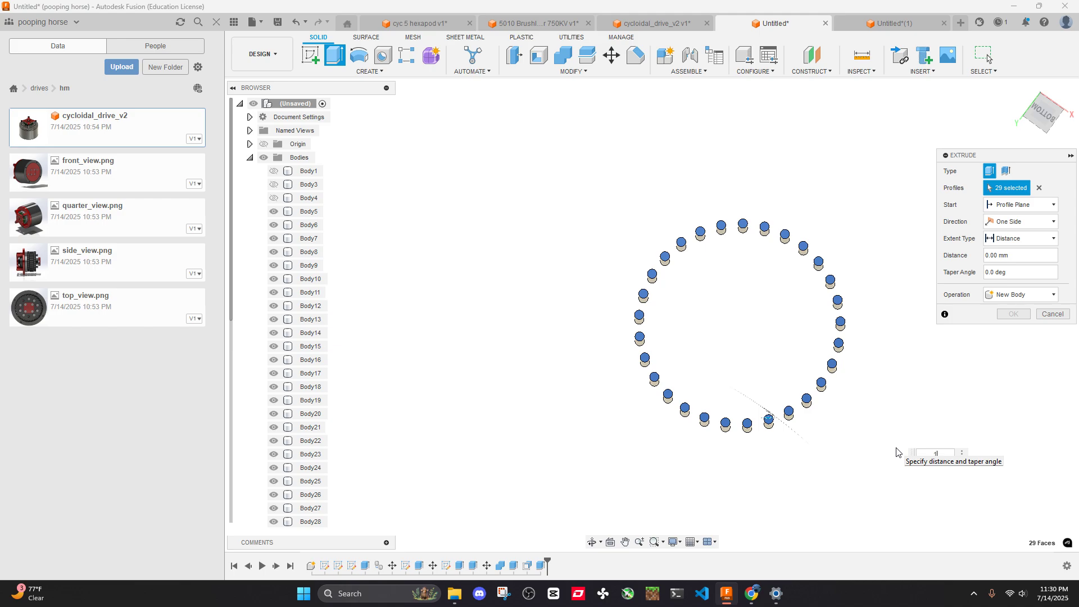
text(1)
key(Return)
Extrude the top end faces of all 29 ring pins 6 mm upward, lengthening the existing pins
shift+middle_drag(896, 451, 901, 298)
scroll(899, 354, up, 8)
scroll(885, 323, up, 3)
scroll(886, 324, down, 5)
scroll(886, 324, up, 6)
scroll(905, 305, down, 6)
drag(549, 161, 928, 438)
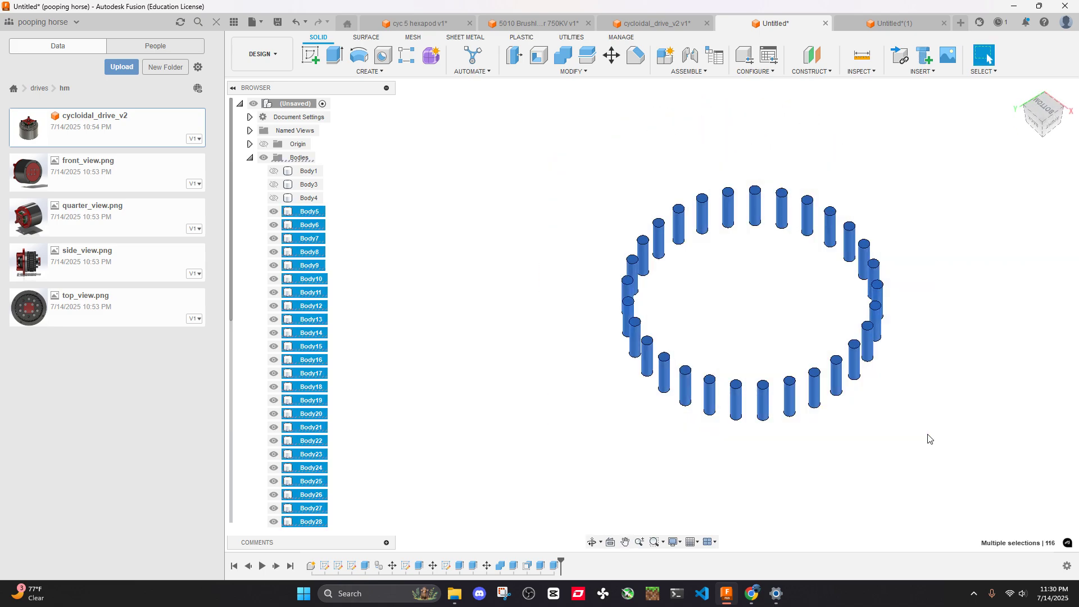
key(e)
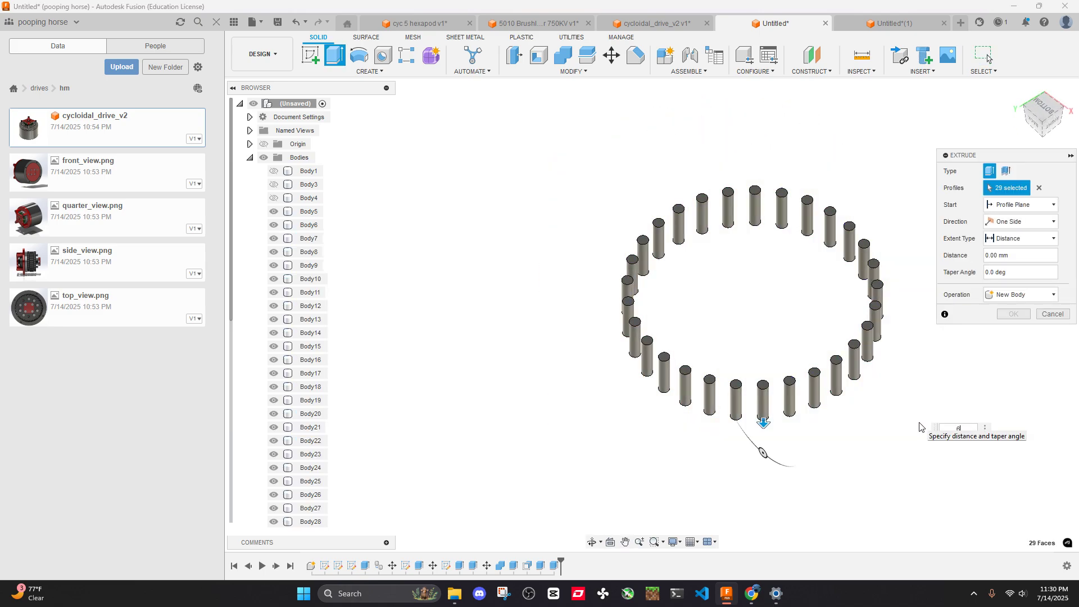
key(Return)
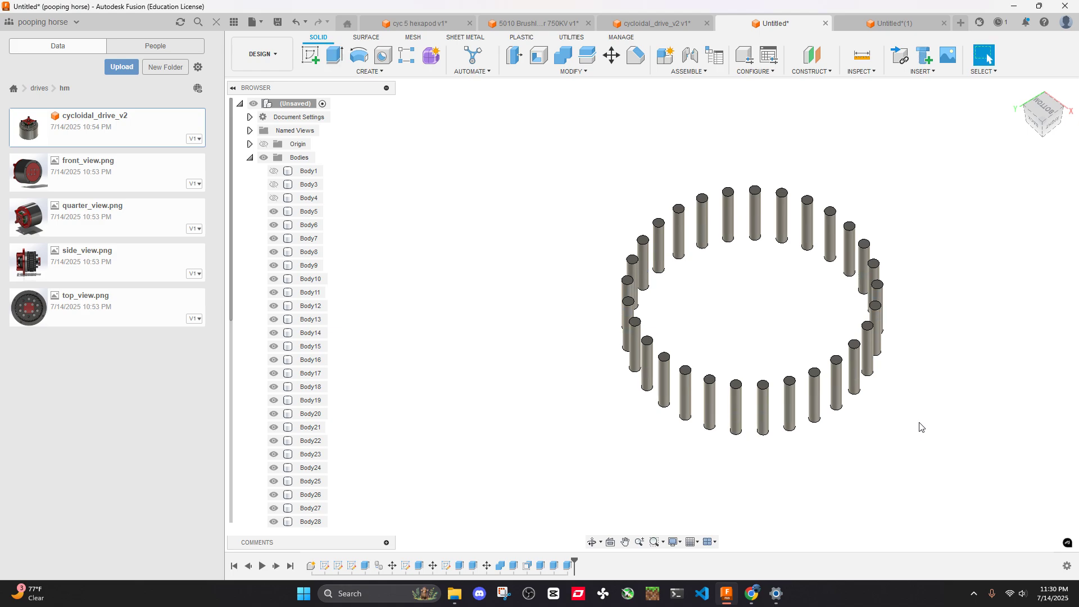
Extrude all 29 ring pins' top faces by -25 mm with the operation set to Join, lengthening the pins below the discs
shift+middle_drag(730, 176, 736, 253)
drag(516, 116, 1042, 514)
shift+middle_drag(1022, 461, 951, 255)
key(e)
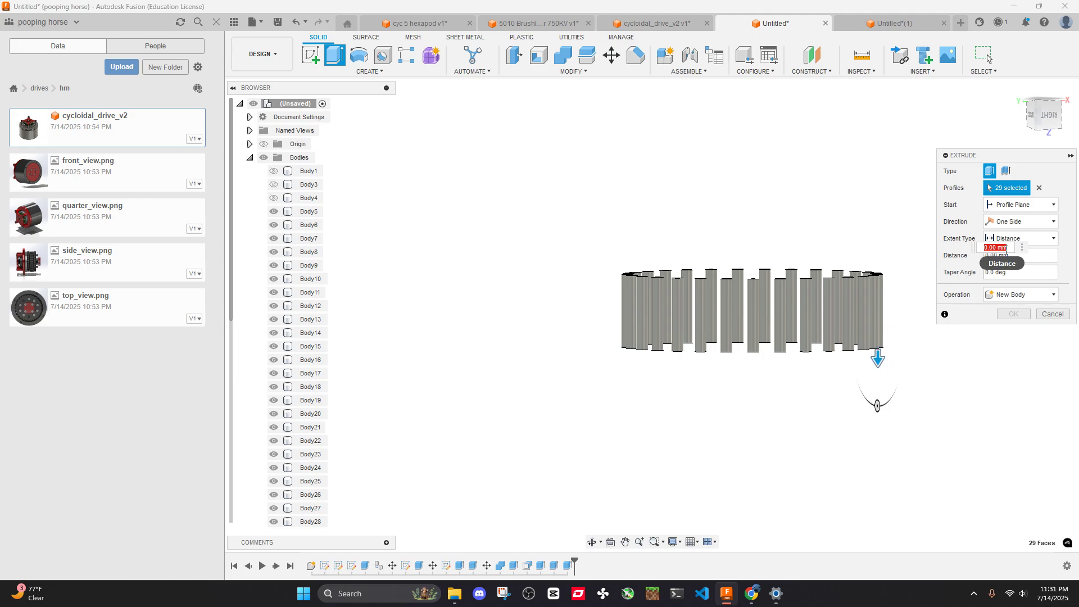
key(BackSpace)
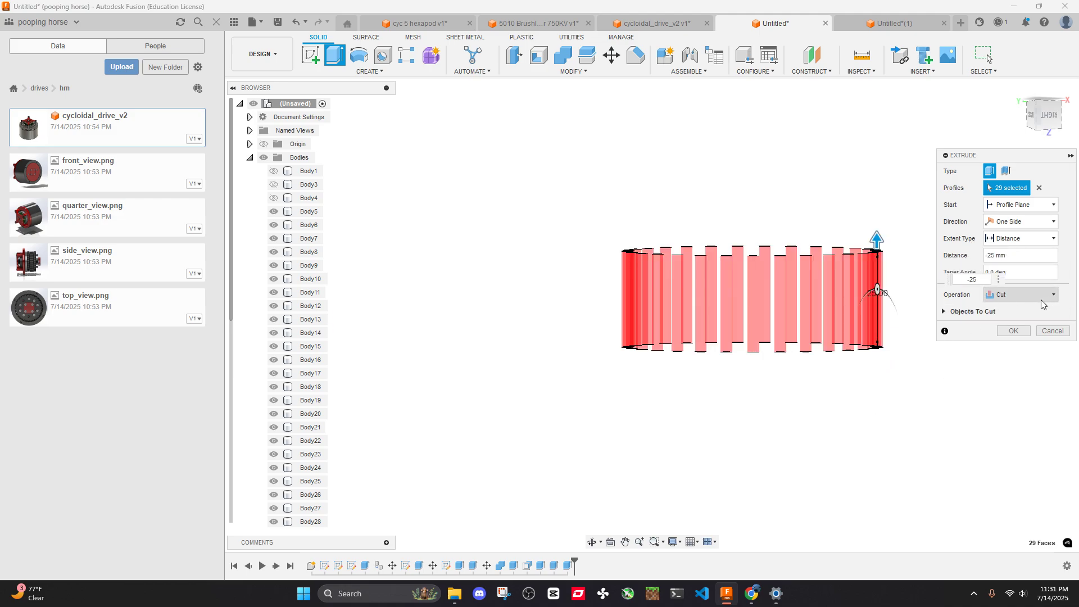
click(1043, 296)
click(1029, 318)
click(1014, 331)
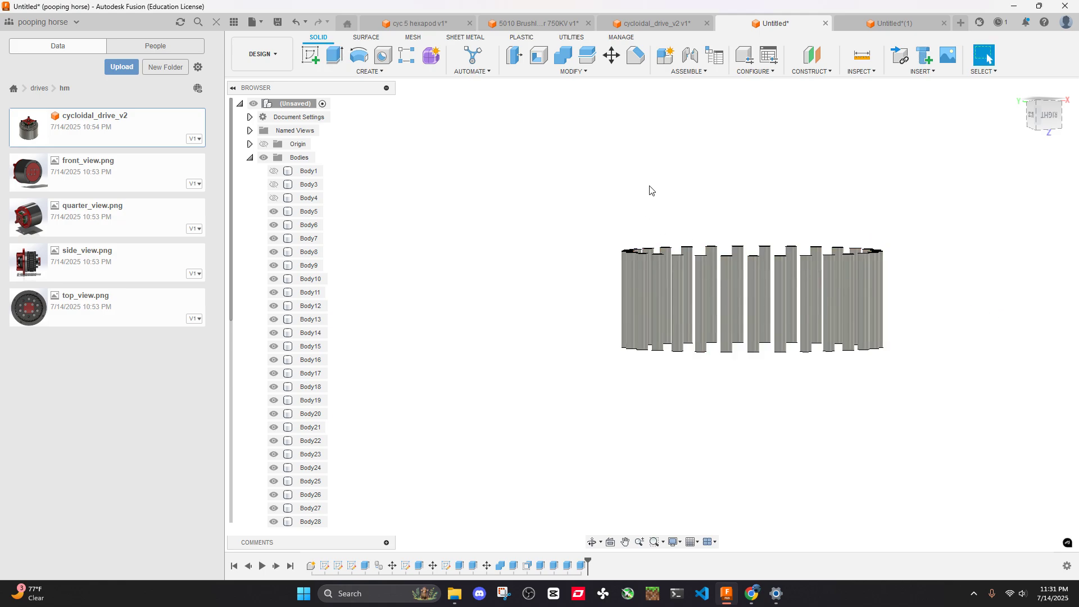
Show the two cycloidal discs together with the ring pins again, leaving Body3 hidden
shift+middle_drag(649, 190, 663, 270)
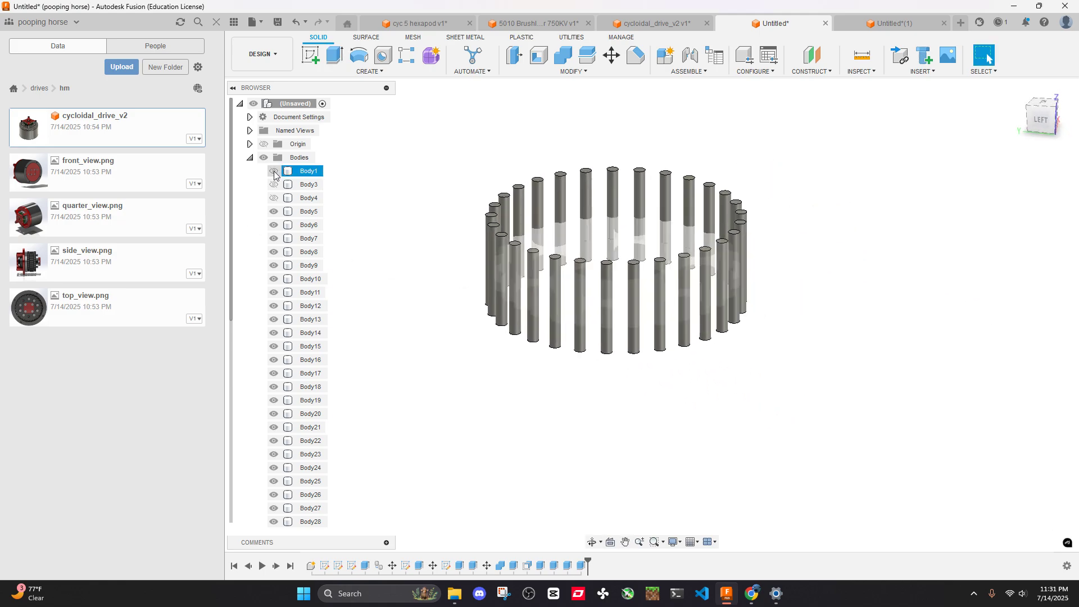
click(274, 171)
click(274, 184)
click(274, 198)
click(310, 176)
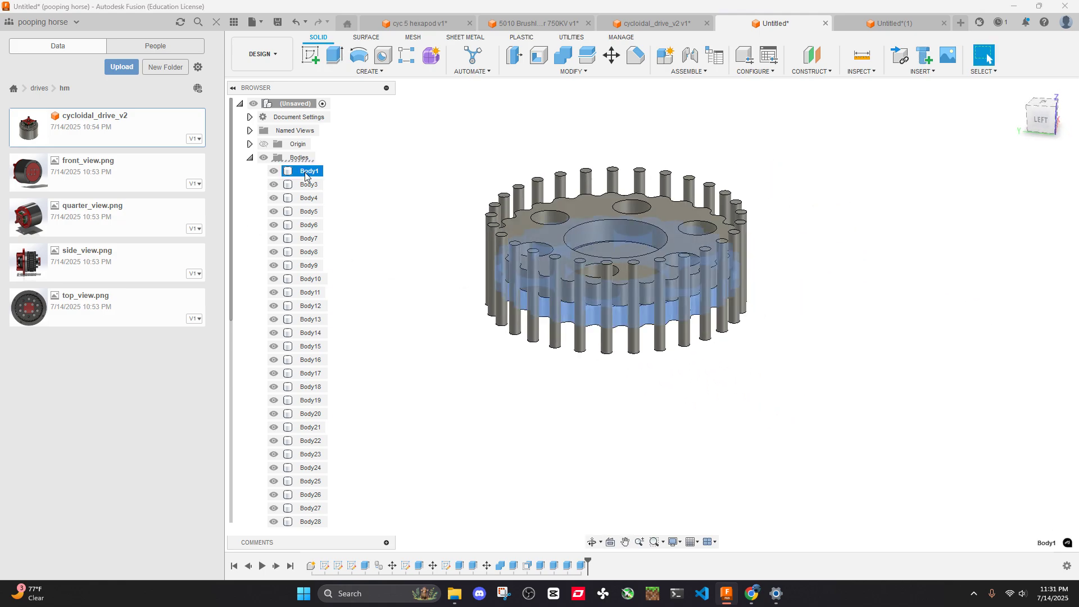
click(849, 245)
shift+middle_drag(884, 248, 686, 308)
click(686, 308)
key(v)
Measure the distance from a ring pin's top face to the upper disc's top face
shift+middle_drag(968, 236, 919, 167)
key(i)
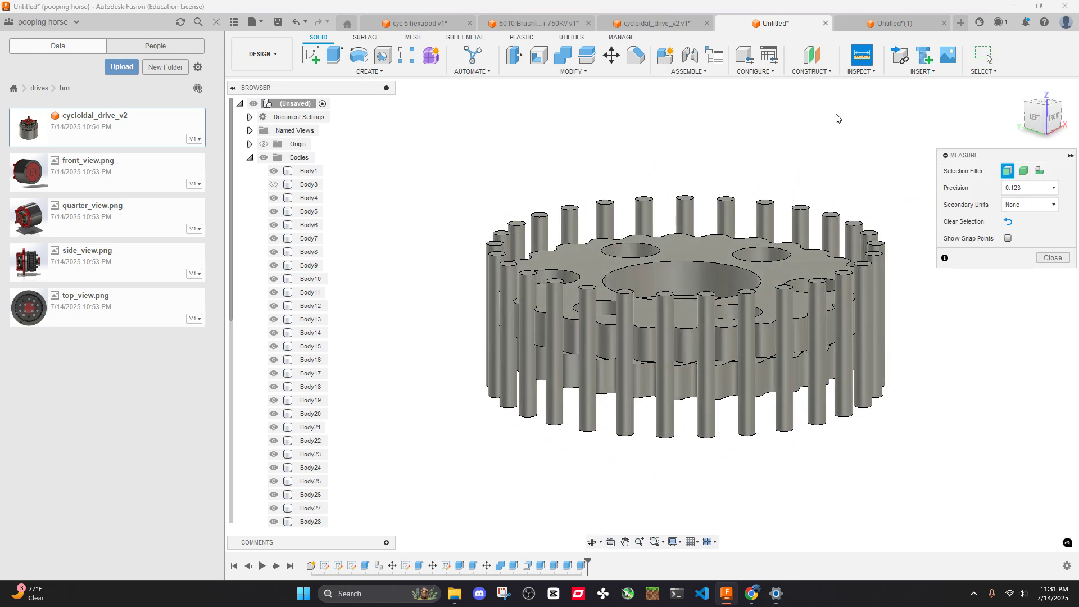
scroll(706, 285, up, 3)
click(719, 181)
scroll(725, 186, down, 5)
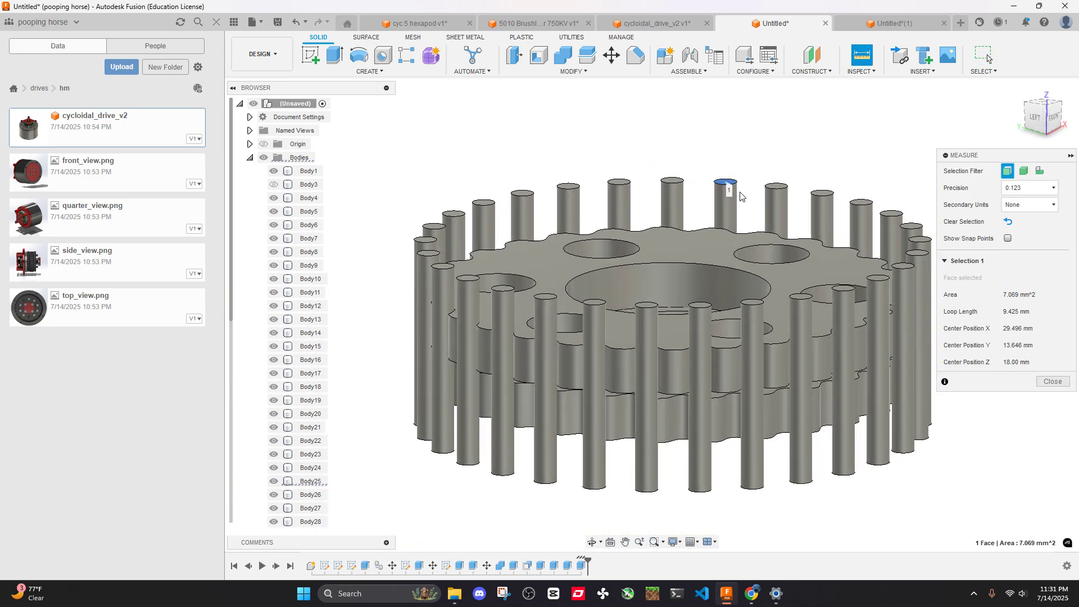
click(718, 232)
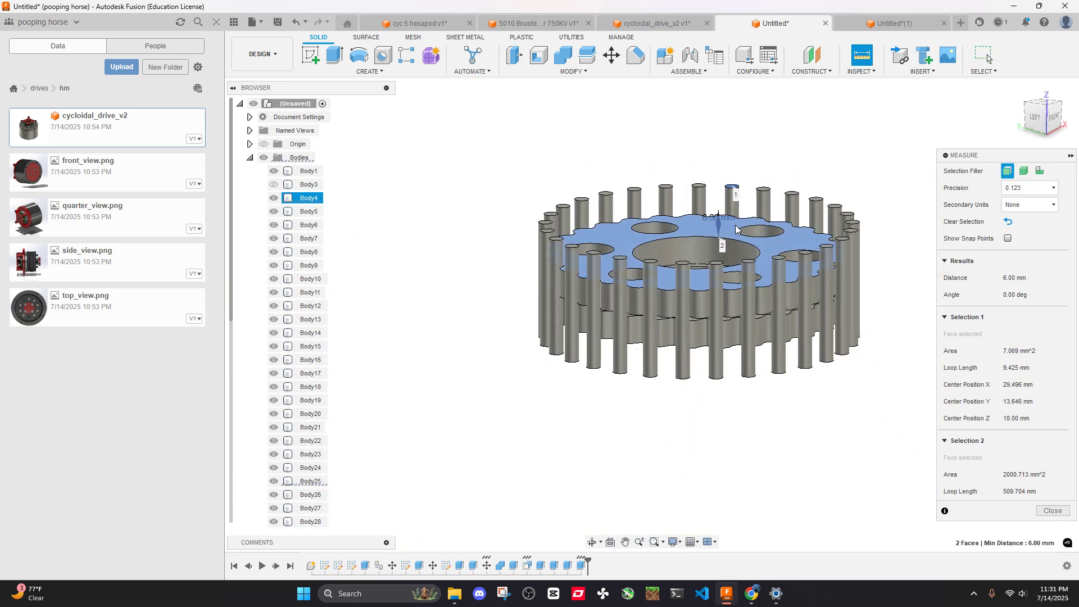
click(1051, 511)
shift+middle_drag(874, 410, 774, 348)
scroll(817, 384, down, 3)
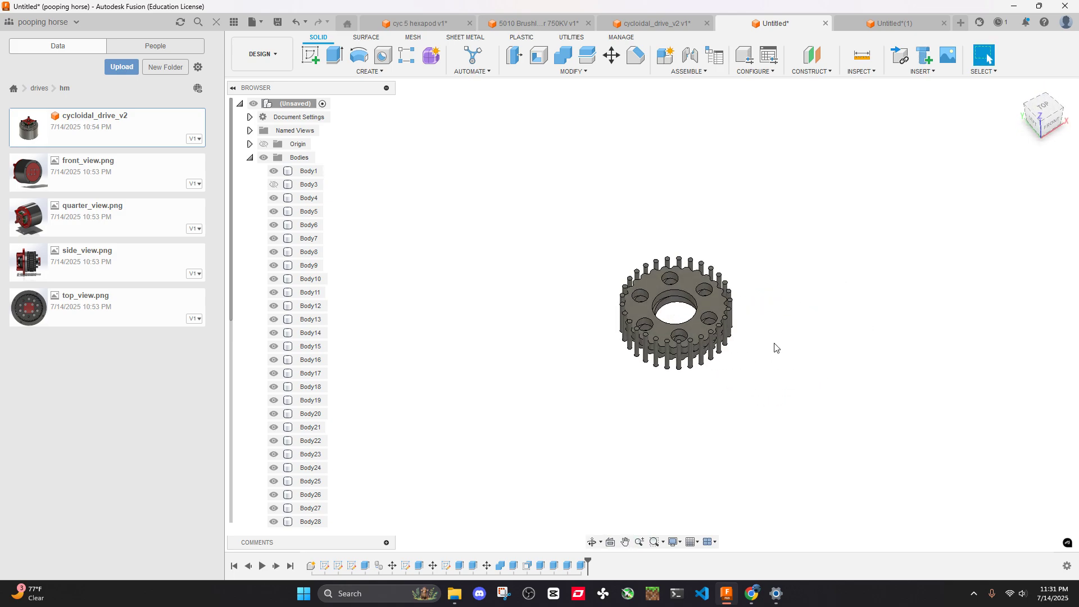
scroll(721, 316, up, 3)
shift+middle_drag(805, 293, 802, 319)
middle_drag(802, 320, 858, 331)
scroll(749, 307, up, 3)
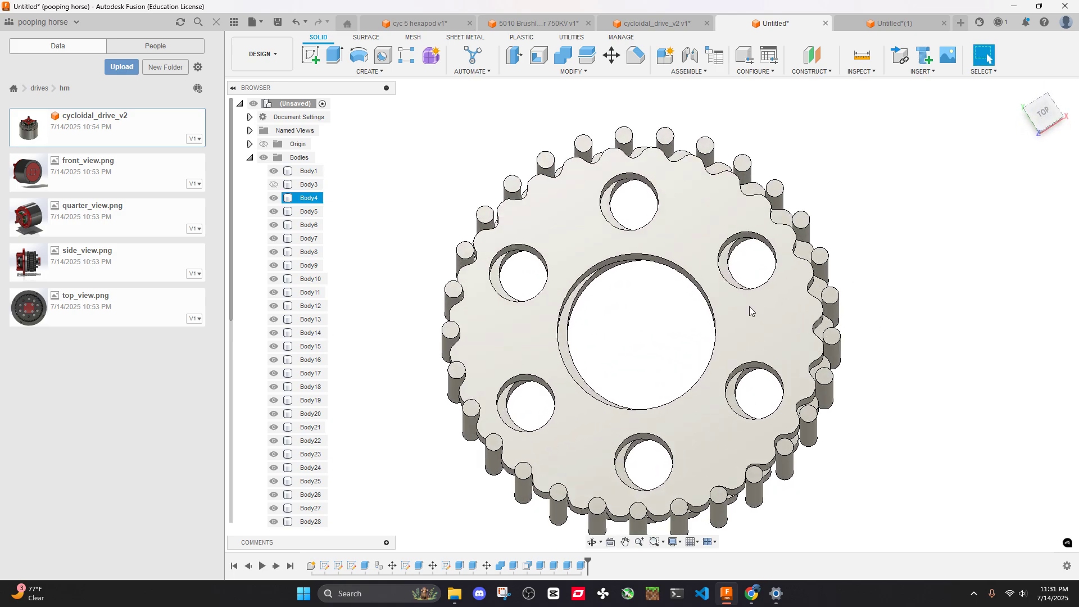
shift+middle_drag(750, 308, 736, 270)
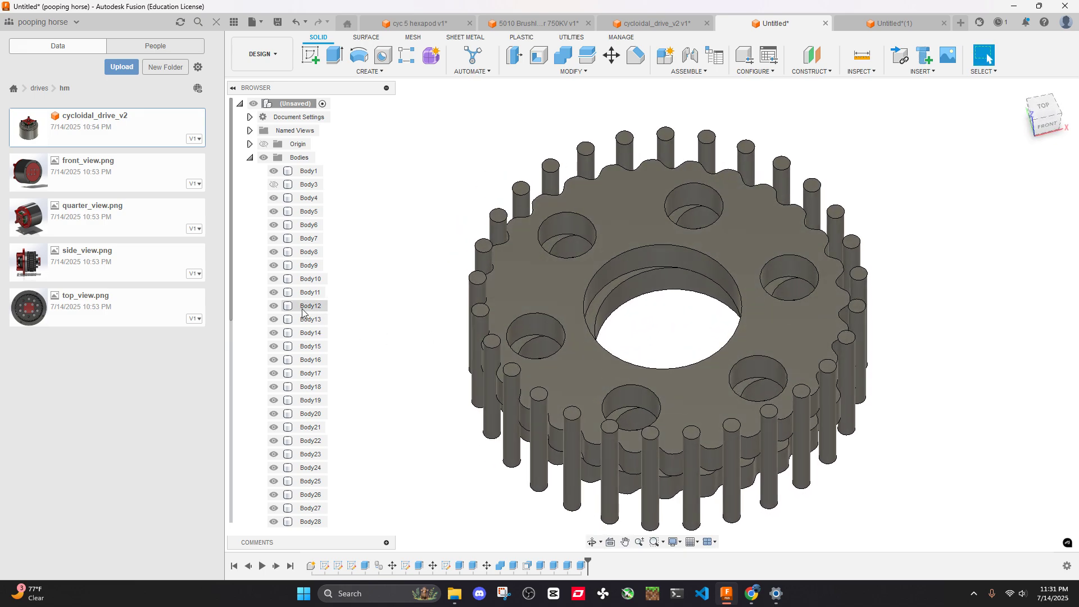
Expand the Cycloidal reducer component and show its Output disk pin sketch over the discs, keeping Sketch2 hidden
scroll(272, 255, down, 3)
click(274, 507)
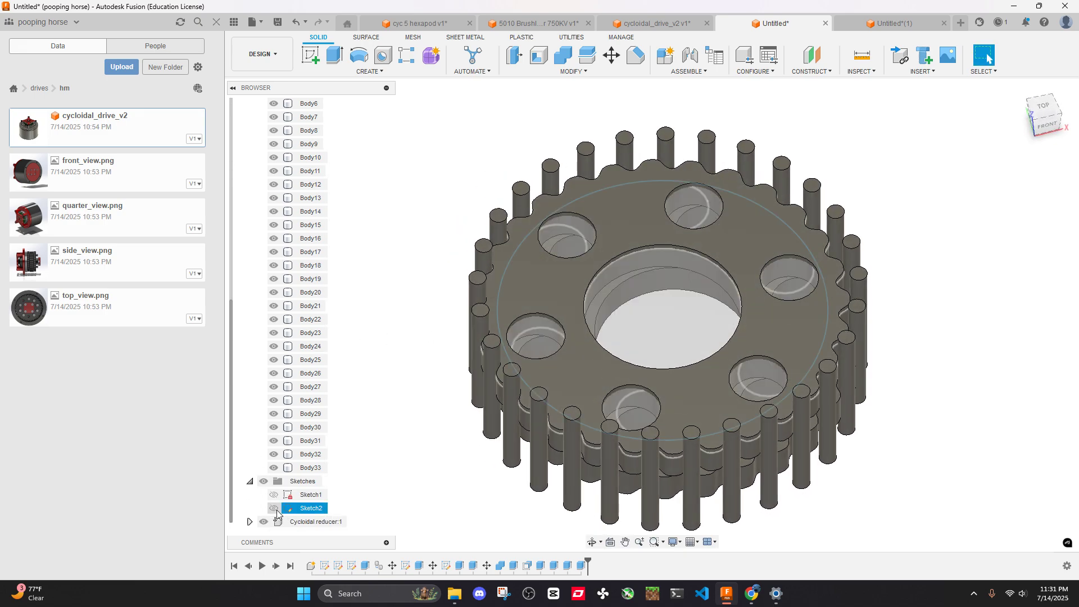
mouse_move(662, 309)
shift+middle_down()
mouse_move(665, 329)
mouse_move(667, 310)
shift+middle_up()
click(274, 508)
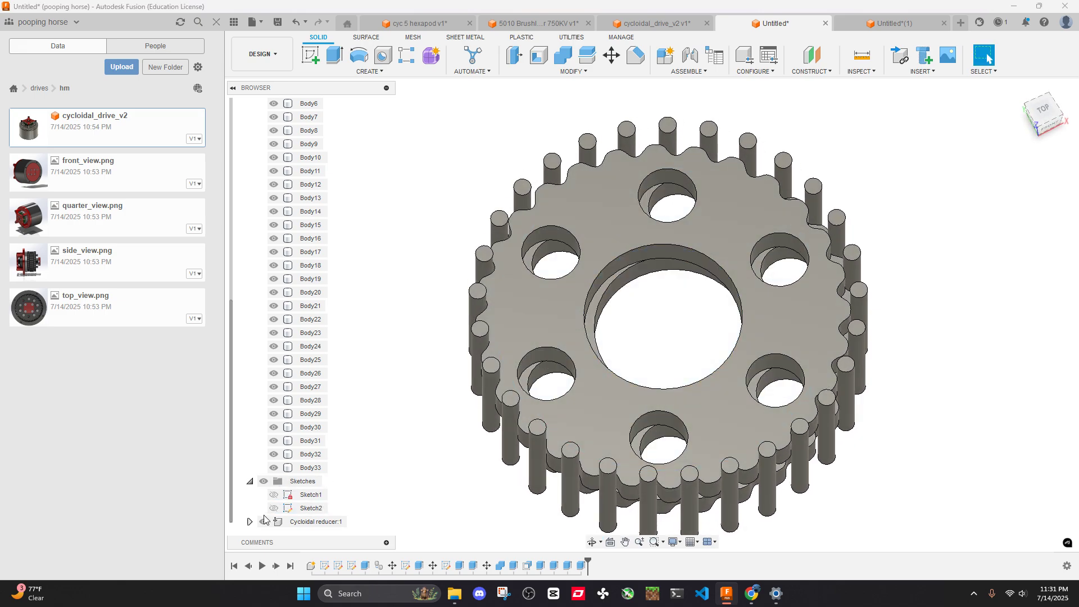
click(249, 522)
click(259, 522)
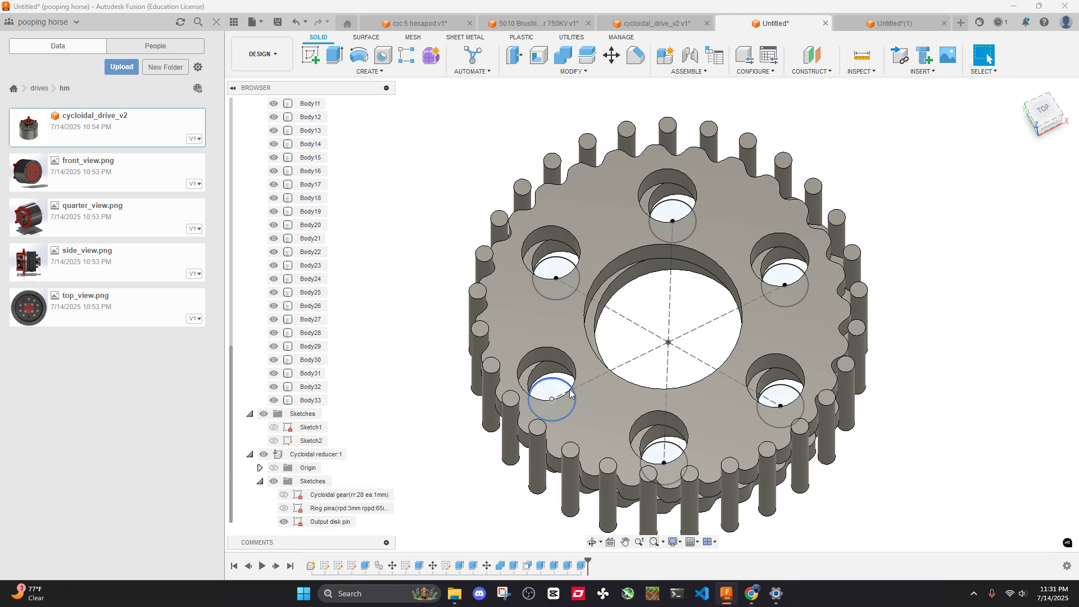
shift+middle_drag(627, 304, 643, 344)
scroll(581, 299, up, 4)
Start a new sketch on the plane of the six output pin circles
click(531, 281)
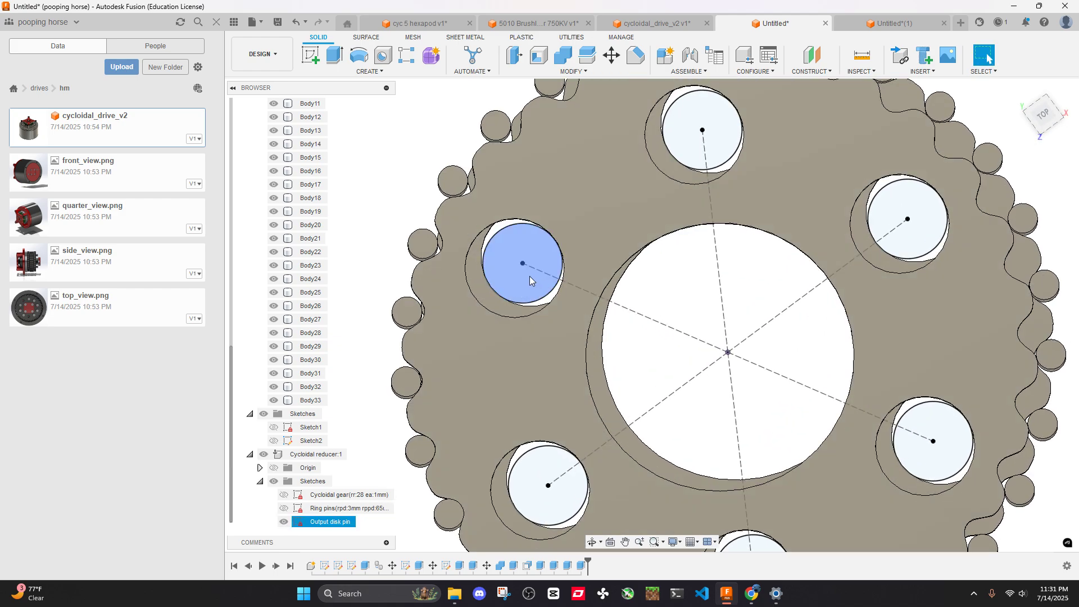
scroll(531, 281, down, 3)
middle_drag(531, 281, 515, 255)
click(310, 60)
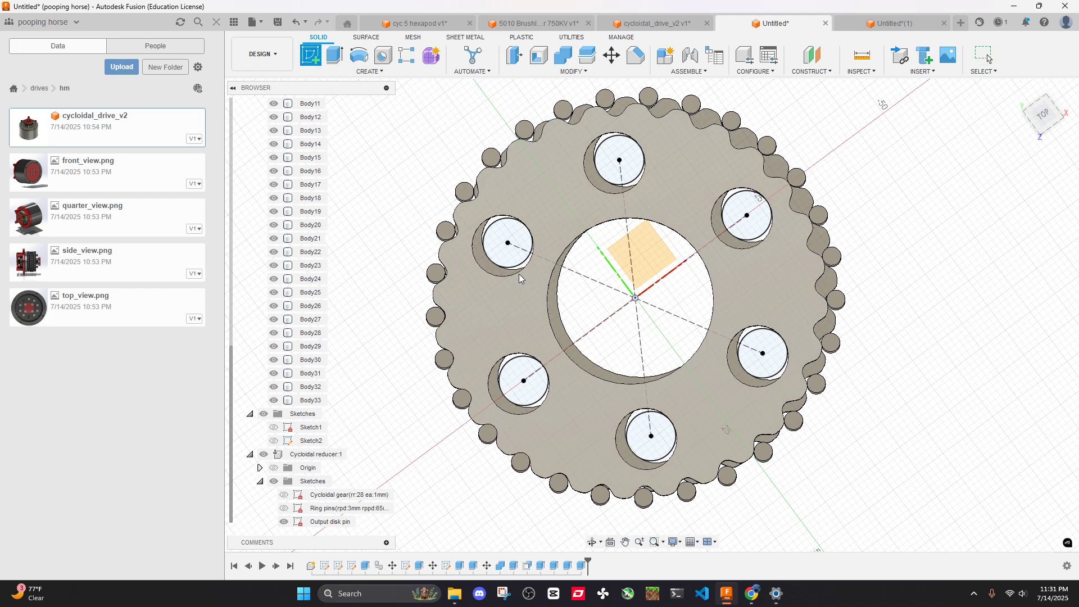
click(508, 243)
click(363, 59)
scroll(489, 332, up, 3)
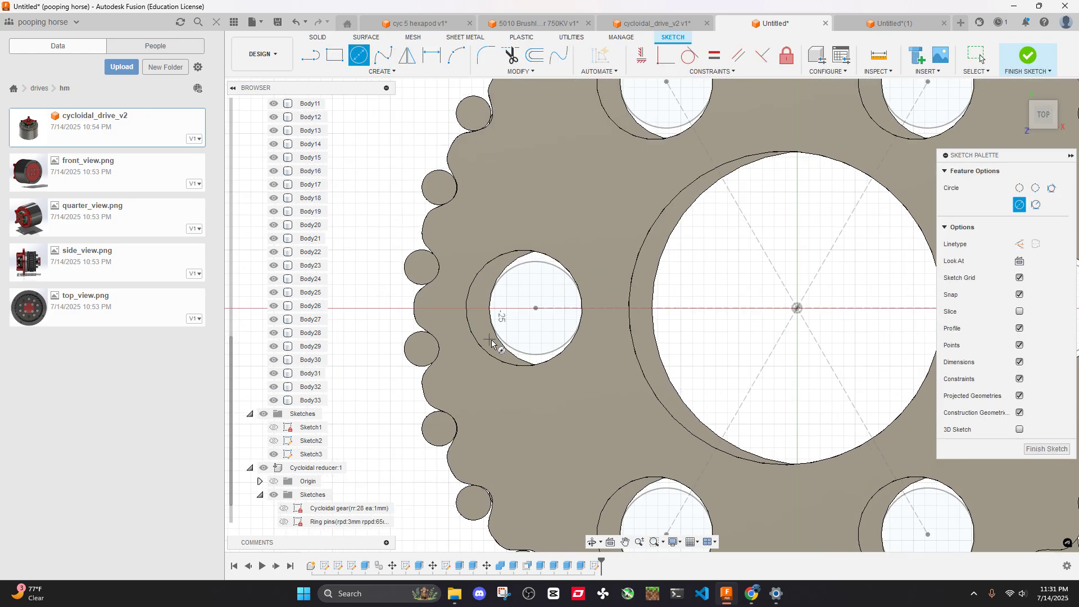
scroll(537, 313, down, 5)
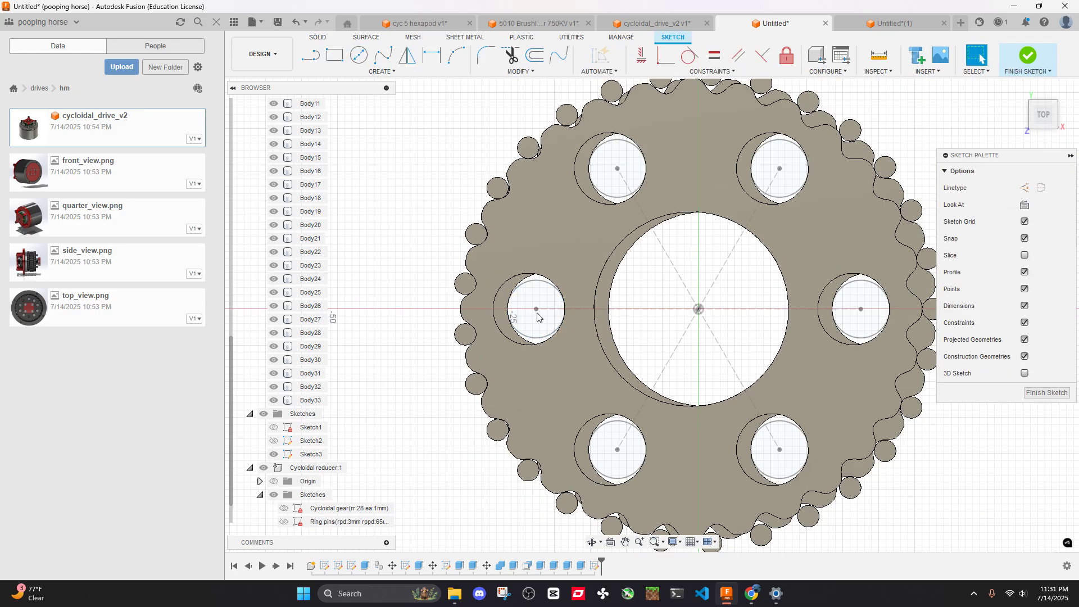
Project the centre points of the six output pin circles into the new sketch
key(p)
mouse_move(644, 314)
shift+middle_down()
mouse_move(653, 217)
mouse_move(641, 296)
shift+middle_up()
scroll(550, 326, up, 3)
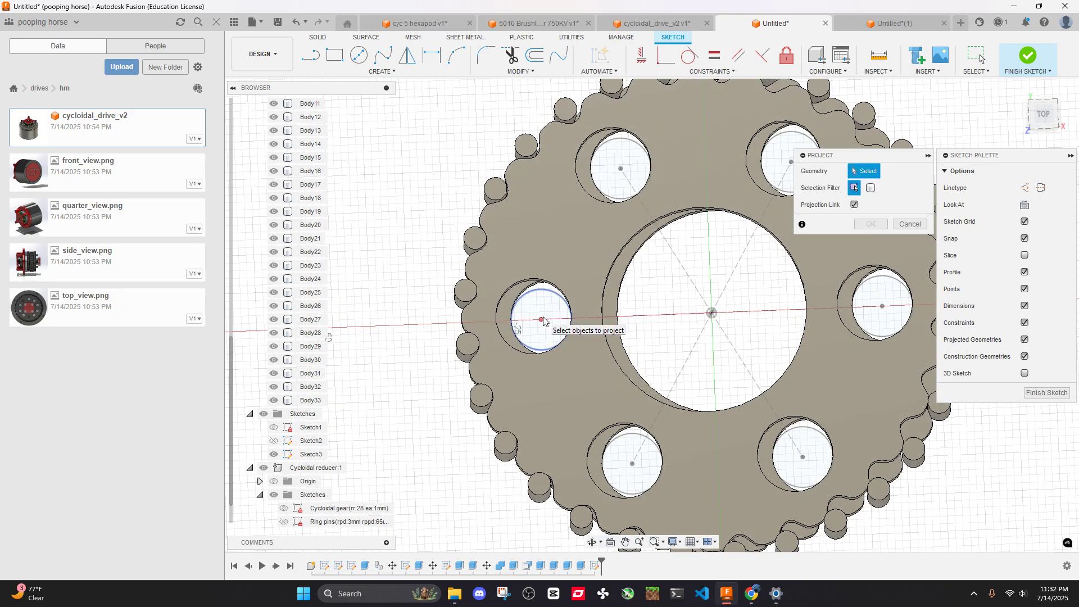
click(542, 320)
middle_drag(684, 187, 549, 191)
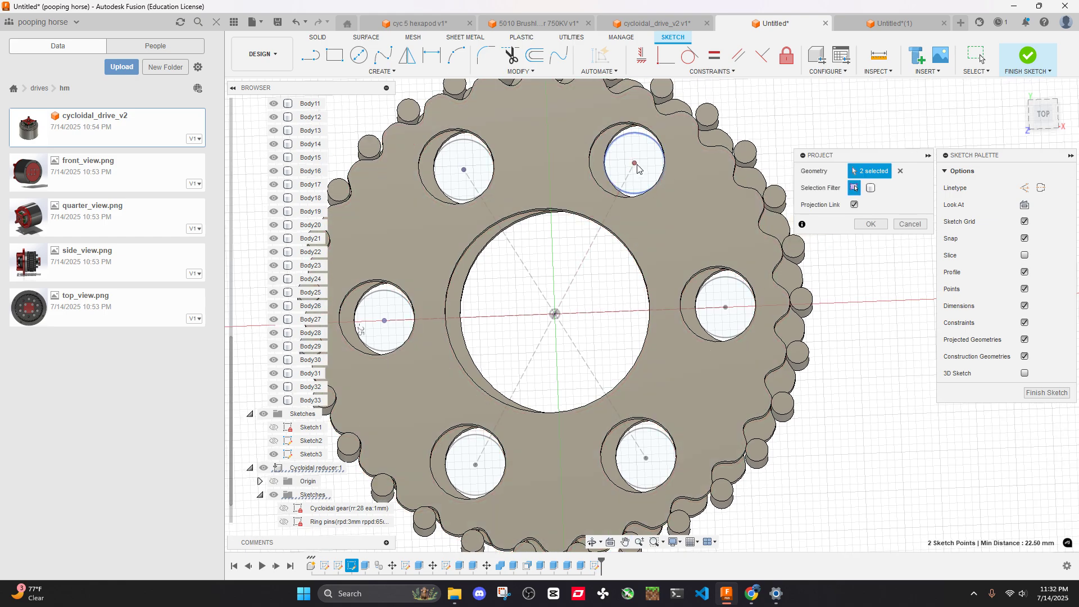
middle_drag(663, 441, 724, 354)
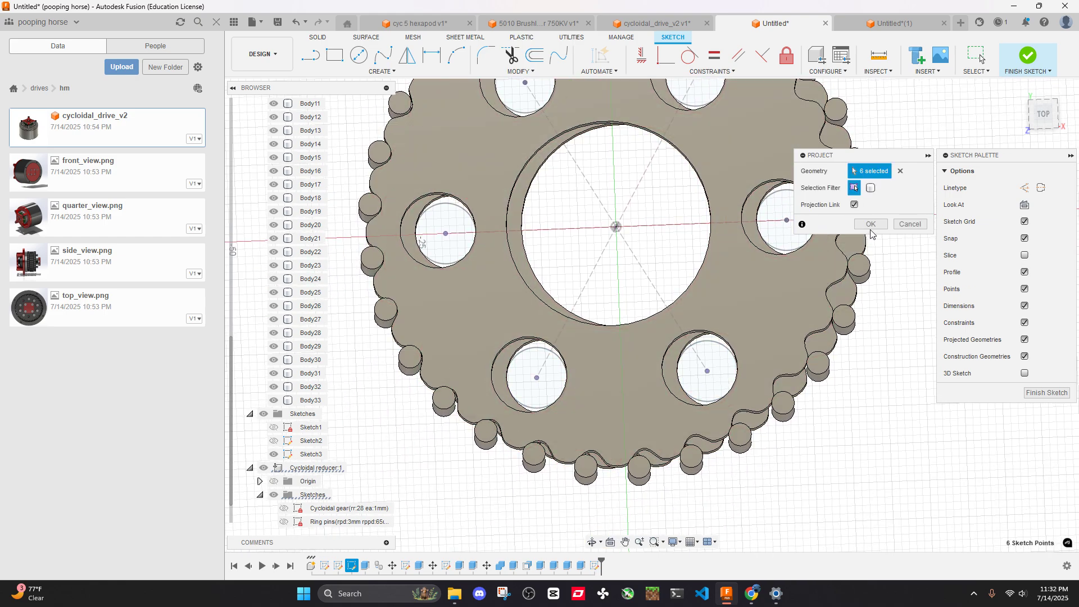
key(Return)
Draw a 2.8 mm diameter circle centred on the projected point in the disc hole on the negative X side
click(358, 55)
scroll(432, 199, up, 3)
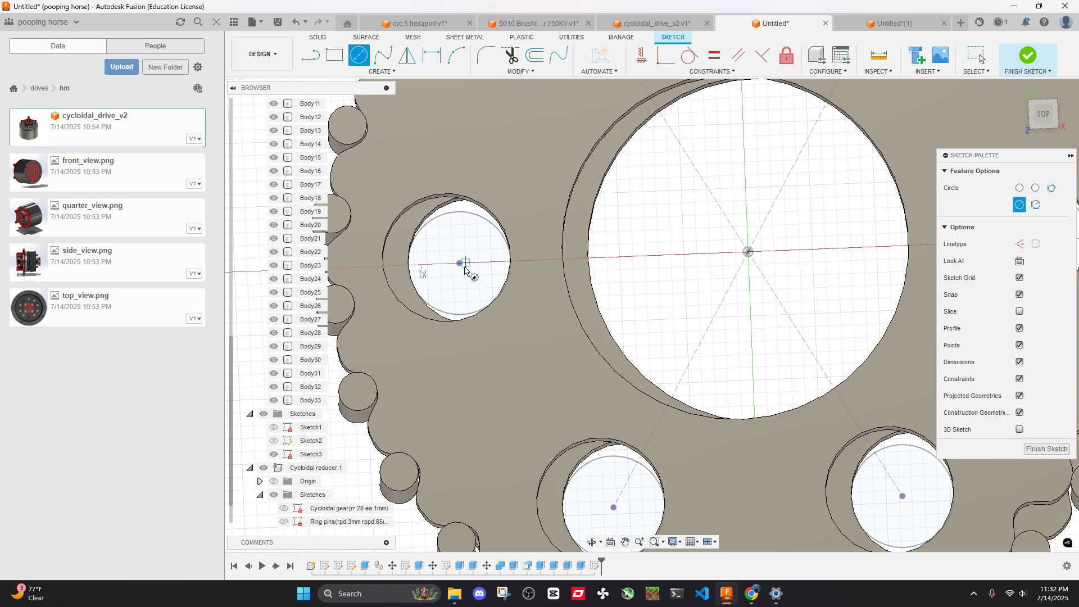
click(464, 270)
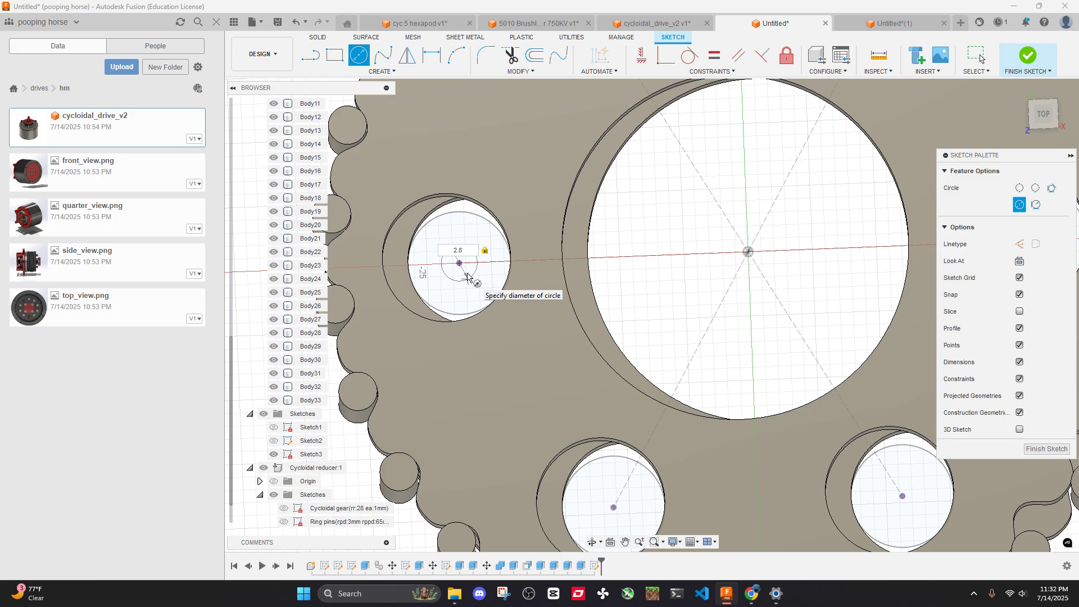
text(2.8)
key(Return)
key(Escape)
scroll(561, 225, down, 5)
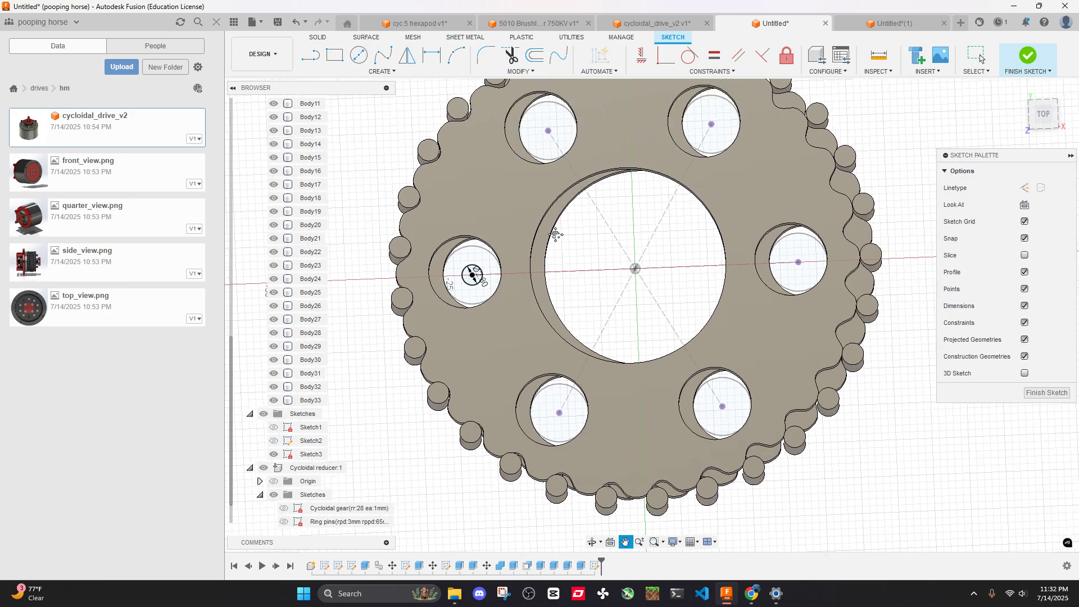
Close the data panel and circular-pattern the 2.8 mm circle around the origin with a quantity of 6
click(235, 24)
click(255, 55)
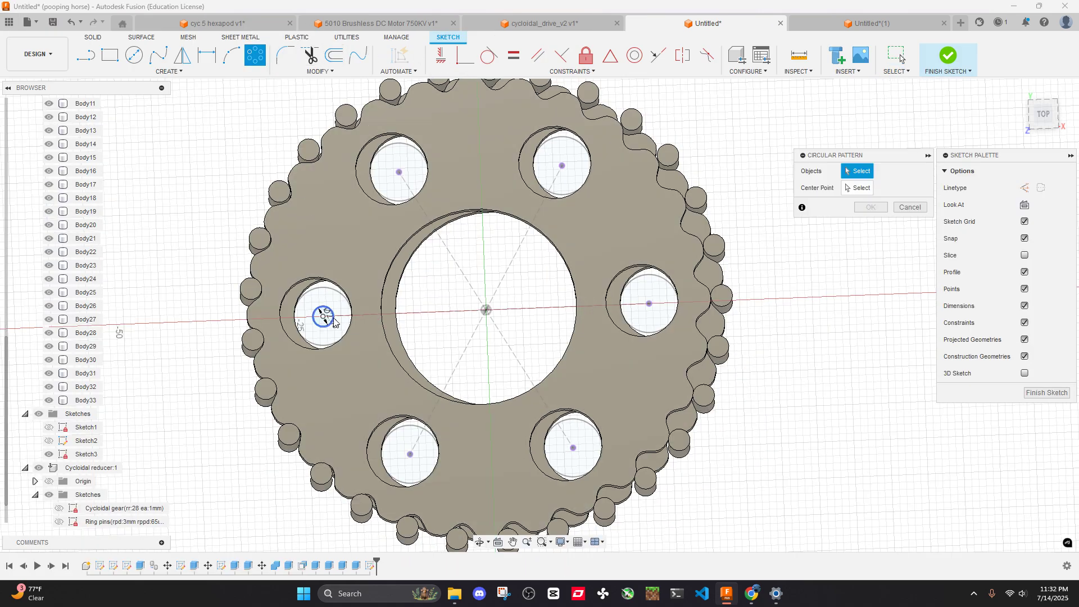
click(333, 319)
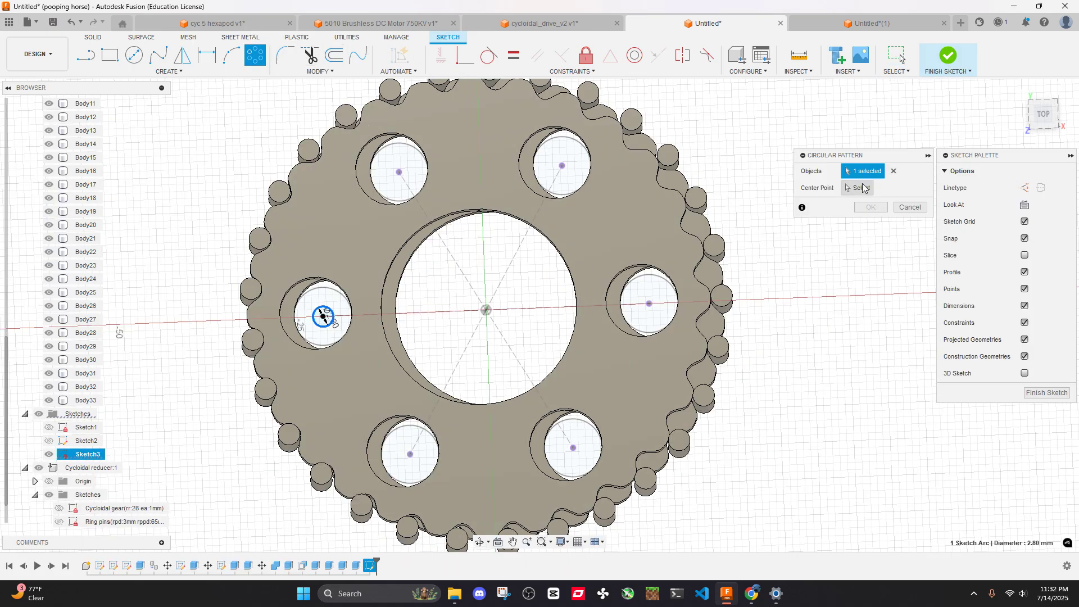
click(486, 310)
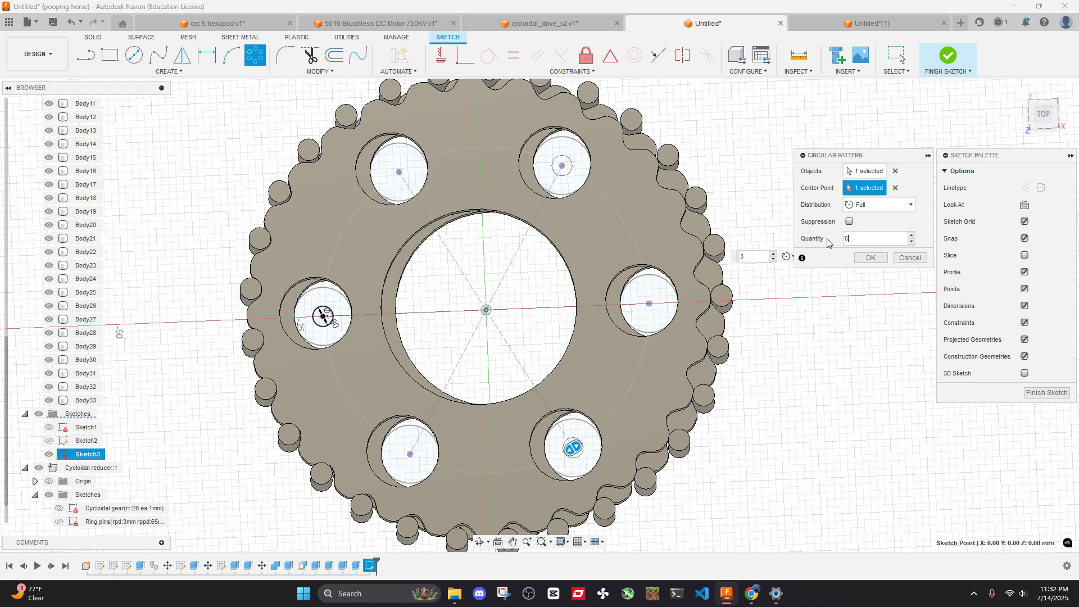
click(871, 257)
scroll(594, 214, down, 3)
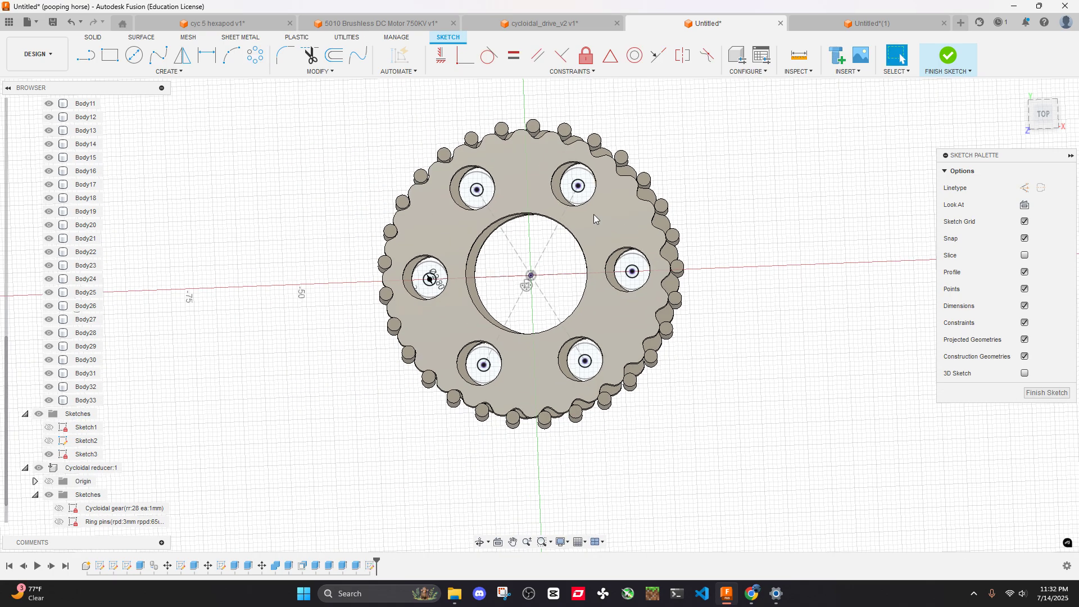
Extrude the six 2.8 mm circles upward as new bodies, stretching their height beyond an initial 18 mm
key(e)
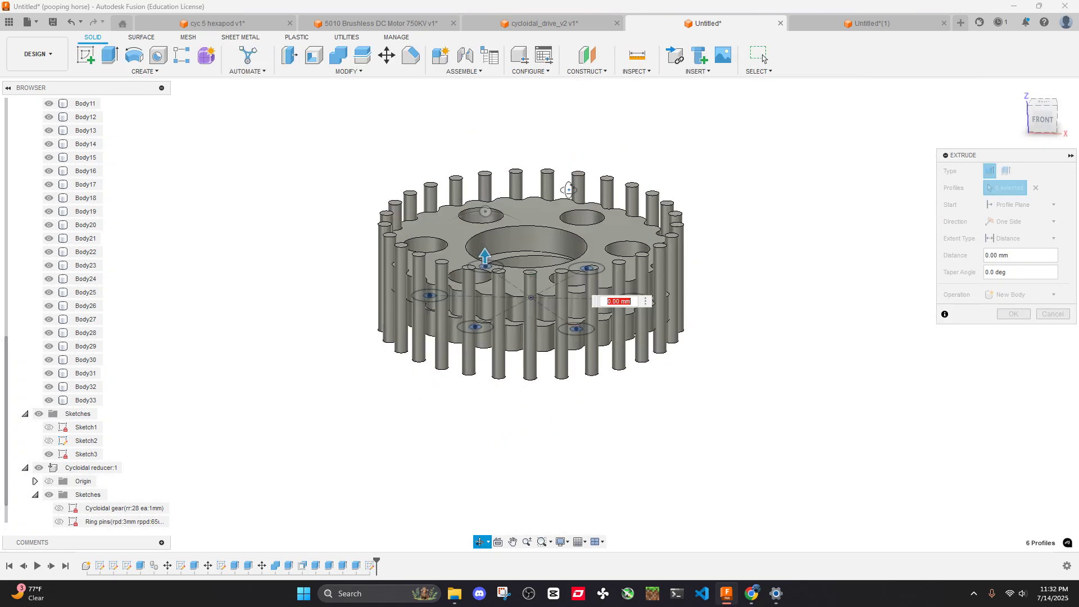
text(18)
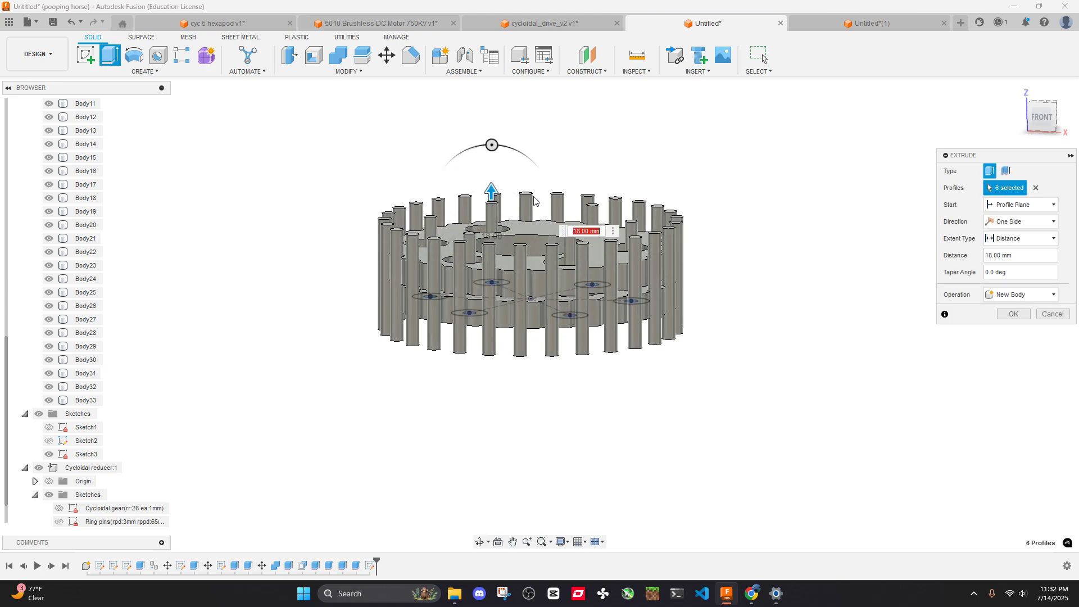
shift+middle_drag(763, 58, 429, 196)
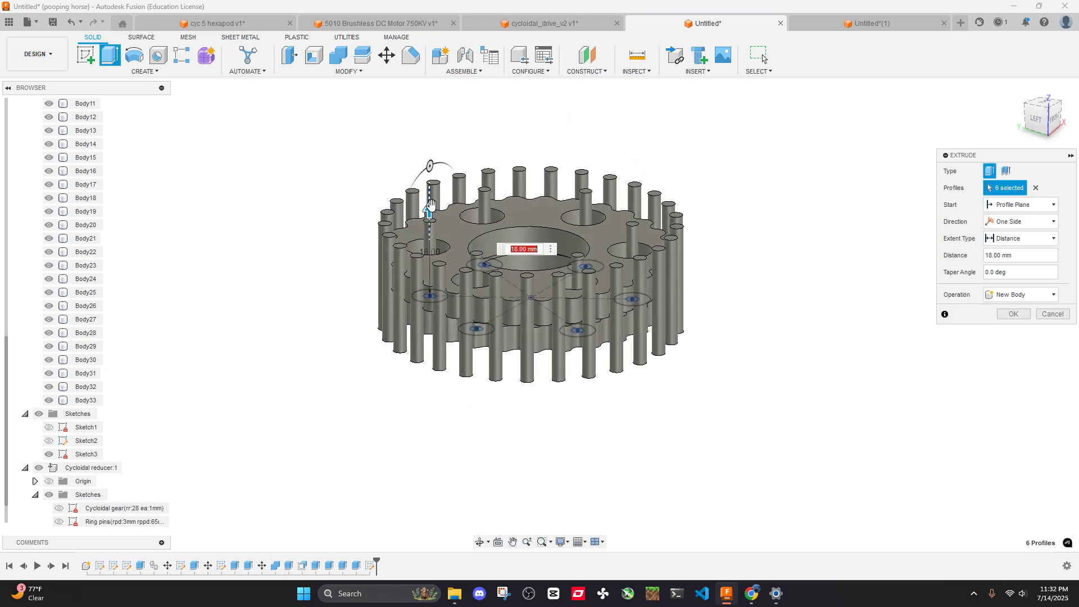
drag(429, 198, 430, 180)
click(1013, 314)
shift+middle_drag(824, 248, 784, 257)
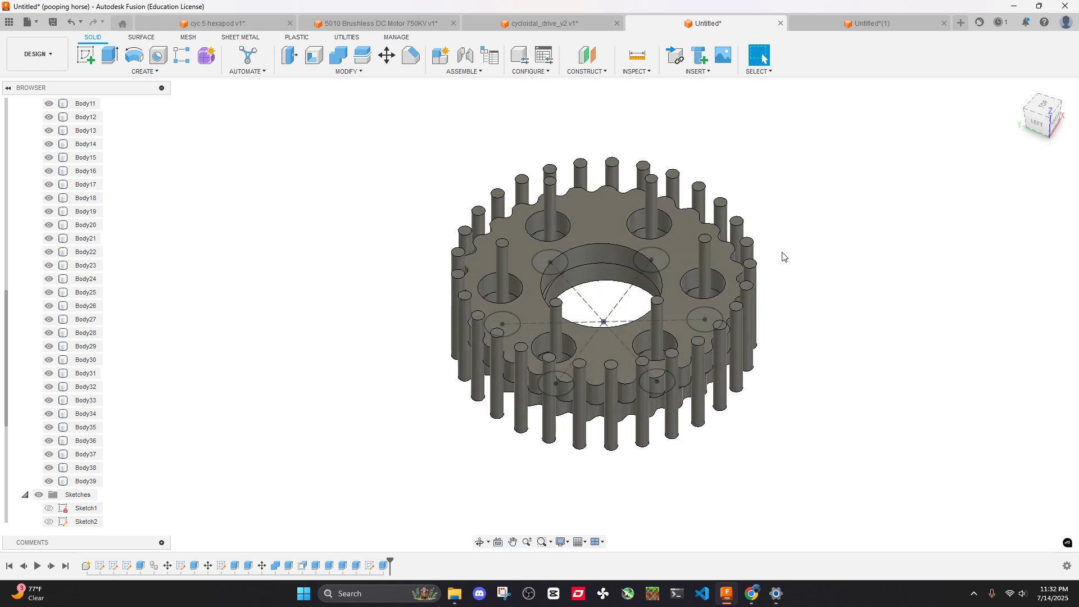
Switch to Chrome and open the order history on Amazon
click(751, 593)
scroll(249, 107, up, 5)
click(601, 11)
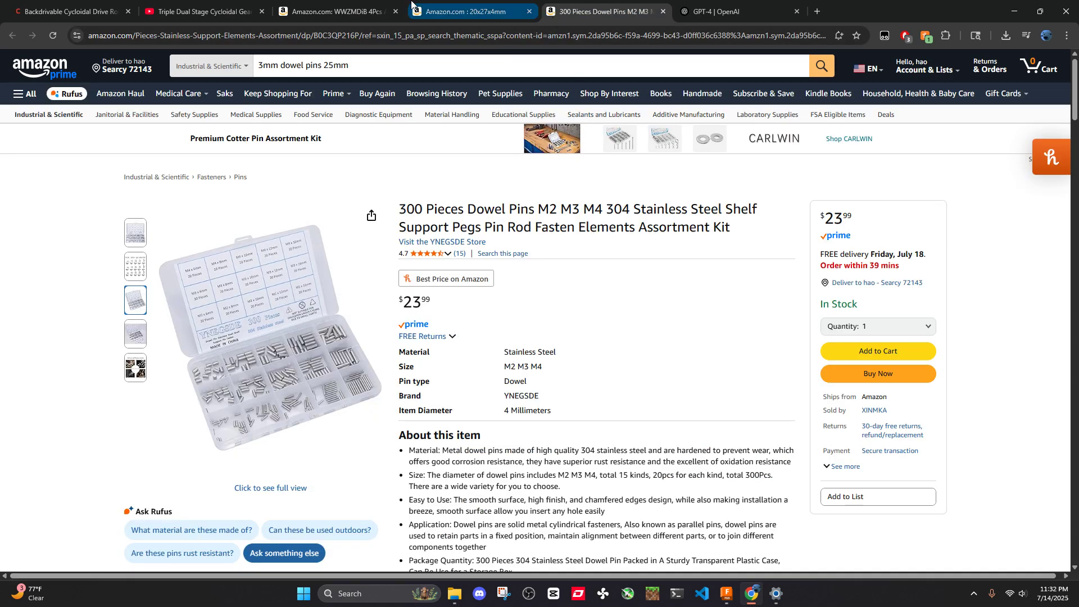
click(332, 8)
key(ctrl+shift+Tab)
click(332, 10)
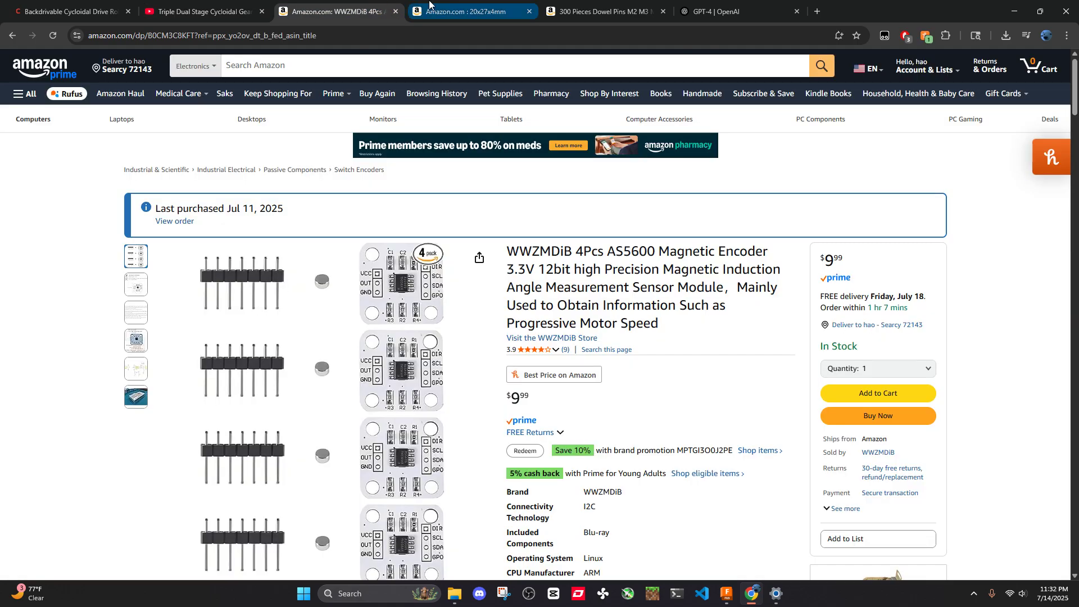
click(461, 11)
click(384, 4)
click(986, 77)
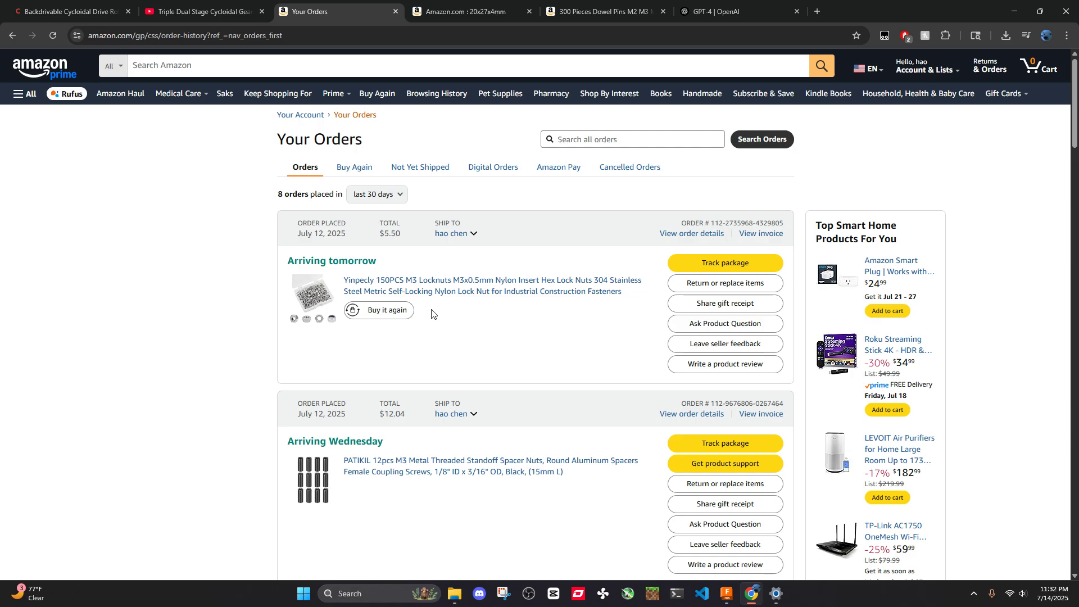
Look through the past Amazon orders for pin and screw hardware and open the 630-piece M3 screws assortment kit page
scroll(432, 313, down, 12)
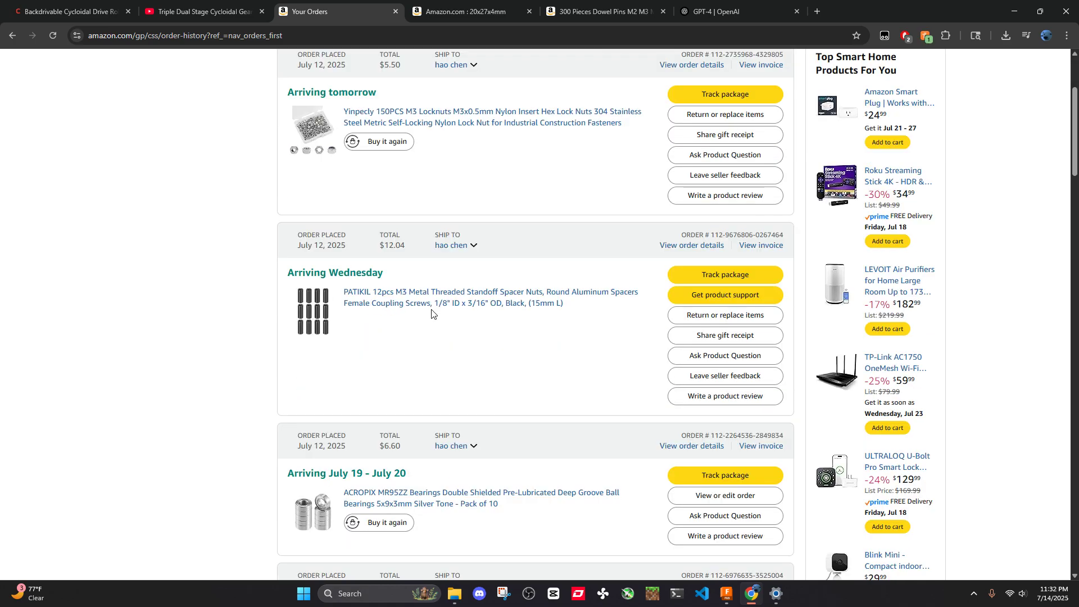
scroll(362, 384, up, 13)
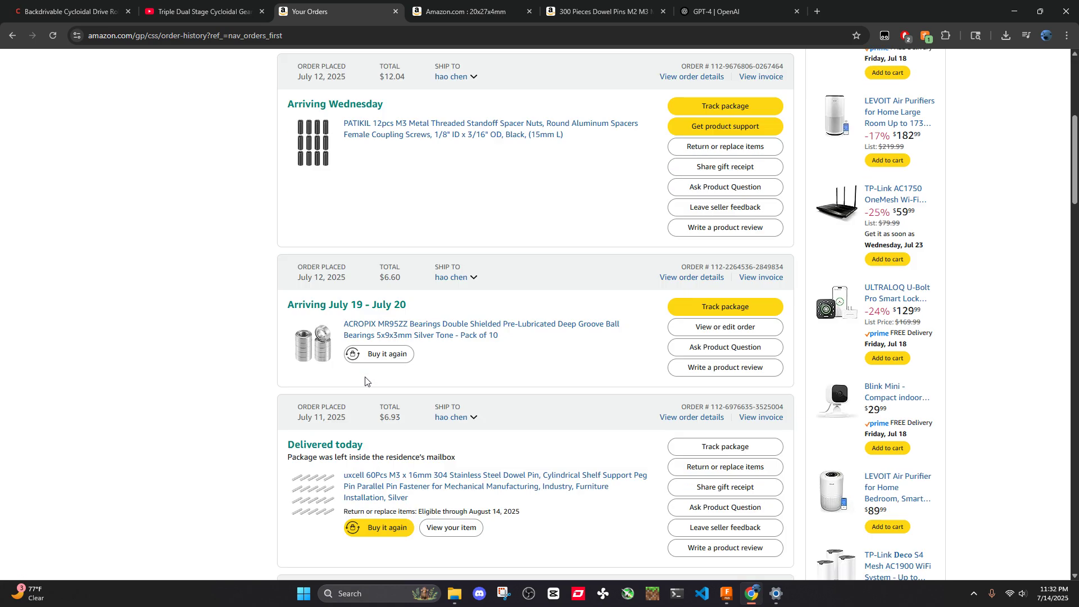
scroll(412, 262, up, 1)
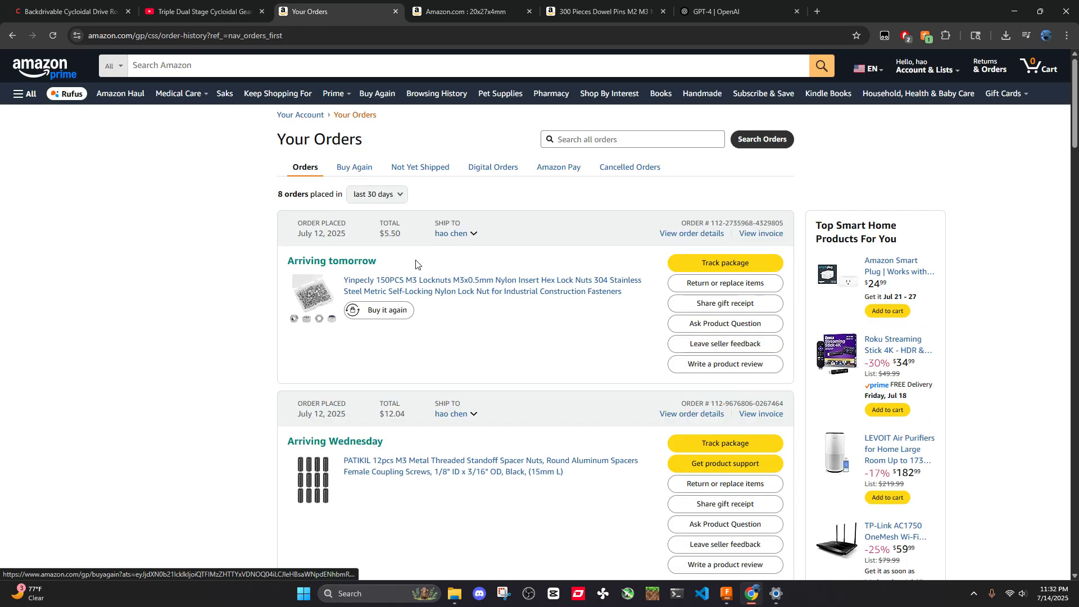
scroll(402, 287, down, 13)
scroll(403, 293, down, 5)
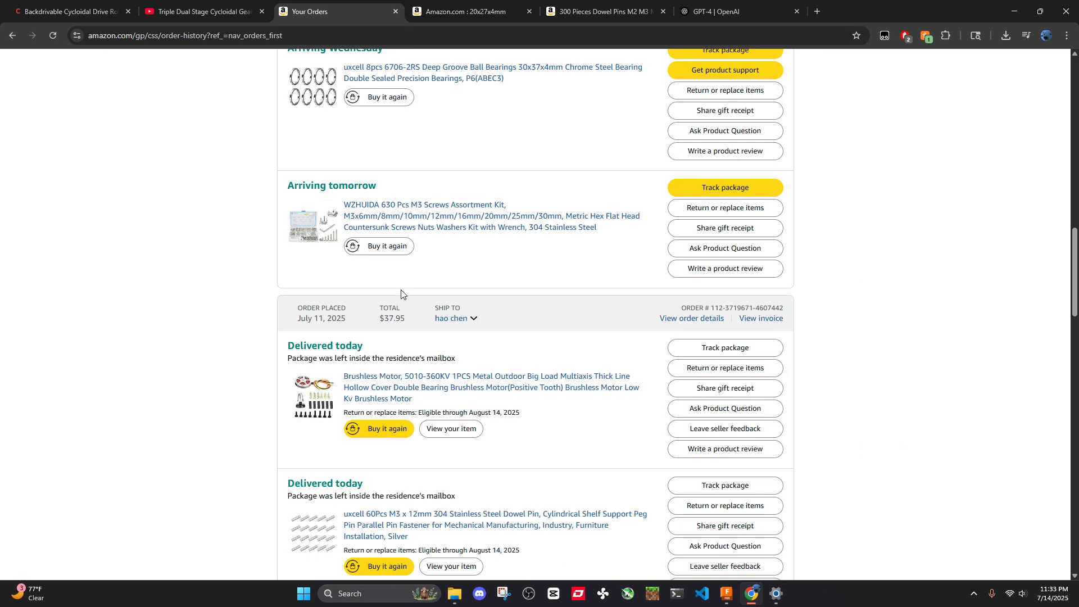
click(429, 235)
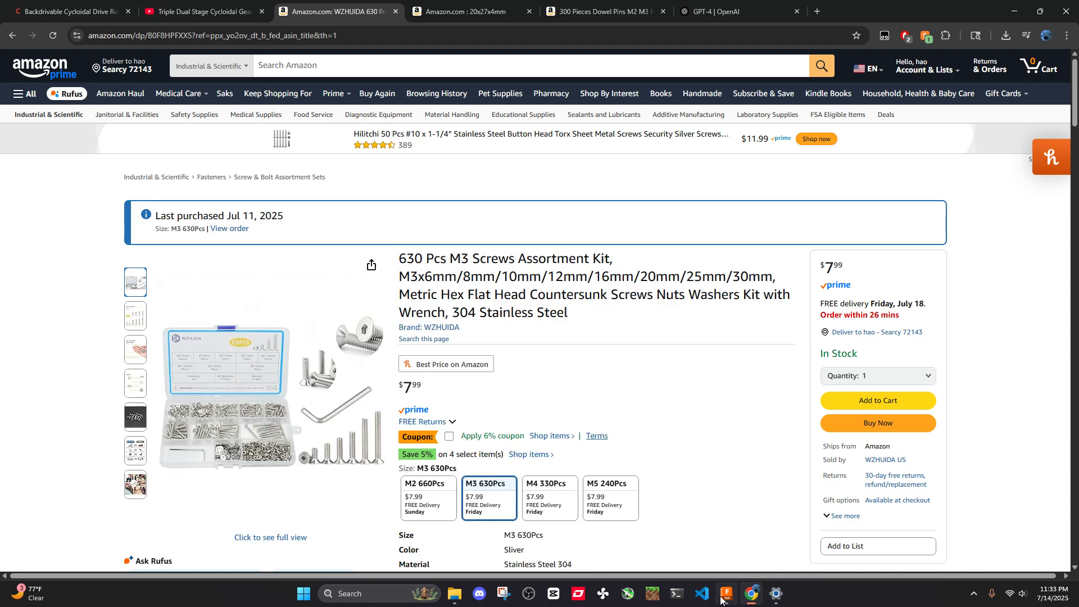
Switch back to Fusion and measure the gap between an output pin and the 8 mm sketch circle around it
key(alt+Tab)
shift+middle_drag(702, 319, 692, 274)
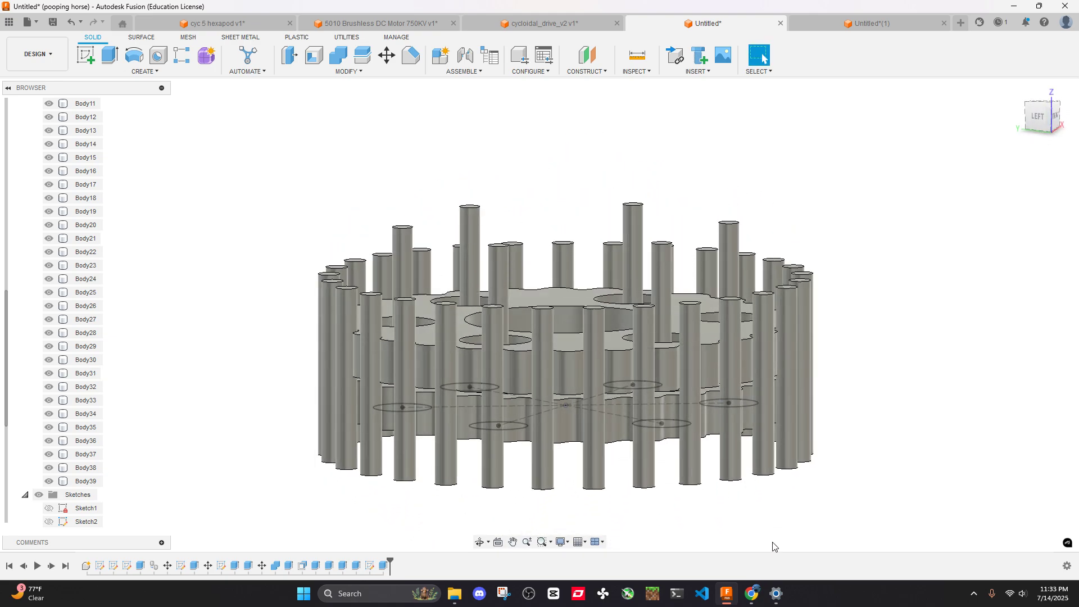
shift+middle_drag(836, 433, 720, 272)
click(636, 55)
scroll(713, 262, up, 5)
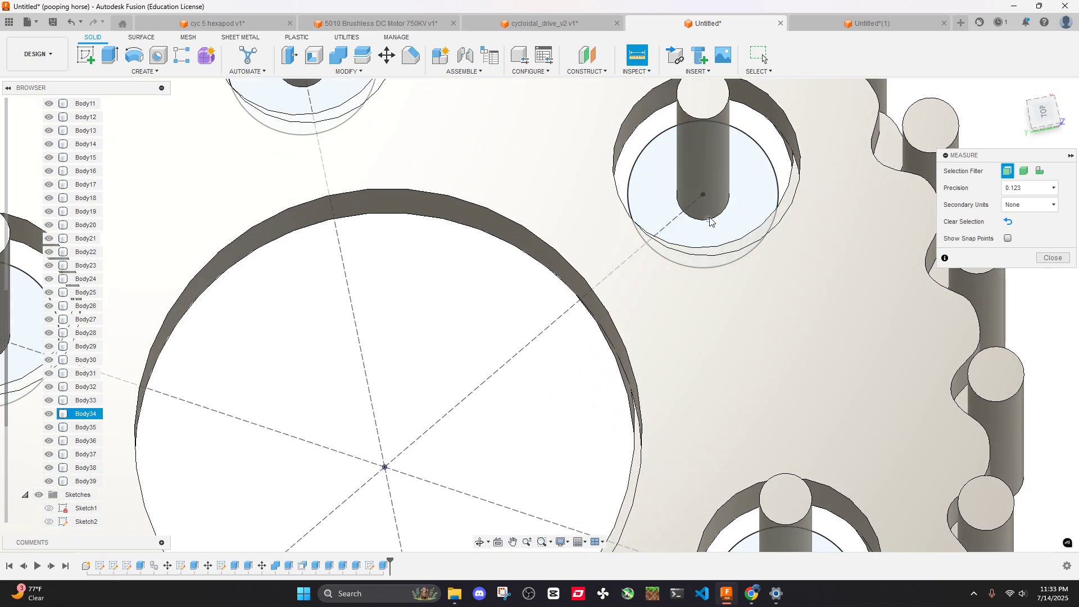
click(747, 262)
scroll(748, 262, up, 2)
click(743, 216)
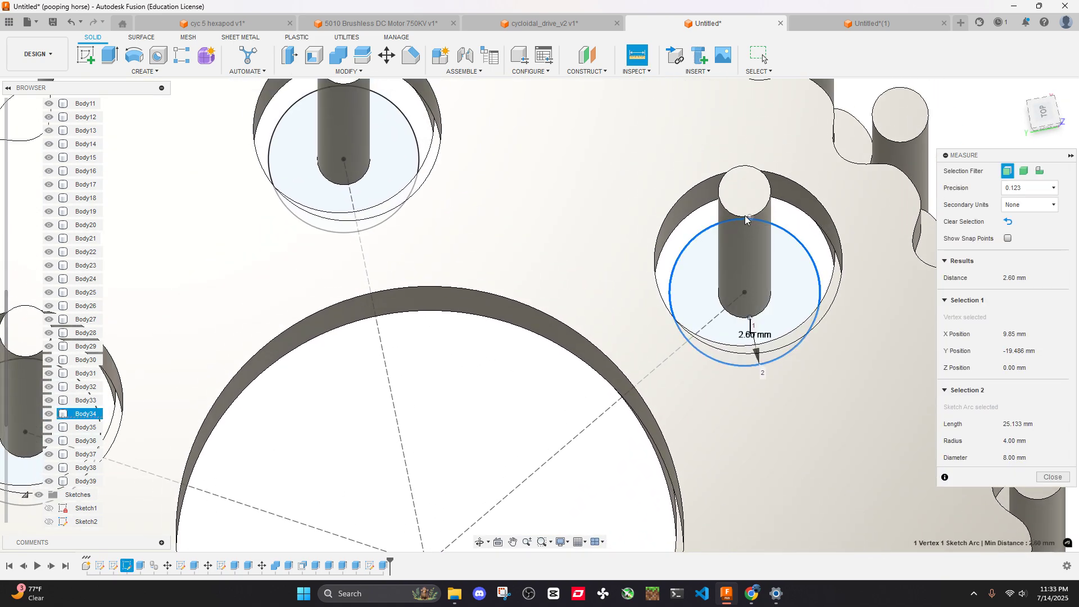
scroll(748, 227, down, 3)
shift+middle_drag(888, 172, 716, 374)
click(730, 264)
click(731, 308)
scroll(734, 296, down, 2)
click(1052, 525)
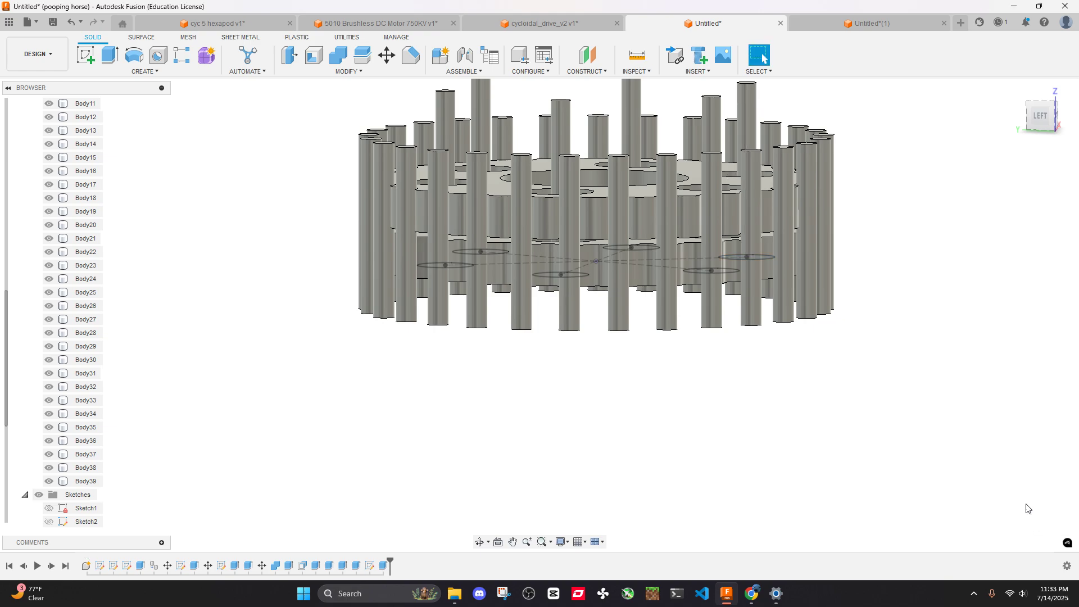
shift+middle_drag(881, 314, 883, 324)
middle_drag(792, 236, 725, 371)
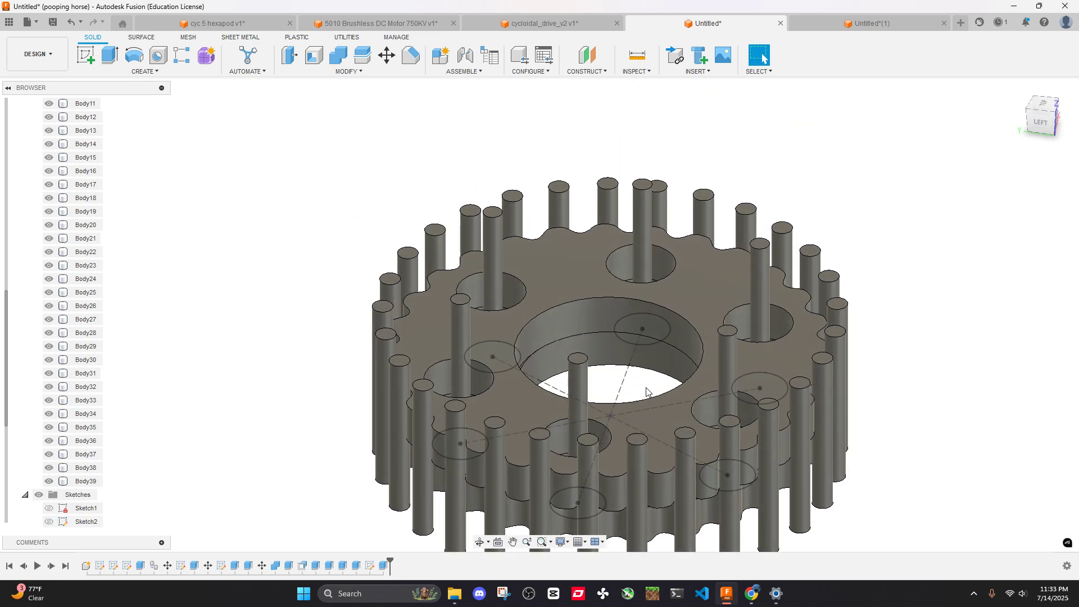
click(82, 481)
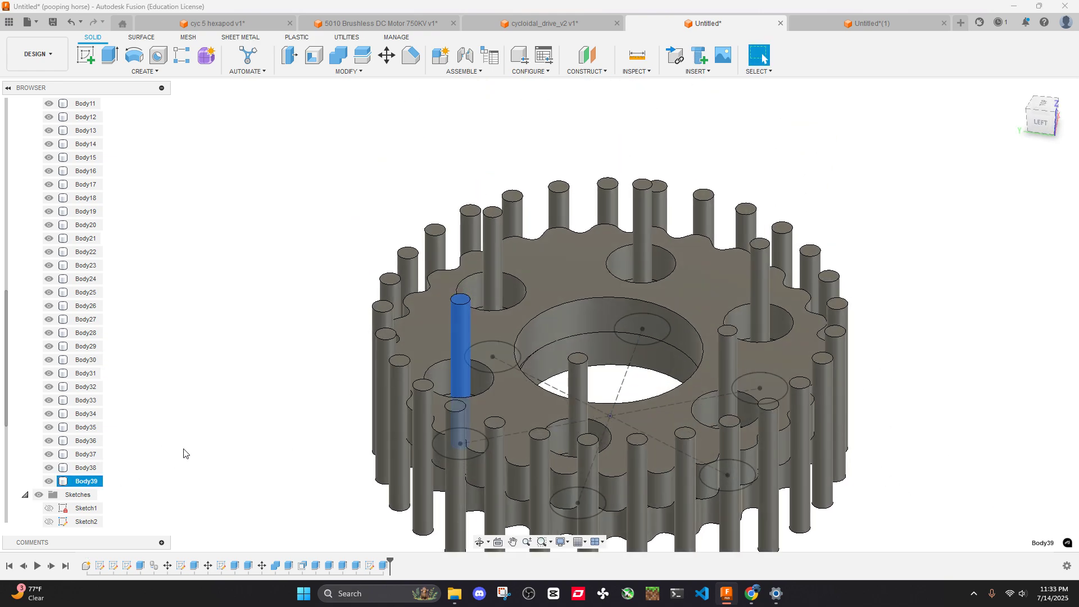
click(246, 414)
scroll(245, 413, down, 3)
shift+middle_drag(323, 399, 388, 376)
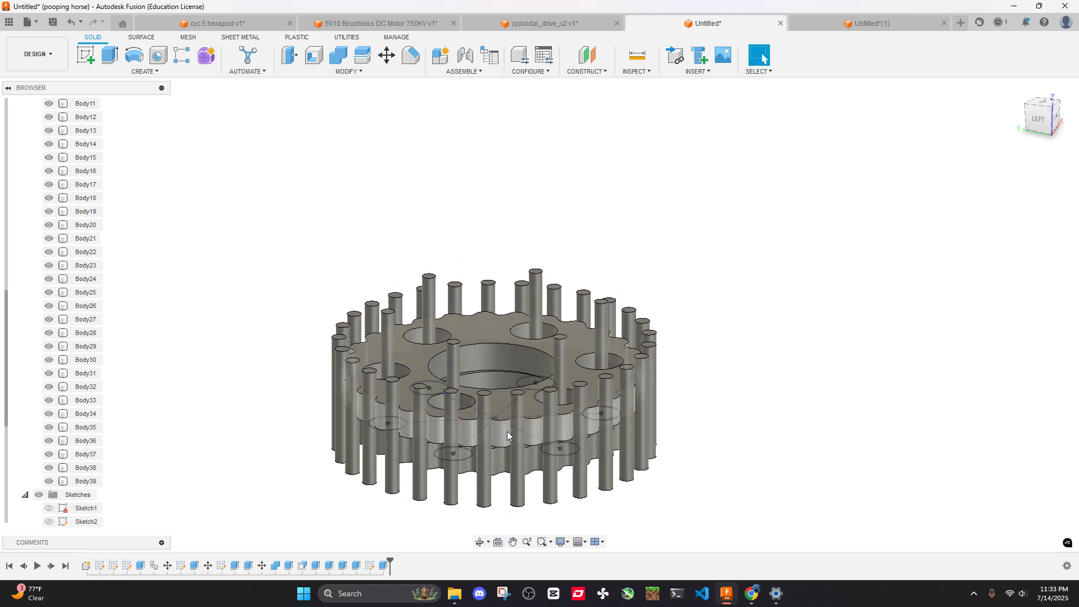
shift+middle_drag(517, 449, 800, 393)
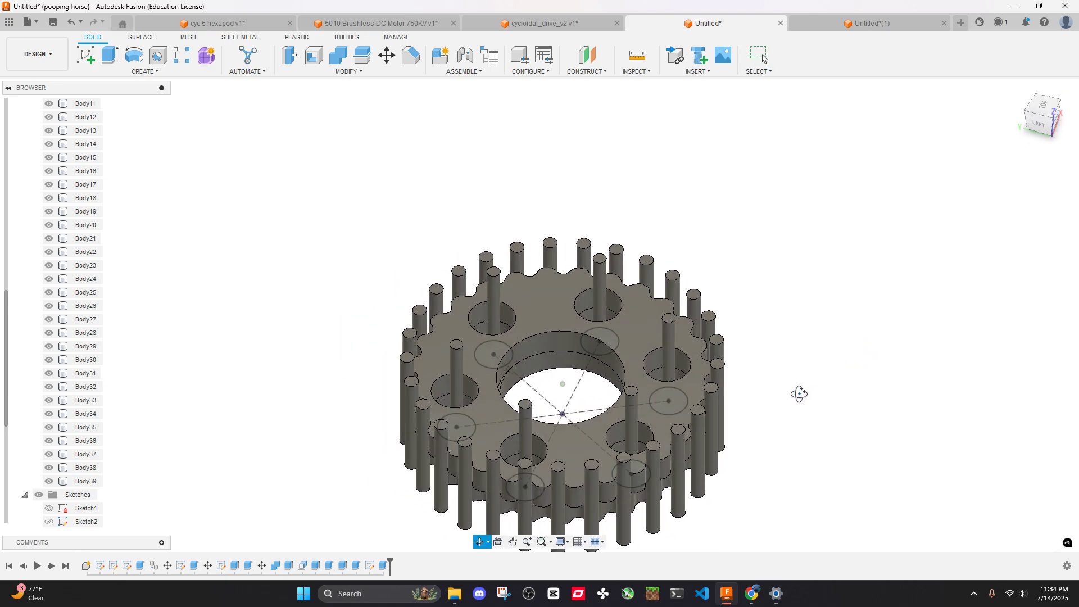
Measure the distance from the upper disc's top face to the top face of an output pin
click(649, 69)
scroll(667, 272, up, 3)
click(624, 373)
click(667, 360)
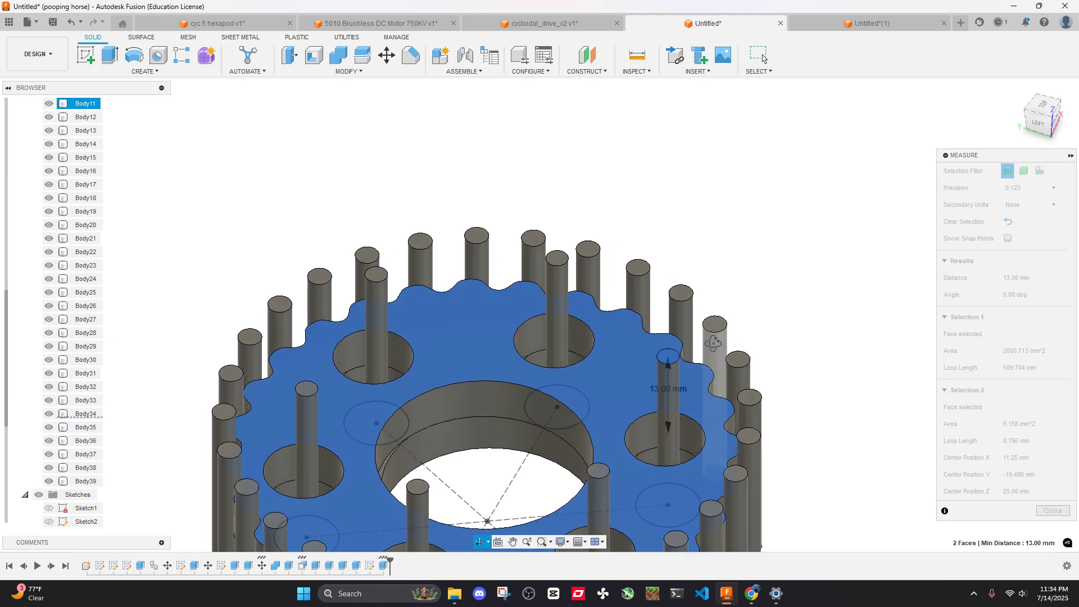
scroll(714, 343, down, 5)
shift+middle_drag(714, 342, 768, 304)
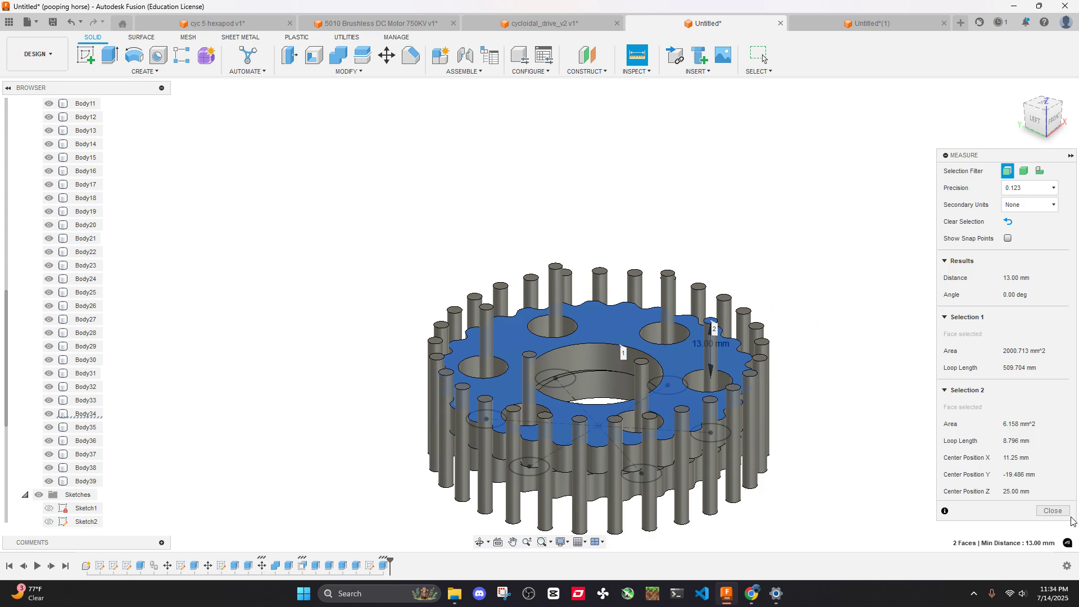
click(1055, 511)
Hide both cycloidal discs and the Output disk pin sketch
scroll(780, 300, down, 3)
shift+middle_drag(780, 298, 874, 338)
scroll(778, 315, up, 5)
click(779, 346)
key(v)
key(v)
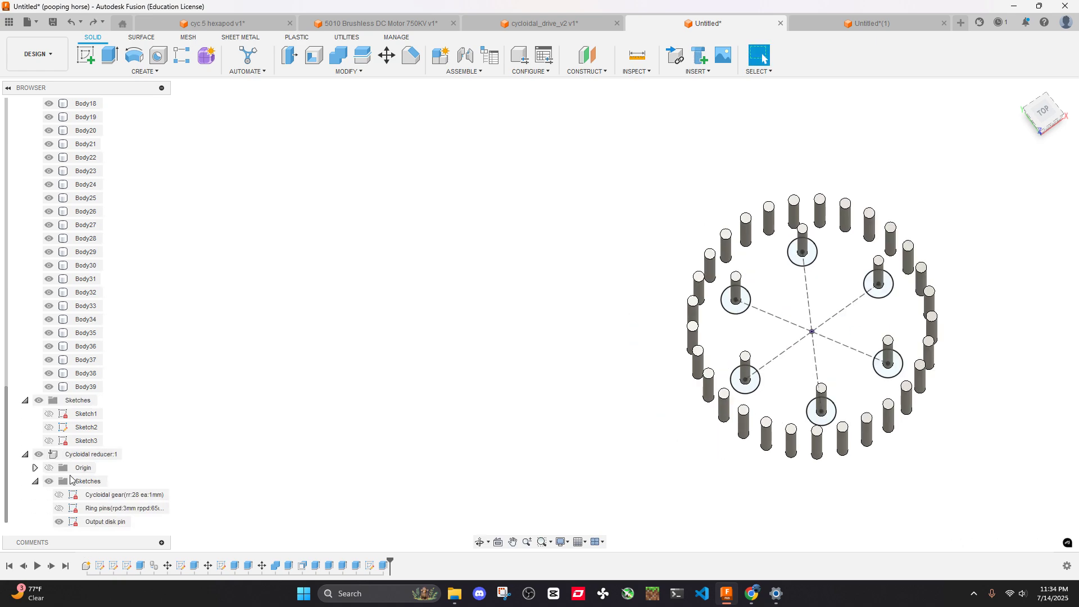
shift+middle_drag(511, 337, 511, 281)
shift+middle_drag(647, 305, 660, 335)
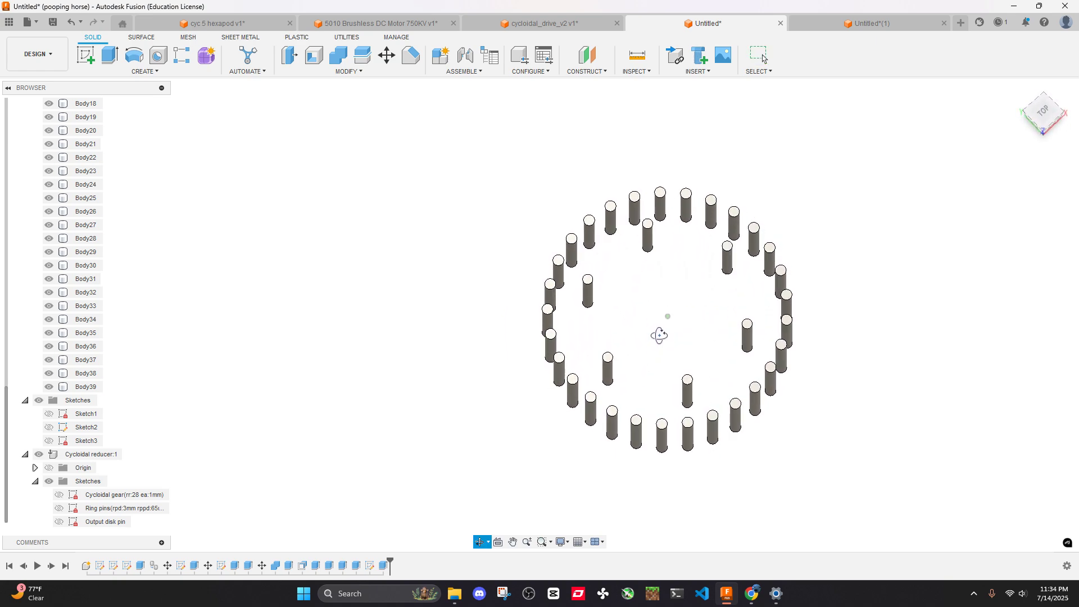
Hide all the outer ring pins, leaving only the six output pins shown
click(586, 415)
key(v)
click(612, 429)
key(v)
click(636, 433)
key(v)
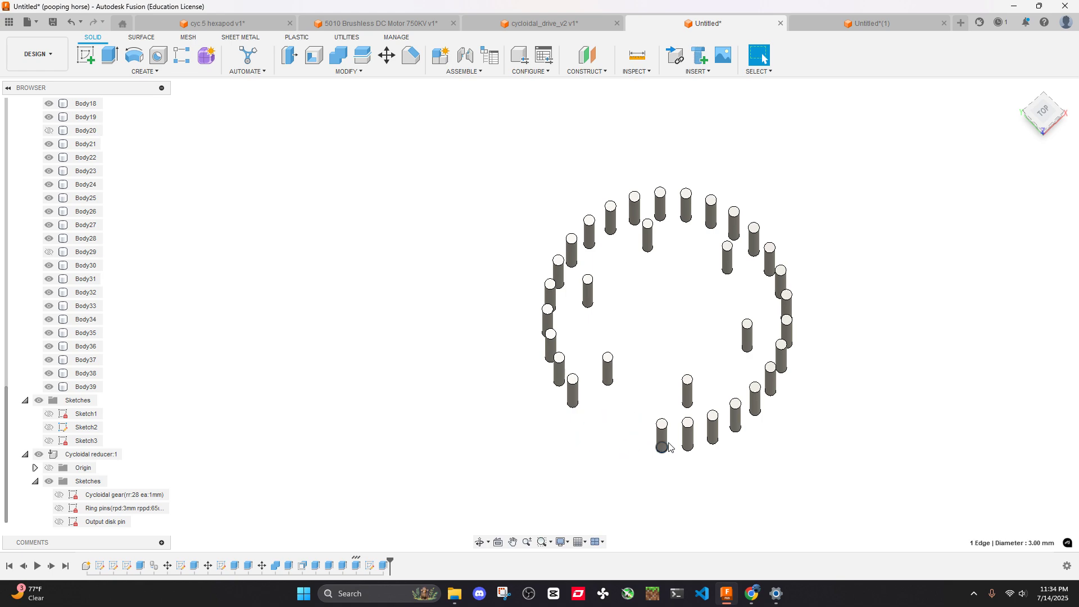
drag(766, 203, 841, 463)
key(v)
drag(540, 155, 792, 225)
key(v)
click(759, 210)
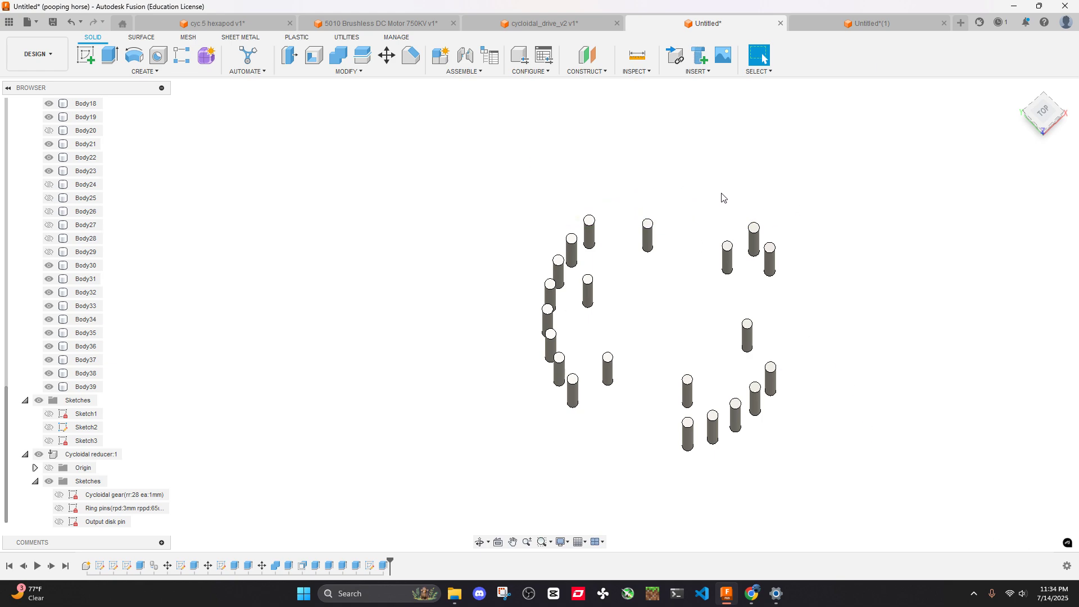
drag(722, 194, 831, 299)
key(v)
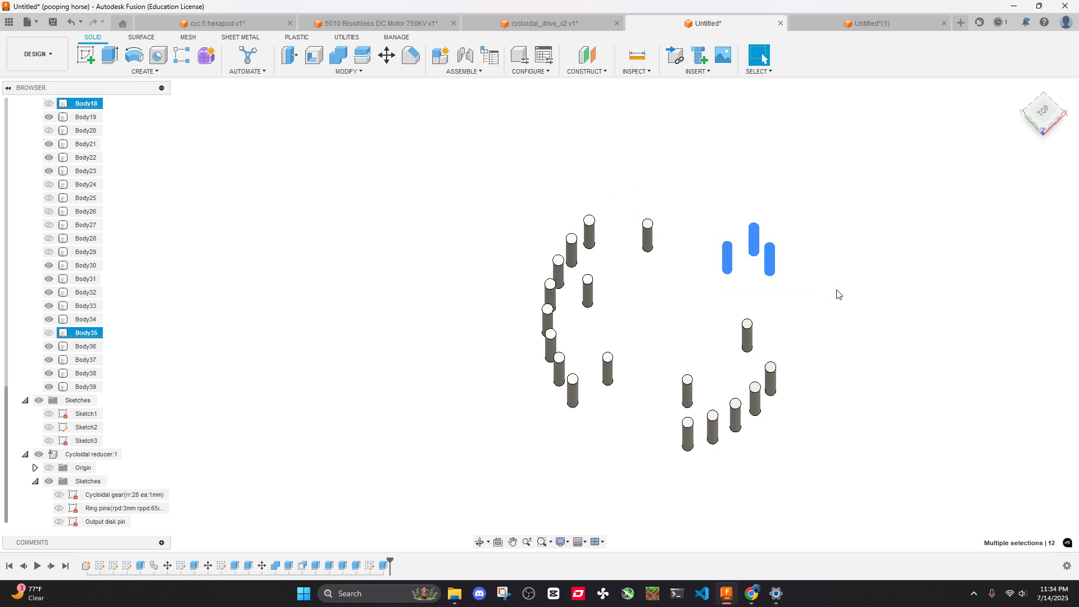
click(838, 294)
click(756, 239)
key(v)
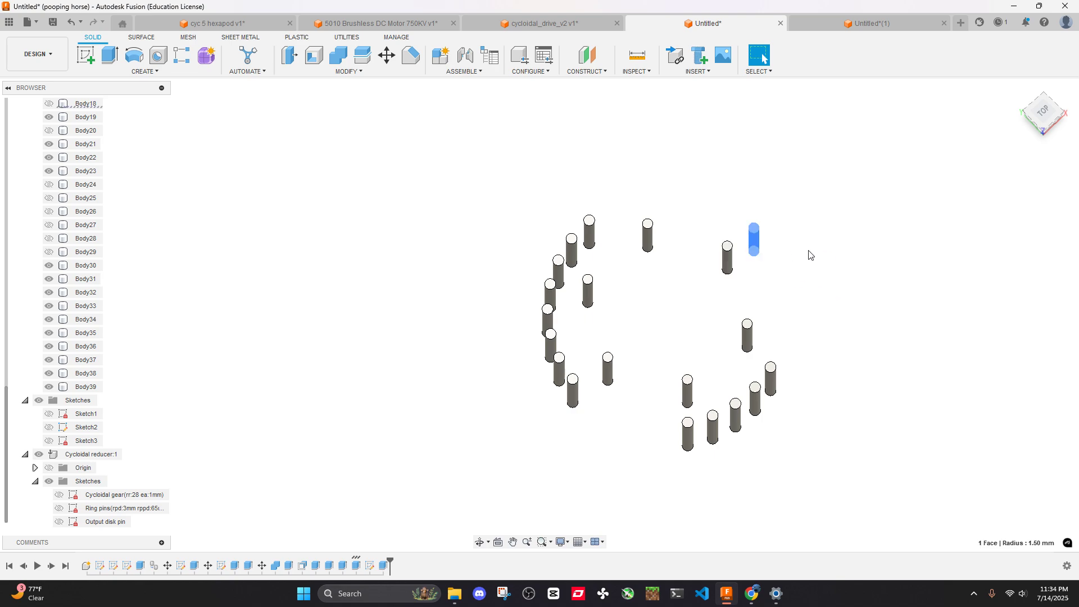
key(v)
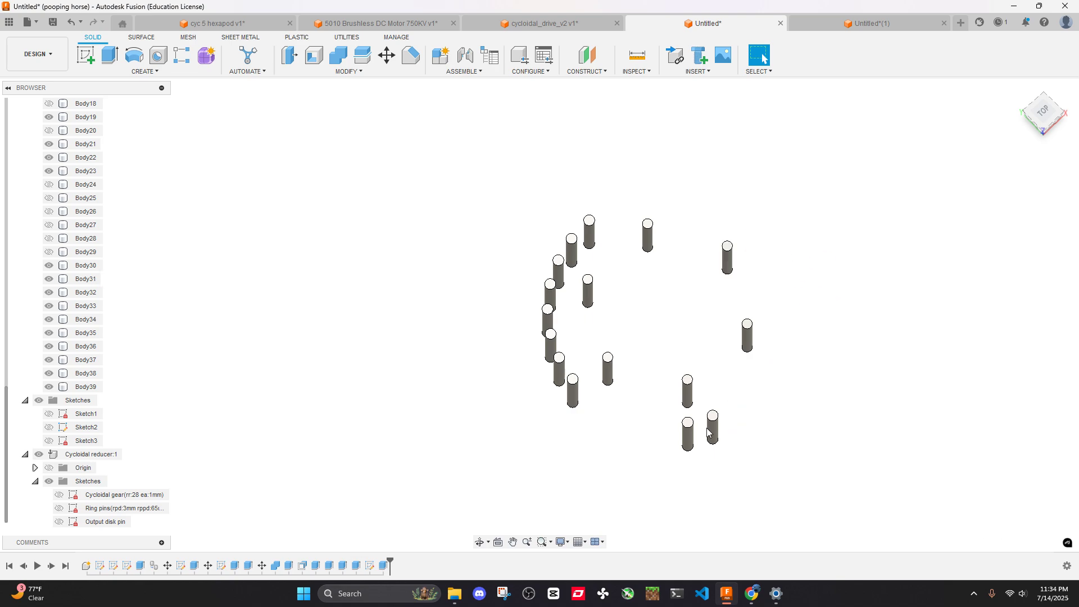
click(713, 427)
key(v)
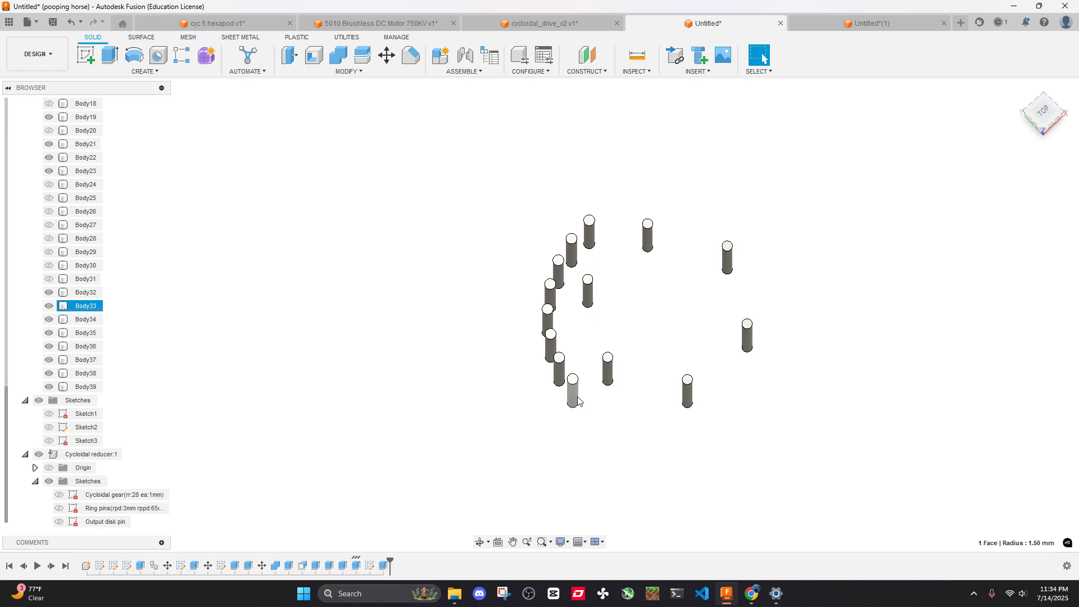
key(v)
key(v)
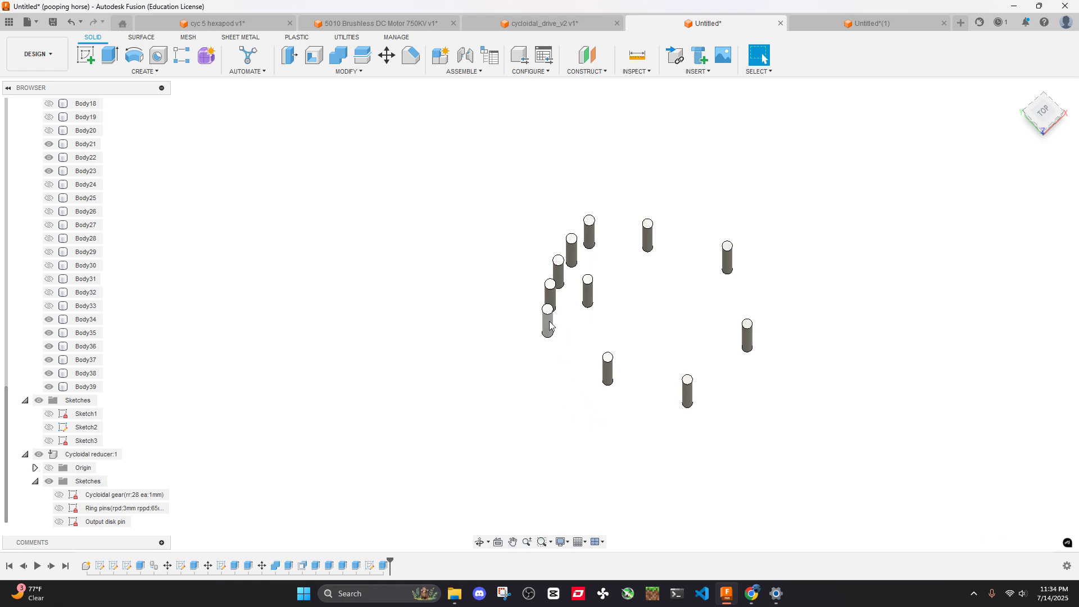
key(v)
key(v)
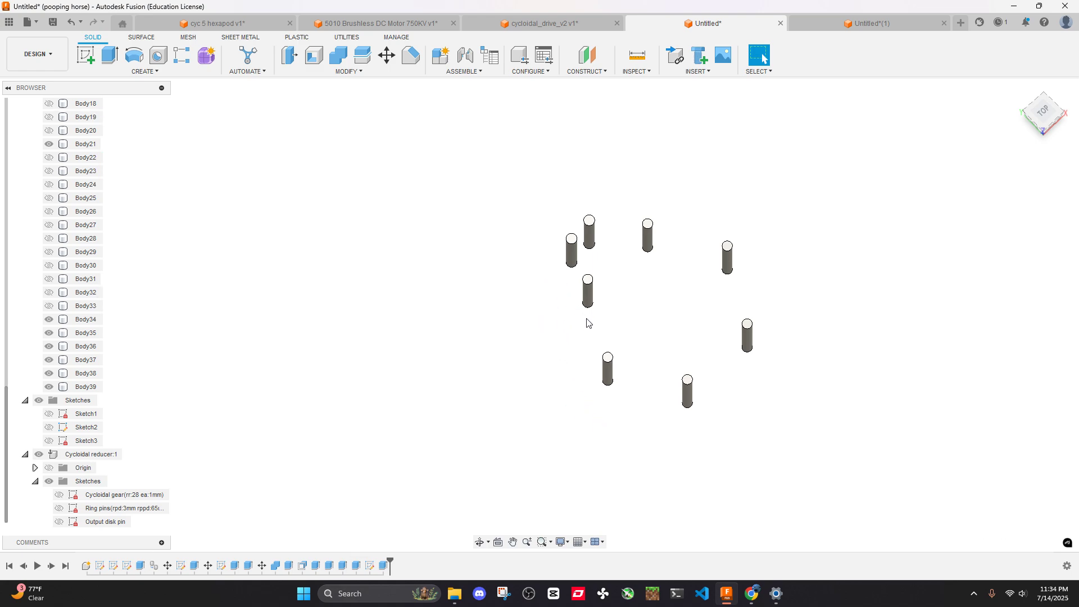
key(v)
Shorten the six output pins by extruding their top faces downward
mouse_move(749, 349)
shift+middle_down()
mouse_move(759, 308)
mouse_move(738, 358)
shift+middle_up()
drag(502, 143, 857, 504)
key(e)
shift+middle_drag(798, 450, 806, 345)
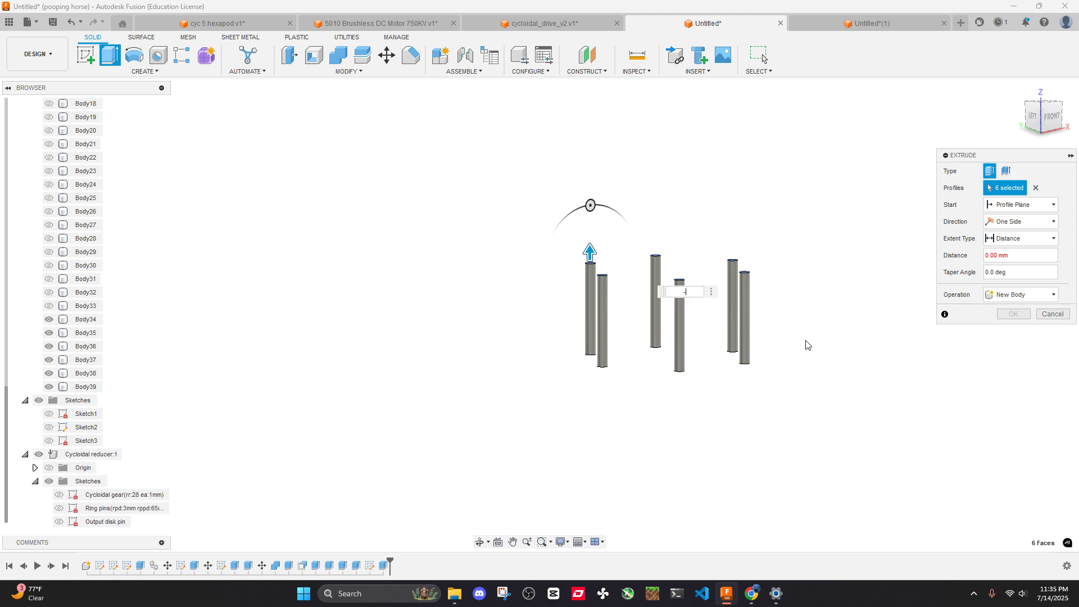
key(Return)
Extrude the six output pins' top faces by -25 mm with the Join operation
shift+middle_drag(791, 364, 803, 230)
drag(506, 155, 854, 422)
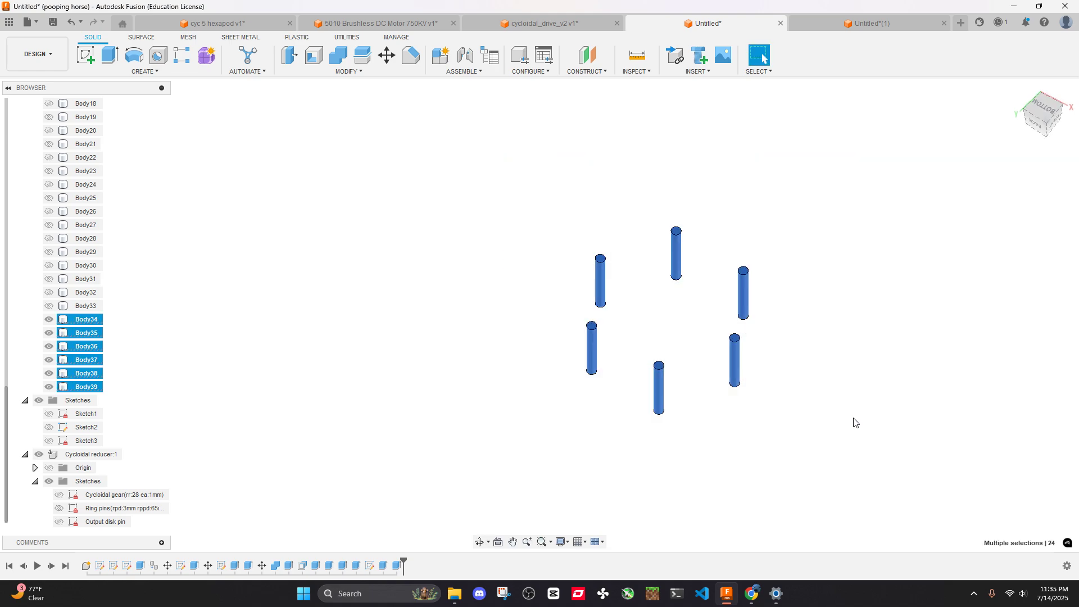
key(e)
shift+middle_drag(833, 400, 801, 232)
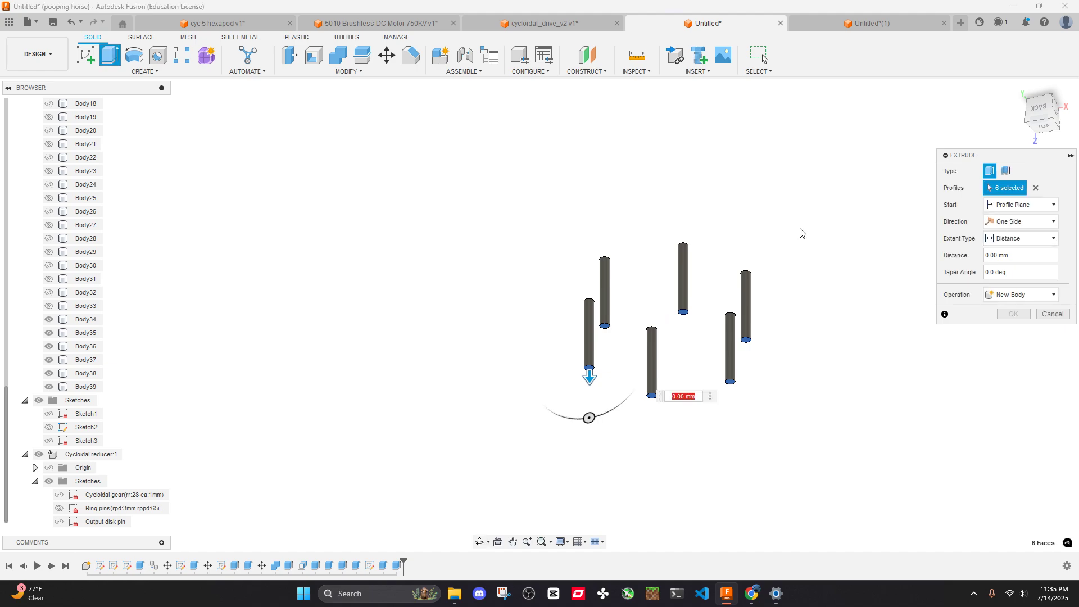
key(Return)
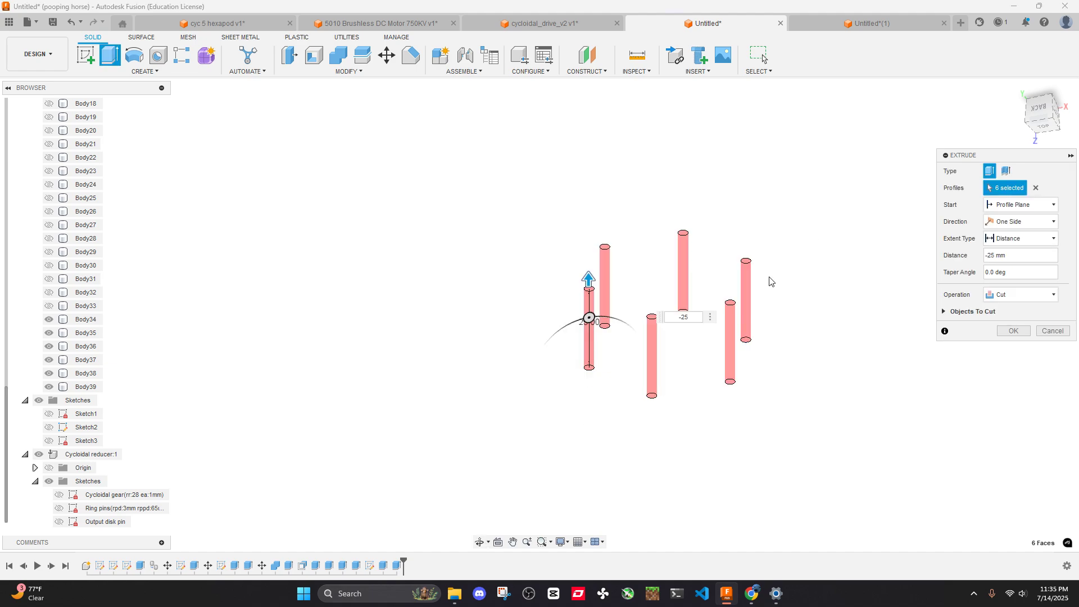
click(1020, 294)
click(1021, 315)
click(1013, 314)
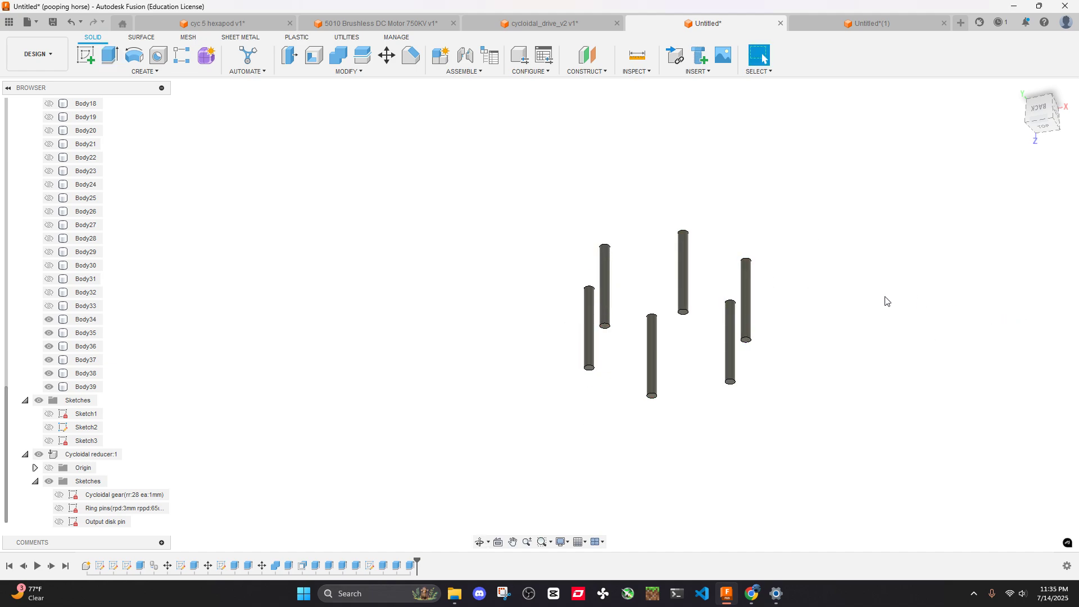
Show the two cycloidal discs, Body1 and Body4, together with the output pins
shift+middle_drag(886, 302, 784, 283)
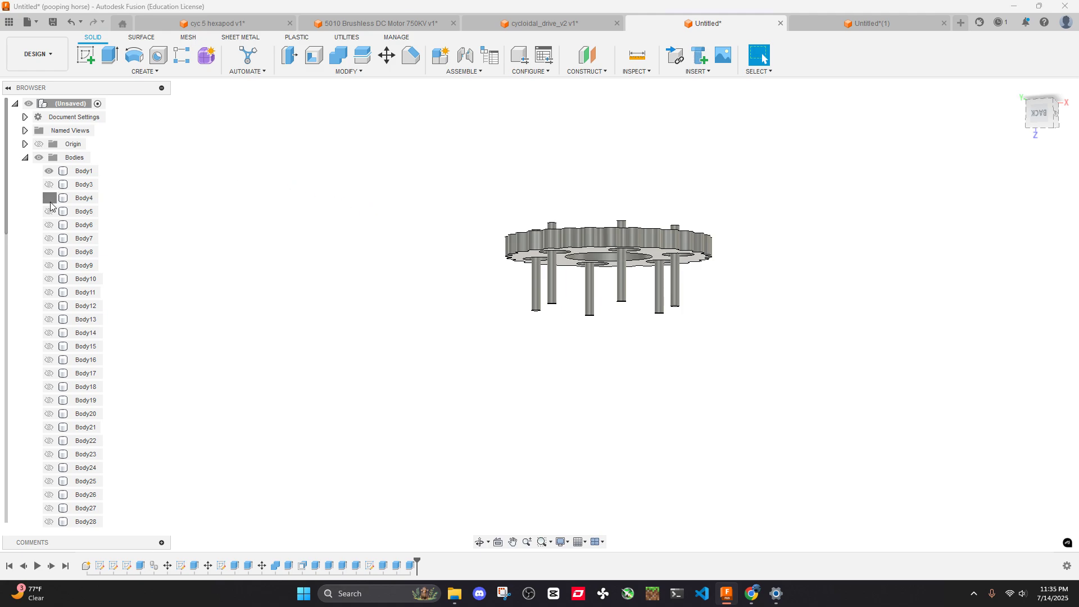
shift+middle_drag(521, 212, 618, 169)
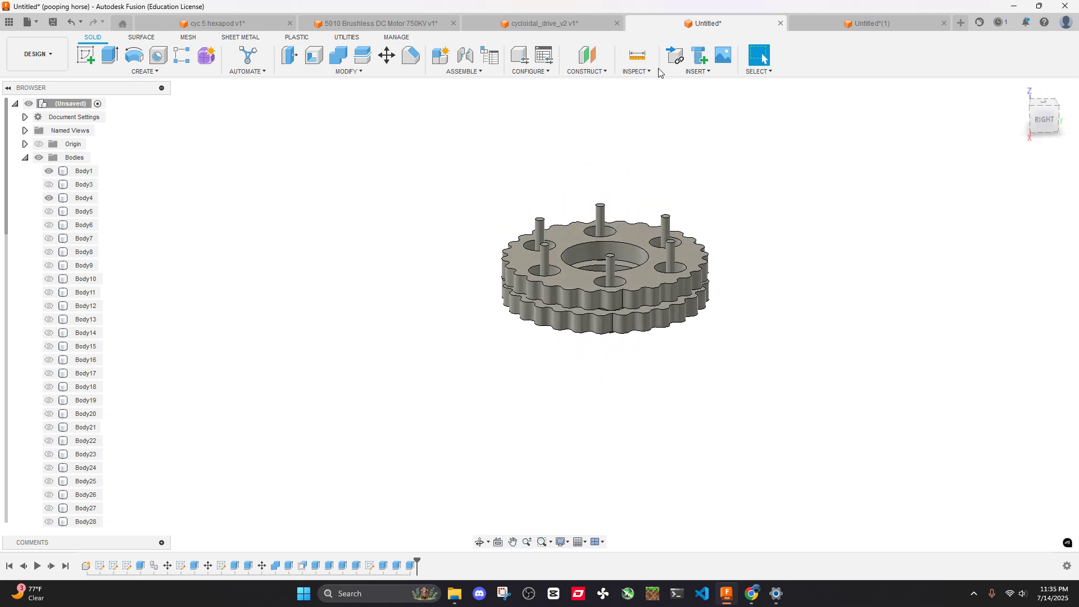
Measure the distance from the upper disc's outer face to the top end face of an output pin
key(i)
scroll(697, 273, up, 5)
click(556, 304)
scroll(659, 260, up, 5)
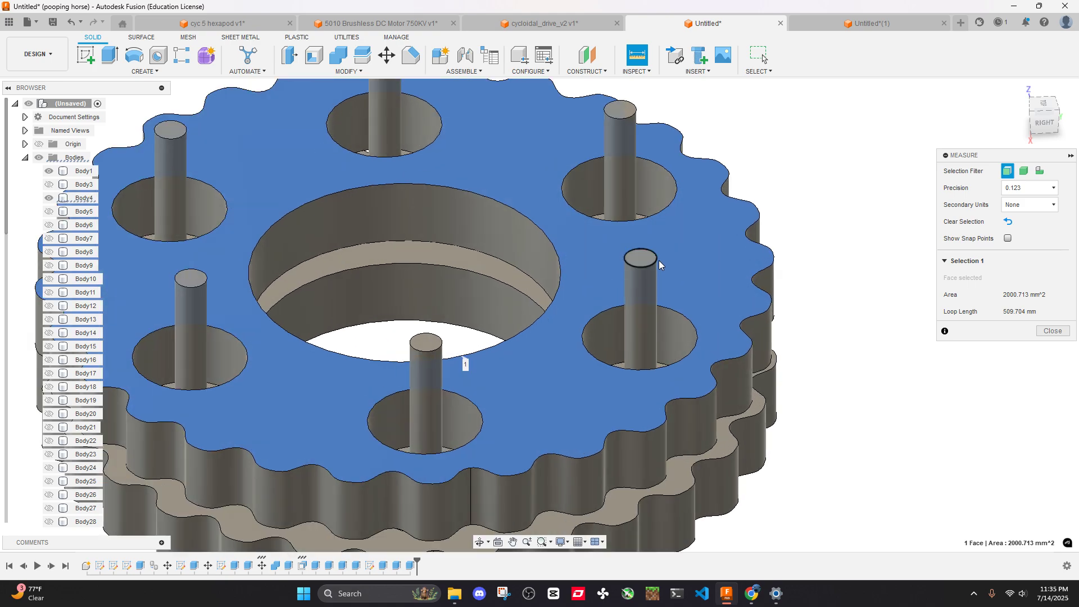
click(647, 259)
scroll(648, 260, down, 5)
shift+middle_drag(652, 230, 665, 202)
click(776, 251)
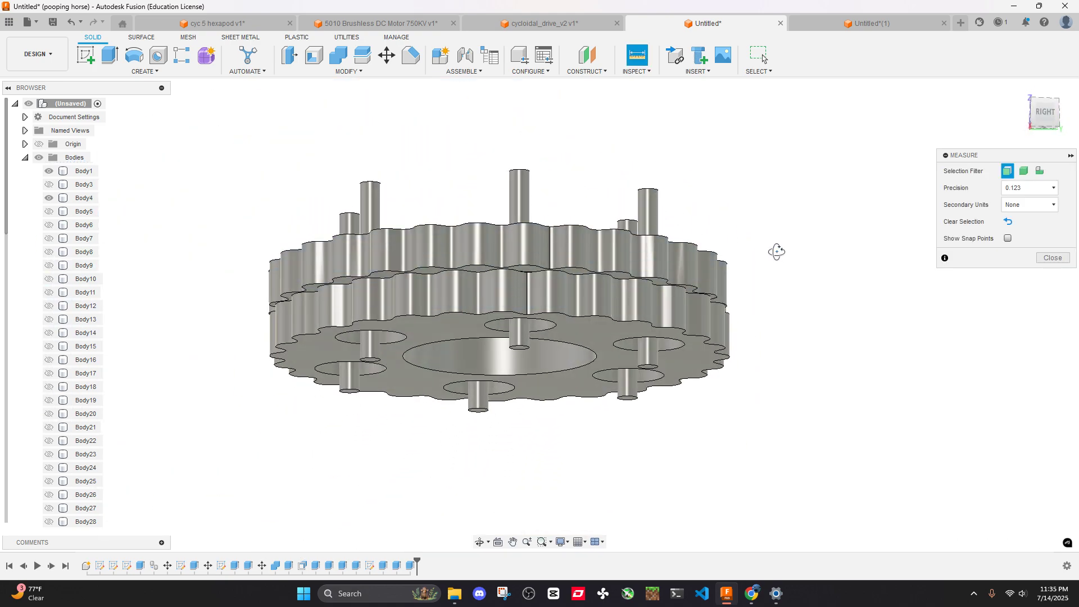
Measure the distance from the lower disc's outer face to the bottom end face of an output pin
shift+middle_drag(776, 251, 647, 59)
shift+middle_drag(665, 236, 667, 224)
click(667, 224)
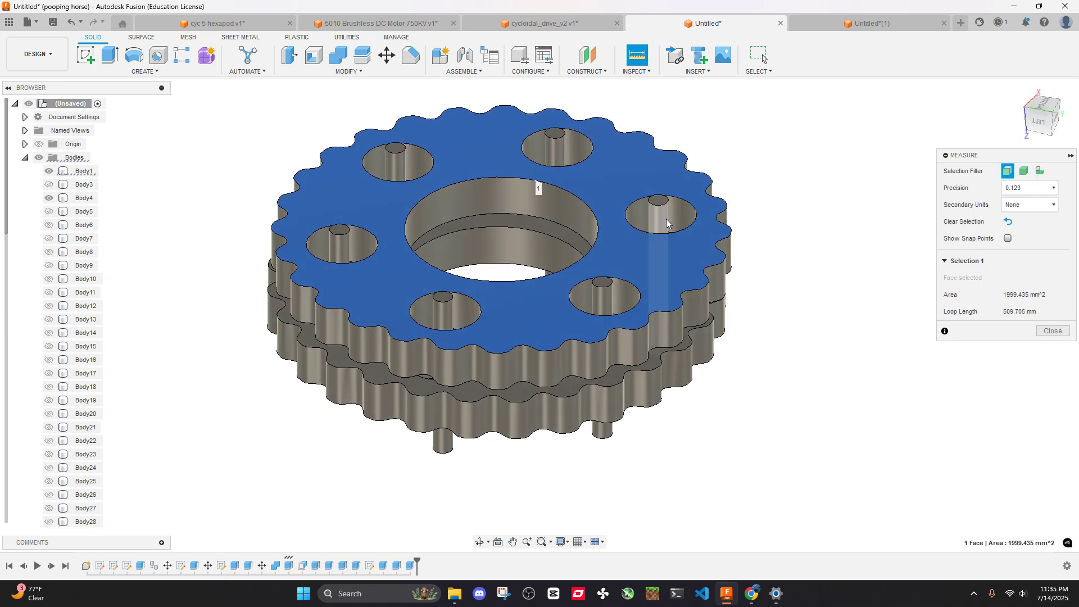
click(658, 202)
scroll(741, 183, down, 2)
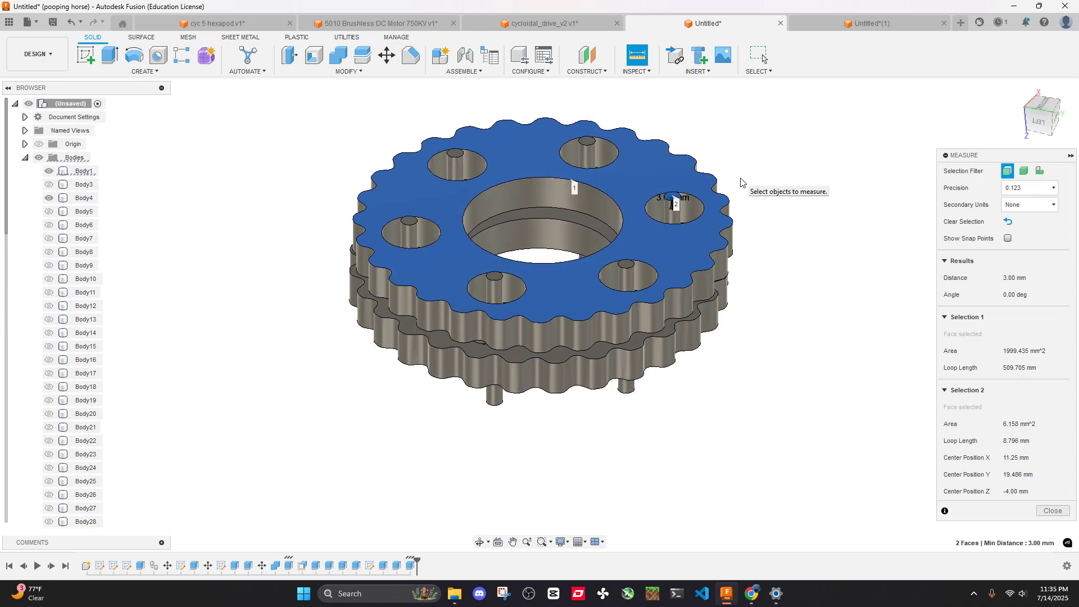
click(783, 202)
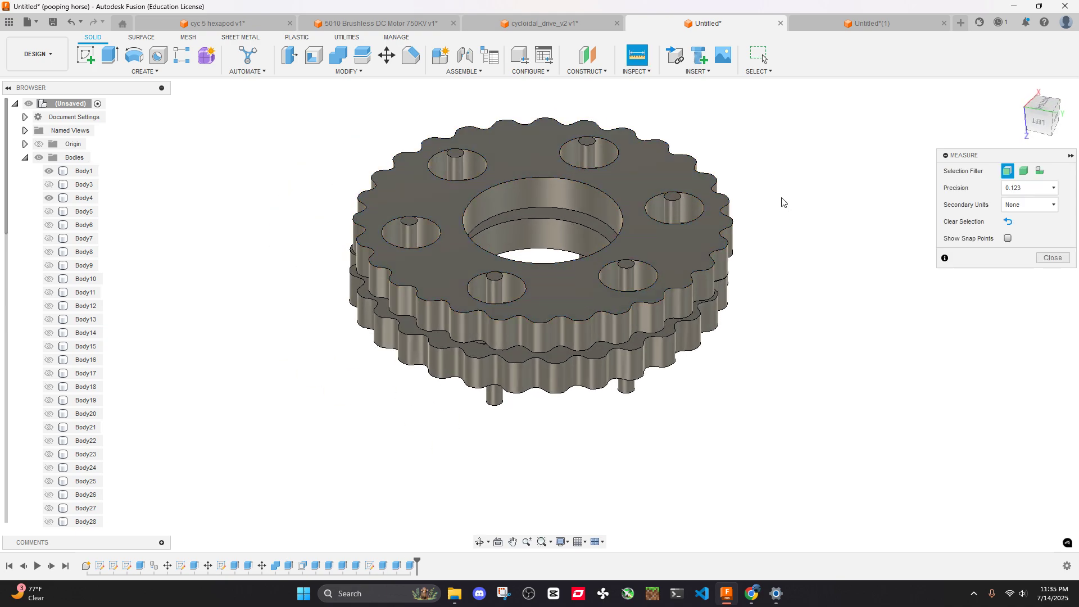
Measure one output pin's full length between its two end faces
scroll(634, 264, up, 5)
click(623, 248)
scroll(685, 347, down, 2)
shift+middle_drag(686, 347, 874, 422)
click(663, 310)
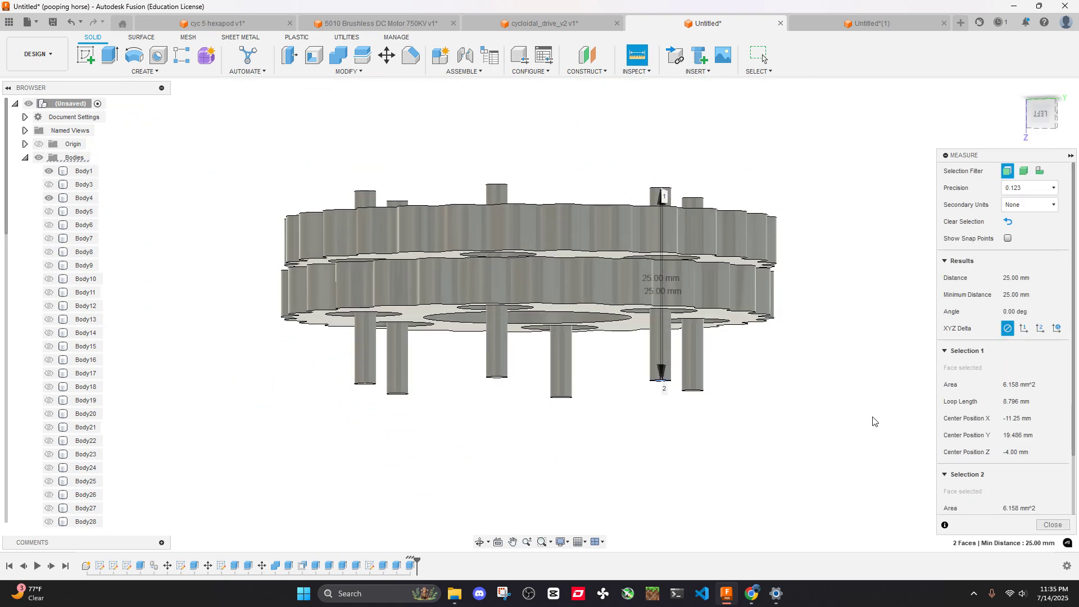
click(1052, 524)
shift+middle_drag(735, 379, 696, 159)
Switch to the cycloidal_drive_v2 design and copy its 5010_bldc motor component
click(539, 24)
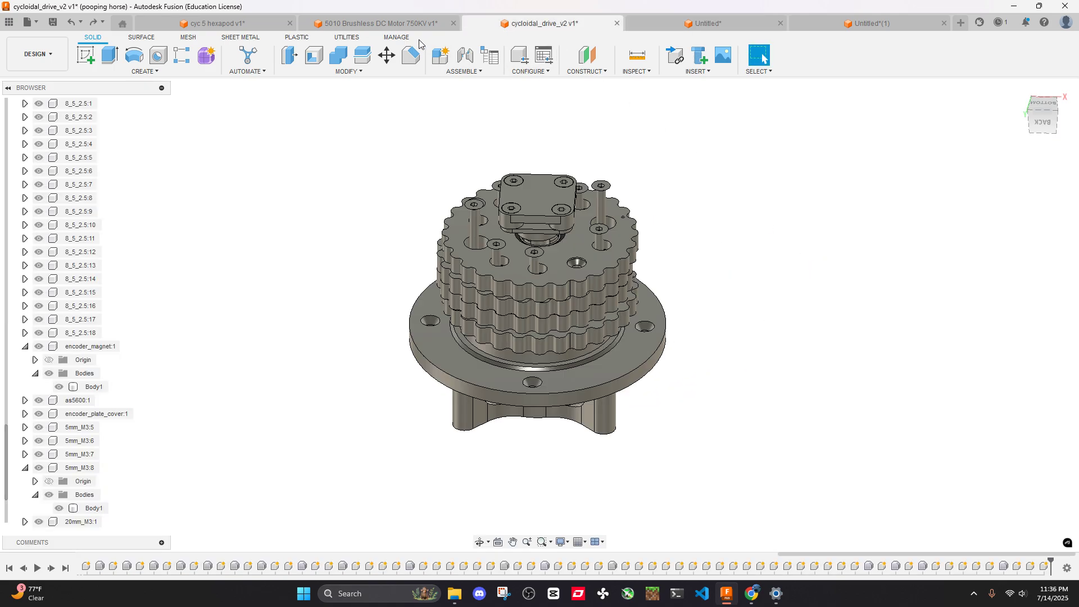
click(405, 27)
click(590, 27)
shift+middle_drag(515, 355, 576, 330)
click(551, 355)
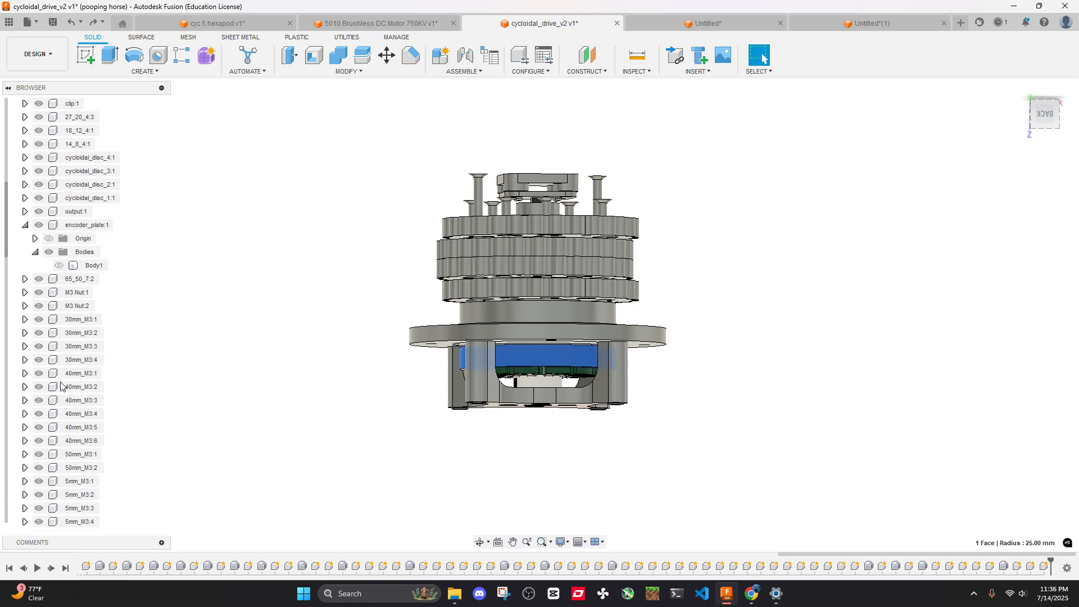
scroll(94, 234, up, 1)
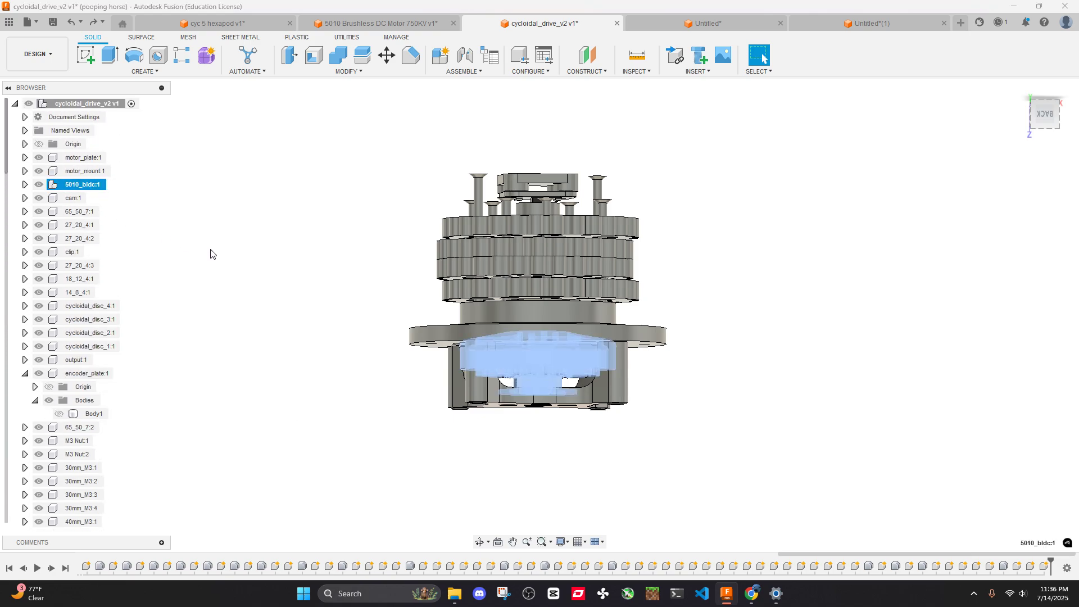
Paste the copied motor as a new component into the two-disc reducer design, positioned clear of the discs
click(670, 23)
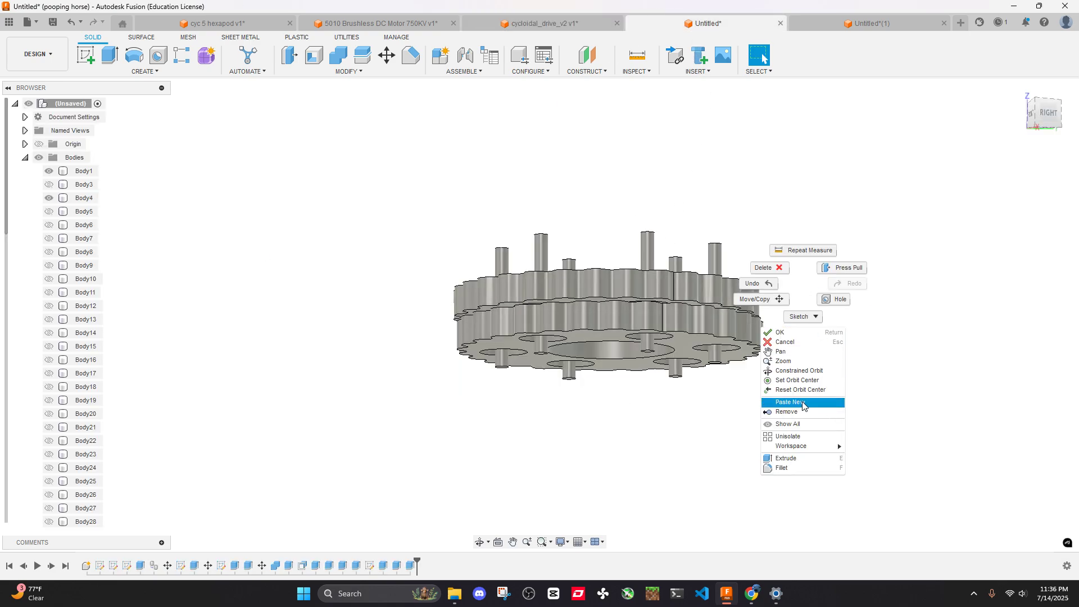
click(803, 403)
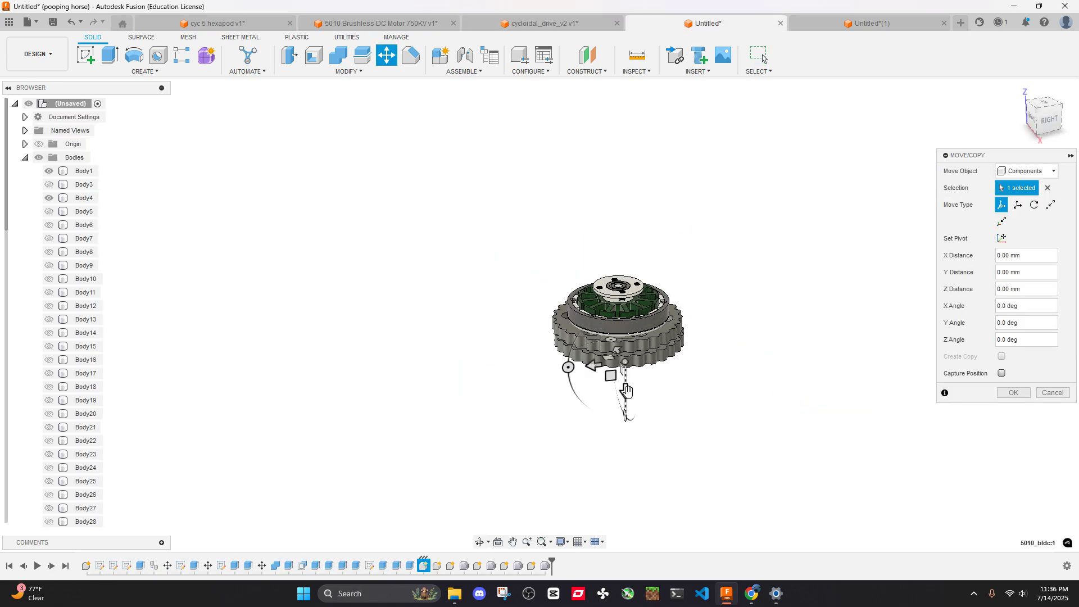
click(1028, 395)
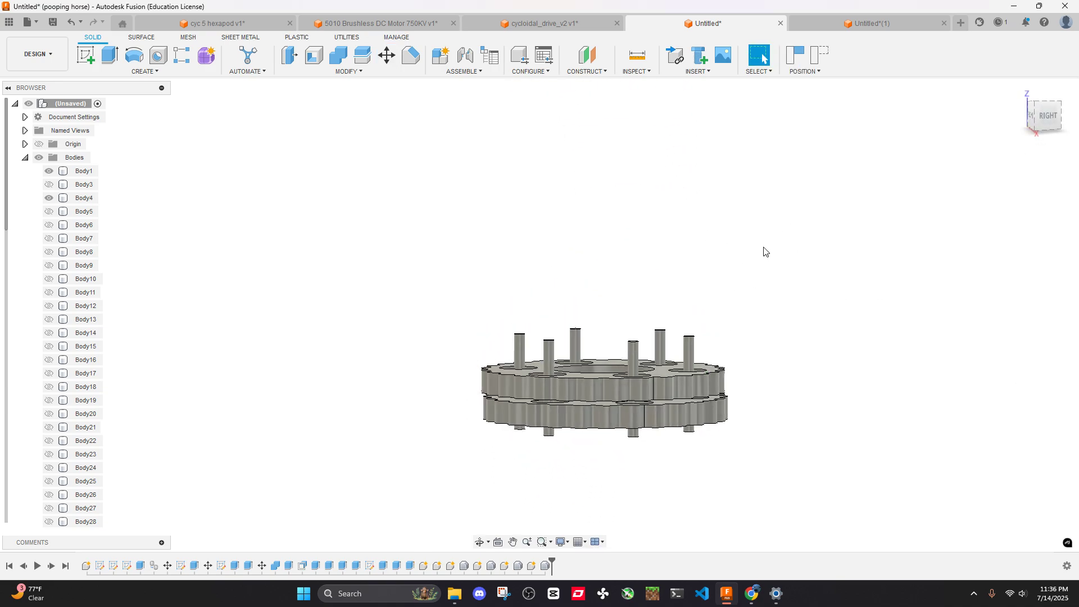
In cycloidal_drive_v2, hide the stacked cycloidal discs and the motor plate to expose the cam above the motor
click(540, 23)
shift+middle_drag(597, 190, 694, 184)
click(700, 23)
shift+middle_drag(687, 282, 756, 301)
scroll(735, 325, down, 3)
click(543, 23)
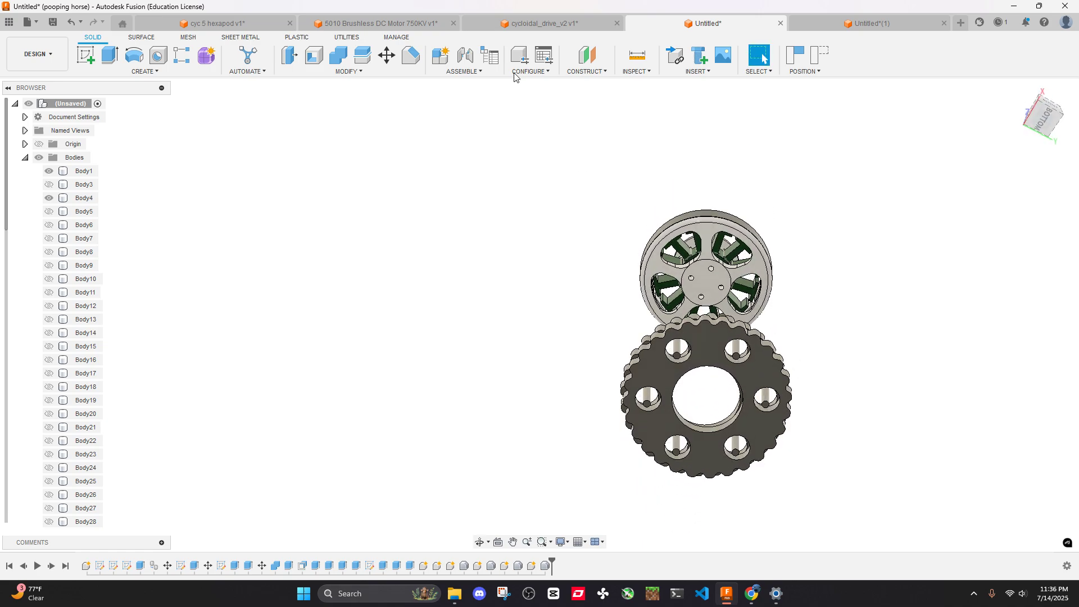
scroll(600, 252, up, 8)
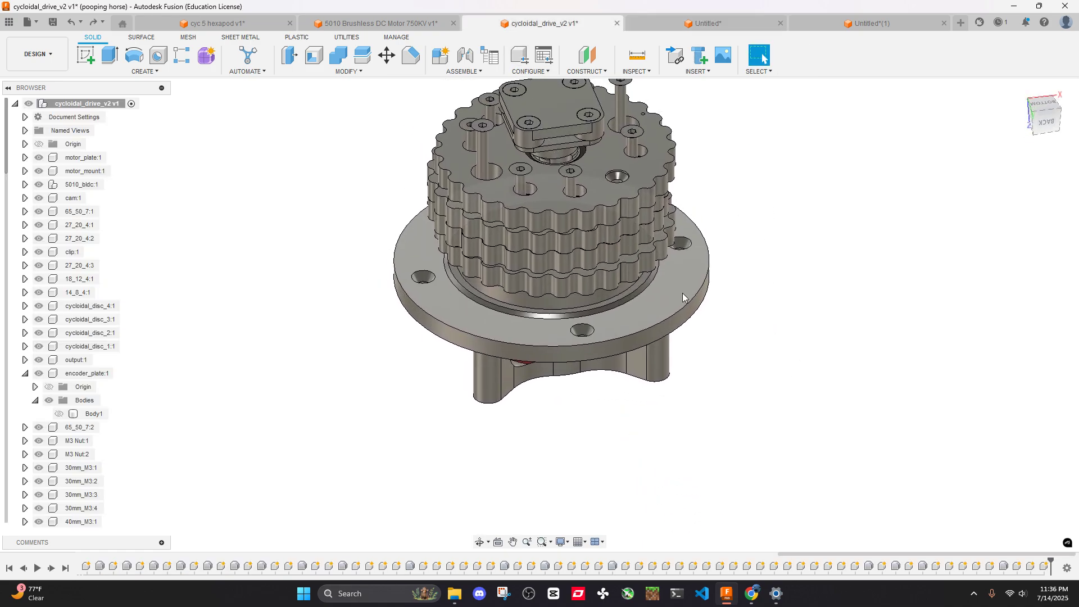
click(662, 226)
key(v)
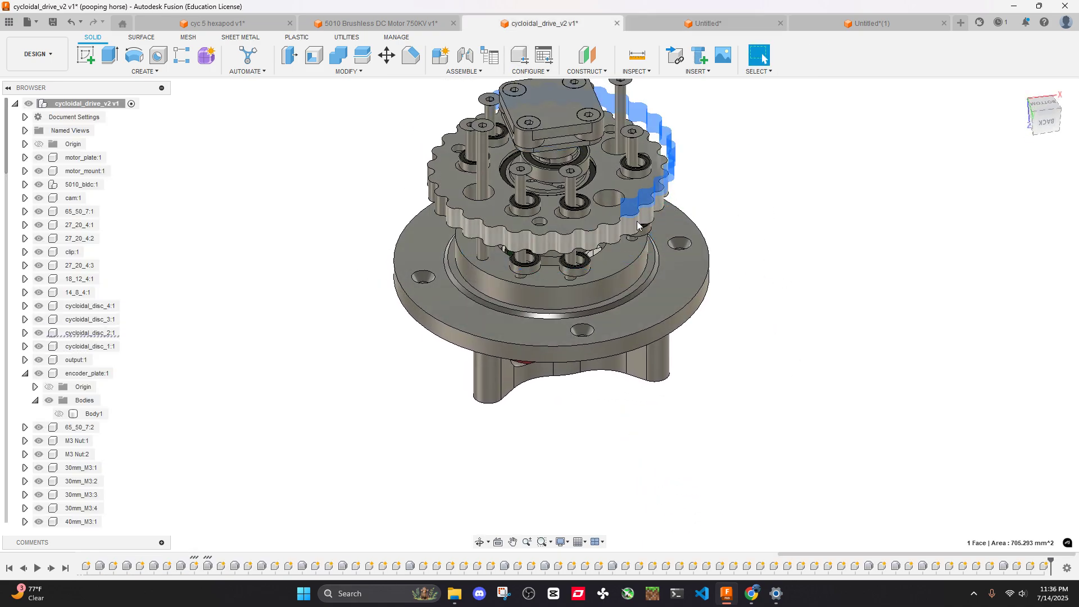
scroll(589, 217, up, 6)
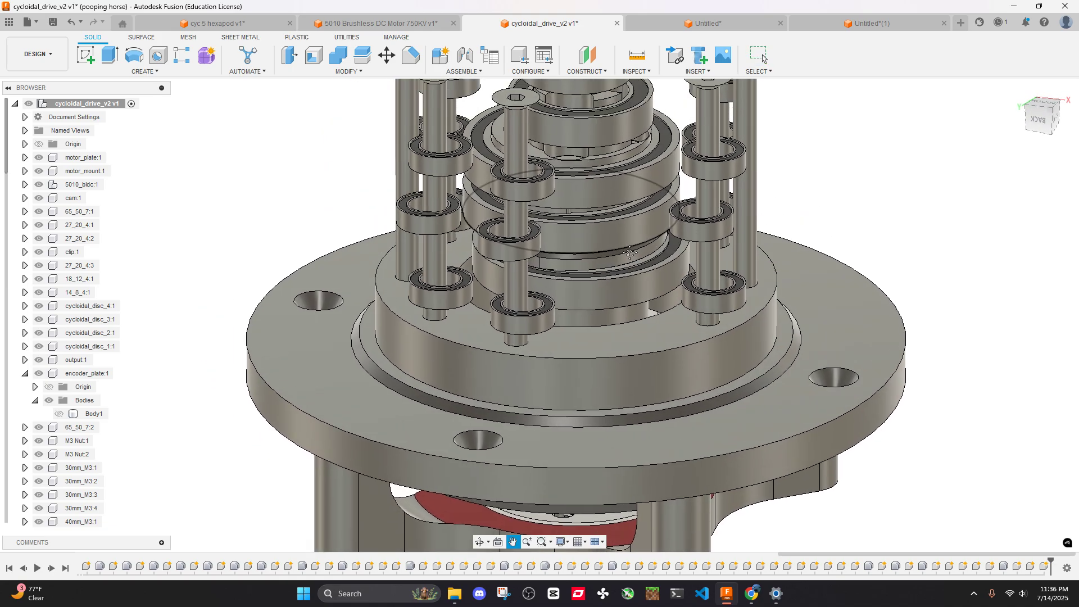
shift+middle_drag(636, 271, 837, 252)
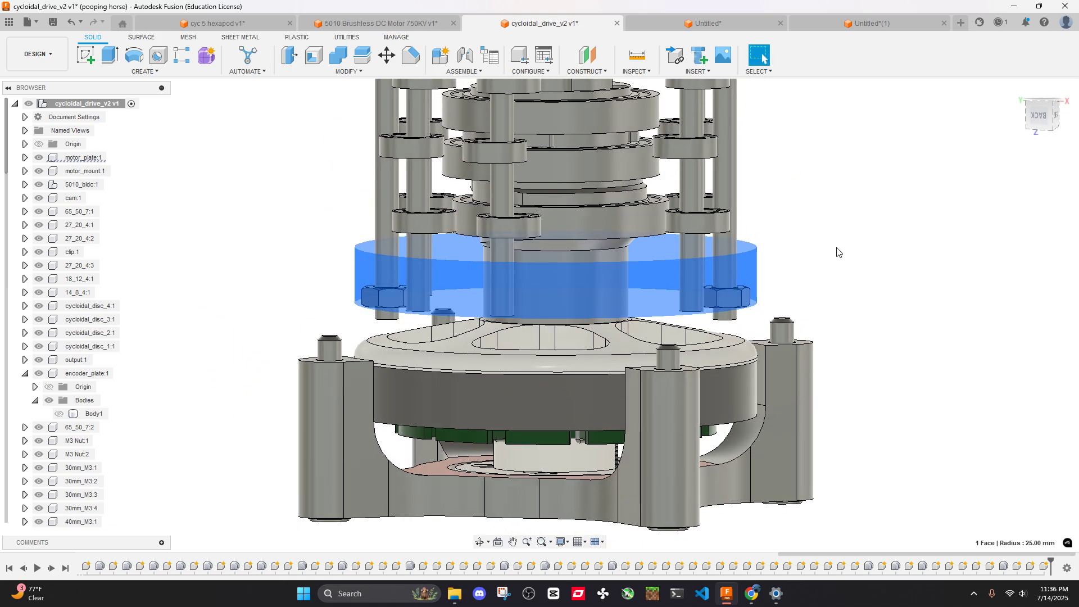
Copy the cam component and paste it as a new, separate cam beside the drive assembly
click(588, 286)
scroll(592, 290, down, 8)
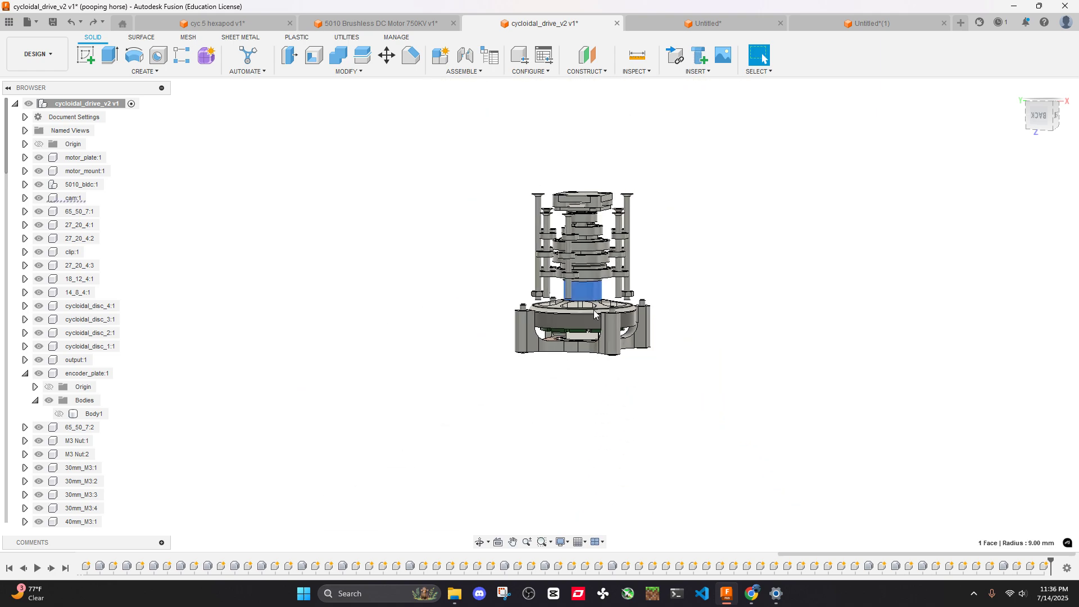
key(Escape)
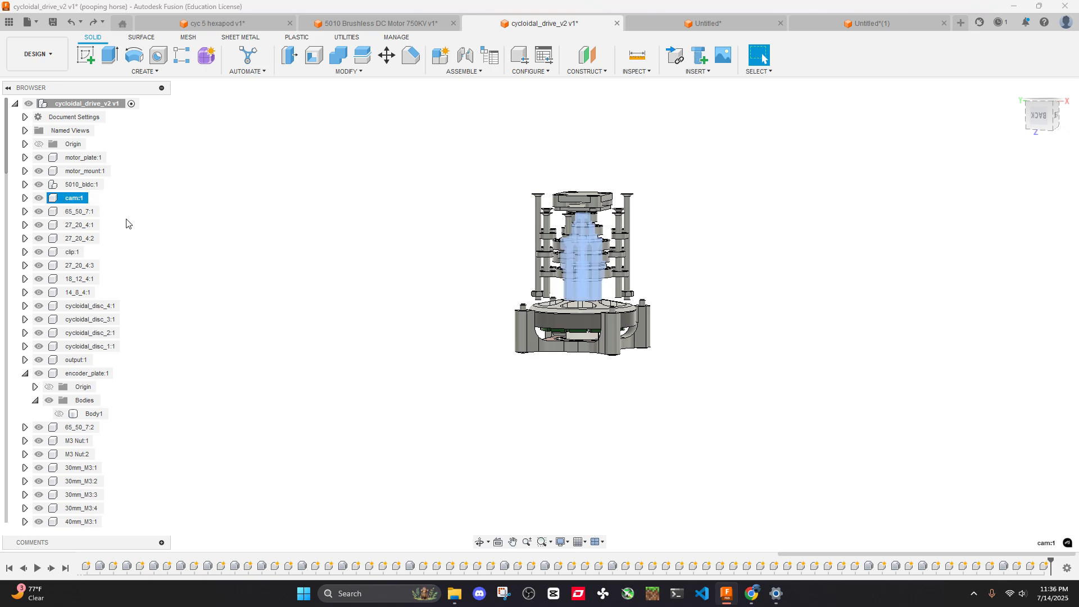
key(m)
shift+middle_drag(563, 262, 527, 291)
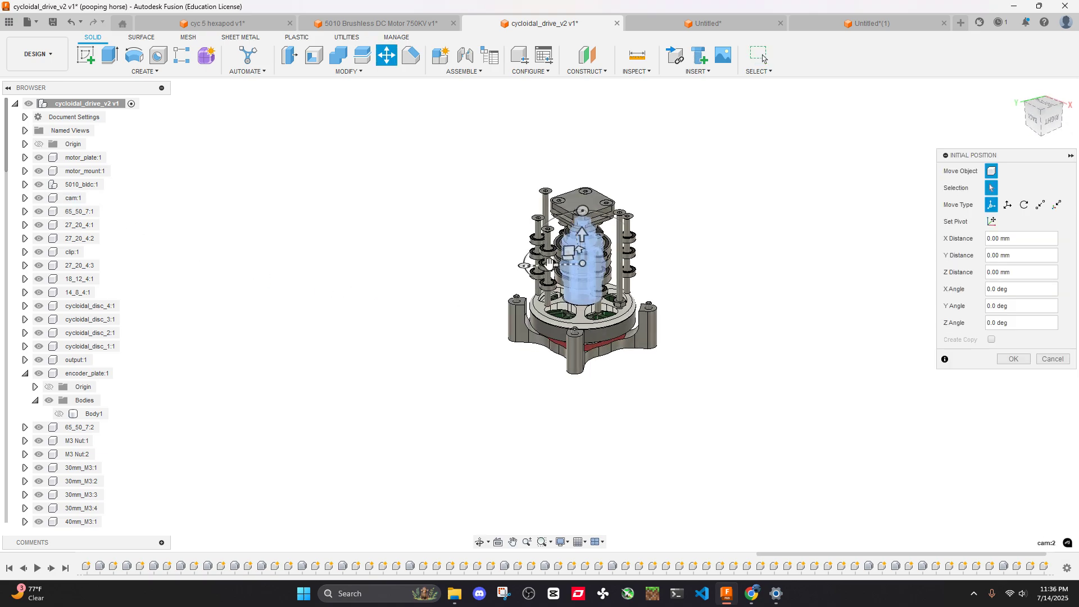
click(1015, 362)
Examine the separate cam's recessed screw holes, center bore and motor-side mounting face
shift+middle_drag(643, 304, 545, 236)
scroll(561, 279, up, 3)
scroll(548, 188, up, 5)
scroll(531, 181, up, 2)
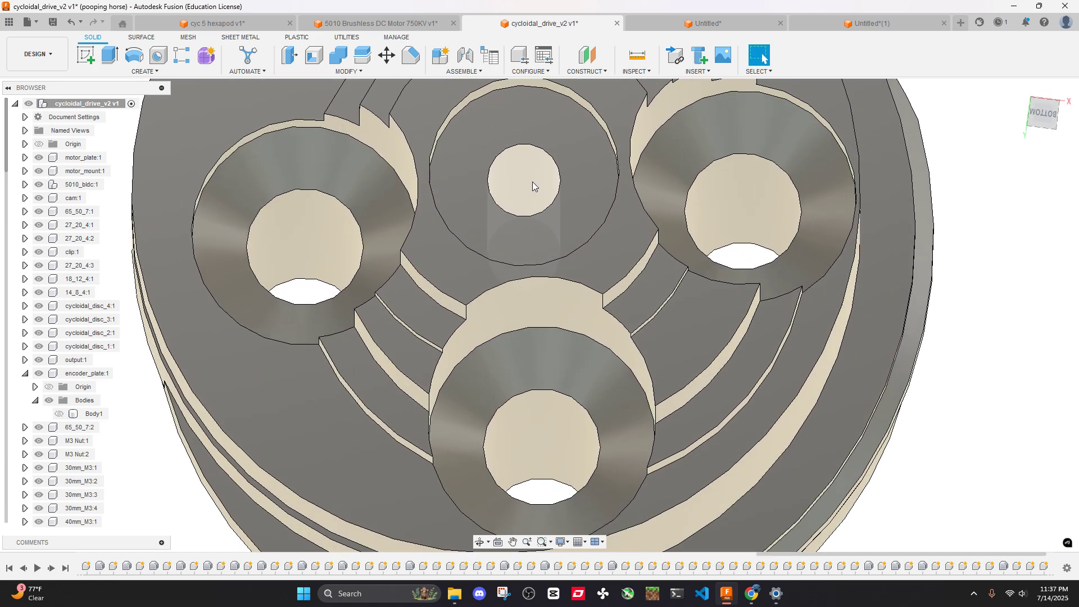
click(532, 181)
shift+middle_drag(531, 181, 641, 270)
scroll(622, 315, down, 3)
scroll(627, 365, up, 3)
scroll(650, 343, down, 3)
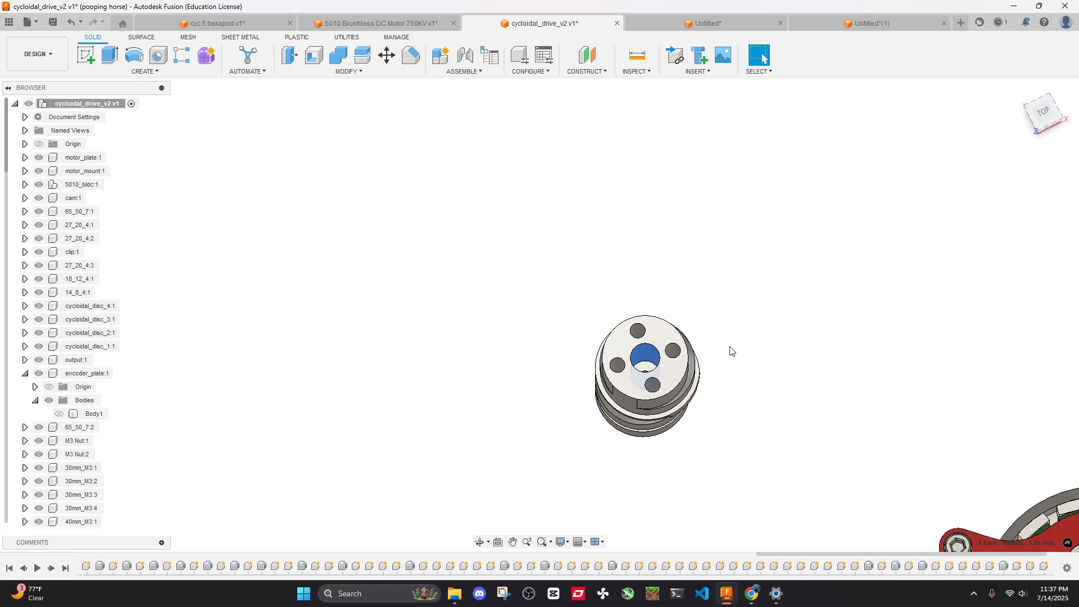
middle_drag(731, 352, 514, 164)
shift+middle_drag(662, 311, 782, 253)
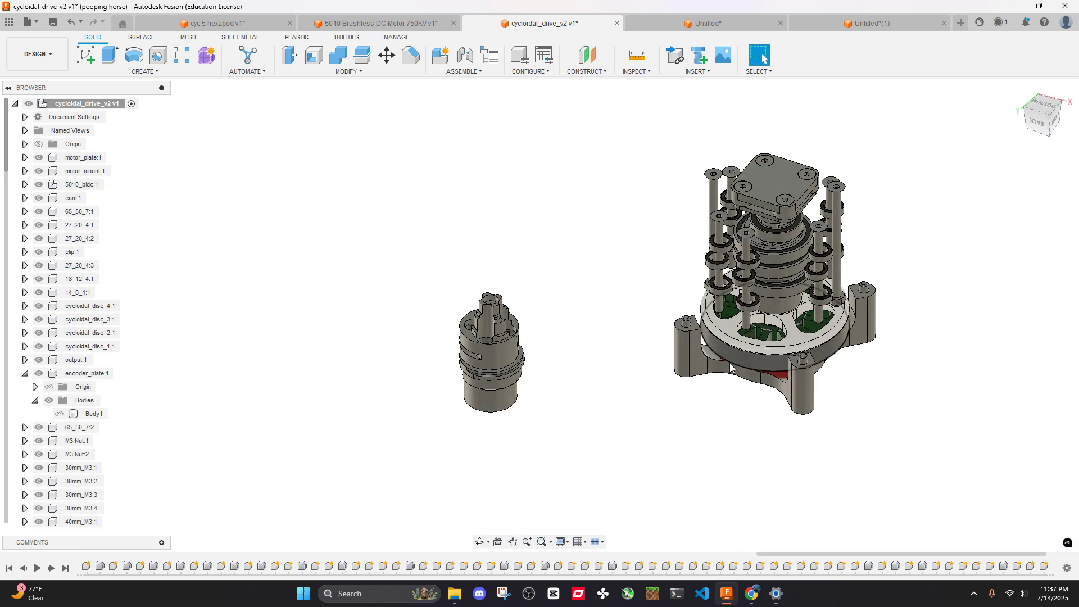
Hide the encoder cover and plate on top of the drive assembly to expose the cam's upper end
scroll(784, 299, up, 6)
mouse_move(763, 58)
shift+middle_down()
mouse_move(730, 169)
mouse_move(713, 113)
mouse_move(764, 58)
mouse_move(674, 169)
mouse_move(506, 270)
shift+middle_up()
scroll(494, 286, down, 5)
scroll(625, 290, up, 3)
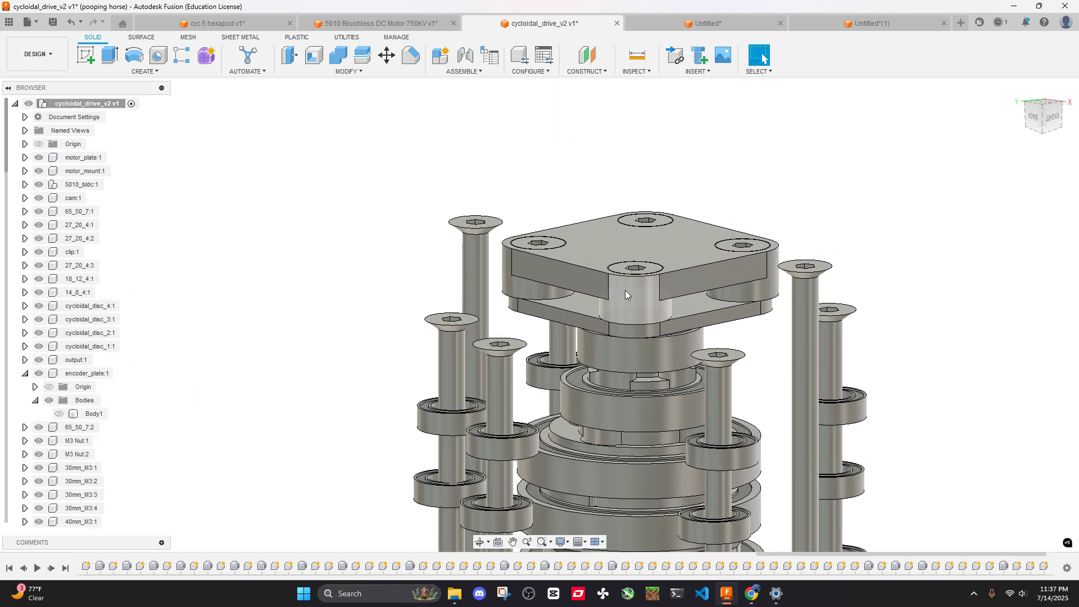
shift+middle_drag(739, 265, 700, 332)
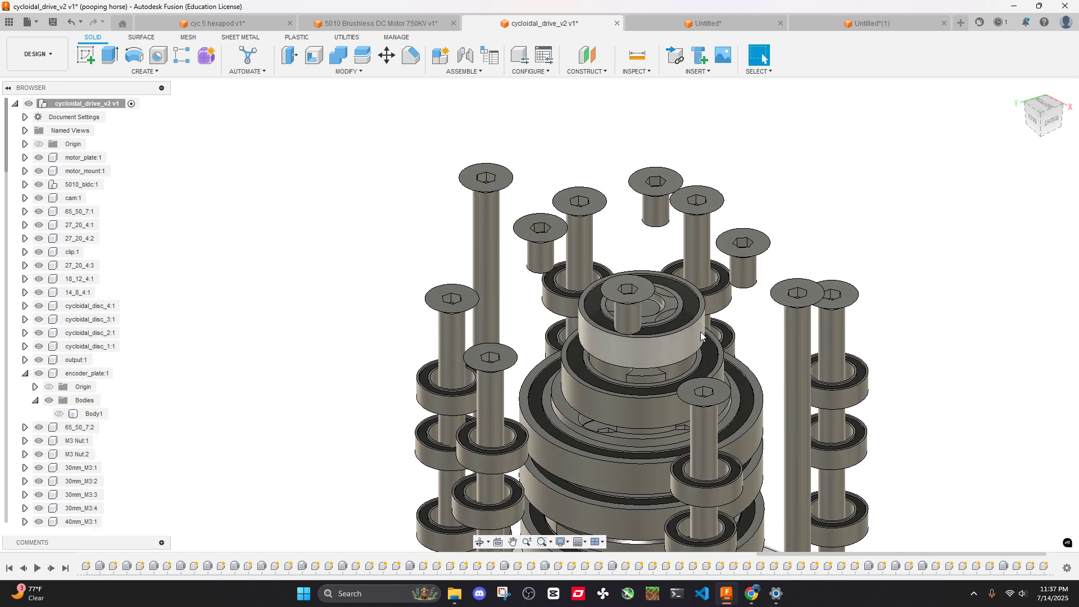
scroll(829, 275, up, 3)
shift+middle_drag(829, 275, 603, 288)
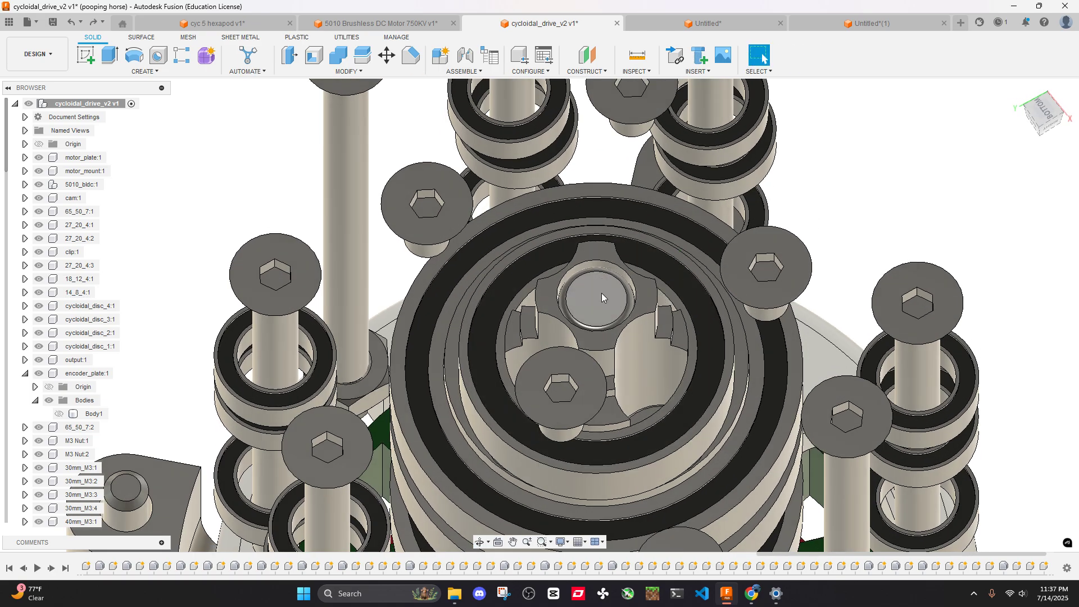
Examine the separate cam from both ends, checking its screw recesses, mounting holes and central pocket
scroll(811, 220, down, 10)
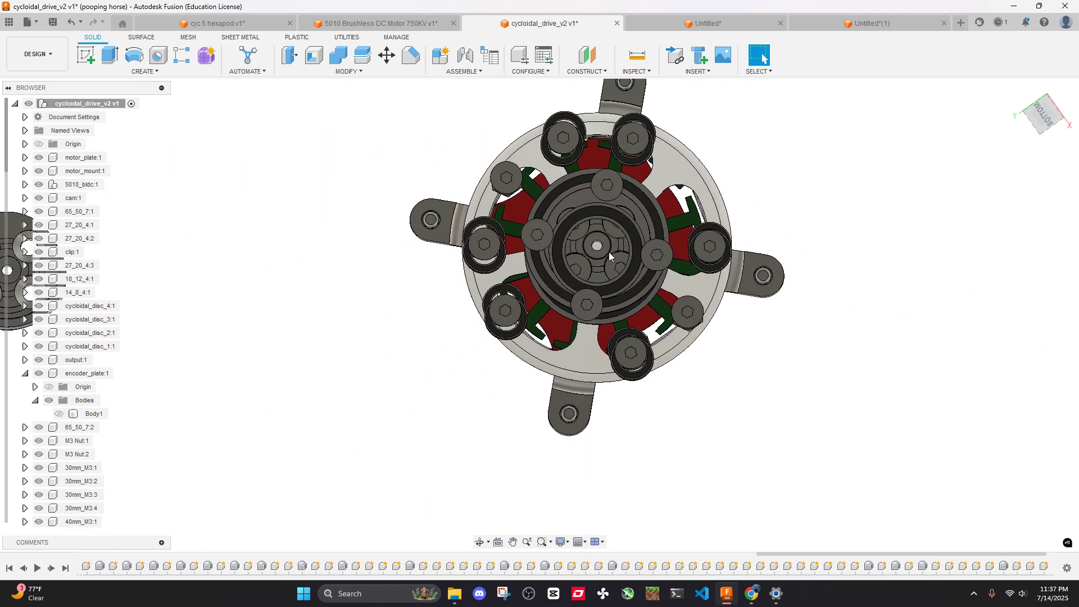
shift+middle_drag(598, 295, 594, 246)
middle_drag(373, 243, 571, 257)
scroll(570, 257, up, 4)
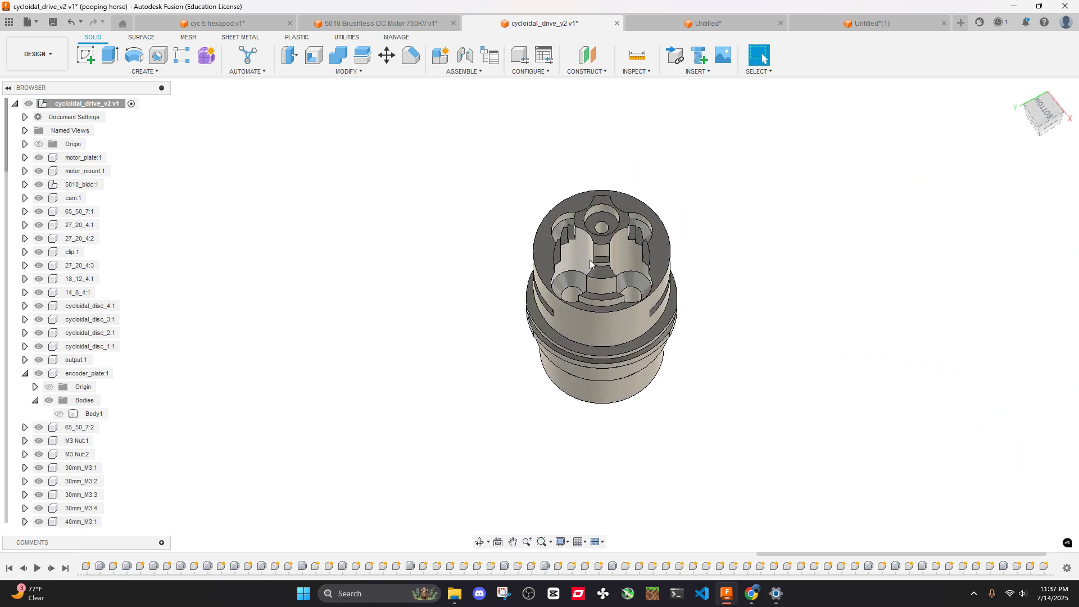
shift+middle_drag(631, 271, 600, 124)
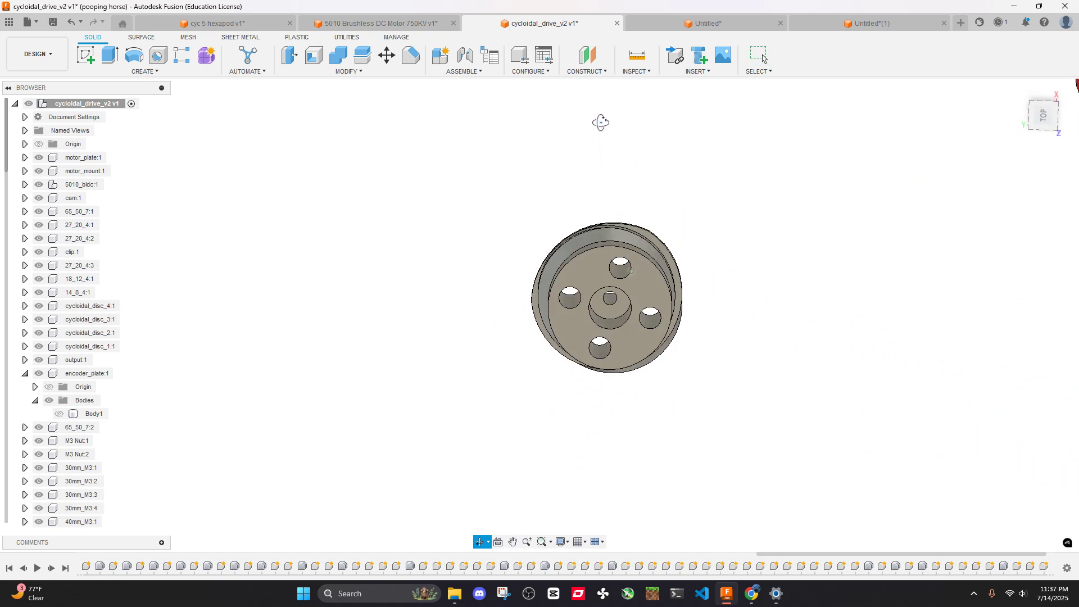
scroll(609, 300, up, 3)
scroll(754, 277, down, 7)
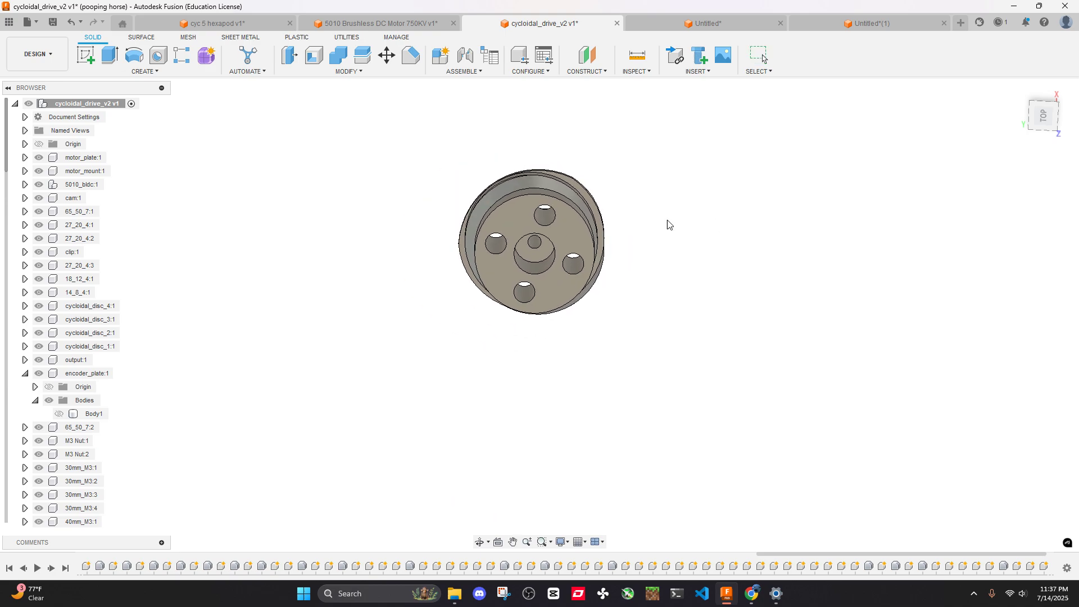
shift+middle_drag(675, 232, 713, 353)
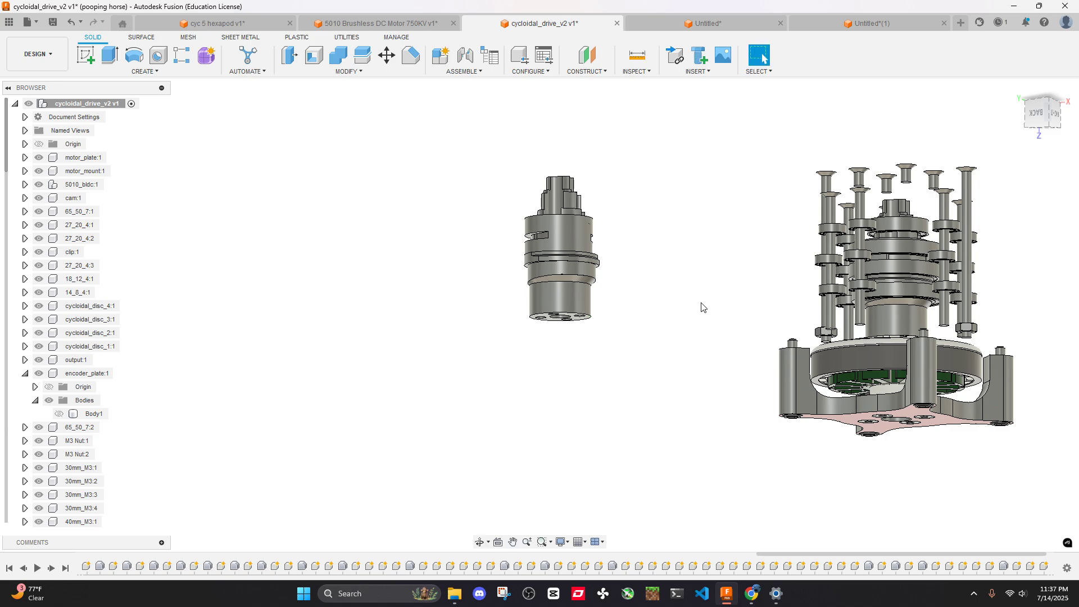
Inspect the round mounting hub around the shaft in the 5010 Brushless DC Motor design and return to the separate cam
click(370, 25)
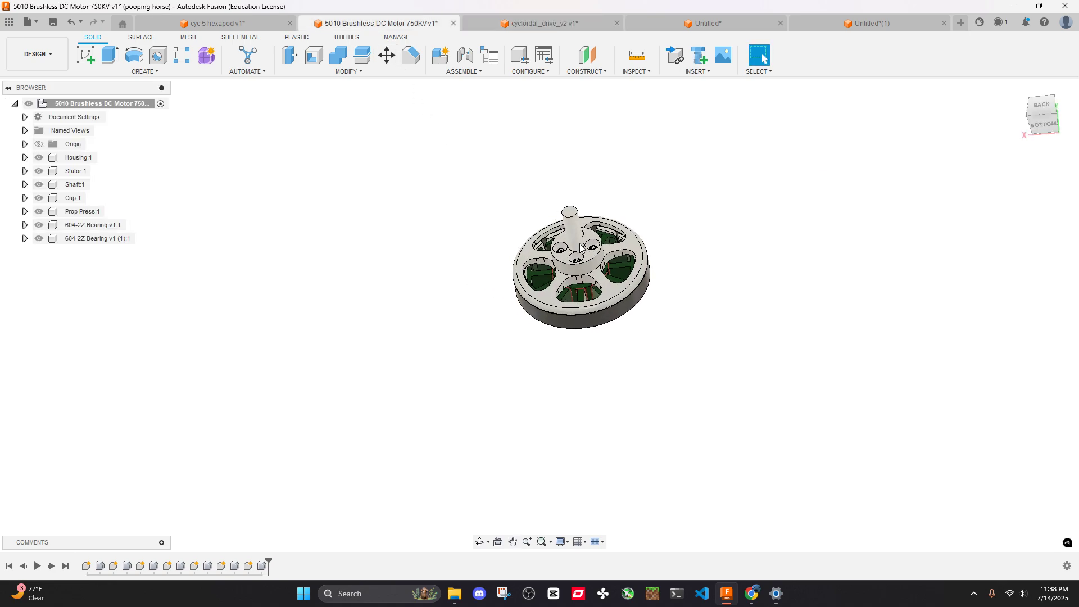
scroll(581, 248, up, 3)
shift+middle_drag(582, 237, 610, 227)
click(622, 296)
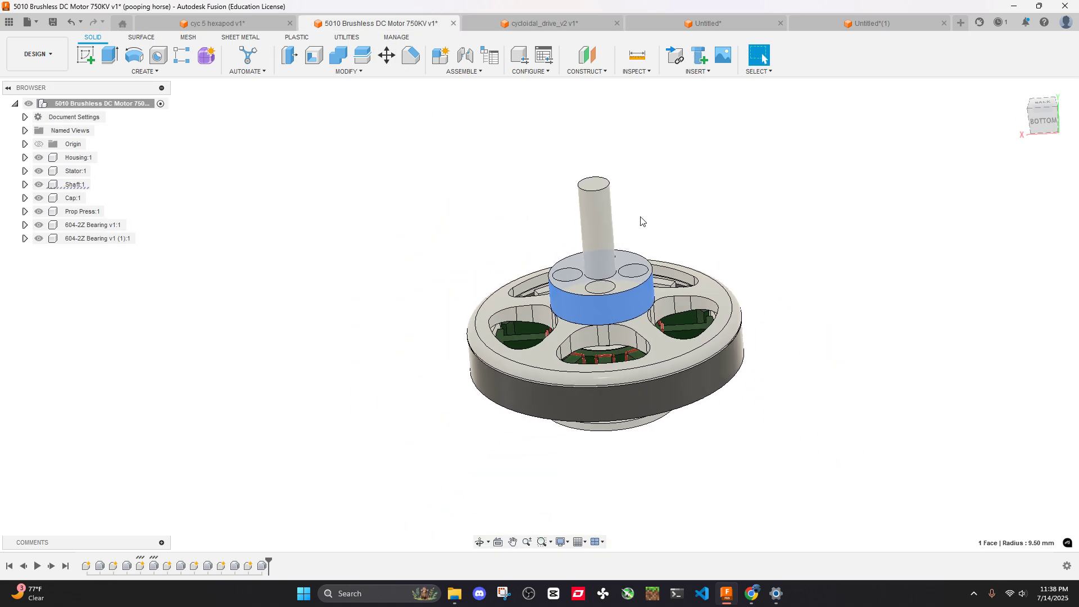
click(559, 27)
scroll(595, 147, down, 3)
shift+middle_drag(621, 200, 623, 247)
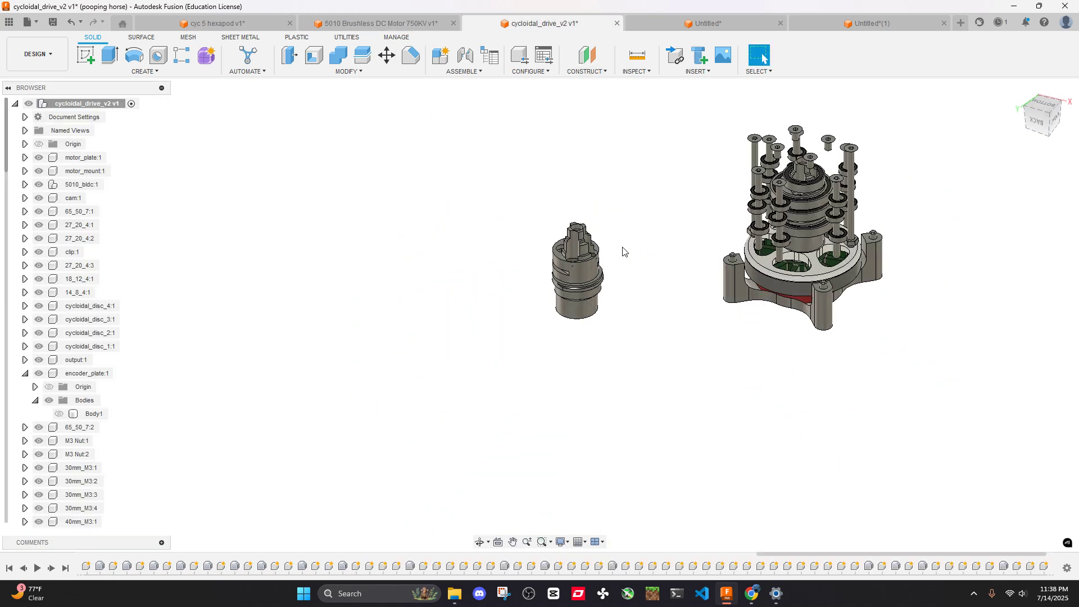
scroll(599, 299, up, 4)
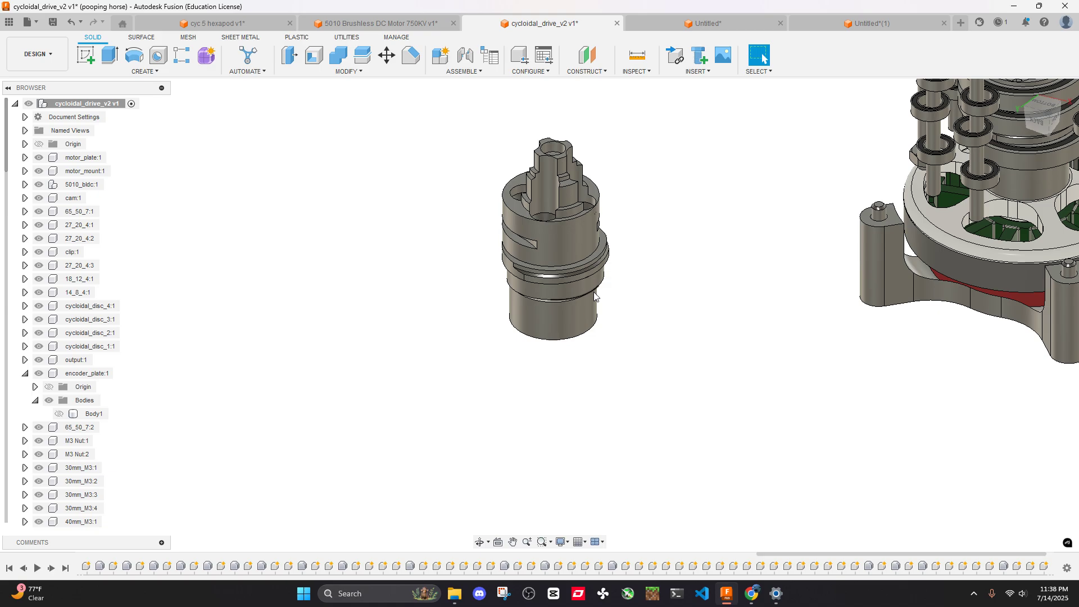
Examine the separate cam alongside the exposed cam, bearings and screws in the previous cycloidal drive assembly
scroll(591, 291, down, 3)
shift+middle_drag(643, 303, 631, 344)
scroll(524, 365, up, 4)
shift+middle_drag(548, 344, 646, 337)
scroll(591, 392, down, 3)
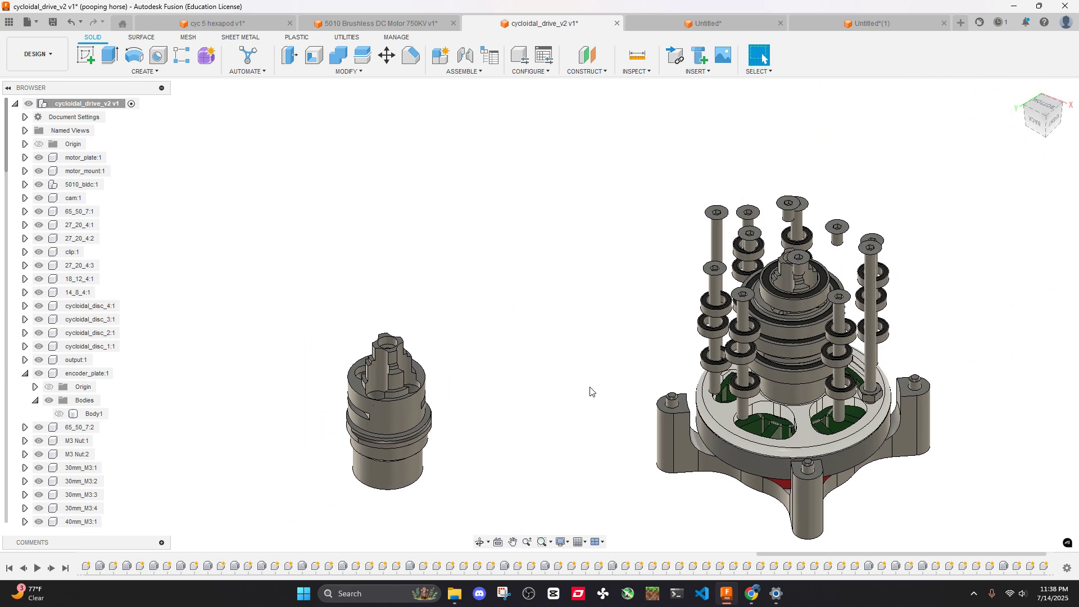
shift+middle_drag(590, 392, 534, 376)
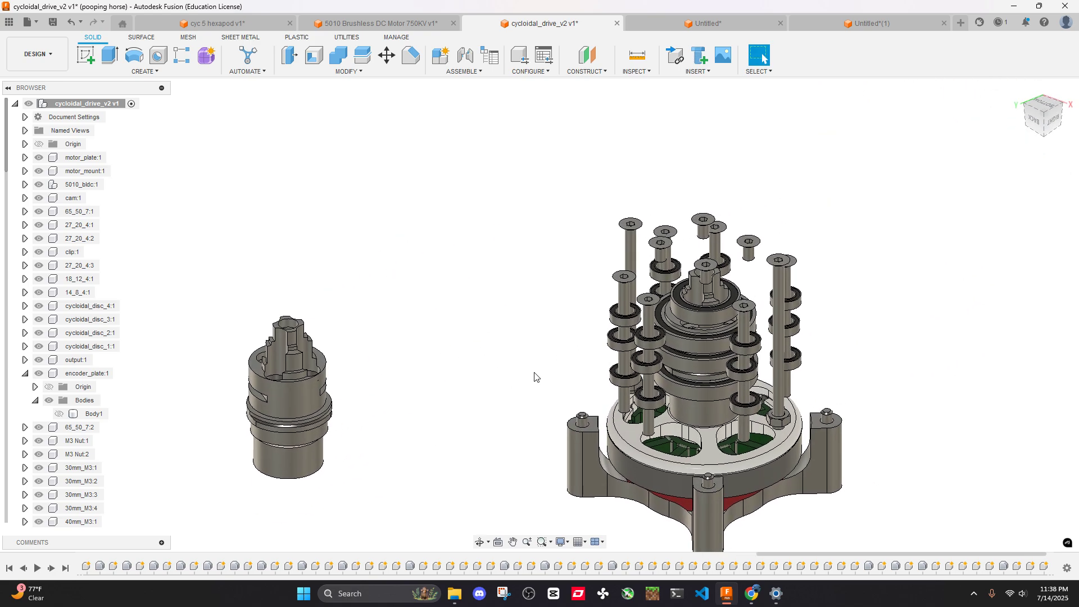
Switch to the two-disc reducer design and hide the 5010 motor above the cycloidal discs
click(736, 22)
scroll(661, 203, down, 2)
shift+middle_drag(663, 236, 703, 374)
scroll(696, 416, up, 5)
scroll(703, 396, down, 3)
scroll(659, 303, down, 3)
middle_drag(652, 292, 653, 423)
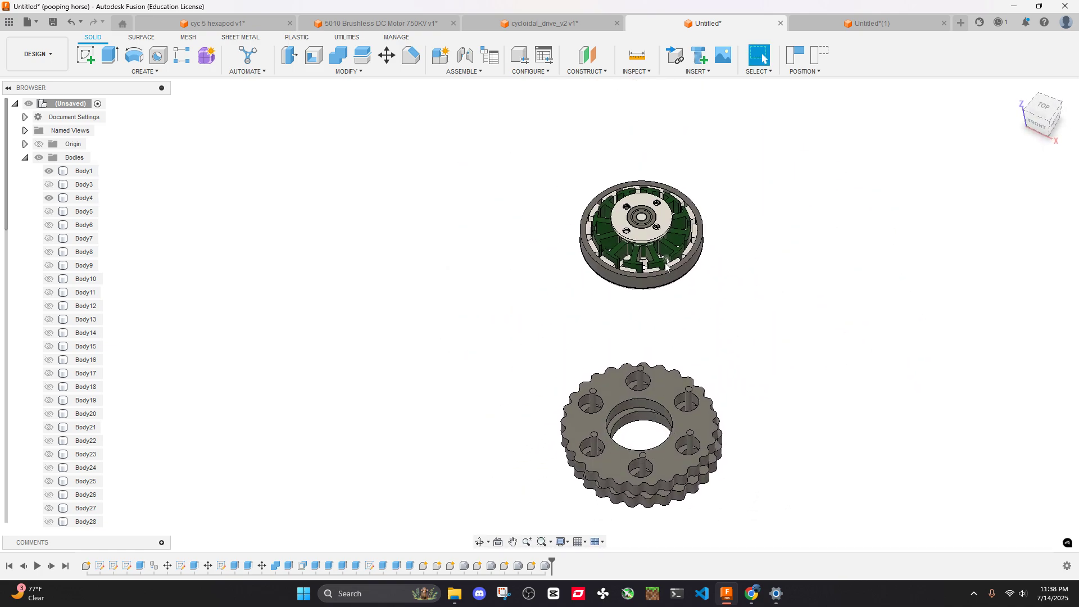
scroll(47, 460, down, 10)
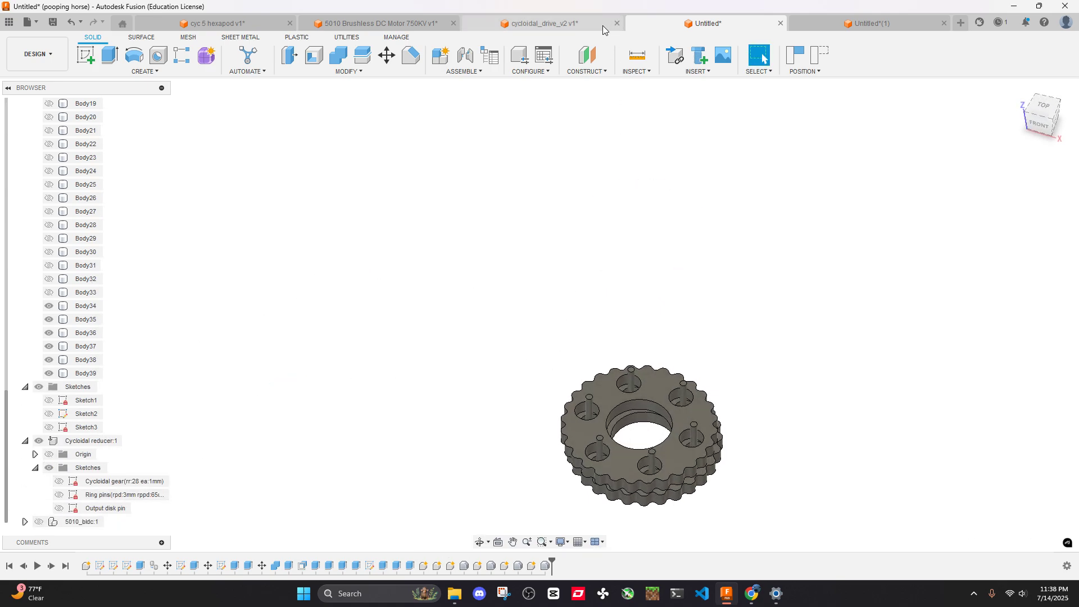
click(562, 23)
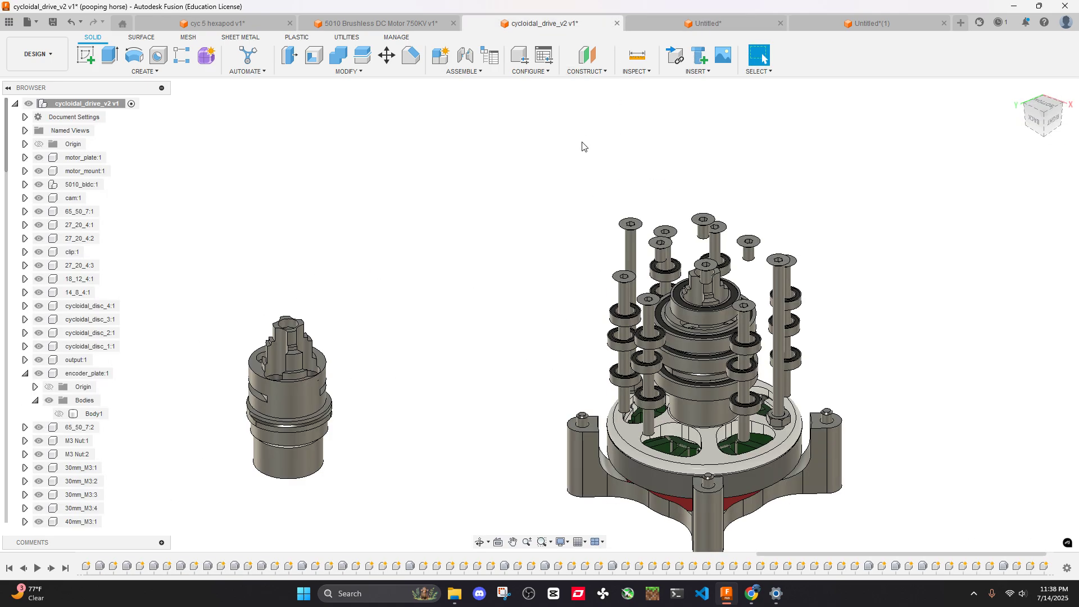
click(669, 23)
Create a construction plane offset 0.5 mm from the upper cycloidal disc's top face
mouse_move(679, 251)
middle_down()
mouse_move(665, 176)
mouse_move(668, 264)
middle_up()
scroll(667, 269, up, 3)
mouse_move(669, 343)
shift+middle_down()
mouse_move(669, 286)
mouse_move(679, 292)
mouse_move(661, 284)
mouse_move(669, 338)
shift+middle_up()
right_click(669, 367)
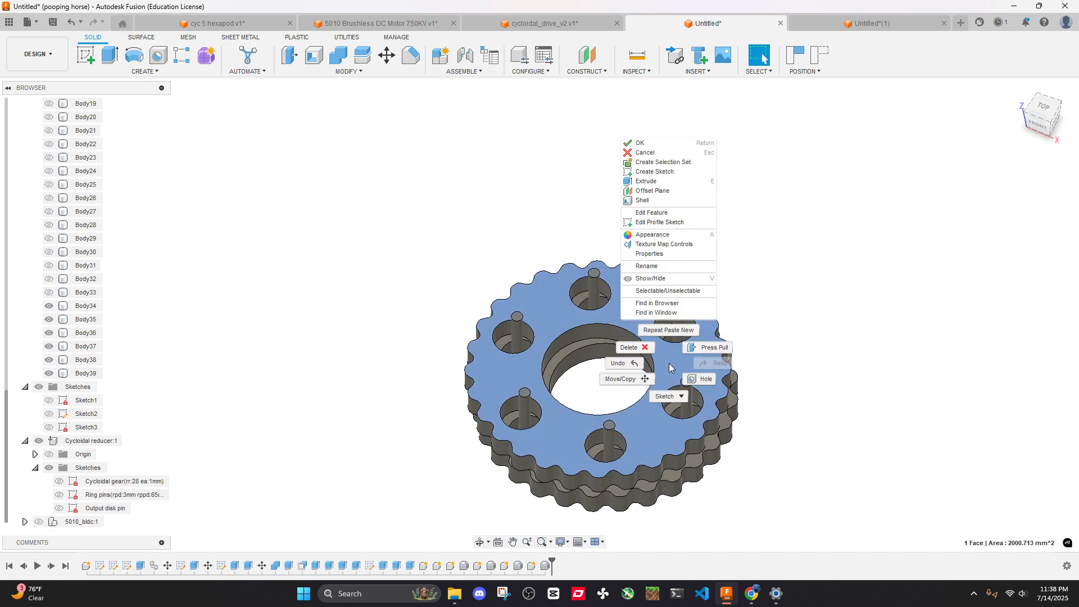
click(816, 279)
click(558, 313)
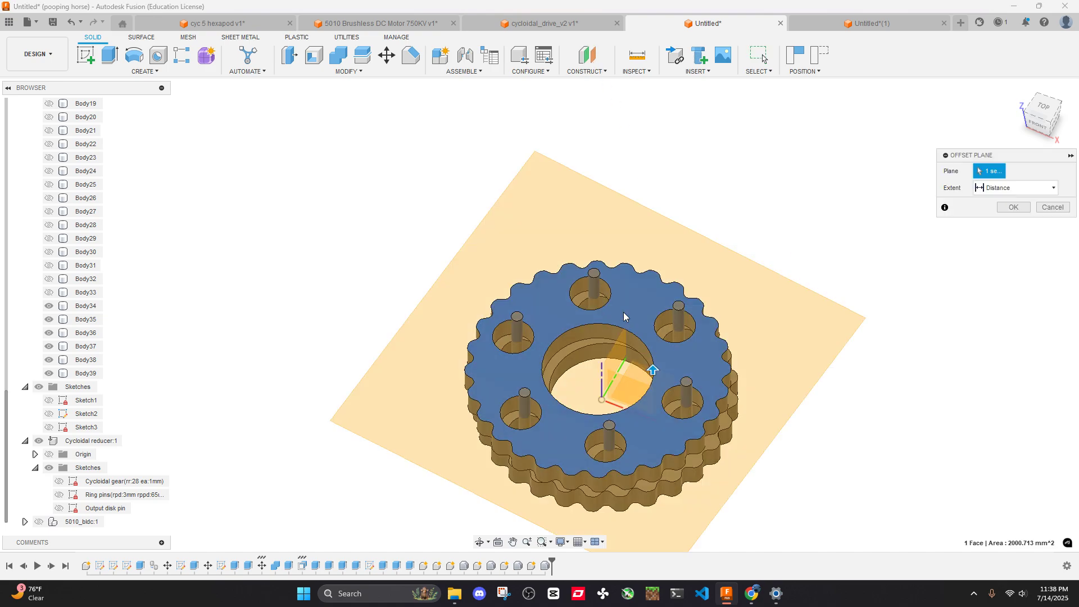
click(1019, 205)
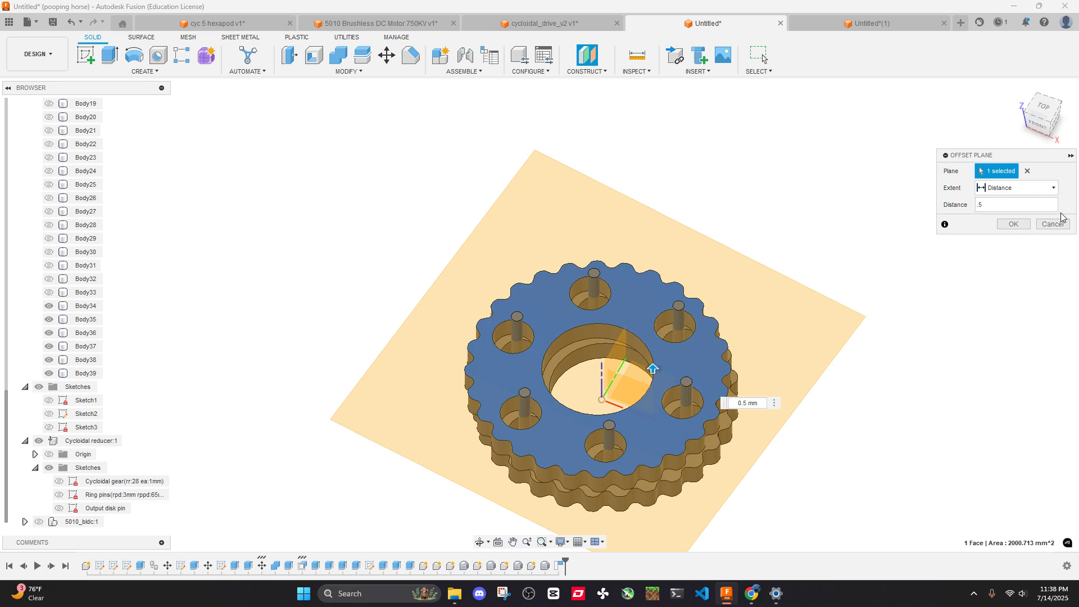
click(1013, 223)
Sketch a 53 mm diameter circle centered on the origin on the offset plane above the upper disc
shift+middle_drag(993, 236, 787, 326)
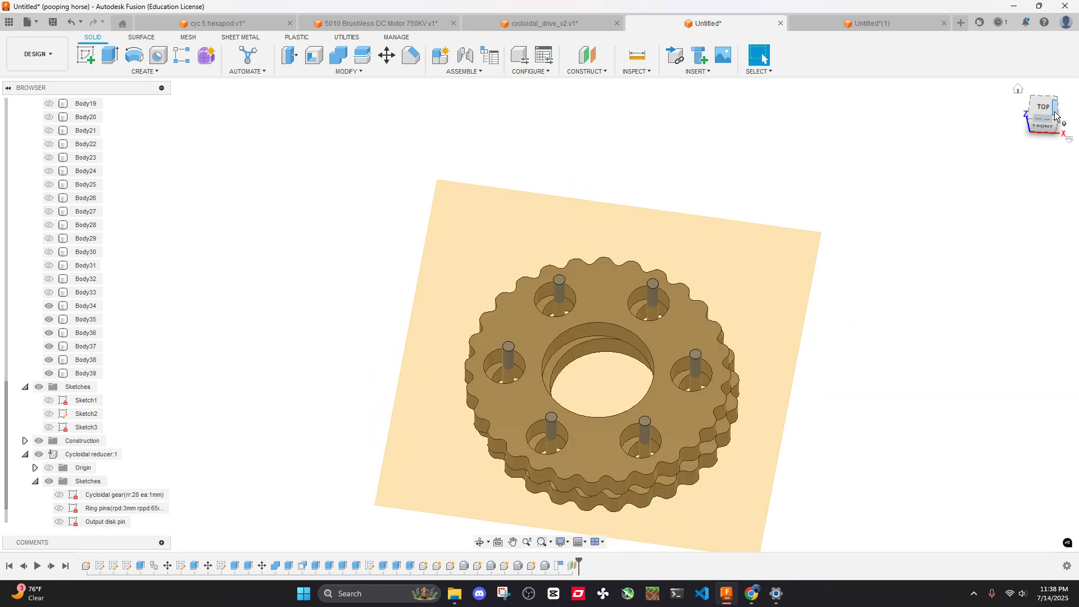
click(1045, 110)
click(86, 57)
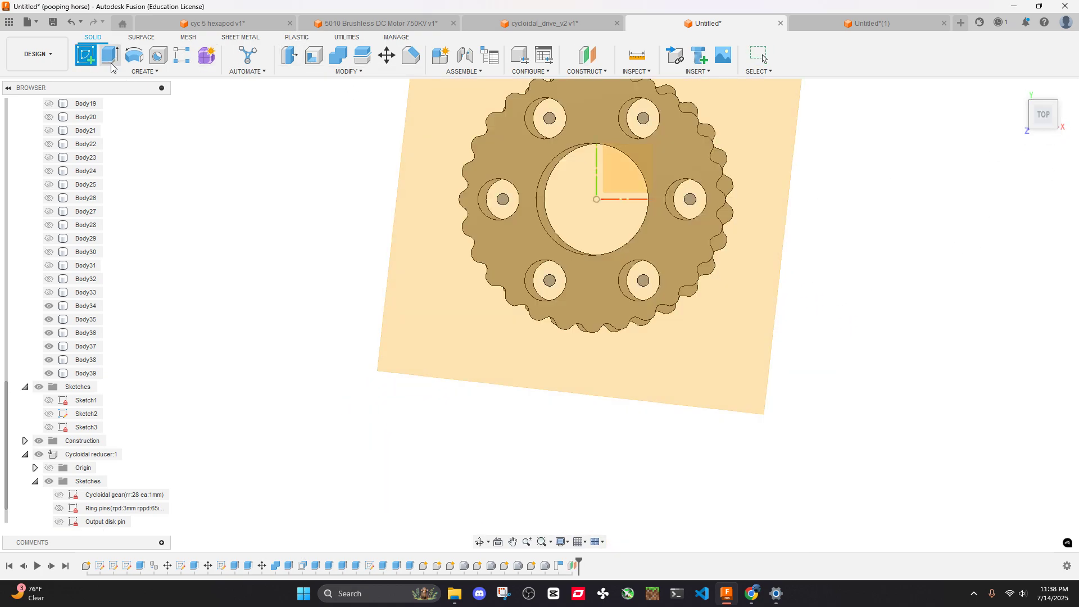
click(529, 221)
click(441, 268)
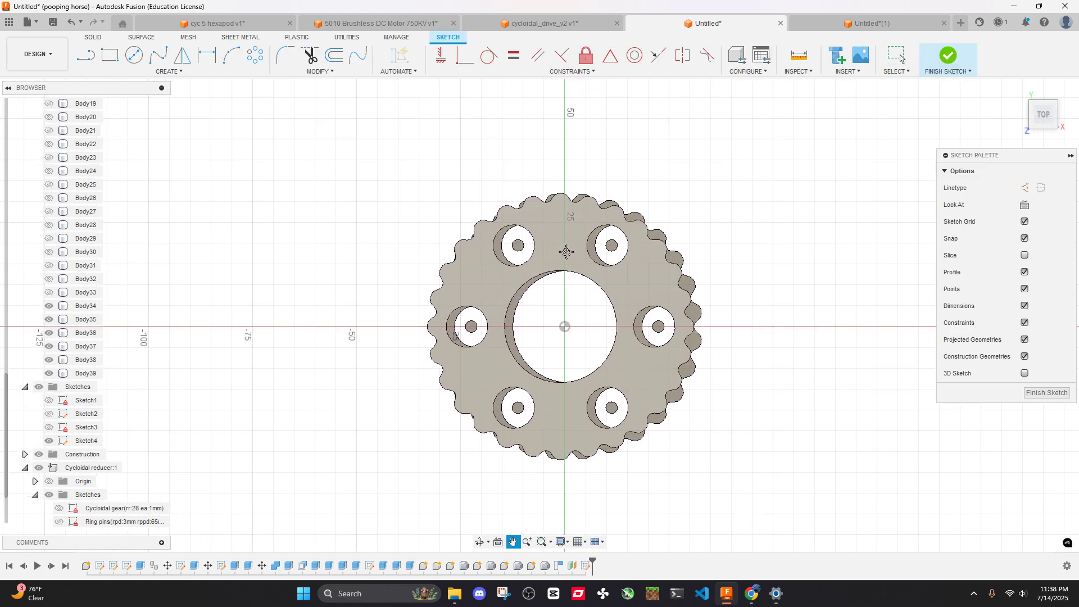
key(c)
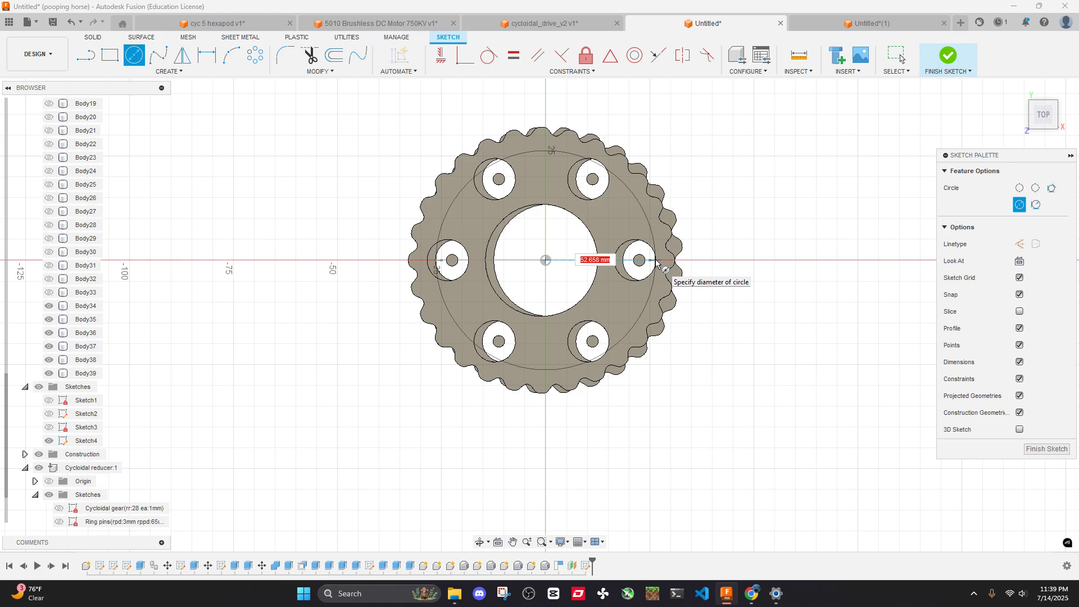
click(656, 263)
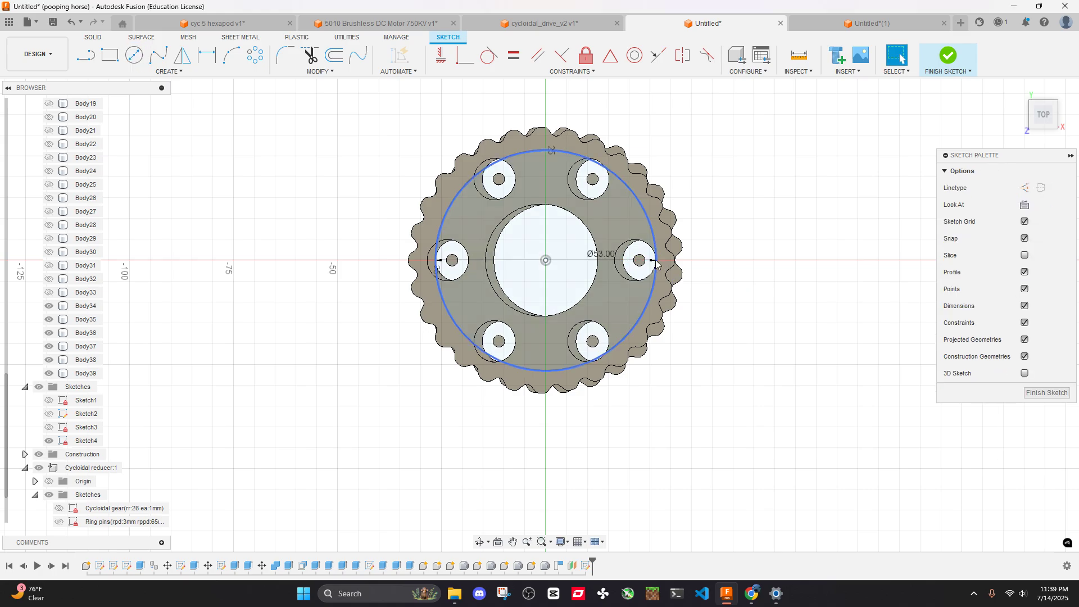
key(Escape)
Extrude the 53 mm circle 9 mm away from the discs as a new body
mouse_move(656, 262)
shift+middle_down()
mouse_move(634, 171)
mouse_move(647, 166)
mouse_move(629, 232)
mouse_move(605, 268)
mouse_move(522, 266)
shift+middle_up()
scroll(647, 166, up, 5)
click(492, 295)
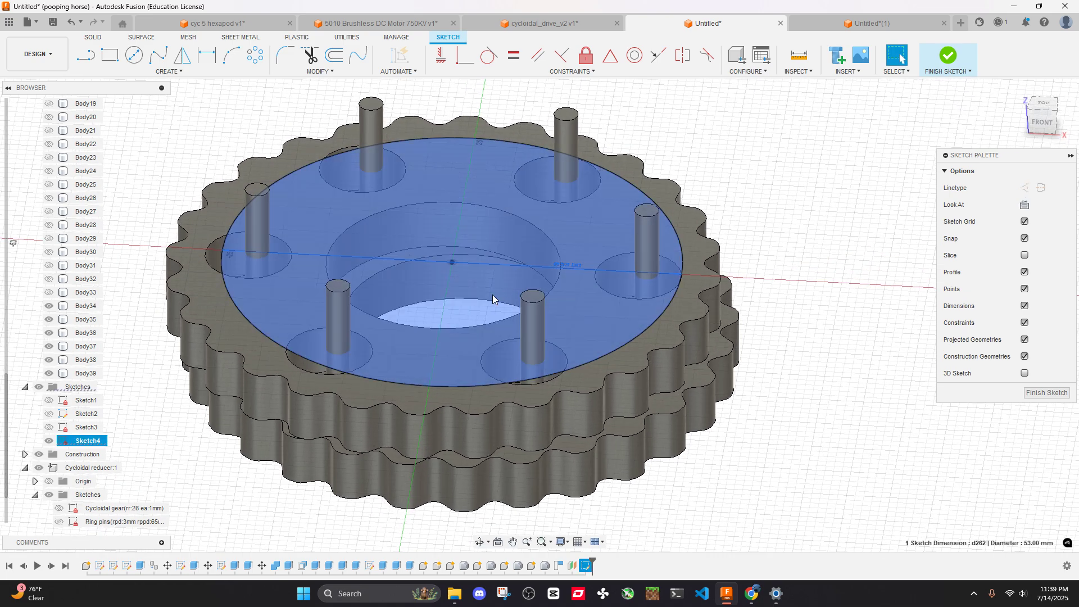
click(483, 301)
click(472, 308)
key(e)
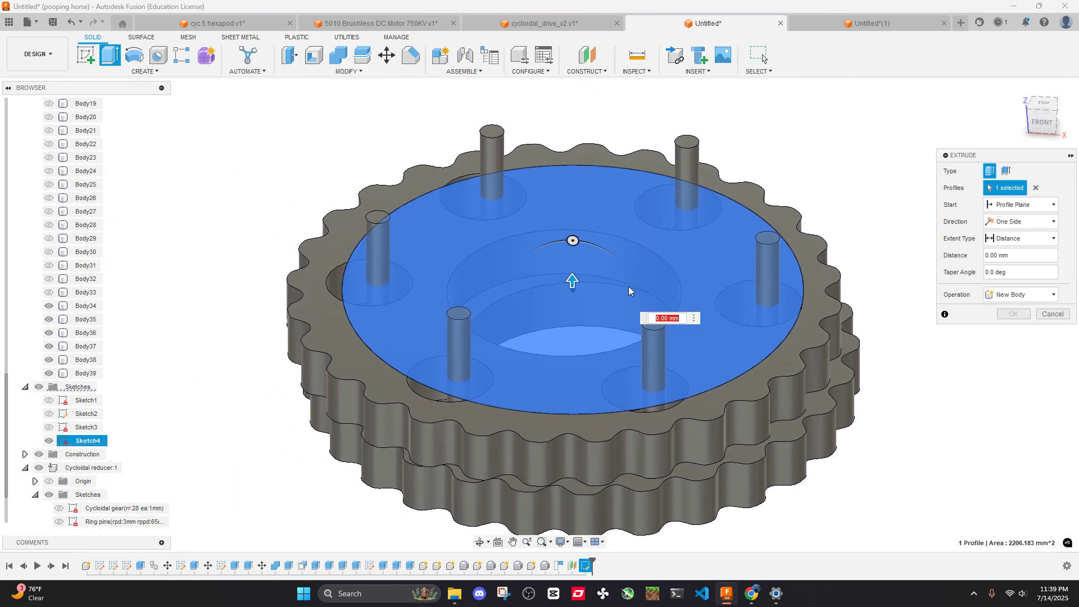
shift+middle_drag(579, 247, 572, 264)
drag(573, 265, 574, 195)
click(1022, 295)
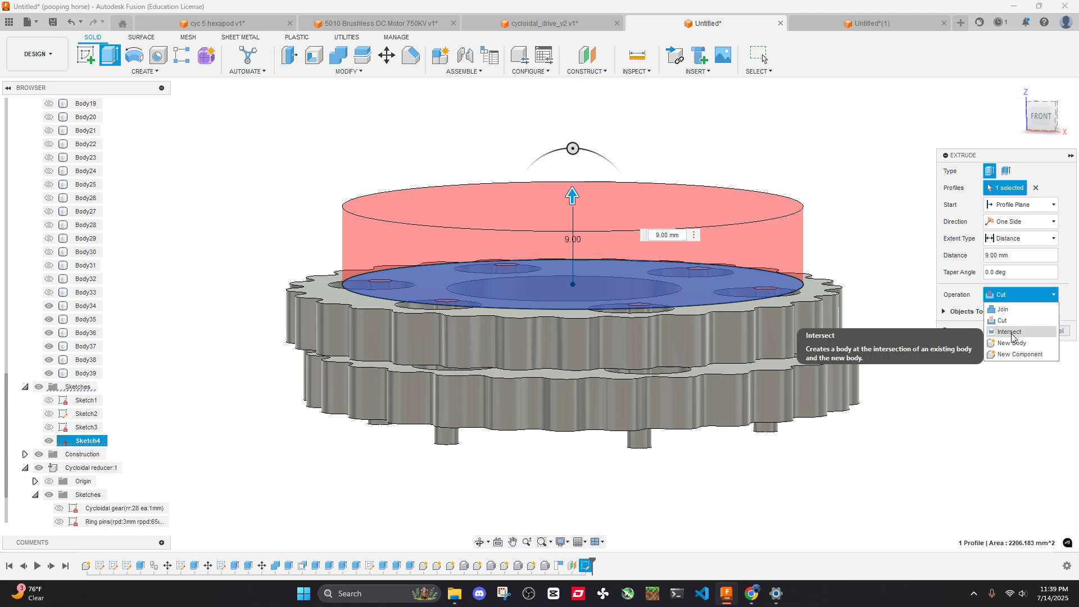
click(1012, 340)
key(Return)
Offset a second construction plane outward from the opposite disc's outer face, roughly level with the ends of the output pins
shift+middle_drag(836, 277, 798, 250)
scroll(790, 251, up, 3)
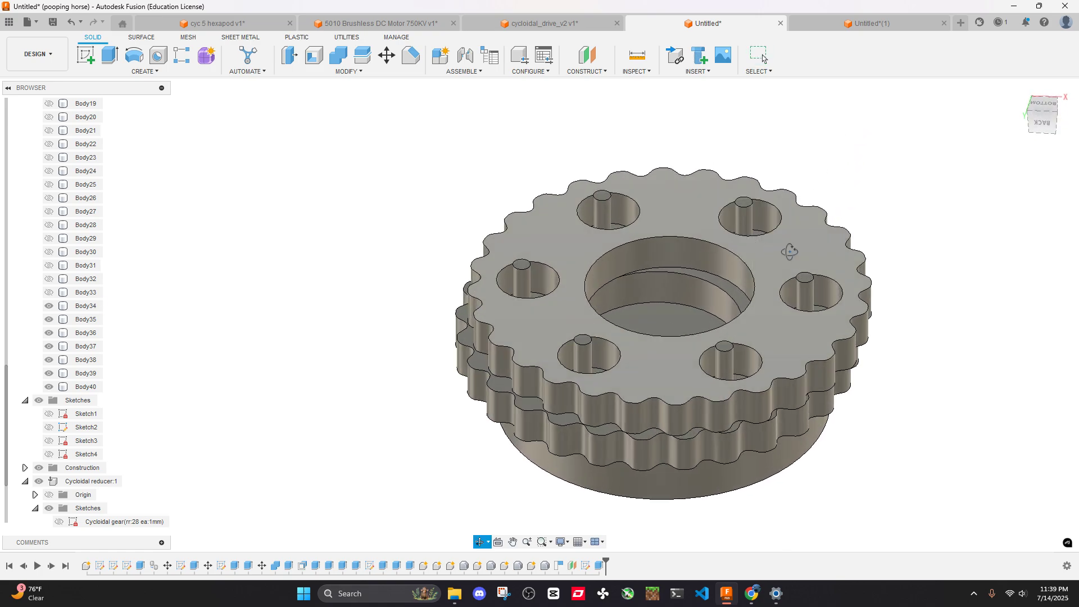
right_click(767, 281)
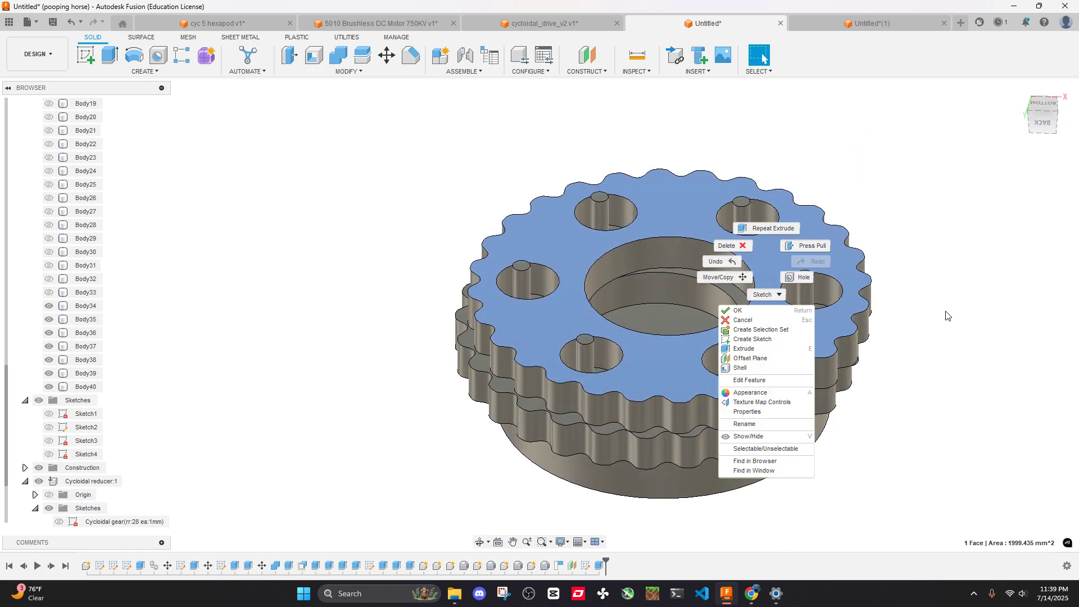
click(751, 358)
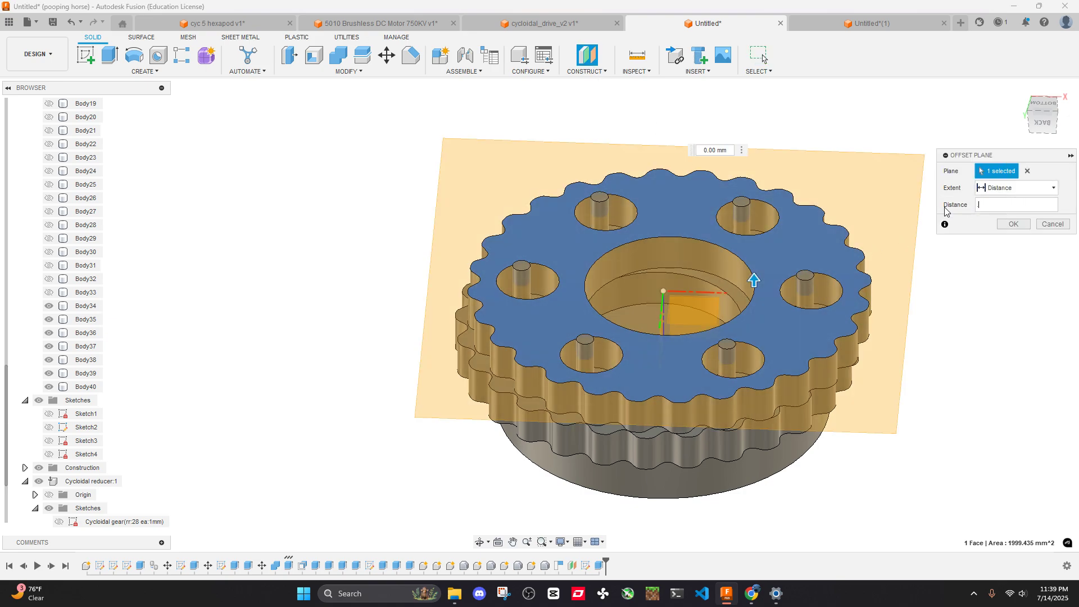
text(.5)
shift+middle_drag(793, 258, 793, 214)
drag(755, 260, 757, 231)
shift+middle_drag(757, 230, 740, 258)
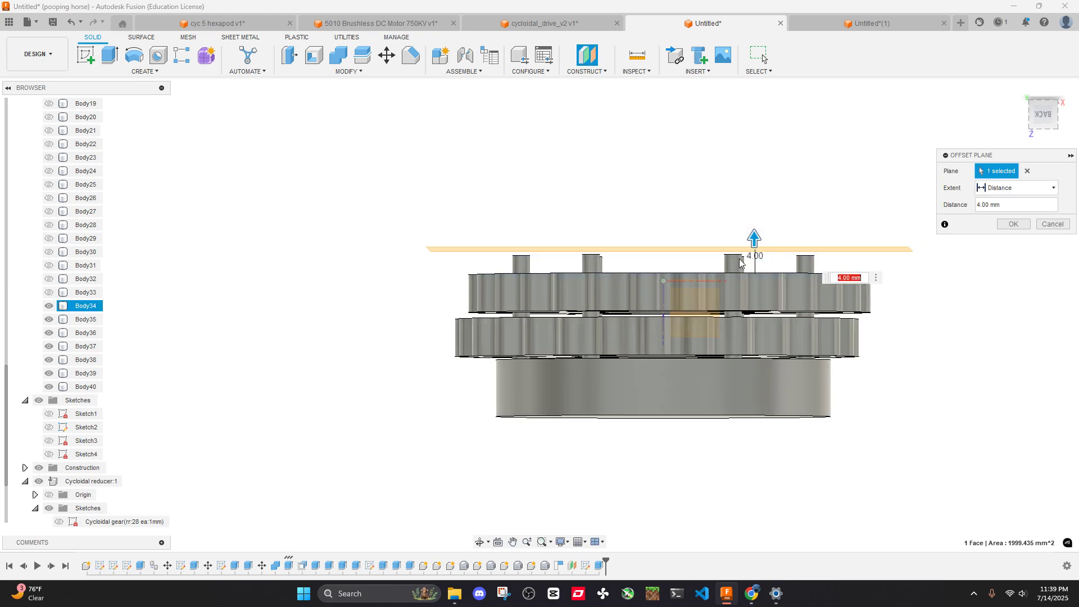
scroll(774, 228, up, 5)
drag(794, 228, 795, 235)
shift+middle_drag(795, 235, 795, 241)
click(1012, 224)
scroll(725, 207, down, 6)
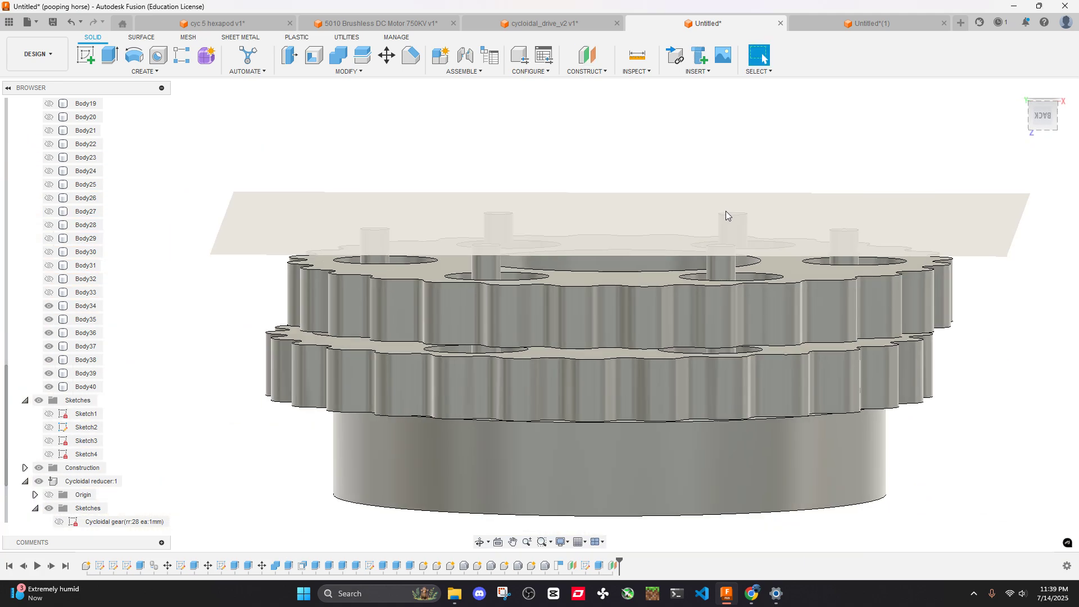
Edit the second offset plane's distance to bring it down close to the disc's outer face
double_click(612, 565)
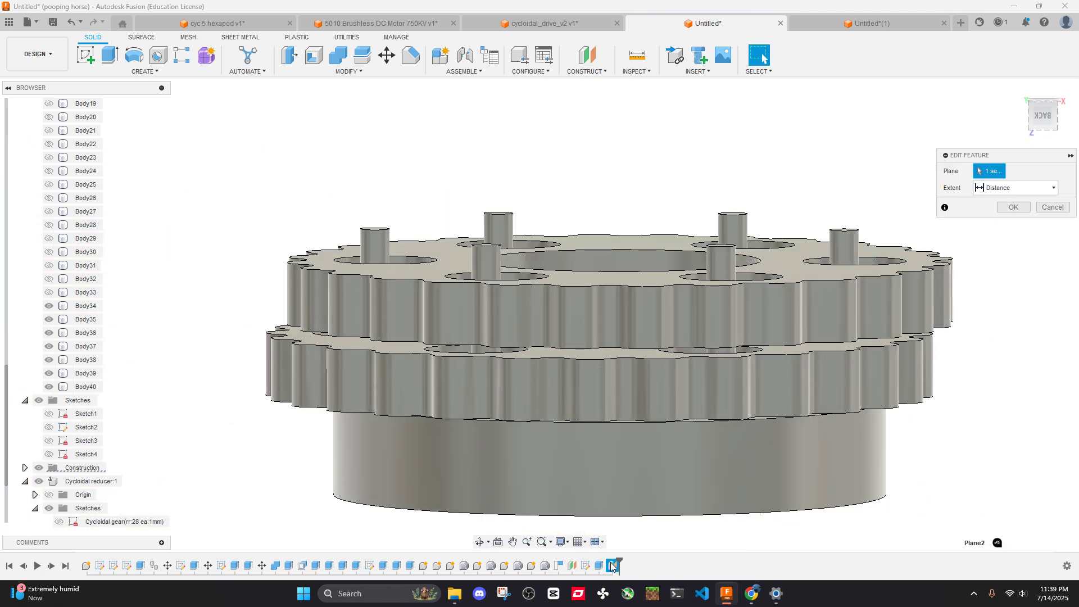
text(0)
key(Return)
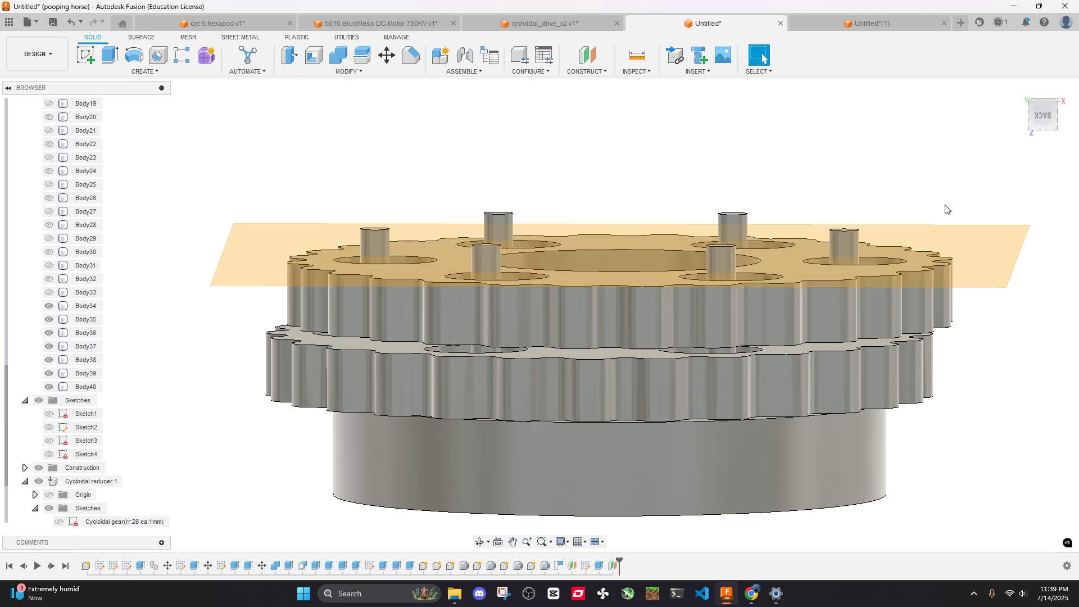
Sketch a 54 mm diameter circle centered on the origin on the second offset plane
shift+middle_drag(838, 172, 966, 176)
click(1044, 116)
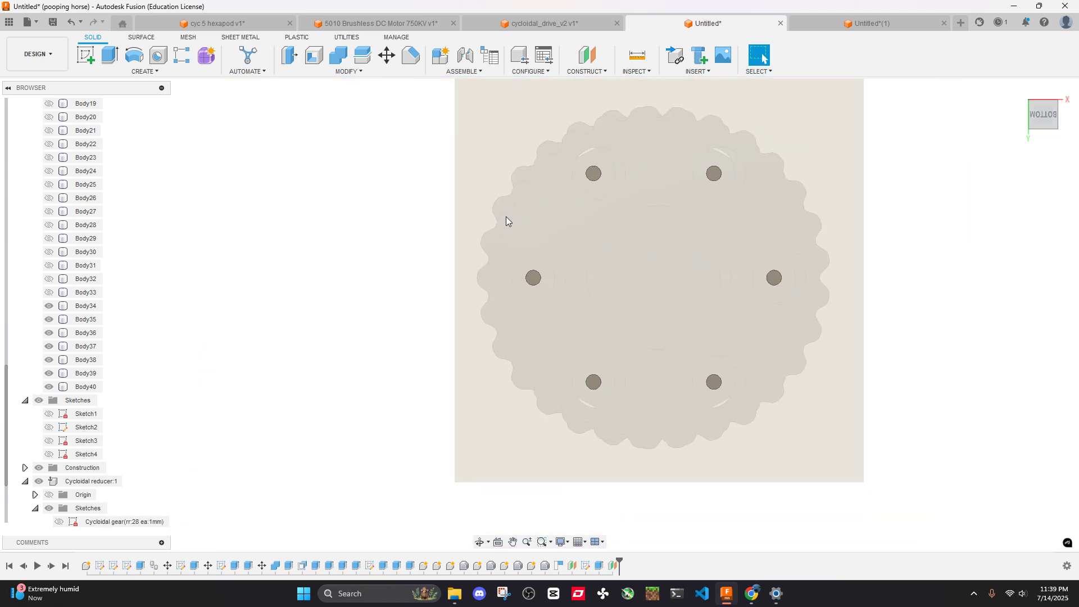
click(85, 54)
click(604, 291)
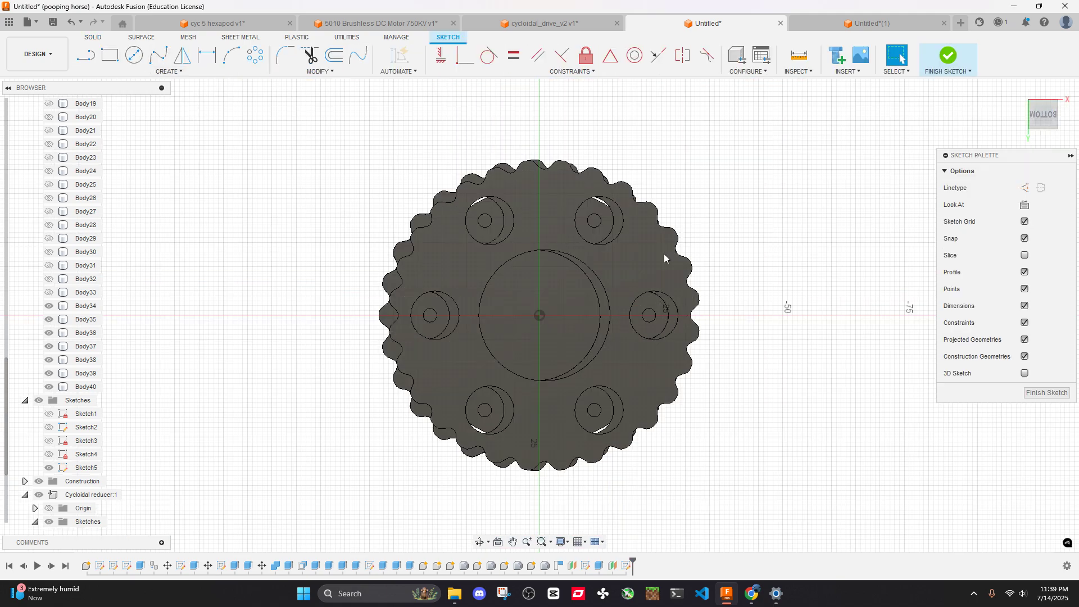
click(130, 59)
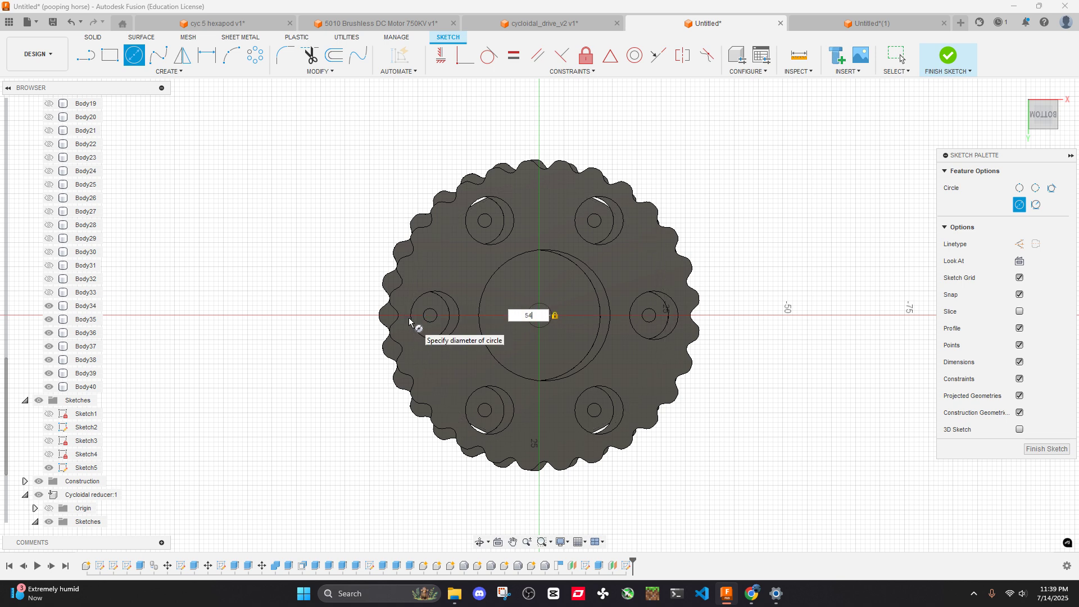
click(409, 320)
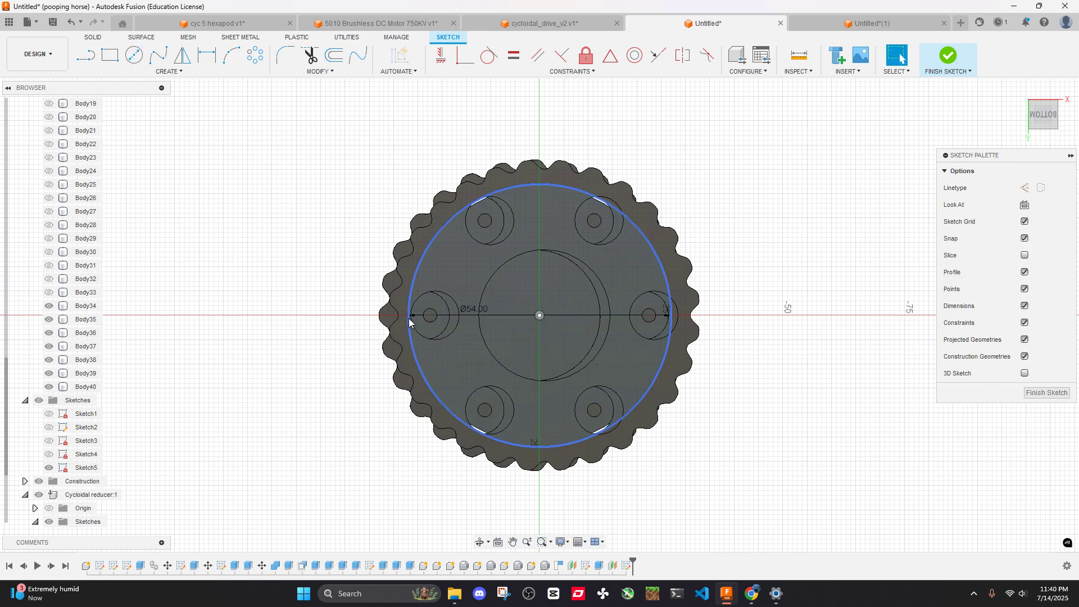
key(Escape)
Measure the diameter of the thick cylindrical body on the other side of the discs
shift+middle_drag(629, 278, 641, 365)
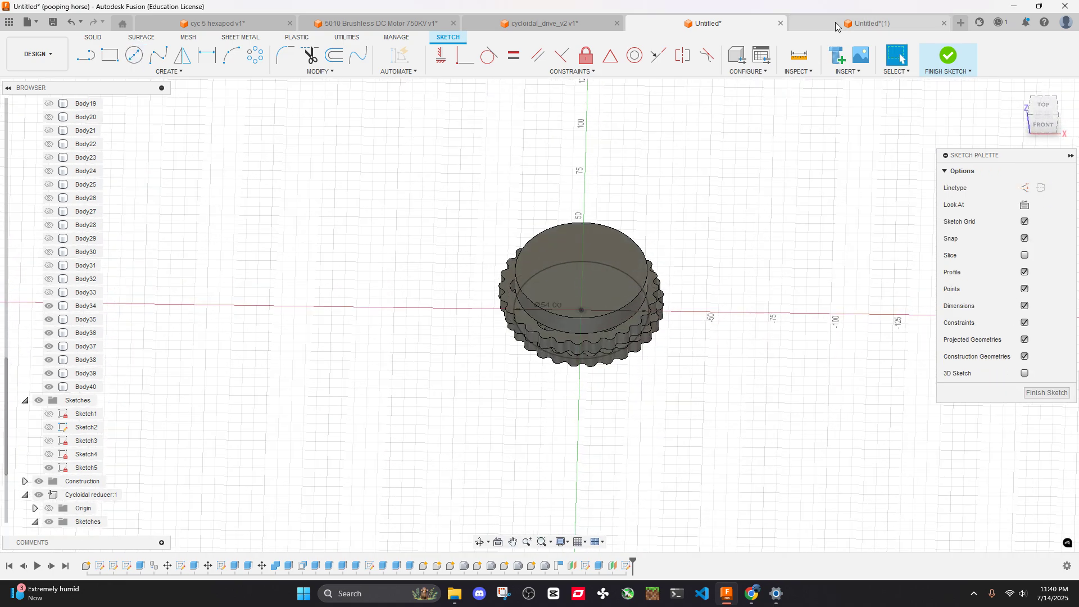
click(799, 55)
scroll(641, 374, up, 5)
click(546, 371)
scroll(545, 371, down, 3)
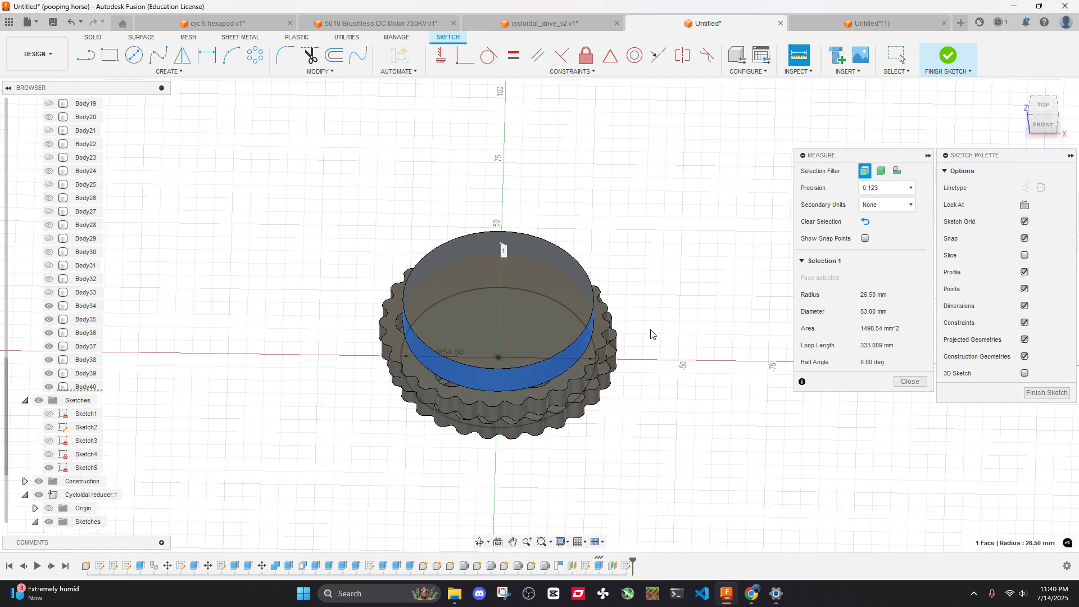
middle_drag(545, 371, 774, 368)
click(910, 381)
Extrude the 54 mm circle 3 mm away from the discs as a new body
mouse_move(887, 404)
shift+middle_down()
mouse_move(889, 260)
mouse_move(848, 265)
mouse_move(814, 299)
shift+middle_up()
scroll(814, 299, up, 3)
click(754, 293)
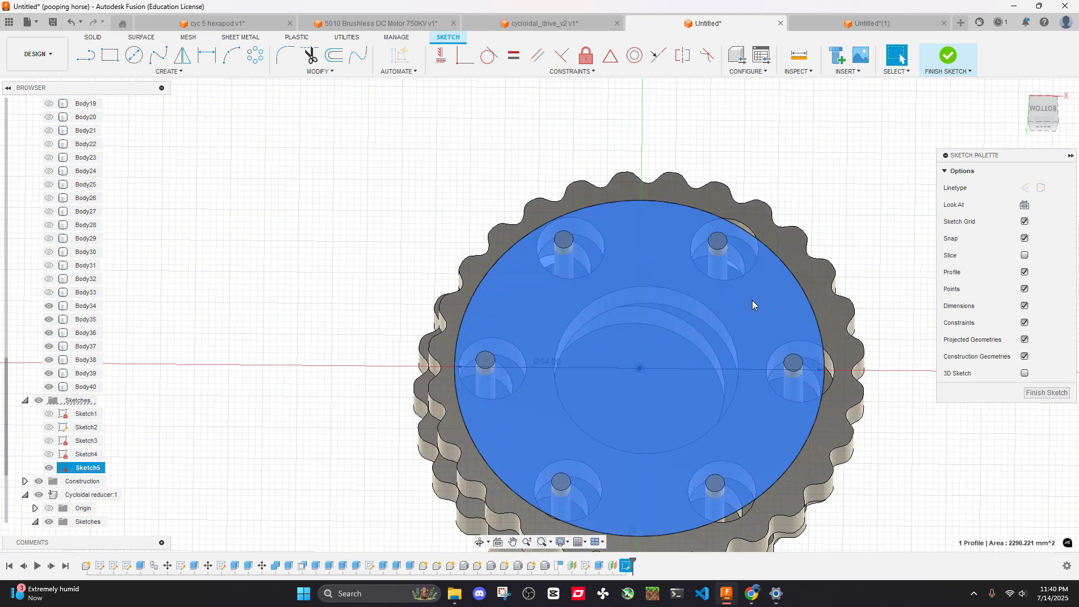
key(e)
drag(617, 316, 620, 287)
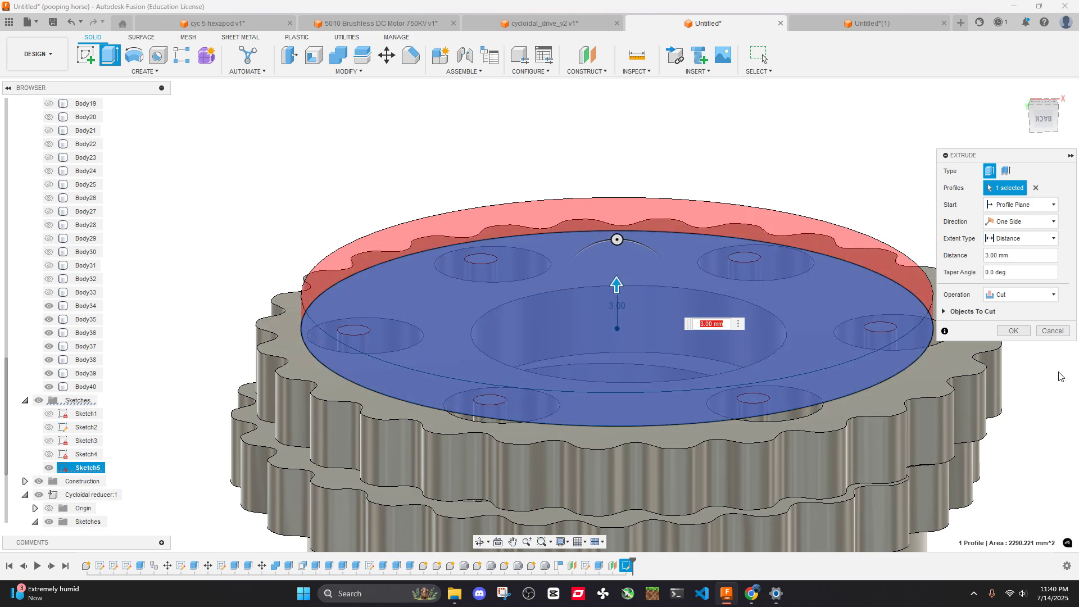
shift+middle_drag(621, 288, 722, 303)
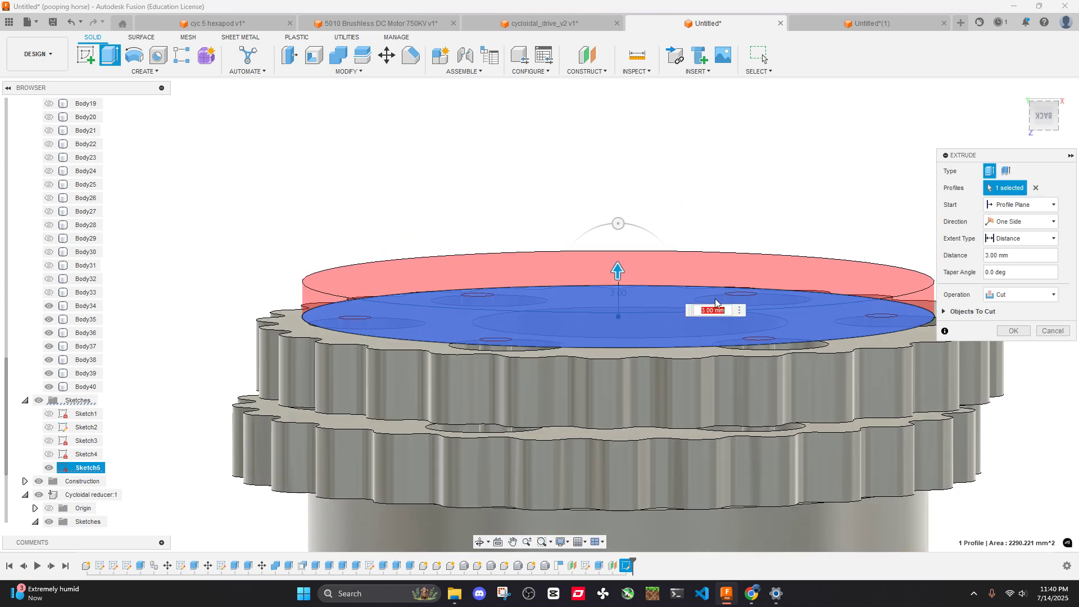
click(1020, 294)
click(999, 324)
click(1012, 314)
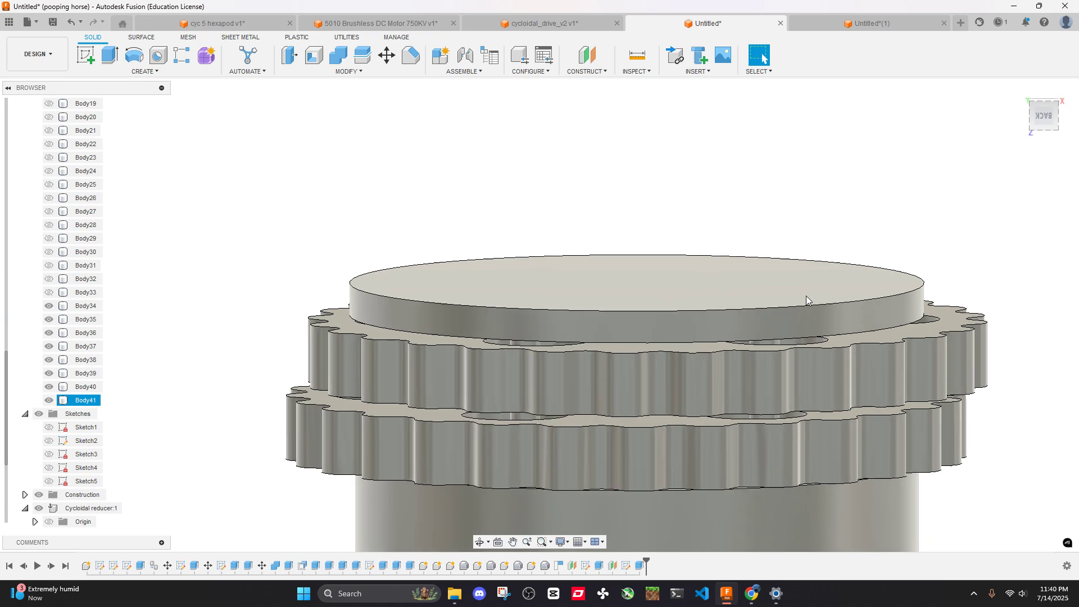
scroll(806, 296, down, 5)
shift+middle_drag(734, 301, 633, 103)
click(636, 54)
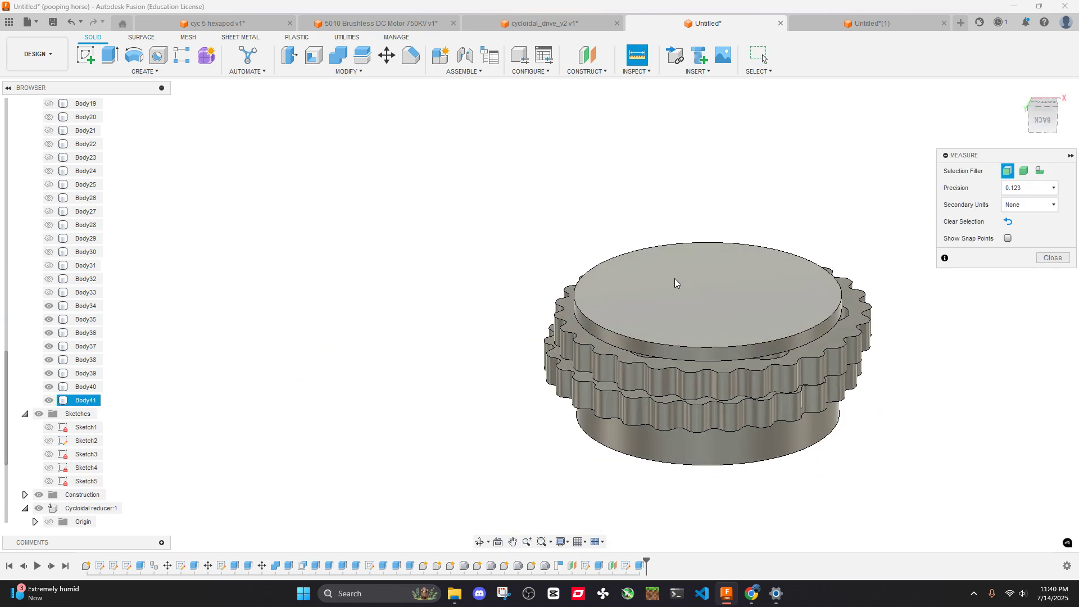
shift+middle_drag(675, 278, 716, 269)
click(1059, 258)
key(Escape)
Hide the two cycloidal discs between the end plates
shift+middle_drag(1059, 258, 888, 234)
click(819, 329)
shift+middle_drag(818, 328, 805, 305)
click(747, 335)
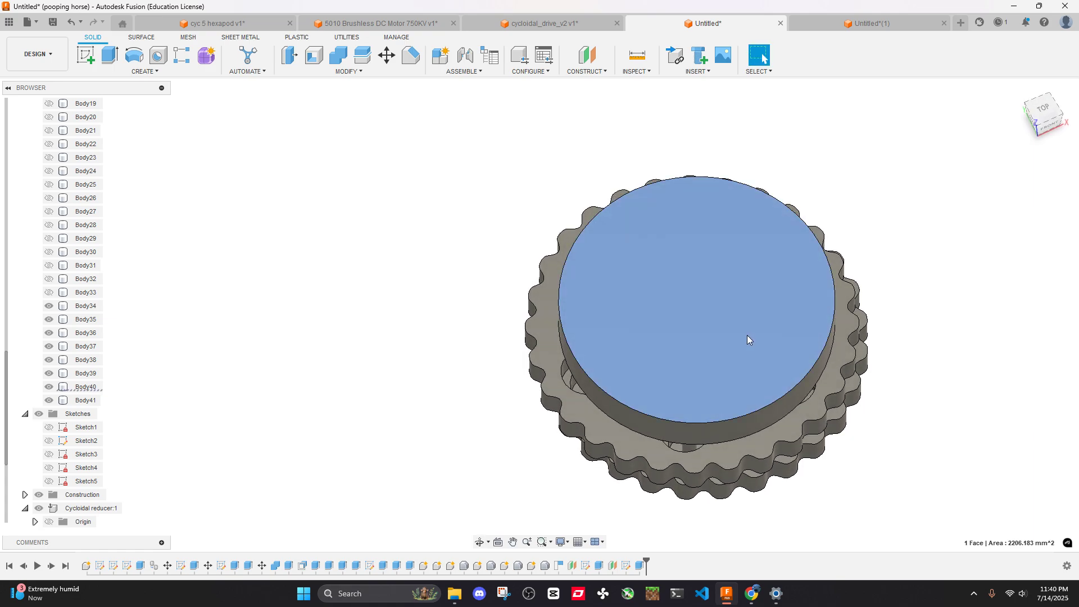
right_click(747, 335)
click(952, 306)
click(920, 302)
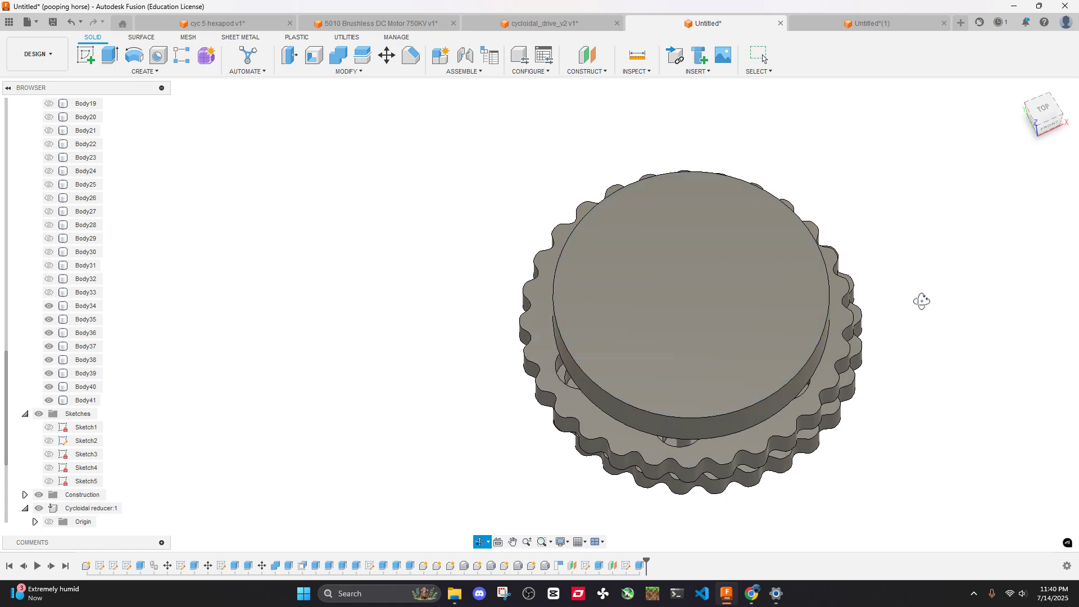
shift+middle_drag(920, 301, 910, 260)
shift+middle_drag(739, 241, 704, 323)
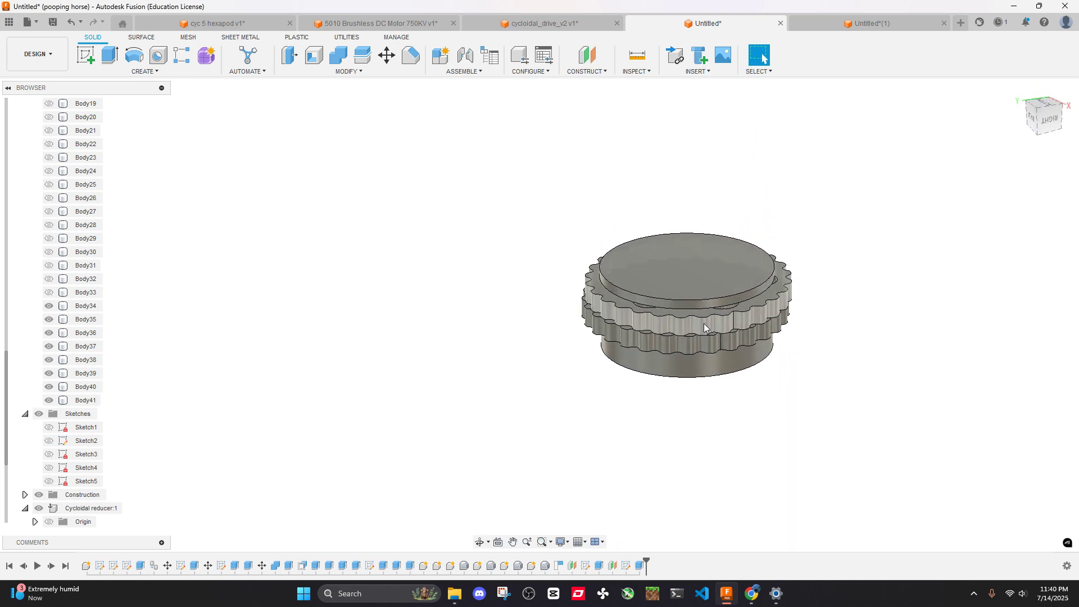
click(703, 322)
key(Escape)
shift+middle_drag(871, 301, 435, 171)
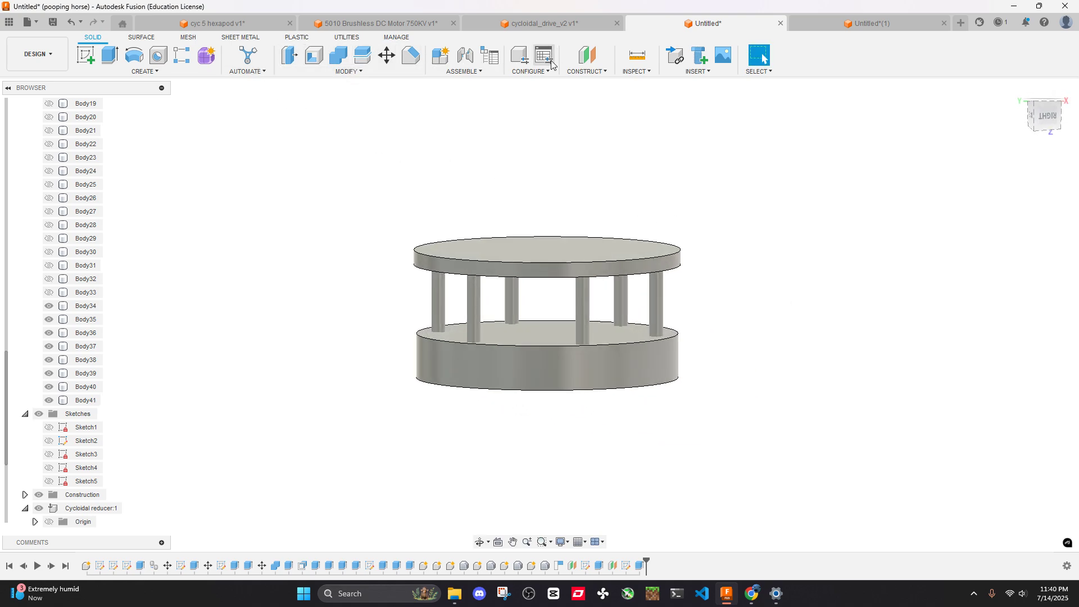
Cut the six output pins out of the thin end plate with Combine, keeping the tool bodies
click(338, 56)
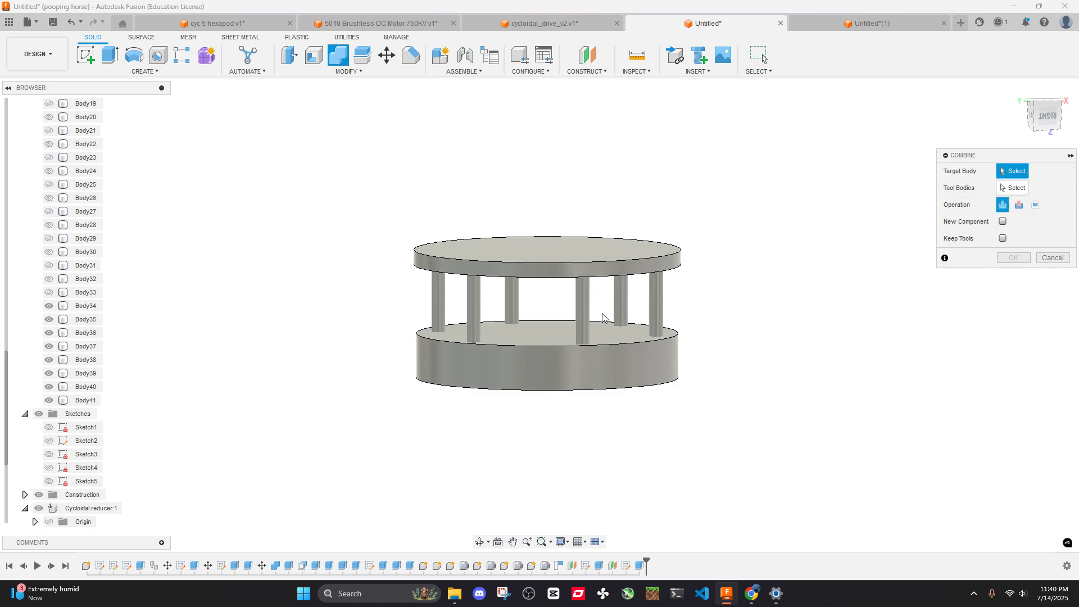
shift+middle_drag(591, 314, 562, 234)
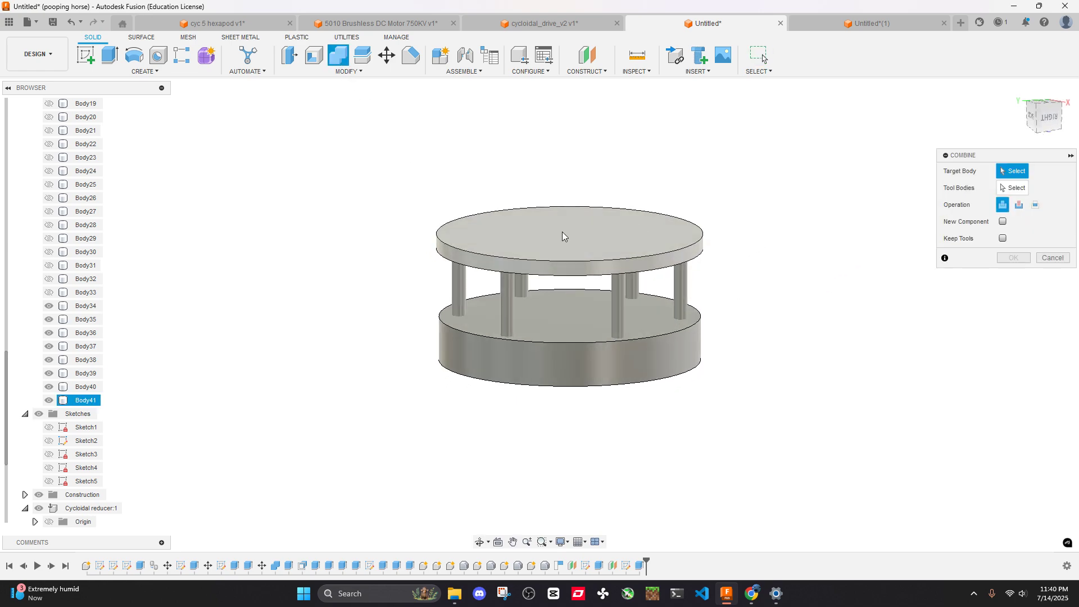
click(566, 235)
shift+middle_drag(794, 285, 686, 298)
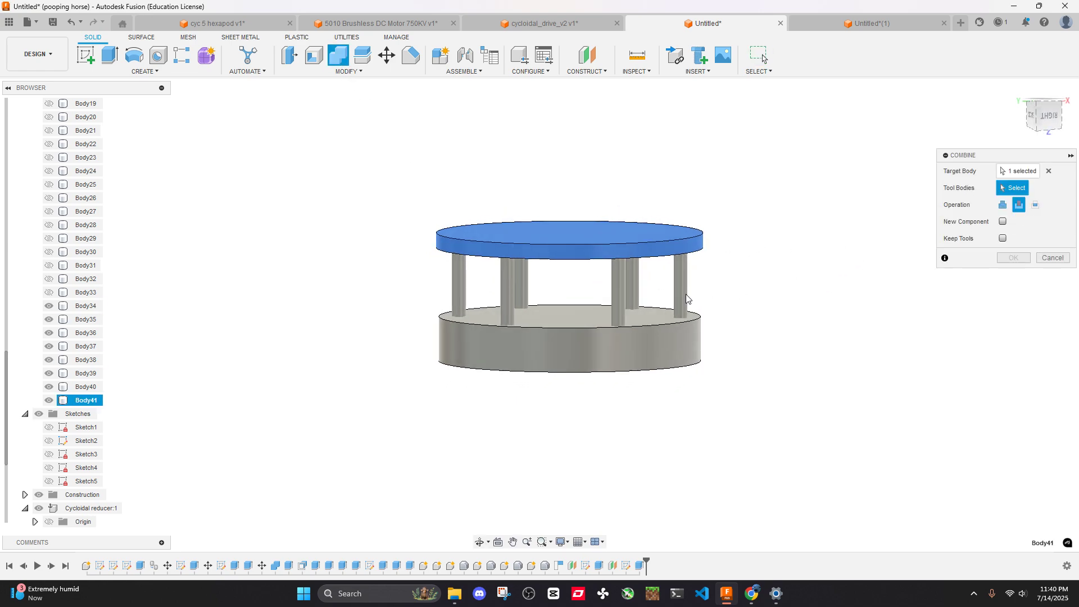
click(455, 278)
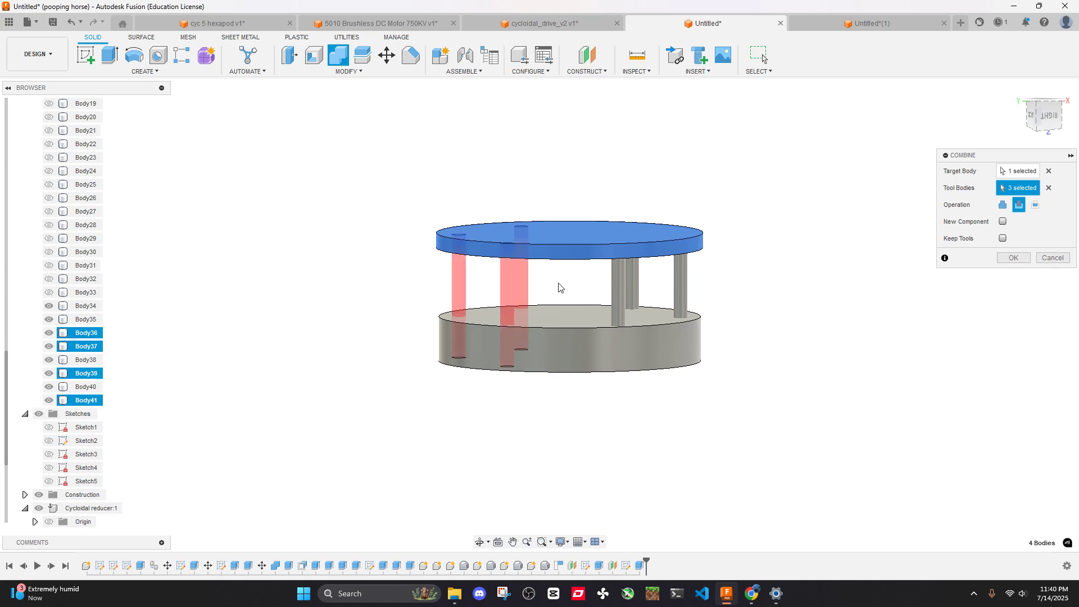
click(683, 281)
middle_drag(745, 268, 809, 287)
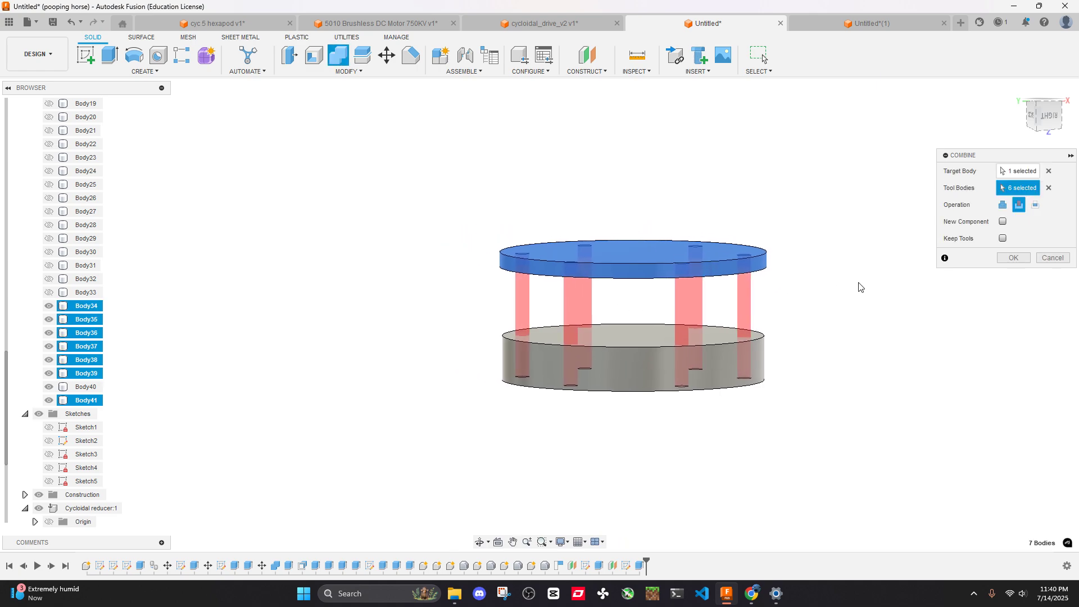
shift+middle_drag(874, 272, 816, 263)
click(1003, 238)
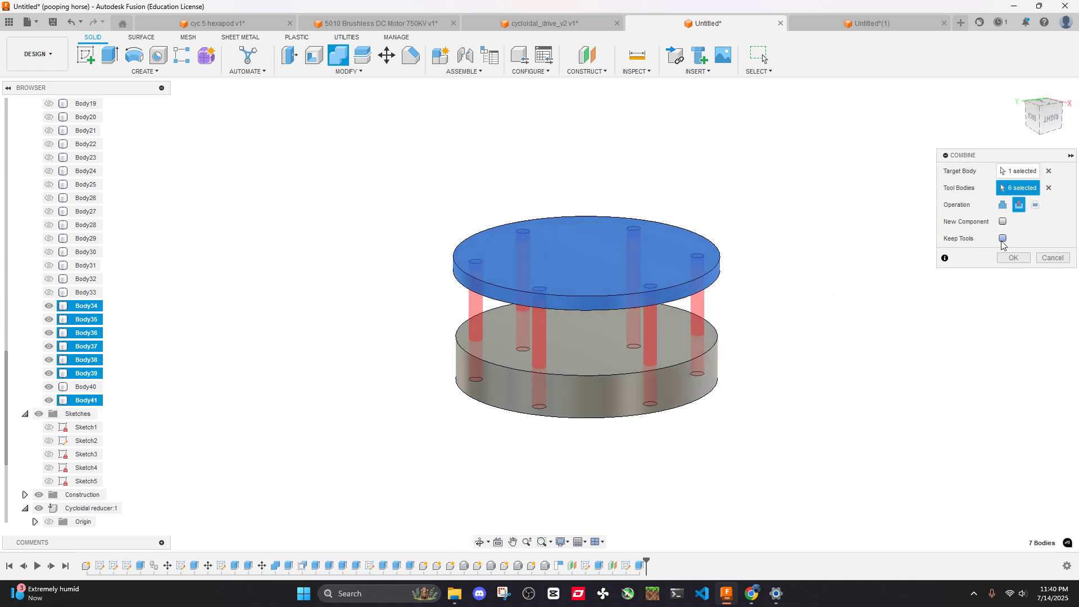
click(1015, 258)
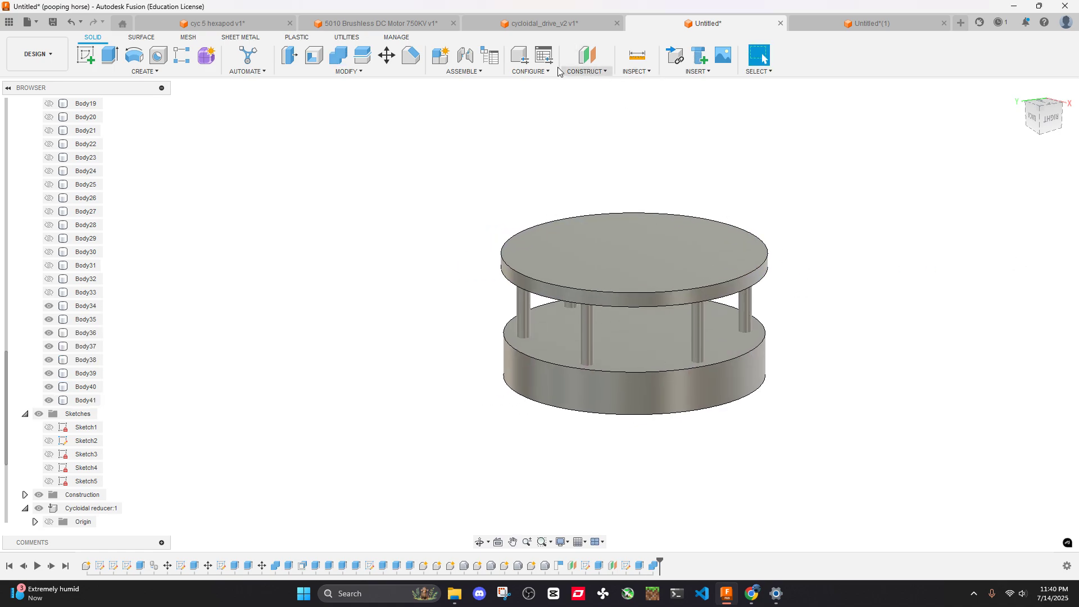
Cut the six output pins out of the thick end plate with Combine, without keeping the tool bodies
click(337, 56)
shift+middle_drag(618, 248, 650, 260)
click(696, 333)
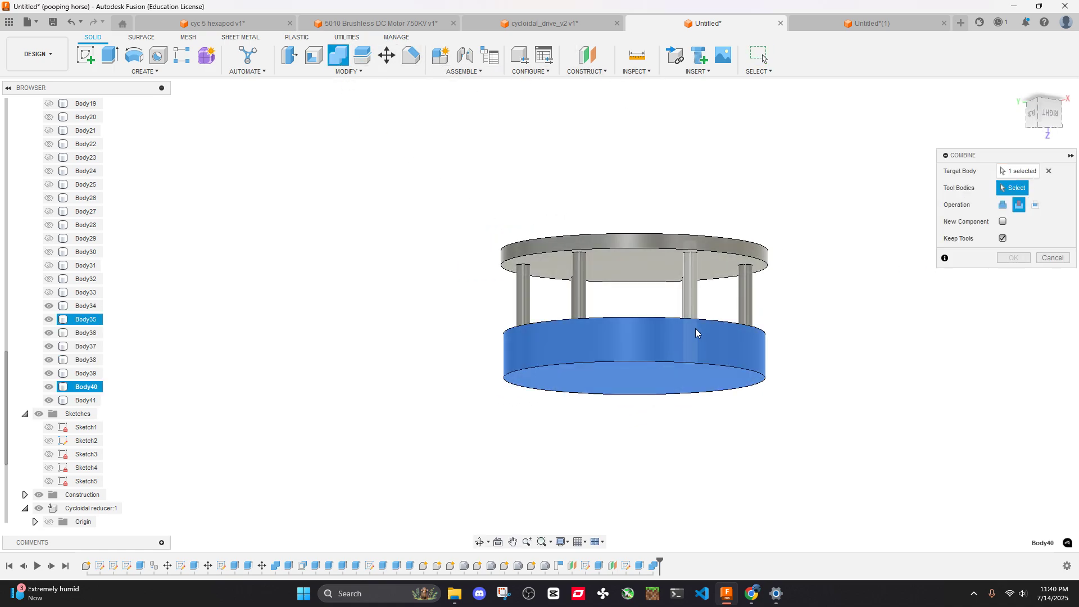
click(590, 300)
click(569, 302)
click(524, 301)
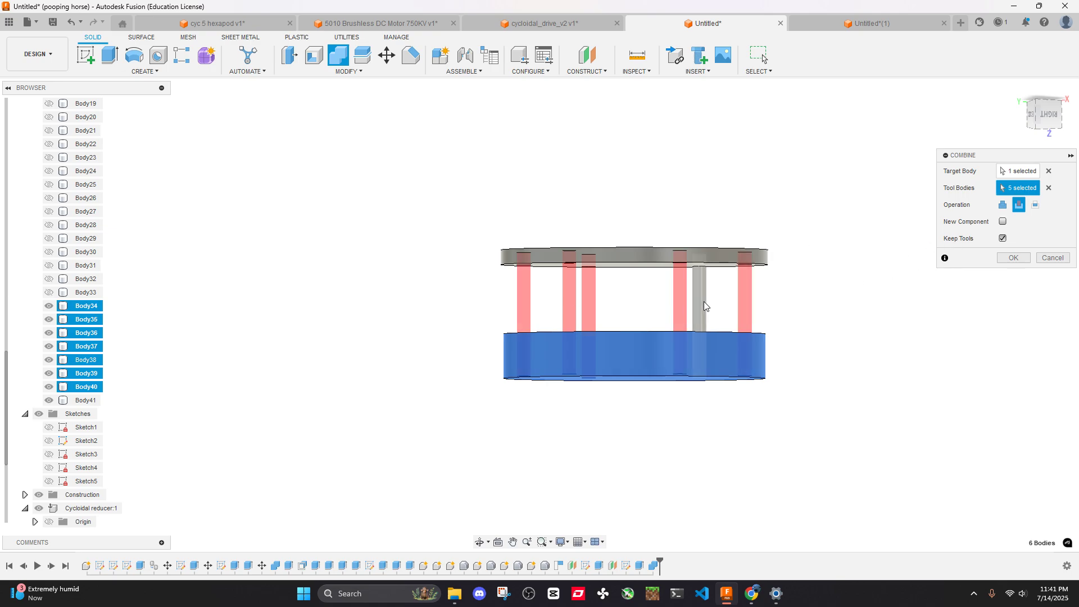
click(1009, 239)
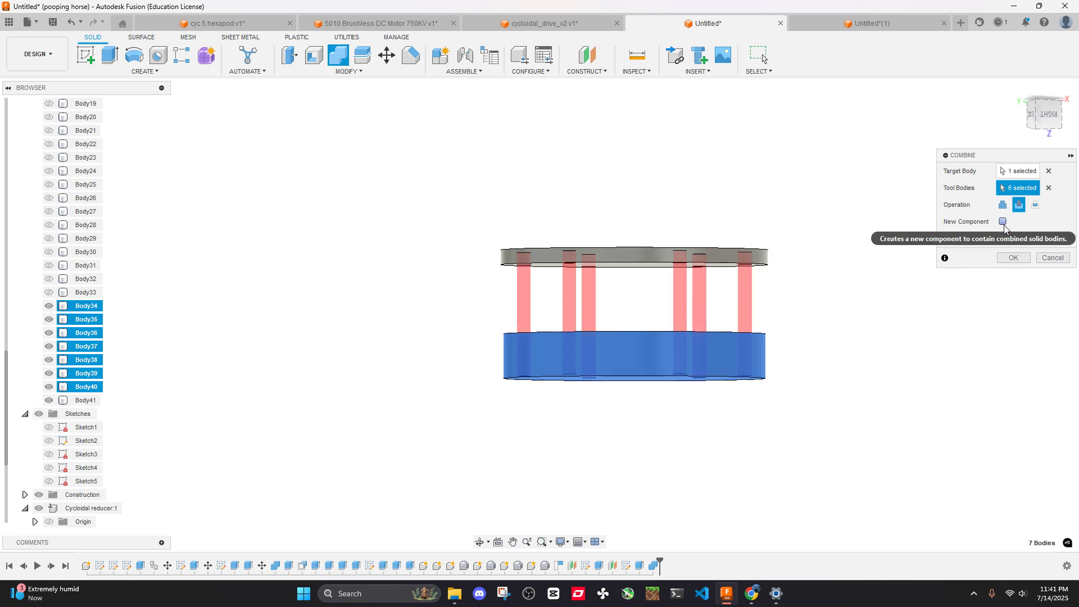
click(1013, 258)
Inspect the pin holes cut into both end plates from above, from the side and from below
shift+middle_drag(762, 338, 741, 317)
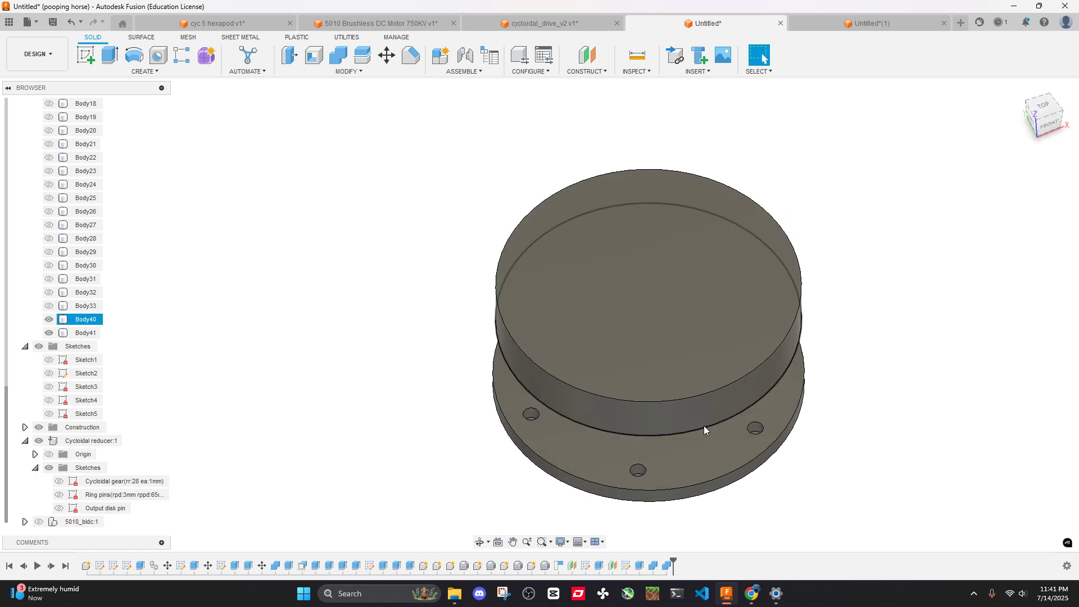
scroll(664, 468, up, 5)
click(585, 492)
shift+middle_drag(585, 491, 646, 217)
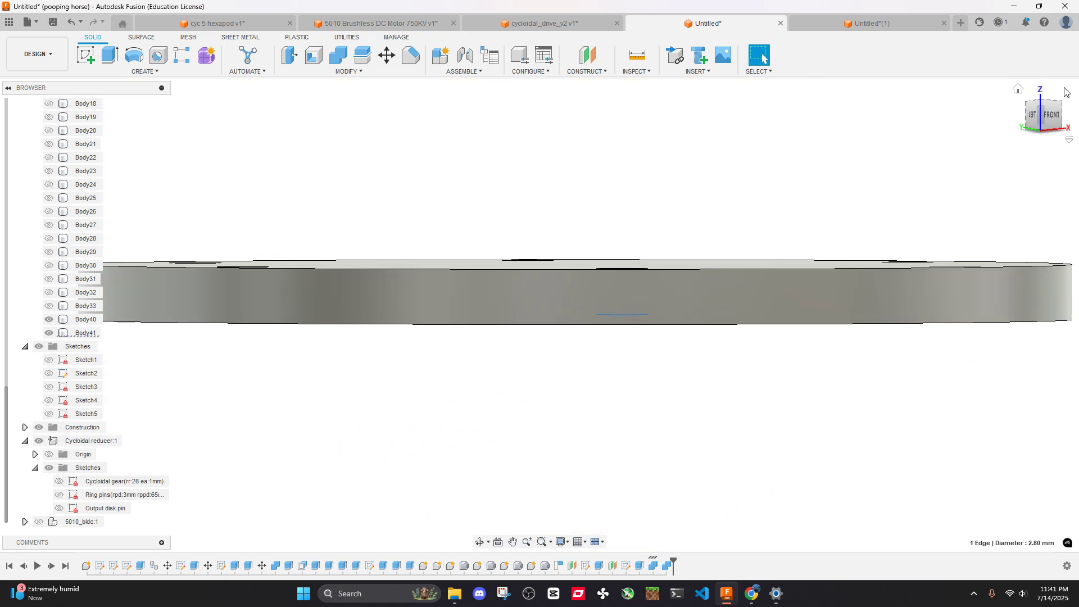
click(1043, 115)
scroll(618, 325, down, 2)
middle_drag(631, 386, 646, 113)
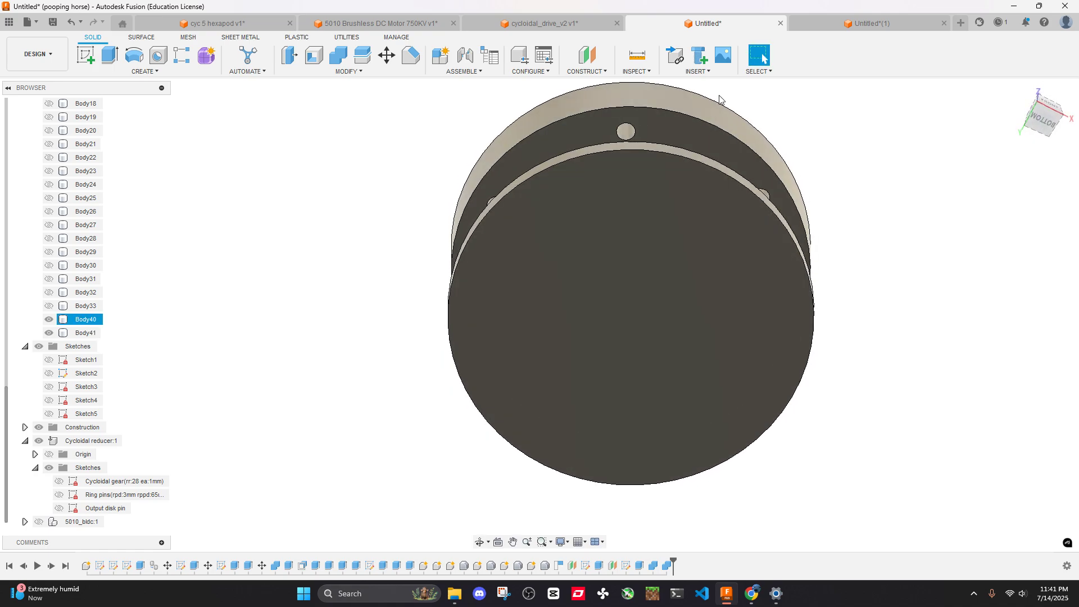
Measure the distance from a pin hole's floor to the outer face of the thick end plate
click(637, 55)
scroll(612, 124, up, 5)
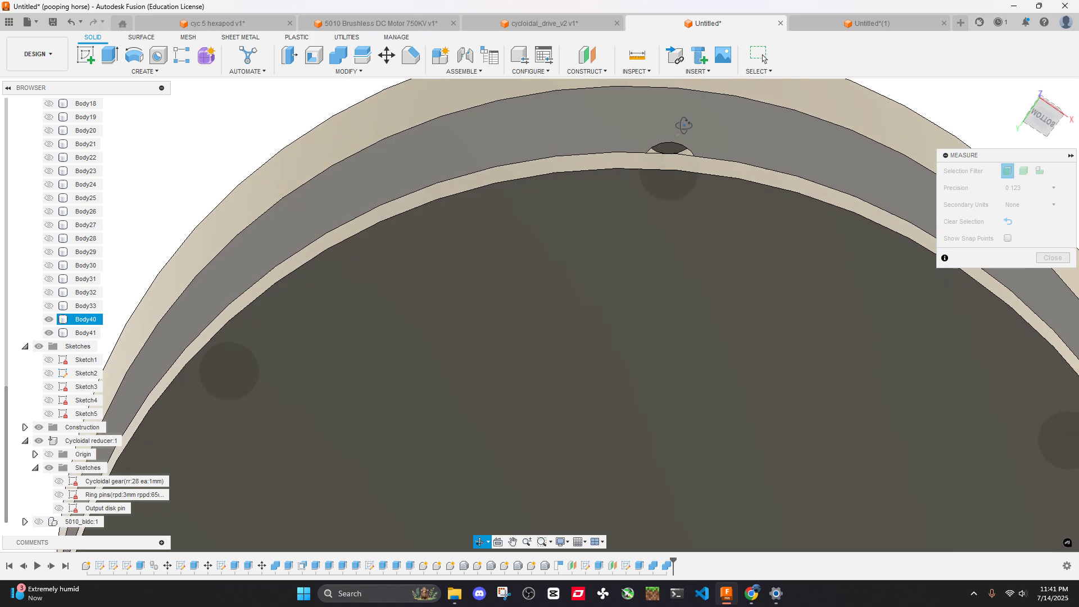
click(668, 149)
scroll(668, 151, down, 3)
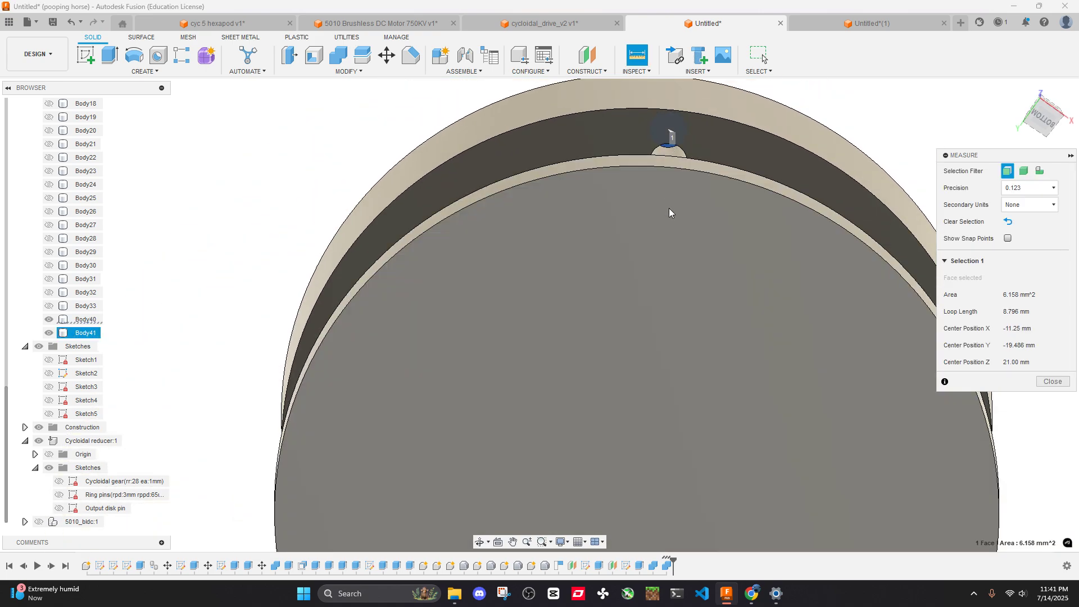
shift+middle_drag(669, 212, 711, 257)
scroll(711, 258, down, 5)
shift+middle_drag(699, 301, 641, 289)
click(703, 234)
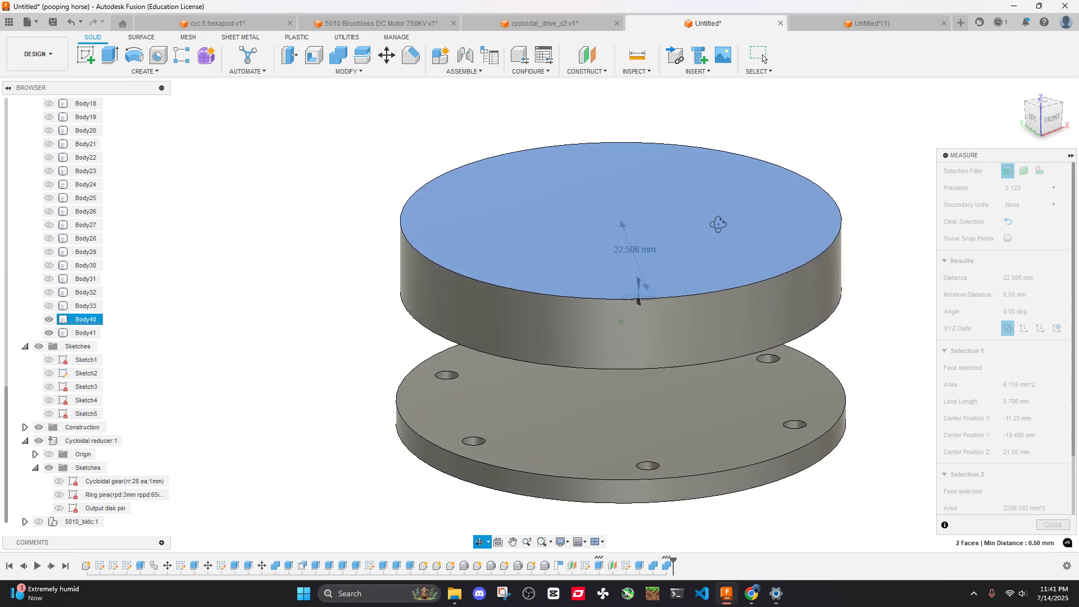
click(1046, 525)
scroll(787, 399, down, 3)
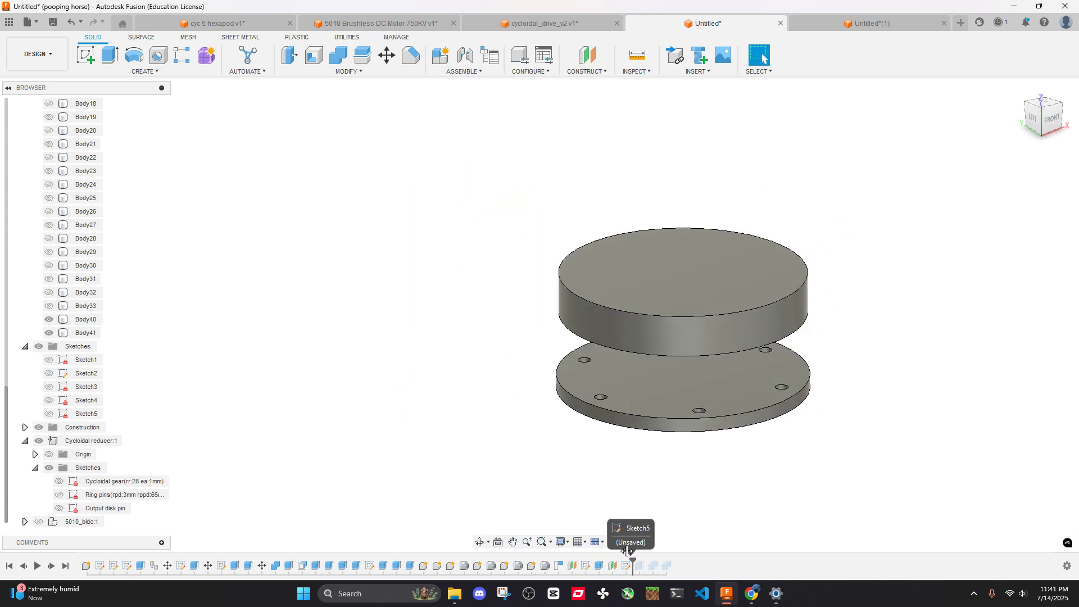
drag(619, 554, 673, 556)
Measure between the outer and inner faces of the thick end plate
key(i)
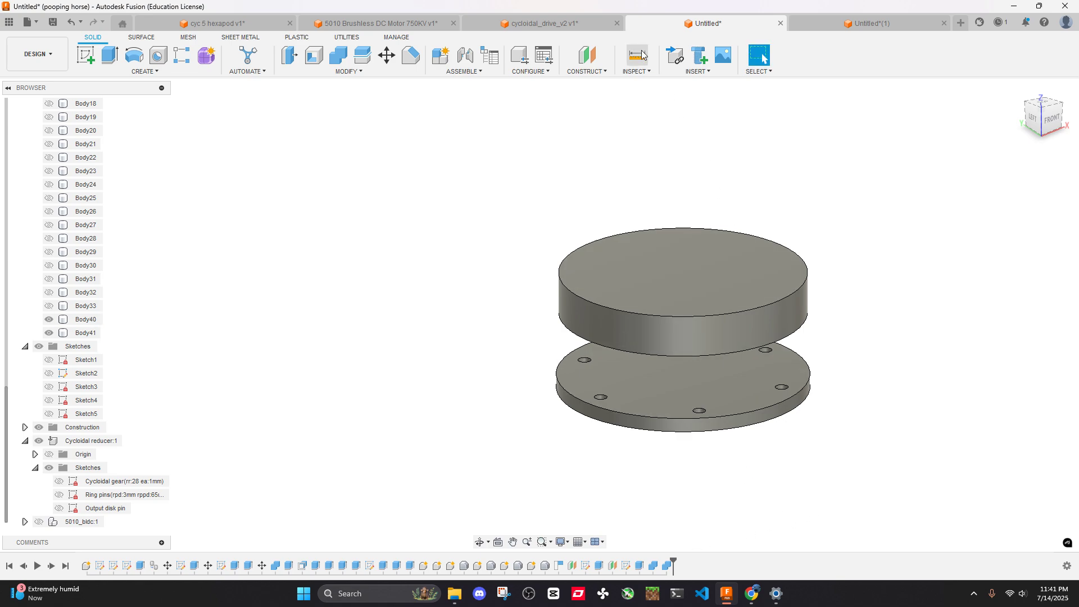
click(653, 261)
shift+middle_drag(655, 259, 694, 193)
click(700, 288)
shift+middle_drag(725, 258, 771, 325)
click(1053, 525)
shift+middle_drag(949, 460, 776, 349)
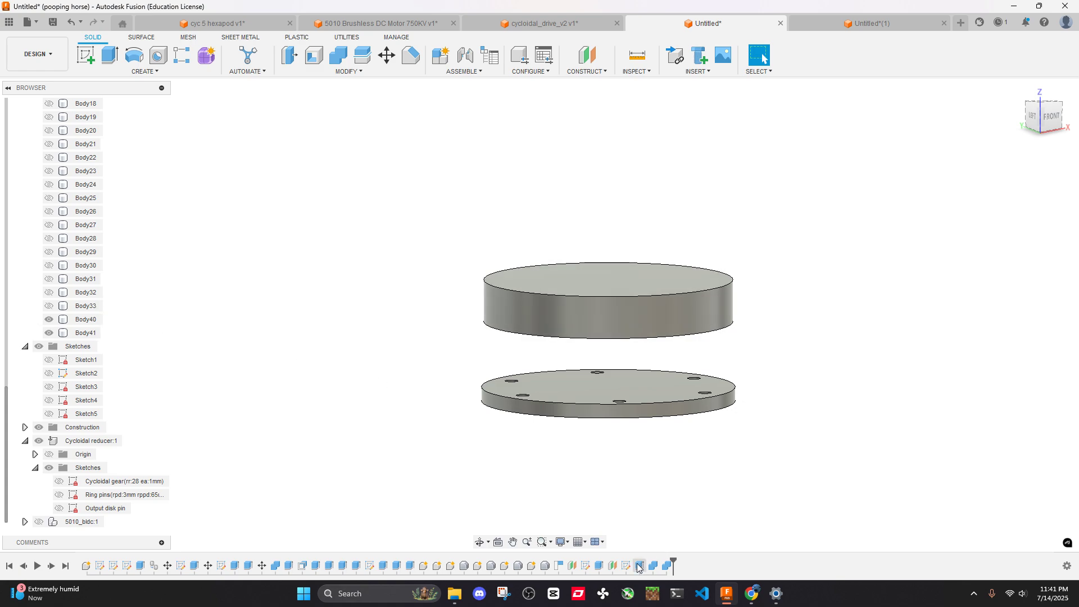
Show Body1, Body3 and Body4 again between the end plates
mouse_move(674, 561)
mouse_down()
mouse_move(527, 560)
mouse_move(673, 562)
mouse_up()
shift+middle_drag(709, 452, 701, 406)
click(760, 55)
scroll(53, 193, up, 7)
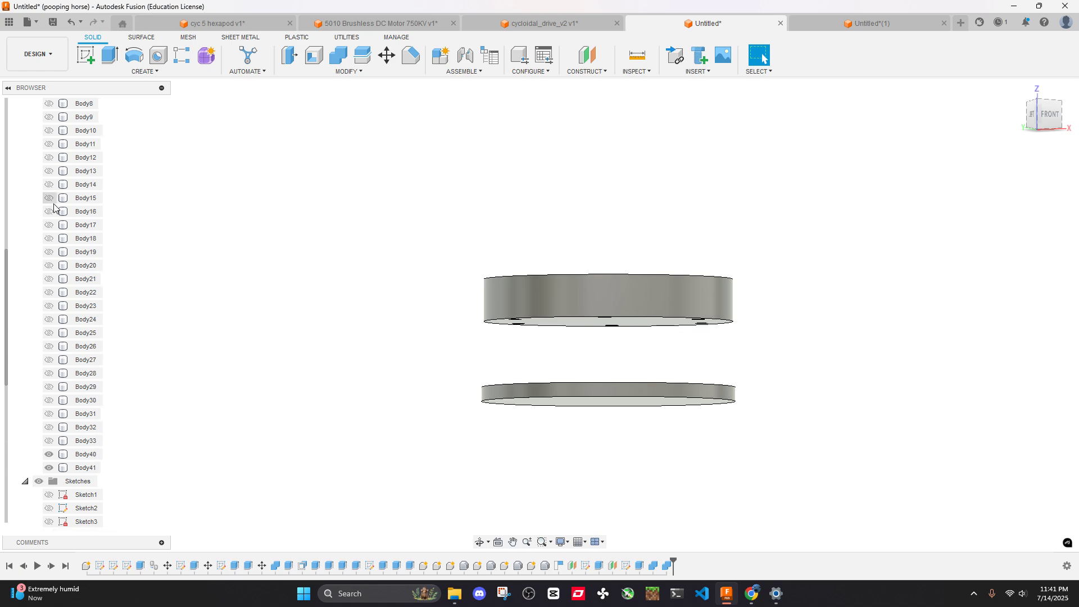
click(49, 171)
click(48, 184)
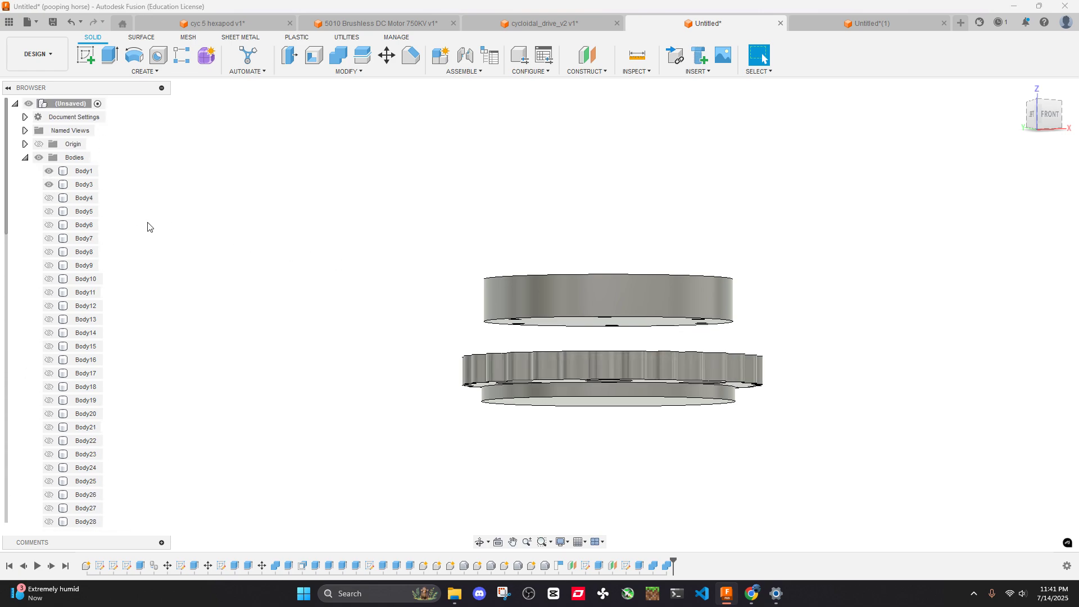
click(49, 198)
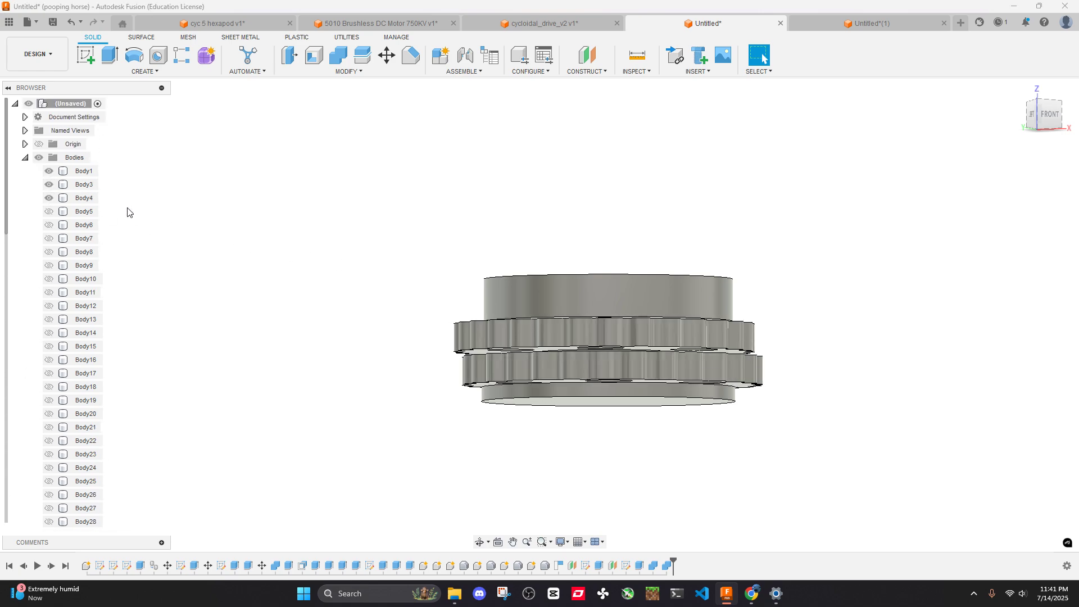
Trim the outer face of the thick end plate by extruding it -0.5 mm
shift+middle_drag(483, 258, 533, 288)
click(637, 54)
middle_drag(686, 280, 711, 291)
click(1047, 258)
click(711, 291)
key(e)
key(BackSpace)
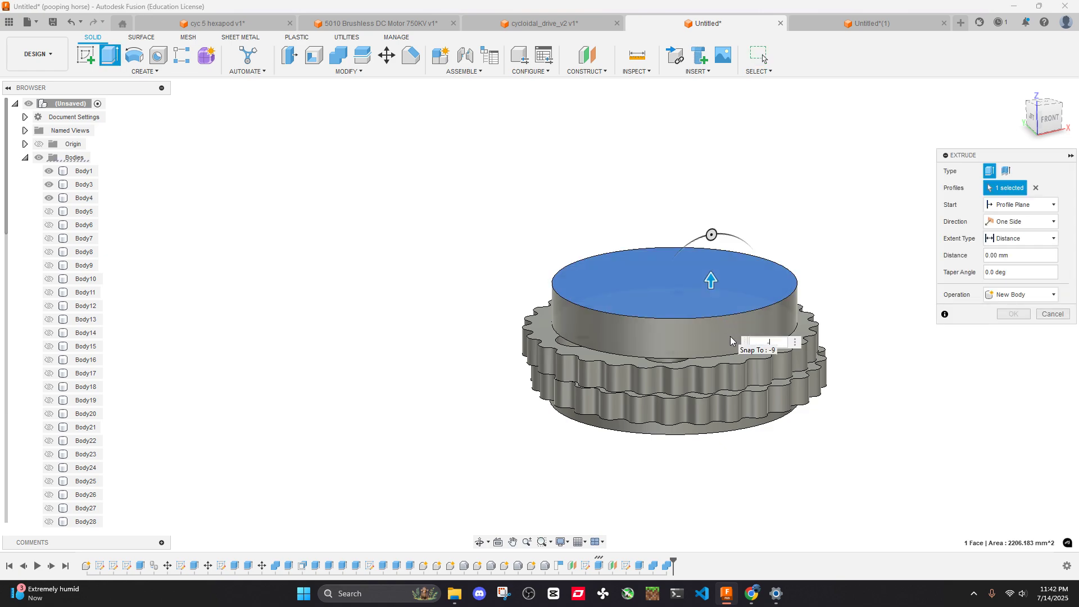
text(-.5)
key(Return)
key(Return)
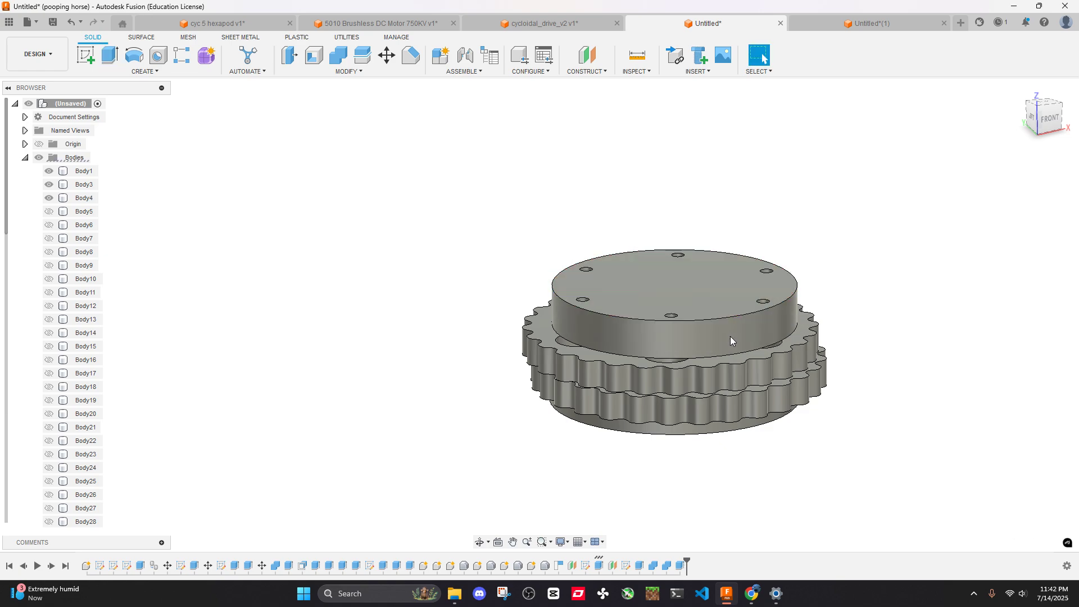
Trim the outer face of the thin end plate by extruding it -0.5 mm
shift+middle_drag(730, 336, 757, 301)
key(e)
click(733, 373)
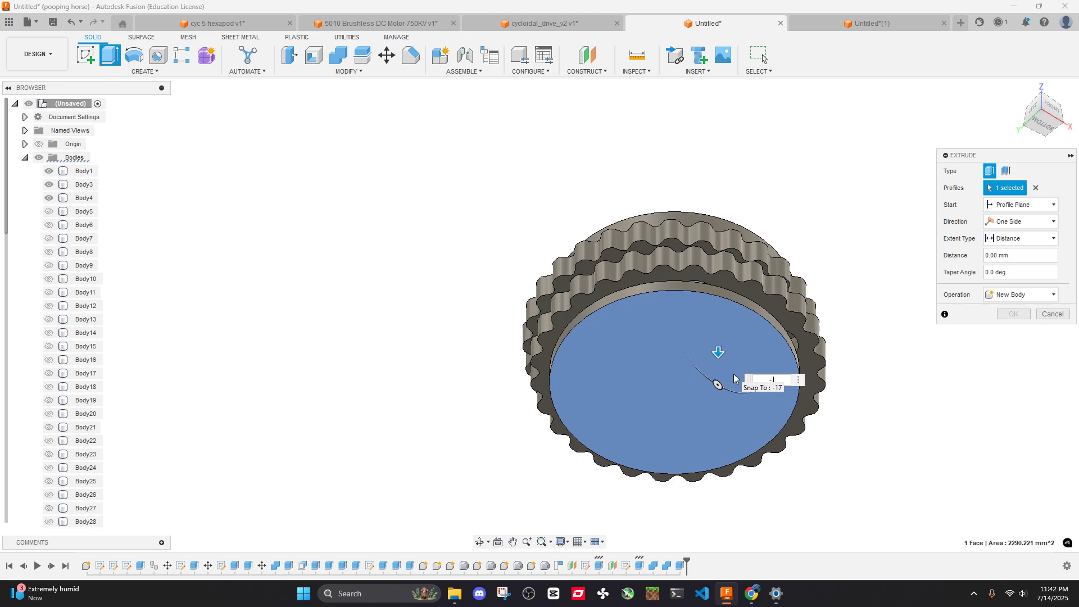
text(-.5)
key(Return)
key(Return)
Hide the cycloidal discs Body1 and Body4, leaving Body3 shown between the end plates
shift+middle_drag(734, 373, 776, 306)
key(v)
shift+middle_drag(848, 275, 680, 273)
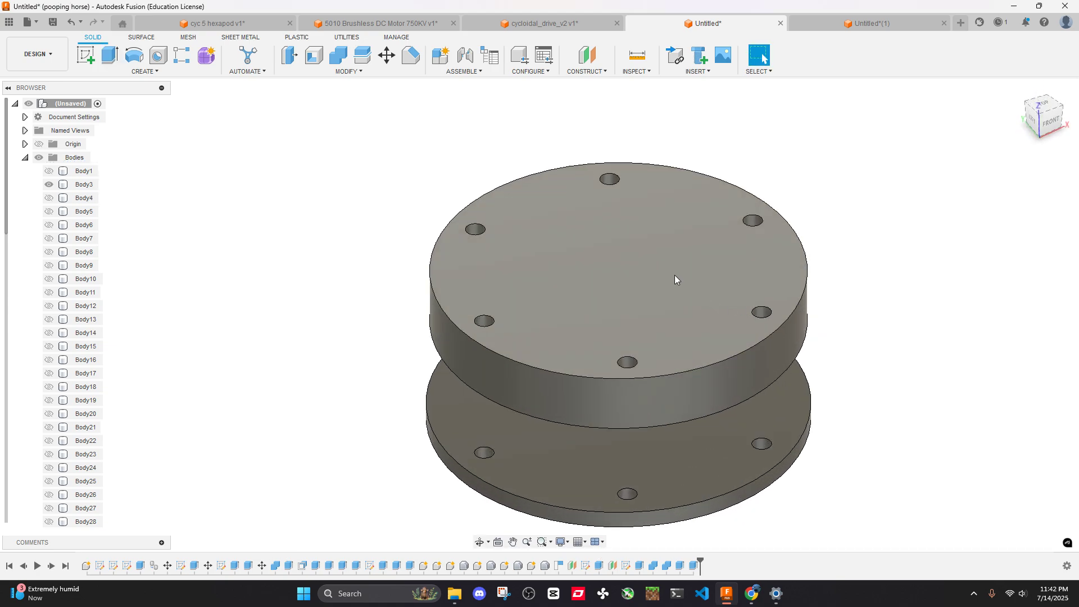
Delete Body3, the small thin disc between the two end plates
right_click(675, 275)
key(Escape)
shift+middle_drag(852, 302, 841, 260)
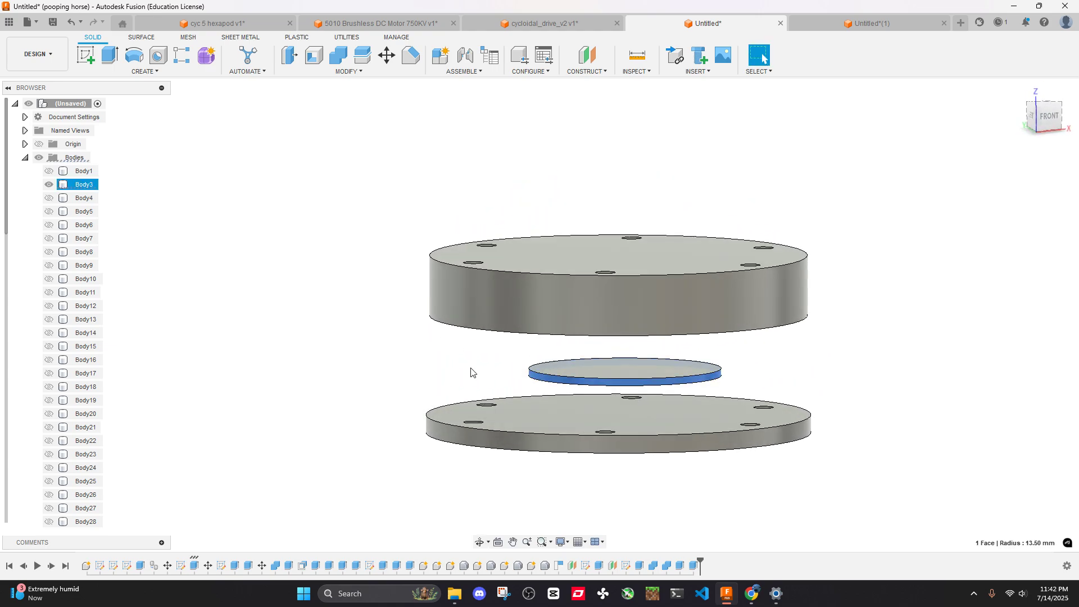
right_click(83, 186)
click(132, 357)
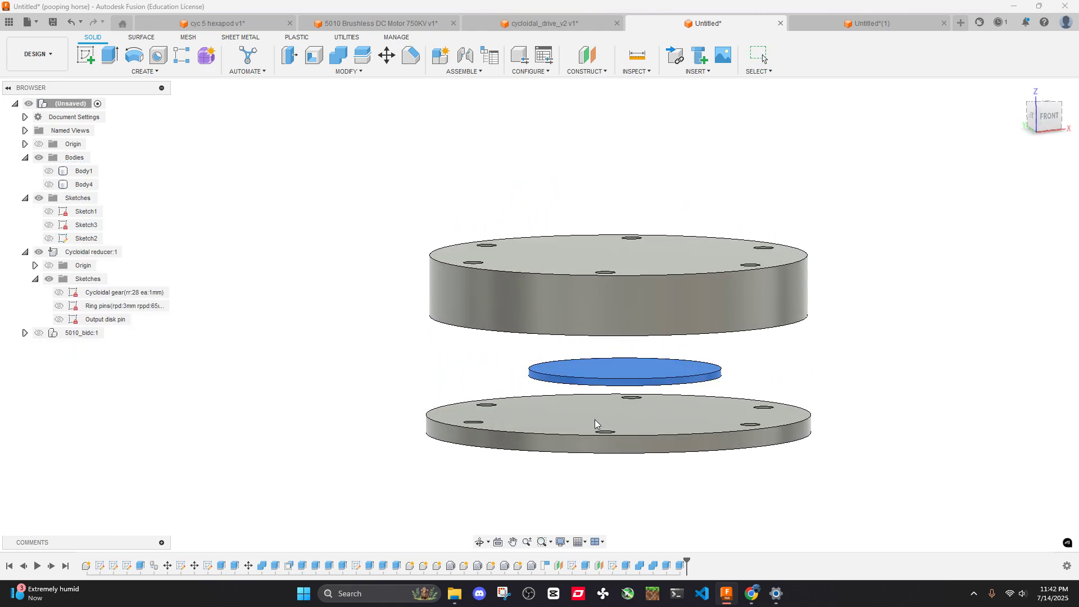
Show both cycloidal discs briefly to check their fit between the end plates, and hide them again
click(49, 184)
click(49, 171)
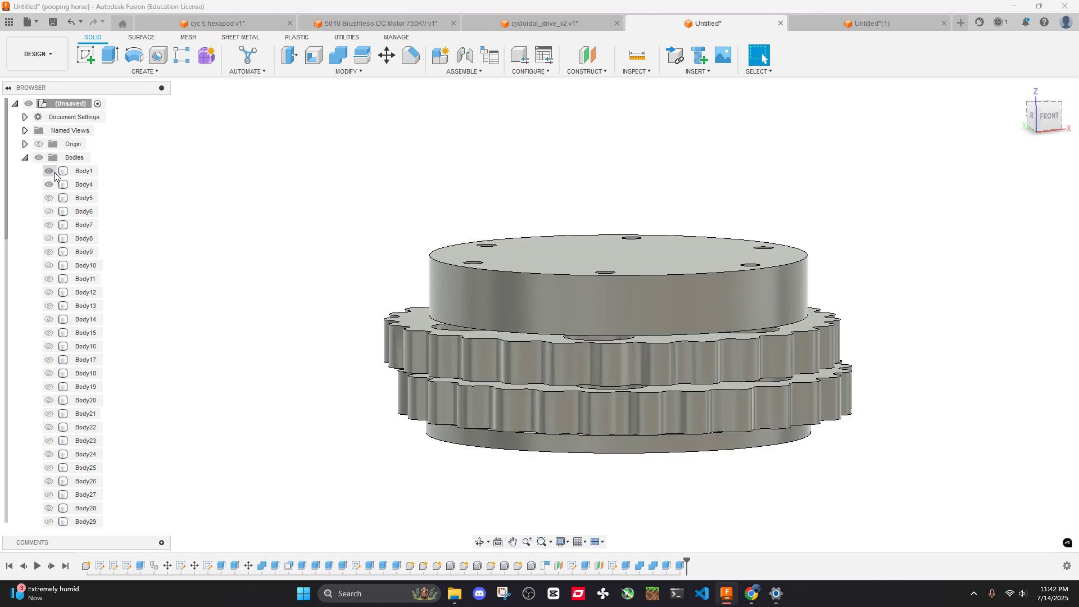
shift+middle_drag(243, 214, 253, 240)
click(49, 185)
click(49, 171)
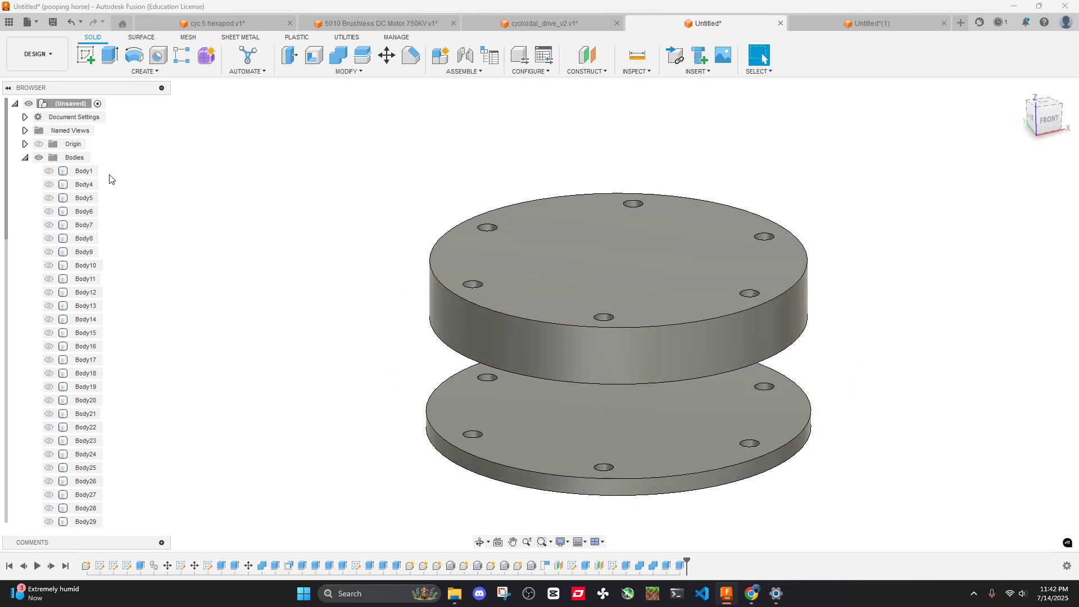
shift+middle_drag(292, 202, 630, 252)
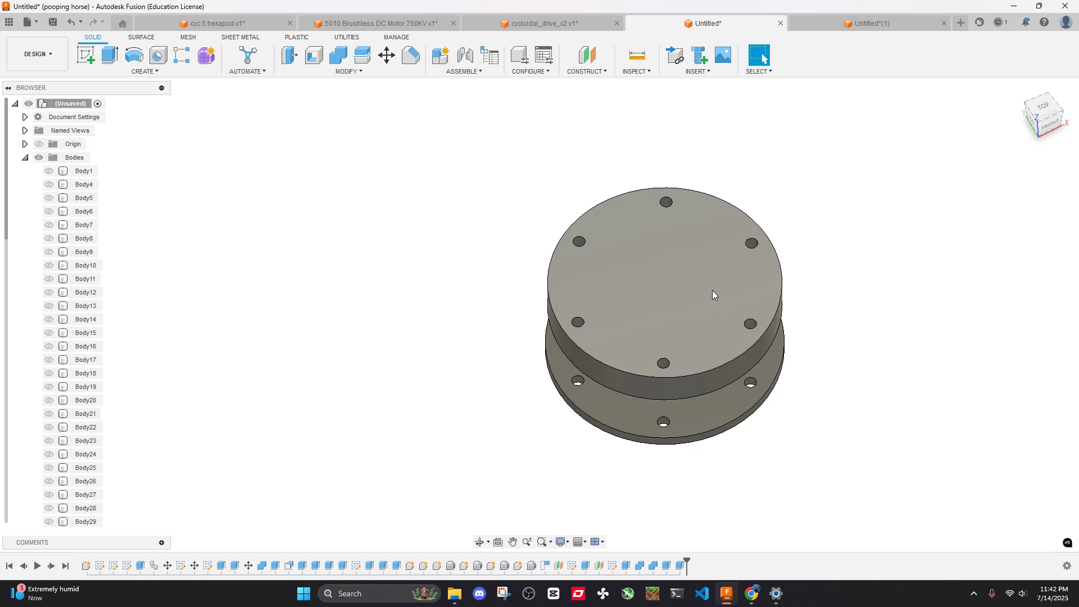
Examine the thick and thin end plates from above, below and the side, comparing their hole positions and the gap between them
shift+middle_drag(706, 299, 1020, 152)
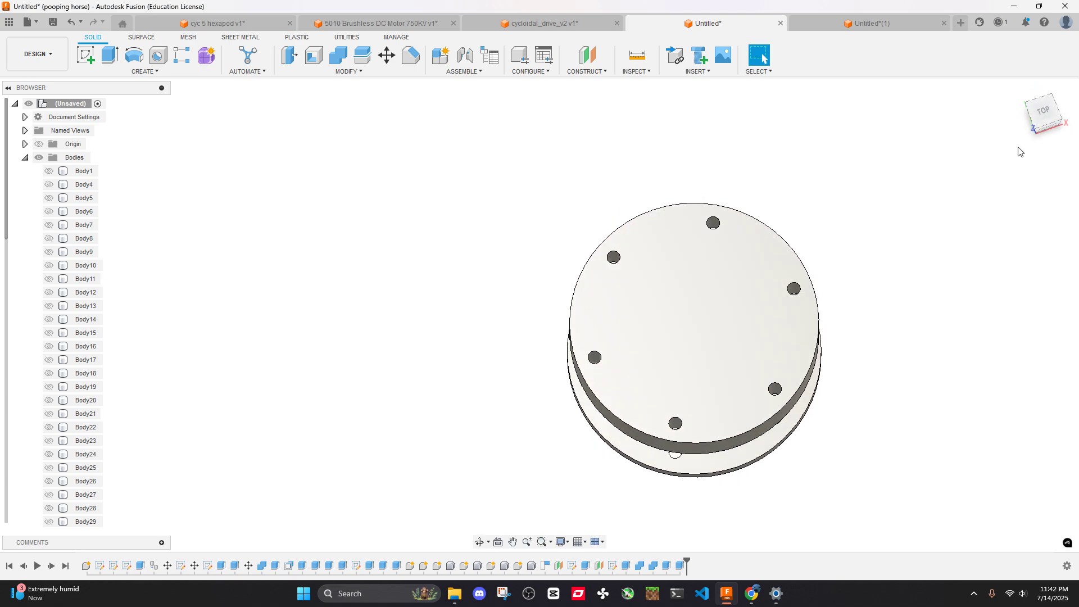
click(1042, 113)
scroll(726, 319, up, 2)
scroll(730, 318, down, 2)
shift+middle_drag(733, 318, 790, 314)
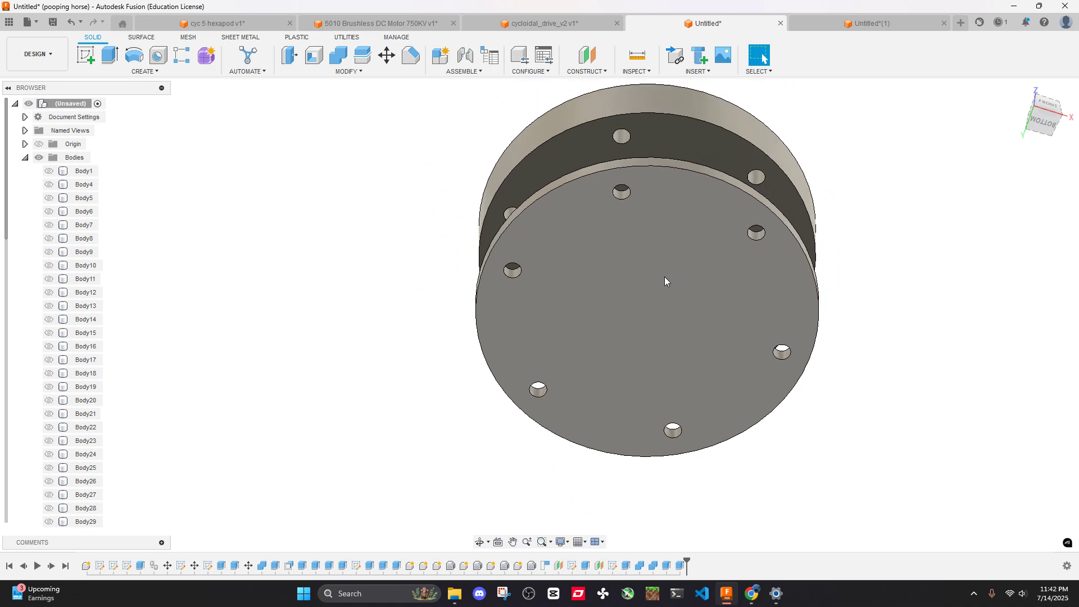
scroll(666, 278, down, 3)
shift+middle_drag(666, 279, 677, 378)
click(752, 594)
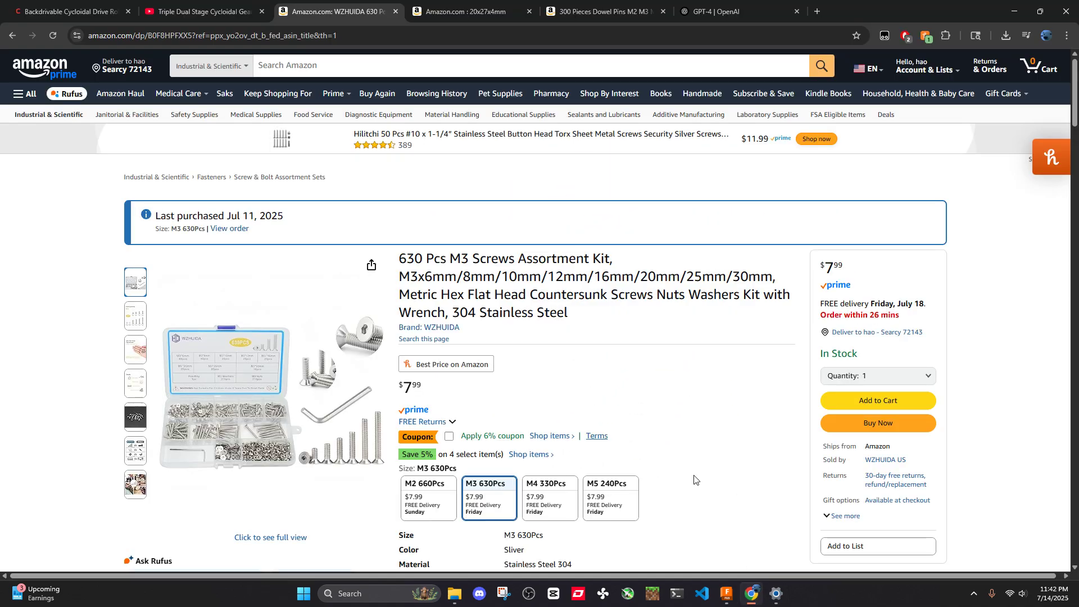
click(729, 600)
mouse_move(641, 342)
shift+middle_down()
mouse_move(644, 352)
mouse_move(643, 330)
shift+middle_up()
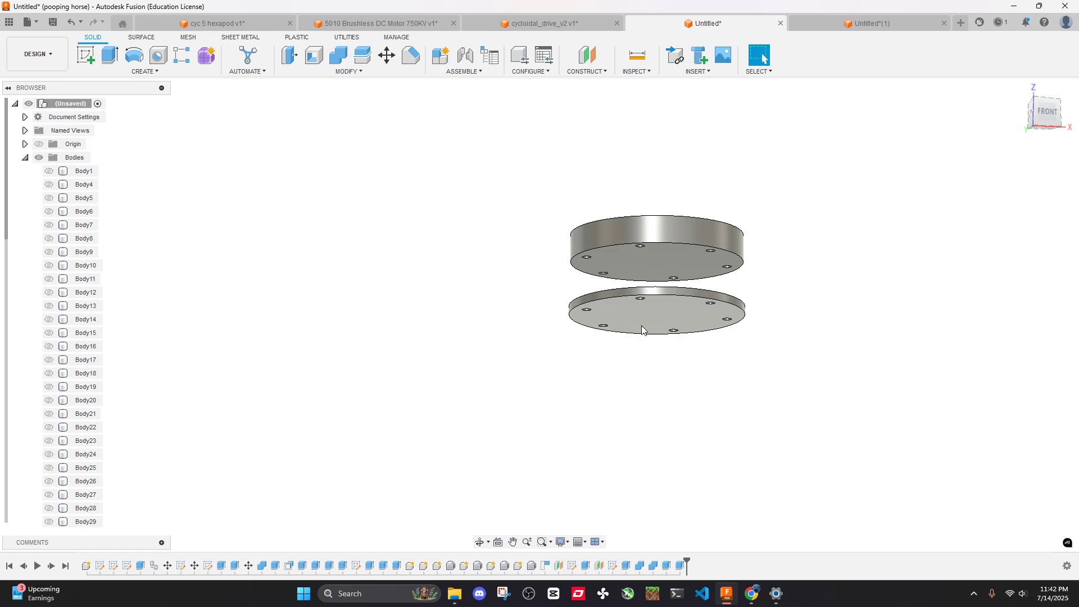
Switch to Chrome and search Amazon for "40 47 4 ball bearing" from the existing 20x27x4mm bearing results page
click(759, 599)
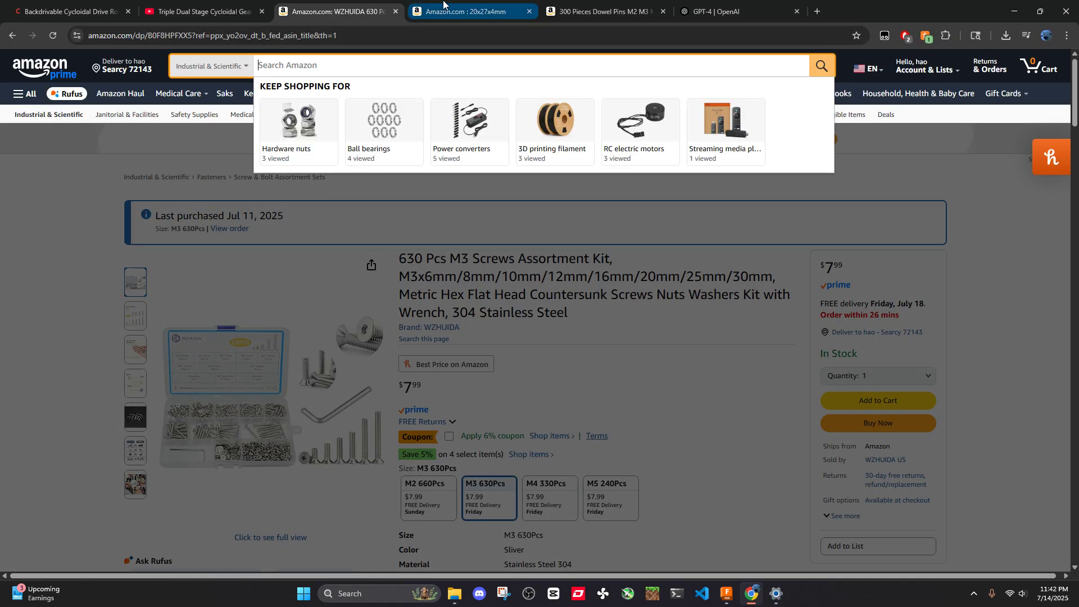
click(444, 10)
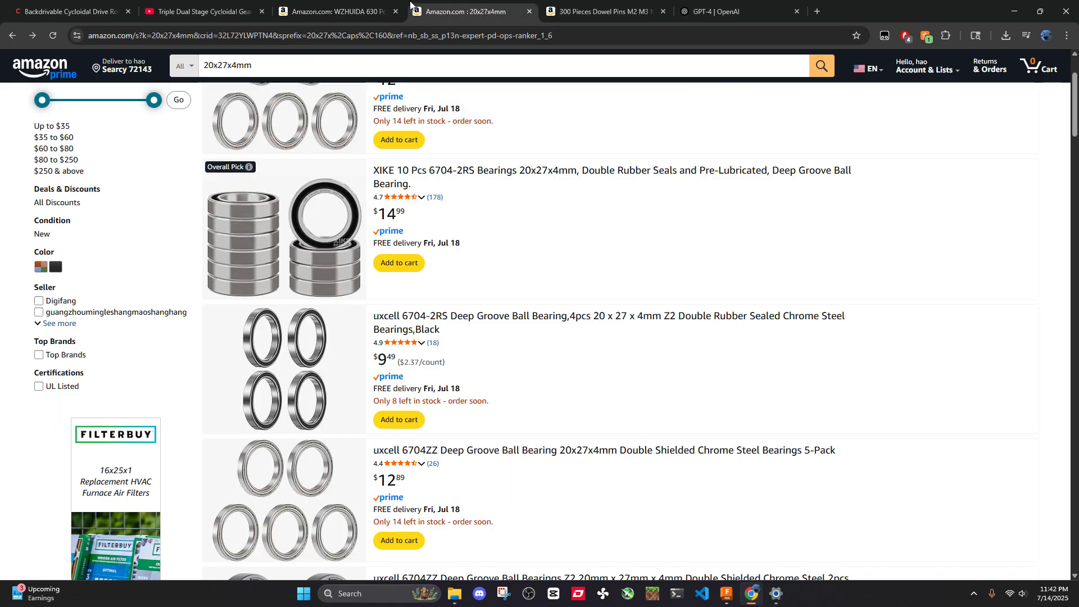
scroll(459, 227, up, 2)
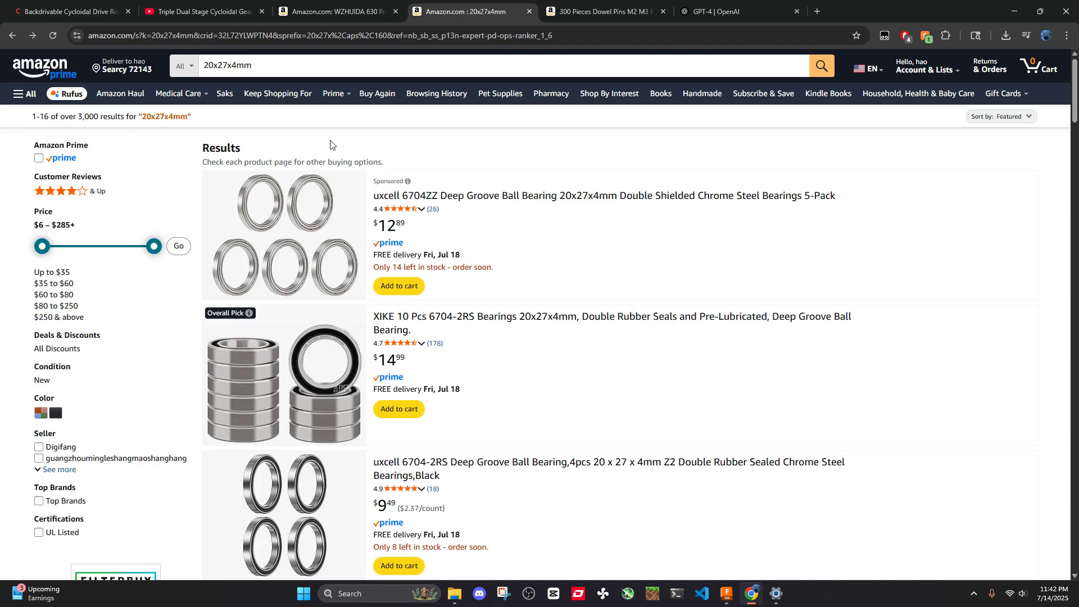
click(254, 63)
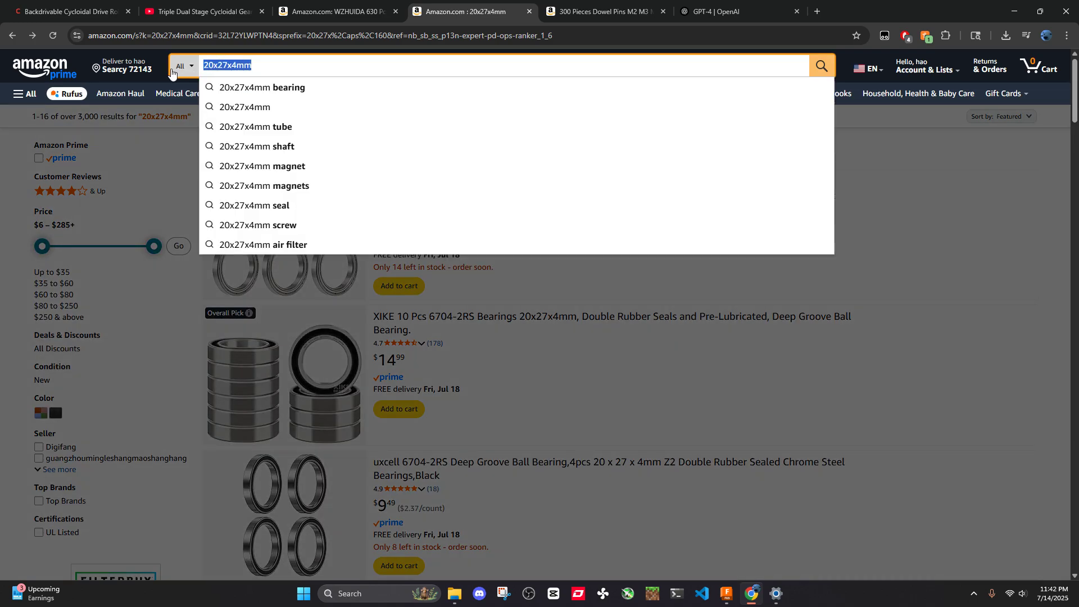
text(4041)
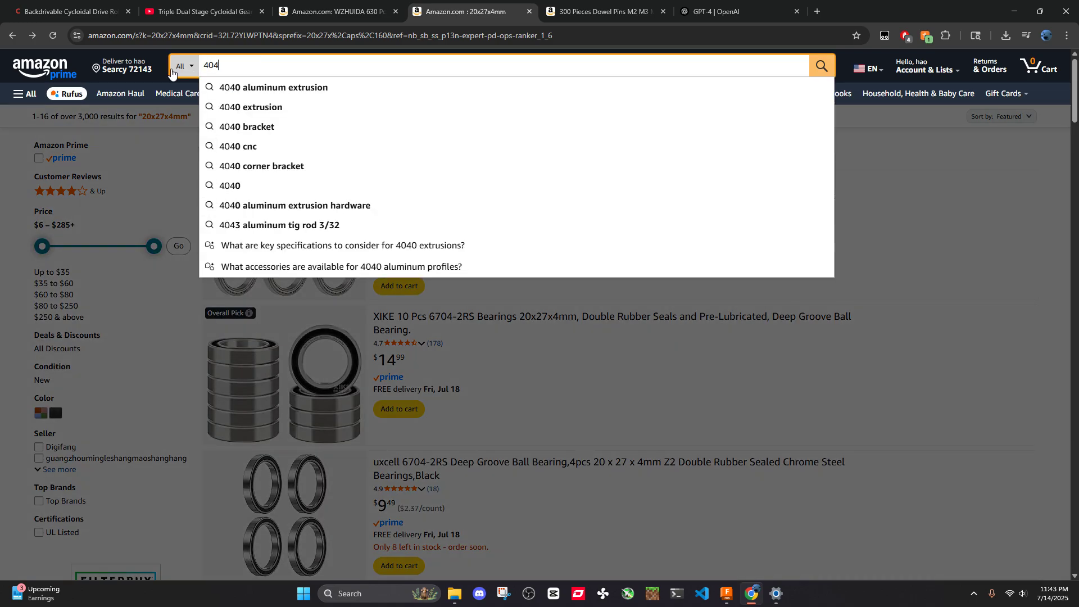
key(BackSpace)
key(BackSpace)
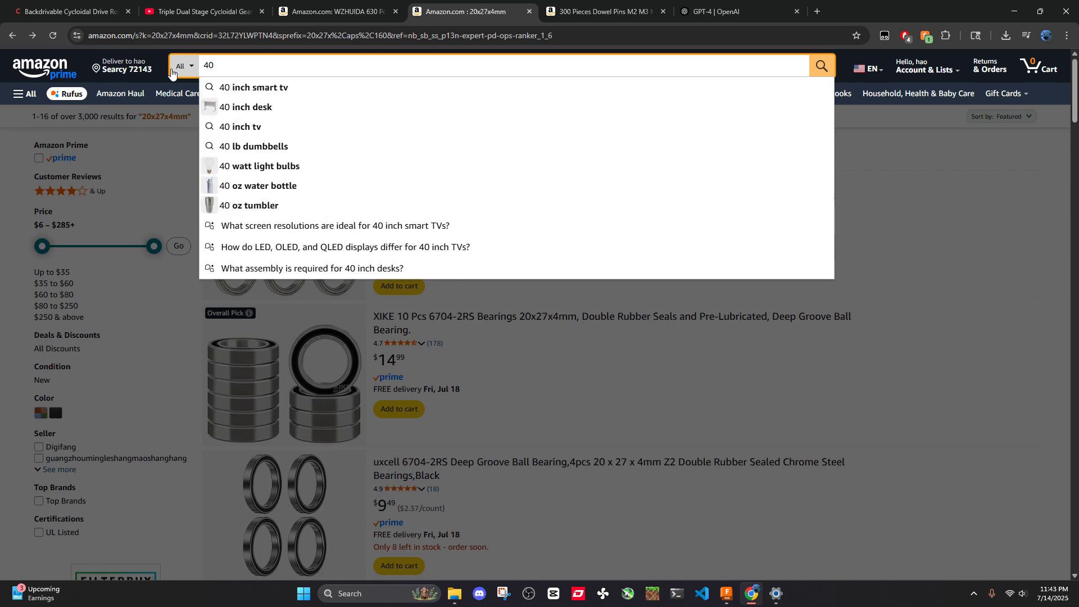
text(47)
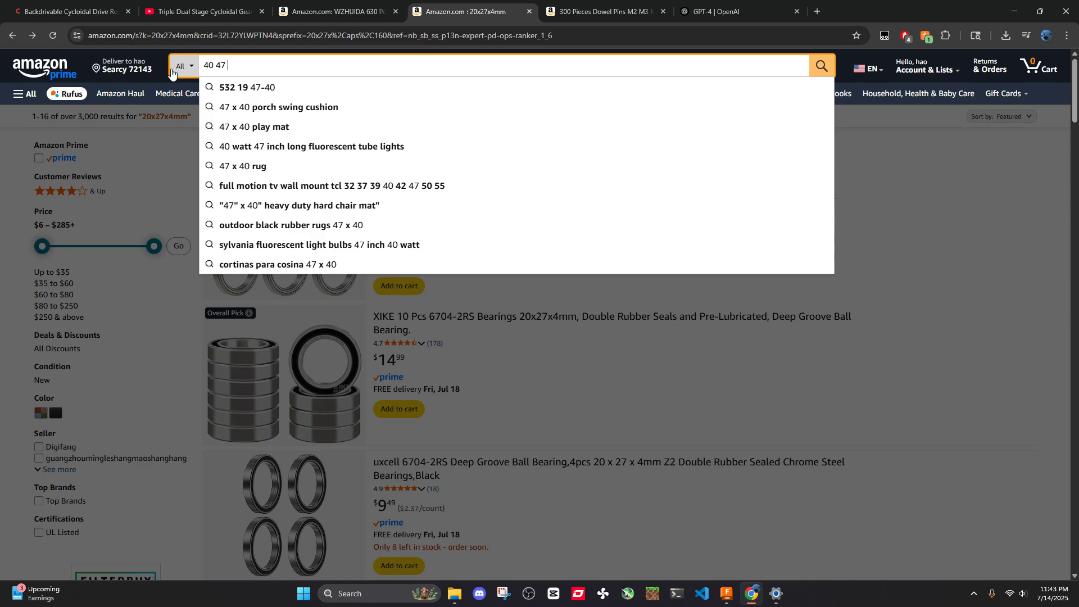
text( 4 bal)
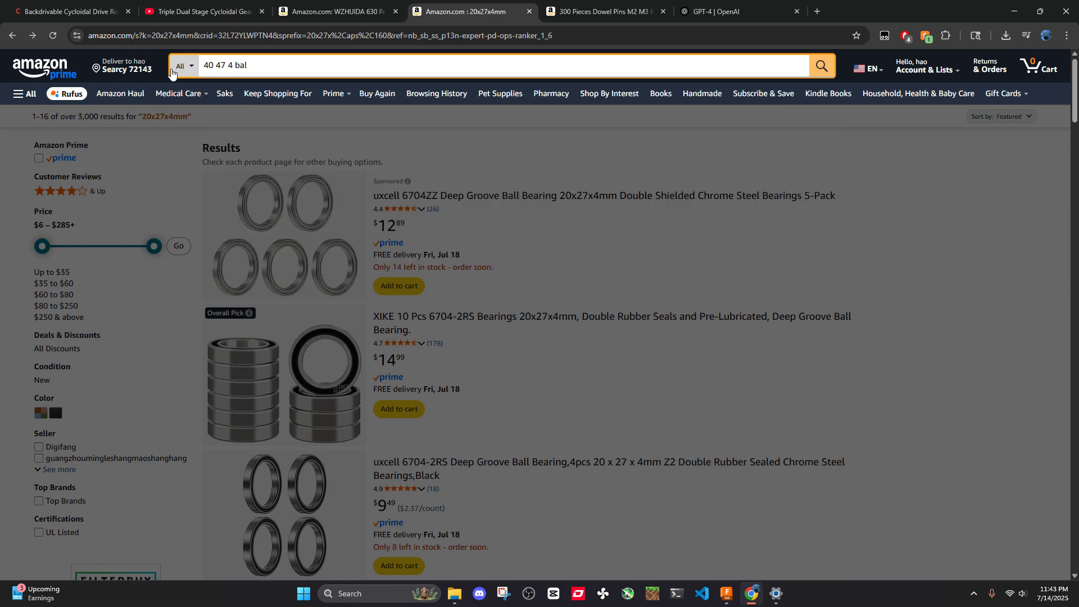
text(l bearing)
key(Return)
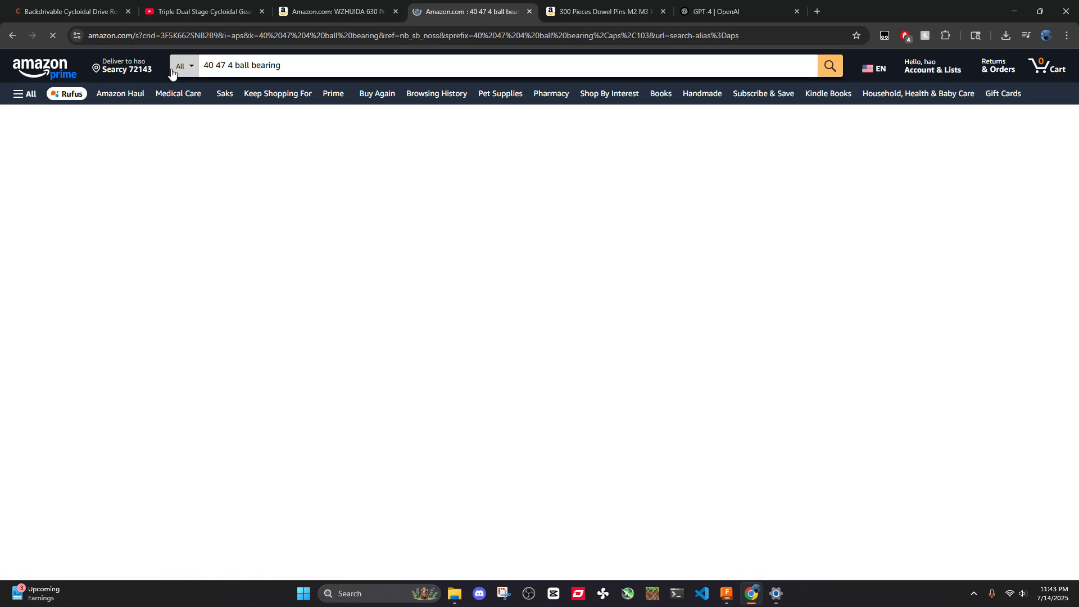
Look through the bearing results for a thin, large-bore bearing close to the 40 x 47 x 4 size
scroll(397, 293, down, 8)
scroll(398, 293, down, 5)
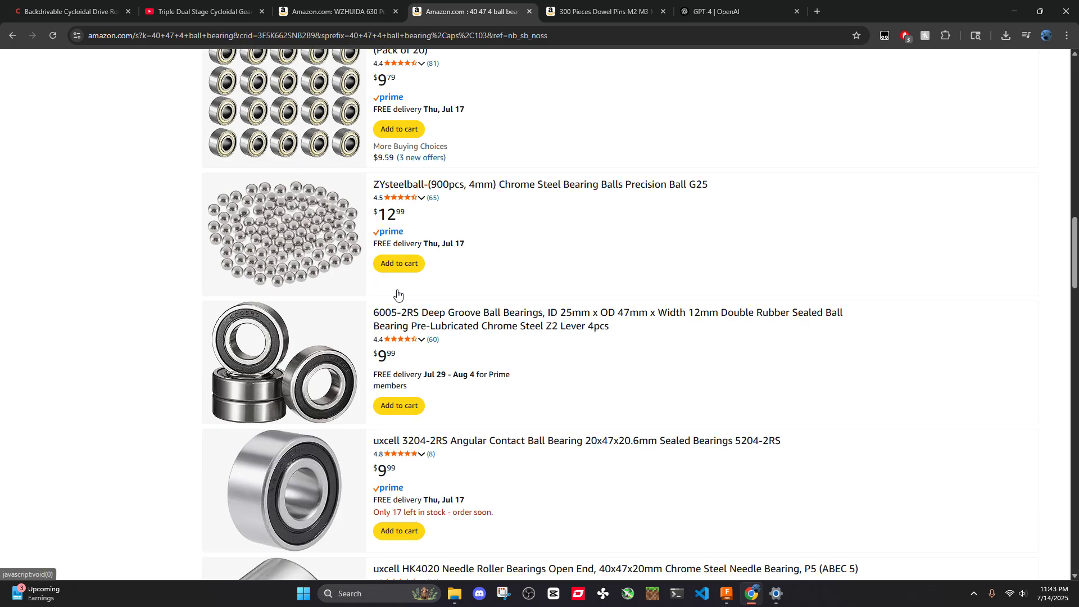
scroll(397, 293, up, 7)
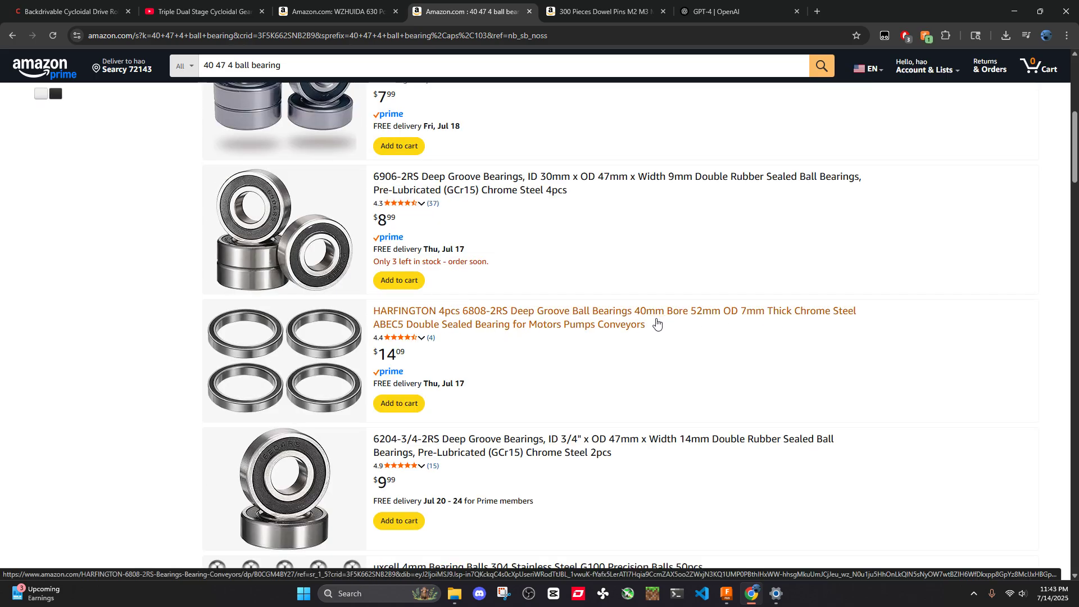
scroll(656, 324, down, 8)
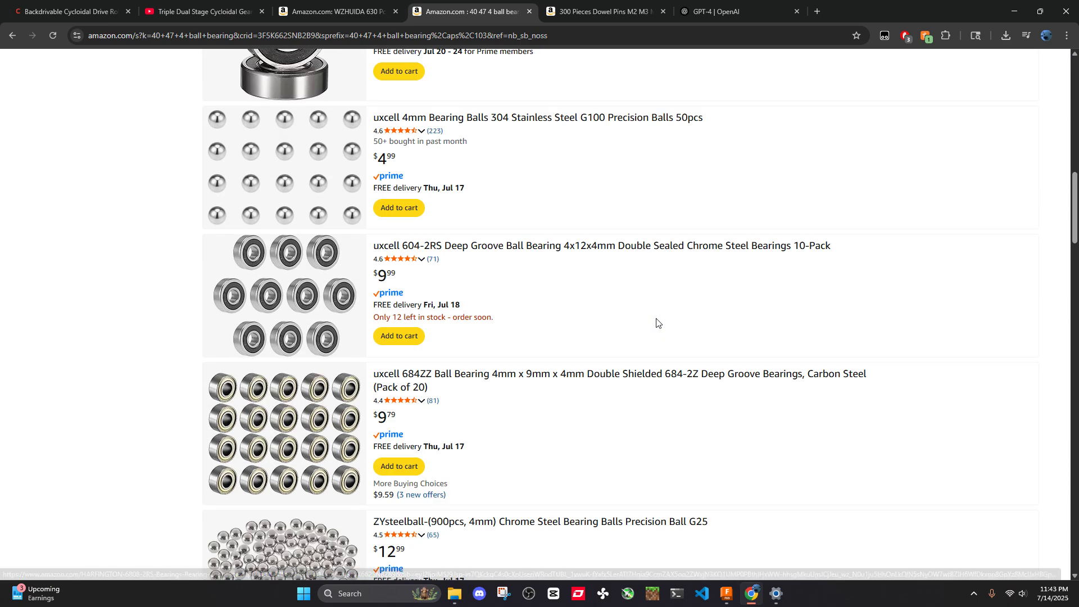
Switch back to Fusion and bring up the cycloidal_drive_v2 design for reference
key(alt+Tab)
click(563, 33)
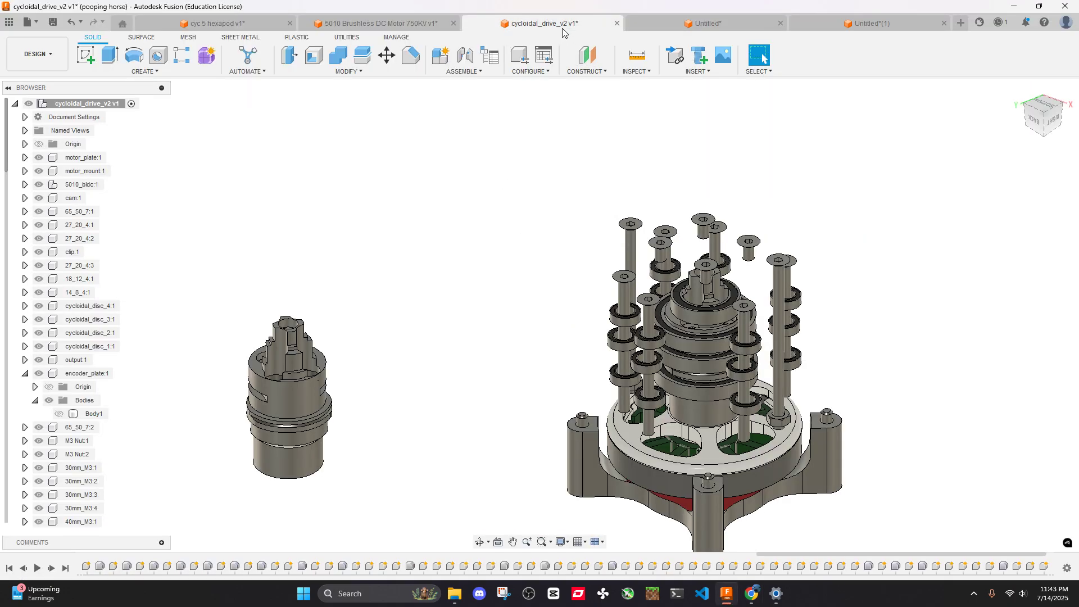
Examine the cycloidal drive assembly and check the radius of the large bearing just below the top plate
scroll(685, 294, up, 2)
middle_drag(345, 284, 232, 249)
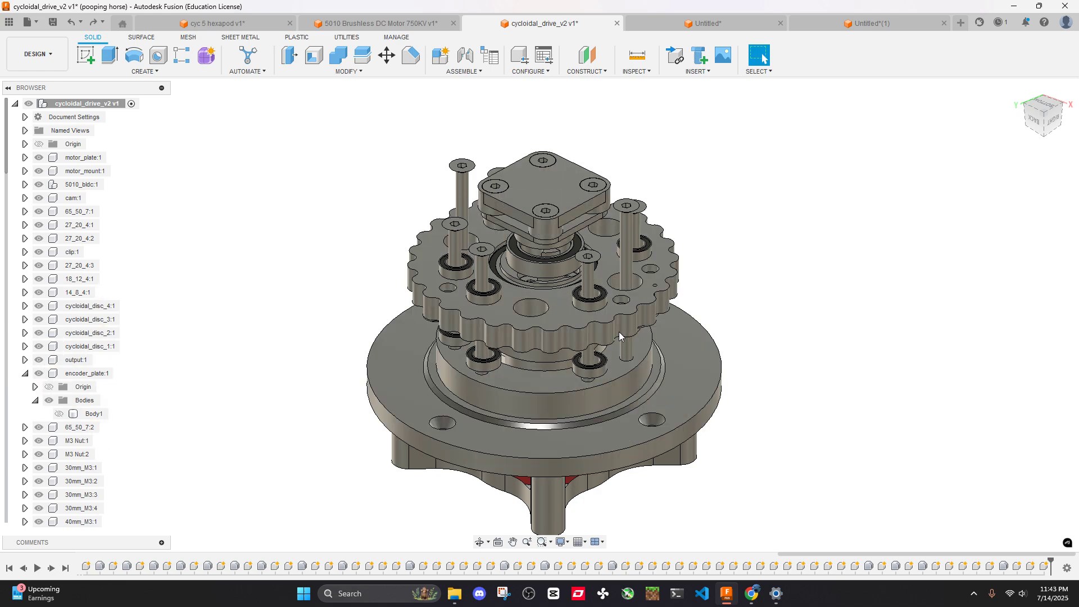
click(622, 274)
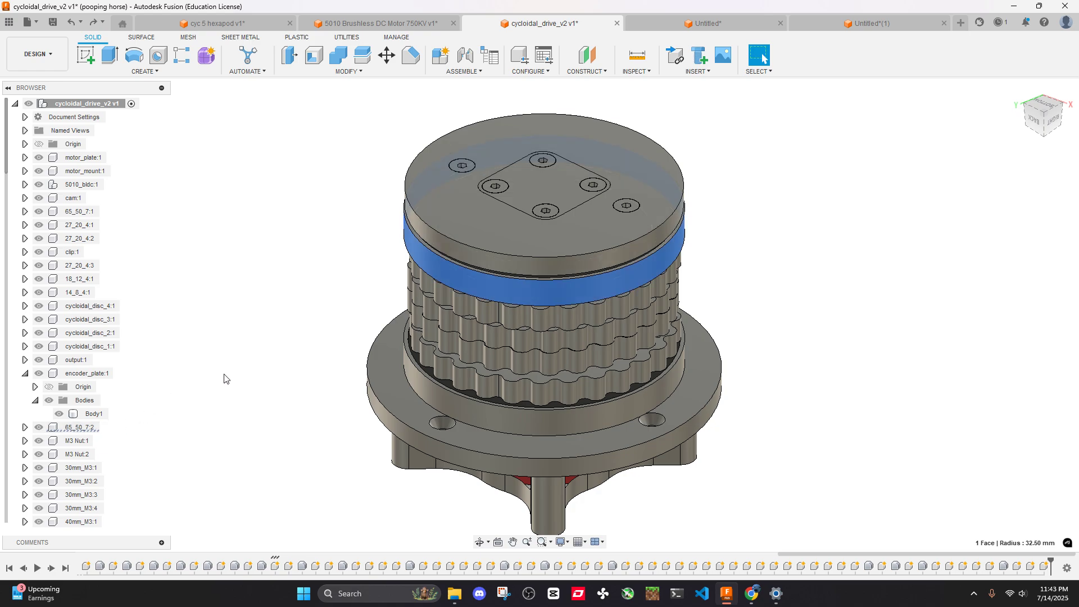
middle_drag(246, 355, 294, 344)
key(Escape)
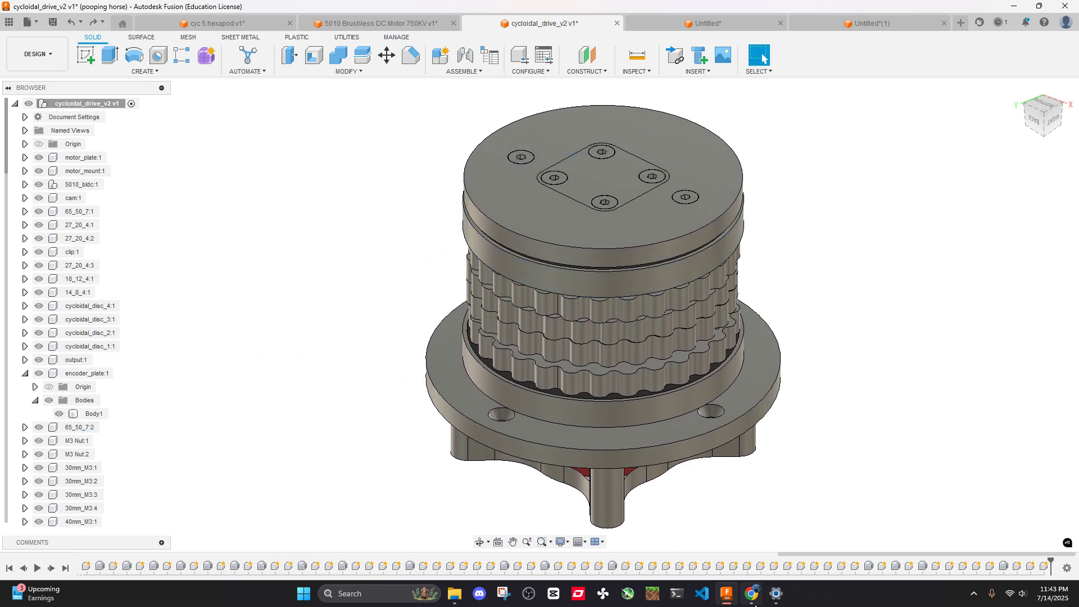
Look through the Amazon ball bearing results in Chrome, and return to Fusion to view the assembled drive from another angle
click(753, 599)
scroll(446, 334, down, 6)
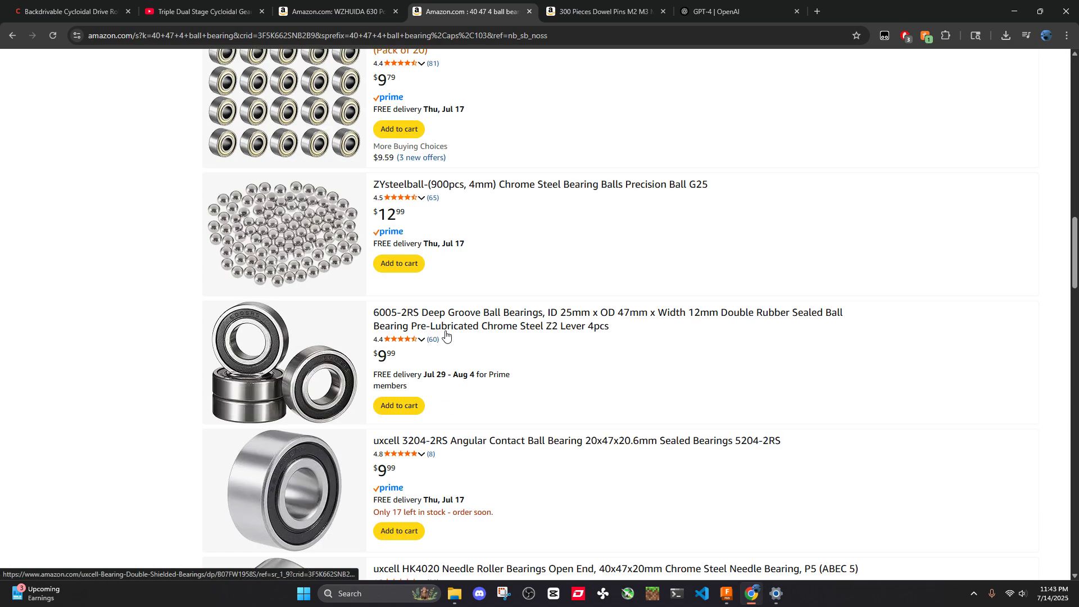
scroll(446, 338, up, 14)
click(726, 594)
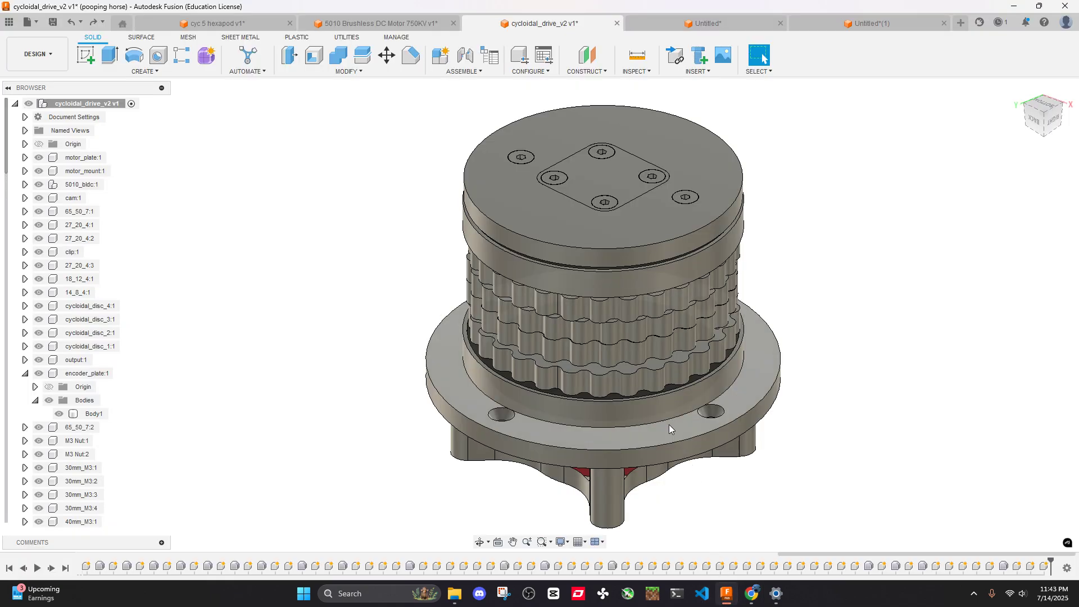
shift+middle_drag(765, 394, 673, 397)
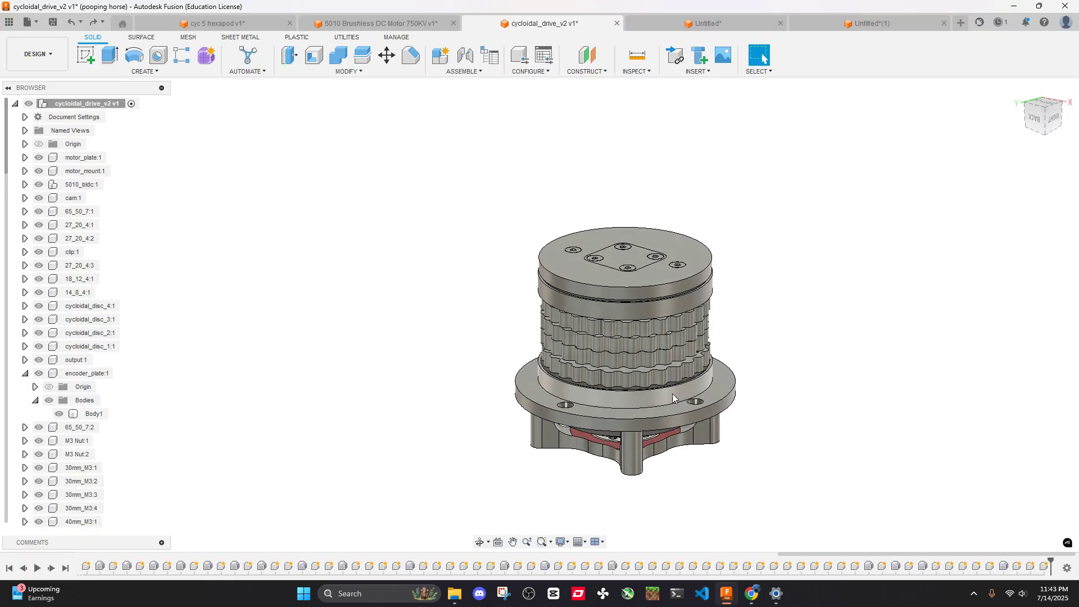
Switch to Chrome and open the Alibaba search page in a new tab
click(752, 593)
scroll(627, 304, up, 5)
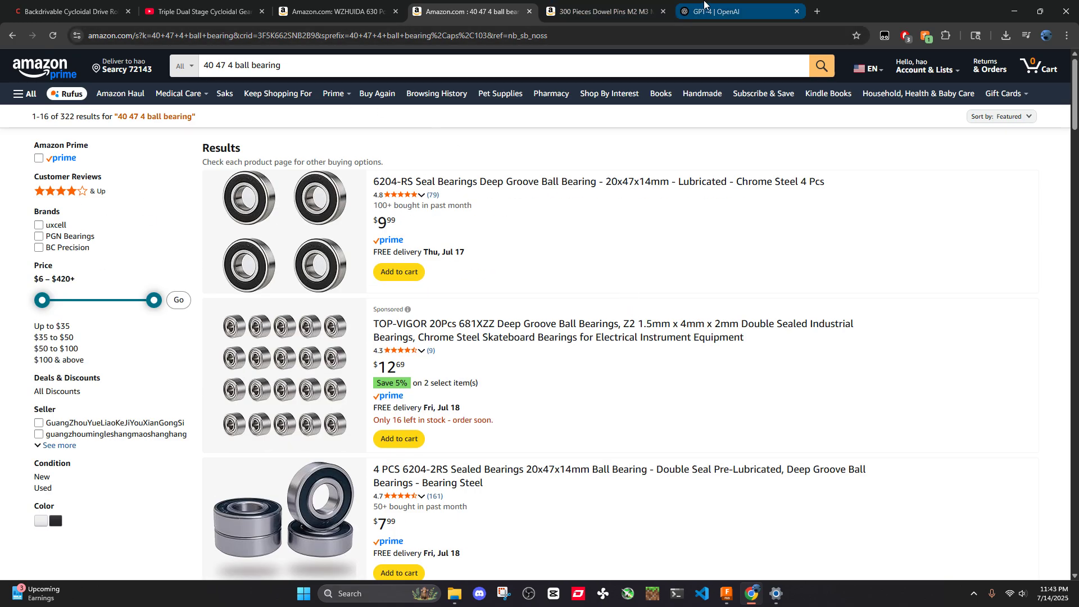
click(817, 11)
text(a)
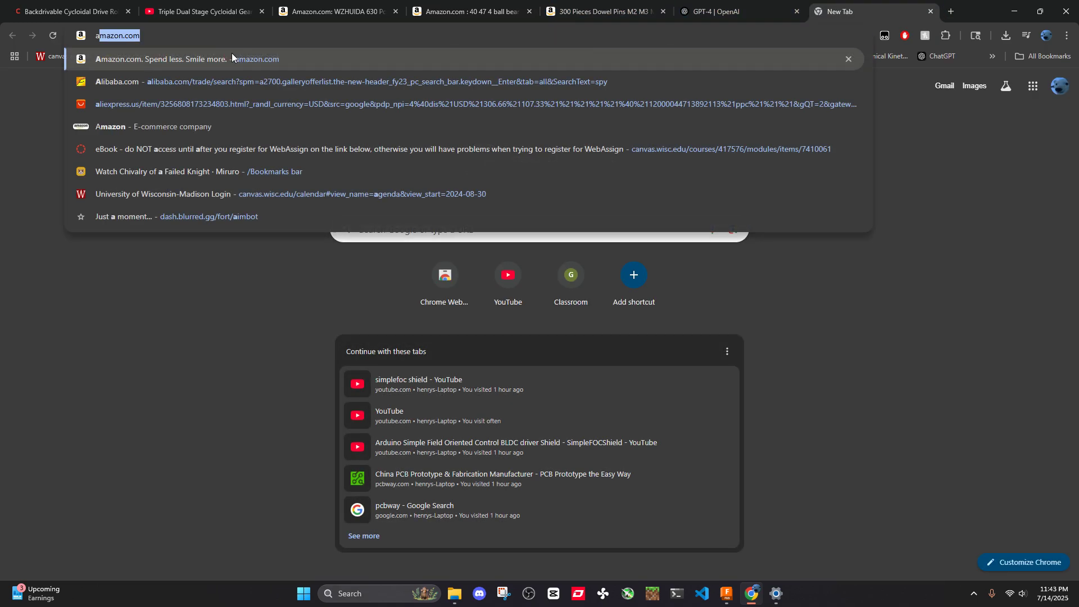
click(126, 79)
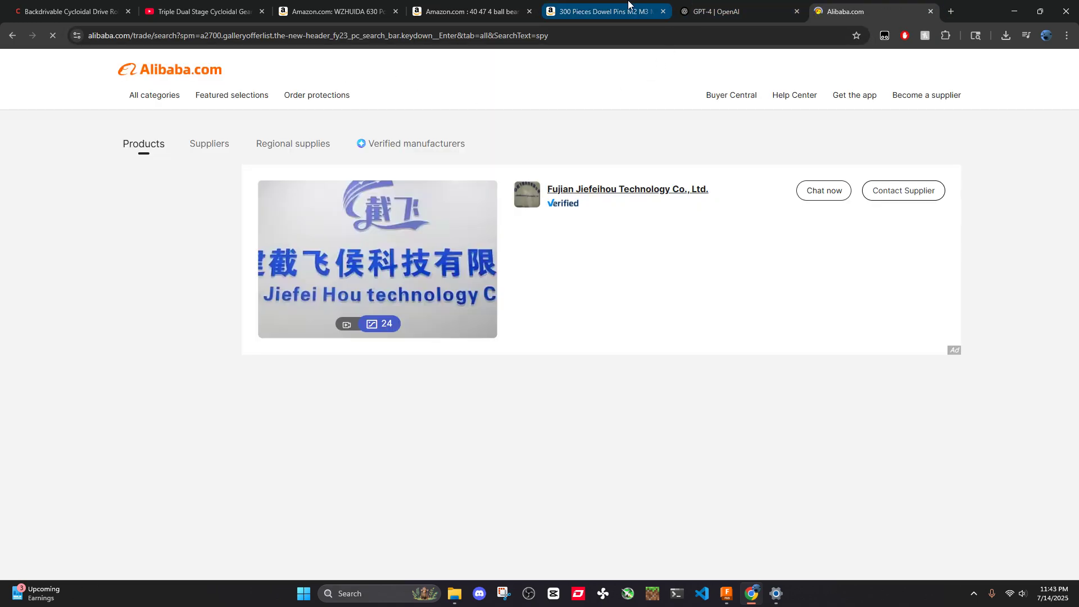
Check the open Amazon pages for the bearing dimensions used in the earlier ball bearing search
click(471, 12)
click(336, 11)
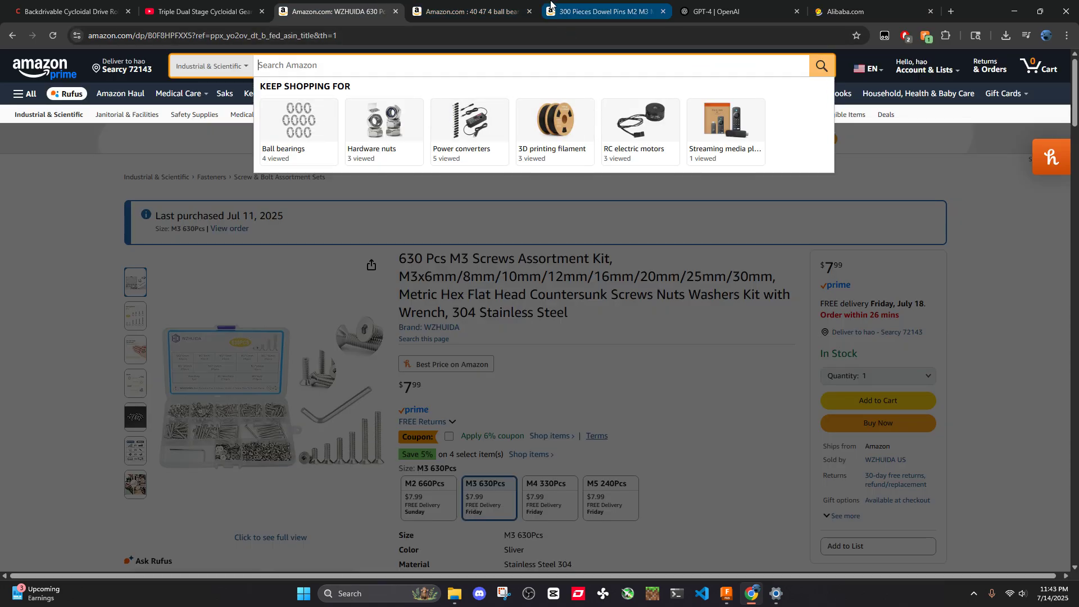
click(602, 11)
click(471, 11)
click(240, 68)
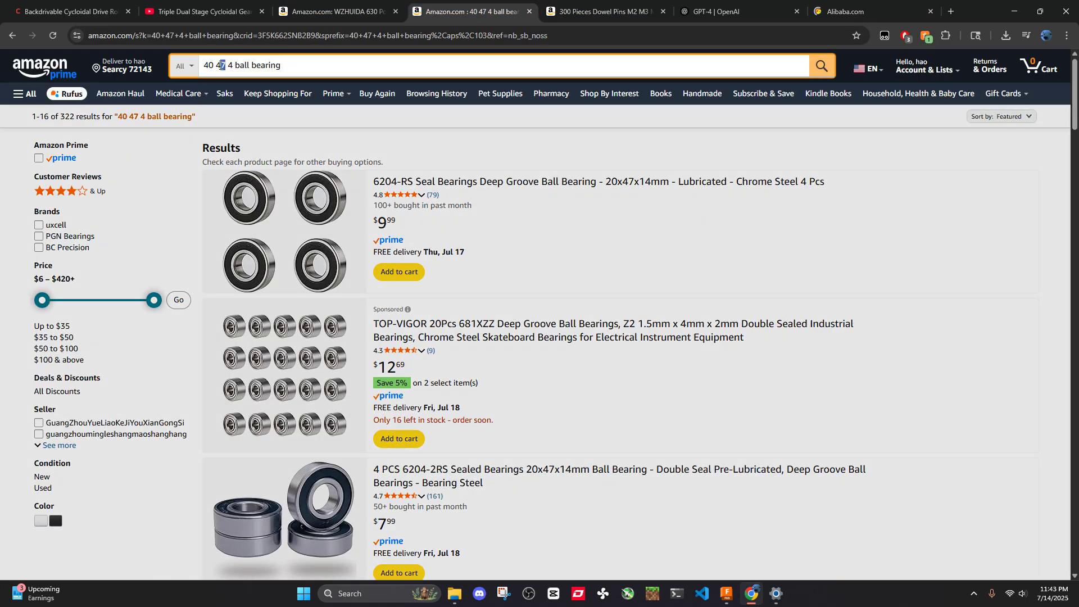
Search Alibaba for "40×47×4 ball bearing" in place of the existing search term
click(849, 11)
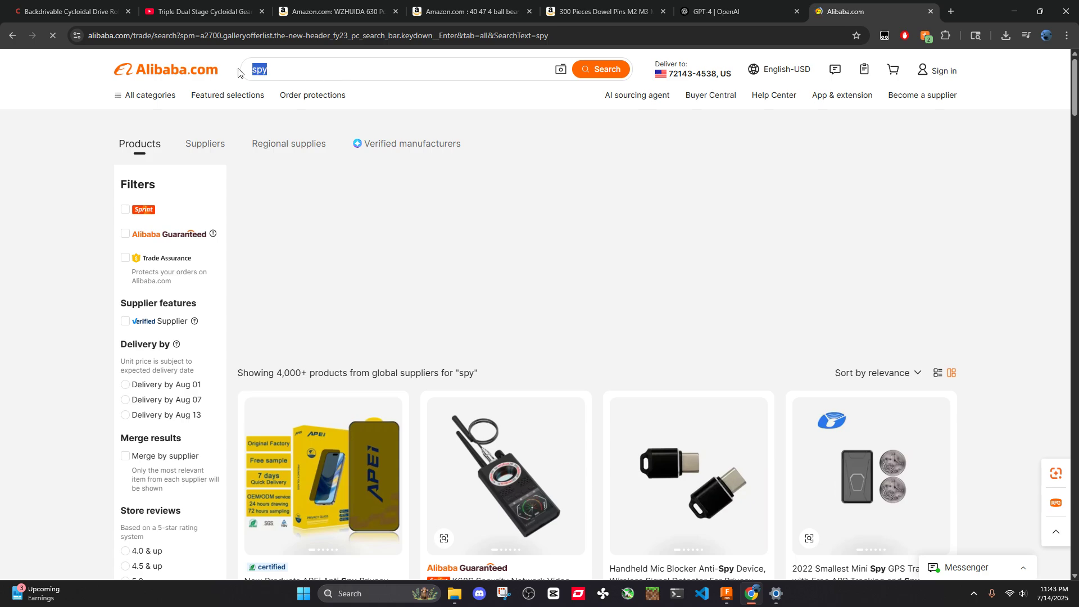
text(40 47)
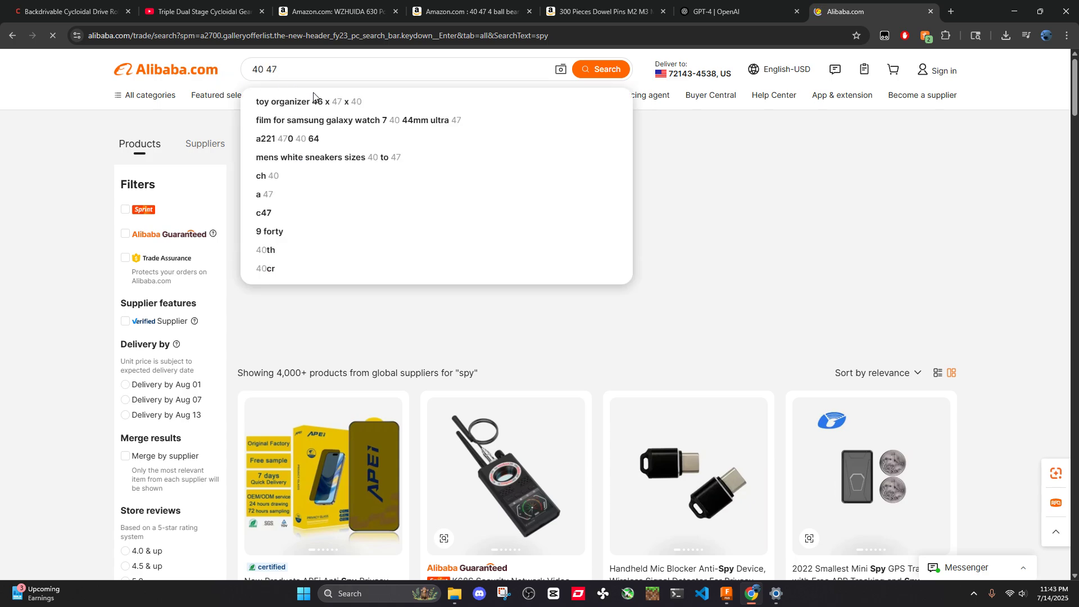
text(4)
key(BackSpace)
key(BackSpace)
key(BackSpace)
key(BackSpace)
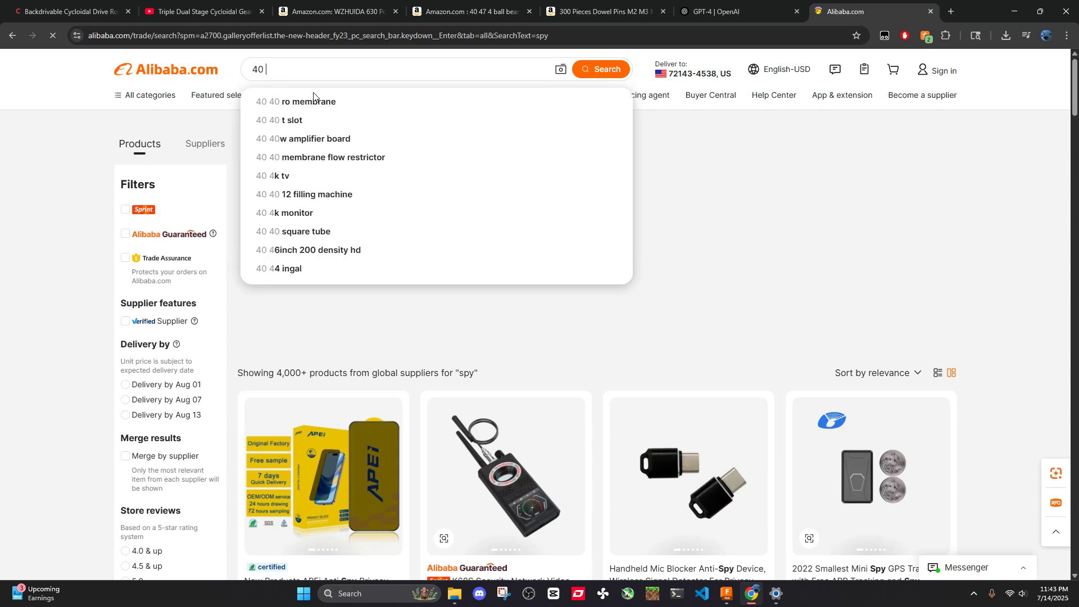
text(×47×4)
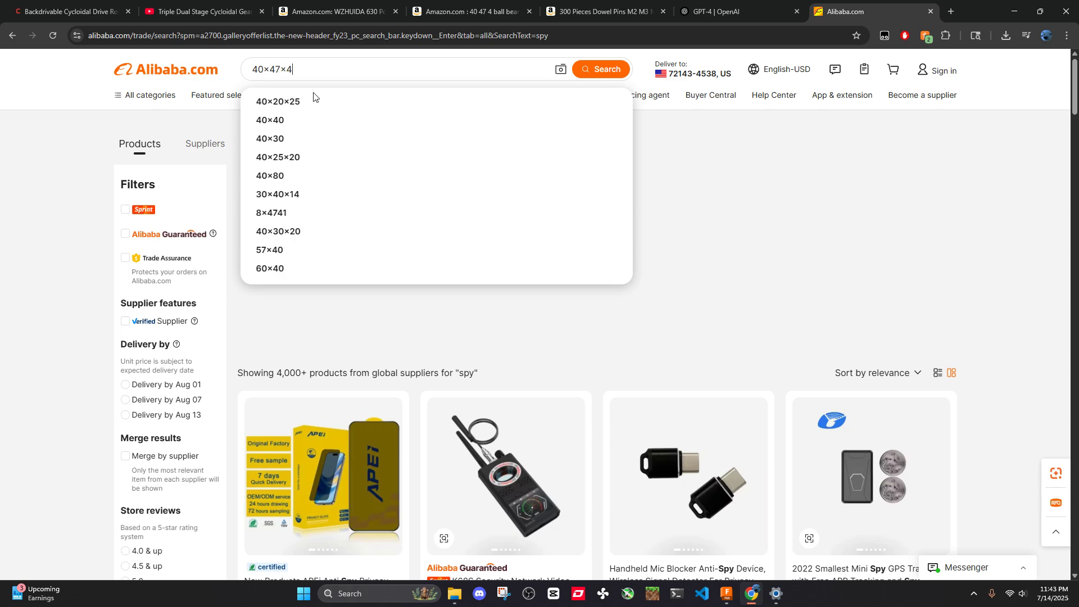
text( ball bearing)
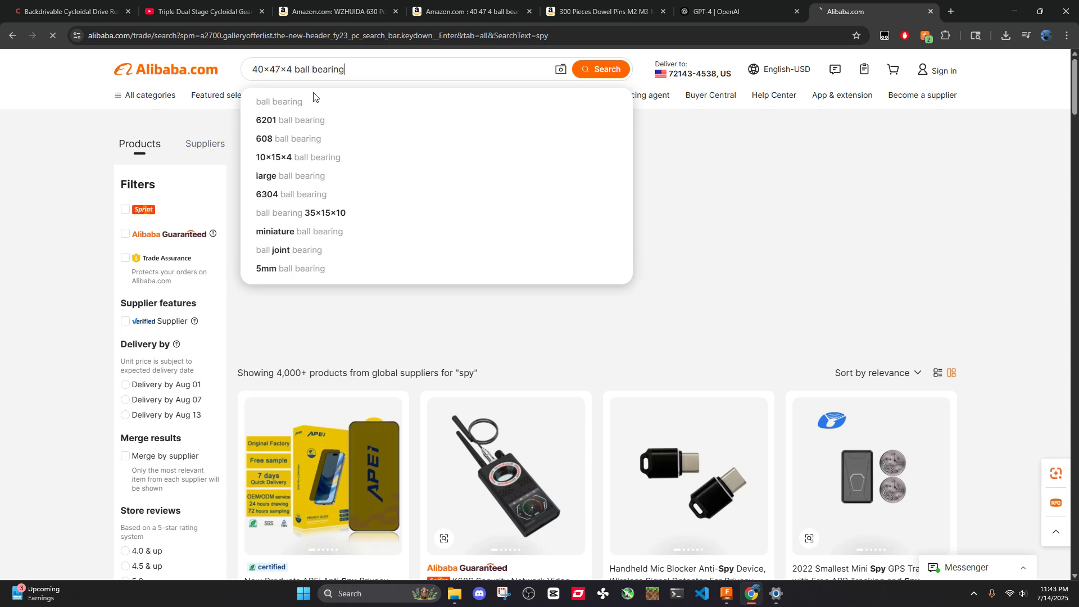
key(Return)
Look through the Alibaba search results for a thin bearing that matches the 40×47×4 size
scroll(450, 345, down, 6)
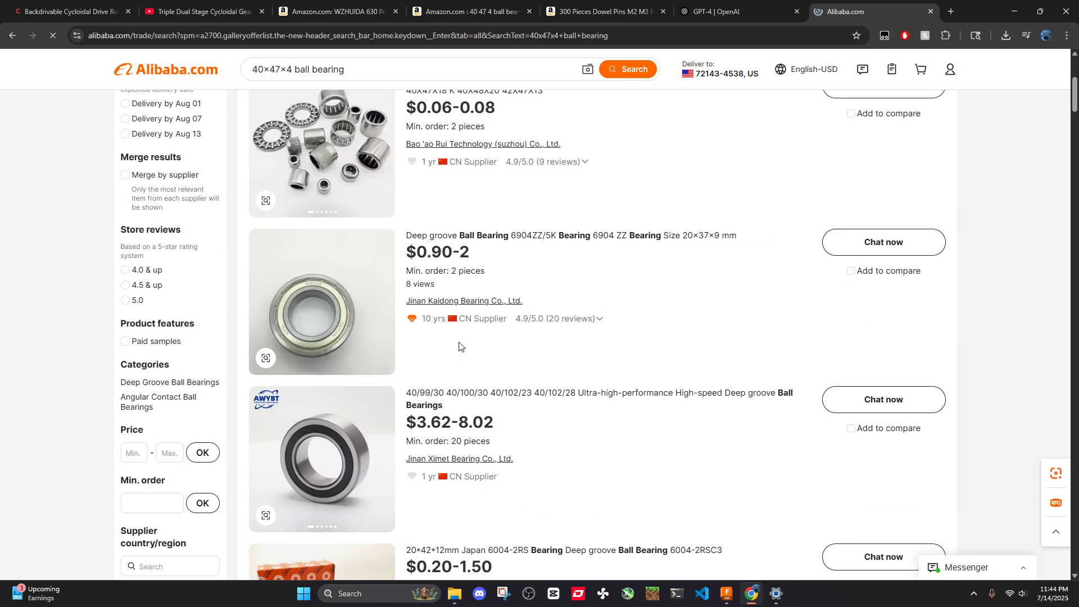
scroll(483, 344, down, 10)
scroll(490, 342, down, 5)
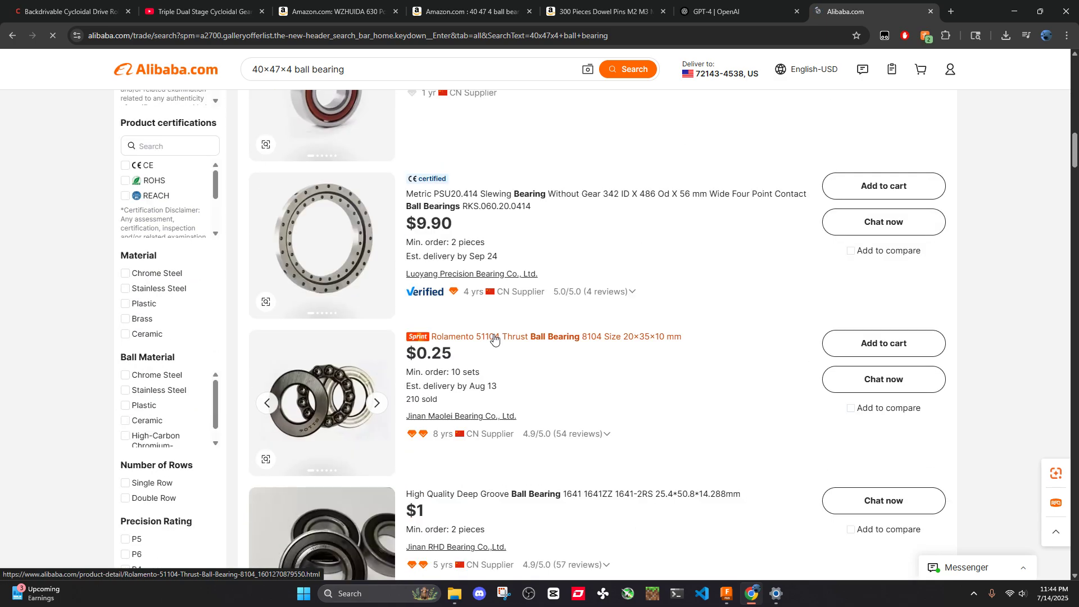
scroll(493, 337, down, 10)
scroll(492, 336, down, 15)
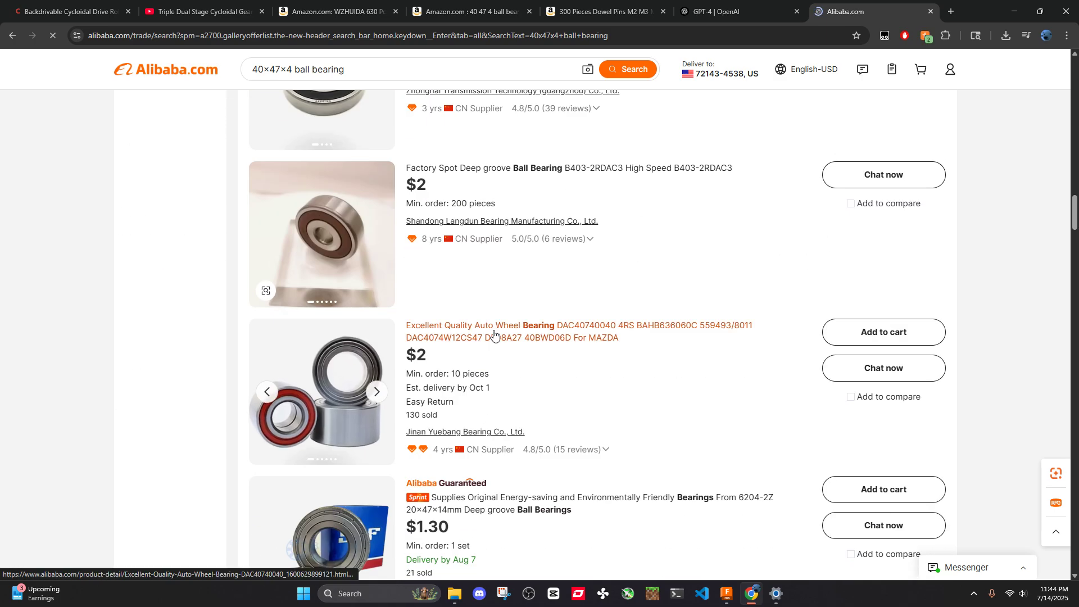
scroll(491, 336, down, 10)
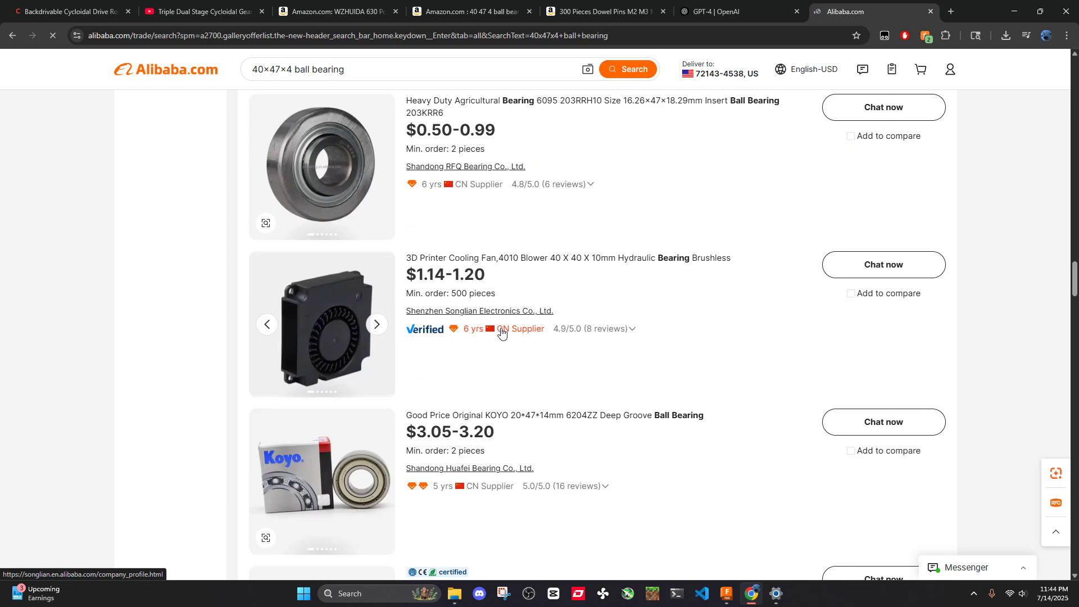
scroll(489, 338, down, 7)
scroll(504, 328, down, 9)
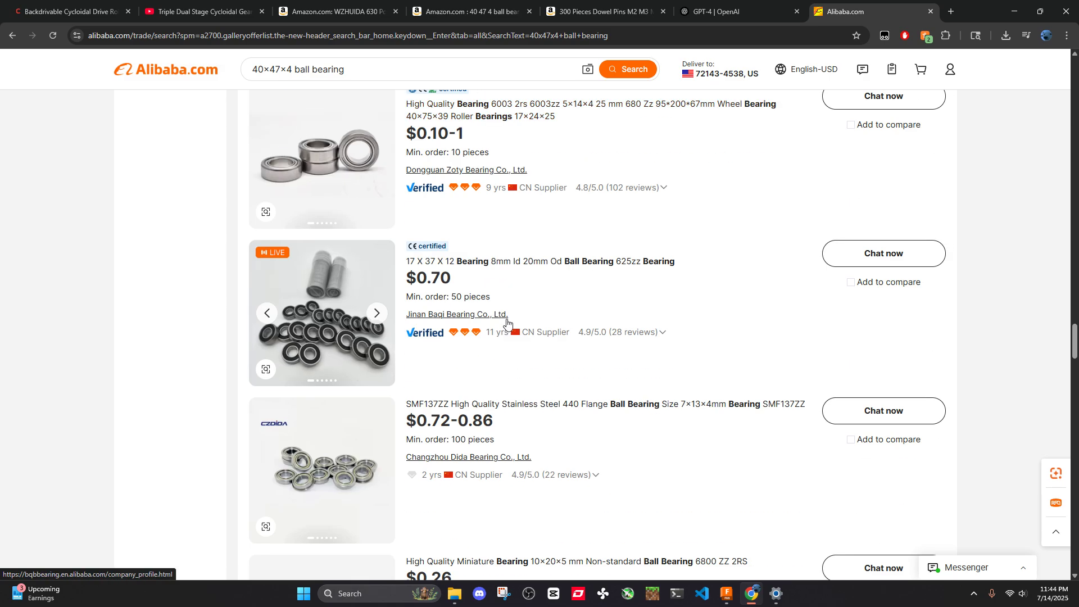
scroll(508, 324, down, 3)
scroll(508, 322, down, 13)
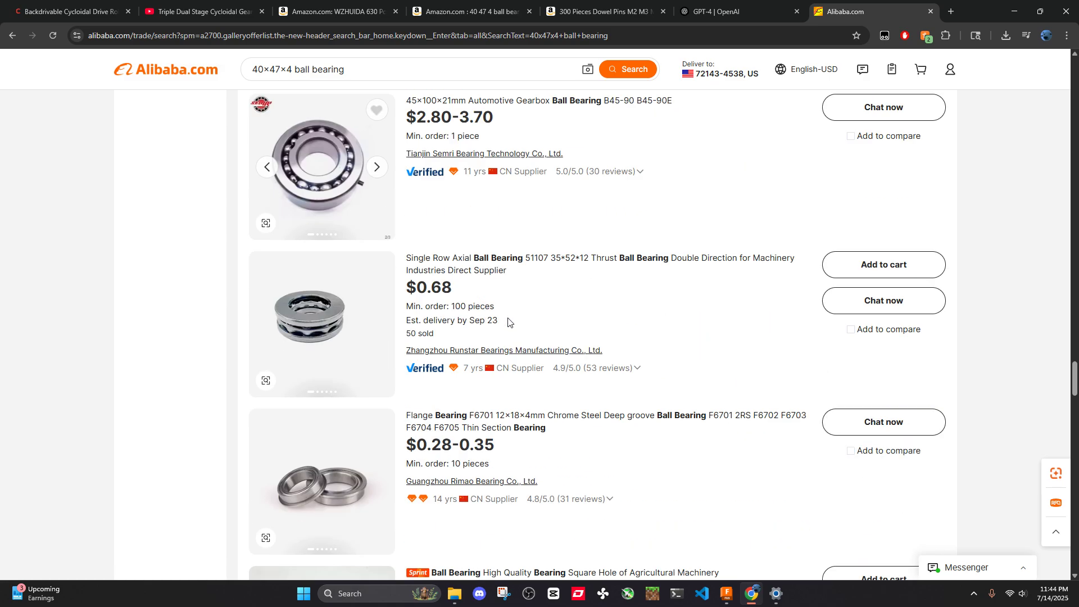
scroll(508, 321, down, 5)
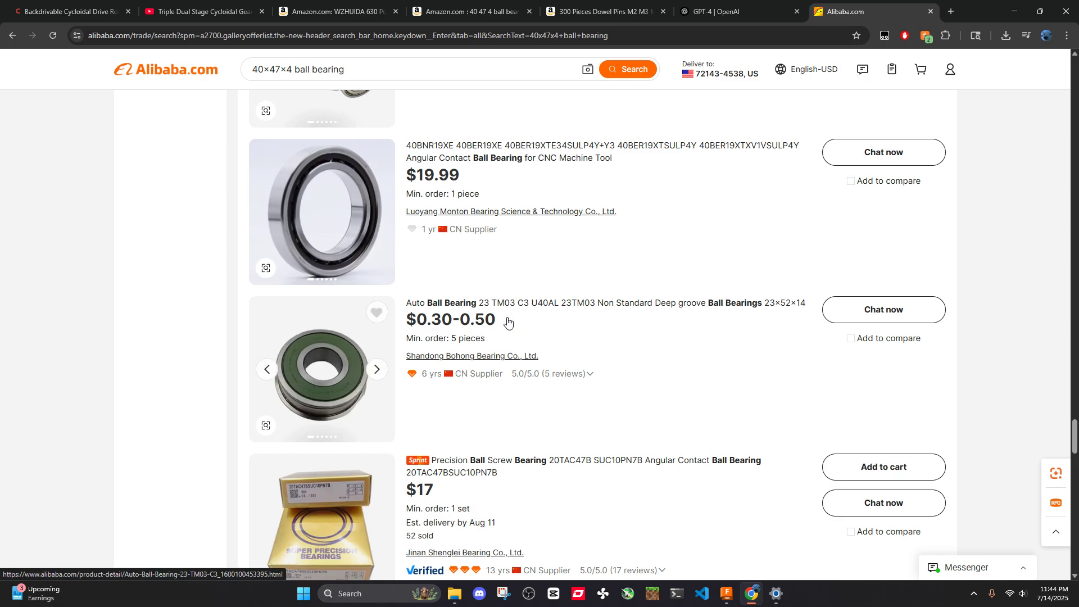
scroll(511, 316, down, 12)
scroll(512, 312, down, 6)
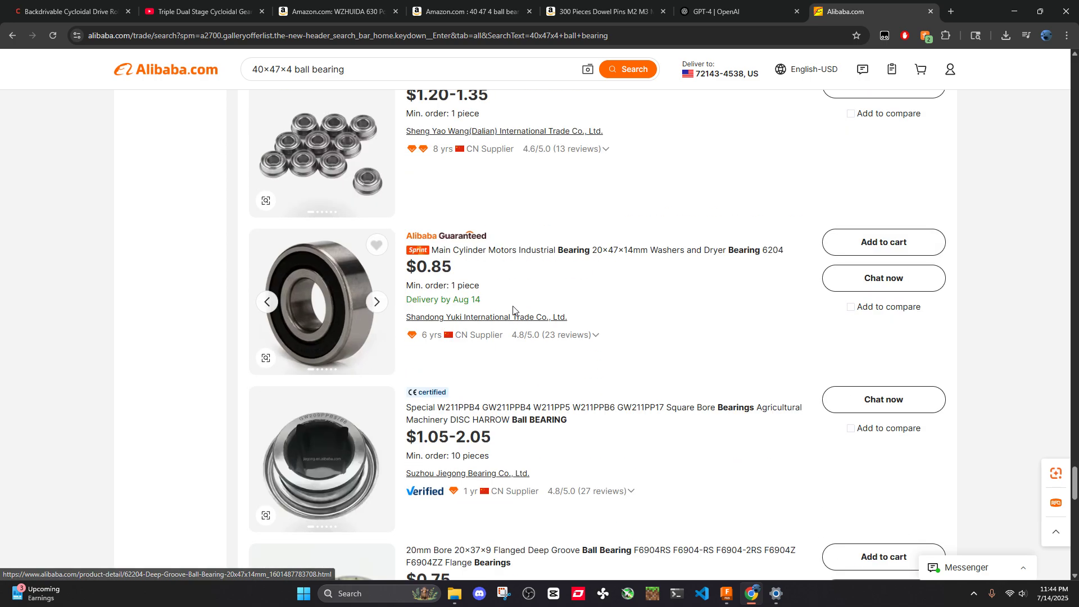
Change the Alibaba search to "30×37×4 ball bearing" and run it
click(262, 72)
key(BackSpace)
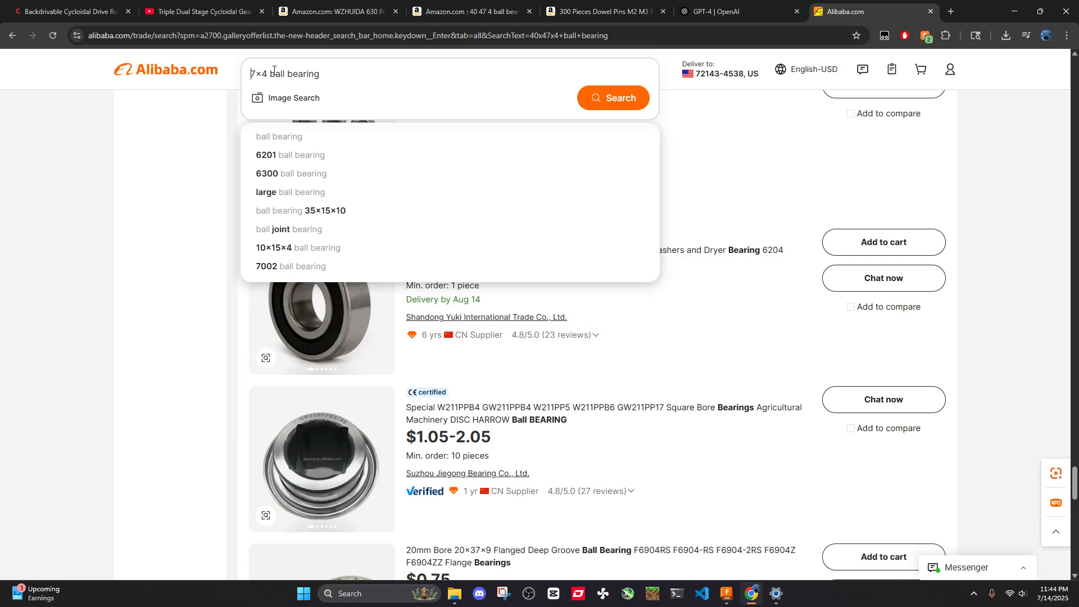
text(30x)
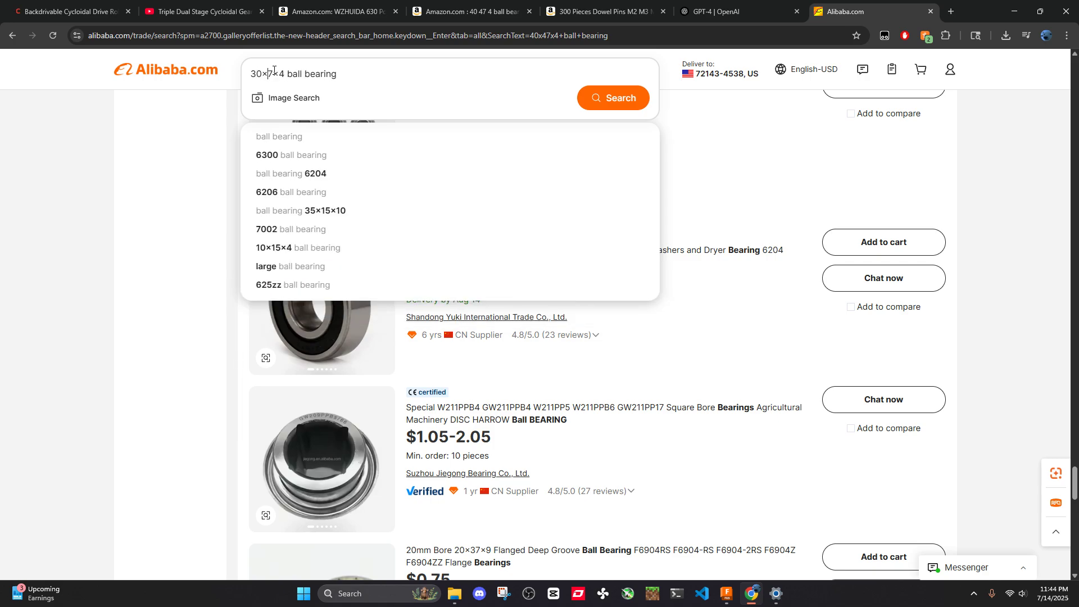
text(3)
click(611, 99)
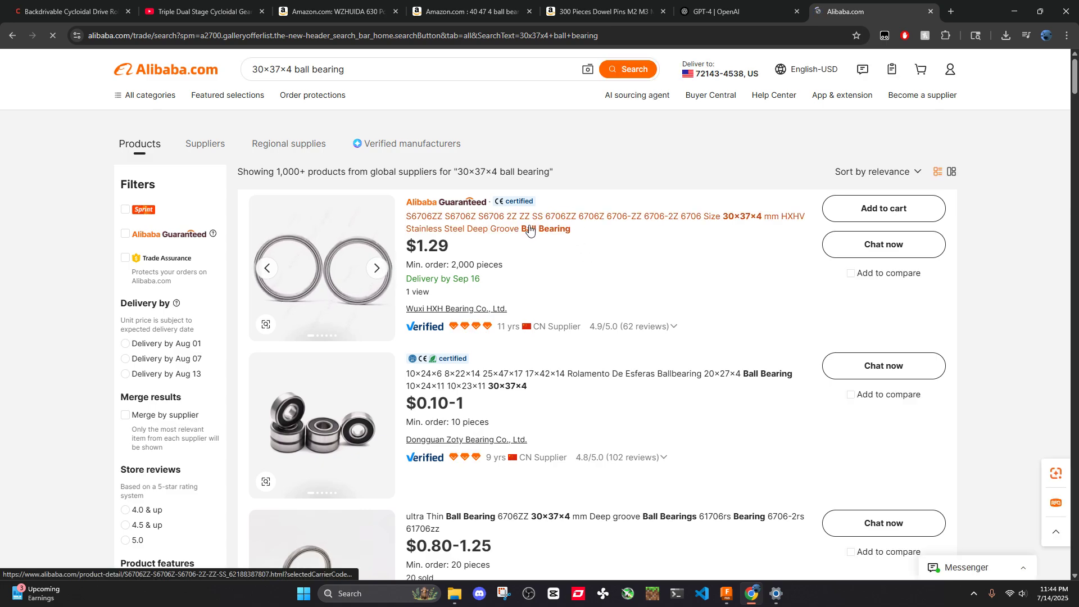
Open the S6706ZZ 30×37×4 mm stainless steel bearing listing and review its photos, details and supplier information
click(529, 229)
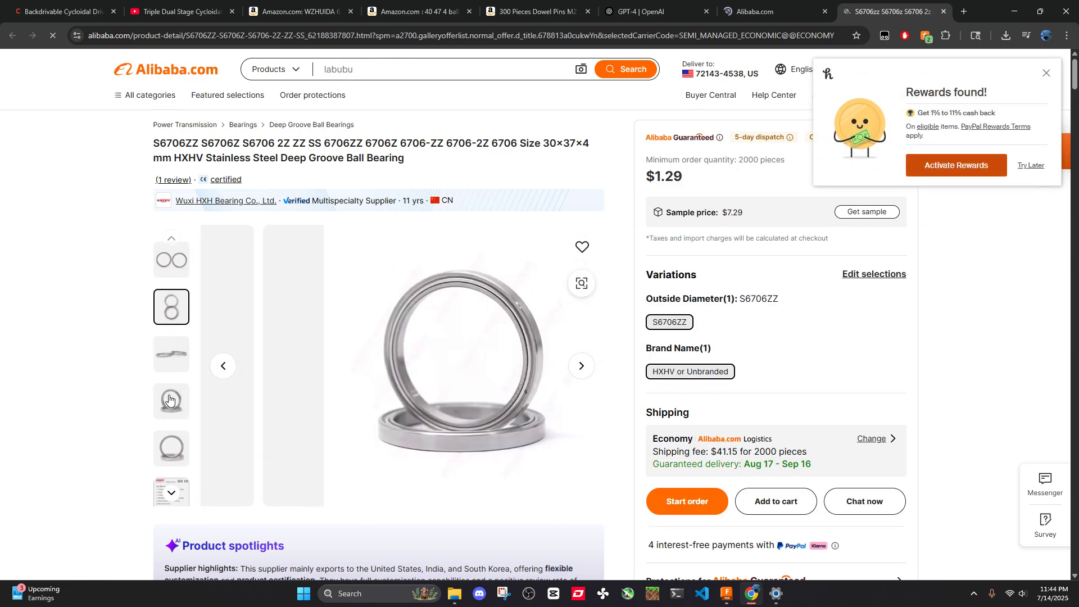
scroll(171, 428, down, 4)
scroll(241, 397, up, 4)
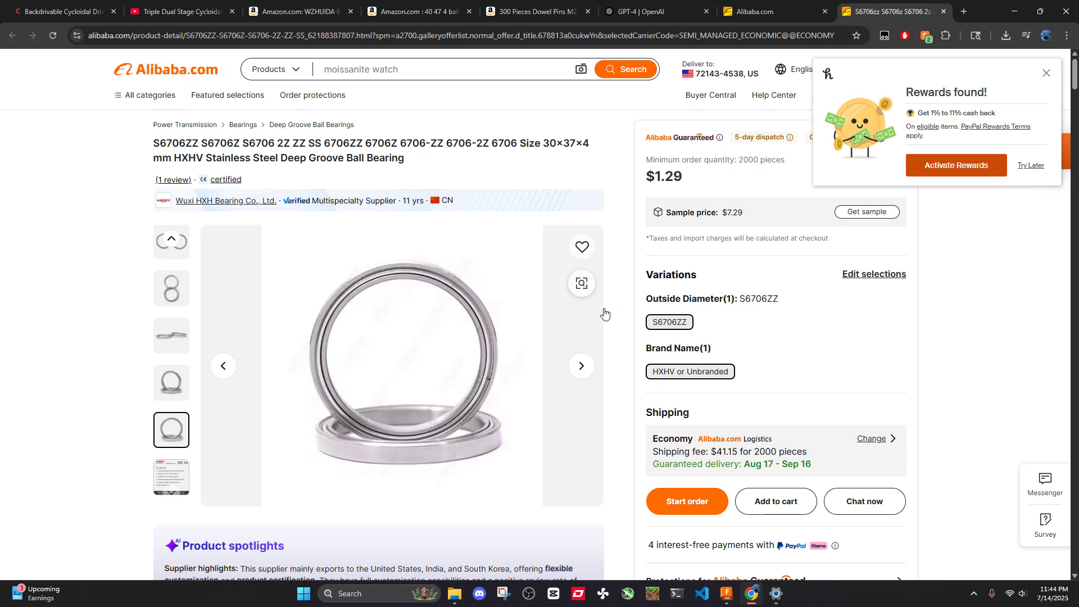
scroll(602, 313, down, 15)
scroll(598, 315, down, 12)
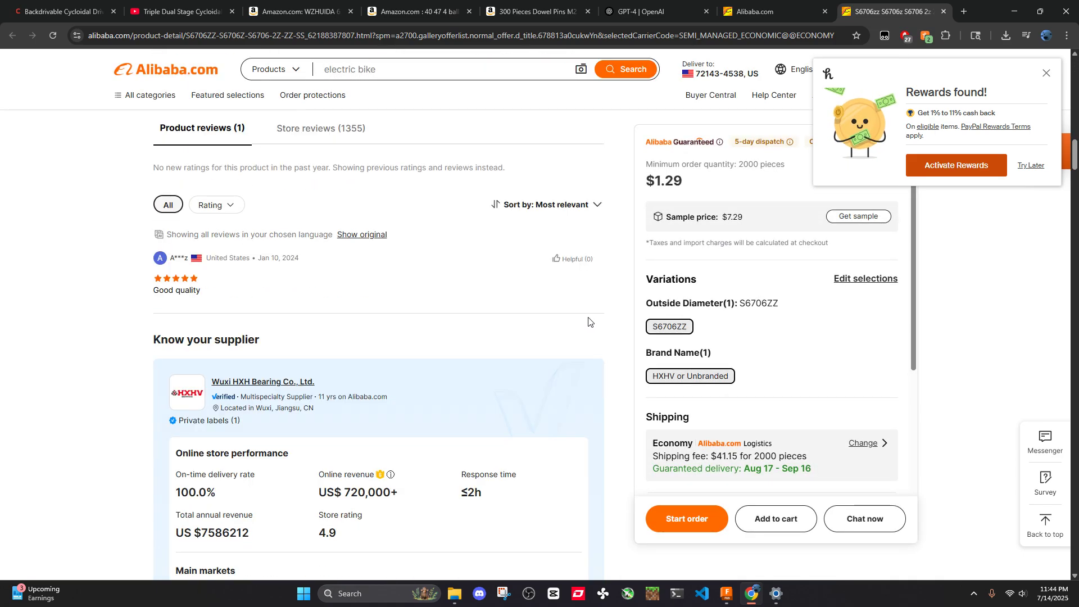
Search Google in a new tab for "standard size ball bearing" and show the image results
click(964, 14)
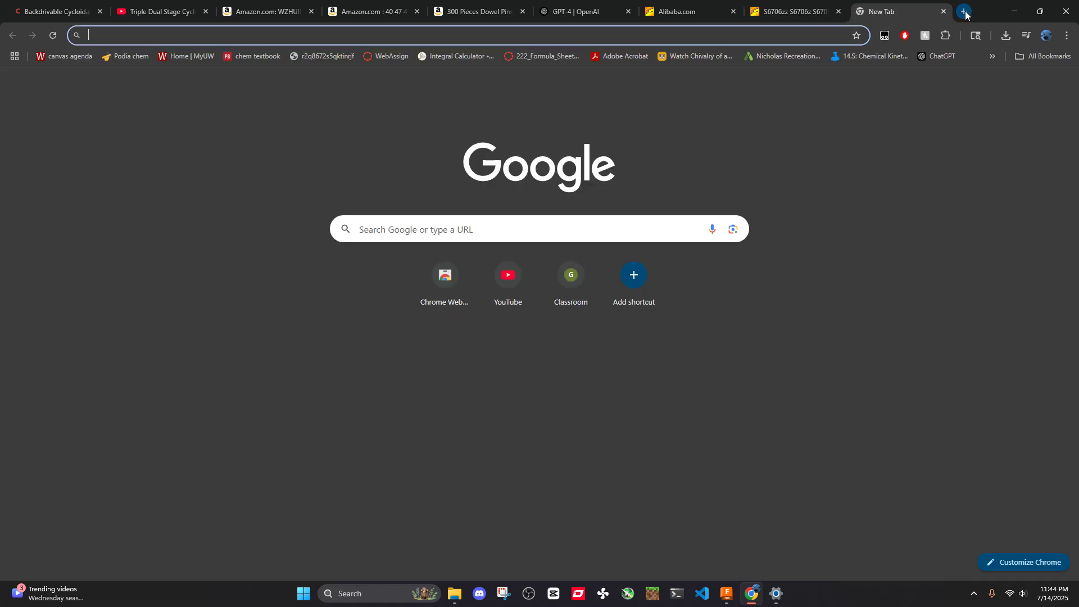
text(standard s)
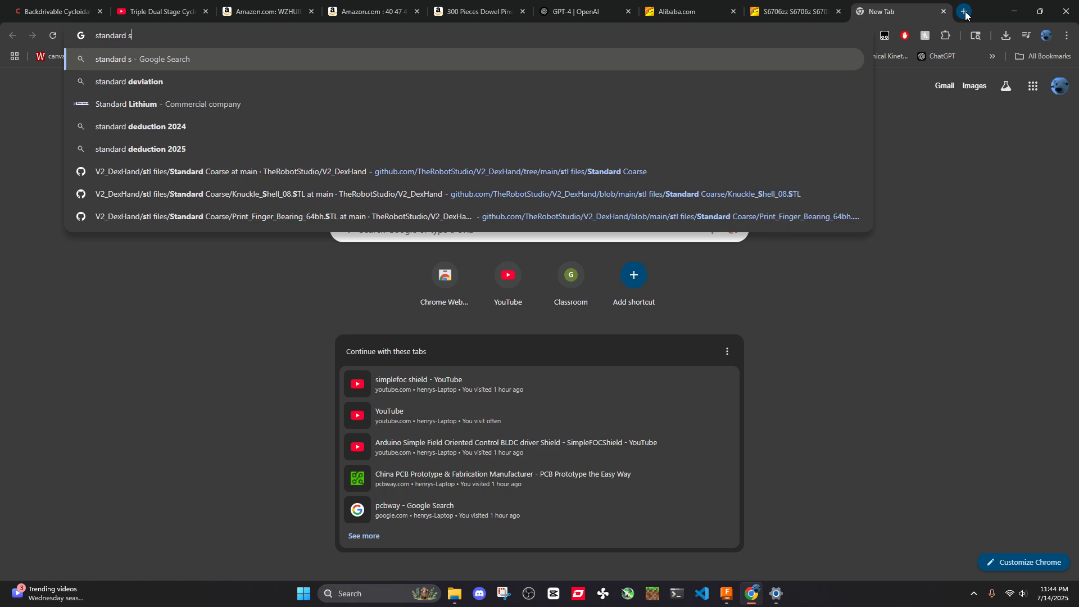
text(ize ball bearing)
key(Return)
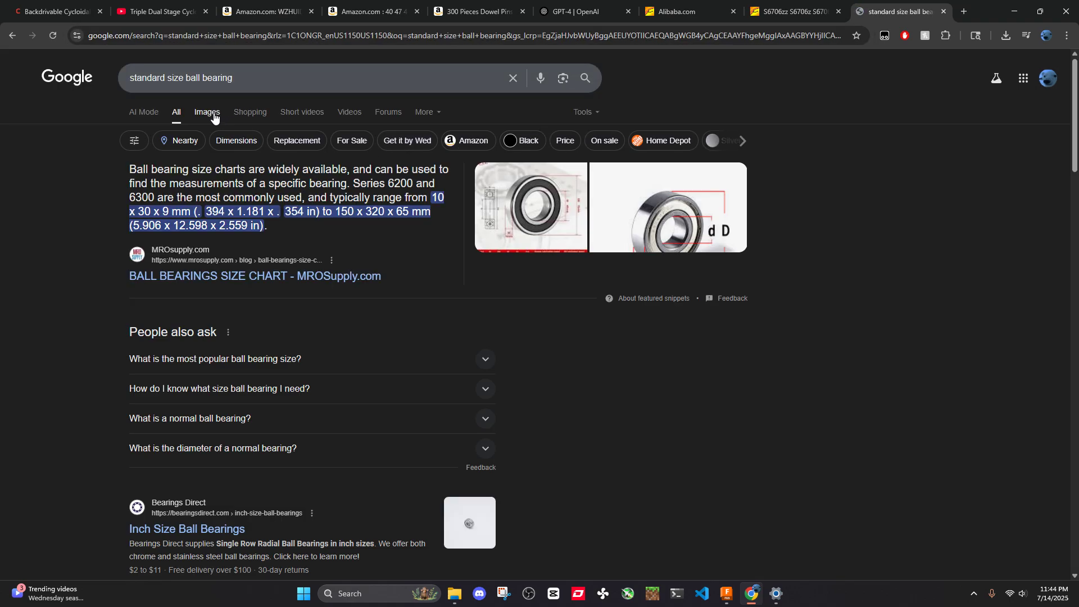
click(208, 112)
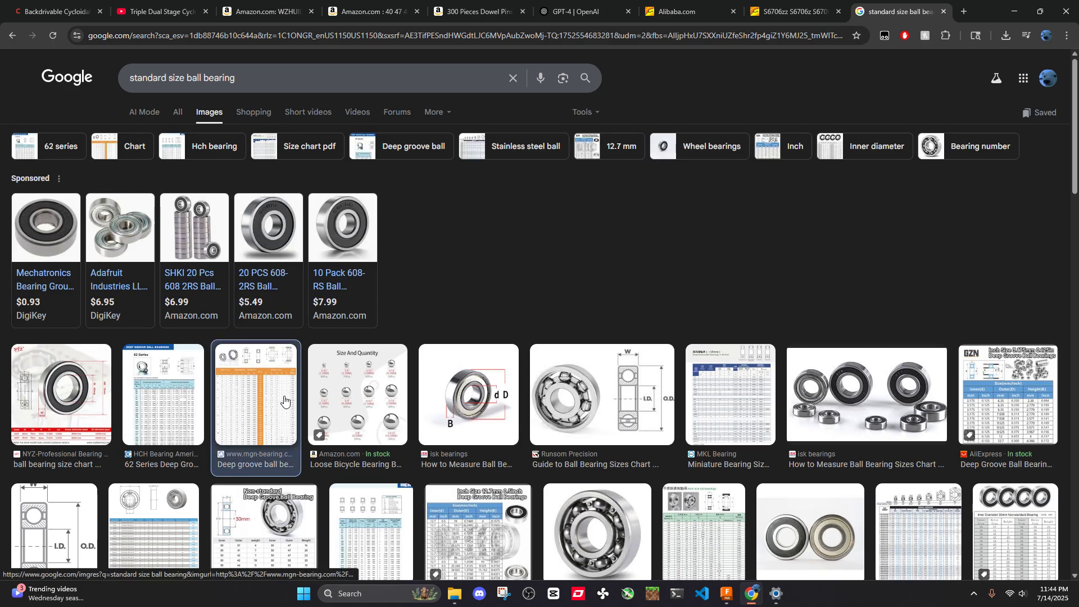
Preview the MGN deep groove size chart and open the HCH Bearing Americas 62 Series chart image in a separate tab
click(285, 401)
right_click(824, 321)
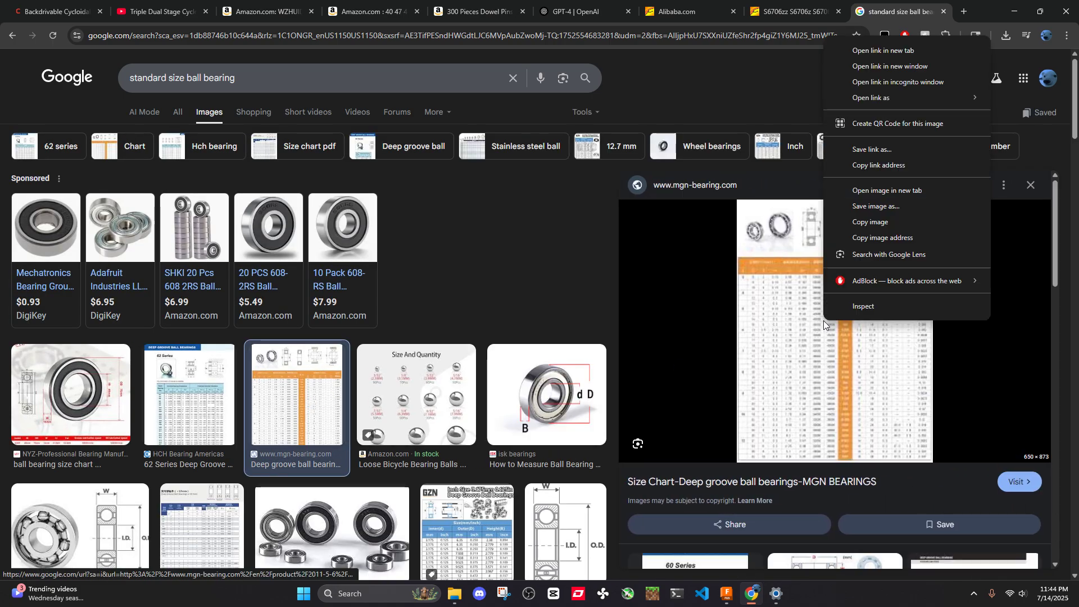
click(629, 196)
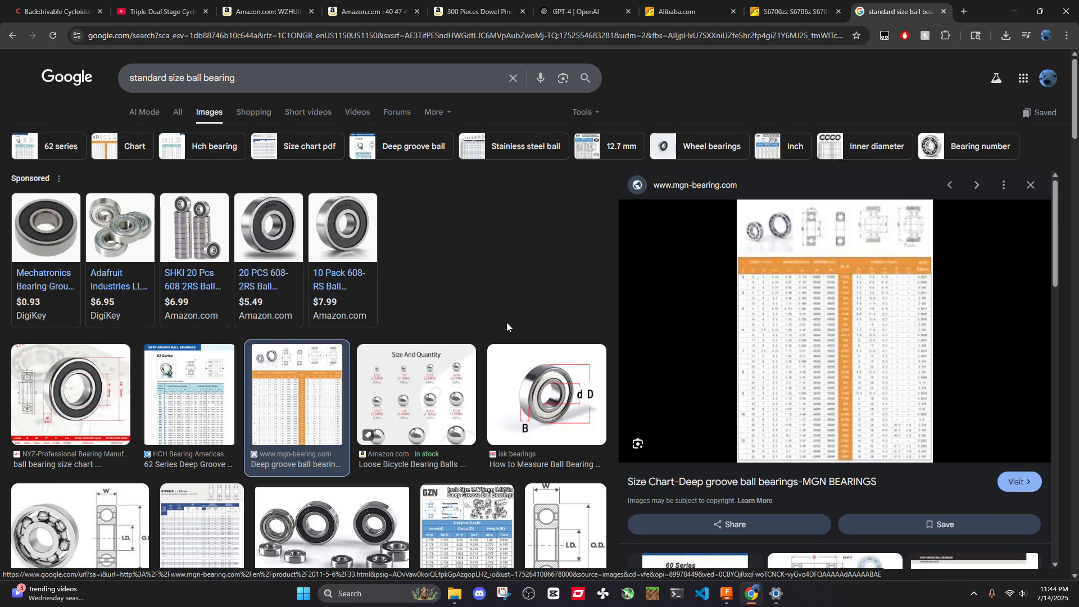
click(206, 412)
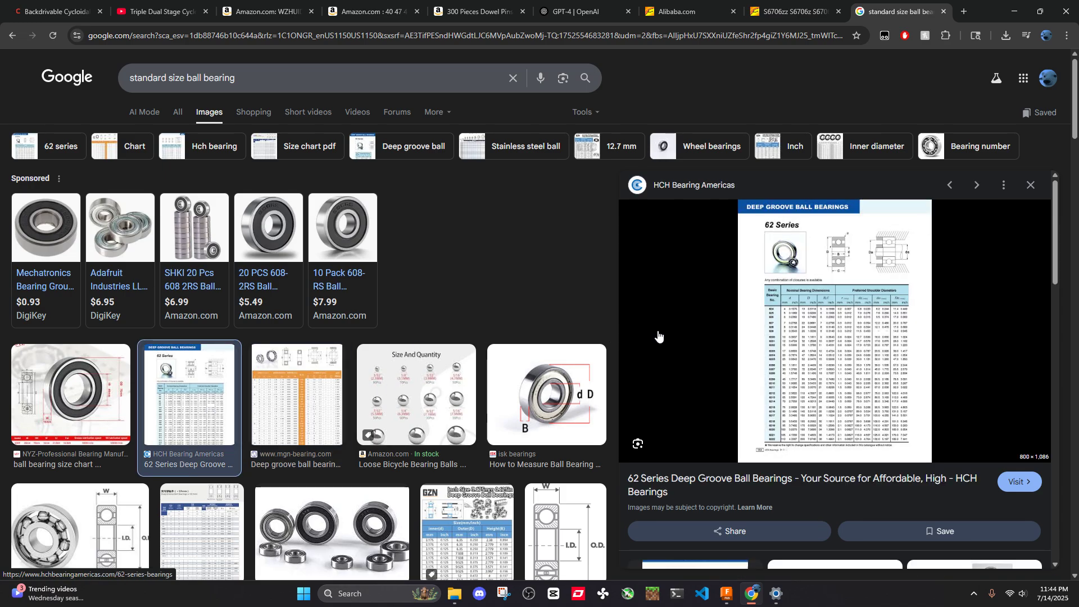
right_click(774, 319)
click(850, 187)
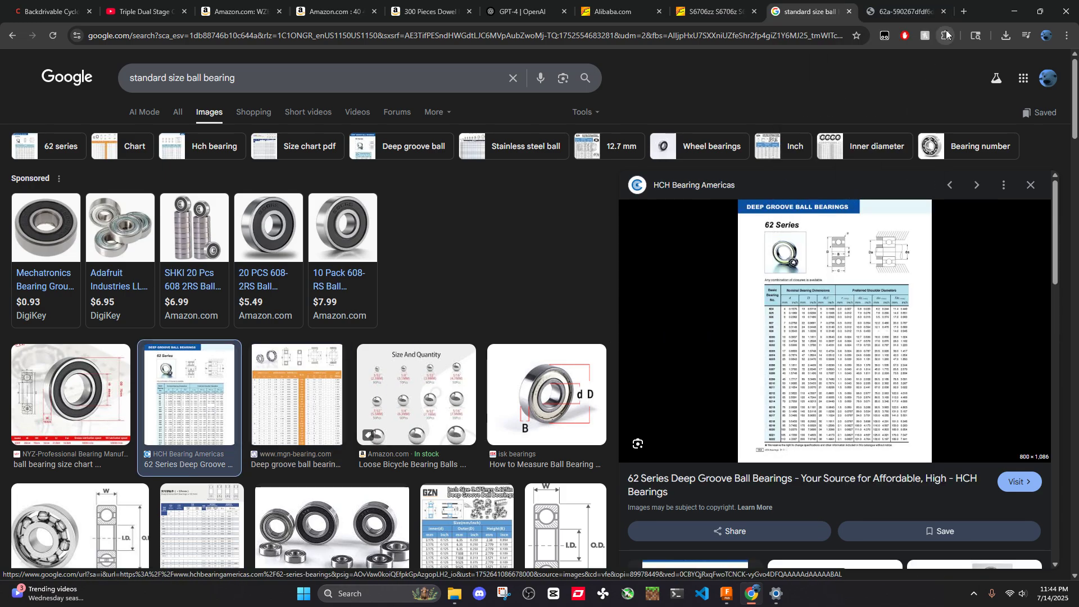
key(ctrl+Tab)
Examine the 62 Series table's bore, outer diameter and width columns for a usable standard size, and close the chart
click(489, 287)
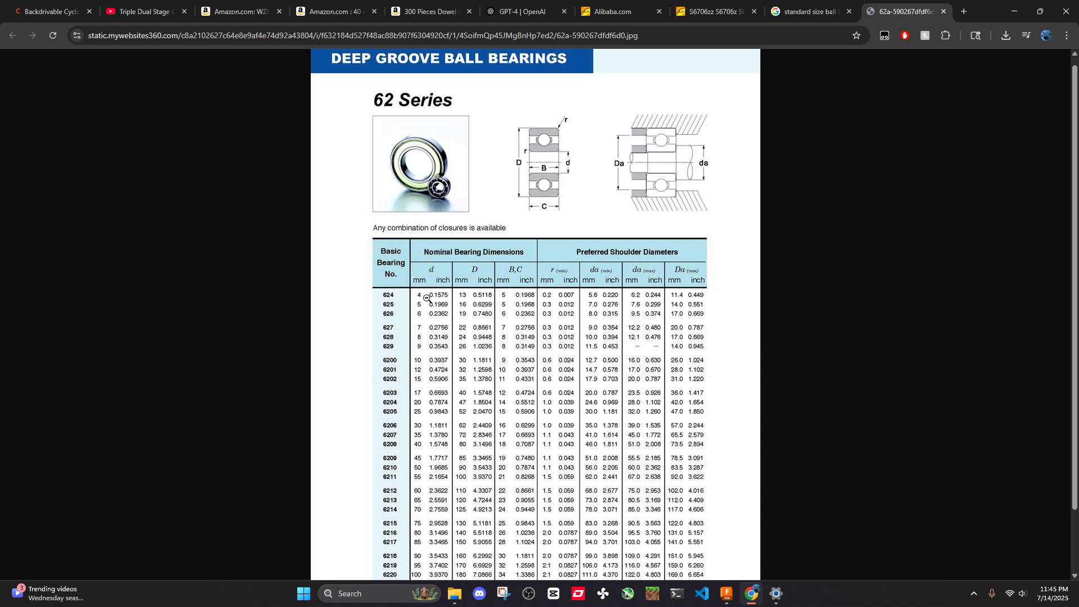
scroll(442, 325, down, 2)
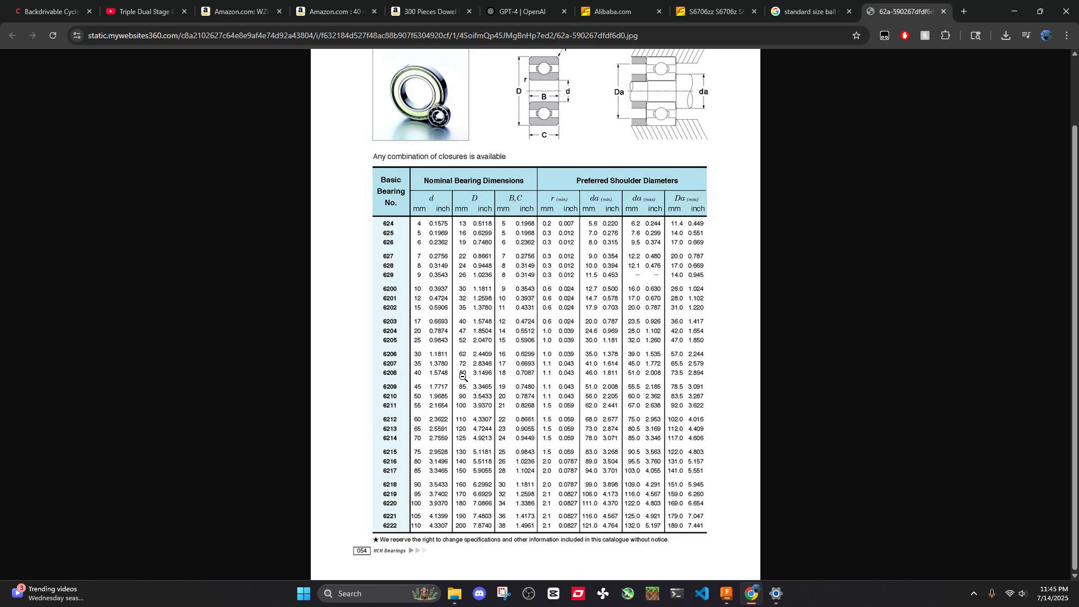
scroll(463, 377, up, 2)
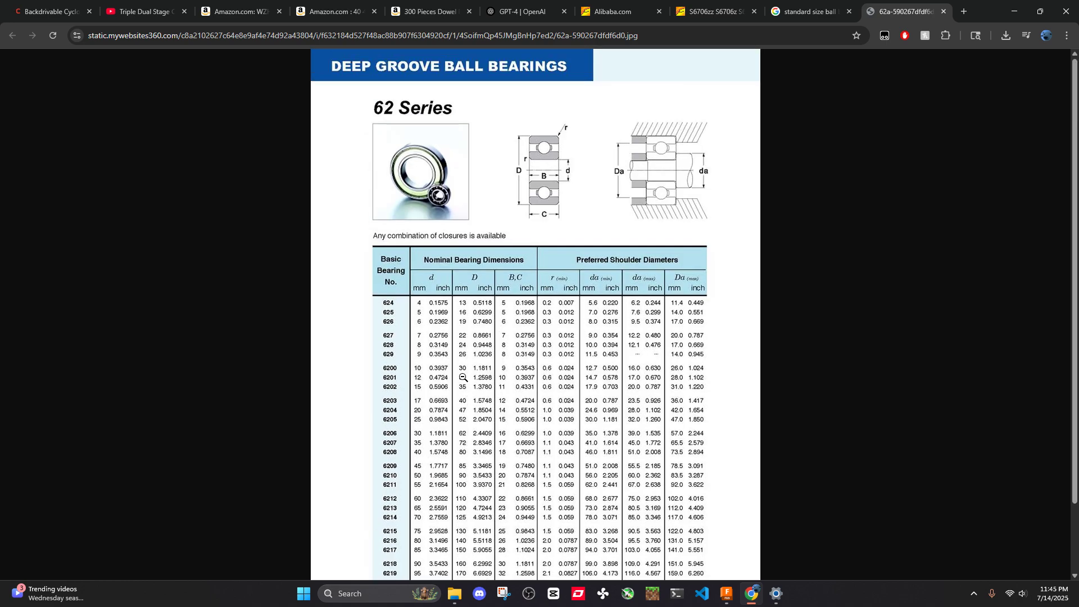
scroll(462, 377, down, 1)
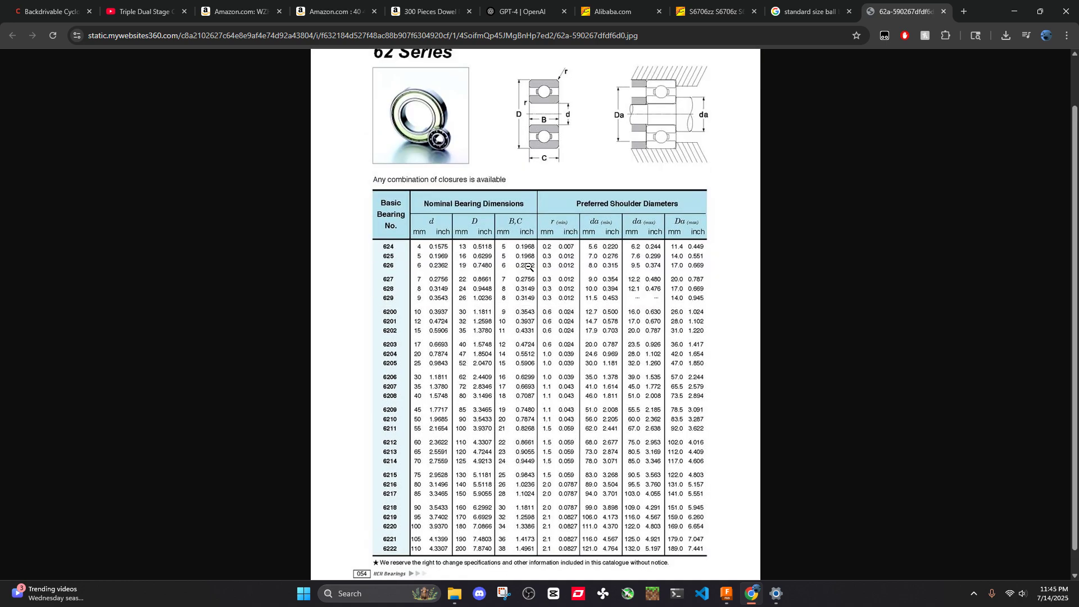
scroll(524, 263, up, 1)
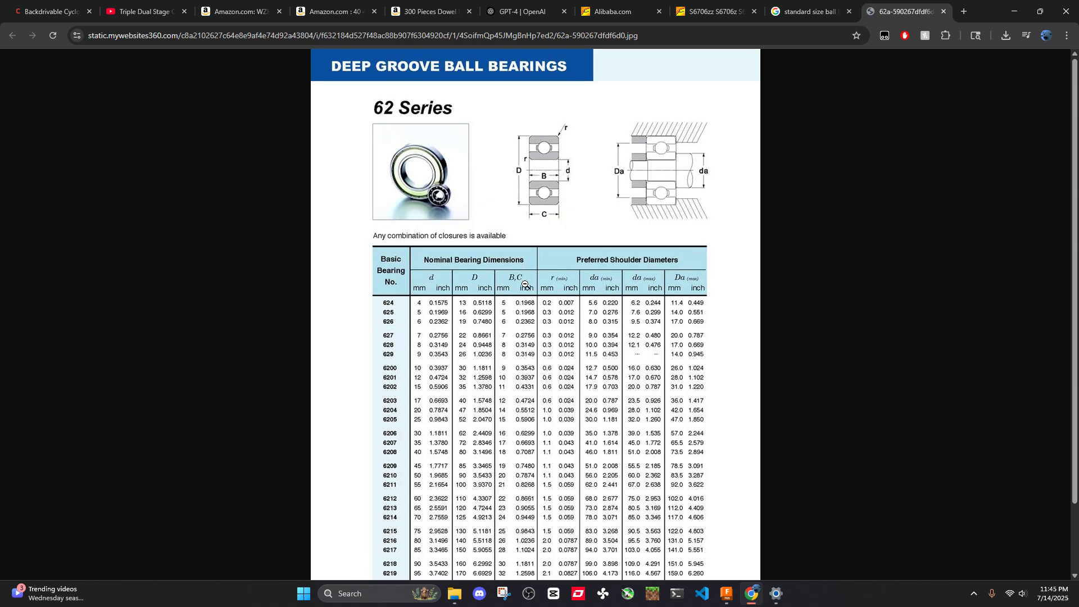
scroll(523, 293, down, 1)
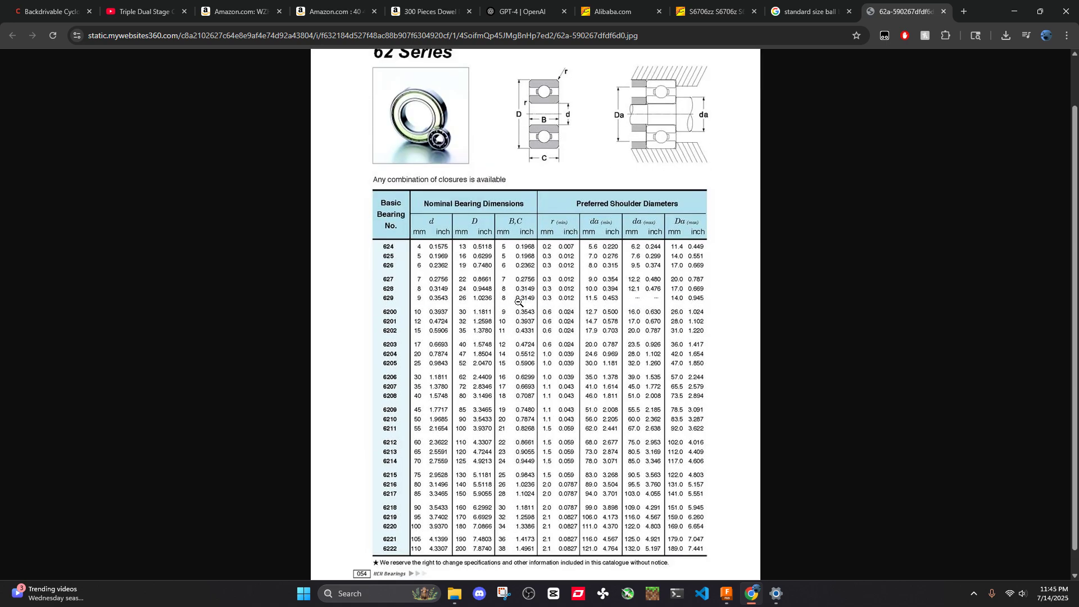
scroll(519, 303, down, 1)
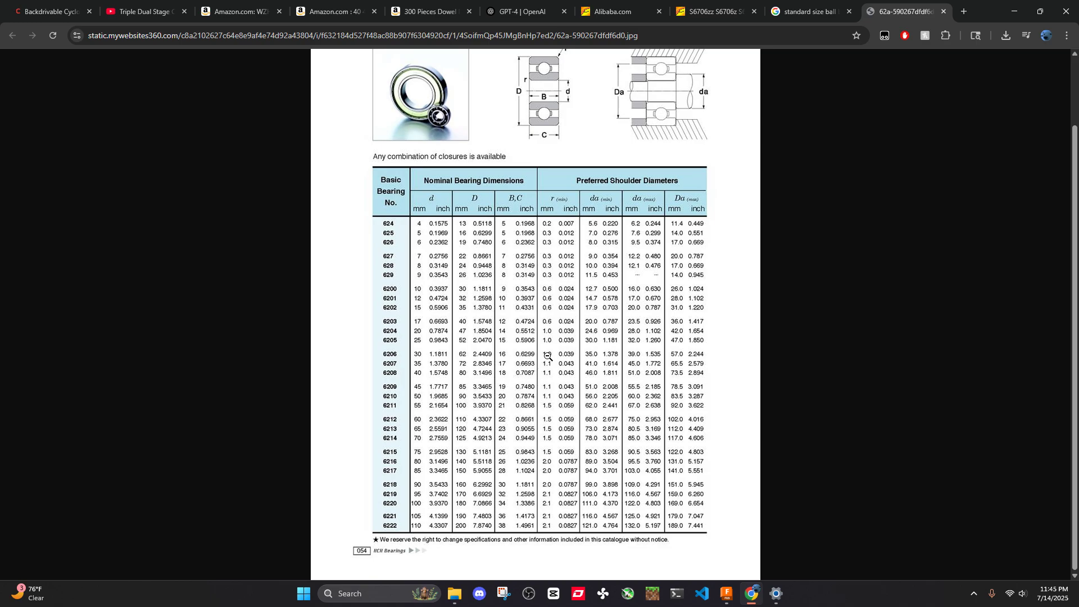
click(944, 12)
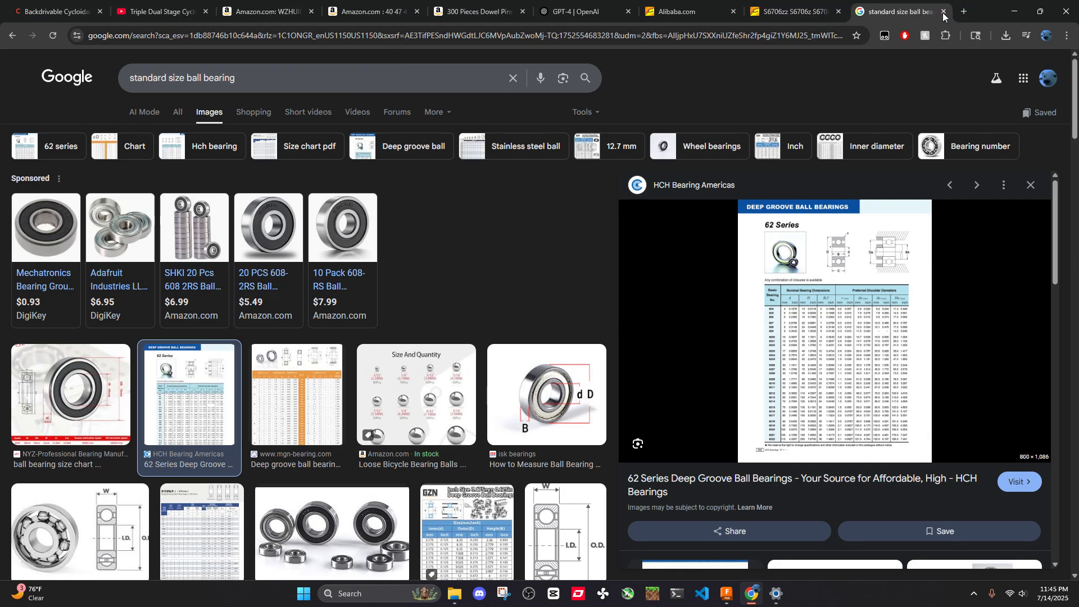
Browse further bearing charts in the image results, including the 12.7 mm and 30 mm inner diameter tables and the BNL chart
scroll(359, 337, down, 5)
click(355, 336)
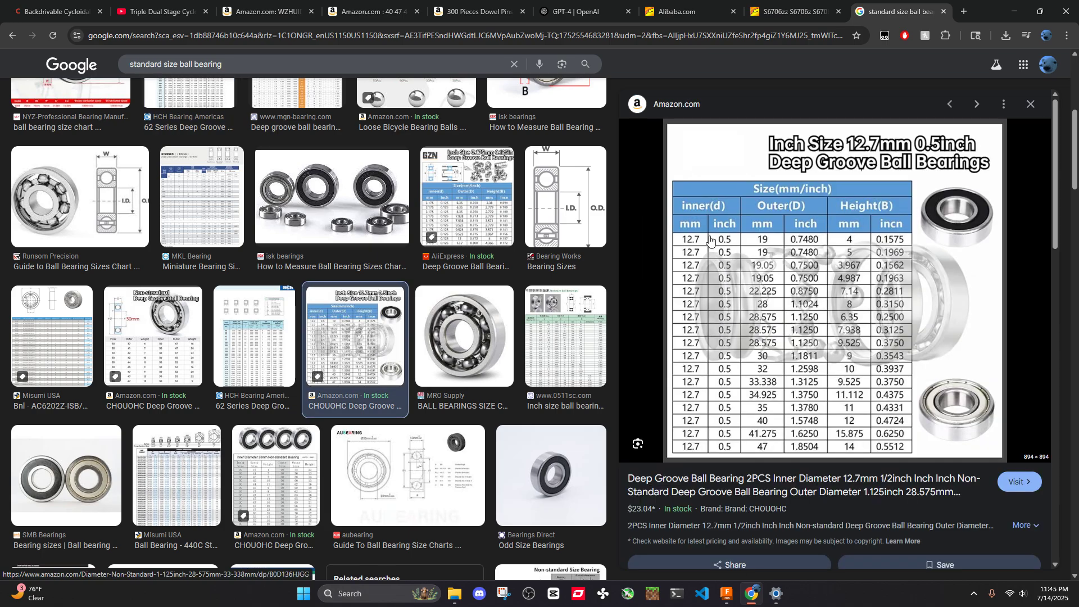
click(279, 341)
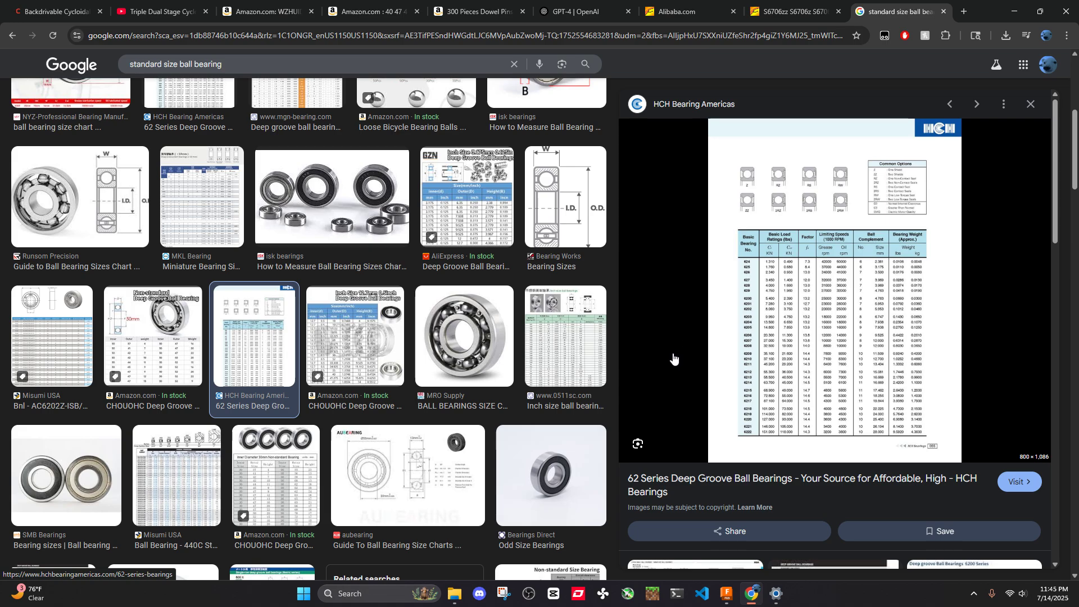
click(185, 369)
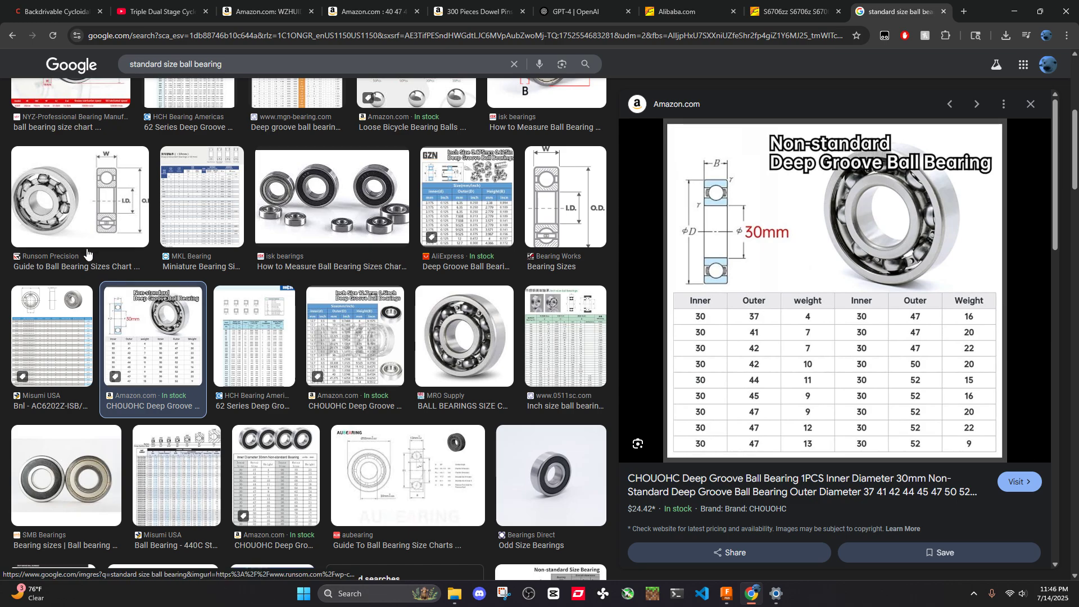
click(82, 324)
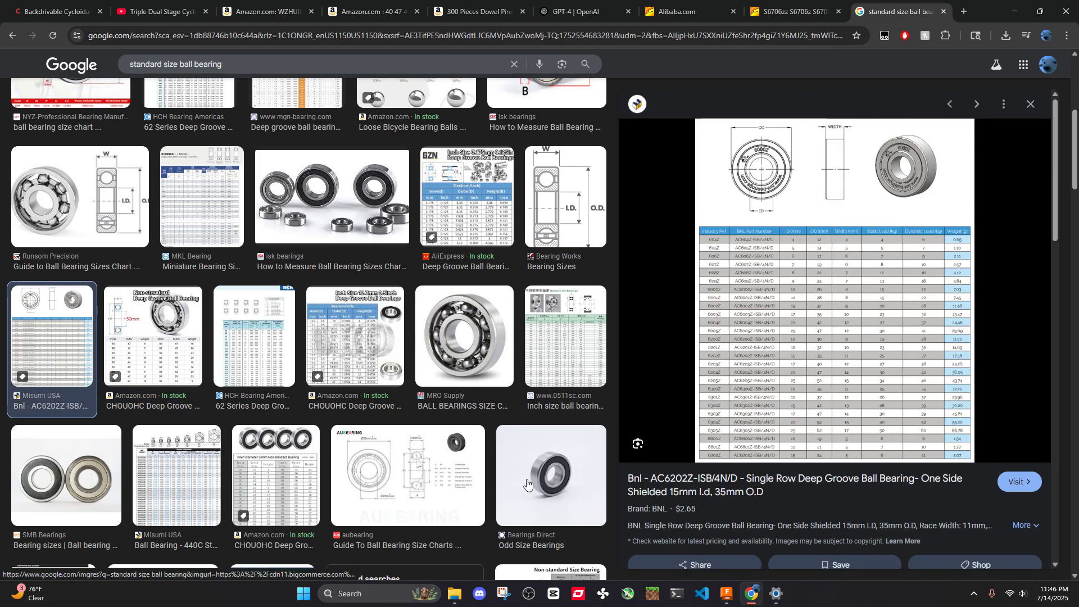
scroll(428, 441, down, 1)
scroll(428, 441, down, 8)
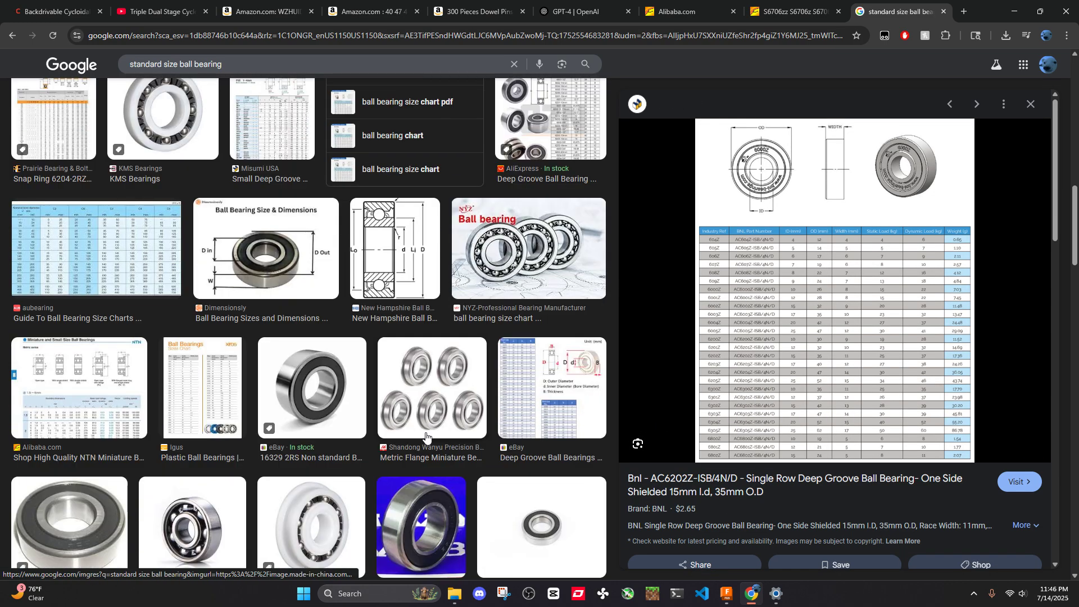
Switch to Autodesk Fusion and bring up the untitled design that shows the two round plates with six holes
key(alt+Tab)
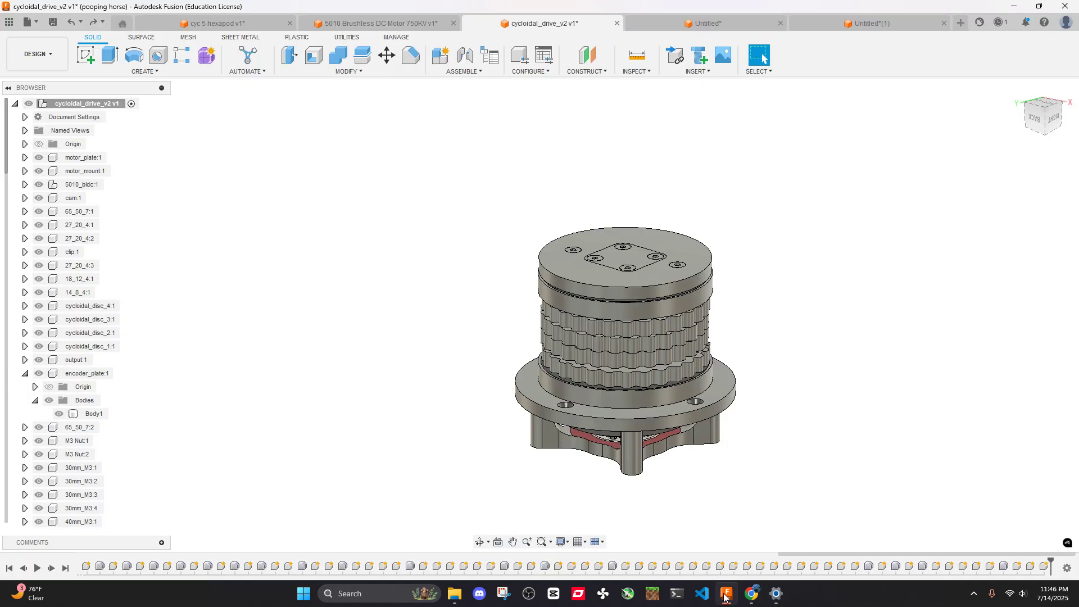
click(667, 25)
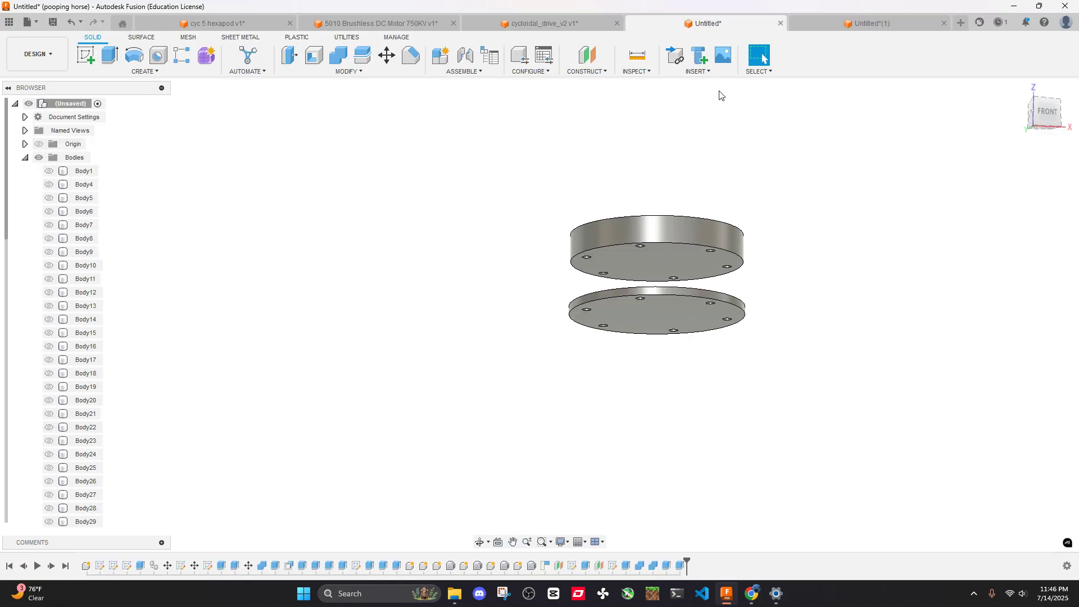
click(393, 27)
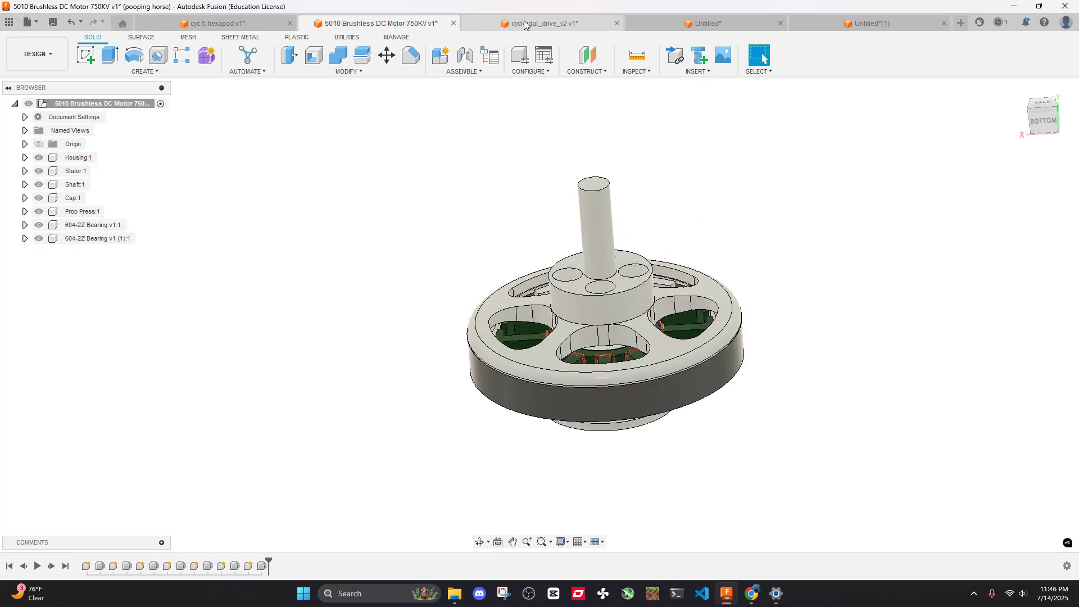
click(711, 22)
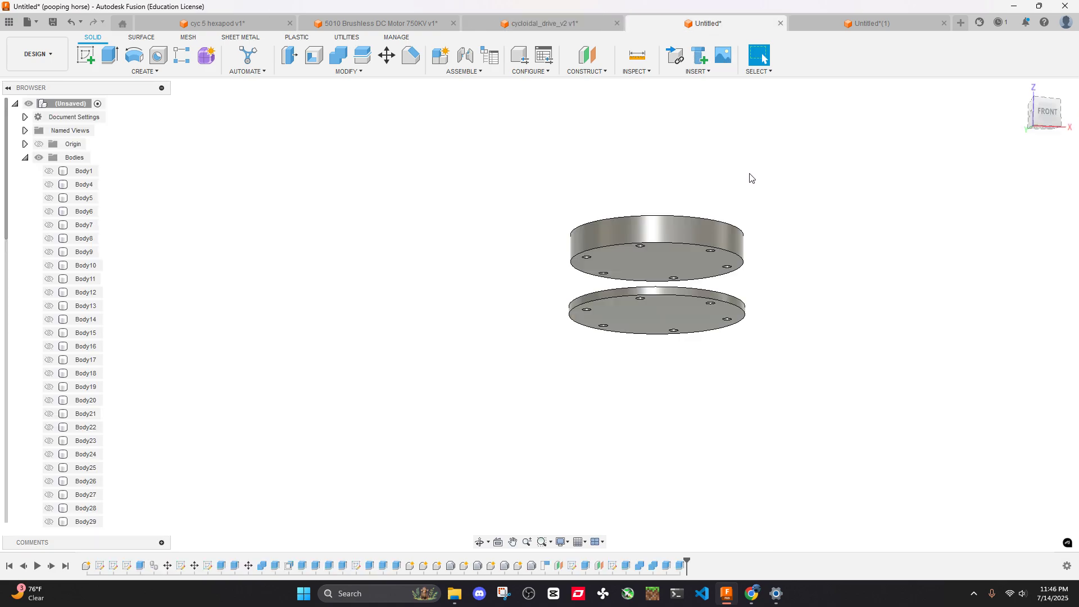
click(872, 24)
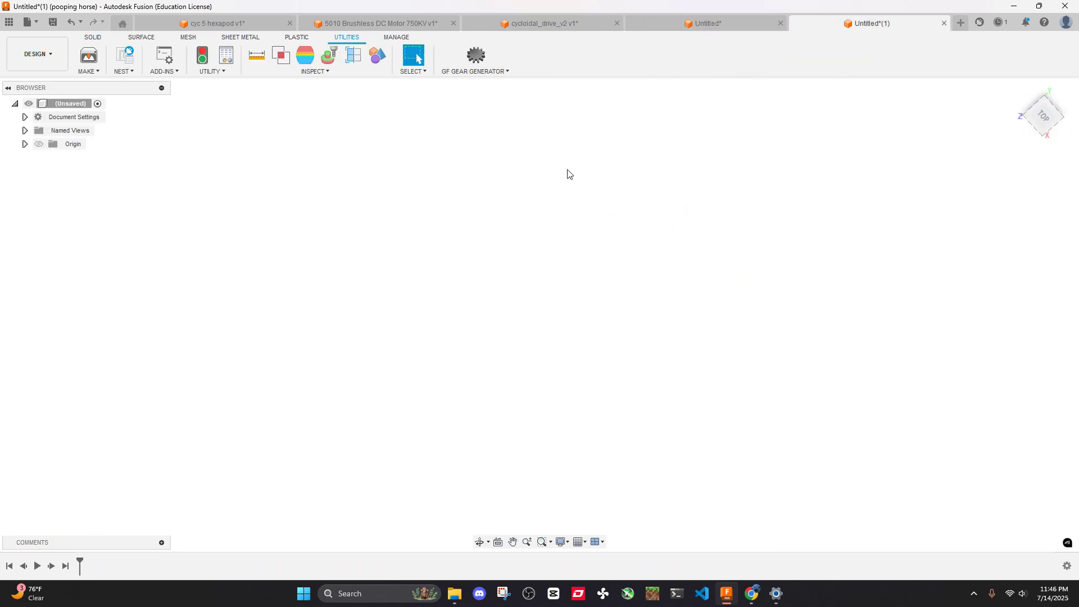
click(215, 24)
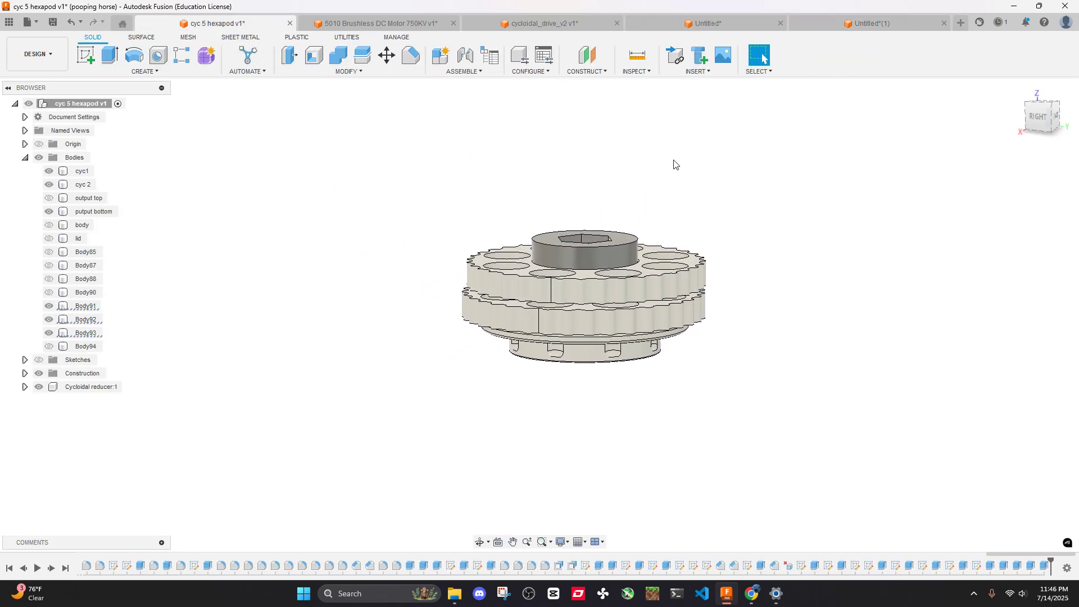
click(696, 25)
Measure the outer cylindrical face of the thicker upper disc
shift+middle_drag(694, 112, 657, 212)
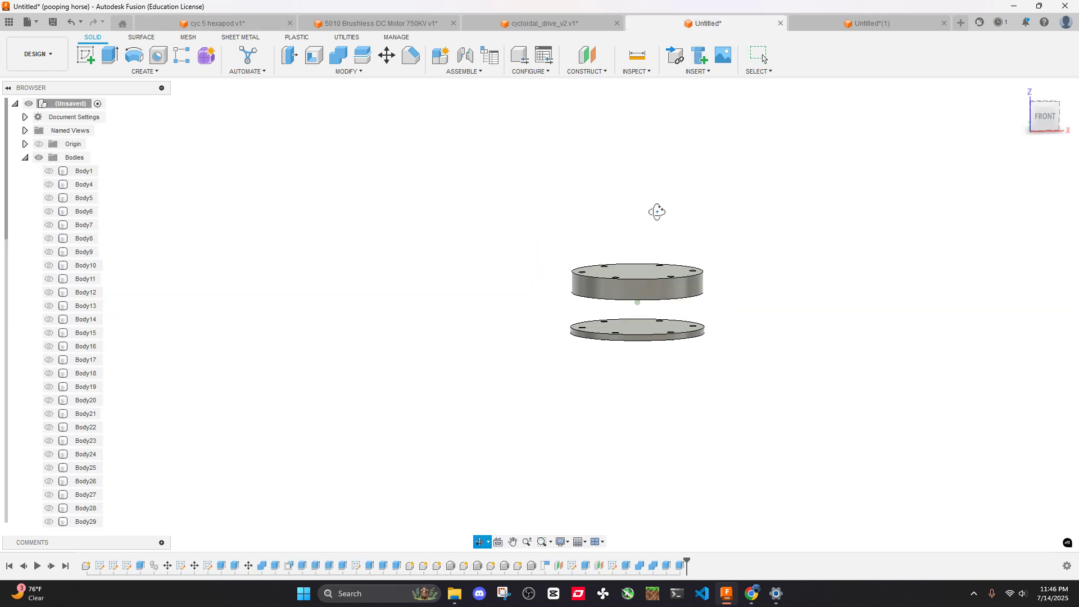
scroll(657, 274, up, 3)
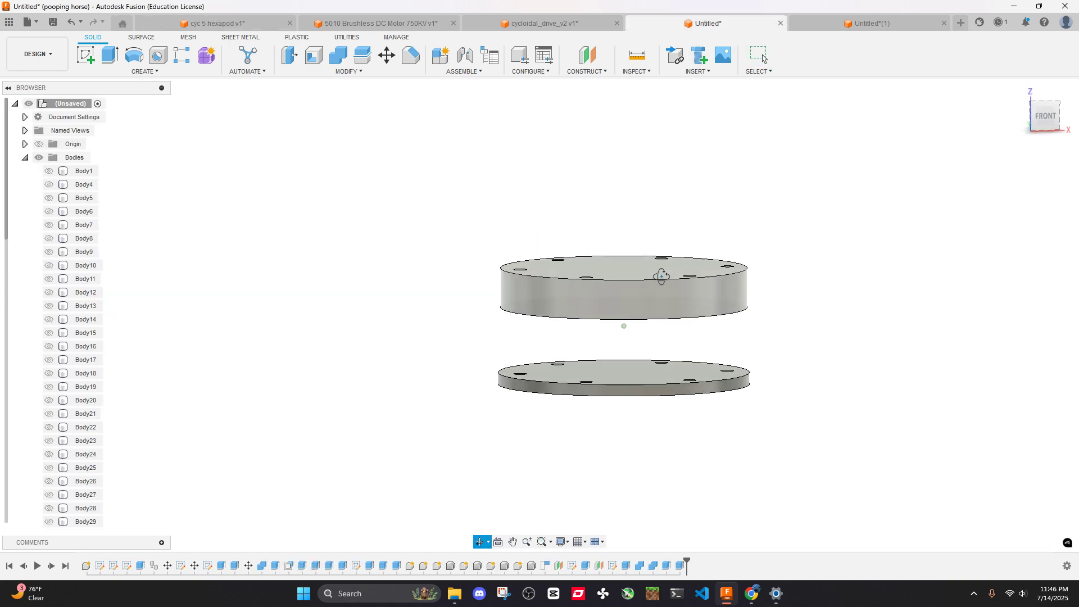
key(F6)
click(637, 55)
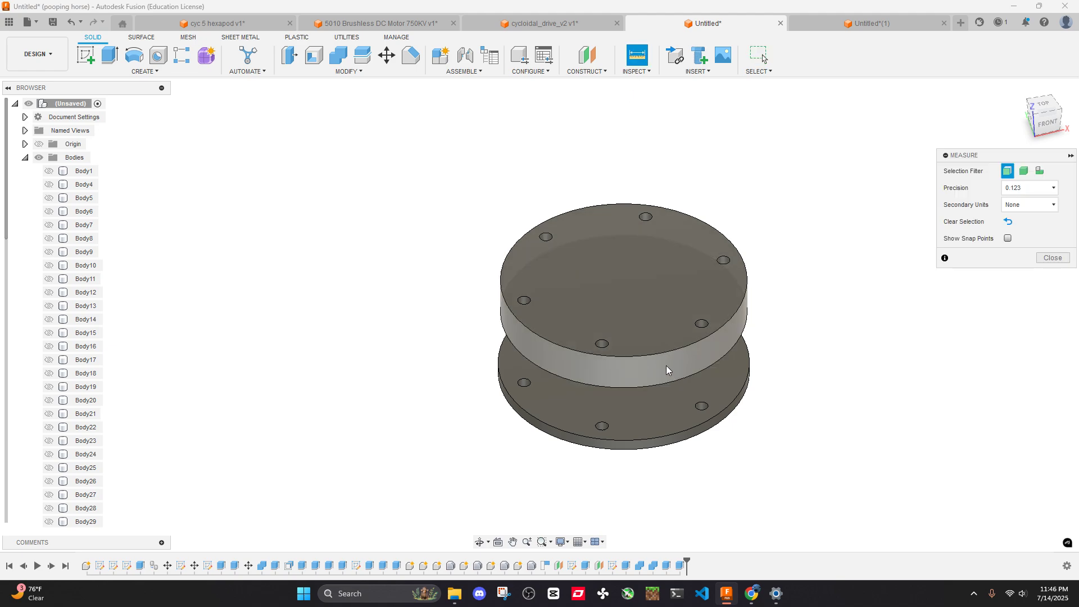
click(666, 366)
click(1050, 383)
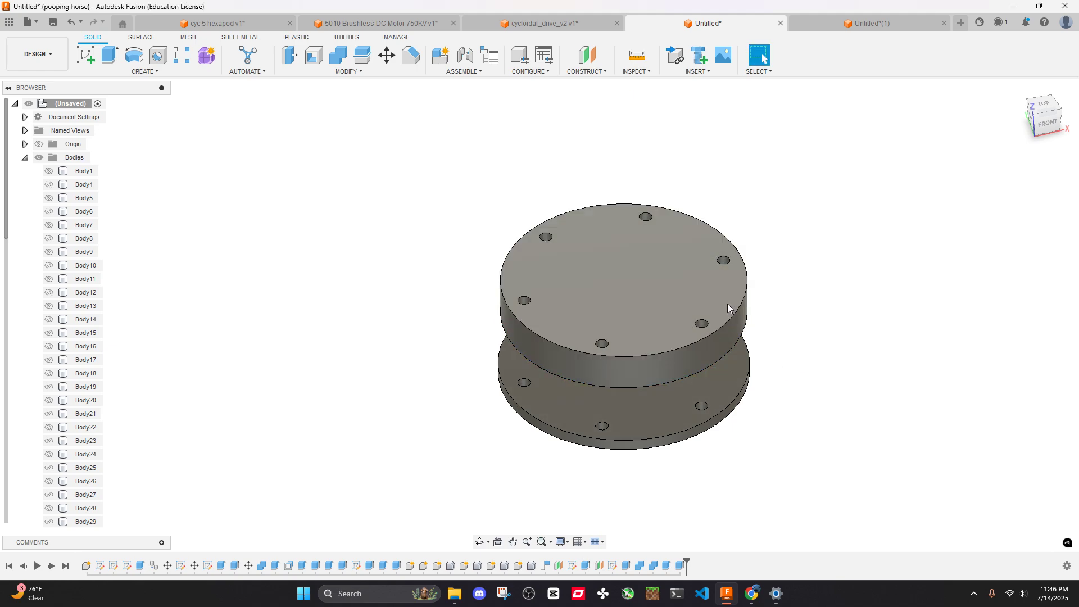
Offset the outer cylindrical face of the thicker upper disc (Body40) by -1.5 mm
scroll(77, 281, down, 5)
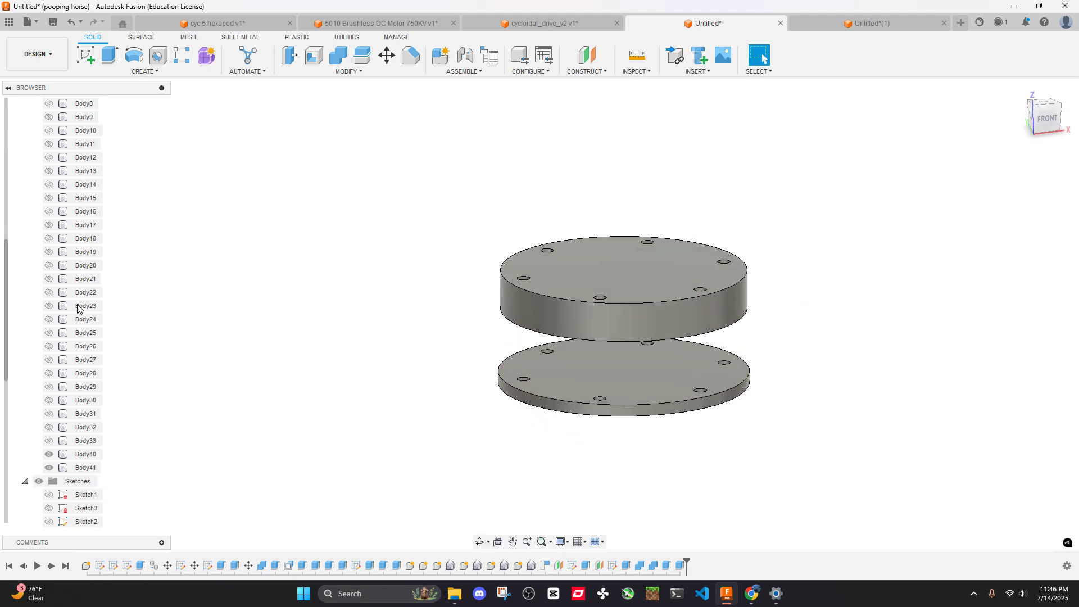
scroll(78, 308, down, 2)
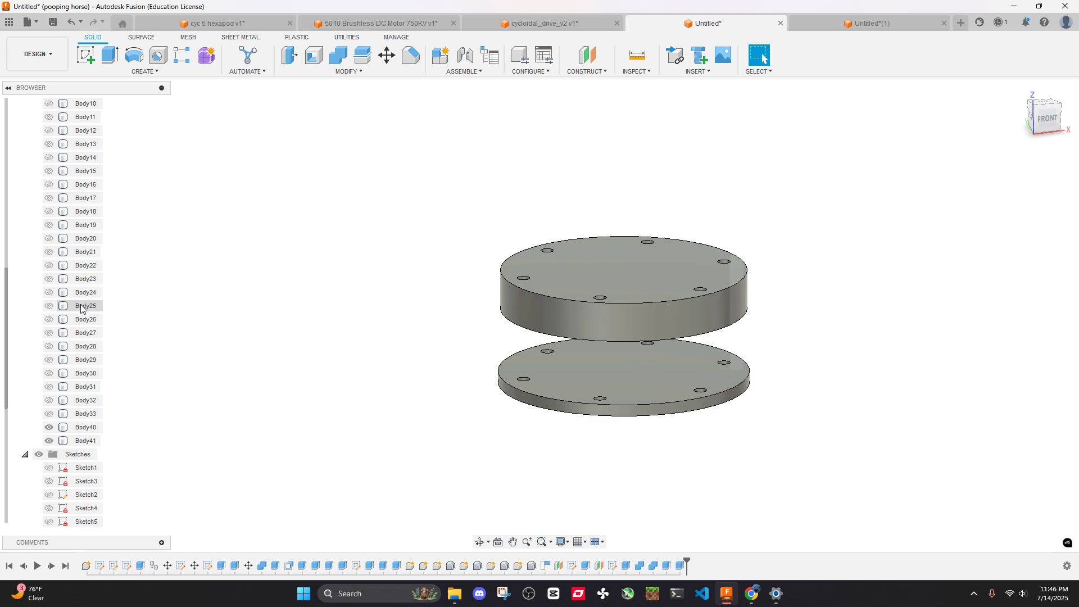
click(583, 331)
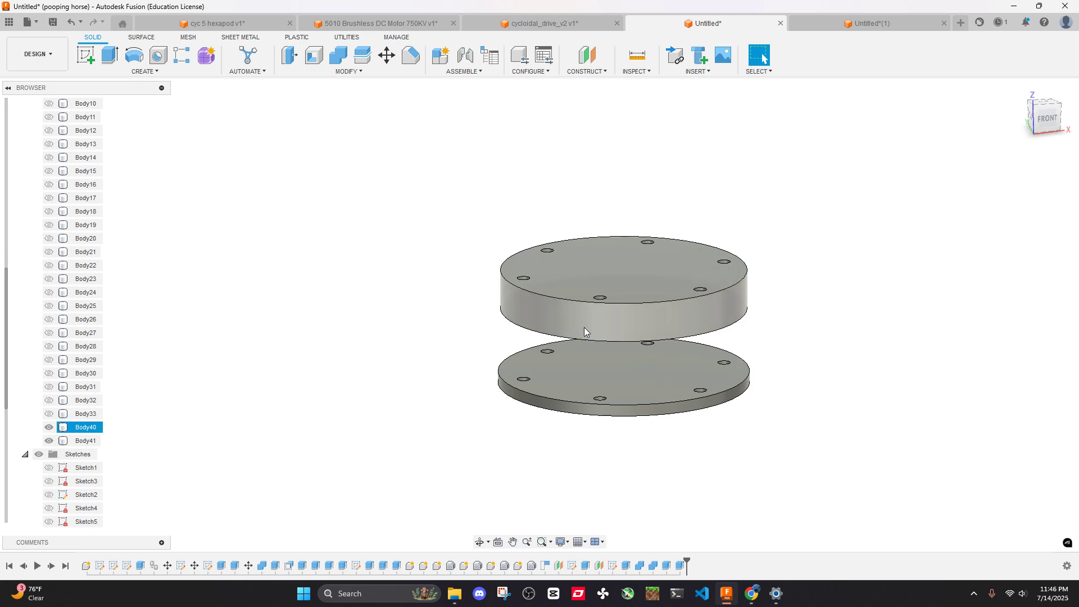
shift+middle_drag(583, 331, 731, 293)
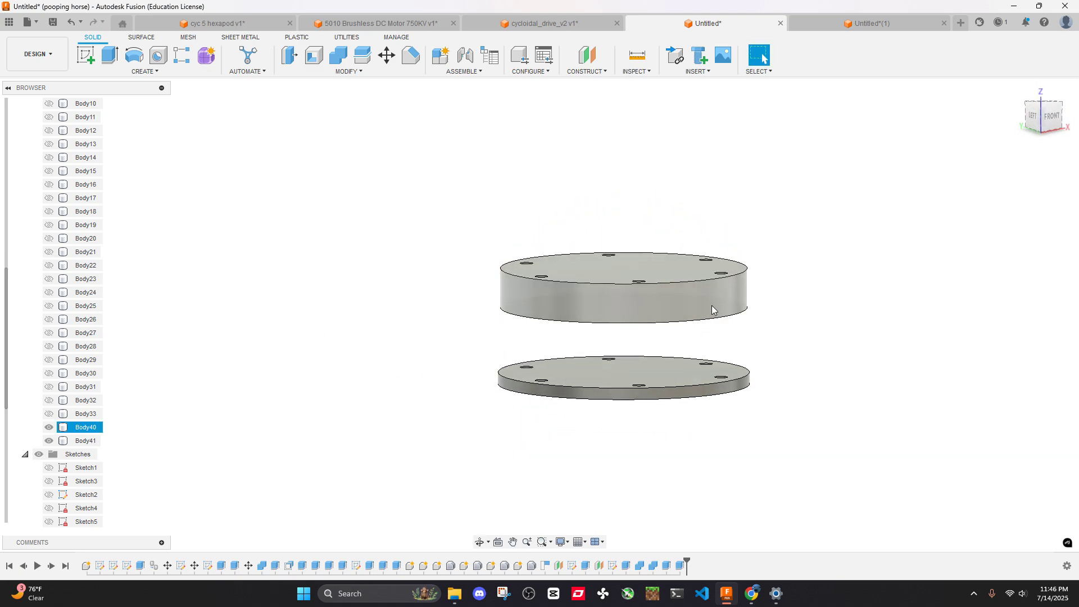
click(715, 310)
text(q)
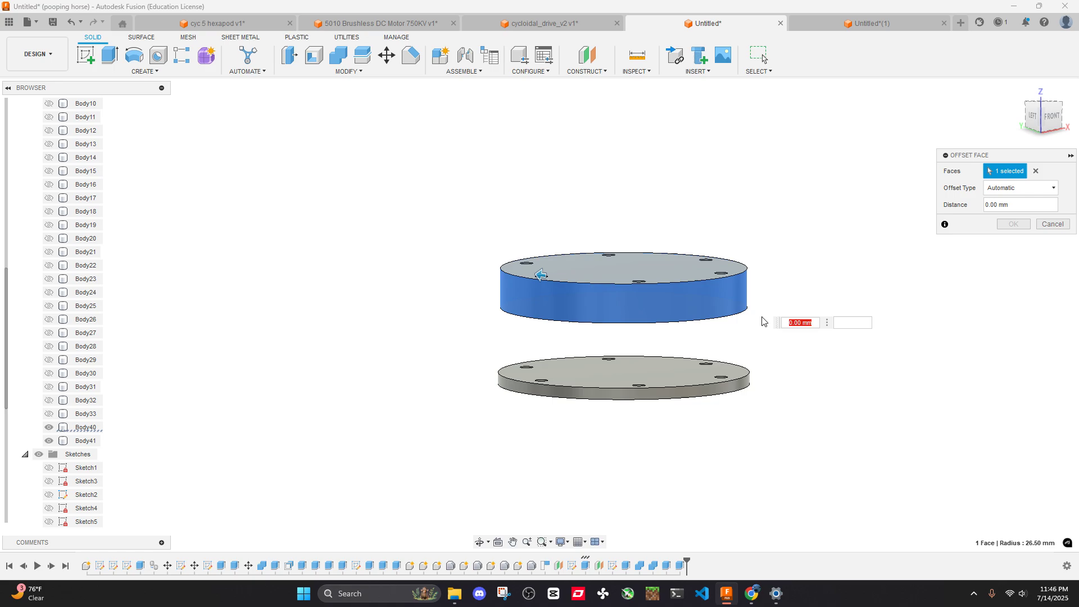
text(-1.5)
key(Return)
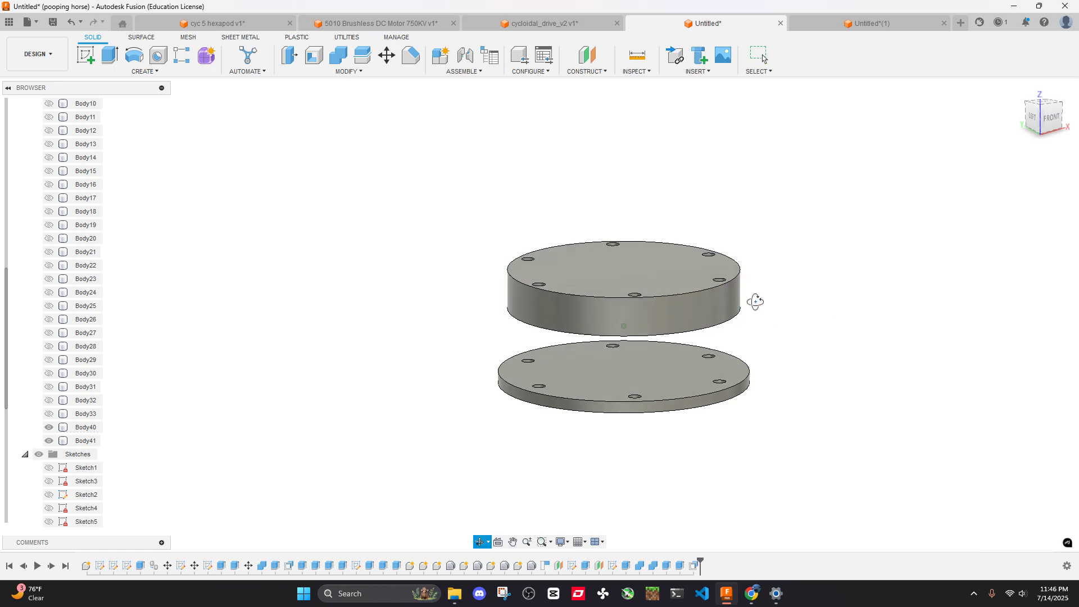
Check the diameter of the upper disc's offset outer face with the Measure tool
shift+middle_drag(755, 301, 739, 352)
key(i)
click(739, 352)
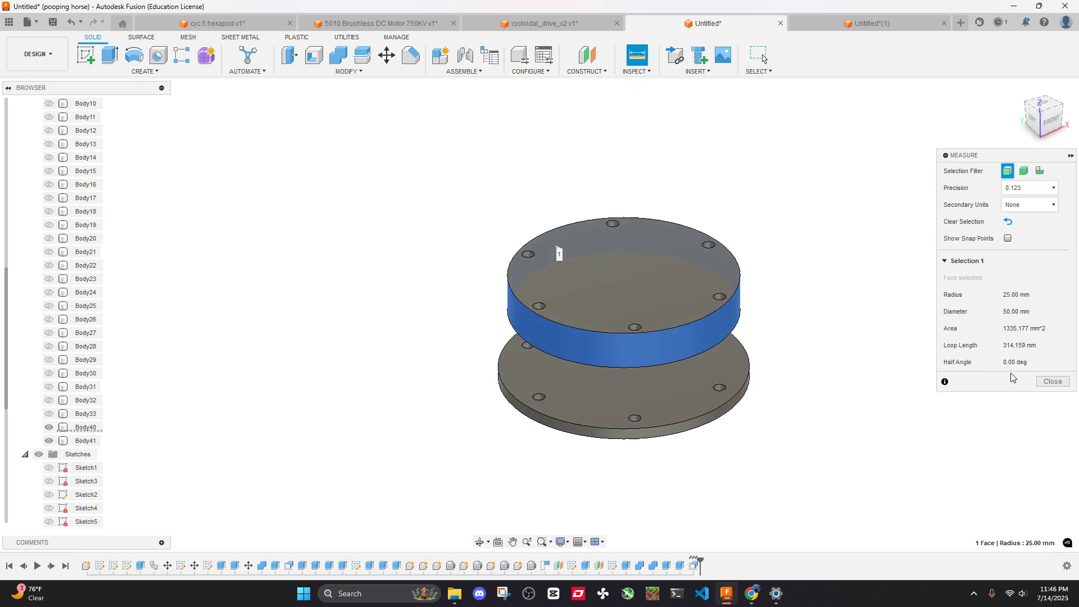
click(1053, 383)
click(736, 303)
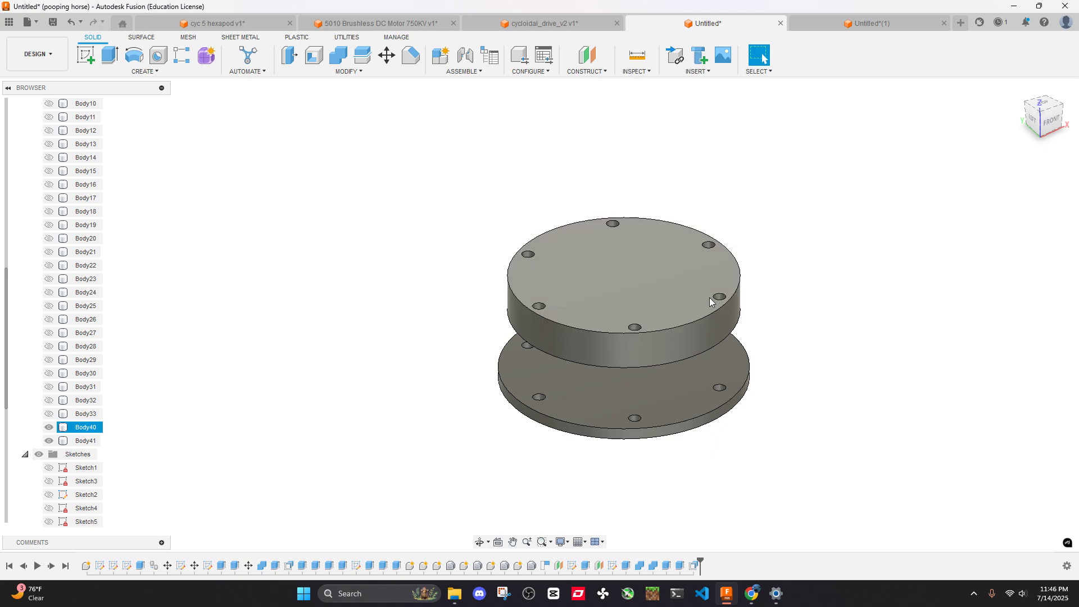
Undo the last offset of the thicker upper disc's outer cylindrical face
shift+middle_drag(713, 302, 738, 283)
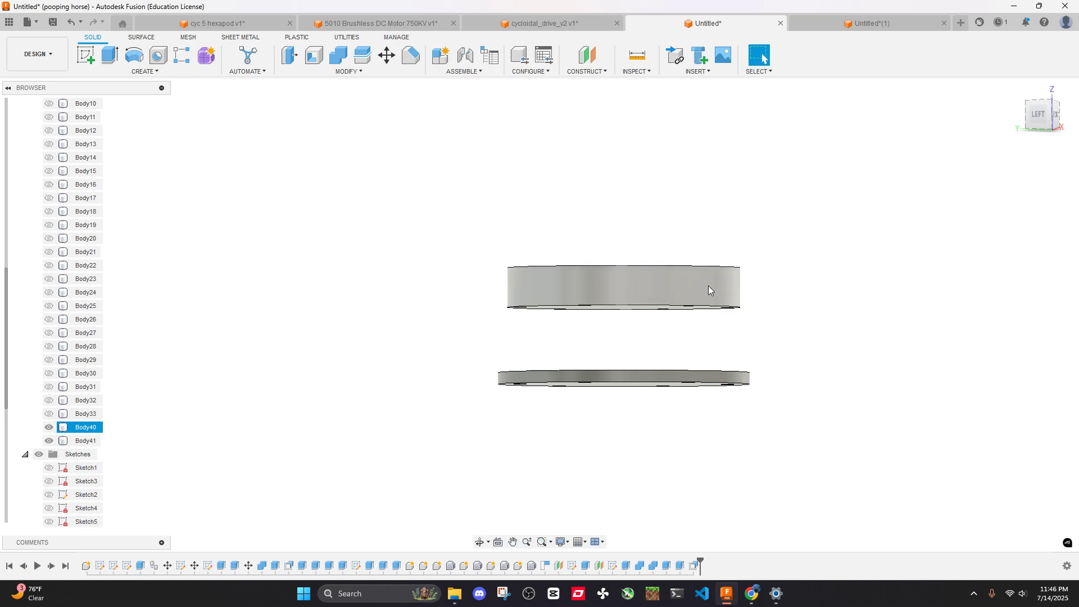
scroll(706, 281, up, 5)
key(i)
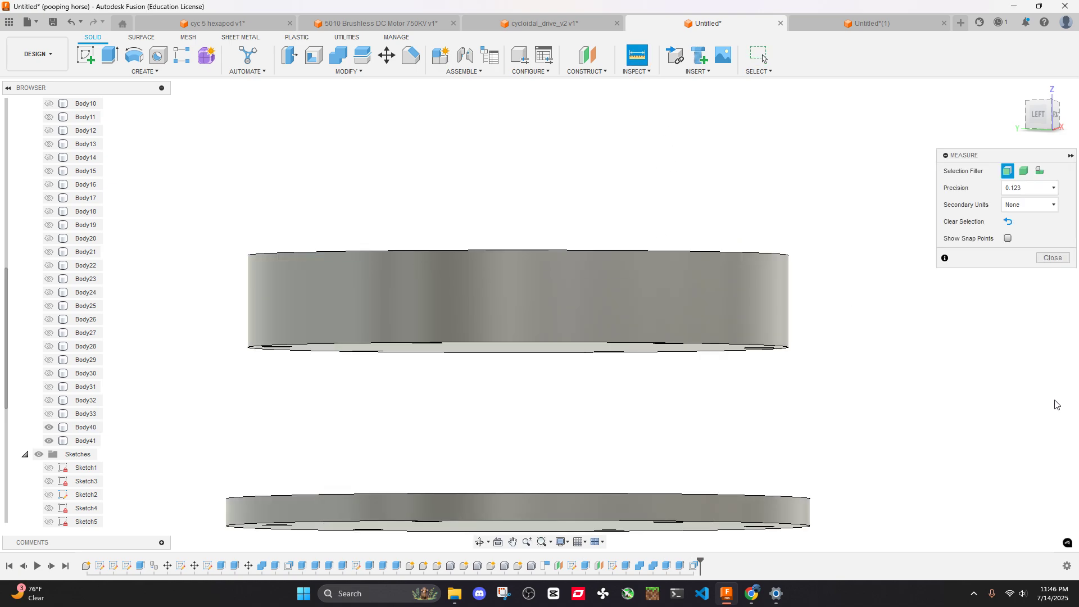
click(1053, 257)
scroll(839, 332, down, 2)
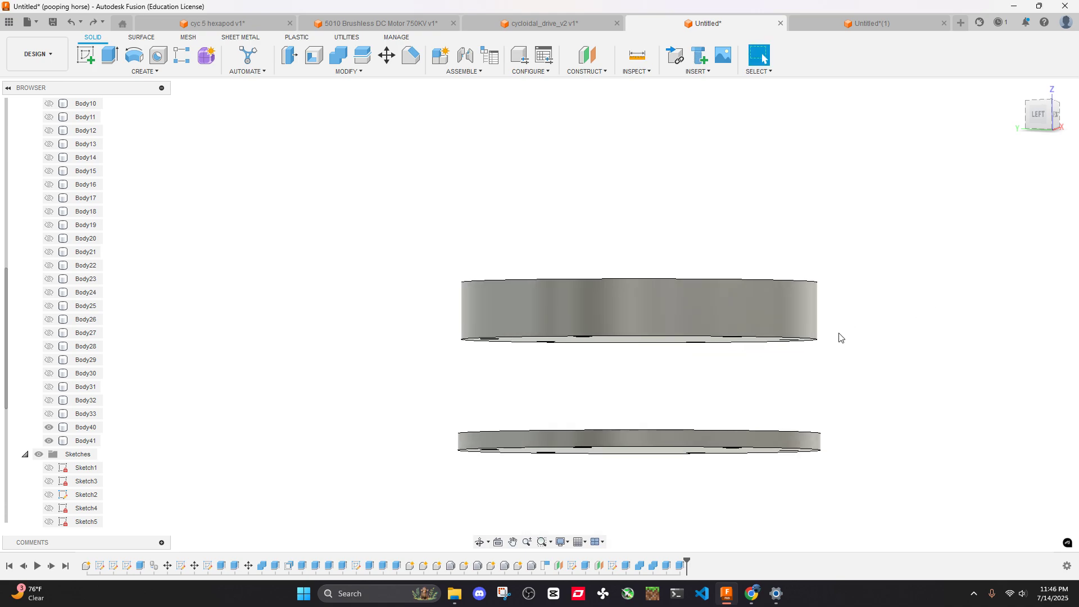
Start a sketch on the top face of the thicker upper disc
shift+middle_drag(839, 333, 850, 339)
right_click(674, 304)
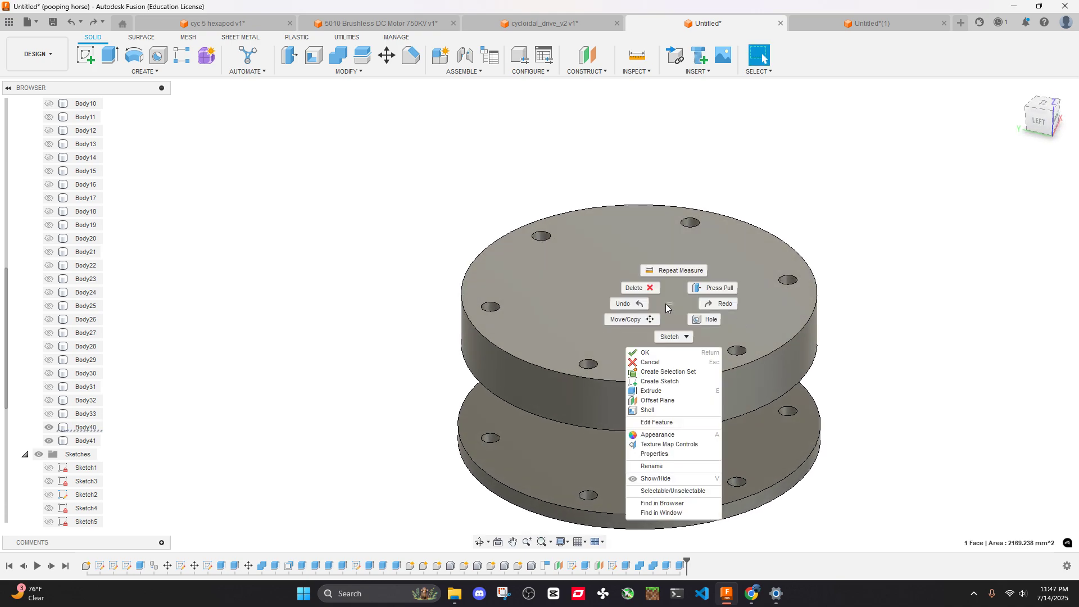
click(669, 384)
Draw a 37 mm diameter circle centred on the upper disc's top face
click(135, 56)
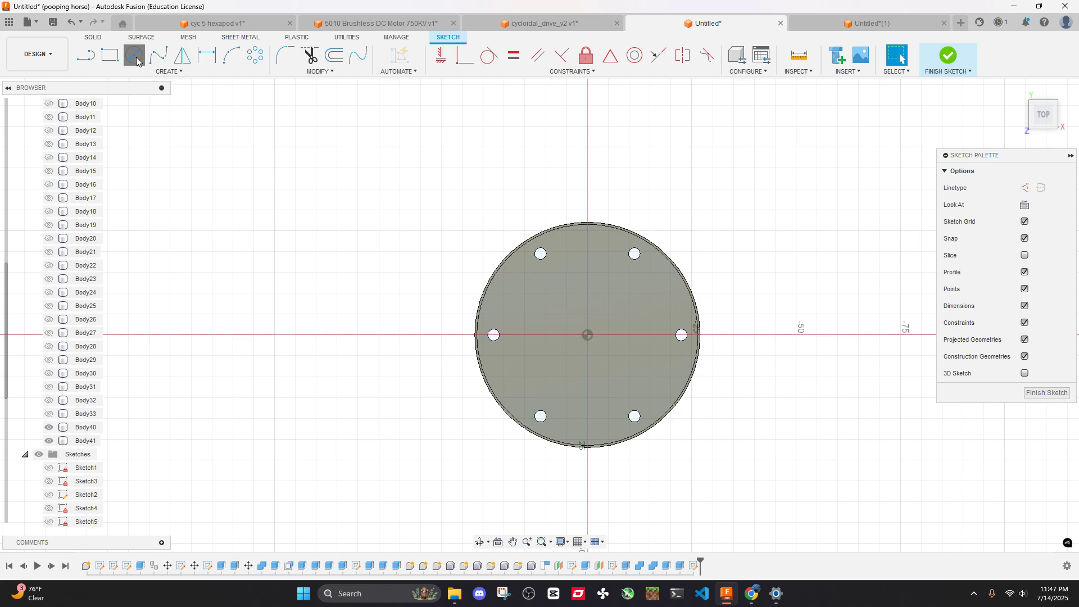
click(587, 335)
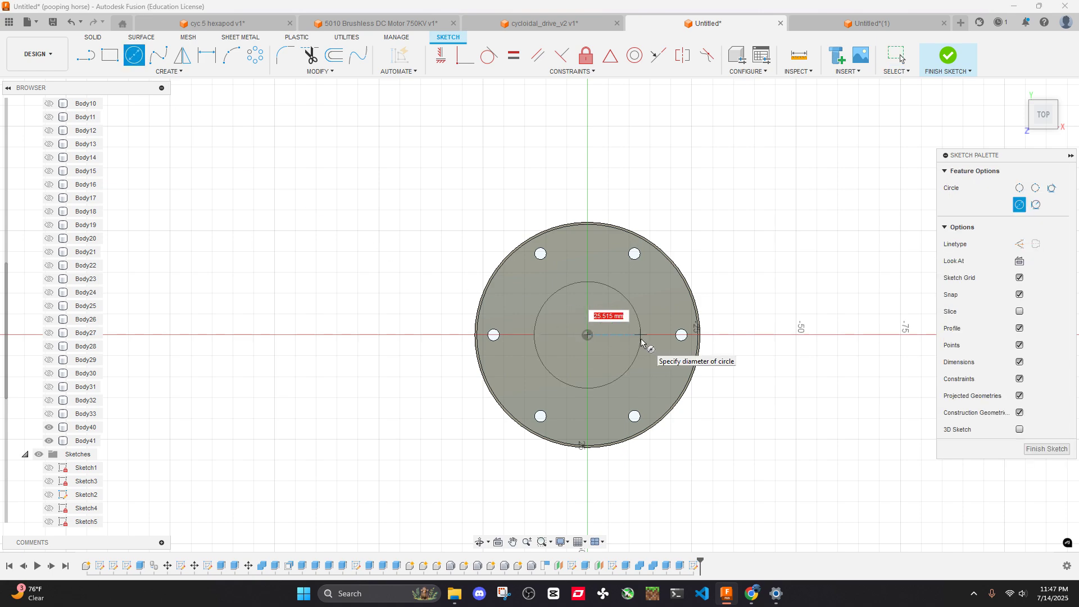
text(37)
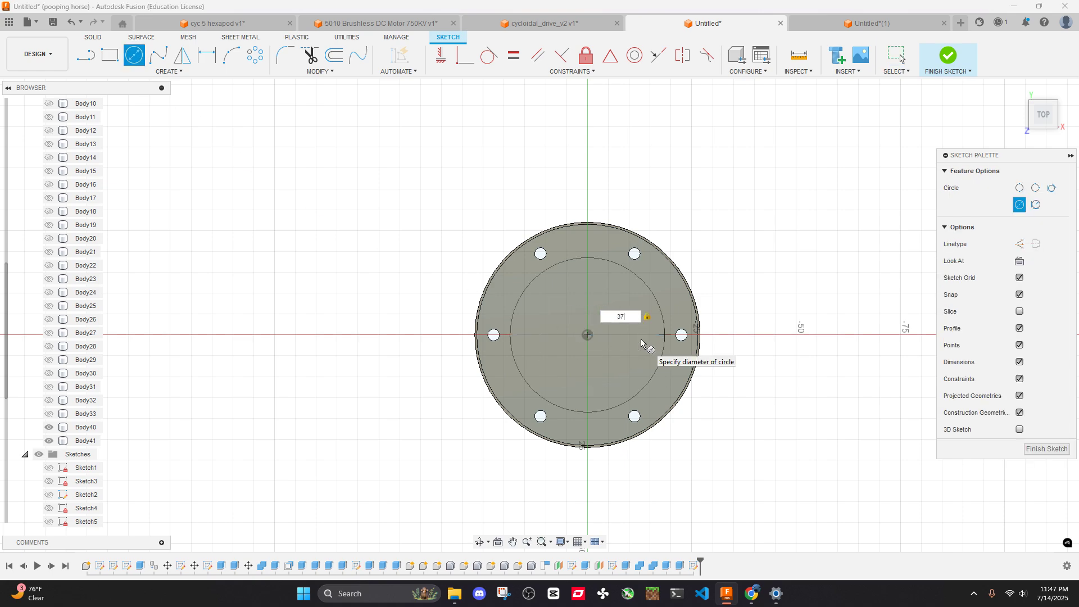
key(Return)
shift+middle_drag(639, 337, 621, 297)
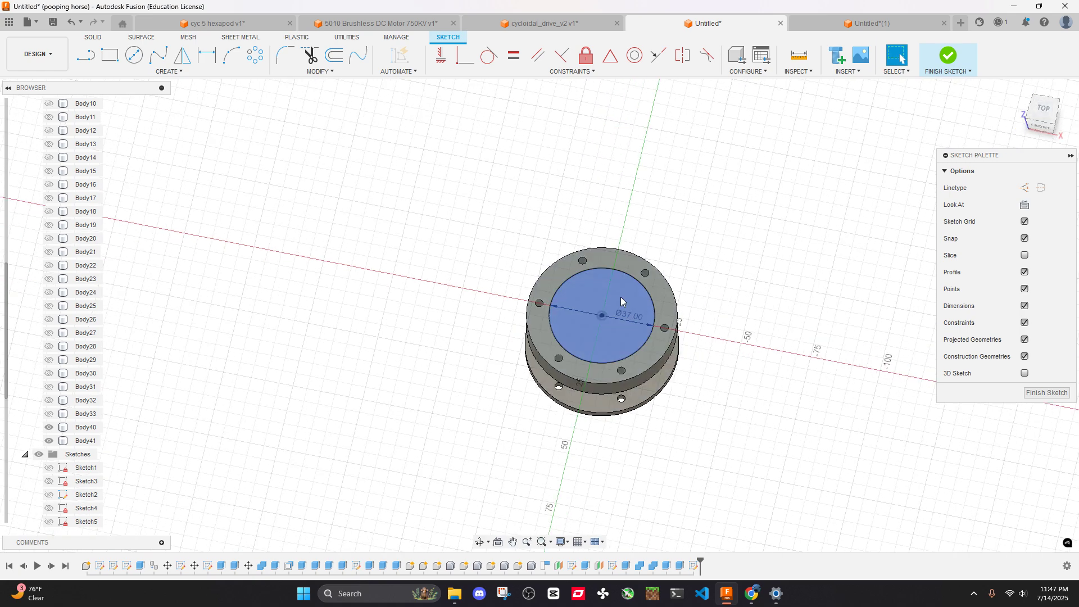
Draw a 30 mm diameter circle centred on the upper disc and extrude it into a raised round boss
click(134, 54)
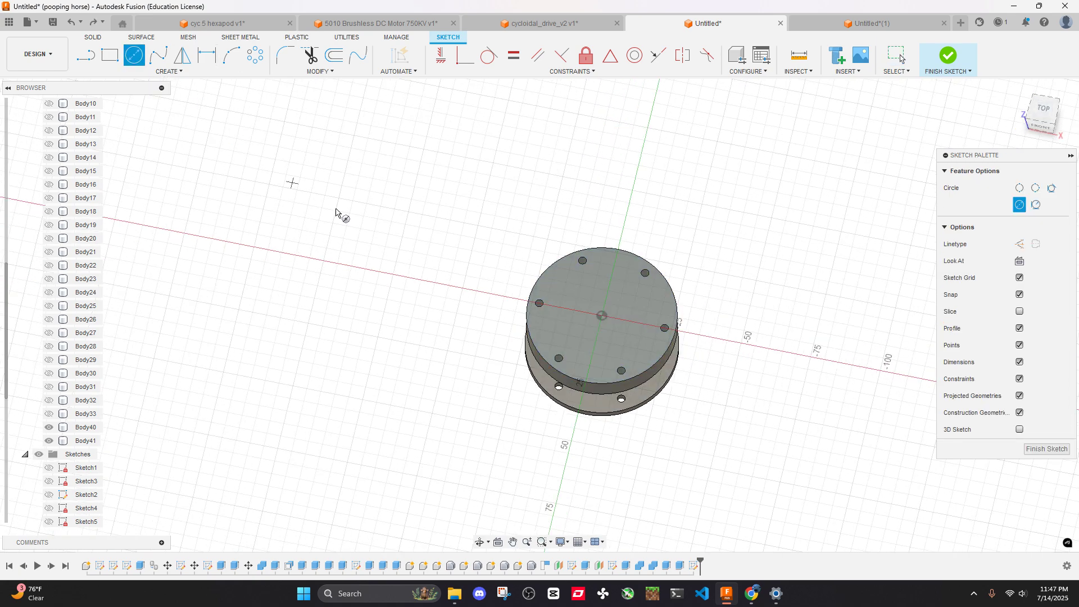
click(604, 318)
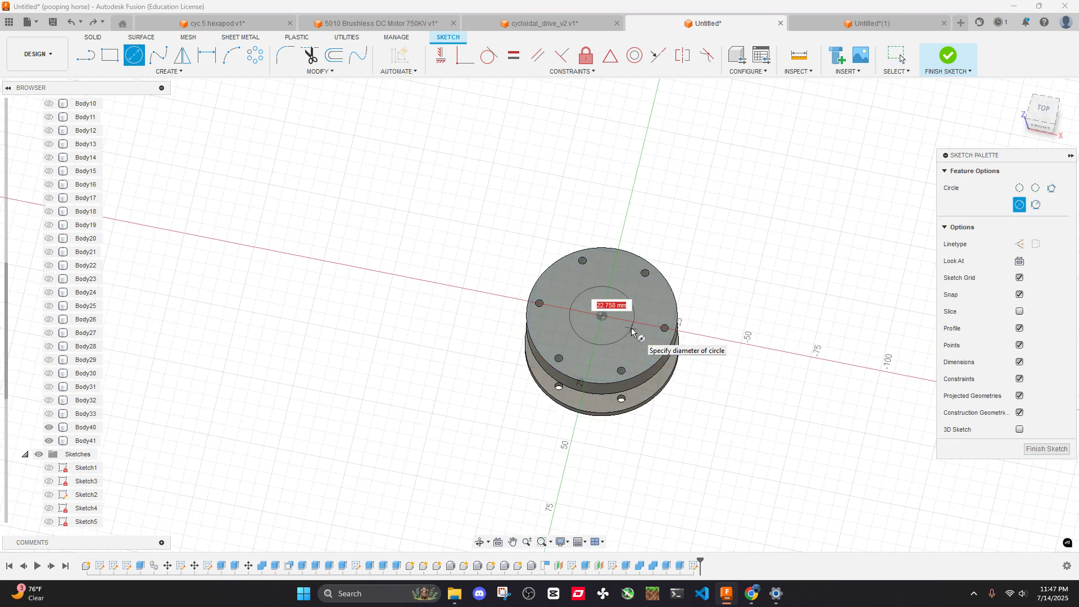
text(30)
key(Return)
key(Escape)
key(e)
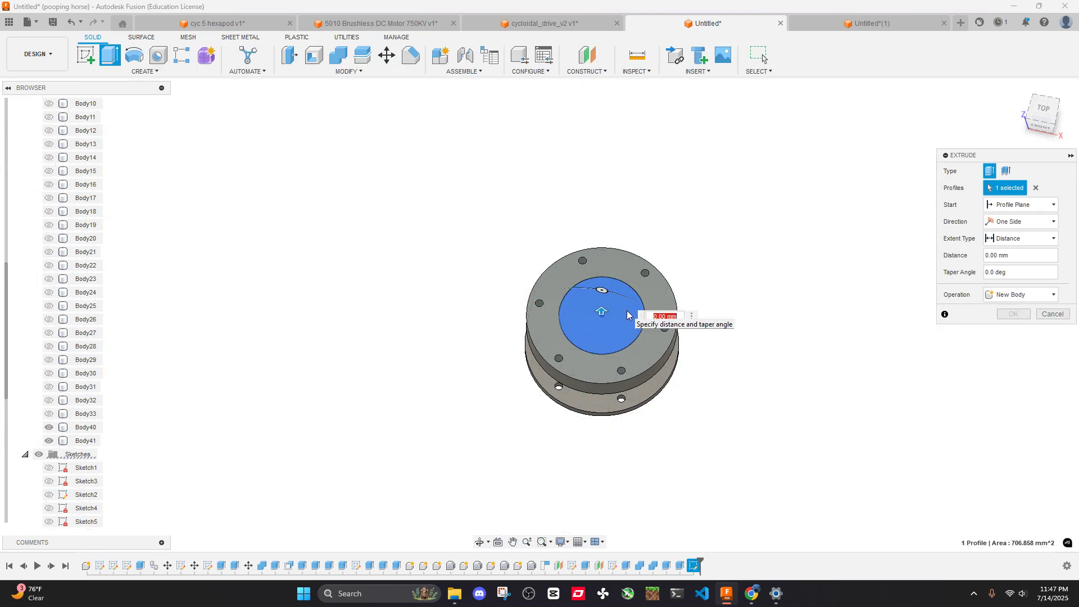
key(Escape)
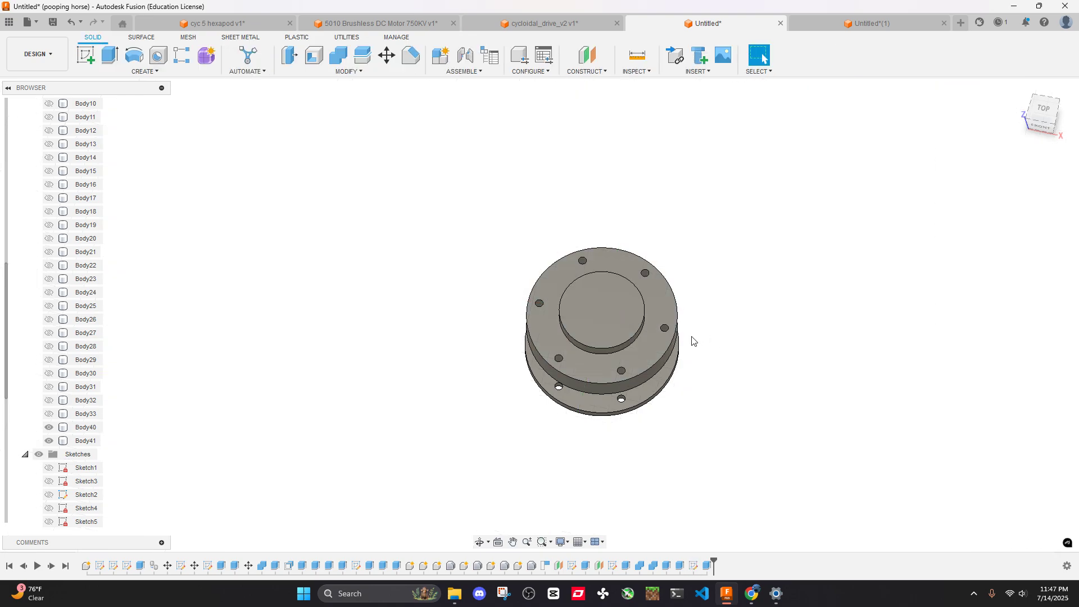
scroll(632, 331, up, 3)
shift+middle_drag(632, 337, 675, 209)
click(615, 366)
key(e)
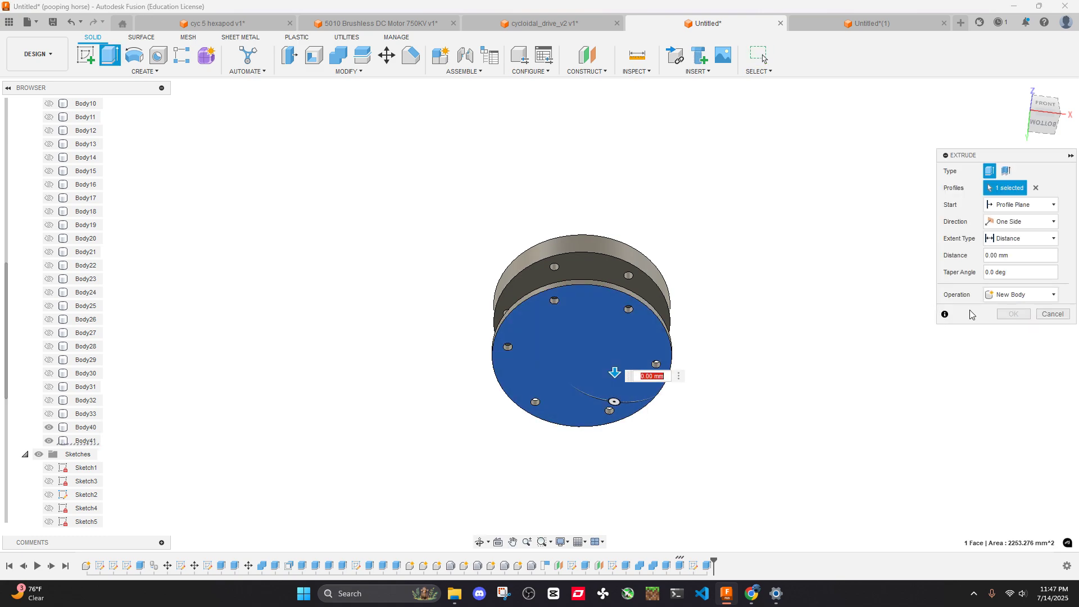
click(1055, 315)
click(577, 369)
right_click(578, 369)
click(747, 373)
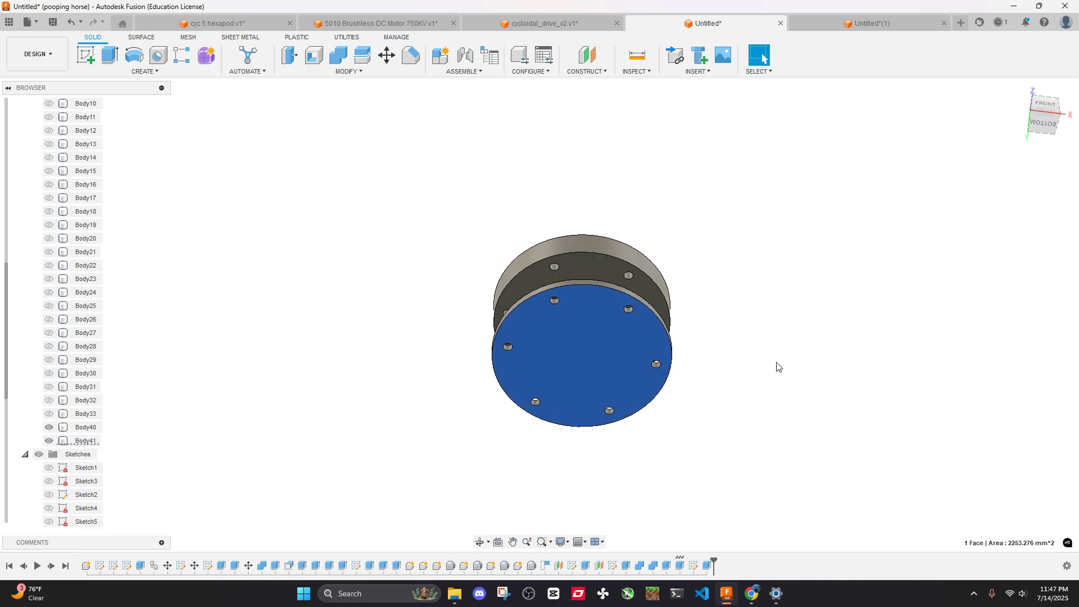
Start a sketch on the outer (underside) face of the thin lower disc, Body41
shift+middle_drag(776, 363, 791, 292)
click(791, 292)
click(86, 57)
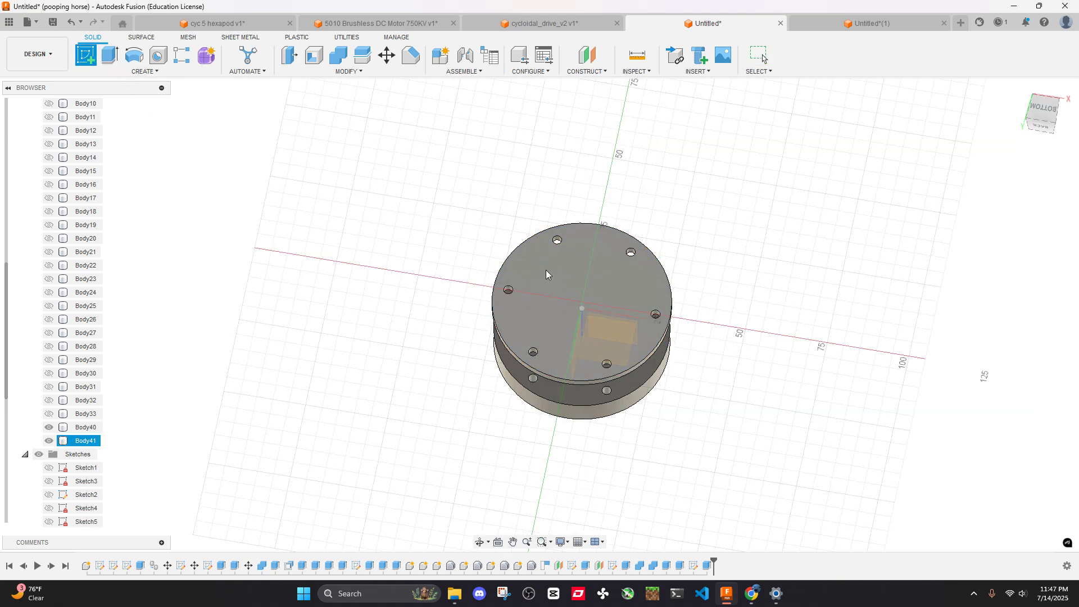
click(571, 285)
Draw a 37 mm diameter circle centred on the lower disc's outer face
key(c)
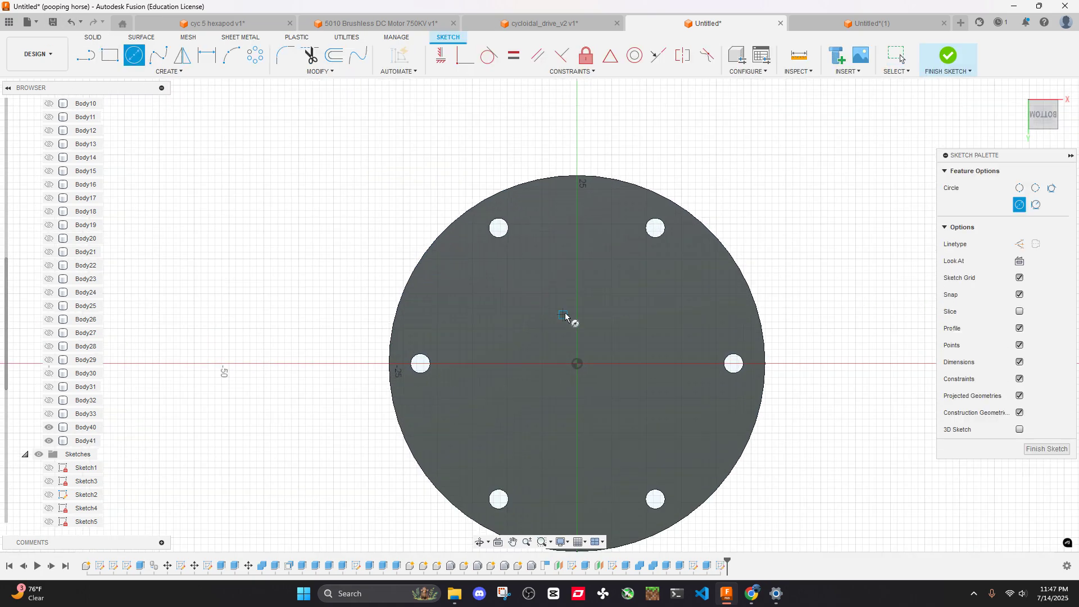
click(577, 363)
text(37)
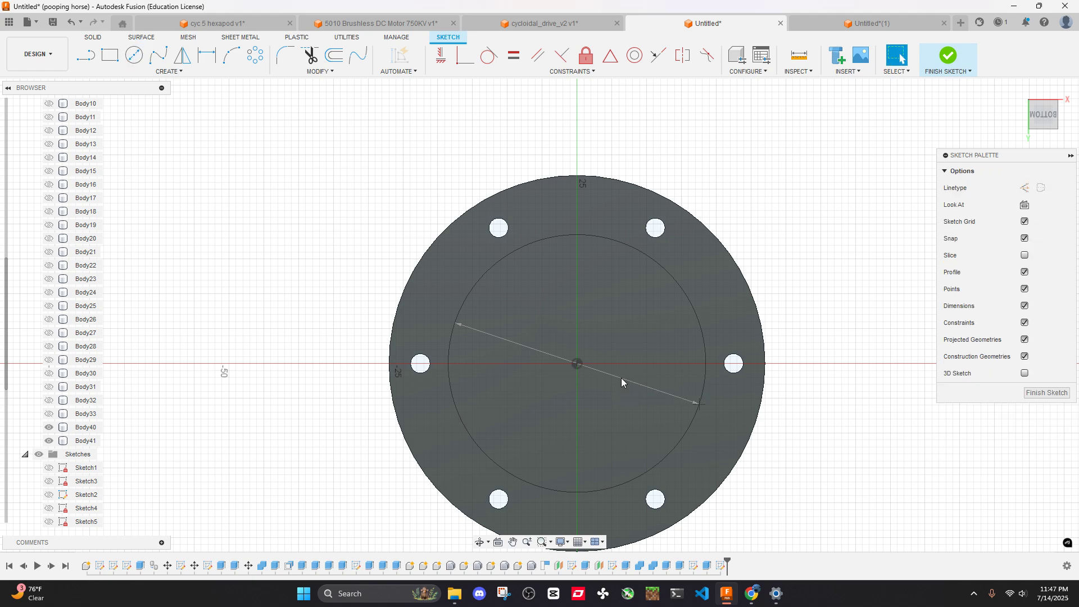
key(Return)
Replace the lower disc's sketched circle with a 30 mm diameter one and extrude its profile 5 mm
text(etch)
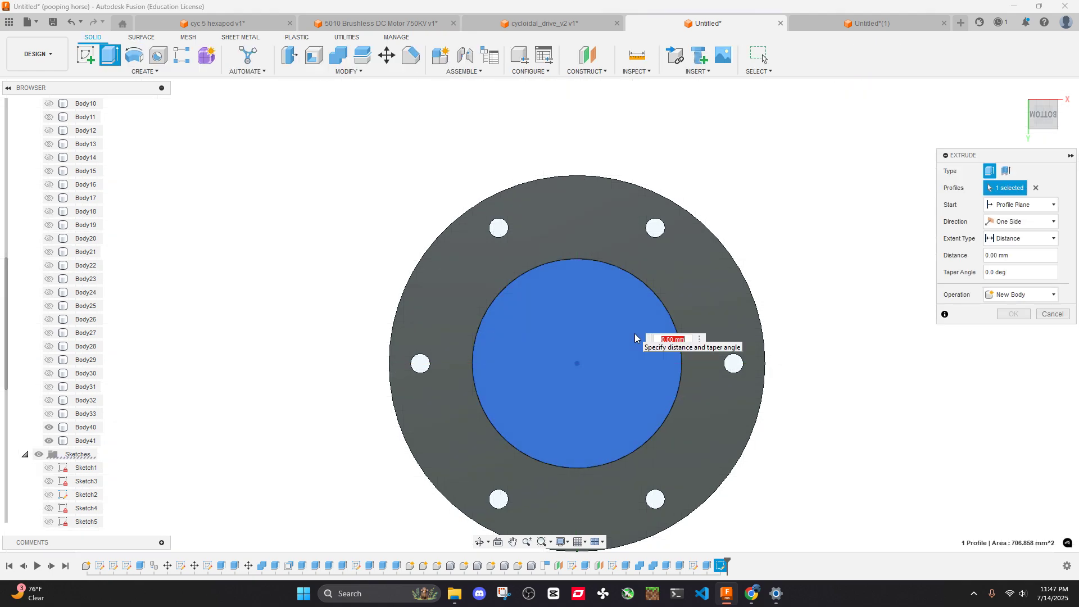
text(5)
key(Return)
scroll(716, 338, down, 4)
Sketch a 27 mm diameter circle centred on the top face of the upper disc's raised boss
shift+middle_drag(726, 335, 790, 414)
right_click(684, 339)
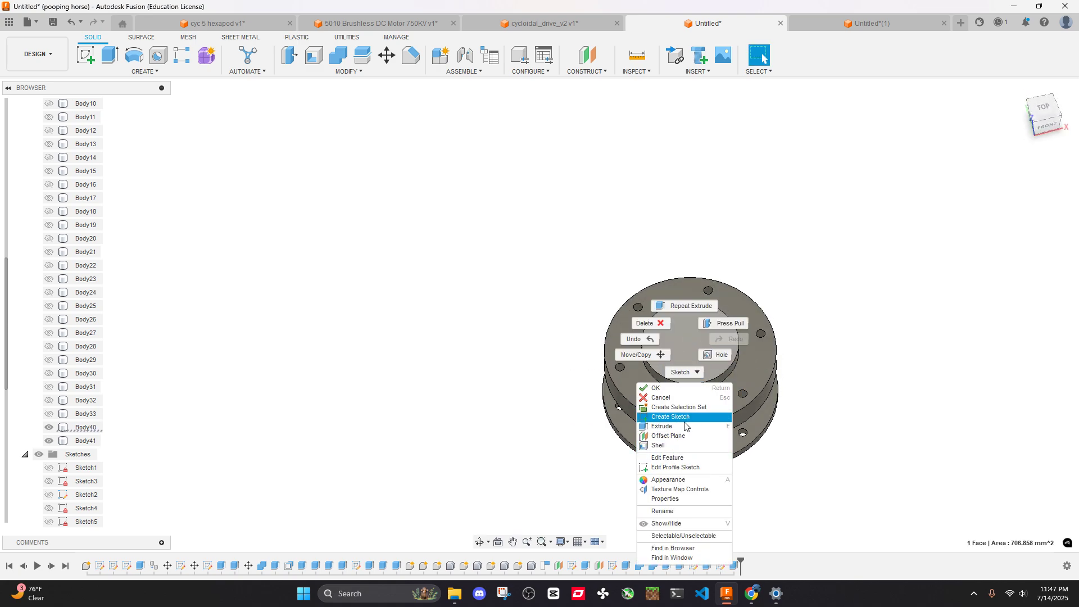
click(674, 416)
key(c)
scroll(544, 337, up, 3)
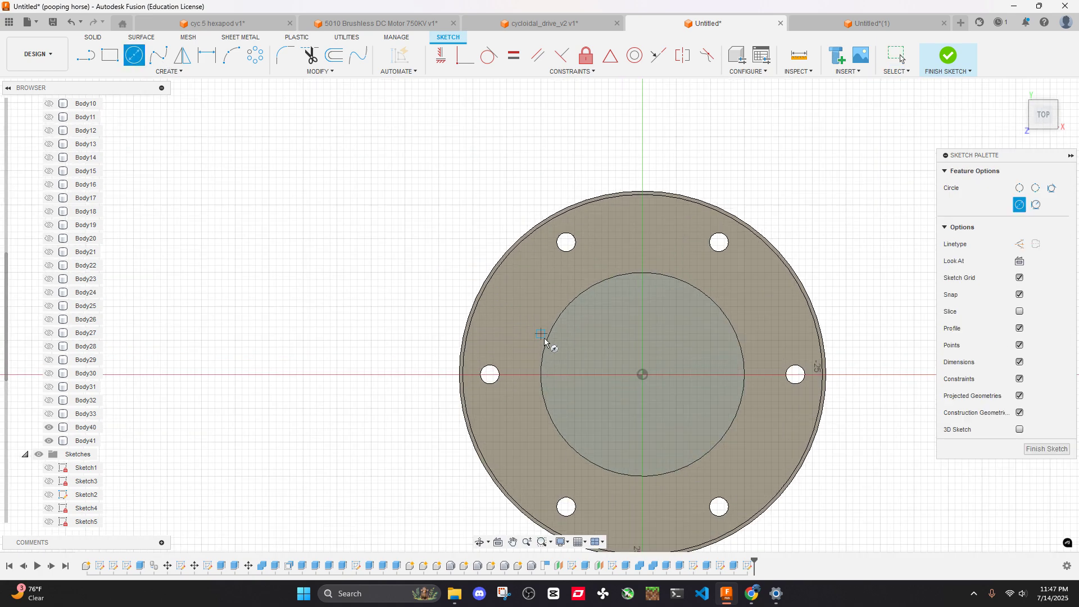
click(642, 375)
text(27)
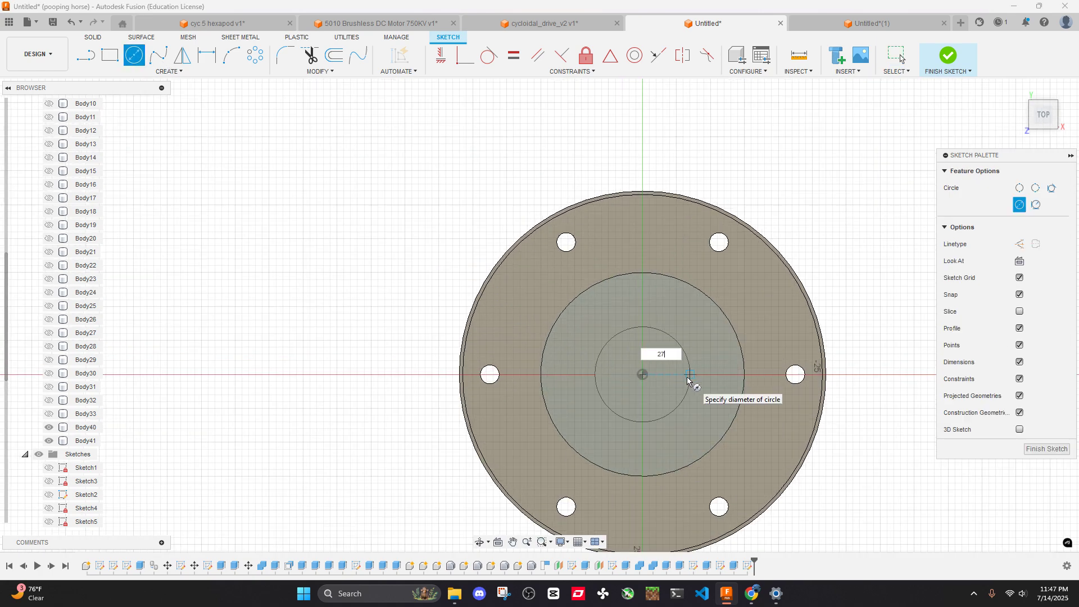
key(Return)
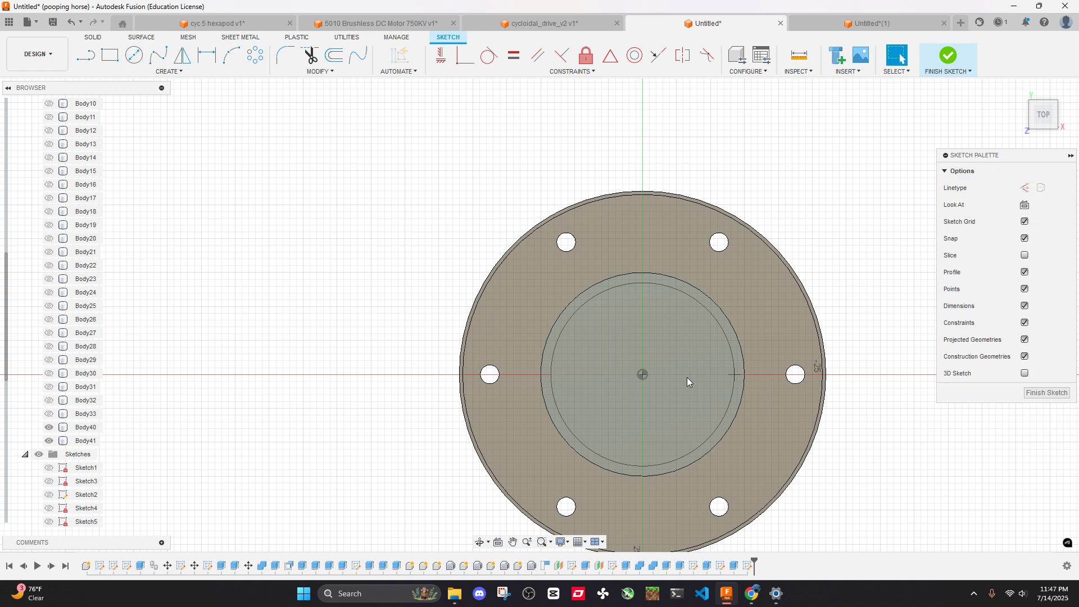
Examine the narrow ring between the 27 mm circle and the boss's outer edge up close
scroll(724, 378, down, 3)
shift+middle_drag(725, 377, 727, 328)
scroll(728, 332, up, 5)
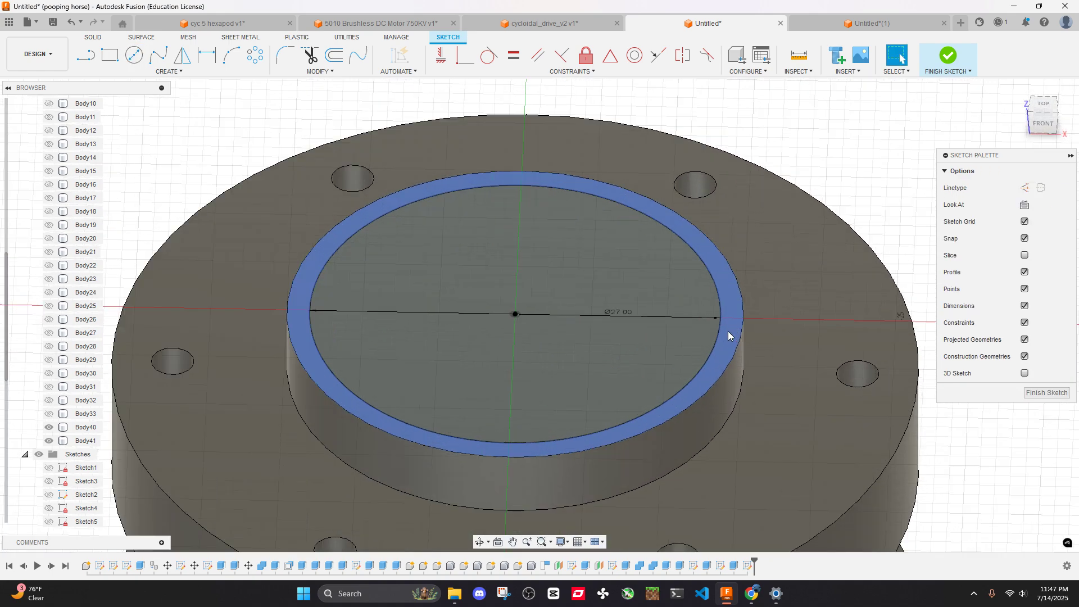
scroll(727, 332, down, 3)
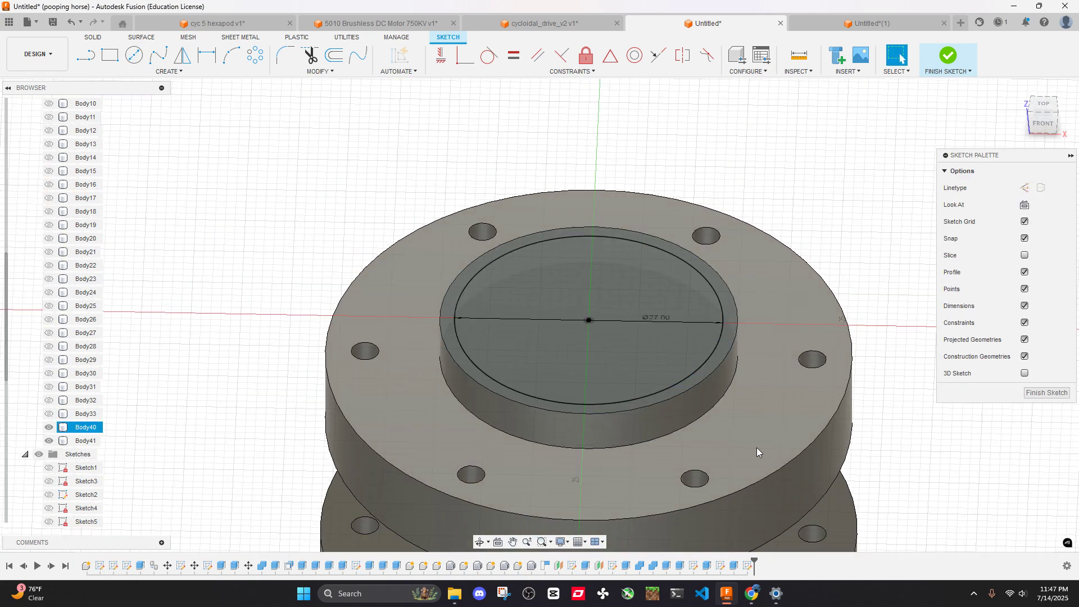
mouse_move(749, 597)
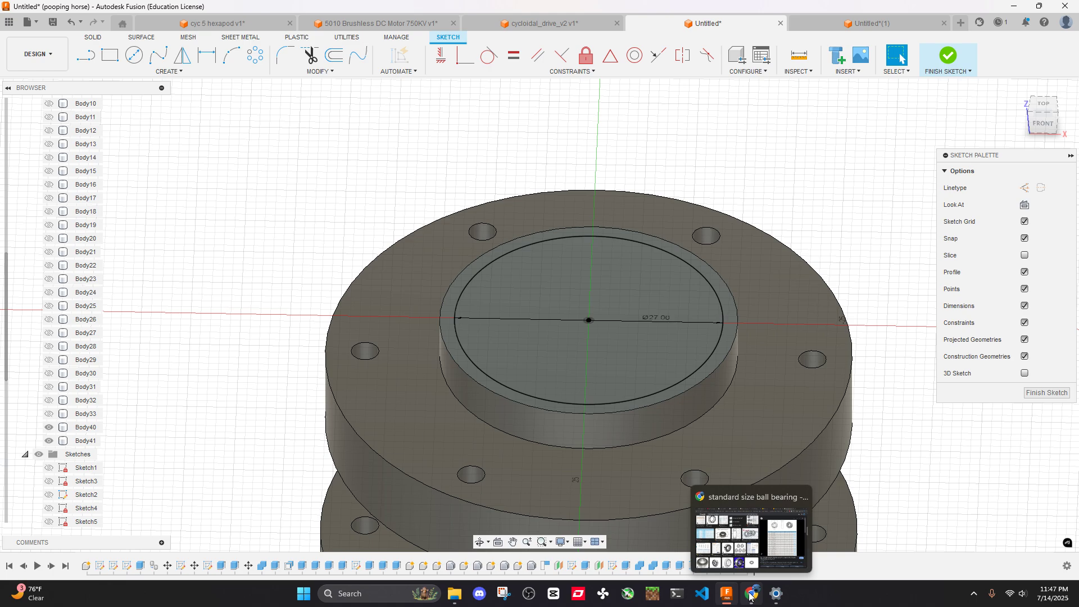
scroll(718, 336, up, 5)
click(730, 332)
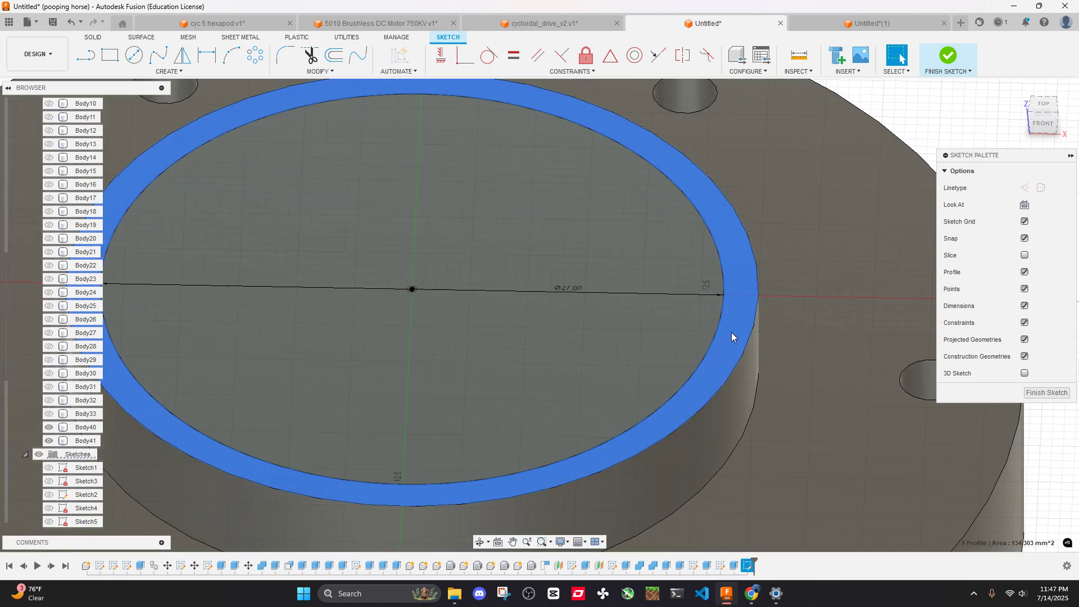
scroll(730, 332, down, 5)
Switch to the browser's Amazon bearing results and search for 40mm ball bearings
click(751, 593)
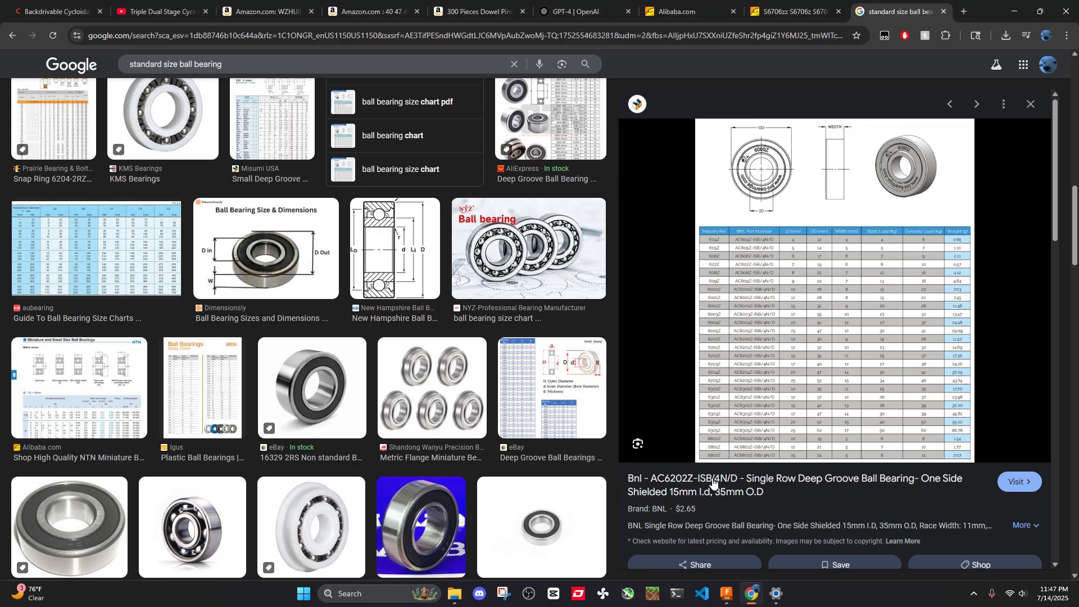
click(475, 10)
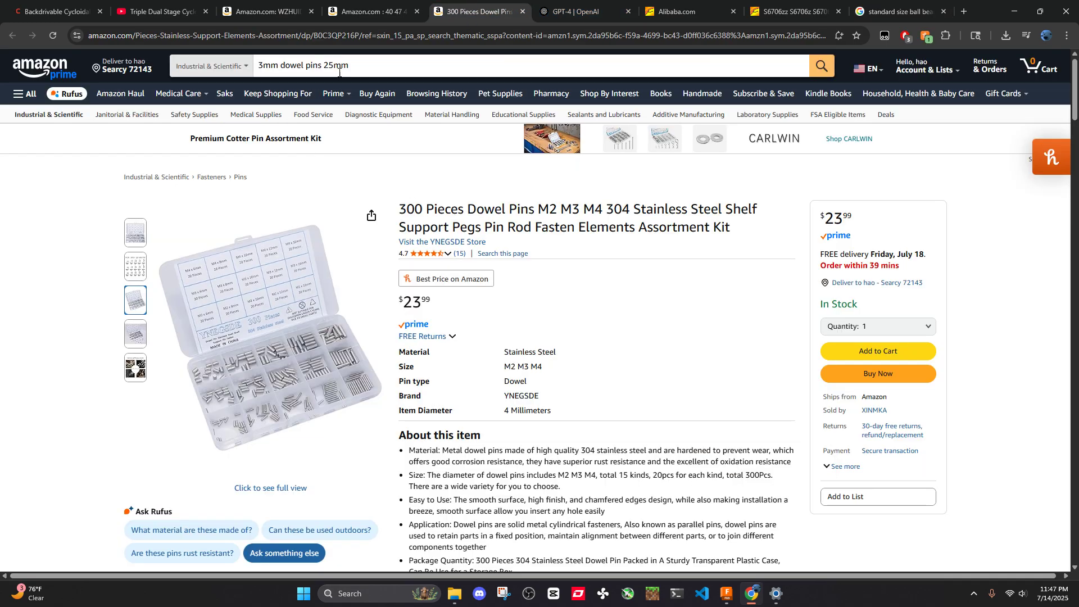
click(370, 11)
click(248, 64)
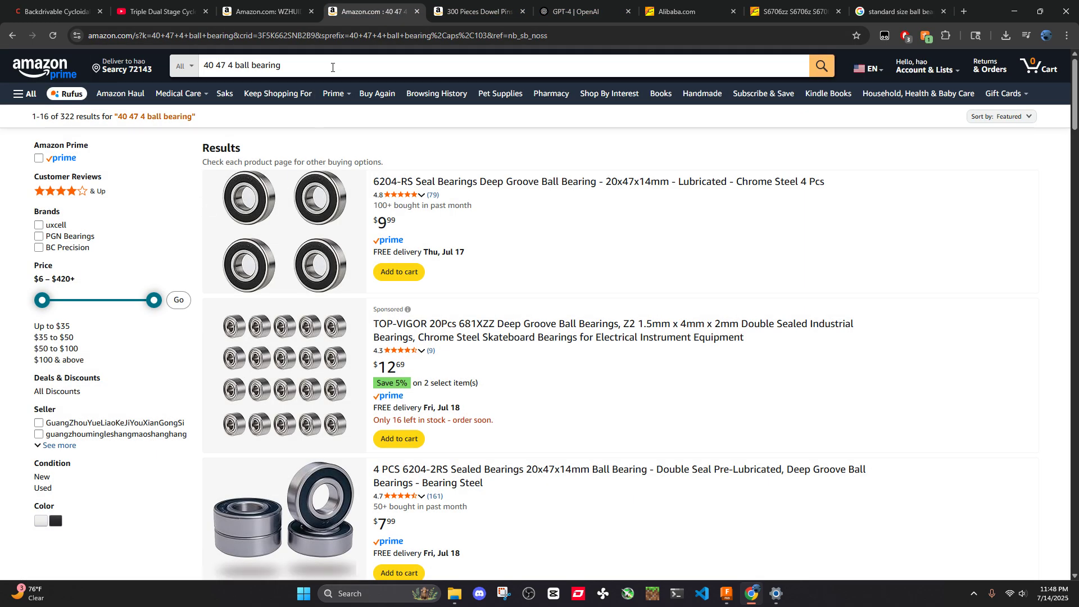
click(204, 67)
click(262, 5)
click(362, 5)
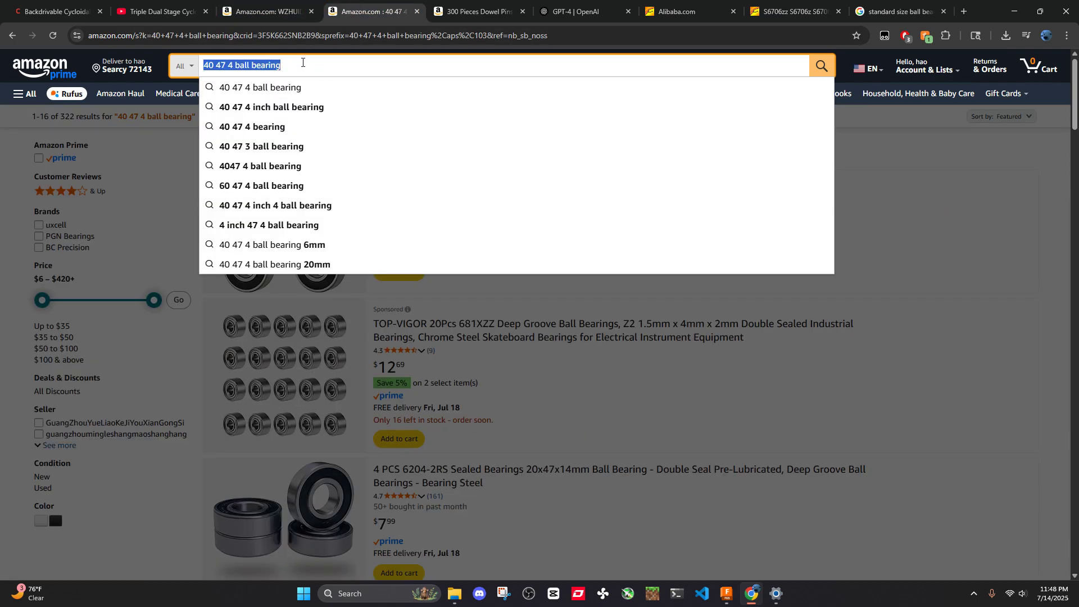
drag(302, 64, 209, 66)
text(40mm ball )
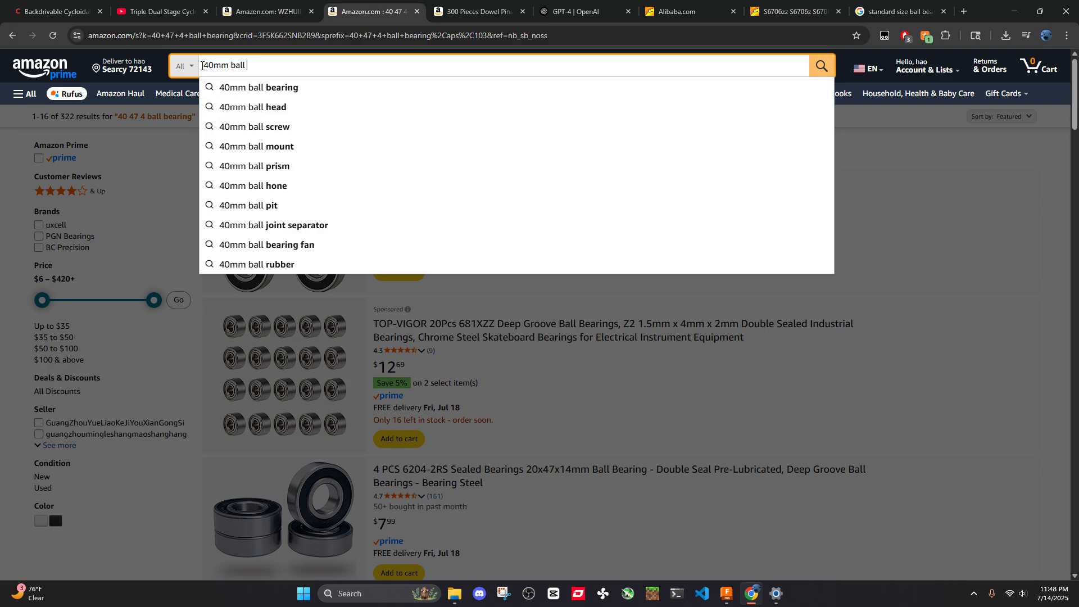
text(bearuings)
key(Return)
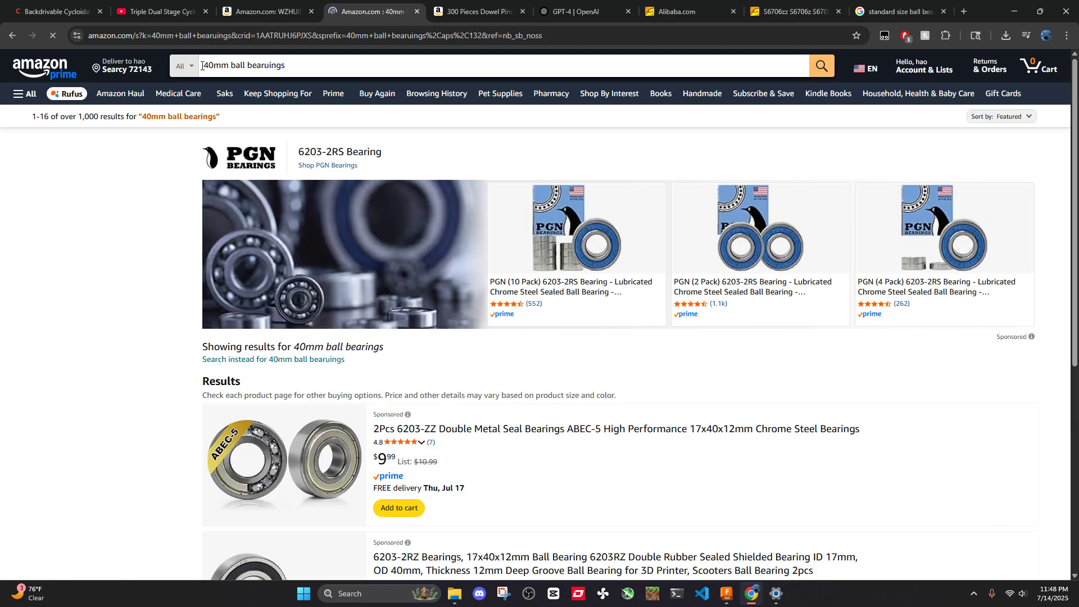
Examine the bore, outer diameter and thickness of the listed 40 mm bearings and return to the Fusion sketch
scroll(418, 312, down, 8)
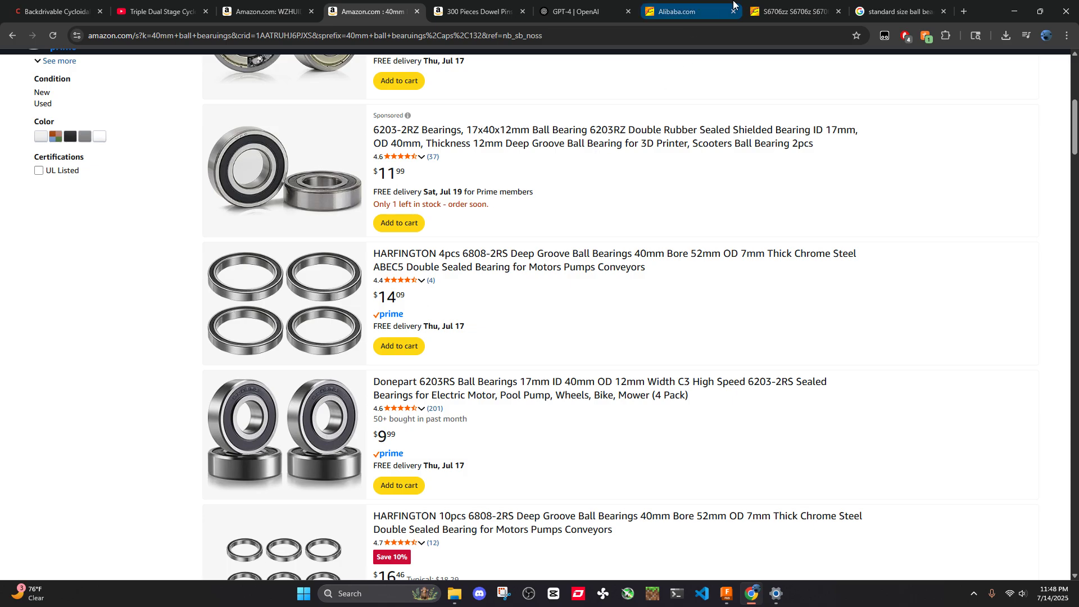
click(688, 5)
key(ctrl+shift+Tab)
key(ctrl+shift+Tab)
key(ctrl+shift+Tab)
key(ctrl+shift+Tab)
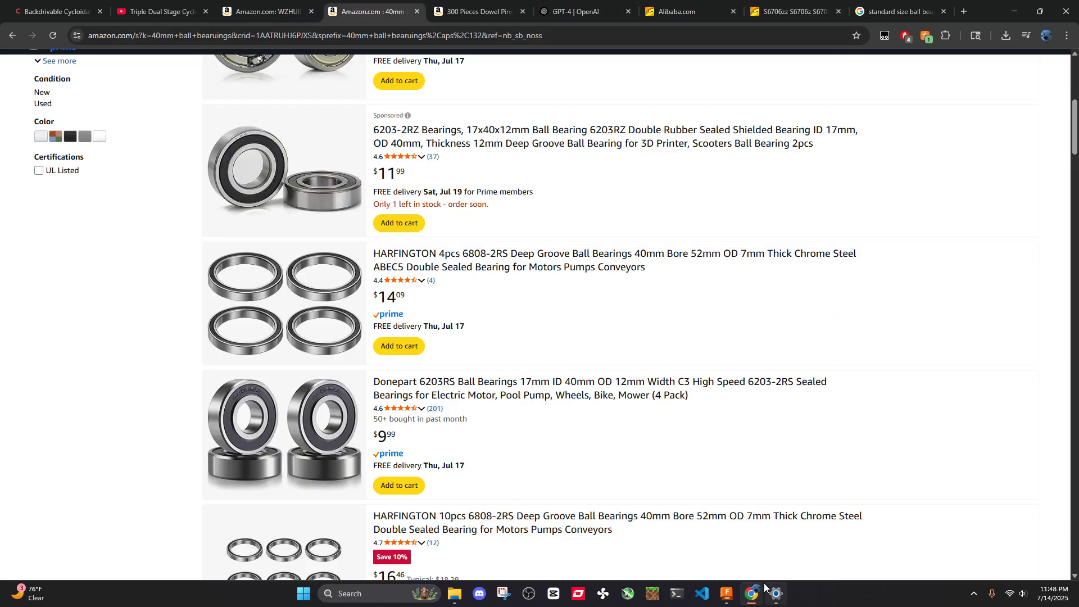
click(726, 594)
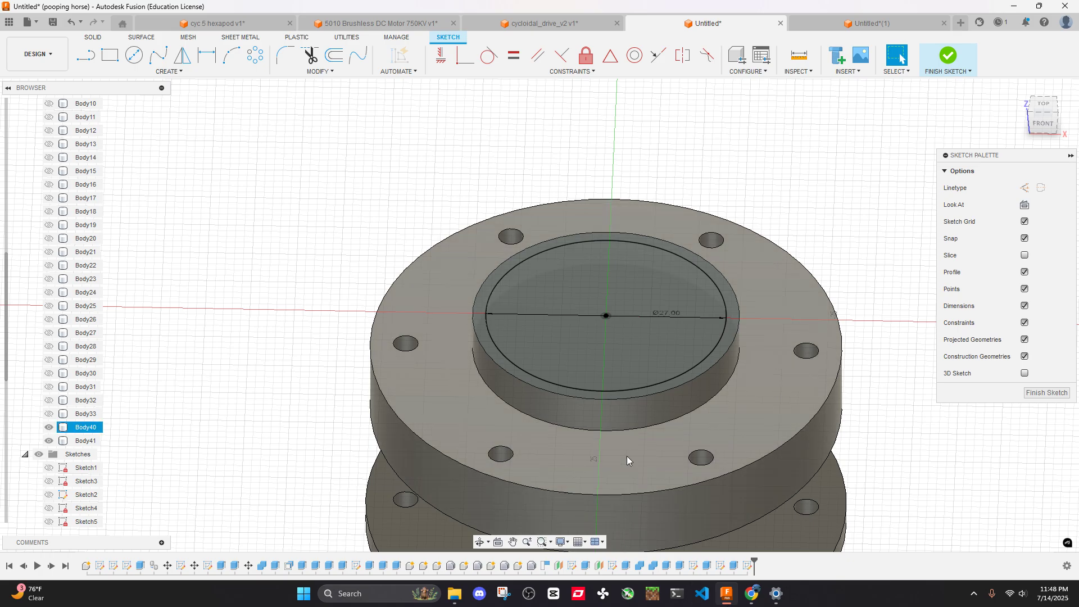
Delete the 27 mm circle from the upper disc's boss sketch and remove that sketch from the timeline
scroll(710, 343, up, 2)
click(746, 291)
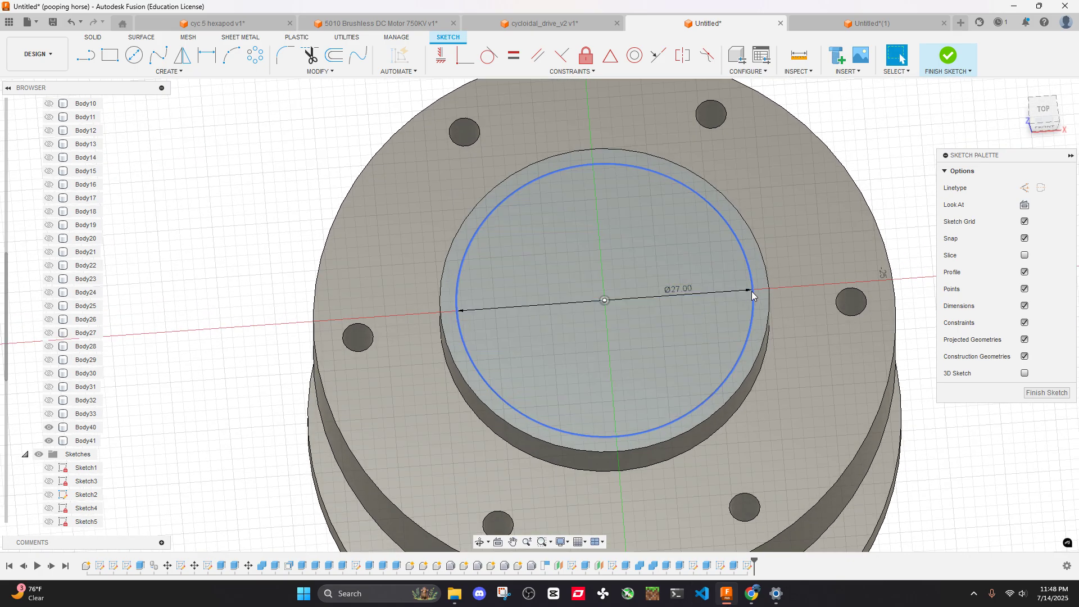
scroll(721, 310, down, 3)
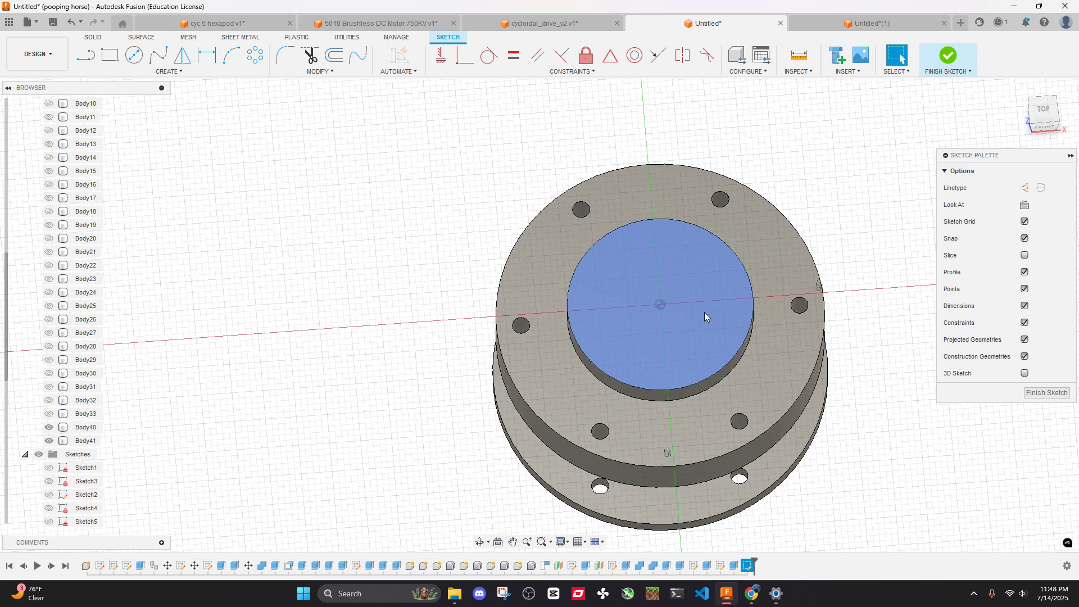
mouse_move(703, 312)
shift+middle_down()
mouse_move(696, 282)
mouse_move(682, 346)
shift+middle_up()
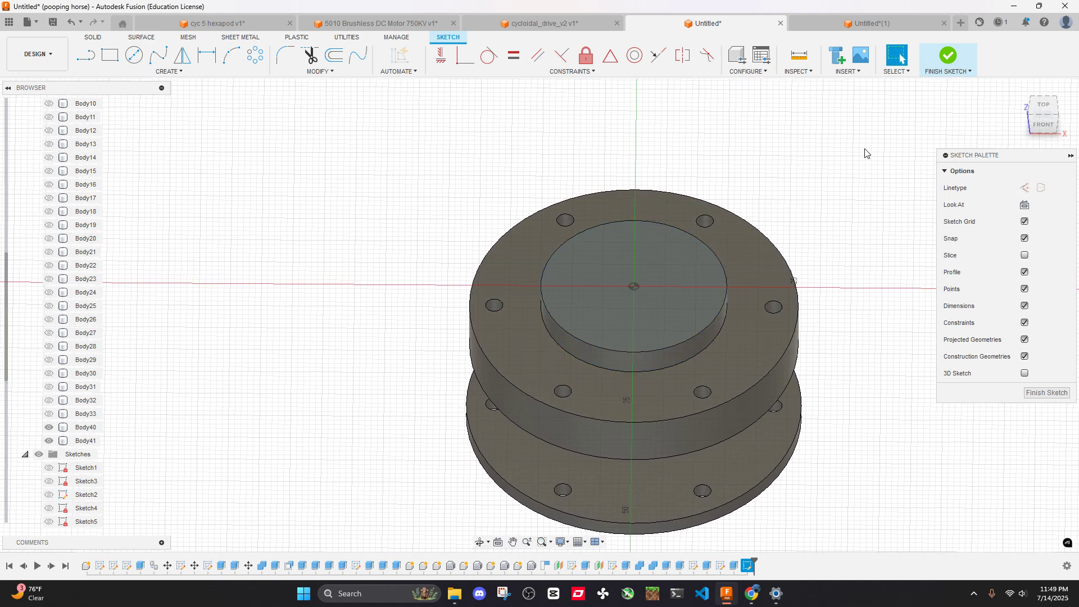
click(950, 56)
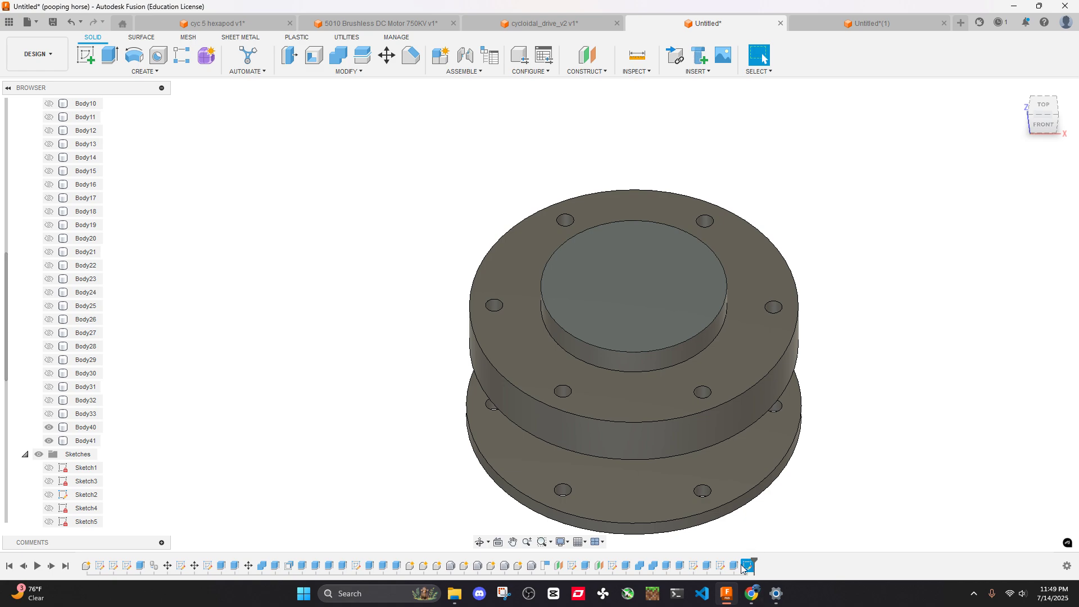
right_click(749, 568)
click(763, 482)
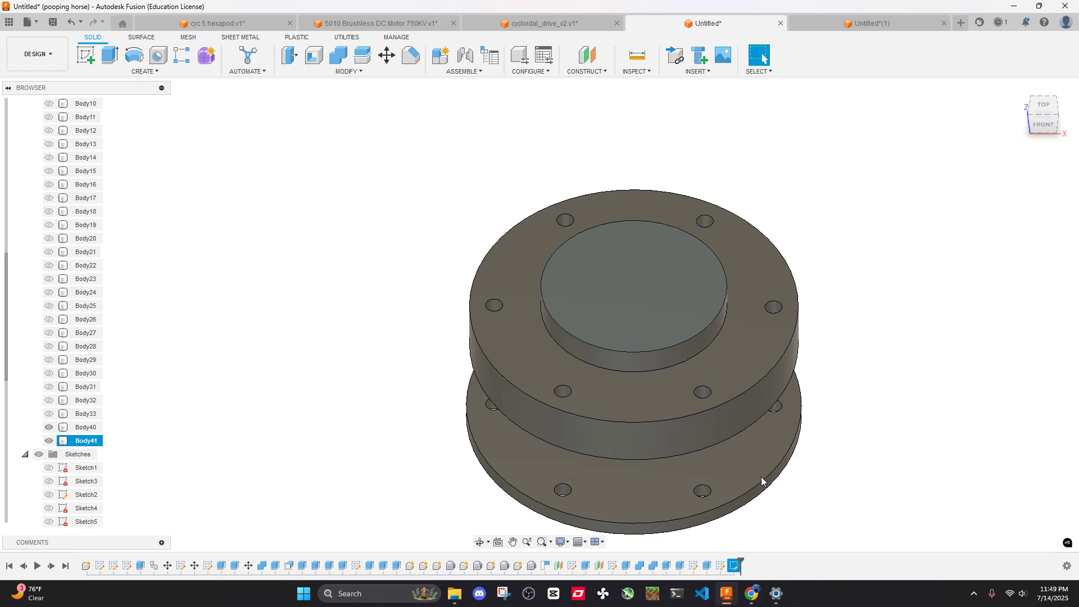
Delete the remaining bearing-boss sketches and extrusions of the upper and lower discs from the timeline
right_click(715, 569)
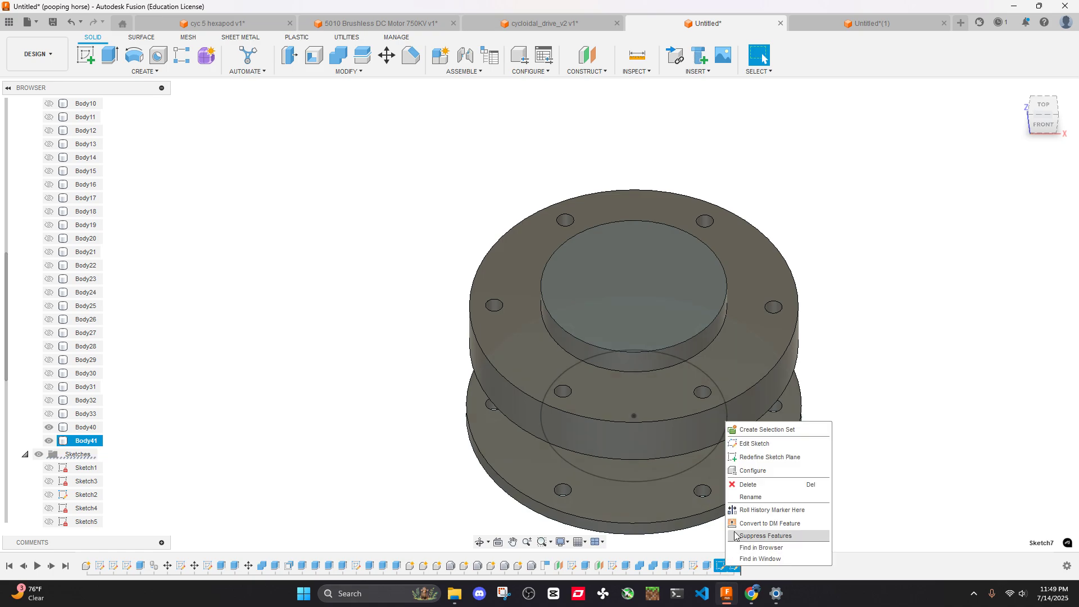
click(747, 482)
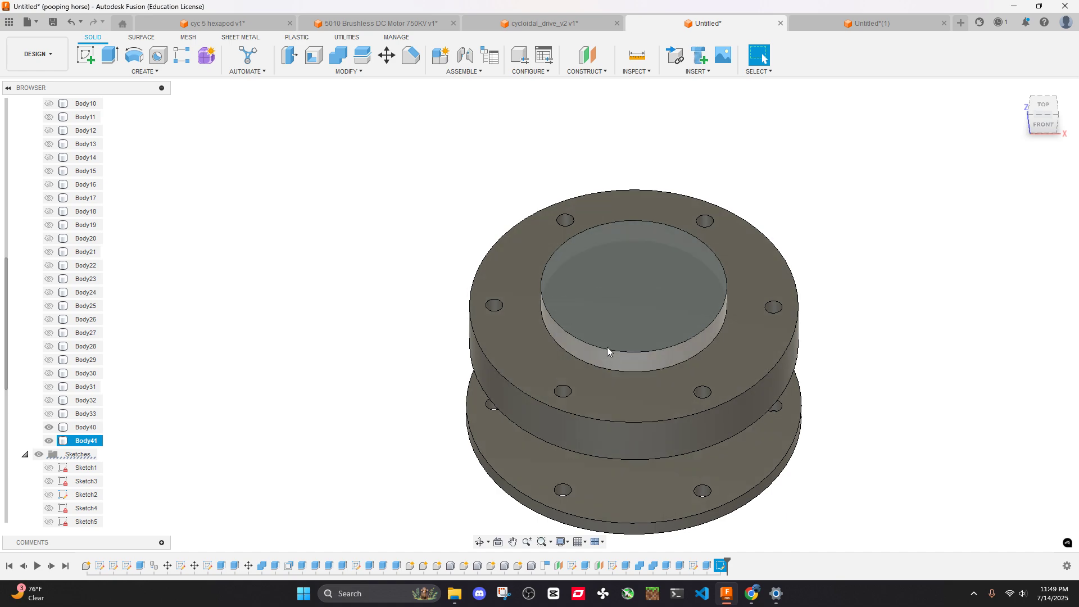
ctrl+click(709, 310)
shift+middle_drag(650, 321, 729, 571)
right_click(724, 565)
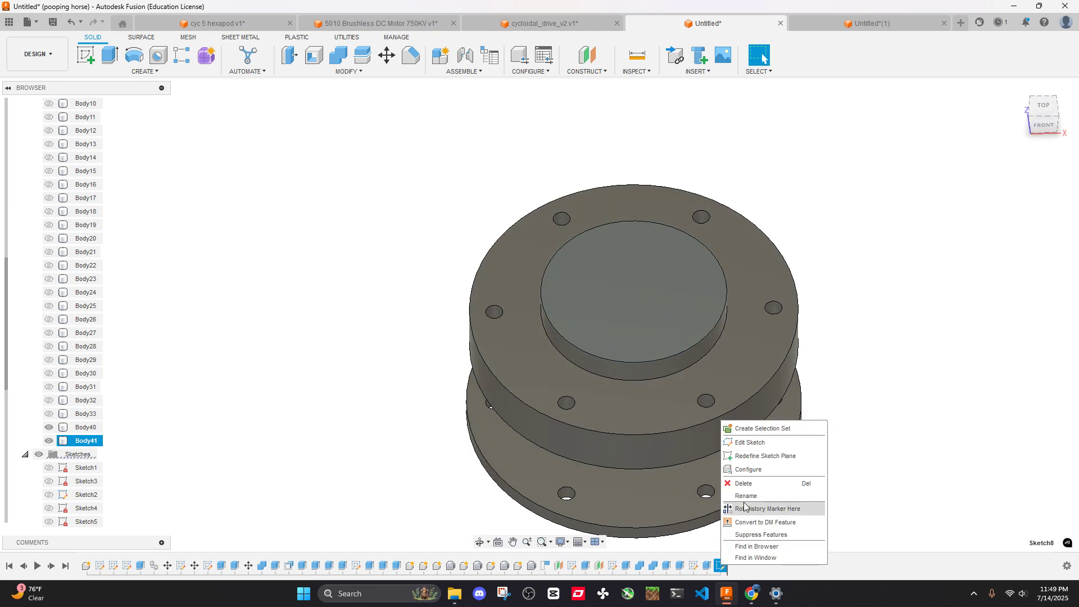
click(750, 480)
ctrl+click(659, 330)
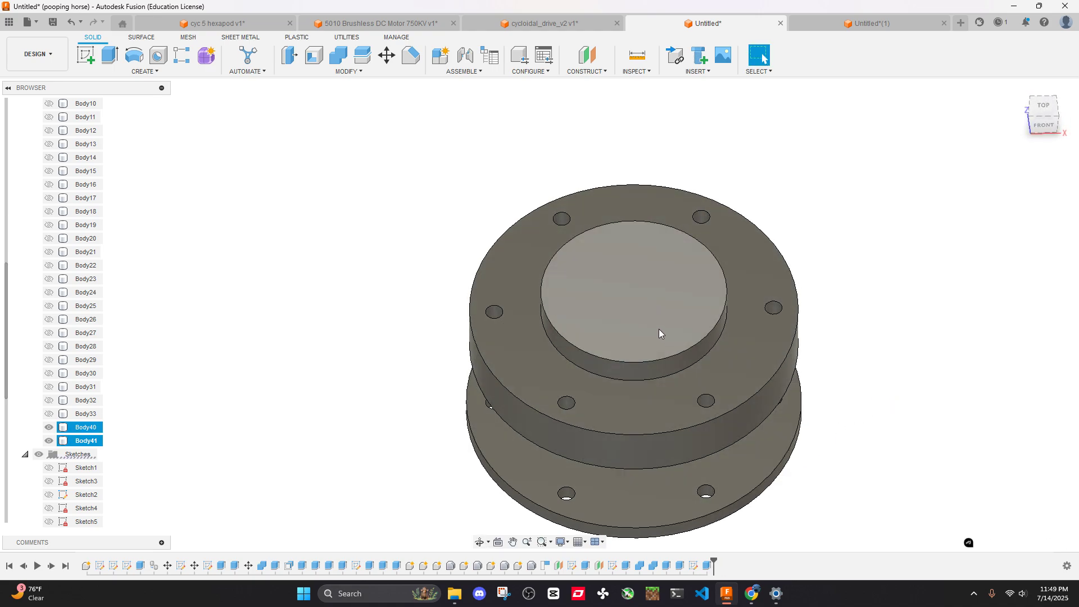
right_click(707, 566)
click(736, 486)
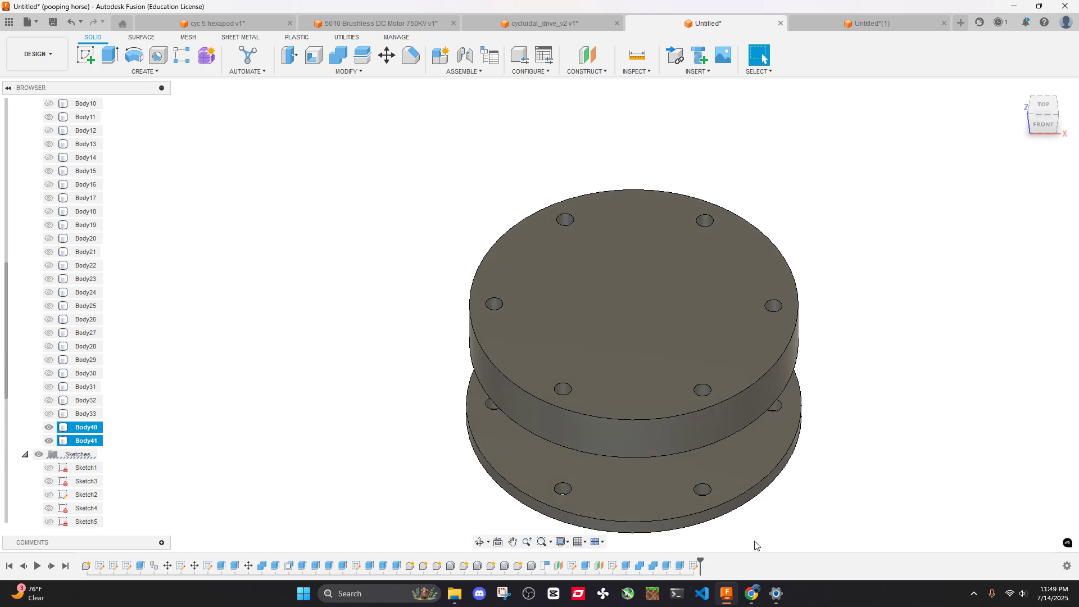
right_click(695, 566)
click(711, 485)
Sketch a 27 mm diameter circle centred on the upper disc's top face
right_click(647, 318)
click(646, 397)
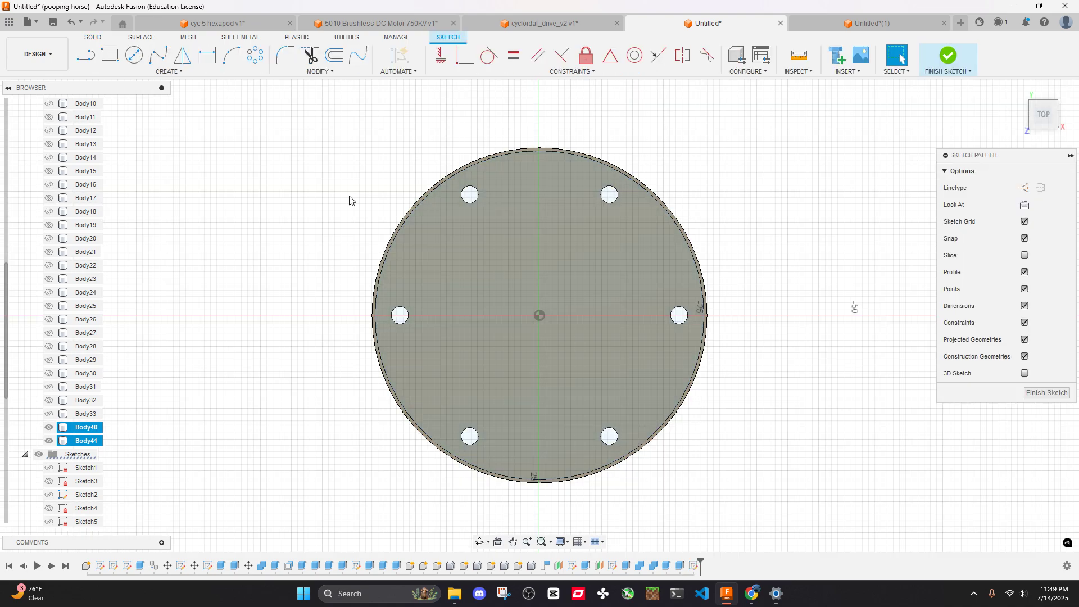
click(135, 59)
click(539, 317)
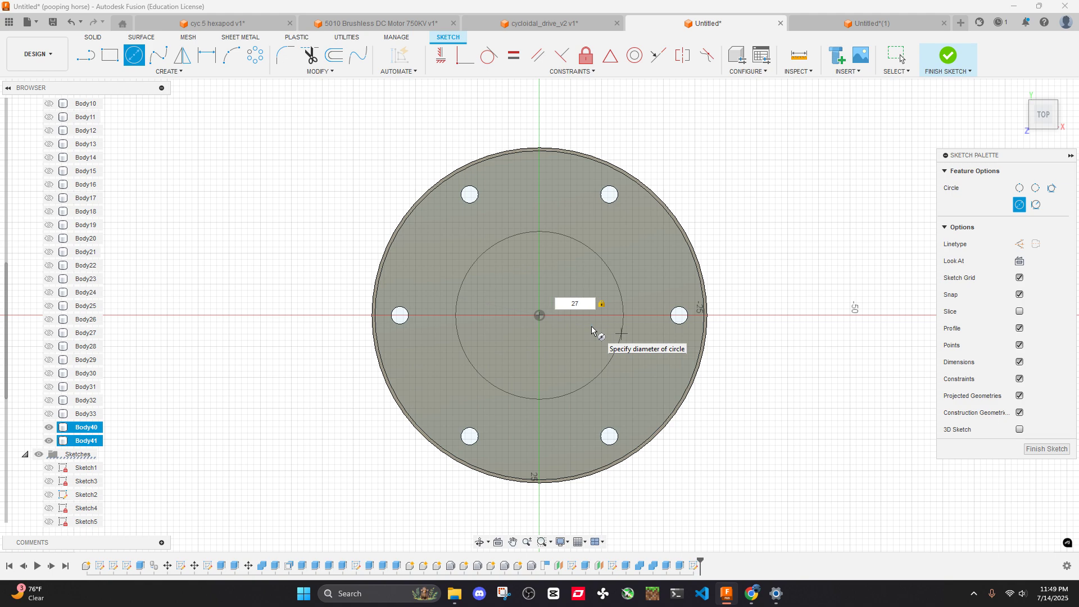
key(Return)
Extrude the 27 mm circle downward as a cut through both the upper and lower discs
key(e)
shift+middle_drag(577, 334, 579, 270)
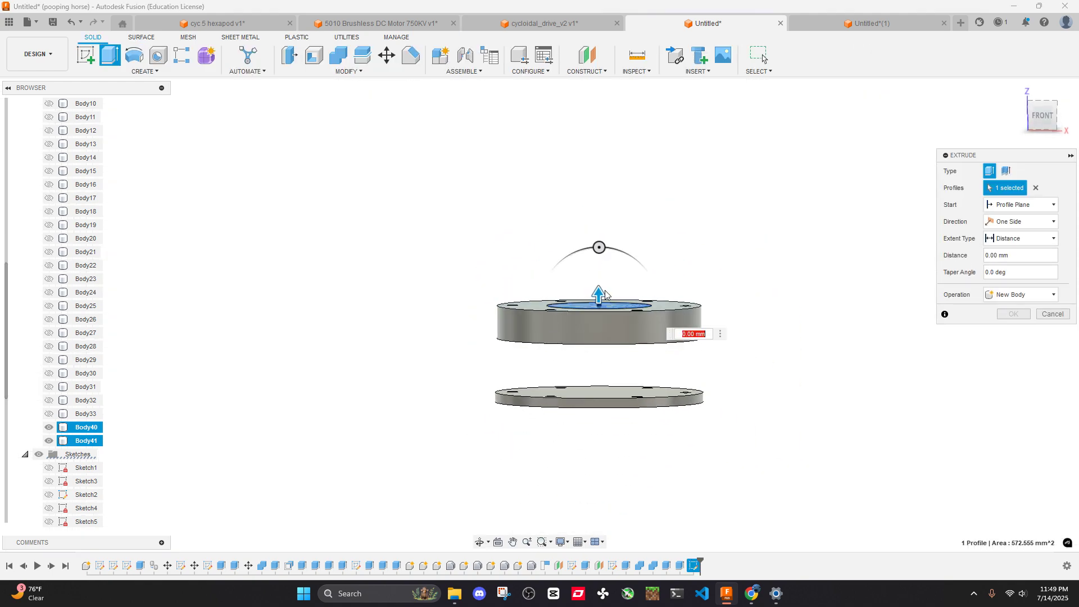
drag(597, 293, 597, 486)
click(1013, 329)
Offset the upper disc's outer side face outward by 1 mm
shift+middle_drag(779, 328, 655, 369)
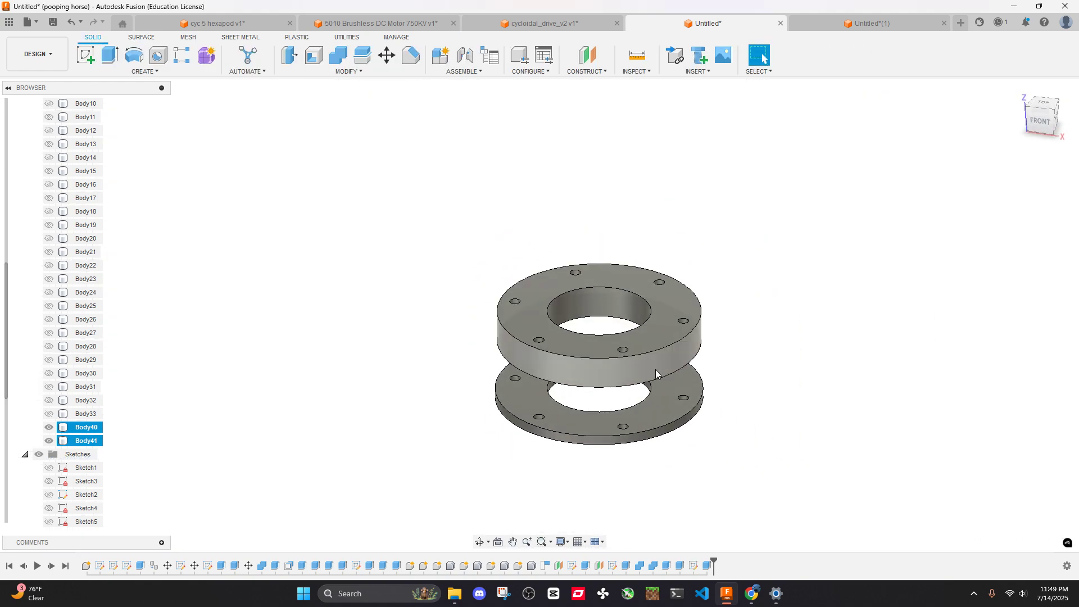
click(655, 370)
key(q)
key(Escape)
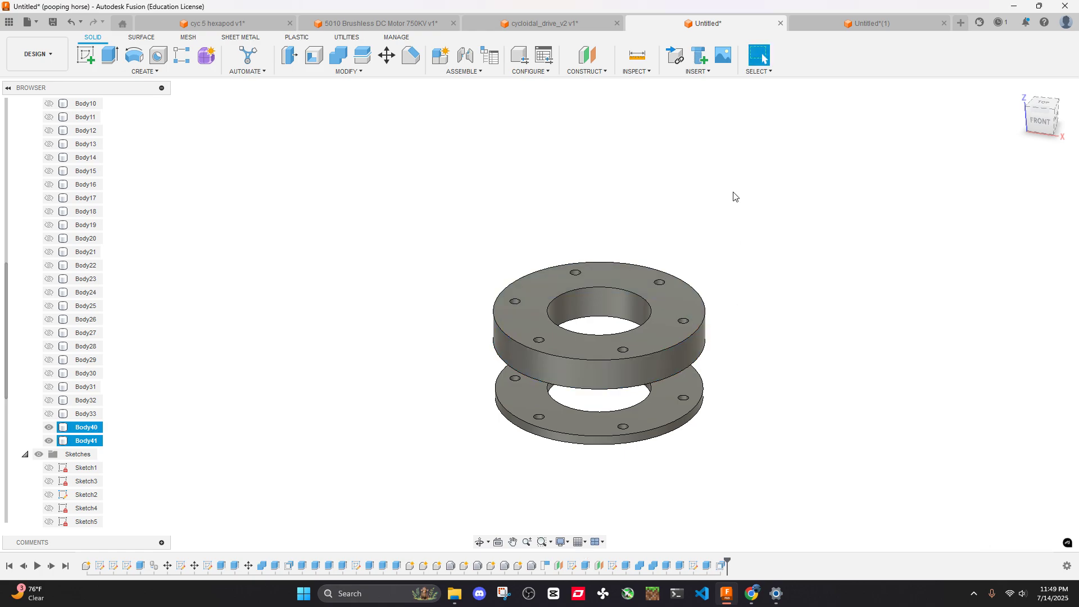
Reduce the upper disc's outer-face offset so that its diameter matches the lower disc
drag(1045, 143, 1042, 124)
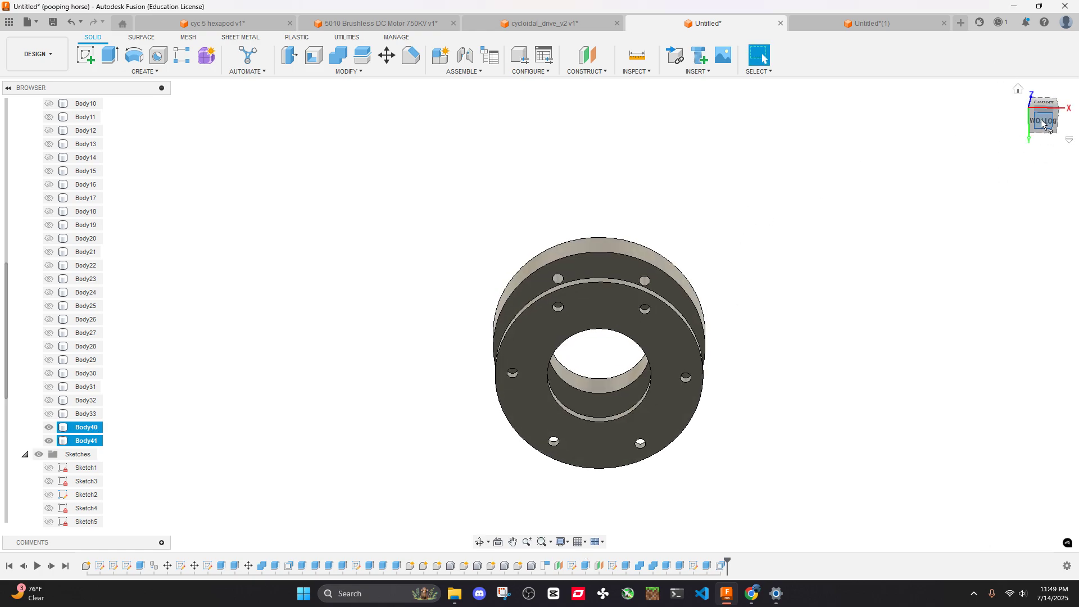
click(1042, 121)
scroll(660, 293, up, 5)
scroll(660, 294, down, 5)
shift+middle_drag(659, 294, 718, 330)
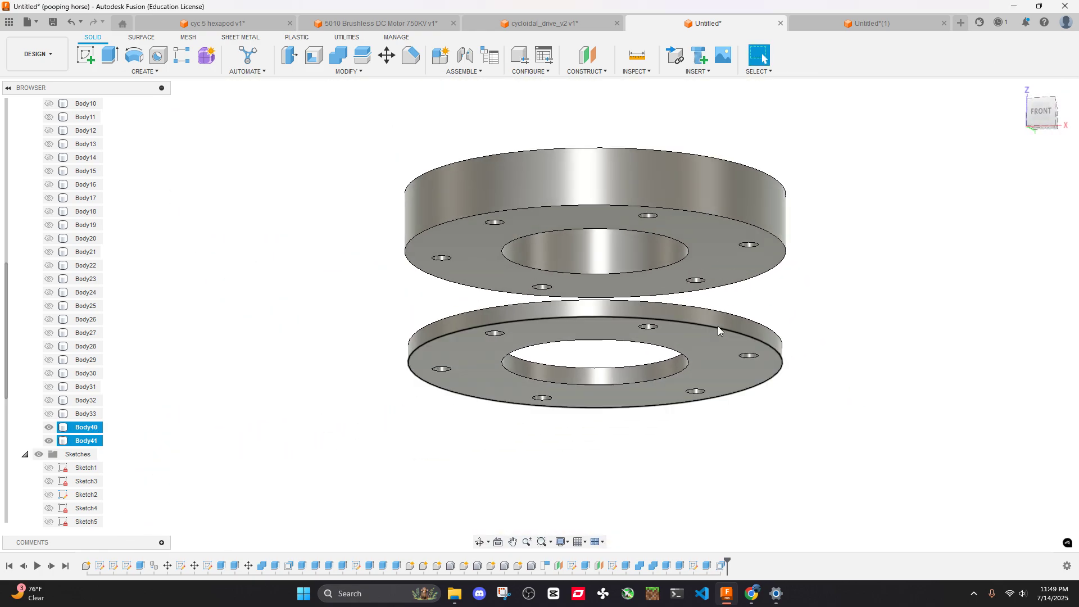
scroll(718, 331, down, 3)
double_click(722, 567)
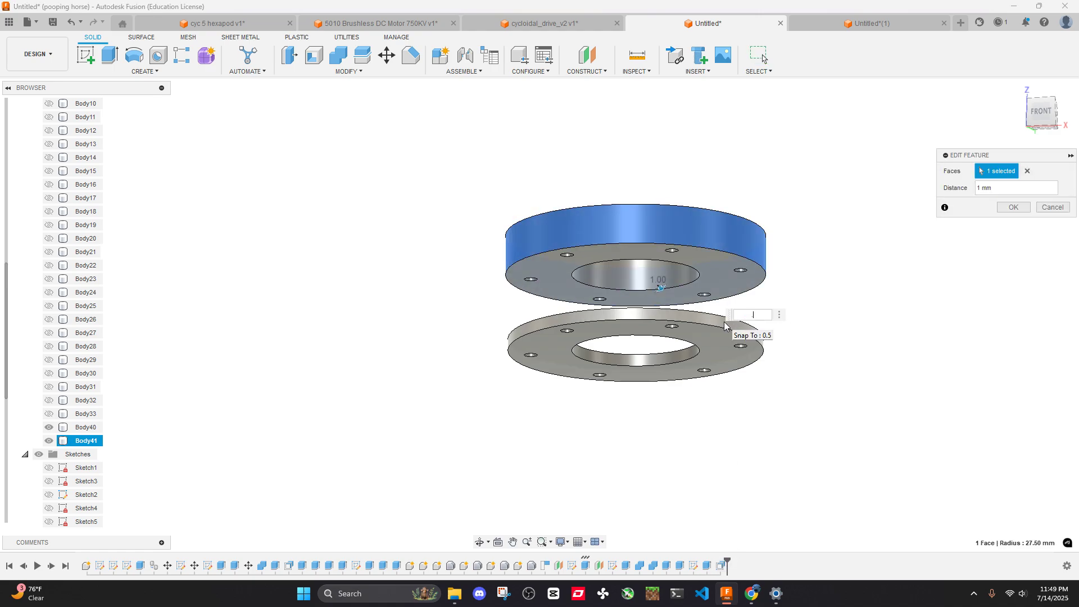
key(Escape)
Show the two cycloidal gear discs, Body1 and Body4, together with the bored discs
shift+middle_drag(718, 301, 793, 380)
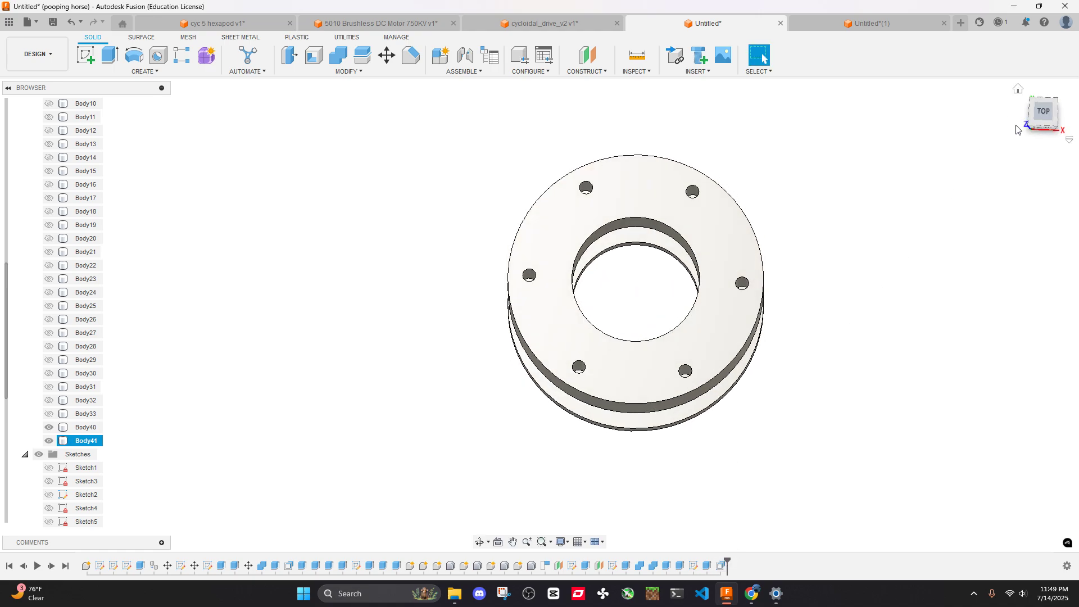
click(1036, 109)
shift+middle_drag(718, 304, 690, 249)
scroll(675, 205, up, 4)
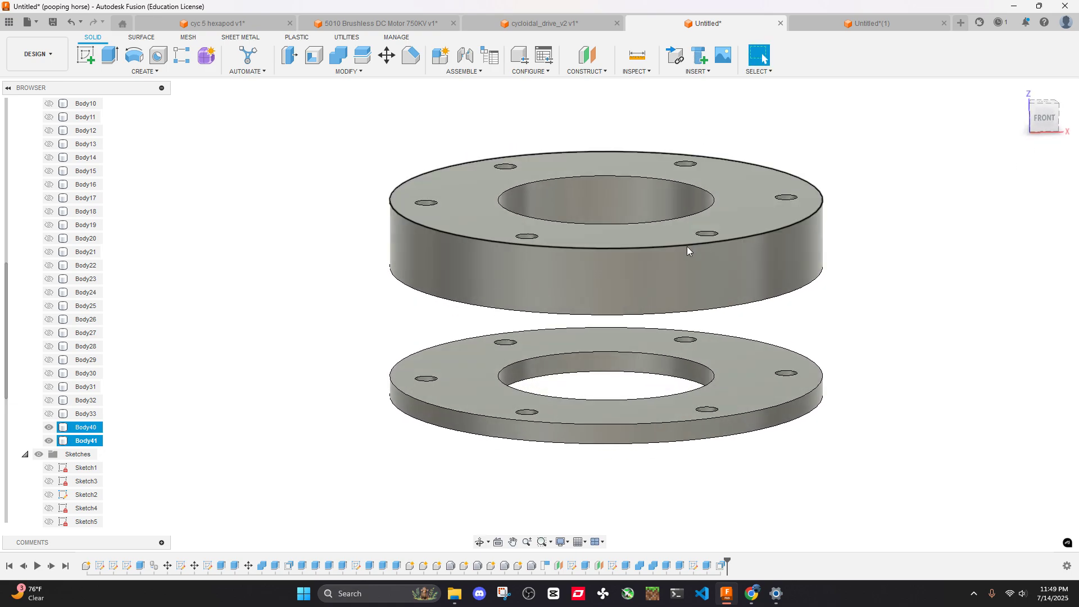
scroll(86, 202, up, 1)
scroll(84, 201, up, 2)
click(50, 171)
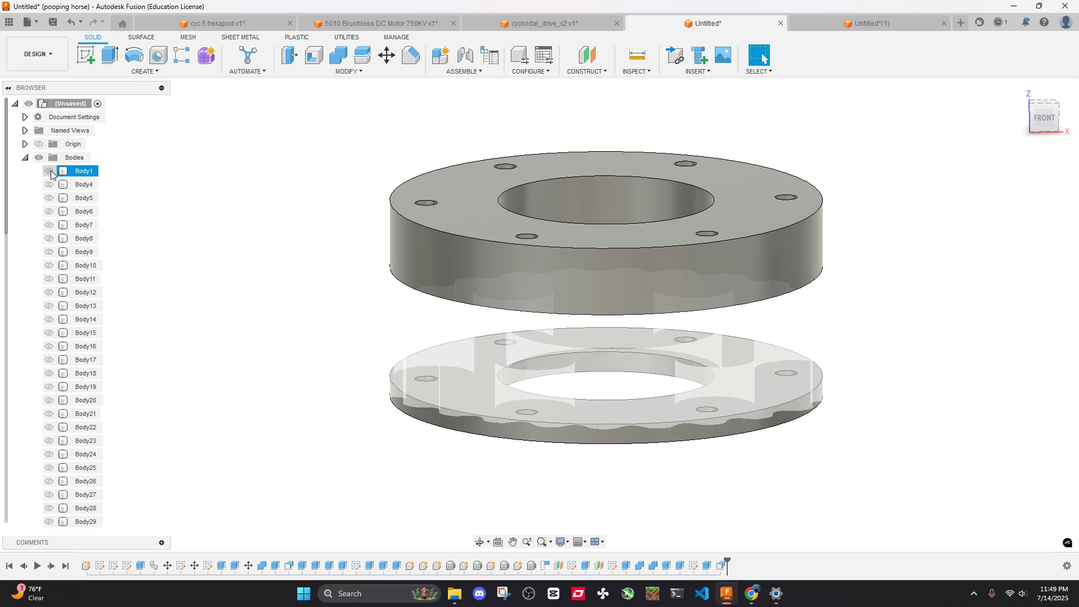
click(49, 184)
shift+middle_drag(609, 371, 710, 326)
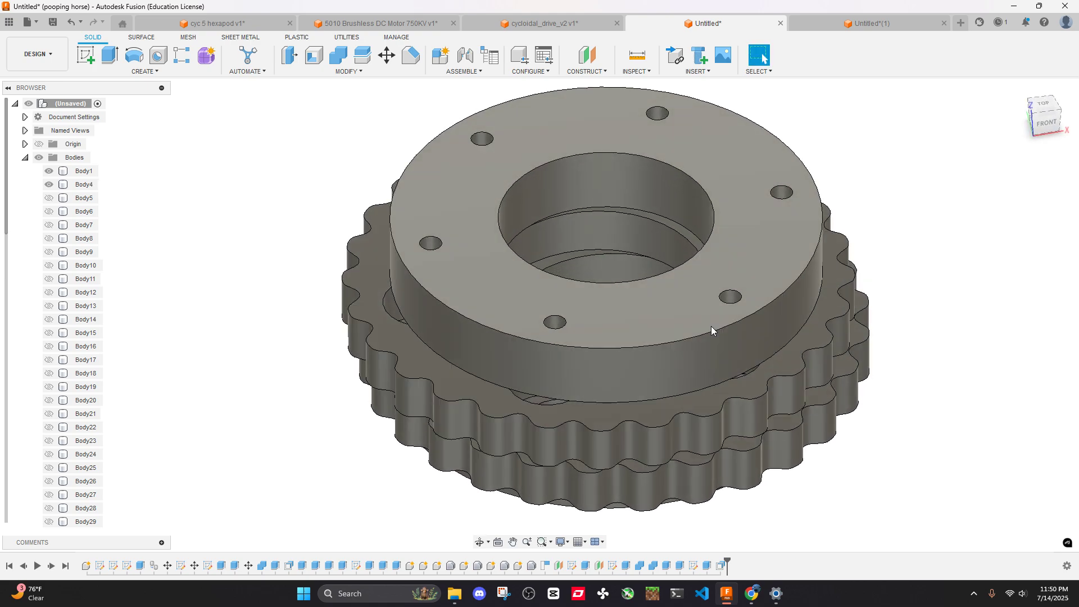
Measure the upper disc's thickness between the lower and upper edges of its outer wall
scroll(710, 326, up, 5)
key(i)
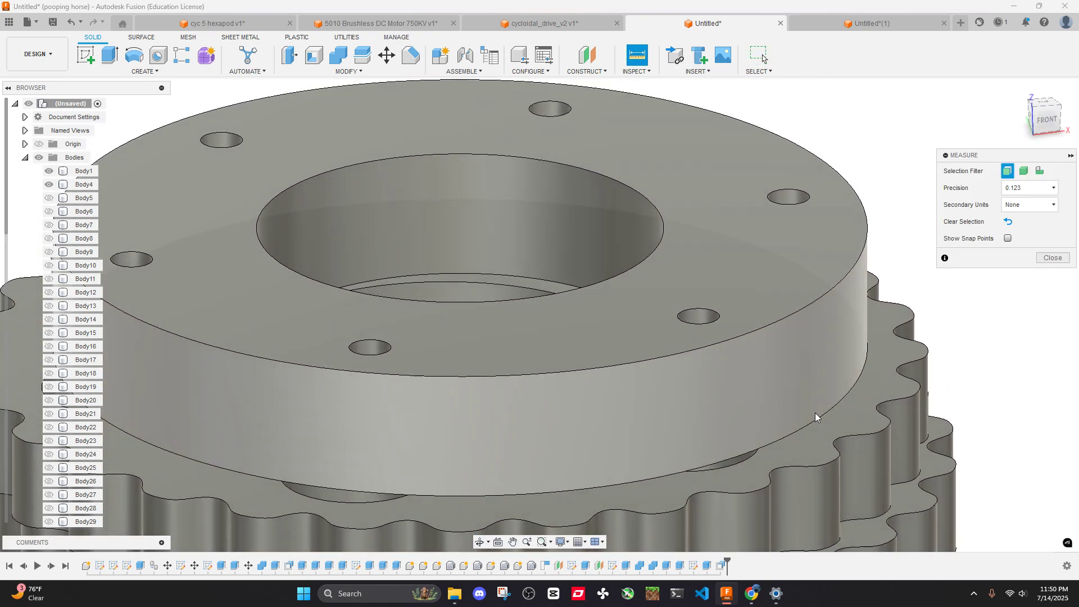
click(818, 421)
click(817, 302)
scroll(809, 301, down, 4)
shift+middle_drag(809, 301, 767, 299)
key(Escape)
scroll(775, 326, down, 3)
right_click(767, 299)
click(1035, 314)
scroll(830, 336, down, 1)
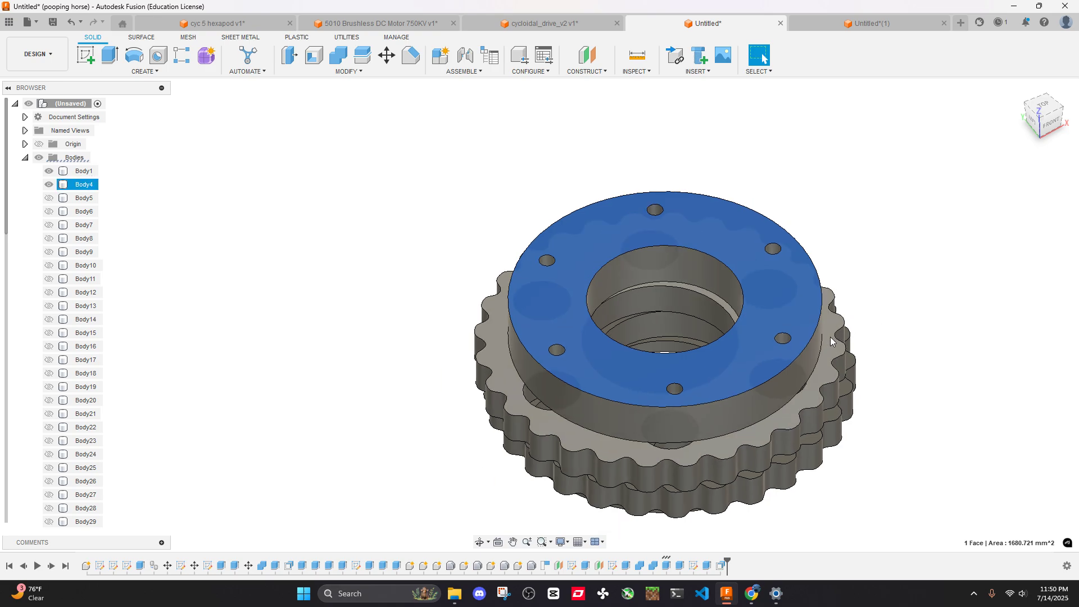
click(895, 313)
shift+middle_drag(895, 312, 761, 345)
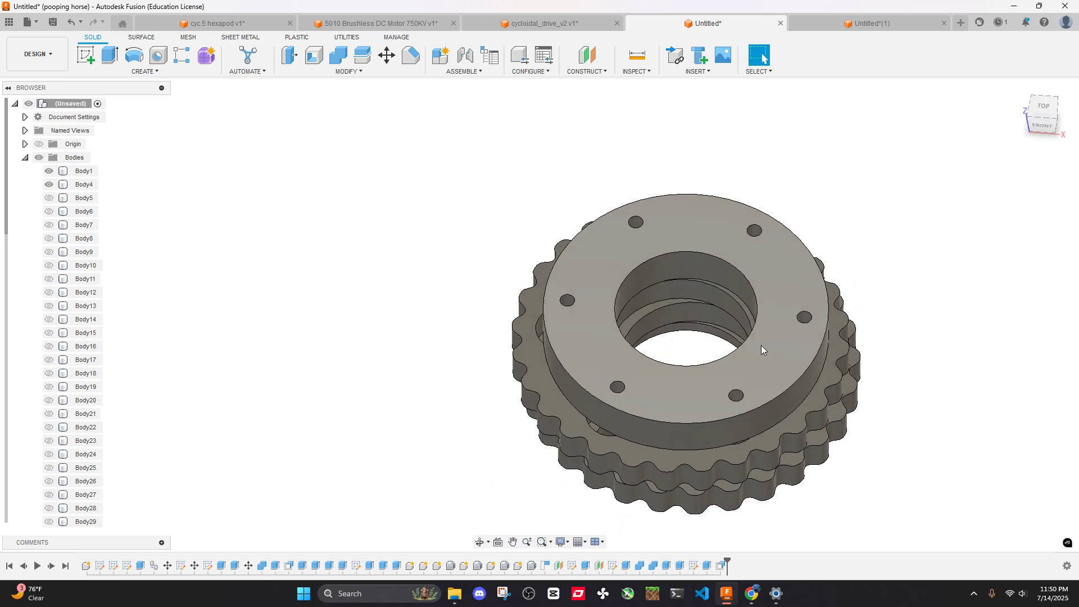
right_click(763, 345)
click(999, 326)
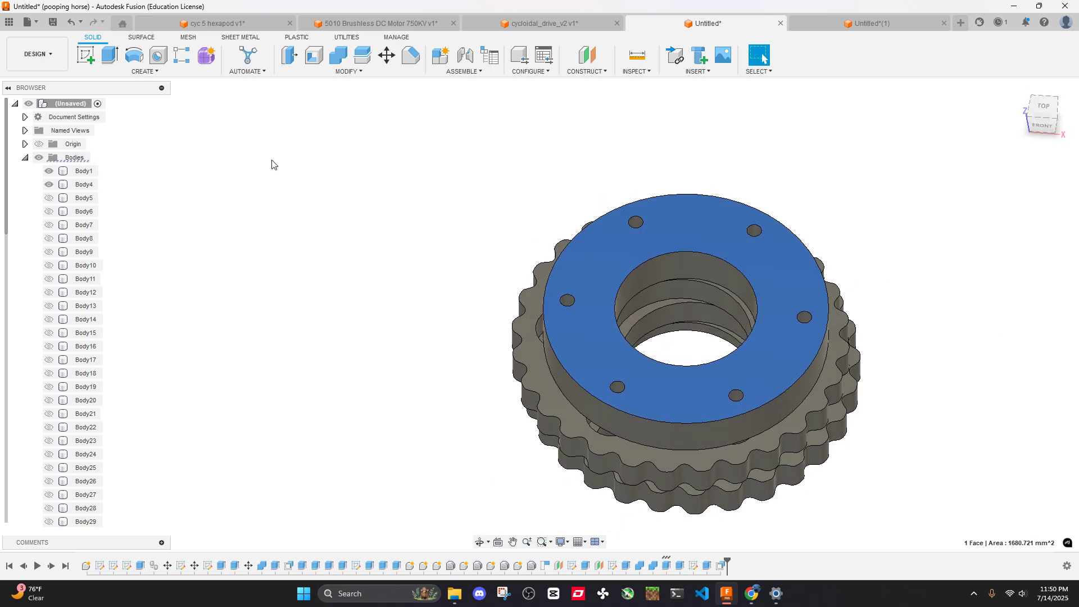
Try to sketch a circle on the vertical origin plane through the disc centre, and undo that sketch
click(85, 55)
click(776, 340)
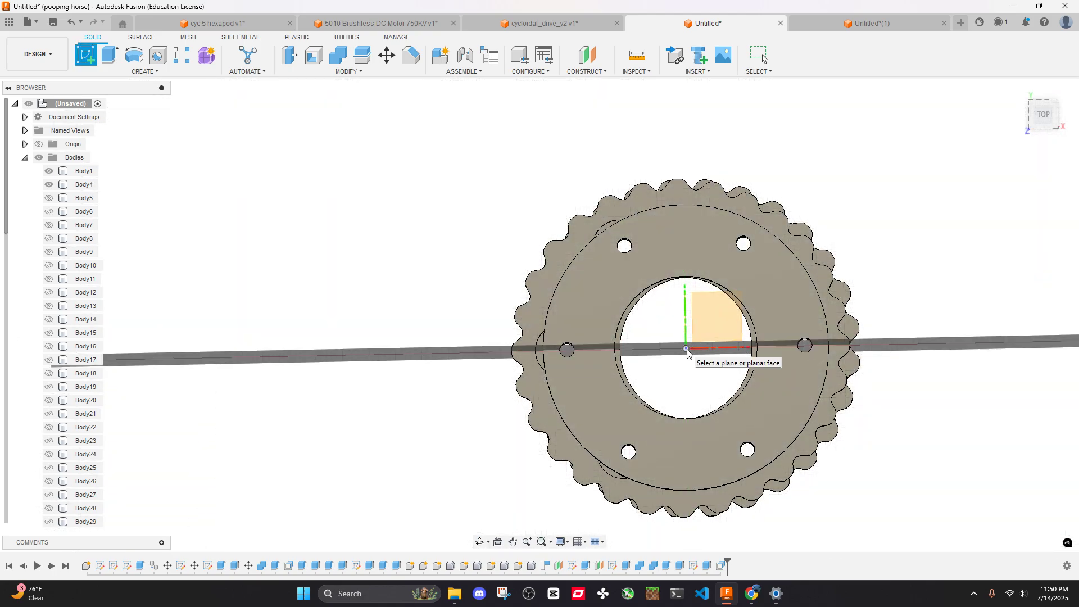
click(690, 353)
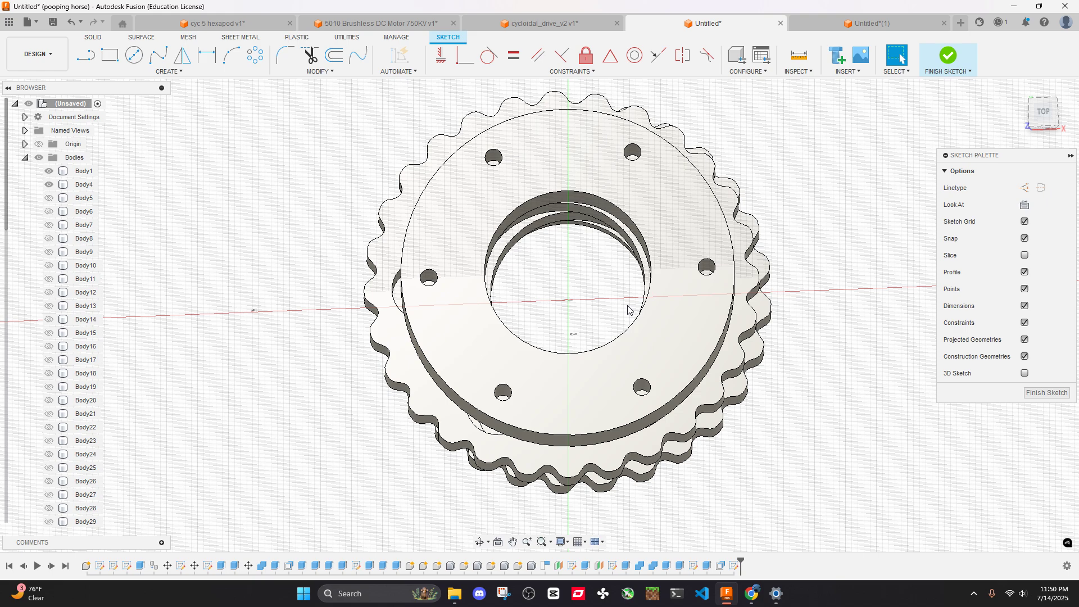
click(134, 55)
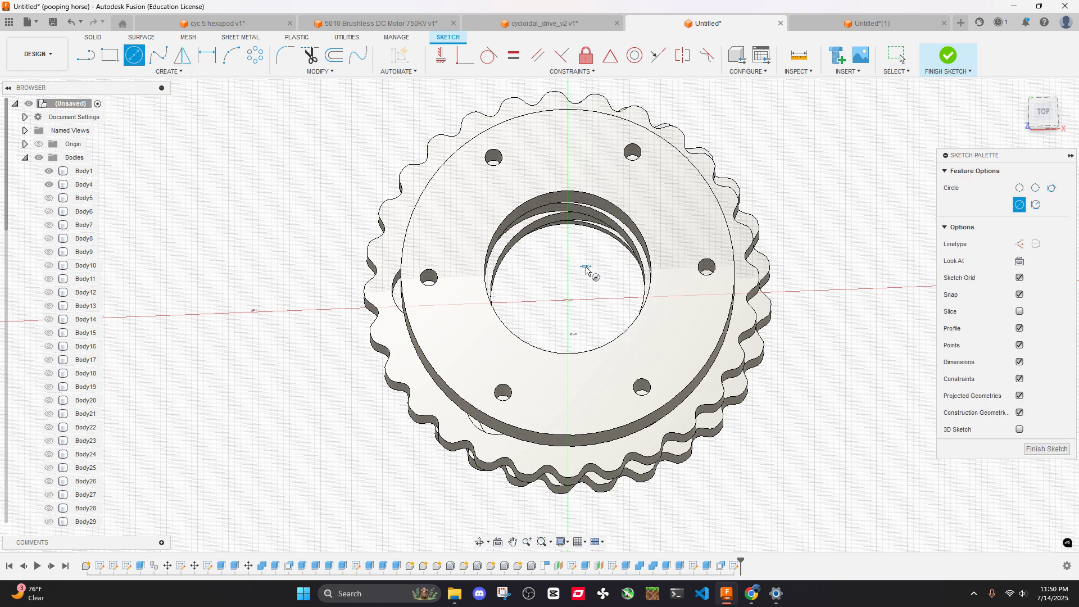
click(1048, 116)
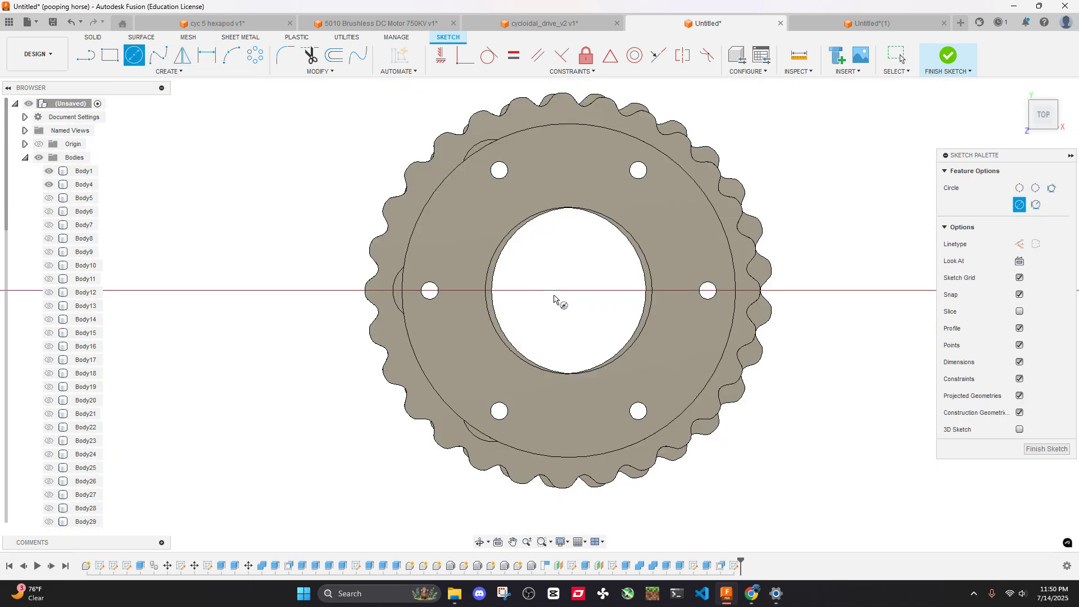
key(Escape)
key(ctrl+z)
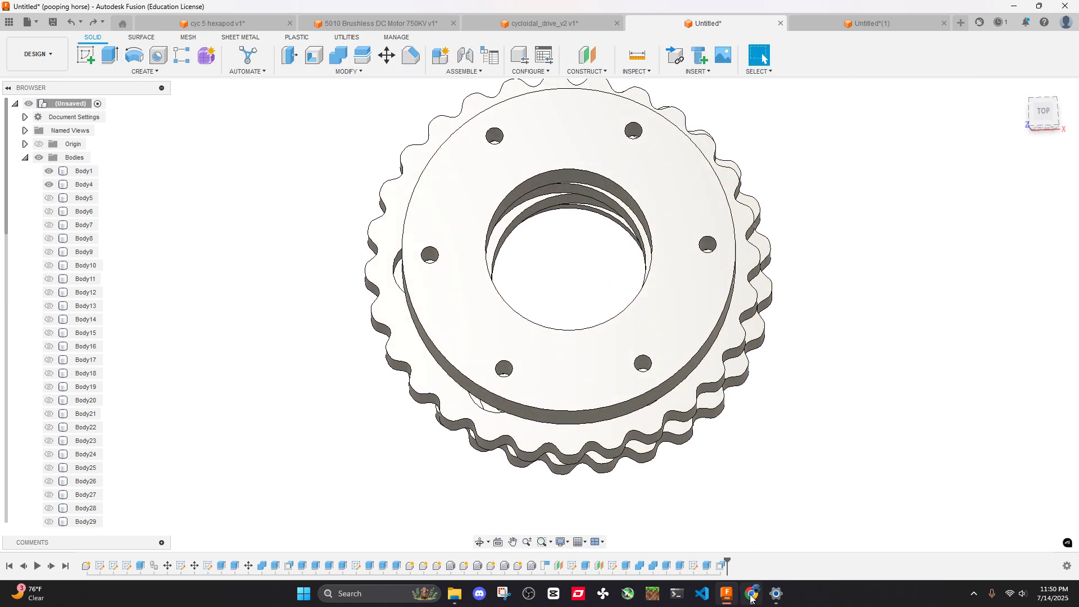
Switch to the browser to check the Amazon 40mm ball bearing results, and return to the Fusion design
key(alt+Tab)
scroll(454, 152, up, 10)
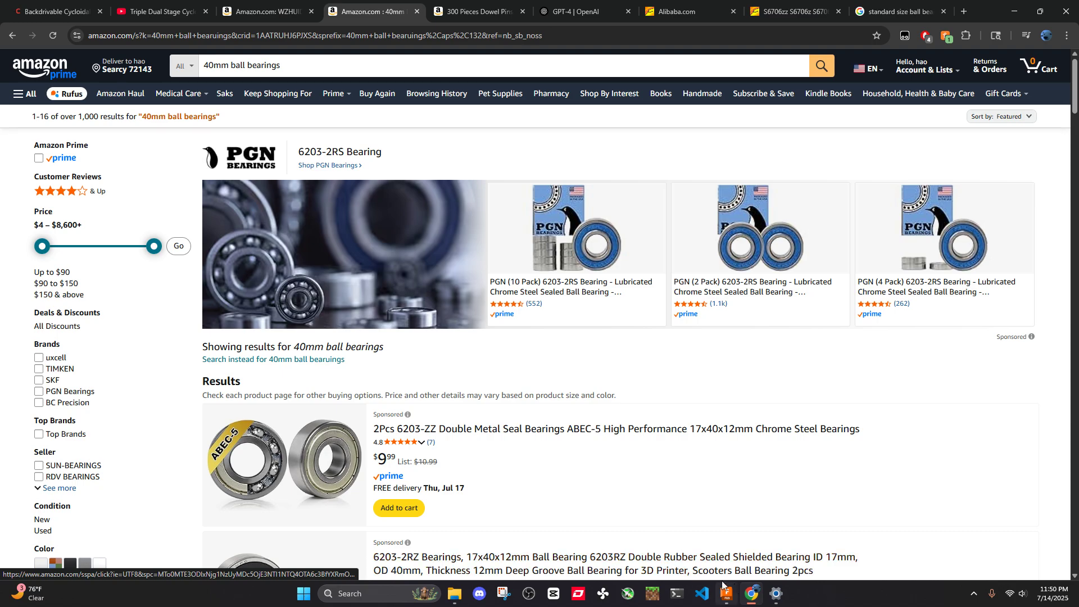
click(731, 594)
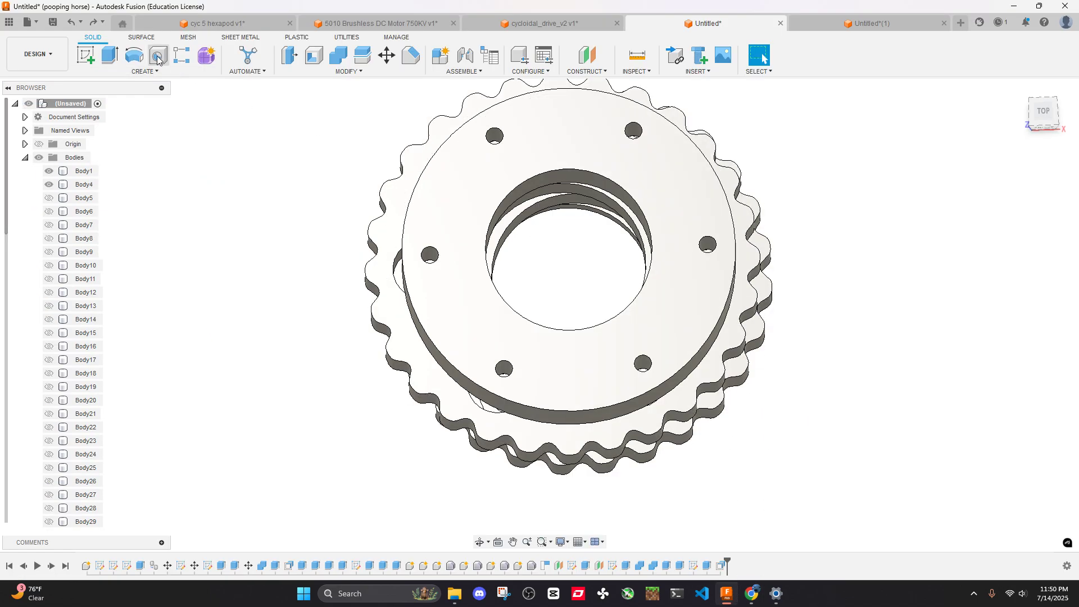
Sketch a 40 mm diameter circle on the upper disc's top face, centred on the bore
click(83, 59)
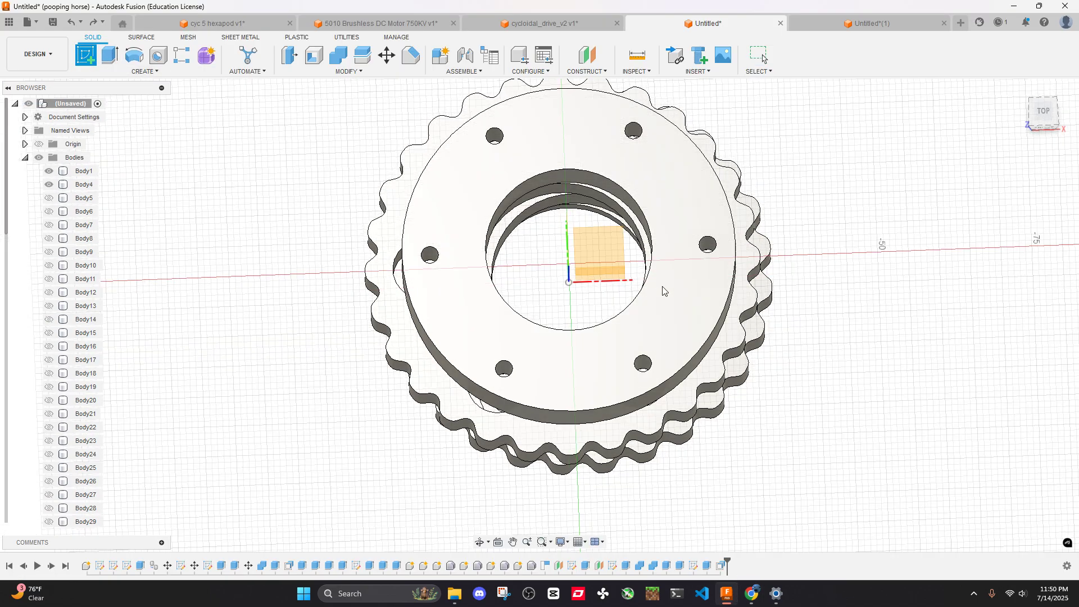
shift+middle_drag(693, 275, 690, 212)
click(697, 200)
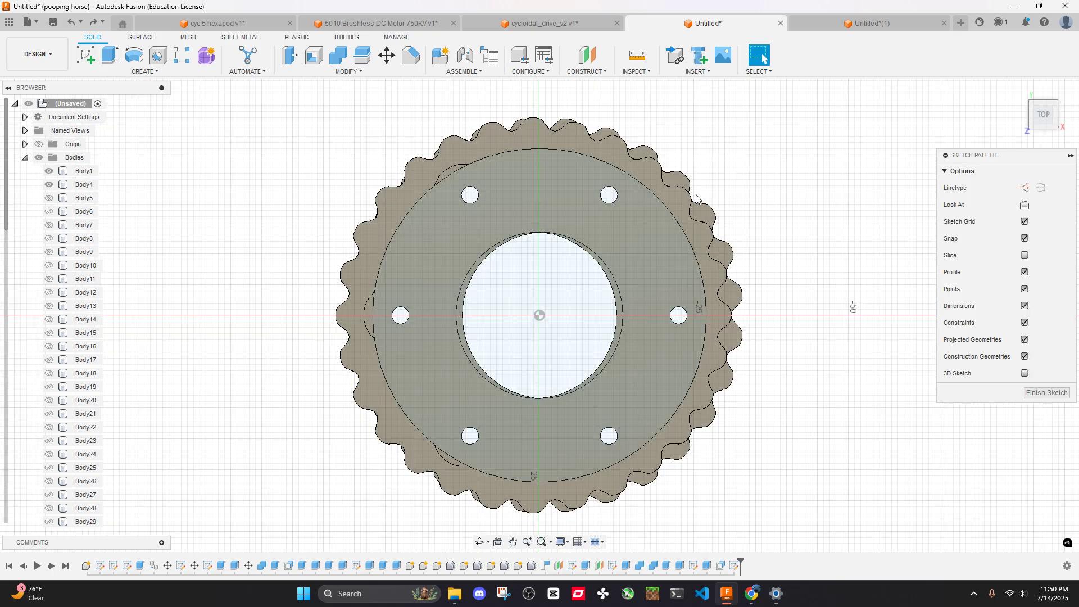
click(136, 55)
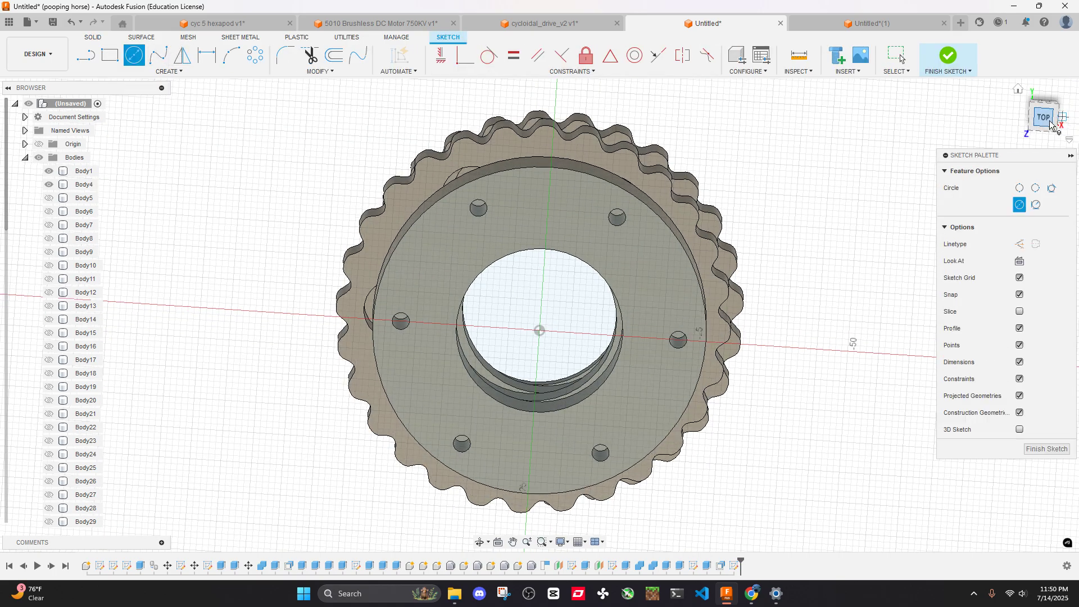
click(541, 331)
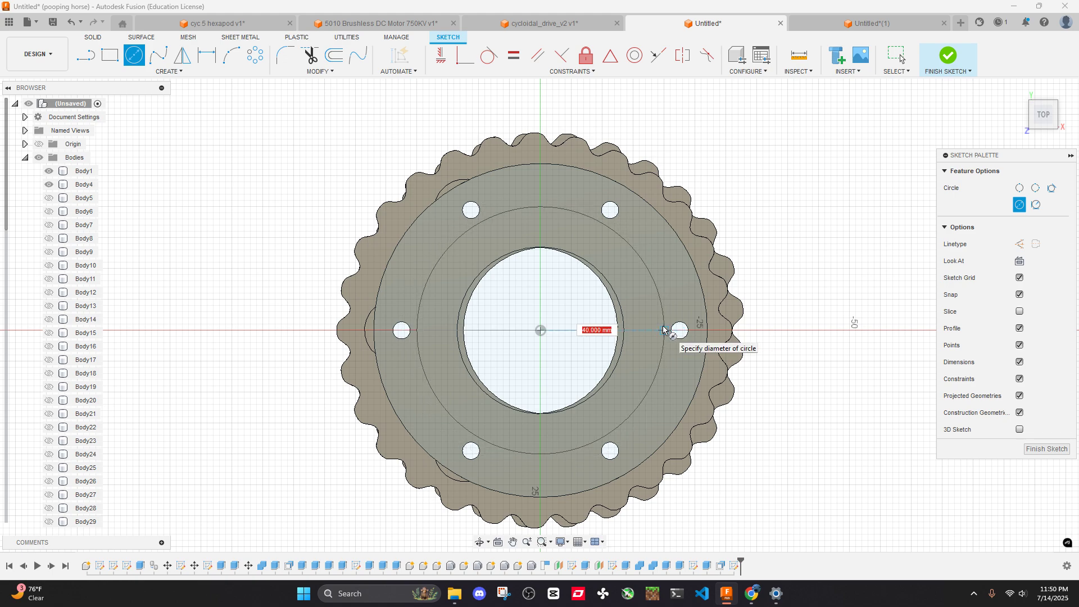
click(665, 329)
key(Escape)
Extrude the ring between the bore and the 40 mm circle 4.5 mm upward, joined to the upper disc
shift+middle_drag(664, 321, 656, 290)
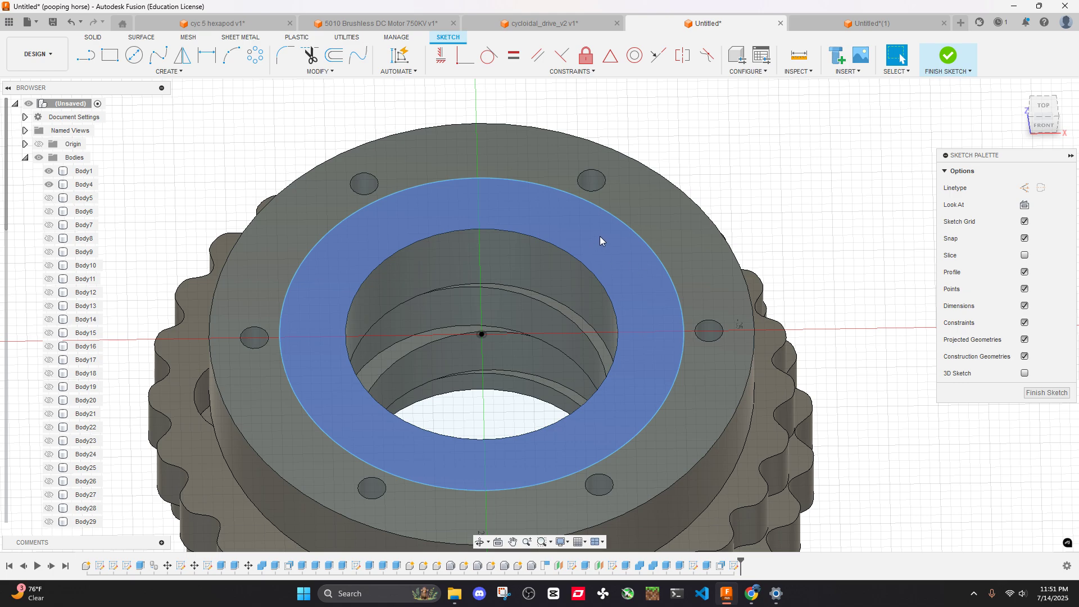
scroll(633, 240, down, 3)
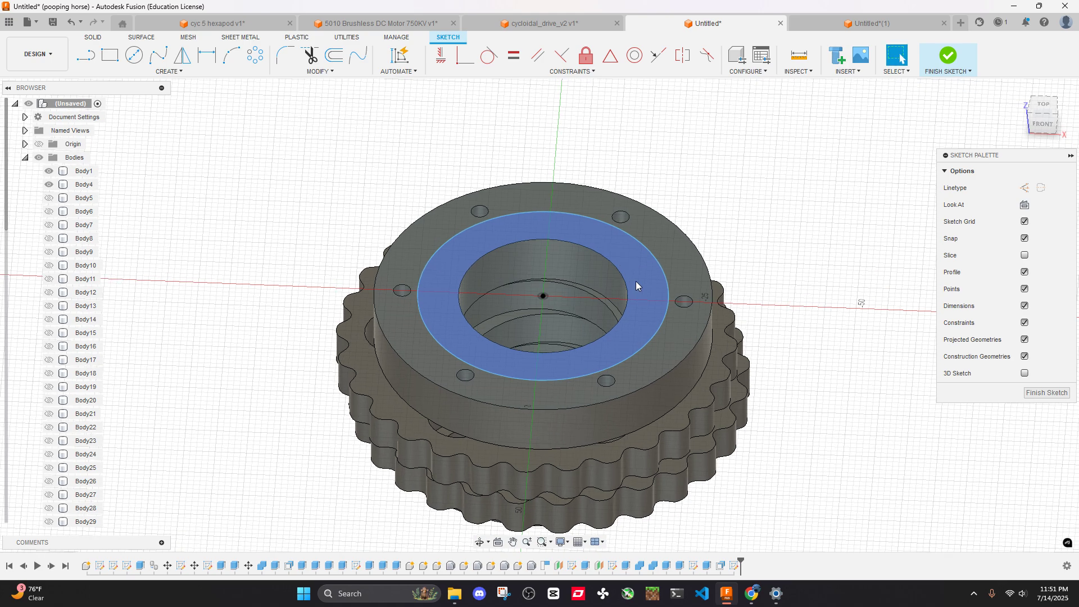
text(e)
text(2)
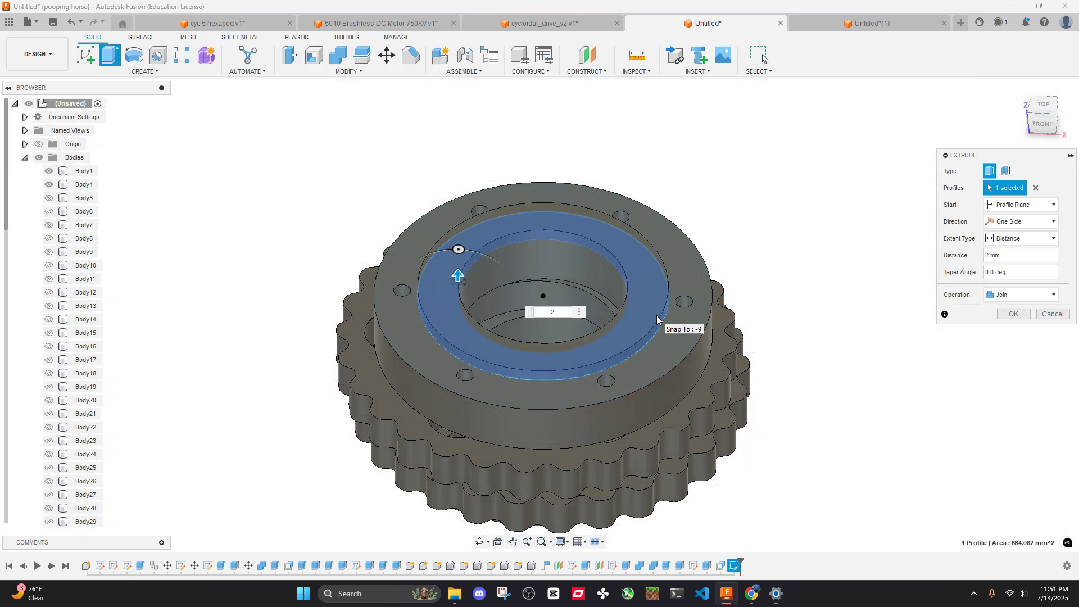
text(4.5)
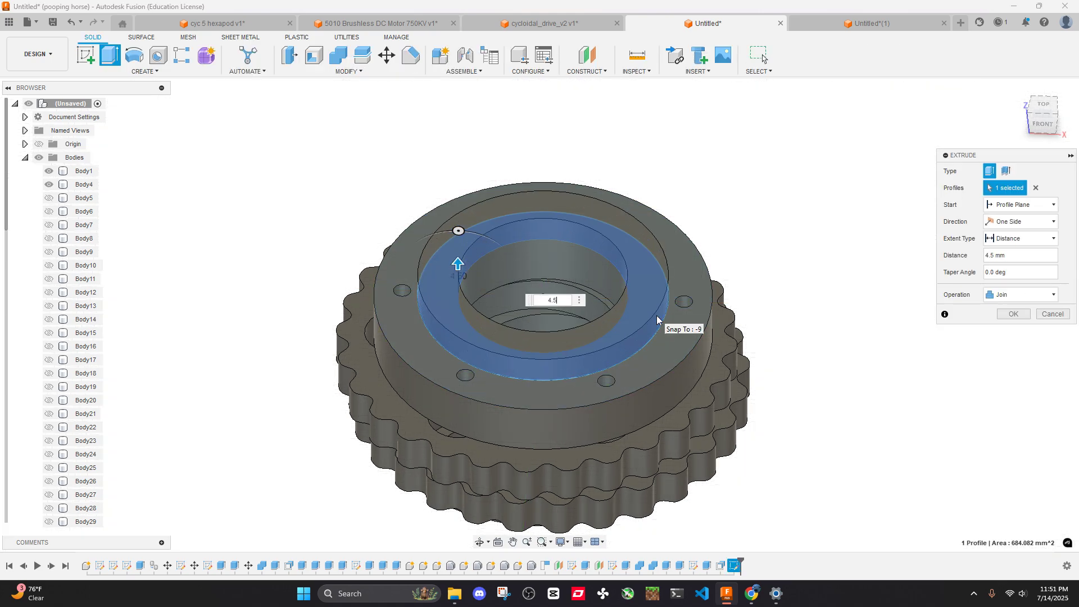
key(Return)
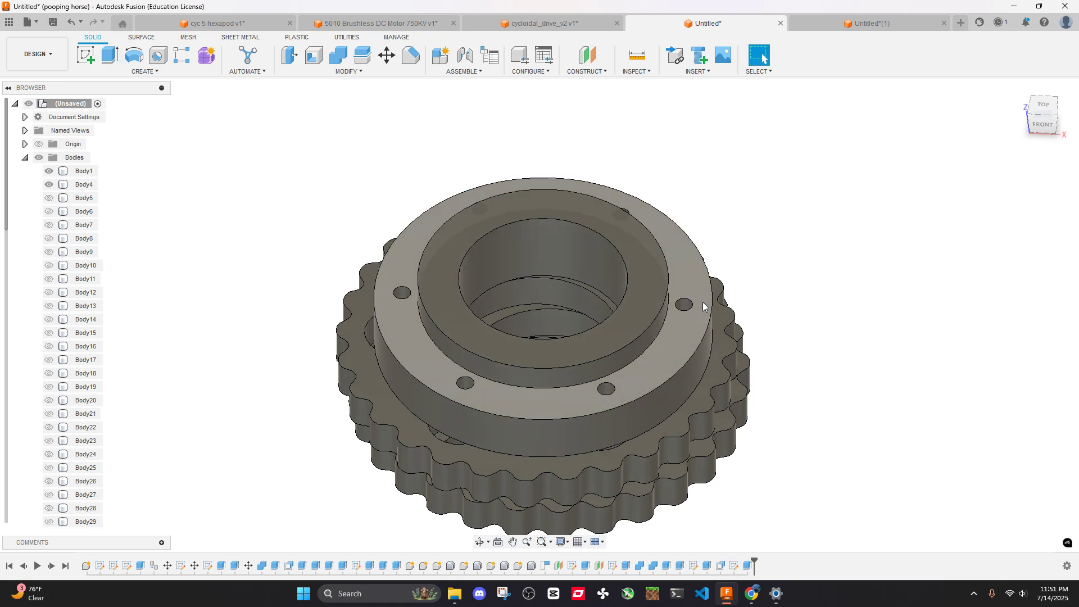
Sketch a 40 mm diameter circle on the lower disc's underside, centred on the bore
shift+middle_drag(703, 301, 709, 254)
middle_drag(709, 254, 768, 221)
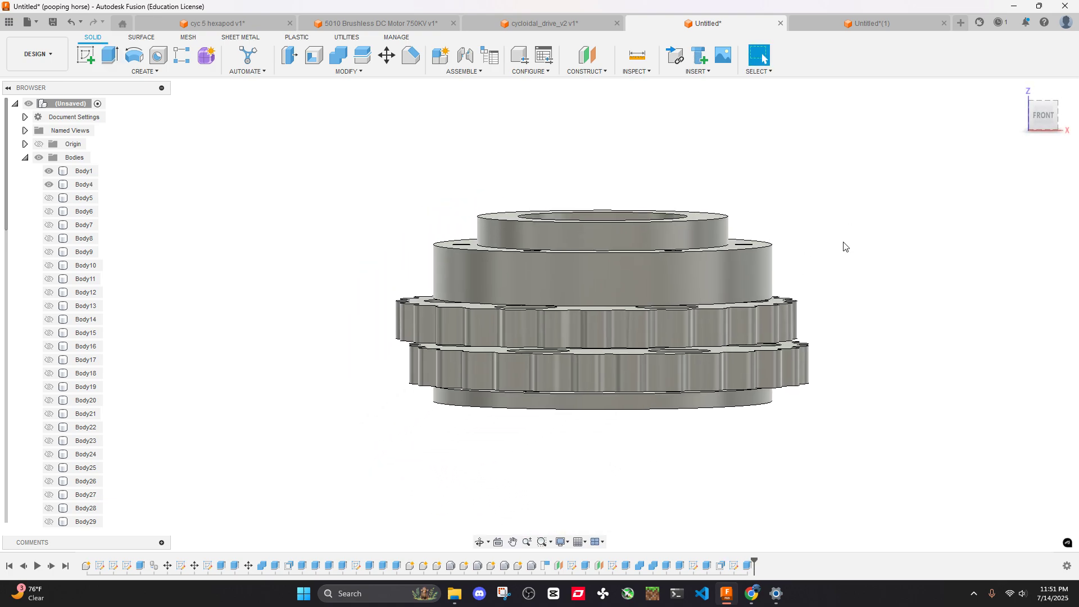
mouse_move(843, 246)
shift+middle_down()
mouse_move(838, 231)
mouse_move(837, 249)
shift+middle_up()
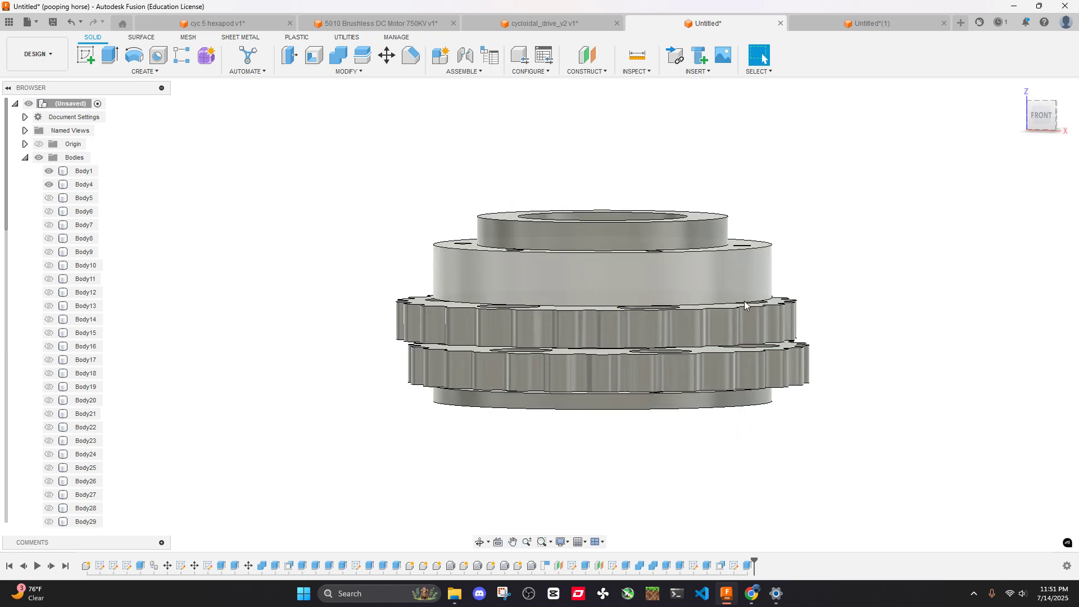
shift+middle_drag(813, 382, 807, 212)
right_click(719, 258)
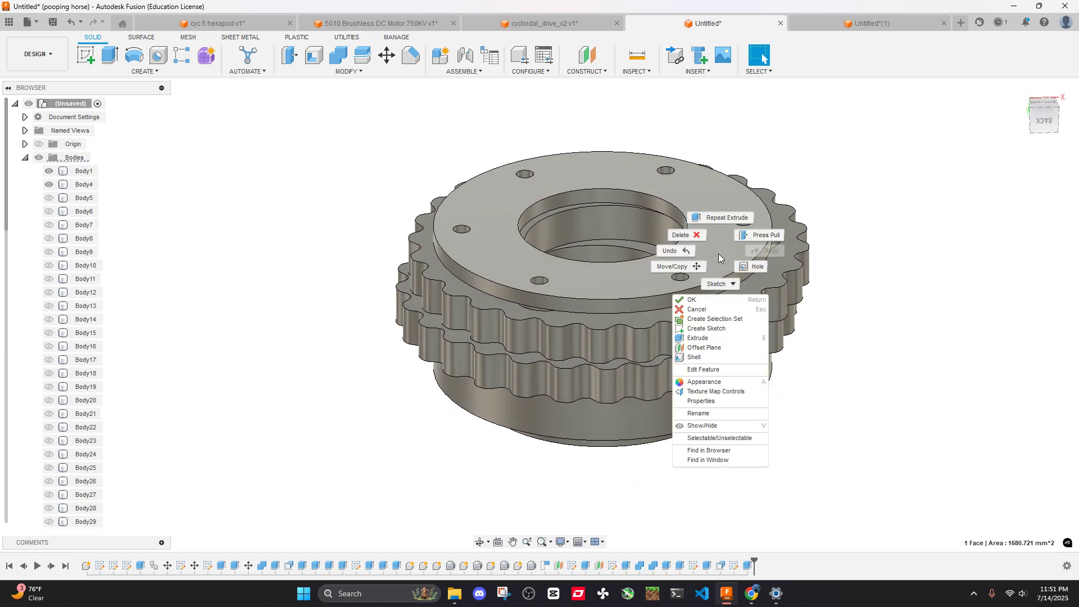
click(703, 333)
key(c)
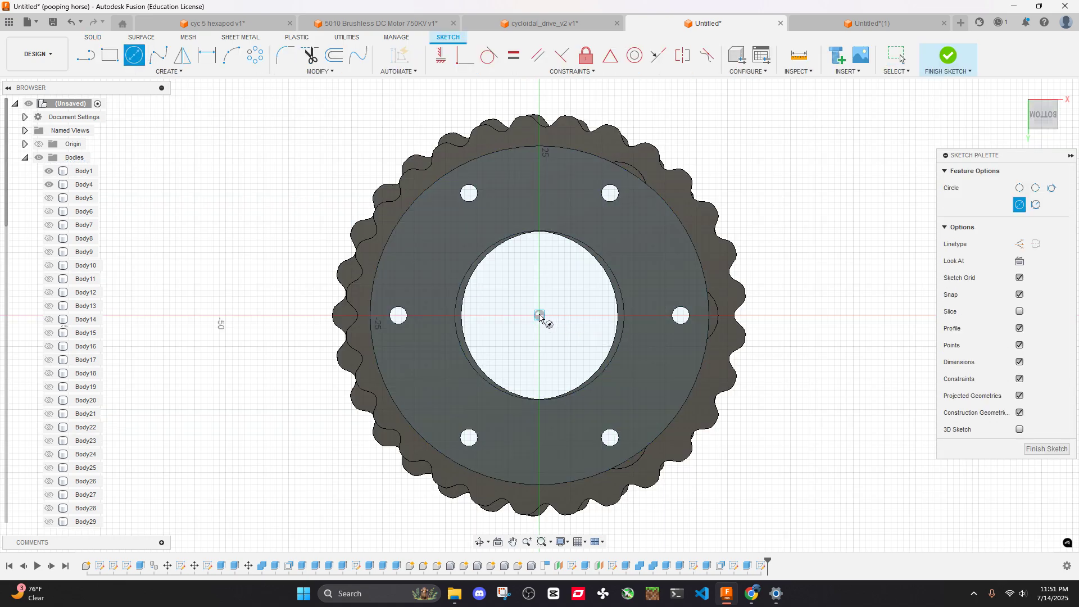
click(540, 315)
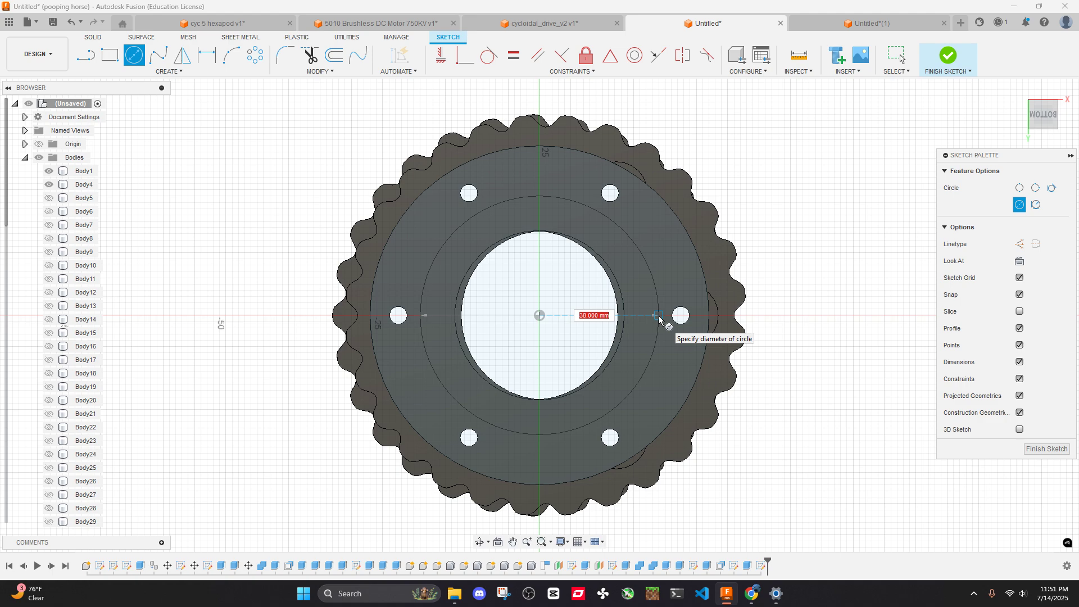
text(40)
key(Return)
key(Escape)
Extrude the ring around the bore 4.5 mm outward from the lower disc's underside, joined to the disc
key(e)
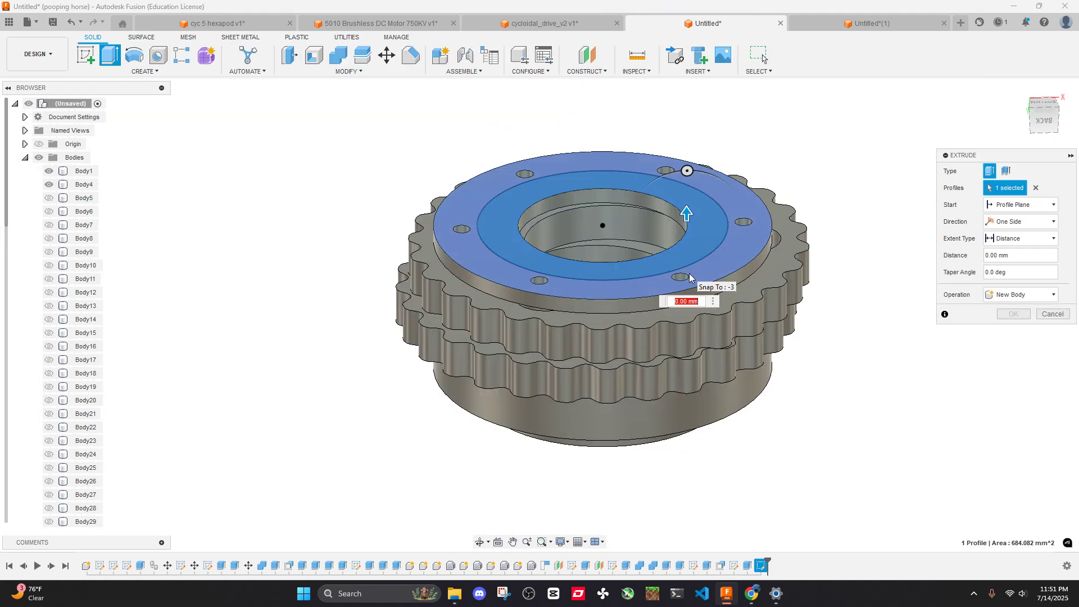
text(4.5)
key(Return)
Switch to the browser, check the bearing thickness in the Amazon 40mm ball bearing results, and return to Fusion
click(752, 595)
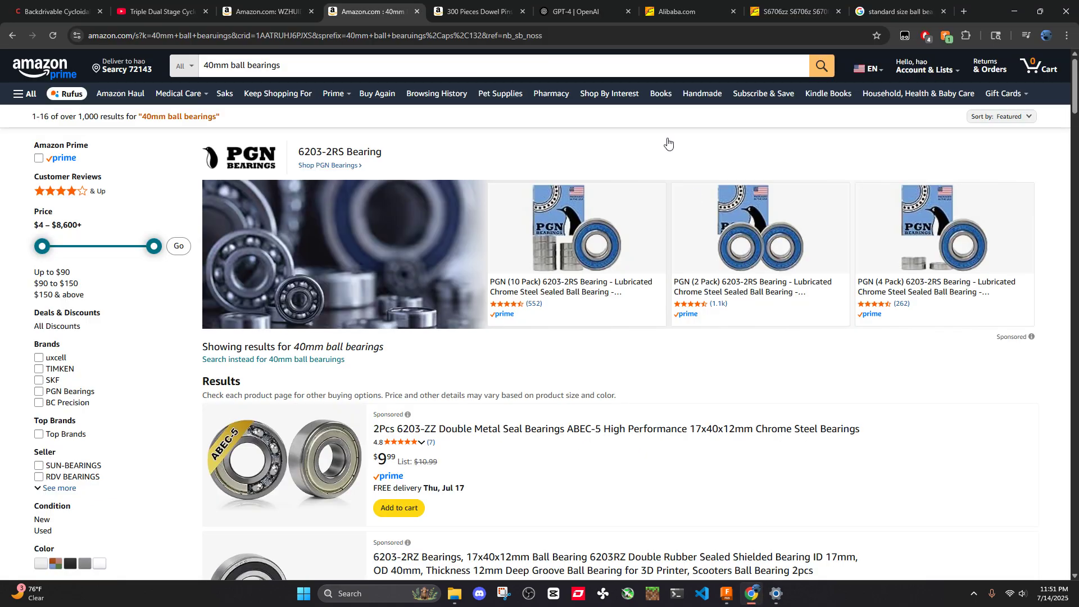
click(400, 67)
click(712, 291)
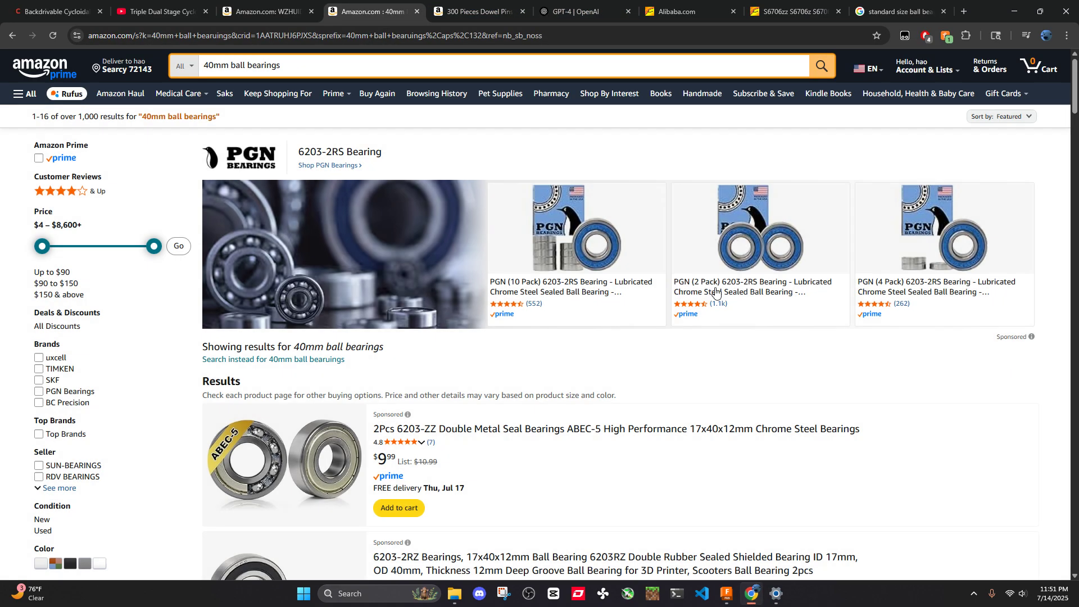
scroll(474, 354, down, 7)
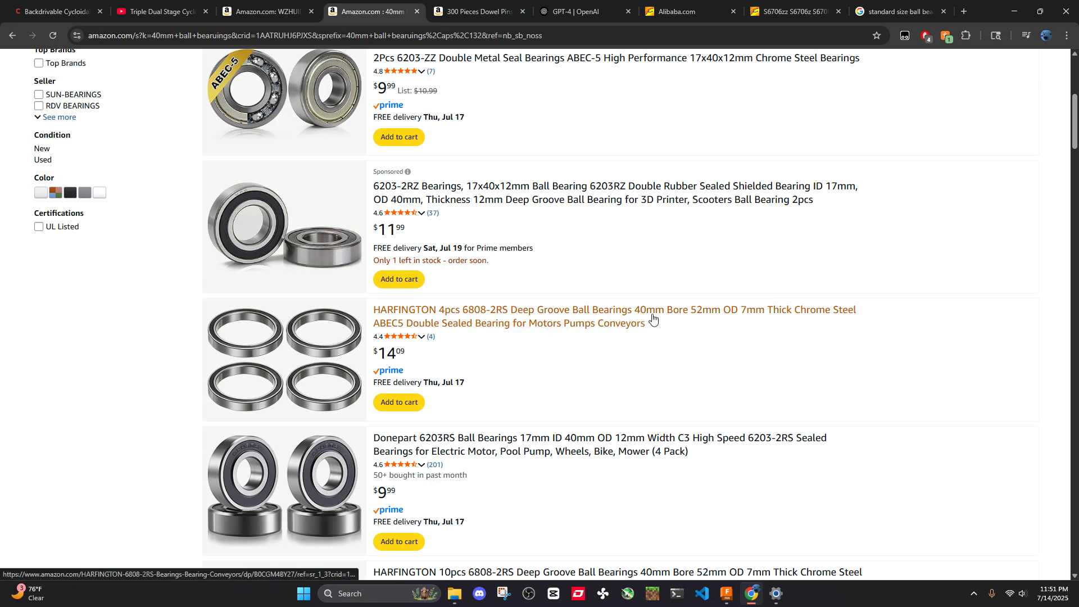
key(alt+Tab)
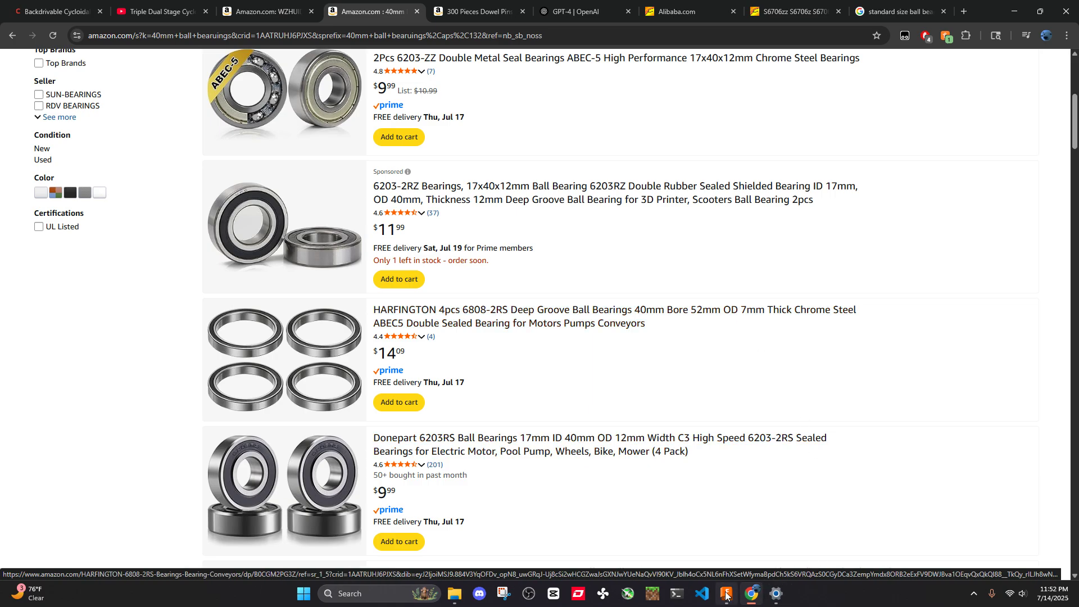
Set the extrusion distance of the upper disc's bearing boss to 7.5 mm
key(F6)
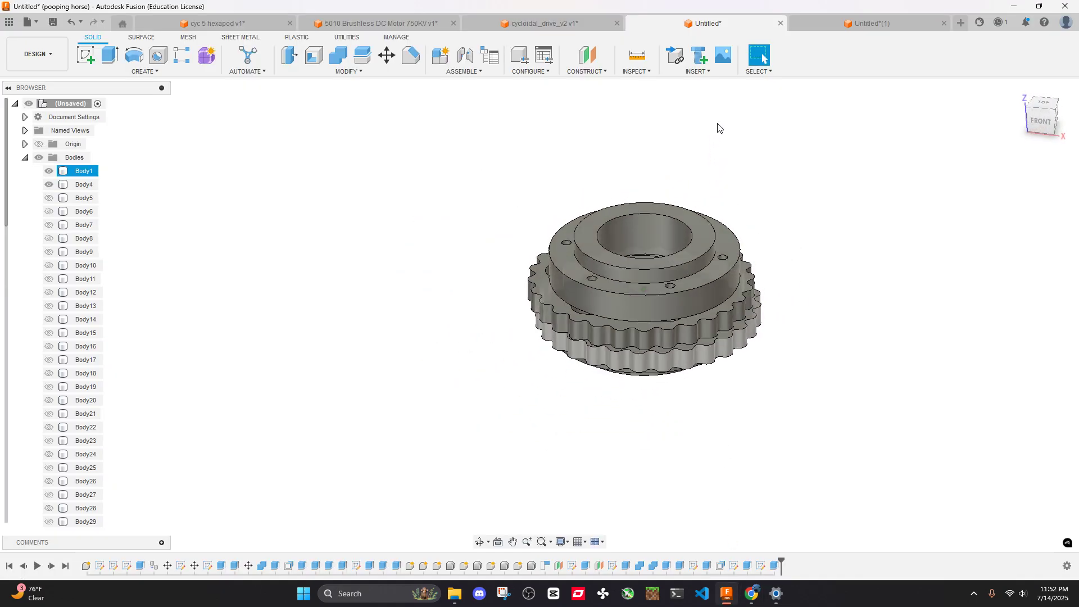
double_click(734, 566)
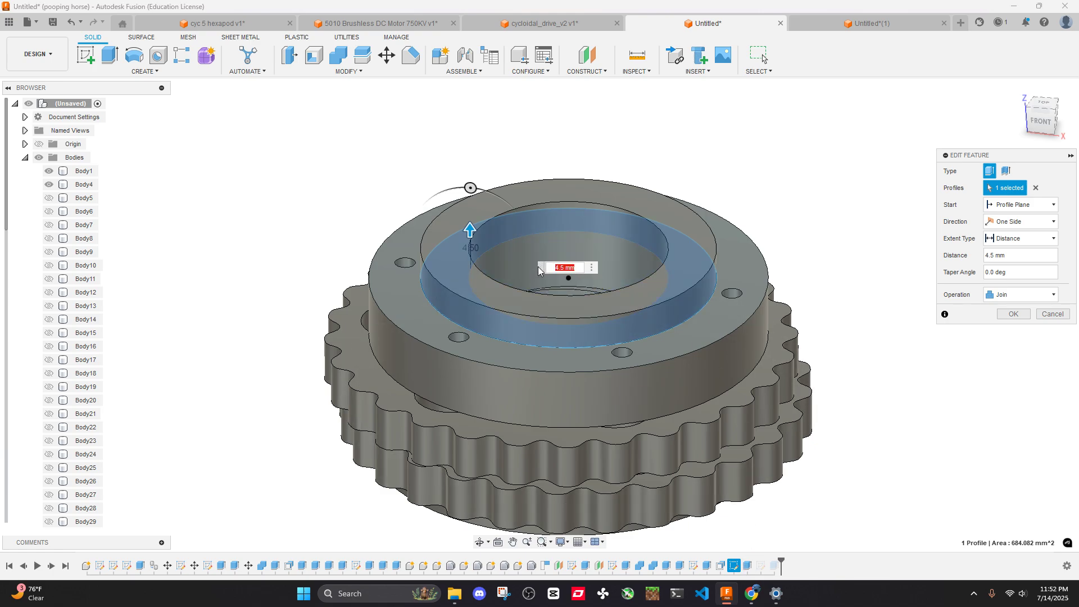
text(7.5)
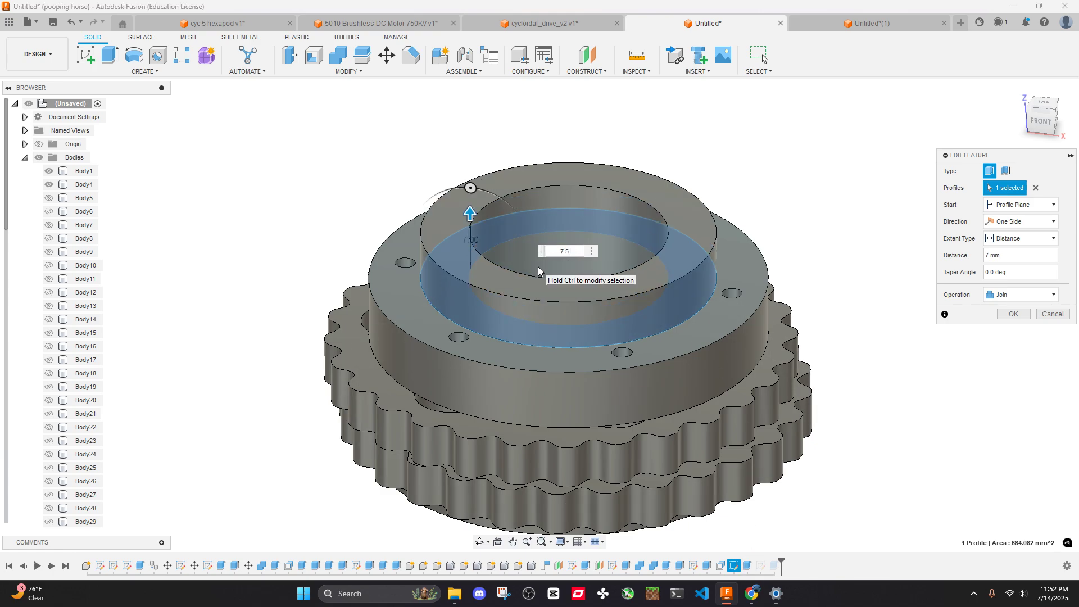
key(Return)
Set the extrusion distance of the bearing boss on the lower disc's underside to 7.5 mm
shift+middle_drag(653, 377, 701, 282)
key(ctrl+z)
double_click(761, 565)
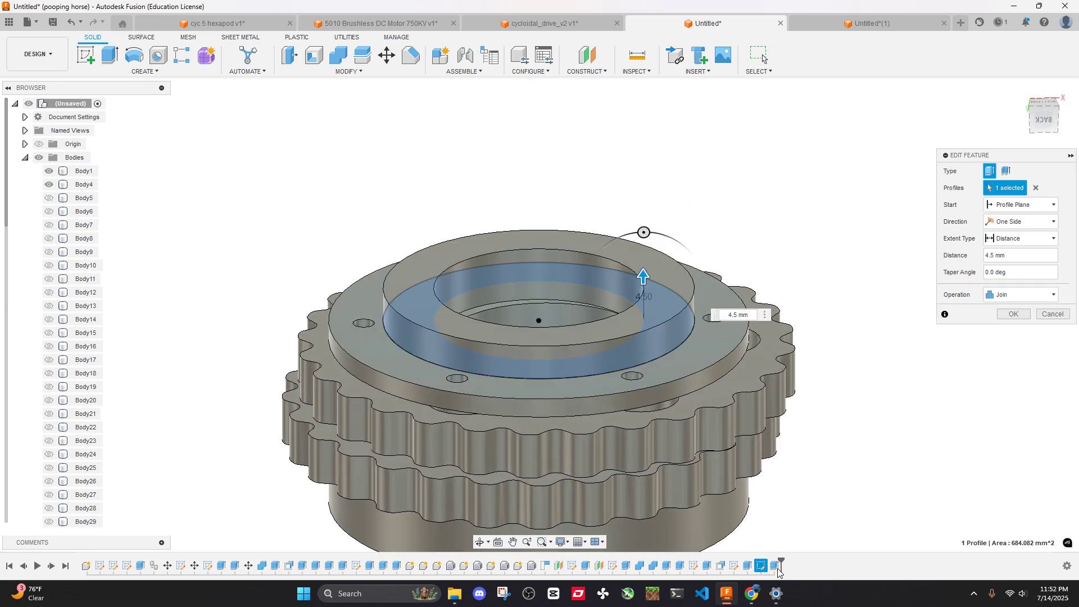
click(712, 316)
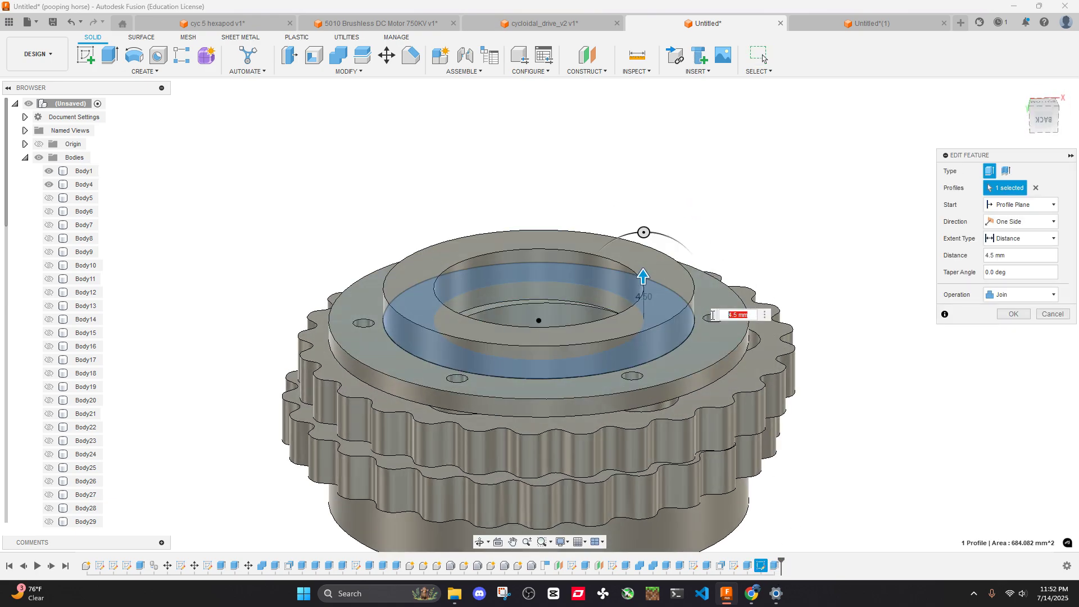
text(7.6)
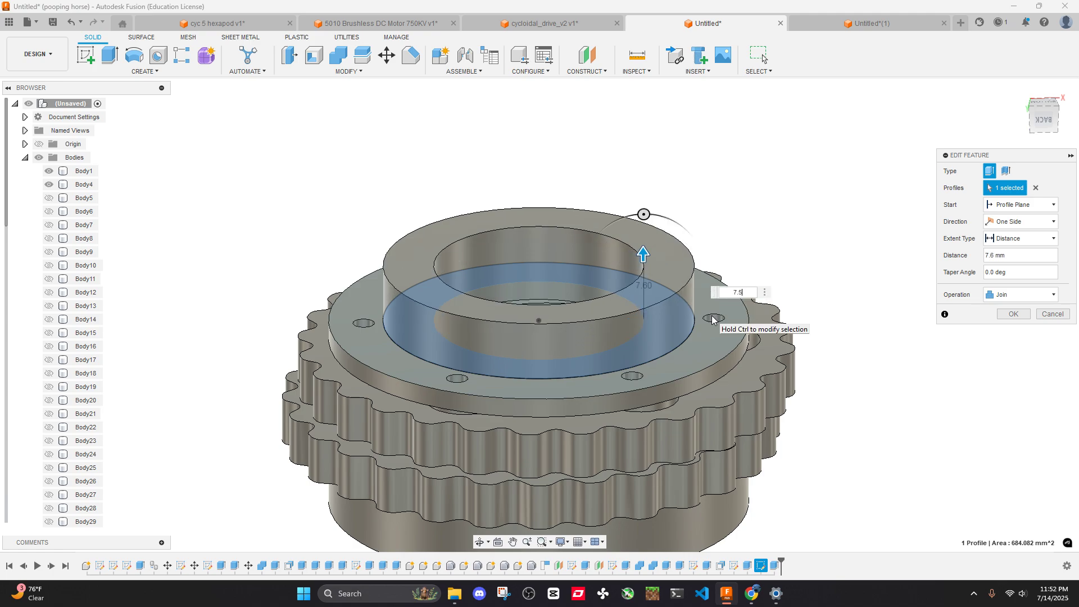
click(1013, 314)
Show the 5010_bldc motor component together with the discs
scroll(829, 315, down, 3)
shift+middle_drag(828, 316, 771, 212)
scroll(744, 208, down, 3)
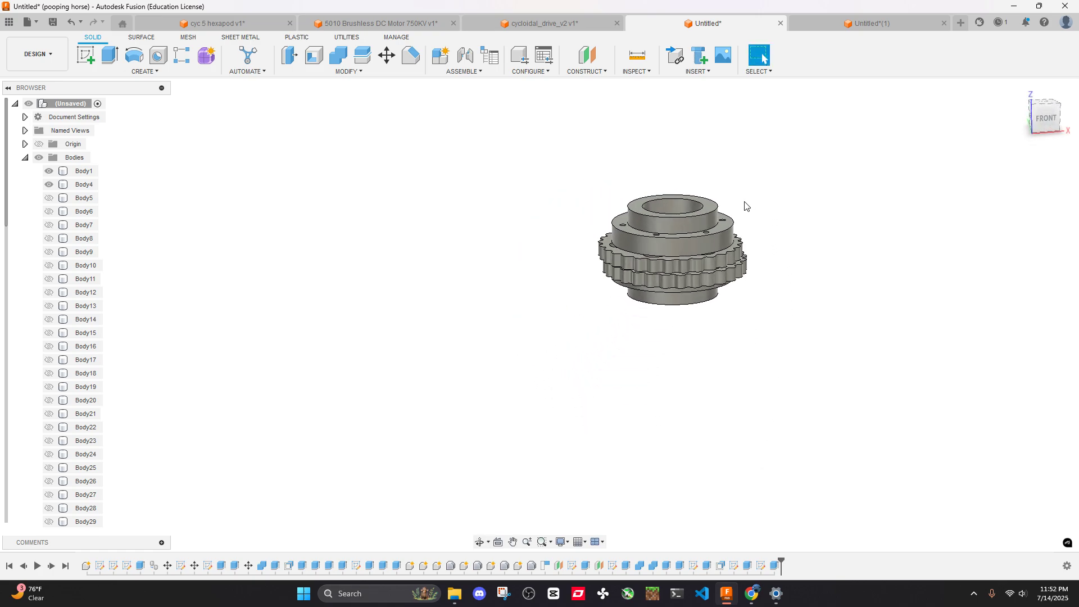
scroll(168, 368, down, 1)
scroll(167, 368, up, 3)
scroll(38, 491, down, 5)
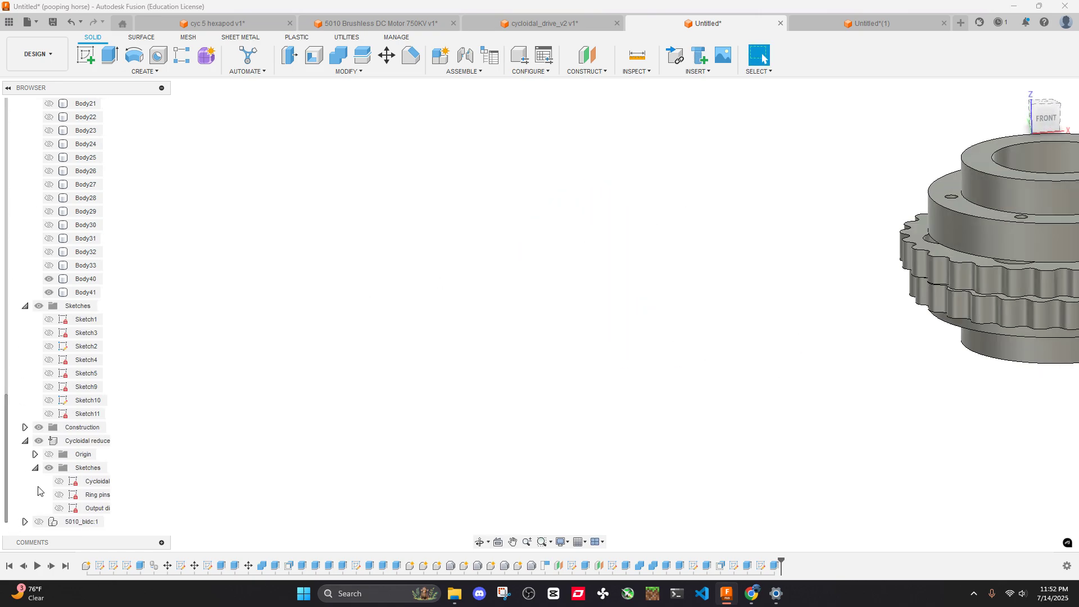
click(39, 521)
scroll(625, 366, down, 4)
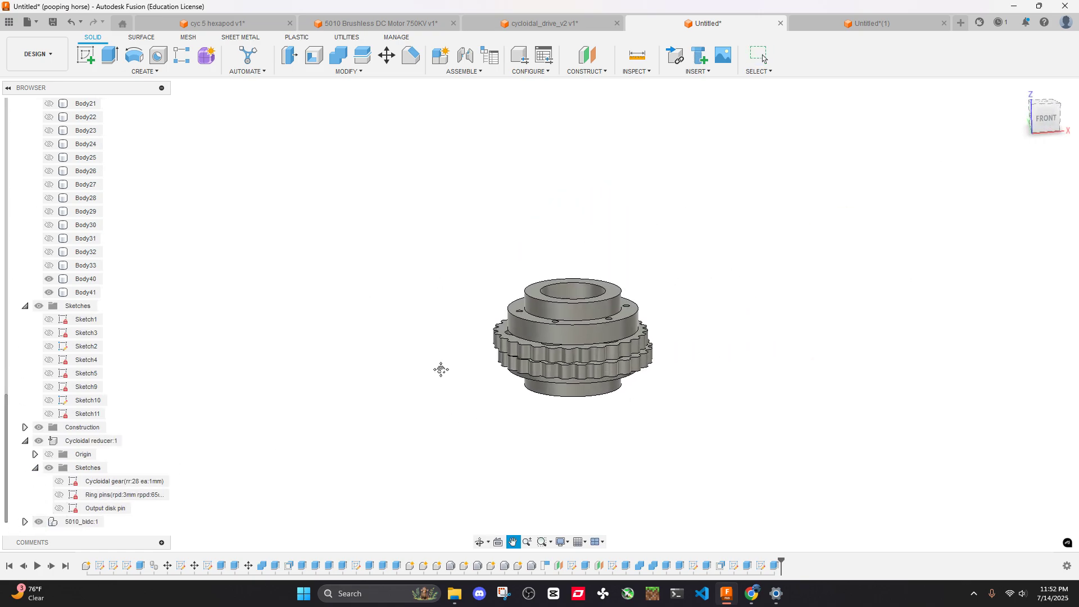
Examine where the motor sits relative to the stacked discs and their bearing bosses
scroll(607, 253, down, 2)
shift+middle_drag(607, 252, 589, 232)
scroll(586, 207, up, 5)
scroll(576, 226, down, 2)
scroll(561, 376, up, 4)
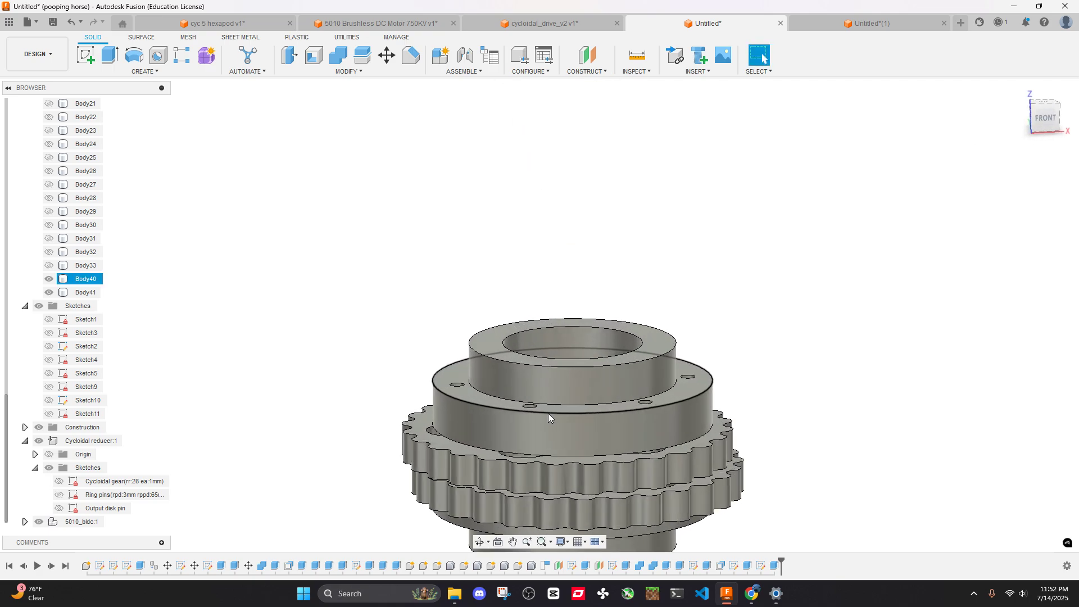
scroll(548, 413, down, 4)
middle_drag(555, 406, 553, 340)
scroll(551, 339, up, 2)
scroll(552, 340, down, 3)
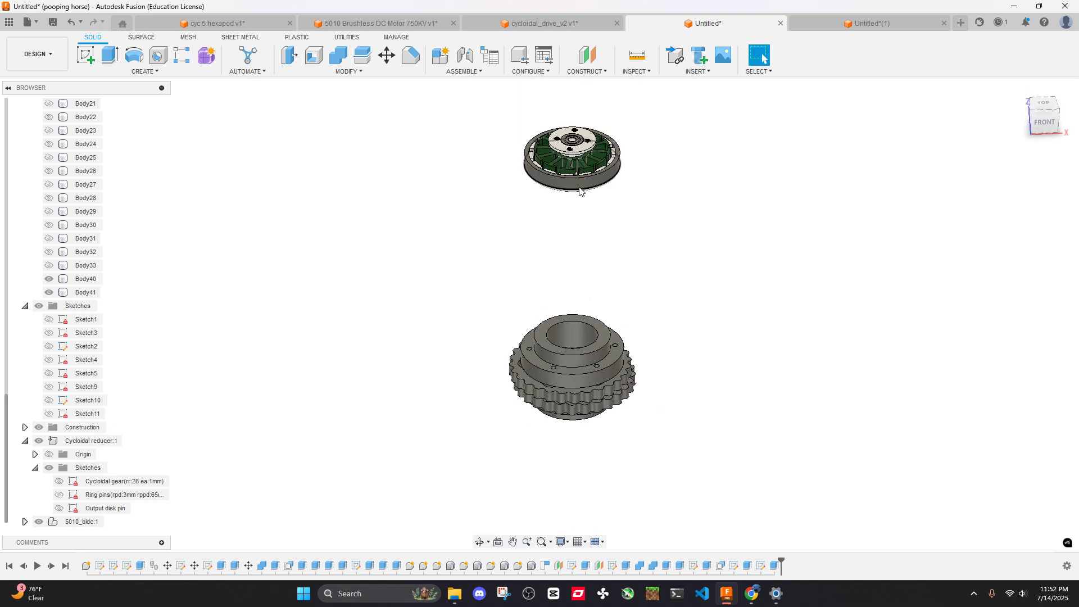
Rotate the 5010_bldc motor component 180° about X and move it 110 mm down to just below the lower boss
click(93, 526)
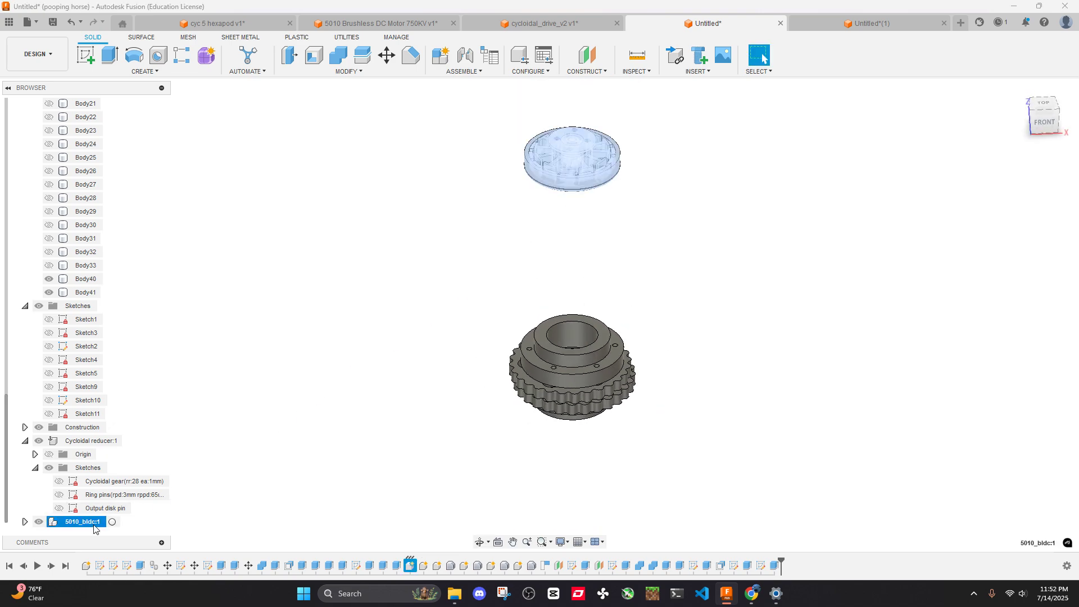
key(m)
shift+middle_drag(684, 270, 573, 212)
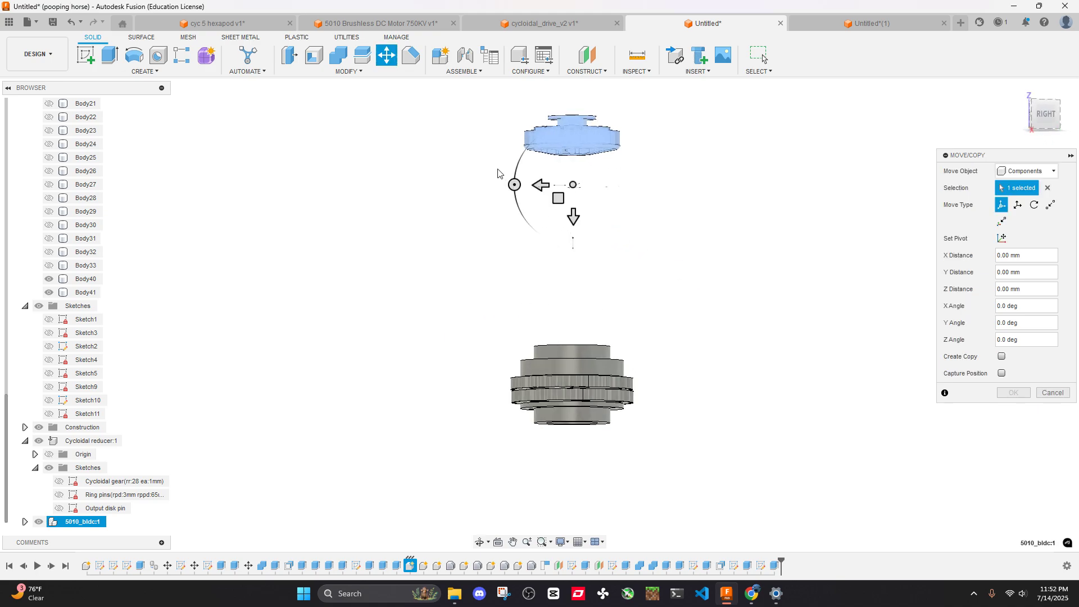
drag(505, 179, 635, 180)
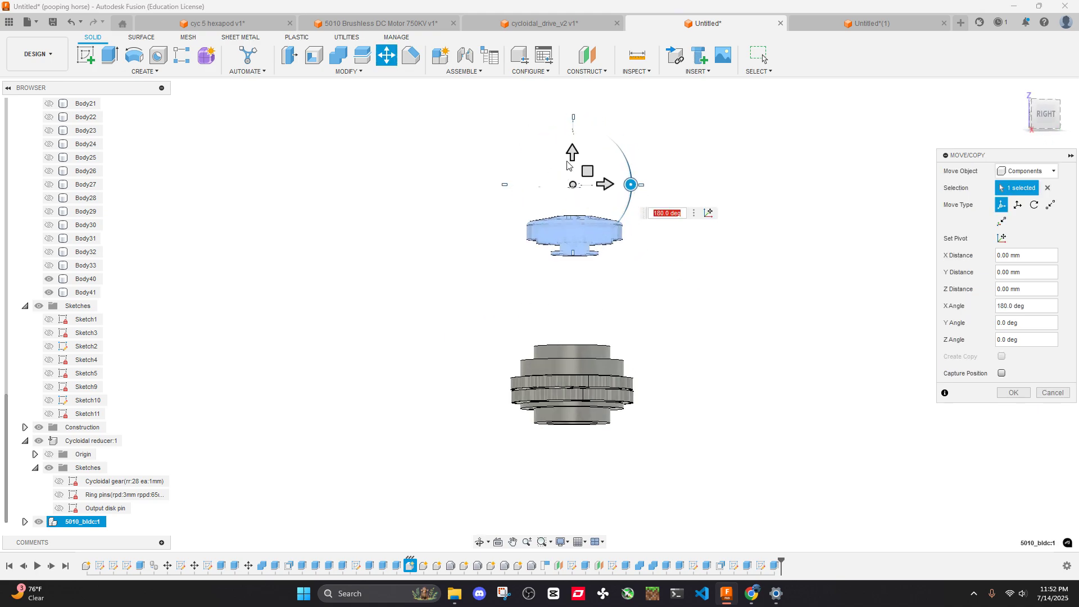
drag(572, 154, 577, 372)
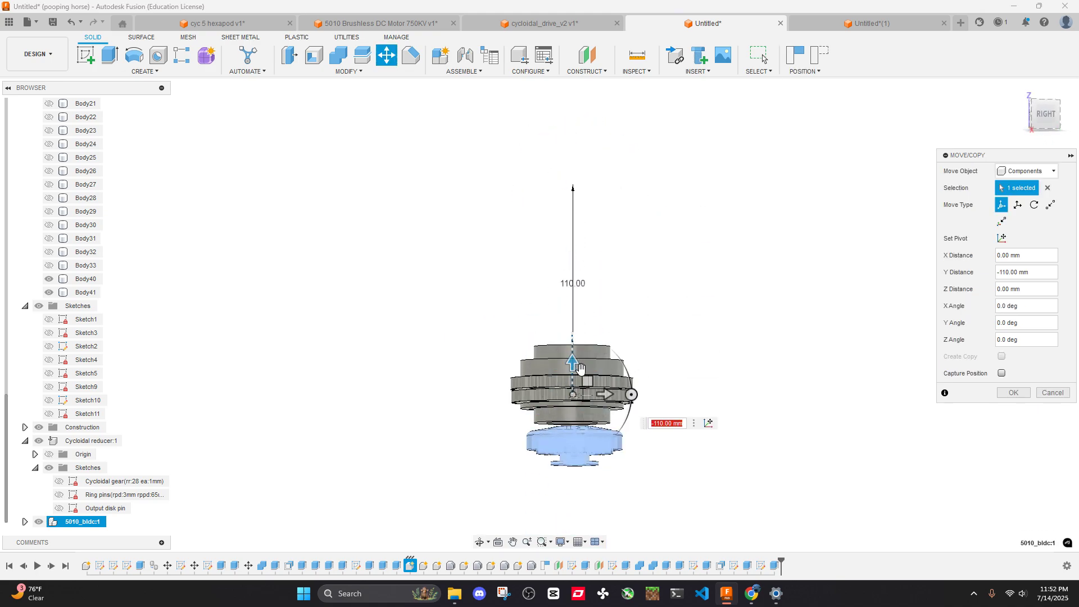
shift+middle_drag(580, 368, 990, 424)
click(1019, 392)
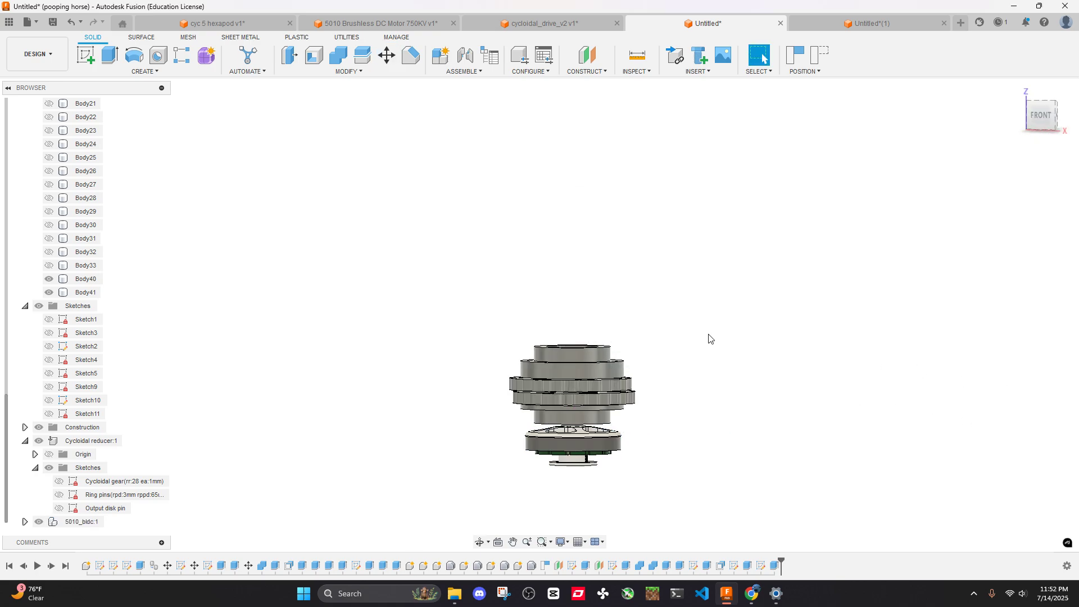
Measure the overall height from the motor's bottom face to the top face of the upper bearing boss
click(637, 58)
shift+middle_drag(722, 354, 730, 253)
click(573, 428)
shift+middle_drag(713, 316, 646, 236)
click(562, 168)
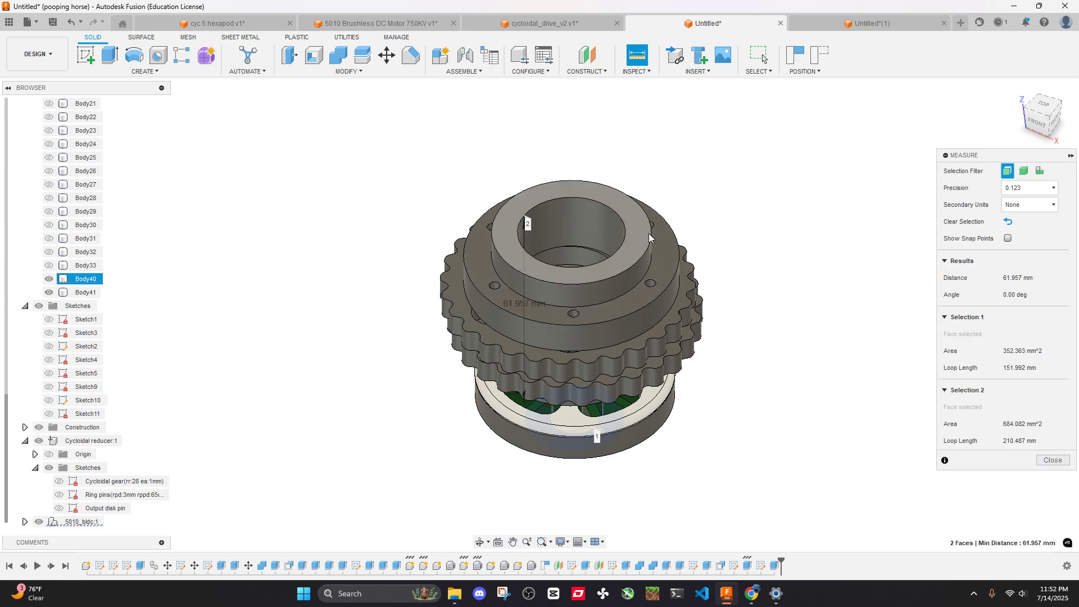
shift+middle_drag(562, 168, 677, 192)
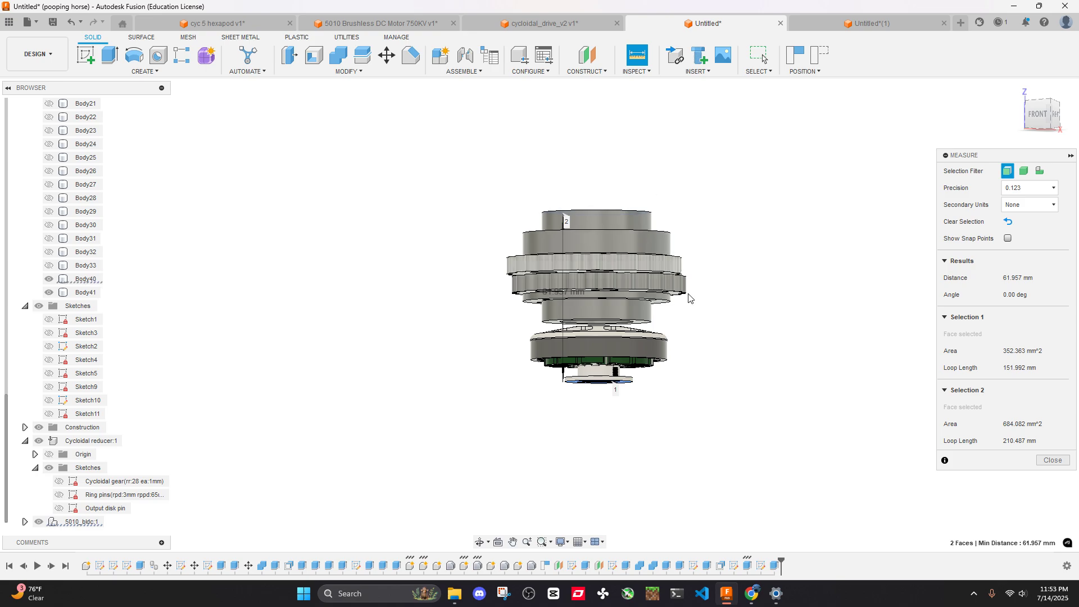
click(935, 402)
Hide the 5010_bldc motor component so only the disc stack remains shown
shift+middle_drag(715, 281, 783, 301)
scroll(696, 234, up, 5)
shift+middle_drag(751, 237, 691, 391)
click(39, 522)
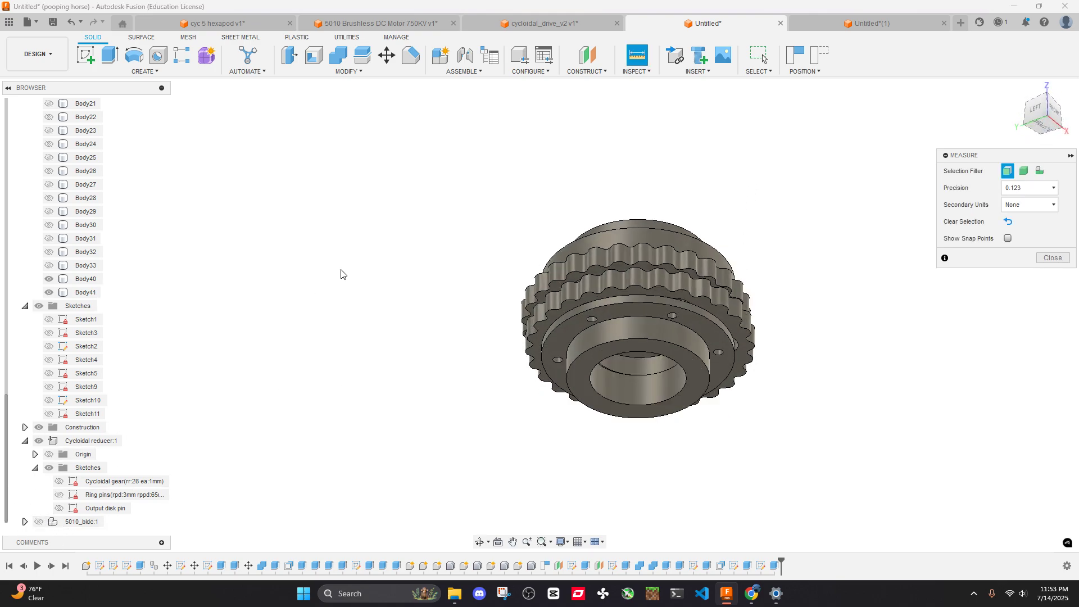
shift+middle_drag(610, 183, 626, 223)
scroll(700, 352, up, 4)
scroll(648, 211, up, 5)
scroll(648, 211, down, 6)
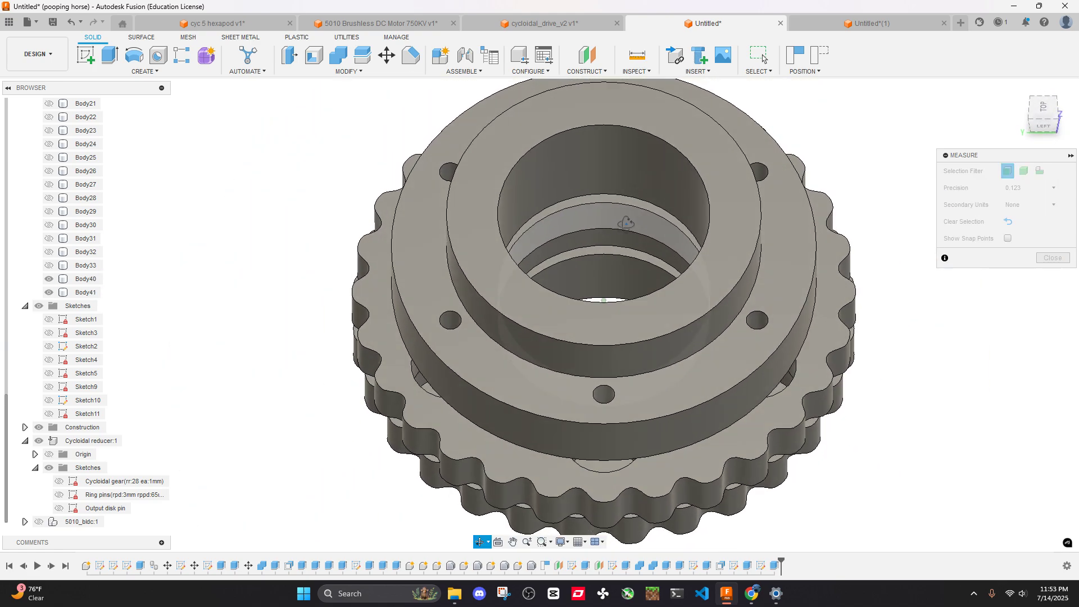
scroll(619, 204, up, 3)
click(633, 211)
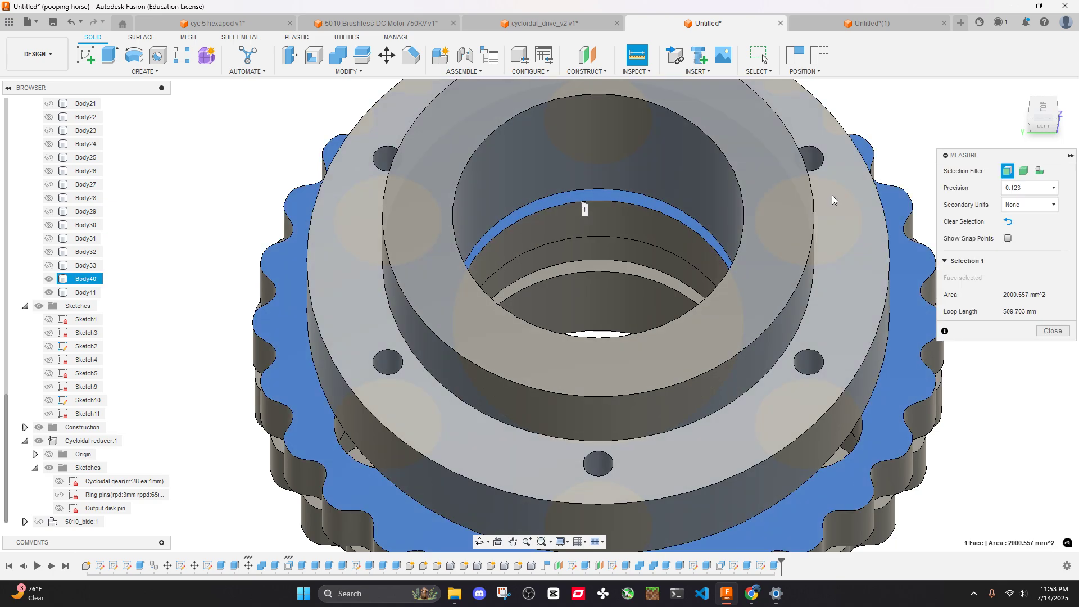
key(e)
click(608, 312)
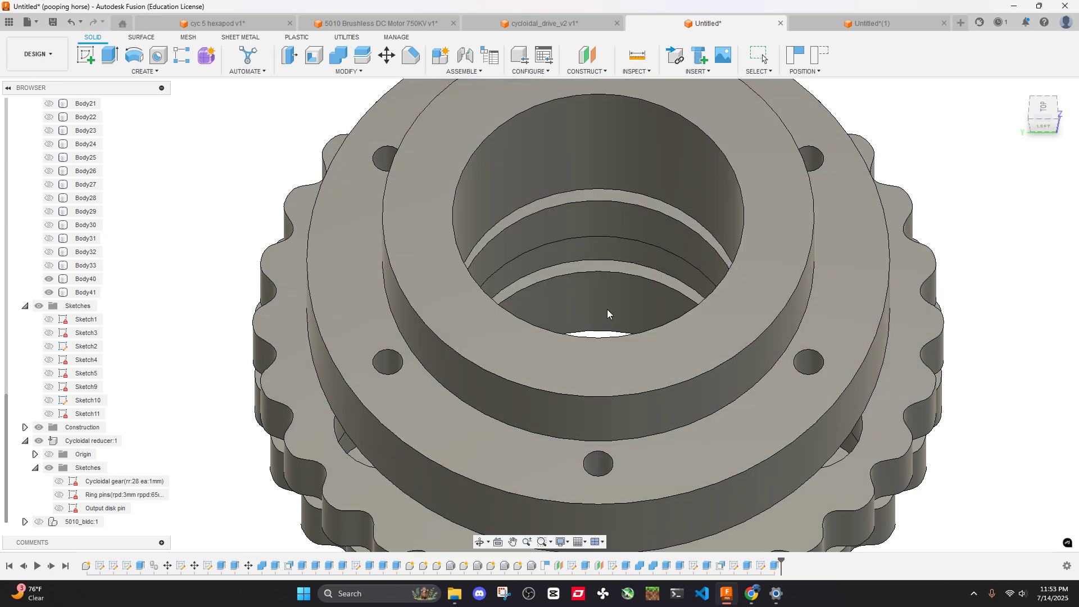
key(Escape)
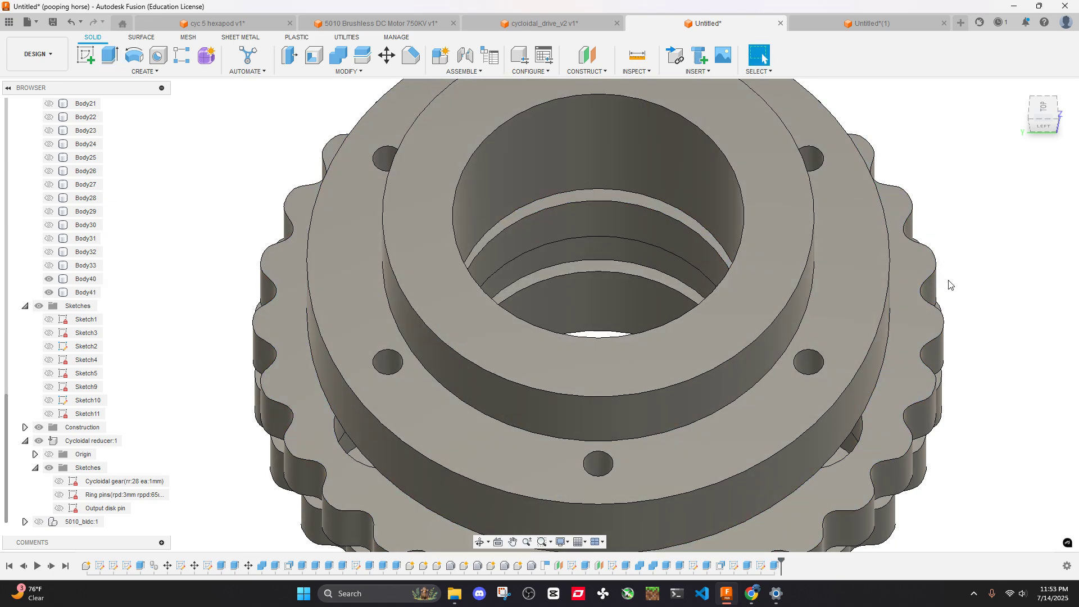
Sketch on the upper cycloidal disc's top face, capturing the component positions, and extrude its central bore profile -6 mm as a new body
click(640, 202)
right_click(640, 202)
click(636, 285)
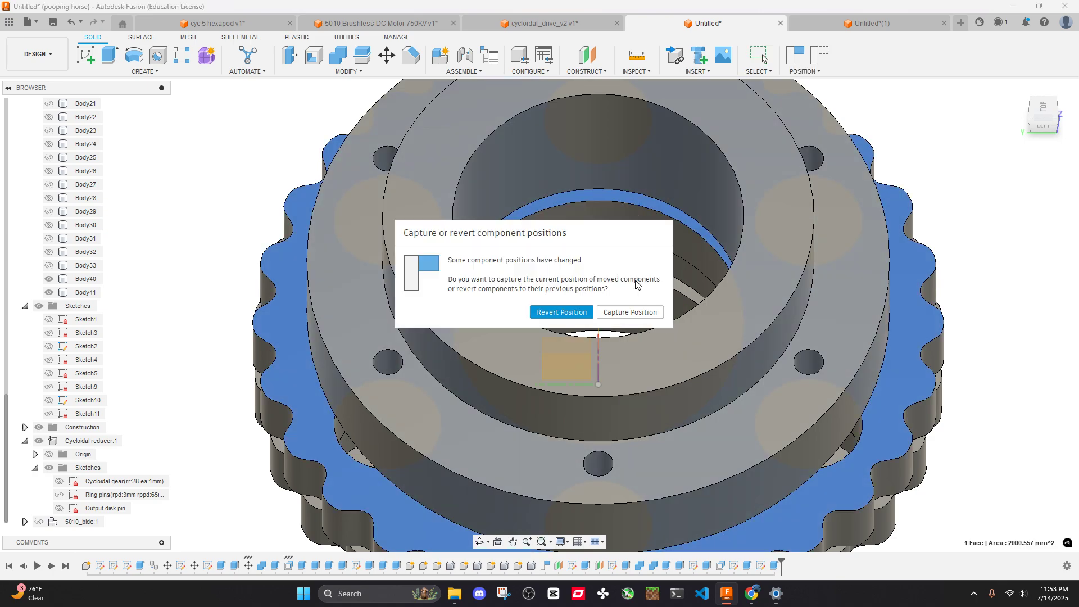
click(627, 312)
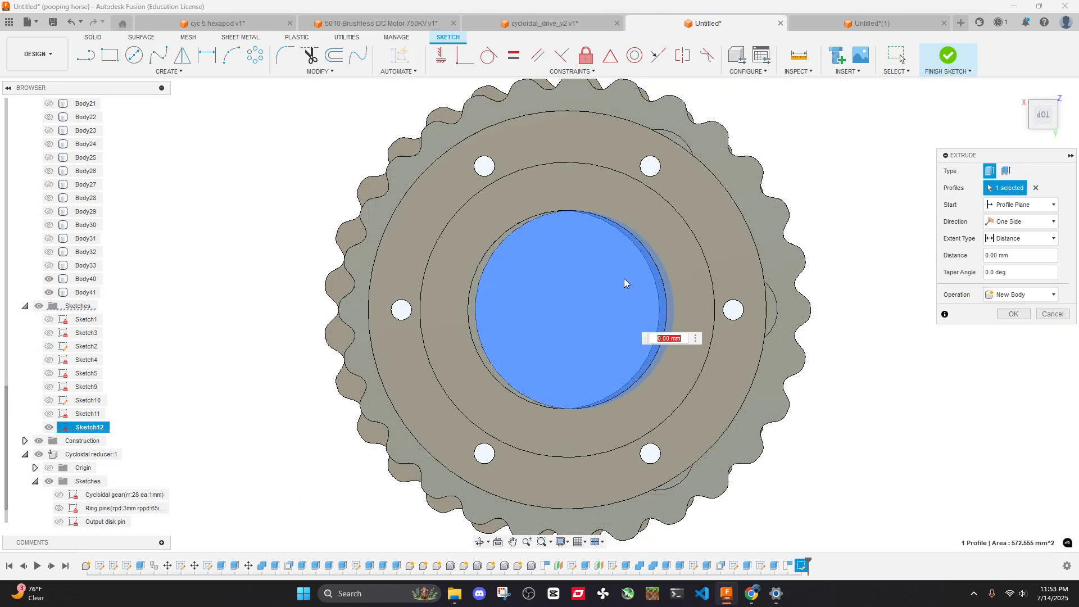
text(-6)
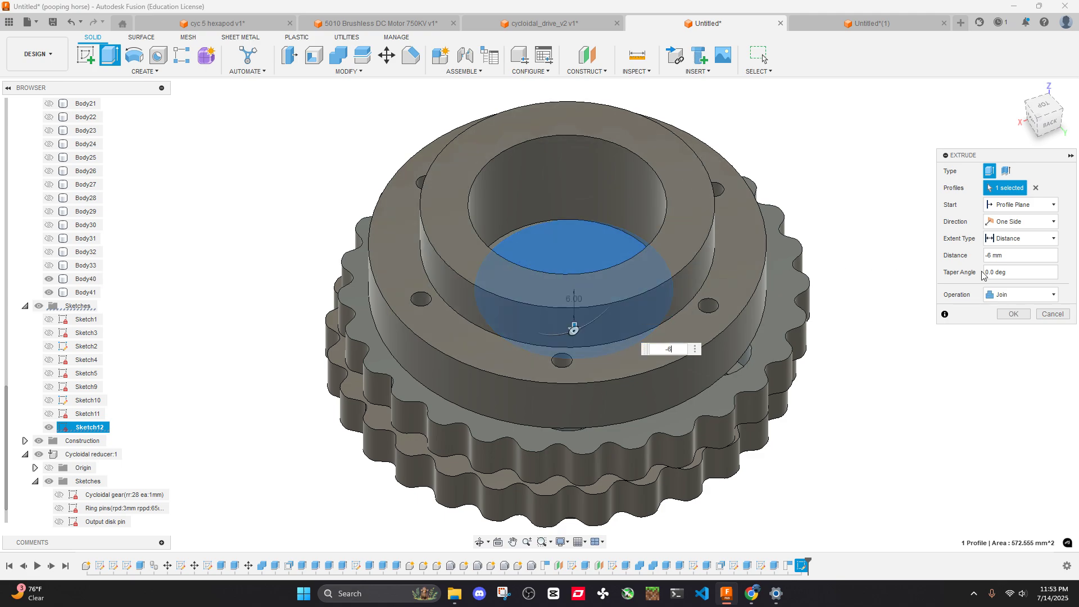
click(1039, 296)
click(1011, 343)
click(1034, 314)
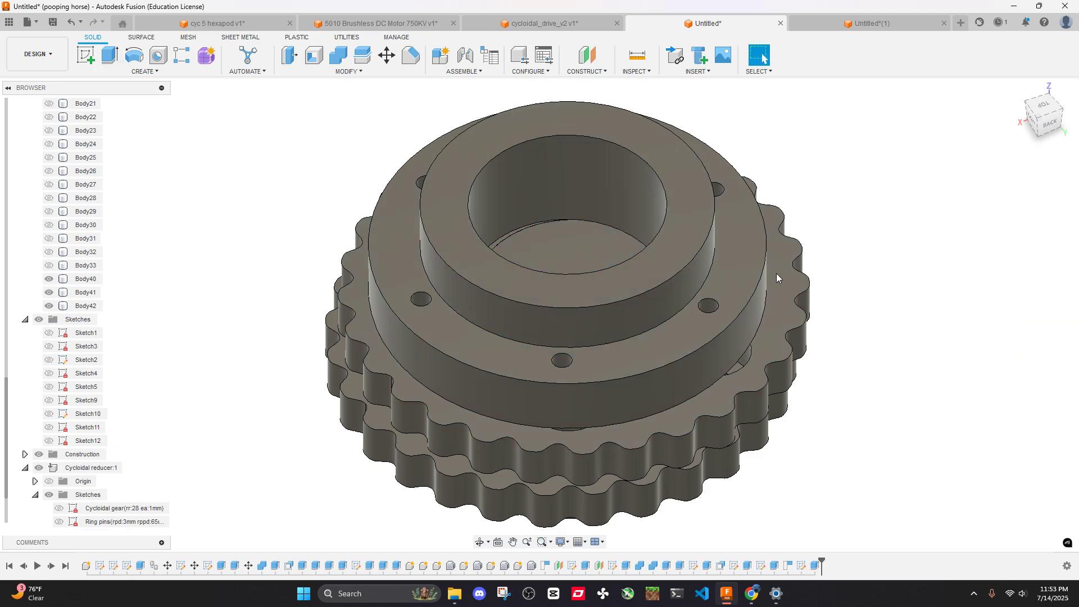
Measure the depth of the upper disc's central bore between its top and bottom circular edges
right_click(679, 196)
click(836, 163)
click(631, 54)
scroll(558, 221, up, 2)
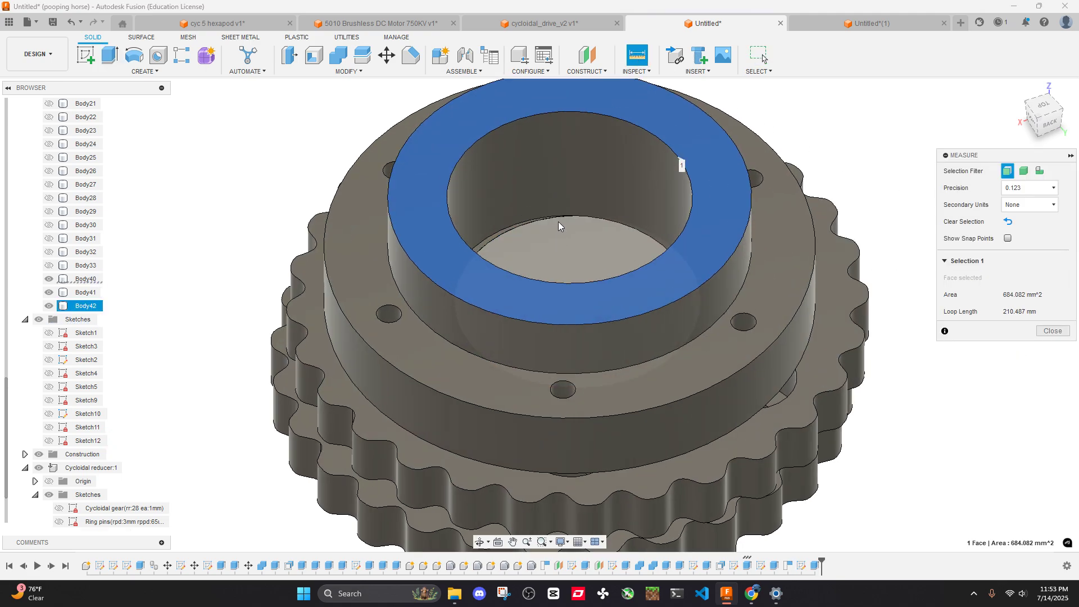
click(565, 215)
click(848, 125)
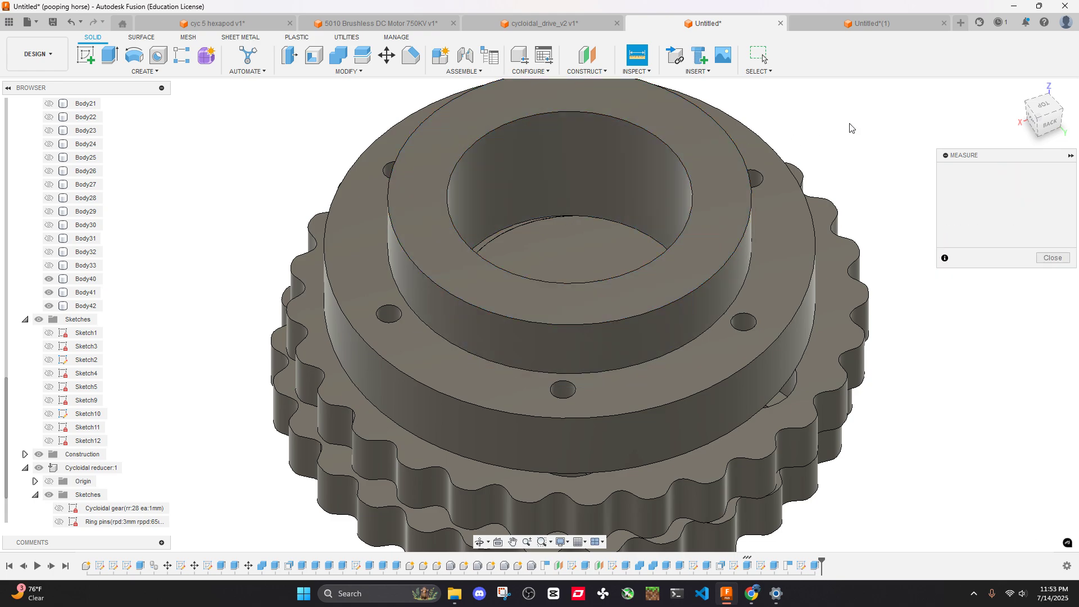
scroll(593, 195, up, 3)
click(442, 251)
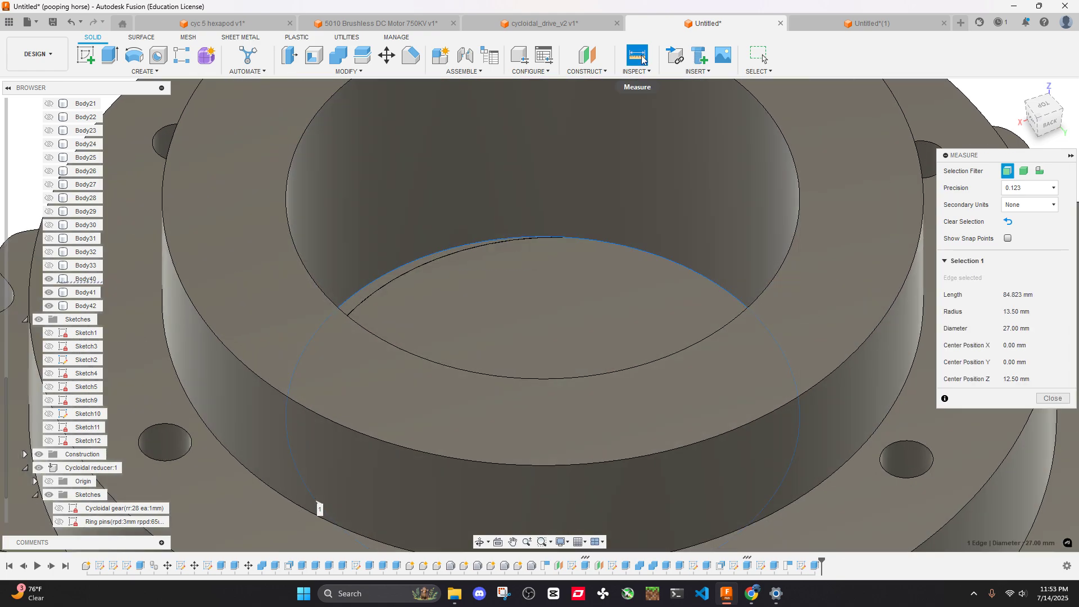
scroll(589, 192, down, 4)
click(599, 121)
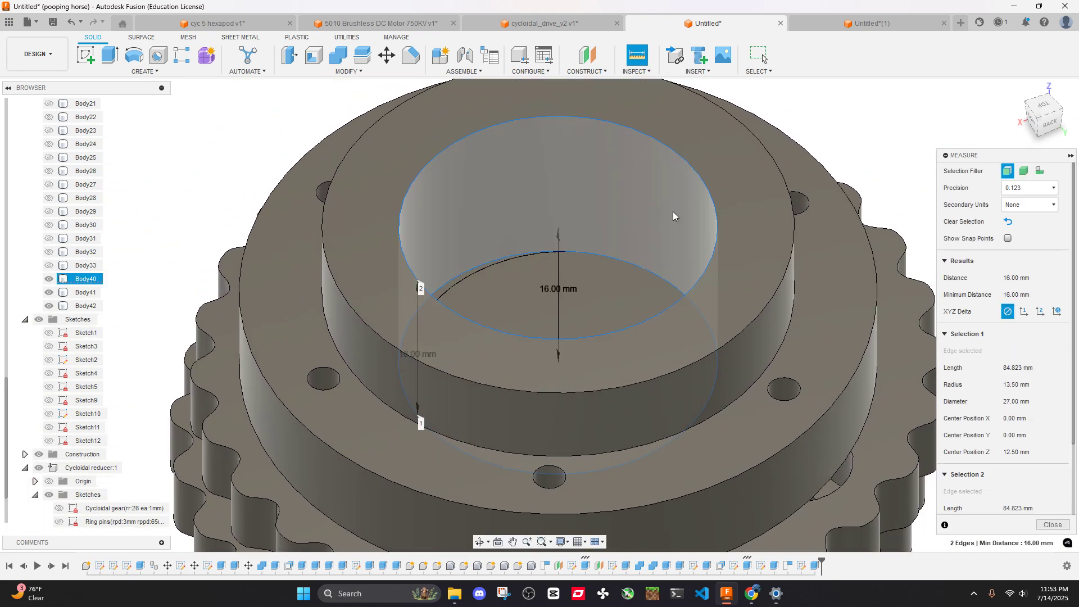
key(Escape)
Create a sketch on the upper boss's top face and extrude the bore circle -16 mm as a new body
scroll(806, 272, down, 3)
right_click(754, 248)
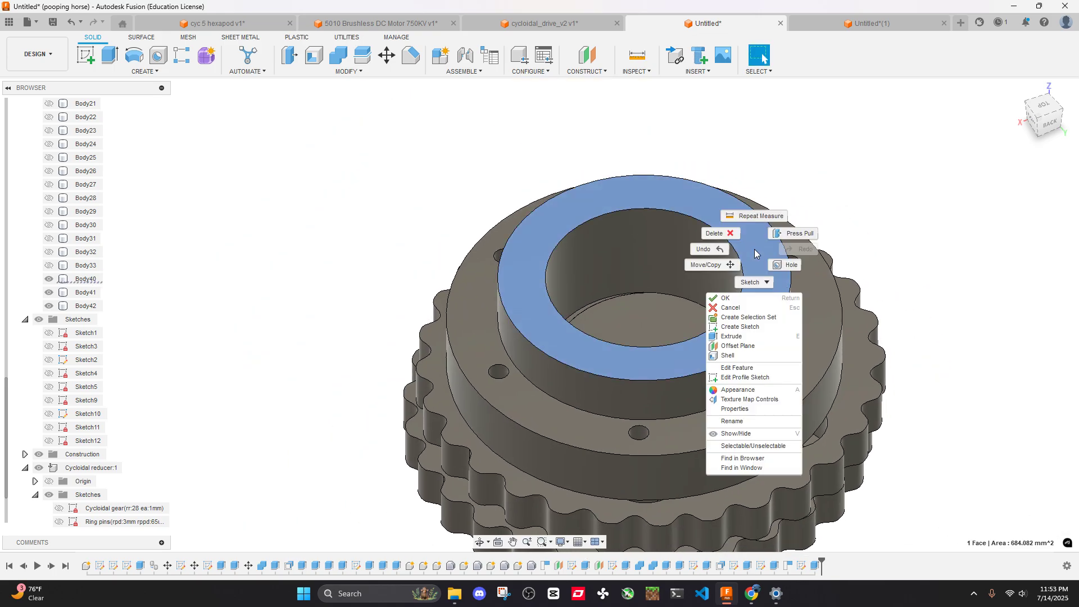
click(740, 326)
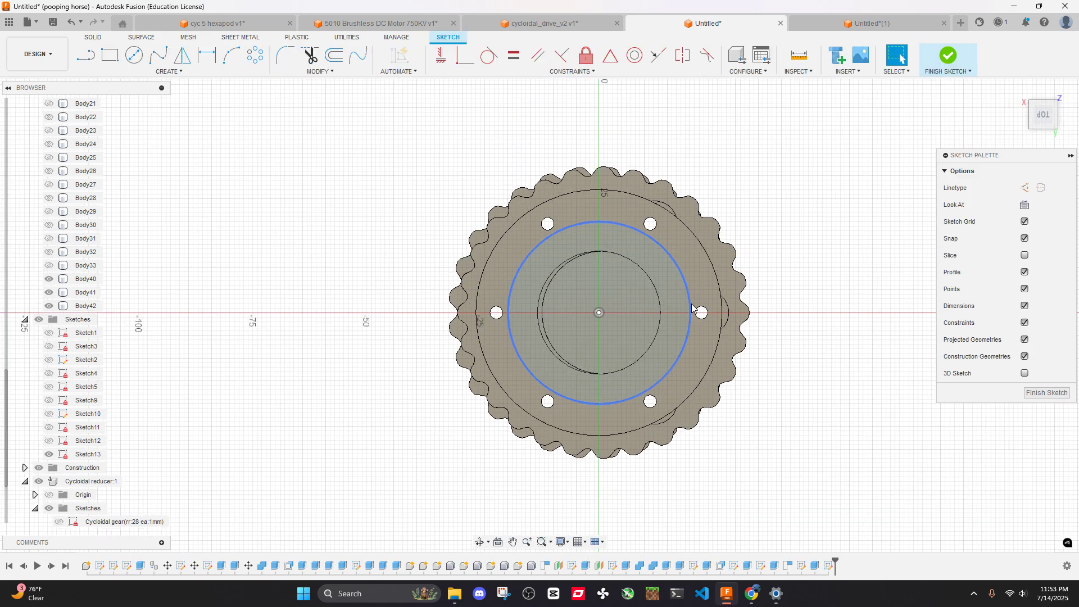
click(670, 294)
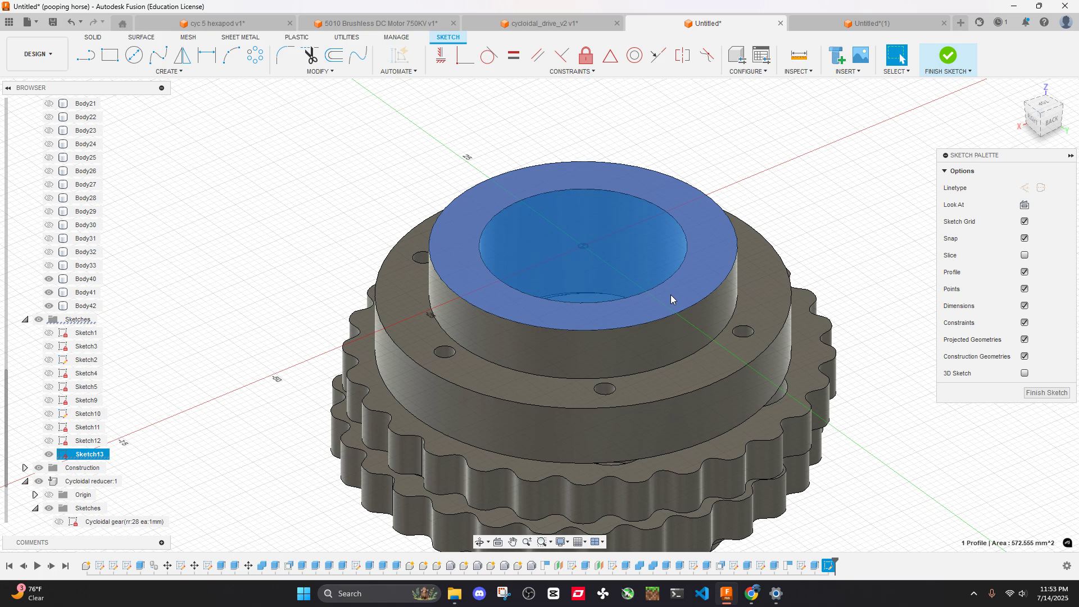
text(e)
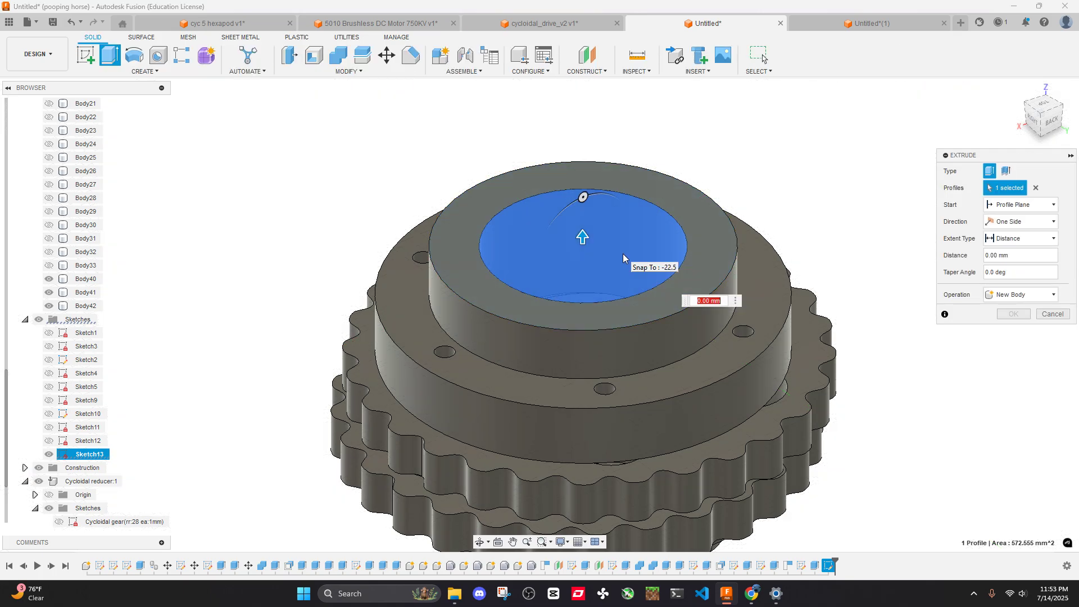
text(-16)
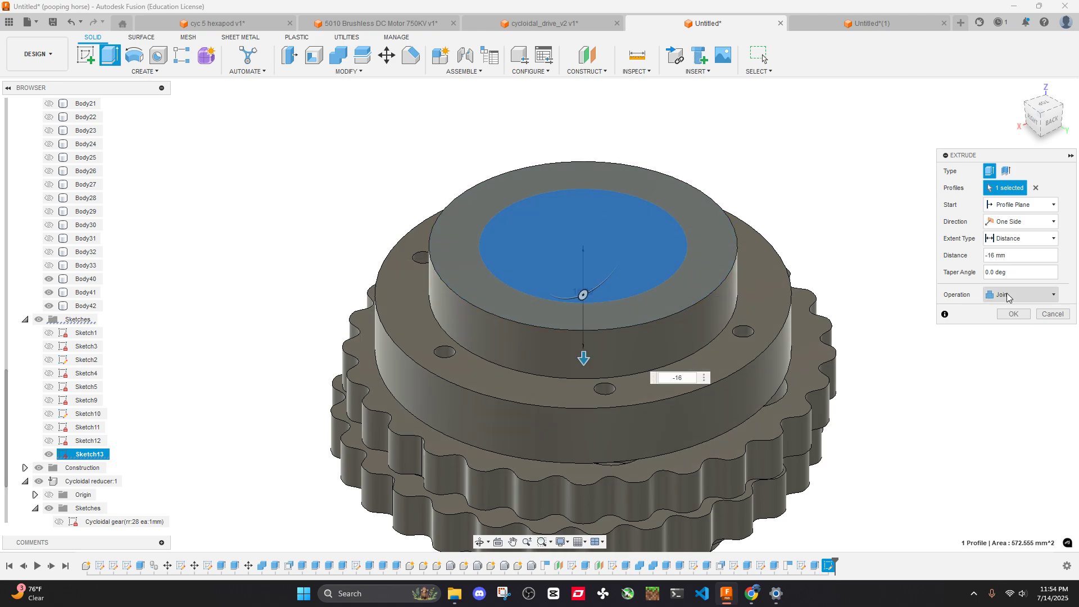
click(1022, 295)
click(1023, 342)
click(1006, 315)
Hide the upper disc, the upper cycloidal disc and the plug bodies in their bores to expose the lower cycloidal disc
click(694, 286)
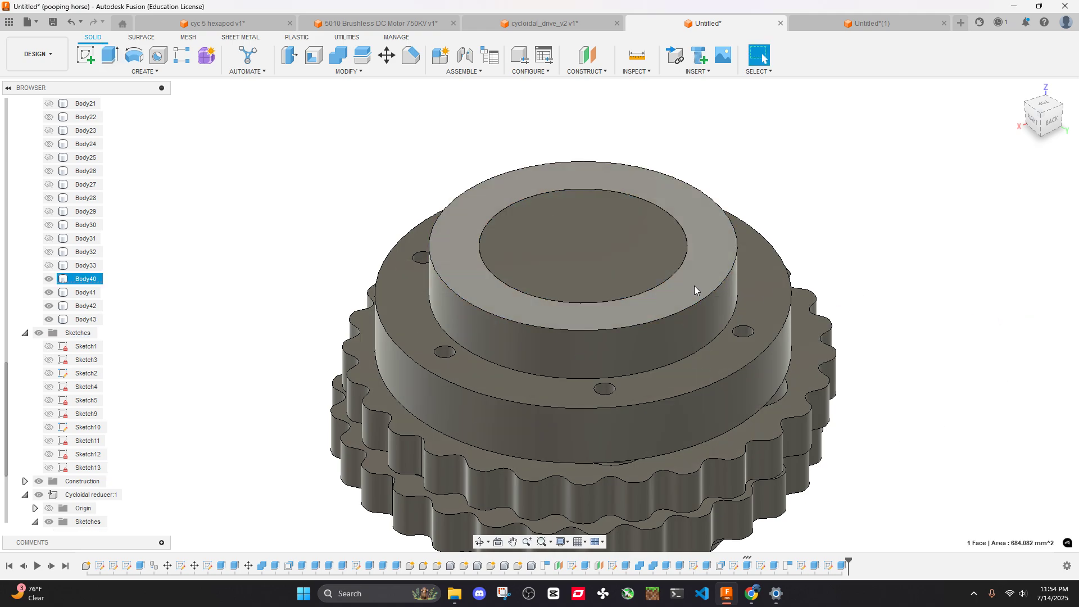
key(v)
click(670, 302)
key(v)
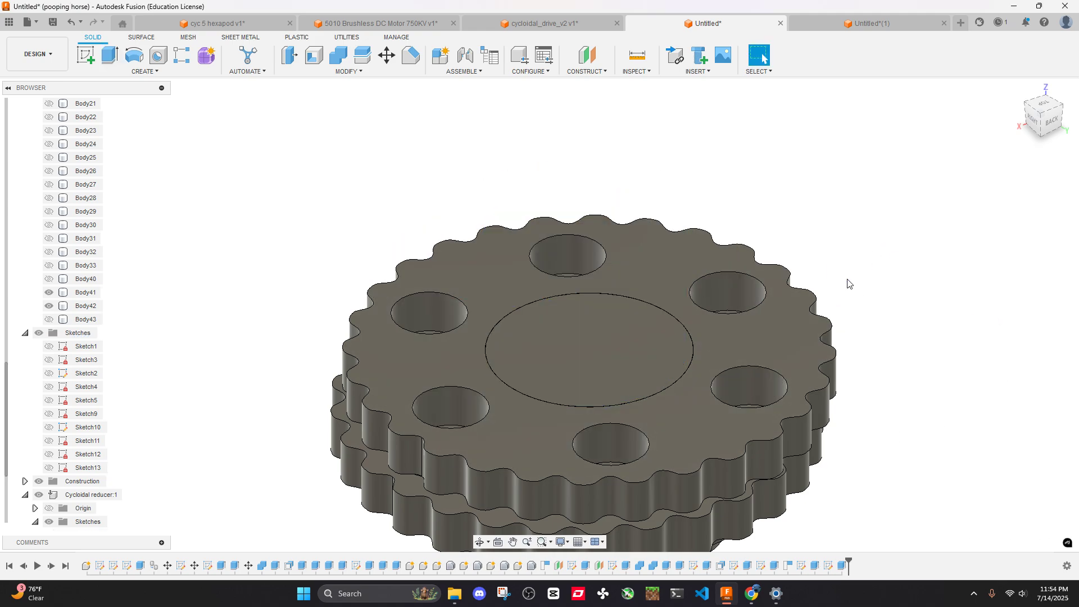
click(811, 312)
click(892, 264)
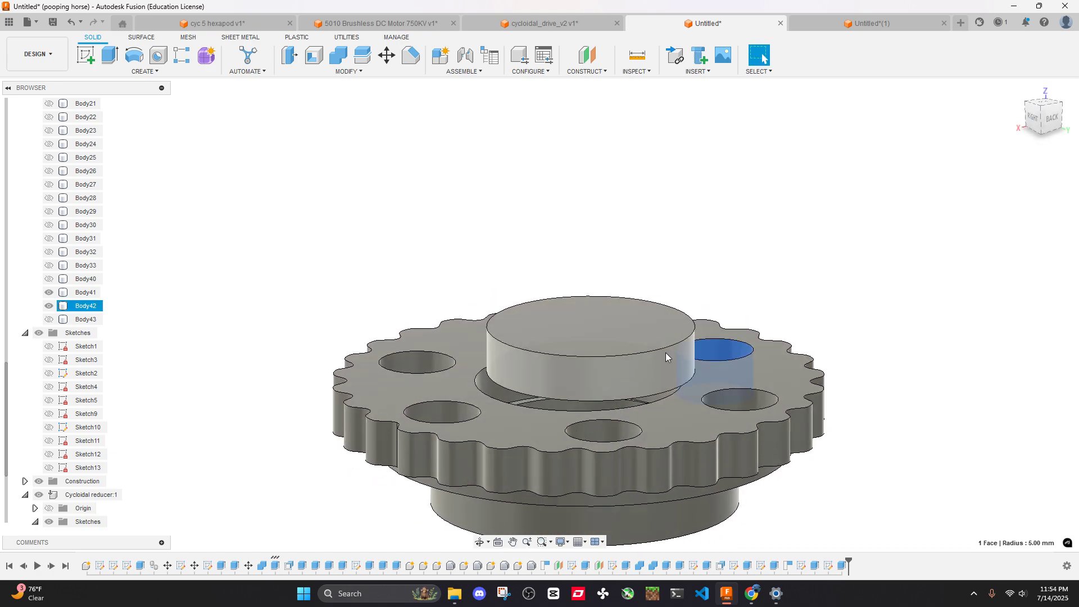
click(682, 348)
key(v)
shift+middle_drag(682, 349, 682, 377)
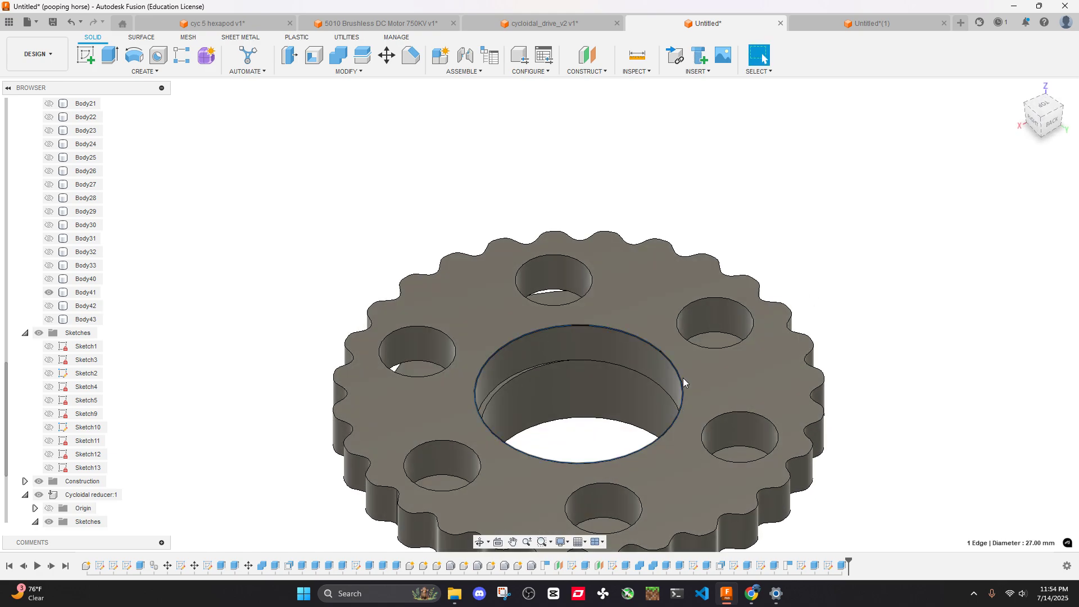
Create a sketch on the lower cycloidal disc's top face and extrude its central bore profile -6 mm as a new body
right_click(683, 377)
key(Escape)
right_click(764, 375)
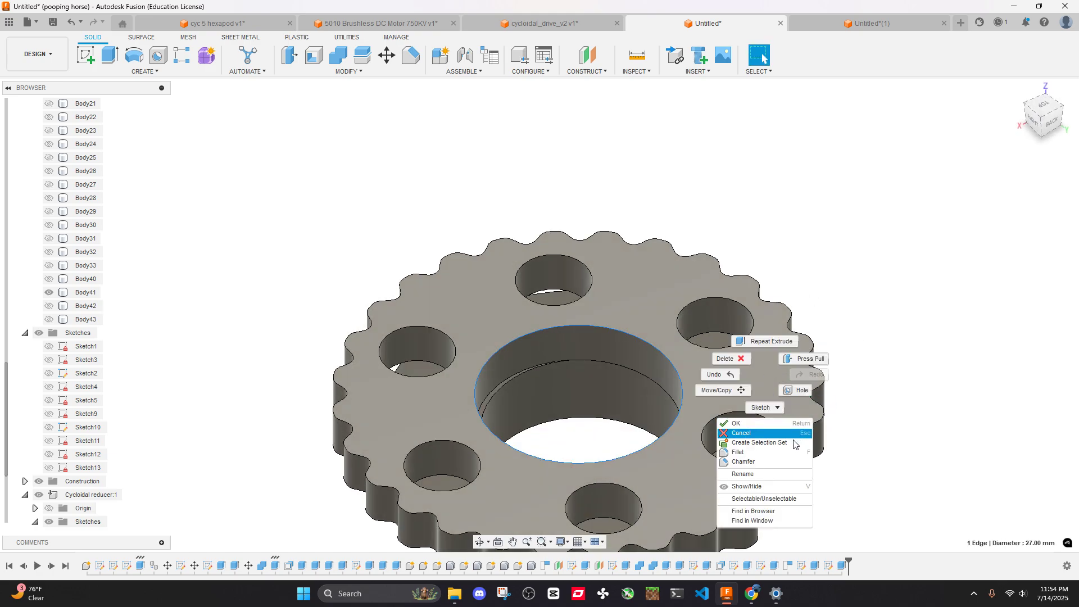
key(Escape)
click(729, 380)
right_click(730, 380)
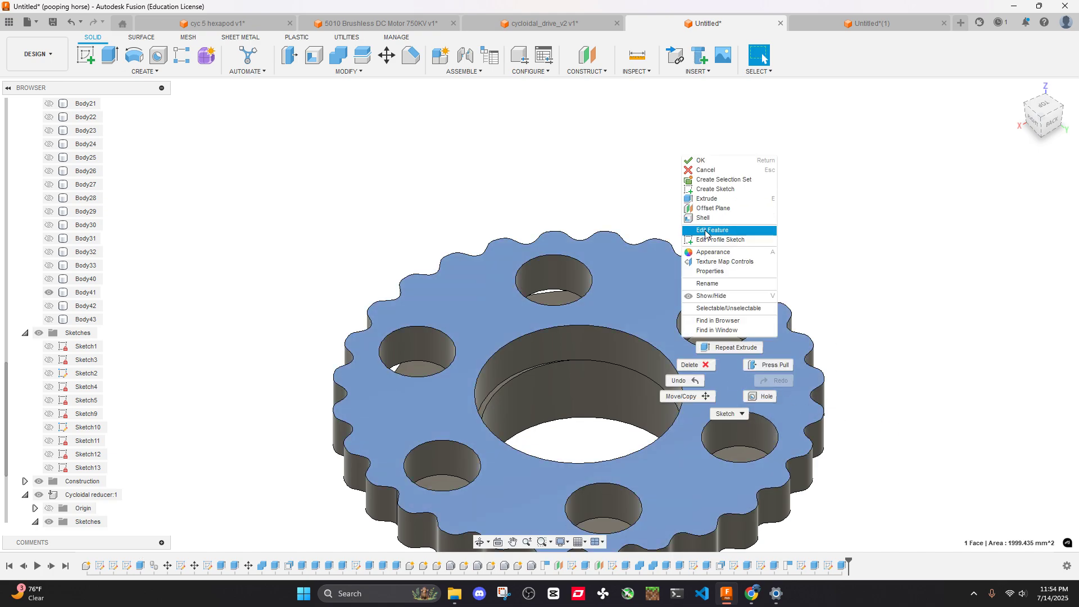
click(715, 189)
shift+middle_drag(575, 315, 641, 243)
key(e)
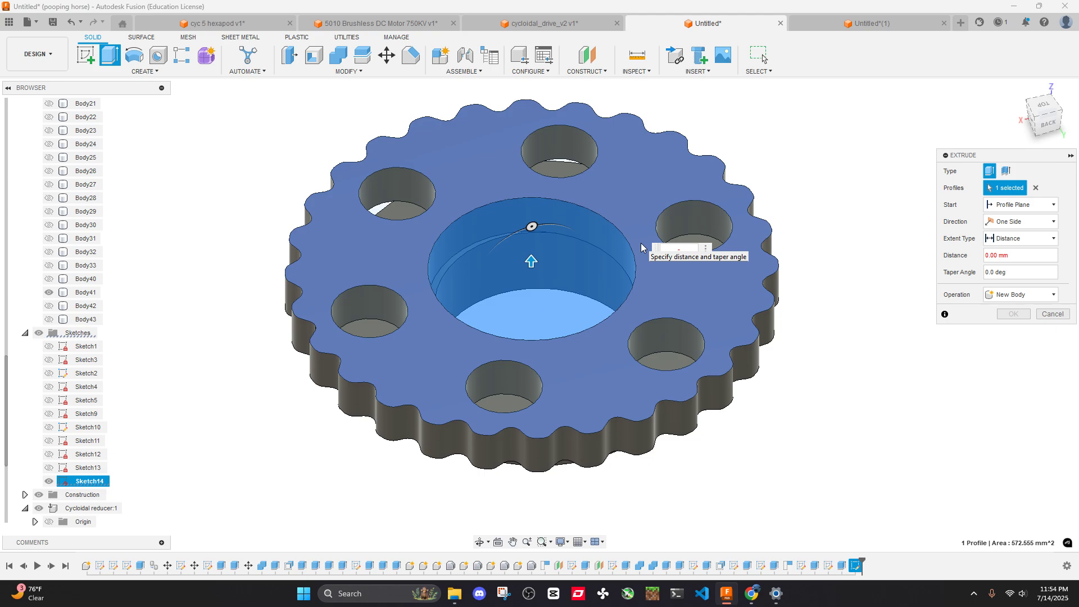
text(-4)
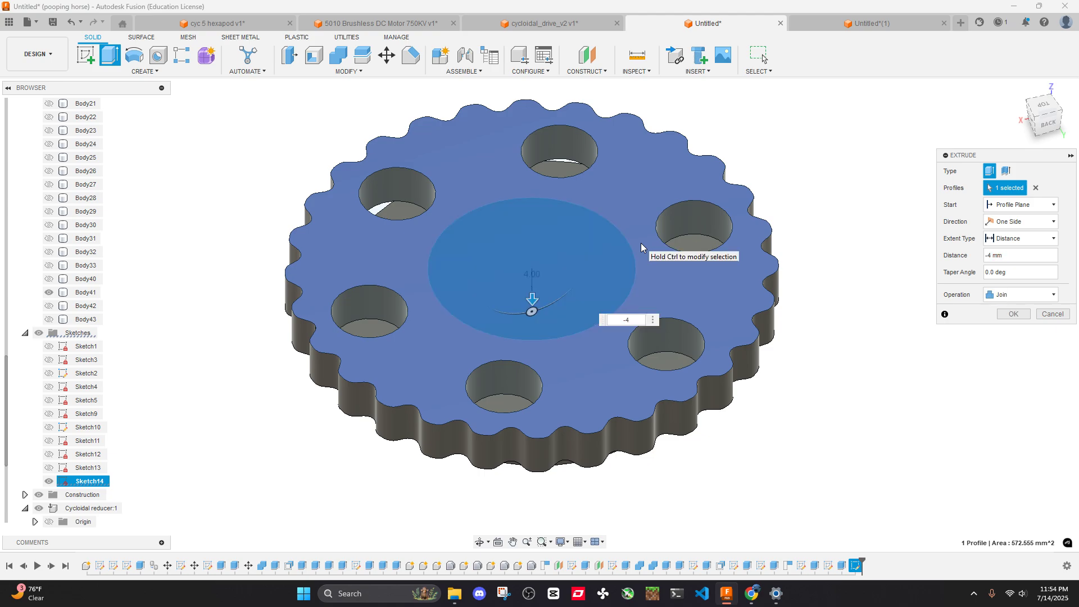
key(BackSpace)
text(6)
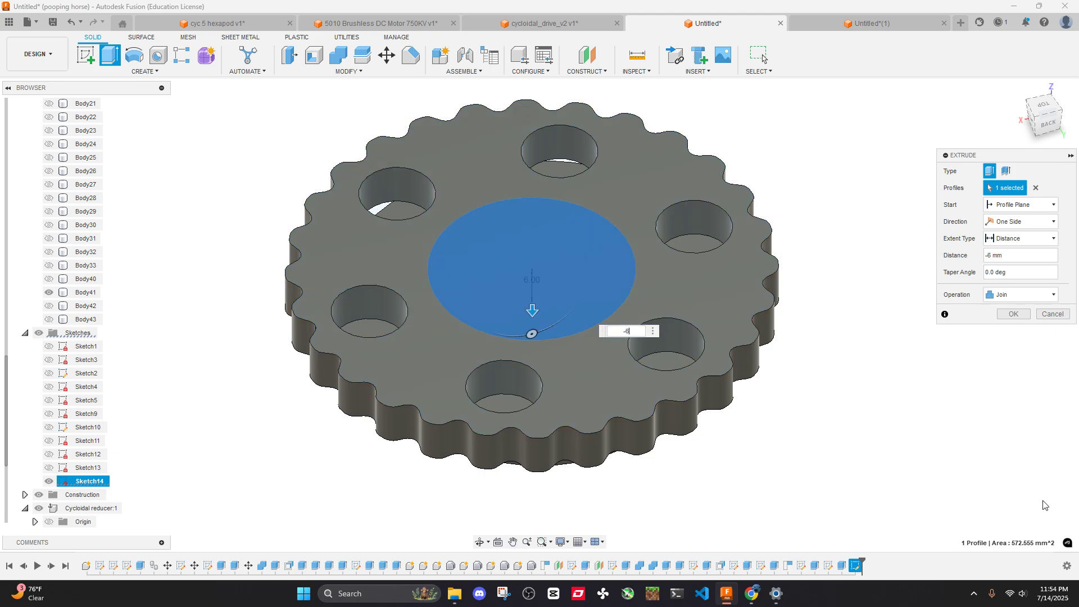
click(1019, 320)
click(1032, 314)
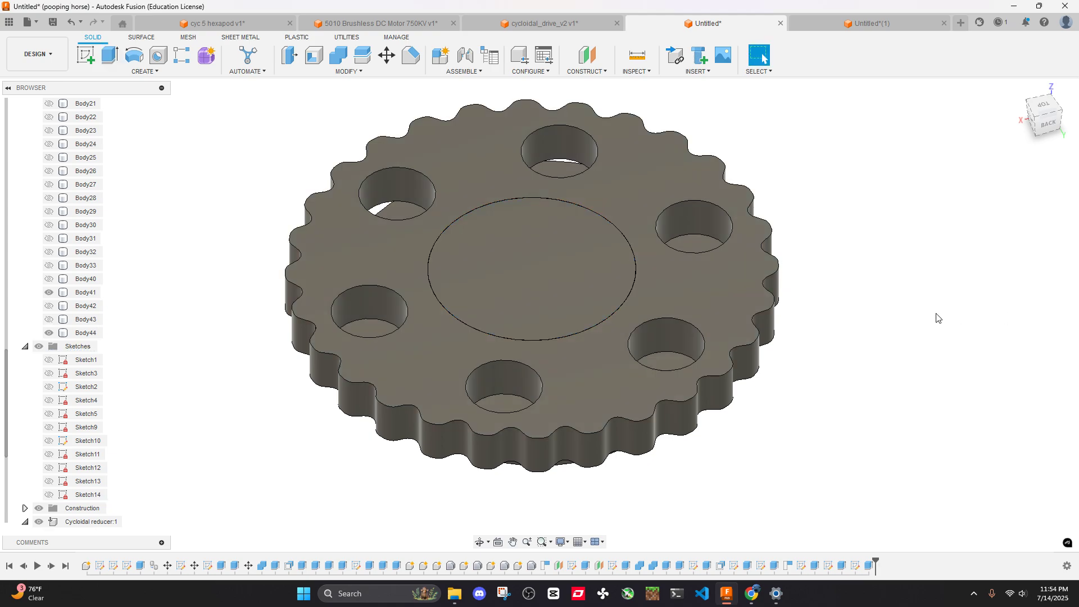
Hide the lower cycloidal disc and the plug in its bore, leaving only the lower flanged disc shown
scroll(820, 273, down, 3)
click(764, 278)
key(v)
shift+middle_drag(853, 269, 816, 298)
click(691, 295)
key(v)
right_click(750, 306)
key(Escape)
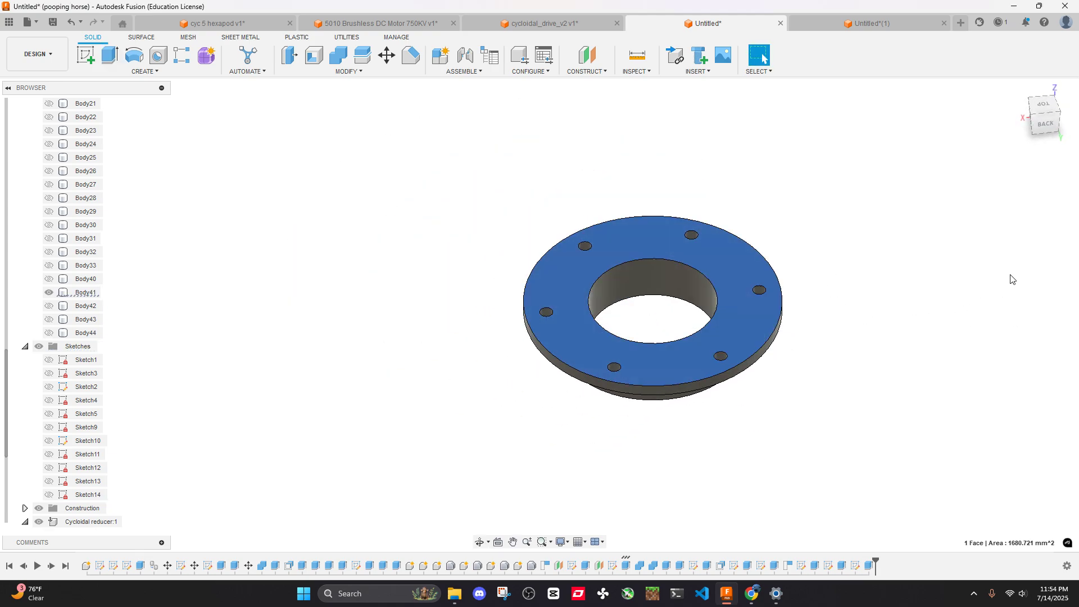
click(943, 296)
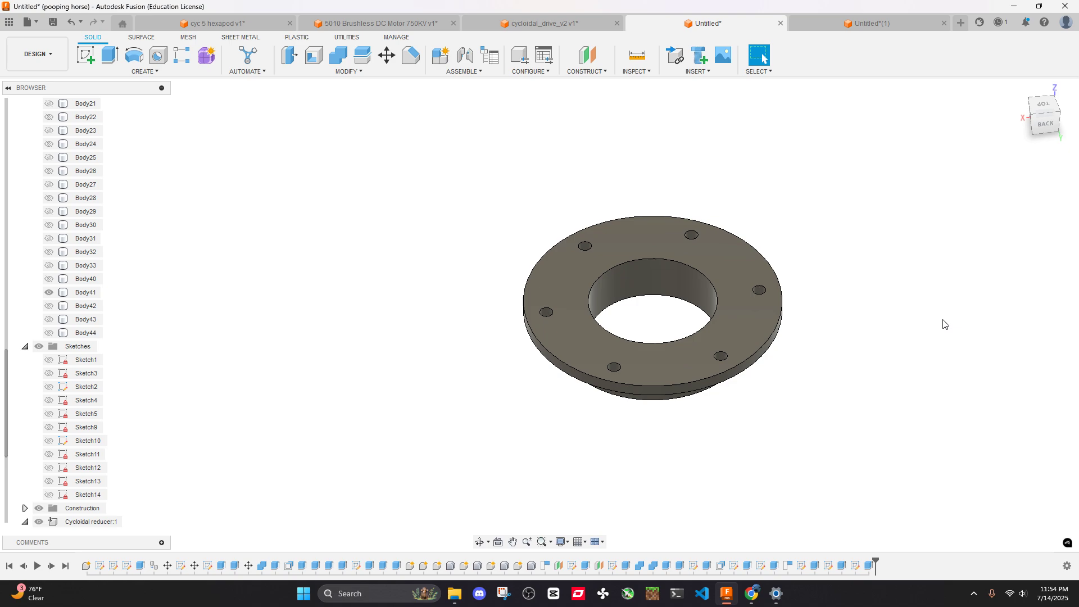
Measure the depth of the lower flanged disc's central bore between its top and bottom circular edges
click(767, 605)
click(922, 496)
scroll(666, 322, up, 3)
shift+middle_drag(667, 323, 762, 144)
click(646, 61)
click(650, 288)
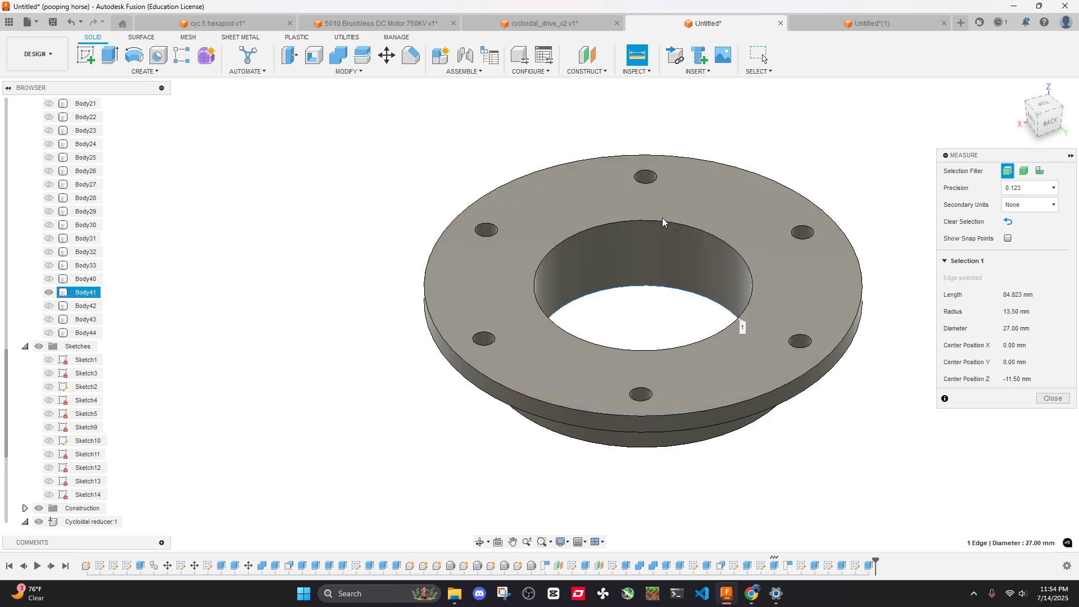
click(663, 221)
shift+middle_drag(704, 214, 616, 223)
click(1053, 524)
middle_drag(641, 278, 712, 274)
scroll(711, 270, down, 3)
click(641, 59)
scroll(669, 231, up, 3)
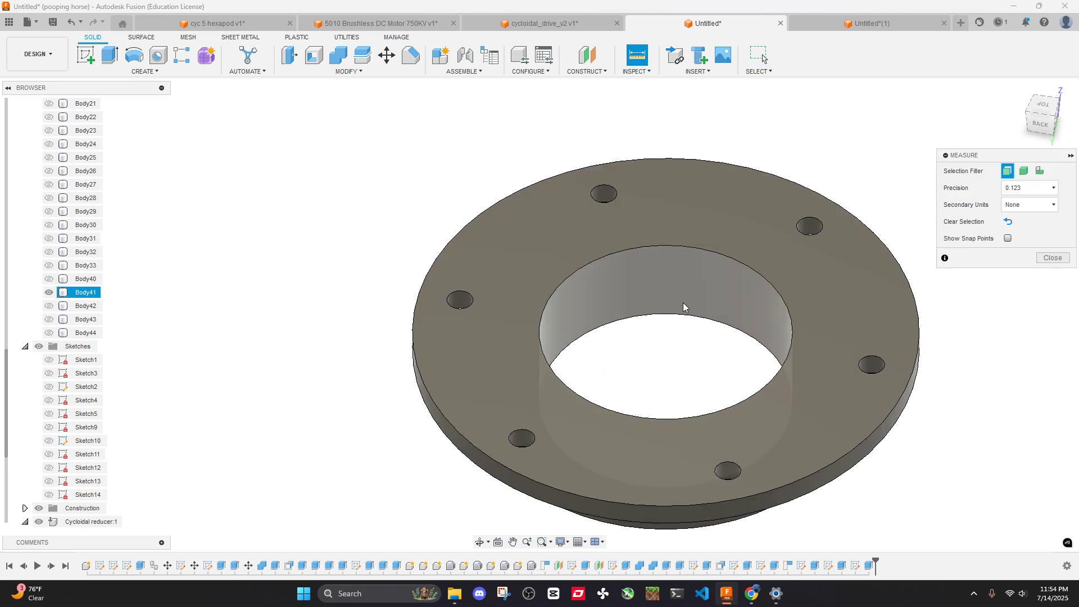
click(682, 305)
click(685, 249)
shift+middle_drag(685, 248, 620, 301)
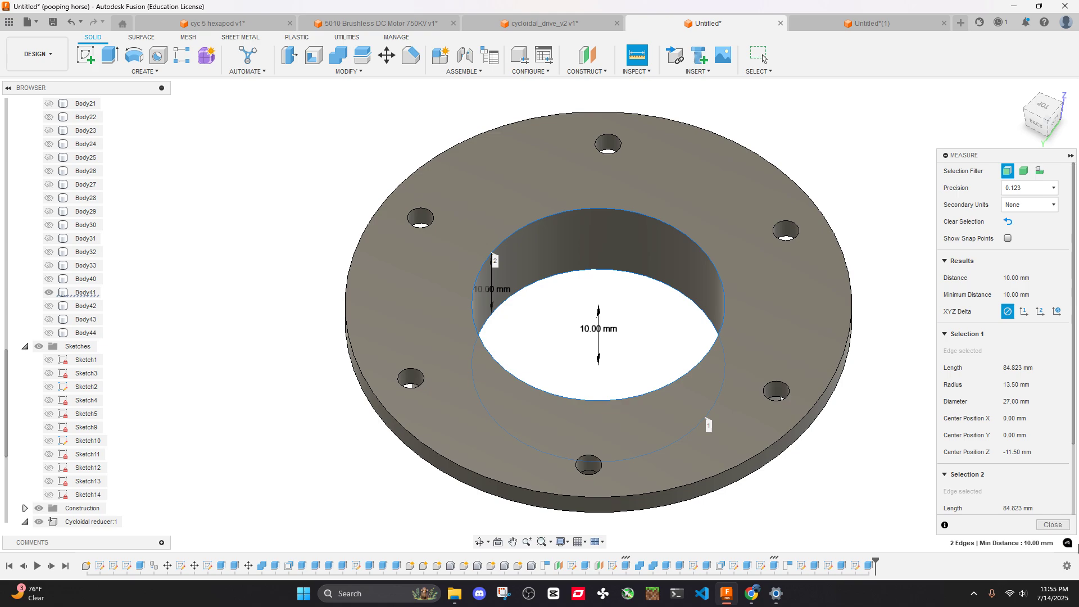
Create a sketch on the lower flanged disc's top face and extrude its central bore profile -10 mm as a new body
click(1060, 527)
right_click(765, 323)
click(750, 400)
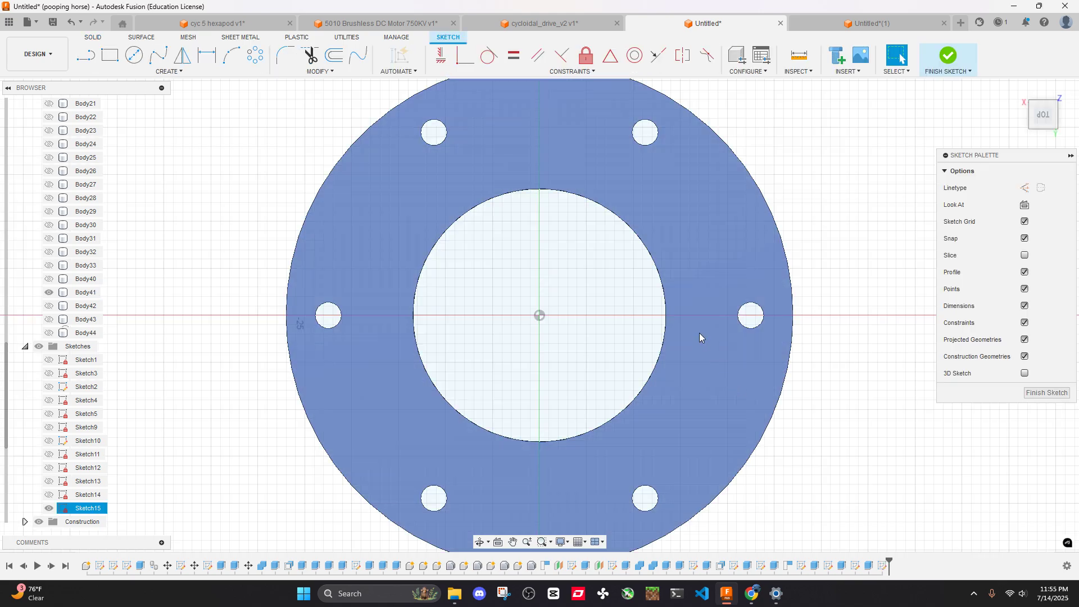
click(645, 296)
text(e-10)
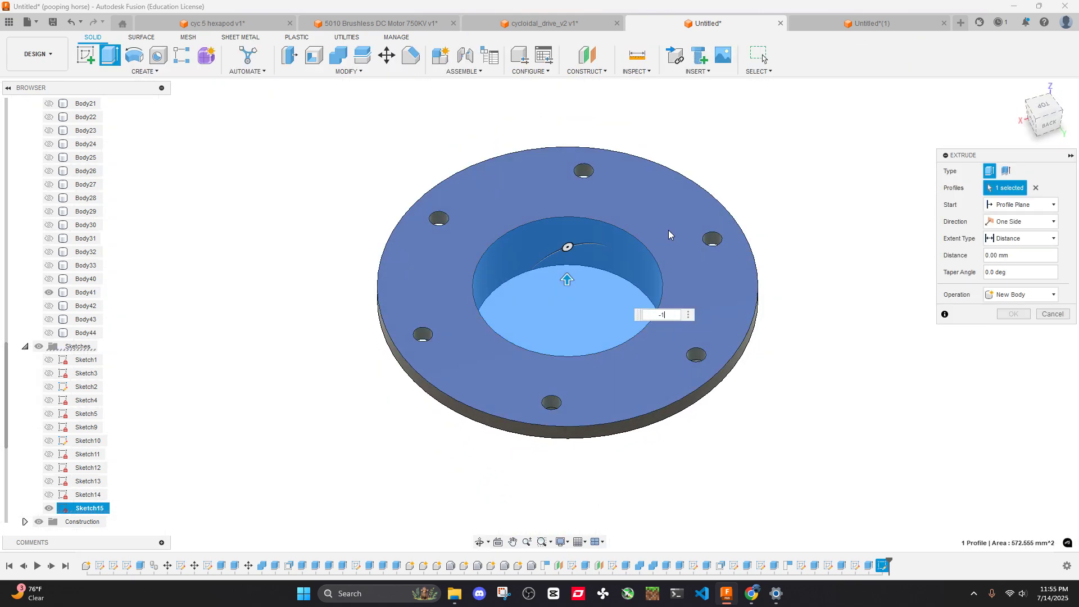
click(1020, 294)
click(1020, 343)
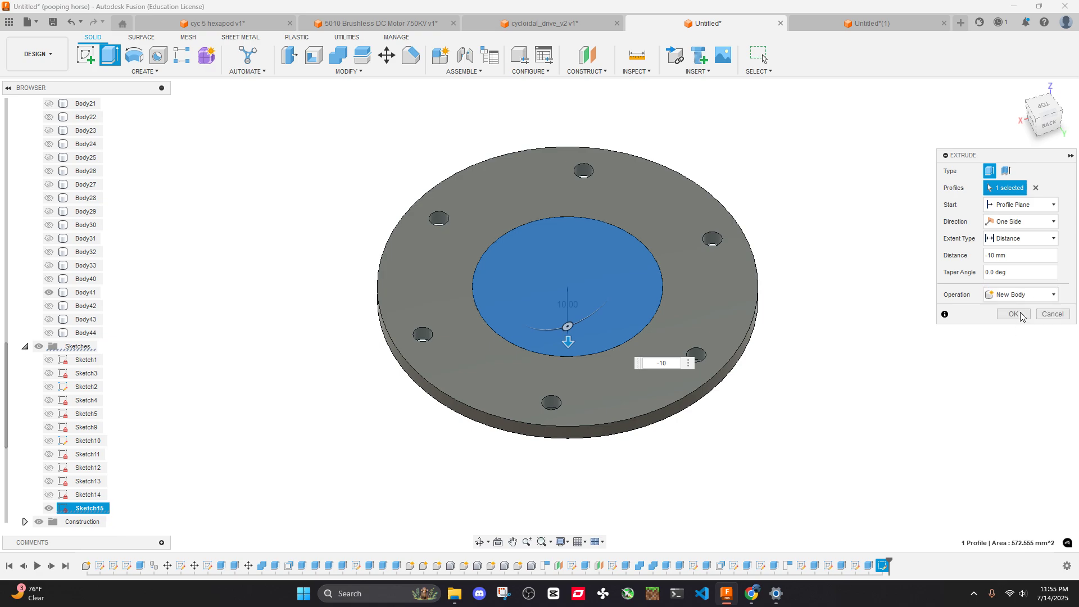
click(1020, 312)
Show the other plug bodies again and hide the lower flanged disc, leaving only the stacked shaft bodies displayed
click(49, 319)
click(49, 306)
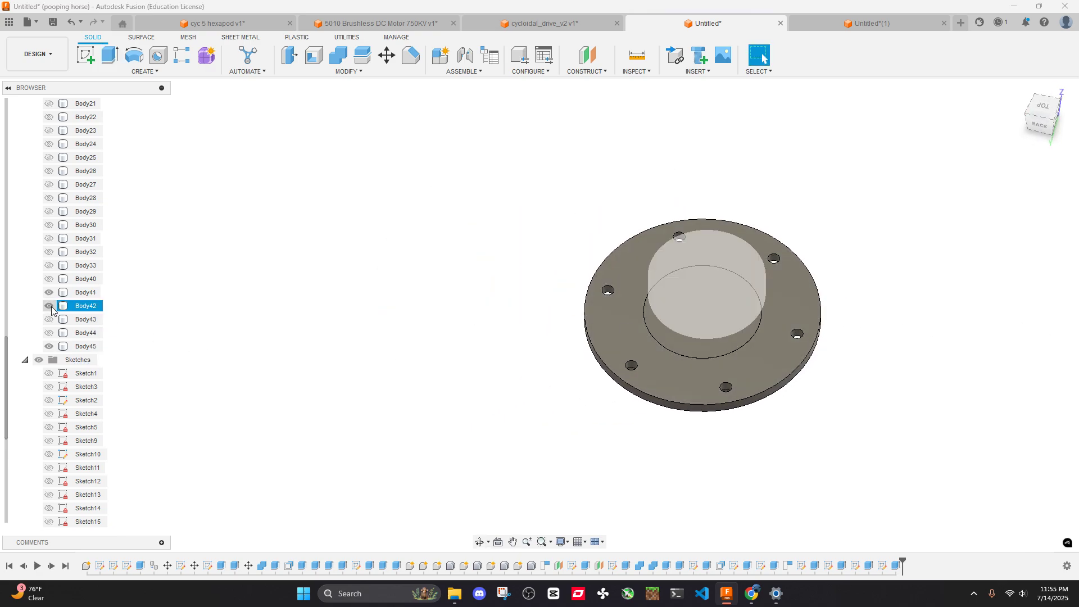
shift+drag(417, 337, 541, 287)
click(661, 369)
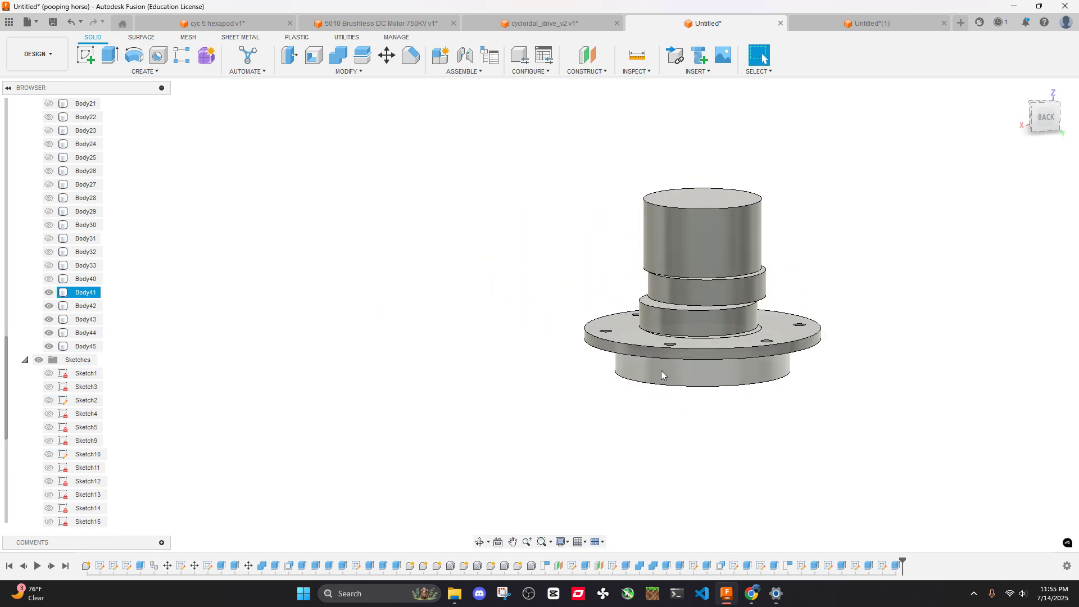
key(v)
Examine the stack of four shaft bodies and the offsets between its eccentric sections
shift+middle_drag(442, 320, 507, 312)
scroll(737, 315, up, 3)
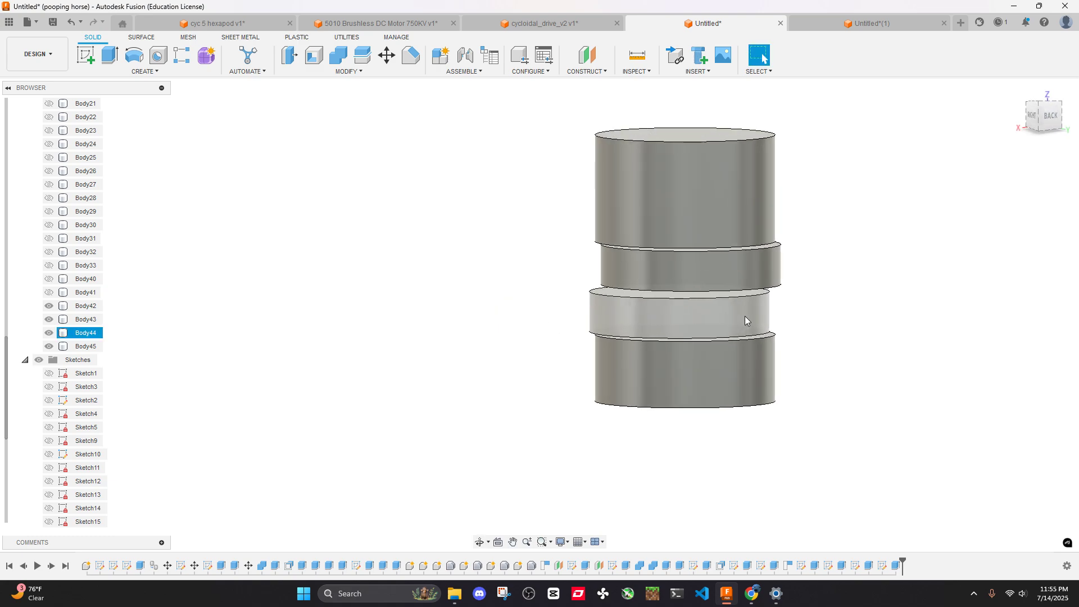
shift+middle_drag(744, 315, 721, 311)
click(727, 315)
key(Escape)
click(63, 293)
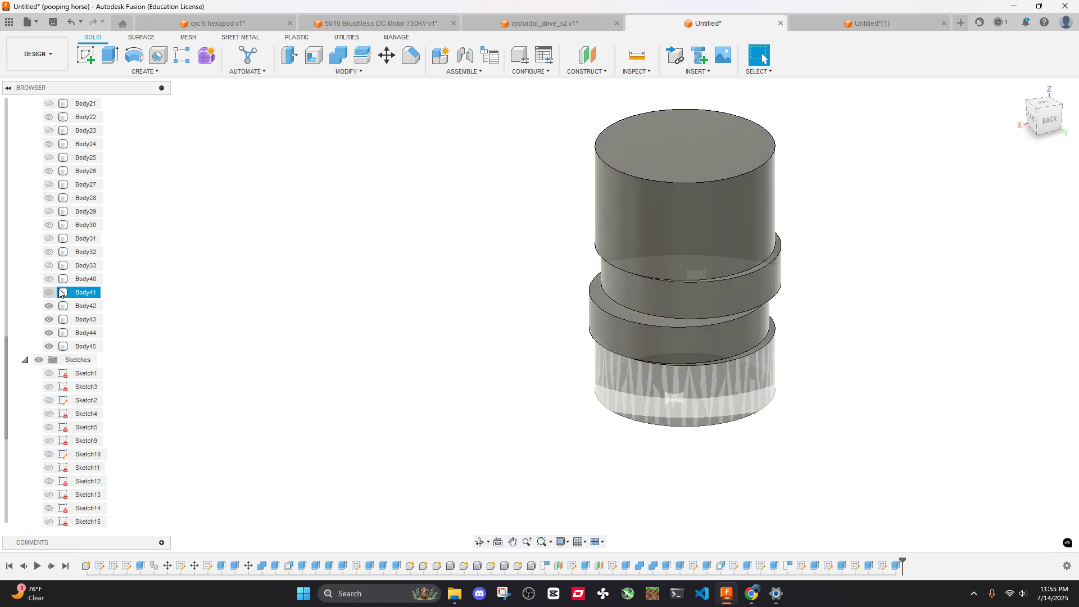
key(Escape)
scroll(409, 262, down, 2)
middle_drag(377, 250, 281, 335)
scroll(338, 326, down, 3)
middle_drag(326, 288, 412, 298)
Show both cycloidal discs and the upper and lower flanged discs around the shaft bodies
click(50, 291)
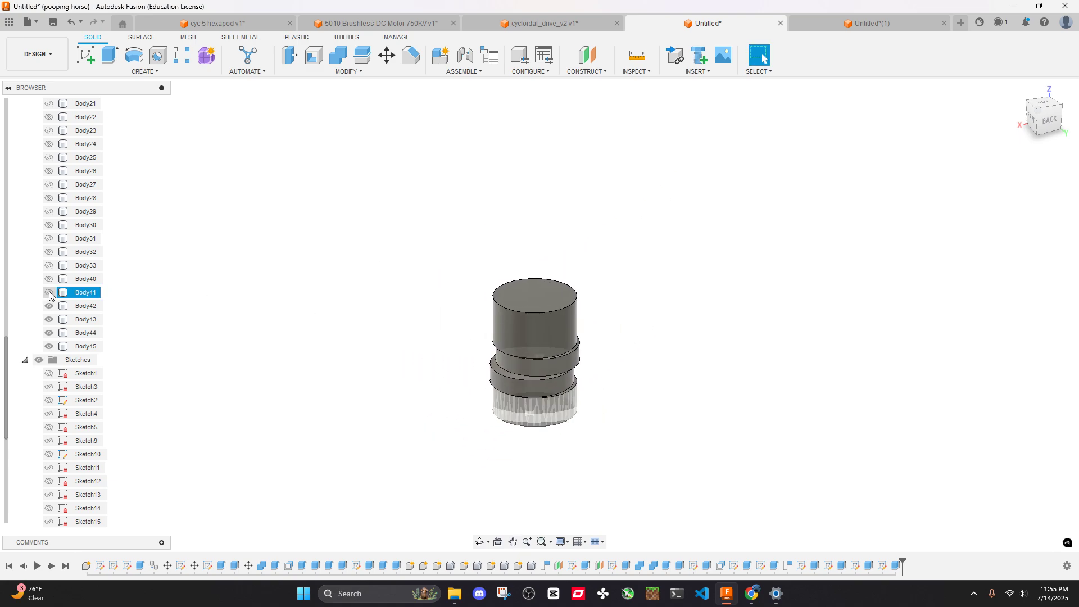
click(51, 280)
click(50, 265)
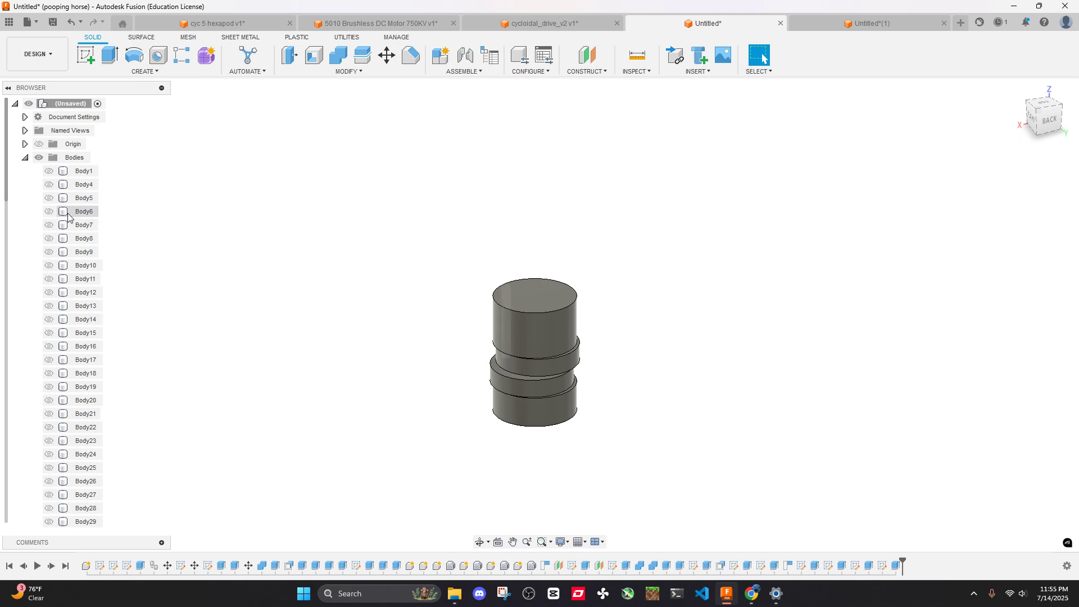
click(49, 171)
click(49, 184)
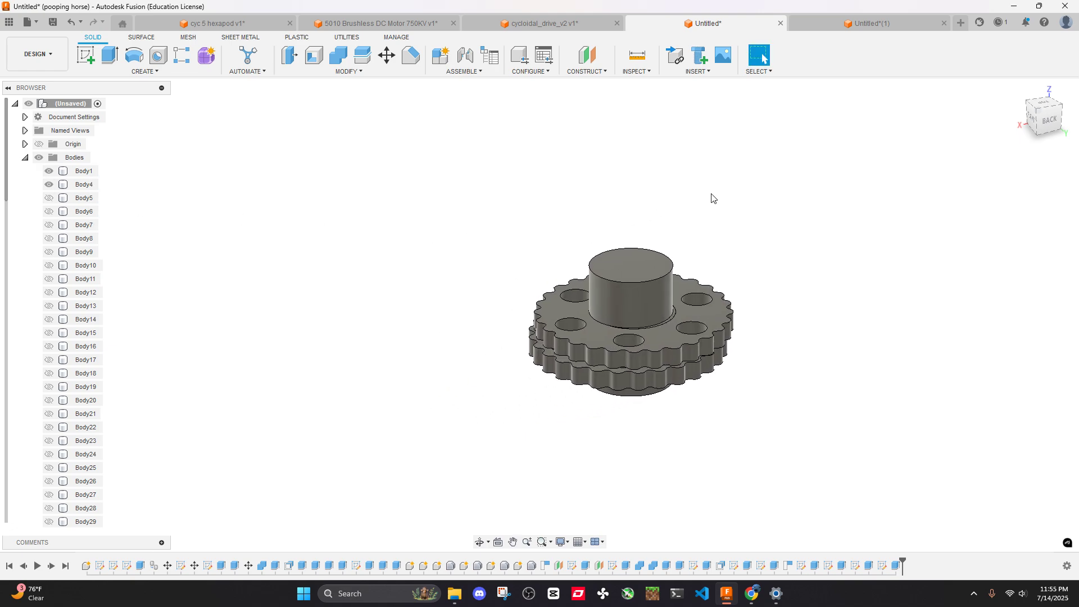
scroll(92, 328, down, 4)
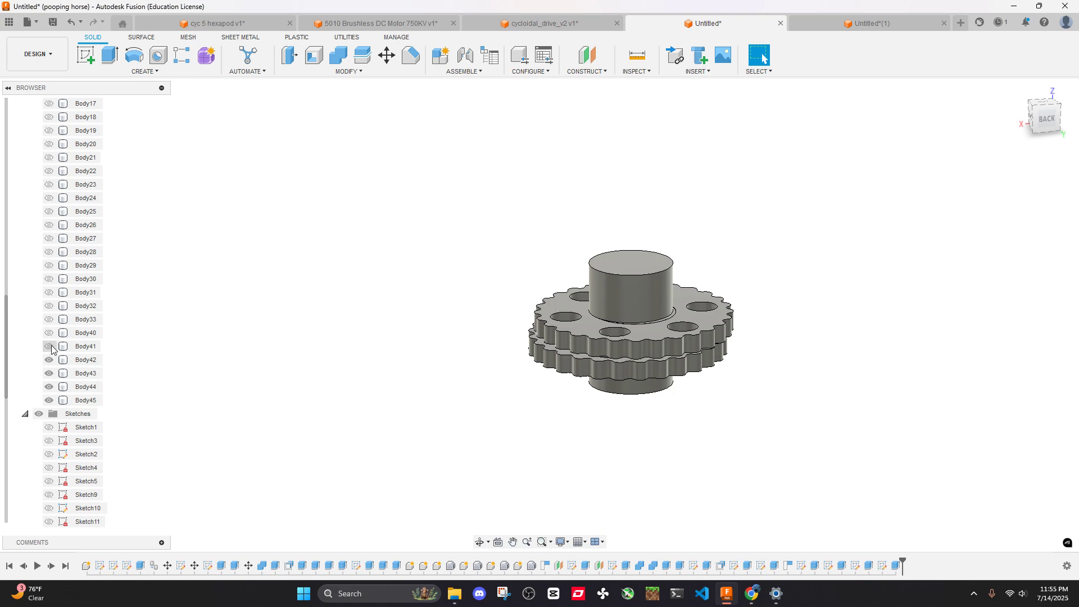
click(50, 346)
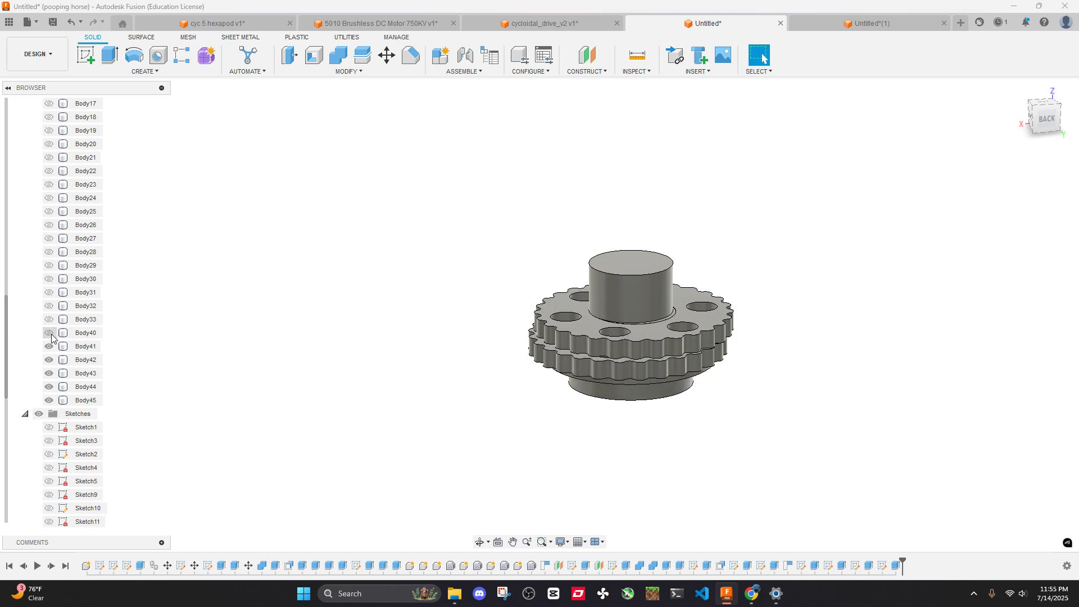
click(50, 333)
click(49, 319)
click(49, 319)
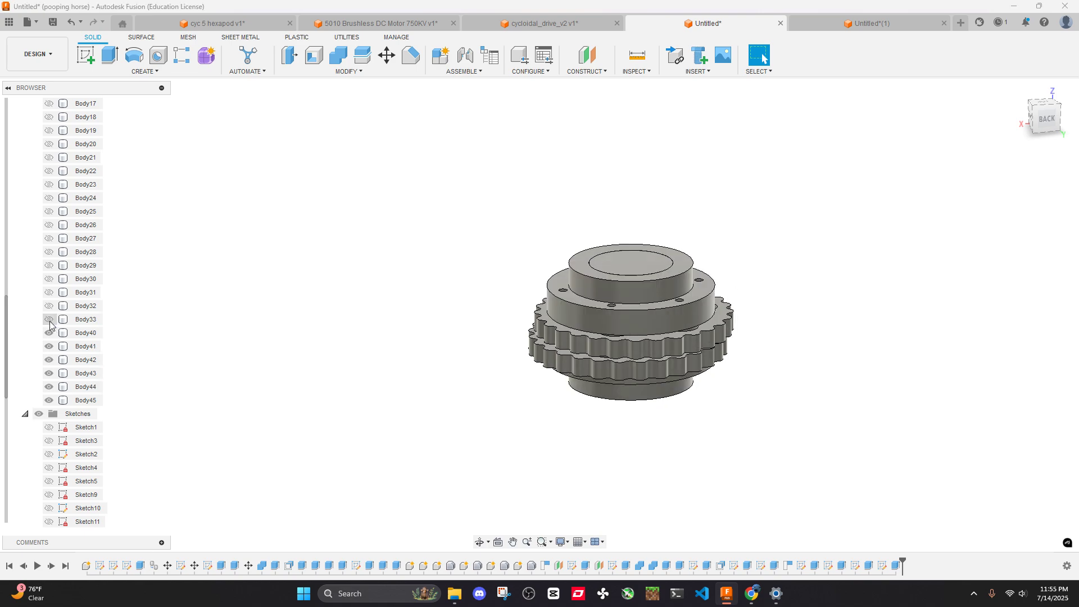
shift+middle_drag(740, 253, 764, 275)
Switch to the cycloidal_drive_v2 design and undo the hiding of its encoder plate and output housing
click(753, 590)
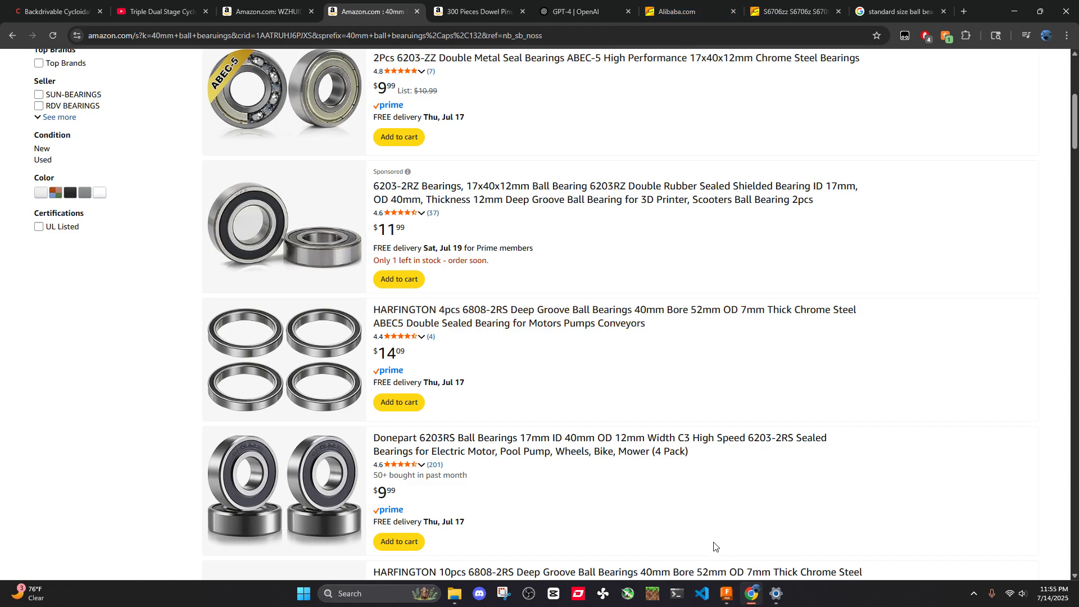
click(726, 593)
click(544, 23)
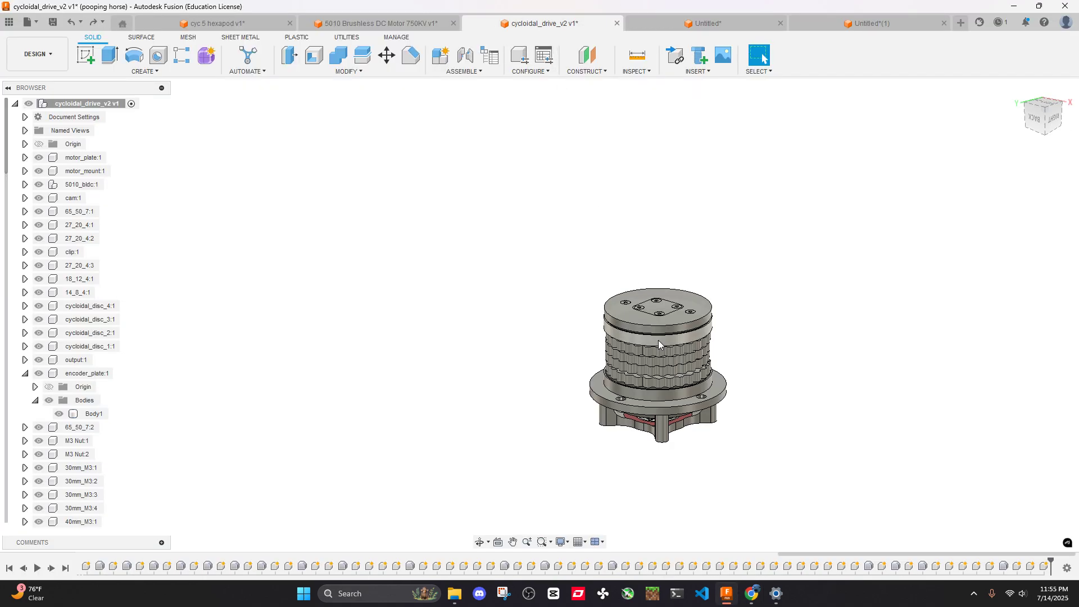
scroll(658, 344, up, 5)
click(640, 279)
shift+middle_drag(641, 279, 659, 336)
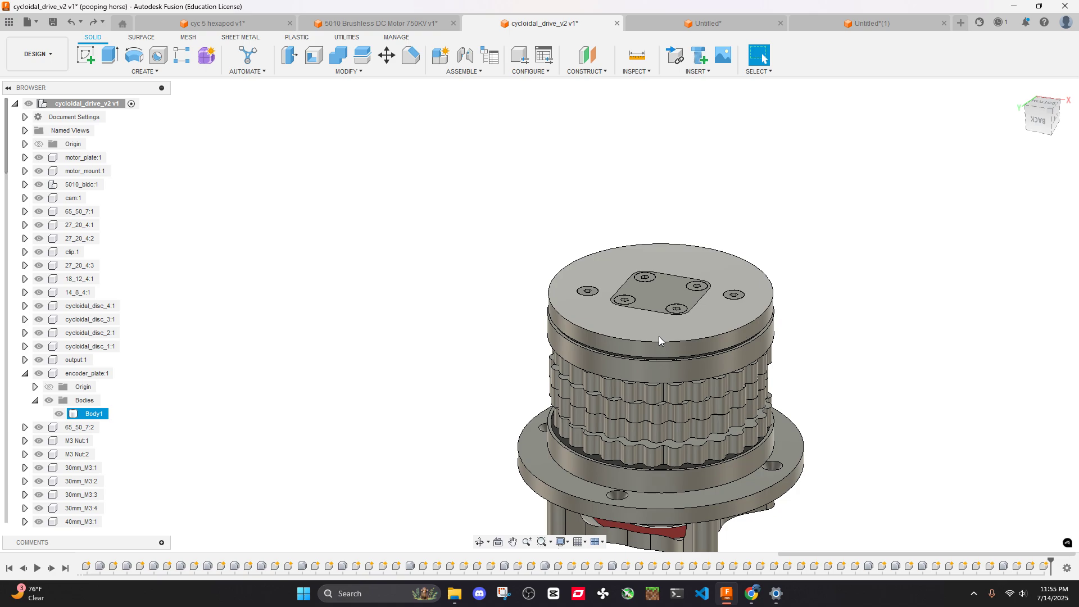
key(v)
key(ctrl+z)
key(ctrl+z)
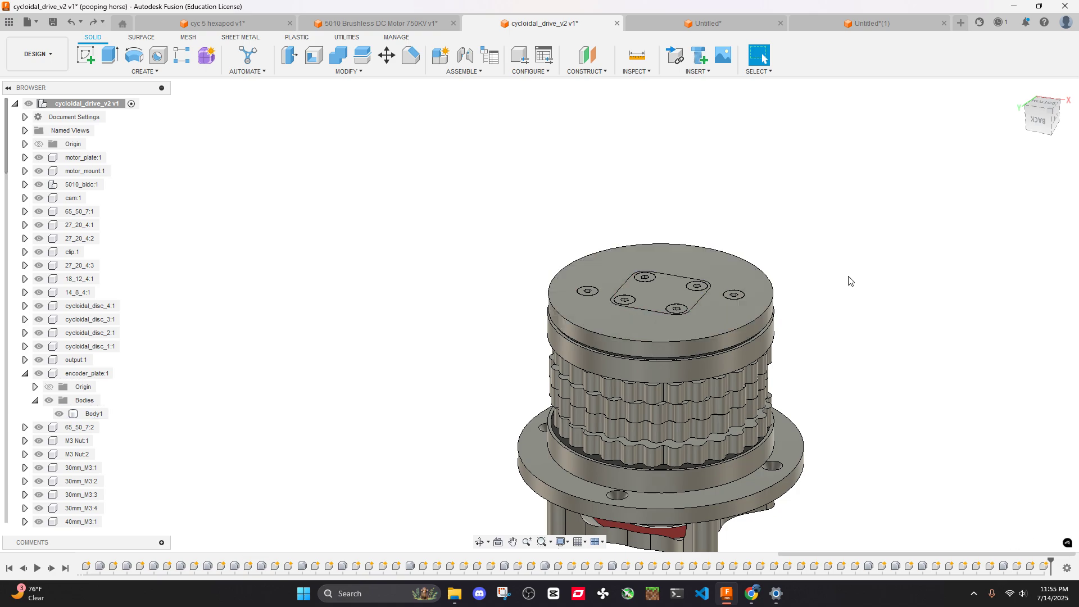
Examine the assembled drive from above and from the side, with the output housing shown and temporarily hidden
click(762, 329)
mouse_move(761, 329)
shift+middle_down()
mouse_move(821, 220)
mouse_move(795, 203)
mouse_move(772, 257)
mouse_move(763, 348)
shift+middle_up()
scroll(727, 336, up, 5)
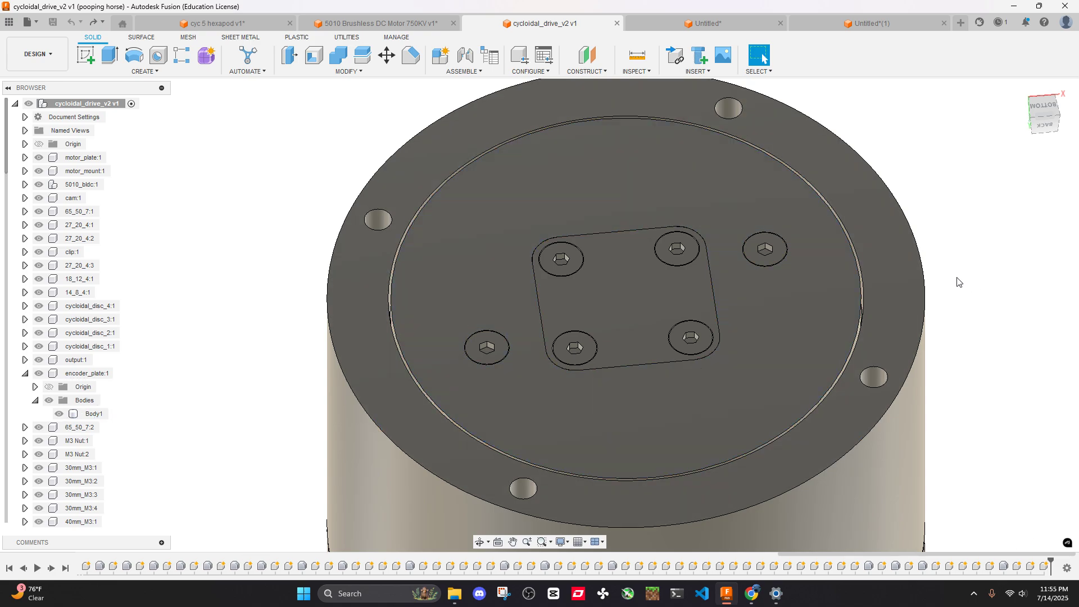
scroll(749, 328, down, 5)
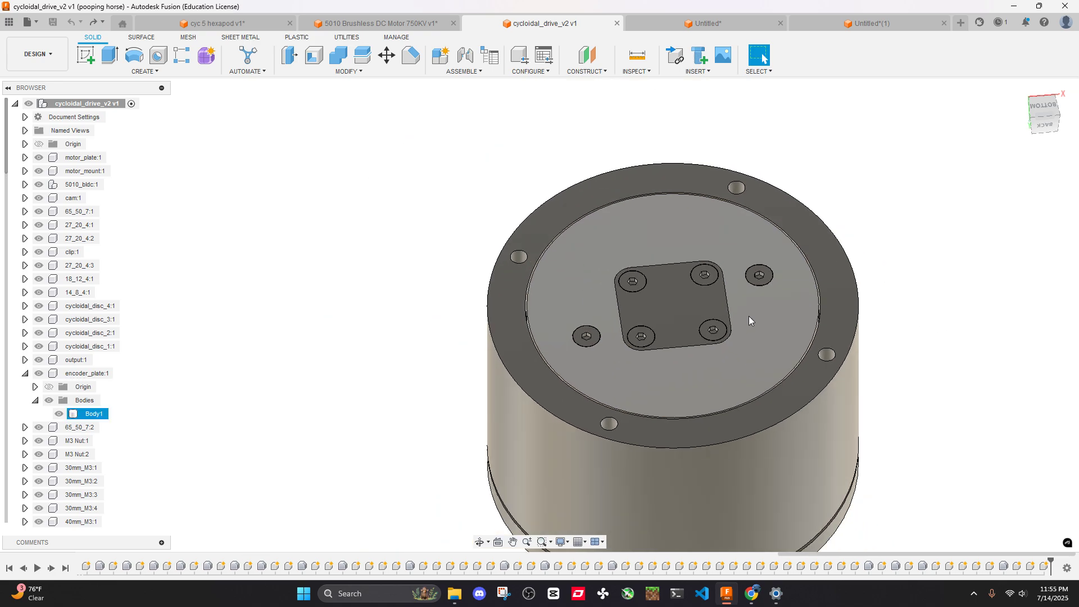
shift+middle_drag(748, 316, 743, 301)
shift+middle_drag(835, 418, 717, 272)
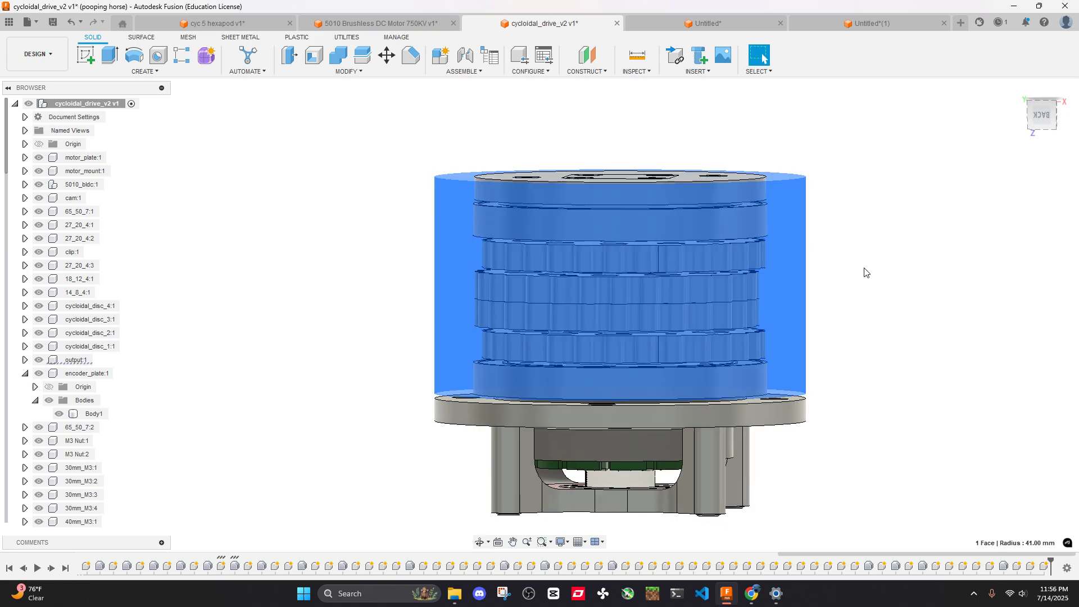
shift+middle_drag(875, 268, 778, 324)
click(778, 322)
key(v)
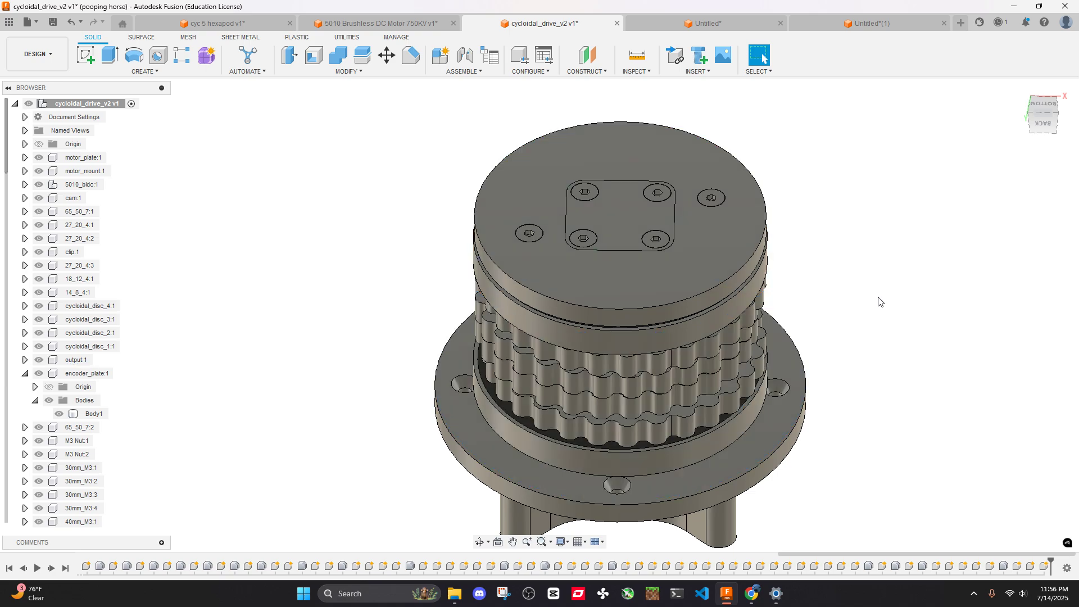
key(ctrl+z)
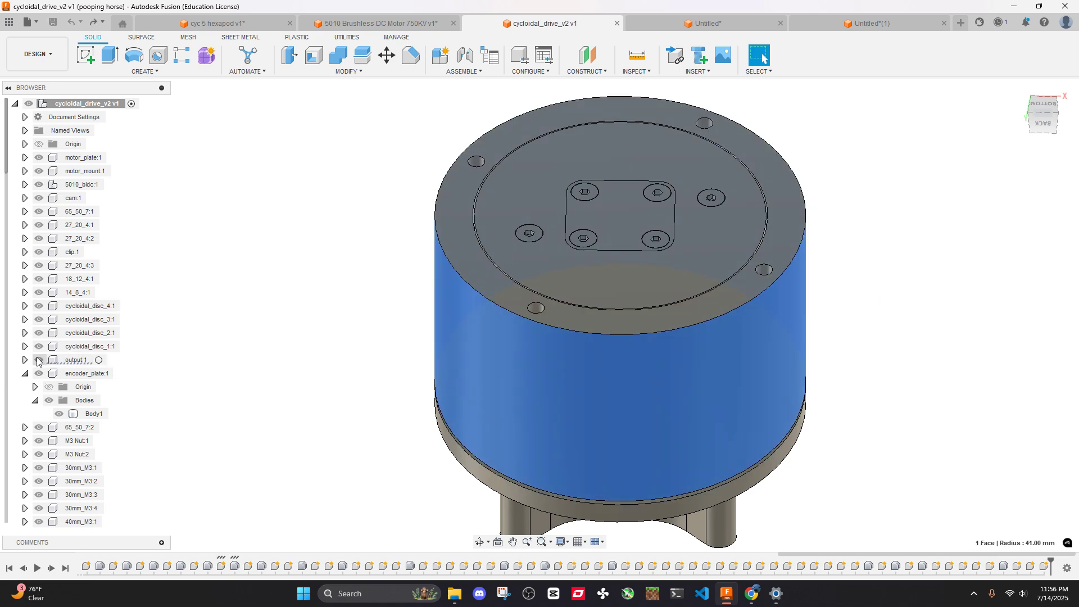
Isolate the output:1 component and examine its internal ring teeth and stepped ends from both sides
right_click(74, 360)
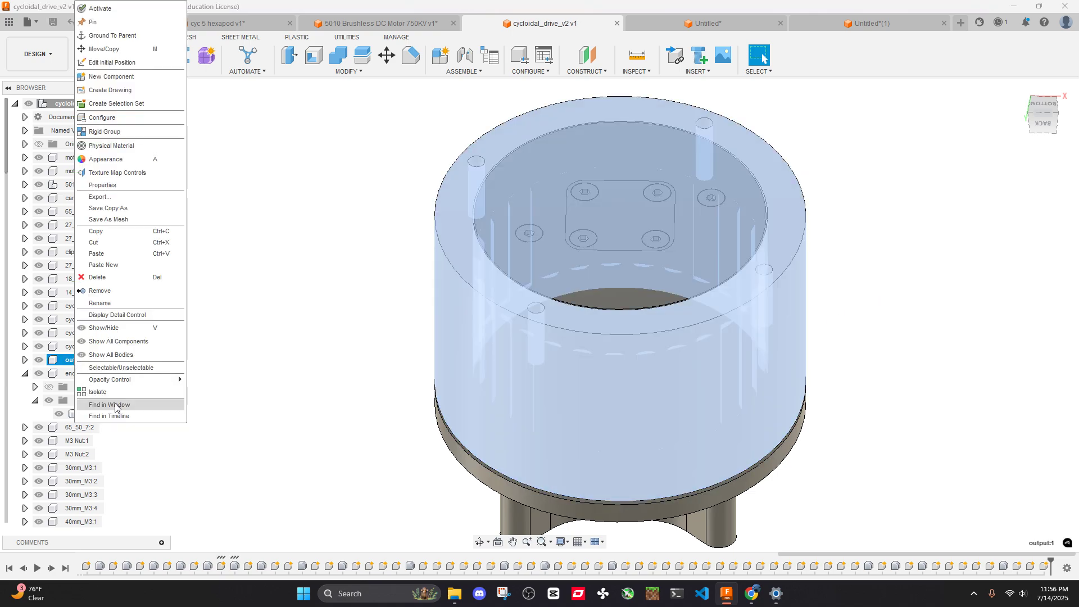
click(114, 405)
shift+middle_drag(200, 376, 754, 303)
scroll(621, 256, up, 5)
scroll(764, 311, down, 5)
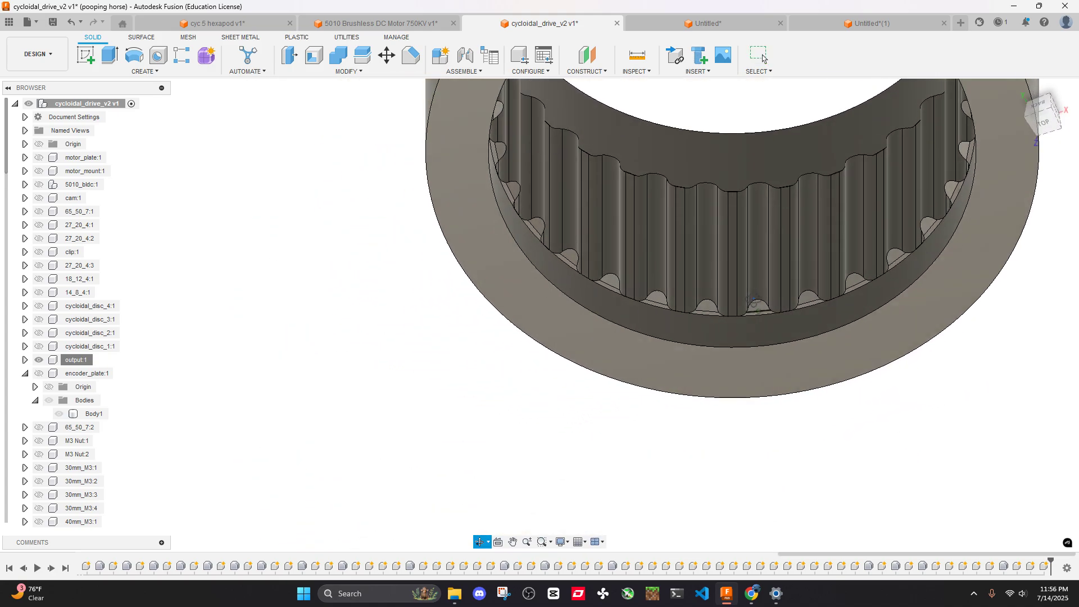
scroll(754, 268, up, 3)
scroll(770, 280, down, 5)
scroll(753, 244, up, 4)
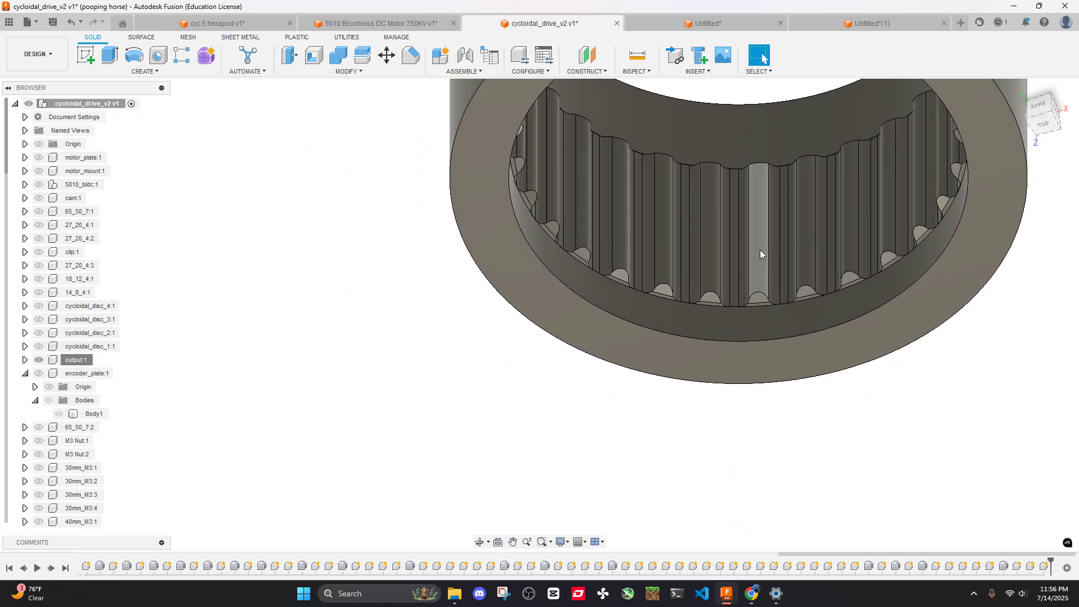
scroll(758, 250, up, 3)
shift+middle_drag(757, 250, 722, 332)
scroll(740, 238, down, 6)
scroll(726, 187, up, 6)
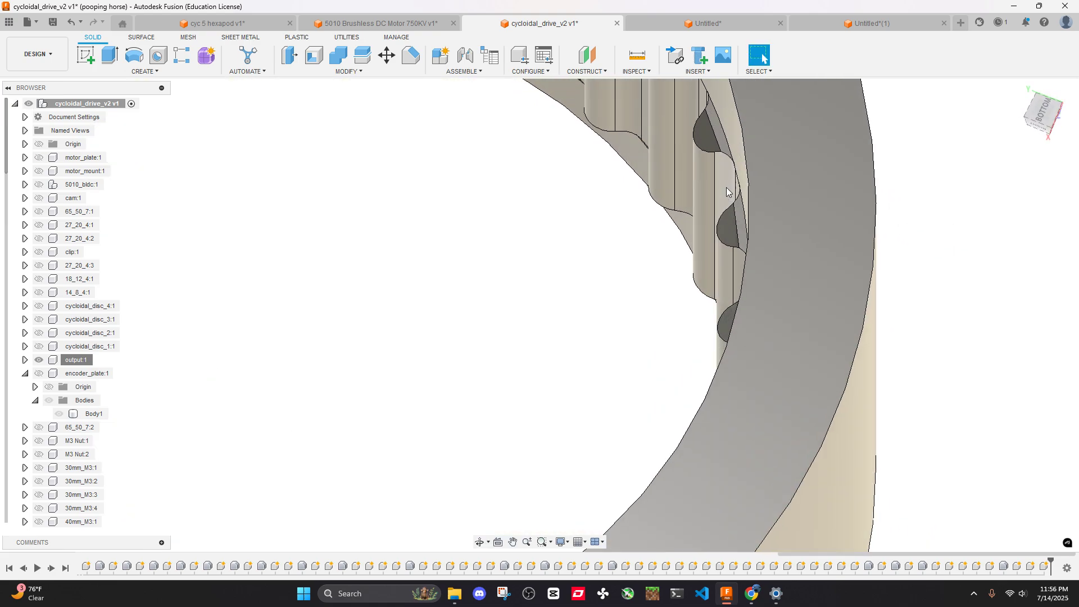
shift+middle_drag(726, 187, 812, 198)
scroll(778, 169, down, 8)
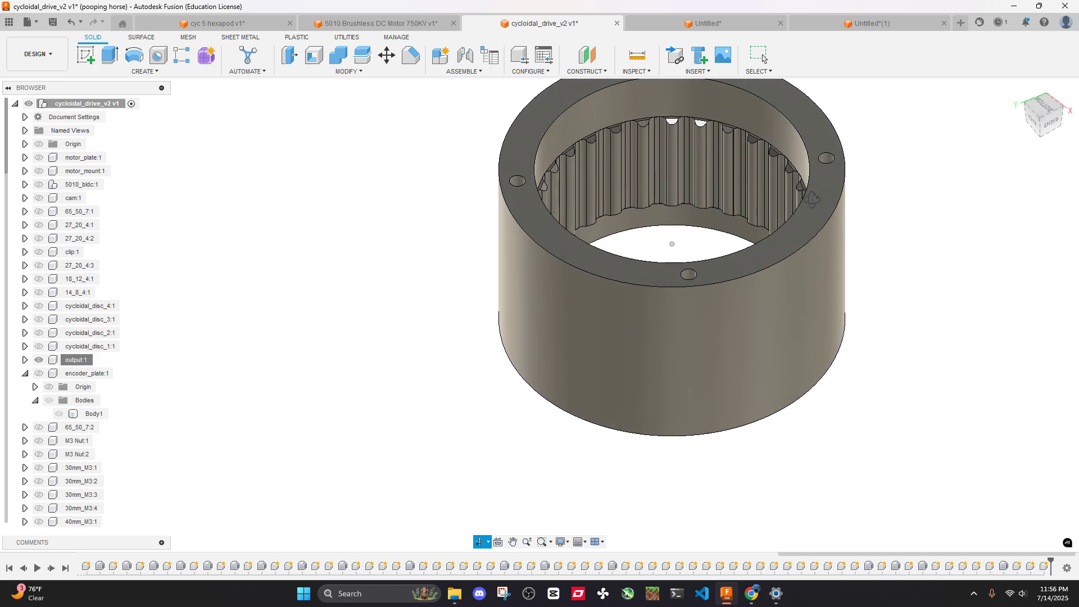
Undo the isolation of the output housing and view the full drive assembly
key(ctrl+z)
click(740, 237)
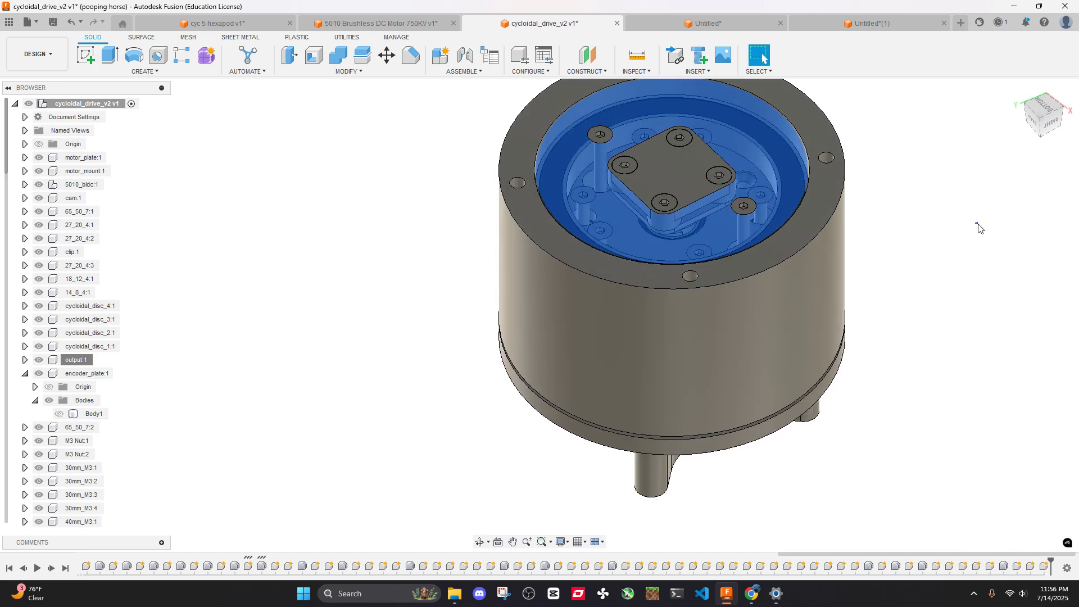
shift+middle_drag(978, 228, 824, 189)
scroll(807, 221, up, 5)
Switch to Chrome and search YouTube for "cycloidal drive"
click(751, 595)
click(131, 8)
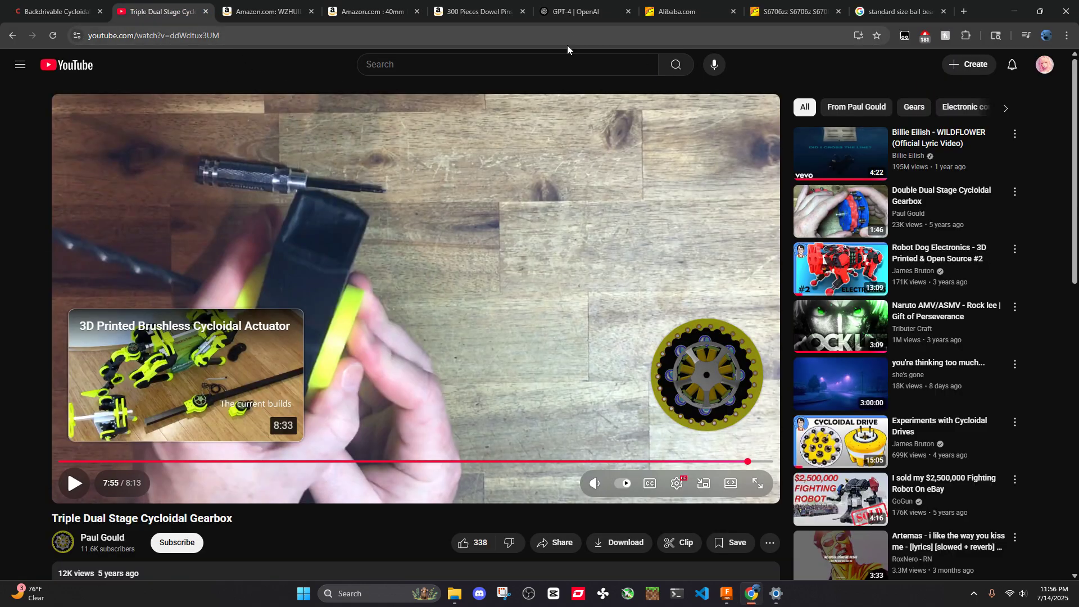
click(430, 67)
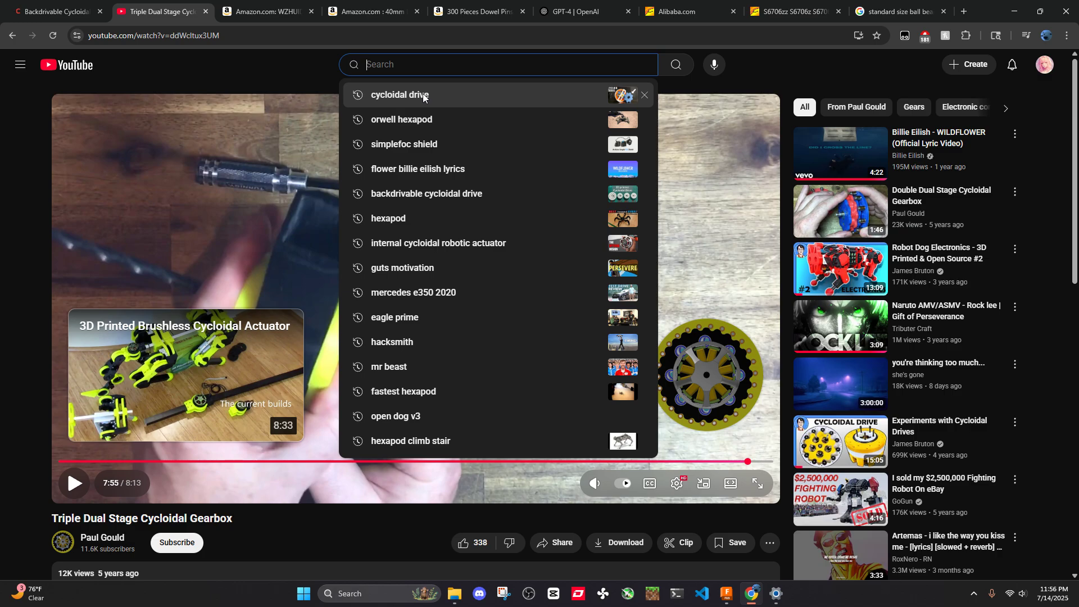
click(423, 96)
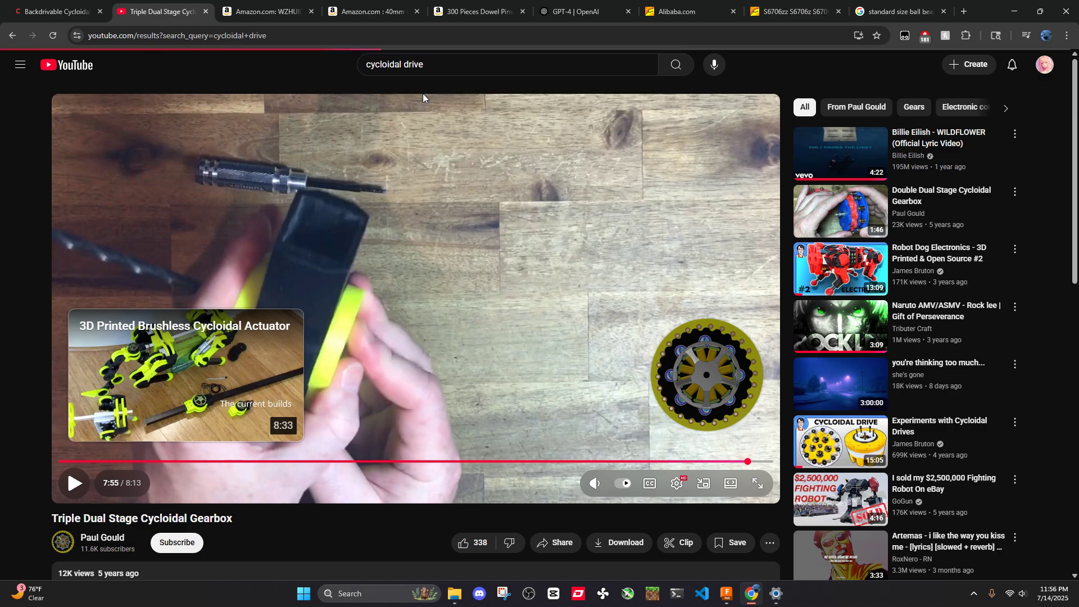
Browse the search results and open the video "3d Printed Cycloidal Drive for Robot Arms"
scroll(530, 296, down, 10)
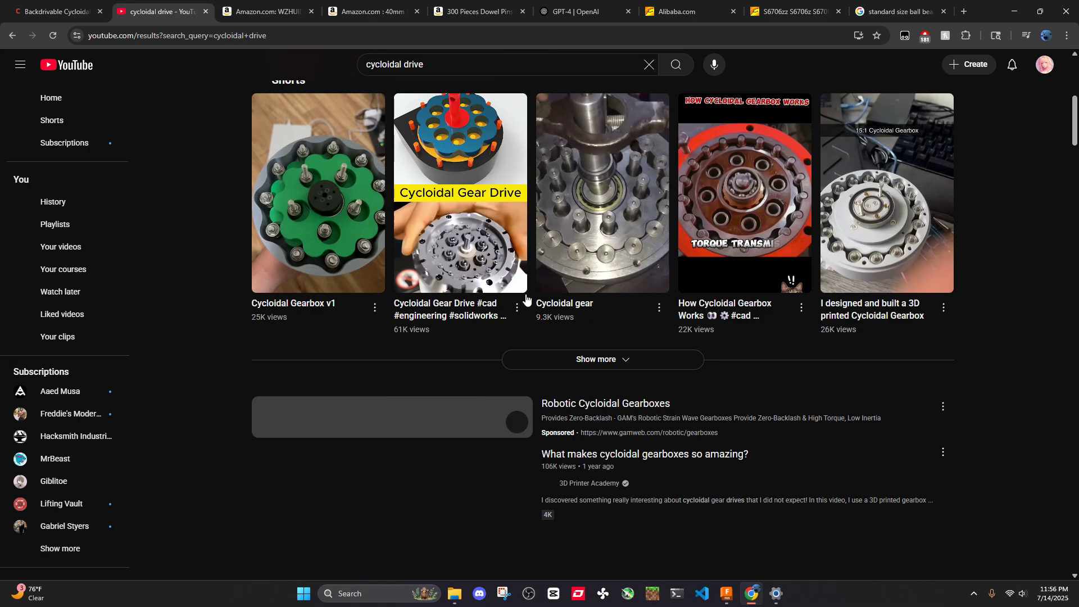
scroll(530, 296, down, 20)
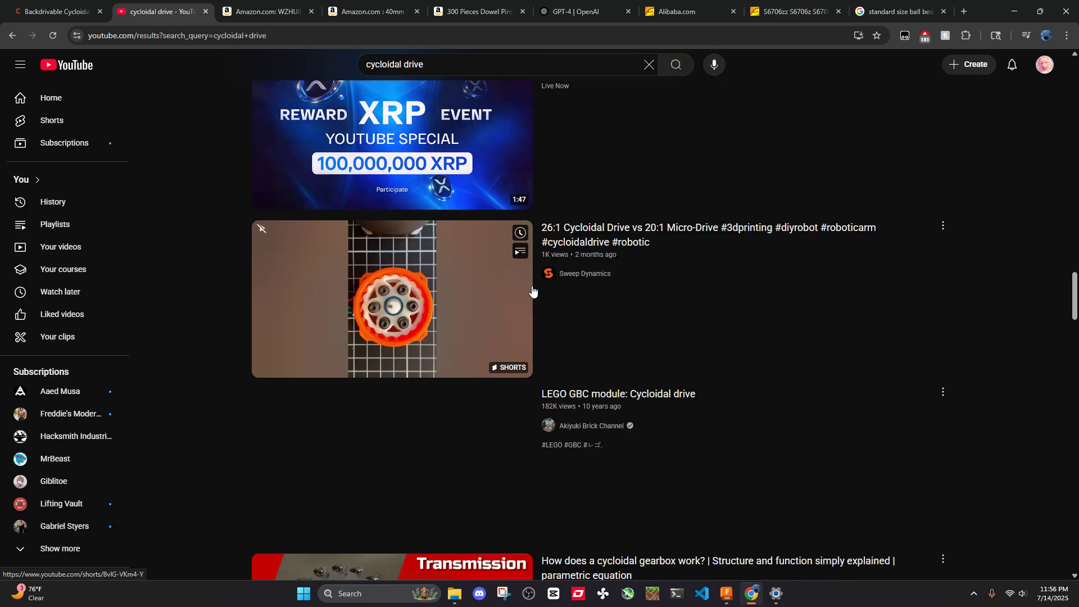
scroll(534, 289, up, 5)
scroll(532, 283, down, 12)
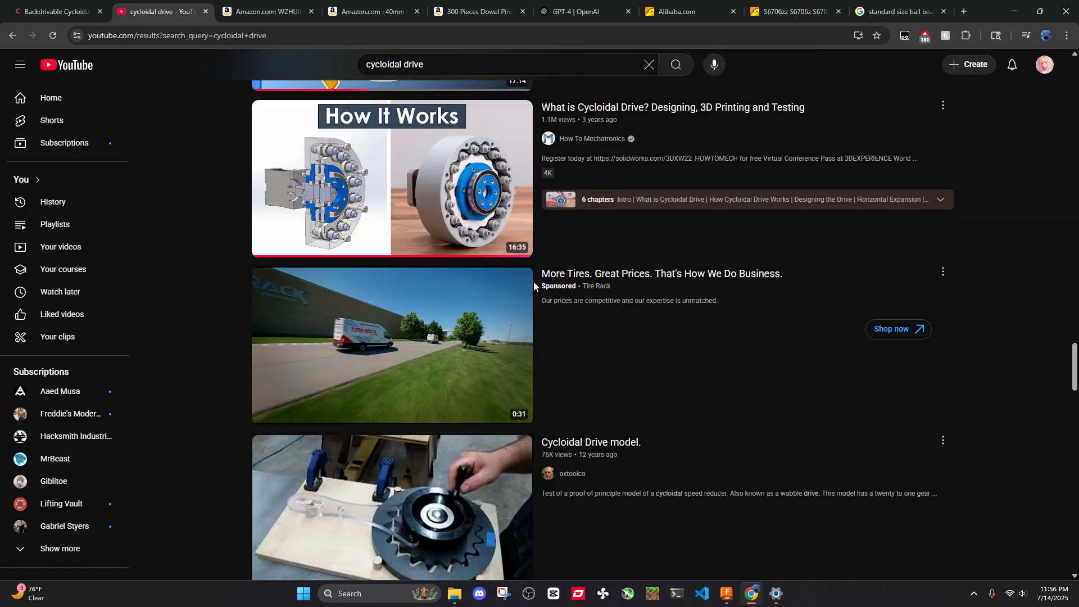
scroll(534, 284, up, 10)
scroll(534, 281, down, 20)
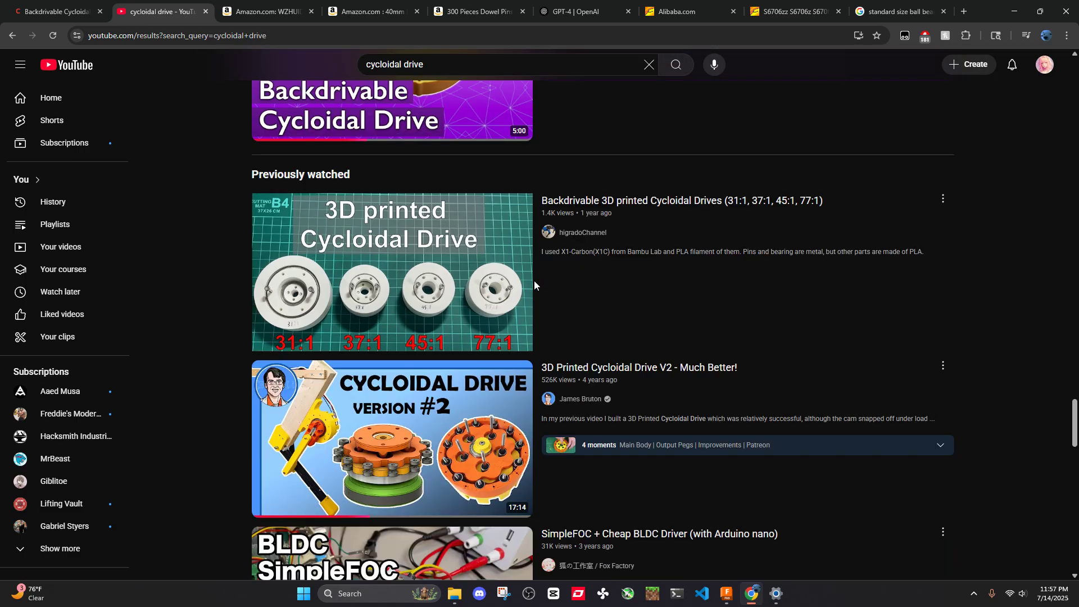
scroll(534, 281, up, 6)
click(701, 338)
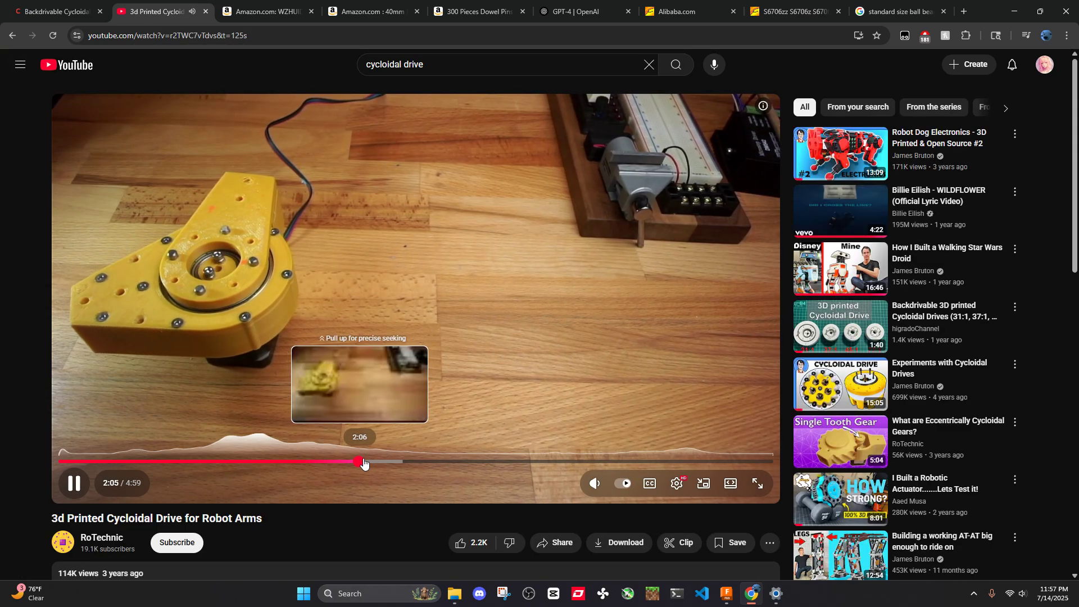
Rewind the video to about 1:15 and study how the output pins are inserted into the yellow housing, pausing at 1:17
drag(356, 461, 231, 464)
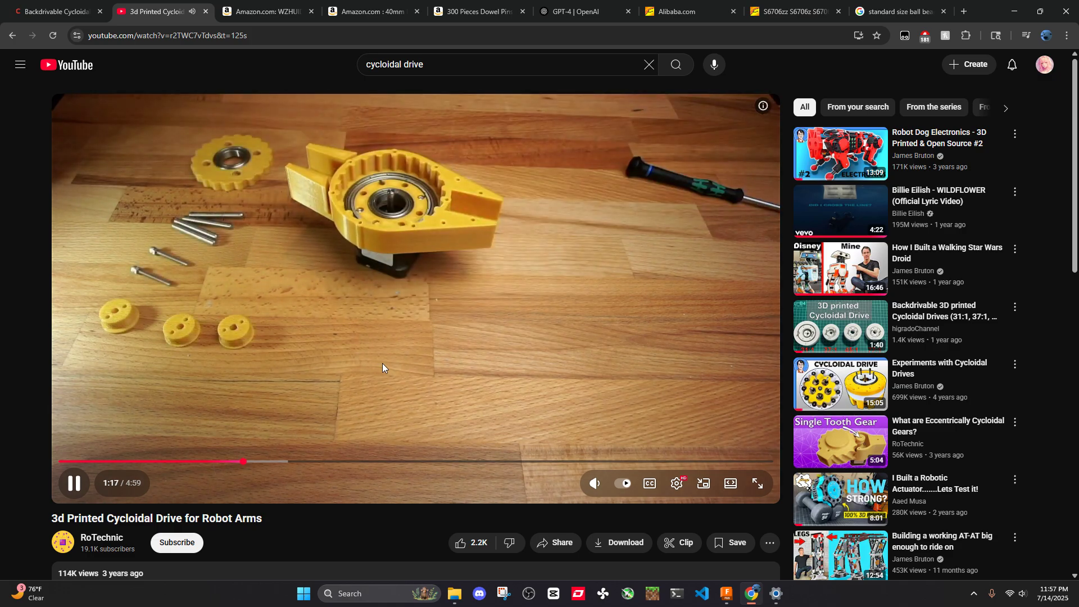
click(360, 426)
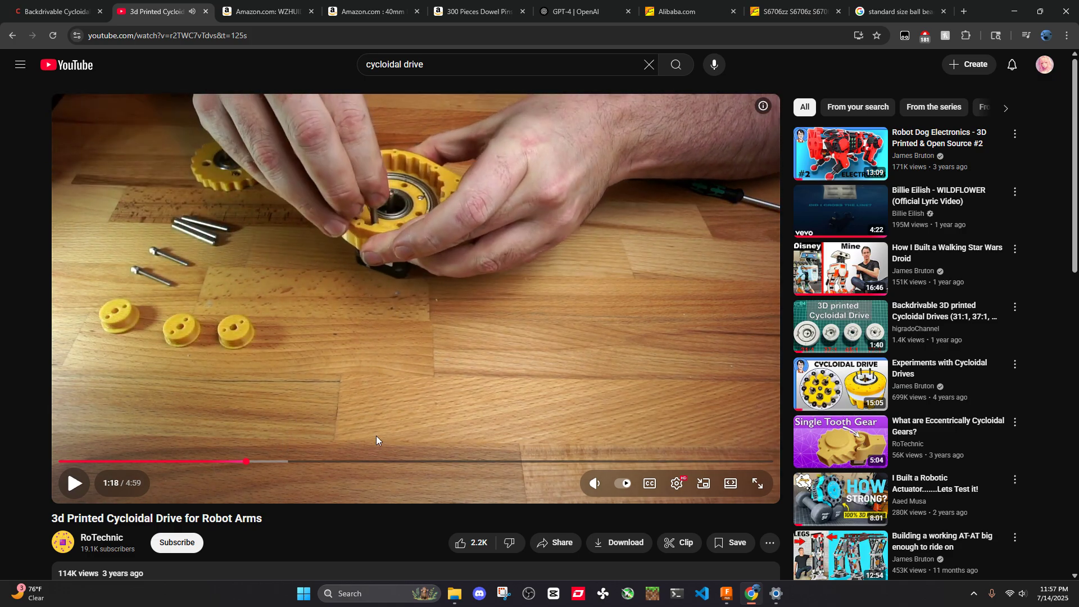
click(320, 418)
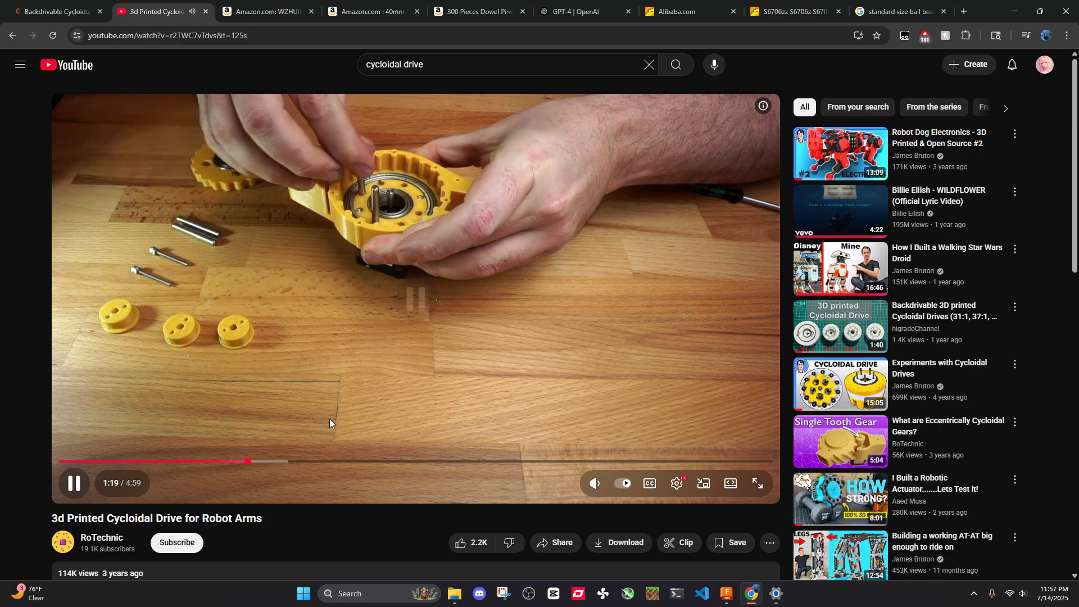
click(330, 420)
click(240, 461)
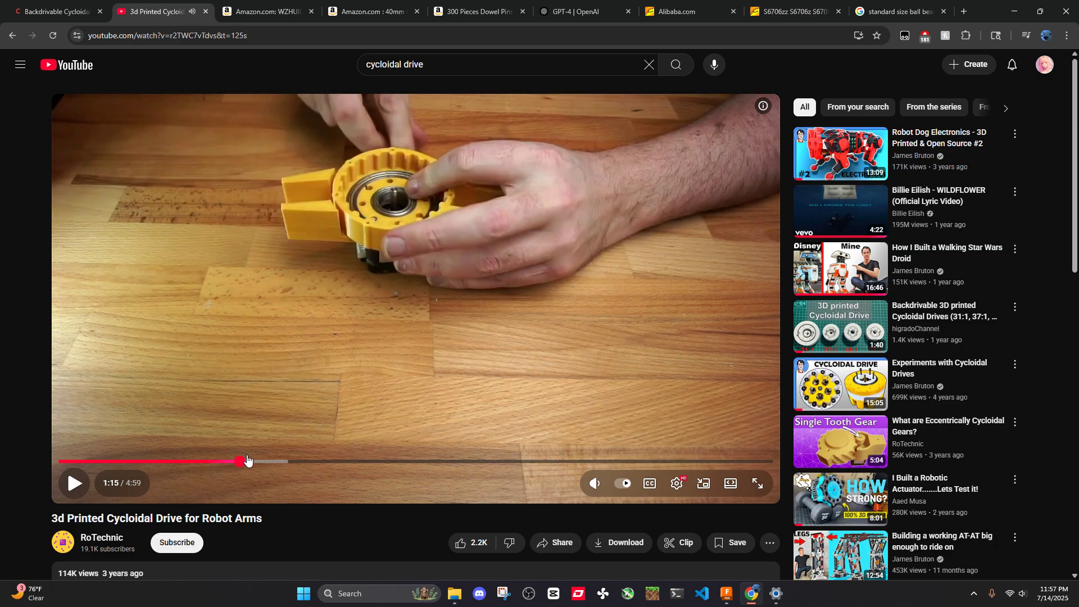
click(309, 413)
click(325, 402)
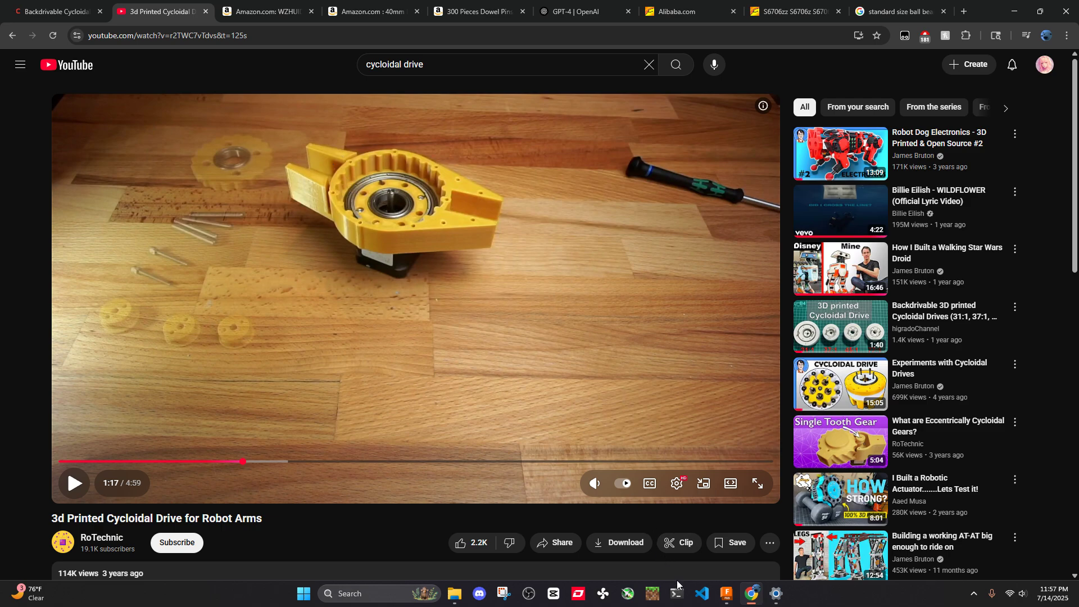
Switch to Fusion and examine the stacked cycloidal discs and bosses in the first untitled design
mouse_move(722, 594)
click(699, 548)
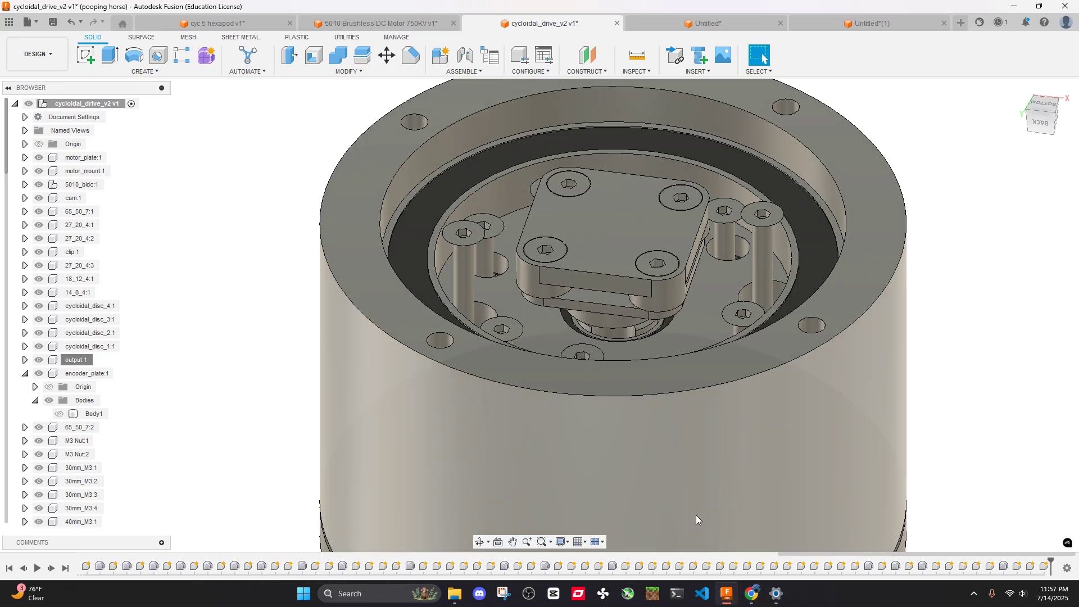
click(794, 23)
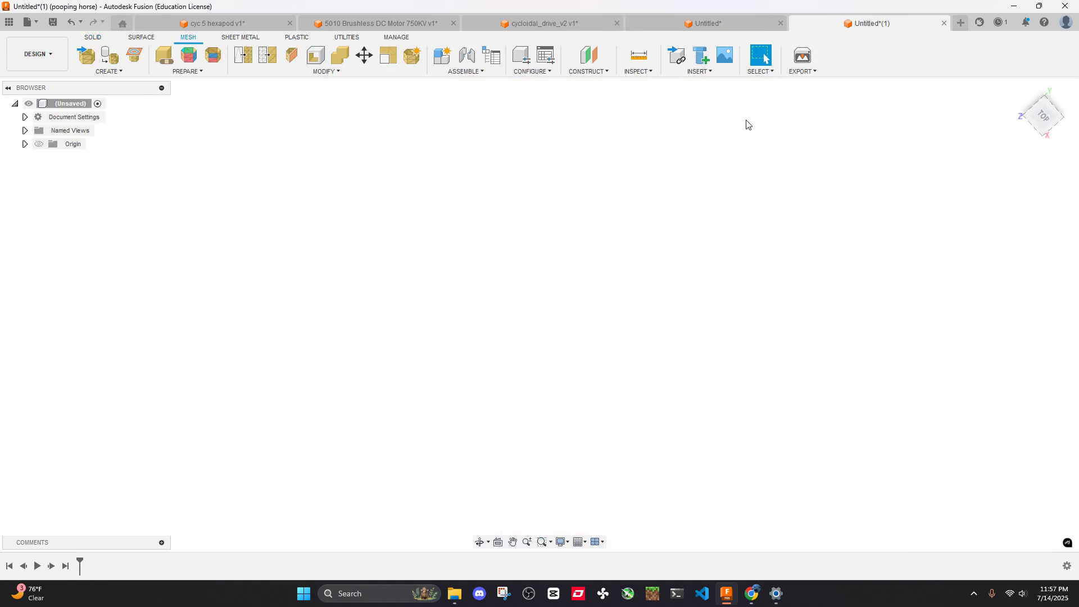
click(697, 28)
scroll(662, 255, down, 3)
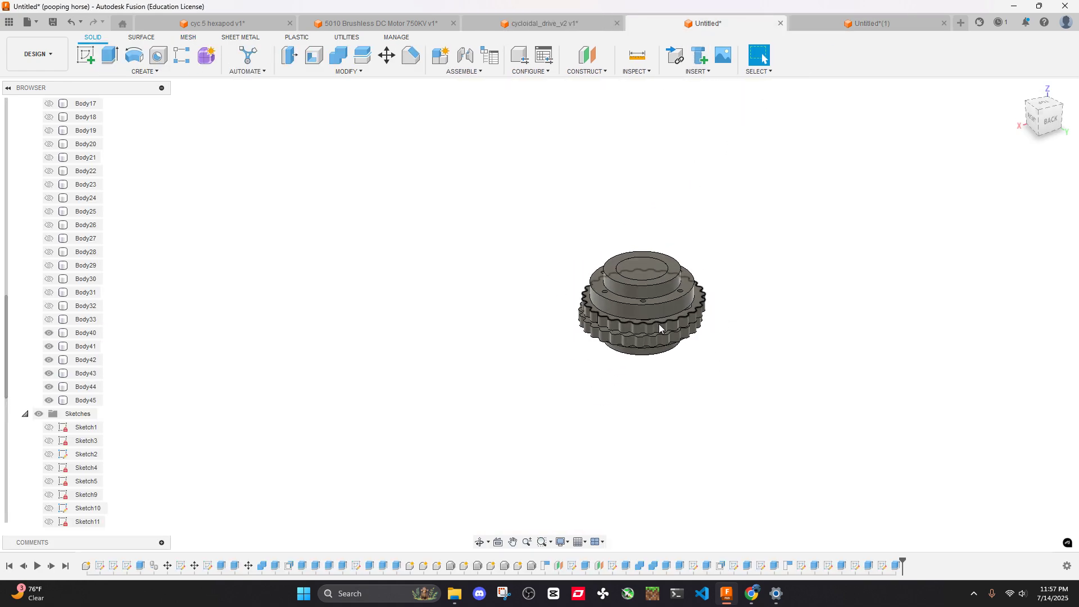
shift+middle_drag(659, 324, 709, 304)
Compare the paused video's housing and bearing layout with the untitled disc stack and the cycloidal_drive_v2 design
click(756, 597)
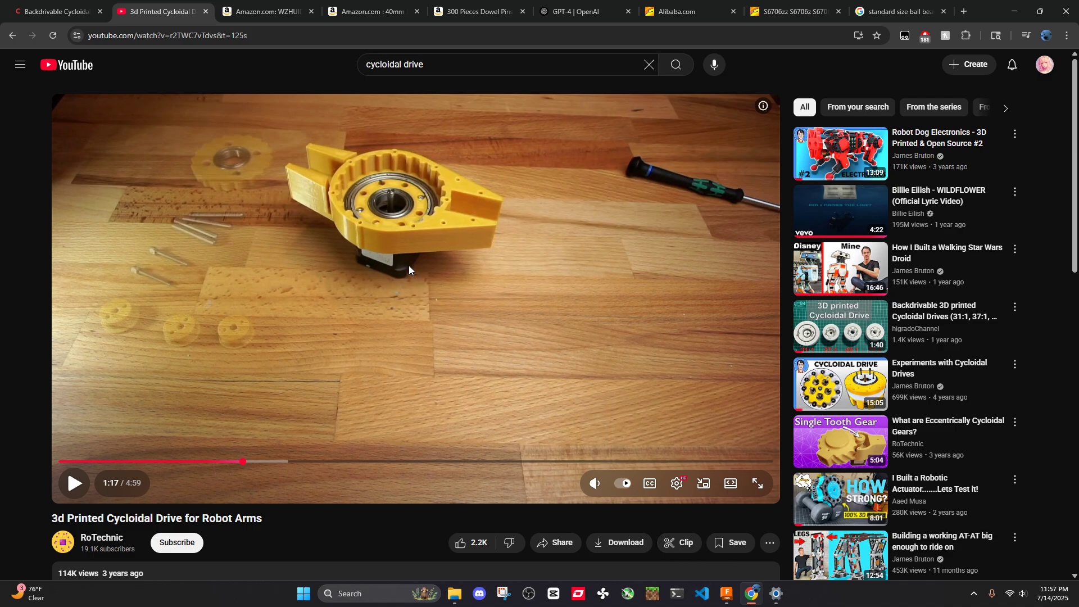
mouse_move(729, 603)
click(729, 584)
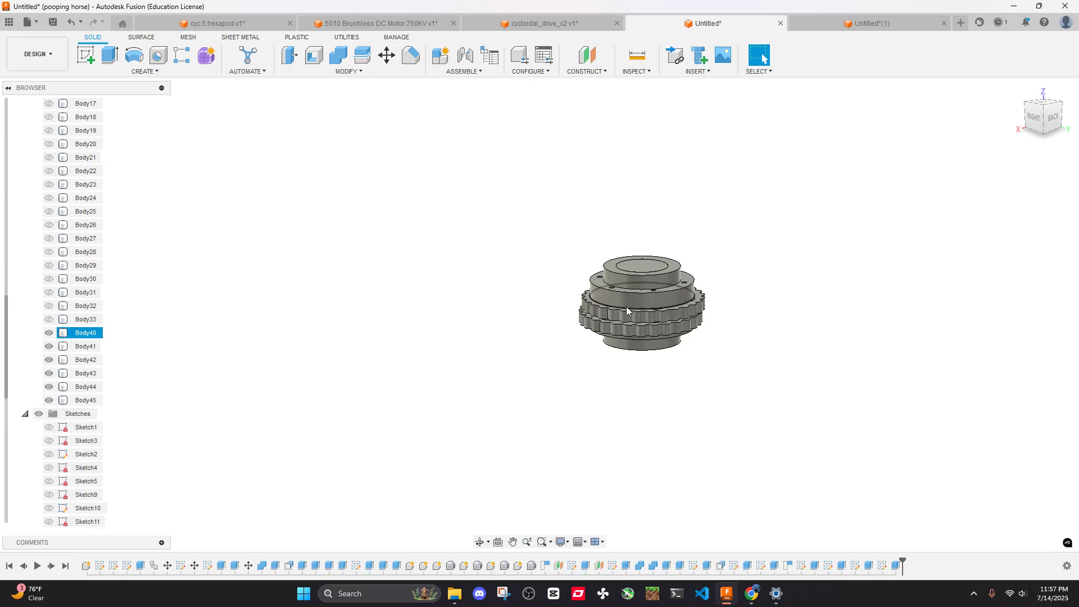
key(Escape)
shift+middle_drag(667, 288, 763, 59)
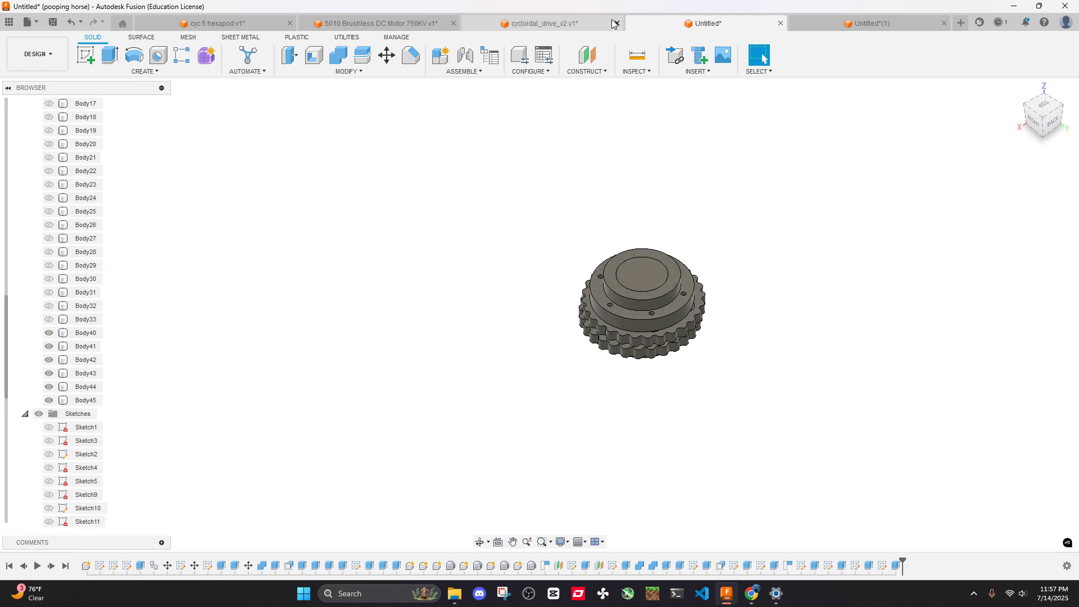
click(540, 19)
click(691, 27)
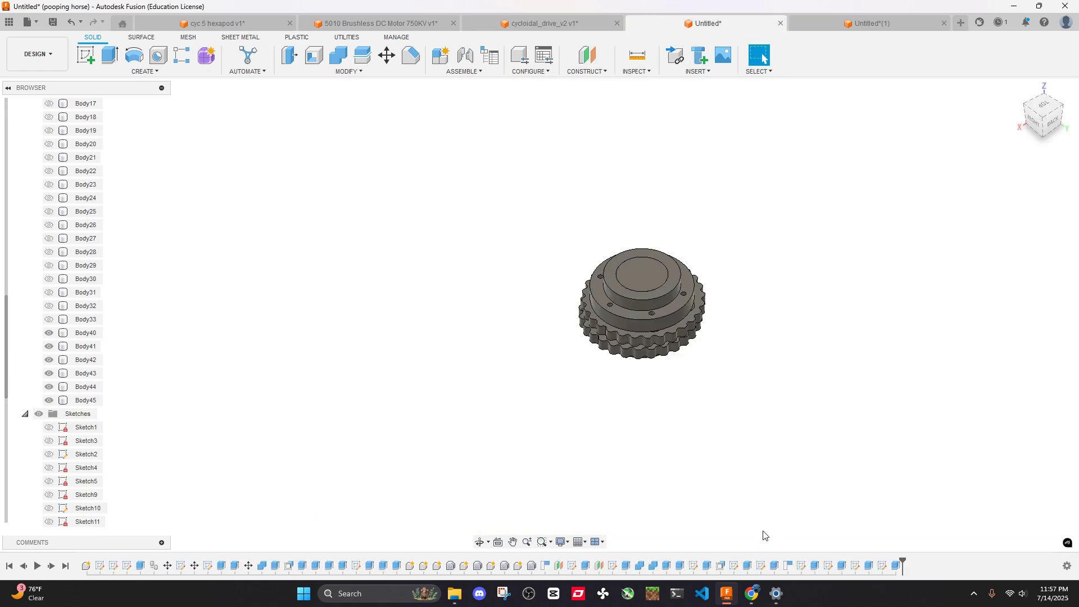
click(748, 596)
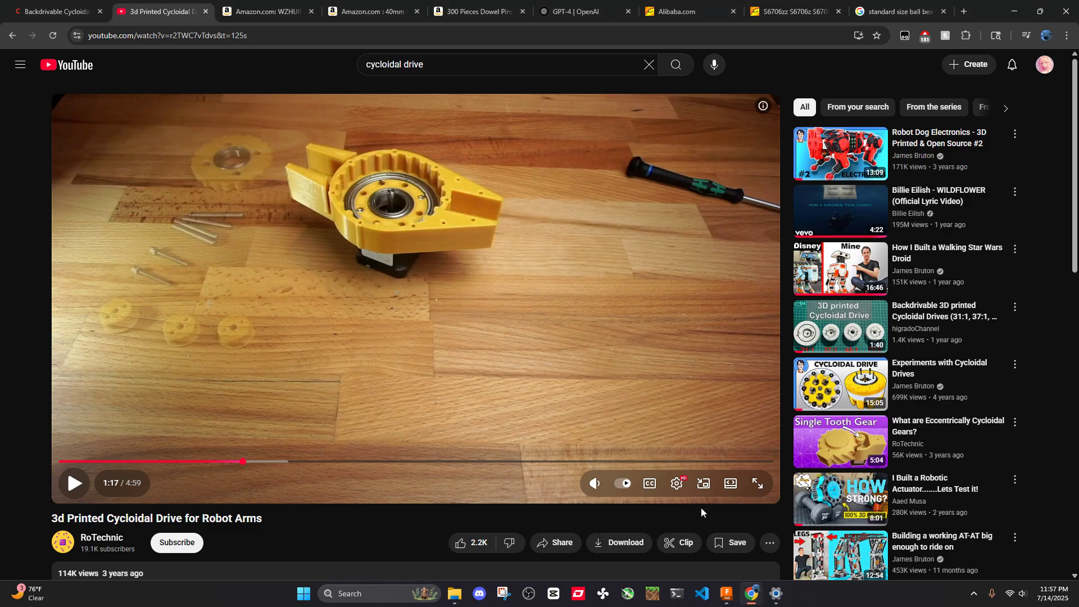
Return to Fusion and examine the untitled drive's upper boss and ring of holes from above
click(738, 591)
click(642, 315)
scroll(643, 313, up, 3)
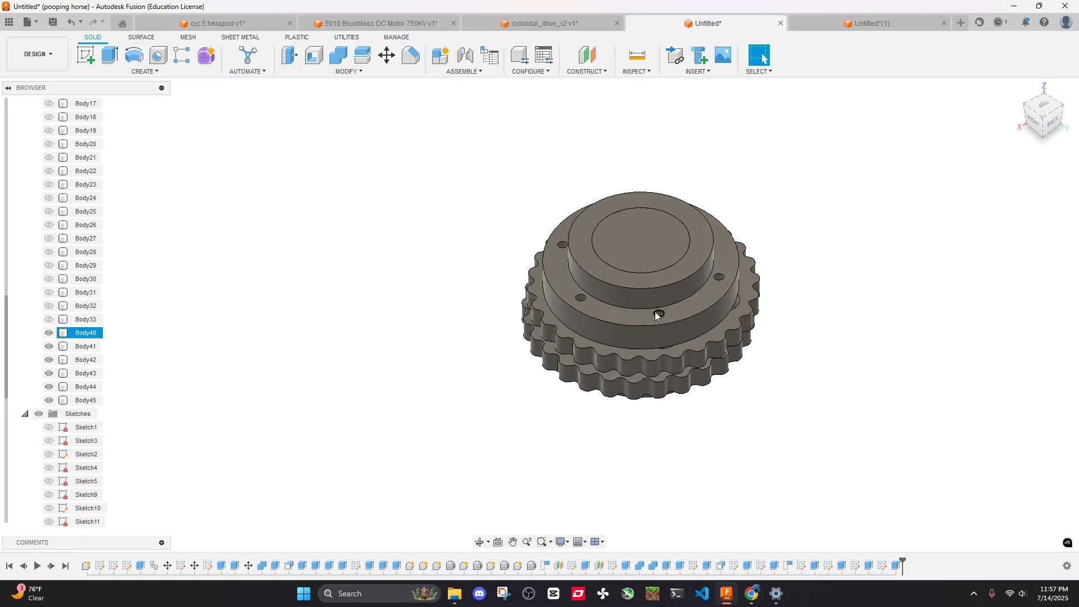
shift+middle_drag(737, 296, 765, 354)
click(643, 273)
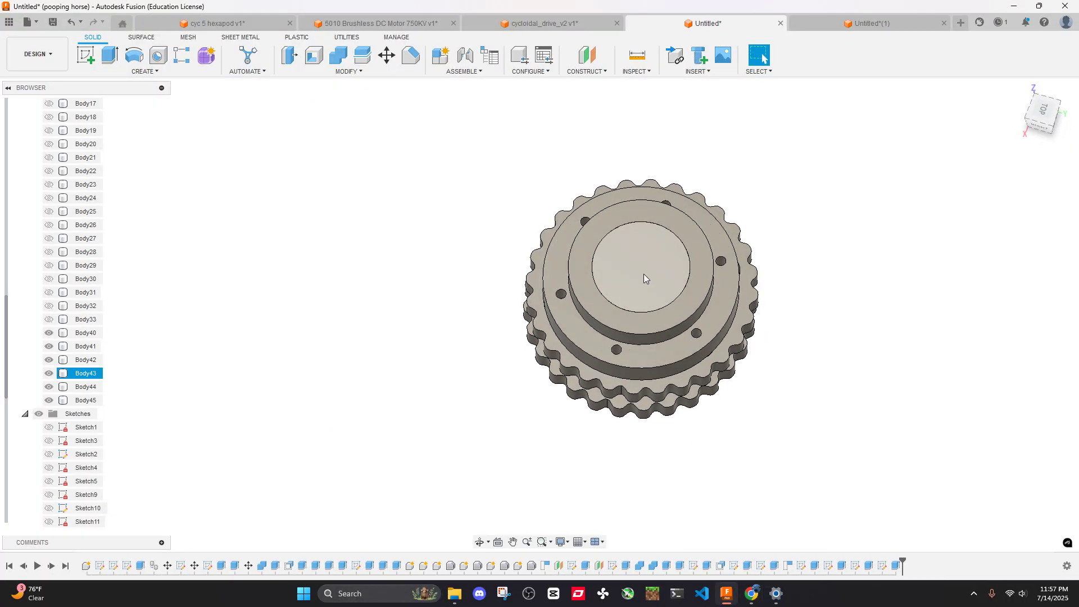
click(868, 280)
Measure the diameter of the inner circle on the top face and its distance to the boss's outer edge
scroll(725, 185, up, 5)
key(i)
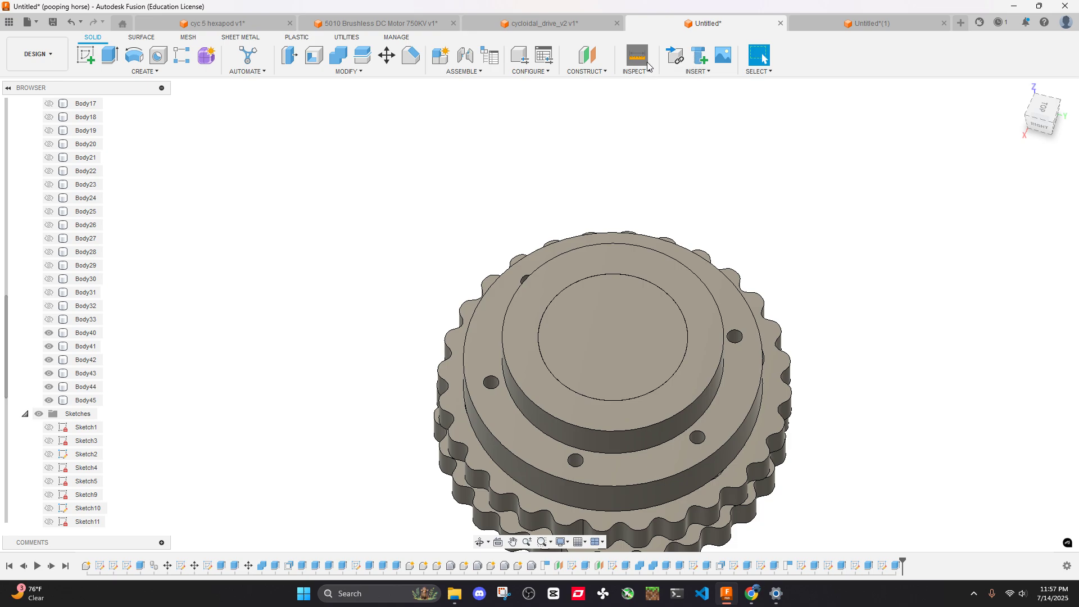
click(674, 368)
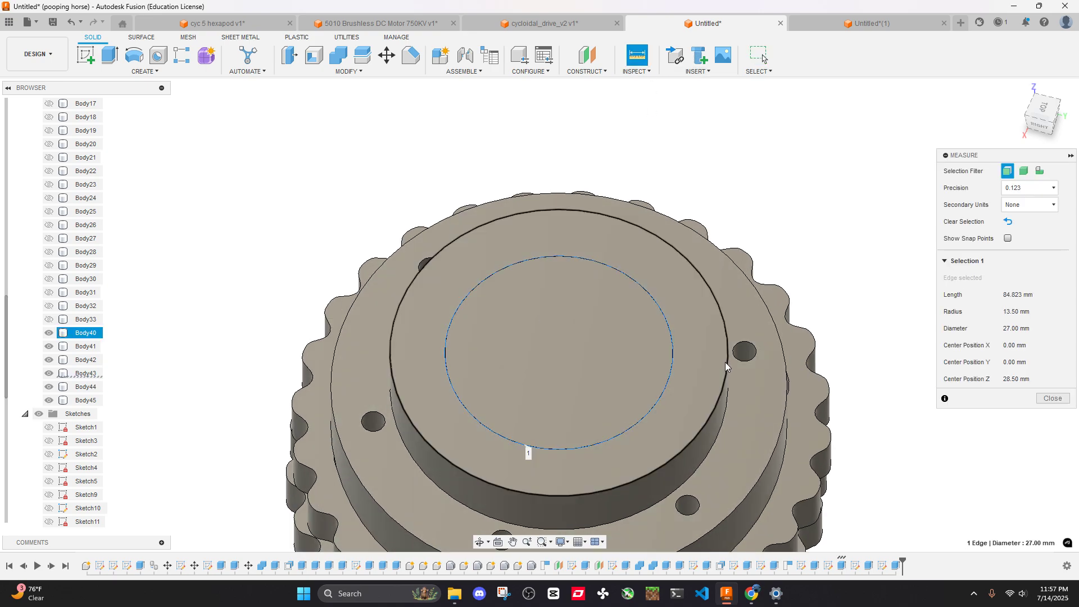
click(726, 356)
scroll(725, 355, down, 2)
shift+middle_drag(726, 352, 837, 458)
click(1048, 526)
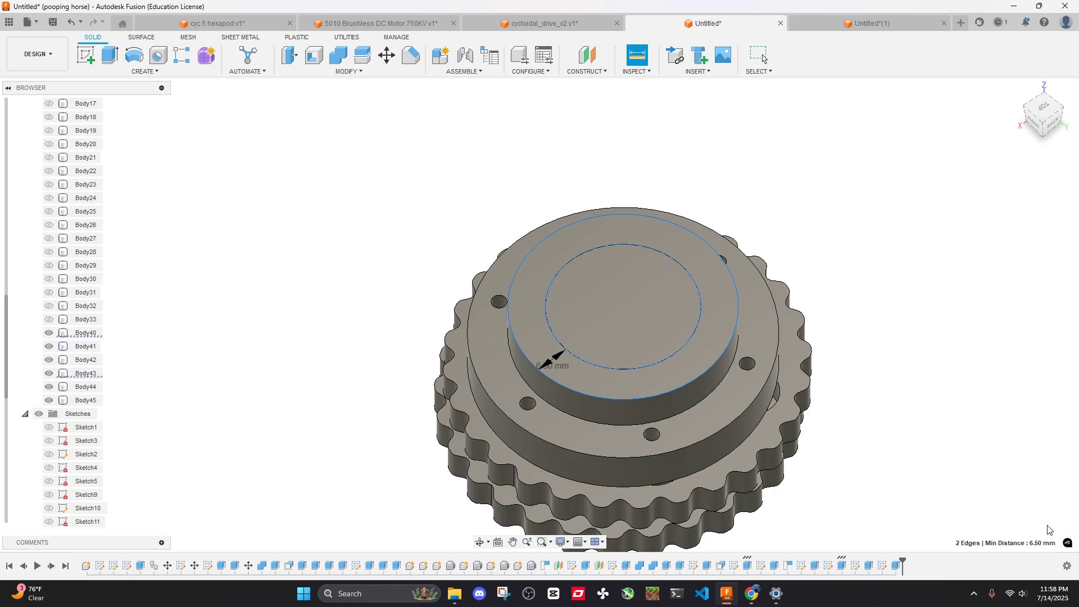
Switch to Chrome and play the pin insertion scene in short bursts from 1:17 to 1:20
click(765, 595)
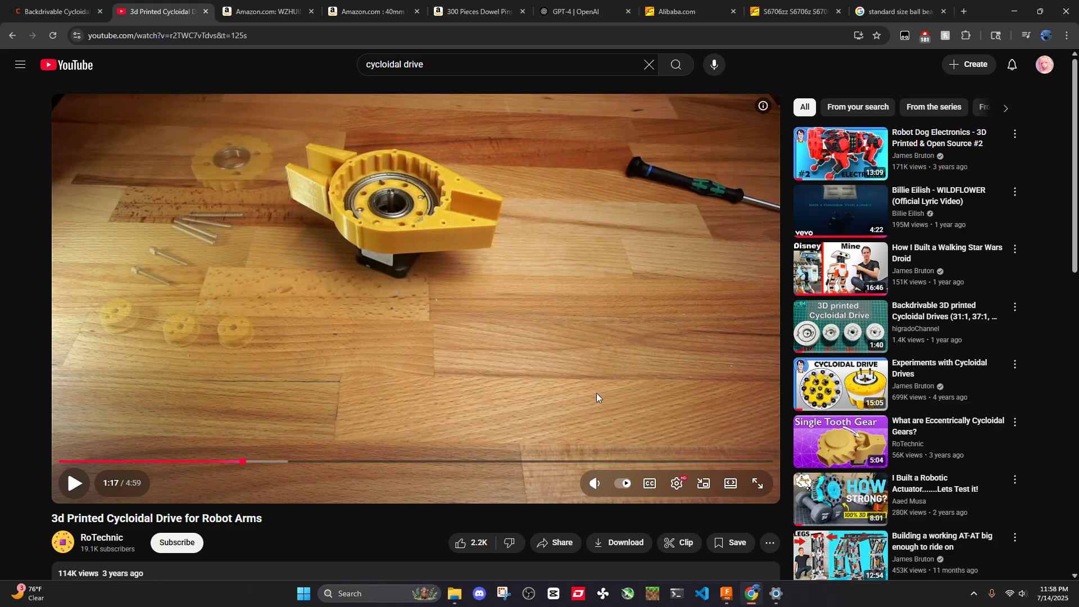
click(535, 368)
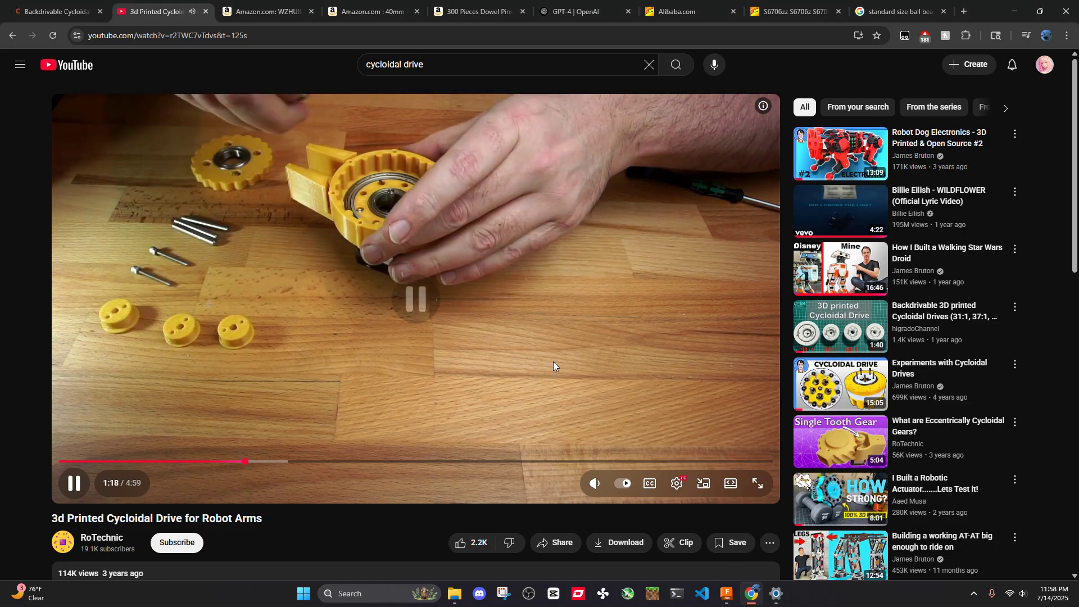
click(460, 314)
click(491, 343)
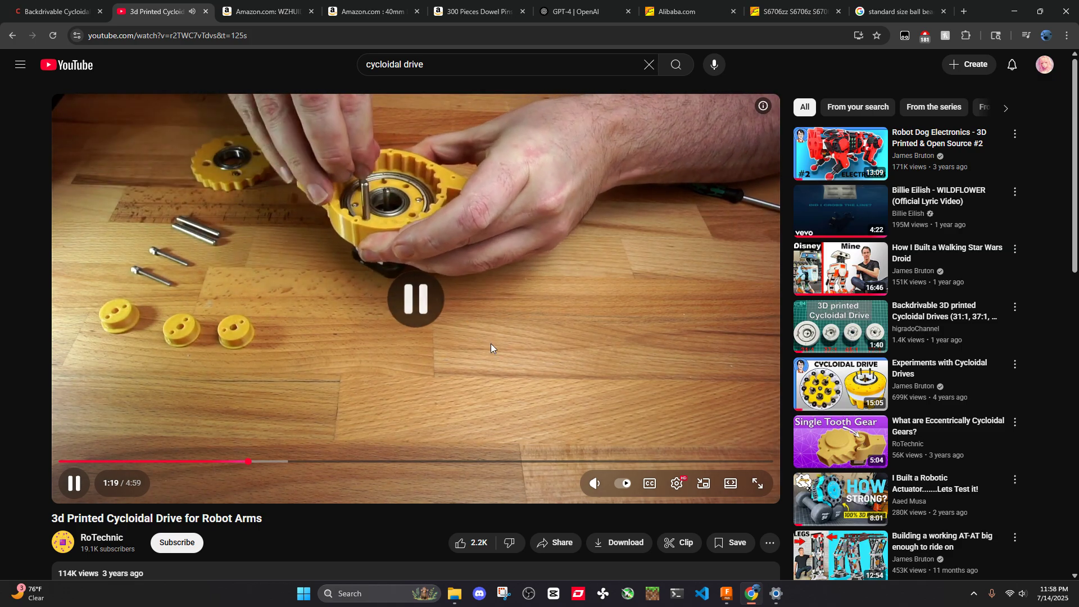
mouse_move(732, 602)
click(463, 354)
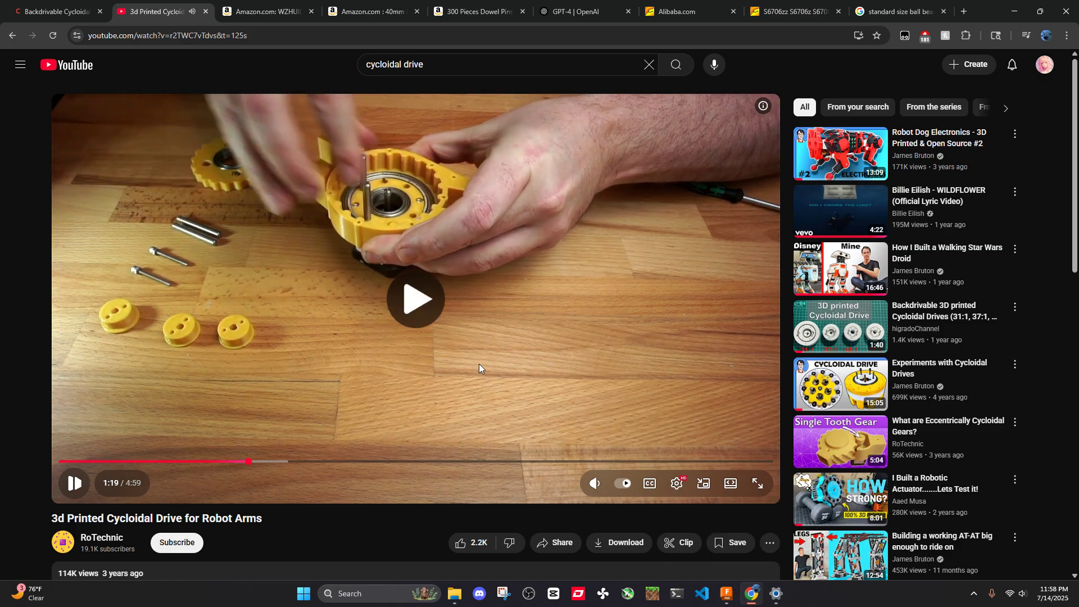
click(554, 385)
View the disc stack from the side in Fusion, and continue the video in Chrome to 1:22
click(727, 594)
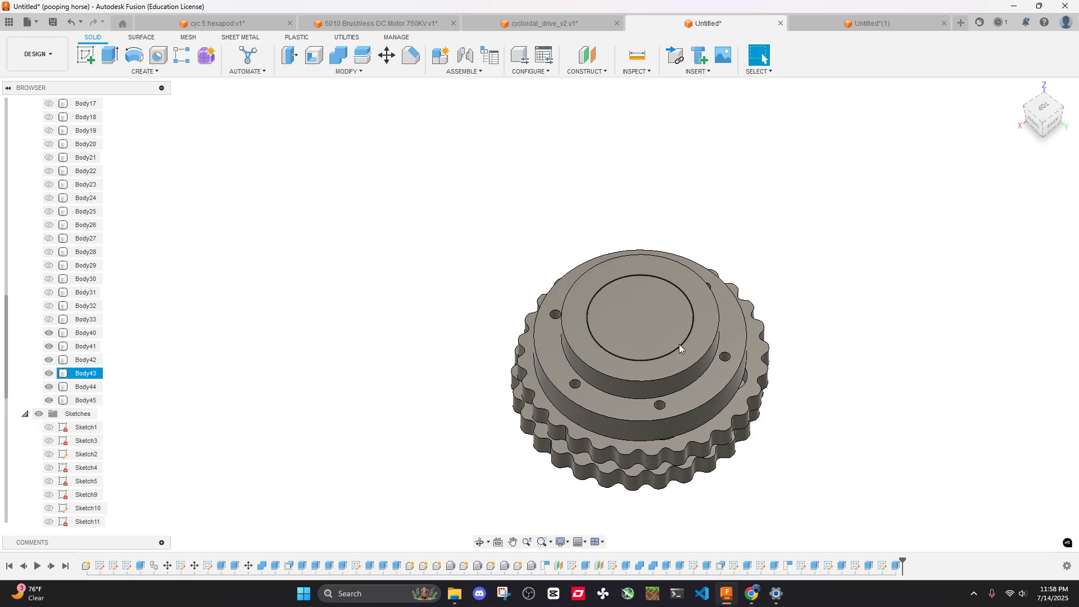
shift+middle_drag(679, 343, 787, 525)
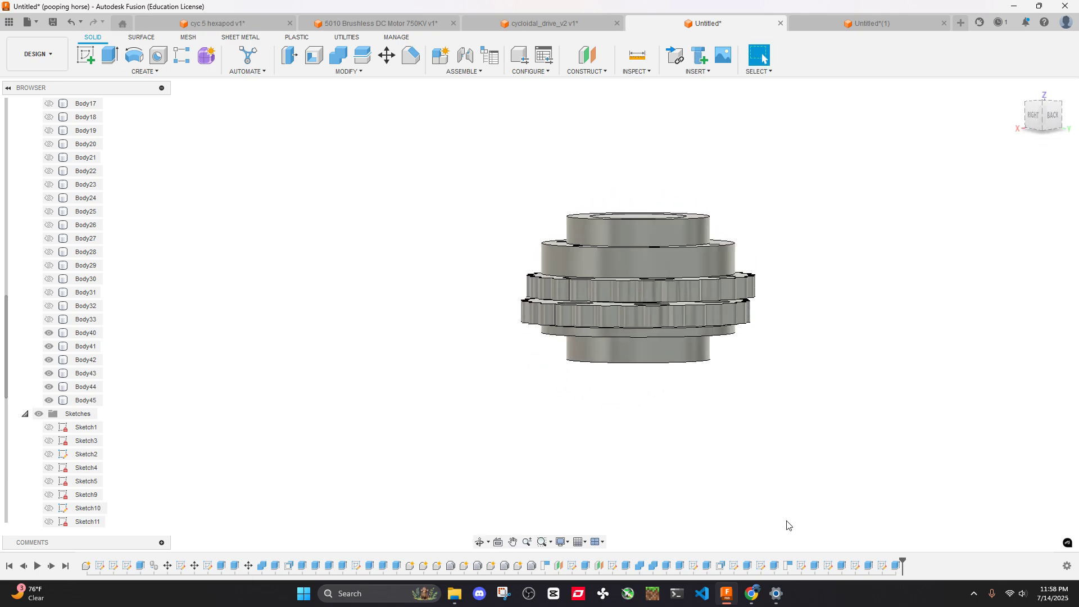
click(753, 594)
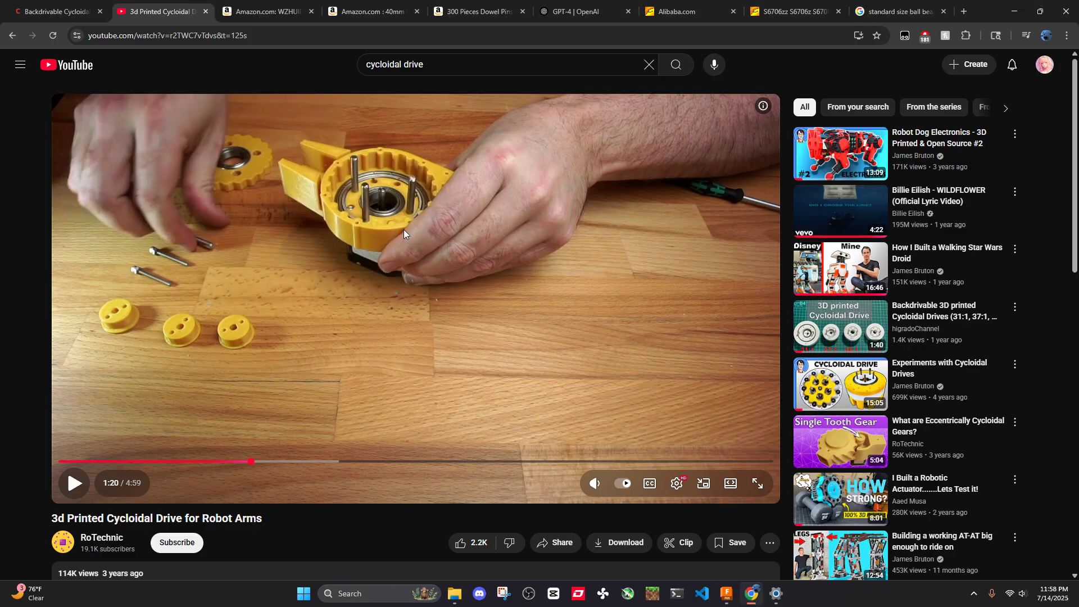
click(423, 250)
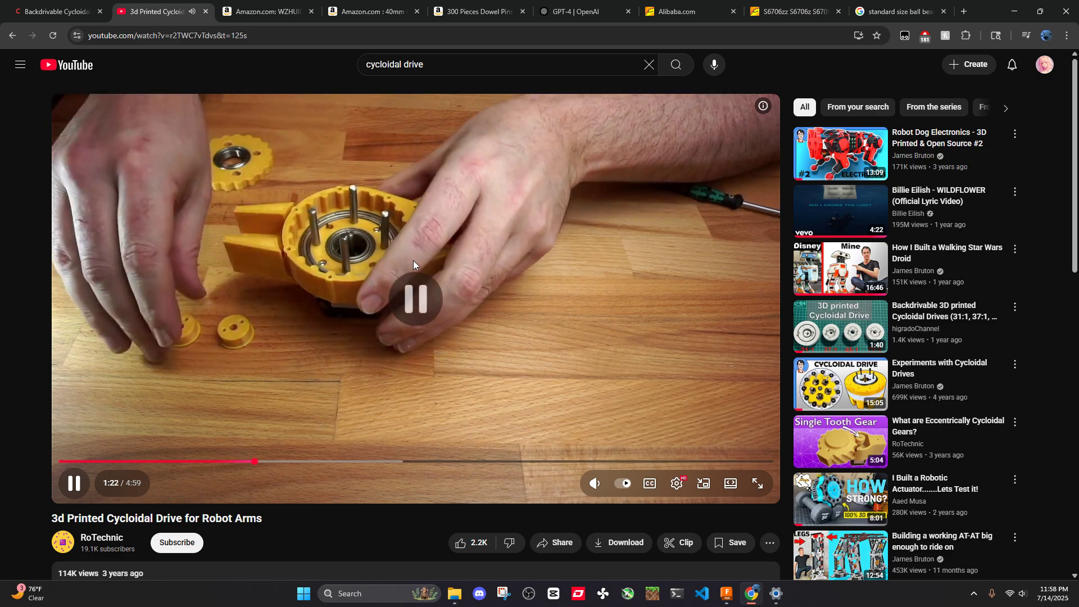
click(413, 261)
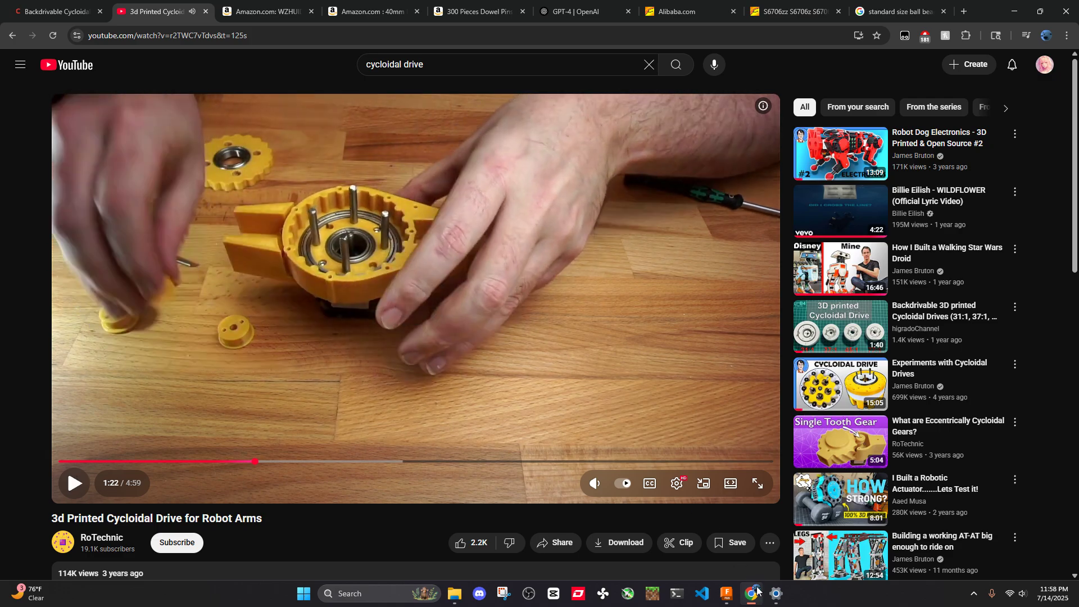
Switch to Fusion to examine the untitled drive's lower boss and flange holes from below, and return to the paused video in Chrome
click(726, 593)
shift+middle_drag(664, 385, 649, 318)
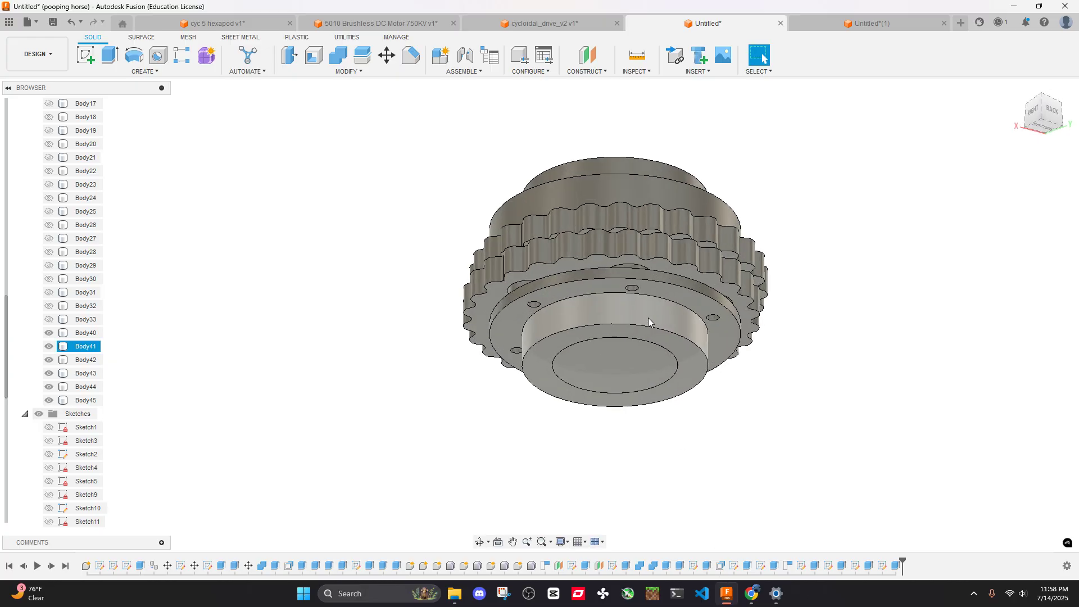
scroll(717, 338, up, 5)
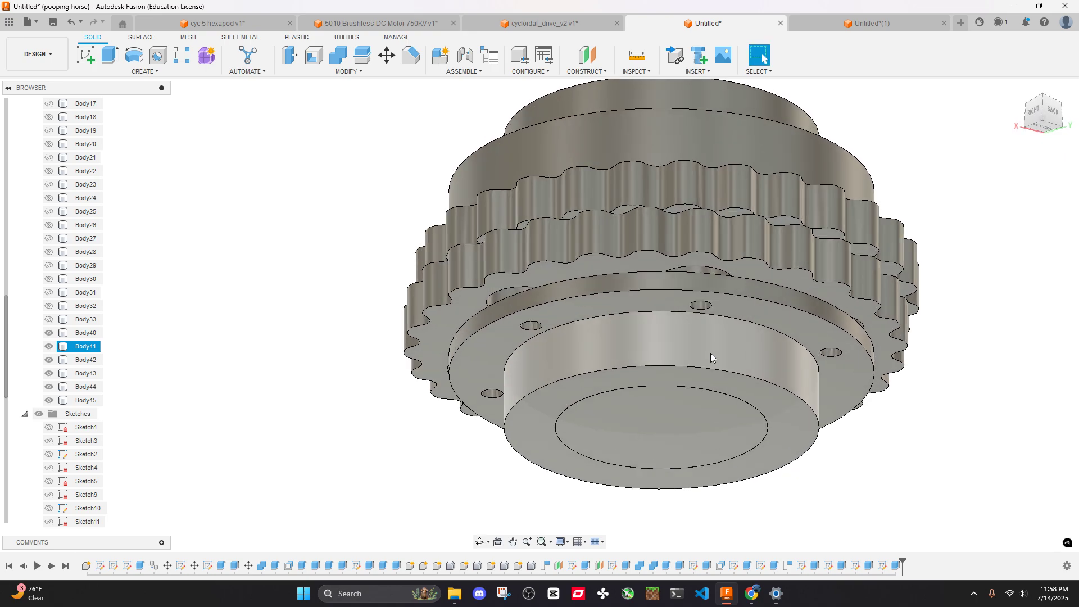
click(752, 593)
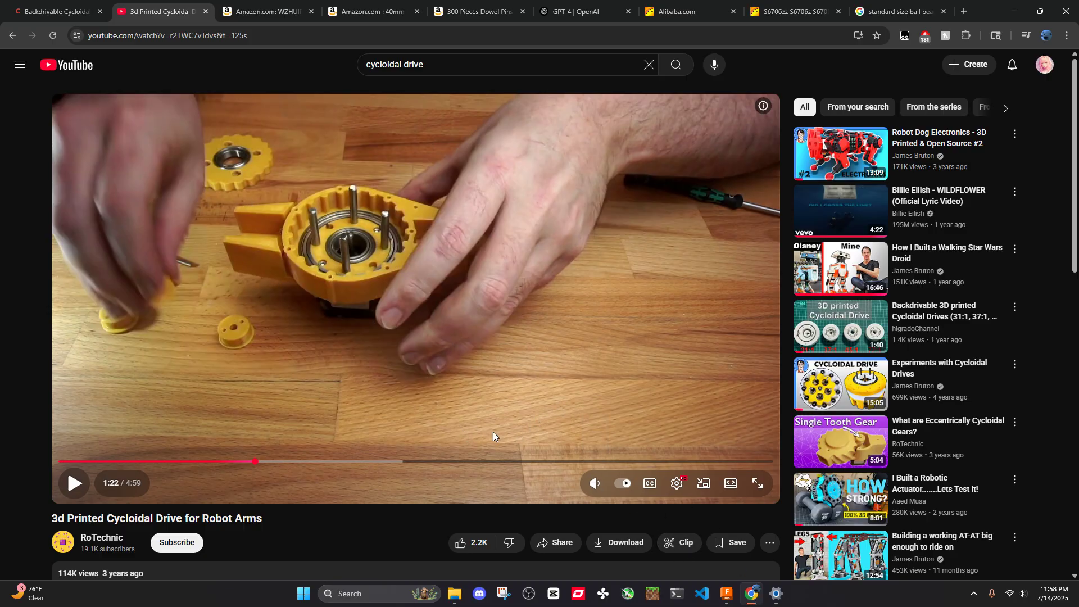
Return to Fusion, show all bodies of the untitled drive, and view the ring pins around the discs up close
click(726, 594)
shift+middle_drag(602, 276, 490, 349)
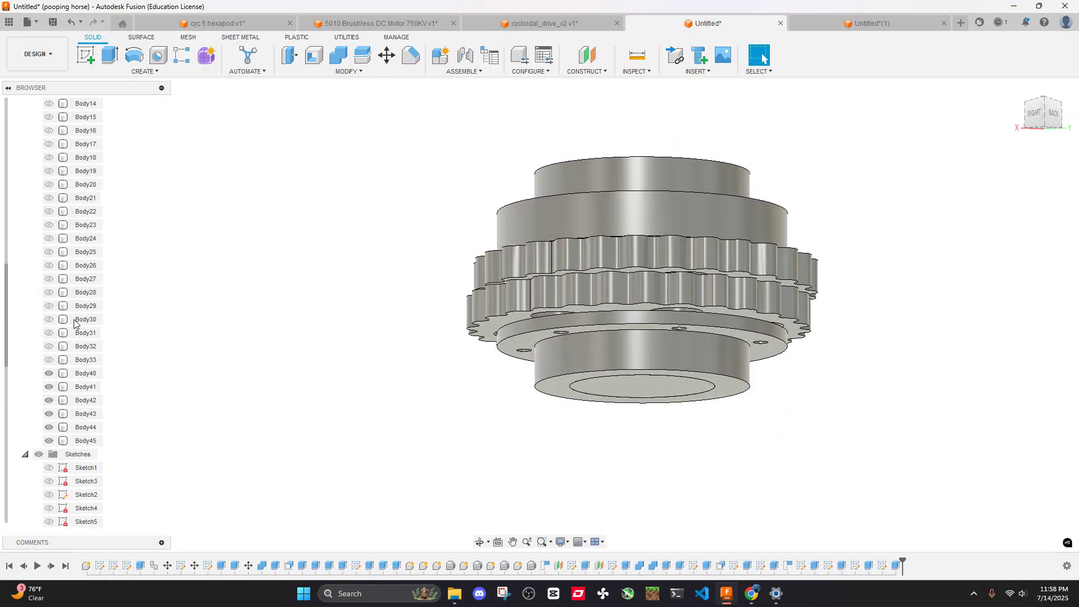
scroll(90, 253, up, 3)
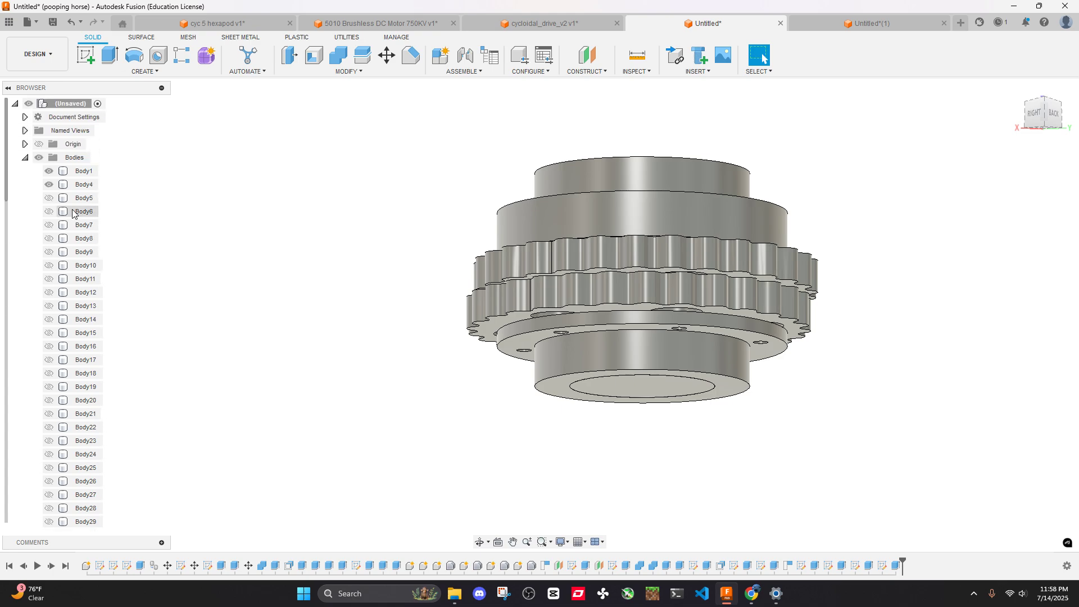
right_click(78, 105)
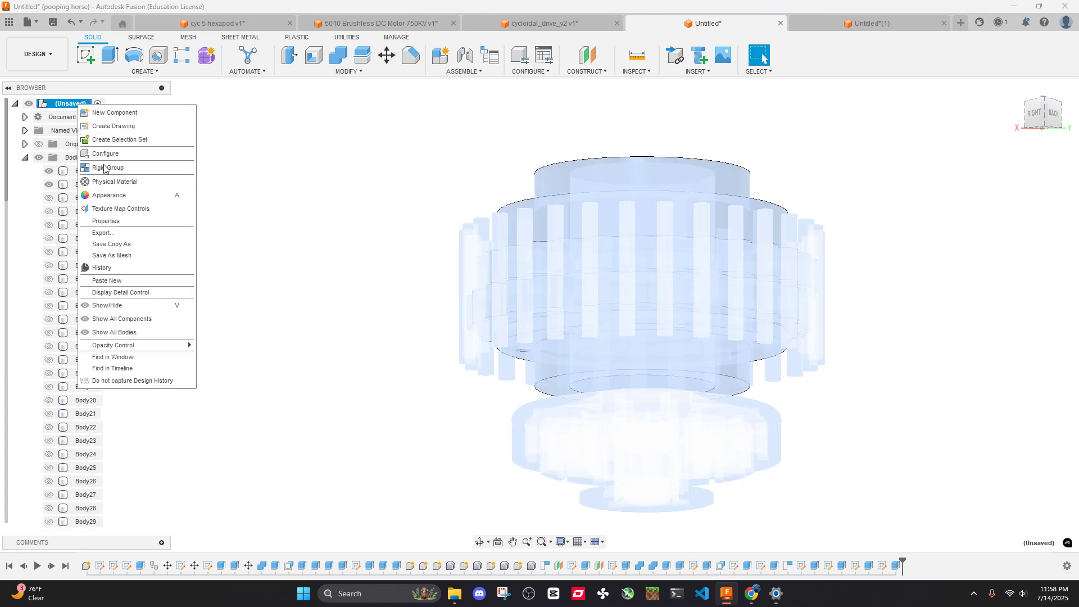
click(116, 336)
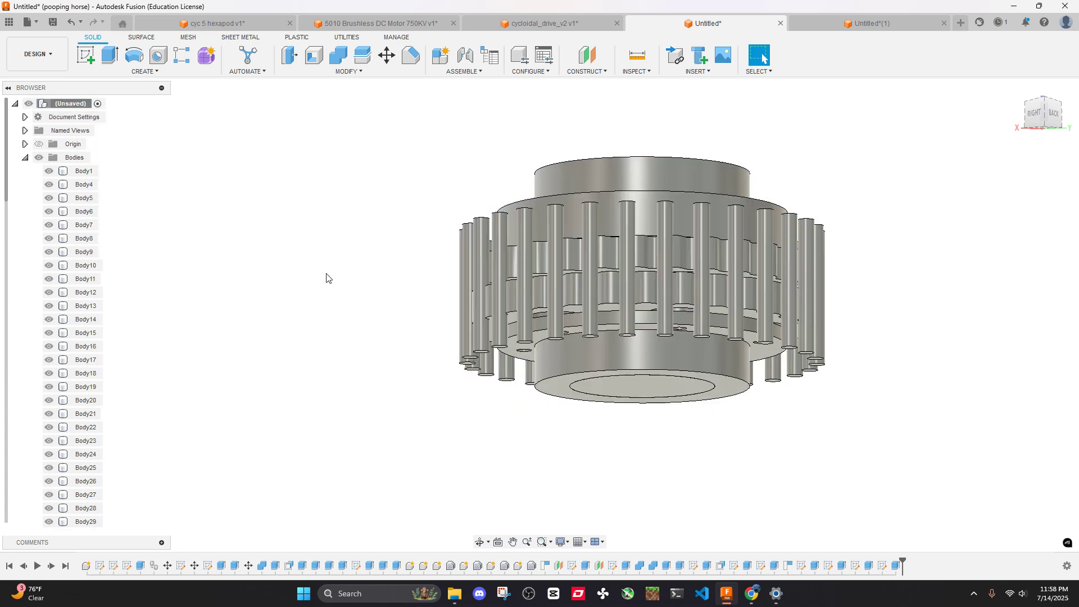
shift+middle_drag(408, 276, 435, 320)
drag(456, 184, 663, 506)
key(Escape)
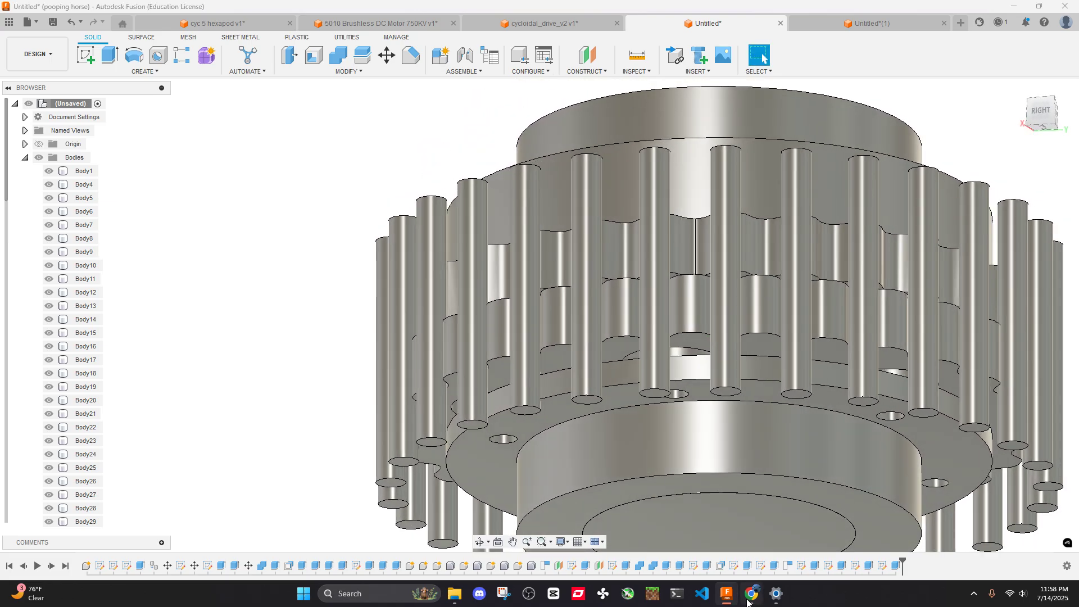
Switch to Chrome and play the assembly video in short bursts from 1:22 to 1:25
click(748, 599)
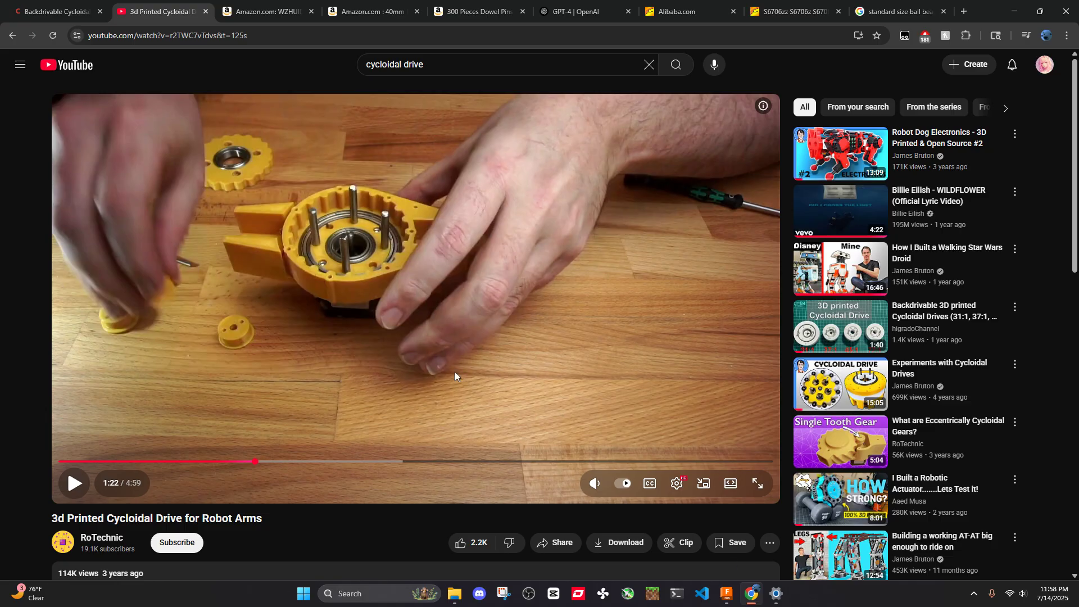
click(432, 352)
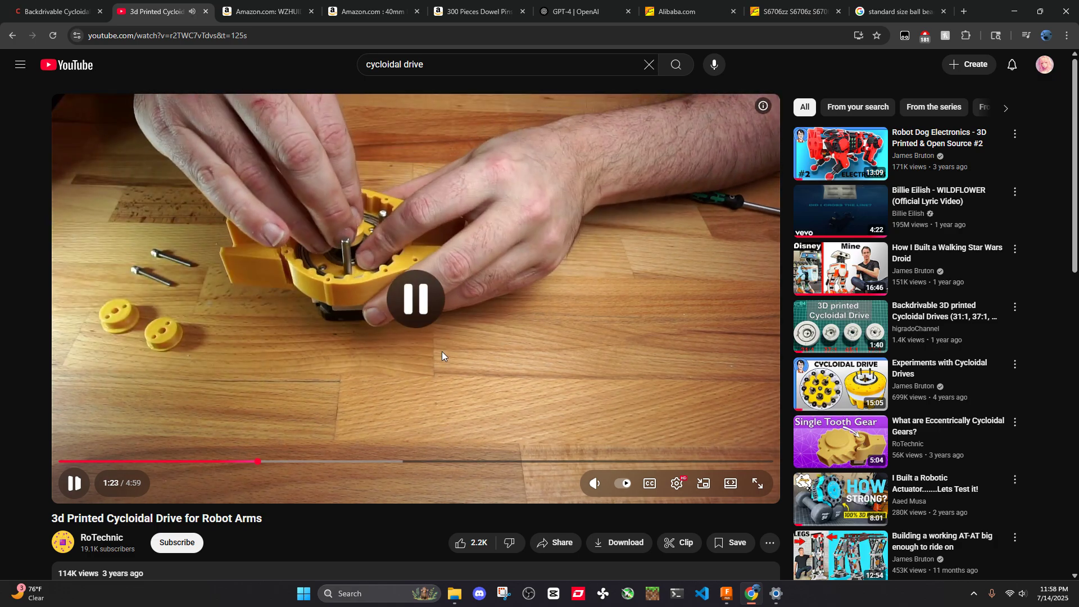
click(442, 352)
click(506, 366)
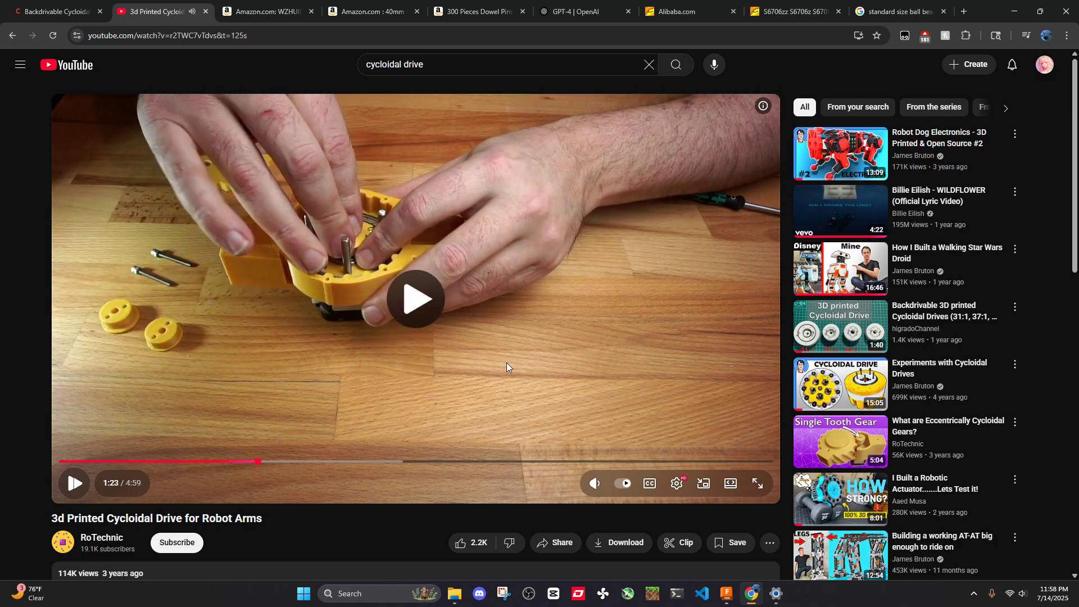
Examine the pin ring and lower flange from the side and below in Fusion, comparing them with the paused video in Chrome
click(726, 594)
scroll(716, 497, down, 3)
shift+middle_drag(716, 498, 751, 505)
click(751, 593)
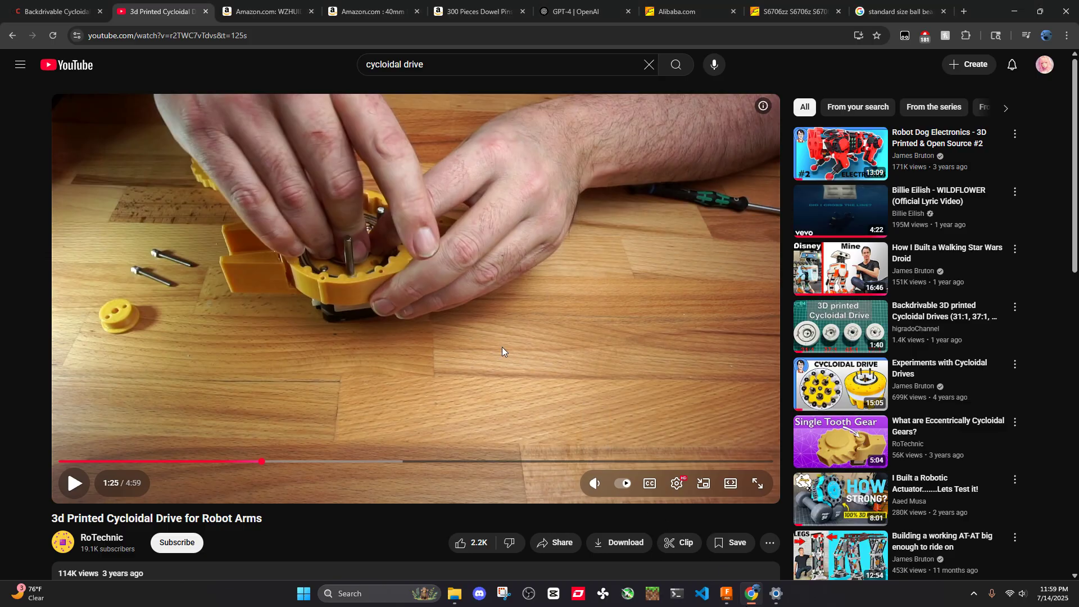
click(725, 594)
shift+middle_drag(708, 388, 682, 250)
scroll(671, 360, up, 5)
scroll(679, 288, down, 5)
click(753, 594)
click(726, 593)
shift+middle_drag(725, 587, 718, 574)
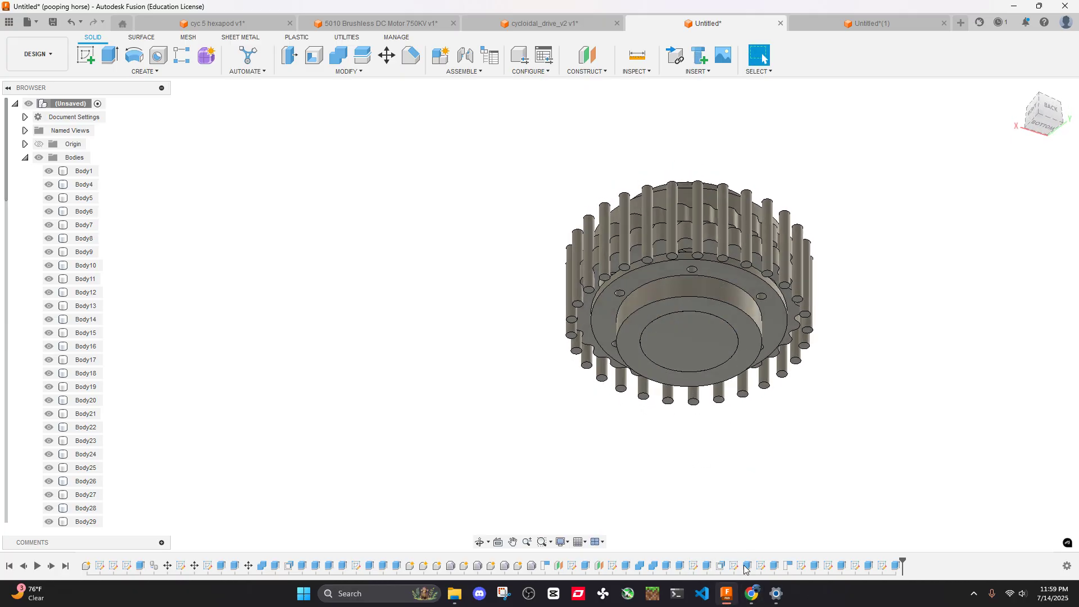
Compare the paused video in Chrome with the Fusion model again, and play the video briefly from 1:25
click(753, 595)
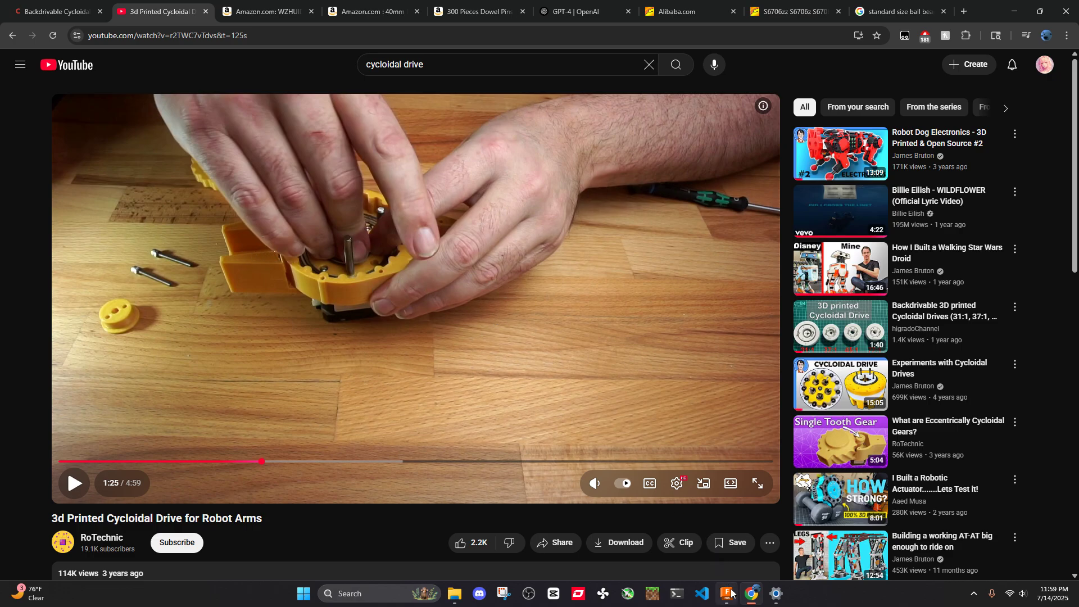
mouse_move(733, 595)
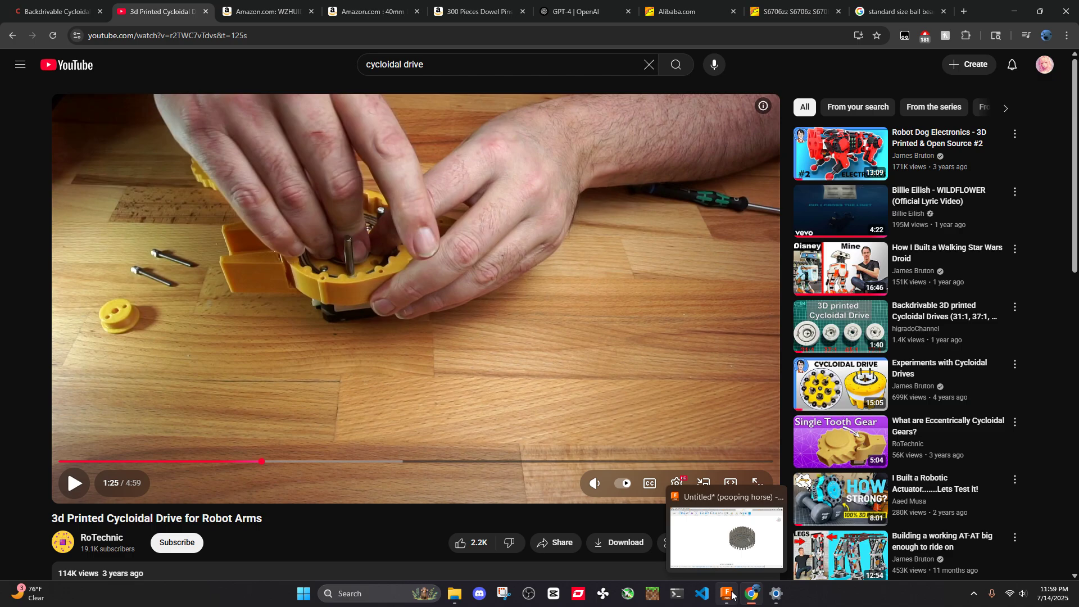
click(733, 595)
click(752, 593)
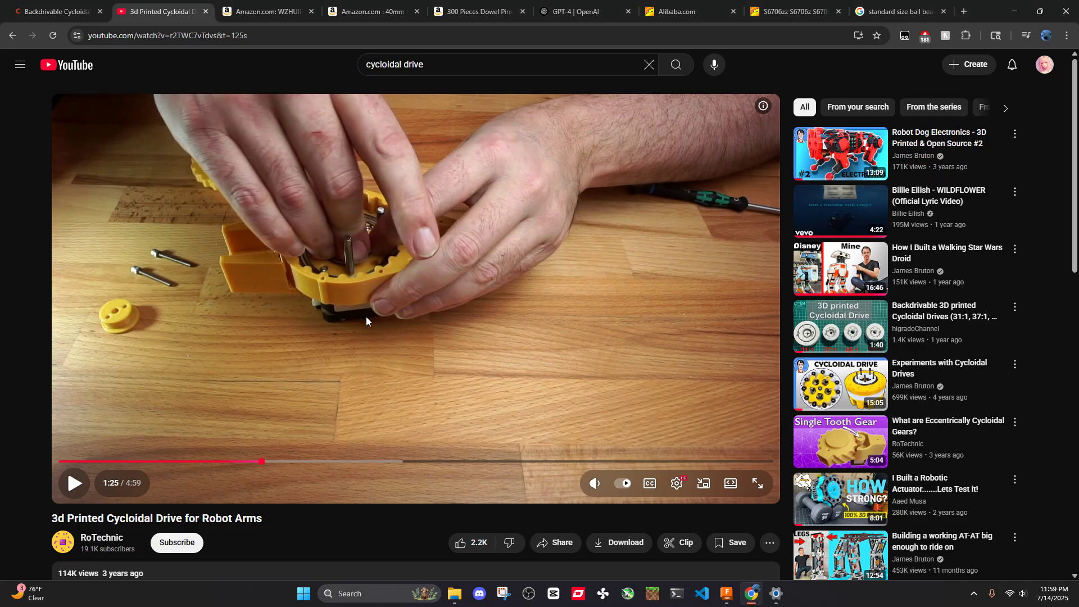
click(366, 316)
click(284, 408)
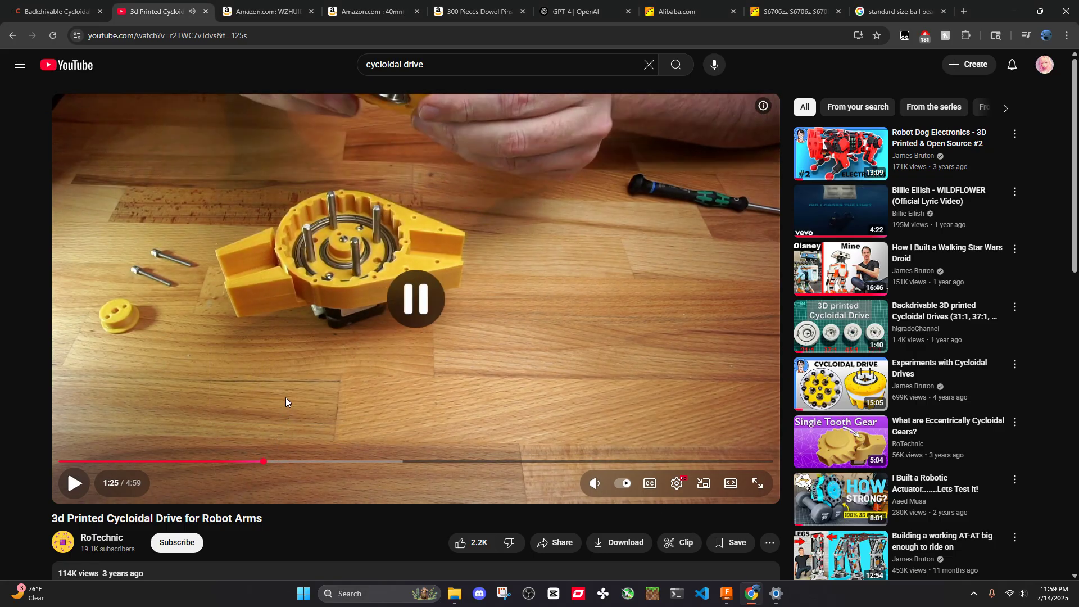
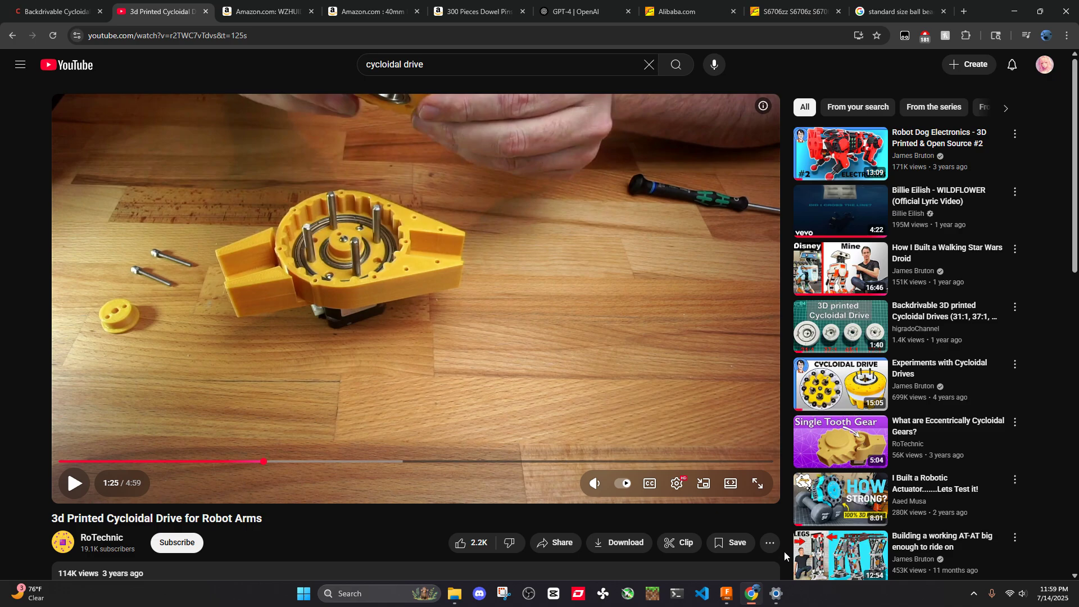
Return to Fusion, view the pinned drive from above, and undo showing all bodies
click(726, 594)
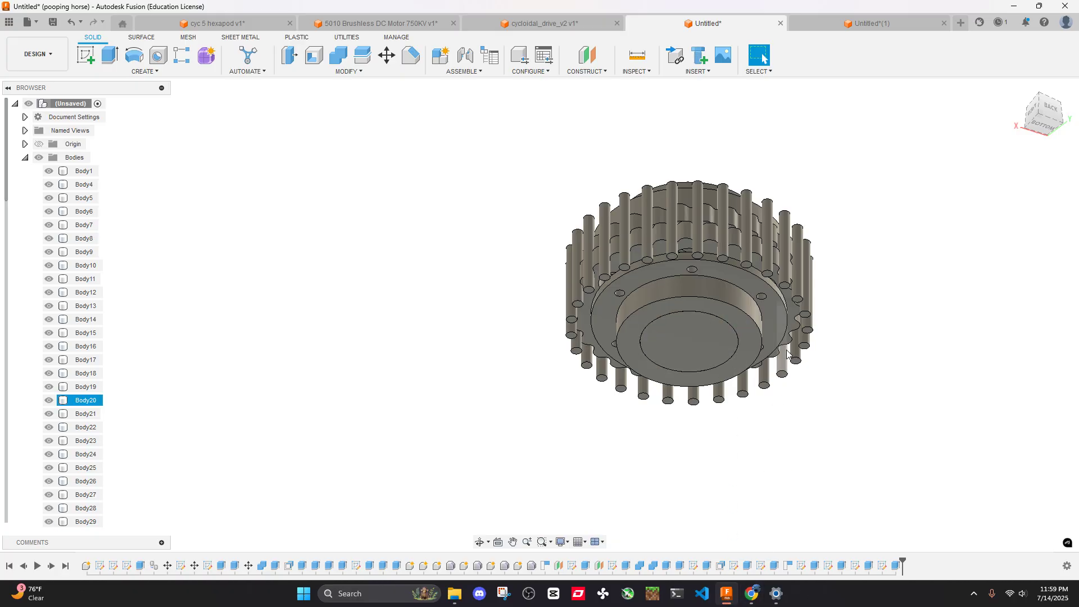
mouse_move(787, 353)
shift+middle_down()
mouse_move(791, 338)
mouse_move(797, 355)
shift+middle_up()
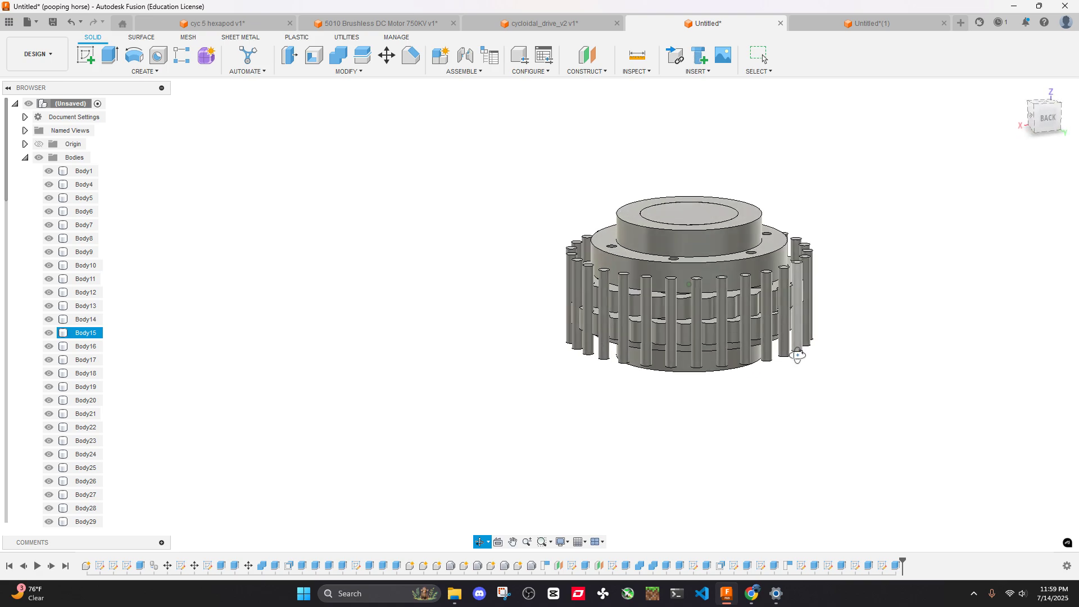
key(Escape)
scroll(710, 306, up, 5)
scroll(203, 236, down, 3)
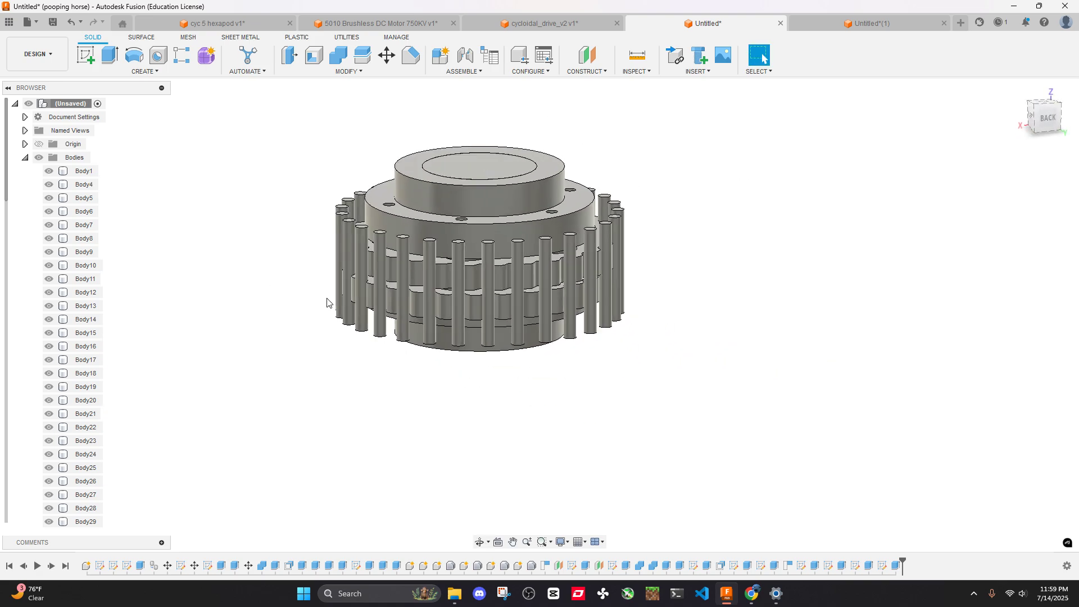
key(ctrl+z)
scroll(669, 332, up, 1)
middle_drag(673, 328, 726, 320)
middle_drag(727, 319, 669, 225)
Check the lower boss's radius and the upper flange's radius and edge diameter by selecting their faces and rim
click(667, 370)
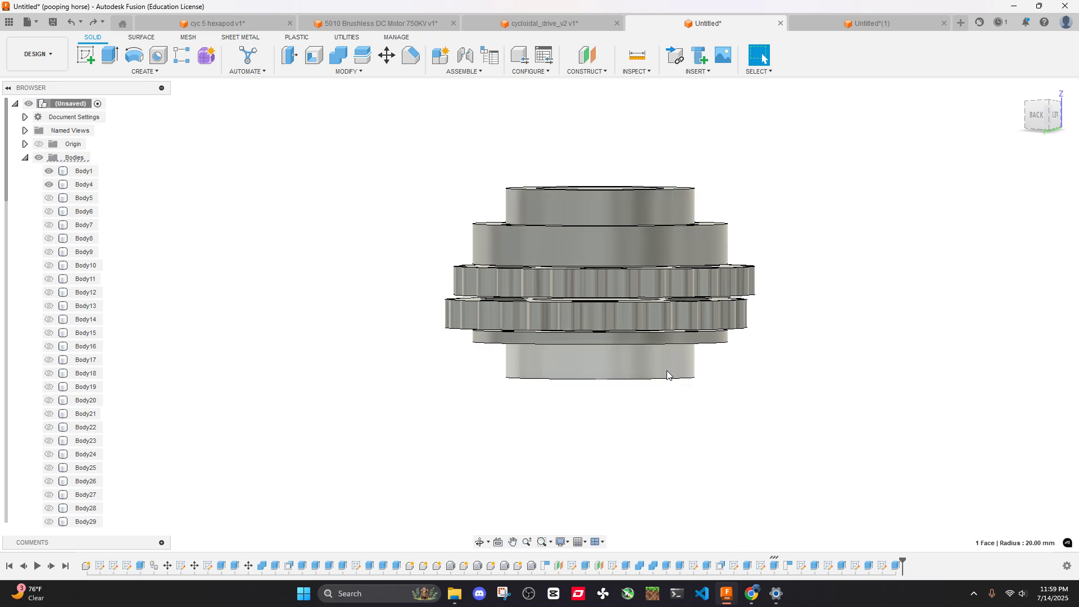
click(774, 366)
shift+middle_drag(804, 356, 773, 347)
scroll(706, 255, up, 4)
click(738, 315)
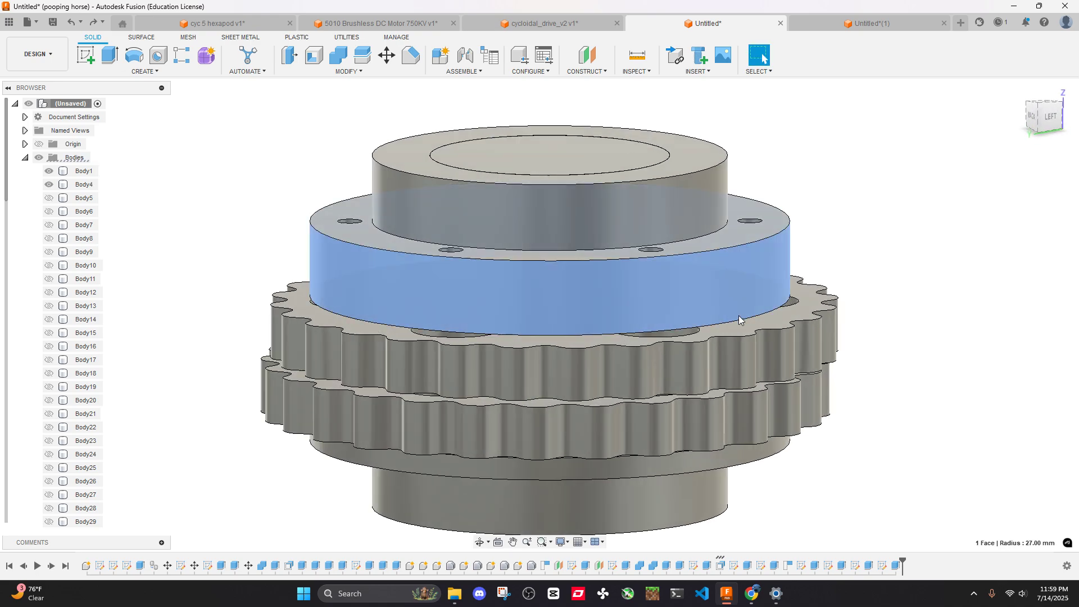
click(838, 278)
click(747, 244)
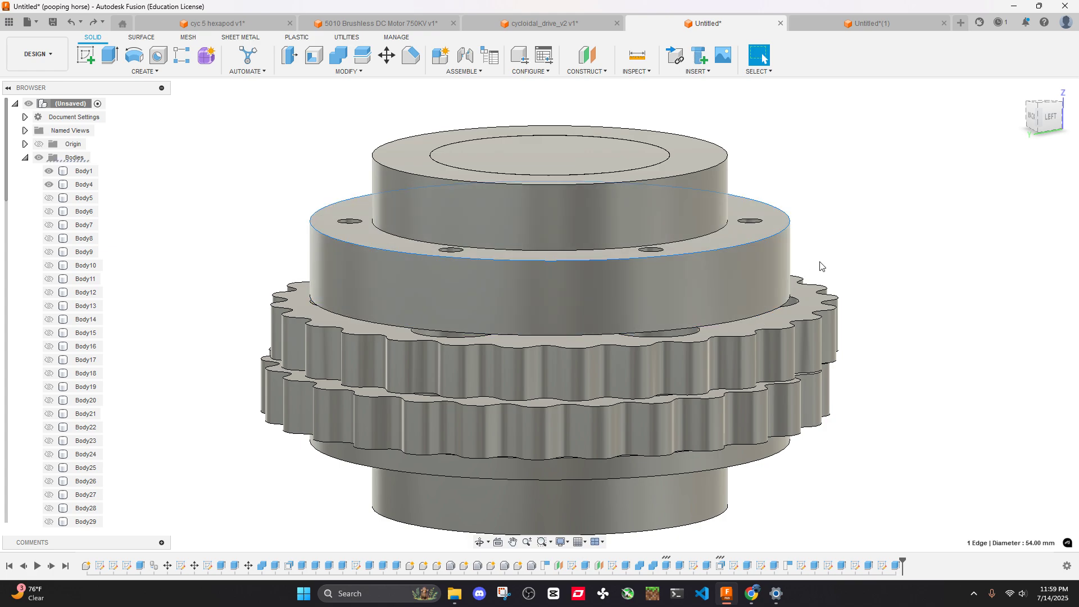
shift+middle_drag(820, 266, 816, 236)
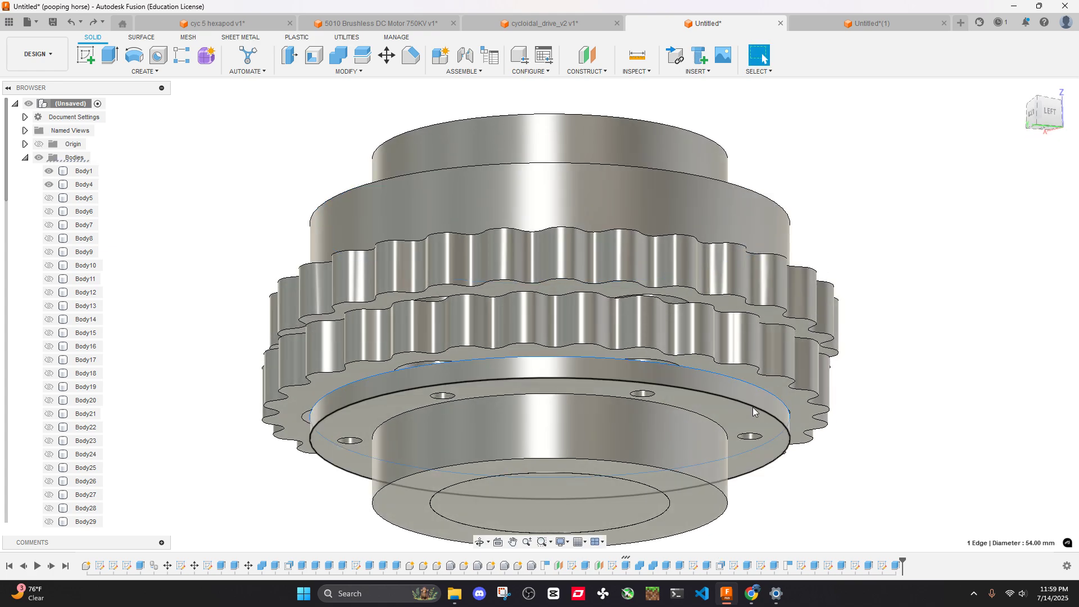
Check the lower flange's outer edge diameter and compare it with the upper flange from several angles
click(906, 314)
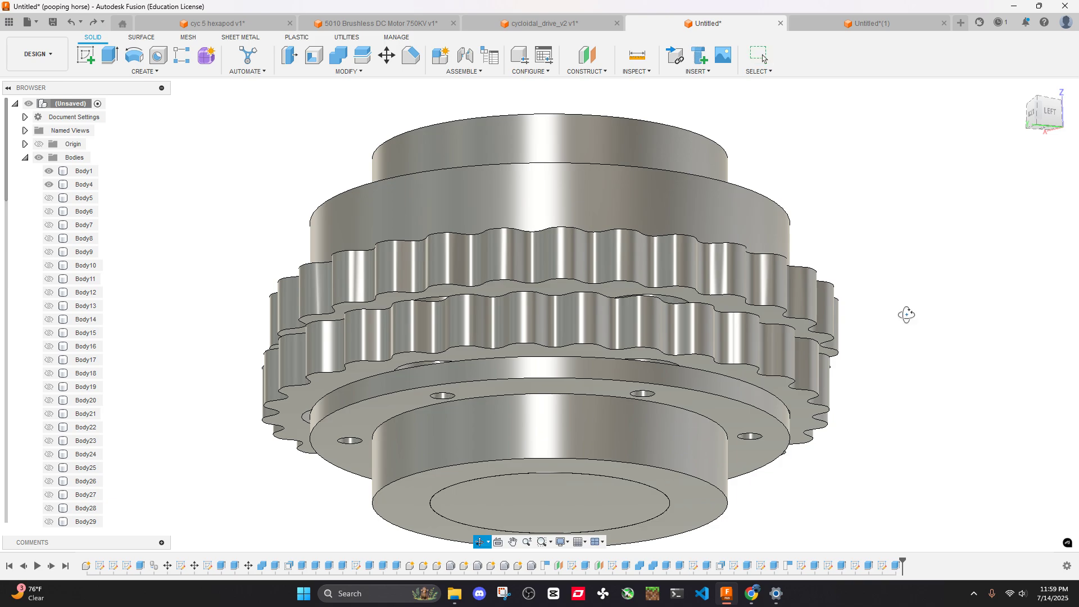
drag(906, 314, 784, 339)
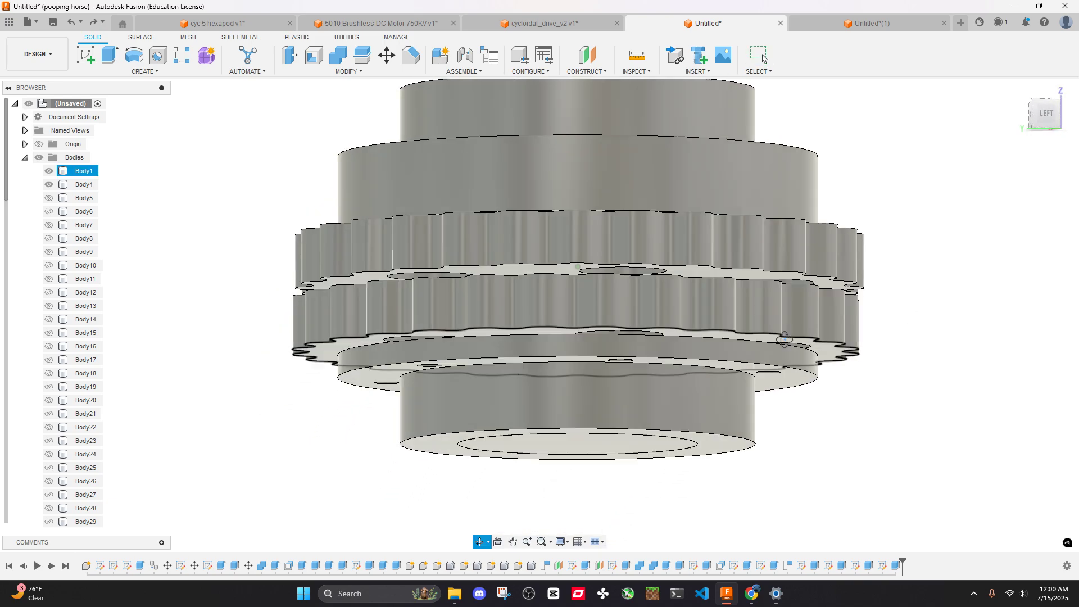
key(Escape)
scroll(781, 337, up, 5)
click(774, 359)
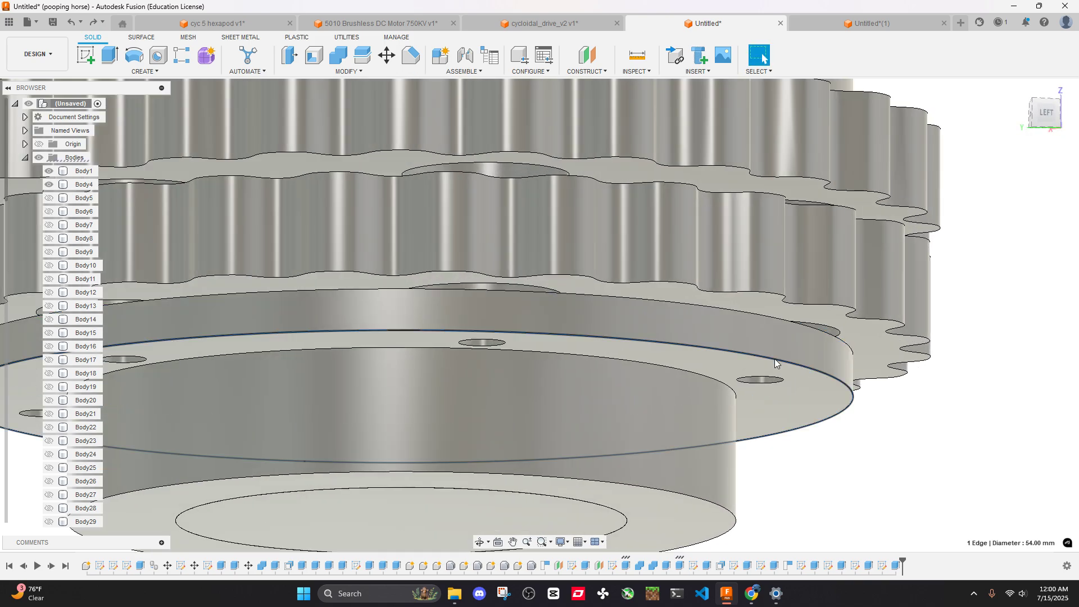
scroll(776, 337, down, 5)
shift+middle_drag(778, 284, 780, 335)
scroll(917, 332, down, 2)
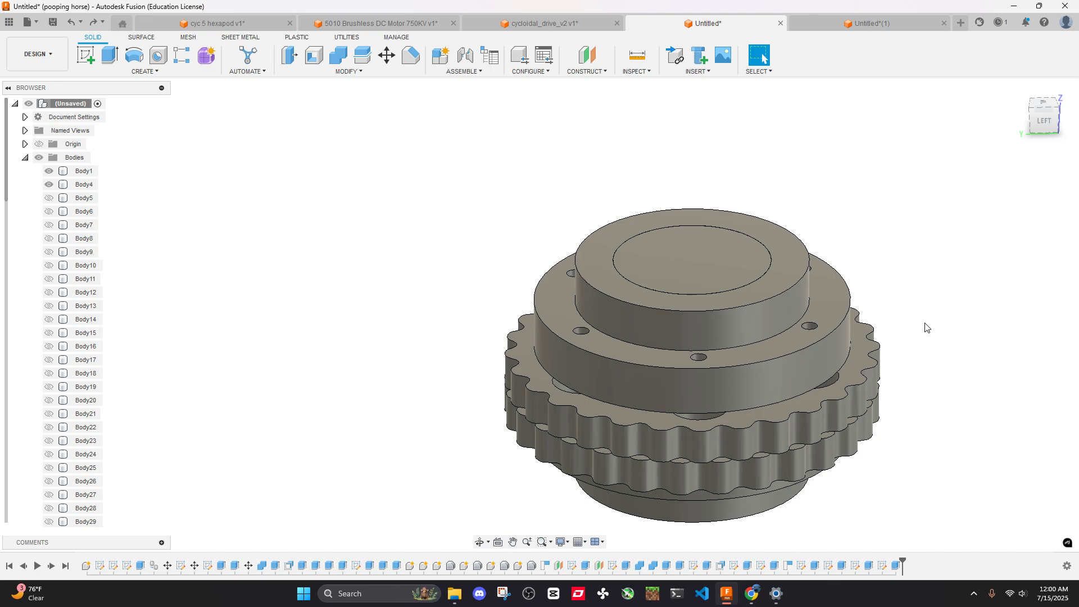
Measure the thickness of the upper flange and of the lower flange between their outer edges
shift+middle_drag(817, 321, 789, 240)
click(635, 56)
scroll(789, 311, up, 5)
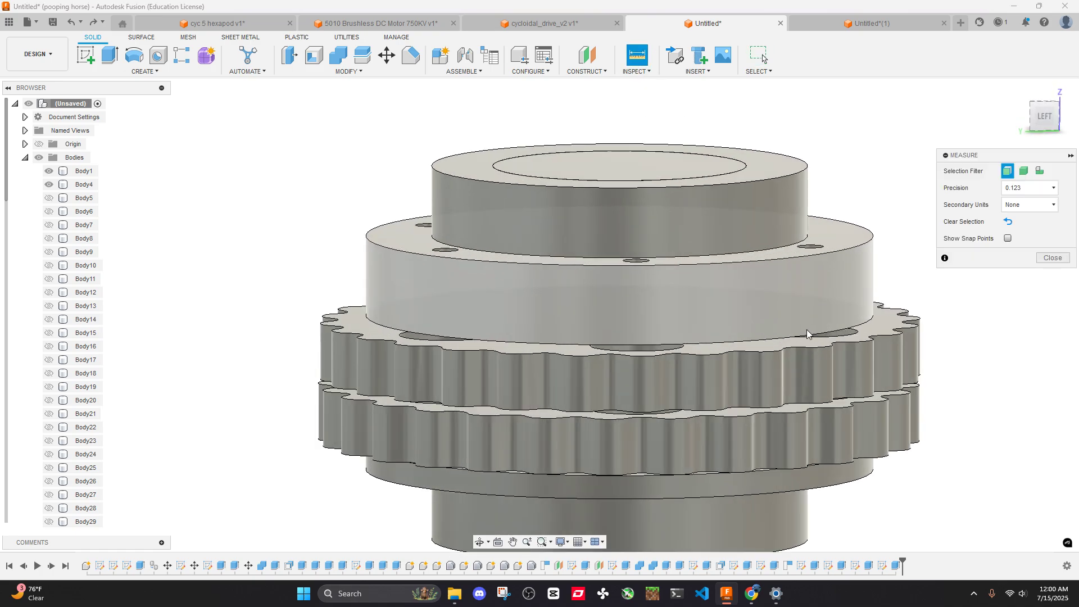
click(808, 331)
click(810, 256)
shift+middle_drag(860, 245, 781, 308)
click(777, 326)
click(761, 302)
click(1052, 524)
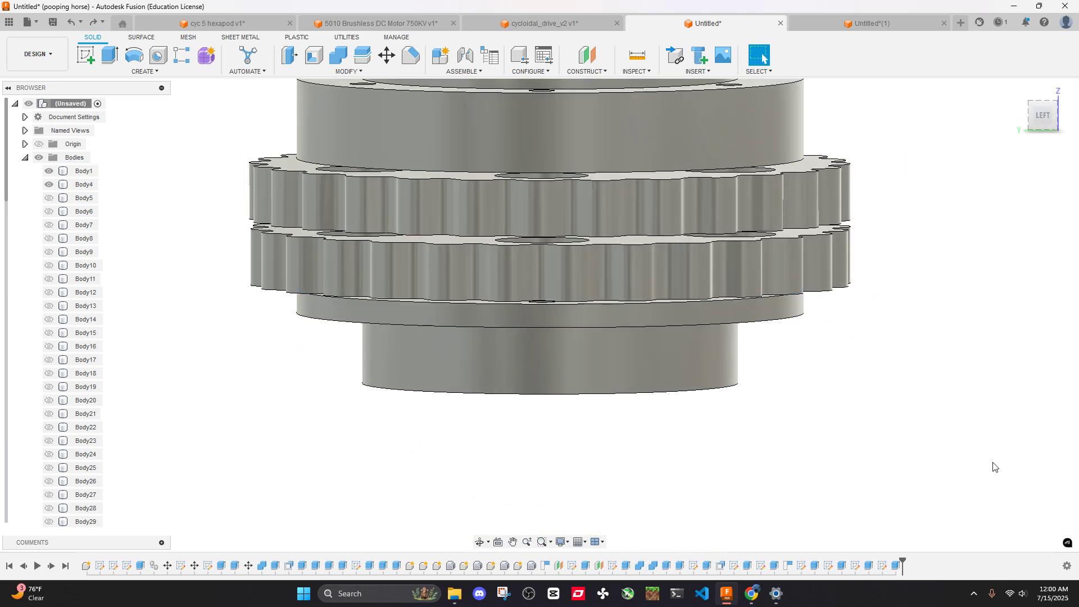
Extrude the upper flange's top ring face by -3 mm to thin the flange
shift+middle_drag(994, 465, 741, 164)
click(741, 164)
key(e)
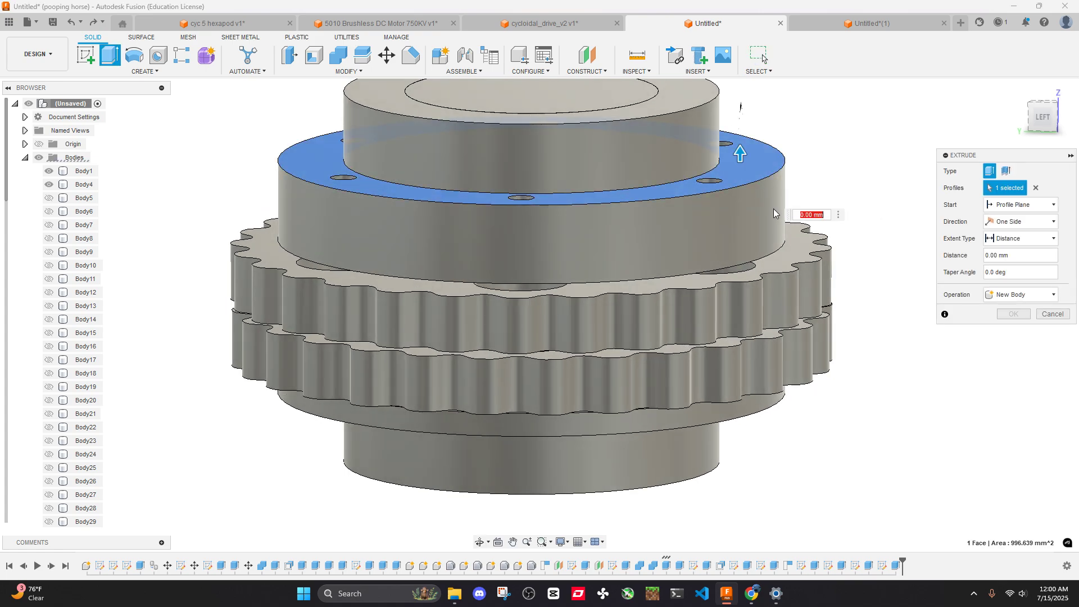
text(-)
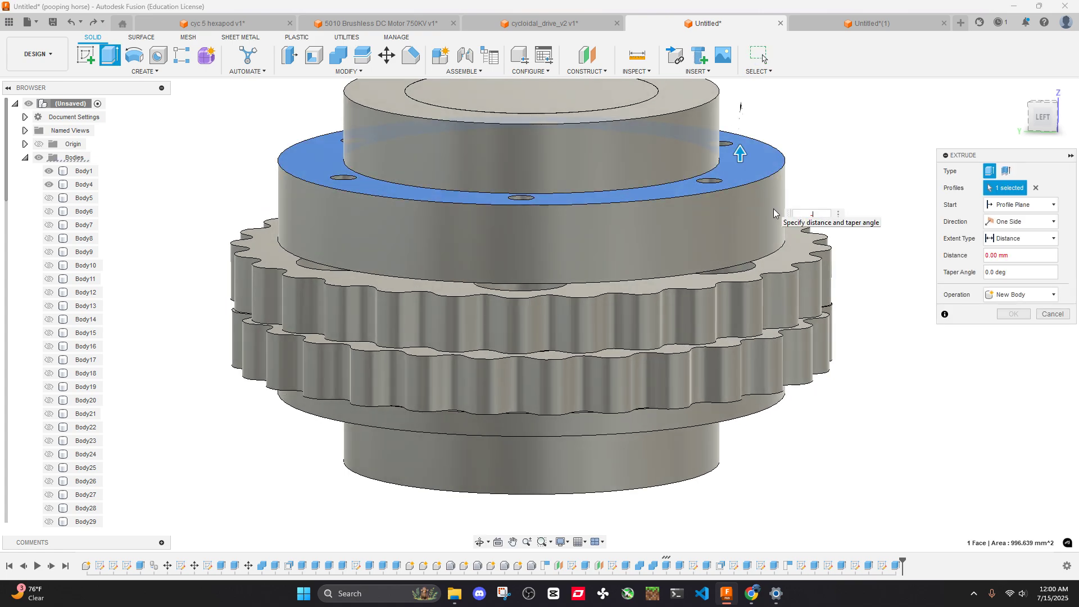
text(3)
click(1010, 330)
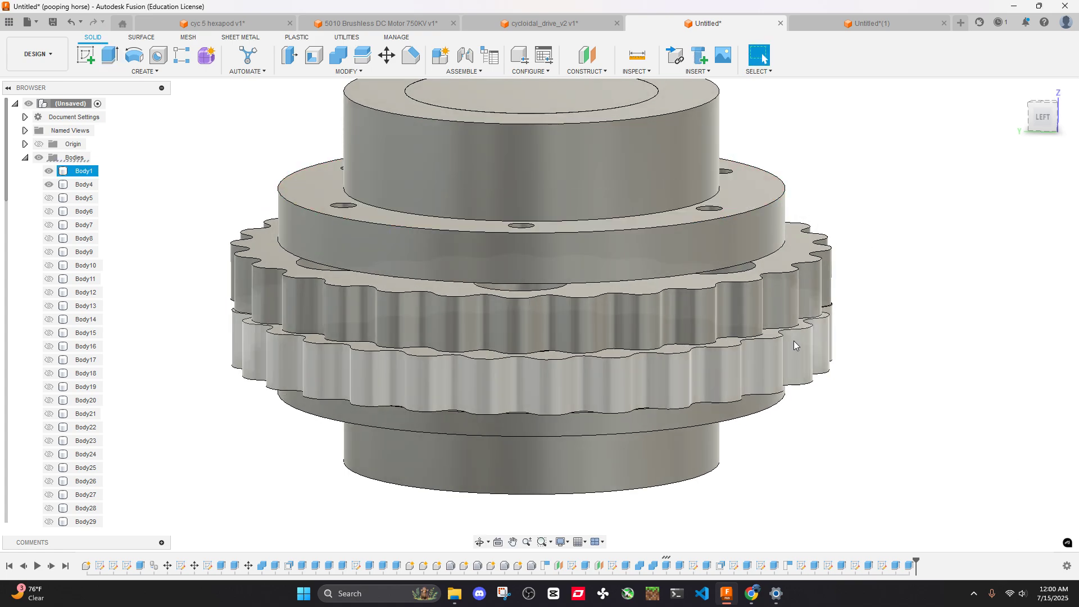
Extrude the lower flange's bottom ring face by 3 mm to thicken the flange
shift+middle_drag(793, 341, 750, 351)
click(752, 360)
key(e)
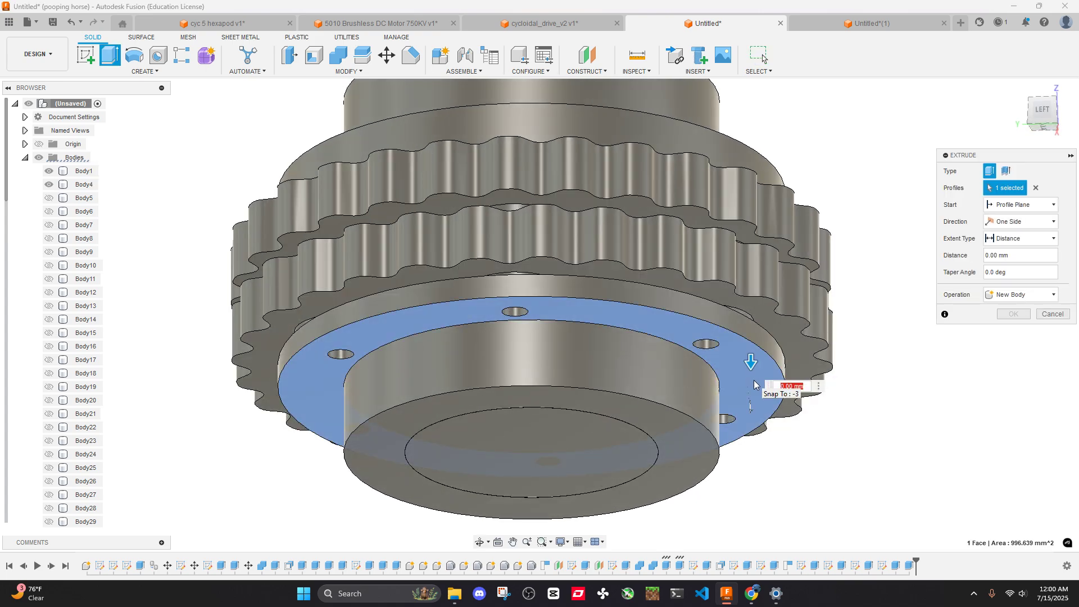
text(3)
click(1017, 313)
scroll(815, 323, down, 3)
shift+middle_drag(815, 321, 807, 328)
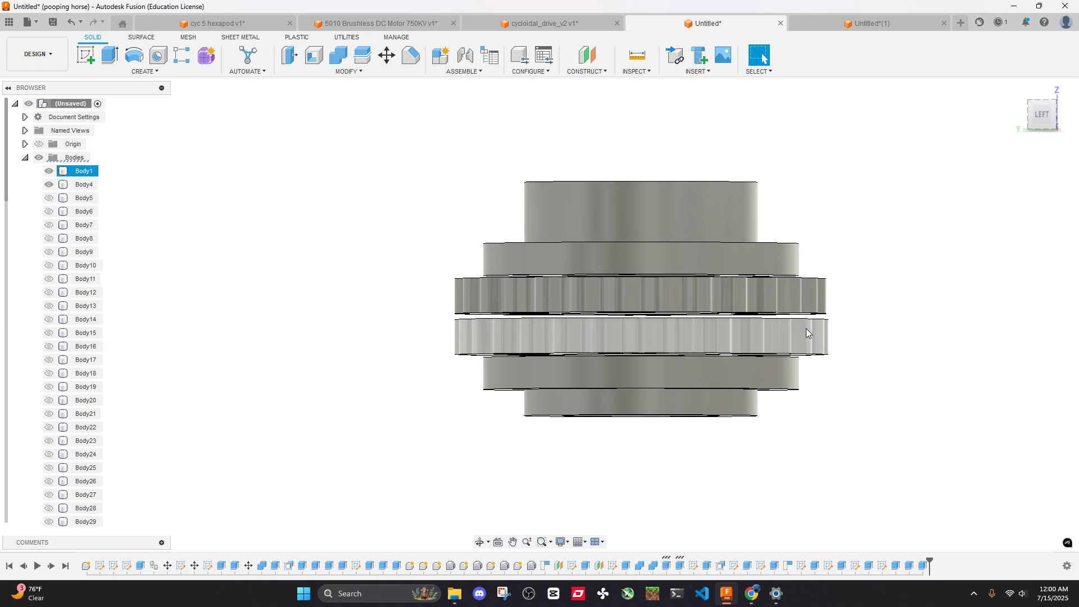
Undo the extrusions that thinned the upper flange and thickened the lower one
click(640, 66)
scroll(783, 234, up, 2)
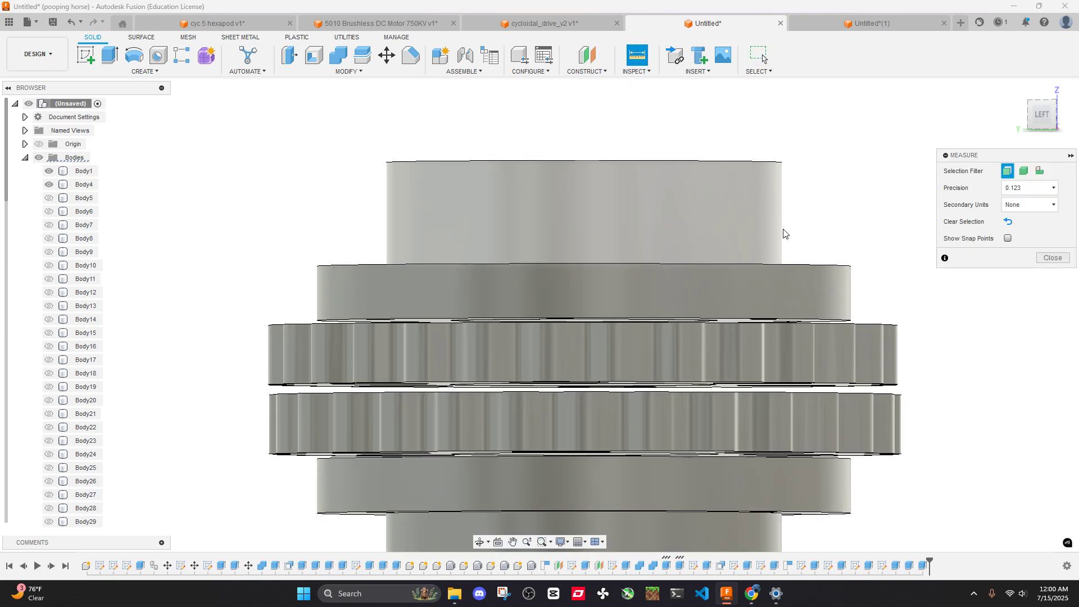
click(1053, 263)
scroll(857, 260, down, 1)
key(ctrl+z)
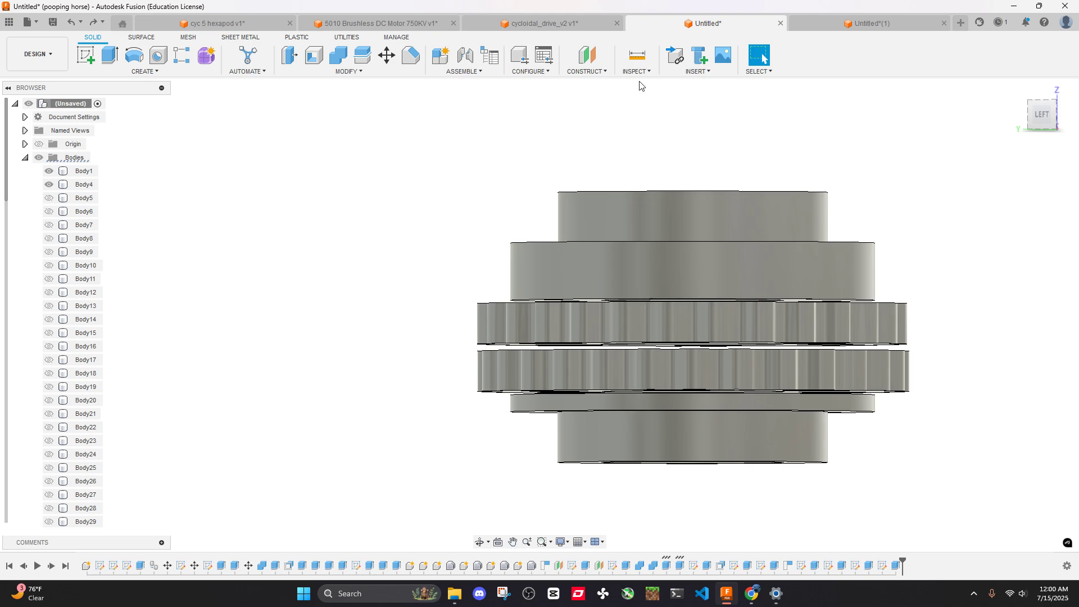
Measure the distance between the outer ring faces of the two flanges and redo both flange extrusions
key(i)
shift+middle_drag(882, 385, 797, 380)
click(780, 340)
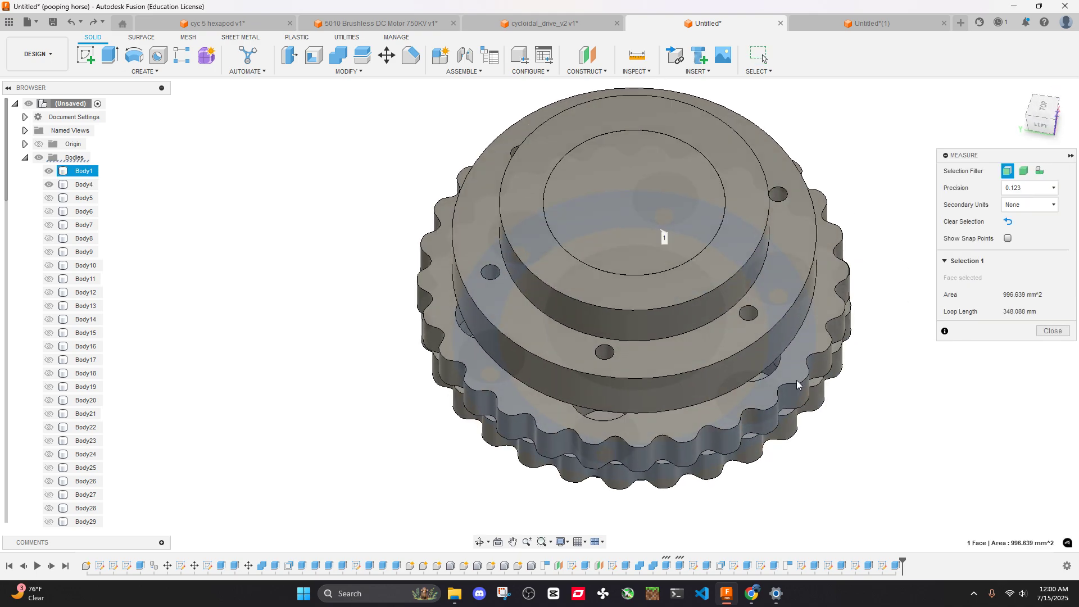
click(789, 275)
shift+middle_drag(789, 275, 804, 241)
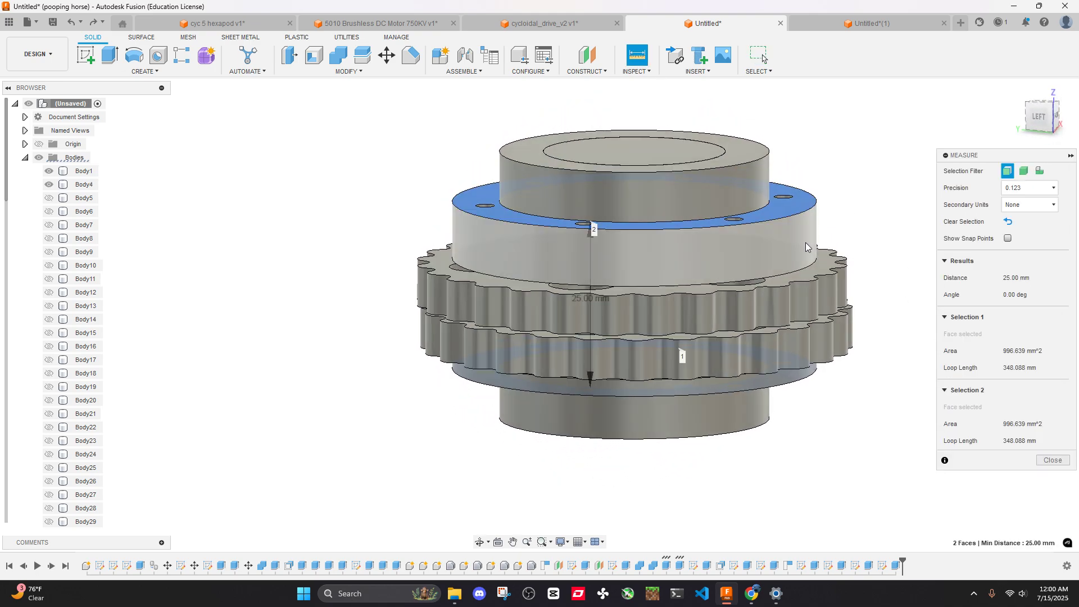
click(1052, 460)
key(ctrl+y)
key(ctrl+y)
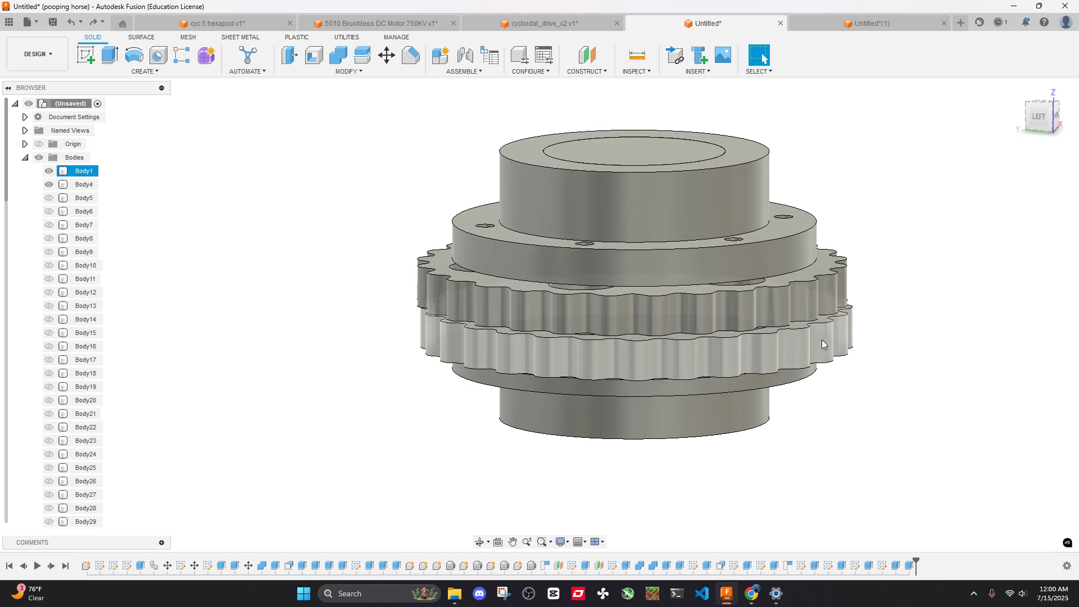
Measure the thickness of the upper flange between its two outer edges
key(i)
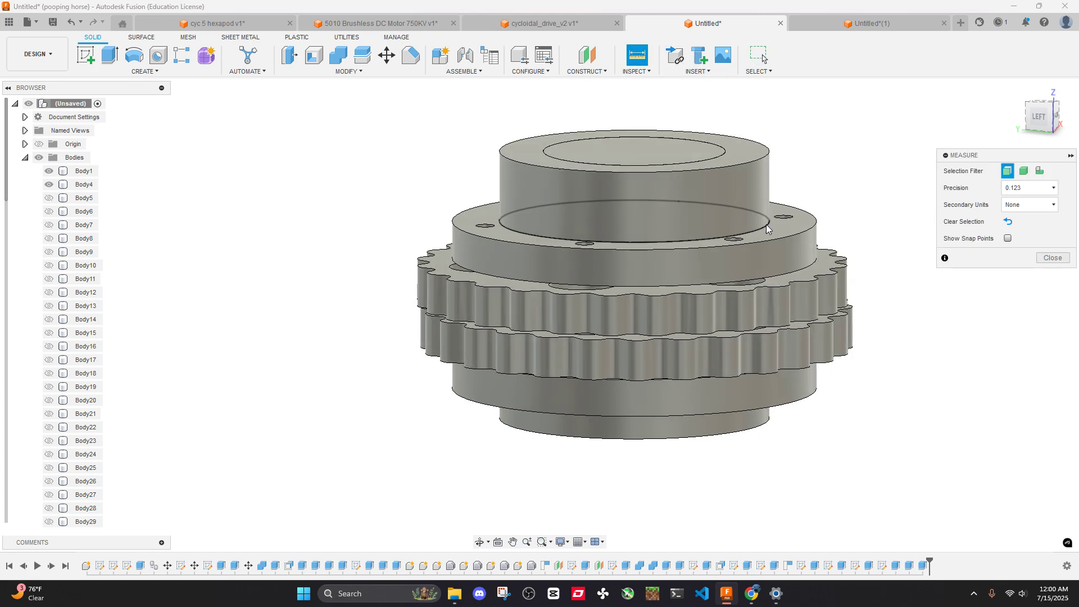
click(767, 224)
shift+middle_drag(860, 277, 750, 311)
click(750, 311)
shift+middle_drag(784, 273, 800, 161)
click(800, 161)
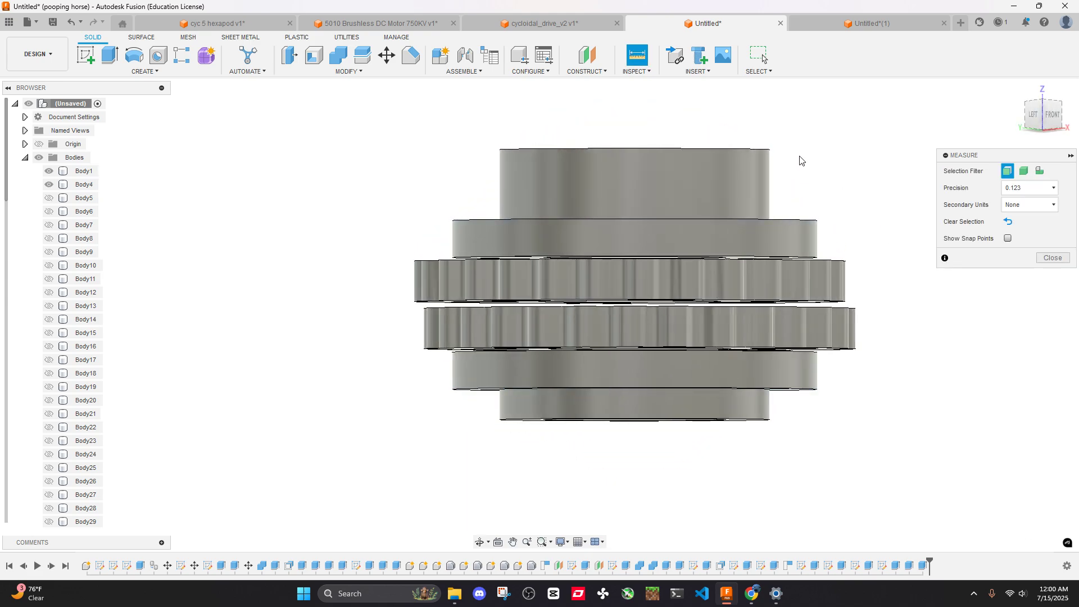
click(795, 258)
click(798, 219)
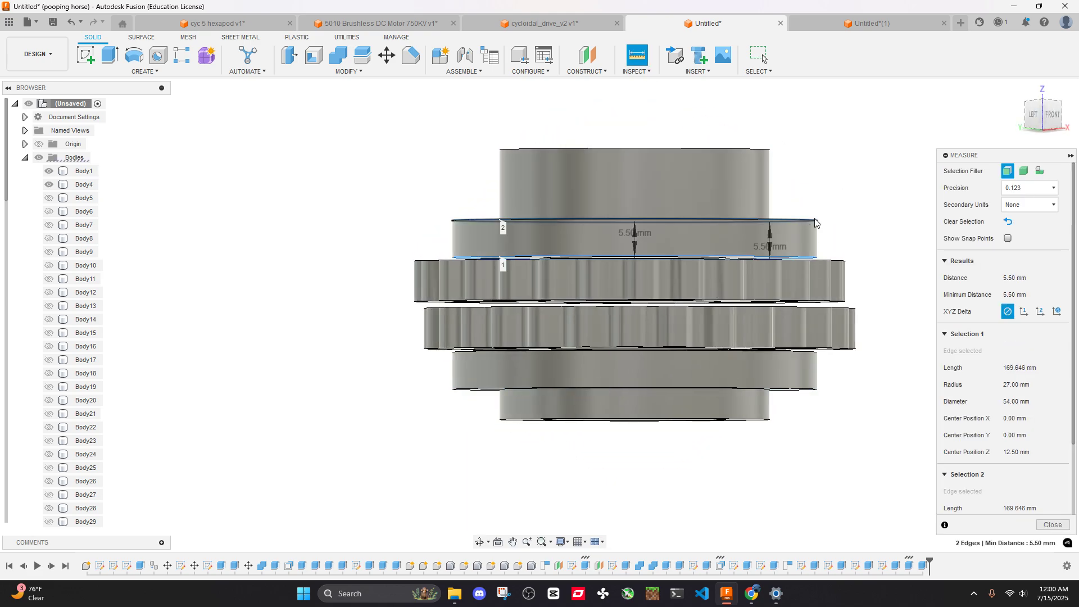
shift+middle_drag(798, 220, 759, 214)
click(849, 228)
click(770, 339)
click(769, 321)
key(Escape)
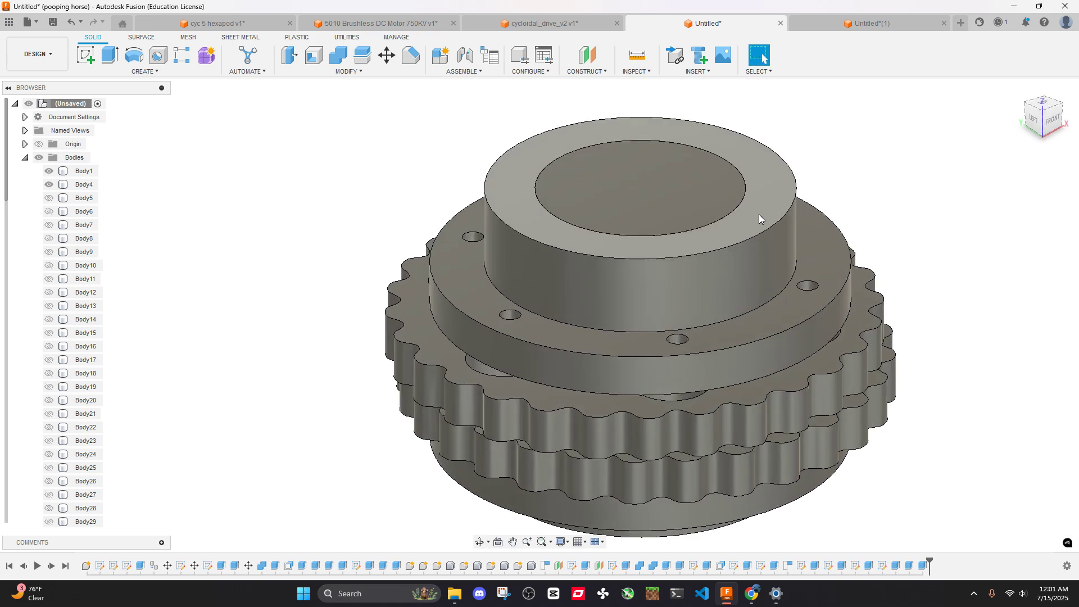
Extrude the upper boss's top ring face and its centre disk face by -3 mm to shorten the boss
key(e)
click(782, 231)
key(Escape)
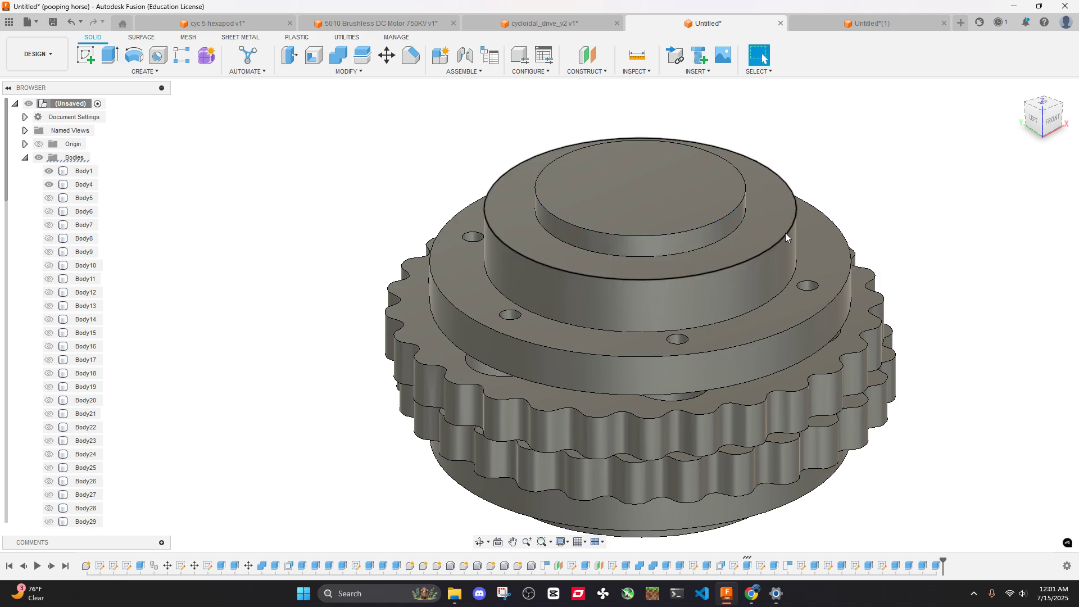
click(655, 202)
key(e)
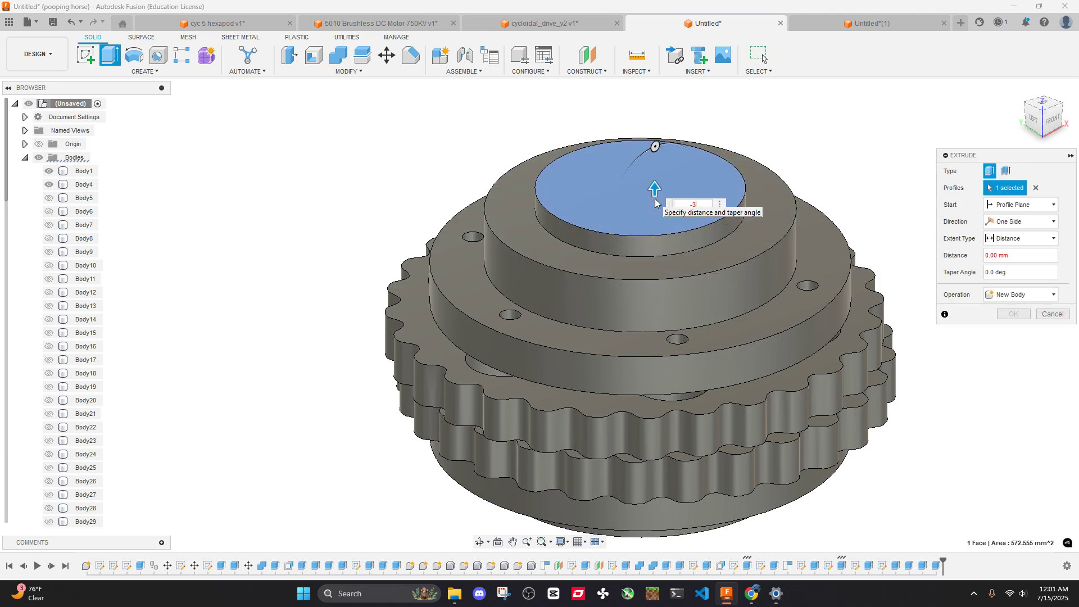
key(Escape)
scroll(713, 292, down, 3)
shift+middle_drag(713, 292, 714, 260)
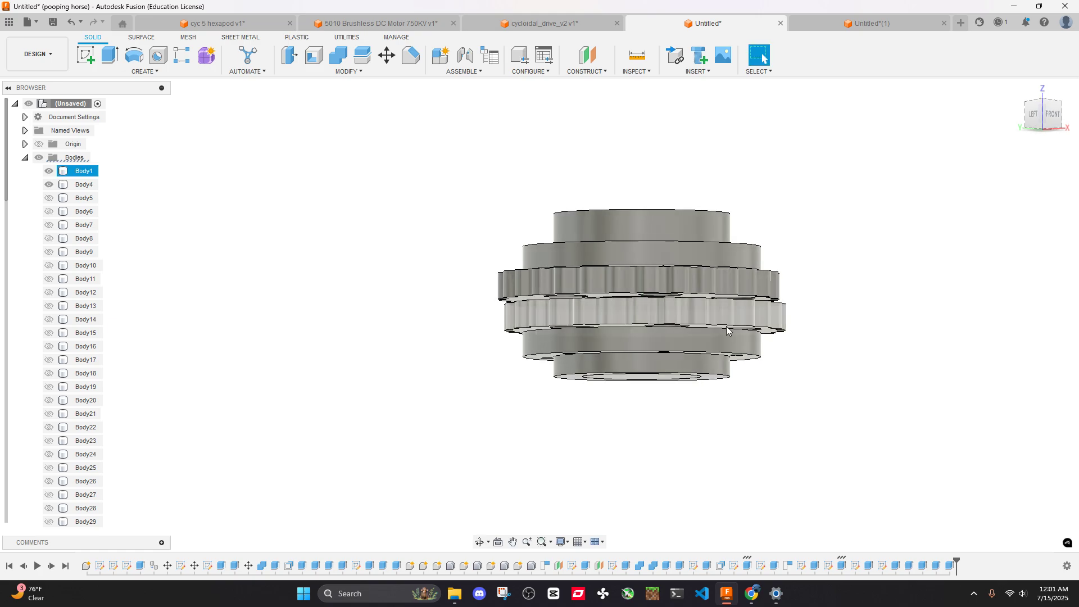
scroll(702, 382, up, 3)
key(e)
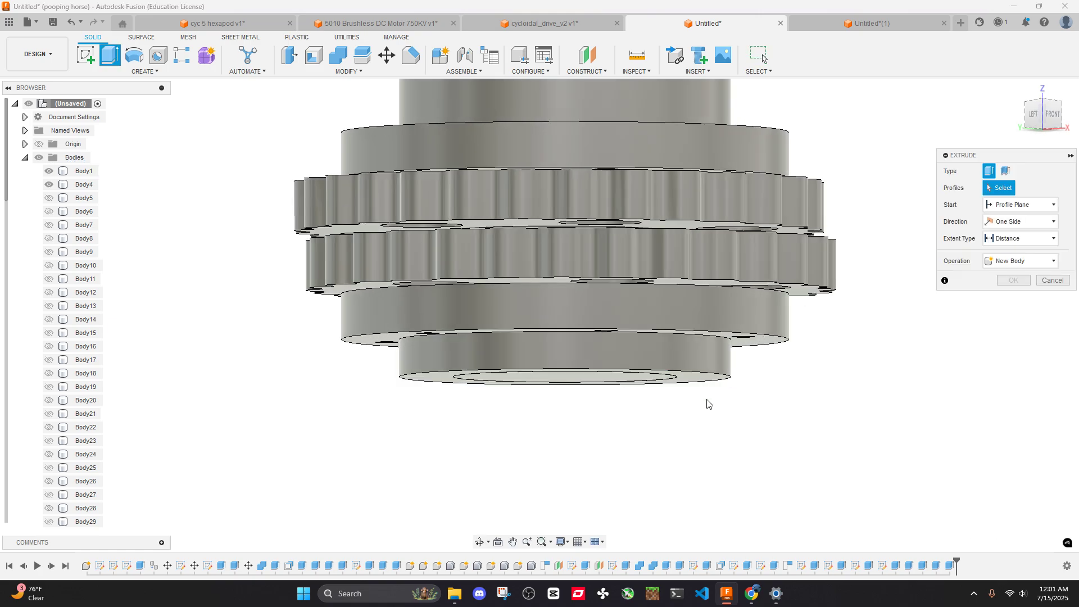
click(1059, 283)
shift+middle_drag(786, 396, 780, 367)
click(697, 371)
key(e)
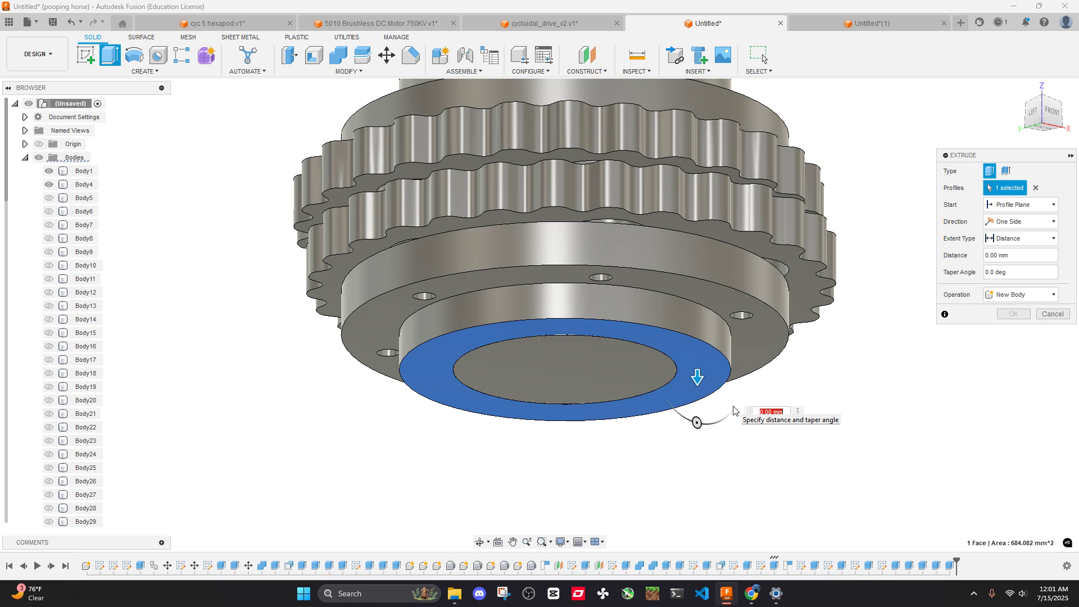
click(1052, 315)
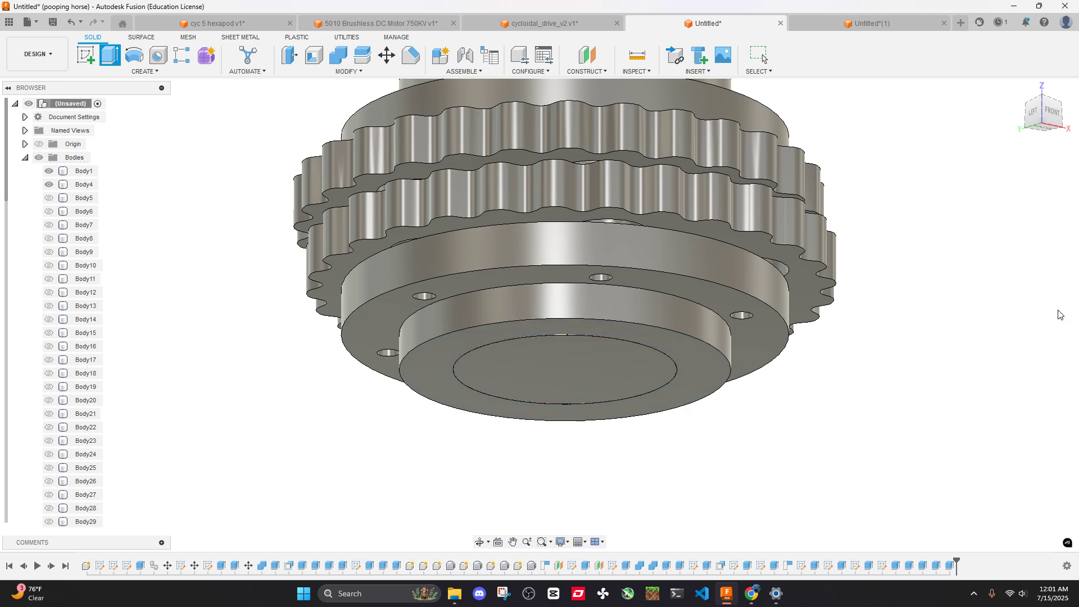
scroll(691, 323, down, 3)
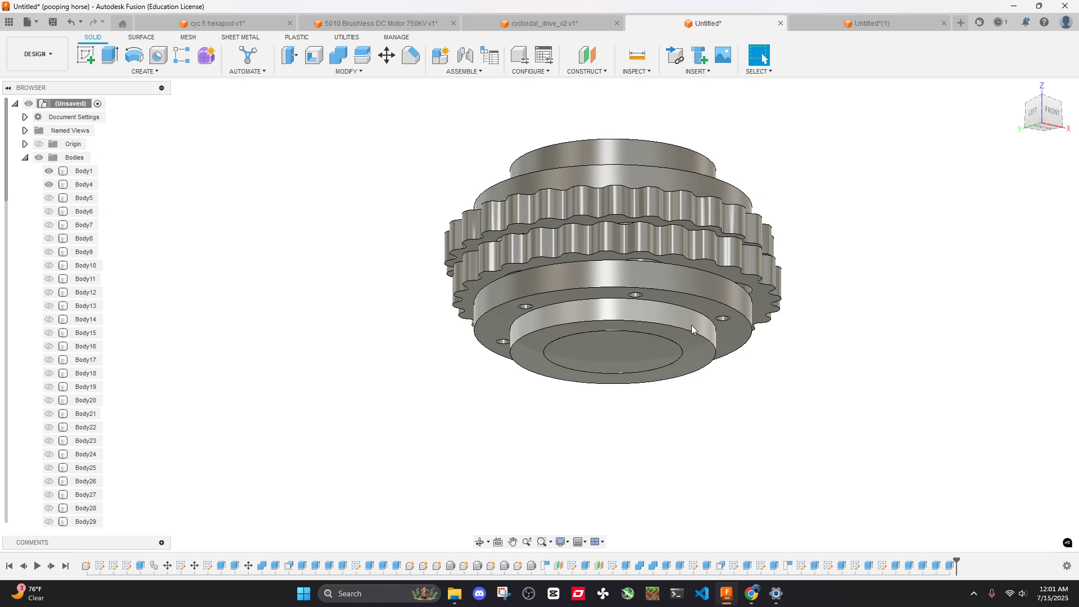
Compare the flange and boss stack in Fusion with the paused 3D-printed cycloidal drive video in the browser
click(751, 594)
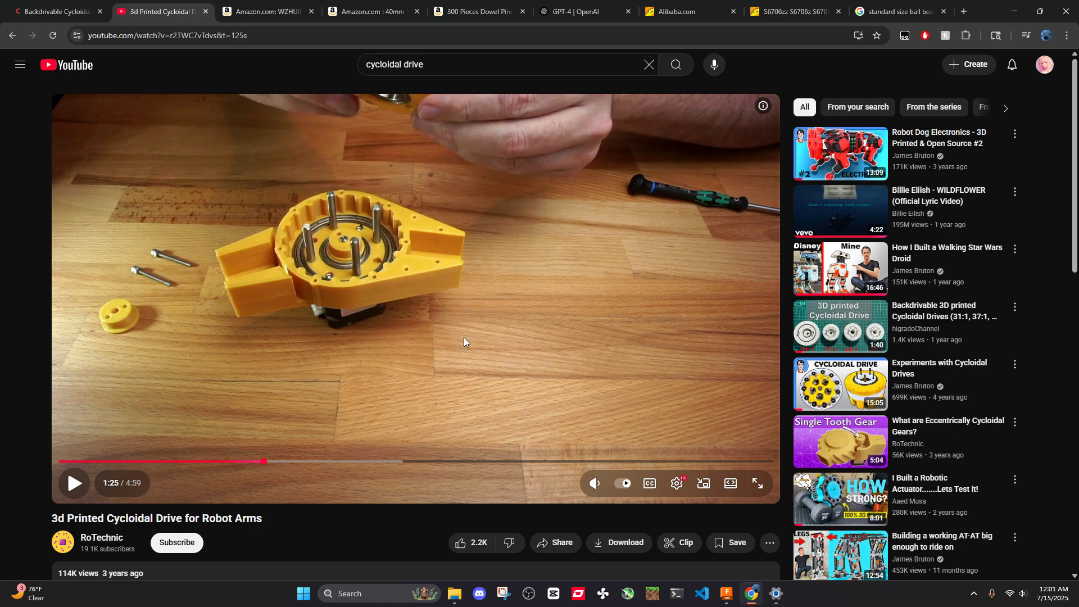
click(726, 594)
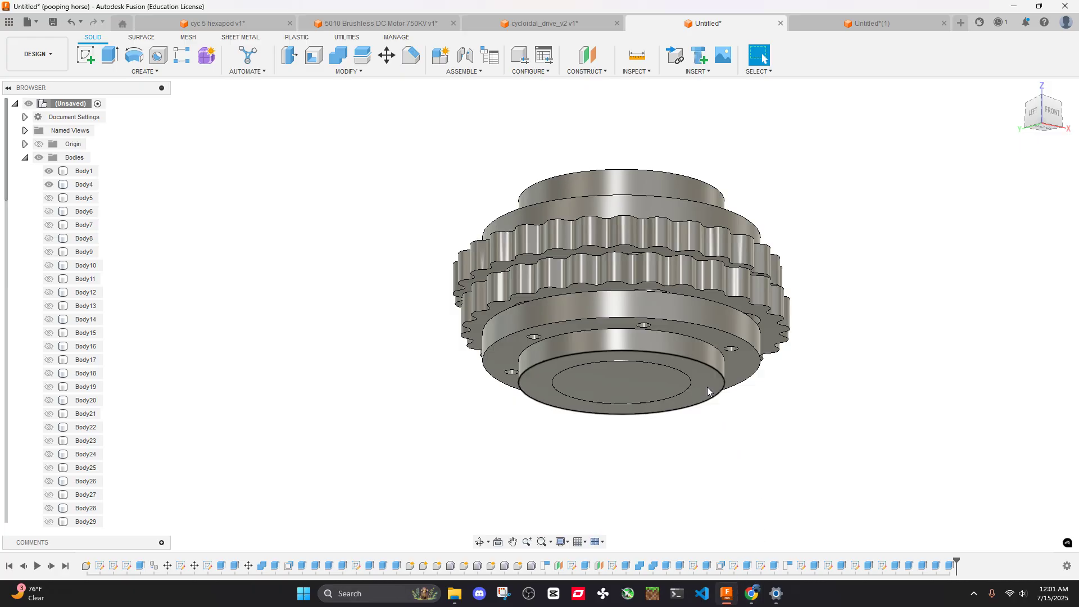
scroll(666, 330, down, 3)
scroll(706, 303, up, 2)
mouse_move(707, 303)
shift+middle_down()
mouse_move(724, 277)
mouse_move(717, 307)
shift+middle_up()
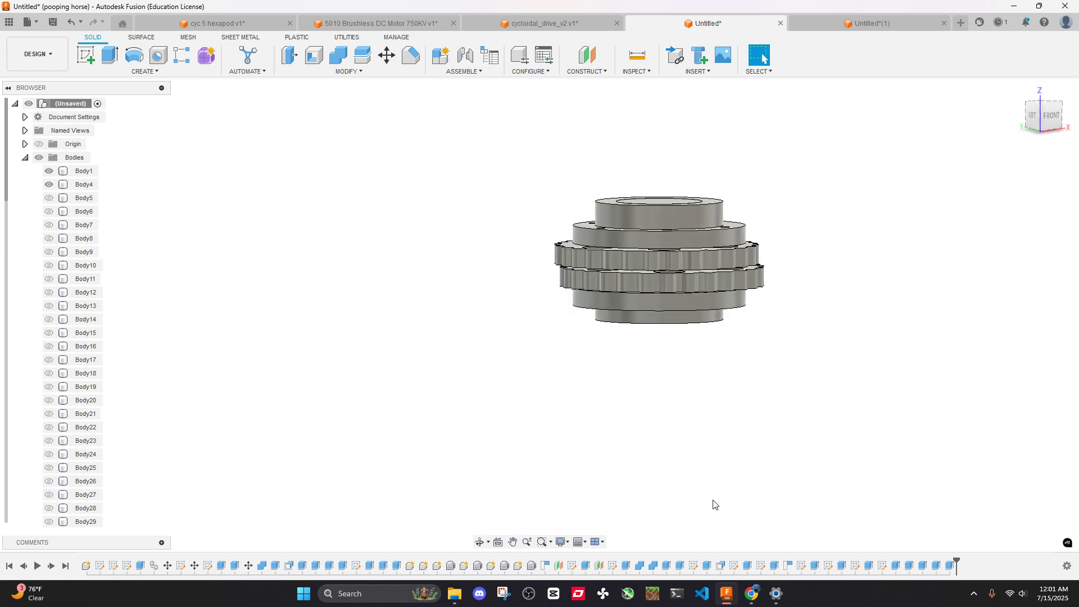
click(751, 593)
click(726, 594)
Examine the upper boss's centre disk and the lower boss, checking the reference video in the browser again before returning to Fusion
shift+middle_drag(754, 363, 711, 300)
scroll(709, 226, up, 3)
mouse_move(709, 226)
shift+middle_down()
mouse_move(716, 252)
mouse_move(695, 229)
shift+middle_up()
click(676, 218)
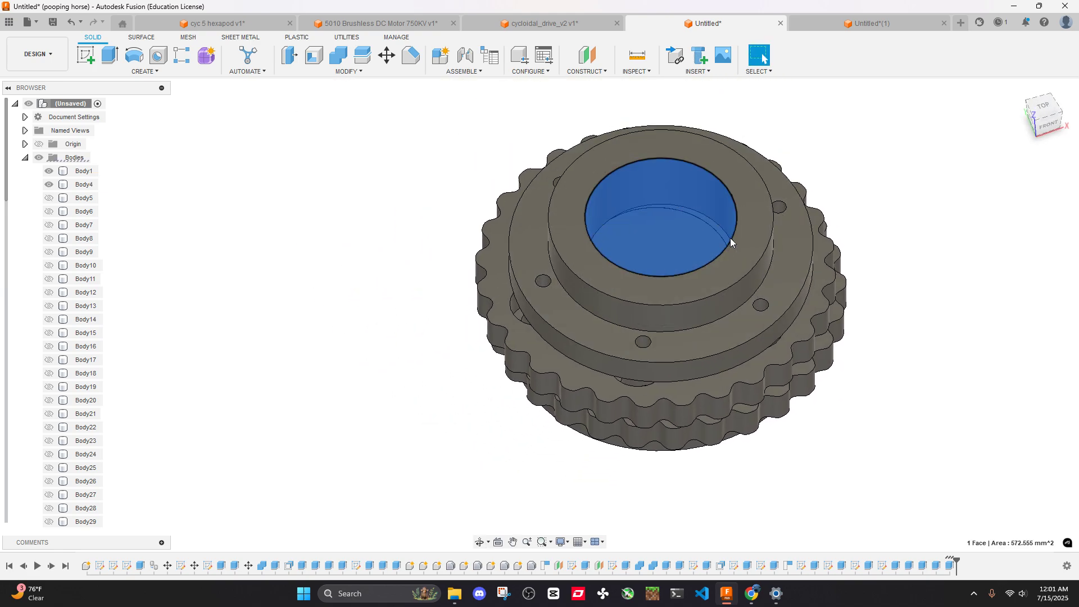
click(883, 311)
shift+middle_drag(920, 316, 888, 340)
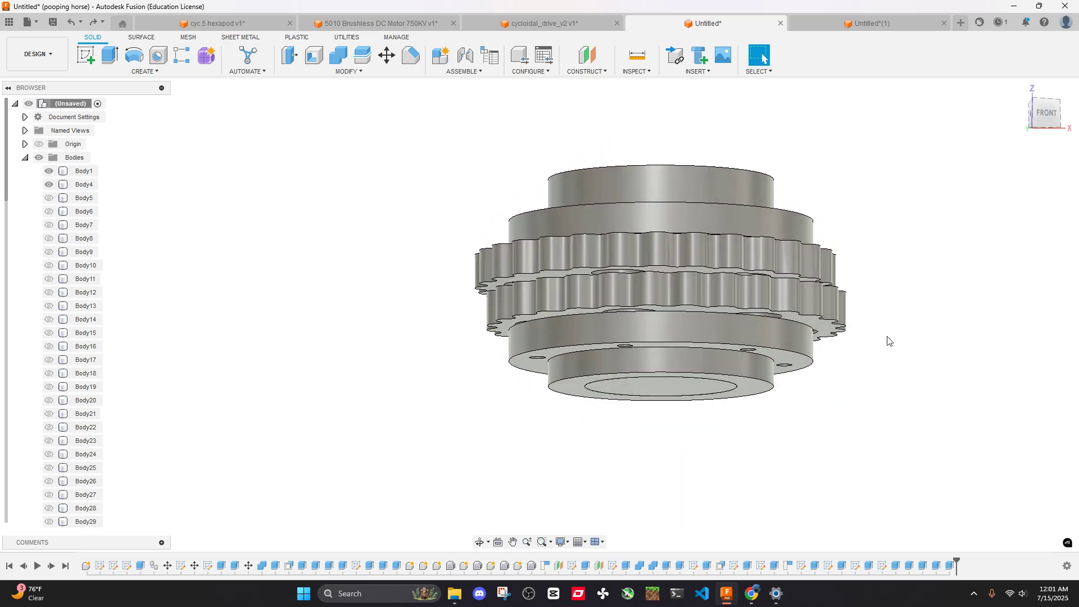
key(alt+Tab)
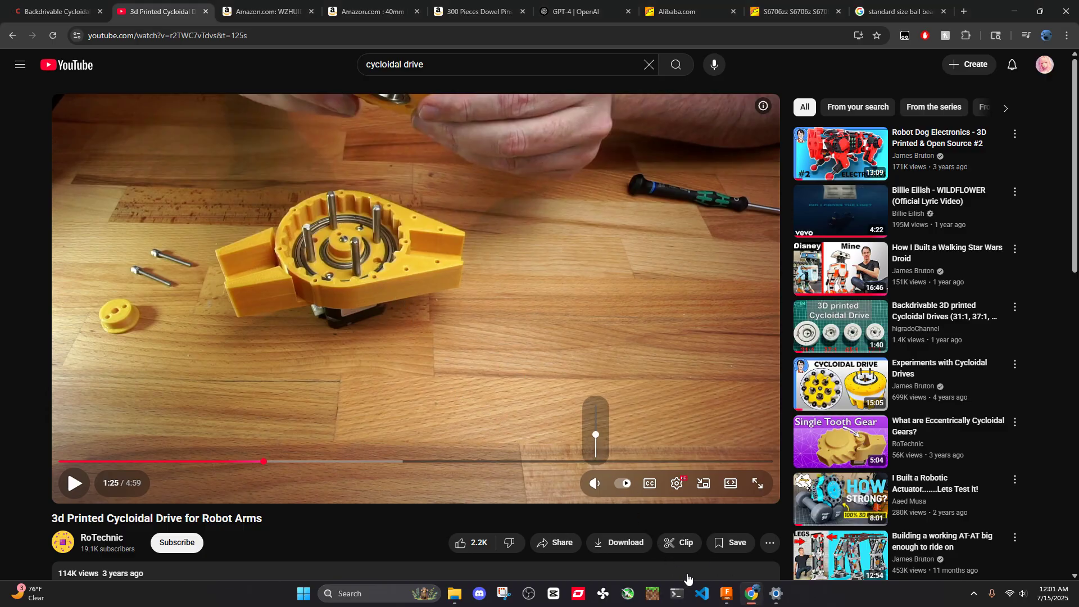
click(726, 594)
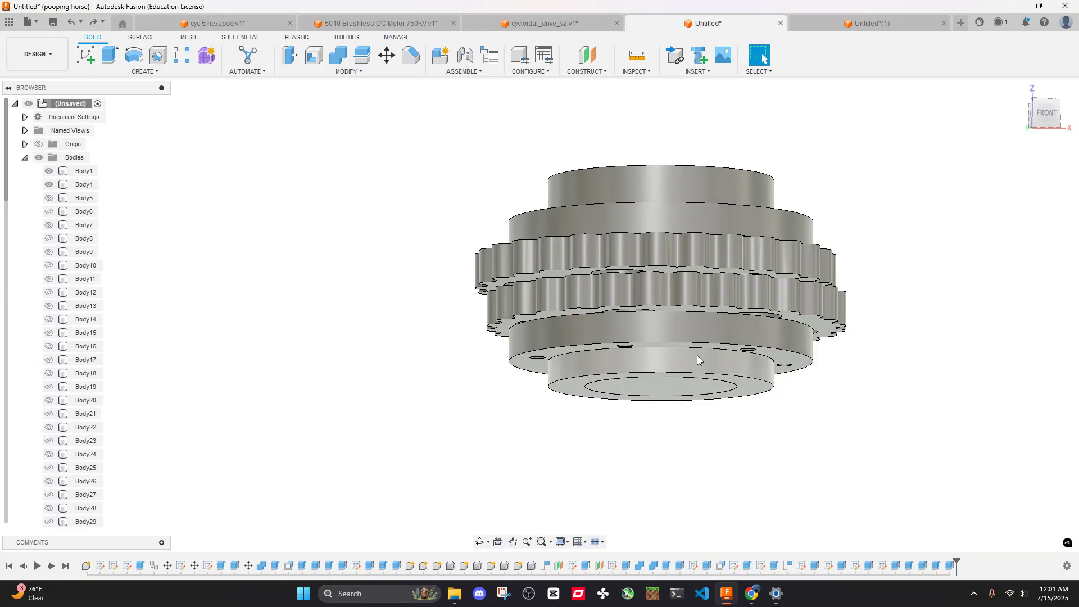
shift+middle_drag(698, 357, 747, 249)
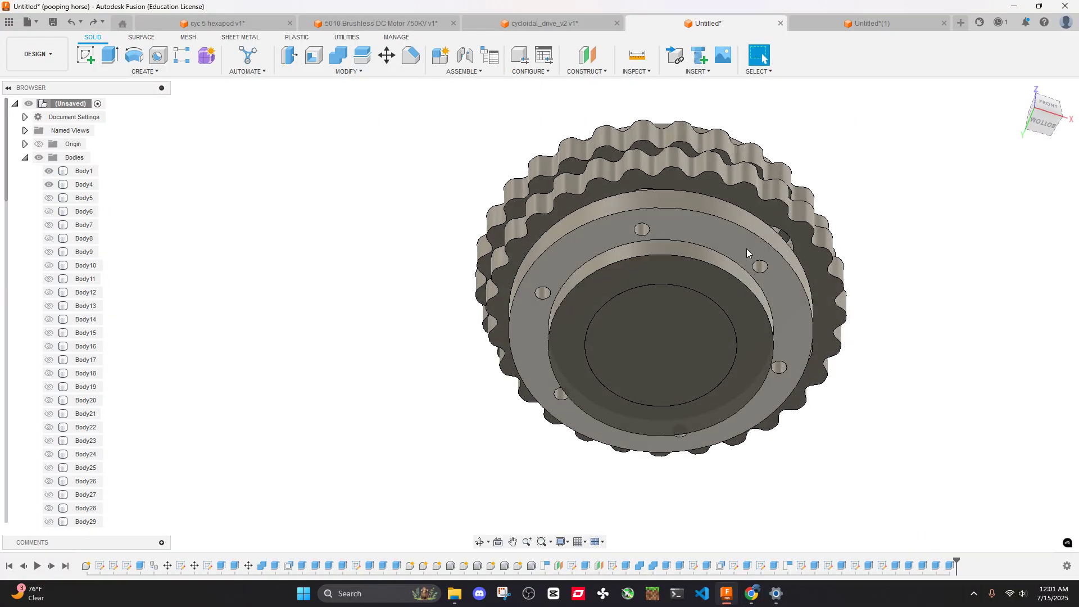
scroll(732, 224, up, 2)
click(726, 330)
key(e)
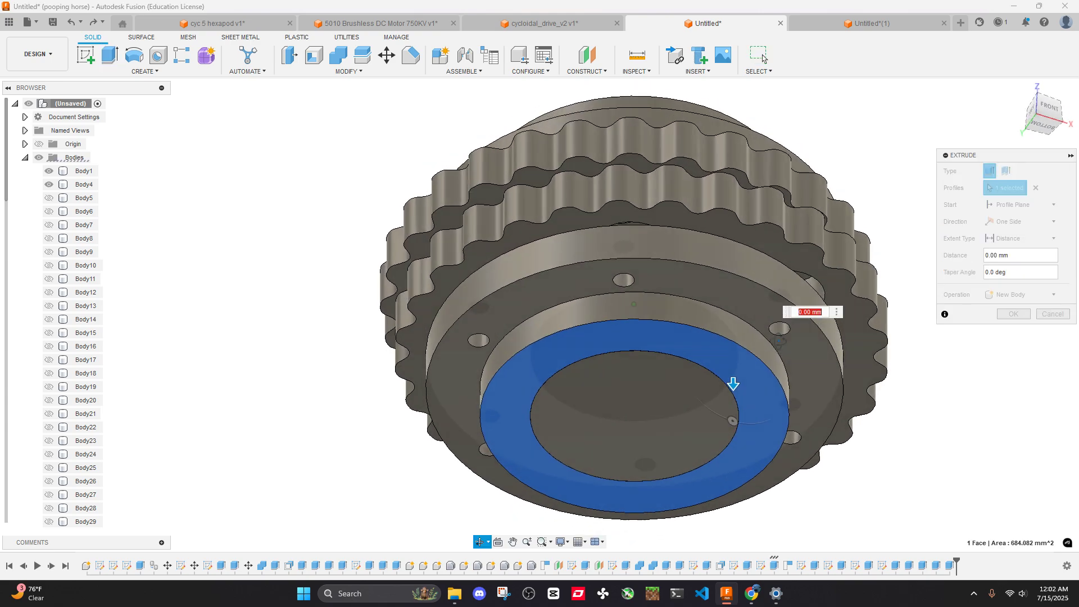
shift+middle_drag(778, 341, 819, 291)
shift+middle_drag(825, 274, 771, 347)
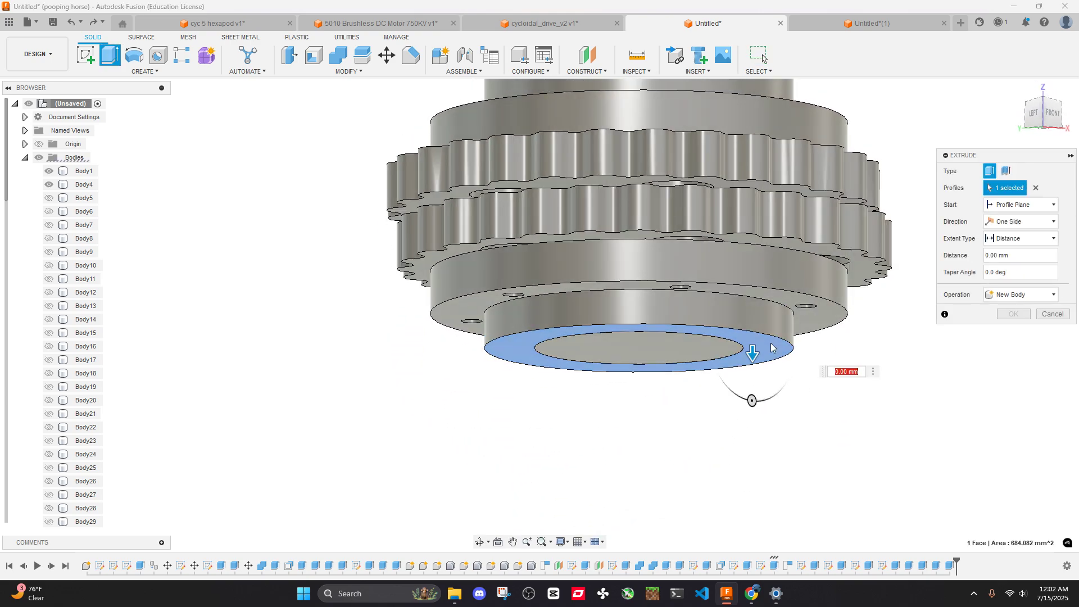
drag(755, 365, 756, 400)
shift+middle_drag(756, 400, 765, 323)
click(1013, 311)
Measure the lower boss's height from the flange's ring face to the boss's end face
shift+middle_drag(927, 264, 635, 54)
click(636, 54)
scroll(682, 200, up, 3)
click(721, 203)
click(715, 272)
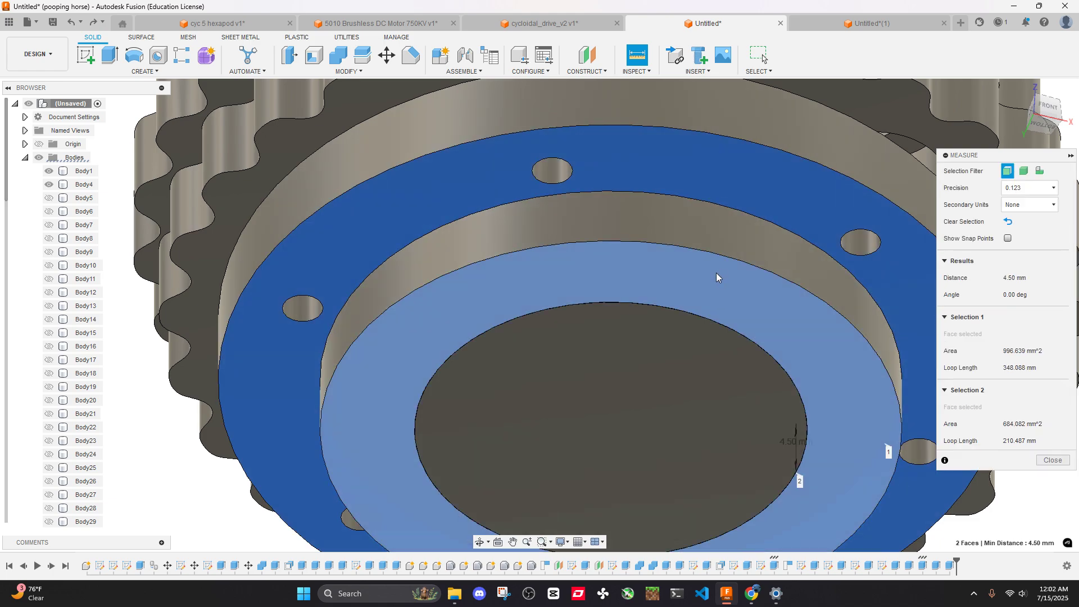
scroll(829, 353, down, 2)
key(Escape)
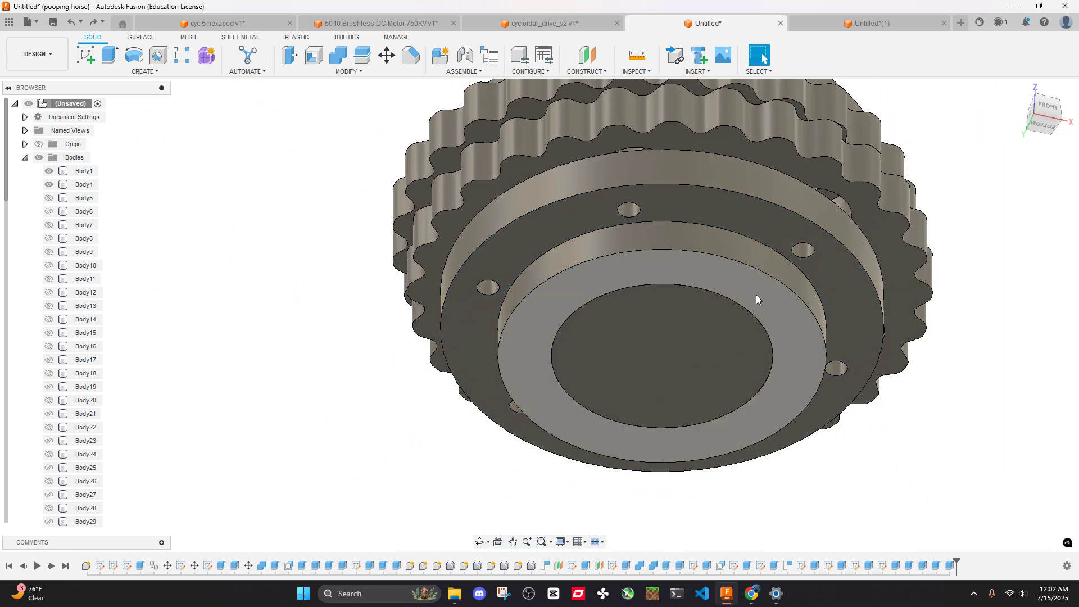
Check the distance set in the extrude feature that forms the lower boss's outer ring
shift+middle_drag(756, 291, 772, 310)
key(e)
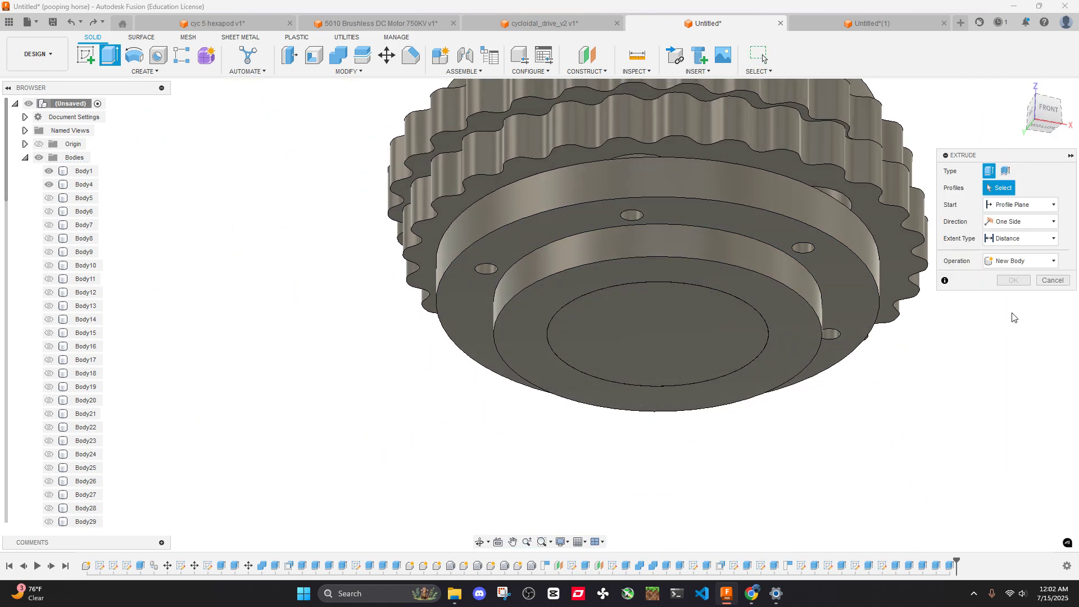
click(1050, 280)
click(824, 386)
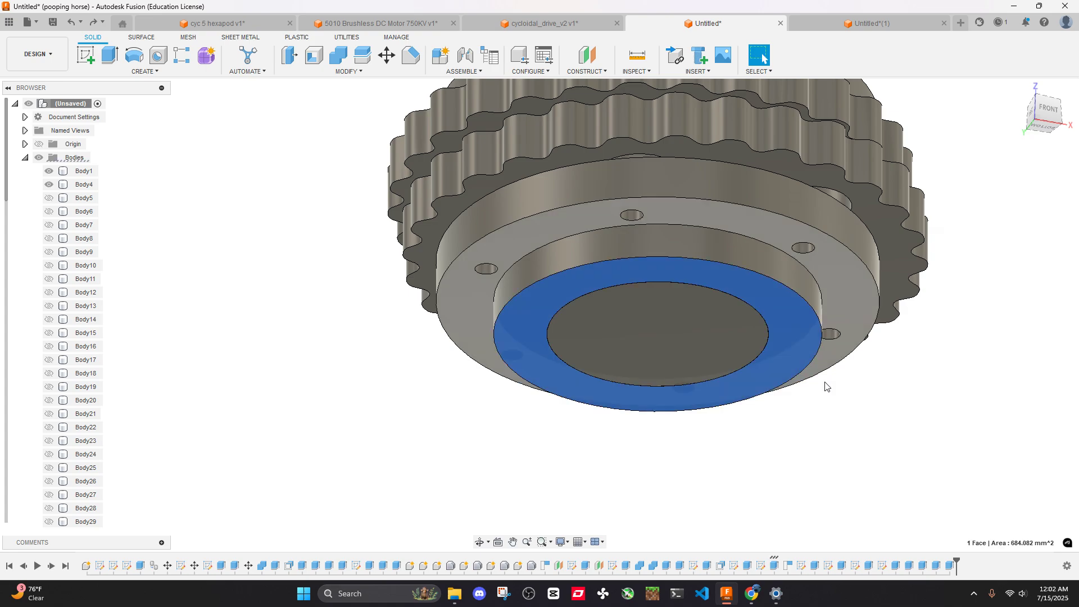
double_click(773, 567)
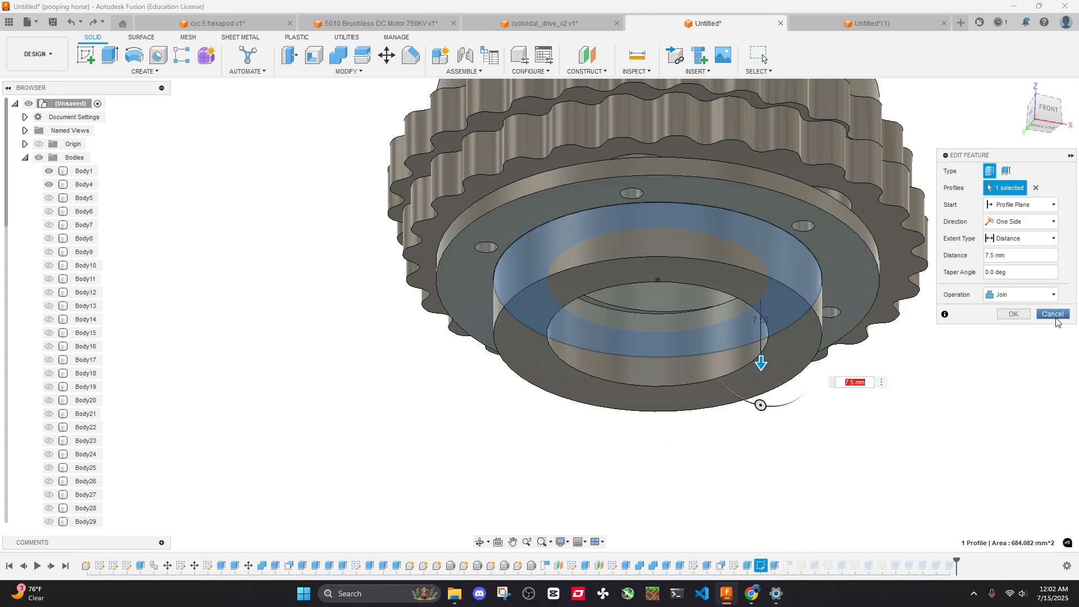
click(1053, 314)
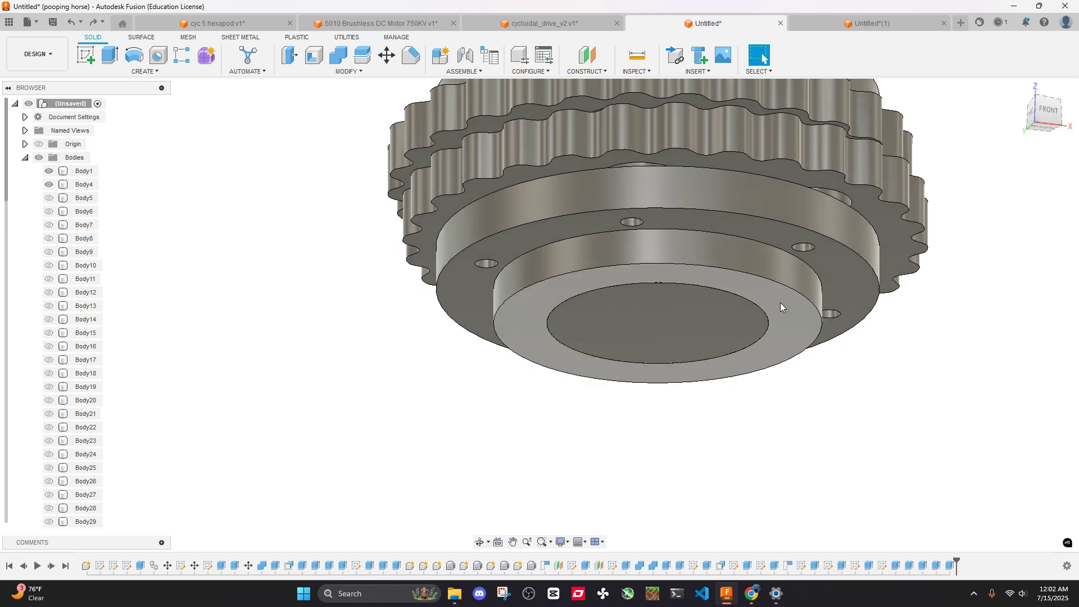
Extrude the lower boss's annular end face 3 mm outward and join it to the boss
key(e)
click(781, 312)
text(3)
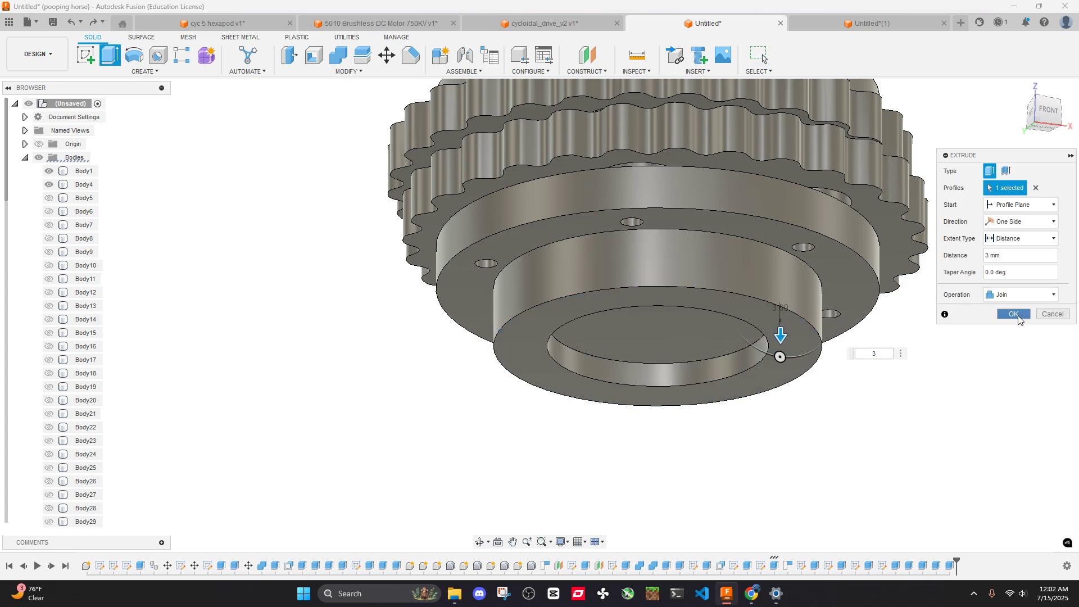
click(1013, 314)
Measure between the lower boss's outer edge at the flange and the outer edge of its end face
click(636, 54)
click(734, 236)
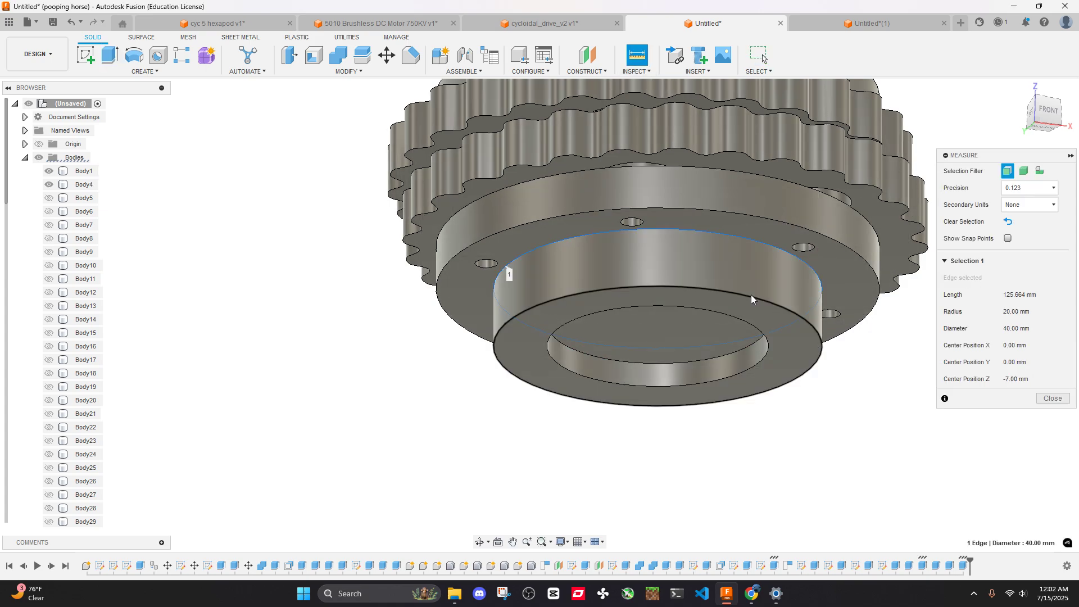
click(751, 296)
shift+middle_drag(751, 296, 899, 449)
click(1010, 545)
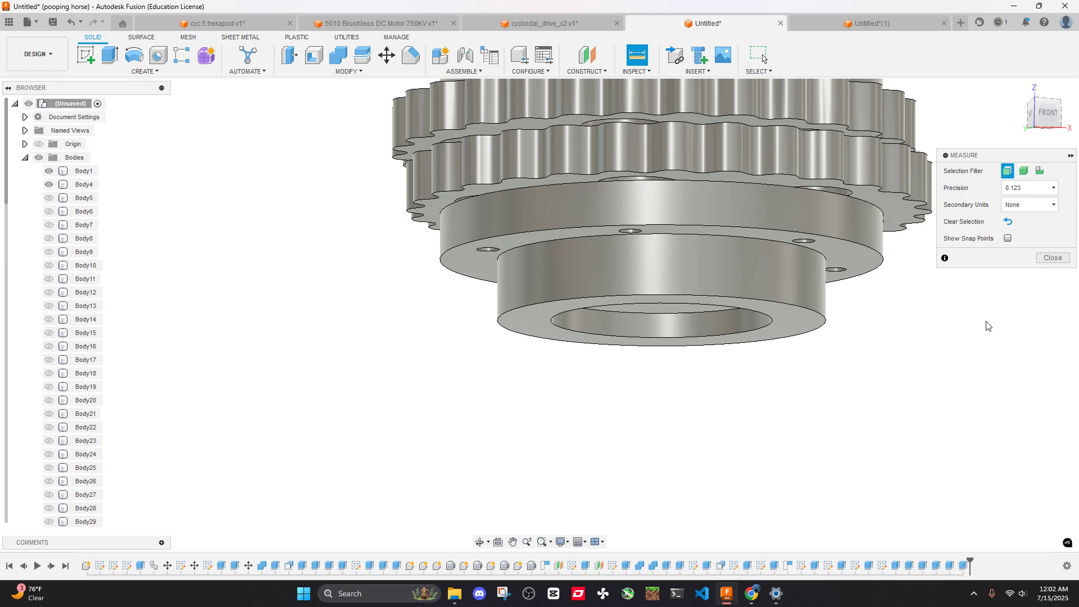
click(1053, 258)
Extrude the lower boss's annular end face a further 5 mm as a join
click(798, 334)
key(e)
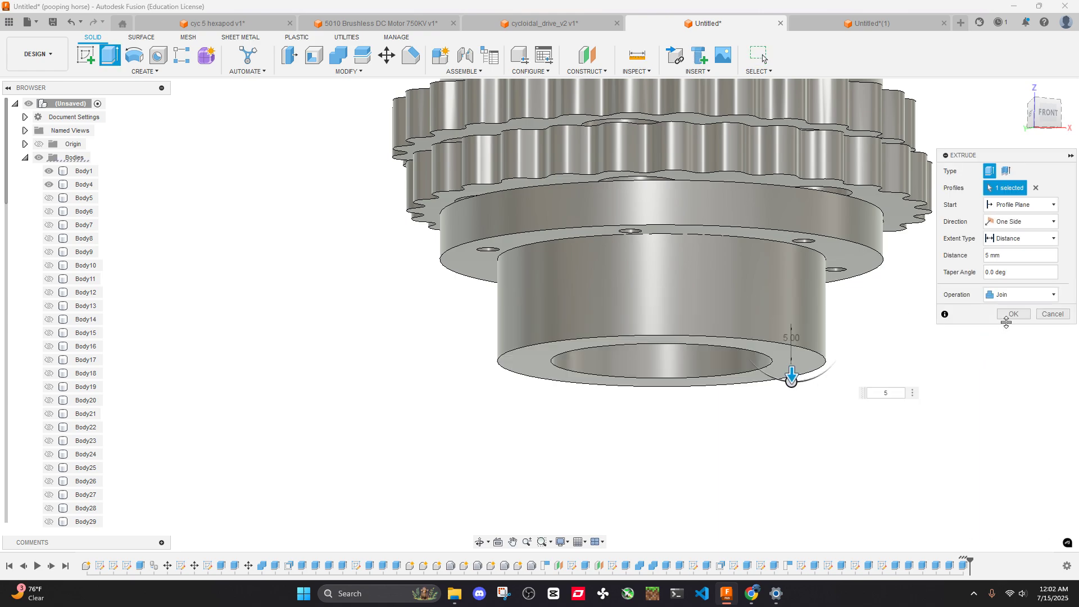
click(1012, 313)
Create a sketch on the lower boss's end face and draw a 60 mm diameter circle centred on the origin
shift+middle_drag(727, 315, 727, 202)
shift+middle_drag(746, 256, 756, 180)
right_click(770, 227)
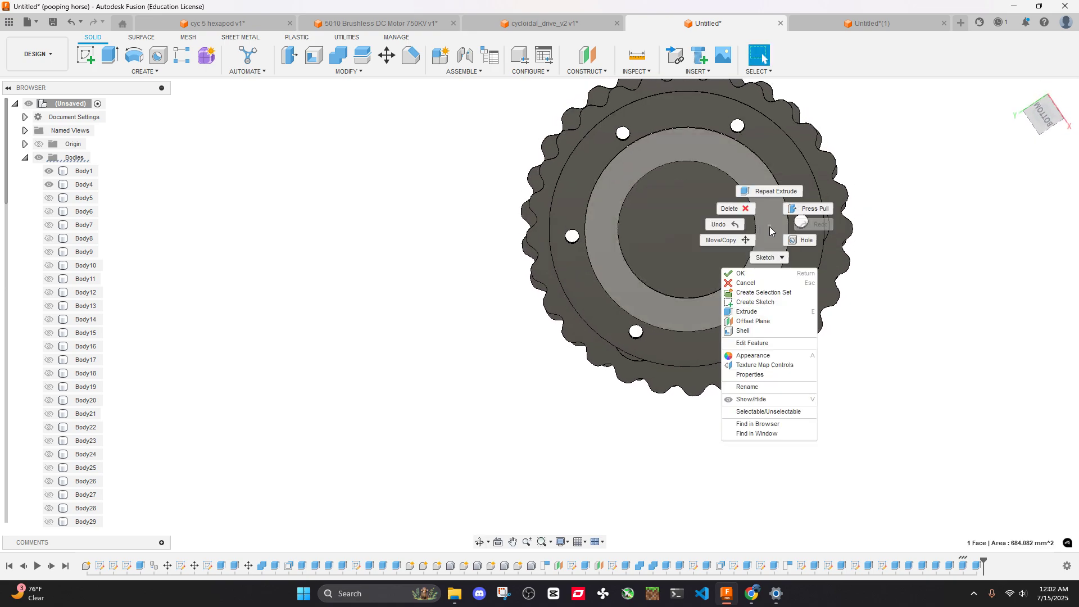
click(752, 309)
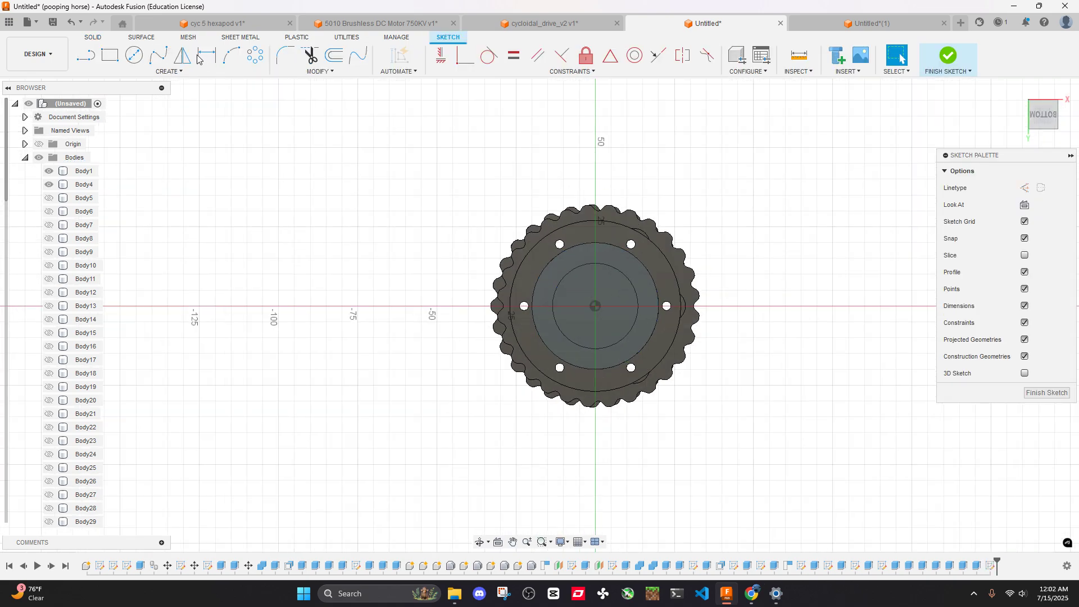
click(133, 55)
scroll(555, 298, up, 4)
click(612, 294)
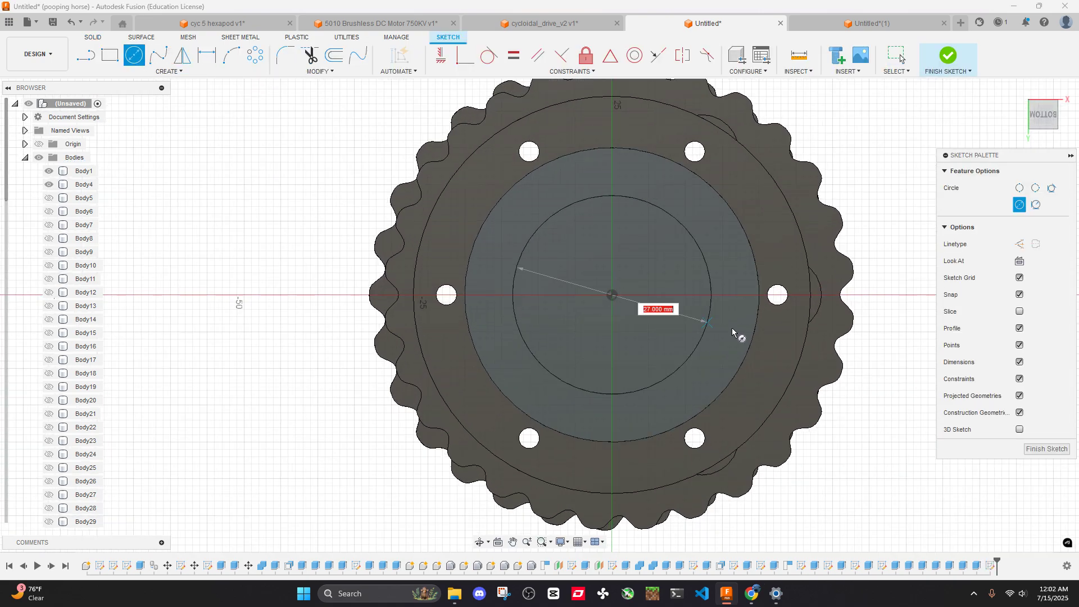
text(60)
key(Tab)
click(818, 316)
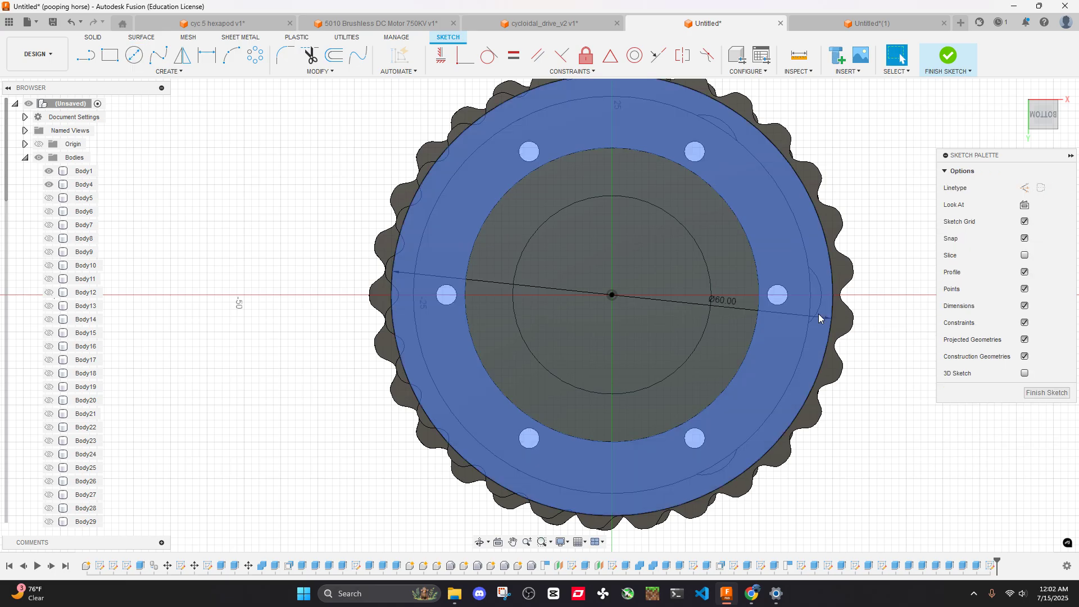
shift+middle_drag(818, 315, 775, 319)
scroll(768, 390, up, 3)
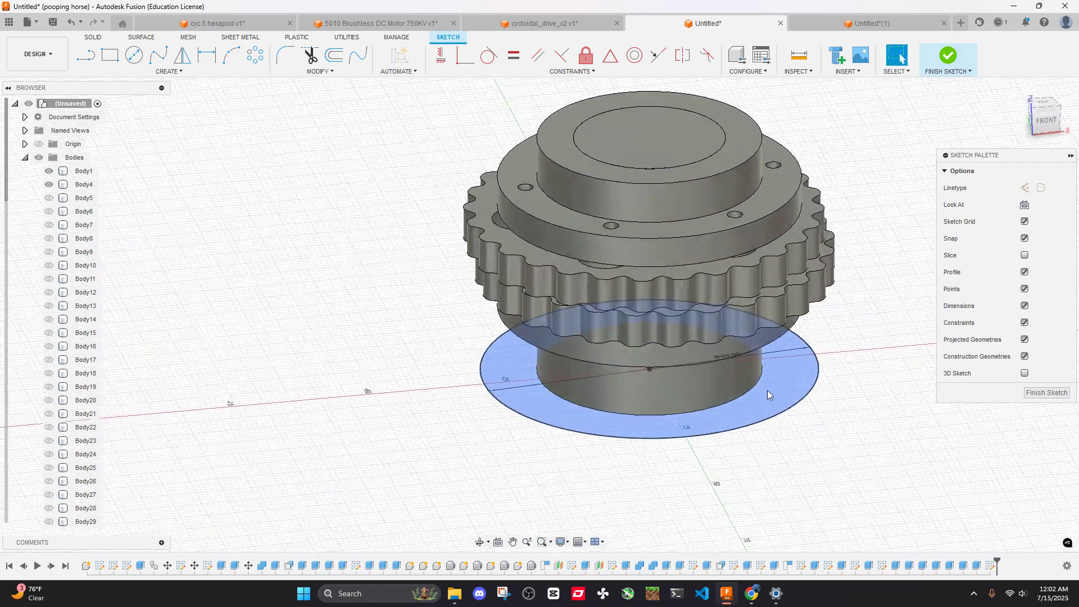
mouse_move(767, 390)
shift+middle_down()
mouse_move(770, 360)
mouse_move(752, 365)
shift+middle_up()
click(660, 396)
click(717, 372)
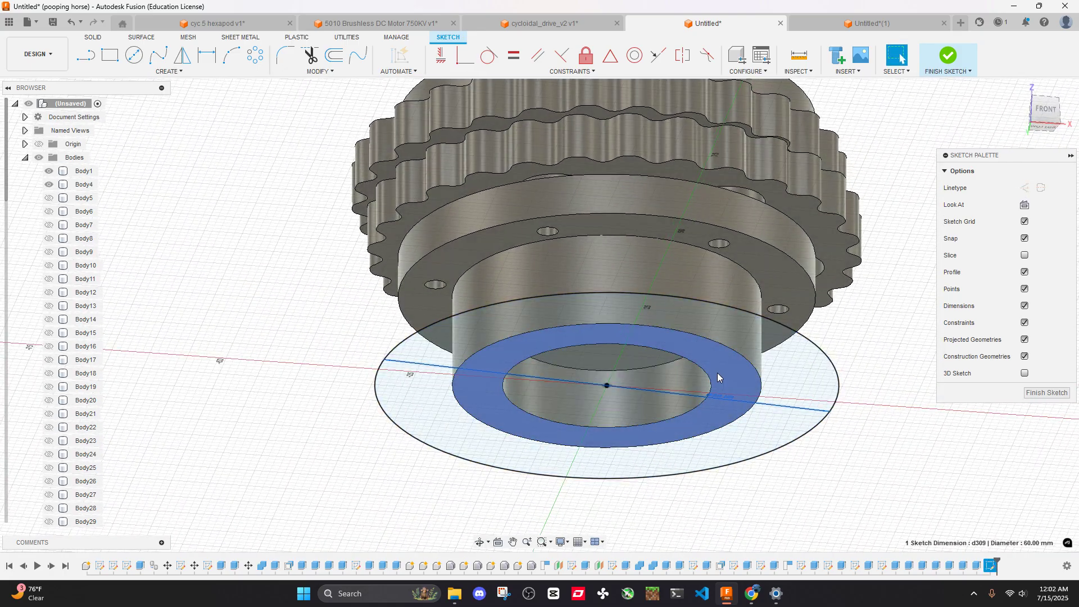
click(782, 350)
key(e)
click(663, 376)
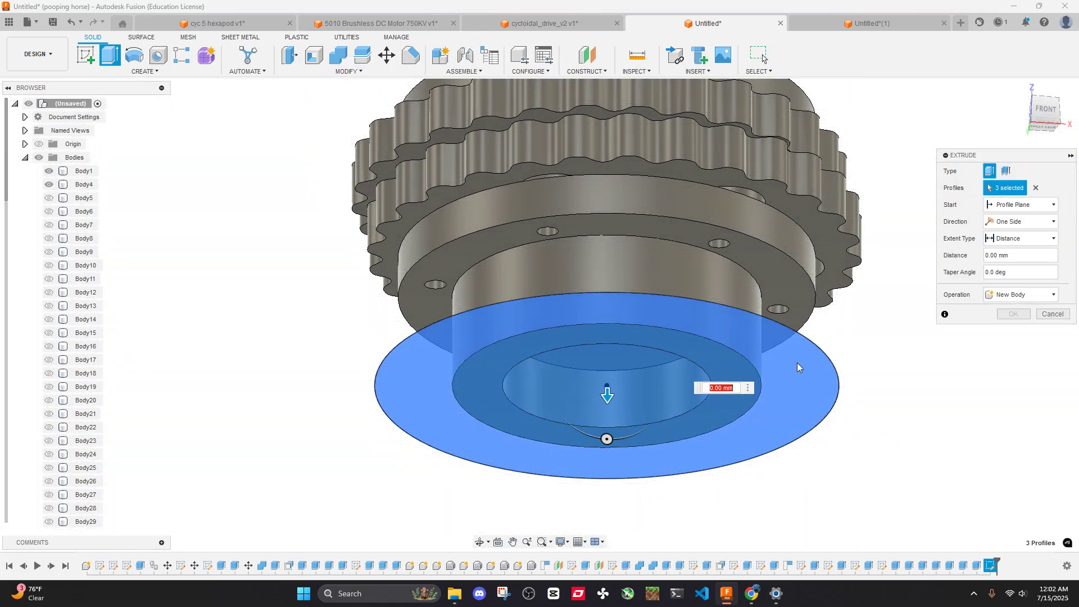
text(-5)
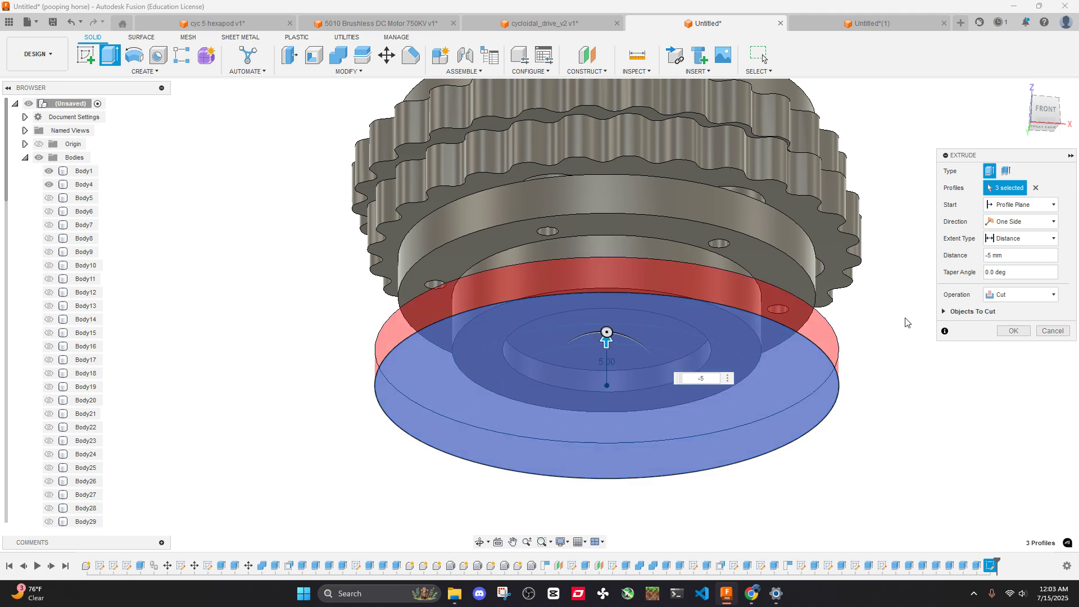
click(1020, 294)
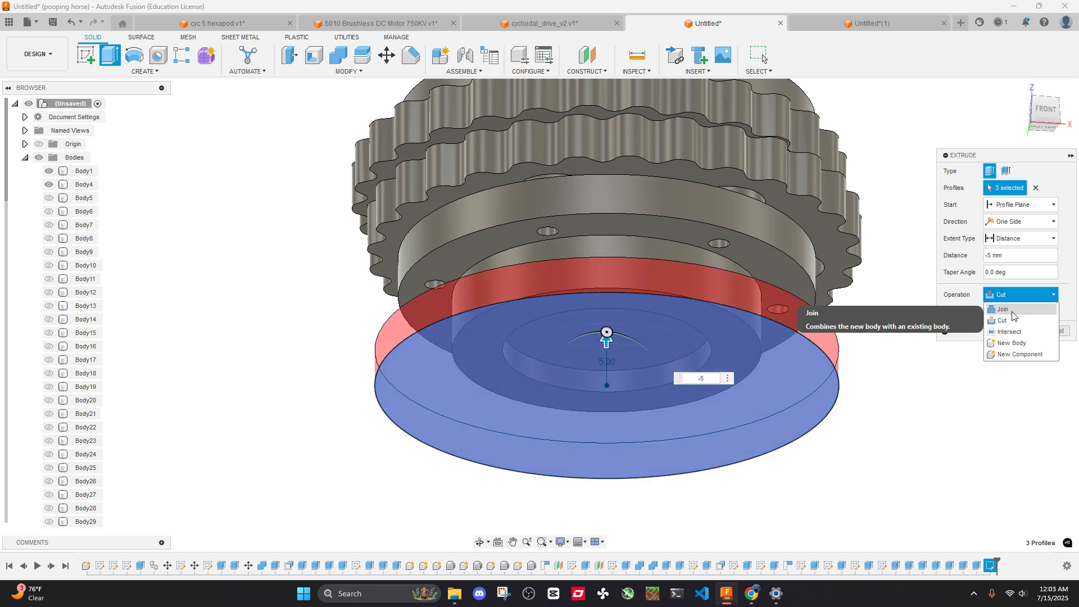
click(1013, 310)
click(1053, 315)
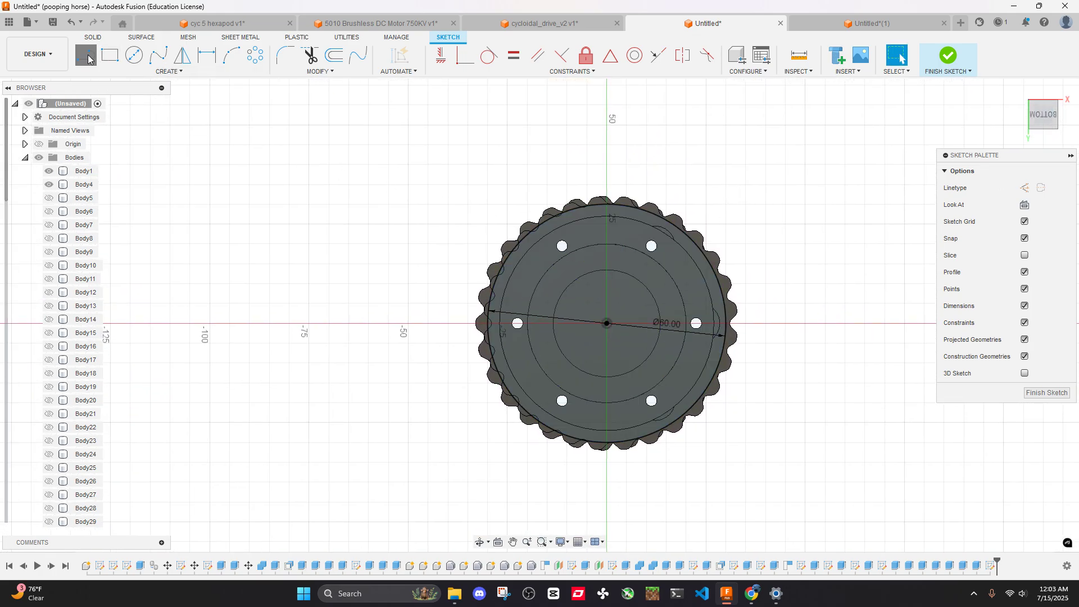
Reopen the 60 mm circle's sketch and draw a horizontal line about 56 mm long from the boss outline's upper quadrant past the circle
key(l)
scroll(529, 217, up, 3)
mouse_move(697, 232)
middle_down()
mouse_move(747, 212)
mouse_move(702, 138)
middle_up()
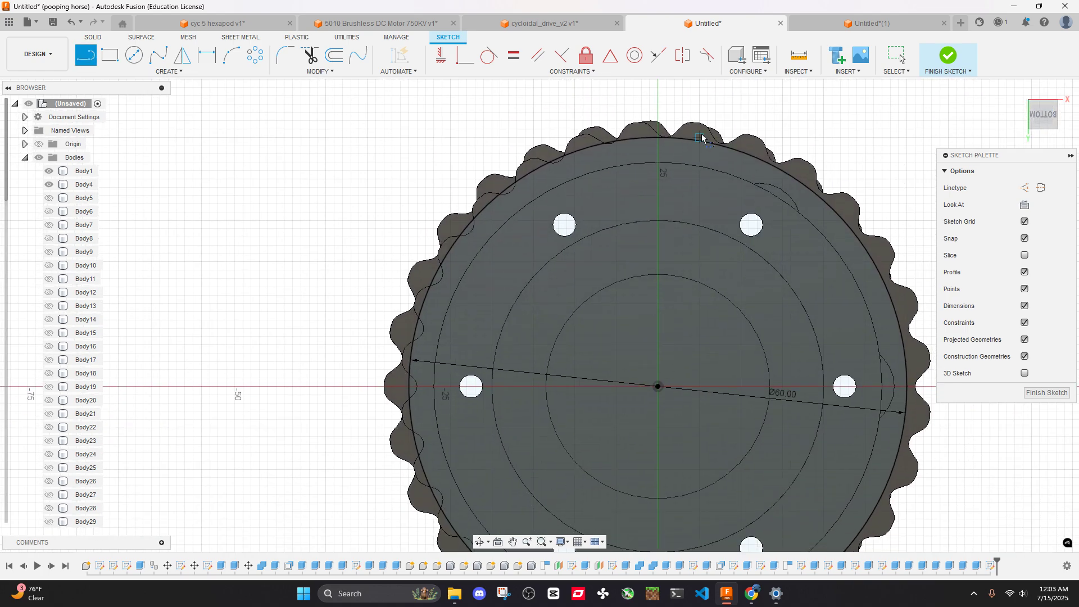
click(658, 222)
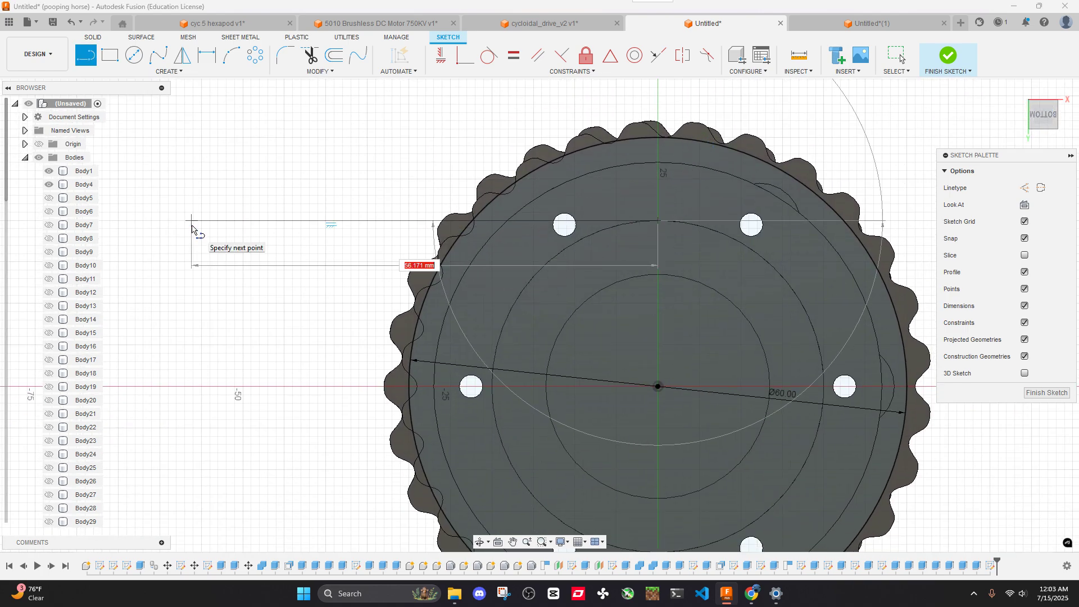
click(192, 228)
key(Escape)
middle_drag(192, 228, 193, 146)
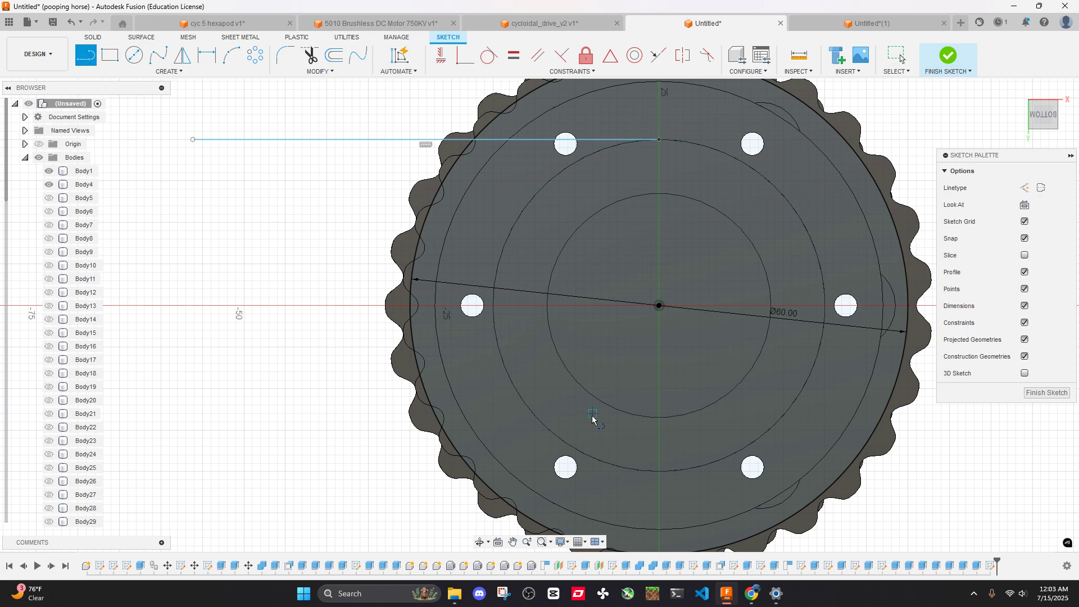
scroll(593, 419, up, 1)
click(693, 488)
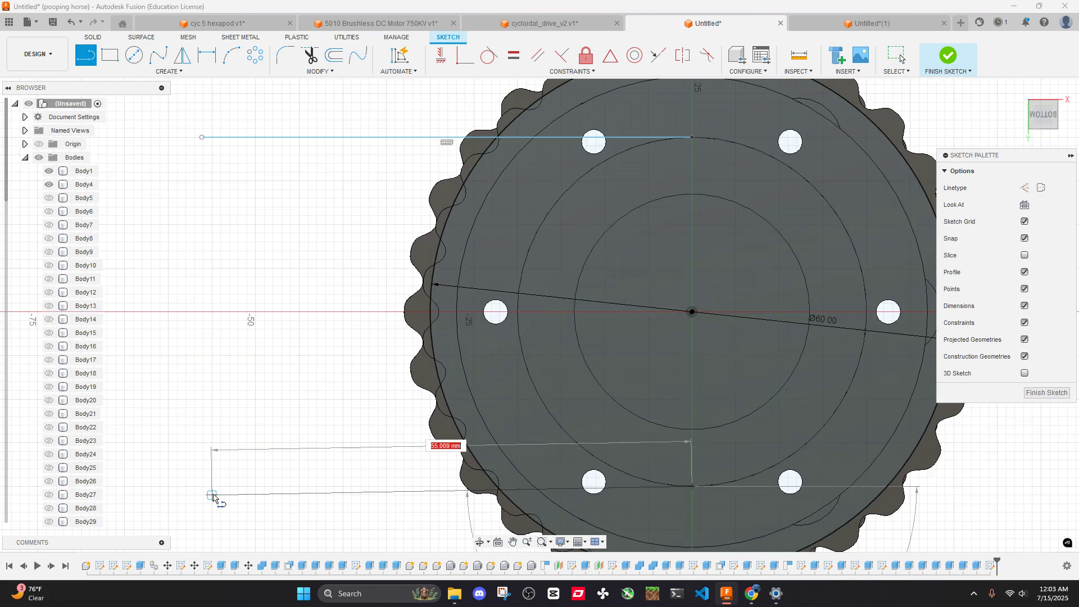
key(Escape)
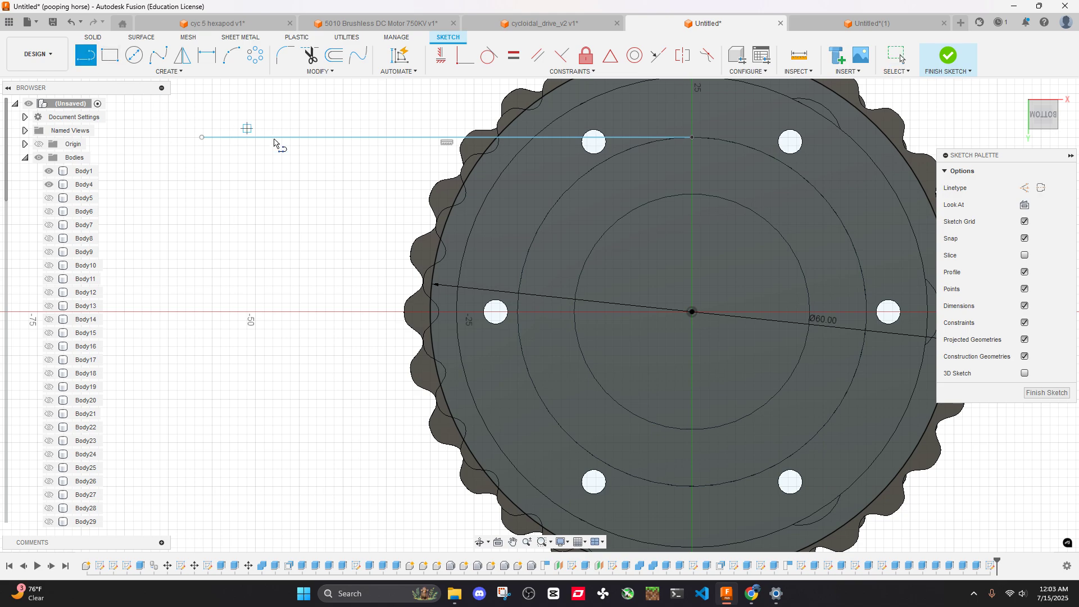
scroll(555, 271, down, 5)
click(645, 304)
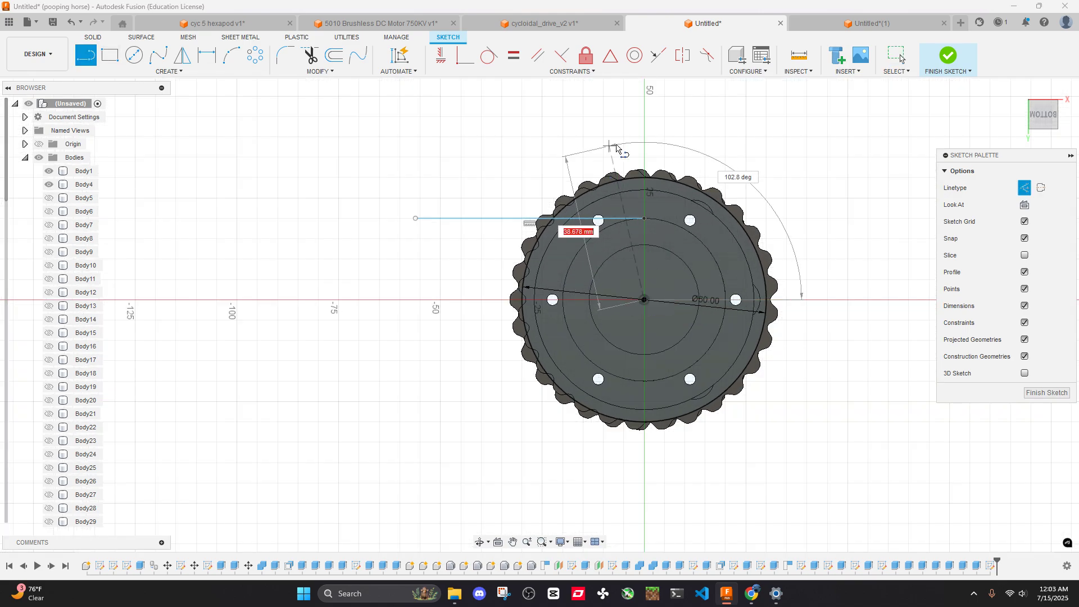
key(Escape)
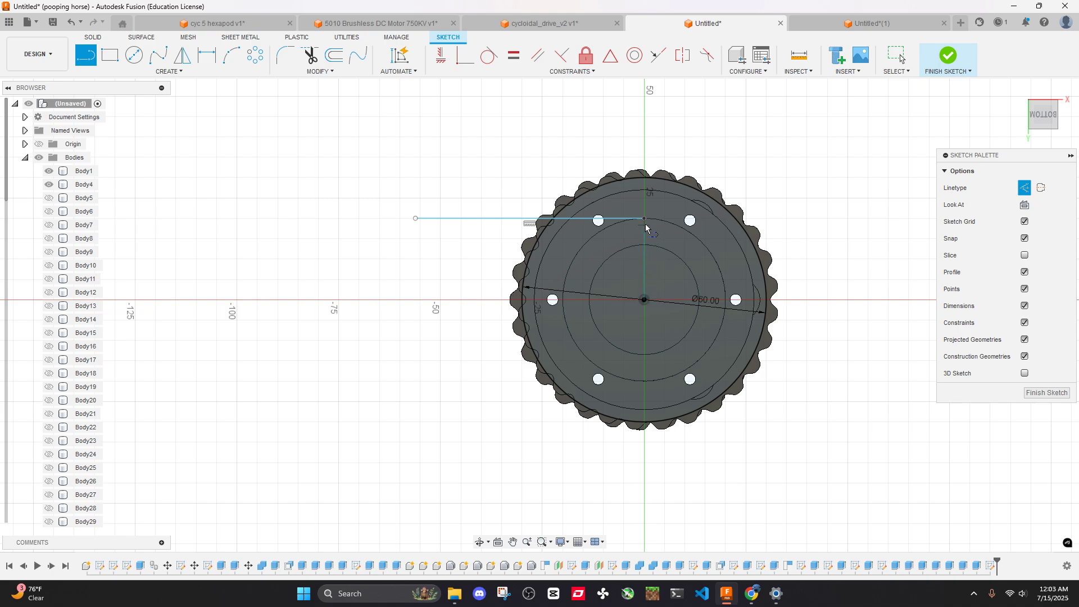
Sketch a vertical construction line through the hub's centre and delete the horizontal line at the boss circle's upper edge
click(644, 198)
click(644, 473)
key(Escape)
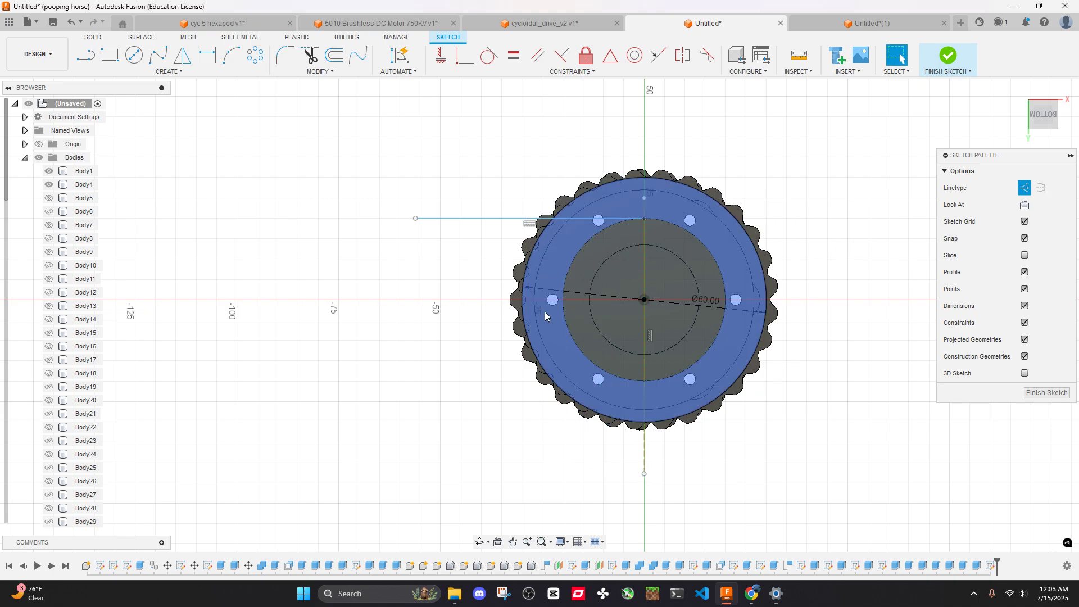
key(Delete)
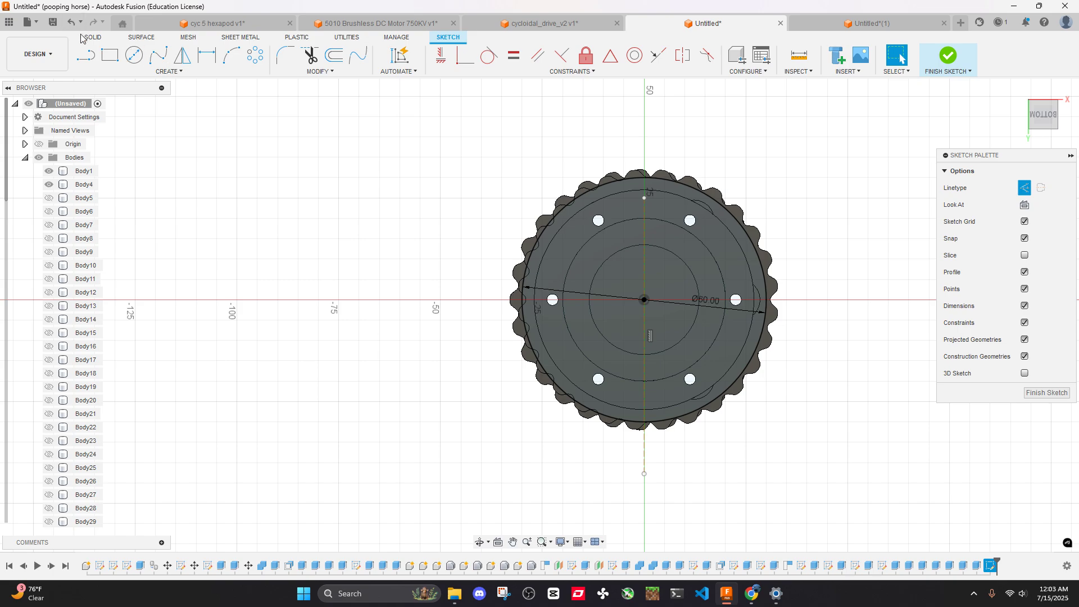
Sketch two parallel horizontal lines running outward from the bore circle's uppermost and lowermost points, the upper one about 64 mm long
key(l)
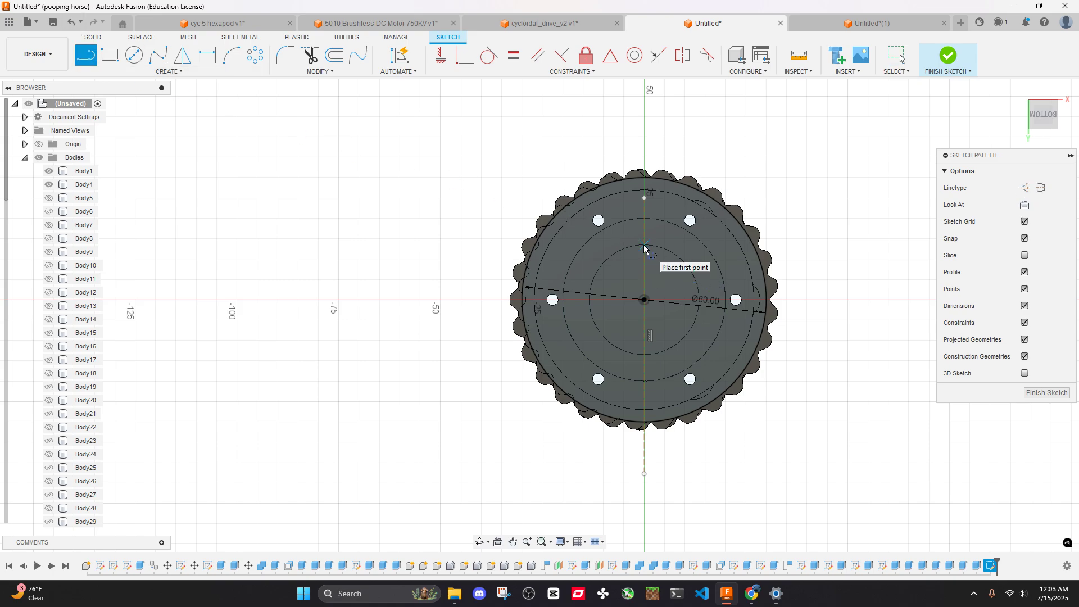
click(644, 245)
click(385, 245)
key(Escape)
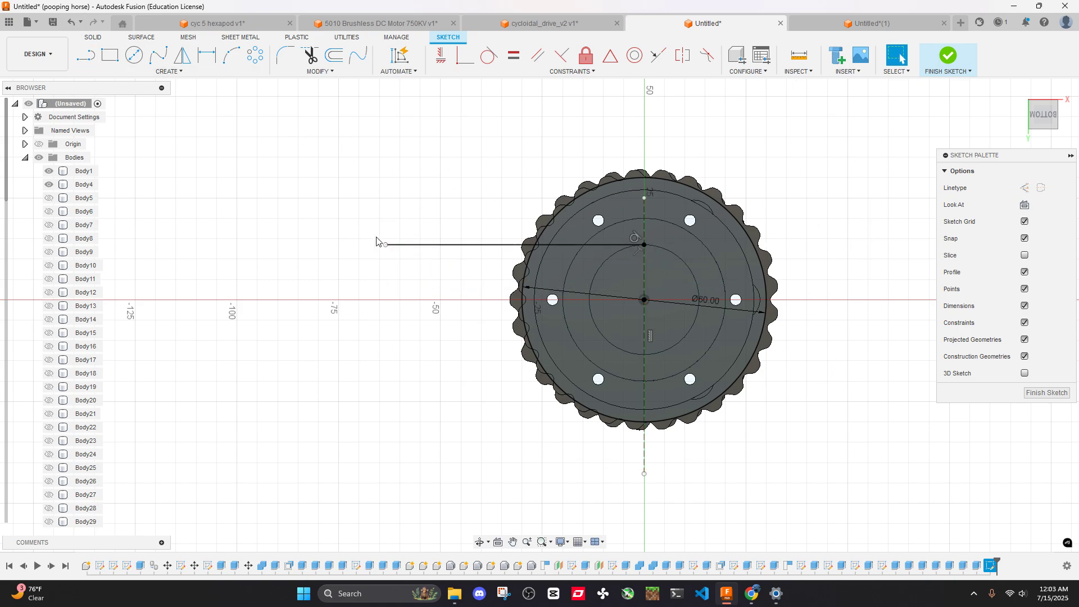
key(l)
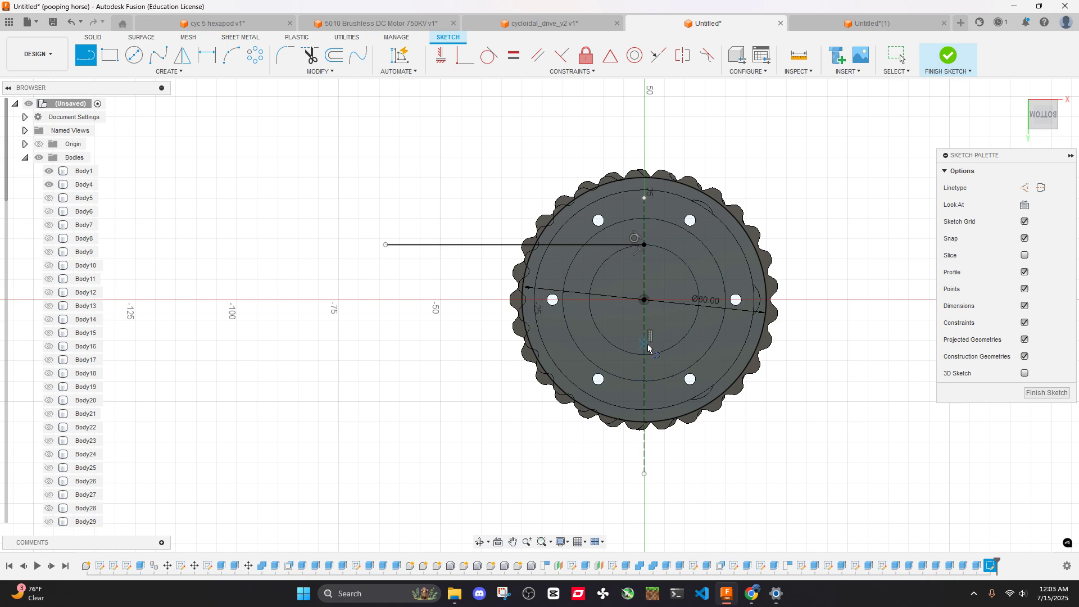
drag(646, 360, 400, 360)
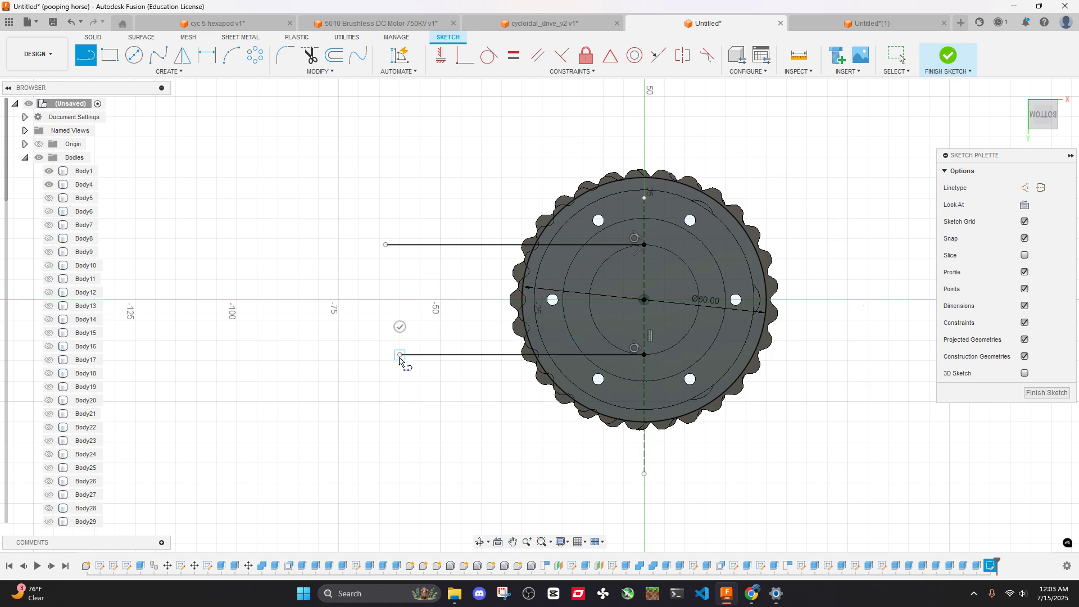
Close the outer end of the two horizontal lines with a vertical line between them
scroll(392, 287, up, 3)
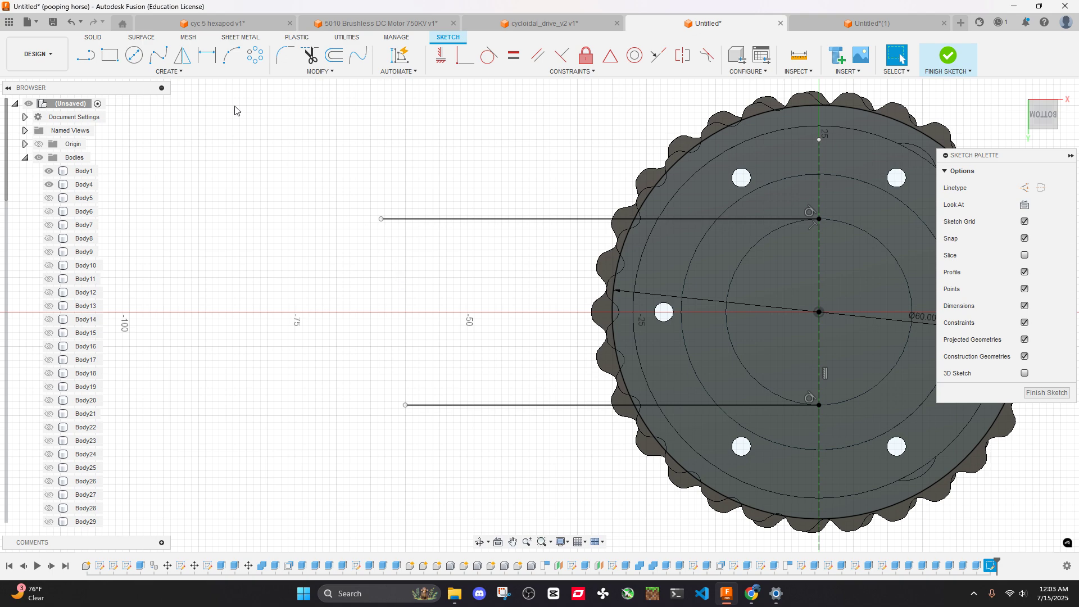
click(447, 174)
key(Escape)
click(97, 59)
click(436, 219)
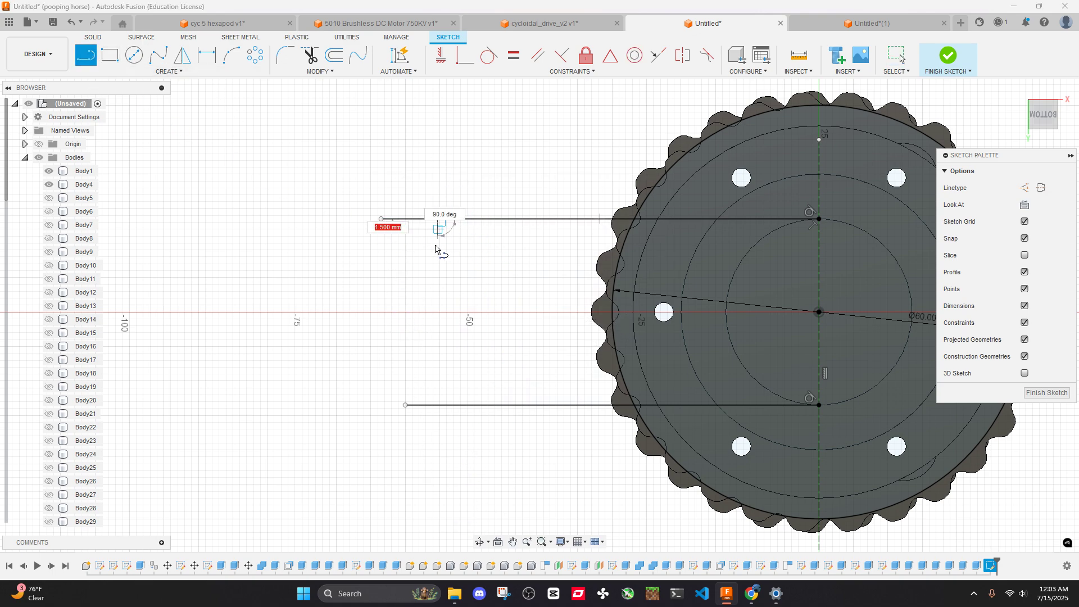
click(436, 405)
key(Escape)
Convert the 60 mm sketch circle to construction geometry
scroll(457, 373, down, 3)
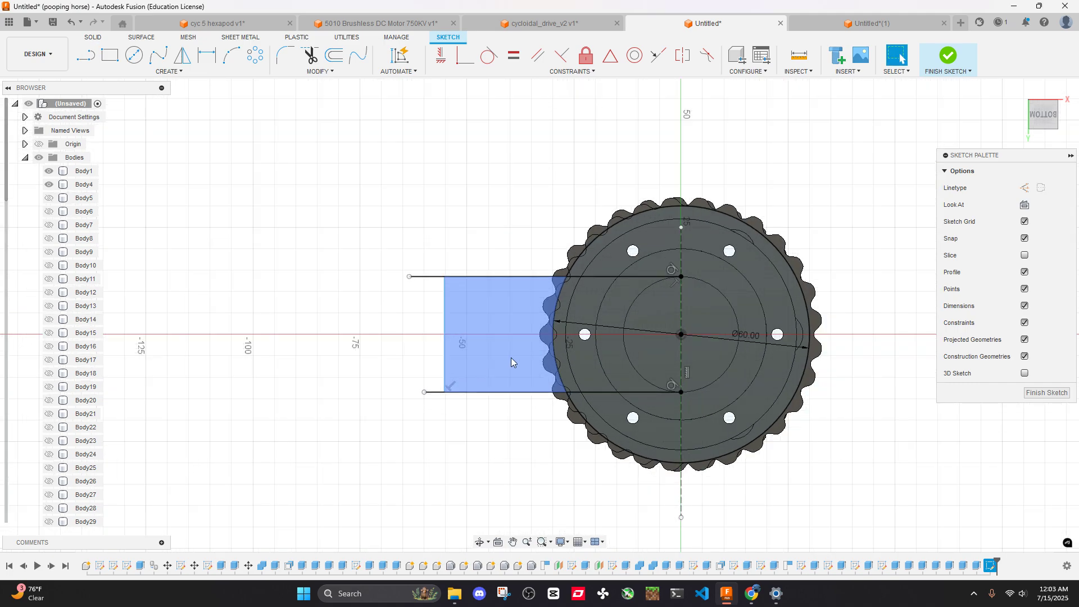
mouse_move(511, 362)
shift+middle_down()
mouse_move(534, 348)
mouse_move(574, 274)
shift+middle_up()
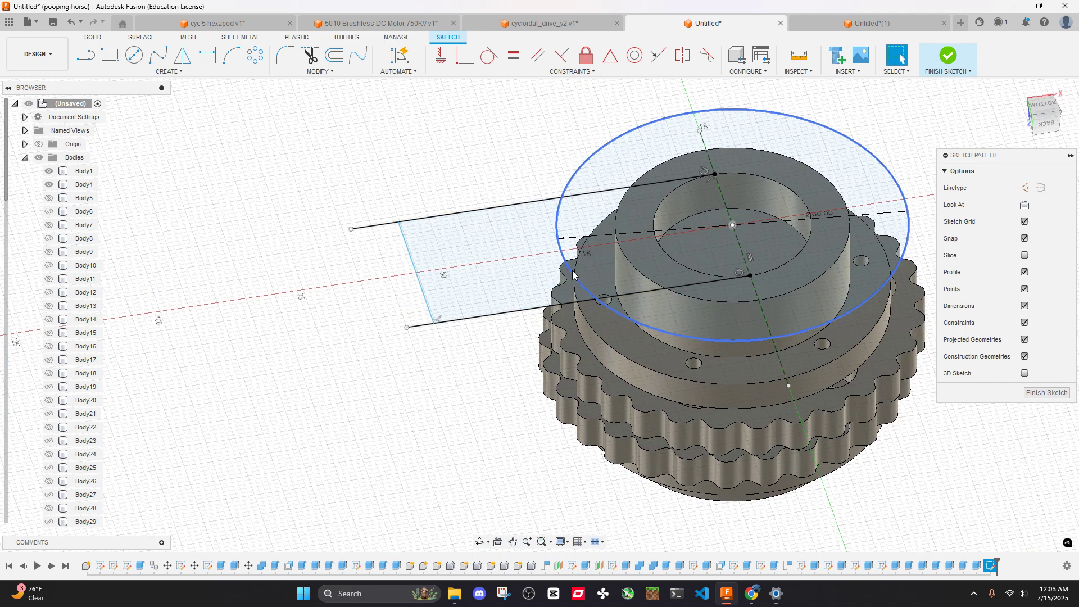
click(573, 273)
key(x)
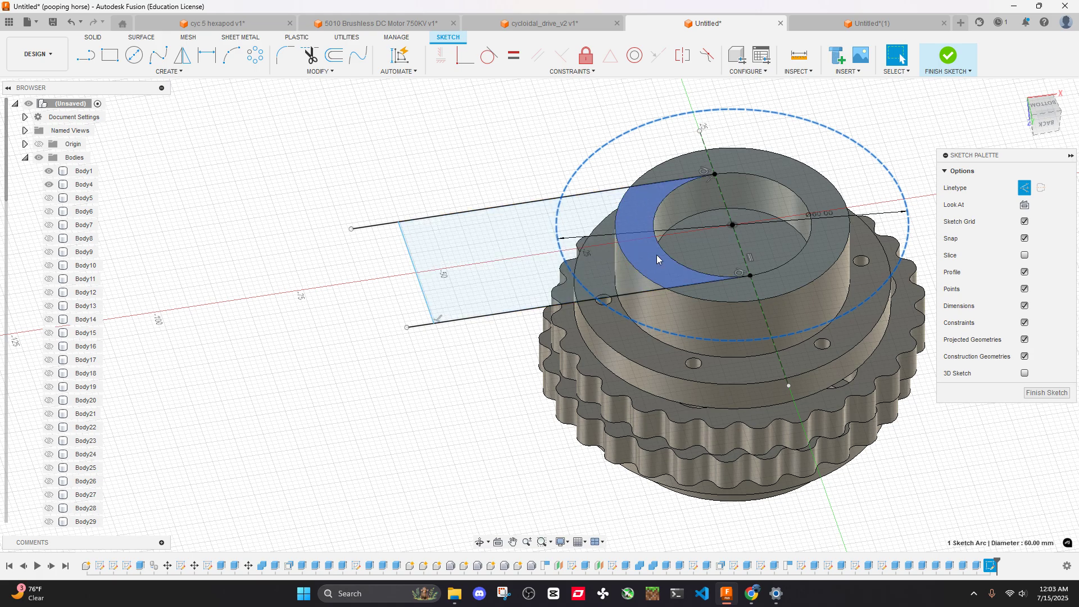
key(Escape)
Delete the two horizontal lines at the bore circle and the vertical line connecting them
shift+middle_drag(656, 255, 563, 183)
click(1050, 108)
middle_drag(672, 188, 716, 298)
key(Escape)
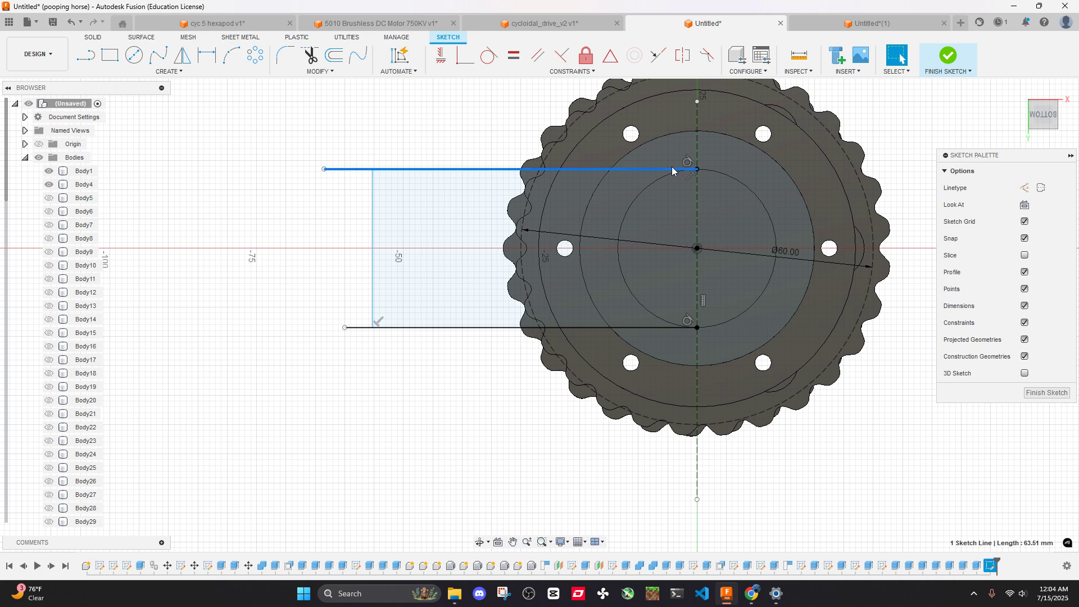
key(Delete)
click(372, 270)
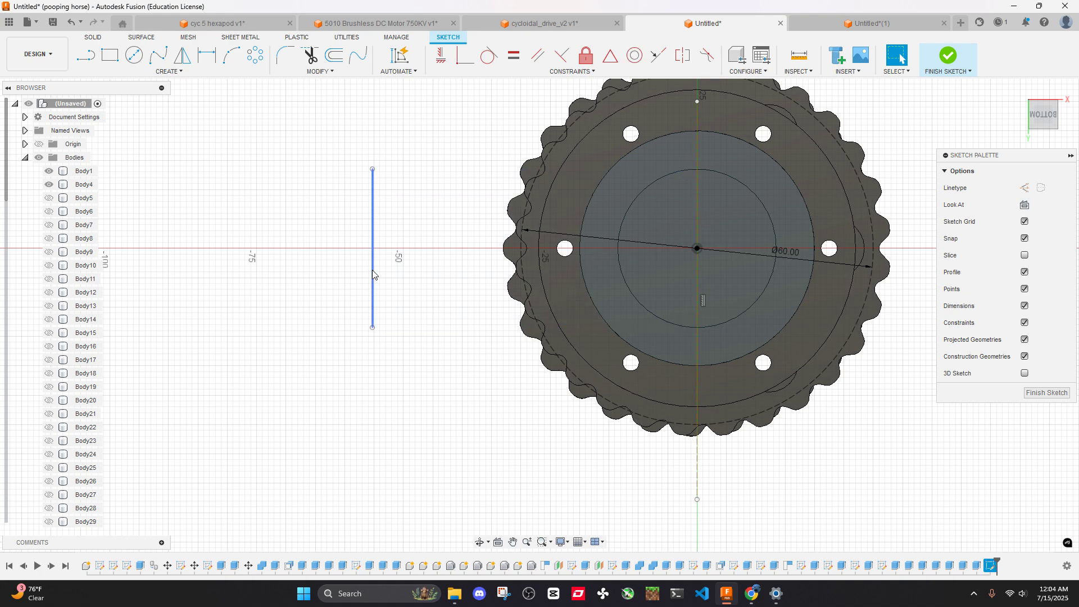
key(Delete)
Sketch two parallel horizontal lines running outward from the boss circle's uppermost and lowermost points, past the gear teeth
key(l)
middle_drag(708, 140, 733, 172)
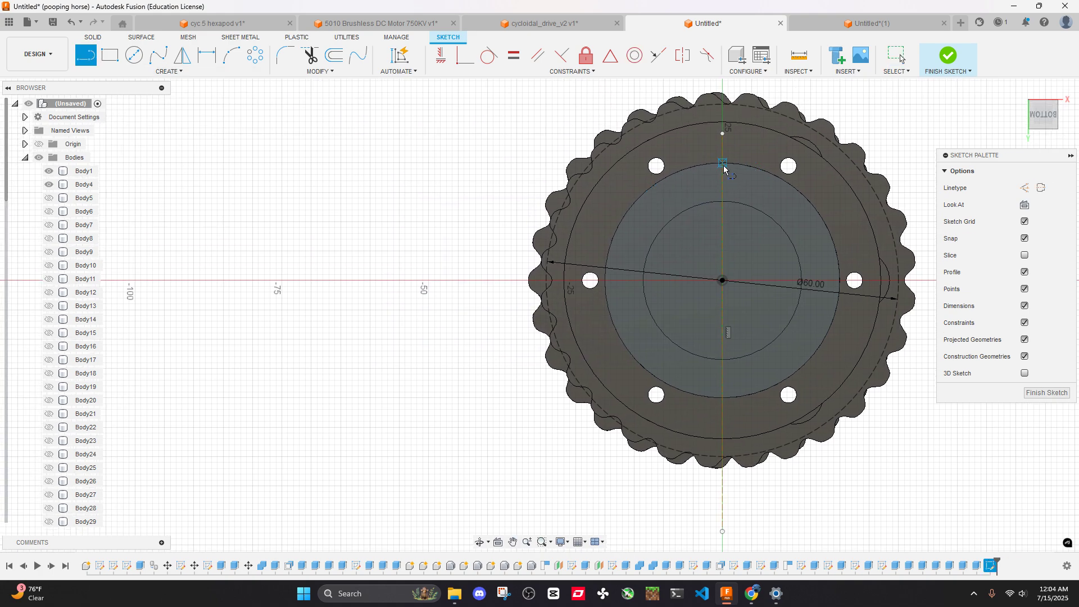
click(722, 163)
click(305, 163)
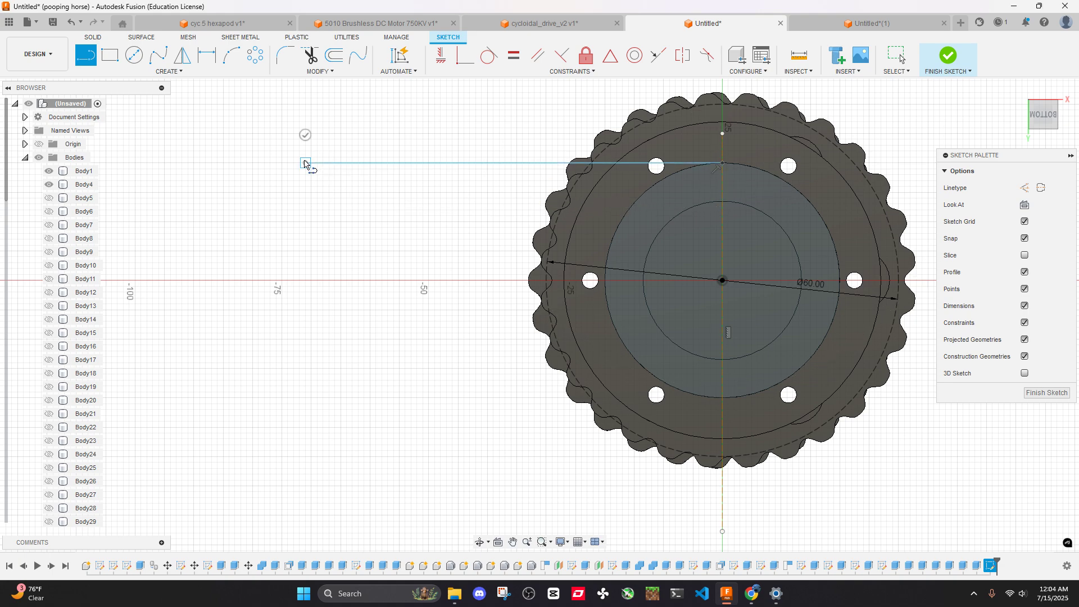
key(Escape)
click(85, 54)
click(723, 397)
click(388, 397)
key(Escape)
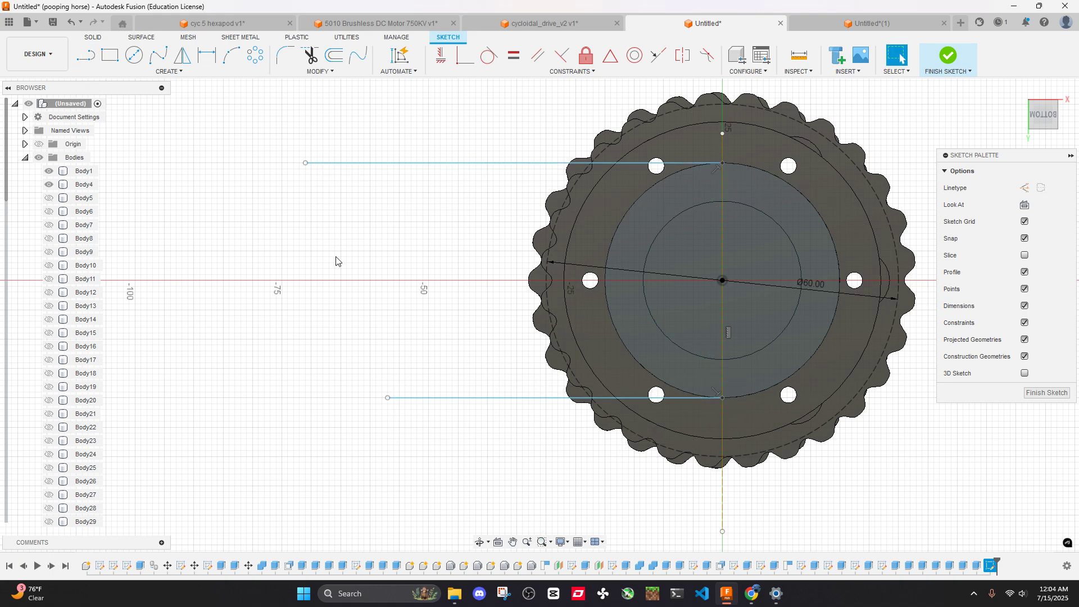
Sketch a vertical line crossing both horizontal lines near their outer ends to close off the arm profile
key(l)
click(405, 128)
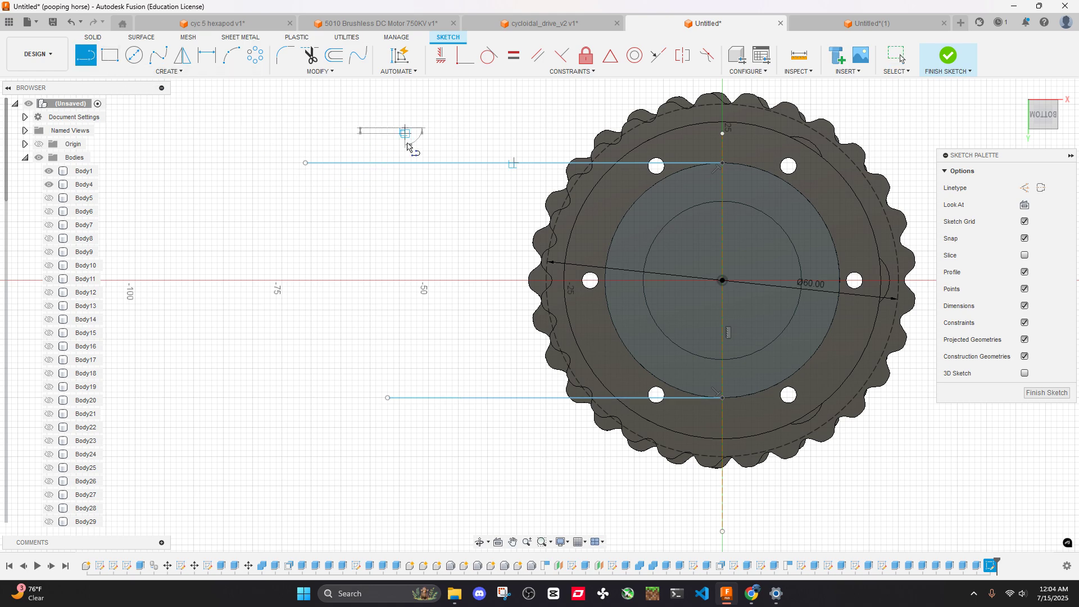
click(406, 469)
key(Escape)
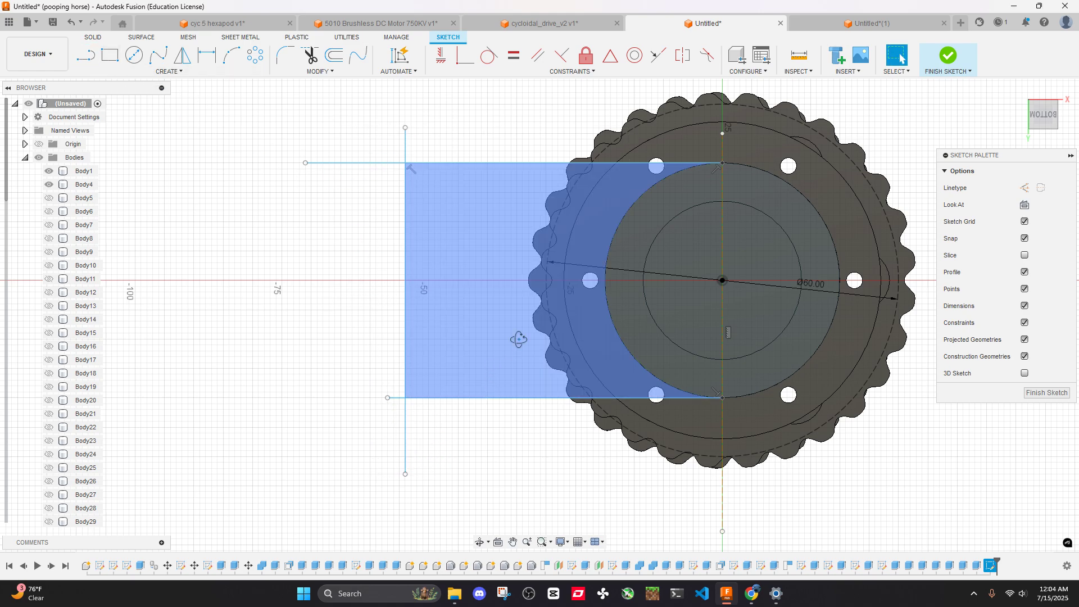
Convert the boss's outer edge circle to construction geometry
mouse_move(517, 342)
shift+middle_down()
mouse_move(632, 263)
mouse_move(650, 304)
shift+middle_up()
click(633, 263)
key(x)
click(654, 304)
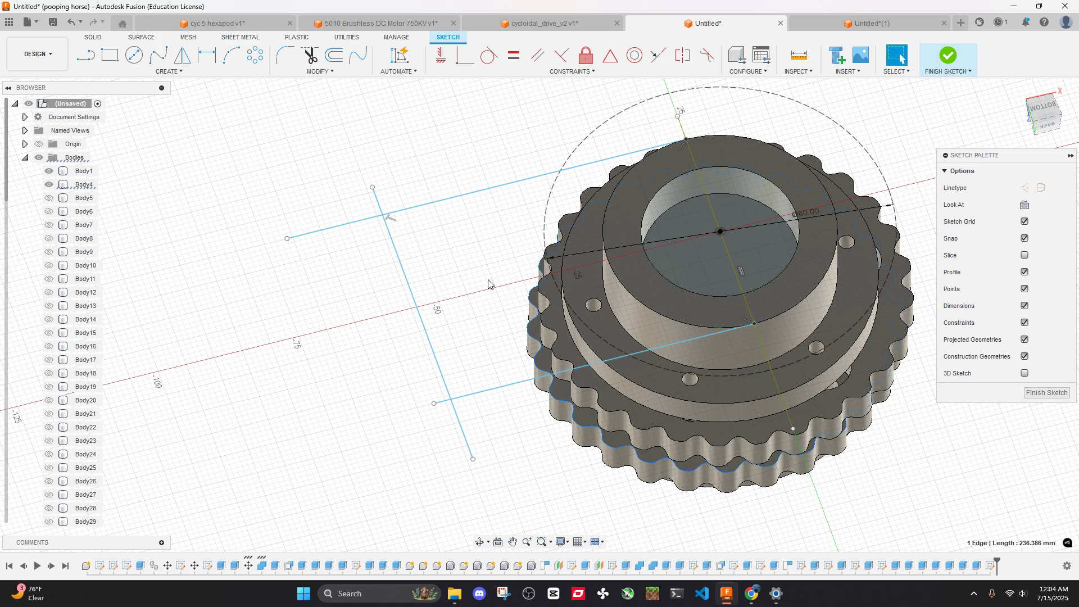
Sketch an arc along the boss's edge opposite the arm, joining the inner ends of the two horizontal lines
shift+middle_drag(664, 174, 629, 218)
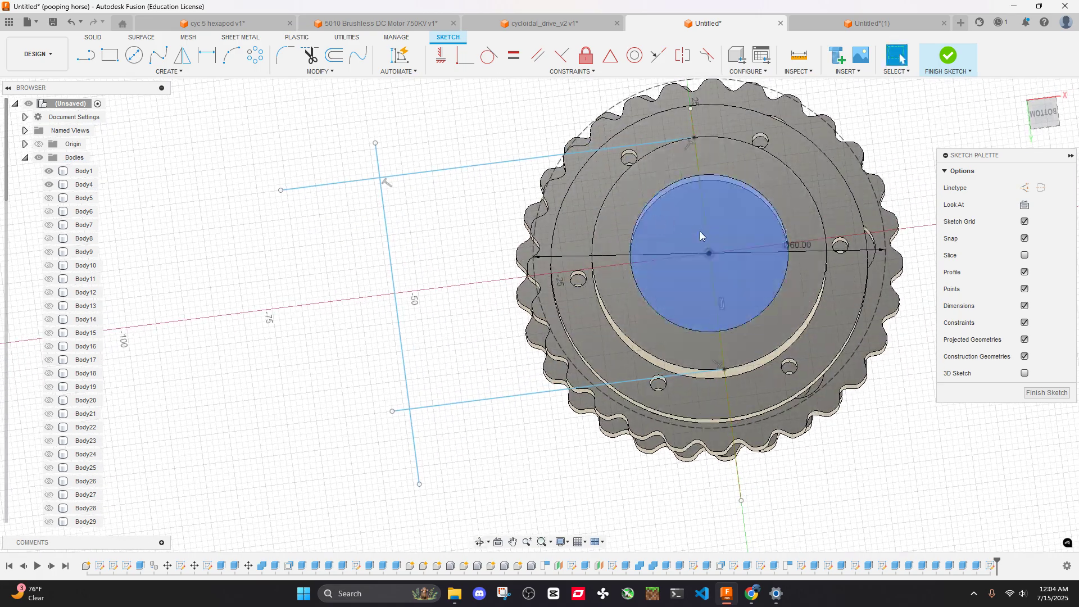
click(231, 57)
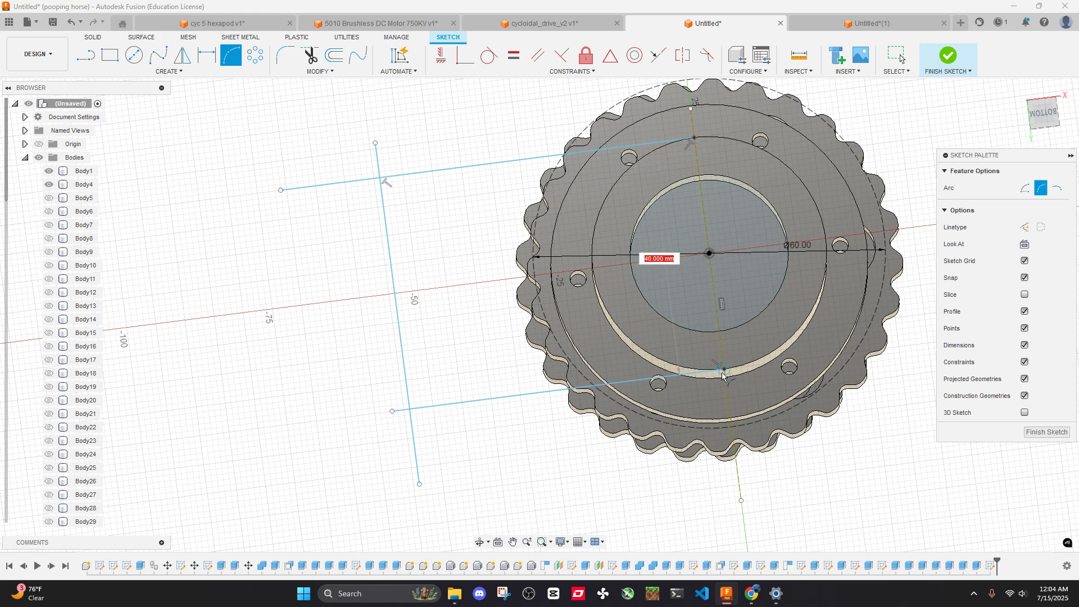
key(Escape)
Remove the bore's 27 mm edge circle as a profile boundary so the arm profile also covers the bore
click(494, 297)
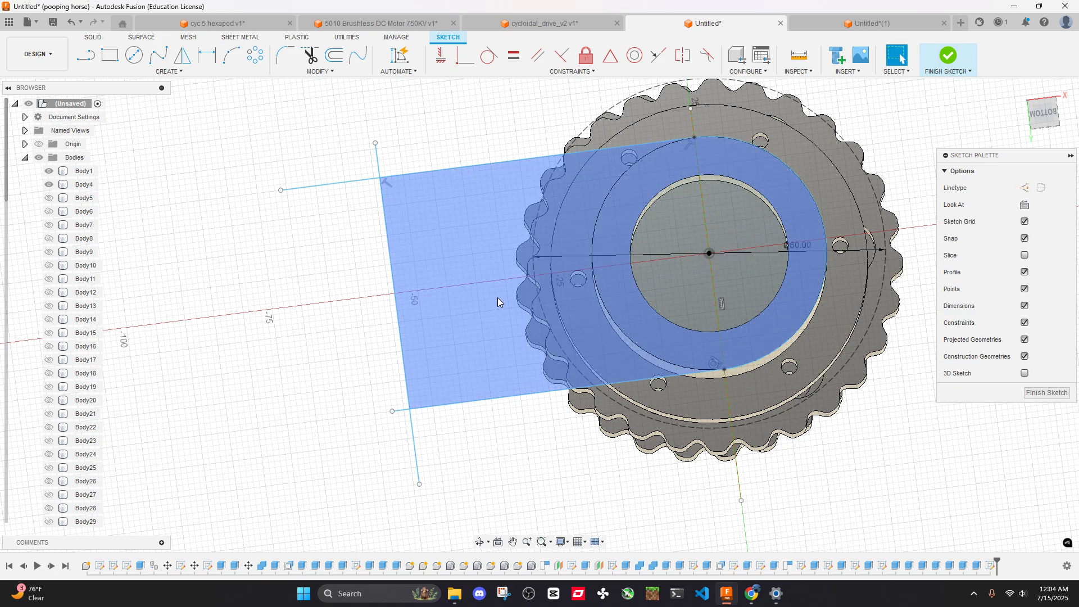
scroll(497, 298, down, 3)
shift+middle_drag(511, 283, 514, 204)
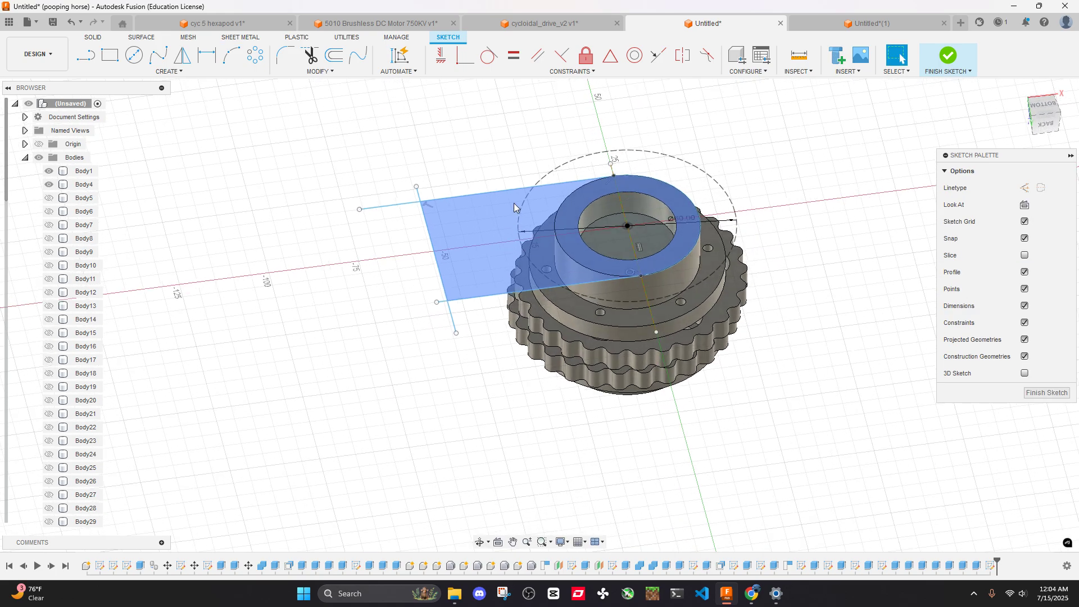
click(601, 262)
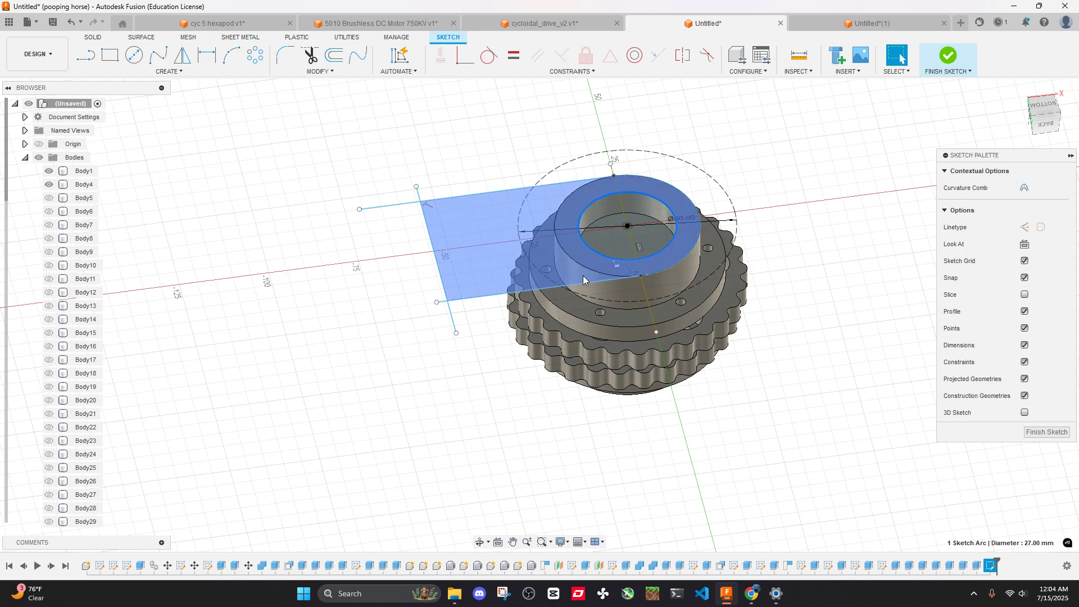
key(Escape)
Extrude the rounded arm profile by -5 mm with the Join operation
click(494, 242)
key(e)
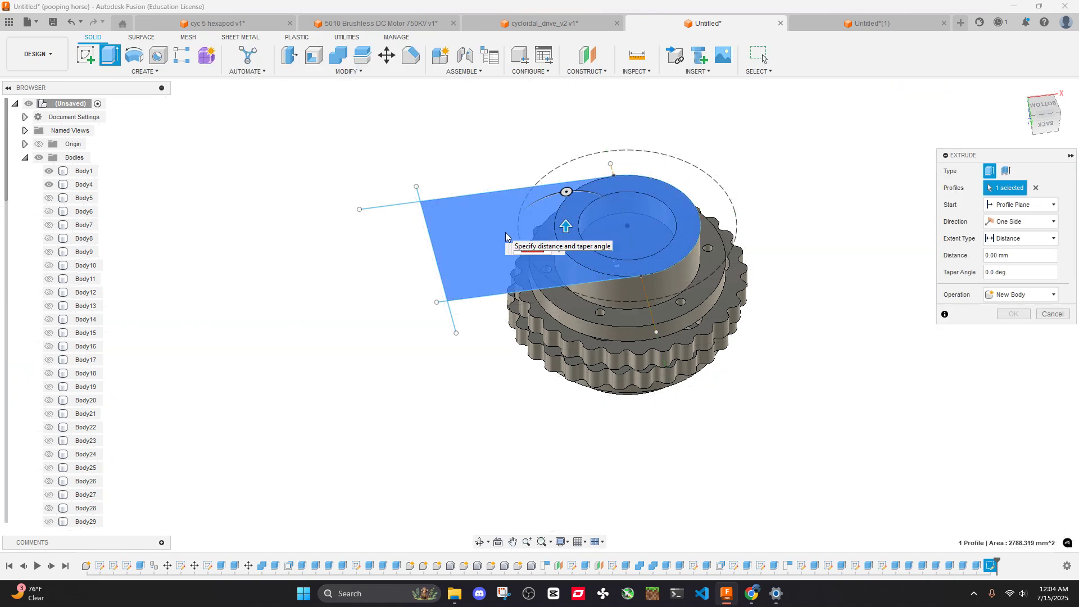
shift+middle_drag(505, 232, 522, 188)
text(-)
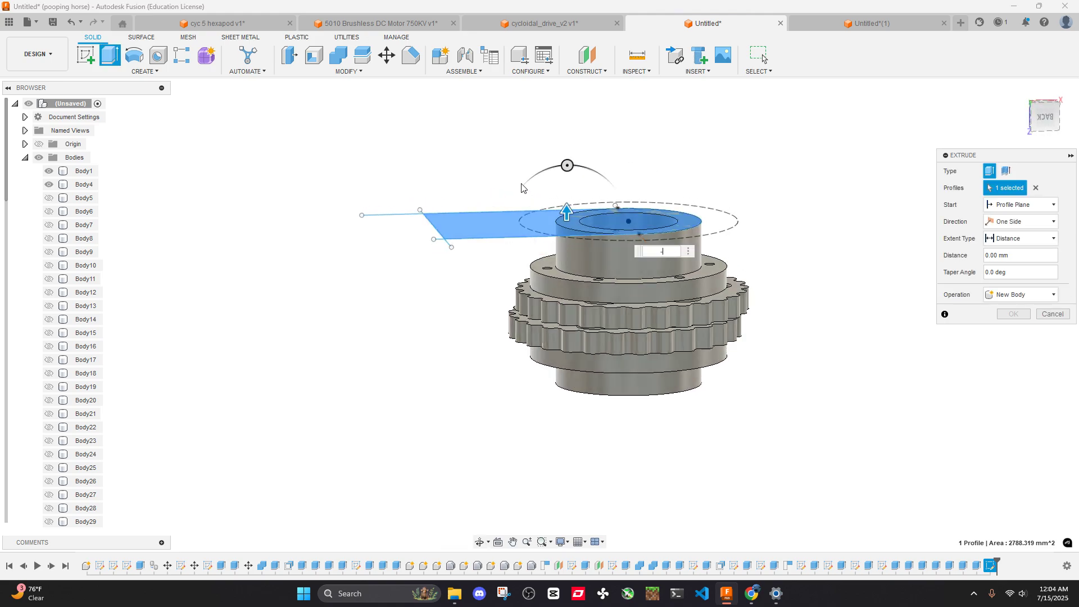
text(5)
click(1046, 295)
click(1023, 307)
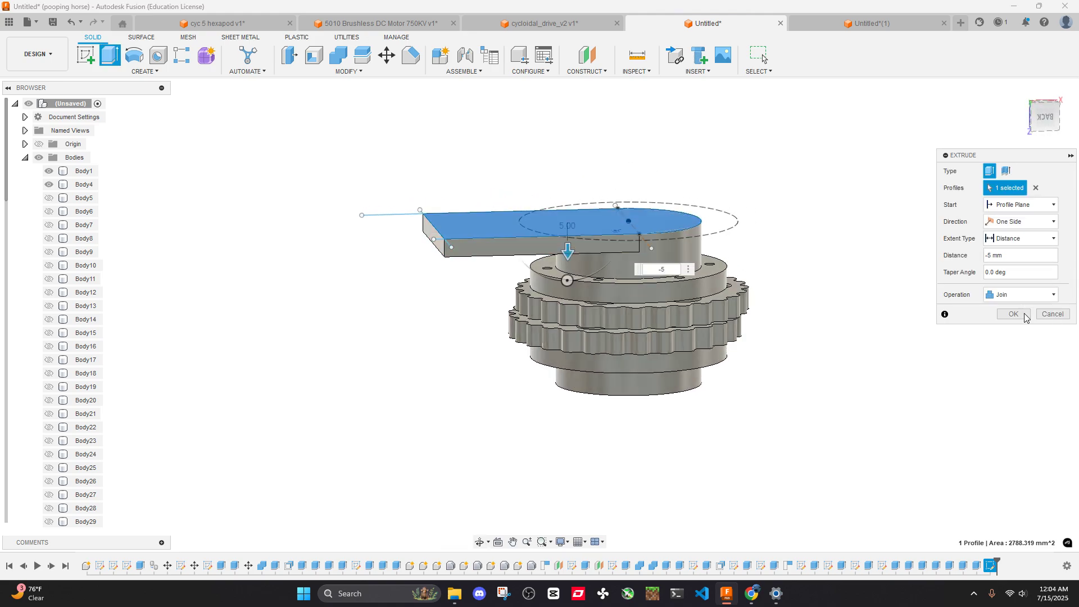
click(1022, 316)
Open the profile sketch of the extruded arm for inspection and close it again
shift+middle_drag(758, 265, 682, 259)
right_click(682, 259)
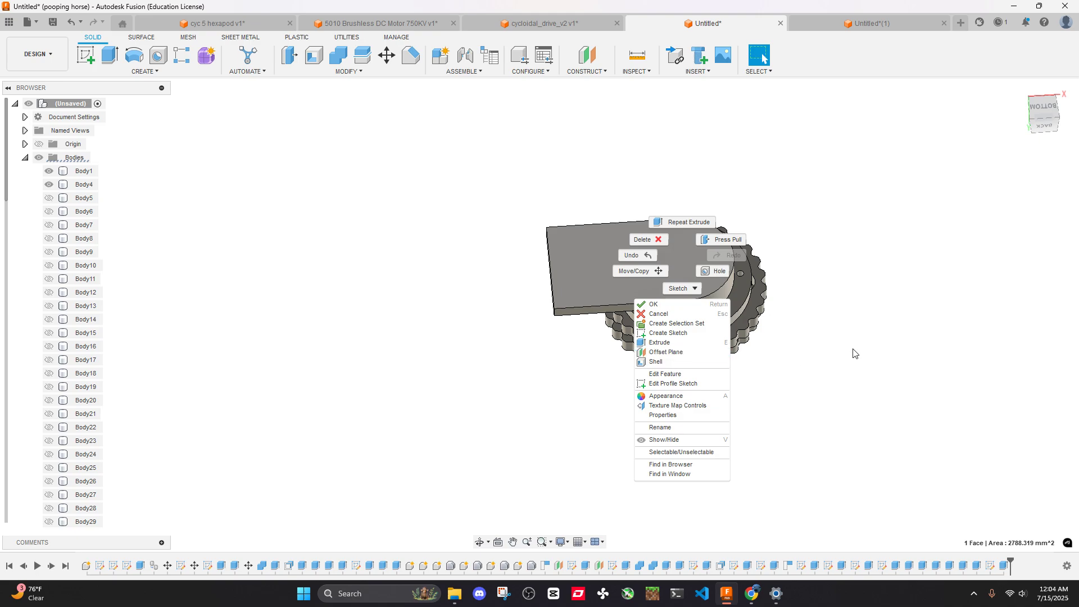
click(668, 333)
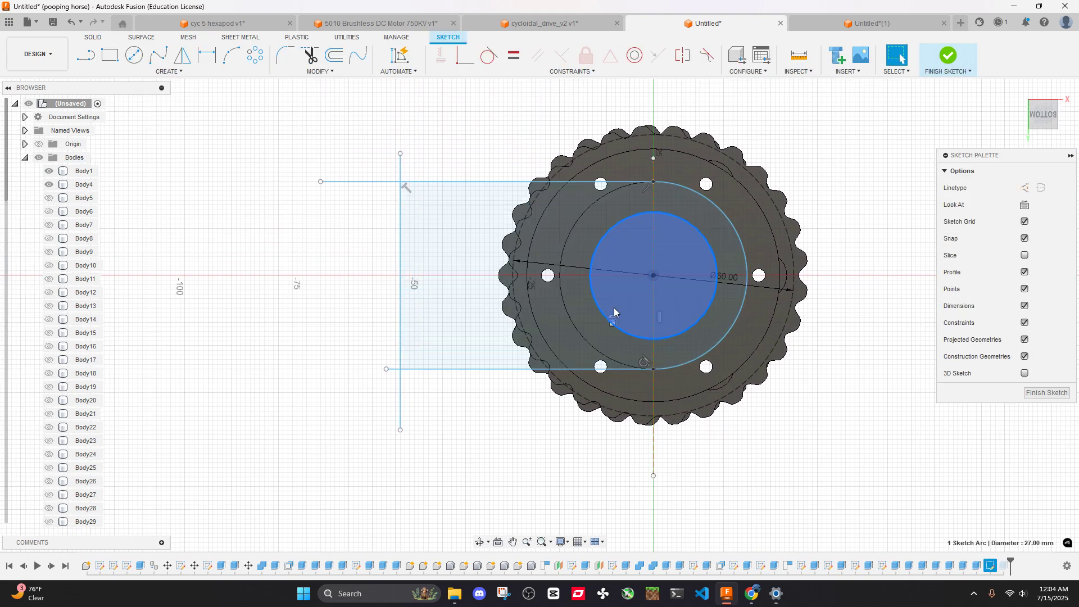
scroll(518, 307, down, 2)
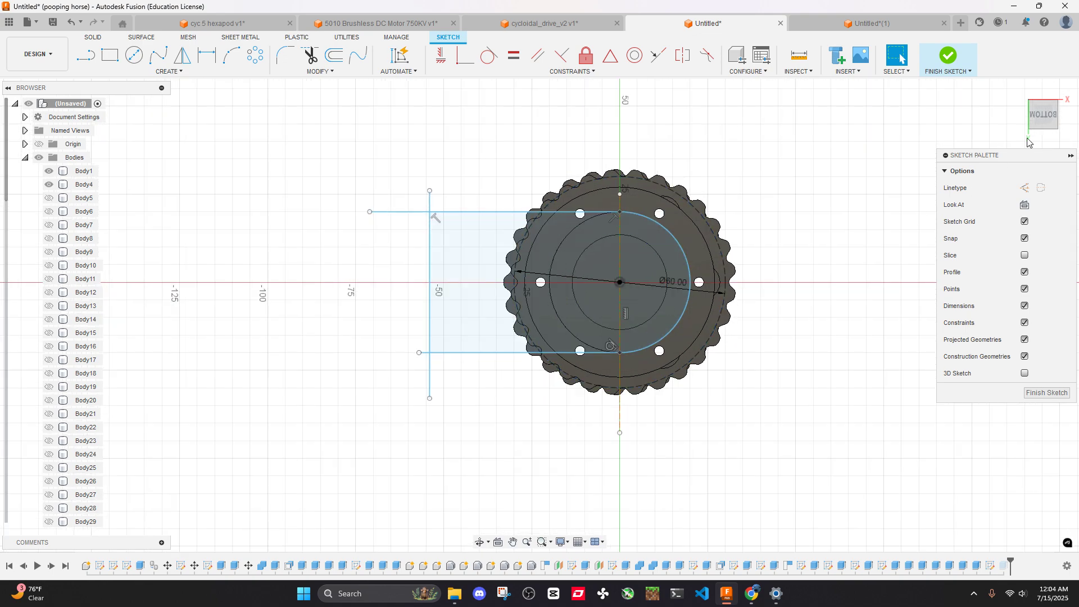
click(948, 55)
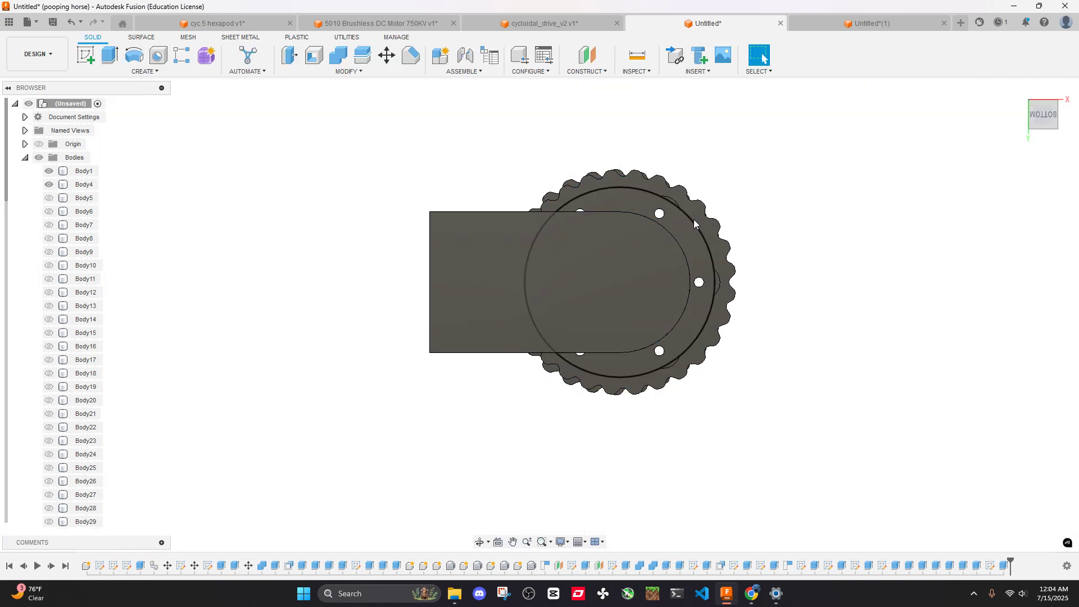
Delete the arm extrusion and extrude the rounded arm profile without the bore circle by -5 mm with the Join operation
right_click(1005, 567)
click(996, 483)
double_click(991, 569)
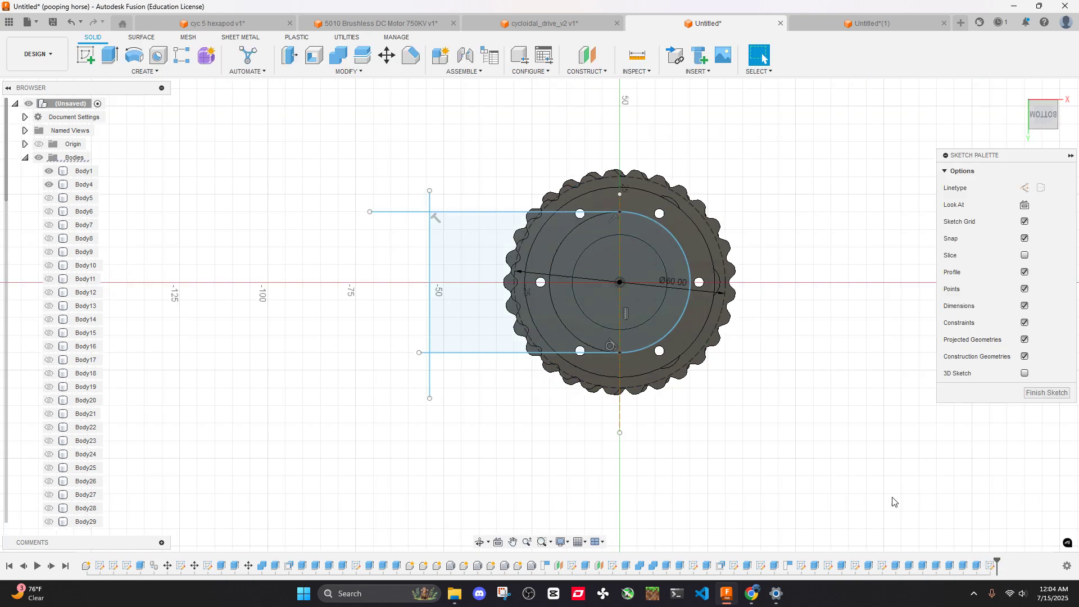
click(498, 310)
text(e)
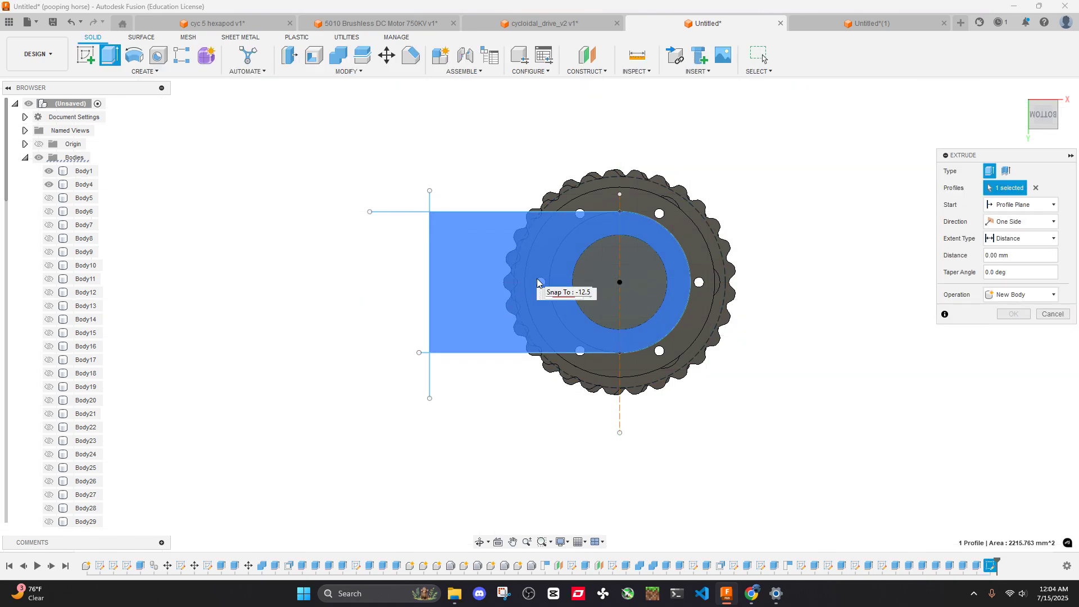
text(-5)
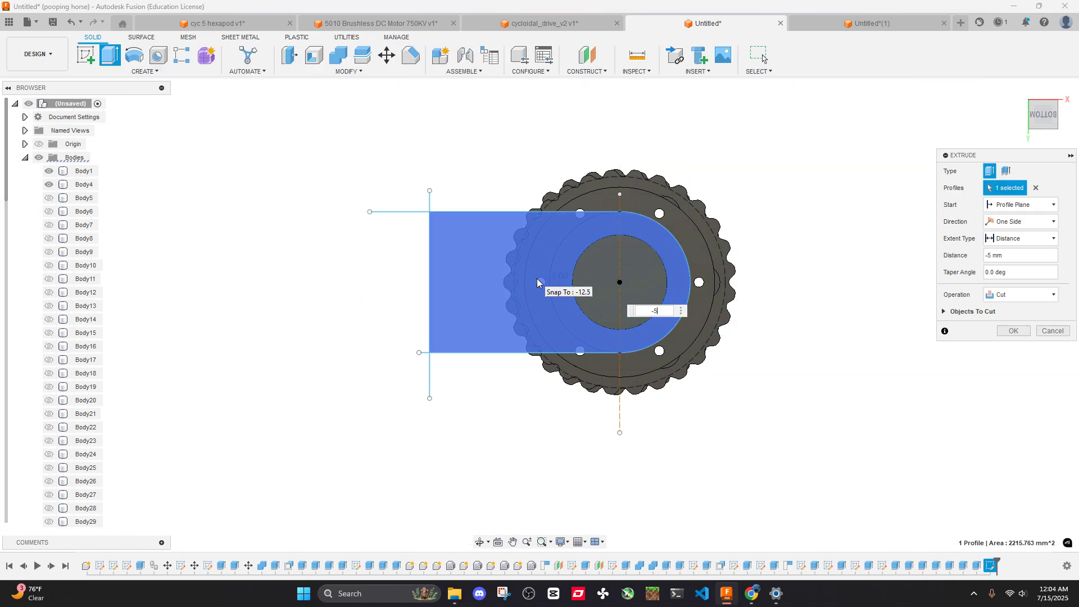
click(1037, 296)
click(1018, 318)
click(1013, 331)
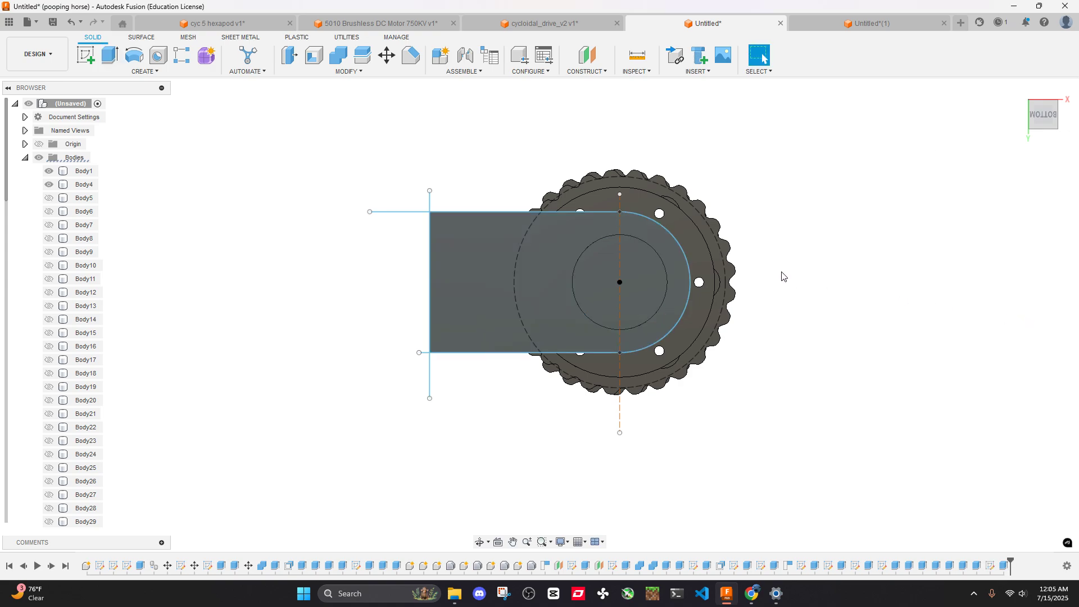
mouse_move(785, 239)
shift+middle_down()
mouse_move(747, 229)
mouse_move(762, 337)
mouse_move(820, 318)
mouse_move(808, 218)
shift+middle_up()
scroll(742, 320, up, 5)
click(599, 317)
key(e)
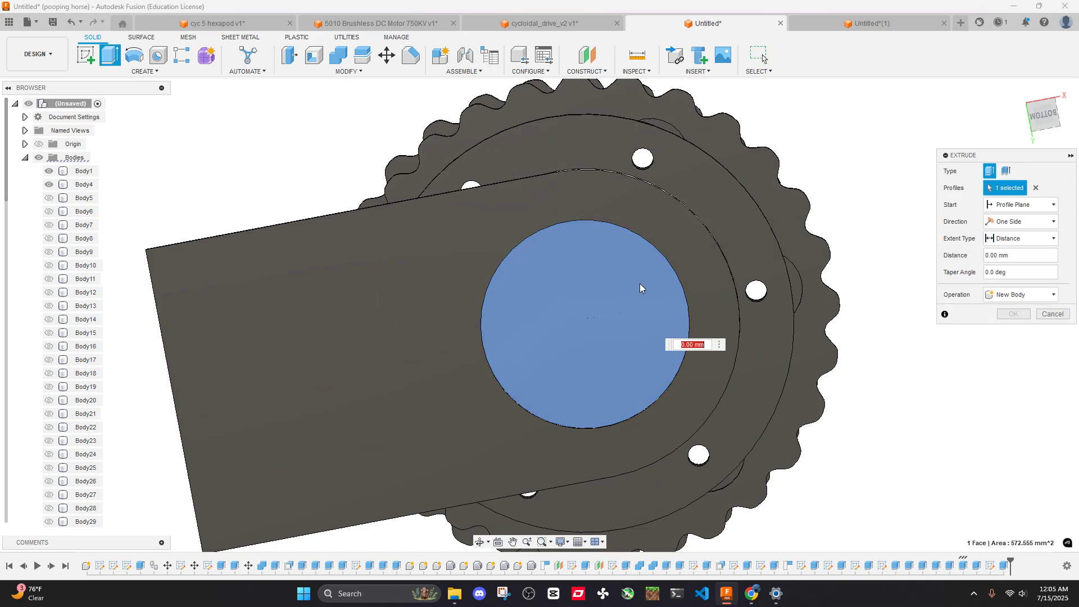
shift+middle_drag(640, 283, 826, 272)
click(1041, 315)
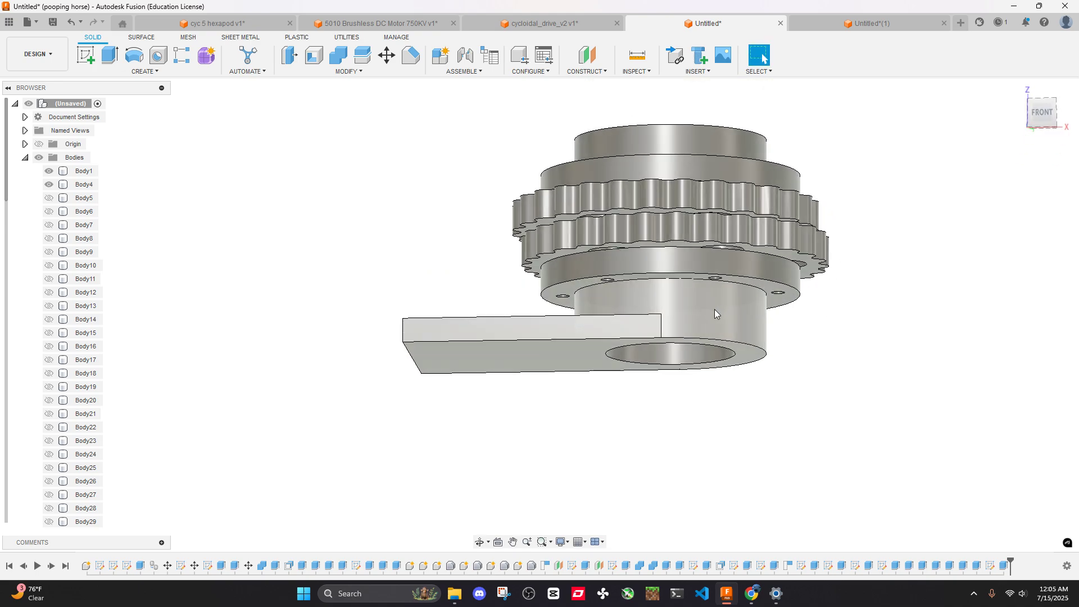
Hide the plain output hub on the side of the cycloidal discs opposite the arm
shift+middle_drag(739, 276, 686, 161)
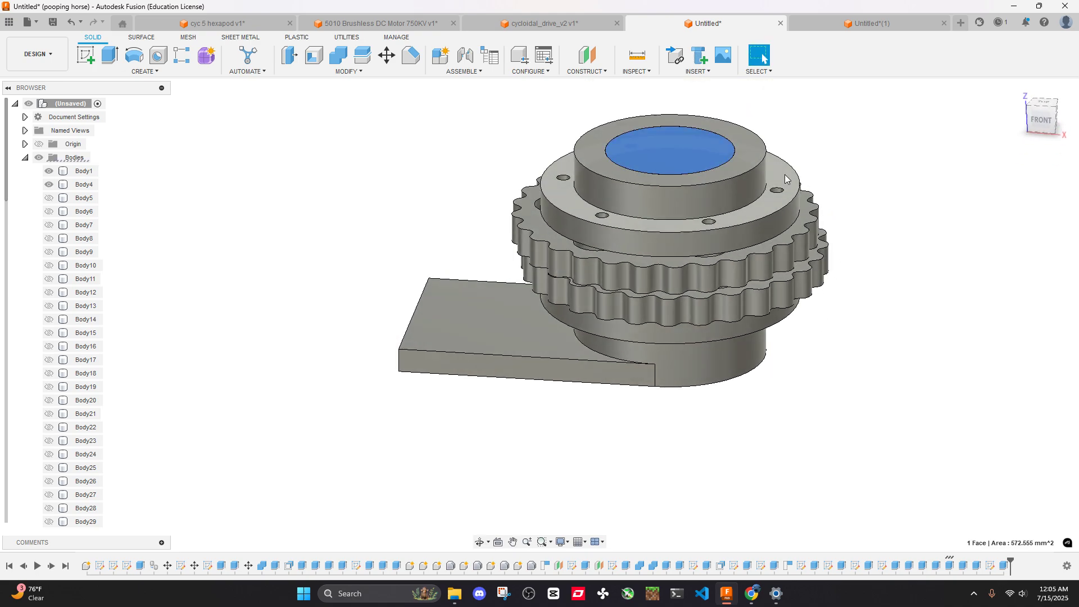
shift+middle_drag(913, 196, 721, 178)
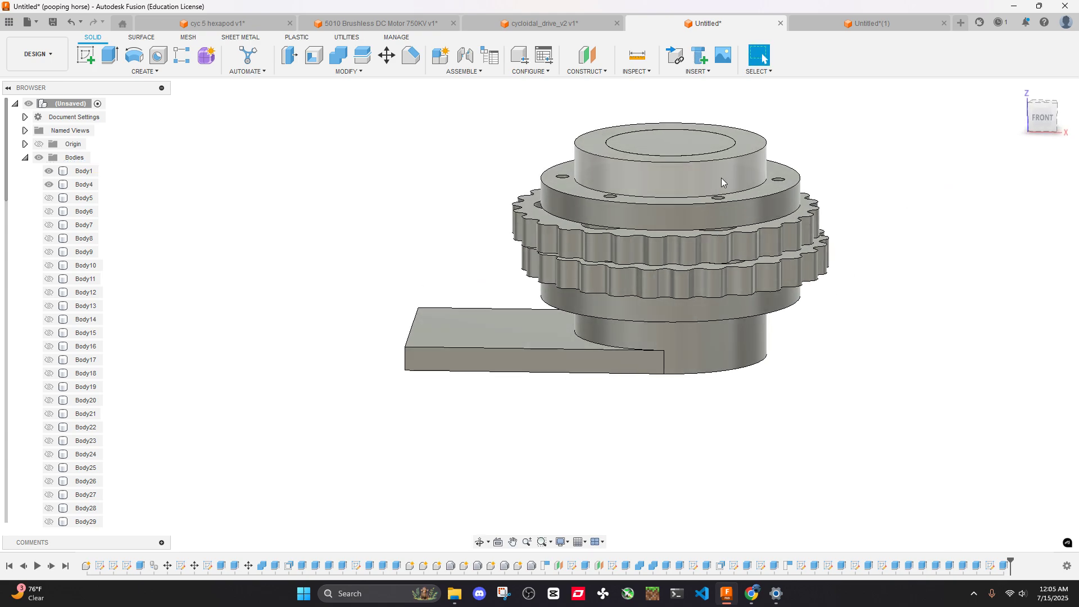
click(721, 177)
click(854, 151)
Identify the hub body carrying the arm (Body41) and paste a copy of it
shift+middle_drag(794, 306, 738, 329)
click(694, 325)
scroll(31, 349, down, 1)
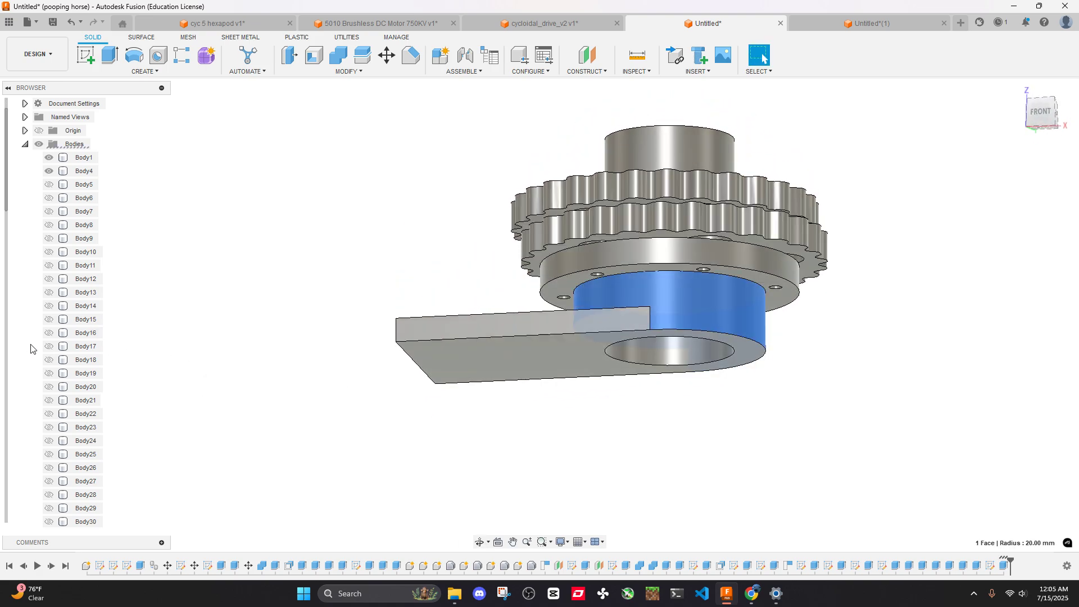
key(Escape)
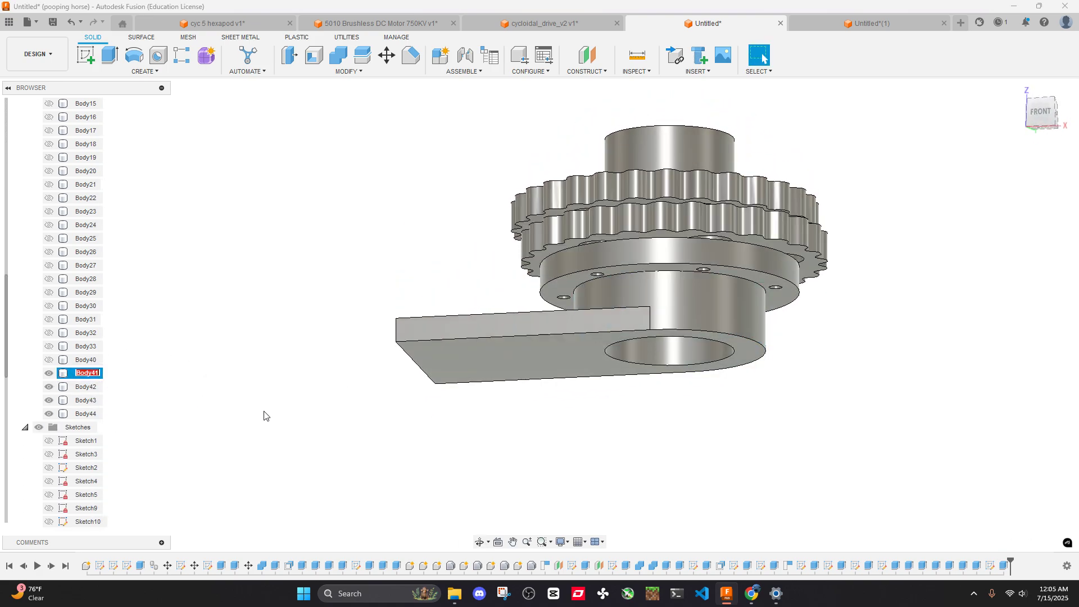
double_click(90, 376)
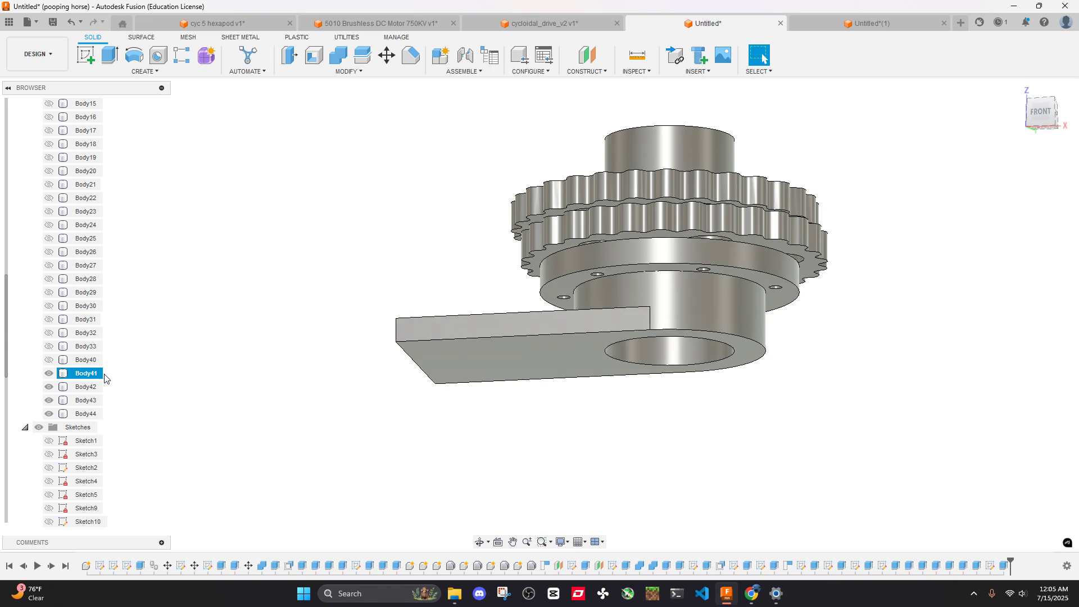
click(49, 373)
click(49, 373)
click(85, 375)
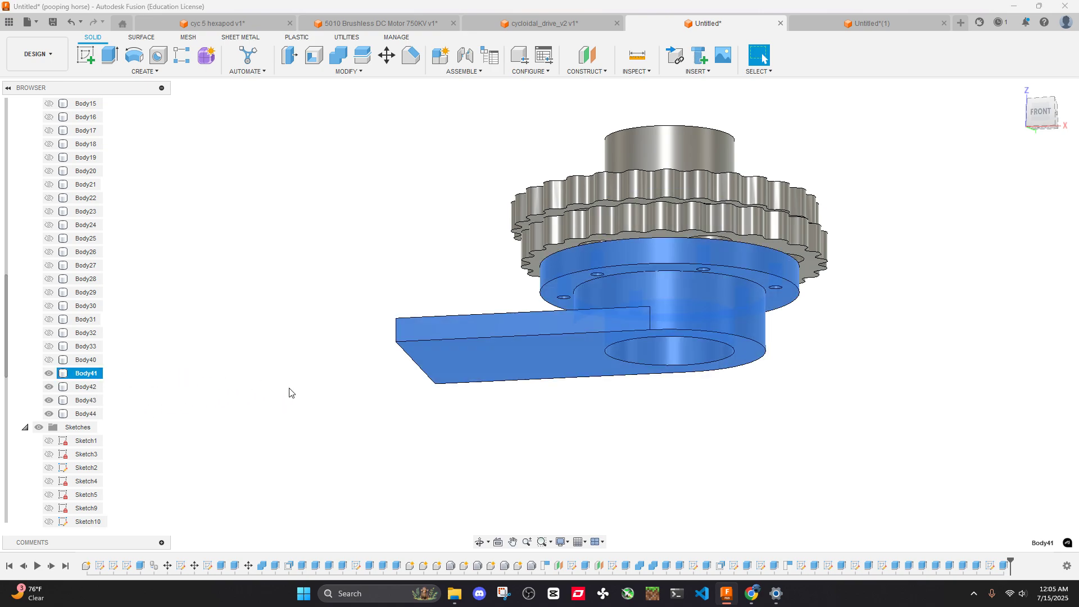
key(ctrl+c)
key(ctrl+v)
Rotate the pasted hub copy by -180° about X and move it -54 mm in Y and -50 mm in Z onto the discs' opposite side
click(1040, 112)
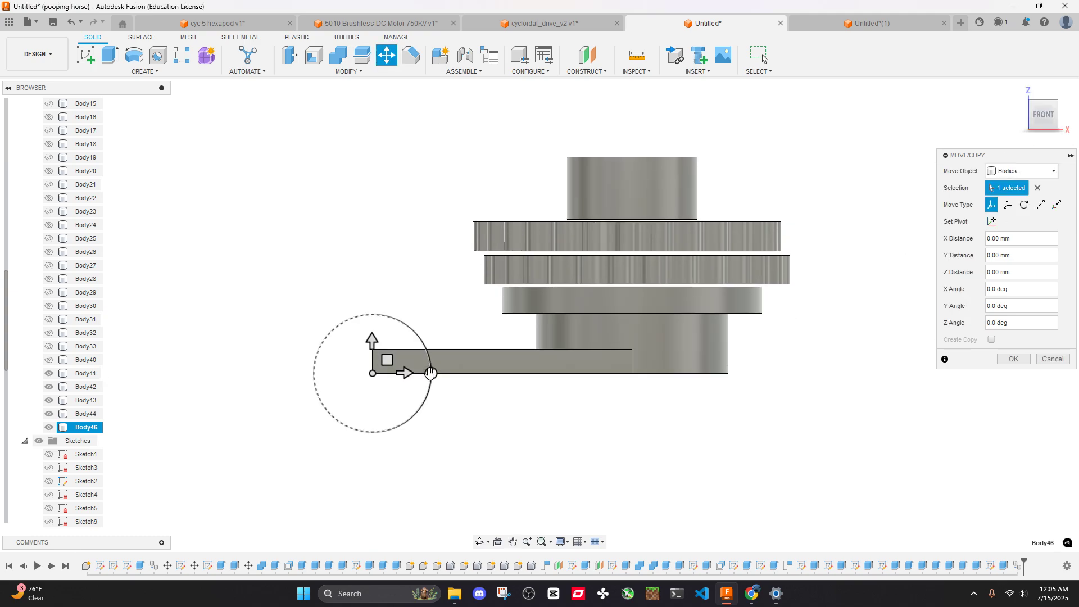
shift+middle_drag(548, 349, 568, 348)
click(1033, 114)
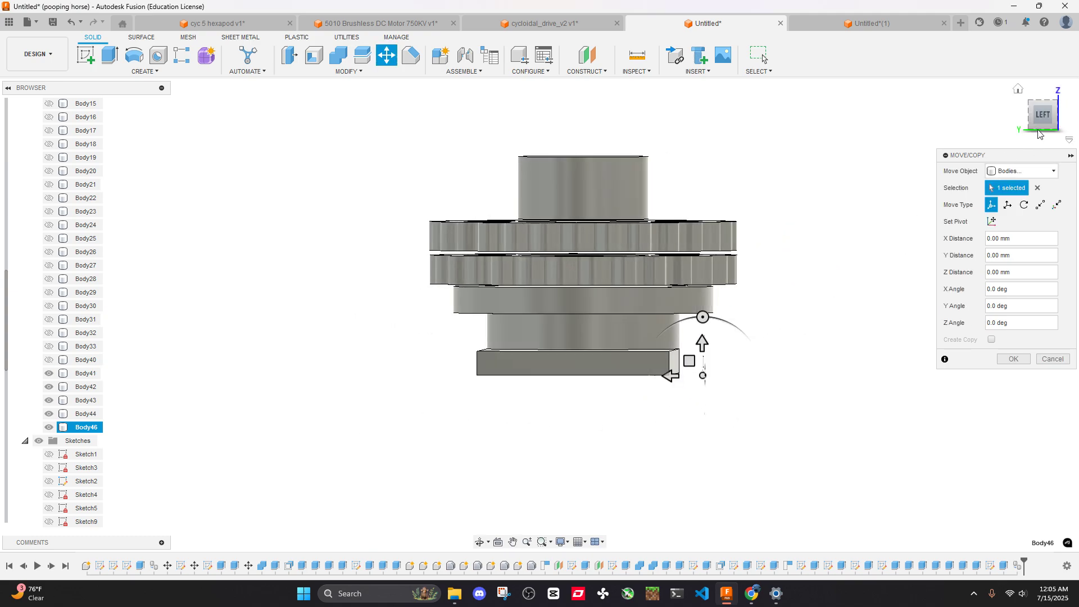
drag(701, 319, 702, 416)
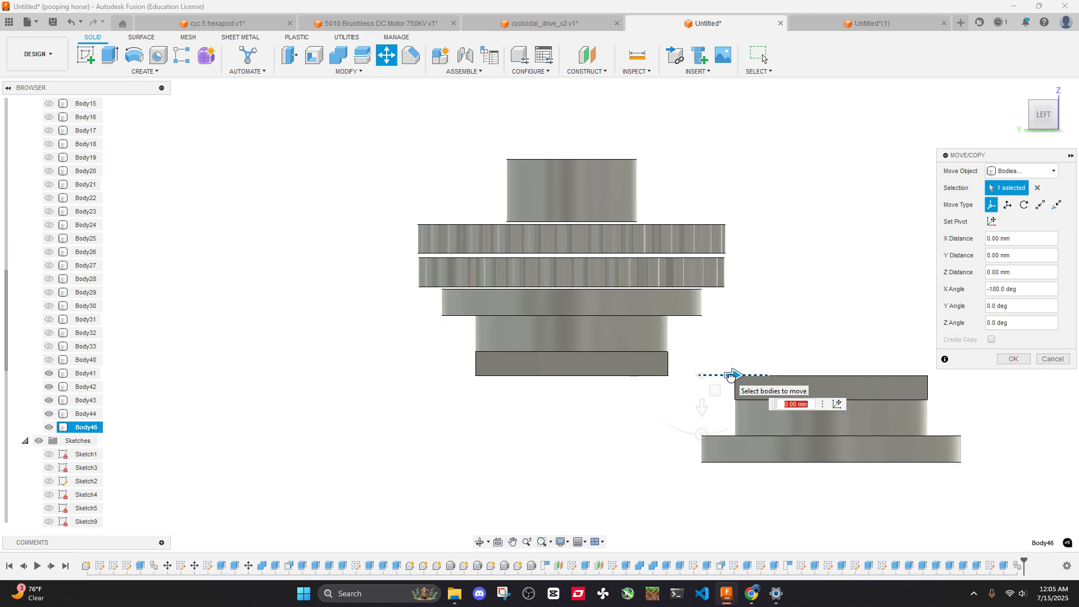
drag(731, 375, 477, 368)
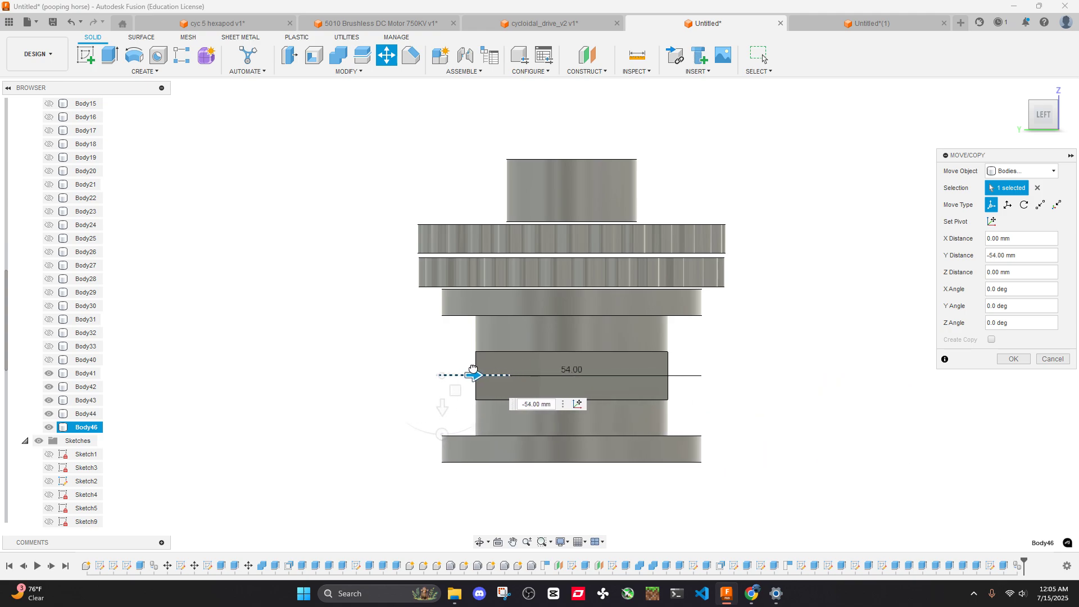
drag(441, 406, 441, 168)
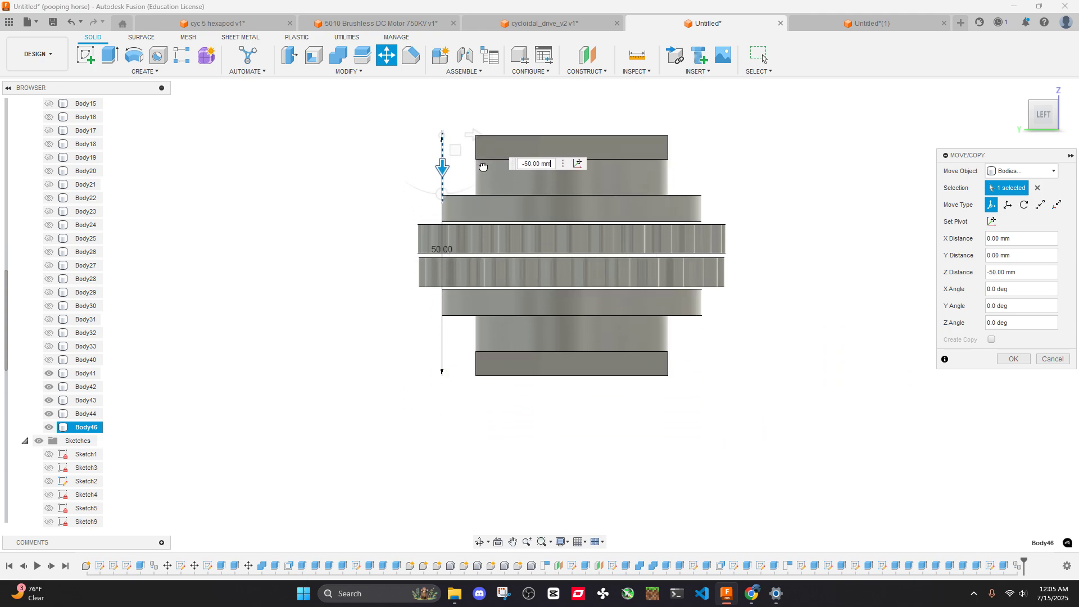
click(1013, 359)
Measure the gap between the copied hub's flange and the adjacent cycloidal disc
scroll(689, 218, up, 6)
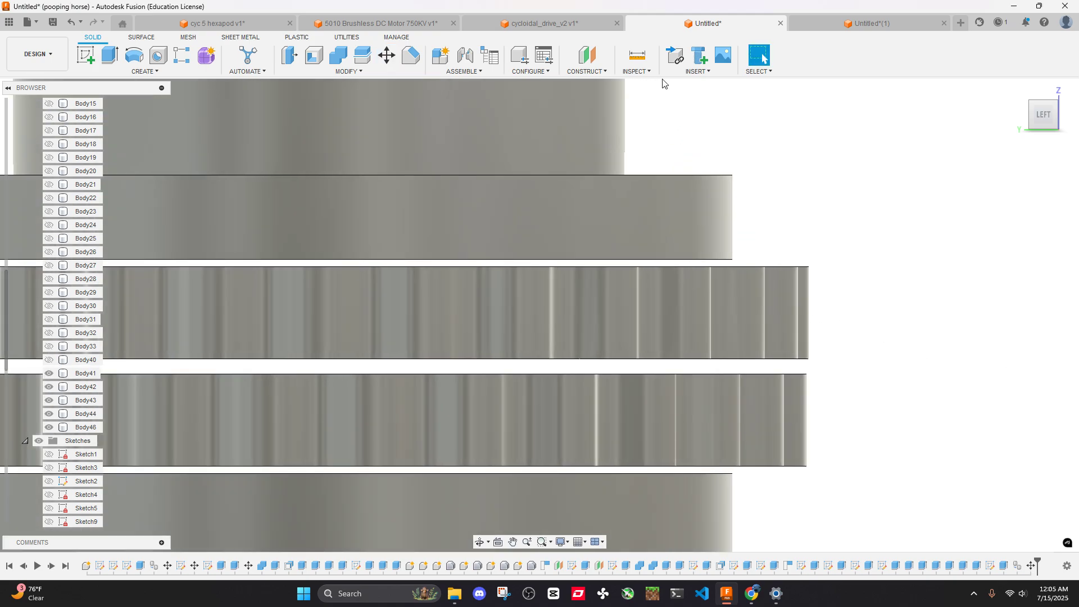
key(i)
click(700, 260)
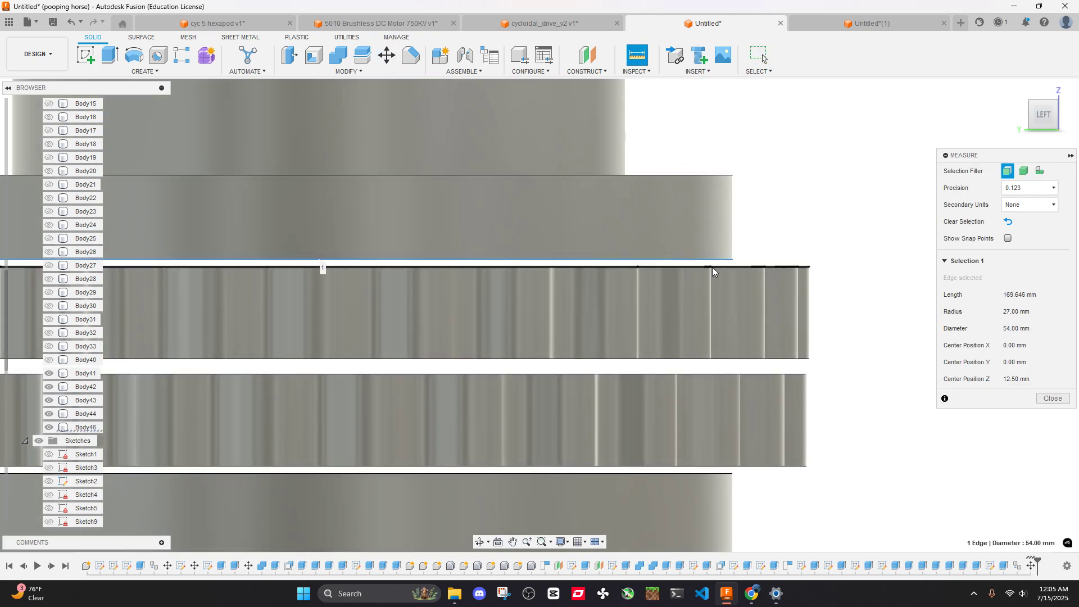
scroll(712, 267, down, 5)
shift+middle_drag(713, 267, 664, 253)
click(722, 278)
click(1053, 510)
click(403, 306)
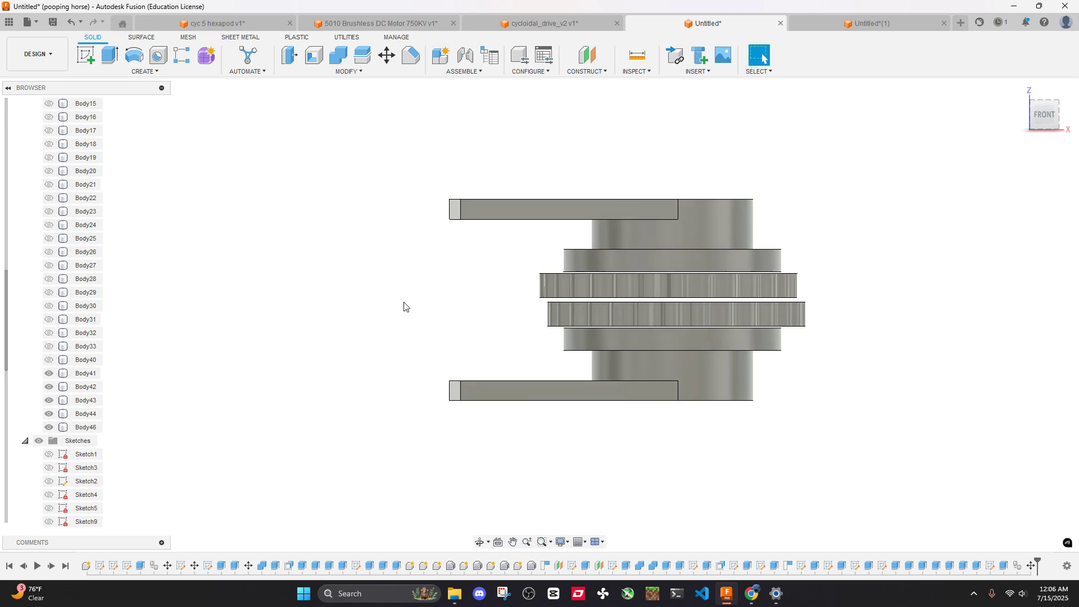
Show one ring pin (Body28) to compare its length with the hub flanges and hide it again
click(48, 279)
click(85, 373)
mouse_move(585, 356)
shift+middle_down()
mouse_move(621, 351)
mouse_move(511, 339)
mouse_move(448, 346)
mouse_move(579, 337)
shift+middle_up()
scroll(754, 352, up, 6)
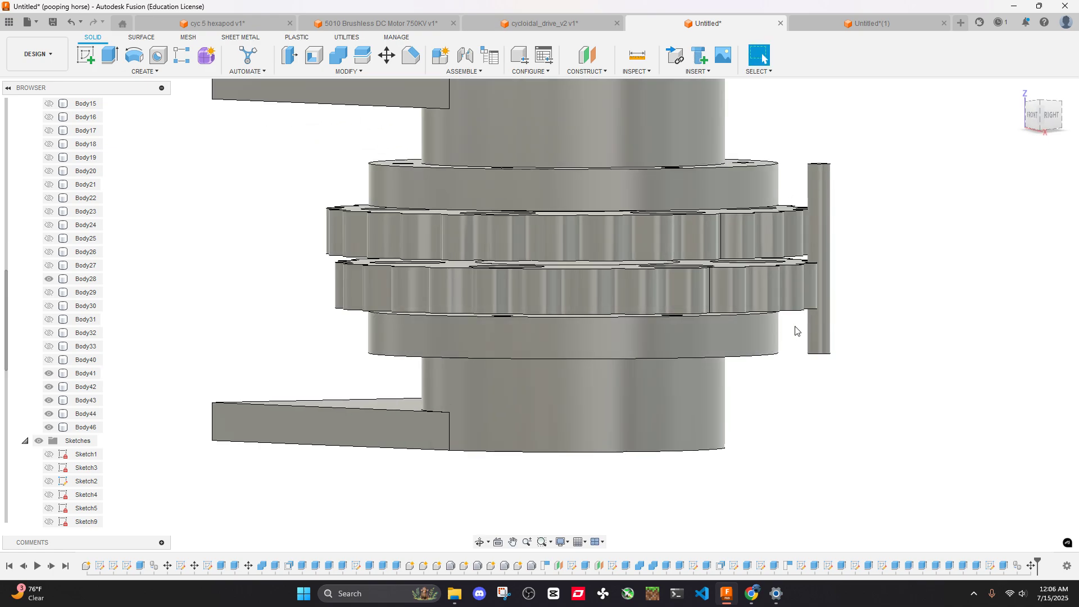
shift+middle_drag(800, 330, 747, 227)
scroll(840, 274, down, 3)
click(840, 270)
Show all bodies of the design
scroll(79, 330, up, 6)
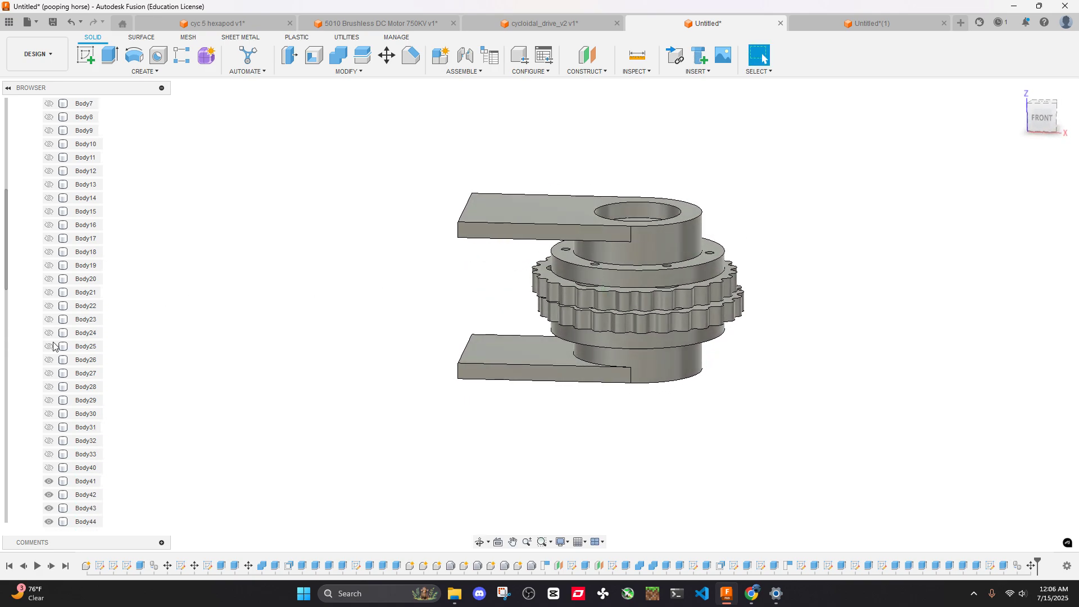
right_click(75, 105)
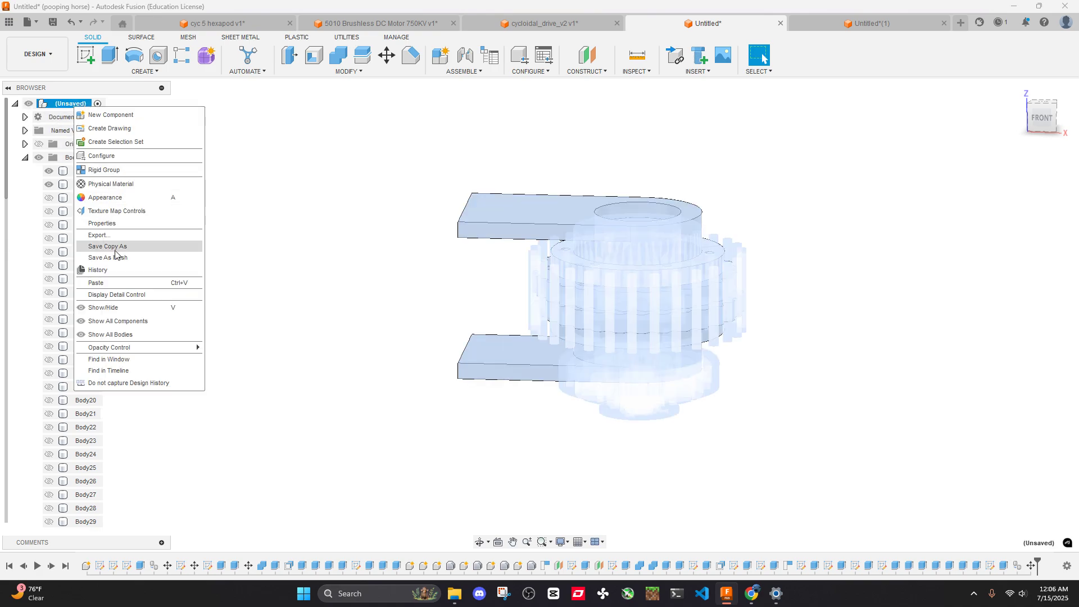
click(119, 337)
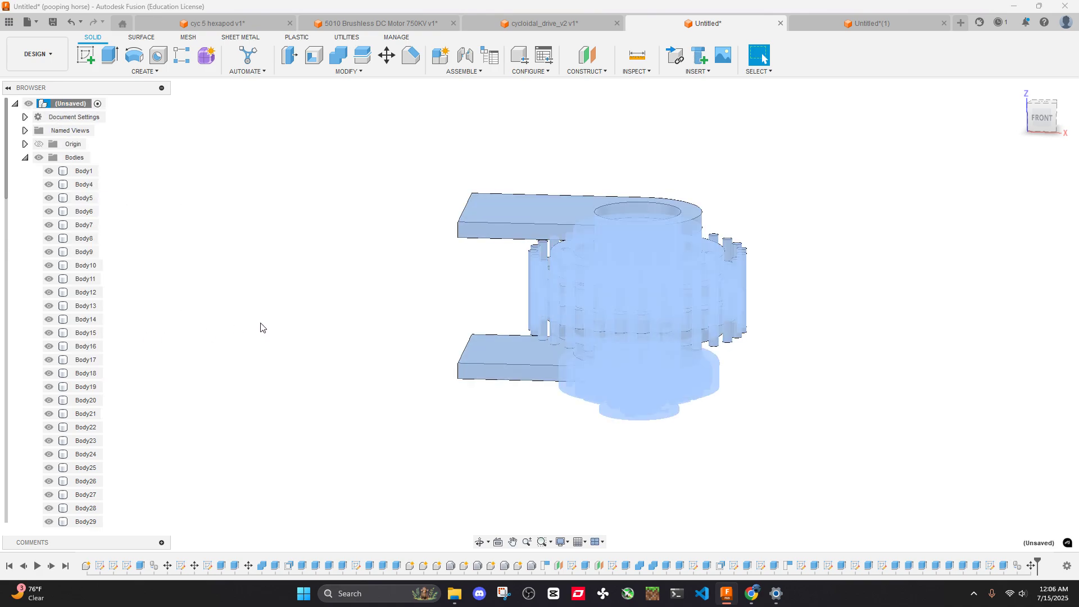
Measure the distance between the upper hub's flange face and the end face of a ring pin
shift+middle_drag(754, 90, 763, 58)
shift+middle_drag(672, 301, 721, 299)
scroll(721, 300, up, 3)
key(i)
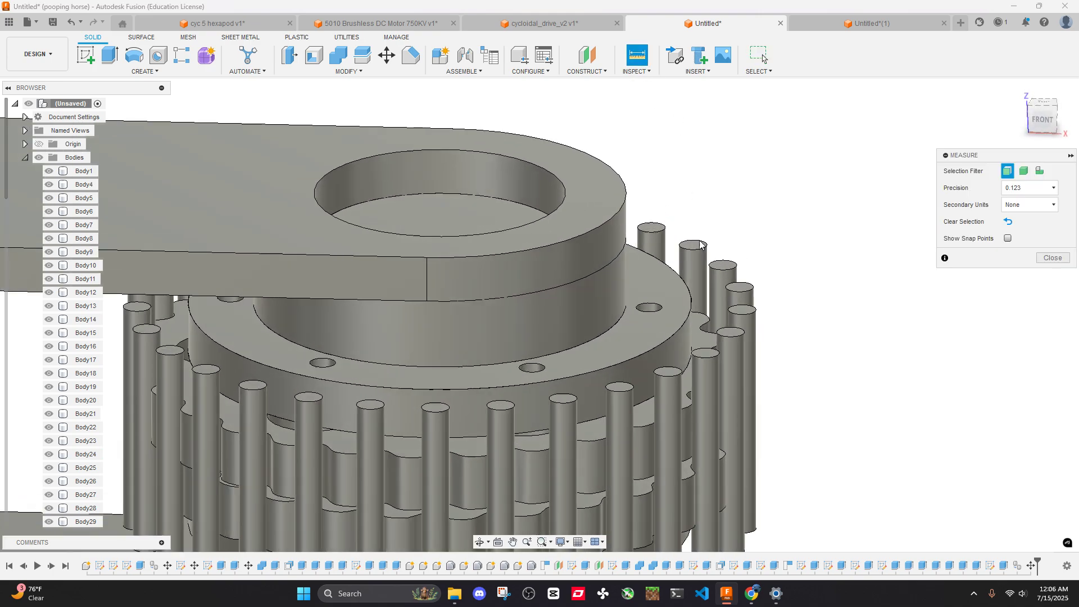
scroll(618, 338, up, 3)
click(580, 346)
click(740, 274)
scroll(761, 231, down, 10)
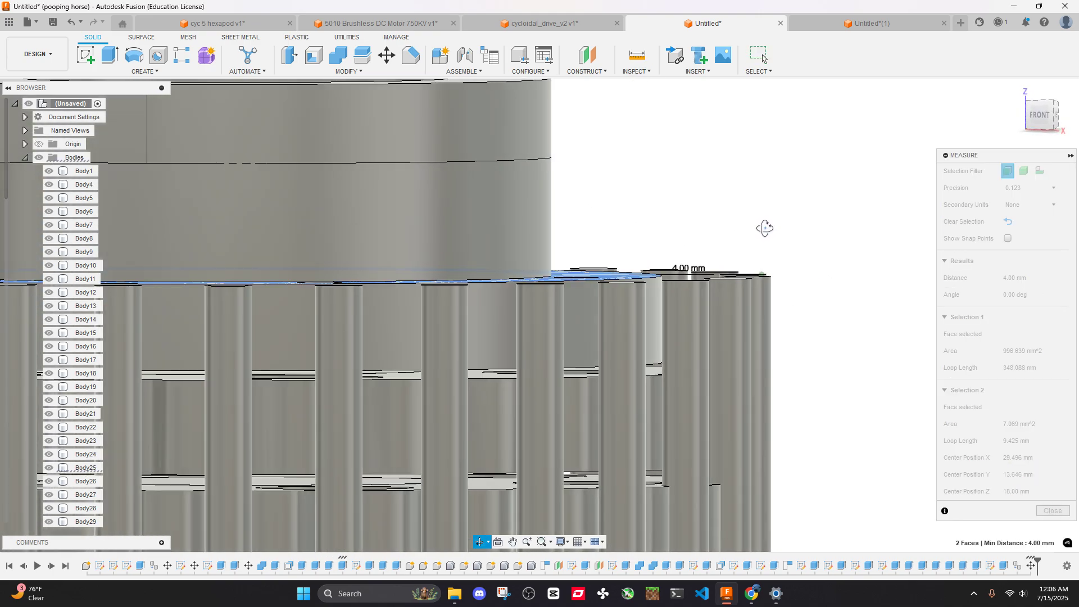
scroll(784, 266, down, 3)
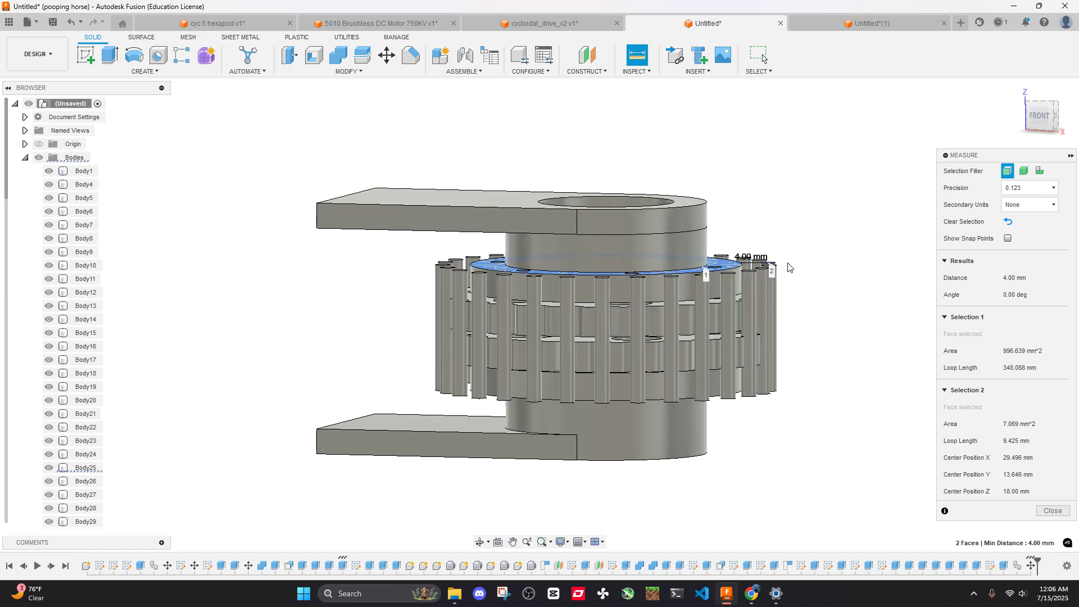
click(1040, 509)
Measure the distance between the lower hub's flange face and a ring pin's end face on the drive's underside
shift+middle_drag(874, 404, 787, 168)
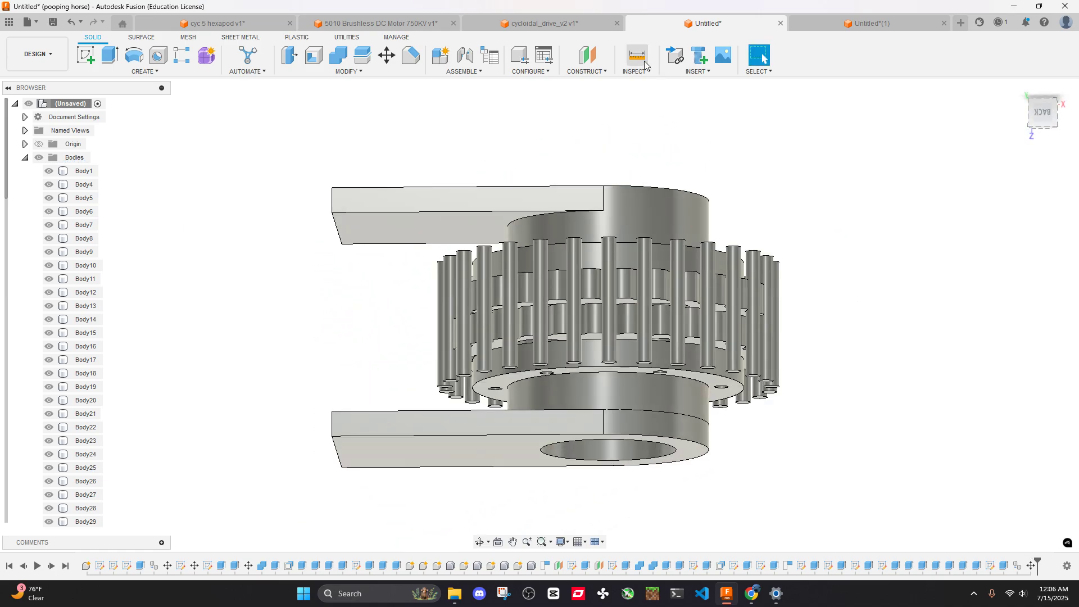
click(637, 55)
shift+middle_drag(675, 168, 715, 238)
scroll(715, 239, up, 5)
click(666, 313)
click(770, 247)
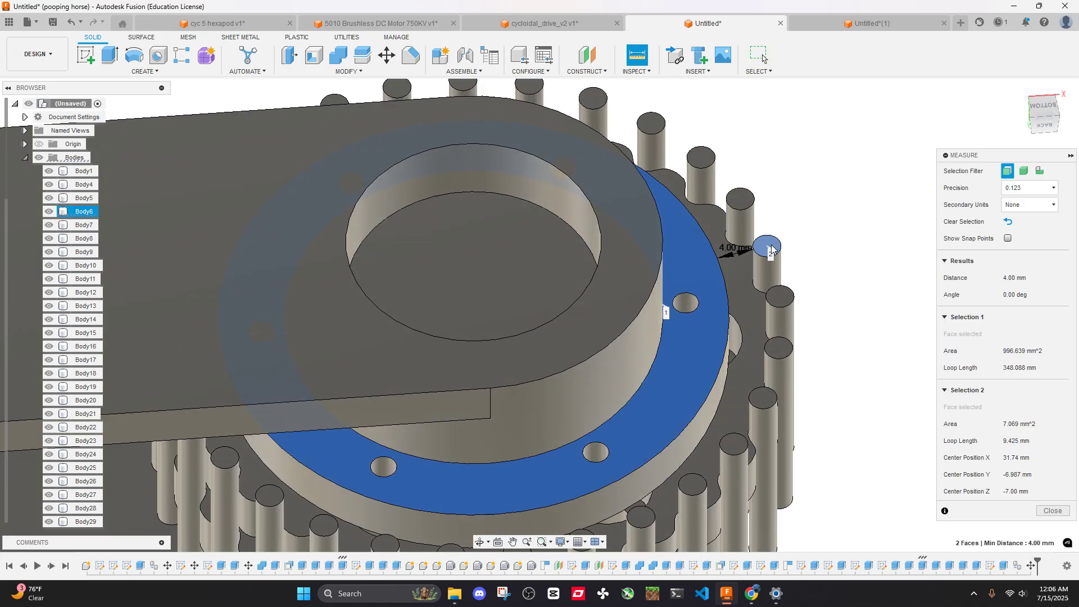
scroll(771, 249, down, 4)
click(1052, 511)
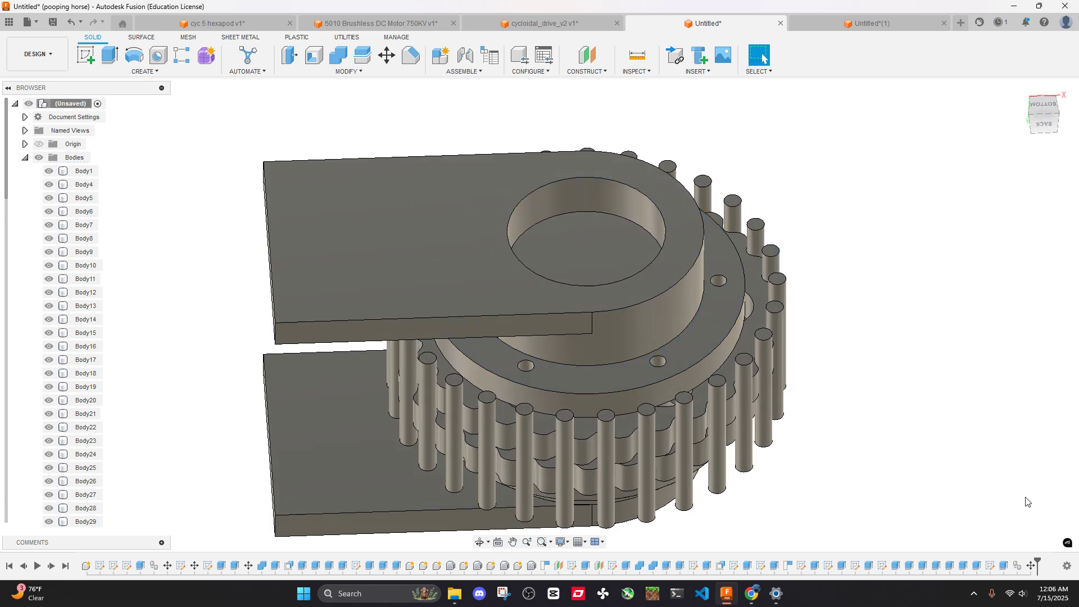
Hide the original arm-and-hub body on the drive's underside to expose the cycloidal disc
scroll(860, 356, down, 3)
shift+middle_drag(860, 356, 836, 340)
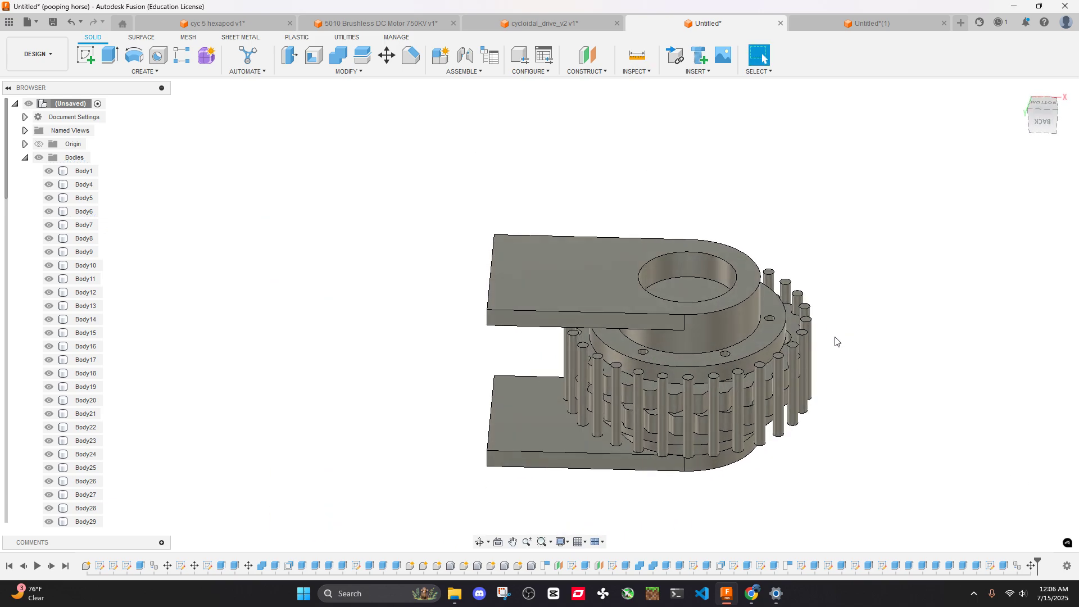
scroll(836, 340, up, 5)
shift+middle_drag(824, 294, 812, 318)
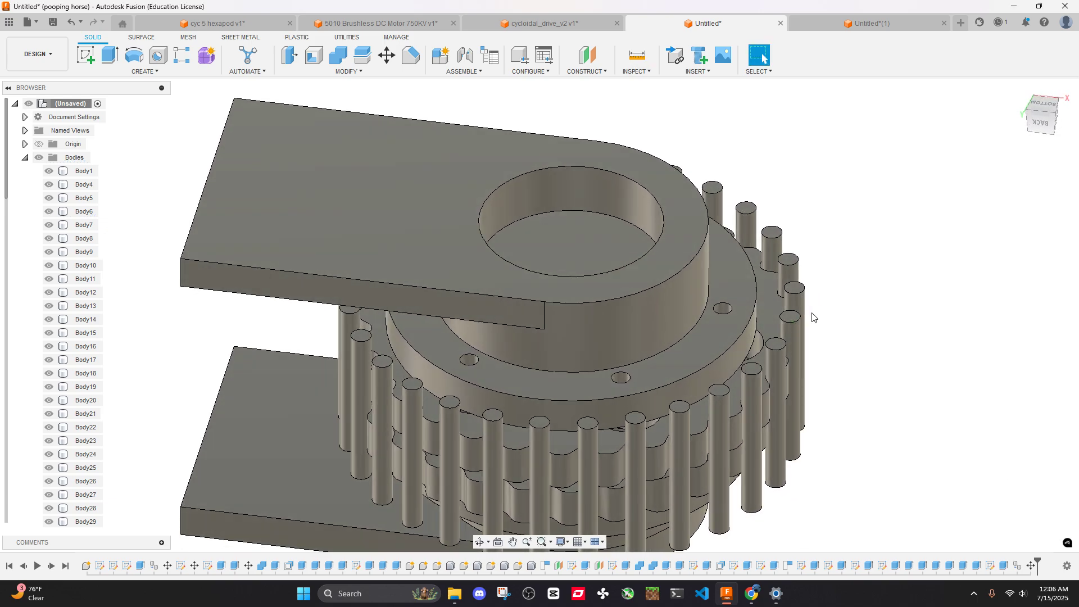
right_click(765, 324)
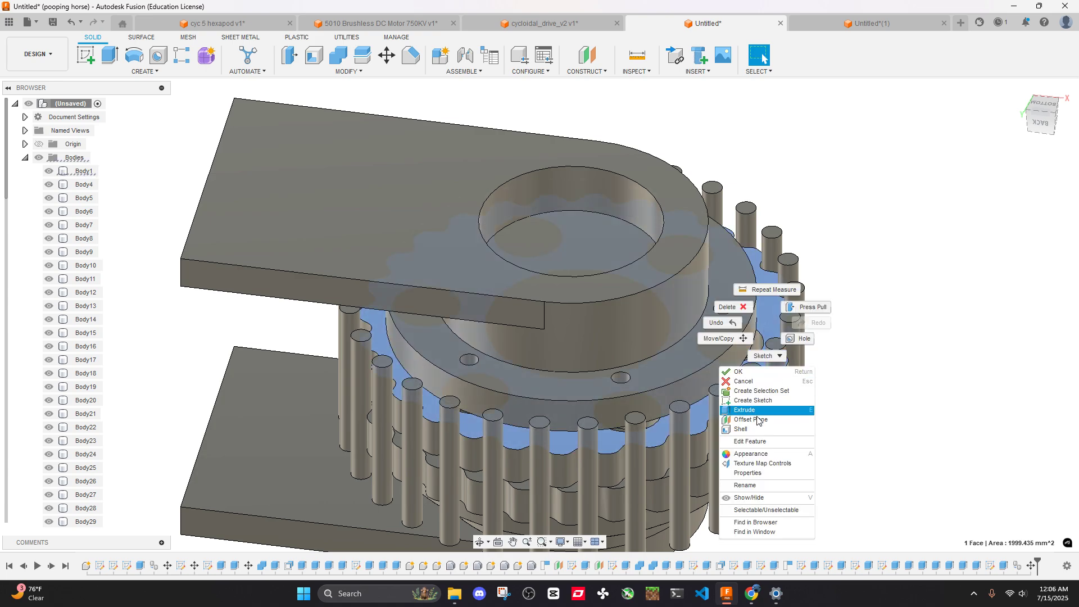
click(961, 389)
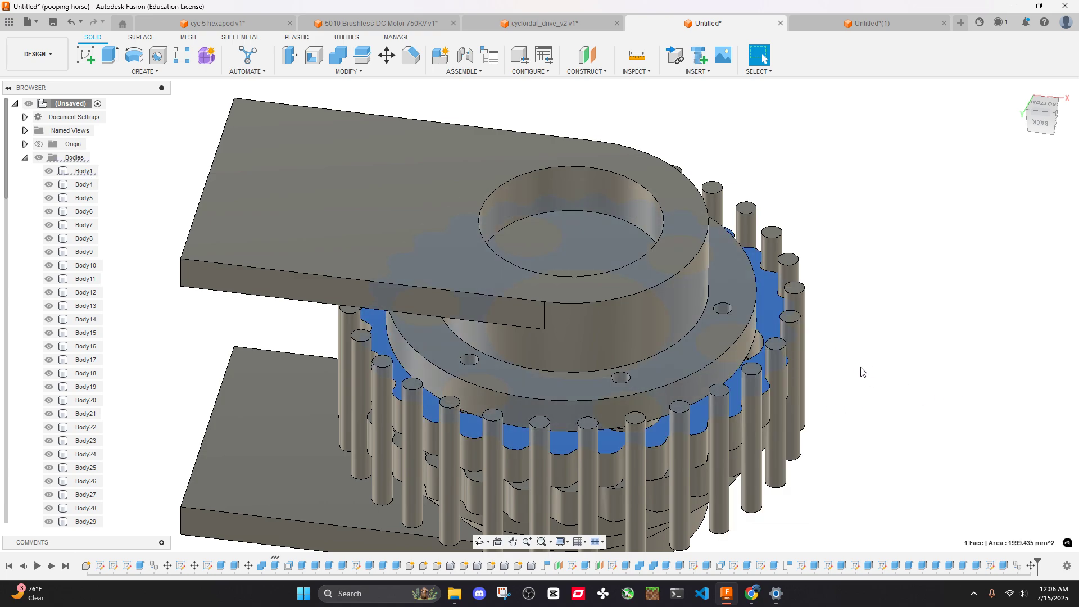
click(892, 367)
click(629, 315)
key(v)
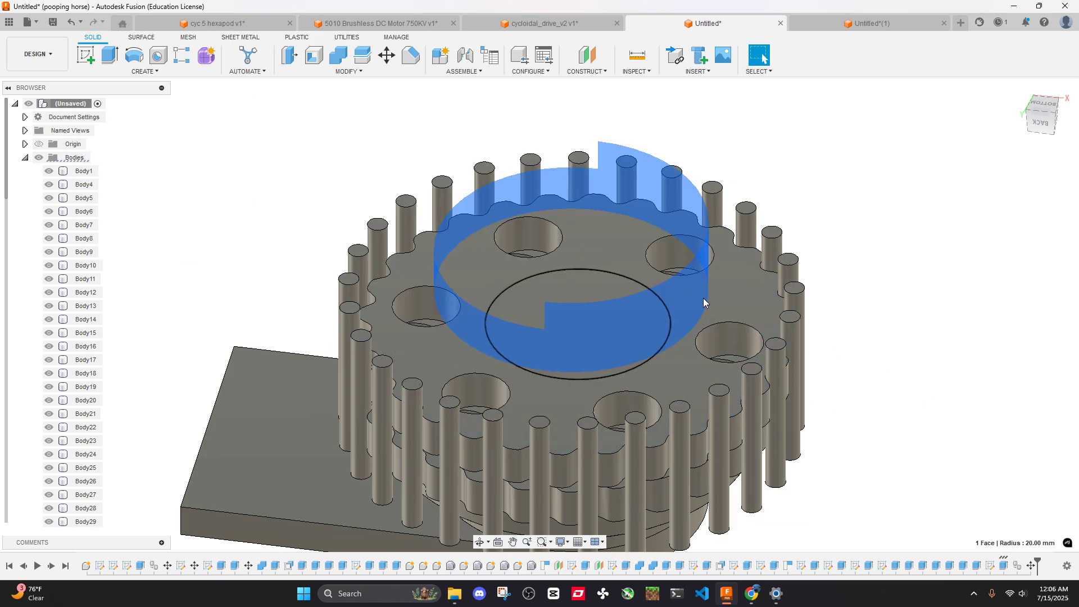
Hide the remaining flat leg arm body on the drive's far side
click(264, 462)
key(v)
right_click(752, 295)
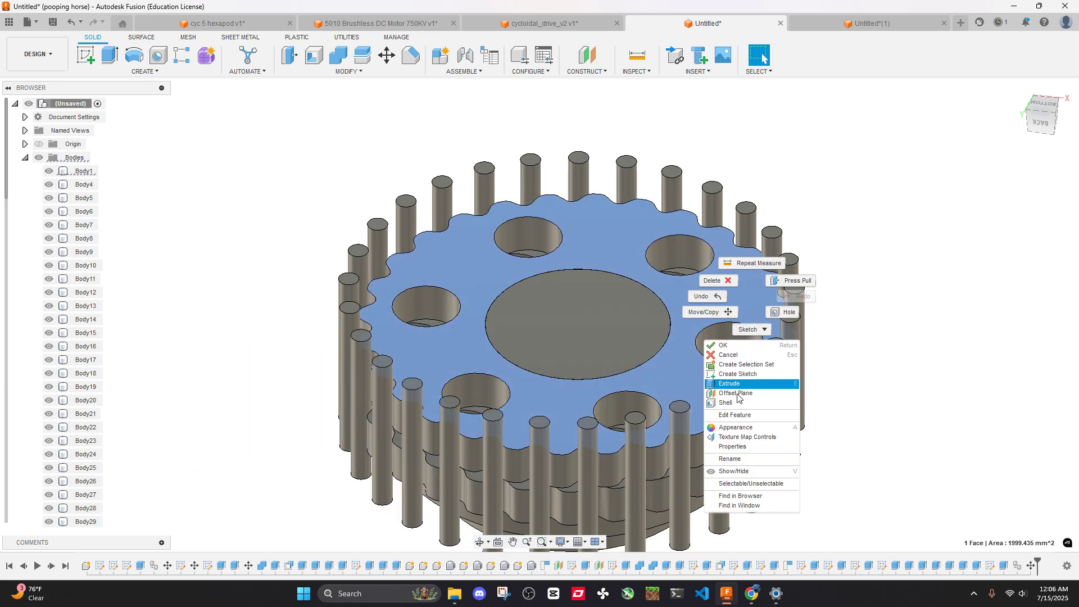
click(221, 217)
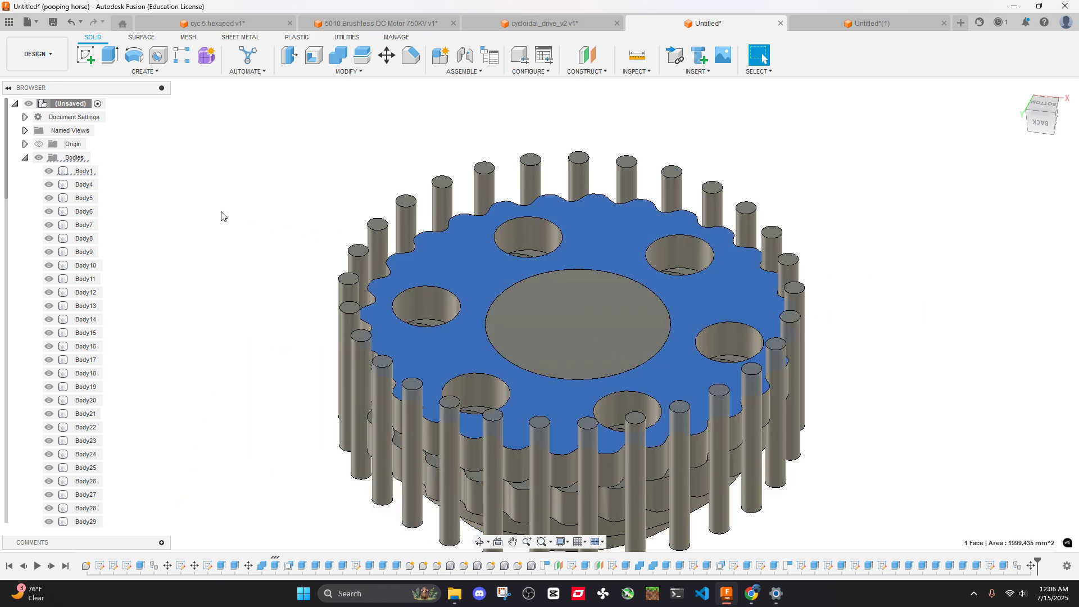
click(281, 187)
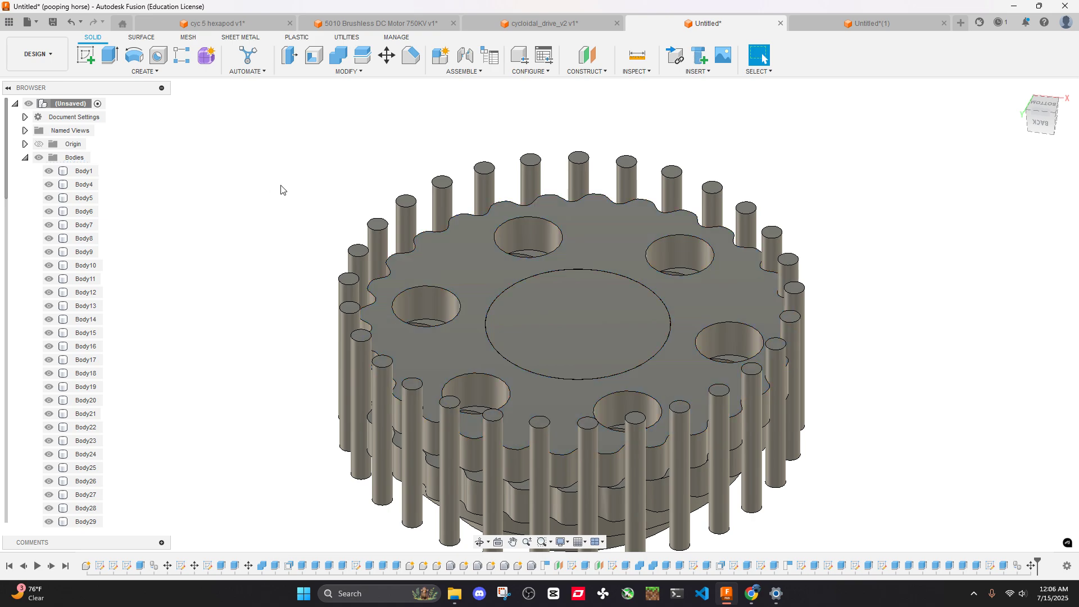
Create a construction plane offset 0.5 mm outward from the exposed cycloidal disc's face
click(594, 64)
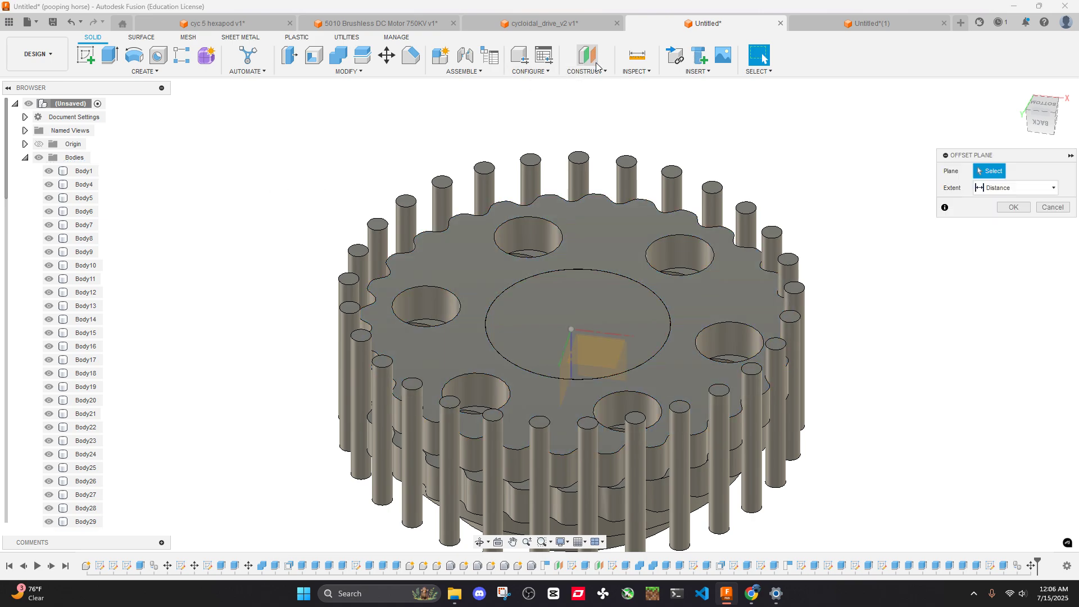
click(487, 277)
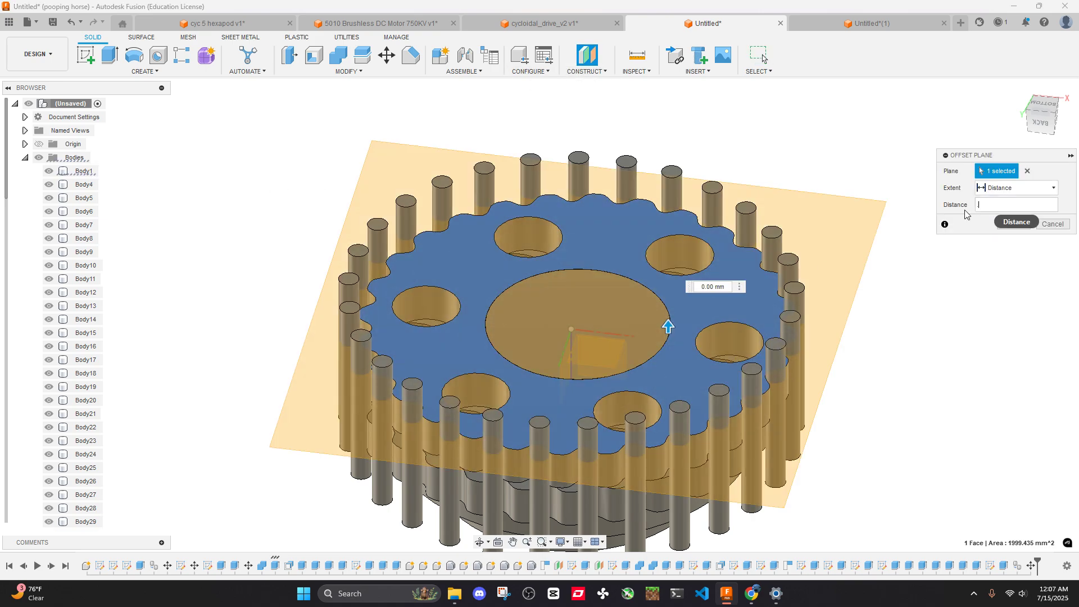
text(.5)
key(Return)
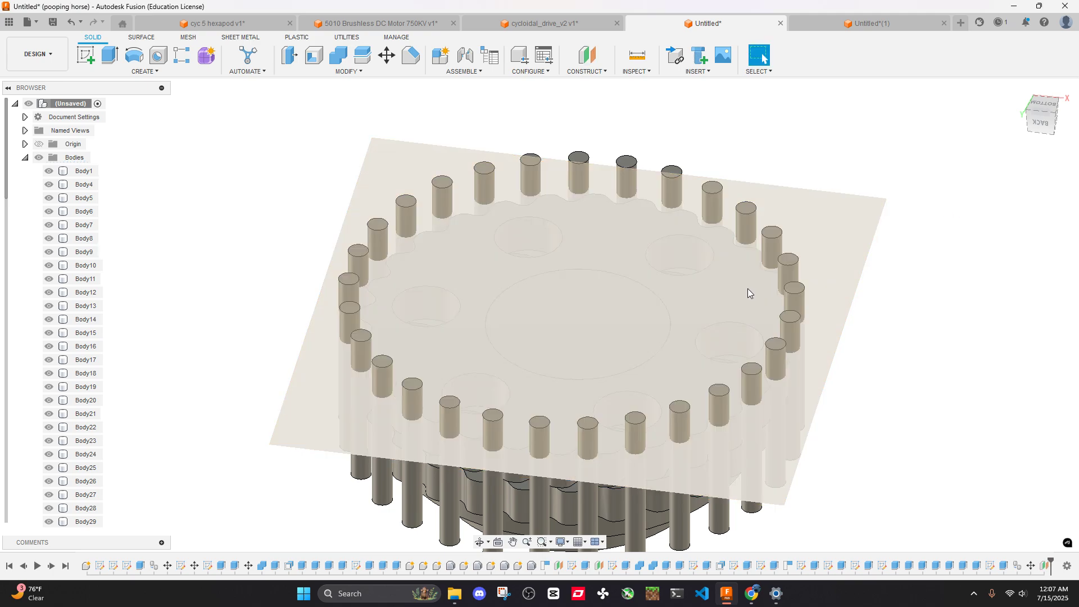
Sketch a 75 mm diameter circle centred on the origin on the offset plane
click(1042, 112)
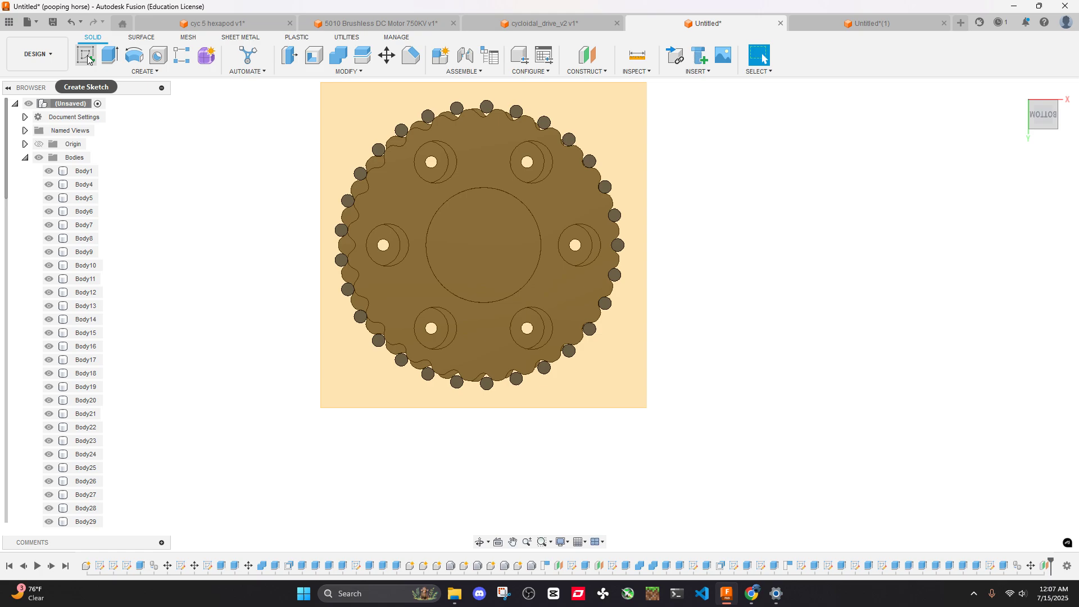
click(87, 55)
click(392, 211)
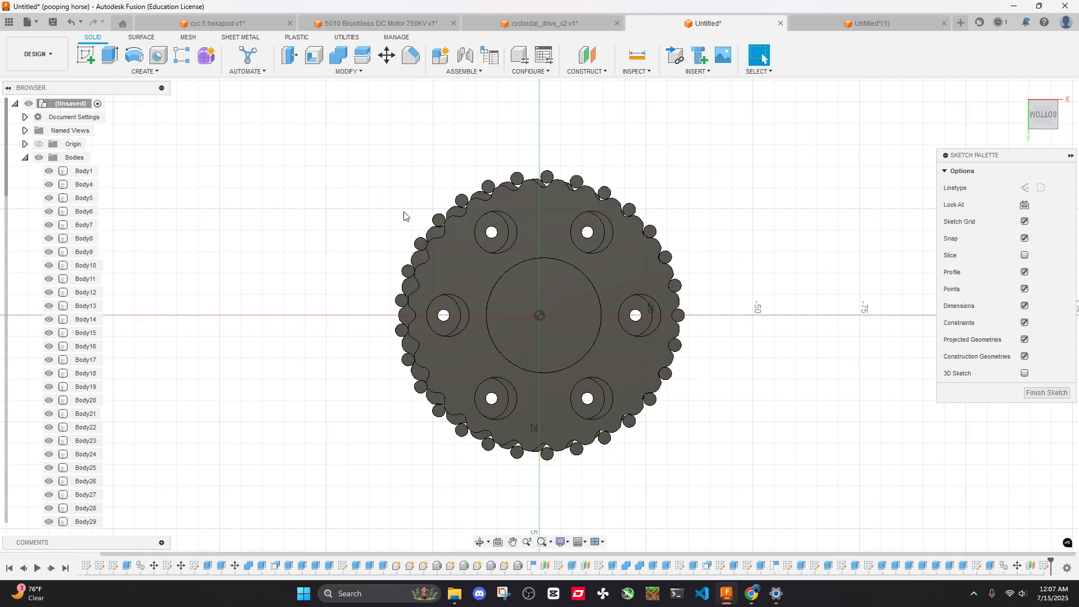
key(c)
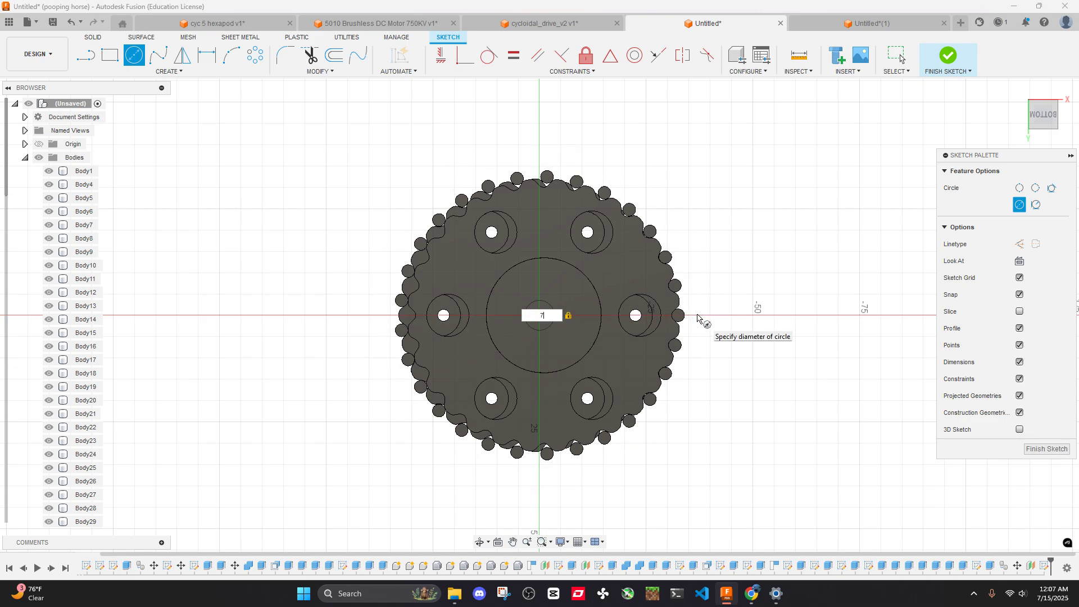
key(Return)
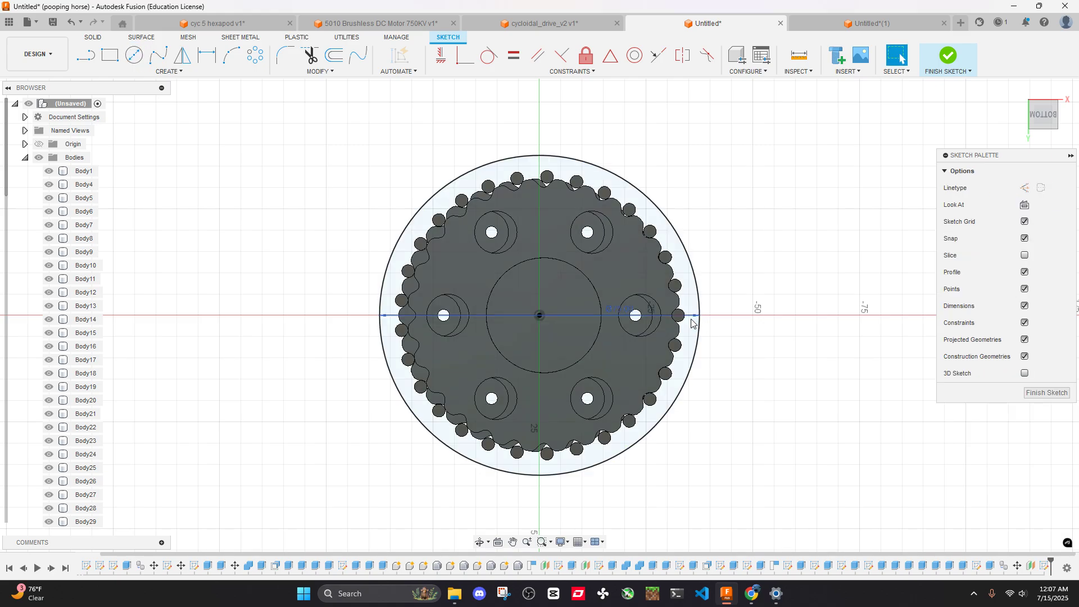
shift+middle_drag(697, 318, 685, 248)
key(Escape)
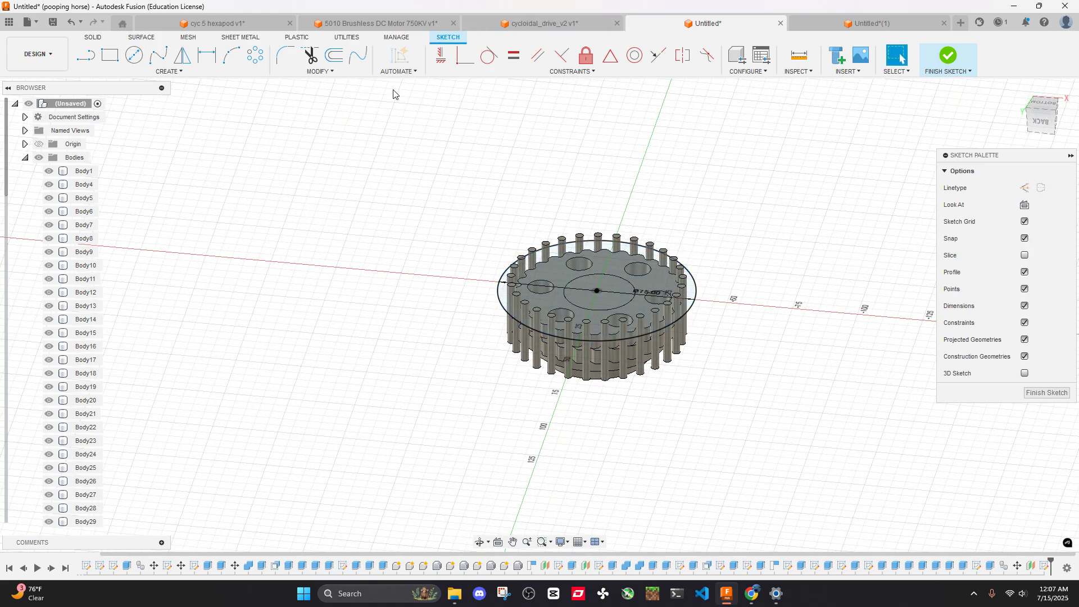
Extrude the 75 mm circle 7 mm away from the cycloidal discs using the Join operation
click(1047, 111)
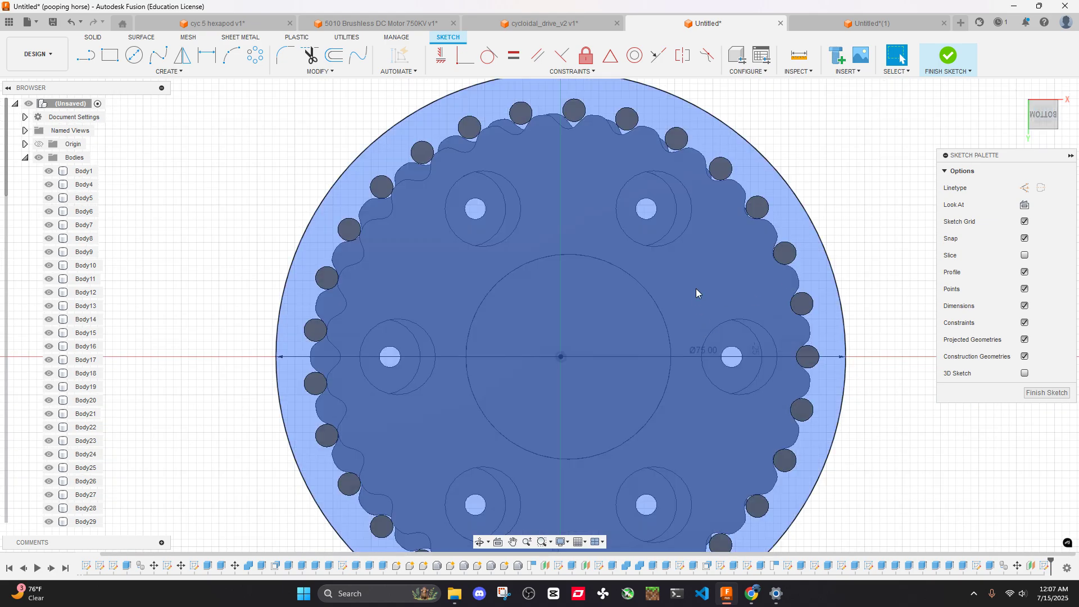
scroll(696, 288, down, 4)
click(710, 278)
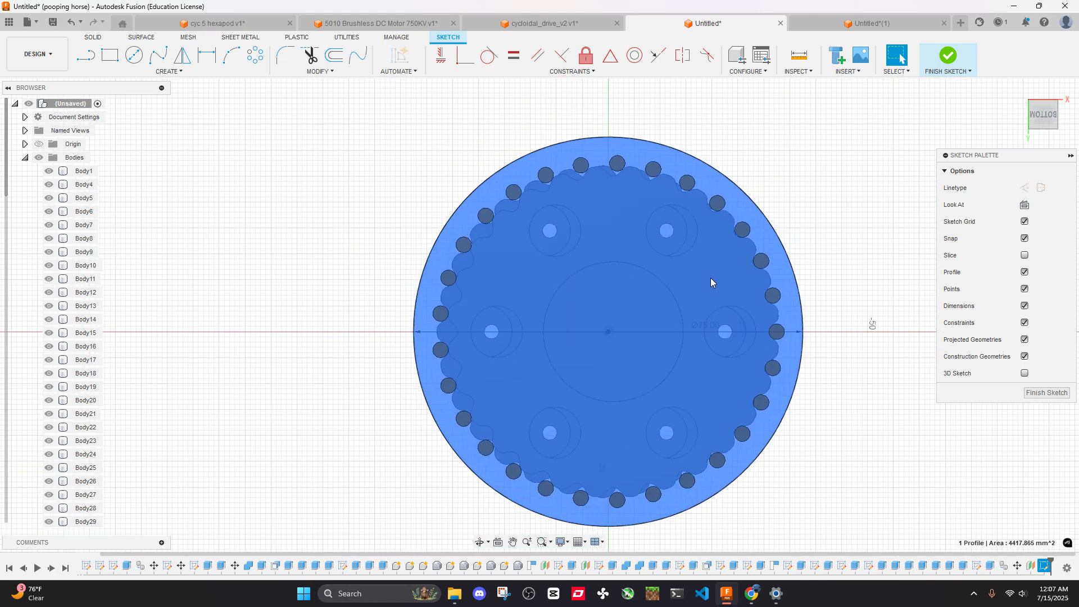
key(e)
drag(613, 273, 610, 247)
shift+middle_drag(620, 186, 625, 120)
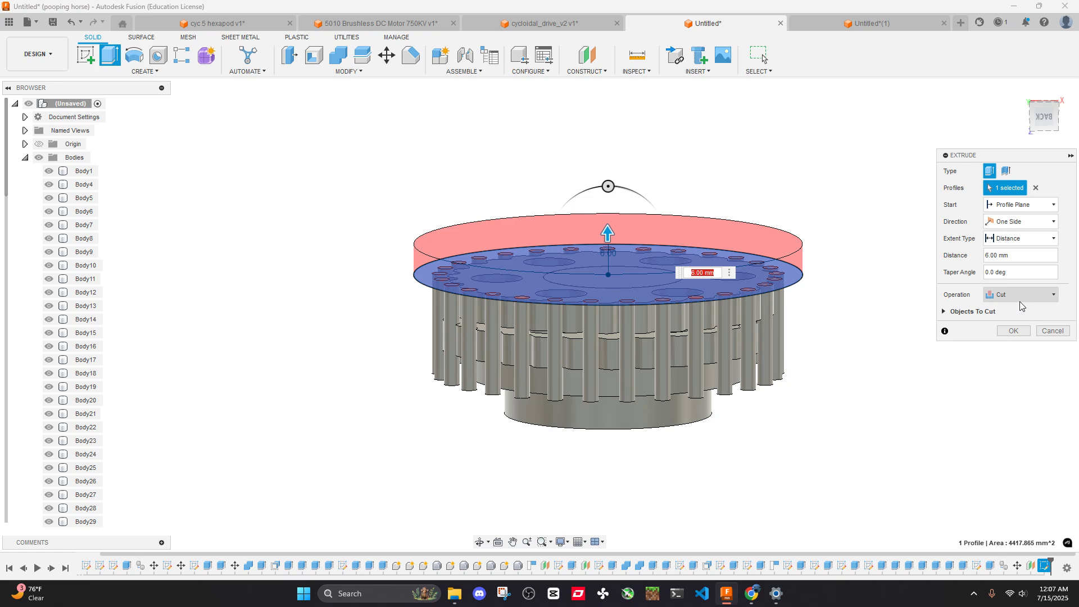
click(1020, 298)
click(961, 316)
scroll(646, 247, up, 4)
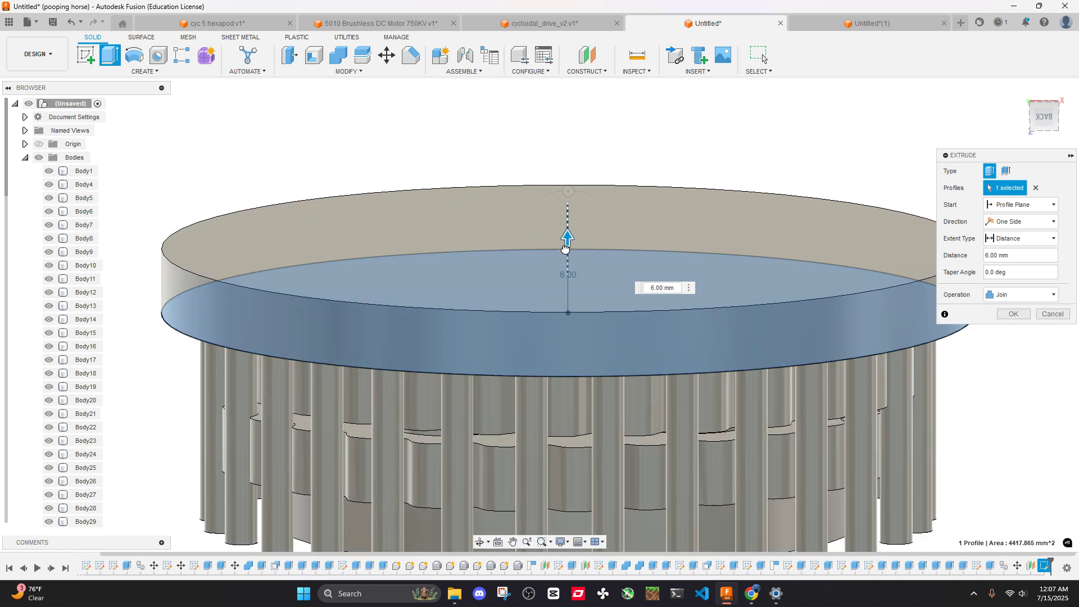
drag(565, 248, 567, 244)
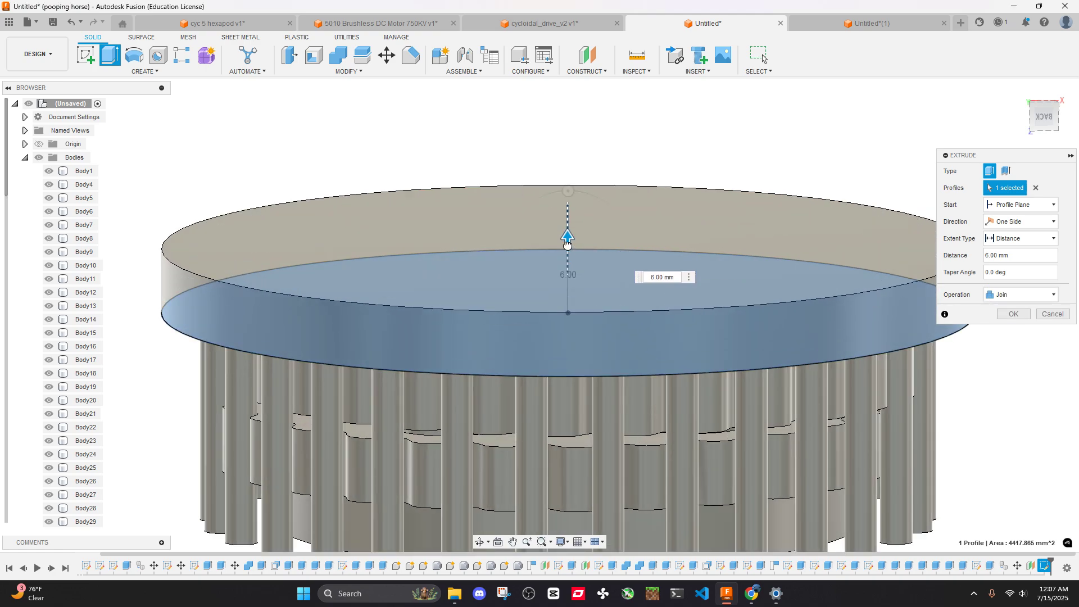
shift+middle_drag(629, 238, 651, 230)
scroll(585, 251, down, 3)
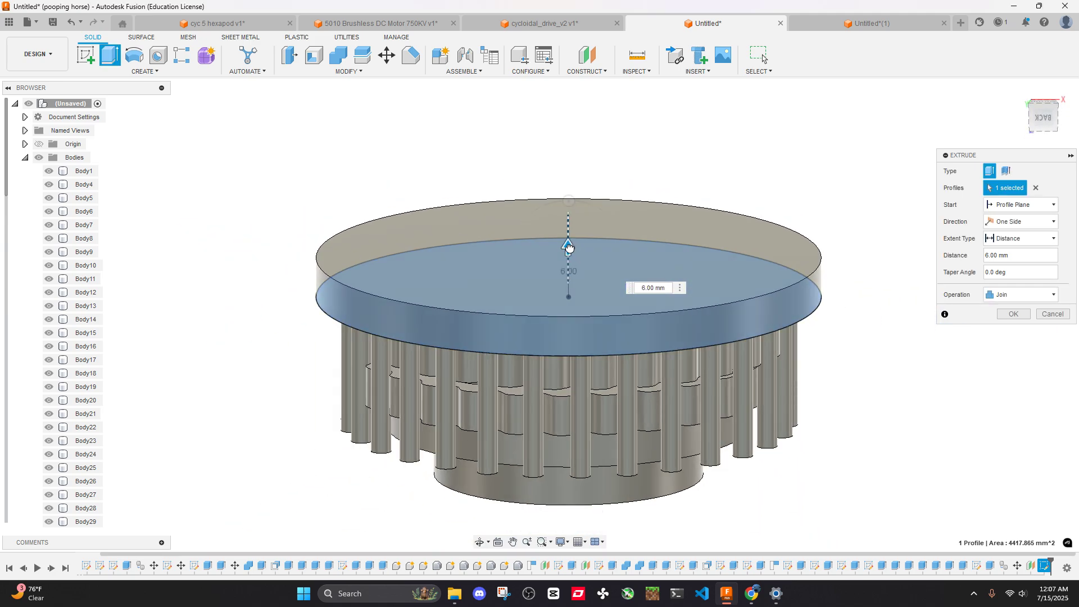
drag(568, 247, 569, 240)
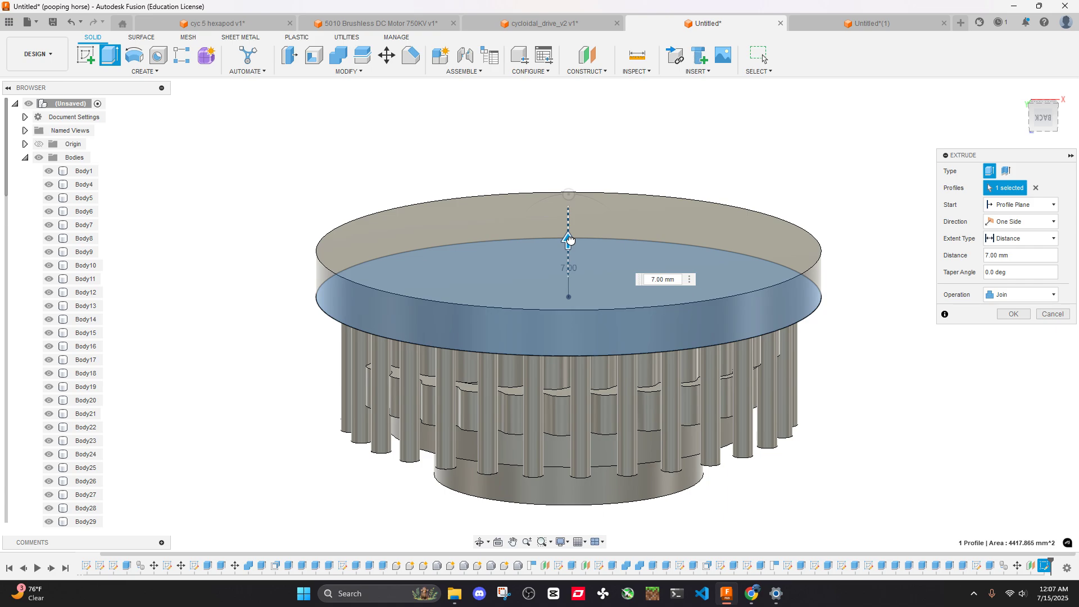
click(1012, 343)
key(Return)
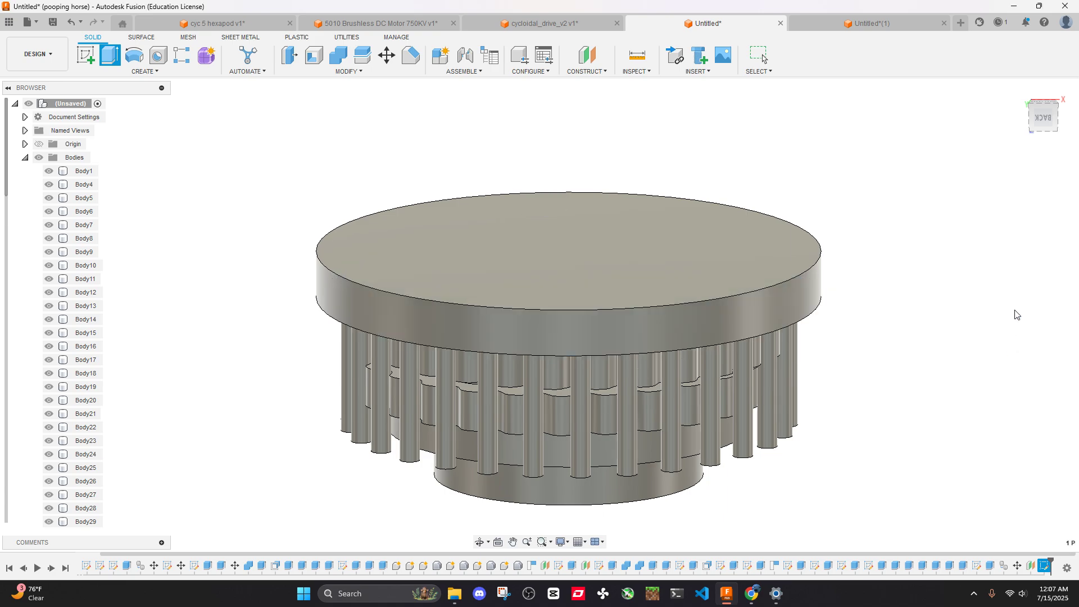
Show all bodies of the design again
scroll(120, 244, down, 3)
scroll(83, 243, down, 3)
scroll(84, 224, up, 5)
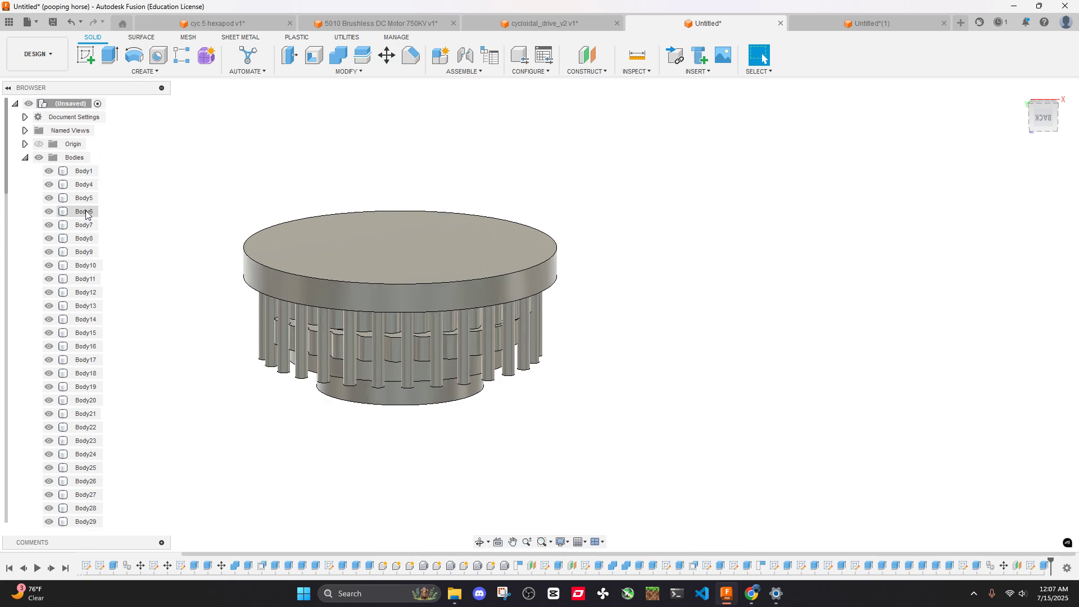
right_click(79, 107)
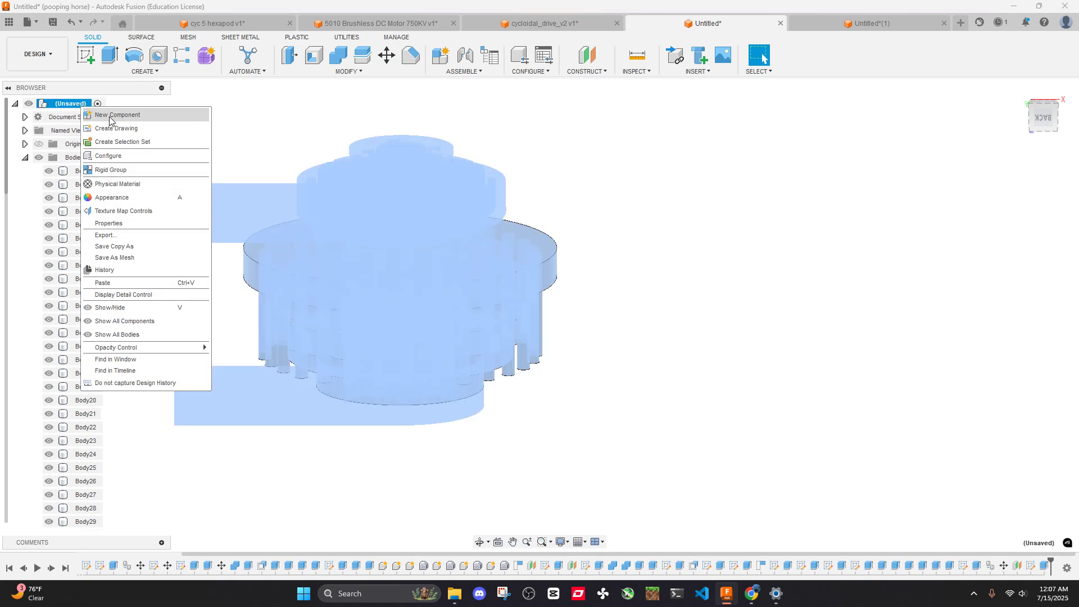
click(117, 334)
Measure the clearance between the underside arm and the face of the extruded round plate
mouse_move(744, 249)
shift+middle_down()
mouse_move(735, 232)
mouse_move(733, 248)
shift+middle_up()
scroll(446, 260, up, 3)
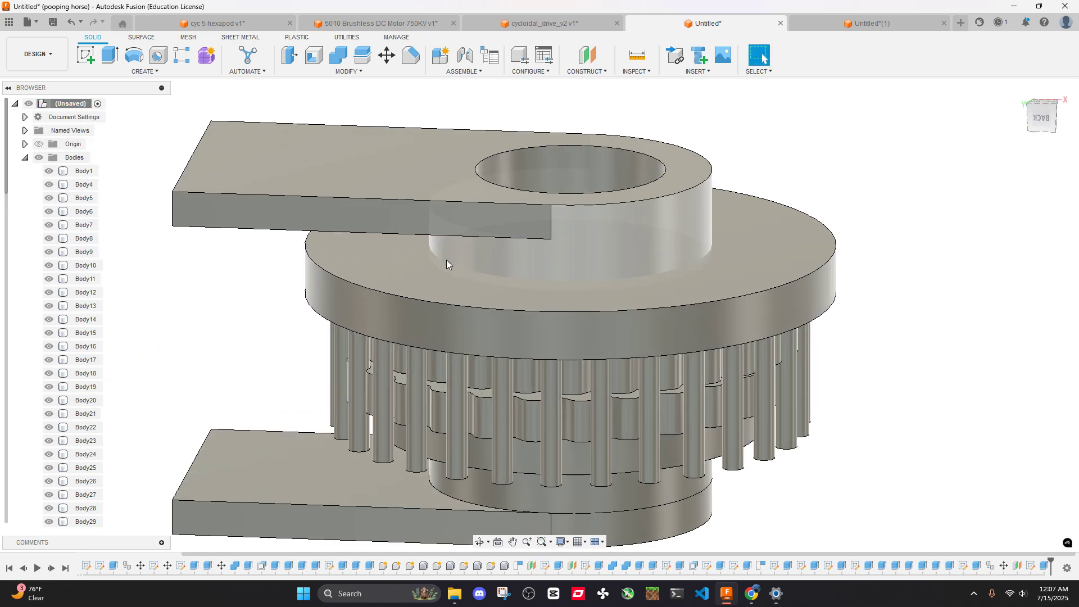
shift+middle_drag(446, 259, 399, 234)
key(i)
scroll(403, 194, up, 5)
click(403, 193)
click(376, 285)
scroll(385, 276, down, 3)
click(1052, 510)
scroll(714, 186, down, 3)
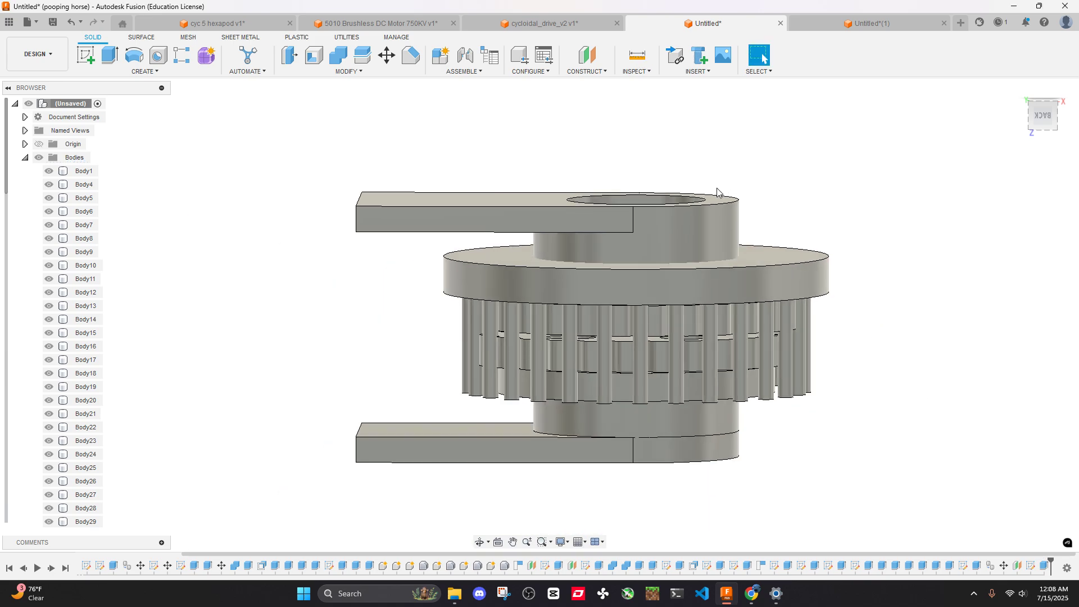
Hide the arm-and-hub body that overlaps the extruded round plate
shift+middle_drag(799, 179, 719, 250)
click(713, 248)
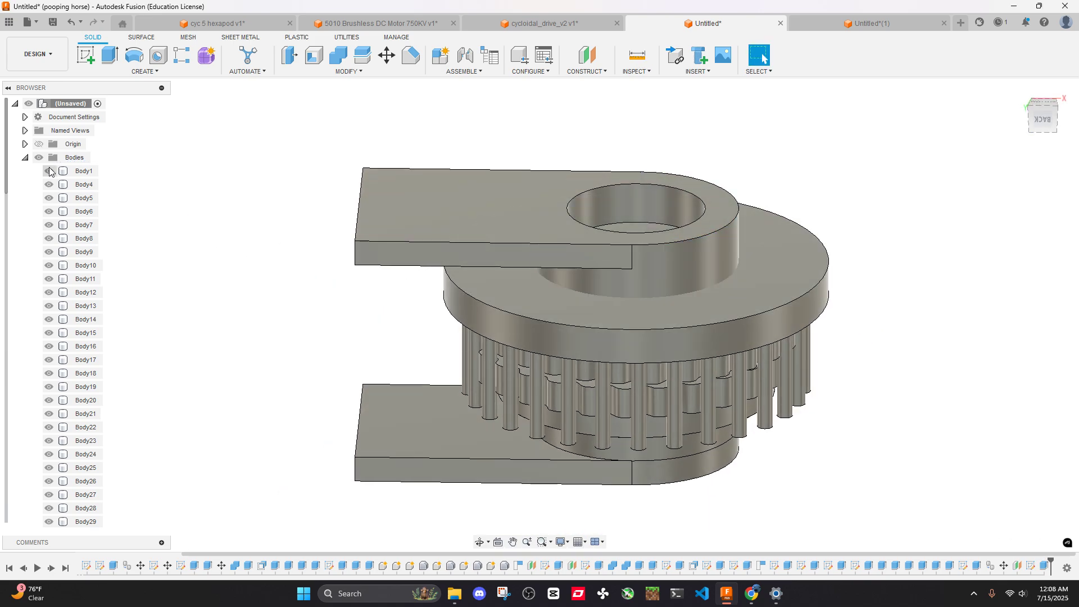
click(38, 157)
key(ctrl+z)
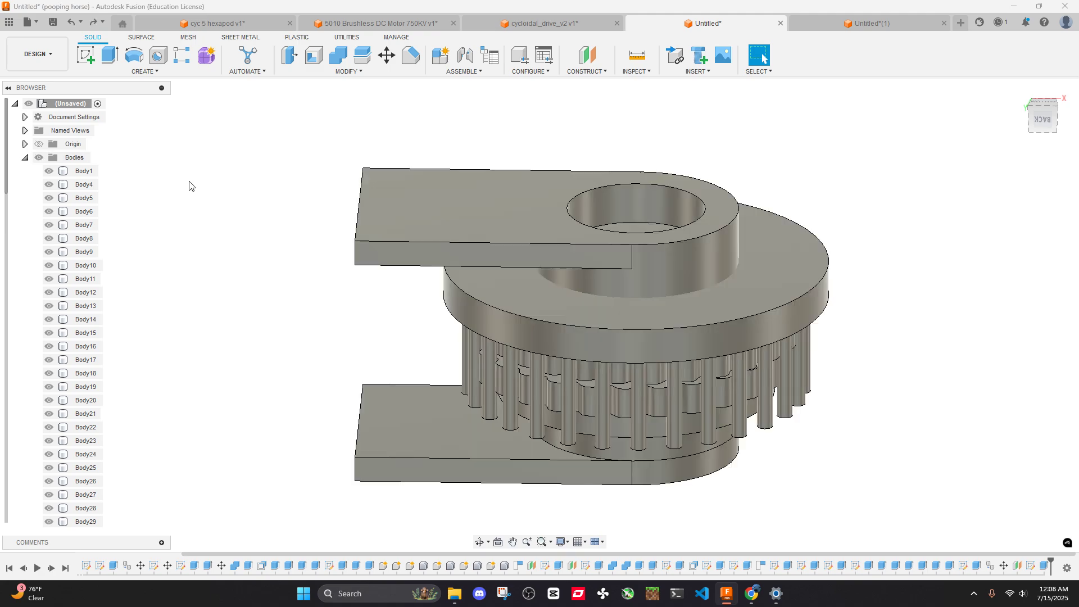
click(680, 263)
key(v)
click(903, 192)
Extrude the round plate's outer face outward to thicken the plate
shift+middle_drag(905, 192, 910, 208)
key(e)
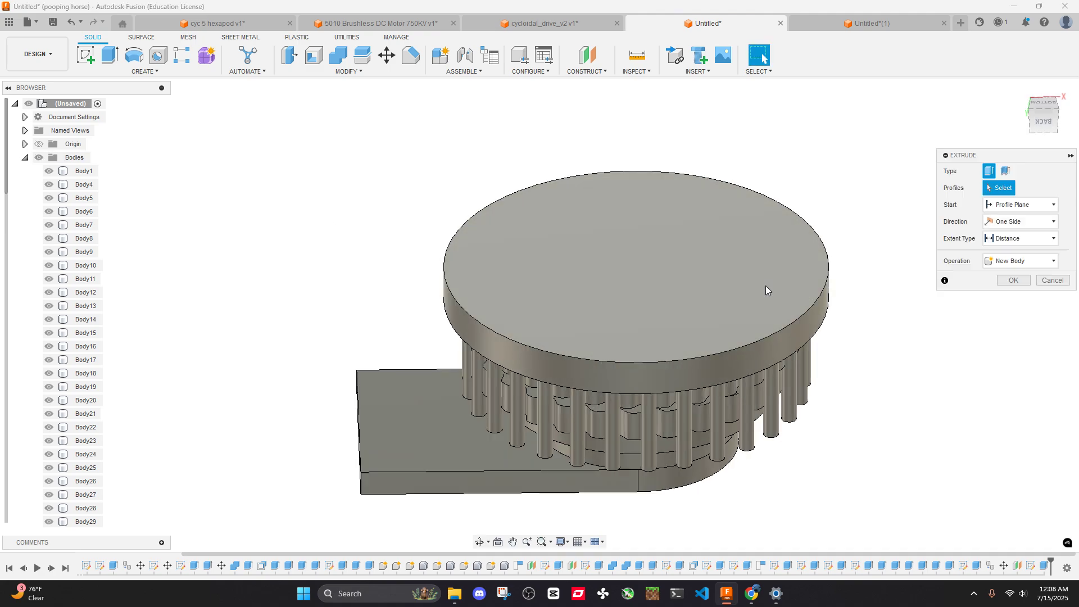
click(773, 292)
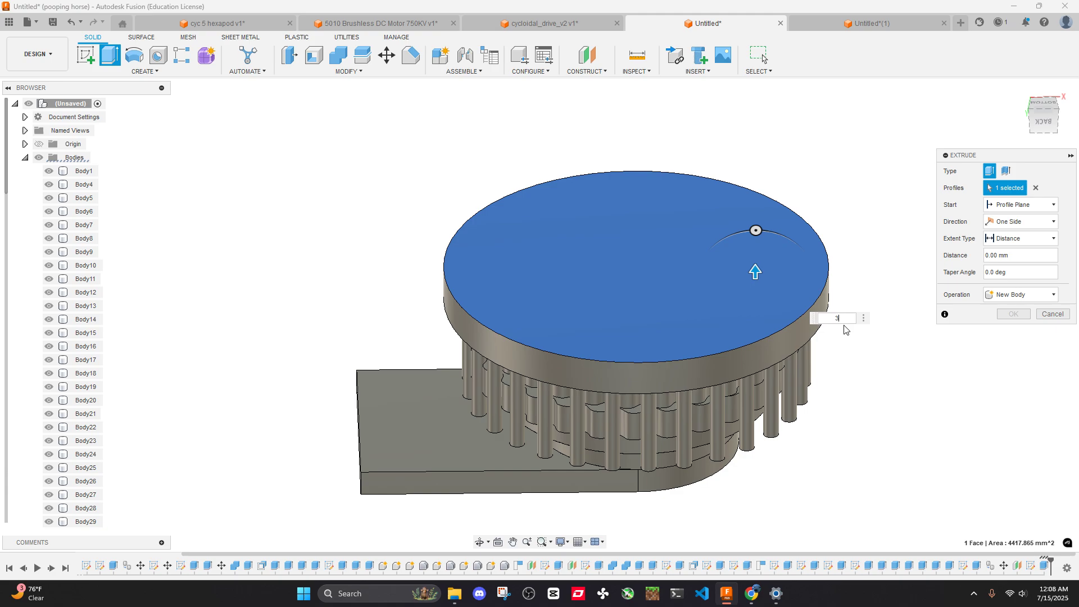
key(Return)
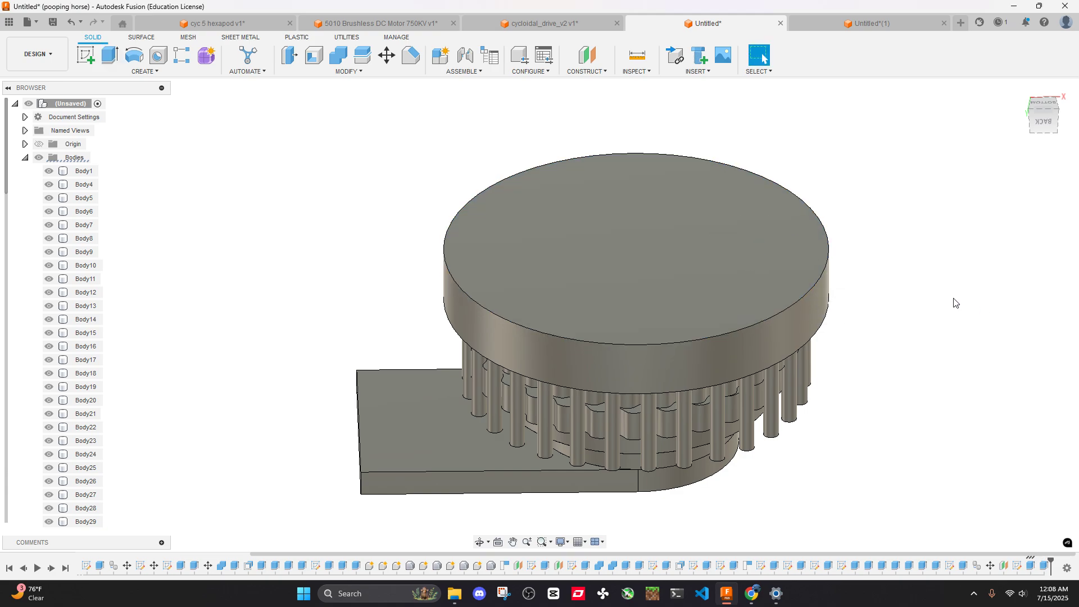
Isolate the thickened round plate body
shift+middle_drag(886, 301, 766, 294)
scroll(753, 237, up, 3)
scroll(766, 298, down, 3)
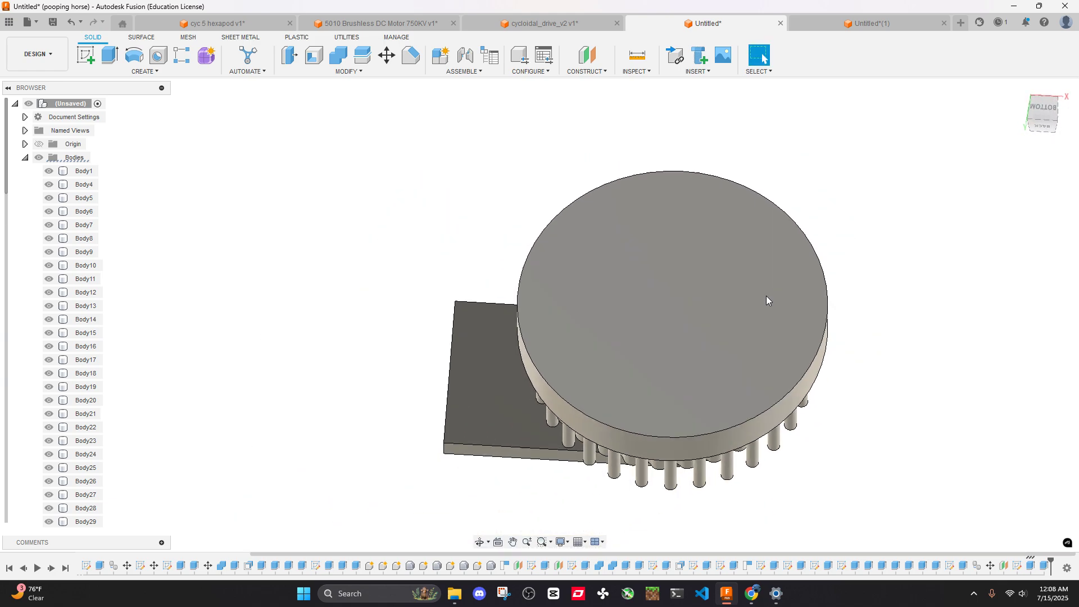
click(733, 312)
scroll(62, 331, down, 2)
scroll(66, 326, down, 3)
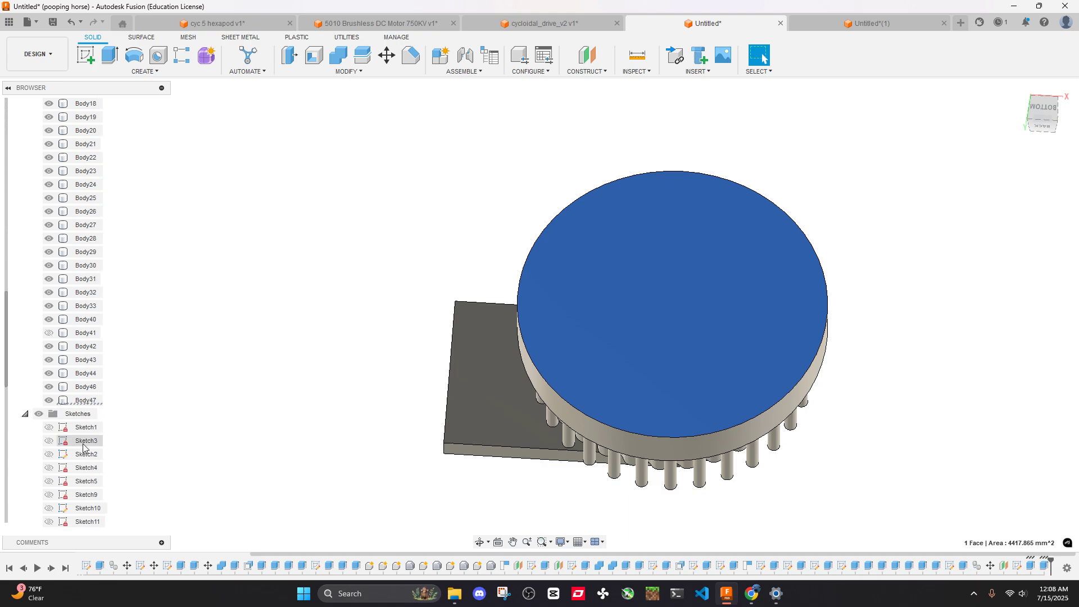
right_click(87, 400)
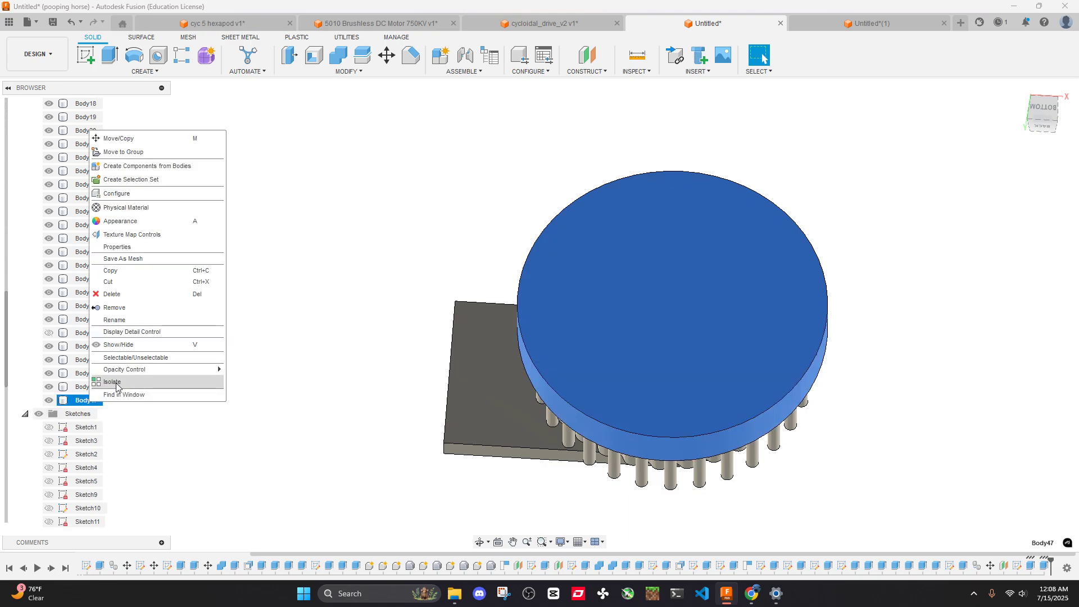
click(112, 383)
Create a sketch on the isolated plate's outer face and begin a centre-diameter circle at the origin
right_click(684, 319)
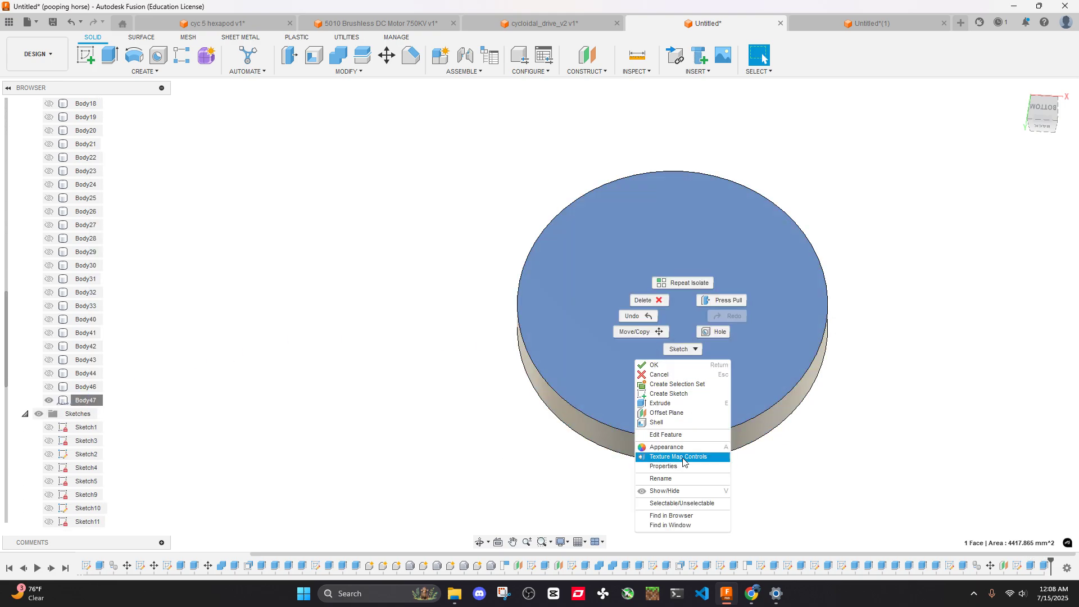
click(668, 394)
click(133, 56)
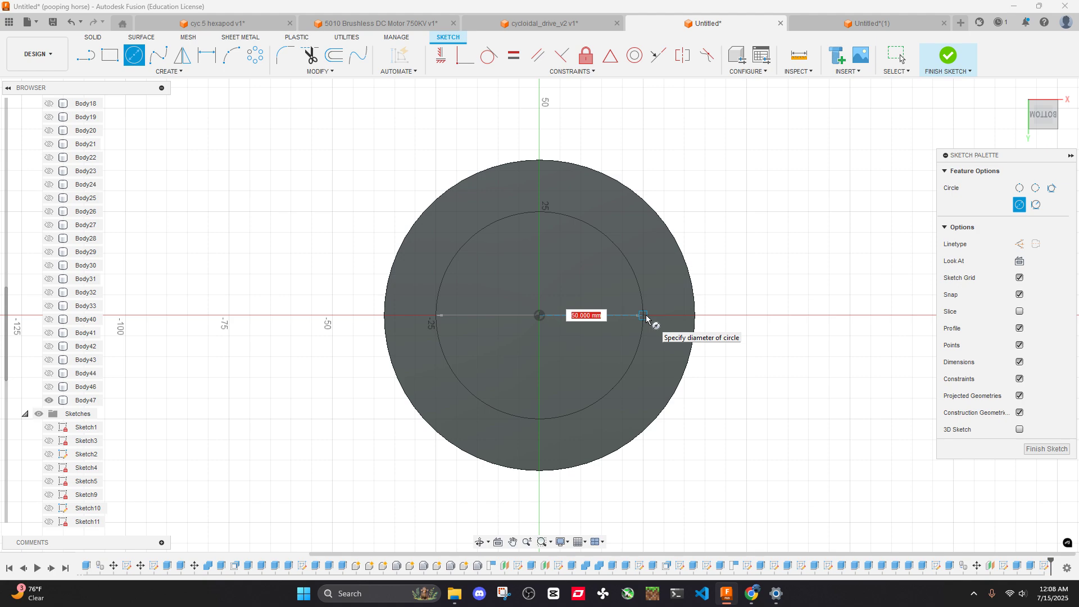
Switch to Chrome and check the Amazon search results for 40 mm ball bearings
click(752, 596)
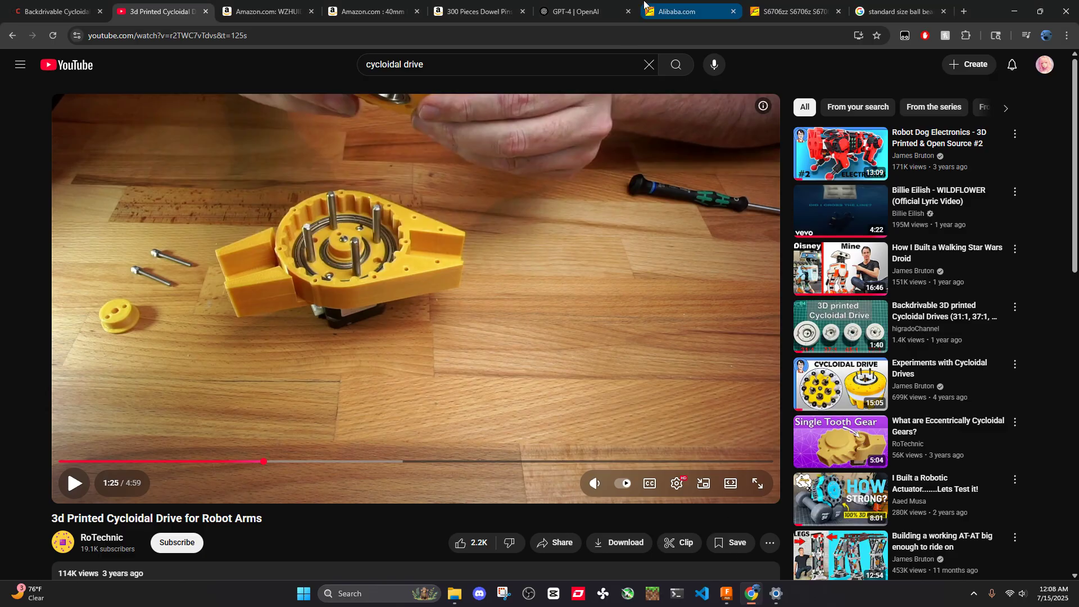
click(579, 7)
click(475, 7)
click(347, 4)
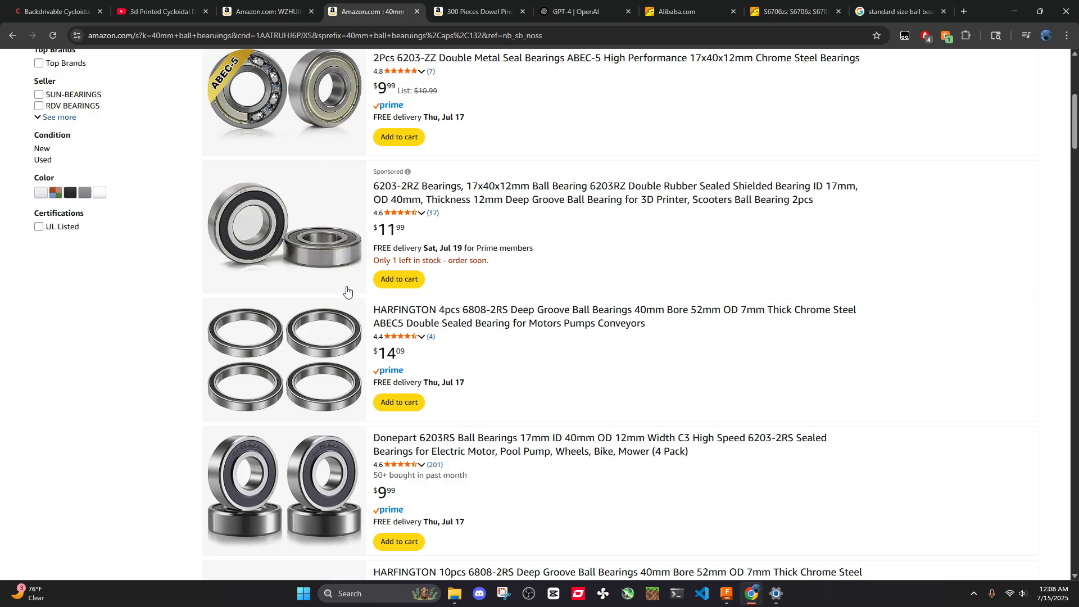
Review the bore, outer diameter and thickness of the bearings listed in the Amazon search results
scroll(471, 321, up, 6)
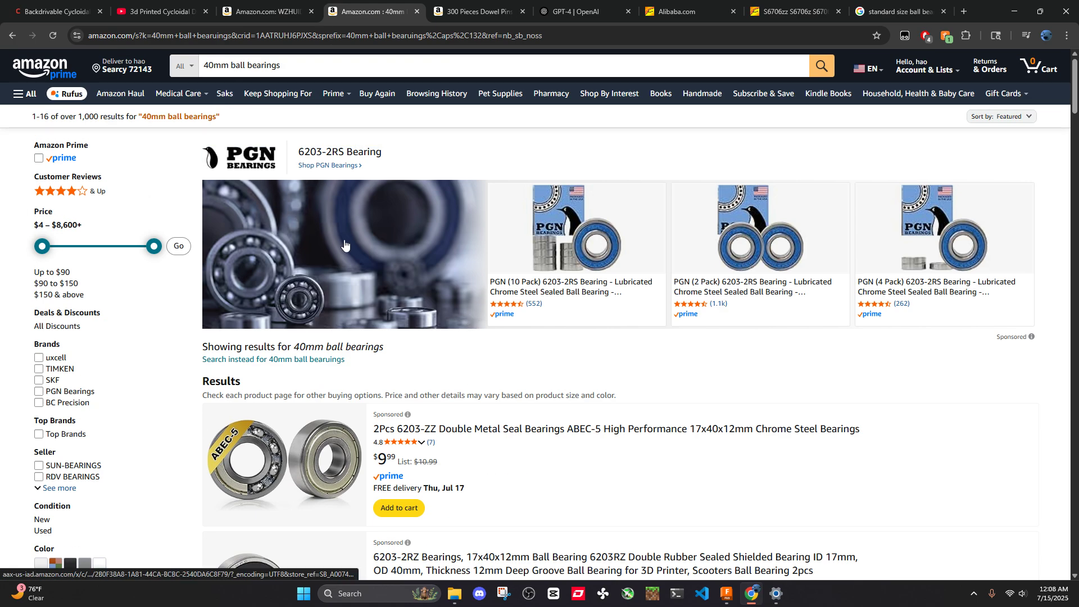
click(276, 4)
click(370, 7)
click(468, 5)
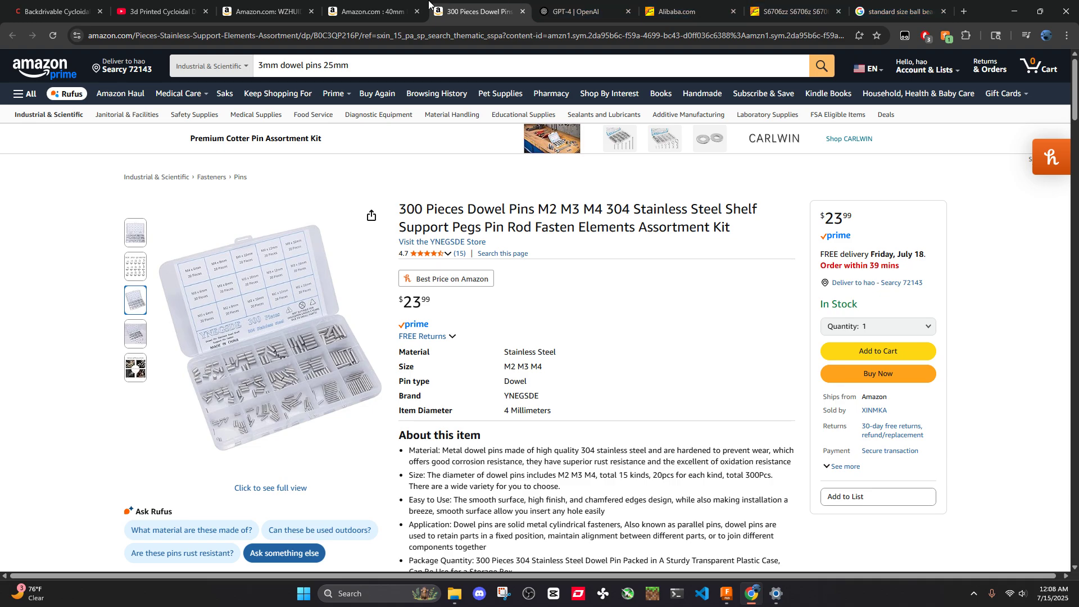
click(372, 9)
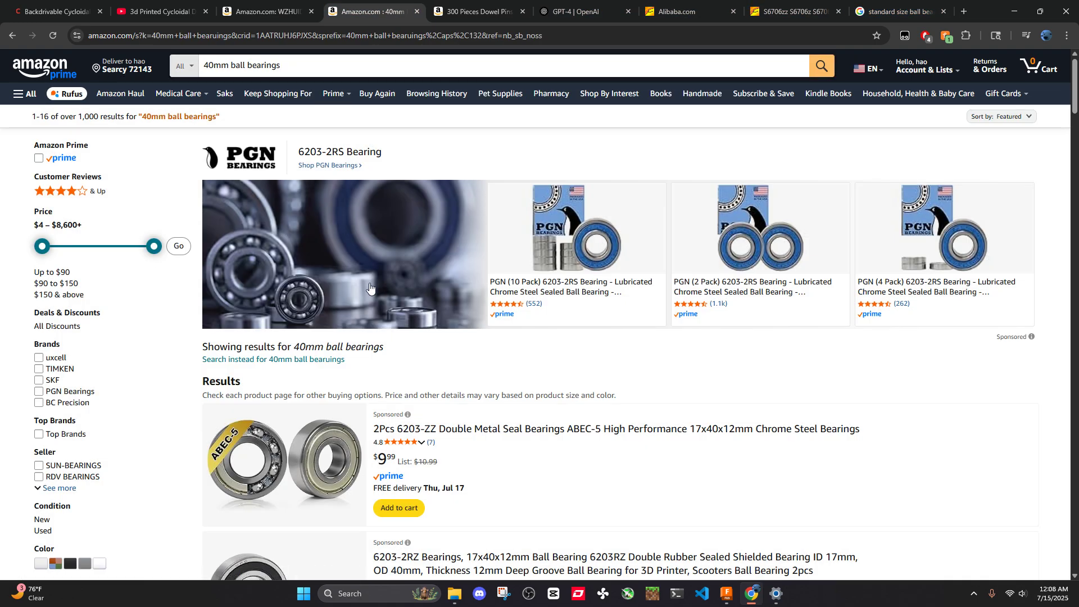
scroll(369, 288, down, 5)
scroll(515, 370, up, 4)
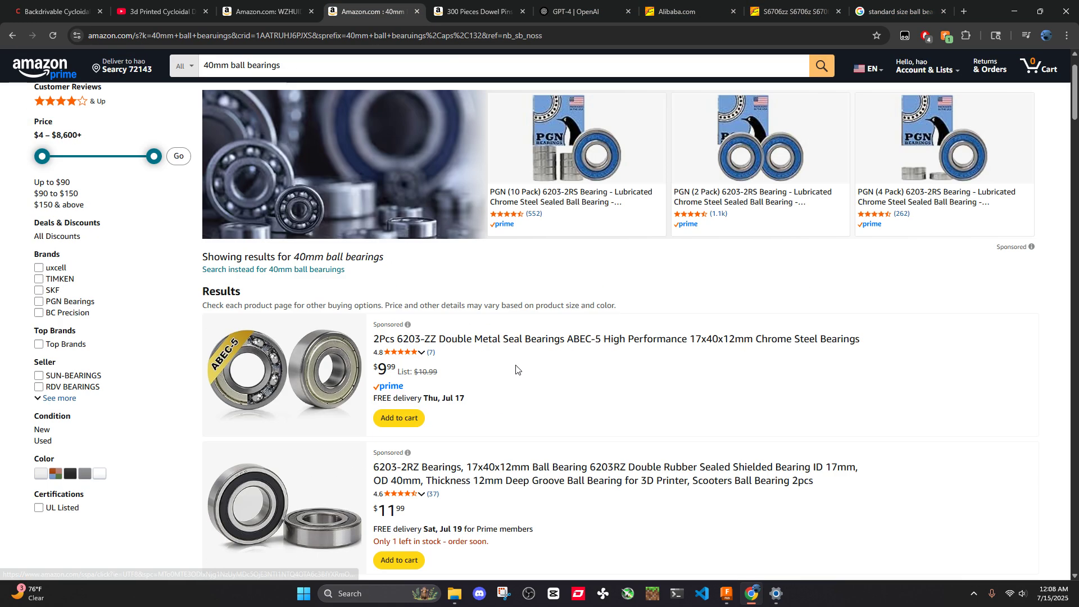
scroll(516, 370, up, 2)
scroll(546, 415, down, 5)
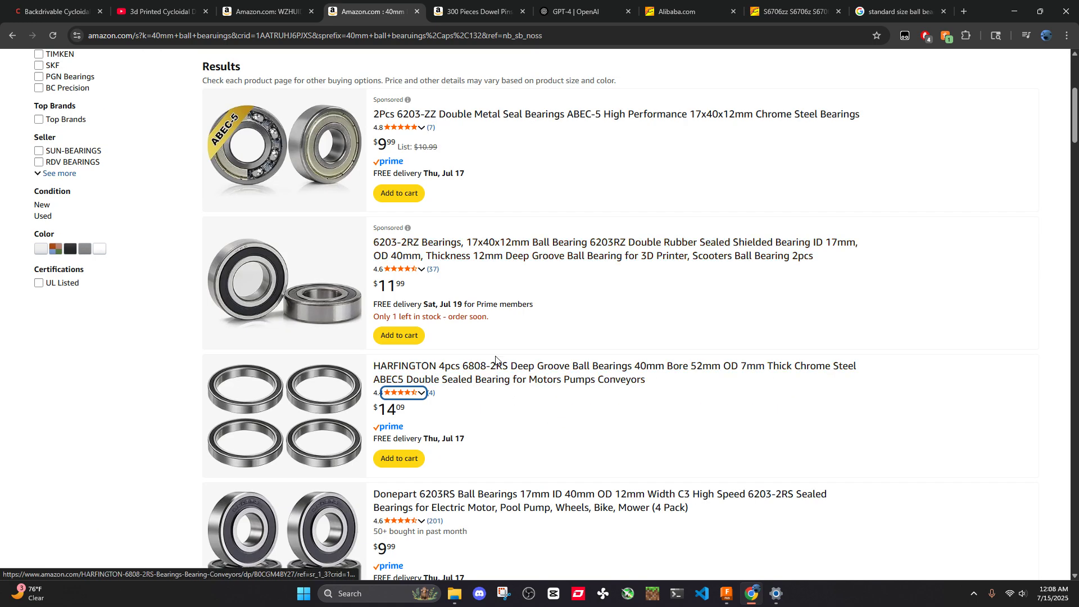
Switch back to Fusion and complete the centre circle on the round plate with a 52 mm diameter
click(759, 603)
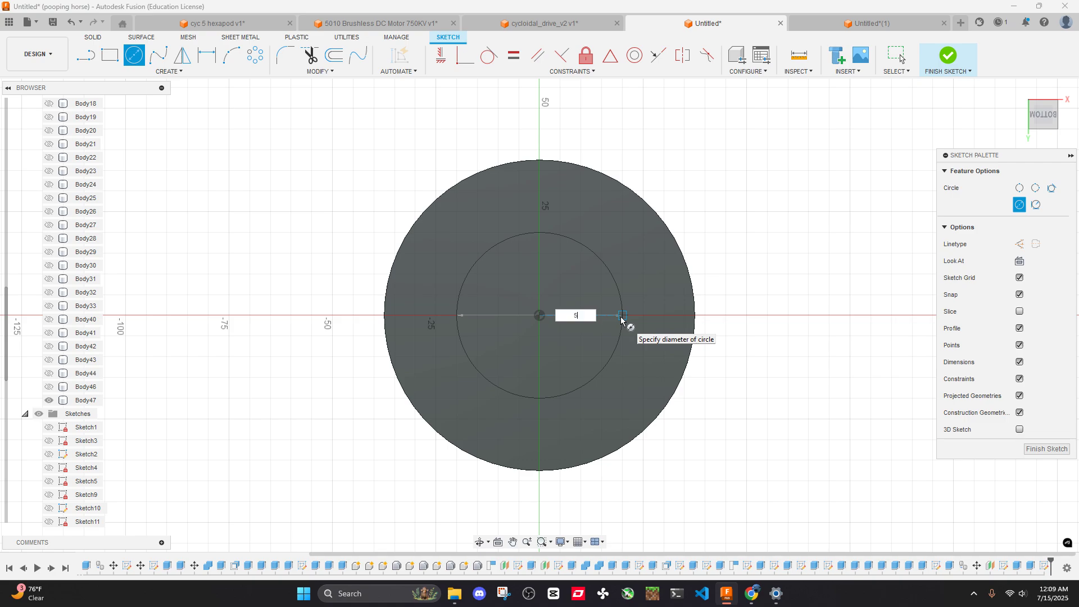
text(2)
key(Return)
Extrude the 52 mm circle profile by -30 mm as a cut through the isolated round plate
key(e)
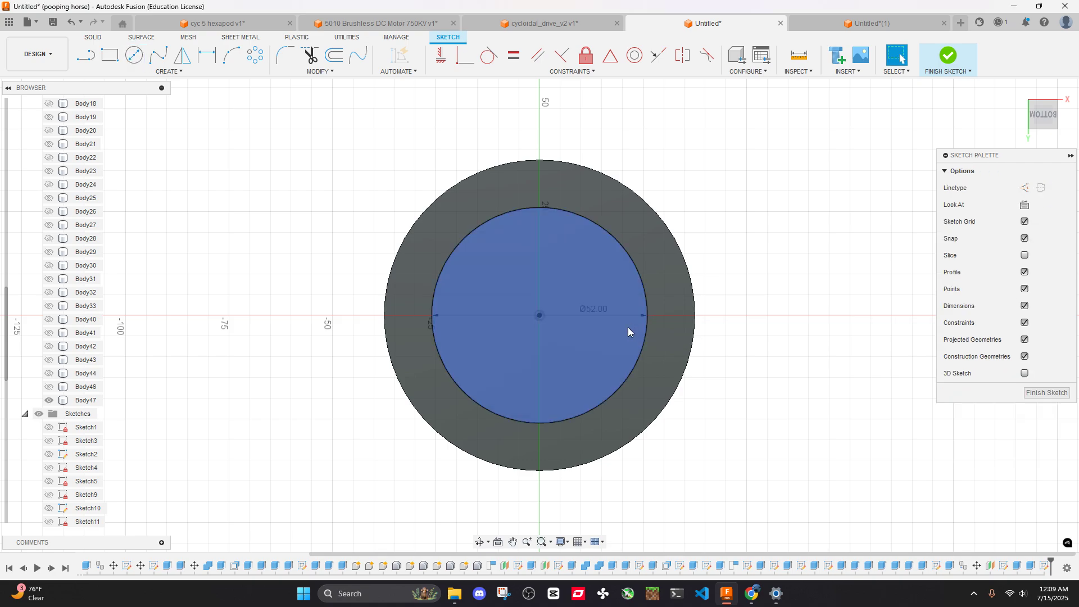
click(612, 341)
shift+middle_drag(628, 270, 683, 285)
drag(684, 284, 672, 412)
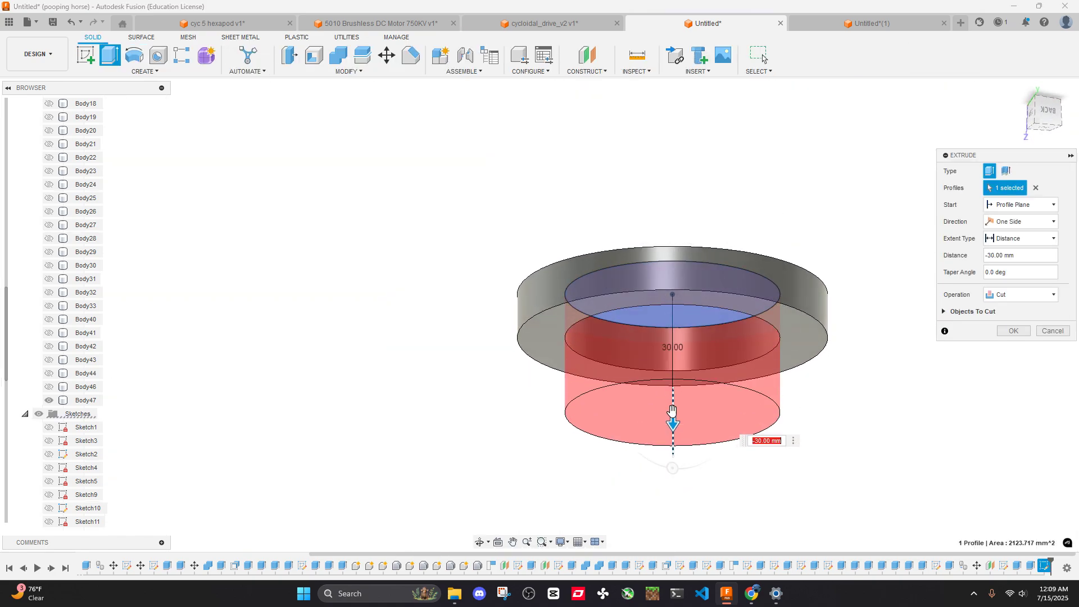
click(1013, 331)
Show all bodies of the cycloidal drive again
shift+middle_drag(727, 271, 102, 339)
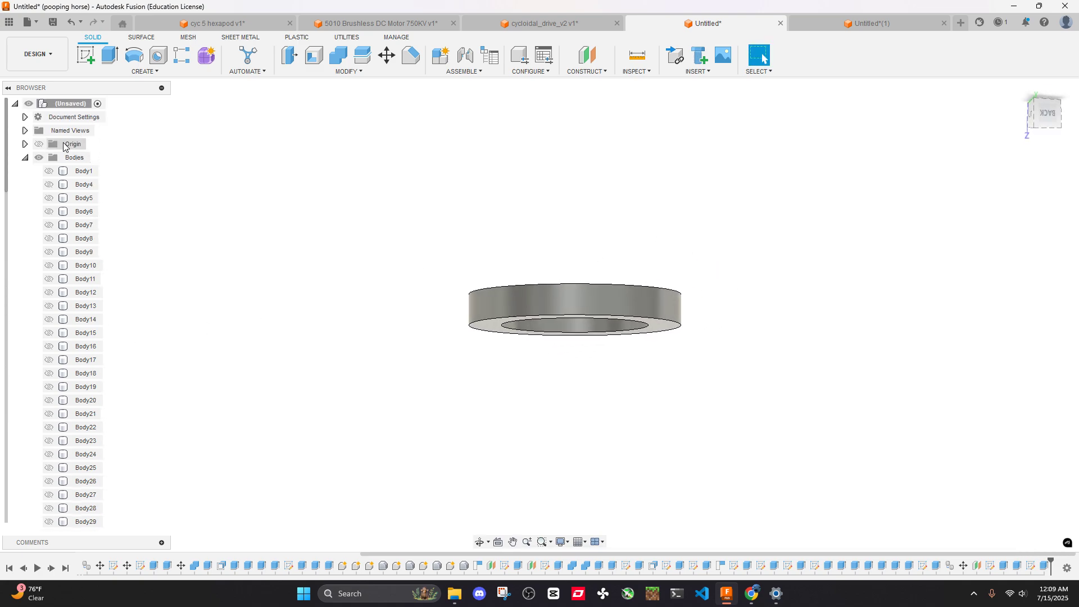
right_click(78, 107)
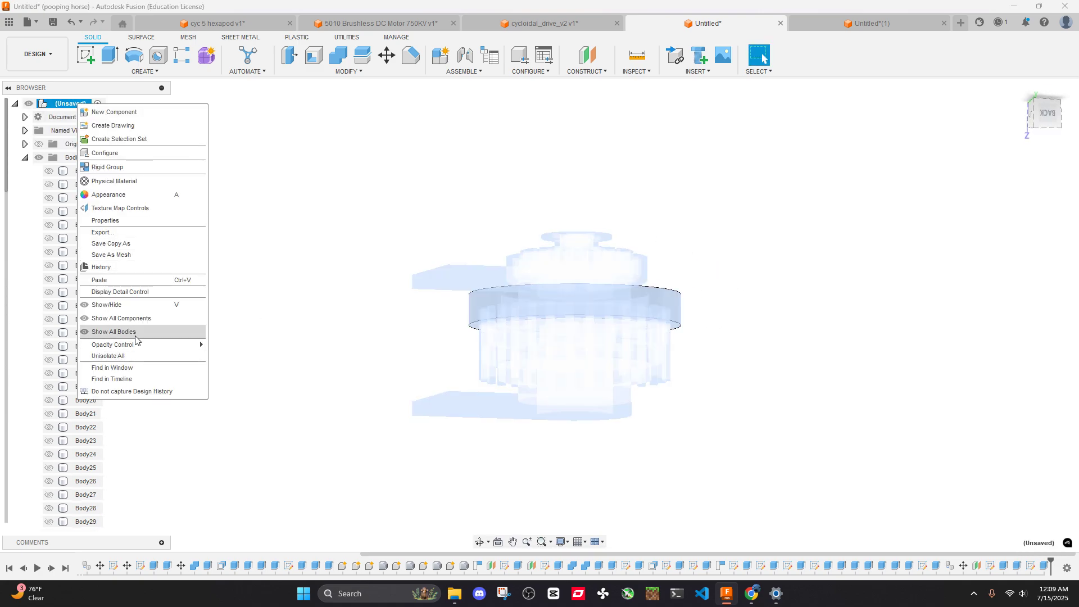
click(135, 336)
Measure the depth from the face inside the plate's bore to the plate's outer face, and glance at the bearing listings in Chrome
shift+middle_drag(315, 304, 679, 258)
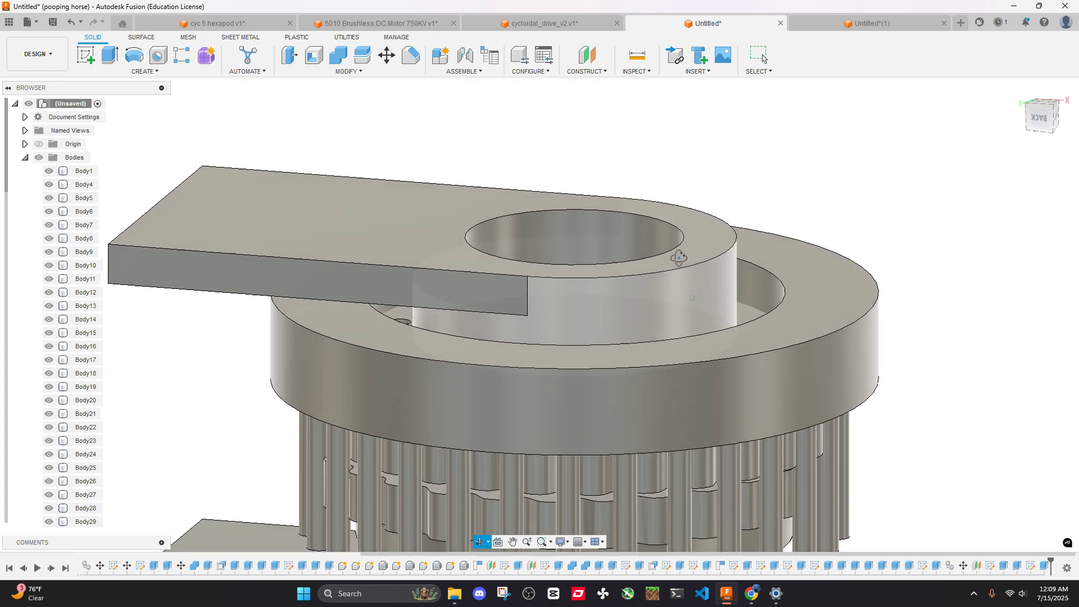
key(i)
scroll(707, 208, up, 5)
click(854, 313)
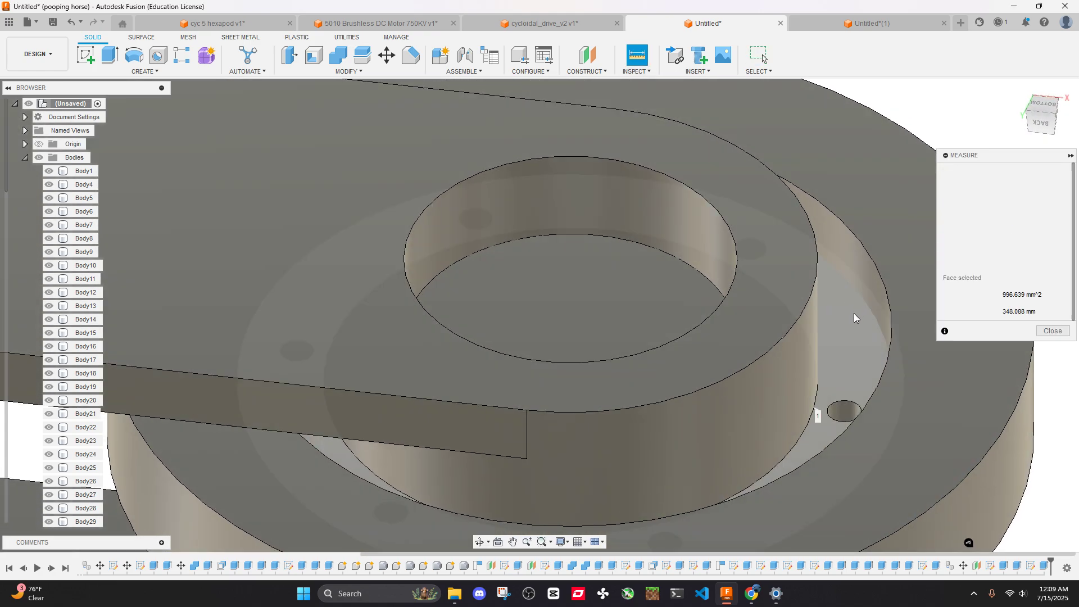
scroll(788, 248, down, 2)
click(788, 249)
scroll(755, 249, down, 3)
shift+middle_drag(756, 249, 765, 219)
click(751, 597)
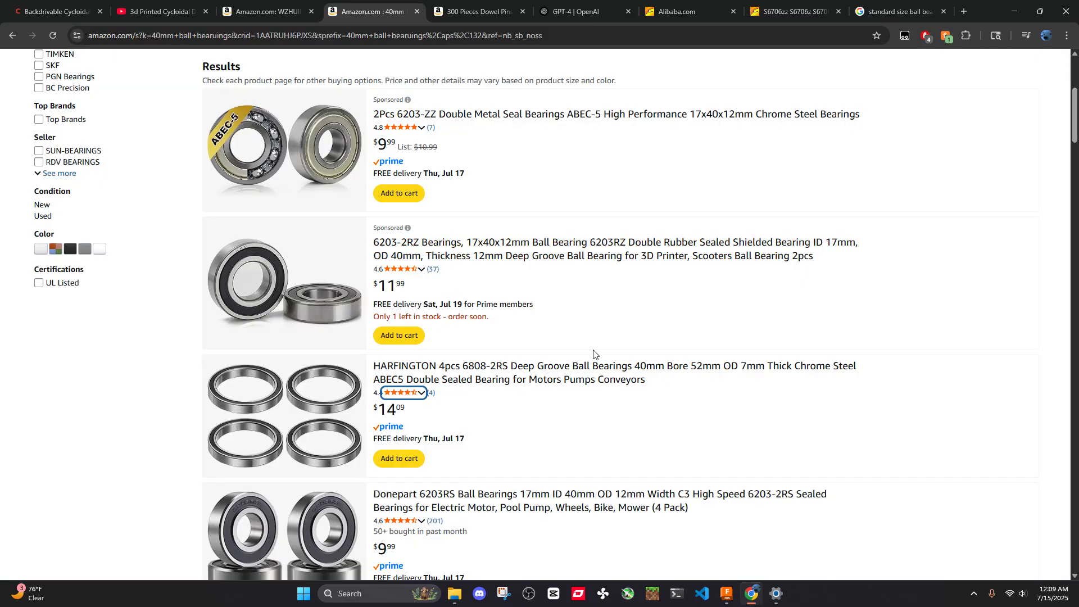
click(730, 599)
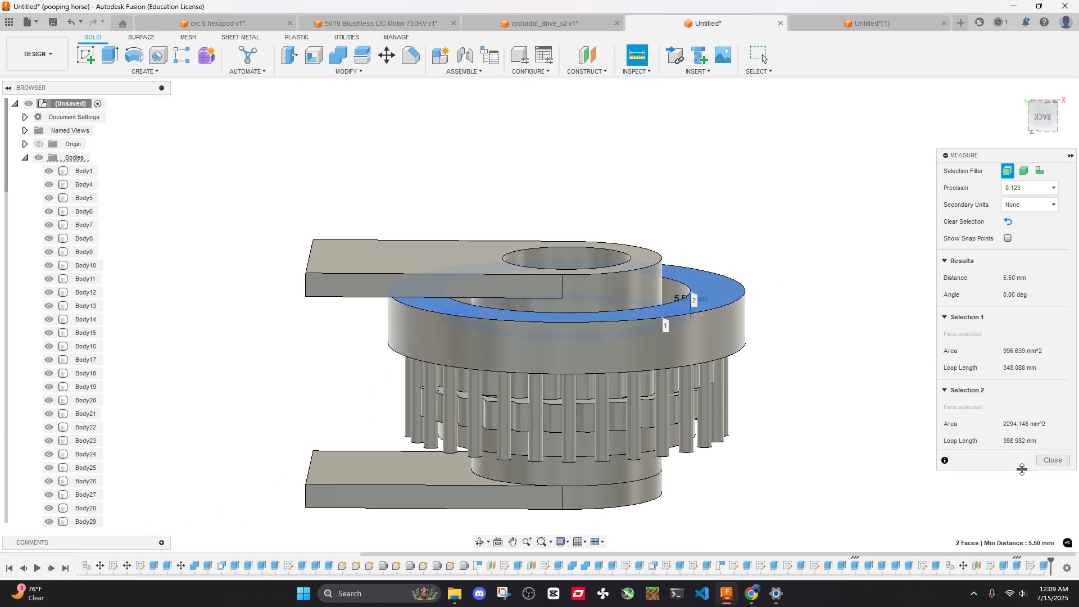
key(Escape)
Extrude the outer face of the arm nearest the round plate outward, and extrude its inner face by -2 mm
shift+middle_drag(827, 381, 484, 265)
key(e)
click(484, 264)
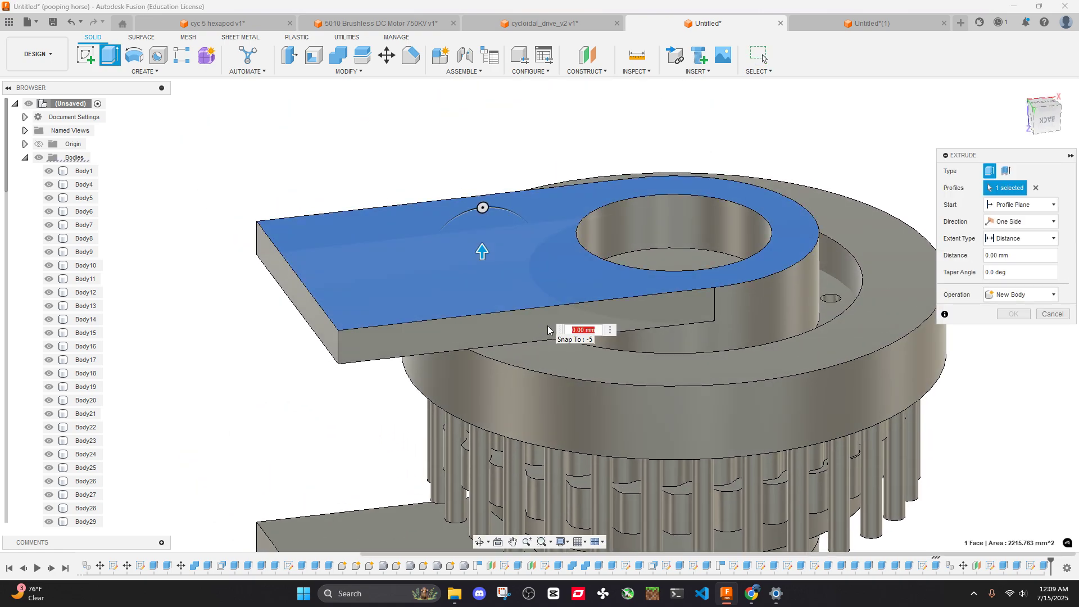
key(Escape)
shift+middle_drag(539, 288, 430, 365)
click(430, 365)
key(e)
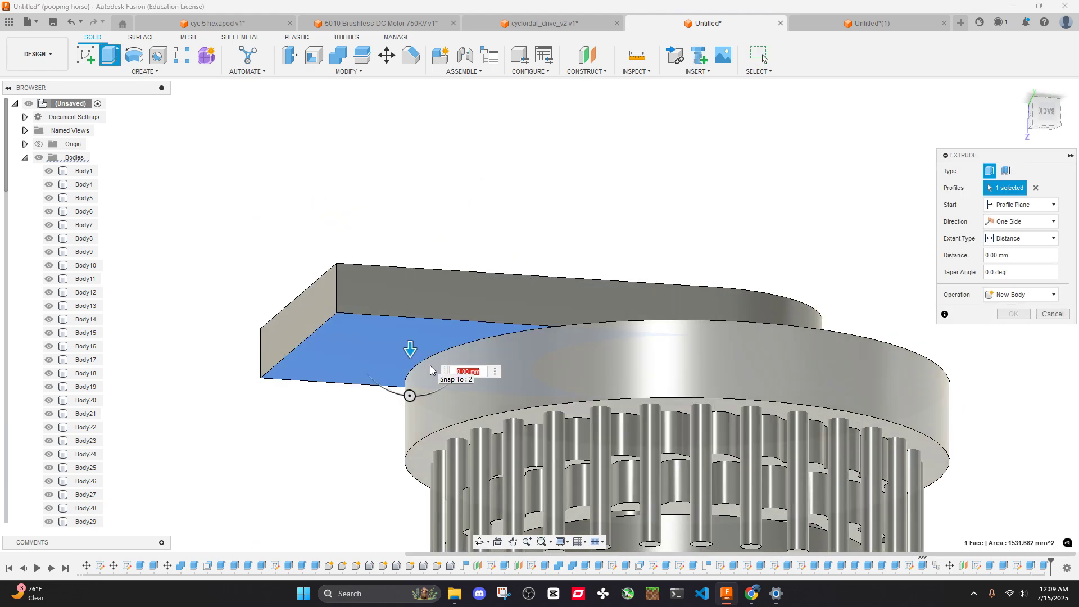
text(-2)
key(Return)
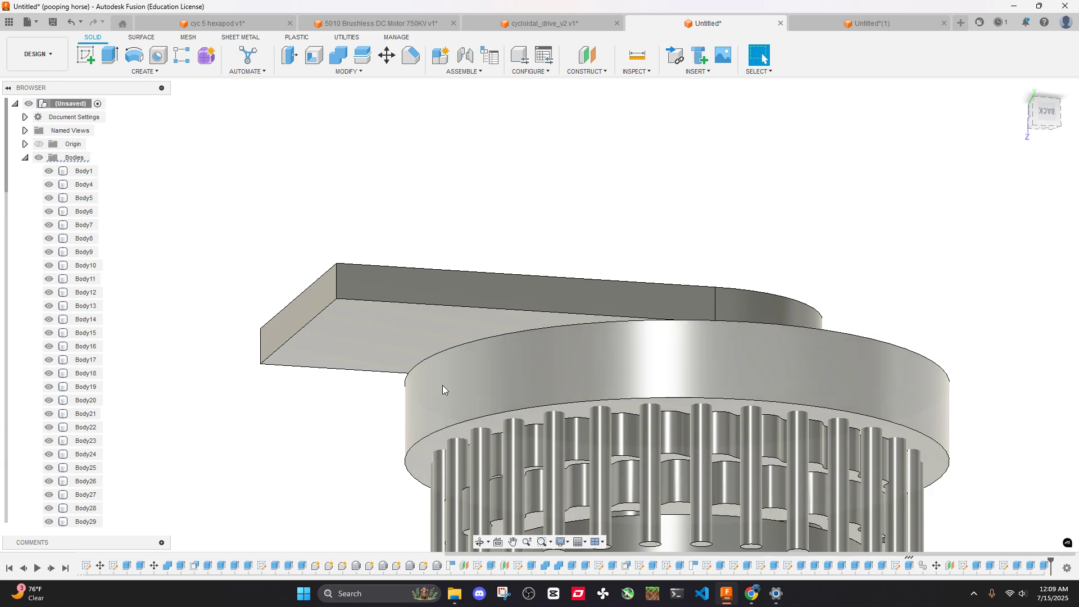
Extrude the opposite arm's inner face by -2 mm and its outer face by 2 mm
shift+middle_drag(443, 386, 420, 391)
click(449, 430)
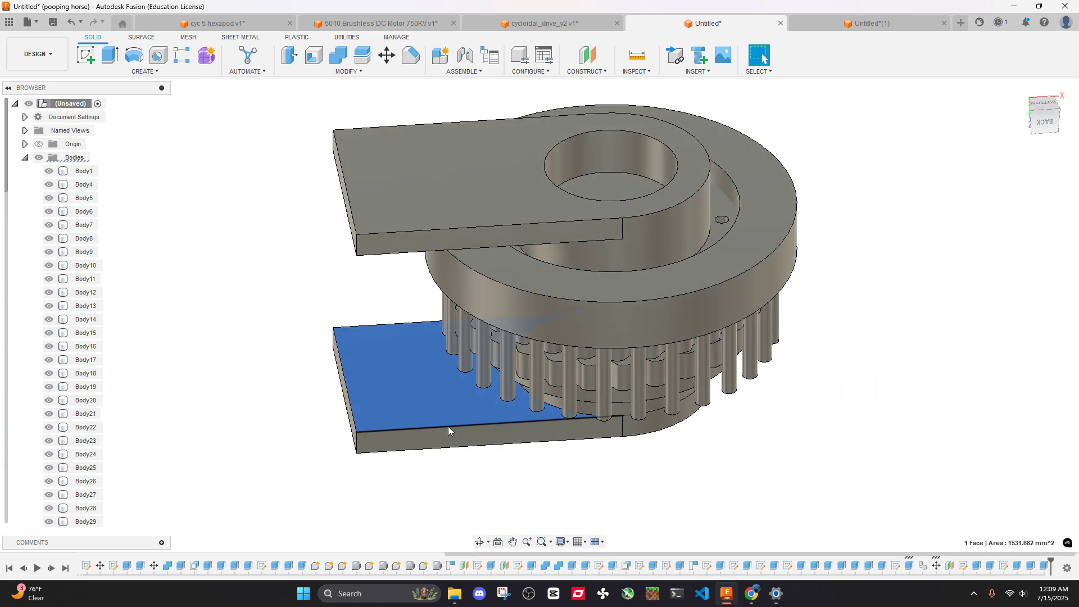
text(e-2)
key(Return)
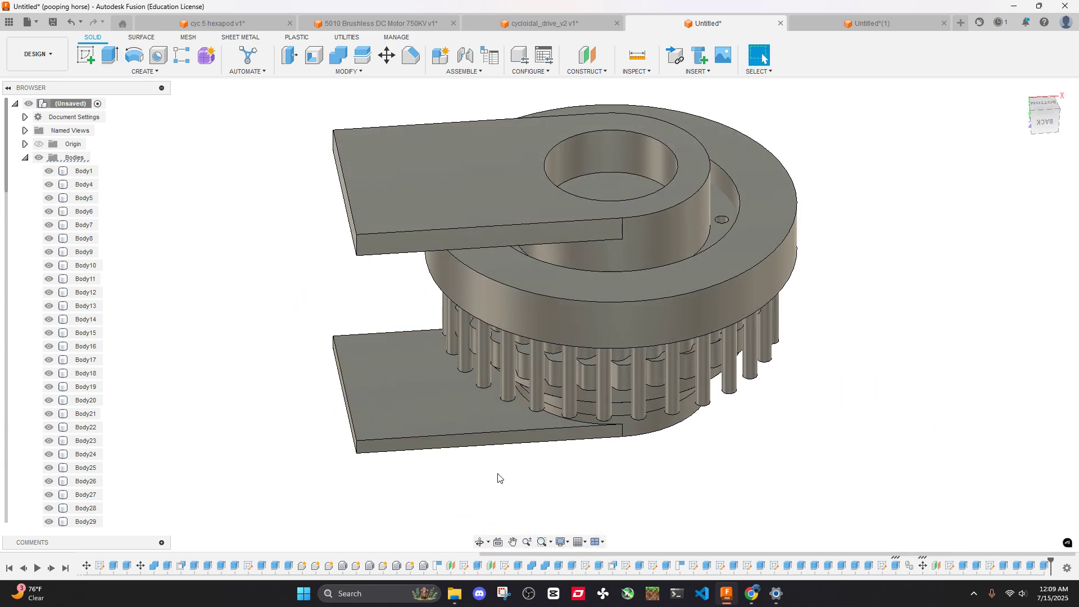
shift+middle_drag(499, 475, 494, 376)
text(e2)
key(Return)
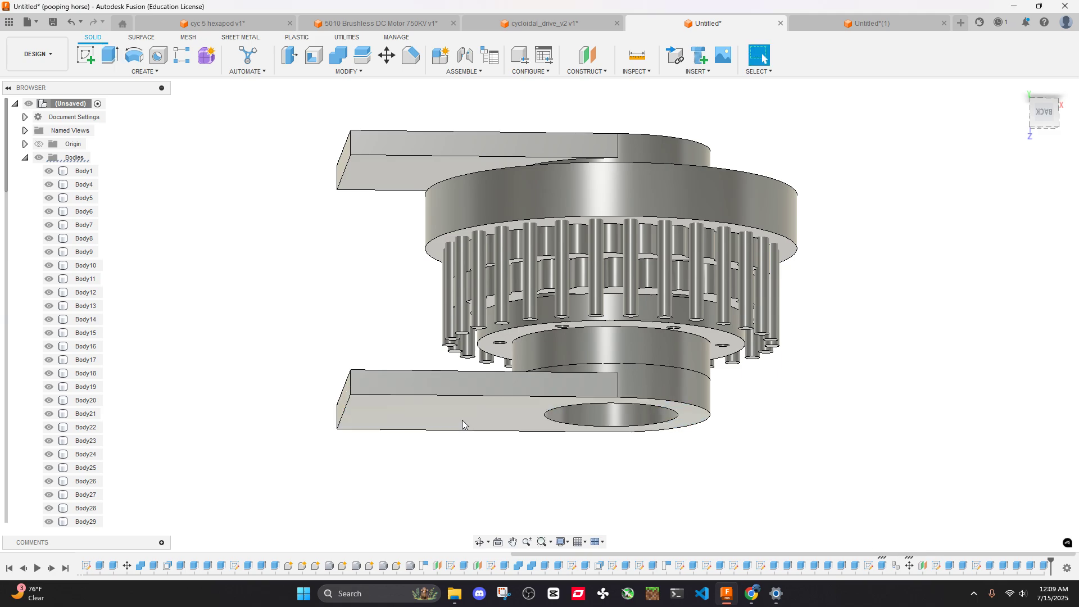
Measure the distance between the outer faces of the two arms
scroll(507, 449, down, 3)
key(i)
click(500, 241)
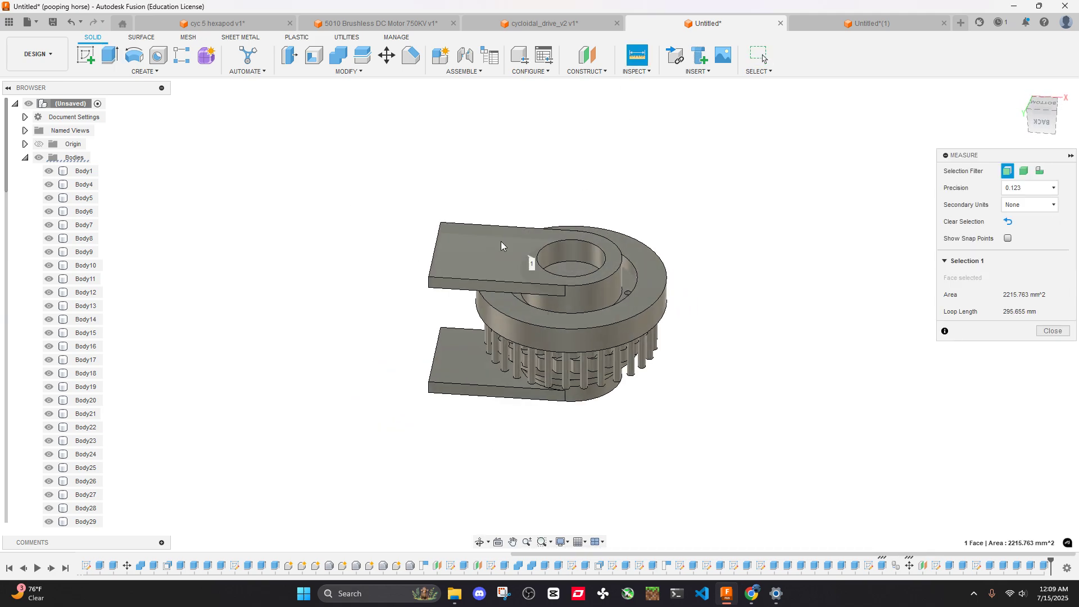
click(490, 387)
shift+middle_drag(490, 388, 556, 358)
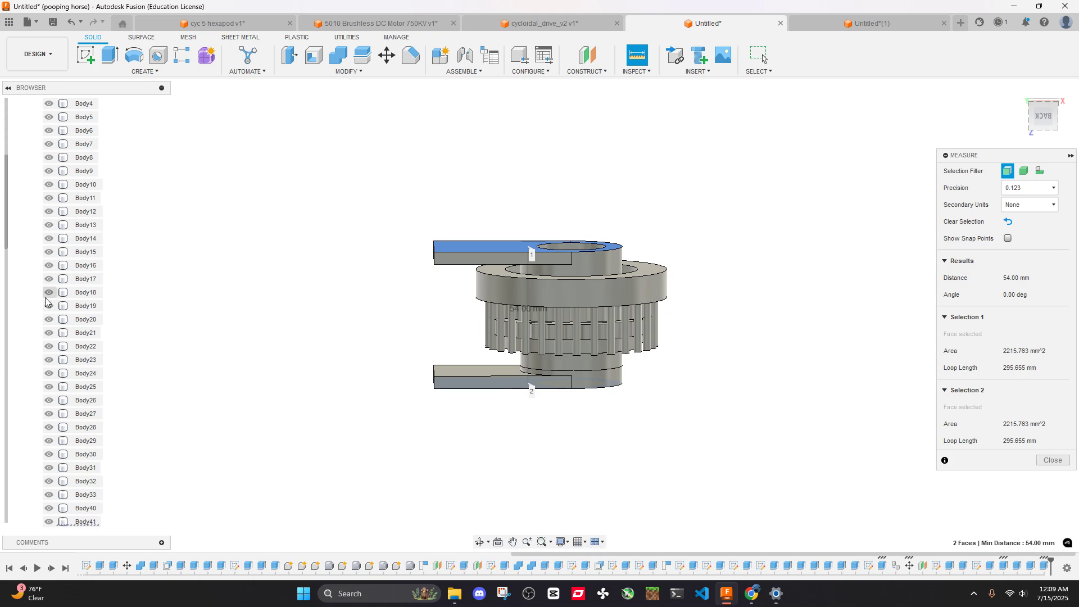
scroll(96, 366, down, 2)
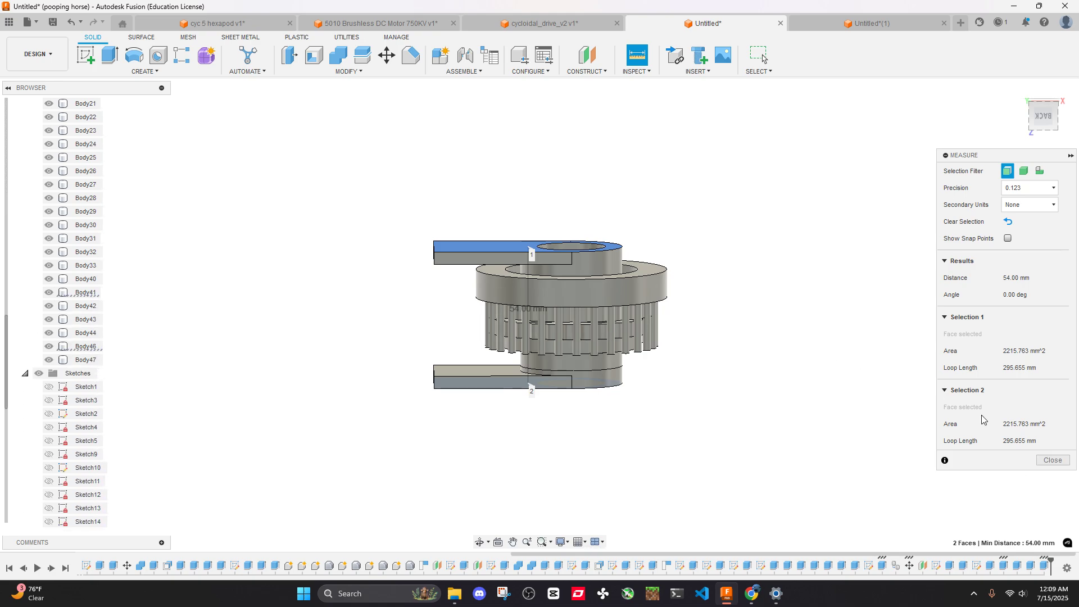
click(1052, 459)
Extrude the round plate's outer face outward so the bearing recess is about 7.5 mm deep
shift+middle_drag(638, 247, 607, 80)
mouse_move(628, 251)
shift+middle_down()
mouse_move(641, 250)
mouse_move(627, 284)
mouse_move(641, 306)
shift+middle_up()
scroll(695, 341, up, 5)
shift+middle_drag(695, 341, 563, 284)
scroll(585, 312, up, 3)
key(e)
click(638, 323)
click(1013, 314)
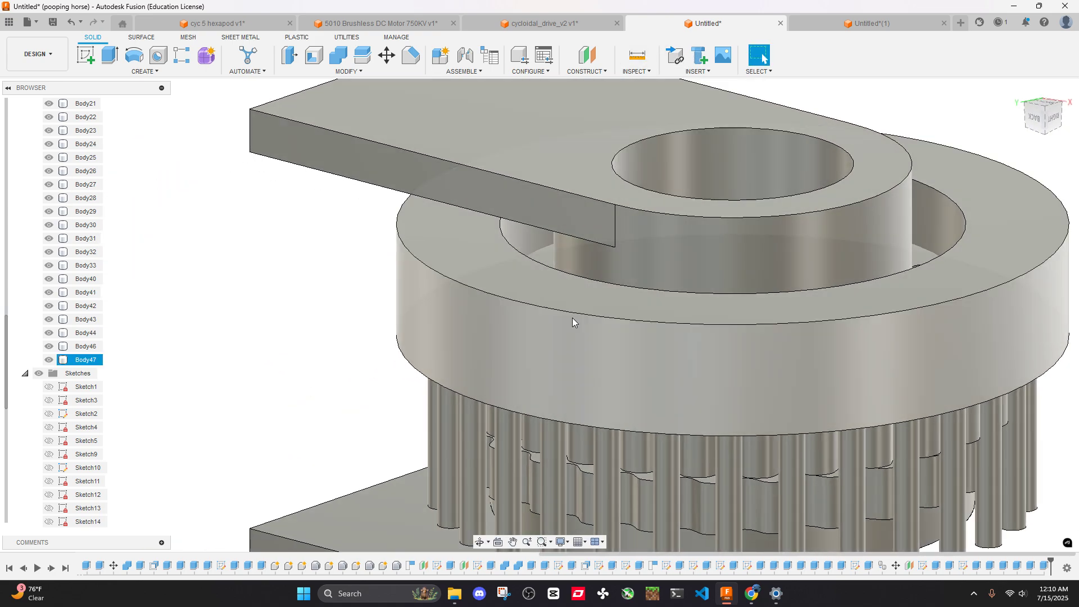
Measure the bearing recess depth from the flange face inside the bore to the thickened plate's outer face
click(572, 318)
click(253, 280)
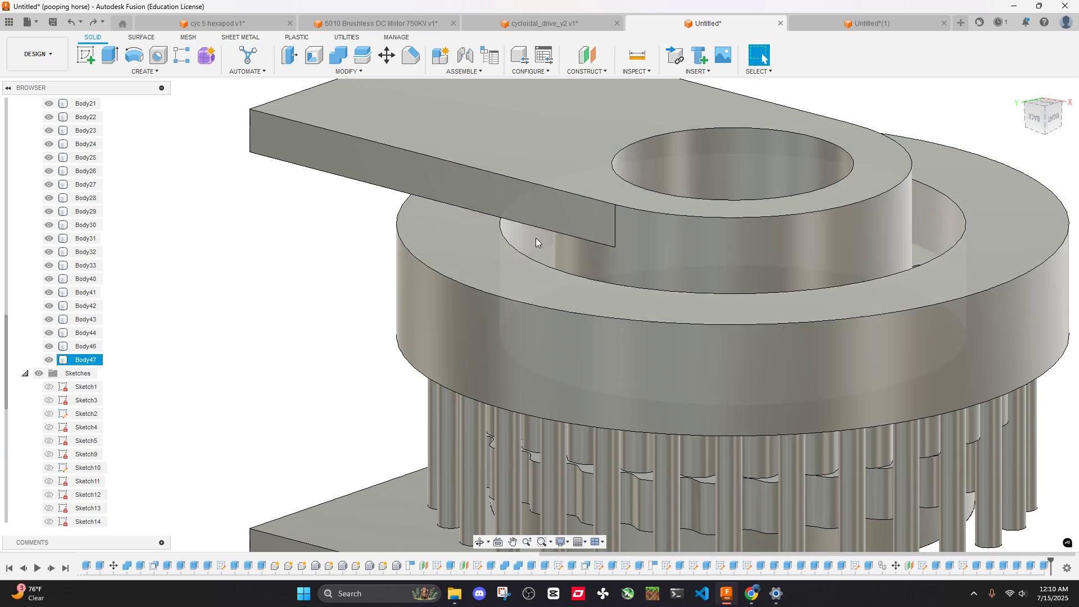
click(637, 57)
shift+middle_drag(539, 264, 569, 288)
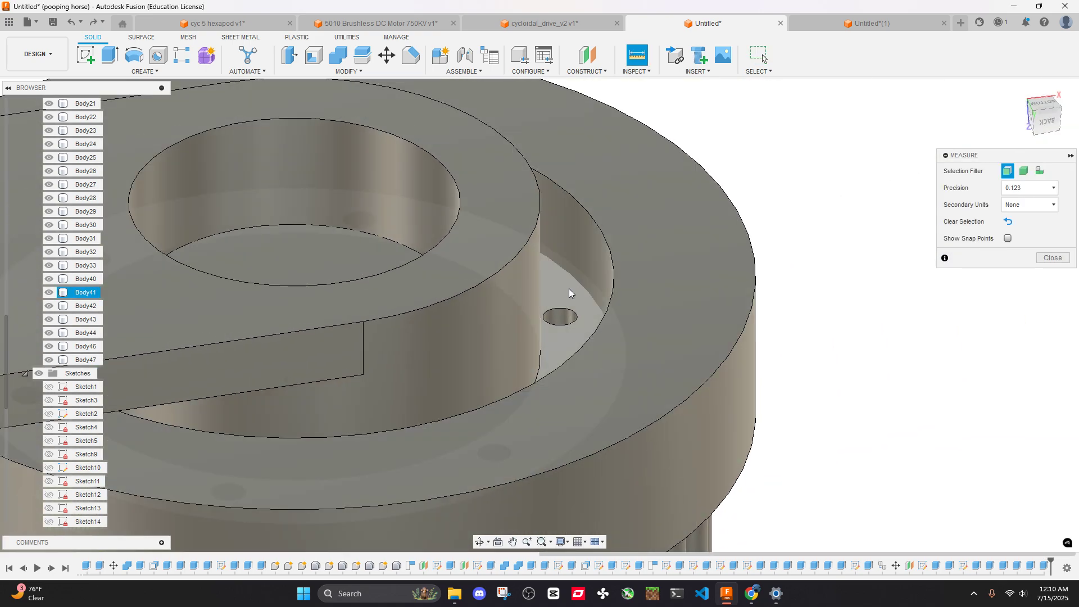
click(569, 288)
click(627, 191)
scroll(628, 191, down, 3)
shift+middle_drag(627, 191, 755, 270)
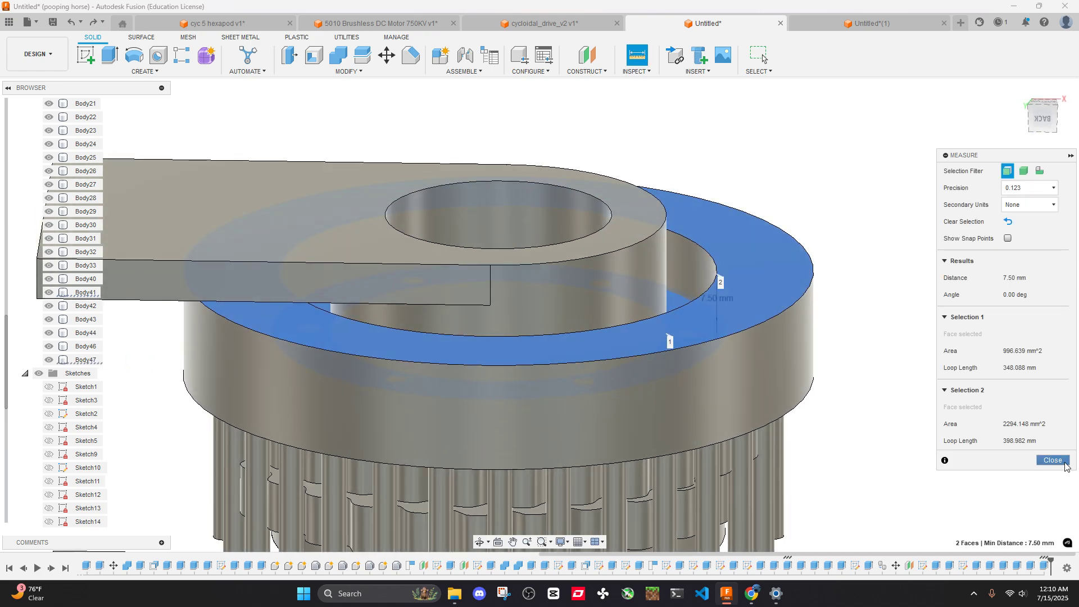
click(1064, 462)
Measure the clearance between the round plate's outer face and the adjacent arm's inner face
shift+middle_drag(757, 349, 754, 318)
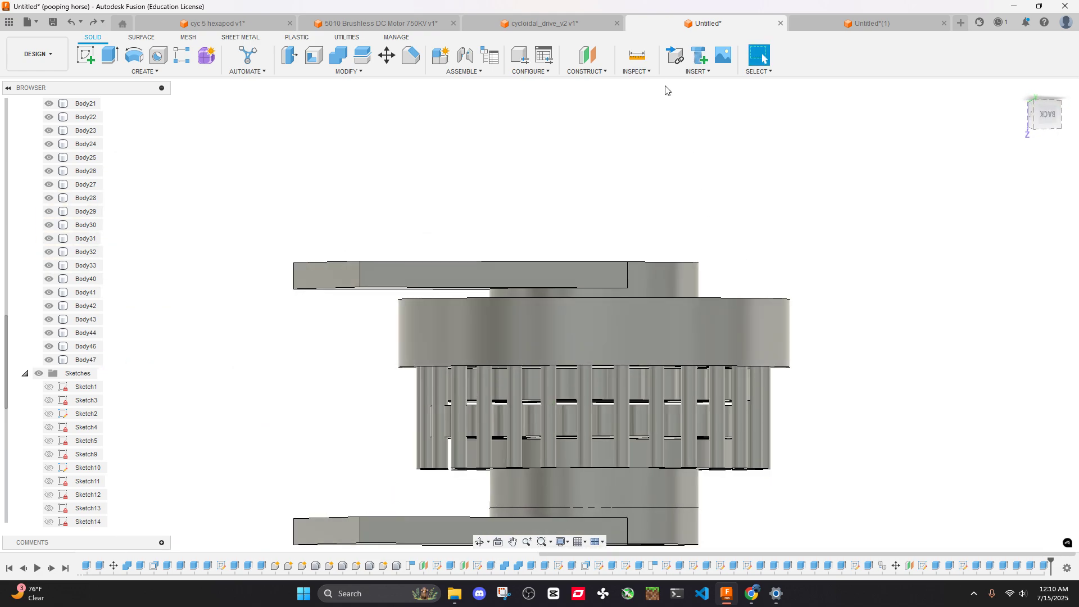
click(637, 63)
scroll(422, 308, up, 4)
shift+middle_drag(444, 281, 474, 291)
click(531, 262)
shift+middle_drag(531, 262, 485, 259)
click(447, 234)
scroll(450, 236, down, 3)
click(1053, 460)
scroll(853, 325, down, 3)
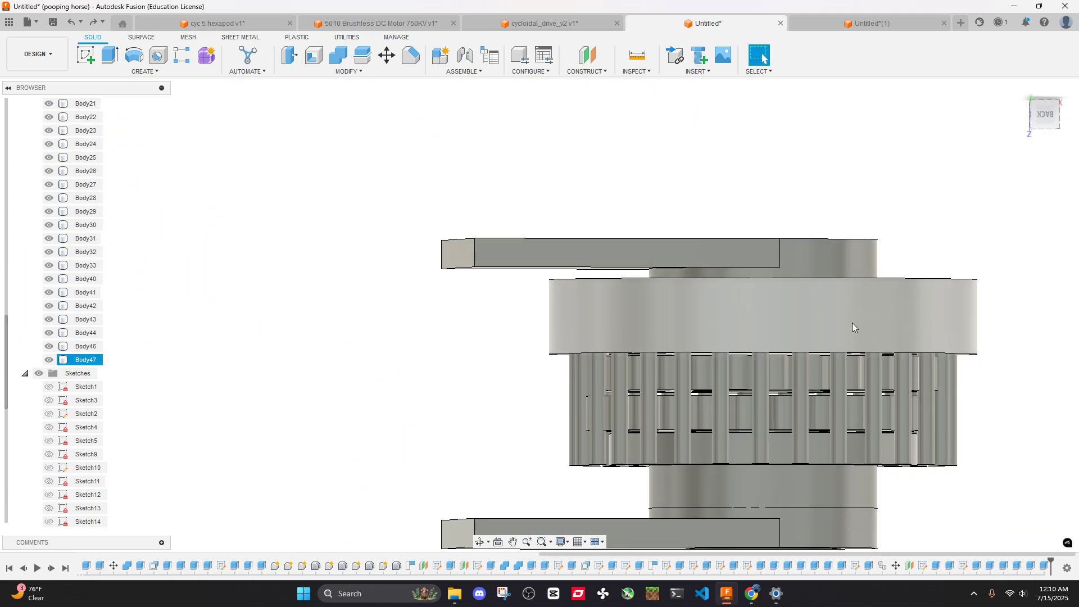
shift+middle_drag(853, 328, 734, 198)
scroll(750, 195, up, 5)
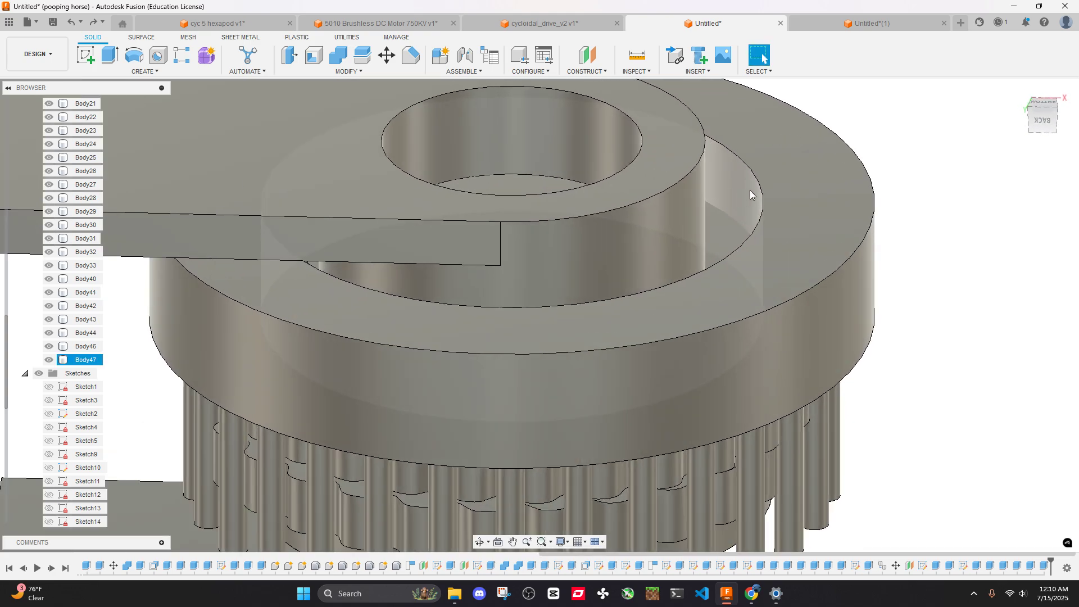
scroll(742, 202, down, 10)
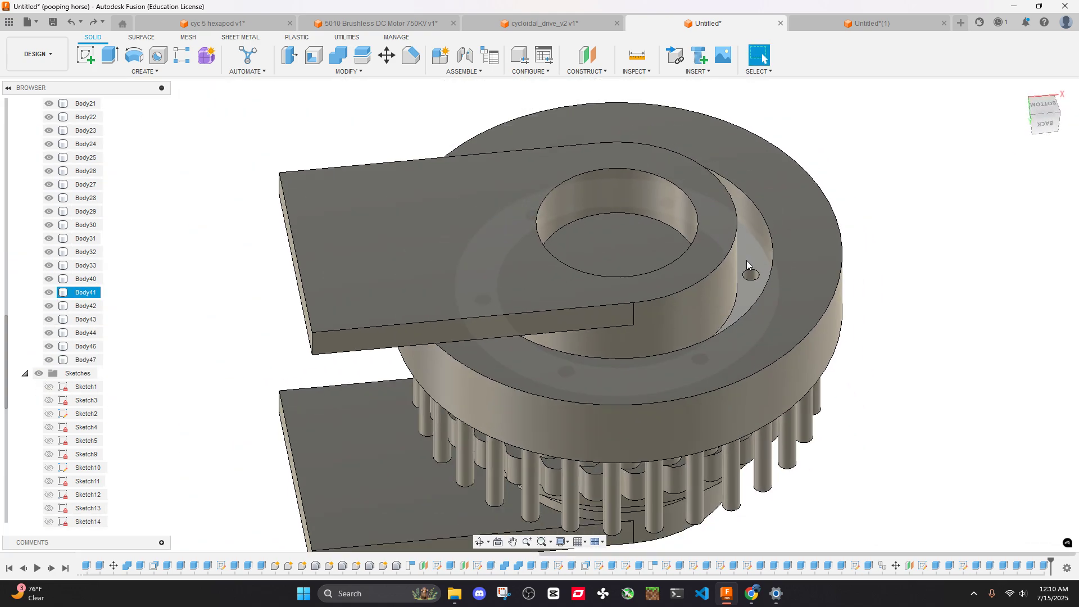
shift+middle_drag(749, 225, 748, 203)
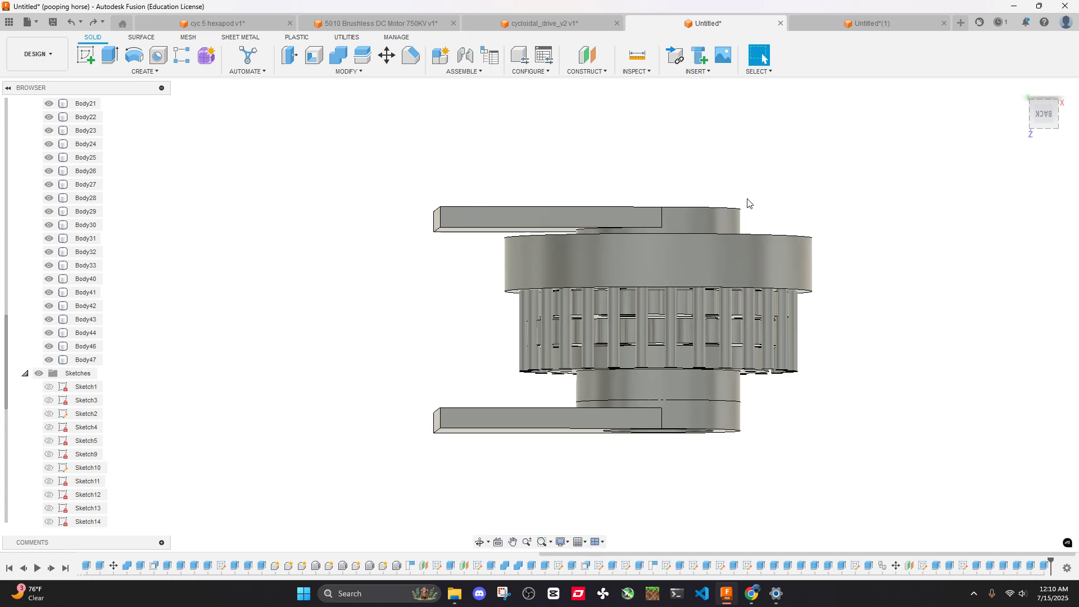
Measure the gap between the round plate's inner face and the disc stack next to it
click(1044, 114)
scroll(821, 301, up, 3)
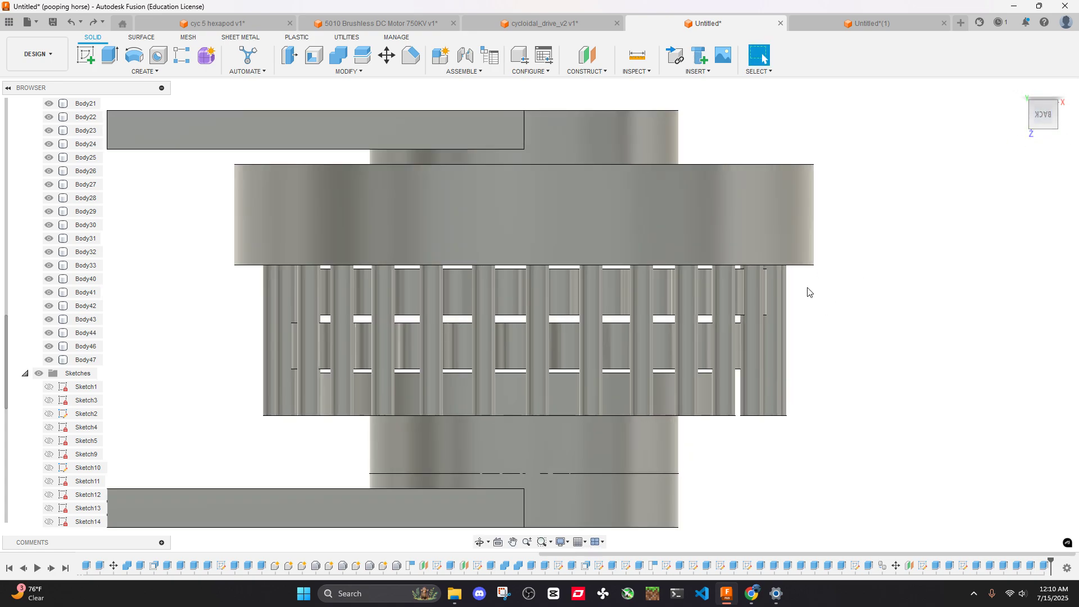
click(637, 55)
shift+middle_drag(826, 270, 764, 221)
click(765, 224)
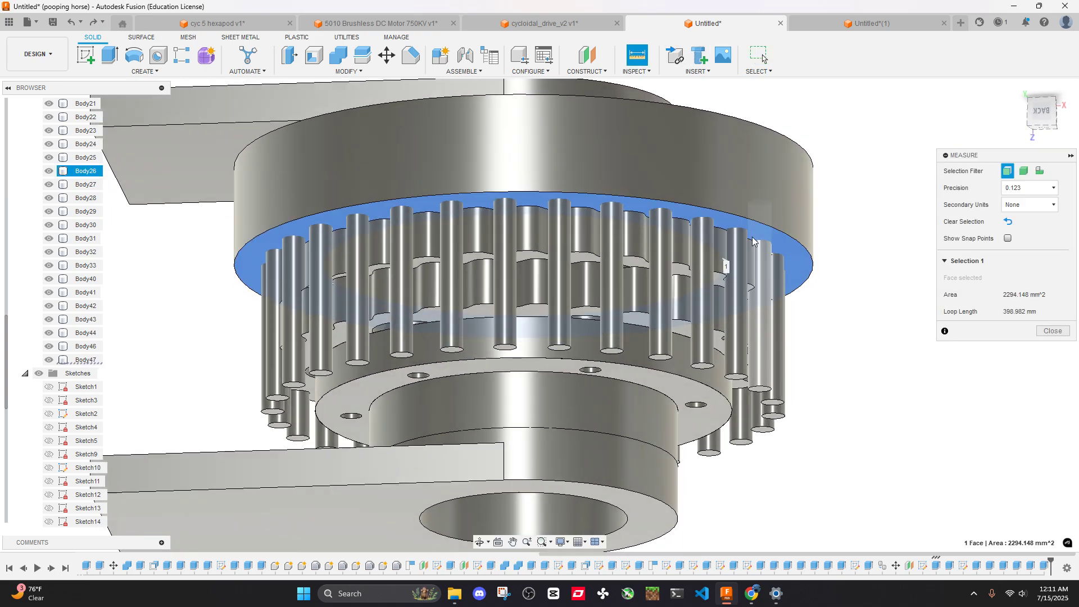
scroll(689, 267, up, 3)
click(689, 268)
scroll(697, 265, down, 3)
shift+middle_drag(697, 261, 843, 176)
click(1037, 459)
Hide the arm on the far side of the drive and start a sketch on the round plate's inner face
key(v)
click(841, 269)
right_click(836, 275)
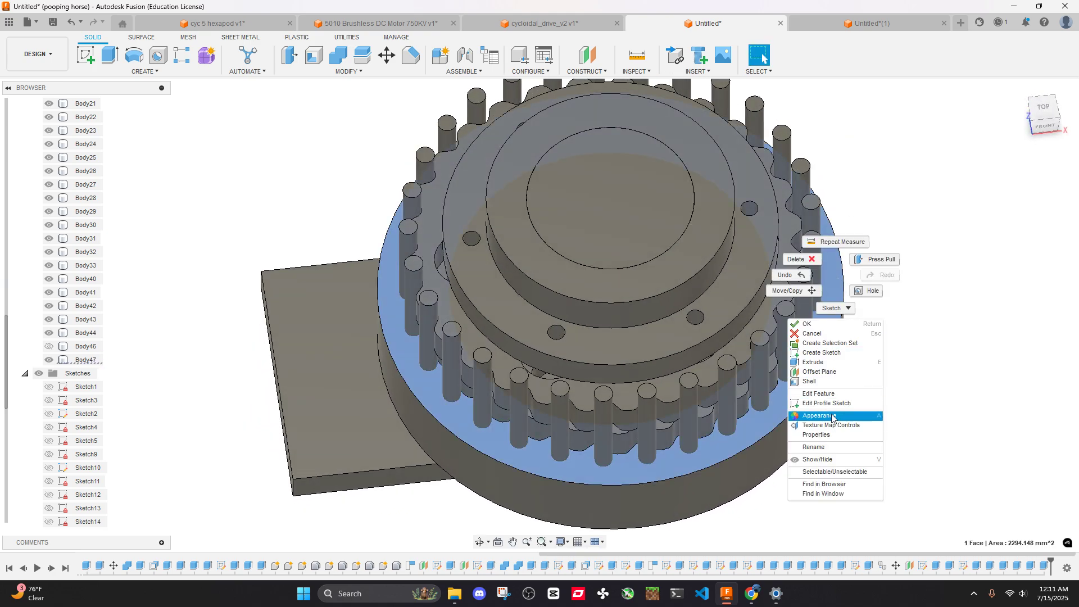
click(817, 353)
Draw a 67 mm diameter circle concentric with the round plate, passing through the ring pins
click(139, 59)
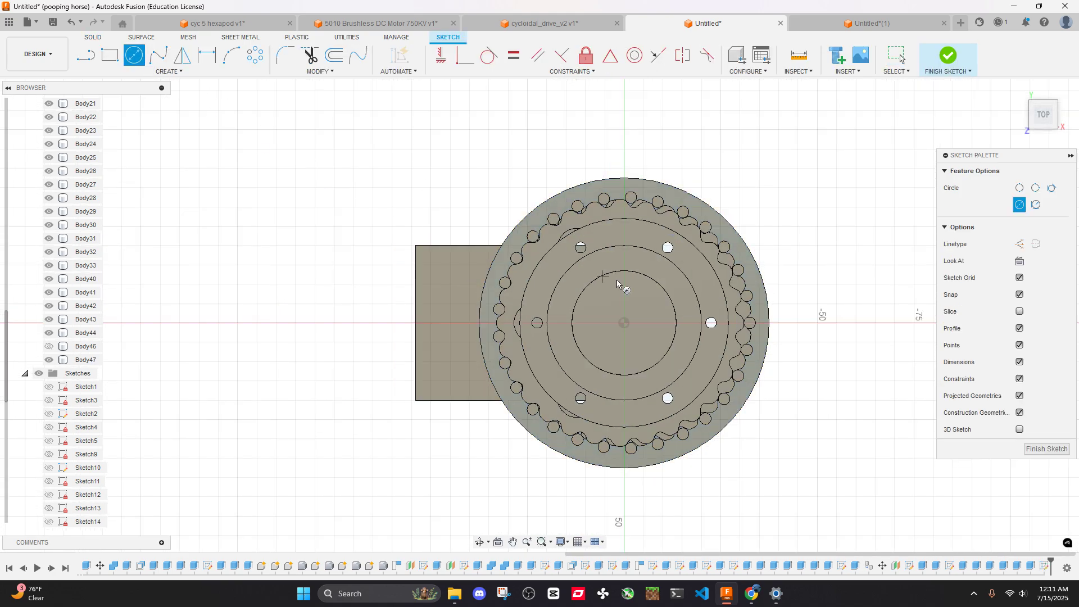
scroll(607, 332, up, 3)
scroll(775, 330, up, 5)
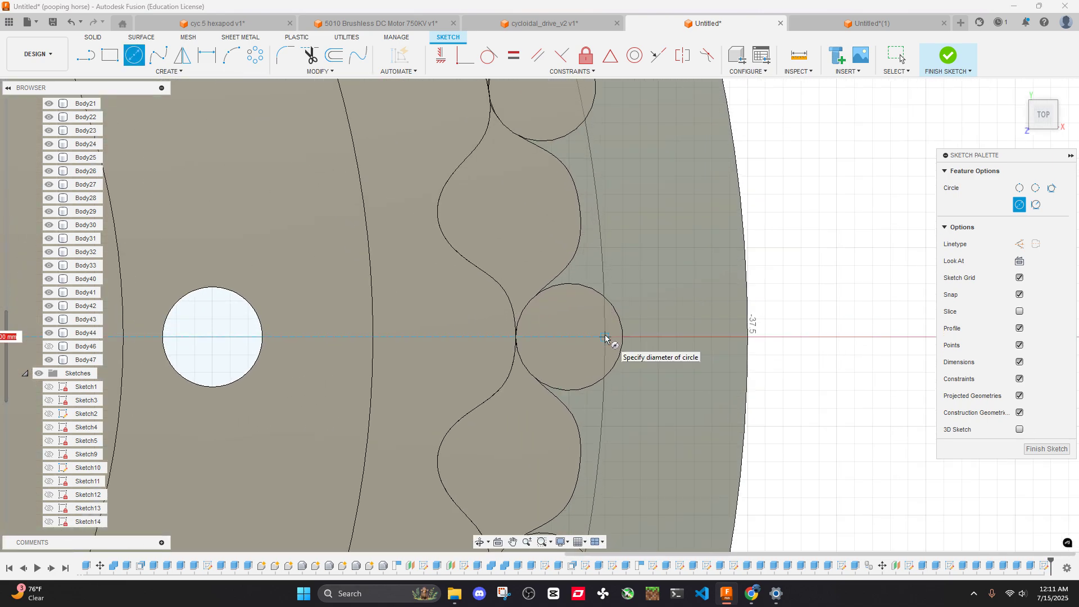
scroll(606, 337, down, 6)
scroll(605, 337, up, 6)
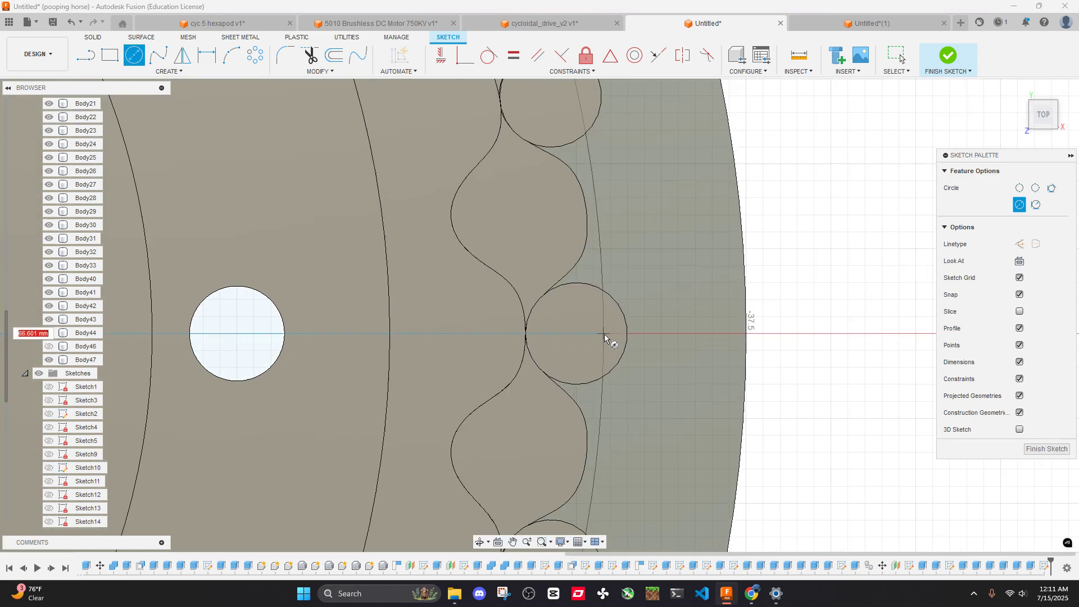
scroll(605, 337, up, 1)
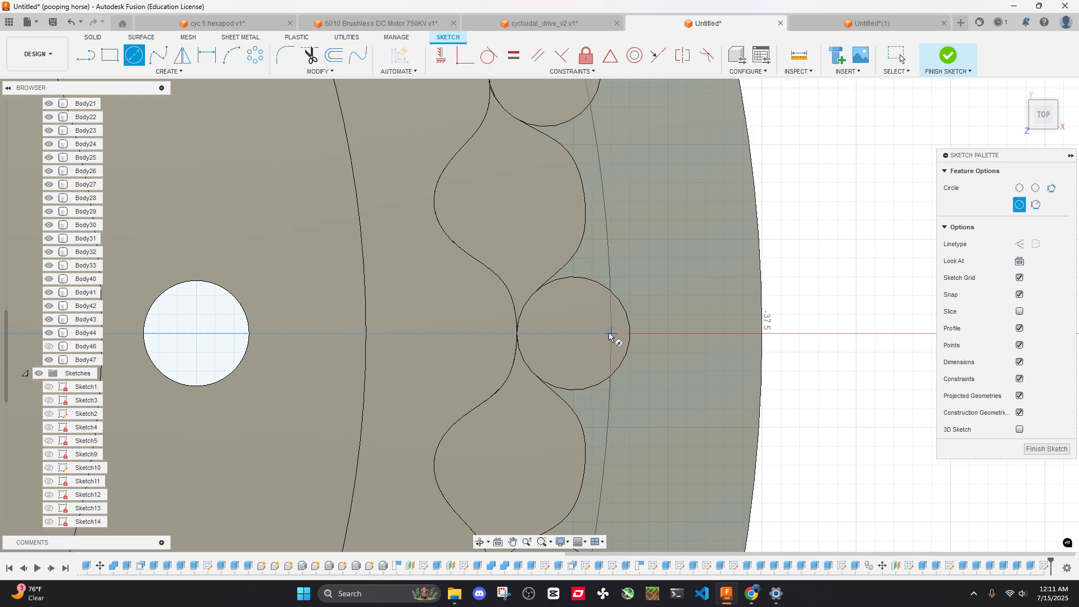
scroll(610, 335, down, 4)
scroll(601, 287, up, 6)
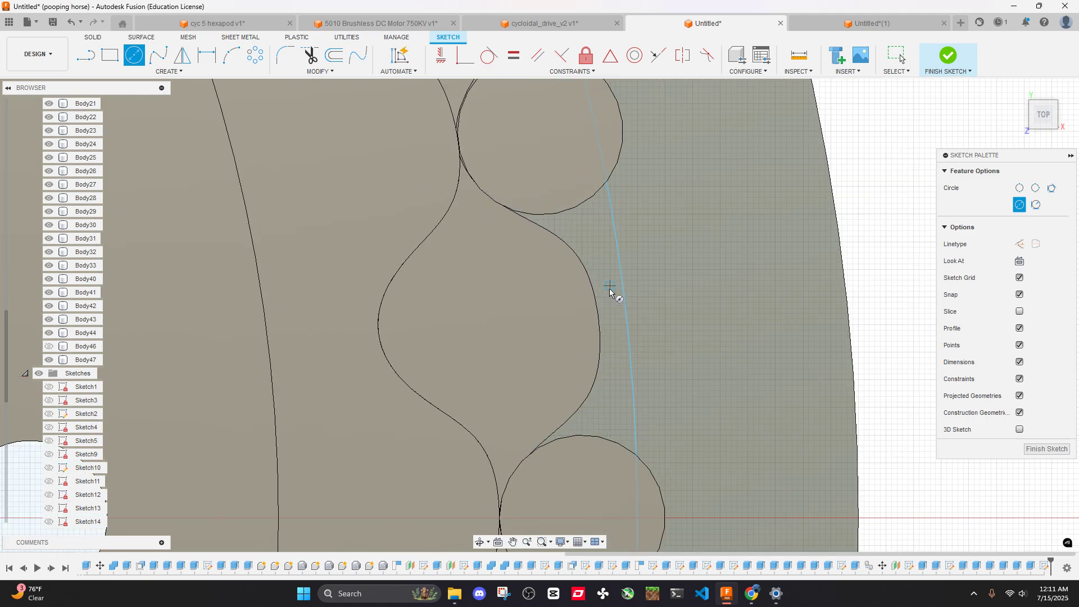
scroll(609, 293, down, 3)
key(Escape)
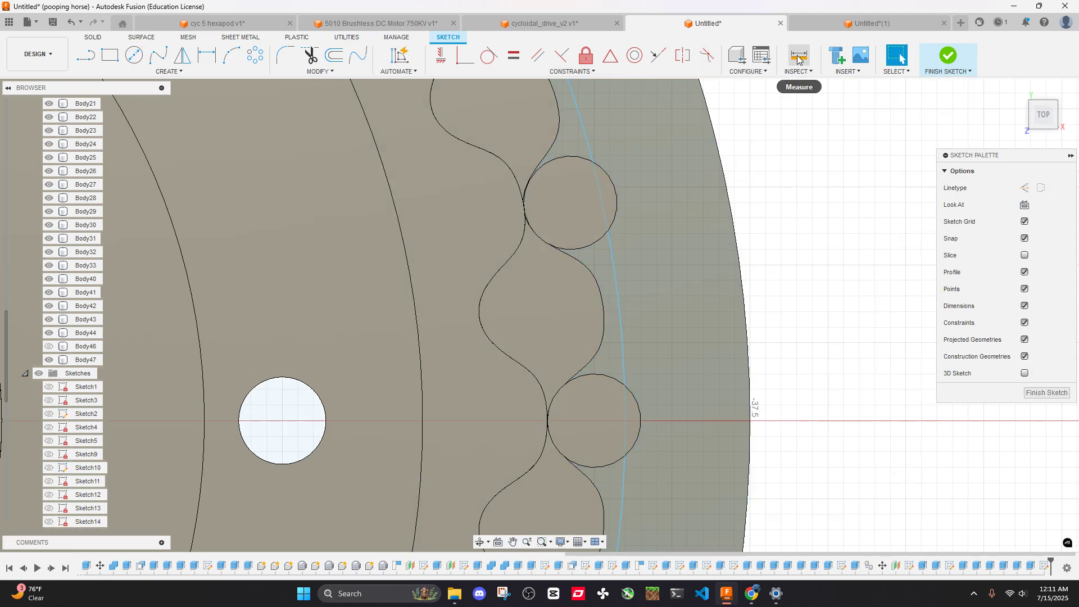
Measure the distance between the cycloidal disc's lobed edge and the new circle
click(798, 56)
scroll(666, 305, up, 3)
click(561, 307)
click(583, 303)
scroll(583, 302, down, 1)
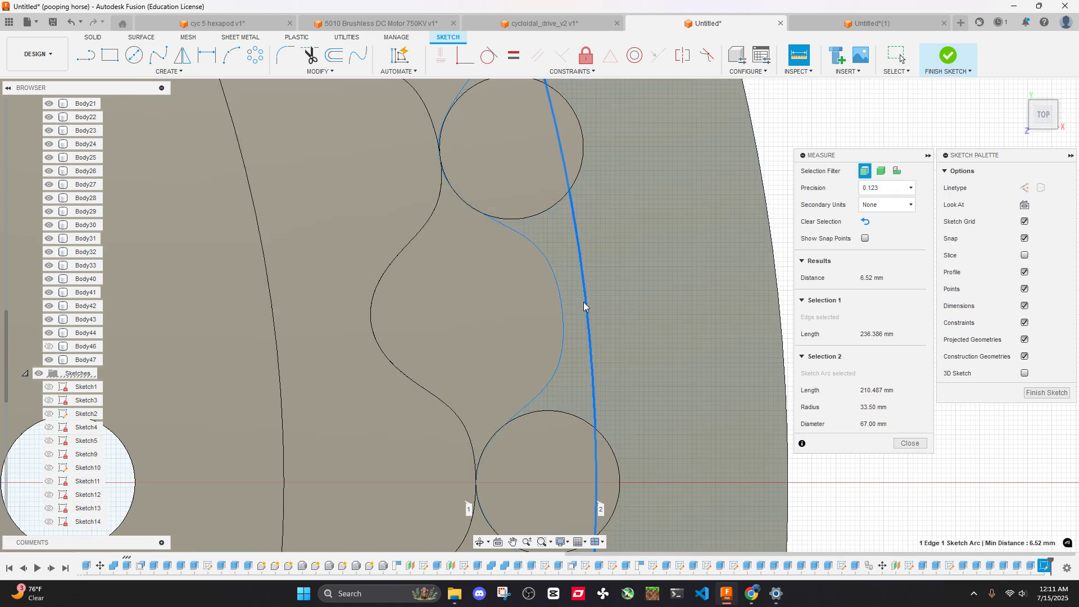
scroll(584, 306, down, 3)
scroll(569, 301, up, 2)
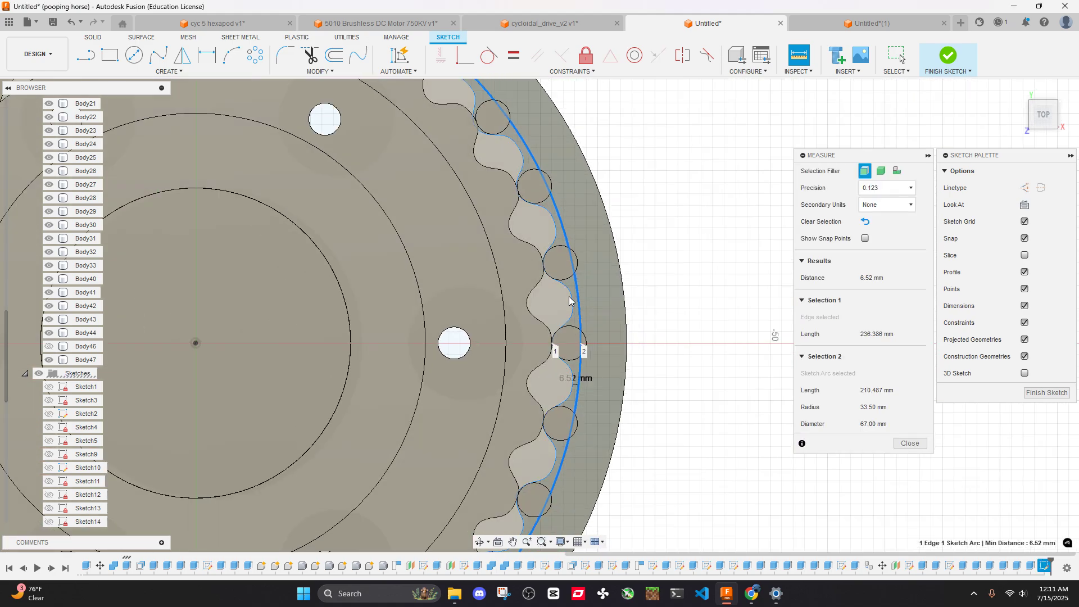
click(909, 444)
Extrude the outer ring profile 7 mm toward the ring pins as a new body
scroll(665, 362, down, 3)
click(706, 304)
scroll(705, 307, down, 2)
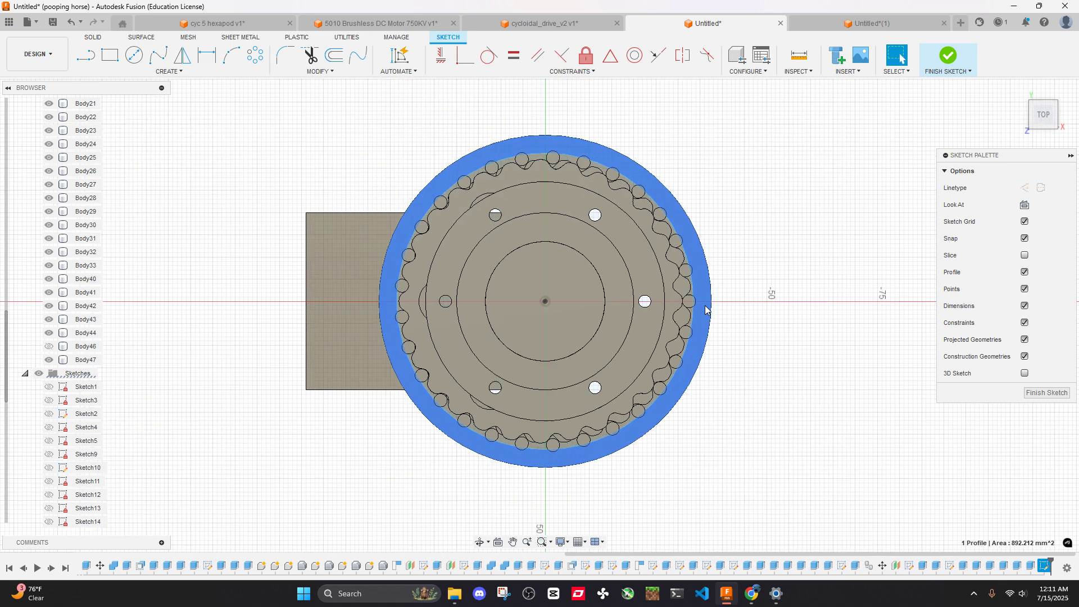
key(e)
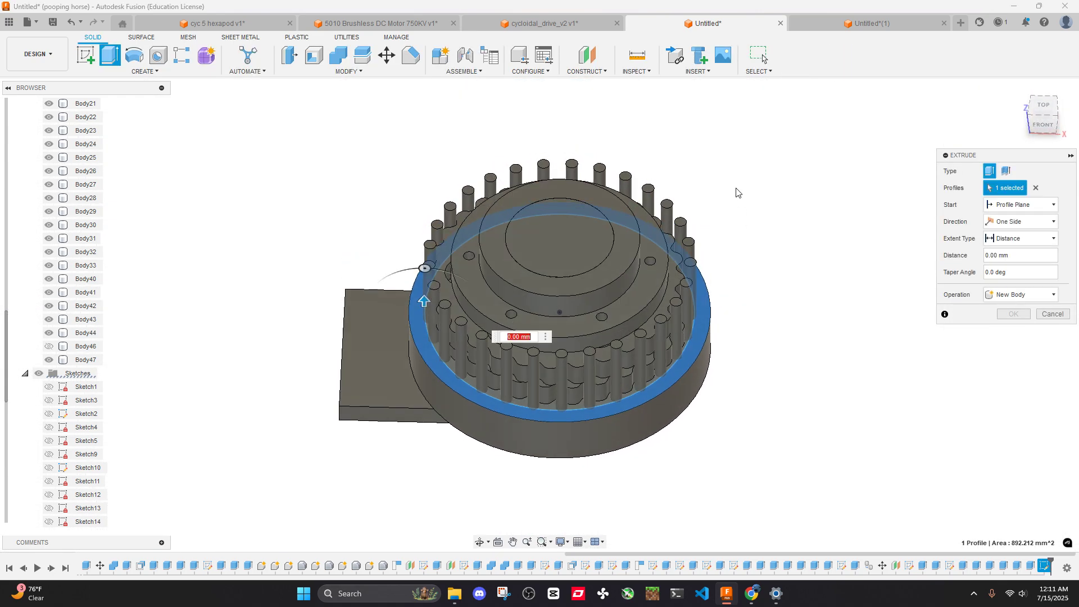
text(7)
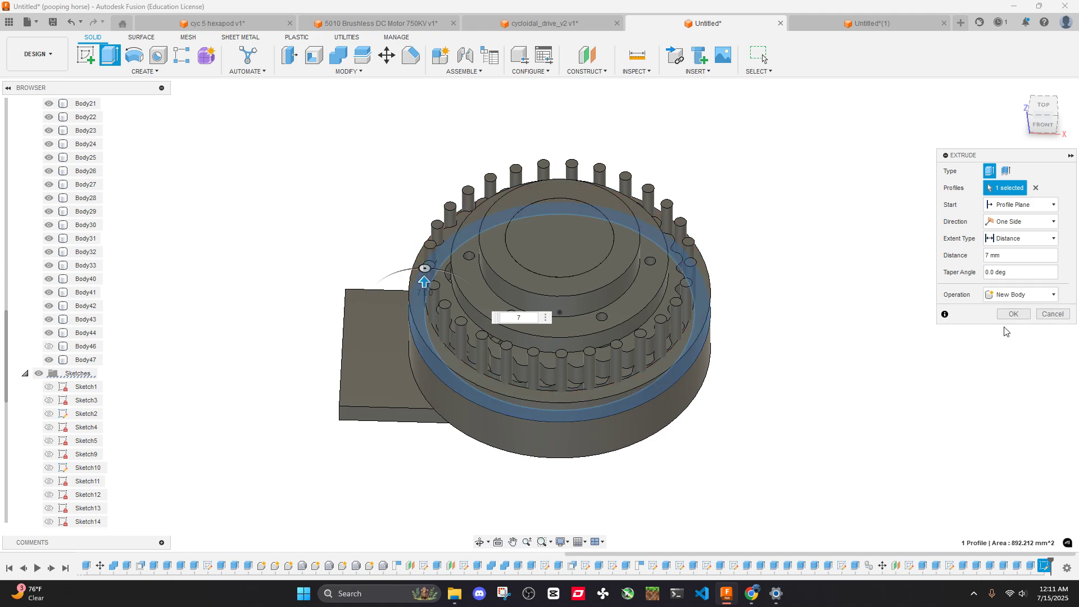
click(1011, 314)
Combine the extruded ring with the round plate into a single housing body
shift+middle_drag(737, 299, 732, 281)
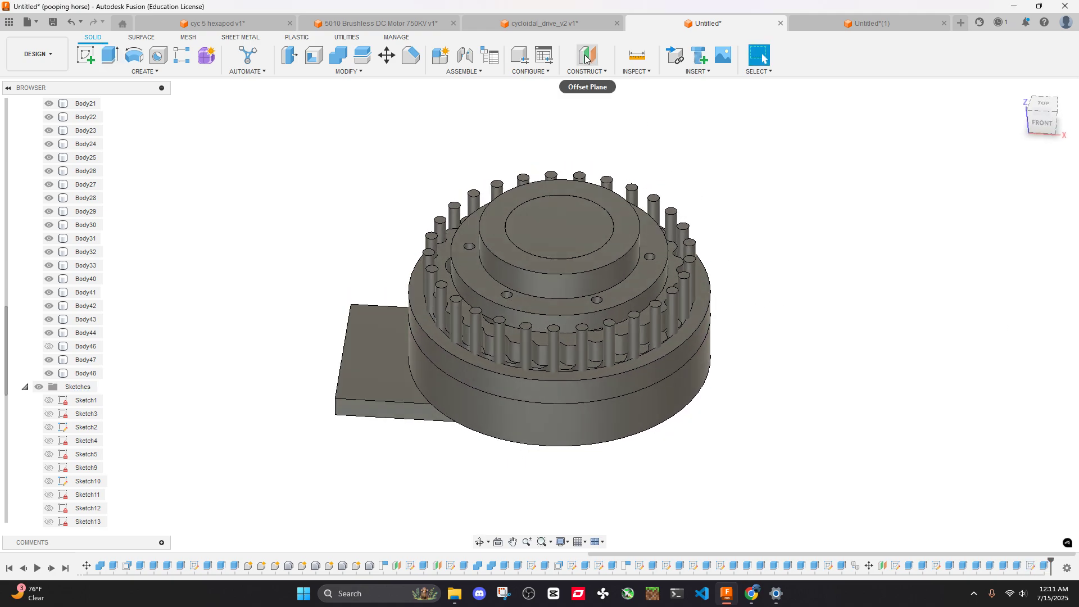
click(340, 58)
click(686, 395)
click(697, 341)
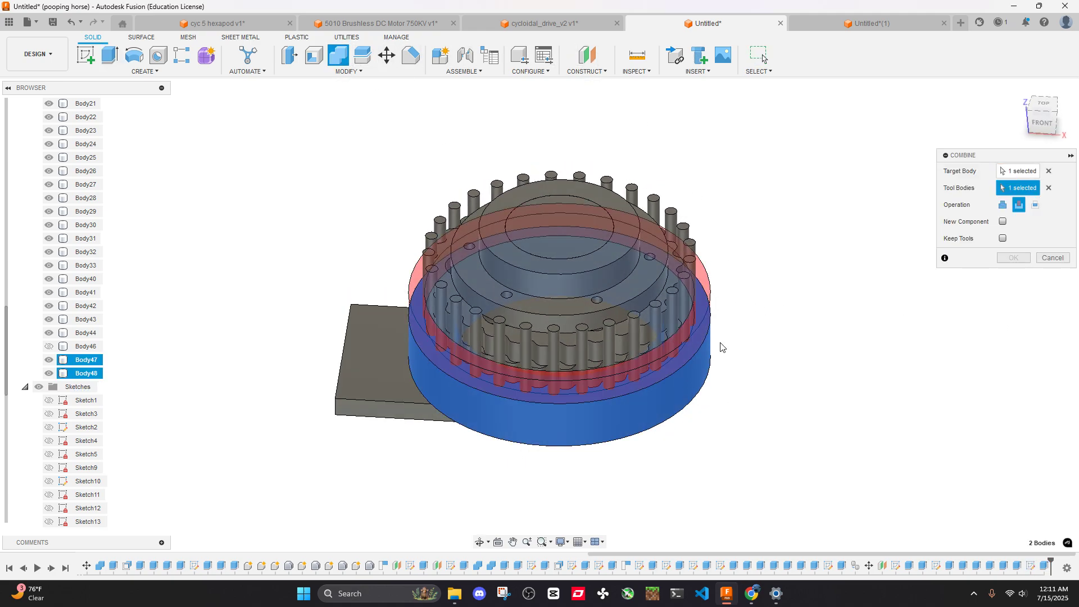
click(1014, 258)
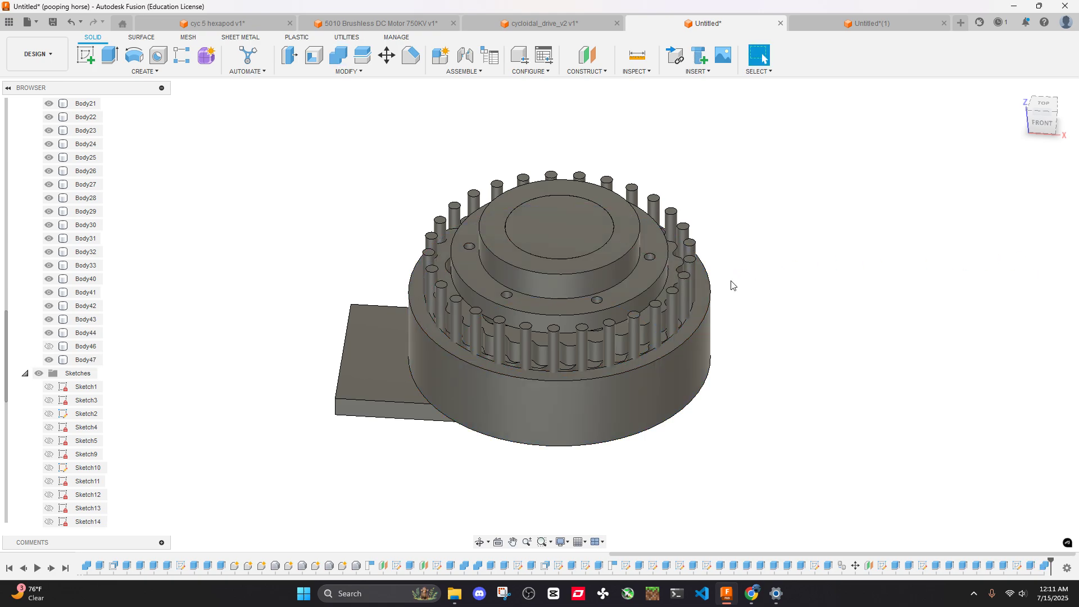
Hide the discs, output parts and remaining arm so only the housing and its ring pins are displayed
shift+middle_drag(730, 285, 703, 318)
scroll(689, 319, up, 5)
scroll(698, 326, down, 4)
scroll(683, 301, down, 6)
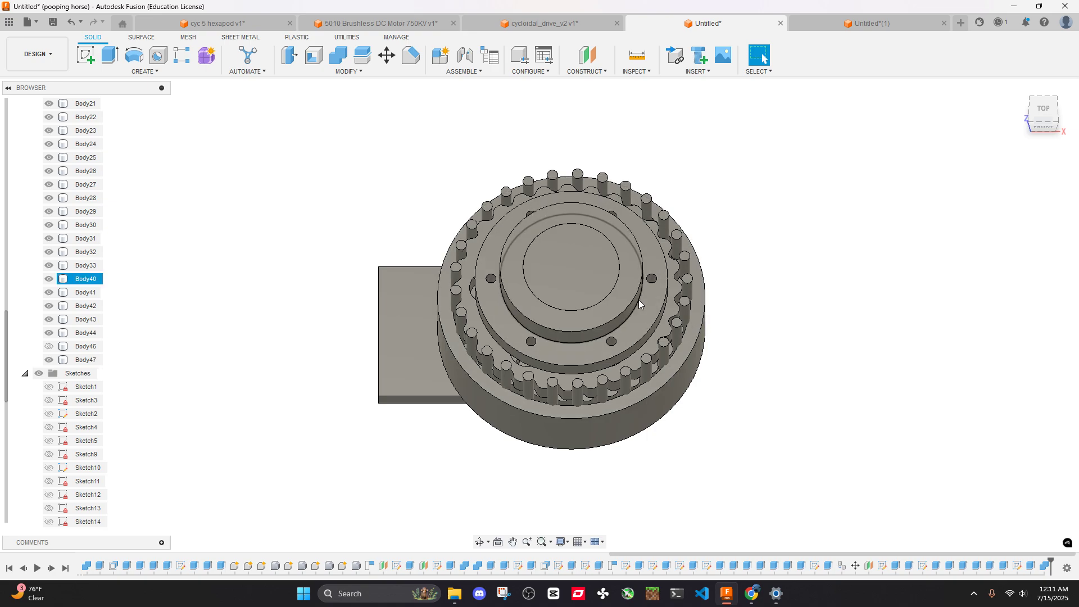
key(v)
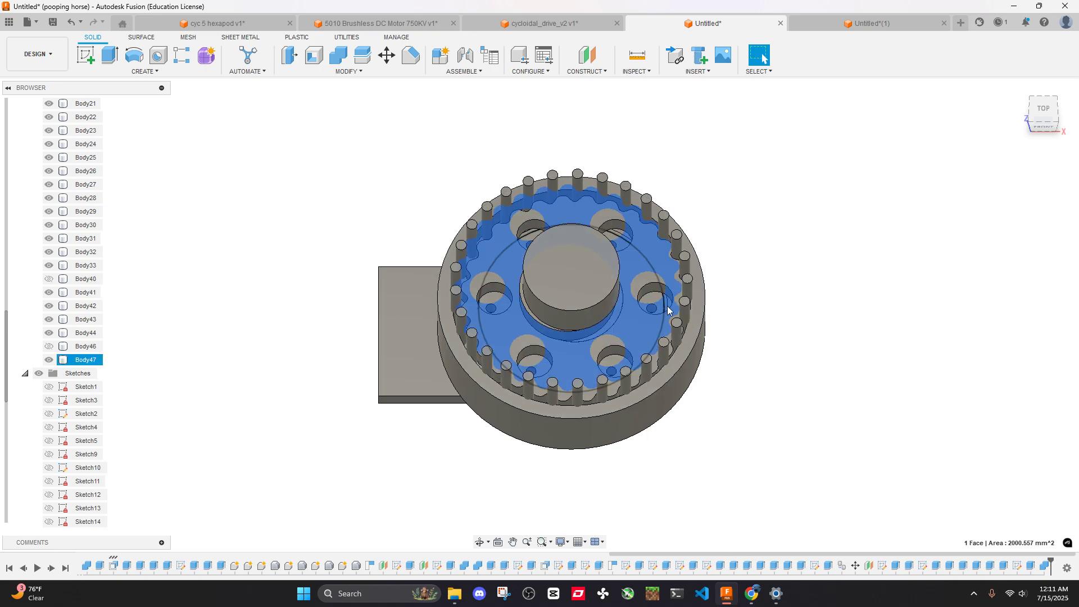
click(641, 323)
key(v)
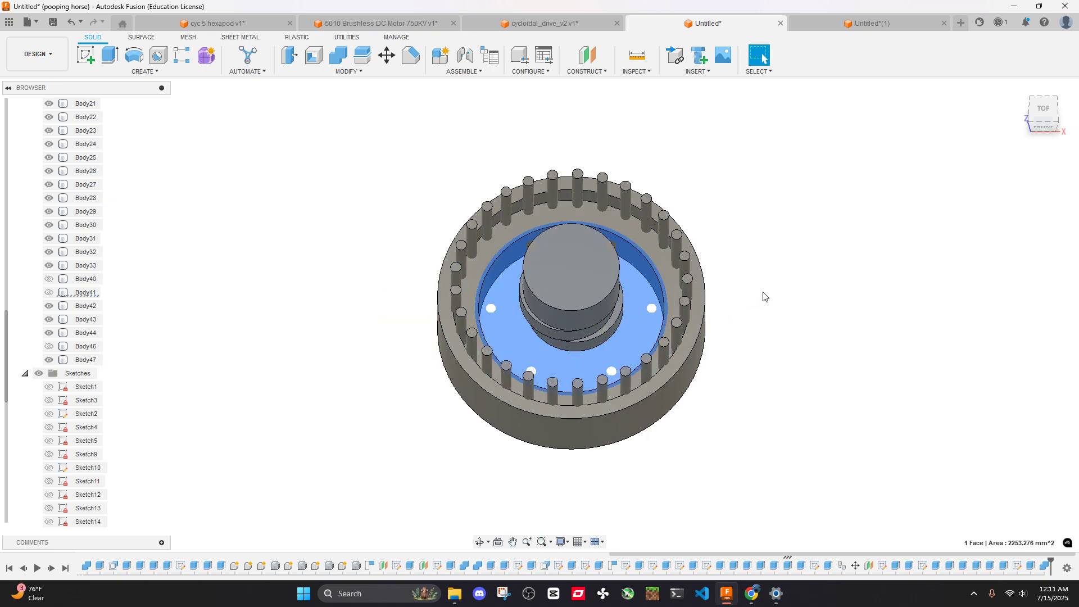
click(762, 293)
shift+middle_drag(762, 293, 739, 283)
scroll(707, 277, up, 4)
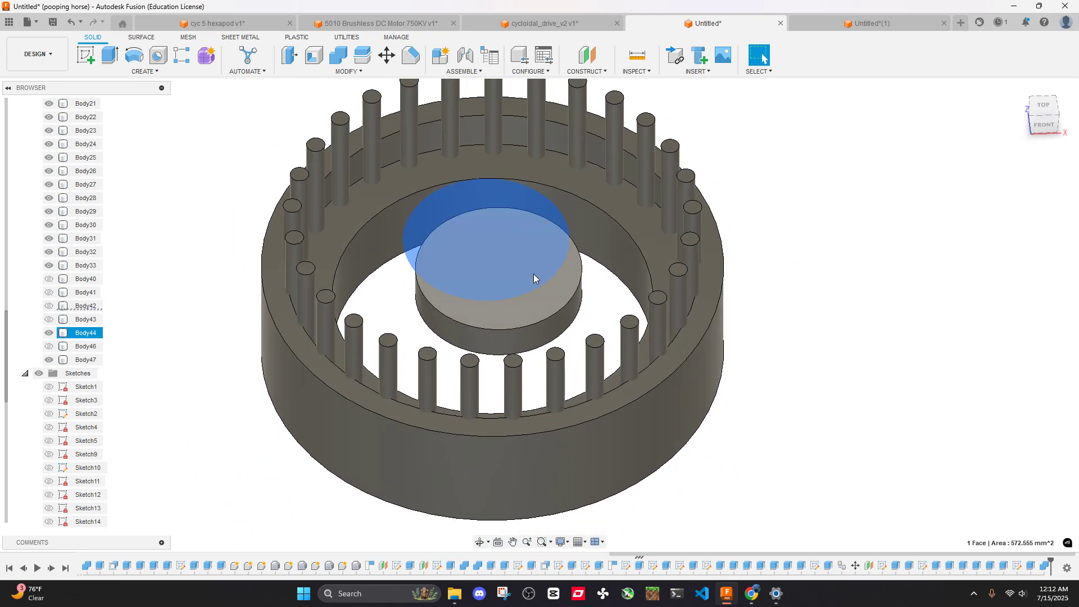
key(v)
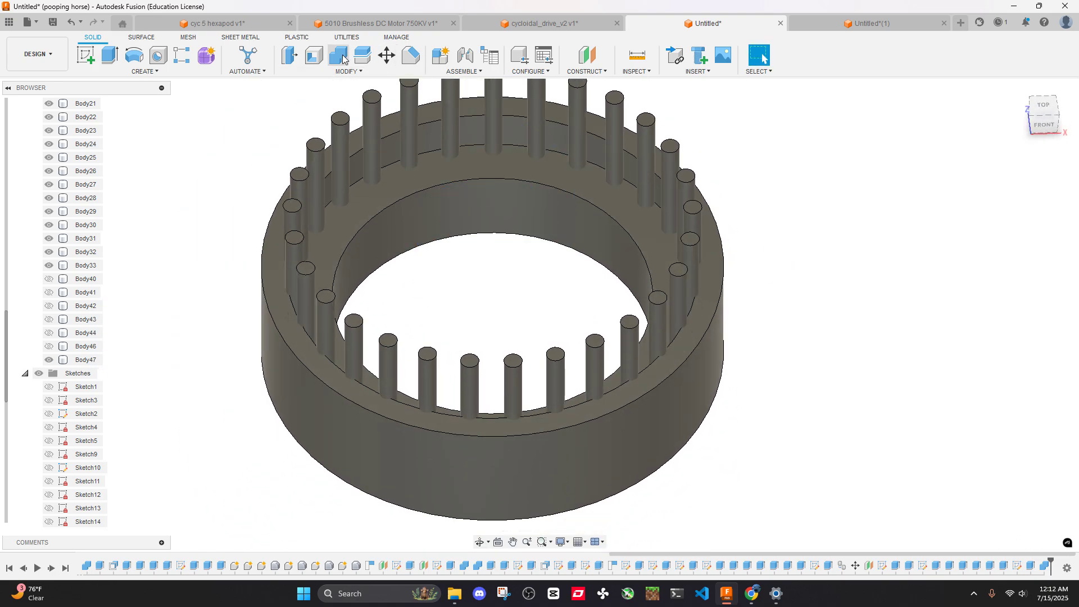
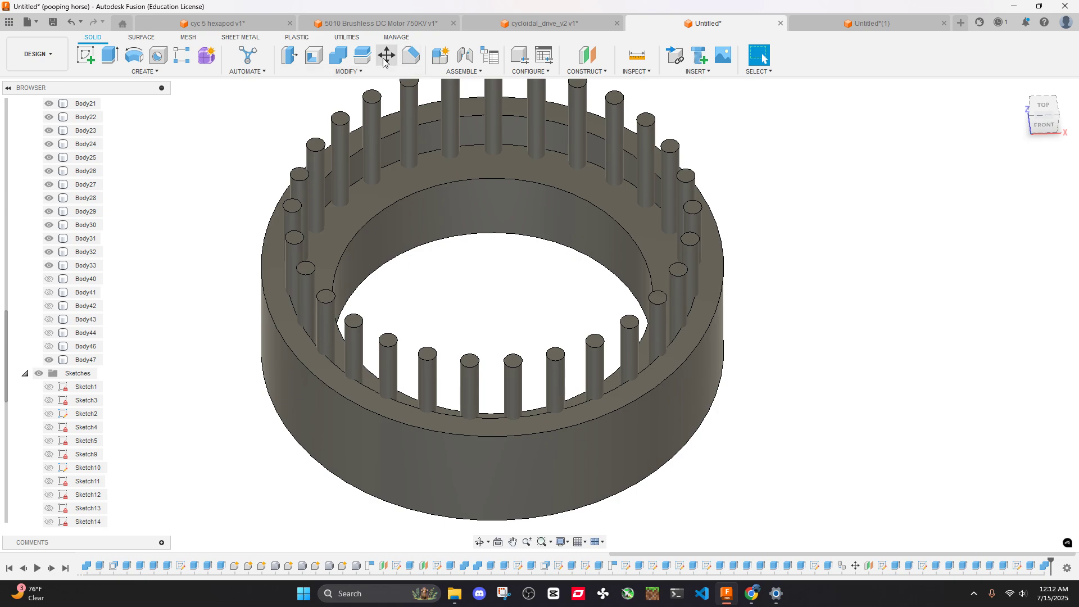
Cut all 29 ring pins out of the housing body with Combine, without keeping the tool bodies
click(338, 55)
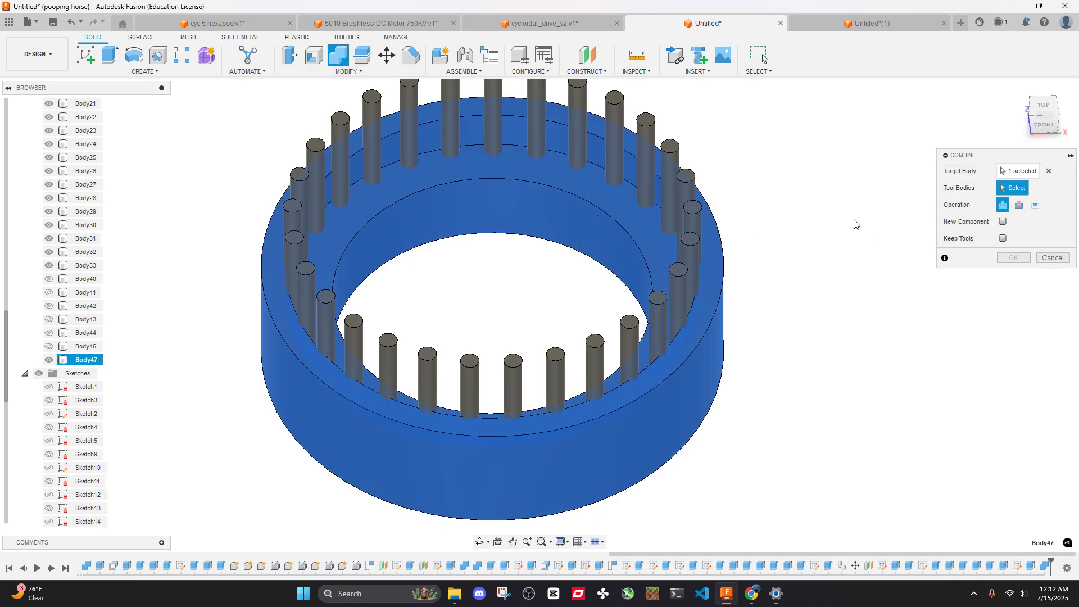
shift+middle_drag(681, 144, 728, 130)
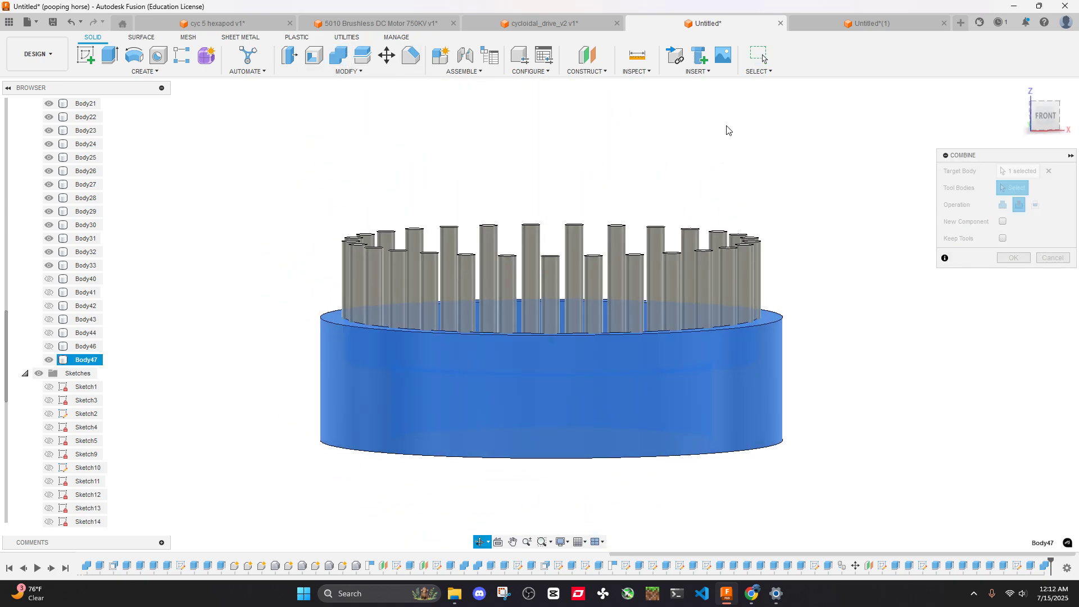
drag(771, 258, 416, 290)
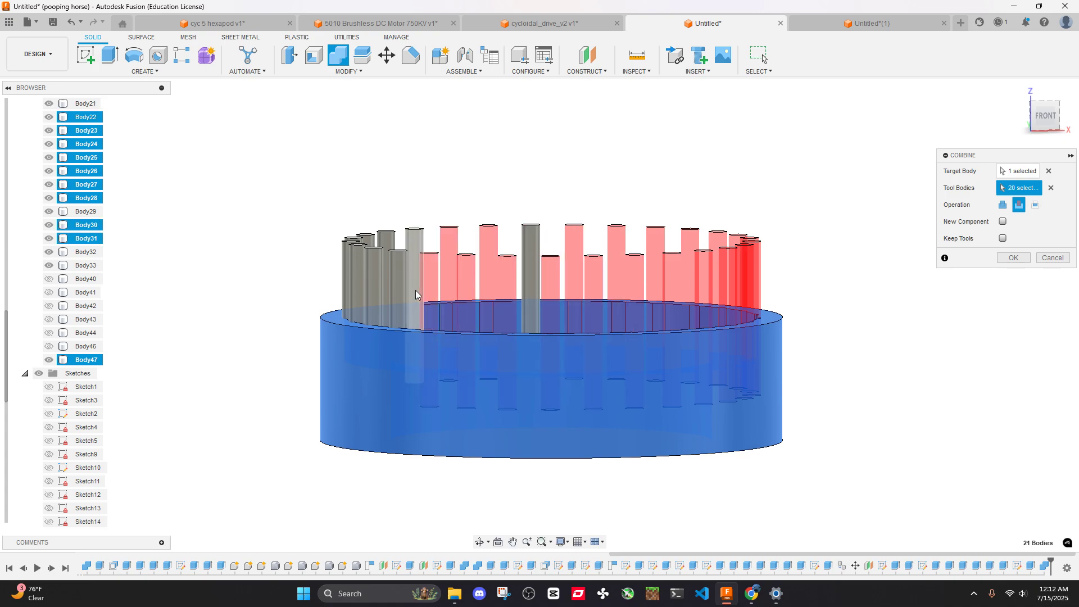
click(437, 258)
click(345, 258)
click(388, 248)
shift+middle_drag(365, 253, 394, 250)
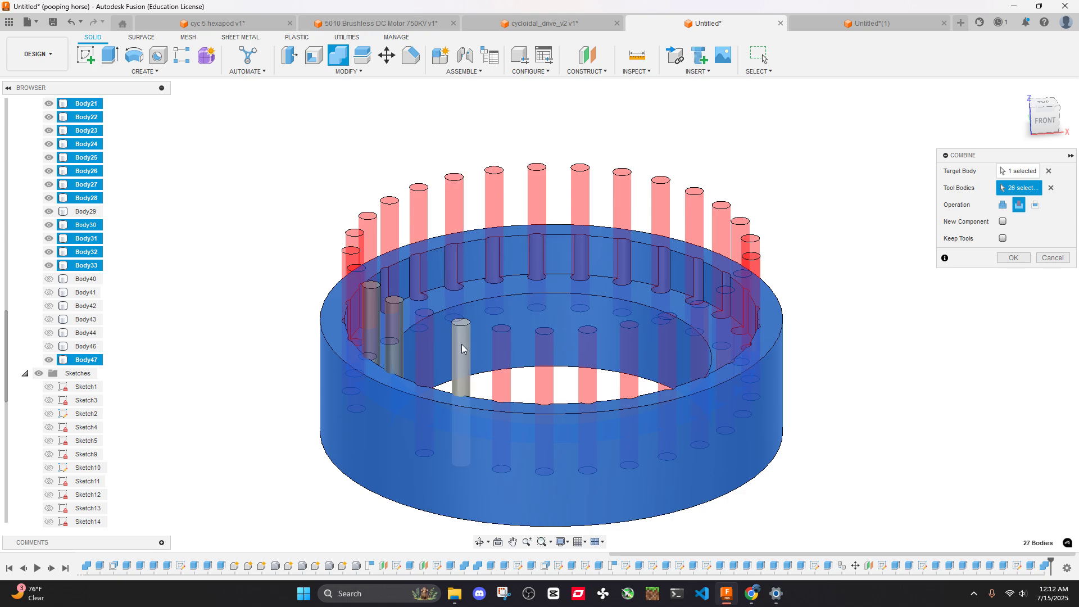
click(398, 328)
shift+middle_drag(396, 330, 393, 253)
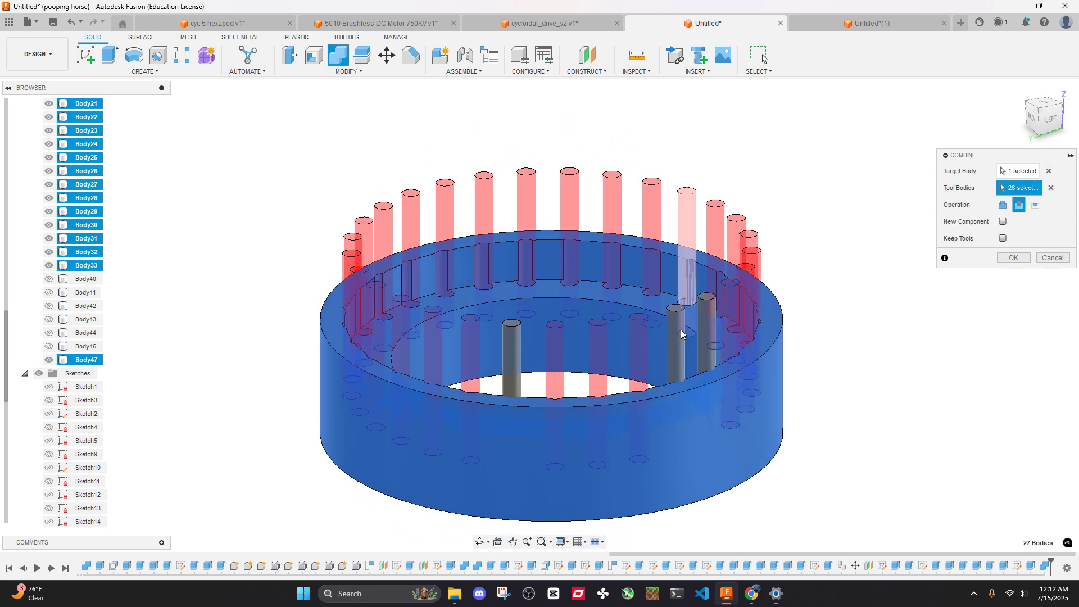
shift+middle_drag(776, 321, 554, 212)
click(573, 231)
click(528, 231)
click(556, 227)
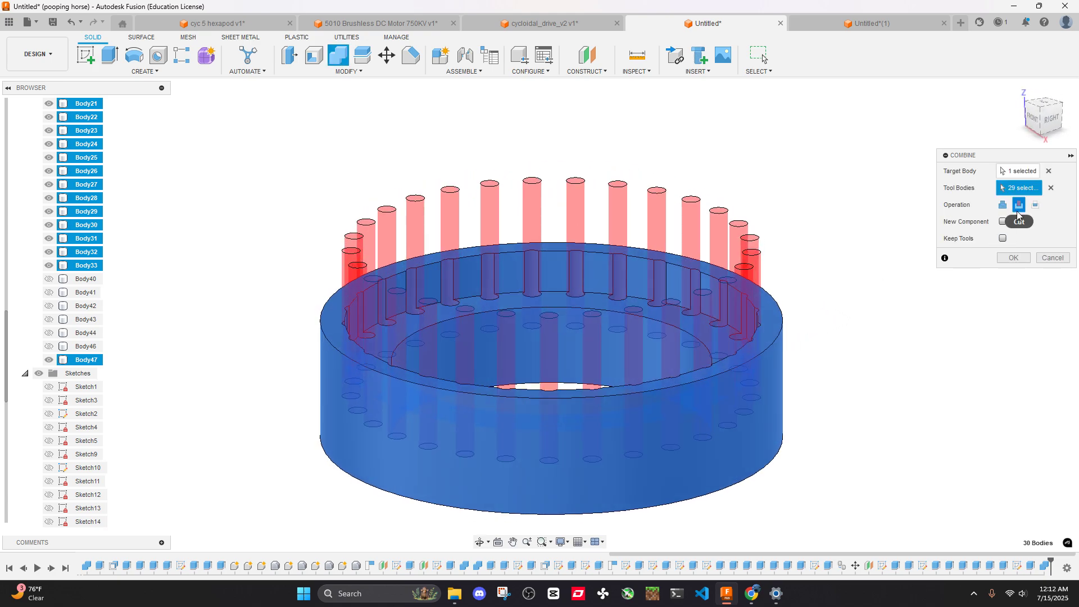
click(1014, 258)
Show all the hidden bodies again, including both arms, the discs and the output parts
shift+middle_drag(684, 207, 685, 253)
right_click(684, 253)
click(664, 336)
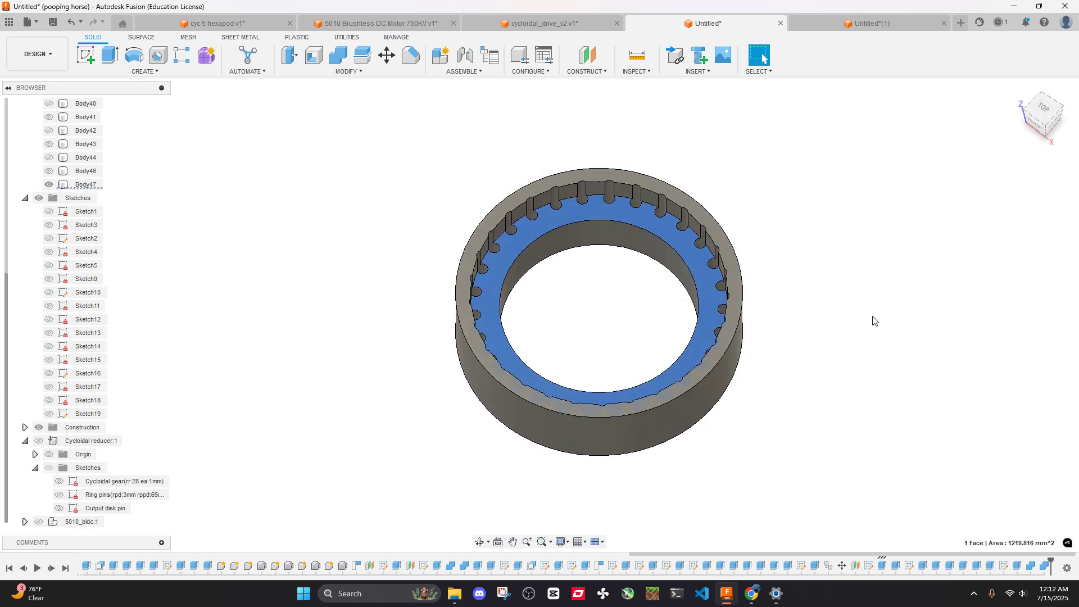
shift+middle_drag(871, 318, 322, 340)
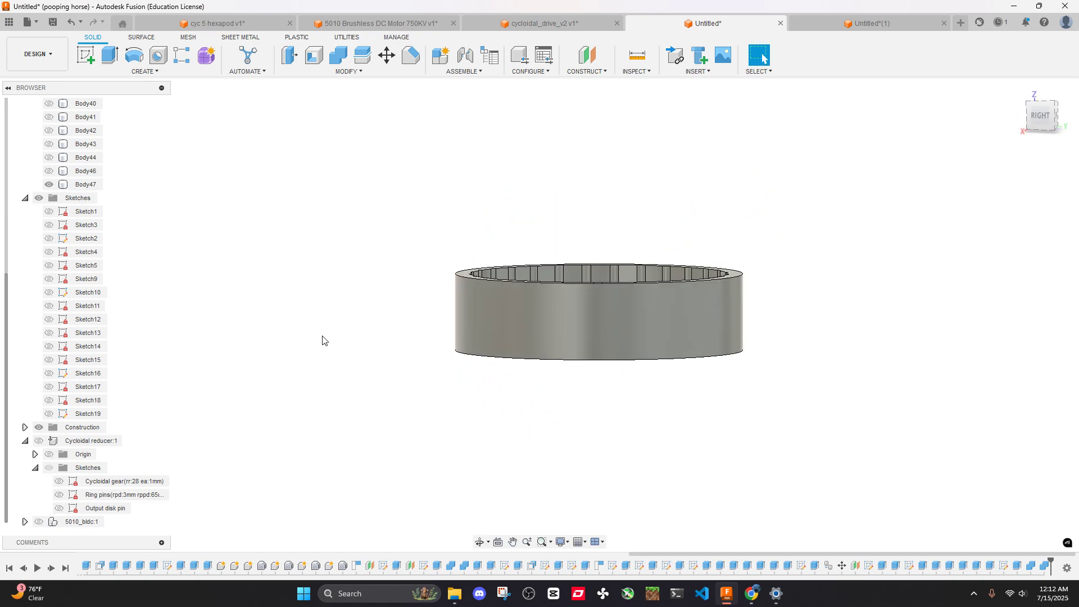
scroll(56, 253, up, 3)
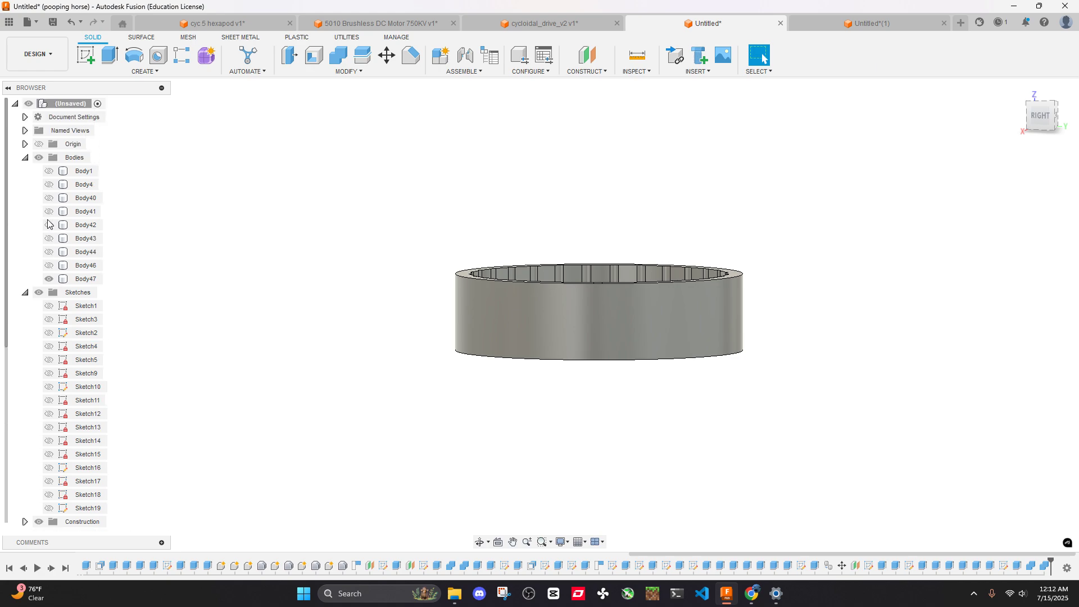
click(49, 170)
click(49, 185)
click(49, 198)
click(49, 212)
click(49, 238)
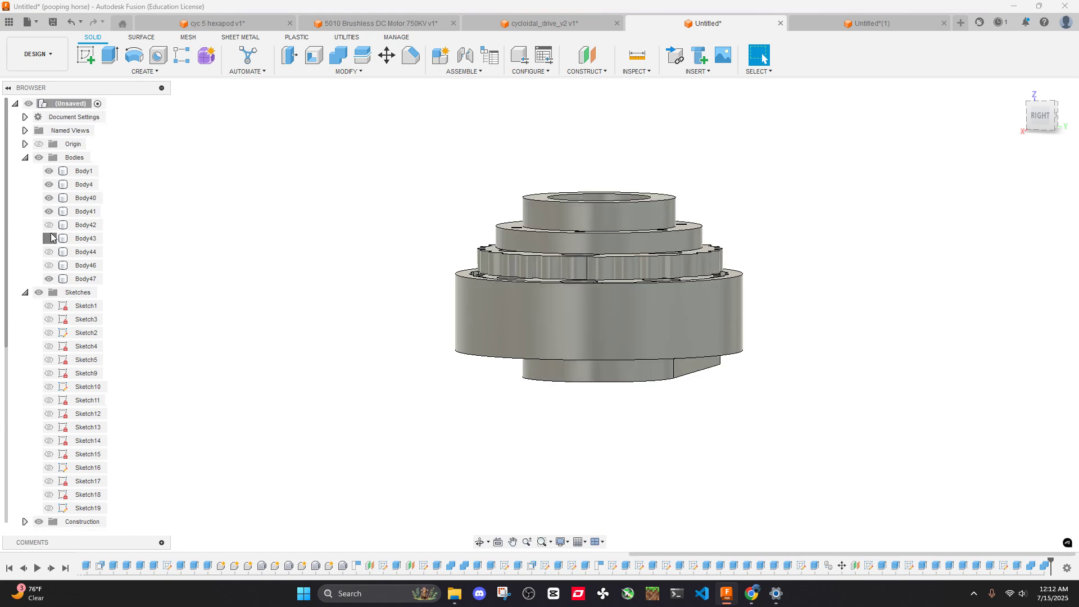
click(49, 252)
click(49, 265)
click(49, 224)
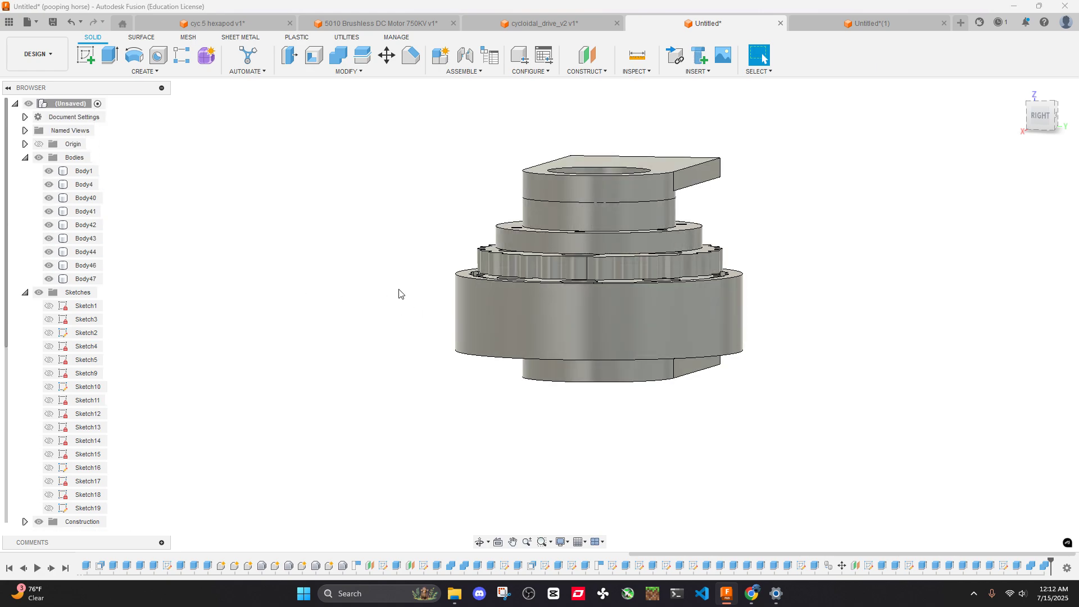
Paste a copy of the round housing, flip it upside down and move it -40 mm in Z onto the original
shift+middle_drag(399, 293, 371, 335)
click(484, 359)
mouse_move(483, 358)
shift+middle_down()
mouse_move(433, 320)
mouse_move(474, 292)
mouse_move(495, 298)
shift+middle_up()
click(854, 352)
shift+middle_drag(854, 352, 867, 328)
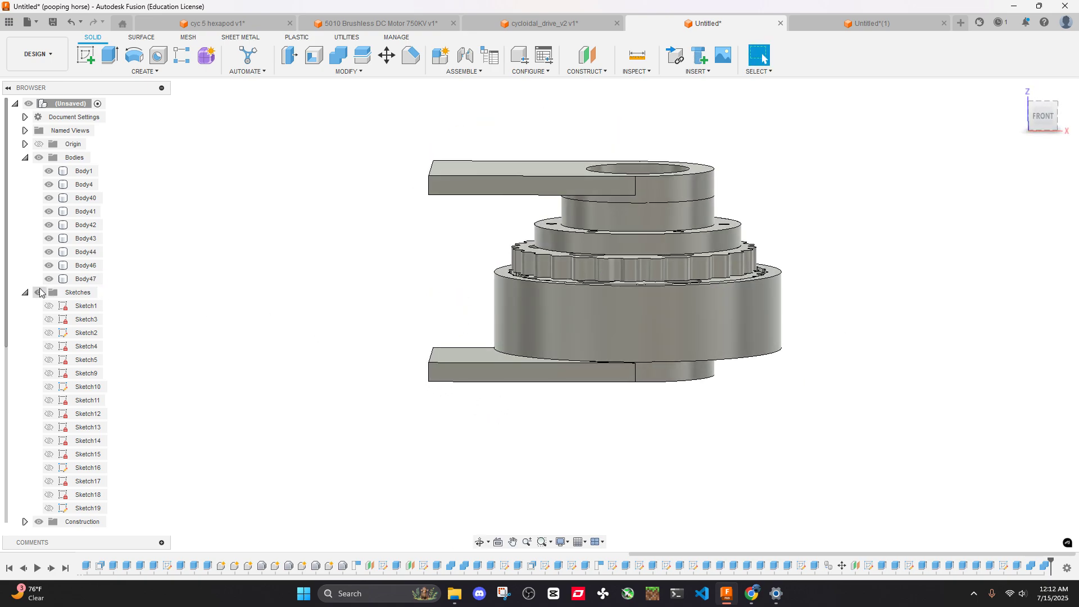
click(86, 279)
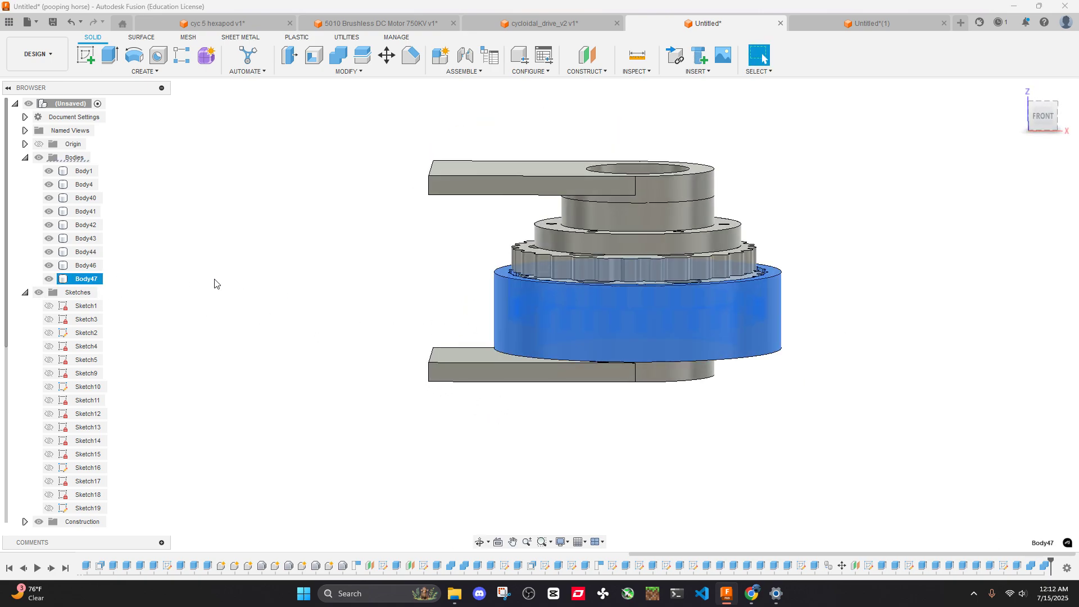
key(ctrl+c)
key(ctrl+v)
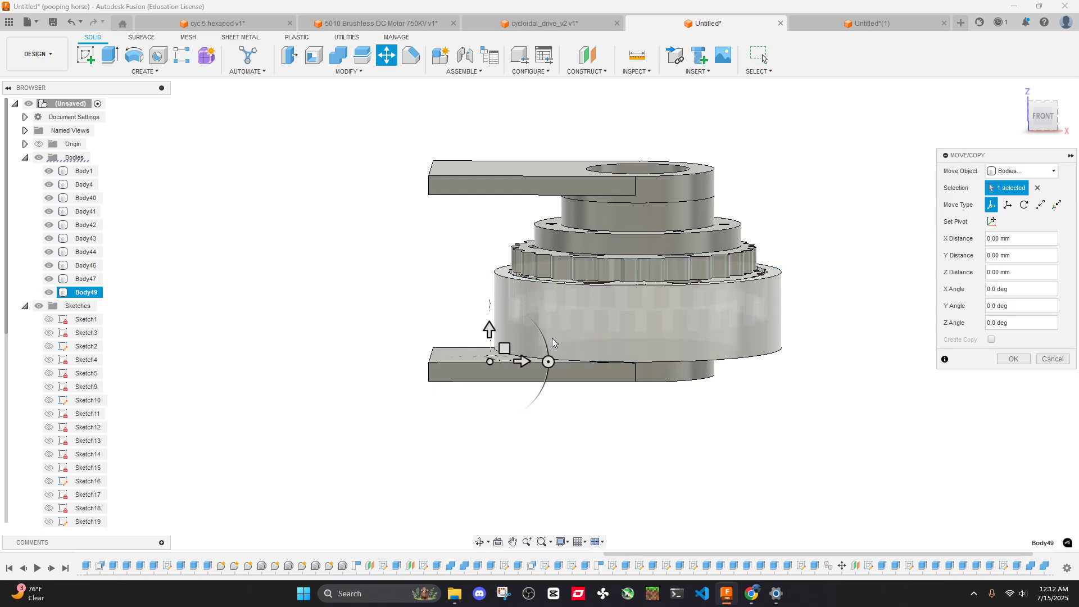
click(1046, 119)
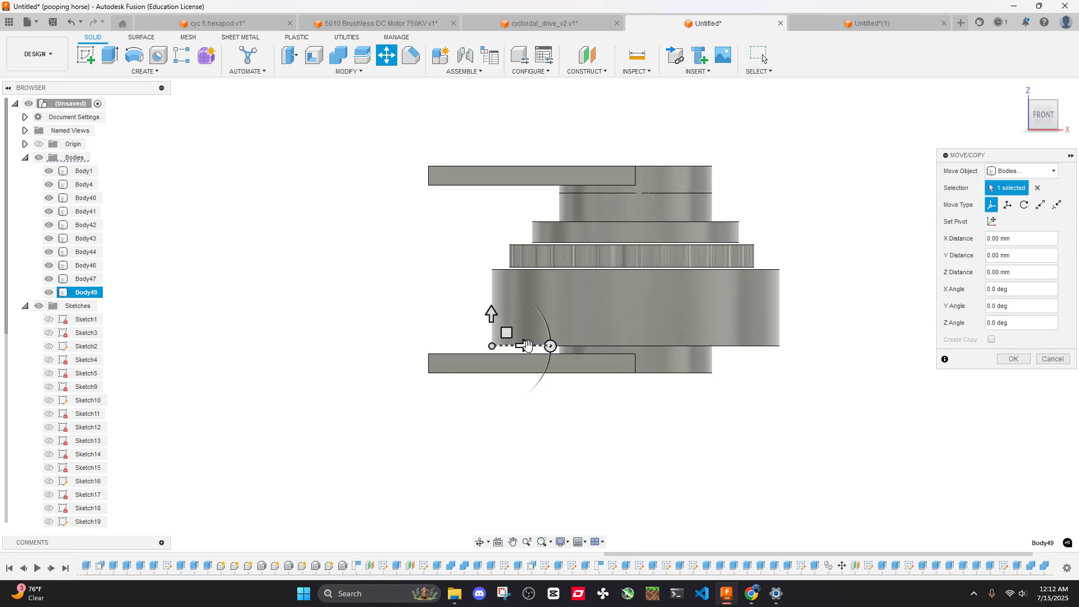
drag(551, 347, 781, 227)
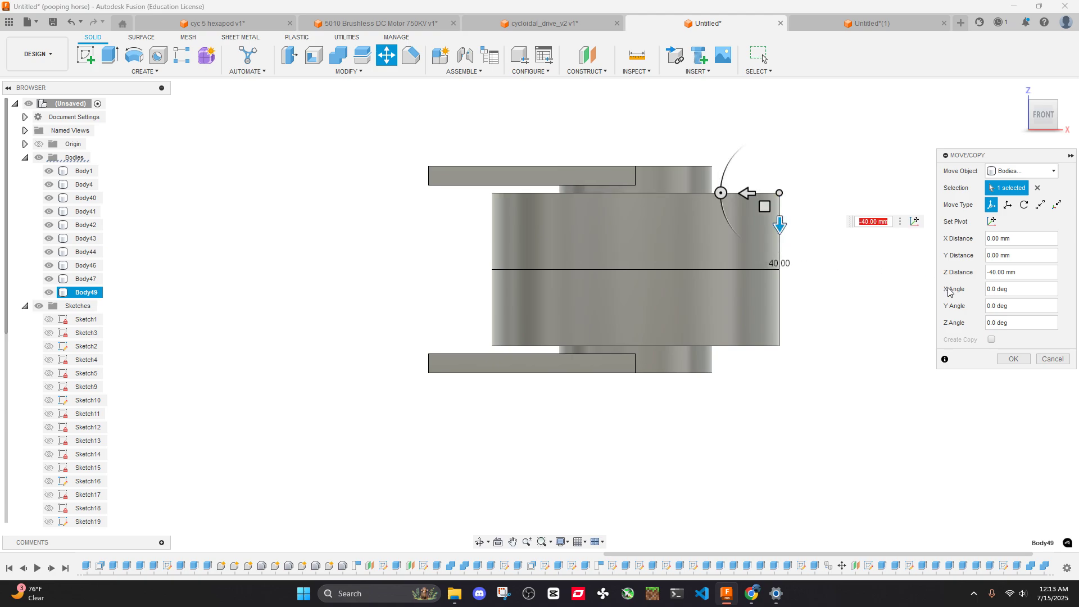
click(1014, 360)
Start a new sketch on the flat outer top face of the copied upper housing
shift+middle_drag(770, 245, 740, 297)
right_click(741, 297)
click(860, 345)
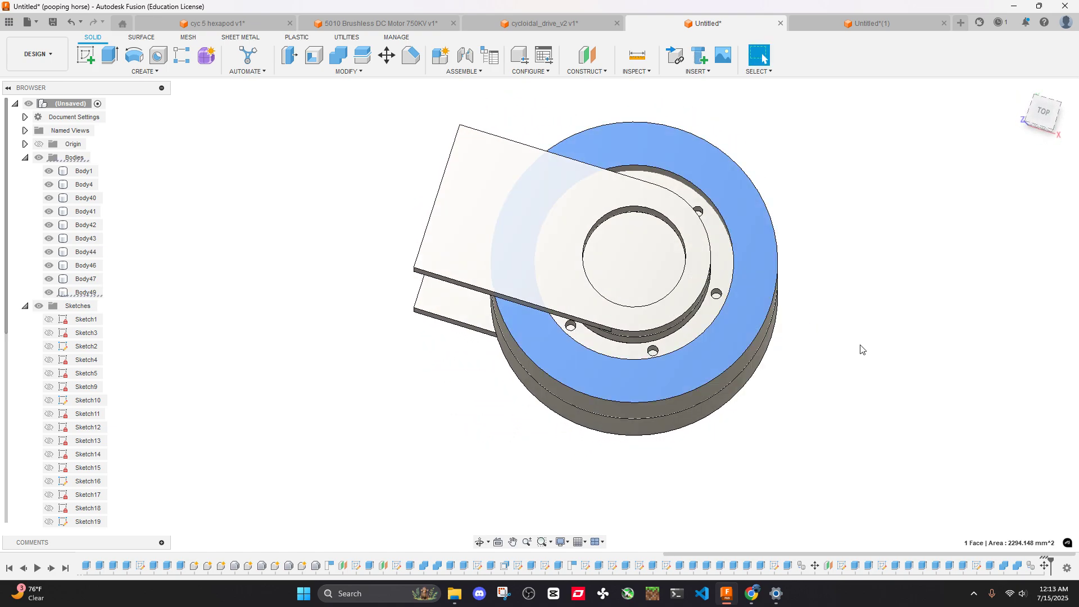
click(821, 339)
shift+middle_drag(821, 340, 843, 157)
click(746, 188)
click(798, 194)
shift+middle_drag(814, 248, 762, 258)
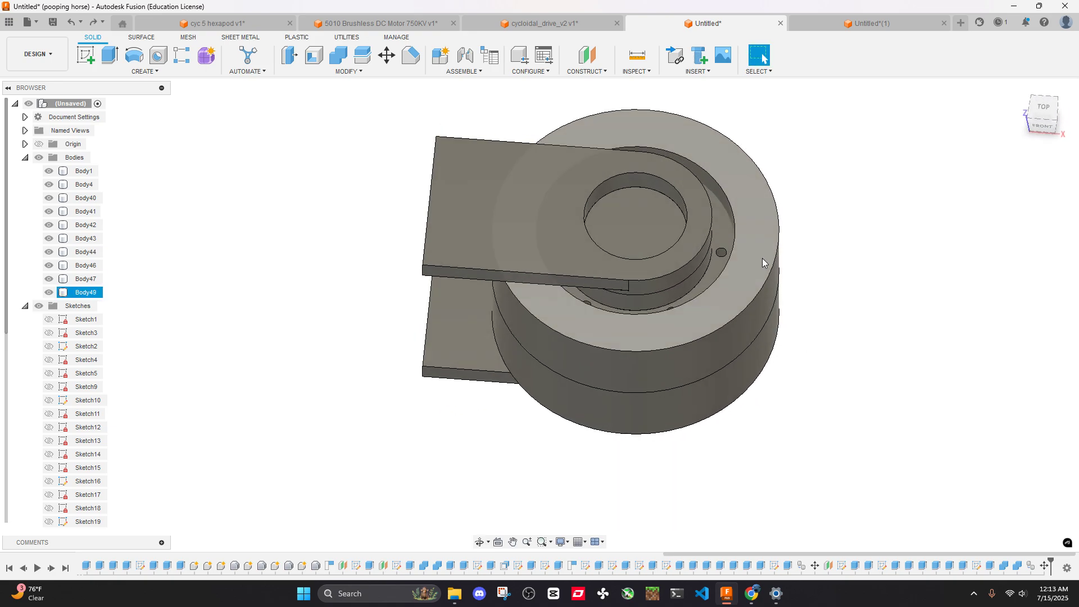
right_click(762, 258)
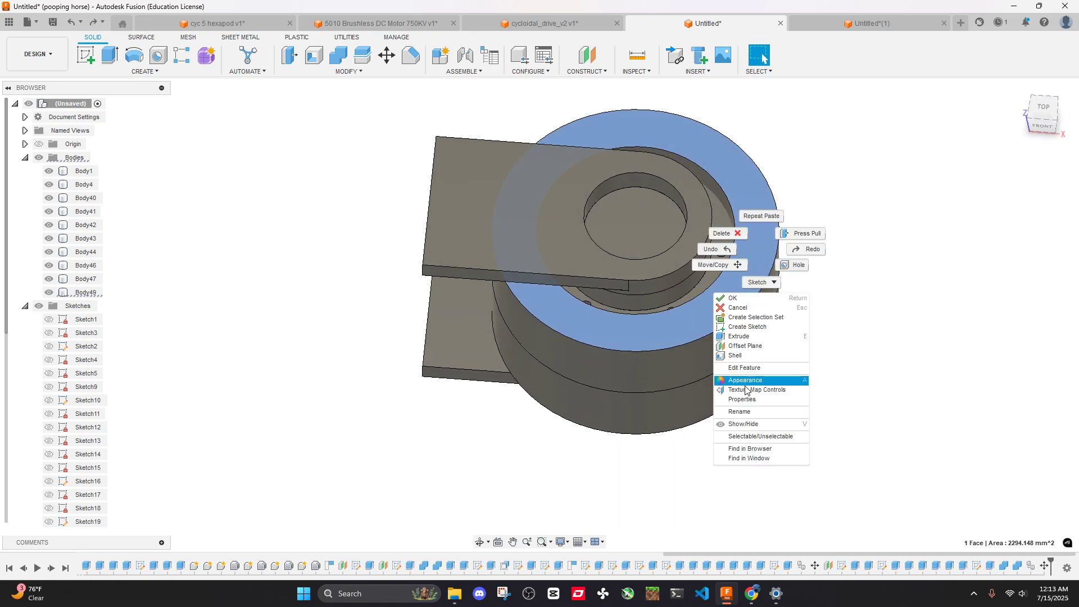
click(745, 328)
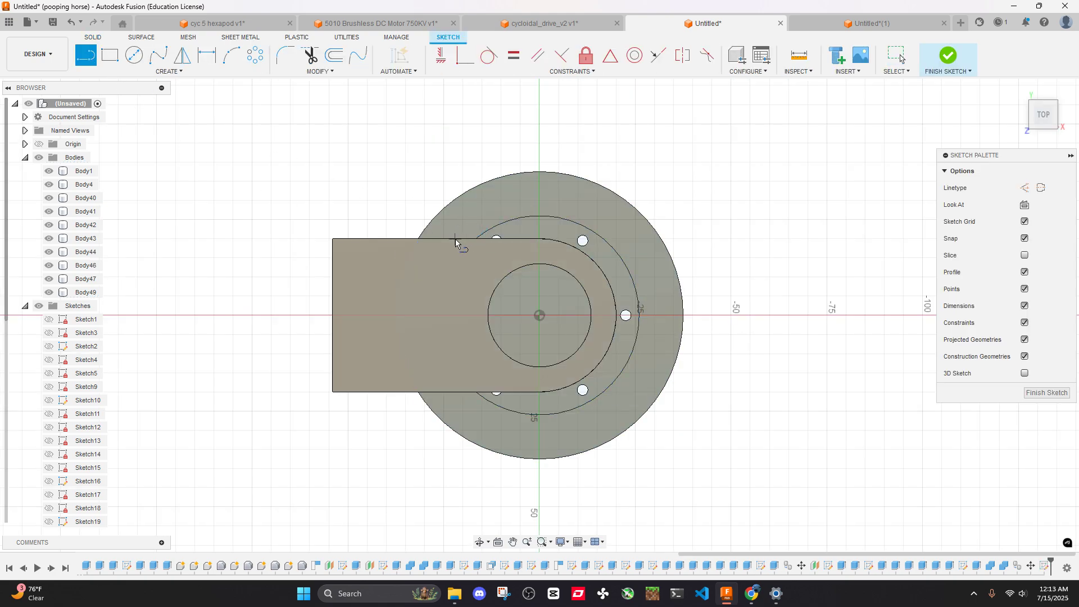
Draw a horizontal construction line about 145 mm long along the arm's upper straight edge, extending past the far side of the housing
click(334, 241)
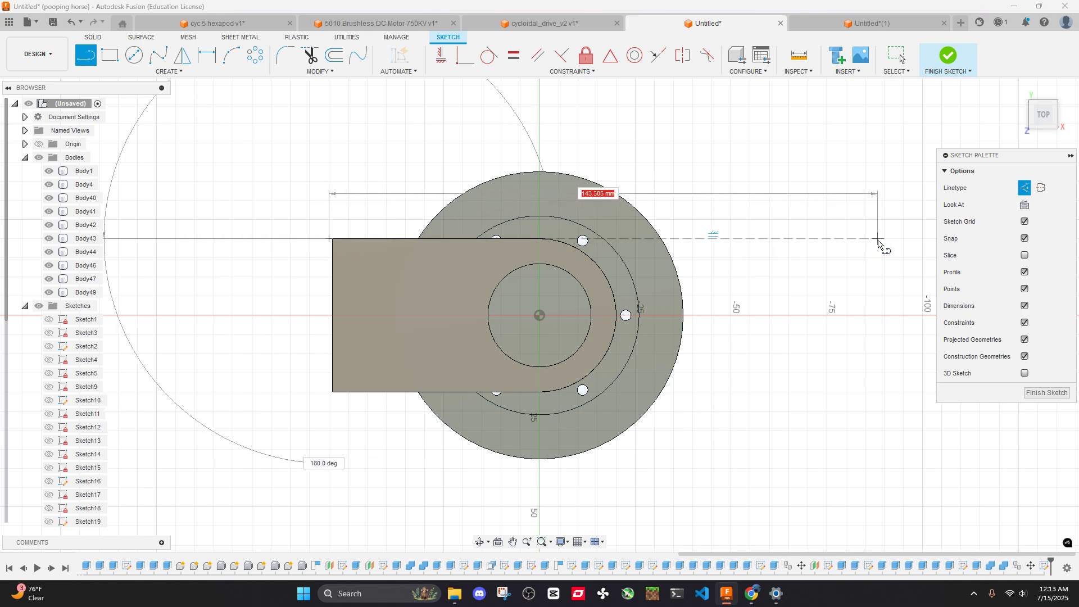
click(885, 239)
key(Escape)
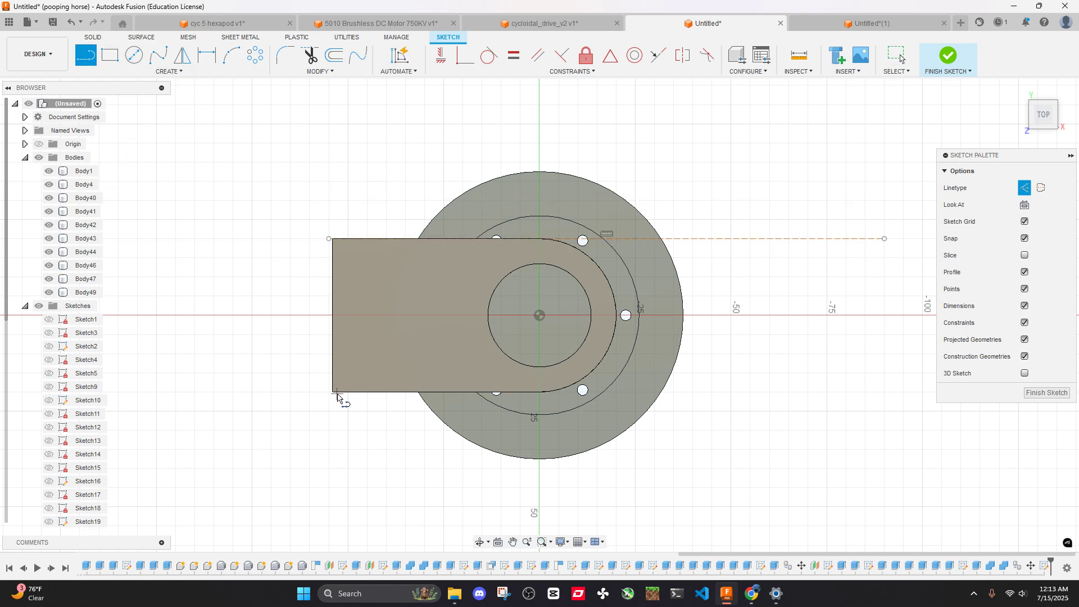
Project the arm's lower straight edge and draw a construction line about 152 mm long along it from the arm's corner
key(p)
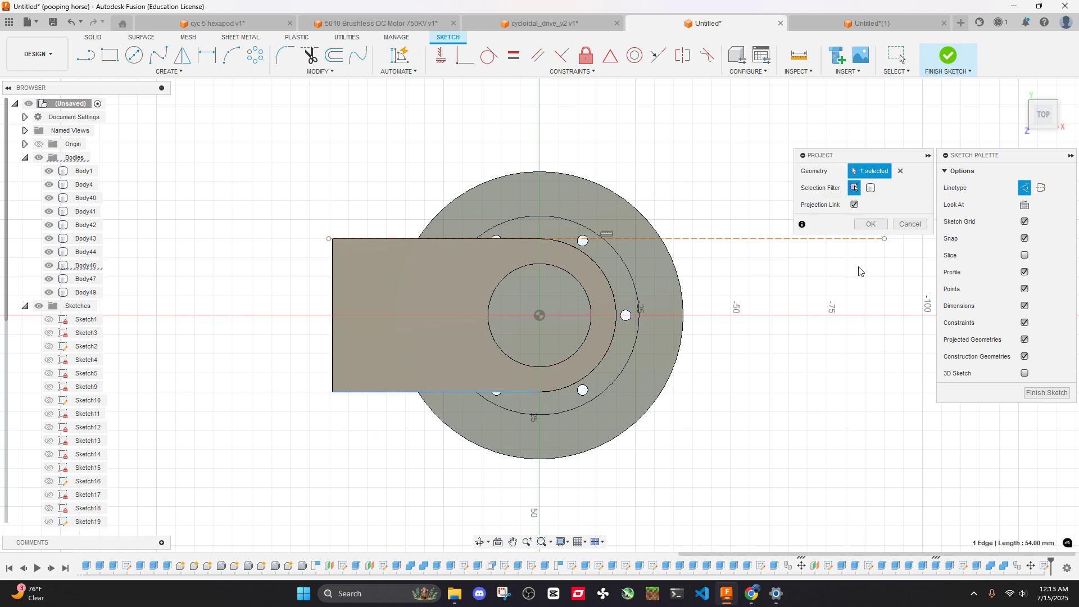
click(870, 224)
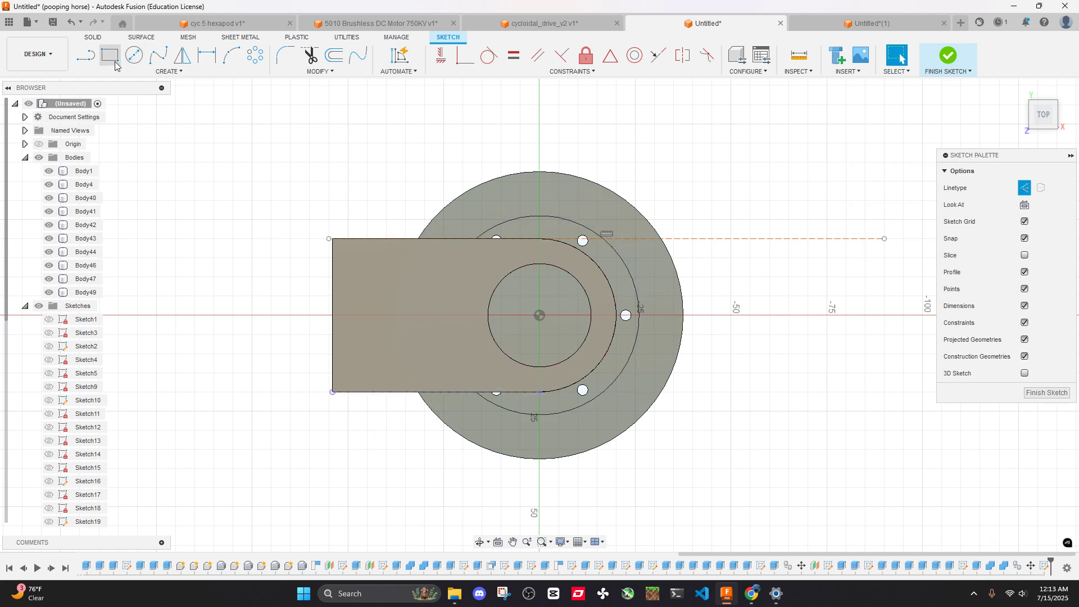
click(333, 392)
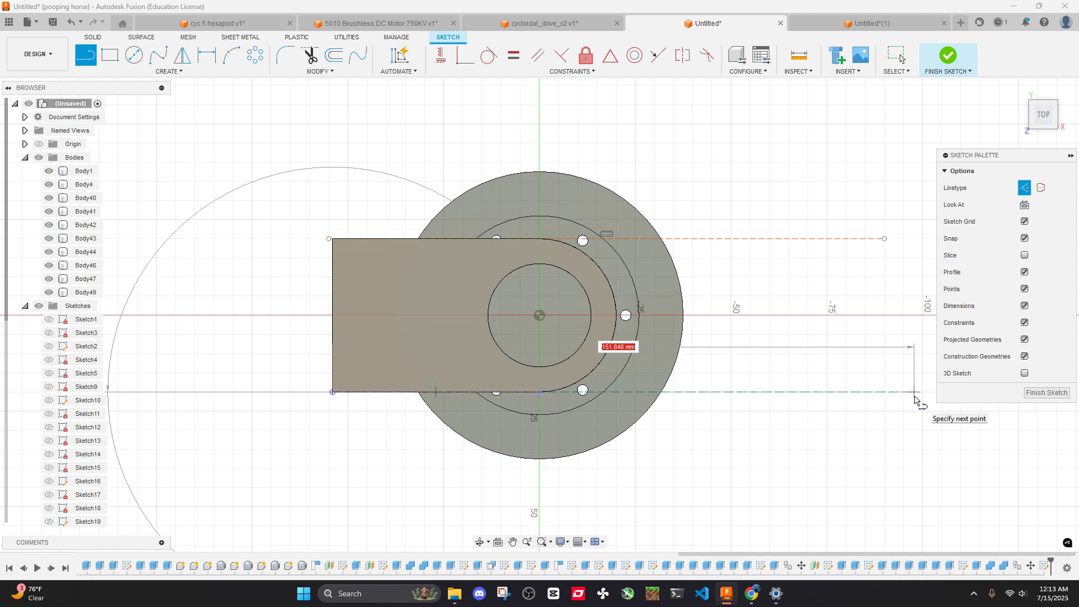
scroll(915, 399, down, 5)
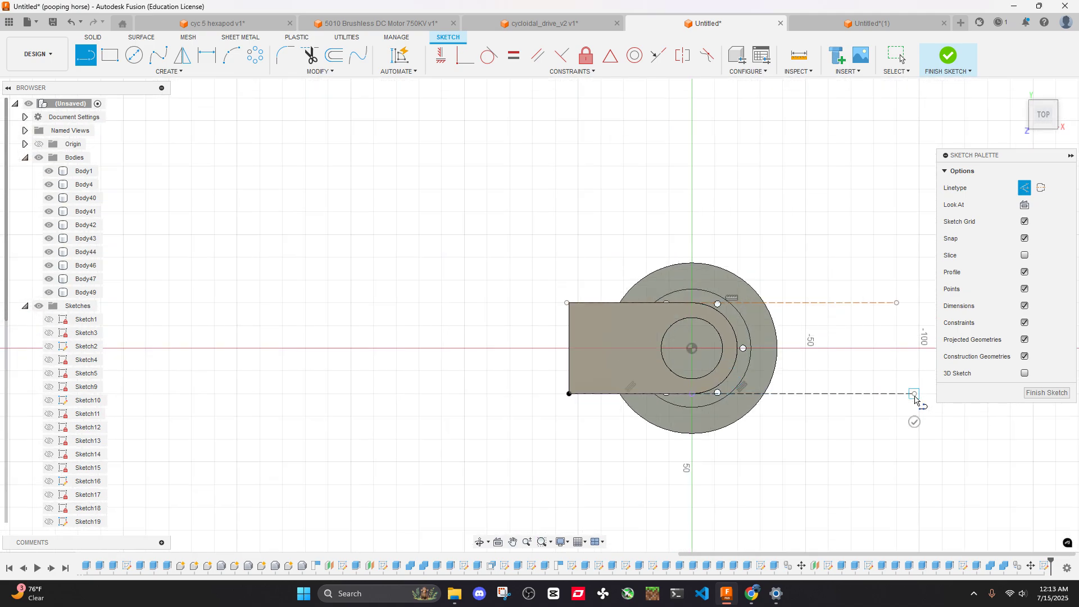
key(Escape)
scroll(915, 399, up, 4)
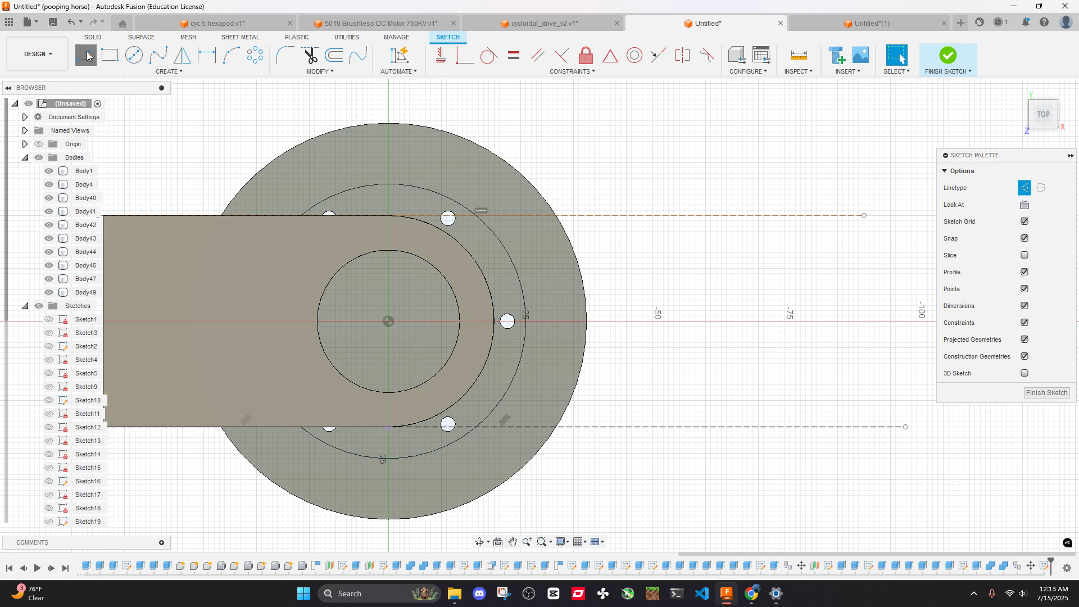
Draw a vertical line about 57 mm long across both horizontal lines and convert the construction lines to normal lines
click(826, 187)
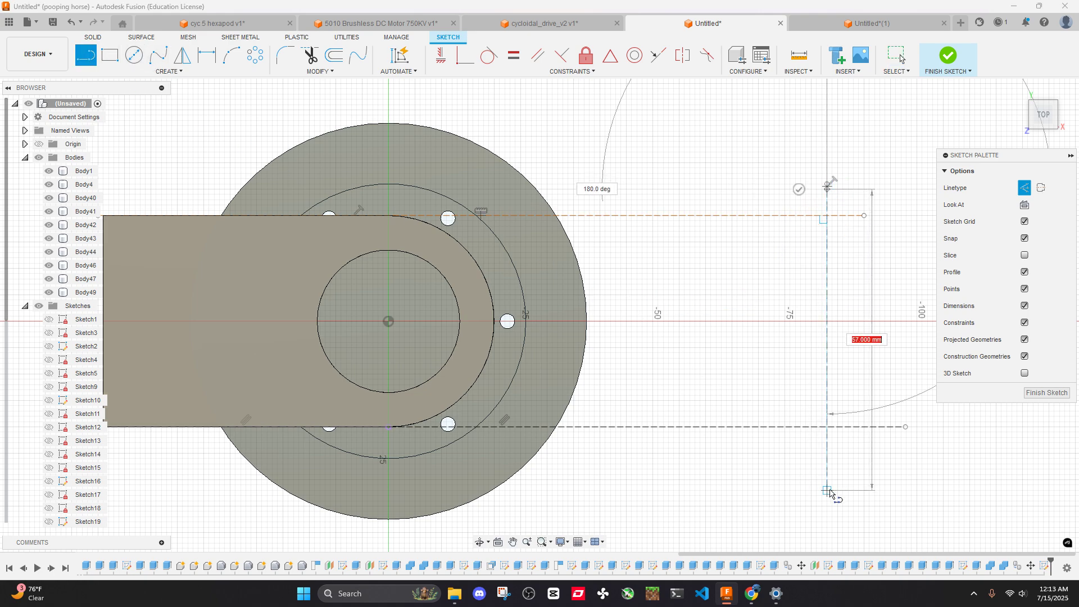
click(827, 490)
key(Escape)
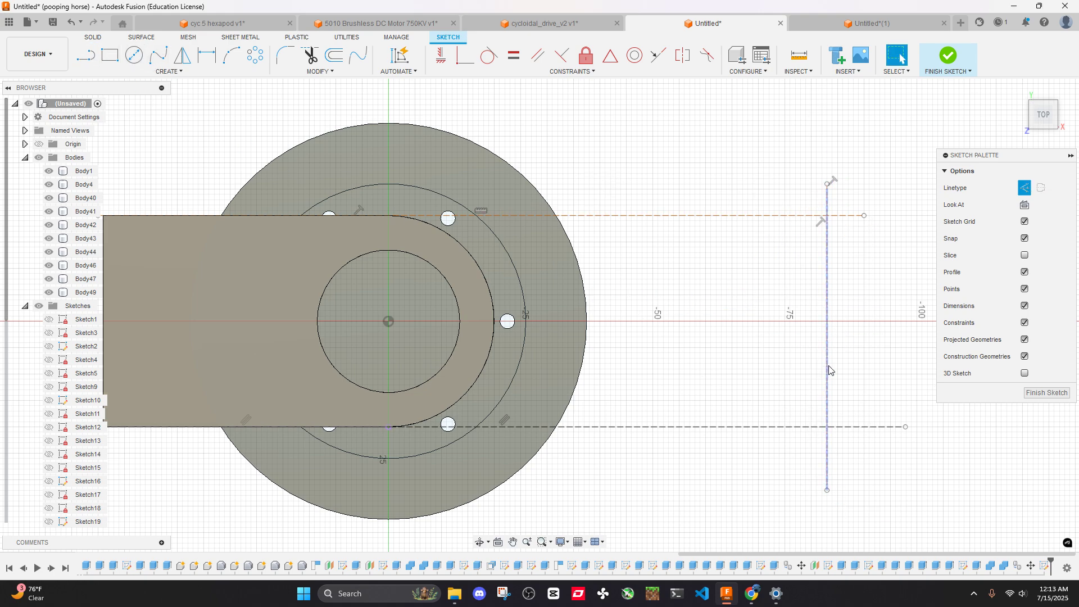
scroll(715, 314, down, 2)
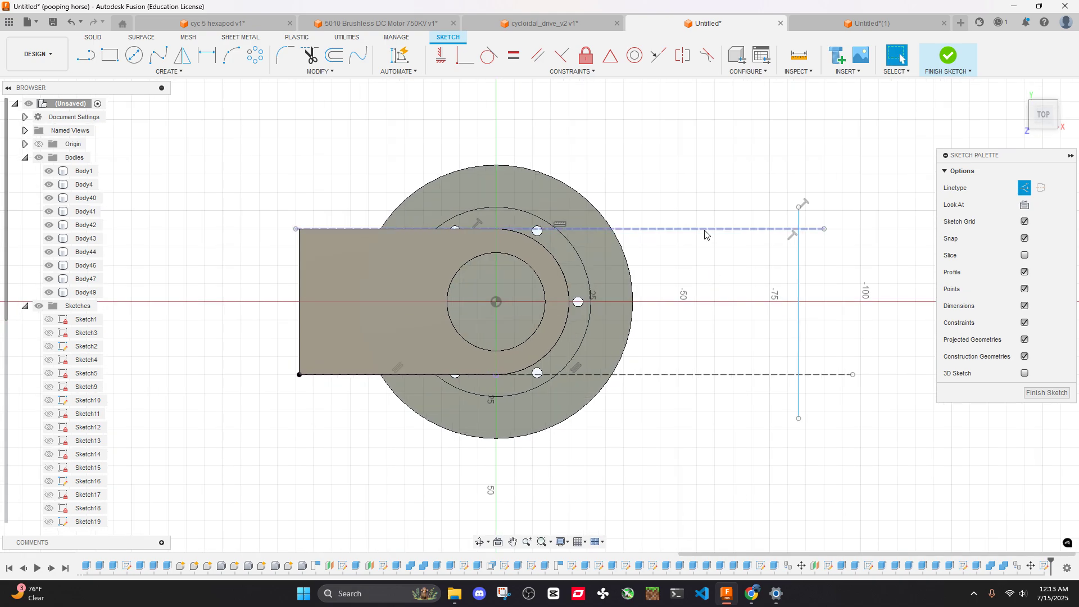
click(665, 300)
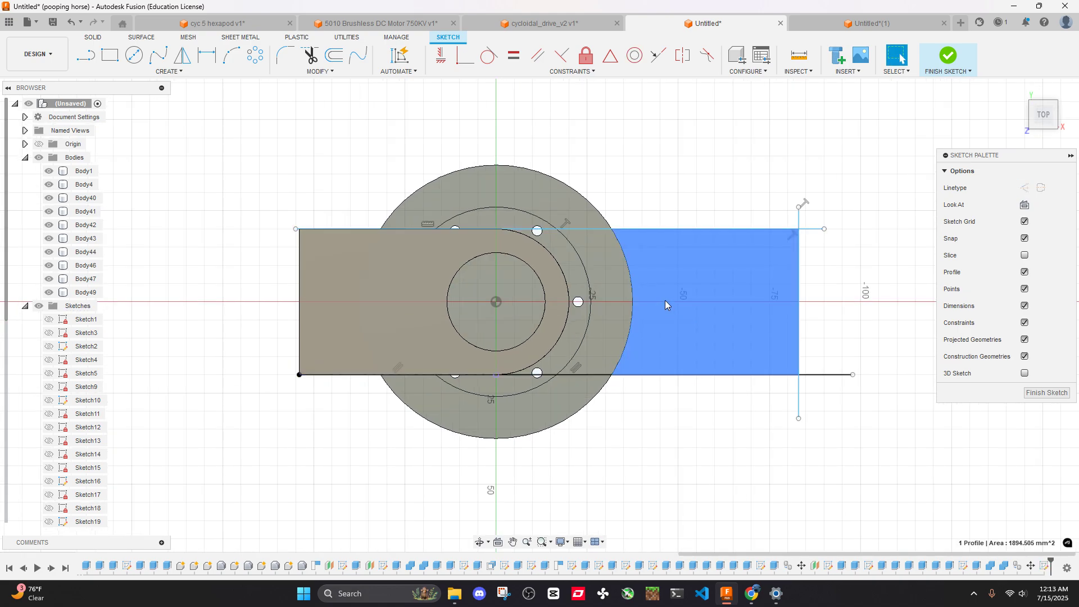
shift+middle_drag(666, 288, 659, 197)
key(e)
scroll(725, 174, up, 3)
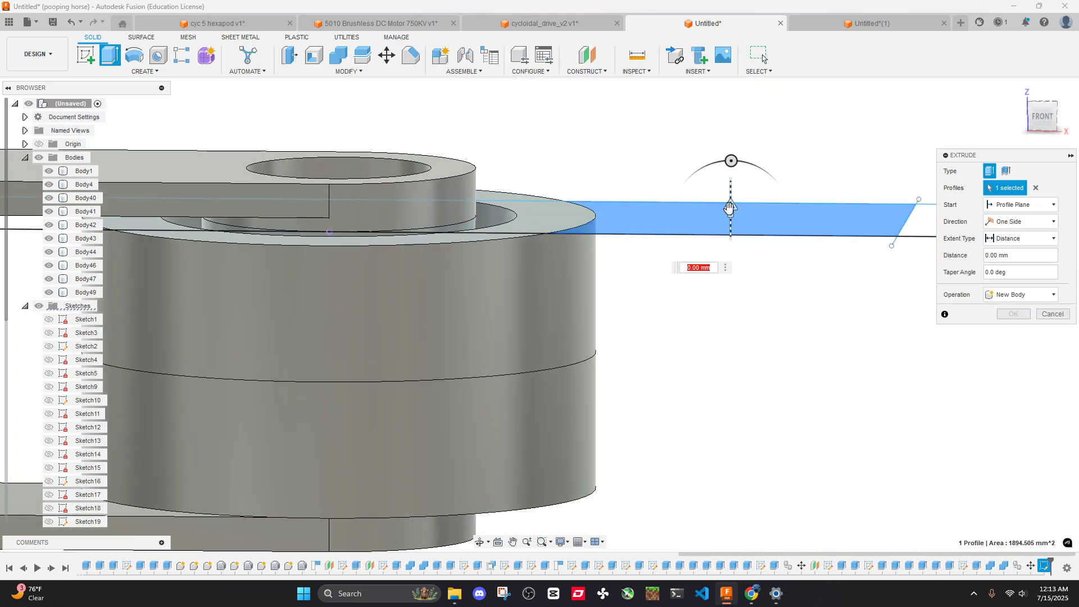
drag(730, 169, 734, 322)
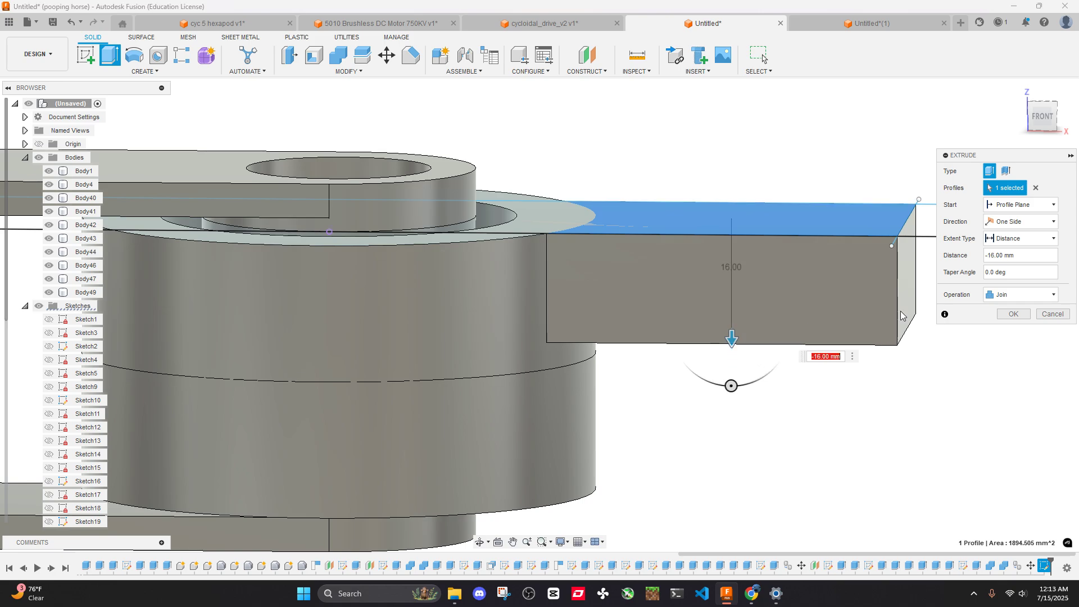
click(1063, 318)
Hide the lower housing and extrude the rectangular arm profile -20 mm, joining it to the upper housing
shift+middle_drag(728, 362, 763, 284)
key(e)
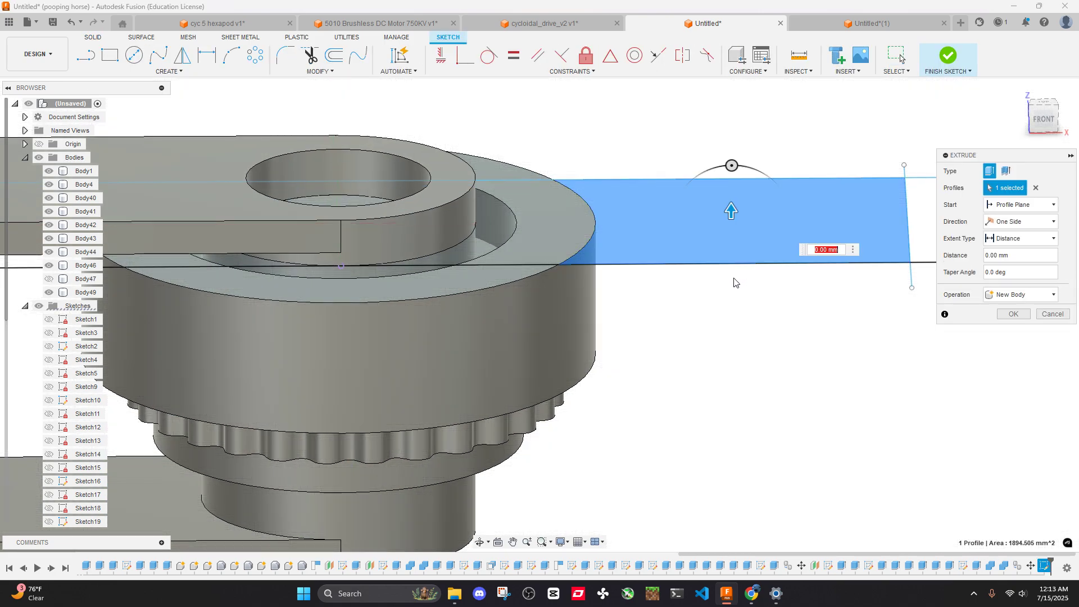
drag(732, 214, 714, 343)
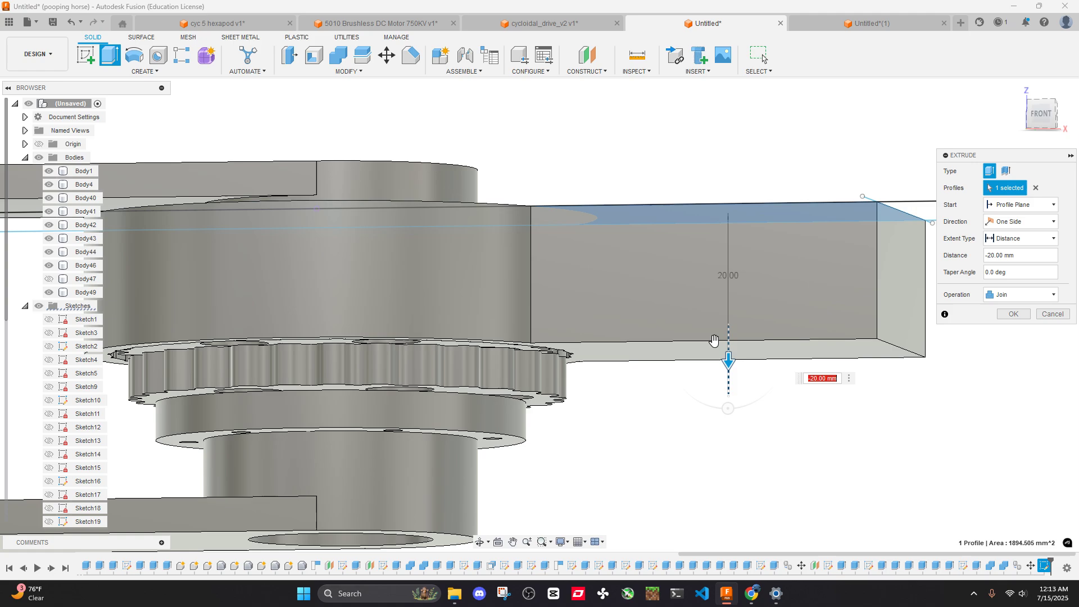
scroll(592, 353, up, 3)
click(1014, 313)
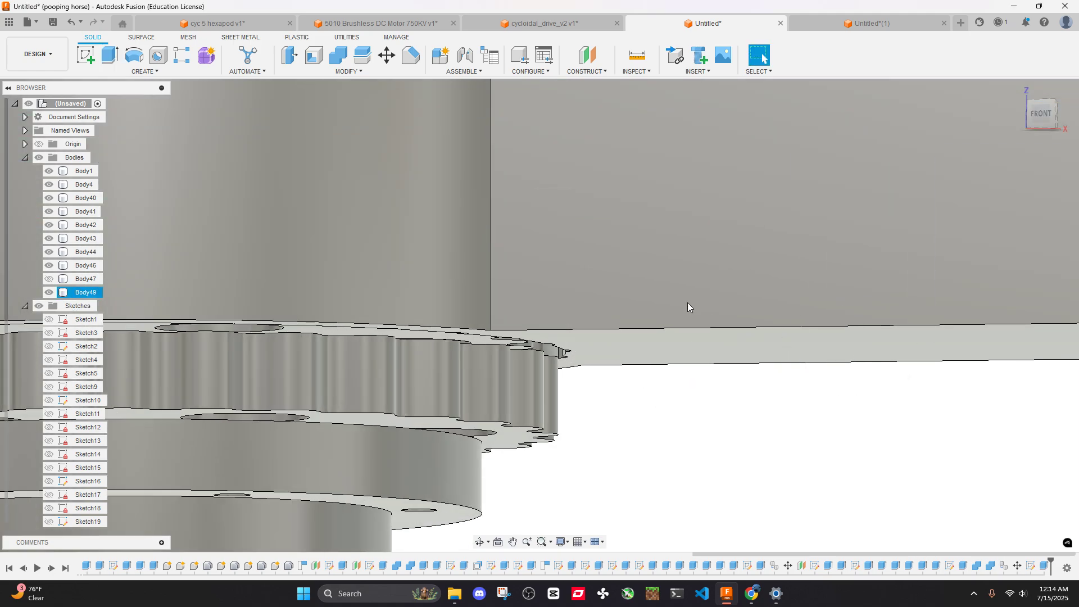
Show the lower housing body again beneath the upper housing and its new arm
scroll(633, 285, down, 5)
shift+middle_drag(635, 286, 712, 213)
click(49, 280)
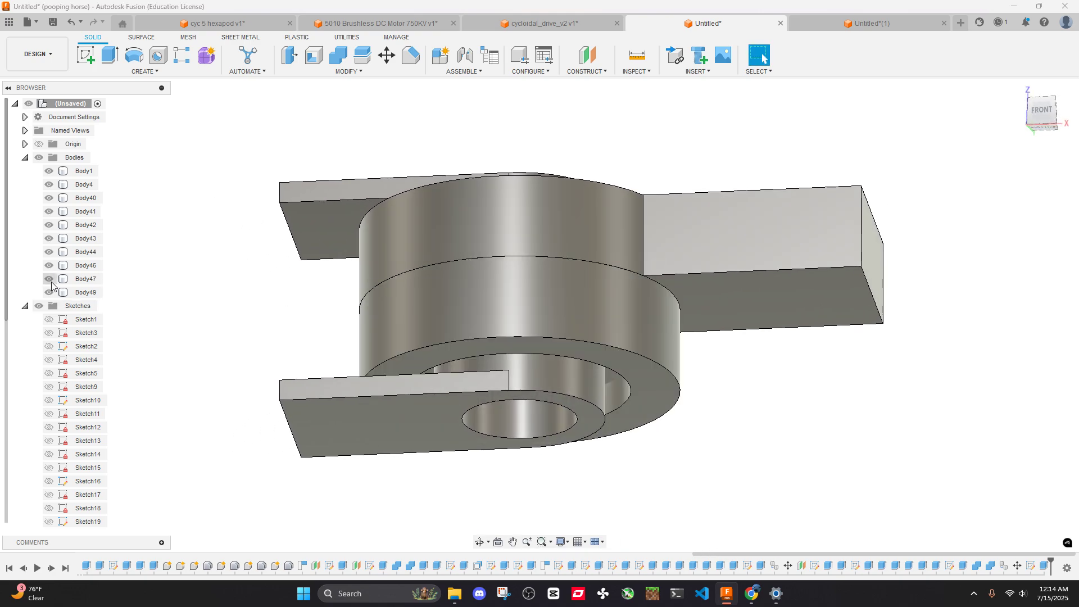
Start a new sketch on the underside face of the upper housing's arm
shift+middle_drag(623, 345, 641, 298)
click(747, 286)
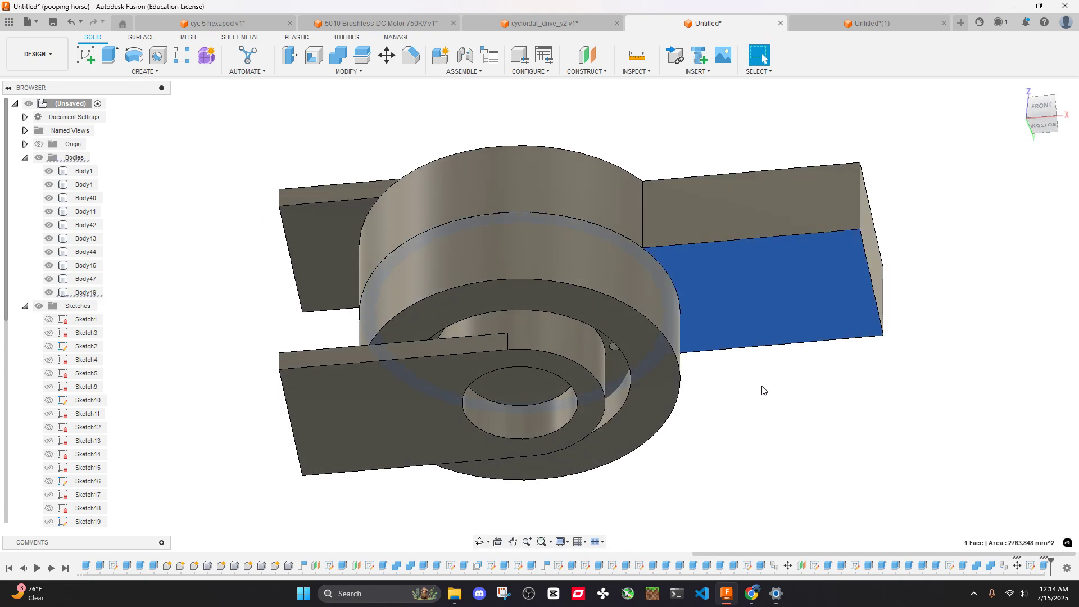
right_click(737, 288)
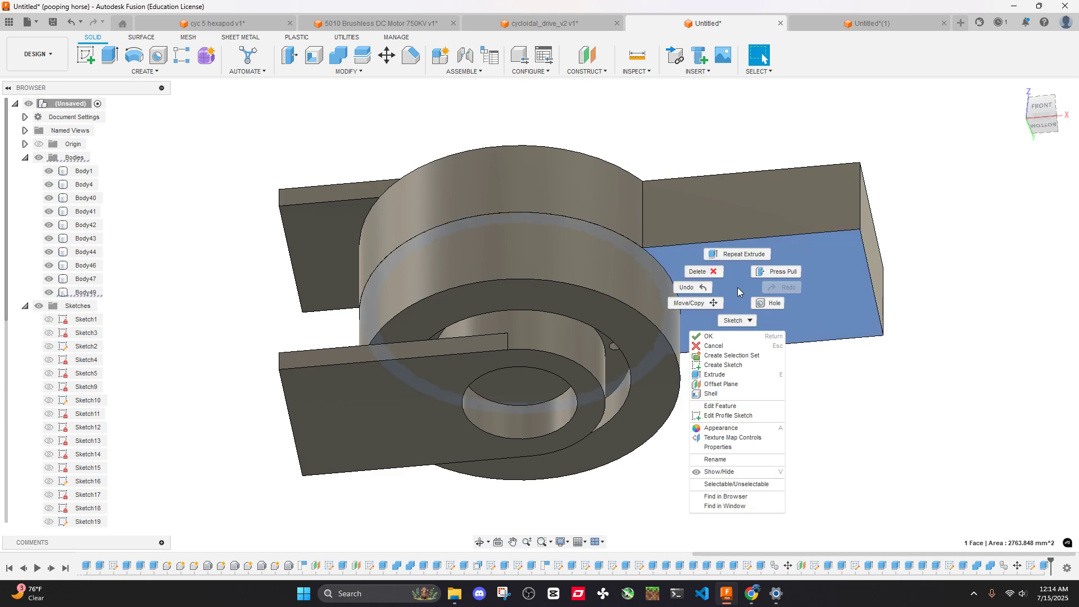
click(726, 364)
scroll(726, 363, down, 3)
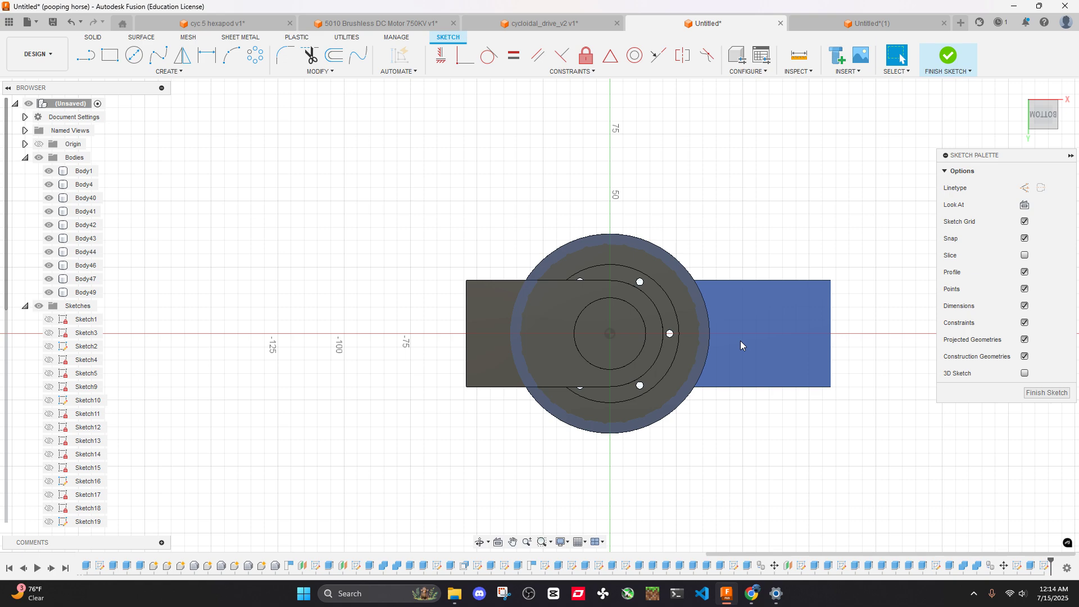
Project the underside of the upper housing and its arm into the sketch
key(p)
click(751, 345)
key(Return)
key(p)
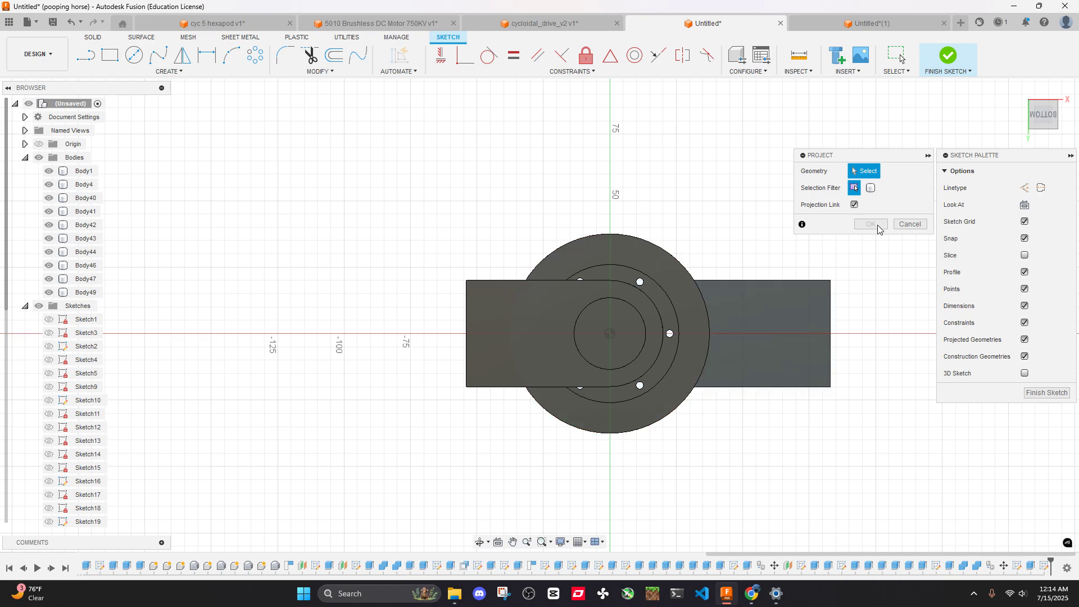
shift+middle_drag(714, 311, 691, 380)
click(691, 381)
click(865, 224)
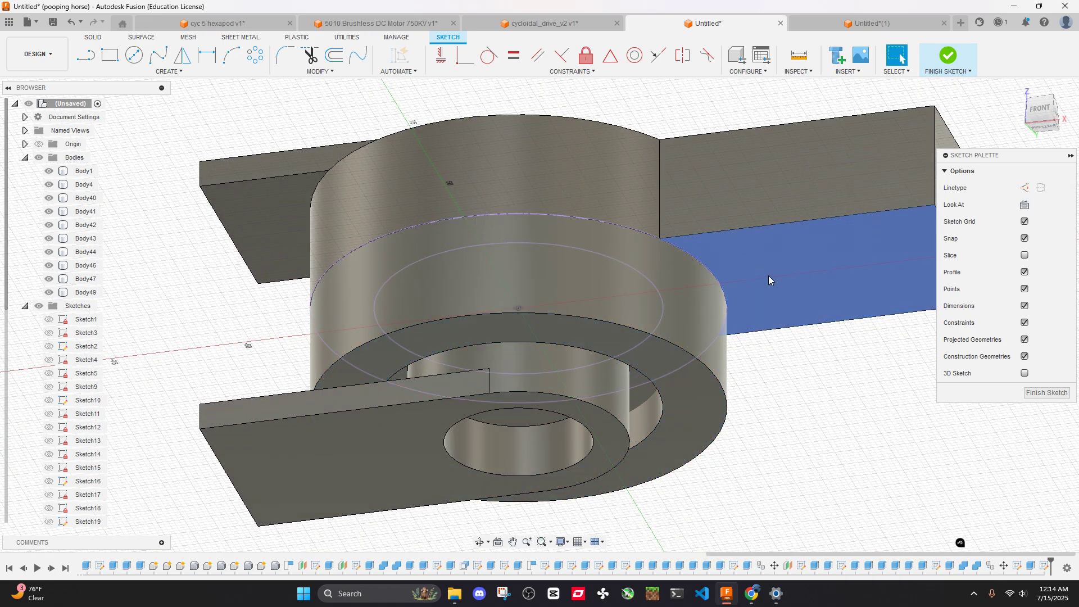
key(e)
mouse_move(749, 248)
shift+middle_down()
mouse_move(652, 215)
mouse_move(754, 252)
shift+middle_up()
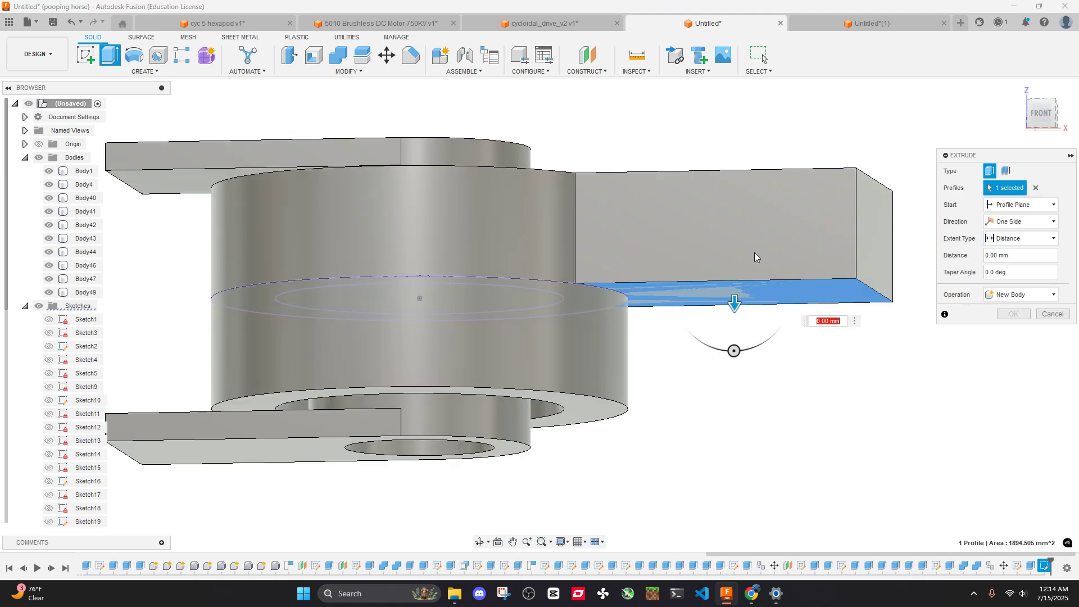
click(1044, 315)
Hide the upper housing and extrude the arm profile 20 mm downward, joining it to the lower housing
mouse_move(712, 223)
shift+middle_down()
mouse_move(767, 189)
mouse_move(736, 272)
shift+middle_up()
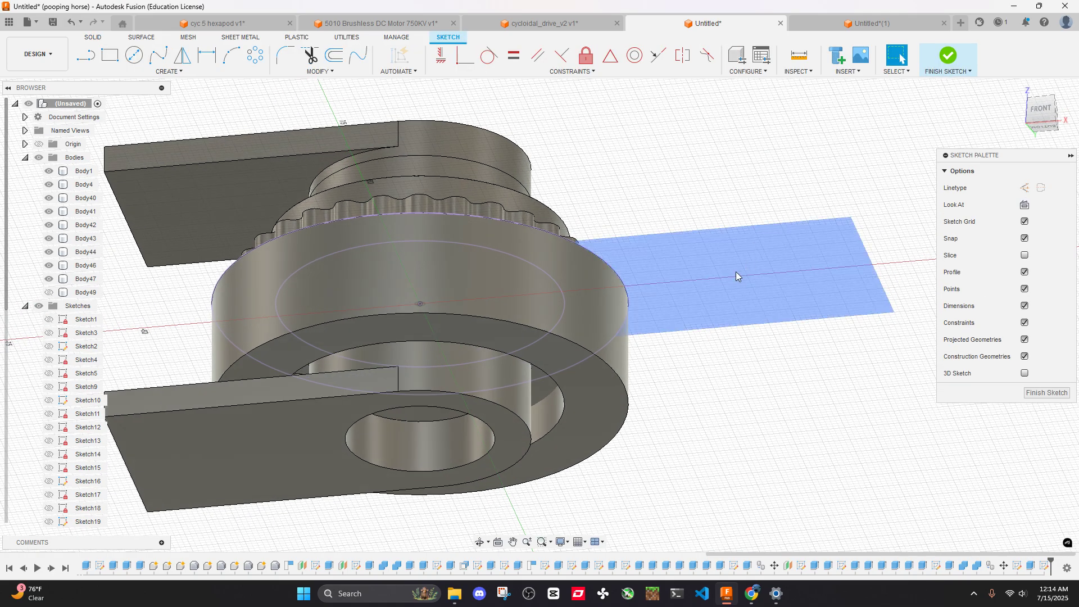
key(e)
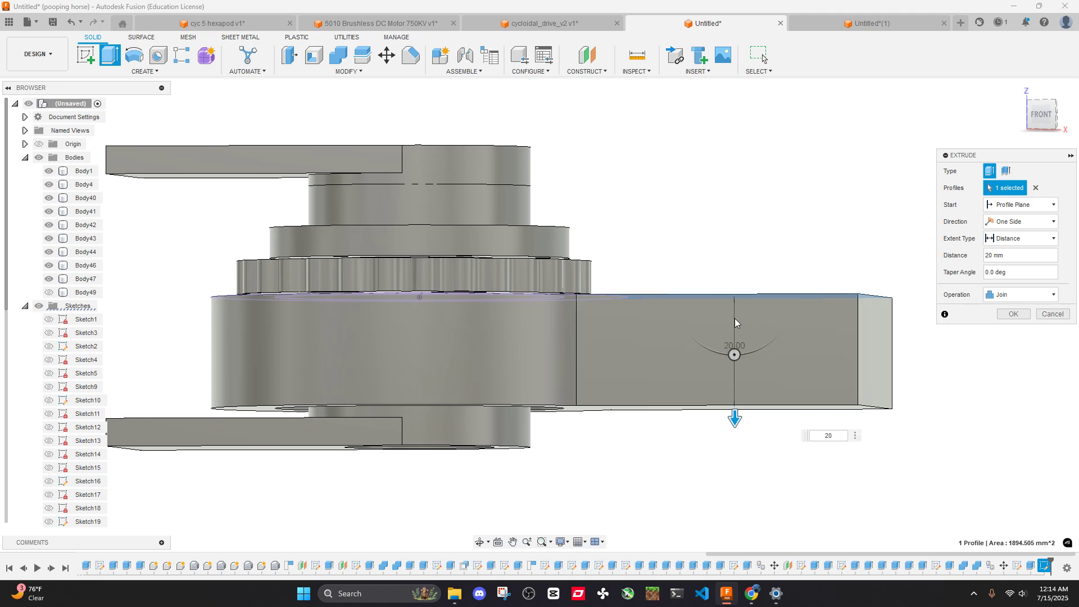
click(1015, 316)
Accept the arm extrusion and show the upper housing half again above the lower one
scroll(682, 280, down, 3)
shift+middle_drag(682, 279, 748, 338)
click(85, 292)
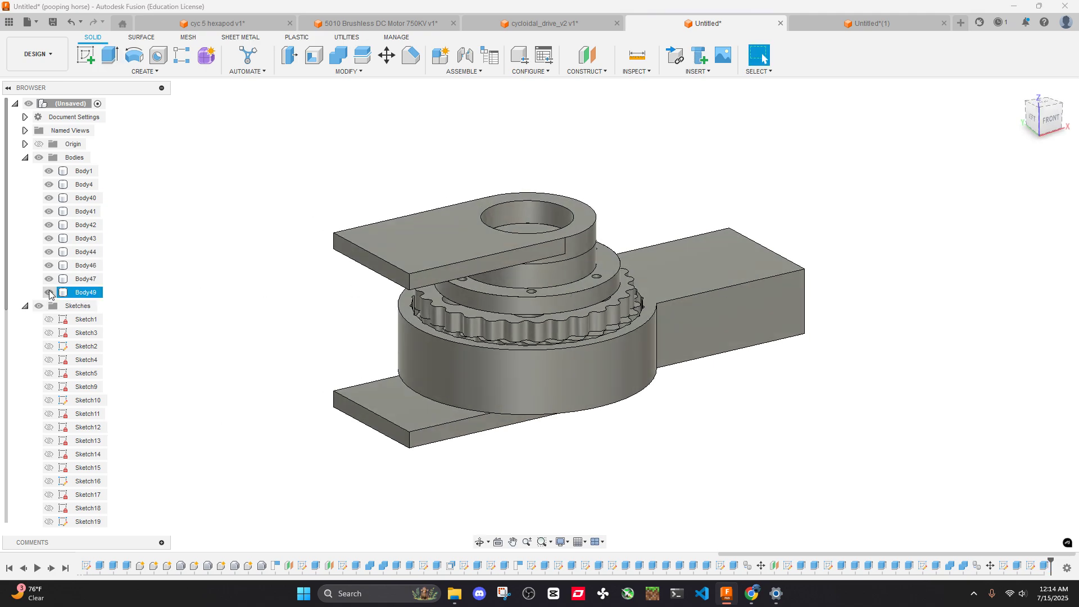
mouse_move(590, 314)
shift+middle_down()
mouse_move(651, 282)
mouse_move(655, 292)
mouse_move(656, 238)
mouse_move(684, 171)
shift+middle_up()
click(258, 268)
Show the 5010_bldc motor component and move it along its axis to sit outside the lower output's end face
scroll(86, 263, down, 3)
scroll(85, 262, down, 1)
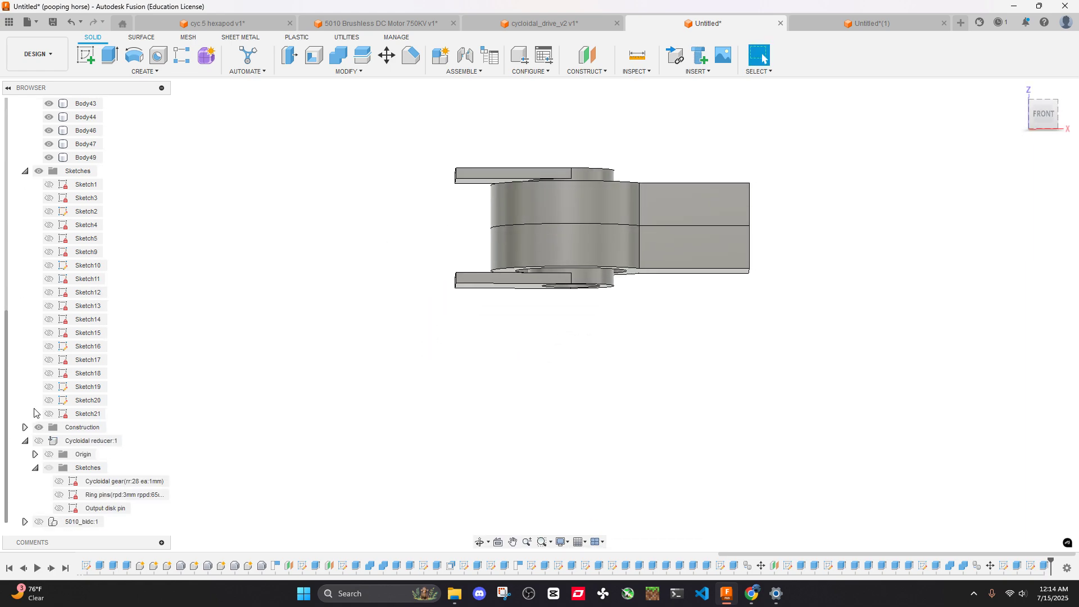
shift+middle_drag(665, 416, 706, 230)
scroll(698, 227, up, 5)
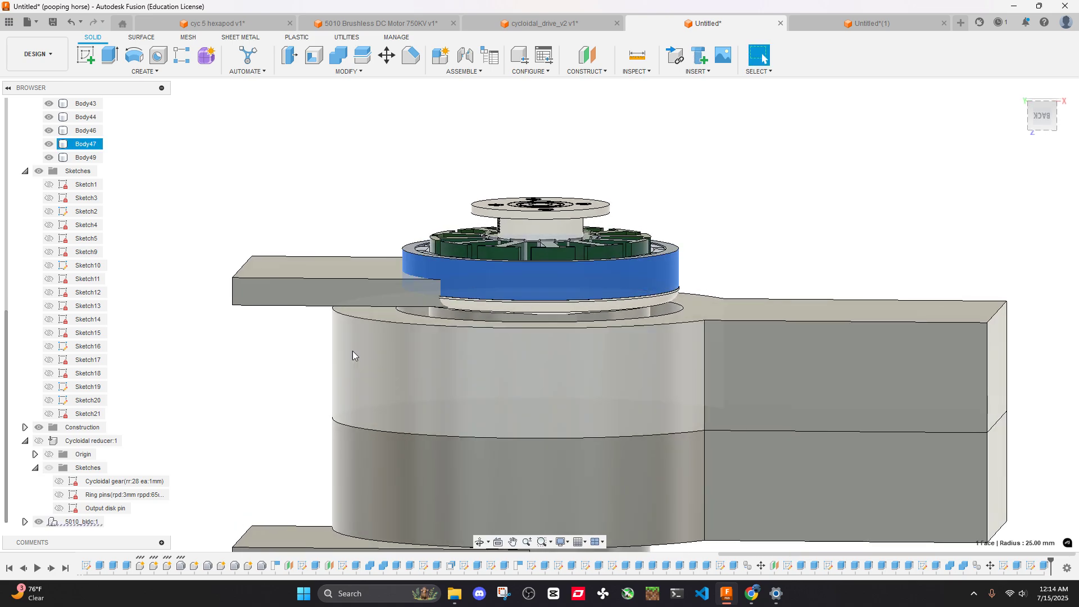
click(82, 522)
key(m)
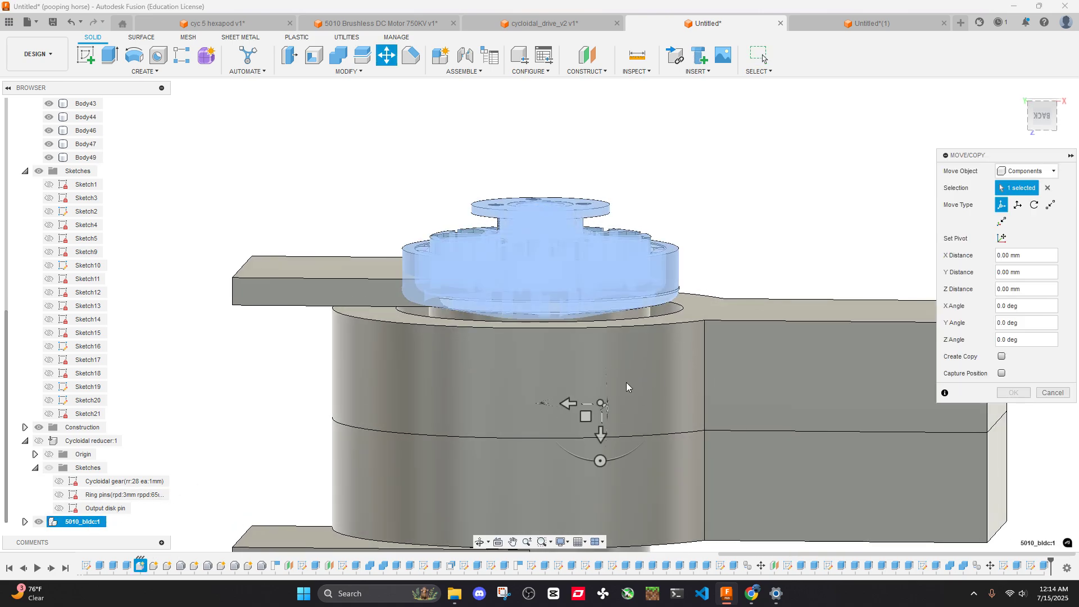
drag(598, 437, 600, 393)
click(1044, 116)
shift+middle_drag(681, 307, 694, 285)
click(1010, 393)
scroll(691, 241, down, 3)
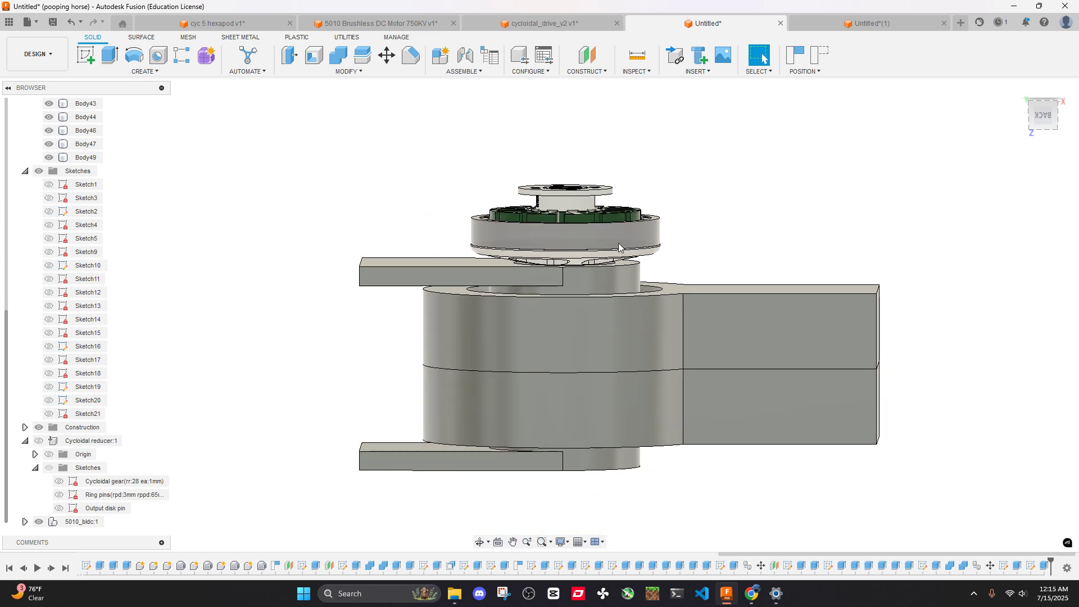
Measure the distance from the motor's outer end face to the outer face of the upper output arm
shift+middle_drag(691, 242, 698, 110)
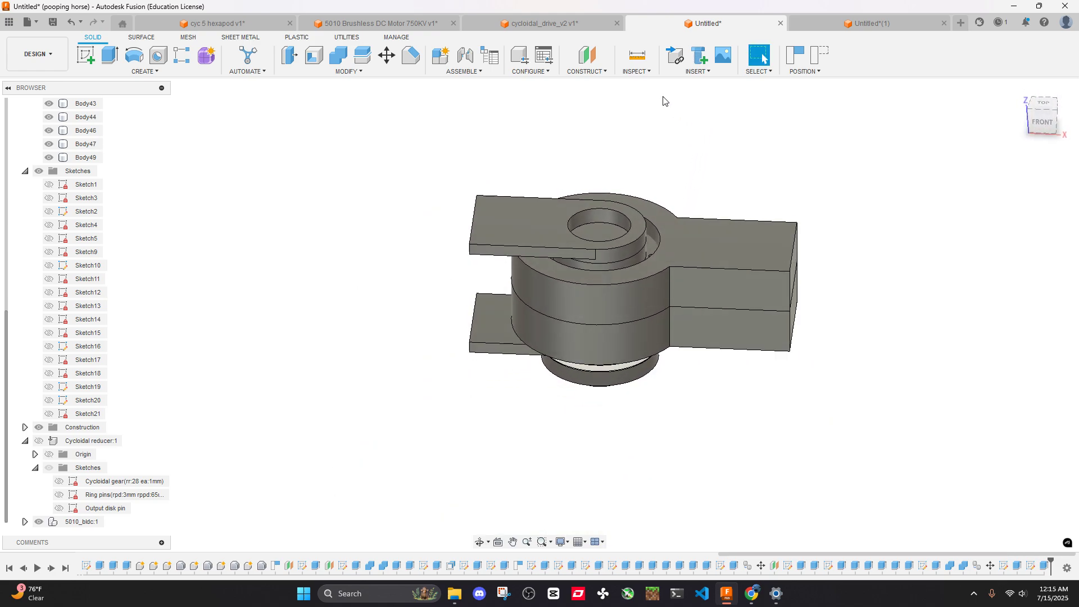
click(637, 55)
shift+middle_drag(638, 332, 626, 277)
scroll(616, 315, up, 3)
click(612, 376)
shift+middle_drag(612, 376, 540, 124)
click(538, 143)
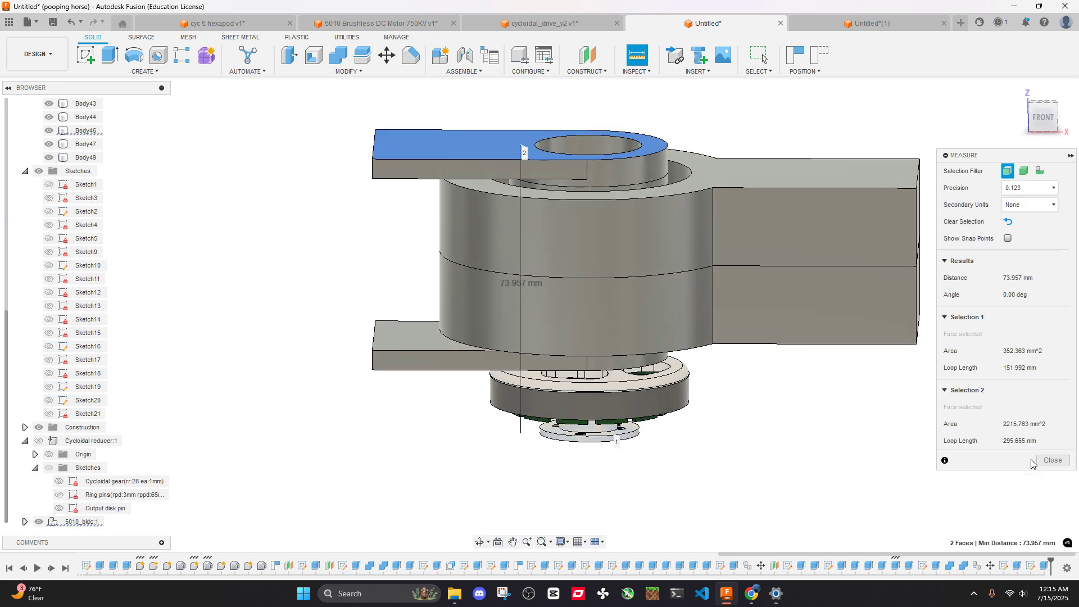
click(1052, 460)
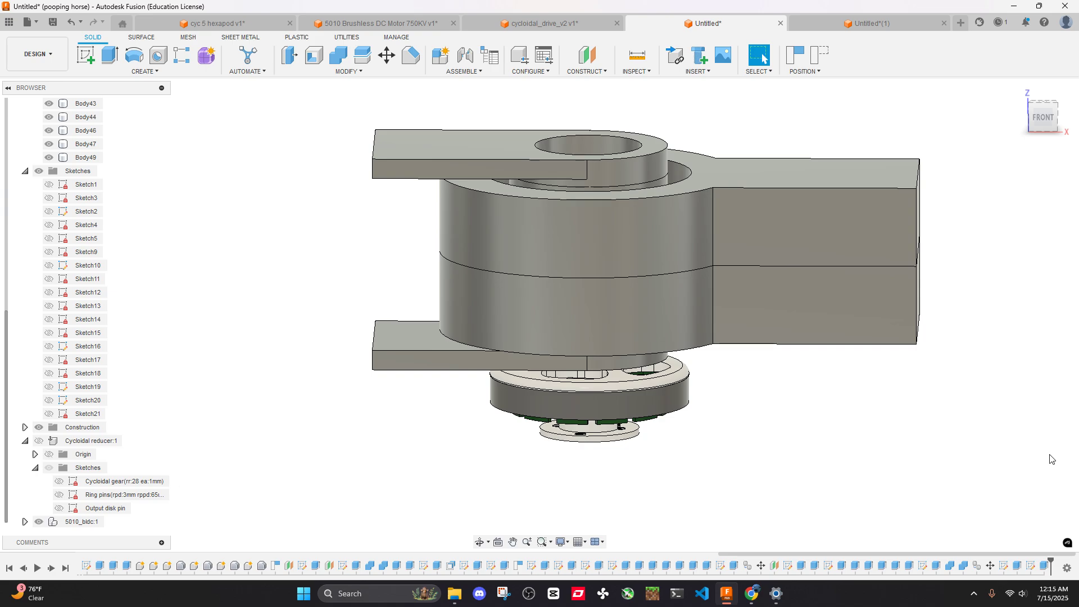
Hide the motor component, the upper output with its arm and both housing halves
scroll(639, 189, down, 3)
shift+middle_drag(587, 168, 626, 135)
scroll(597, 216, up, 5)
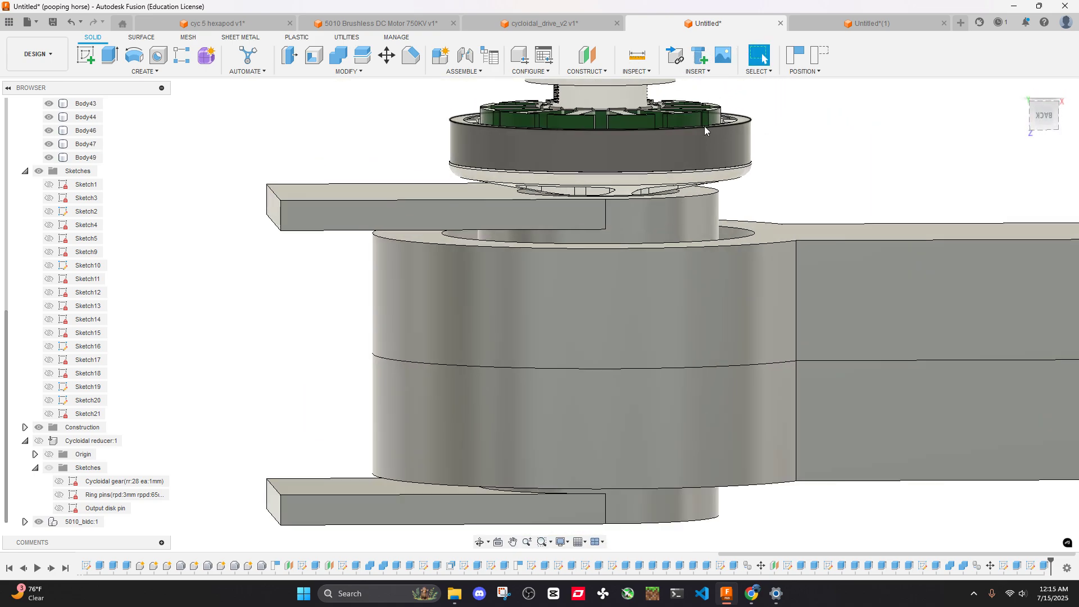
click(78, 521)
click(39, 522)
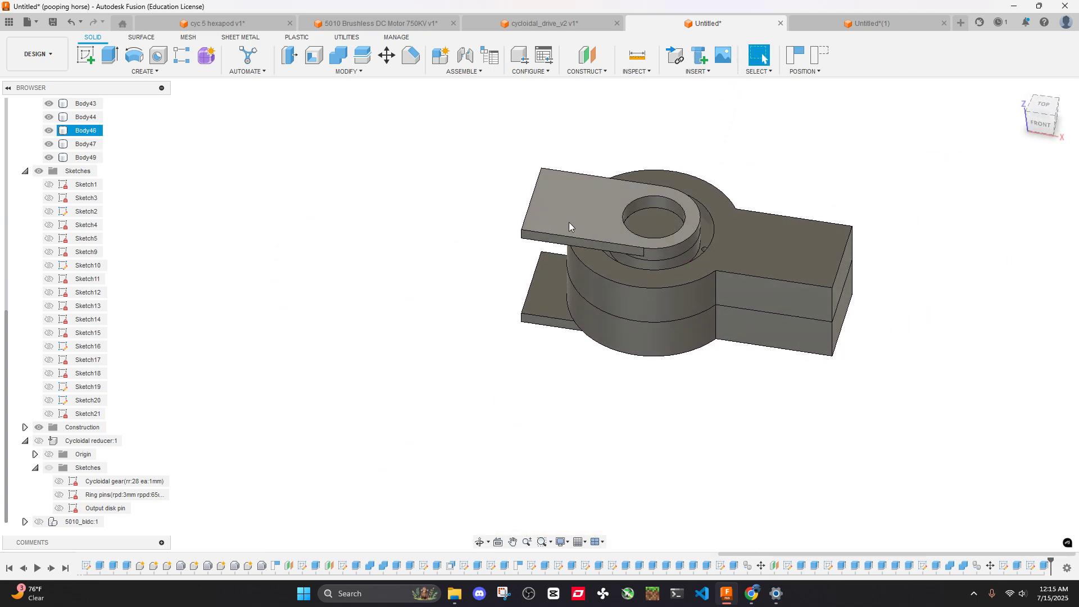
key(v)
key(v)
click(700, 344)
key(v)
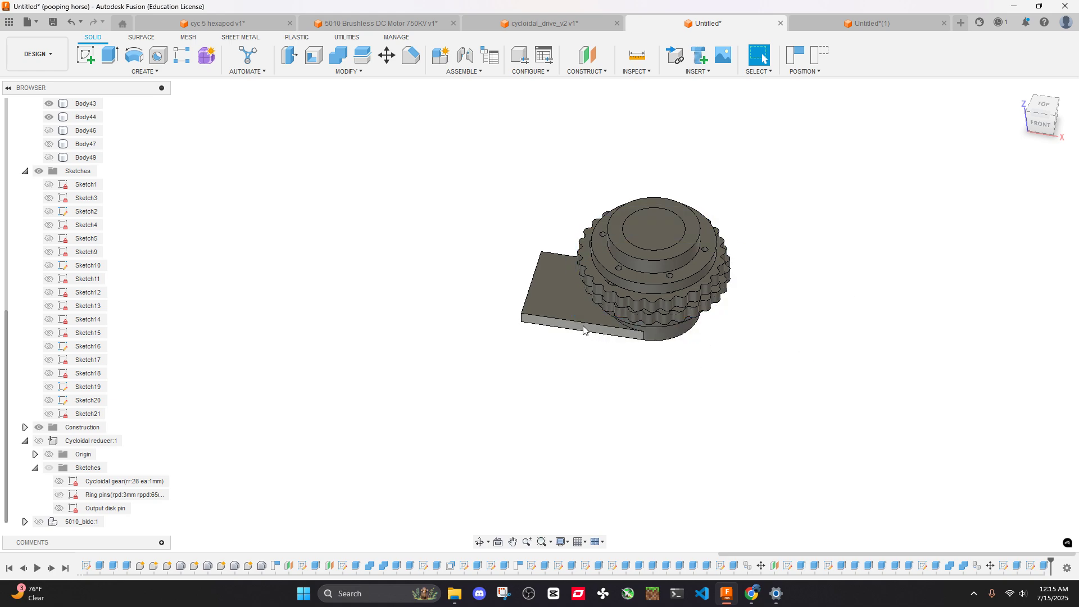
Show the lower output body with its arm again beneath the cycloidal discs
shift+middle_drag(664, 385, 764, 58)
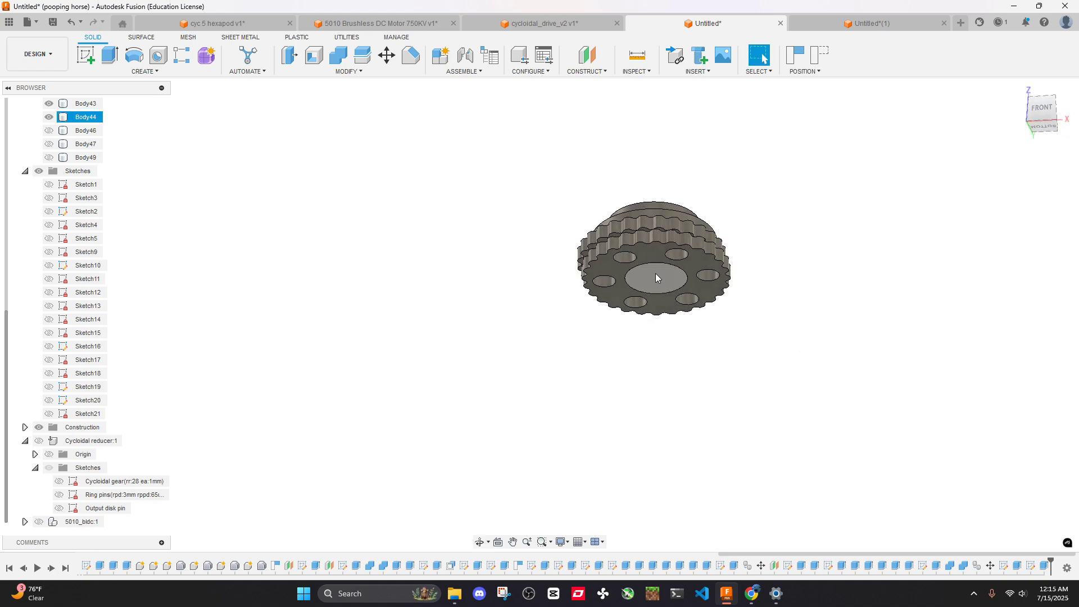
scroll(52, 135, up, 5)
click(49, 211)
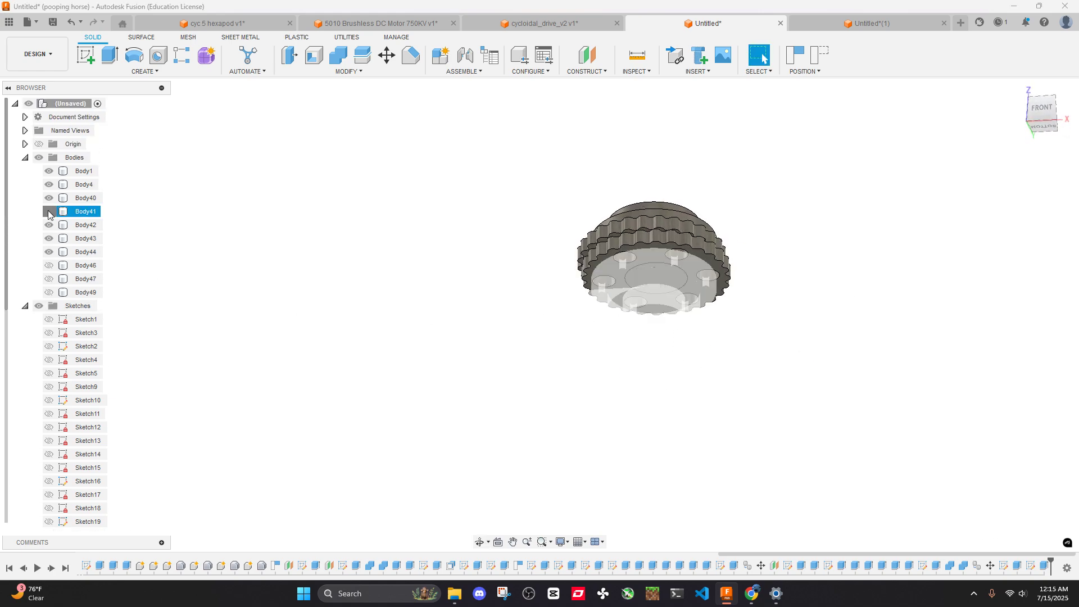
shift+middle_drag(413, 217, 543, 308)
scroll(649, 245, up, 4)
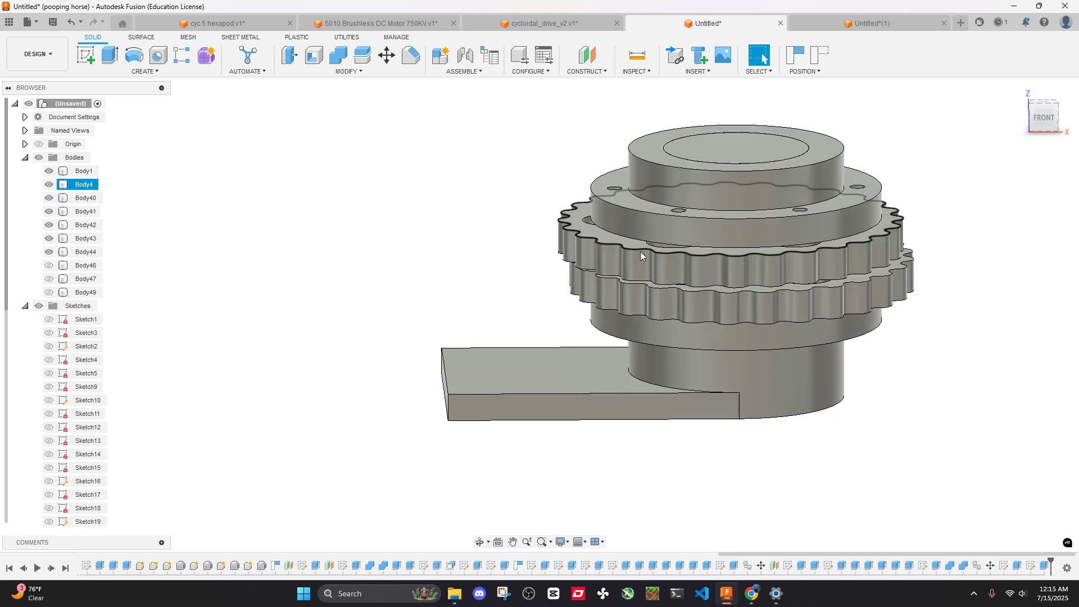
Rename the upper cycloidal disc body as "cyc 1" and the lower disc body as "cyc2"
click(639, 251)
click(517, 269)
double_click(86, 184)
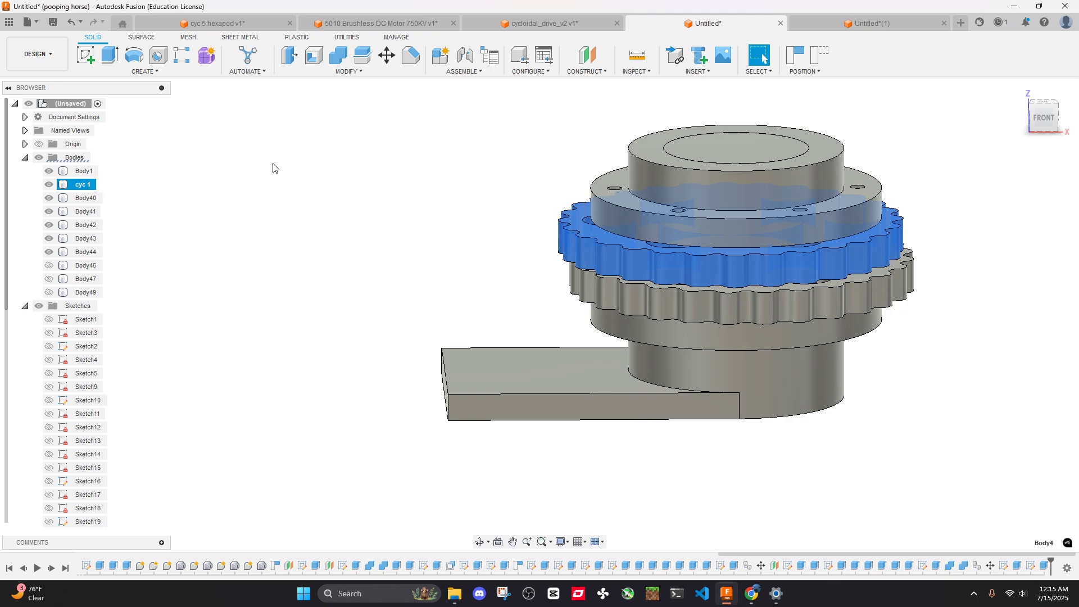
click(80, 171)
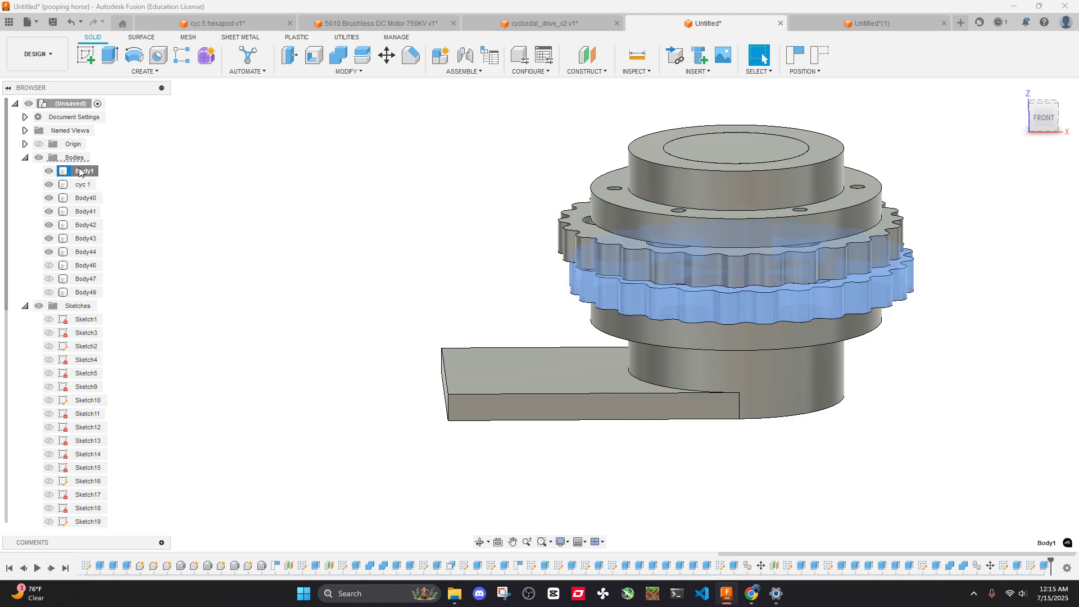
double_click(88, 170)
key(Return)
Rename the armless upper output body, Body40, as "outputy 1"
click(702, 229)
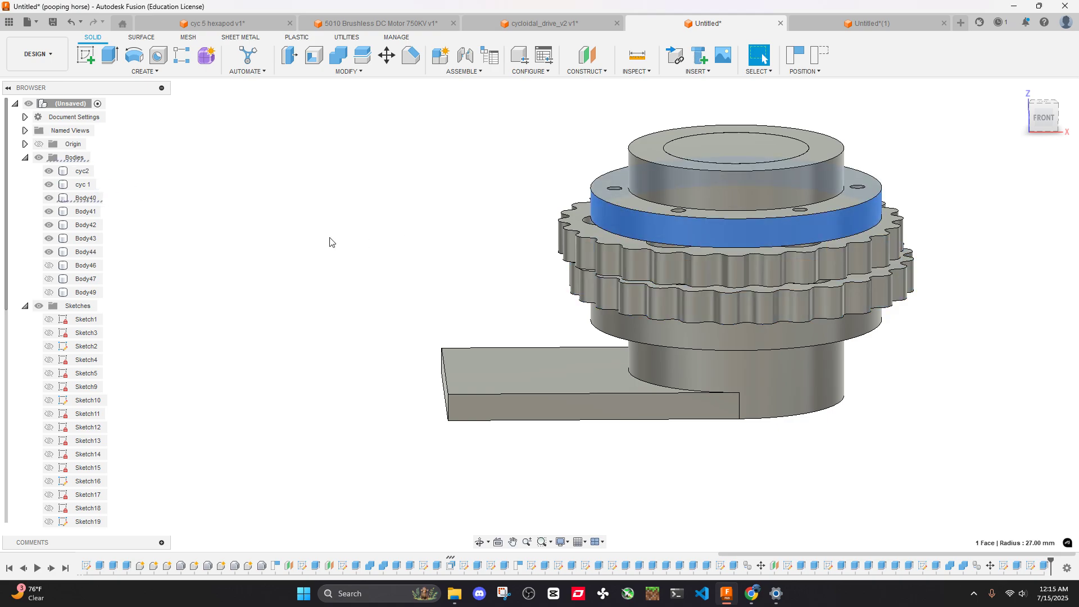
click(85, 197)
double_click(82, 198)
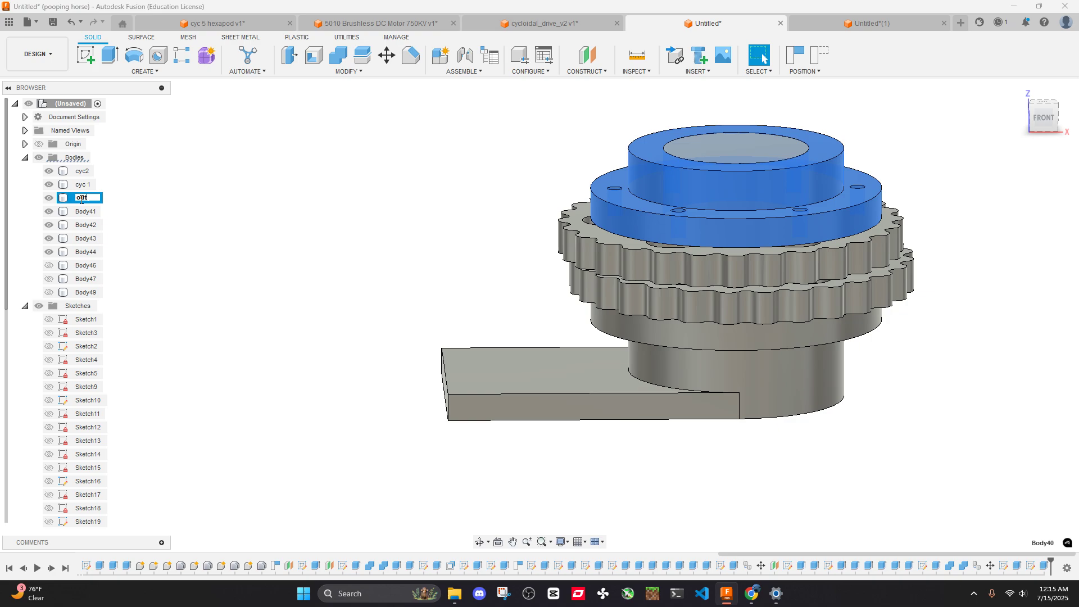
text(outputy 1)
key(Return)
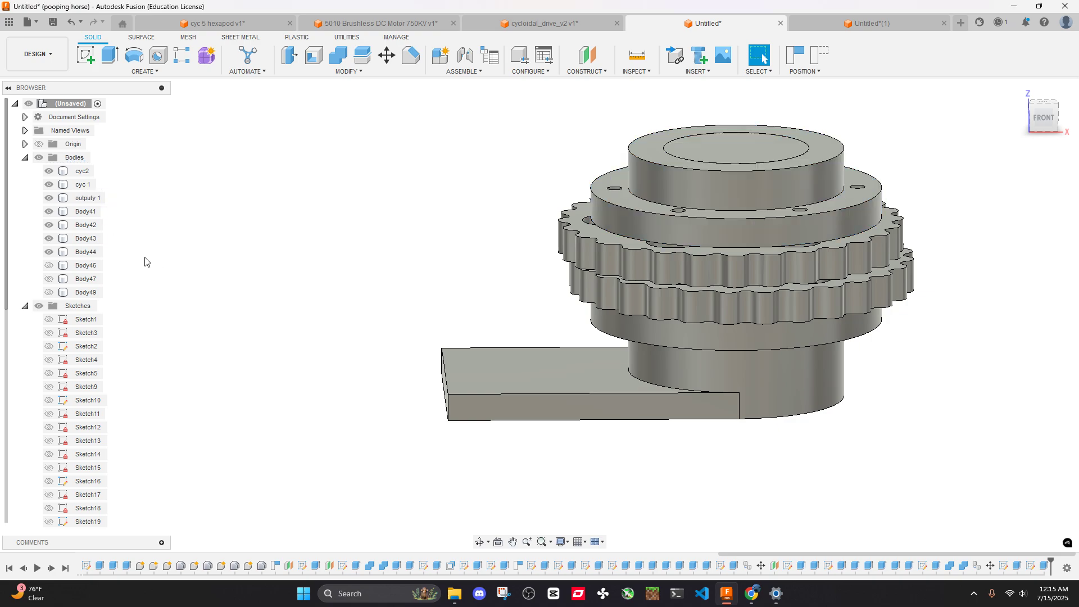
Rename the lower output body with its arm as "output2"
click(661, 330)
click(324, 326)
click(730, 349)
click(84, 212)
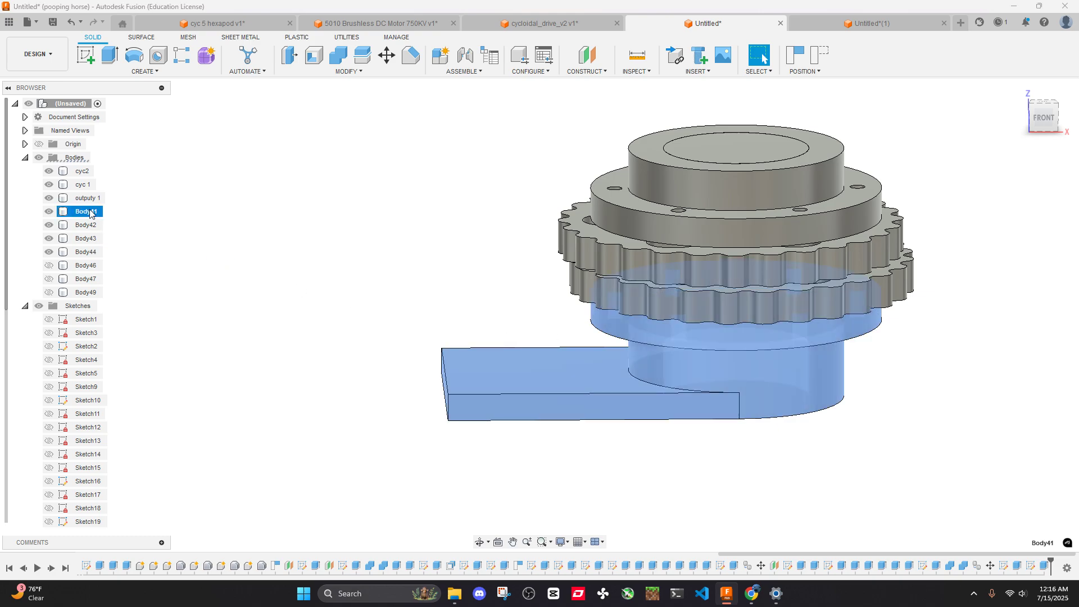
double_click(90, 211)
text(output2)
key(Return)
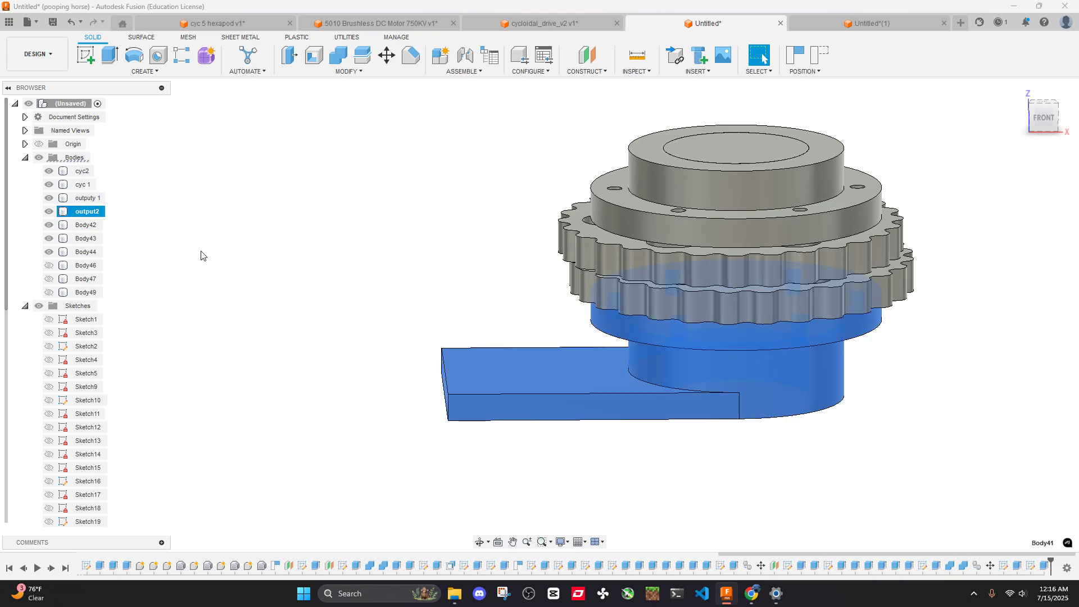
click(205, 256)
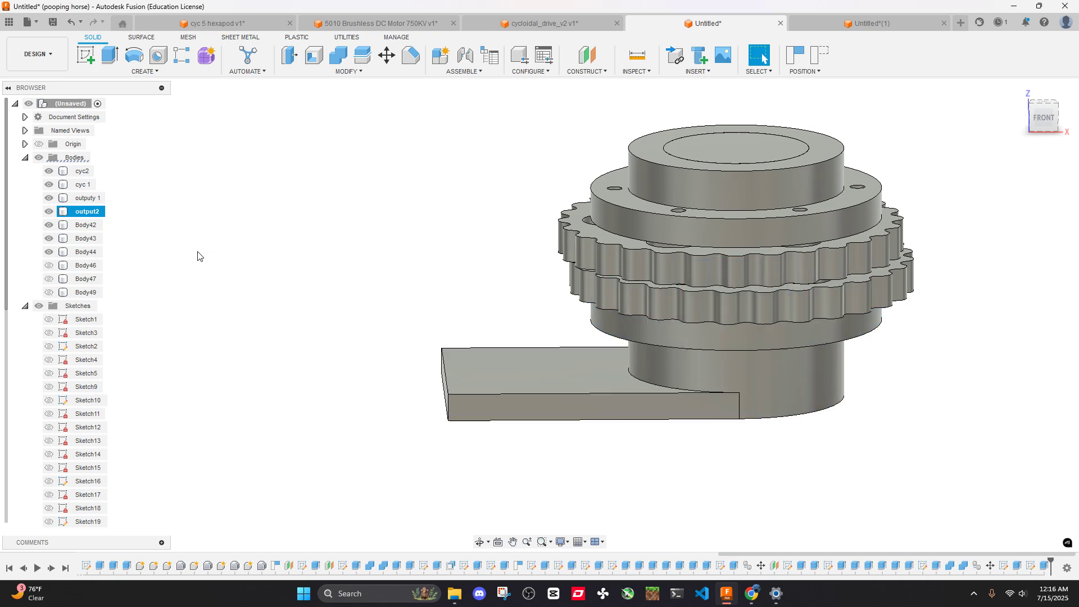
Hide the armless upper output body and show the upper output that carries the arm
click(630, 404)
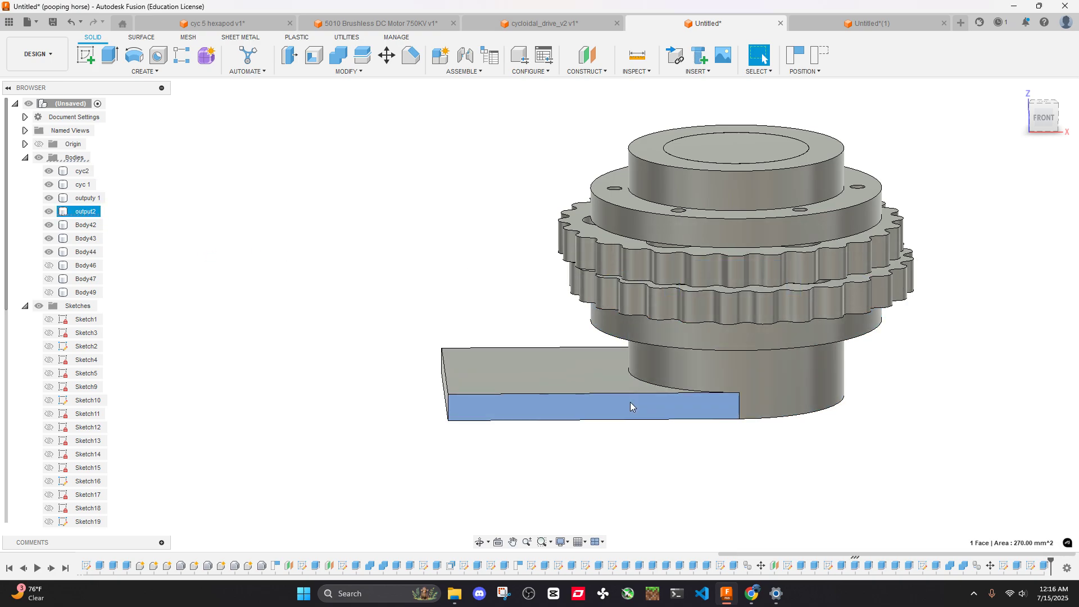
click(511, 311)
shift+middle_drag(653, 234, 699, 195)
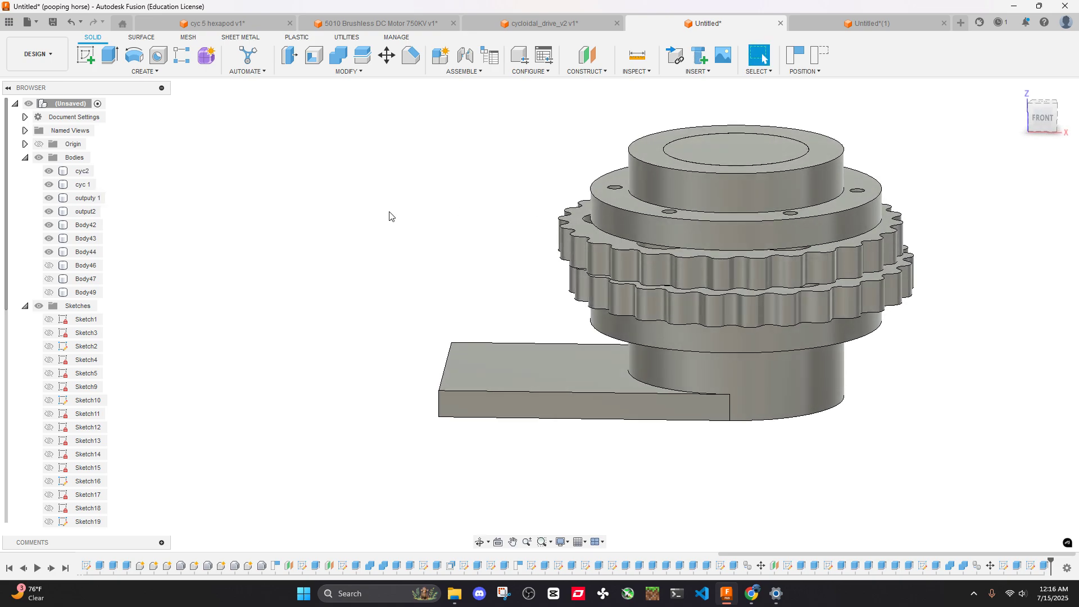
click(49, 198)
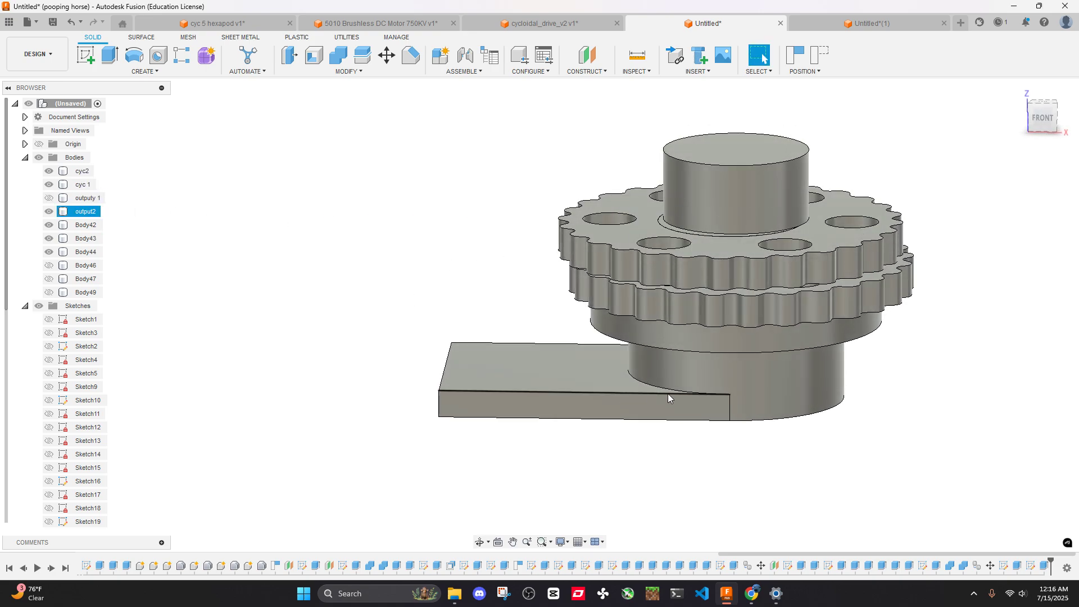
click(49, 265)
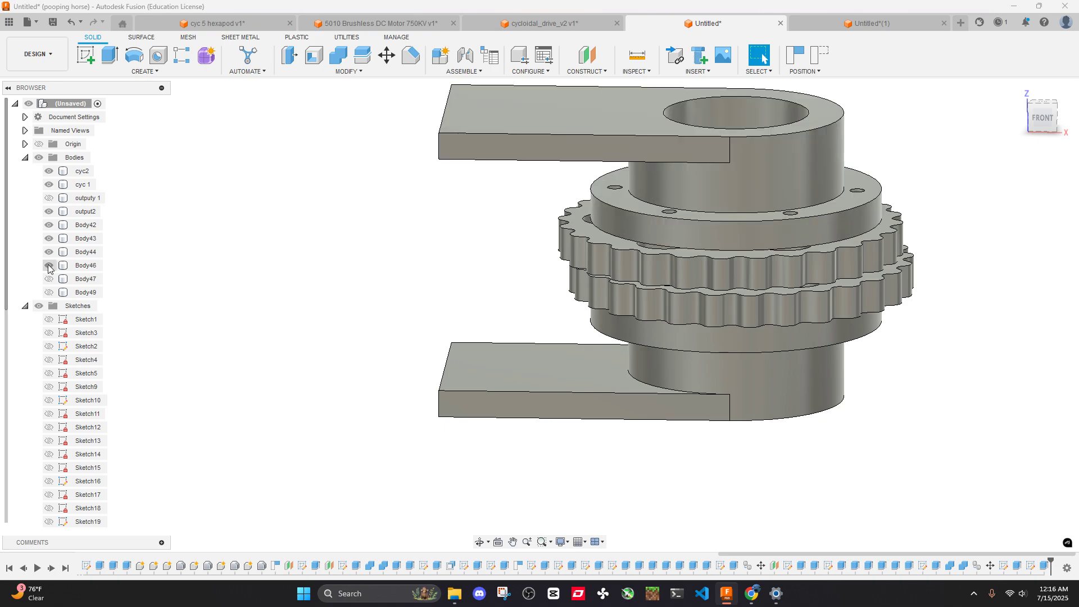
Rename the hidden armless output body as "not in use" and the upper output with the arm as "output 1"
right_click(86, 201)
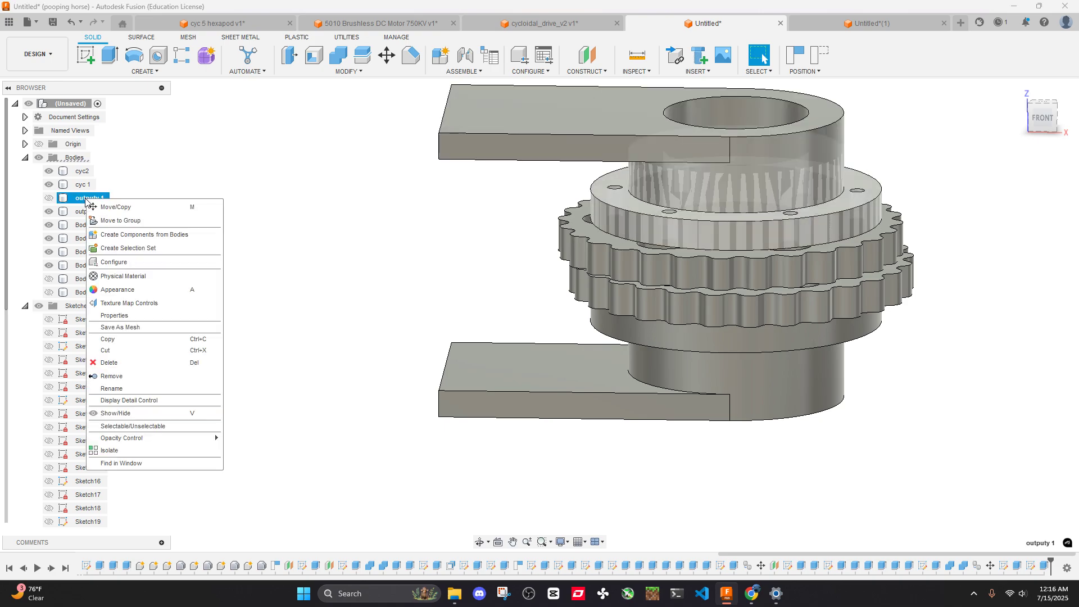
click(112, 389)
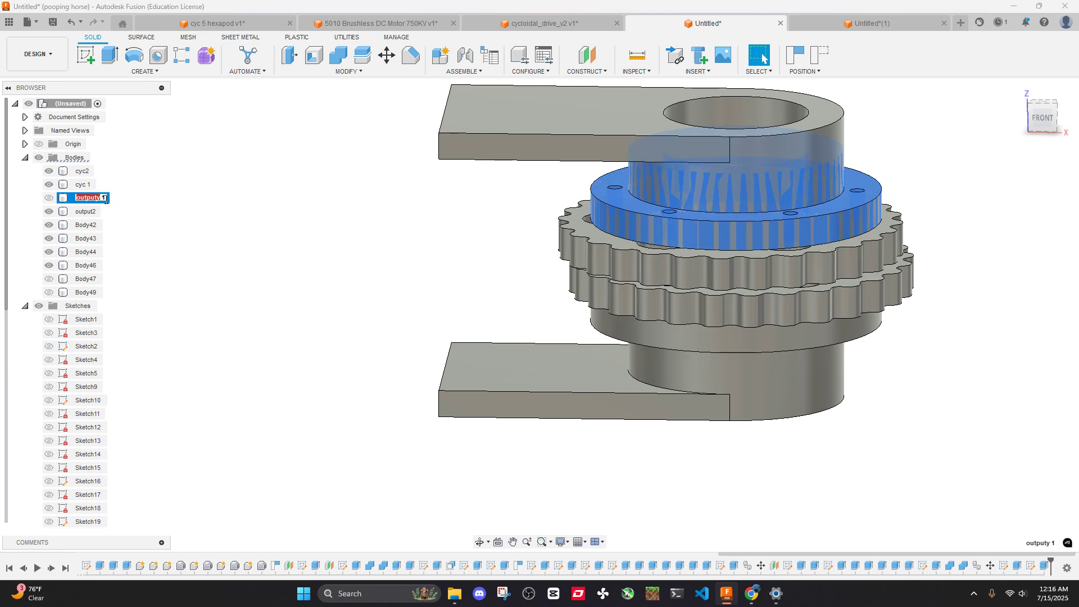
drag(105, 199, 89, 197)
text(not ii)
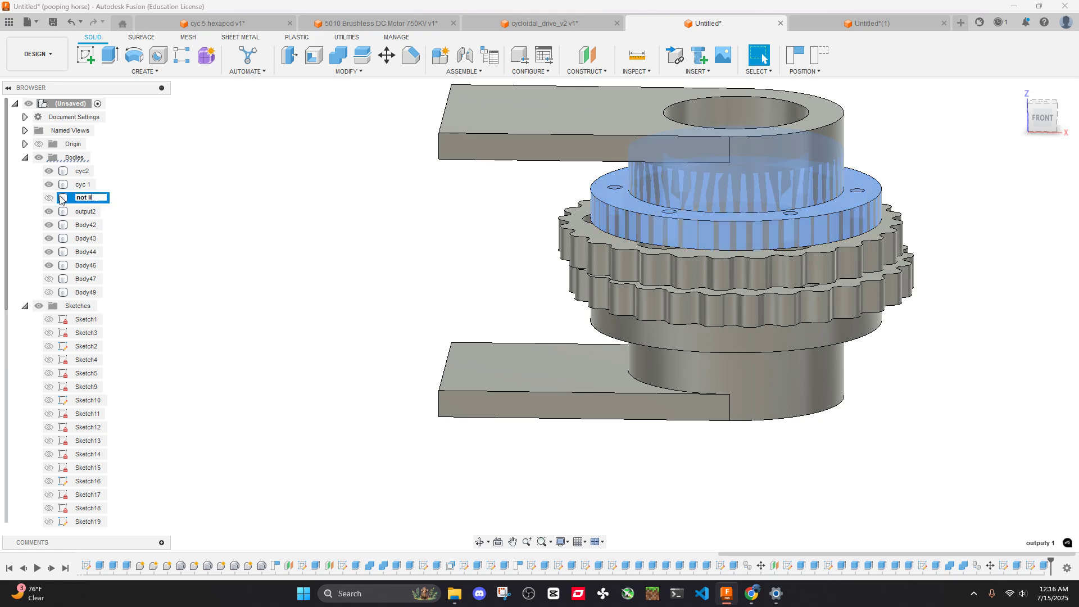
text(n use)
key(Return)
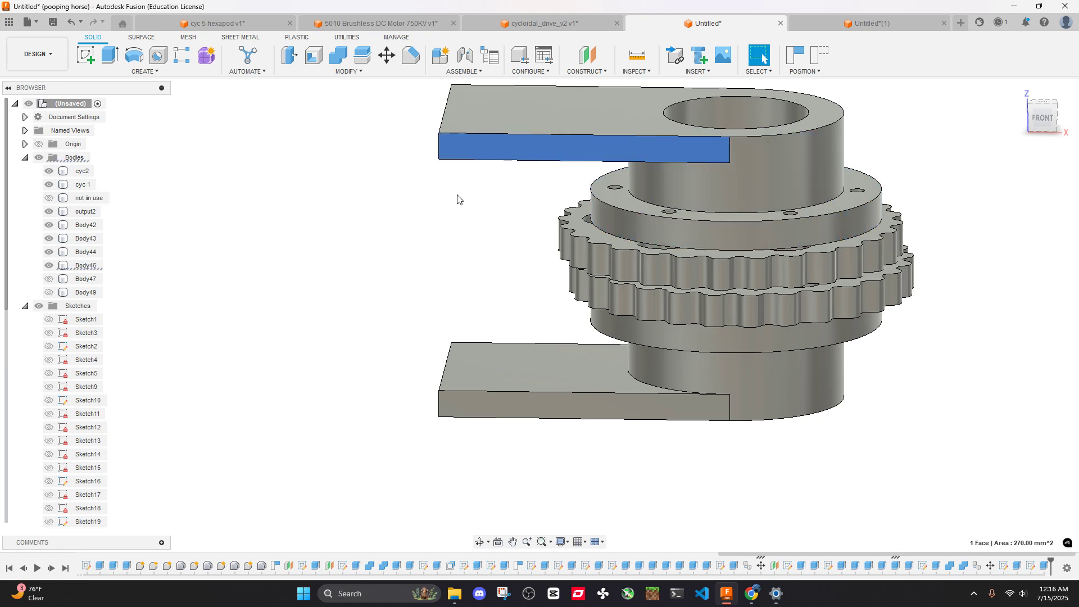
double_click(90, 265)
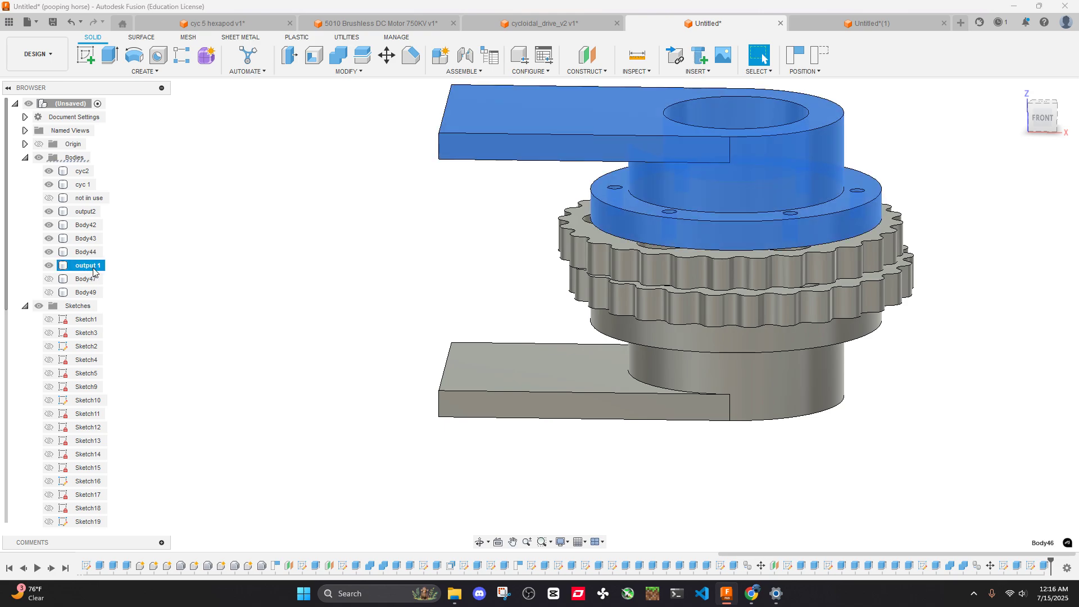
click(255, 384)
Show the lower and upper housing halves again around the cycloidal discs
click(49, 279)
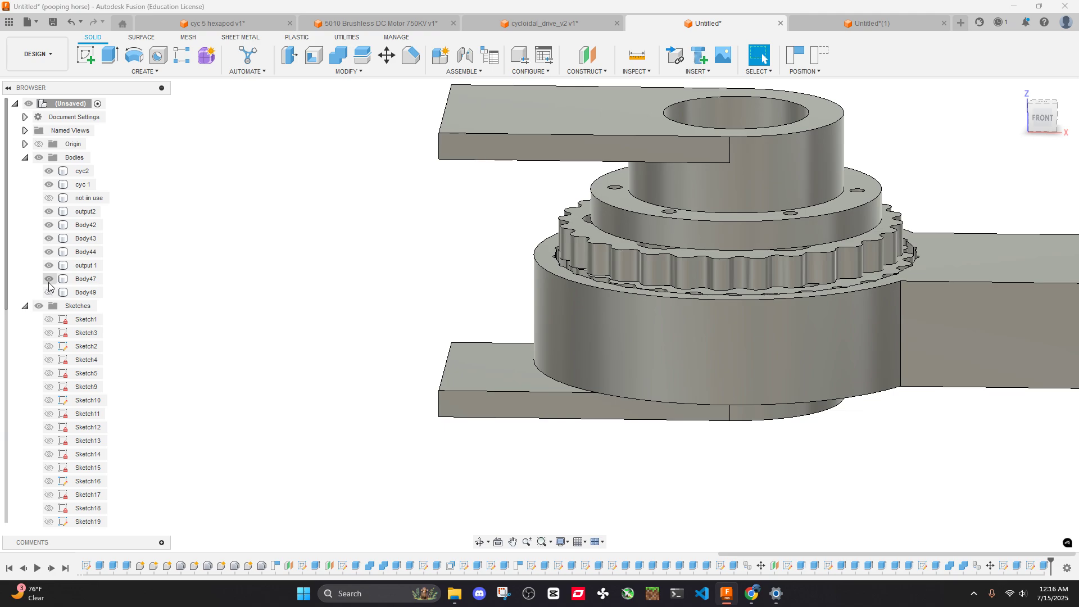
click(48, 293)
scroll(378, 246, down, 3)
shift+middle_drag(378, 245, 378, 300)
drag(378, 299, 392, 253)
key(Escape)
Toggle the upper housing half's visibility and examine how the housing fits between the two output arms
click(610, 270)
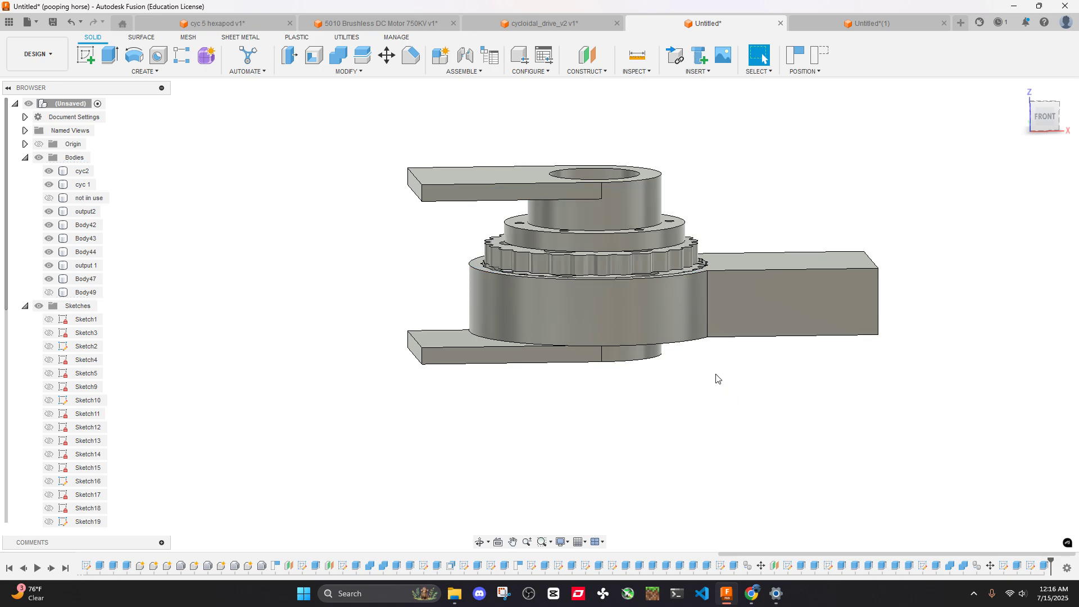
key(v)
middle_drag(605, 247, 753, 248)
click(693, 297)
scroll(693, 297, up, 5)
click(630, 135)
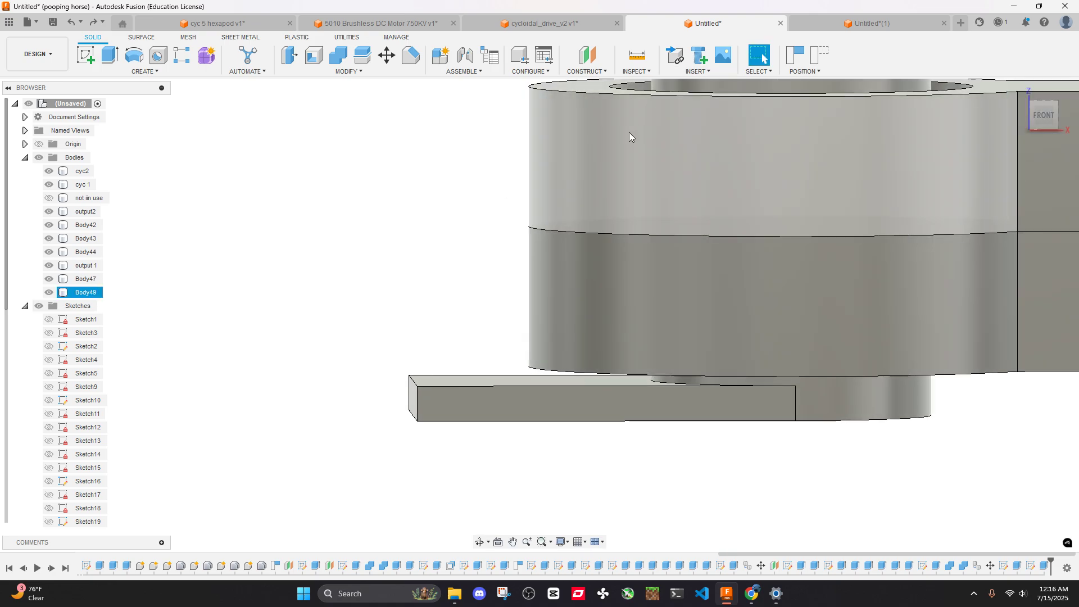
shift+middle_drag(630, 135, 523, 444)
click(560, 398)
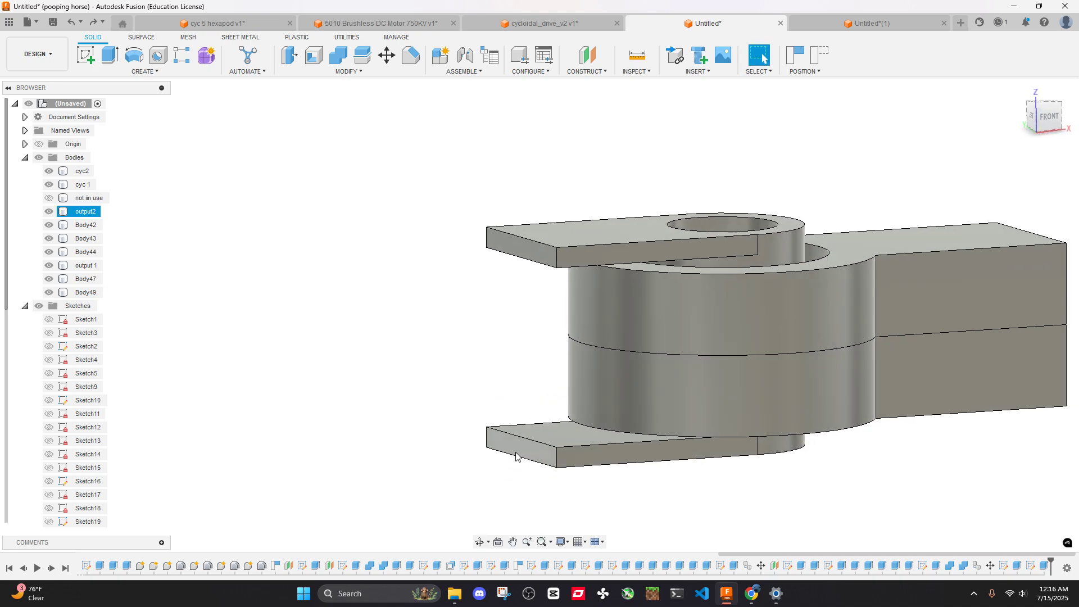
Capture the moved component positions and extend both output arms by extruding their end faces 5 mm with Join
click(520, 447)
click(527, 245)
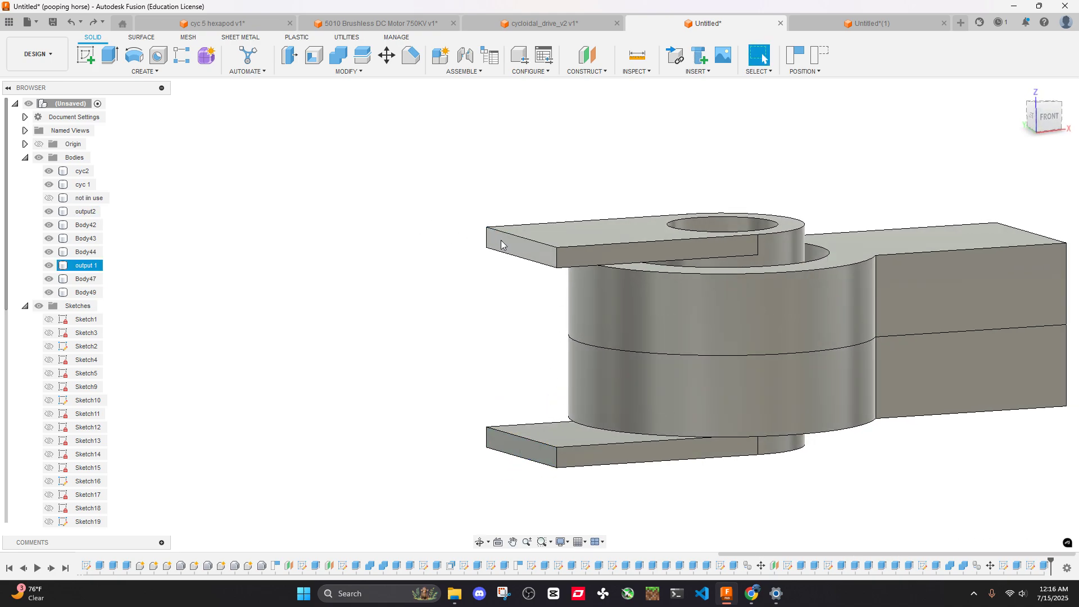
ctrl+click(526, 456)
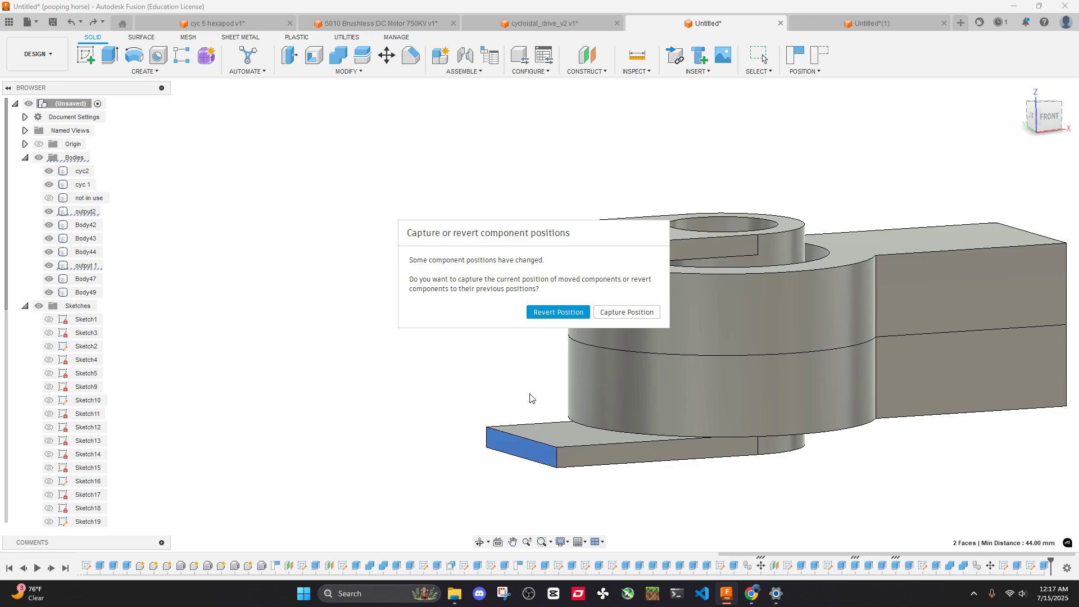
click(623, 313)
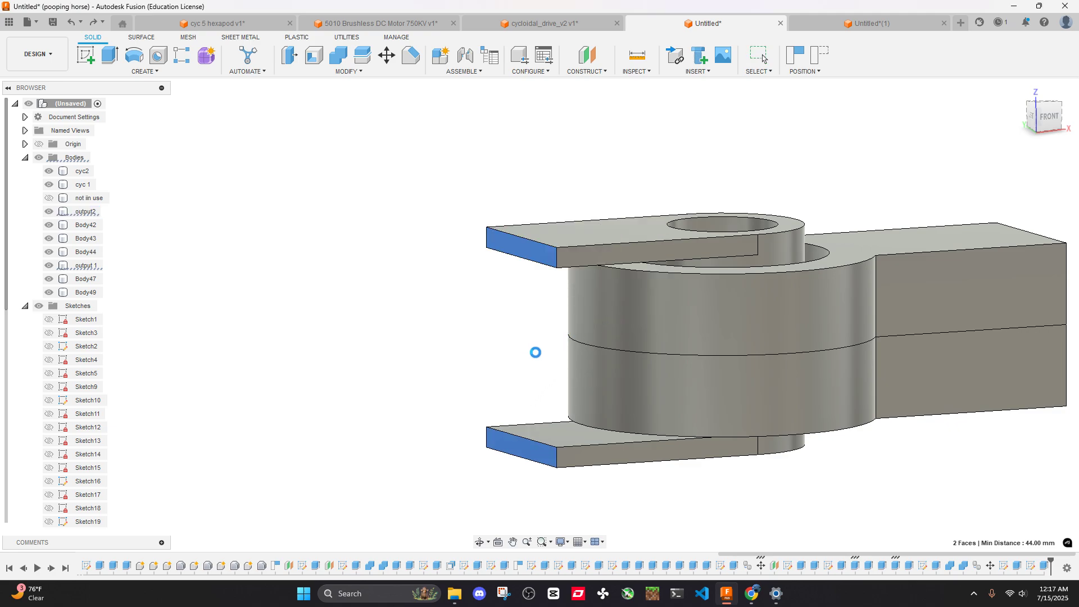
key(e)
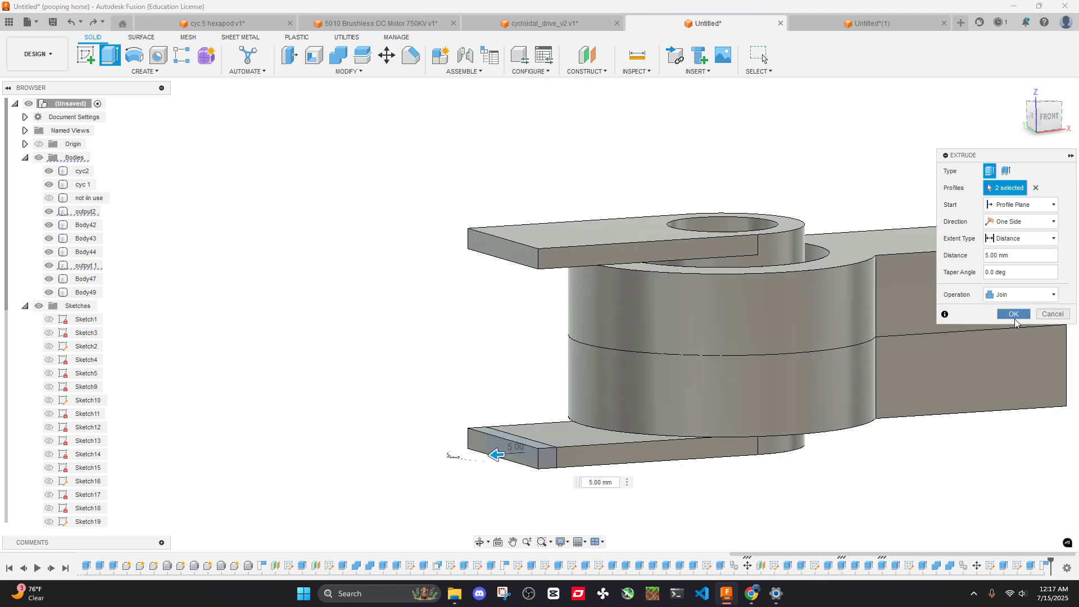
click(1014, 313)
Rename the upper housing half as "body 1" and the lower housing half as "body 2"
shift+middle_drag(731, 315, 739, 347)
shift+middle_drag(808, 378, 579, 331)
middle_drag(499, 304, 534, 305)
click(631, 272)
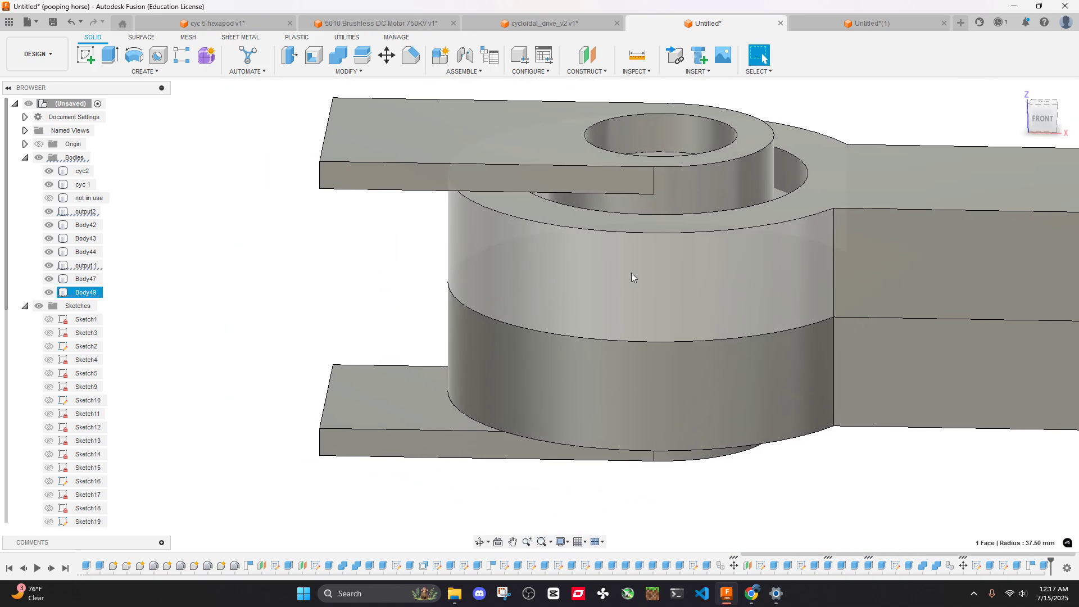
click(265, 304)
double_click(86, 293)
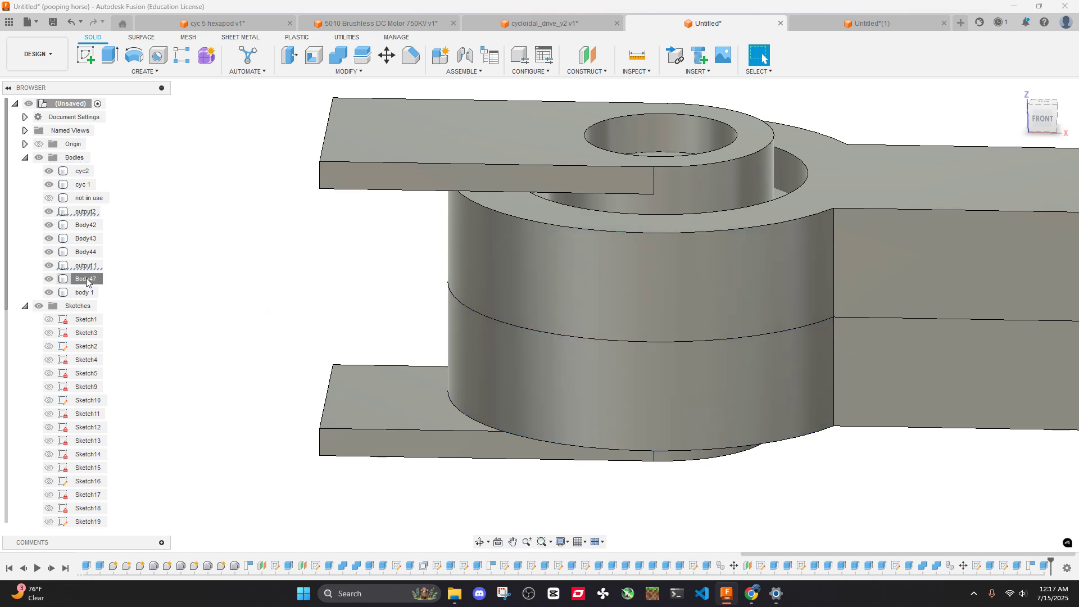
double_click(87, 280)
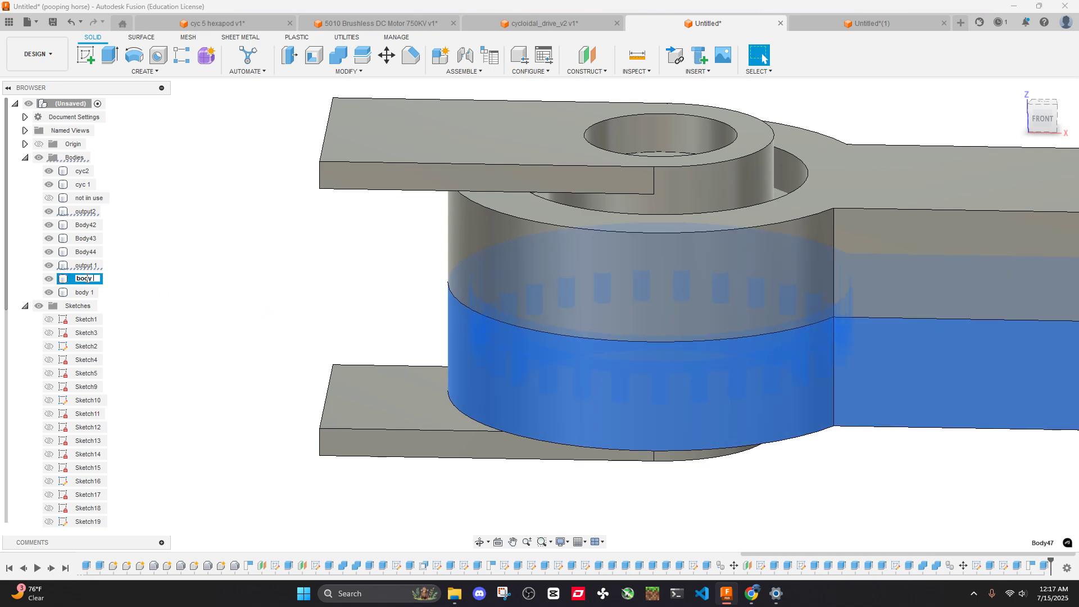
Hide both housing halves to expose the cycloidal discs and the two outputs
scroll(506, 284, down, 3)
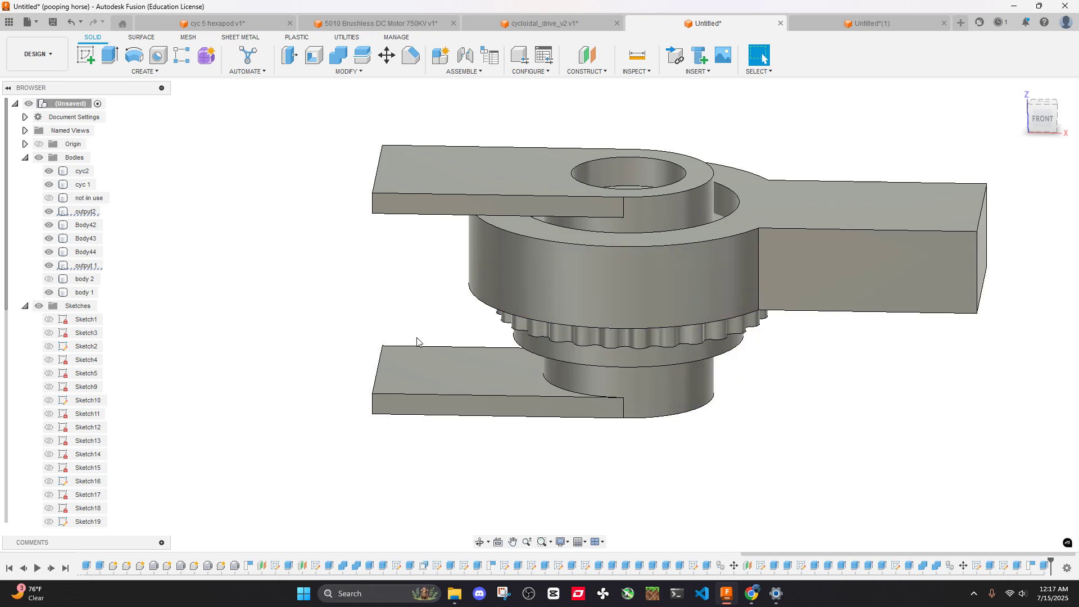
click(584, 254)
key(v)
click(337, 253)
Temporarily hide the lower output to inspect the disc underside and bore area, undoing the hiding after each look
shift+middle_drag(602, 326, 610, 289)
key(v)
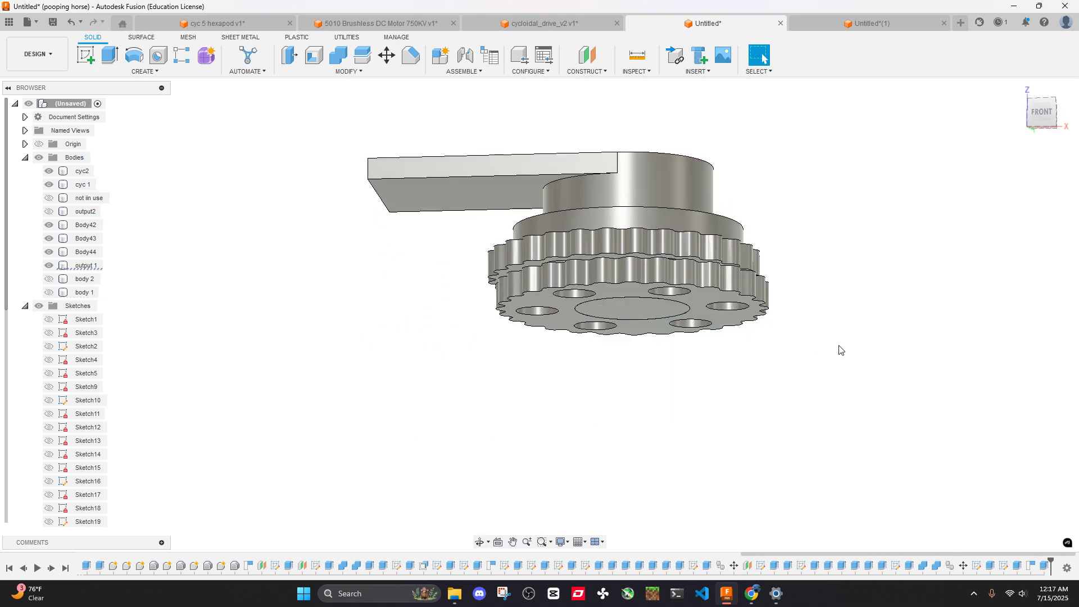
shift+middle_drag(841, 349, 627, 313)
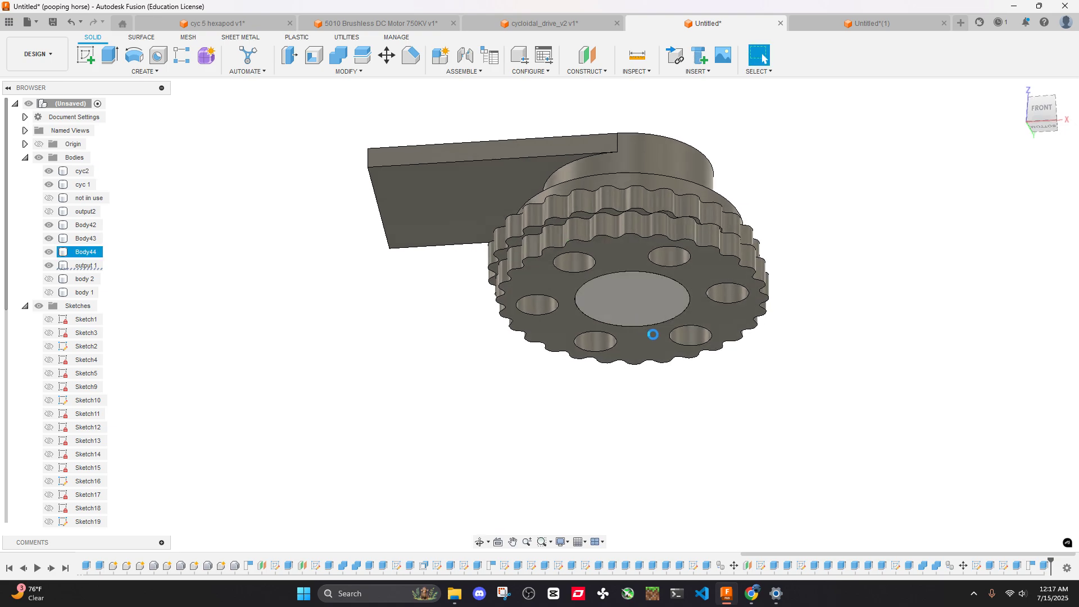
key(ctrl+z)
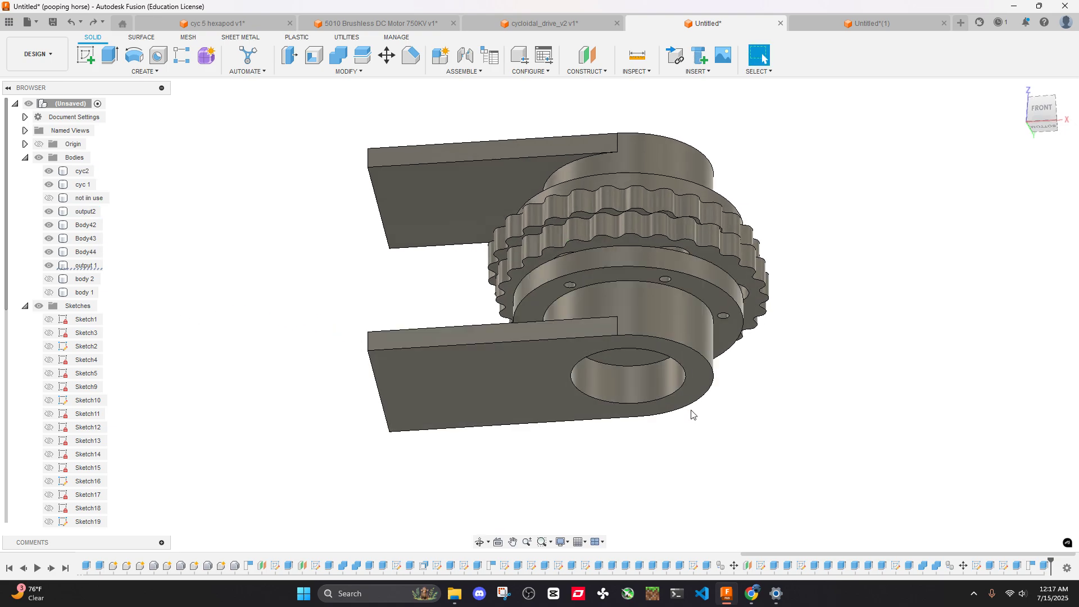
shift+middle_drag(692, 414, 711, 362)
scroll(637, 199, up, 5)
click(636, 225)
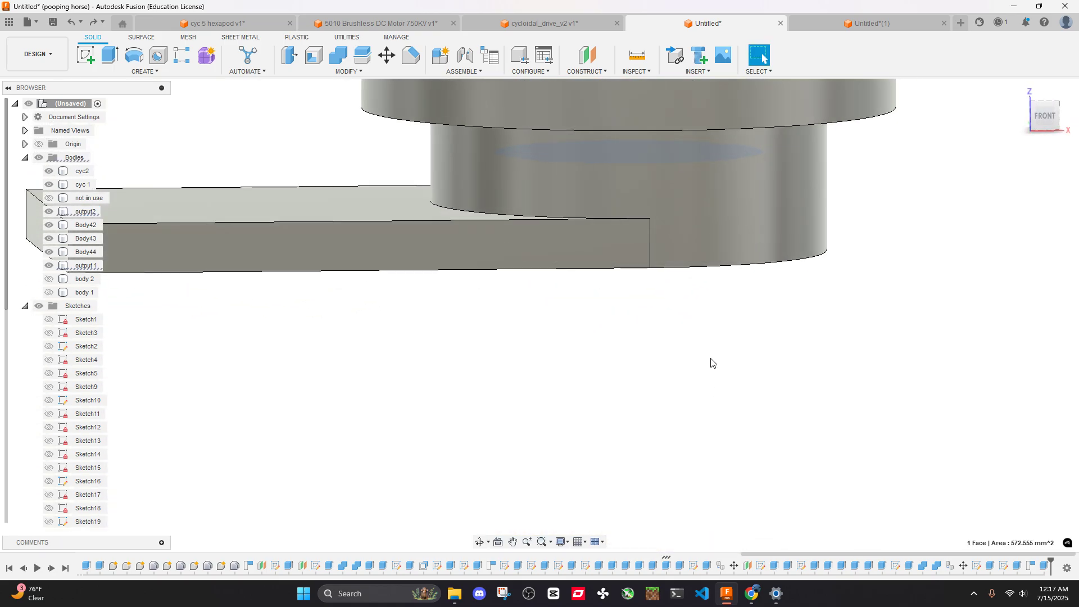
click(727, 246)
key(v)
click(791, 264)
scroll(799, 221, down, 3)
key(ctrl+z)
middle_drag(798, 220, 766, 137)
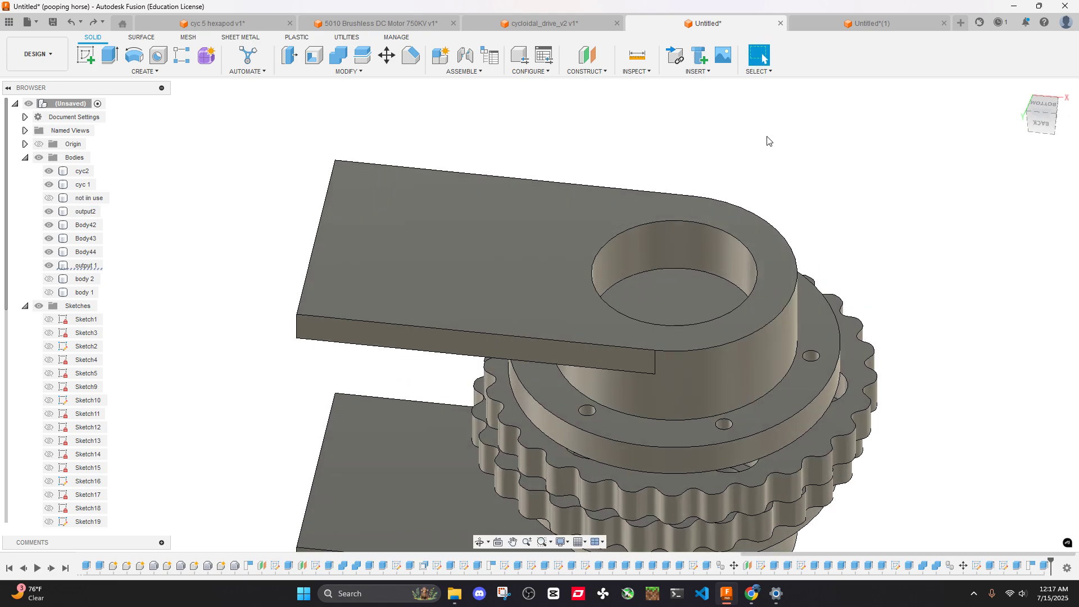
Extrude the closed floor of the lower output's bore -10 mm as a cut through the flange
click(697, 291)
shift+middle_drag(697, 291, 714, 350)
key(e)
scroll(714, 196, up, 3)
middle_drag(711, 188, 697, 308)
shift+middle_drag(697, 308, 696, 301)
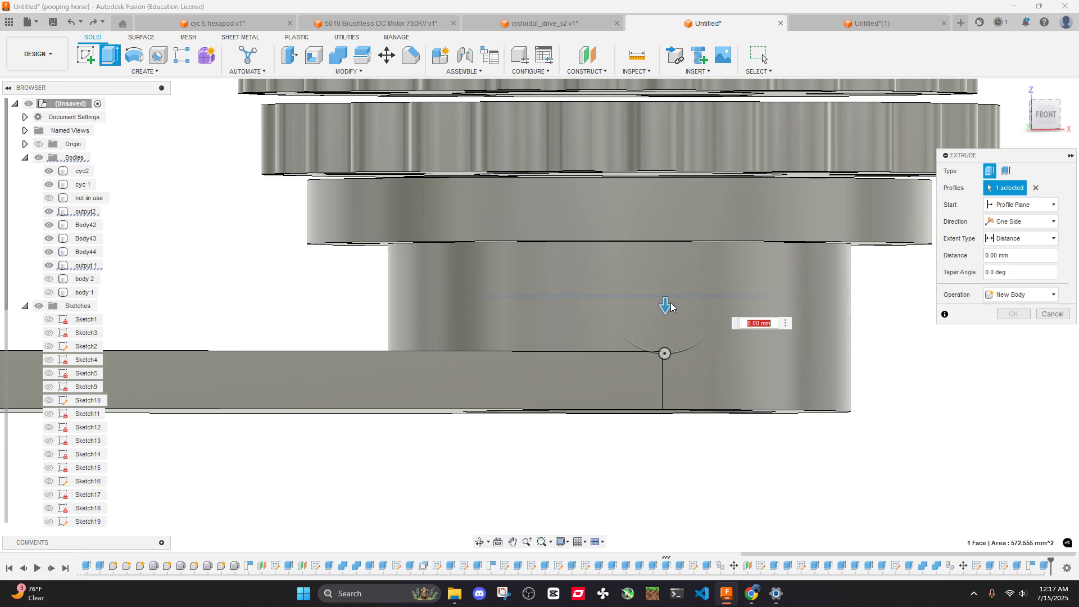
click(1048, 109)
drag(489, 307, 496, 208)
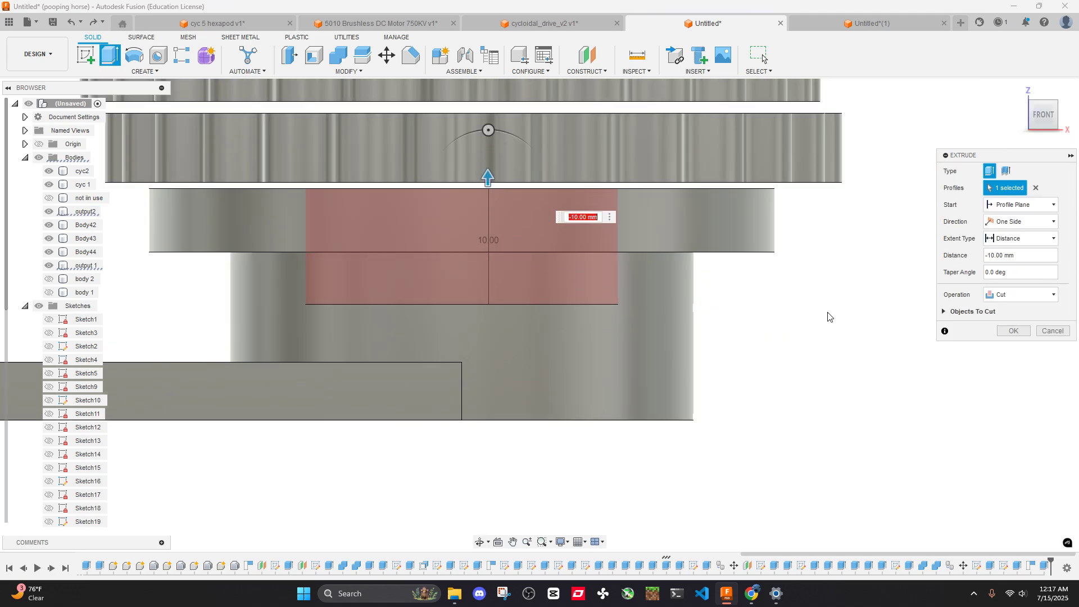
click(1014, 331)
Inspect the opened lower bore and measure from the lower output's flange to the arm's outer face
shift+middle_drag(637, 274, 846, 262)
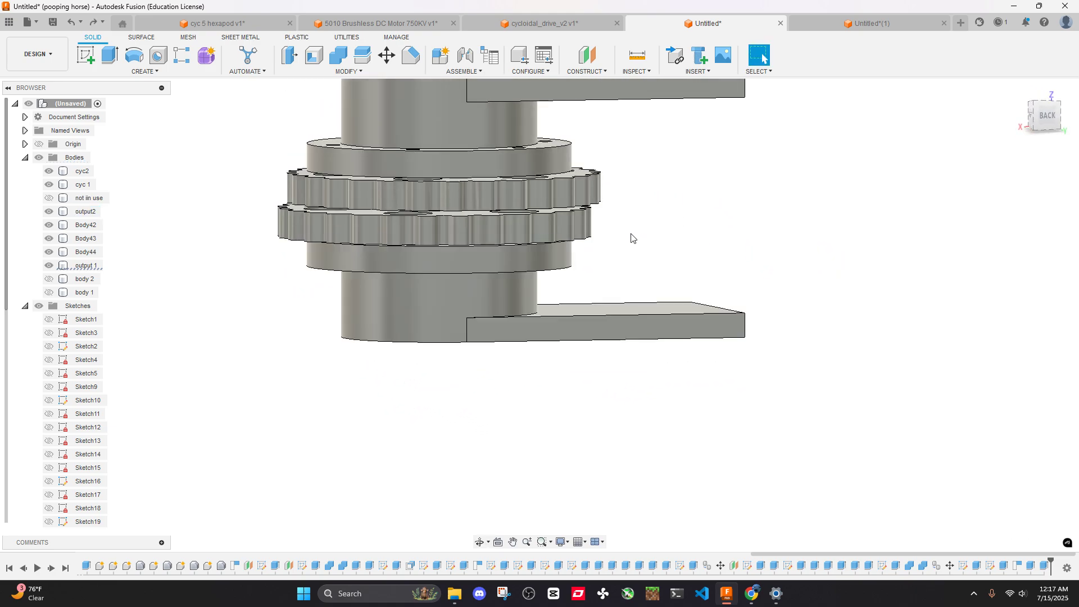
shift+middle_drag(633, 236, 691, 181)
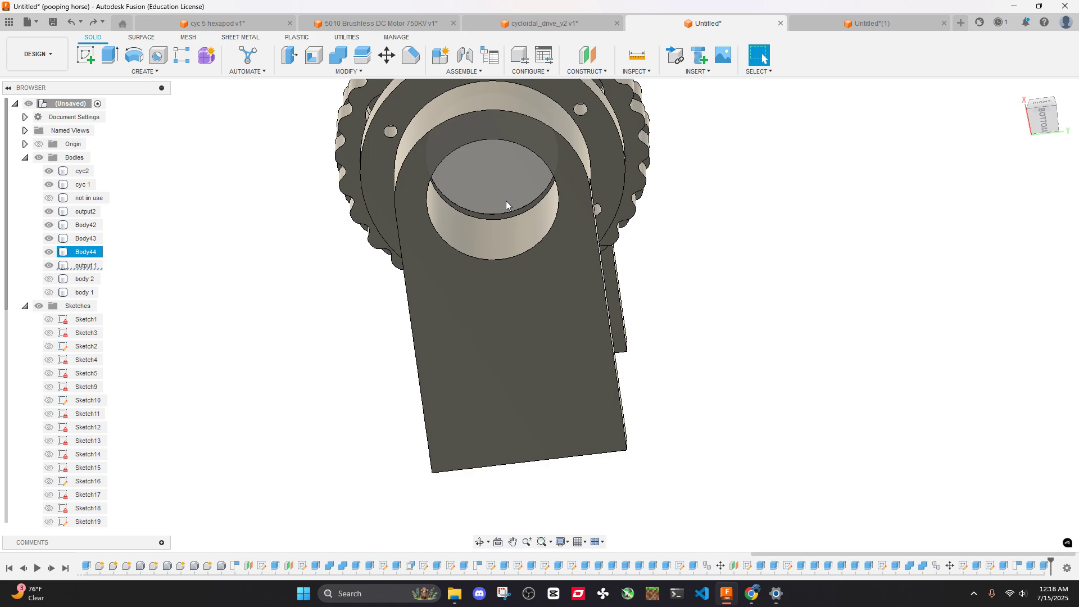
shift+middle_drag(505, 205, 708, 301)
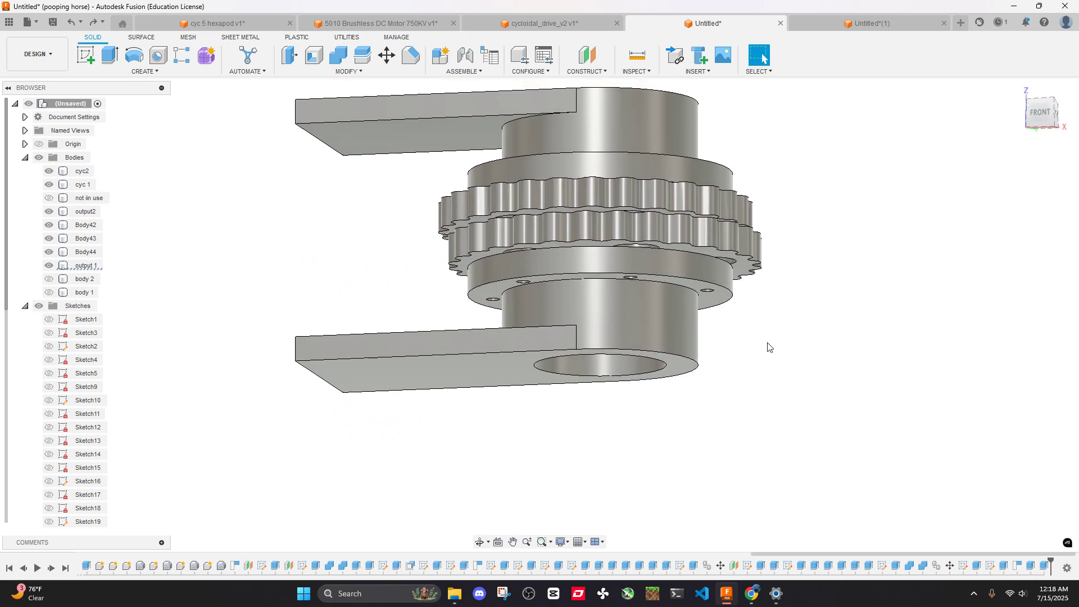
shift+middle_drag(768, 347, 638, 92)
key(i)
scroll(632, 176, up, 5)
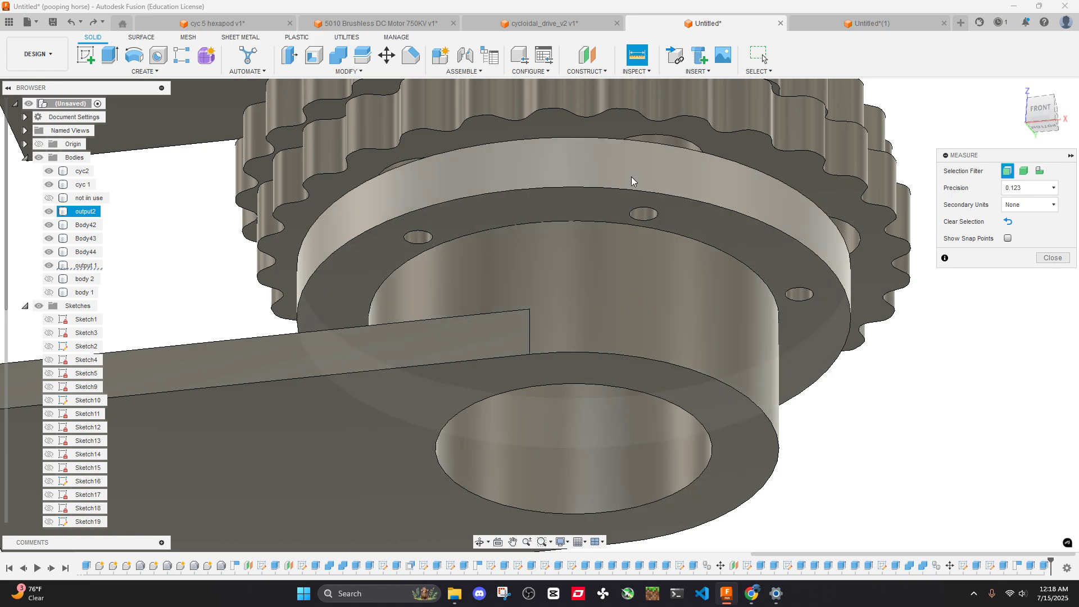
click(638, 142)
click(619, 373)
scroll(627, 340, down, 3)
shift+middle_drag(629, 339, 674, 78)
click(1044, 514)
key(e)
click(698, 240)
middle_drag(675, 78, 707, 263)
click(1062, 315)
Create a sketch on the lower arm's outer face and extrude the bore circle -20 mm as a new body
right_click(441, 272)
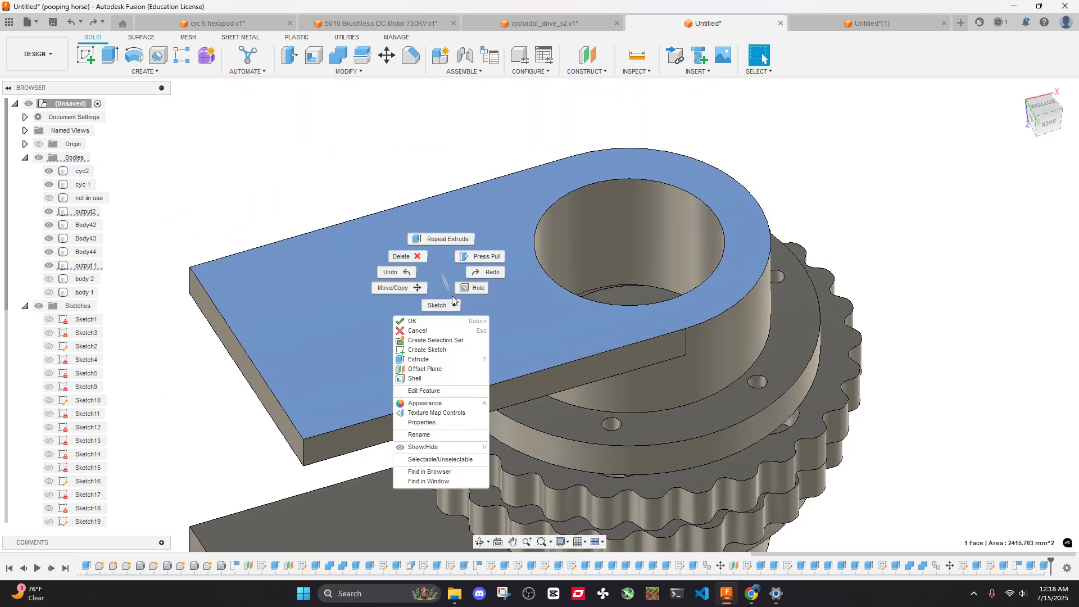
click(429, 349)
click(565, 318)
key(e)
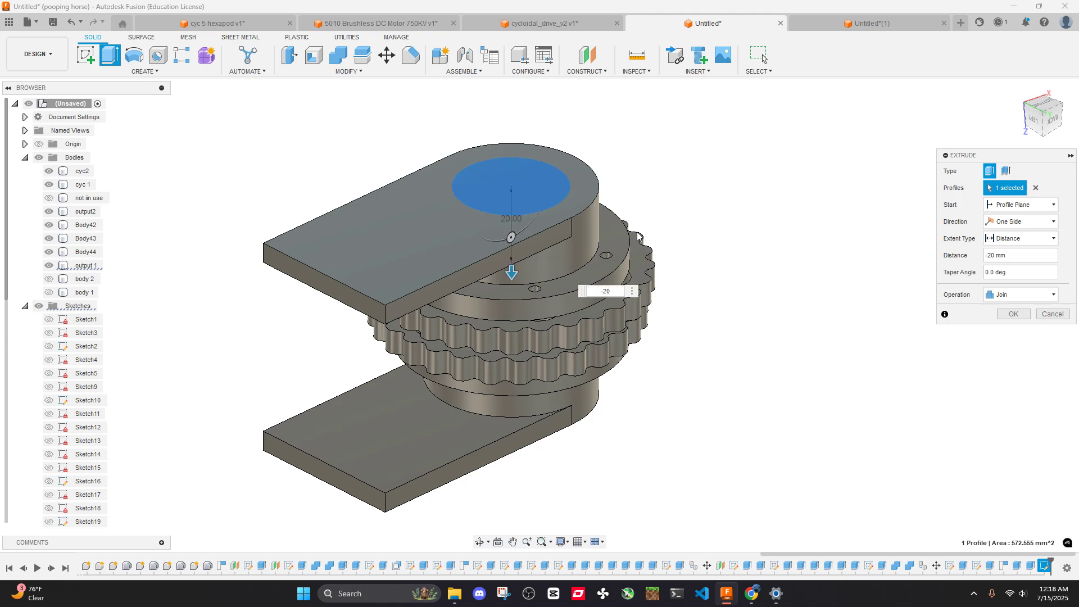
click(1022, 294)
click(1011, 344)
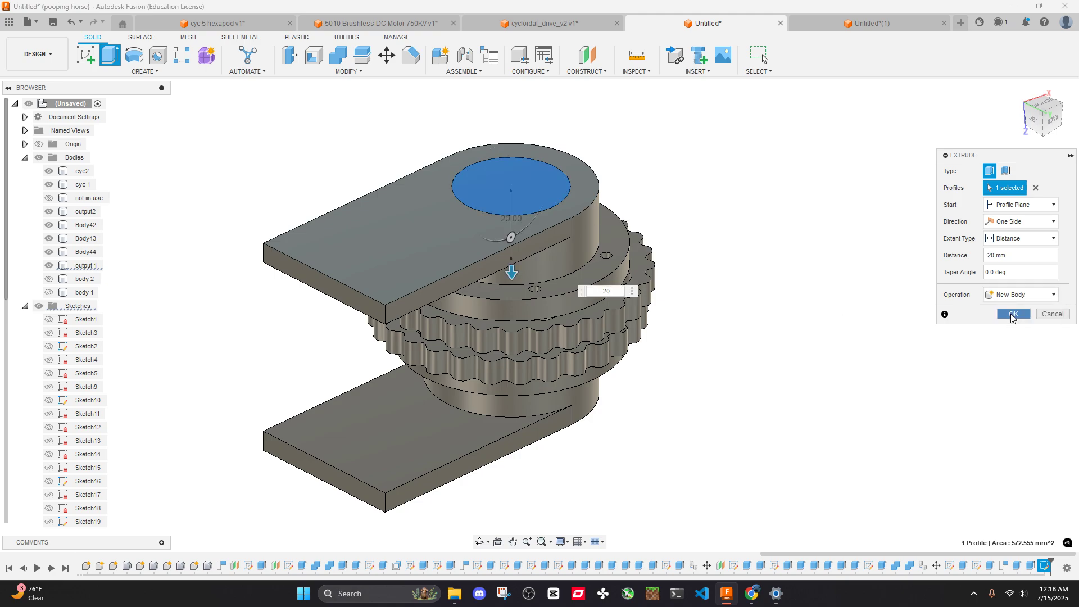
click(1014, 314)
Hide the cylindrical body inside the upper output's bore and toggle the upper output's visibility to inspect the bore floor
scroll(628, 325, down, 3)
shift+middle_drag(626, 325, 607, 264)
click(575, 293)
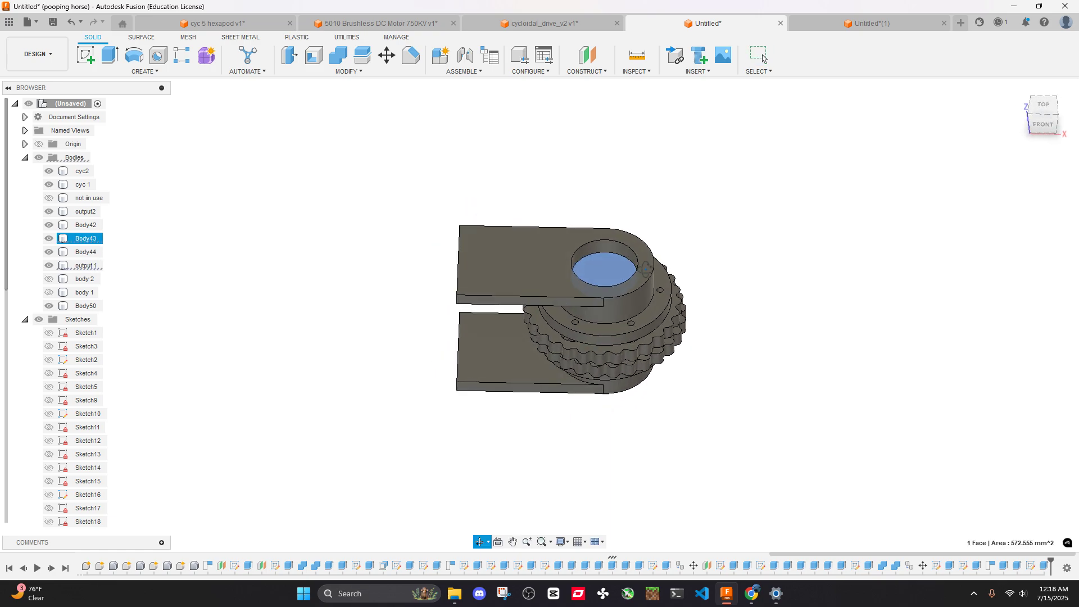
click(49, 238)
click(600, 304)
scroll(626, 277, up, 5)
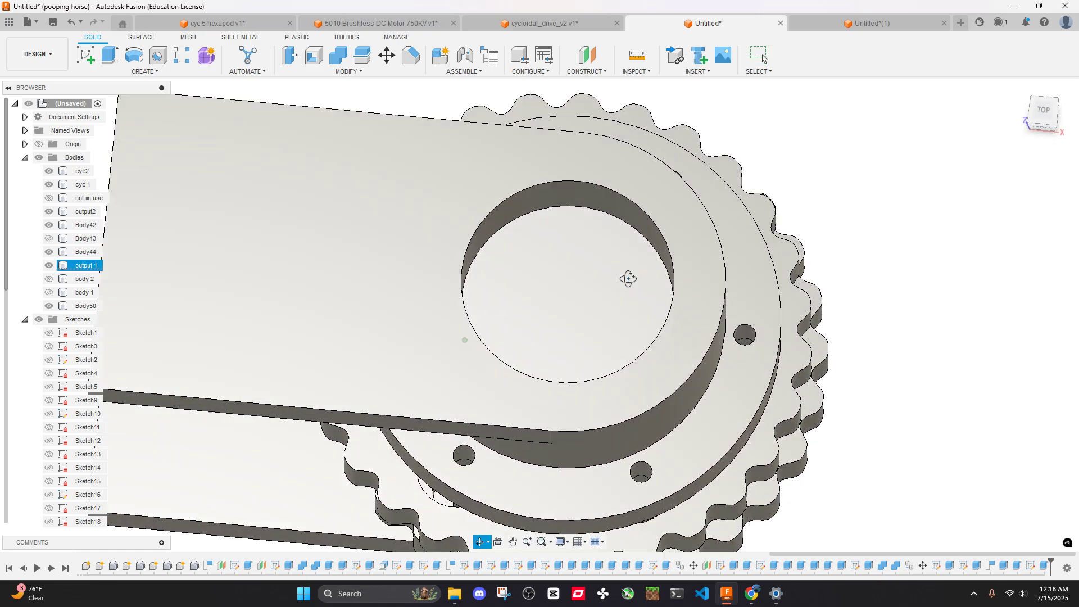
click(51, 279)
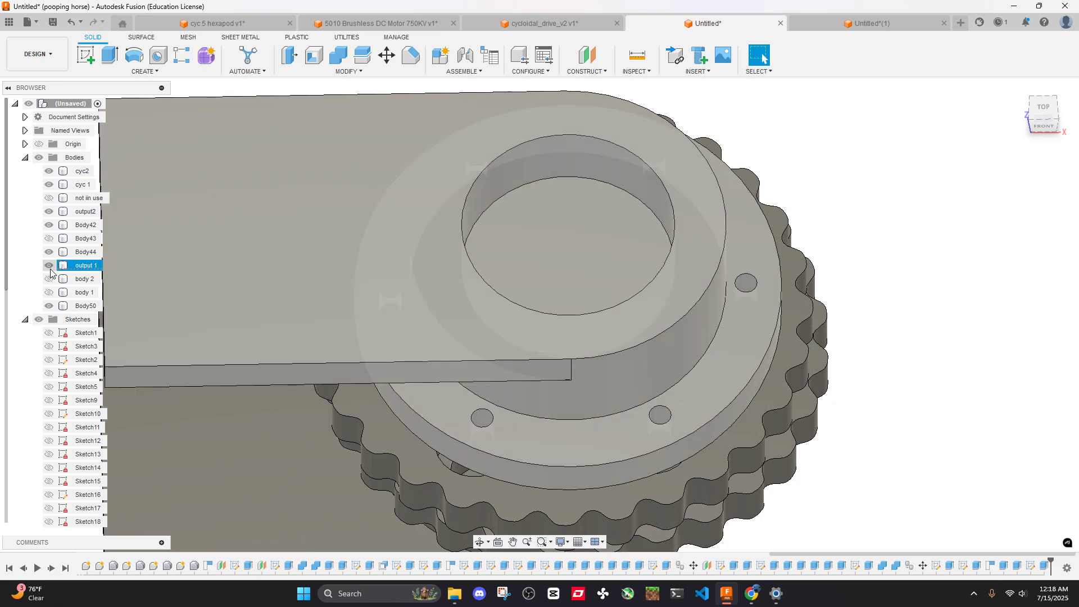
click(49, 265)
click(50, 266)
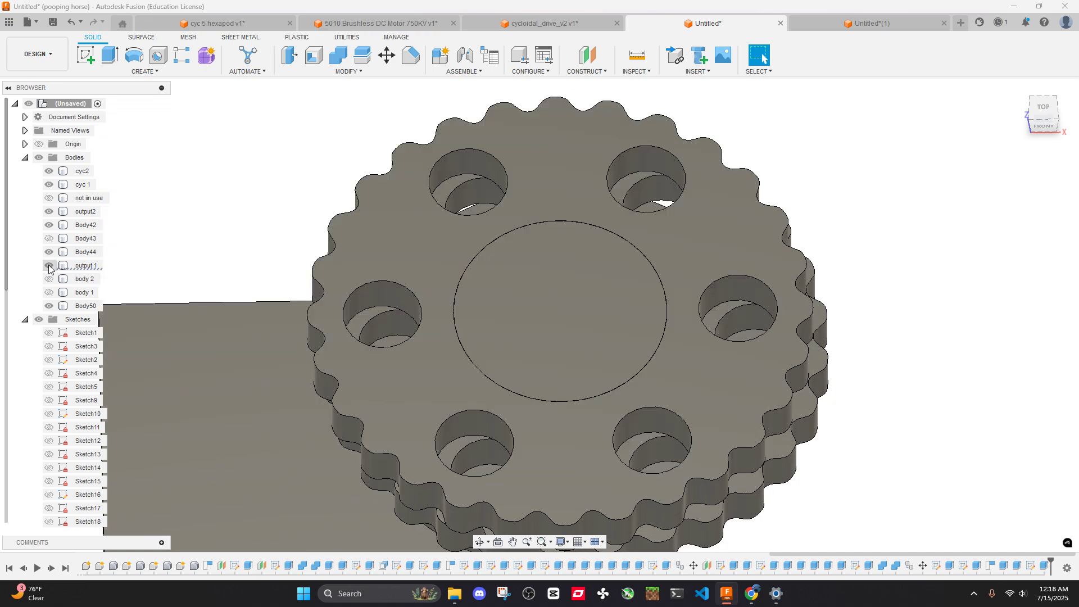
click(49, 239)
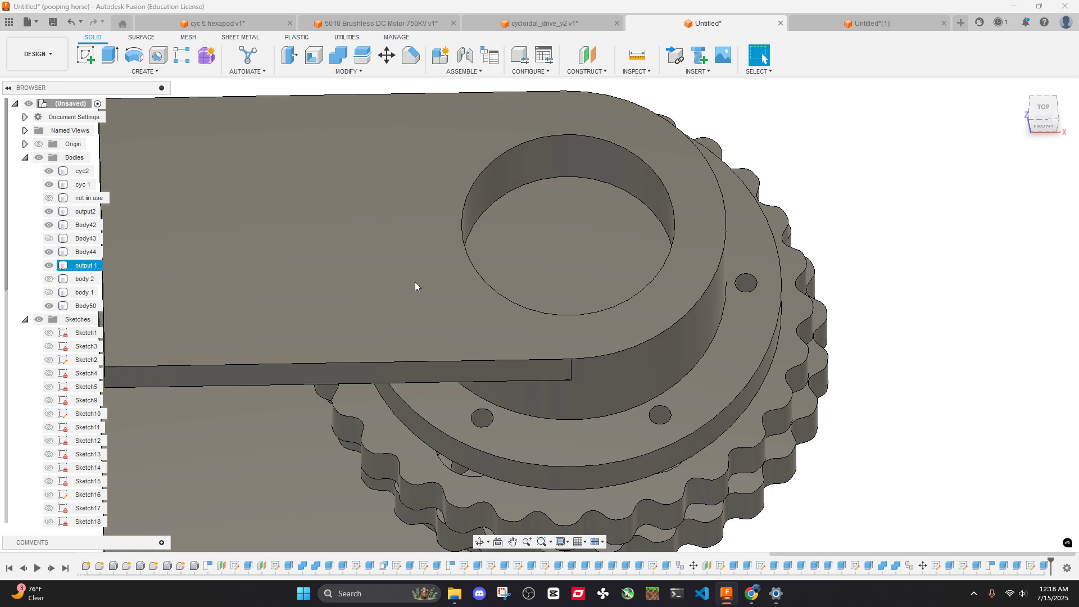
Extrude the closed floor of the upper output's bore inward to cut it through the flange
click(562, 270)
middle_drag(599, 254, 641, 385)
key(e)
middle_drag(665, 342, 666, 290)
click(1044, 114)
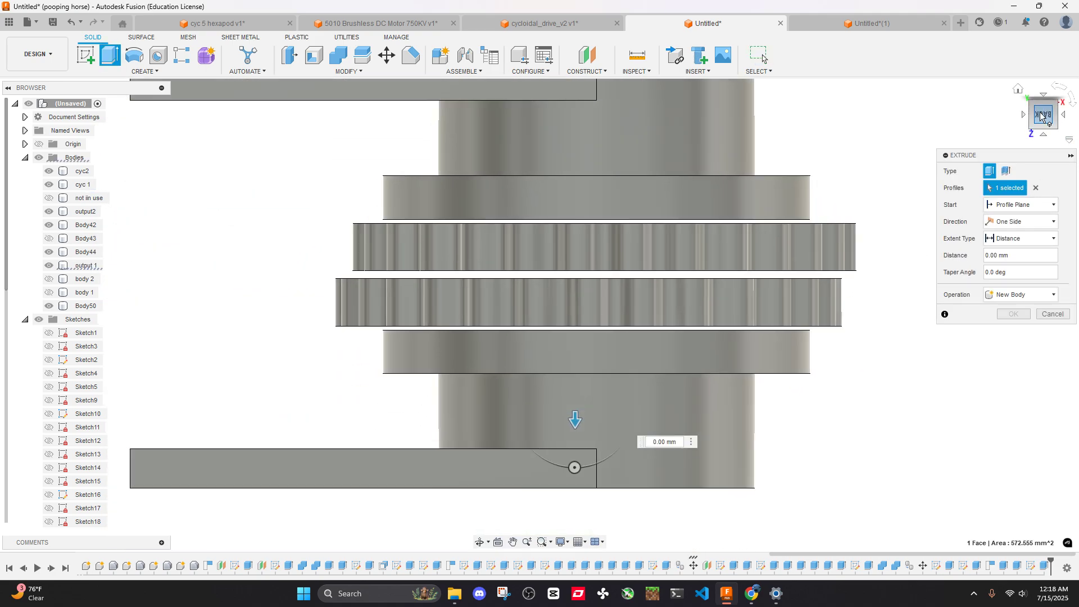
drag(574, 419, 583, 347)
click(1015, 331)
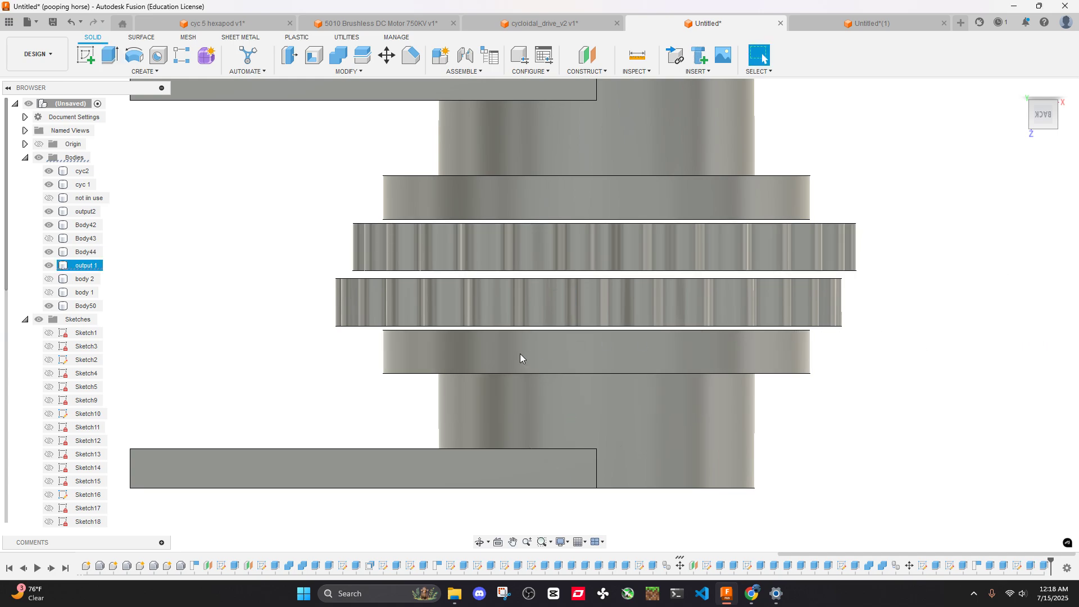
Show the cylindrical body in the upper bore again and toggle the upper output's visibility to check the cut
shift+middle_drag(522, 355, 590, 326)
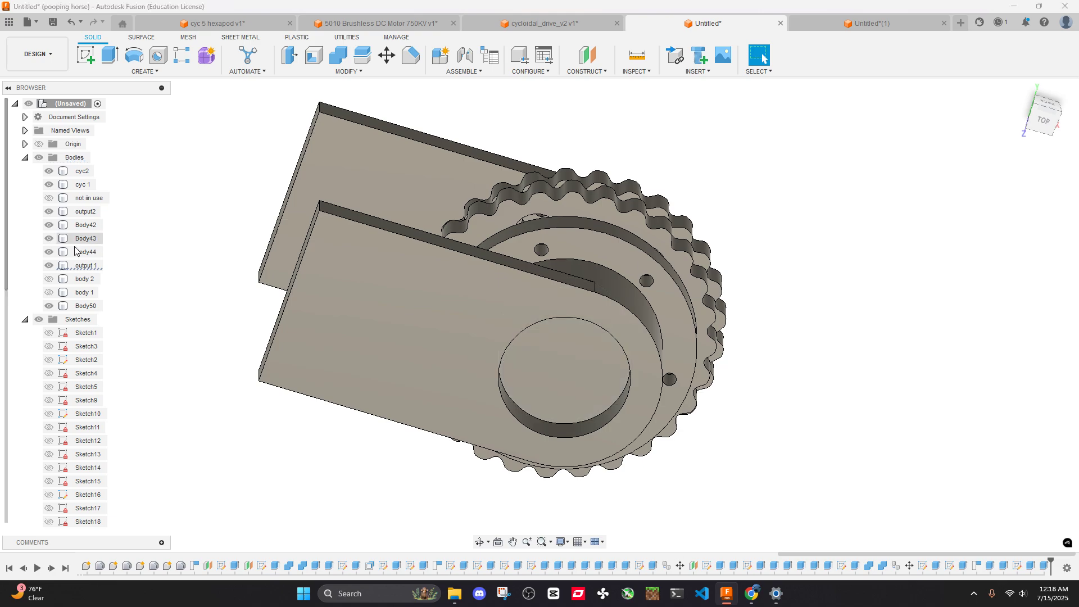
shift+middle_drag(505, 315, 559, 270)
click(559, 270)
key(Escape)
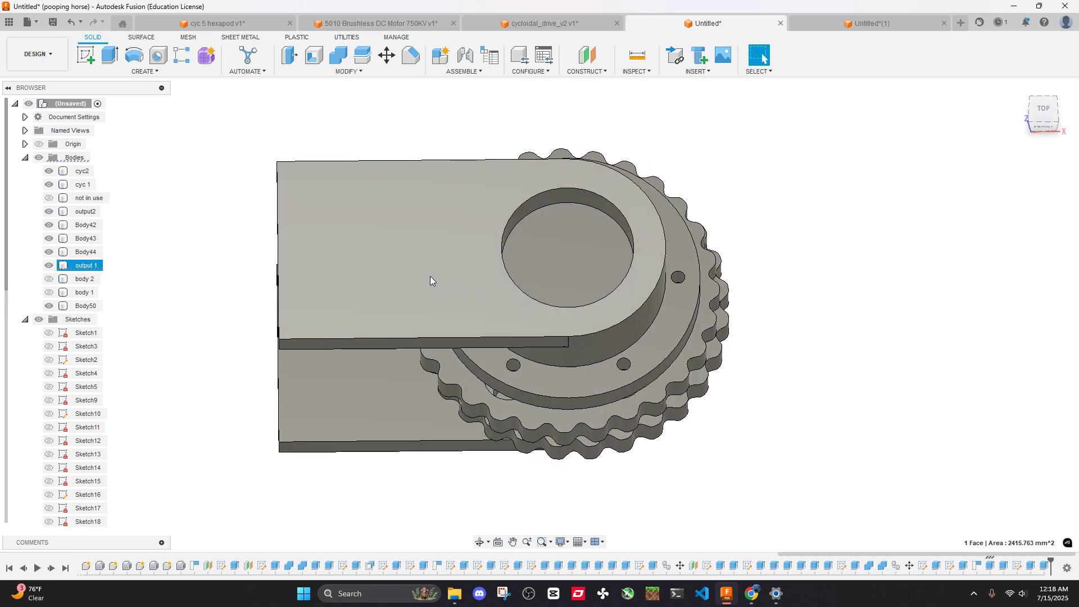
click(49, 265)
shift+middle_drag(831, 291, 753, 209)
scroll(557, 169, up, 5)
click(557, 168)
key(e)
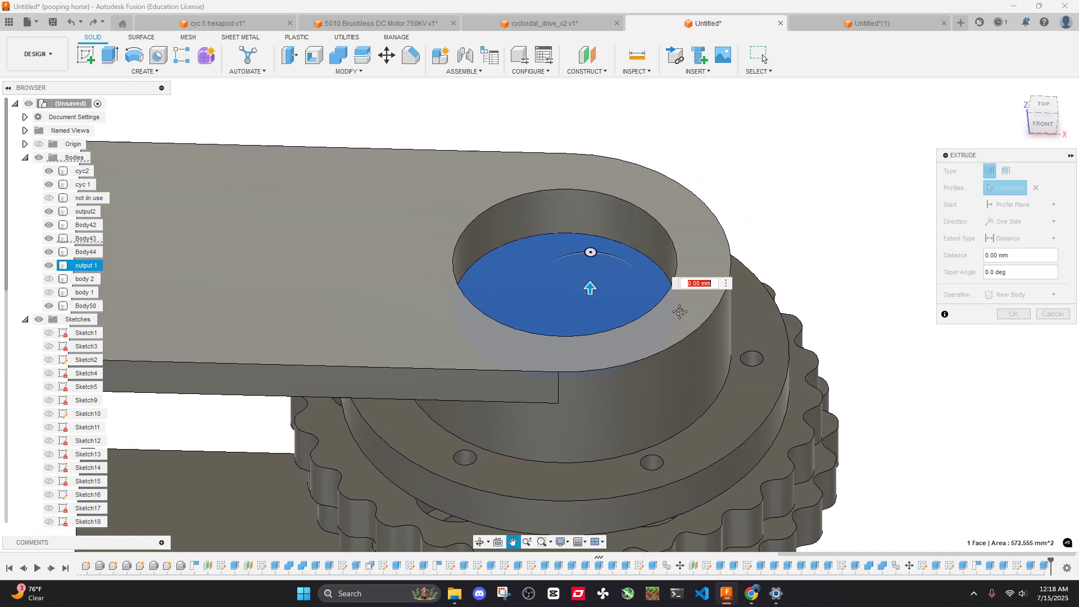
click(1053, 313)
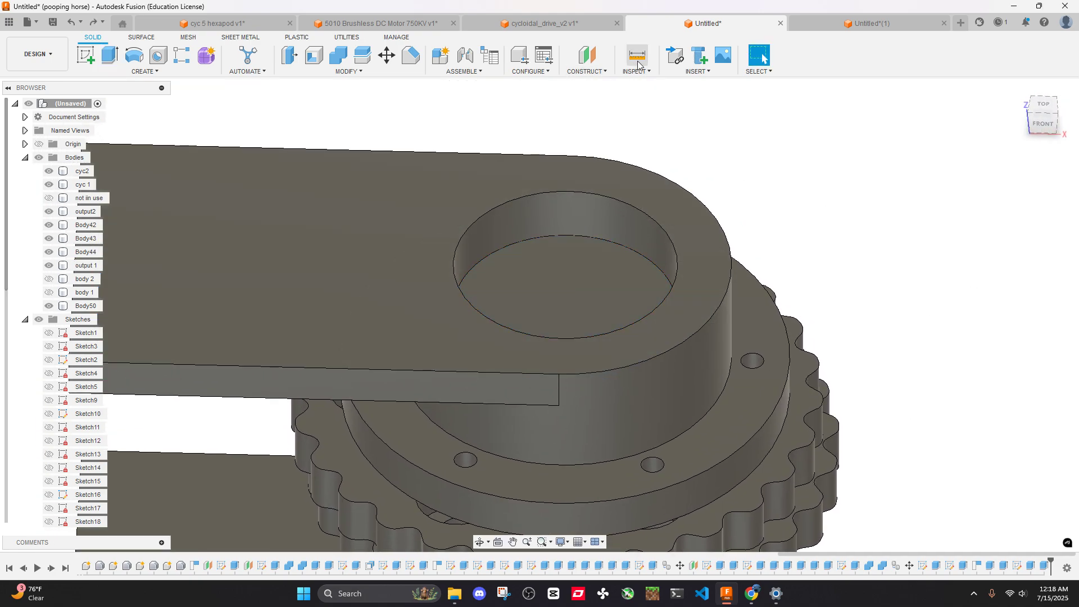
Measure between the upper bore's inner cylinder face and the arm's outer face, and hide the upper output
key(i)
click(569, 317)
click(406, 269)
key(Escape)
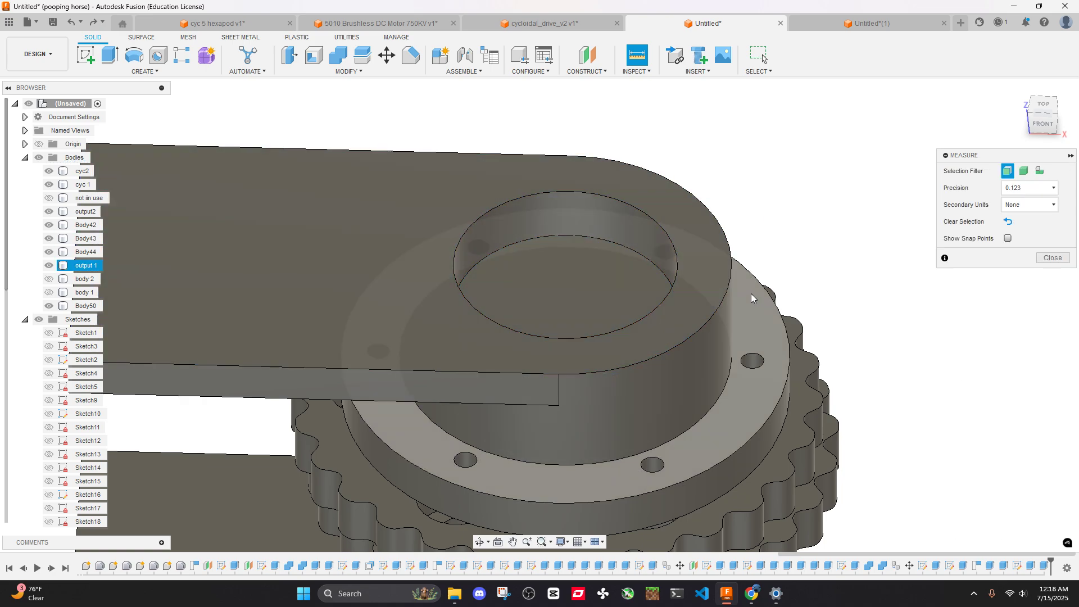
click(1051, 263)
key(v)
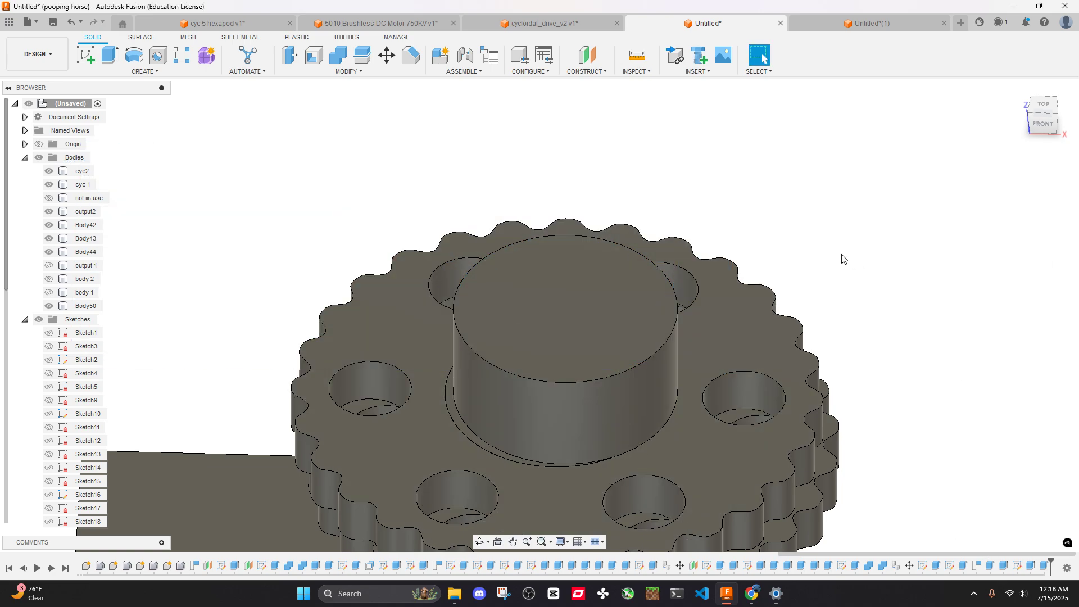
click(575, 274)
key(e)
key(Escape)
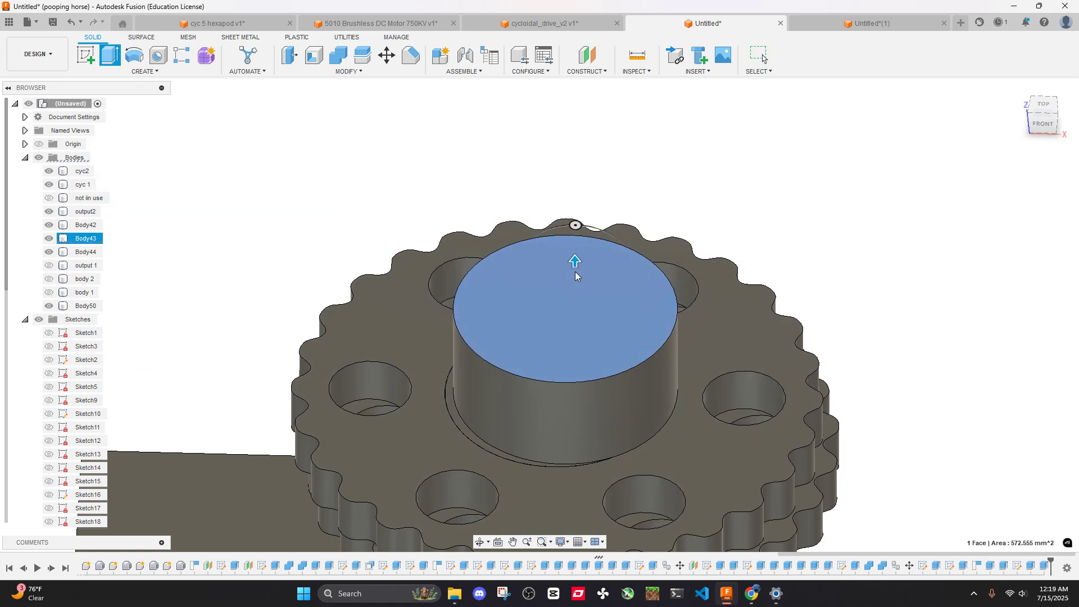
key(Escape)
Show output 1 again and inspect the assembled stack from the front
scroll(333, 211, down, 4)
click(49, 265)
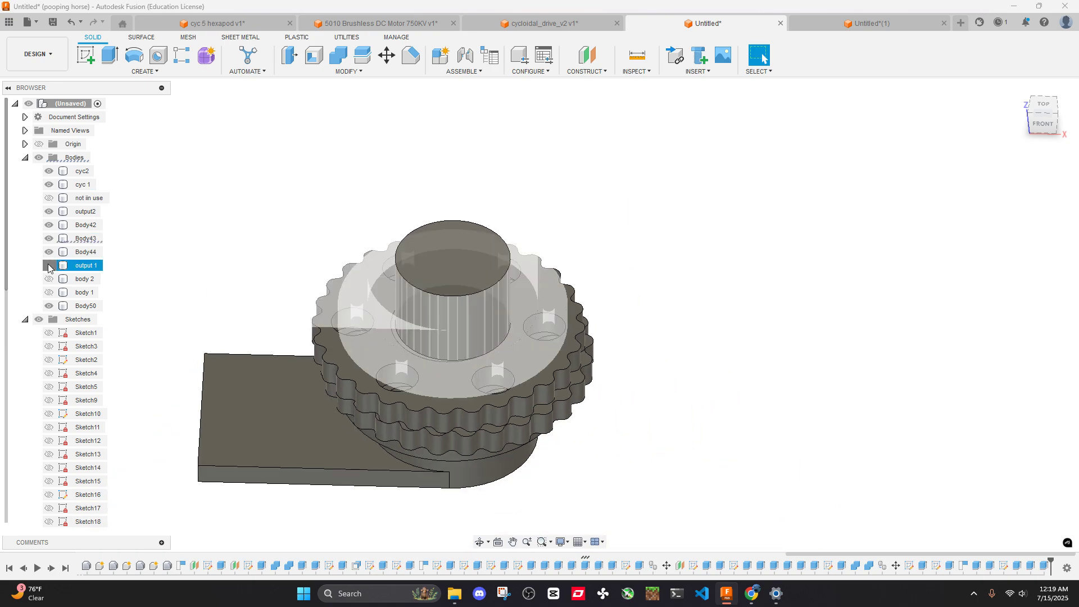
click(1043, 124)
shift+middle_drag(379, 98, 587, 198)
scroll(506, 214, up, 3)
scroll(624, 210, down, 3)
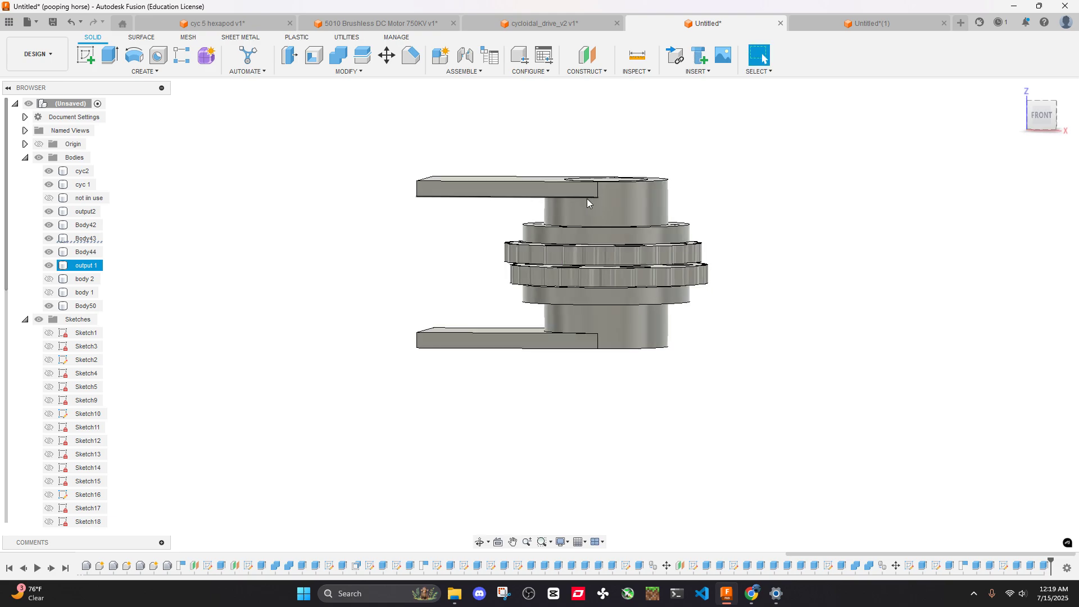
key(Escape)
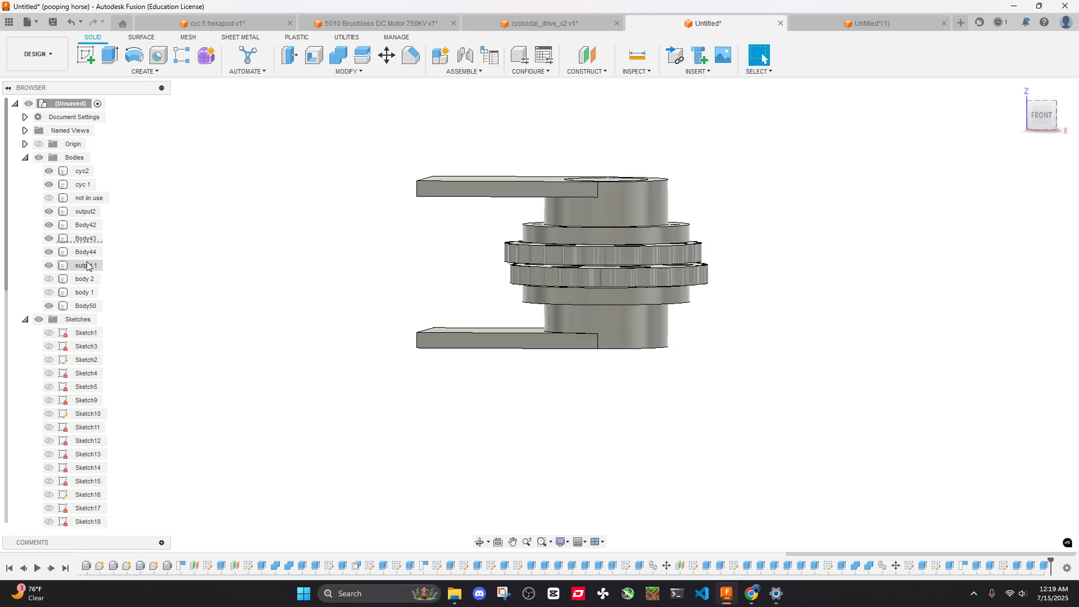
Show the housing bodies body 2 and body 1 to check the full assembly, and hide both again
click(49, 198)
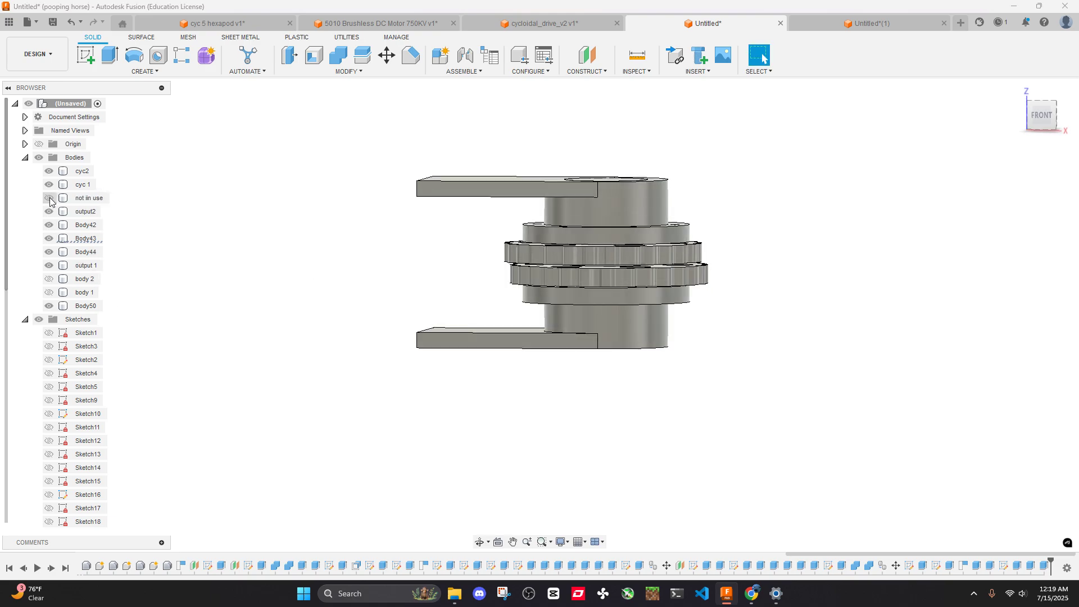
scroll(343, 256, down, 2)
click(49, 279)
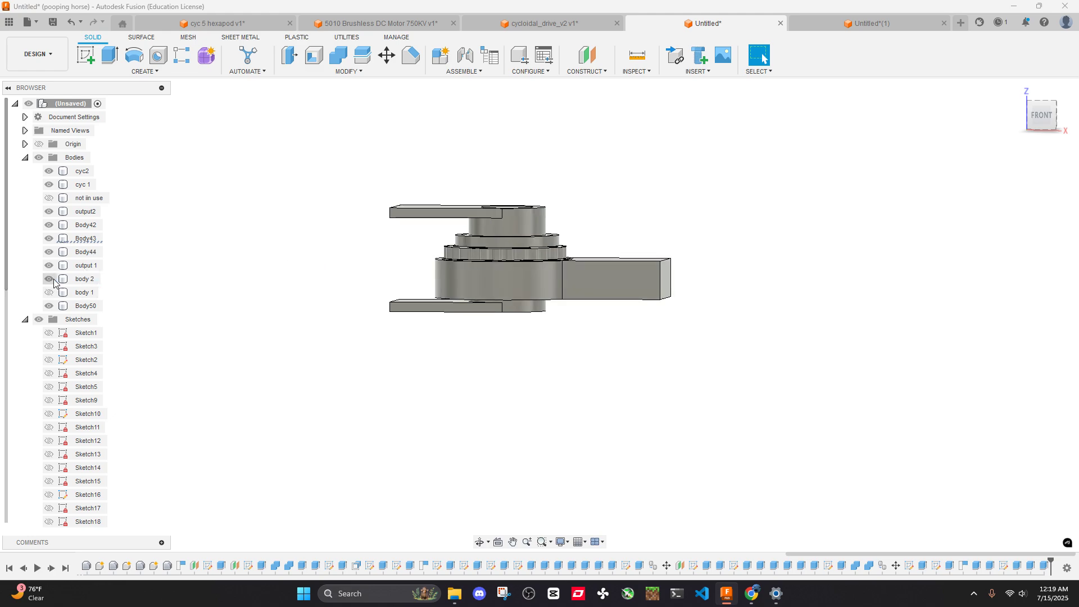
click(49, 292)
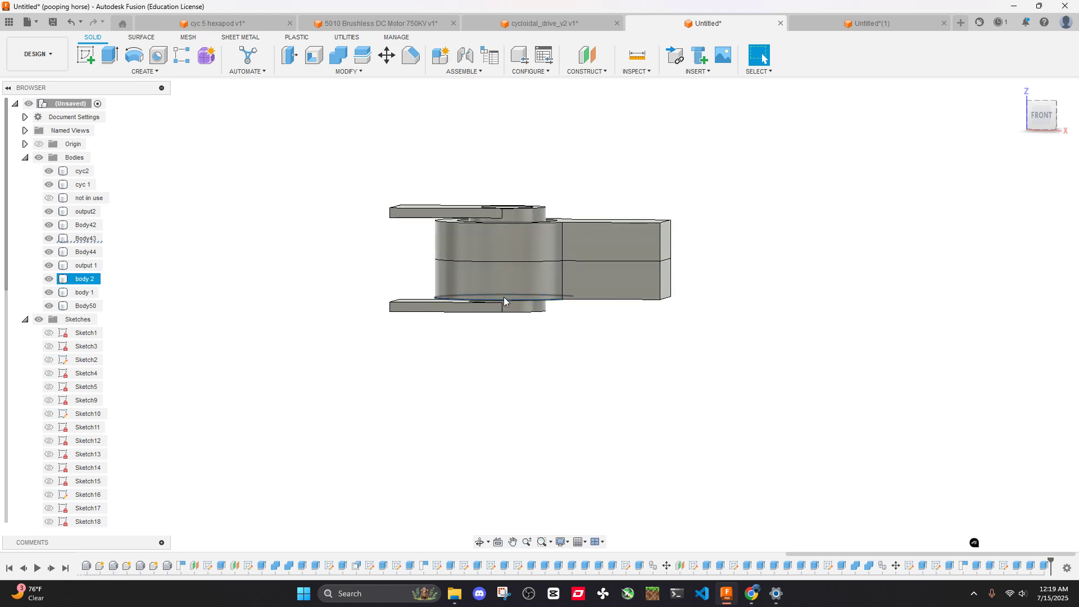
click(619, 290)
key(v)
click(628, 260)
key(v)
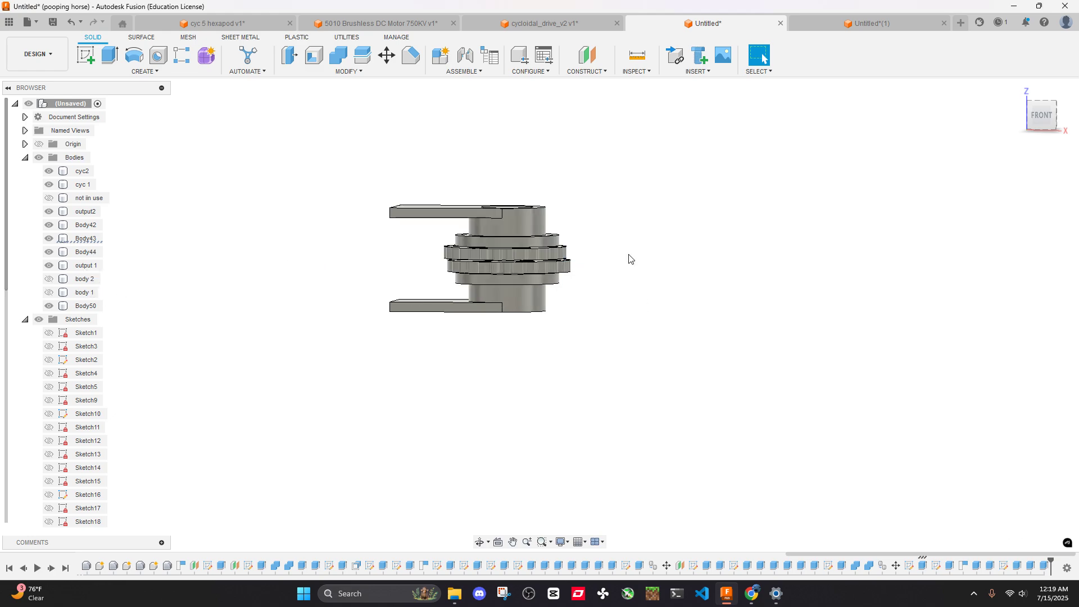
Hide both cycloidal discs and both output arms so only the central cylindrical bodies remain shown
scroll(656, 296, up, 2)
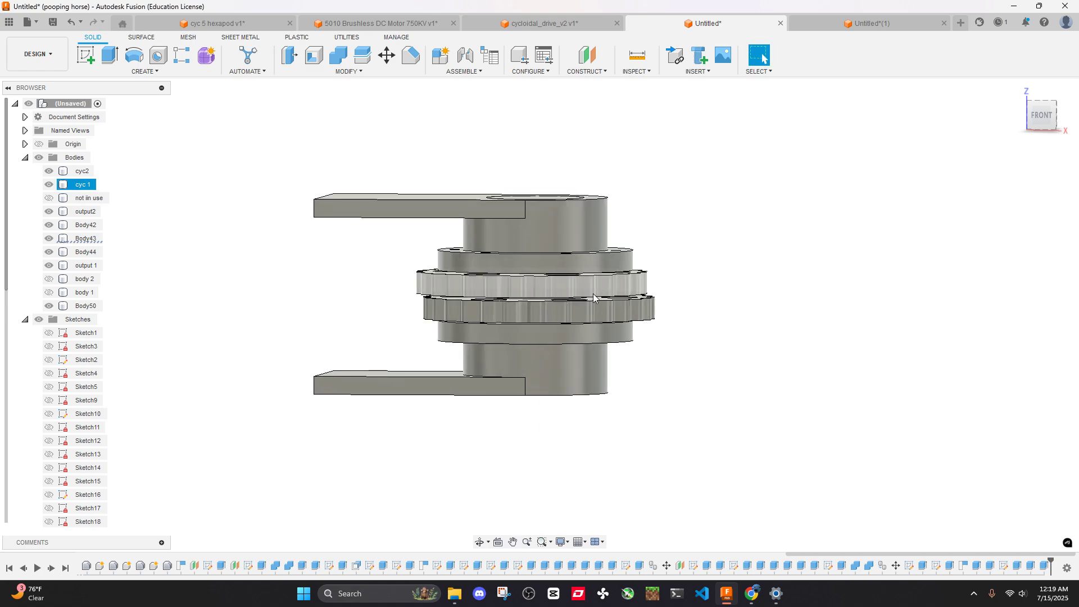
click(633, 312)
key(v)
shift+middle_drag(748, 332, 701, 248)
key(v)
click(639, 320)
key(v)
click(647, 250)
key(v)
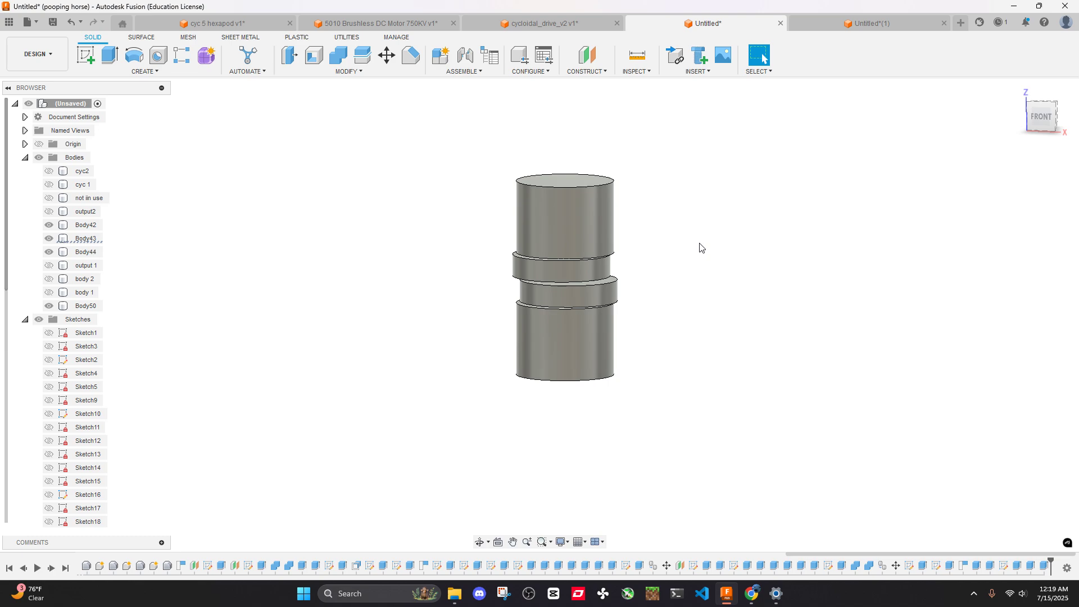
scroll(697, 242, down, 2)
shift+middle_drag(699, 229, 679, 241)
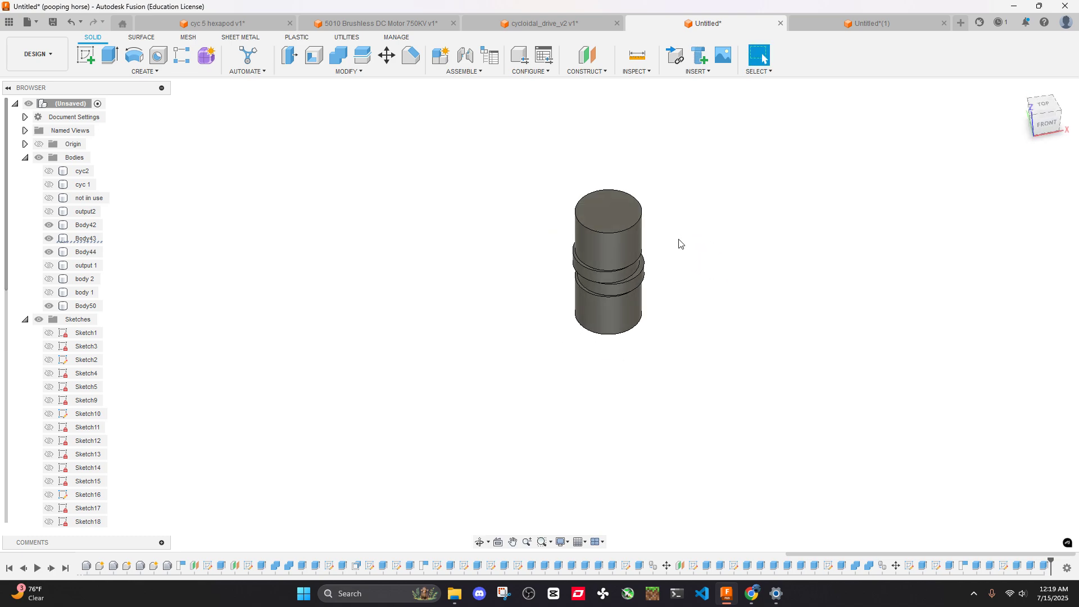
click(615, 203)
right_click(614, 203)
click(415, 308)
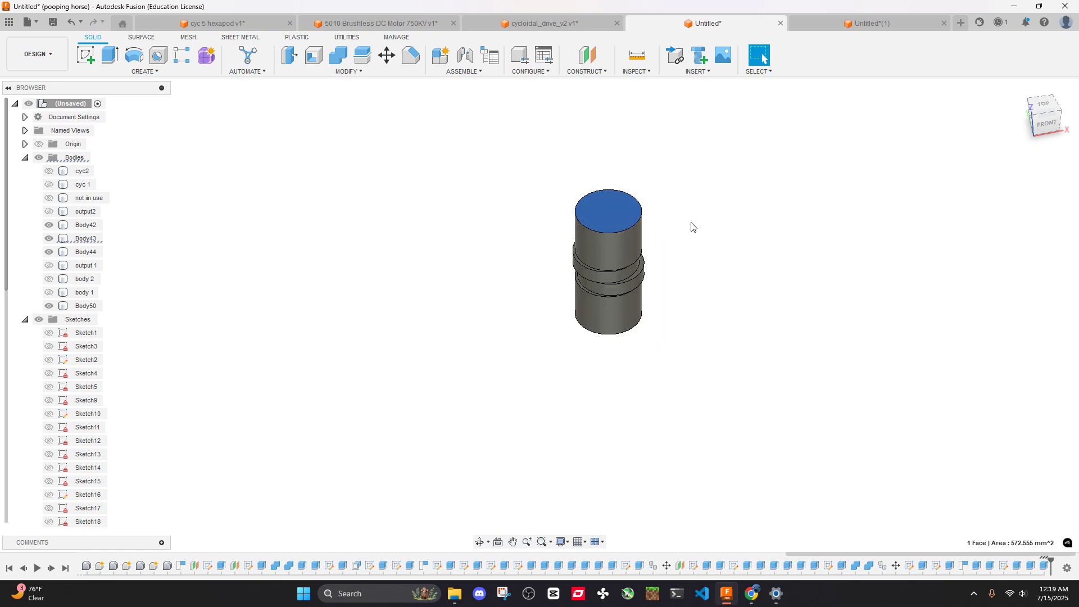
click(672, 230)
Create a sketch on the upper cylinder's top face and draw a 20 mm diameter circle centred on the origin
scroll(575, 252, up, 3)
right_click(574, 249)
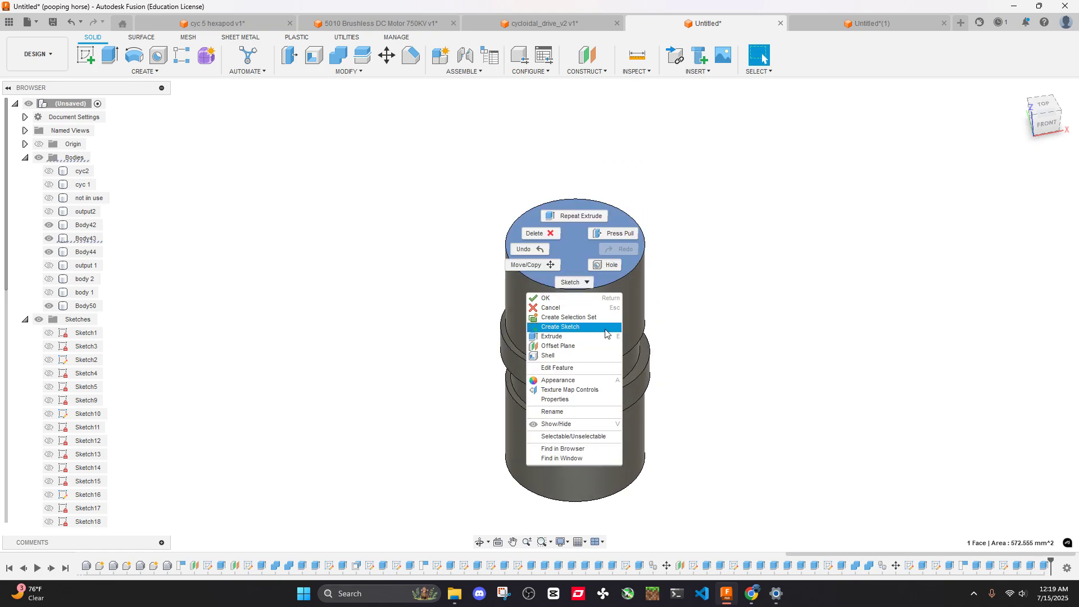
click(561, 332)
key(c)
scroll(512, 299, up, 2)
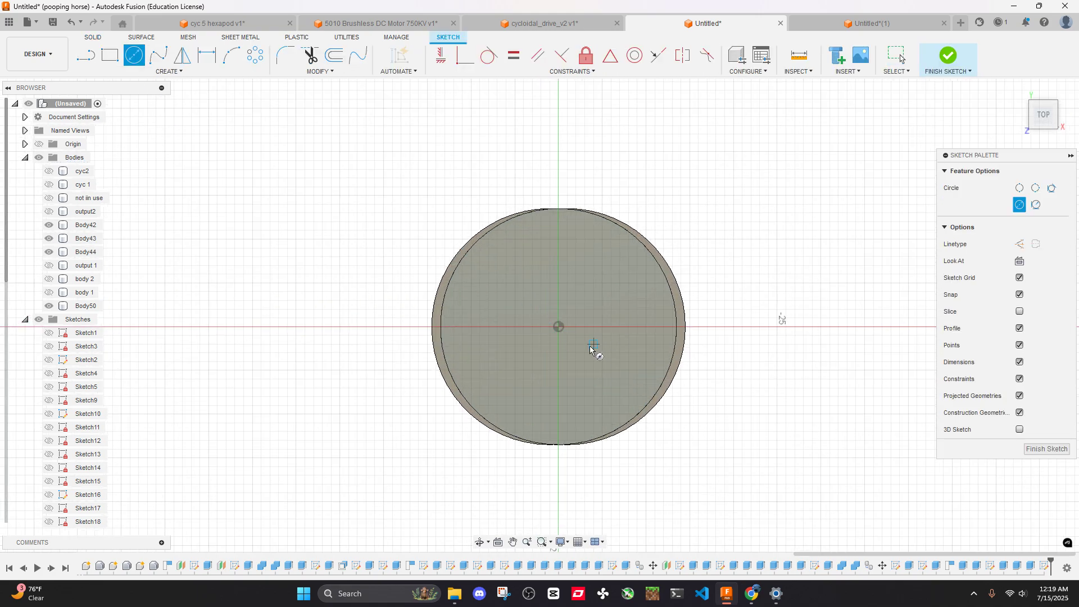
click(556, 327)
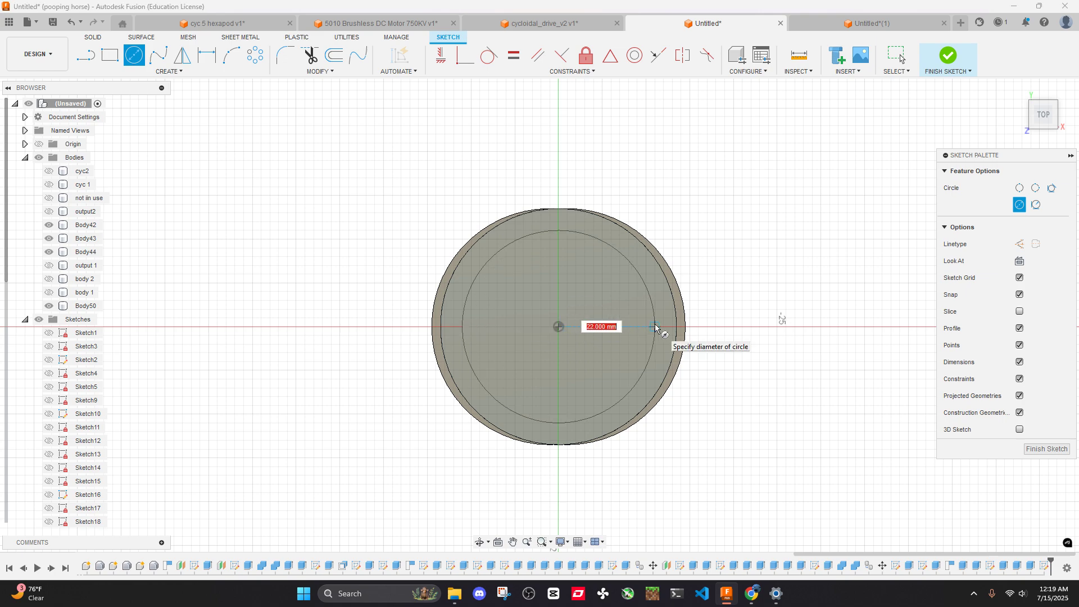
text(20)
key(Return)
scroll(655, 325, down, 3)
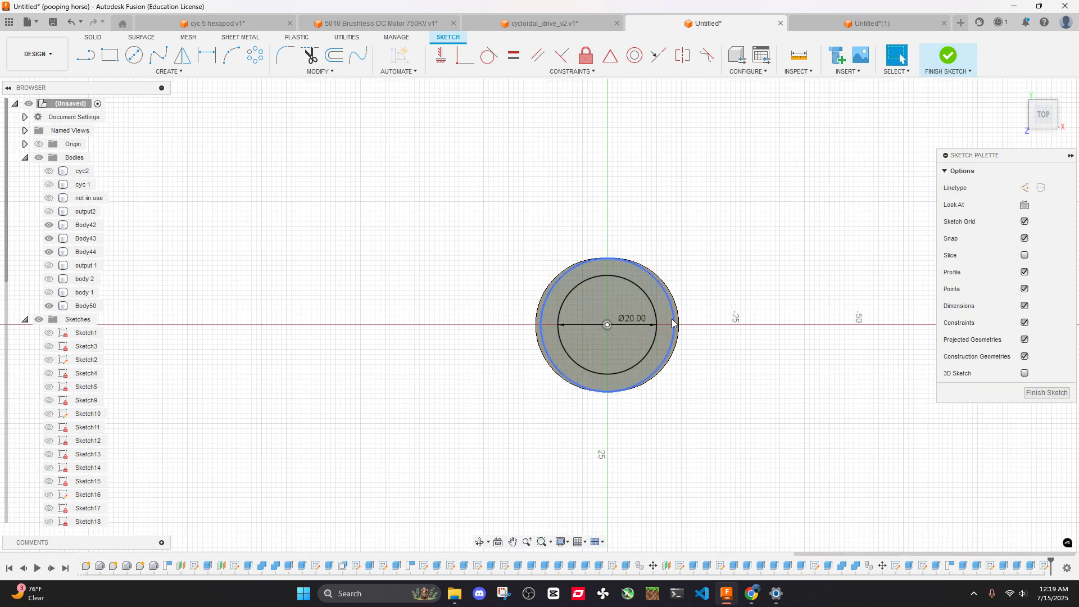
Measure the diameter of the upper cylinder's outer top edge
shift+middle_drag(656, 325, 674, 289)
scroll(673, 288, up, 3)
click(805, 66)
scroll(675, 283, up, 2)
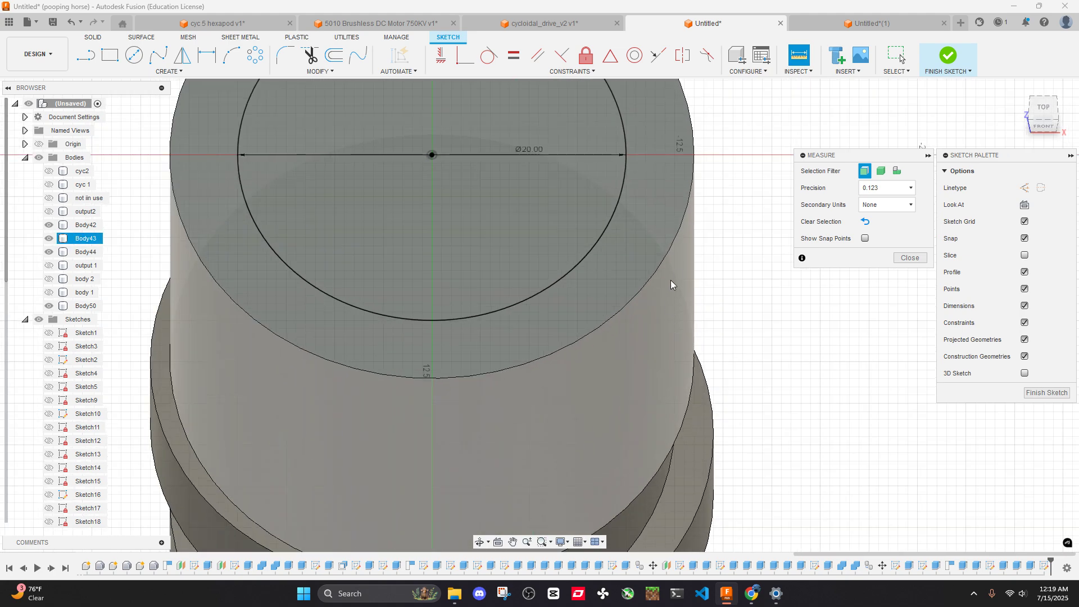
click(676, 284)
scroll(677, 284, down, 2)
middle_drag(712, 270, 738, 299)
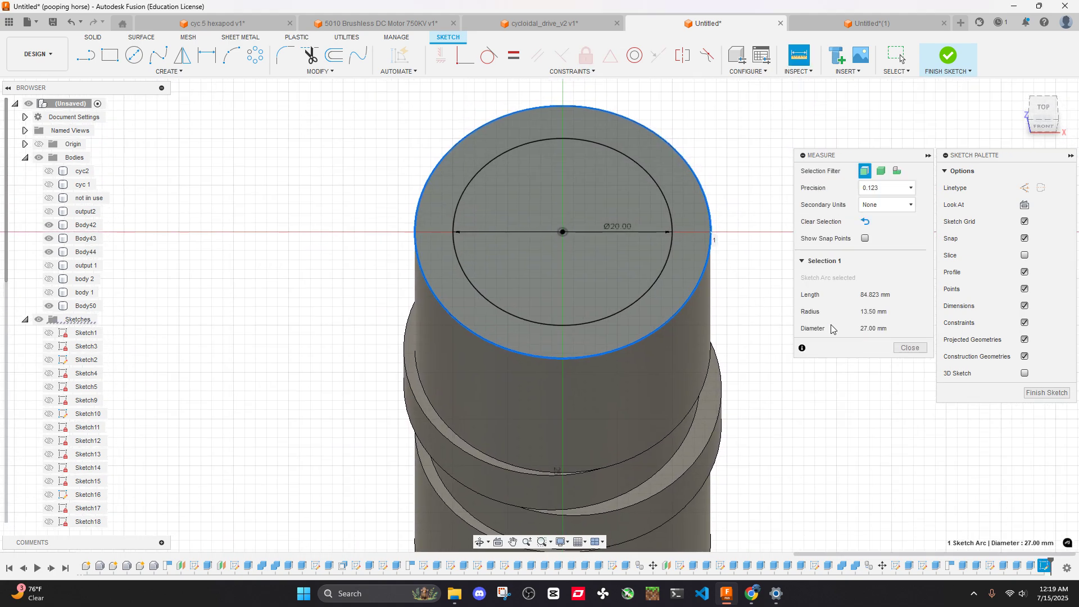
click(910, 348)
click(672, 265)
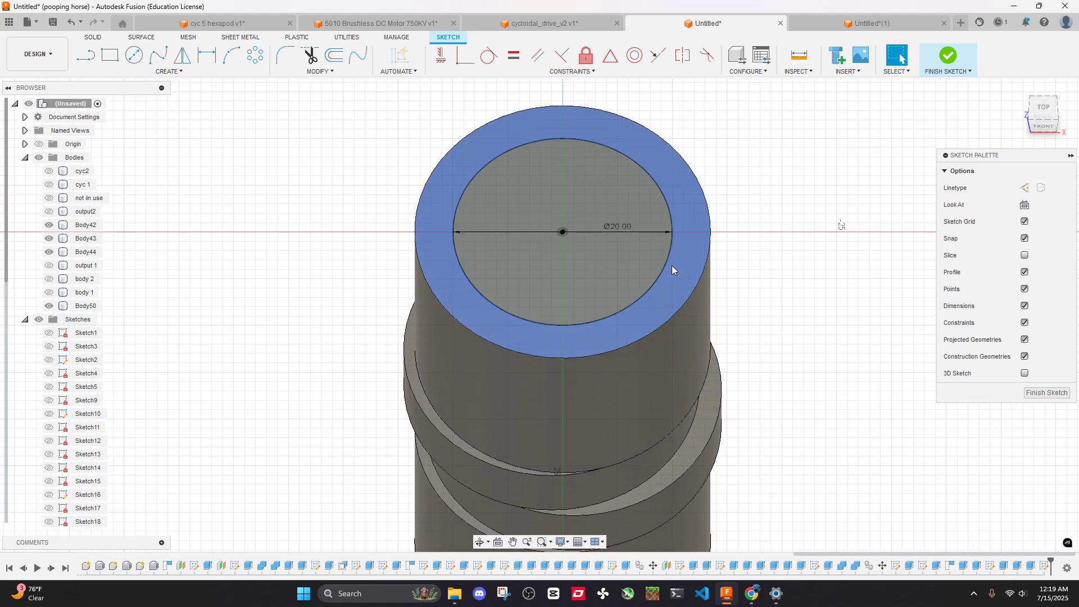
key(e)
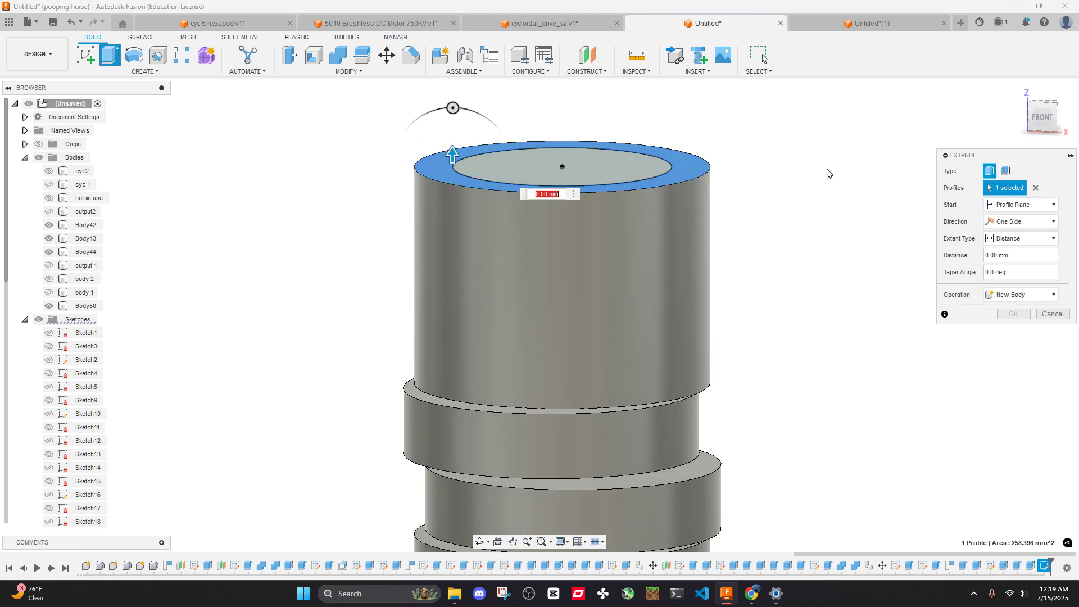
click(1040, 117)
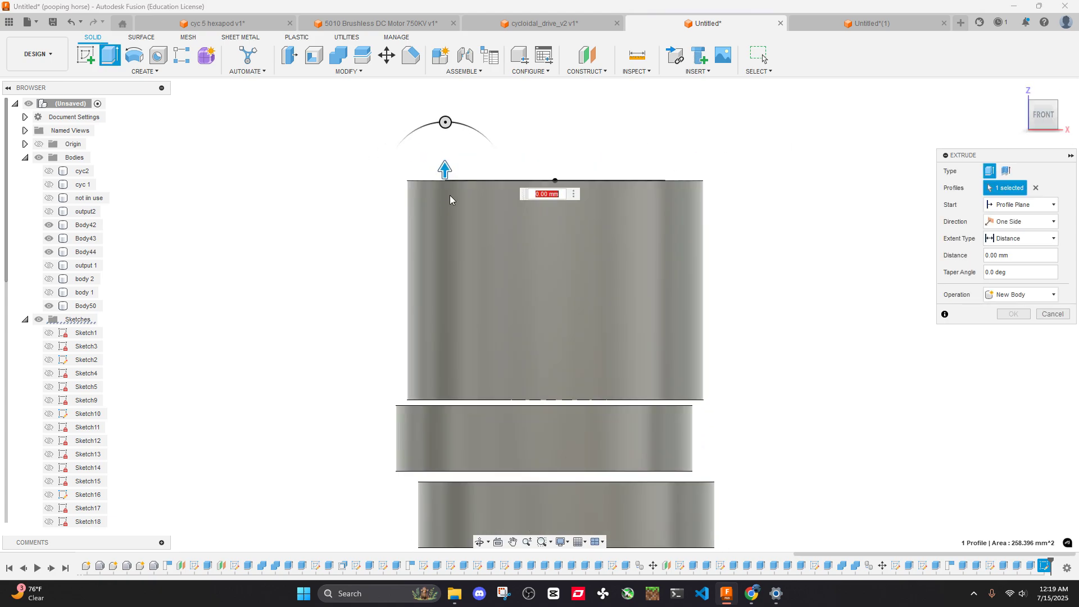
key(Escape)
Hide the two eccentric middle discs, Body42 and Body44, to leave only the upper and lower cylinders shown
key(v)
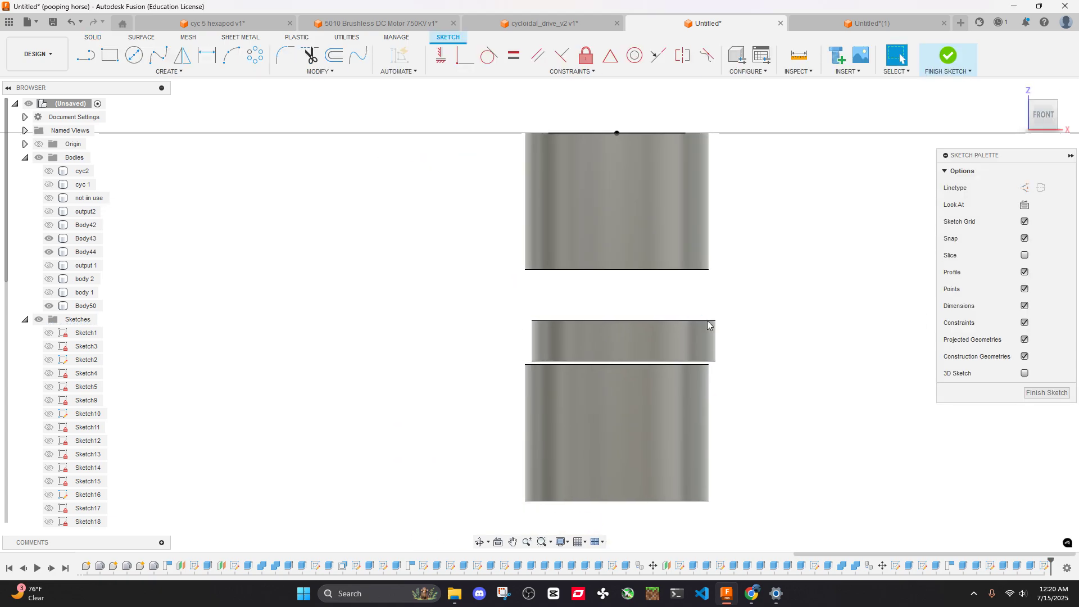
click(708, 326)
key(v)
Extrude the ring profile outside the 20 mm circle downward as a cut through both the upper and lower cylinders
shift+middle_drag(741, 310, 750, 281)
scroll(691, 197, up, 3)
key(e)
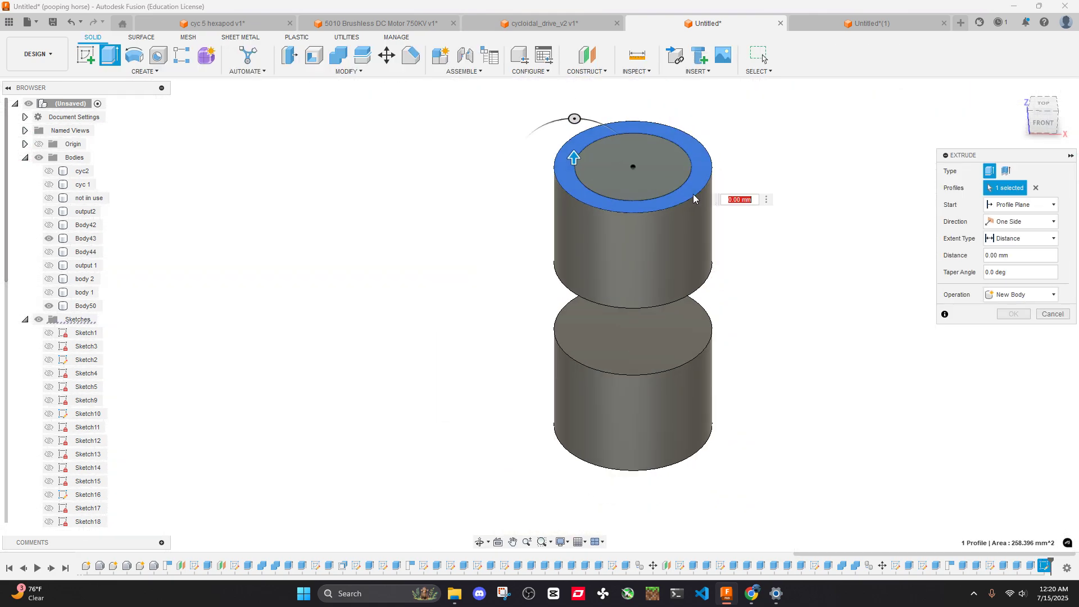
drag(571, 159, 609, 494)
click(1019, 332)
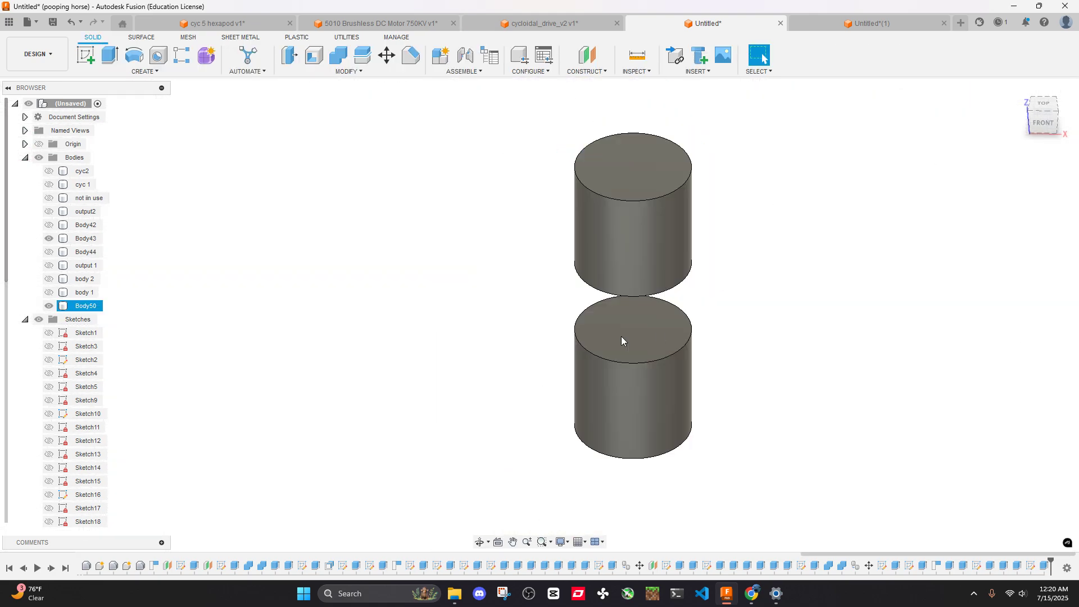
Show both eccentric middle discs again, and briefly display output2 to check its bore around the narrowed lower cylinder
click(79, 293)
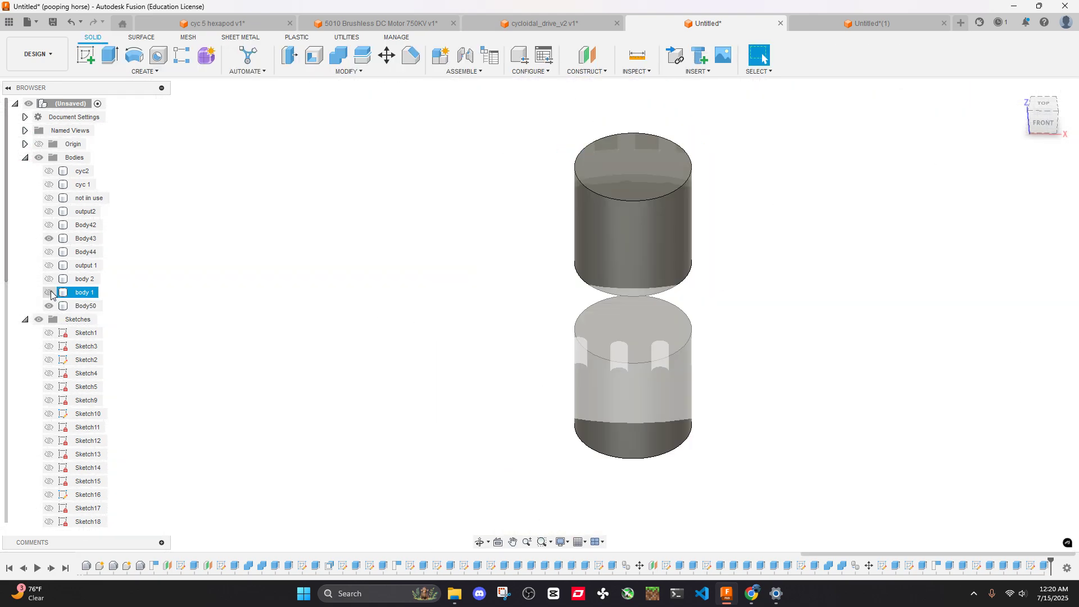
click(49, 225)
click(49, 212)
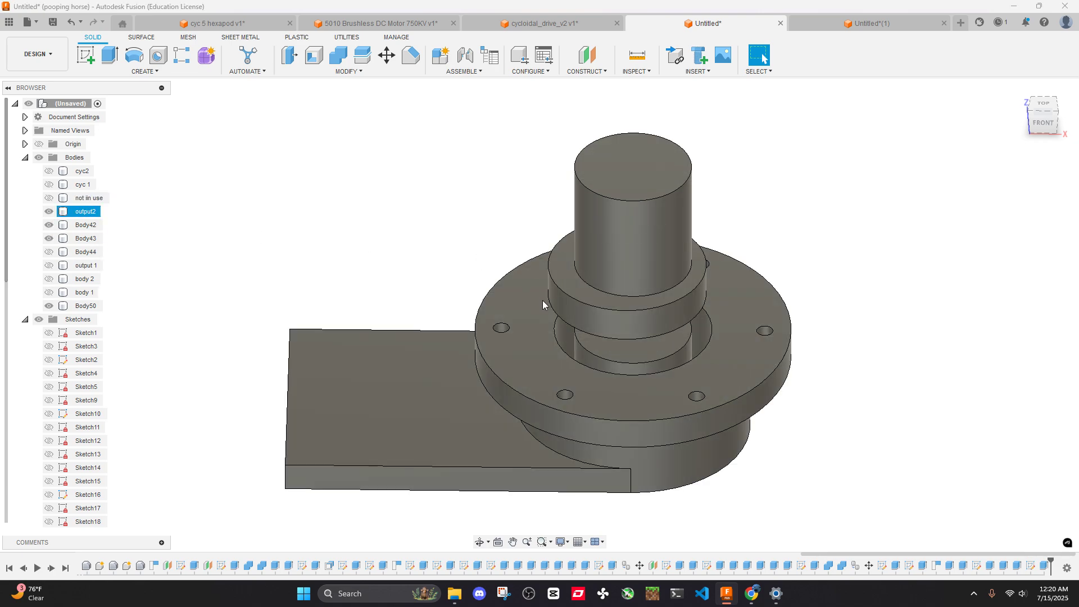
key(v)
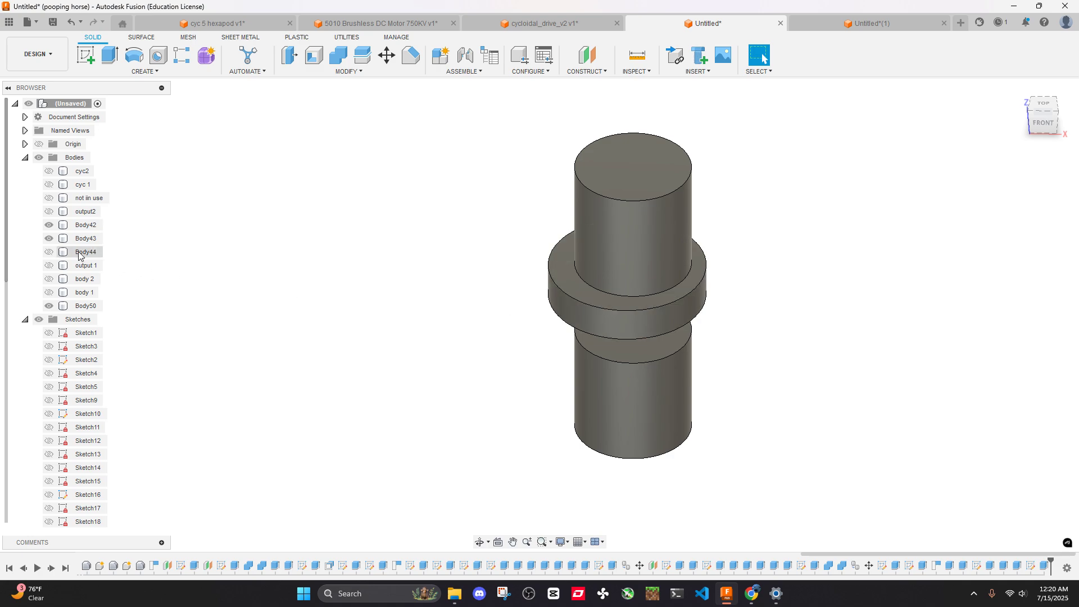
click(49, 252)
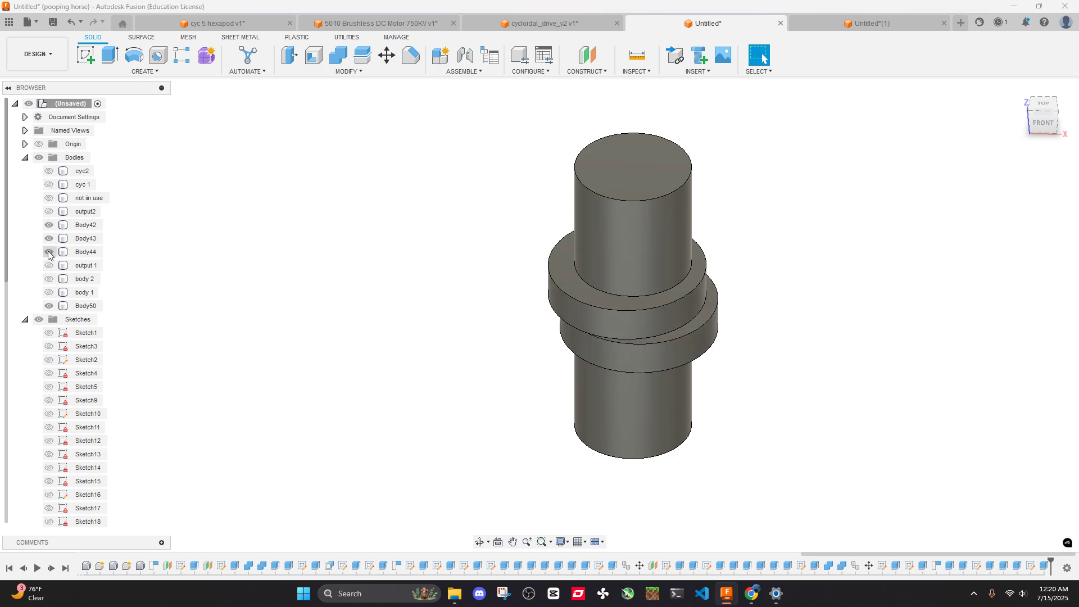
shift+middle_drag(597, 333, 576, 320)
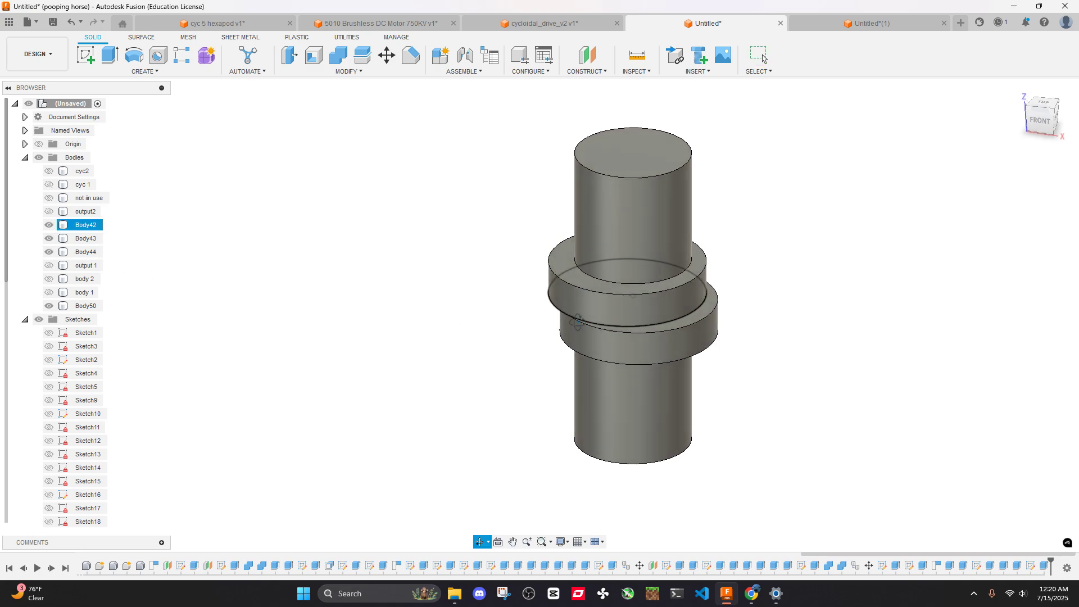
Rename the upper eccentric disc Body42 as "input middle1" and the upper cylinder Body43 as "input middle 2"
double_click(85, 225)
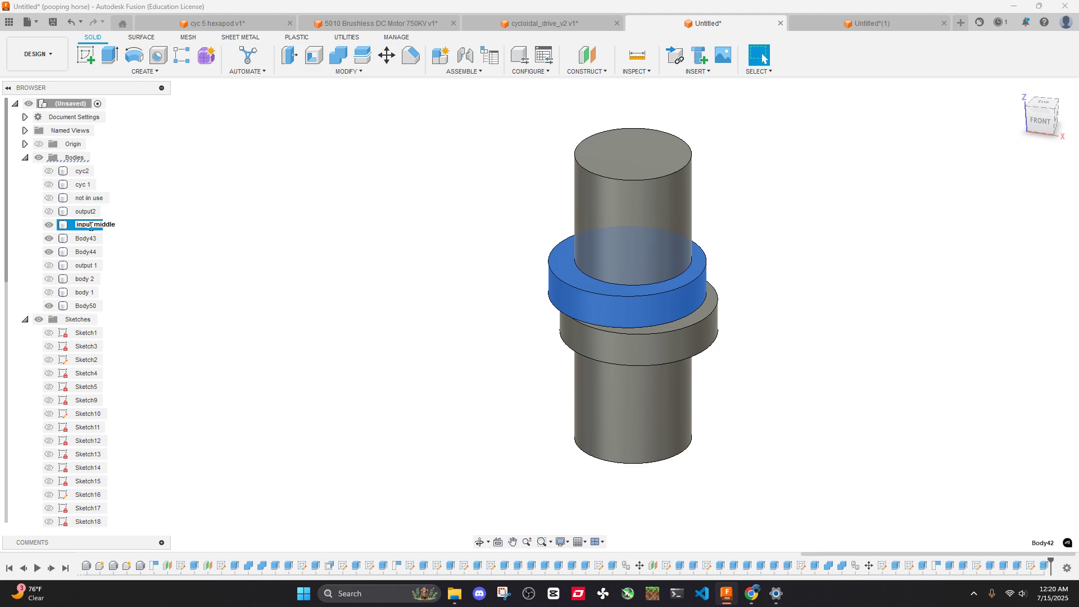
text(input middle1)
key(Return)
double_click(85, 238)
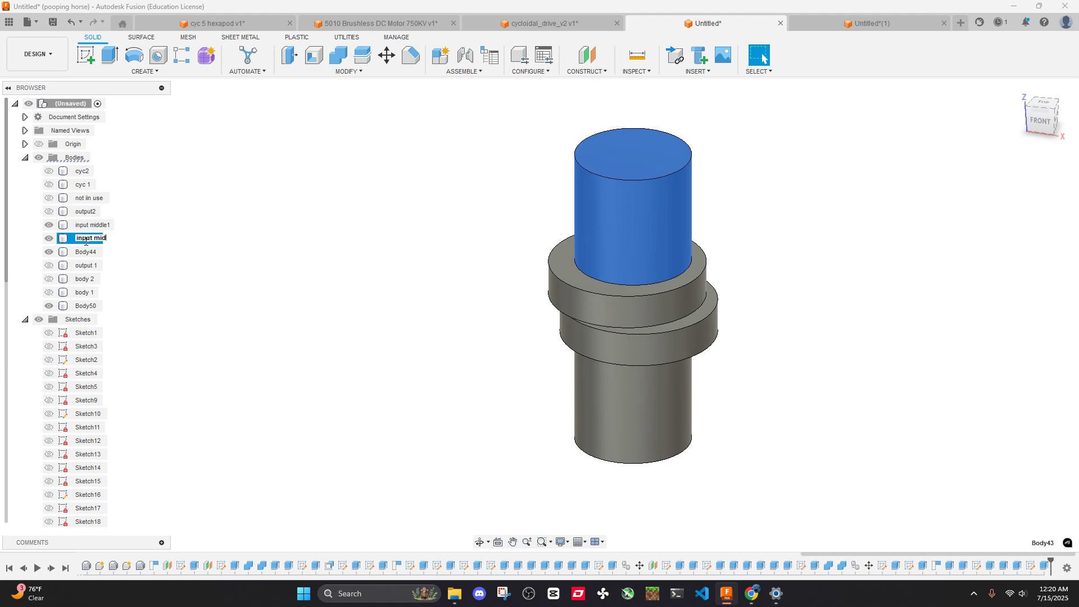
click(265, 272)
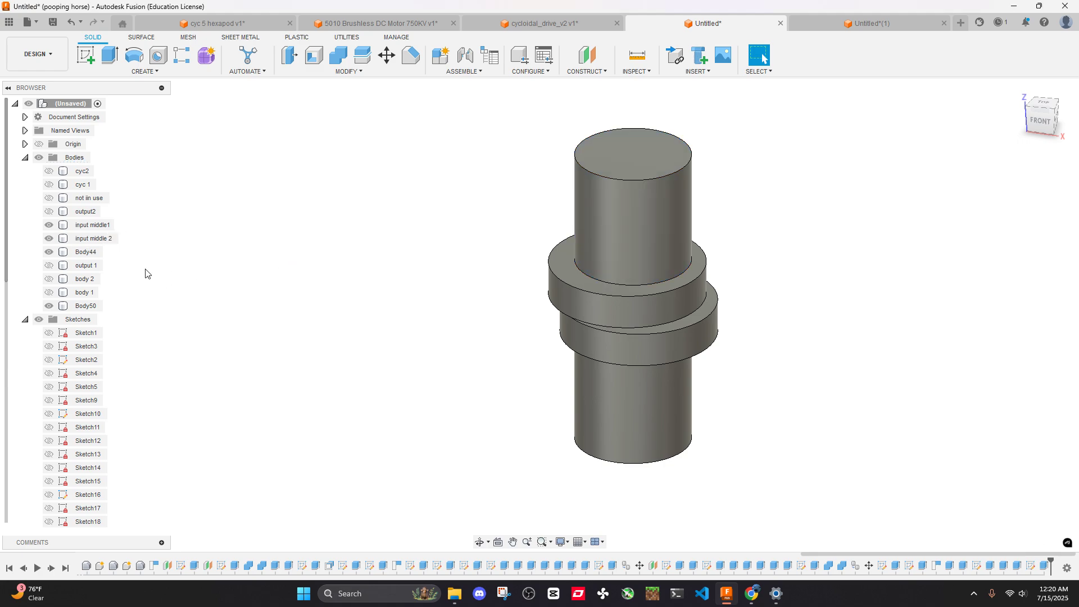
Rename the upper cylinder "input top 1" and the lower eccentric disc Body44 "input middle 2"
click(87, 254)
click(95, 240)
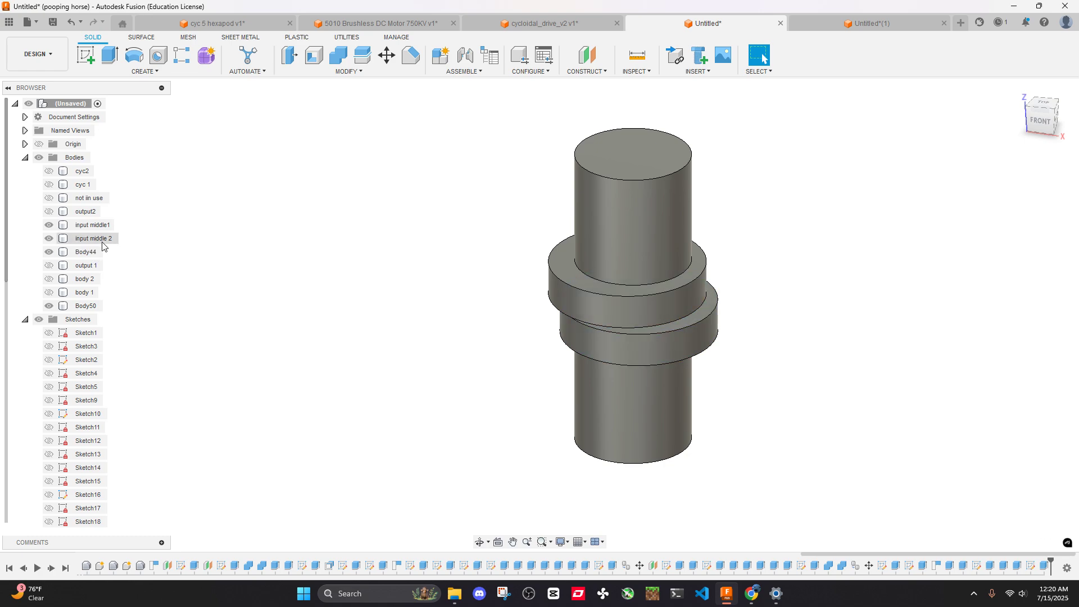
double_click(94, 240)
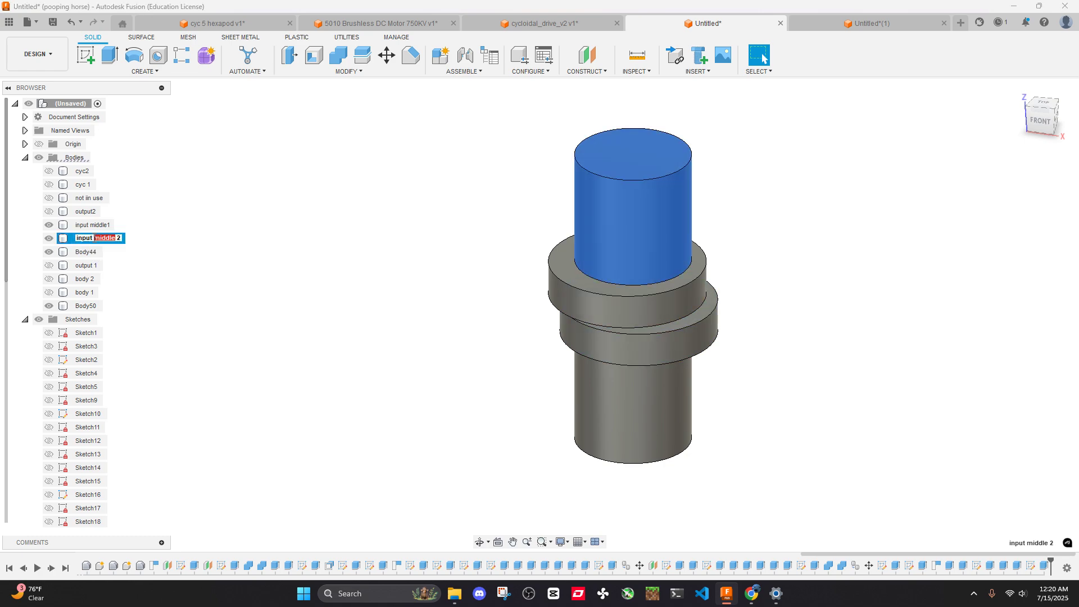
text(top)
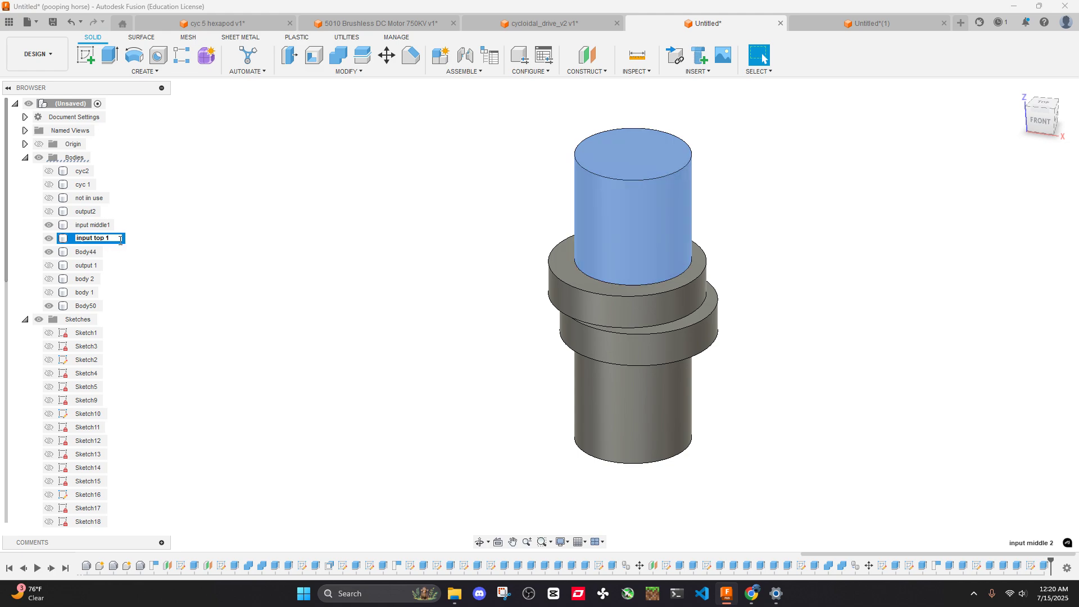
key(Return)
click(85, 253)
click(85, 254)
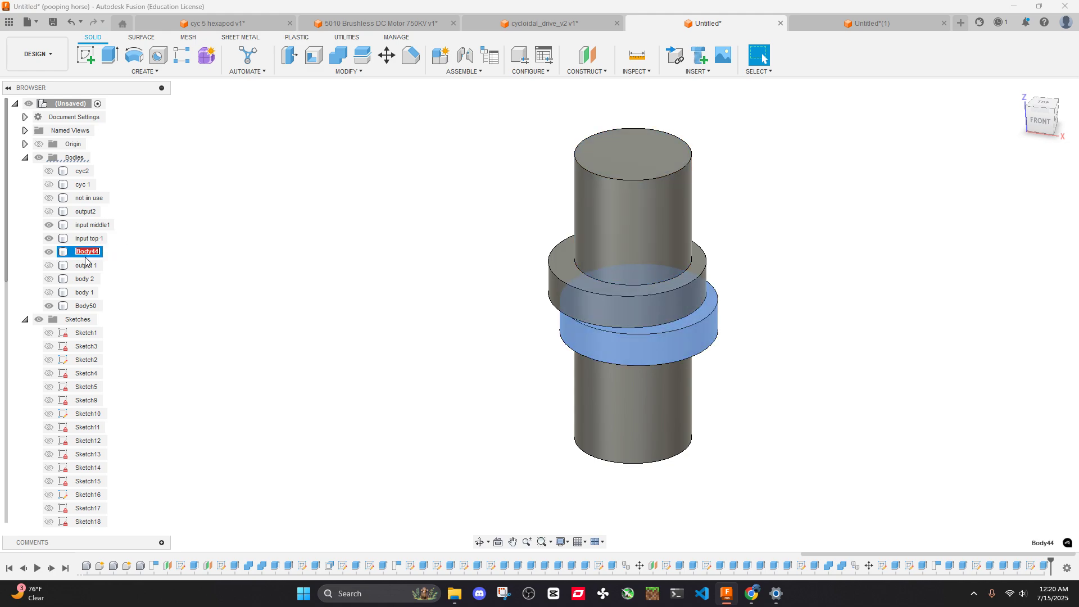
text(input middle 2)
key(Return)
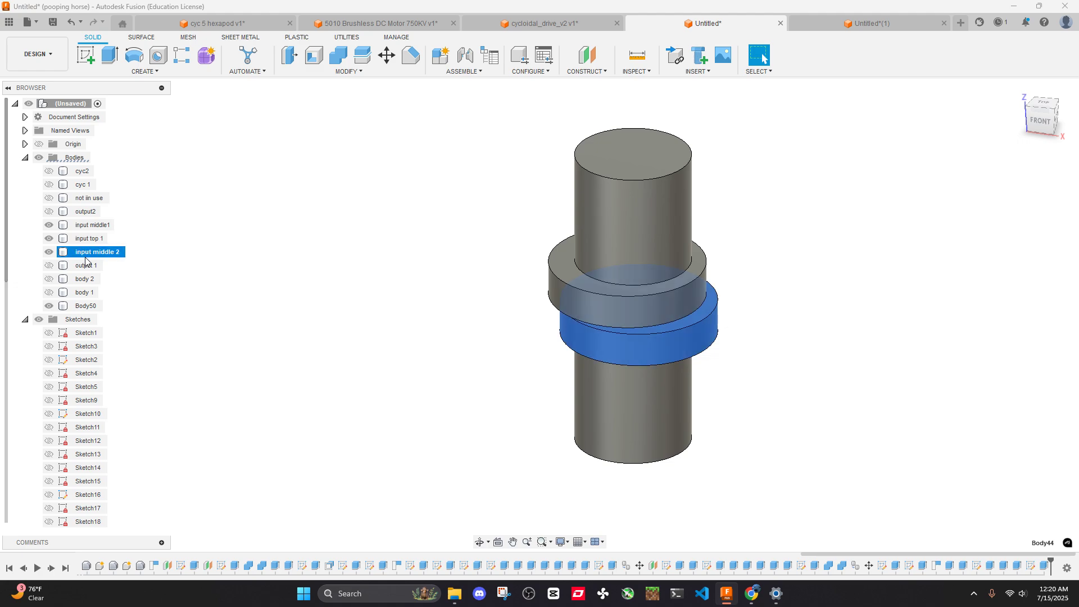
Rename the lower cylinder Body50 "input botttom"
key(alt+z)
key(Escape)
click(605, 413)
click(549, 387)
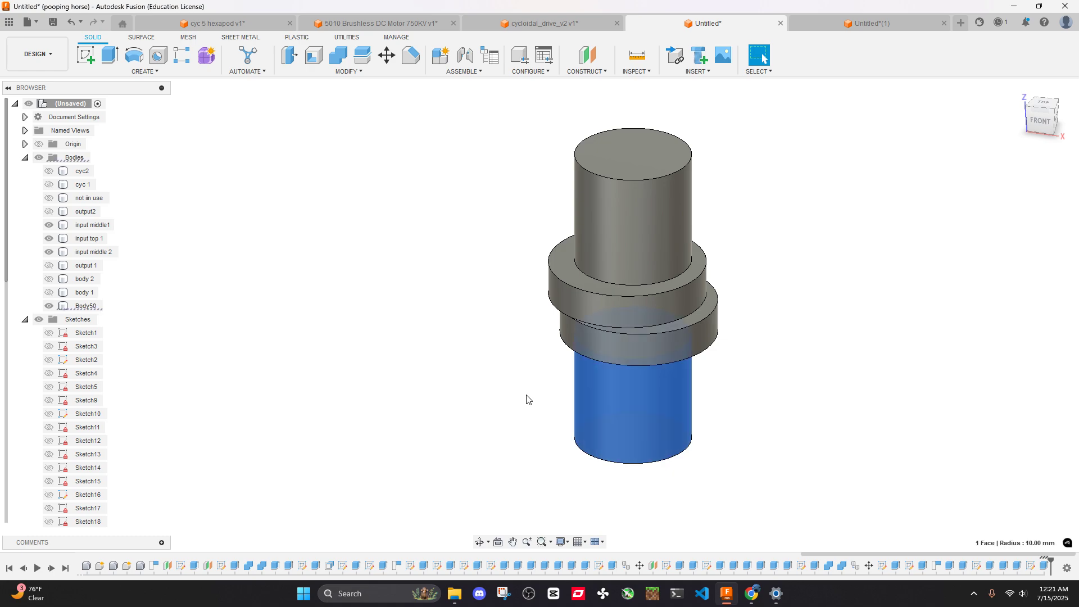
double_click(88, 305)
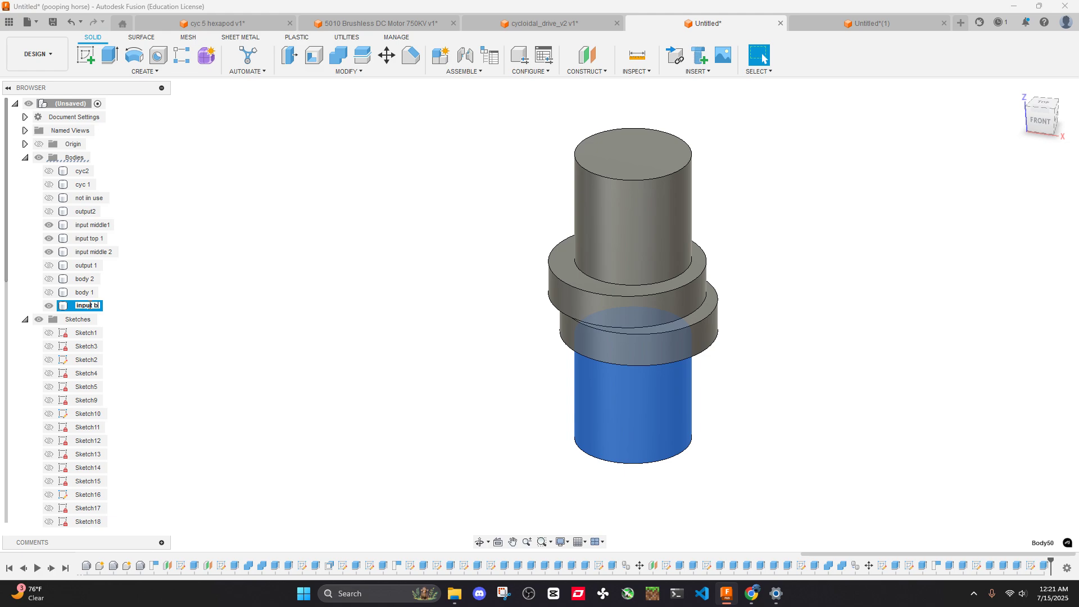
text(input botttom)
key(Return)
click(530, 373)
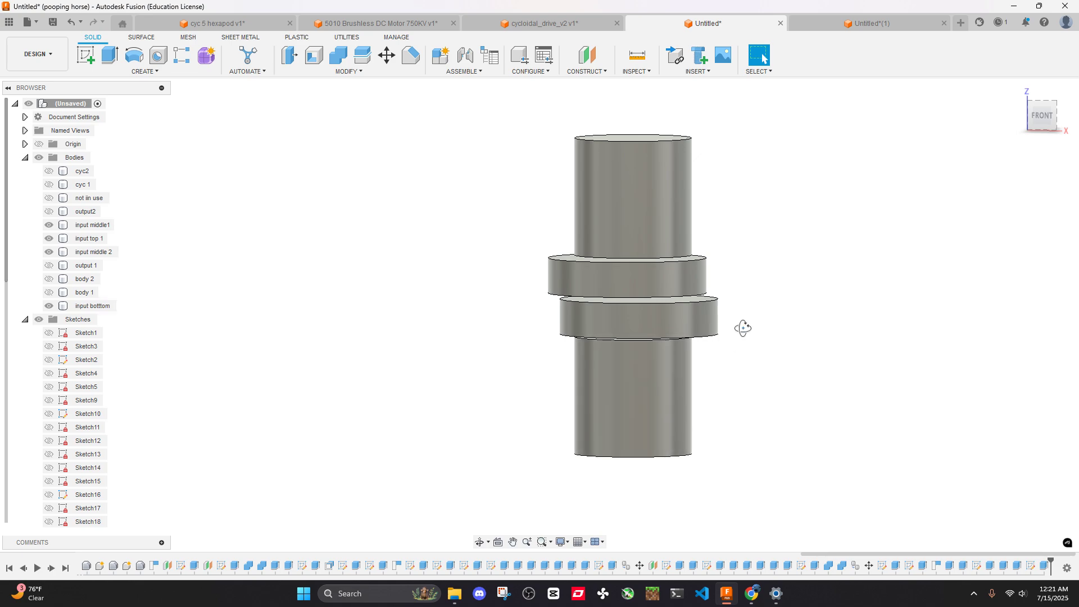
Hide the upper cylinder, the lower cylinder and the lower eccentric disc to isolate input middle1
shift+middle_drag(742, 328, 742, 363)
click(635, 277)
key(v)
click(688, 393)
key(v)
click(698, 356)
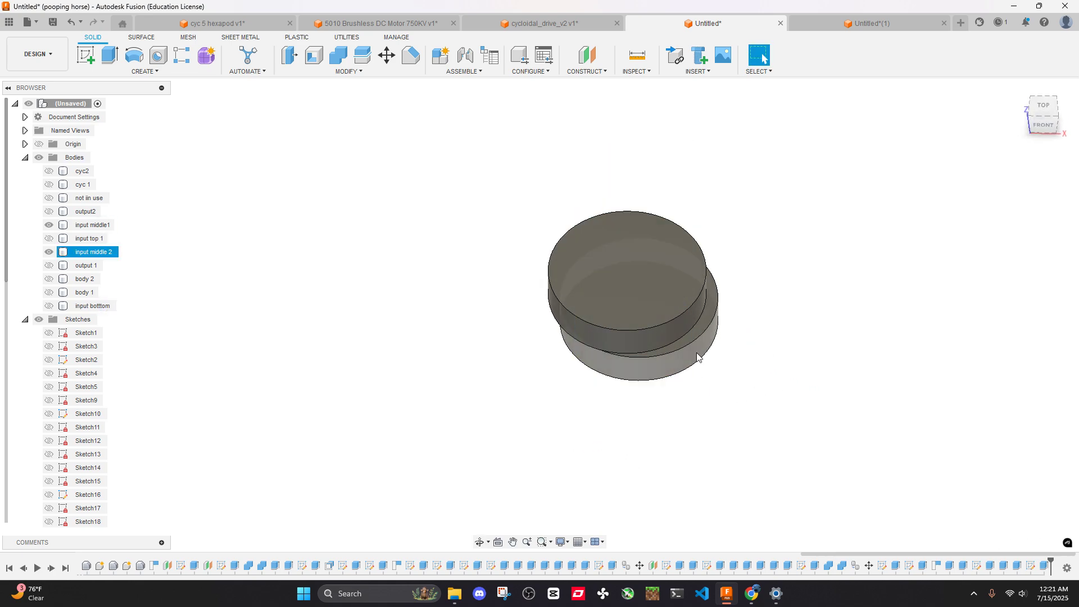
key(v)
Create a sketch on the top face of input middle1 and draw a concentric circle 20 mm in diameter
right_click(632, 304)
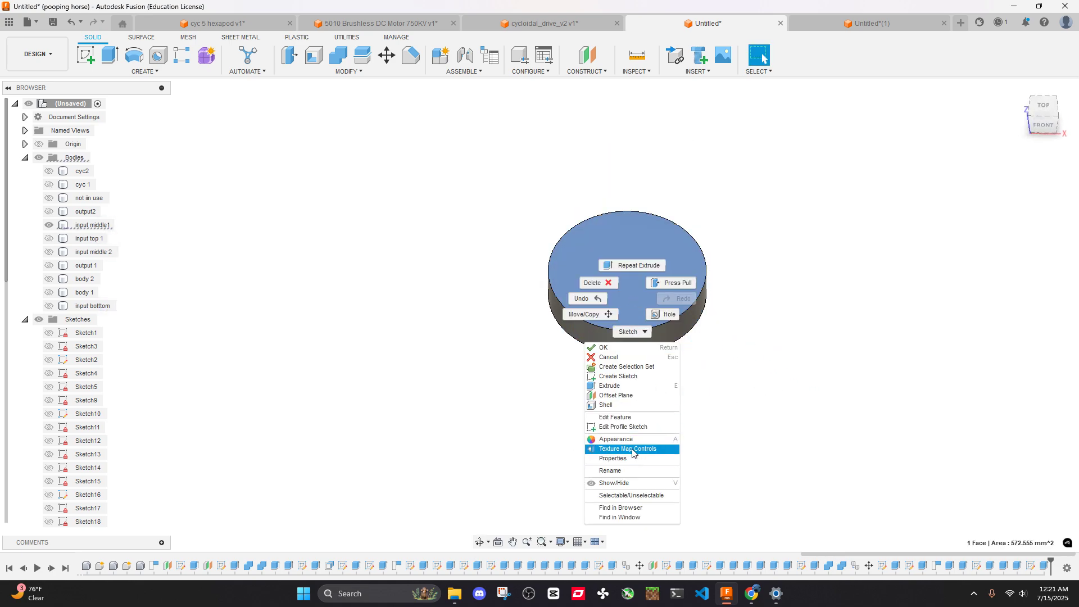
click(621, 374)
click(134, 54)
scroll(467, 294, up, 3)
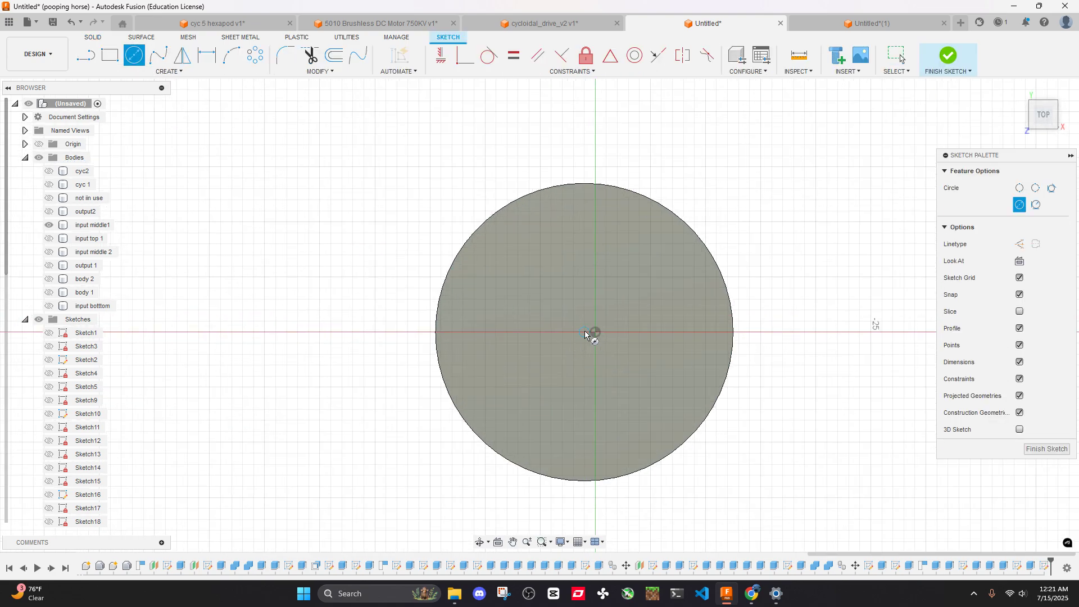
click(584, 332)
text(2)
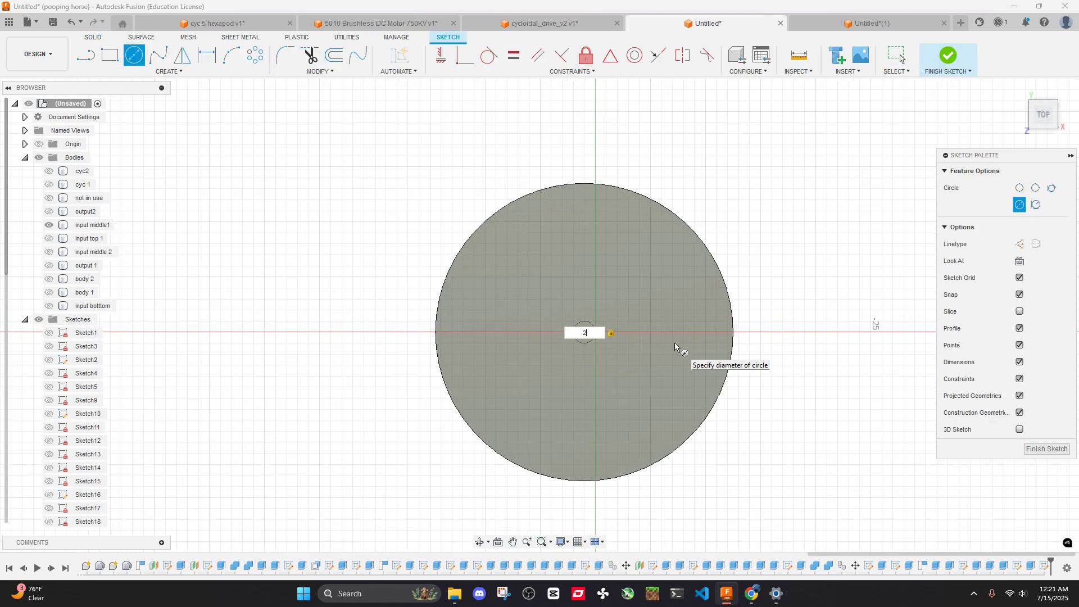
text(0)
key(Return)
key(Escape)
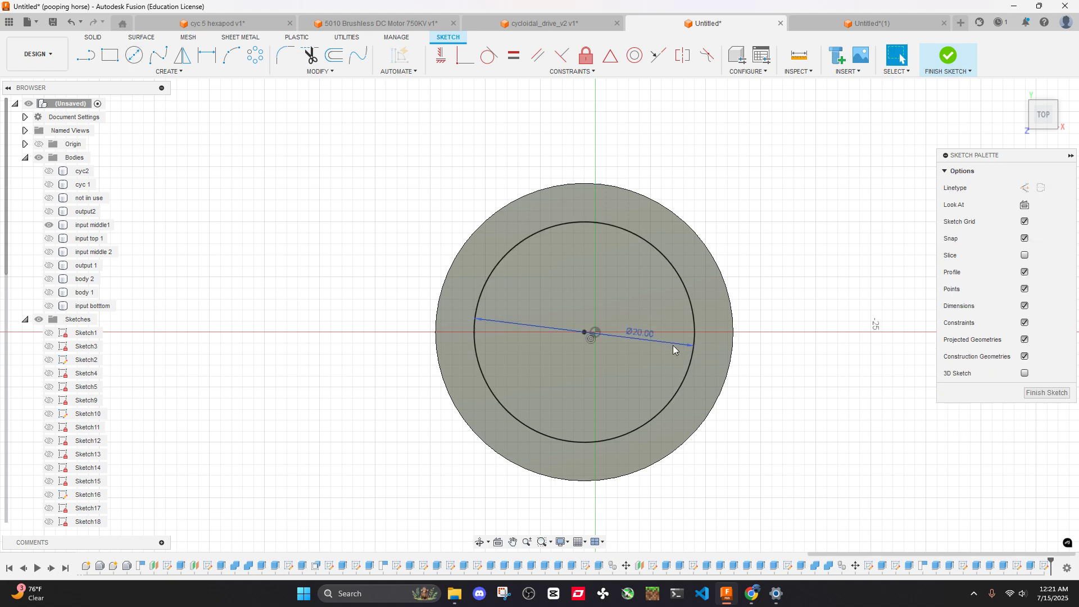
Extrude the ring profile outside the 20 mm circle as a cut through the upper eccentric disc input middle1
scroll(713, 353, down, 3)
click(713, 356)
key(e)
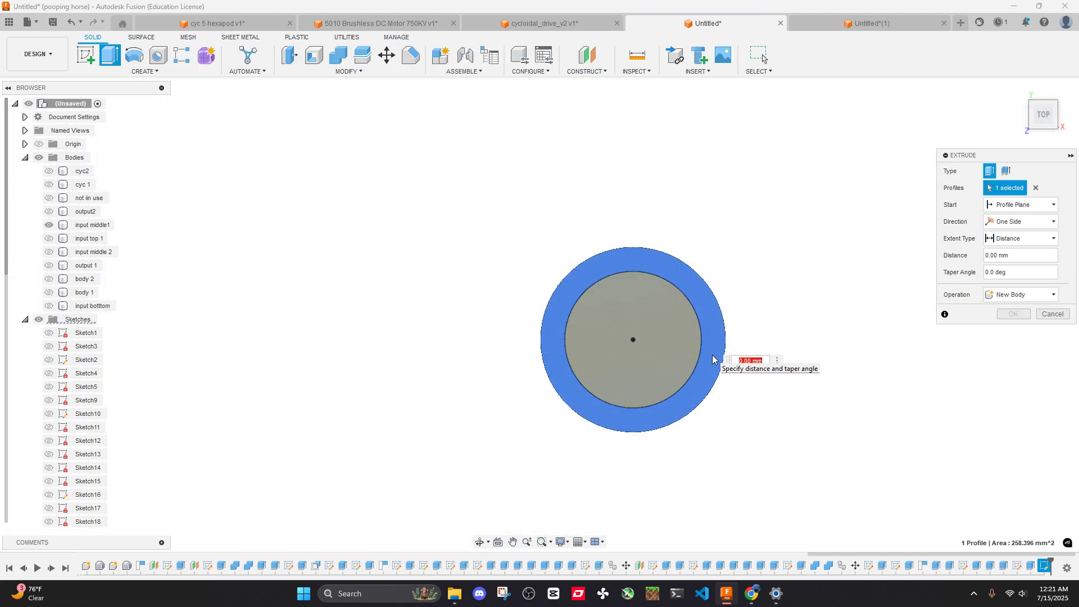
key(Return)
Start a measurement and show input top 1 and input middle 2 together with the narrowed upper disc
key(i)
shift+middle_drag(700, 368, 698, 319)
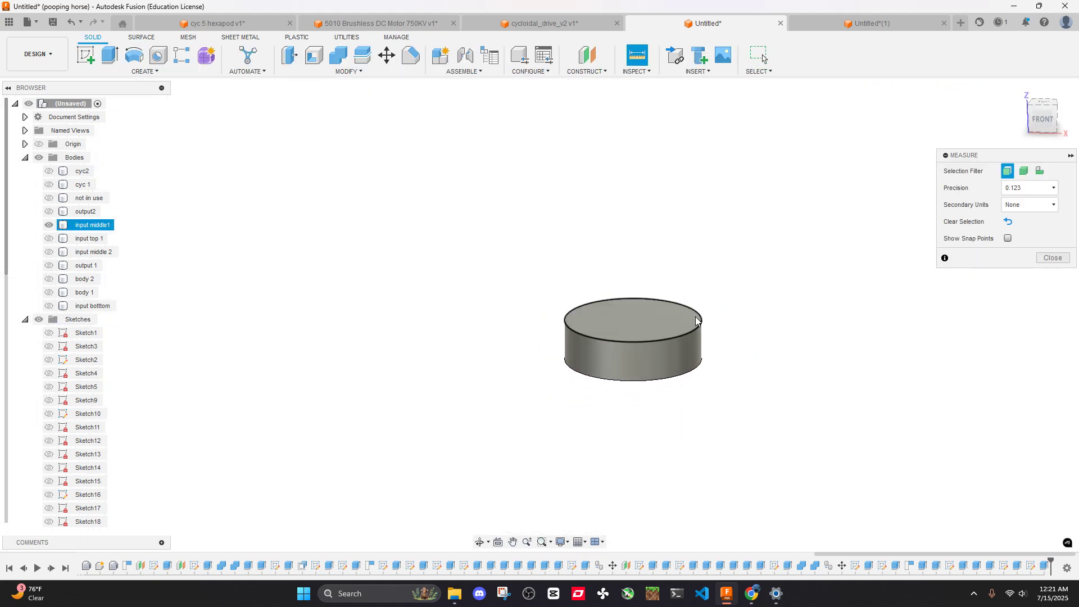
key(v)
click(49, 238)
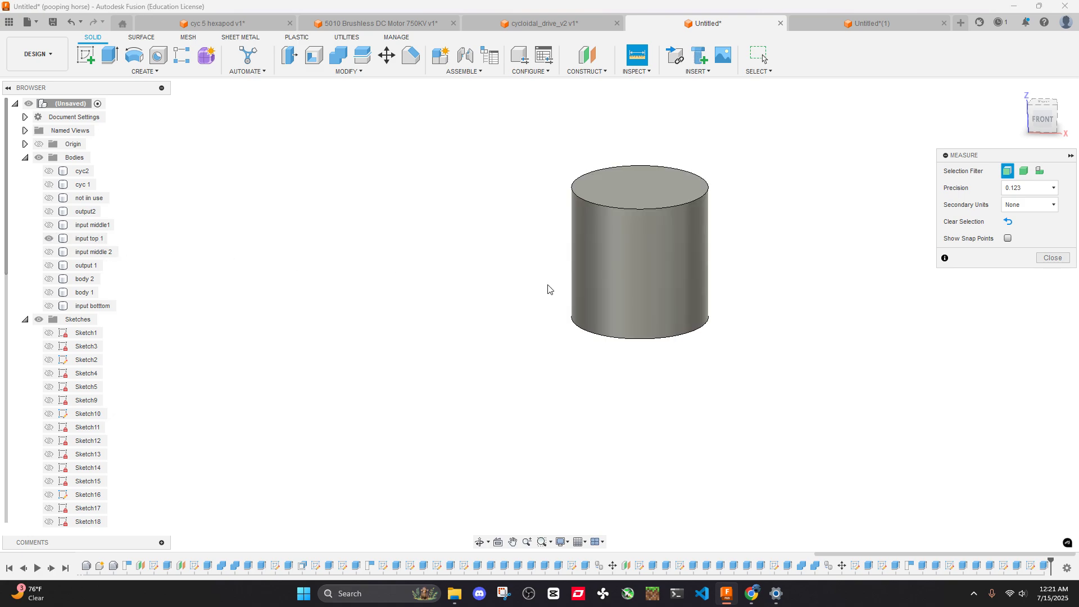
click(49, 252)
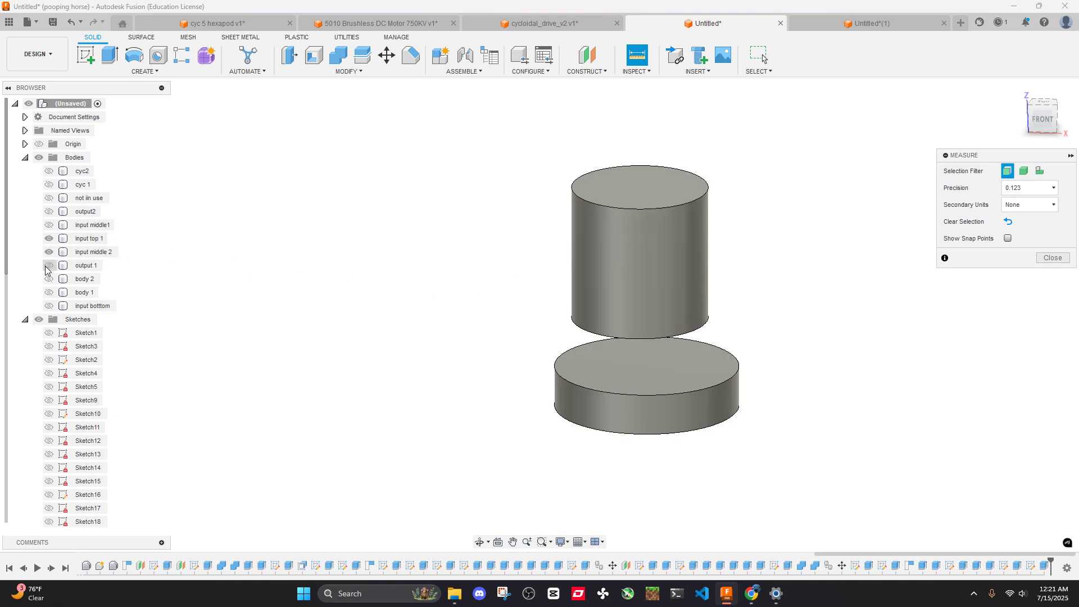
click(49, 225)
Measure the distance between the upper cylinder's face and the upper disc's edge, leaving only the two eccentric discs shown
click(637, 308)
click(629, 343)
key(v)
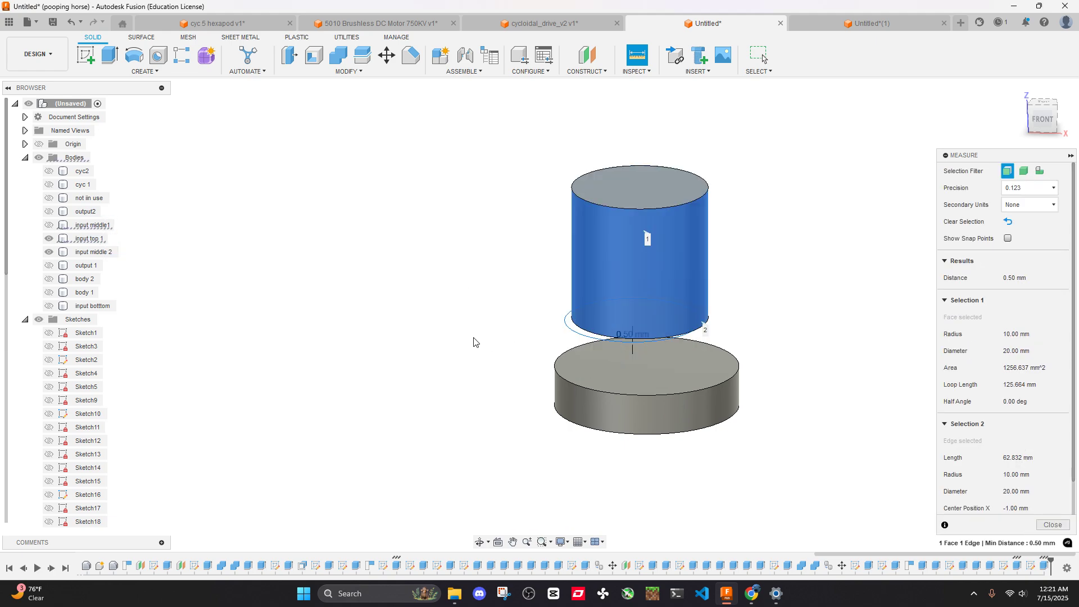
click(474, 340)
click(644, 297)
click(854, 327)
key(Escape)
key(ctrl+z)
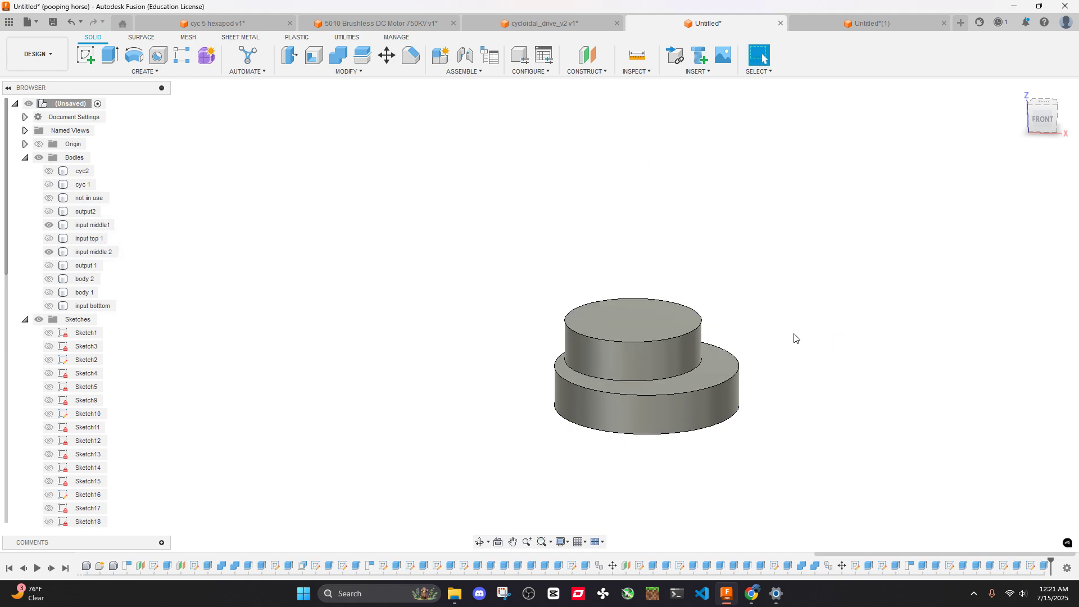
Hide input middle1 and sketch a concentric circle 20 mm in diameter on the top face of input middle 2
key(v)
shift+middle_drag(814, 345, 627, 396)
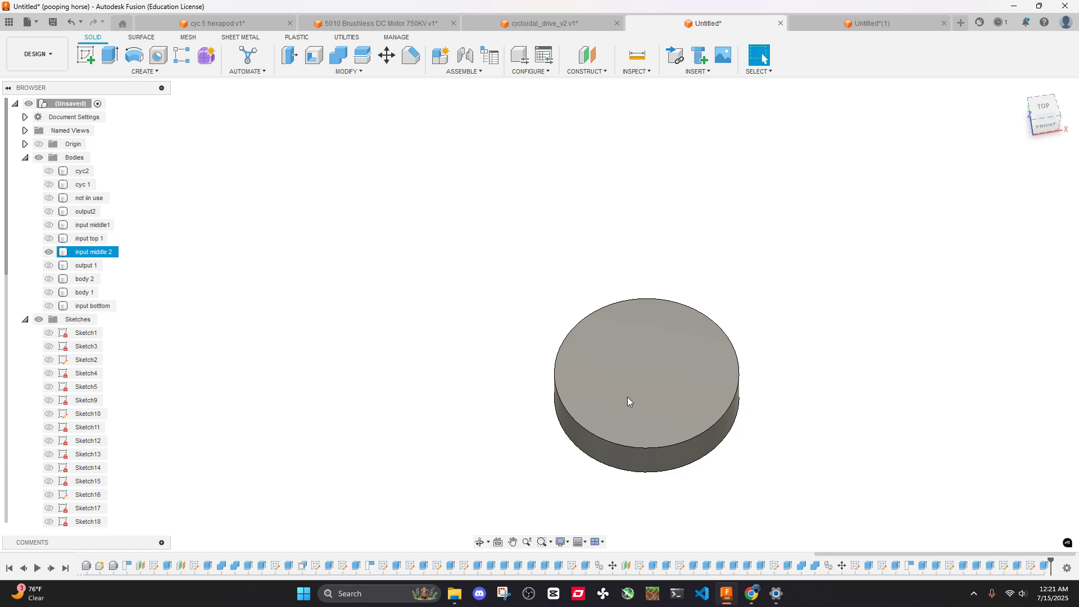
right_click(627, 397)
click(615, 205)
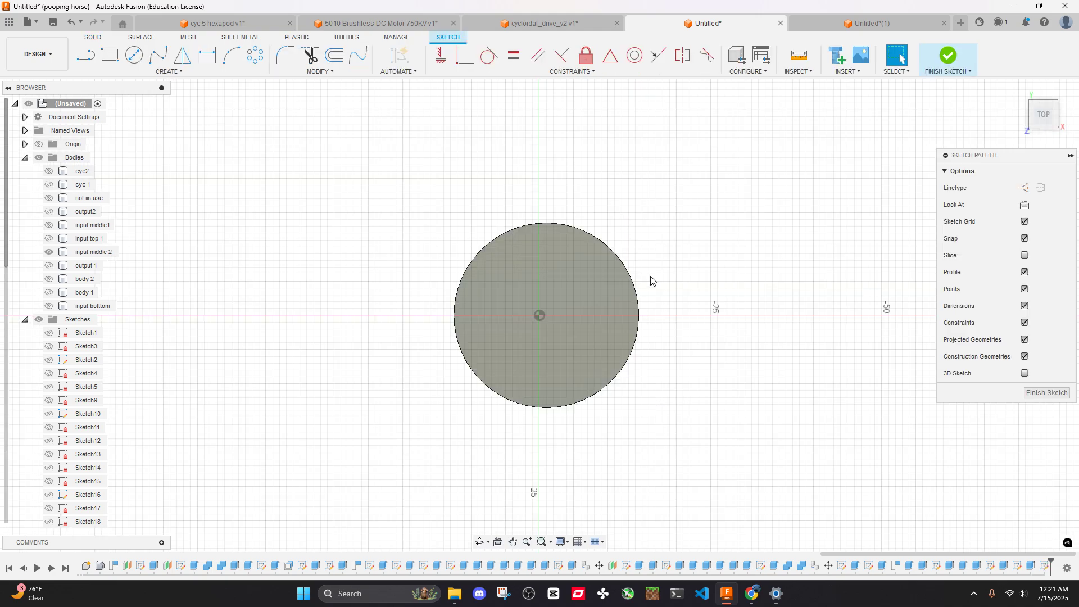
click(128, 57)
scroll(455, 287, up, 5)
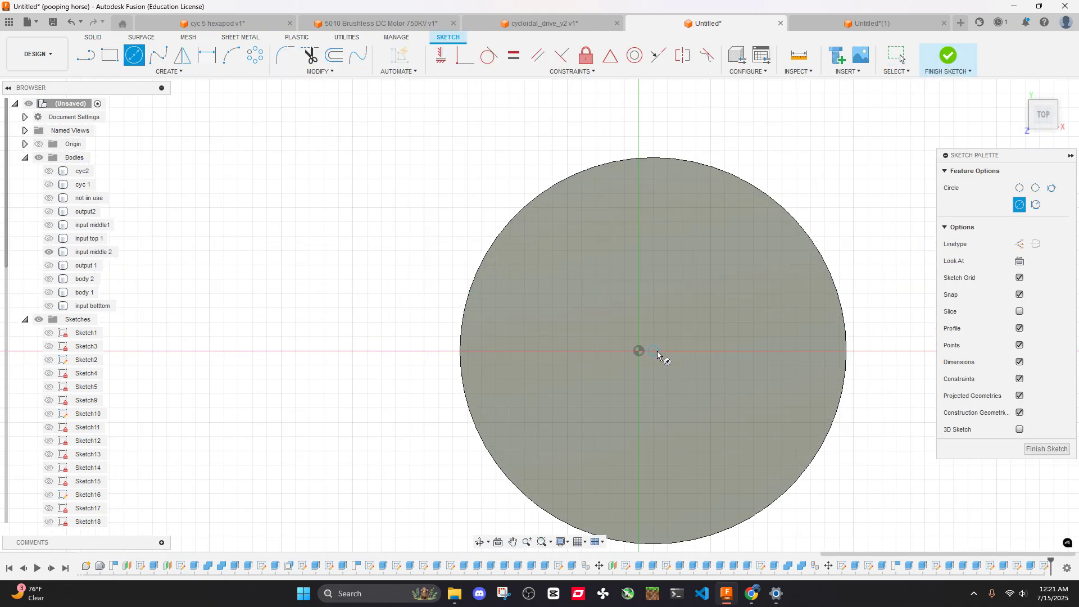
click(655, 351)
text(20)
key(Return)
key(Escape)
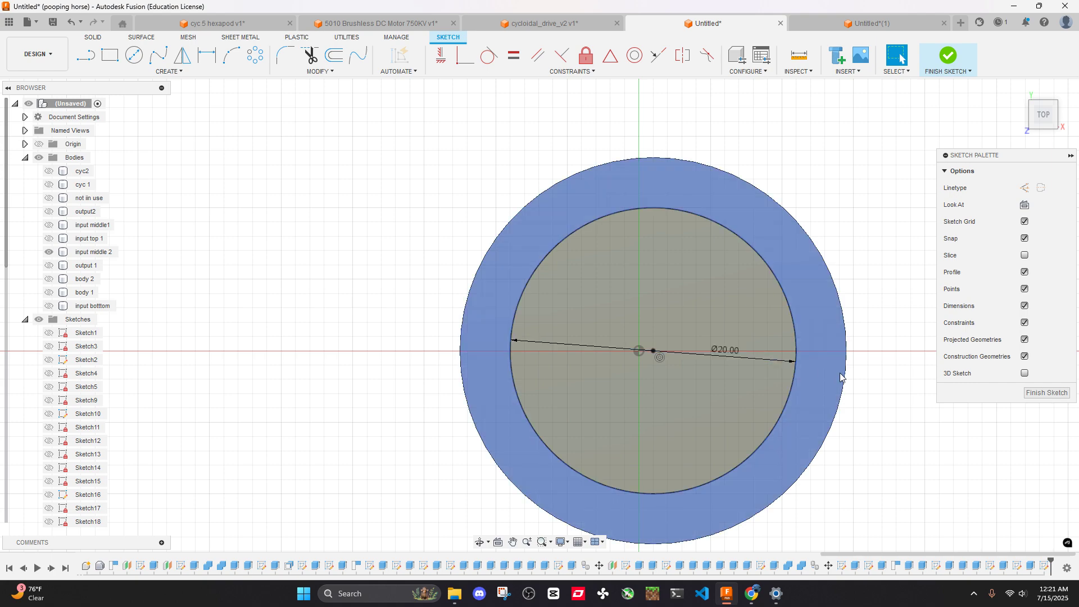
Extrude the ring profile outside the 20 mm circle by -10 mm to cut it away from input middle 2
click(843, 374)
click(818, 393)
key(e)
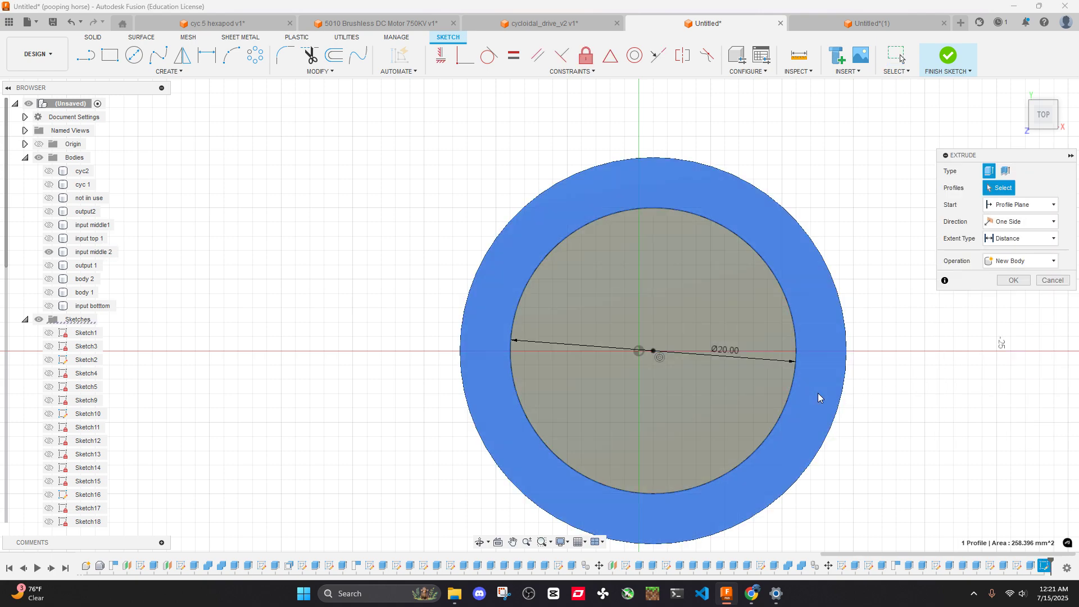
text(-1)
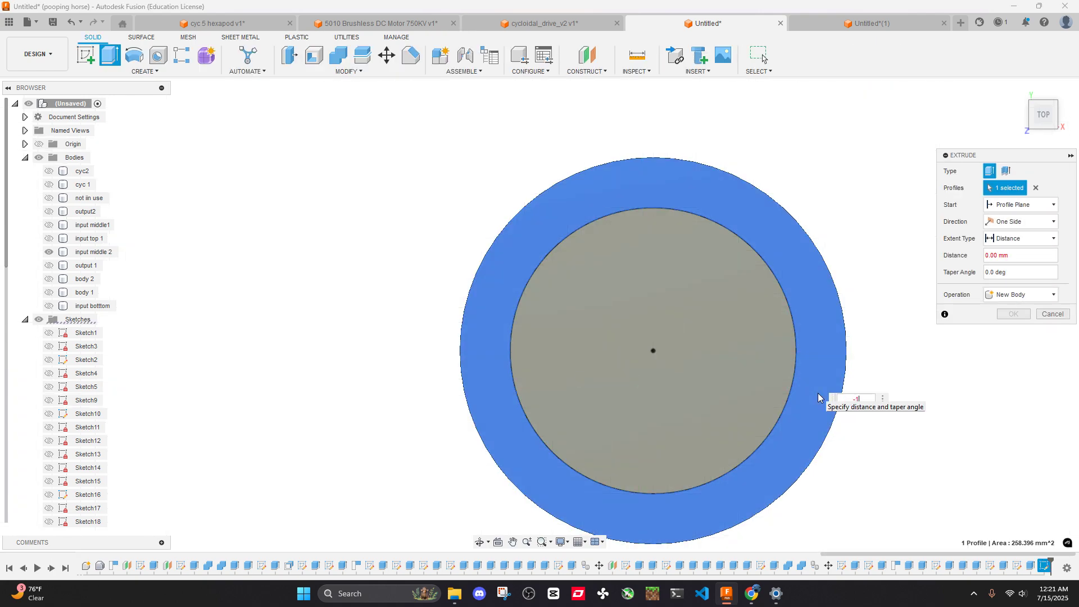
text(0)
key(Return)
Show the lower cylinder, upper cylinder and upper disc again, briefly displaying body 1 to check the fit around the shaft
scroll(791, 399, down, 3)
shift+middle_drag(791, 399, 808, 341)
scroll(807, 341, down, 3)
middle_drag(795, 304, 607, 223)
click(48, 305)
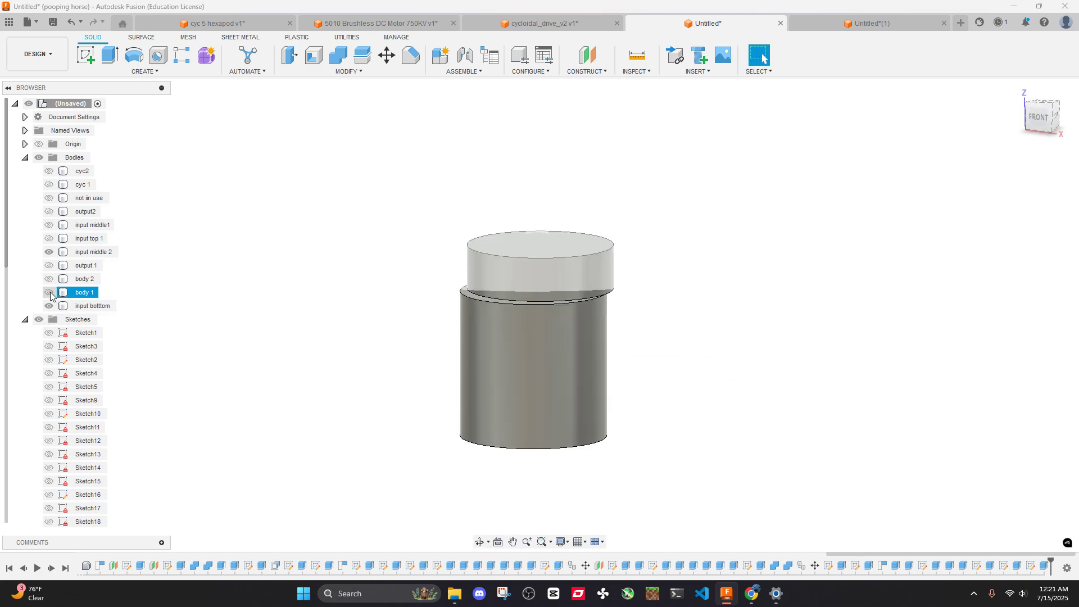
click(49, 293)
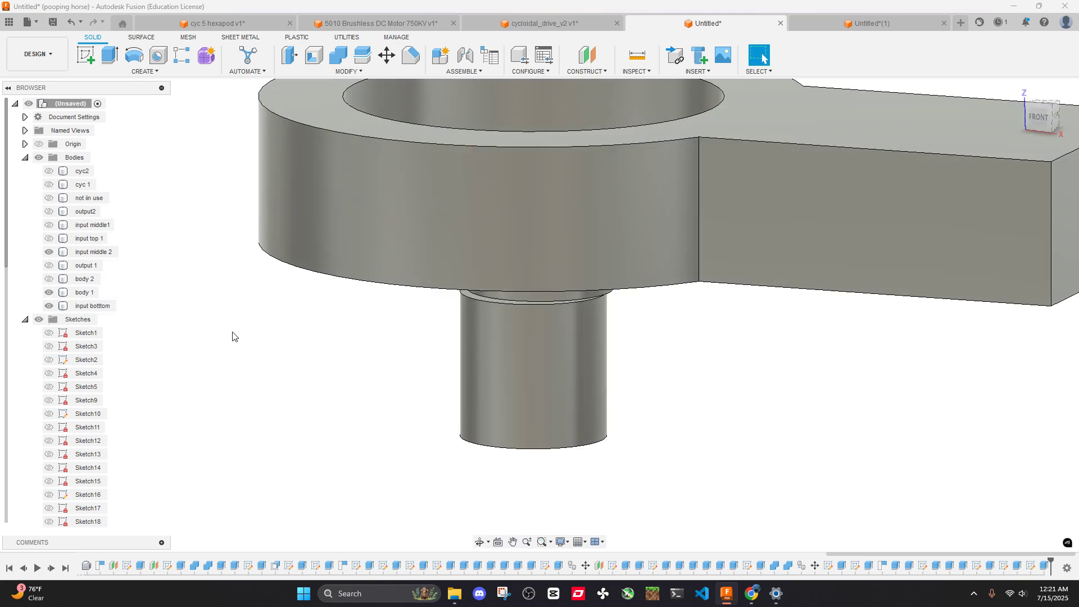
click(376, 276)
key(v)
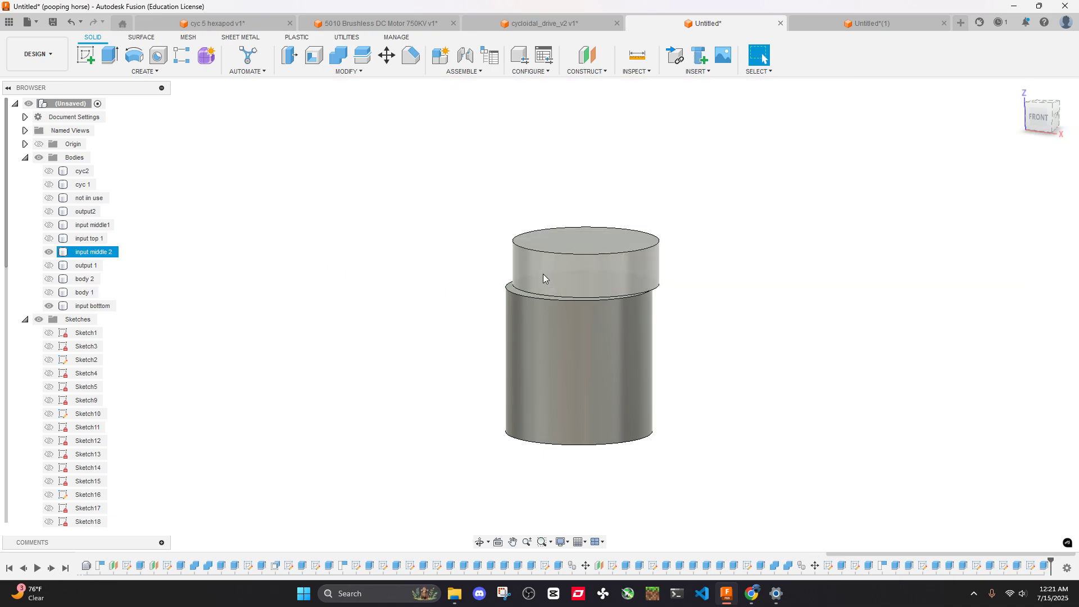
click(49, 238)
click(49, 225)
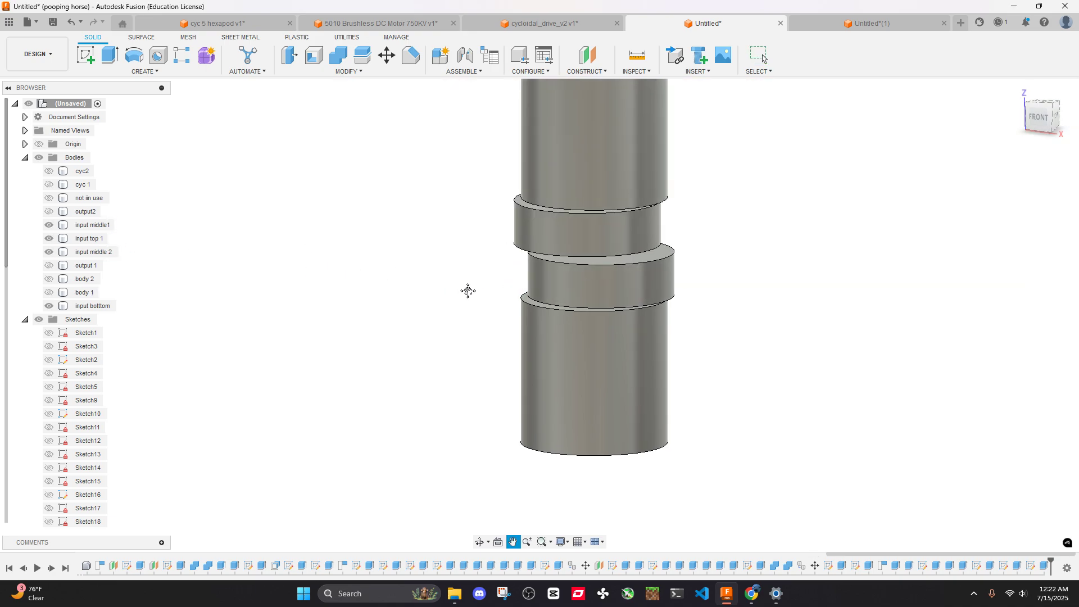
shift+middle_drag(467, 289, 551, 332)
shift+middle_drag(638, 308, 655, 241)
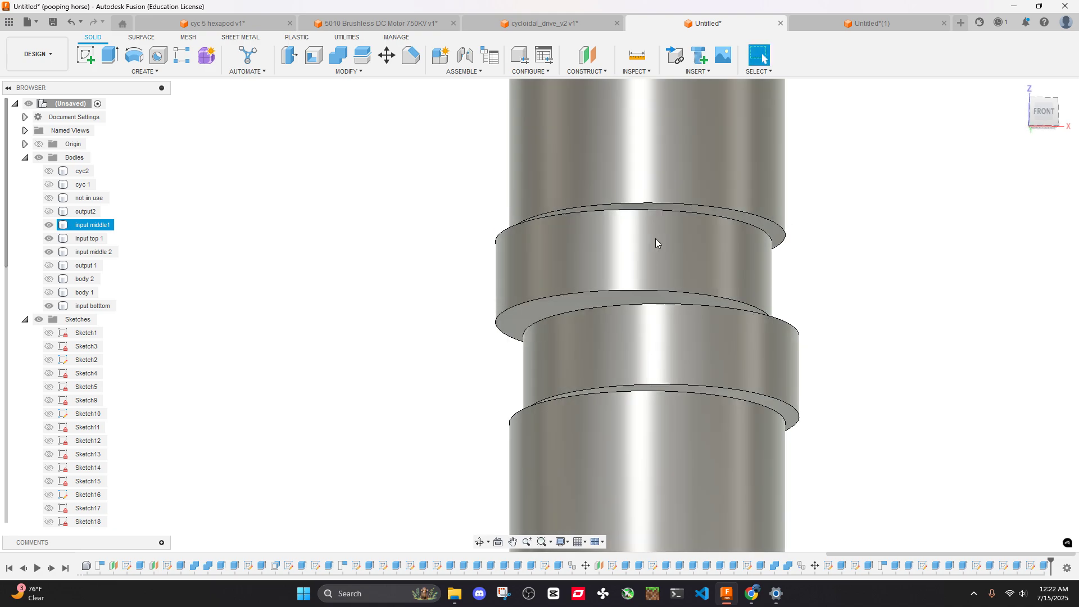
Measure the underside face of the upper eccentric disc input middle1
key(i)
scroll(499, 347, up, 5)
click(499, 363)
shift+middle_drag(500, 364, 506, 427)
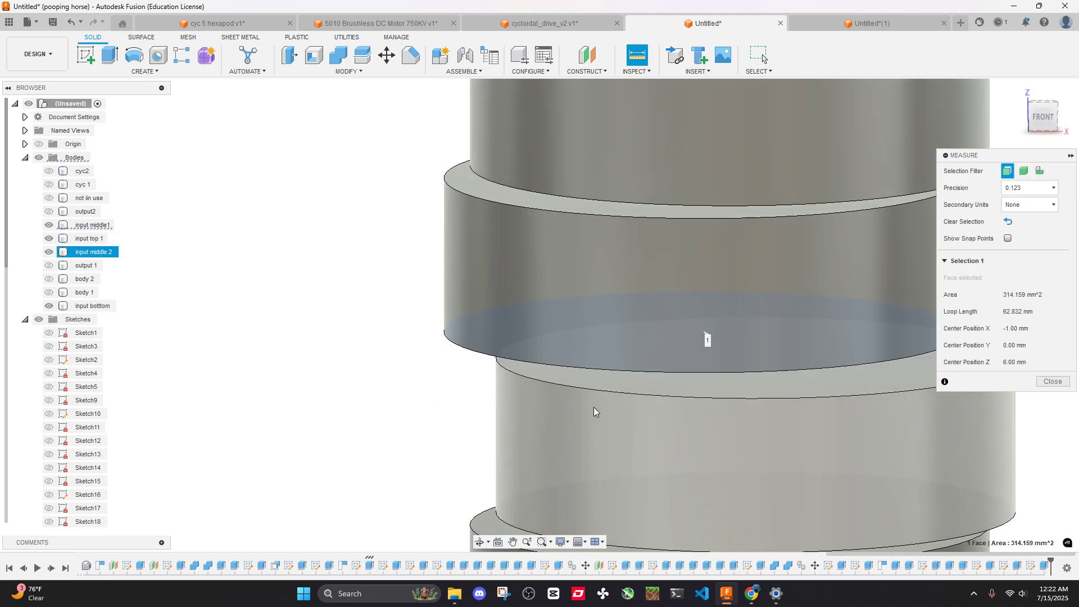
click(1053, 382)
scroll(782, 353, down, 3)
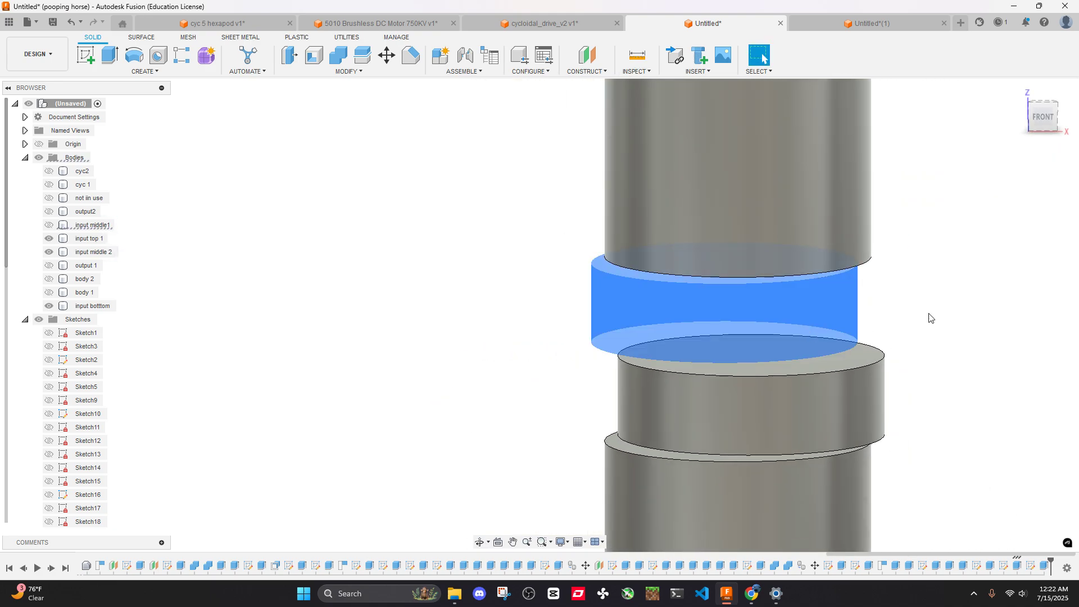
key(v)
click(830, 362)
key(e)
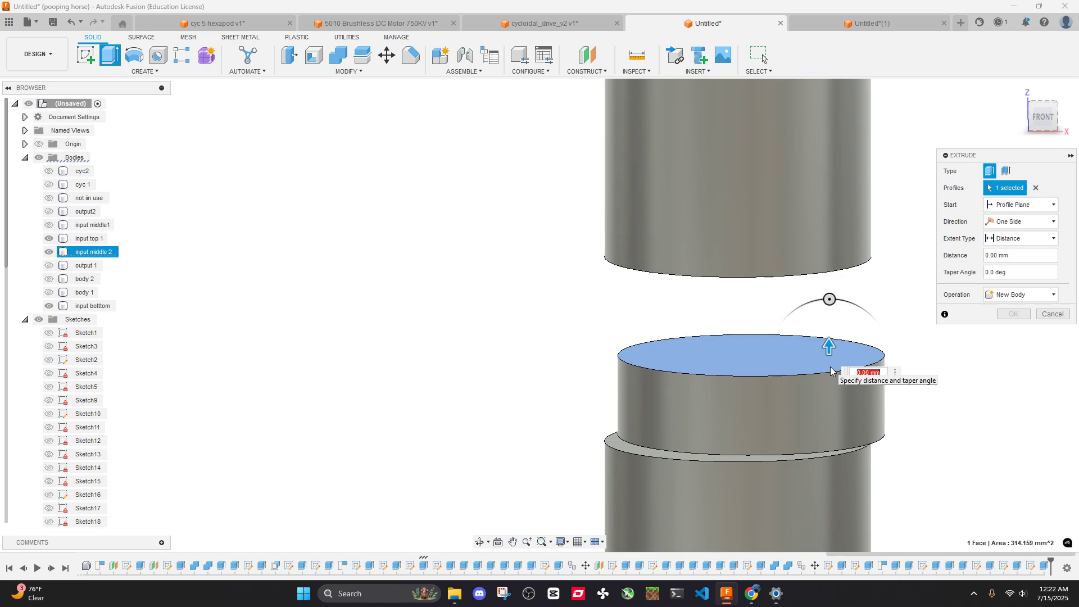
click(1052, 314)
scroll(829, 357, down, 5)
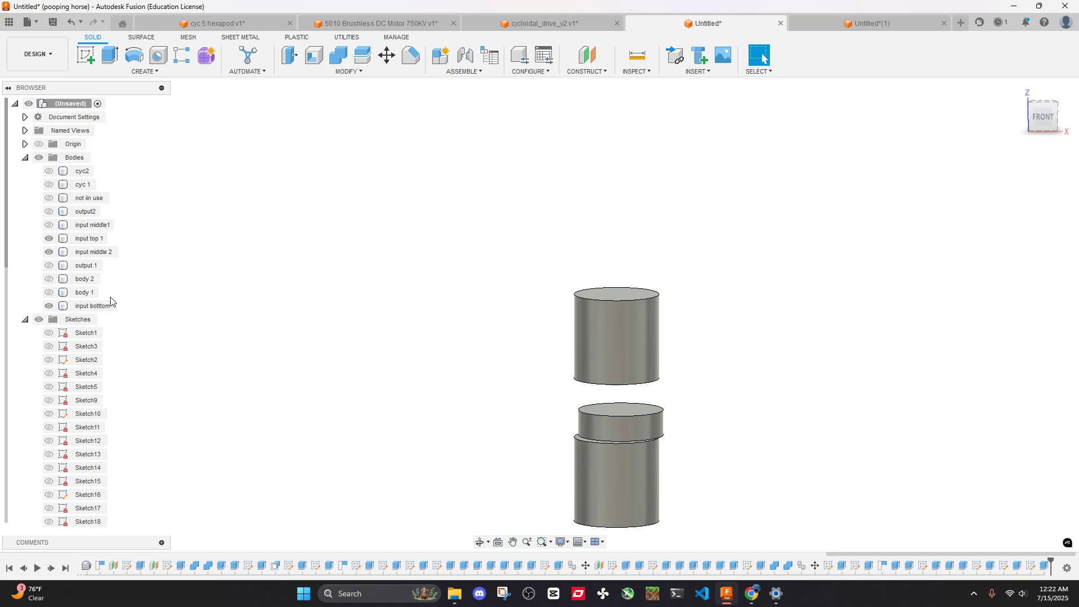
Show the bodies input middle1, output2, not in use, cyc 1 and cyc2 around the input shaft
click(49, 211)
click(49, 197)
click(49, 184)
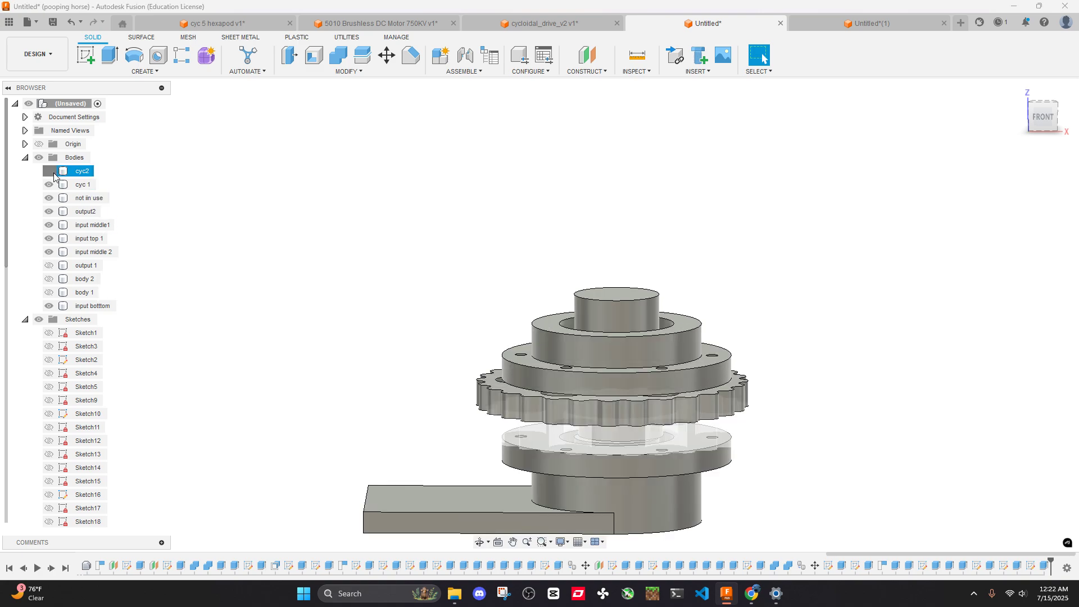
click(49, 171)
middle_drag(393, 311, 667, 352)
scroll(638, 219, up, 3)
Examine the gaps between the stacked cycloidal discs and output flanges with the Measure tool
click(637, 55)
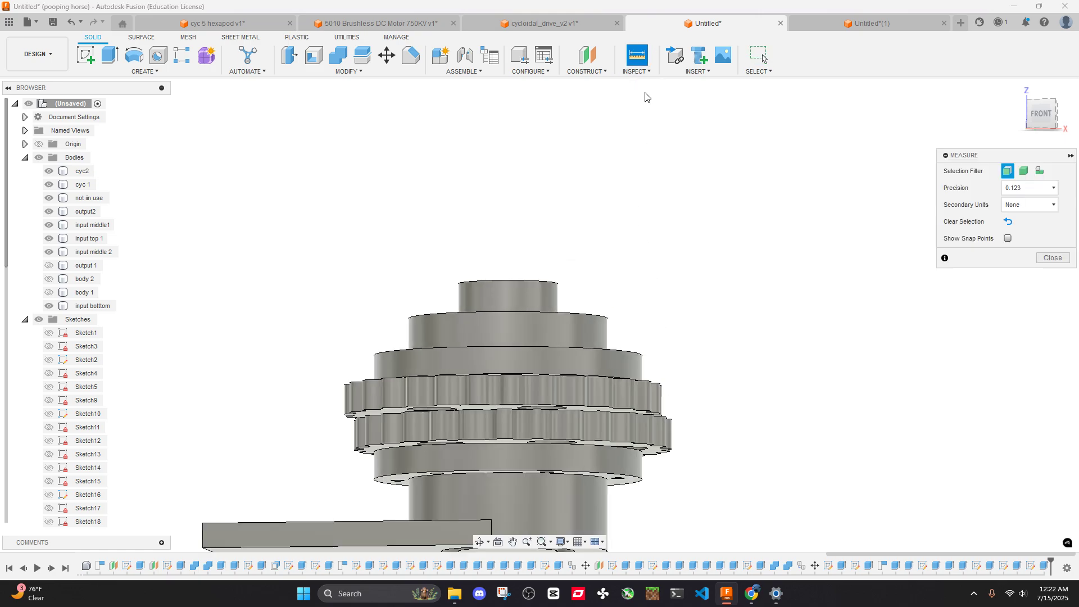
shift+middle_drag(647, 281, 731, 225)
click(669, 390)
click(525, 270)
shift+middle_drag(525, 270, 727, 316)
click(728, 317)
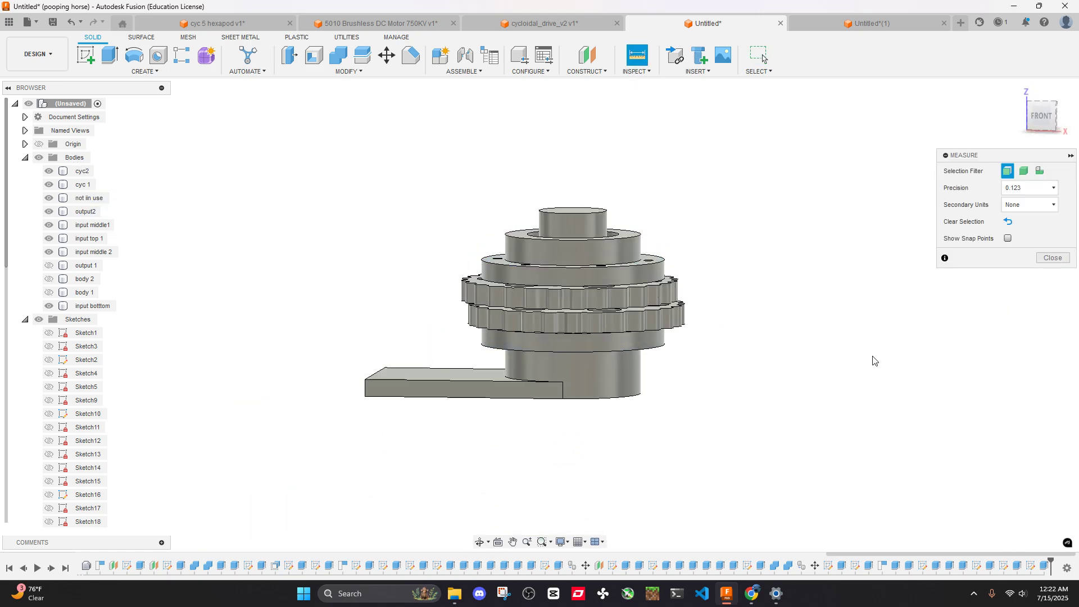
Undo the last visibility changes to the cycloidal discs, output2 and not in use
key(Escape)
key(ctrl+z)
key(ctrl+z)
key(ctrl+z)
key(ctrl+z)
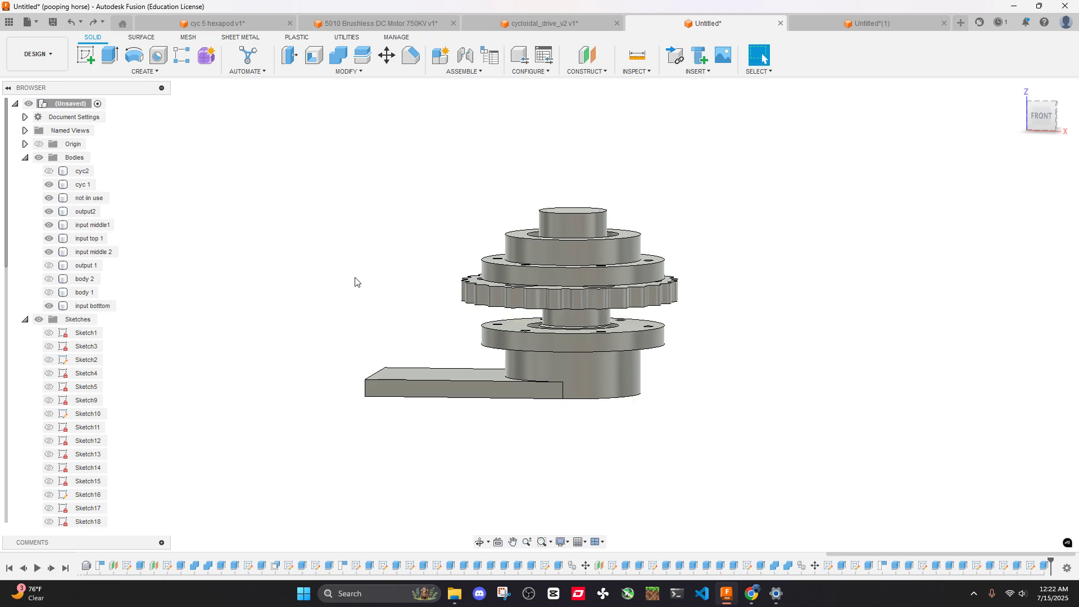
Hide input middle1 and extrude the top face of input middle 2 slightly upward
scroll(664, 315, up, 3)
shift+middle_drag(706, 308, 704, 324)
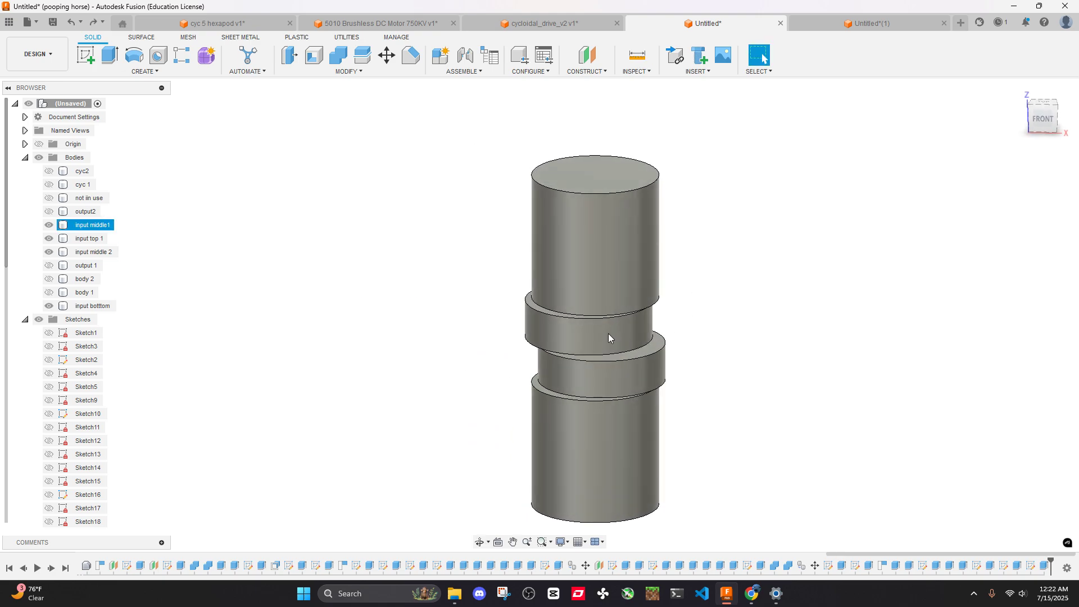
click(612, 343)
key(e)
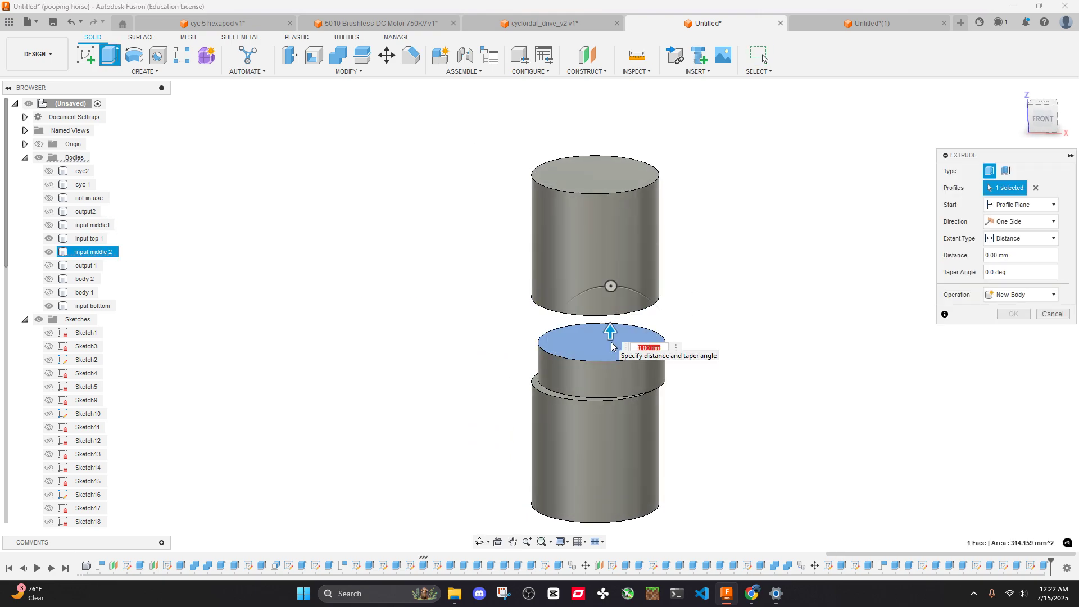
key(Escape)
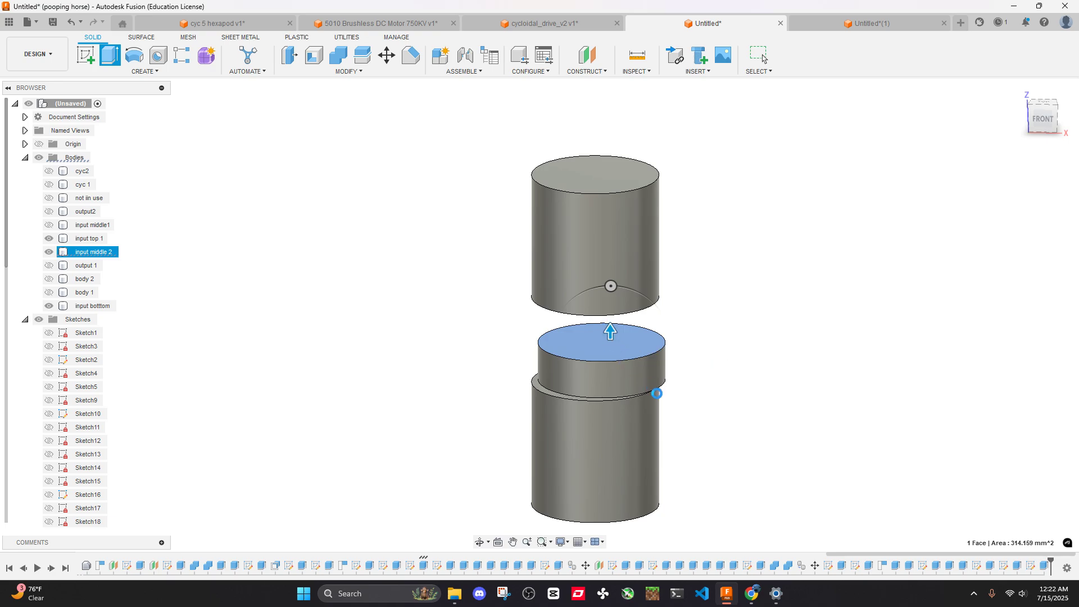
click(764, 58)
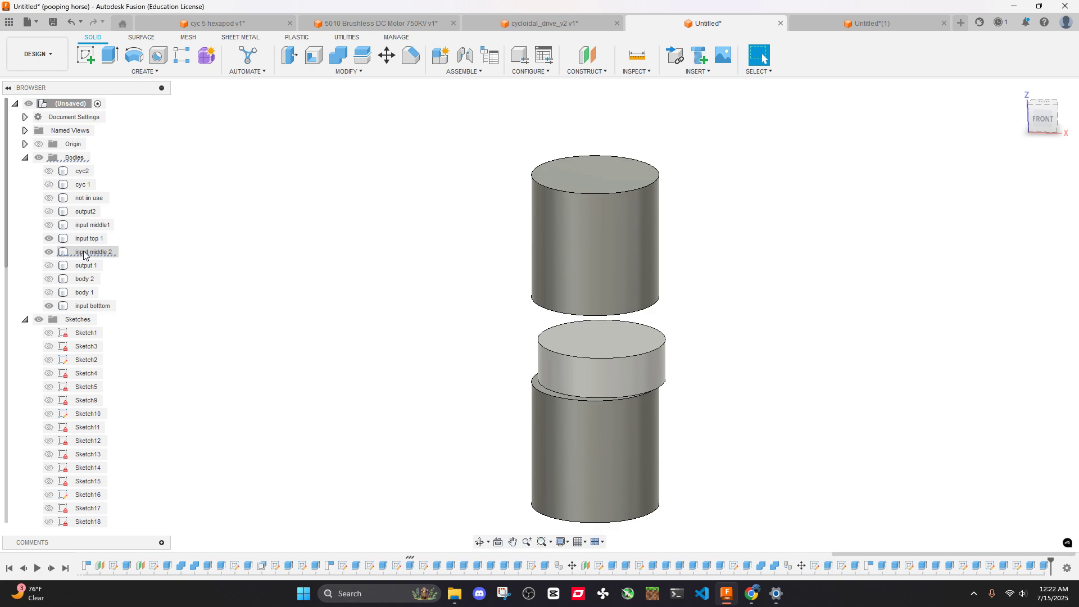
Show input middle1 again and try a fillet on the side face of input middle 2
click(55, 226)
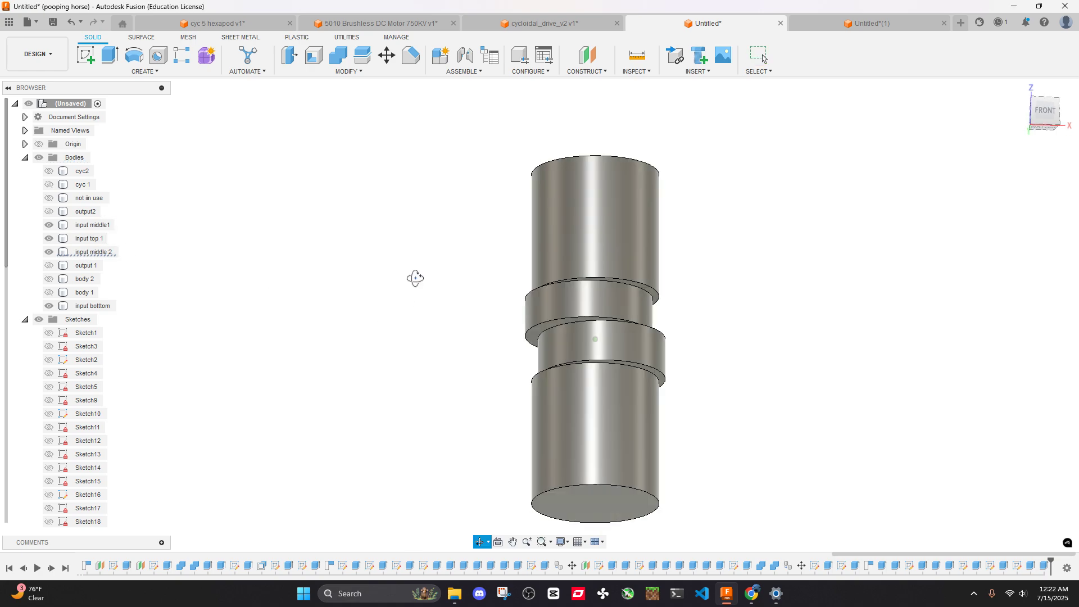
click(601, 342)
key(f)
click(1058, 351)
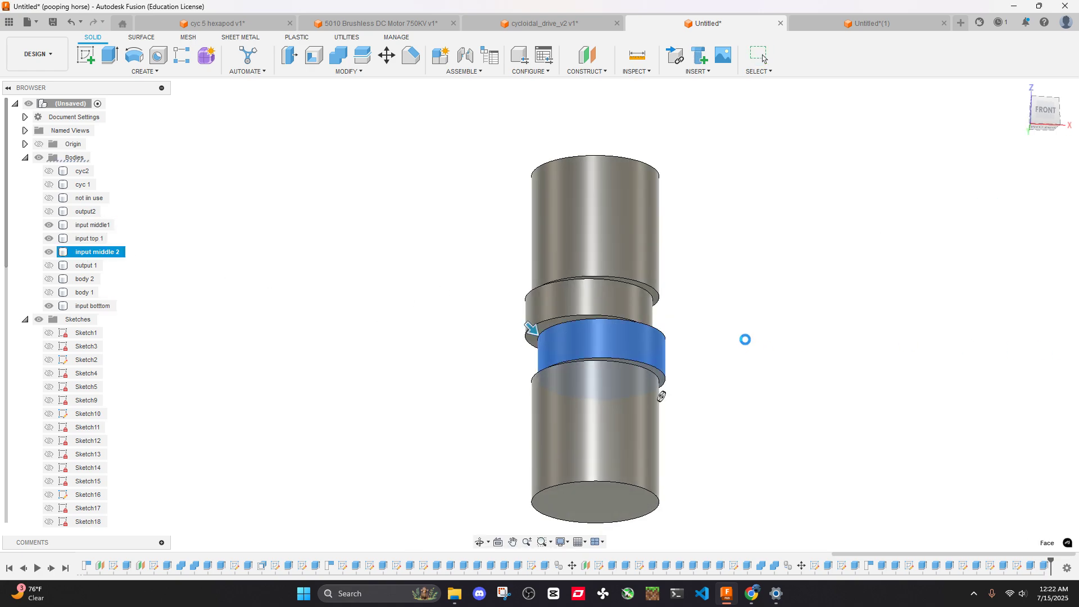
Hide input middle 2, extrude the underside face of input middle1 slightly downward, and hide input middle1
scroll(717, 335, up, 3)
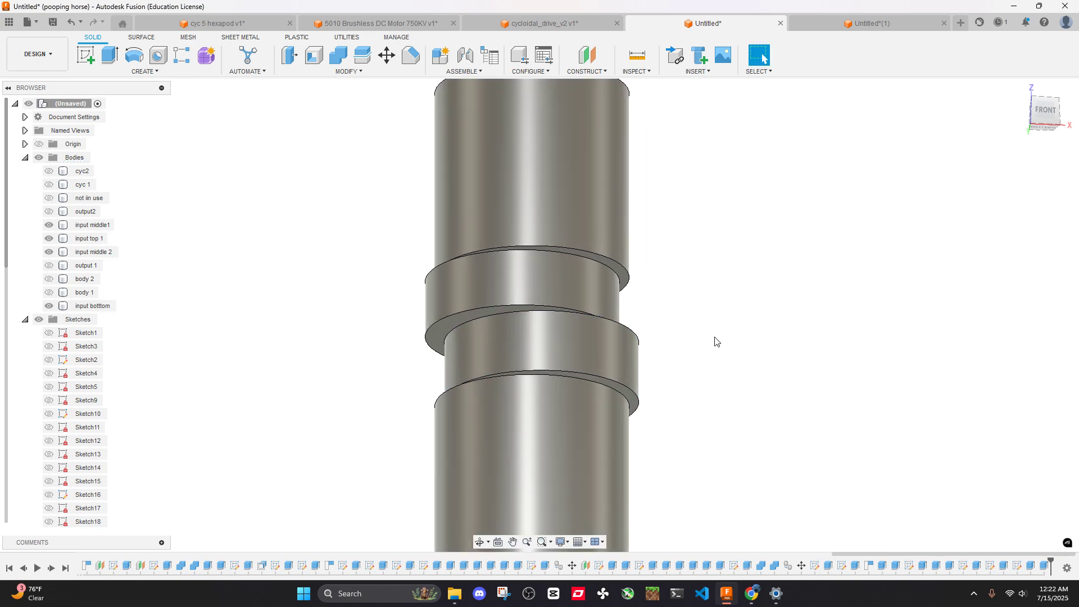
key(e)
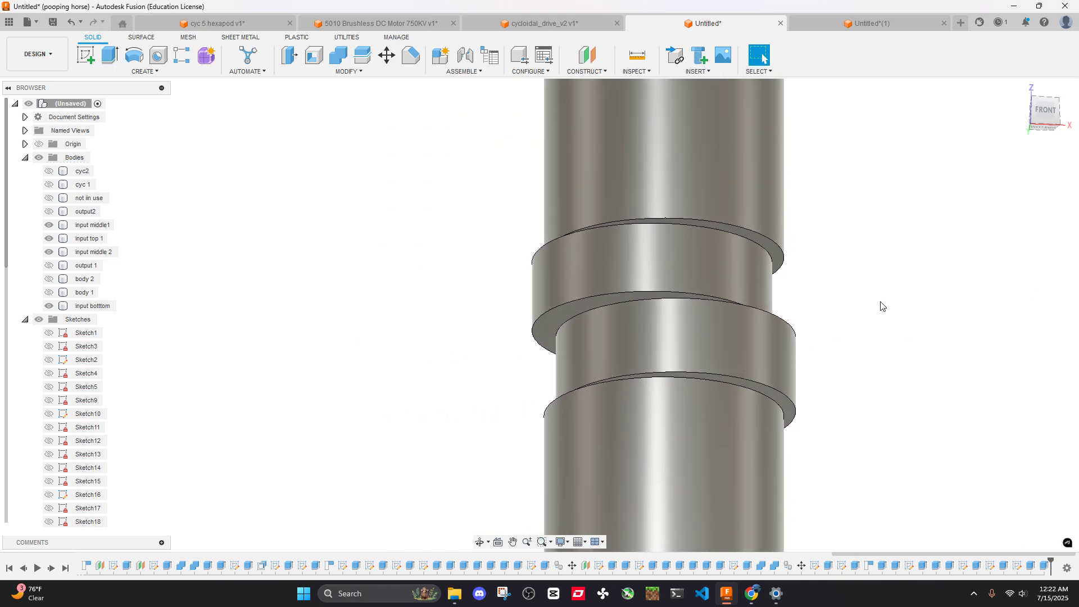
click(652, 334)
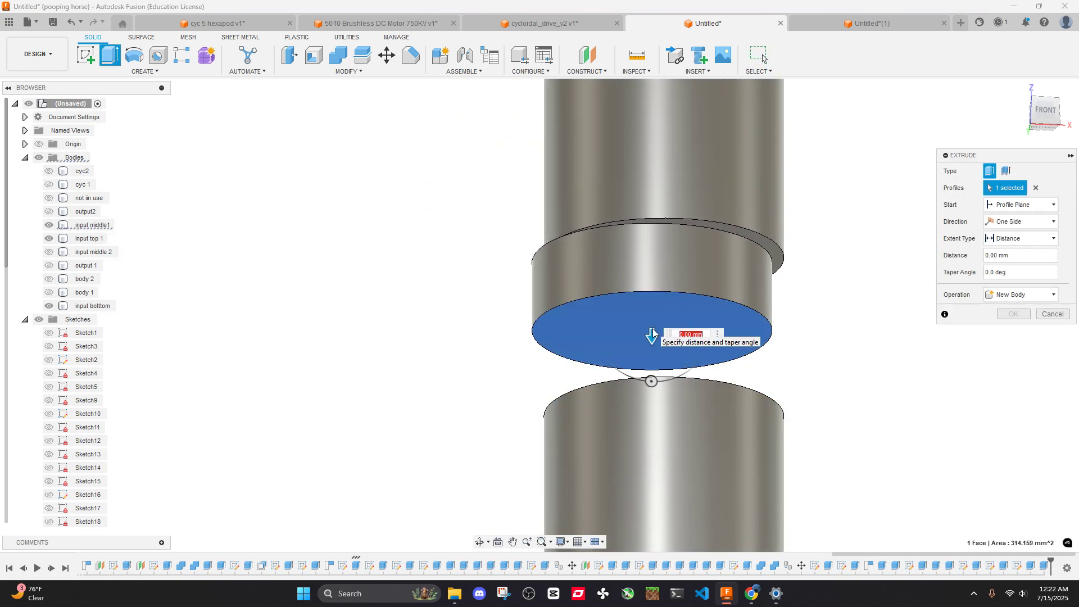
key(Escape)
click(733, 291)
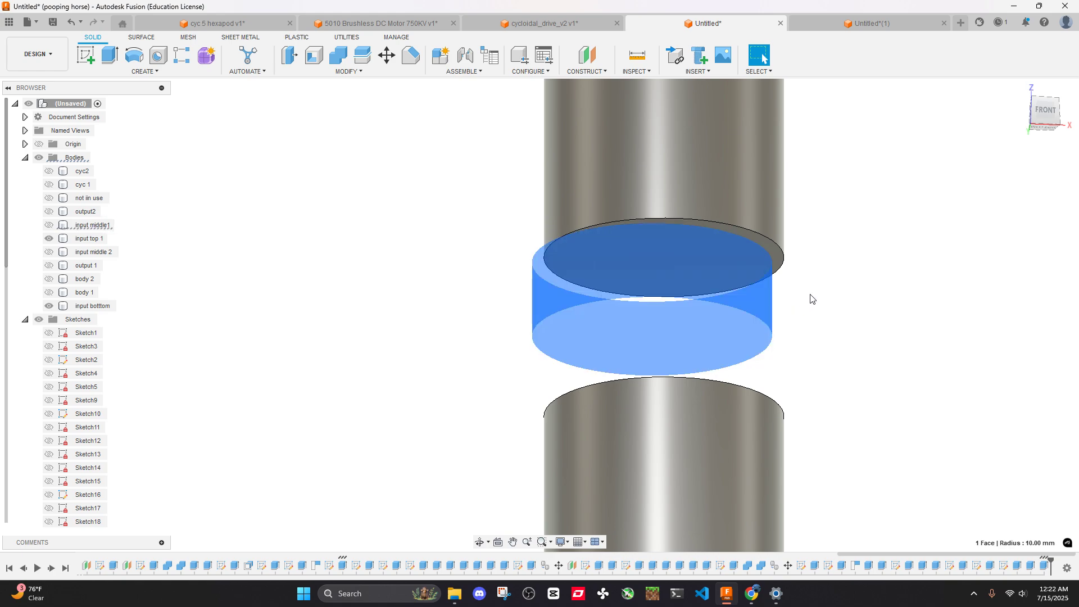
key(v)
key(e)
click(728, 258)
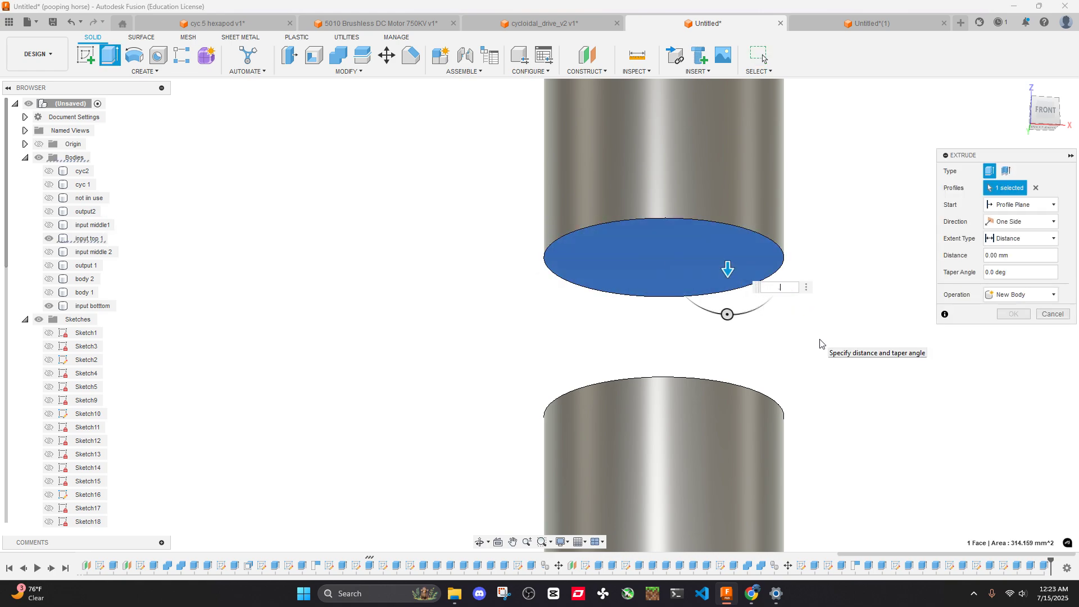
key(Escape)
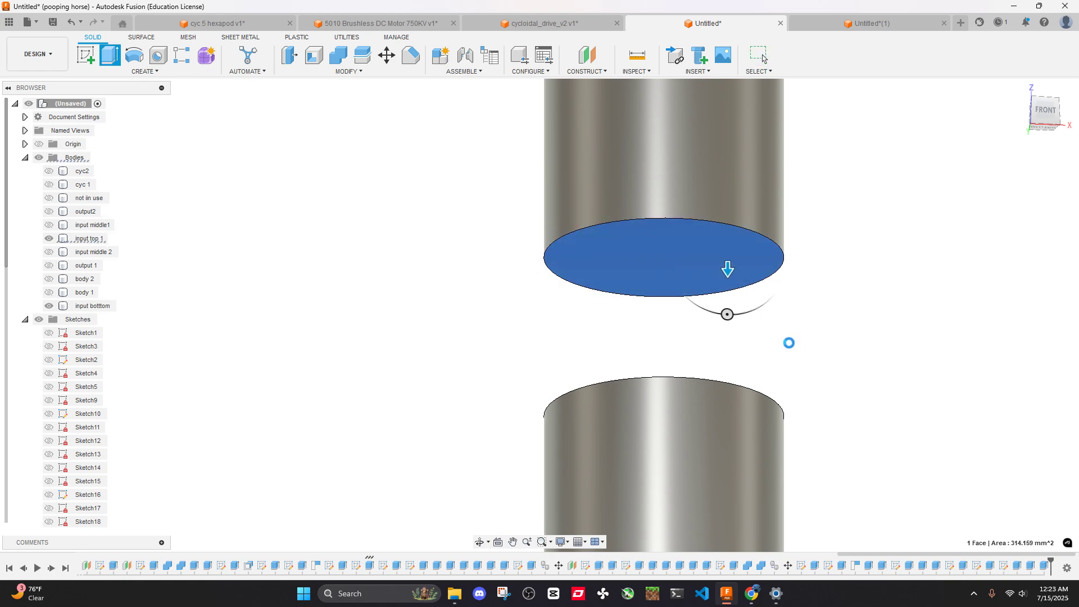
click(684, 432)
key(e)
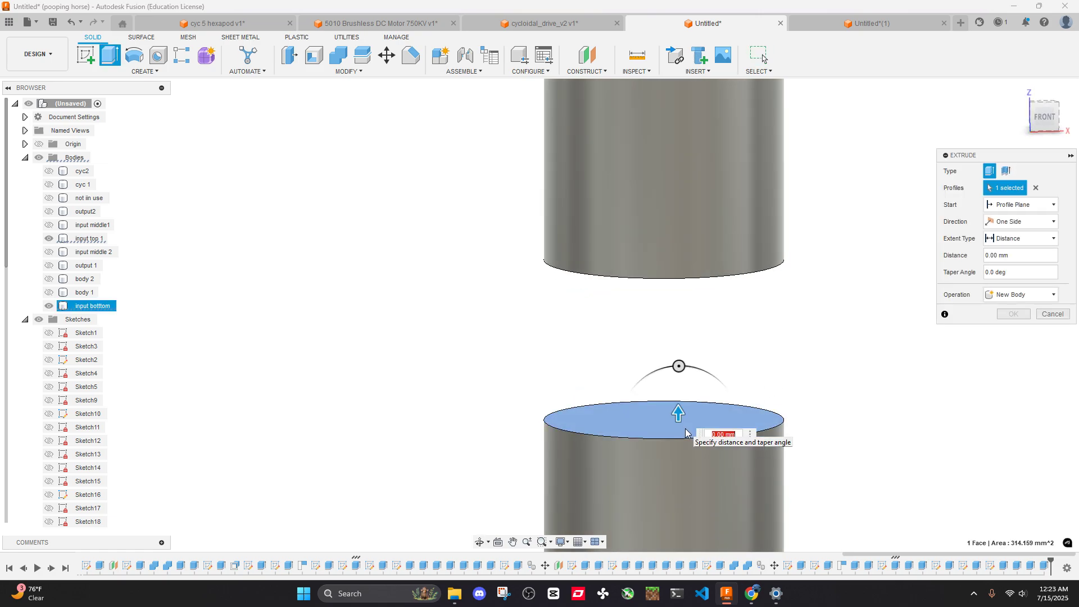
key(Escape)
scroll(423, 362, down, 3)
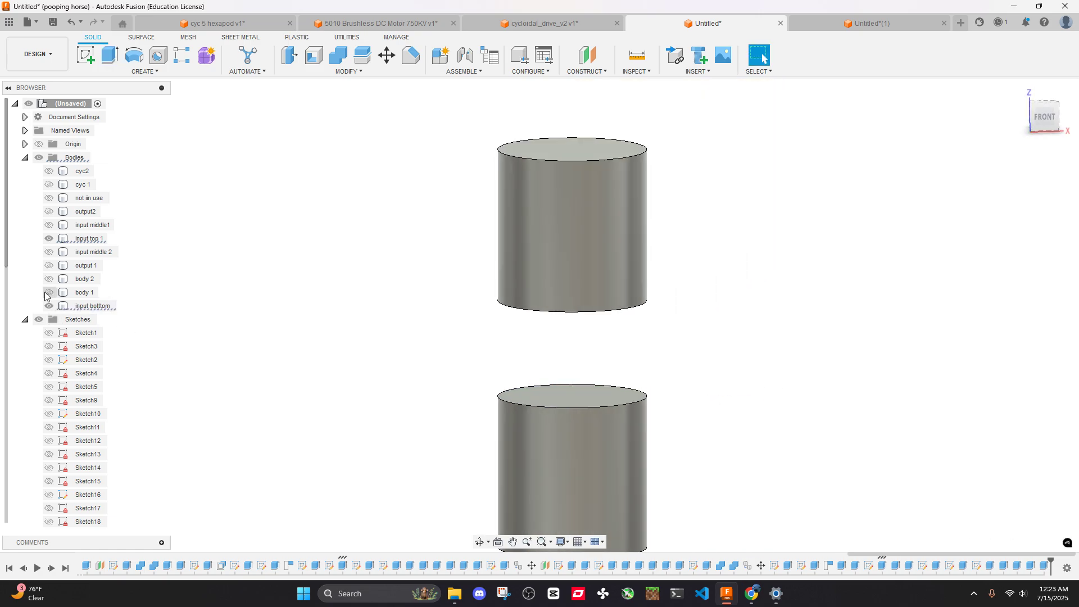
Show output 1 around the input shafts, with the body 1 and body 2 housings hidden
click(49, 292)
click(48, 279)
click(85, 278)
click(49, 265)
scroll(432, 380, down, 3)
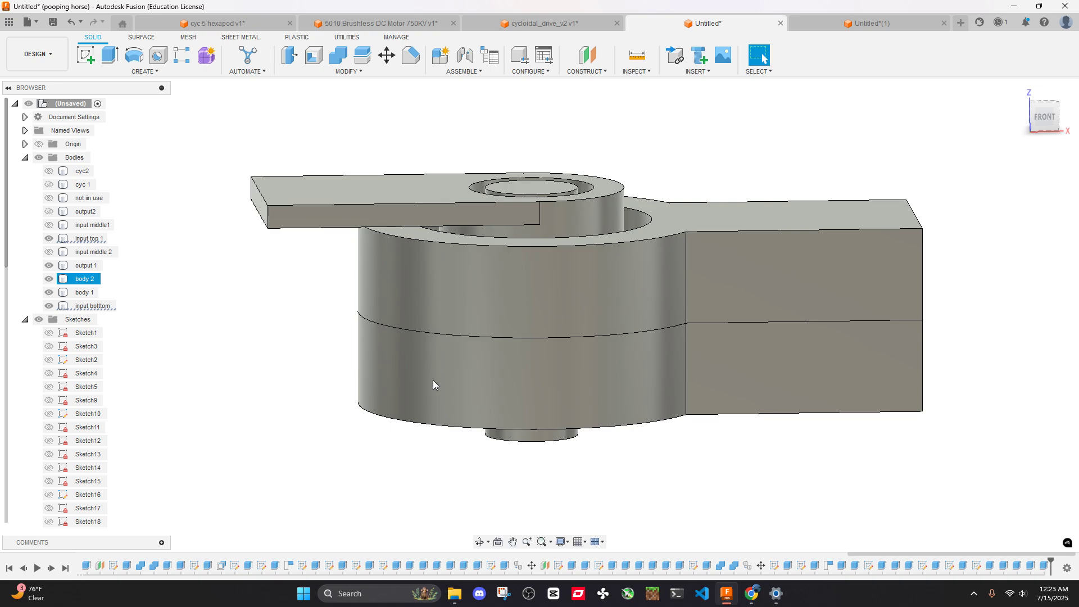
key(v)
click(447, 392)
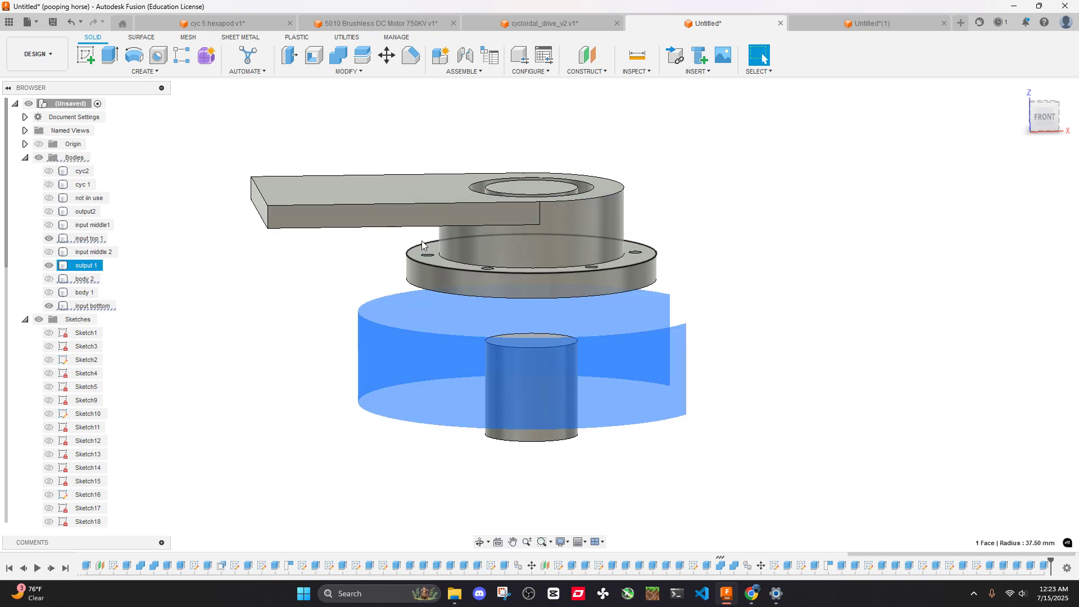
Try to cut the end face of the input top 1 shaft down by 1 mm
shift+middle_drag(674, 253, 754, 241)
click(753, 241)
scroll(538, 214, up, 5)
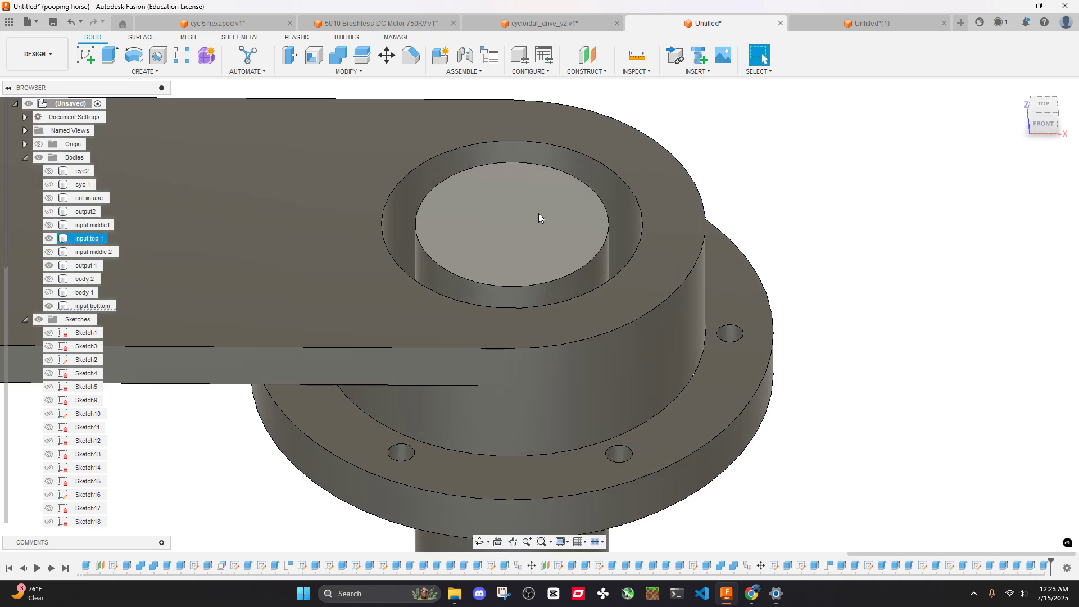
click(532, 223)
key(e)
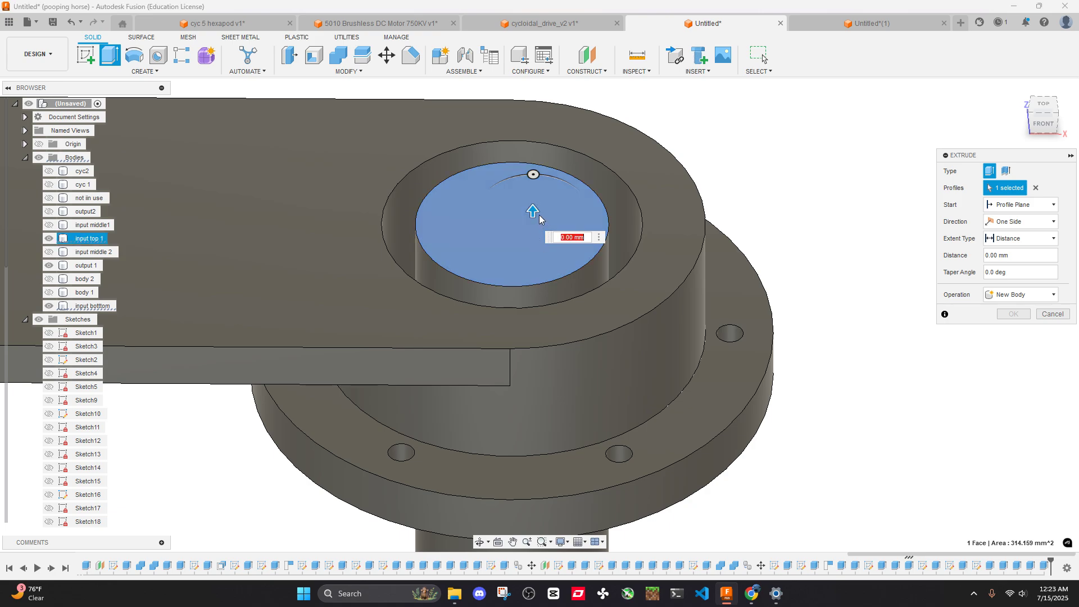
drag(538, 214, 485, 206)
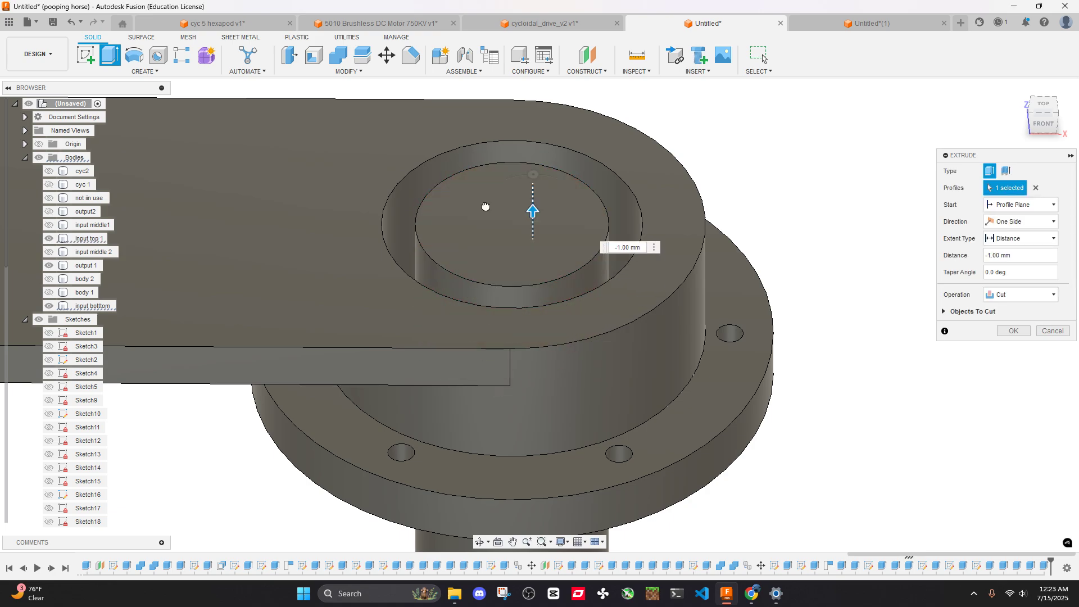
key(Return)
click(84, 265)
key(F6)
shift+middle_drag(646, 292, 725, 506)
key(Escape)
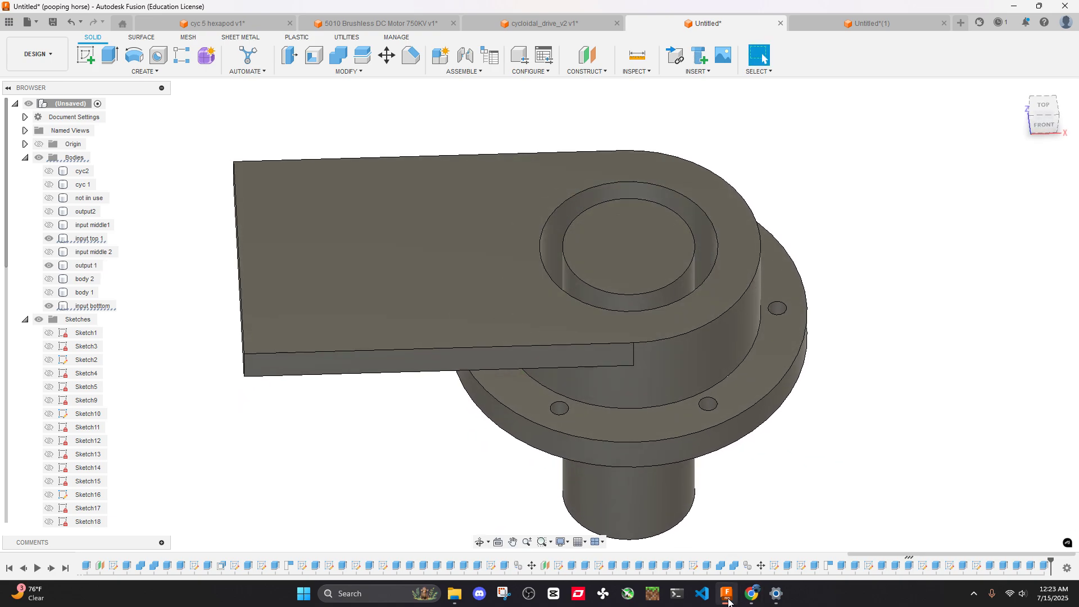
In the cycloidal_drive_v2 design, hide the outer housing and the encoder cover to expose the encoder board
click(391, 25)
click(539, 23)
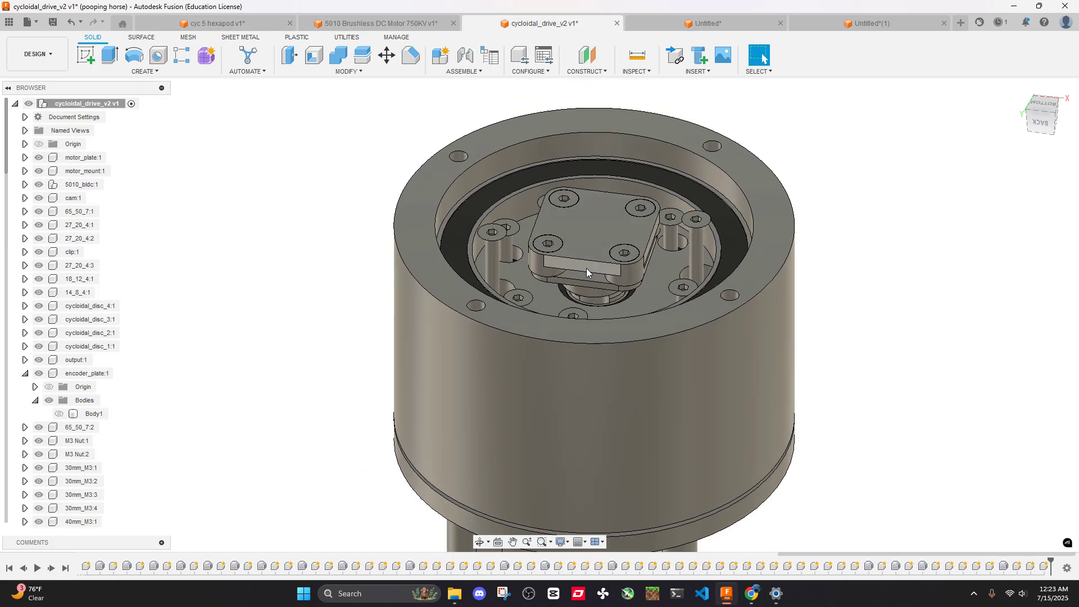
click(771, 338)
key(v)
shift+middle_drag(848, 311, 589, 198)
click(585, 161)
click(589, 198)
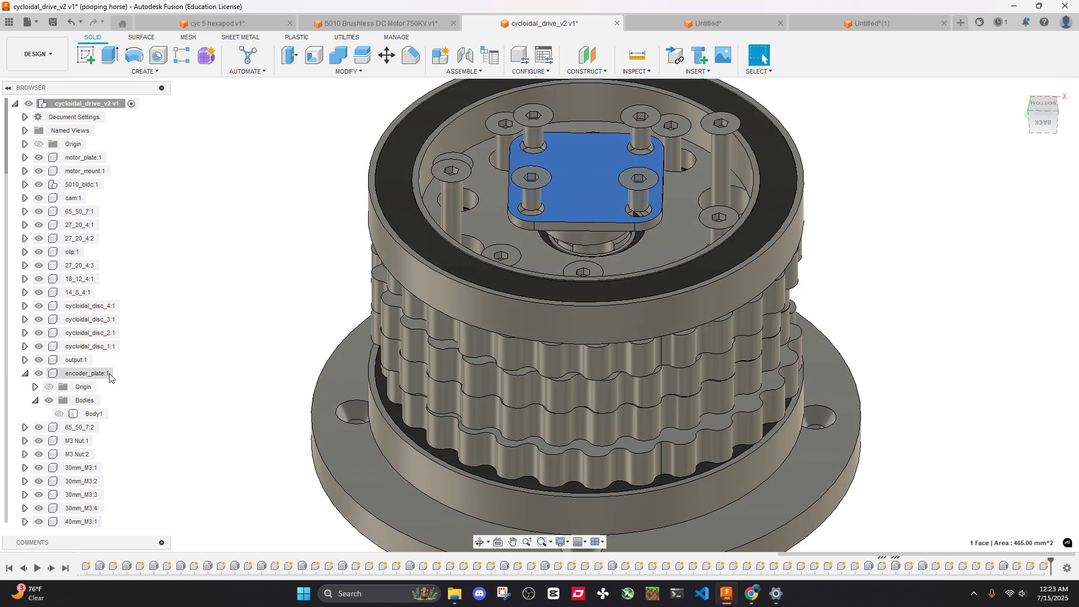
Copy the as5600:1 component from the drive design and paste it into the unsaved arm design
scroll(104, 395, down, 15)
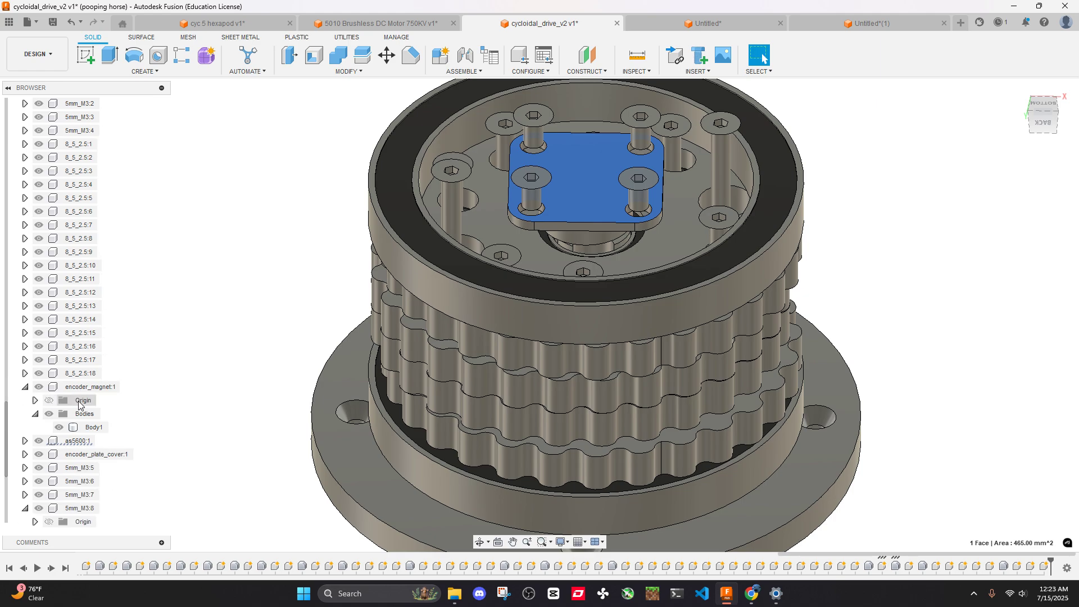
click(71, 360)
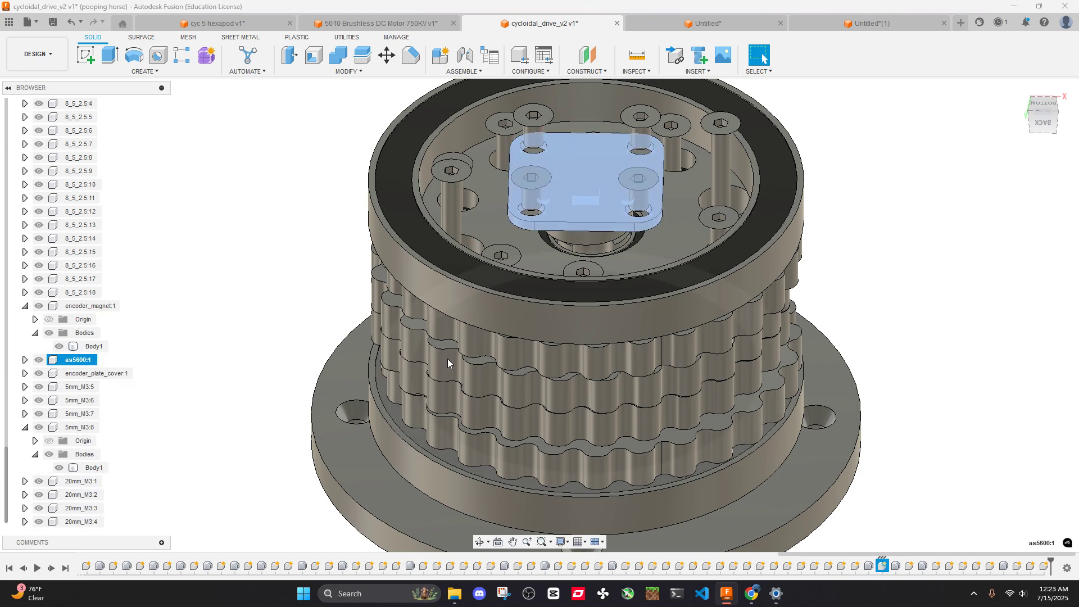
click(417, 24)
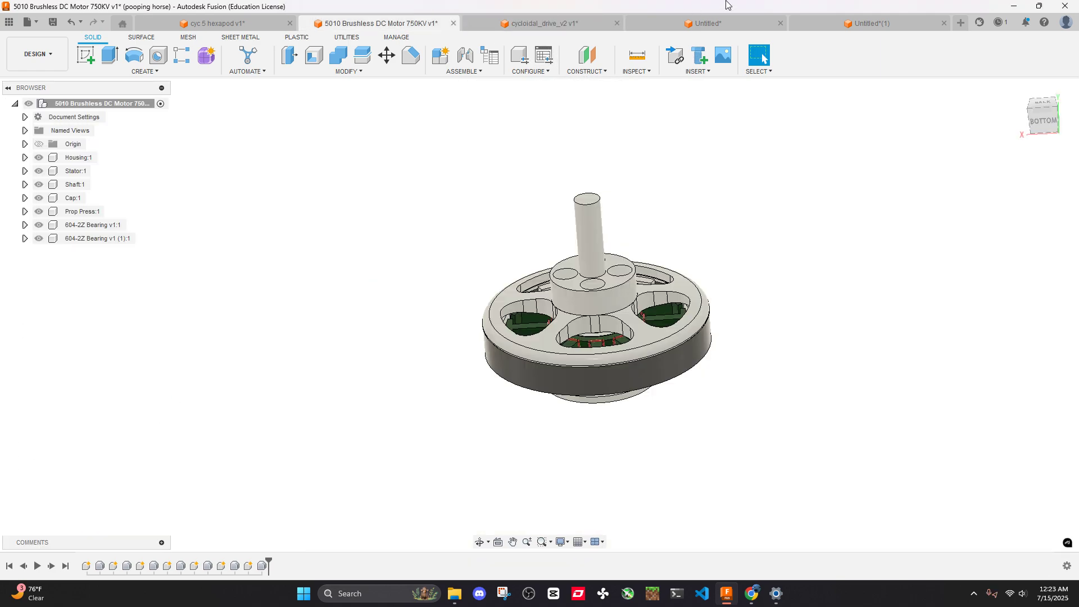
click(723, 25)
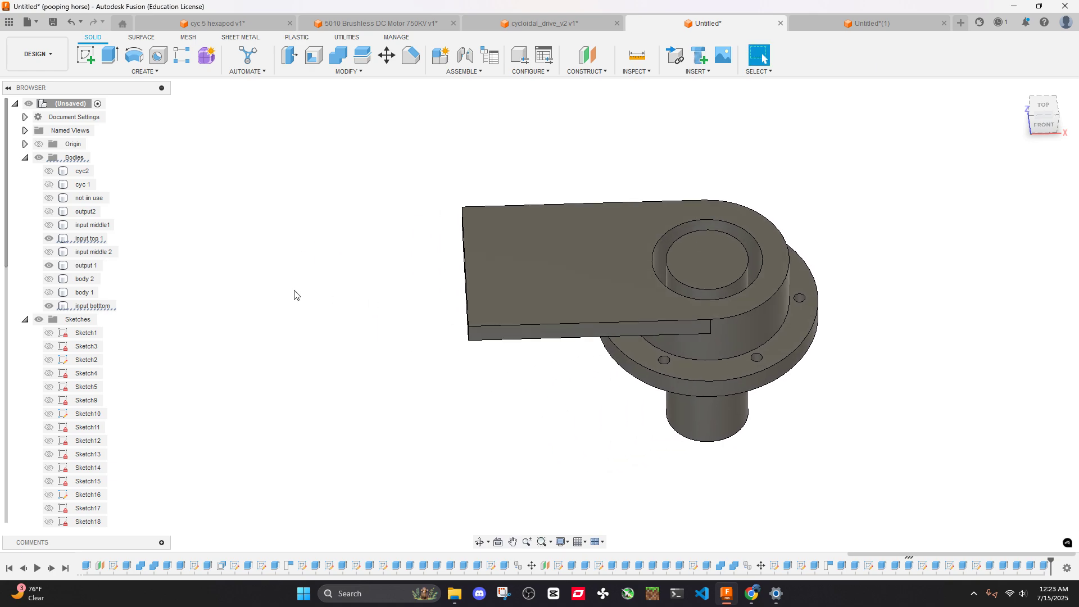
right_click(295, 295)
click(300, 410)
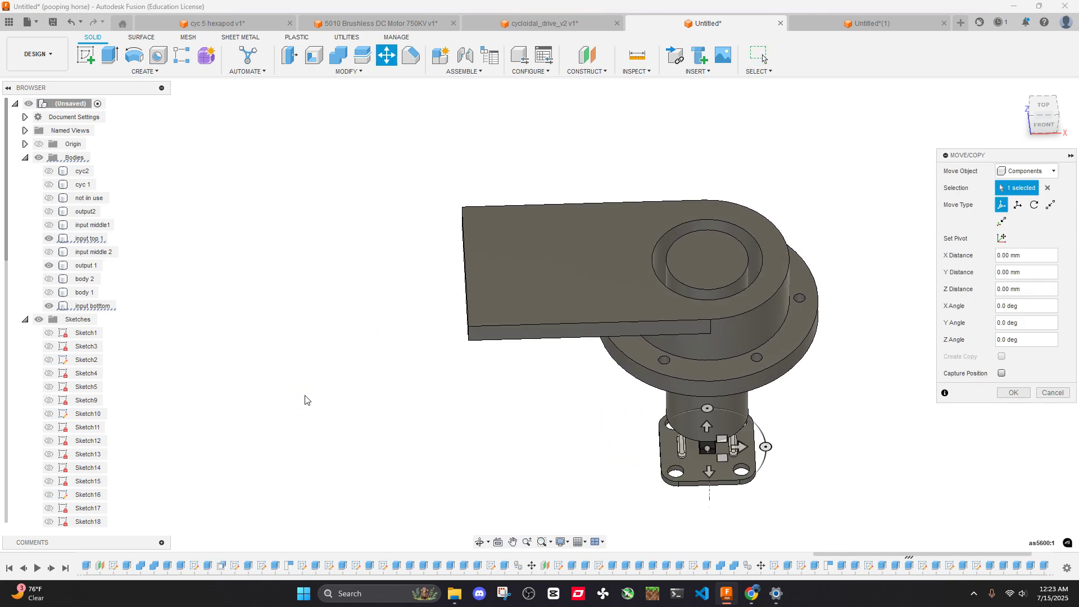
Move the pasted as5600 board straight up so it sits above the output 1 arm
scroll(509, 388, down, 2)
shift+middle_drag(532, 402, 544, 360)
drag(646, 420, 697, 219)
click(1015, 393)
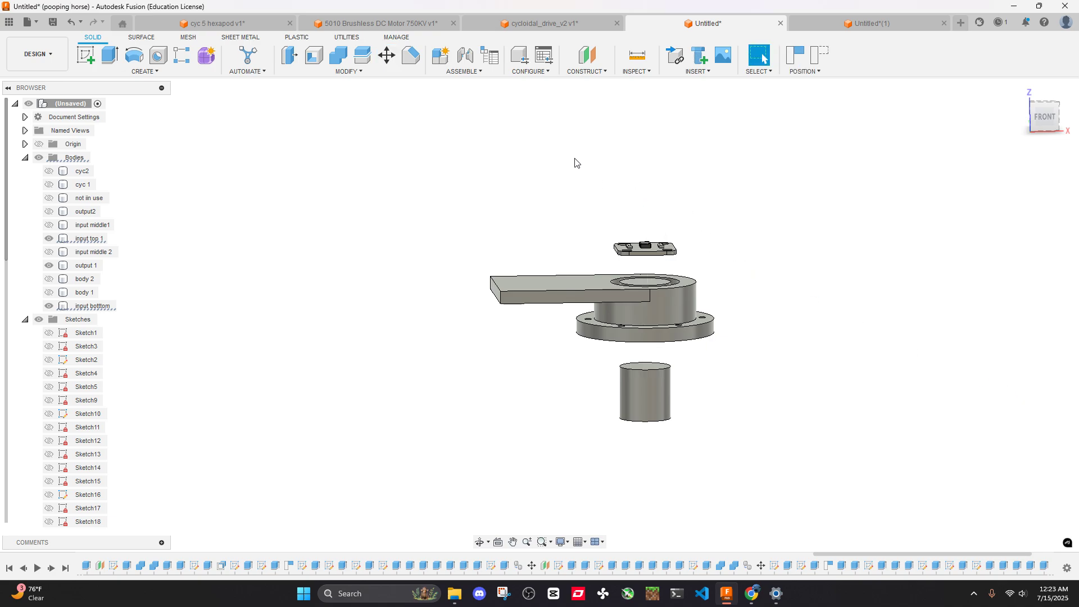
Return to the cycloidal_drive_v2 design and restore the visibility of its outer housing and other hidden parts
click(540, 24)
shift+middle_drag(585, 213, 707, 251)
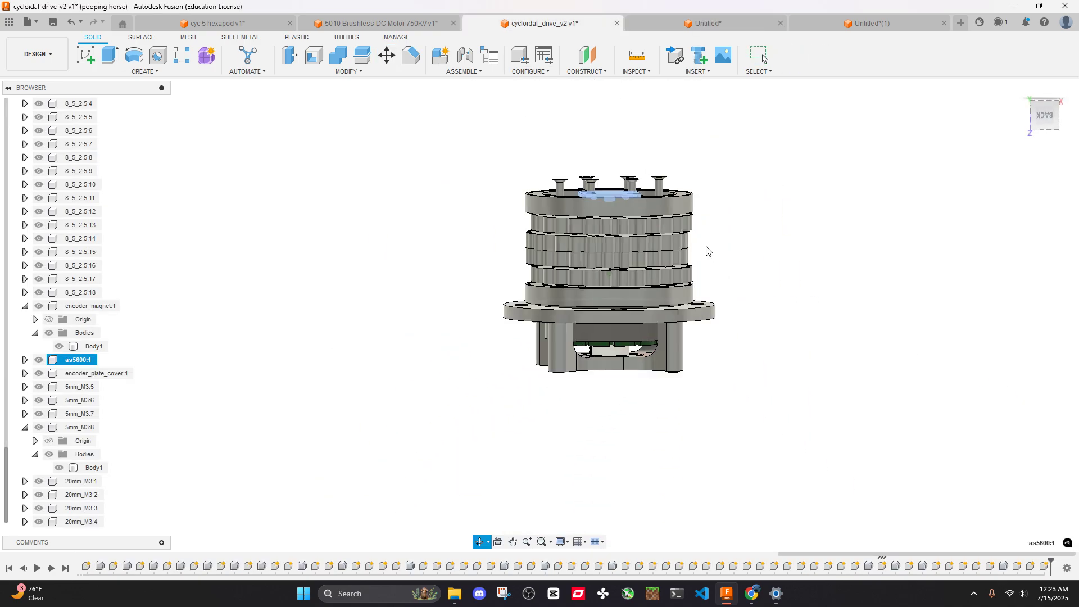
click(806, 294)
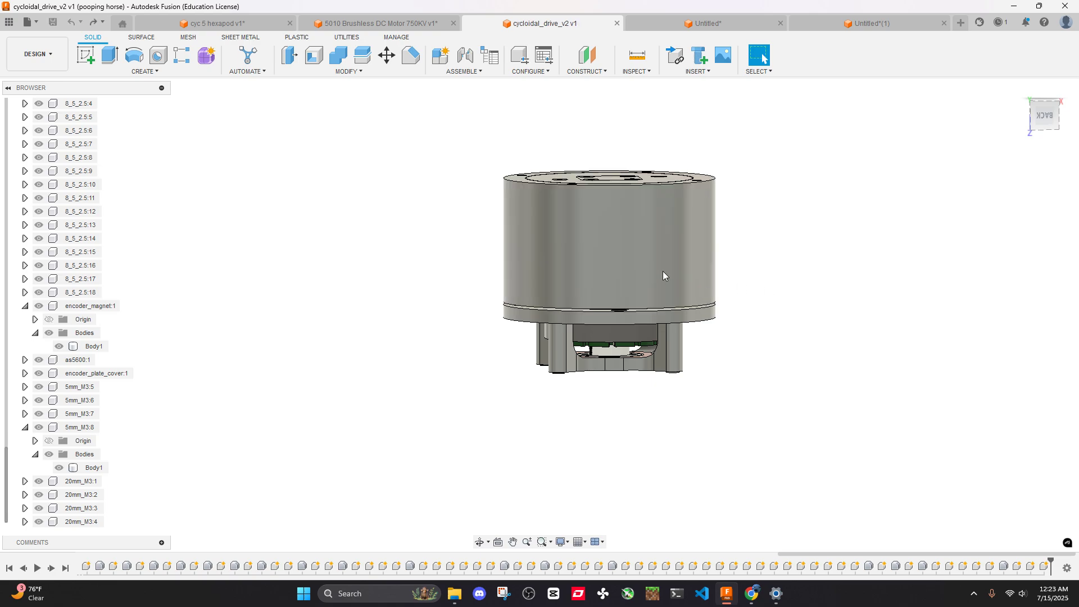
Measure the cycloidal drive starting from the top face of its outer housing
click(645, 65)
key(F6)
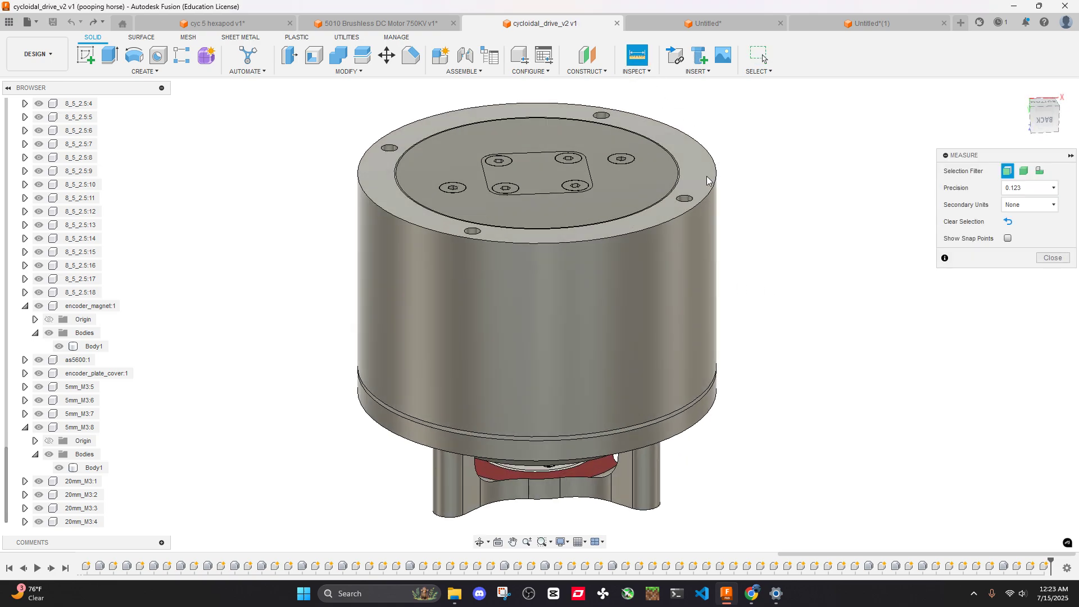
click(703, 188)
shift+middle_drag(702, 188, 713, 344)
click(625, 316)
mouse_move(757, 313)
shift+middle_down()
mouse_move(750, 292)
mouse_move(772, 320)
shift+middle_up()
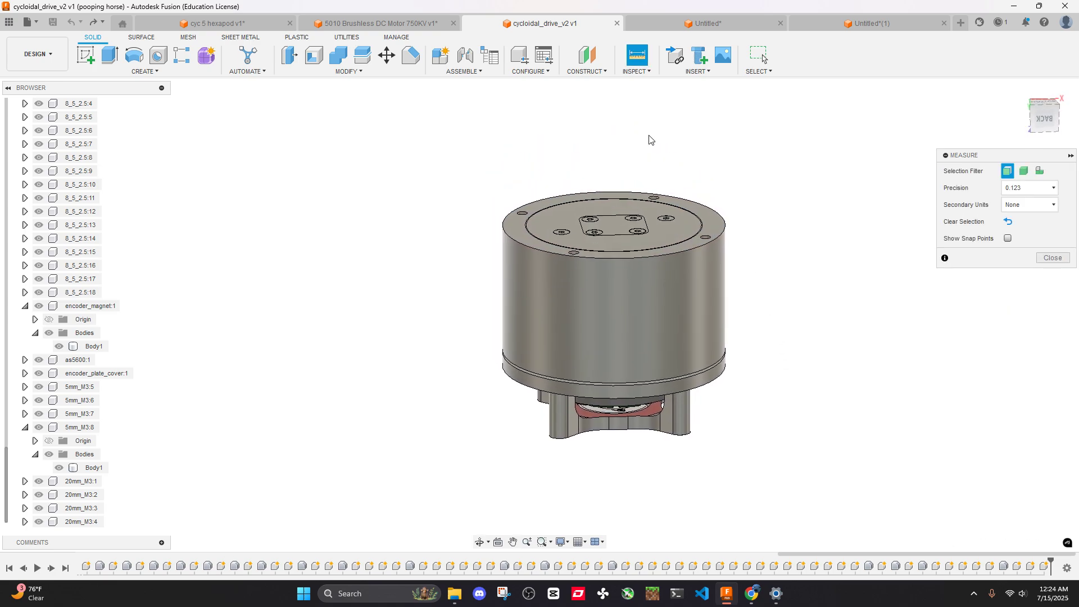
Measure the drive's overall height from the housing's top face to the underside of the motor mount
click(725, 25)
shift+middle_drag(692, 225, 686, 225)
click(573, 28)
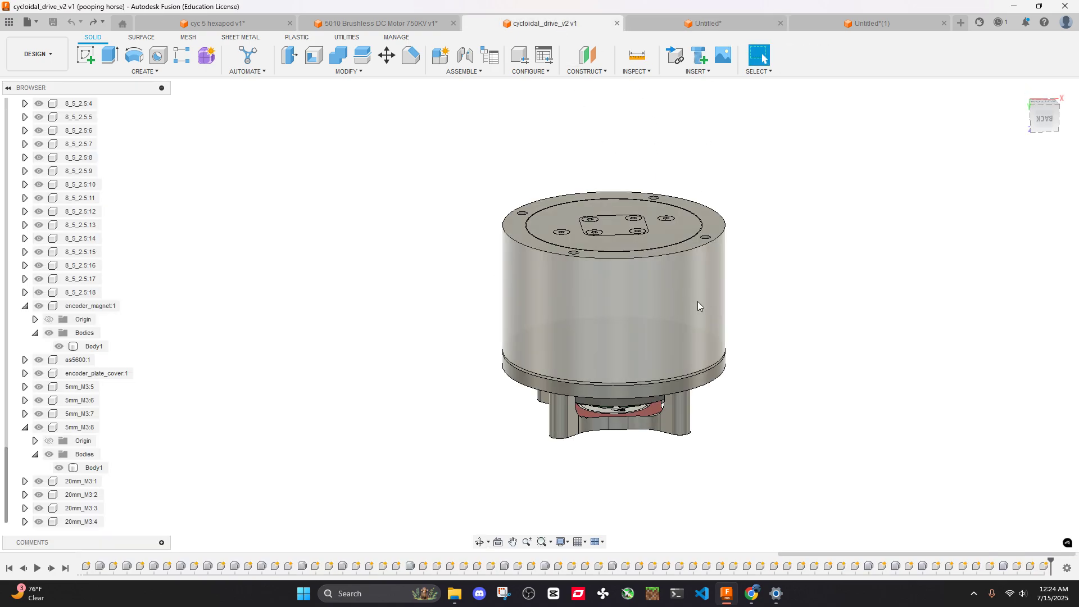
shift+middle_drag(708, 342, 750, 303)
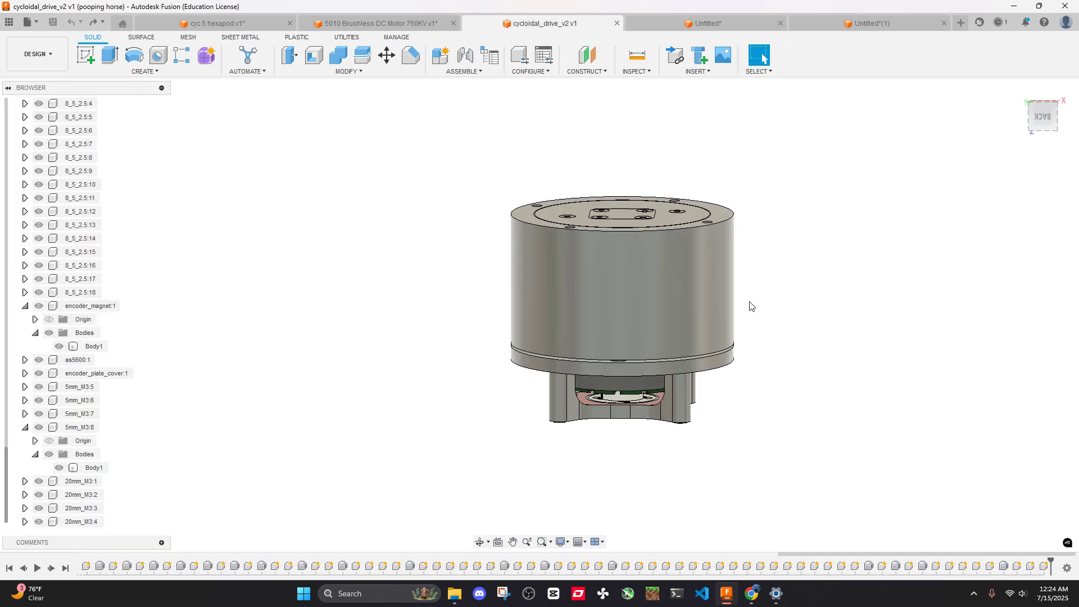
click(638, 56)
click(679, 241)
shift+middle_drag(676, 142, 730, 224)
click(670, 378)
shift+middle_drag(677, 370, 725, 413)
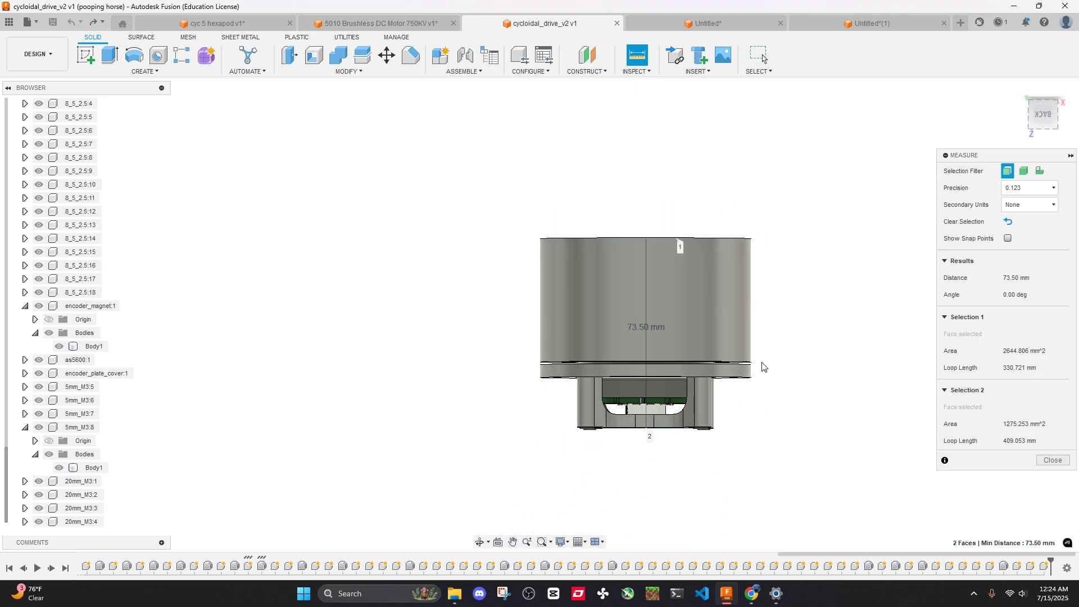
click(799, 247)
Switch to the unsaved arm design and show all of its bodies
click(710, 23)
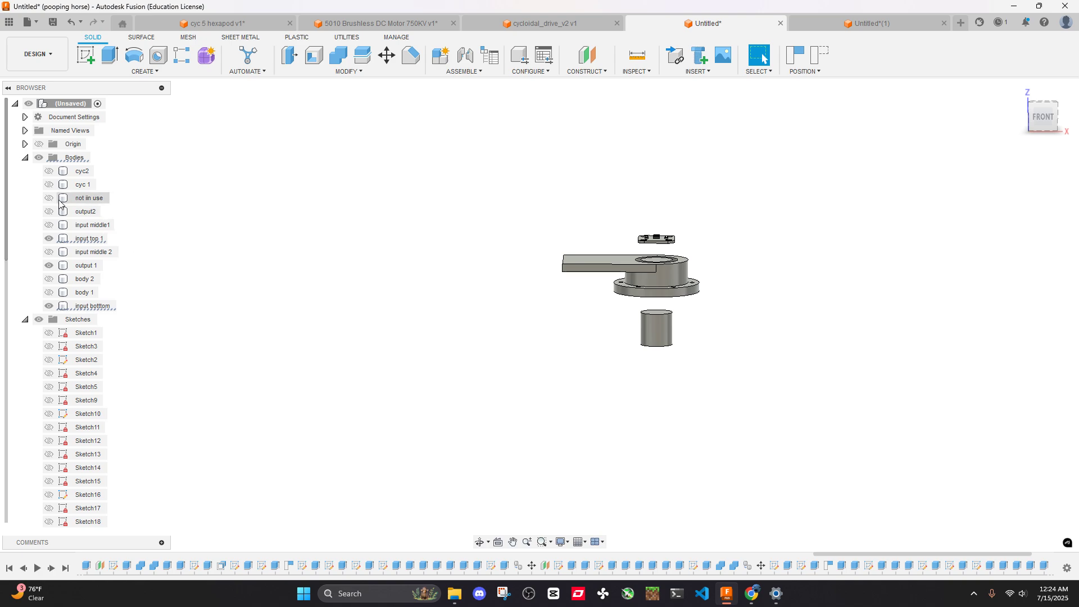
right_click(61, 104)
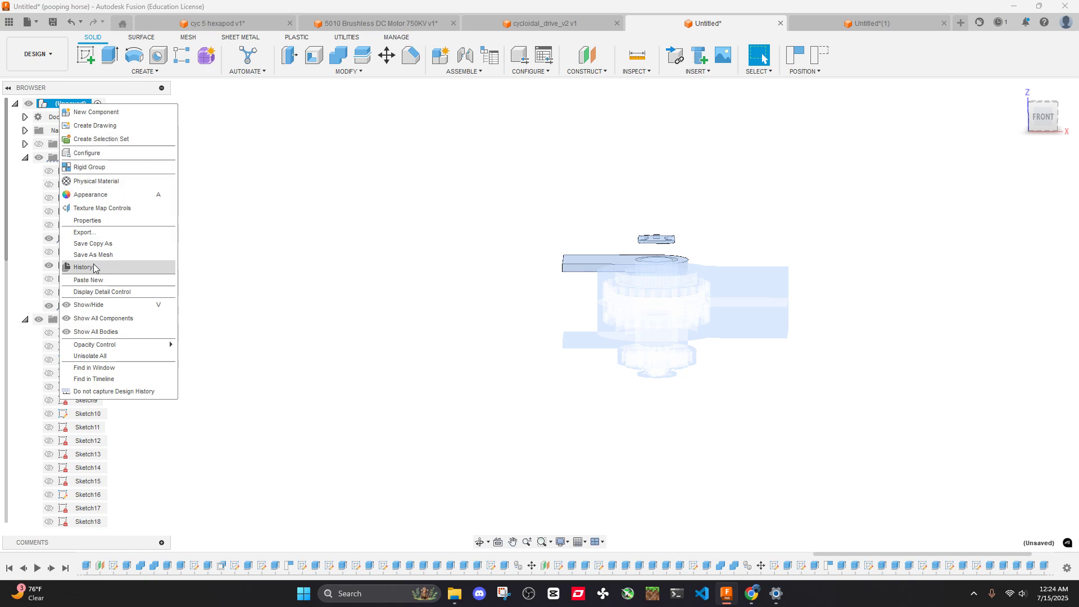
click(100, 337)
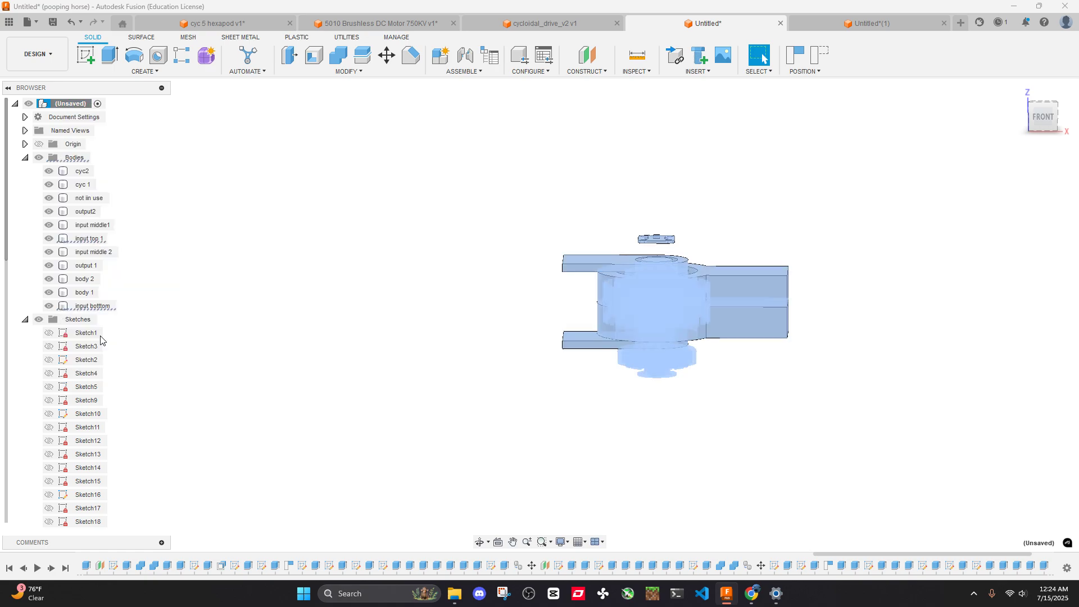
Measure the distance between the outer faces of the upper and lower output arms
click(644, 64)
scroll(624, 217, up, 4)
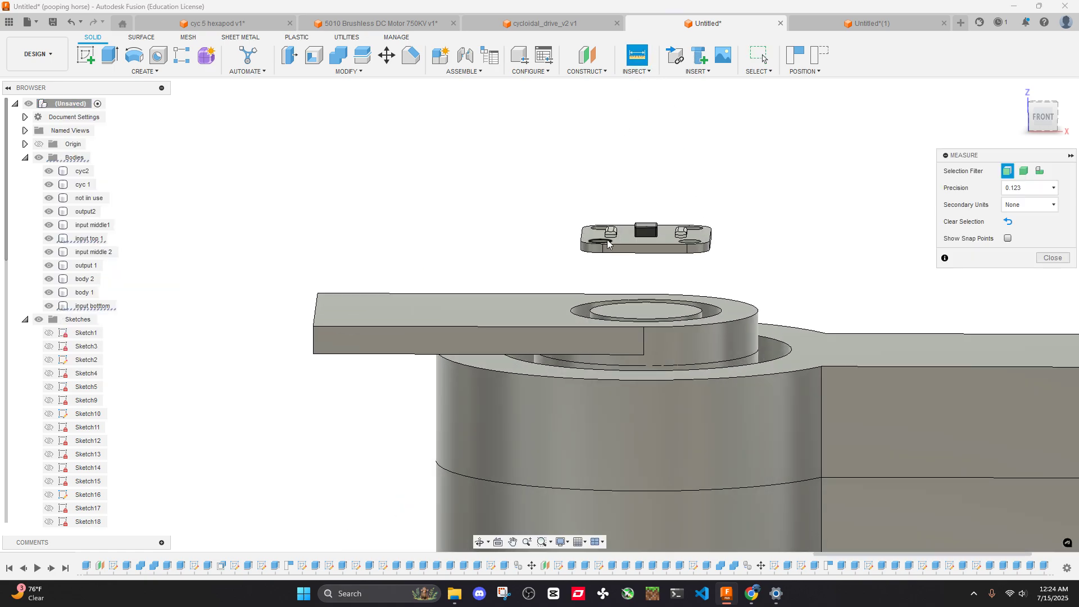
click(532, 313)
middle_drag(659, 340, 643, 195)
shift+middle_drag(610, 444, 602, 387)
click(591, 294)
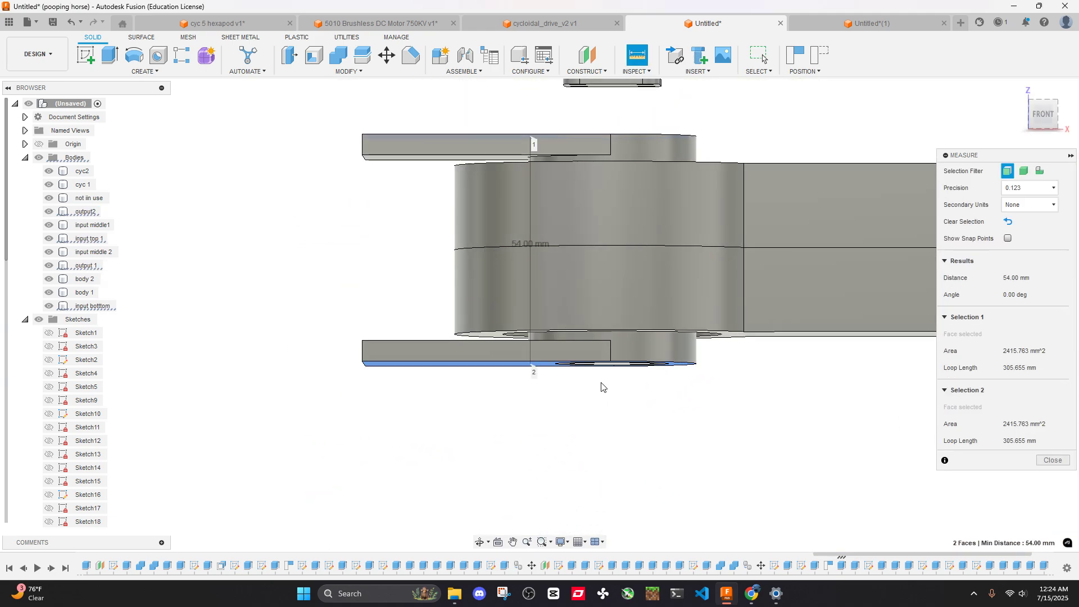
click(268, 362)
Show the 5010_bldc:1 motor component beneath the lower output arm
scroll(119, 373, down, 3)
scroll(55, 369, down, 6)
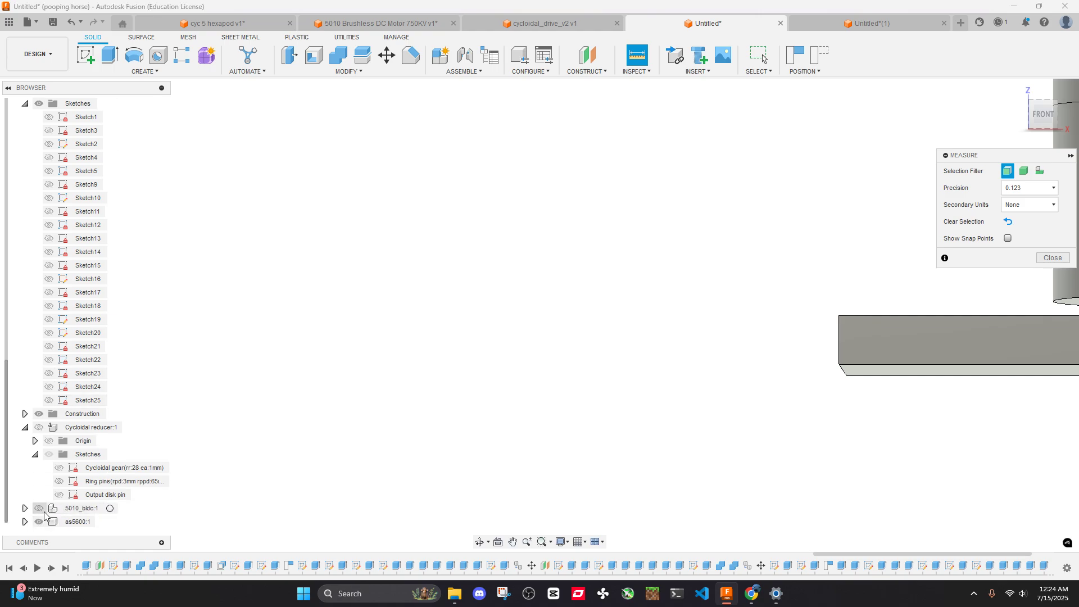
scroll(553, 438, up, 5)
middle_drag(634, 401, 492, 337)
middle_drag(720, 260, 635, 277)
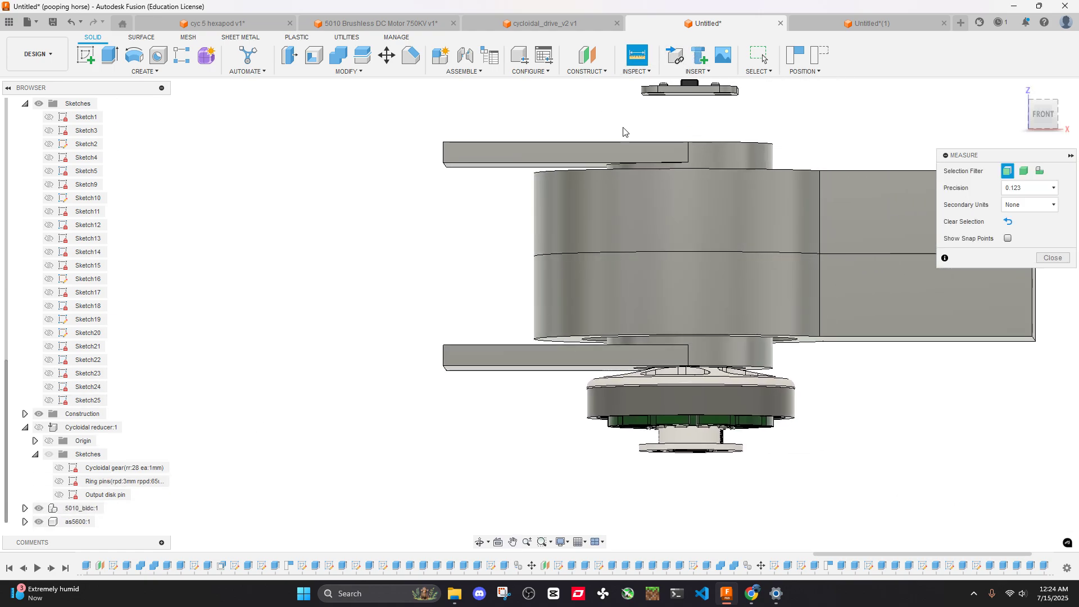
Measure the overall height from the motor's bottom mounting face to the upper output arm's top face
shift+middle_drag(624, 131, 594, 170)
click(595, 171)
shift+middle_drag(671, 265, 663, 171)
click(556, 359)
mouse_move(584, 304)
shift+middle_down()
mouse_move(592, 328)
mouse_move(591, 315)
shift+middle_up()
click(538, 437)
click(655, 438)
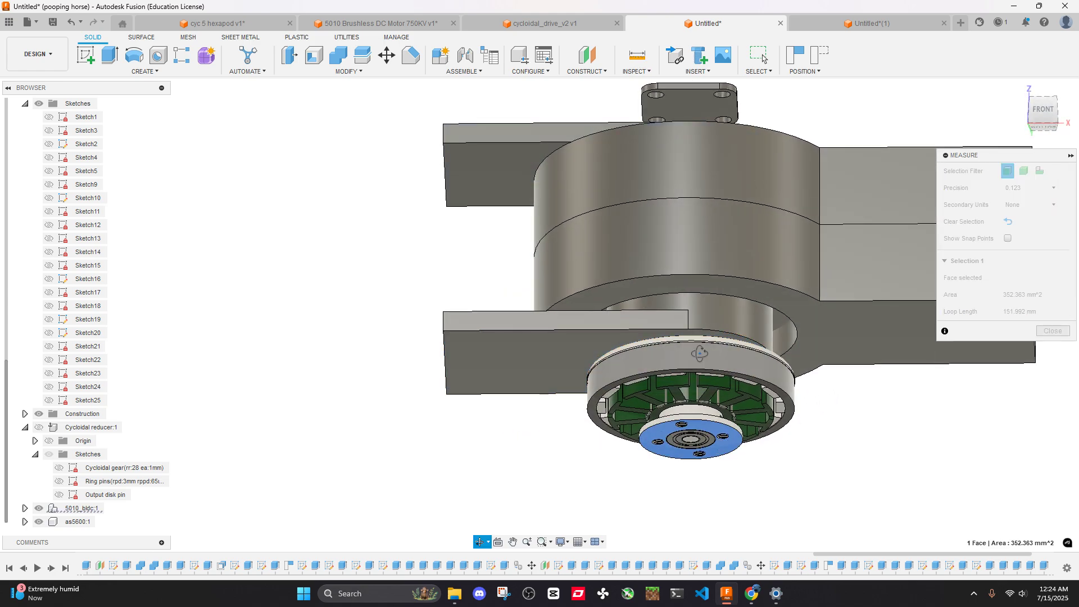
shift+middle_drag(655, 438, 645, 206)
click(574, 202)
scroll(648, 207, down, 3)
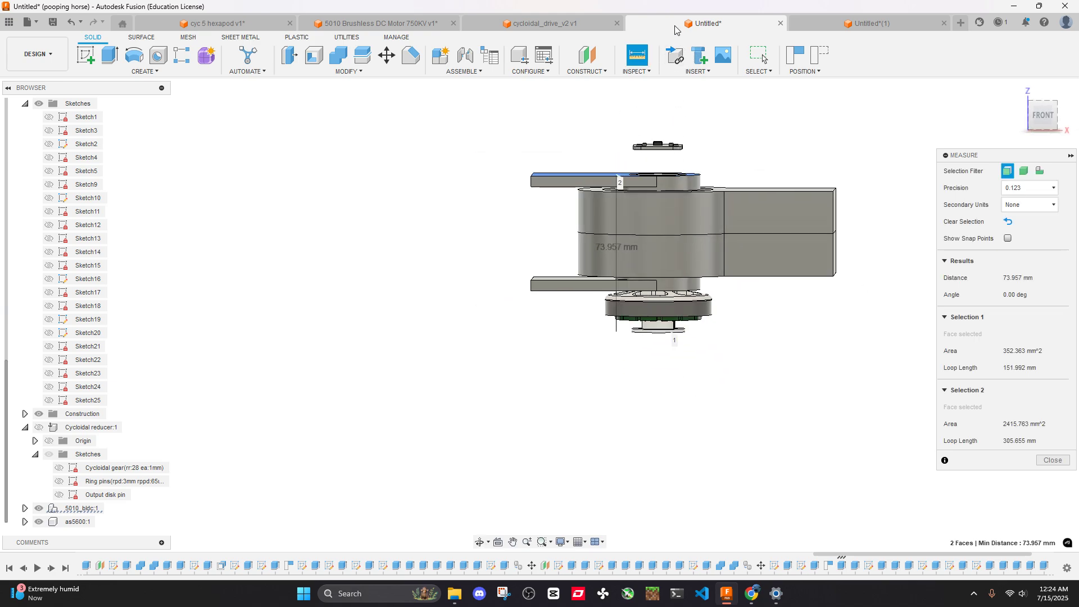
Switch back to the cycloidal_drive_v2 design to compare its size with the arm assembly
click(826, 26)
click(554, 26)
scroll(589, 183, down, 3)
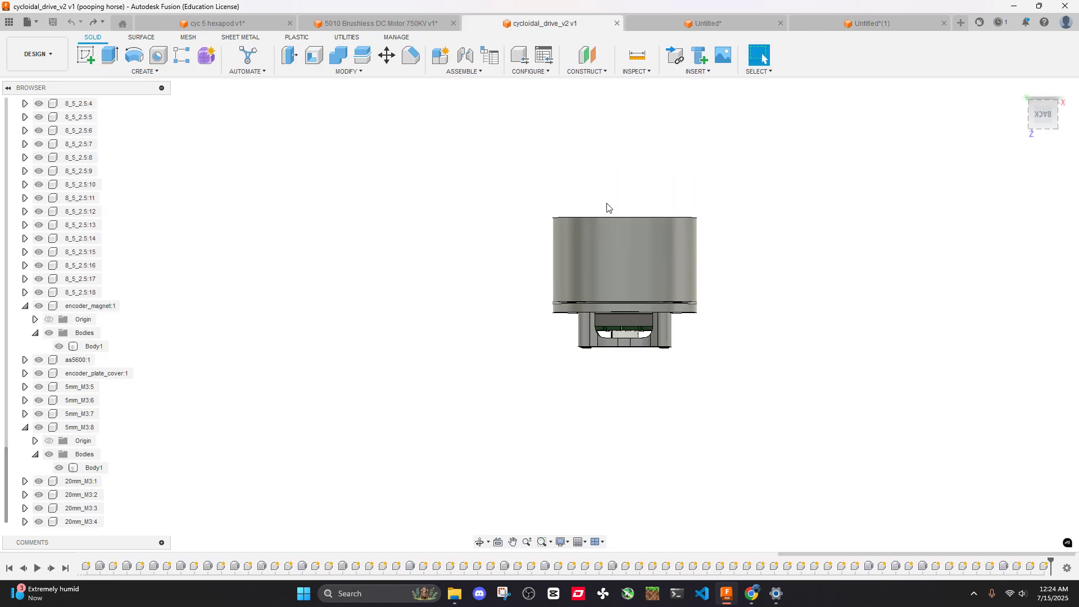
Hide the cycloidal_drive_v2 outer housing and examine the stack of discs and bearings inside it
shift+middle_drag(607, 208, 615, 247)
click(619, 278)
key(v)
shift+middle_drag(745, 238, 680, 281)
scroll(666, 249, up, 3)
scroll(645, 348, up, 2)
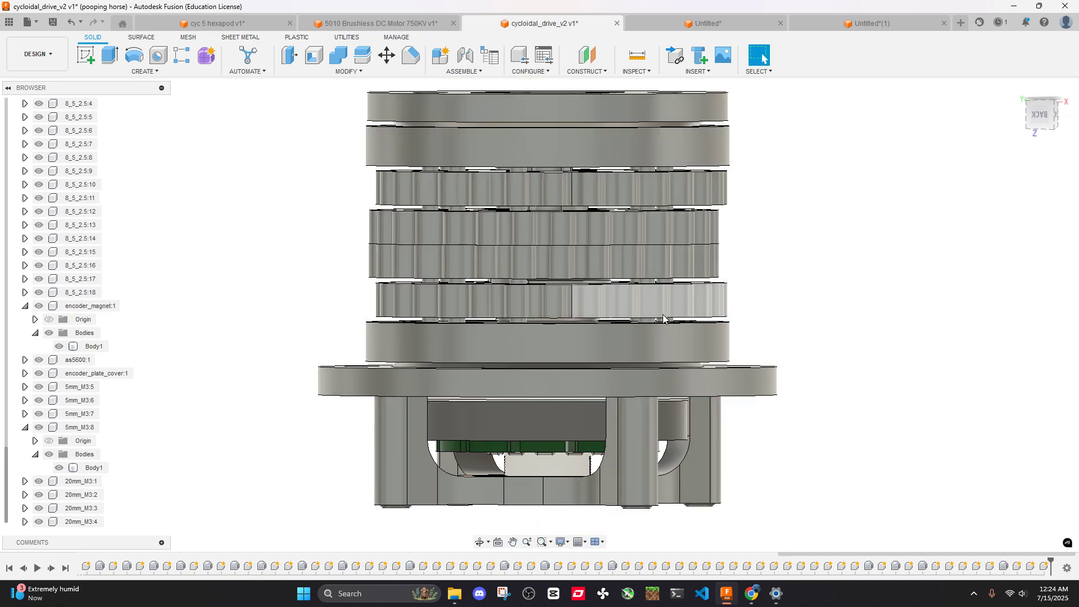
shift+middle_drag(684, 180, 693, 231)
shift+middle_drag(697, 185, 765, 315)
Switch to the untitled arm assembly and hide the outer ring housing parts around the cycloidal discs
click(703, 23)
click(680, 251)
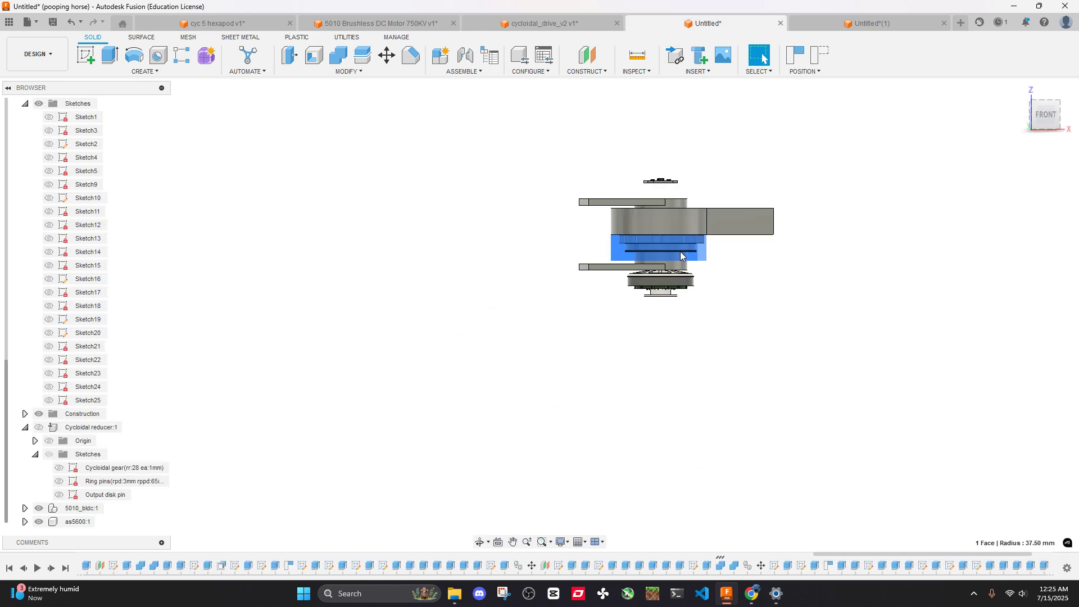
click(749, 210)
scroll(677, 247, up, 5)
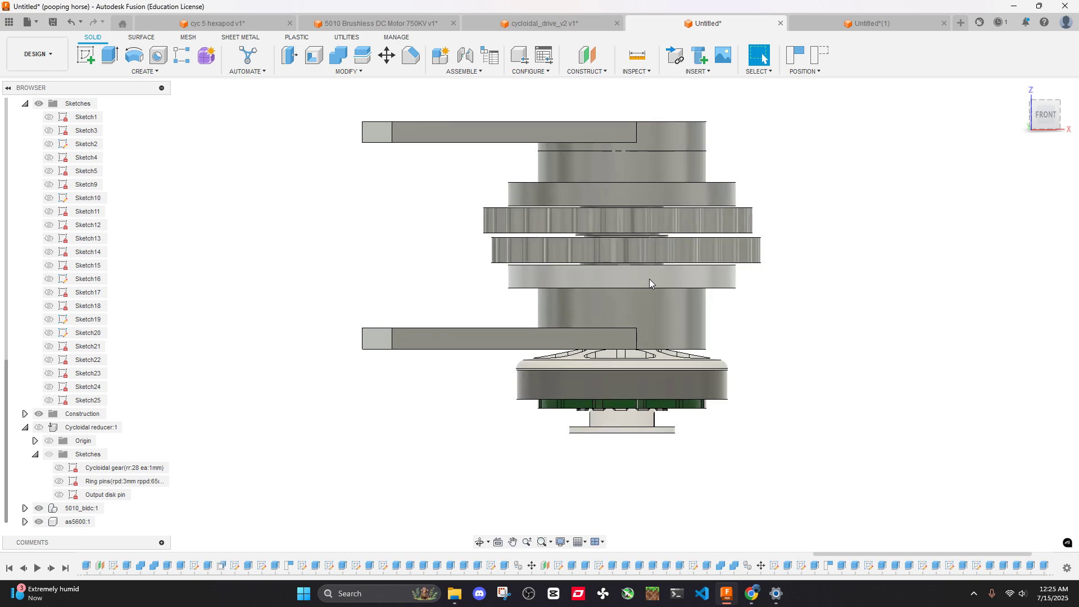
scroll(643, 281, up, 2)
middle_drag(683, 330, 710, 459)
scroll(718, 286, down, 4)
shift+middle_drag(717, 266, 721, 303)
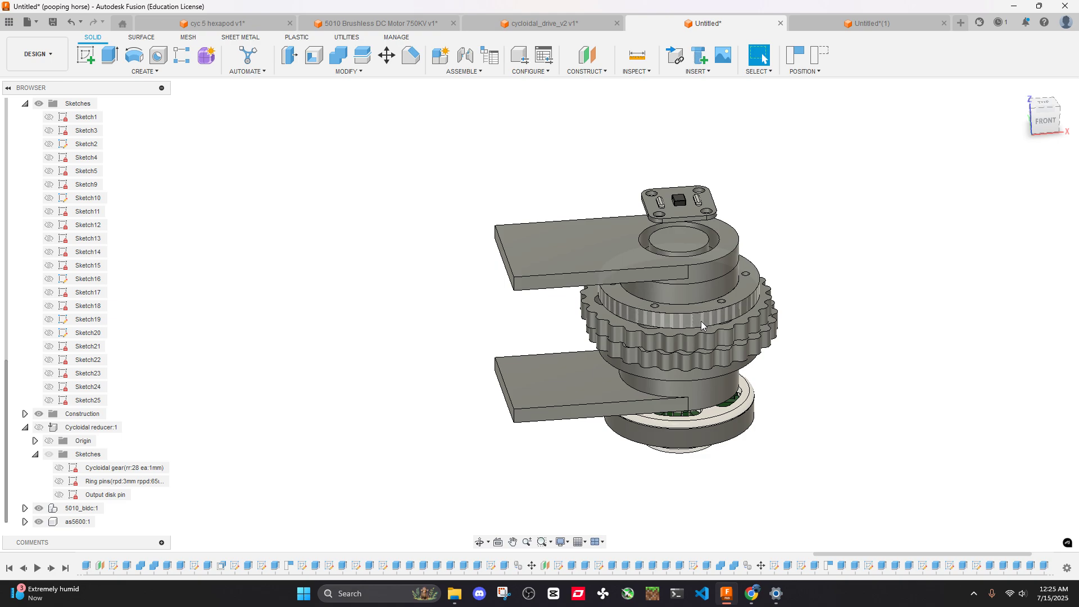
Bring back the outer housing in cycloidal_drive_v2 and measure the housing's outer diameter
click(604, 22)
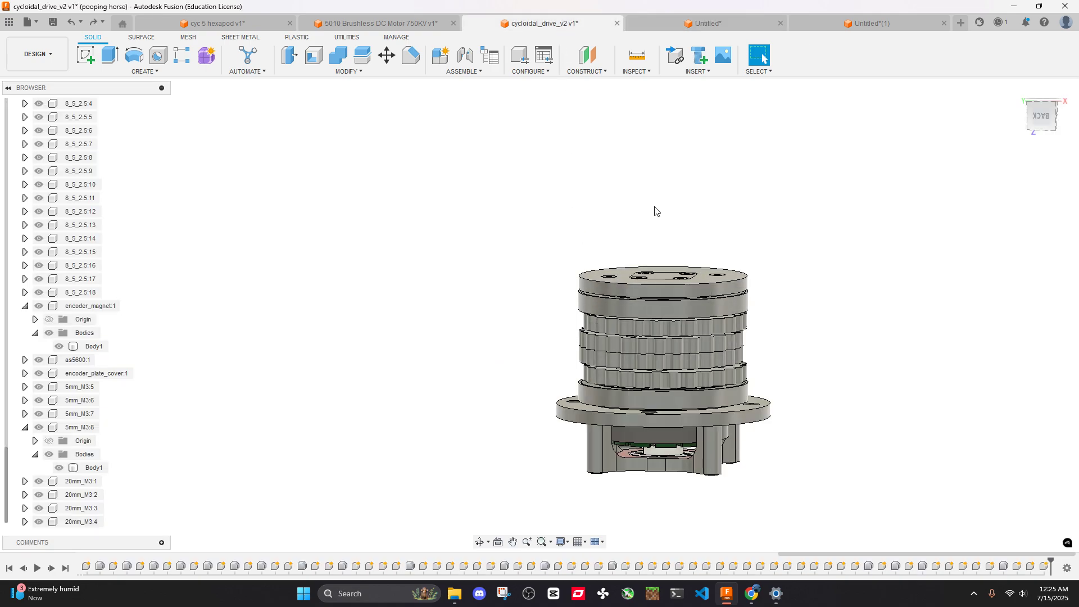
shift+middle_drag(655, 211, 635, 153)
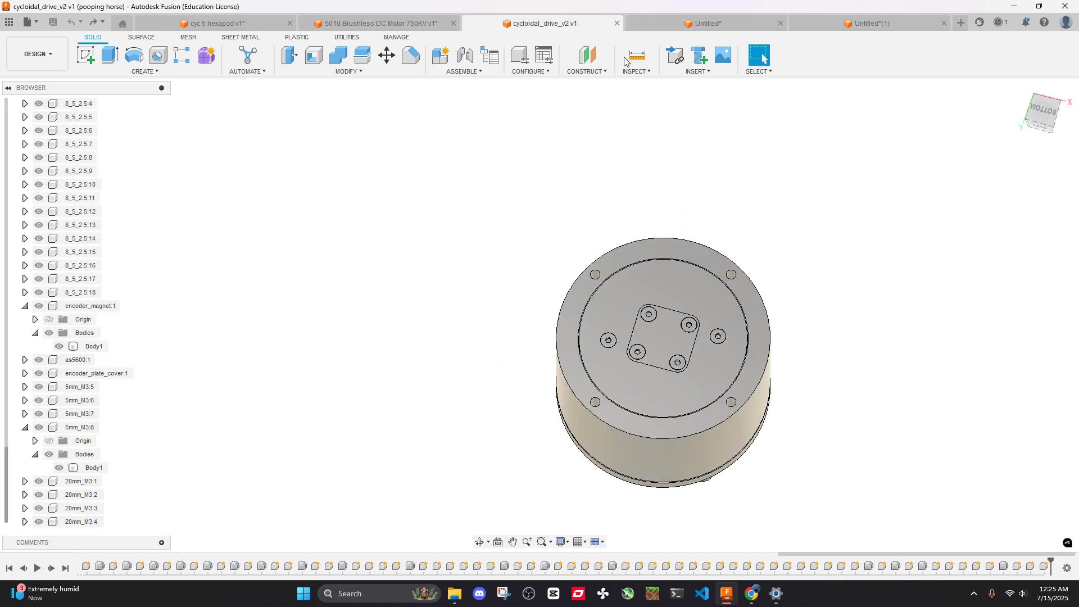
shift+middle_drag(762, 270, 832, 265)
click(683, 279)
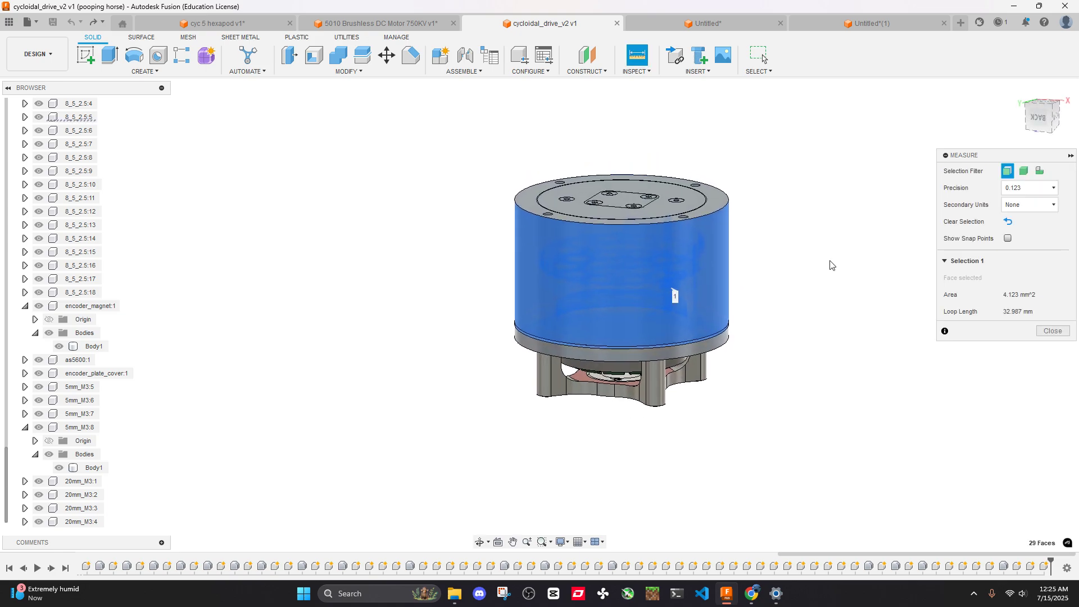
click(1051, 330)
key(i)
scroll(654, 218, up, 5)
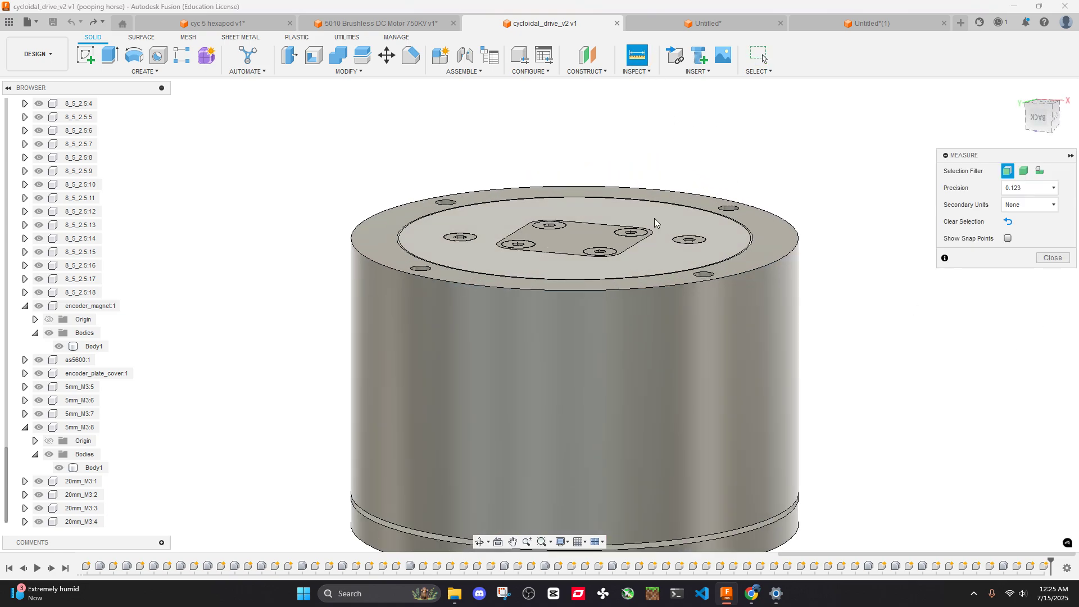
click(652, 285)
scroll(652, 286, down, 3)
shift+middle_drag(652, 286, 692, 331)
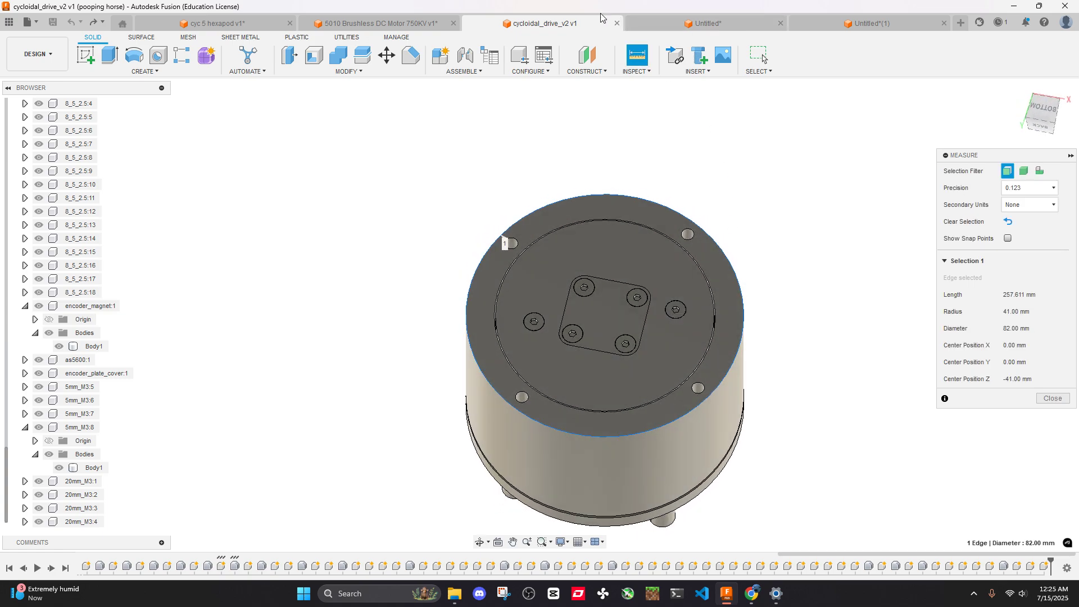
In the arm assembly, try a circle about 78 mm in diameter in a new sketch on the upper output arm's top face
click(702, 23)
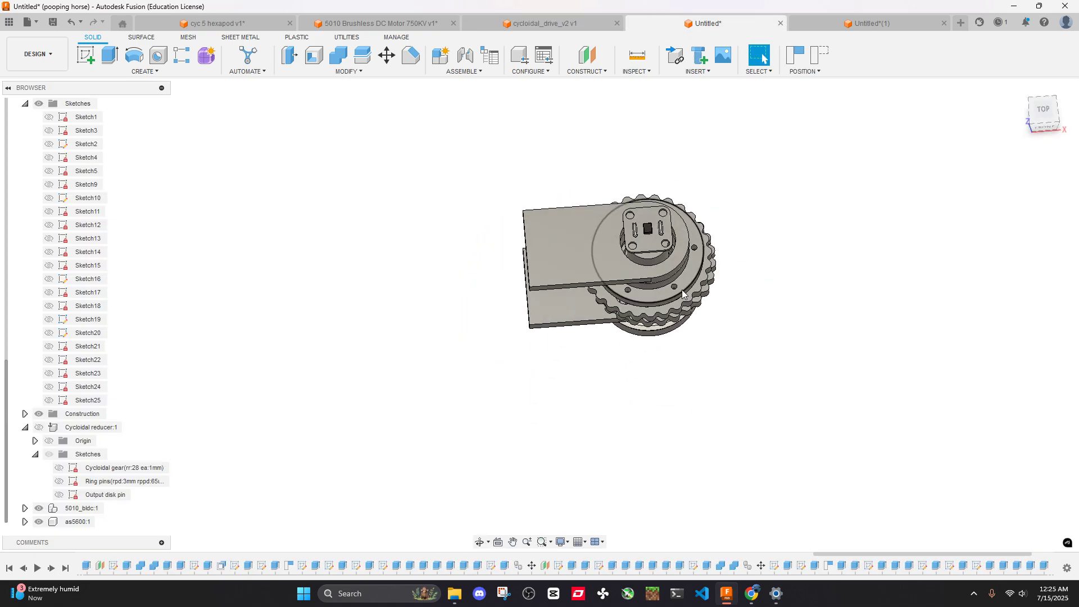
scroll(682, 289, up, 6)
click(639, 56)
scroll(639, 262, up, 5)
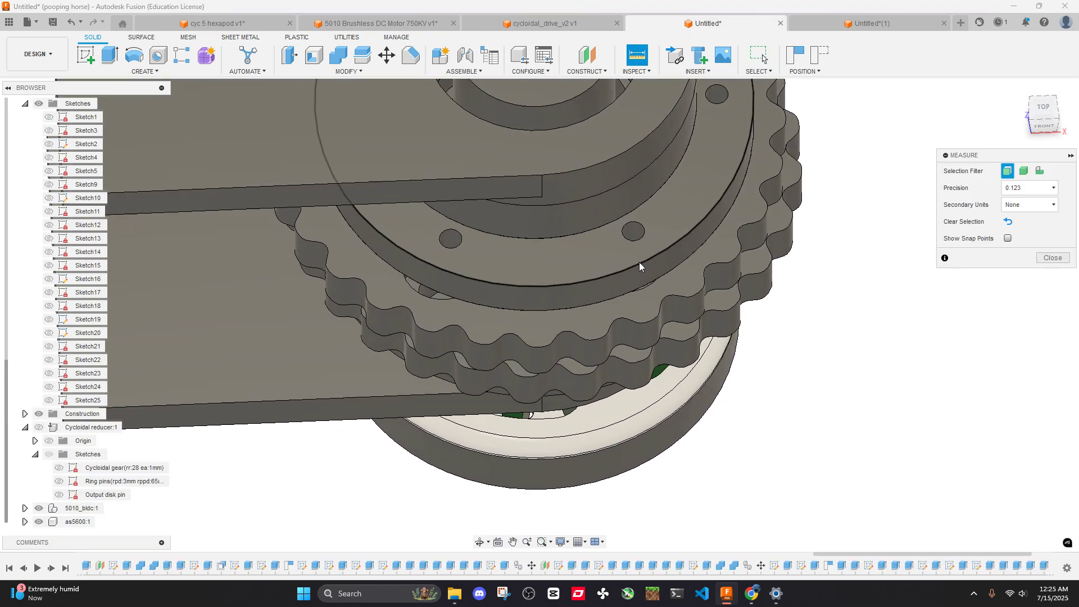
click(1051, 258)
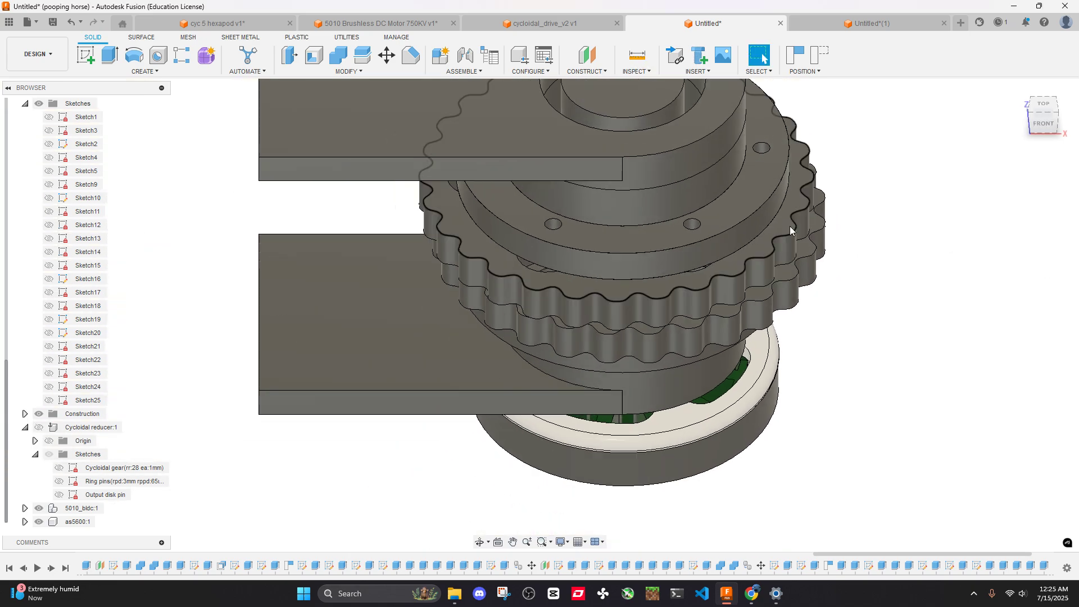
right_click(525, 171)
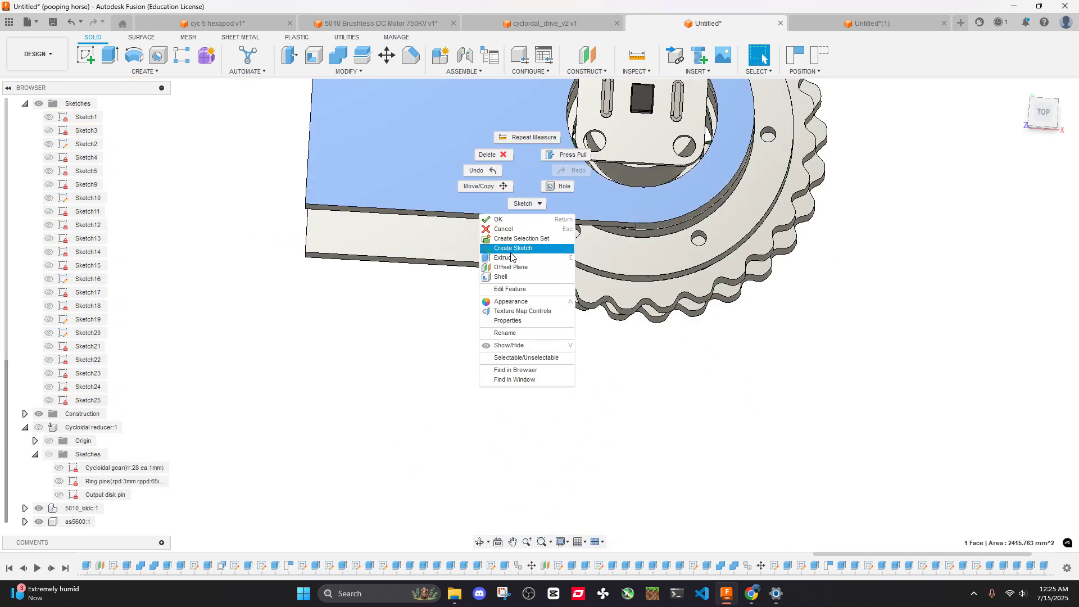
click(512, 251)
click(639, 309)
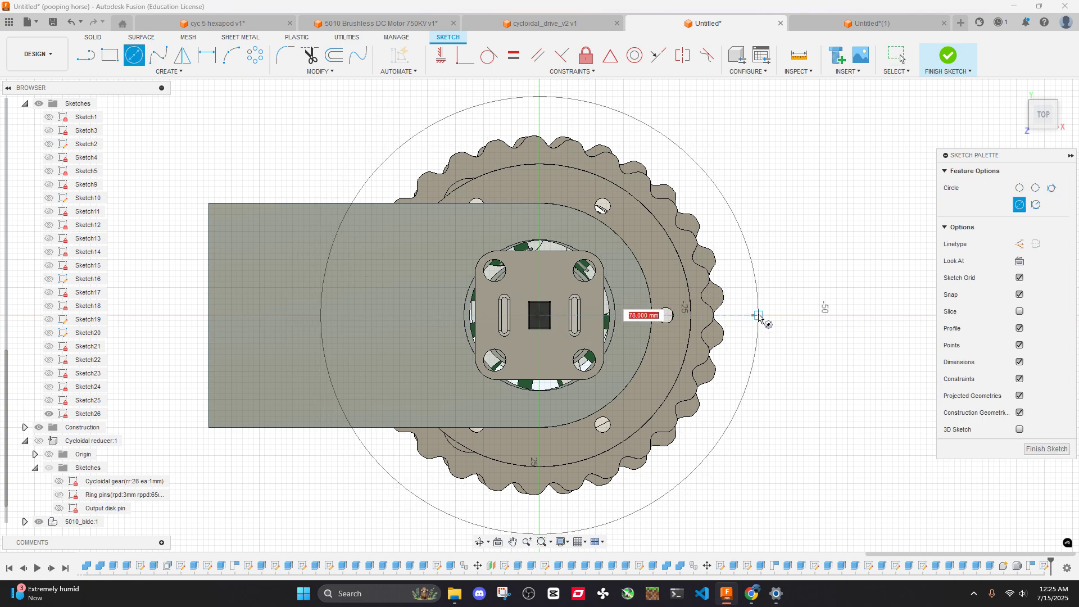
key(Escape)
scroll(758, 315, down, 5)
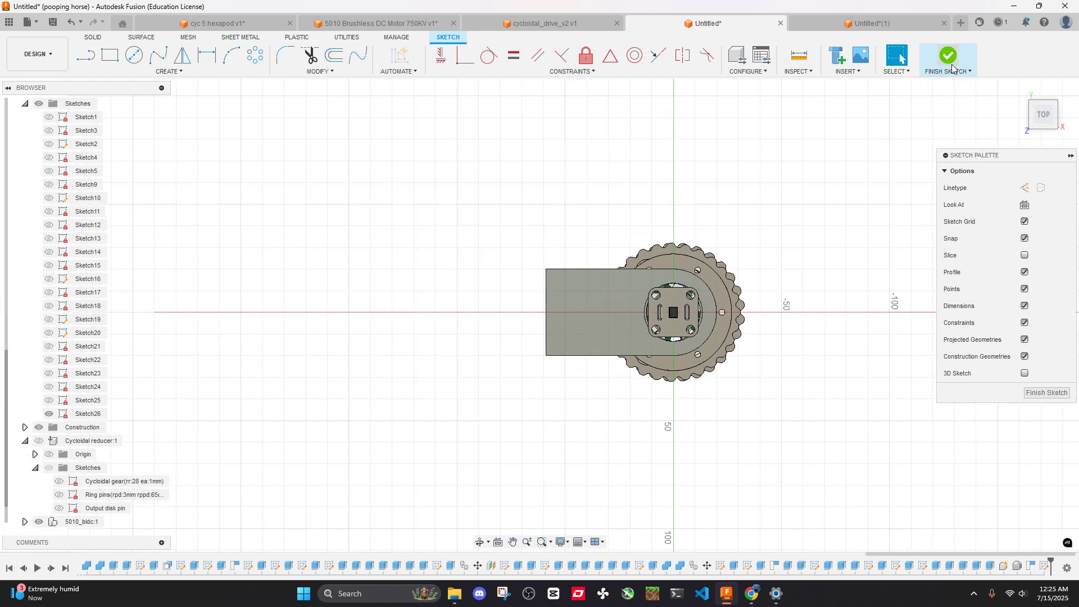
click(950, 62)
Return to cycloidal_drive_v2 and hide the top output plate to expose the encoder cover and bolts
scroll(703, 313, up, 3)
shift+middle_drag(785, 339, 771, 229)
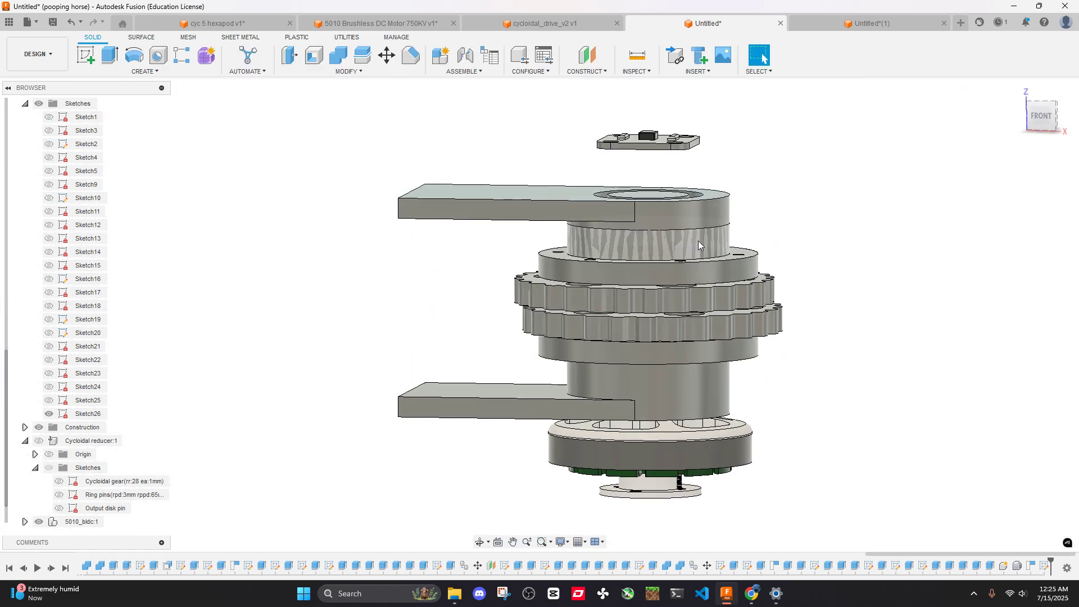
mouse_move(698, 245)
shift+middle_down()
mouse_move(696, 257)
mouse_move(690, 213)
shift+middle_up()
scroll(696, 259, up, 5)
click(556, 24)
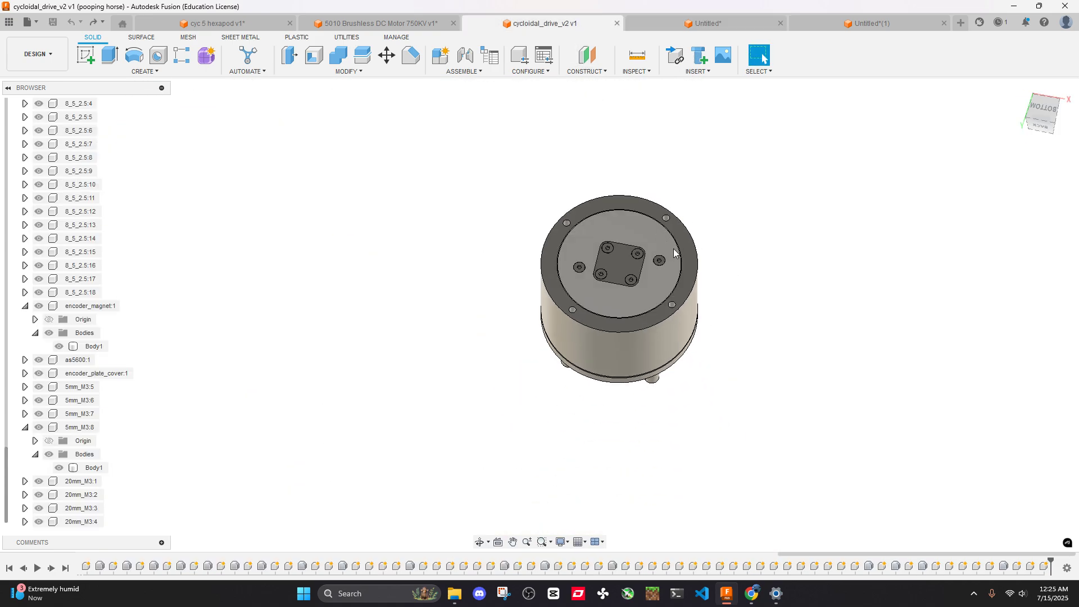
scroll(744, 226, up, 5)
shift+middle_drag(745, 227, 626, 234)
scroll(712, 281, down, 3)
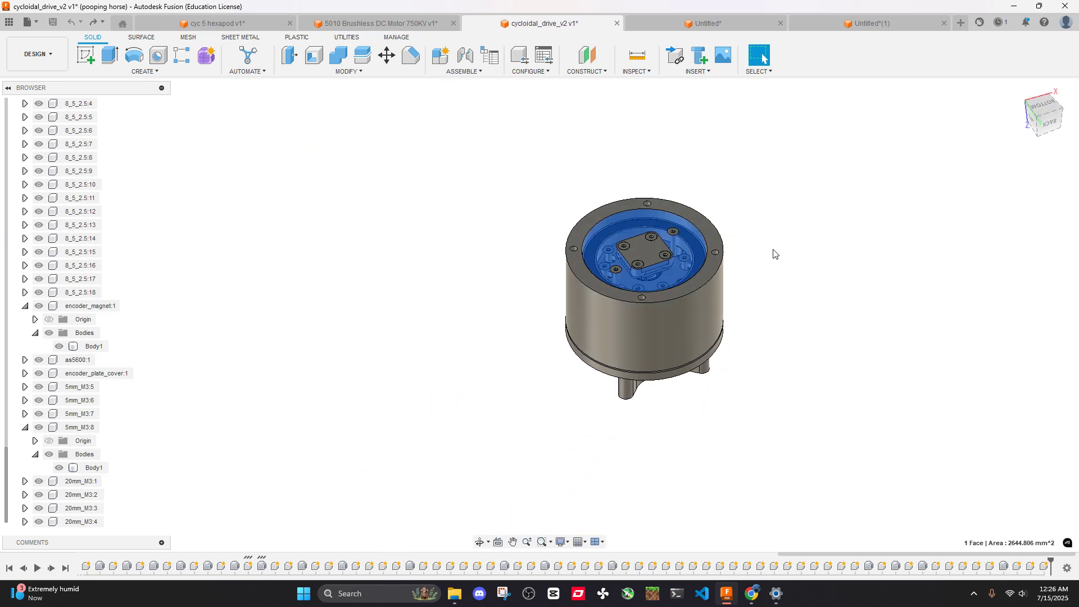
Toggle the visibility of the large output bearing to inspect its seat between the housing and the cycloidal disc
scroll(691, 244, up, 3)
shift+middle_drag(691, 244, 814, 212)
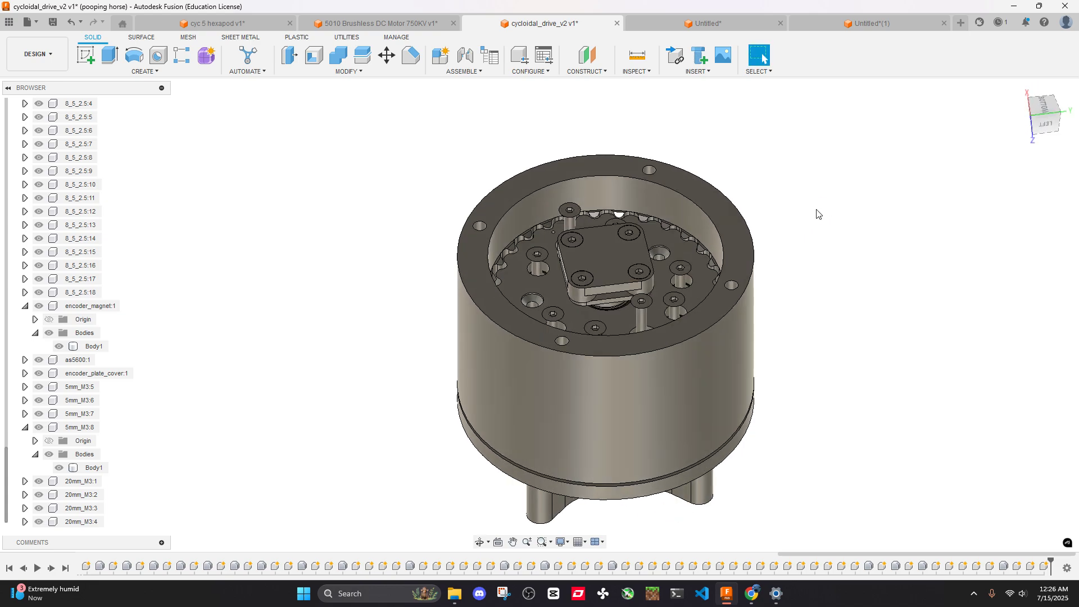
scroll(693, 251, up, 3)
click(694, 250)
key(v)
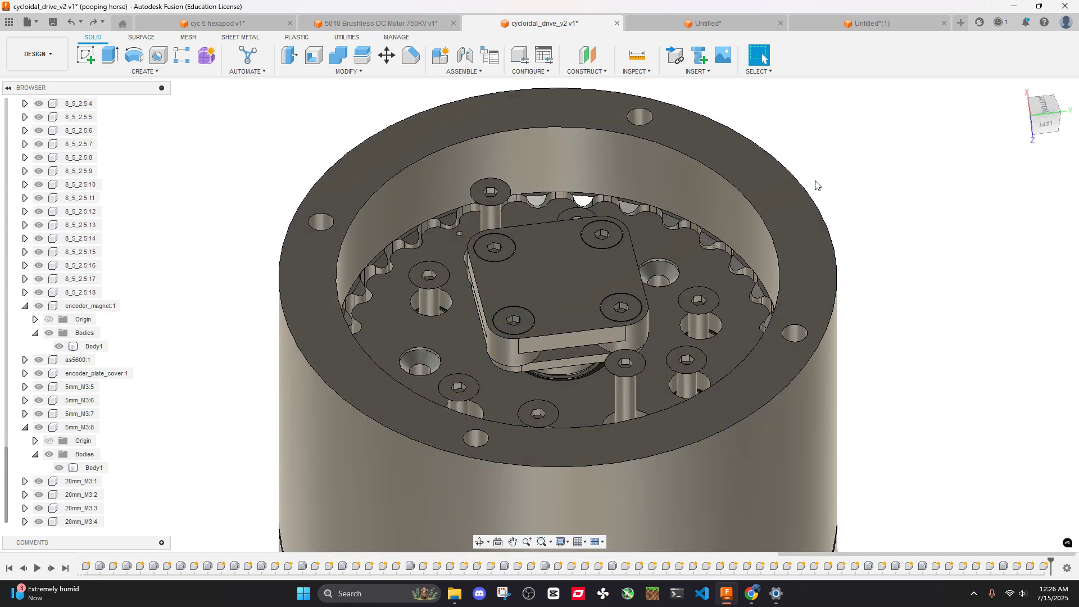
click(784, 188)
key(v)
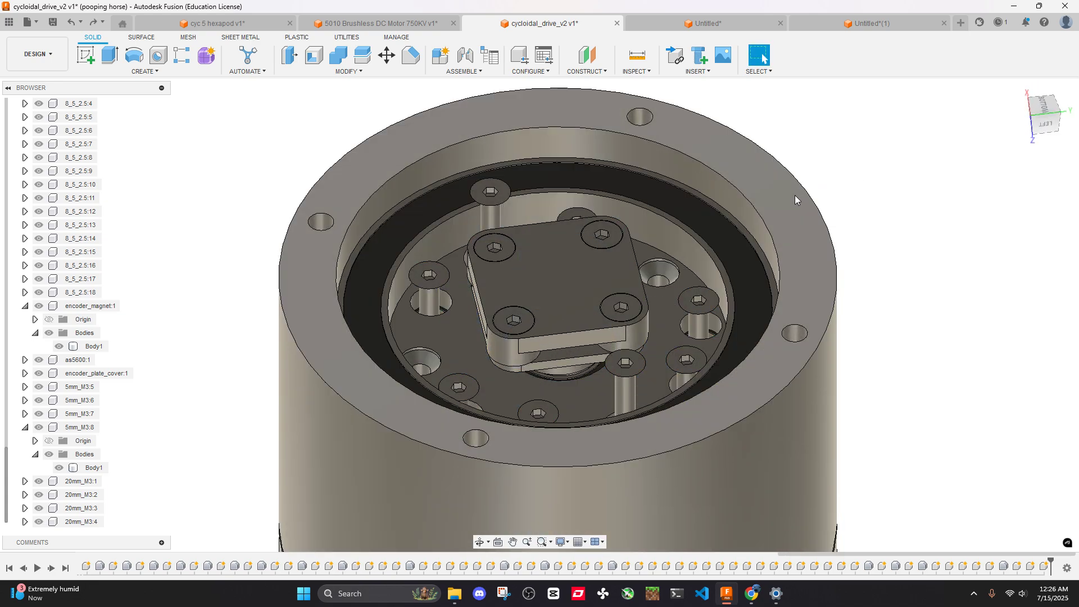
shift+middle_drag(794, 194, 690, 193)
click(690, 193)
key(v)
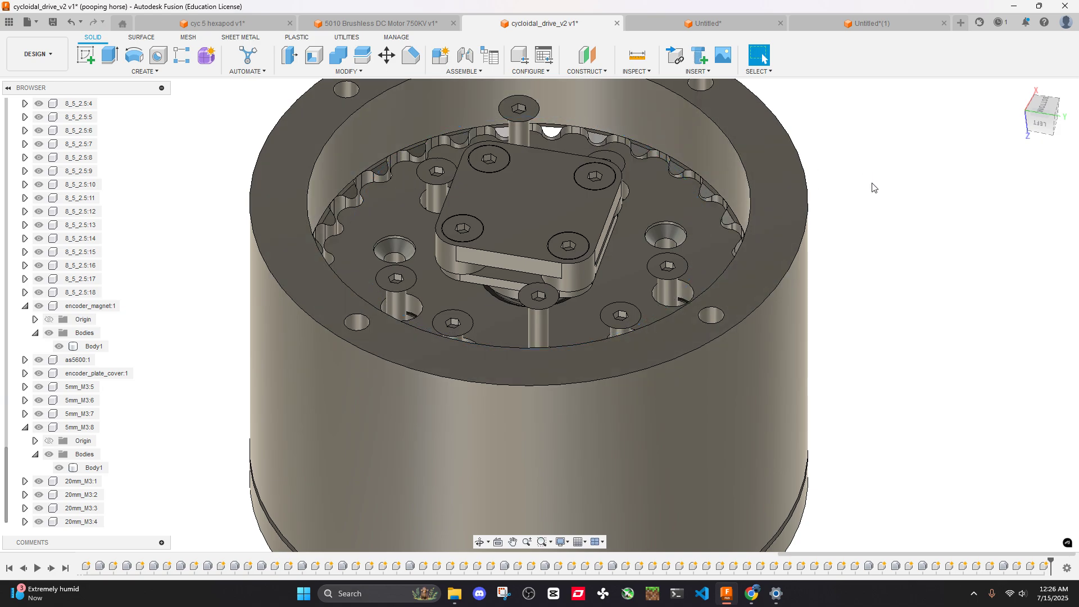
shift+middle_drag(872, 188, 821, 239)
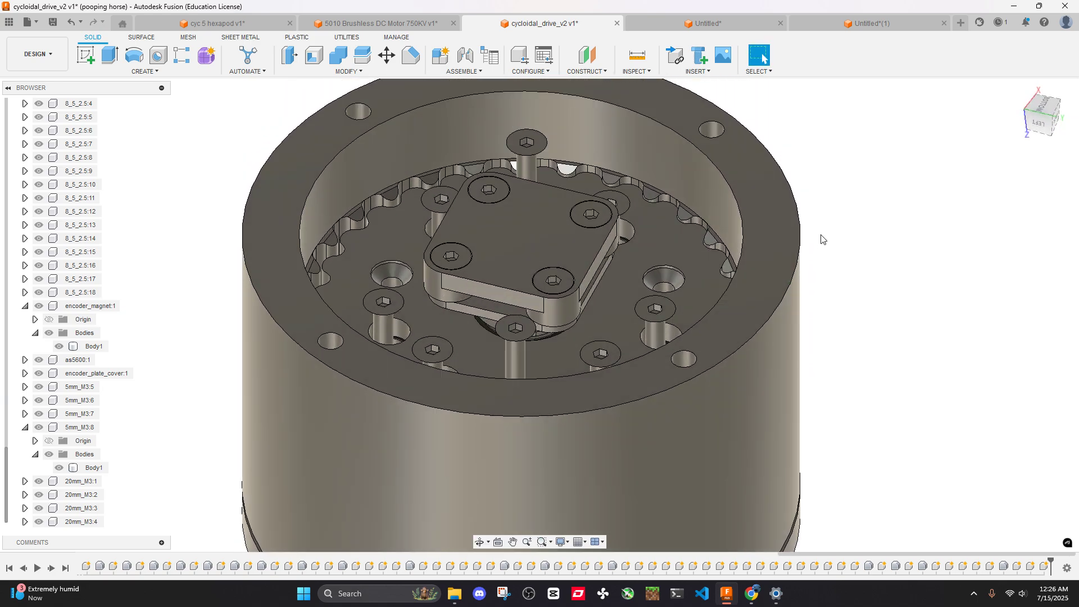
click(728, 248)
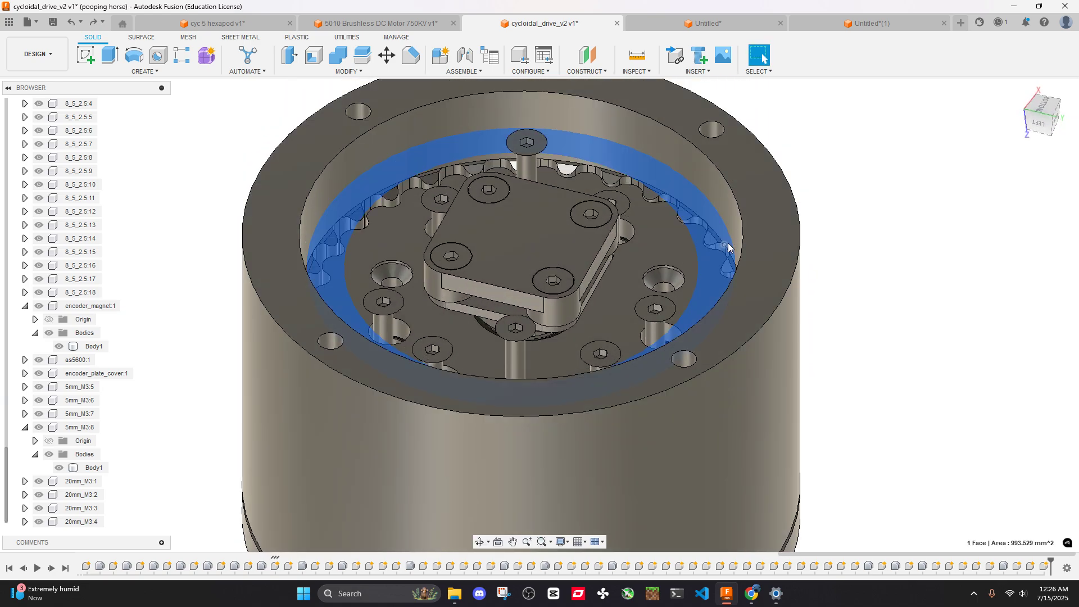
Switch to the untitled arm assembly and examine it against the reference drive's bearing layout
click(684, 23)
shift+middle_drag(748, 192, 808, 257)
scroll(810, 255, up, 3)
scroll(810, 255, down, 3)
Restore the hidden parts in cycloidal_drive_v2 and examine the motor mount beneath the housing
click(544, 23)
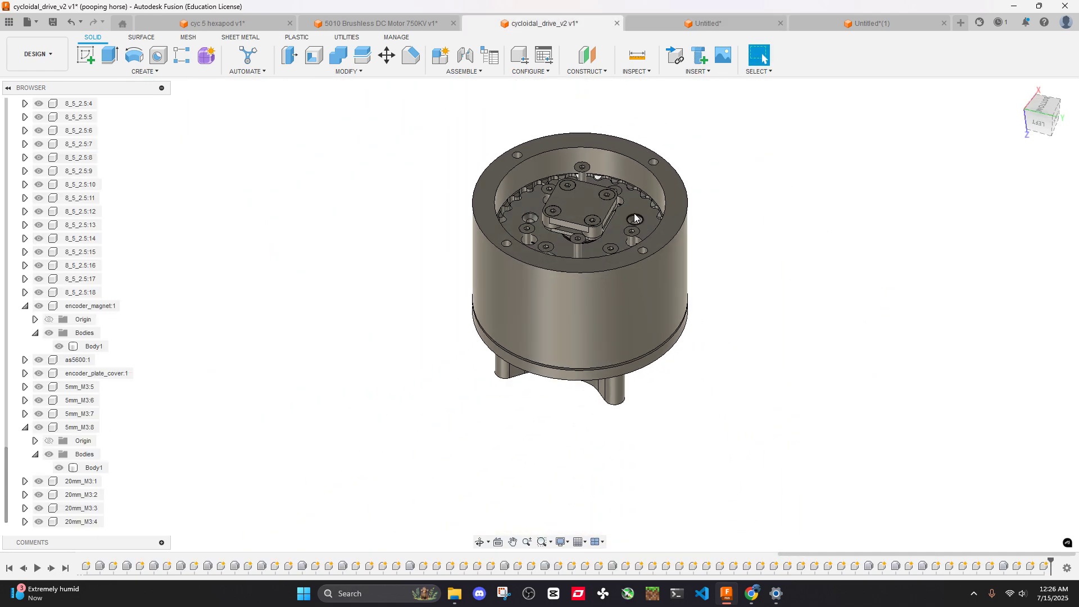
shift+middle_drag(635, 214, 670, 160)
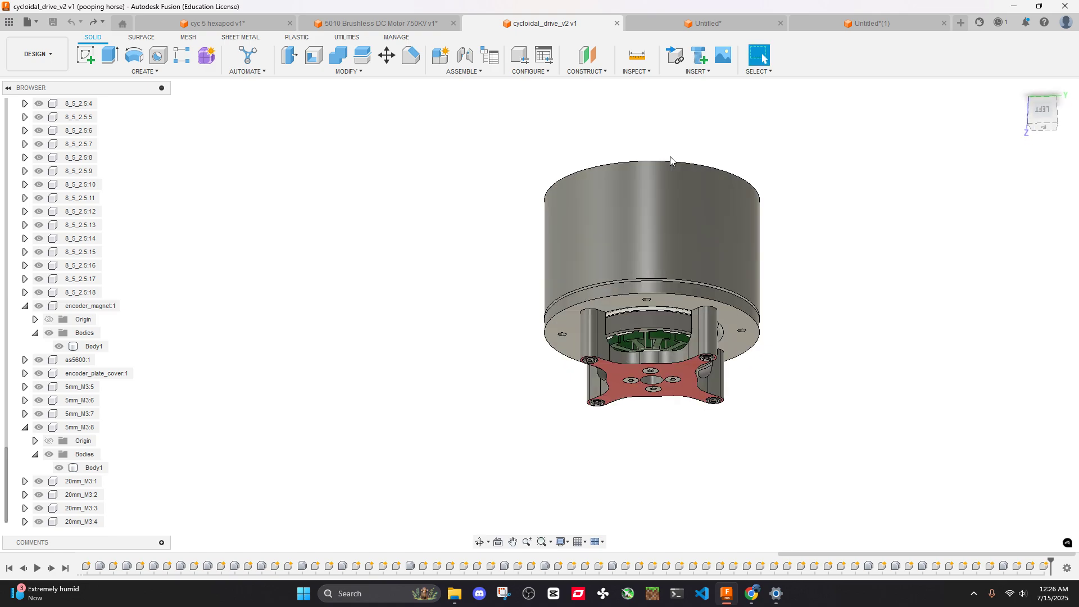
shift+middle_drag(660, 366, 681, 333)
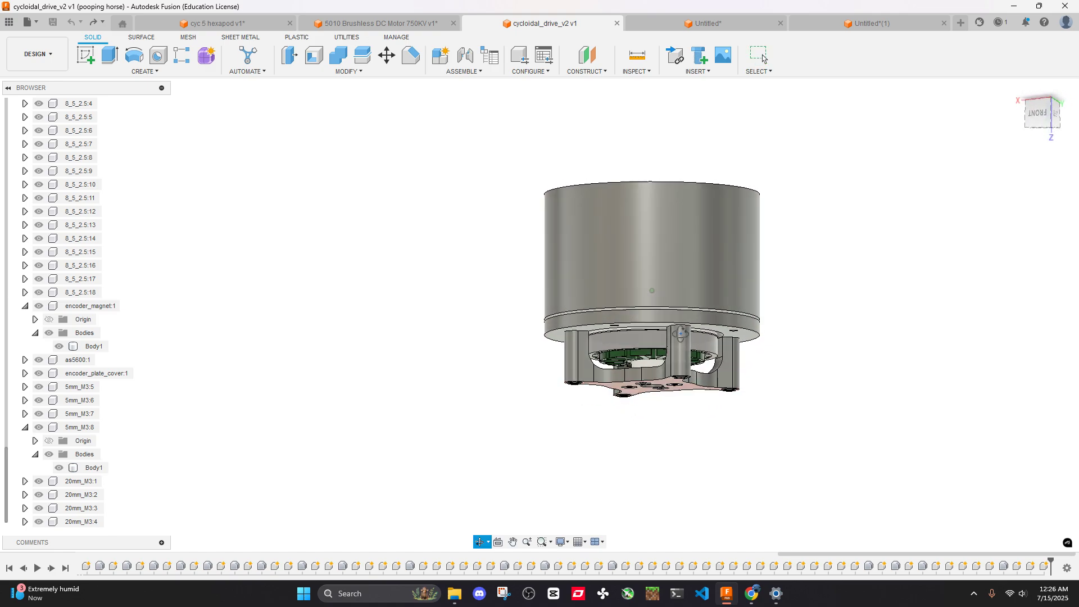
scroll(643, 315, up, 5)
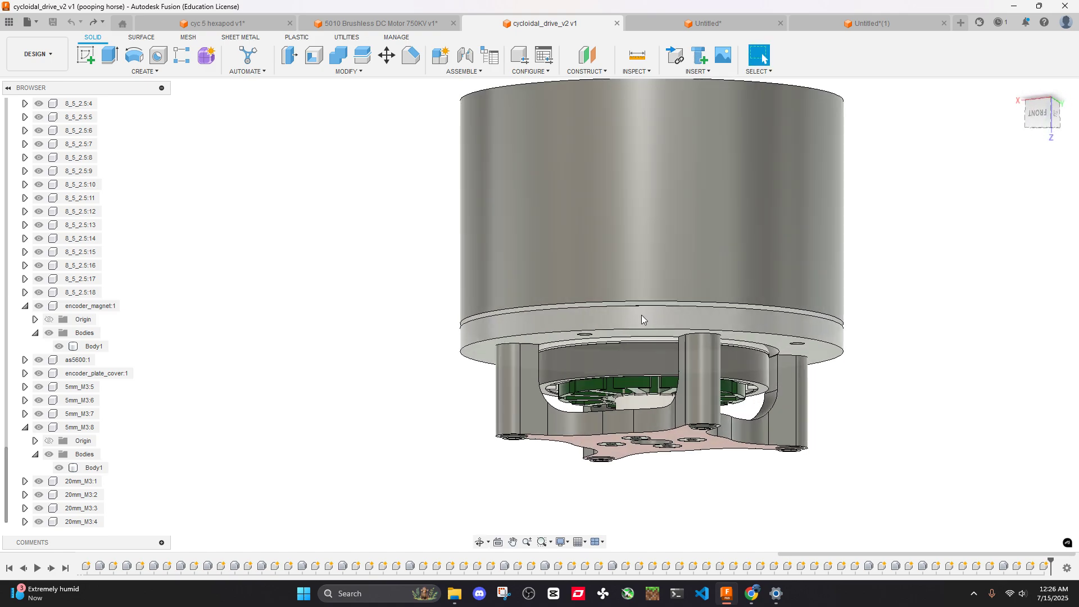
click(660, 326)
scroll(660, 326, down, 3)
shift+middle_drag(434, 294, 656, 205)
Hide Sketch26 in the arm assembly and examine the AS5600 board's position above the upper output arm's recess
click(714, 25)
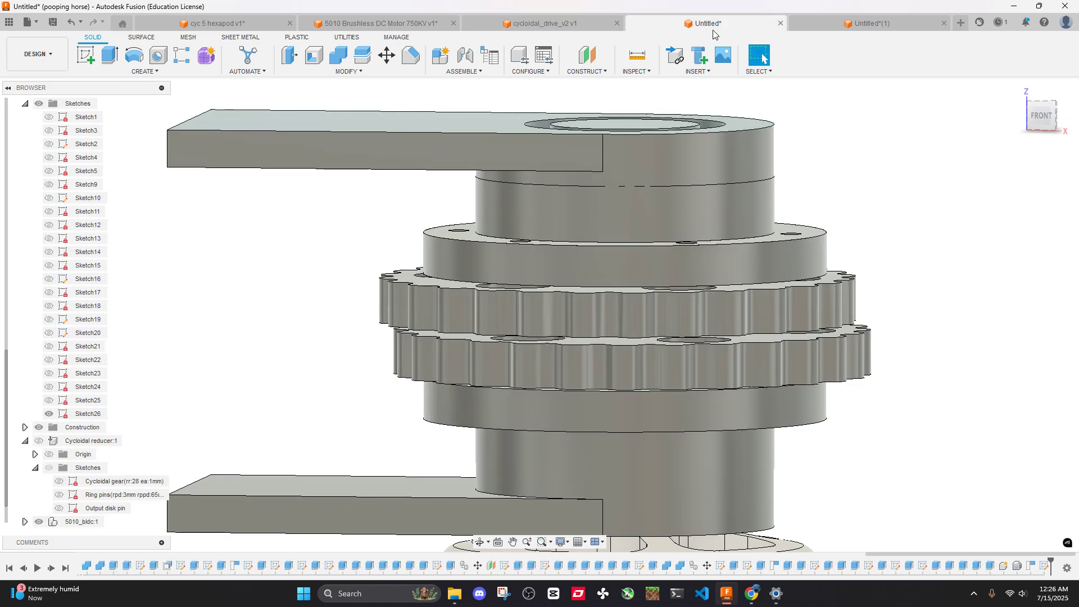
scroll(573, 110, down, 4)
mouse_move(731, 214)
shift+middle_down()
mouse_move(766, 208)
mouse_move(748, 234)
mouse_move(677, 200)
mouse_move(717, 204)
shift+middle_up()
scroll(748, 234, up, 3)
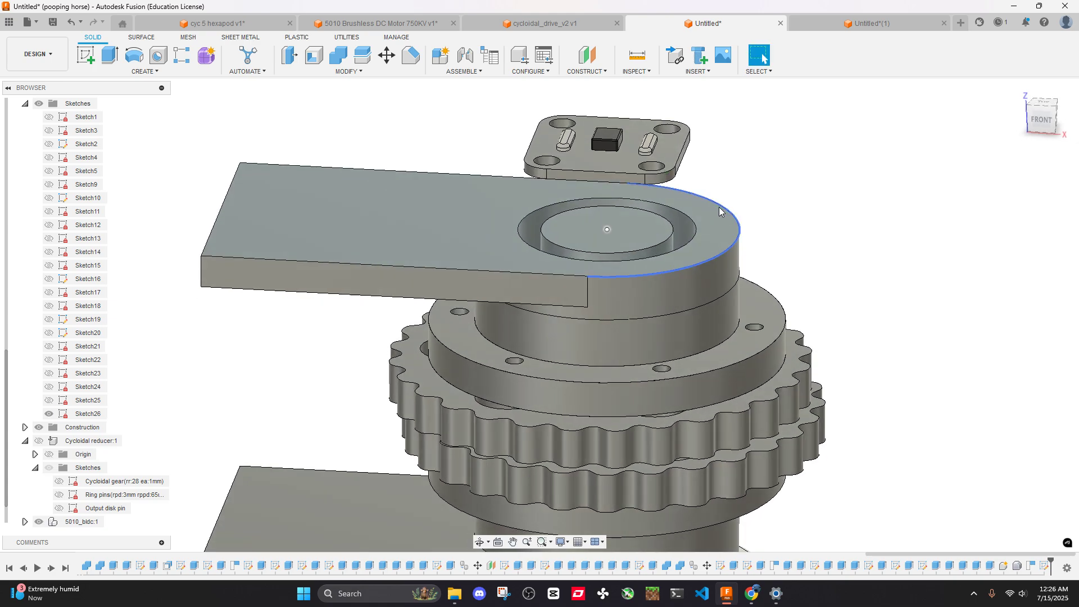
scroll(783, 202, down, 5)
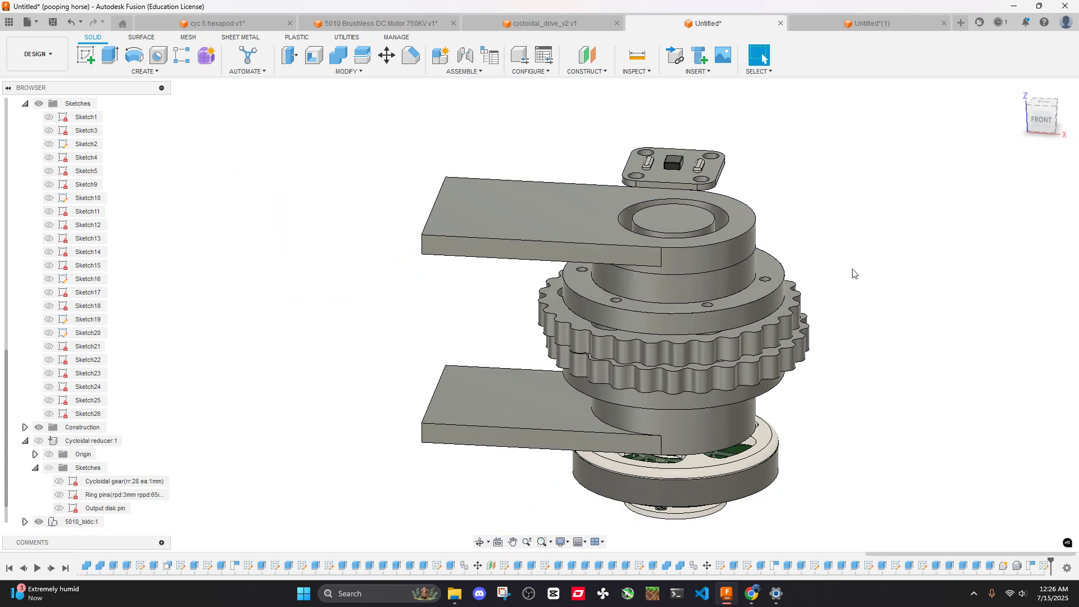
shift+middle_drag(853, 274, 636, 165)
scroll(673, 169, up, 4)
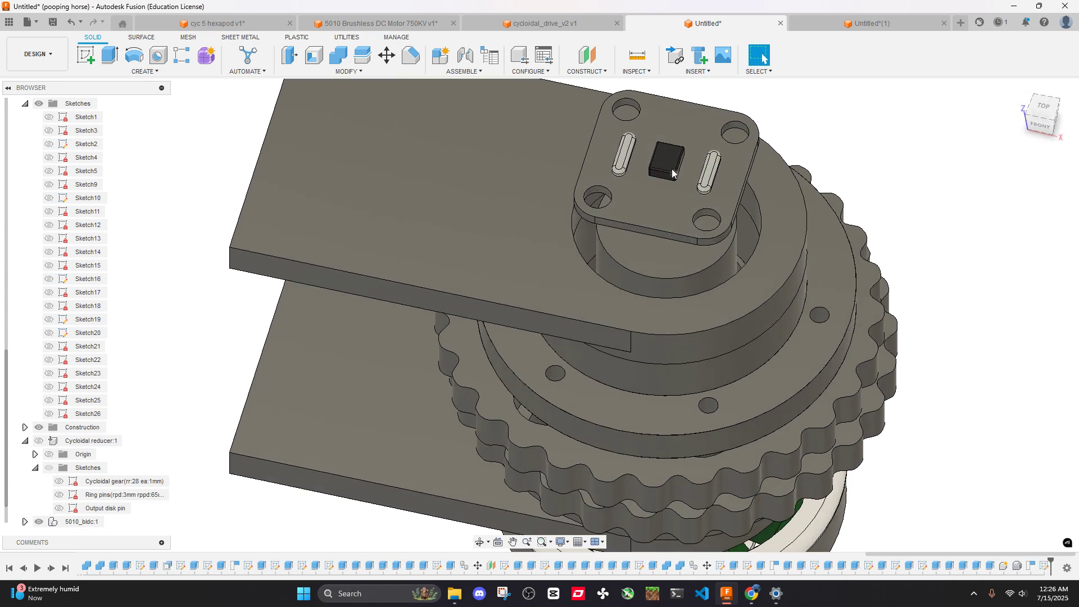
Hide the top output plate in cycloidal_drive_v2 and select the encoder plate cover's top face
click(552, 27)
scroll(670, 247, up, 5)
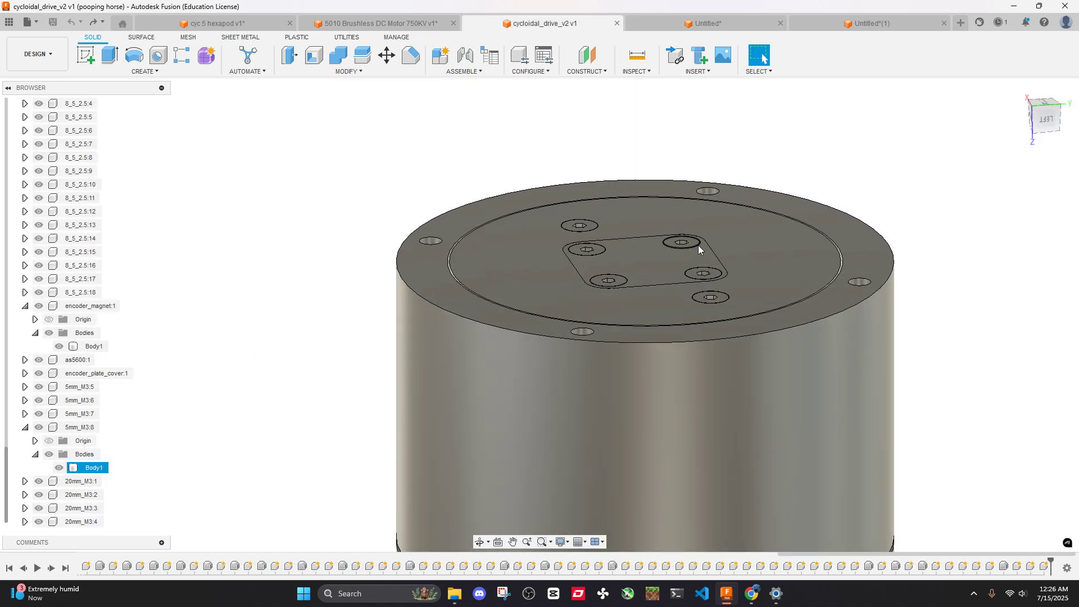
click(698, 246)
key(v)
scroll(635, 334, up, 5)
scroll(652, 321, down, 3)
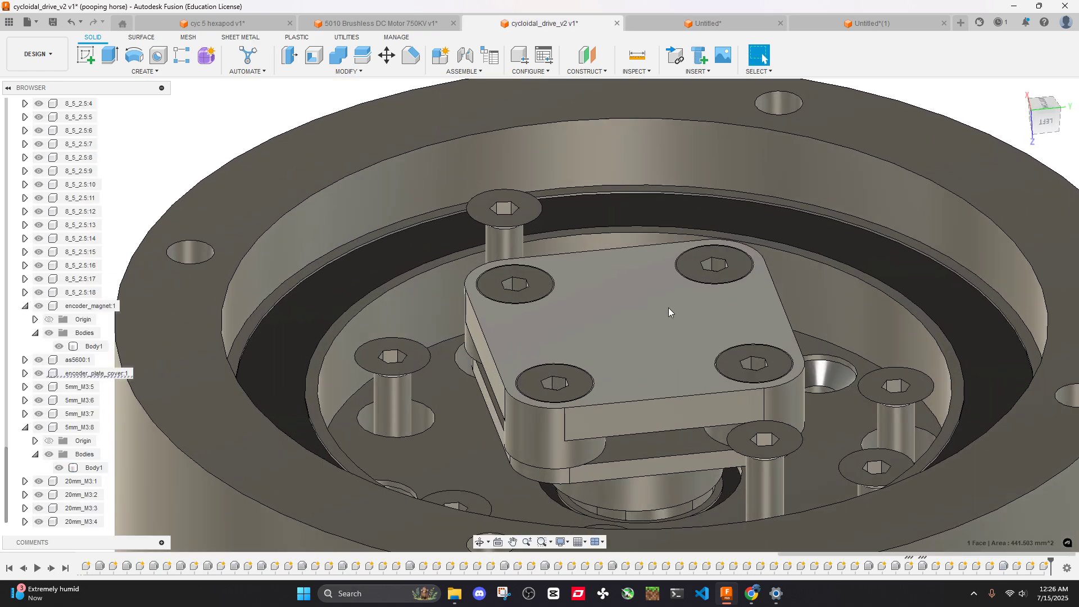
click(659, 208)
scroll(662, 210, down, 2)
scroll(662, 211, down, 2)
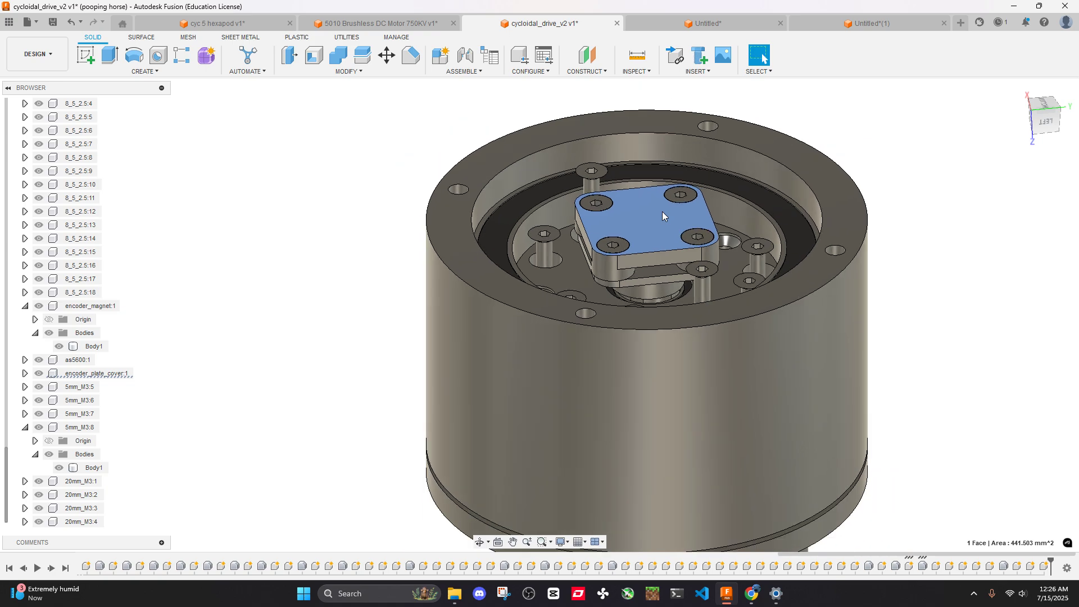
Switch to the untitled arm assembly and hide the AS5600 board to examine the upper output arm's circular recess
click(680, 27)
shift+middle_drag(662, 176, 727, 184)
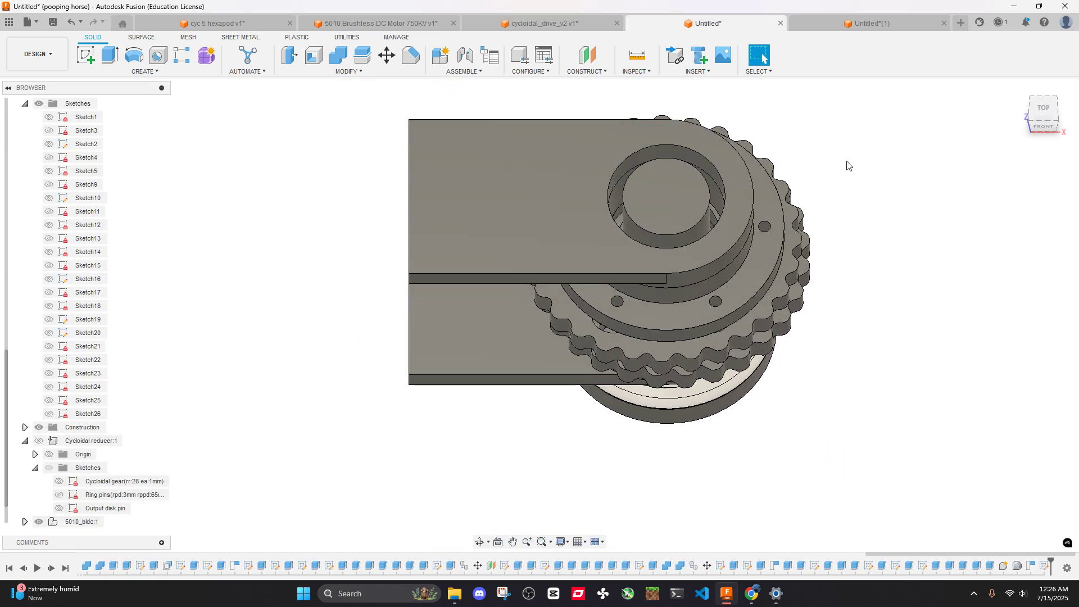
mouse_move(847, 165)
shift+middle_down()
mouse_move(845, 150)
mouse_move(841, 169)
shift+middle_up()
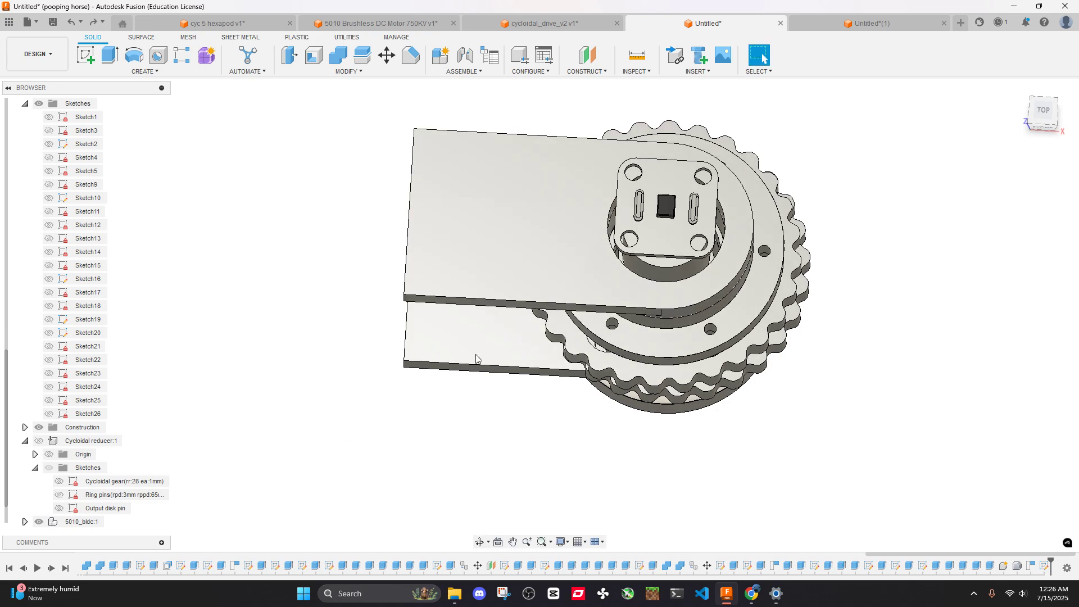
scroll(476, 358, up, 5)
click(565, 292)
scroll(88, 420, down, 1)
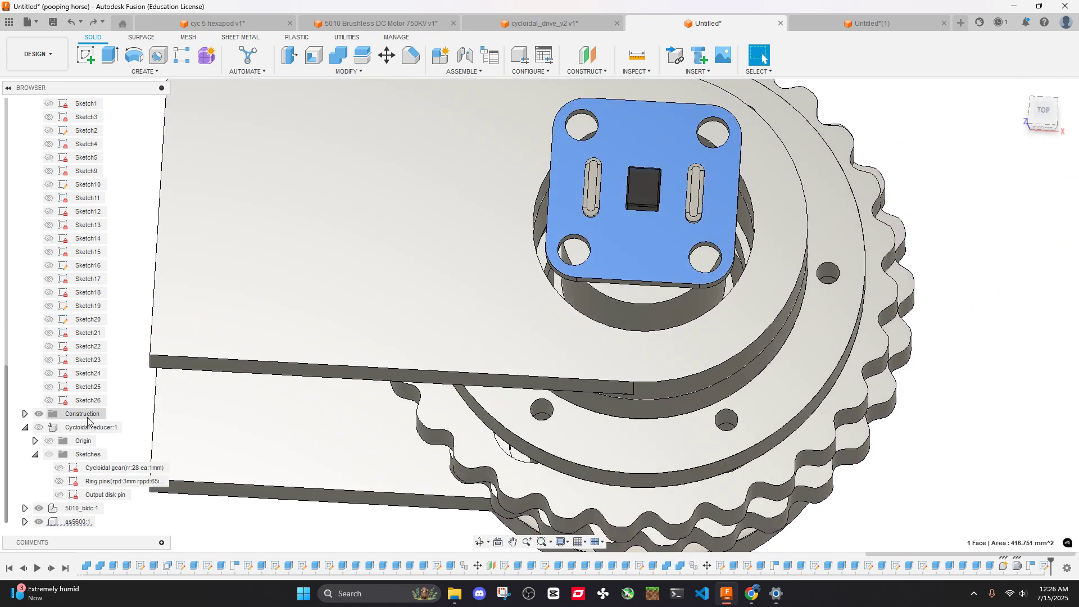
click(39, 521)
scroll(521, 383, down, 3)
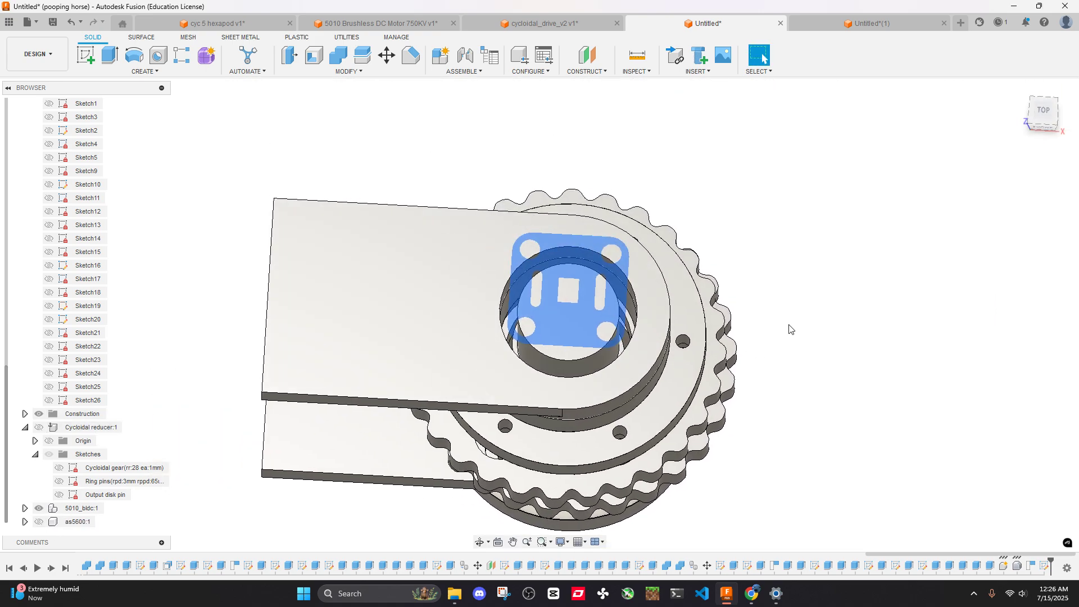
click(1042, 111)
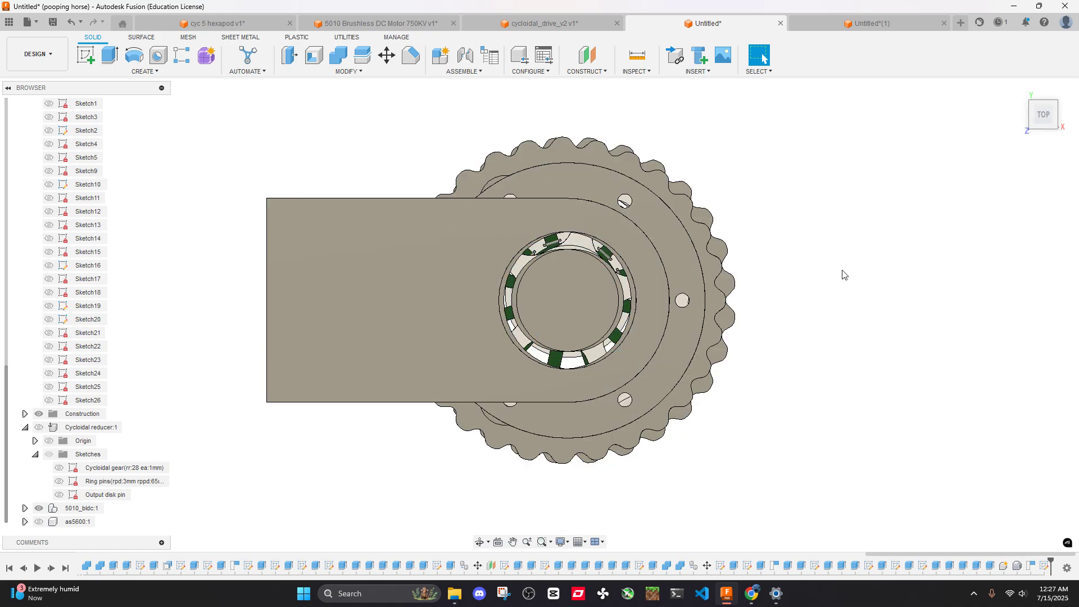
shift+middle_drag(843, 275, 666, 210)
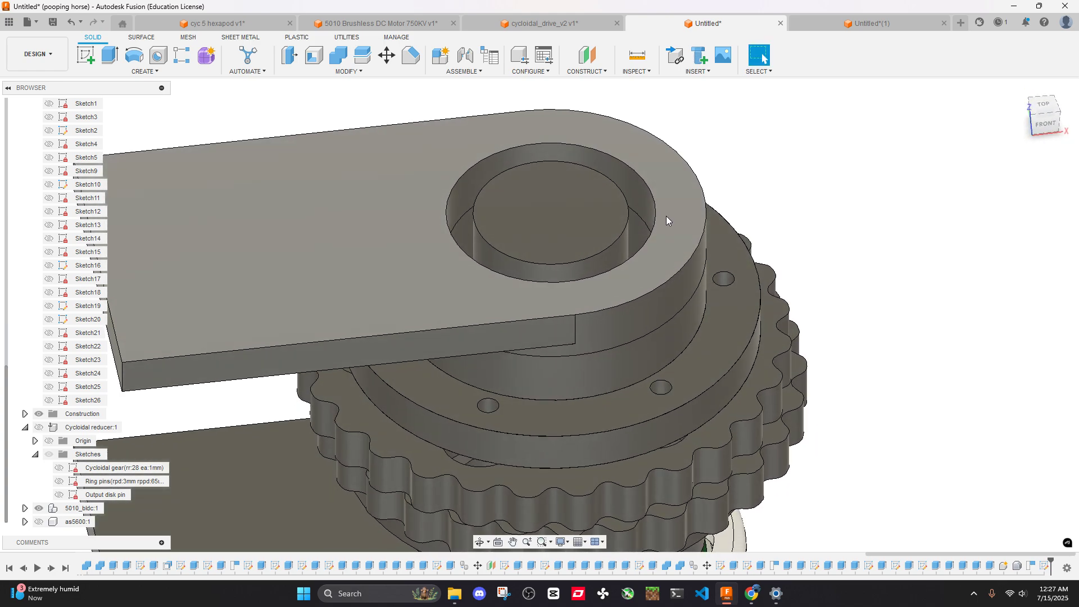
Restore the AS5600 board and flip it upside down about the X axis so its chip faces the arm's recess
key(ctrl+z)
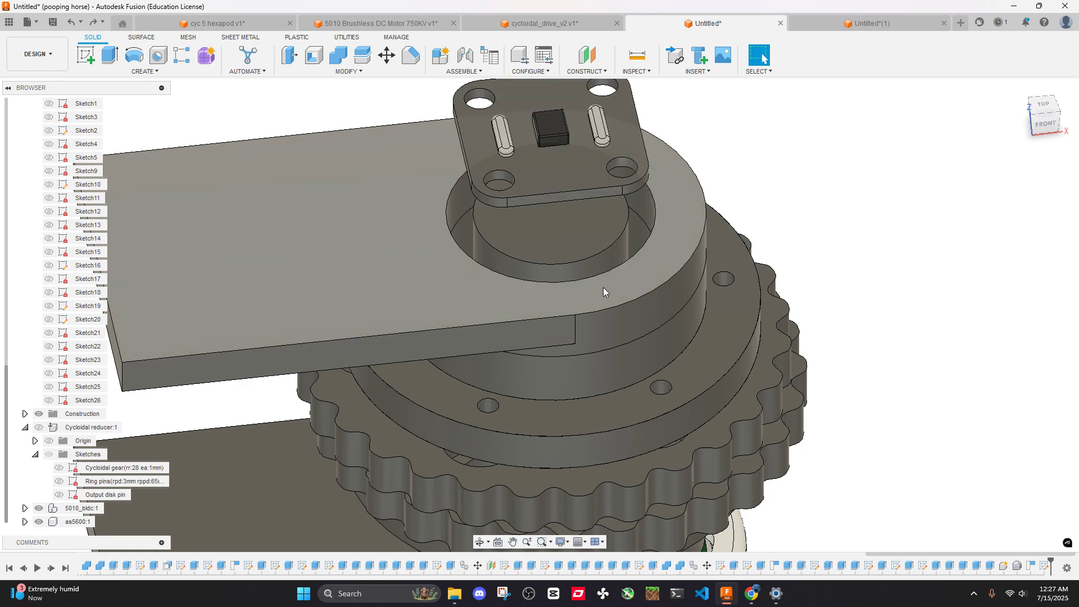
scroll(618, 263, down, 5)
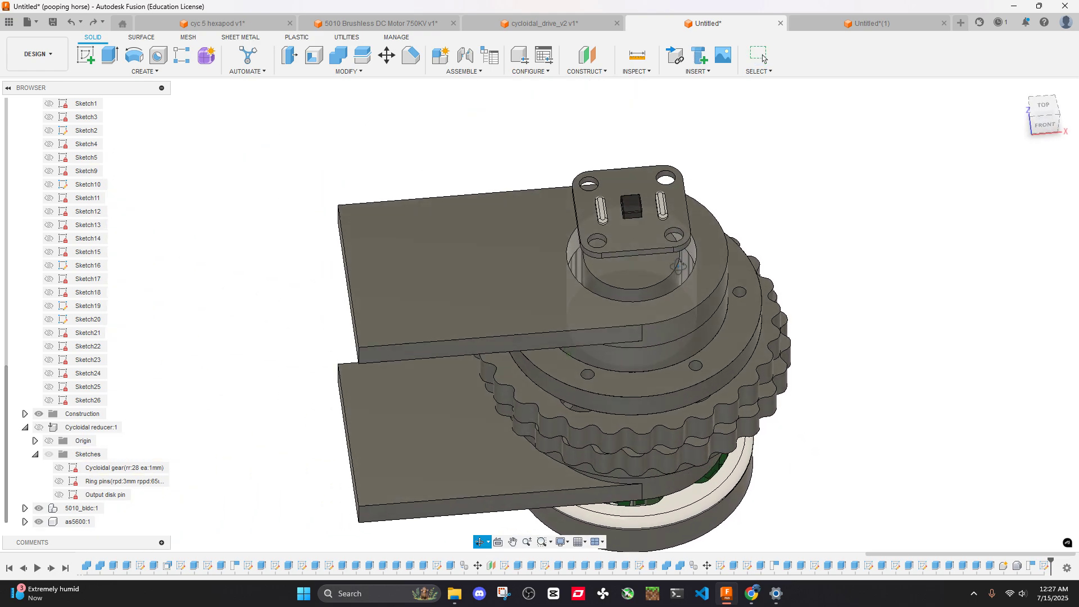
shift+middle_drag(678, 266, 635, 193)
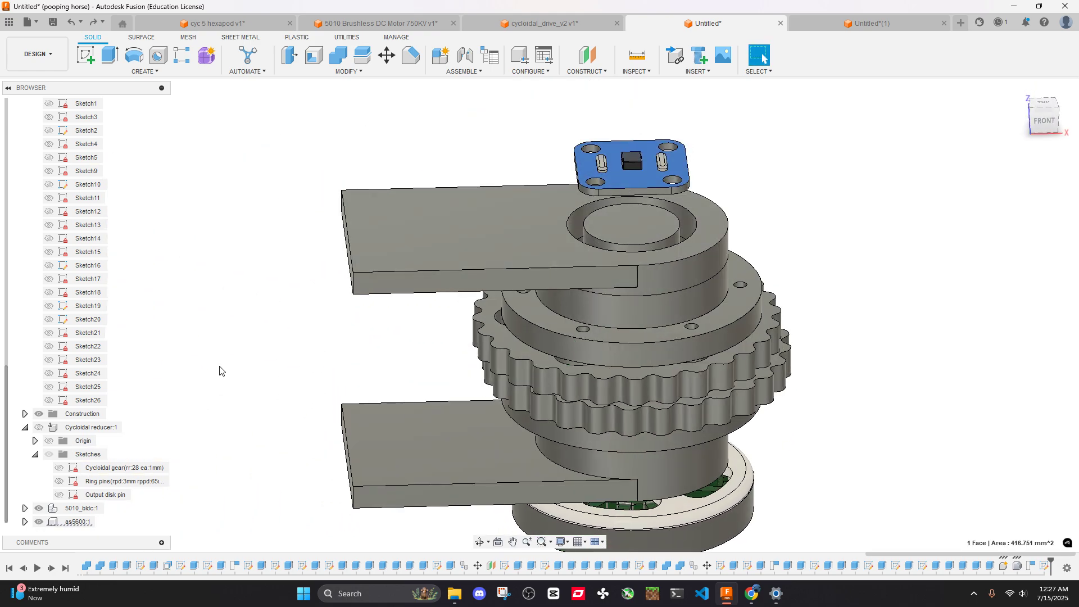
key(m)
click(1057, 119)
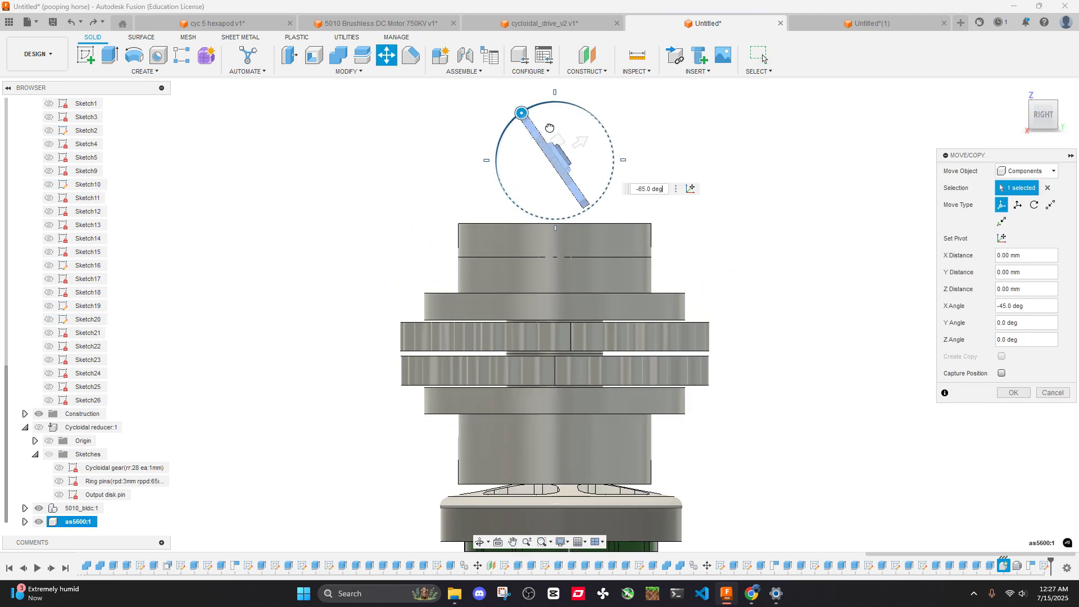
key(Return)
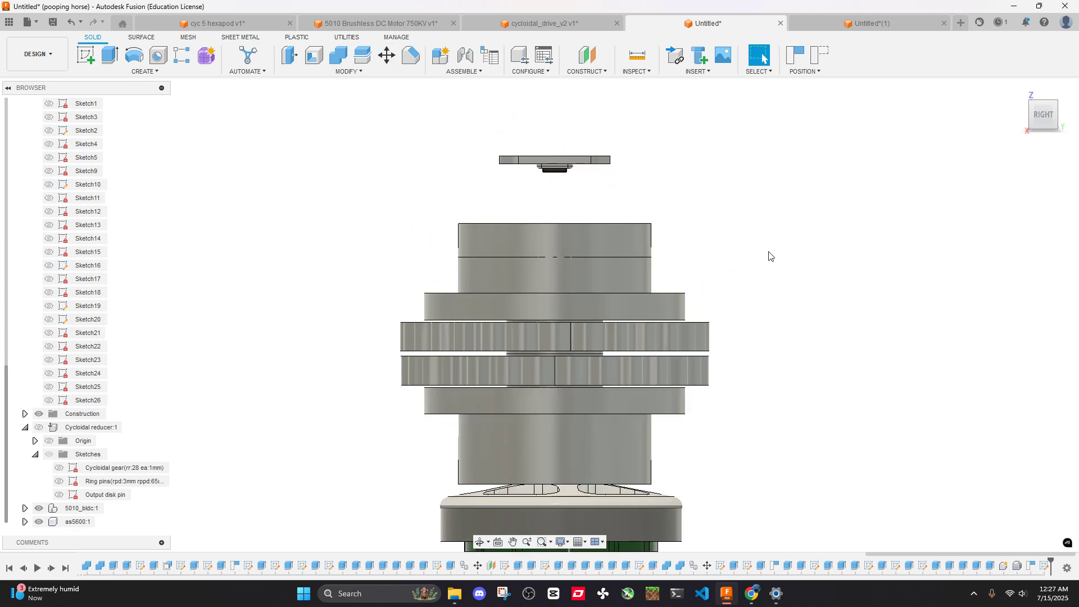
Examine the flipped AS5600 board's fit over the upper arm's recess from the side and from above
key(F6)
shift+middle_drag(815, 269, 810, 214)
scroll(667, 185, up, 5)
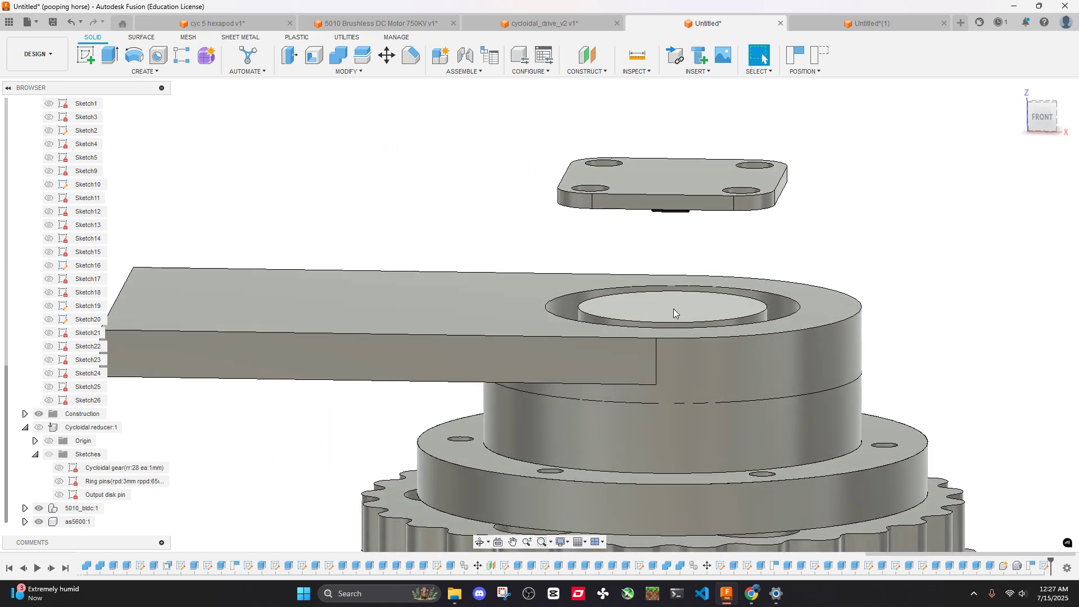
shift+middle_drag(673, 308, 729, 267)
shift+middle_drag(730, 307, 746, 347)
click(1039, 115)
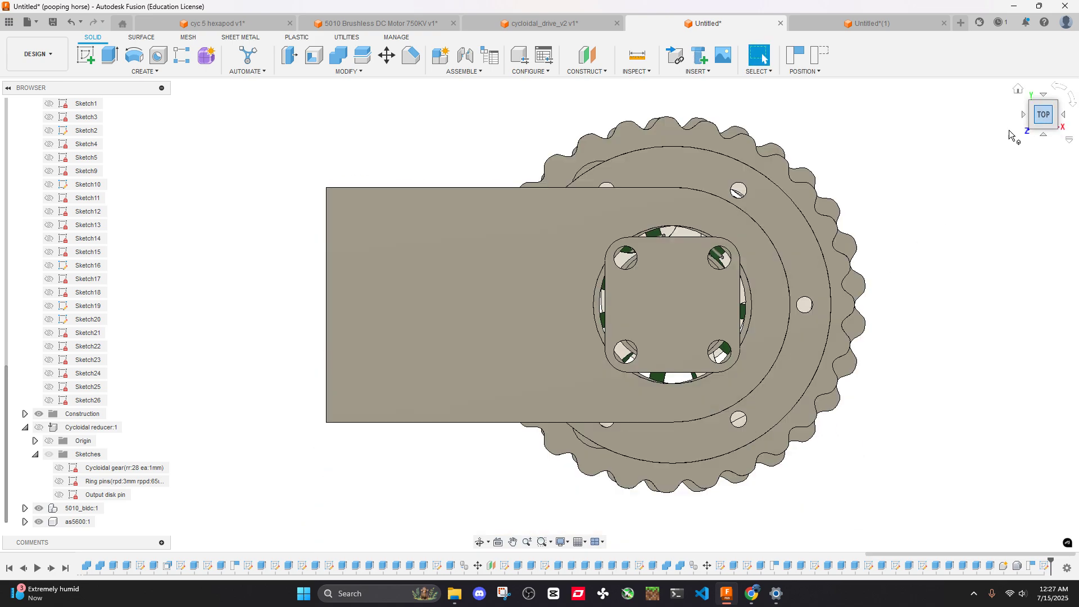
shift+middle_drag(811, 269, 864, 206)
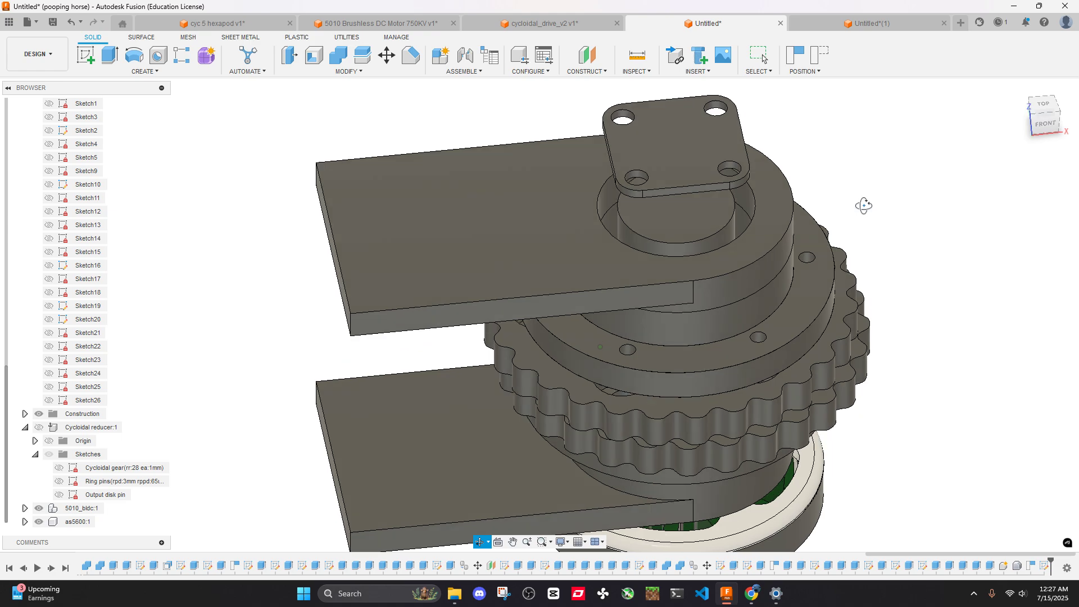
click(1054, 109)
scroll(774, 197, up, 5)
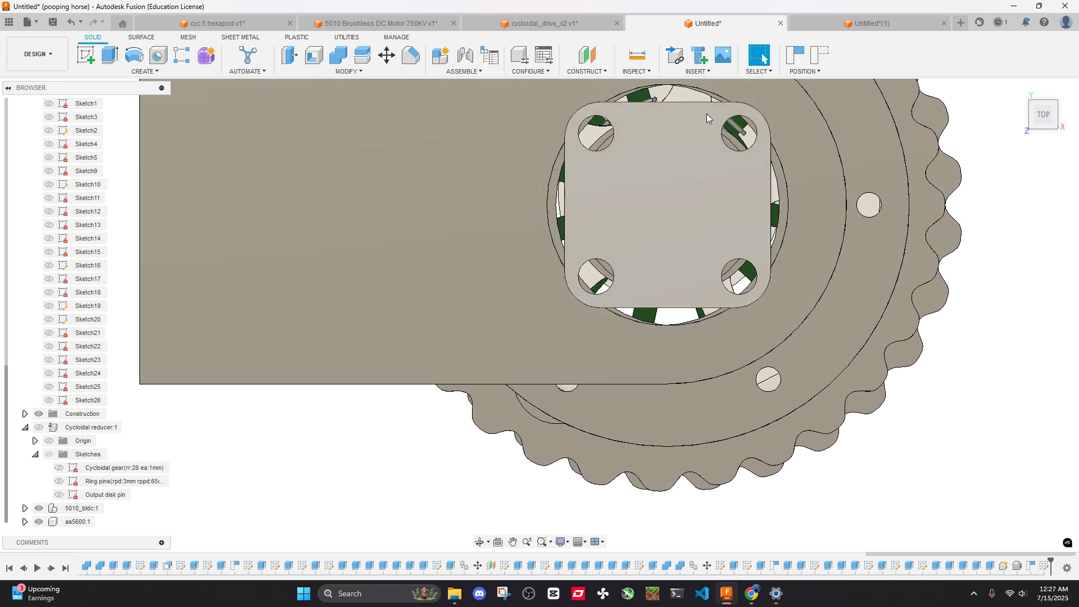
Measure the distance between the AS5600 board's front and back edge faces
click(639, 56)
shift+middle_drag(692, 220, 704, 157)
scroll(710, 211, up, 3)
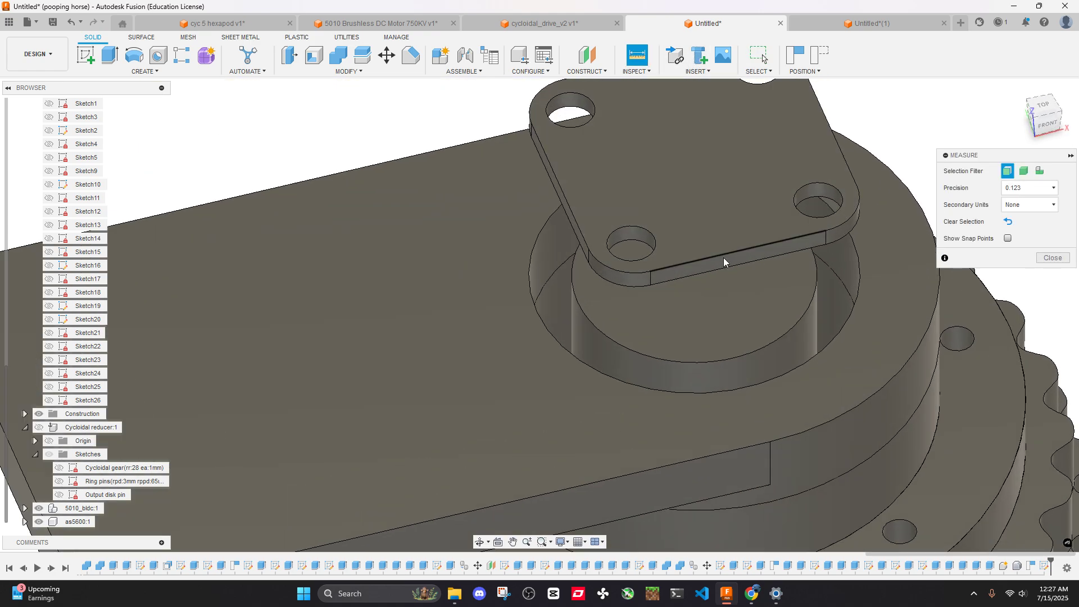
click(723, 260)
shift+middle_drag(723, 260, 630, 222)
click(599, 293)
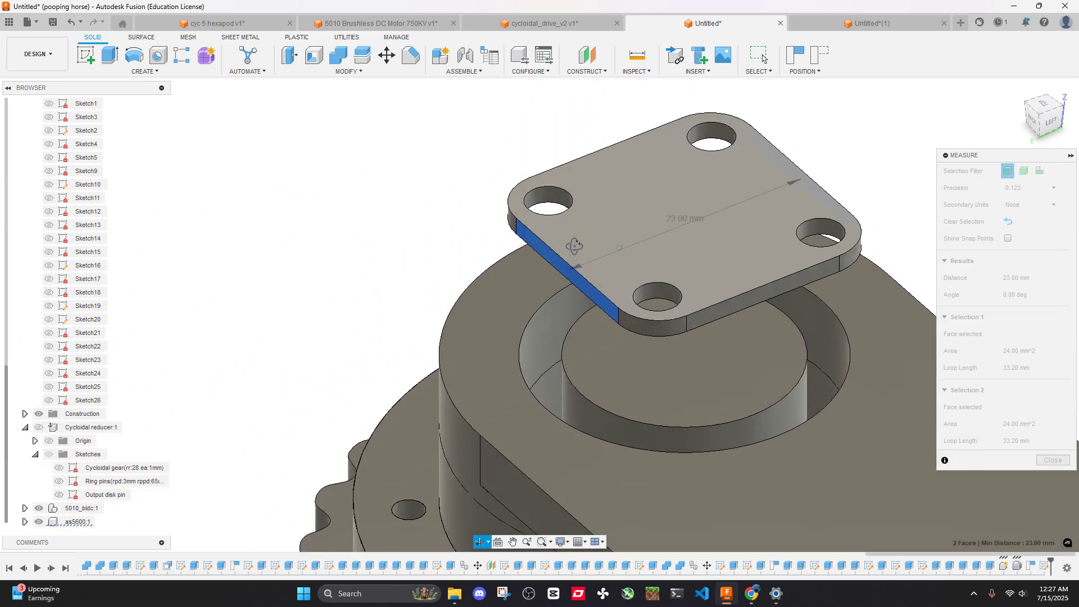
Measure the distance between the AS5600 board's left and right edge faces
shift+middle_drag(574, 245, 544, 235)
click(641, 58)
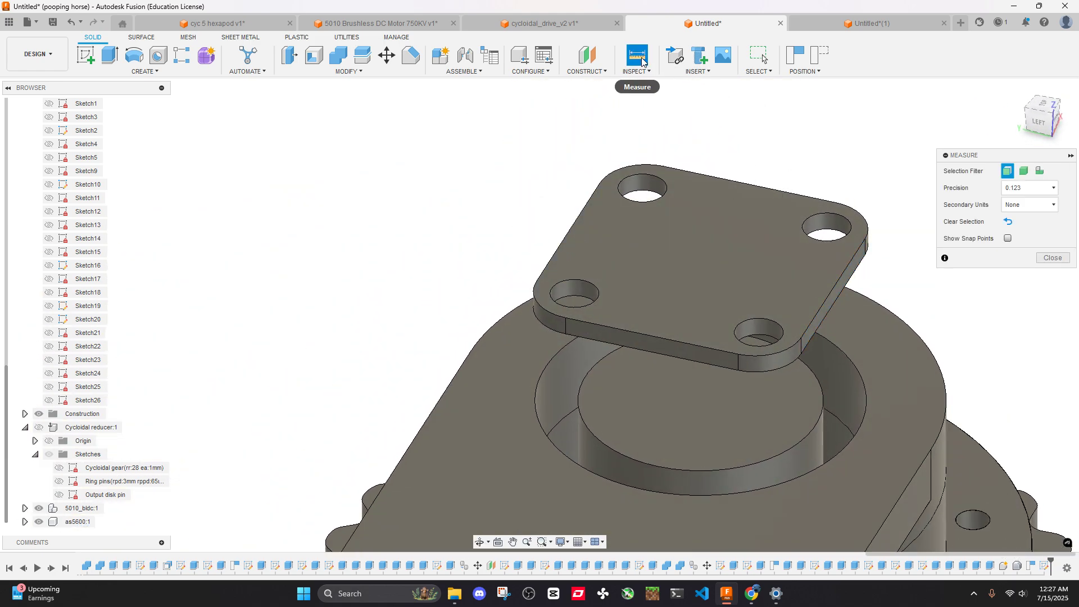
click(656, 346)
shift+middle_drag(657, 346, 740, 362)
click(740, 360)
Hide the AS5600 board to expose the recess in the upper arm and end the measurement
shift+middle_drag(657, 282, 771, 254)
click(772, 286)
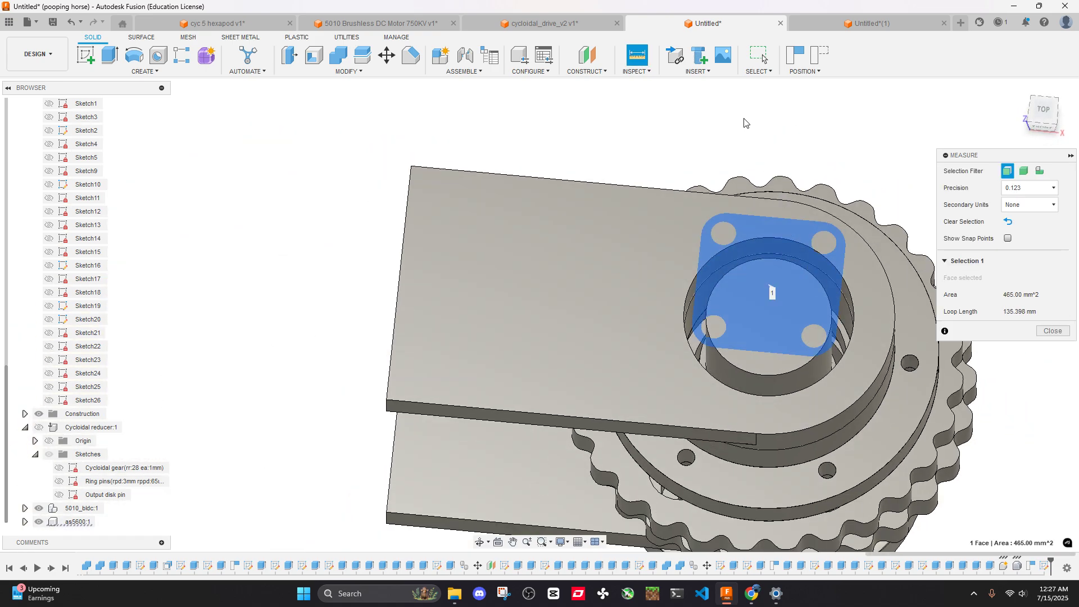
click(744, 118)
scroll(744, 119, down, 1)
middle_drag(744, 119, 640, 120)
click(201, 196)
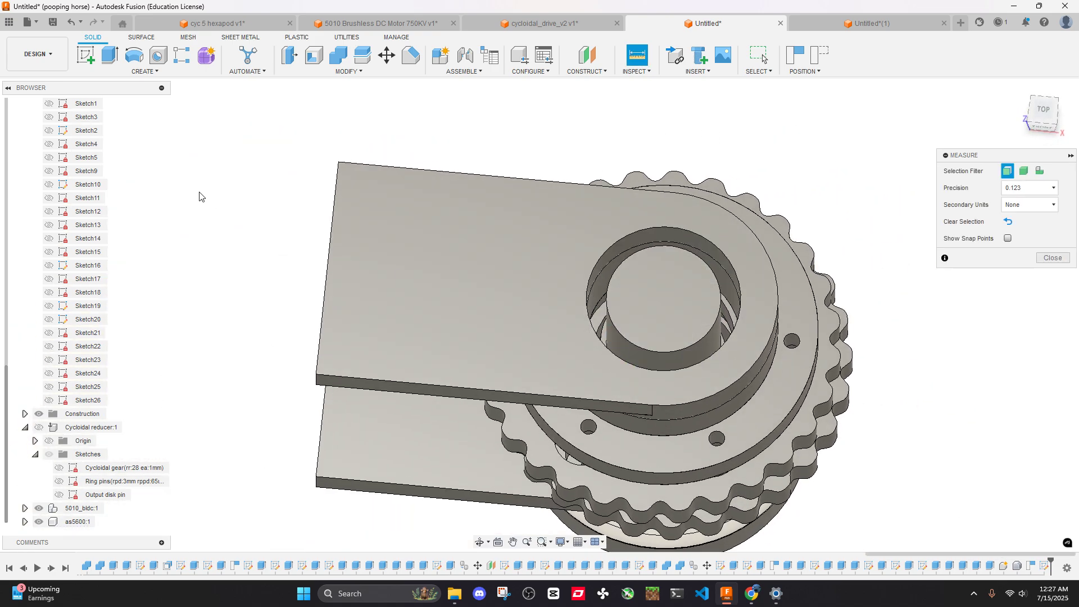
click(1051, 258)
Sketch a 23 mm diameter circle on the upper arm's top face, centred on the recess
right_click(501, 297)
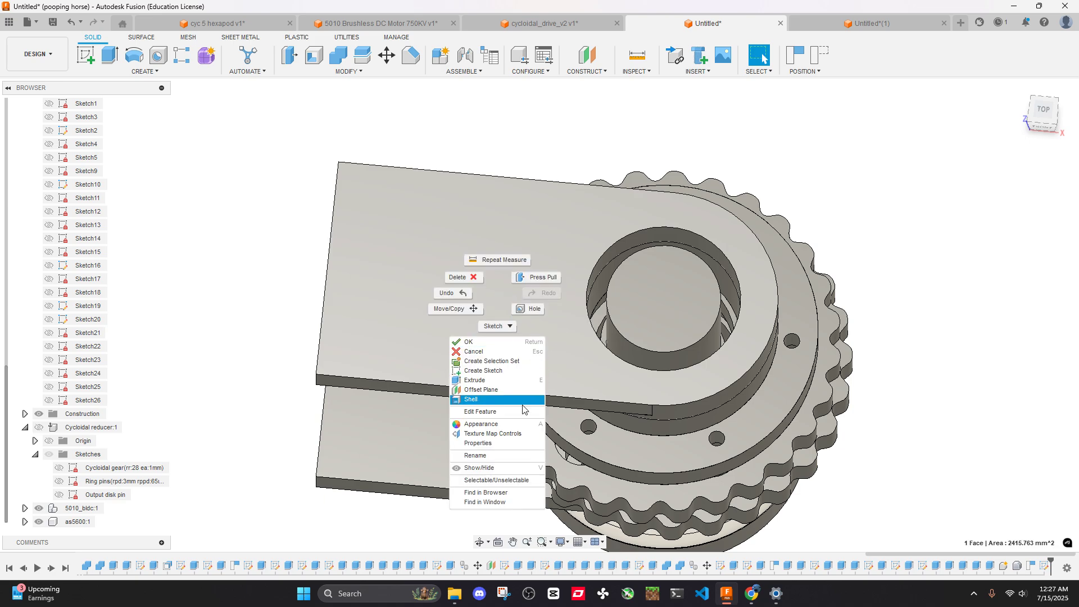
click(500, 362)
click(643, 313)
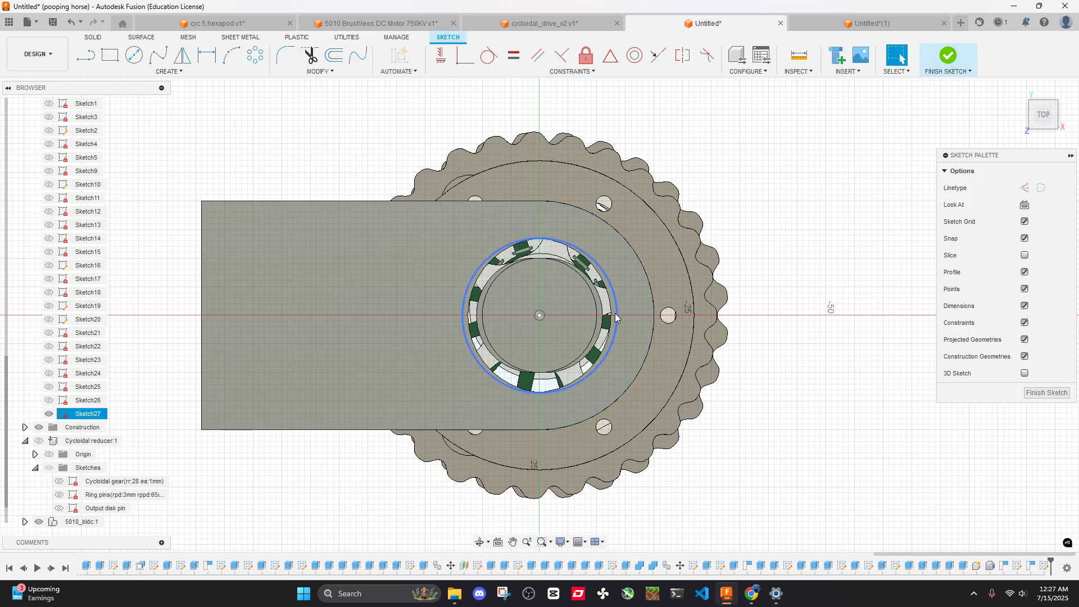
scroll(483, 290, up, 5)
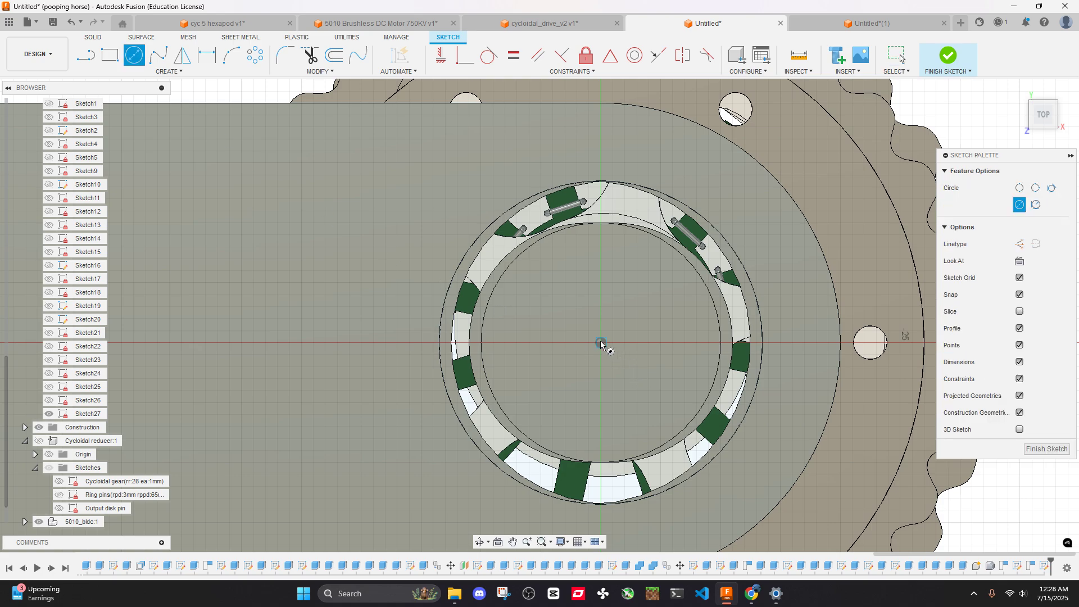
key(Return)
key(Escape)
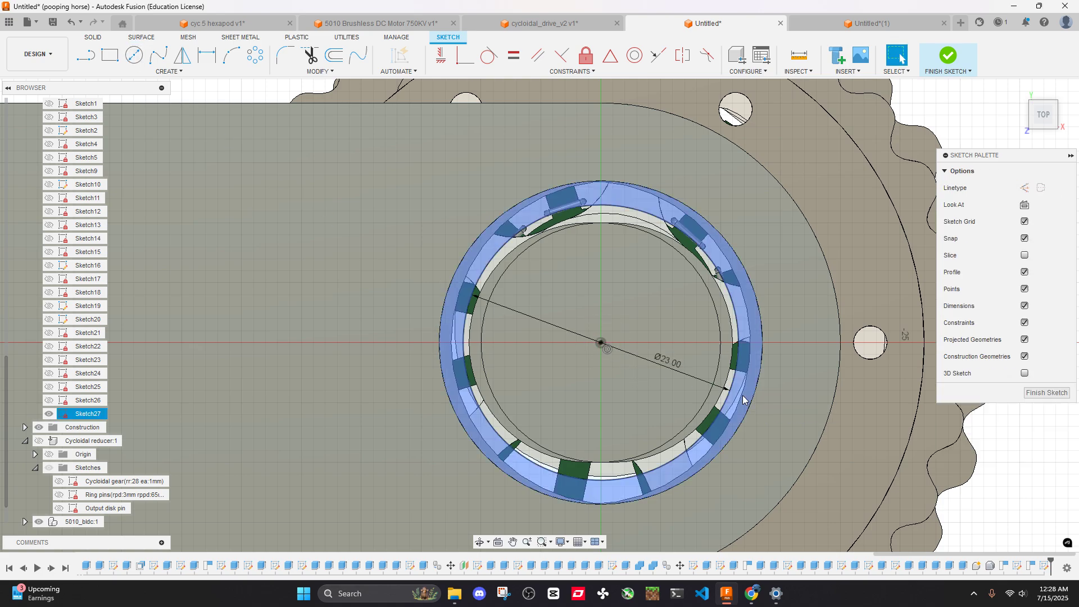
Compare the 23 mm circle with the recess edge by selecting the profiles between them, and discard the sketch
scroll(732, 281, down, 3)
mouse_move(732, 280)
shift+middle_down()
mouse_move(734, 203)
mouse_move(696, 379)
shift+middle_up()
scroll(734, 197, up, 2)
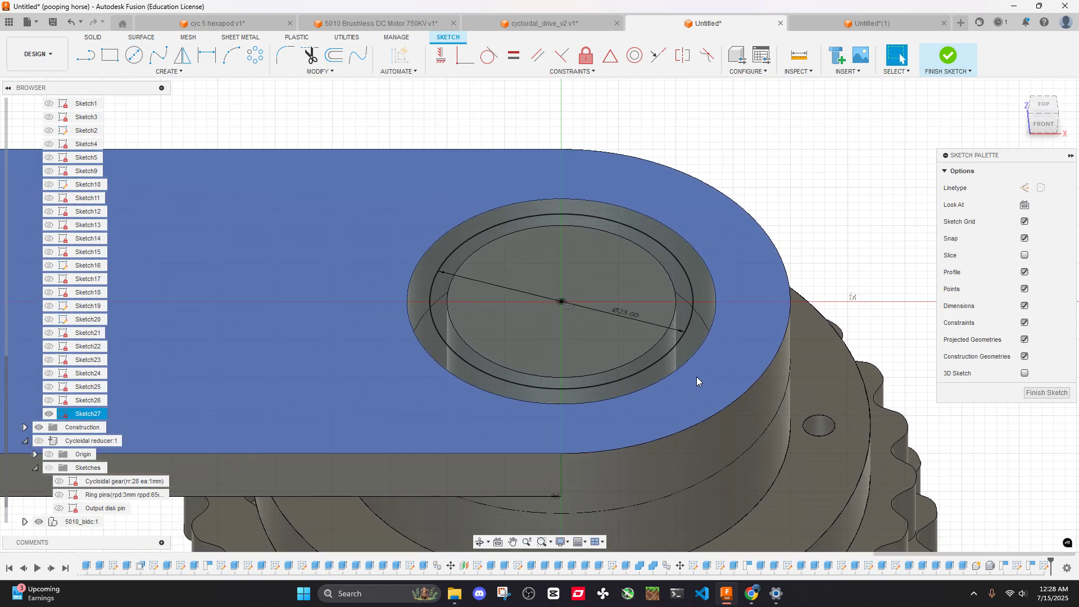
click(701, 302)
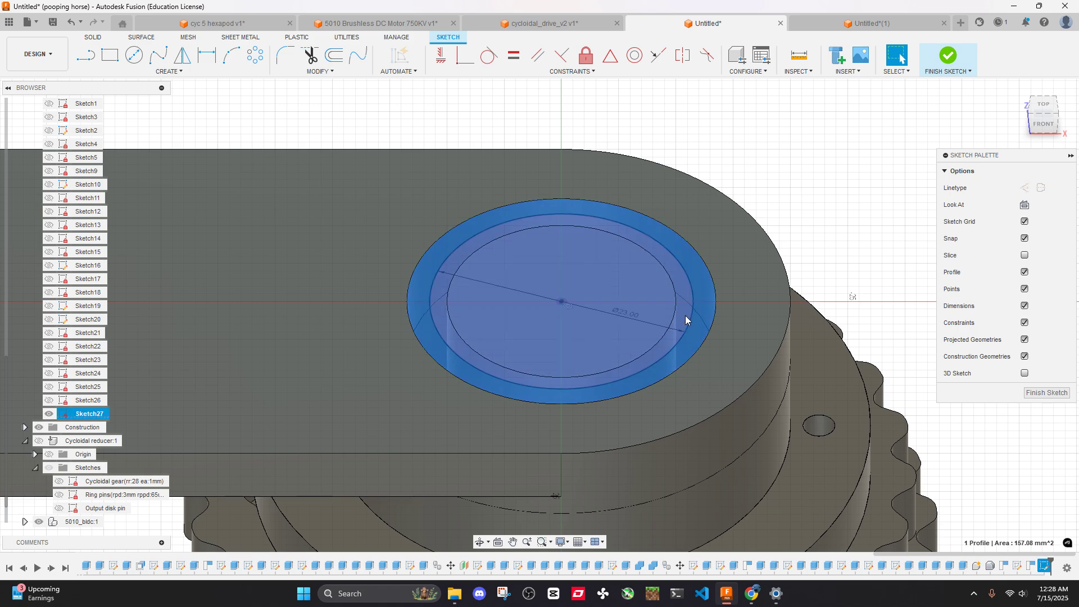
click(686, 315)
click(871, 205)
scroll(865, 185, down, 2)
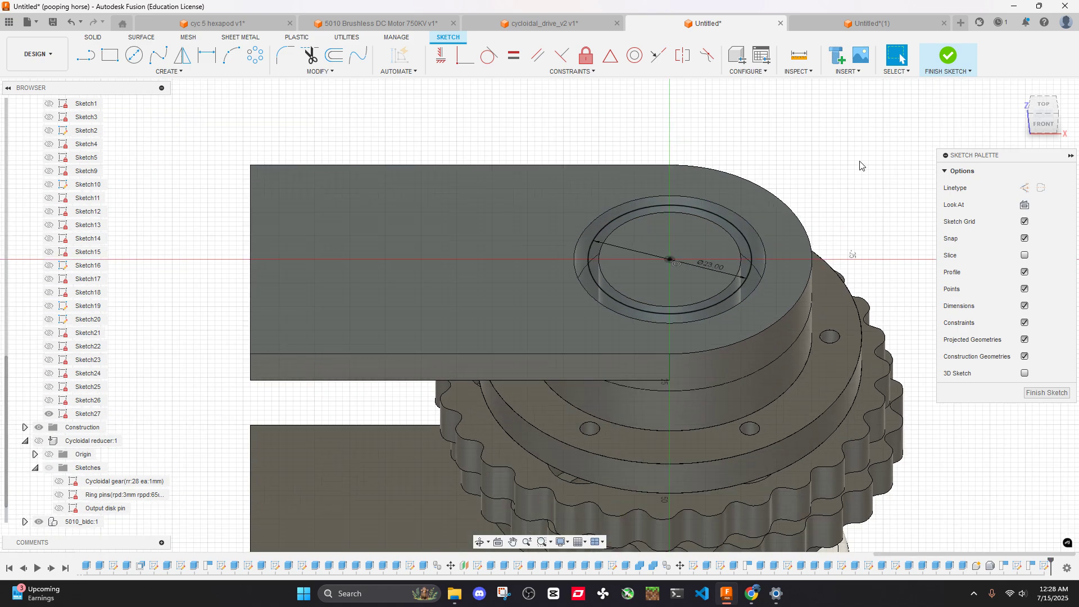
click(948, 55)
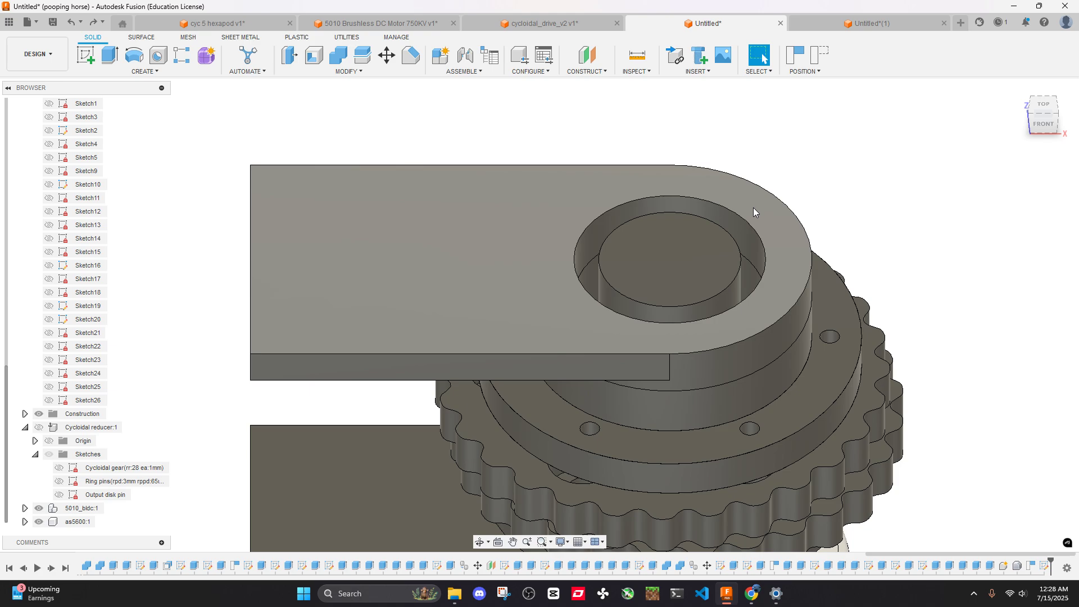
Restore the hidden AS5600 board and measure the distance between two diagonally opposite rounded corners
key(ctrl+z)
shift+middle_drag(752, 209, 743, 58)
click(1037, 114)
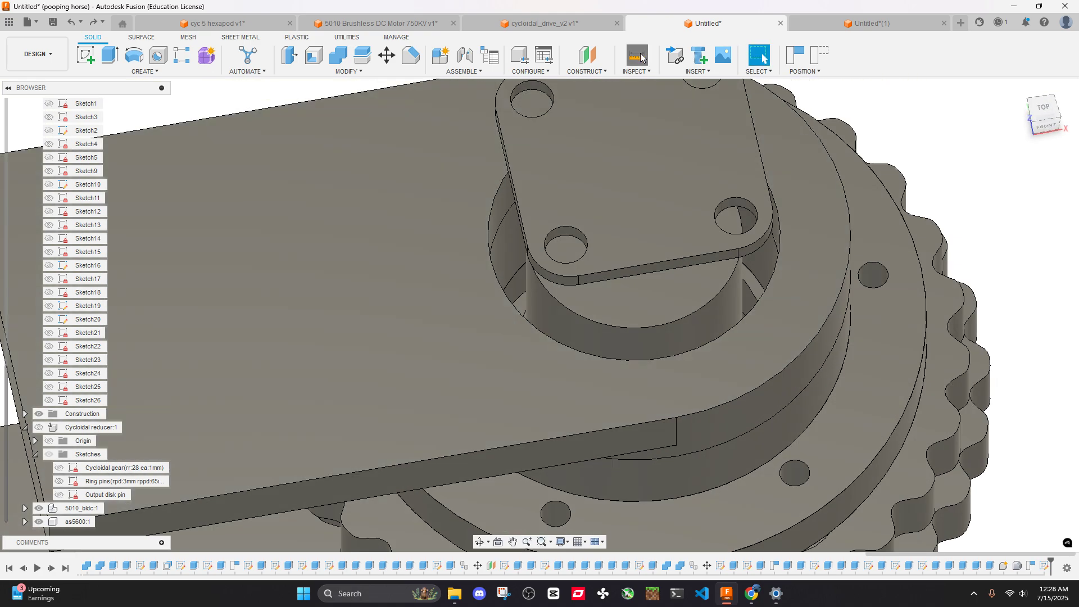
click(761, 247)
scroll(760, 244, up, 4)
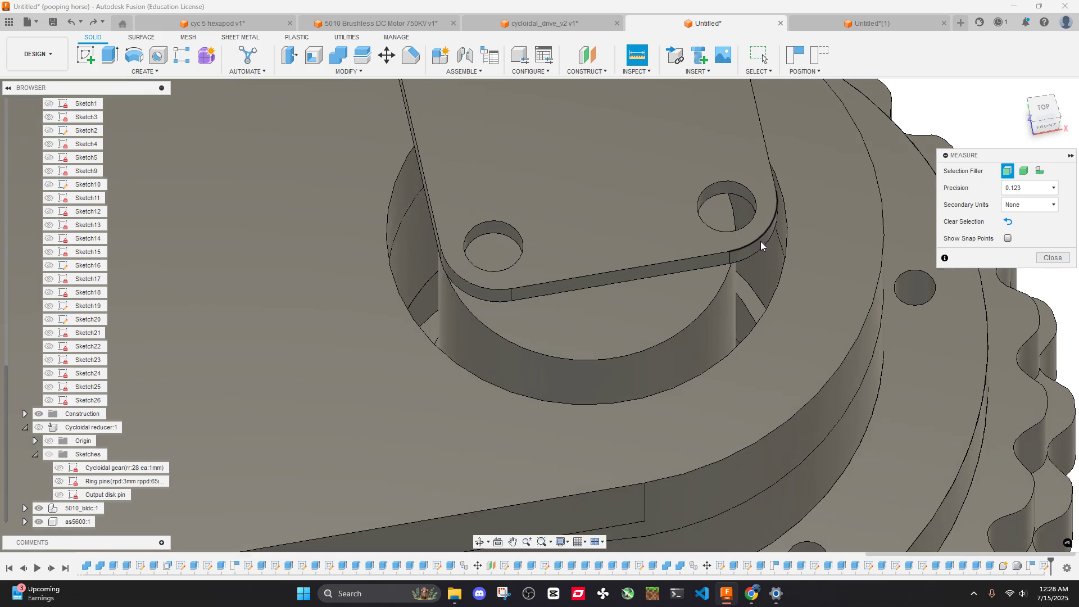
scroll(694, 224, down, 3)
shift+middle_drag(557, 178, 677, 182)
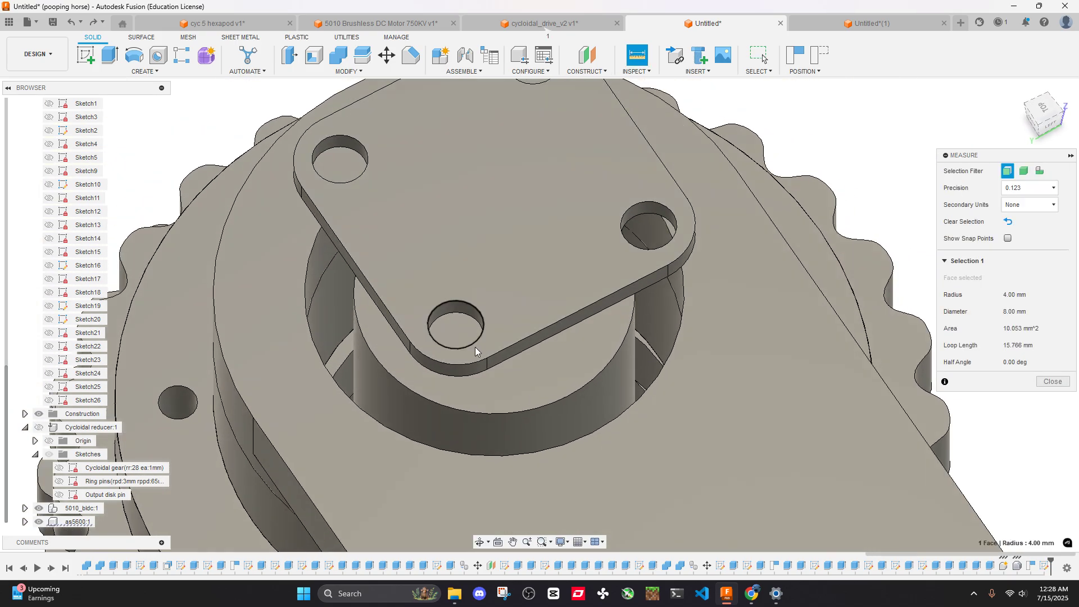
click(461, 372)
shift+middle_drag(457, 344, 876, 405)
click(1052, 525)
Hide the AS5600 board briefly to examine the recess beneath it, and bring the board back
scroll(814, 154, down, 3)
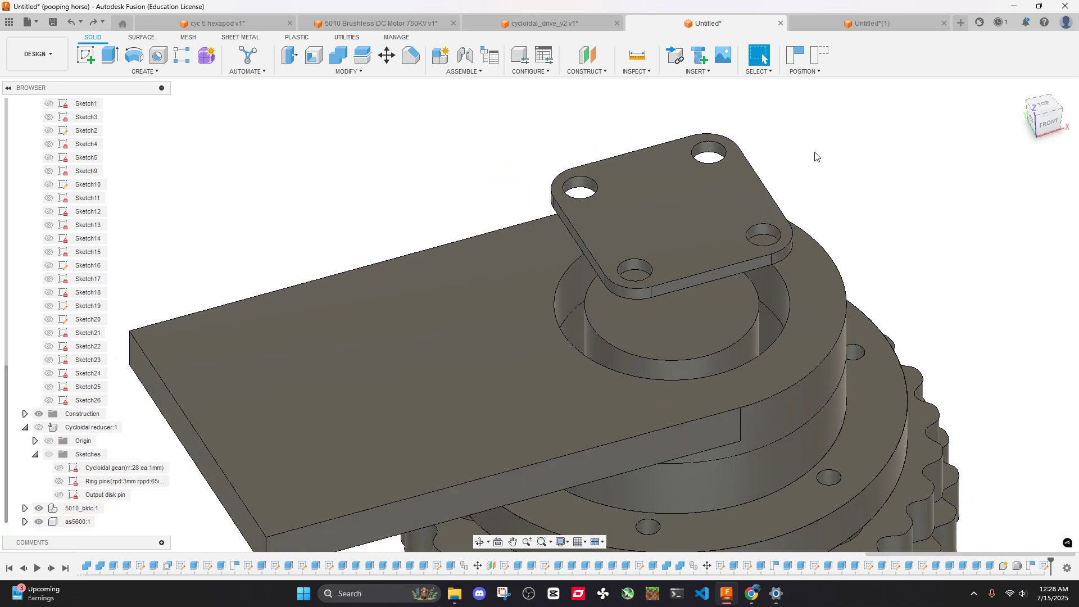
shift+middle_drag(813, 154, 777, 189)
click(777, 189)
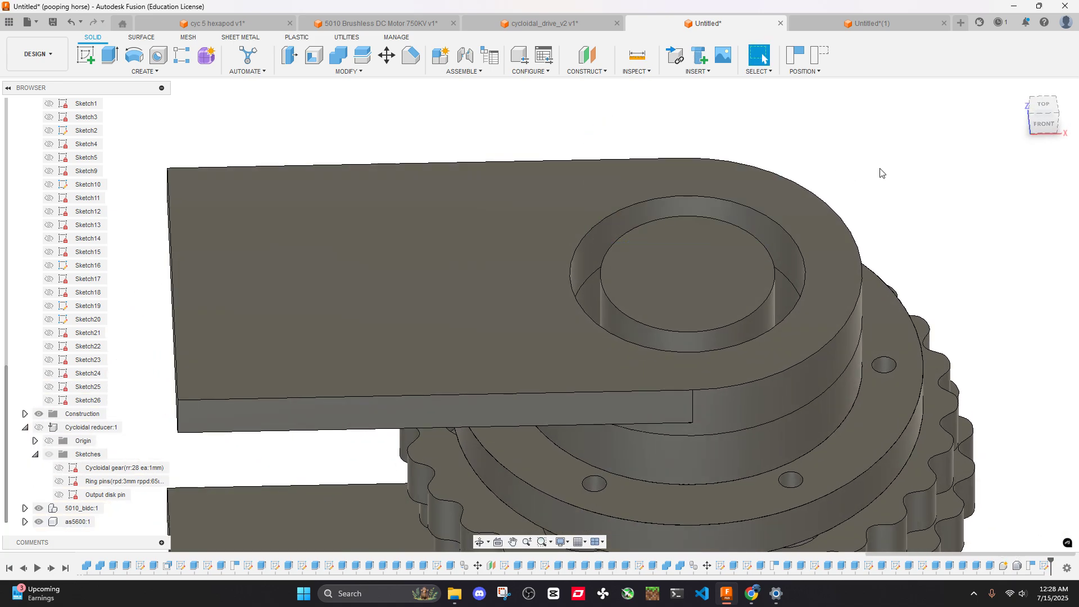
key(ctrl+z)
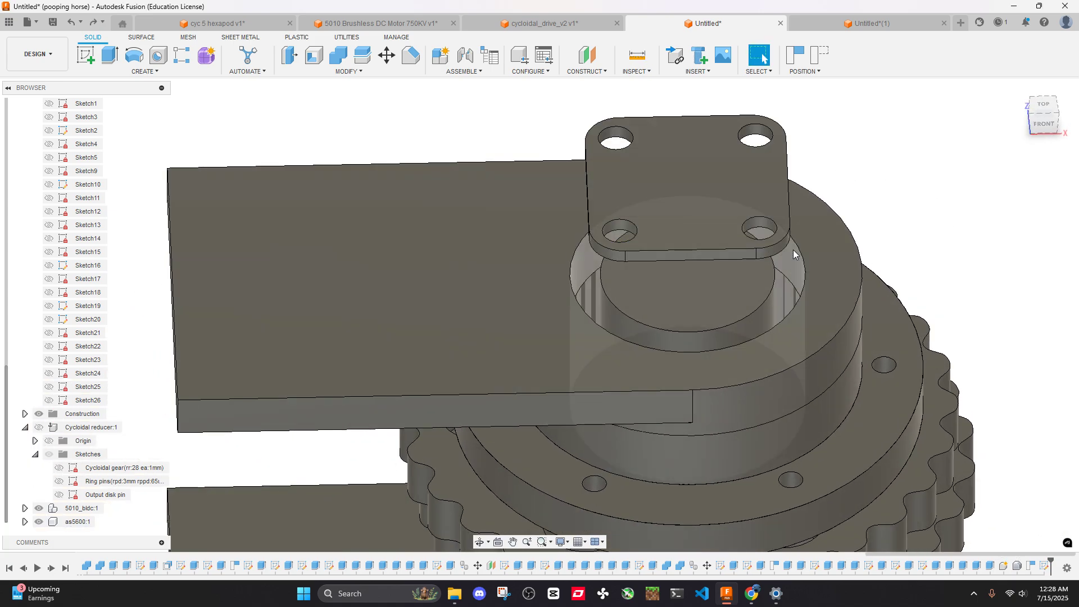
mouse_move(823, 295)
middle_down()
mouse_move(831, 225)
mouse_move(842, 284)
mouse_move(831, 236)
middle_up()
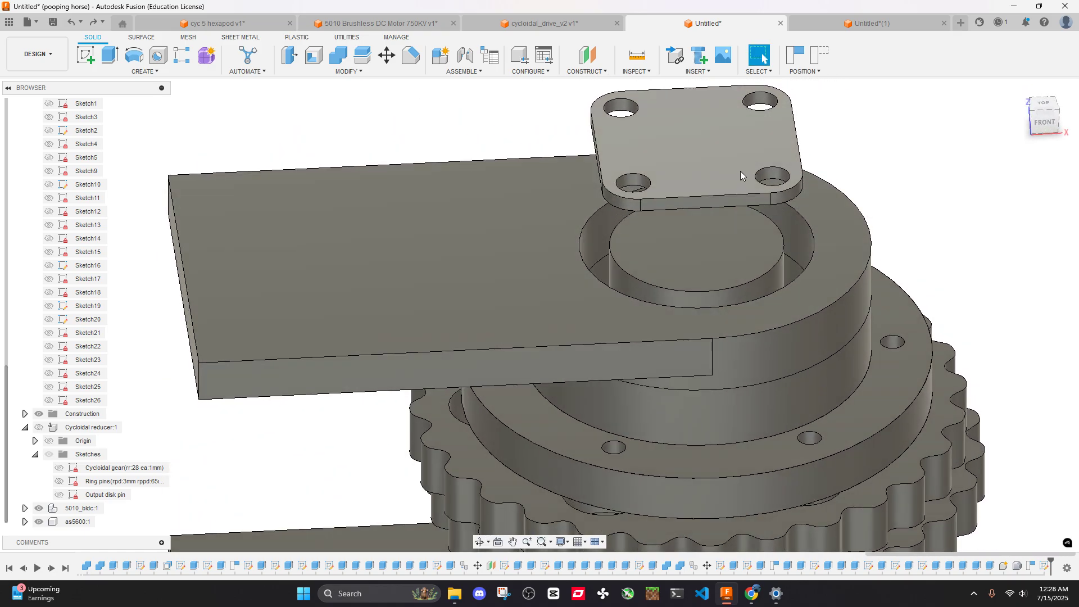
Examine from above how the AS5600 board's corners sit against the recess in the upper output arm
click(841, 253)
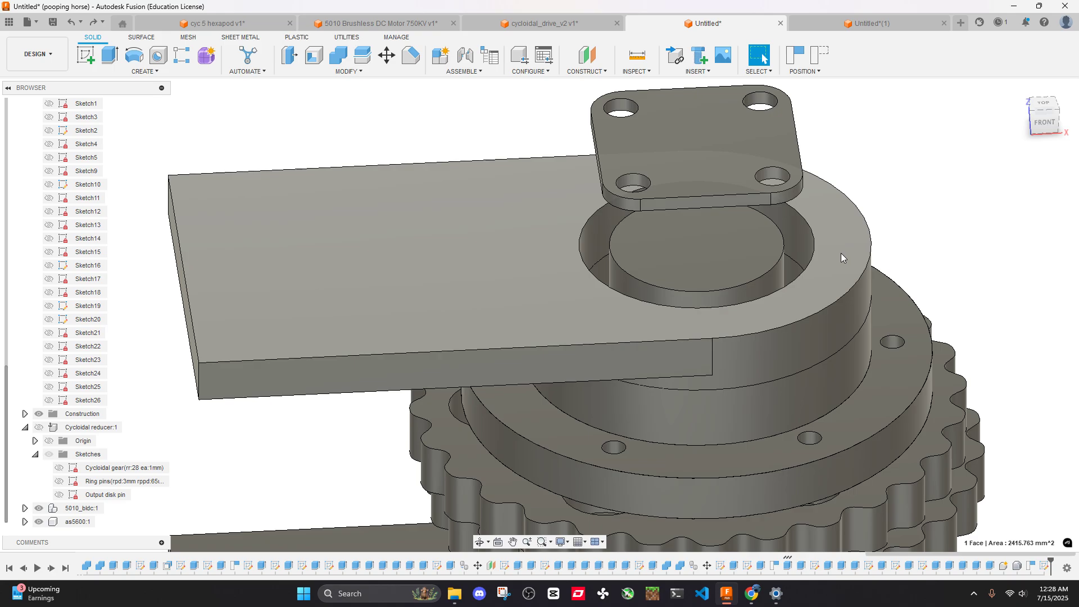
click(964, 161)
shift+middle_drag(925, 159, 913, 205)
click(1043, 114)
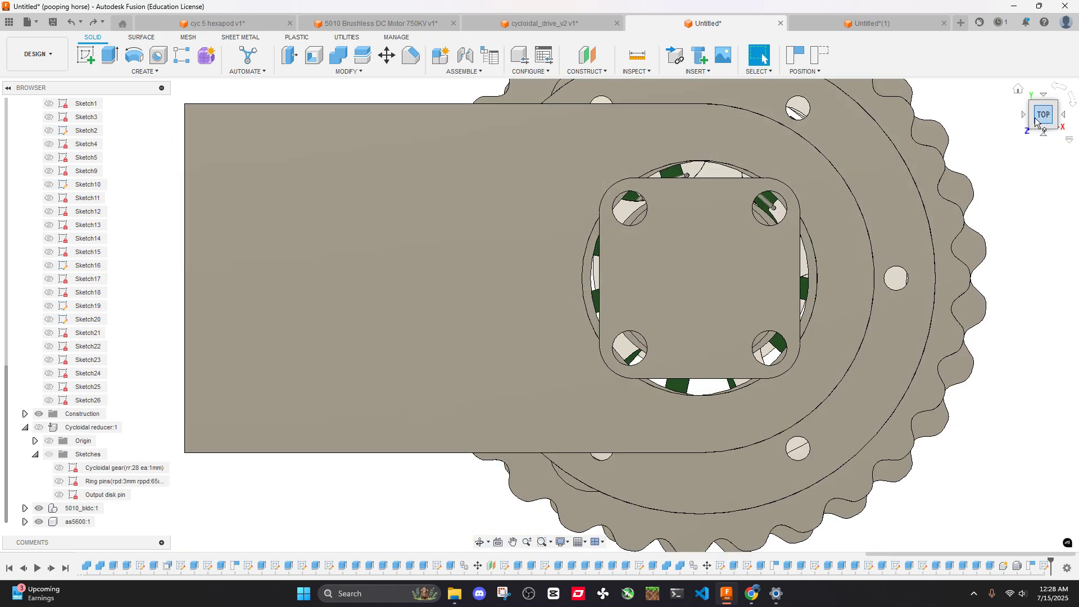
scroll(716, 348, up, 2)
scroll(716, 346, up, 3)
scroll(806, 324, down, 2)
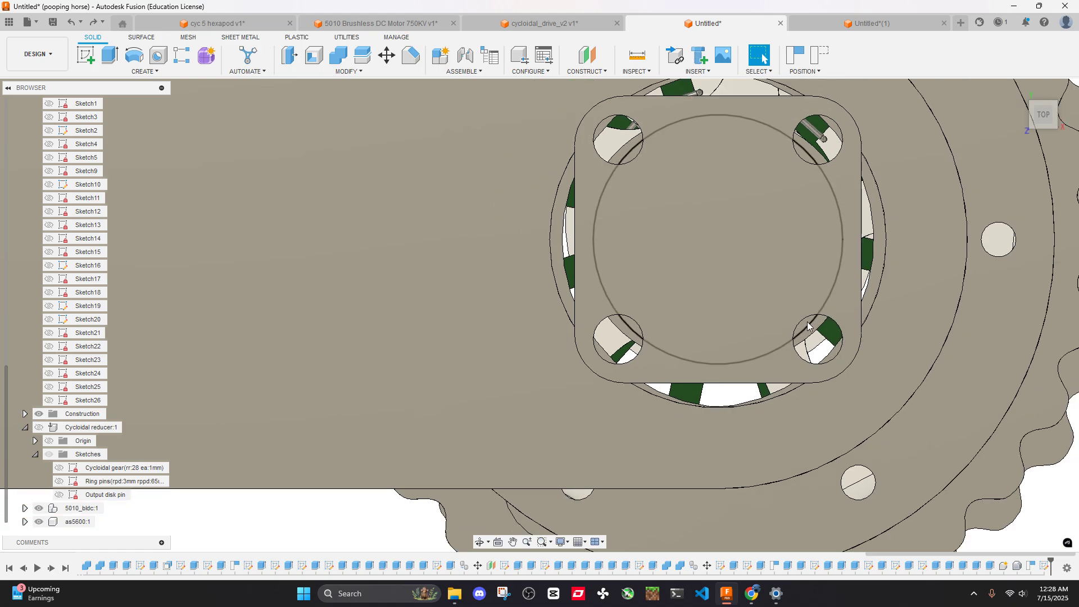
scroll(807, 321, down, 3)
Hide the upper output arm to expose the central shaft beneath the AS5600 board
shift+middle_drag(807, 322, 770, 217)
click(774, 257)
key(v)
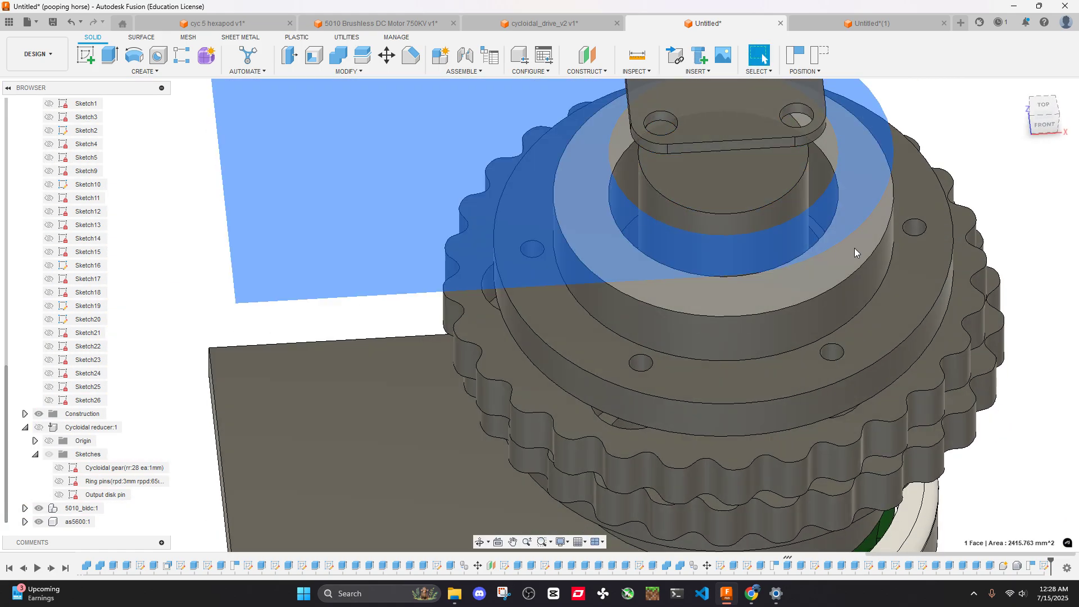
click(956, 128)
Shorten the central shaft with an Extrude cut from its circular top face
middle_drag(944, 139, 815, 180)
scroll(794, 214, up, 3)
click(699, 168)
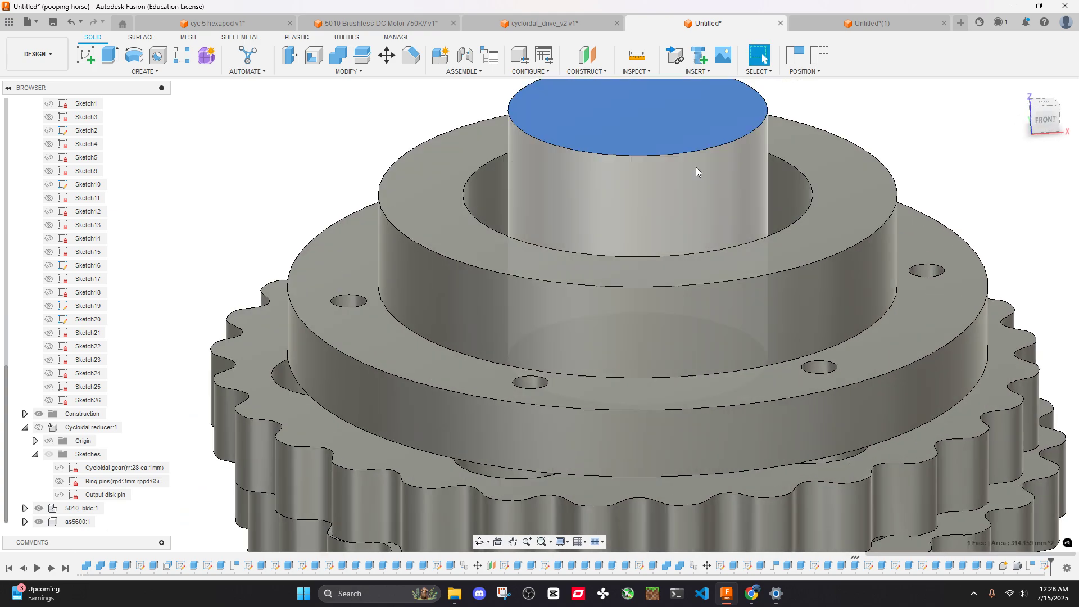
key(e)
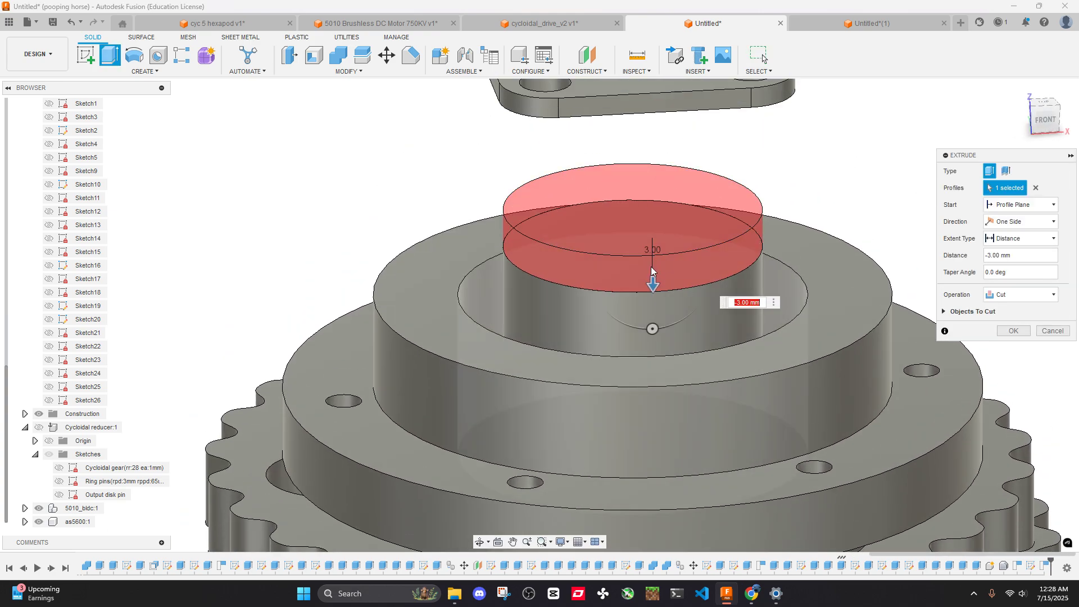
drag(654, 298, 656, 365)
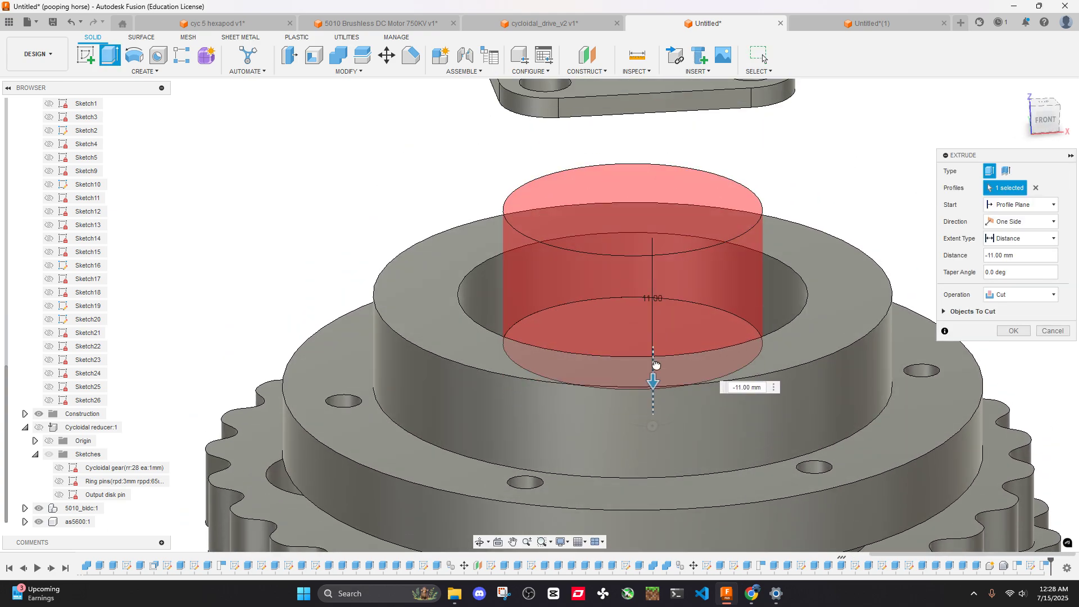
click(1014, 331)
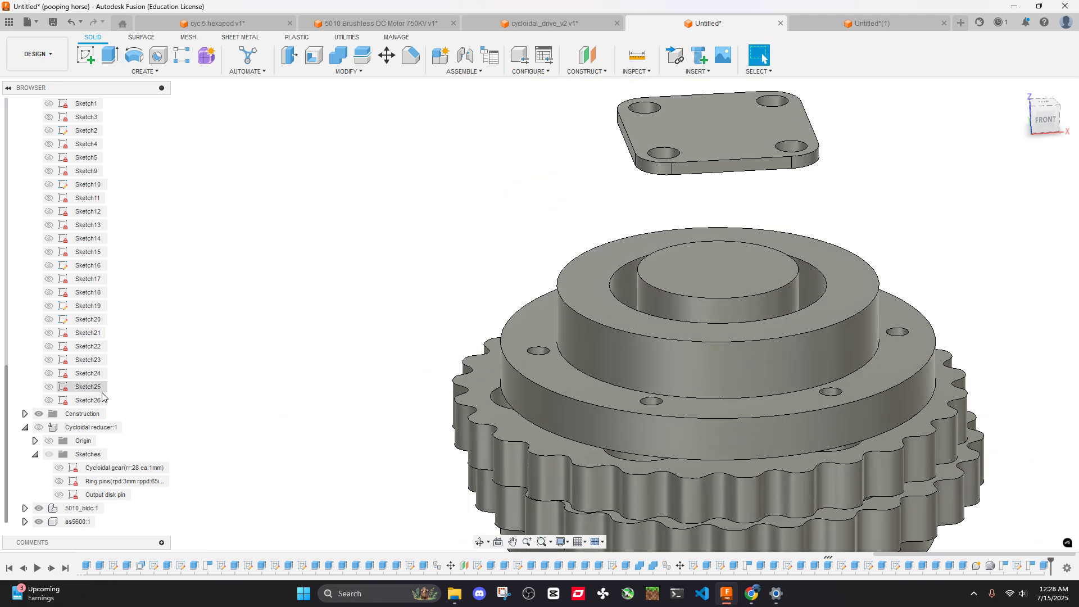
Make the hidden output 1 body visible again
scroll(207, 309, down, 3)
scroll(63, 275, up, 3)
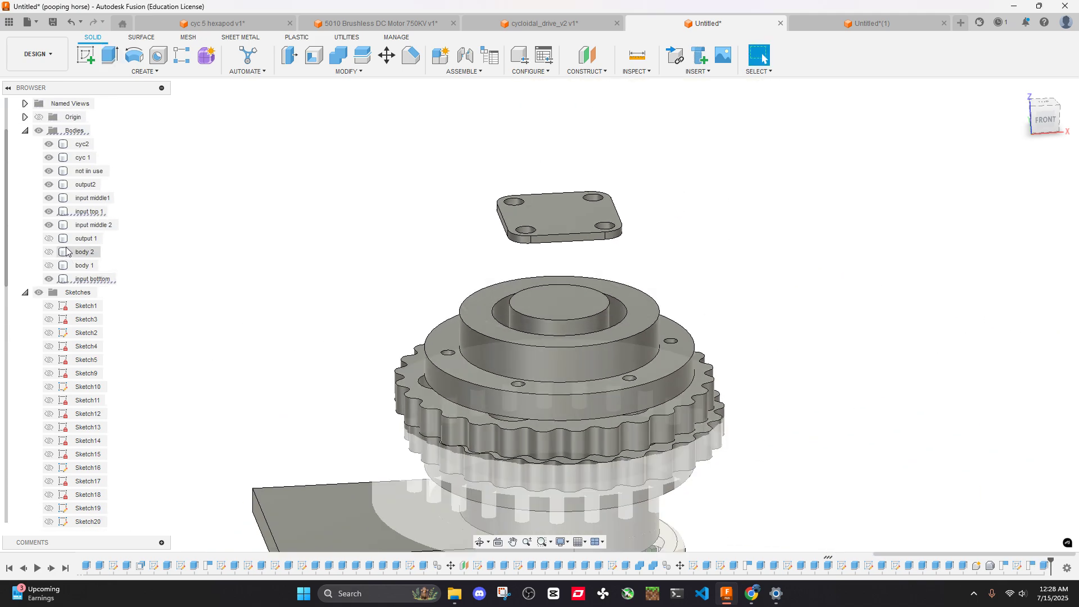
click(48, 242)
click(48, 239)
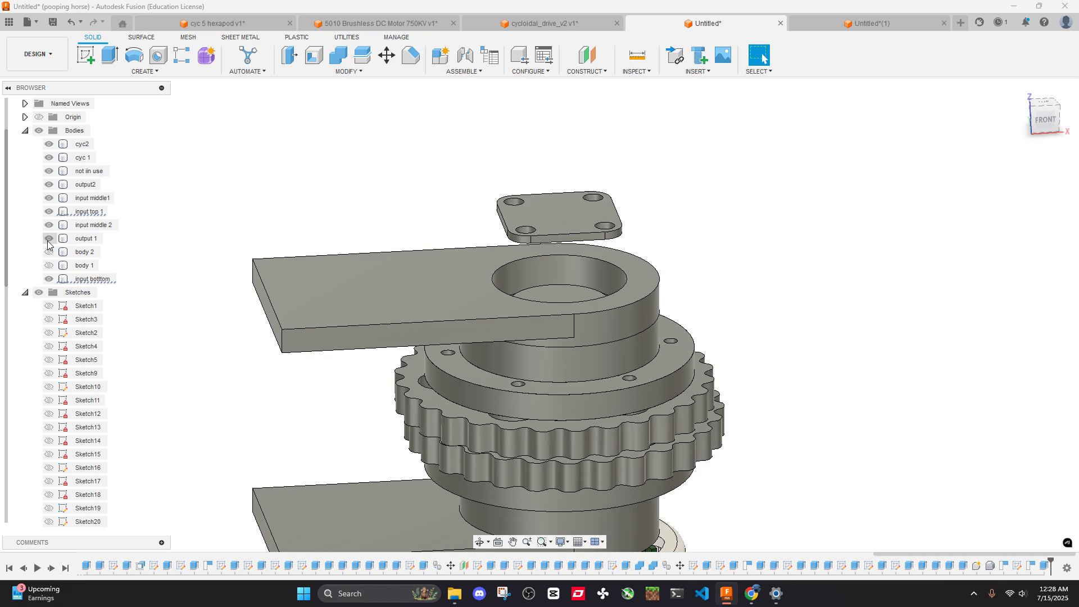
Inspect the AS5600 board above the arm's recess at an angle and from the top, comparing their outlines
mouse_move(672, 285)
shift+middle_down()
mouse_move(641, 244)
mouse_move(655, 280)
shift+middle_up()
middle_drag(655, 279, 694, 289)
scroll(628, 309, up, 3)
mouse_move(627, 308)
shift+middle_down()
mouse_move(631, 268)
mouse_move(630, 305)
mouse_move(635, 281)
mouse_move(626, 285)
mouse_move(640, 304)
shift+middle_up()
click(1043, 106)
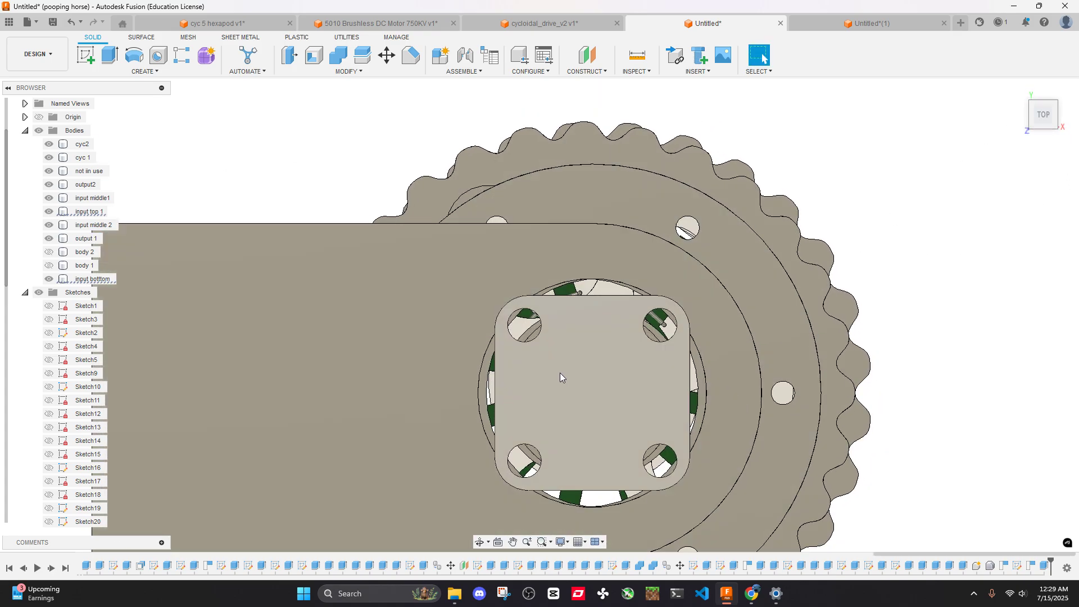
scroll(585, 393, down, 5)
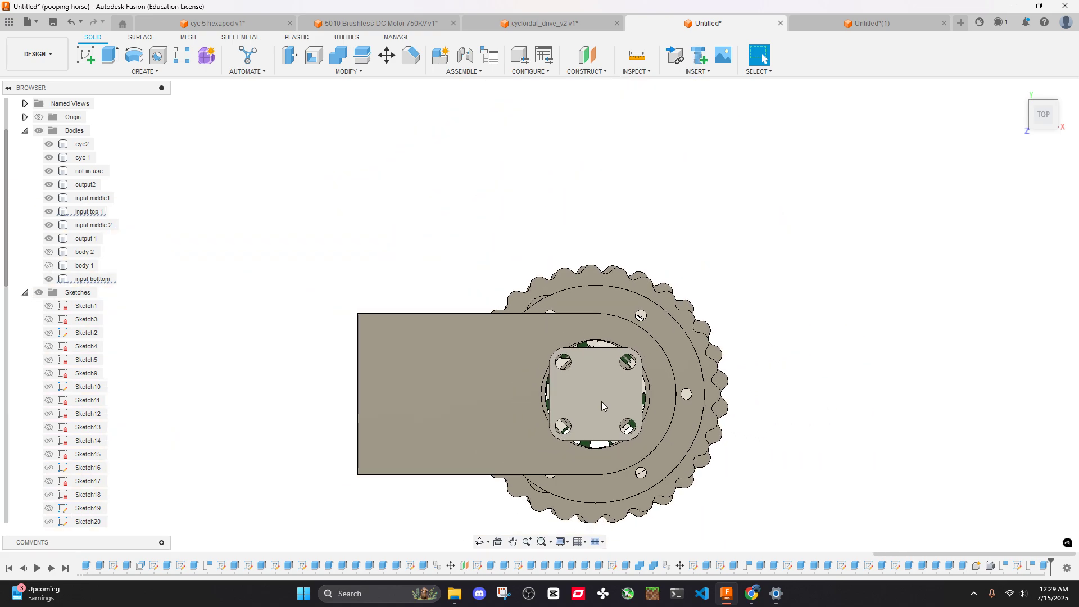
shift+middle_drag(601, 401, 620, 284)
click(1043, 111)
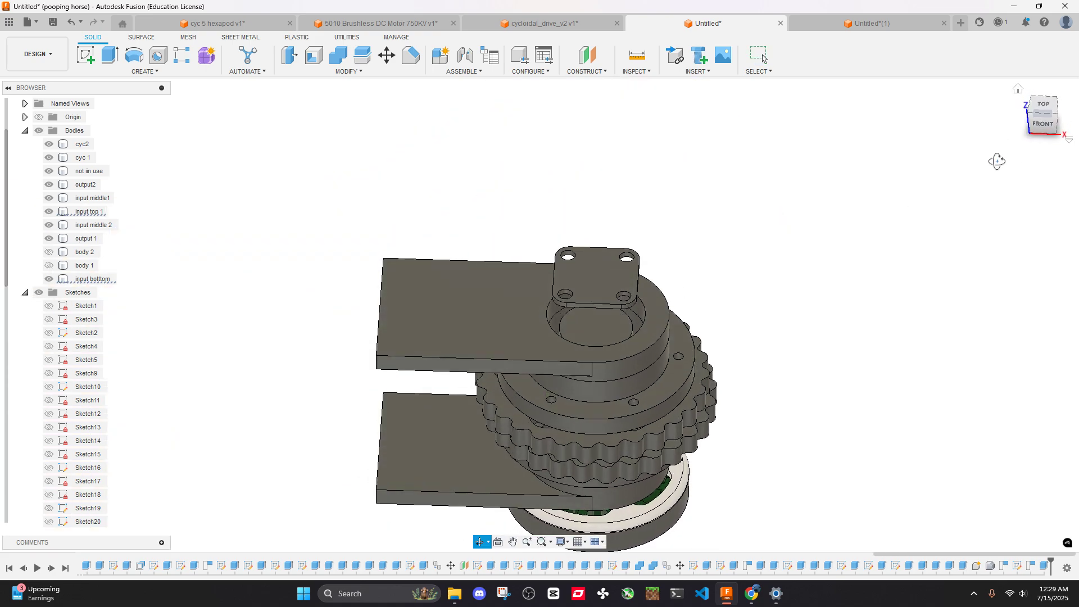
scroll(617, 281, up, 8)
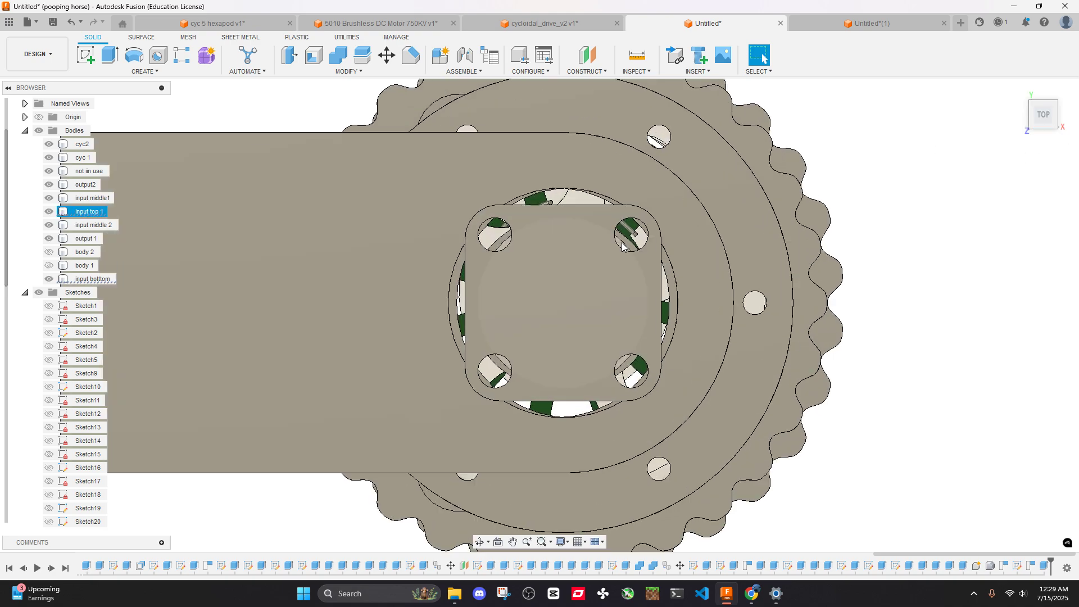
scroll(603, 236, down, 6)
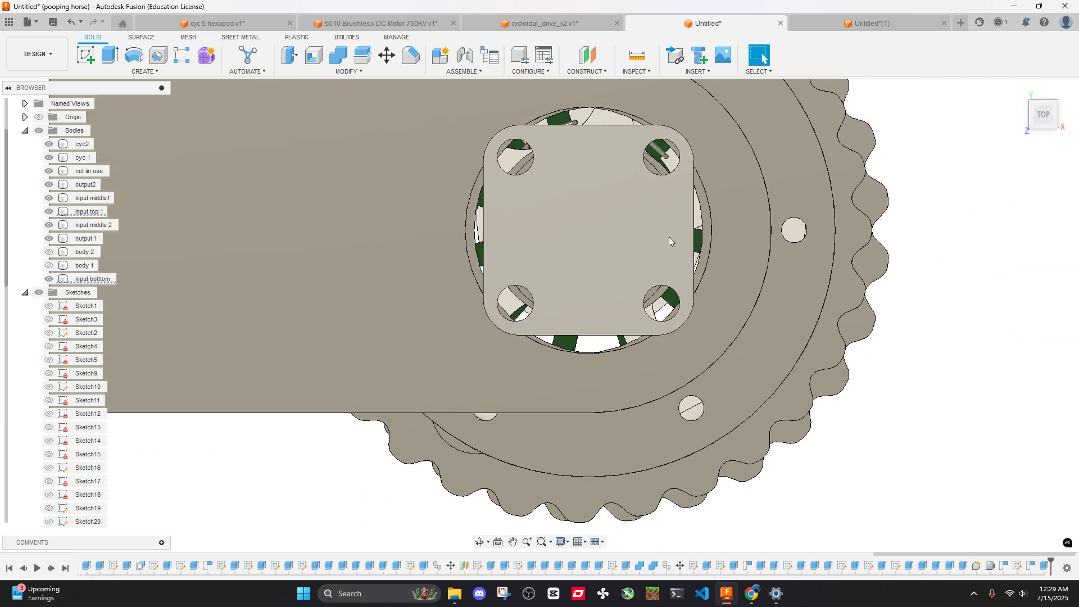
Measure the radius of one rounded corner on the AS5600 board
shift+middle_drag(669, 238, 695, 84)
scroll(701, 286, up, 3)
click(636, 55)
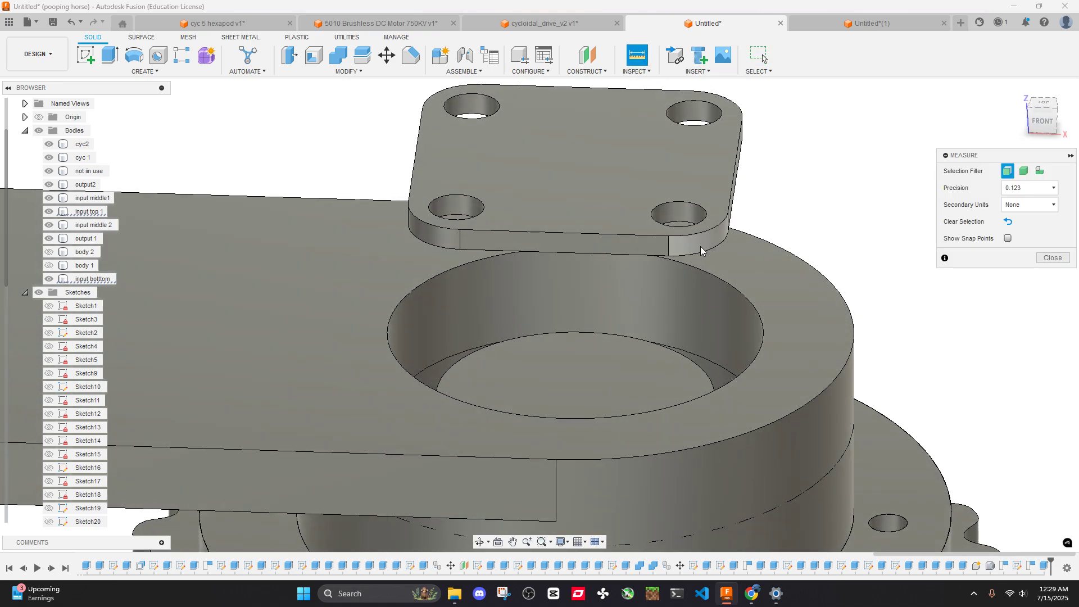
click(699, 244)
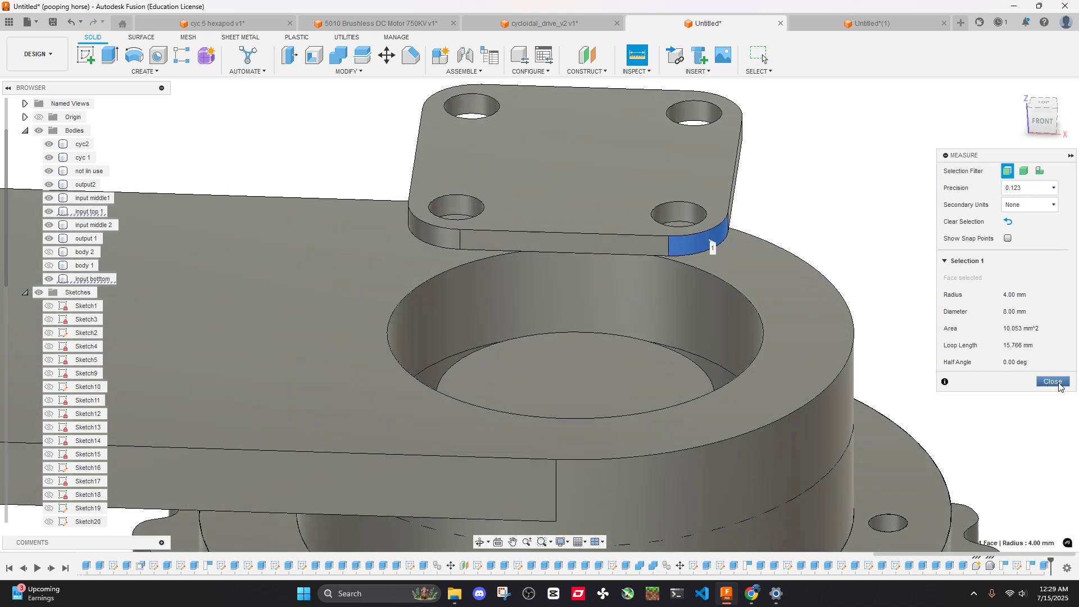
click(1053, 382)
Hide the AS5600 board to clear the view of the arm's recess
click(621, 177)
scroll(61, 416, down, 5)
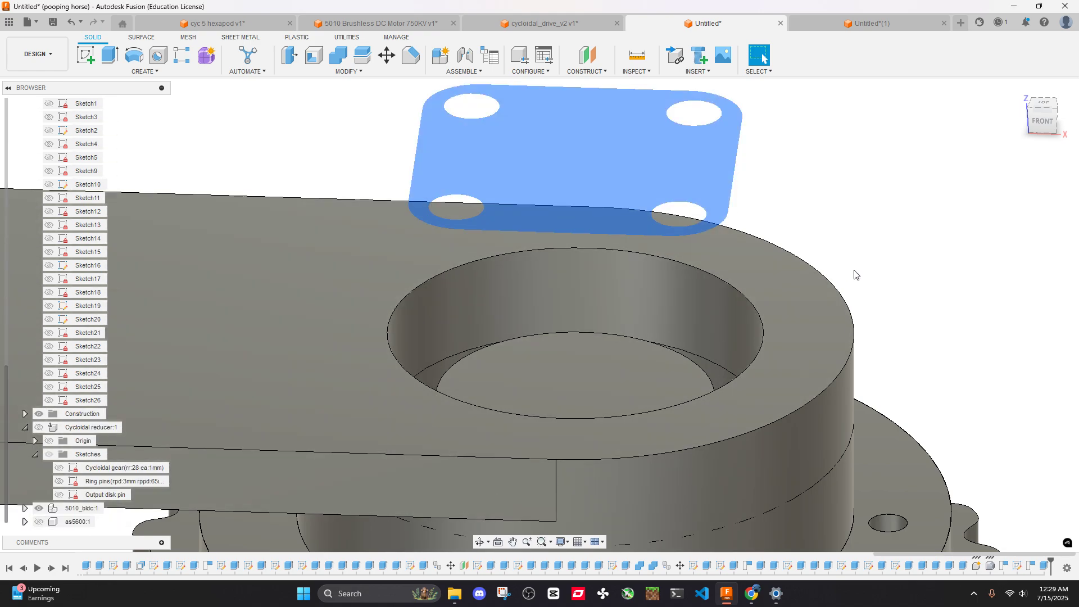
key(v)
Sketch a 23 mm by 23 mm center rectangle on the upper arm's top face, centred on the recess
shift+middle_drag(790, 273, 770, 337)
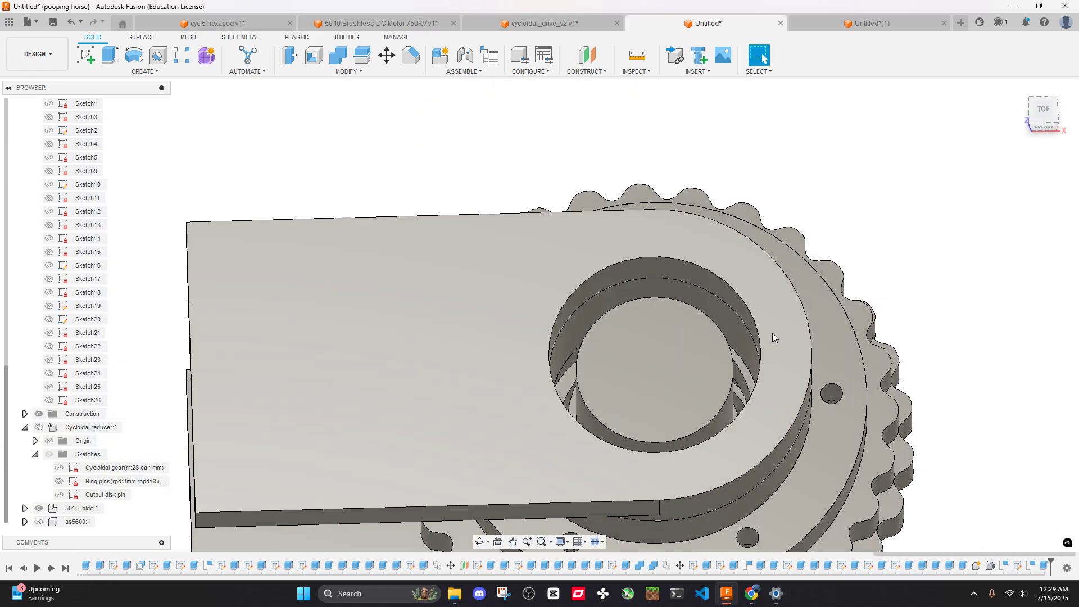
right_click(773, 337)
click(764, 410)
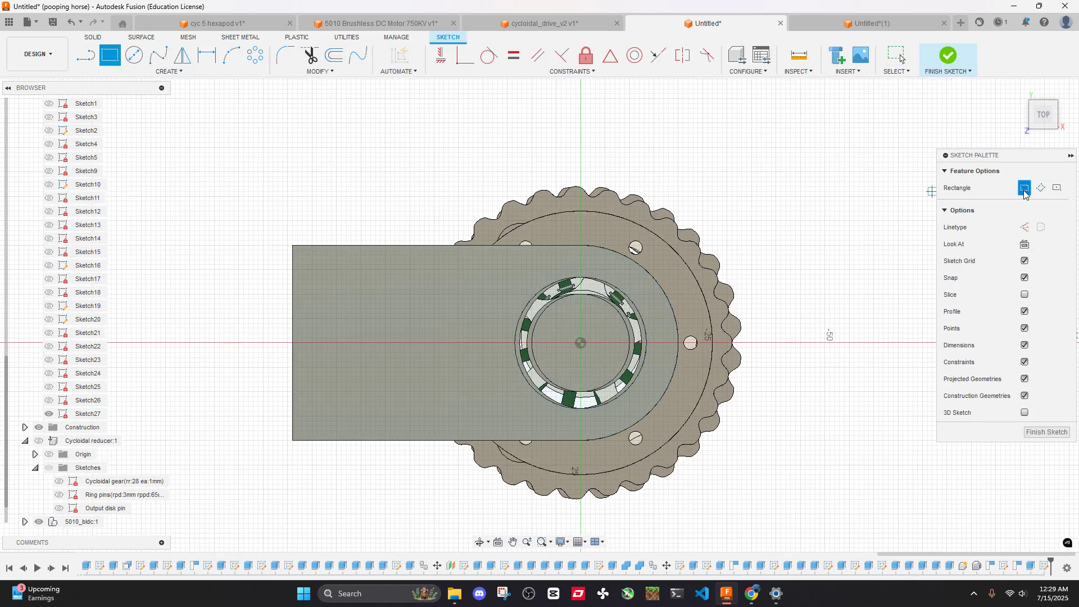
scroll(661, 317, up, 4)
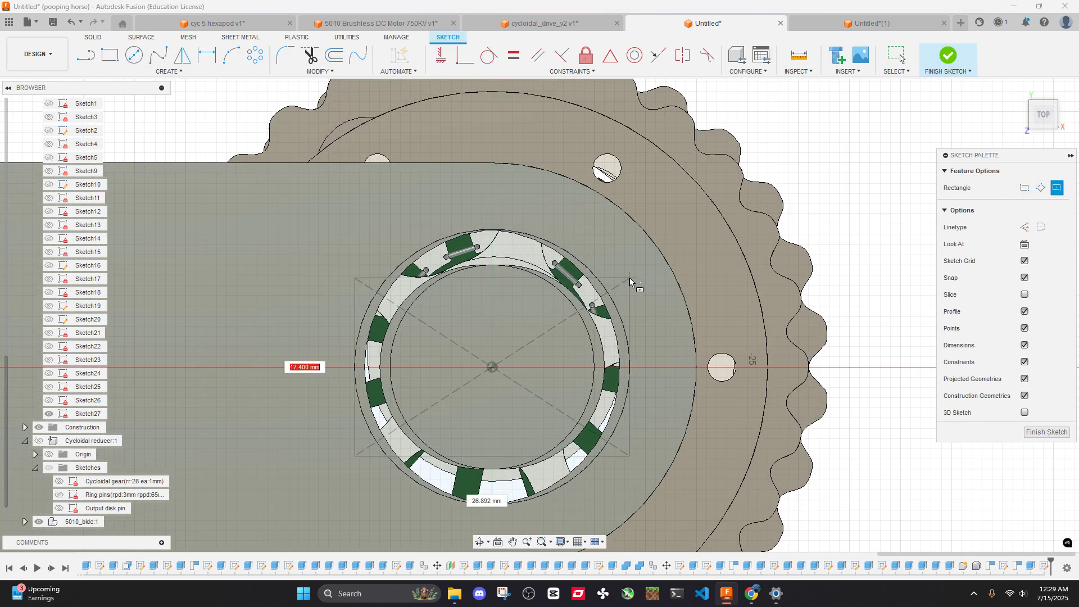
key(Tab)
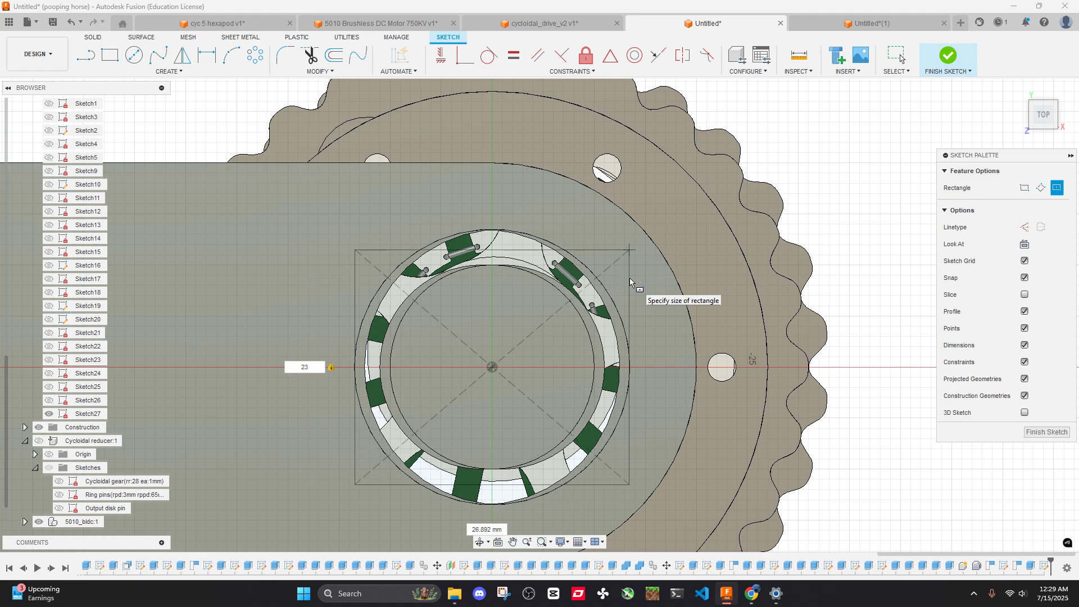
text(23)
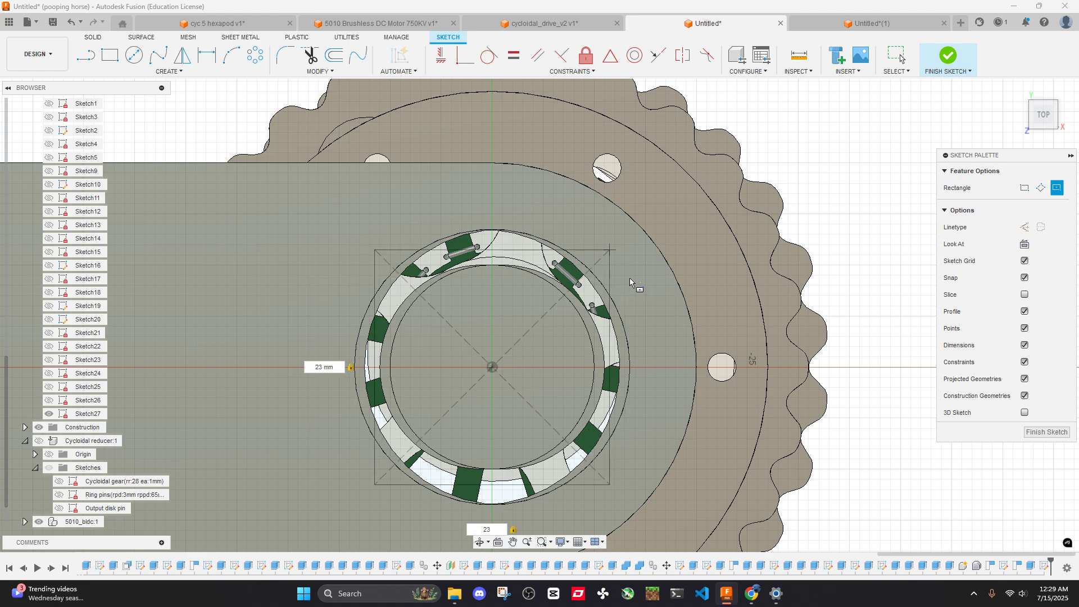
key(Return)
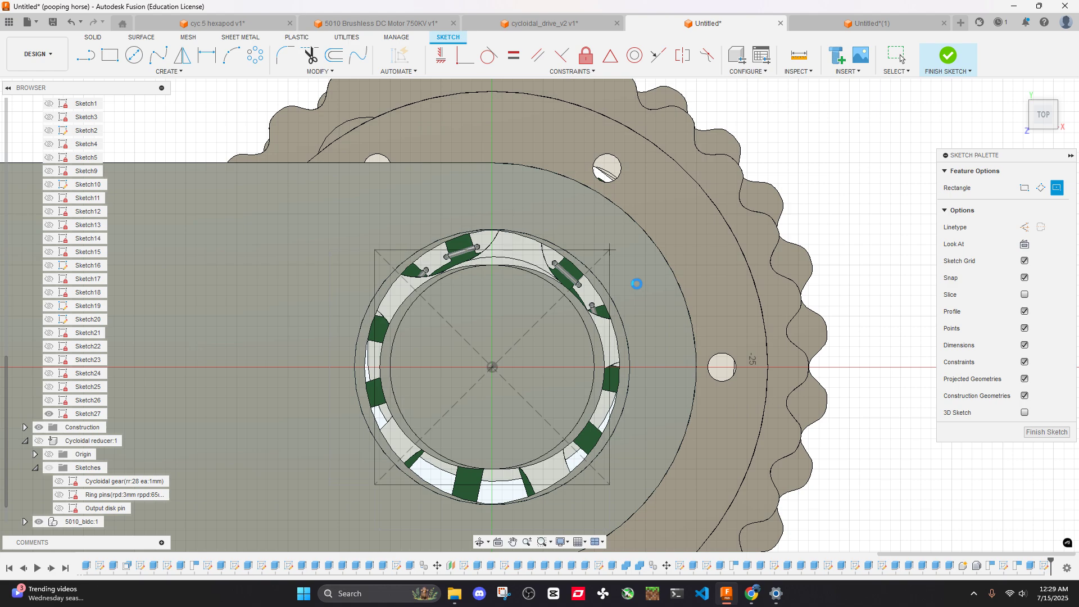
key(Escape)
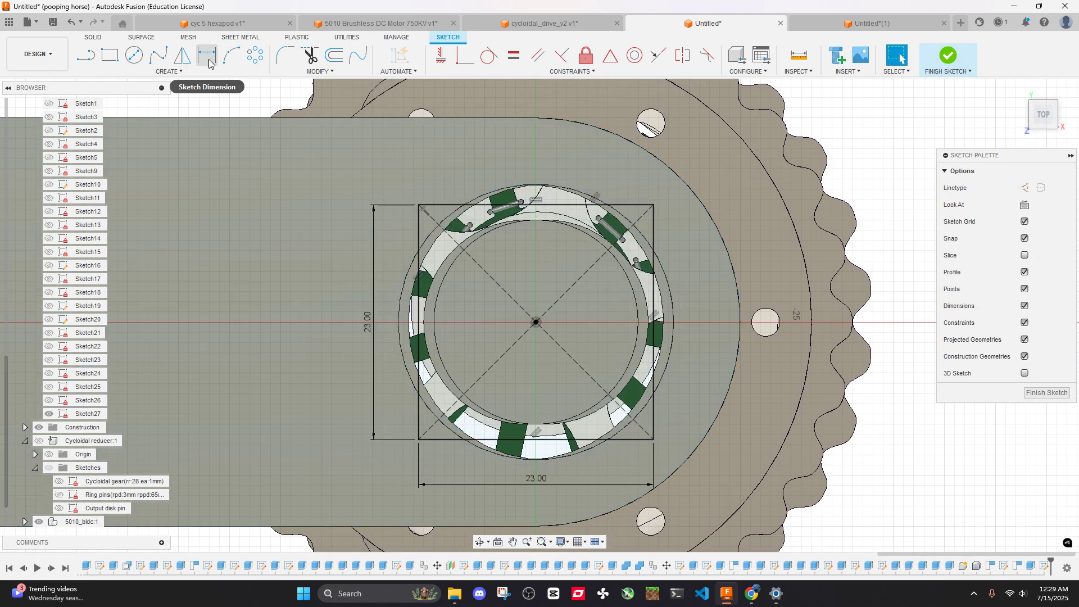
Cut the square profile 3 mm deep into the upper arm to form corner pockets around the recess
click(178, 71)
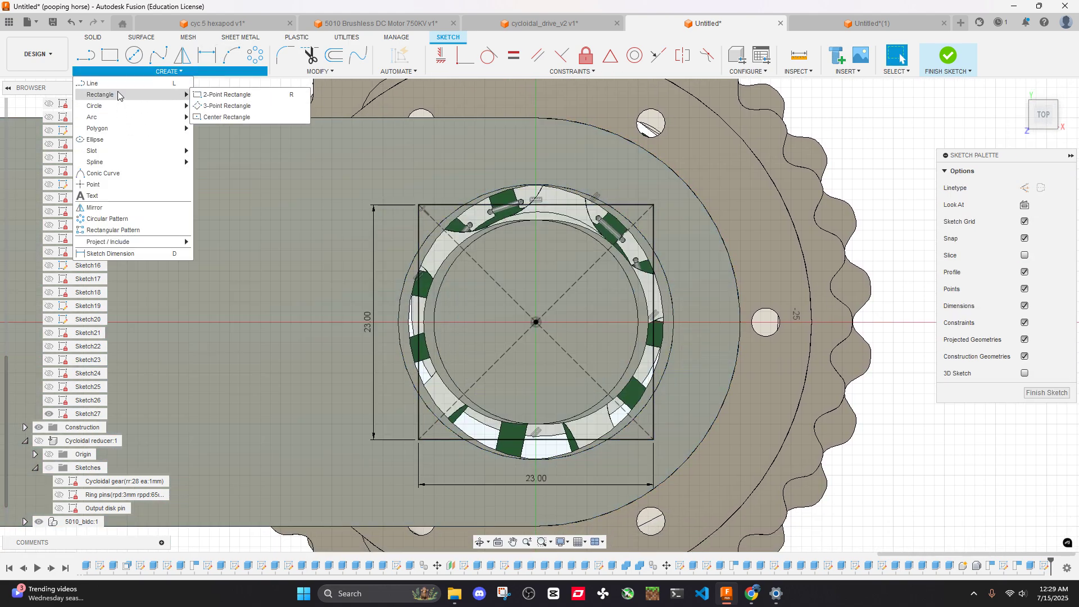
shift+middle_drag(590, 299, 667, 330)
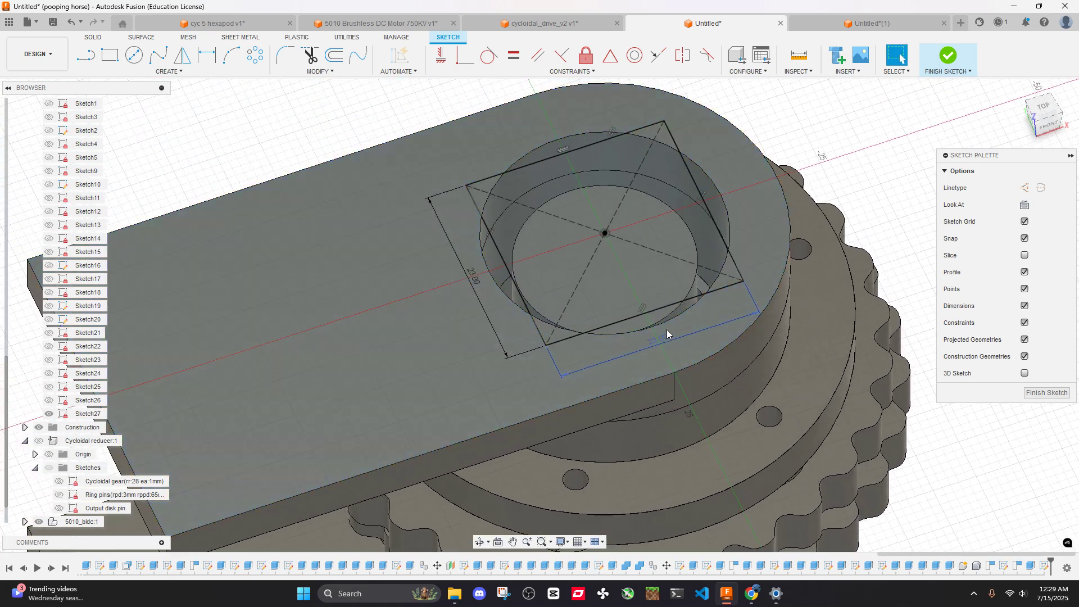
scroll(666, 273, up, 3)
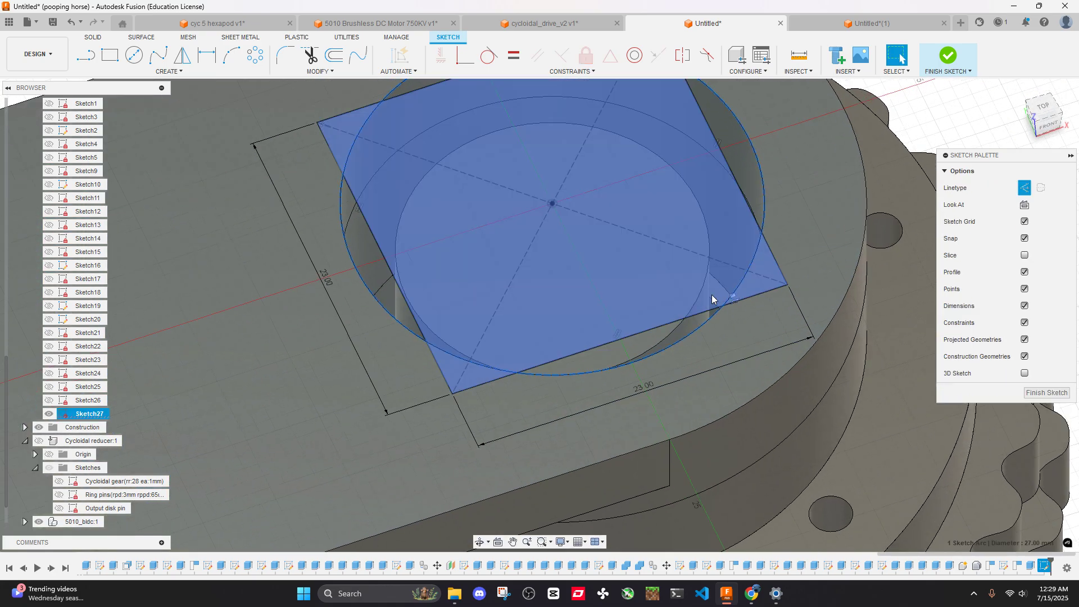
key(e)
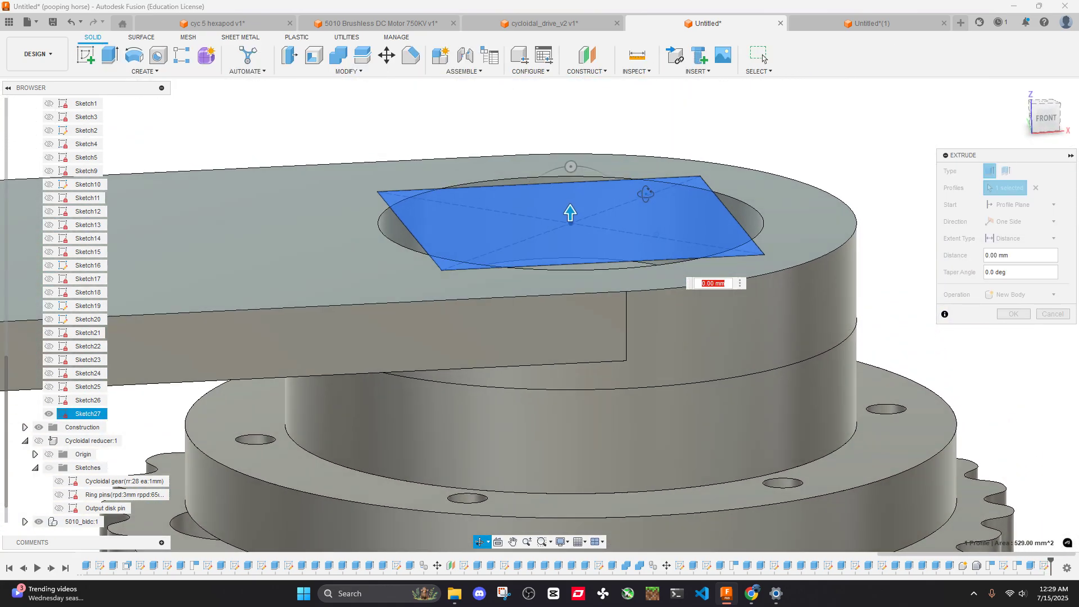
text(-3)
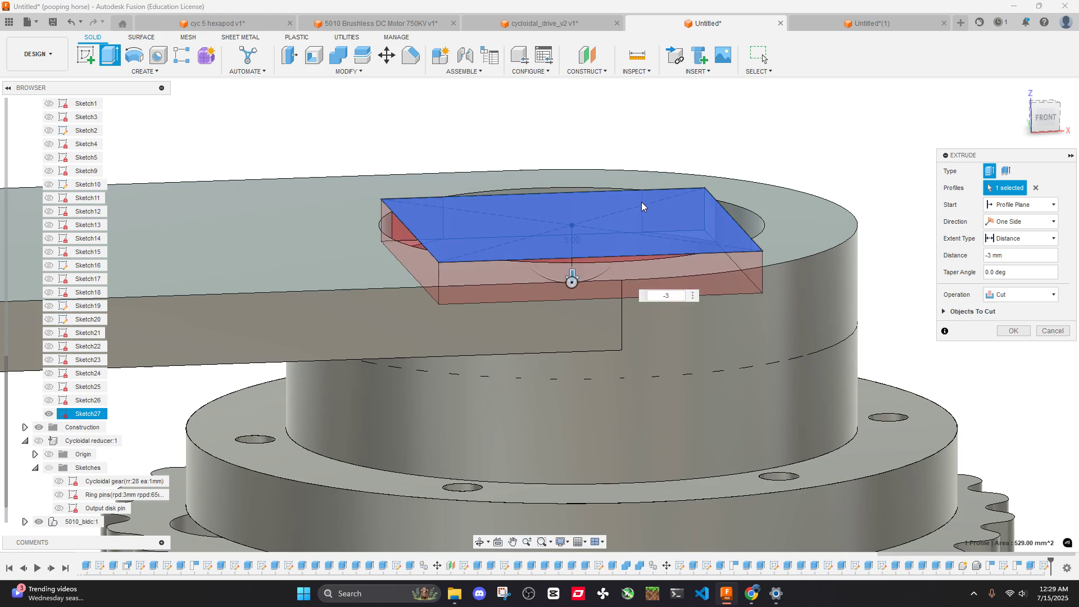
key(Return)
shift+middle_drag(641, 201, 696, 250)
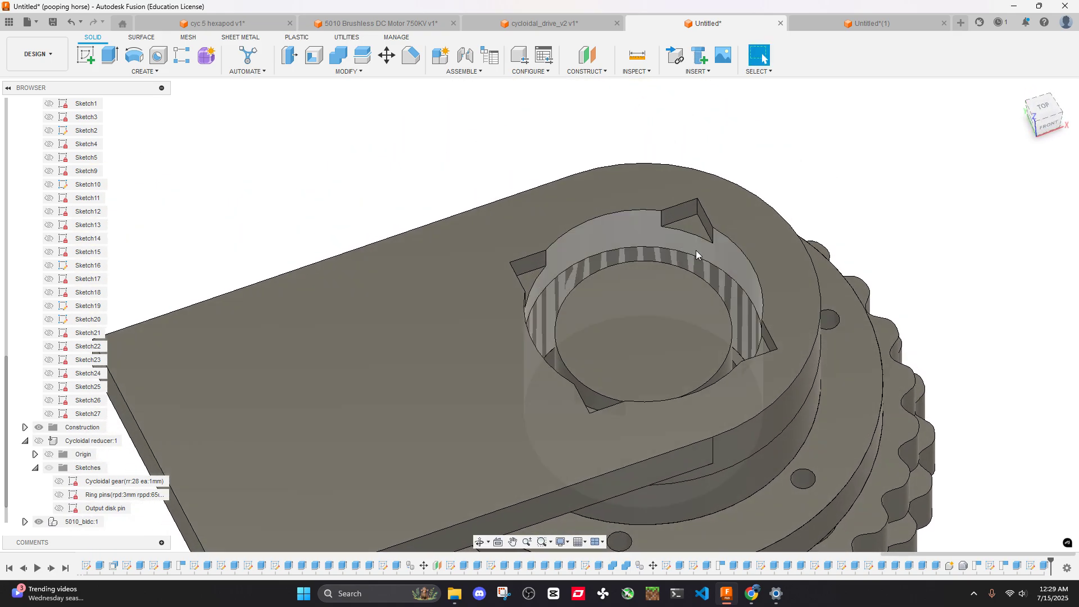
scroll(703, 252, up, 3)
scroll(710, 253, down, 2)
shift+middle_drag(738, 285, 729, 302)
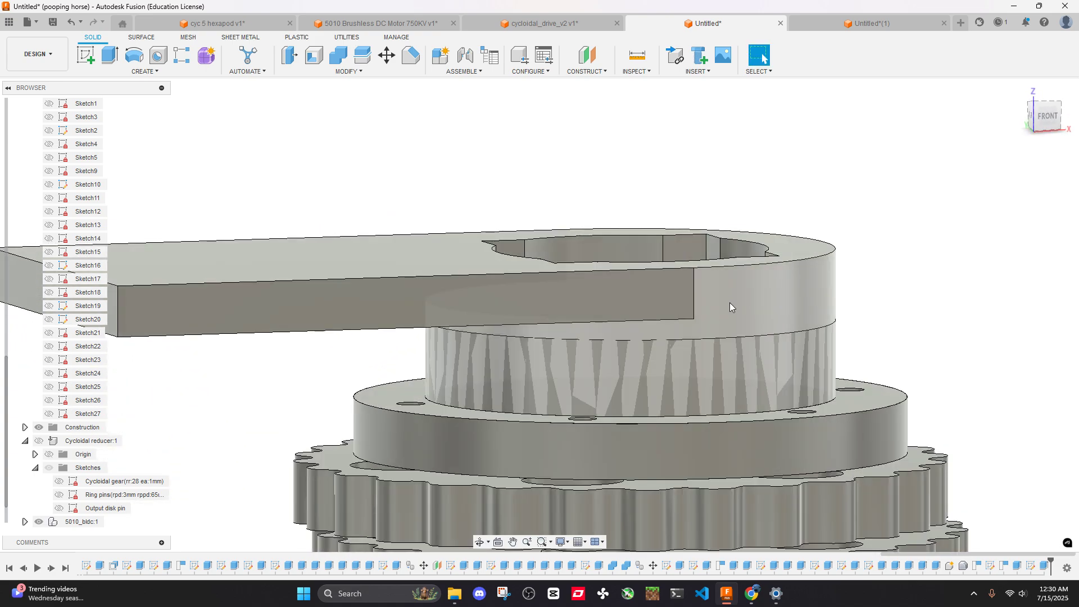
click(752, 357)
key(Delete)
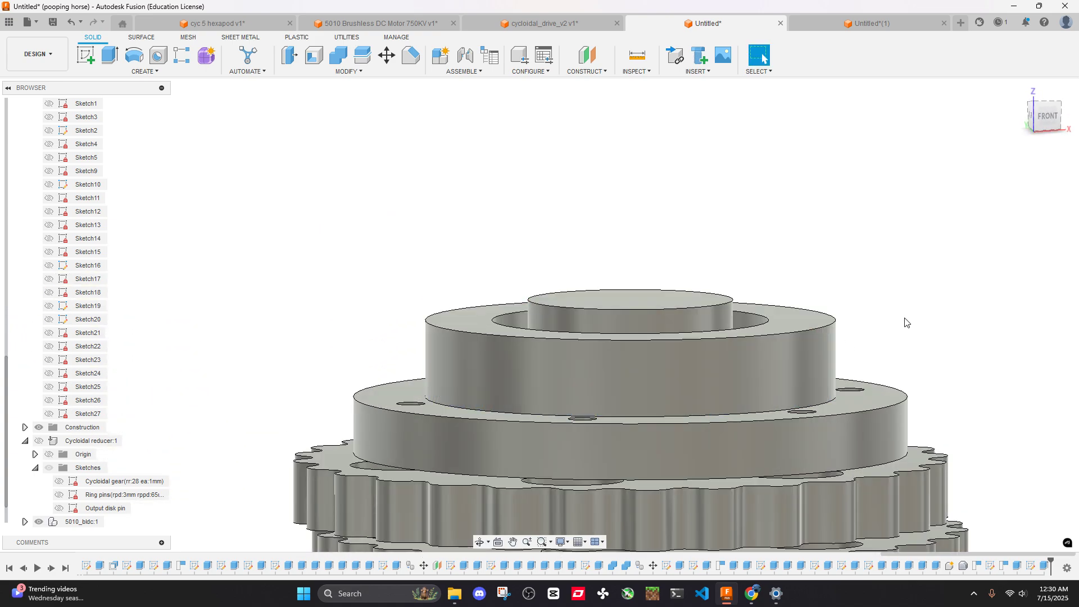
key(ctrl+z)
shift+middle_drag(892, 326, 798, 315)
click(338, 54)
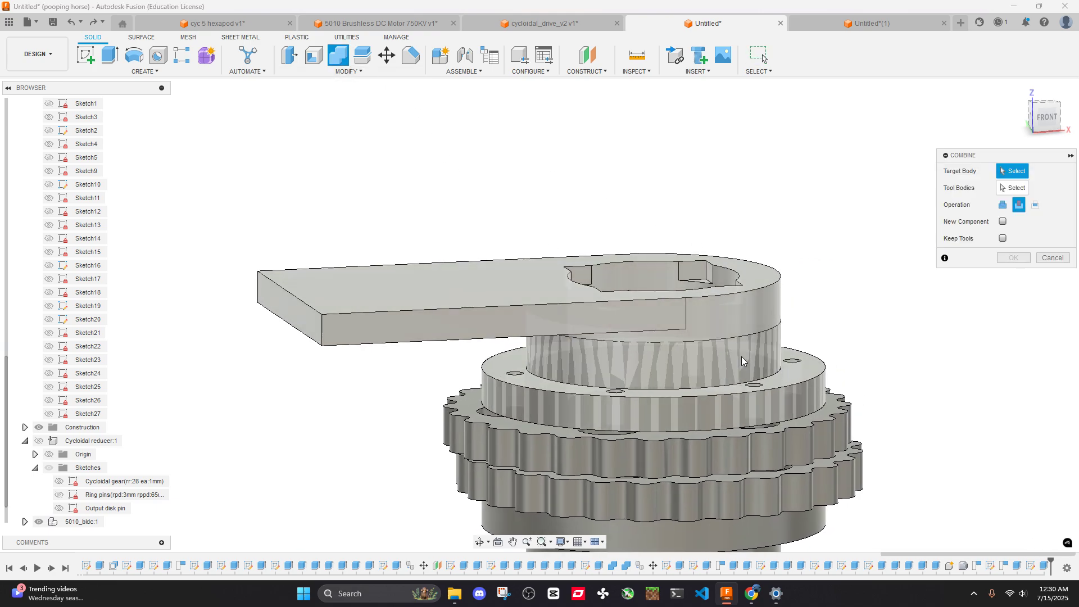
click(734, 355)
click(743, 323)
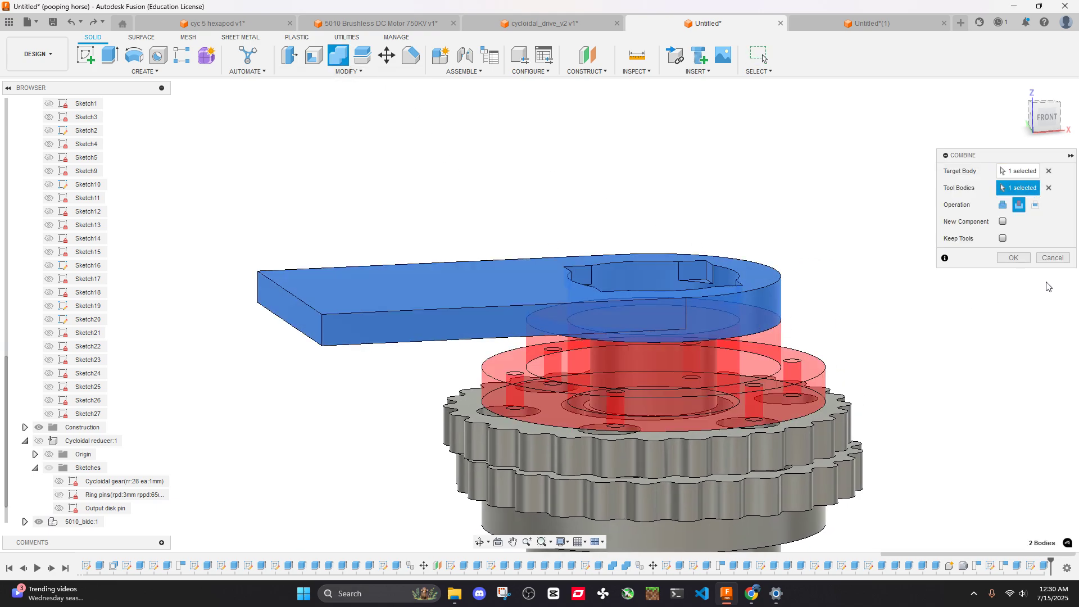
click(1053, 258)
Examine the upper arm's corner pockets, the ring beneath them and the shaft inside the recess from several angles
scroll(739, 323, down, 4)
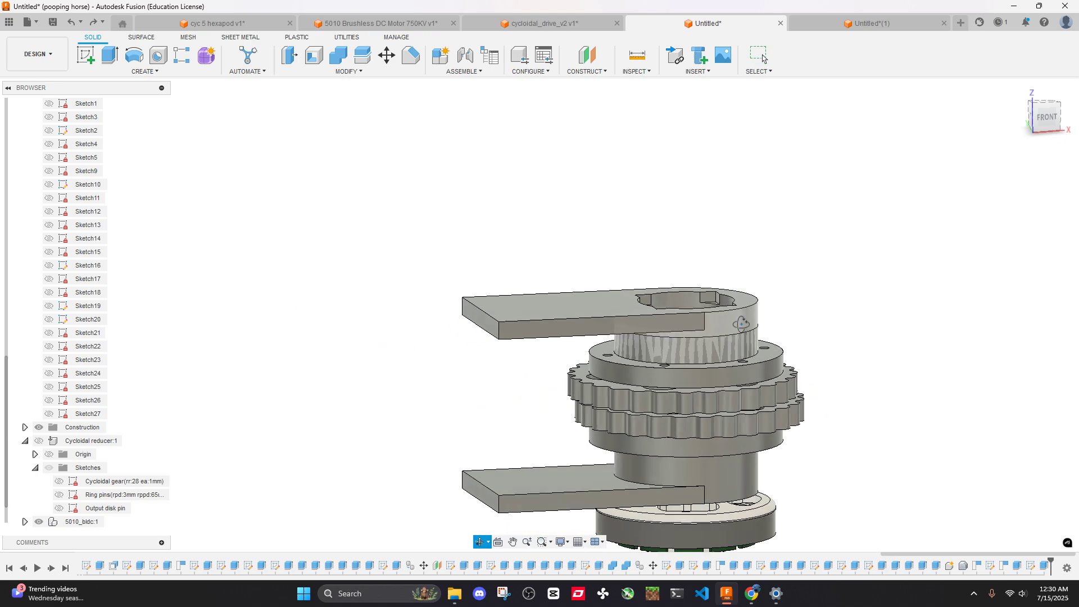
shift+middle_drag(743, 322, 718, 285)
scroll(719, 285, up, 4)
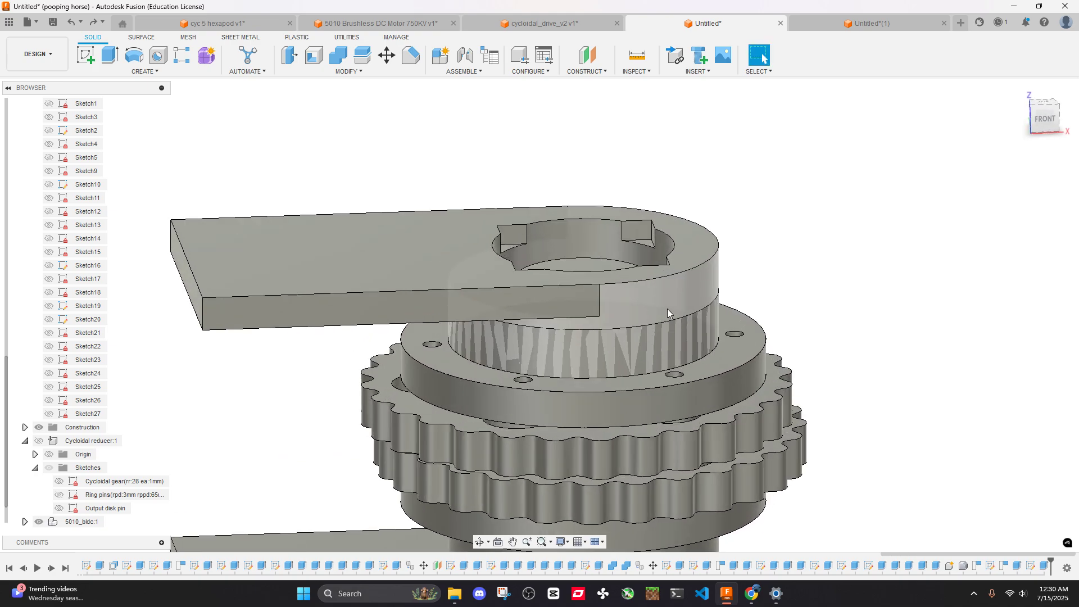
shift+middle_drag(720, 346, 810, 322)
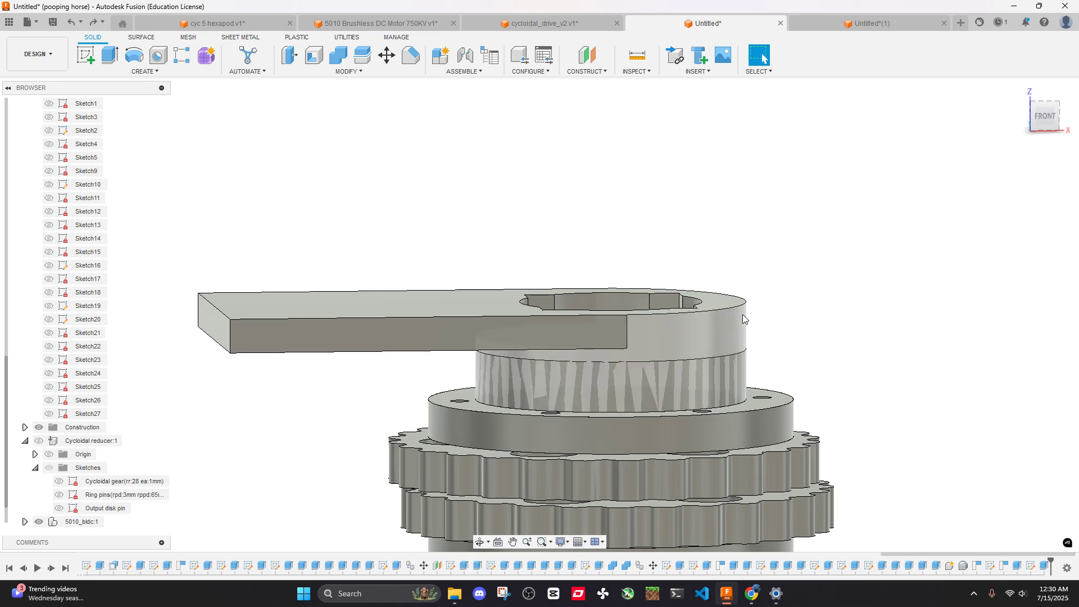
shift+middle_drag(752, 308, 746, 329)
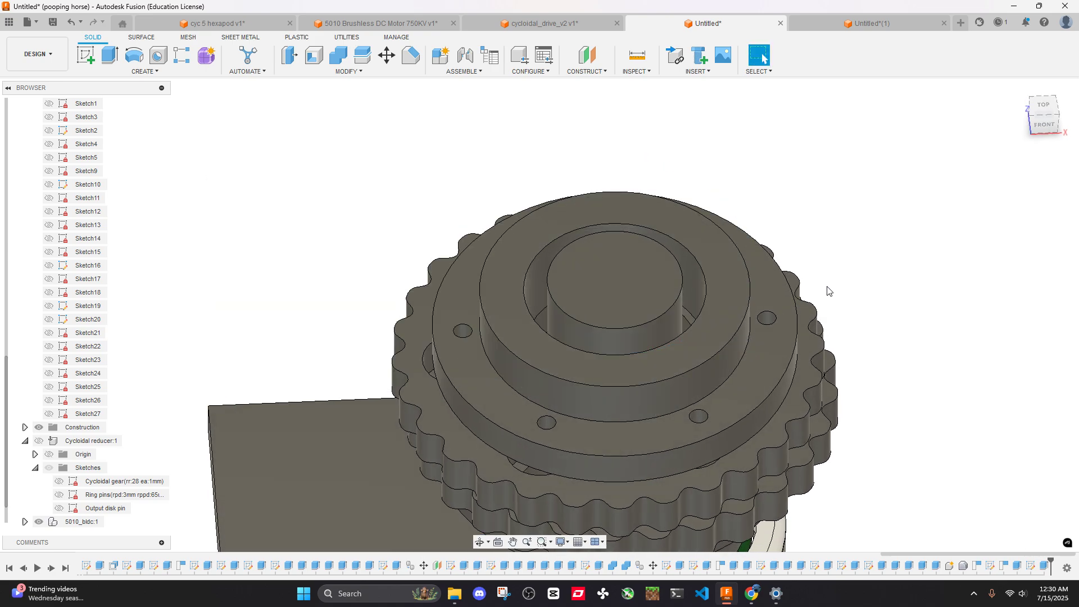
shift+middle_drag(828, 291, 826, 390)
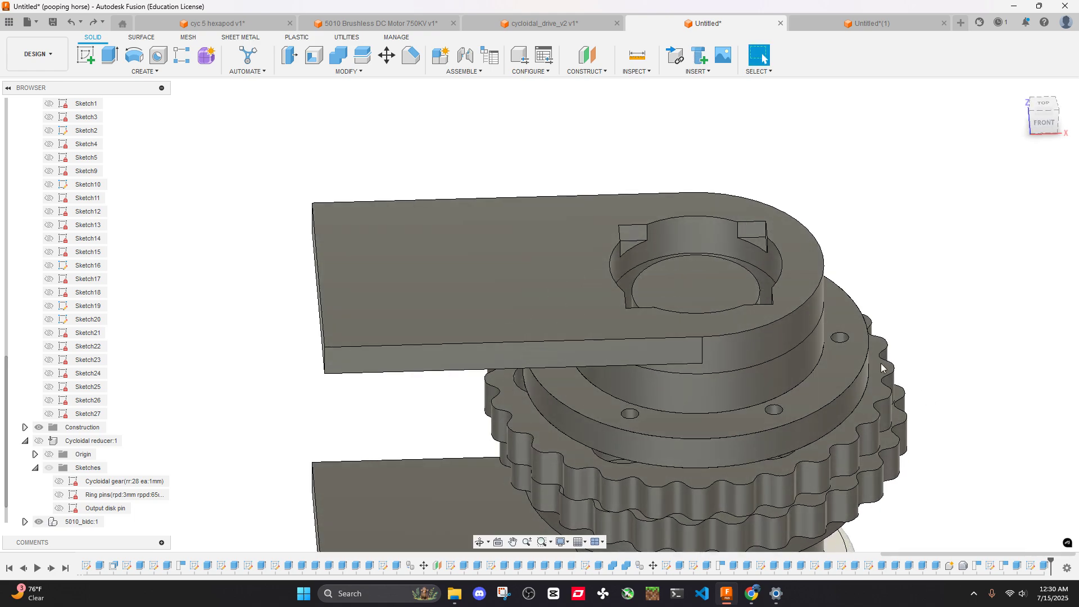
scroll(767, 254, up, 4)
mouse_move(753, 258)
shift+middle_down()
mouse_move(759, 315)
mouse_move(778, 269)
mouse_move(759, 273)
shift+middle_up()
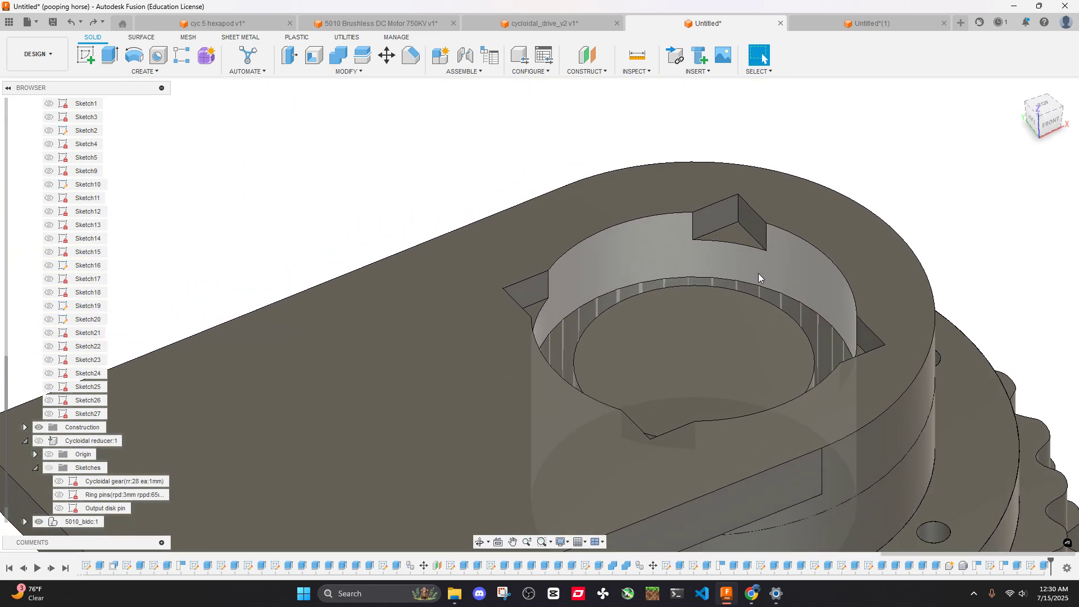
scroll(741, 258, down, 5)
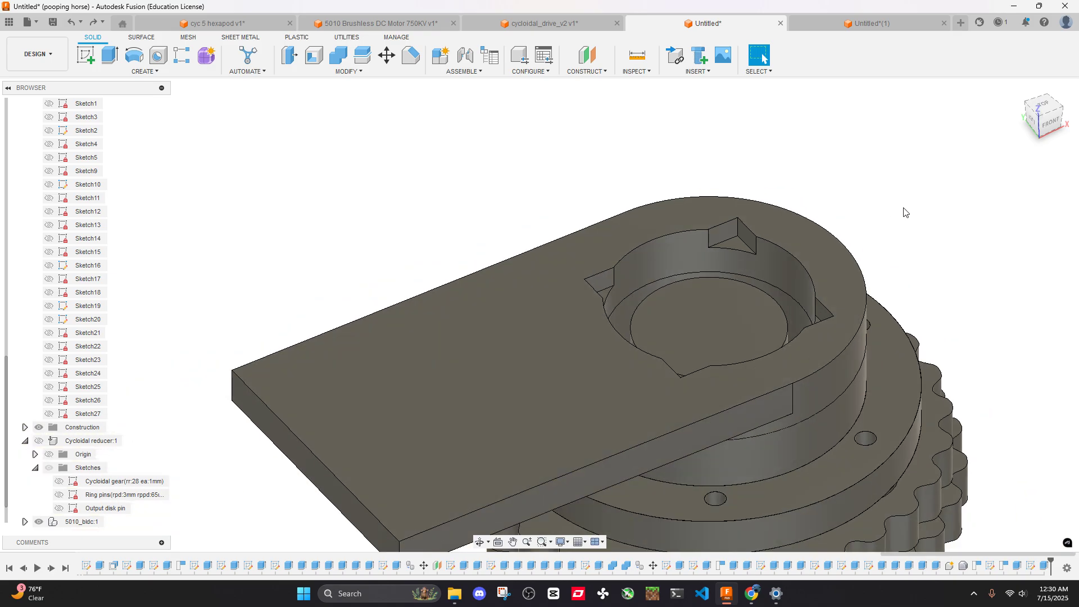
shift+middle_drag(904, 212, 865, 222)
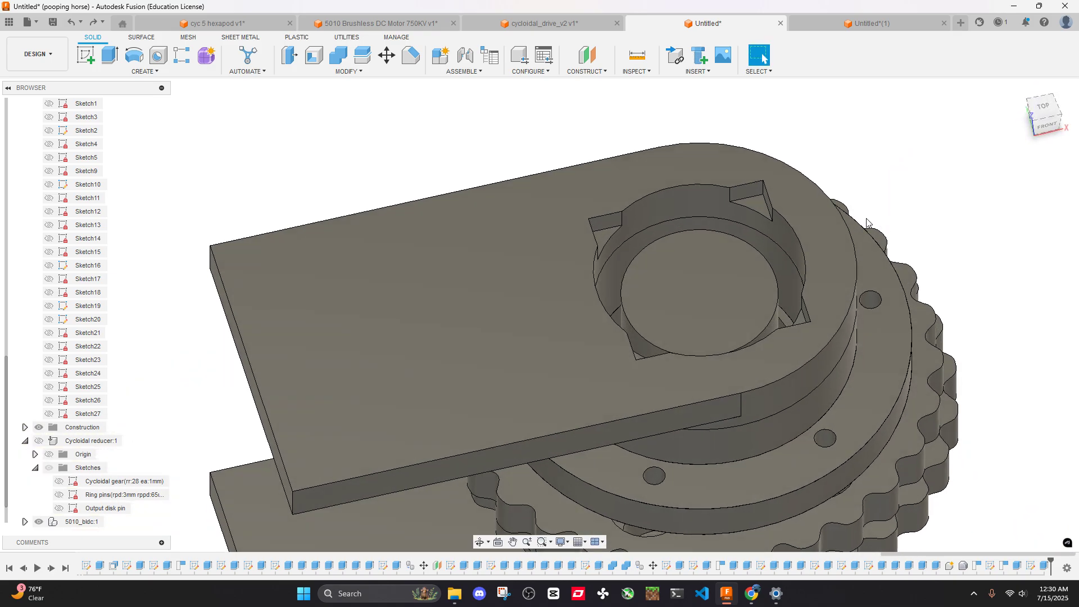
scroll(749, 214, up, 3)
mouse_move(750, 213)
shift+middle_down()
mouse_move(746, 236)
mouse_move(748, 212)
mouse_move(685, 298)
shift+middle_up()
right_click(676, 326)
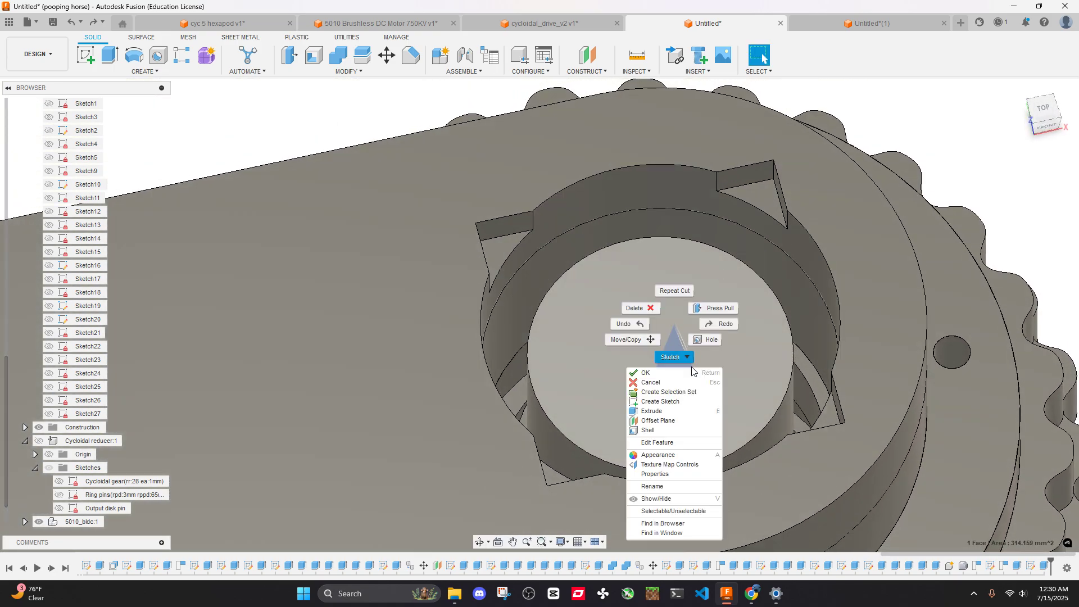
click(657, 396)
key(Escape)
scroll(672, 354, down, 3)
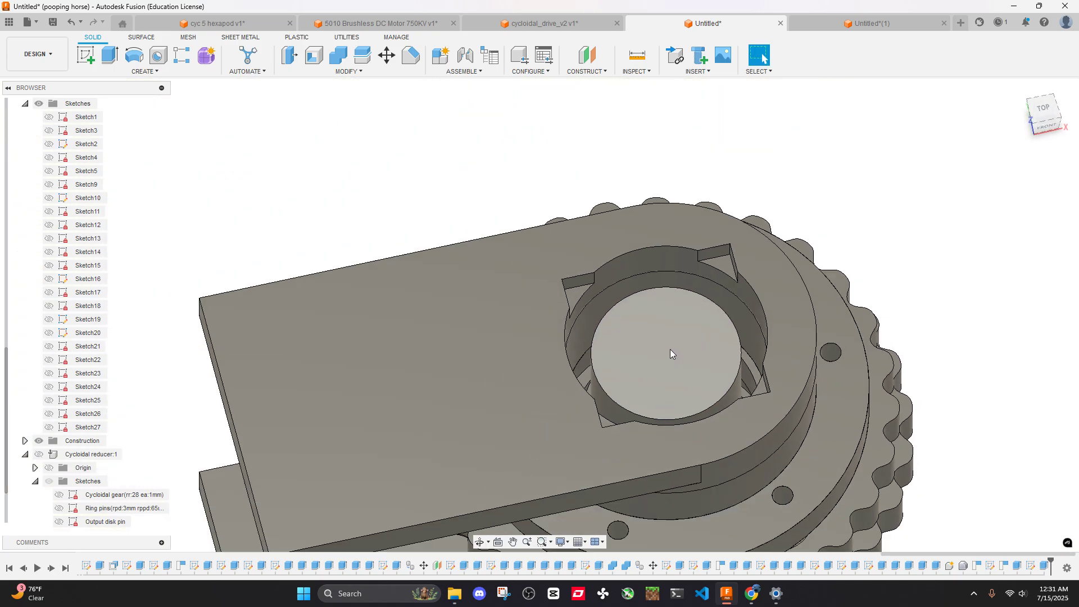
Switch to the cycloidal_drive_v2 design and hide the encoder cover and AS5600 board to expose the encoder magnet
click(527, 25)
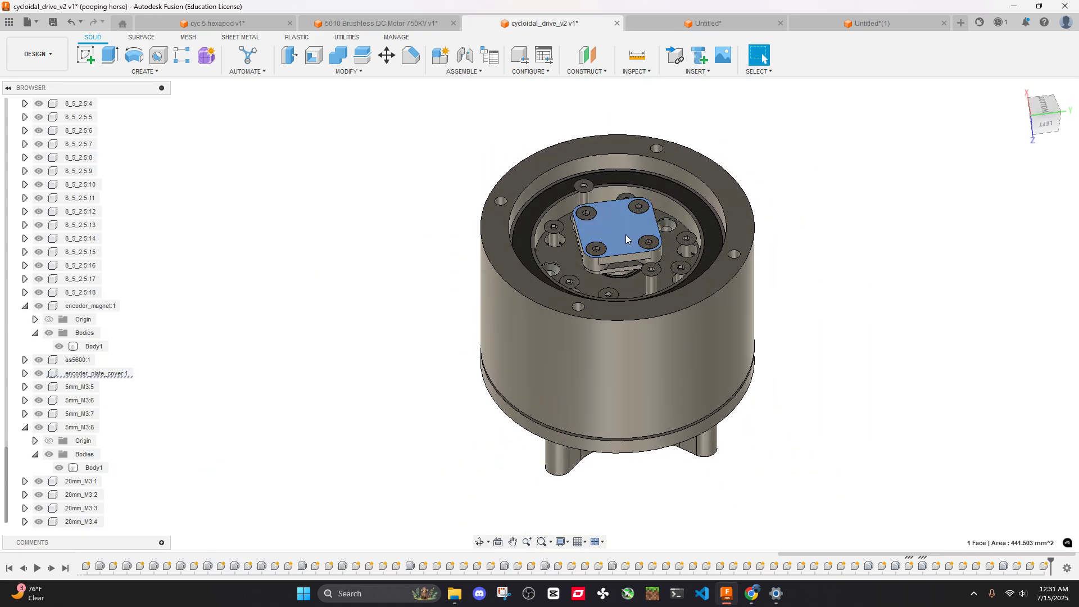
scroll(598, 217, up, 10)
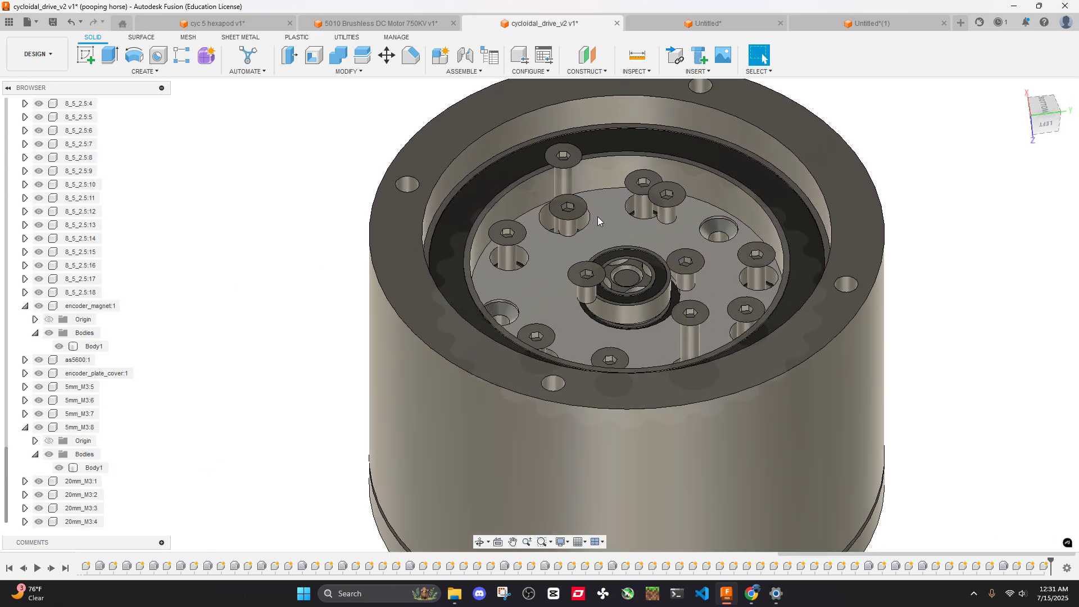
key(i)
scroll(655, 292, up, 10)
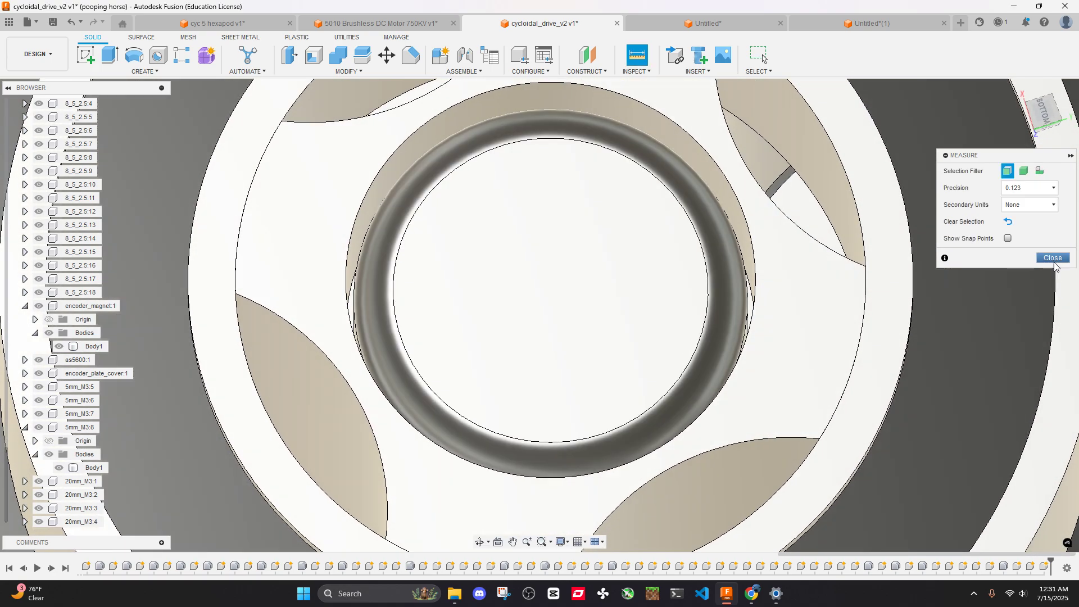
key(Escape)
Measure the diameter of the encoder magnet's cylindrical side face
click(822, 323)
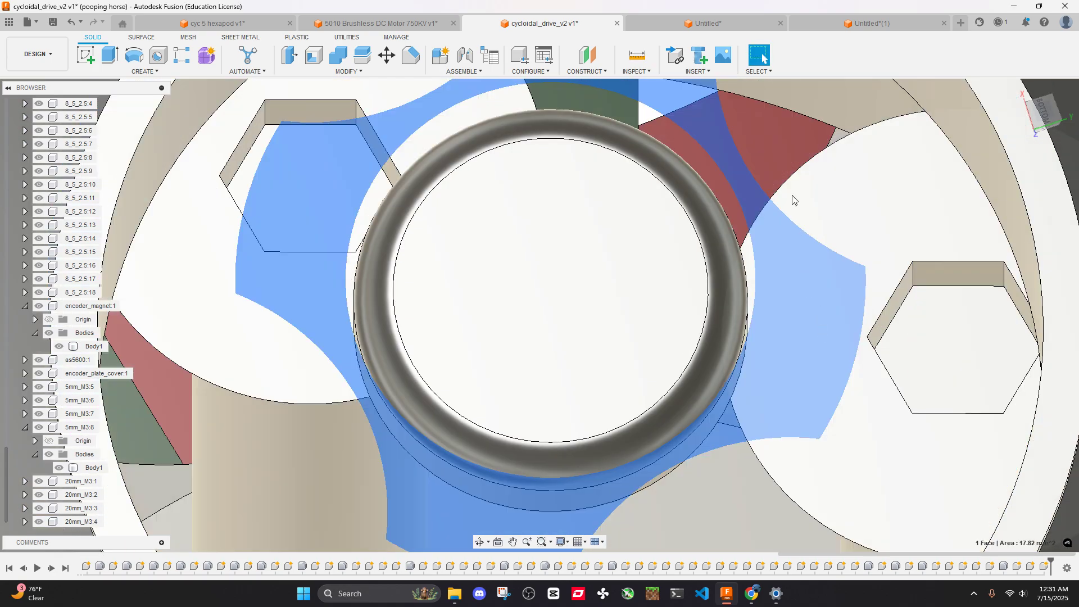
scroll(792, 200, down, 5)
click(977, 140)
scroll(977, 140, down, 5)
middle_drag(1039, 124, 888, 247)
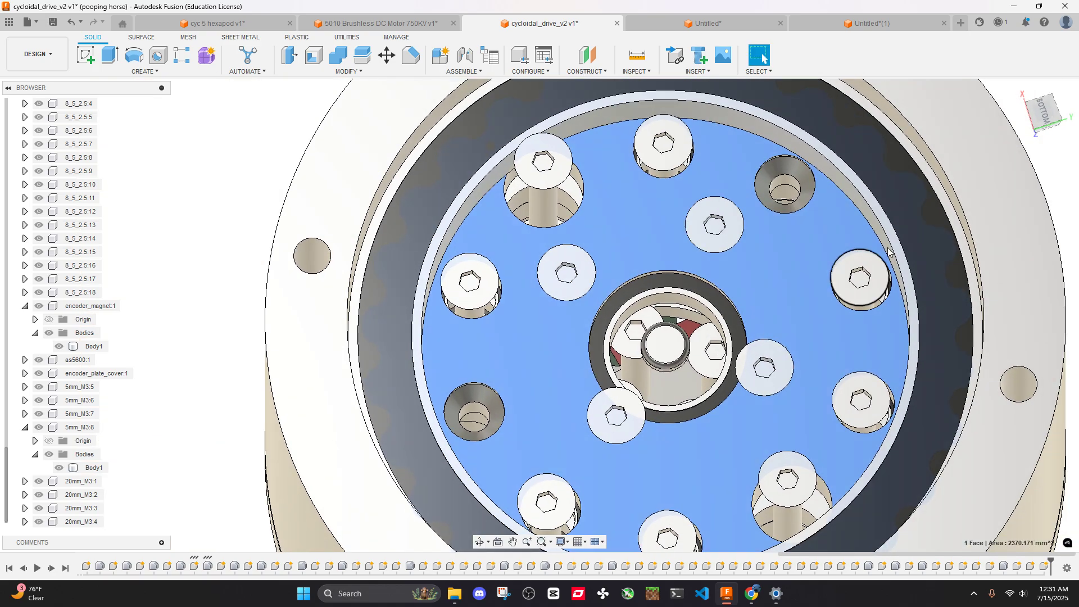
scroll(887, 248, down, 3)
click(990, 114)
shift+middle_drag(826, 303, 809, 225)
scroll(739, 293, up, 5)
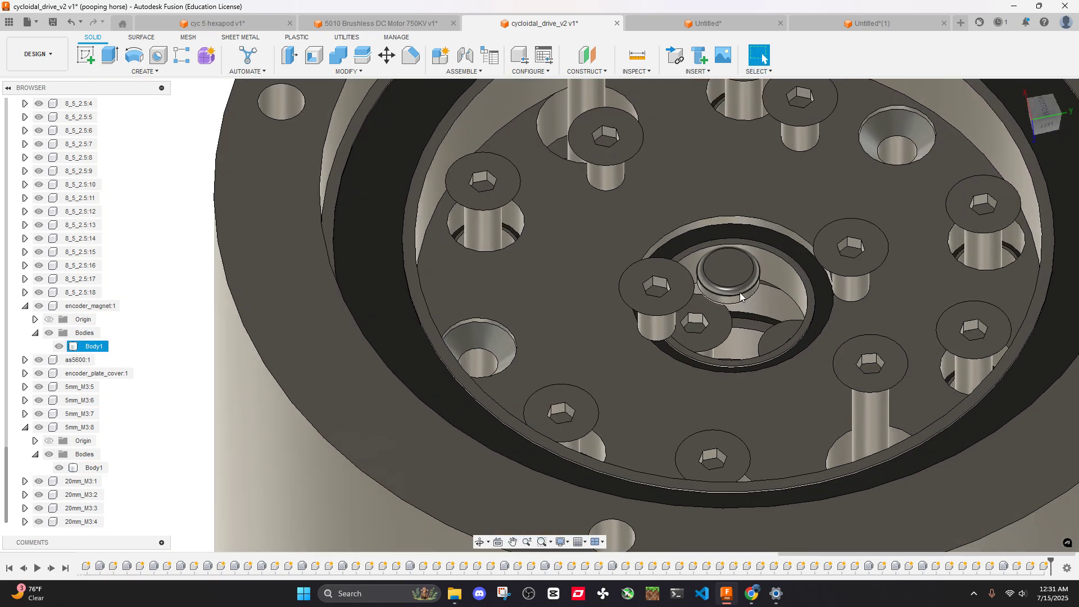
scroll(740, 297, up, 3)
key(i)
scroll(700, 259, up, 2)
click(767, 352)
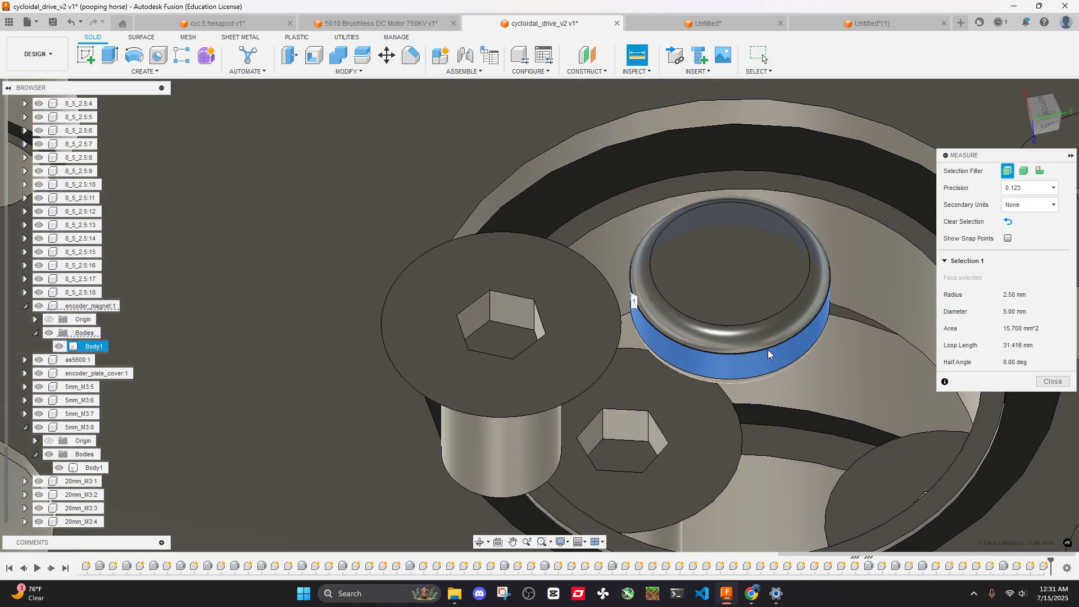
click(1050, 383)
Measure the encoder magnet's thickness between its flat top face and its bottom edge
shift+middle_drag(872, 326, 659, 150)
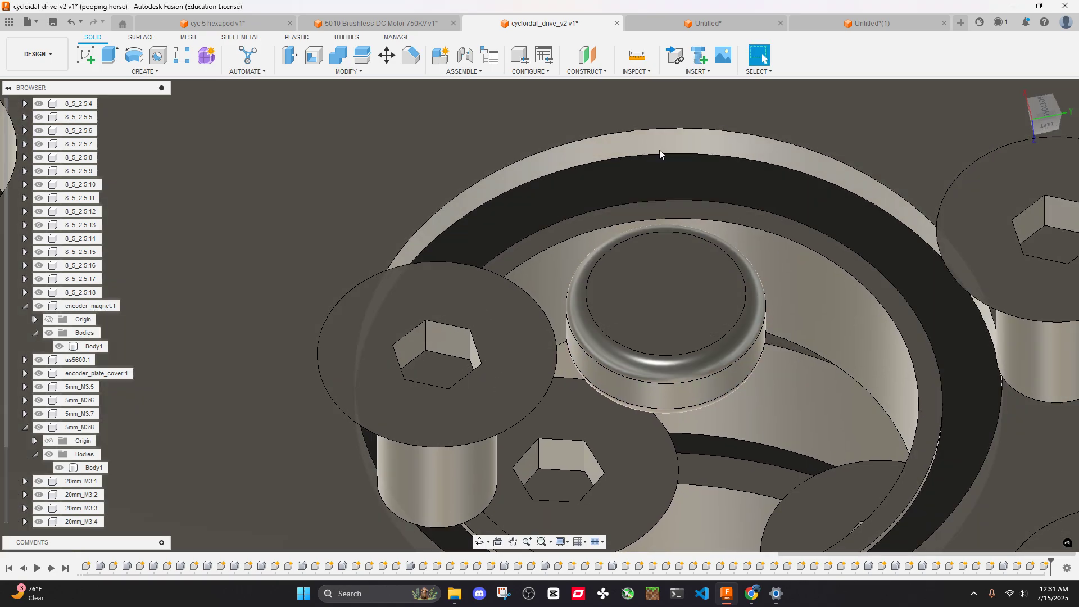
click(706, 307)
shift+middle_drag(706, 307, 665, 417)
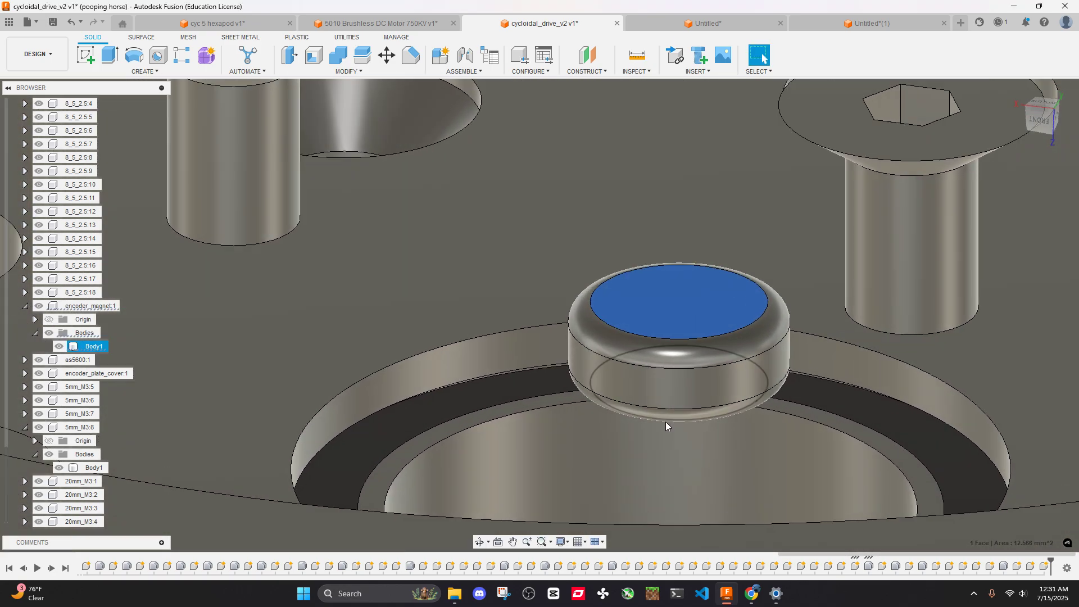
ctrl+click(665, 421)
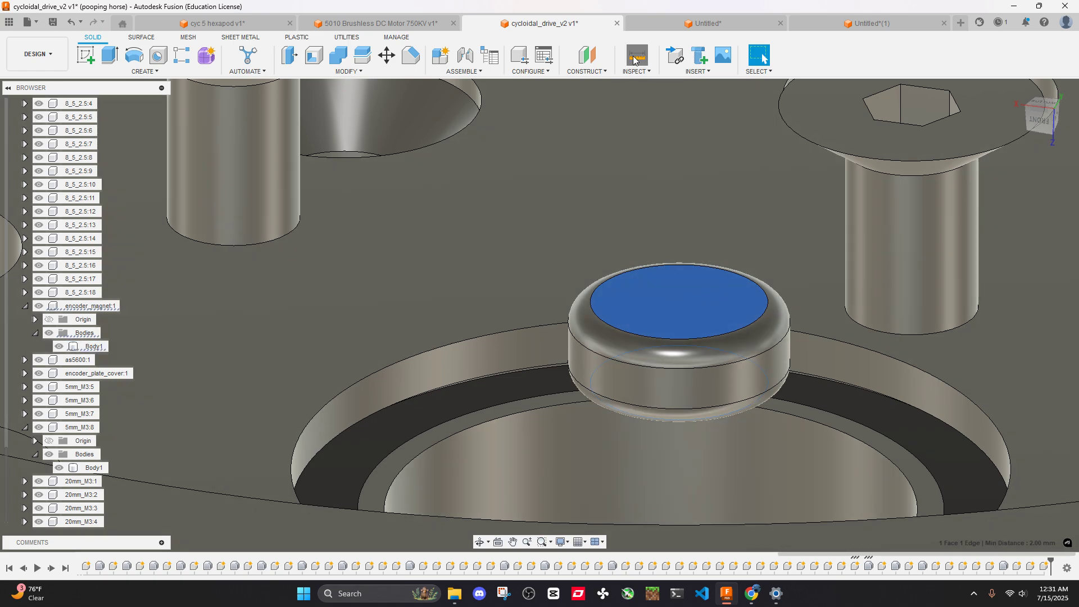
click(633, 57)
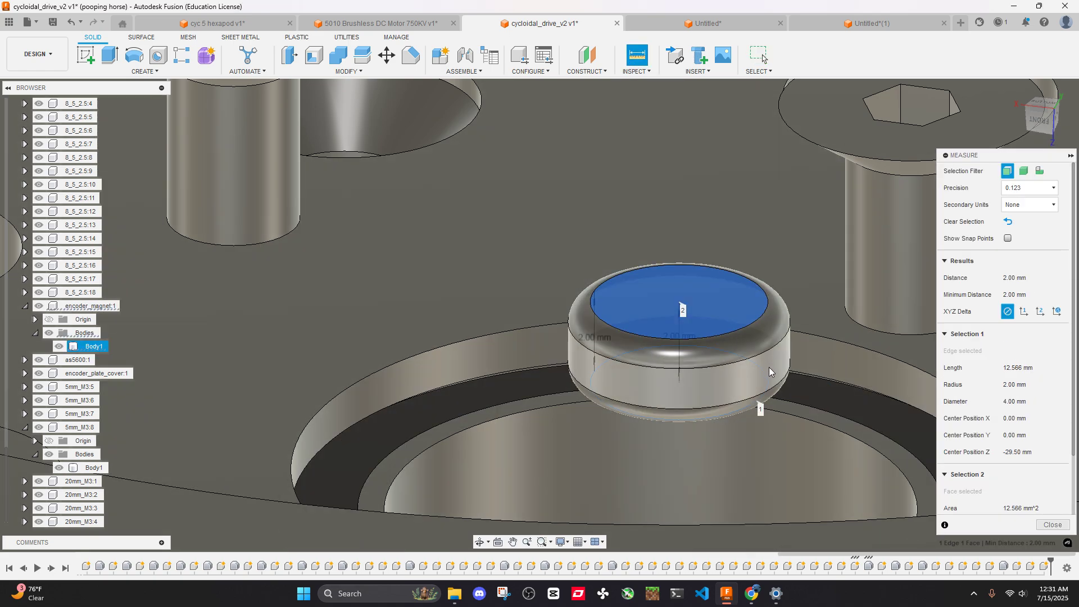
key(Escape)
Return to the custom actuator design and start a sketch on the shaft's top face inside the arm's recess
click(871, 23)
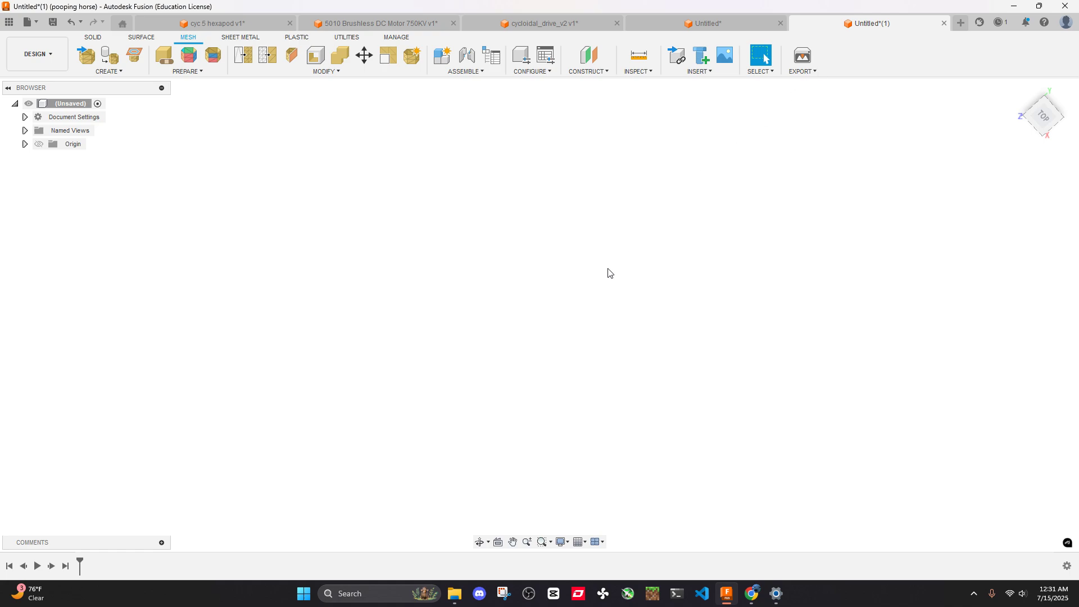
click(707, 28)
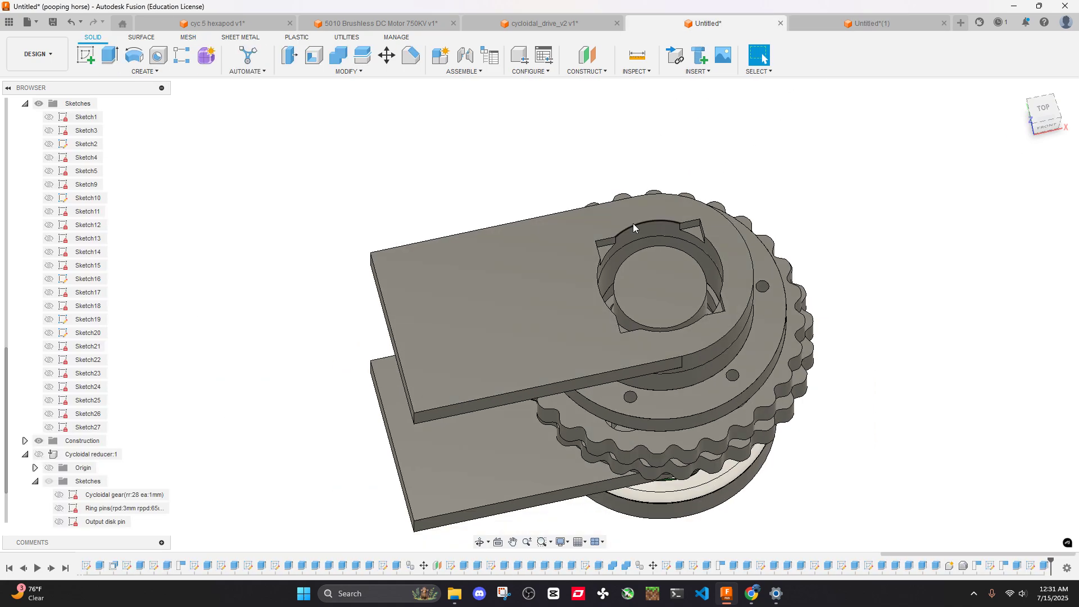
scroll(632, 224, down, 2)
shift+middle_drag(633, 224, 653, 266)
scroll(653, 266, up, 5)
click(671, 291)
right_click(671, 291)
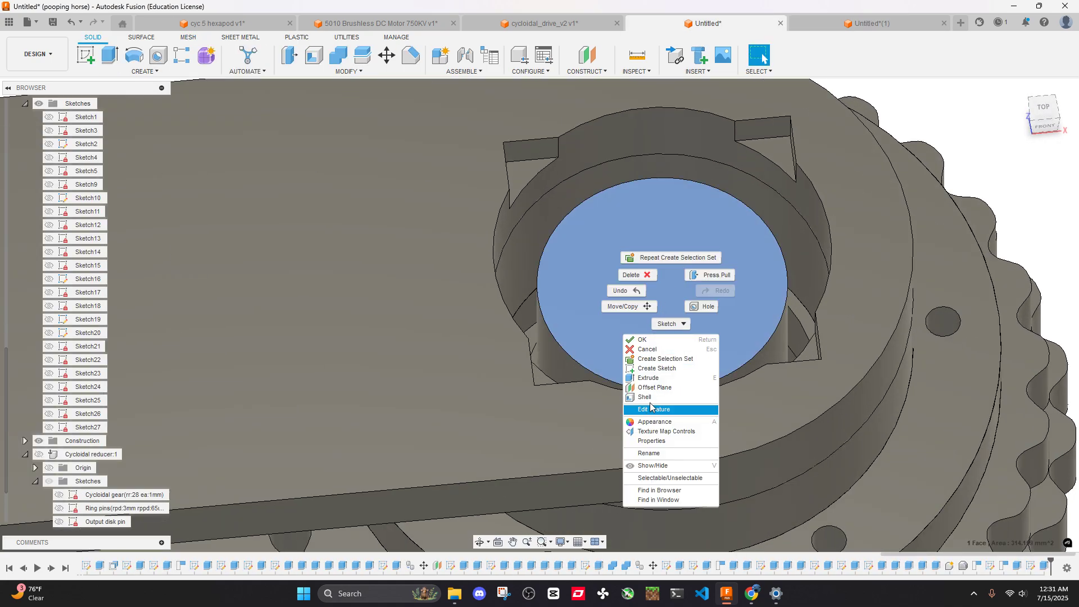
click(663, 369)
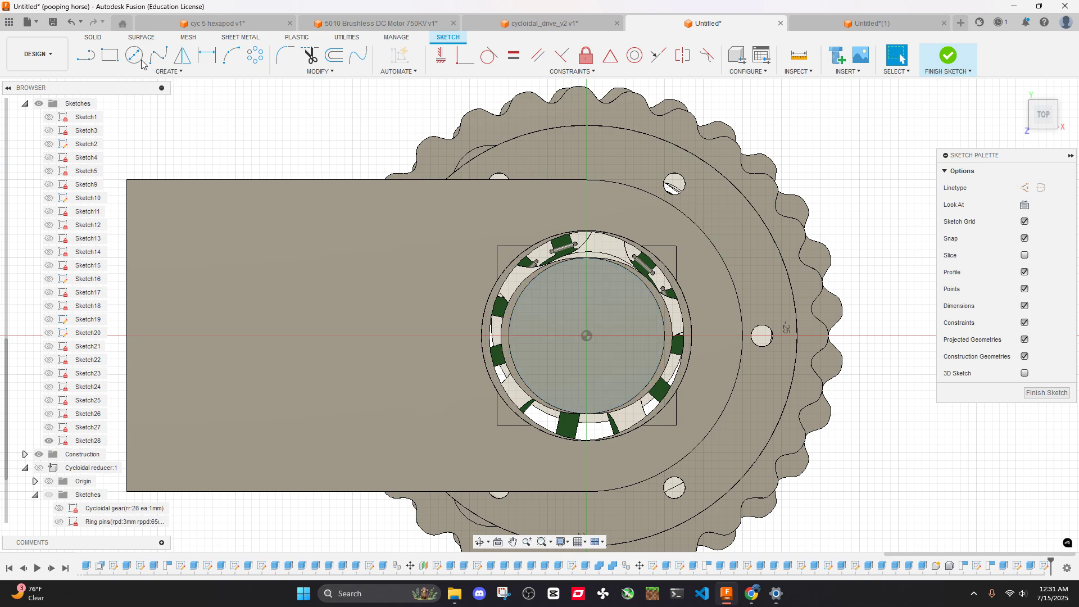
Sketch two concentric circles at the shaft's centre, one 5 mm and one about 10 mm in diameter
click(135, 55)
scroll(569, 330, up, 3)
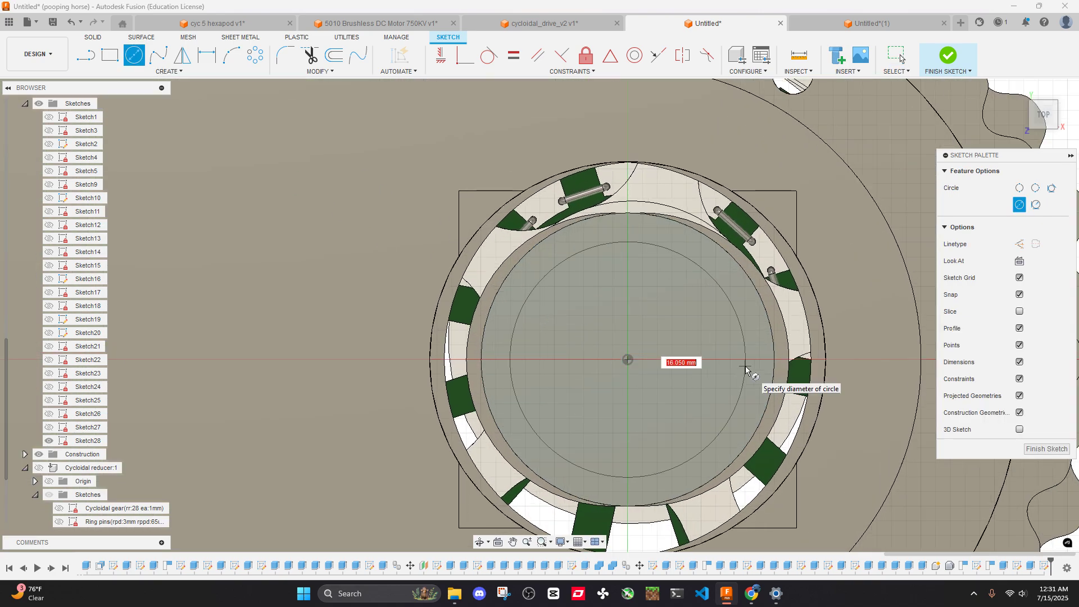
text(5)
key(Return)
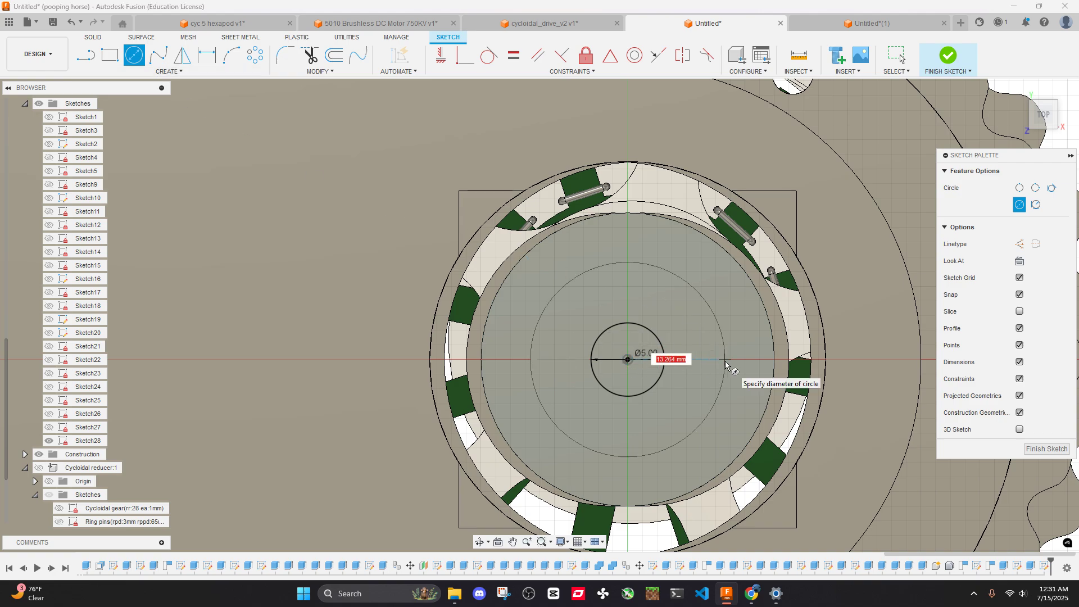
key(Return)
key(Escape)
Cut the outer ring of the shaft's top face 5 mm deep, leaving a central boss
scroll(720, 361, down, 3)
shift+middle_drag(719, 361, 707, 242)
click(707, 241)
text(e)
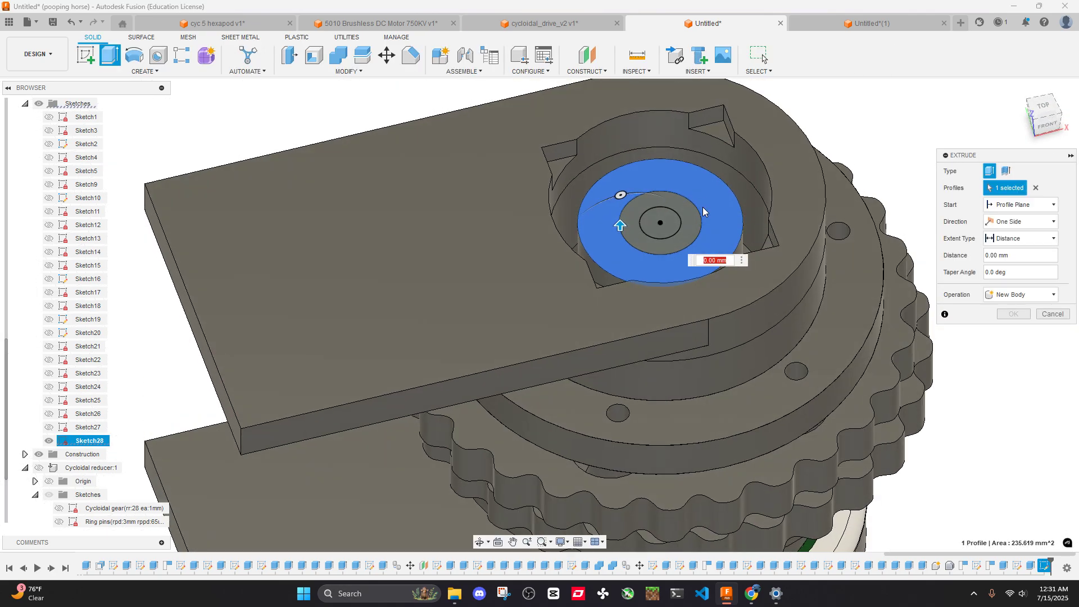
text(-5)
shift+middle_drag(703, 207, 704, 266)
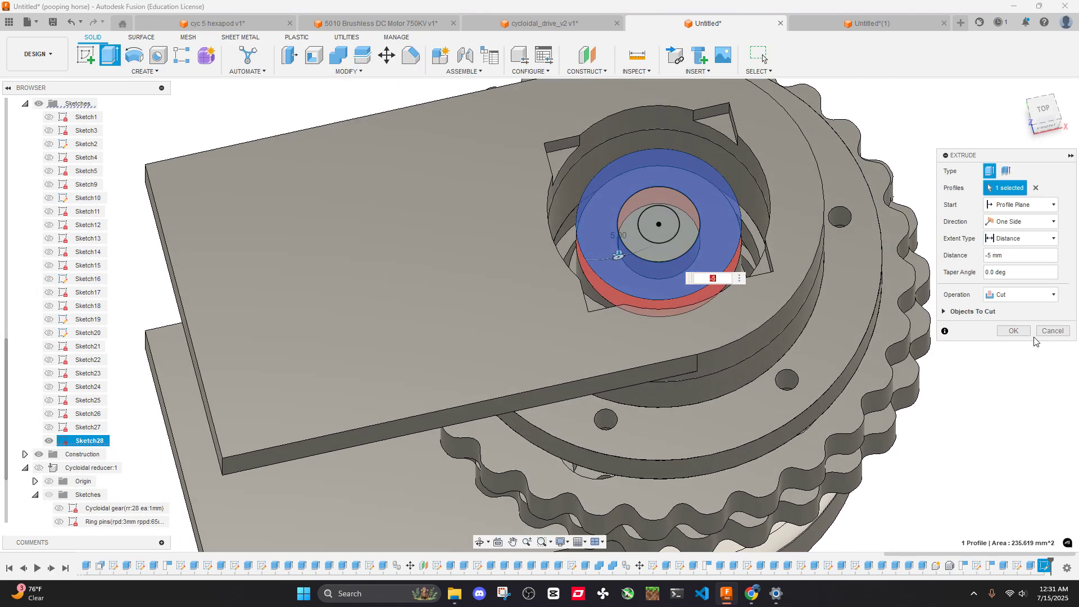
key(Return)
scroll(703, 266, up, 3)
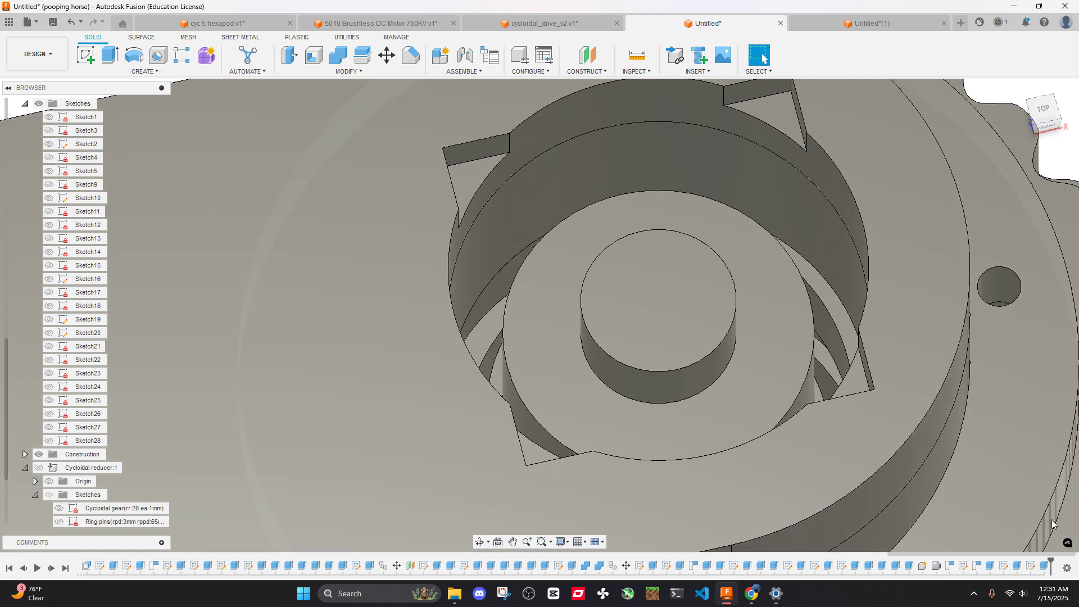
Cut the 5 mm centre circle 3 mm deep into the boss as a magnet hole and hide its sketch
double_click(1034, 567)
click(669, 309)
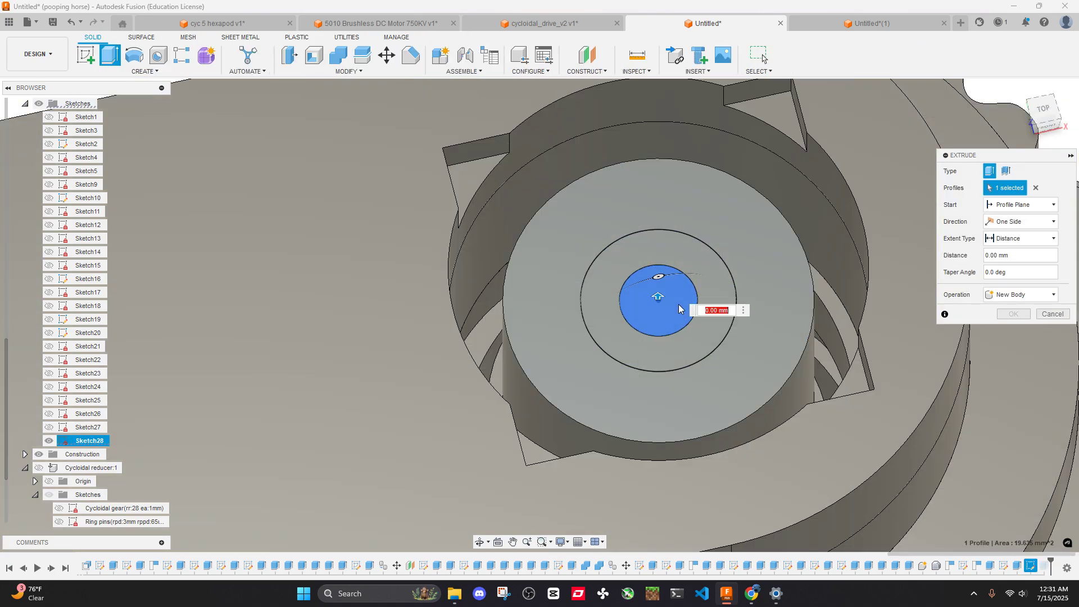
text(e-)
text(3)
key(Return)
scroll(774, 280, down, 4)
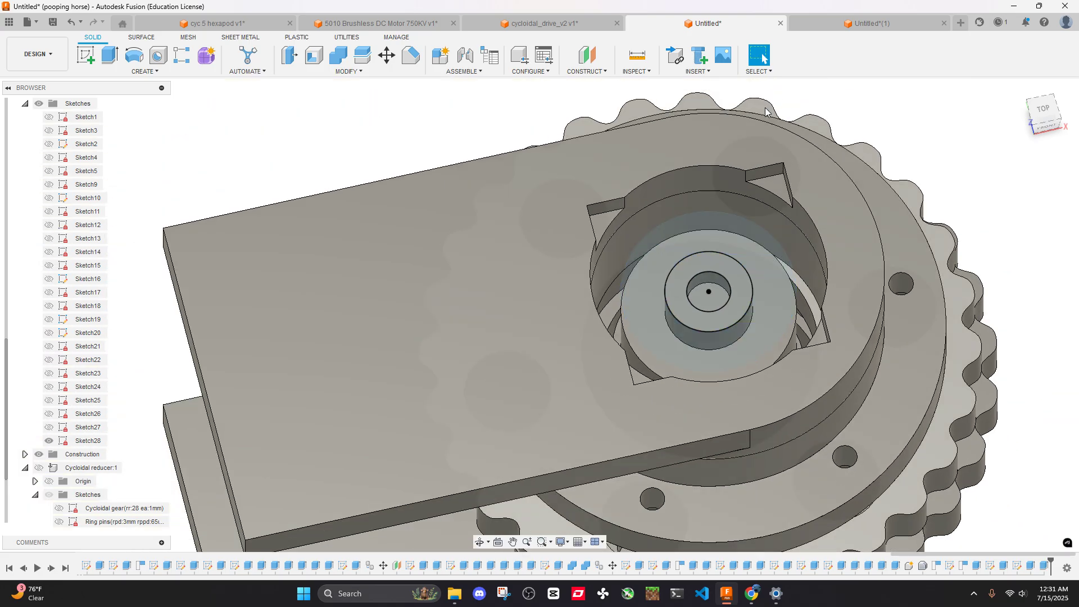
shift+middle_drag(761, 284, 874, 261)
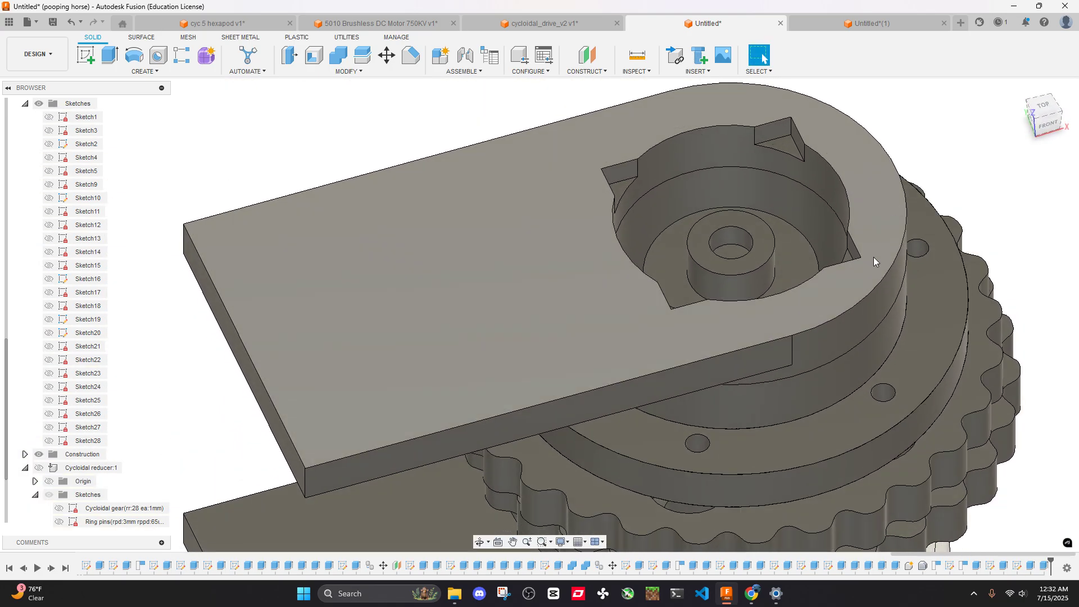
Hide the upper output arm to examine the shaft end beneath it, and restore the arm
click(874, 262)
key(v)
key(Escape)
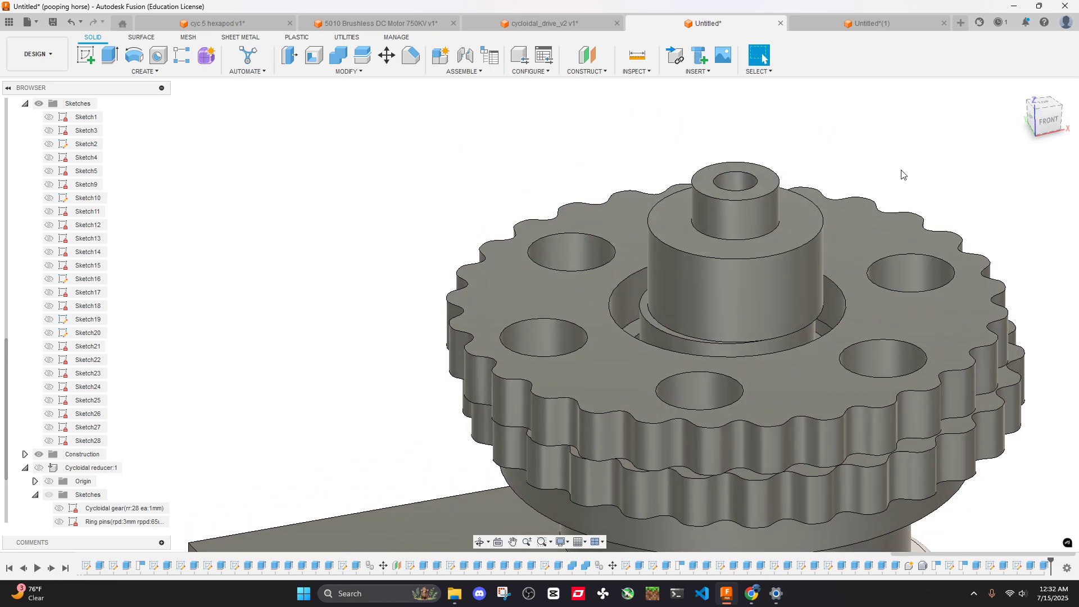
key(ctrl+z)
key(ctrl+z)
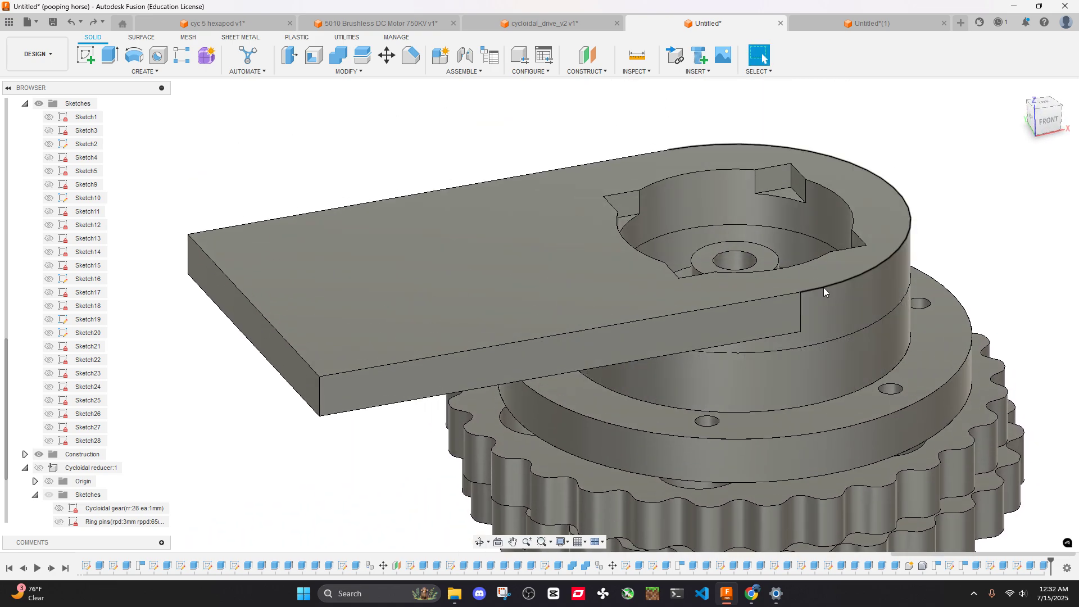
shift+middle_drag(824, 292, 810, 270)
scroll(810, 270, up, 5)
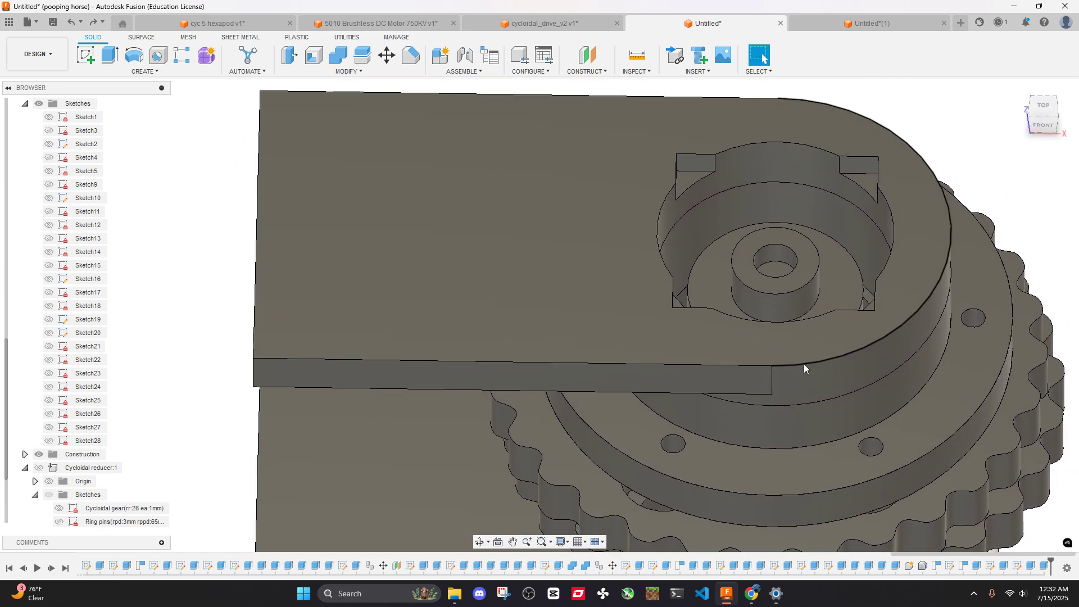
shift+middle_drag(805, 369, 747, 369)
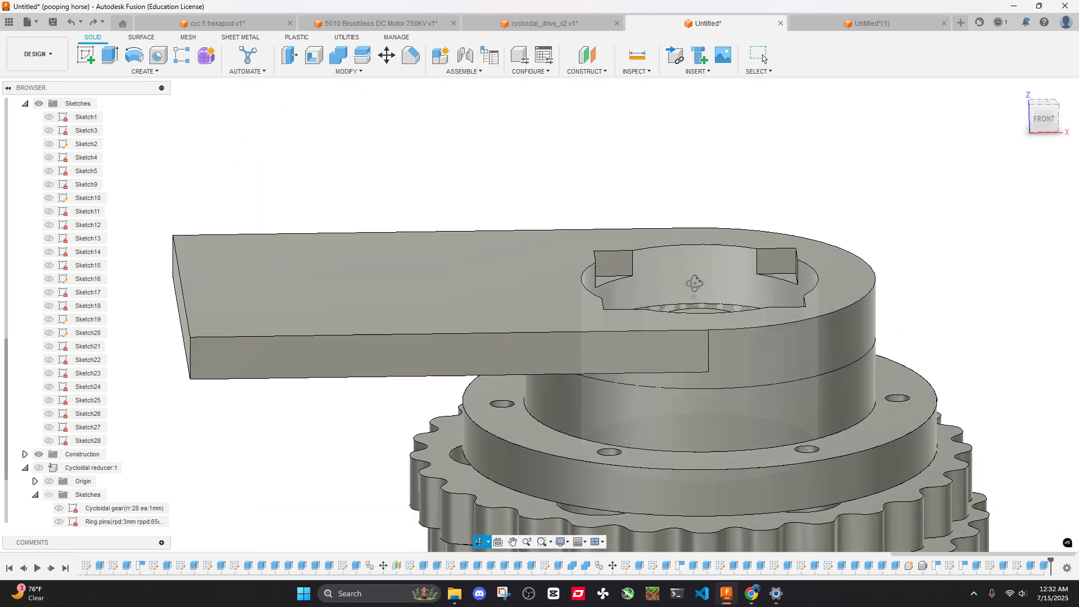
shift+middle_drag(800, 322, 713, 348)
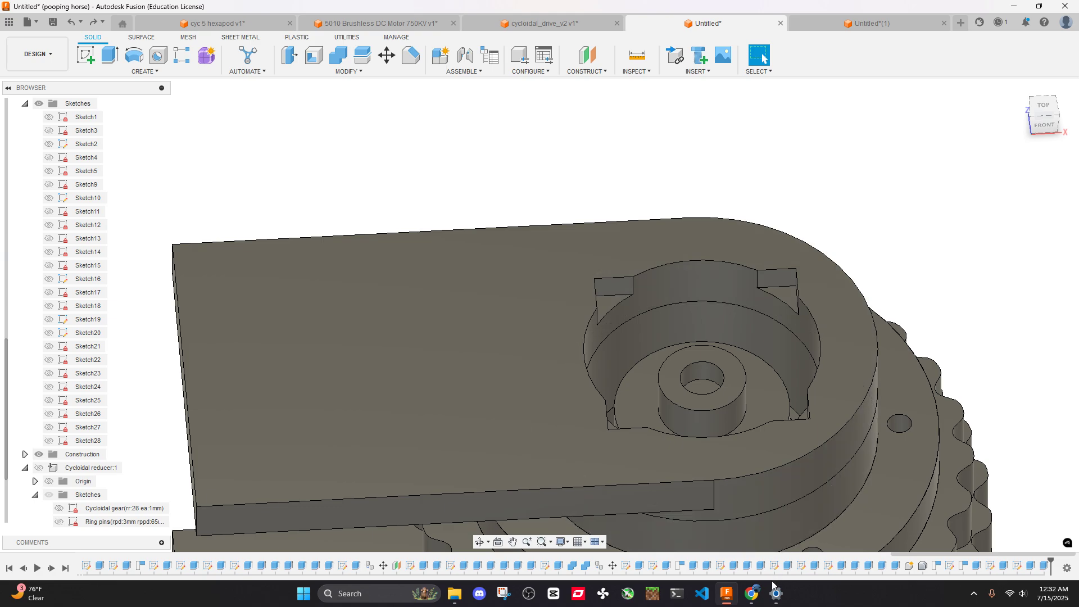
click(755, 598)
click(724, 594)
click(748, 602)
click(726, 596)
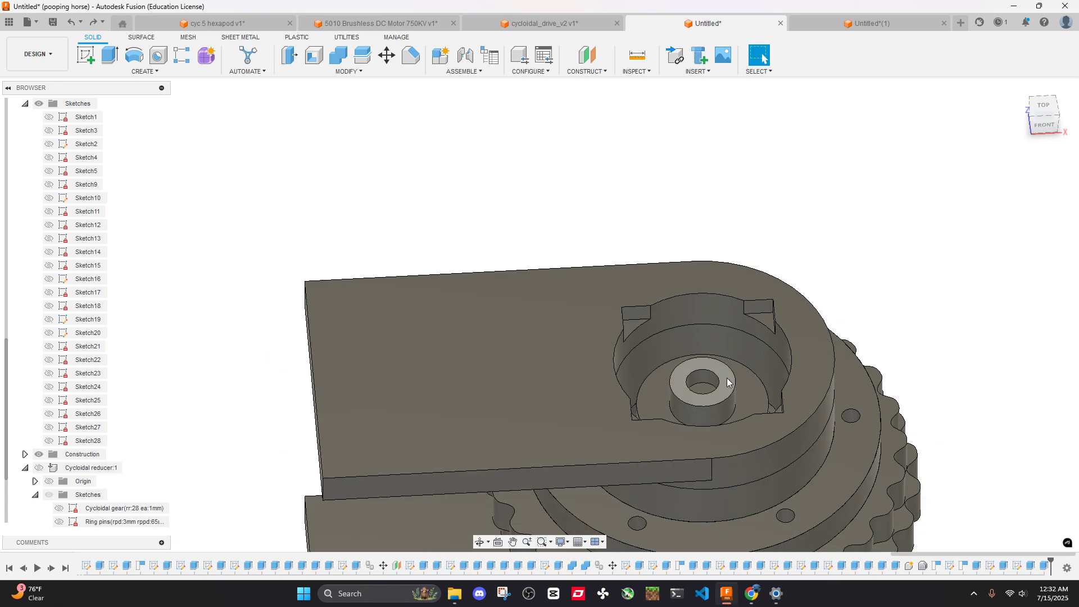
Extrude-cut the ring face around the shaft's central boss further down to lengthen the boss
key(e)
click(763, 414)
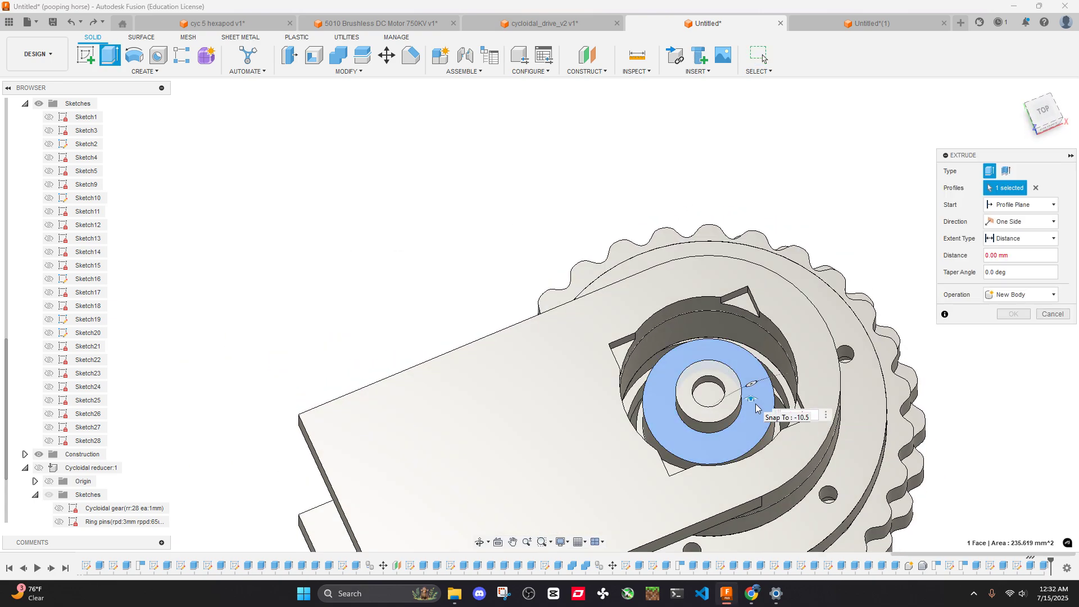
key(Escape)
Measure the diameter of the shaft's wide collar below the boss with the upper arm hidden
shift+middle_drag(562, 436, 771, 198)
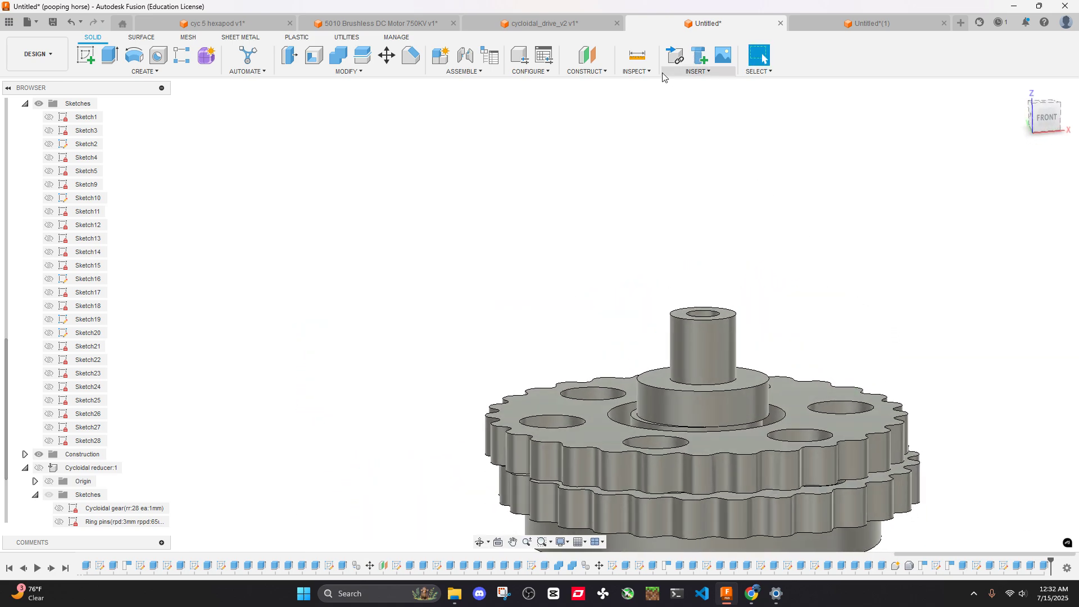
key(i)
scroll(700, 296, up, 5)
click(745, 445)
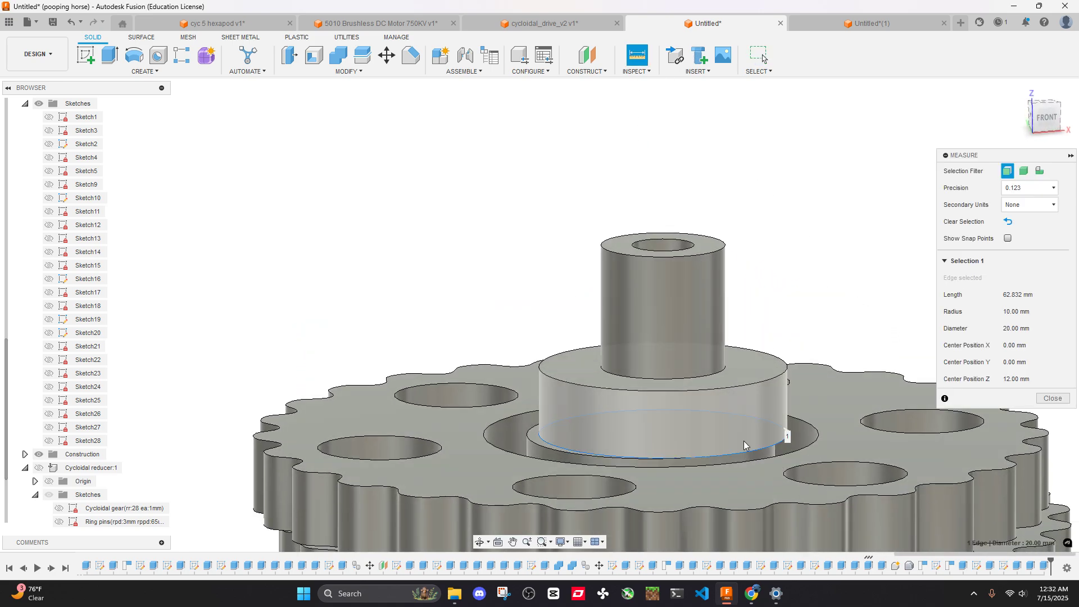
click(754, 396)
click(780, 269)
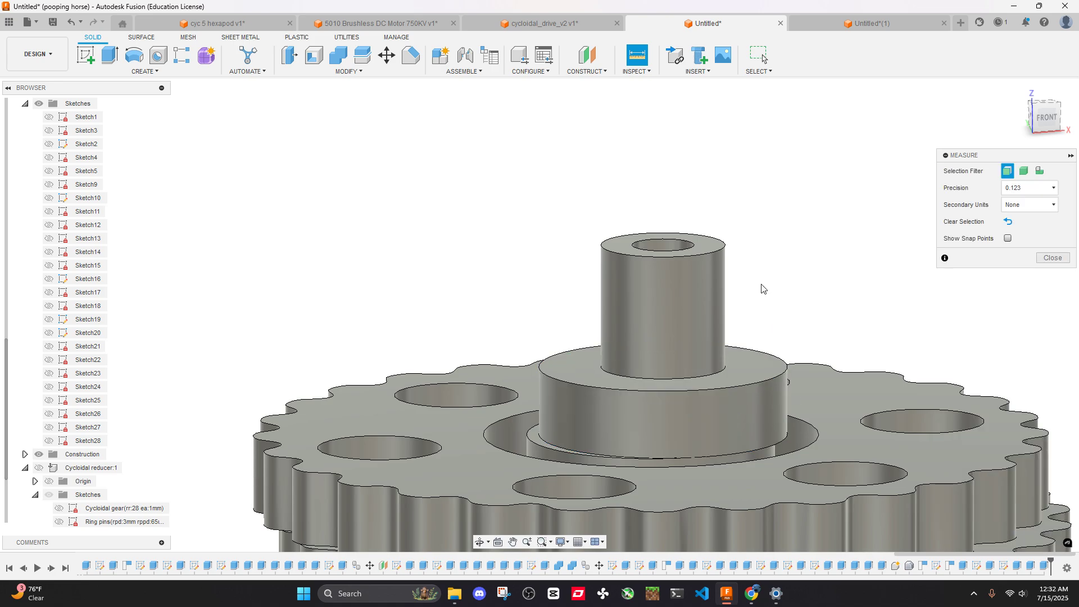
key(Escape)
mouse_move(761, 286)
shift+middle_down()
mouse_move(748, 307)
mouse_move(766, 294)
shift+middle_up()
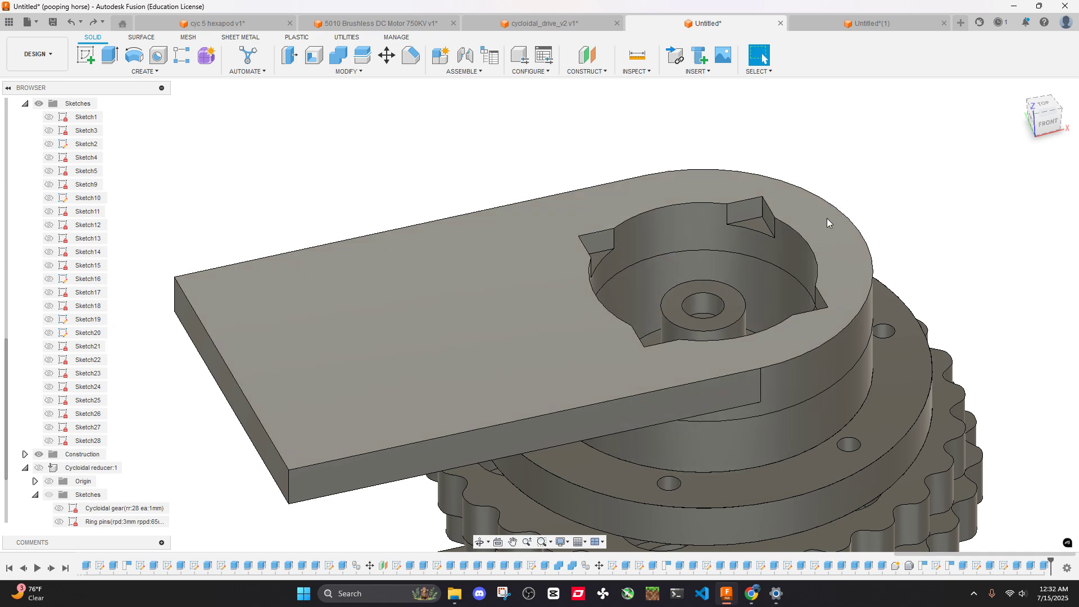
shift+middle_drag(828, 223, 736, 256)
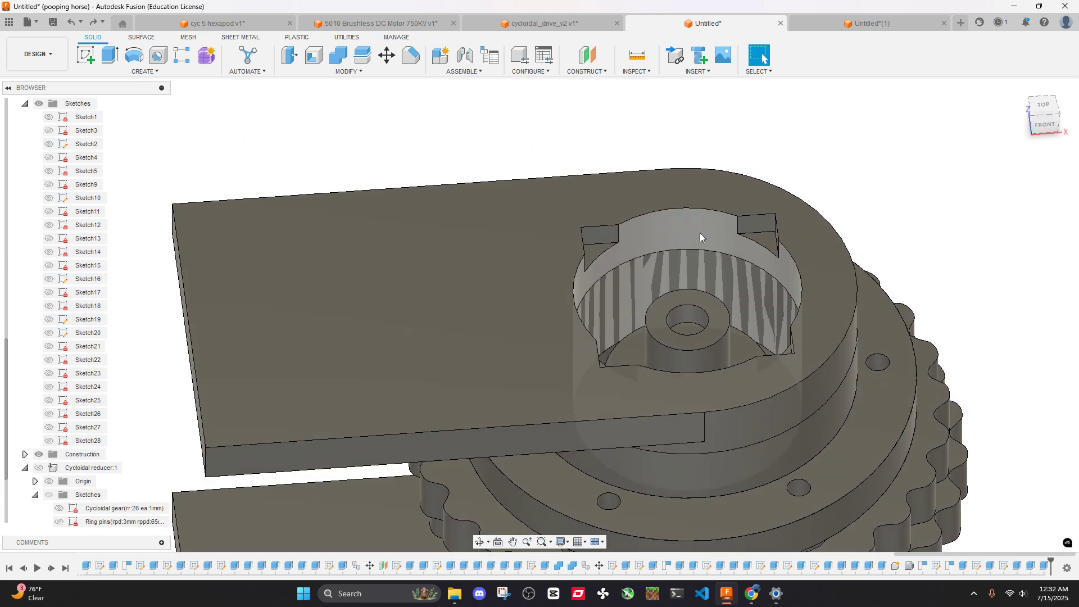
right_click(819, 252)
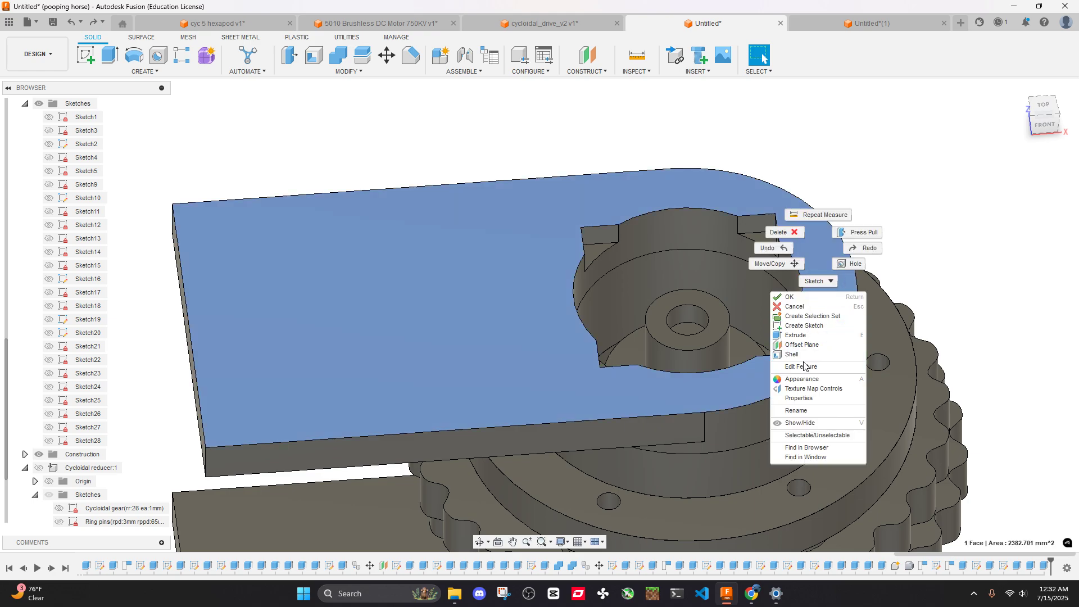
click(985, 259)
click(939, 251)
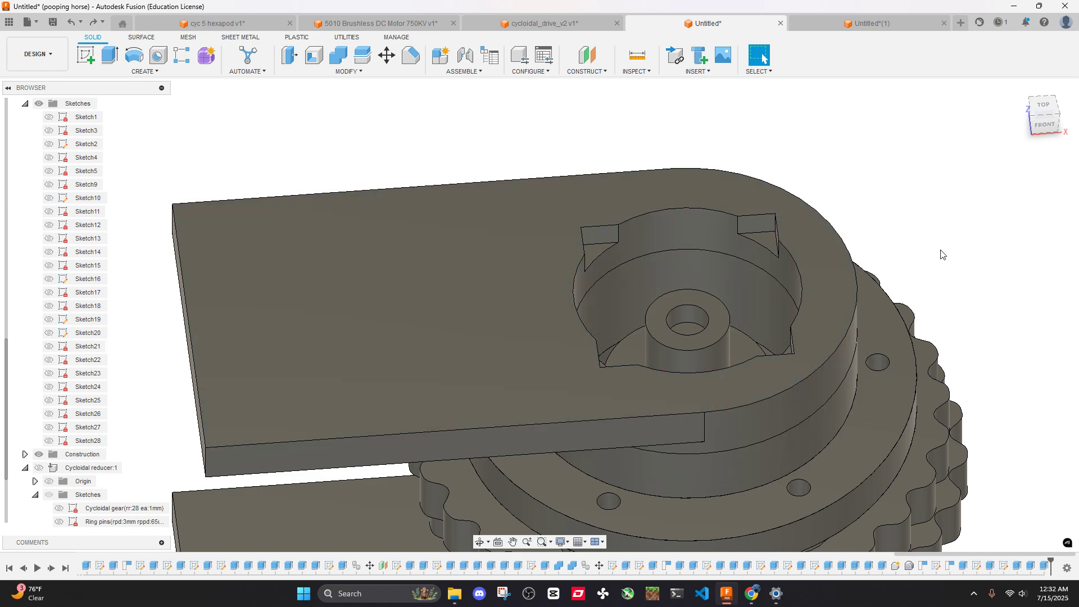
shift+middle_drag(881, 244, 879, 227)
scroll(674, 268, up, 5)
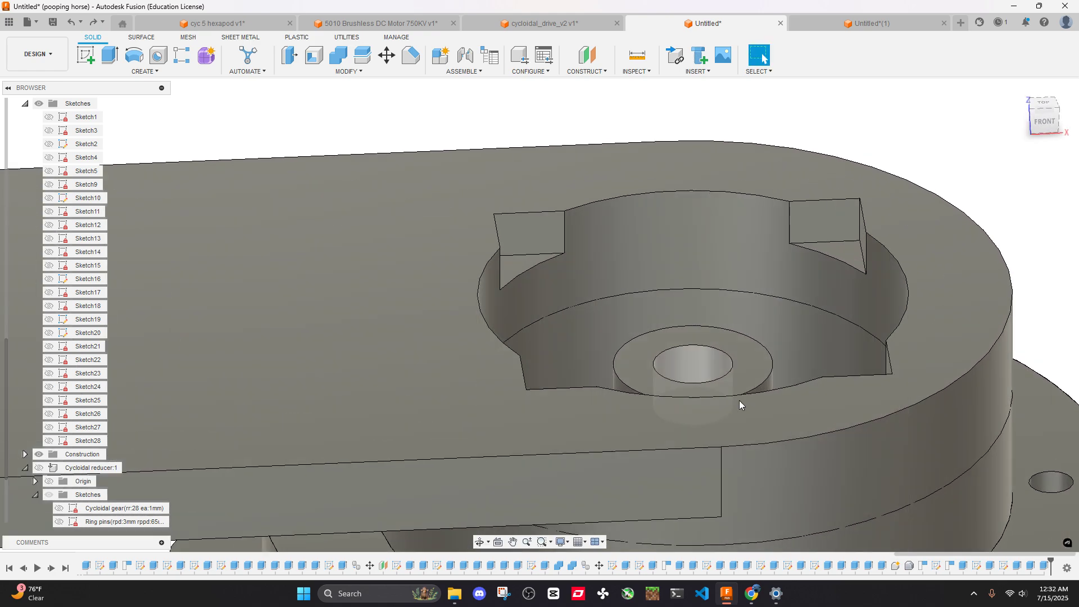
click(750, 593)
click(726, 593)
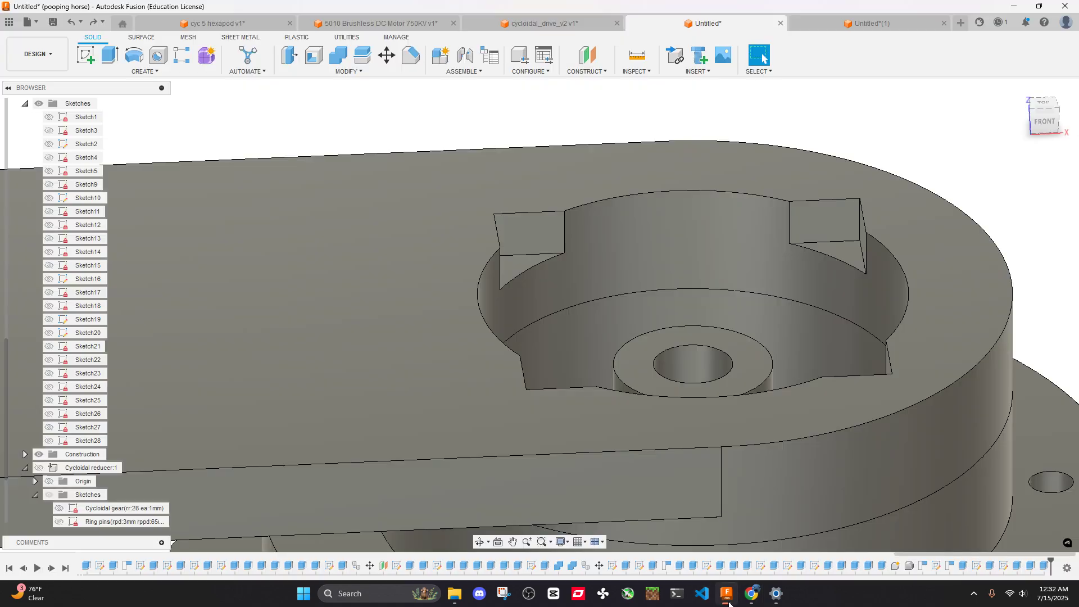
Show the as5600 component to check how it sits over the arm's recess, and hide it again
scroll(51, 483, down, 3)
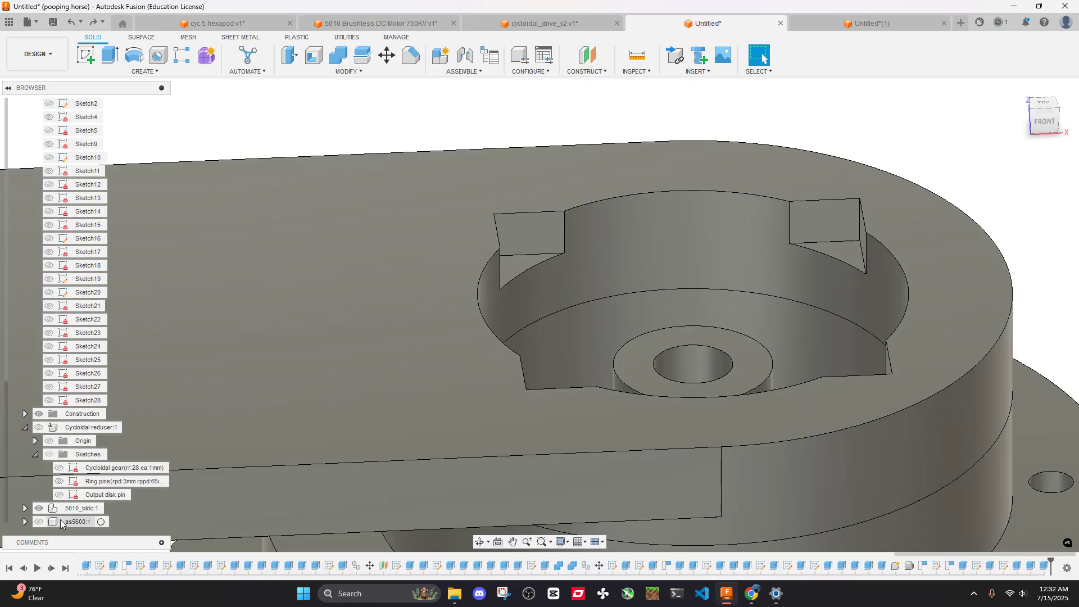
click(39, 522)
shift+middle_drag(680, 359, 712, 311)
middle_drag(614, 245, 646, 229)
click(669, 233)
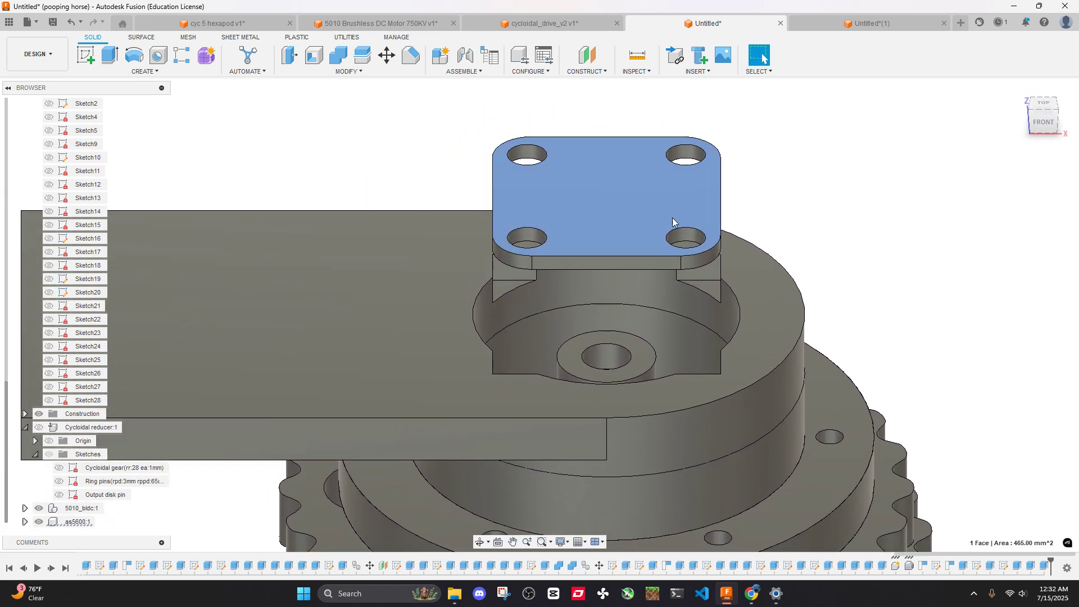
click(212, 526)
click(39, 523)
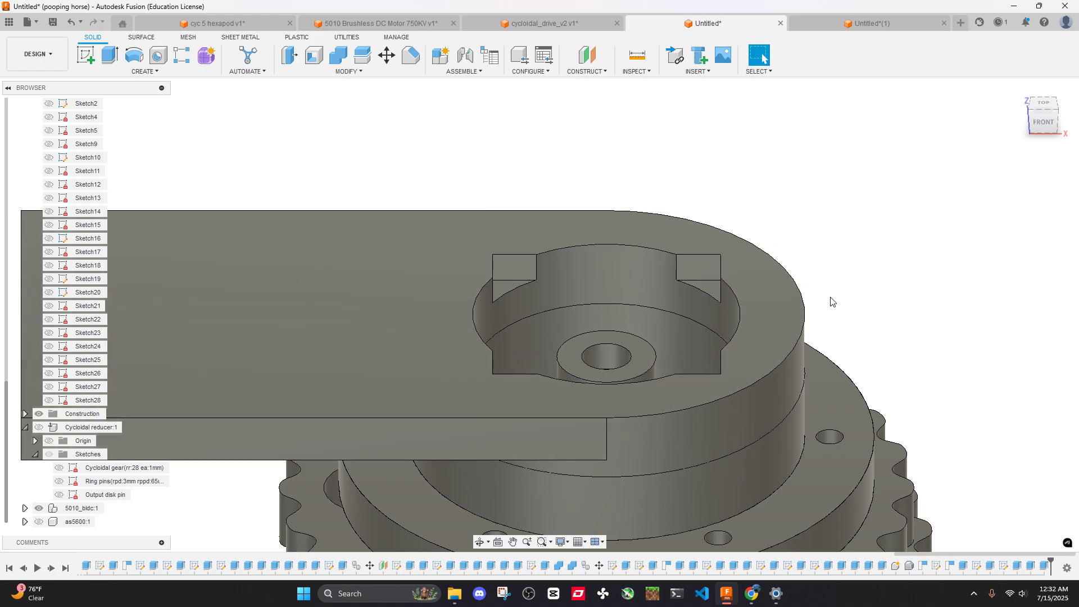
shift+middle_drag(831, 302, 832, 419)
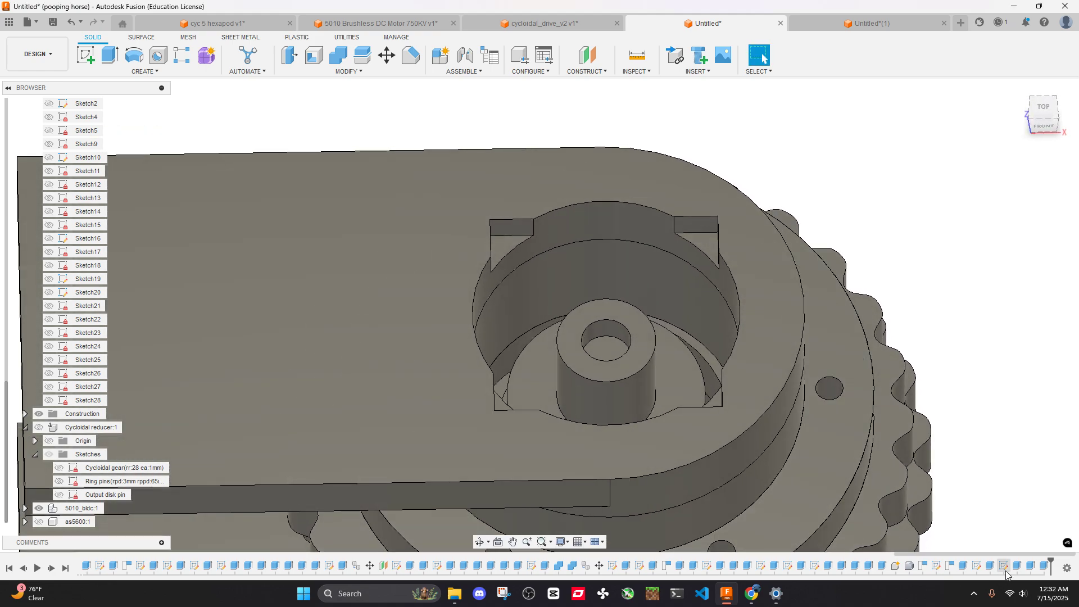
Edit the encoder pocket's square sketch on the upper arm and set both its height and width to 24 mm
click(975, 572)
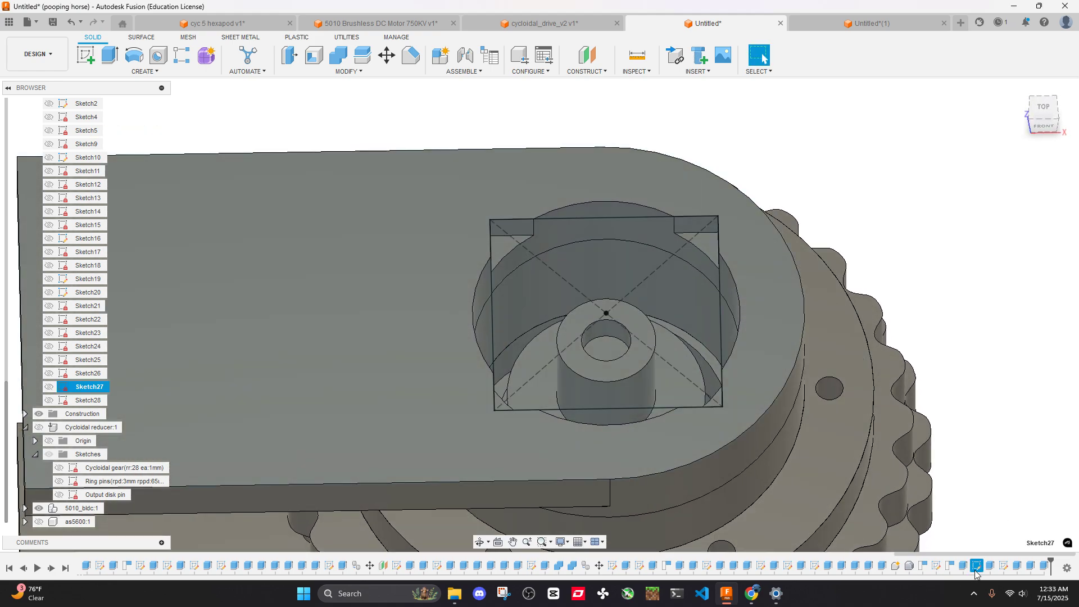
double_click(975, 573)
double_click(443, 280)
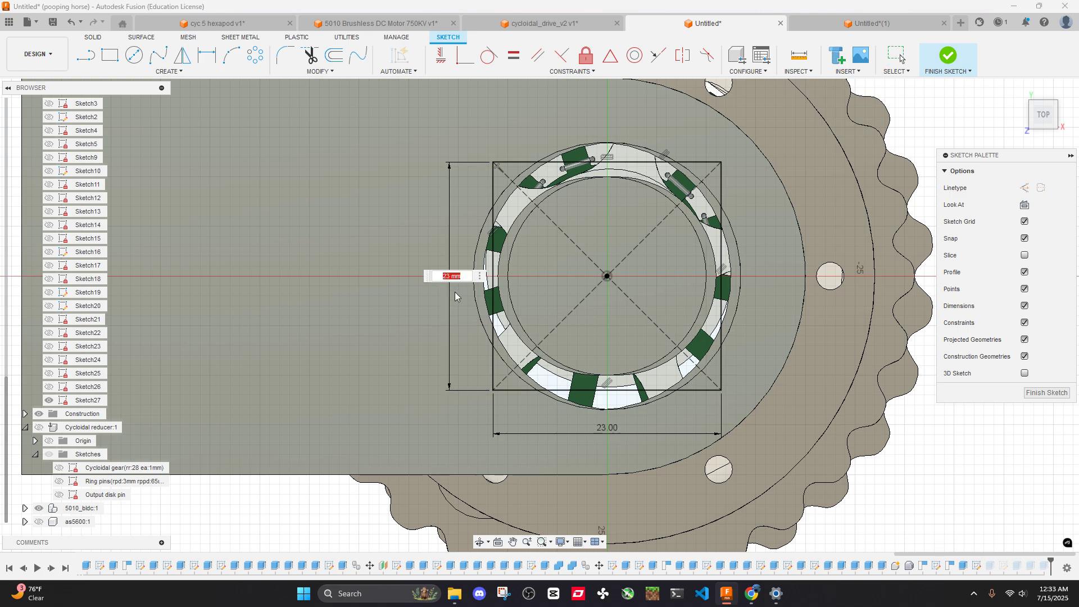
text(24)
key(Return)
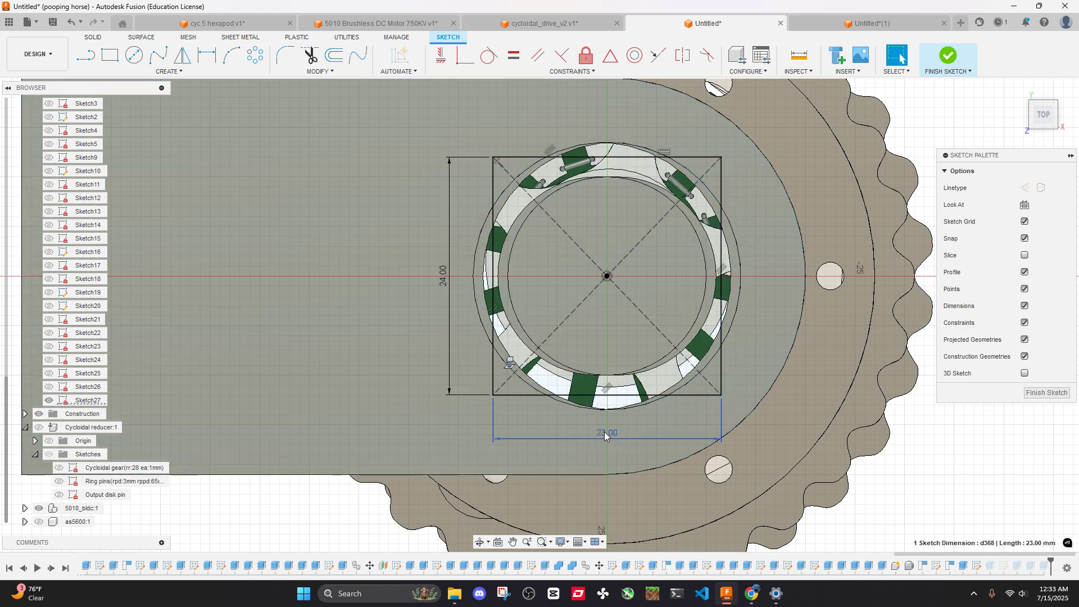
double_click(604, 431)
text(24)
key(Return)
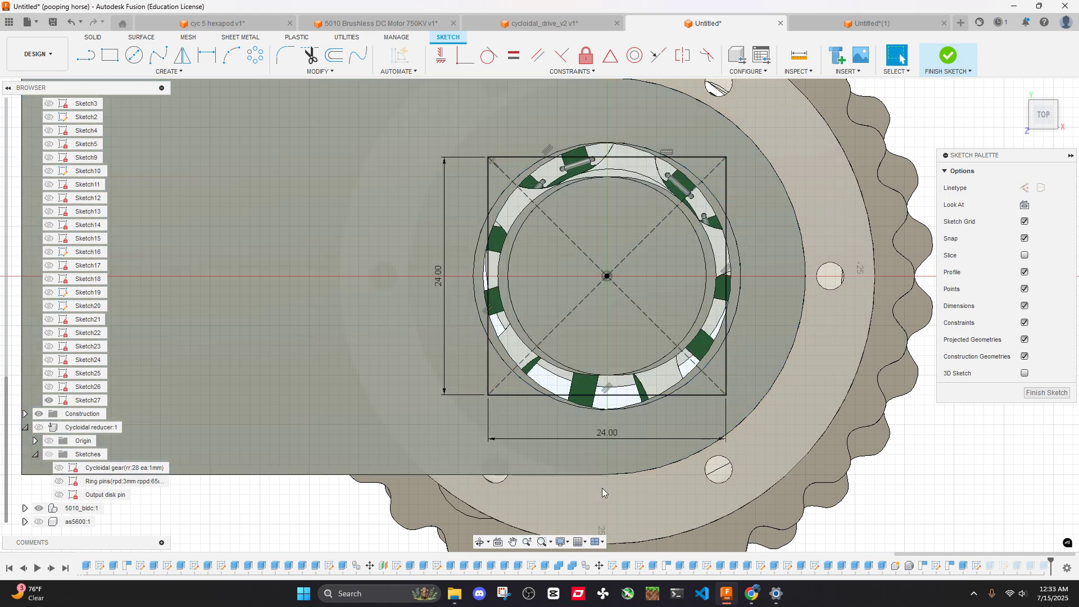
click(948, 56)
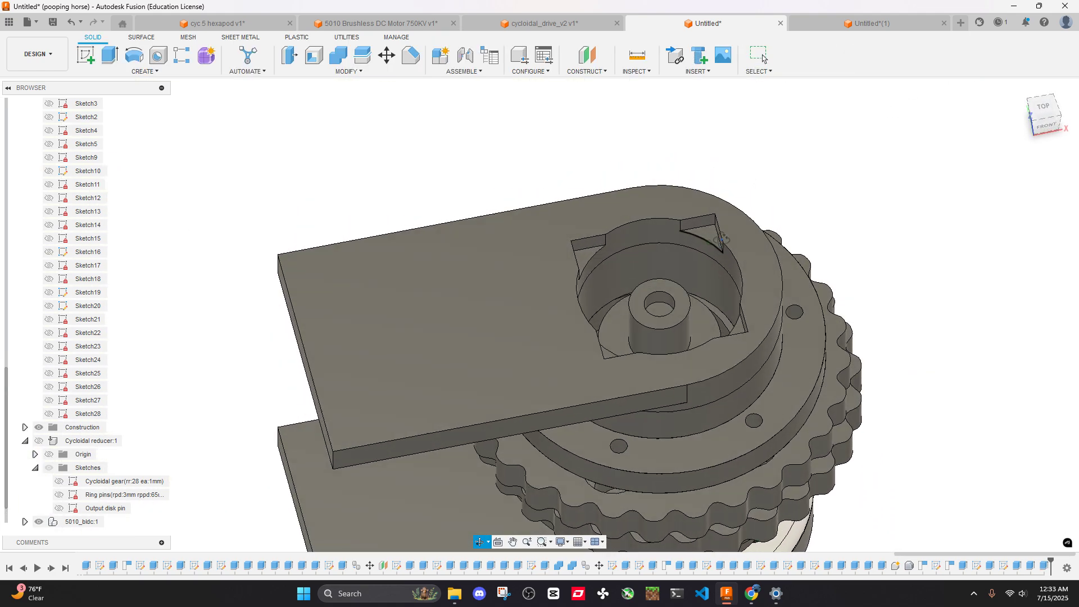
Show the as5600 component and check its clearance within the arm's square pocket from above
scroll(775, 382, up, 5)
scroll(69, 523, down, 1)
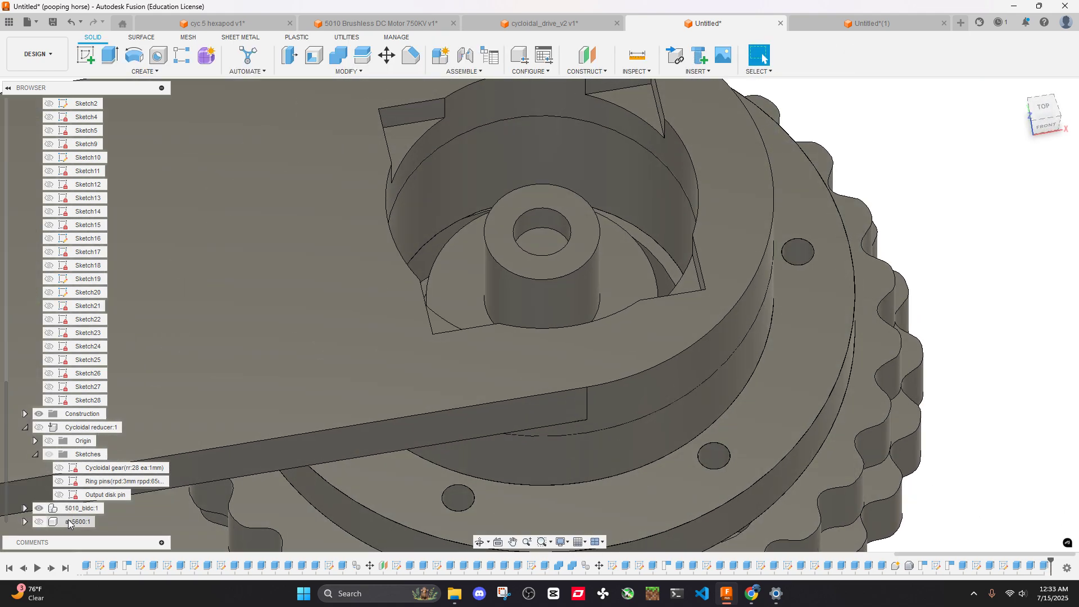
click(39, 522)
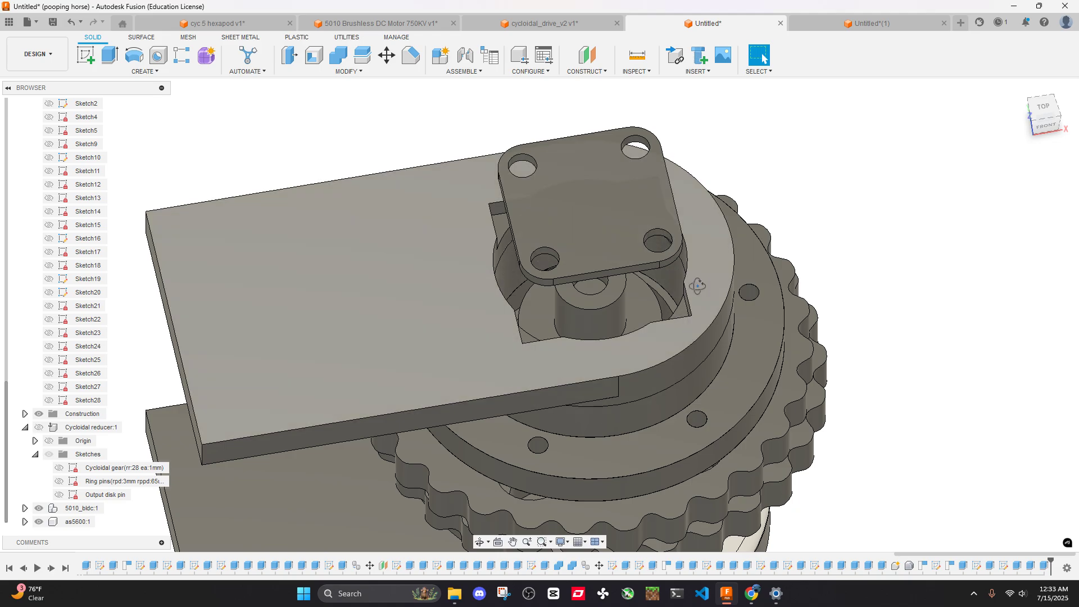
click(1028, 132)
scroll(657, 320, up, 2)
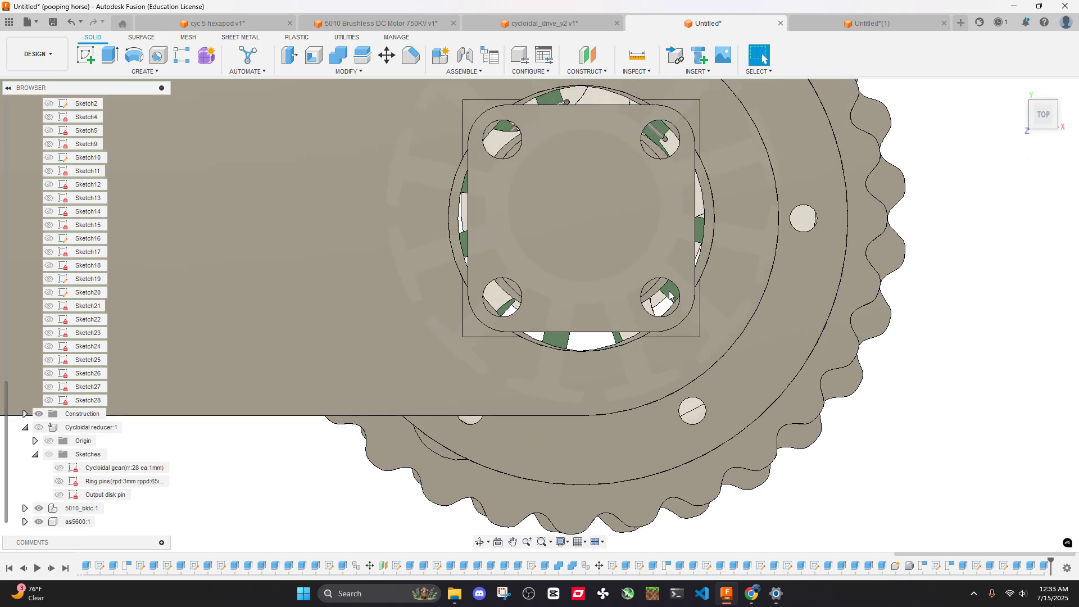
shift+middle_drag(657, 320, 675, 257)
shift+middle_drag(763, 58, 937, 195)
click(1044, 114)
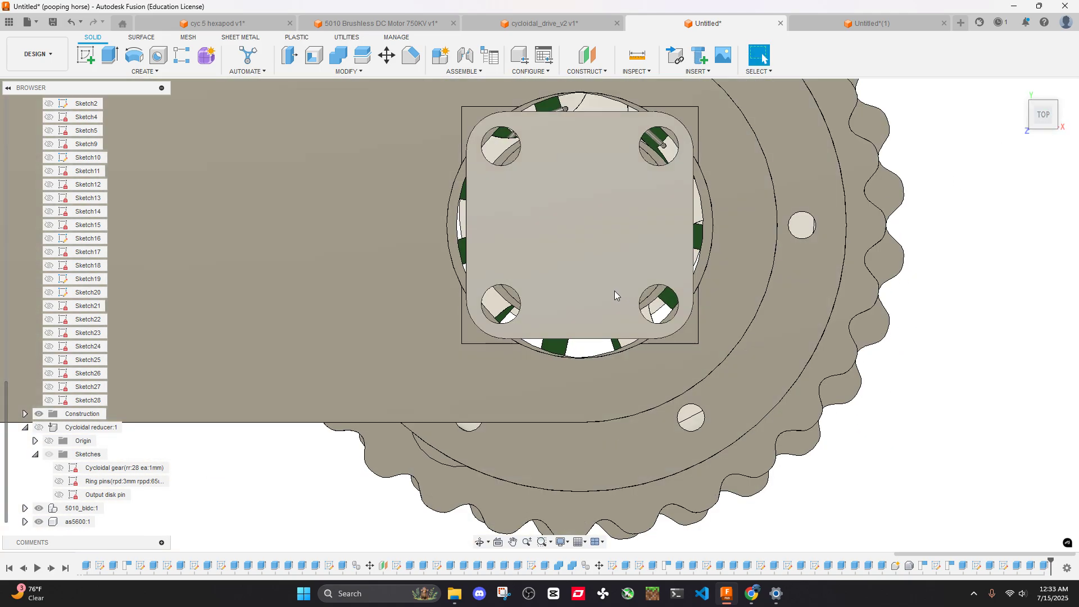
Measure the diameter of a corner mounting hole on the as5600 board
click(637, 55)
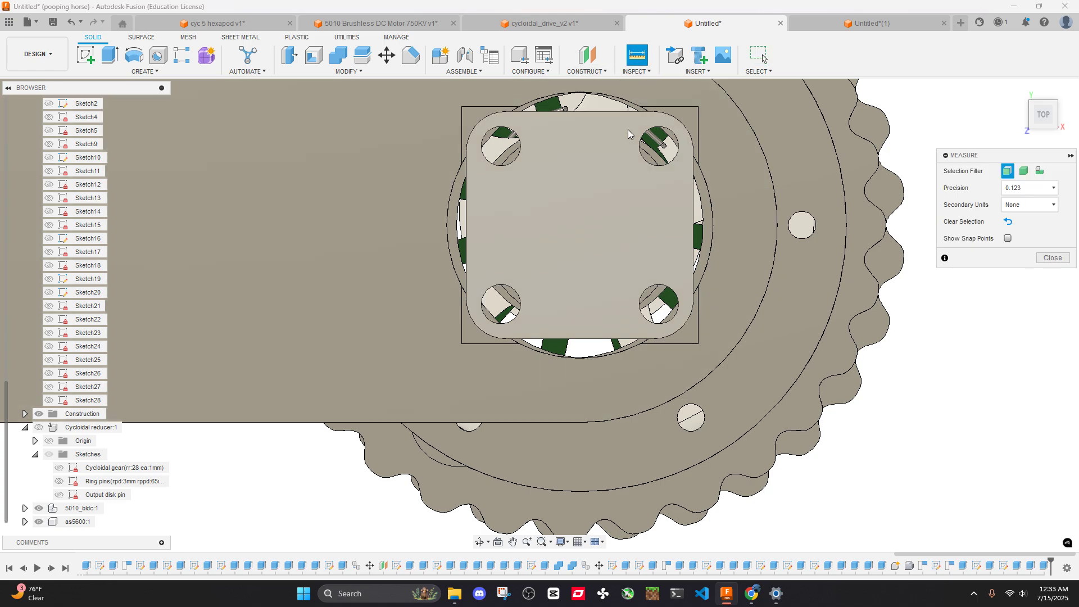
scroll(646, 149, up, 2)
click(663, 162)
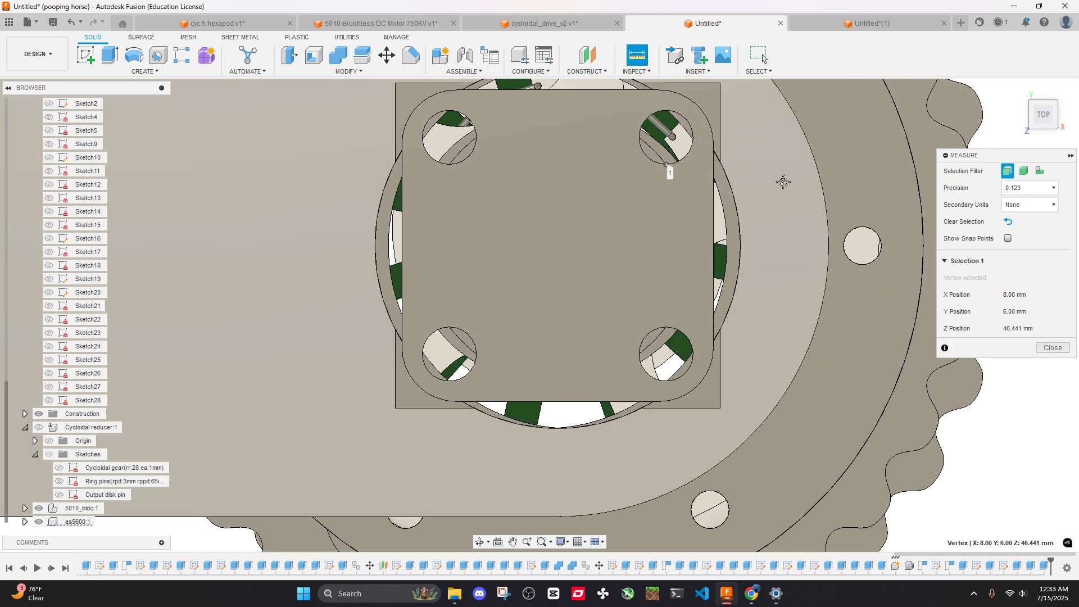
middle_drag(971, 104, 929, 137)
click(928, 138)
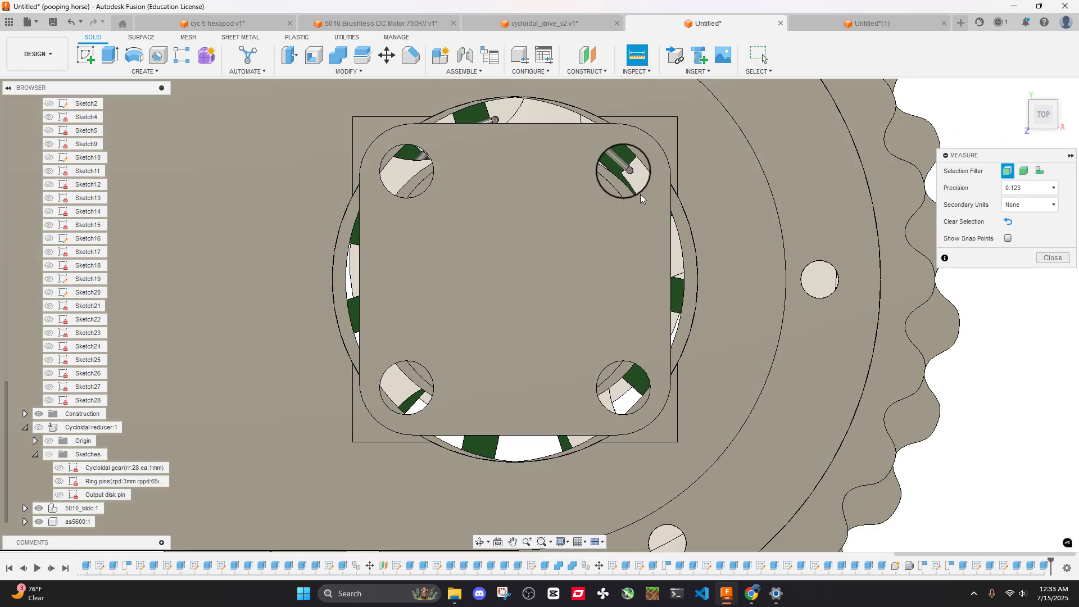
click(640, 194)
click(427, 368)
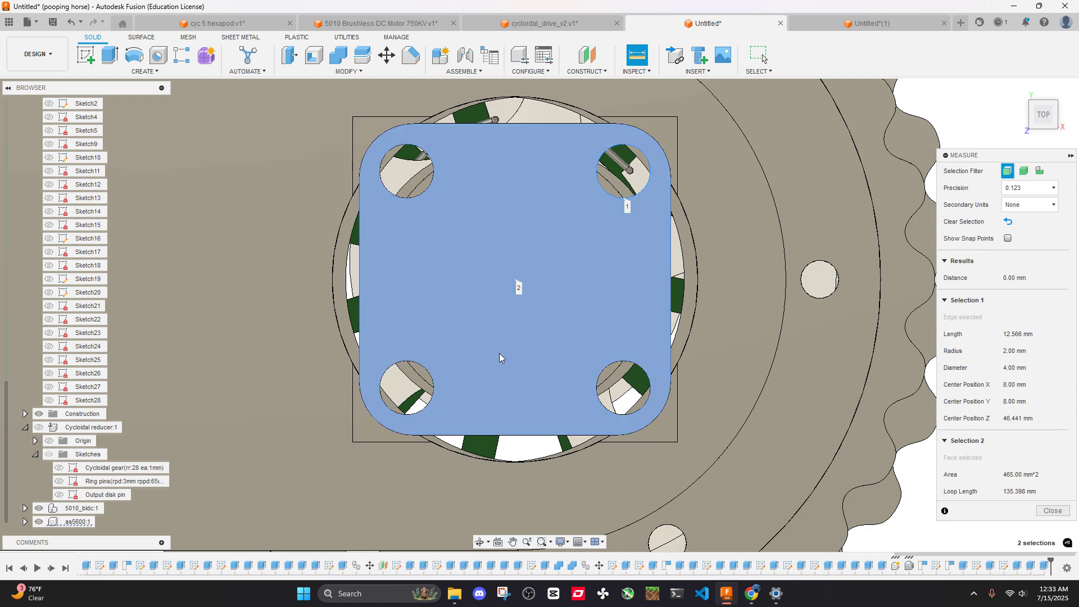
scroll(499, 353, down, 3)
shift+middle_drag(606, 334, 574, 278)
click(580, 192)
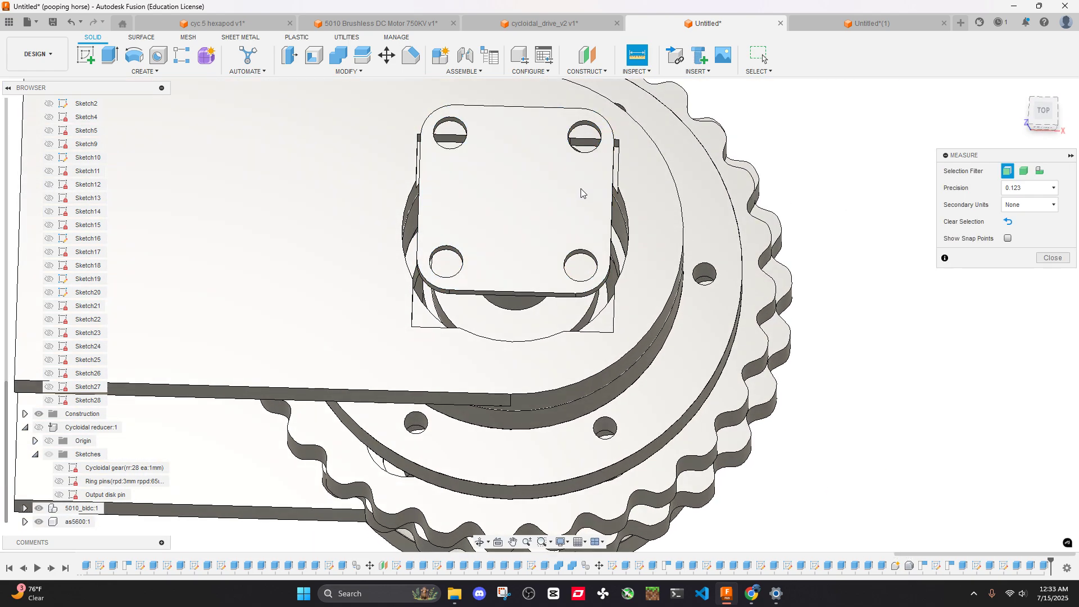
scroll(600, 140, up, 5)
click(602, 134)
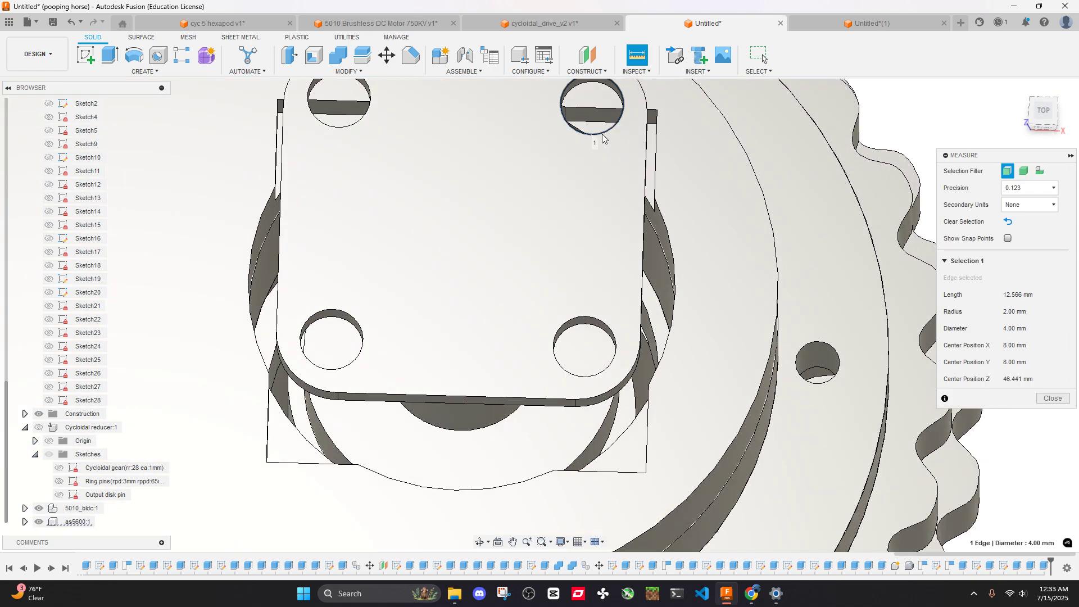
Measure the centre distance between diagonally opposite corner mounting holes on the as5600 board, across both diagonals
click(365, 336)
scroll(398, 309, down, 2)
mouse_move(453, 291)
shift+middle_down()
mouse_move(487, 296)
mouse_move(494, 279)
mouse_move(491, 269)
mouse_move(455, 274)
shift+middle_up()
scroll(455, 271, up, 2)
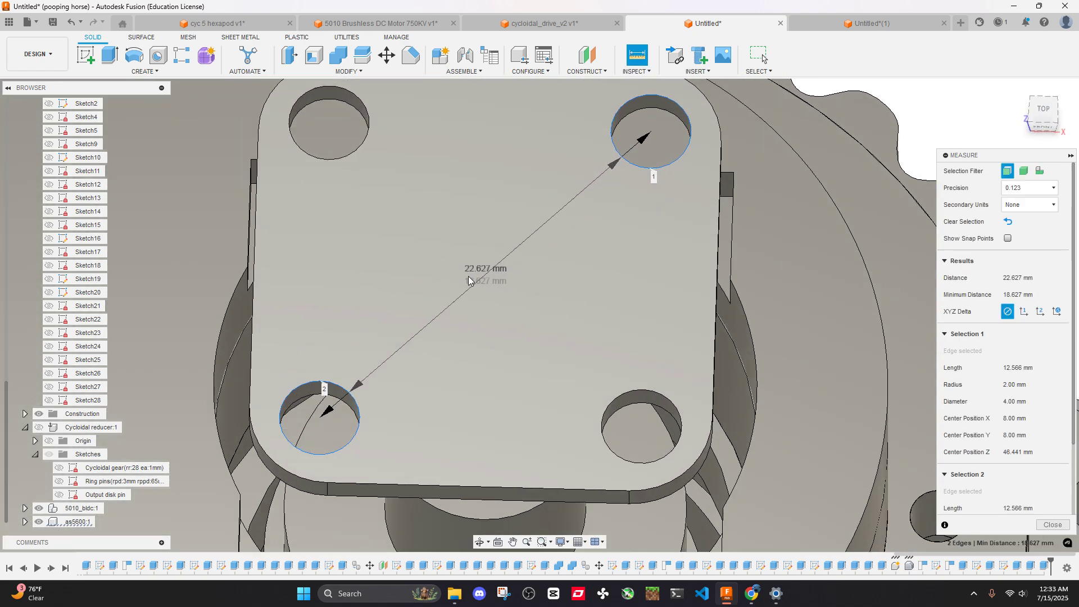
scroll(759, 243, down, 3)
click(905, 151)
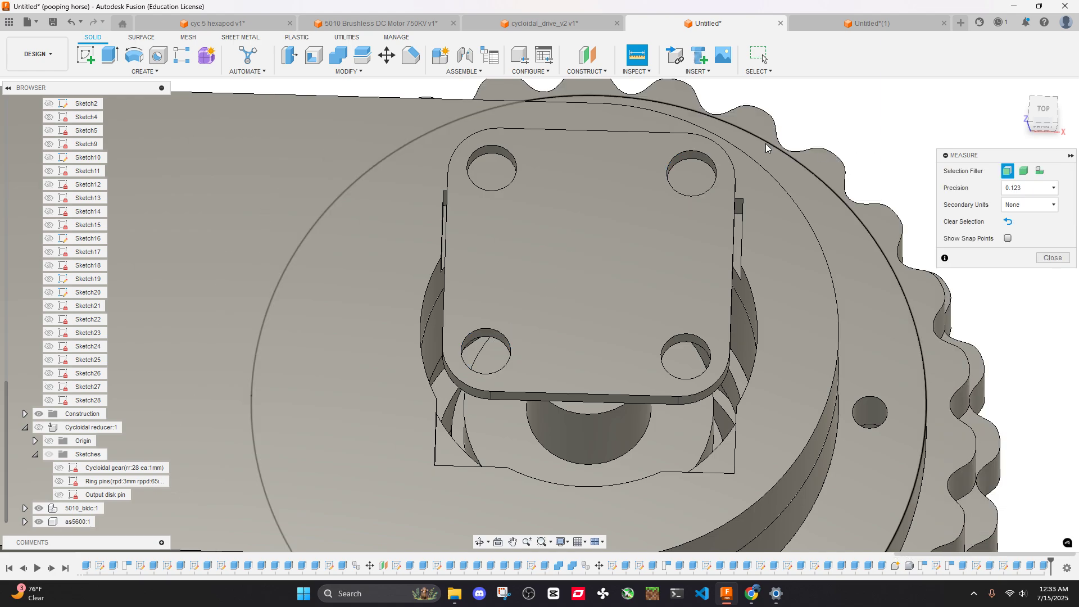
click(666, 342)
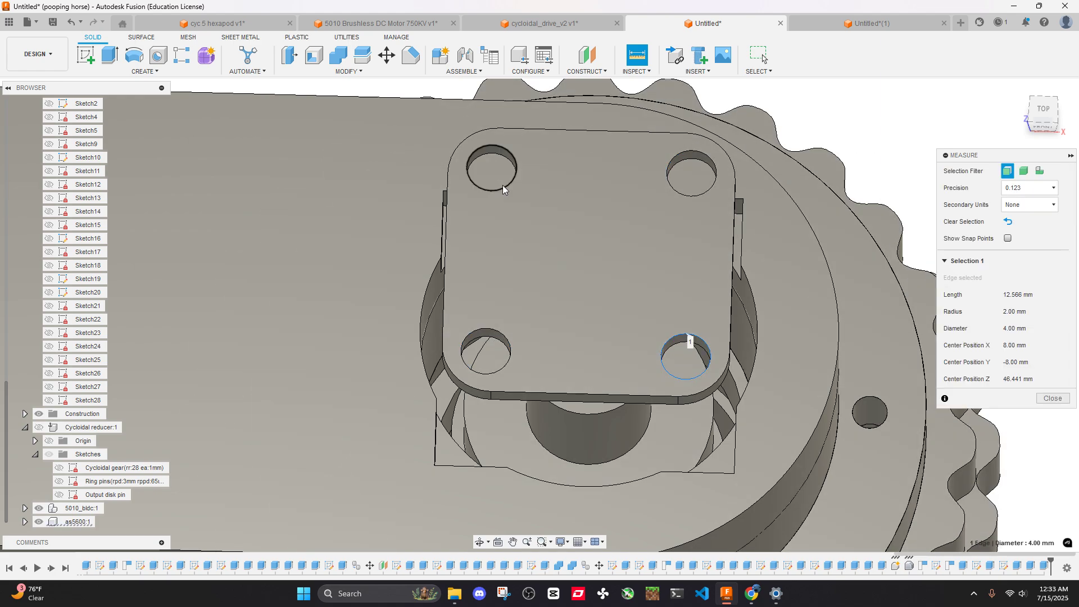
click(503, 184)
click(779, 120)
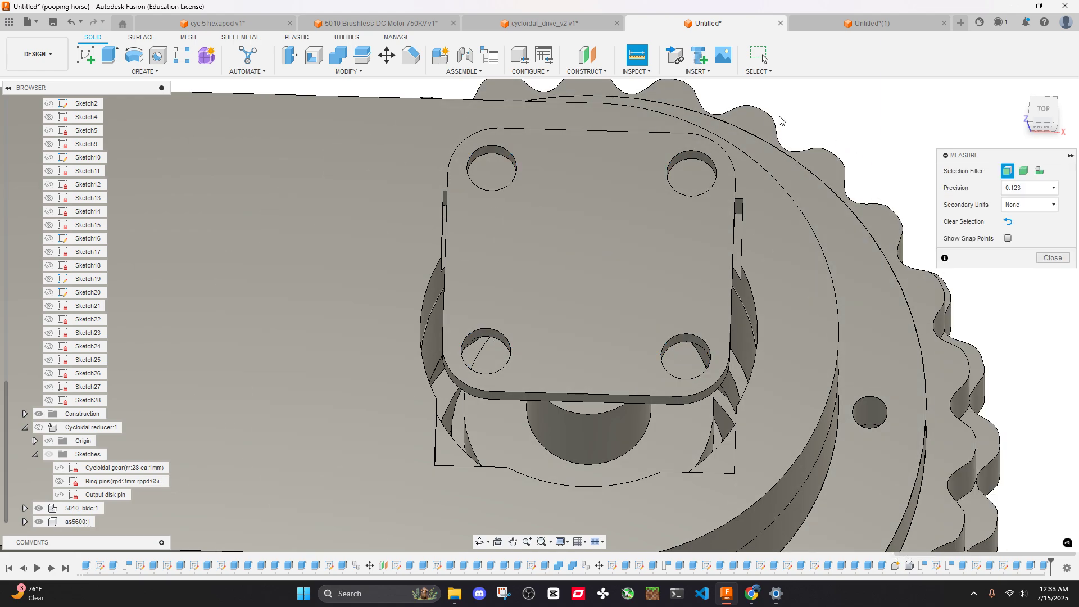
Measure the spacing of two adjacent mounting holes along the as5600 board's edge, and recheck the diagonal hole distance
click(511, 353)
click(663, 353)
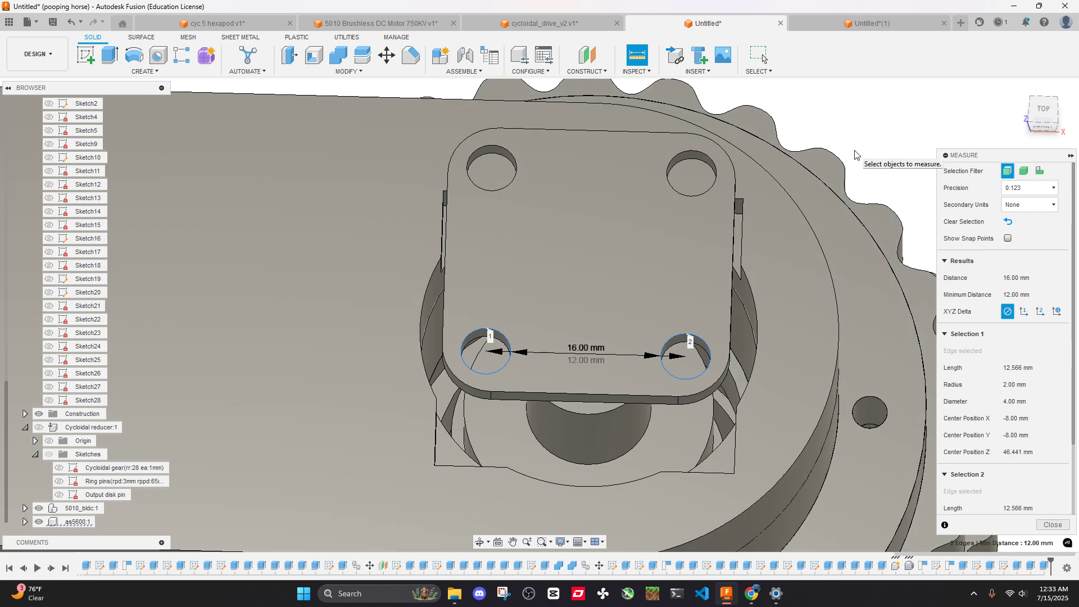
click(855, 154)
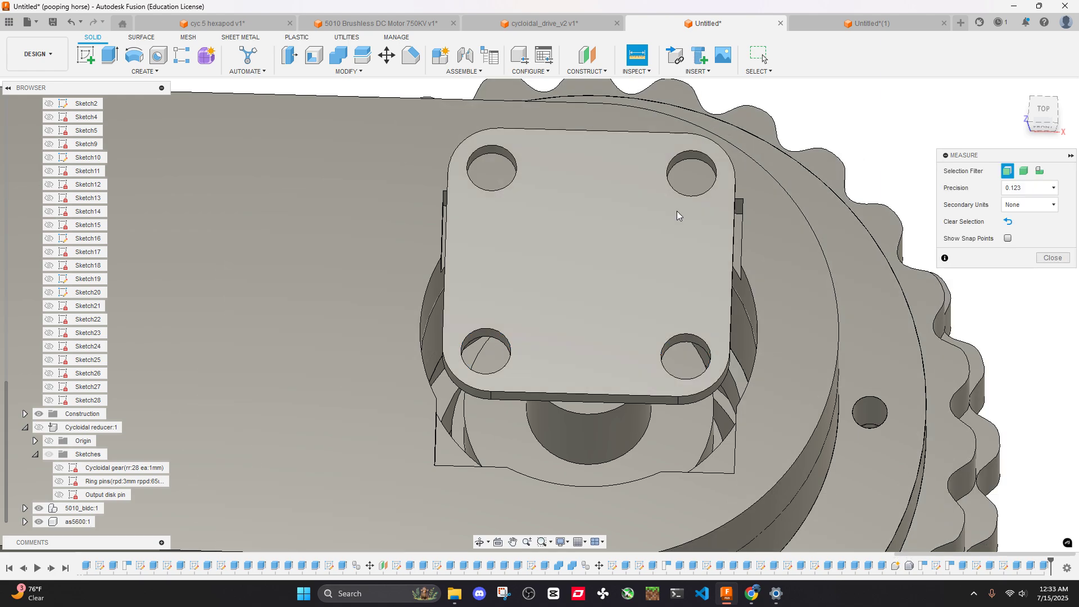
click(666, 340)
click(508, 183)
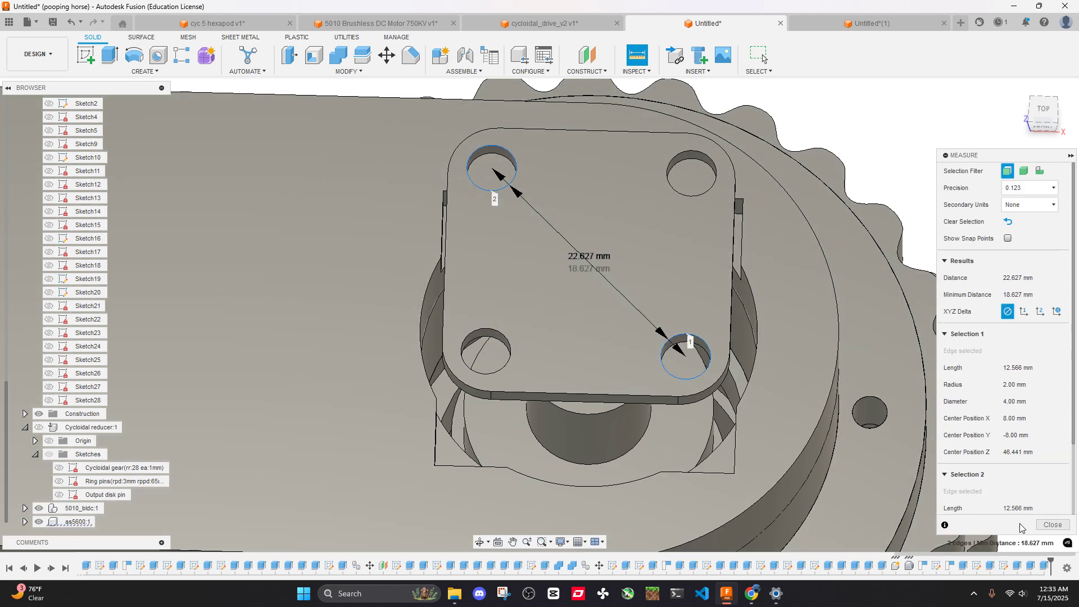
click(1053, 524)
Hide the as5600 board and measure the height between the pocket's corner ledge and the shaft boss's top face
click(656, 276)
key(v)
shift+middle_drag(815, 210, 763, 202)
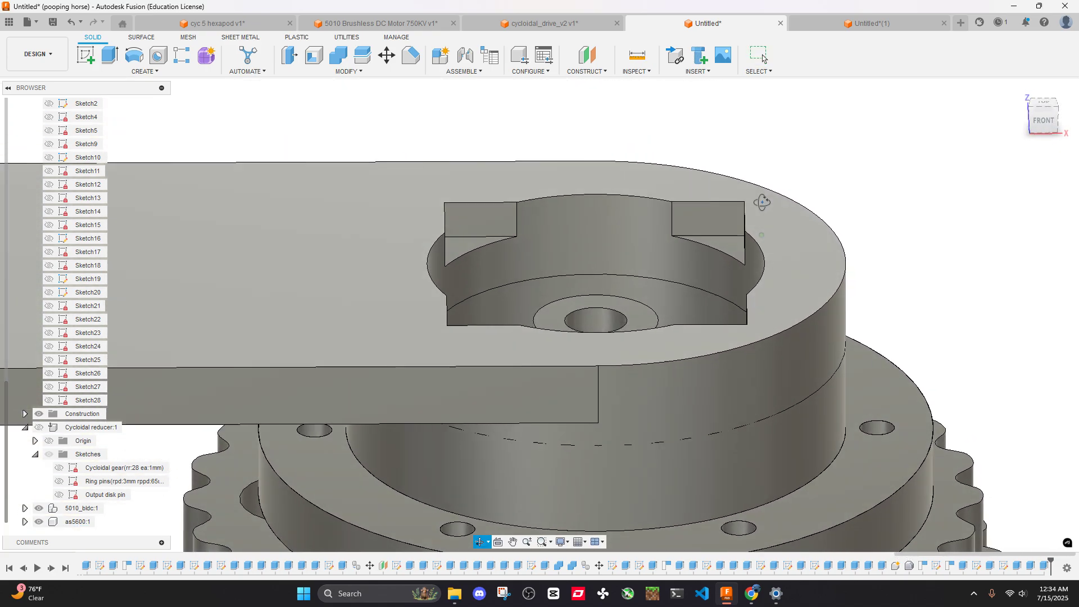
scroll(716, 253, up, 3)
key(i)
scroll(697, 251, up, 2)
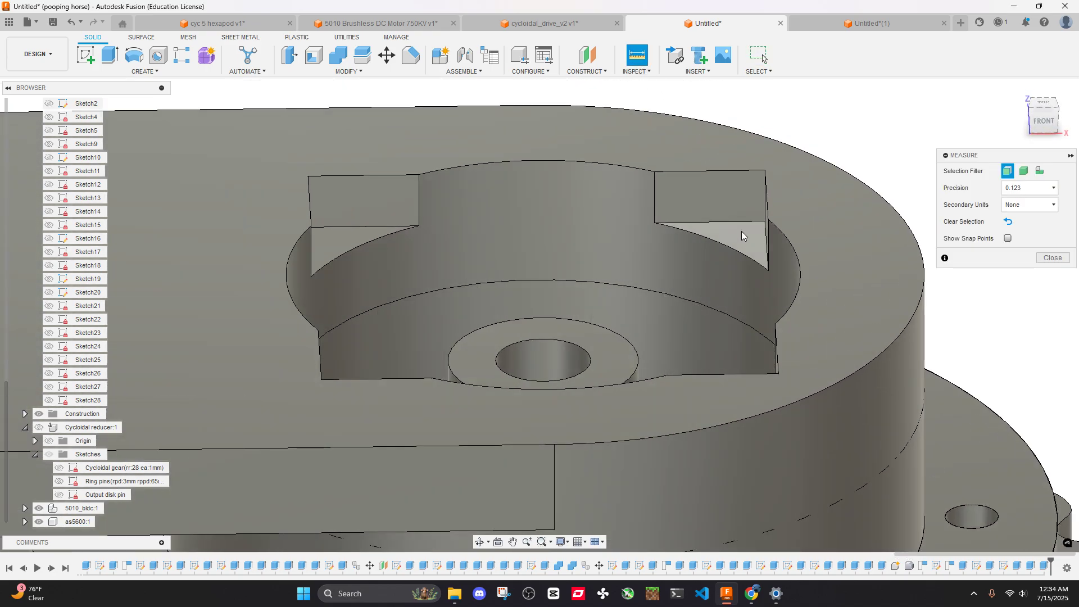
click(742, 235)
click(617, 362)
mouse_move(619, 344)
shift+middle_down()
mouse_move(622, 309)
mouse_move(630, 337)
shift+middle_up()
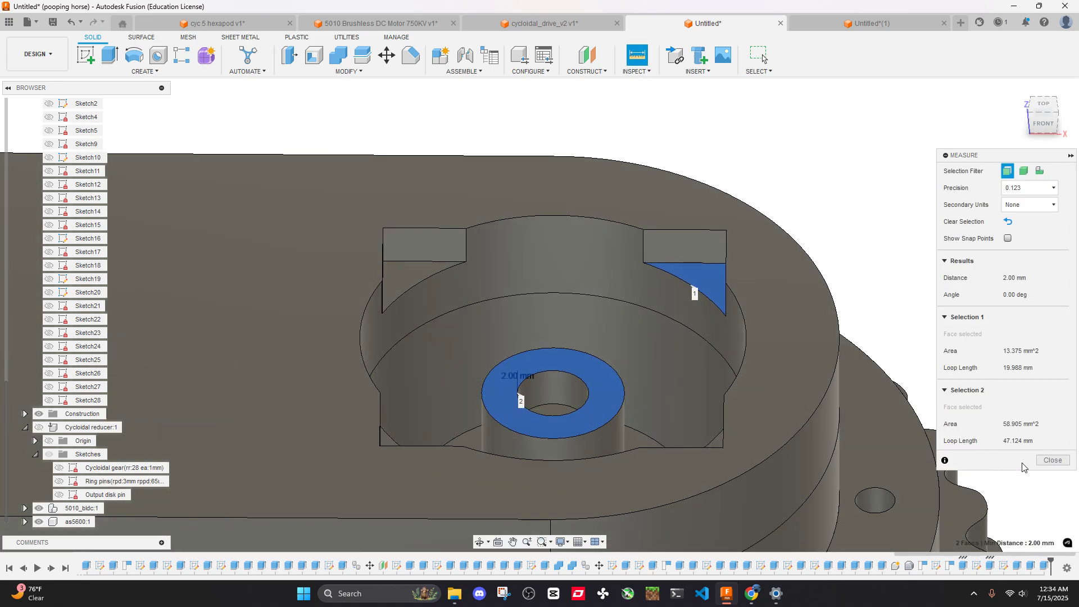
click(1050, 461)
Create an offset plane 2 mm above the shaft boss's ring-shaped top face
click(595, 397)
right_click(595, 397)
click(743, 320)
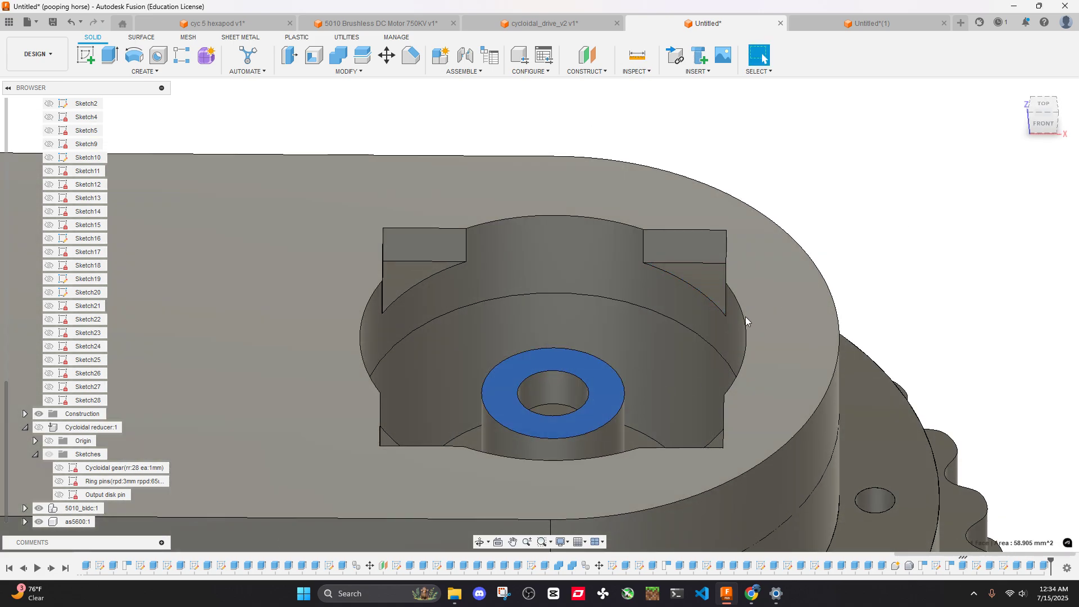
click(587, 59)
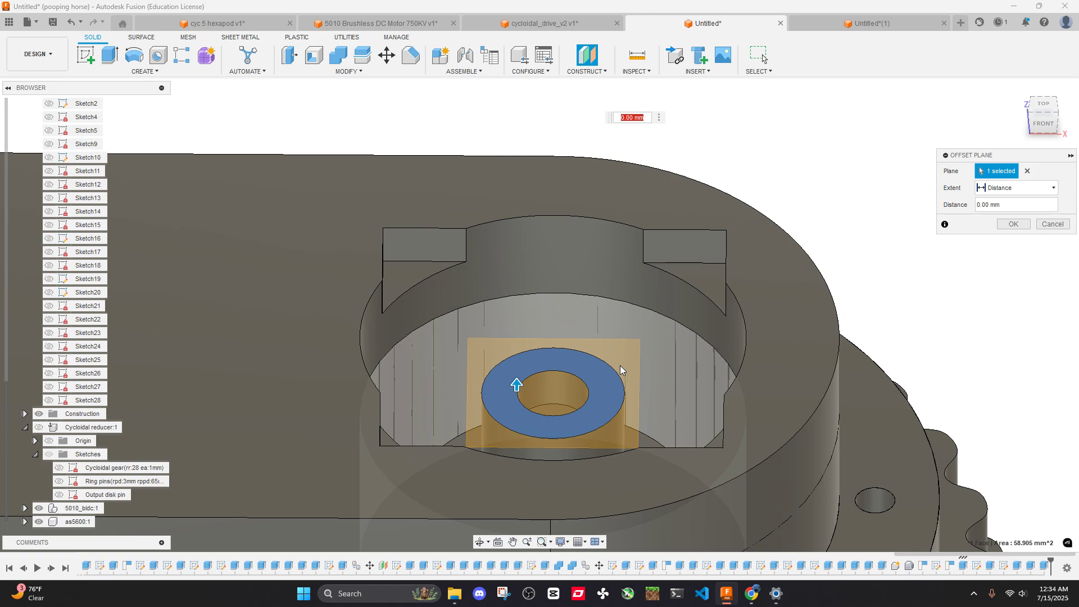
text(2)
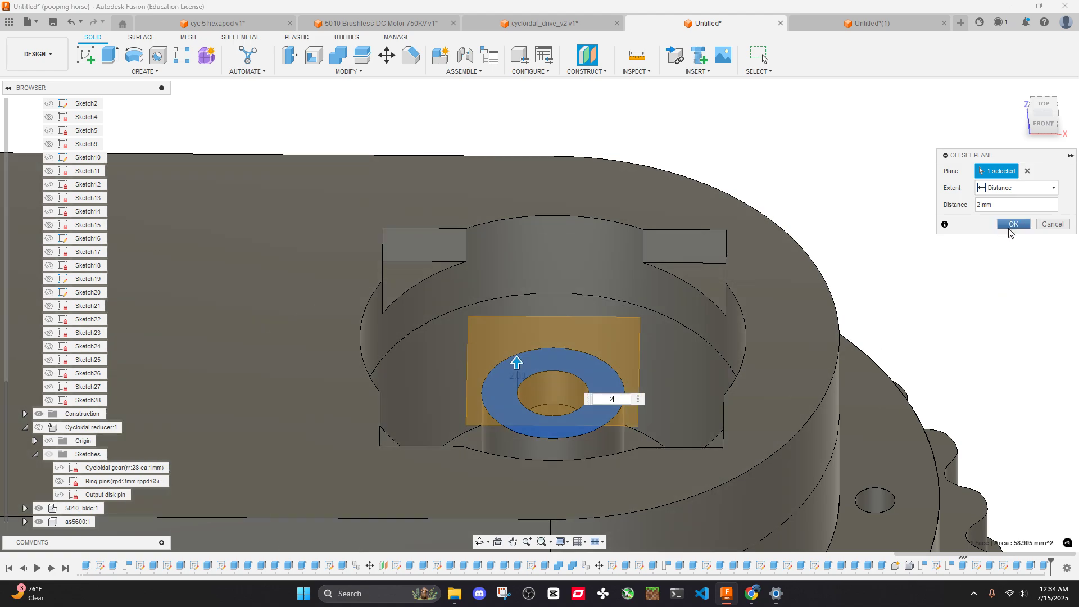
click(1012, 224)
Start a sketch on the new offset plane and draw a 22.267 mm diameter circle centred on the shaft axis
right_click(600, 382)
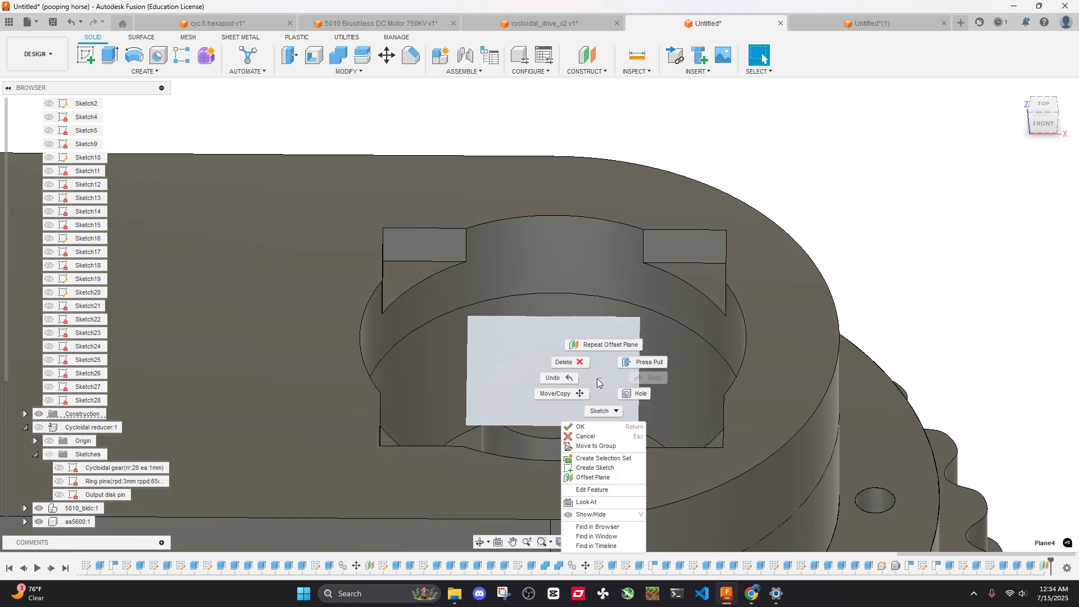
click(596, 468)
scroll(597, 437, down, 2)
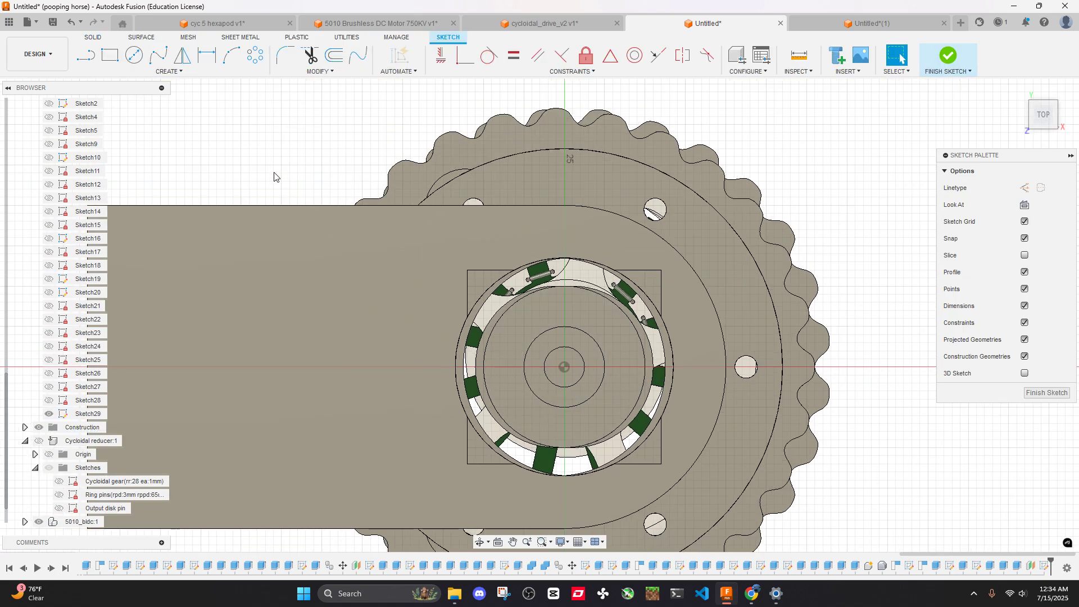
click(134, 58)
scroll(590, 393, up, 3)
click(553, 356)
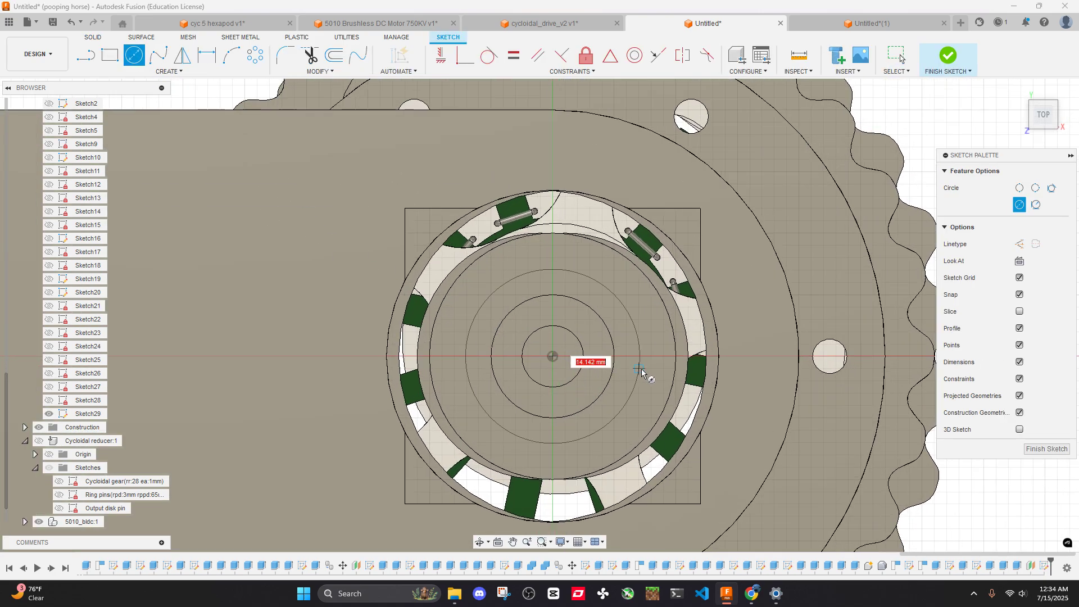
text(22)
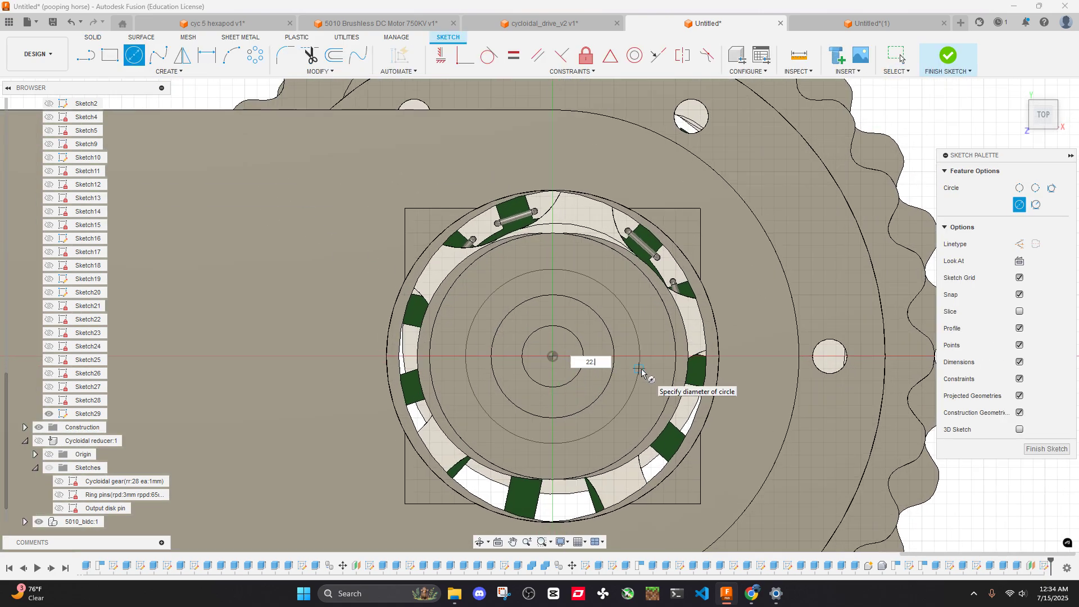
text(.267)
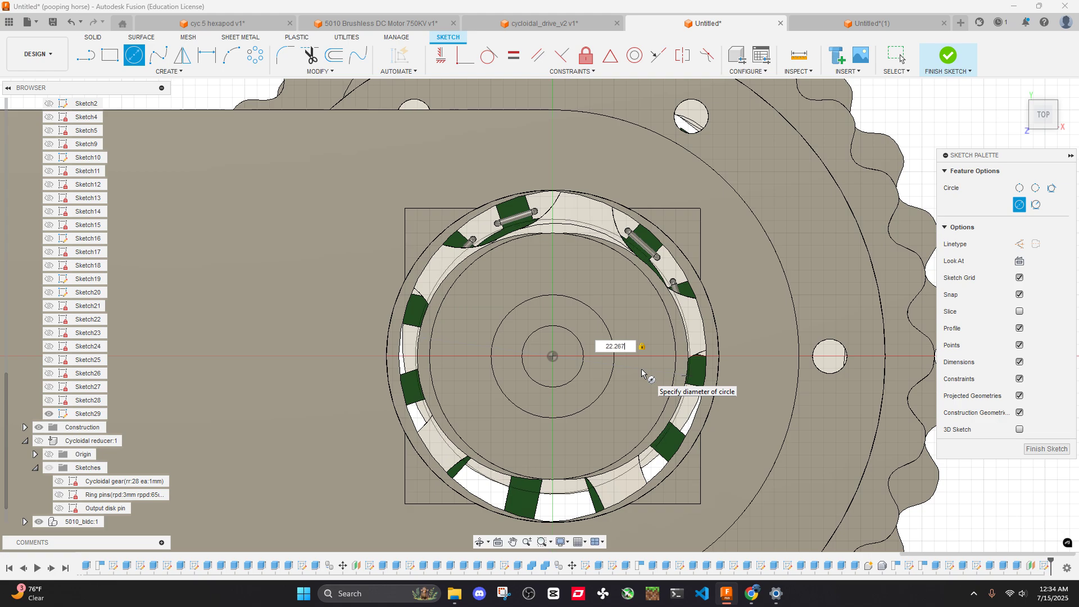
key(Return)
key(Escape)
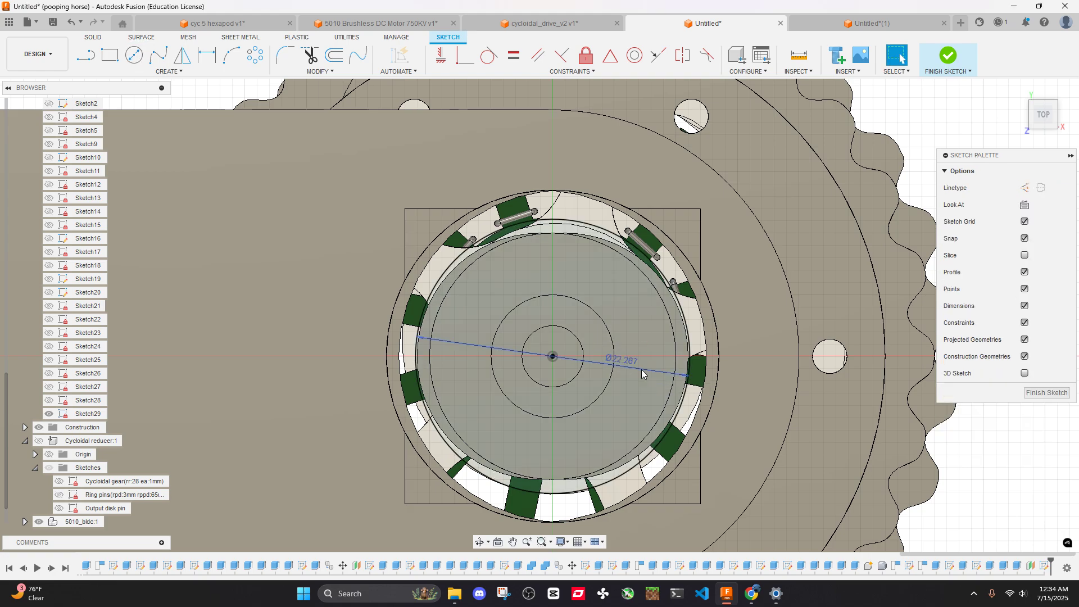
Convert the 22.267 mm circle to construction geometry
scroll(578, 274, down, 2)
shift+middle_drag(614, 291, 616, 260)
click(640, 196)
key(x)
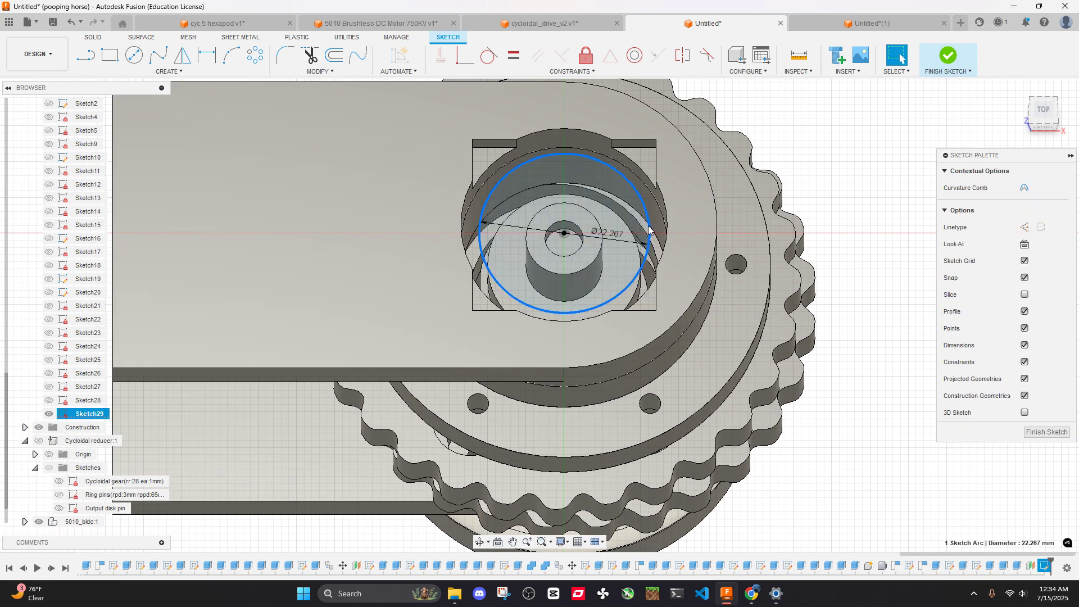
middle_drag(640, 197, 622, 288)
scroll(608, 233, up, 3)
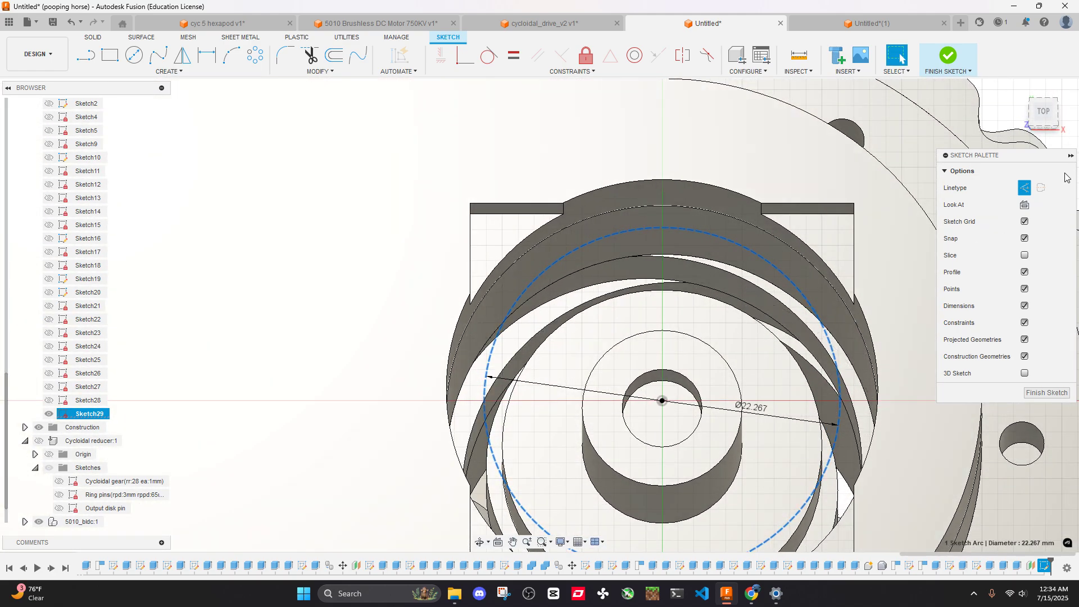
Draw two diagonal construction lines joining the opposite corners of the arm's square pocket
click(1046, 113)
key(l)
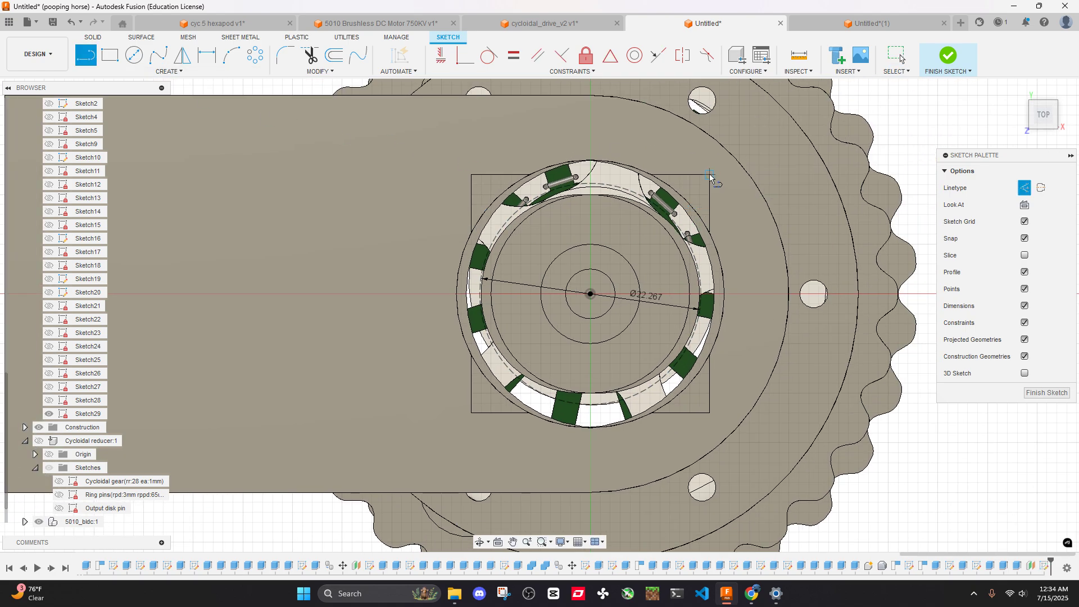
click(710, 175)
click(471, 412)
key(Escape)
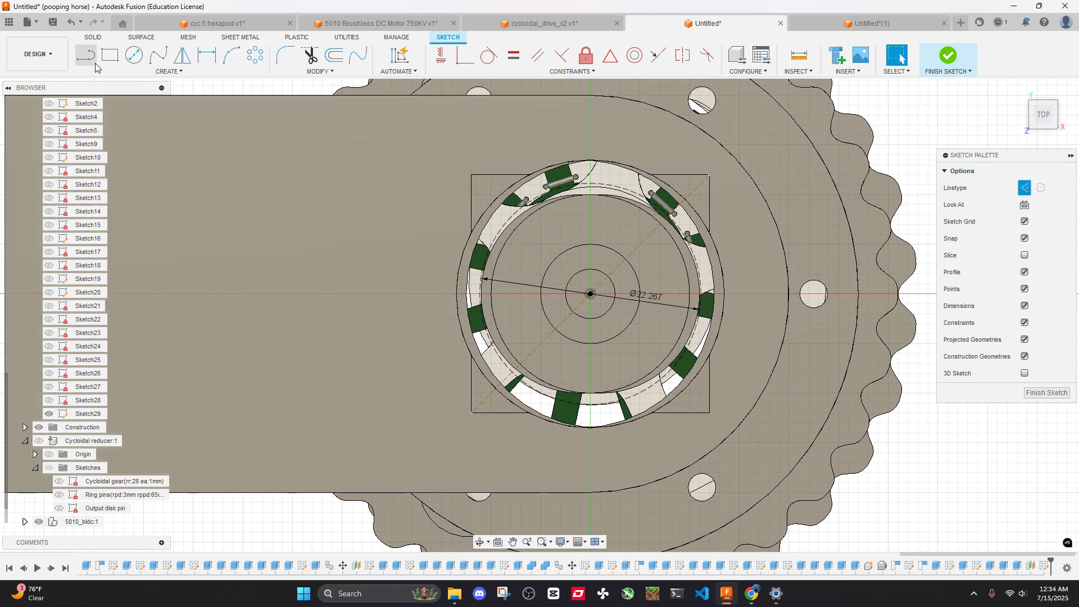
click(471, 174)
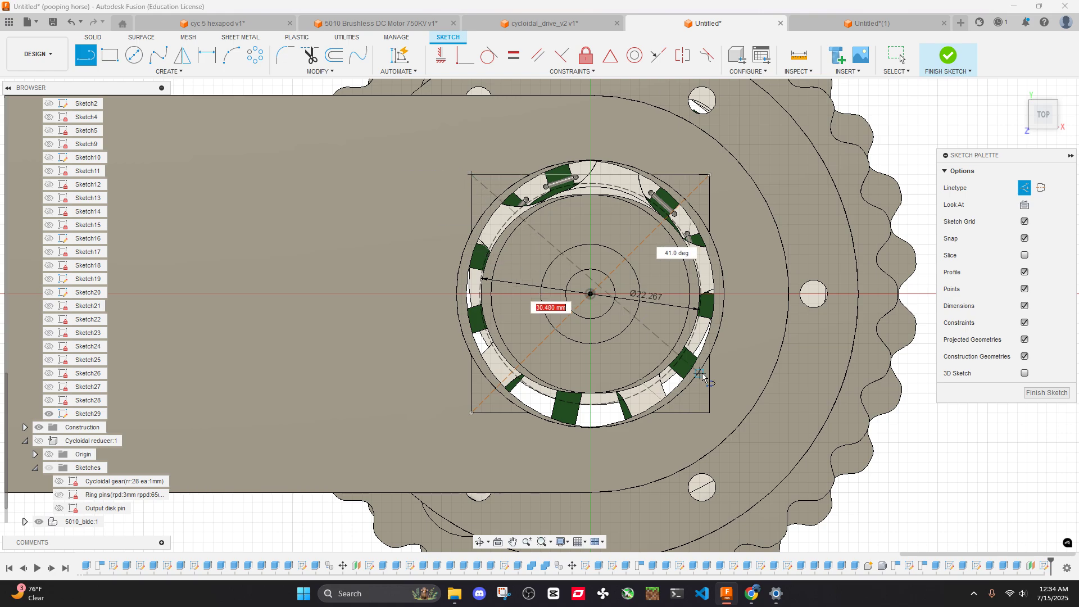
click(709, 413)
key(Escape)
shift+middle_drag(653, 318, 742, 185)
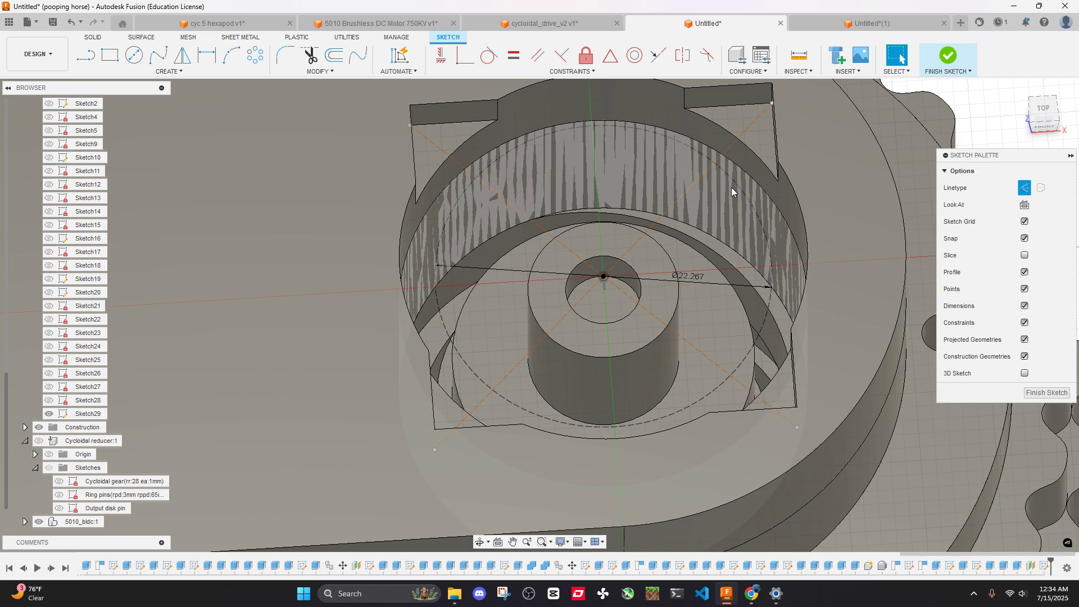
scroll(730, 188, down, 3)
shift+middle_drag(718, 153, 694, 242)
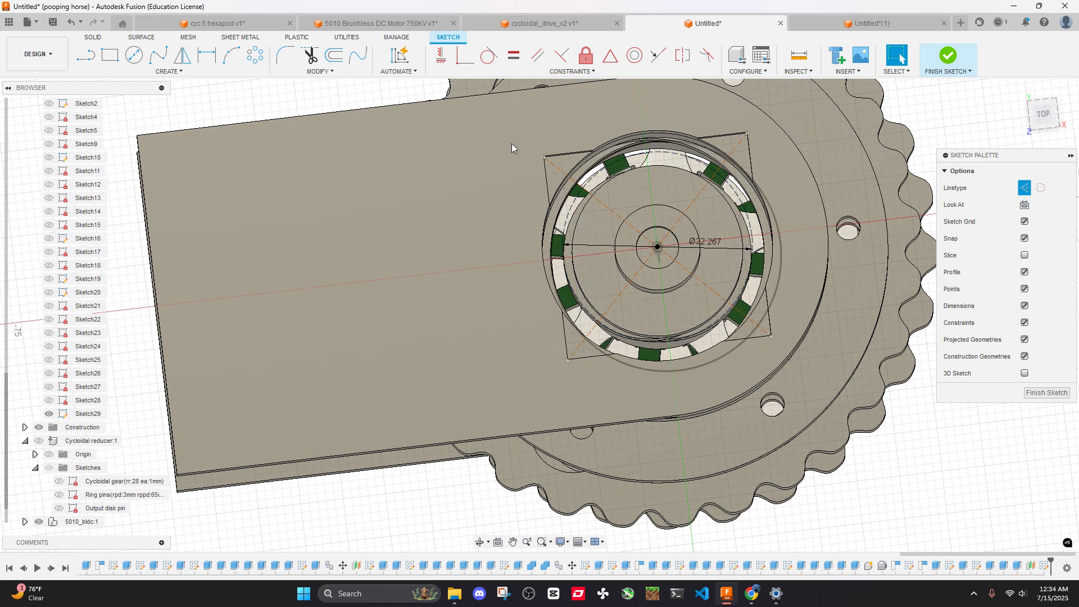
click(133, 56)
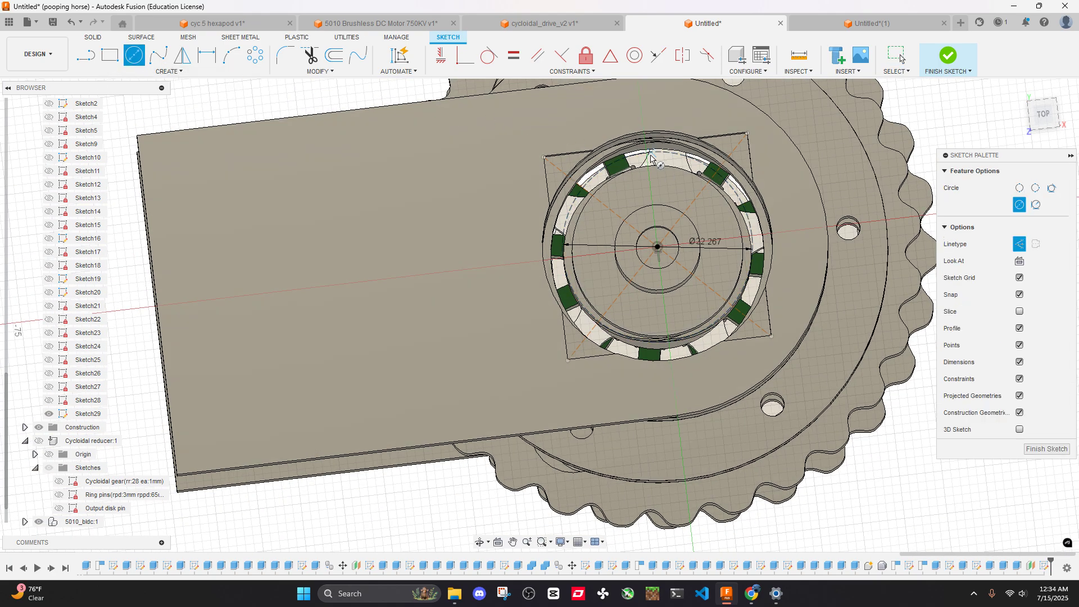
click(718, 176)
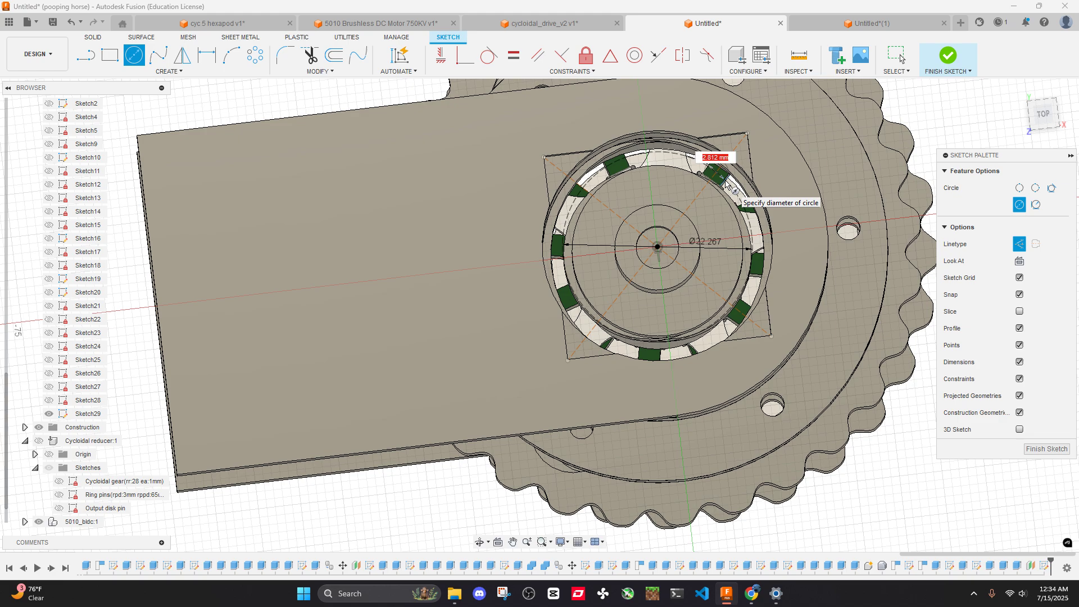
click(726, 184)
key(Escape)
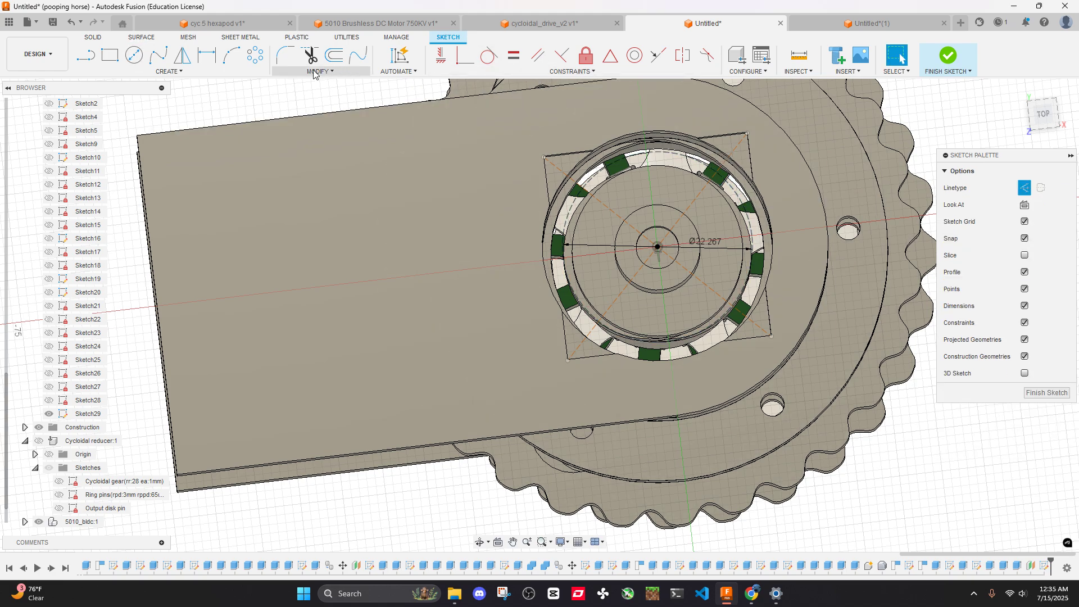
Switch to Chrome's Amazon product page and open the account's order history
click(752, 594)
click(265, 11)
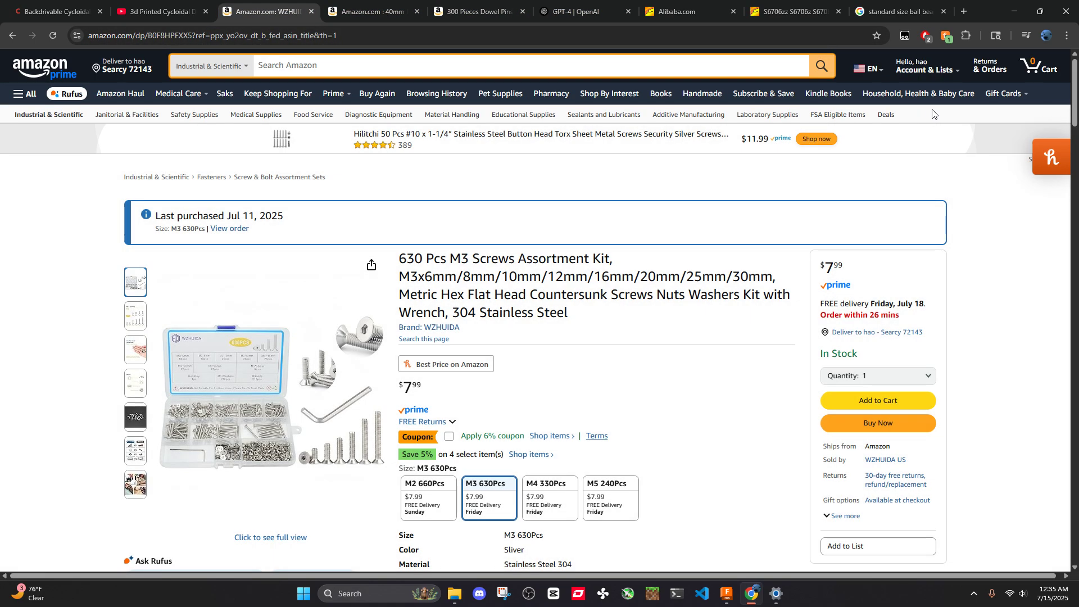
key(alt+z)
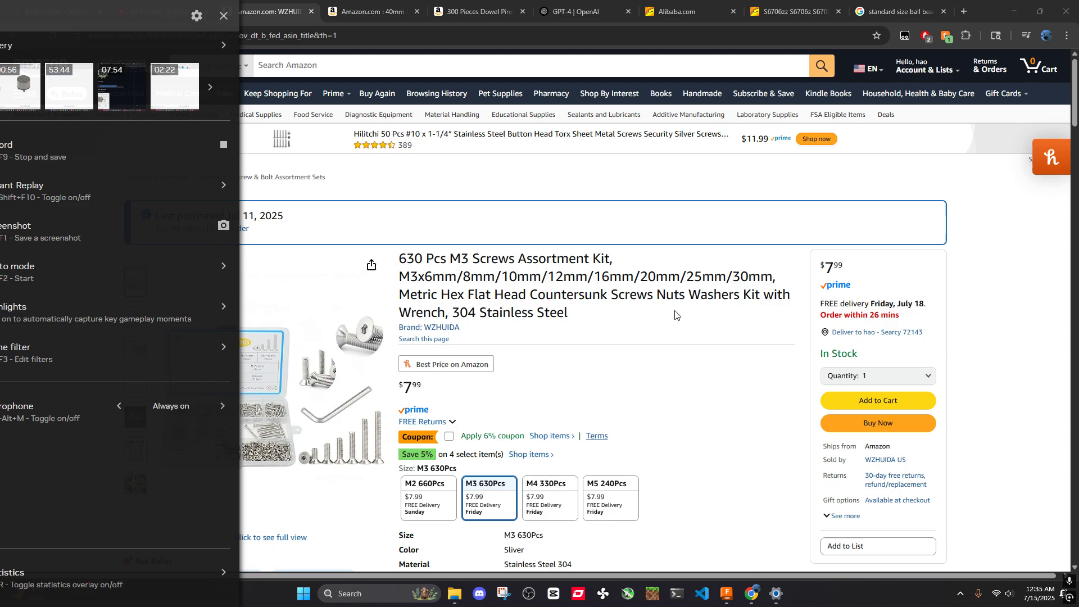
key(alt+z)
click(990, 72)
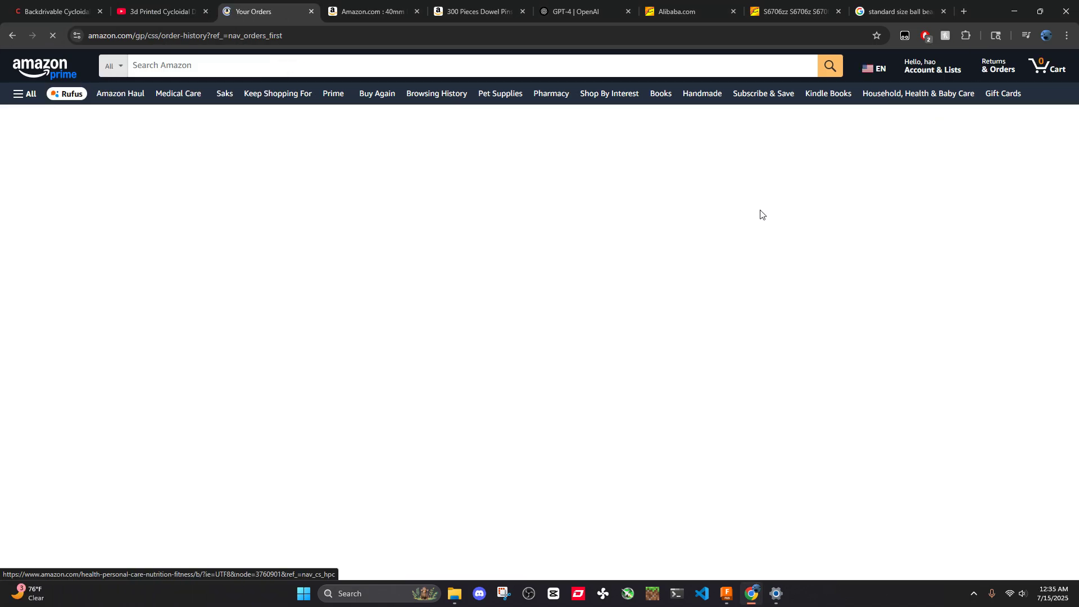
Find the AS5600 magnetic encoder in the past orders and open its product page
scroll(410, 323, down, 10)
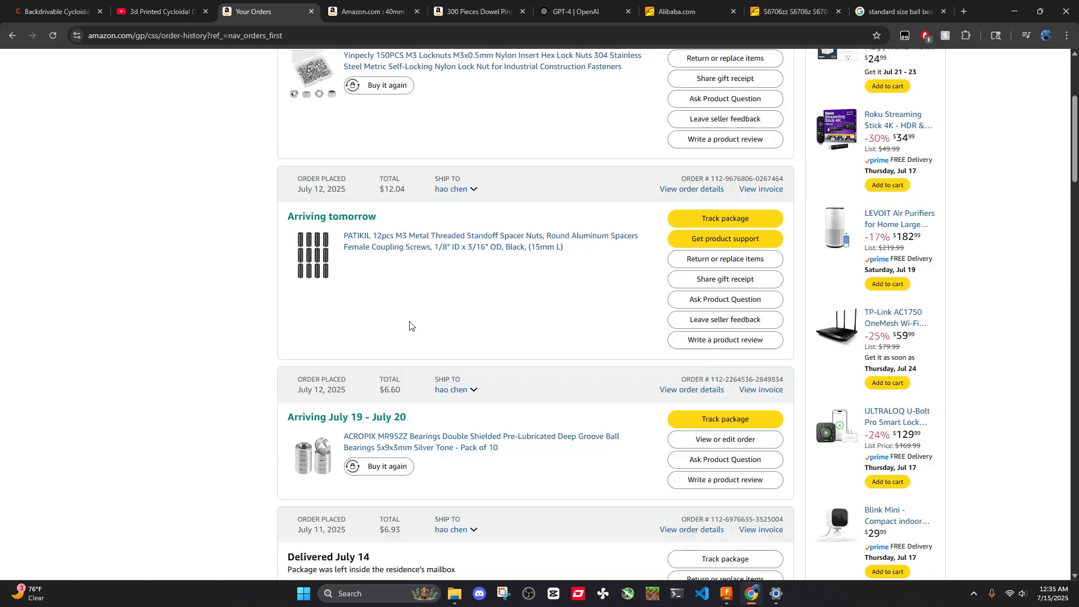
scroll(410, 323, down, 6)
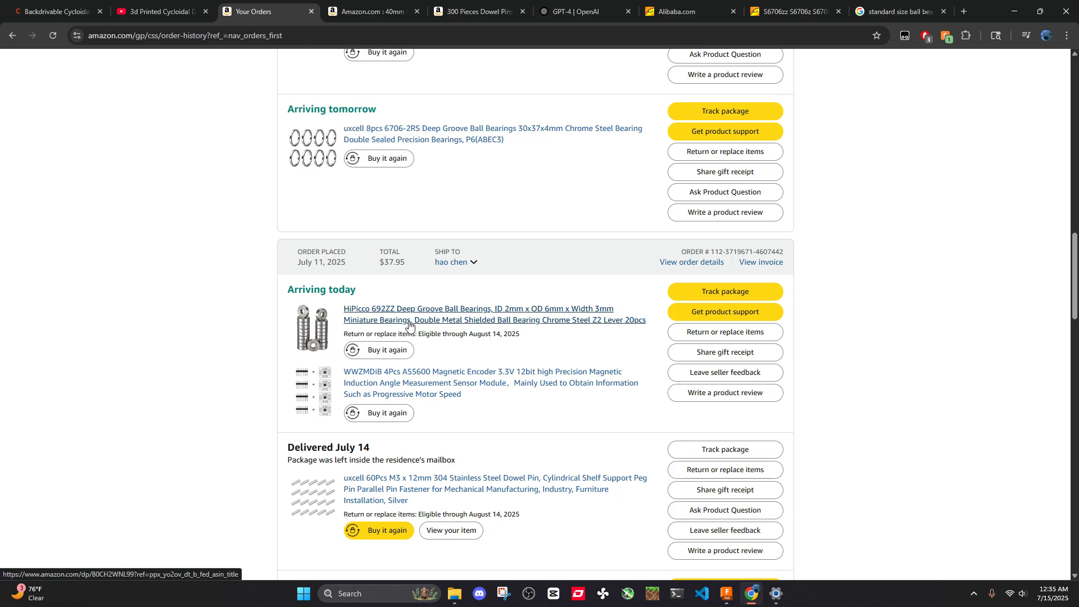
click(453, 387)
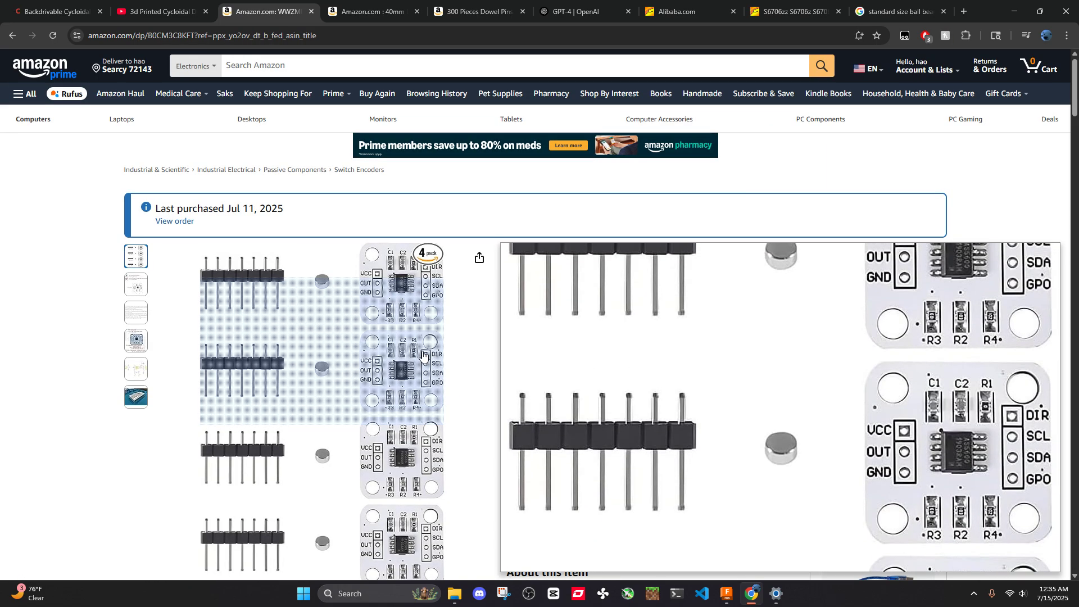
Look through the AS5600 encoder's product images for the board's dimensions and mounting-hole details
mouse_move(142, 298)
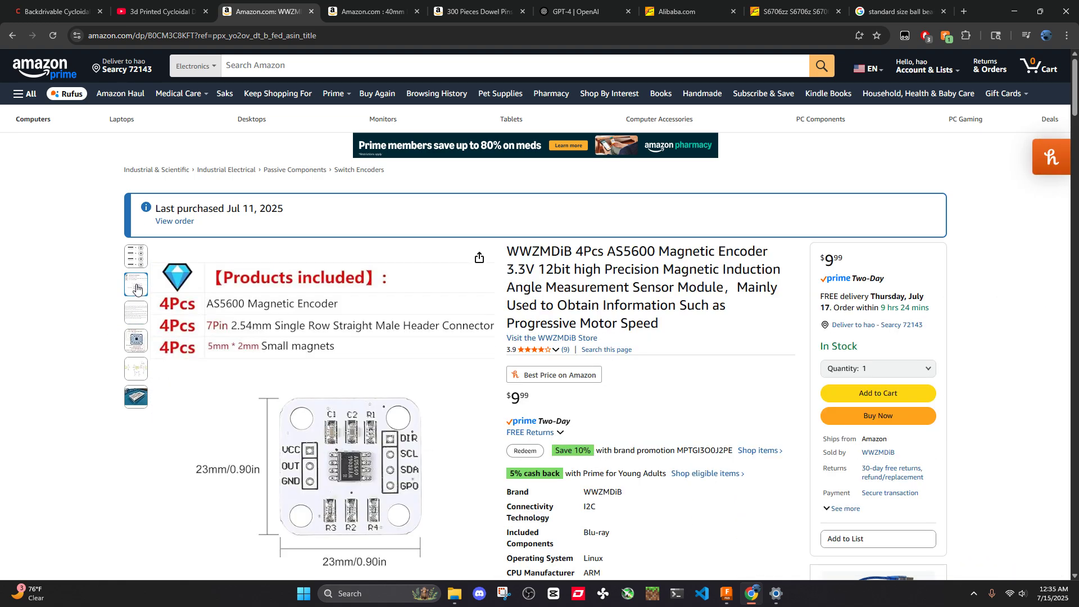
scroll(38, 307, down, 2)
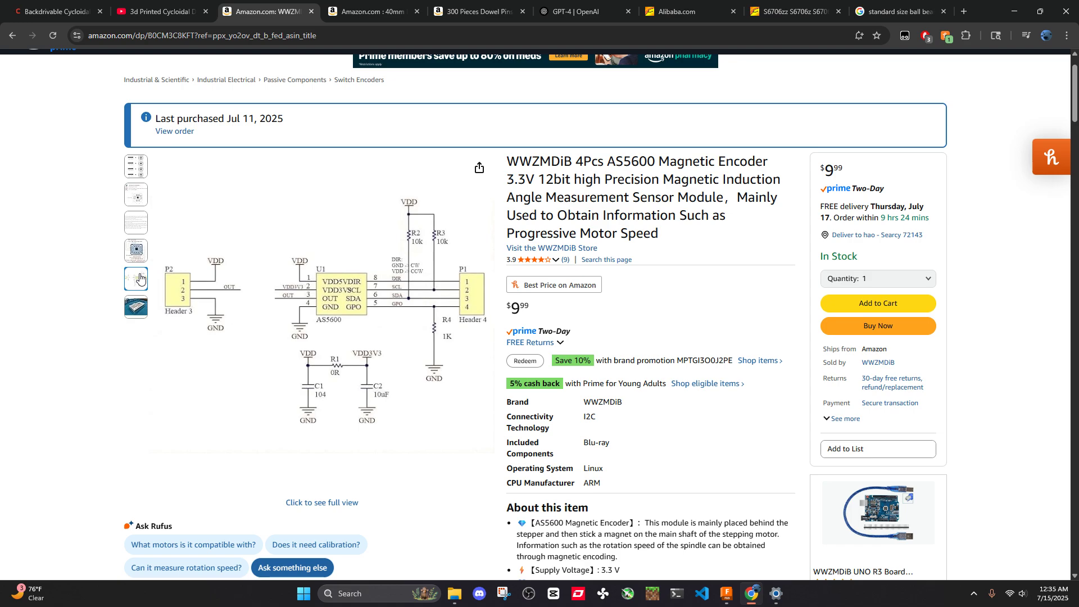
mouse_move(139, 252)
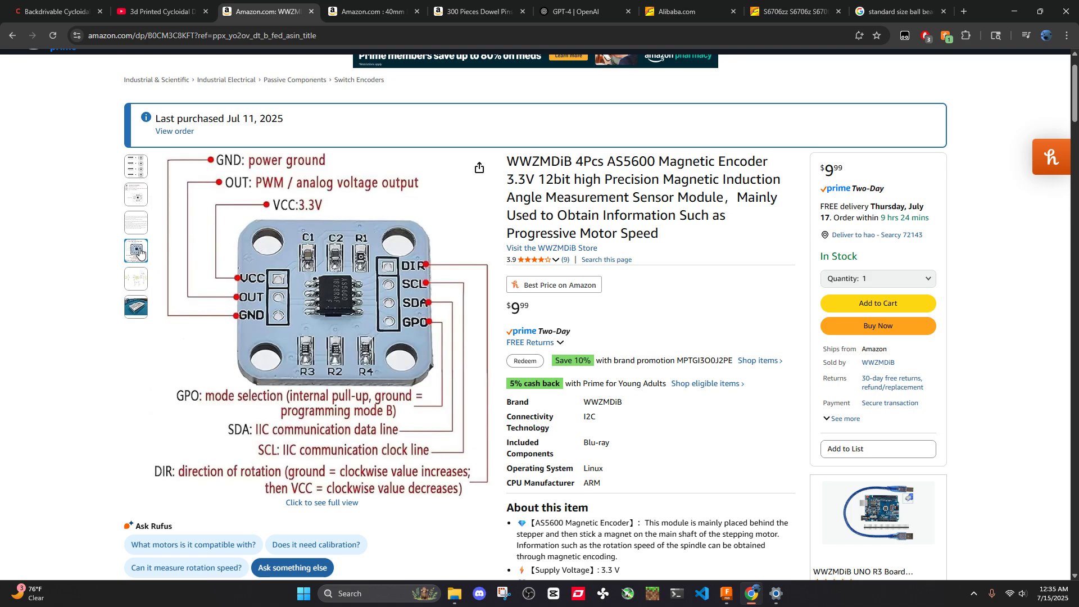
mouse_move(135, 172)
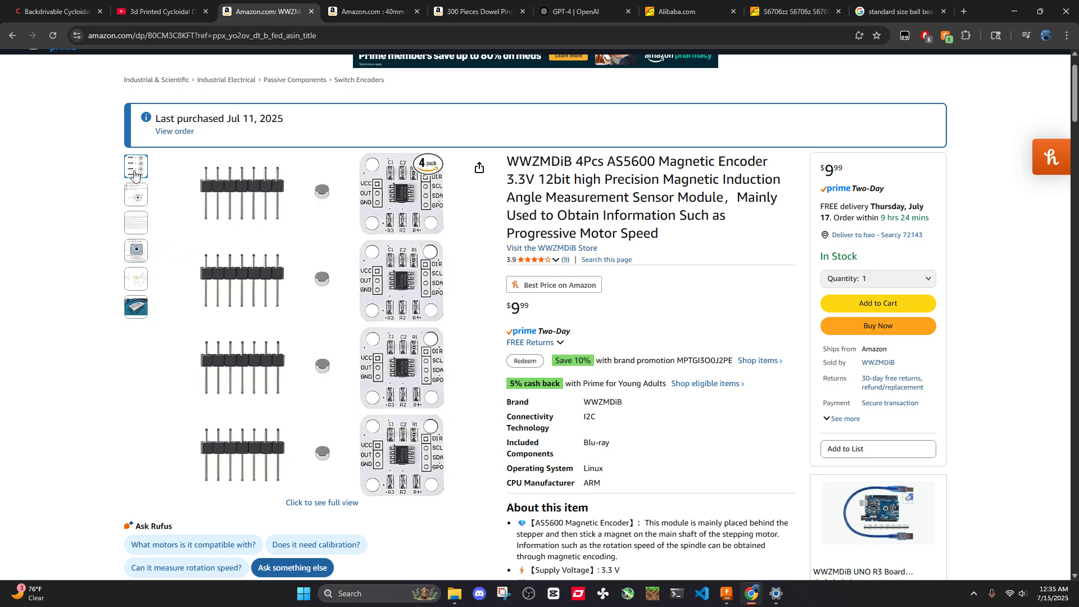
mouse_move(134, 198)
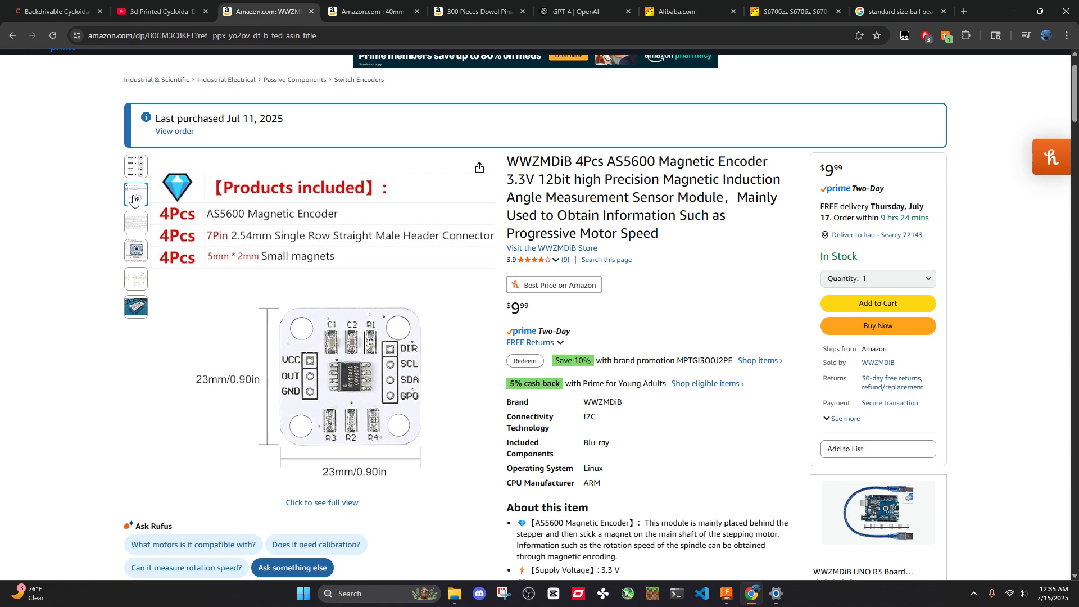
mouse_move(134, 221)
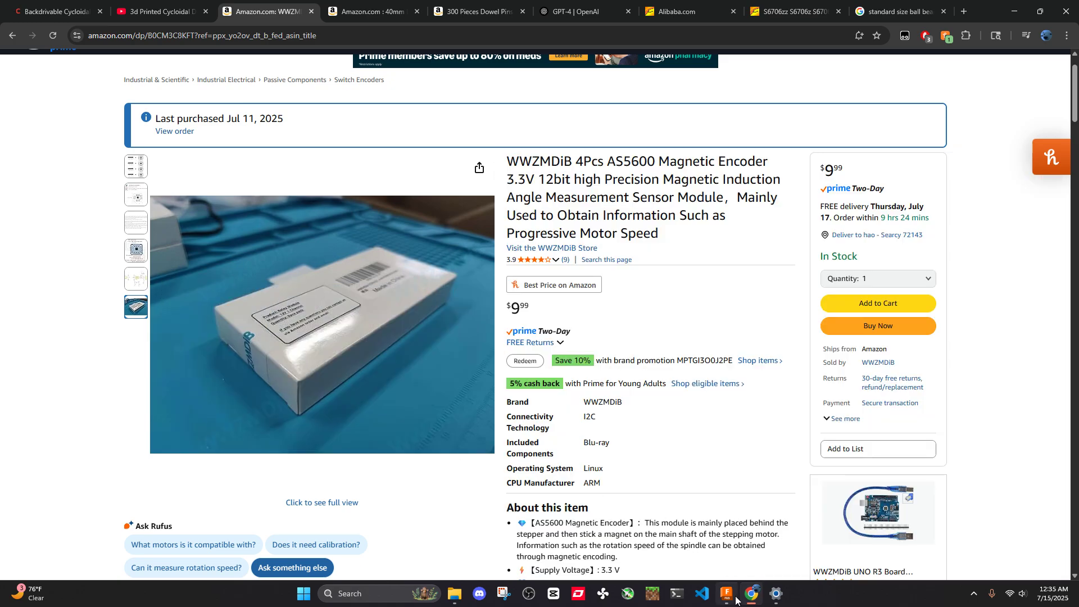
Switch to Fusion and show Body1 of the as5600 component in the assembly
click(726, 593)
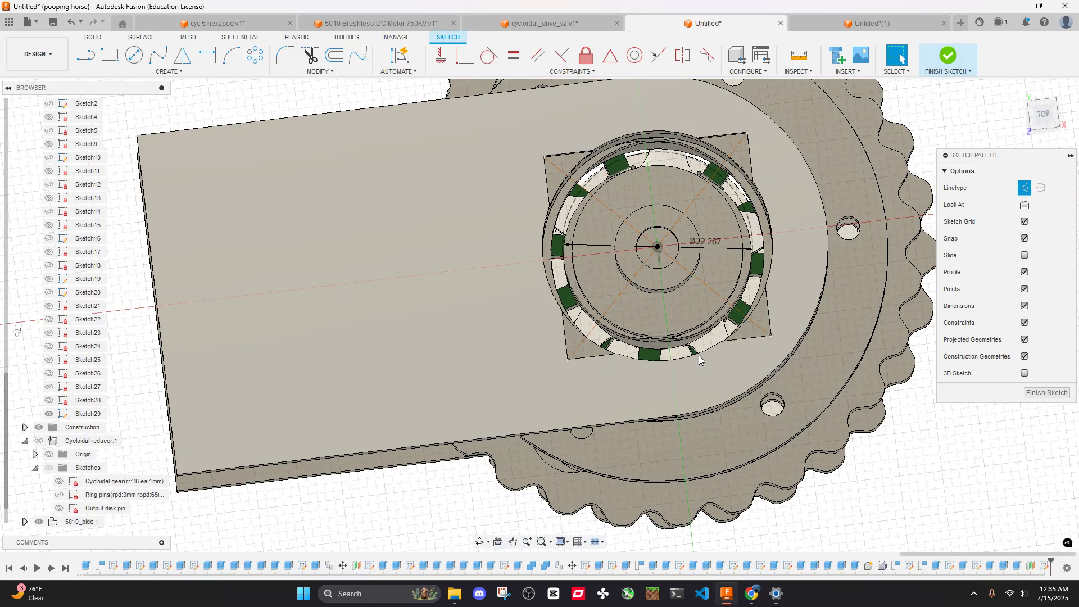
scroll(700, 360, down, 3)
click(38, 525)
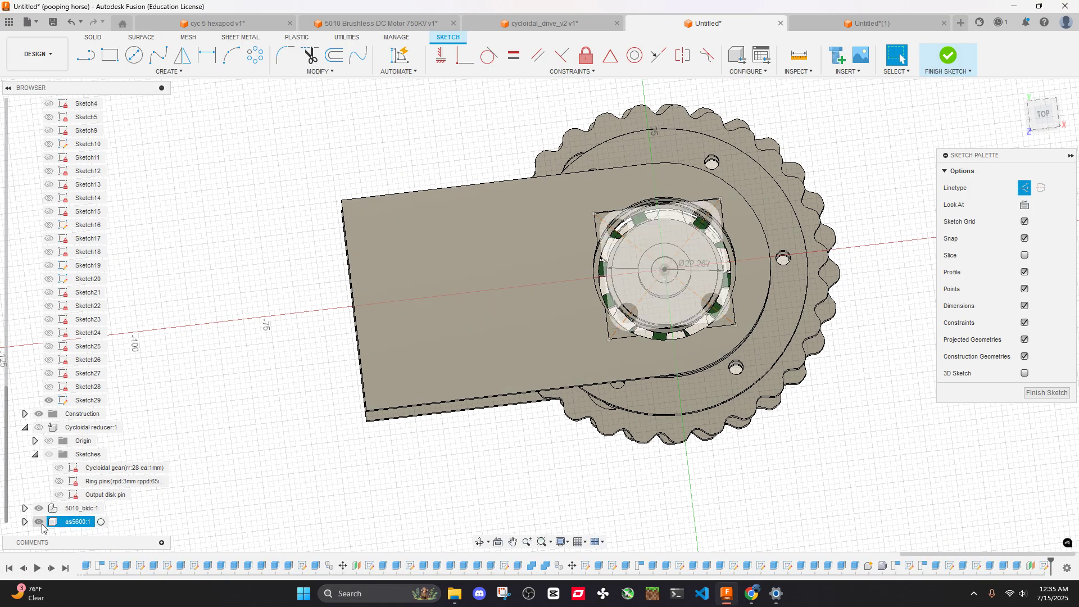
click(40, 523)
click(25, 522)
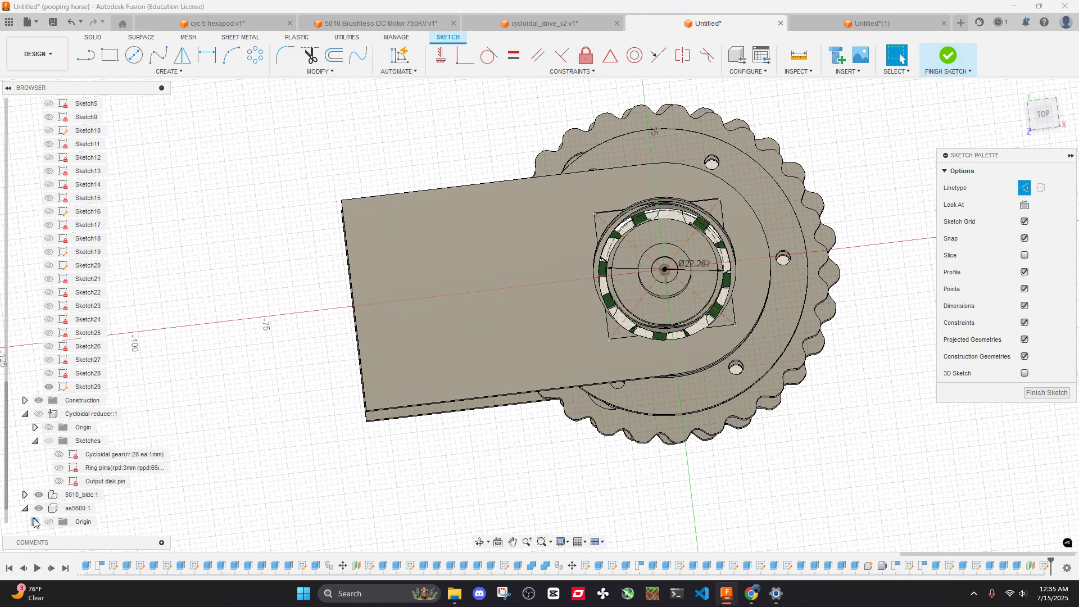
click(35, 522)
click(59, 522)
Measure the diameter of one of the corner mounting holes in the AS5600 board
shift+middle_drag(394, 422, 449, 214)
click(799, 55)
scroll(675, 141, up, 3)
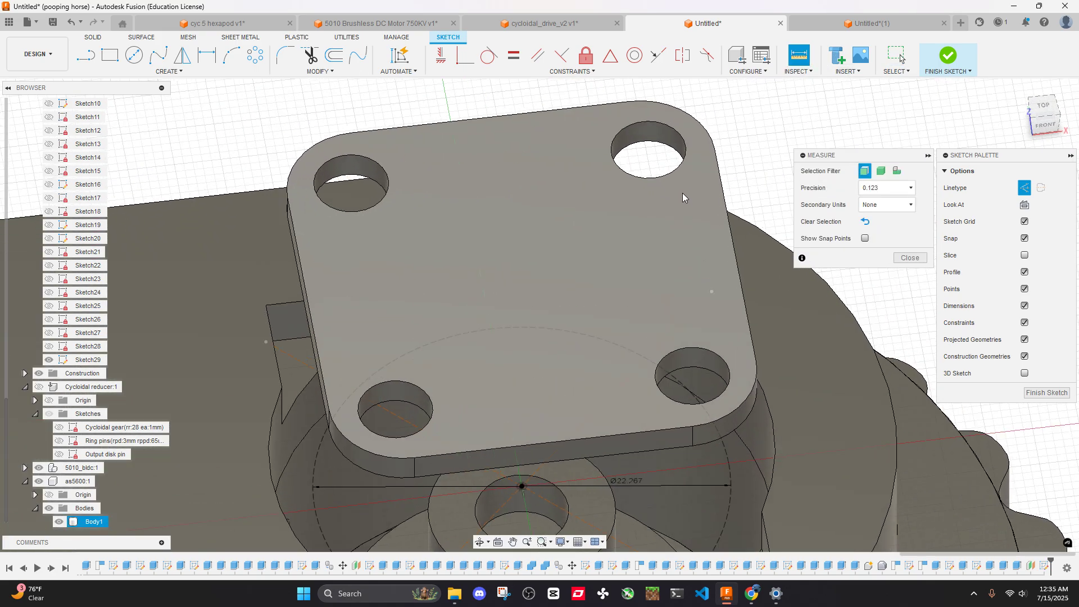
click(675, 148)
scroll(674, 148, down, 1)
shift+middle_drag(674, 147, 811, 315)
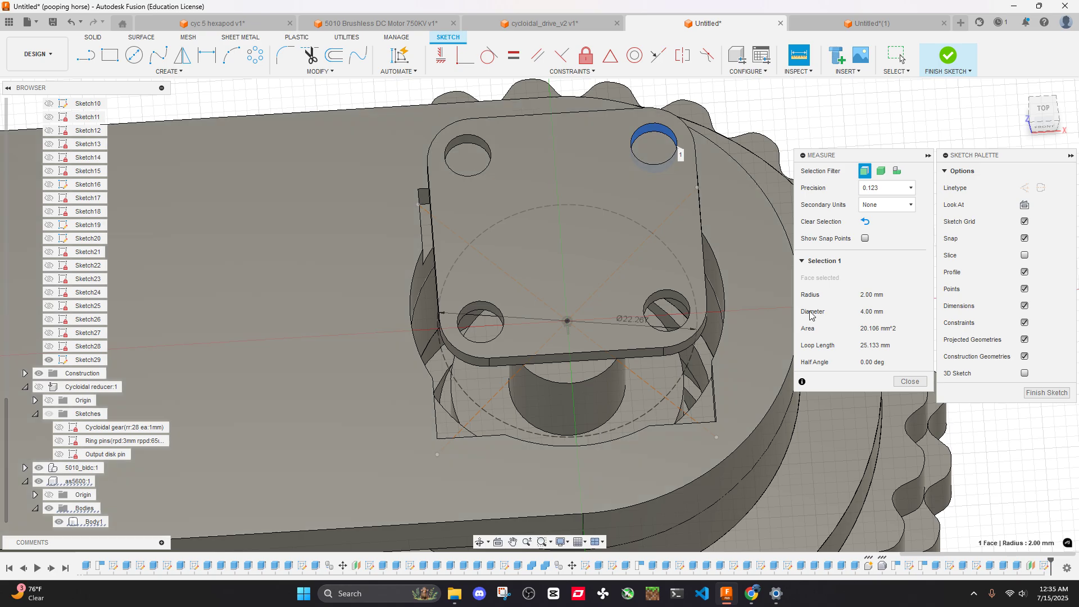
click(896, 384)
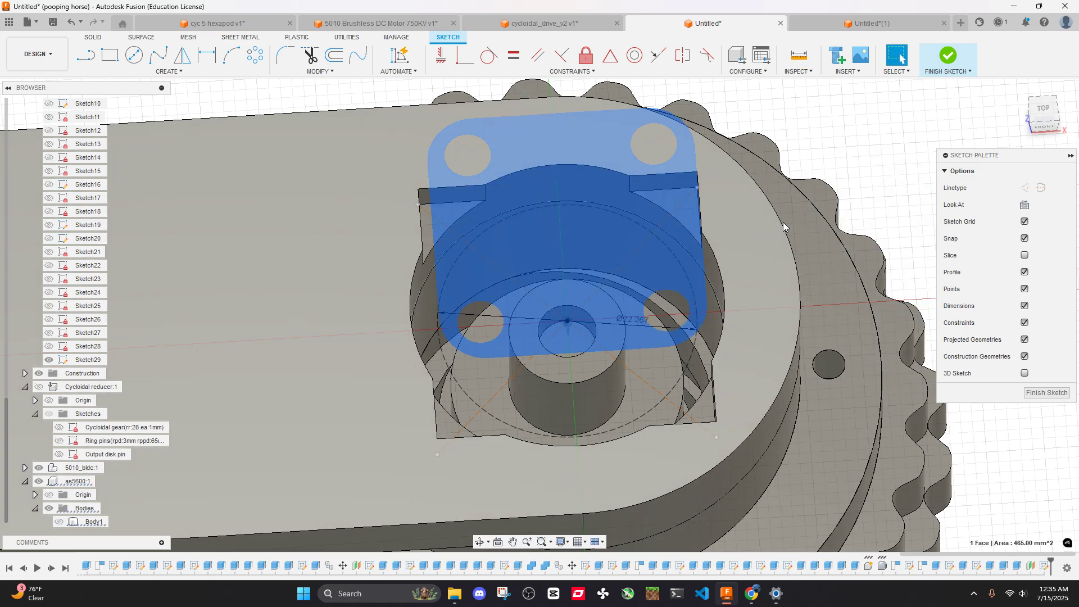
Hide the AS5600 board body and return to the top view of the arm sketch
key(v)
shift+middle_drag(829, 171, 956, 140)
click(1039, 115)
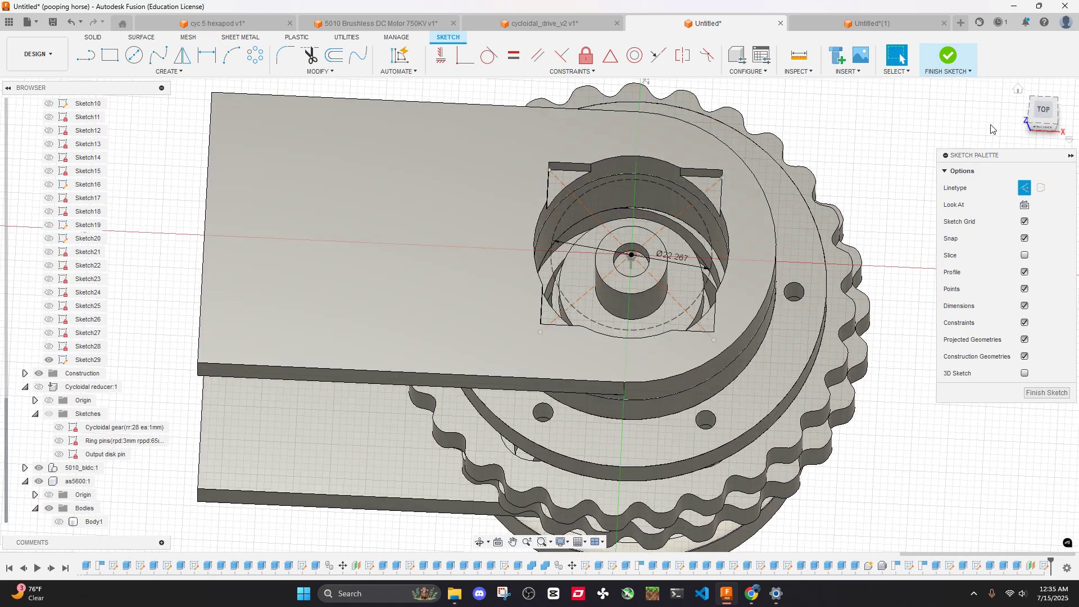
Add a user parameter m3i of 3.8 mm with the comment "m3 heated insert"
click(319, 72)
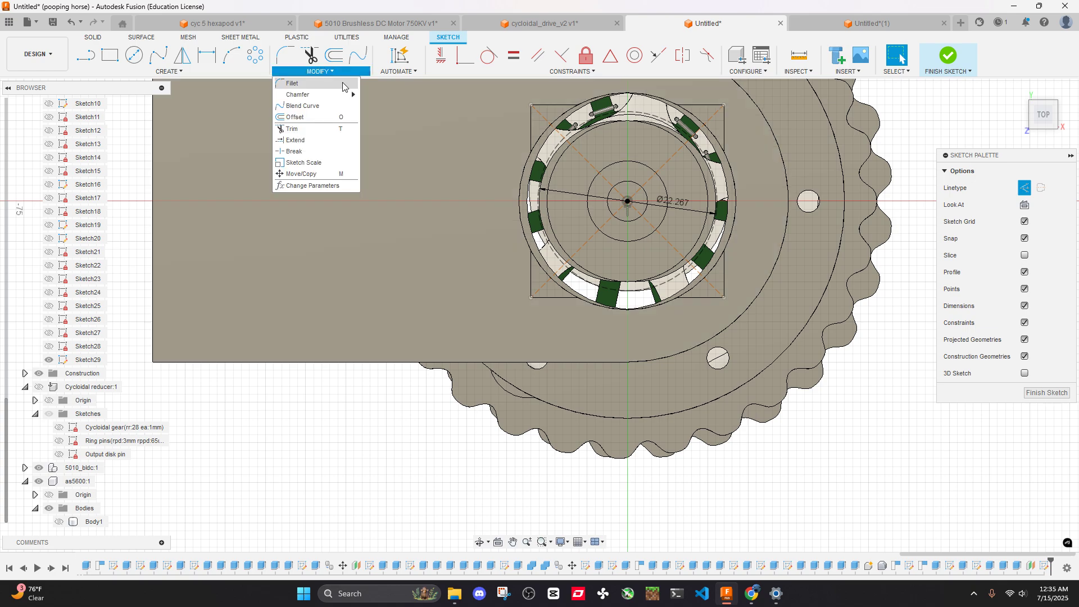
click(314, 186)
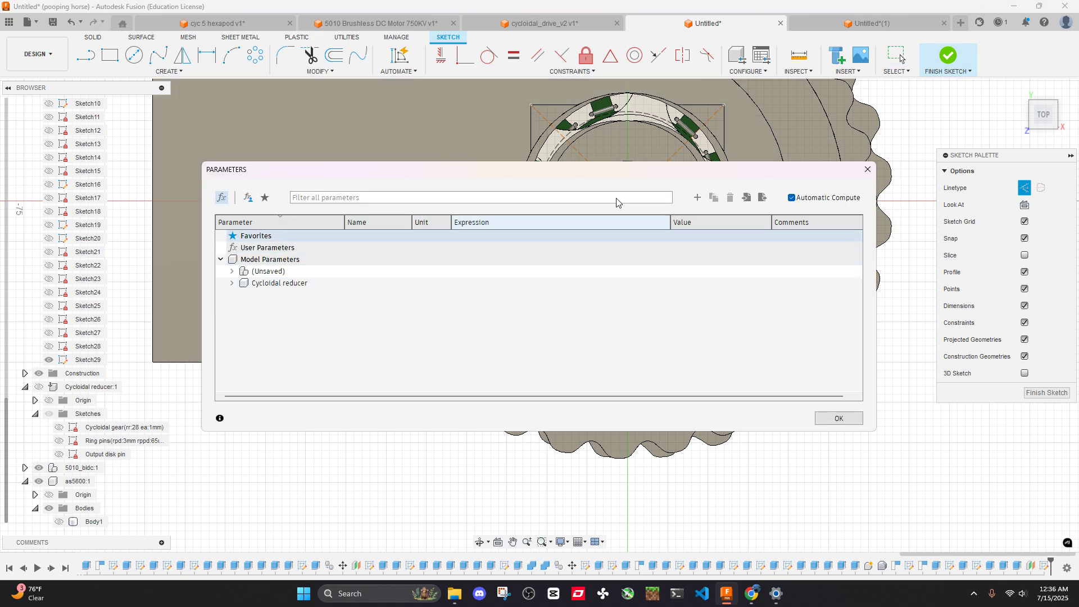
click(697, 197)
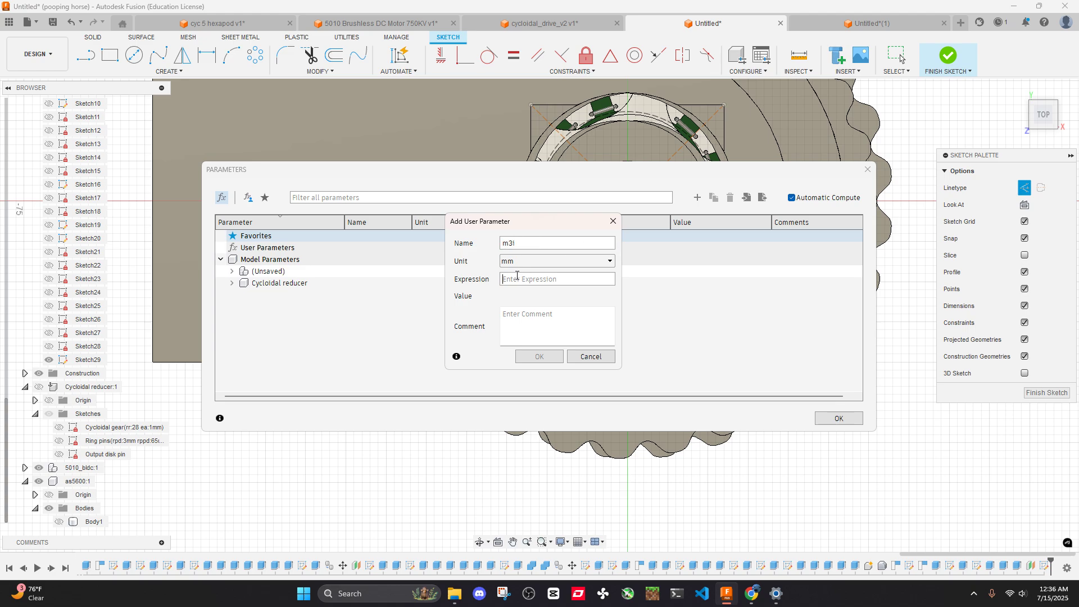
text(3.8)
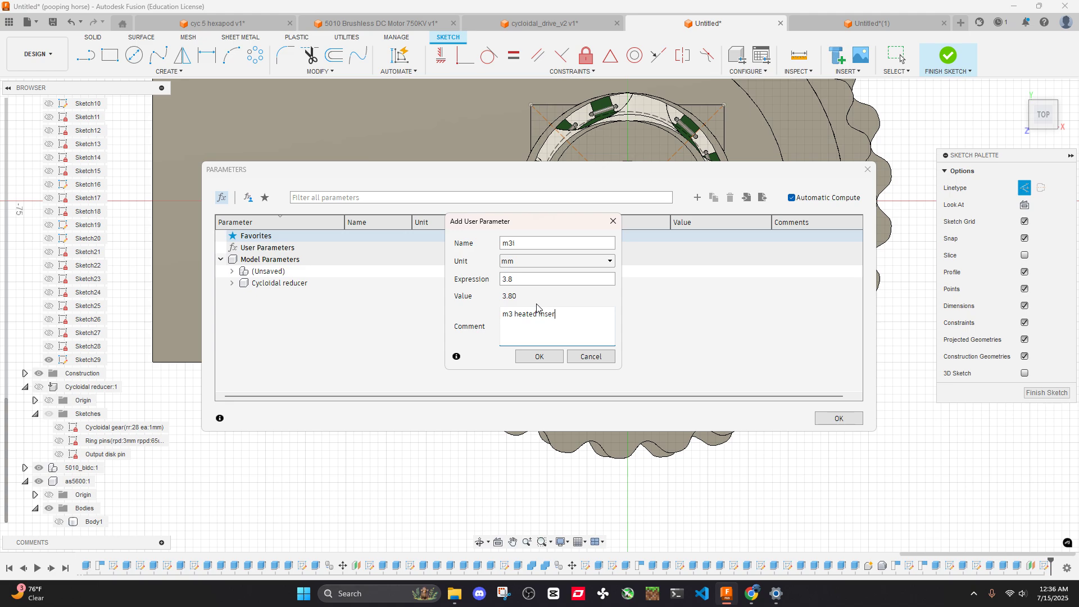
click(538, 356)
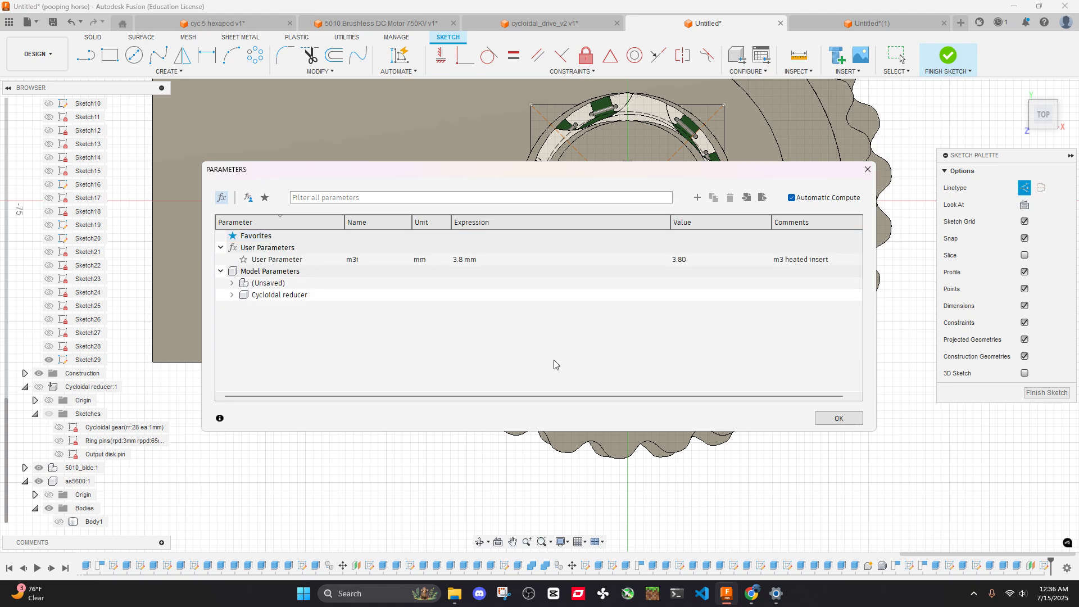
click(838, 418)
Draw a circle of diameter m3i where the upper-right diagonal meets the 22.267 mm construction circle
scroll(648, 252, up, 5)
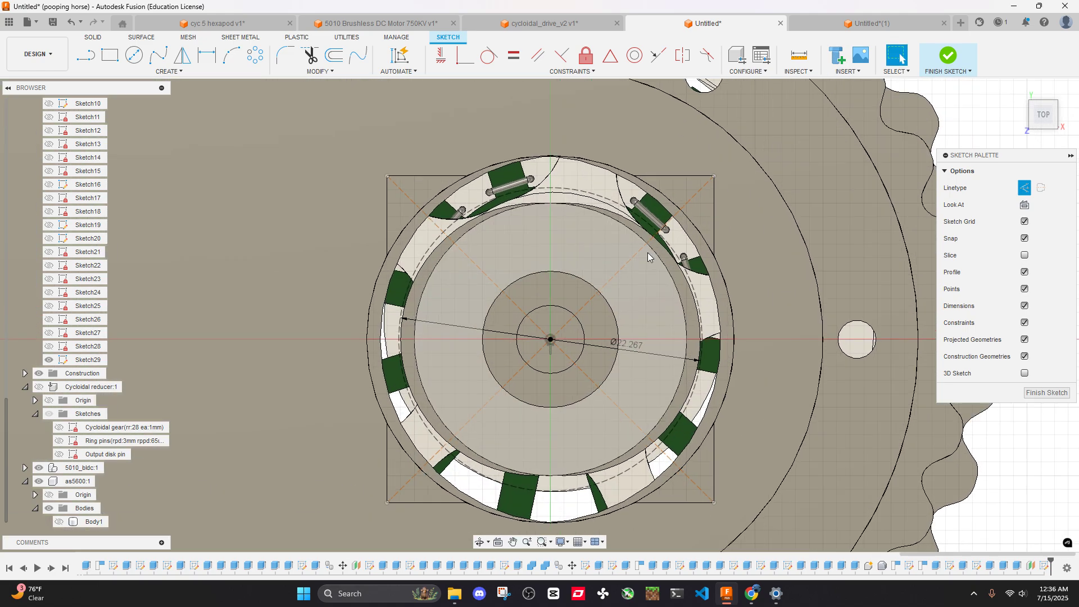
key(c)
scroll(668, 197, up, 2)
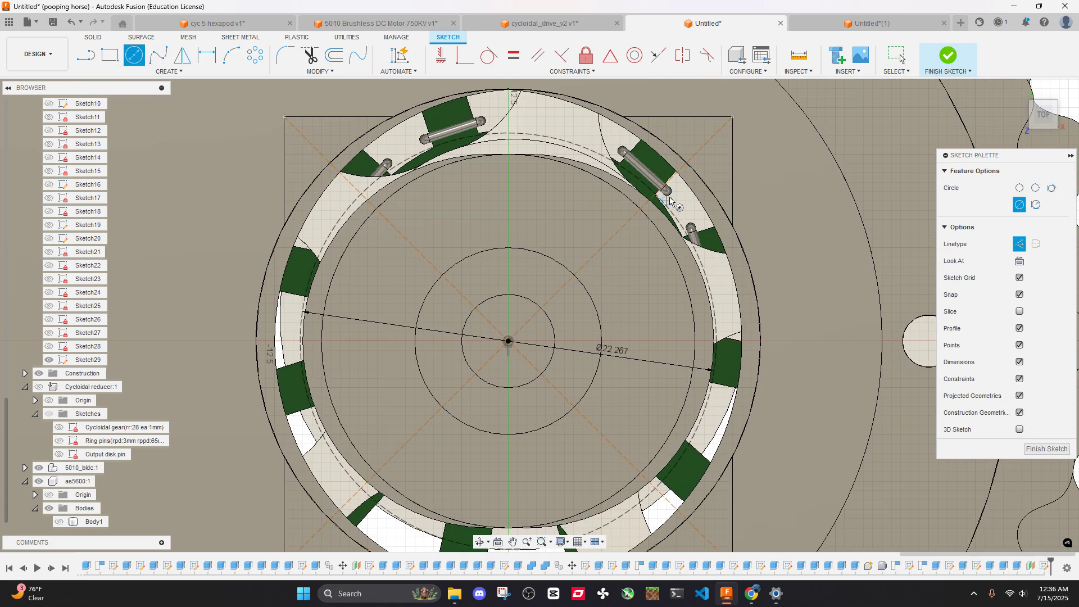
click(657, 198)
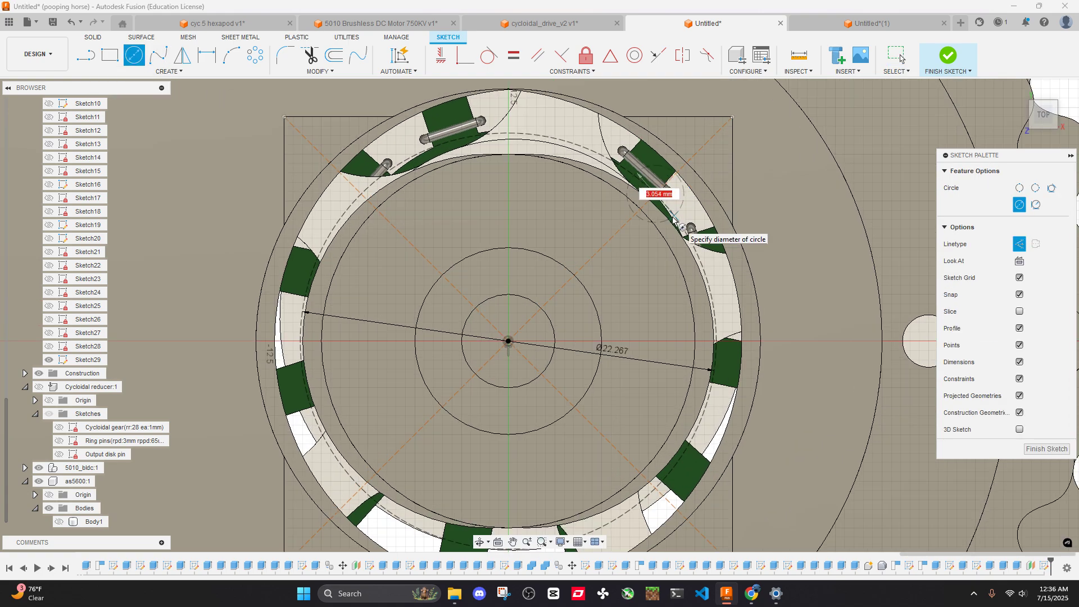
text(m)
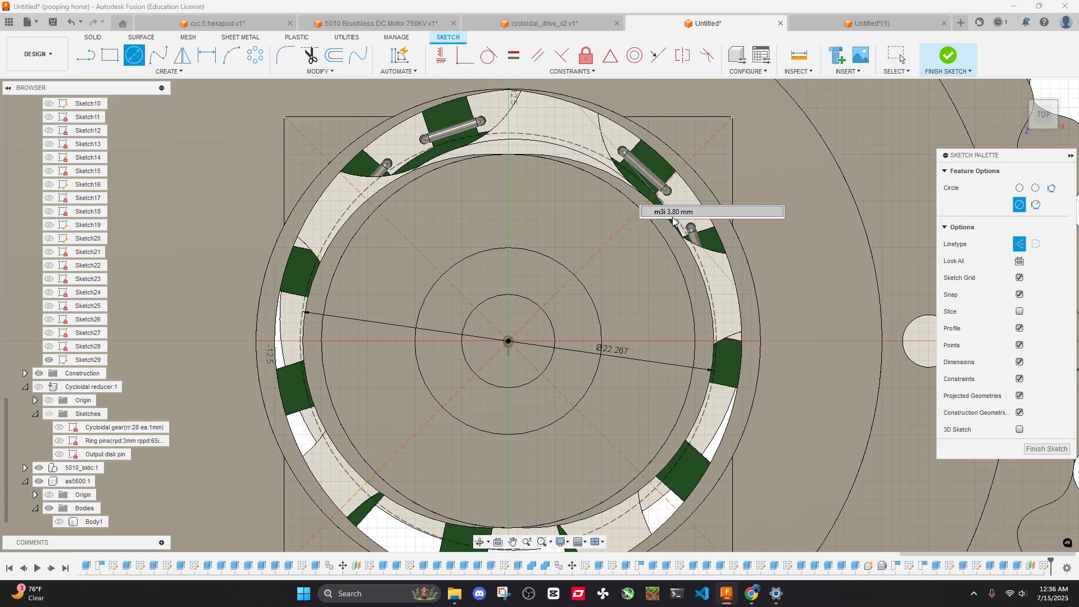
click(672, 213)
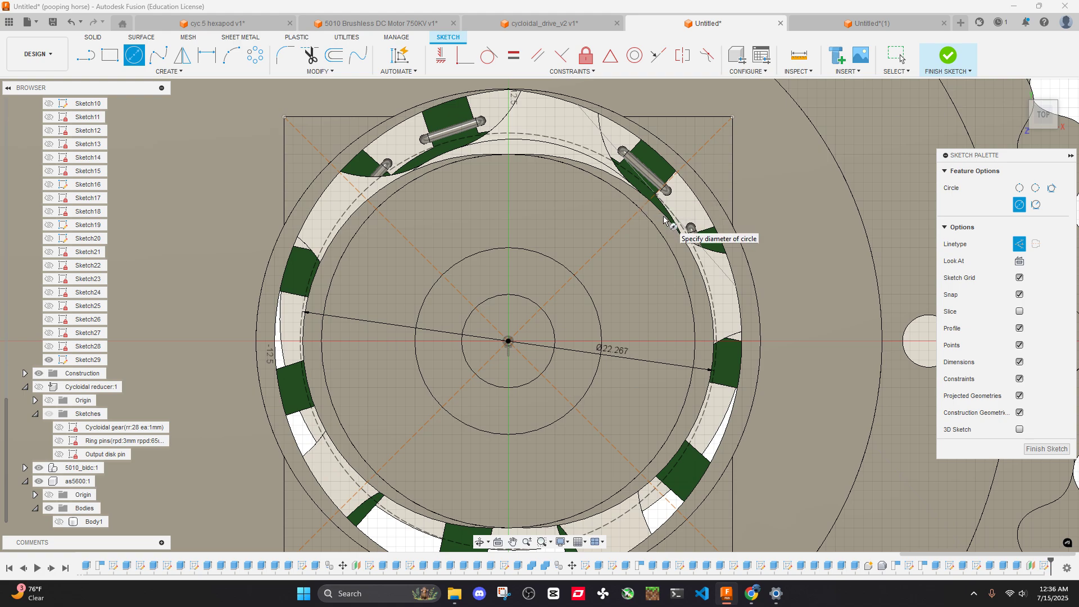
key(Return)
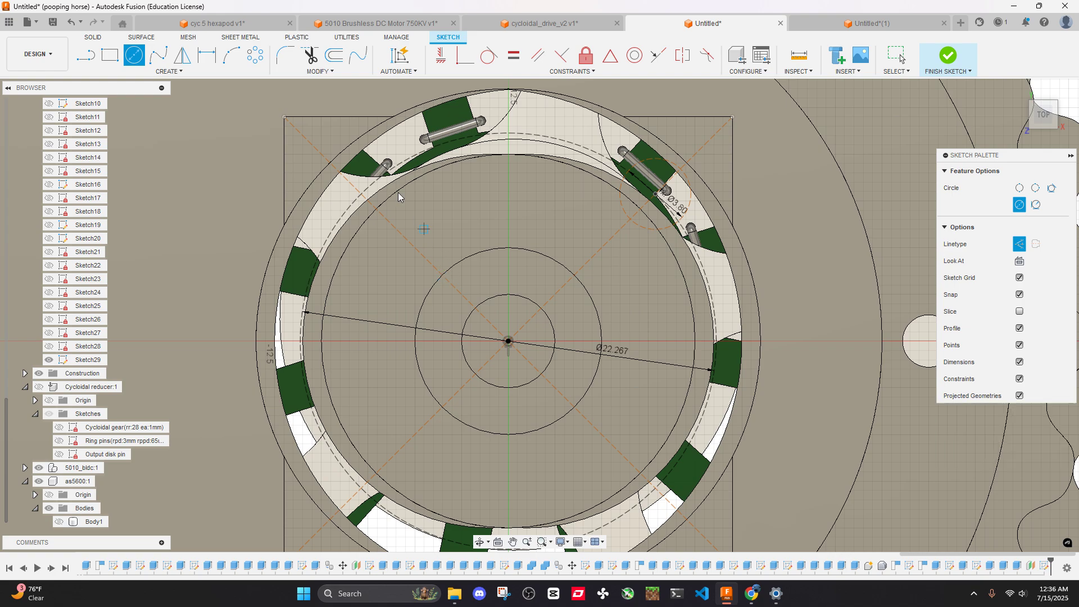
Create a full circular pattern of the m3i circle around the pocket's centre point with a quantity of 4
click(255, 55)
click(665, 227)
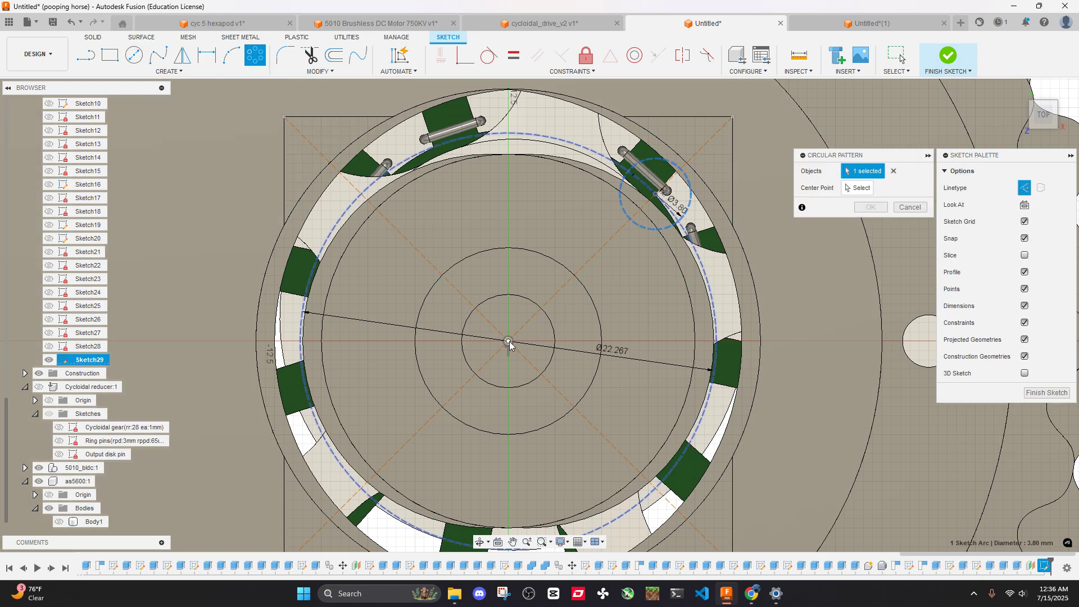
click(910, 207)
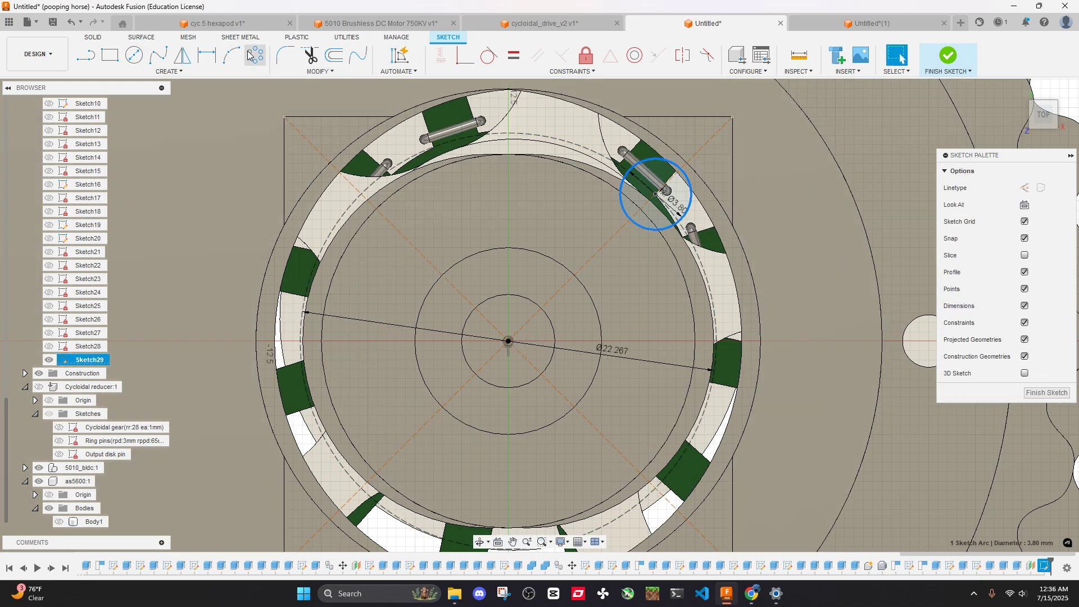
click(251, 55)
click(508, 342)
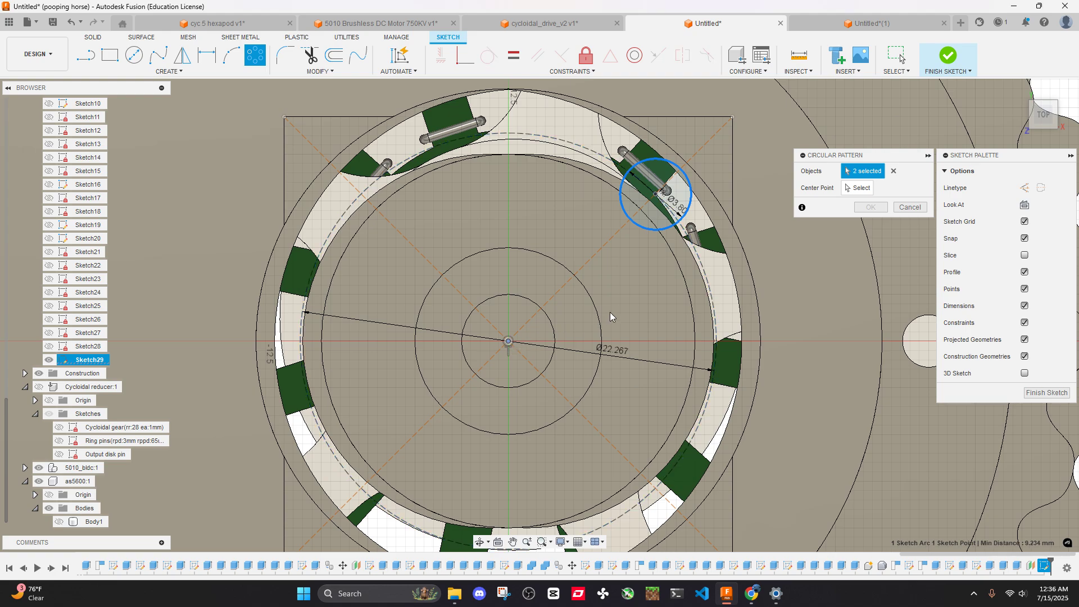
click(857, 188)
click(508, 341)
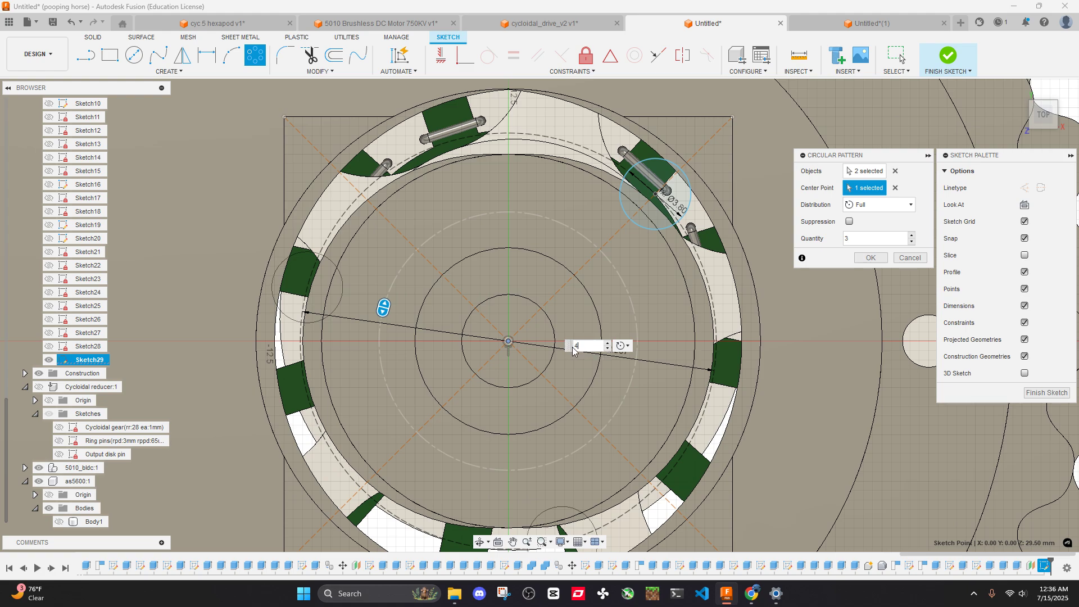
text(4)
click(871, 257)
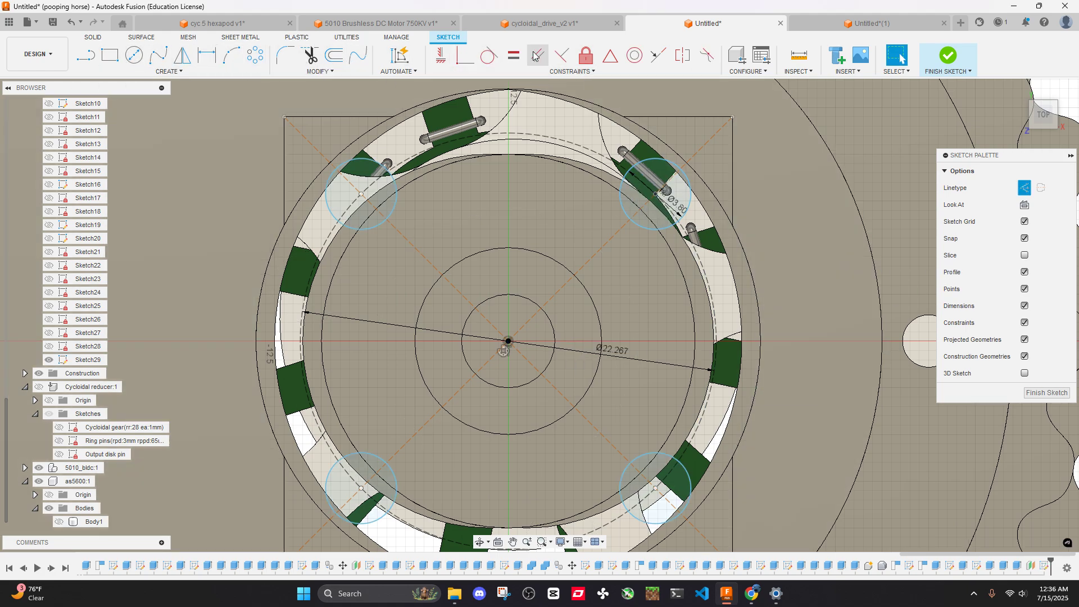
Check the vertical distance between the centres of the two right-hand insert circles using a trial dimension
click(207, 54)
click(655, 194)
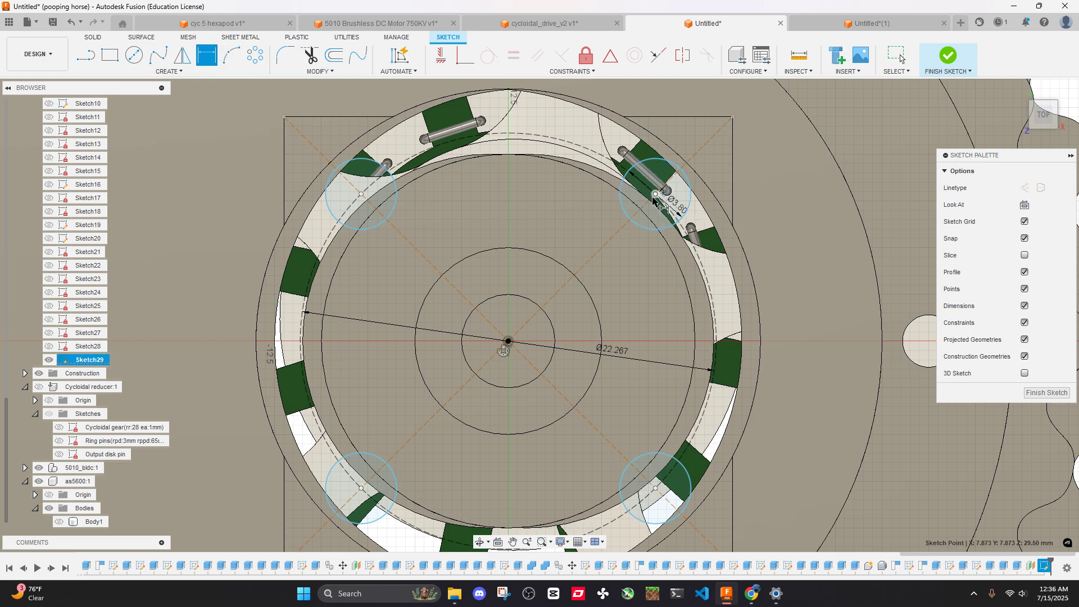
click(655, 488)
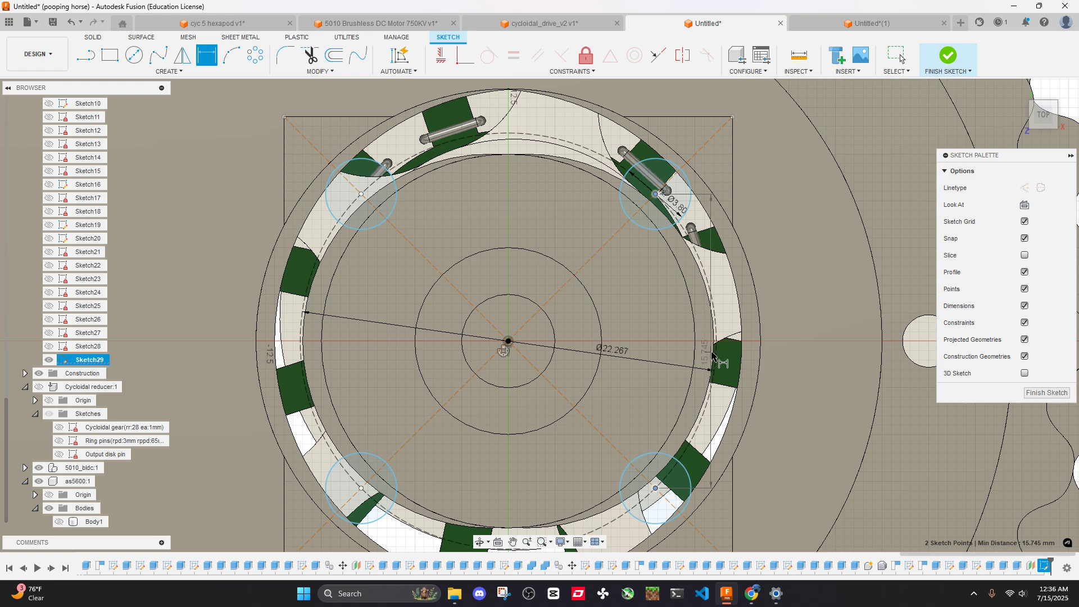
key(Escape)
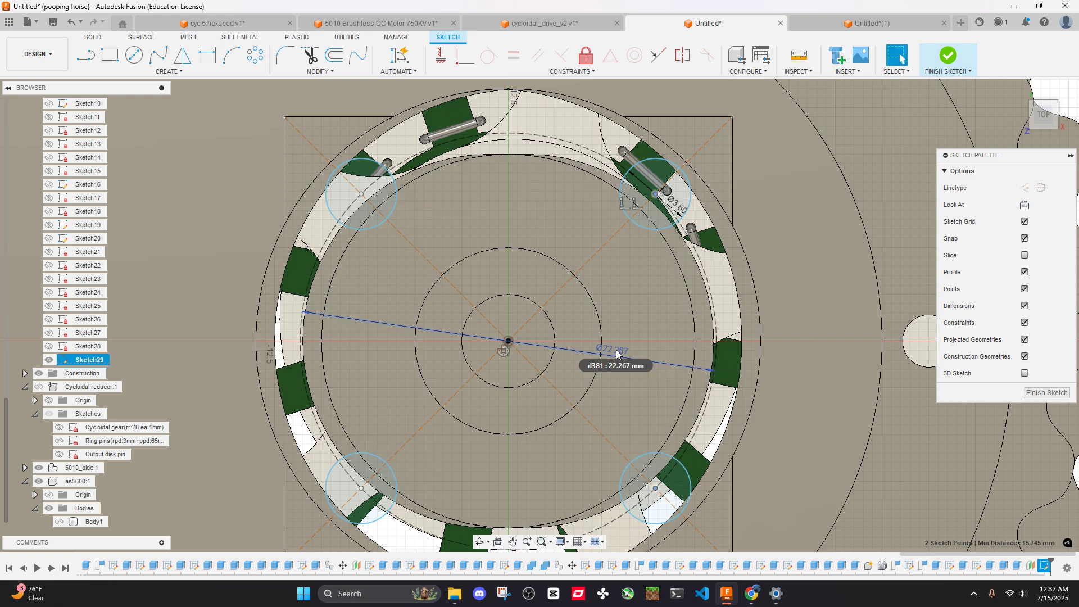
Show the AS5600 board body again and compare its mounting holes with the four sketched insert circles
scroll(615, 349, down, 4)
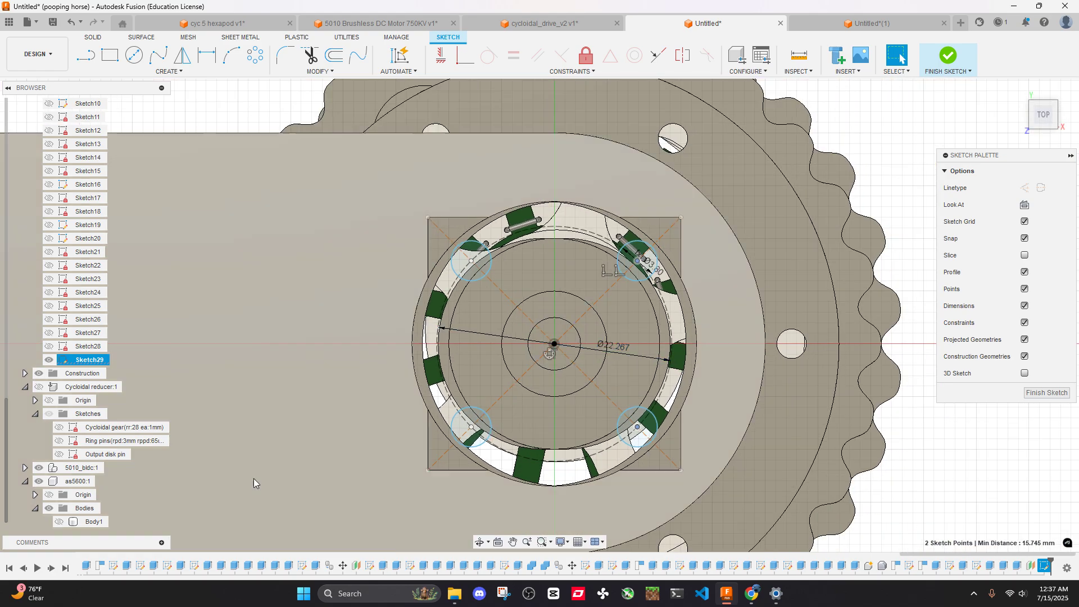
click(60, 522)
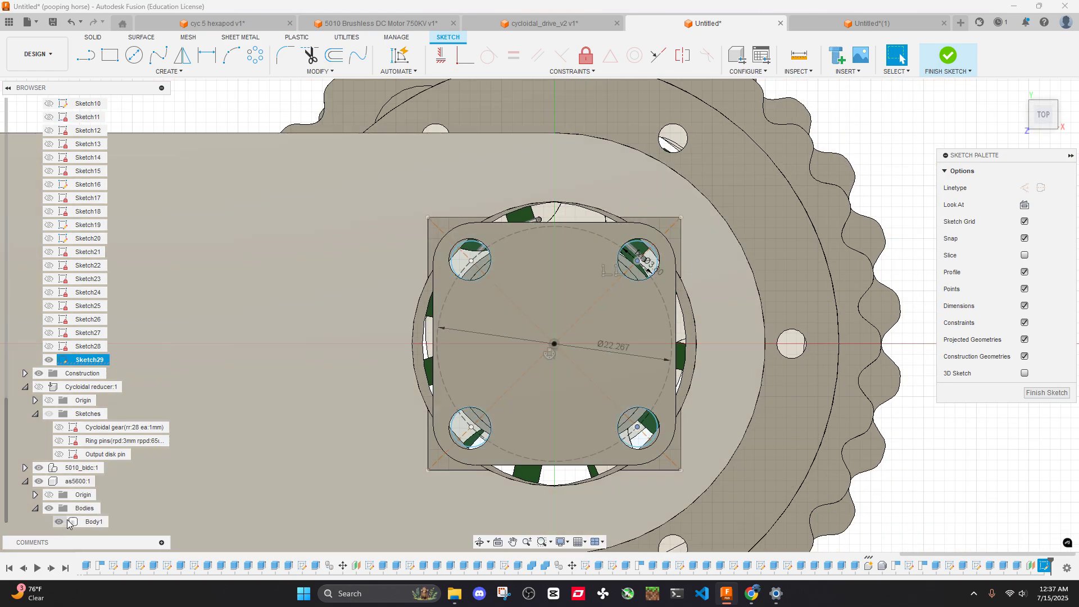
shift+middle_drag(556, 315, 623, 211)
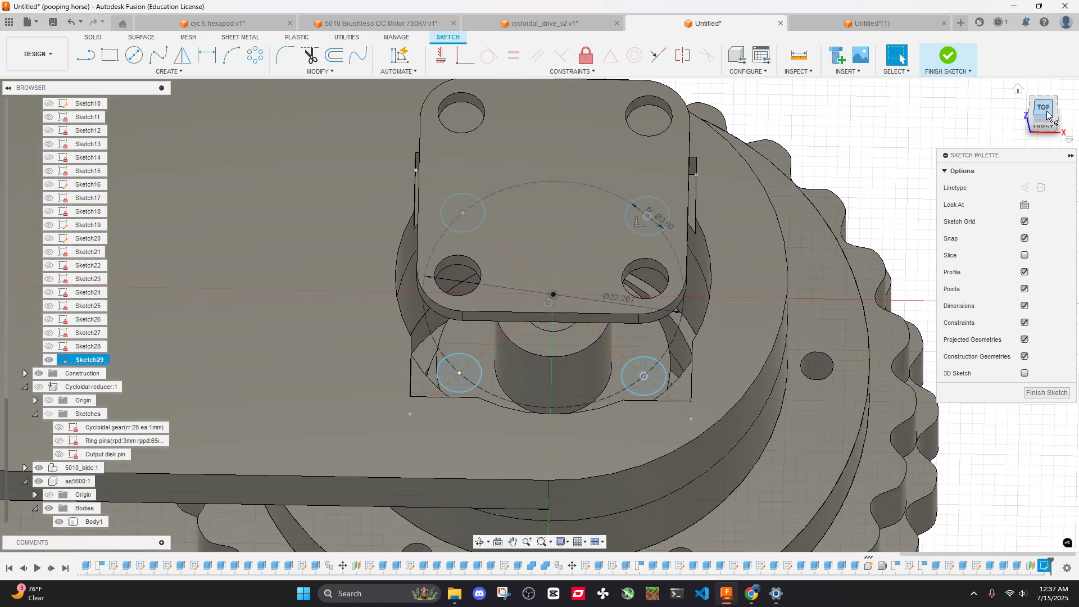
Measure from the lower-right insert circle's centre in the sketch to the mounting holes of the AS5600 board
click(1043, 108)
middle_drag(673, 374, 673, 389)
middle_drag(658, 229, 670, 306)
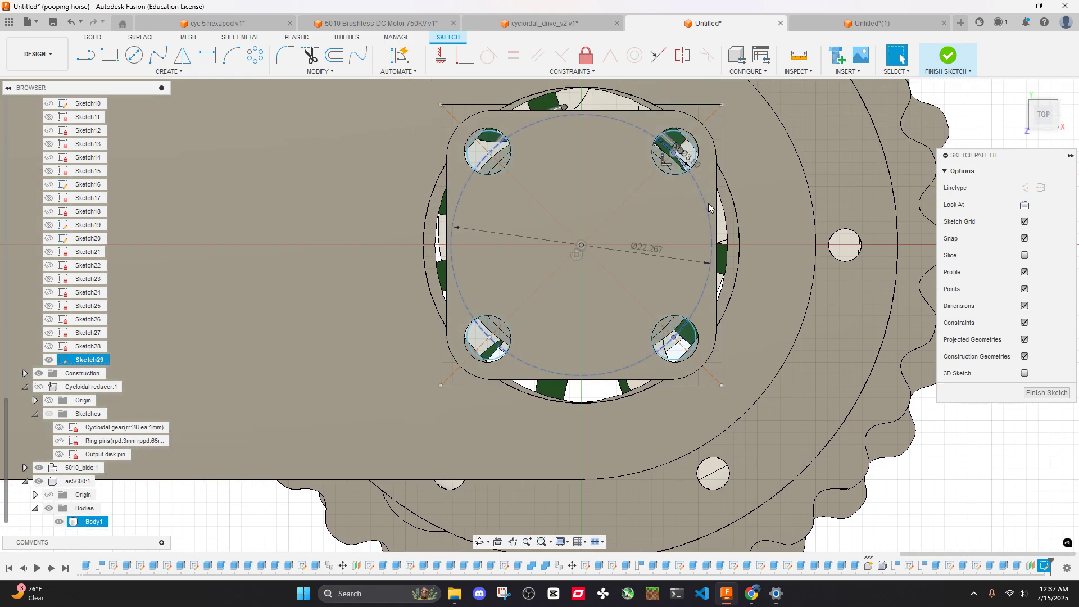
click(801, 58)
scroll(640, 182, up, 1)
scroll(640, 182, up, 2)
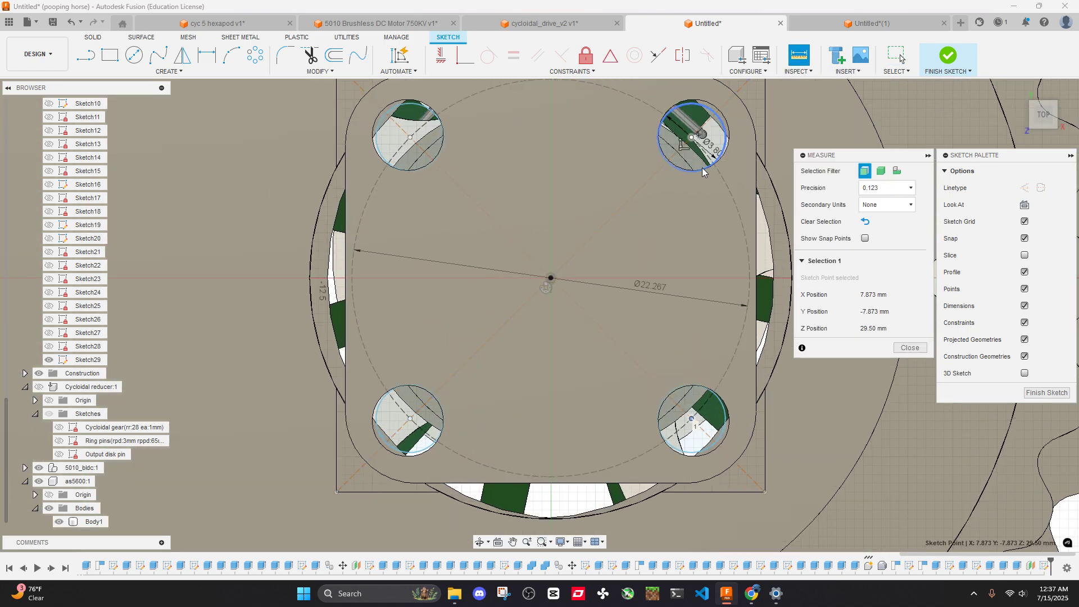
shift+middle_drag(703, 171, 693, 113)
click(689, 117)
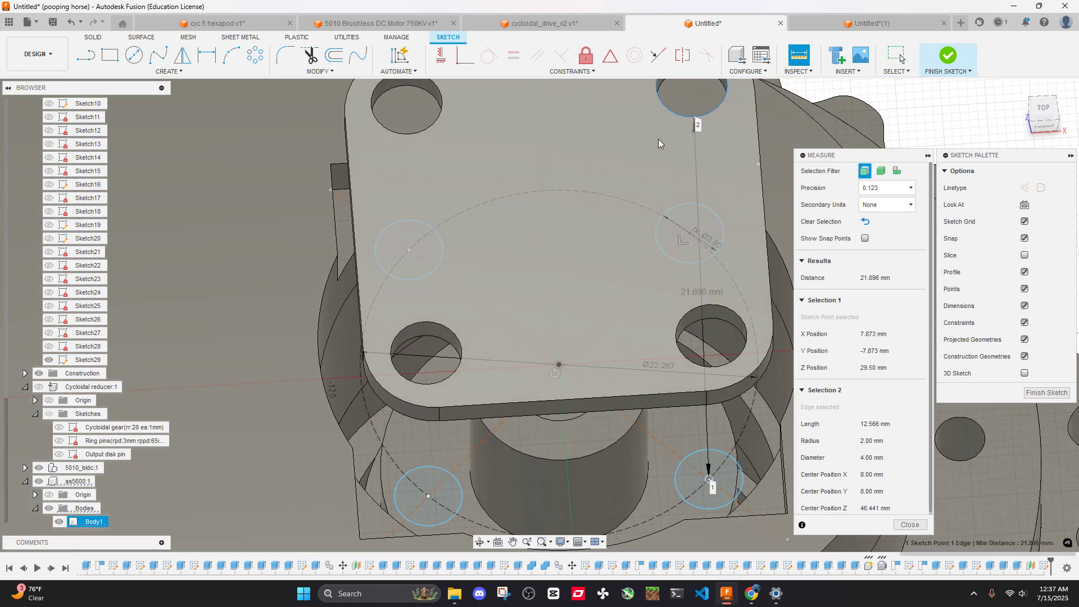
click(453, 329)
scroll(470, 316, down, 4)
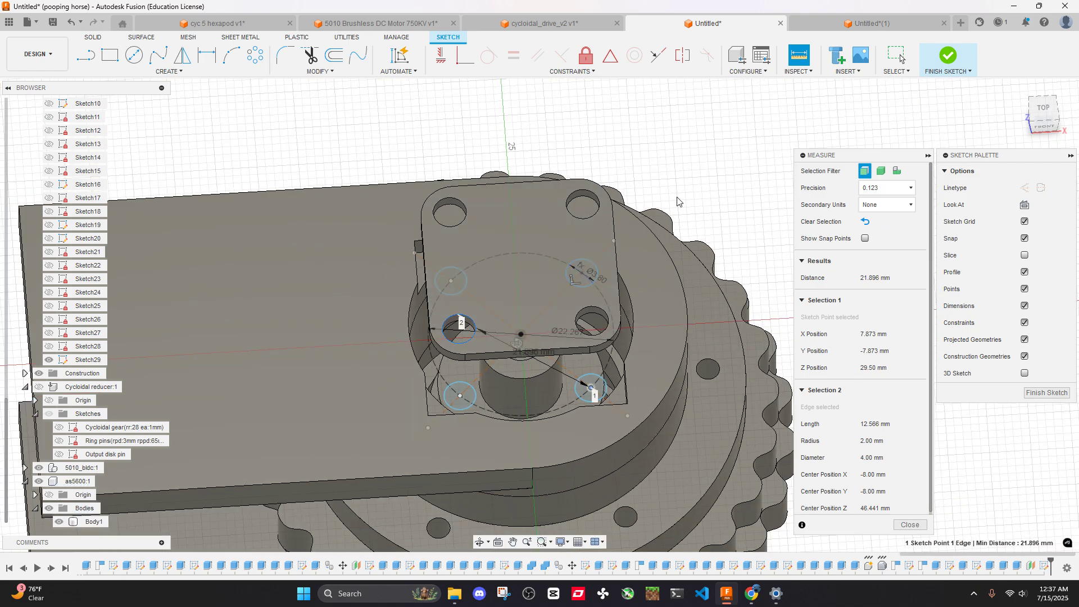
Measure the centre distance between two diagonally opposite mounting holes of the AS5600 board
click(677, 201)
click(587, 219)
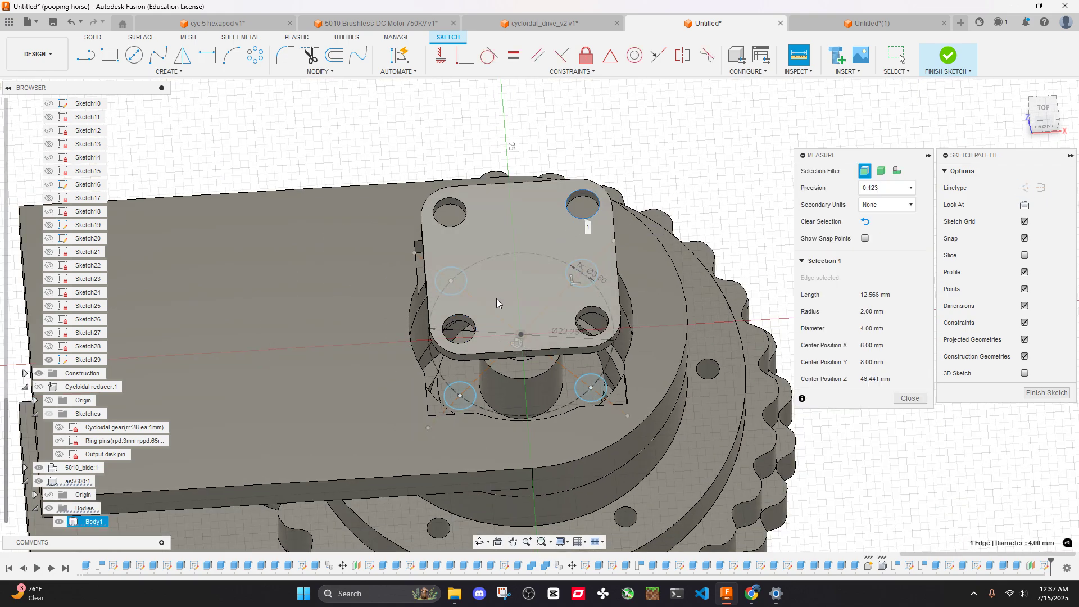
click(475, 325)
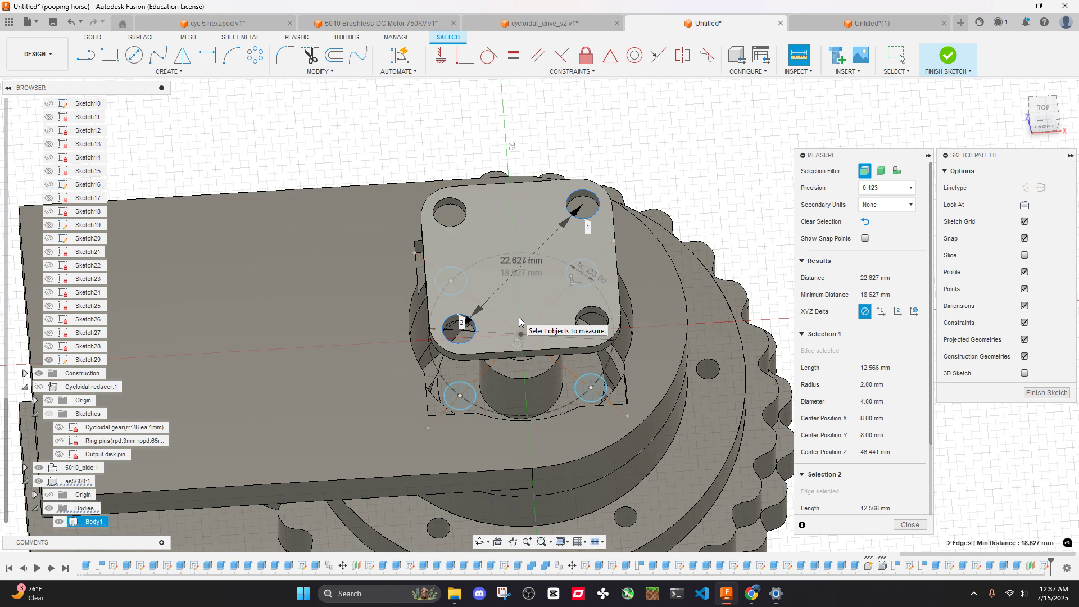
key(Escape)
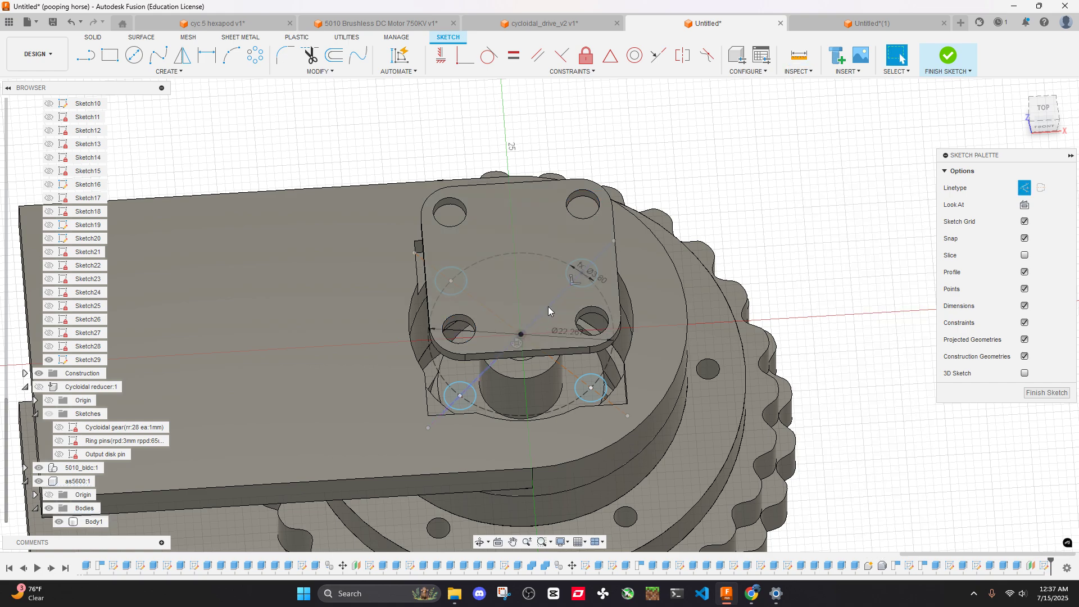
Hide the AS5600 board body and set the construction circle's diameter to 22.627 mm
click(49, 508)
scroll(598, 282, up, 5)
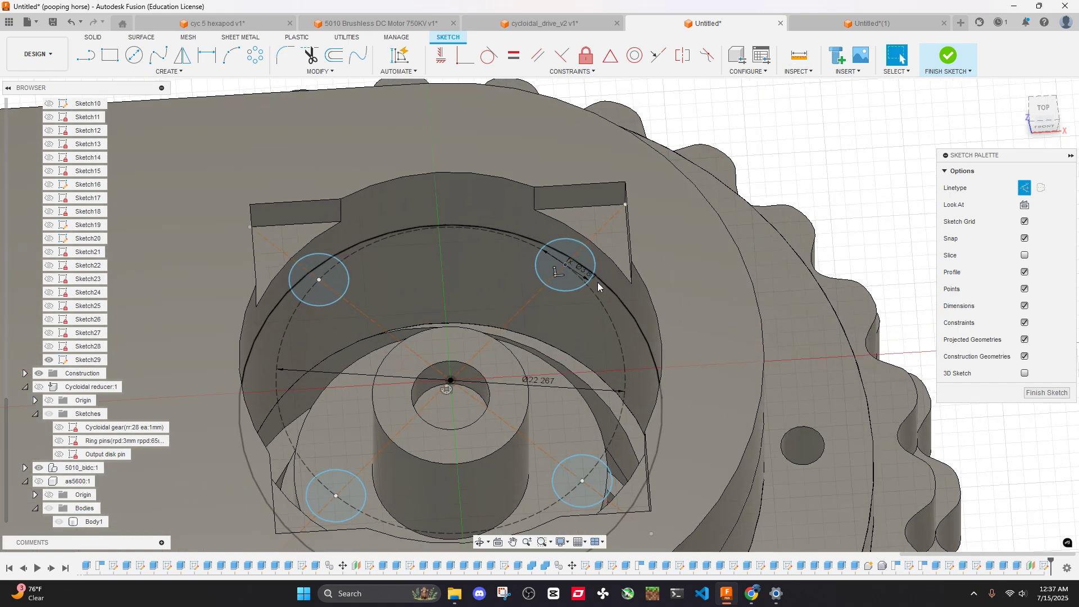
double_click(566, 389)
text(22.627)
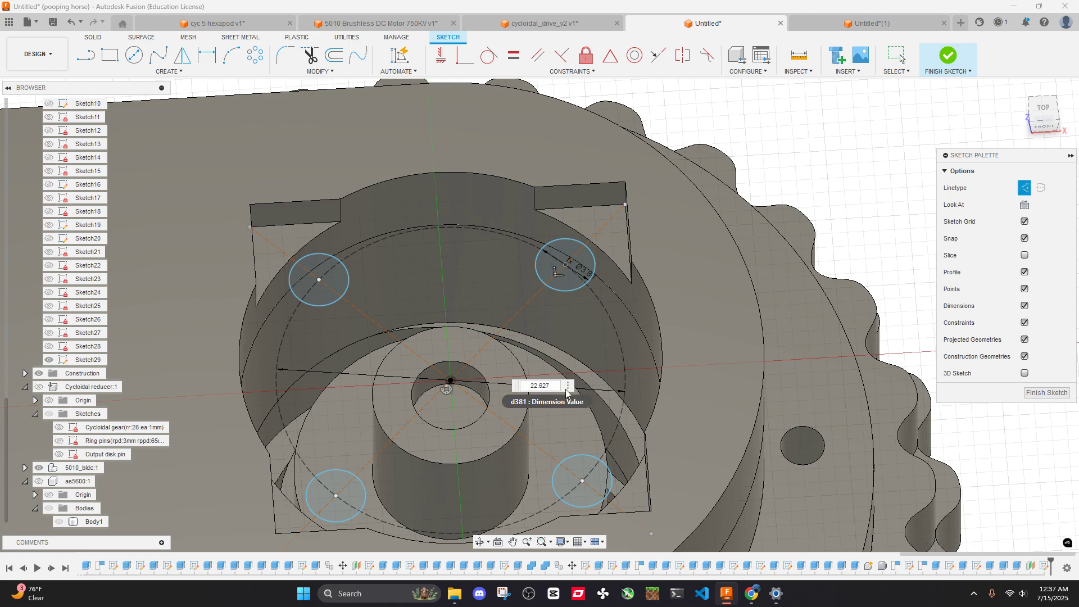
key(Return)
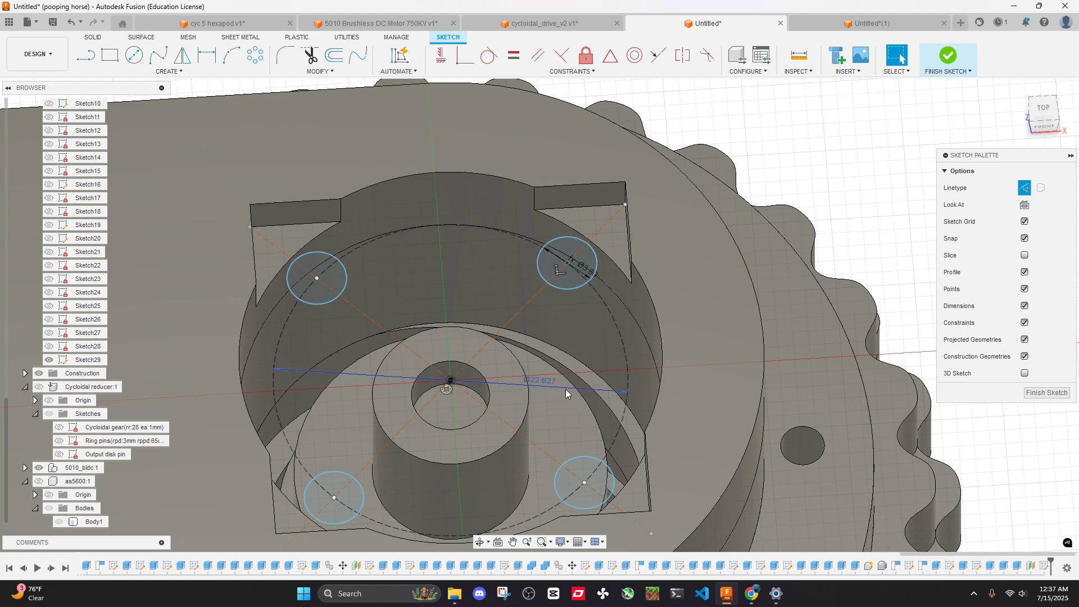
Examine how the four insert circles lie relative to the pocket's walls and corners, from above and at an angle
scroll(670, 288, down, 5)
click(1042, 106)
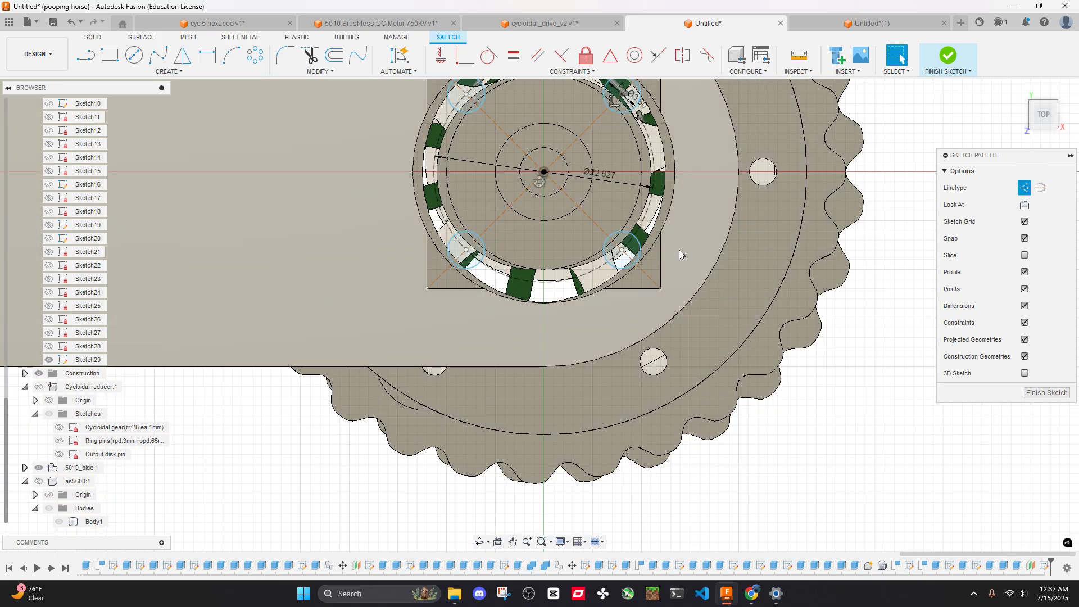
scroll(679, 250, up, 5)
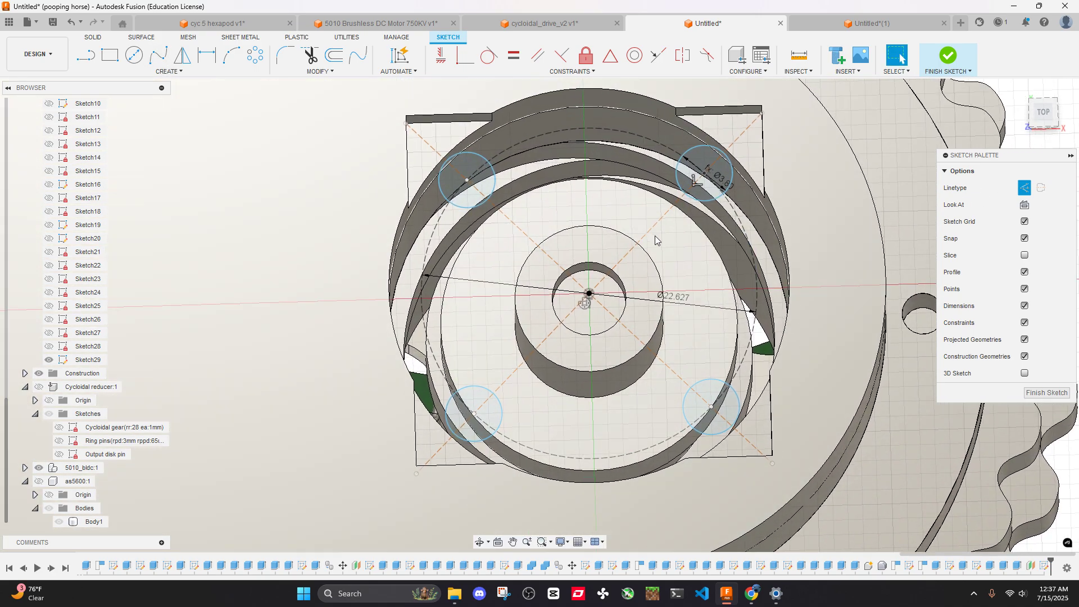
scroll(655, 240, down, 4)
click(1044, 119)
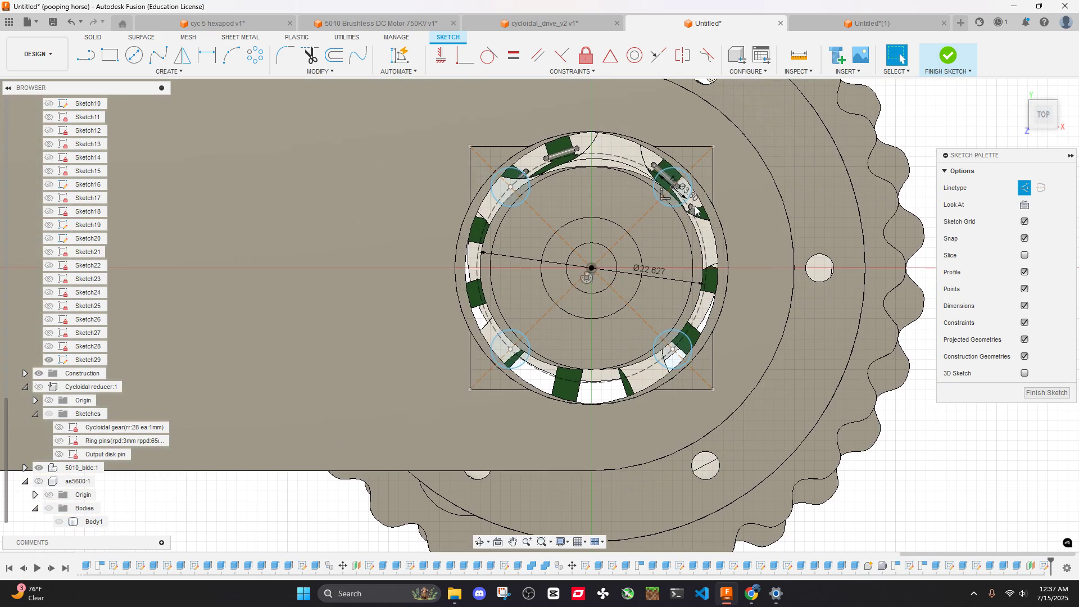
scroll(615, 226, up, 3)
scroll(615, 226, down, 2)
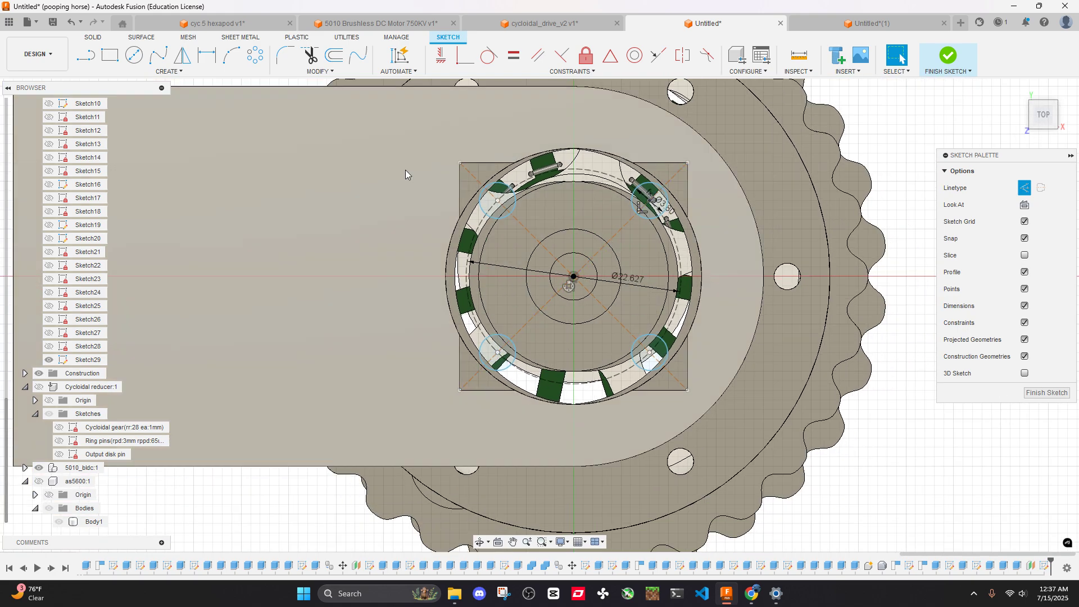
key(c)
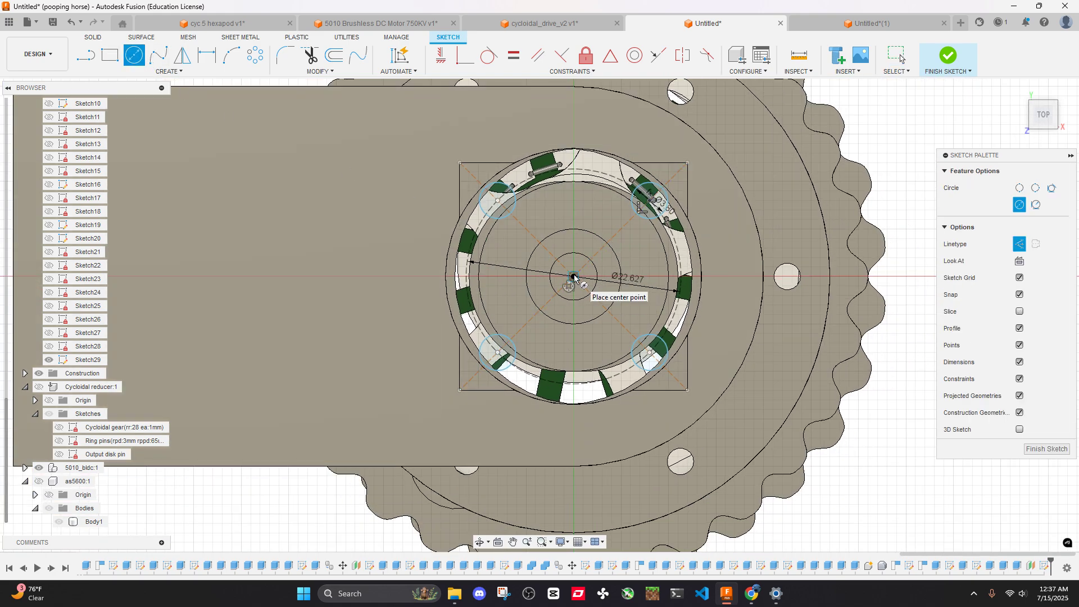
key(Escape)
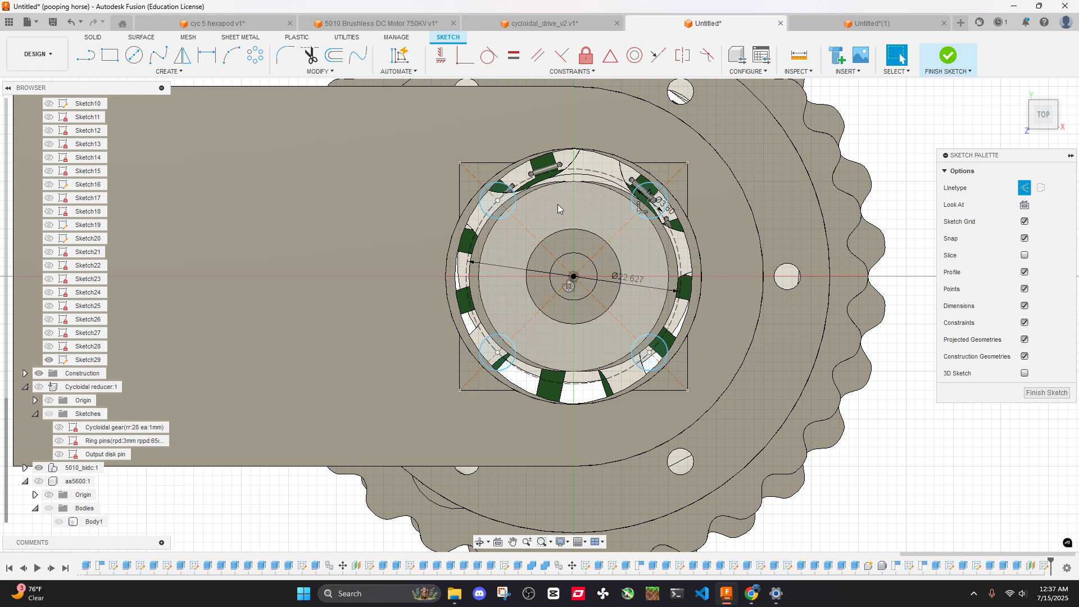
Switch to Chrome to review the AS5600 board's product images with its size and pin layout, and return to Fusion
mouse_move(752, 594)
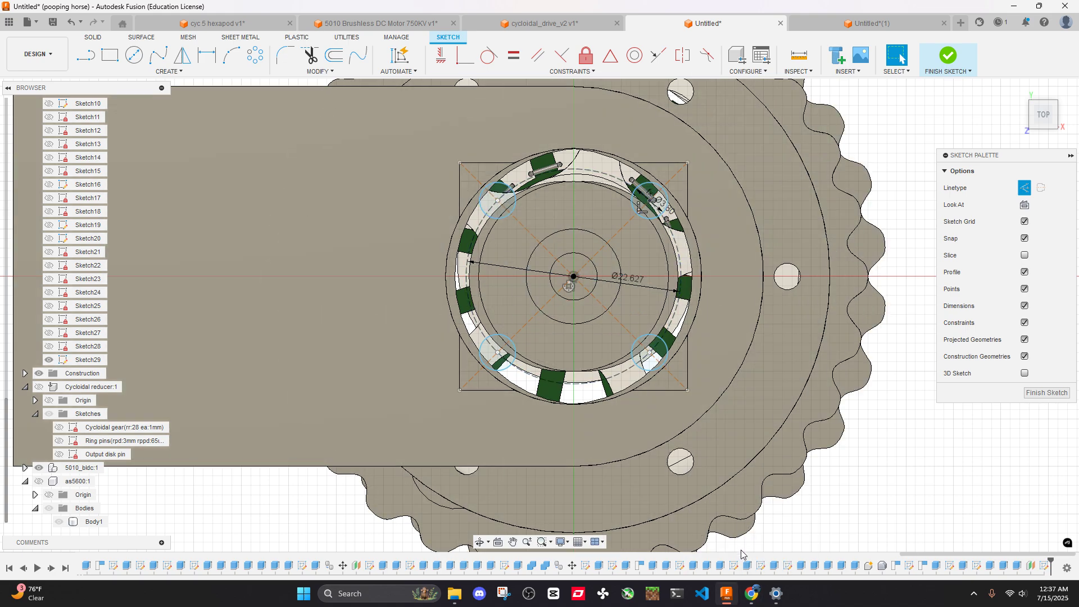
click(750, 594)
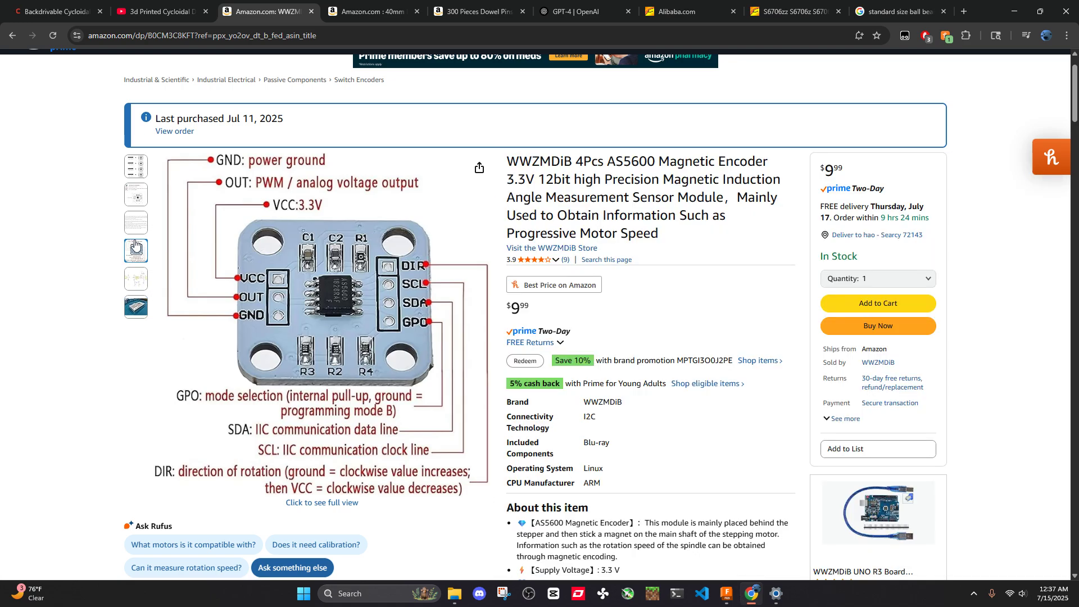
mouse_move(136, 230)
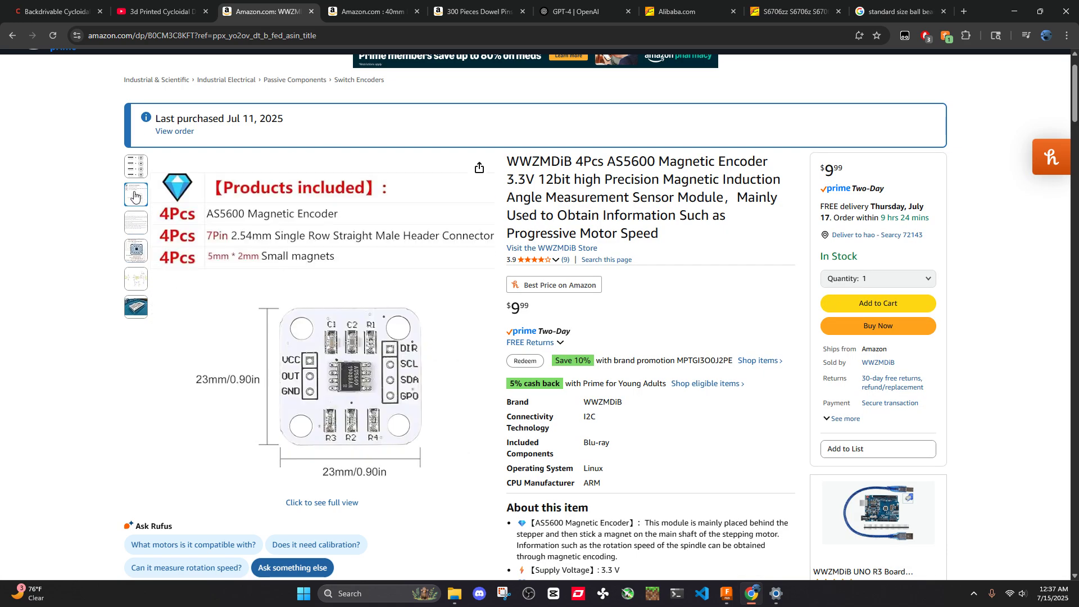
mouse_move(136, 258)
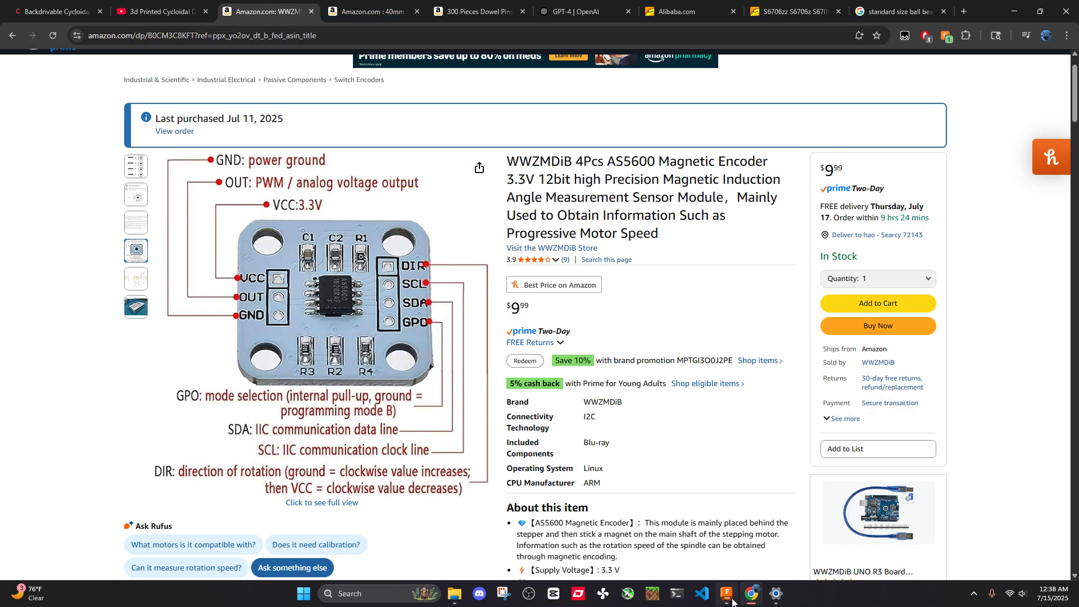
mouse_move(734, 600)
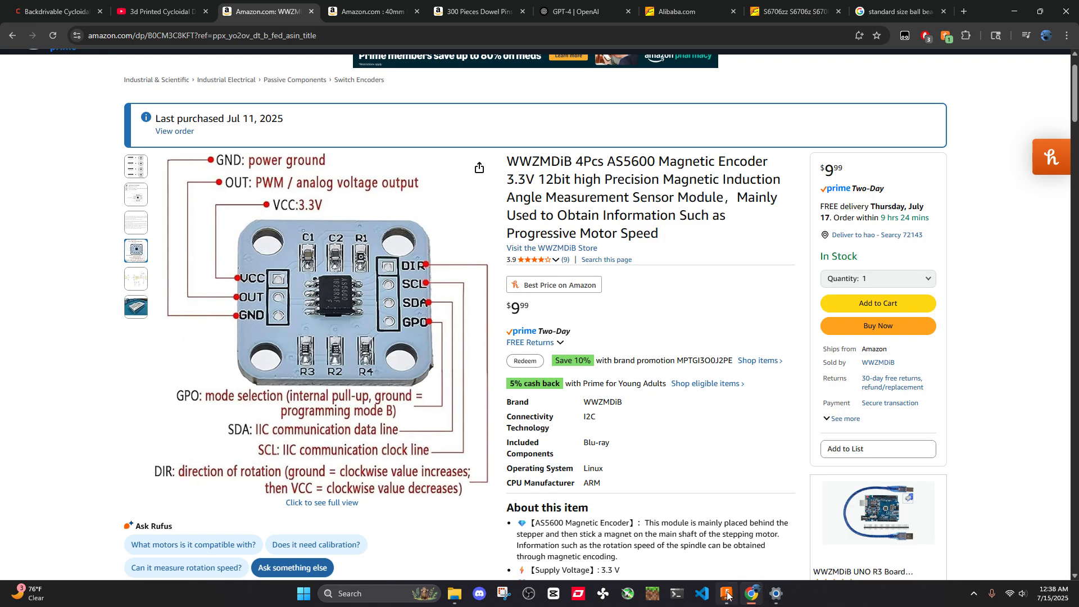
click(727, 594)
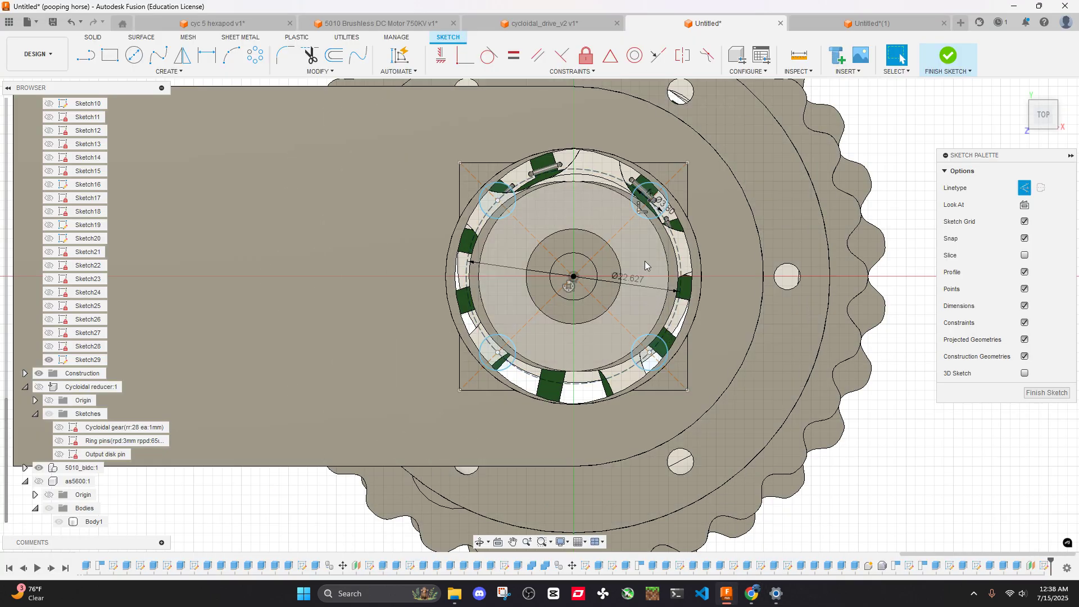
click(334, 55)
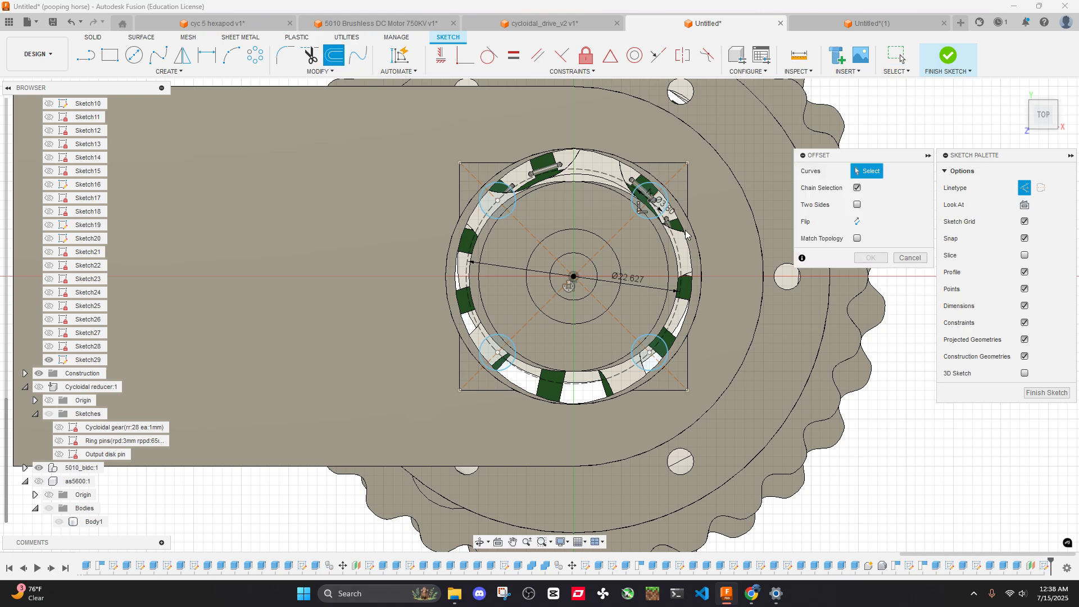
scroll(687, 235, up, 3)
click(628, 214)
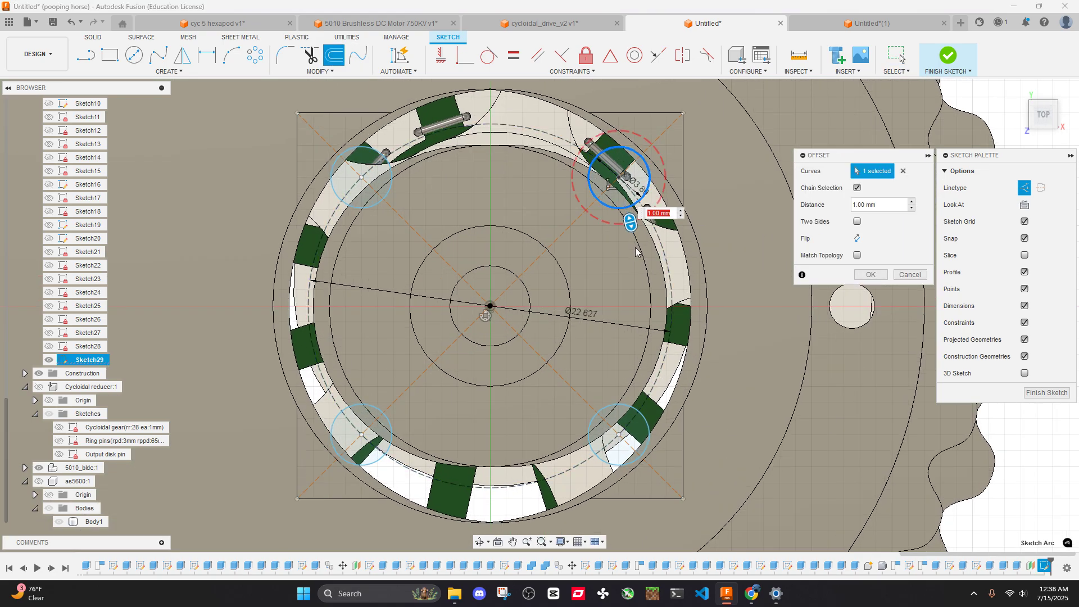
shift+middle_drag(647, 263, 661, 300)
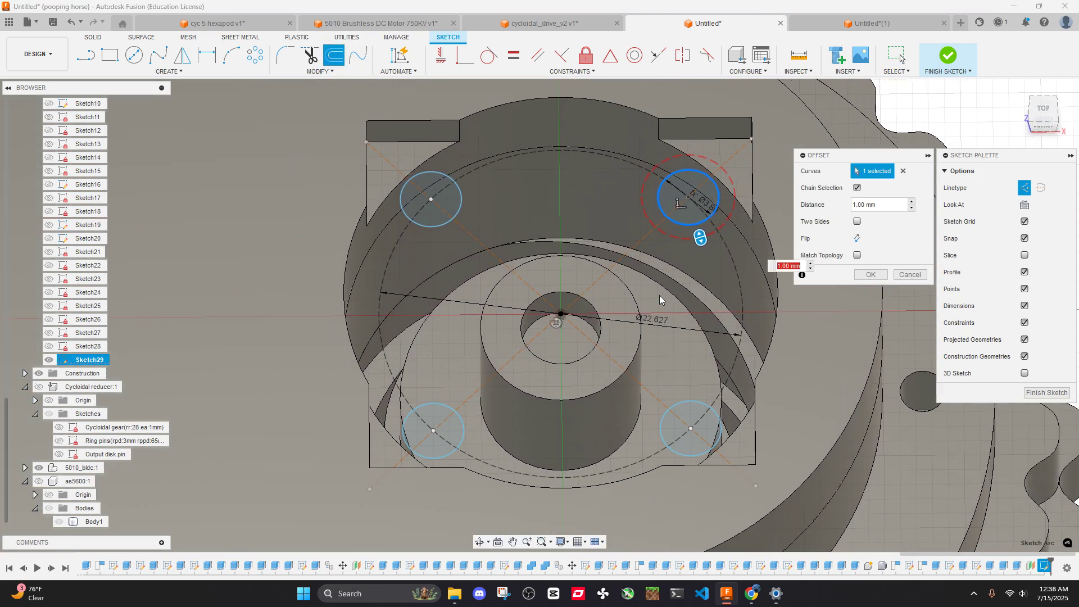
click(909, 275)
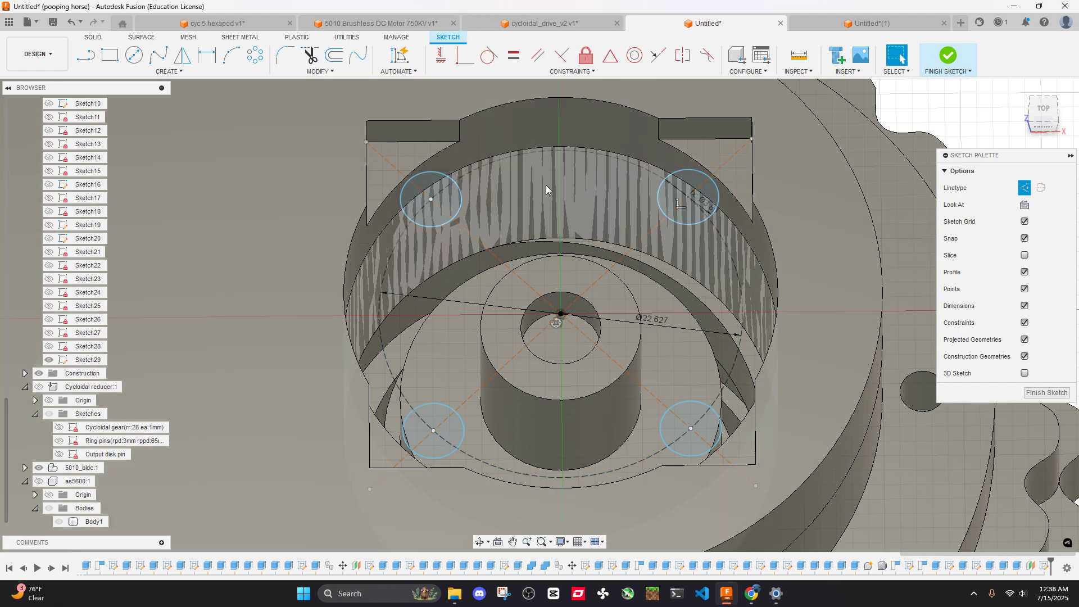
In the cycloidal_drive_v2 design, bring back the hidden encoder parts and hide the large plate around the AS5600 board
click(578, 29)
scroll(574, 212, down, 5)
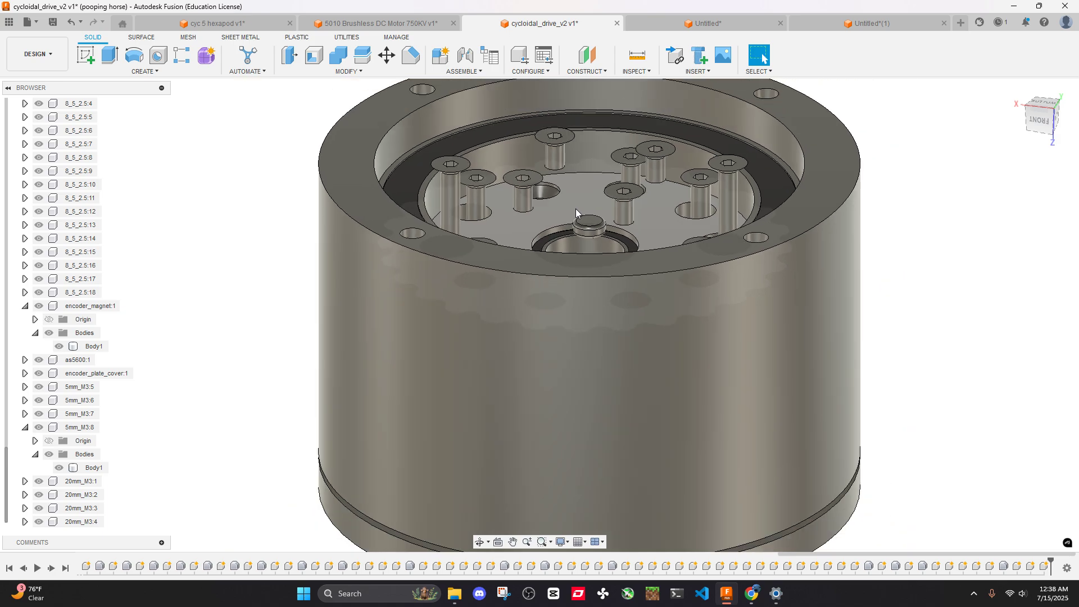
scroll(575, 208, down, 3)
shift+middle_drag(580, 255, 584, 295)
scroll(585, 296, up, 3)
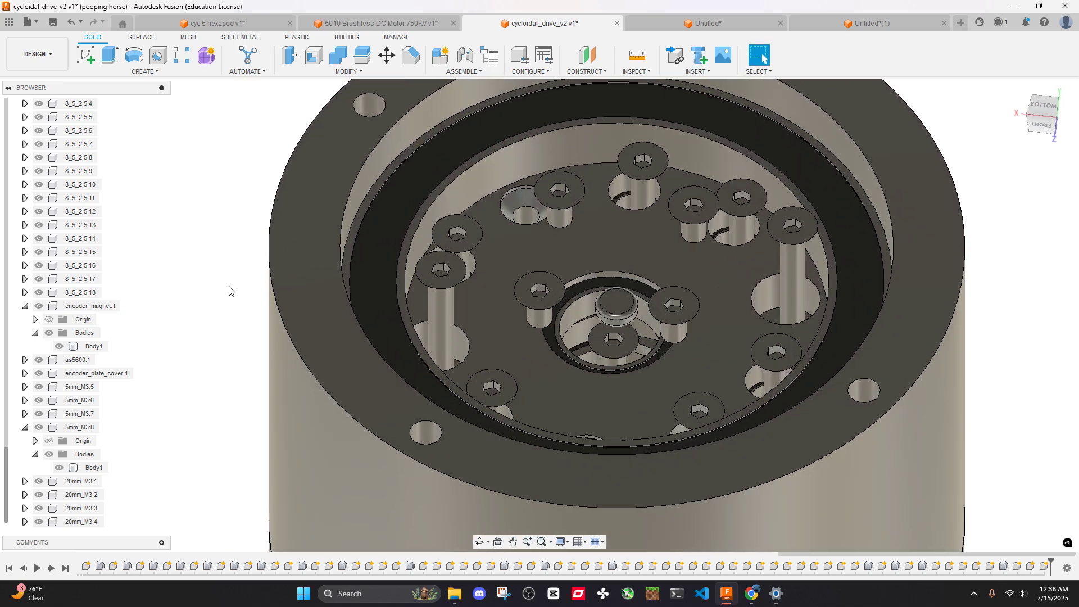
key(ctrl+z)
click(572, 363)
key(v)
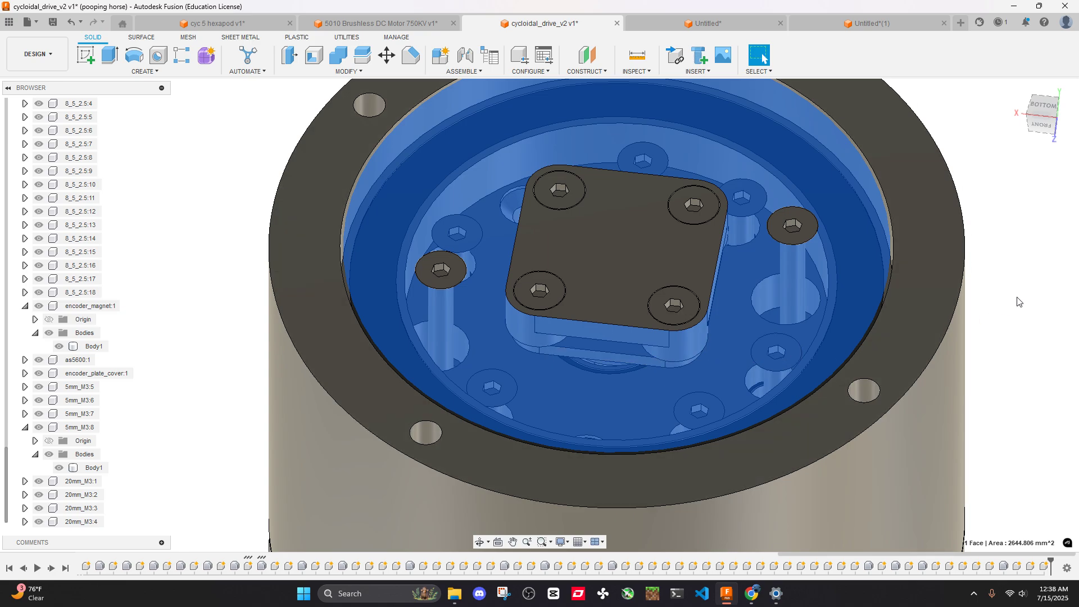
click(1018, 300)
Hide the encoder plate cover to expose the AS5600 board and its M3 mounting screws
shift+middle_drag(736, 298, 671, 272)
scroll(671, 272, up, 4)
click(679, 294)
key(v)
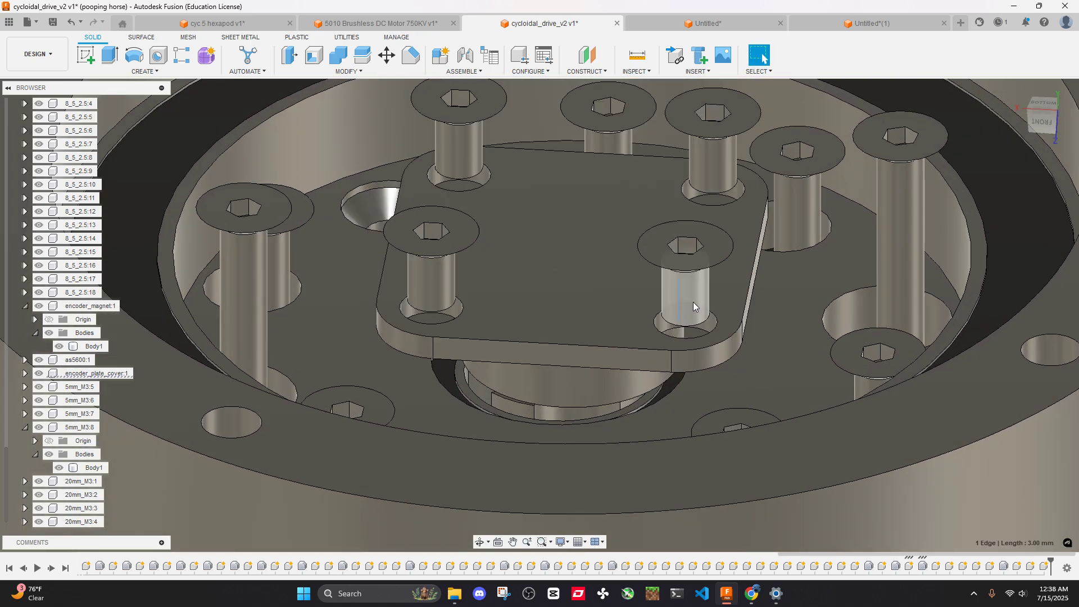
key(ctrl+z)
click(652, 306)
scroll(646, 303, down, 5)
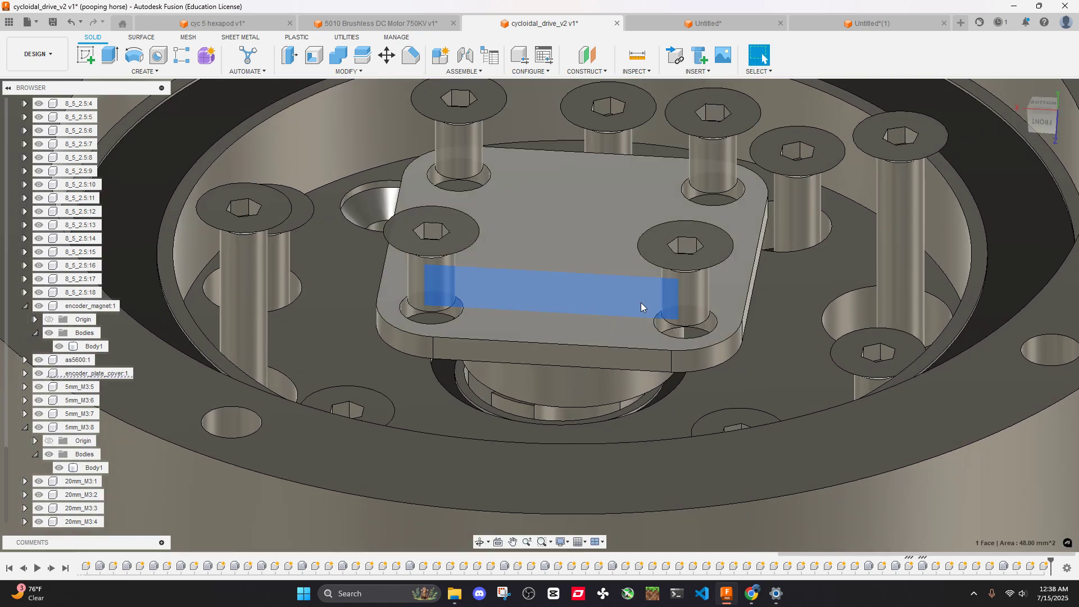
key(v)
Measure the shank diameter of one M3 board screw and its length from the tip edge to the head's outer edge
click(692, 303)
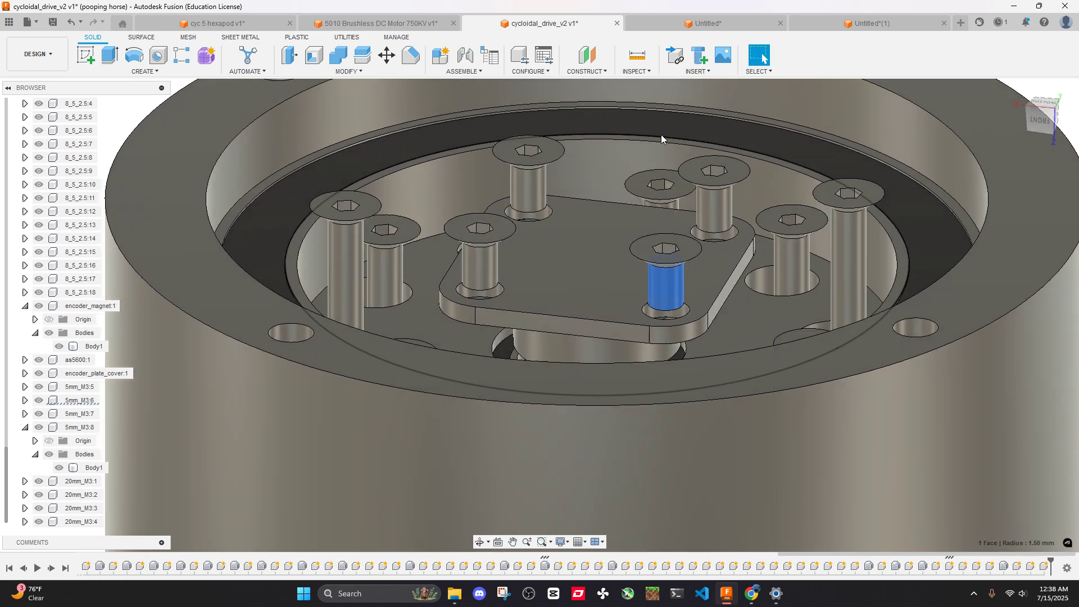
key(i)
scroll(663, 271, up, 5)
scroll(766, 303, down, 5)
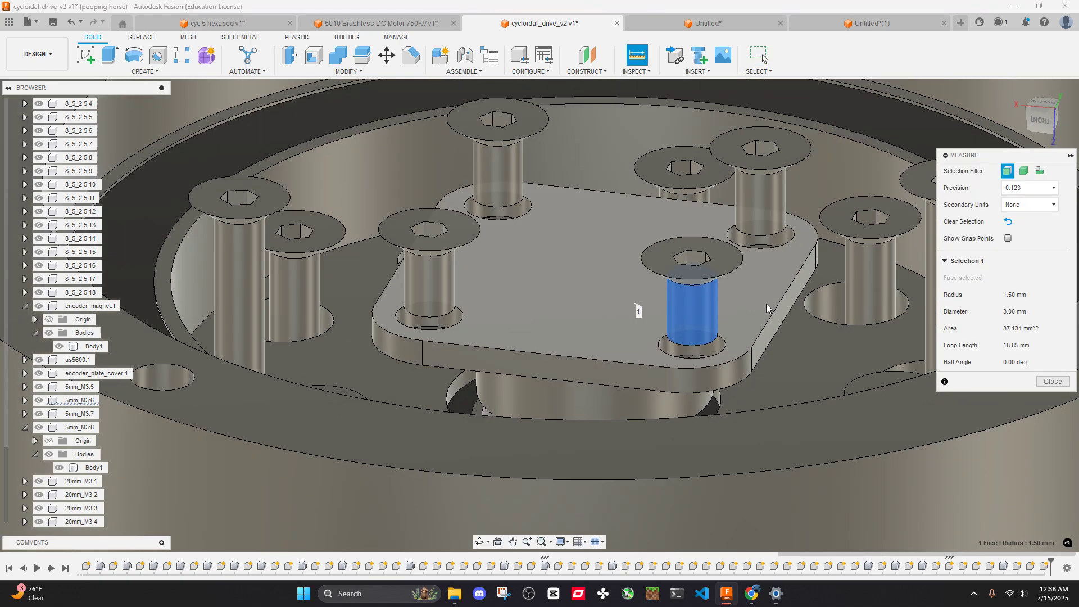
click(1008, 221)
scroll(589, 352, up, 3)
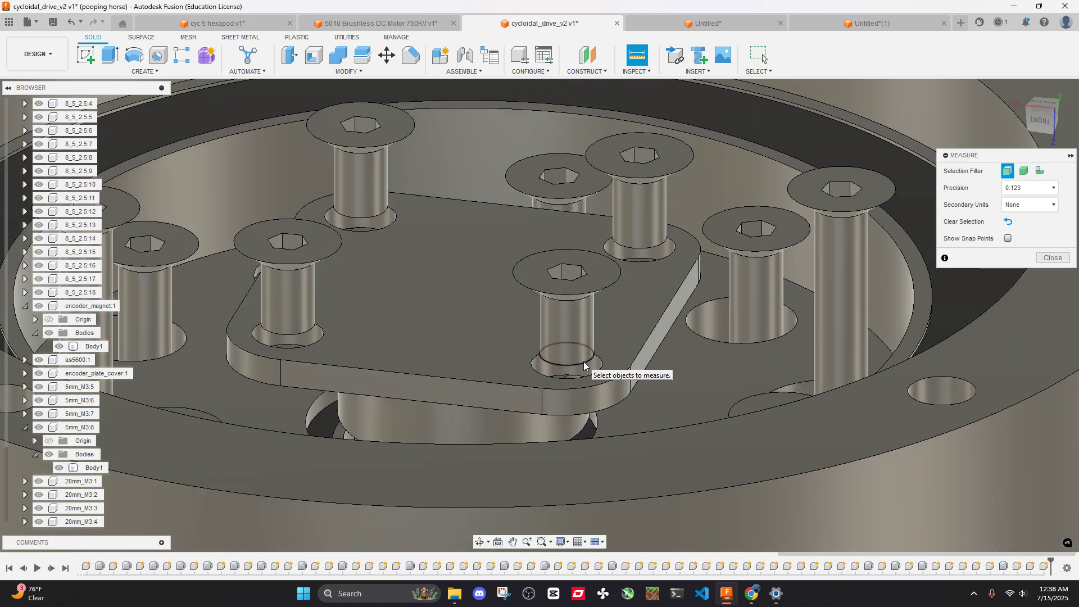
click(583, 362)
click(592, 291)
scroll(592, 293, down, 3)
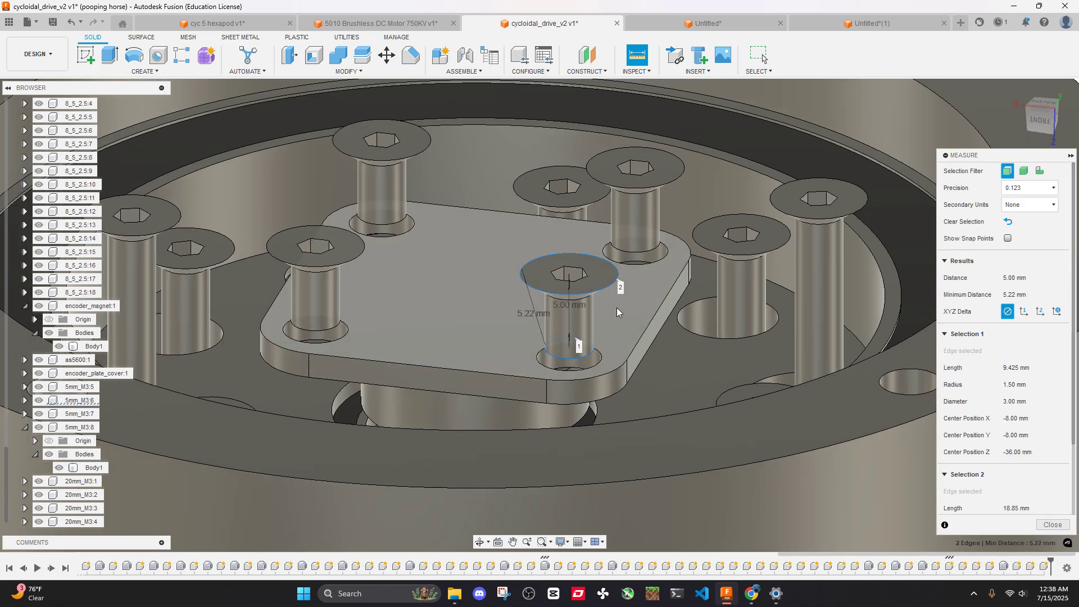
Close the measurement and undo hiding the encoder plate cover above the AS5600 board
click(1046, 526)
scroll(548, 328, down, 4)
shift+middle_drag(563, 340, 553, 305)
key(ctrl+z)
mouse_move(541, 282)
shift+middle_down()
mouse_move(542, 337)
mouse_move(544, 287)
shift+middle_up()
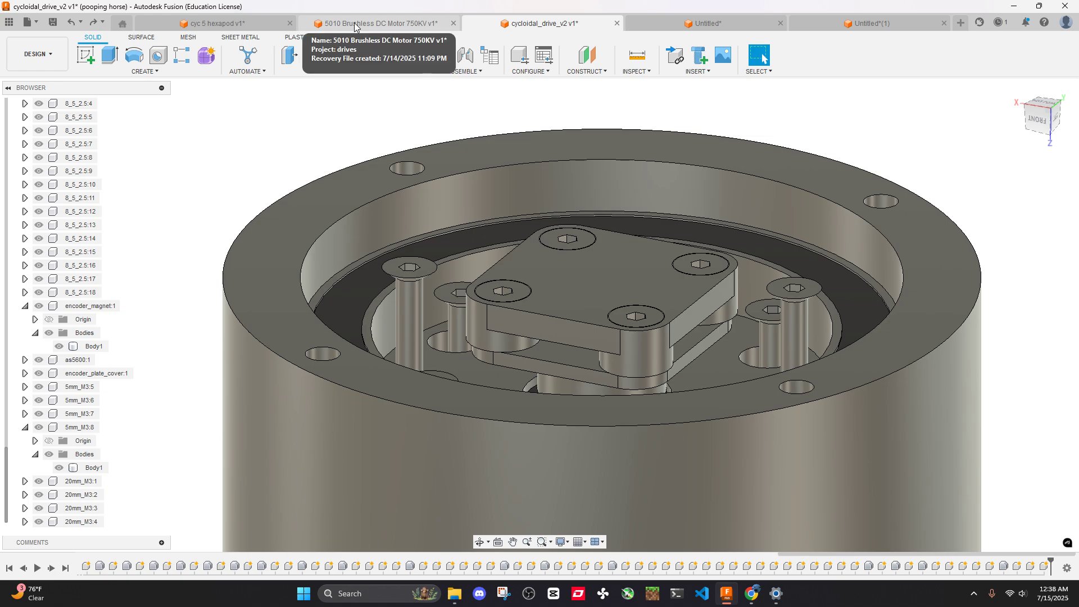
Return to the untitled actuator design and examine the insert-hole sketch around the arm's encoder pocket
click(354, 23)
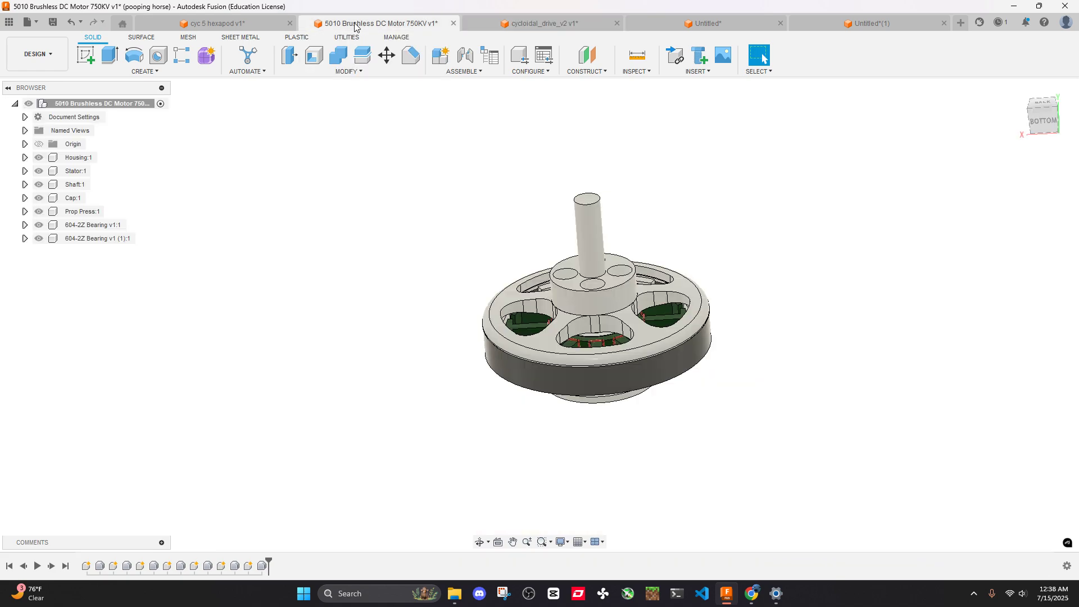
click(224, 24)
click(705, 23)
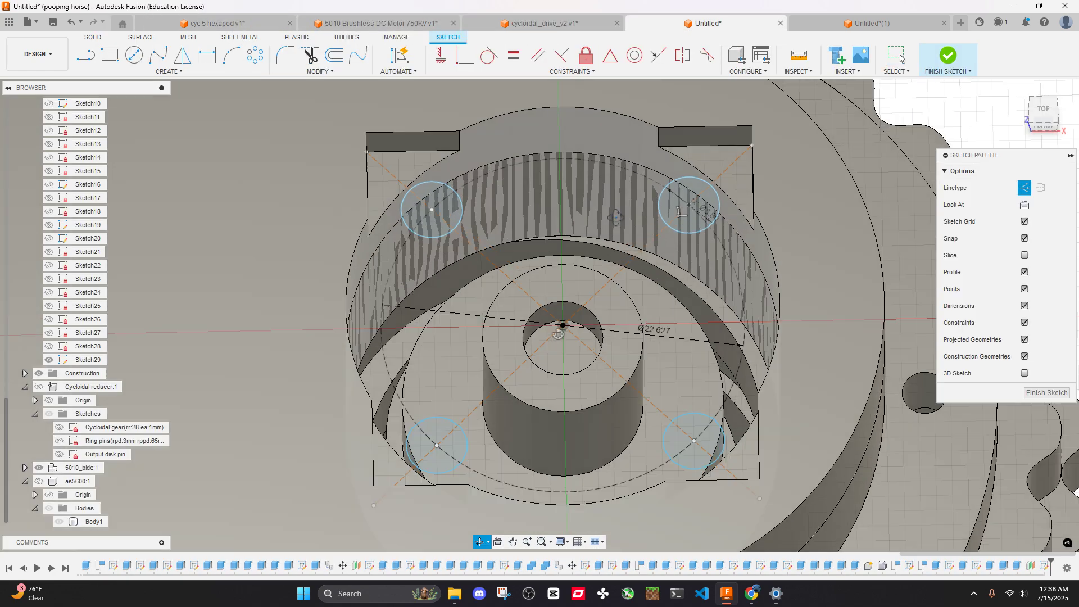
scroll(690, 170, down, 4)
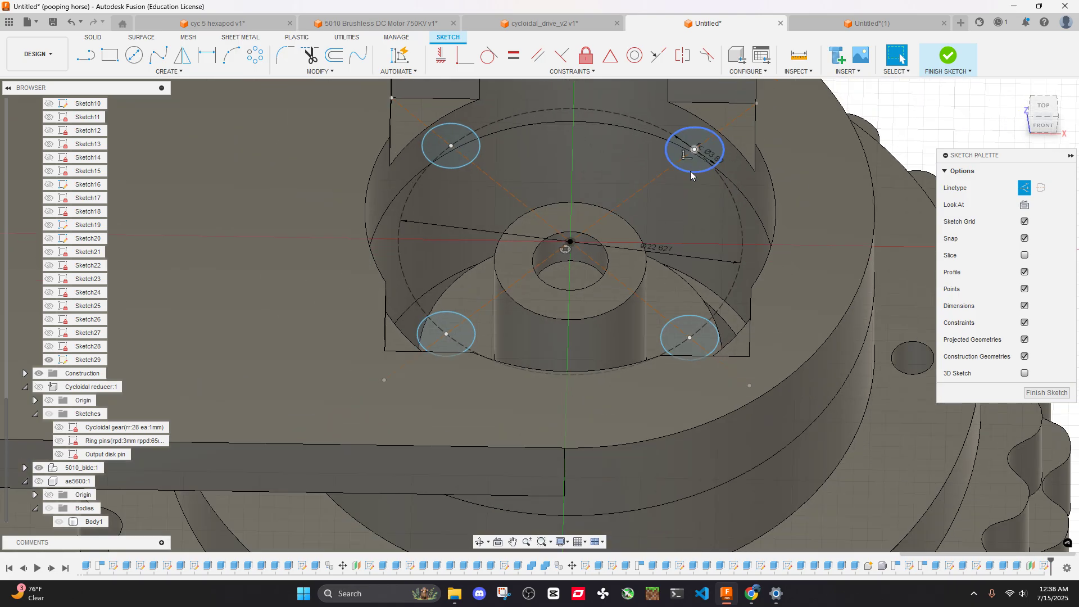
mouse_move(690, 171)
shift+middle_down()
mouse_move(689, 185)
mouse_move(494, 100)
mouse_move(562, 125)
mouse_move(555, 151)
shift+middle_up()
mouse_move(552, 320)
shift+middle_down()
mouse_move(566, 169)
mouse_move(531, 140)
mouse_move(546, 271)
shift+middle_up()
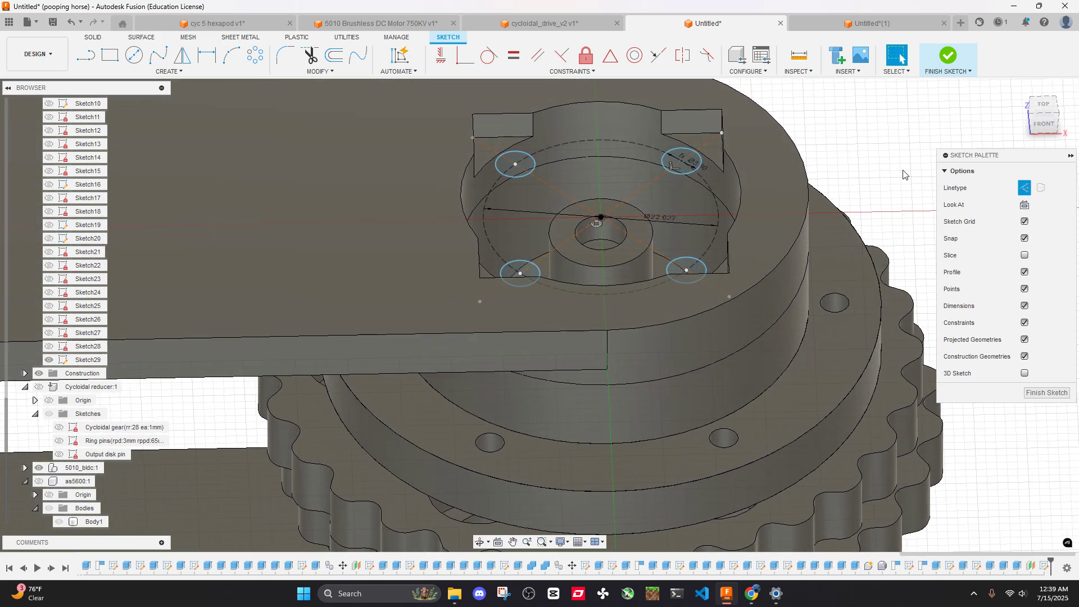
Offset one 3.8 mm insert-hole circle outward by 1.5 mm in the pocket sketch
click(1044, 106)
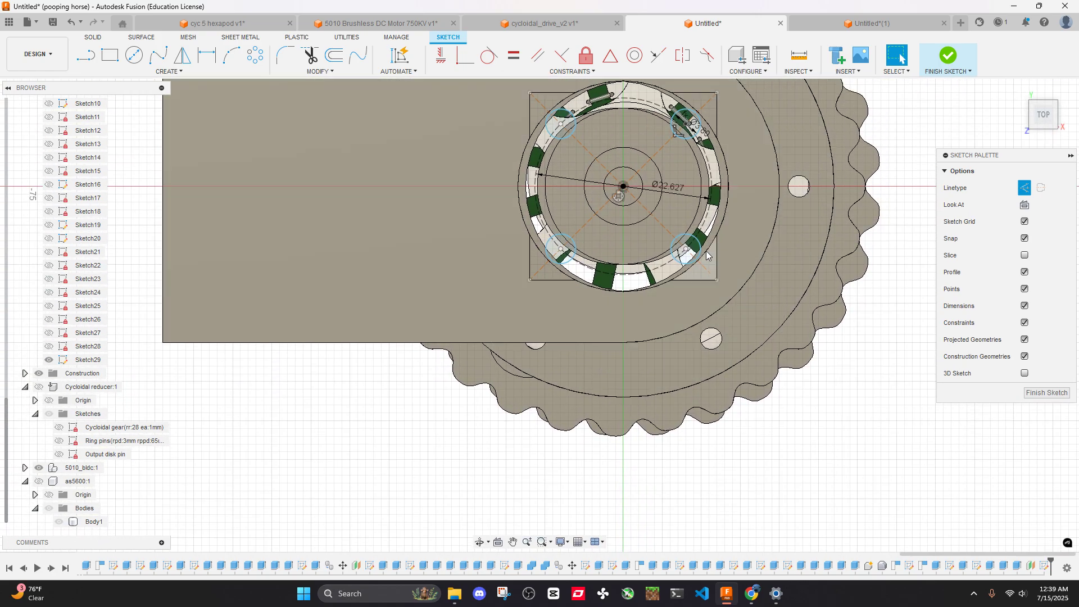
scroll(694, 181, up, 3)
shift+middle_drag(695, 182, 707, 153)
click(1042, 106)
scroll(690, 110, up, 3)
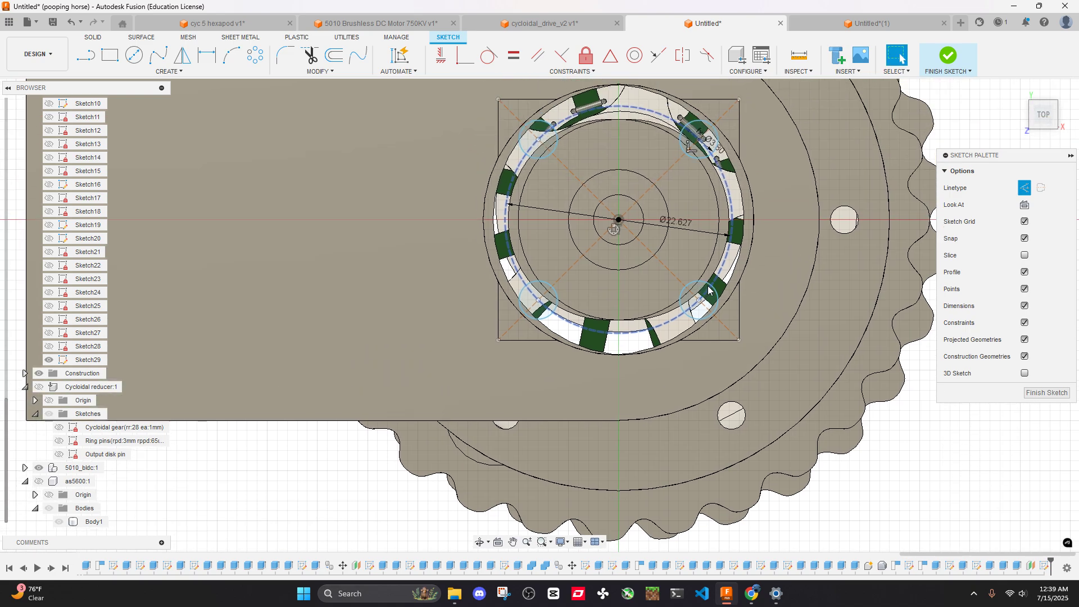
middle_drag(695, 163, 651, 226)
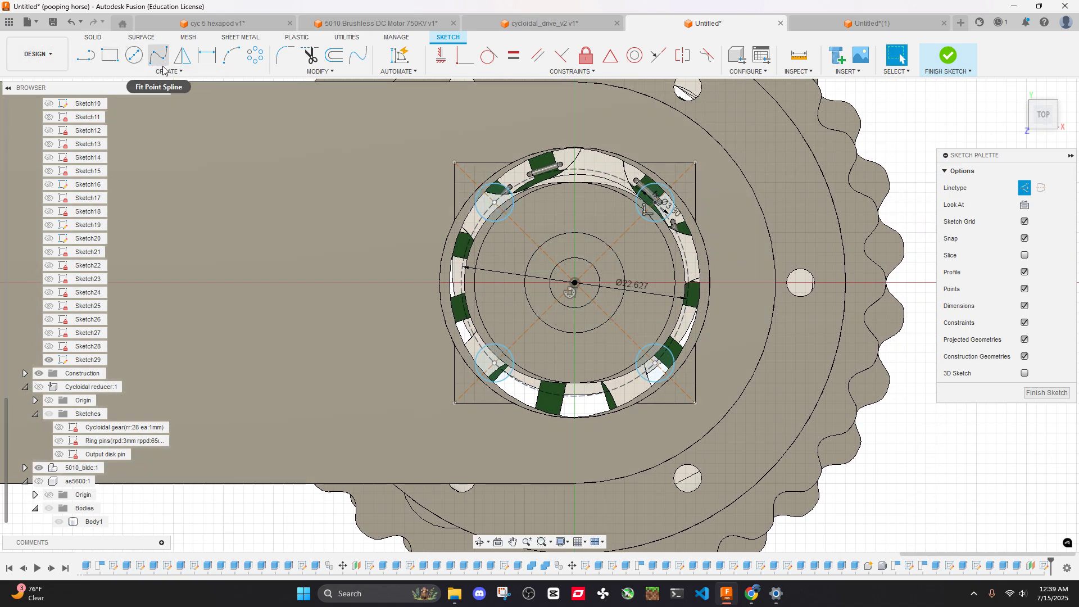
scroll(620, 269, up, 2)
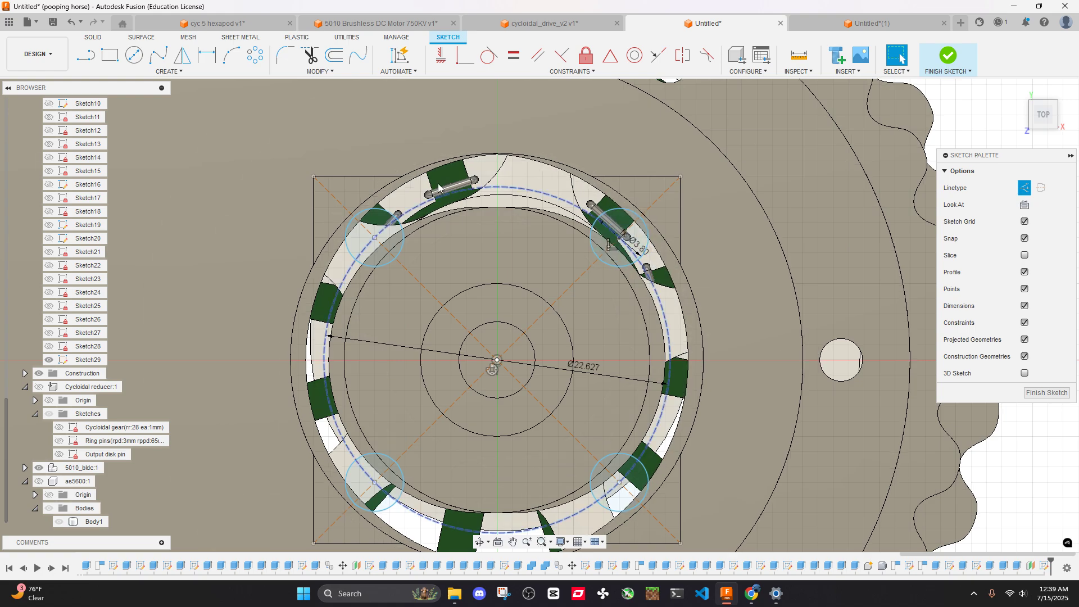
click(617, 266)
key(o)
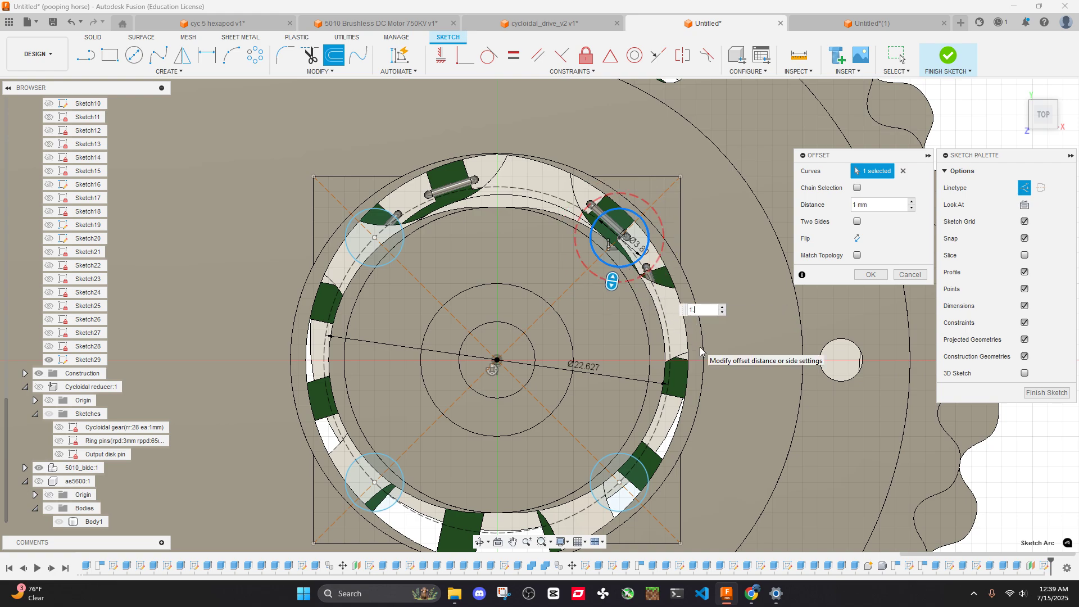
click(870, 275)
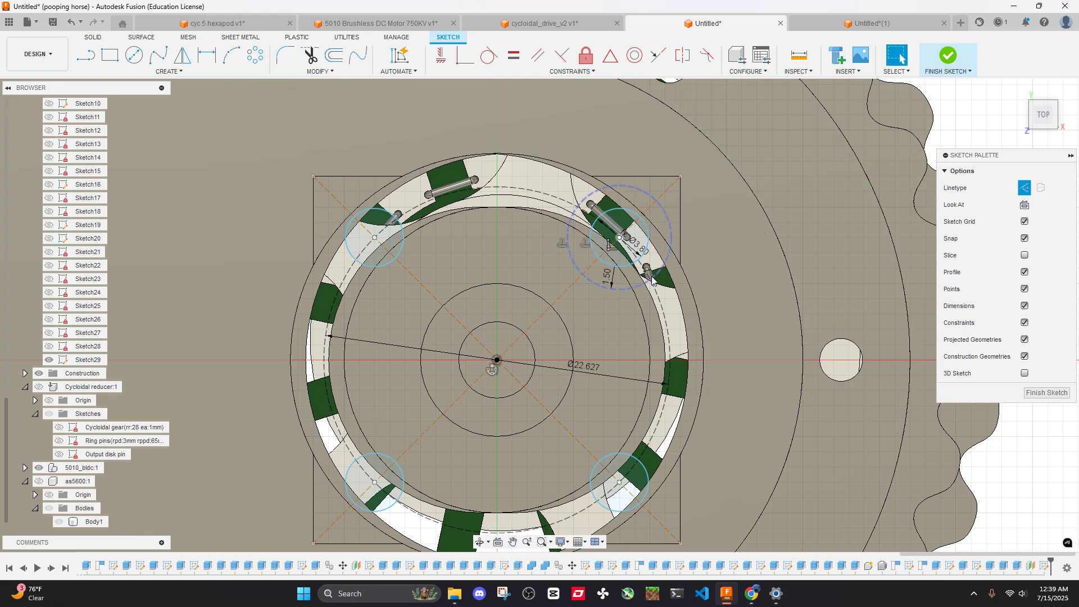
scroll(698, 246, down, 4)
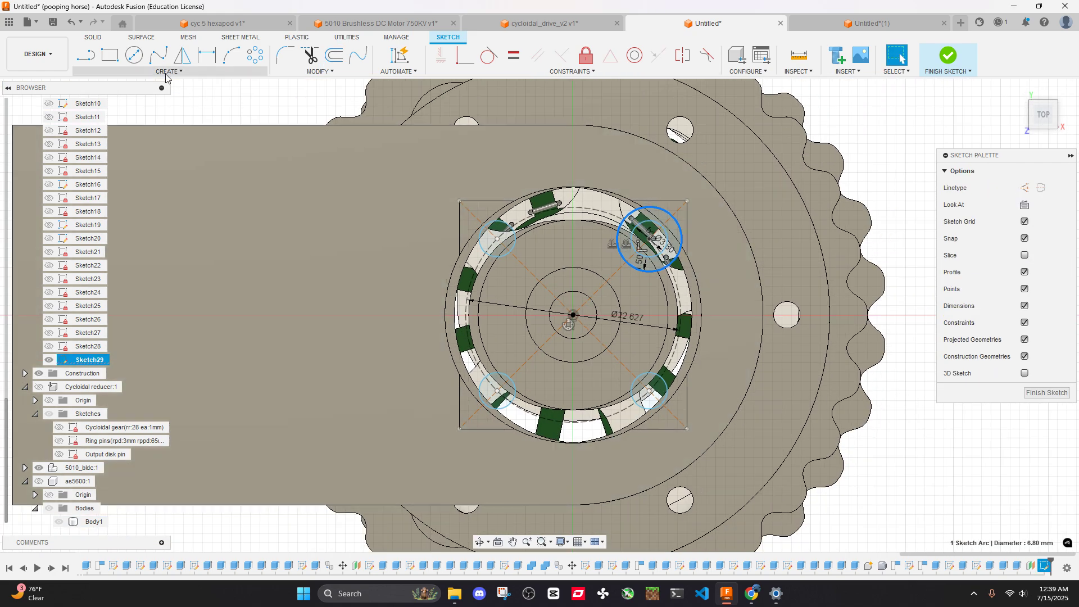
click(85, 55)
scroll(633, 230, up, 3)
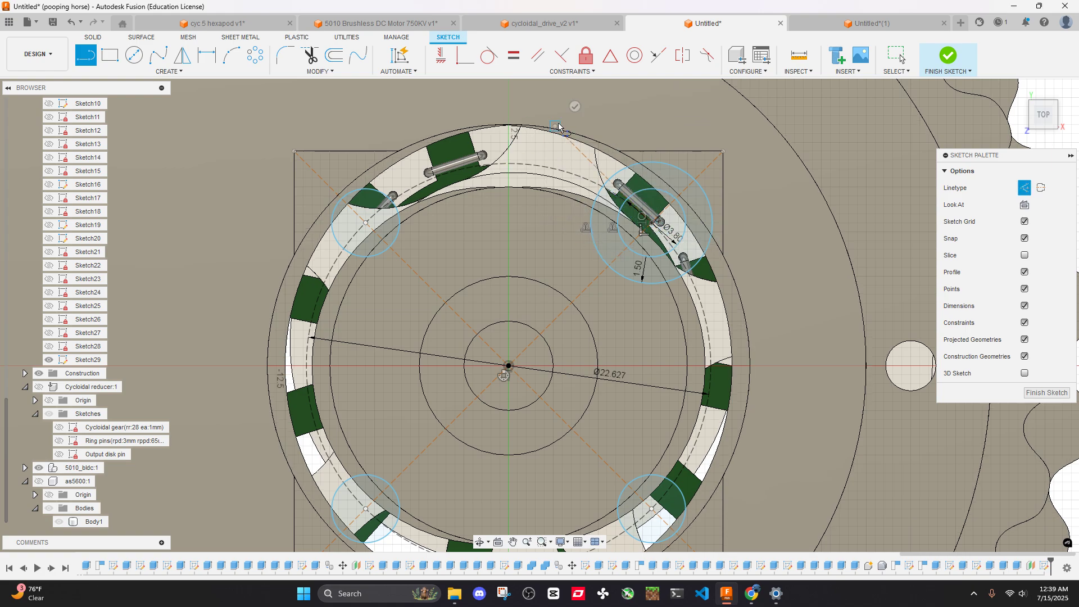
key(Escape)
scroll(680, 197, up, 2)
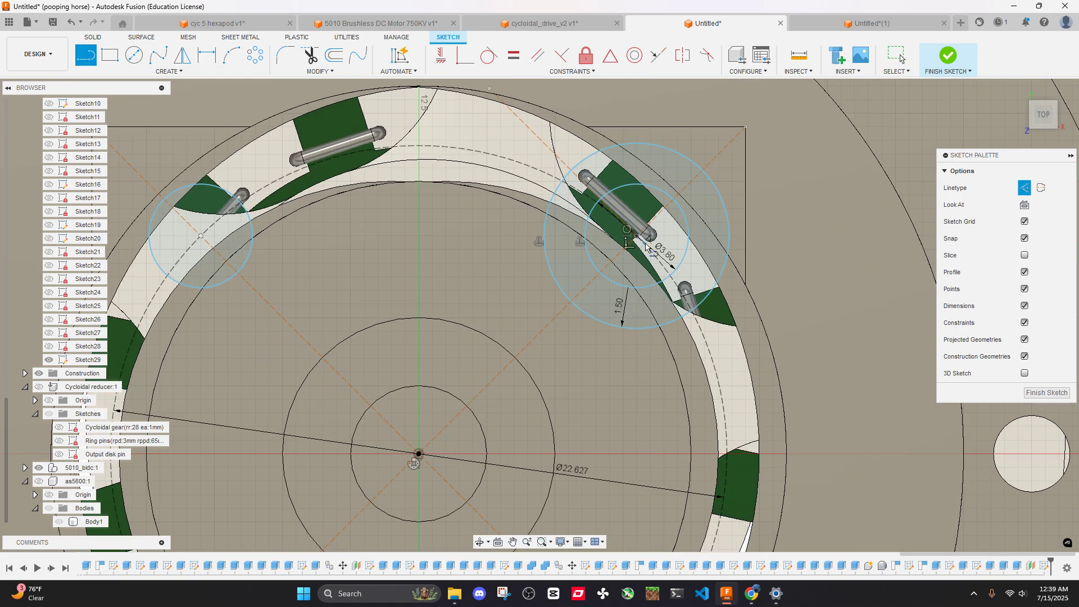
click(642, 242)
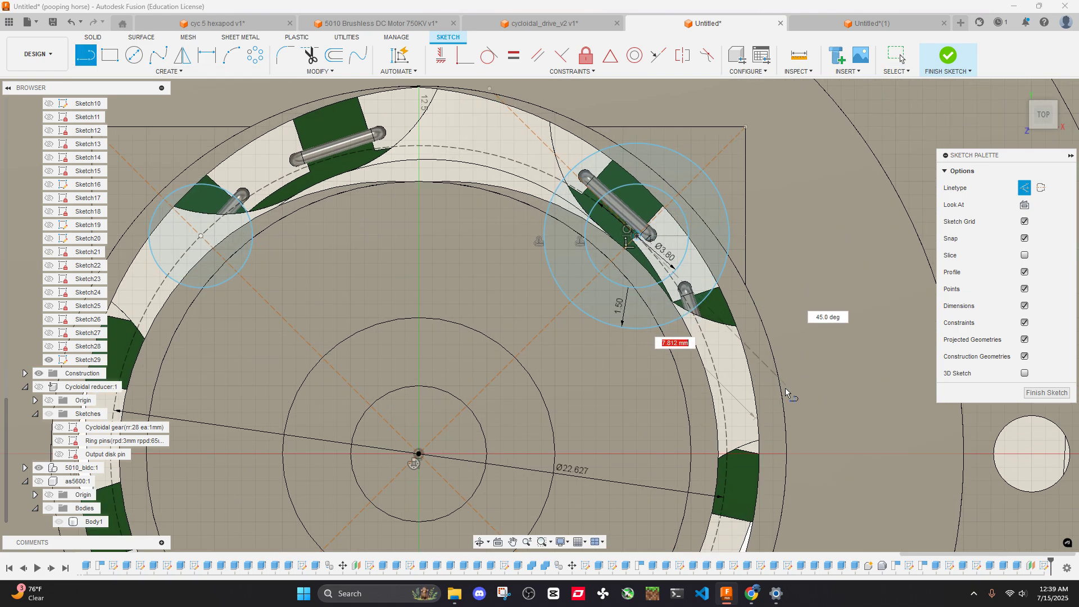
key(Escape)
Draw two diagonal lines from opposite sides of the offset circle outward past the pocket's corner edges
click(95, 63)
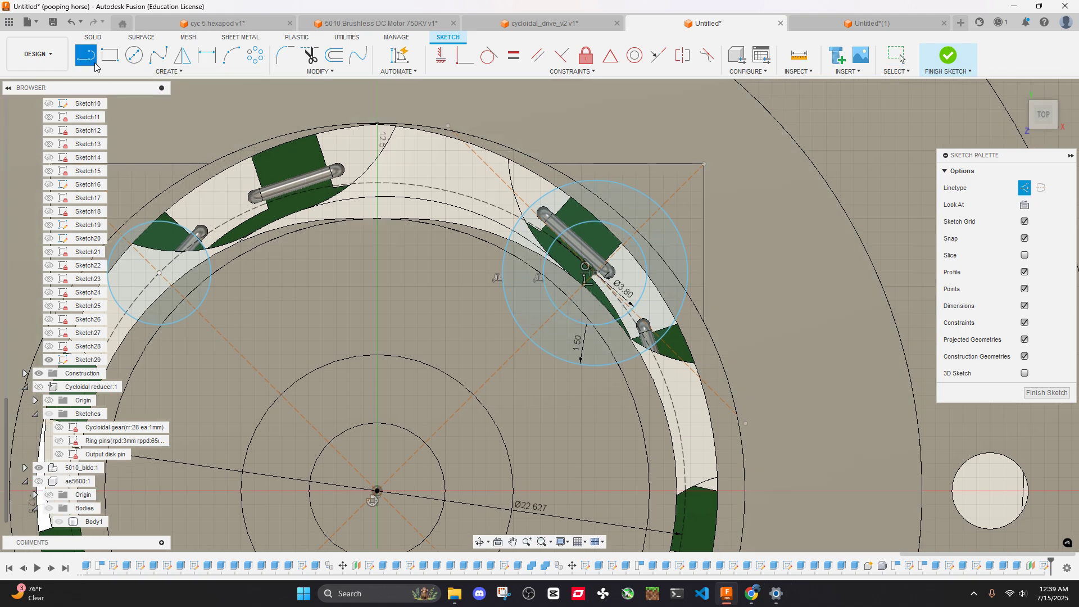
click(530, 208)
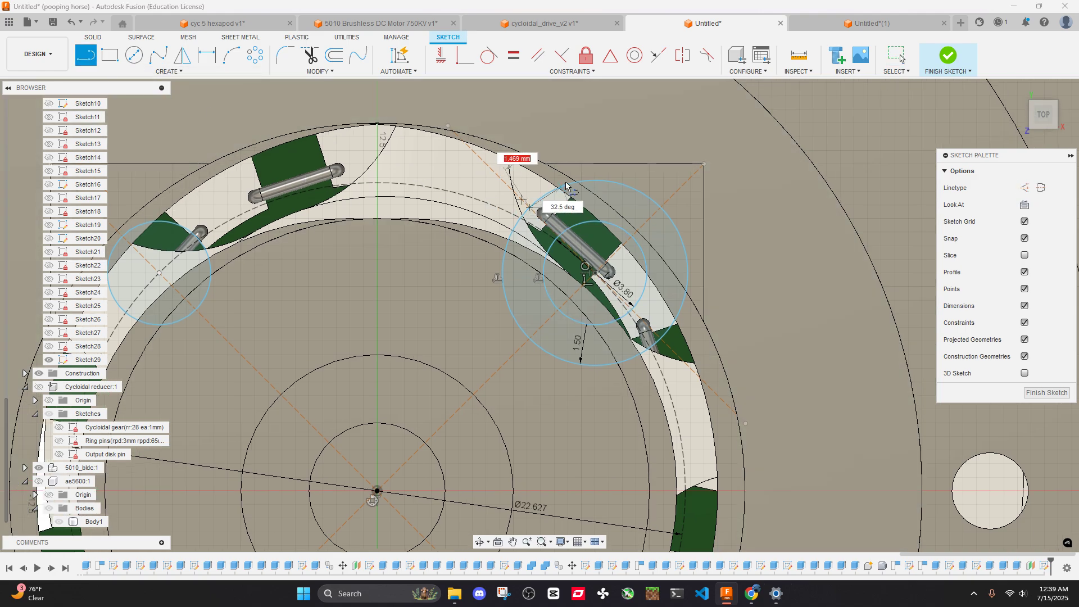
double_click(587, 151)
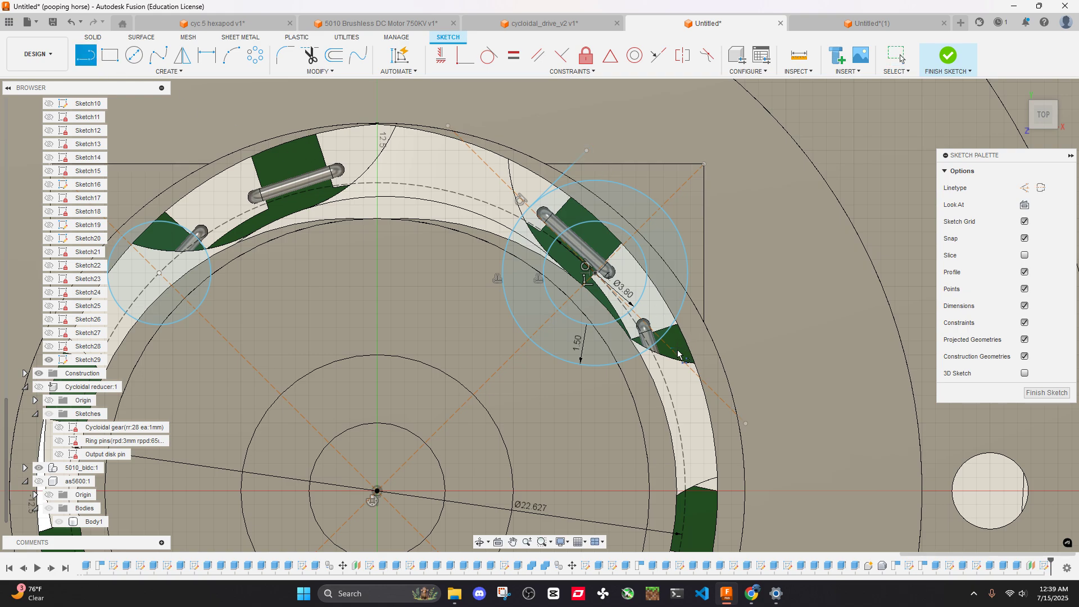
click(661, 341)
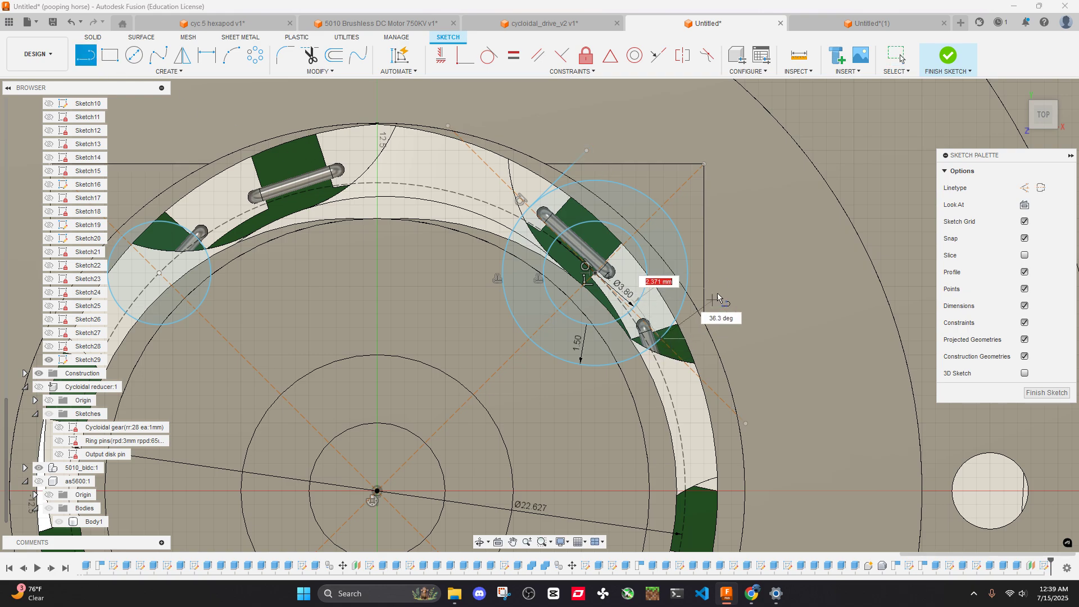
double_click(736, 263)
key(Escape)
scroll(725, 265, down, 3)
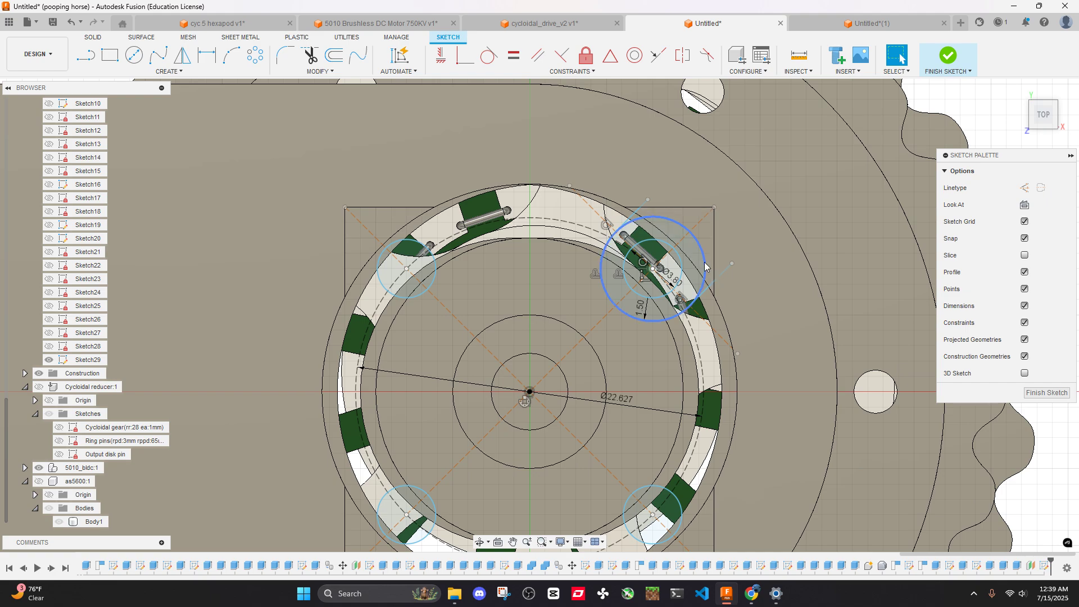
Convert the offset circle to construction and draw an arc along its inward half between the two diagonal lines
key(x)
click(238, 60)
scroll(702, 319, up, 3)
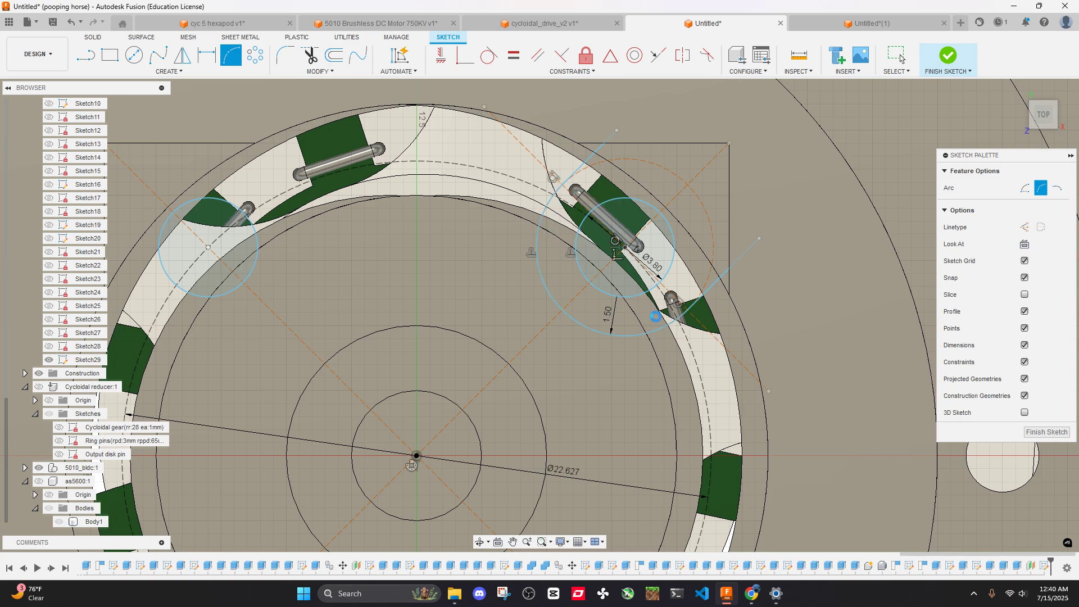
key(Escape)
Close the boss outline with a straight line joining the outer ends of the two diagonal lines
scroll(655, 317, down, 3)
shift+middle_drag(655, 316, 719, 252)
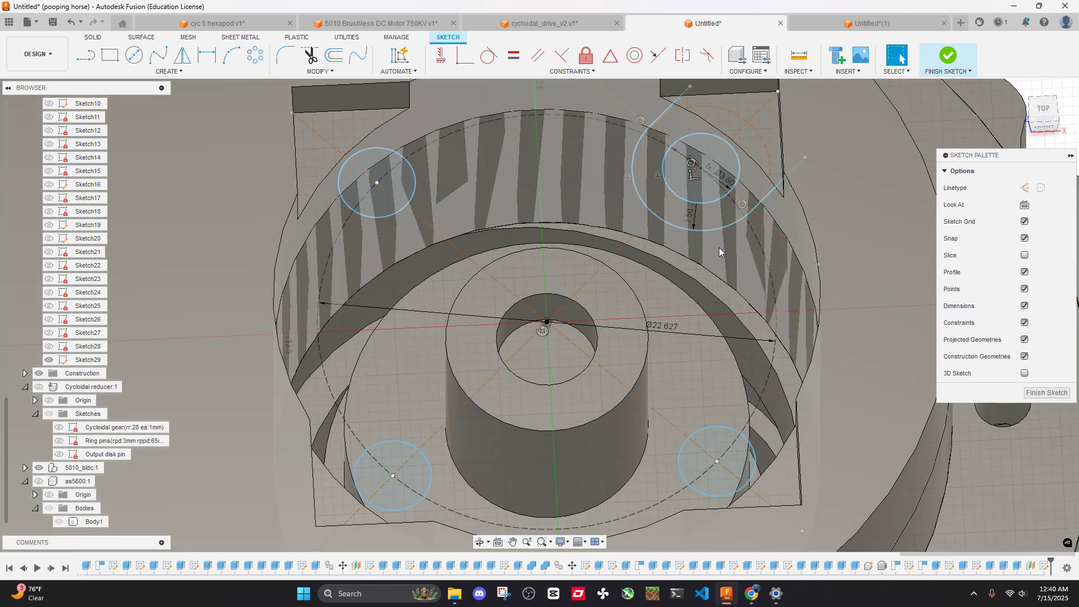
click(742, 207)
shift+middle_drag(742, 207, 945, 141)
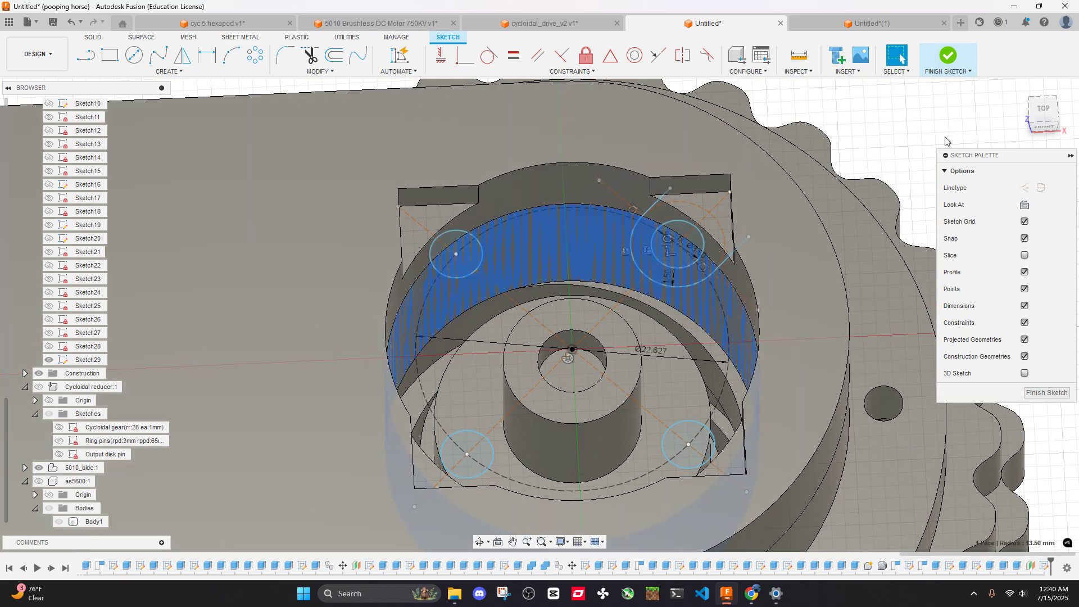
key(Escape)
scroll(753, 218, up, 3)
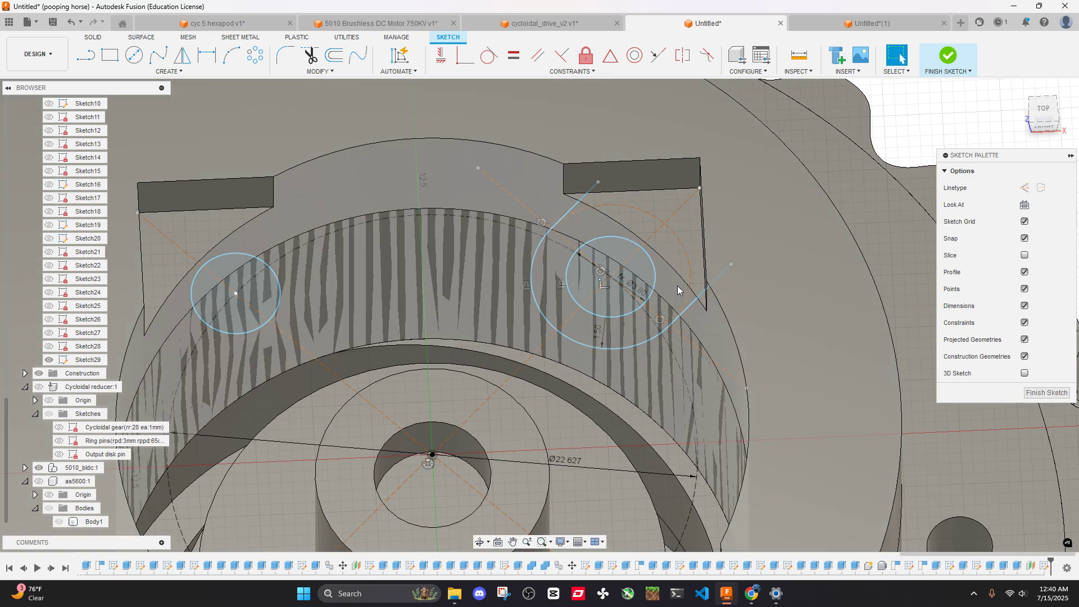
scroll(678, 290, down, 3)
shift+middle_drag(680, 282, 787, 169)
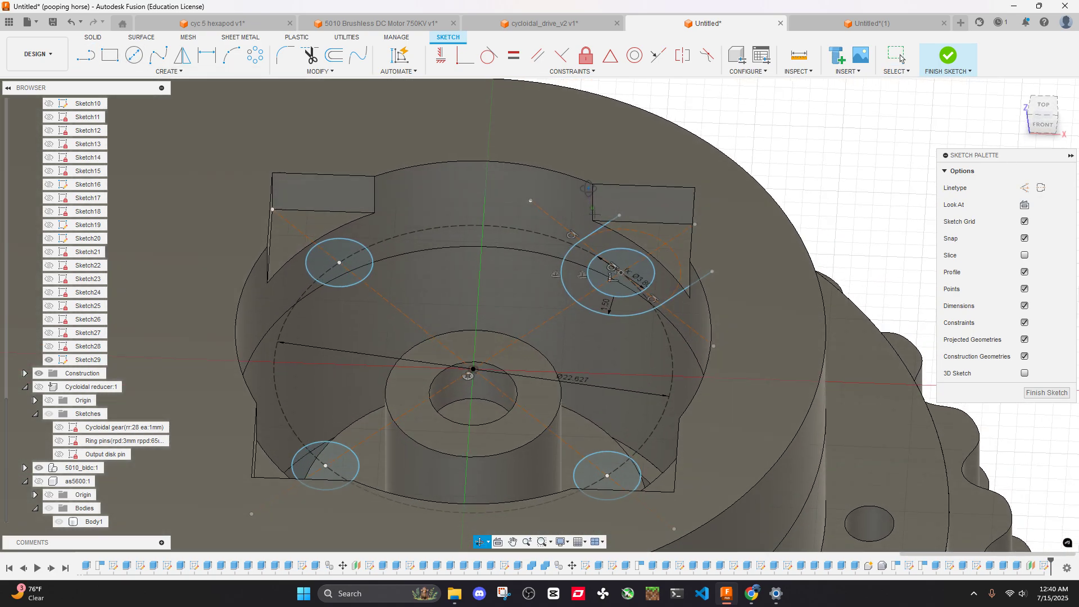
shift+middle_drag(900, 58, 600, 221)
key(l)
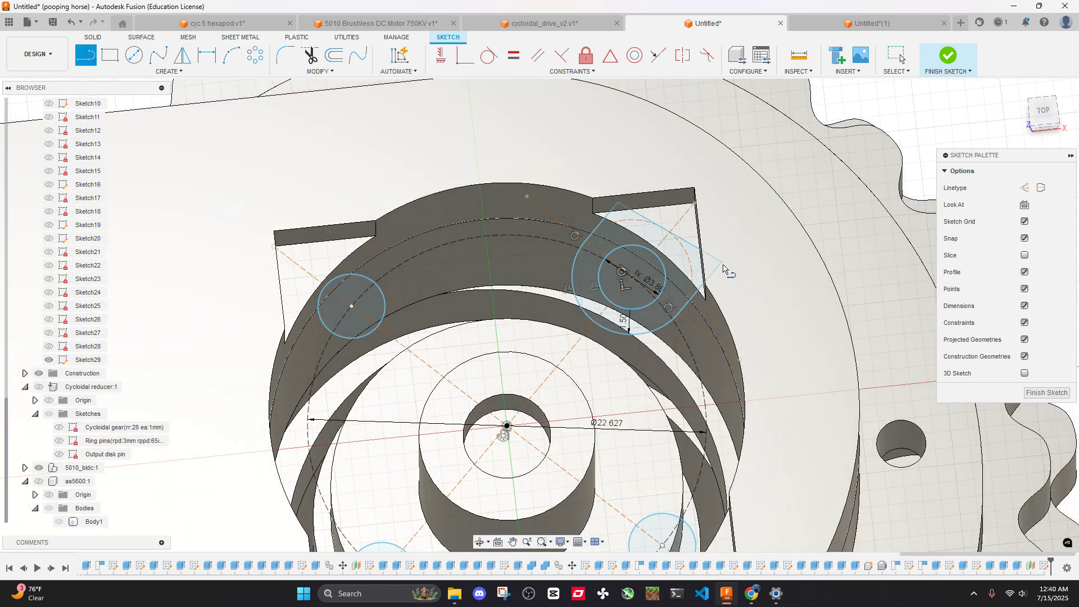
key(Escape)
scroll(695, 275, down, 2)
click(695, 275)
key(e)
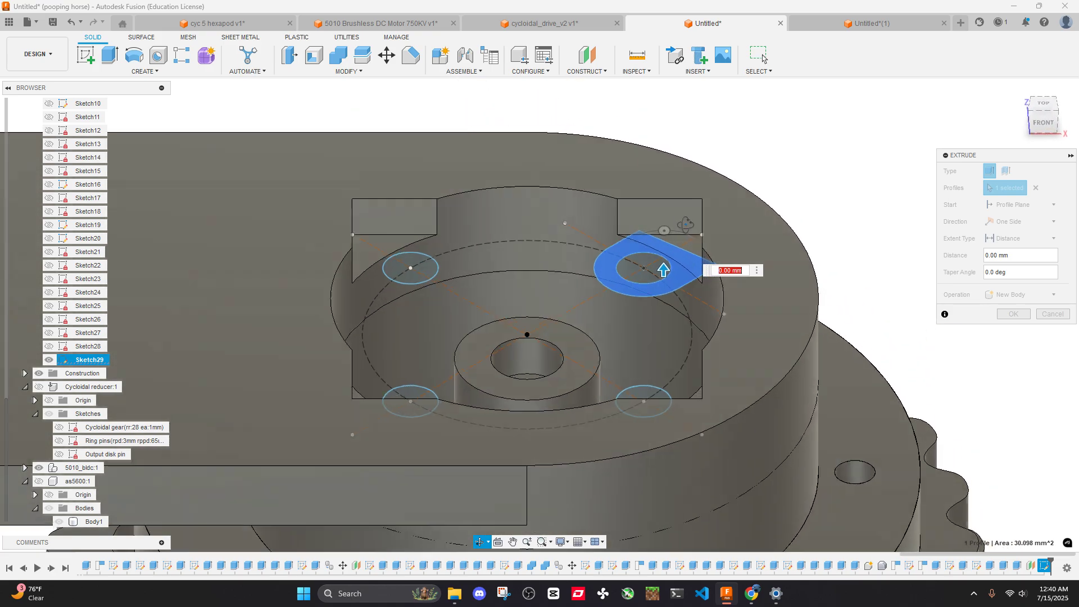
click(1051, 315)
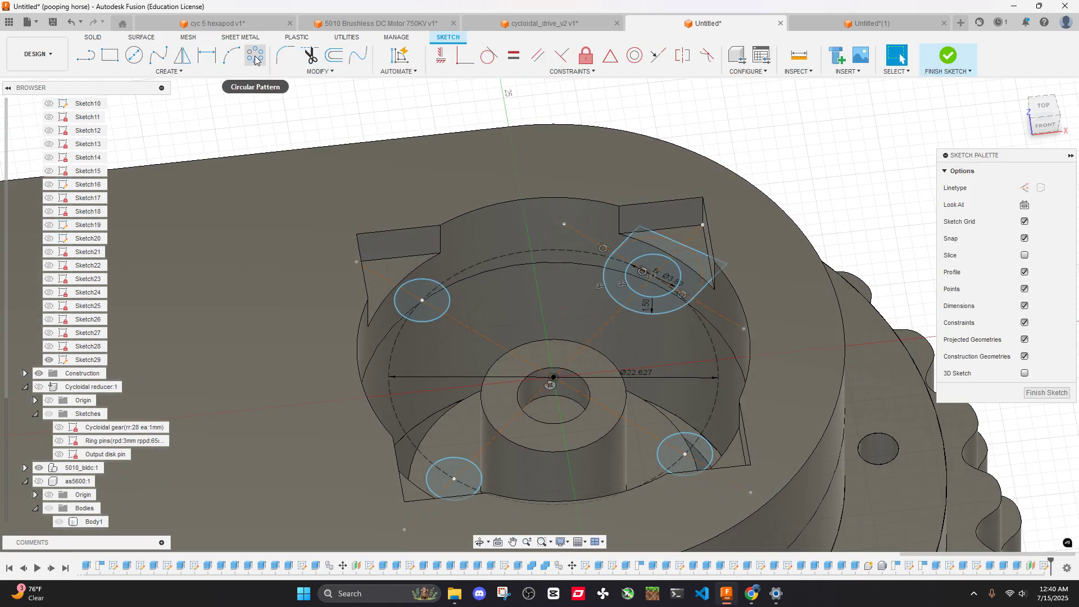
Circular-pattern the boss outline's arc and three lines around the pocket's centre point, full distribution, quantity 4
click(255, 57)
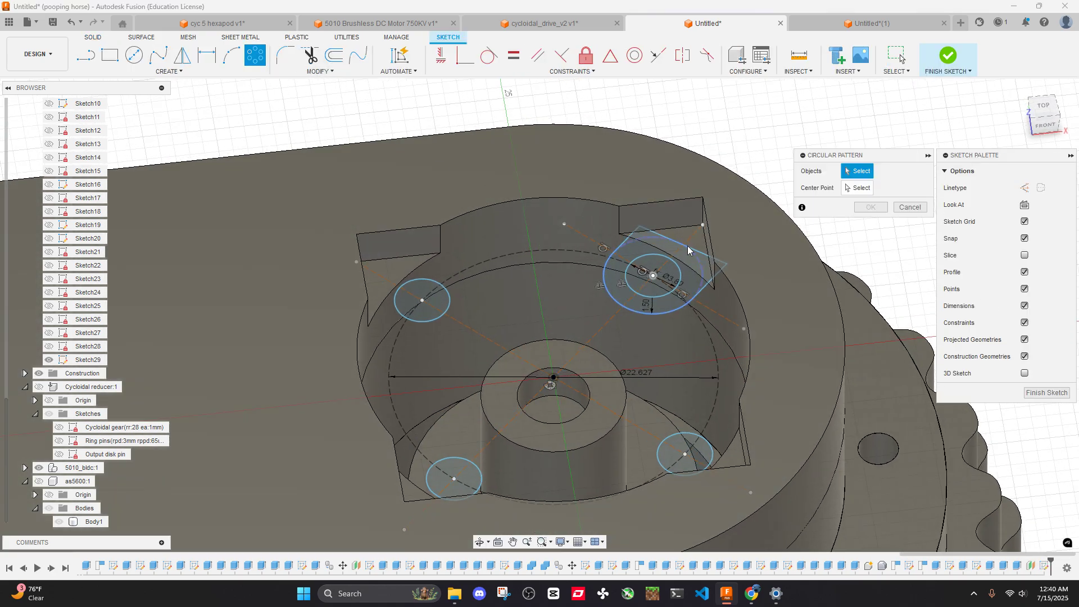
scroll(705, 256, up, 5)
click(703, 248)
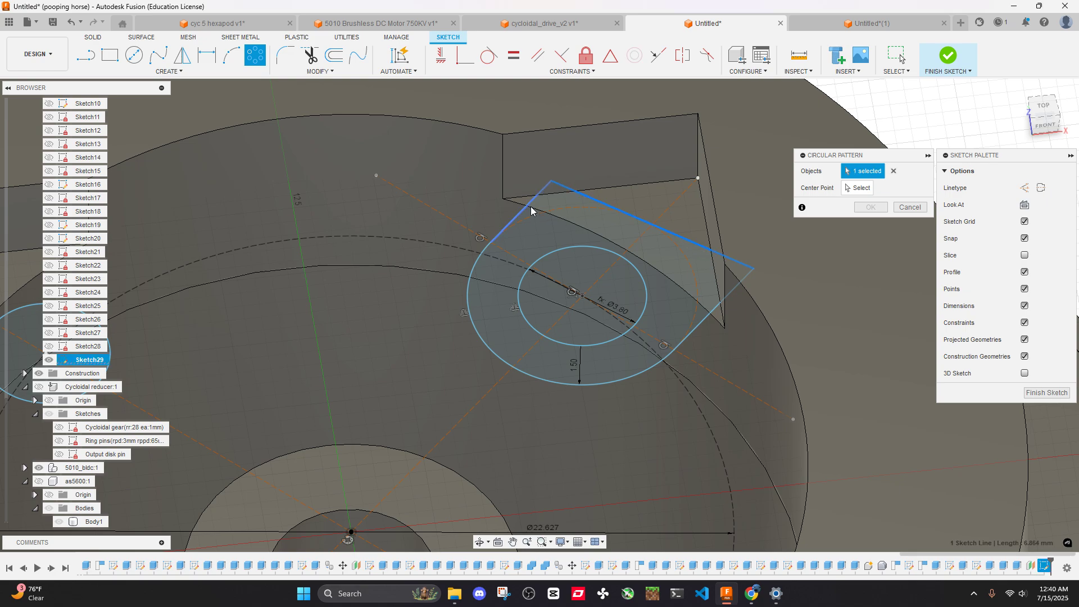
click(487, 347)
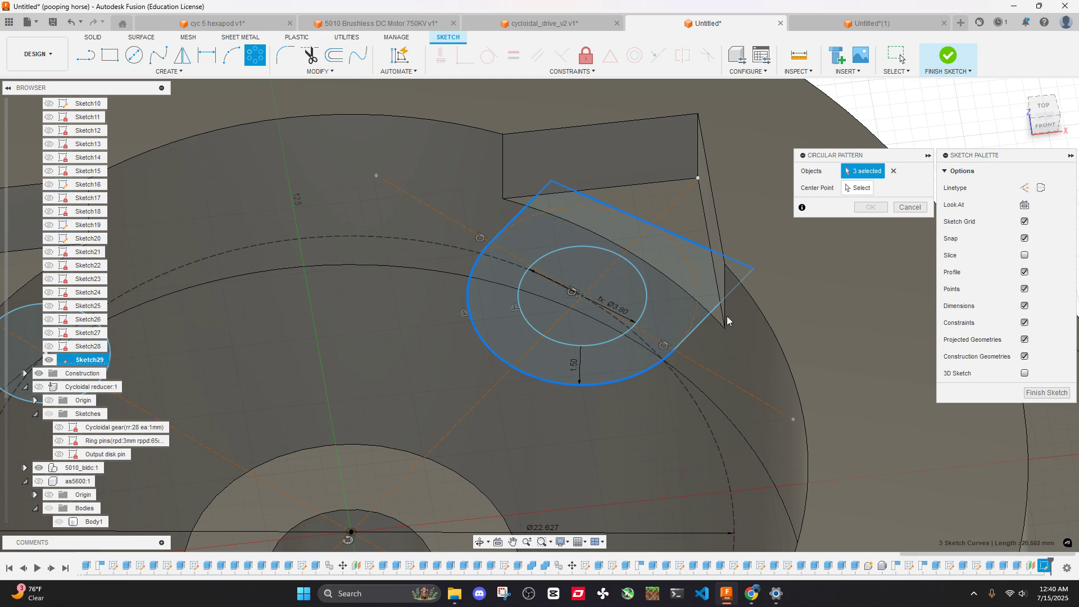
click(860, 189)
scroll(770, 137, down, 3)
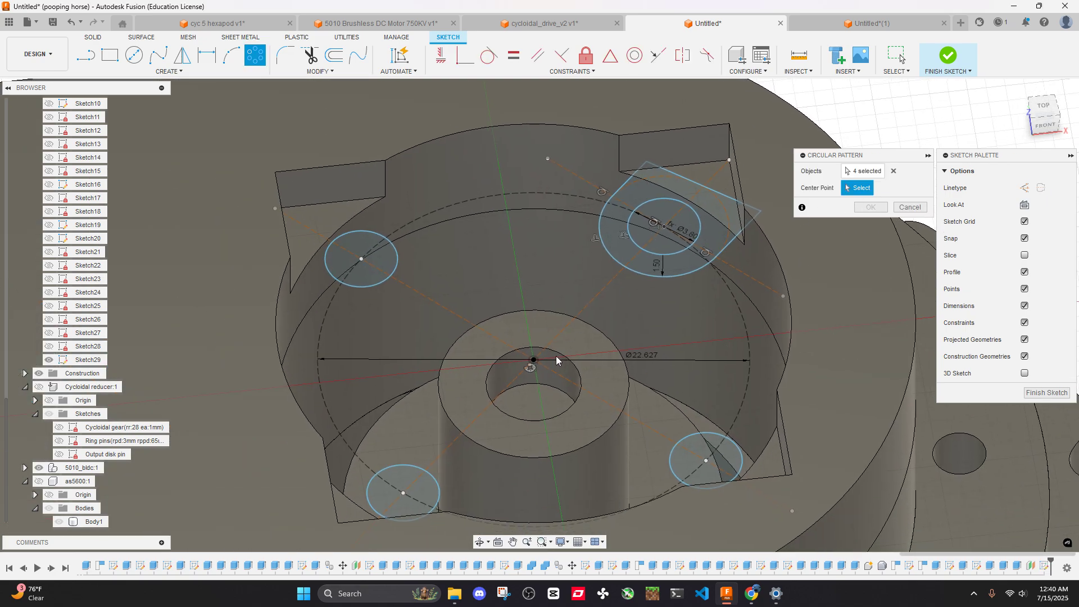
click(534, 360)
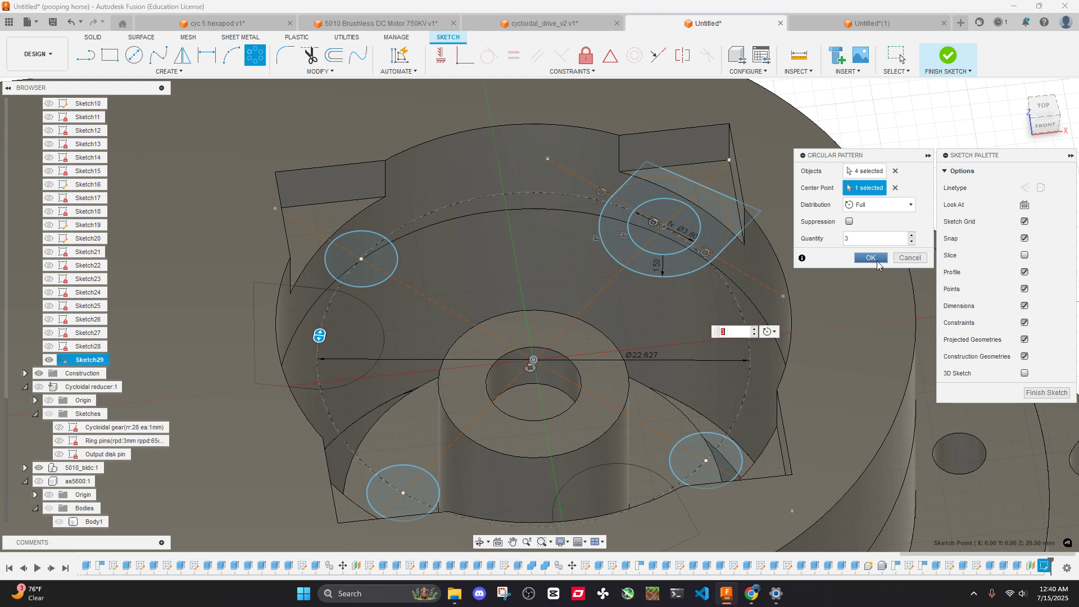
click(870, 258)
scroll(722, 224, down, 1)
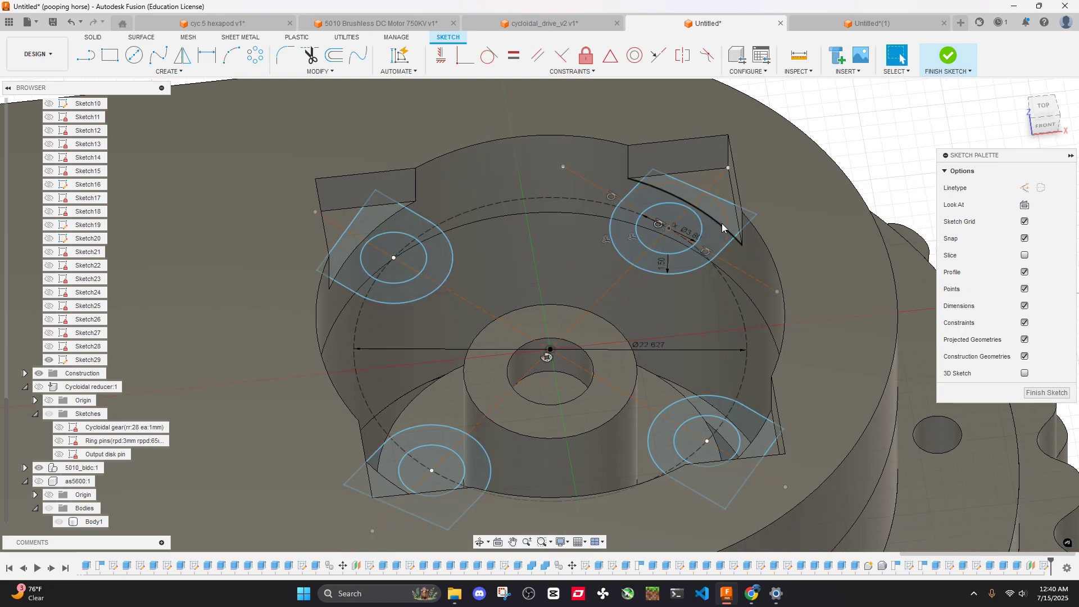
click(715, 237)
shift+click(434, 254)
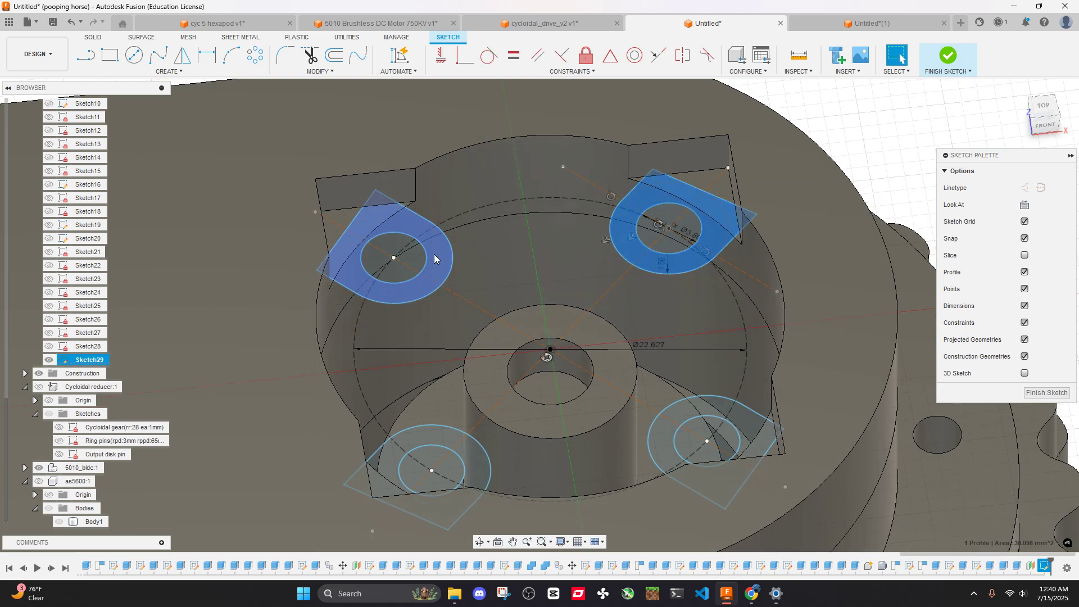
shift+click(471, 454)
shift+click(710, 404)
key(e)
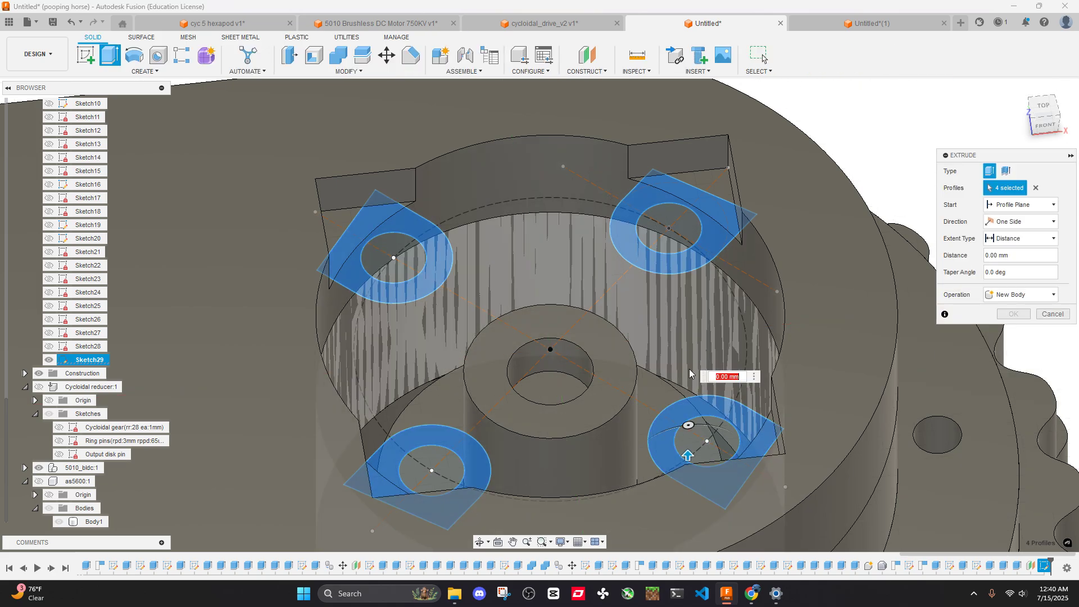
scroll(677, 312, down, 3)
drag(650, 387, 669, 429)
shift+middle_drag(669, 429, 655, 345)
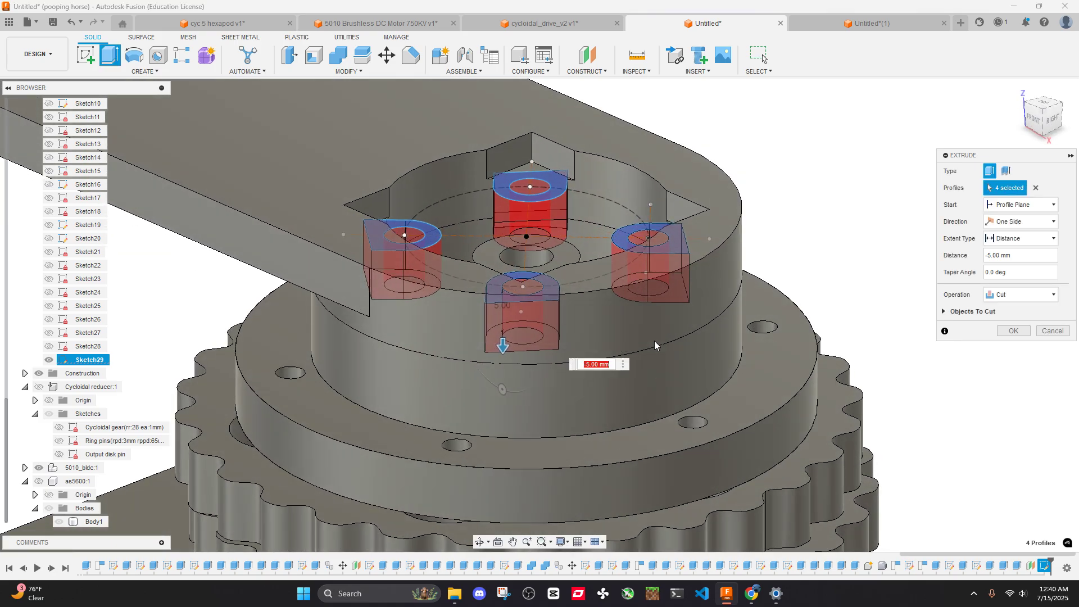
click(1051, 331)
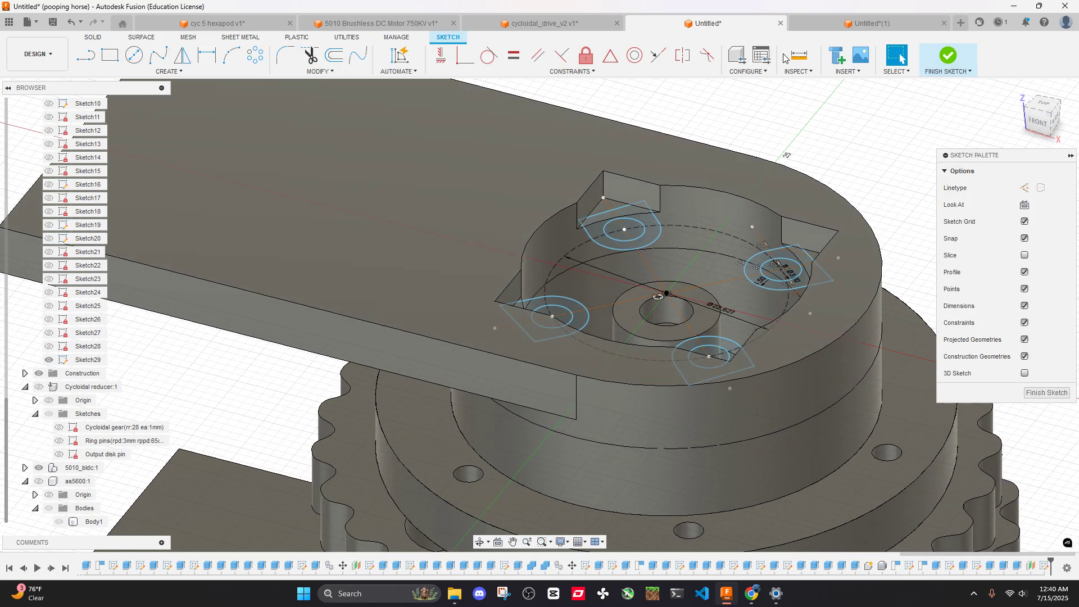
Measure the vertical distance between the pocket's lower circular edge and a corner vertex of the upper corner recess
click(788, 57)
scroll(723, 218, up, 5)
click(673, 272)
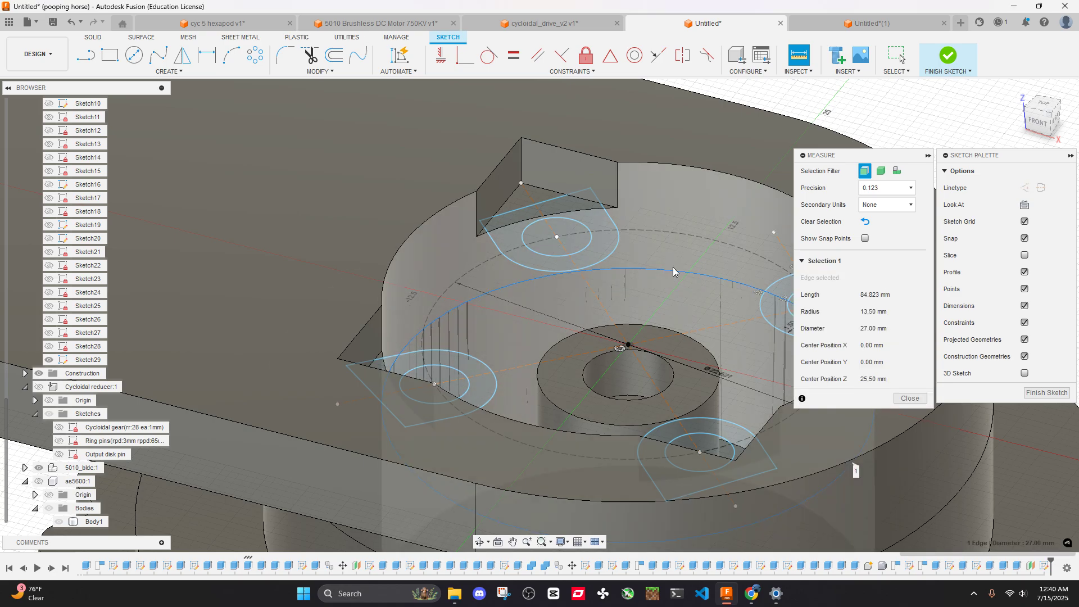
click(616, 209)
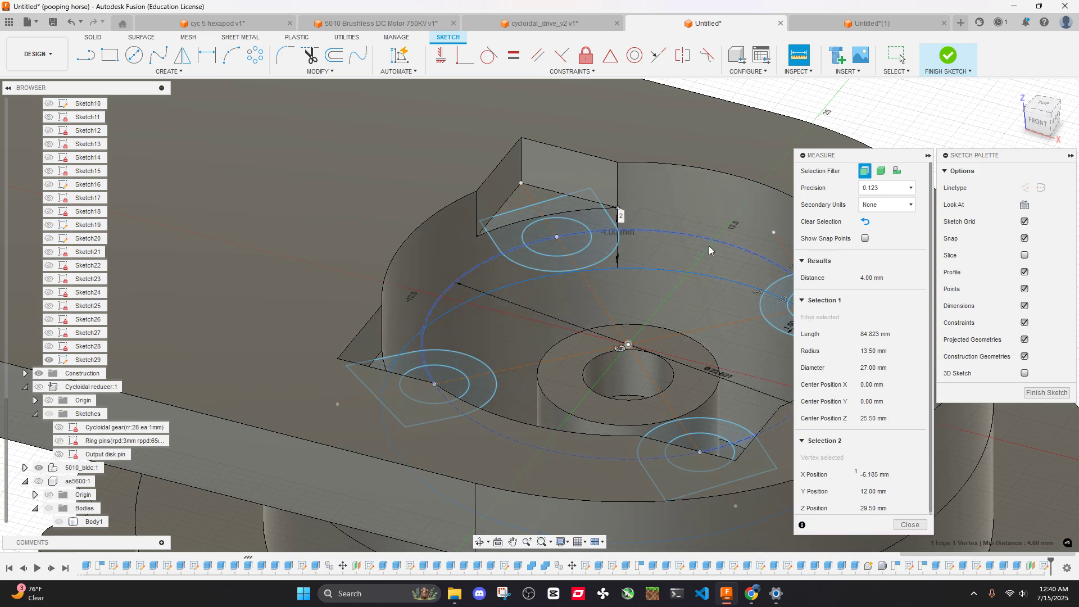
click(911, 528)
scroll(640, 267, down, 5)
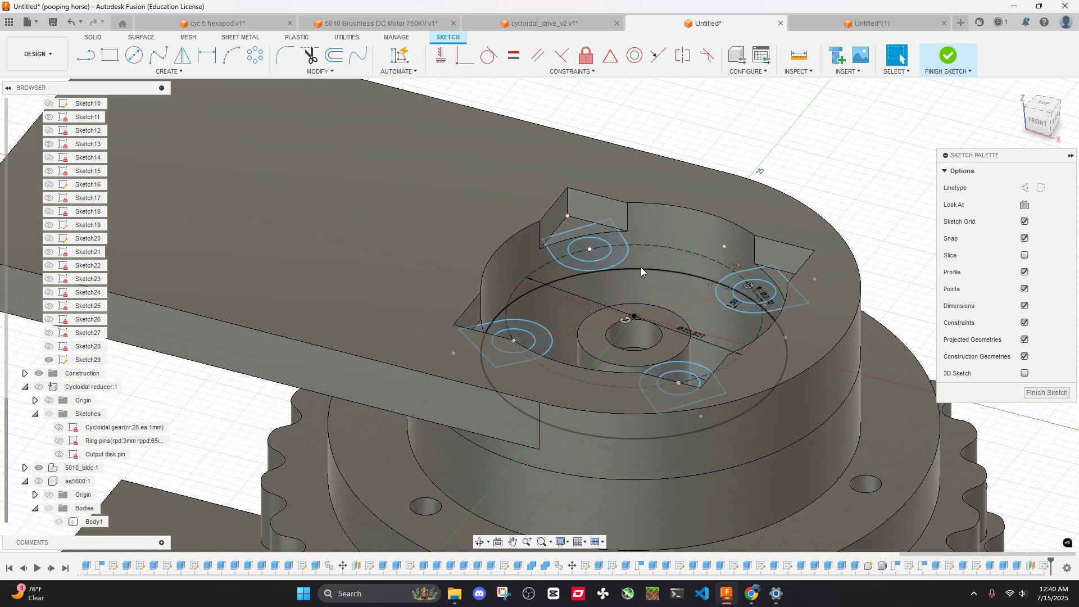
Examine the four screw-boss profiles in the arm's pocket and their fit within the drive from several angles
shift+middle_drag(641, 267, 652, 241)
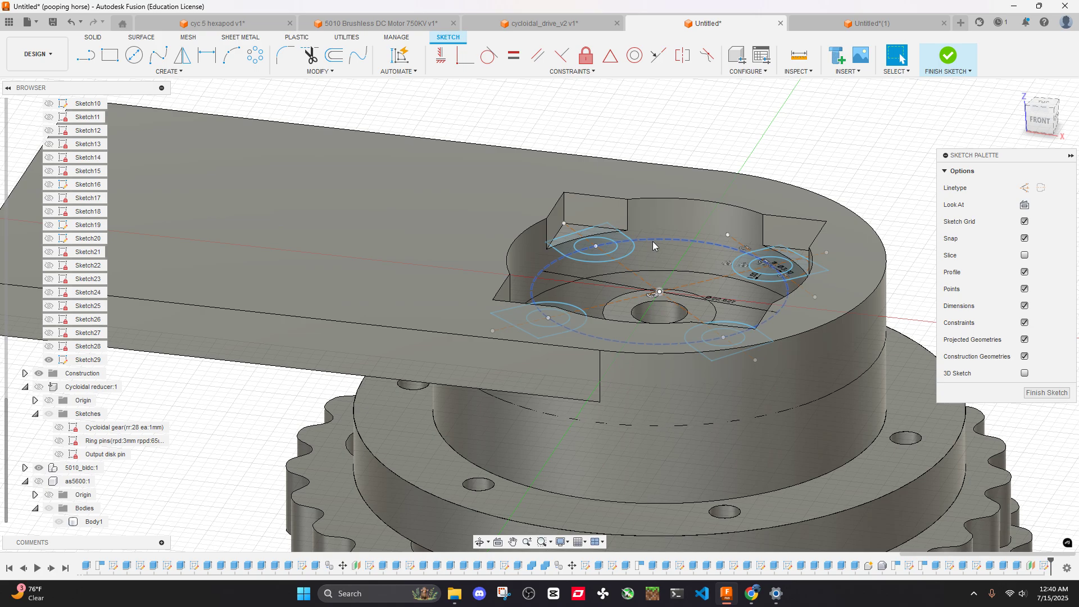
scroll(666, 244, up, 3)
click(641, 263)
shift+middle_drag(695, 232, 635, 202)
scroll(523, 360, down, 2)
scroll(523, 360, down, 3)
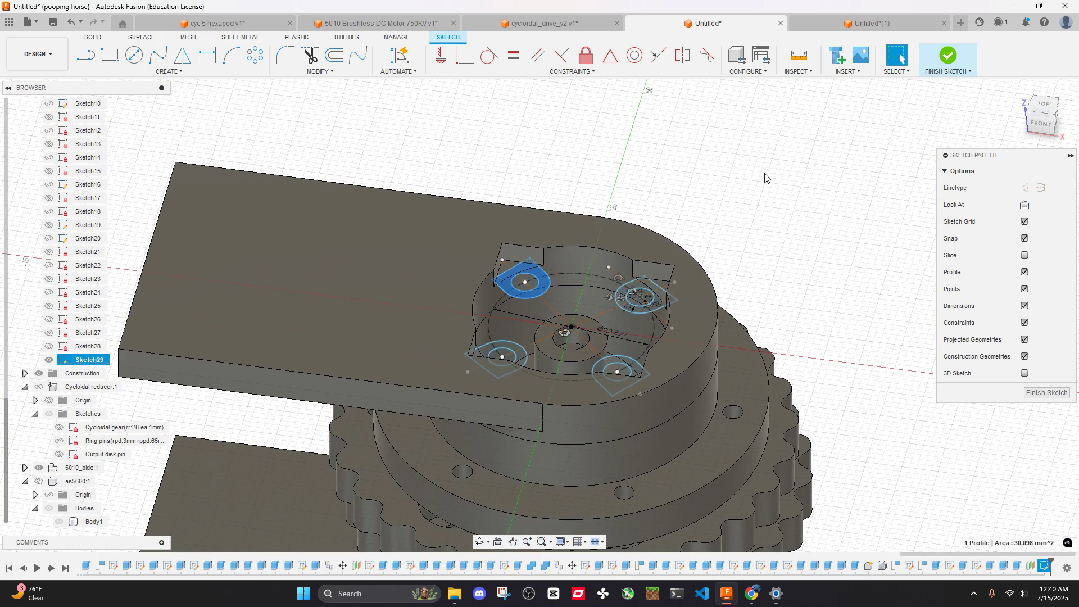
shift+middle_drag(523, 360, 659, 342)
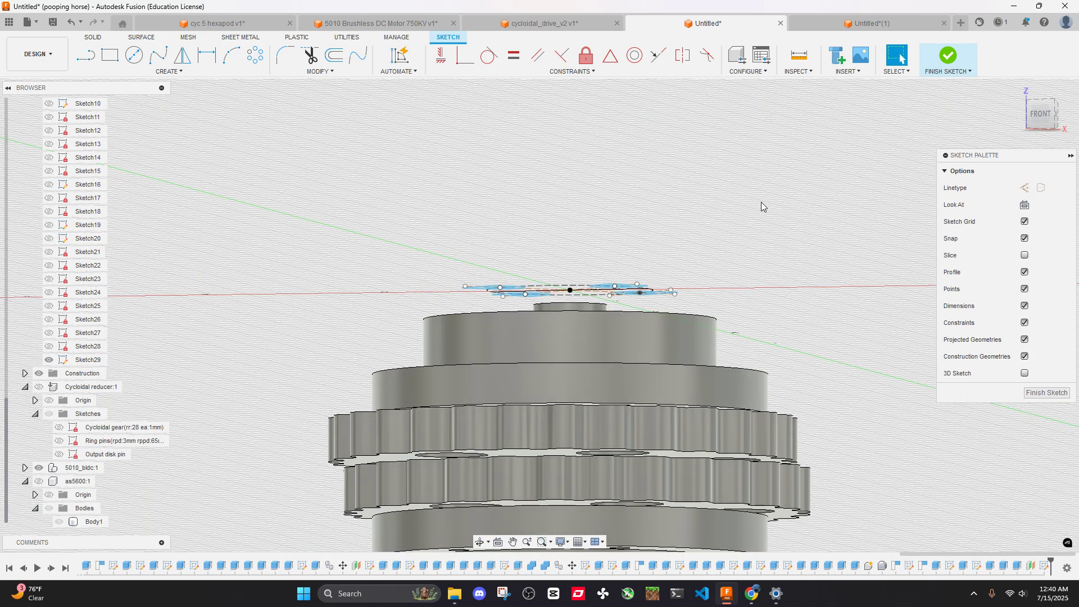
shift+middle_drag(761, 205, 739, 301)
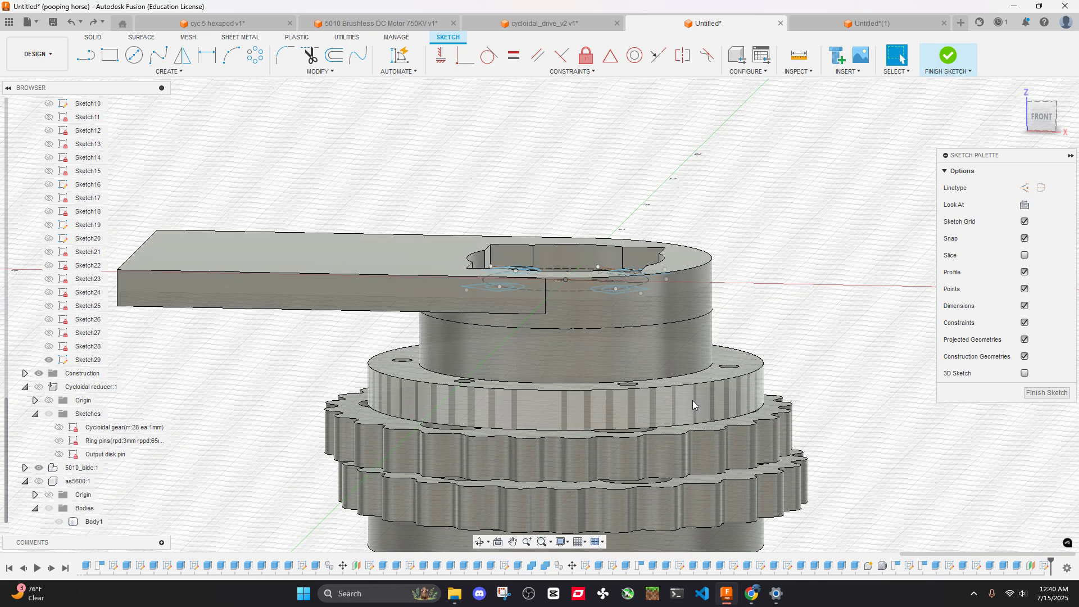
shift+middle_drag(730, 346, 750, 299)
scroll(753, 298, down, 3)
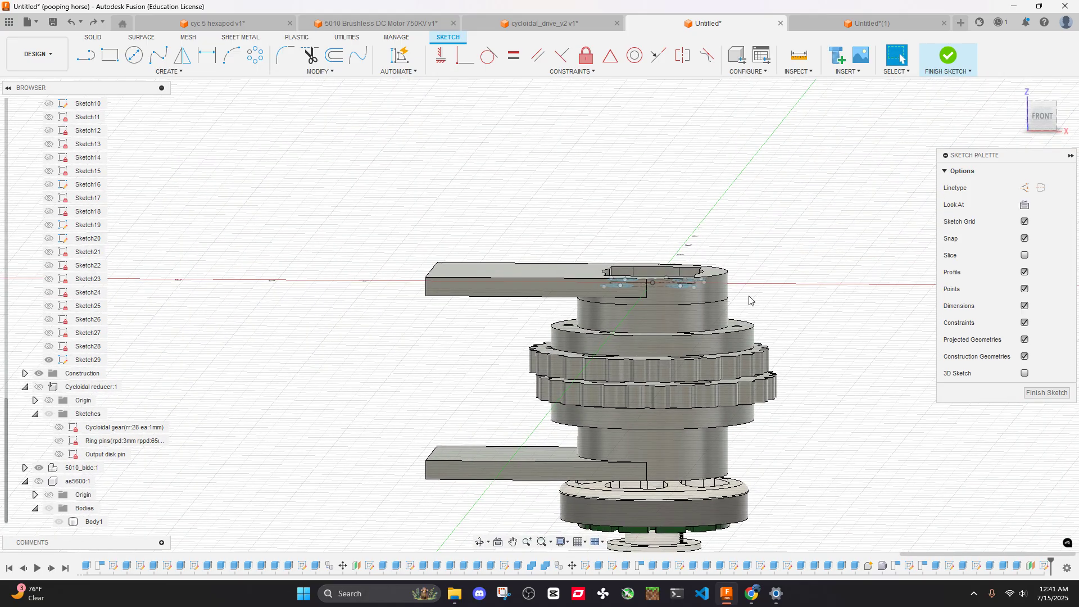
Hide the "not in use" body of the drive
scroll(58, 229, up, 10)
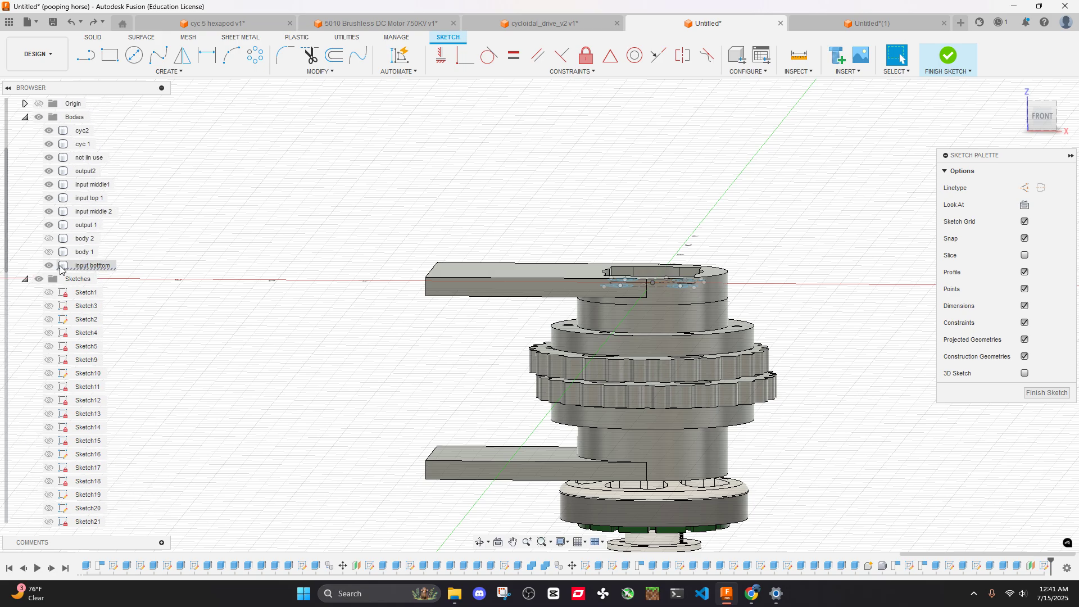
click(49, 212)
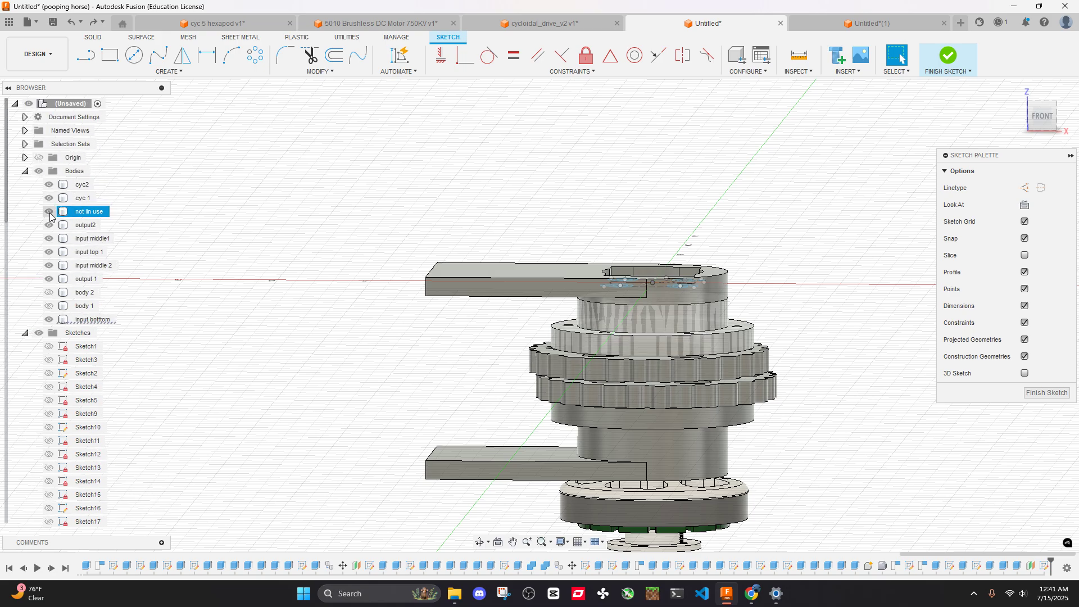
click(49, 212)
Extrude the four corner boss profiles in the pocket by -4 mm, leaving out their inner hole circles
shift+middle_drag(641, 337, 647, 307)
scroll(648, 300, up, 5)
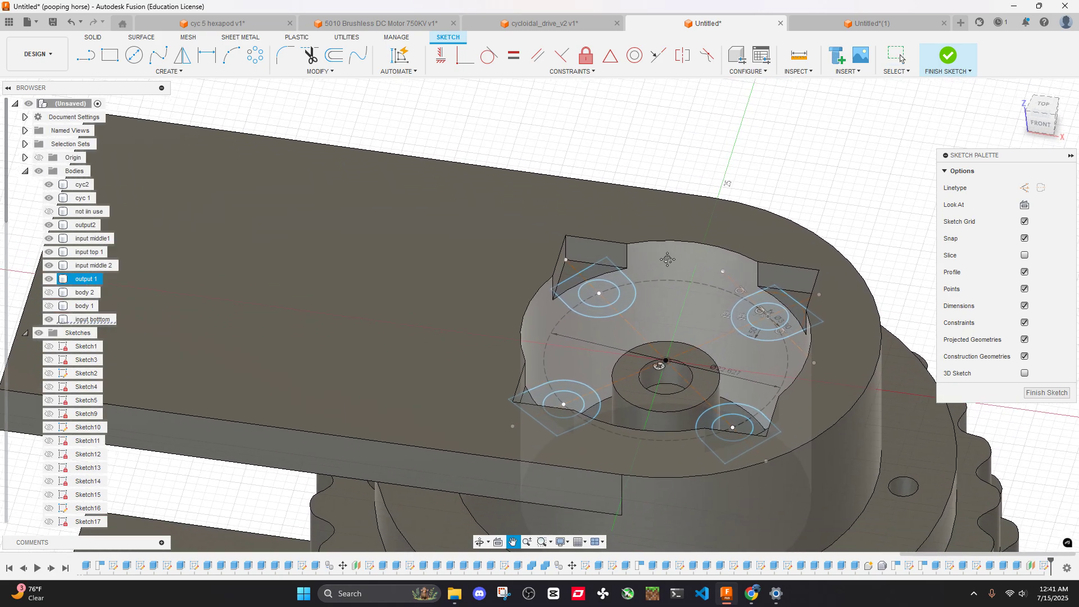
mouse_move(667, 259)
shift+middle_down()
mouse_move(648, 241)
mouse_move(635, 281)
shift+middle_up()
scroll(645, 247, up, 3)
click(599, 292)
scroll(618, 270, down, 3)
click(564, 450)
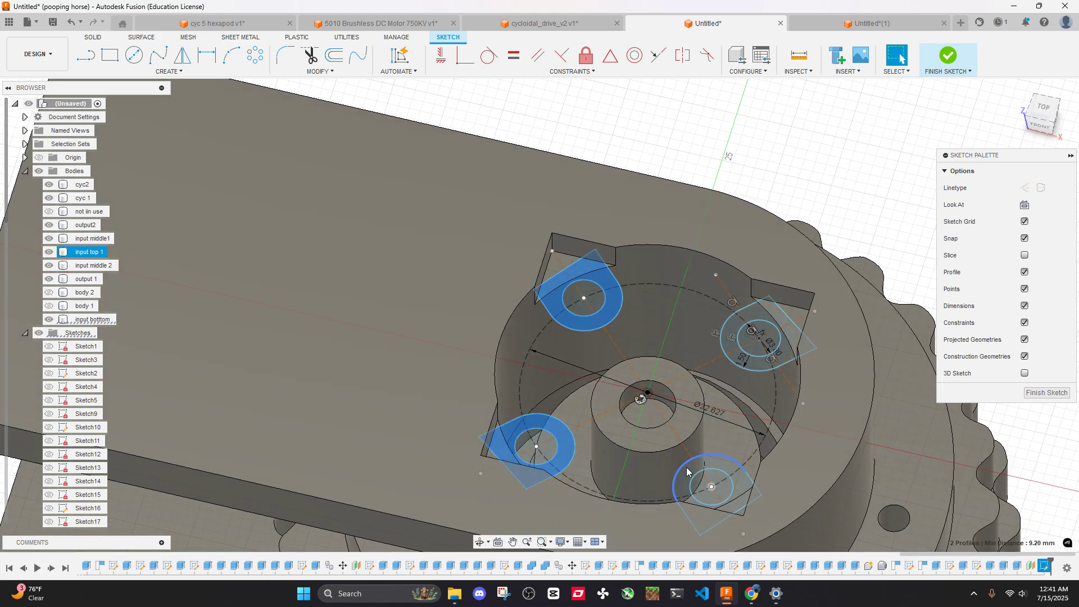
click(739, 486)
click(789, 351)
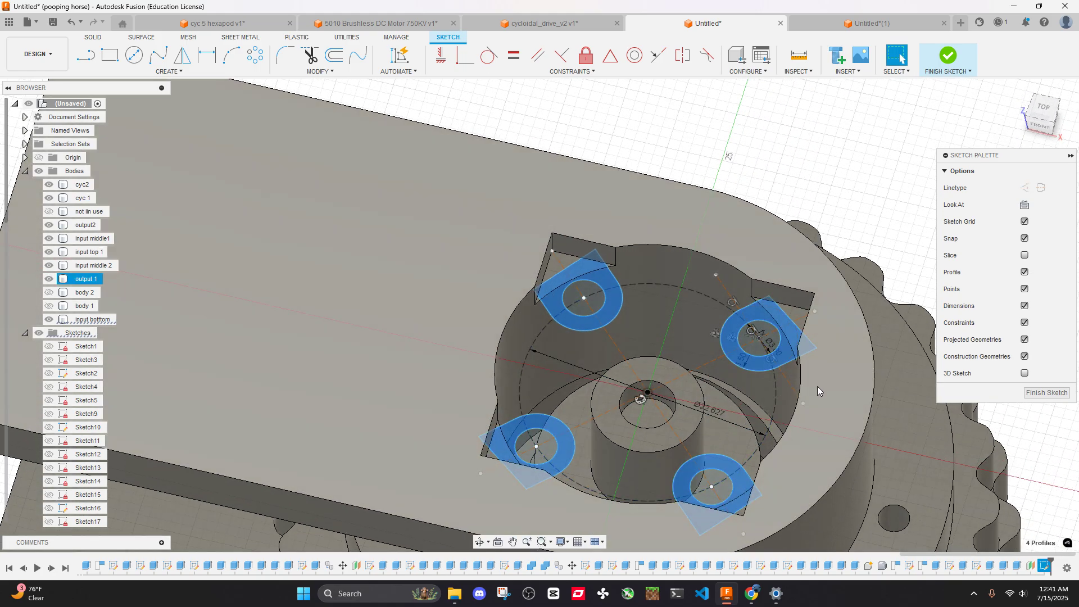
text(e)
text(-4)
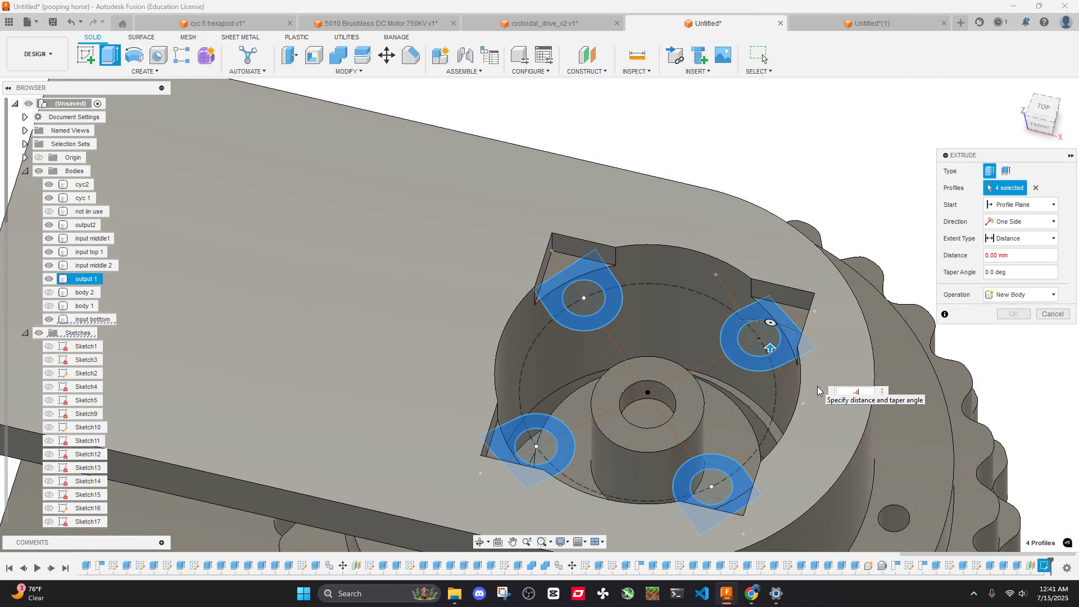
key(Return)
Change the operation of the four-boss extrusion to Join
shift+middle_drag(817, 386, 748, 230)
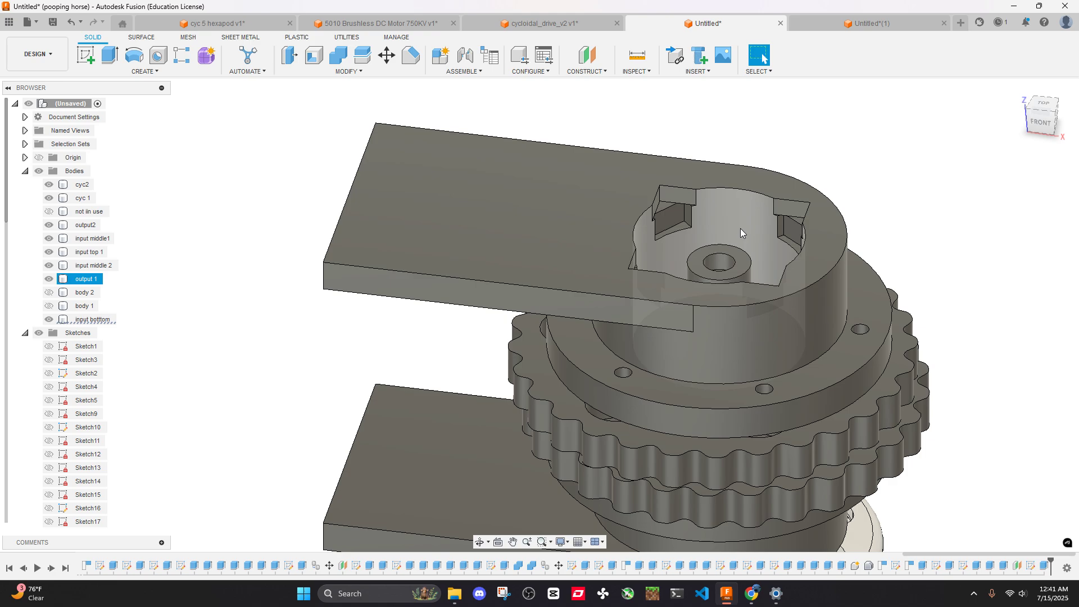
double_click(1044, 565)
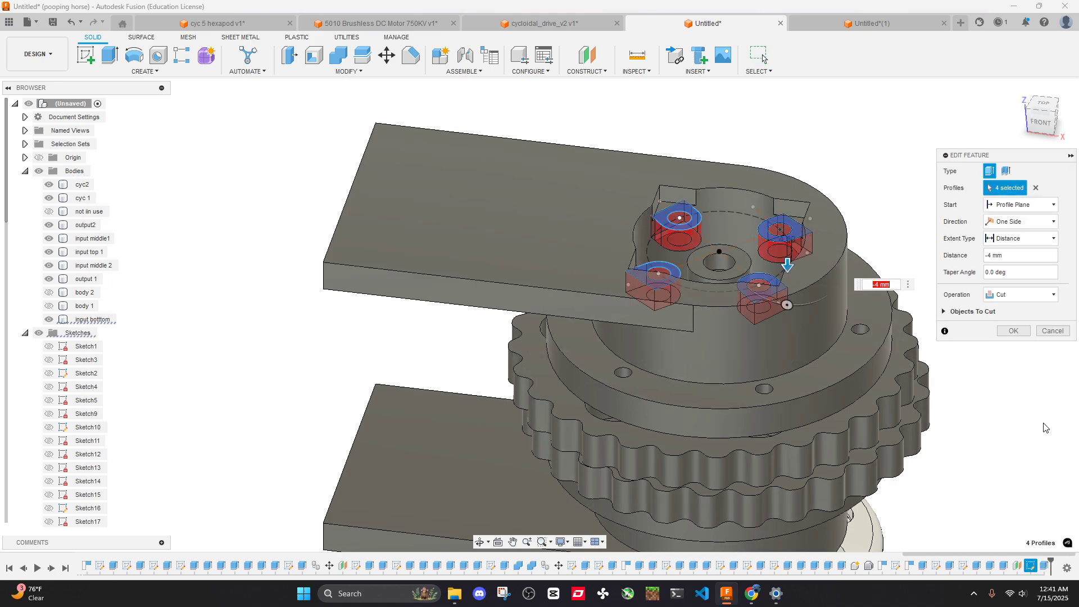
click(1012, 309)
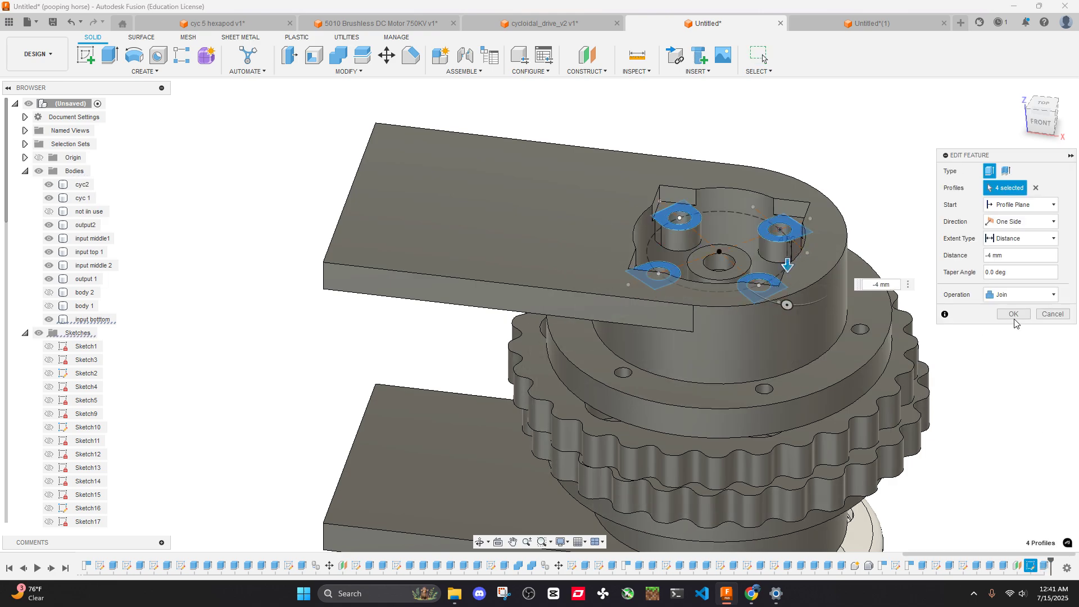
click(1015, 317)
Extrude the floor of the central boss's hole upward to make the hole shallower
scroll(770, 283, down, 2)
shift+middle_drag(769, 283, 708, 365)
scroll(791, 311, up, 3)
scroll(779, 307, up, 4)
scroll(772, 302, down, 4)
scroll(788, 278, up, 4)
scroll(699, 393, up, 5)
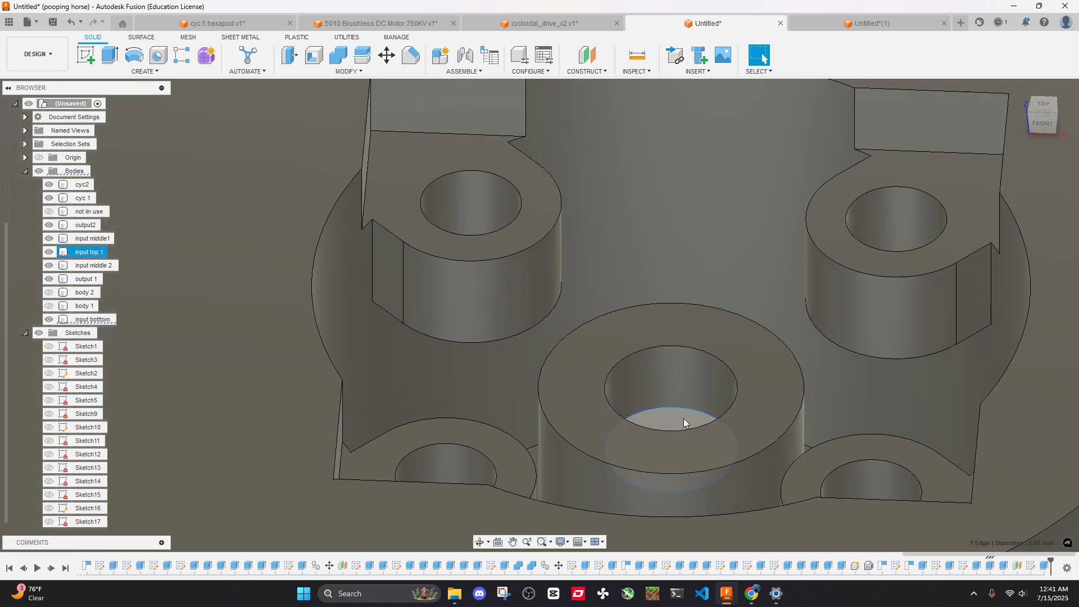
key(e)
click(1052, 280)
scroll(666, 428, up, 3)
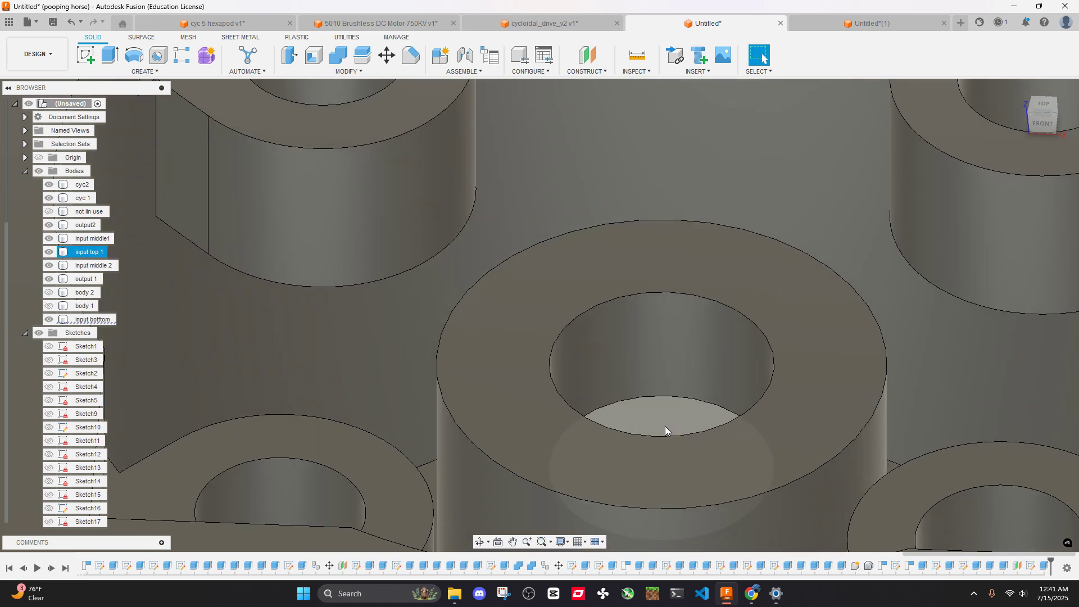
key(e)
click(691, 432)
key(Escape)
key(e)
click(660, 413)
key(Escape)
Extrude the ring-shaped top face of the central boss by 0.5 mm
click(814, 368)
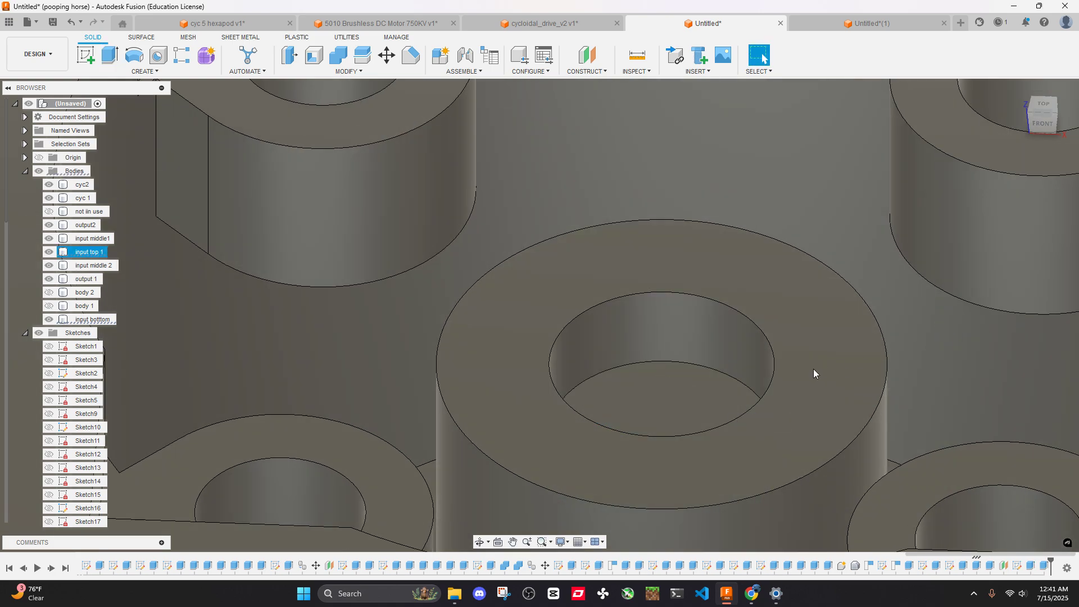
text(e.5)
key(Escape)
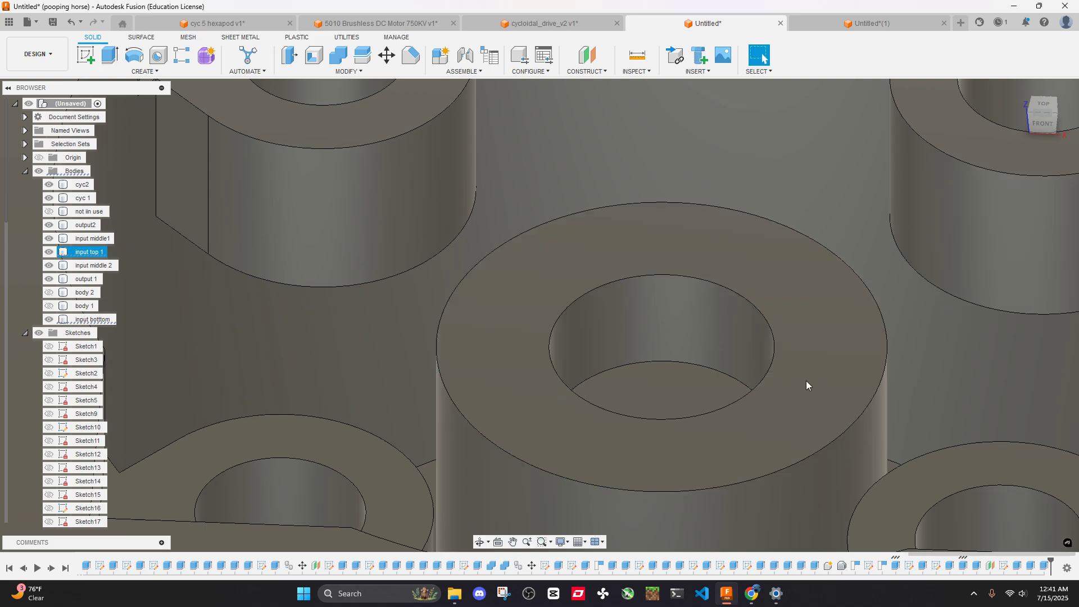
Try to fillet the four vertical corner edges of the pocket with a 4 mm radius
scroll(806, 380, down, 3)
shift+middle_drag(835, 314, 706, 263)
scroll(627, 212, up, 4)
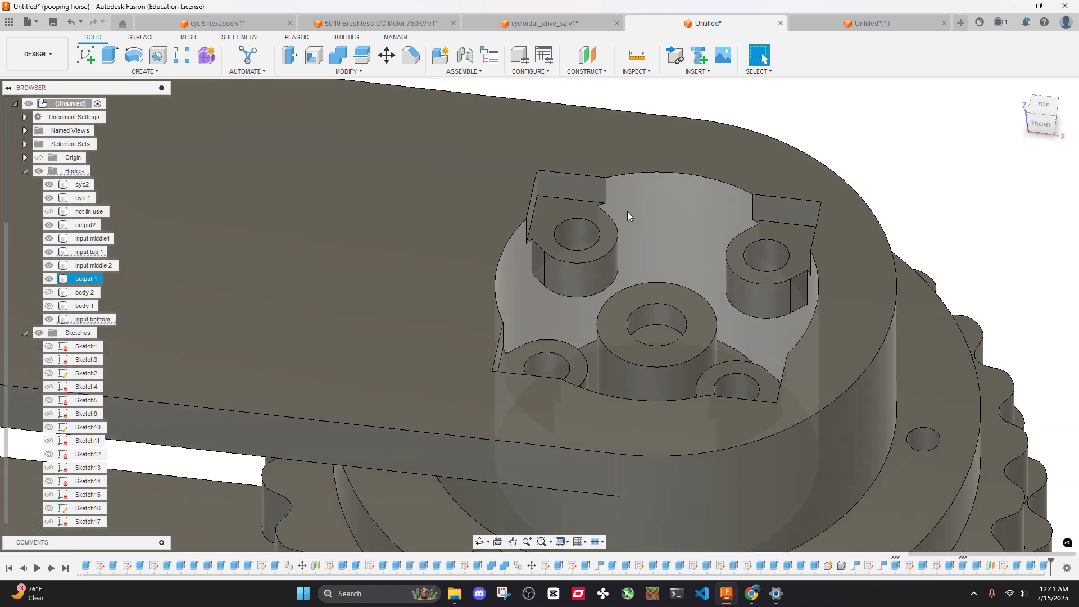
click(523, 179)
scroll(804, 215, down, 3)
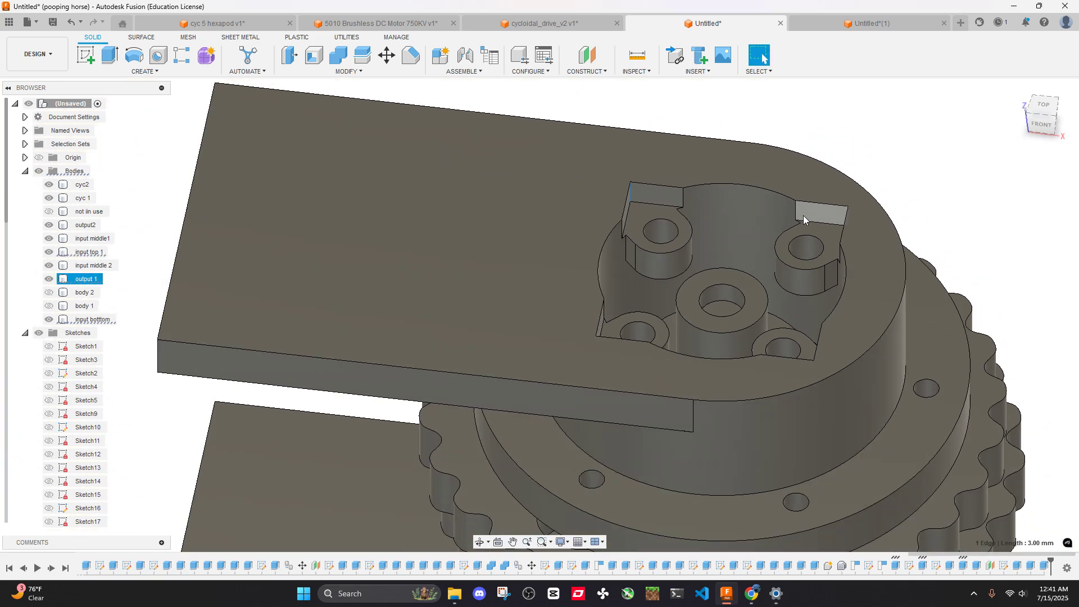
shift+middle_drag(807, 126, 600, 207)
scroll(758, 132, up, 3)
click(758, 132)
scroll(703, 156, down, 2)
shift+click(589, 135)
shift+middle_drag(629, 210, 598, 369)
text(f)
text(4)
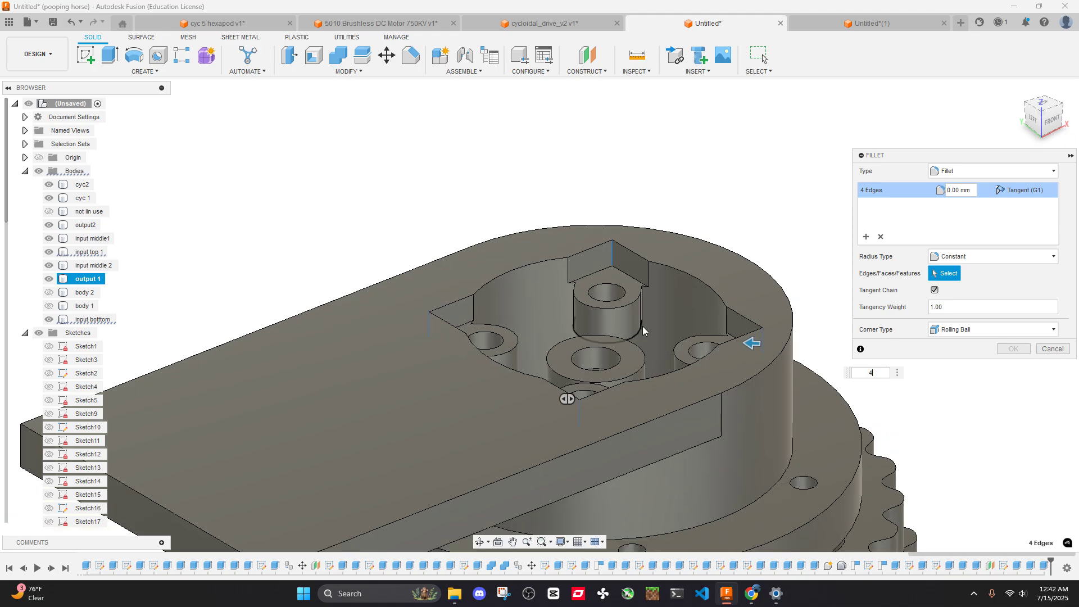
shift+middle_drag(643, 326, 646, 247)
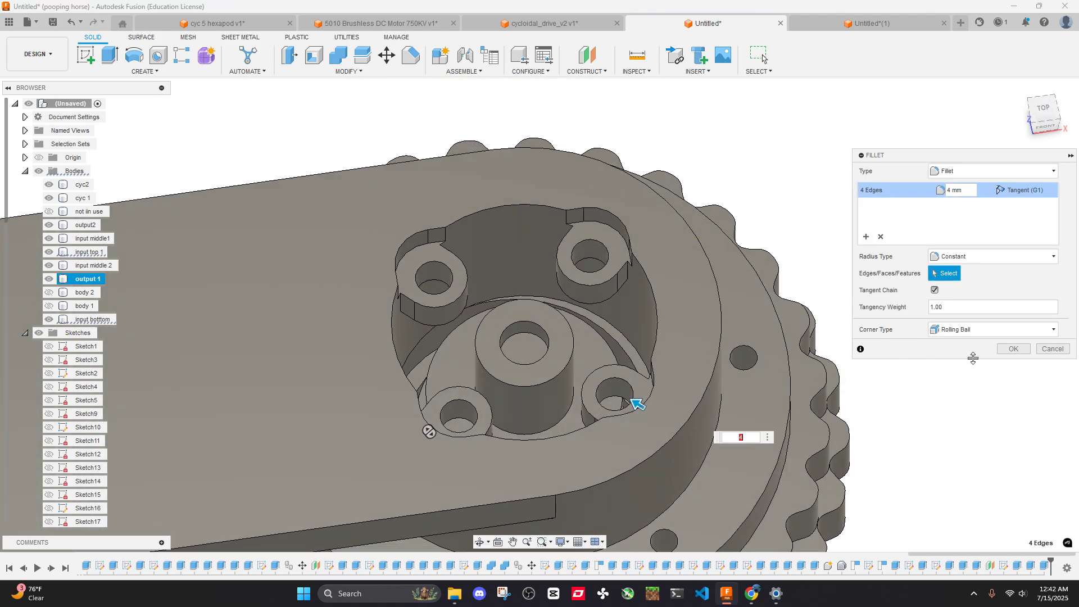
click(1013, 349)
shift+middle_drag(908, 315, 650, 223)
scroll(662, 236, up, 2)
scroll(634, 250, down, 5)
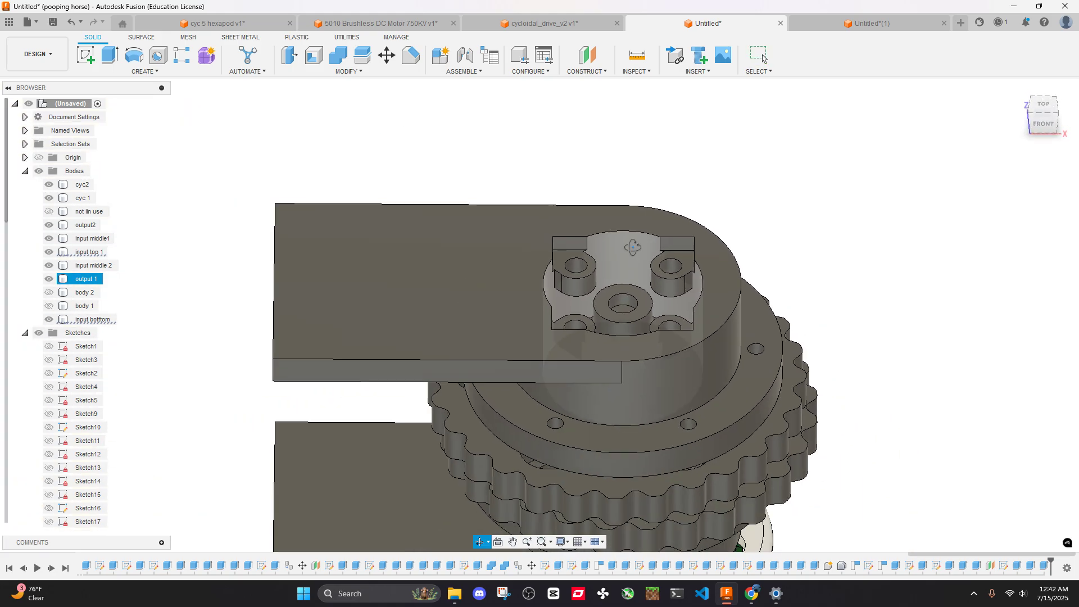
mouse_move(643, 253)
shift+middle_down()
mouse_move(642, 223)
mouse_move(637, 249)
mouse_move(655, 229)
mouse_move(646, 251)
mouse_move(655, 251)
mouse_move(659, 236)
mouse_move(650, 241)
shift+middle_up()
scroll(637, 250, up, 3)
right_click(564, 265)
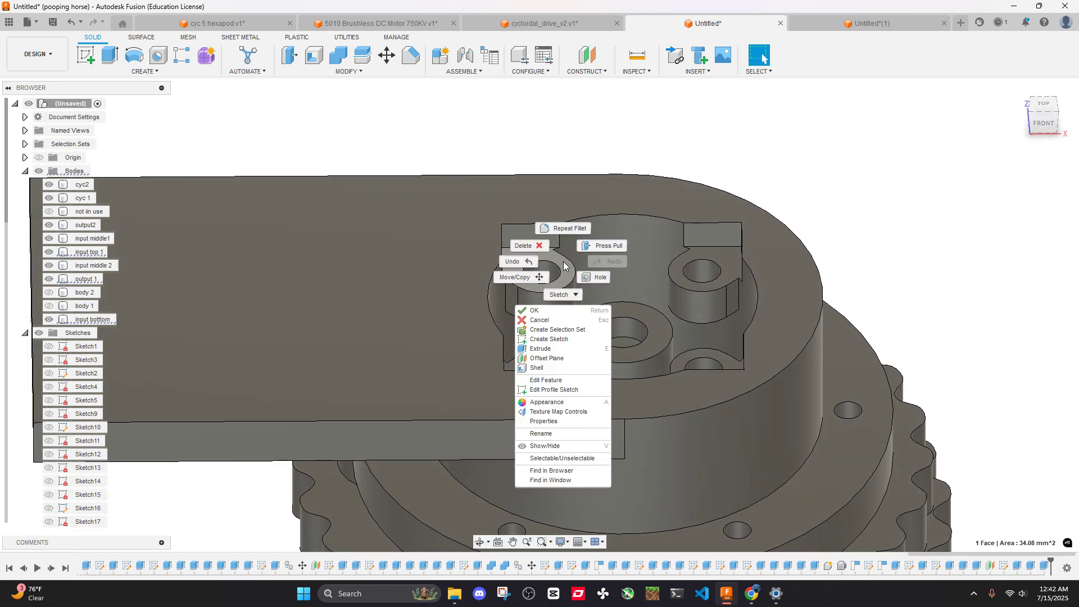
click(553, 349)
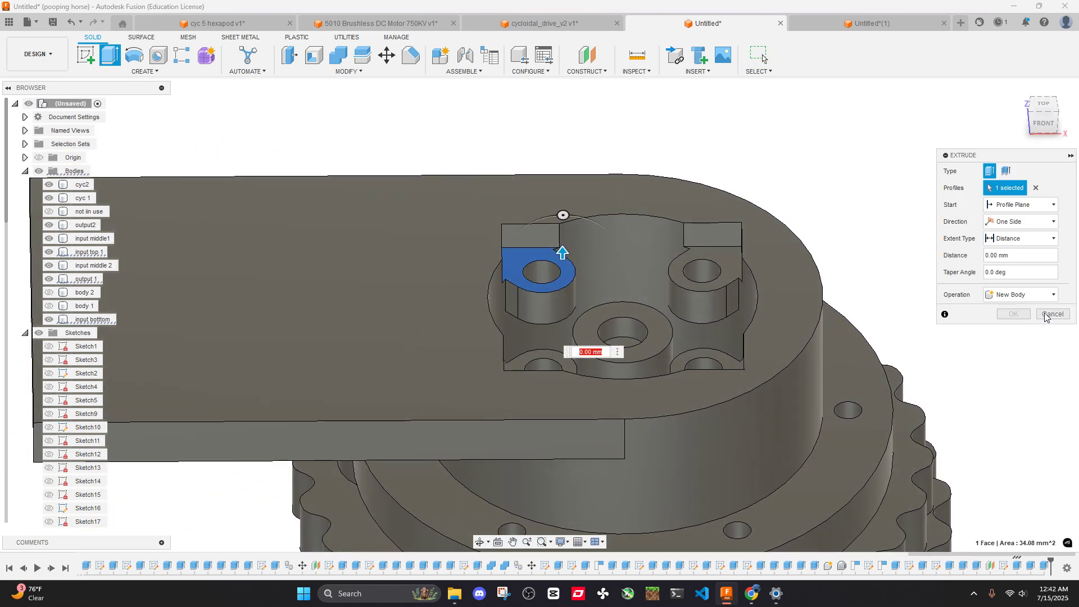
key(Escape)
Create a sketch on a corner boss's top face and draw a 24 × 24 mm center rectangle centered on the origin
right_click(525, 258)
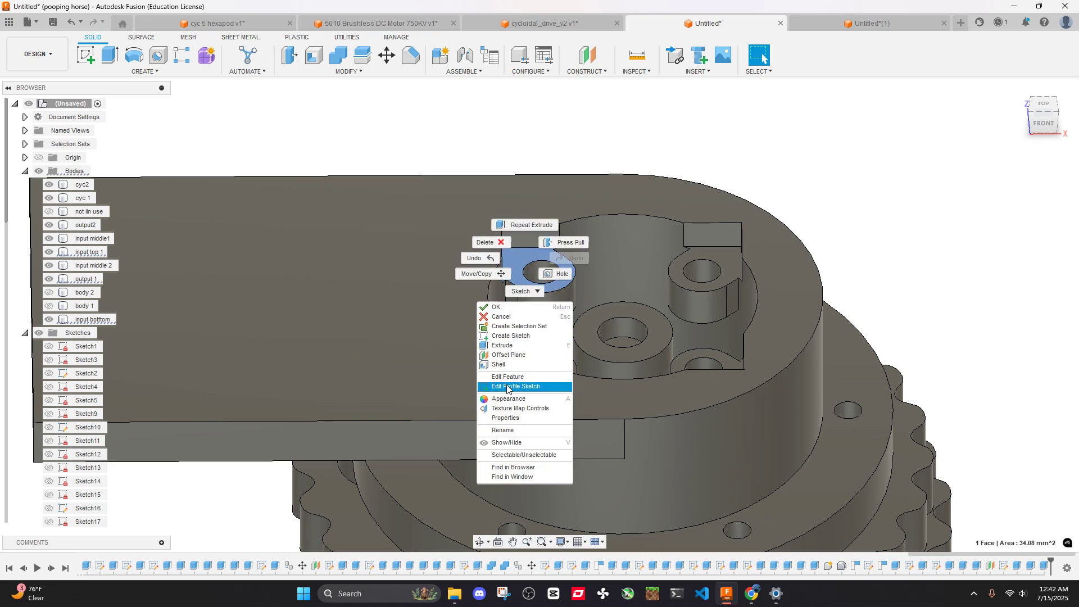
click(510, 336)
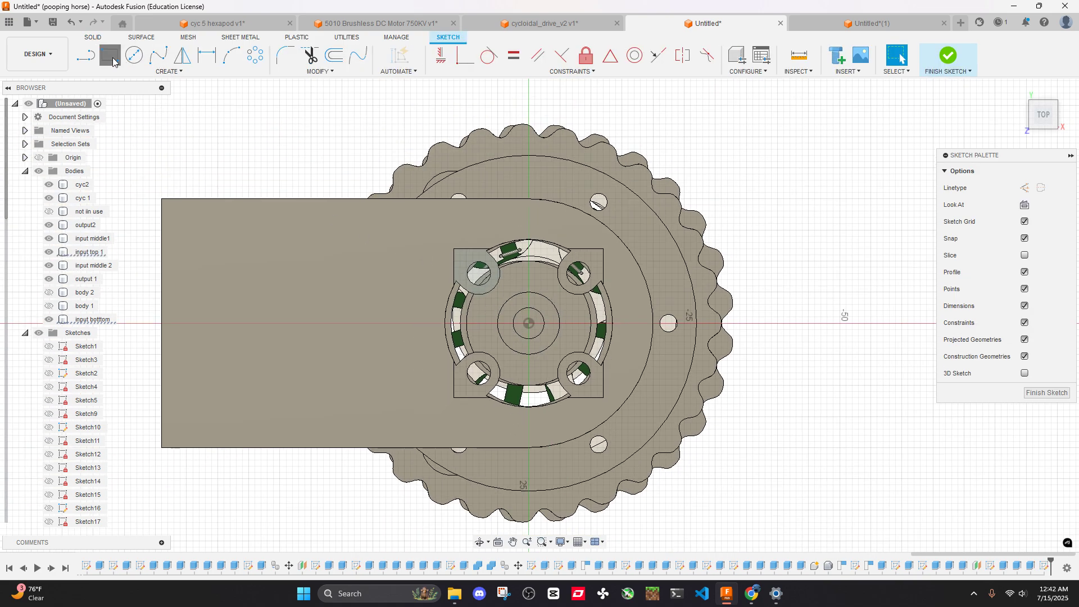
click(111, 56)
scroll(538, 343, up, 3)
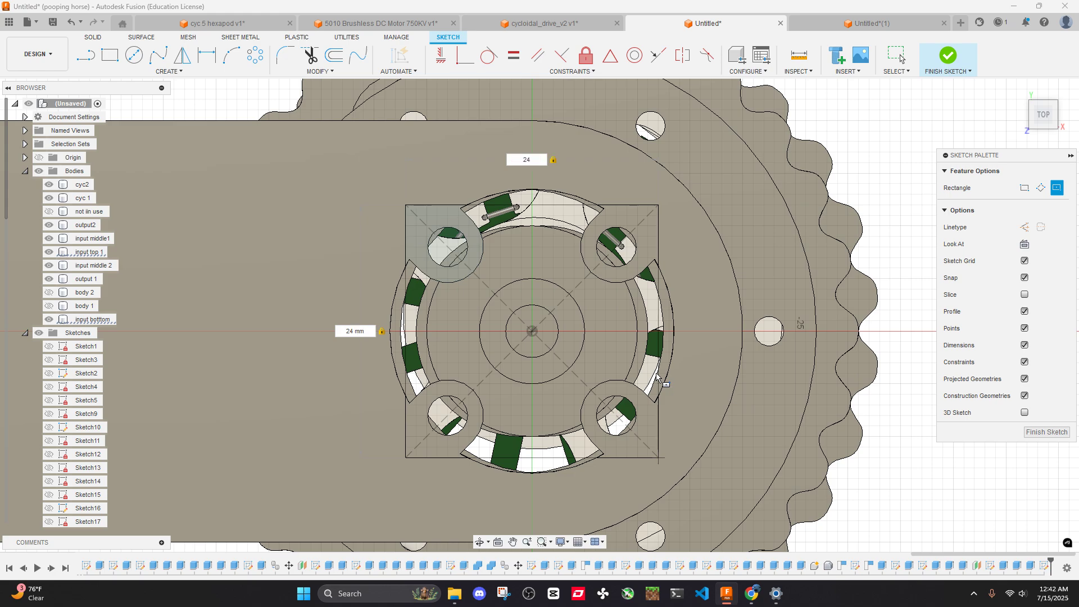
key(Return)
key(Escape)
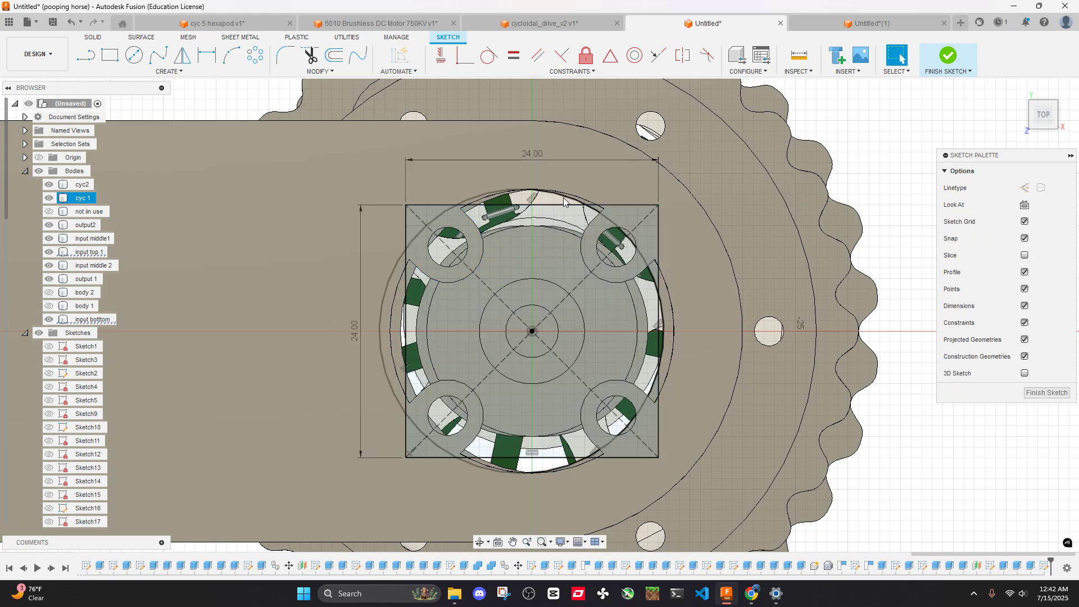
Draw a circle centered on the origin and reaching out to the round wall of the pocket
mouse_move(564, 200)
shift+middle_down()
mouse_move(651, 262)
mouse_move(635, 198)
mouse_move(284, 157)
mouse_move(674, 135)
shift+middle_up()
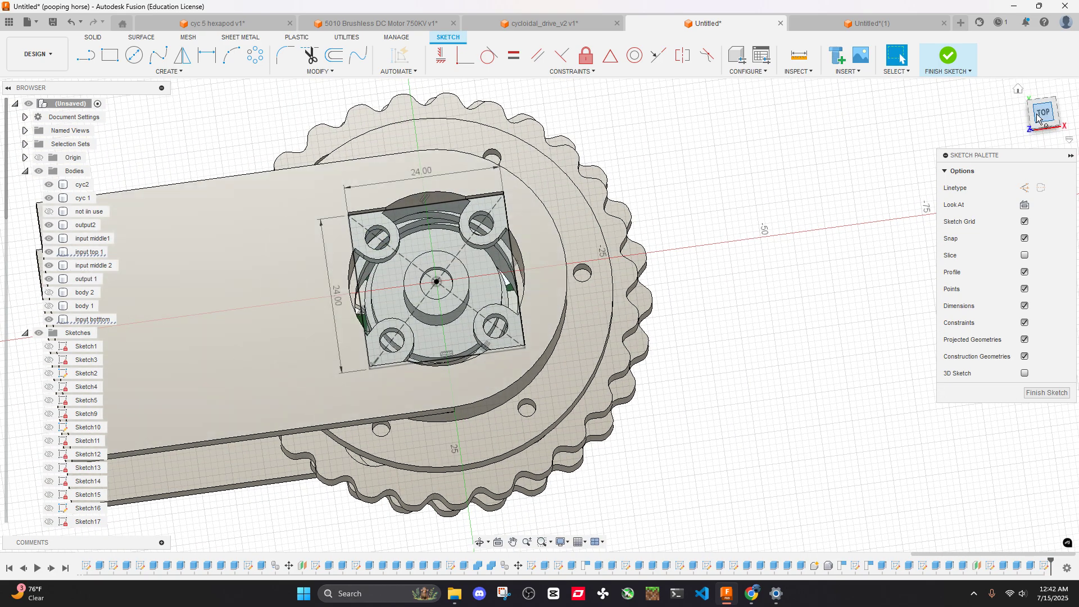
click(1038, 118)
key(c)
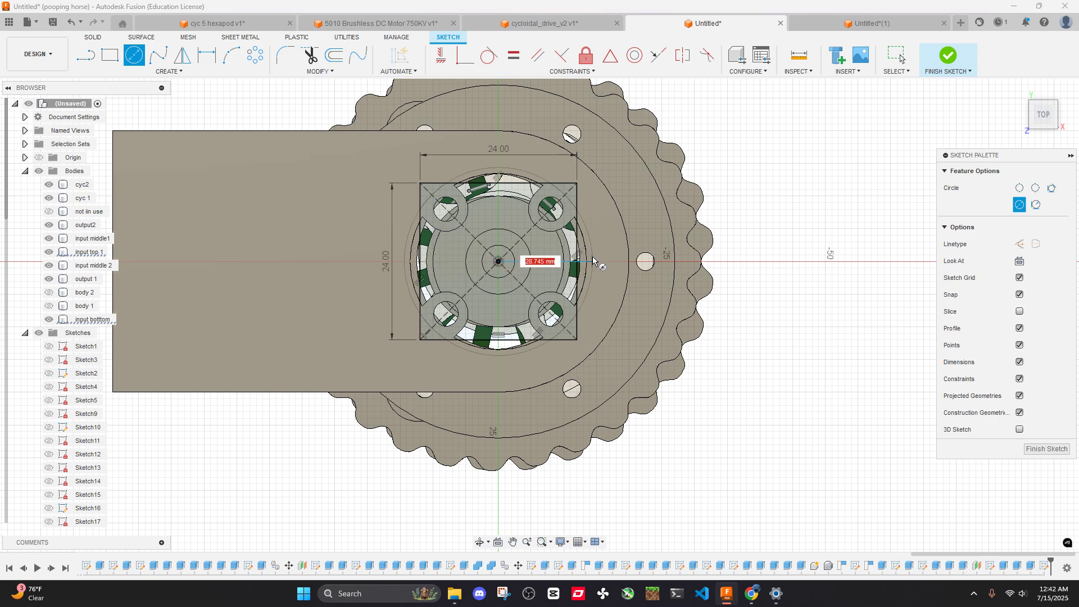
scroll(586, 264, up, 6)
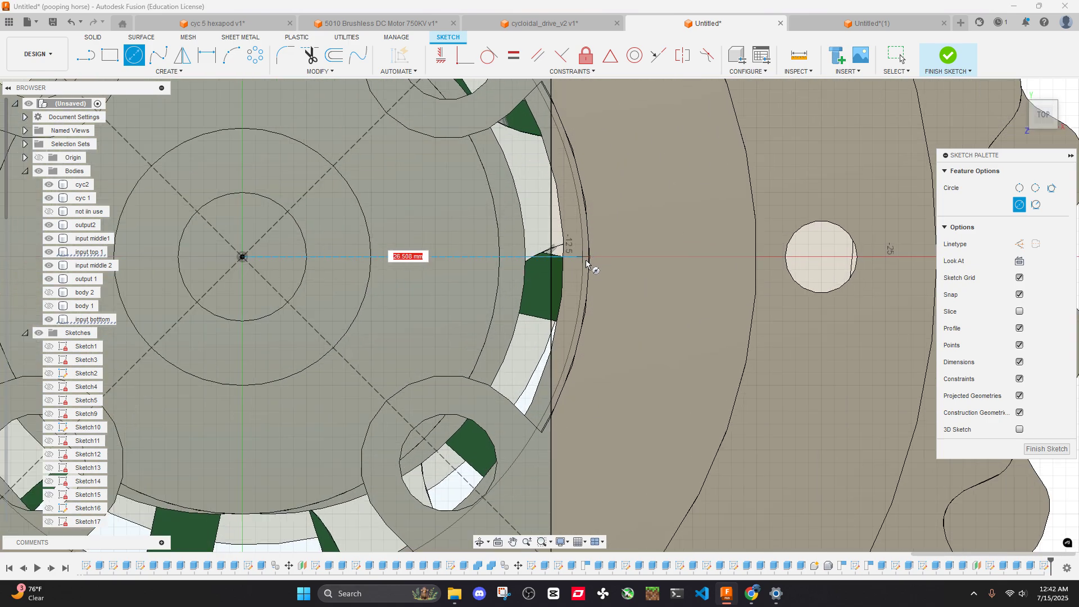
click(590, 260)
key(Escape)
Extrude the four circle segments outside the square to fill the pocket's rounded side bulges in the upper arm
scroll(588, 258, down, 3)
scroll(586, 251, down, 3)
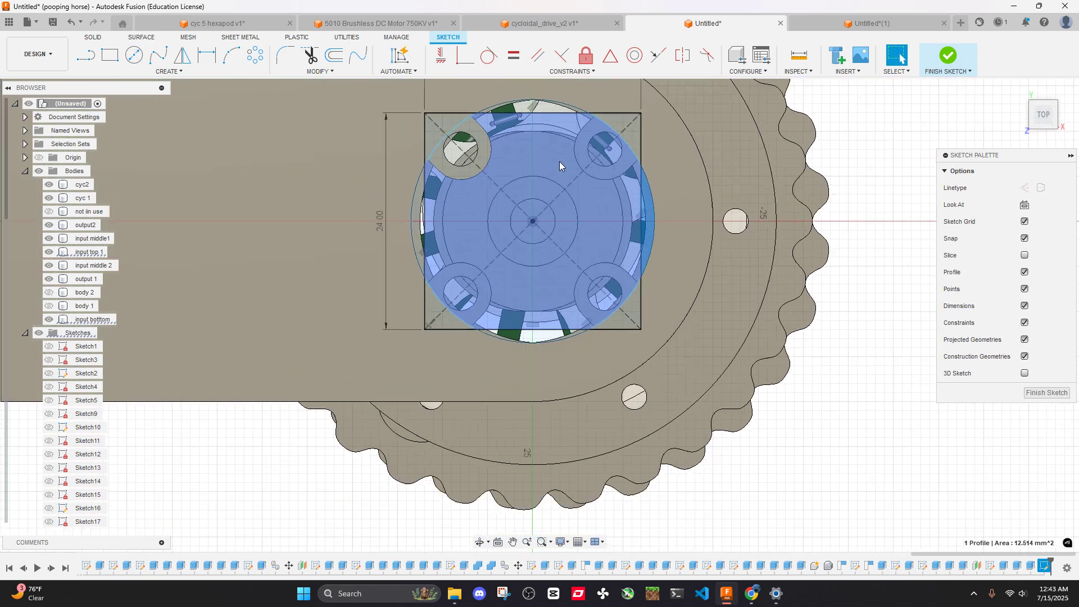
ctrl+click(545, 107)
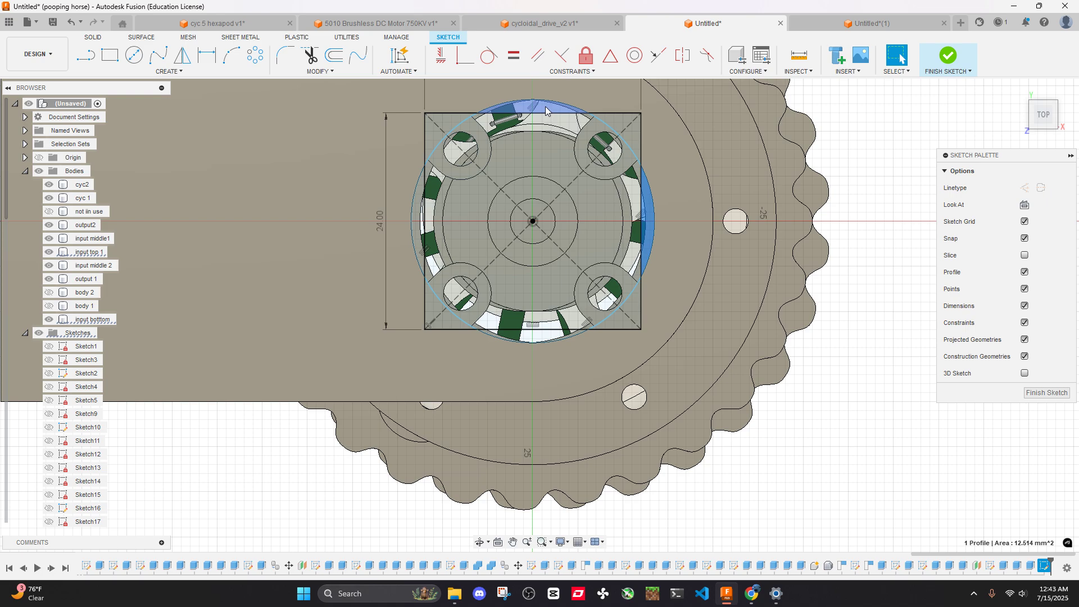
ctrl+click(542, 335)
key(e)
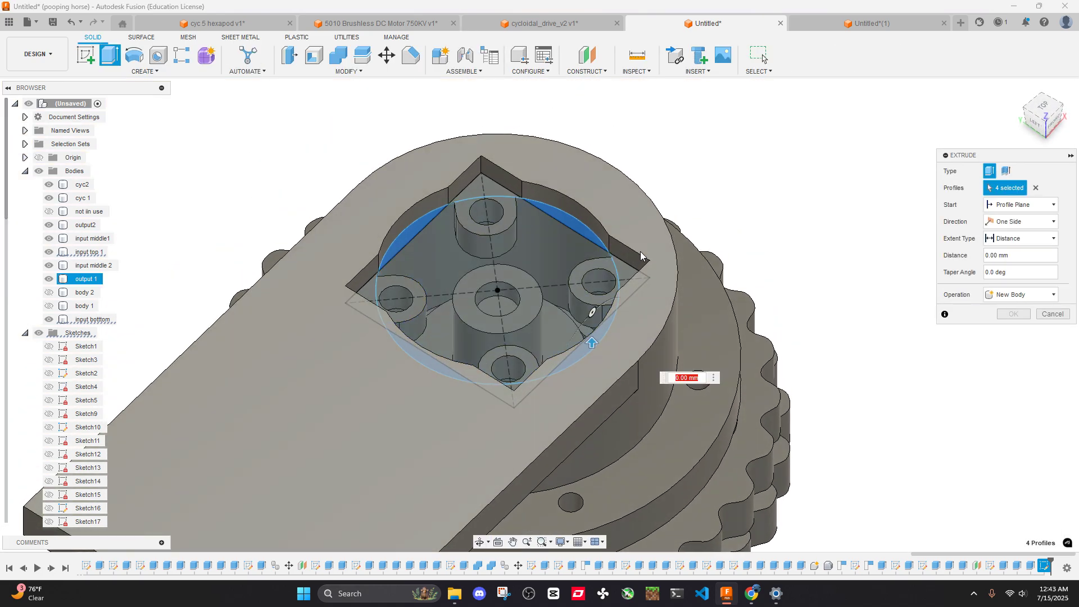
drag(591, 341, 605, 327)
click(1018, 318)
scroll(685, 248, down, 3)
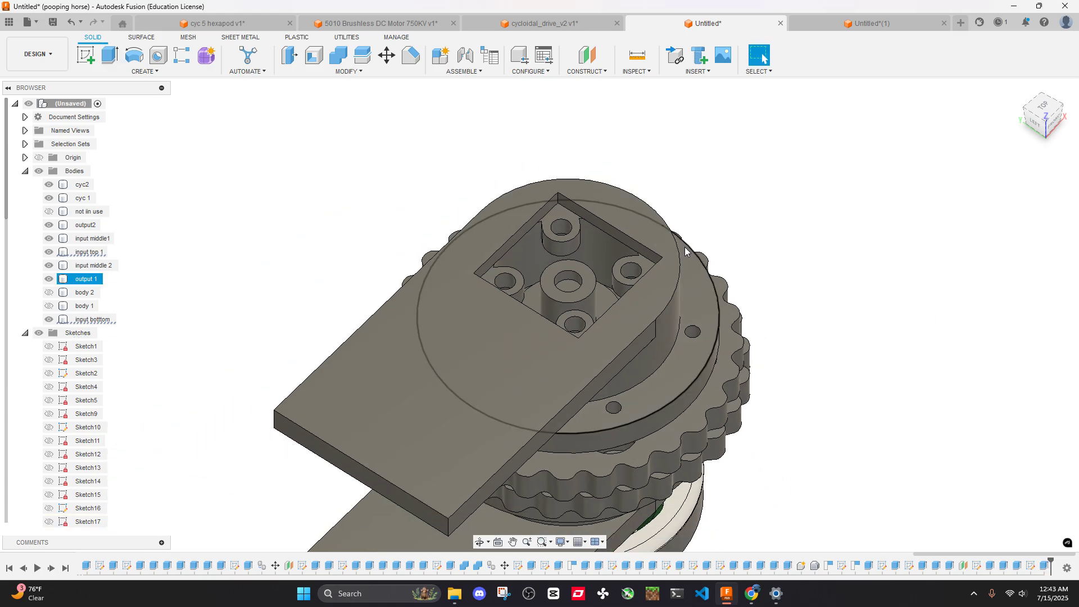
Examine the square pocket in the upper arm, its corner screw bosses and the central boss from several angles
shift+middle_drag(684, 248, 627, 234)
click(1043, 110)
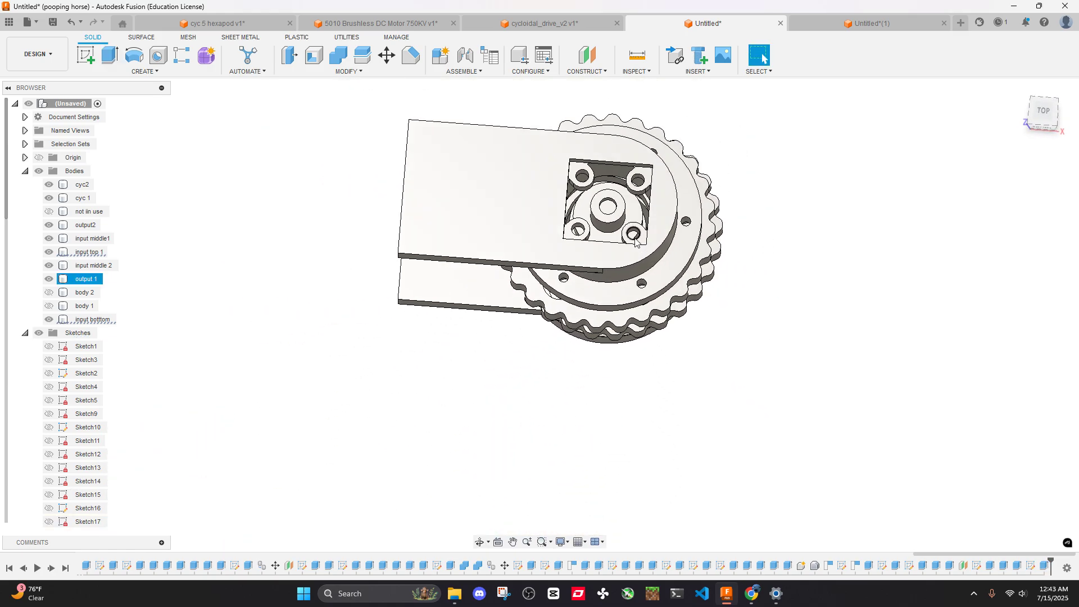
scroll(607, 140, up, 5)
click(535, 225)
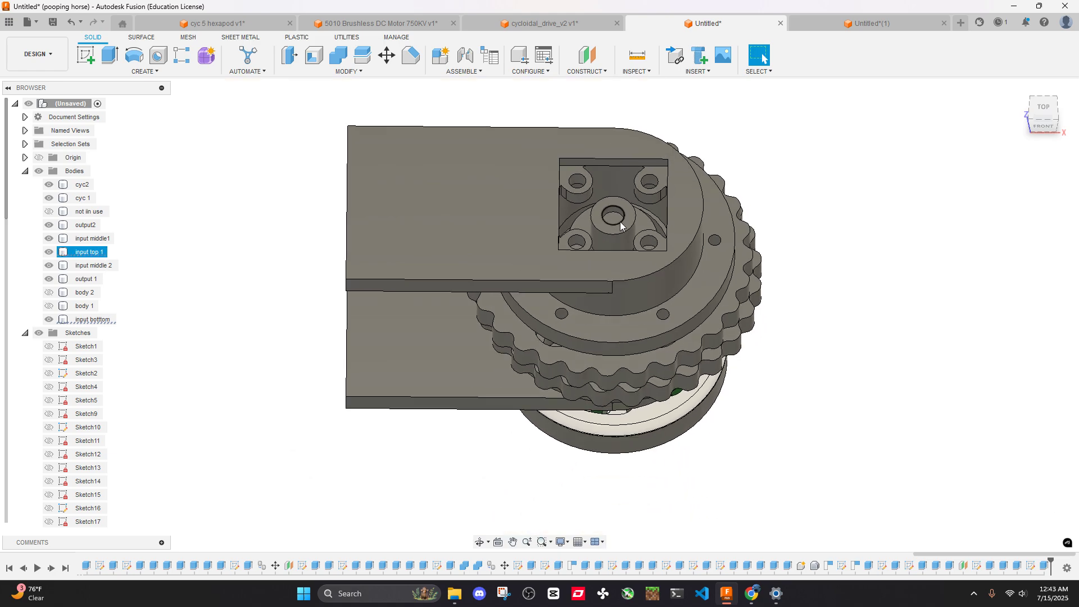
scroll(627, 280, up, 5)
scroll(627, 280, down, 5)
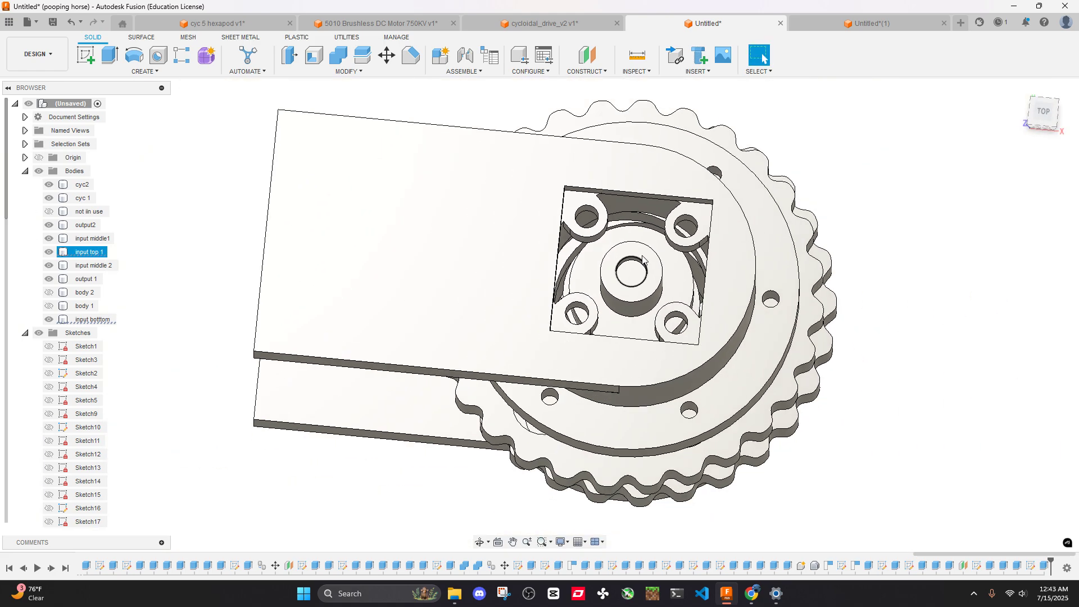
click(645, 245)
shift+middle_drag(645, 246, 657, 181)
Hide the output 1, cyc 1, cyc2 and output2 bodies to isolate the input shaft and motor
click(658, 182)
key(v)
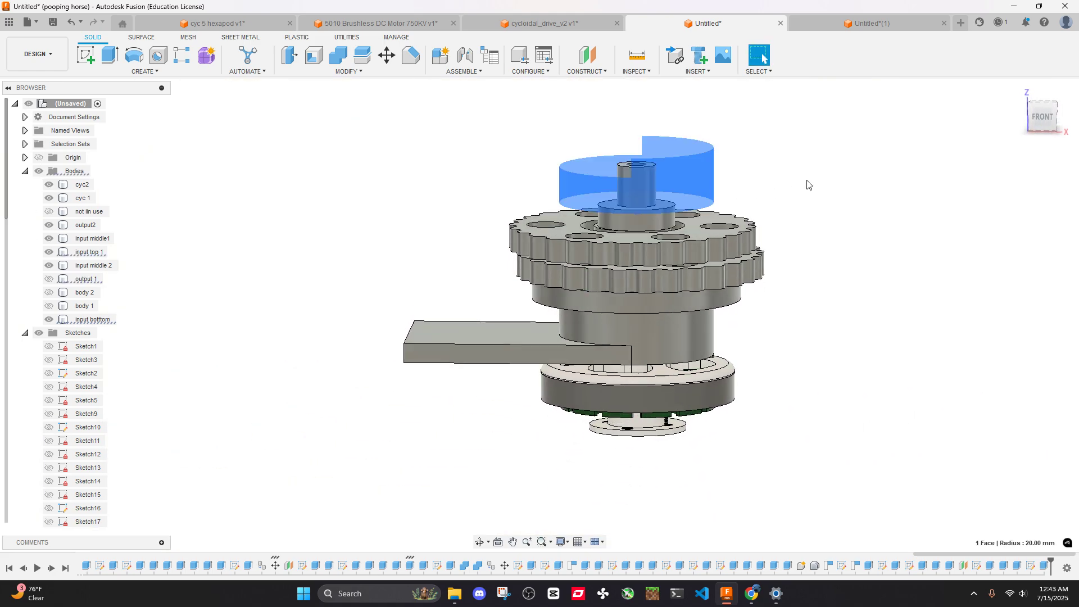
click(808, 183)
shift+middle_drag(803, 194, 802, 208)
click(749, 240)
key(v)
click(761, 255)
key(v)
click(731, 292)
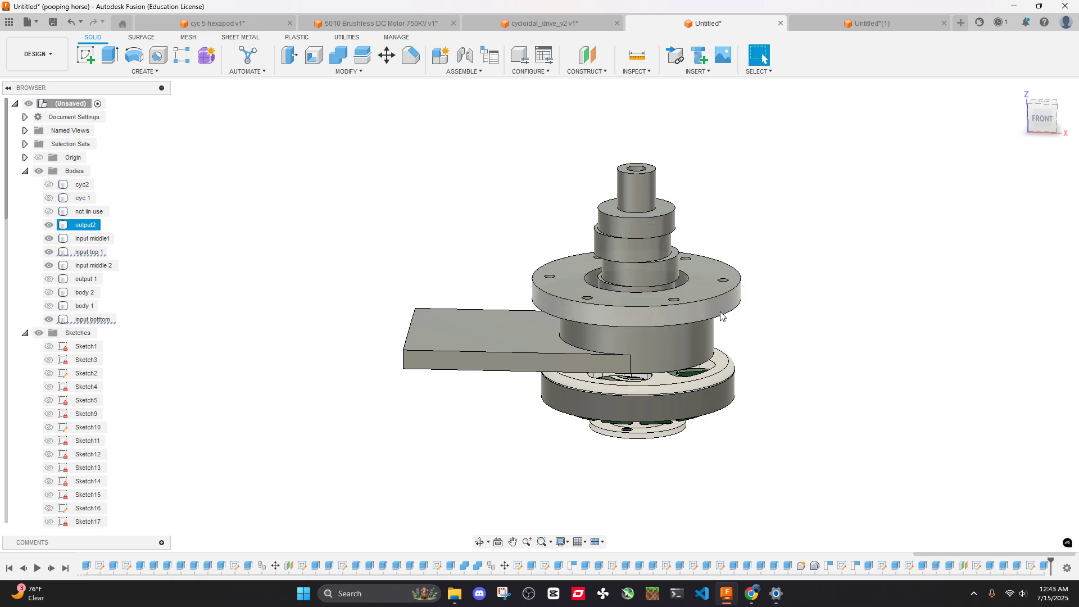
key(v)
scroll(639, 327, up, 3)
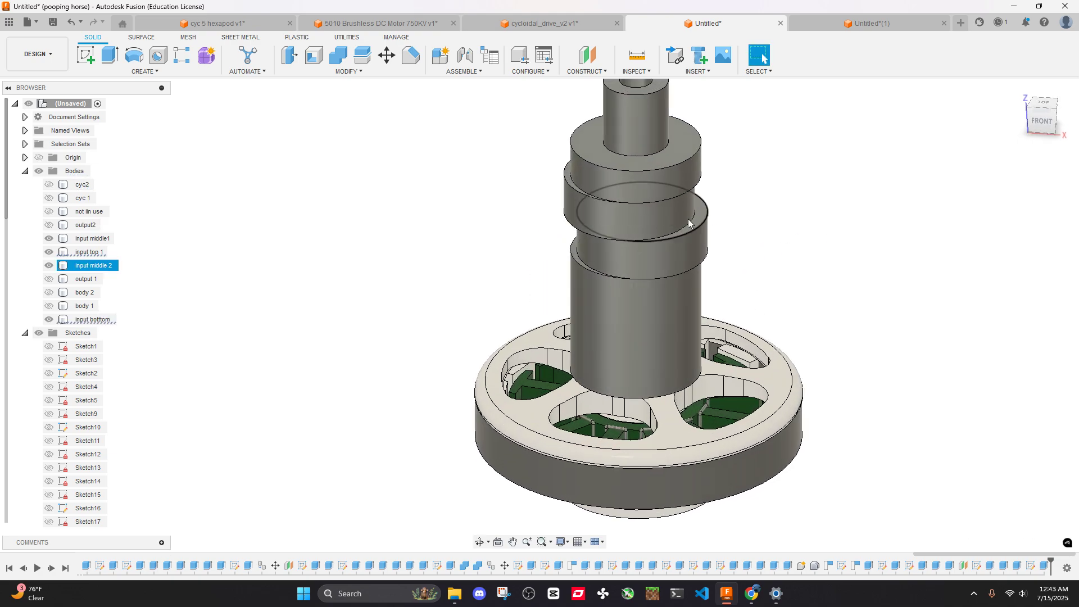
Switch to the cycloidal_drive_v2 document and examine the screws and central shaft opening inside the housing
click(549, 22)
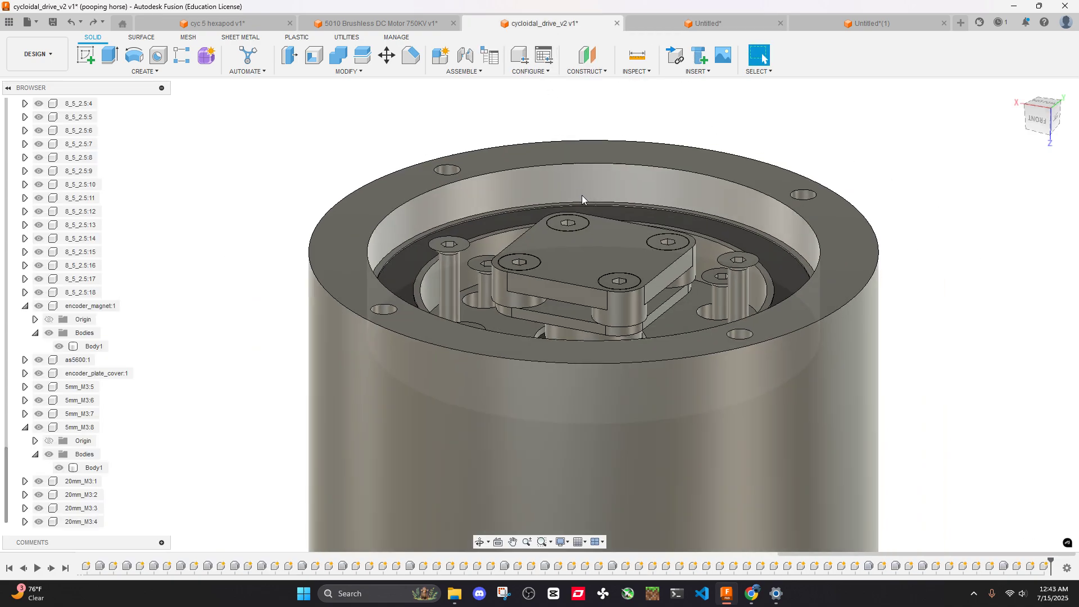
shift+middle_drag(798, 147, 585, 270)
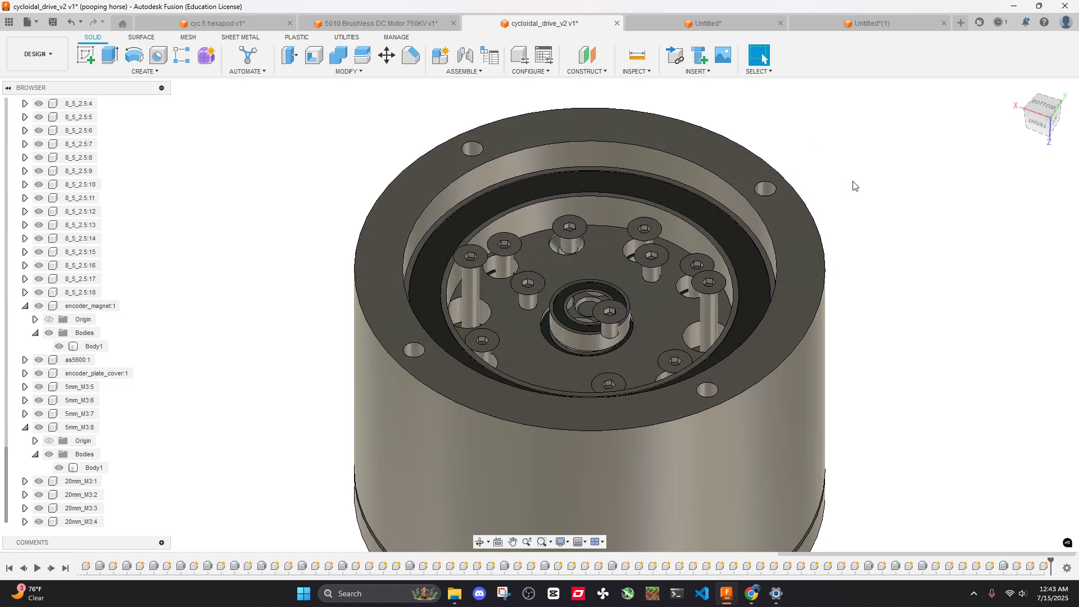
shift+middle_drag(852, 183, 635, 316)
scroll(635, 316, up, 5)
scroll(695, 345, down, 2)
click(699, 345)
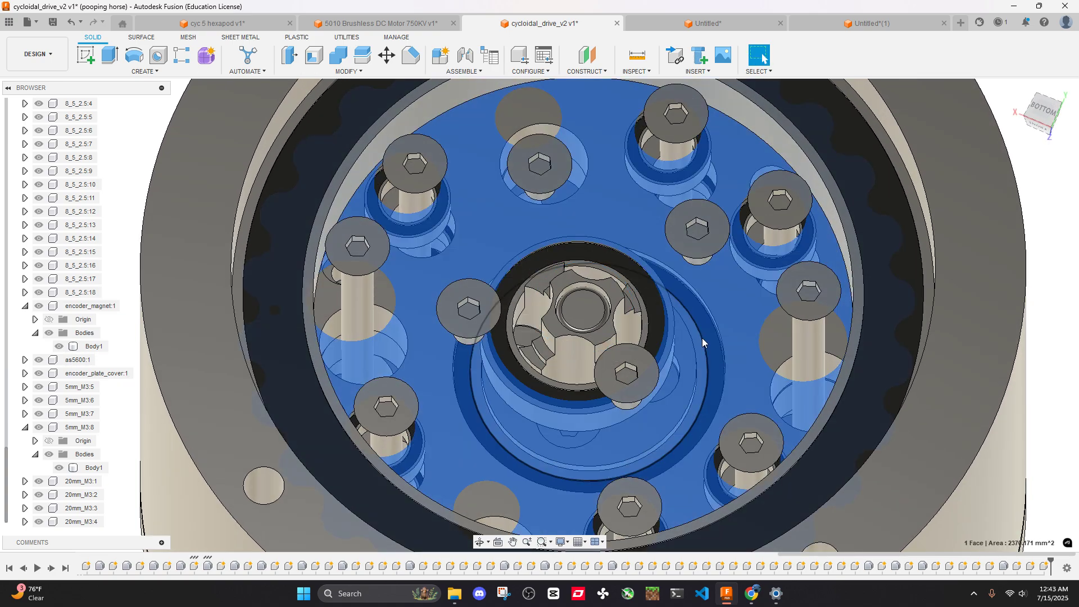
scroll(956, 214, down, 3)
scroll(995, 185, down, 1)
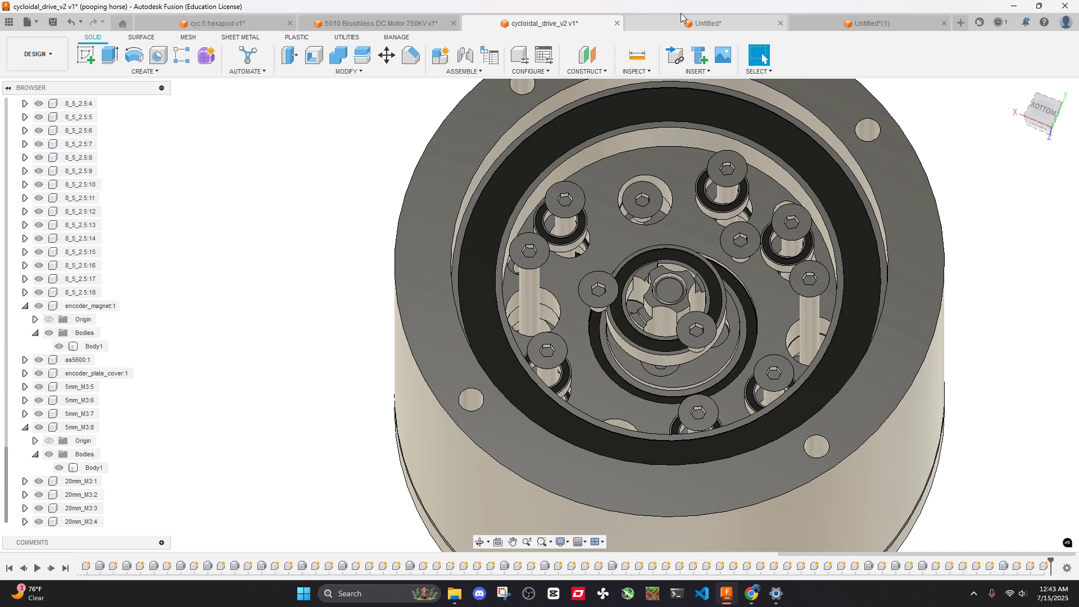
Switch to the 5010 Brushless DC Motor document and measure the distance between two countersunk holes on the motor's hub
click(378, 23)
shift+middle_drag(584, 247, 592, 265)
scroll(592, 265, up, 8)
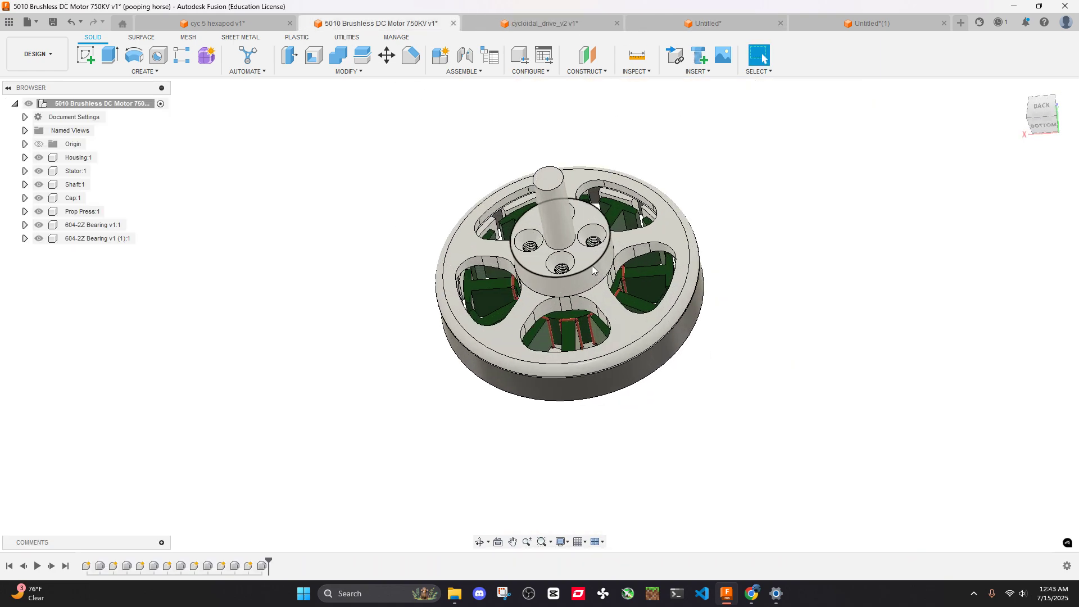
click(643, 58)
click(590, 191)
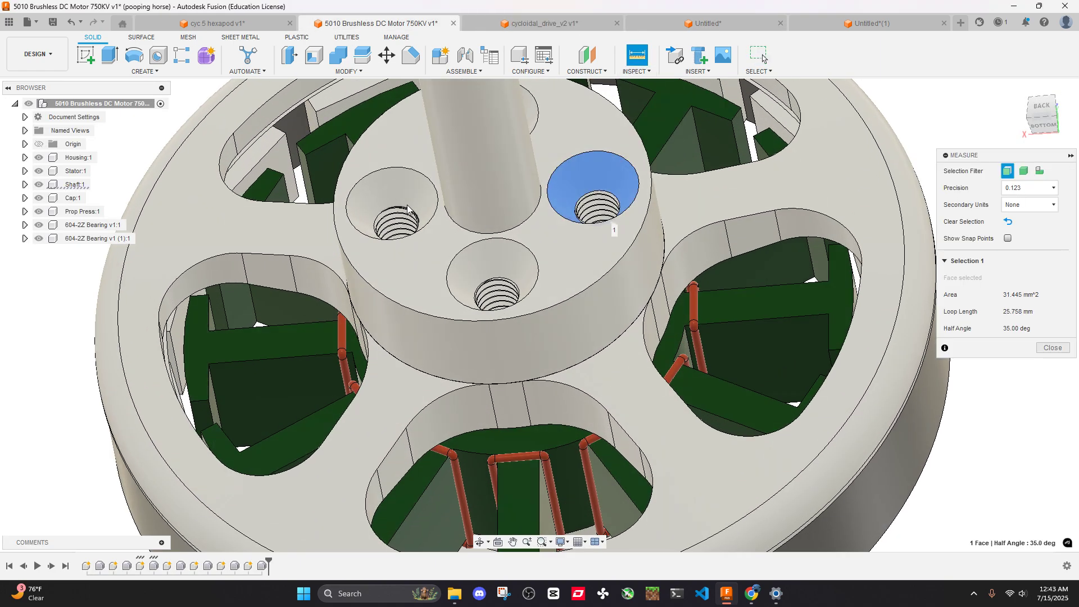
click(388, 197)
shift+middle_drag(451, 197, 512, 176)
key(Escape)
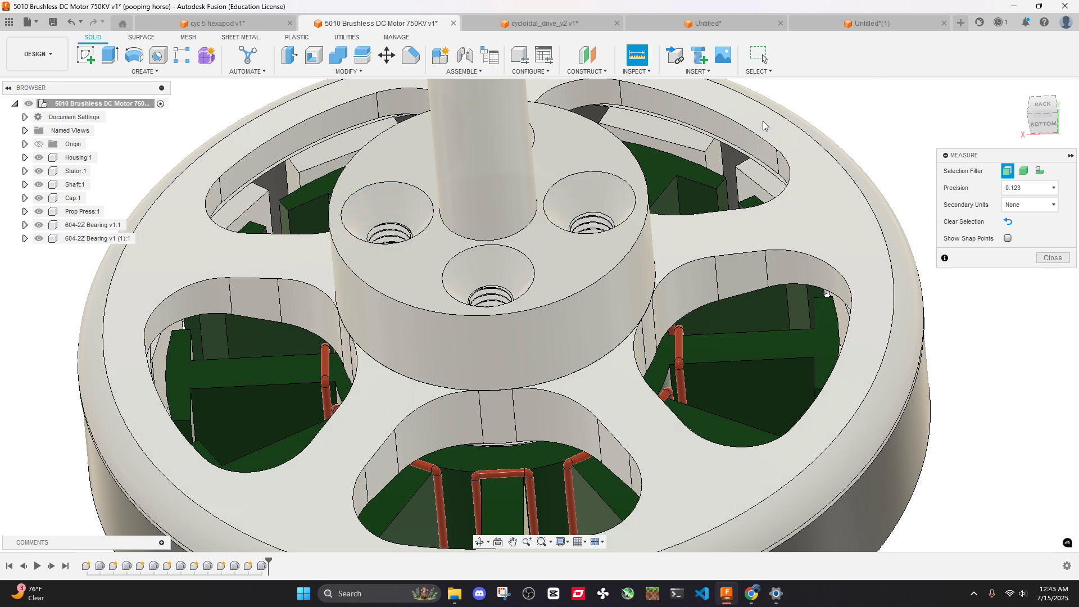
click(570, 173)
click(401, 180)
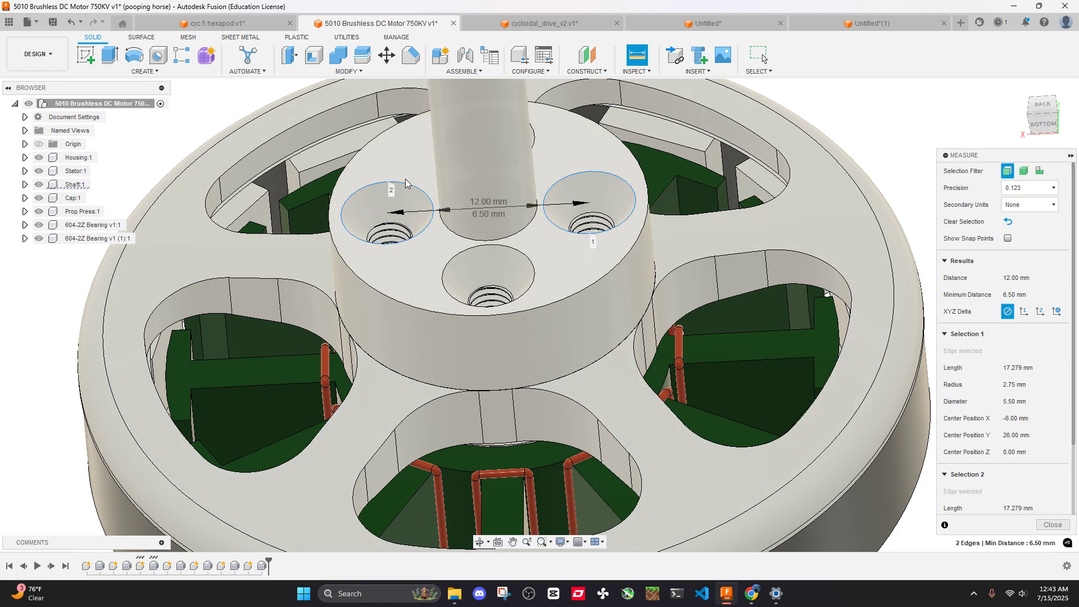
shift+middle_drag(402, 180, 447, 156)
Return to the cycloidal drive design and measure from the input shaft's upper shoulder face down to the motor
click(706, 23)
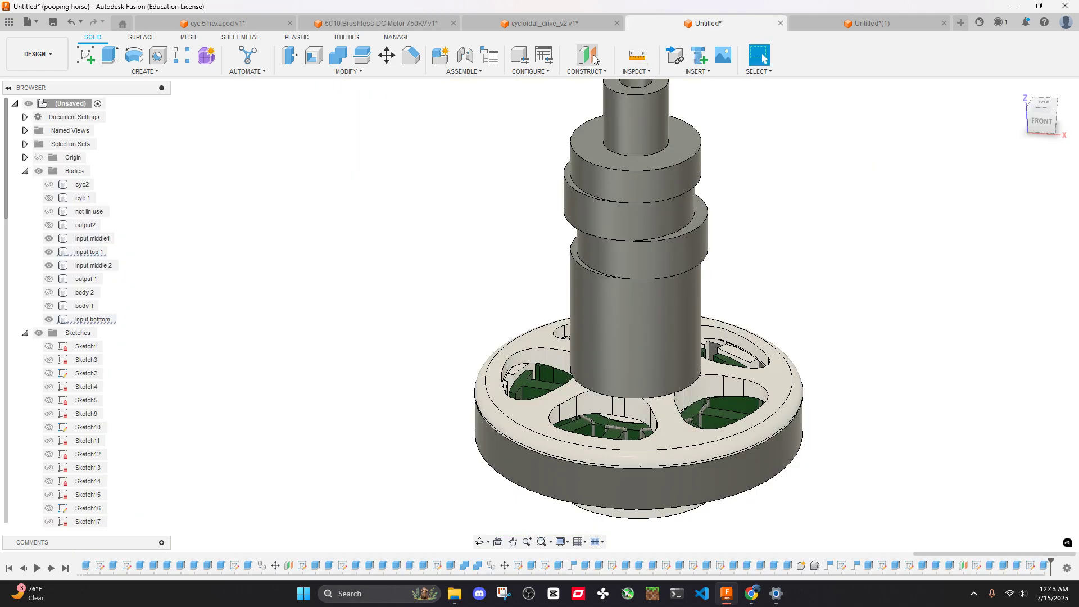
click(572, 25)
click(868, 23)
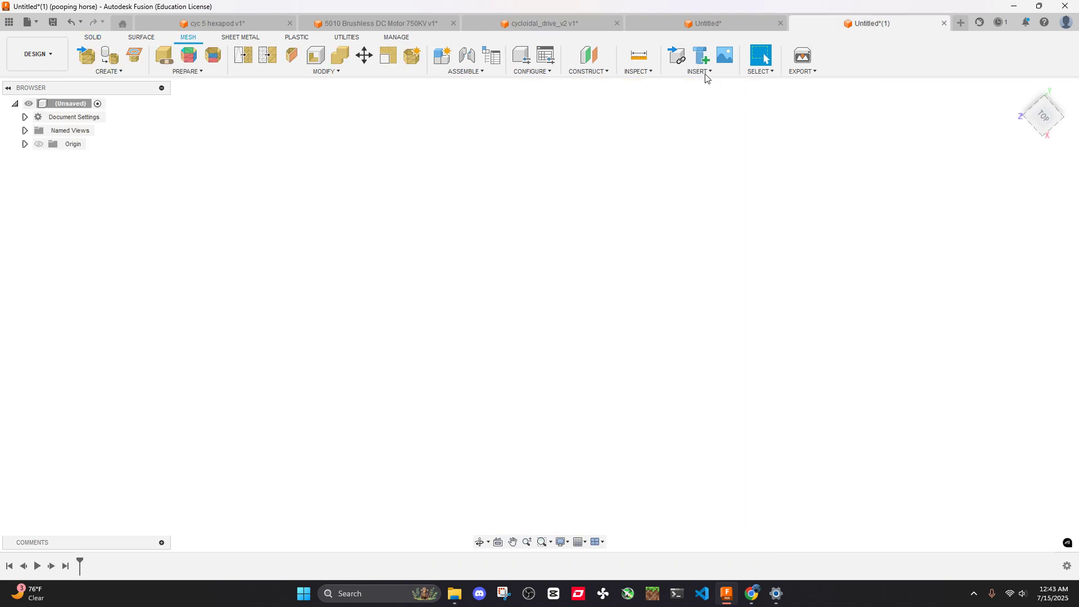
click(705, 23)
shift+middle_drag(646, 169, 646, 101)
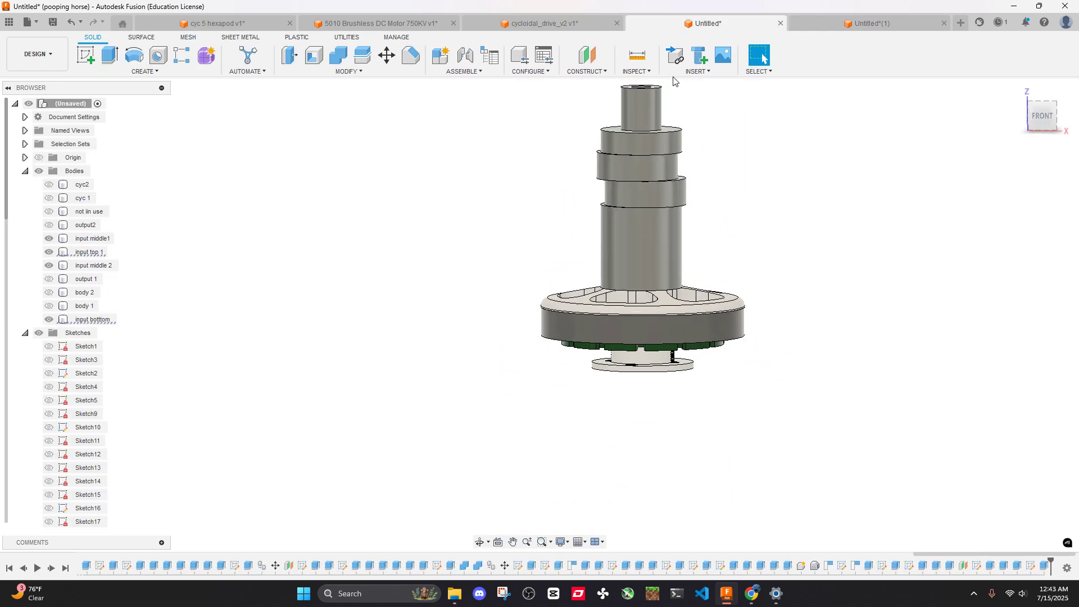
key(i)
scroll(657, 129, up, 5)
shift+middle_drag(680, 139, 684, 158)
click(685, 120)
scroll(684, 163, down, 3)
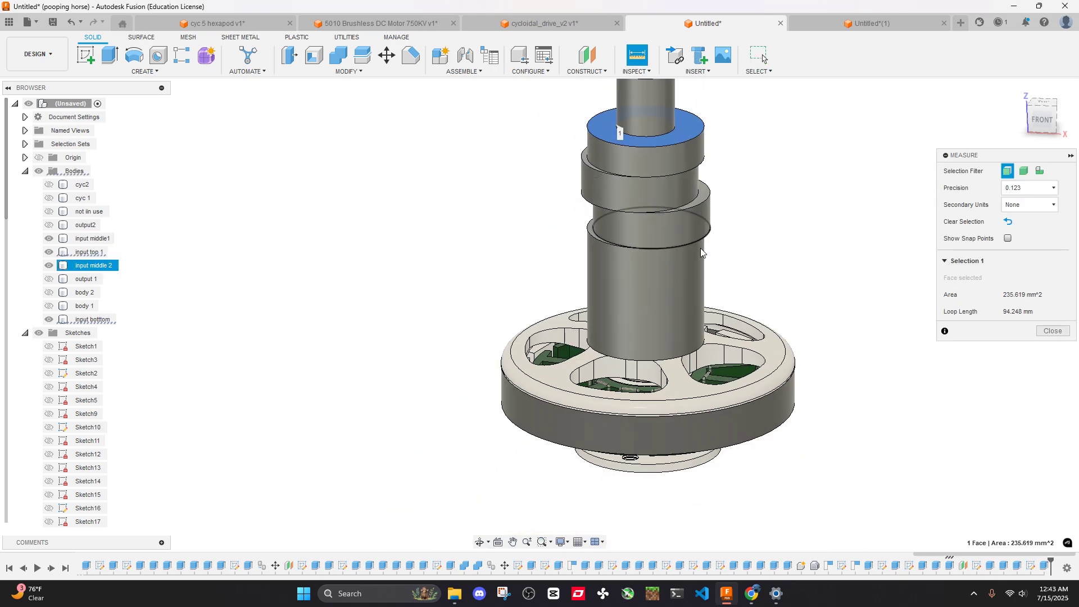
click(647, 380)
shift+middle_drag(647, 379, 682, 330)
key(Escape)
middle_drag(802, 193, 782, 286)
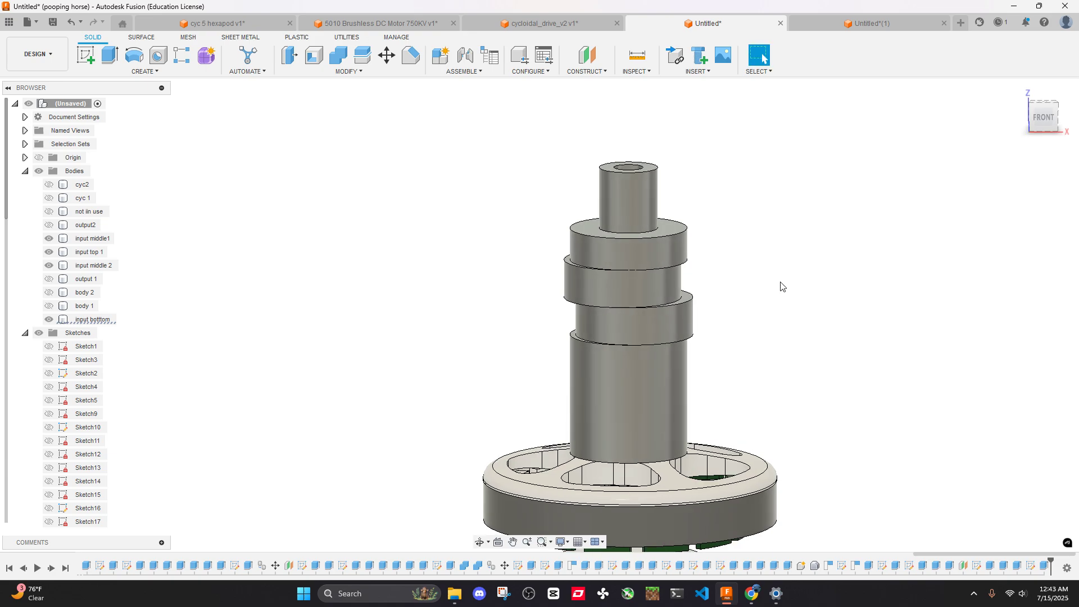
Undo the hiding of the output and cycloidal disc bodies to check the gap above the motor, and redo the hiding
scroll(710, 166, down, 2)
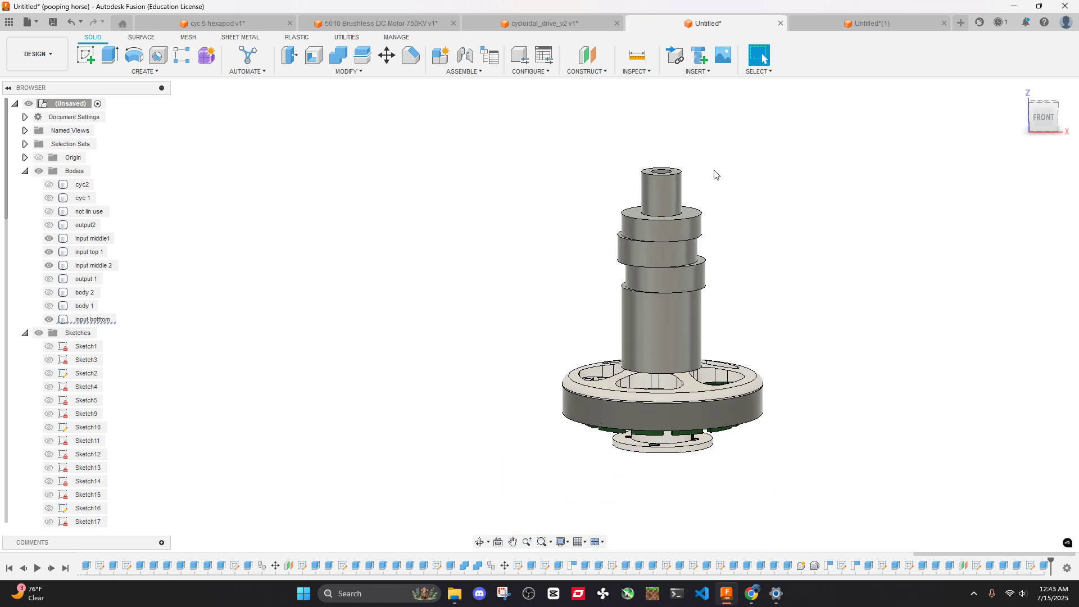
shift+middle_drag(714, 174, 713, 303)
key(ctrl+z)
key(ctrl+z)
key(ctrl+z)
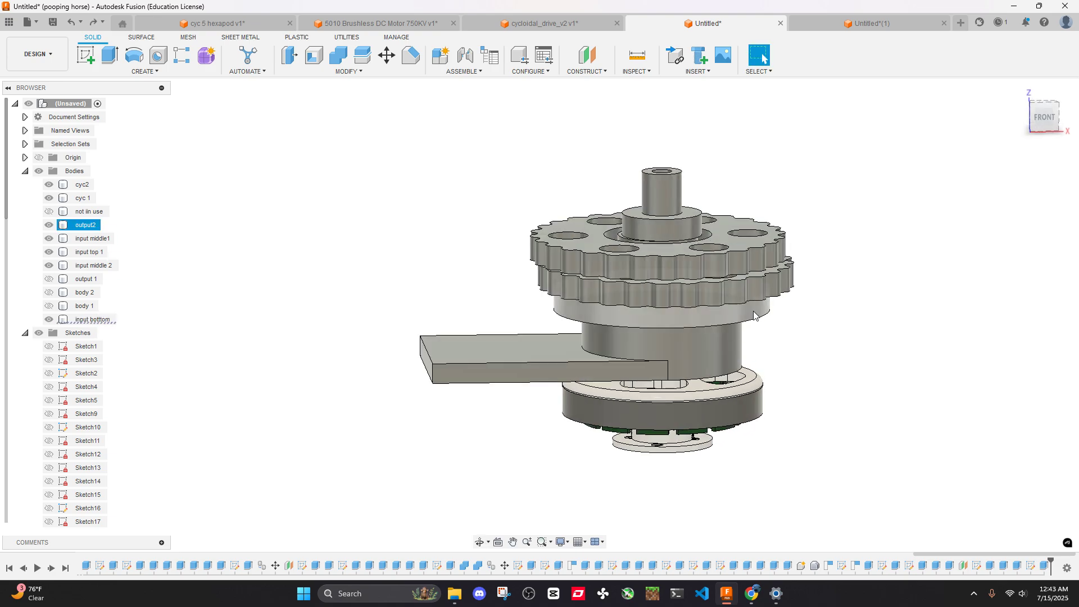
key(ctrl+z)
key(ctrl+z)
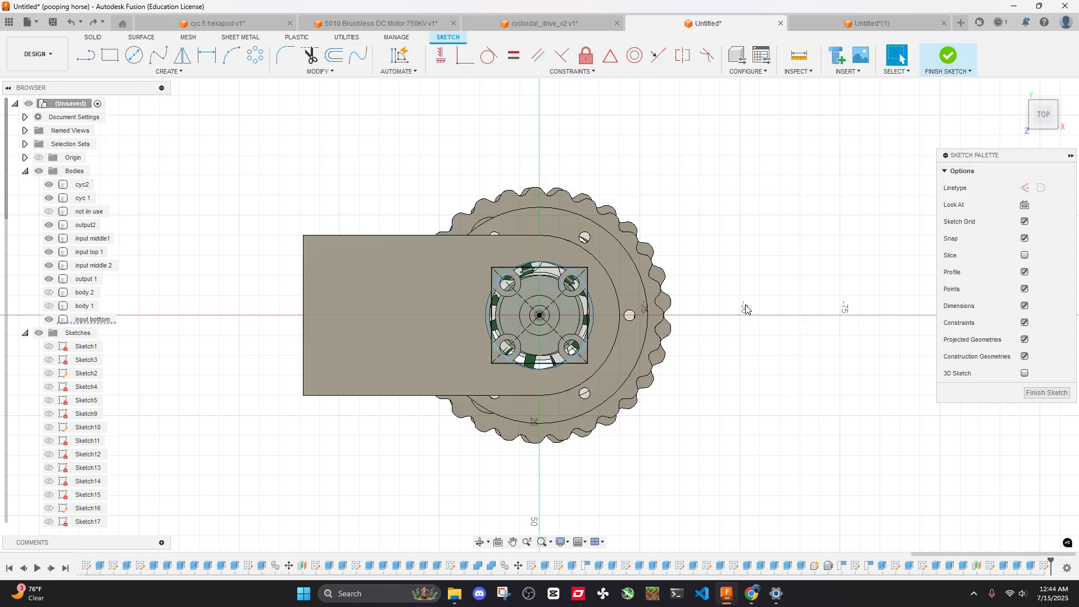
key(ctrl+z)
shift+middle_drag(746, 305, 748, 333)
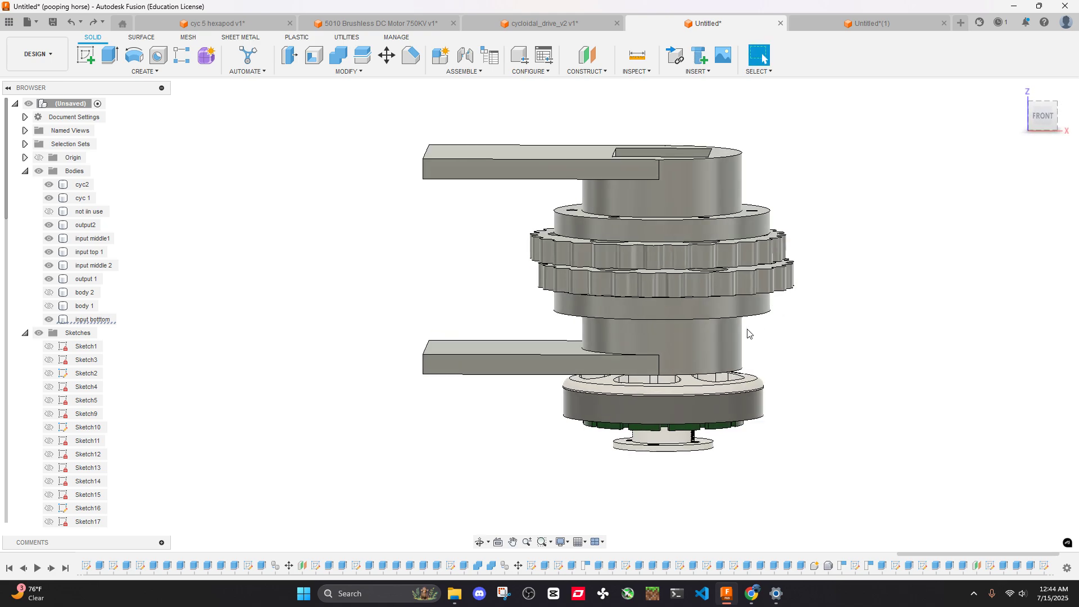
scroll(699, 356, up, 5)
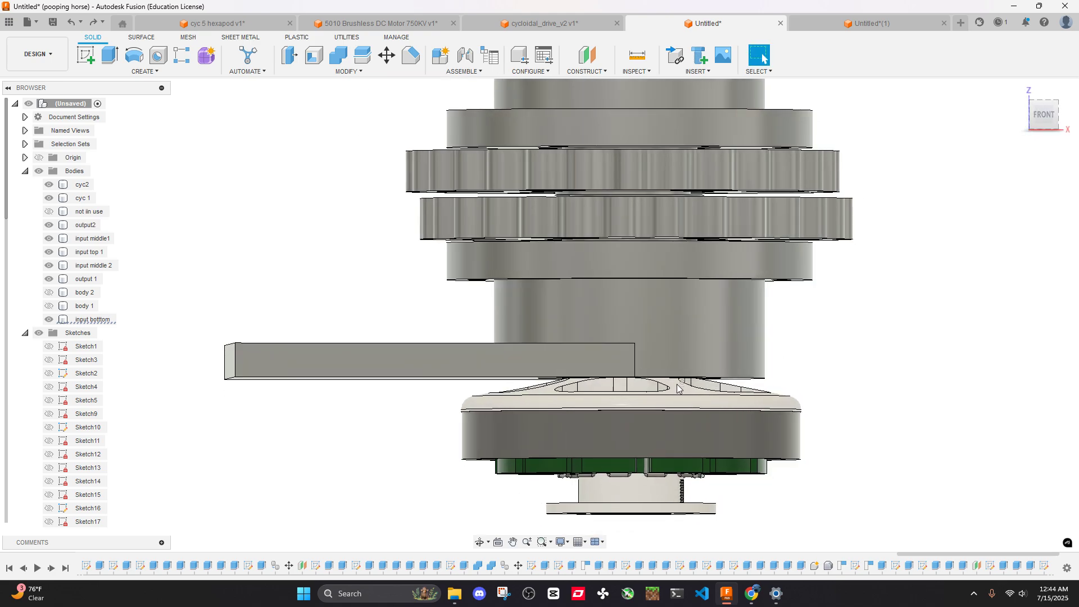
scroll(667, 382, down, 3)
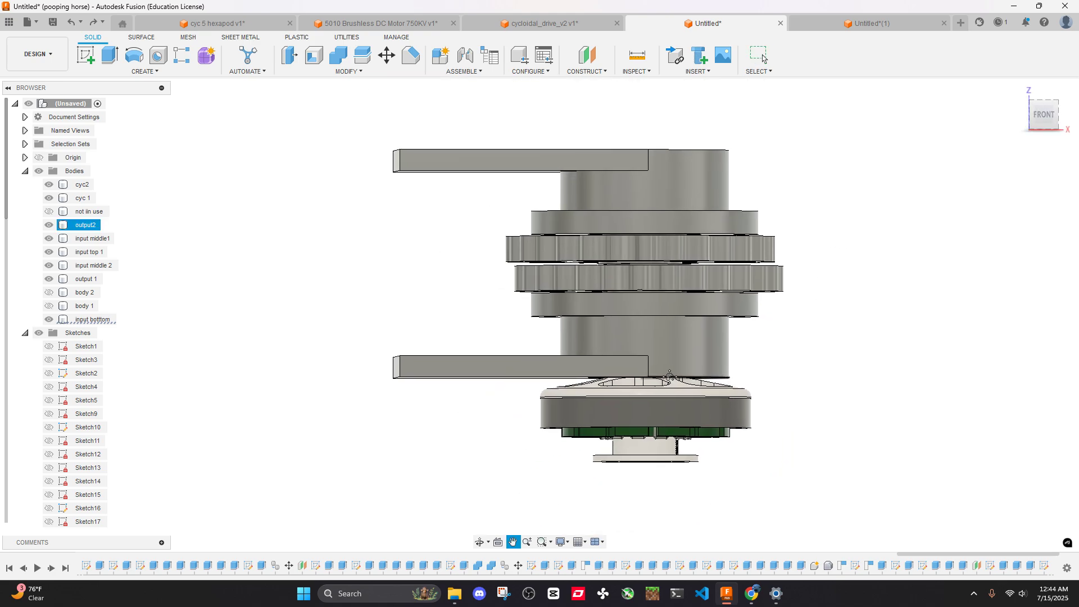
middle_drag(669, 375, 692, 365)
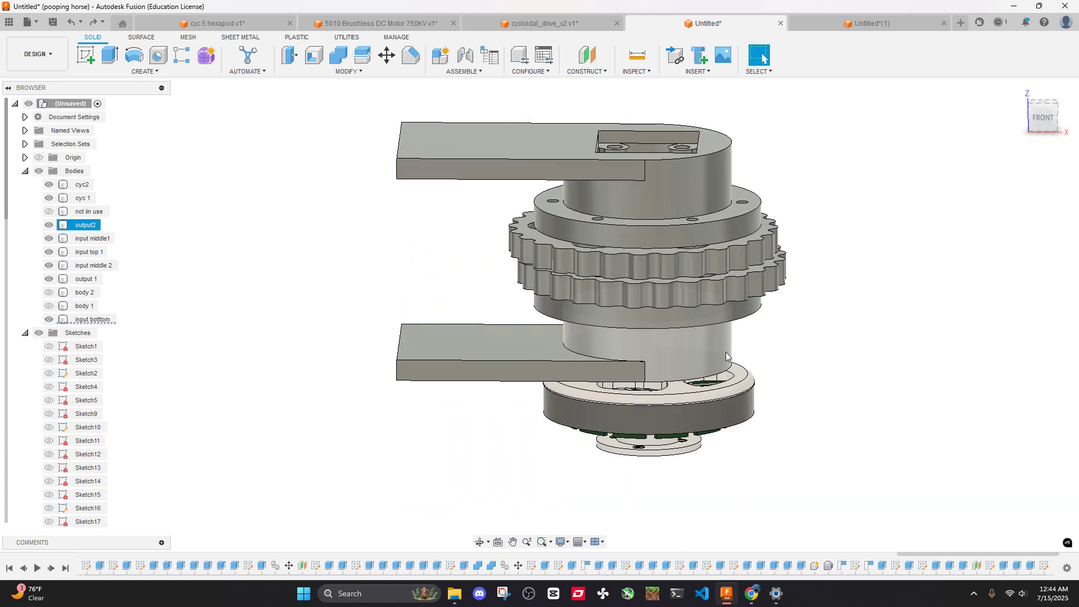
key(ctrl+z)
key(ctrl+y)
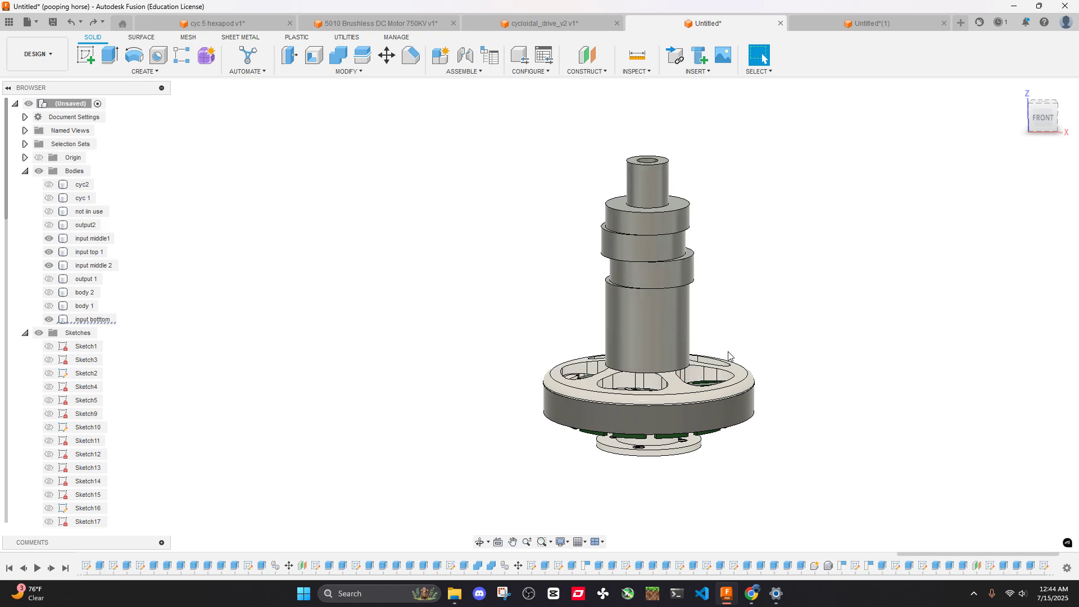
Hide the 5010_bldc motor component so only the input shaft bodies are shown
shift+middle_drag(723, 292, 691, 370)
scroll(684, 306, down, 3)
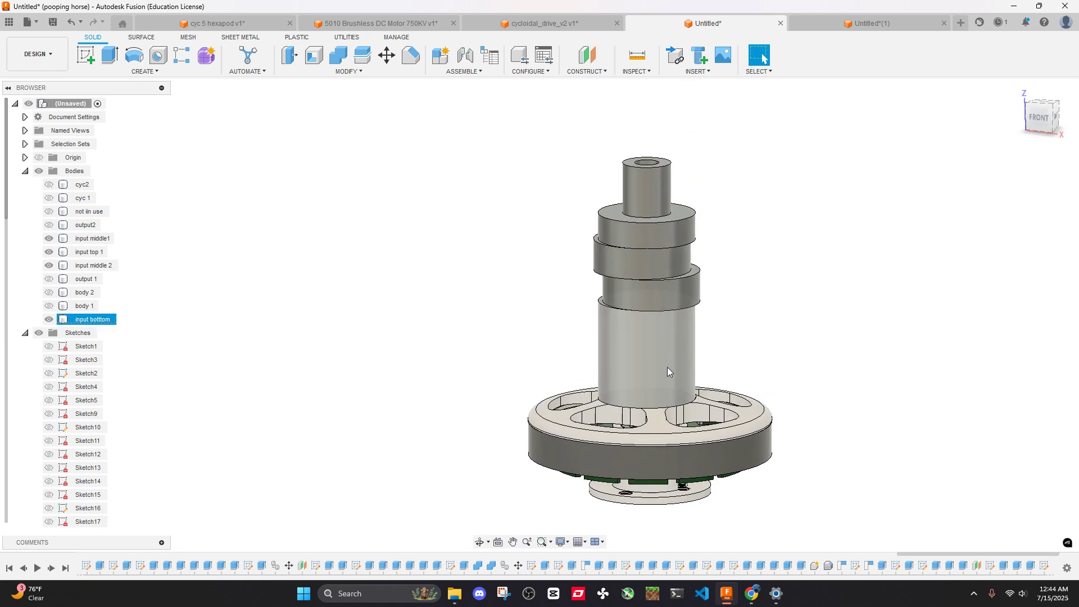
click(639, 412)
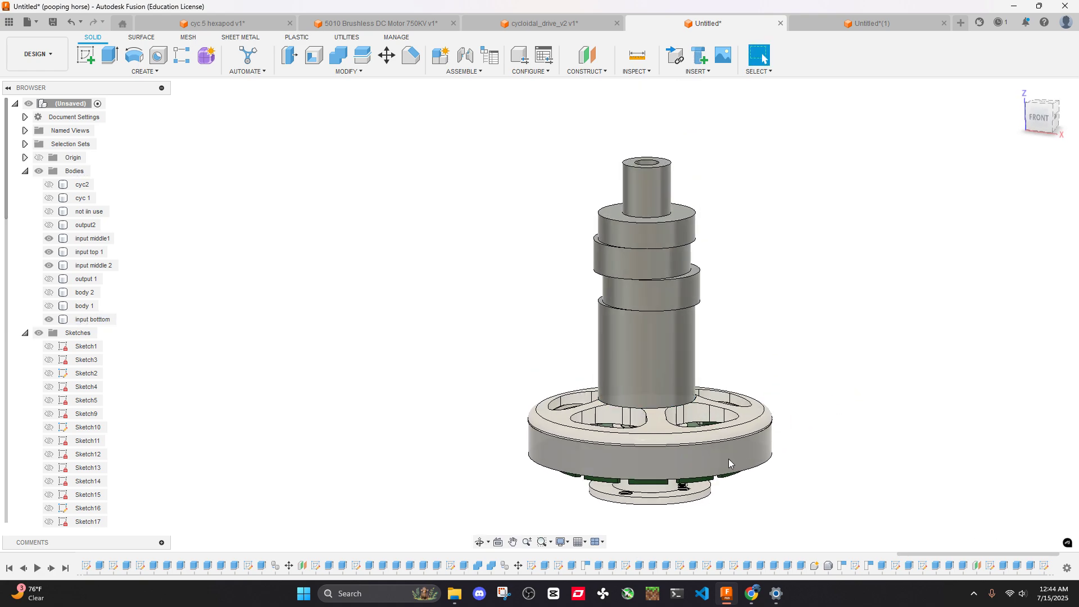
click(652, 444)
scroll(58, 396, down, 3)
scroll(58, 396, down, 5)
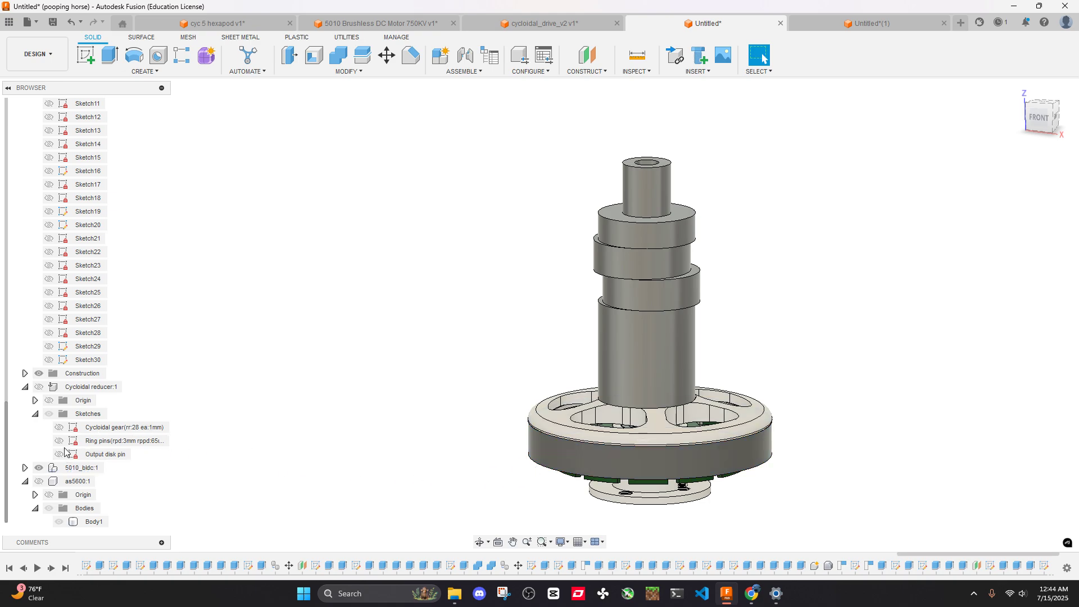
click(43, 467)
Cut 2 mm off the lower end face of the input shaft
shift+middle_drag(752, 432, 747, 382)
click(655, 391)
key(e)
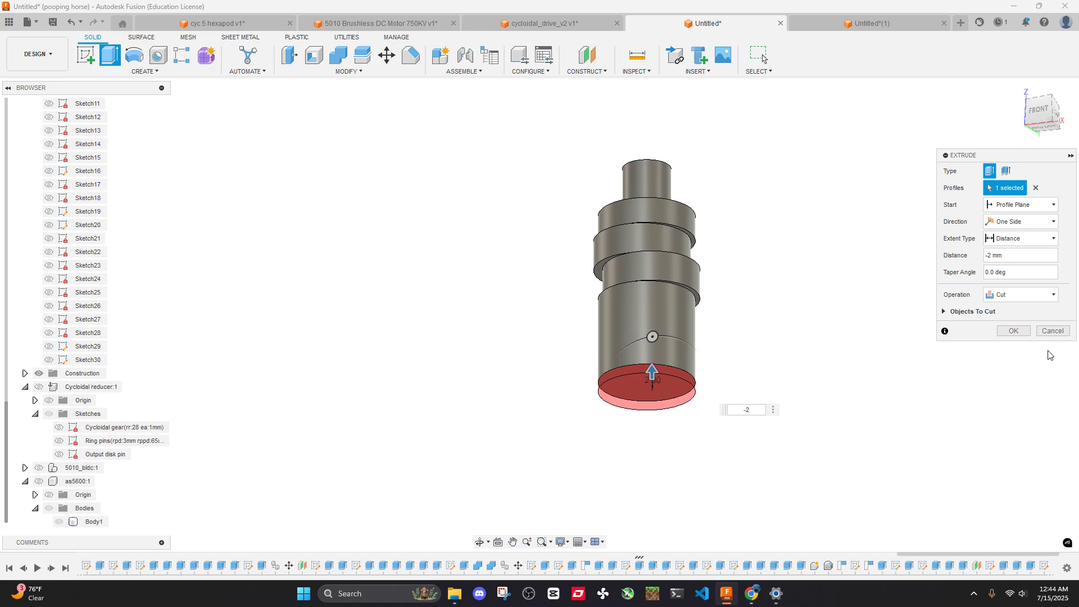
click(1014, 333)
key(alt+z)
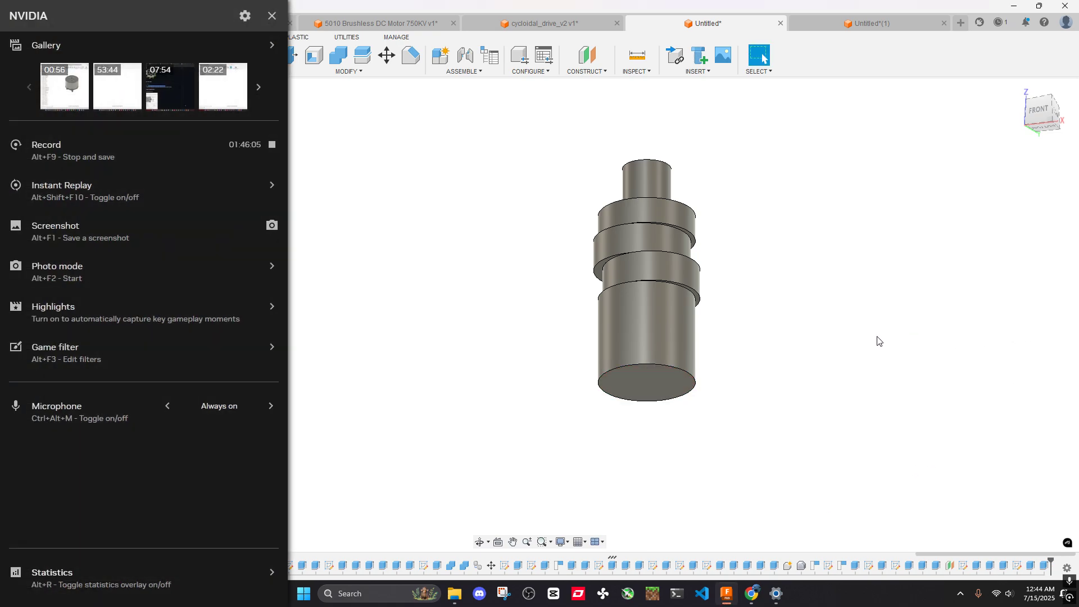
key(alt+z)
Create a sketch on the input shaft's upper shoulder face with a 12 mm diameter circle centred on the shaft axis
shift+middle_drag(764, 253, 761, 335)
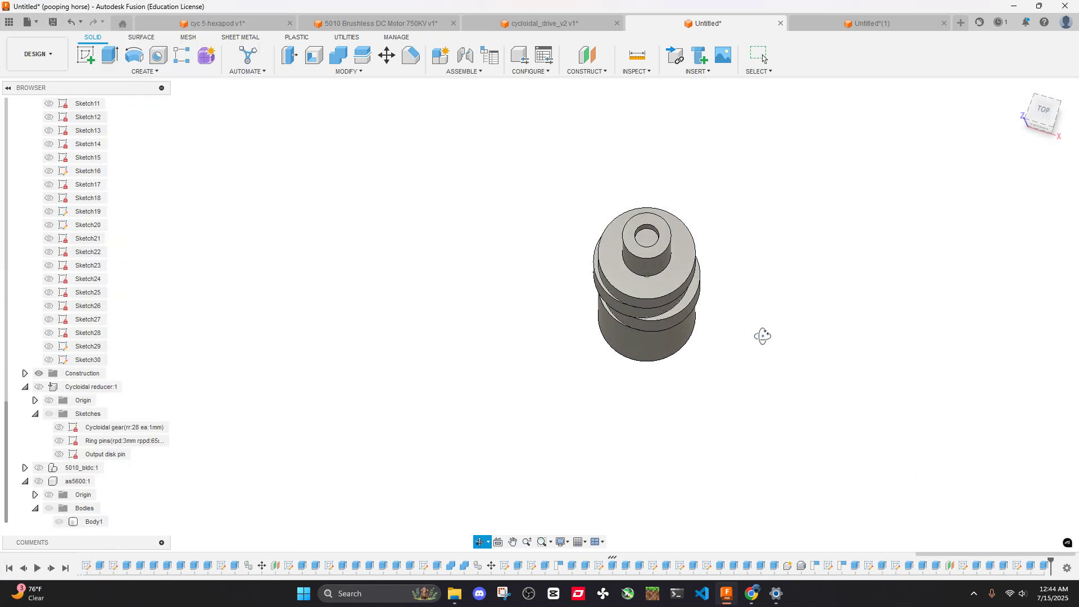
scroll(676, 270, up, 4)
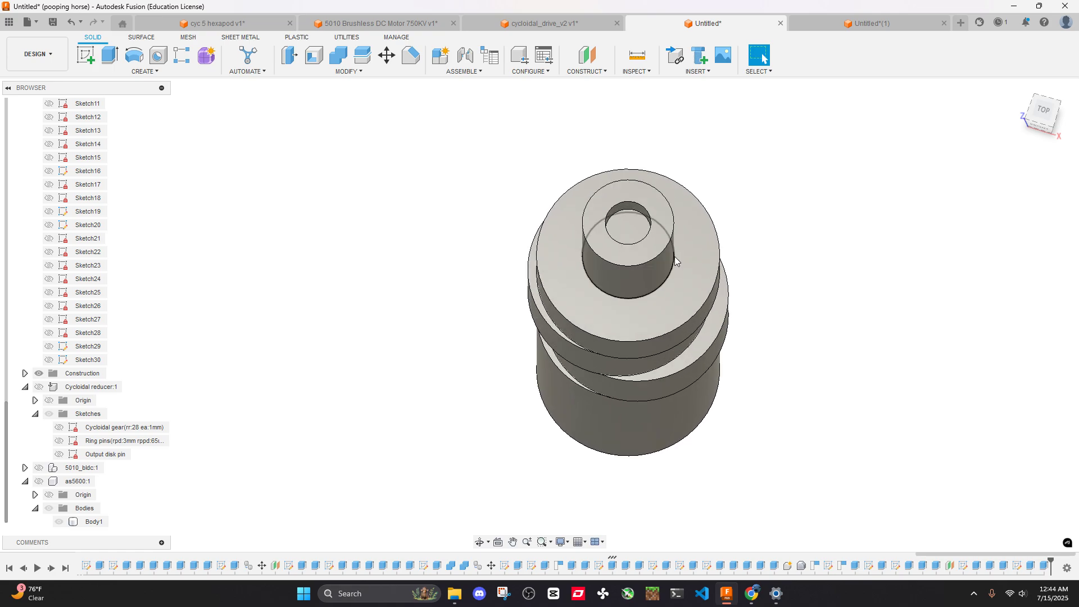
click(679, 275)
right_click(679, 272)
click(666, 349)
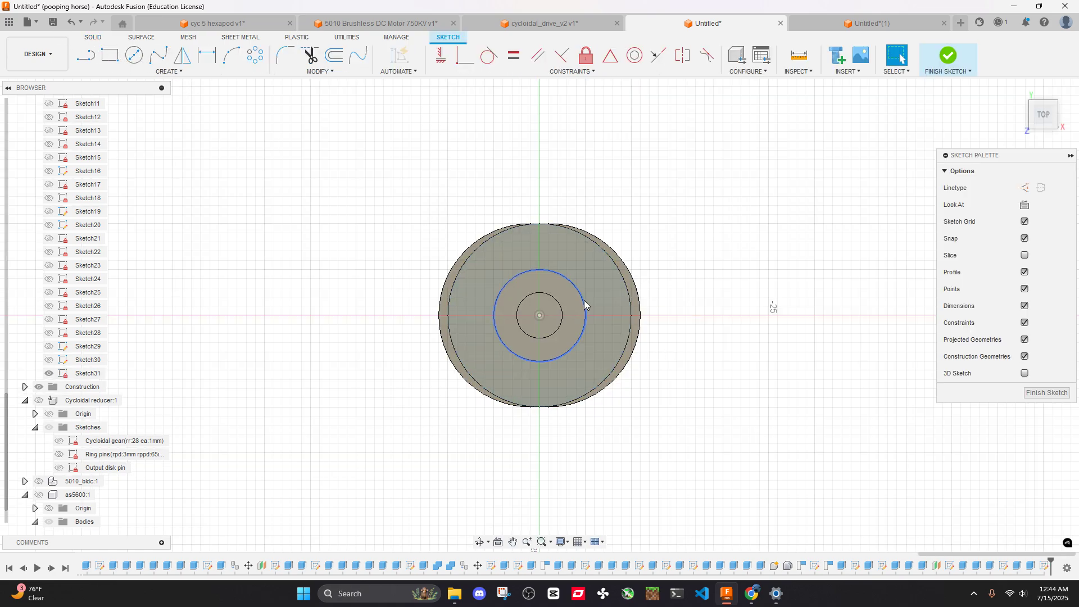
shift+middle_drag(585, 306, 771, 223)
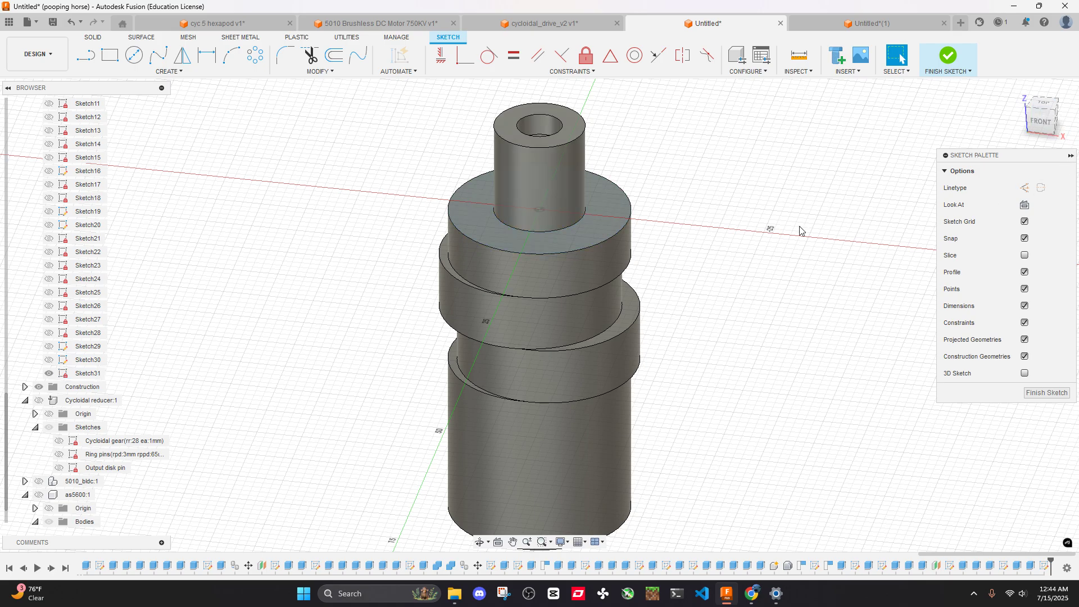
click(1050, 112)
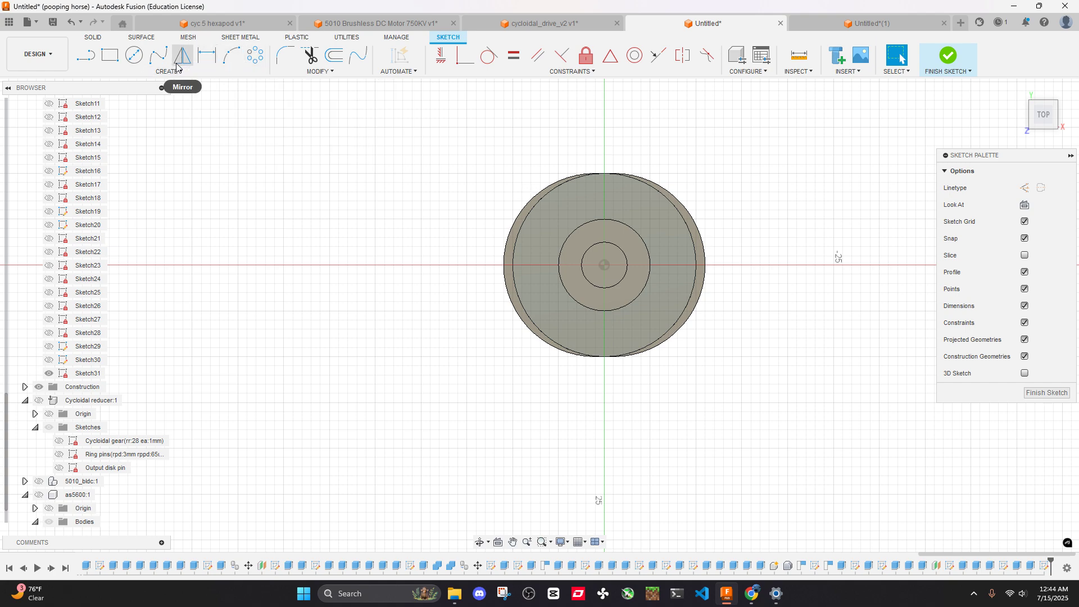
key(c)
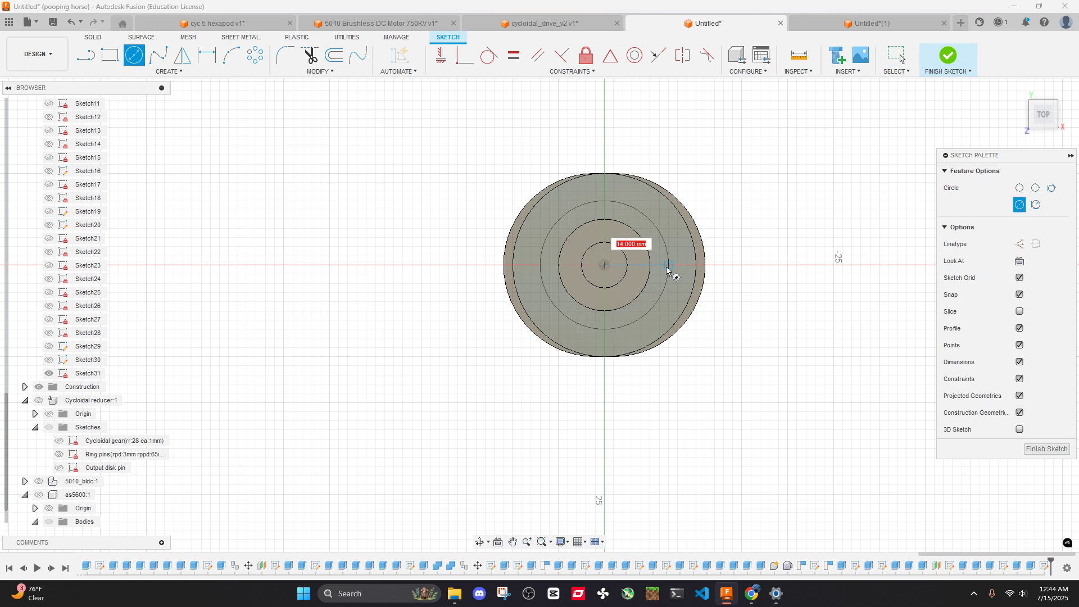
key(Return)
key(Escape)
Convert the 12 mm circle to construction geometry and draw vertical and horizontal construction lines through the shaft centre
scroll(667, 270, up, 3)
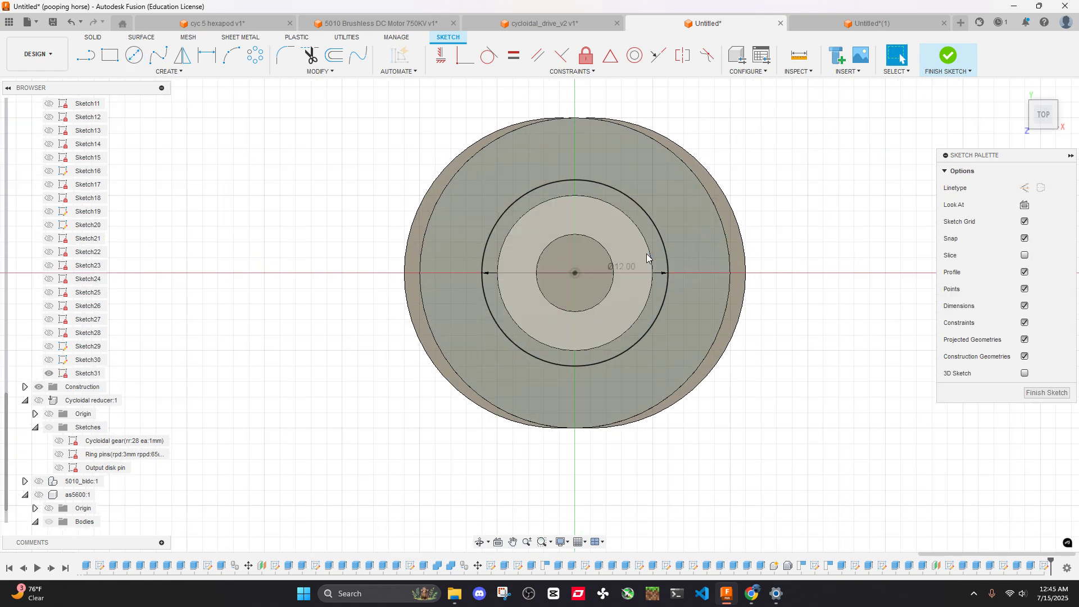
shift+middle_drag(667, 270, 643, 236)
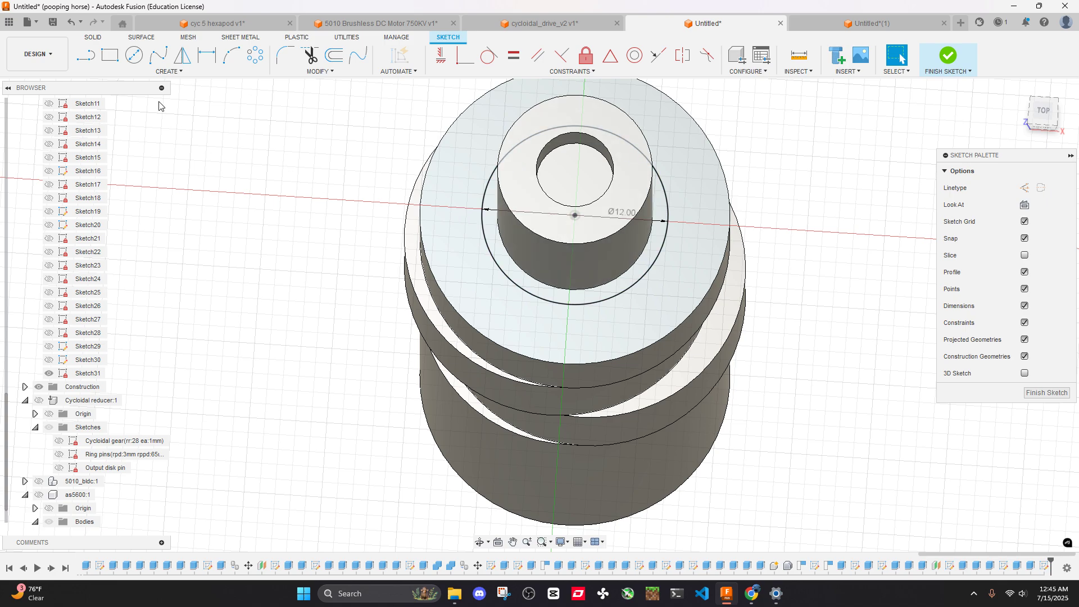
click(655, 267)
key(x)
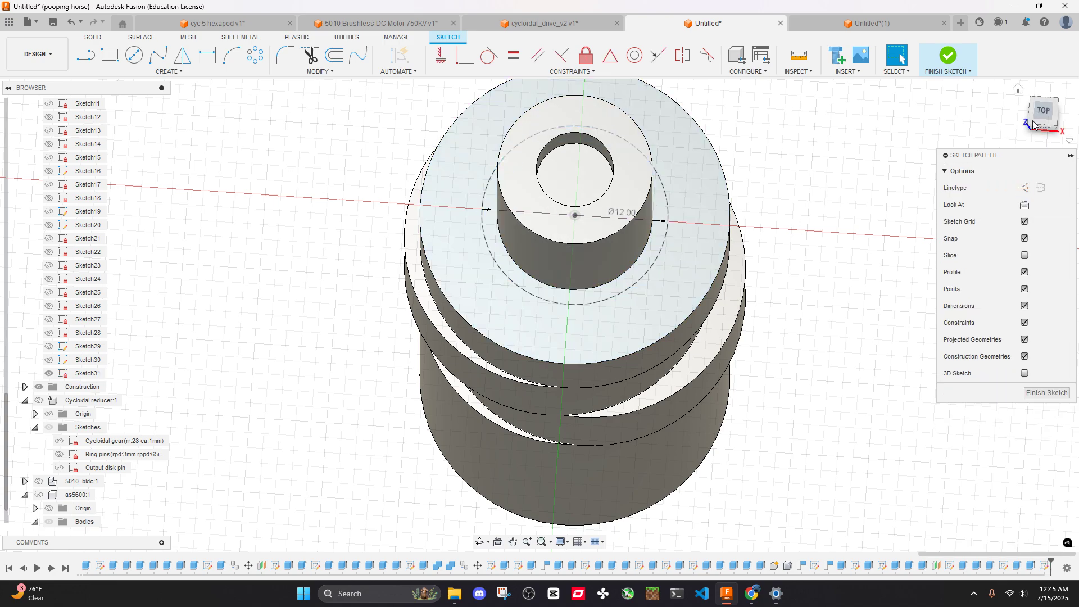
click(1034, 122)
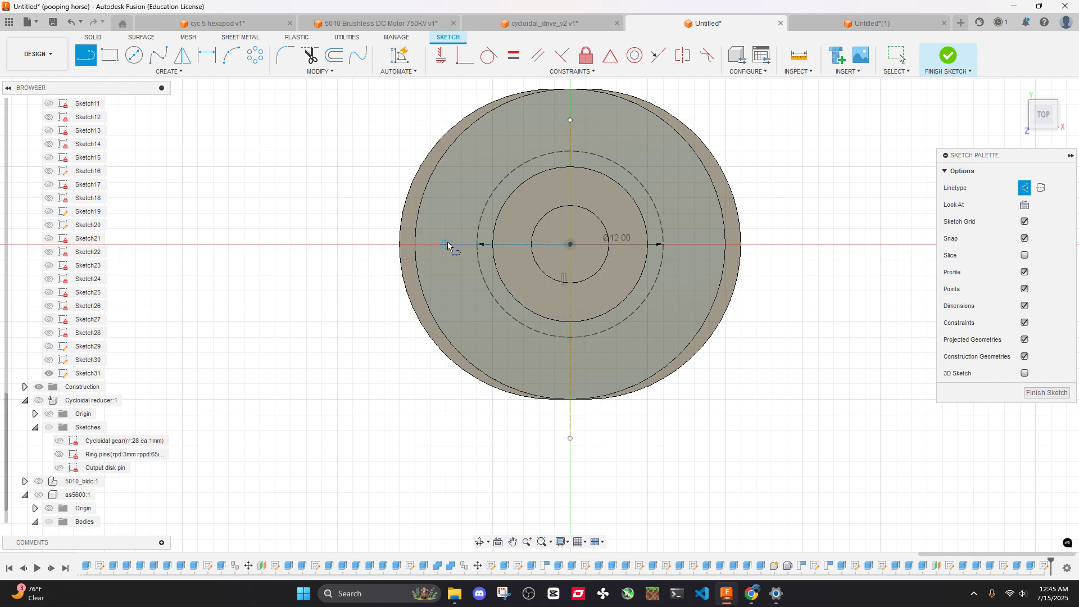
key(Escape)
scroll(645, 244, up, 3)
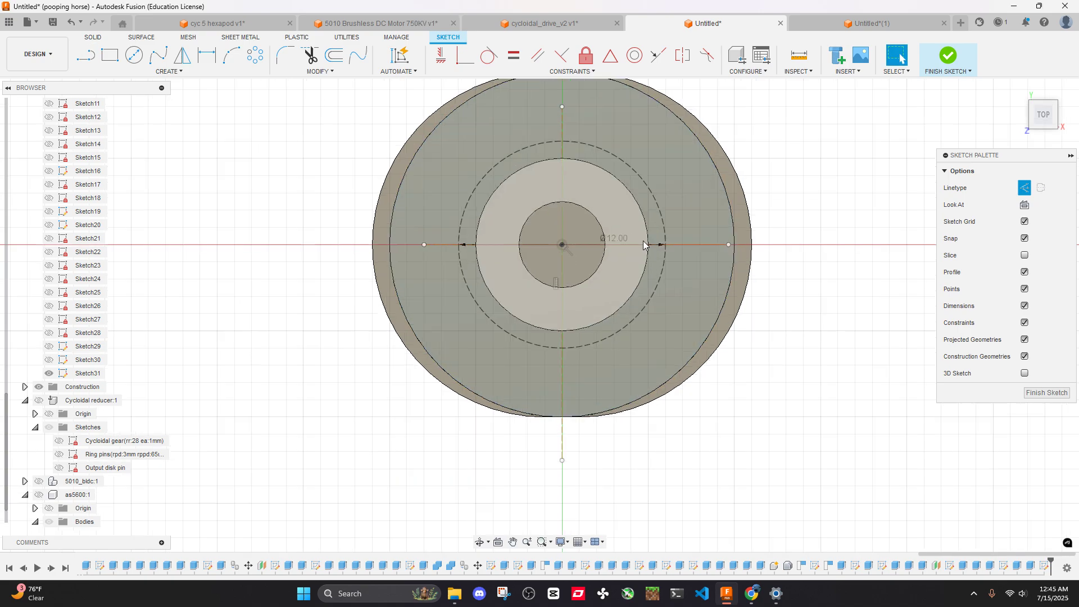
Draw a 2.8 mm diameter circle where the 12 mm construction circle crosses the horizontal construction line
shift+middle_drag(715, 256, 677, 219)
click(134, 54)
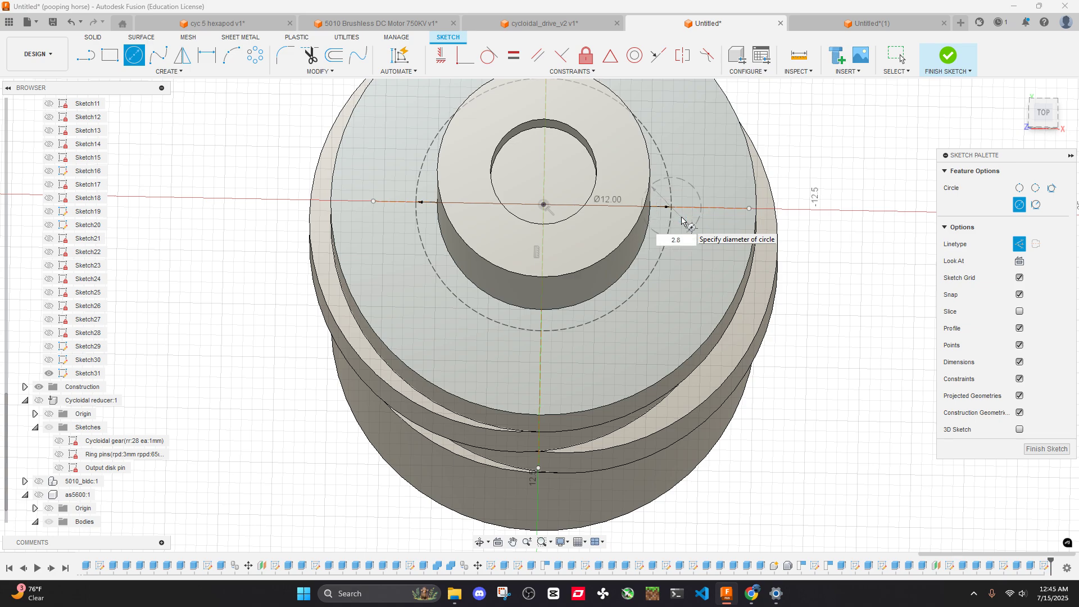
key(Return)
key(Escape)
Pattern the 2.8 mm circle four times in a full circular pattern around the shaft centre
middle_drag(845, 174, 858, 191)
click(255, 55)
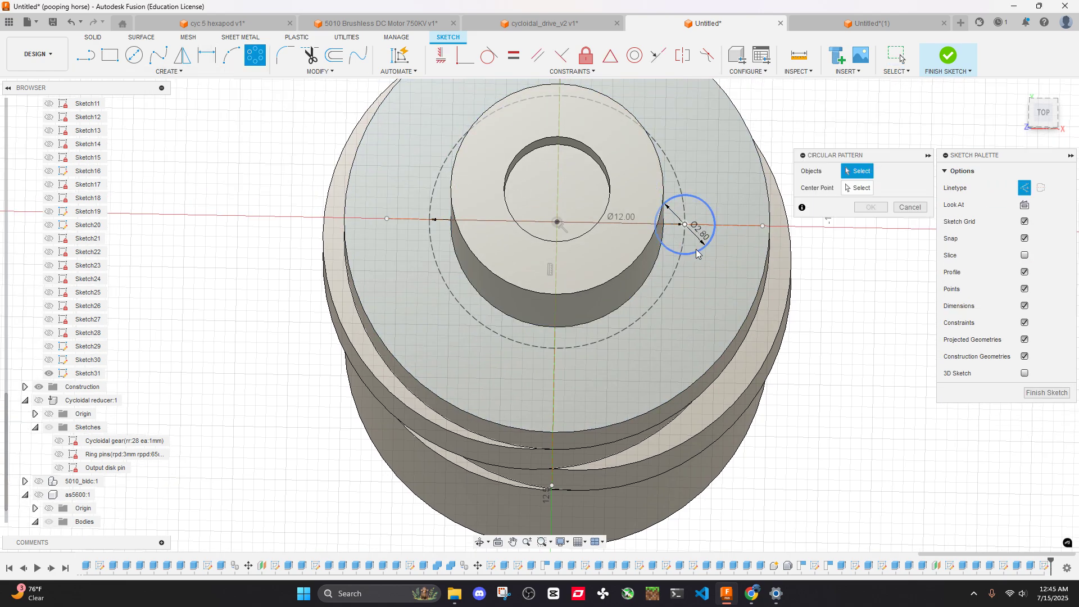
click(699, 255)
shift+middle_drag(594, 210, 582, 227)
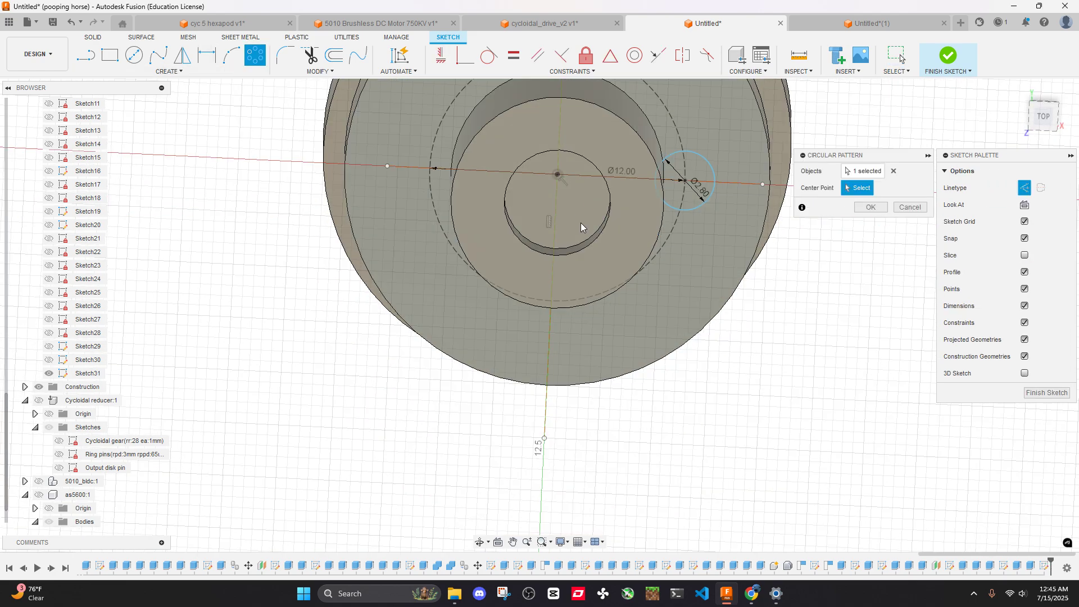
click(558, 175)
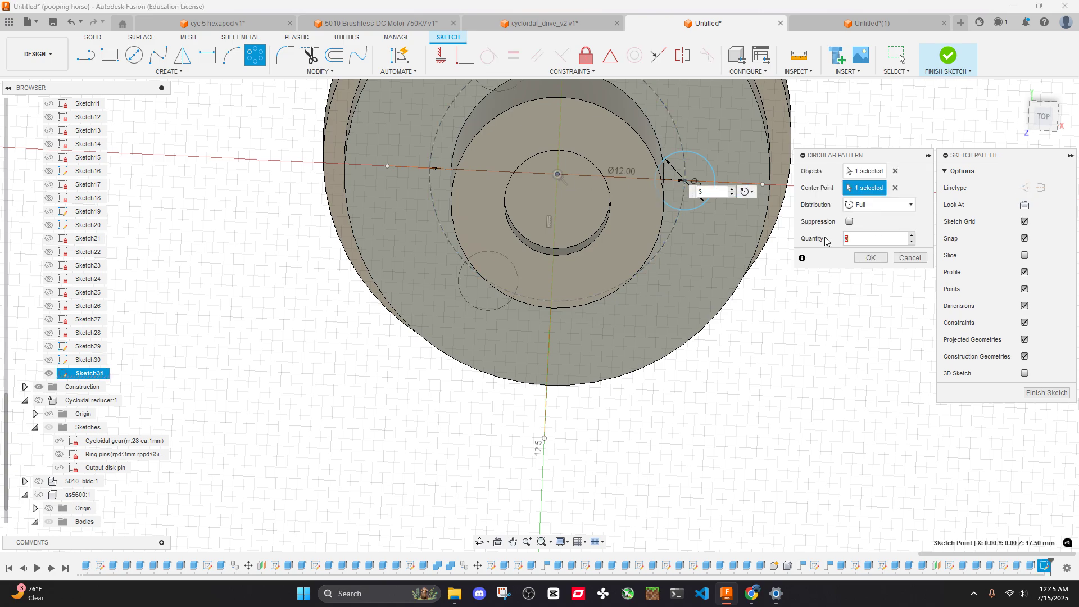
click(869, 258)
scroll(841, 194, down, 2)
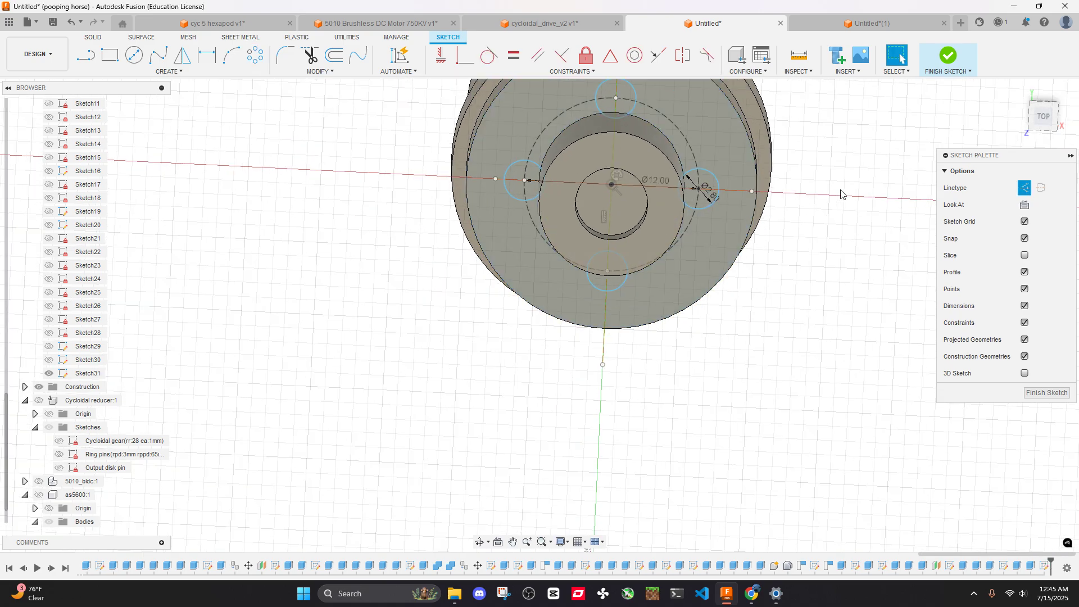
Extrude the four 2.8 mm circles as a symmetric 60 mm cut through the whole input shaft
click(1048, 122)
scroll(633, 122, up, 2)
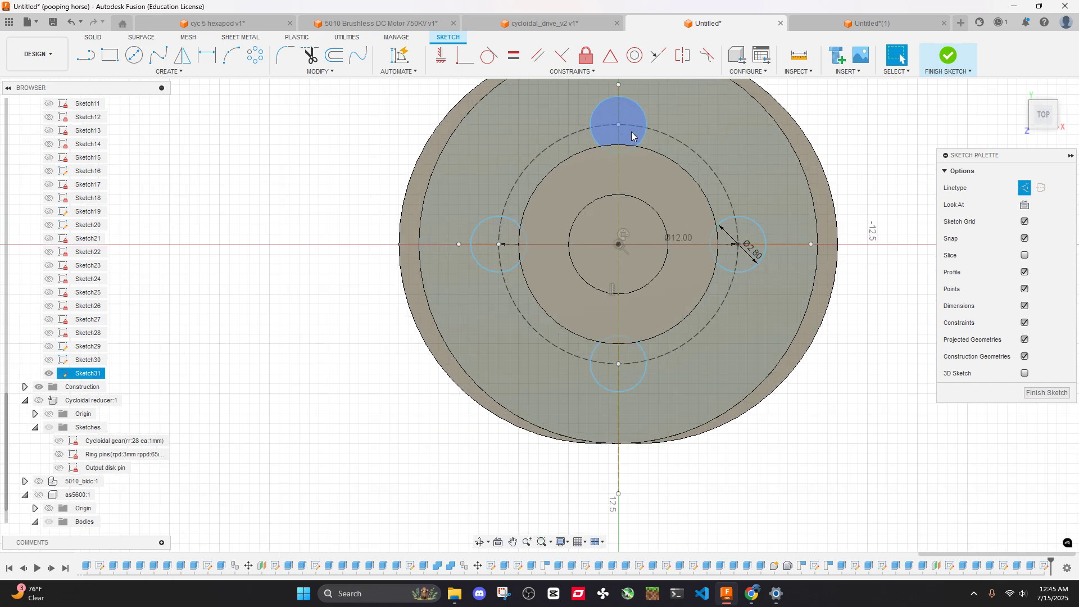
click(729, 259)
click(639, 127)
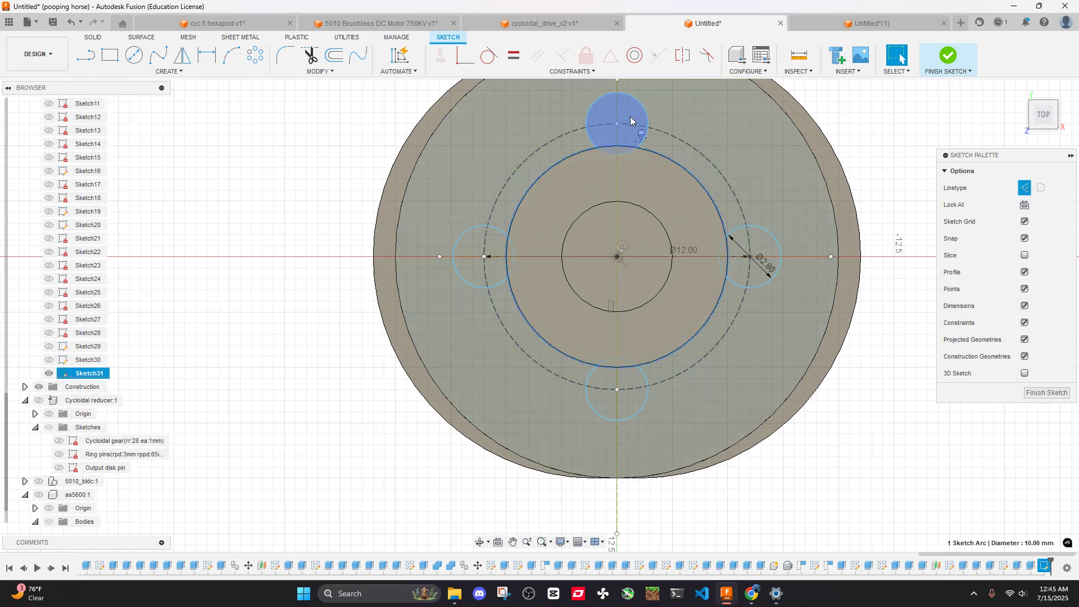
shift+click(478, 256)
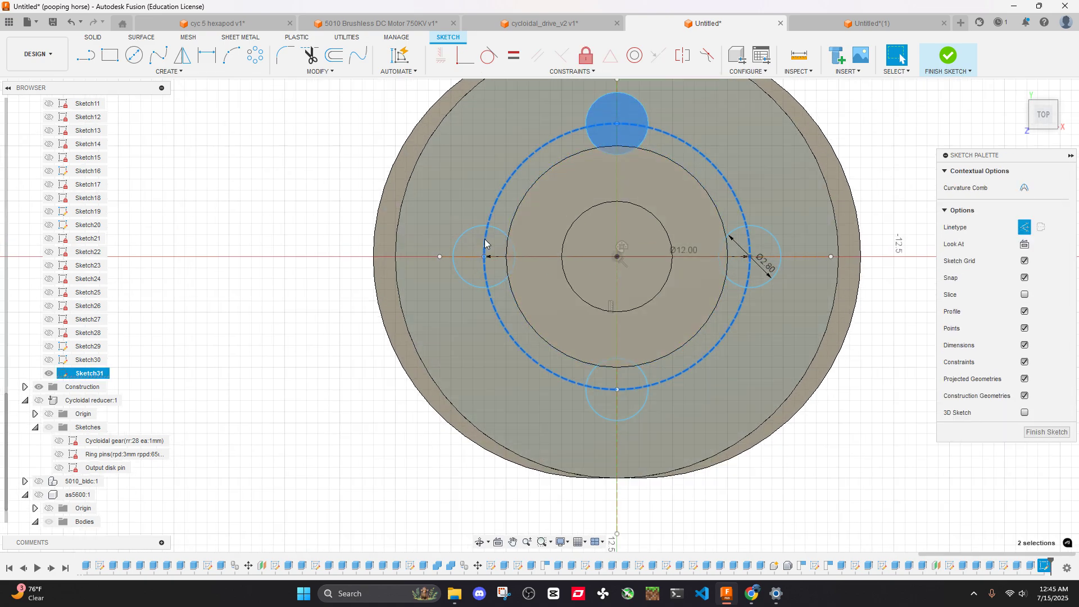
shift+click(480, 258)
shift+click(612, 404)
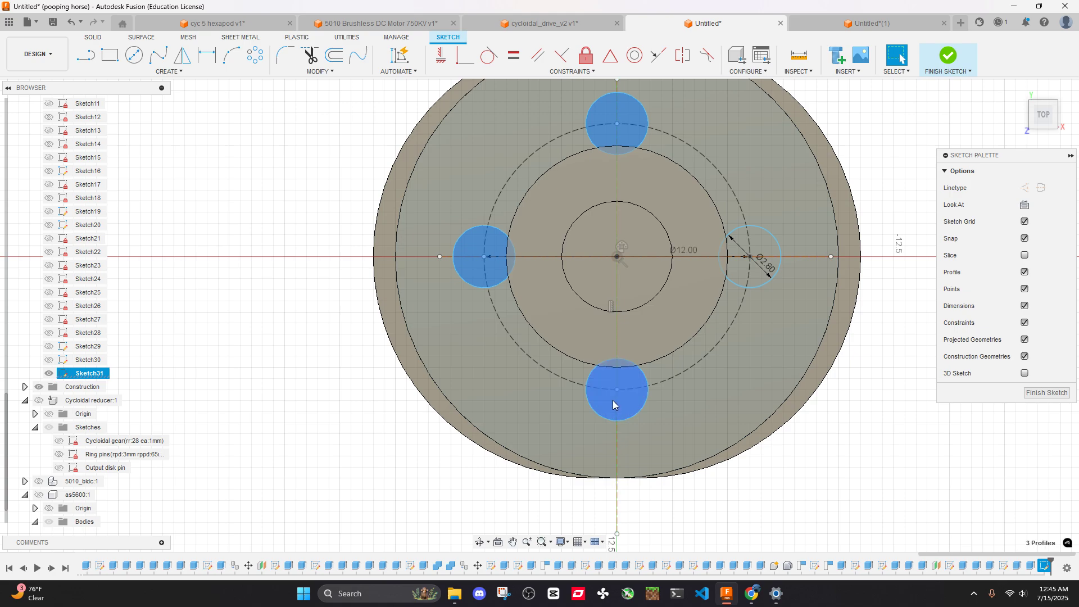
shift+click(743, 277)
key(e)
scroll(745, 265, down, 3)
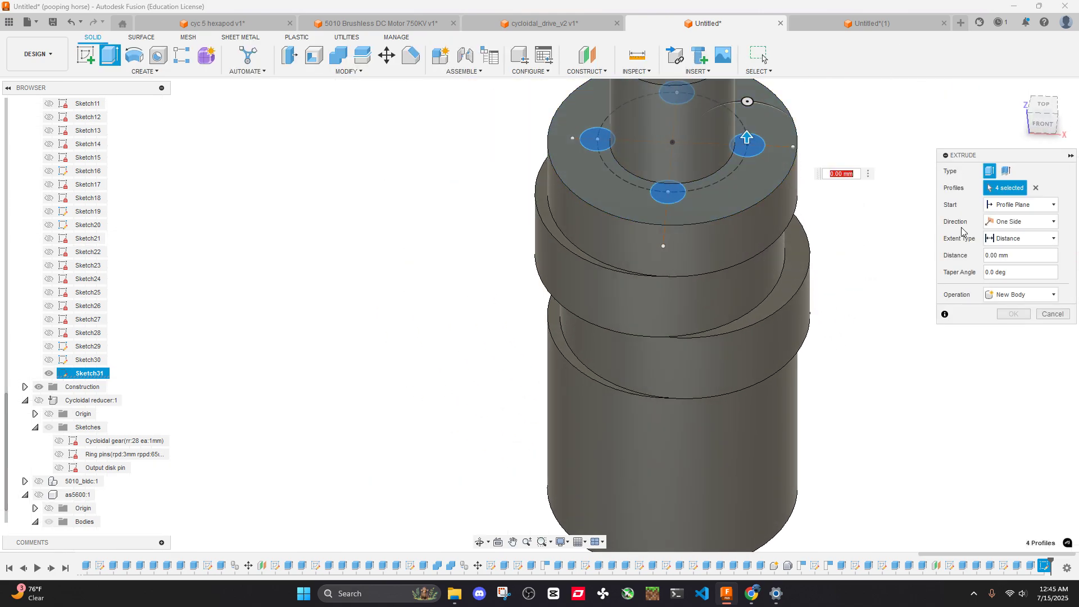
click(1020, 221)
click(1005, 258)
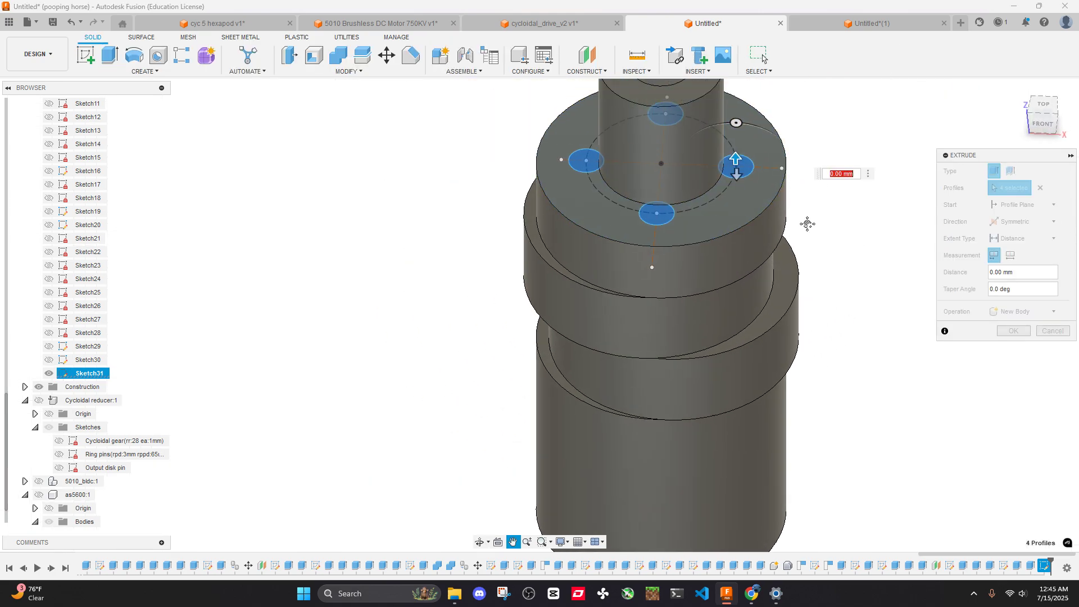
scroll(695, 219, down, 5)
drag(692, 213, 684, 83)
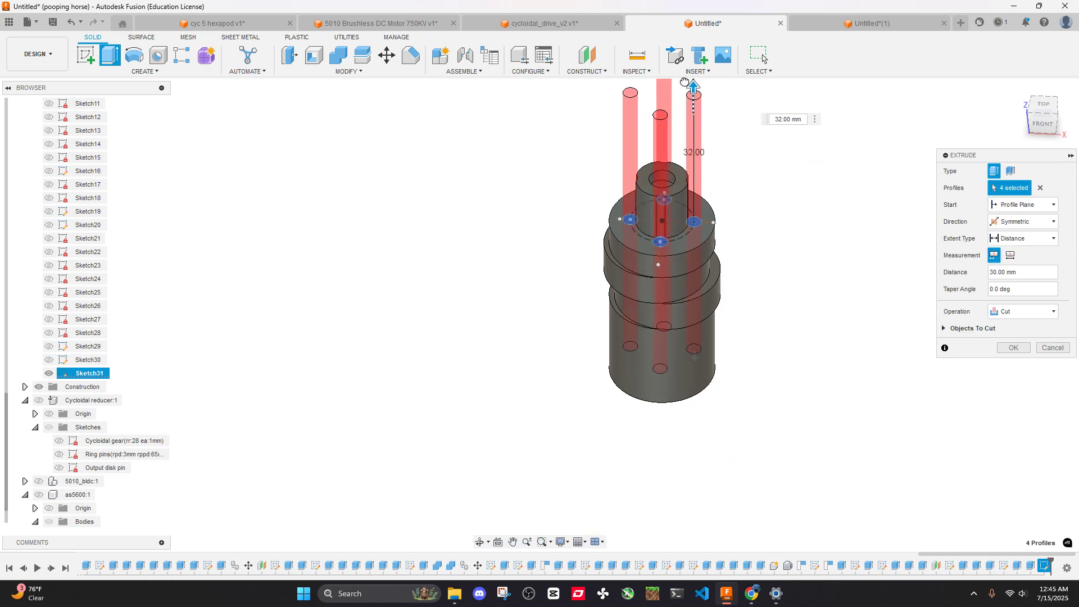
drag(695, 360, 698, 368)
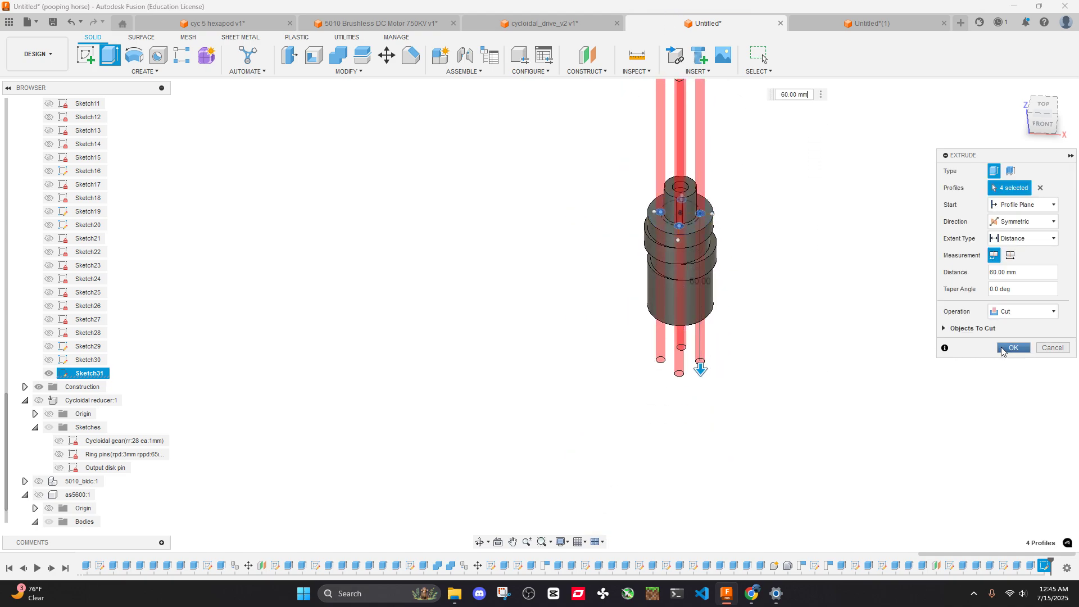
key(Return)
Create a new sketch on the upper shoulder face and draw a larger circle concentric with one of the four screw holes
scroll(698, 233, down, 3)
shift+middle_drag(698, 232, 710, 260)
scroll(706, 254, up, 5)
right_click(711, 260)
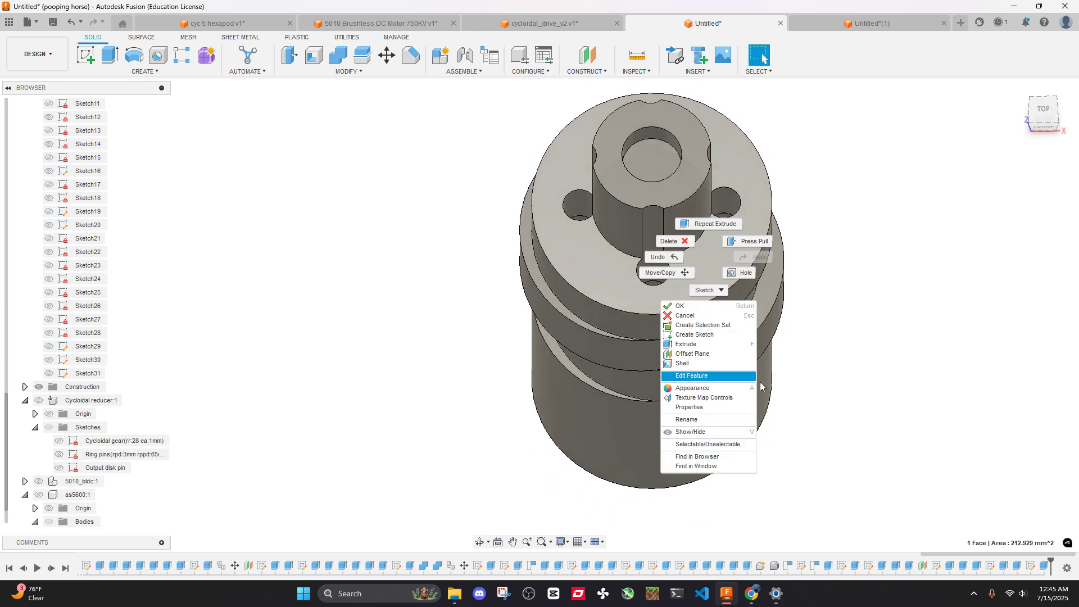
key(Escape)
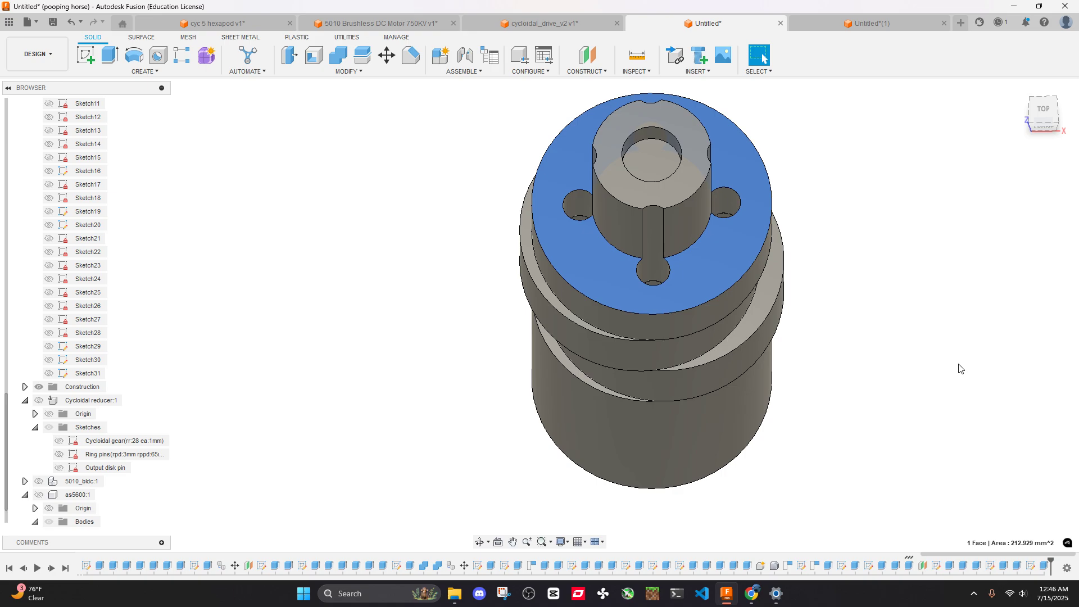
click(905, 360)
click(706, 265)
right_click(706, 265)
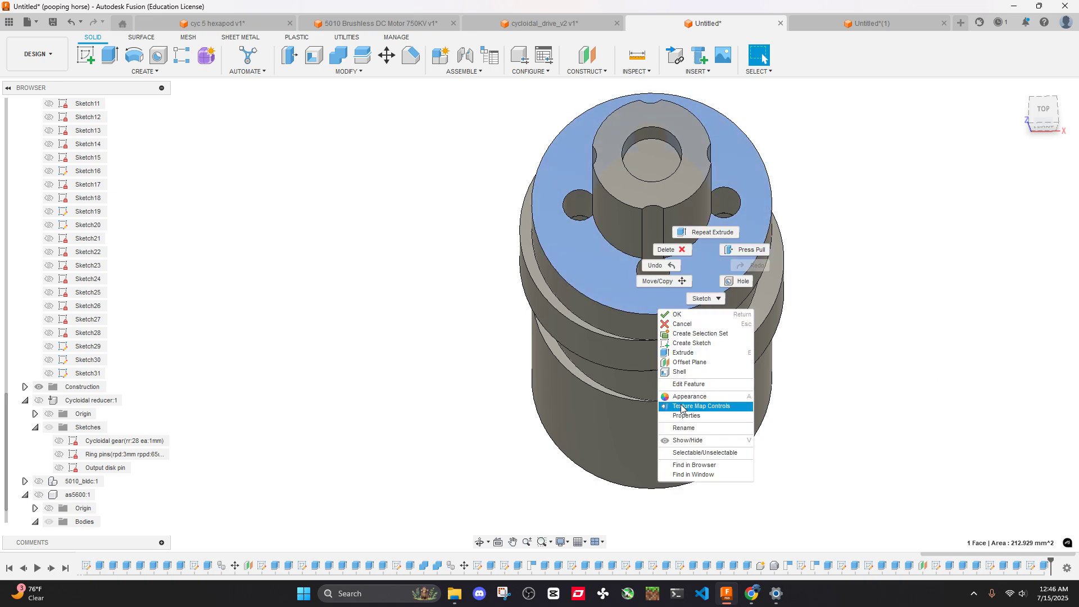
click(680, 346)
key(c)
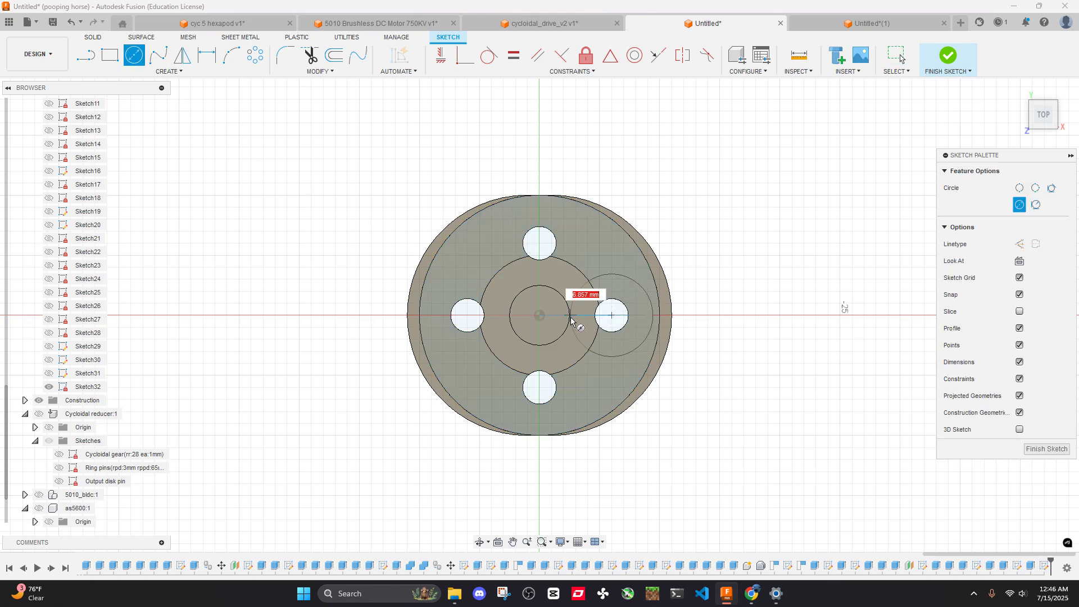
shift+middle_drag(572, 321, 597, 305)
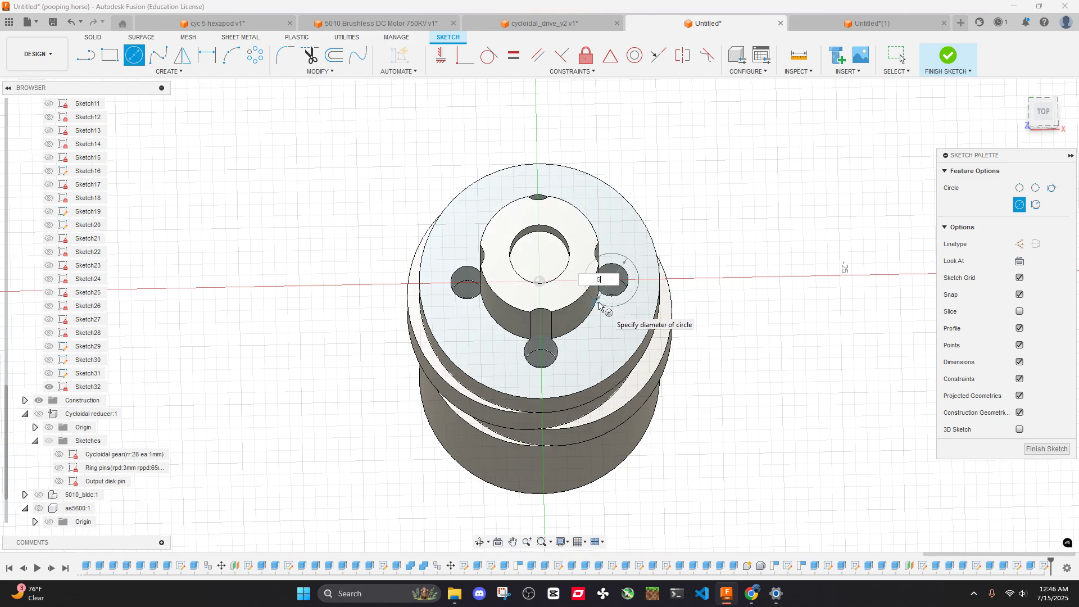
key(Return)
key(Escape)
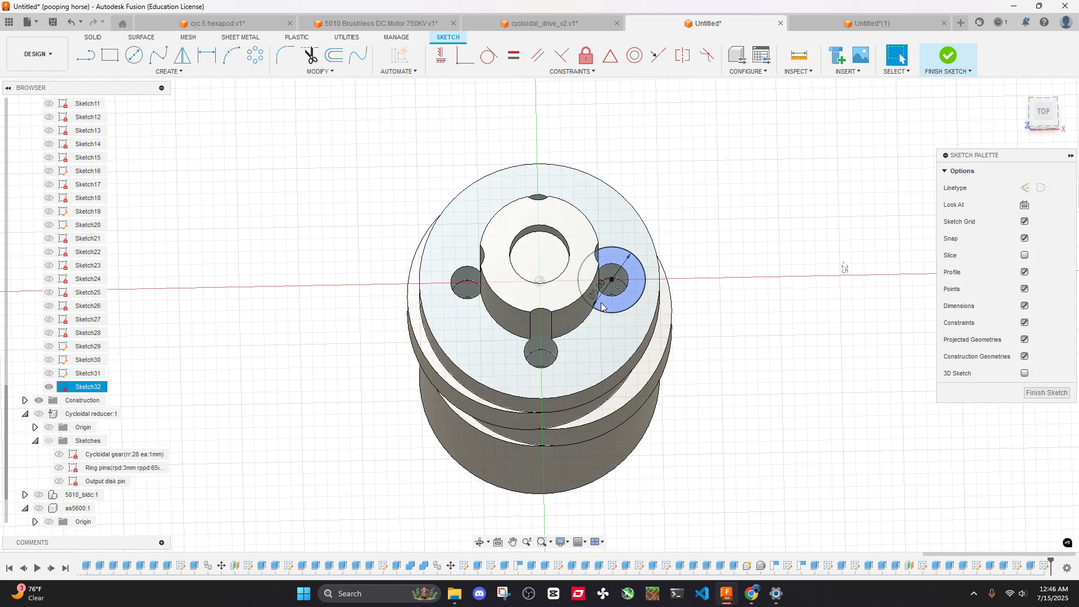
Pattern the 5.6 mm clearance circle four times in a full circular pattern around the shaft centre
click(255, 56)
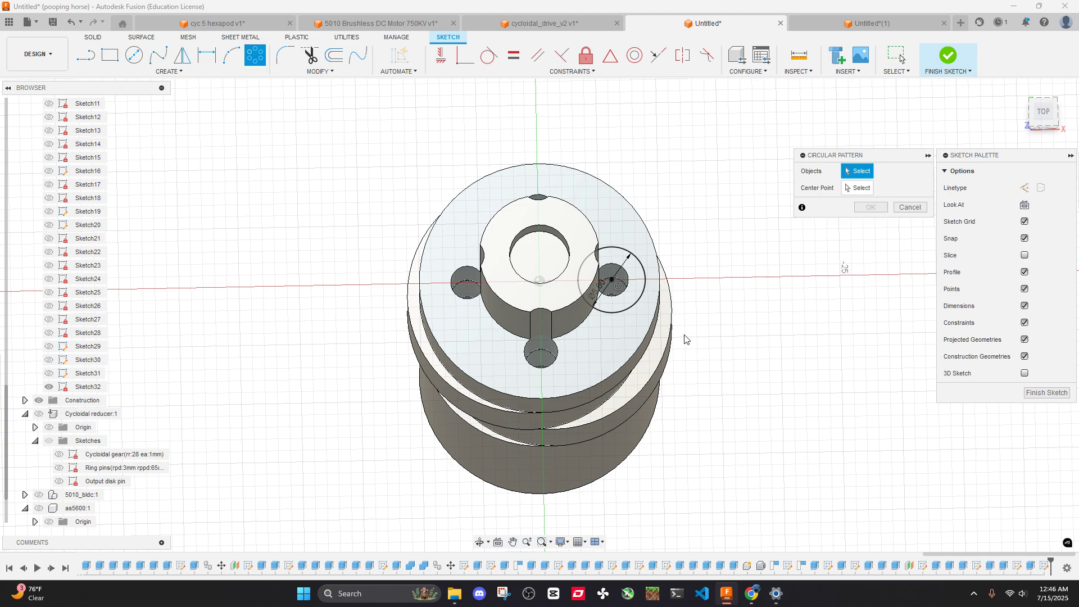
click(634, 313)
click(861, 189)
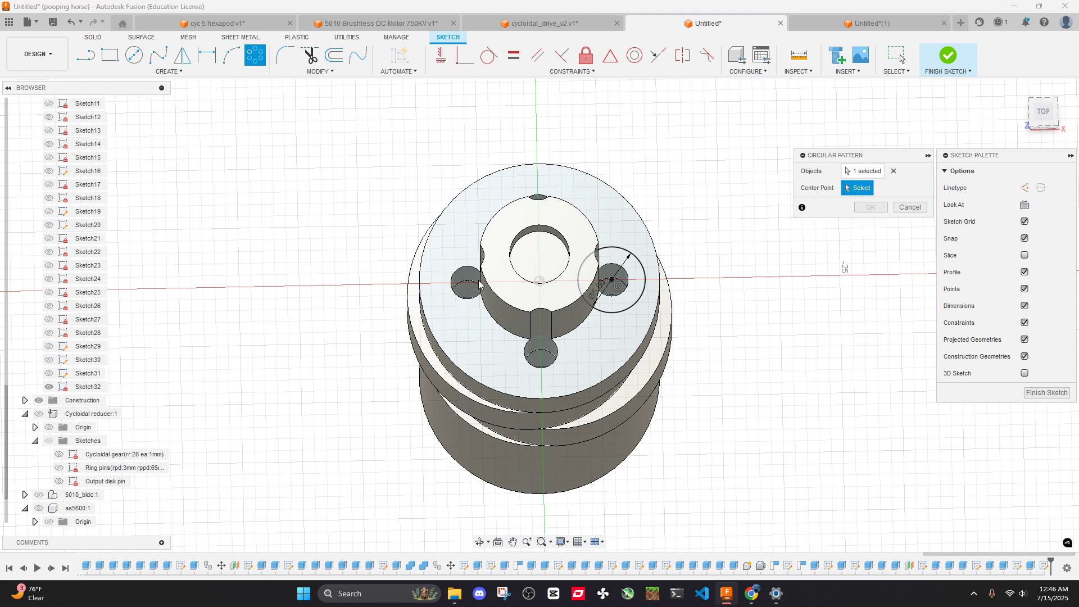
click(539, 283)
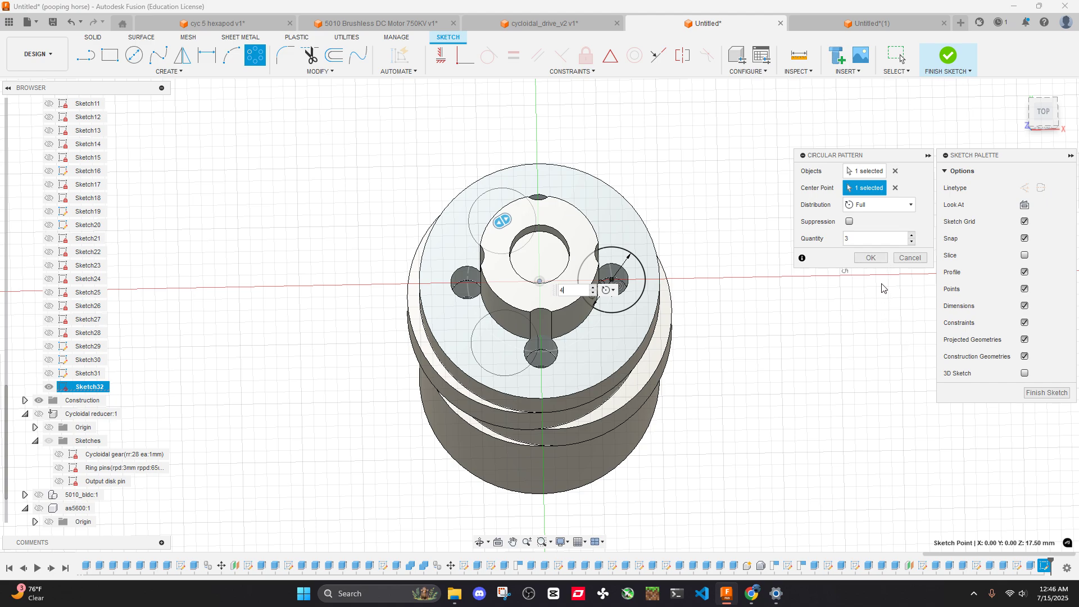
text(4)
click(871, 257)
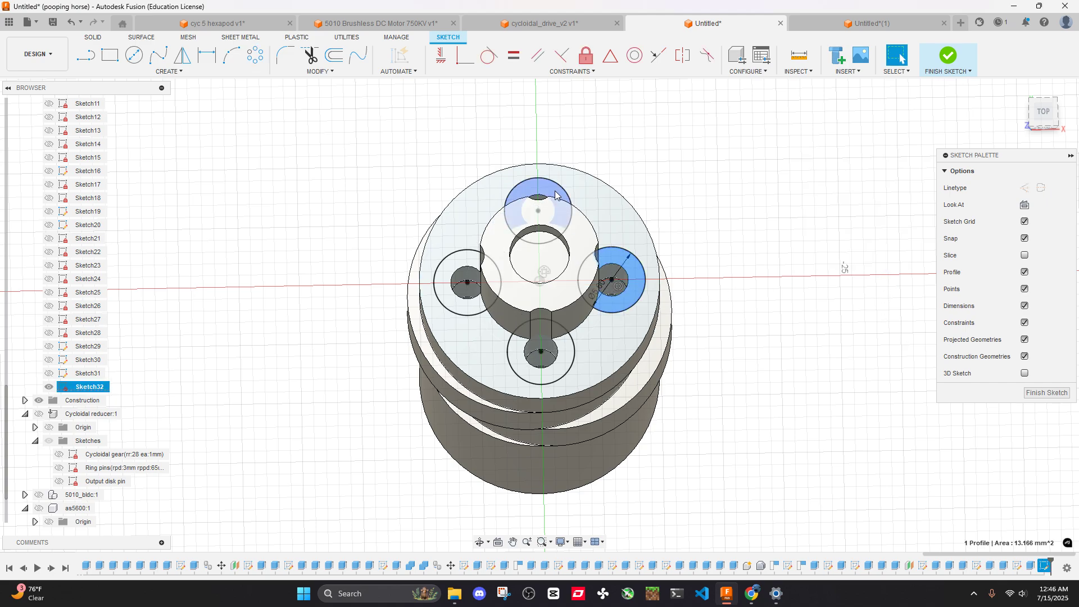
shift+click(475, 303)
shift+click(475, 299)
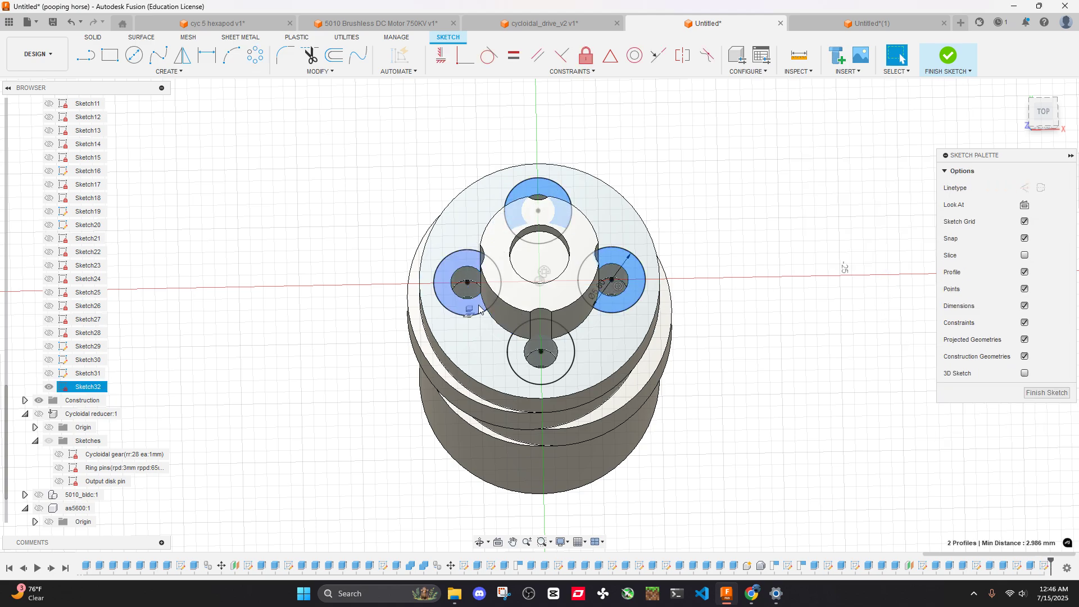
shift+click(474, 307)
shift+click(529, 371)
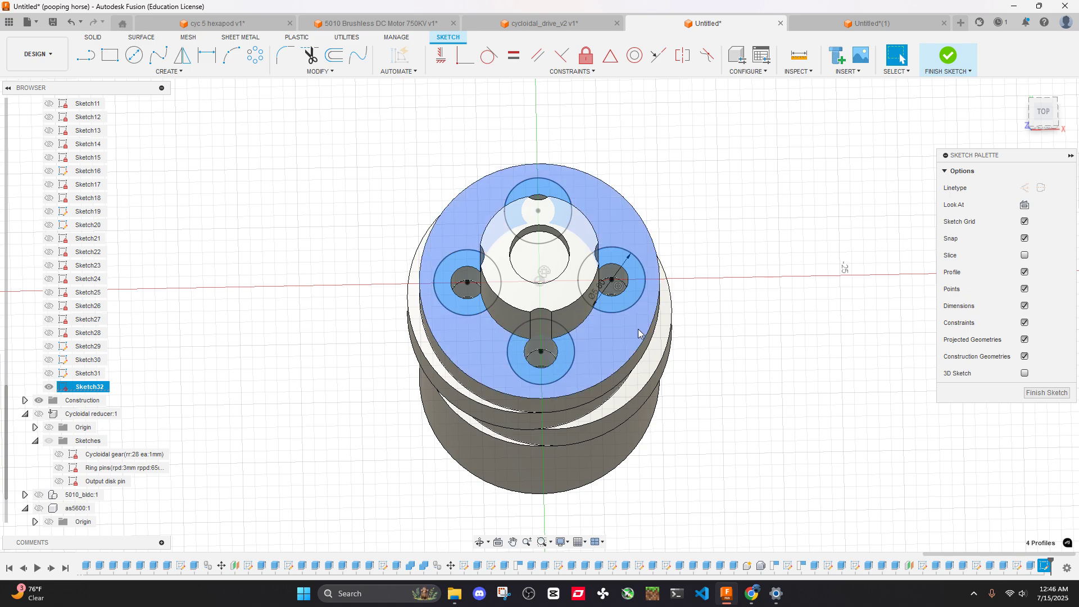
click(765, 295)
scroll(586, 317, up, 3)
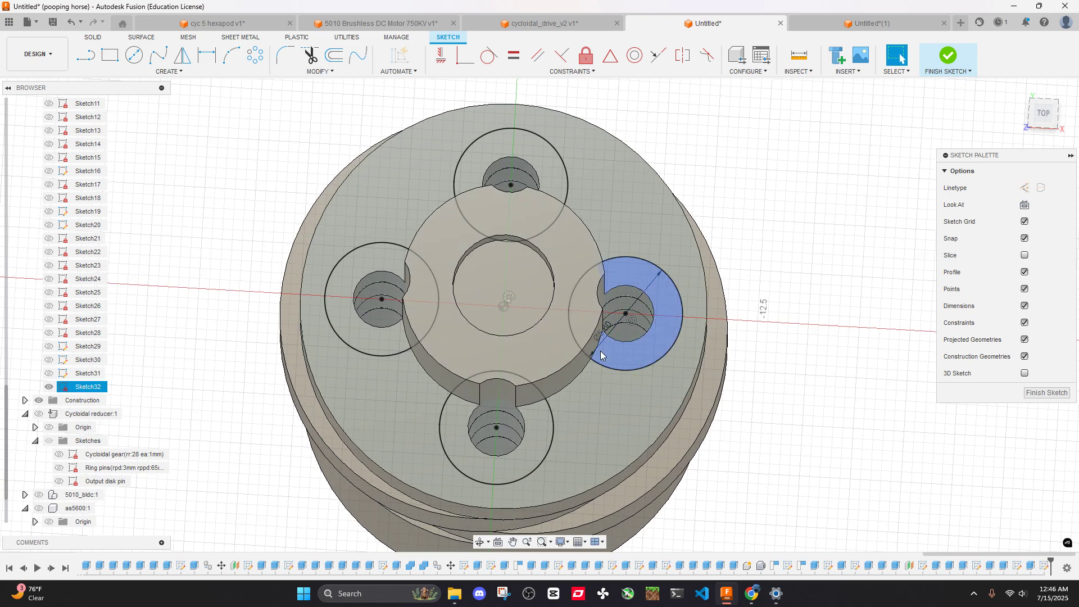
Start an extrusion of the four complete 5.6 mm circles and set its direction to two sides
click(586, 366)
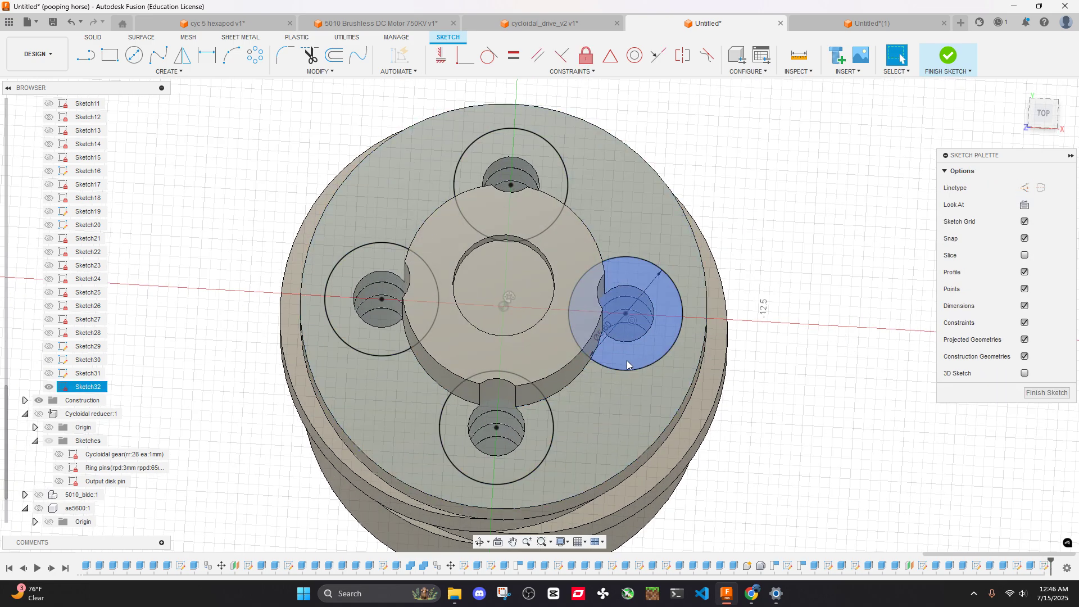
click(624, 360)
shift+middle_drag(674, 309, 495, 264)
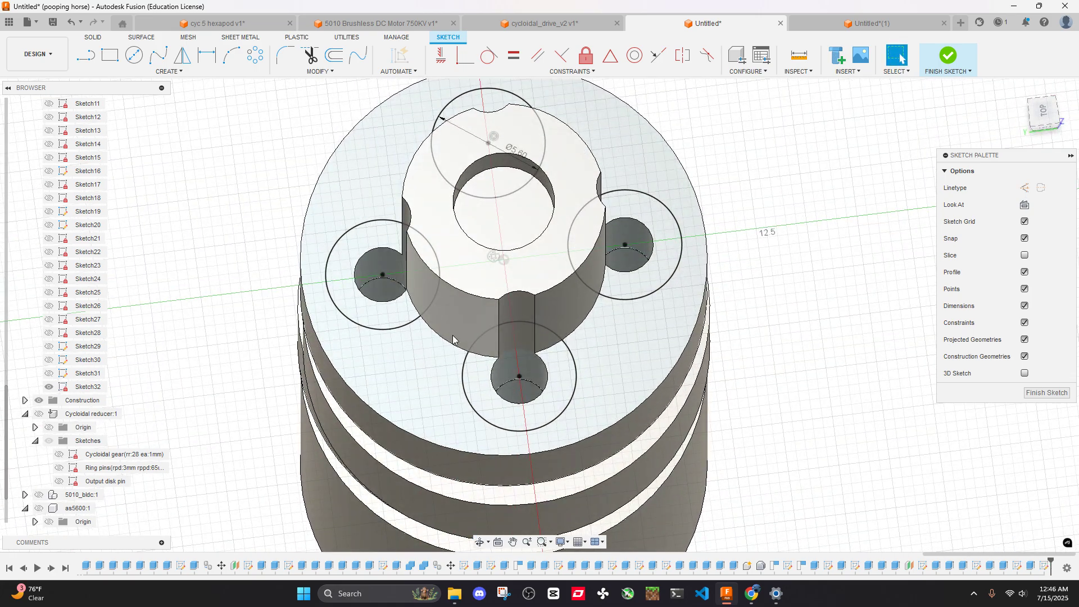
click(360, 304)
shift+click(496, 413)
shift+click(646, 275)
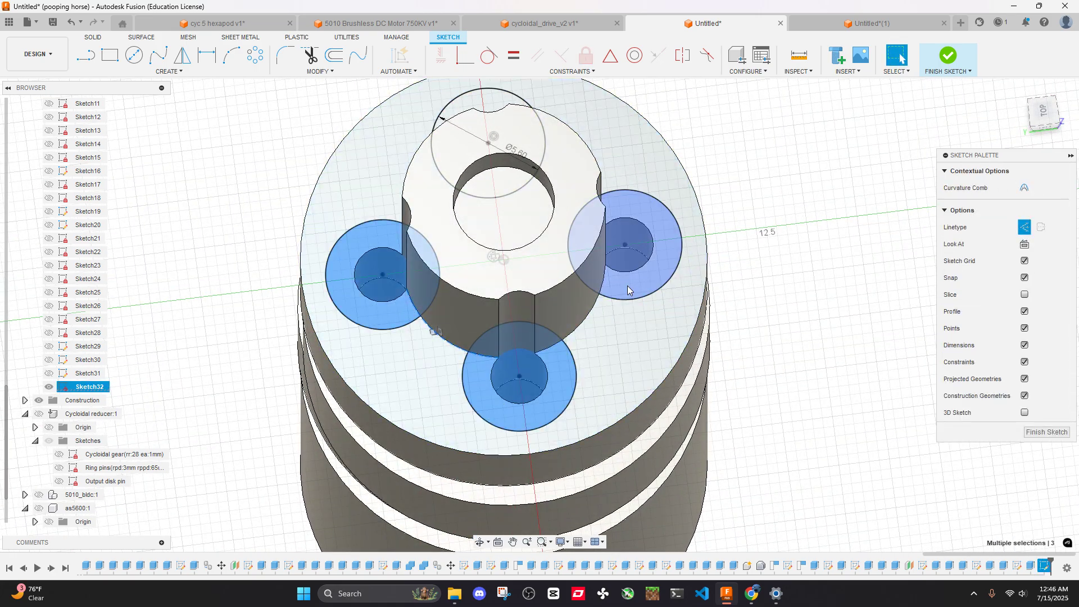
shift+middle_drag(646, 275, 836, 194)
key(e)
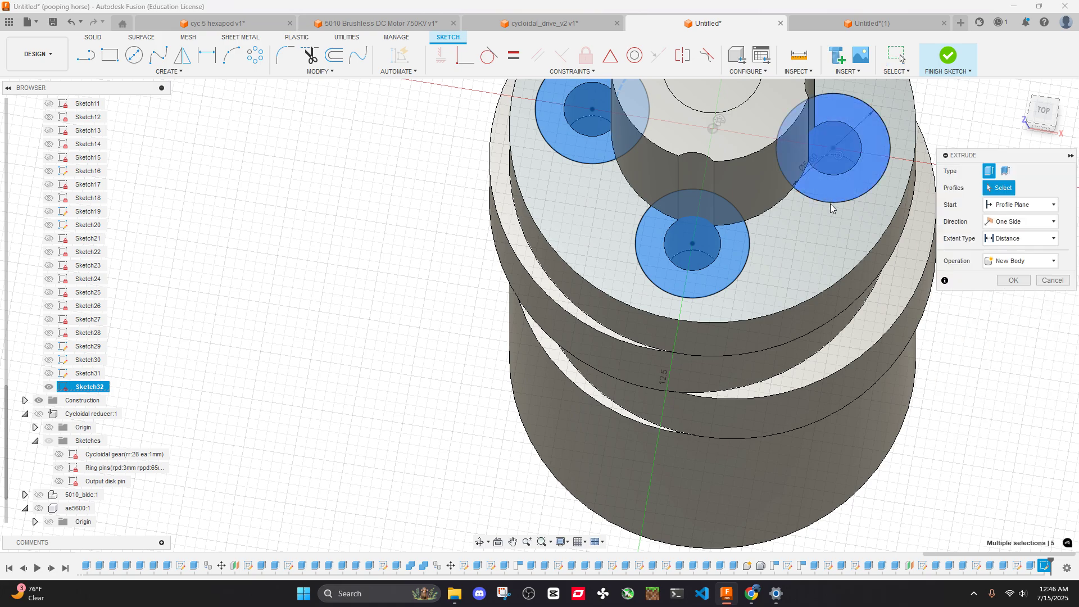
click(1015, 237)
click(1020, 221)
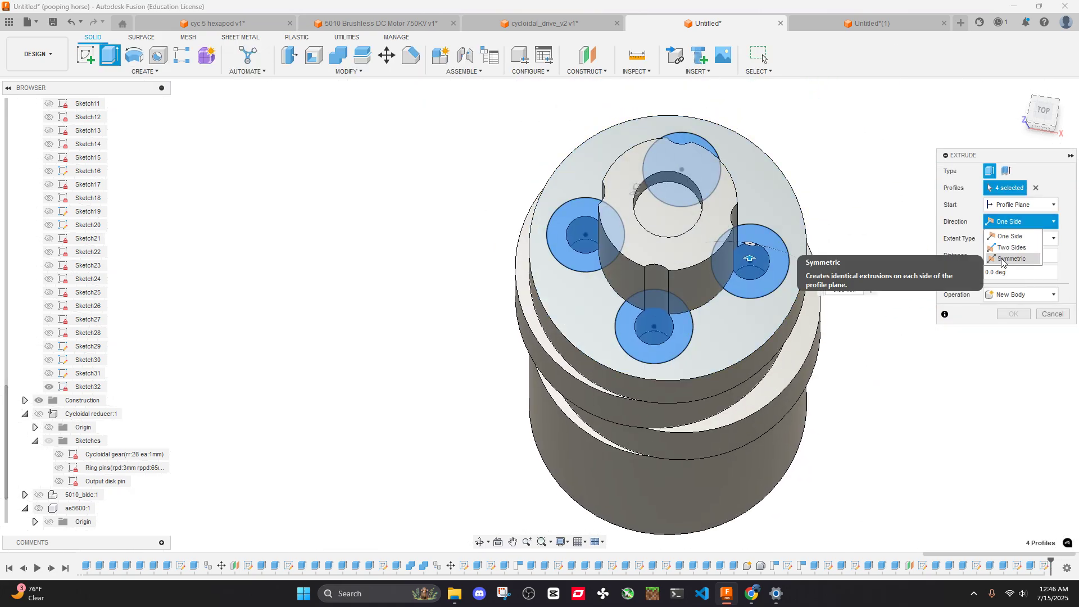
click(1009, 247)
Cut the four circles 15 mm up along the splined stub and 1 mm down into the shoulder
shift+middle_drag(1008, 247, 752, 187)
drag(752, 187, 750, 98)
shift+middle_drag(750, 99, 727, 191)
drag(726, 191, 727, 168)
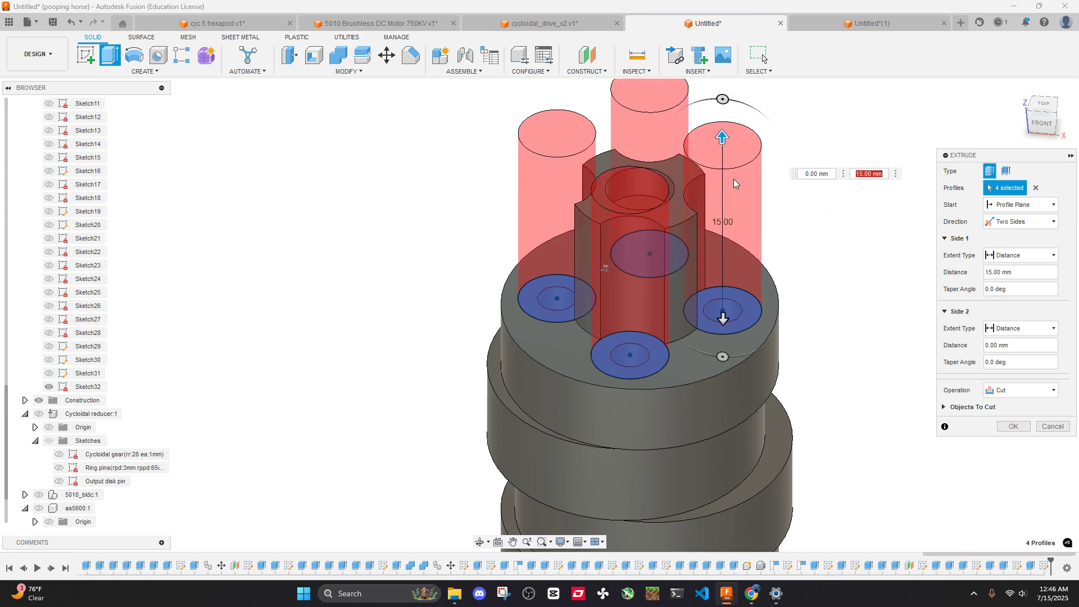
shift+middle_drag(727, 169, 748, 275)
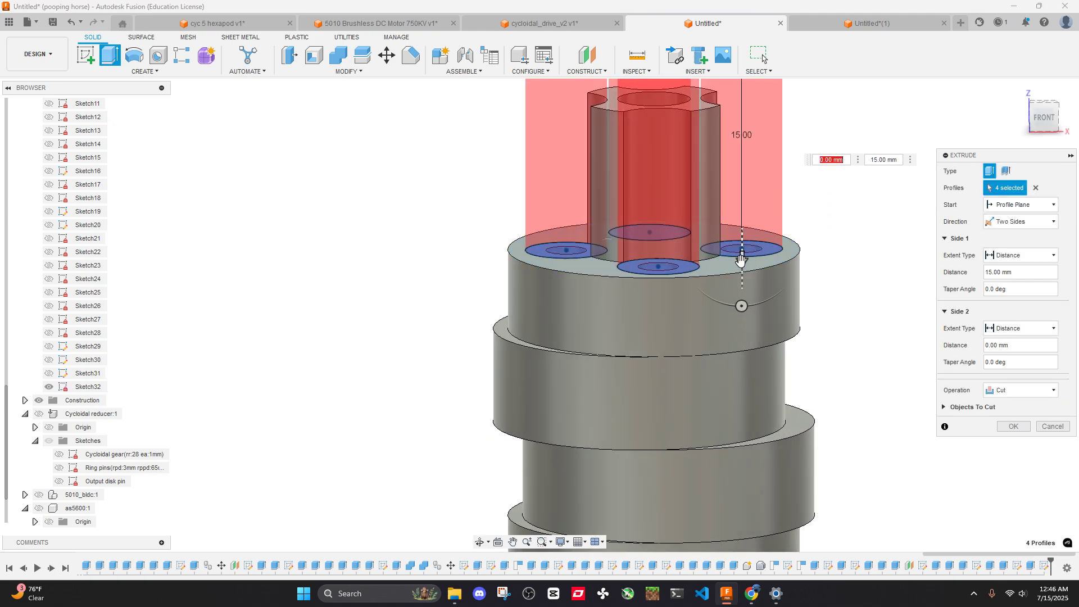
drag(740, 259, 742, 285)
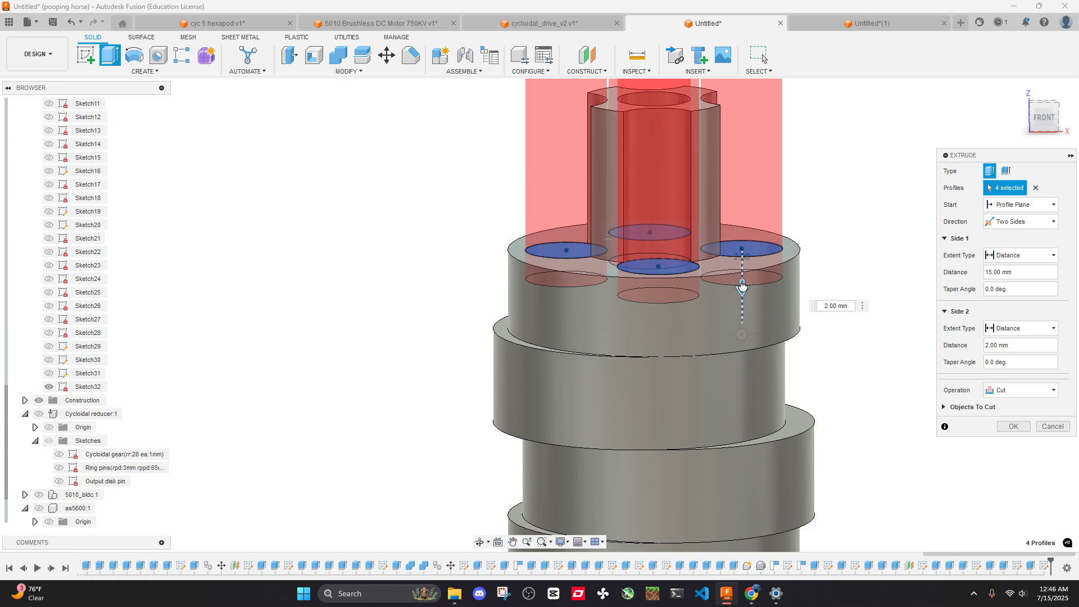
drag(741, 287, 742, 273)
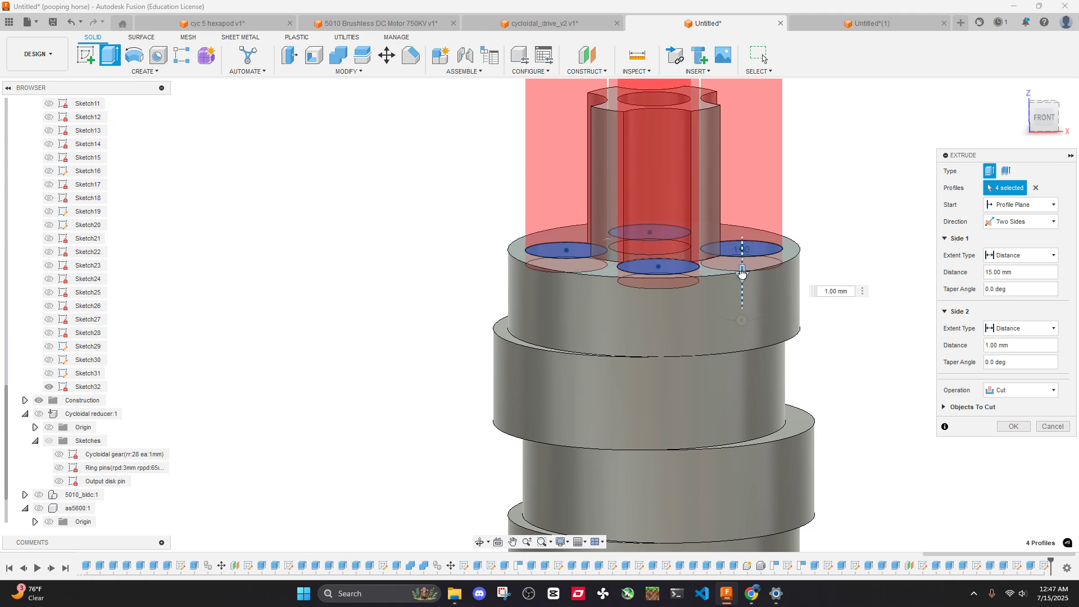
click(1029, 429)
Show the hidden bodies output2, not in use, cyc 1, cyc2, output 1, body 2 and body 1
shift+middle_drag(817, 281, 763, 308)
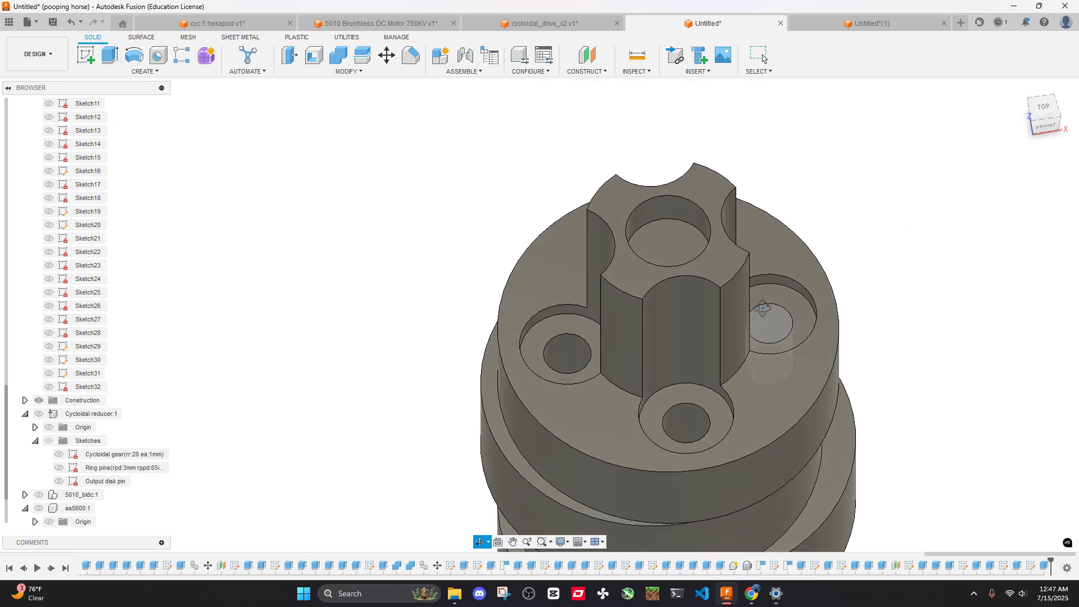
scroll(762, 308, down, 5)
scroll(772, 326, down, 5)
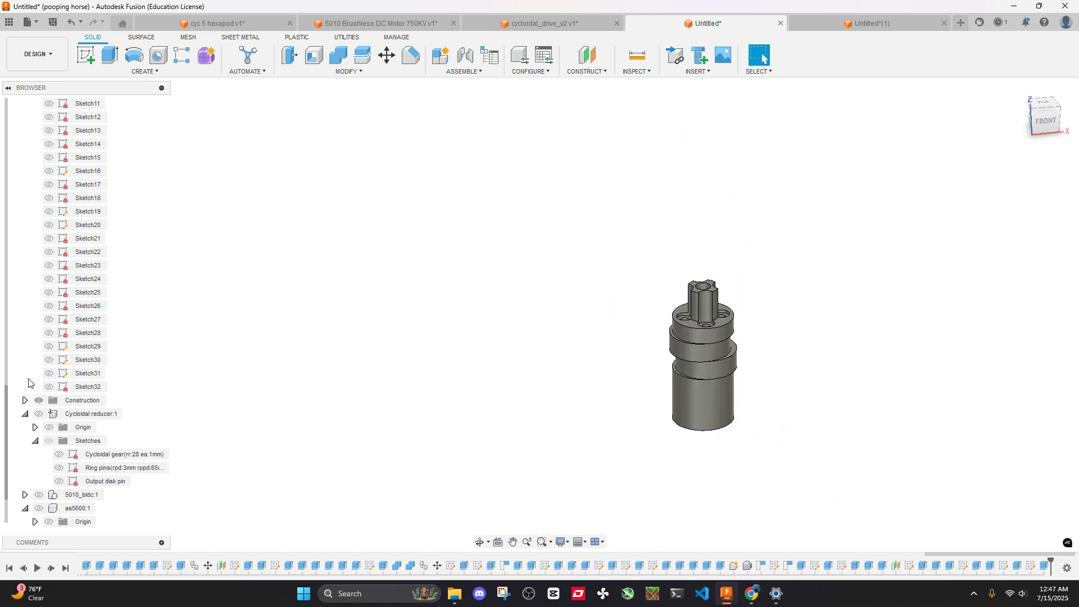
scroll(460, 419, down, 2)
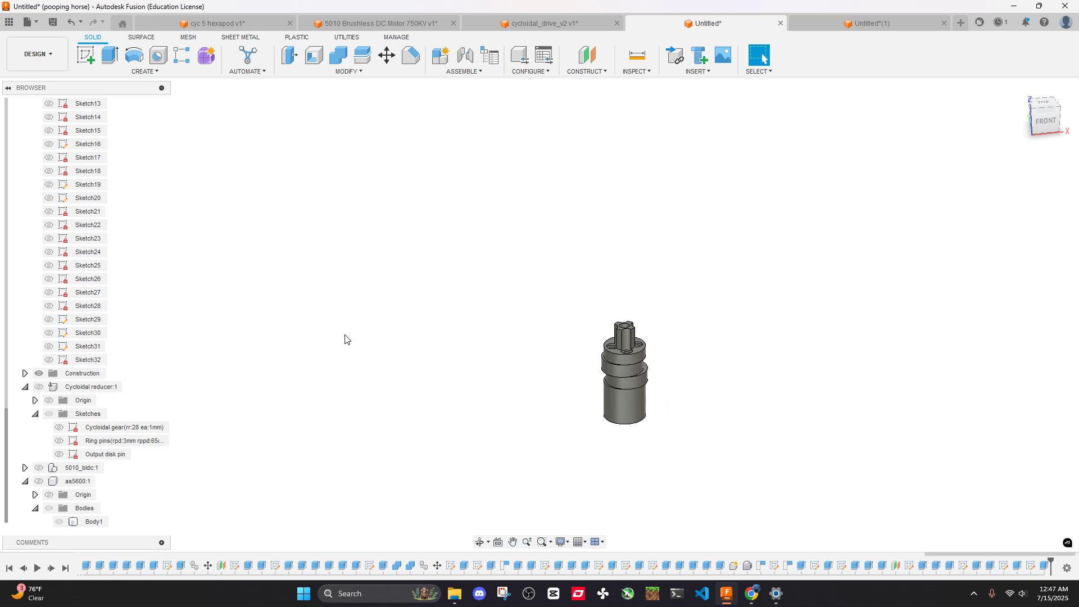
scroll(94, 264, up, 3)
scroll(95, 264, up, 5)
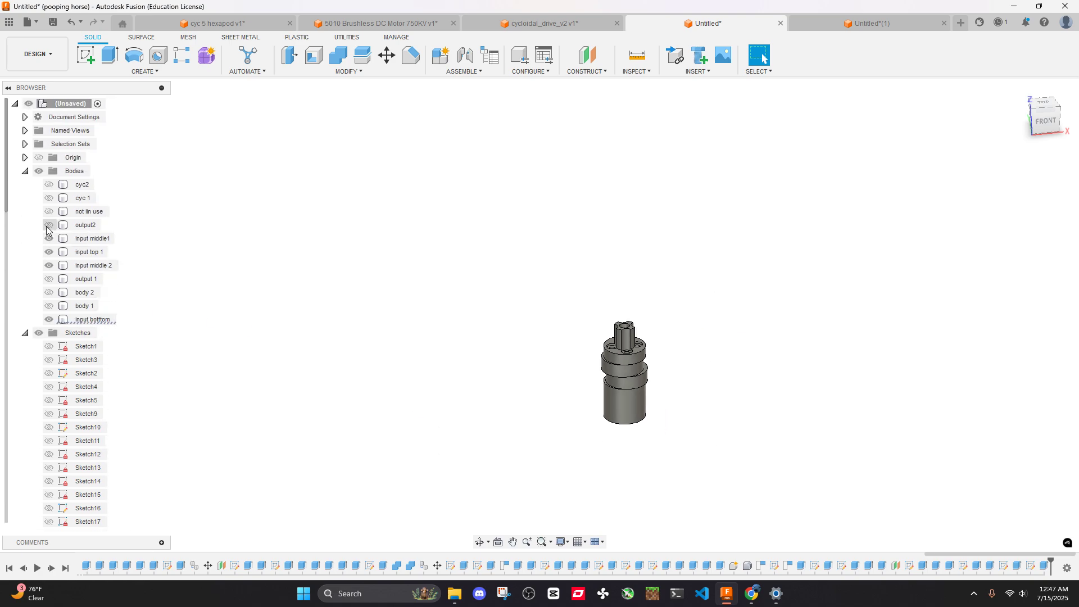
click(49, 211)
click(50, 198)
click(50, 184)
click(50, 279)
click(50, 292)
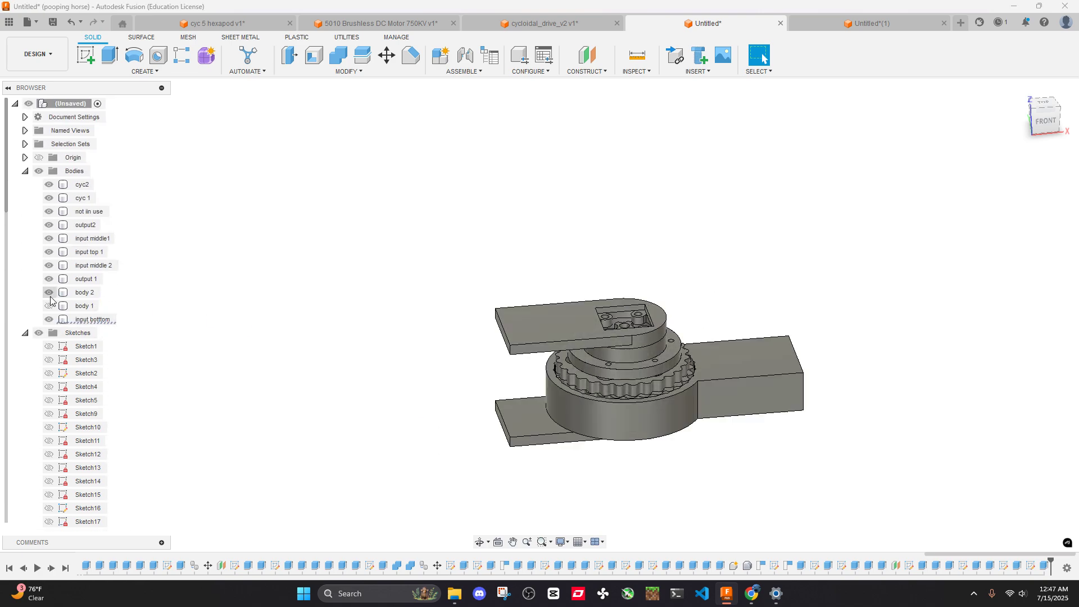
click(50, 305)
Hide output2 and the two housing bodies, body 2 and body 1, after viewing the assembly from below
shift+middle_drag(686, 354, 673, 335)
scroll(620, 352, up, 3)
scroll(621, 351, up, 3)
scroll(663, 334, down, 6)
scroll(674, 283, up, 5)
click(673, 335)
key(v)
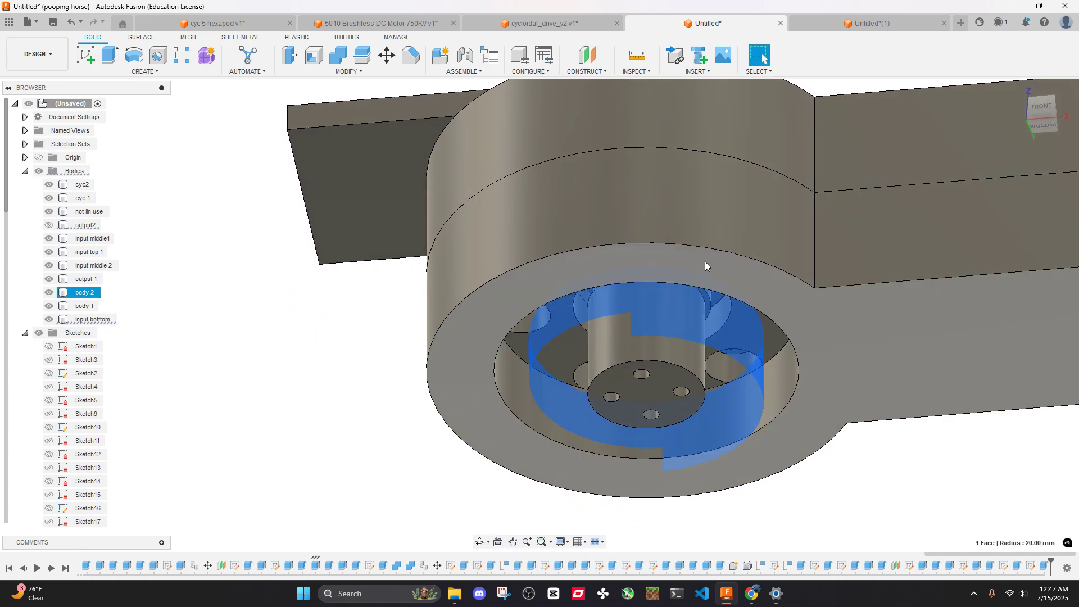
click(701, 231)
key(v)
click(321, 365)
shift+middle_drag(557, 327, 573, 397)
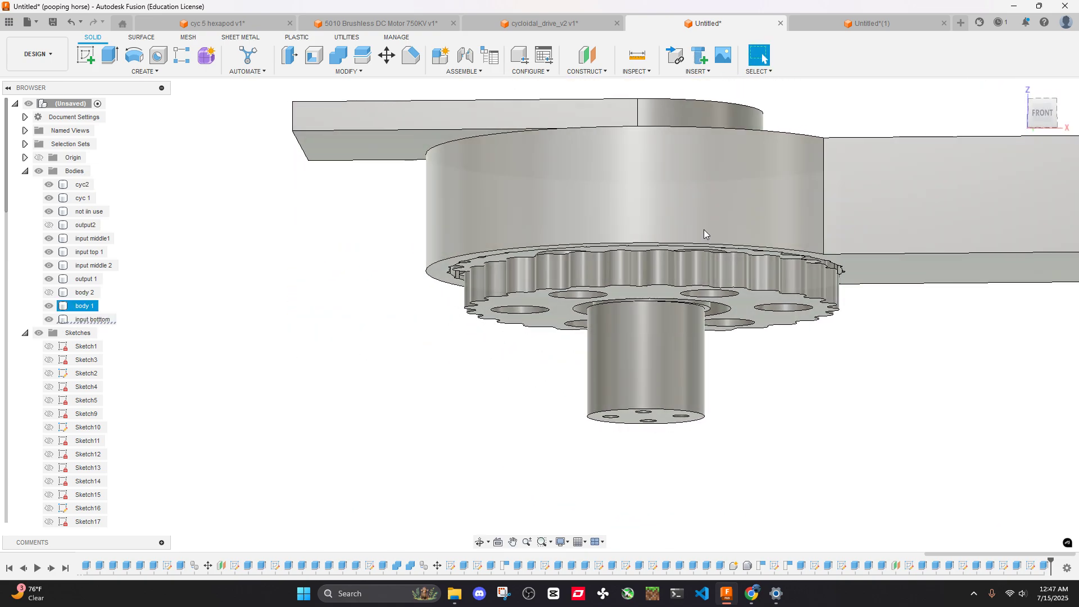
click(704, 230)
key(v)
Hide cyc2, cyc 1, not in use and output 1 so only the input shaft bodies are shown
click(622, 279)
key(v)
click(761, 238)
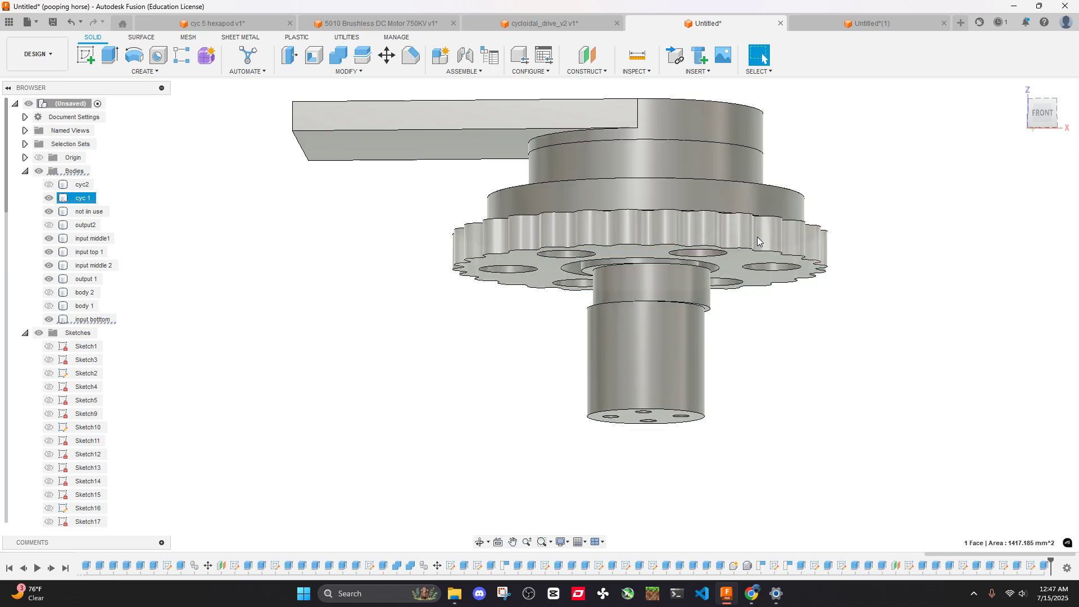
key(v)
shift+middle_drag(758, 322, 749, 351)
middle_drag(733, 306, 724, 354)
click(729, 286)
key(v)
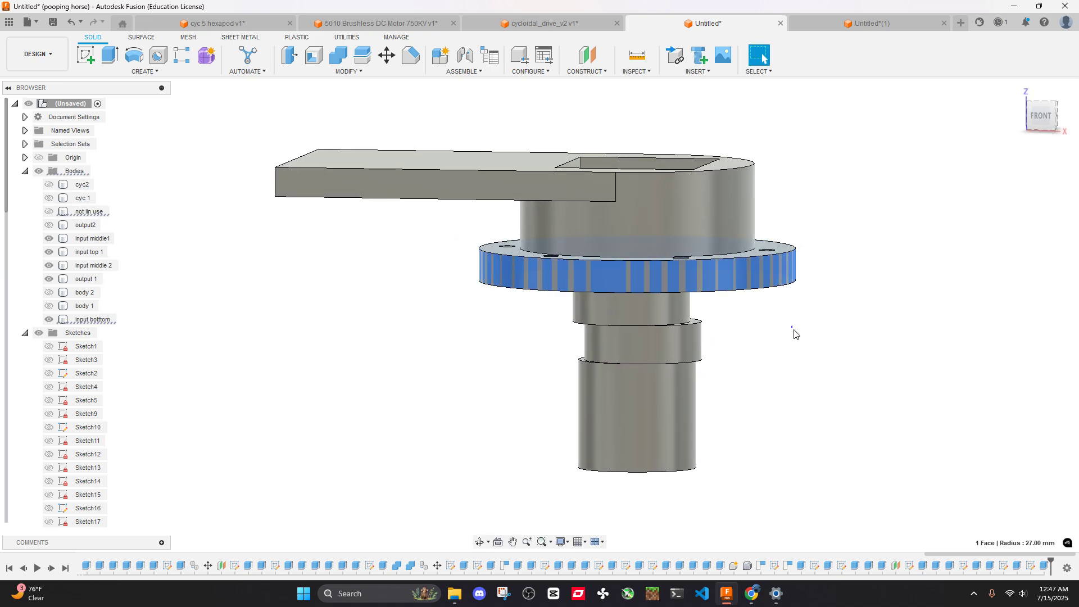
click(793, 333)
click(746, 289)
key(v)
scroll(728, 340, up, 5)
click(662, 318)
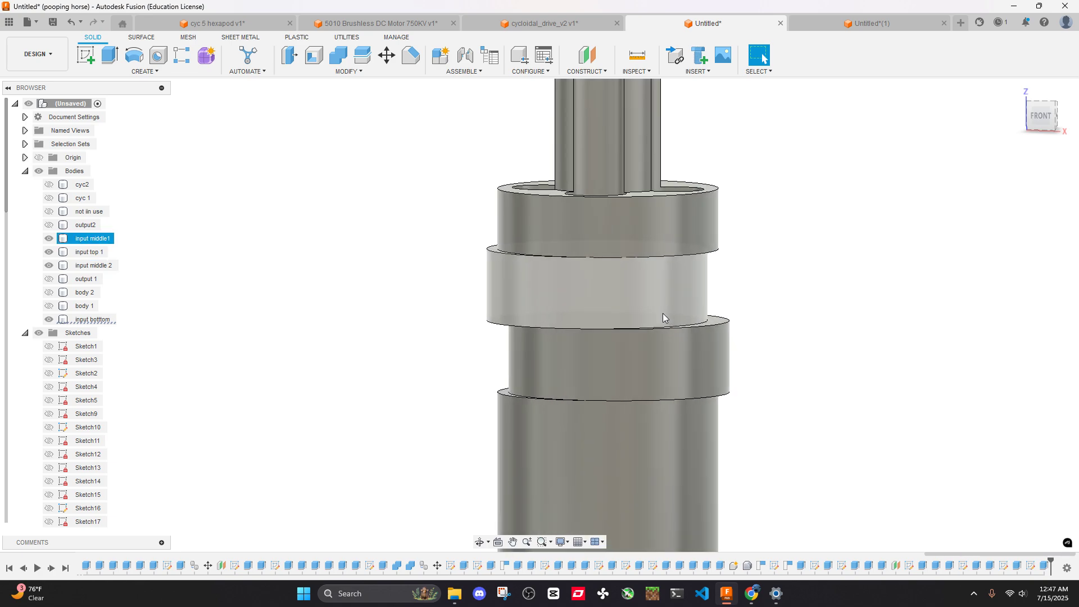
mouse_move(655, 328)
shift+middle_down()
mouse_move(671, 314)
mouse_move(660, 333)
shift+middle_up()
key(Escape)
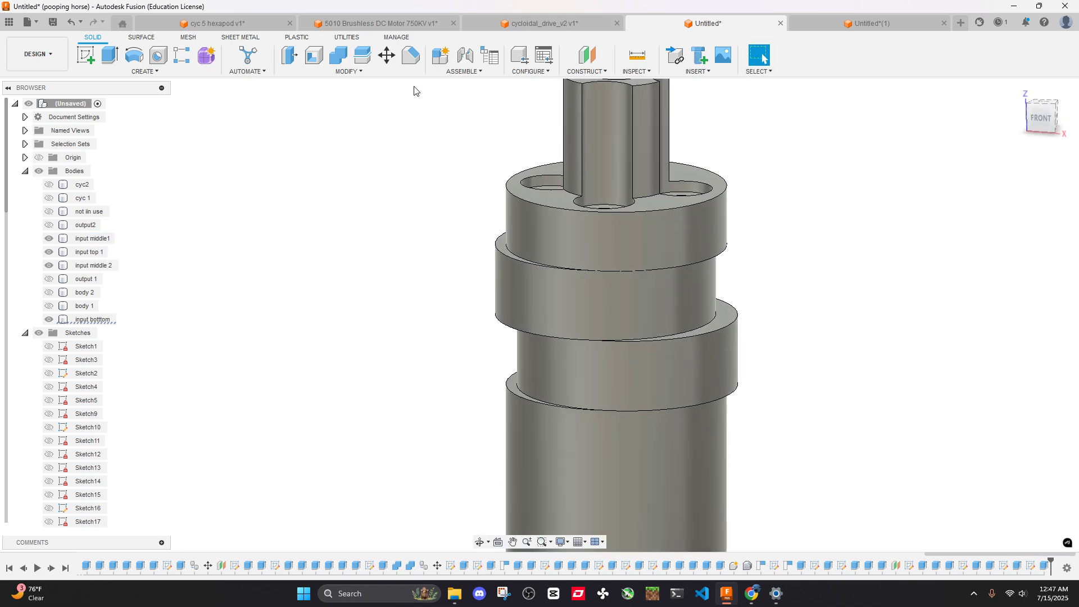
Combine input middle1 into input middle 2 with the Join operation, merging the two eccentric discs
click(337, 56)
click(624, 402)
click(629, 306)
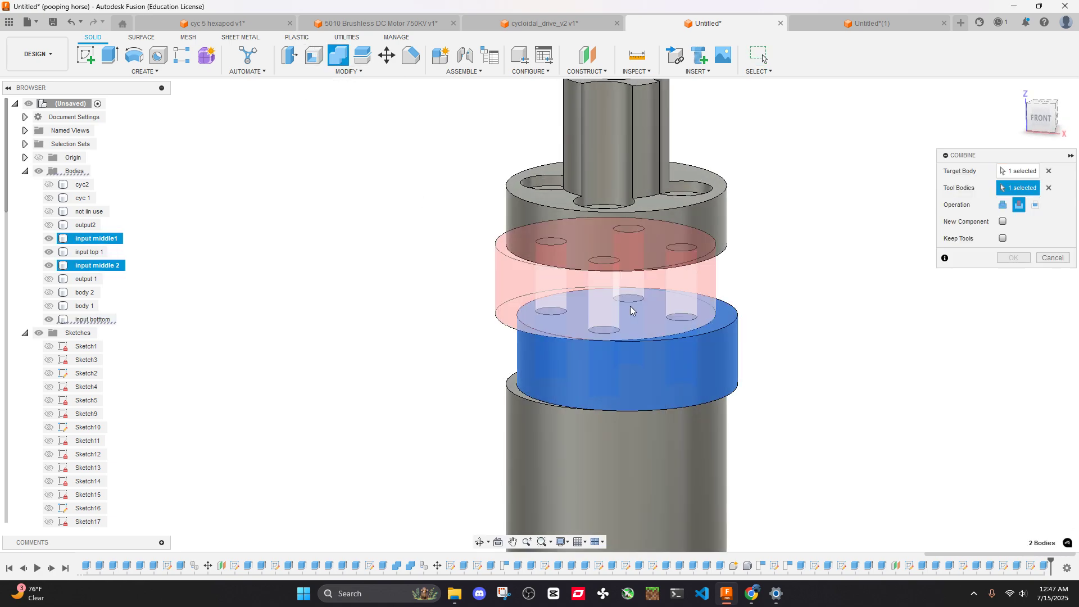
click(1004, 206)
click(1013, 257)
scroll(712, 302, down, 5)
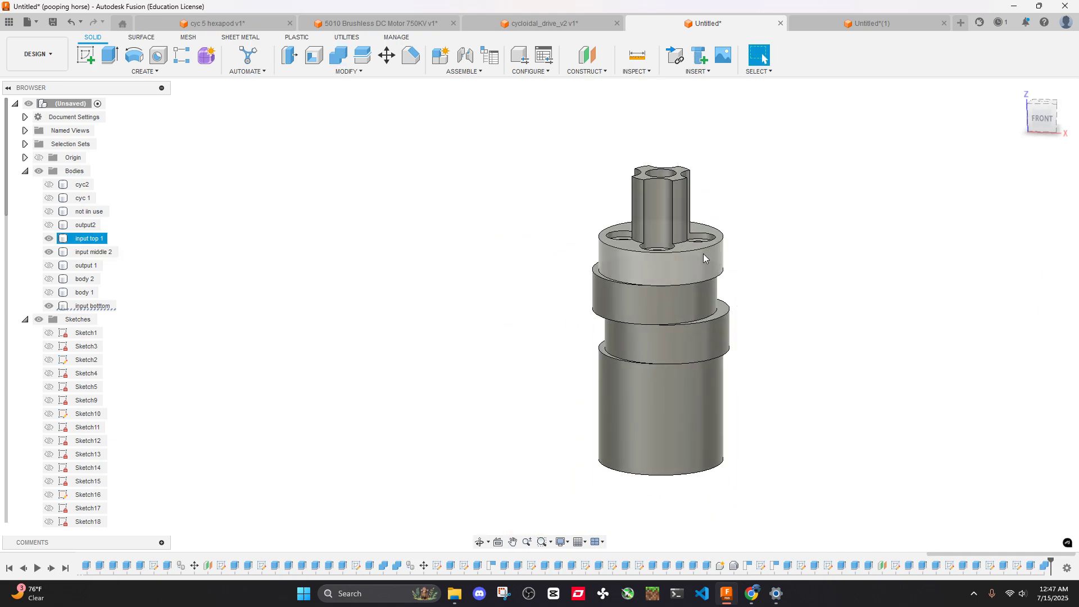
click(699, 277)
click(694, 383)
click(753, 313)
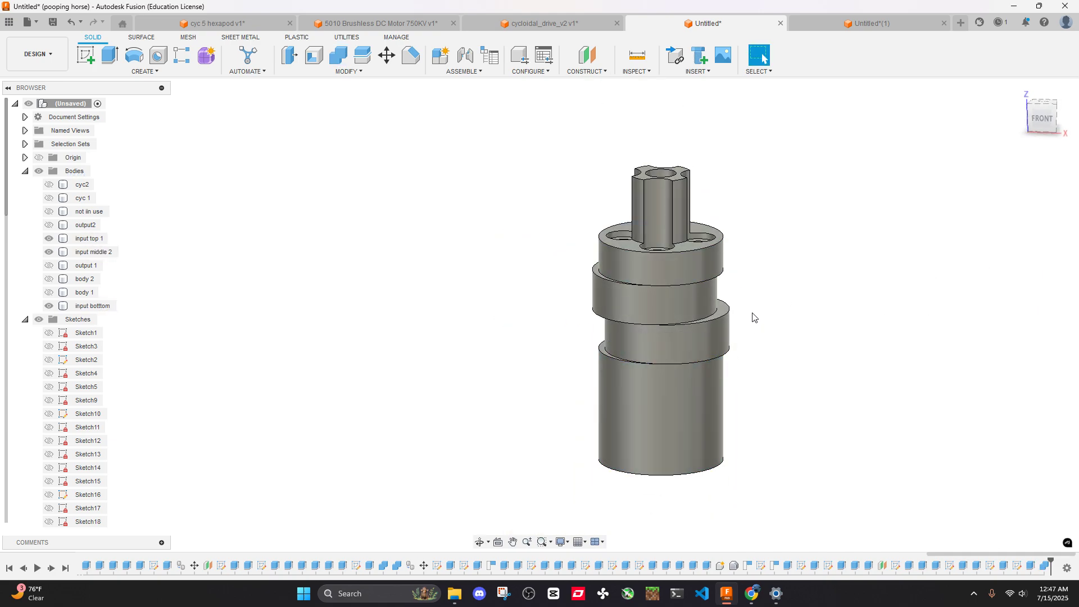
Undo the eccentric disc combine and the recent body hiding, and redo these changes
scroll(752, 313, down, 3)
shift+middle_drag(753, 342, 764, 313)
key(ctrl+z)
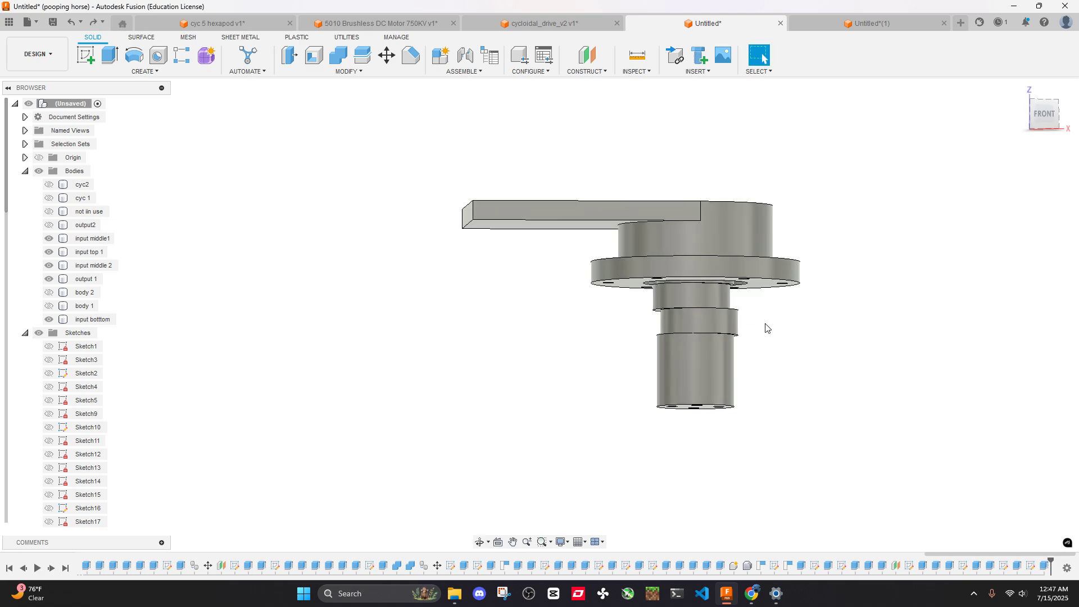
key(ctrl+z)
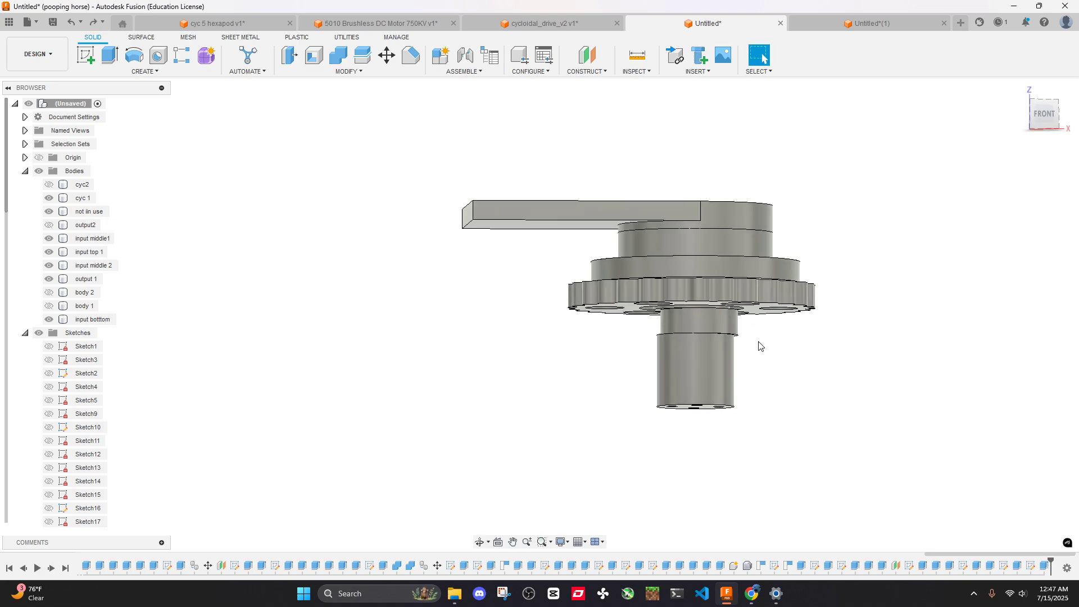
key(ctrl+z)
key(ctrl+z)
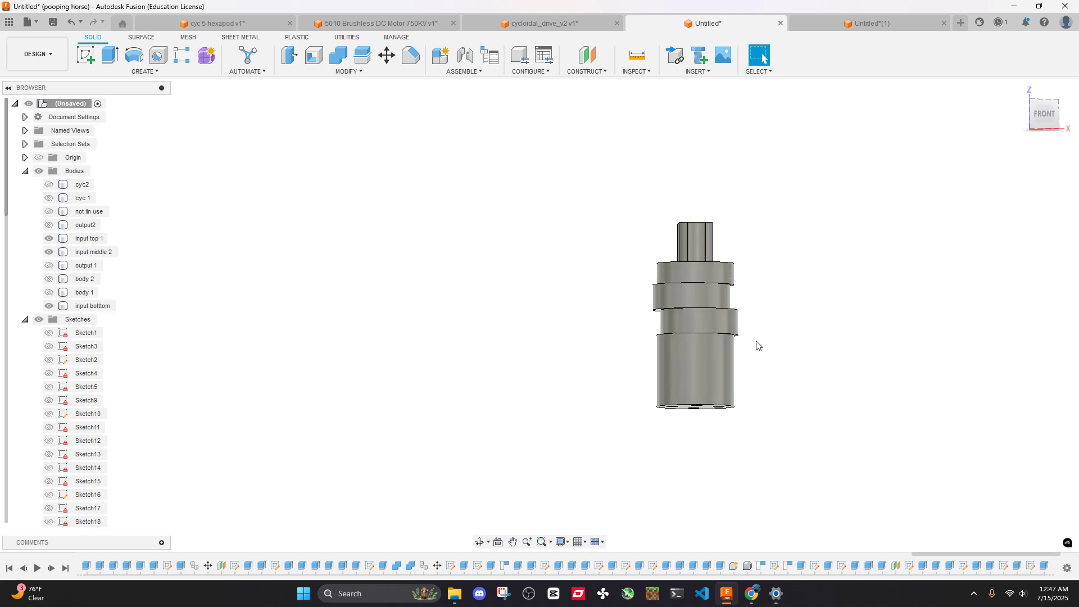
Create a sketch on the circular face at the bottom of input top 1's central bore
shift+middle_drag(746, 431, 738, 503)
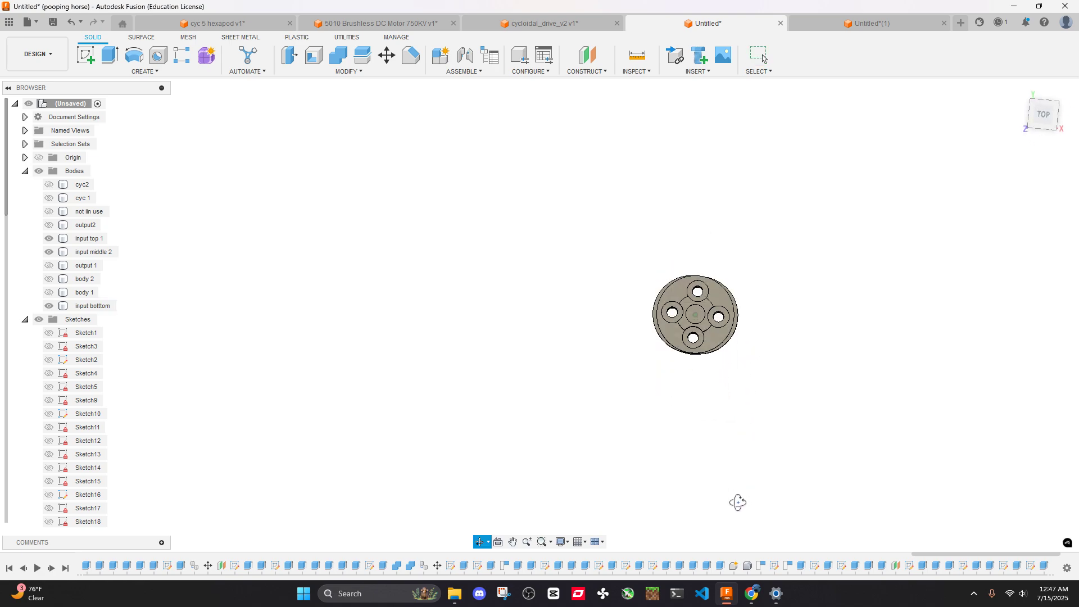
scroll(698, 347, up, 7)
right_click(688, 290)
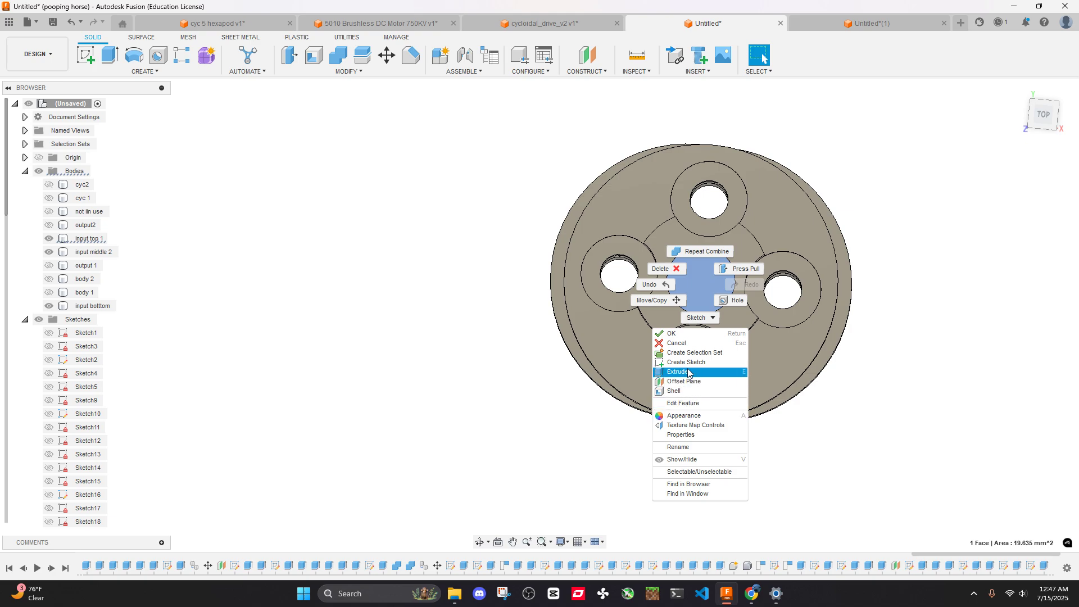
click(697, 374)
click(131, 57)
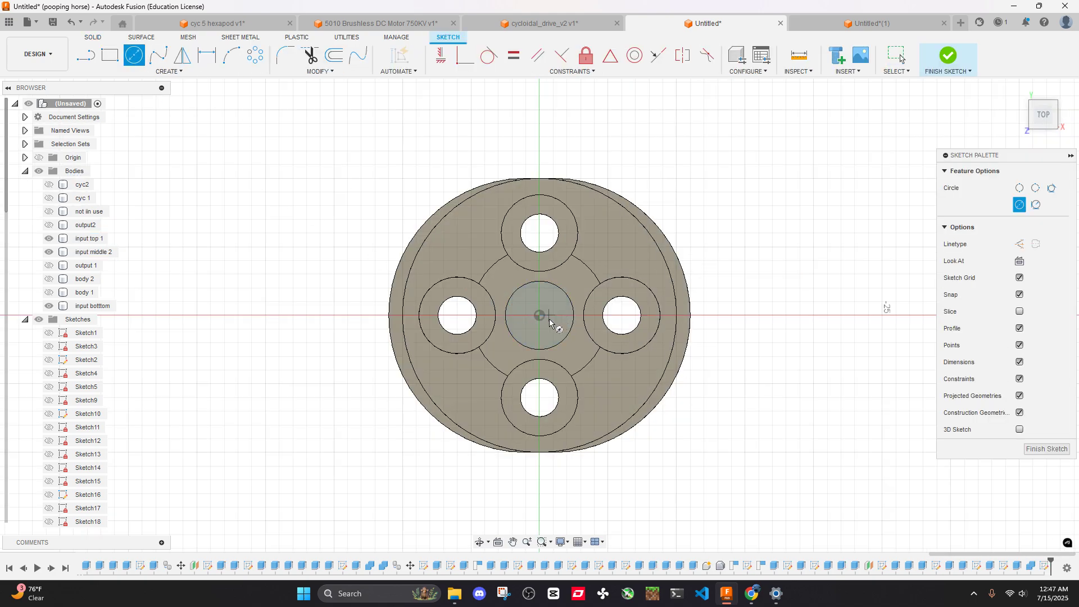
key(Escape)
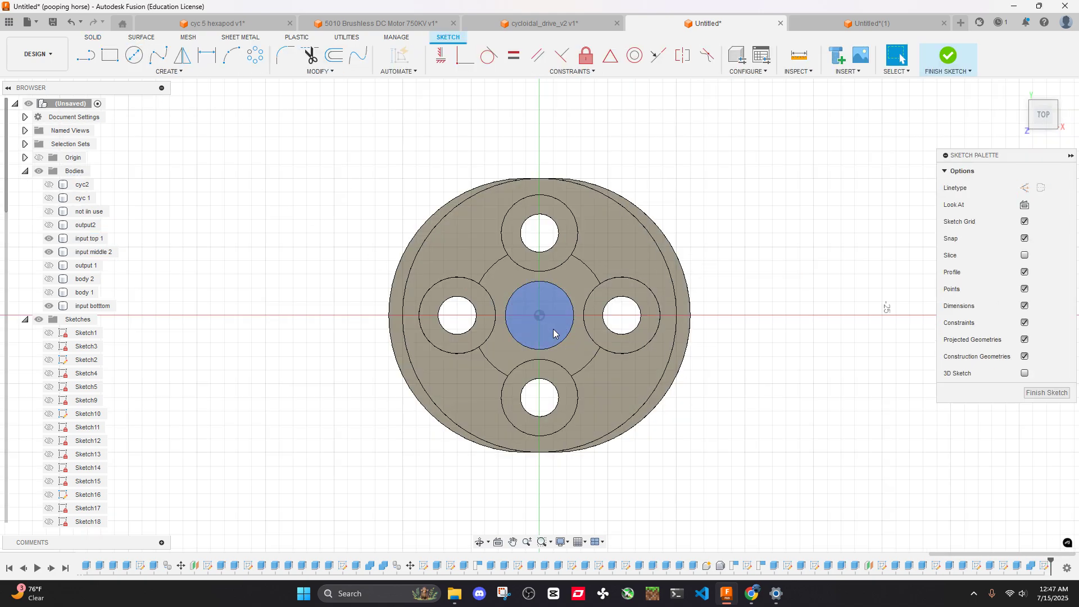
Examine the sketched bore face and the stacked input shaft bodies from above and the front, and finish the sketch
scroll(554, 331, down, 4)
shift+middle_drag(612, 359, 764, 355)
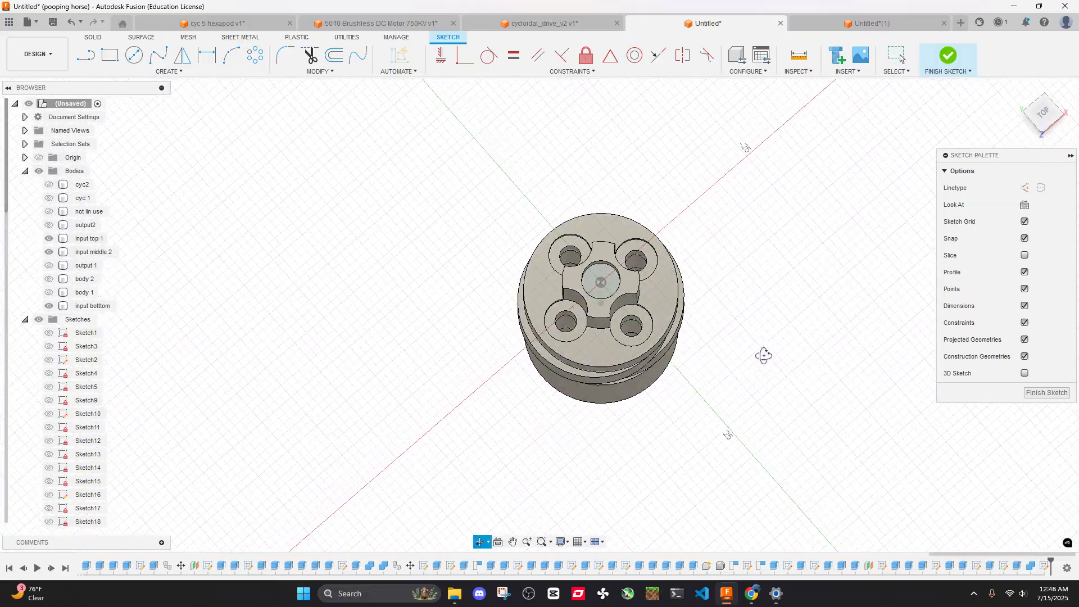
click(1042, 115)
scroll(647, 320, up, 5)
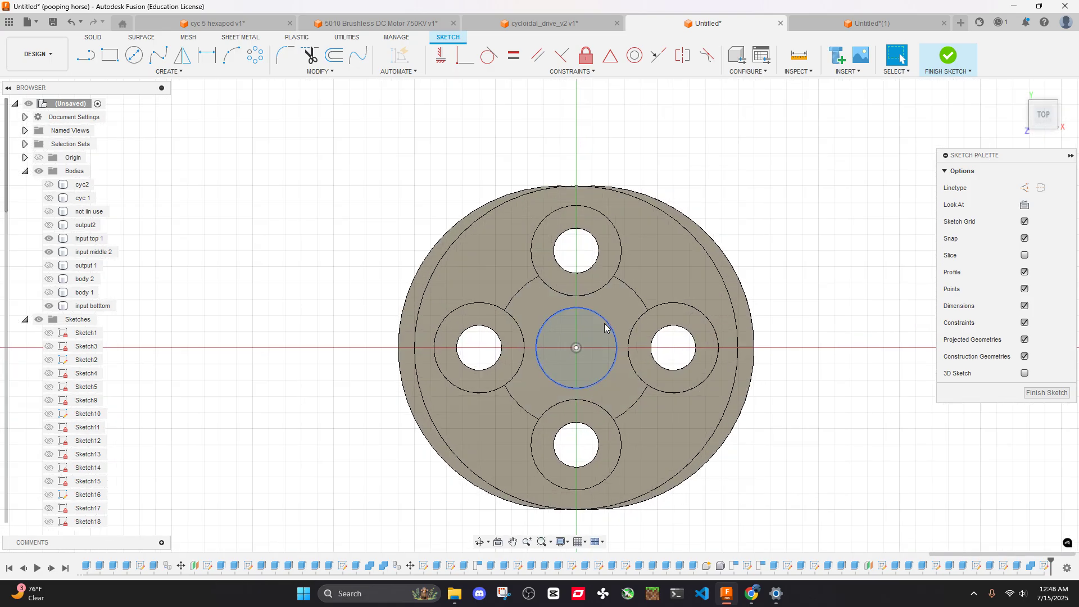
click(587, 330)
shift+middle_drag(588, 331, 598, 304)
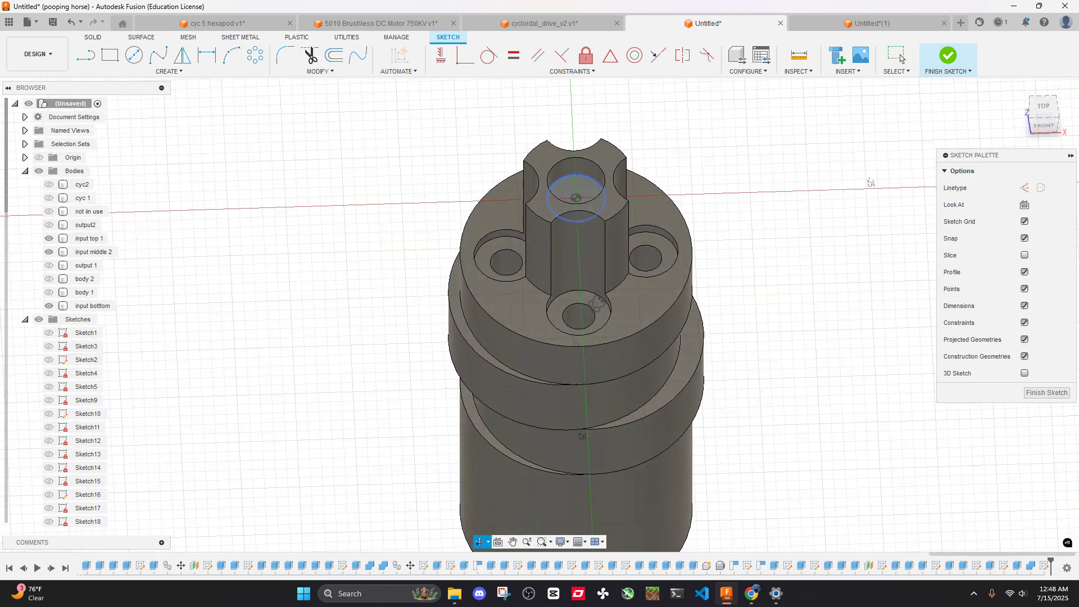
click(1037, 110)
scroll(739, 295, down, 3)
shift+middle_drag(725, 312, 721, 249)
click(721, 249)
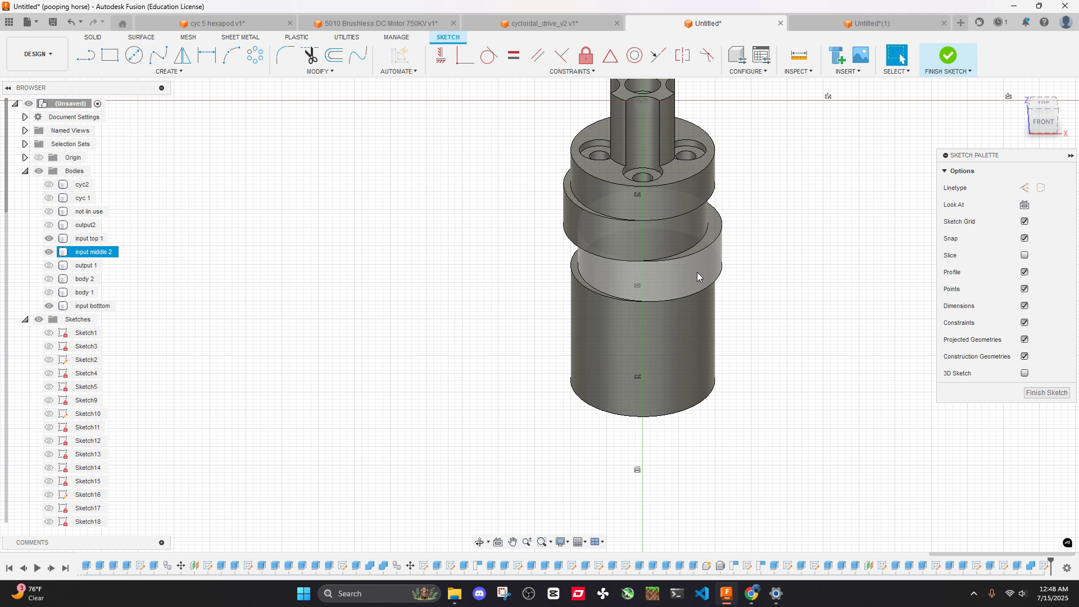
click(949, 56)
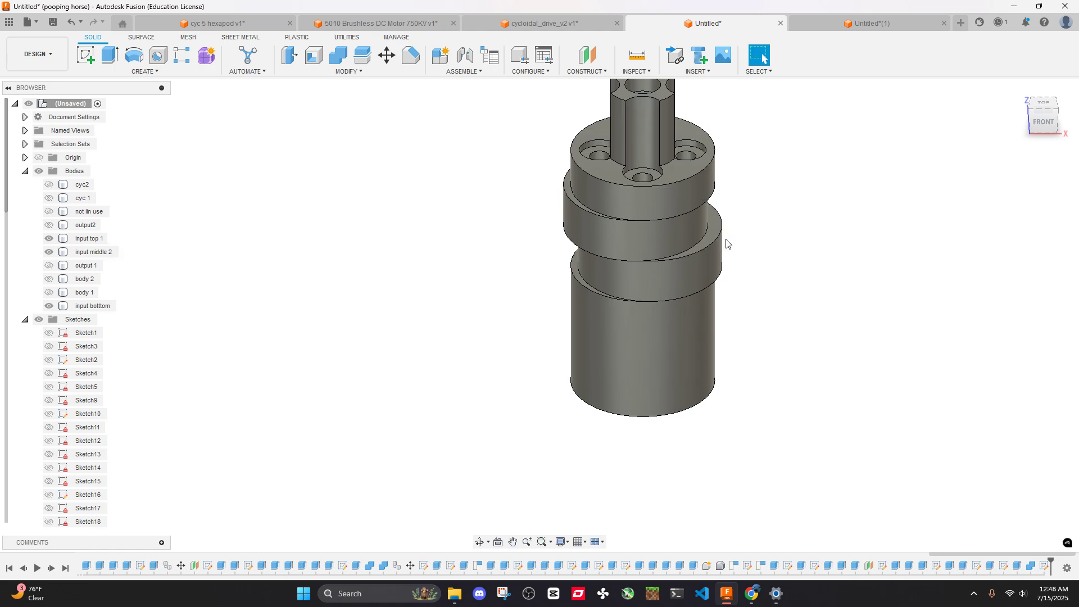
Hide input top 1 and input middle 2 so only the input bottom body is shown
shift+middle_drag(694, 241, 700, 270)
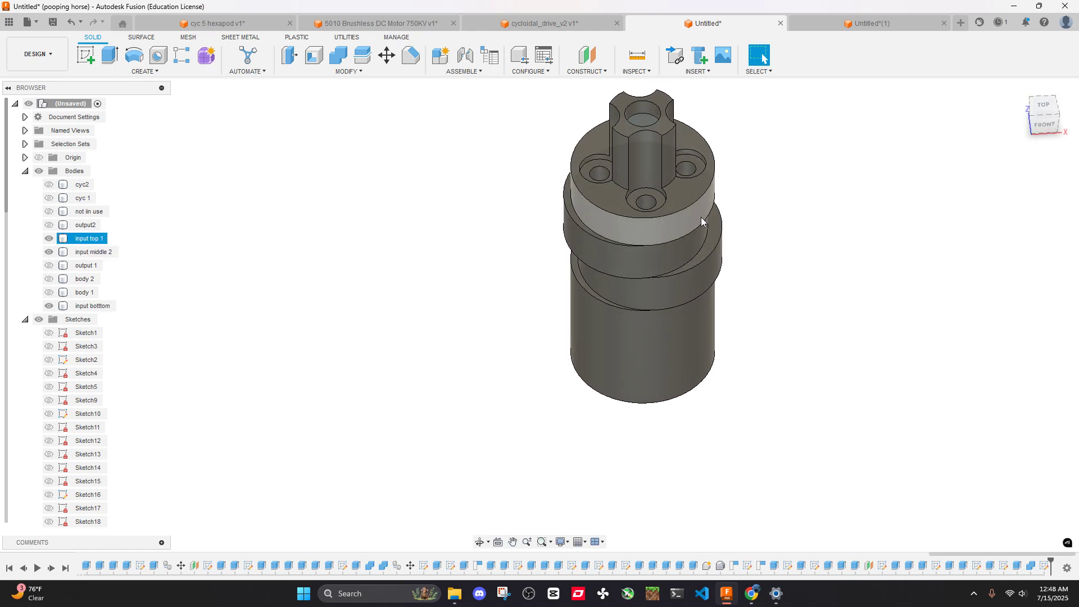
click(701, 219)
key(v)
click(685, 233)
key(v)
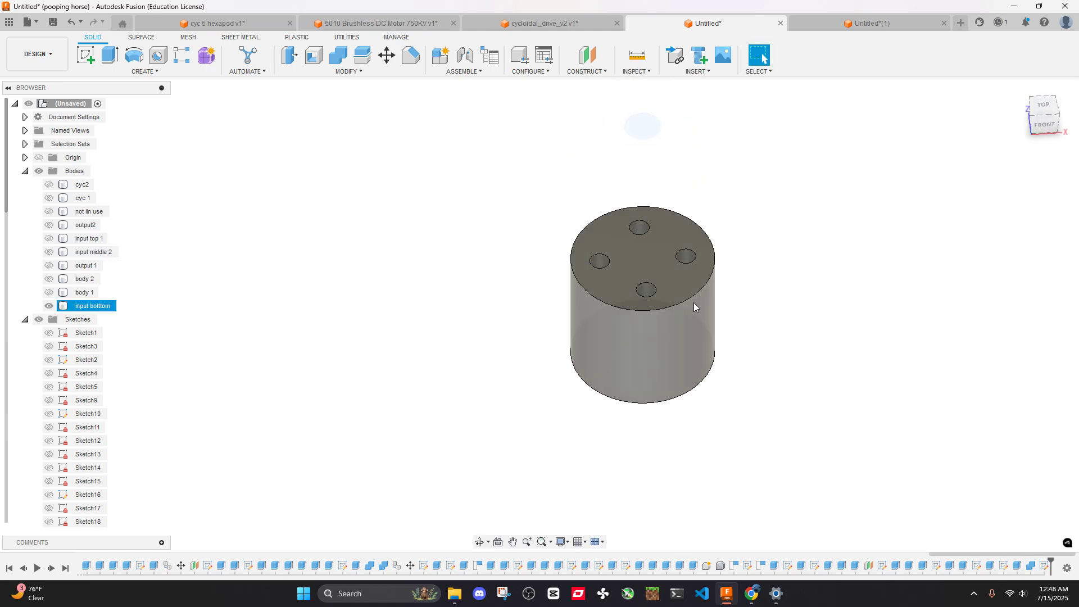
mouse_move(670, 280)
shift+middle_down()
mouse_move(669, 250)
mouse_move(655, 249)
mouse_move(628, 305)
mouse_move(668, 336)
mouse_move(726, 355)
mouse_move(736, 326)
mouse_move(725, 288)
shift+middle_up()
Undo the hiding of the upper input shaft bodies and redo it
key(ctrl+z)
key(ctrl+z)
key(ctrl+z)
key(ctrl+z)
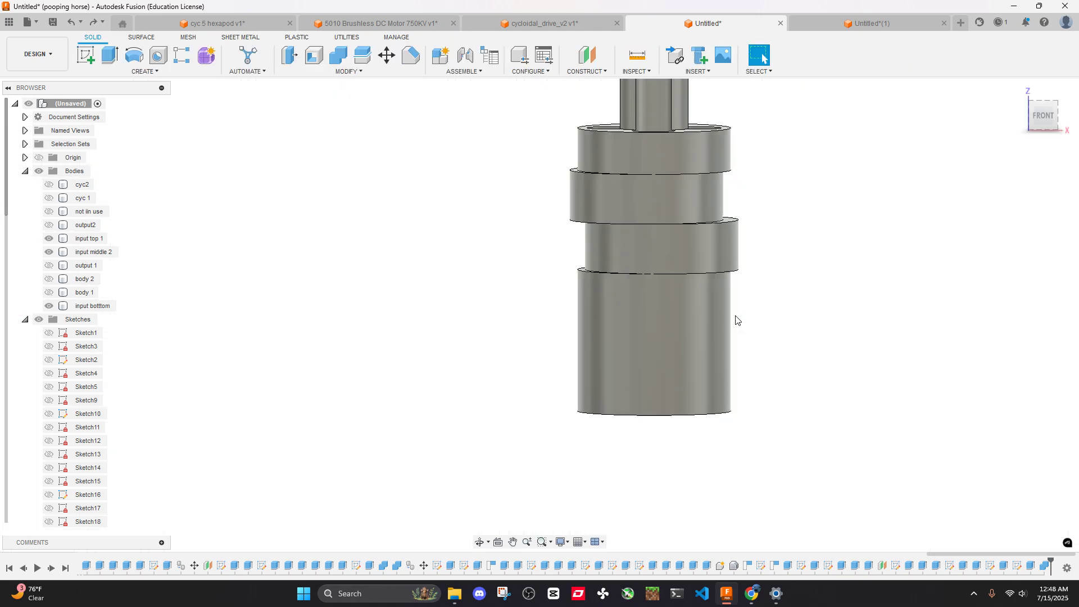
key(ctrl+y)
key(ctrl+y)
key(ctrl+y)
key(ctrl+y)
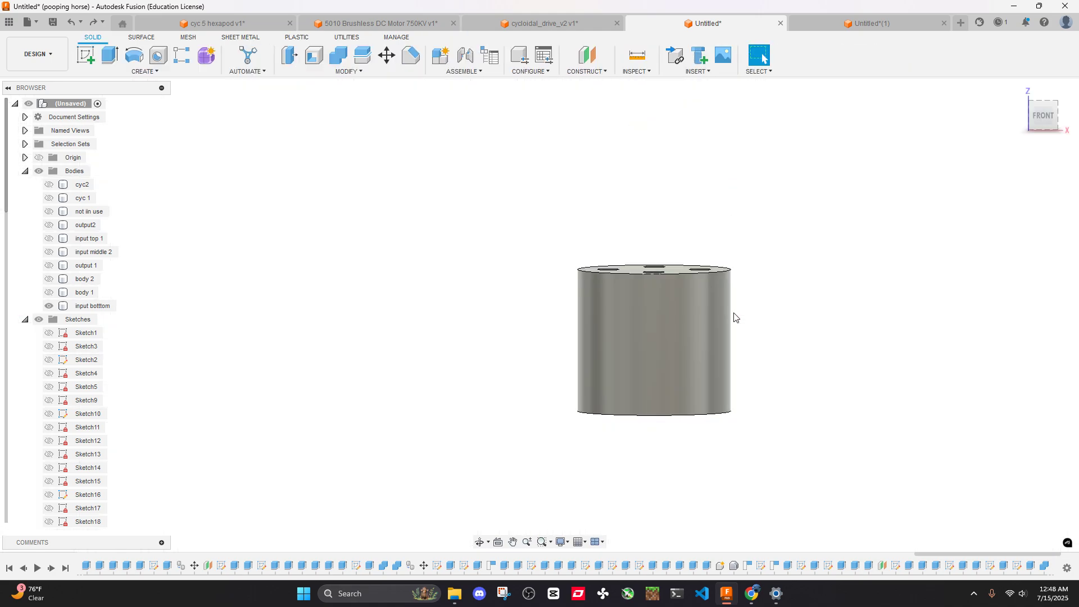
Show all the hidden bodies so the complete assembly is displayed
scroll(732, 319, down, 2)
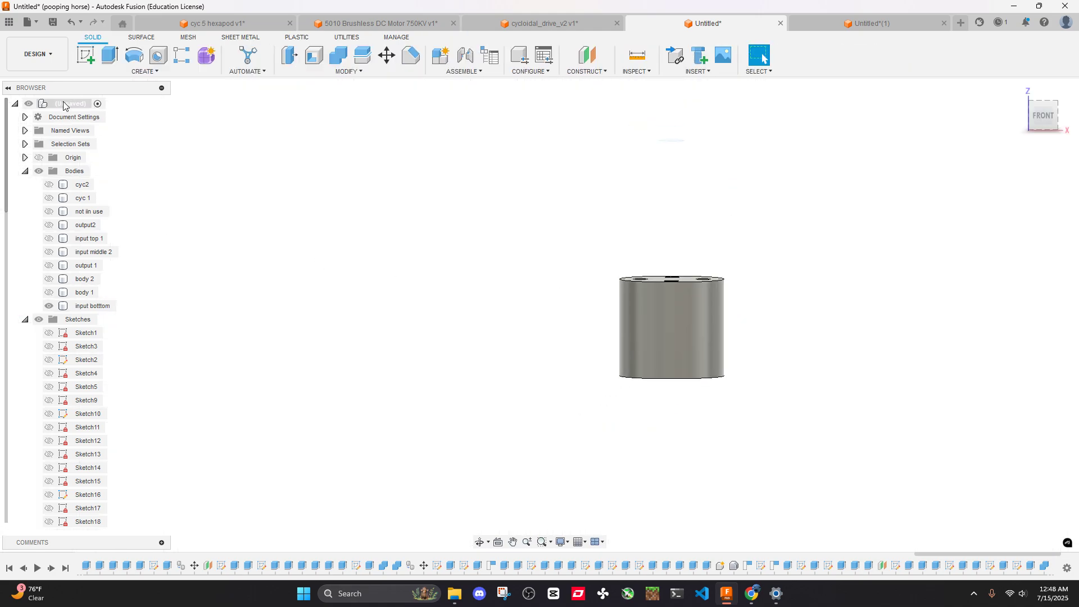
drag(49, 268, 51, 187)
click(49, 292)
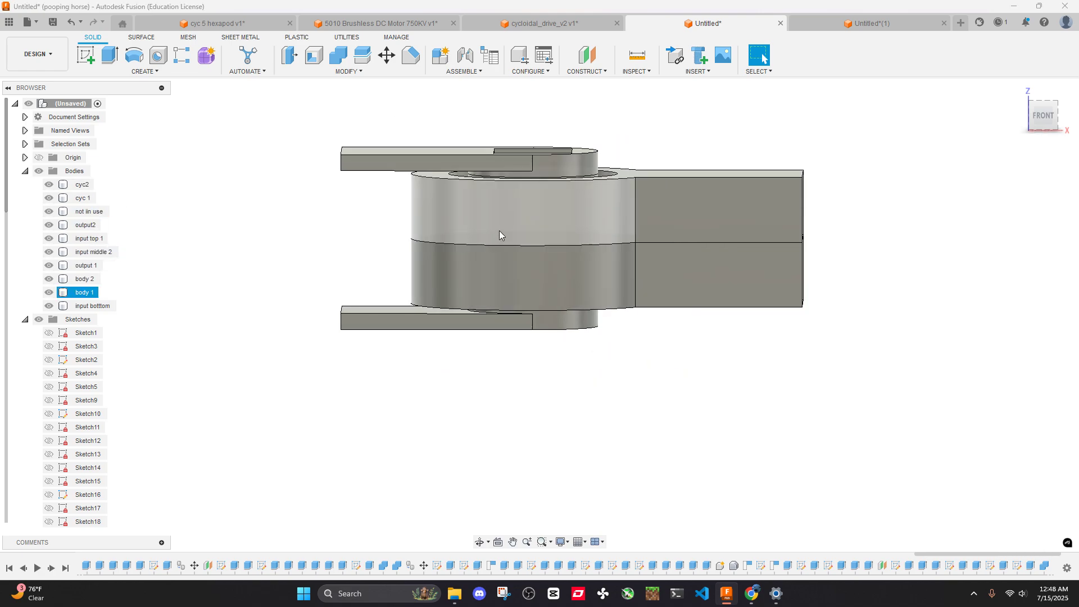
Hide body 1 and measure the distance from a roller pin hole's floor to body 2's upper face
shift+middle_drag(461, 314, 569, 282)
click(678, 350)
shift+middle_drag(678, 351, 661, 394)
scroll(643, 253, up, 5)
middle_drag(648, 227, 654, 302)
click(632, 57)
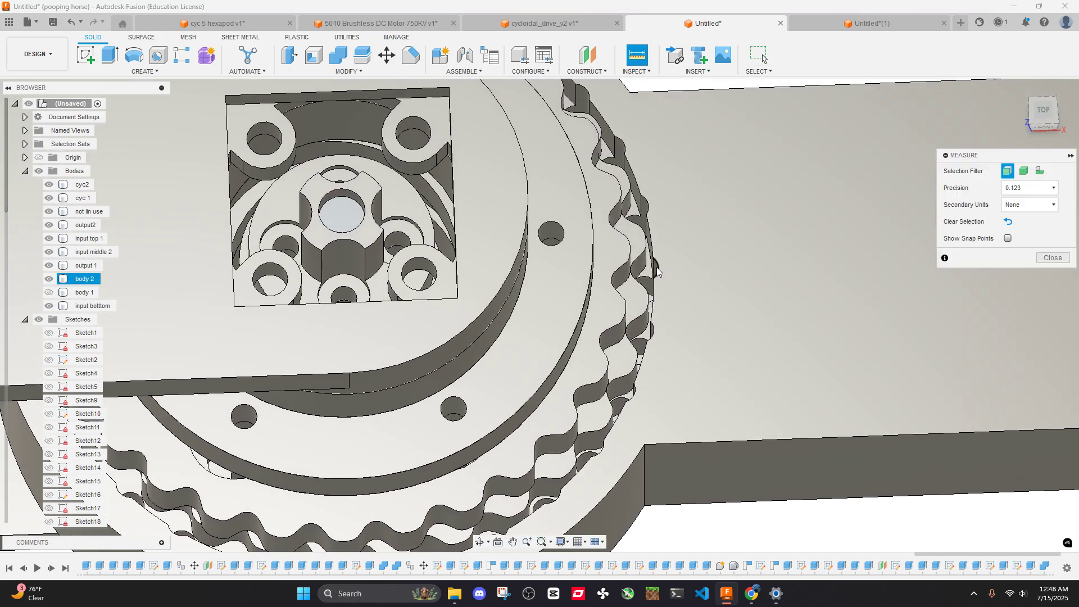
scroll(649, 291, up, 4)
scroll(648, 292, down, 5)
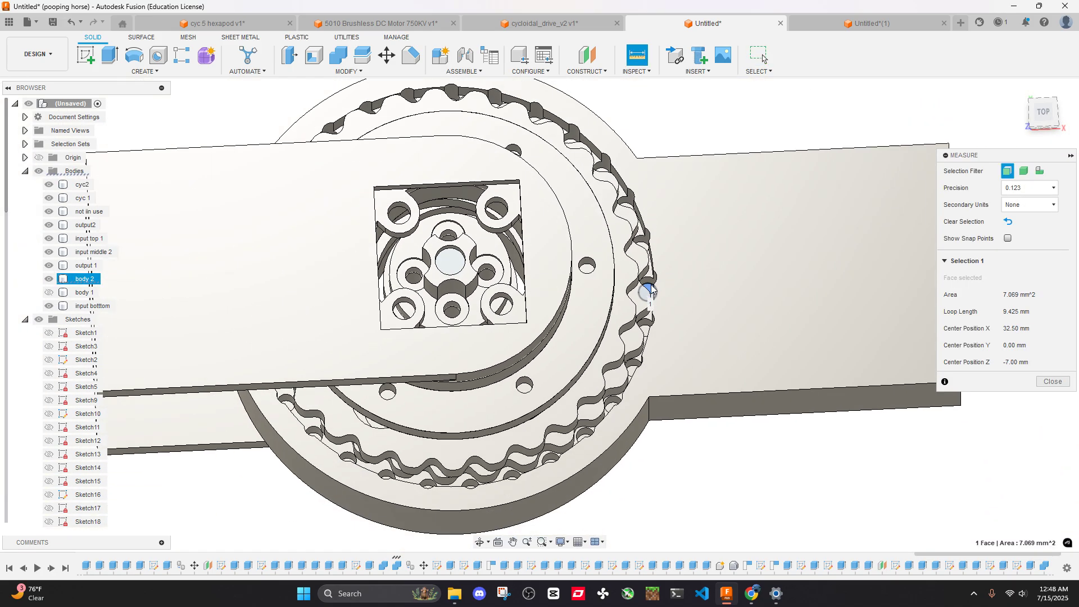
shift+middle_drag(648, 292, 656, 209)
click(670, 247)
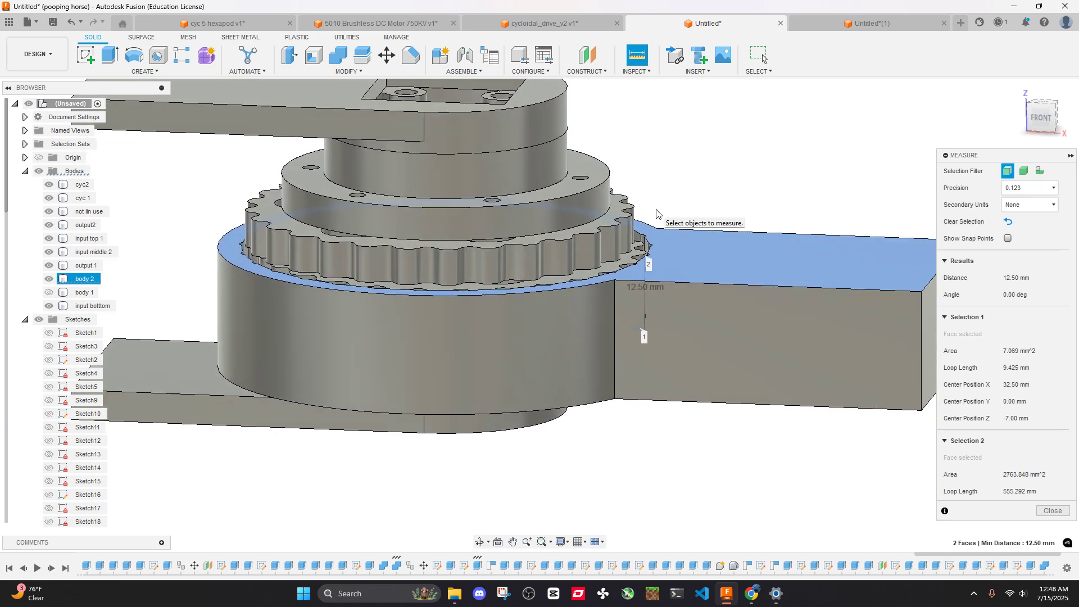
click(1052, 511)
Restore body 1 and toggle its visibility to compare the housing with and without it
scroll(718, 375, down, 5)
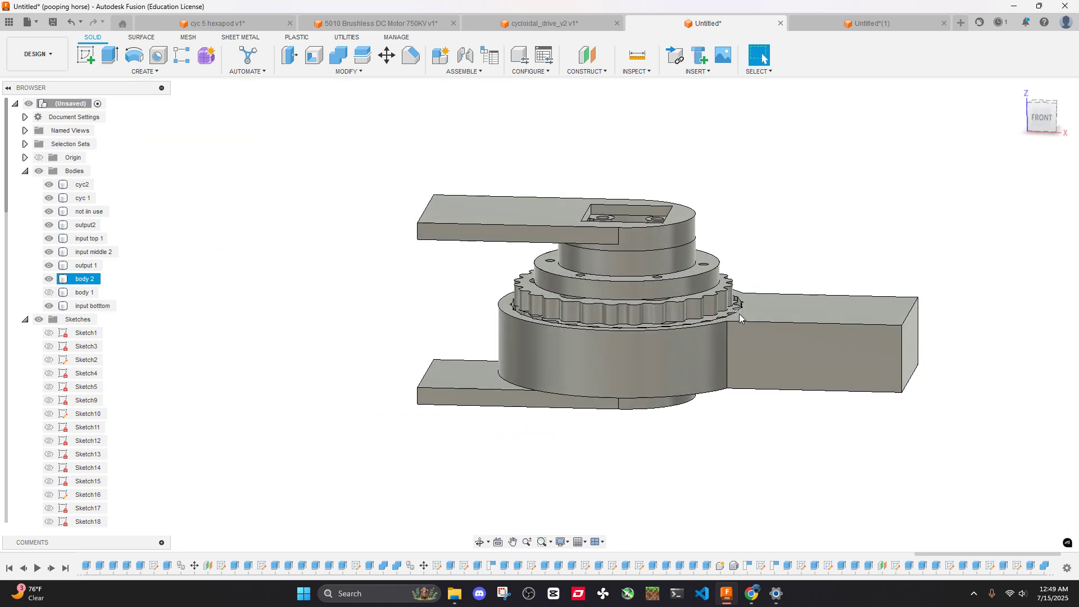
click(740, 318)
scroll(725, 315, up, 5)
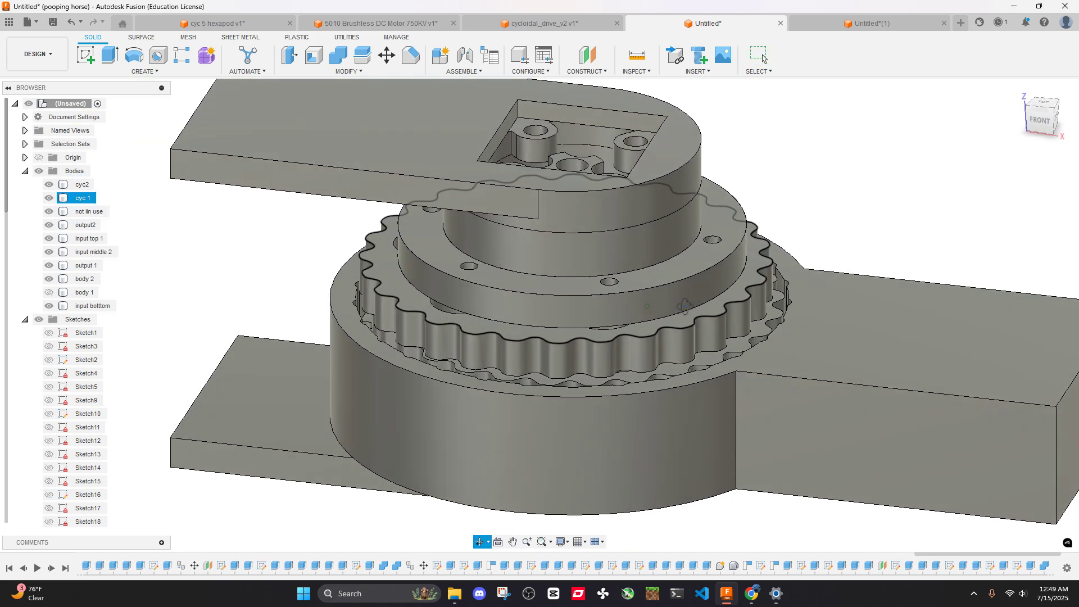
scroll(699, 329, down, 3)
mouse_move(699, 328)
shift+middle_down()
mouse_move(697, 315)
mouse_move(699, 328)
shift+middle_up()
click(699, 328)
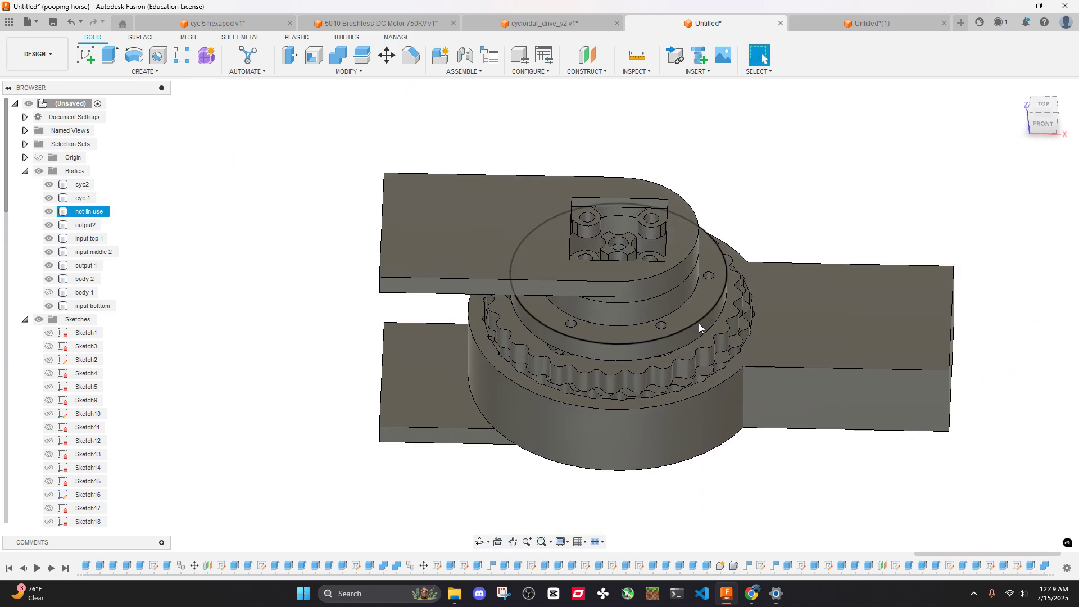
key(ctrl+z)
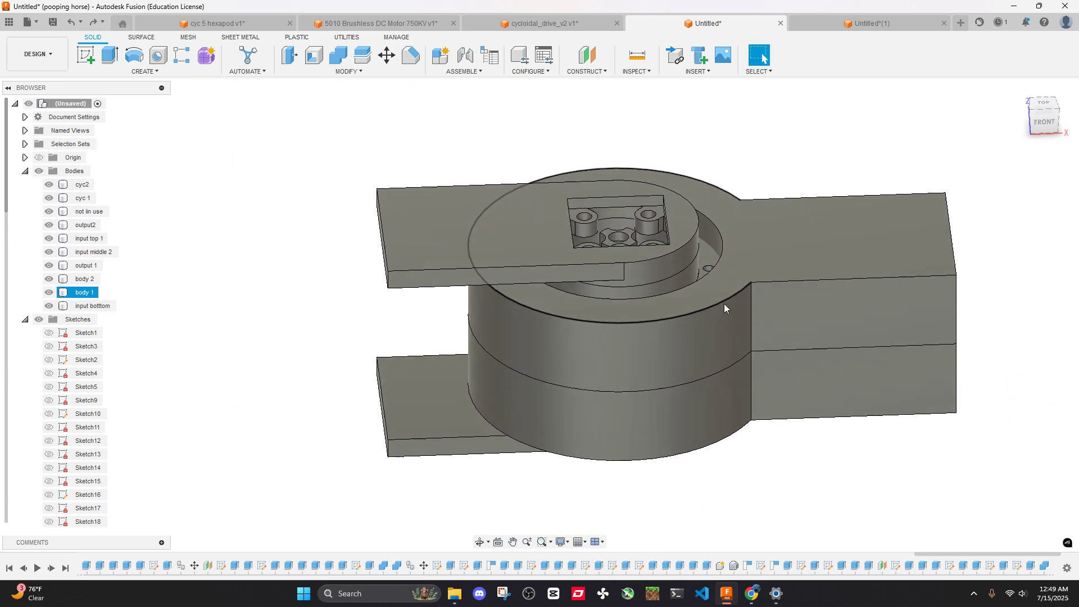
key(v)
mouse_move(787, 256)
shift+middle_down()
mouse_move(762, 231)
mouse_move(773, 268)
shift+middle_up()
key(ctrl+z)
key(v)
key(ctrl+z)
Hide output 1 and the not in use body to expose the inside of the housing
scroll(730, 262, up, 8)
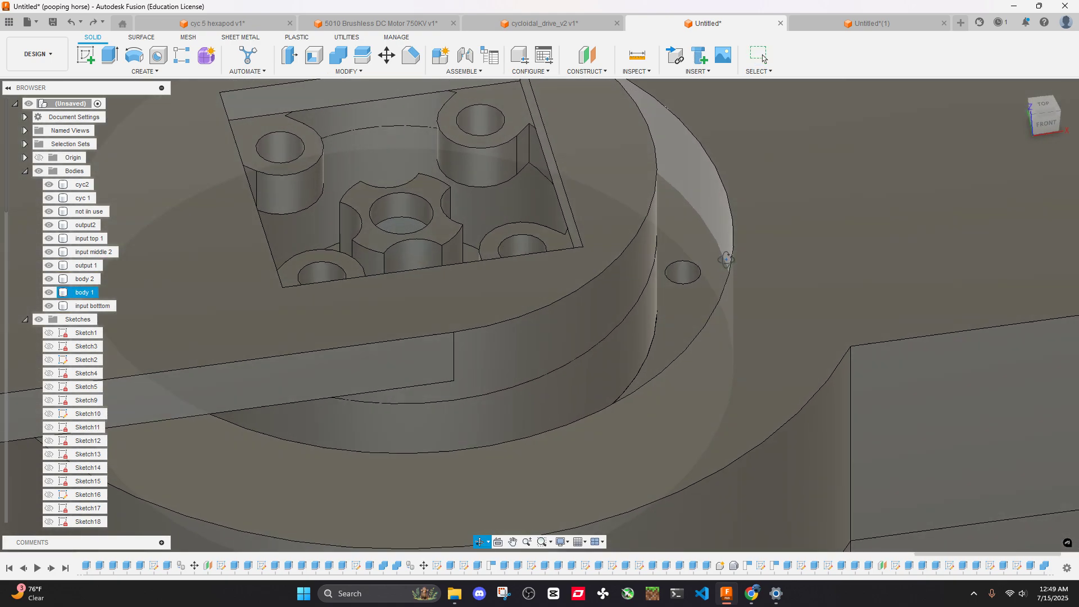
scroll(736, 288, down, 3)
scroll(737, 288, down, 5)
click(683, 296)
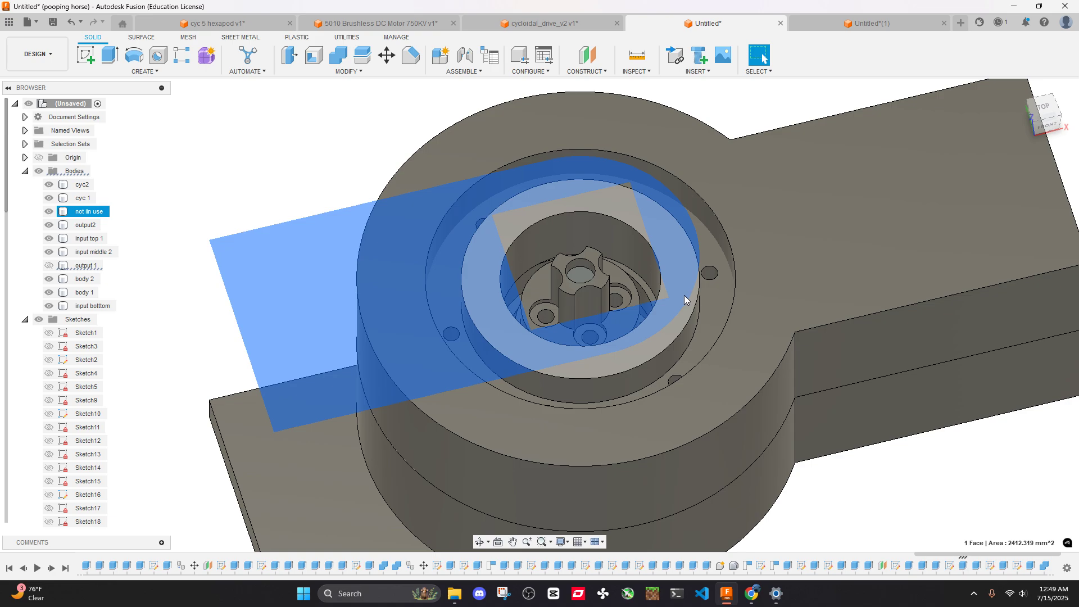
shift+middle_drag(683, 295, 646, 406)
key(v)
click(670, 261)
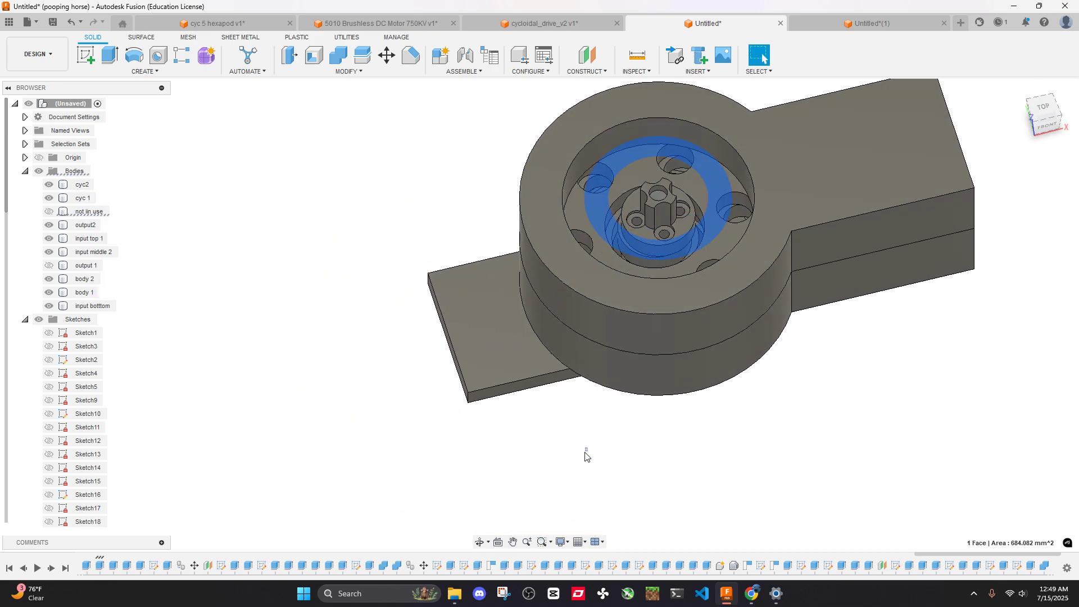
Hide output2 and body 1 to expose the cycloidal discs around the input shaft
shift+middle_drag(527, 378, 607, 398)
scroll(729, 200, up, 5)
shift+middle_drag(729, 200, 793, 346)
scroll(722, 180, up, 4)
scroll(726, 187, down, 5)
click(808, 261)
key(v)
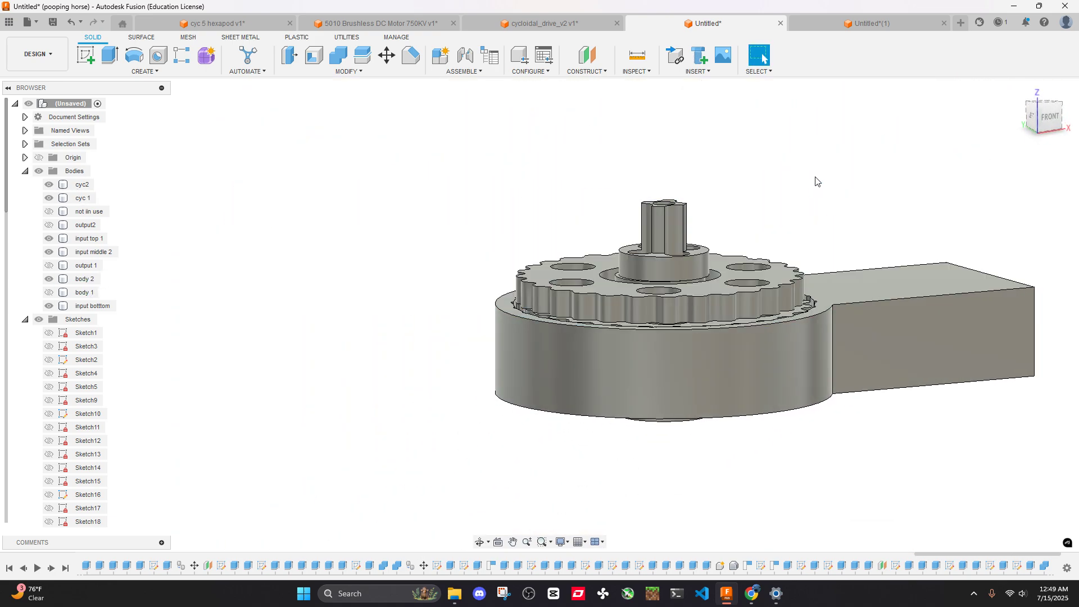
Bring body 1 back and measure the distance between two faces inside the housing
scroll(787, 194, up, 4)
click(636, 54)
shift+middle_drag(652, 141, 697, 253)
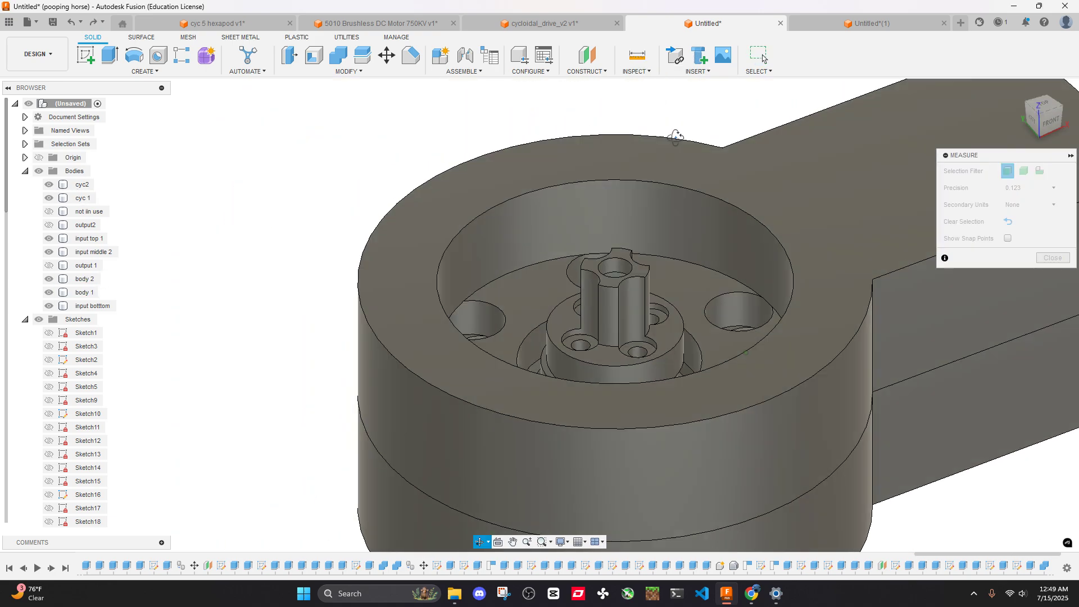
scroll(700, 254, up, 4)
click(683, 292)
click(662, 320)
scroll(662, 319, down, 3)
shift+middle_drag(662, 319, 828, 366)
click(1053, 511)
Hide body 1, cyc 1, cyc2 and the three input shaft bodies so only body 2 is shown
click(834, 364)
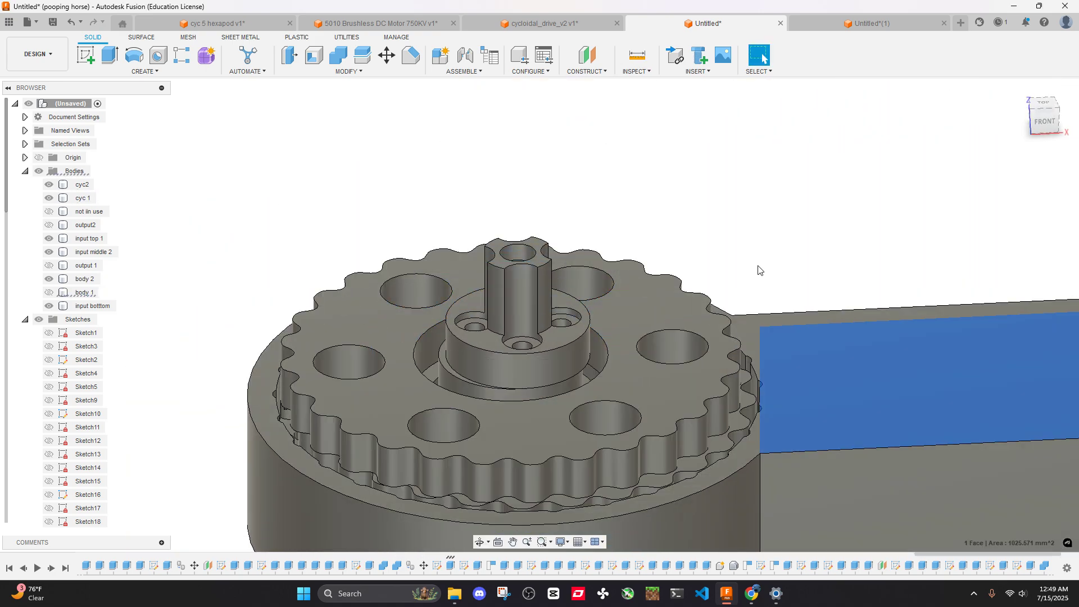
click(705, 367)
key(v)
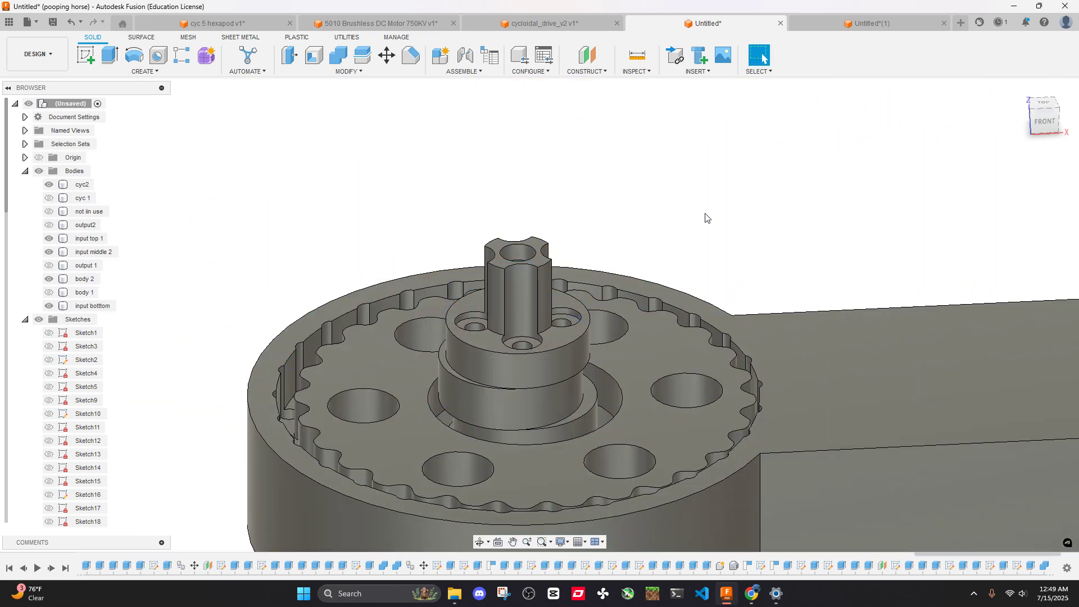
shift+middle_drag(568, 372, 696, 244)
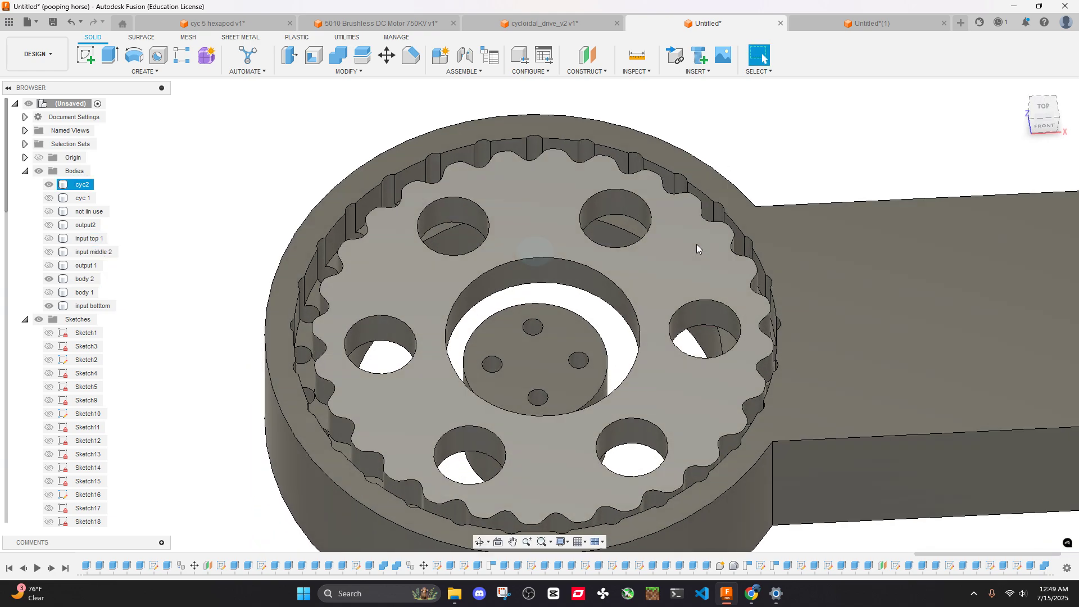
click(673, 272)
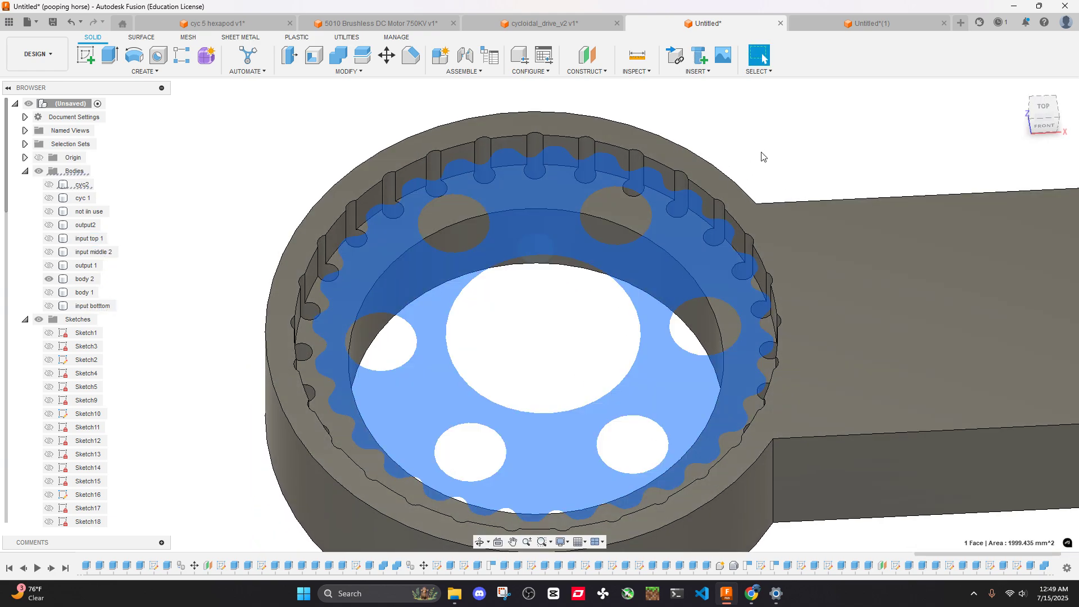
key(v)
Measure the floor face of one roller pin hole in body 2
shift+middle_drag(673, 272, 550, 181)
click(583, 245)
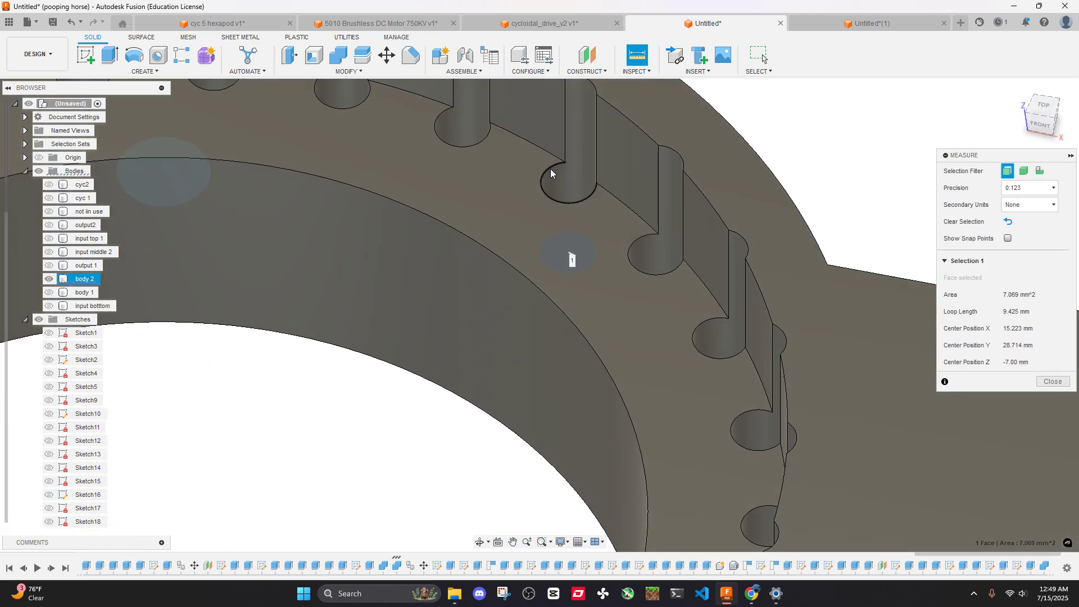
scroll(551, 168, down, 10)
key(Escape)
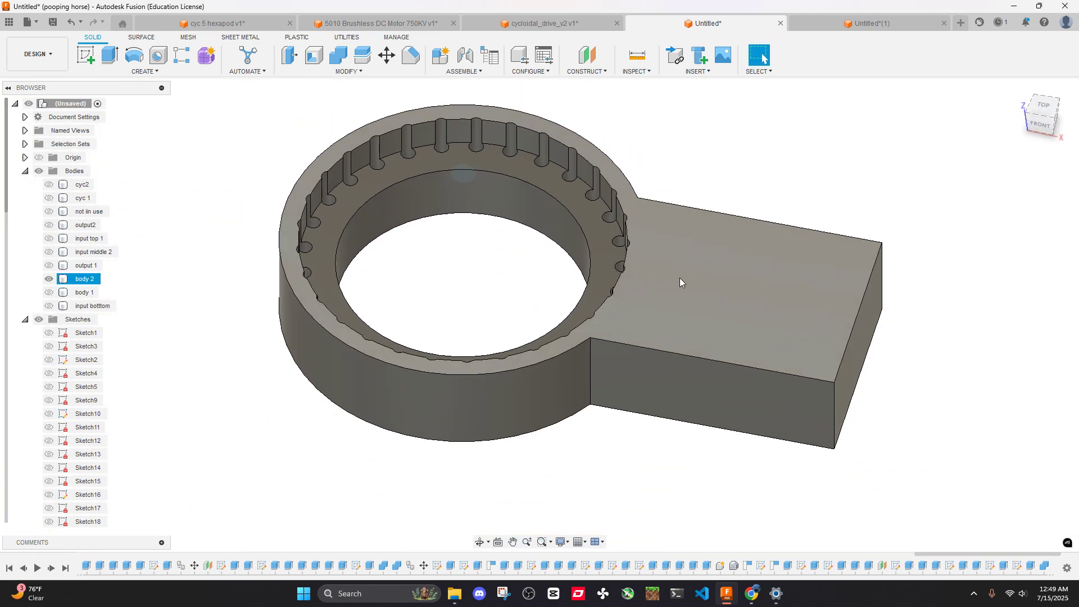
Hide cyc2 and recess the annular floor face inside body 2's roller pin ring with an extrusion
shift+middle_drag(679, 277, 796, 312)
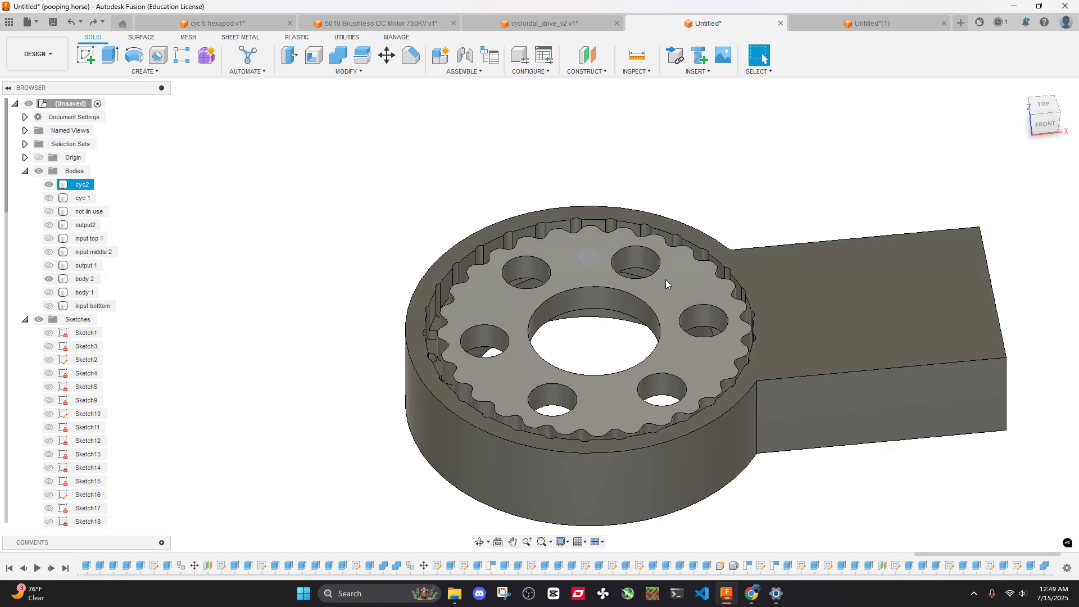
key(v)
click(666, 283)
click(670, 288)
key(e)
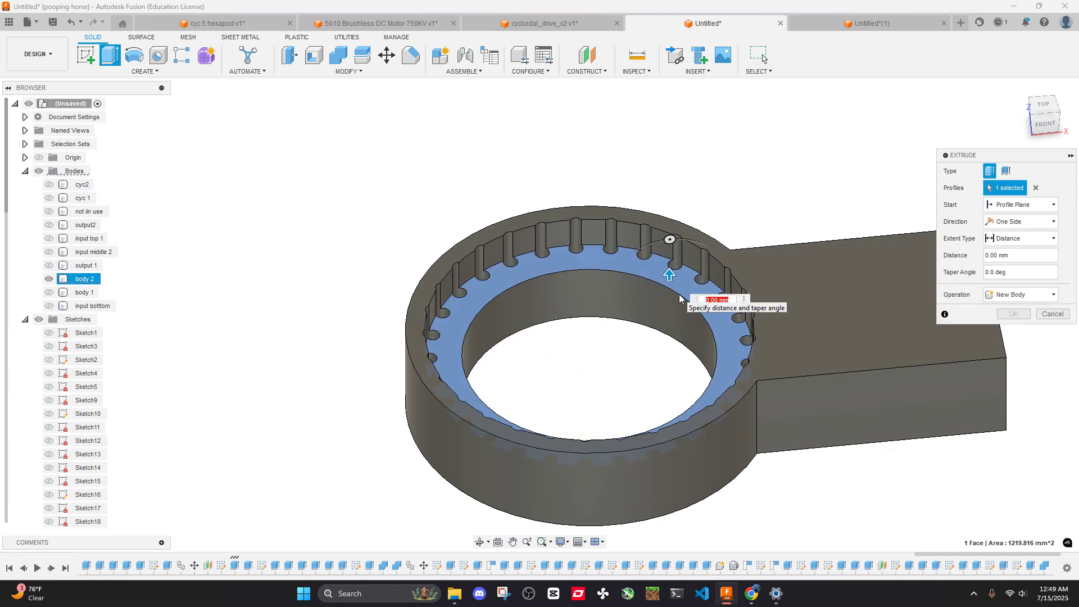
key(Return)
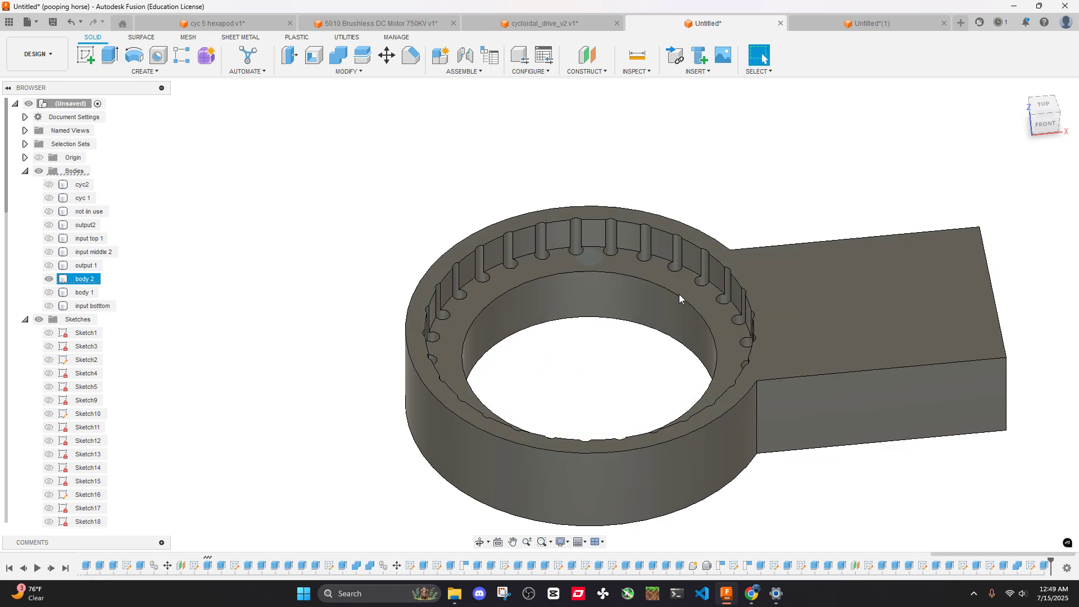
Hide body 2, show body 1 and extrude the annular floor face inside its pin ring by -0.5 mm
click(49, 279)
click(84, 292)
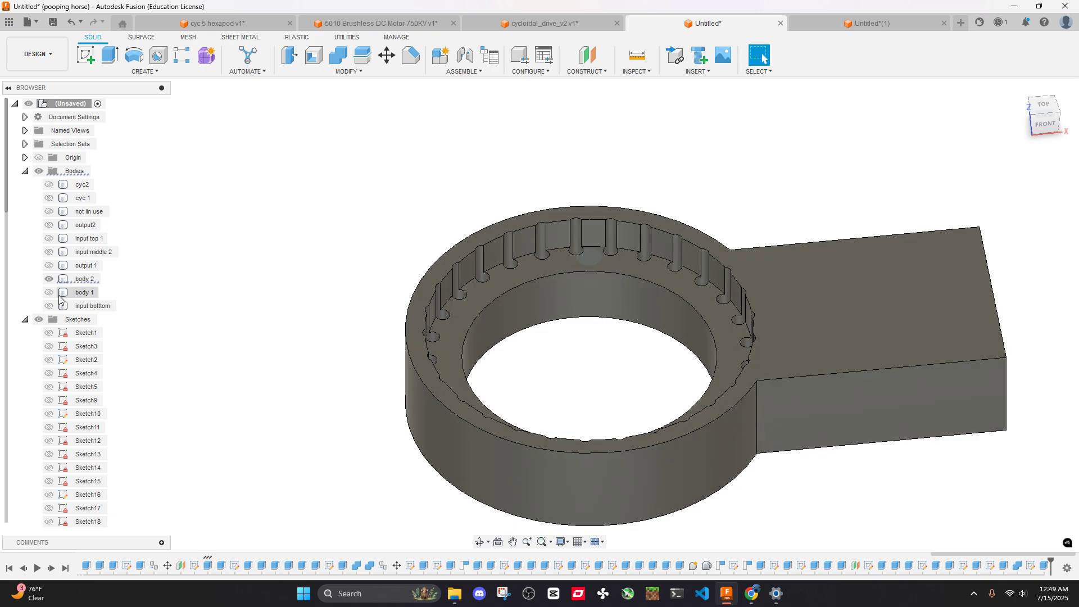
click(49, 292)
shift+middle_drag(306, 306, 620, 166)
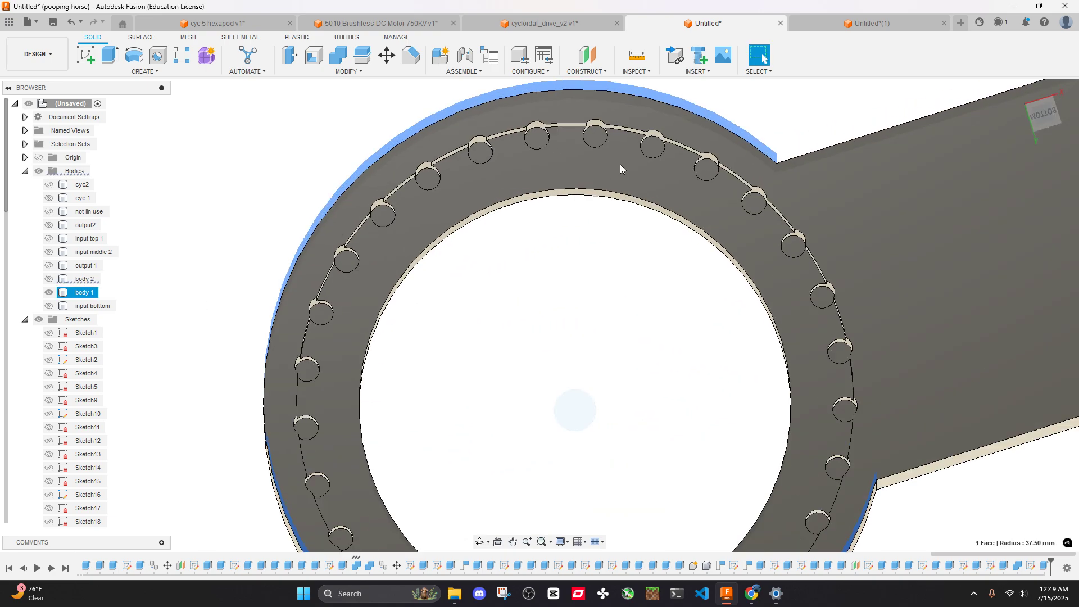
click(624, 161)
text(e)
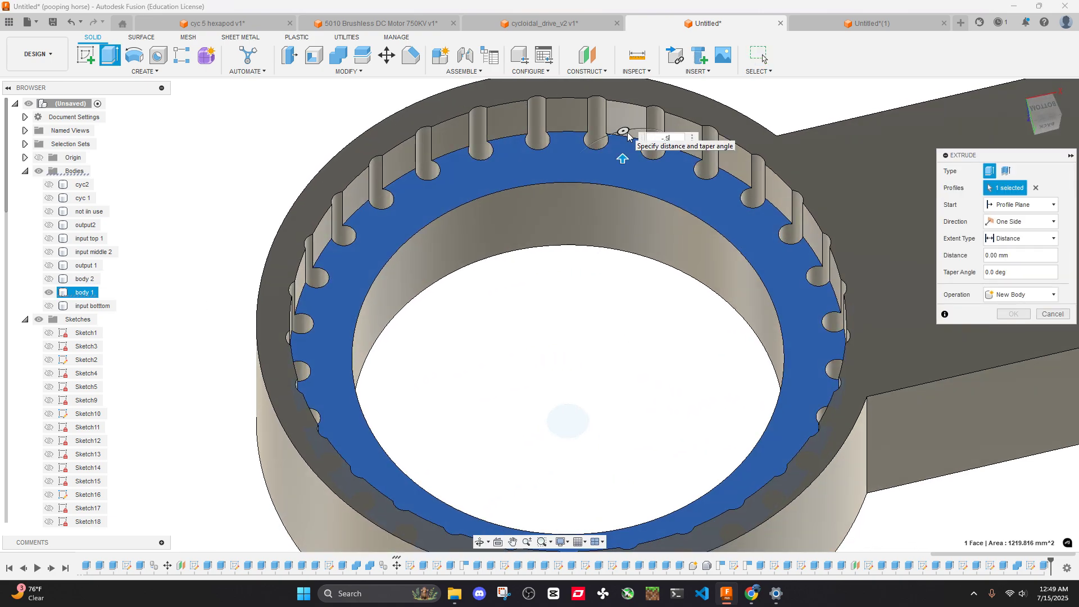
text(-.5)
key(Return)
Measure the distance between the two circular edges of body 1's central opening
scroll(628, 137, up, 3)
shift+middle_drag(628, 136, 710, 279)
key(i)
scroll(626, 231, down, 3)
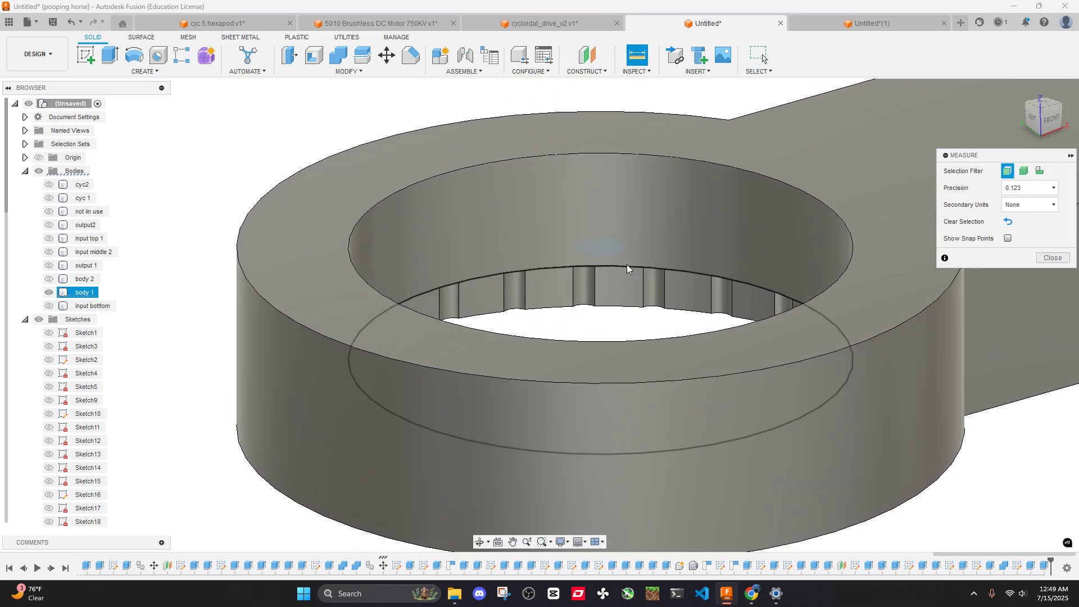
click(627, 265)
click(656, 160)
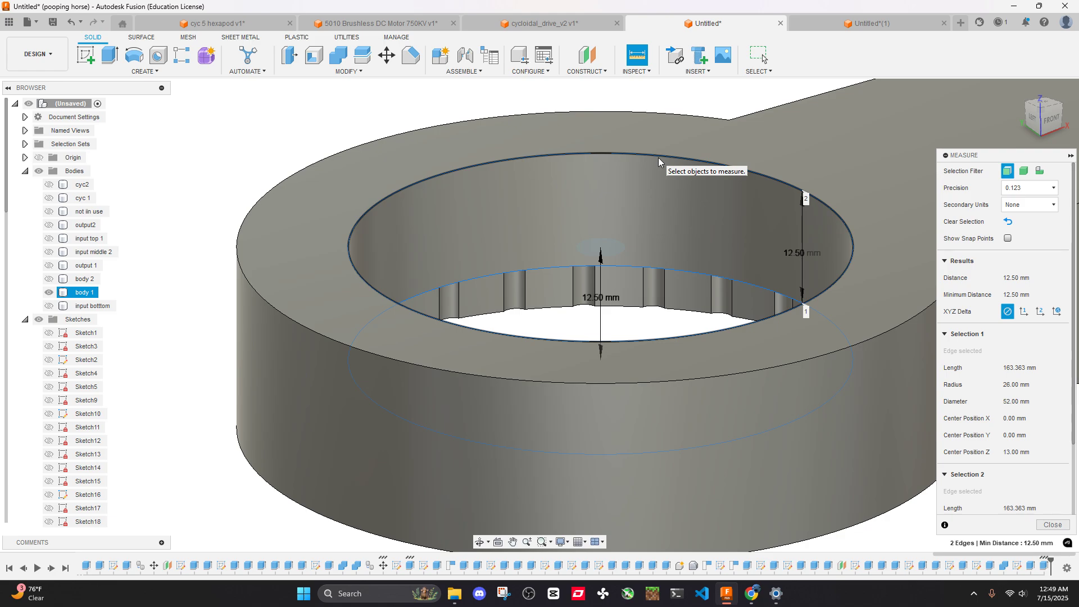
scroll(659, 158, up, 3)
click(1052, 525)
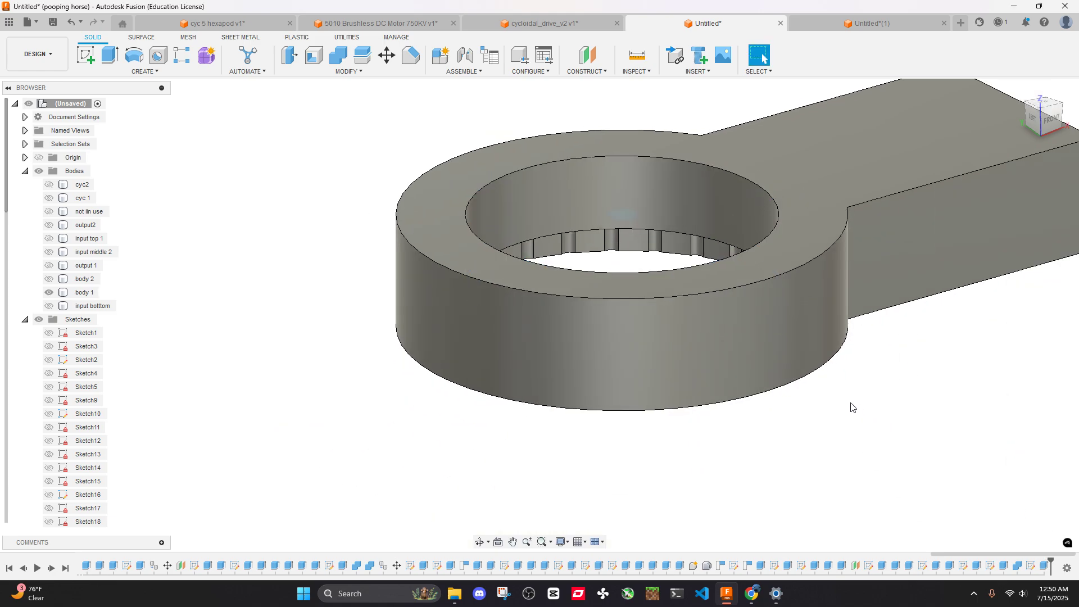
Show cyc2, cyc 1, not in use and input top 1 together with body 1
scroll(851, 402, up, 1)
click(49, 184)
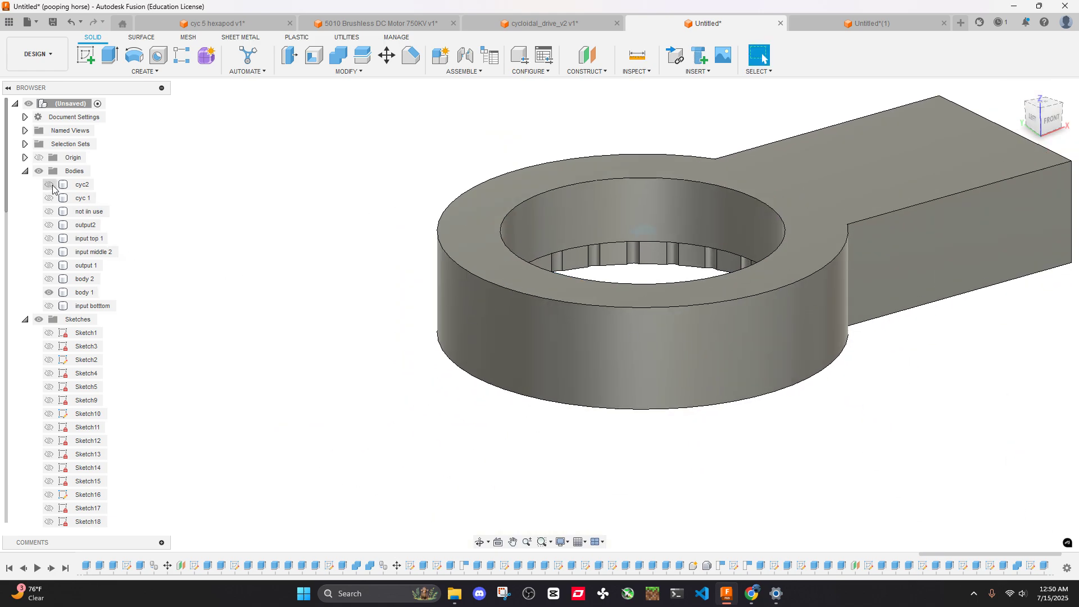
click(49, 198)
click(48, 211)
click(49, 239)
click(87, 238)
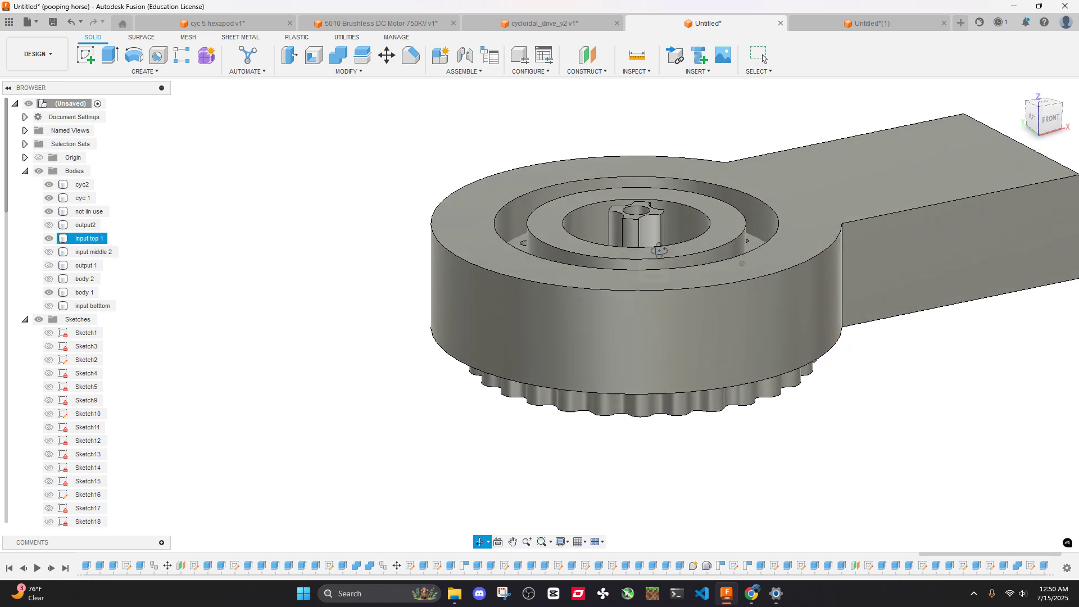
shift+middle_drag(562, 393, 764, 58)
shift+middle_drag(663, 211, 752, 247)
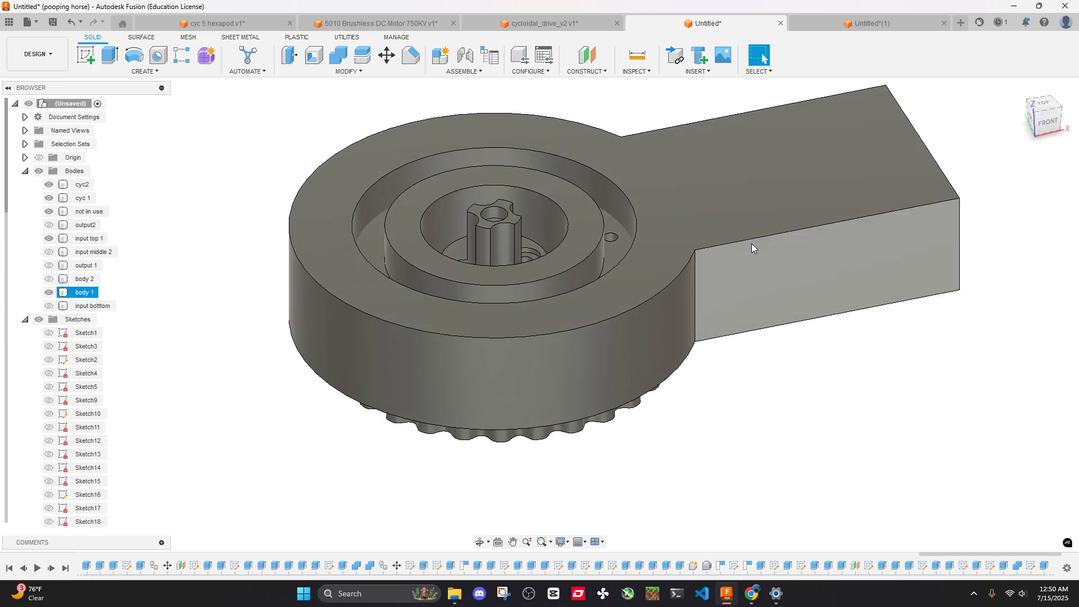
Try a fillet on the arm's upper edge and one of about 12.5 mm on body 1's round outer rim
click(754, 239)
key(f)
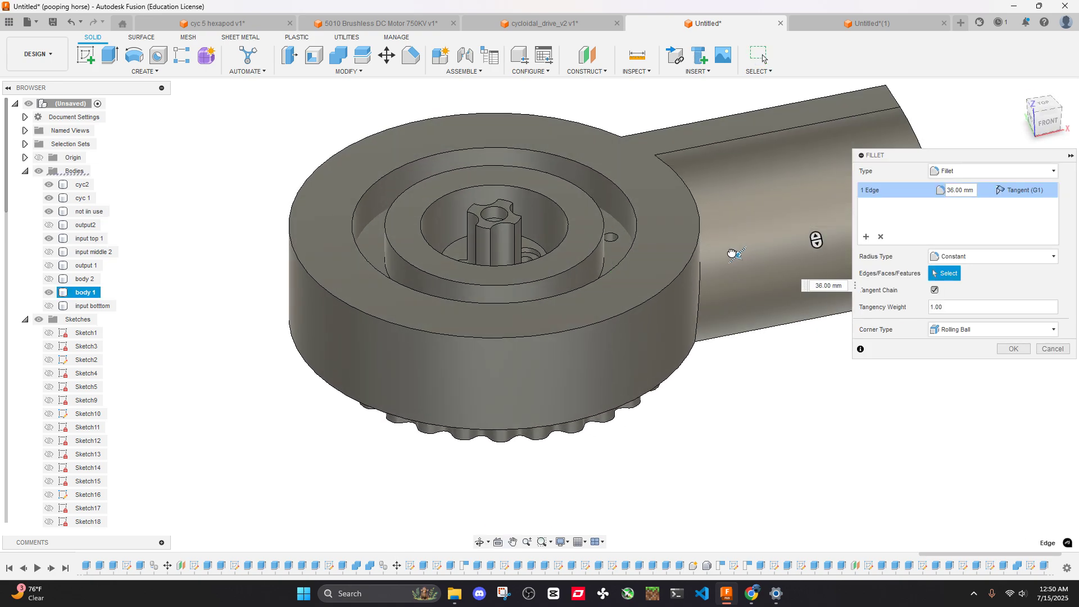
key(Escape)
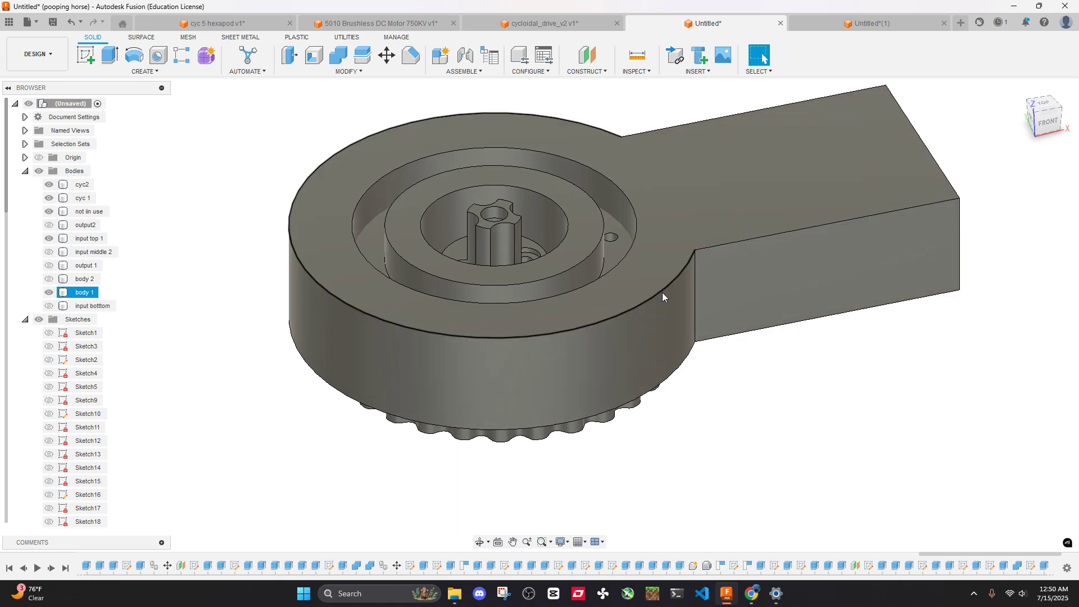
click(663, 296)
key(f)
drag(656, 295, 639, 305)
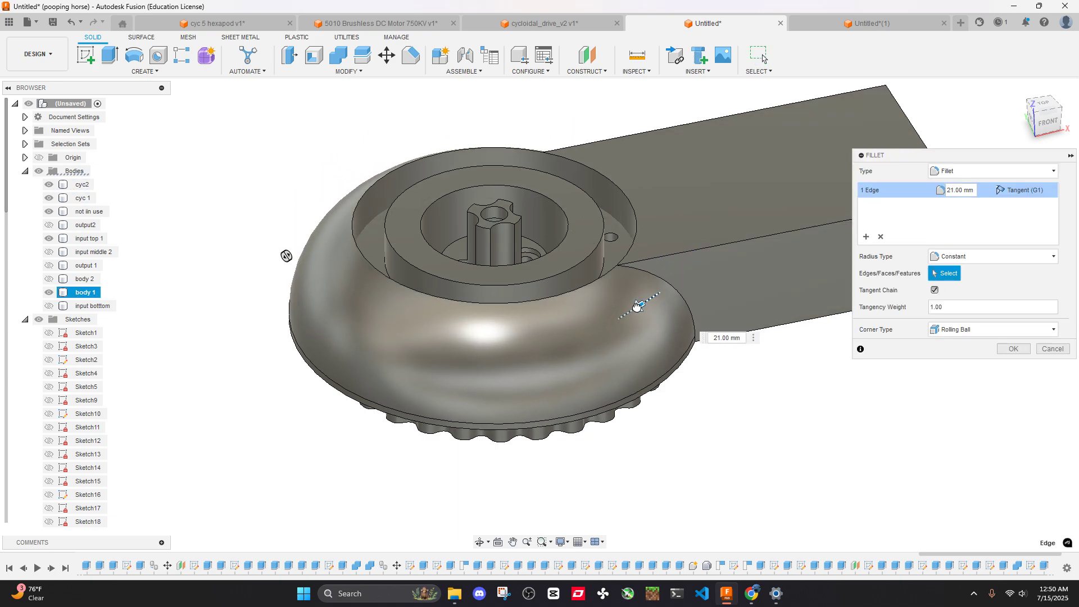
shift+middle_drag(617, 274, 635, 260)
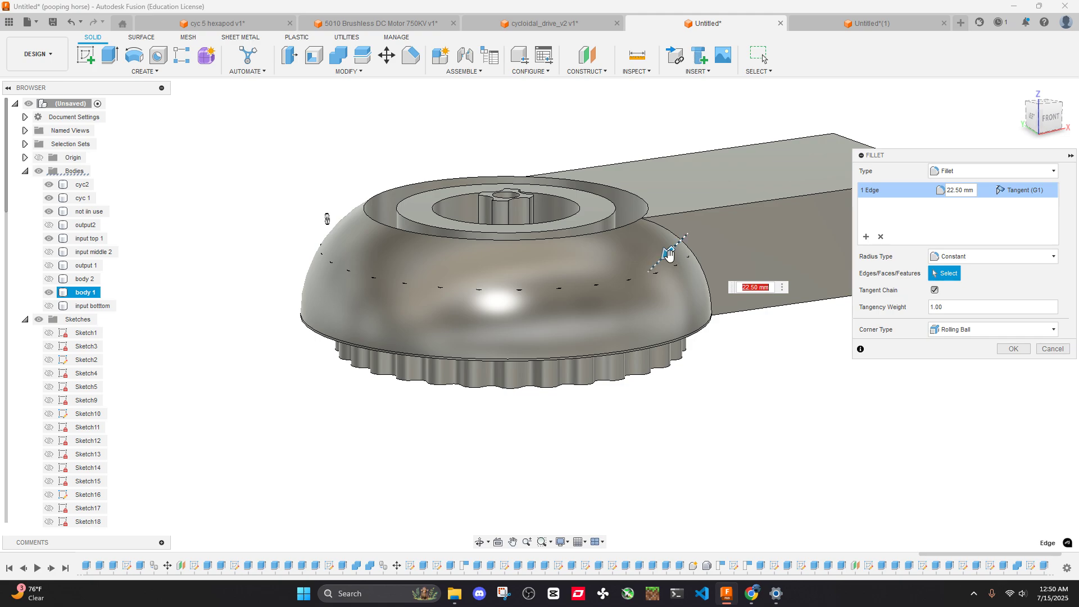
drag(671, 257, 689, 249)
shift+middle_drag(327, 218, 270, 174)
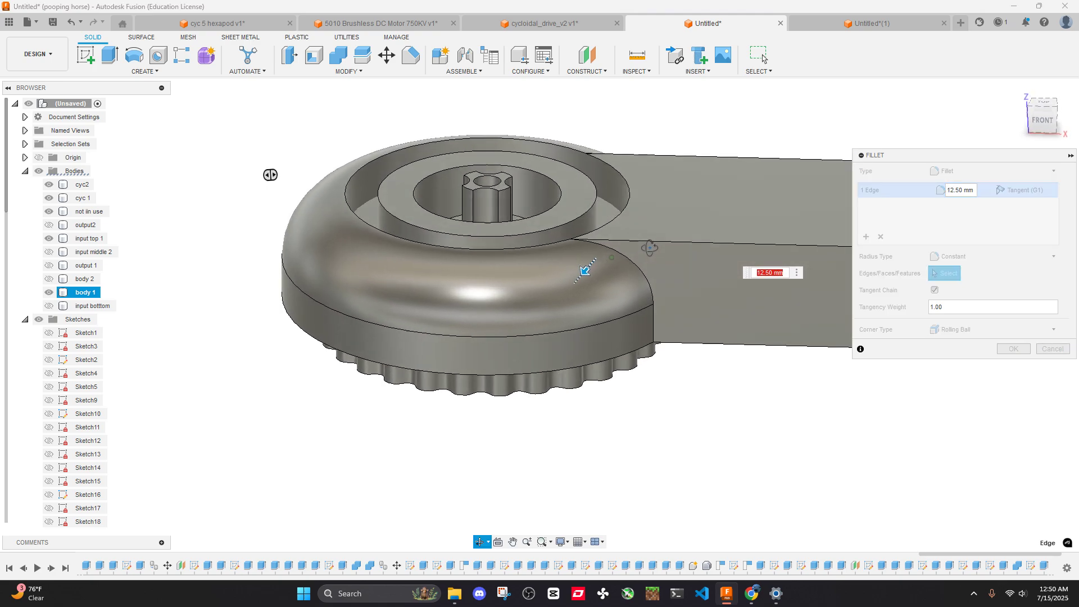
click(1059, 352)
scroll(701, 231, down, 3)
middle_drag(695, 241, 716, 299)
shift+middle_drag(704, 292, 709, 269)
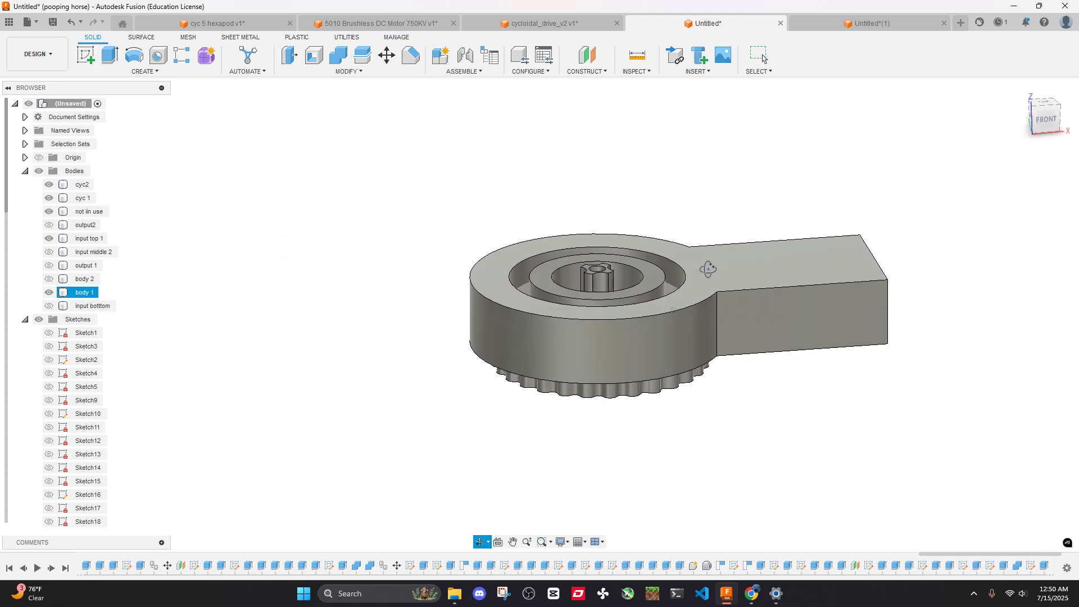
scroll(642, 277, up, 3)
shift+middle_drag(643, 277, 698, 308)
click(813, 309)
key(Escape)
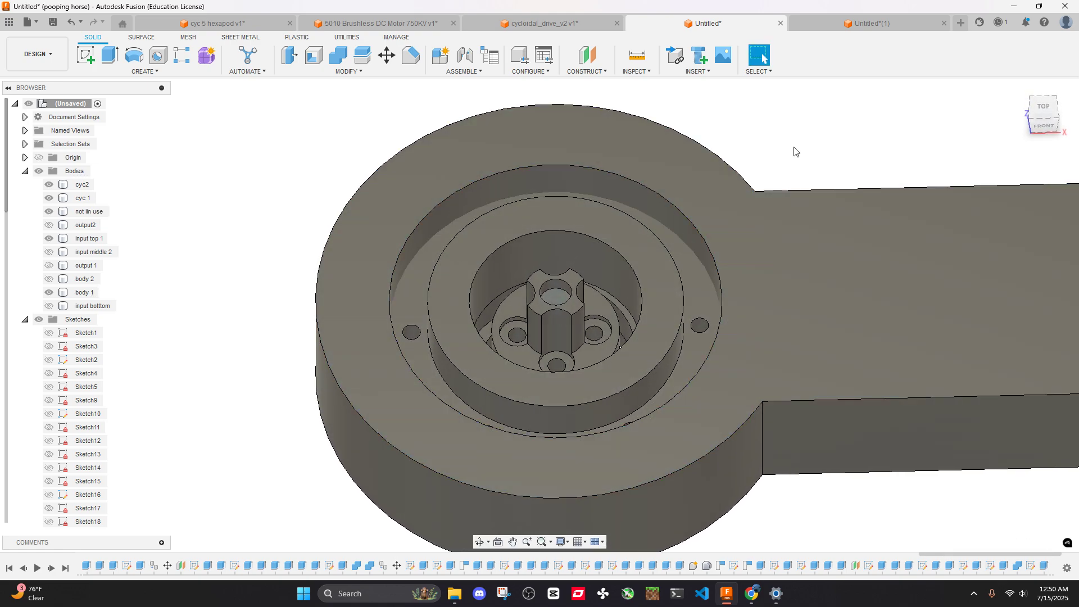
Measure between the flange face and the raised ring's upper face on the not in use body
shift+middle_drag(794, 217, 652, 202)
key(i)
scroll(727, 281, up, 3)
click(727, 281)
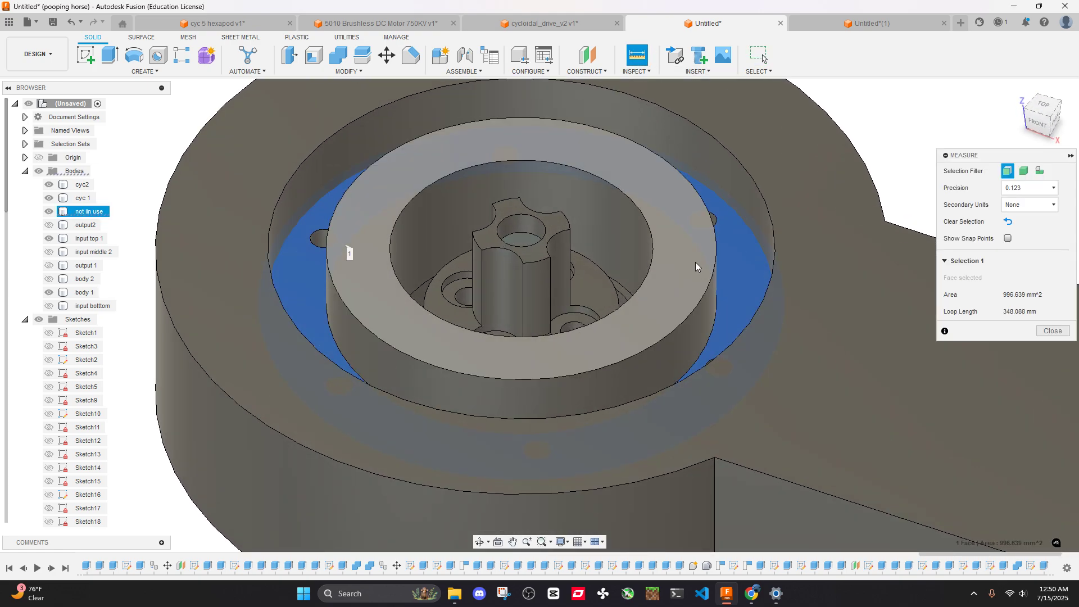
click(696, 262)
scroll(699, 251, down, 5)
click(1059, 465)
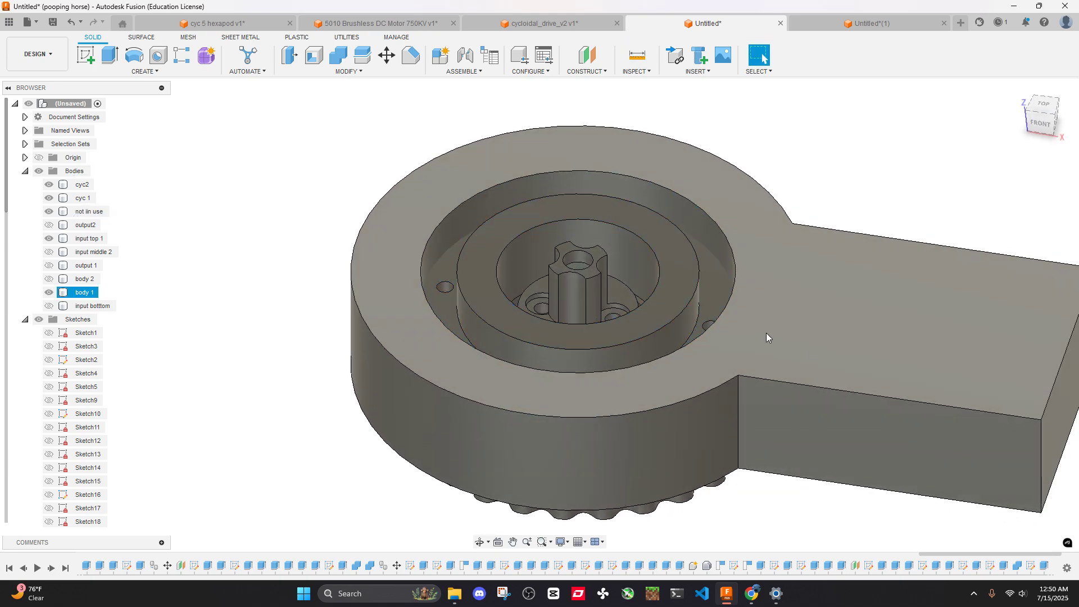
Try sketching a concentric circle on the raised ring's upper face, and undo the sketch
right_click(677, 296)
click(861, 196)
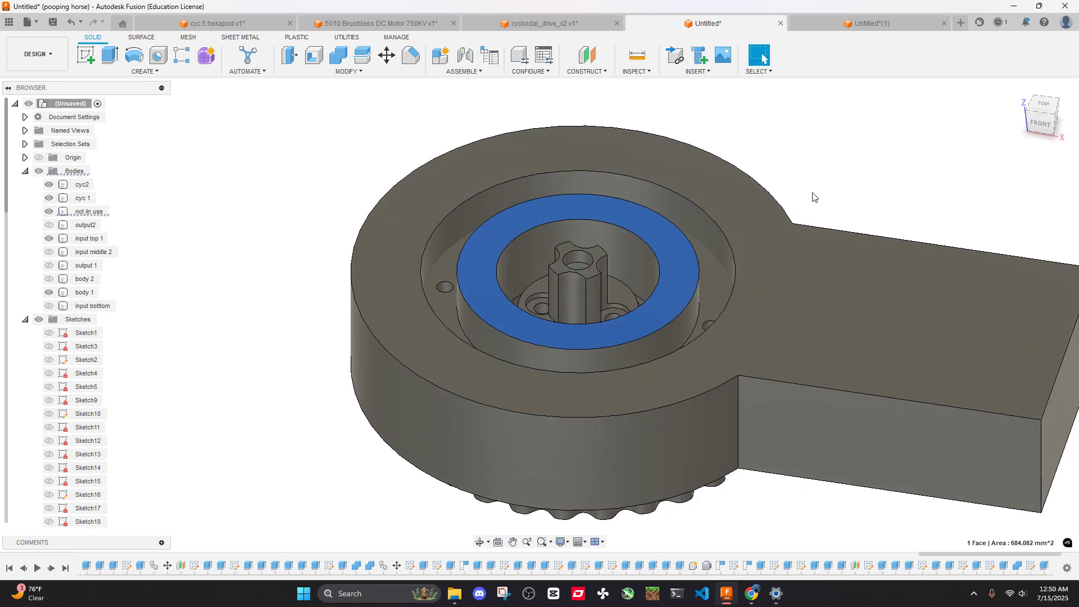
right_click(710, 292)
click(696, 370)
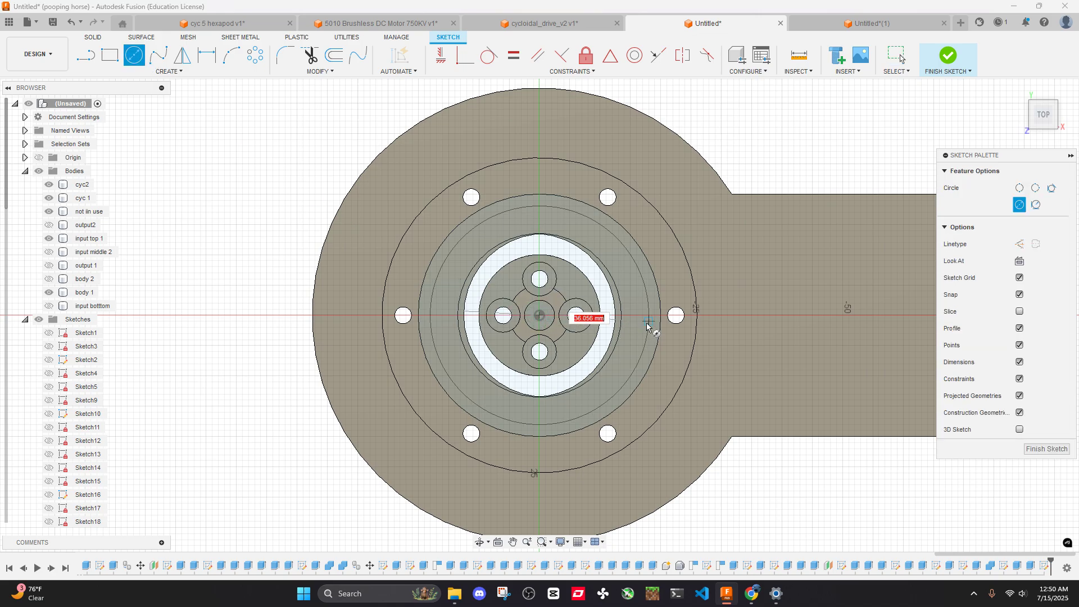
scroll(647, 326, up, 3)
mouse_move(647, 317)
shift+middle_down()
mouse_move(634, 270)
mouse_move(649, 239)
shift+middle_up()
scroll(639, 268, down, 5)
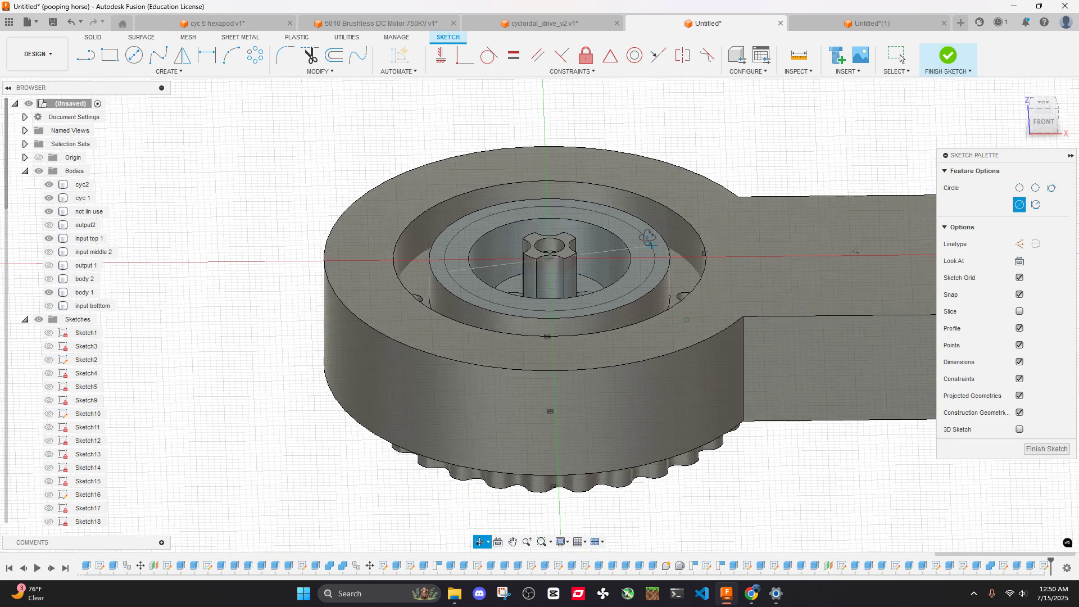
key(c)
click(549, 258)
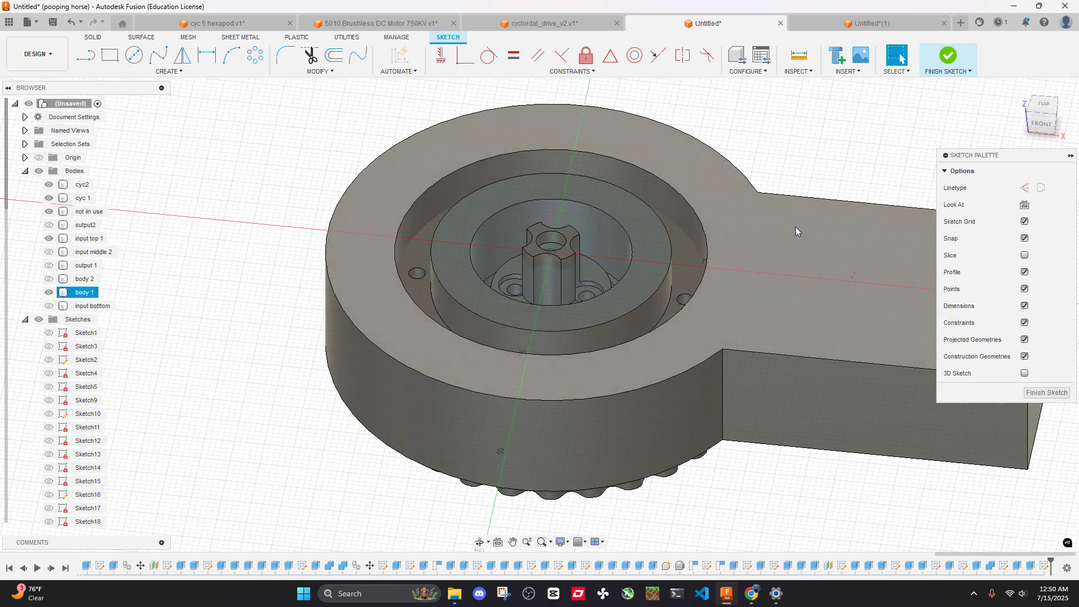
key(ctrl+z)
key(alt+z)
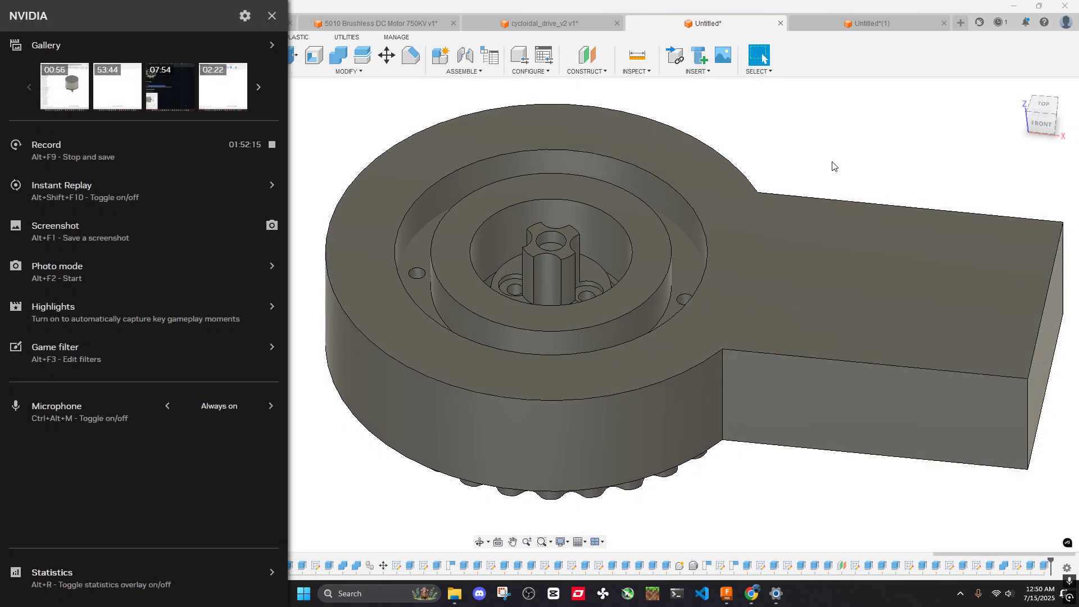
key(alt+z)
Sketch a concentric circle slightly larger than the raised ring on the flange face of the not in use body
click(684, 275)
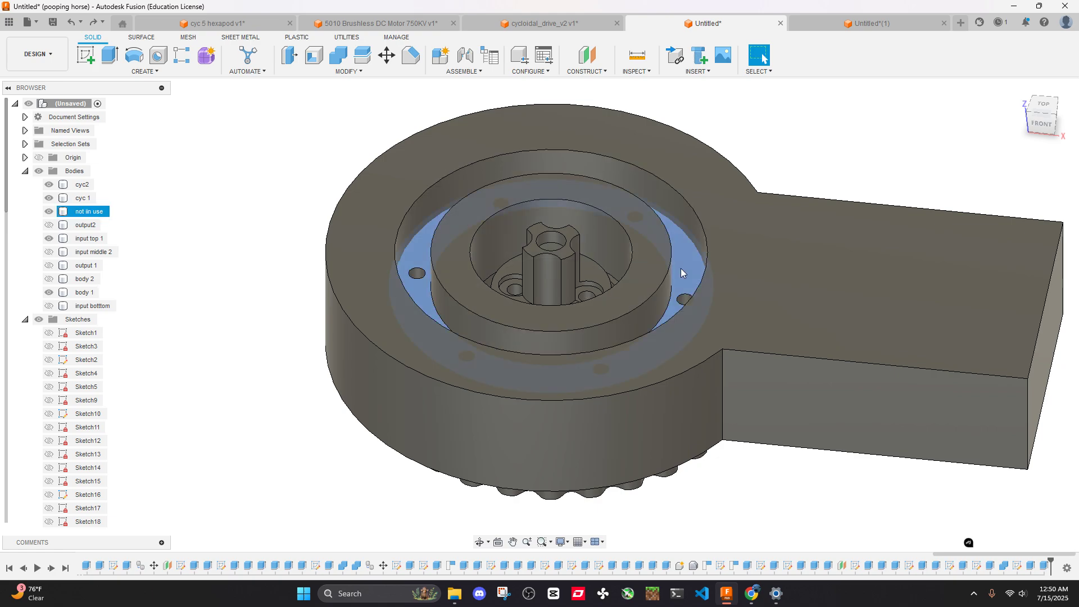
right_click(682, 270)
click(668, 346)
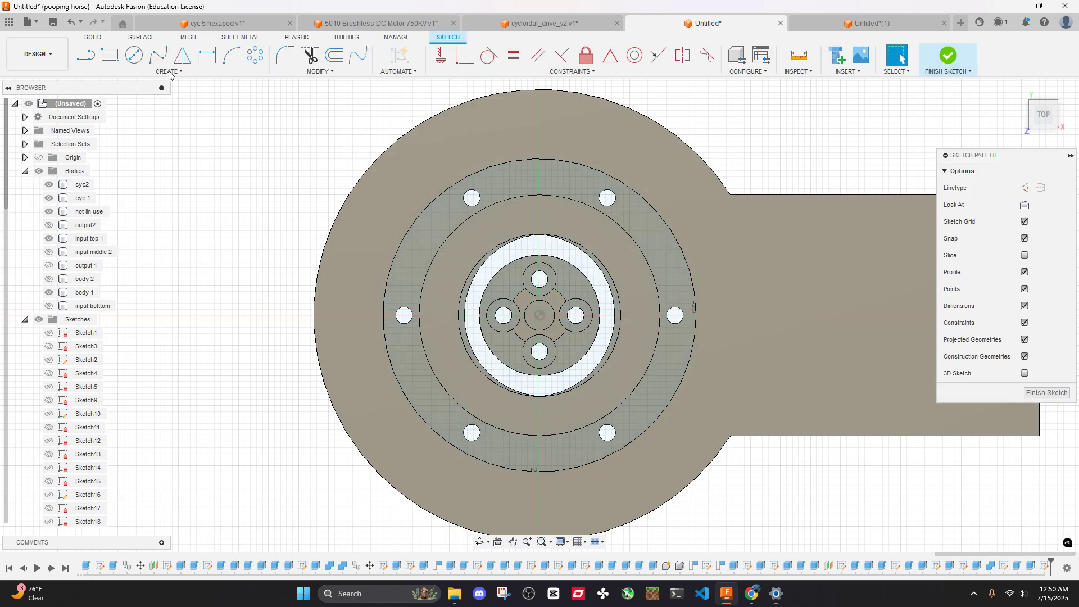
click(672, 318)
shift+middle_drag(672, 318, 667, 300)
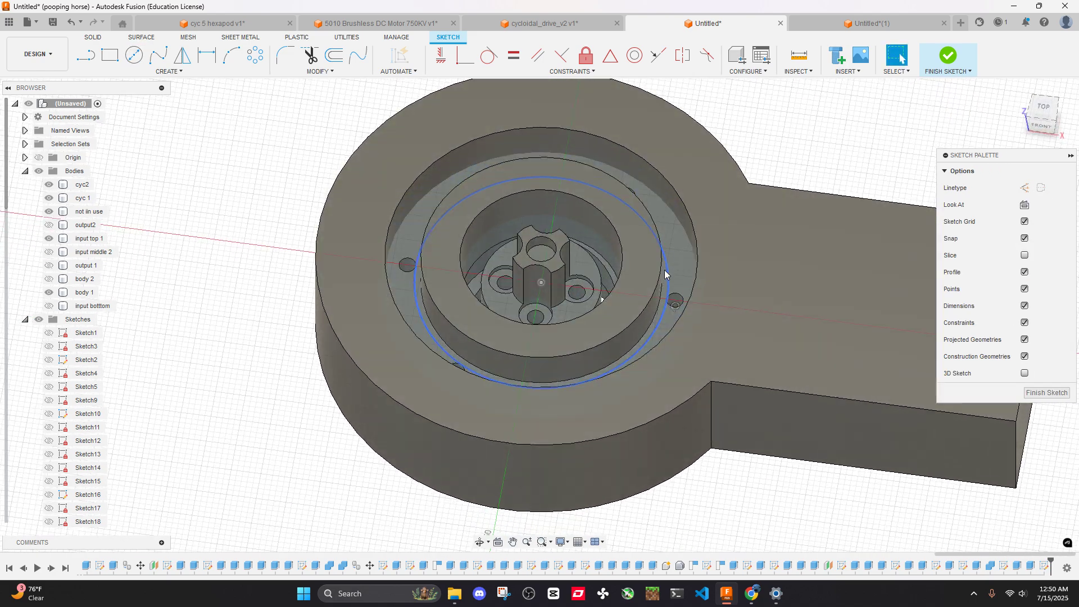
scroll(667, 300, up, 5)
Extrude the thin ring profile around the raised ring 0.5 mm as a join
text(e)
text(2)
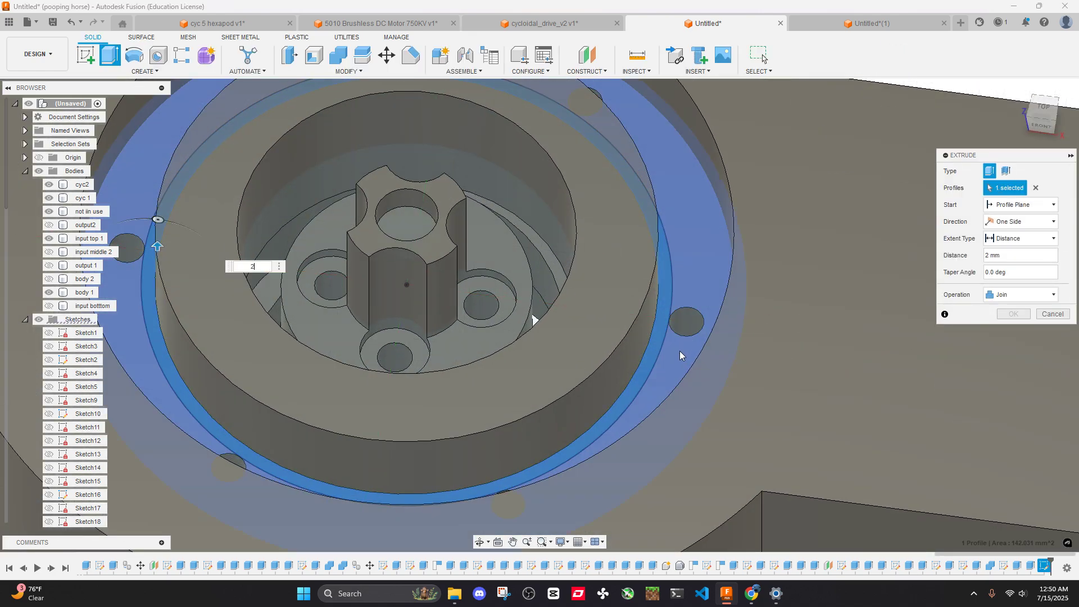
text(.5)
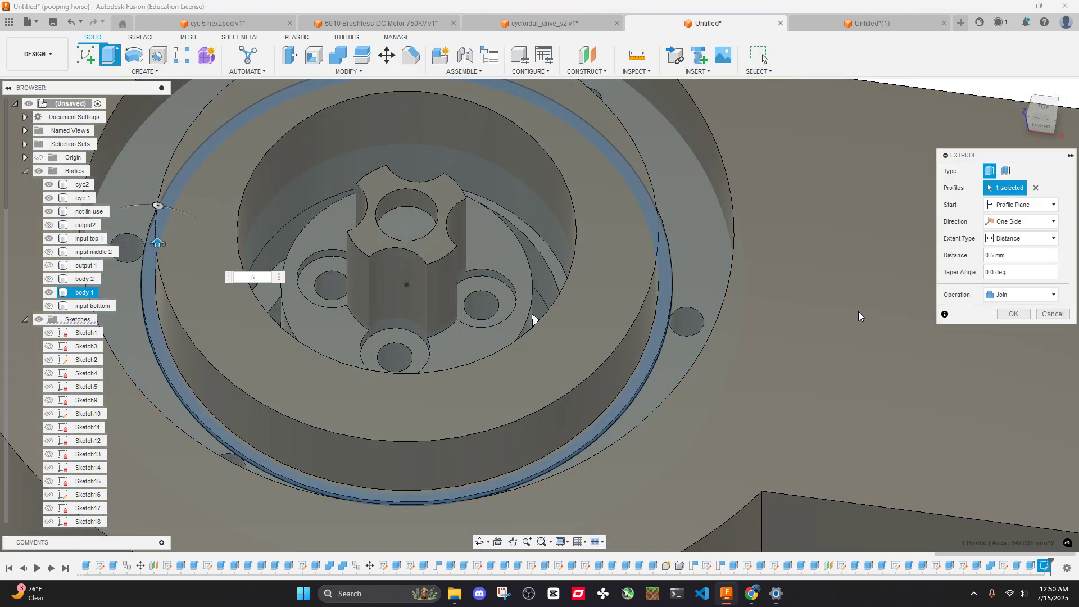
scroll(809, 332, down, 5)
Hide body 1 to inspect the thin lip around the raised ring, and undo the hiding and the lip extrusion
click(806, 333)
key(v)
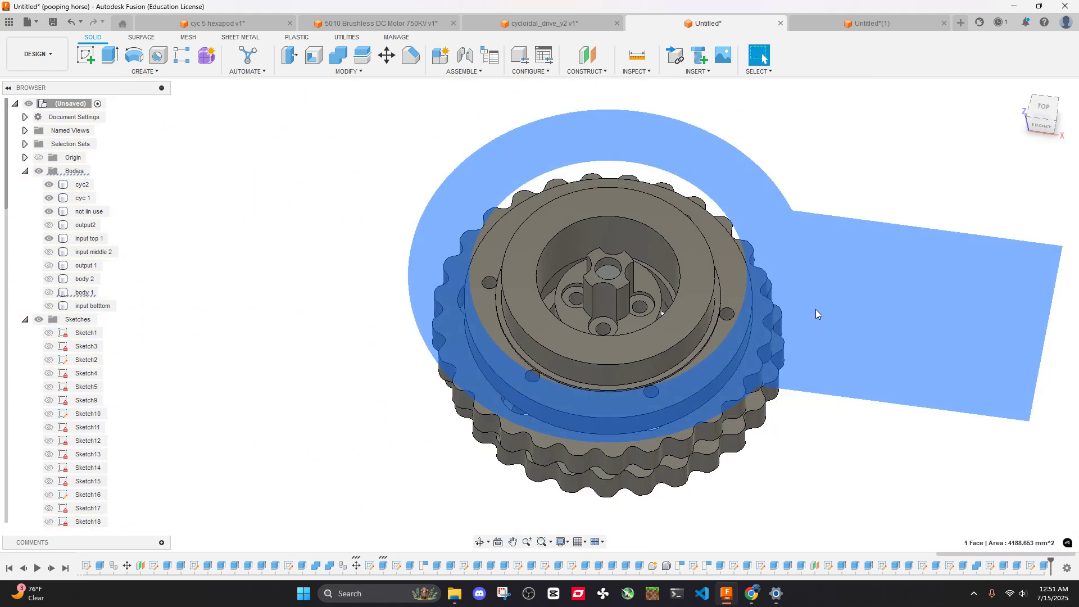
click(850, 256)
shift+middle_drag(850, 256, 852, 263)
scroll(737, 301, up, 5)
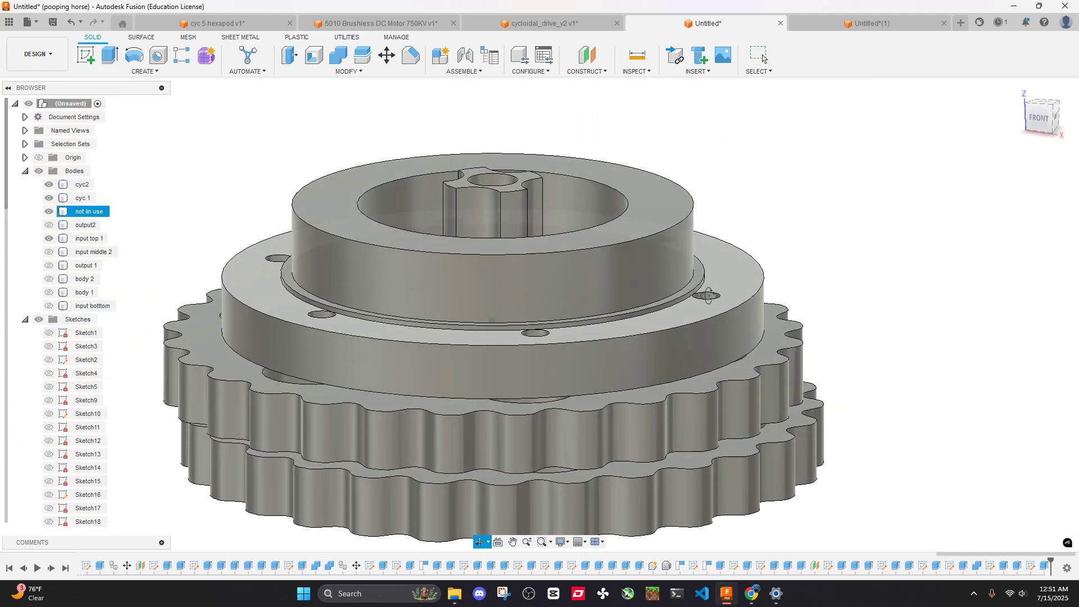
key(ctrl+z)
click(762, 326)
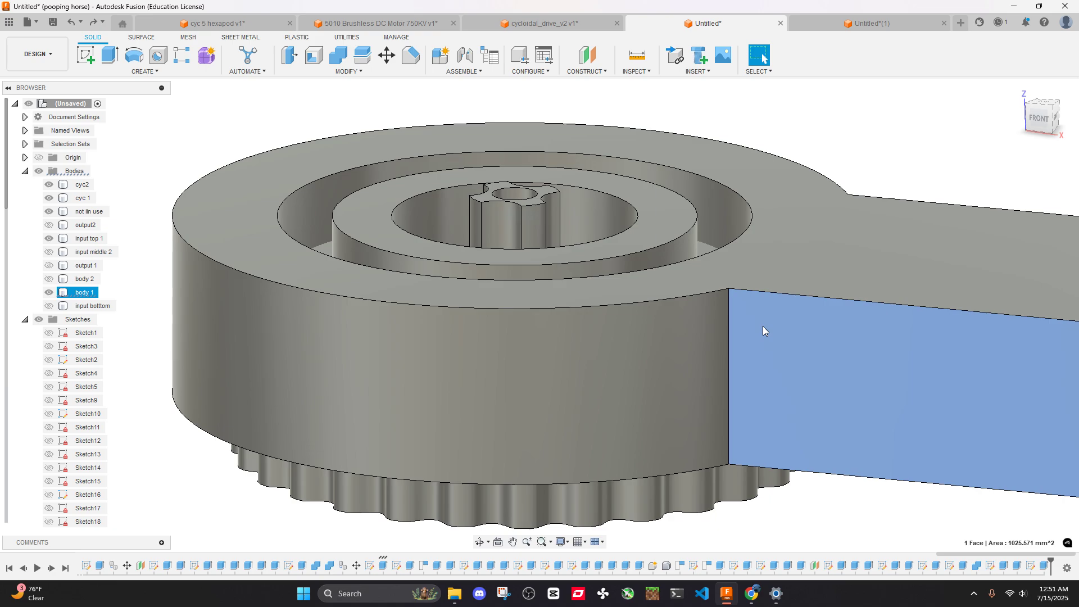
key(c)
scroll(762, 325, down, 3)
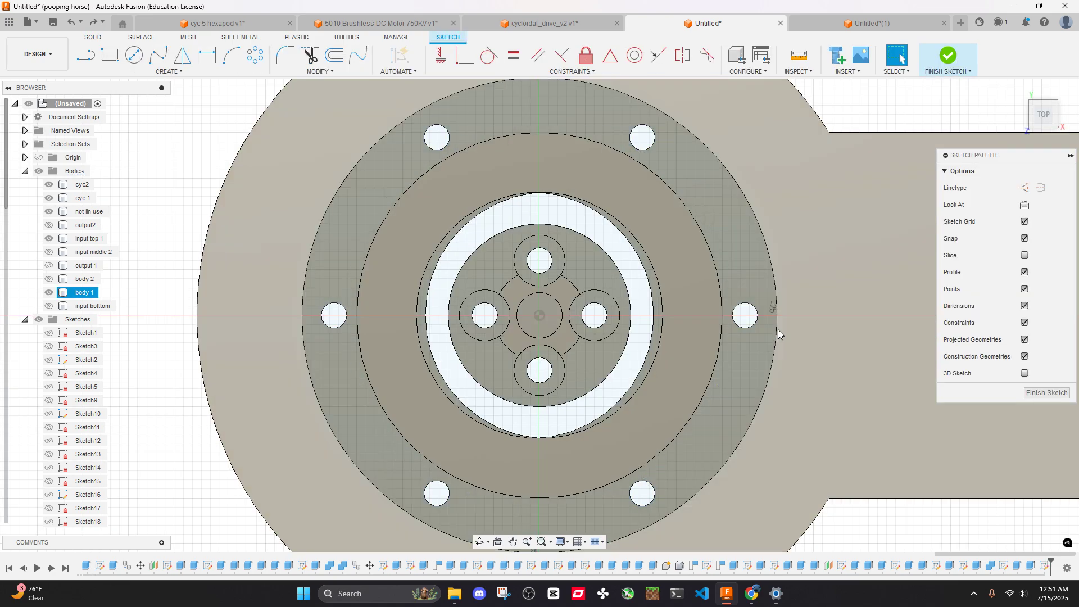
scroll(778, 330, down, 2)
key(ctrl+z)
key(ctrl+z)
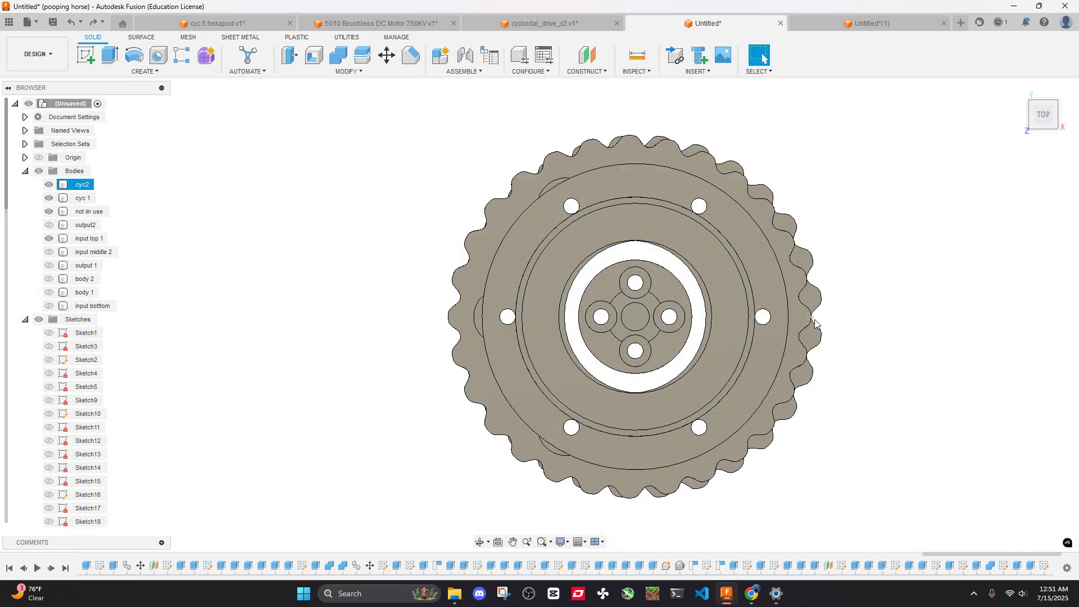
Inspect the cycloidal disks from below and check the output 1 and not in use bodies by toggling their visibility
shift+middle_drag(855, 338, 838, 212)
click(507, 371)
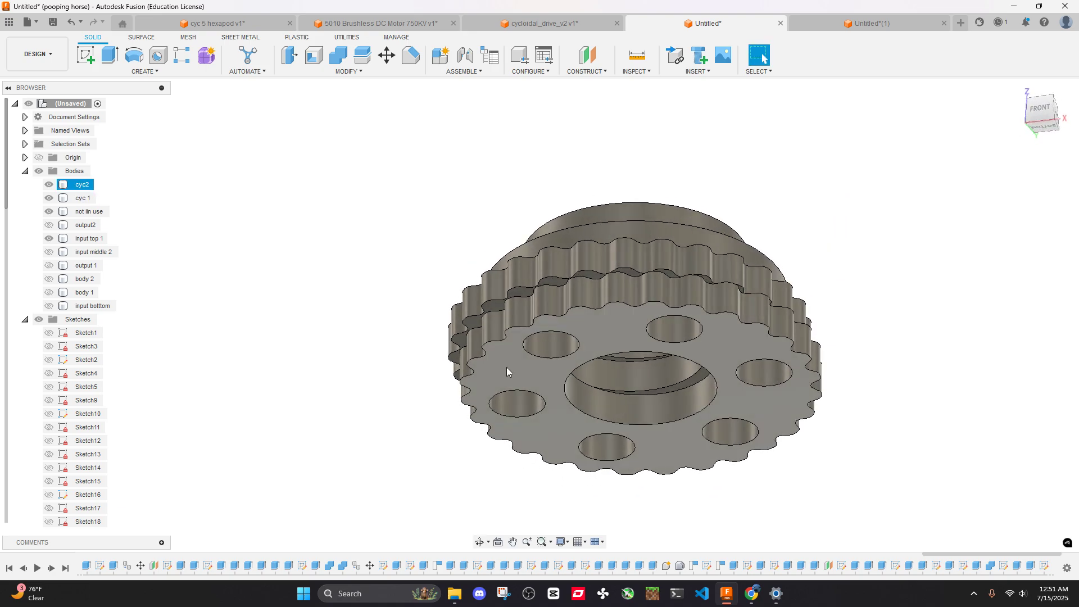
click(49, 265)
click(49, 266)
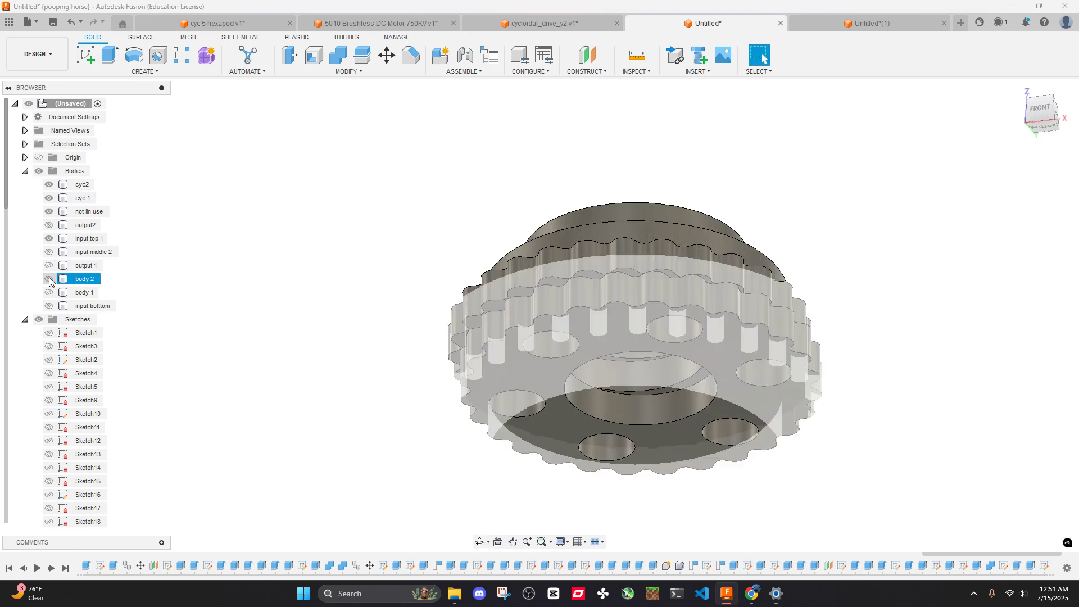
click(49, 217)
click(49, 216)
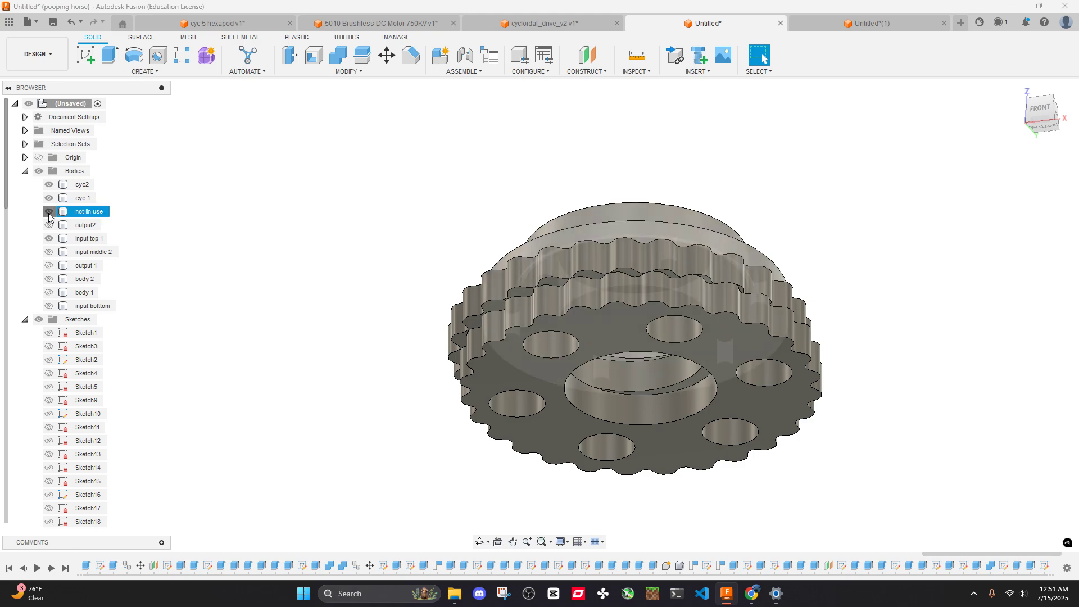
click(51, 217)
shift+middle_drag(341, 235, 352, 287)
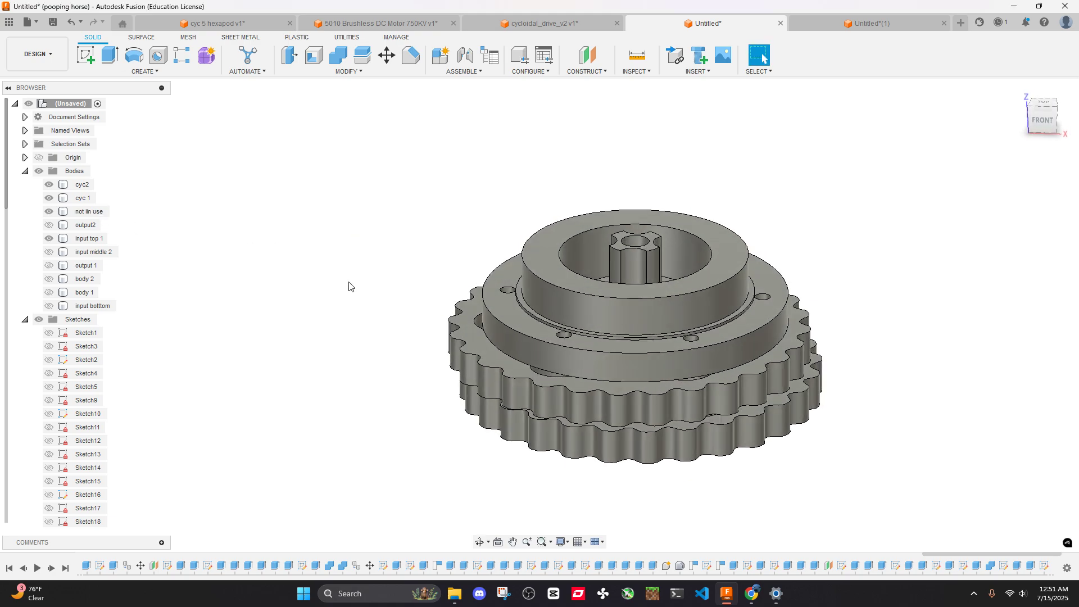
Hide the not in use body and show the output2 body against the cycloidal disks
click(608, 306)
click(49, 211)
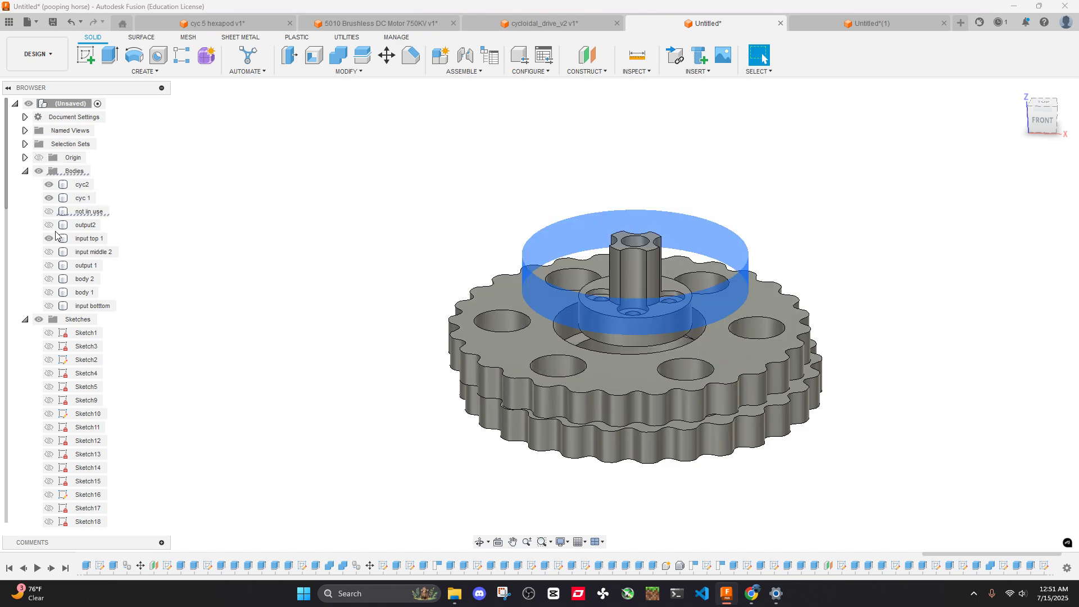
click(47, 224)
click(47, 223)
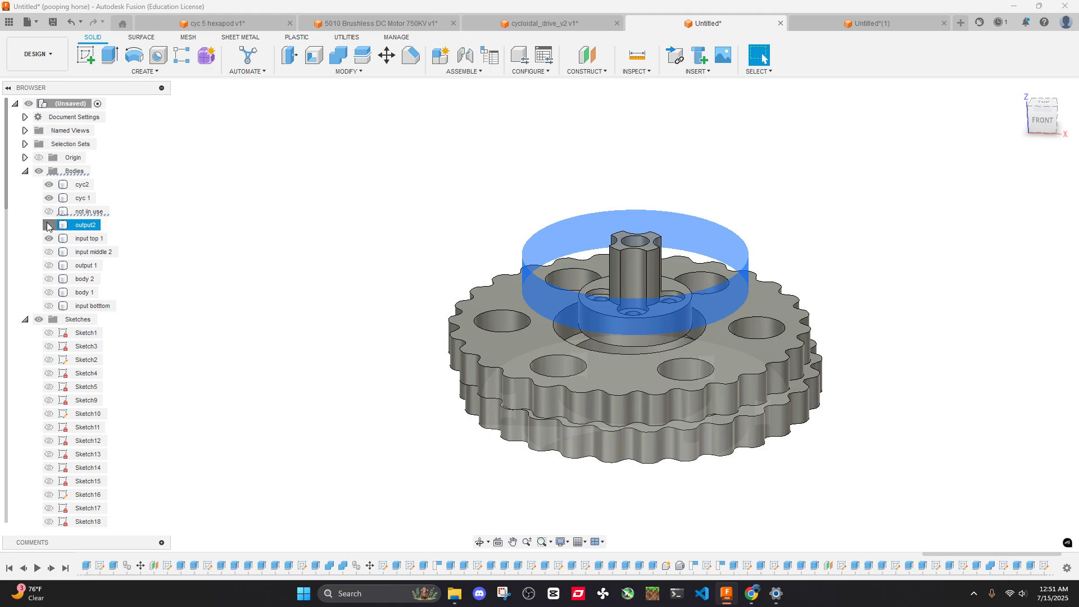
scroll(622, 395, down, 1)
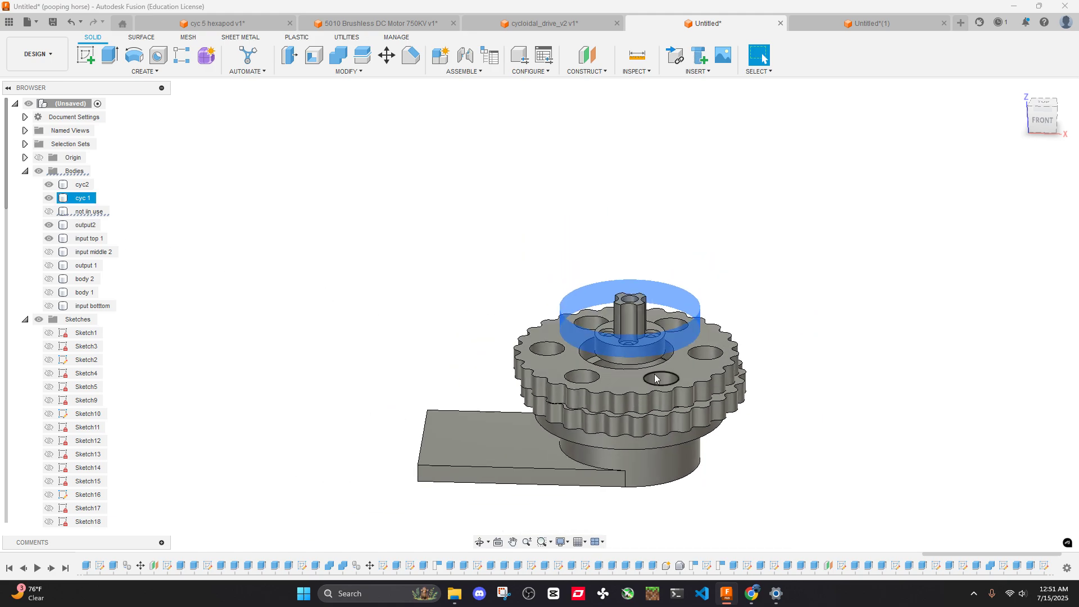
key(Escape)
shift+middle_drag(848, 404, 800, 197)
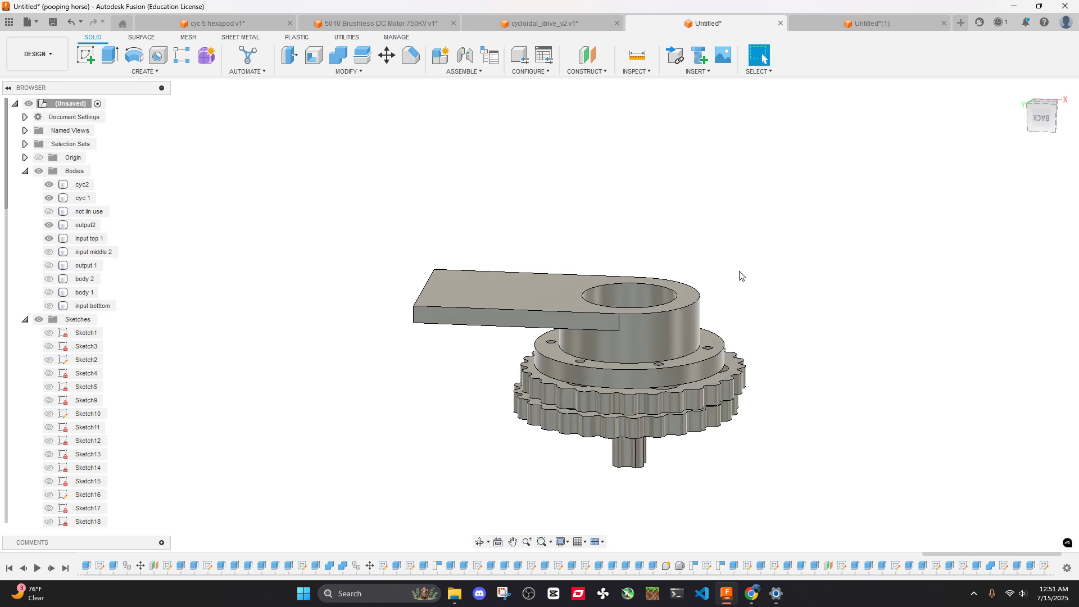
Examine how the output2 body's arm, collar and flange sit on the cycloidal disks
scroll(642, 313, up, 4)
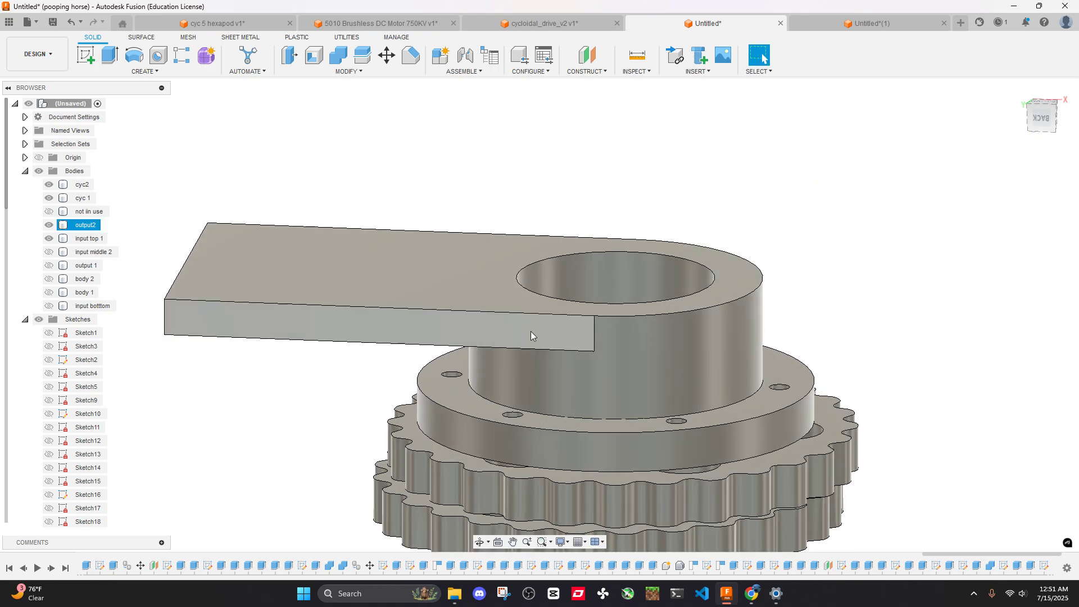
mouse_move(582, 345)
shift+middle_down()
mouse_move(590, 325)
mouse_move(589, 355)
shift+middle_up()
scroll(593, 361, up, 3)
shift+middle_drag(657, 374, 648, 329)
scroll(487, 350, down, 1)
scroll(517, 366, down, 3)
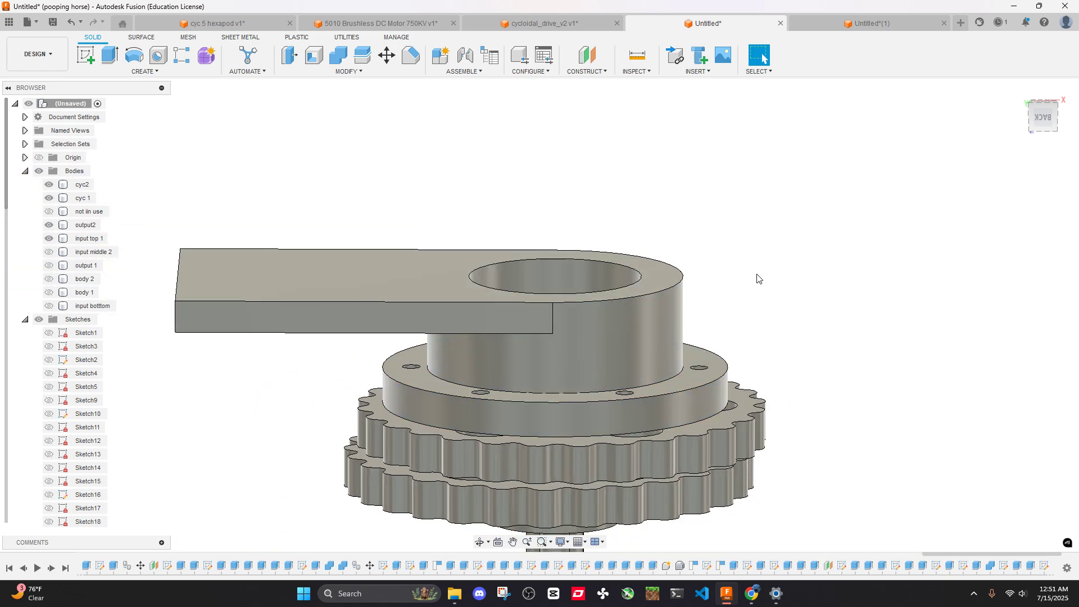
click(616, 344)
shift+middle_drag(616, 344, 510, 362)
Show the not in use body and hide the output2 body
click(49, 212)
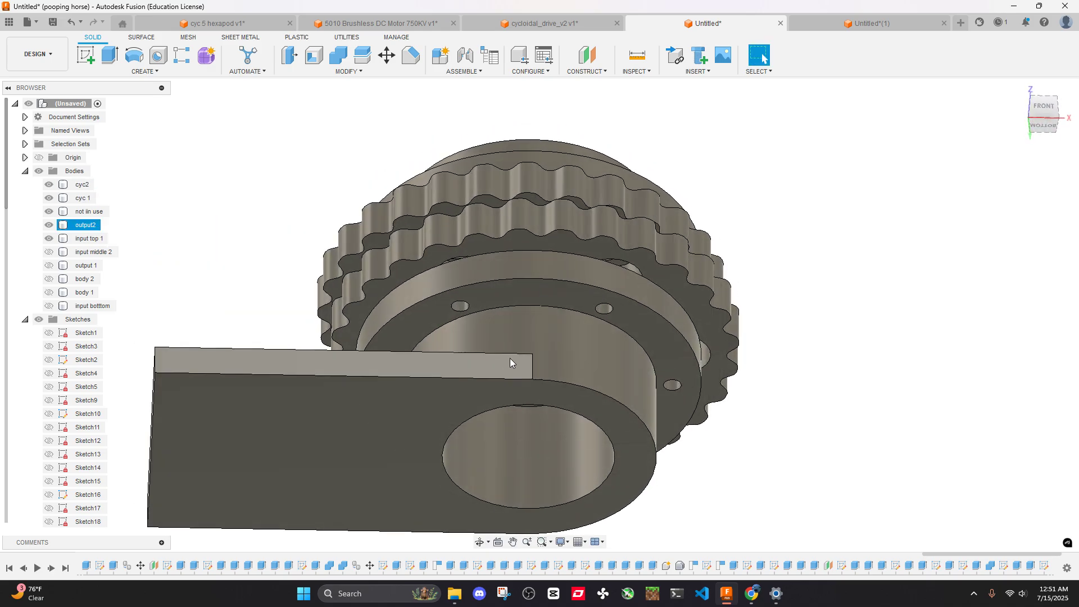
click(490, 363)
key(v)
click(780, 231)
shift+middle_drag(780, 231, 770, 320)
Examine the raised ring, its bore and the thin lip around it on the not in use body
scroll(619, 236, up, 3)
middle_drag(624, 222, 717, 265)
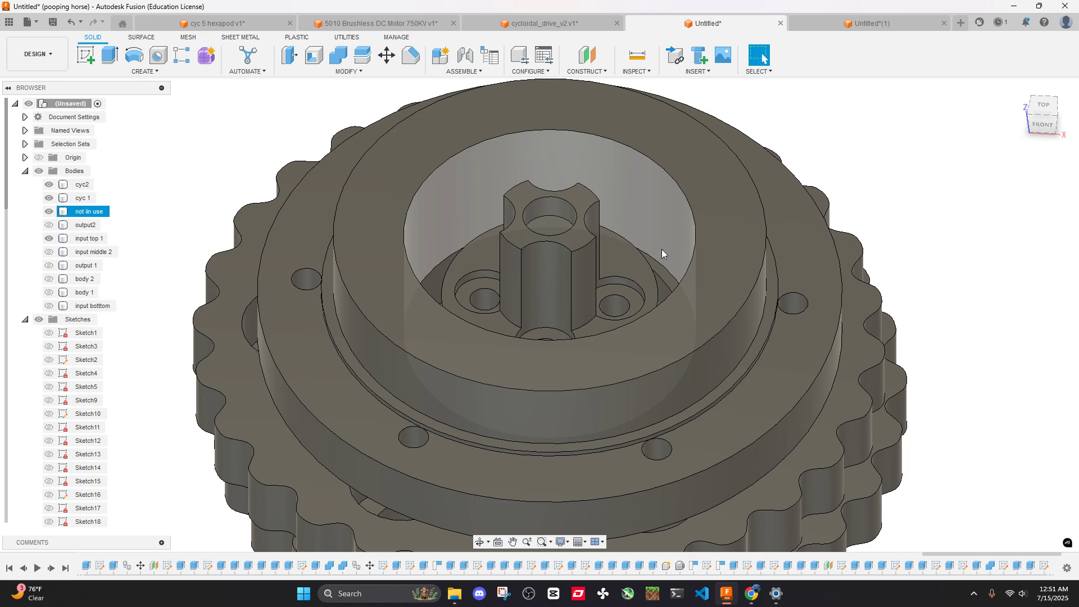
scroll(757, 292, down, 3)
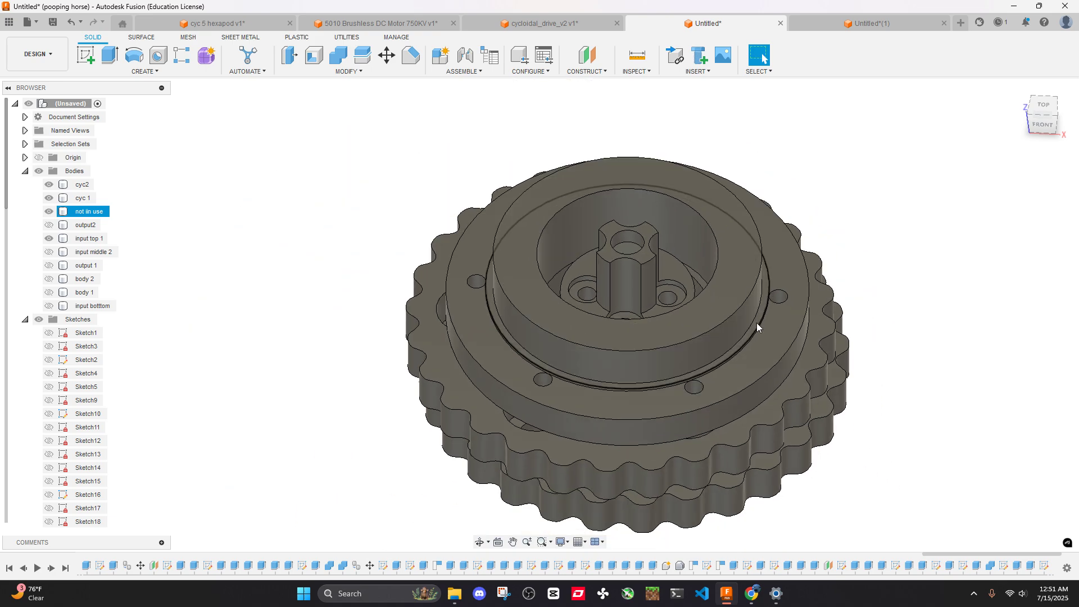
shift+middle_drag(757, 322, 683, 282)
click(604, 292)
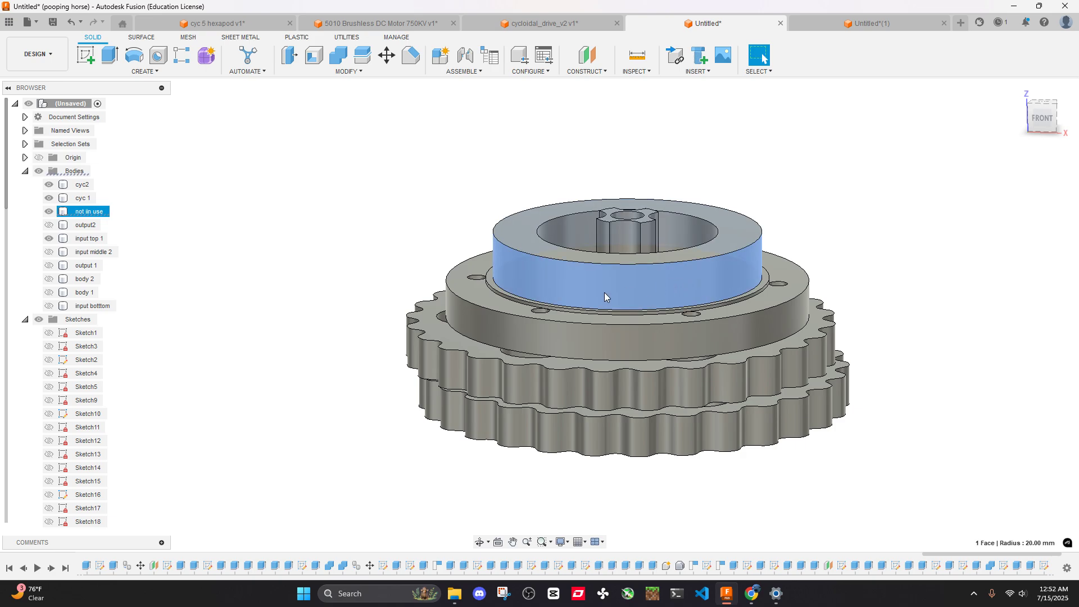
click(90, 212)
scroll(785, 291, up, 5)
scroll(759, 290, down, 10)
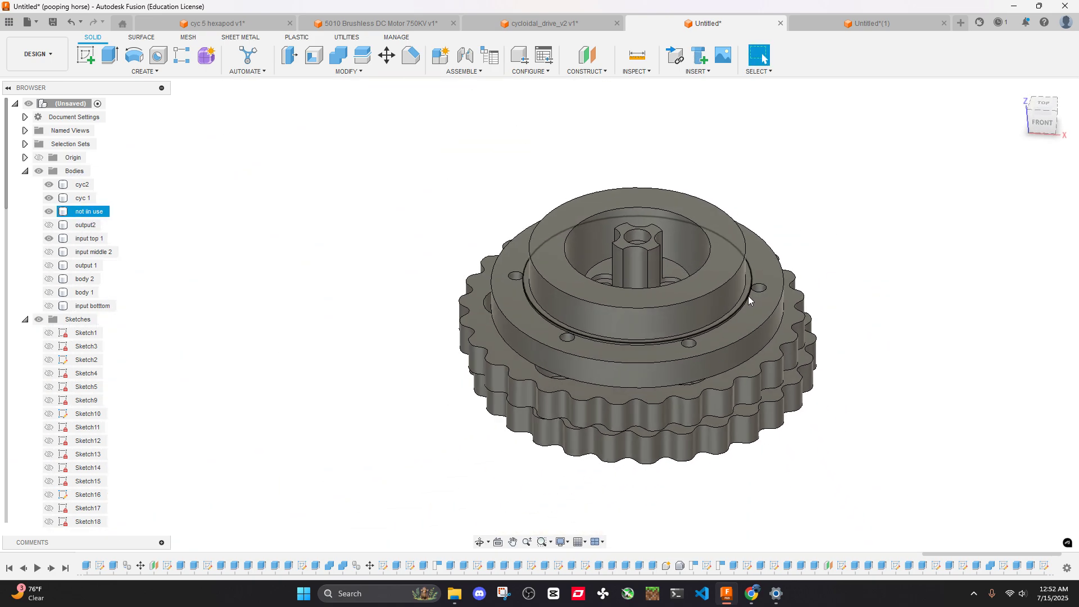
key(Escape)
Duplicate the not in use body, flip the copy upside down and move it 14 mm in Z to beneath the cycloidal disks
click(89, 212)
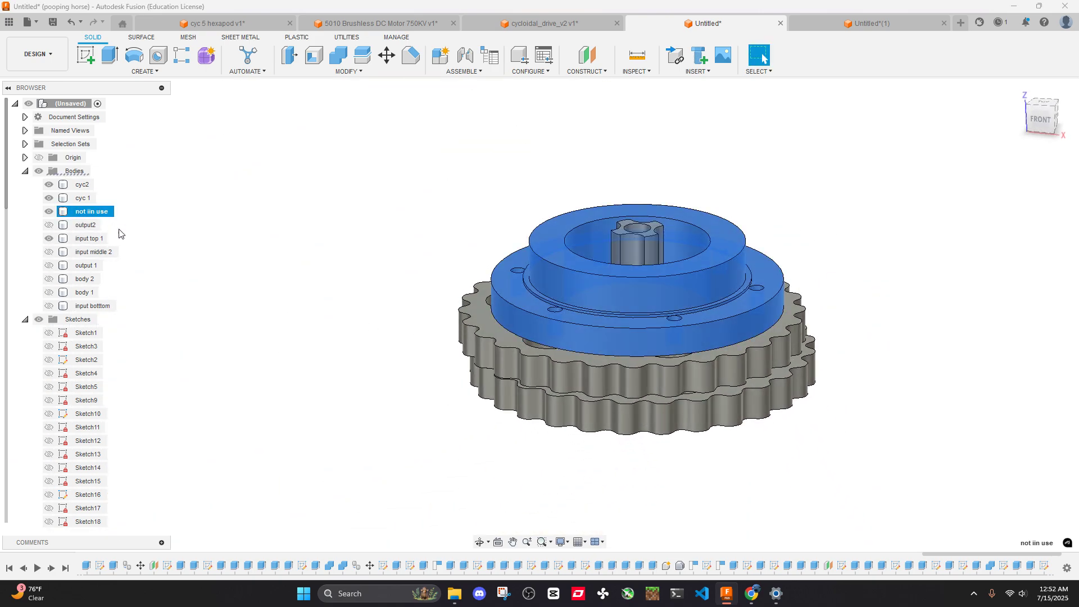
key(ctrl+c)
key(ctrl+v)
click(1040, 121)
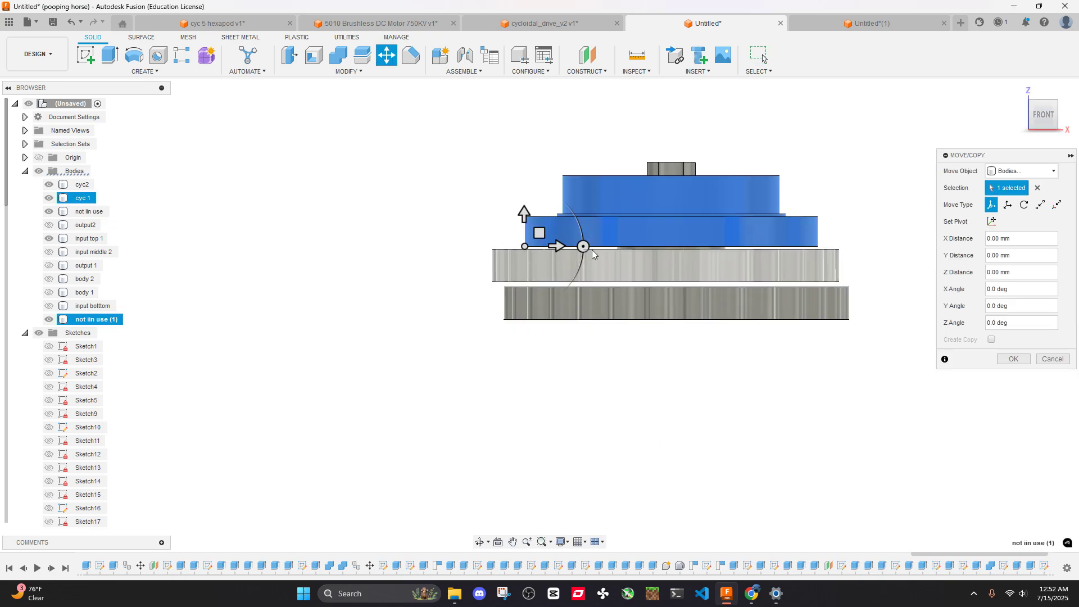
drag(587, 249, 820, 355)
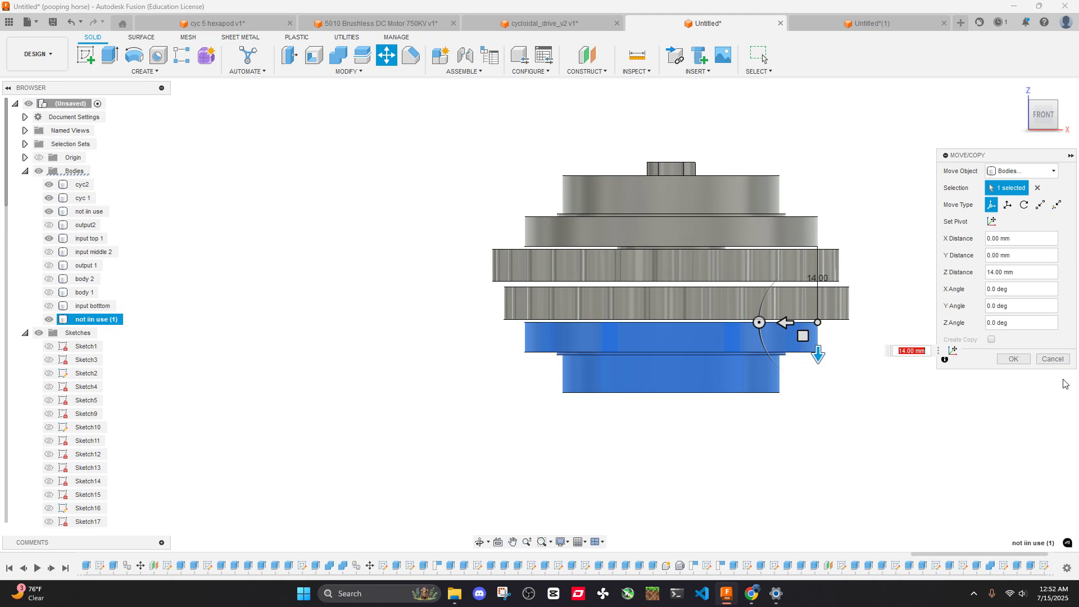
click(1013, 358)
Examine how the flipped copy sits against the underside of the cycloidal disks
shift+middle_drag(759, 255, 811, 229)
scroll(803, 228, up, 5)
scroll(793, 231, up, 5)
scroll(777, 227, down, 10)
click(811, 229)
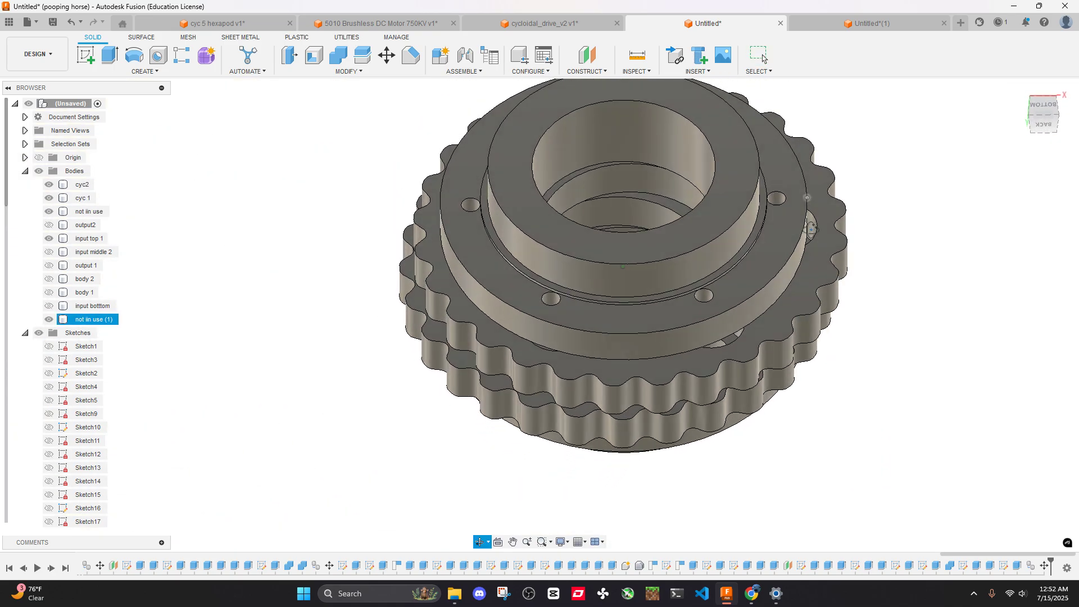
click(759, 55)
click(637, 55)
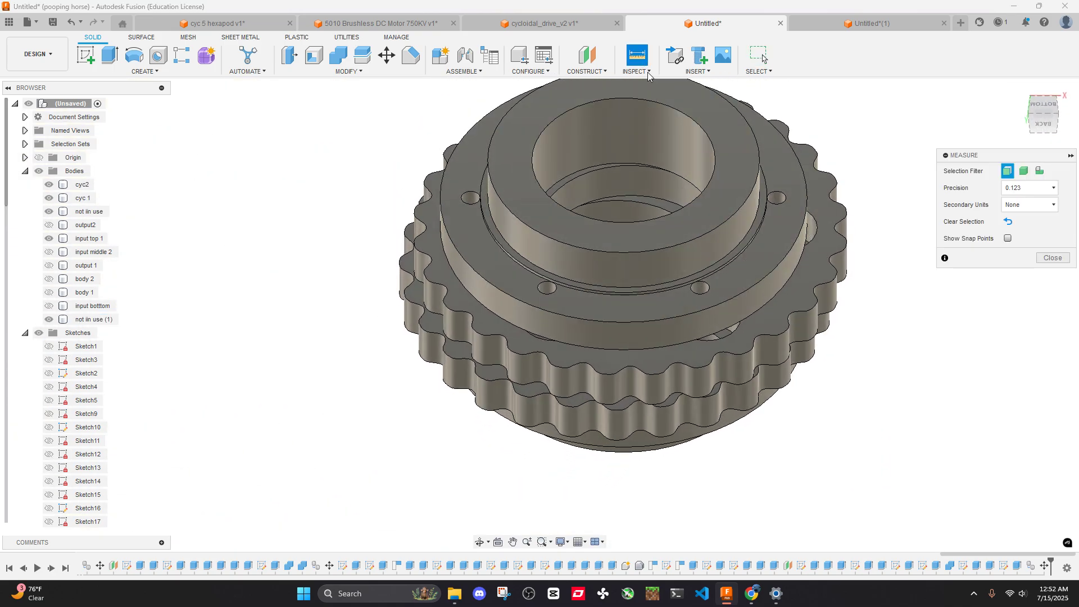
scroll(781, 196, up, 3)
scroll(780, 199, down, 5)
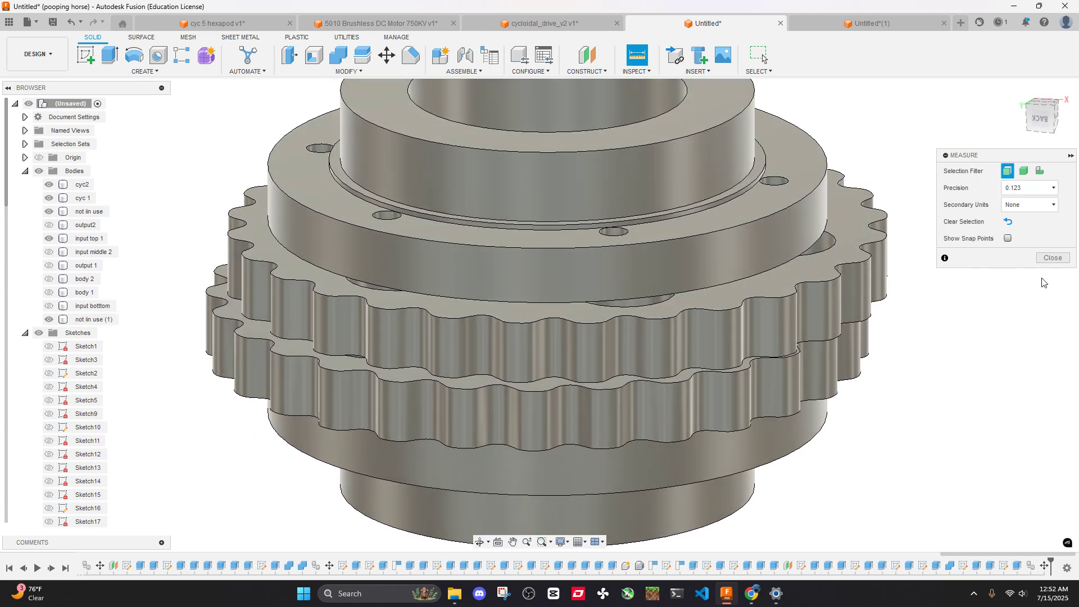
click(1053, 258)
scroll(787, 235, down, 3)
shift+middle_drag(787, 235, 786, 250)
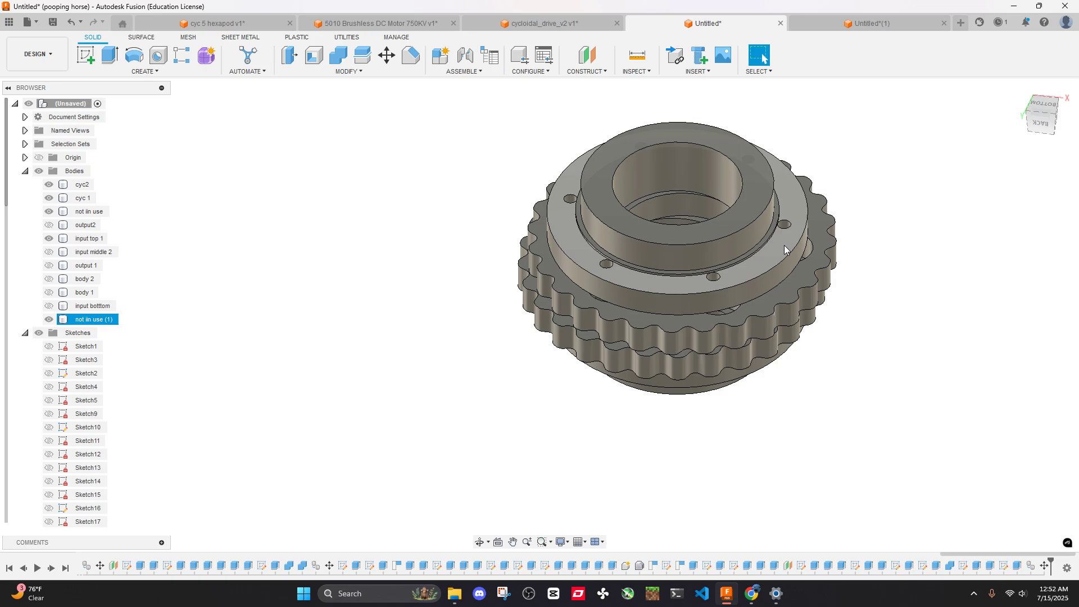
Measure the flange thickness of the flipped copy between its two outer circular edges
key(i)
scroll(726, 283, up, 5)
click(773, 333)
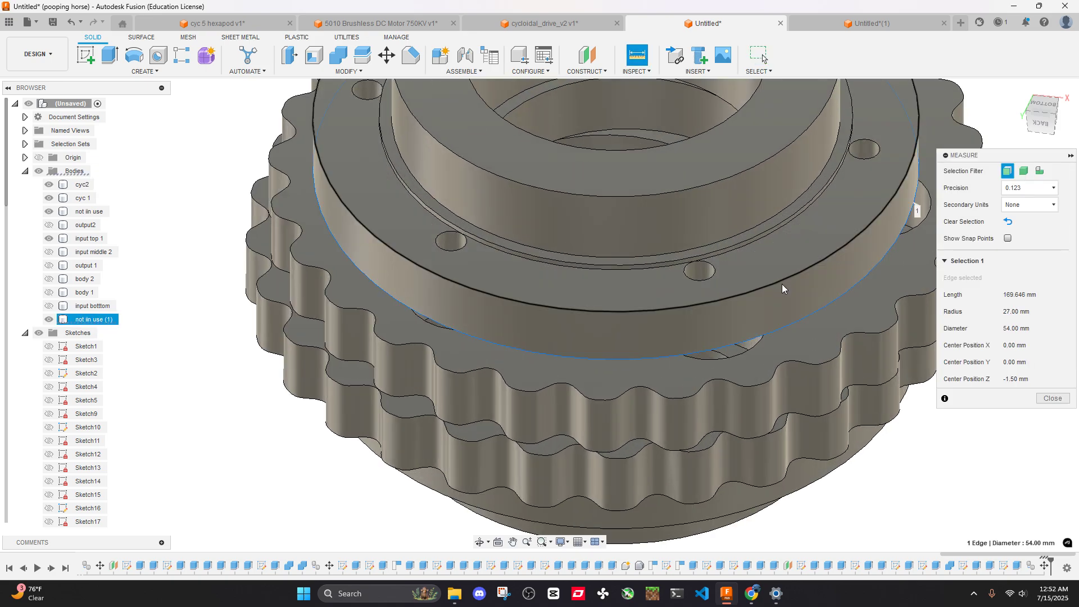
click(780, 276)
scroll(781, 270, down, 5)
shift+middle_drag(792, 248, 794, 227)
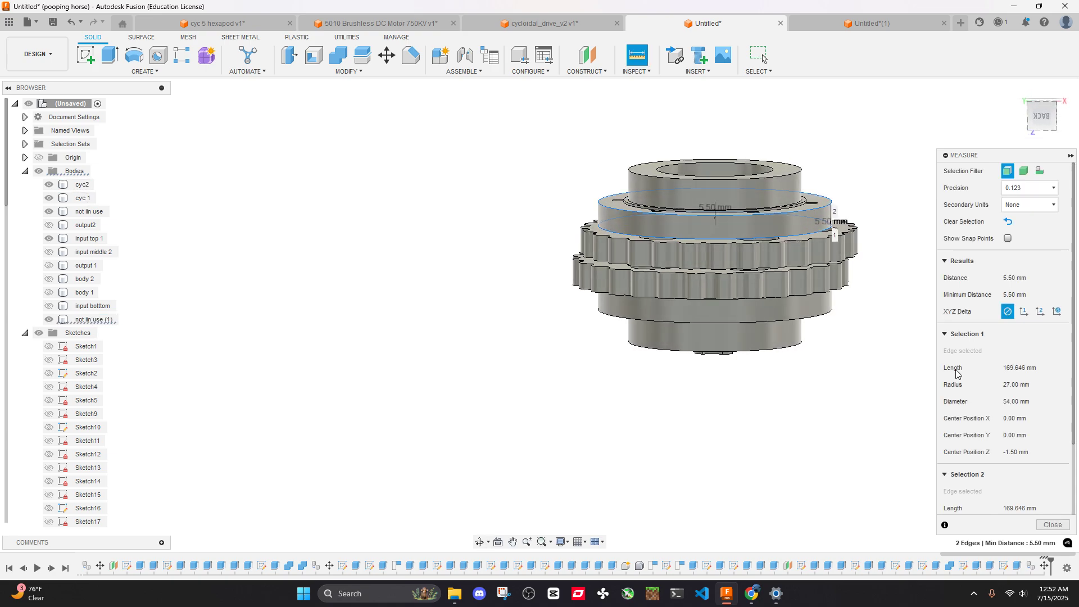
click(1054, 525)
Try to chamfer the upper edge of one screw hole on the not in use body's flange
scroll(831, 306, up, 5)
shift+middle_drag(843, 276, 843, 227)
click(780, 219)
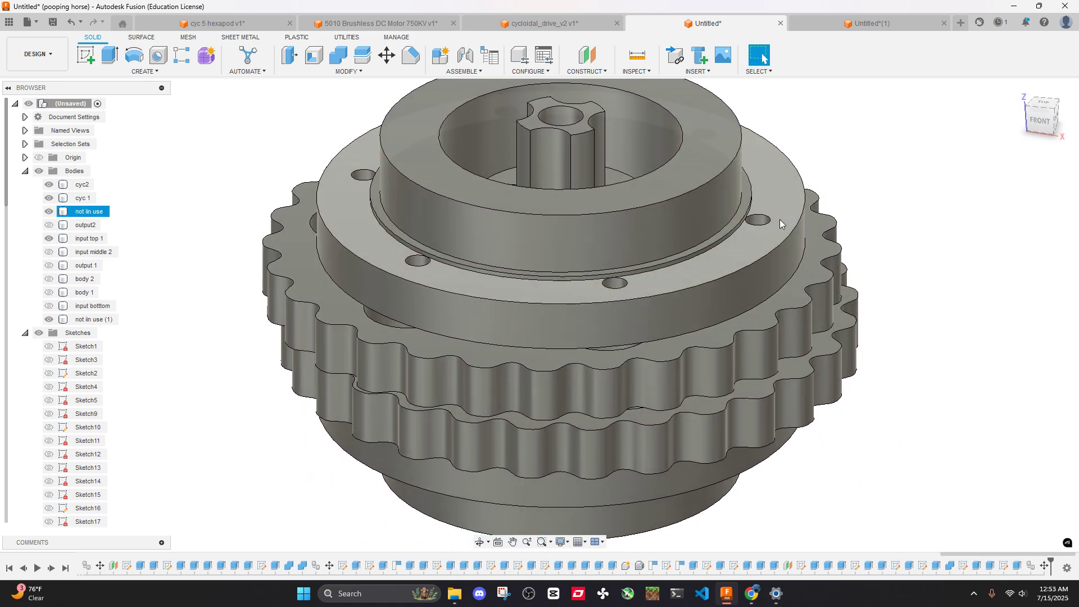
scroll(770, 221, up, 5)
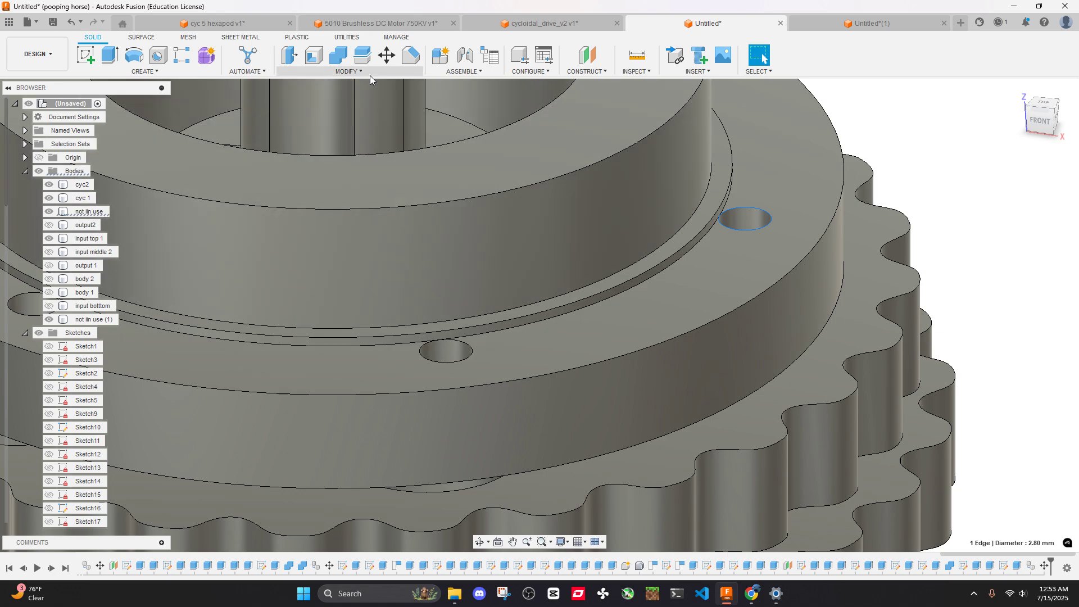
click(366, 73)
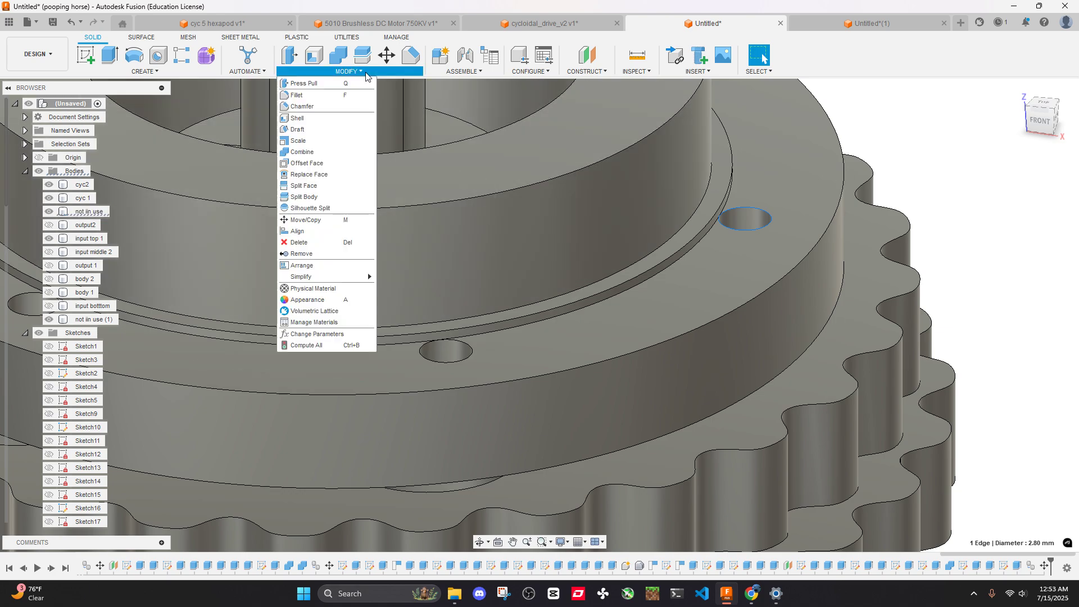
click(328, 107)
drag(748, 220, 754, 240)
click(1053, 314)
Extrude the face of the thin lip around the raised ring down to the flange face to cut the lip away
scroll(869, 262, down, 5)
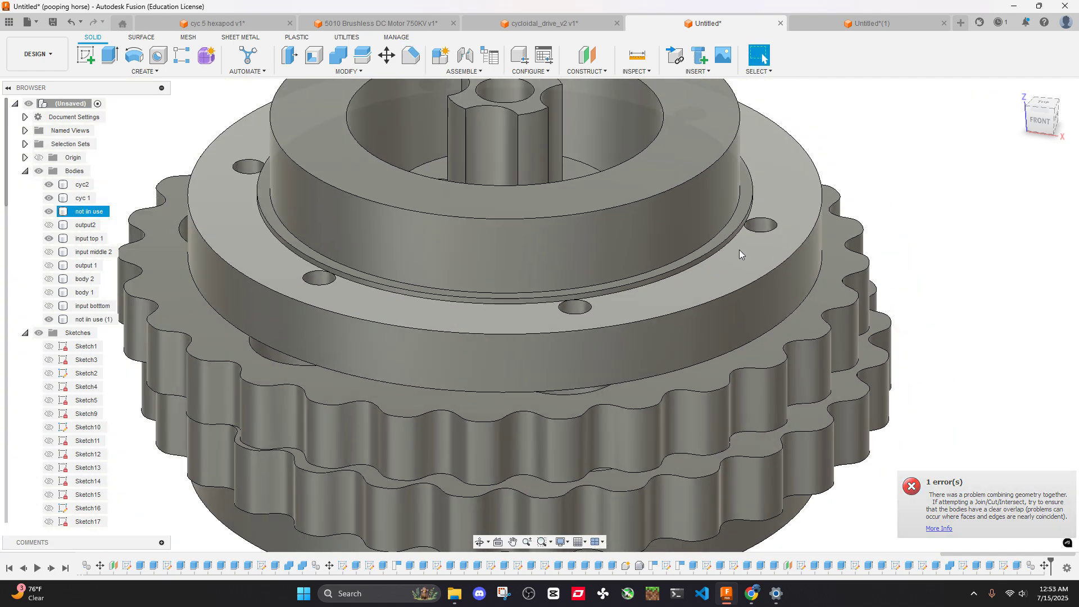
scroll(718, 243, up, 4)
click(717, 241)
key(e)
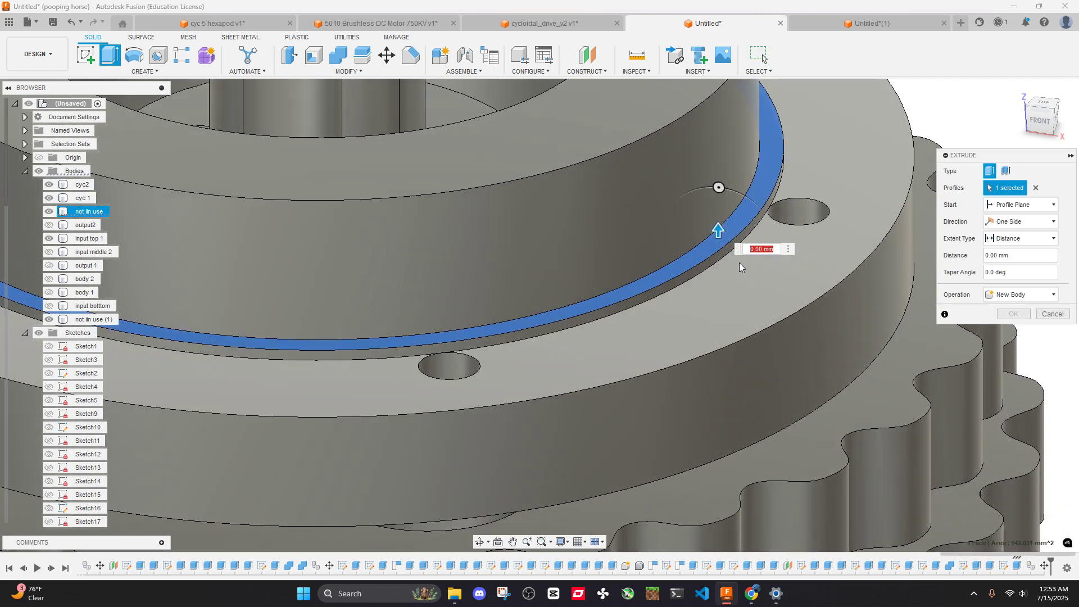
key(Escape)
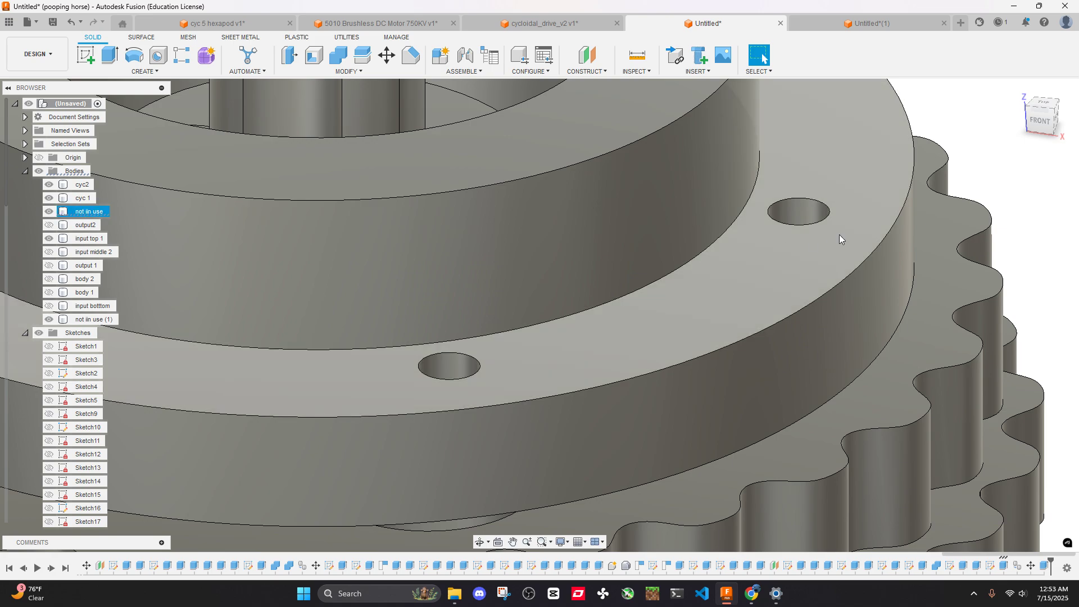
Try a 1.3 mm chamfer on the upper edge of one screw hole in the not in use body's flange
click(821, 221)
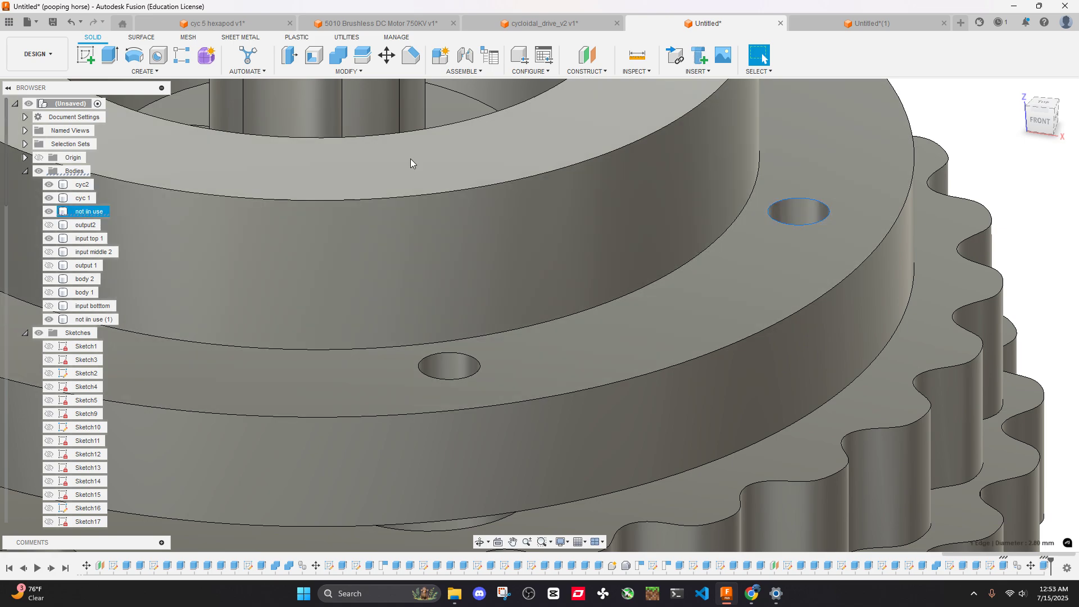
click(411, 54)
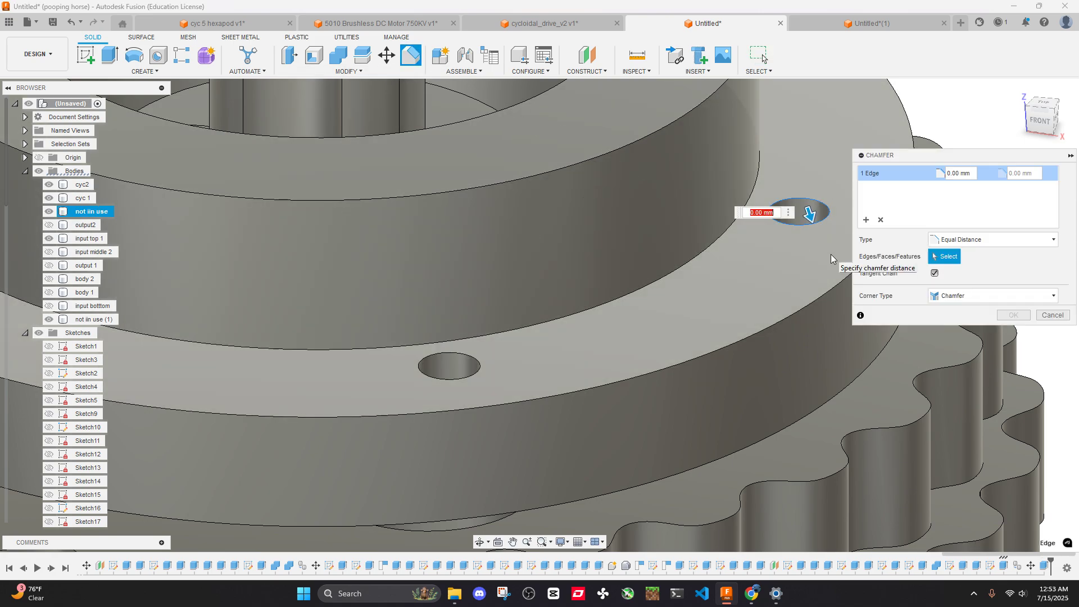
text(1.3)
key(Return)
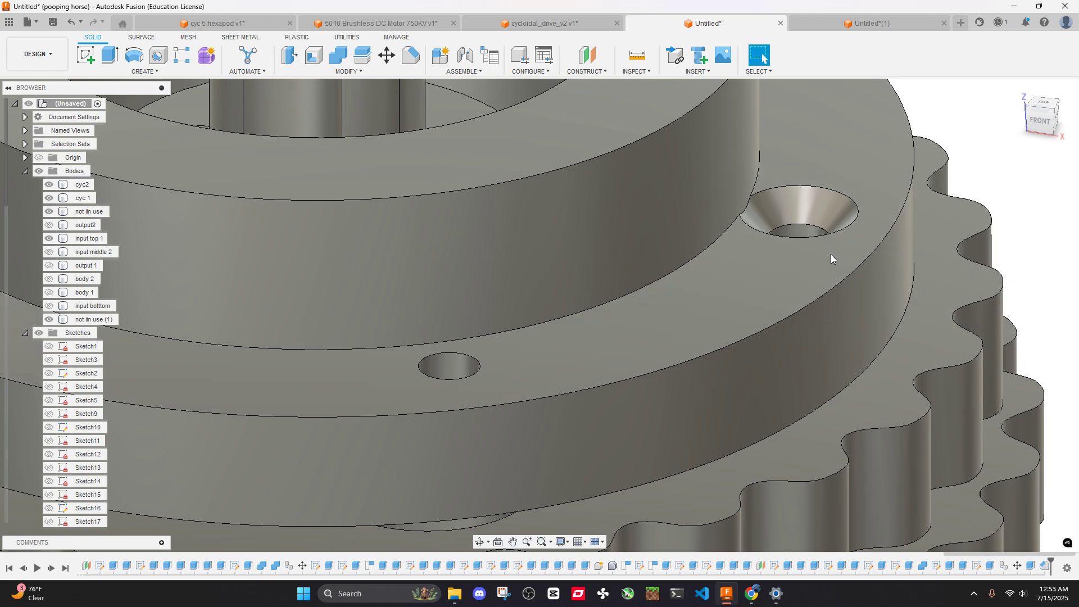
scroll(831, 254, down, 5)
shift+middle_drag(798, 229, 778, 259)
scroll(778, 260, down, 5)
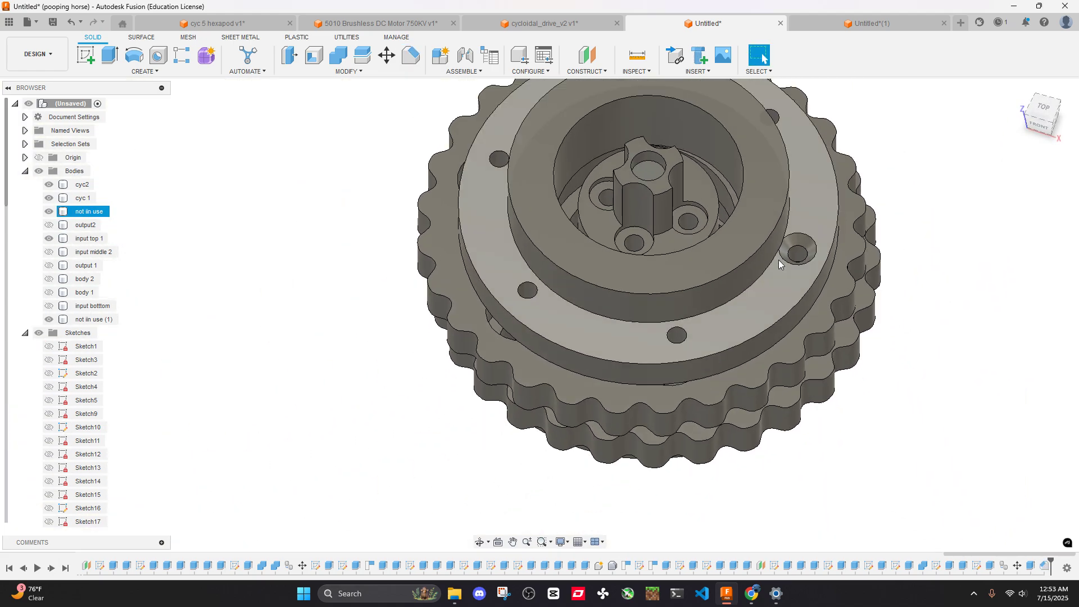
scroll(777, 262, up, 3)
scroll(776, 262, down, 3)
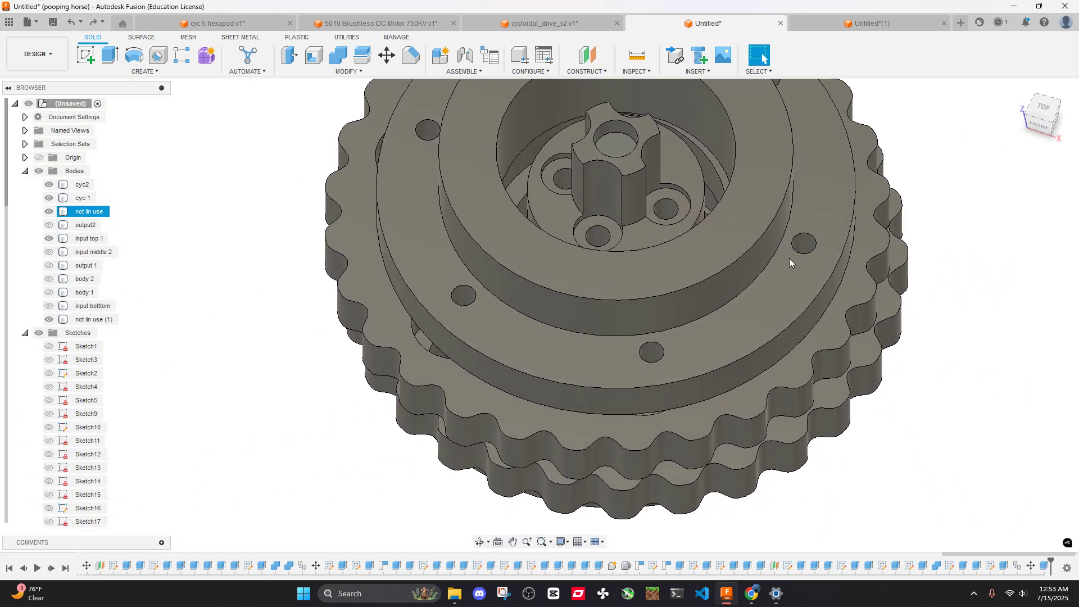
Extrude the raised ring's top face by -7.5 mm as a cut to remove the ring down to the flange face
shift+middle_drag(790, 222, 774, 242)
click(740, 226)
key(e)
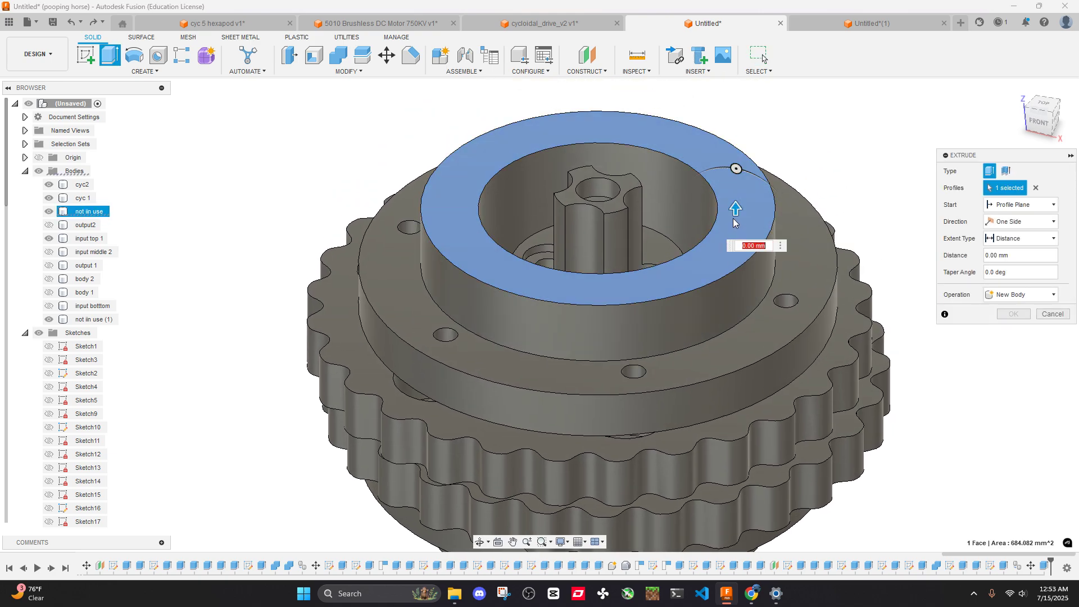
drag(735, 168, 745, 263)
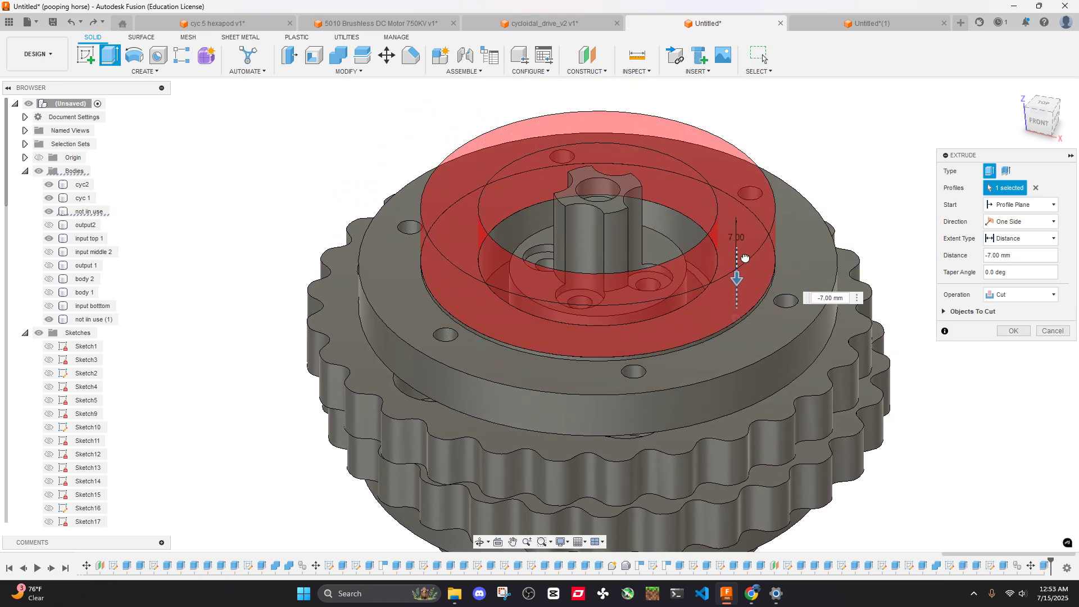
scroll(747, 276, up, 4)
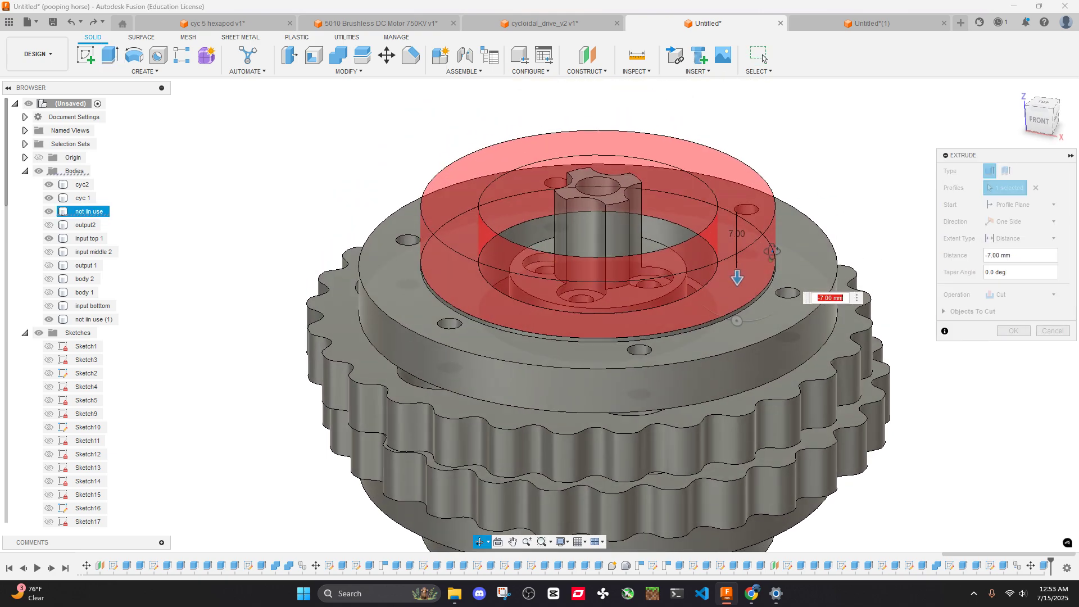
text(-)
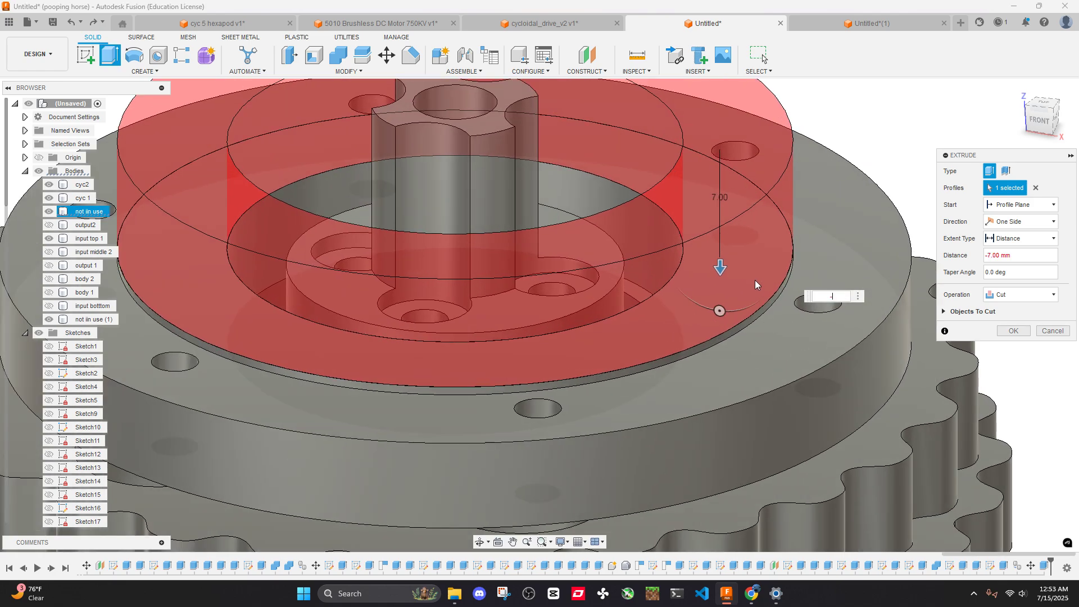
text(7.5)
key(Return)
scroll(825, 241, down, 5)
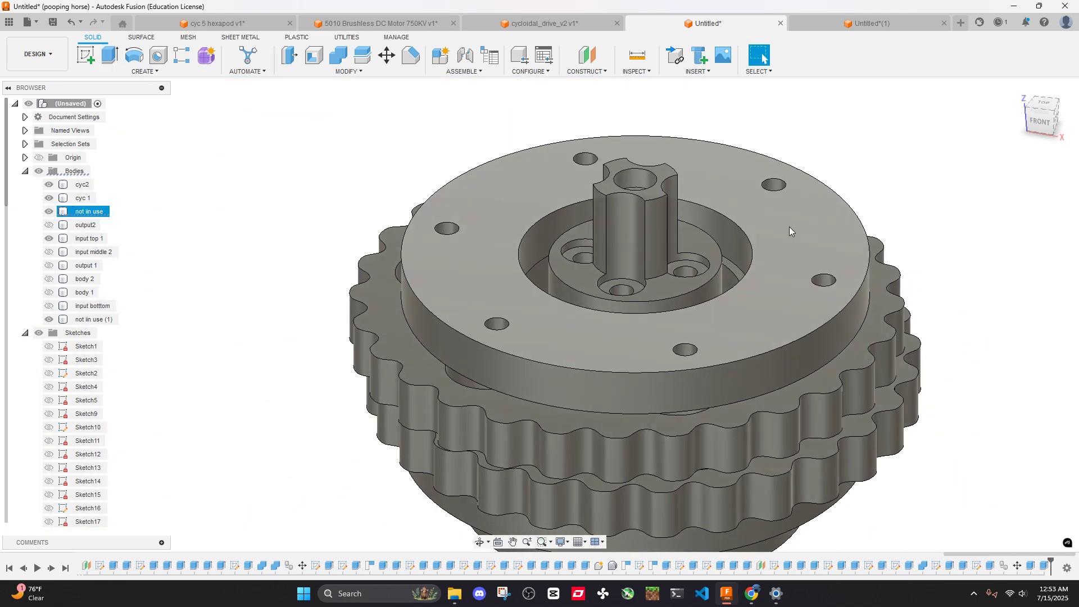
Chamfer the upper edges of all six flange screw holes with an equal distance of 1.5 mm
click(775, 181)
click(574, 162)
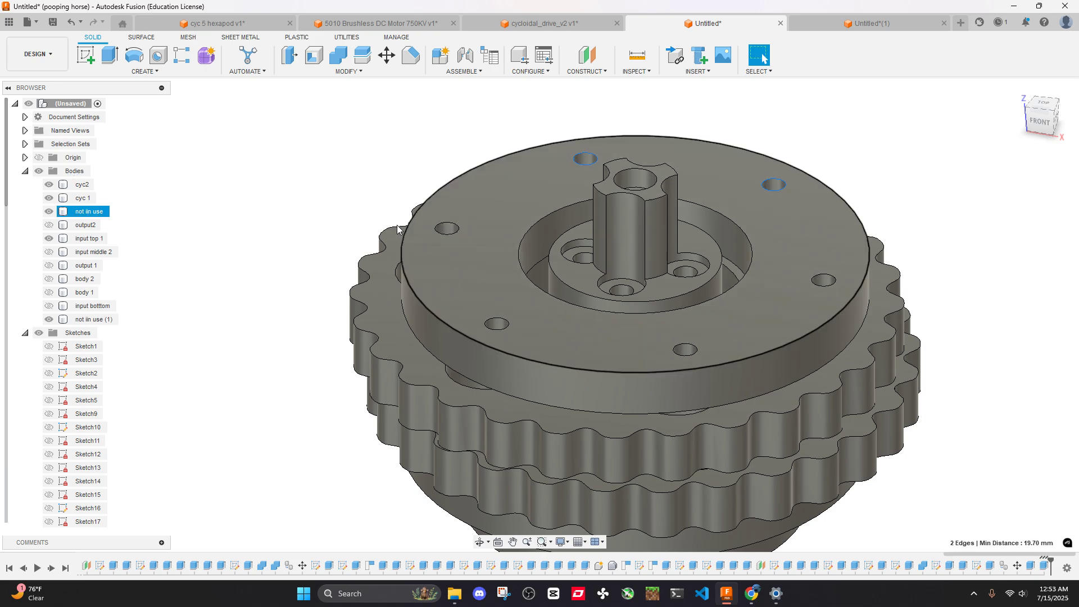
click(457, 235)
click(508, 324)
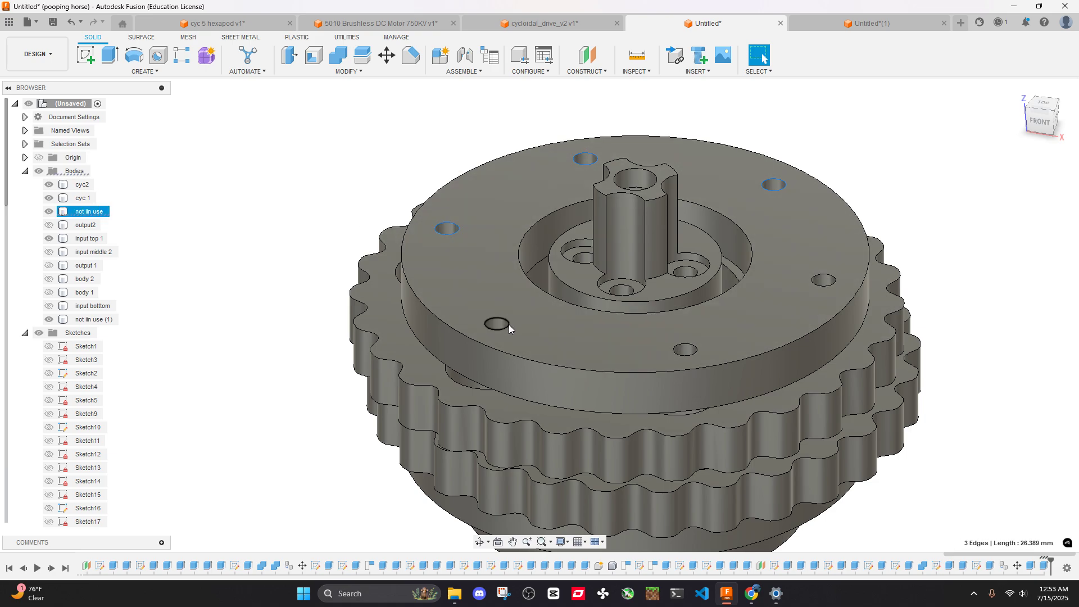
click(692, 352)
click(821, 285)
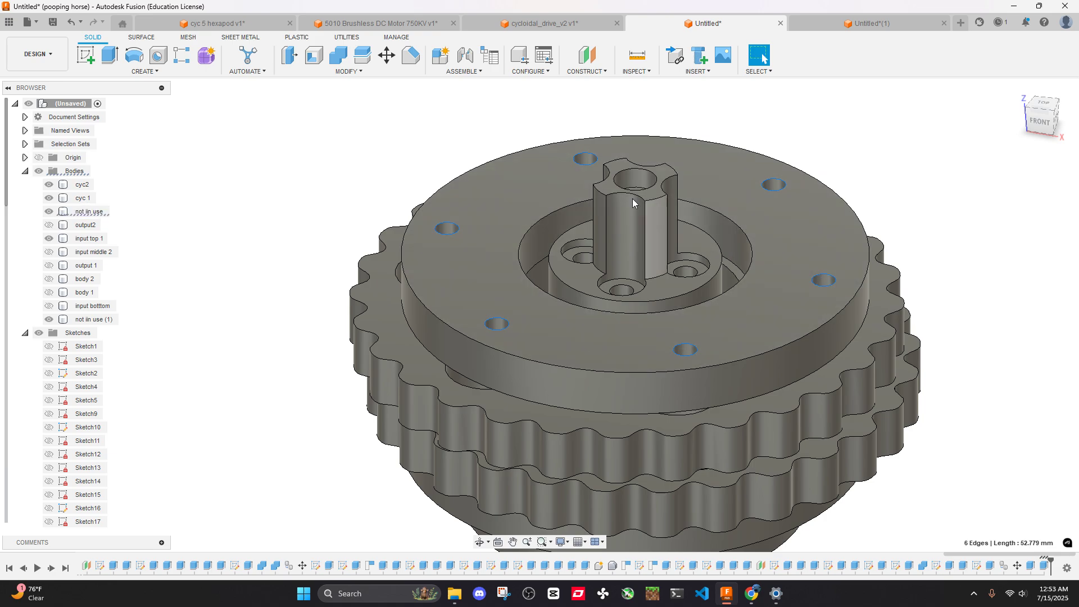
click(414, 58)
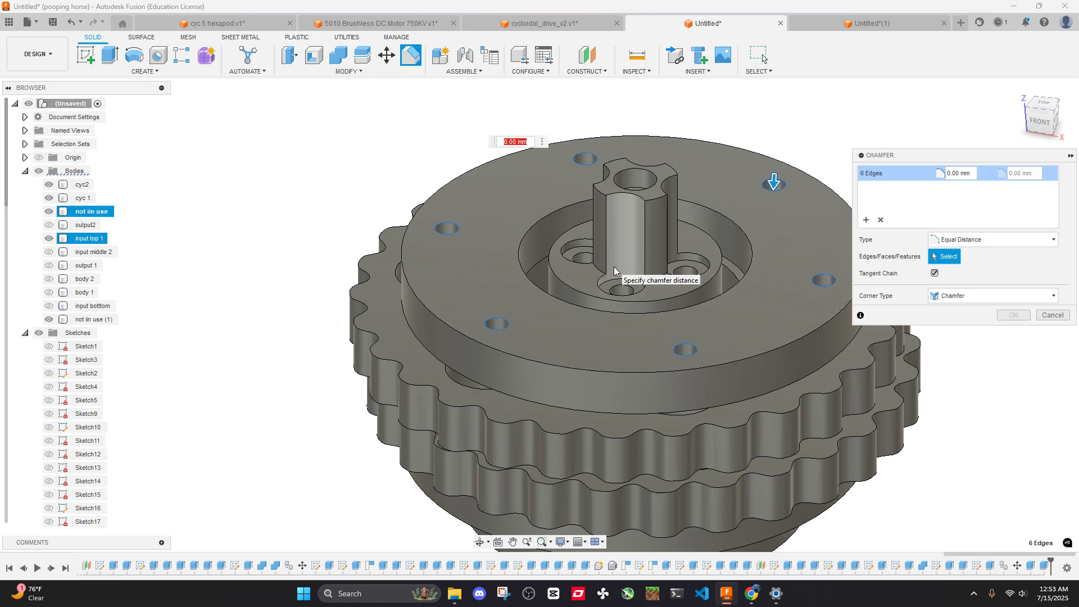
text(1.5)
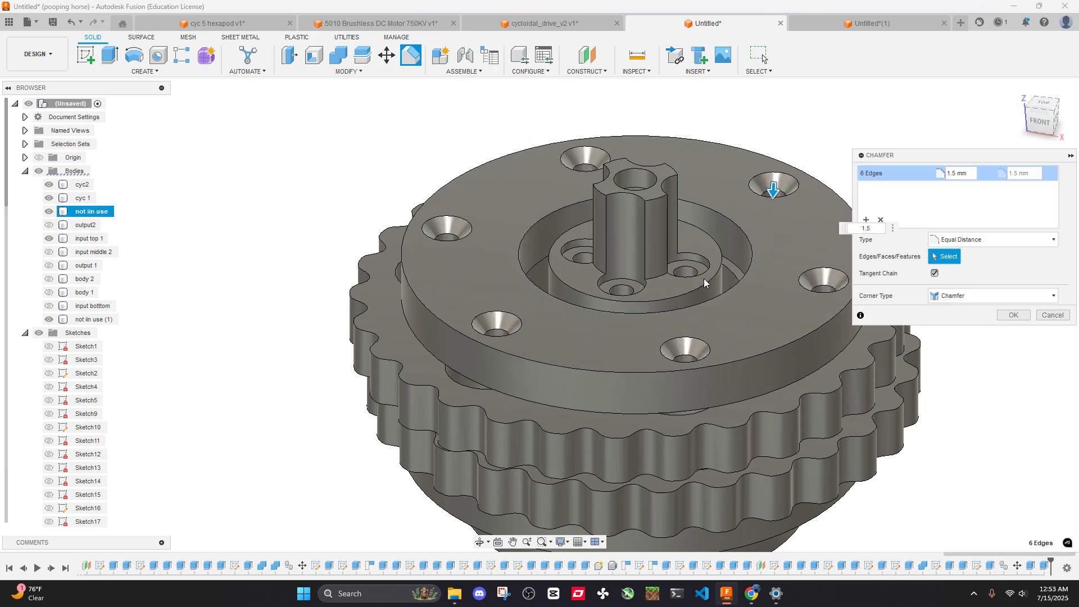
click(1028, 320)
Measure the diameter of the outer edge of one chamfered screw hole
scroll(926, 311, up, 5)
click(637, 55)
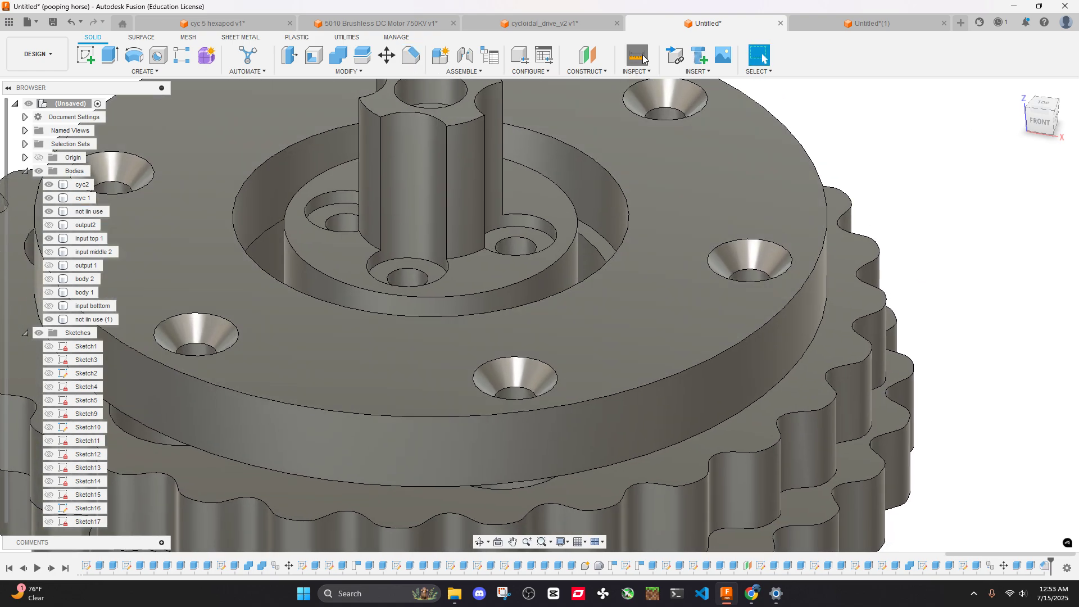
click(764, 239)
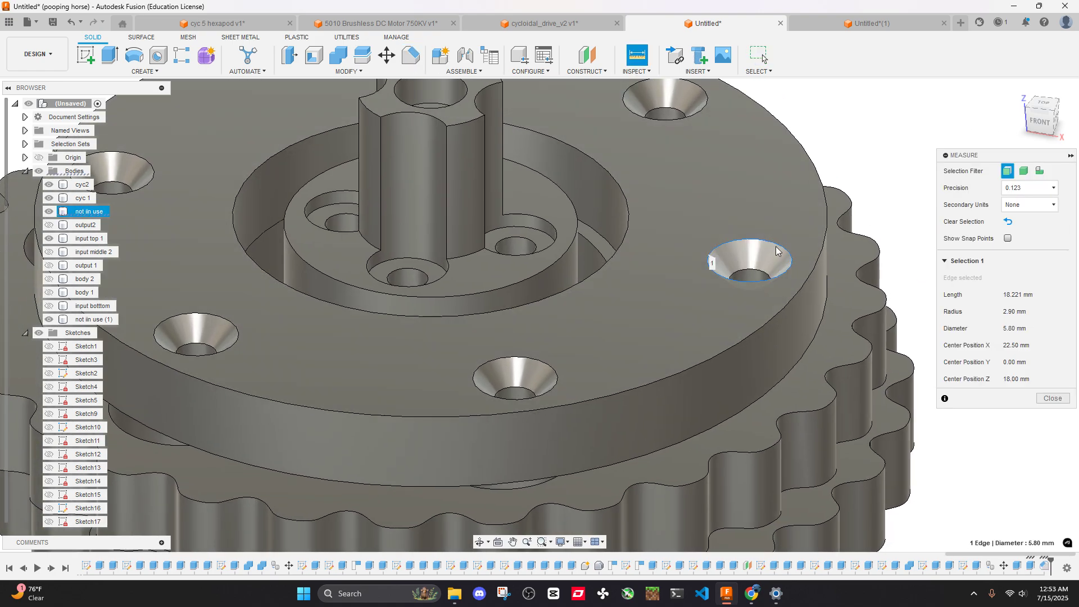
click(1052, 399)
scroll(734, 288, down, 8)
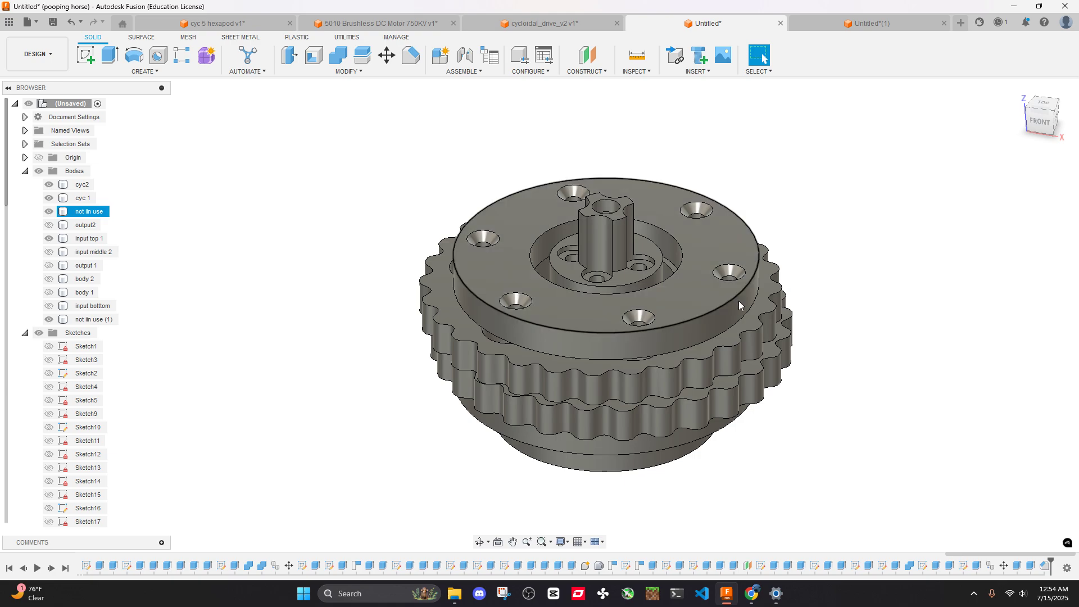
scroll(650, 323, up, 4)
shift+middle_drag(757, 292, 770, 138)
scroll(758, 304, down, 3)
scroll(751, 289, up, 5)
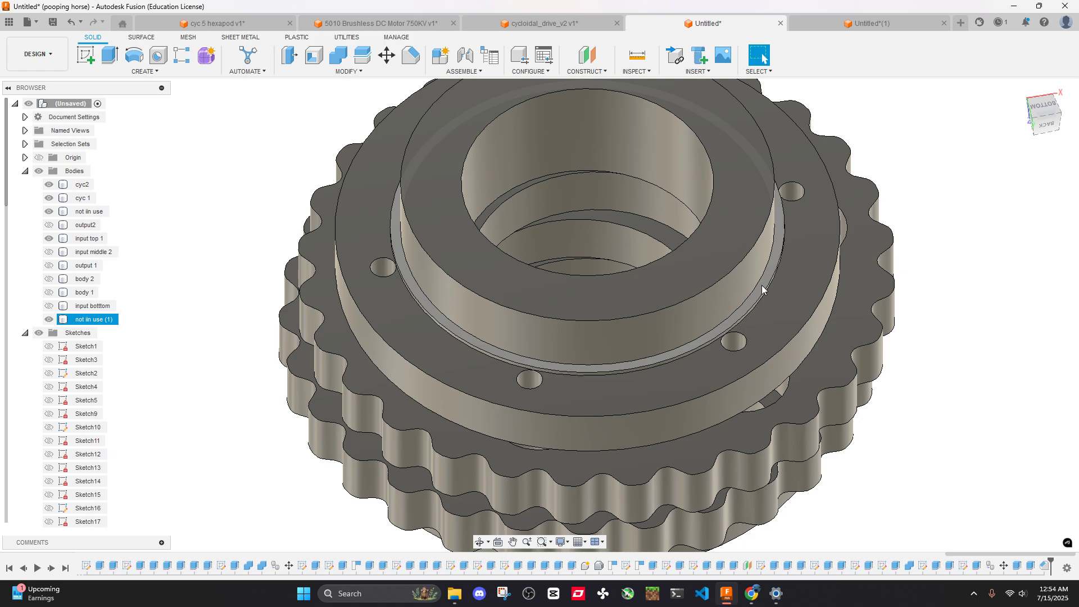
Switch to Chrome, open the M3 locknut listing from the recent Amazon orders and examine its dimension image
click(752, 594)
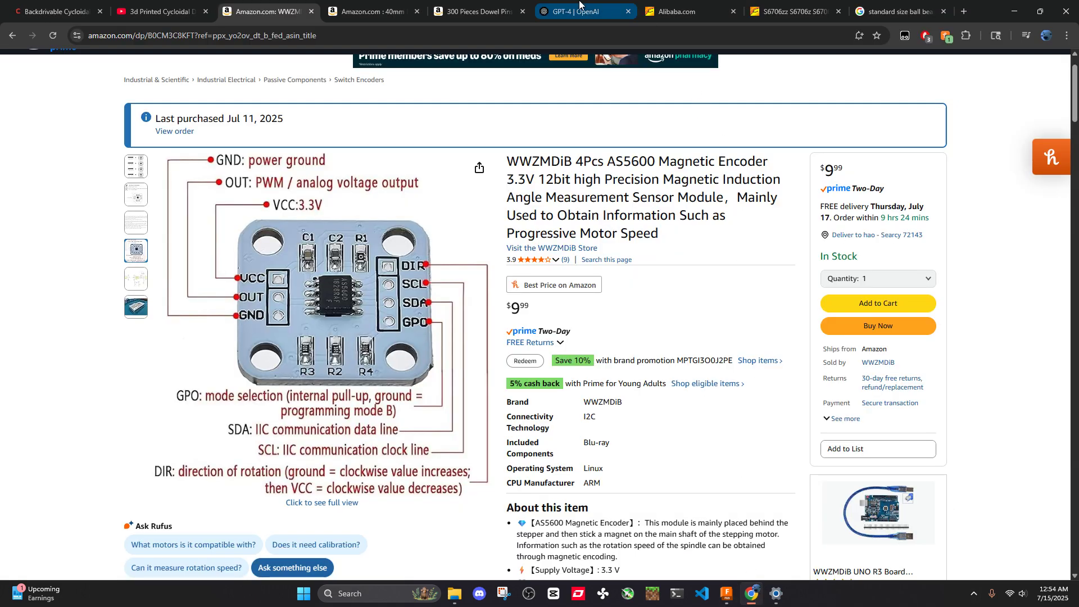
click(478, 12)
click(371, 12)
click(264, 11)
click(343, 3)
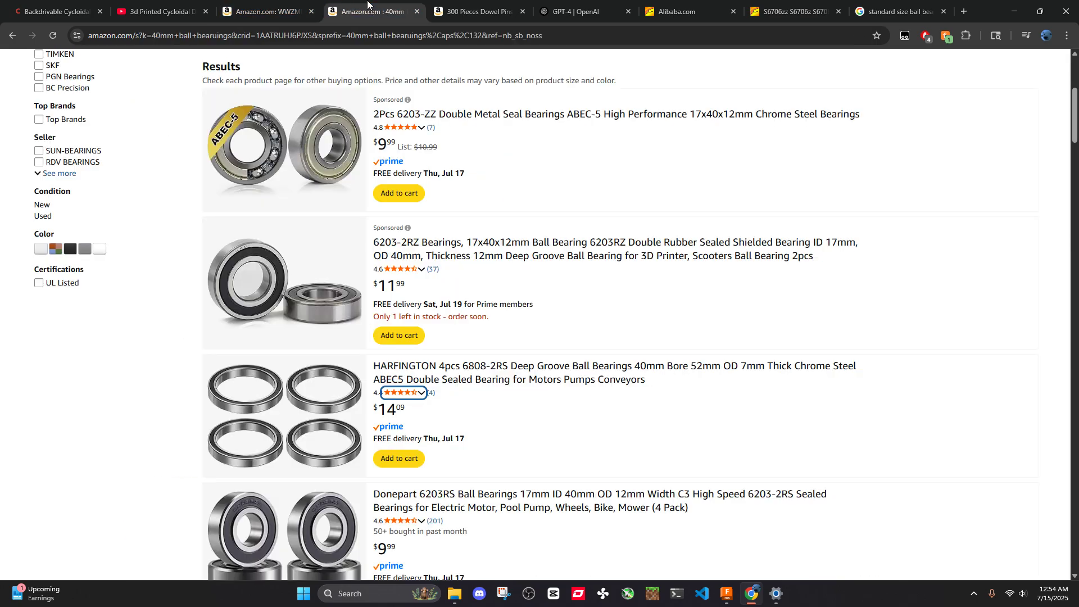
click(264, 11)
scroll(797, 194, up, 2)
click(990, 69)
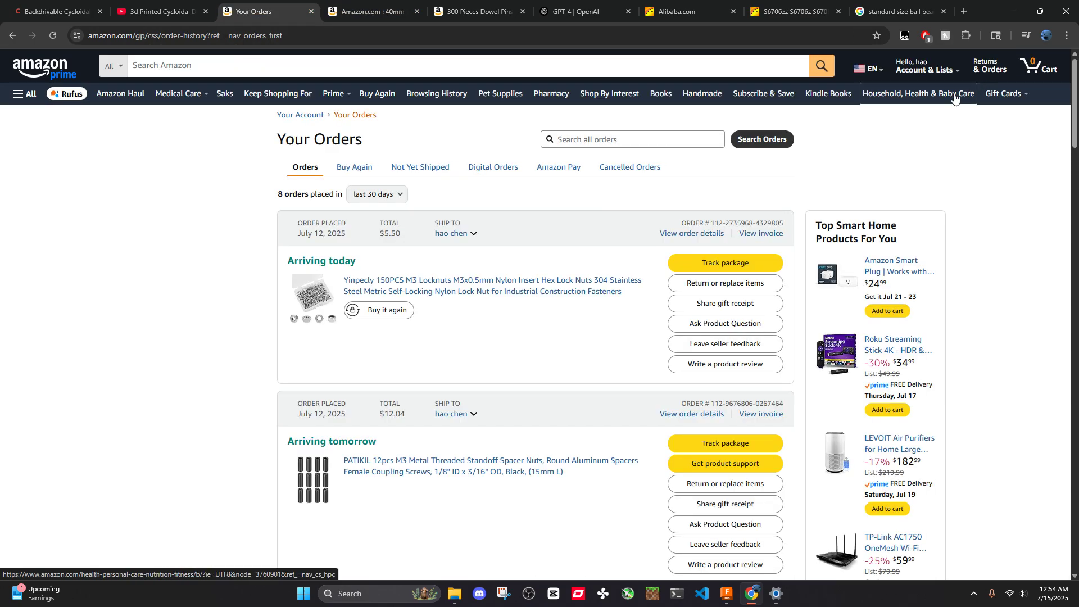
click(472, 287)
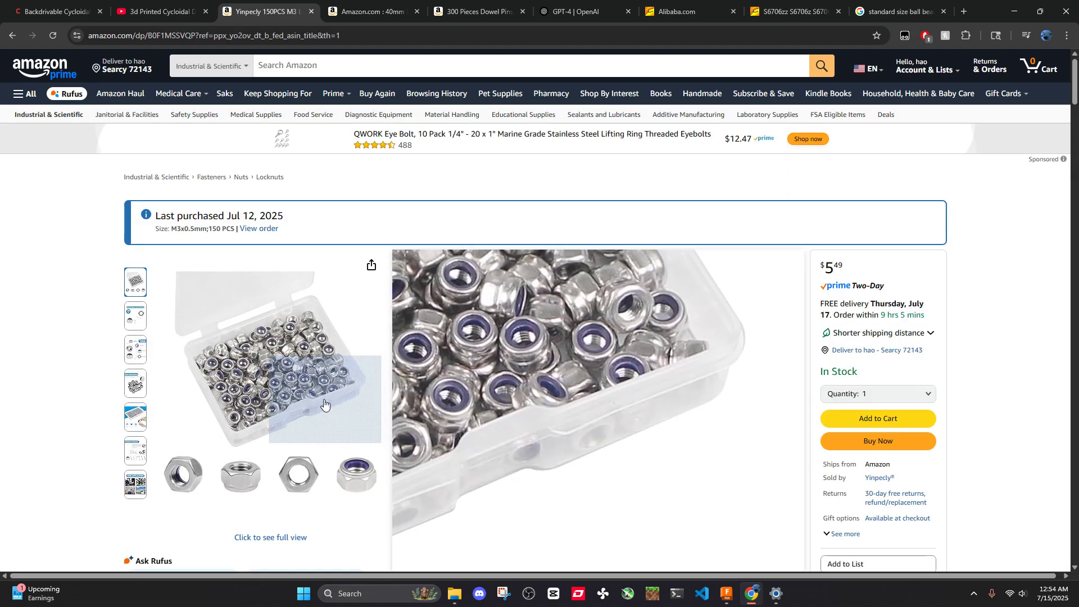
mouse_move(135, 315)
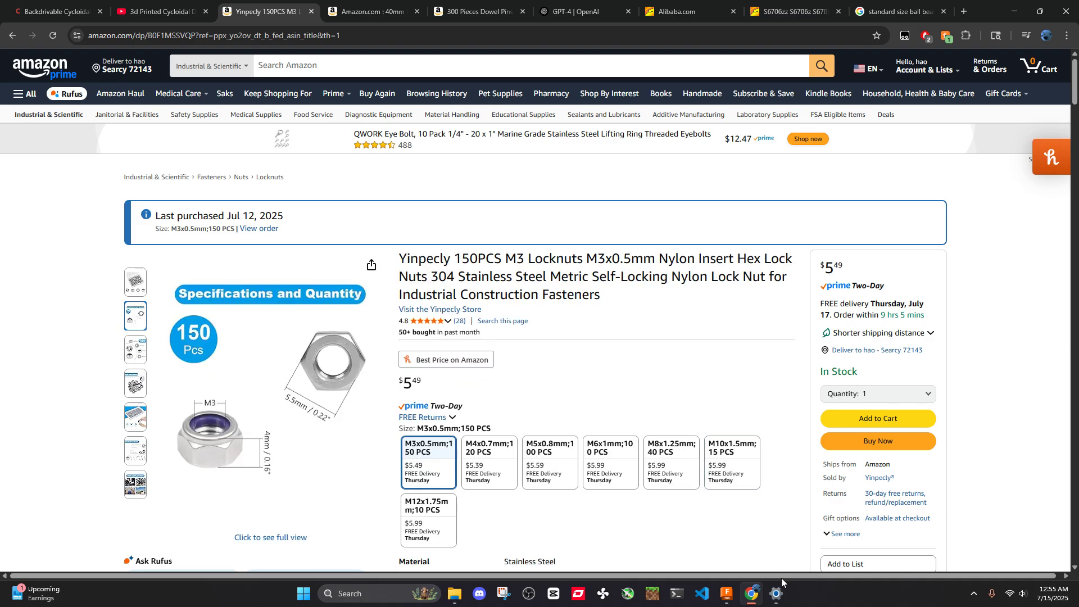
Switch back to Fusion and sketch a 40 mm diameter circle on the flange's upper face, centred on the origin
click(730, 594)
scroll(778, 327, down, 4)
shift+middle_drag(780, 326, 788, 138)
scroll(785, 326, up, 5)
scroll(793, 303, down, 5)
scroll(730, 280, up, 4)
shift+middle_drag(732, 280, 757, 326)
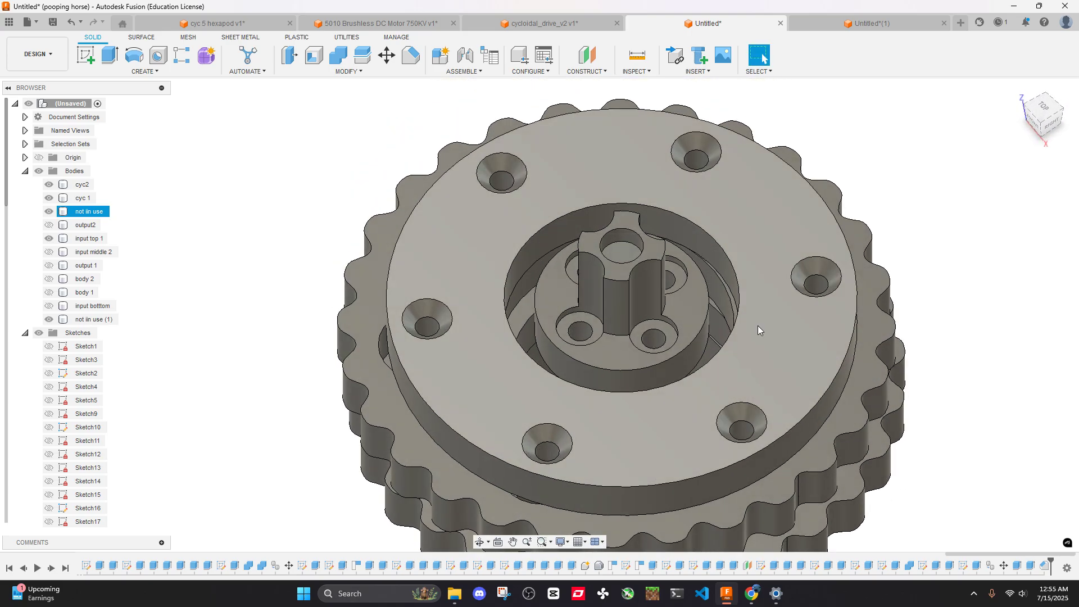
right_click(760, 336)
click(736, 408)
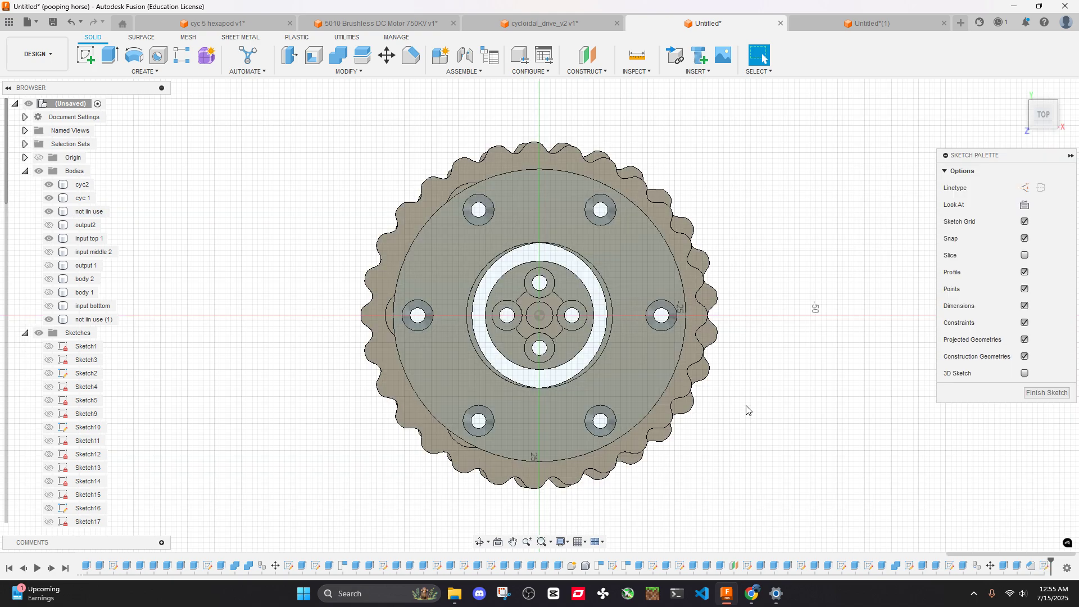
click(133, 56)
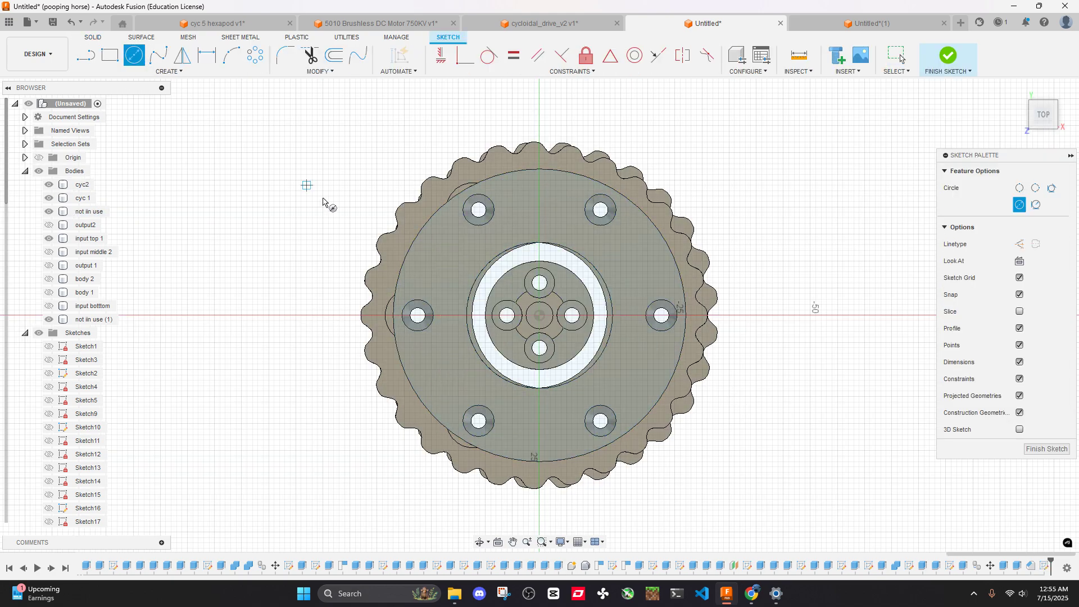
click(539, 316)
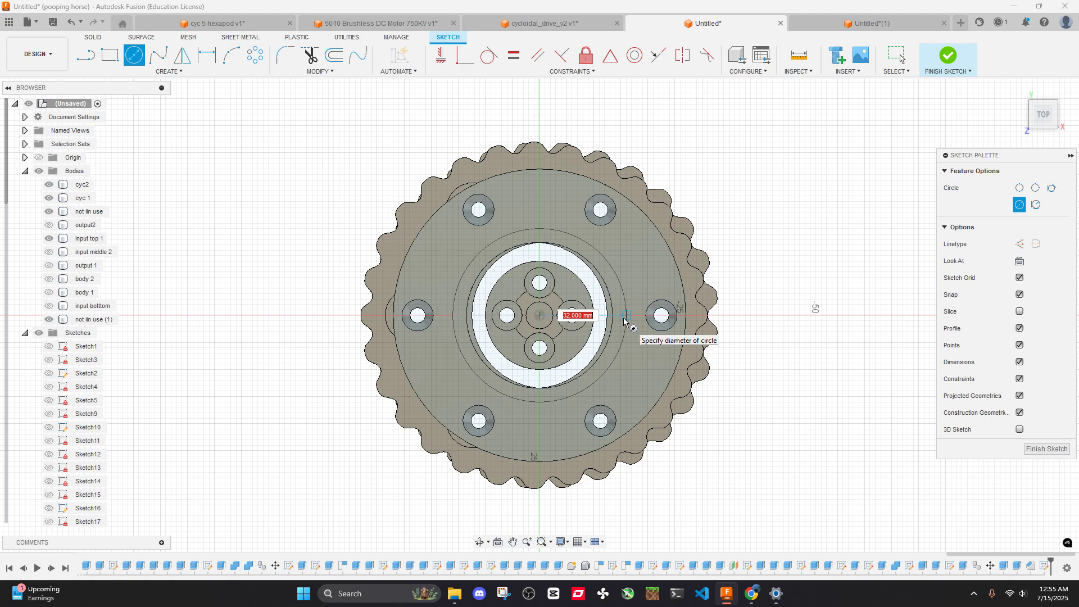
key(Return)
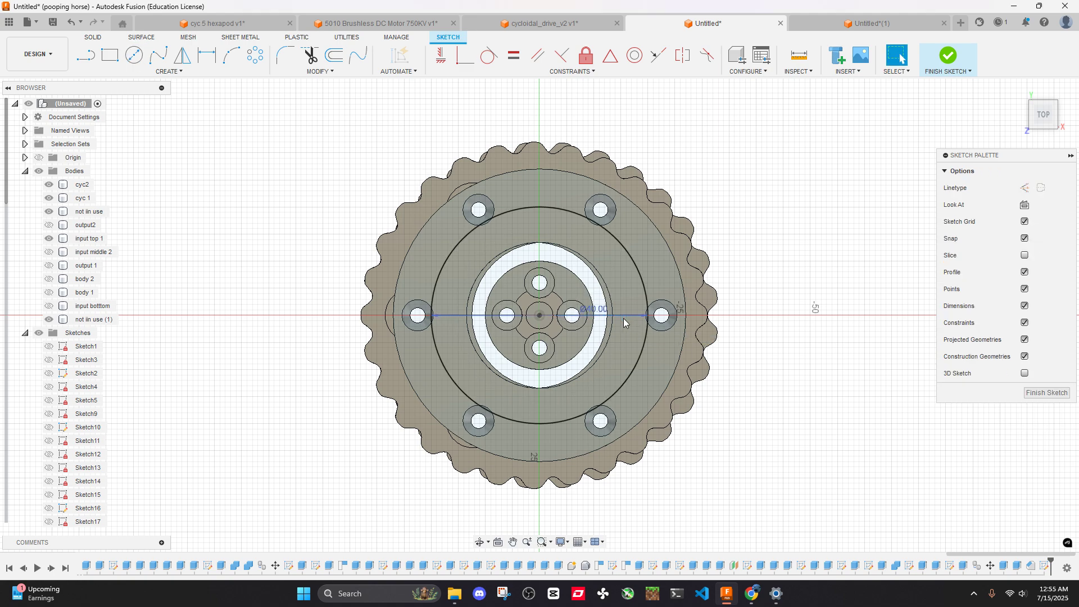
Extrude the ring profile inside the 40 mm circle upward 7 mm and join it to the flange body
click(627, 288)
key(e)
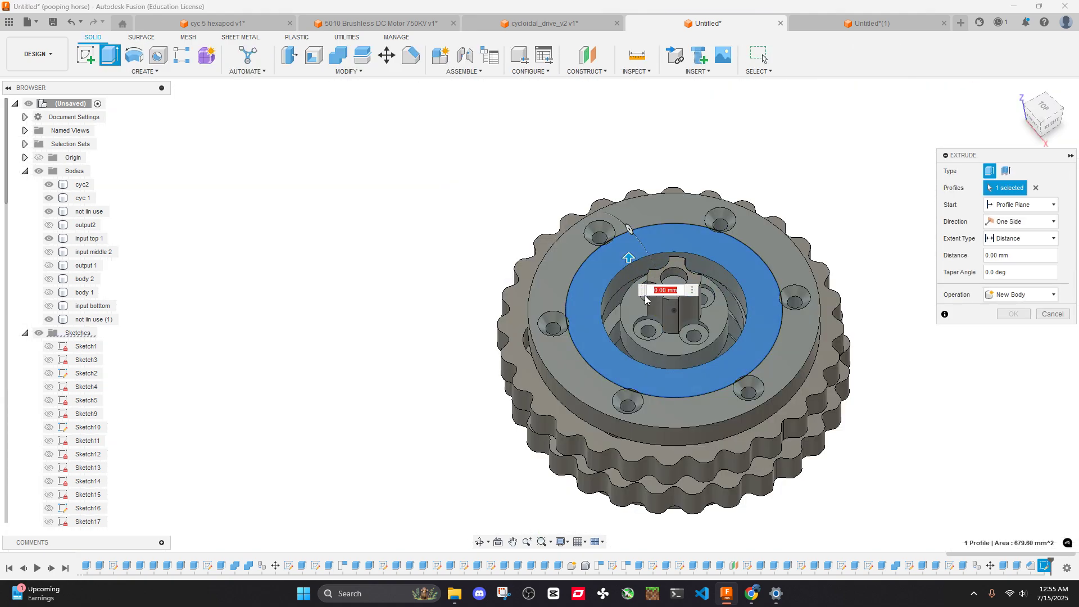
scroll(569, 322, up, 5)
scroll(572, 332, down, 1)
scroll(583, 332, down, 5)
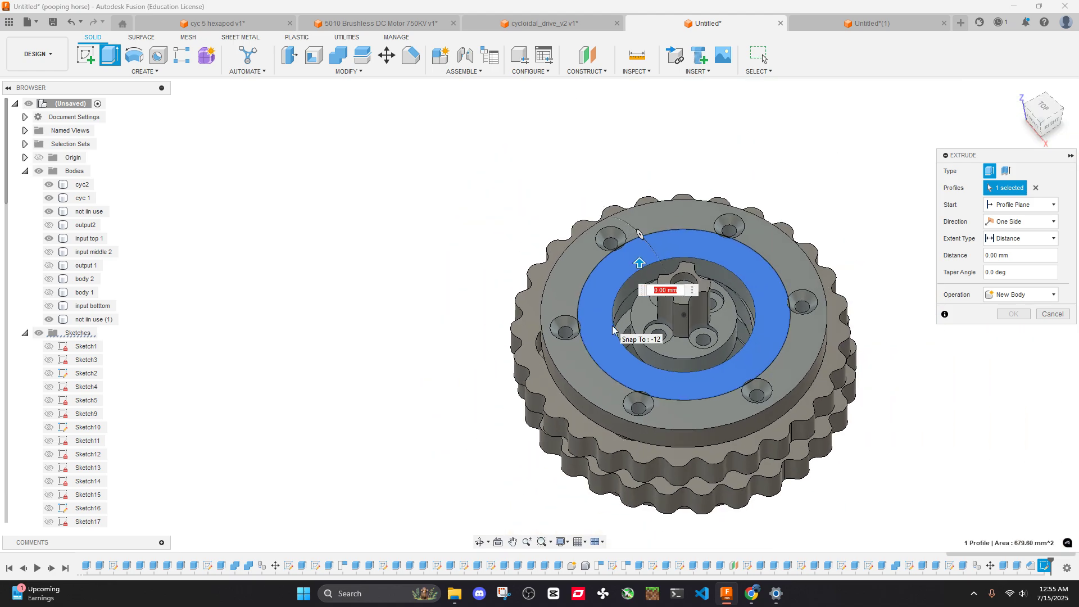
shift+middle_drag(680, 314, 694, 256)
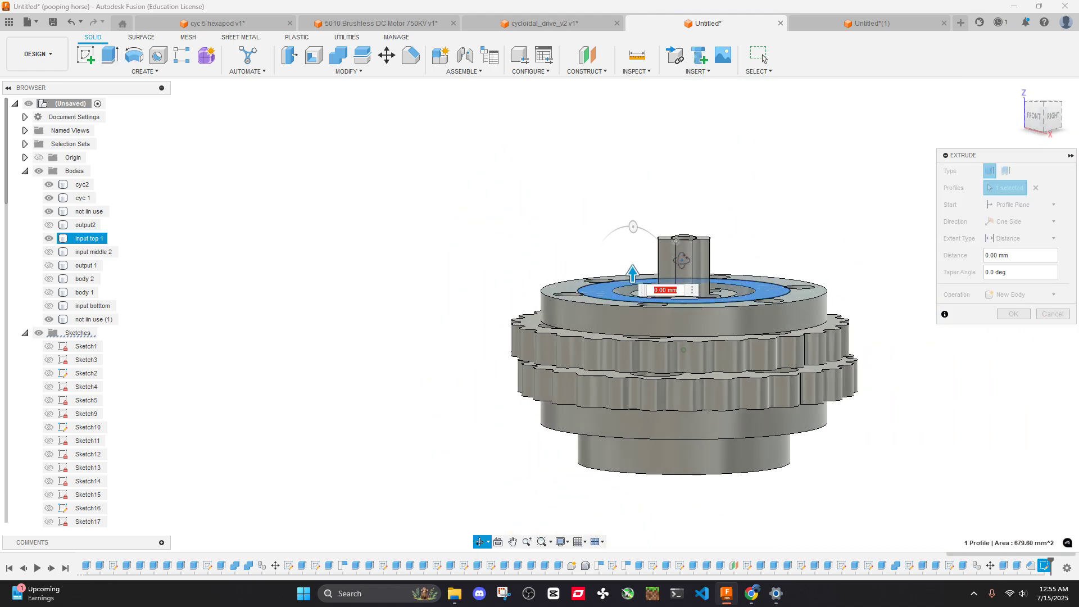
text(5)
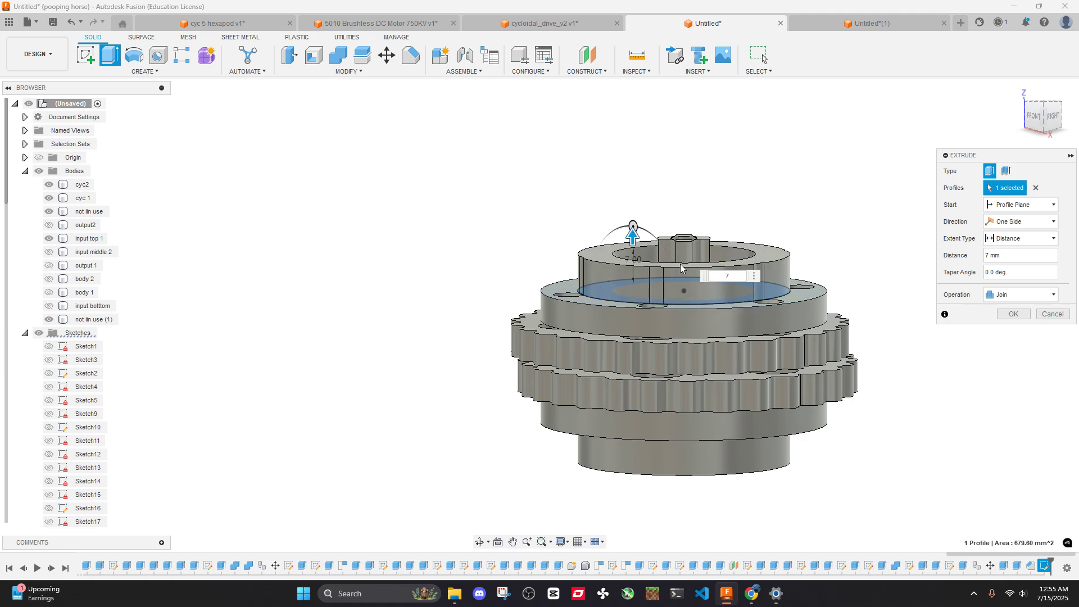
key(Return)
scroll(750, 313, up, 4)
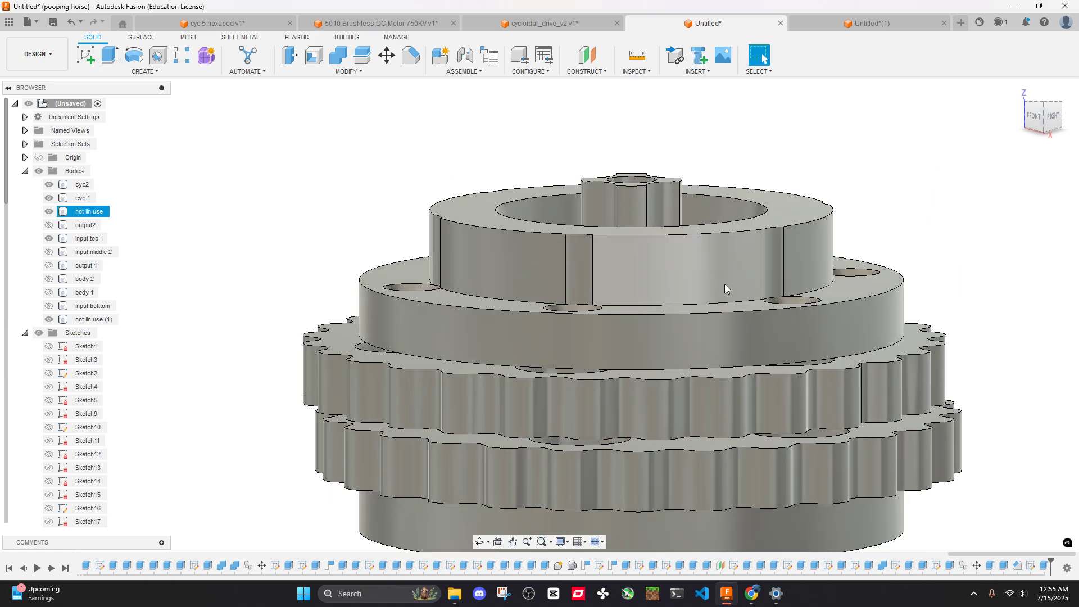
shift+middle_drag(724, 288, 776, 316)
click(765, 297)
key(e)
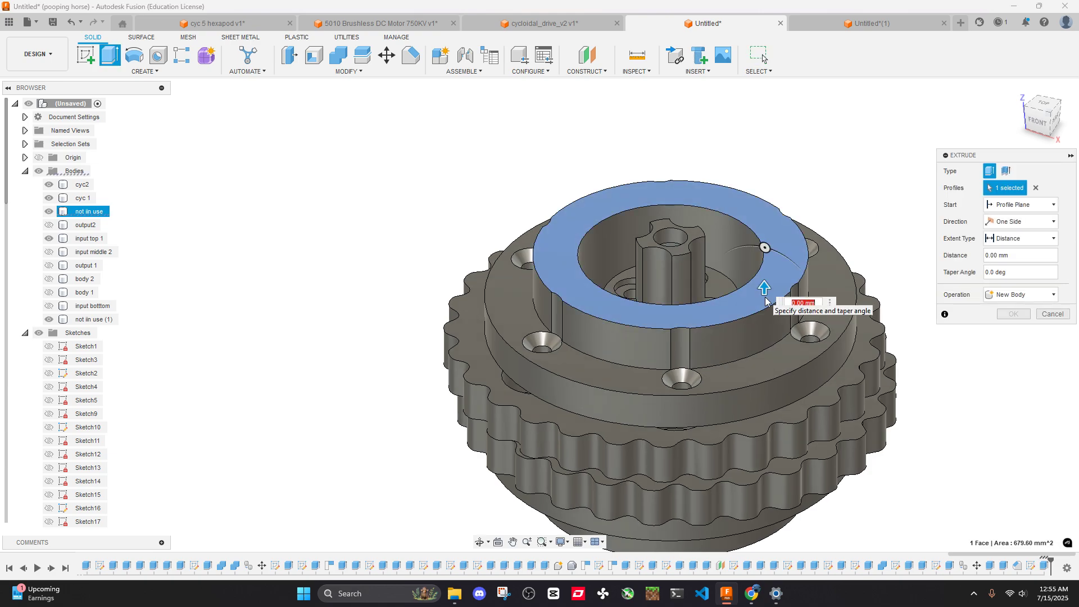
key(Escape)
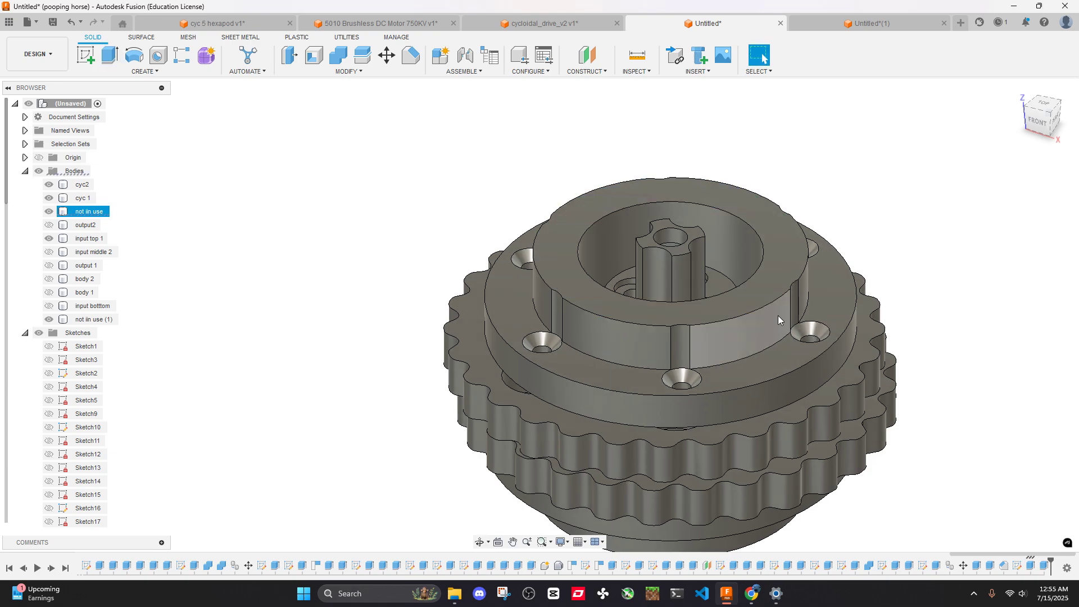
Sketch an origin-centred circle on the flange's upper face, just outside the raised ring and reaching the inner edges of the screw holes
shift+middle_drag(778, 315, 807, 313)
right_click(814, 314)
click(803, 387)
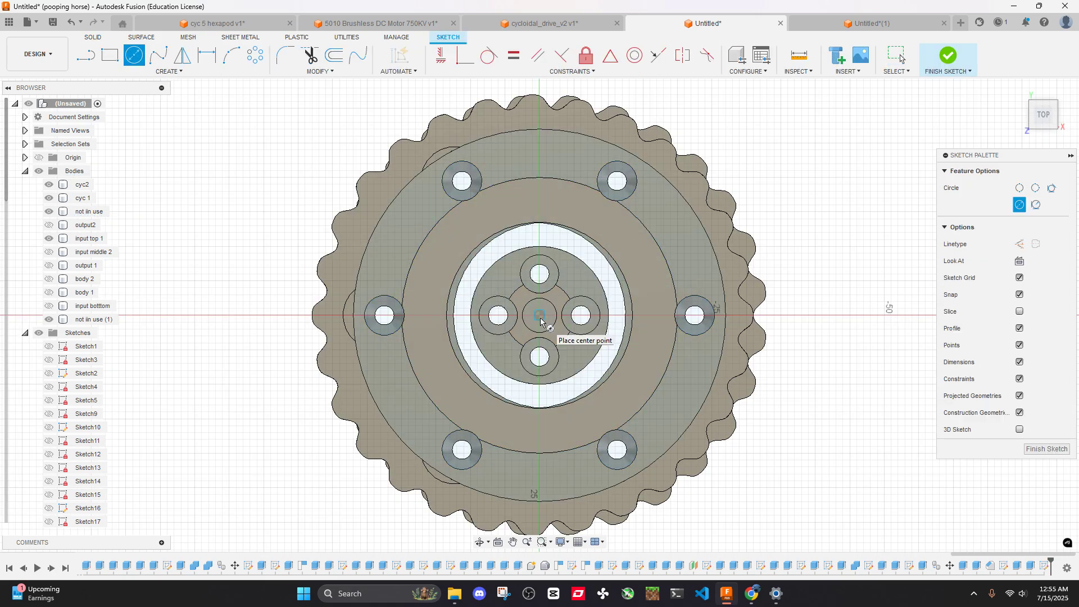
key(Escape)
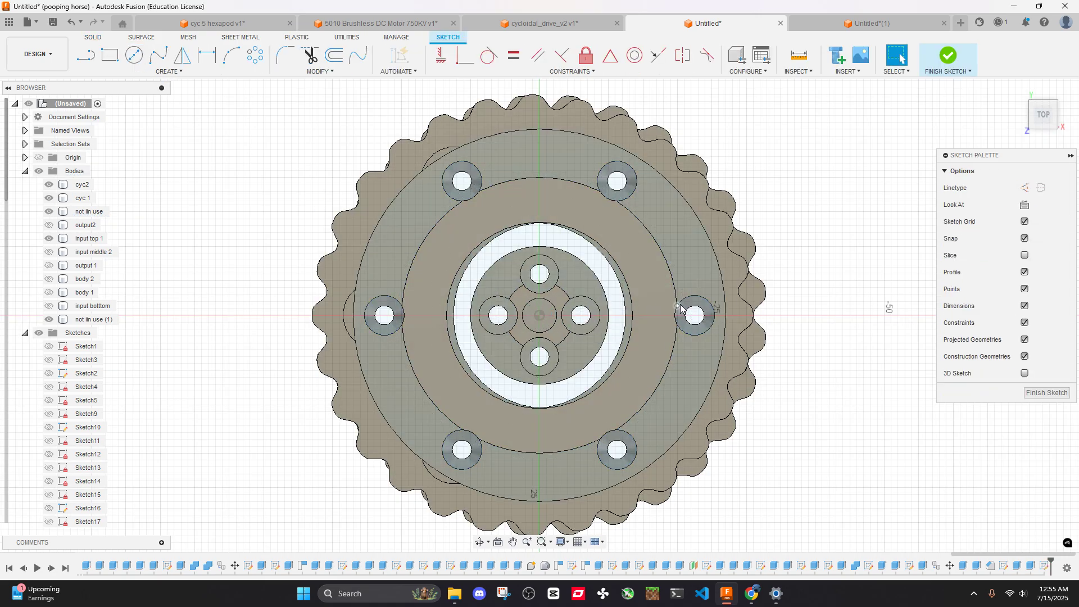
shift+middle_drag(684, 309, 802, 269)
click(1053, 120)
key(c)
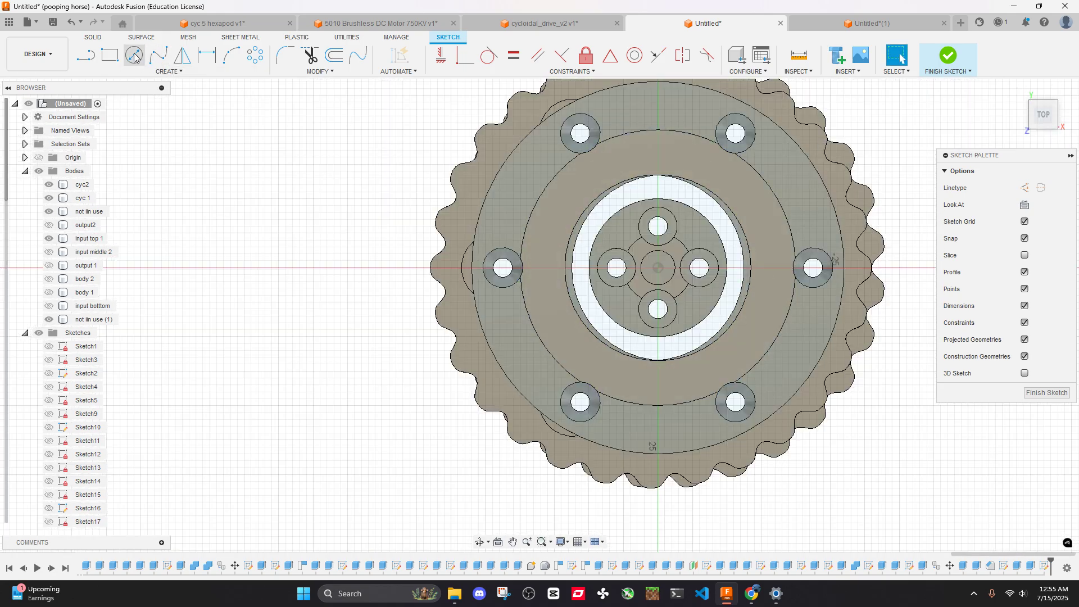
click(804, 271)
key(Escape)
scroll(793, 292, up, 5)
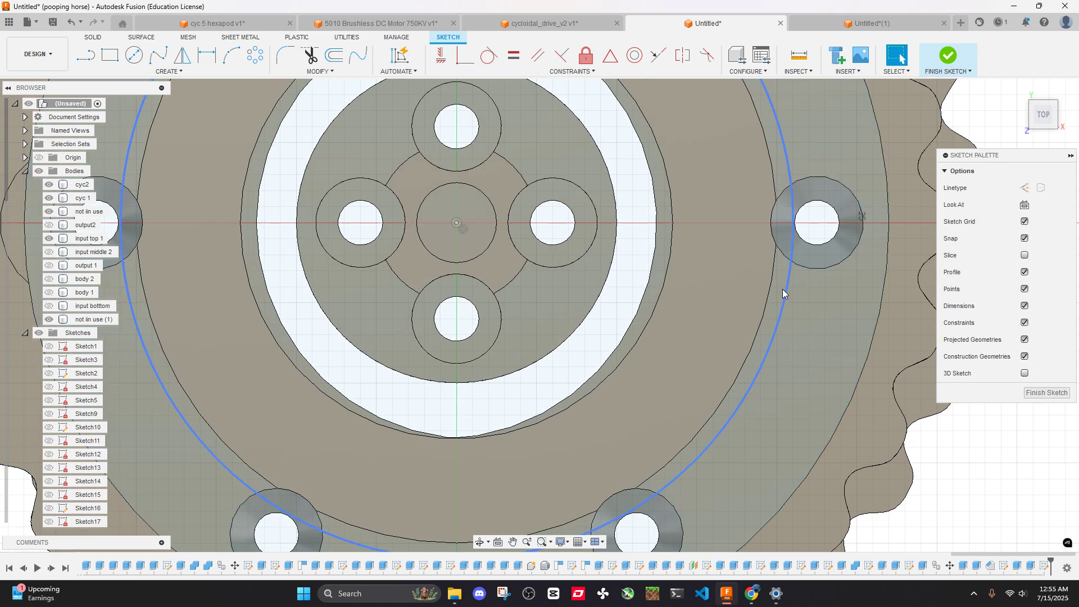
Extrude the six narrow arc profiles between the raised ring and the surrounding circle upward by 0.5 mm
click(778, 288)
scroll(777, 287, down, 5)
scroll(767, 188, up, 5)
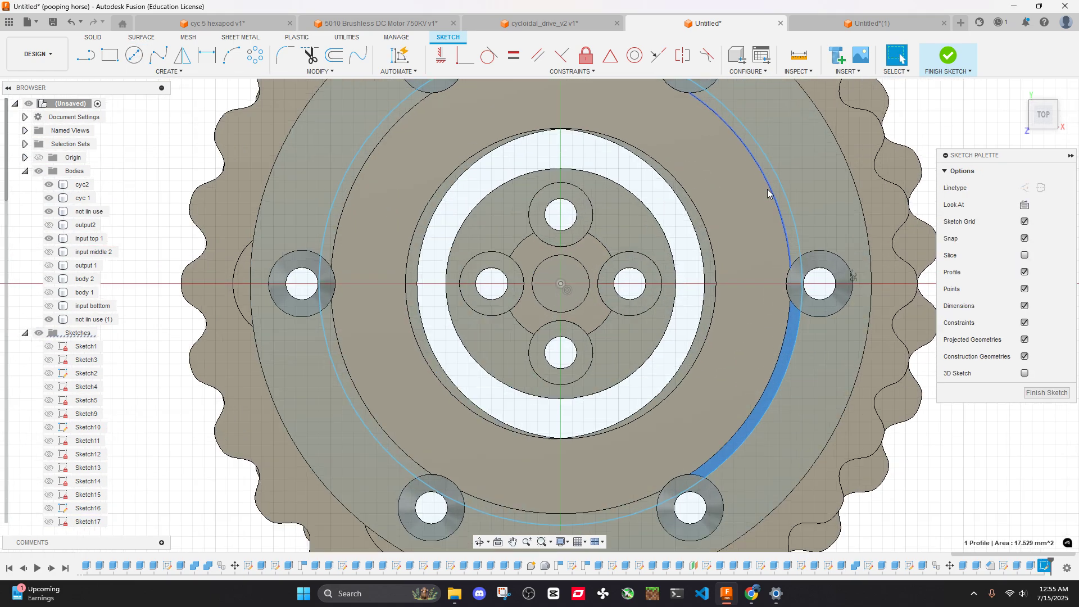
click(775, 195)
middle_drag(775, 195, 895, 329)
click(701, 168)
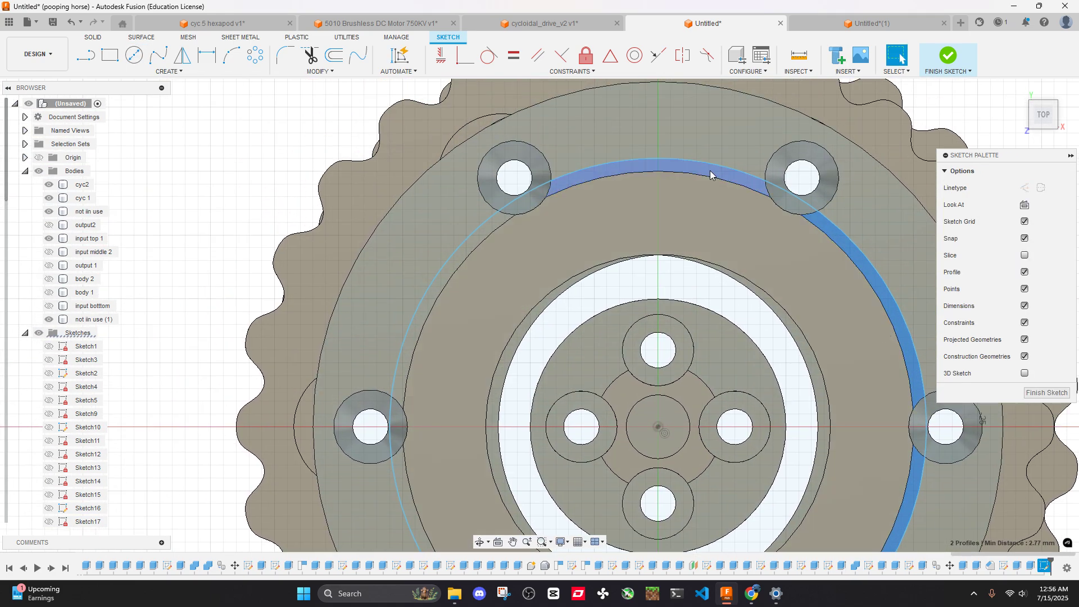
click(472, 245)
scroll(472, 245, down, 5)
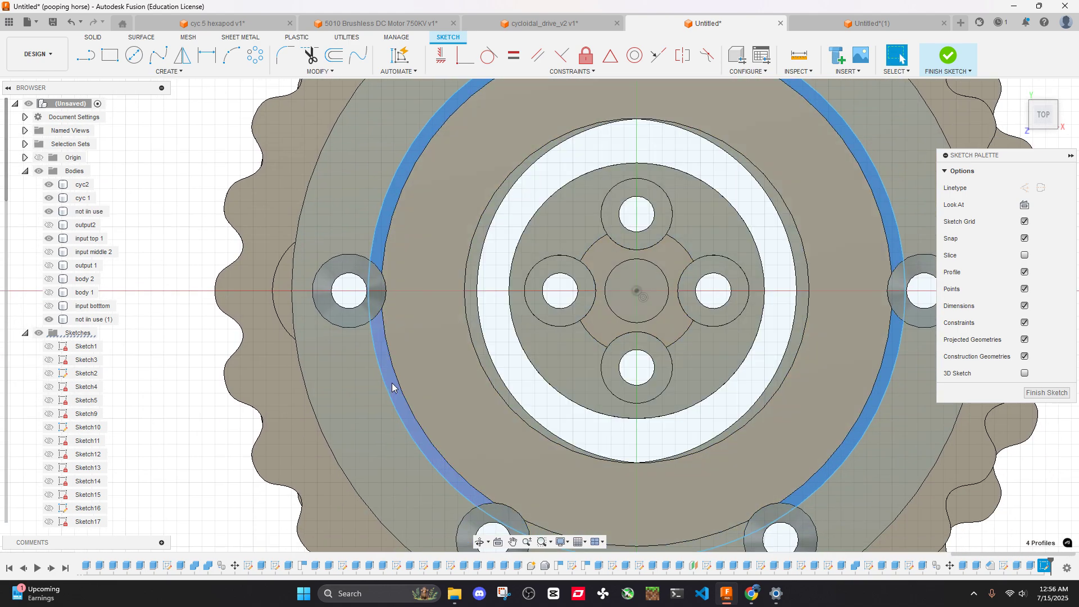
click(395, 387)
scroll(648, 441, down, 5)
click(653, 431)
key(e)
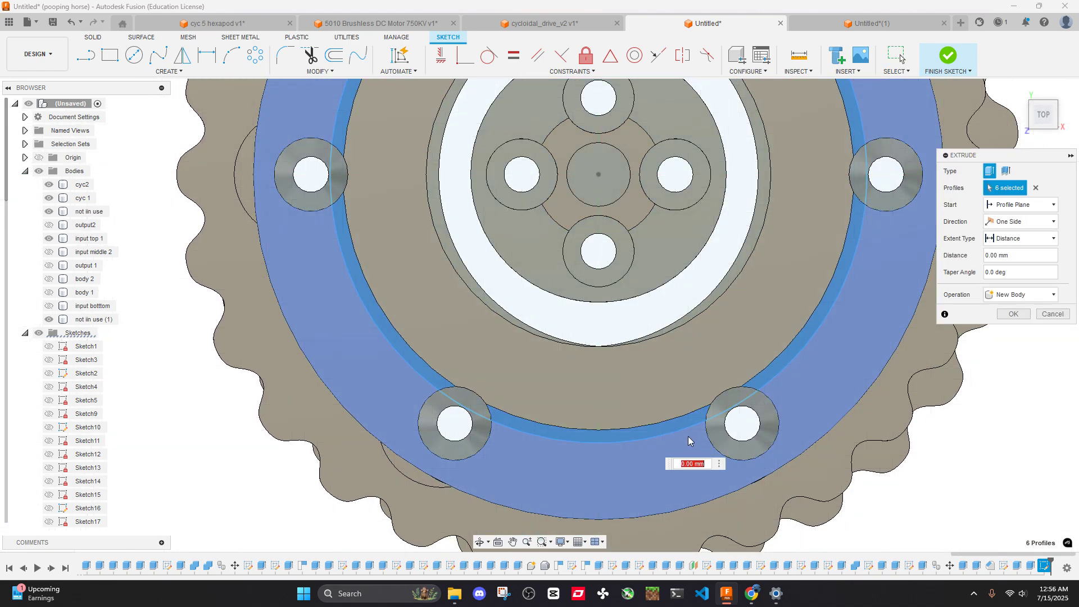
scroll(691, 441, down, 3)
text(.5)
key(Return)
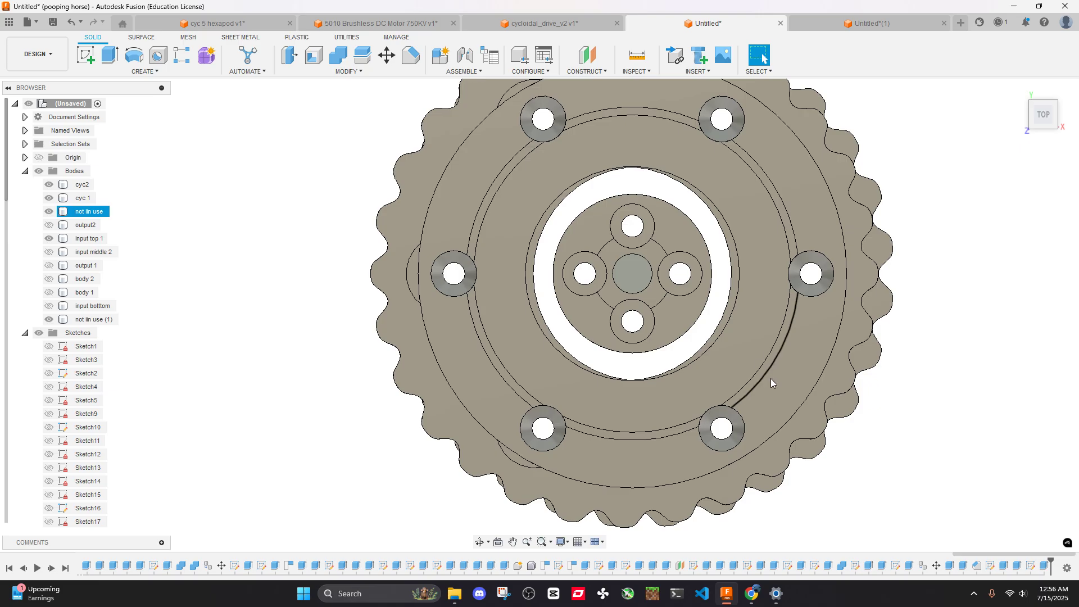
shift+middle_drag(771, 379, 745, 479)
scroll(785, 242, up, 5)
scroll(815, 286, down, 5)
key(Escape)
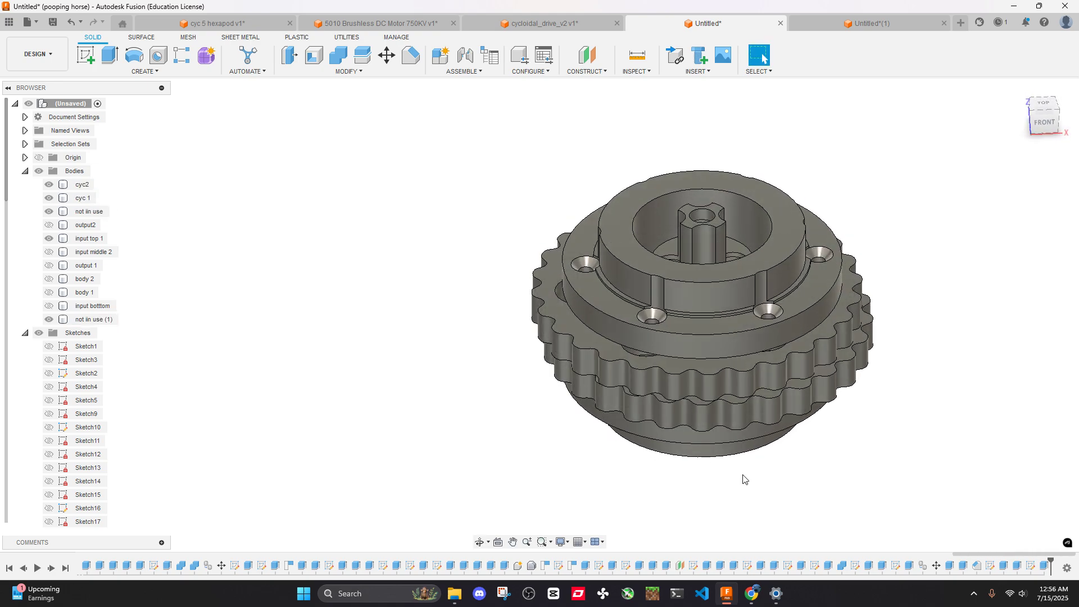
key(alt+z)
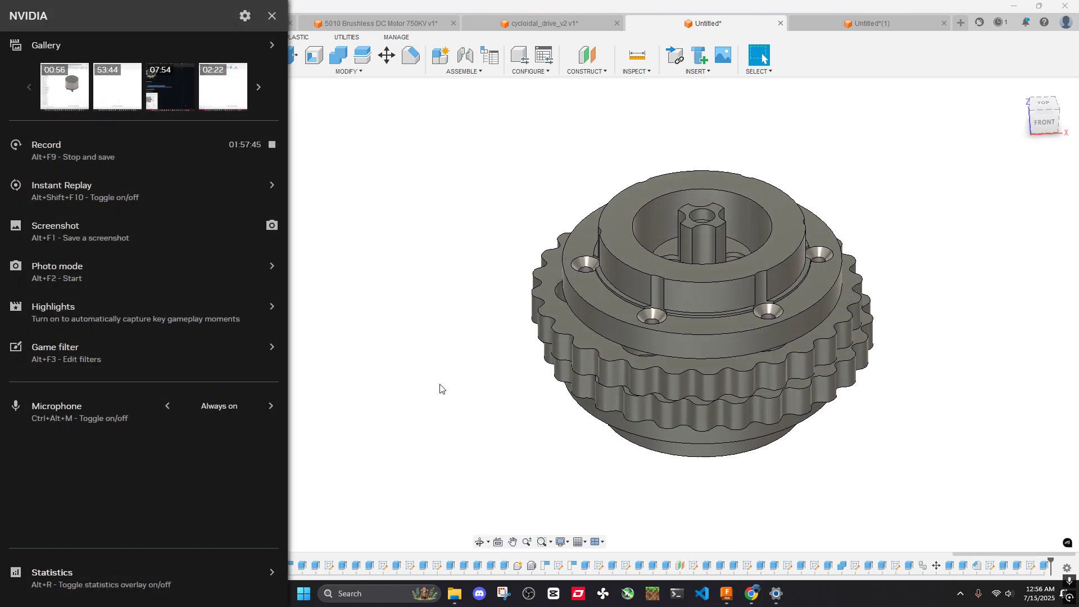
key(alt+z)
Sketch a 40 mm diameter circle on the raised ring's top face, centred on the origin
scroll(777, 260, up, 5)
shift+middle_drag(777, 261, 662, 263)
right_click(664, 263)
click(656, 341)
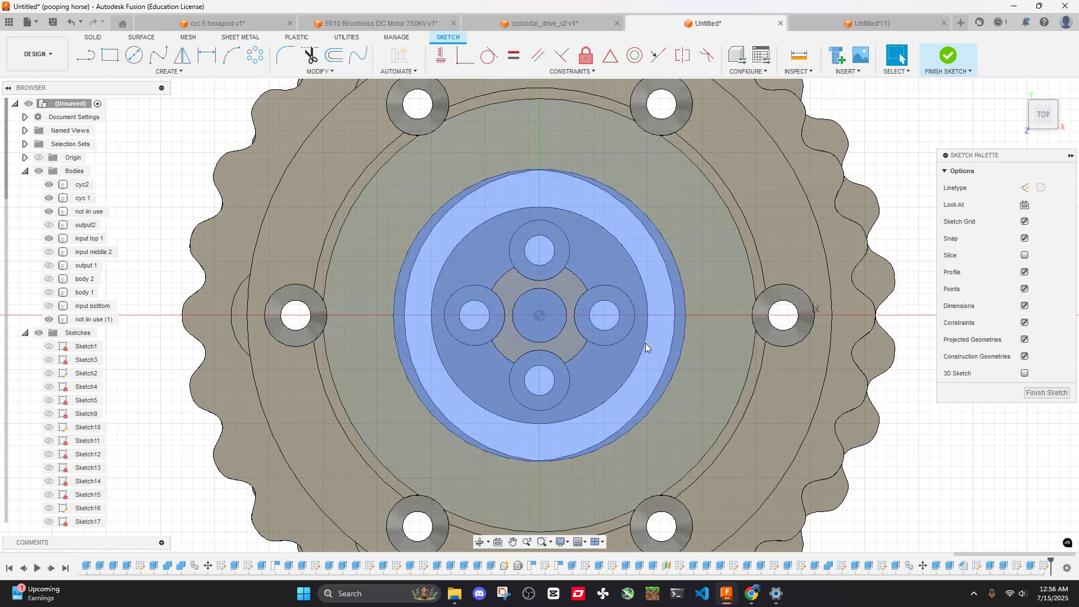
click(949, 62)
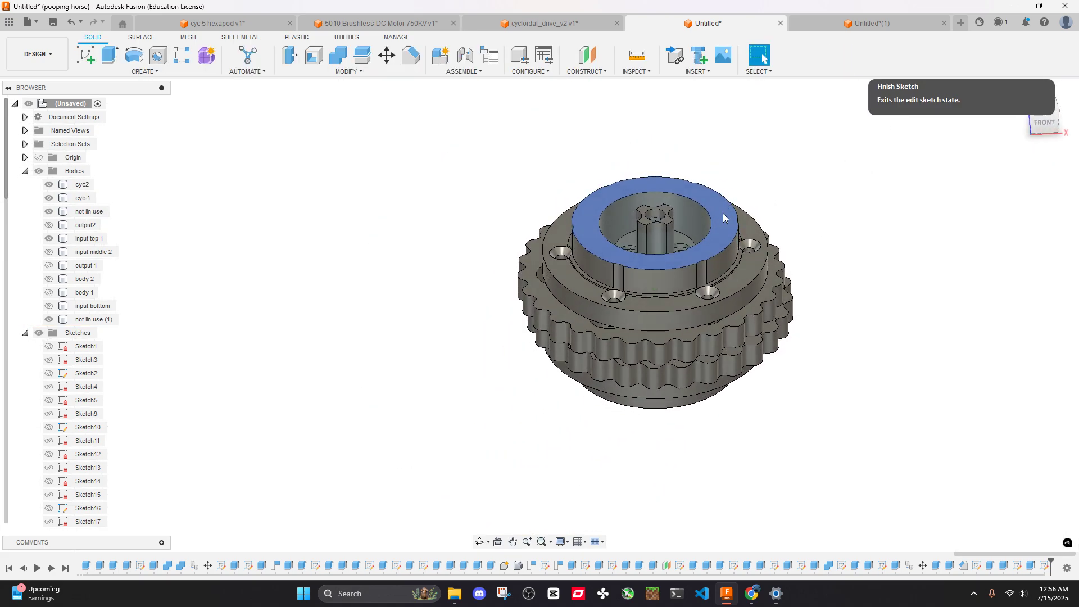
key(ctrl+z)
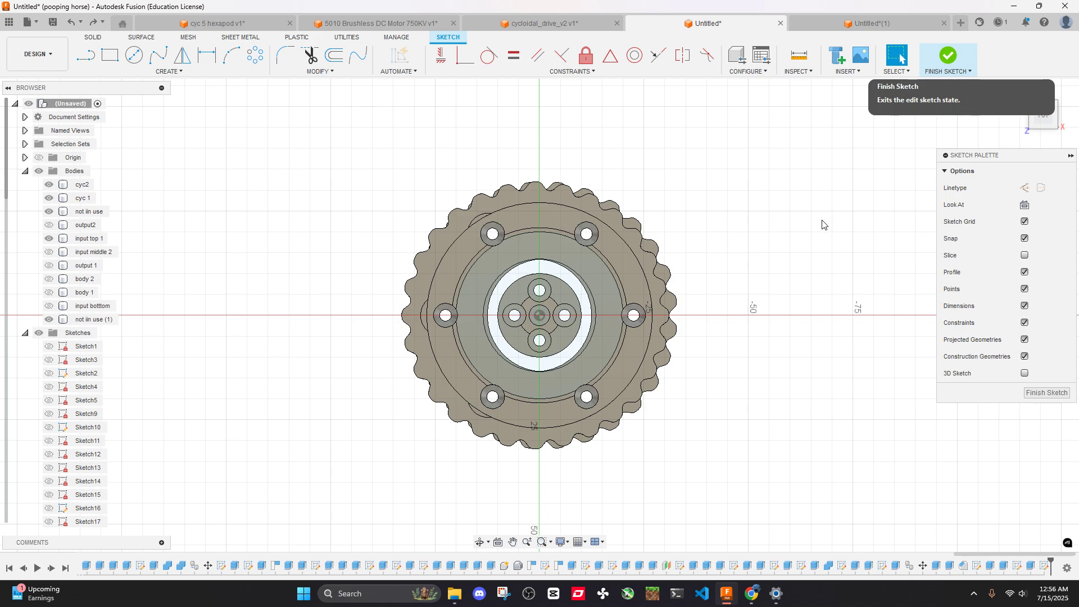
middle_drag(619, 273, 727, 252)
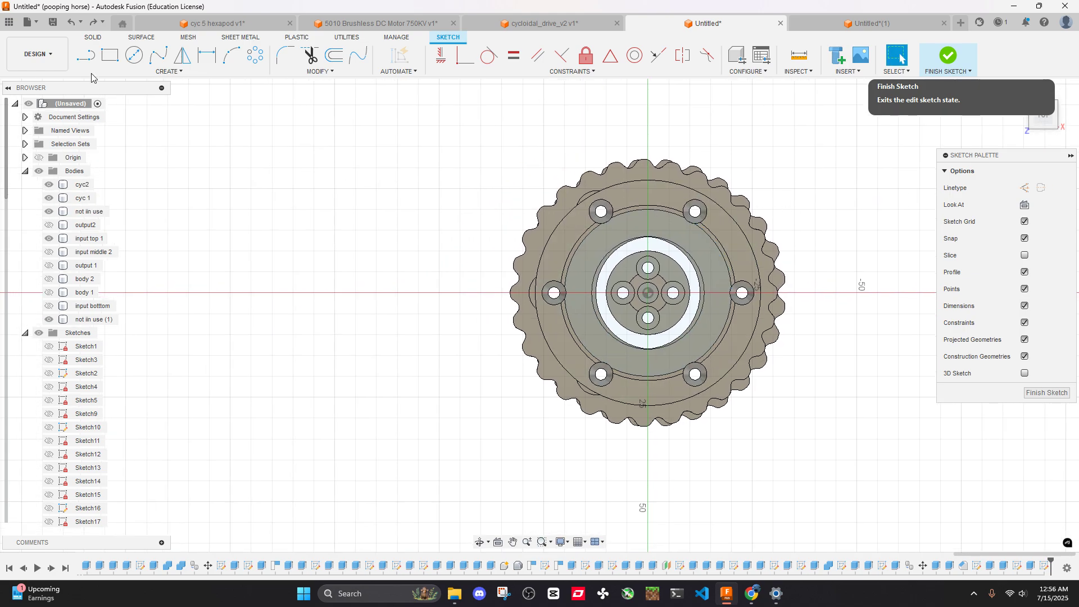
click(139, 55)
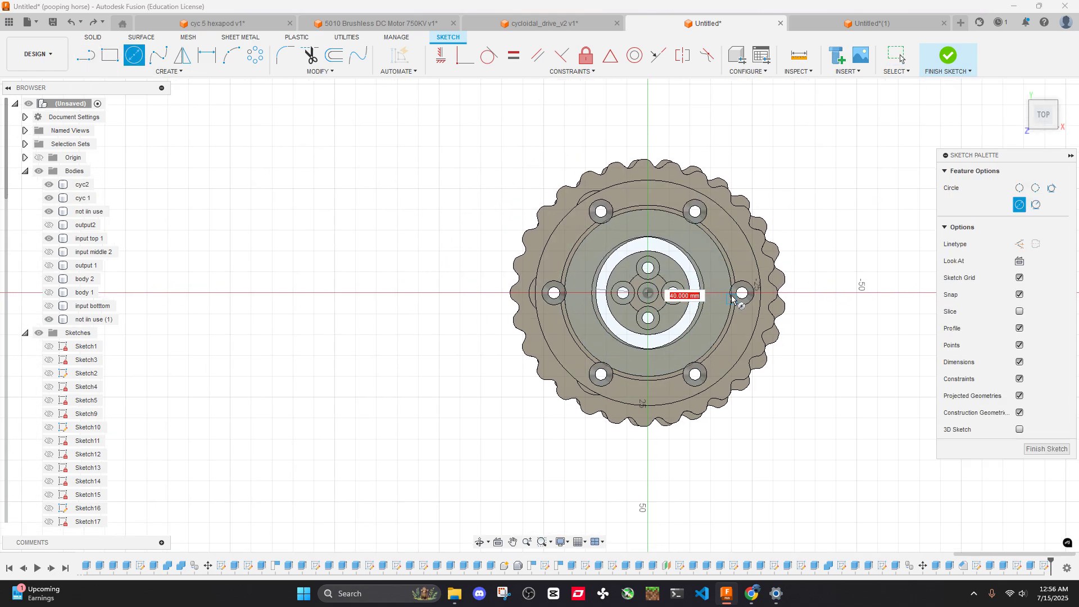
scroll(730, 288, up, 3)
click(726, 262)
key(Escape)
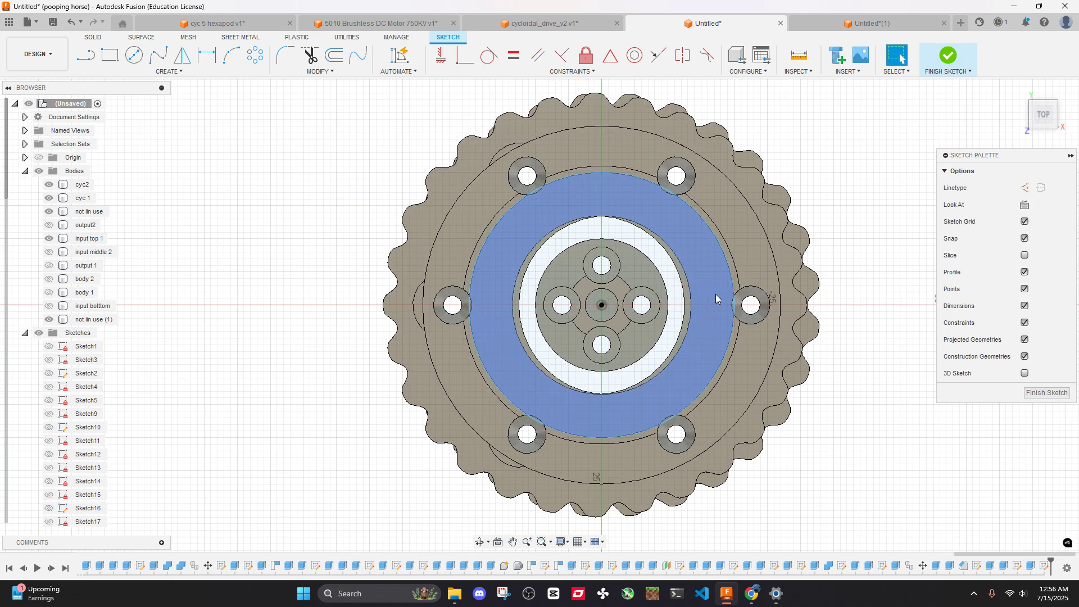
Extrude all profiles inside the 40 mm circle by -2 mm with the Join operation to cap the raised ring
scroll(716, 298, up, 4)
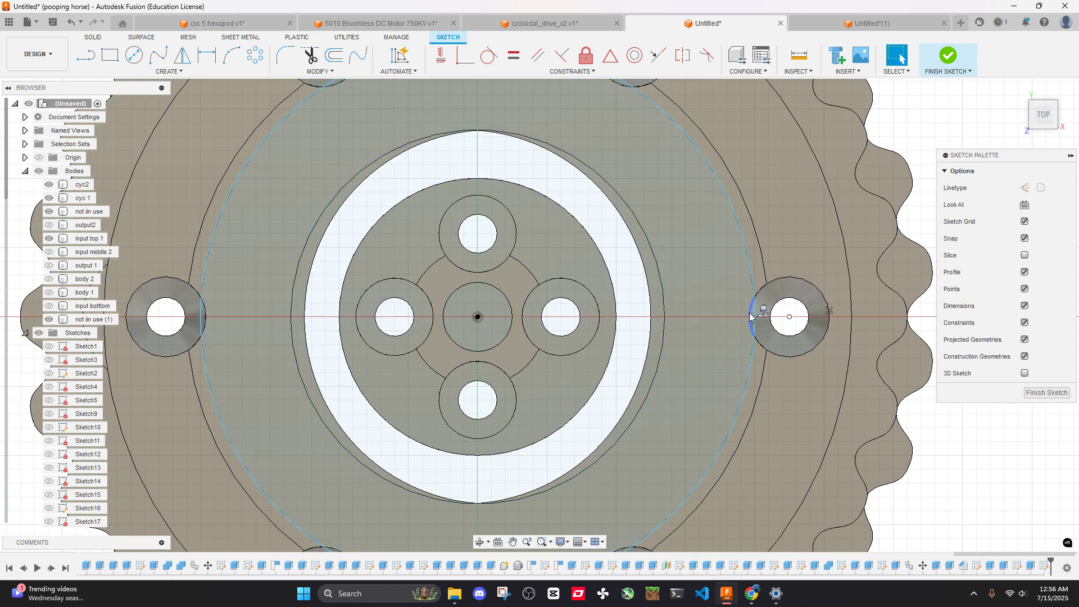
scroll(724, 312, down, 4)
drag(457, 157, 879, 505)
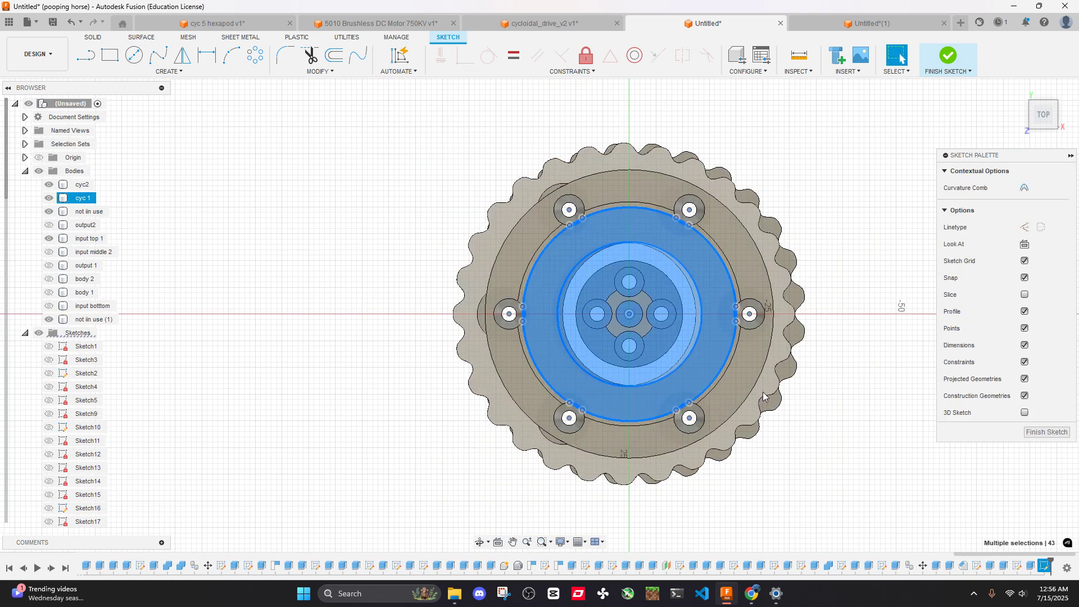
key(e)
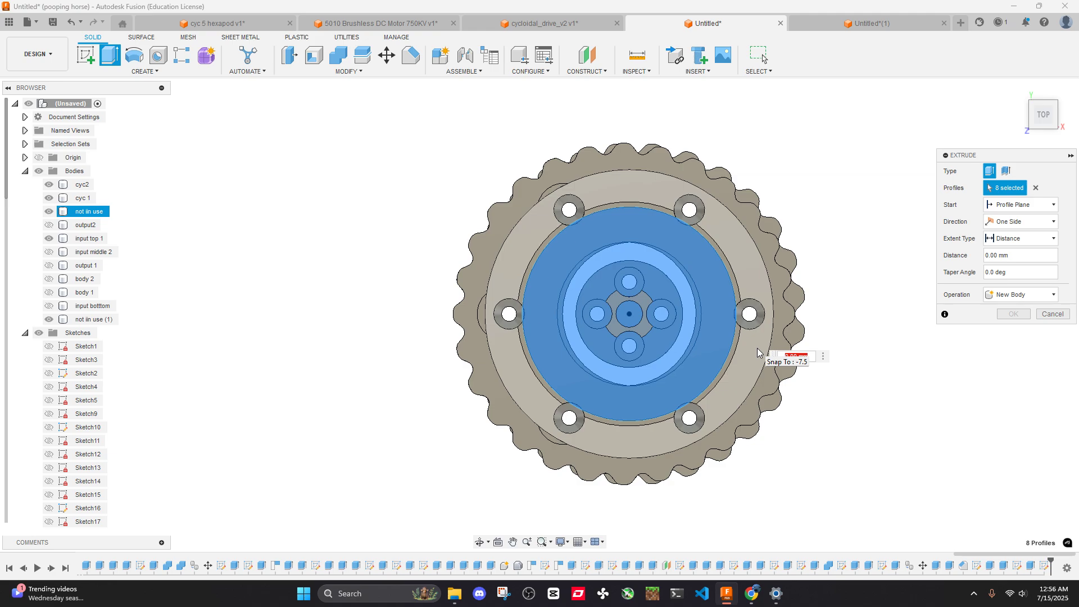
text(-2)
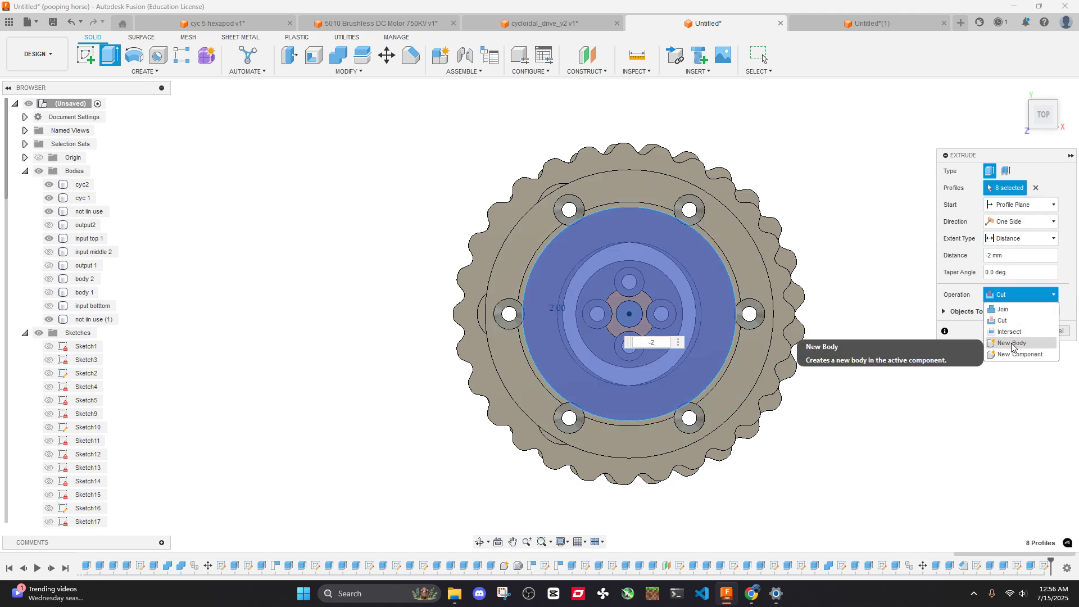
click(1002, 309)
click(1021, 313)
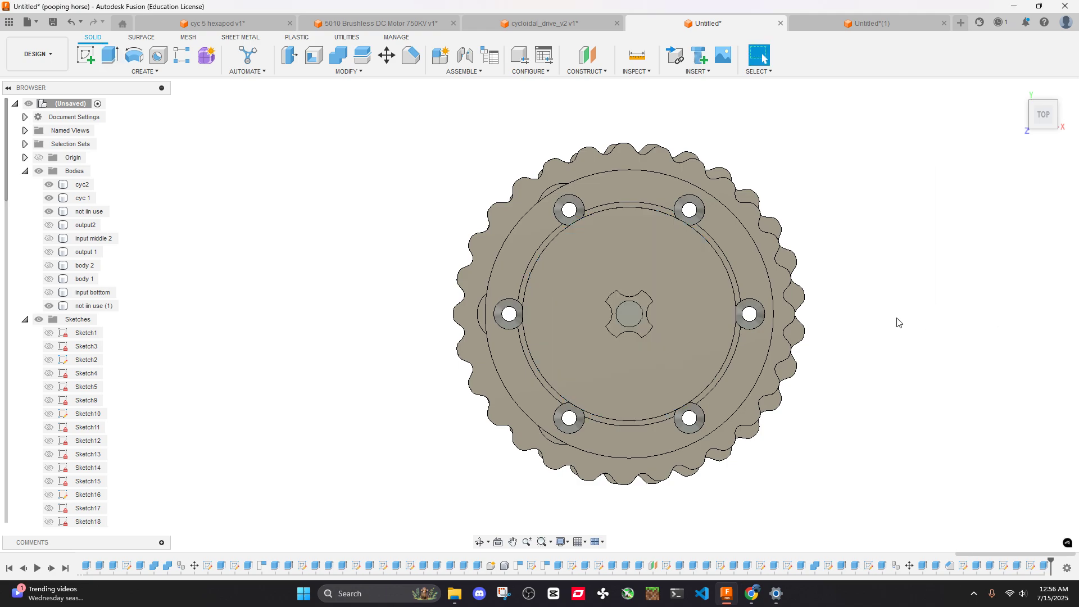
Fillet the curved upper edges of the six screw notches in the raised ring with a 2.5 mm radius
shift+middle_drag(897, 320, 724, 257)
scroll(754, 250, up, 5)
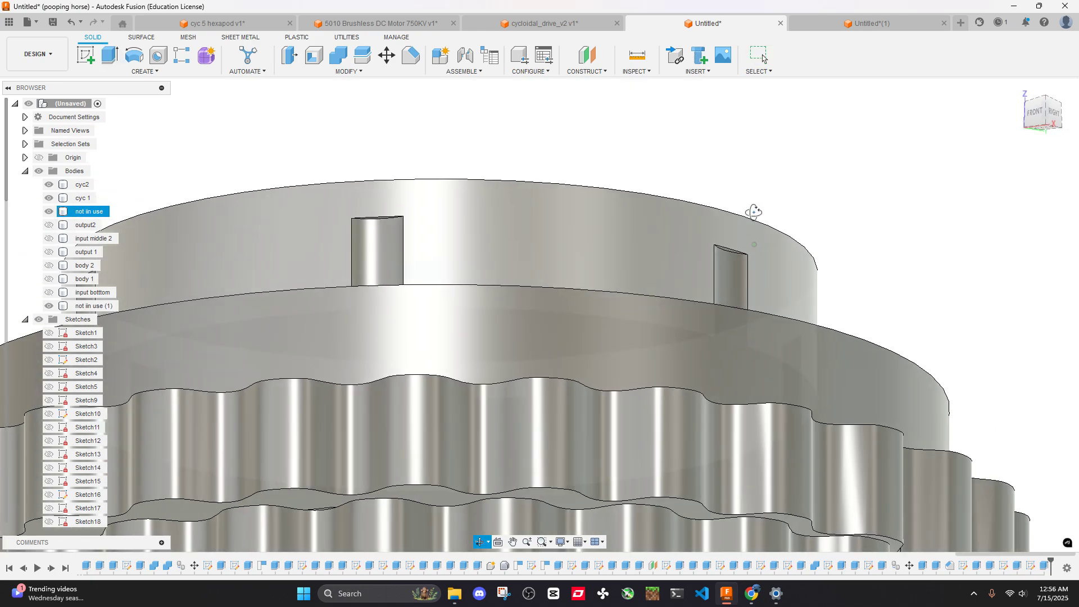
scroll(723, 257, up, 4)
scroll(729, 250, up, 2)
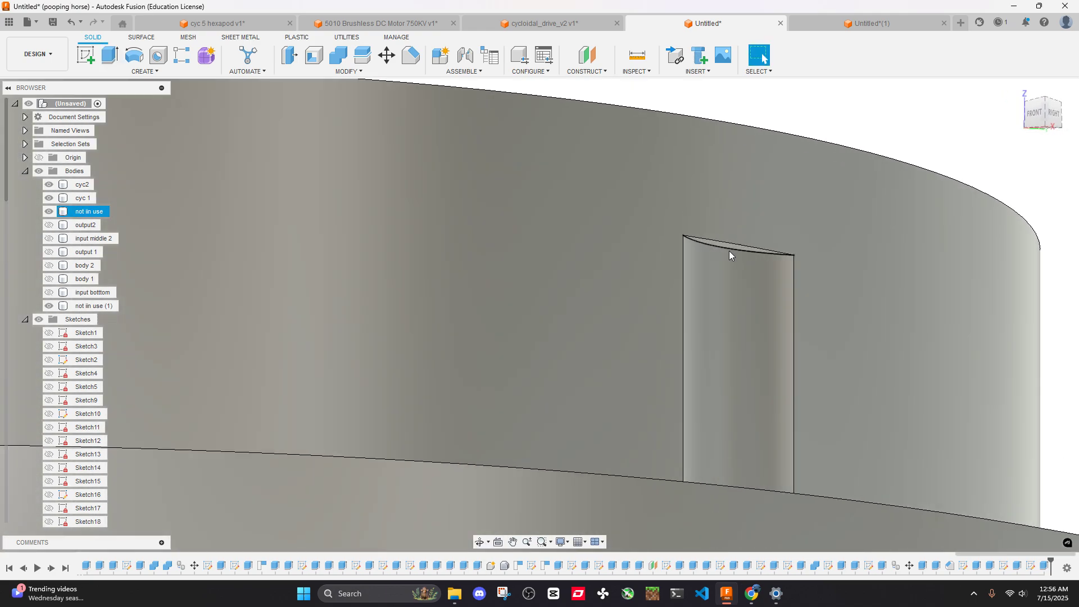
scroll(734, 257, down, 3)
click(734, 254)
scroll(691, 265, up, 2)
scroll(646, 274, down, 3)
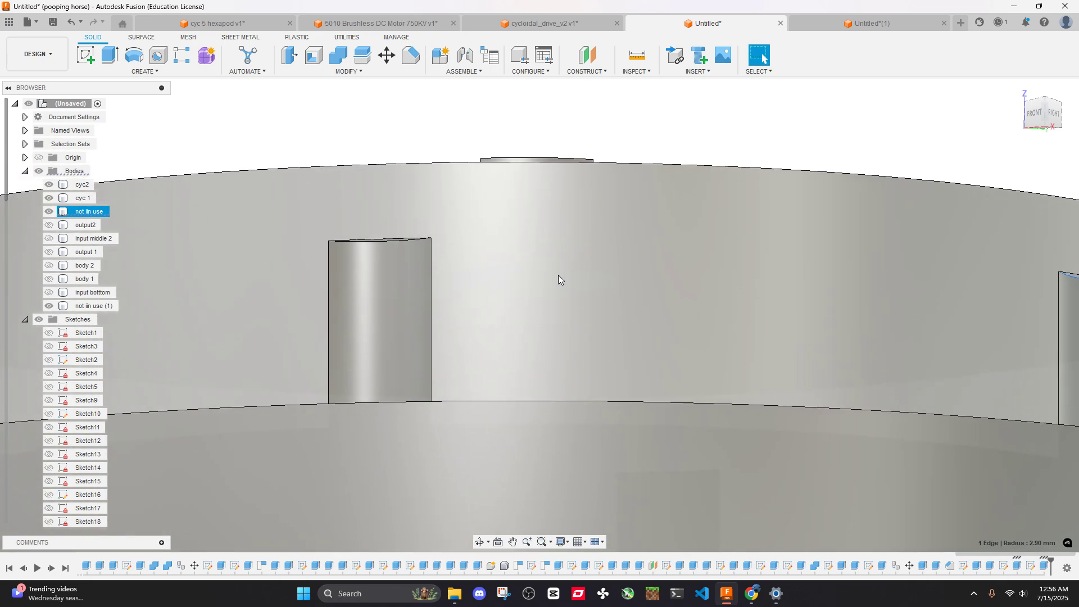
ctrl+click(381, 246)
scroll(623, 263, down, 2)
middle_drag(382, 246, 569, 289)
scroll(356, 254, up, 2)
ctrl+click(315, 268)
scroll(315, 268, down, 2)
scroll(373, 286, up, 2)
ctrl+click(347, 285)
scroll(349, 282, down, 2)
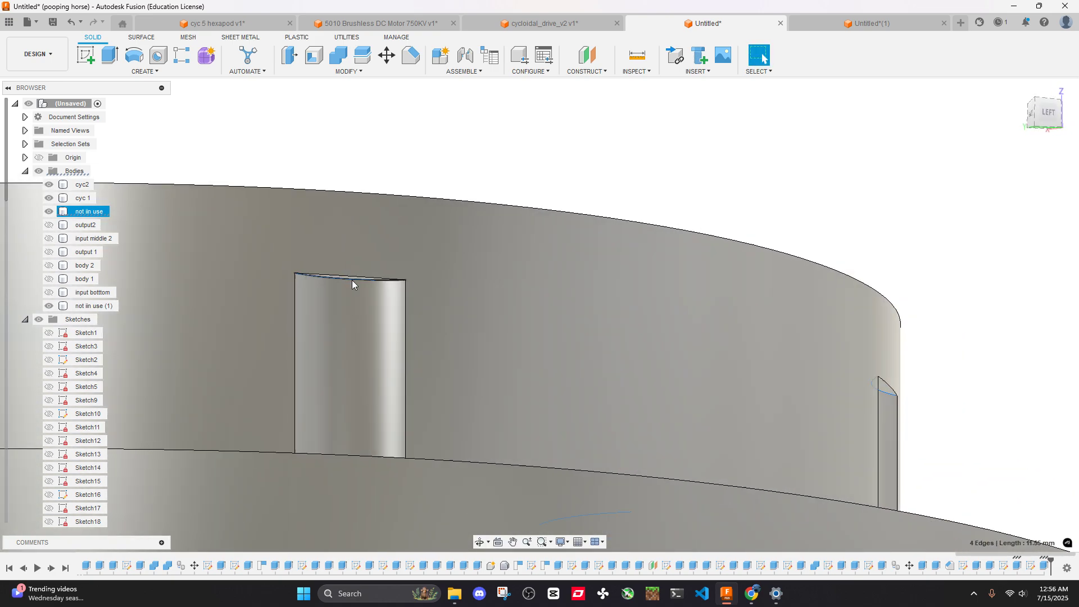
shift+middle_drag(351, 280, 494, 294)
scroll(320, 290, up, 3)
ctrl+click(319, 285)
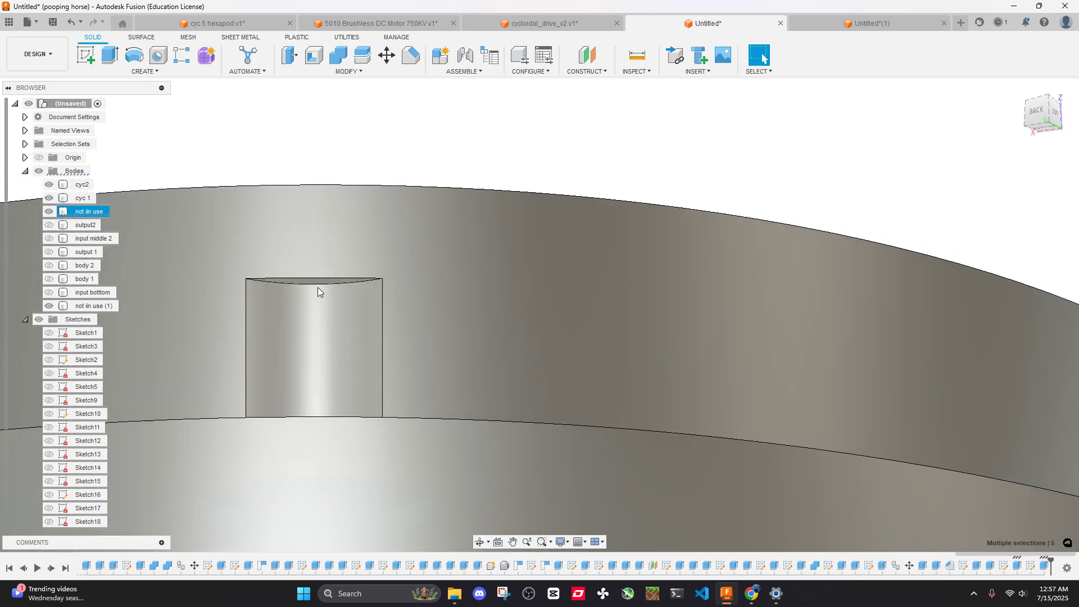
scroll(321, 285, down, 1)
scroll(325, 285, down, 2)
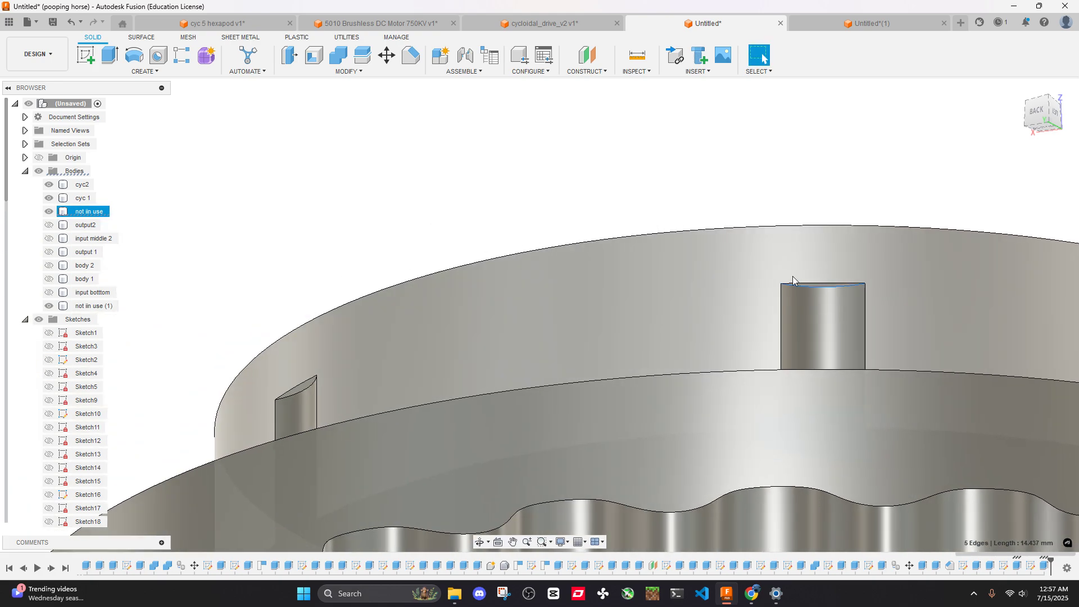
shift+middle_drag(325, 285, 410, 288)
scroll(225, 322, up, 2)
ctrl+click(227, 331)
scroll(255, 317, down, 2)
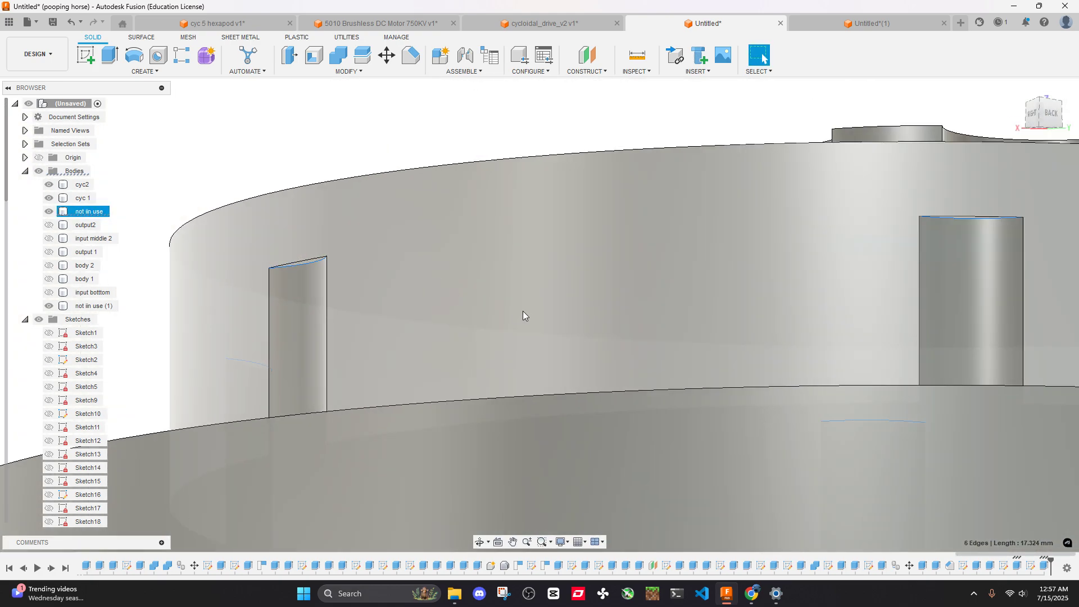
key(f)
scroll(498, 298, down, 2)
shift+middle_drag(498, 297, 700, 274)
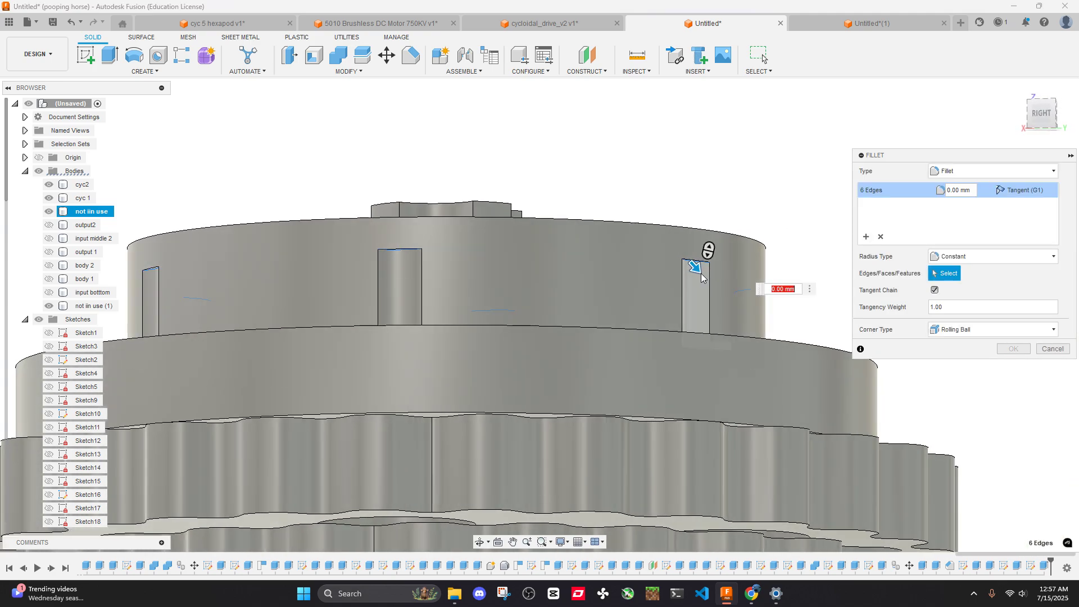
mouse_move(701, 273)
mouse_down()
mouse_move(724, 299)
mouse_move(697, 266)
mouse_move(704, 276)
mouse_up()
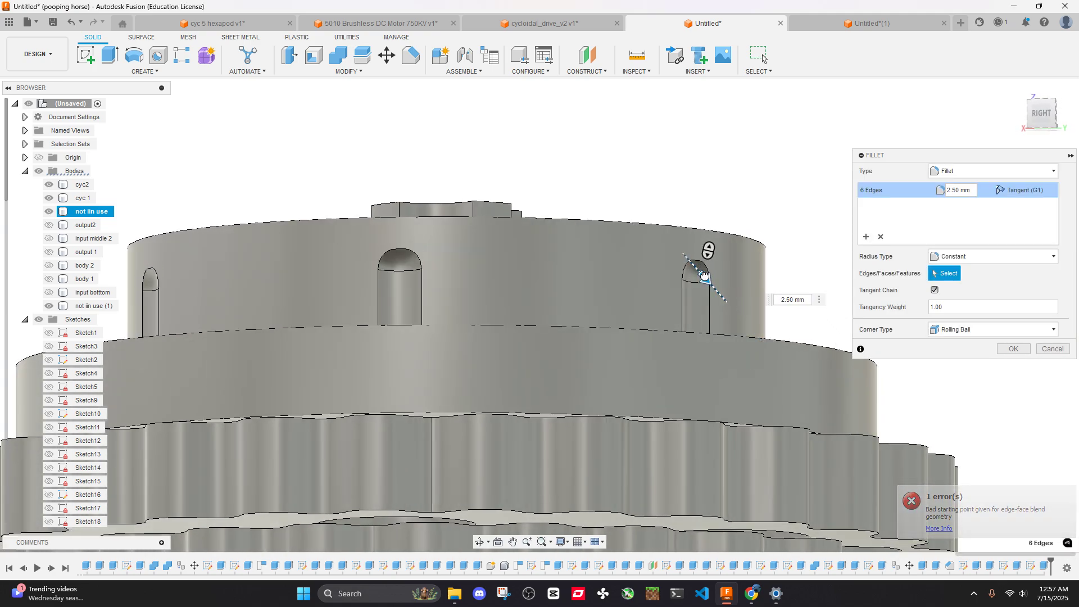
scroll(703, 275, down, 4)
shift+middle_drag(697, 270, 681, 294)
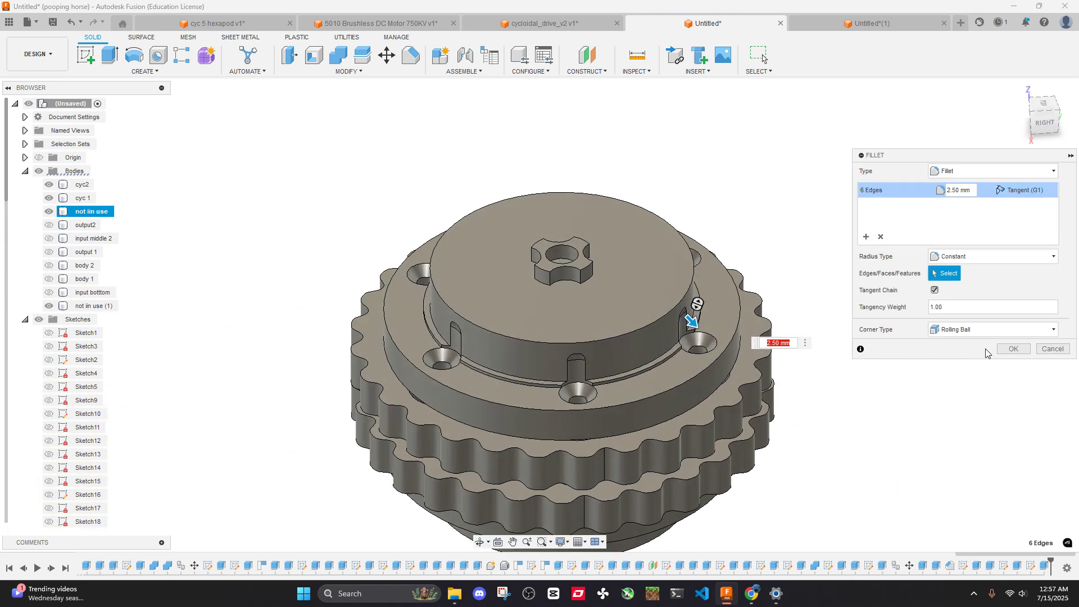
click(1013, 348)
Review the 40 mm cap circle's sketch and the settings of the extrusion that closes the raised ring
shift+middle_drag(748, 314, 705, 294)
scroll(742, 316, down, 3)
scroll(627, 297, up, 6)
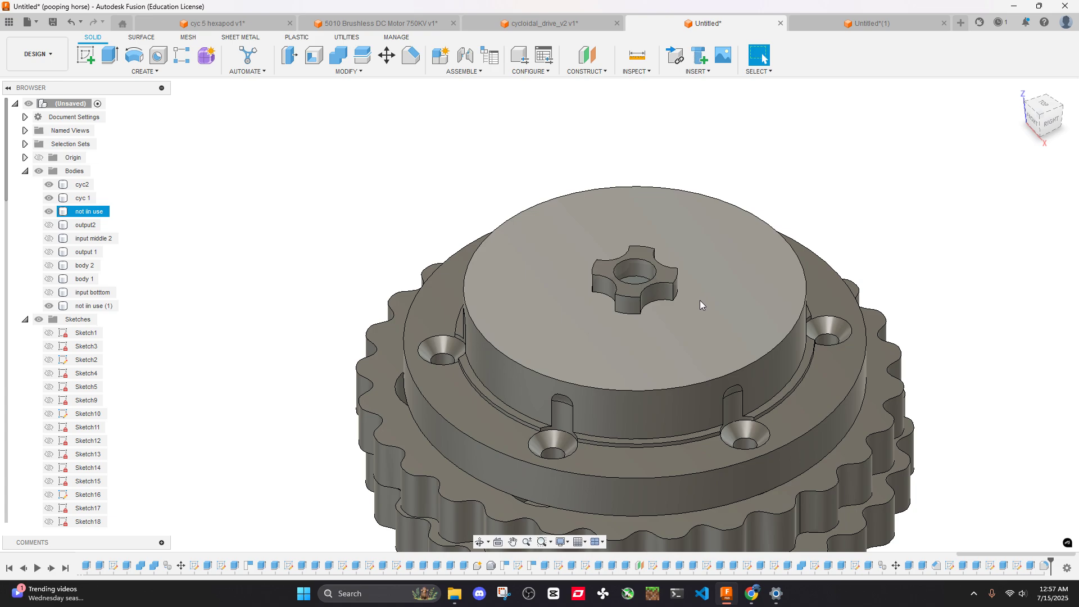
scroll(699, 305, up, 3)
click(1009, 544)
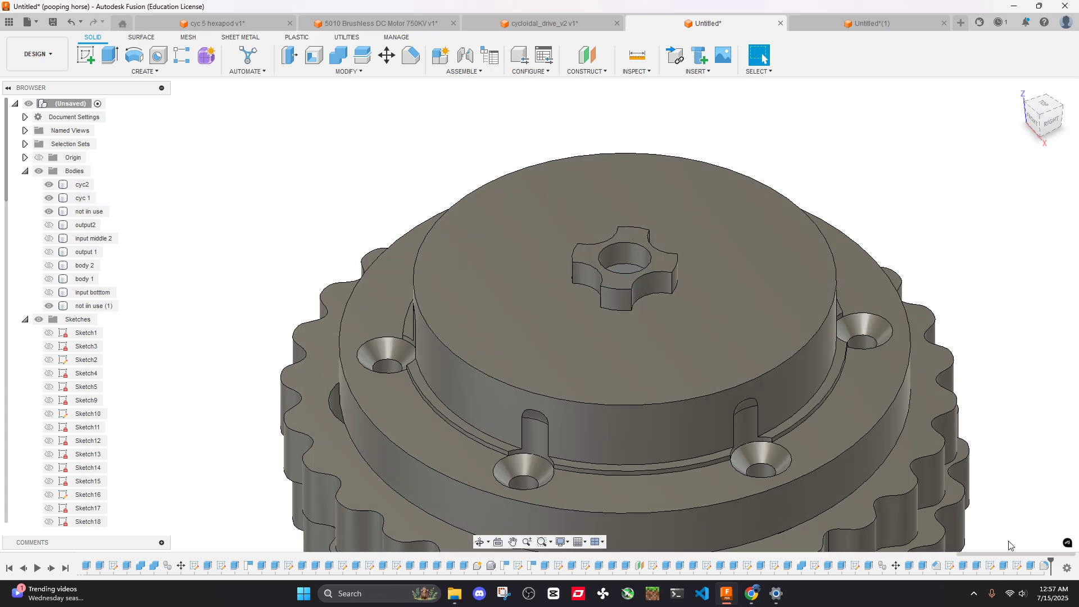
double_click(1031, 566)
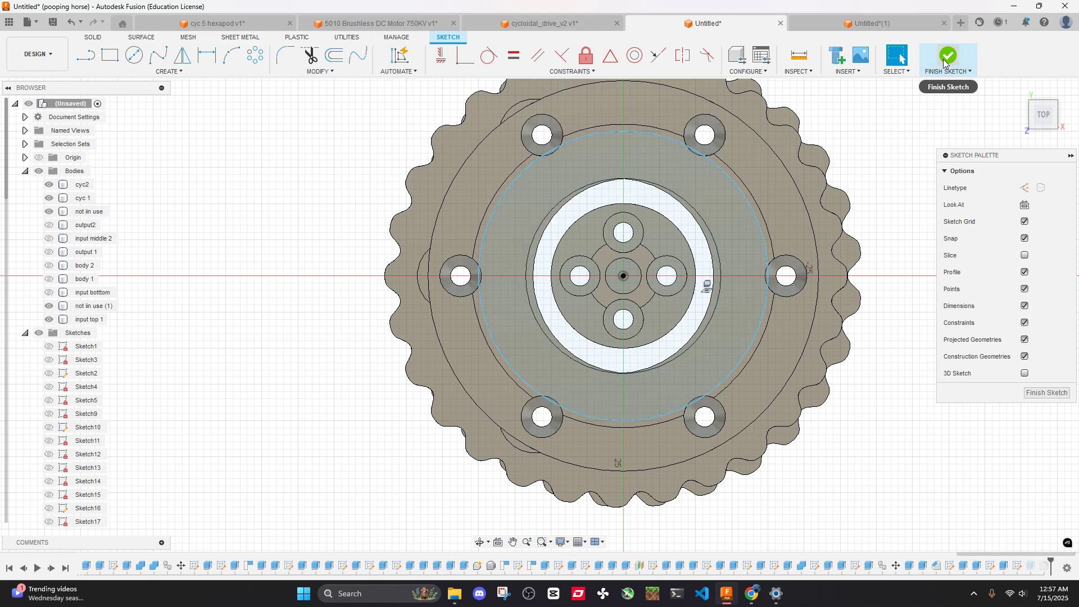
shift+middle_drag(899, 112, 764, 171)
scroll(769, 166, up, 2)
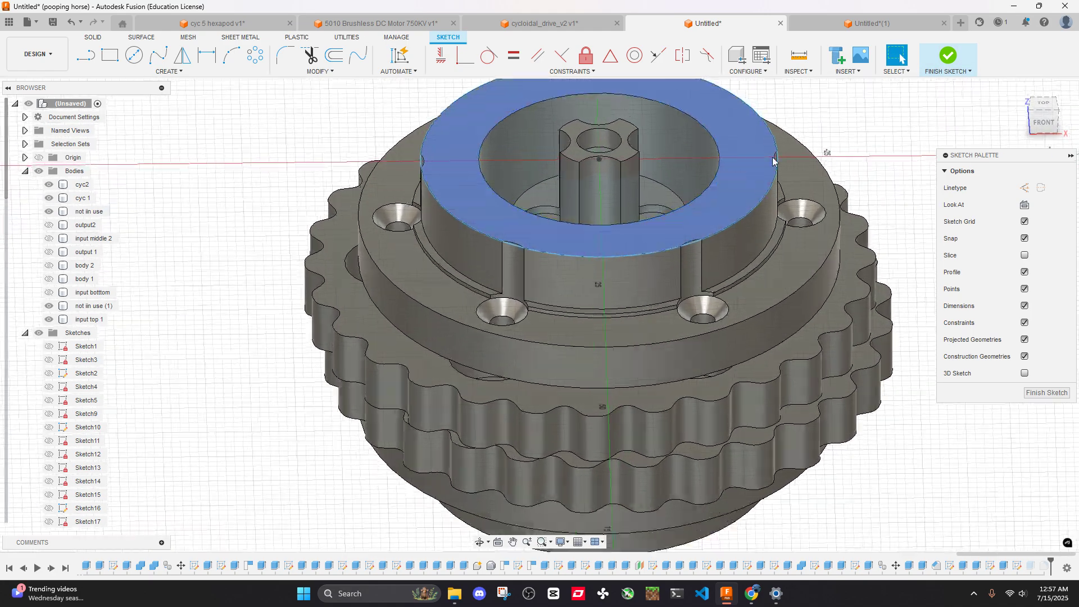
click(955, 58)
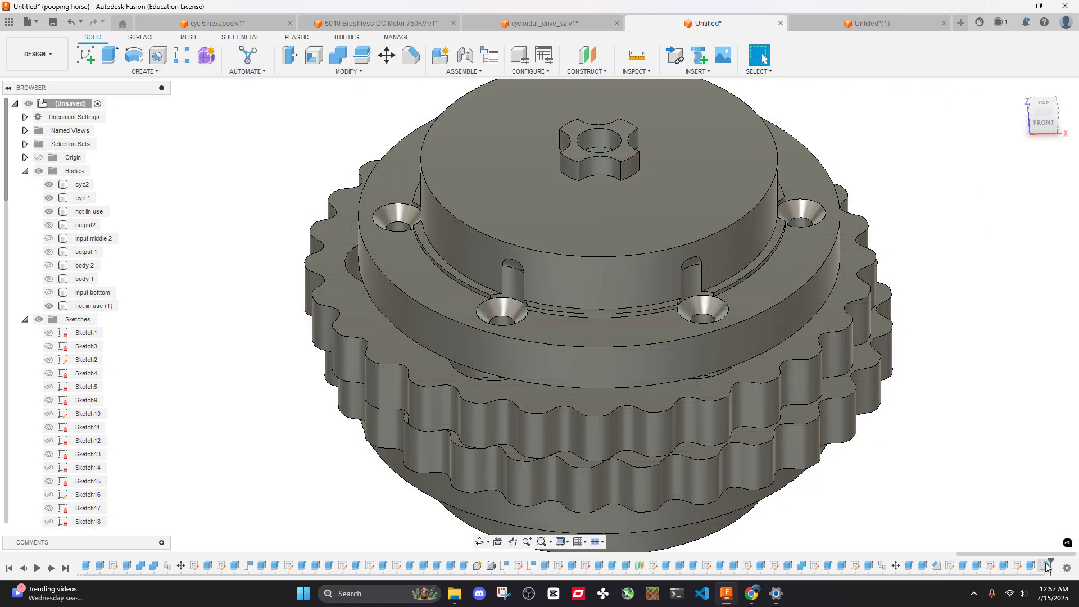
double_click(1018, 566)
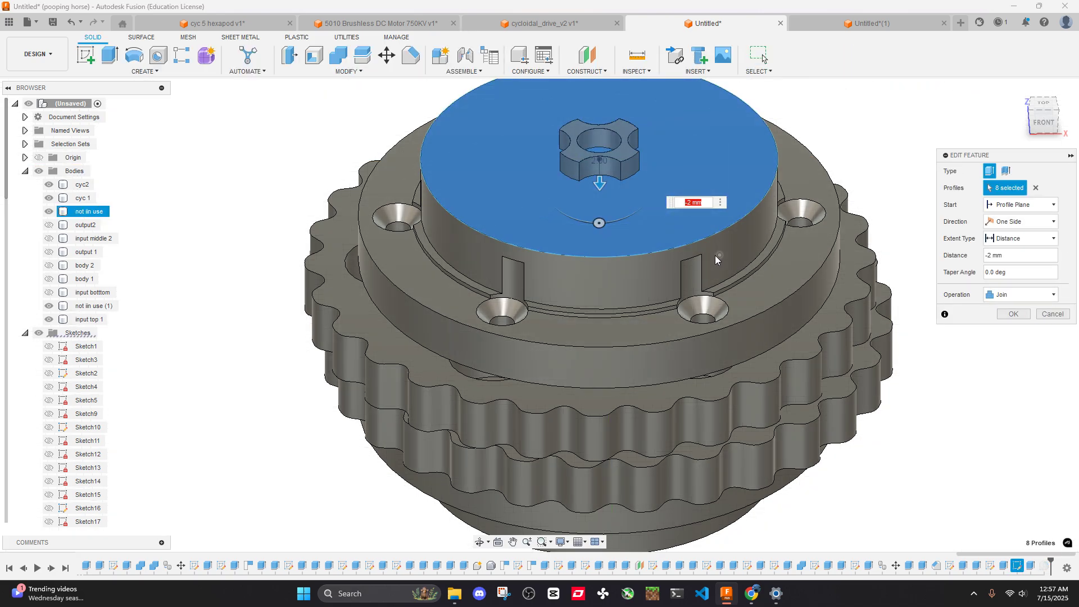
click(1049, 314)
Delete the extrusion that caps the raised ring, together with the features that depend on it
right_click(1028, 565)
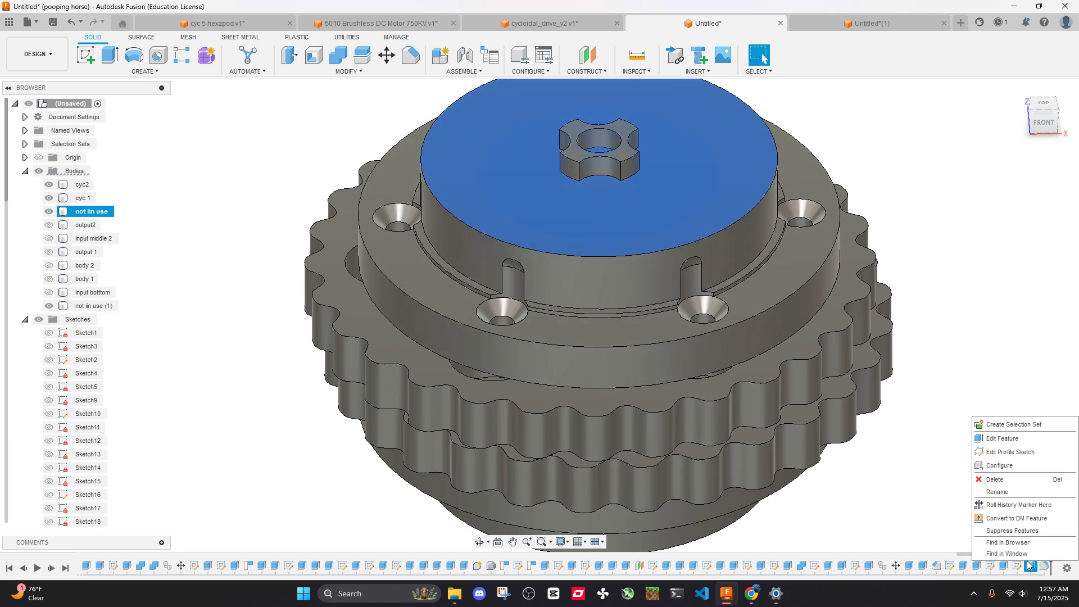
click(994, 479)
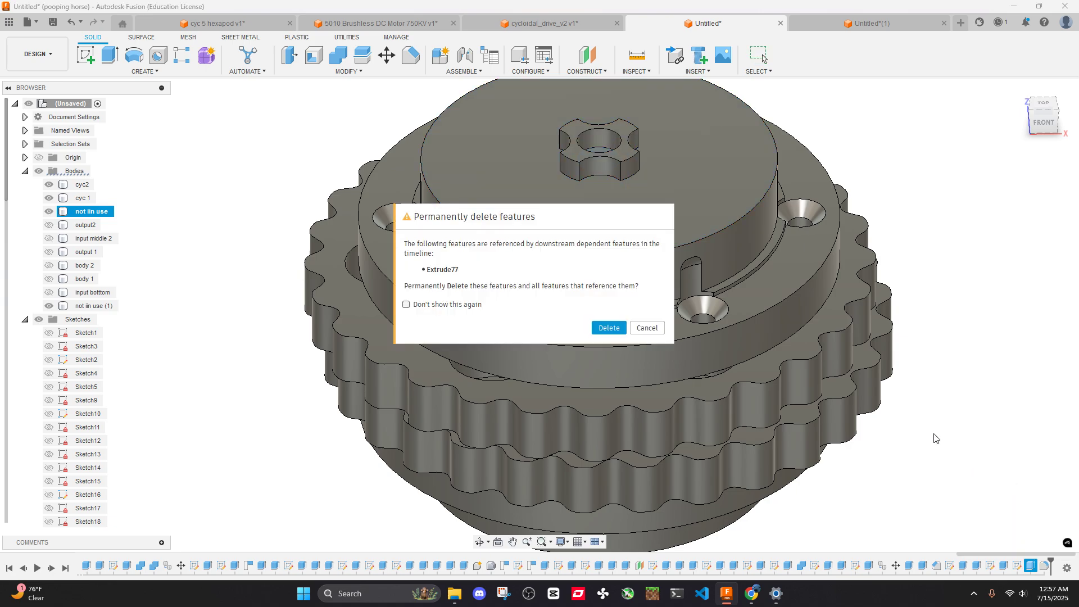
click(610, 328)
shift+middle_drag(725, 337, 732, 314)
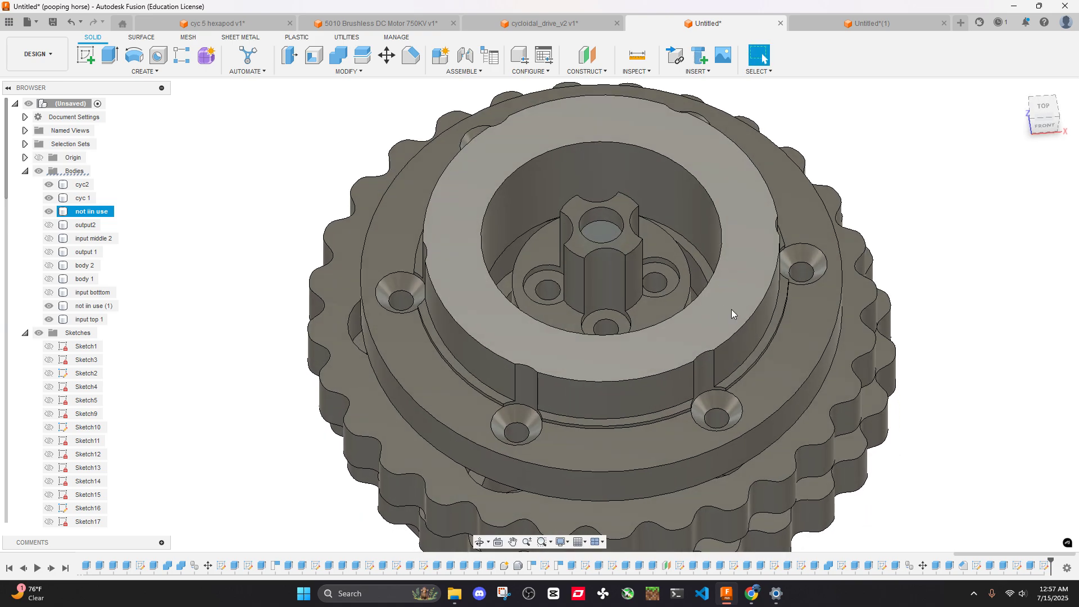
Start a sketch on the raised ring's top face and convert the six projected screw-notch arcs to construction geometry
right_click(722, 310)
click(706, 386)
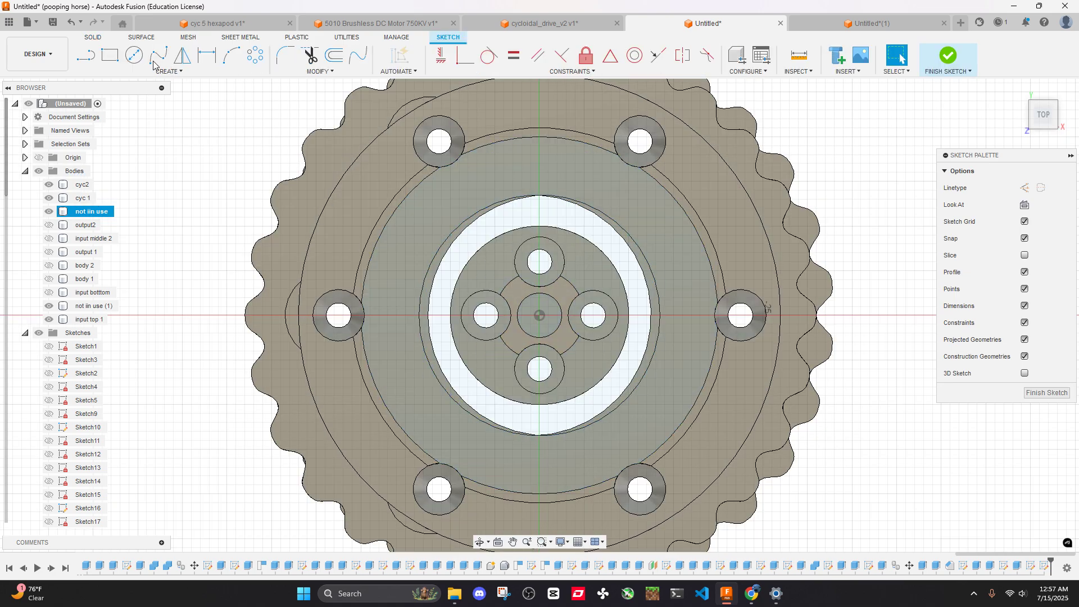
key(c)
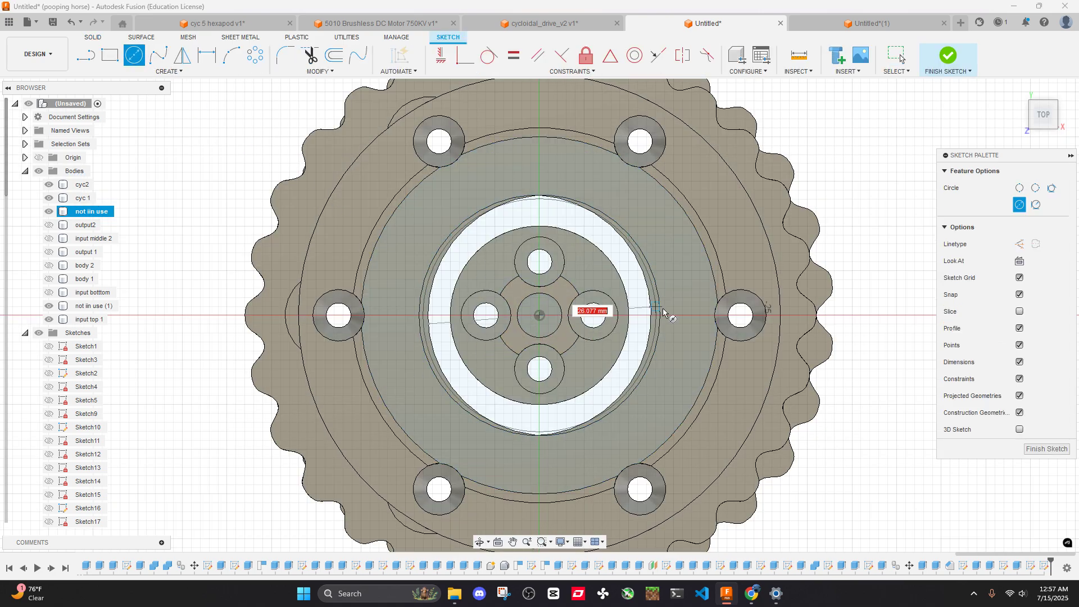
key(Escape)
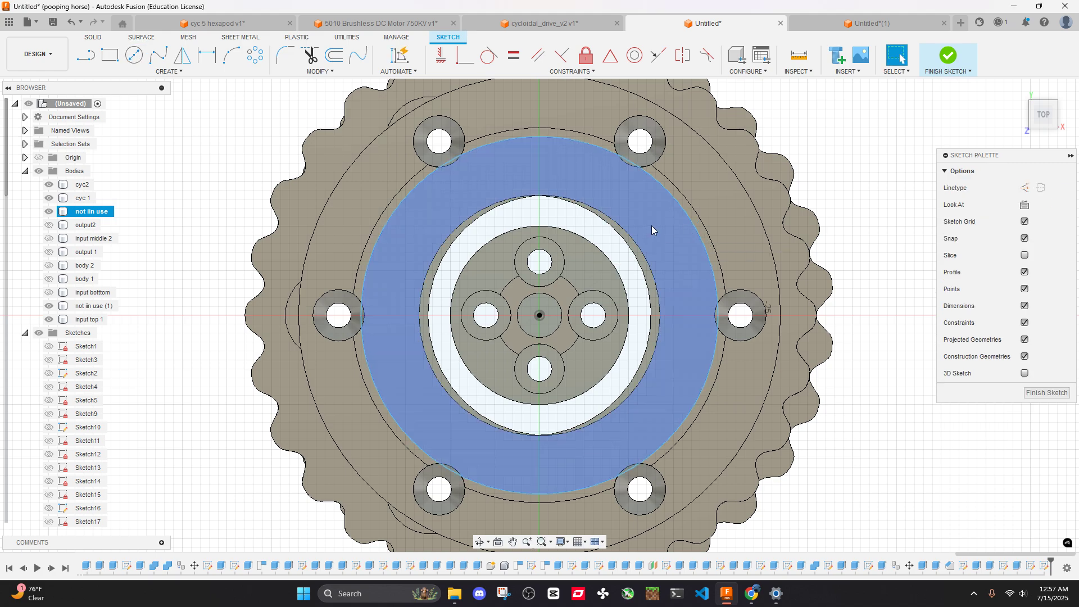
click(652, 225)
scroll(615, 179, up, 3)
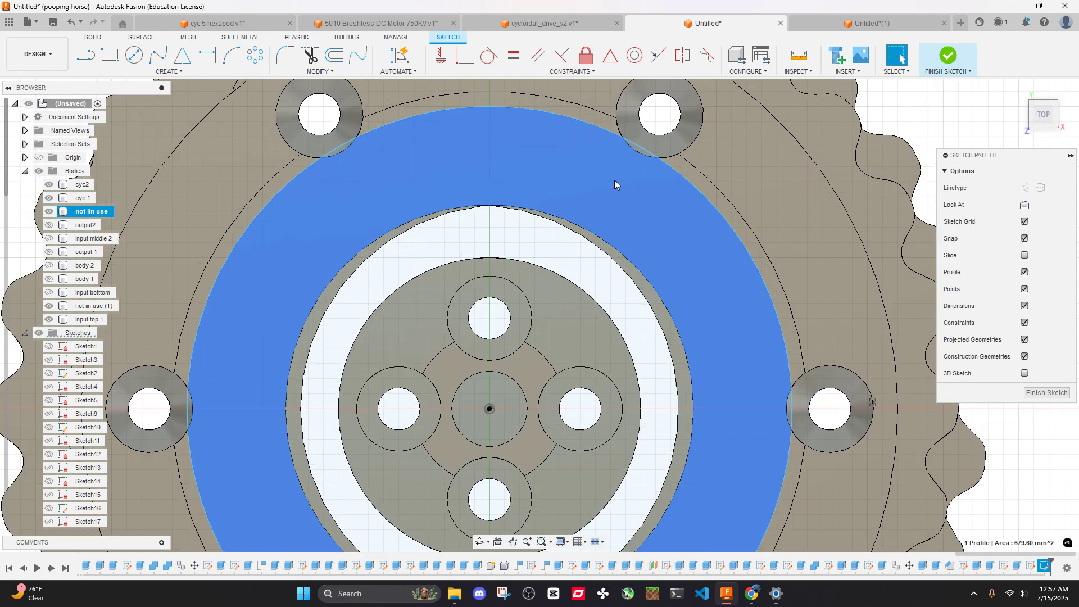
click(644, 156)
click(342, 152)
key(x)
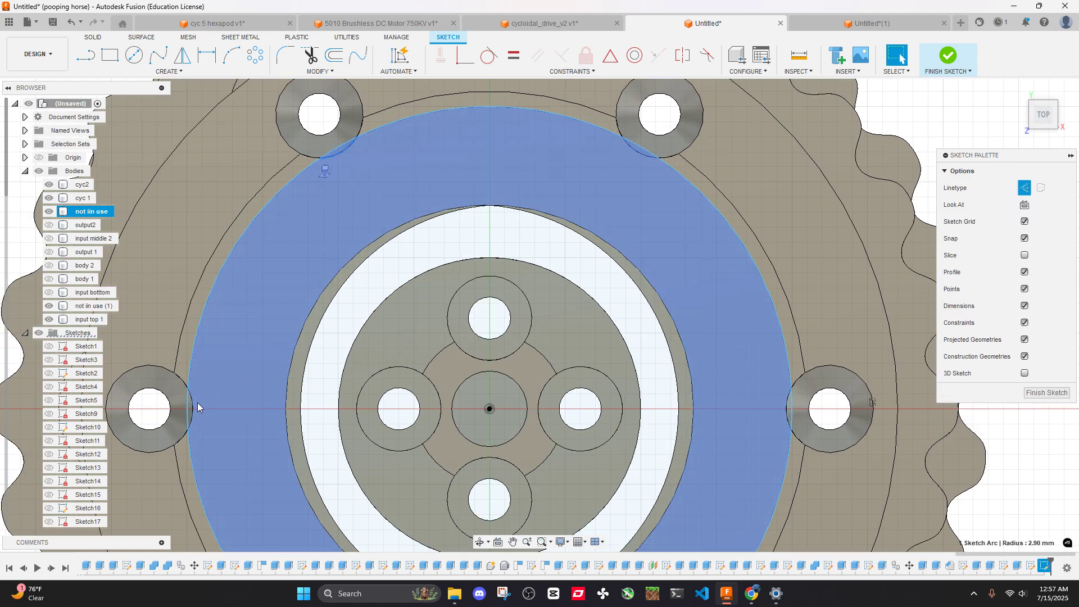
click(193, 406)
key(x)
click(789, 413)
middle_drag(752, 408, 730, 208)
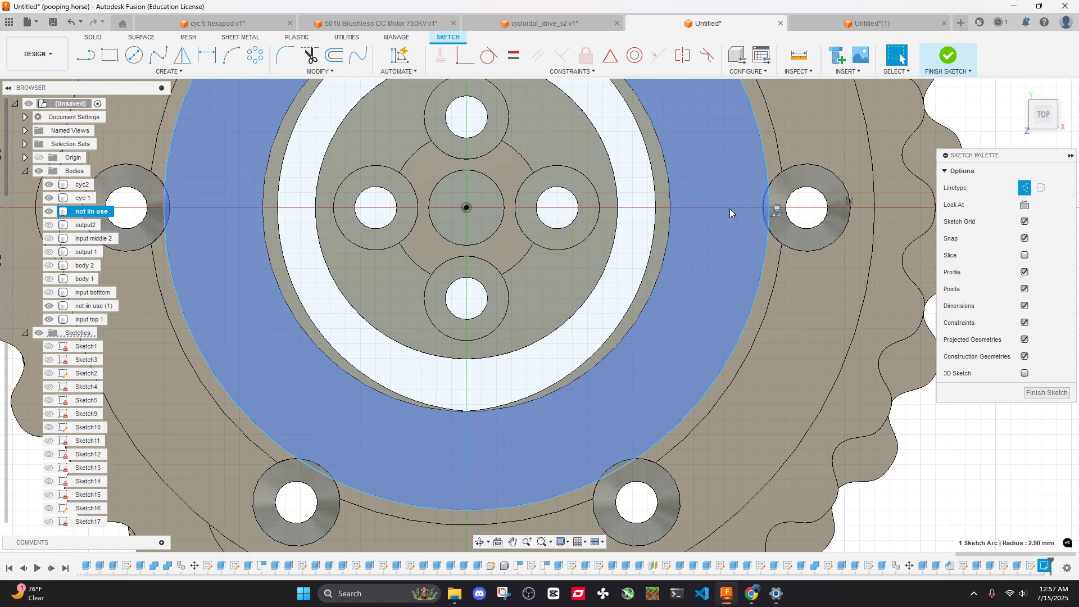
click(616, 463)
key(x)
click(329, 471)
key(x)
Extrude the ring profile spanning the six notches by -2 mm with the Cut operation
click(388, 453)
scroll(412, 426, down, 3)
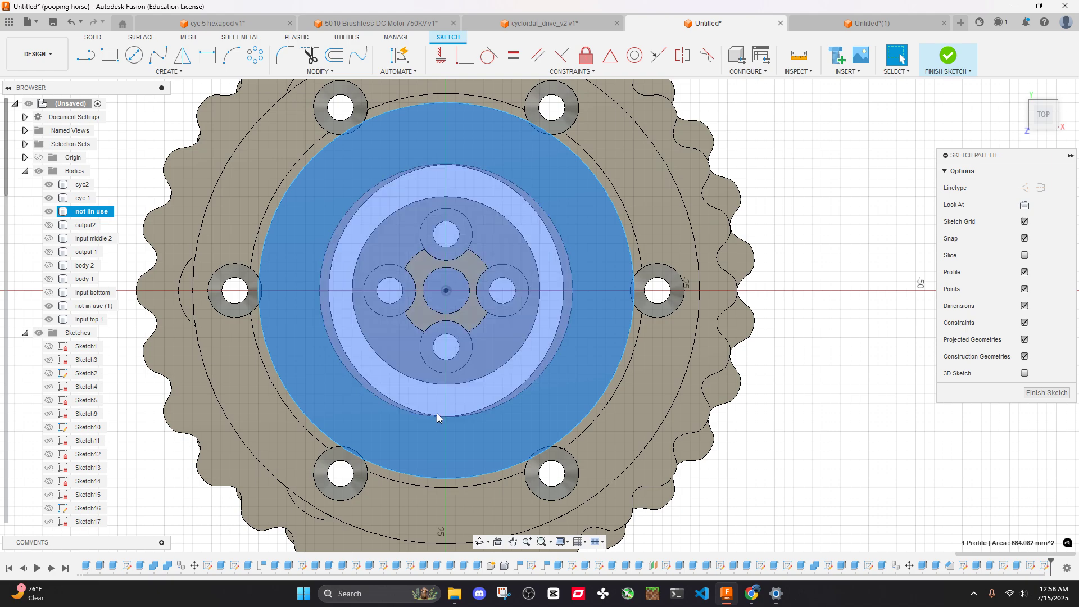
key(e)
key(Escape)
scroll(621, 367, down, 4)
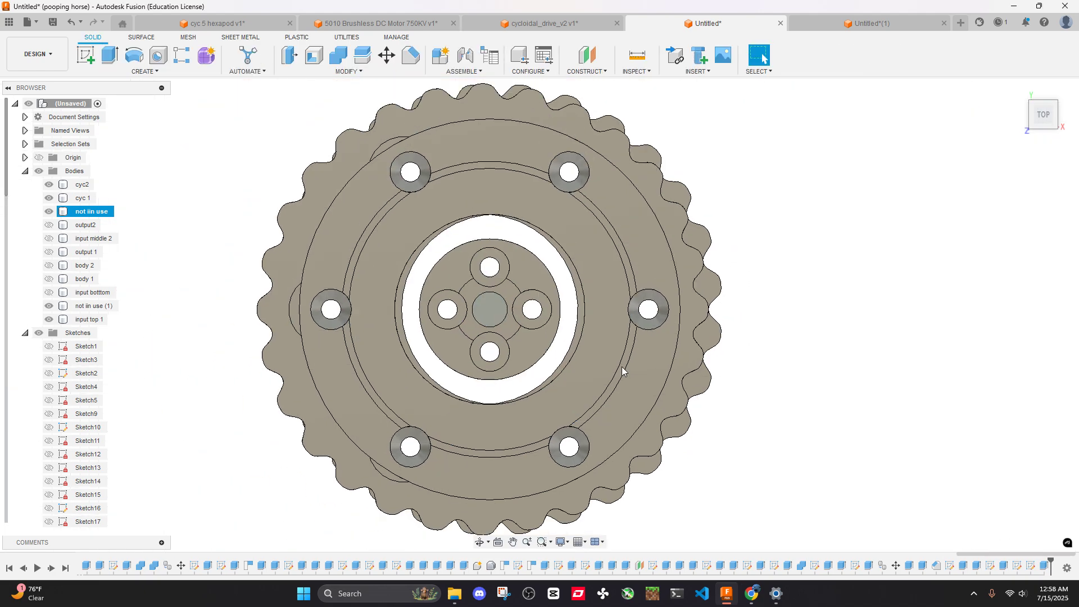
shift+middle_drag(629, 343, 602, 259)
scroll(905, 440, up, 4)
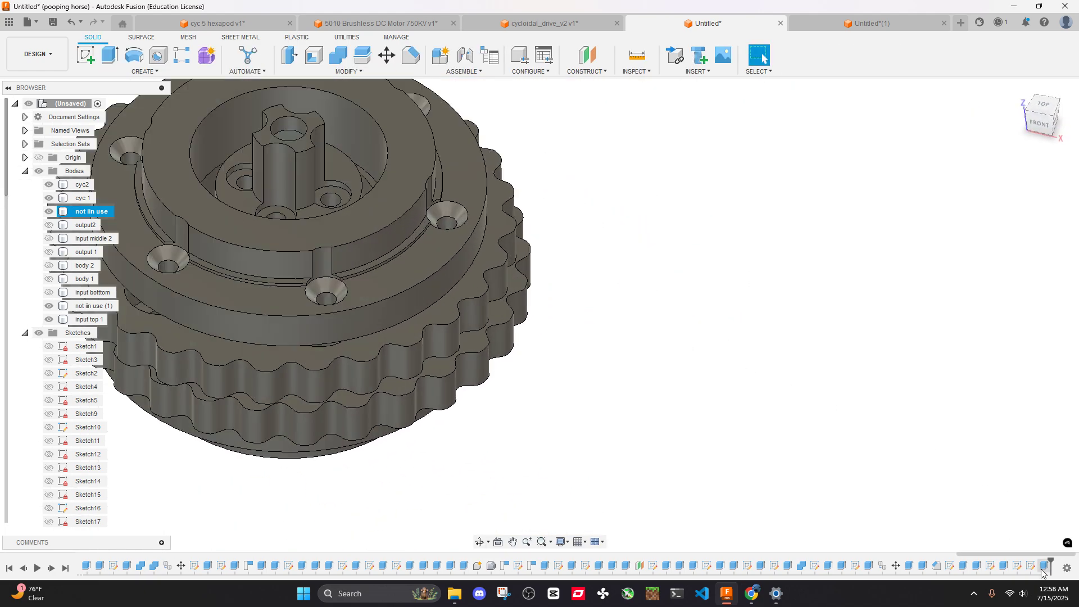
Change the ring profile extrusion's operation to Join so it closes the upper ends of the screw notches
double_click(1045, 566)
middle_drag(691, 348, 879, 435)
click(1002, 291)
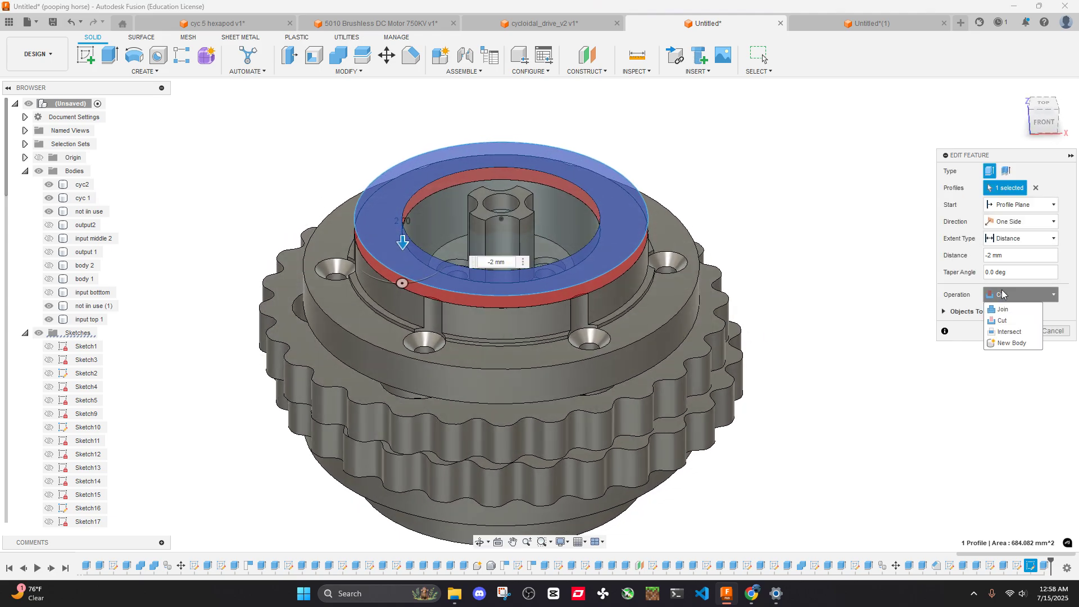
click(1016, 310)
click(1015, 316)
scroll(721, 312, down, 3)
shift+middle_drag(662, 327, 747, 203)
scroll(641, 268, up, 8)
scroll(646, 278, down, 8)
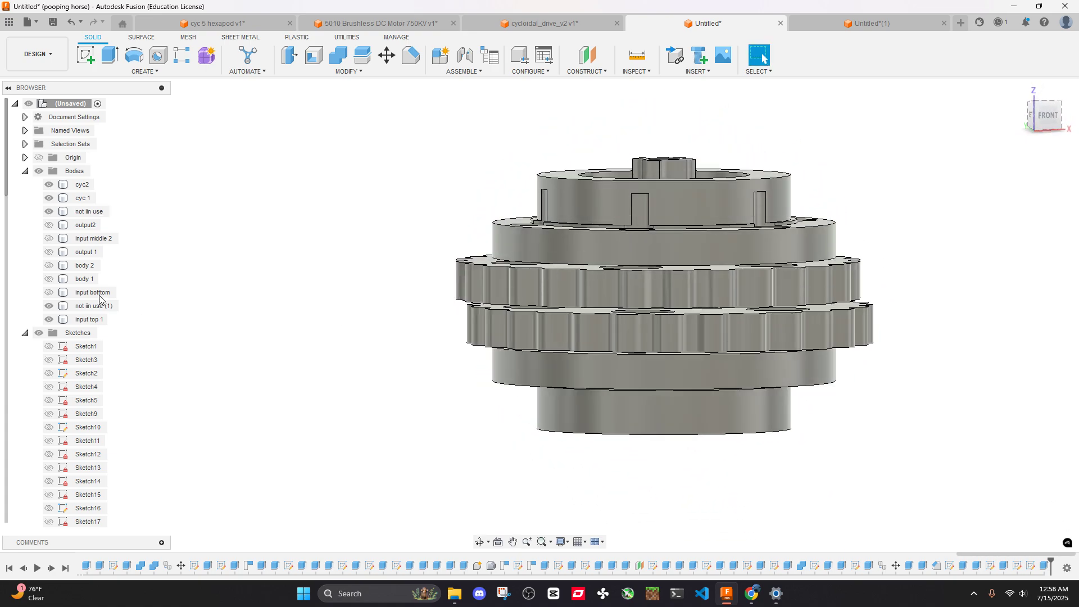
Show the output 1, input middle 2 and output2 bodies and examine how they fit the flanged ring bodies
click(52, 251)
click(51, 239)
click(49, 225)
scroll(364, 305, down, 2)
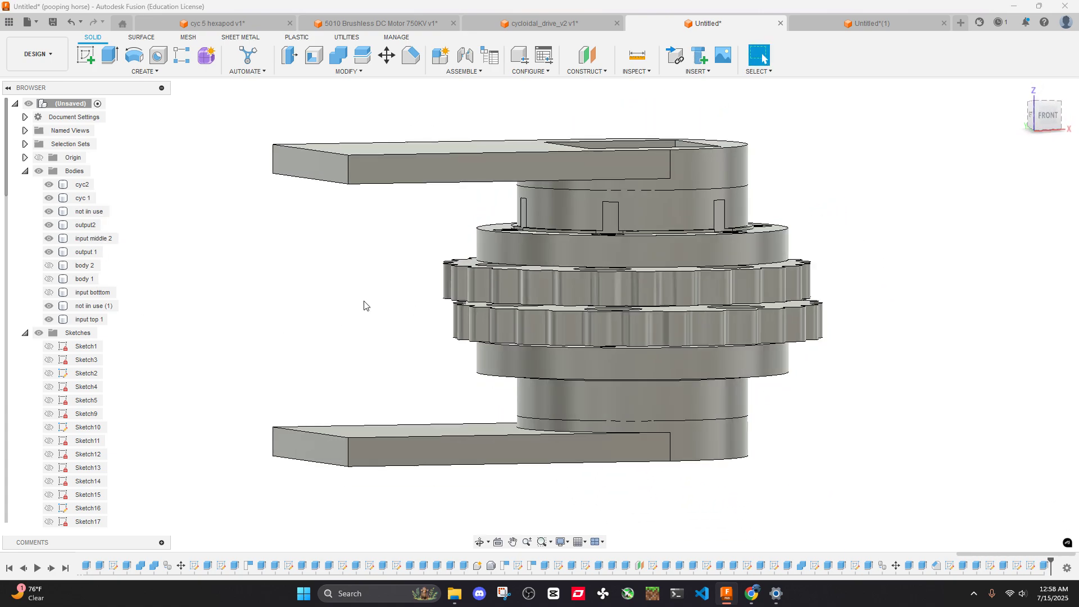
shift+middle_drag(498, 320, 468, 294)
shift+middle_drag(411, 259, 429, 276)
shift+middle_drag(533, 243, 537, 294)
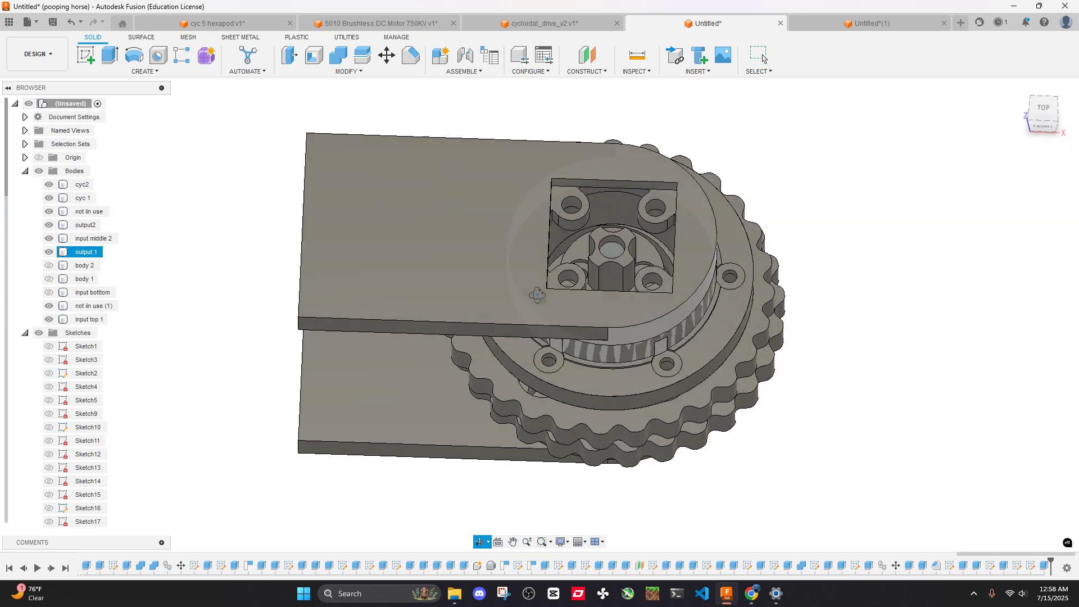
scroll(600, 249, up, 3)
shift+middle_drag(600, 251, 663, 228)
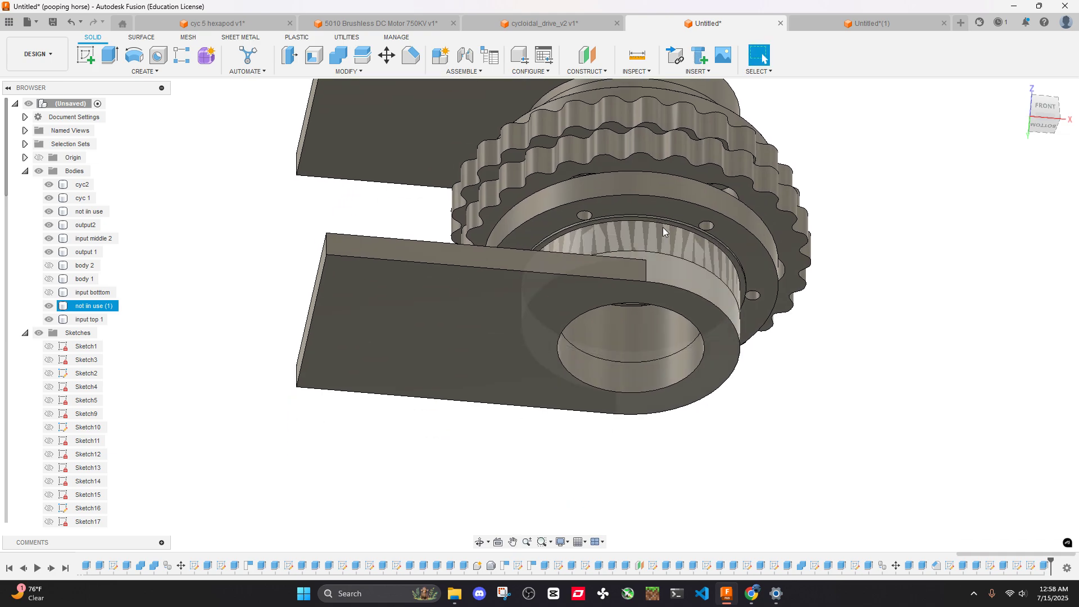
key(alt+z)
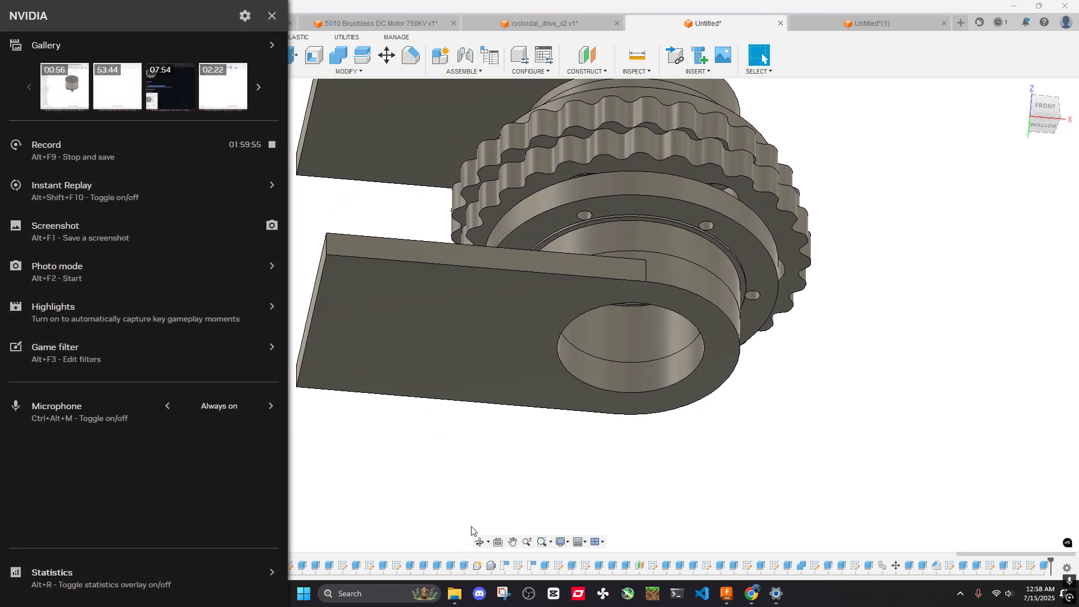
click(254, 156)
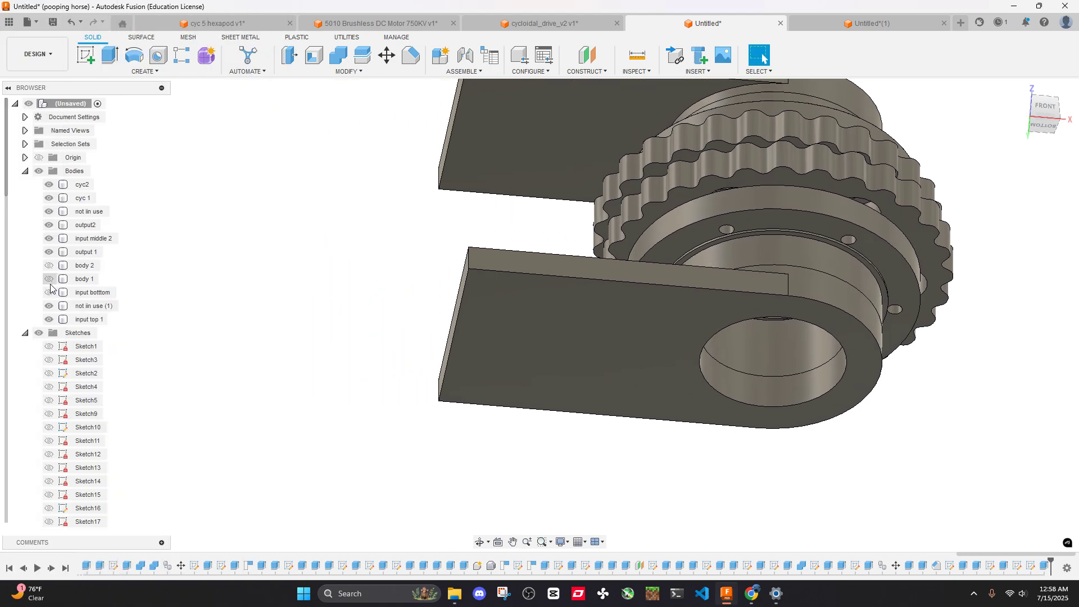
Show the body 1, body 2 and input bottom bodies
click(49, 279)
click(49, 265)
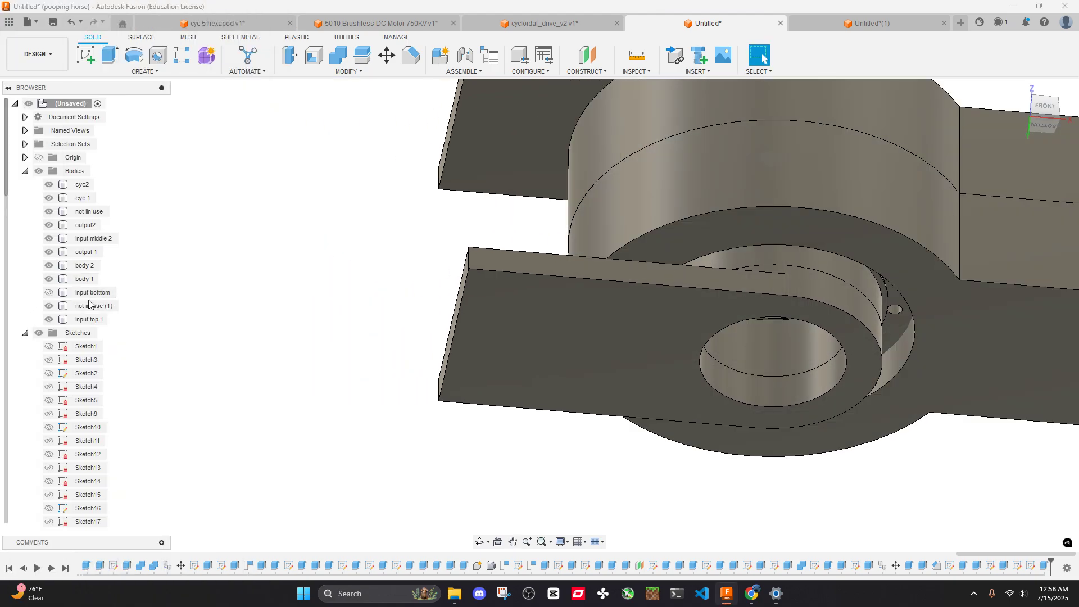
click(93, 292)
mouse_move(669, 376)
shift+middle_down()
mouse_move(657, 304)
mouse_move(672, 307)
mouse_move(677, 289)
mouse_move(669, 355)
shift+middle_up()
Switch to the cycloidal_drive_v2 design and examine its output-side screws and the four-armed plate at the motor end
click(544, 24)
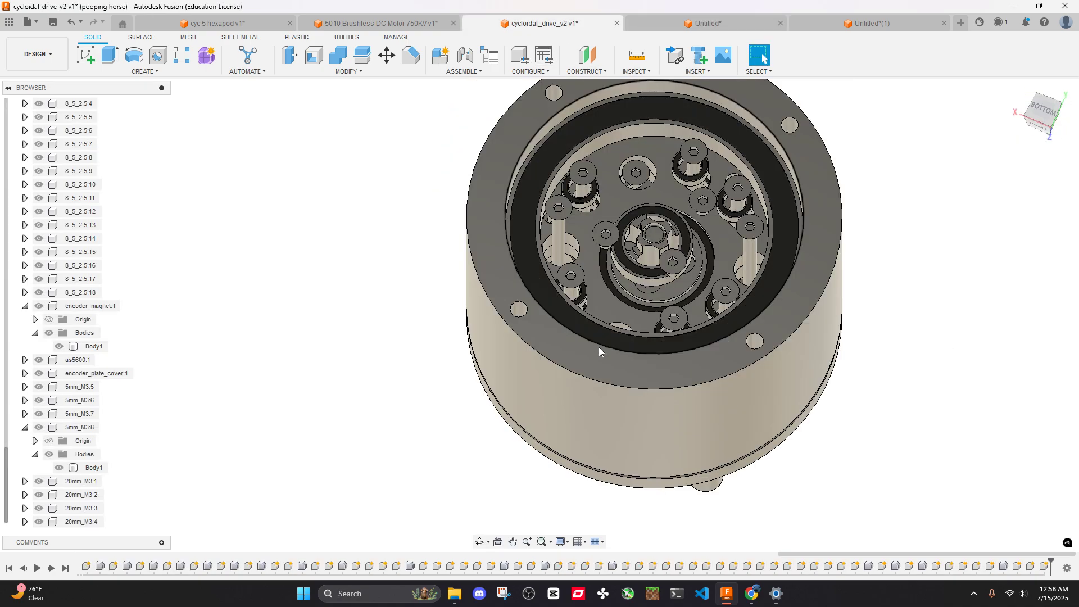
shift+middle_drag(740, 385, 735, 369)
shift+middle_drag(642, 340, 638, 323)
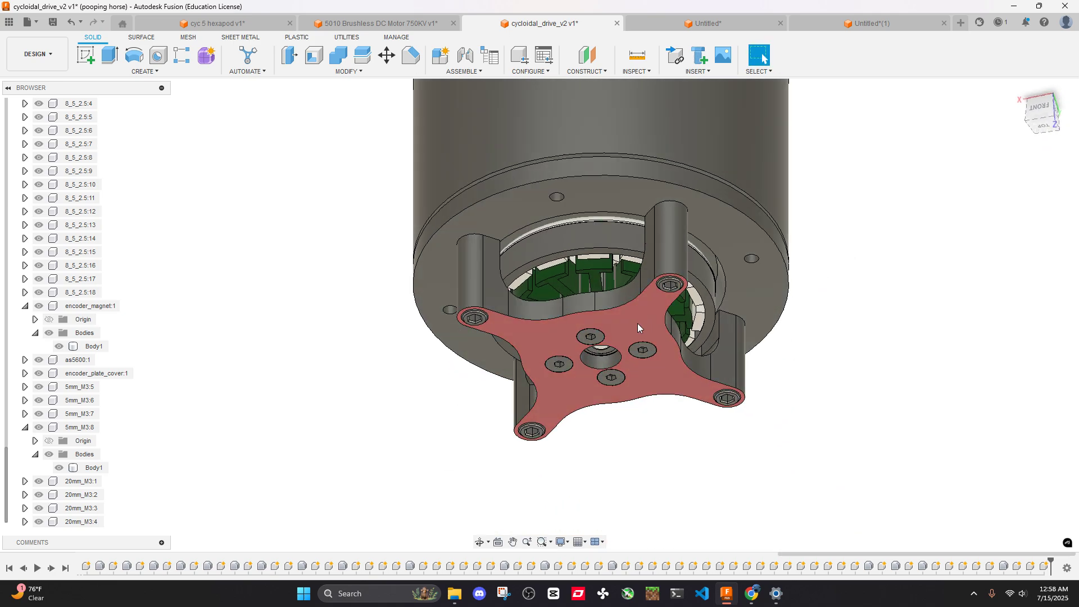
scroll(638, 323, up, 3)
scroll(534, 305, down, 3)
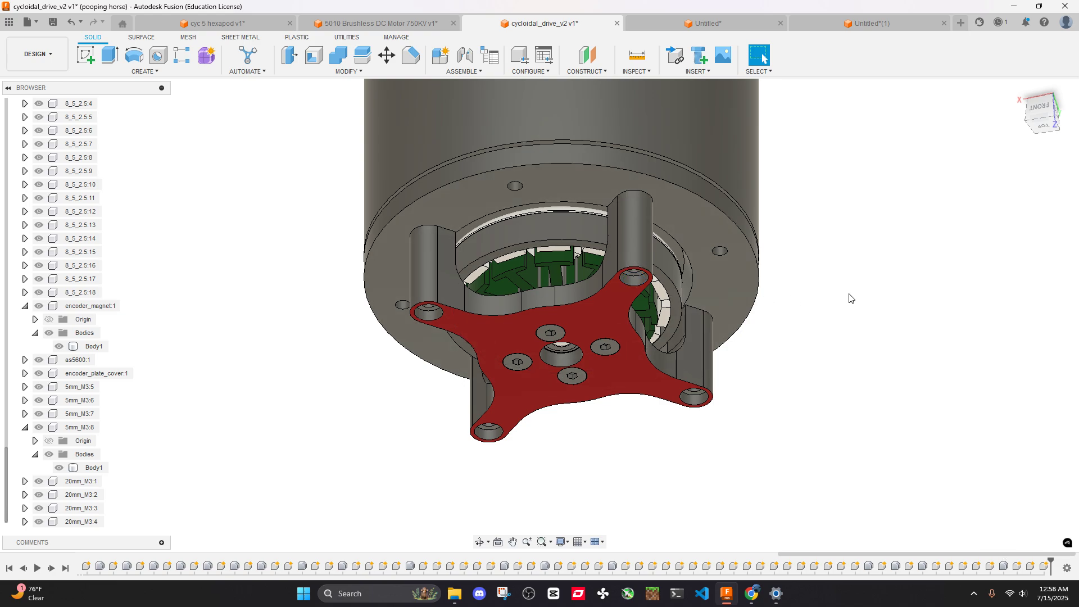
shift+middle_drag(848, 299, 680, 26)
Return to the unsaved drive design and rename the "not iin use" body above output2 as OUTPUT 1
click(681, 24)
shift+middle_drag(669, 249, 621, 209)
scroll(683, 293, up, 3)
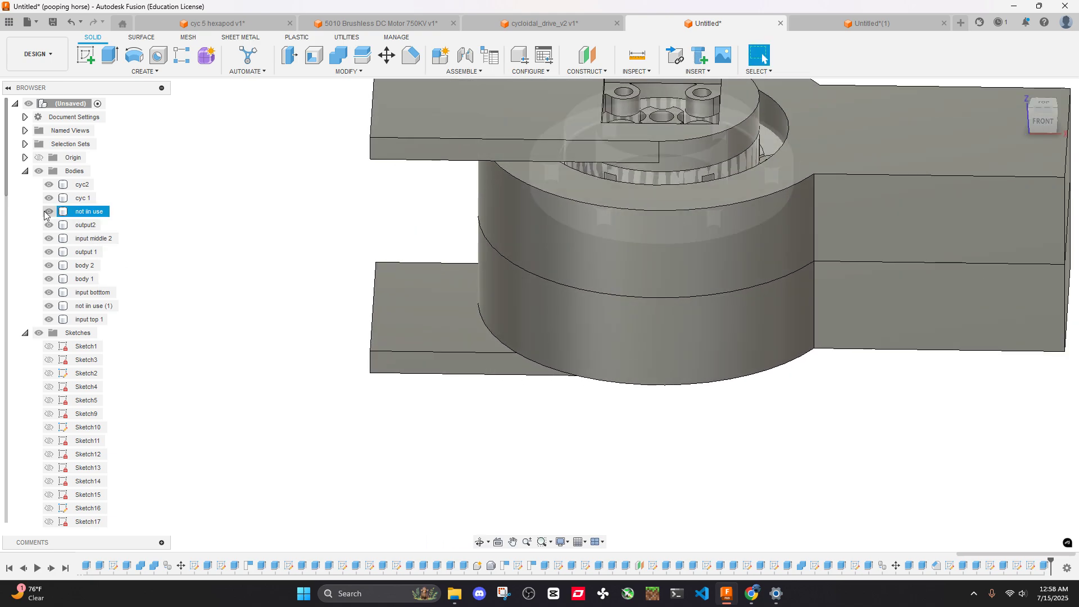
click(91, 212)
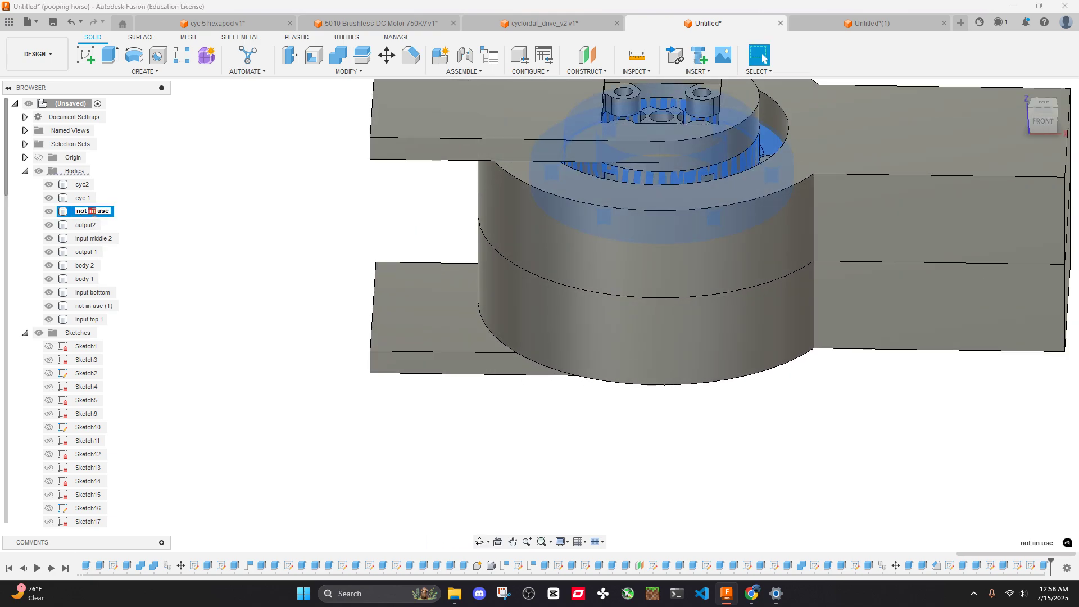
click(99, 214)
double_click(99, 212)
text(OUTPUT 1)
key(Return)
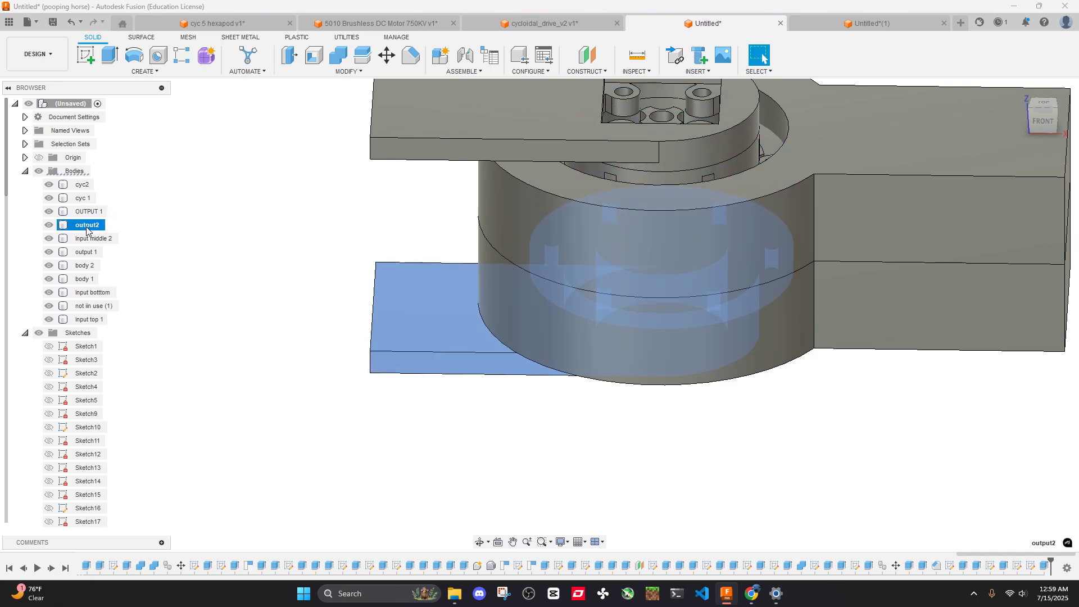
Hide the body 1 and body 2 housings to expose the output bodies and cycloidal discs
click(86, 227)
shift+middle_drag(273, 247, 304, 207)
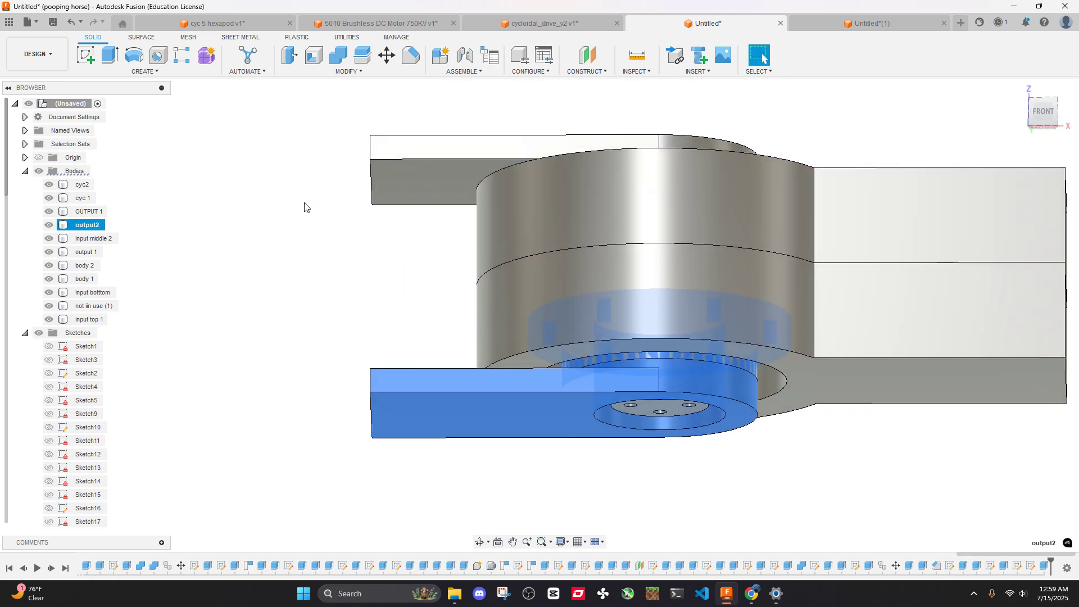
click(291, 249)
click(559, 308)
shift+middle_drag(318, 255, 581, 332)
scroll(585, 242, up, 5)
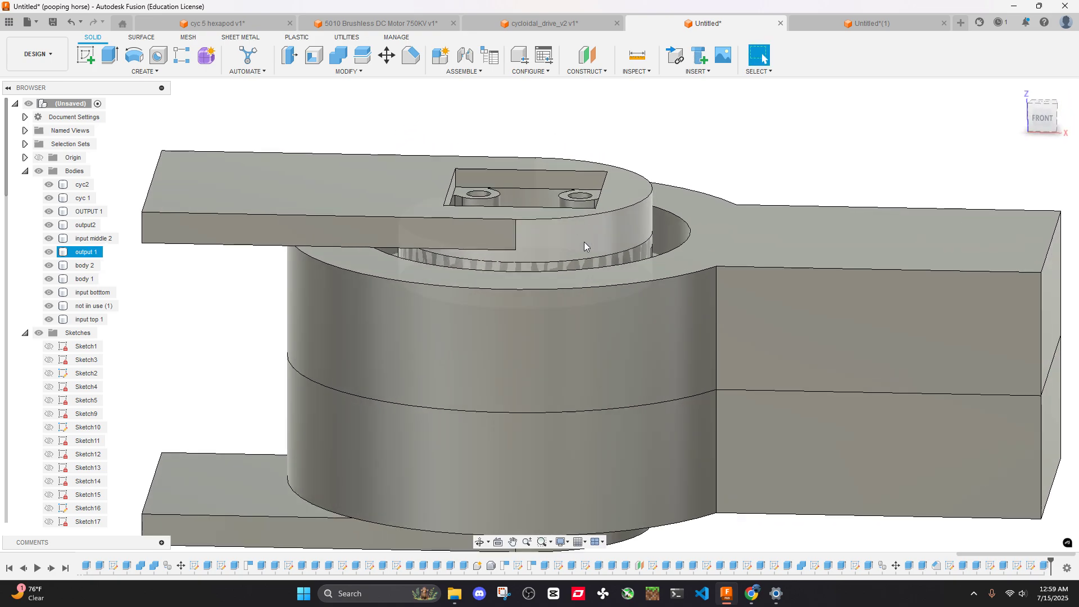
click(634, 227)
click(759, 156)
key(ctrl+z)
click(640, 238)
key(v)
click(788, 400)
key(v)
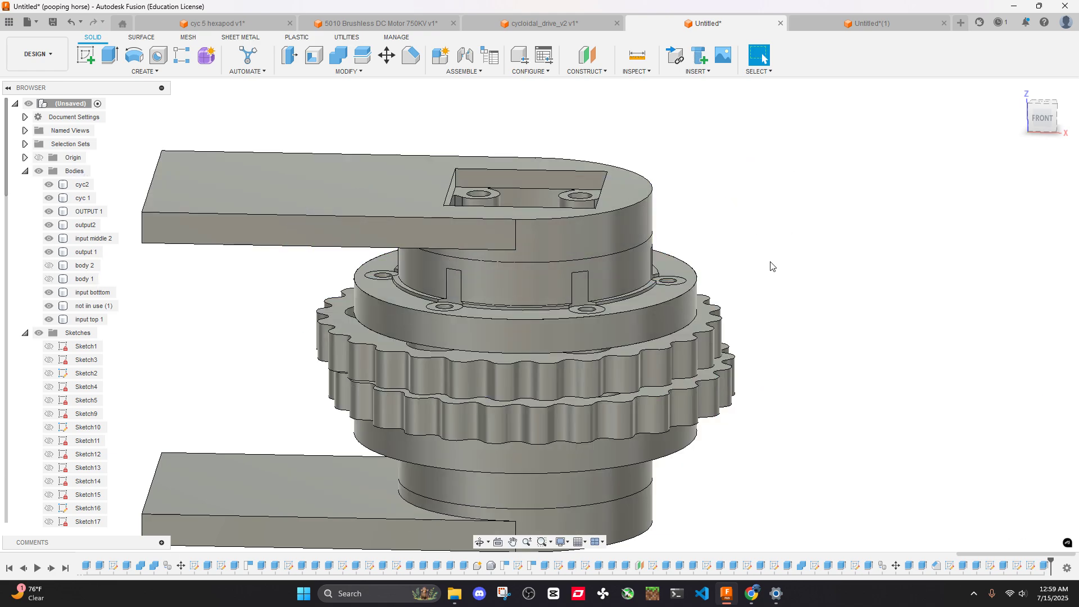
Examine how the output 1 body overlaps the notched OUTPUT 1 ring beneath the upper arm
shift+middle_drag(770, 265, 620, 219)
key(v)
key(ctrl+z)
click(620, 218)
click(707, 219)
shift+middle_drag(707, 219, 707, 196)
click(525, 215)
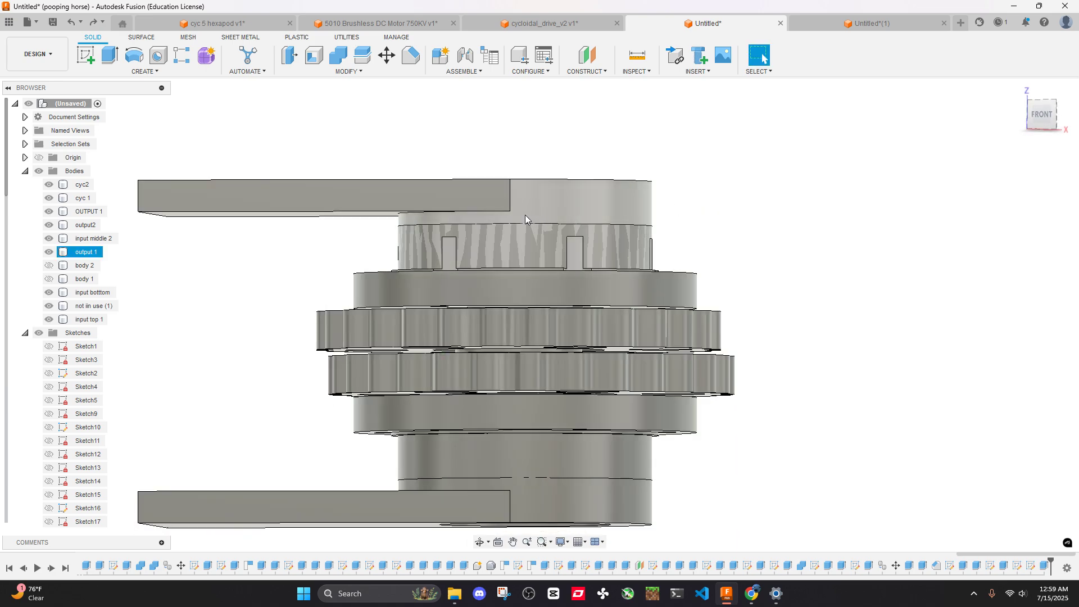
scroll(466, 211, up, 5)
middle_drag(472, 209, 585, 218)
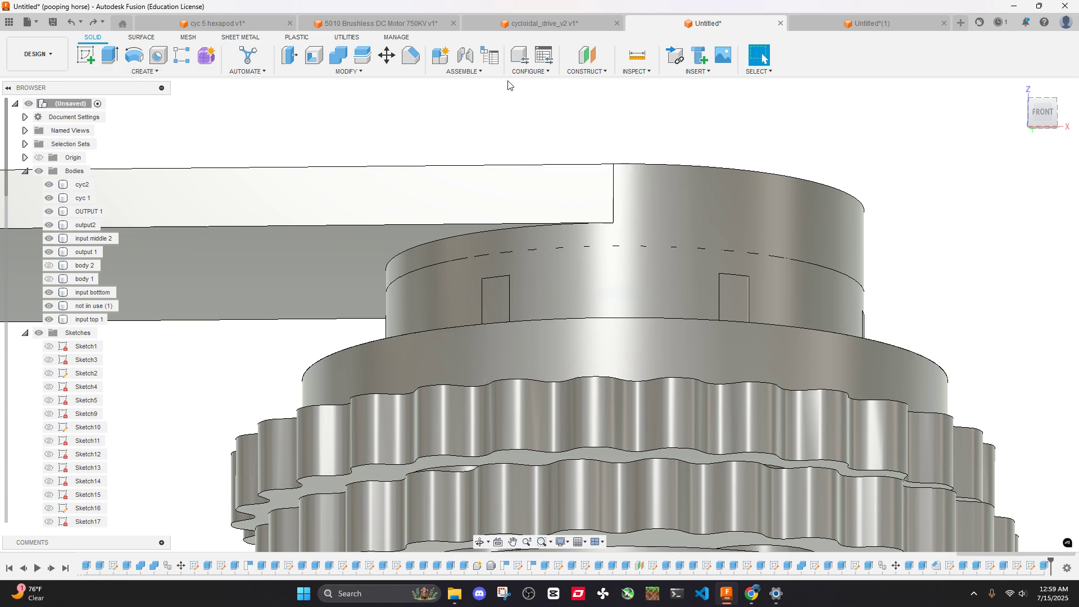
click(335, 72)
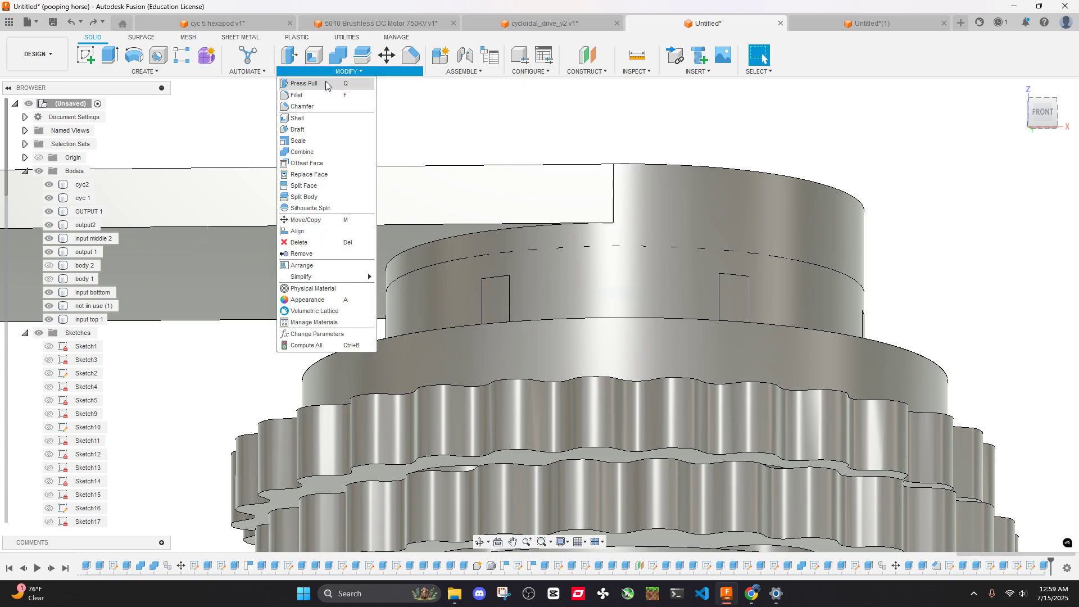
click(310, 197)
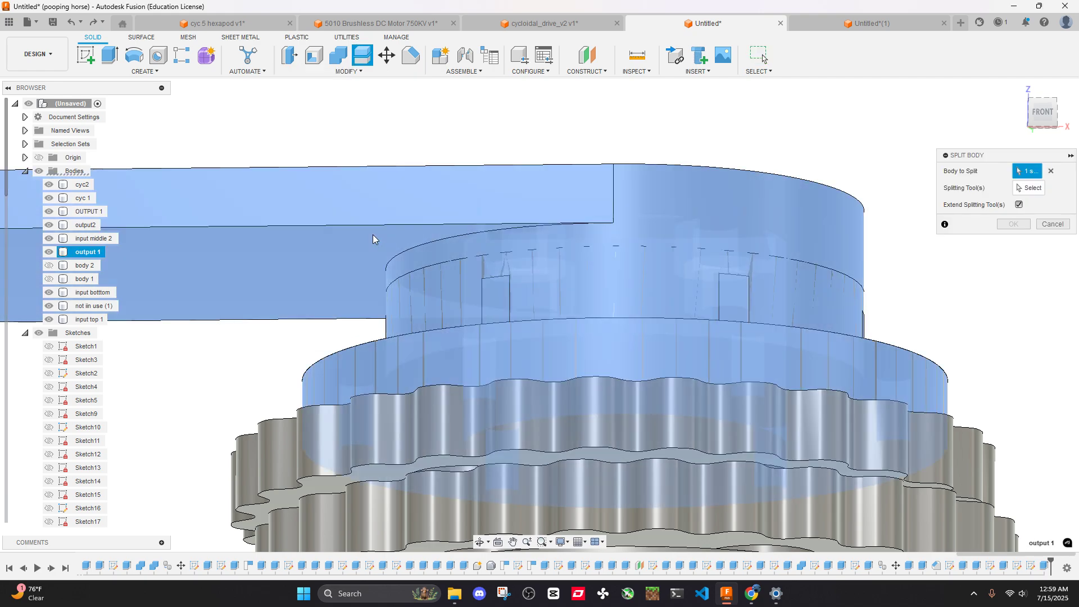
scroll(373, 236, down, 3)
click(373, 236)
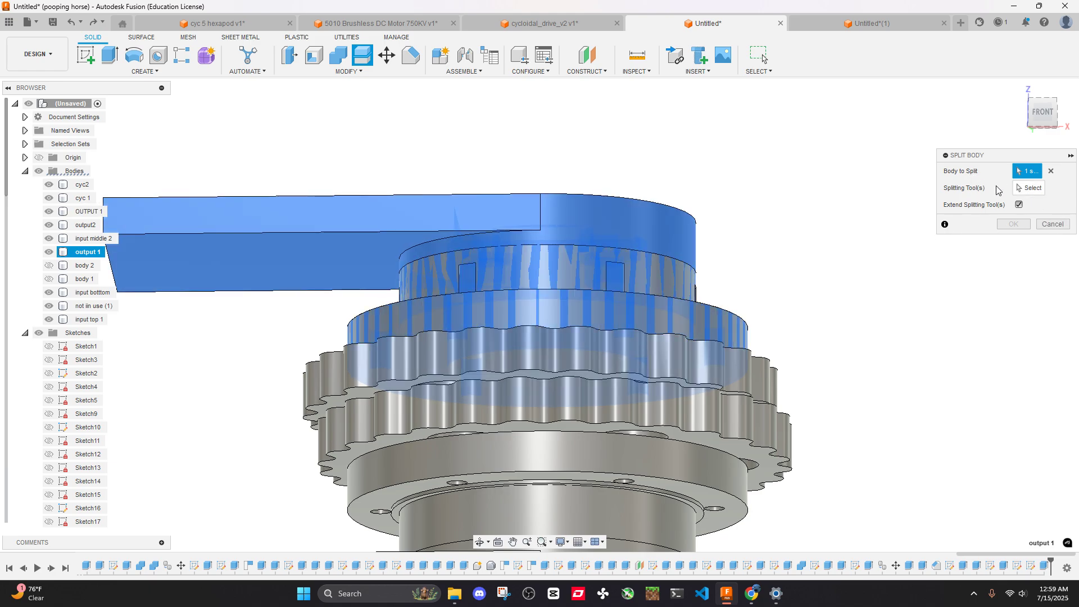
click(1052, 223)
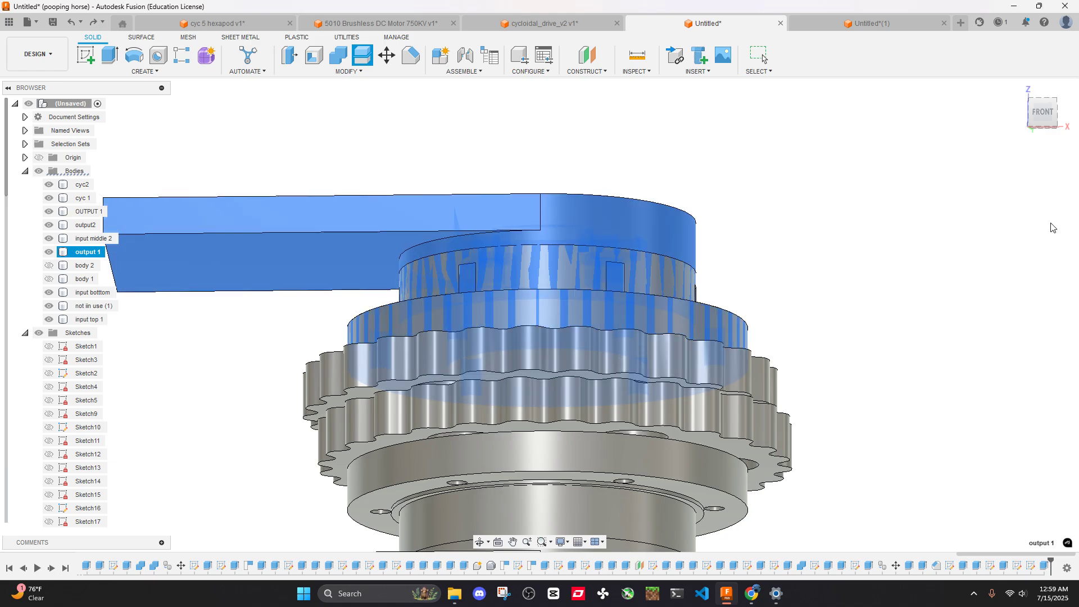
Start a sketch on the upper arm's front face and project the arm's lower edge into it
scroll(745, 245, down, 3)
click(1045, 123)
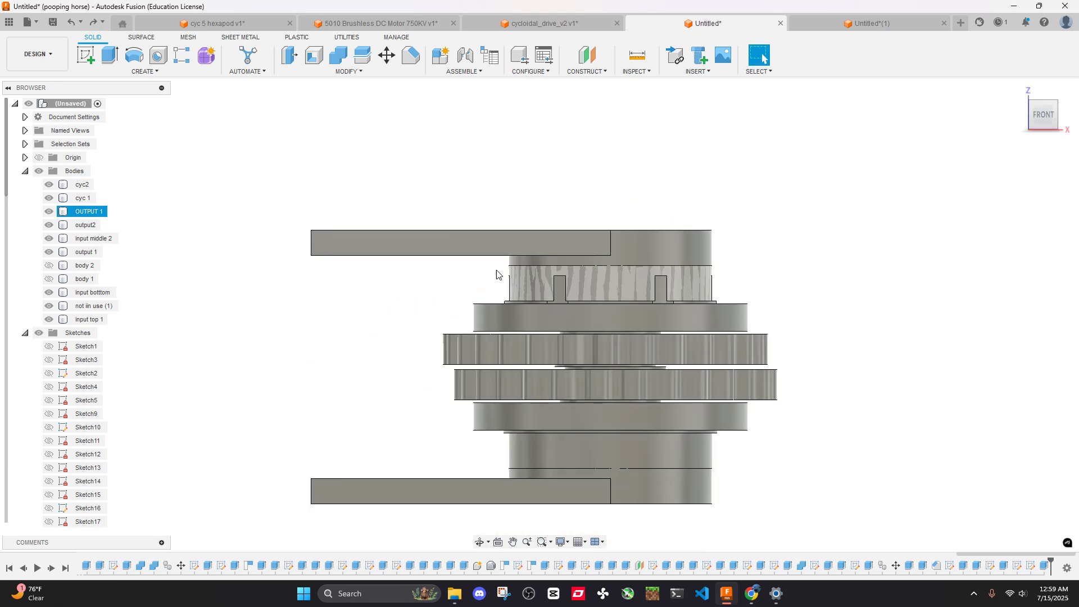
right_click(433, 240)
click(412, 318)
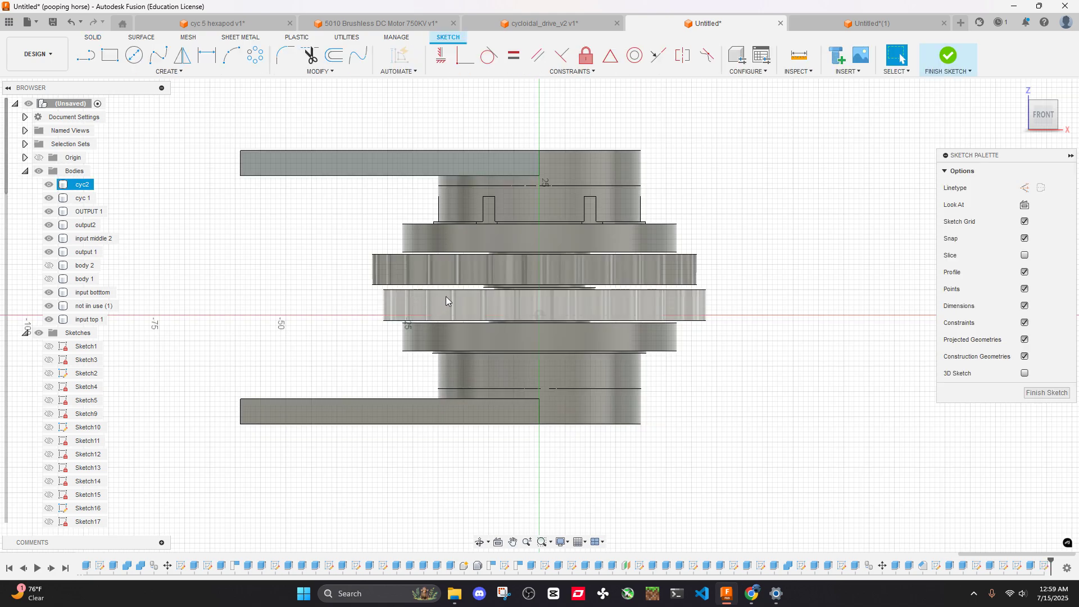
key(p)
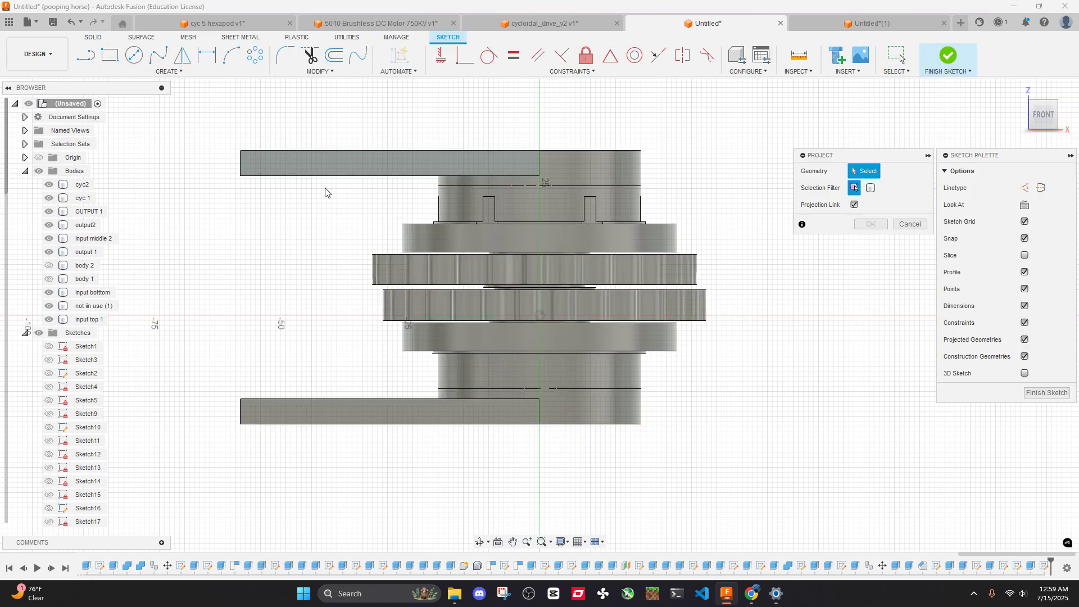
click(341, 179)
click(870, 224)
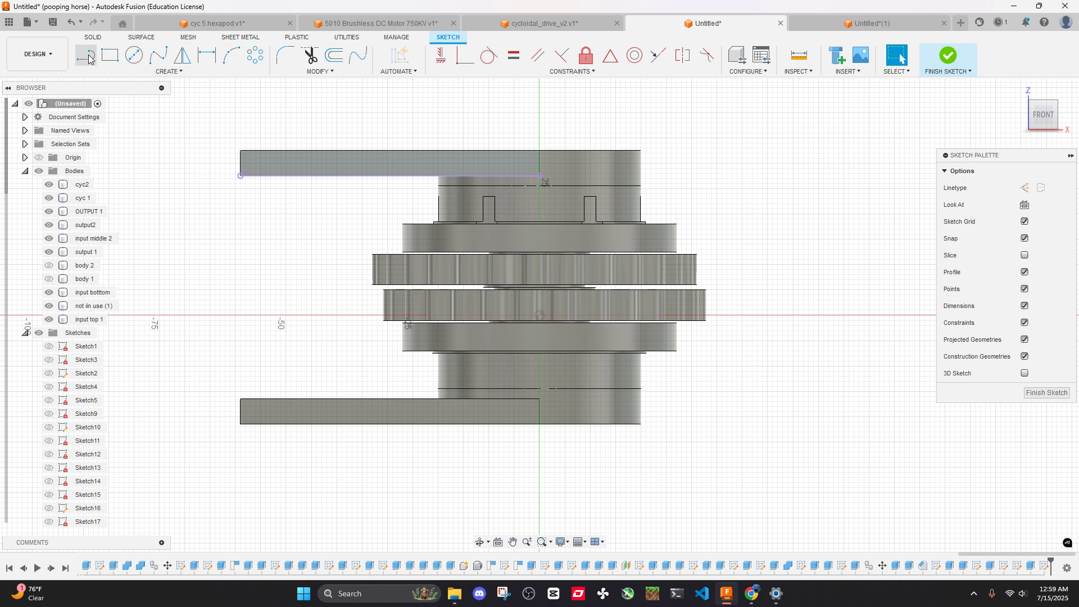
Project the top edge of the OUTPUT 1 ring into the sketch
scroll(481, 215, up, 5)
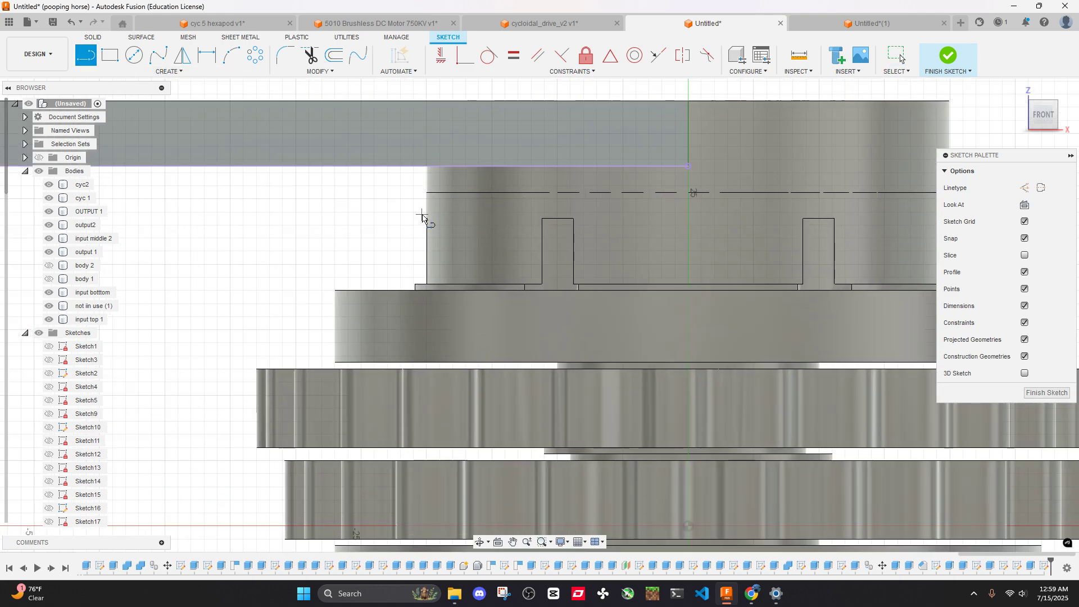
key(p)
click(89, 211)
click(870, 224)
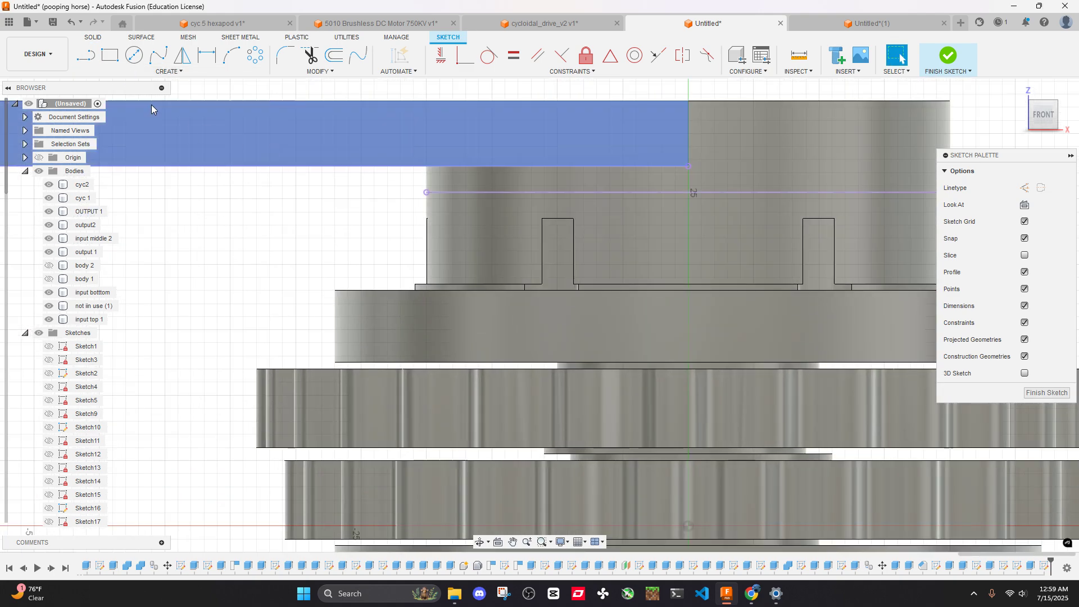
Draw a horizontal line along the projected ring edge, extending past both sides of the ring, and finish the sketch
drag(151, 105, 150, 105)
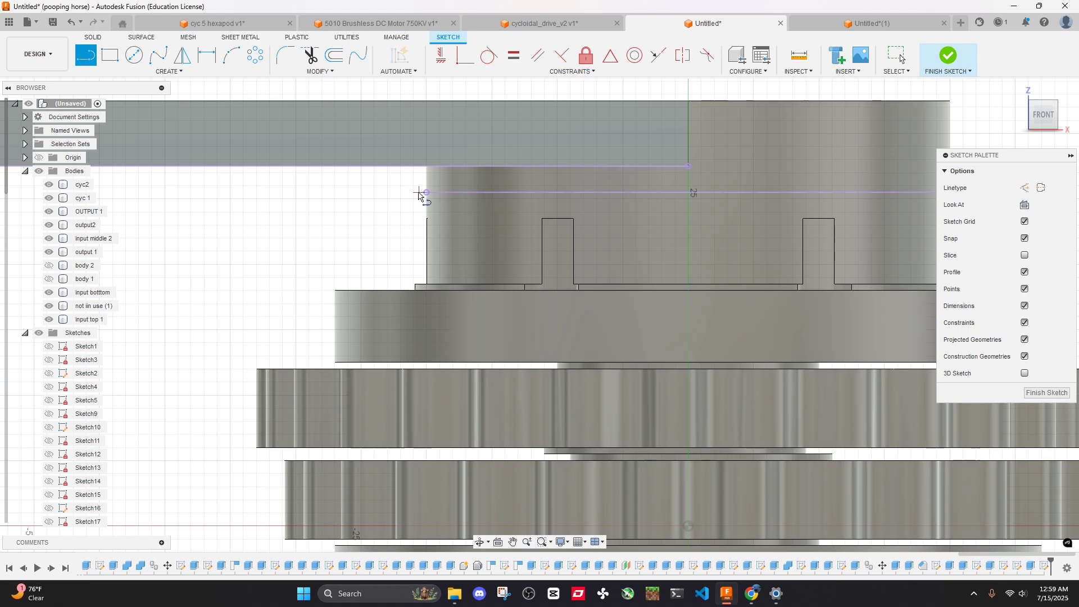
click(399, 194)
scroll(399, 193, down, 3)
click(787, 192)
key(Escape)
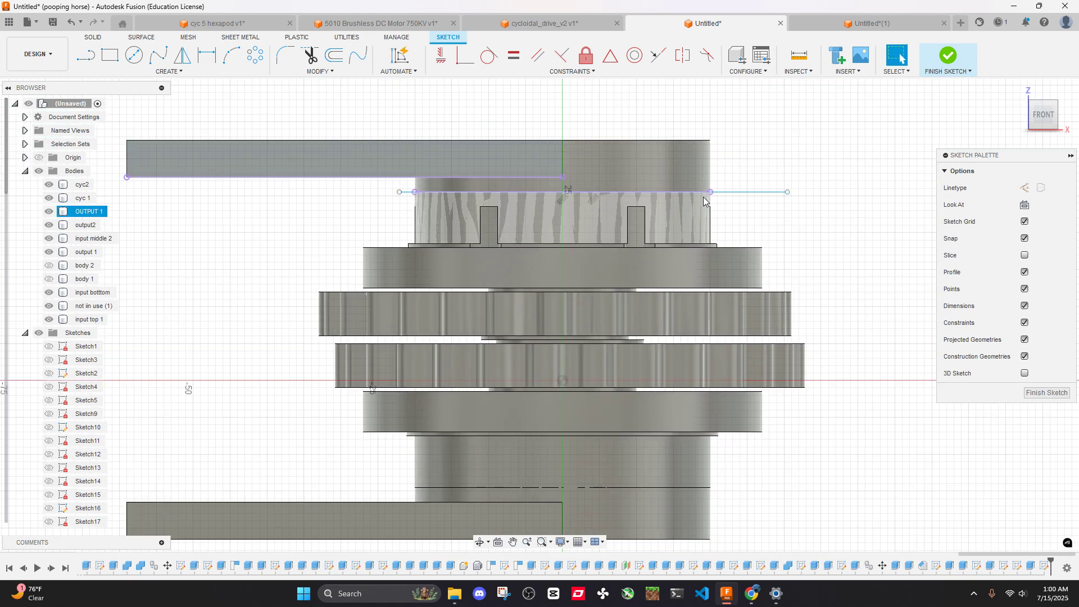
click(949, 62)
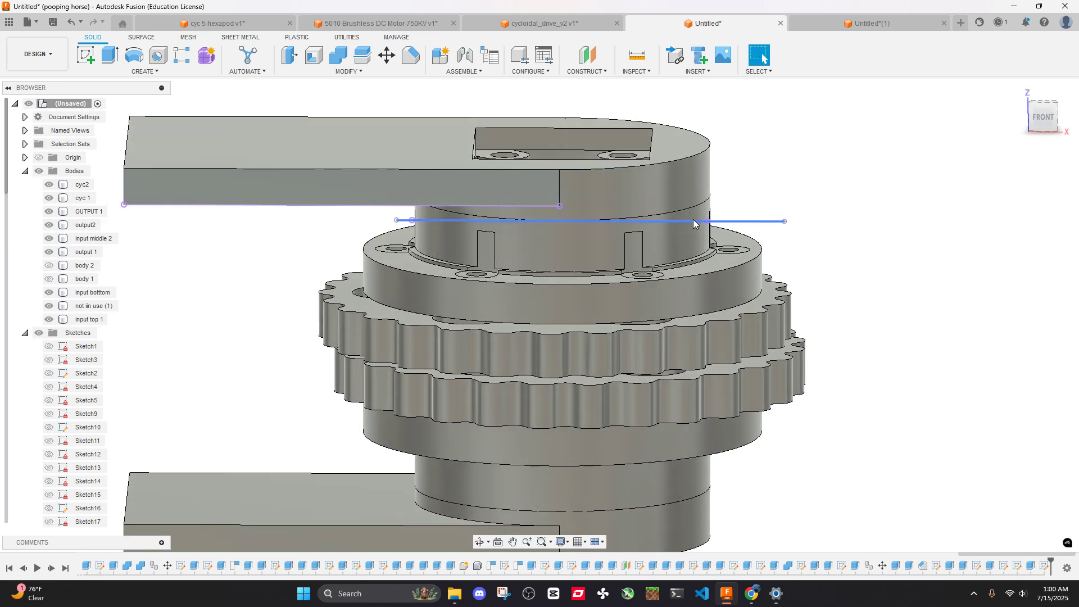
Hide the OUTPUT 1 ring and split the output 1 body using the sketched horizontal line as the splitting tool
click(683, 242)
key(v)
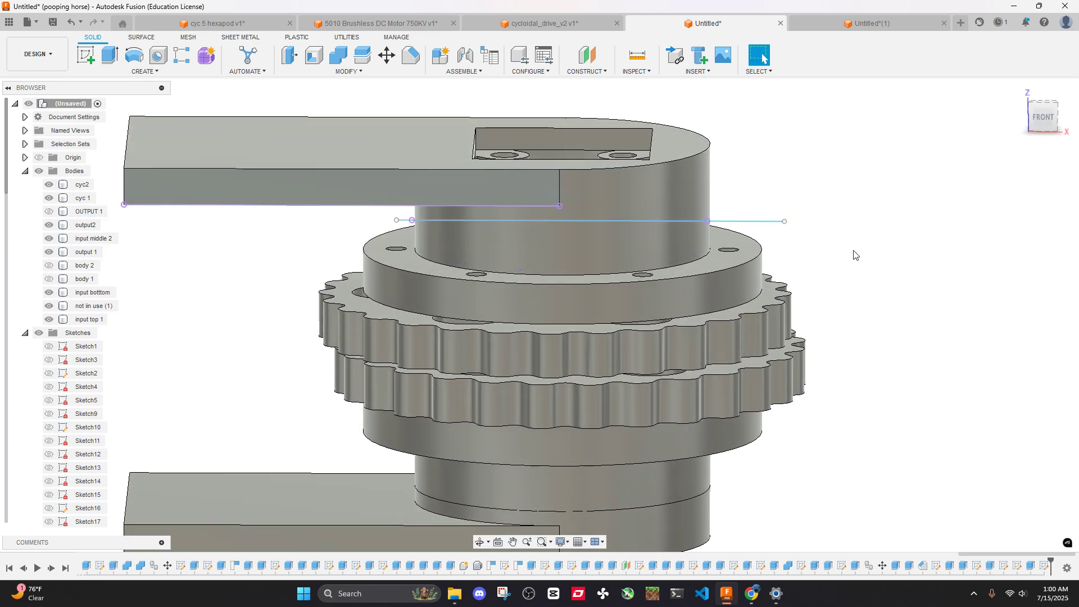
middle_drag(675, 218, 707, 216)
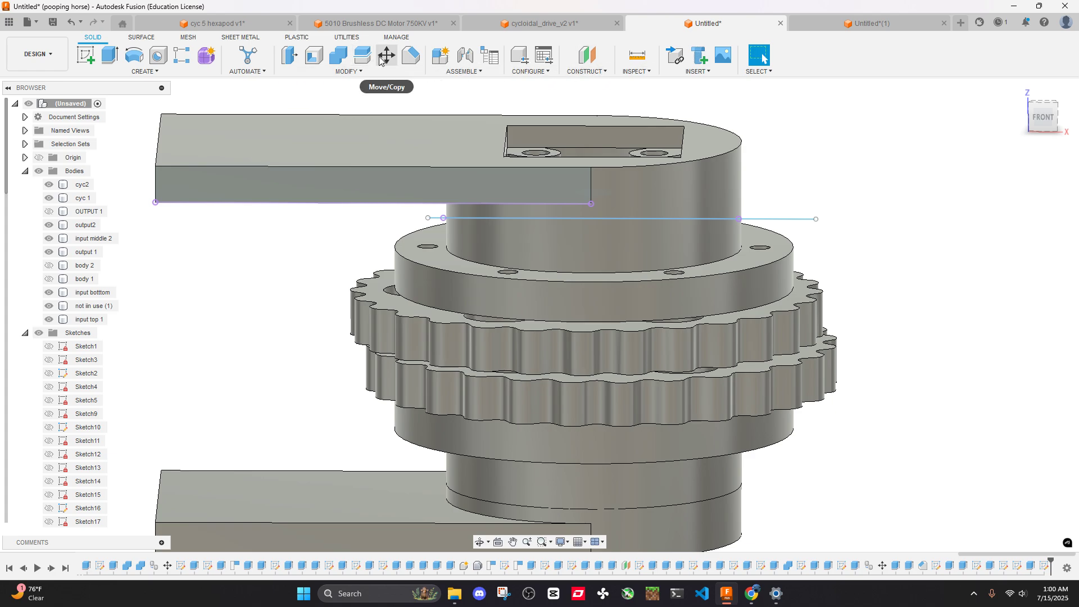
click(349, 71)
click(337, 197)
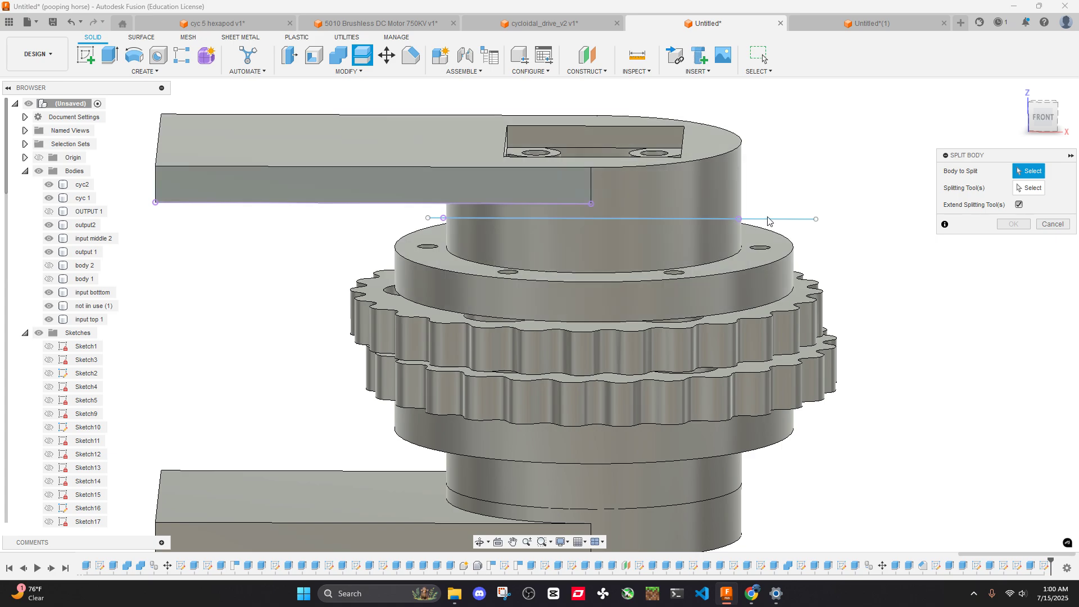
click(724, 184)
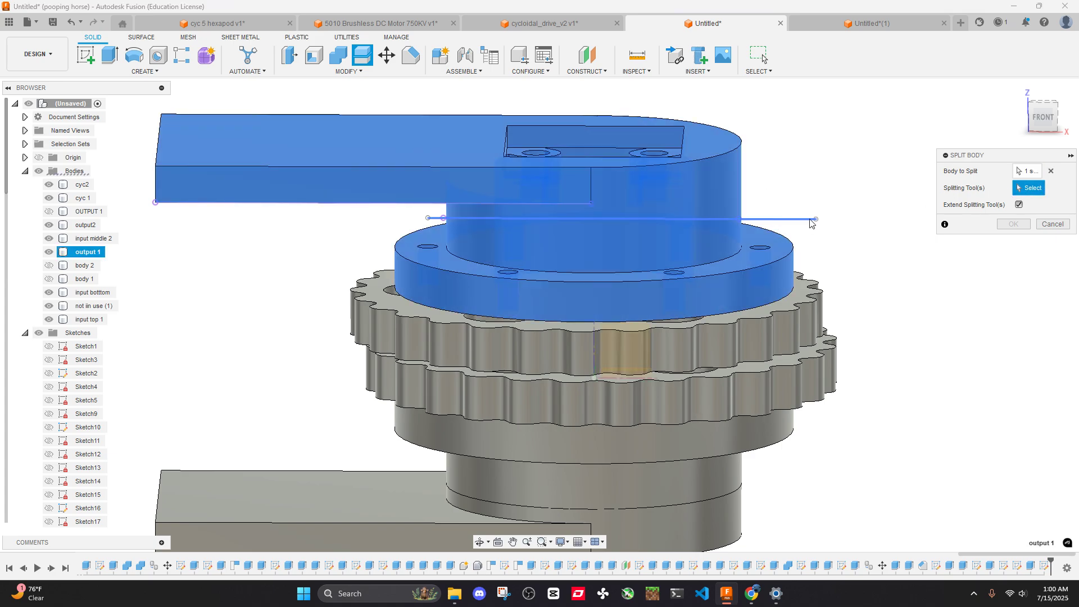
click(788, 220)
click(1012, 223)
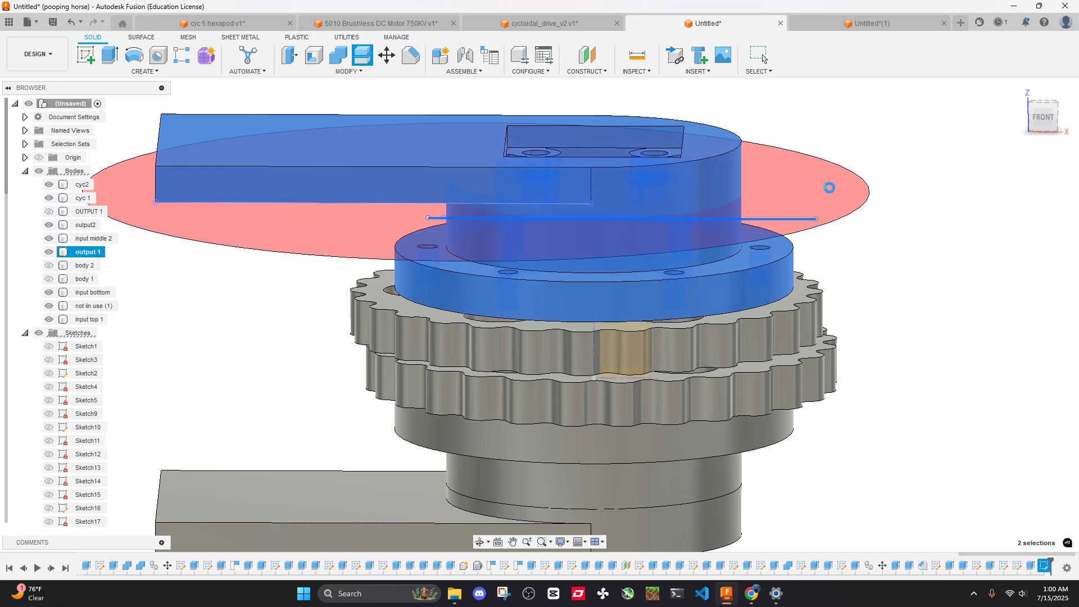
Hide the lower flanged part of the split output body
scroll(724, 218, down, 3)
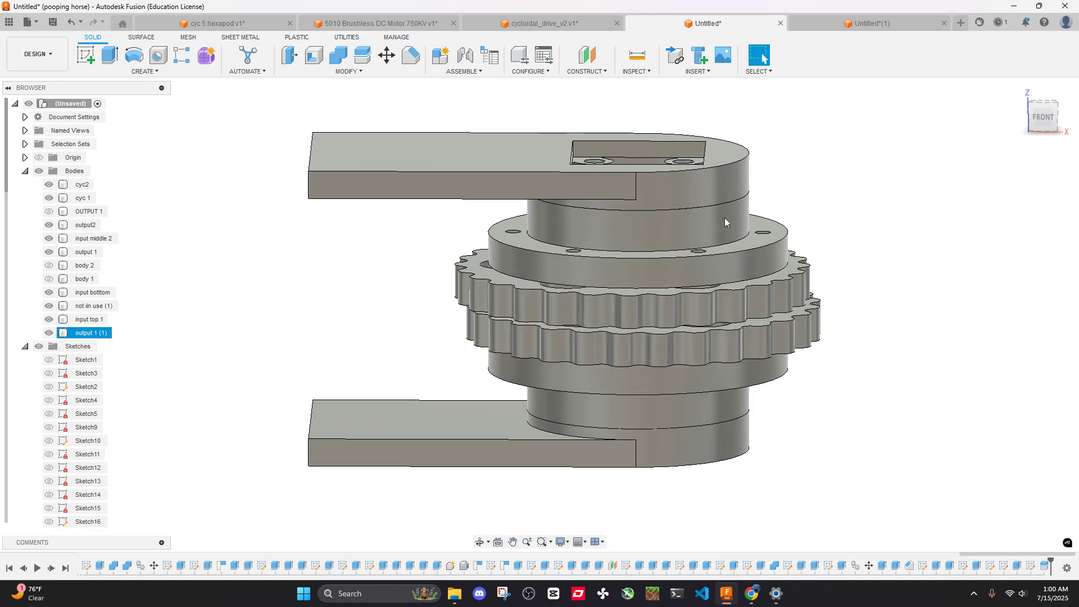
click(709, 228)
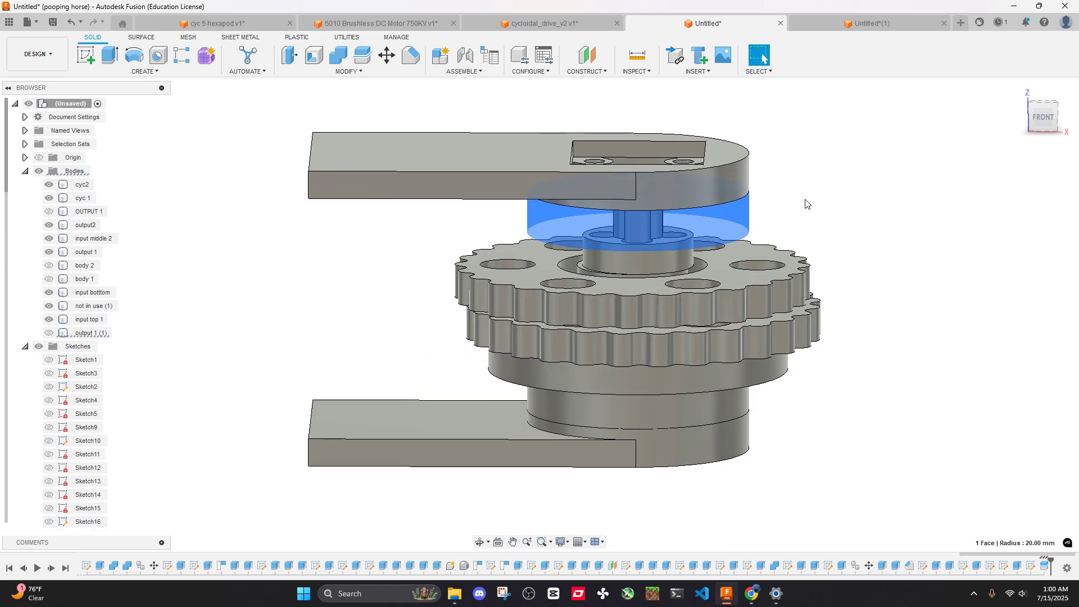
Rename the split-off body output 1 (1) as NO USE
click(805, 204)
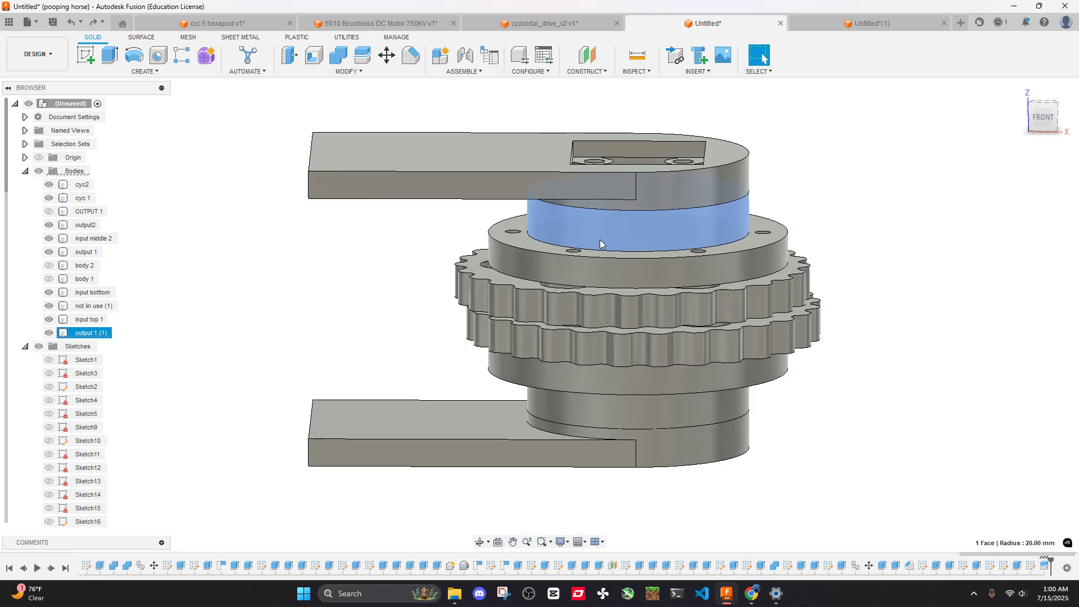
click(94, 334)
double_click(96, 334)
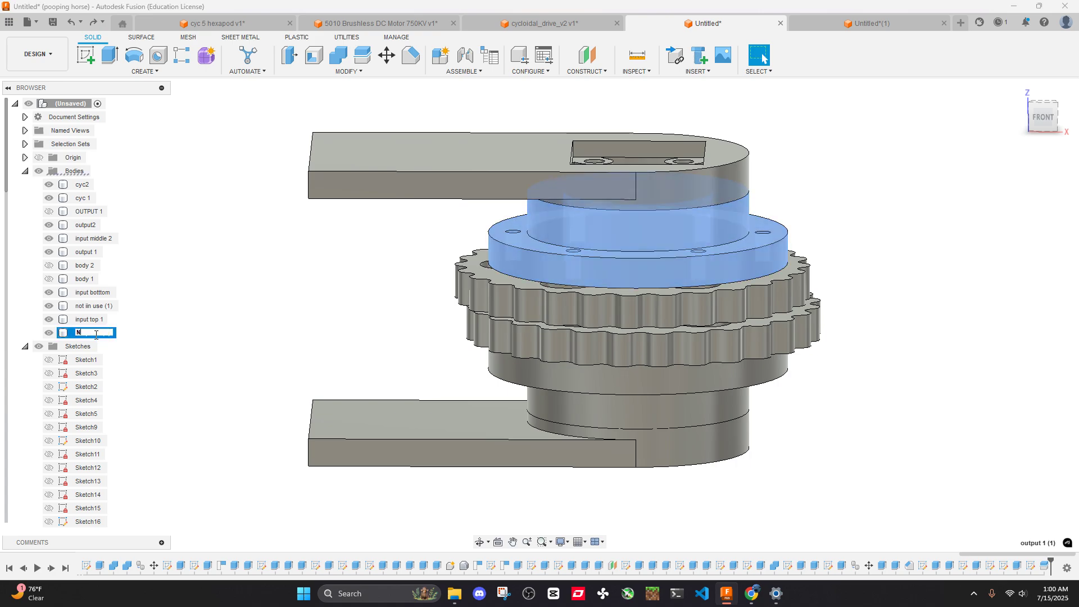
text(NO USE)
key(Return)
key(Escape)
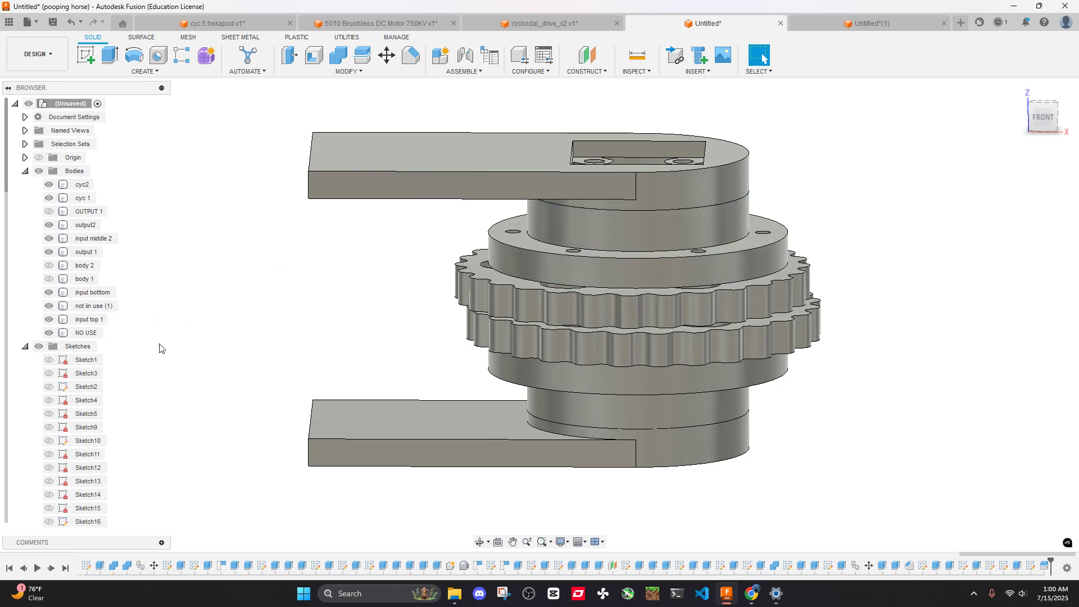
Hide the NO USE body and show the OUTPUT 1 body in its place
click(49, 333)
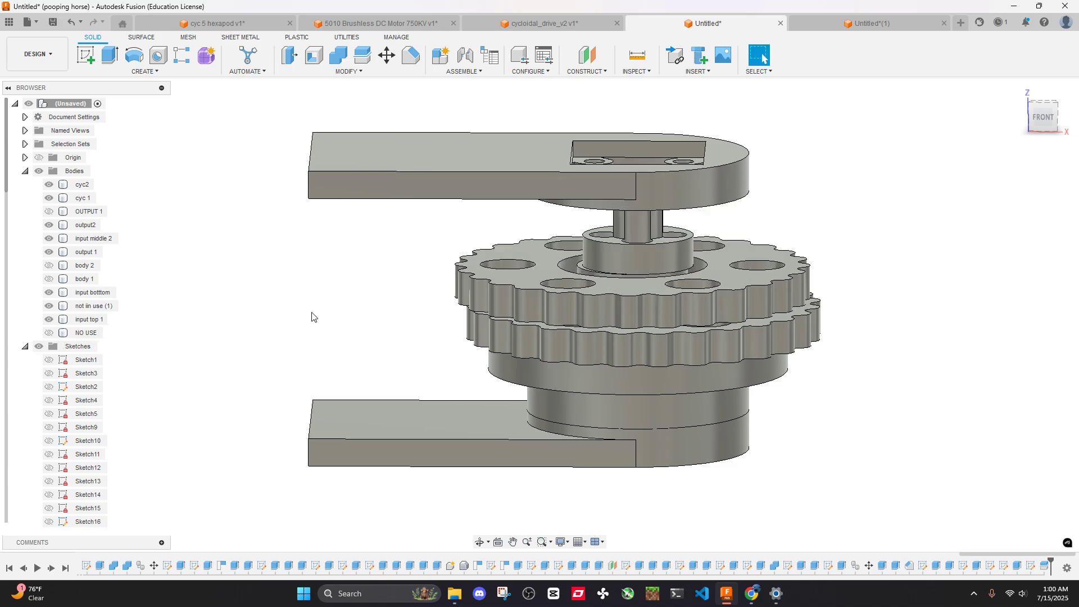
click(49, 211)
shift+middle_drag(385, 229, 384, 312)
shift+middle_drag(764, 58, 688, 222)
scroll(660, 269, up, 4)
Hide the output 1 arm temporarily to inspect the OUTPUT 1 hub beneath it, and restore its visibility
click(659, 269)
key(v)
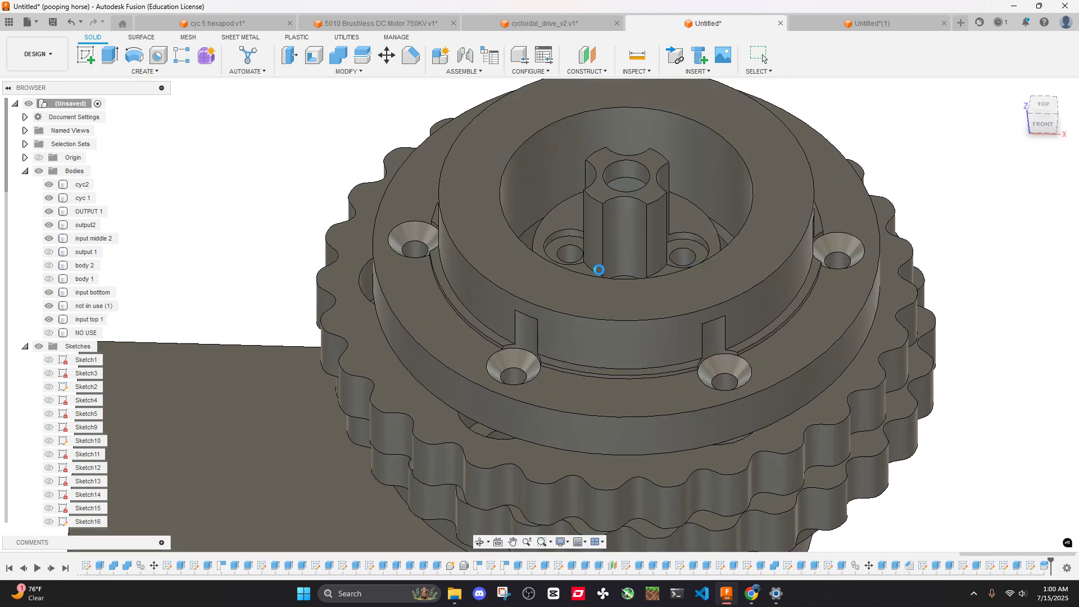
scroll(599, 270, down, 4)
shift+middle_drag(730, 268, 841, 197)
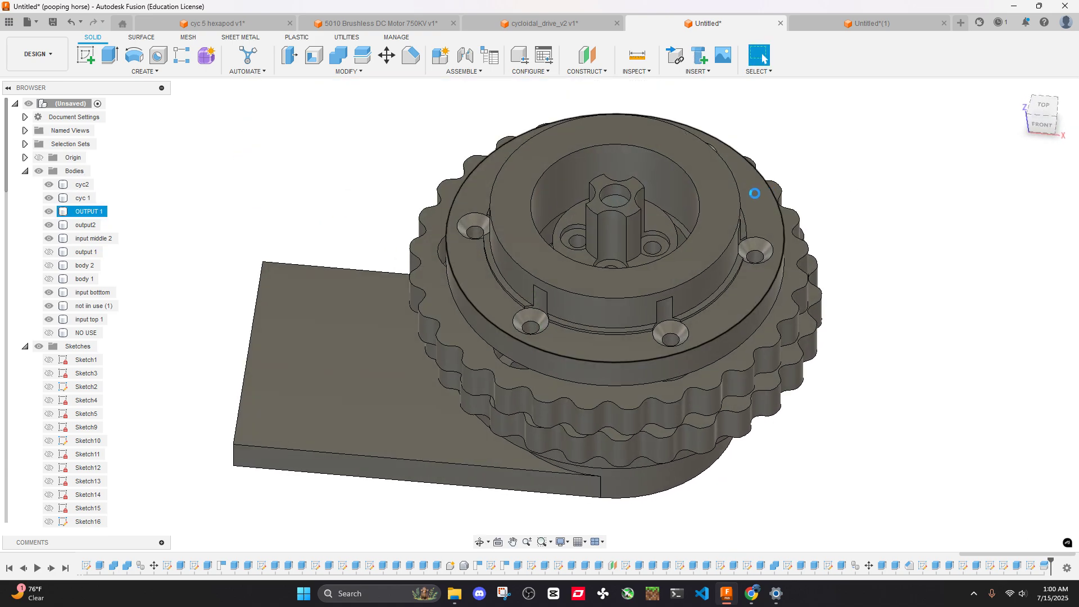
key(ctrl+z)
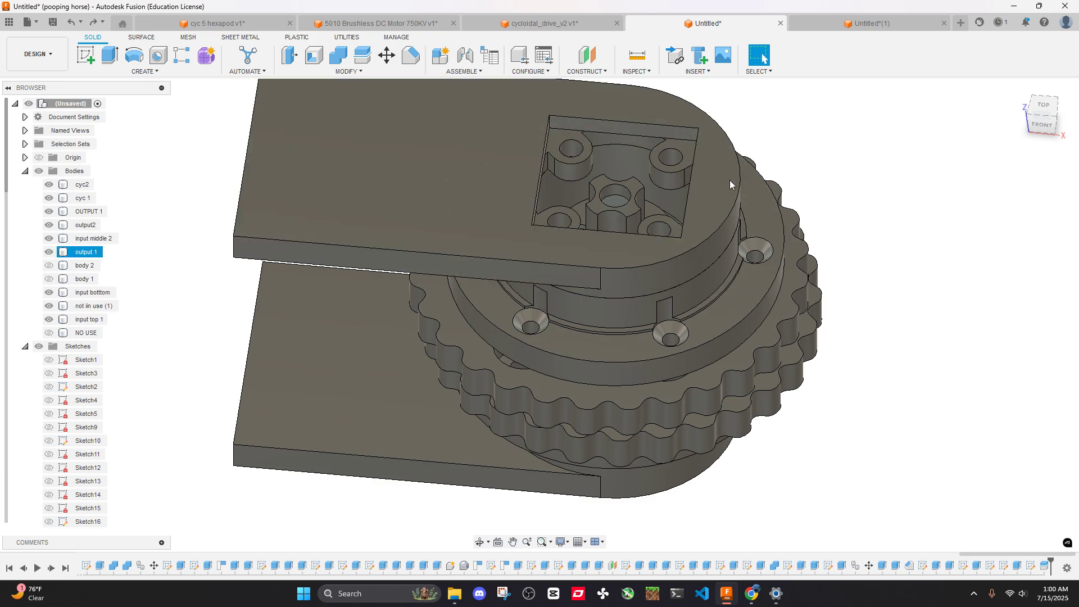
Fillet the four vertical corner edges of the rectangular pocket in the output 1 arm with a 4 mm radius
shift+middle_drag(689, 176, 675, 129)
scroll(675, 129, up, 4)
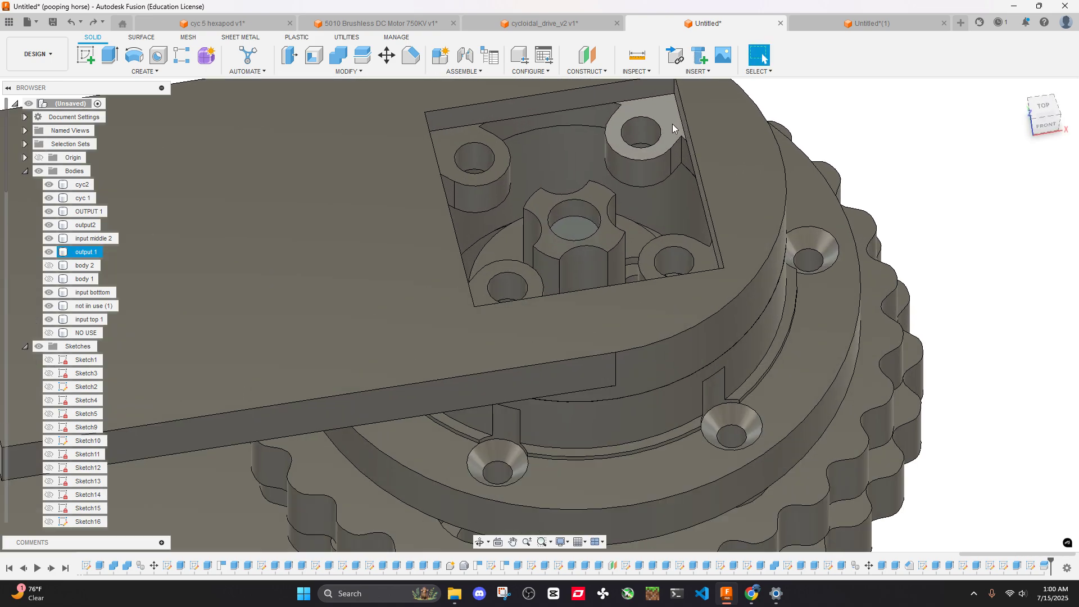
shift+middle_drag(720, 167, 784, 169)
click(441, 117)
shift+click(611, 144)
shift+click(756, 129)
middle_drag(784, 169, 561, 245)
shift+click(645, 182)
text(f)
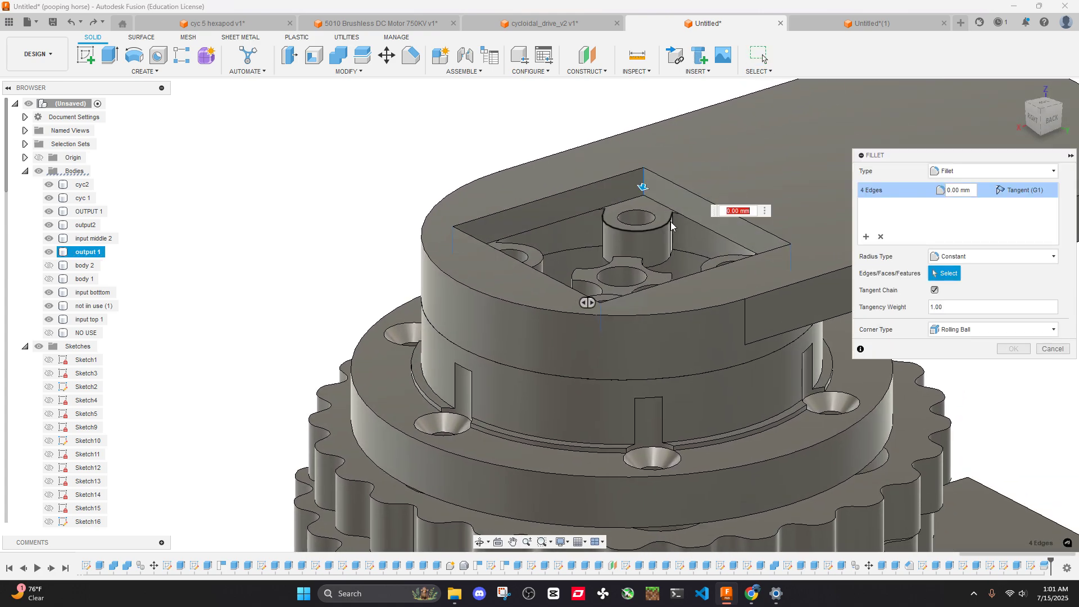
text(4)
shift+middle_drag(709, 173, 783, 170)
click(1013, 349)
Hide the filleted output 1 arm to check the assembly below it, and undo the hiding
scroll(780, 207, up, 3)
click(731, 228)
key(v)
click(884, 119)
scroll(880, 129, down, 2)
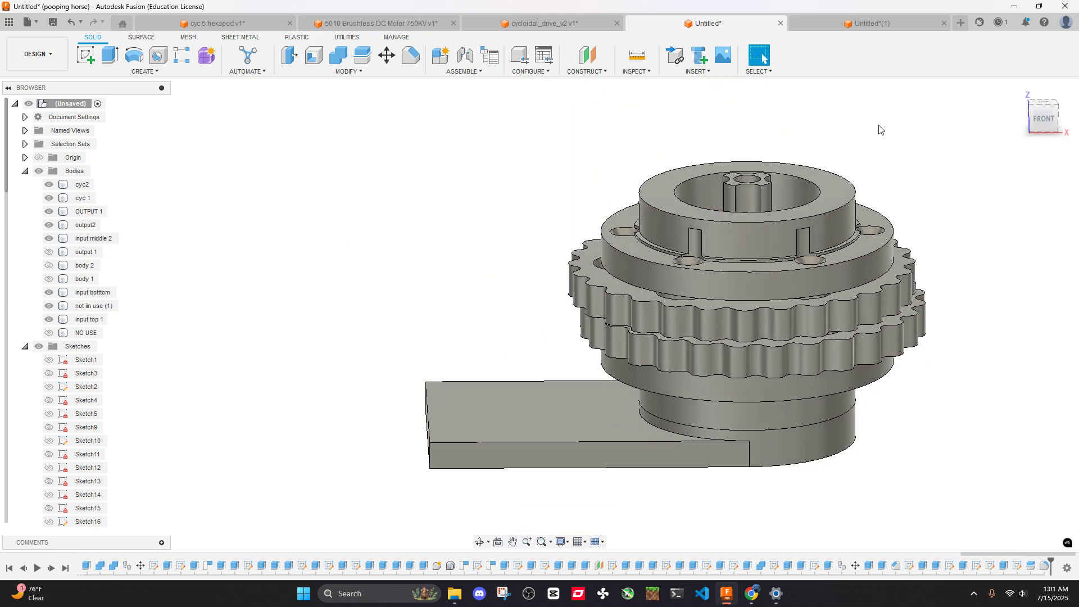
key(ctrl+z)
Examine the underside by temporarily hiding the output2 body, comparing it with the hub beneath, and restoring its visibility
middle_drag(901, 147, 758, 323)
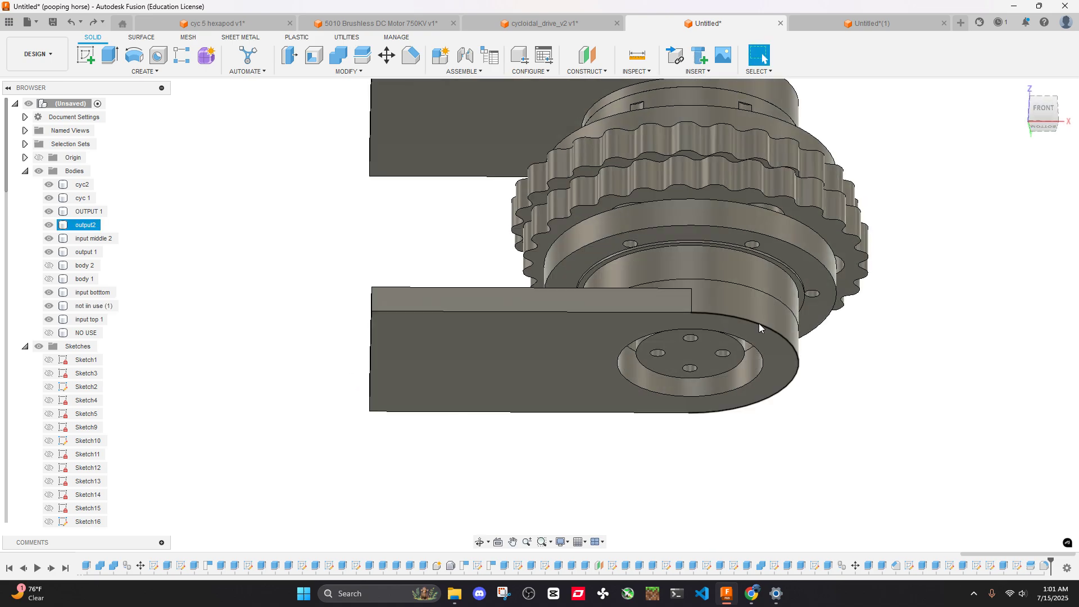
click(760, 319)
click(868, 354)
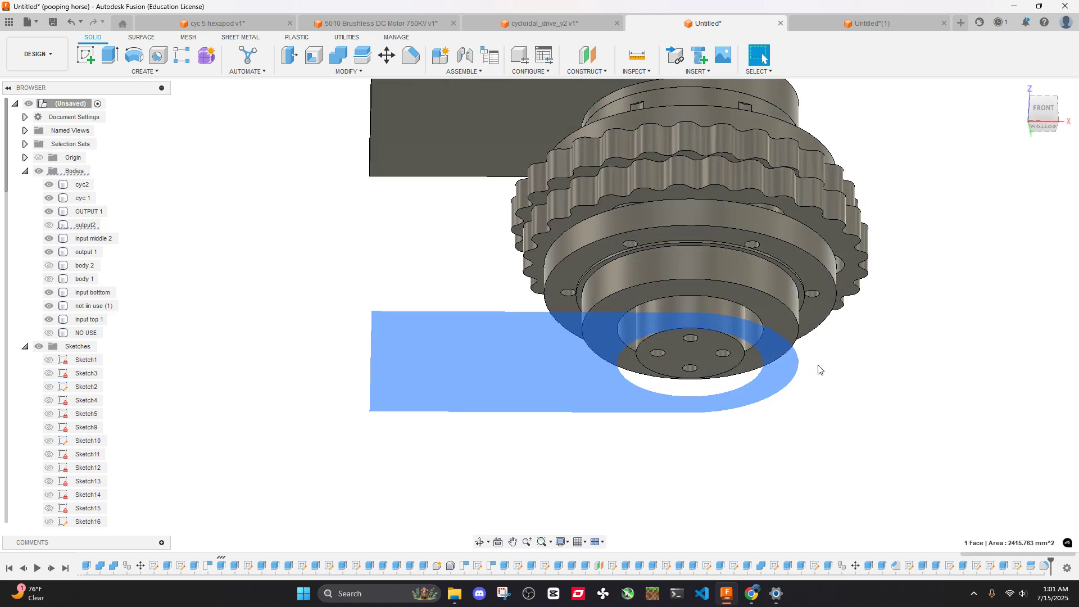
key(ctrl+z)
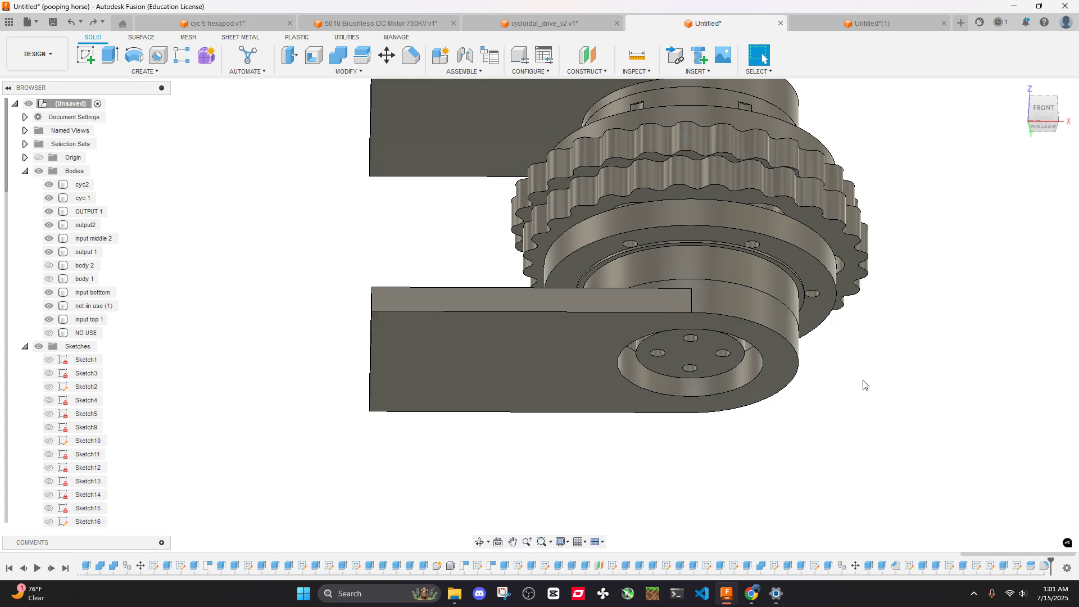
click(748, 341)
key(v)
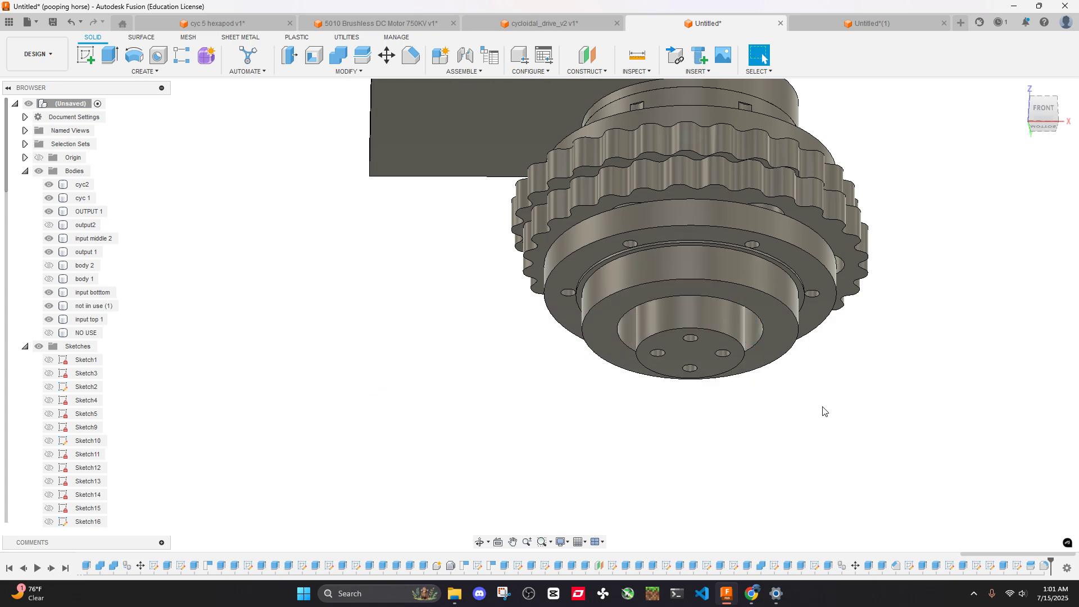
key(ctrl+z)
click(825, 378)
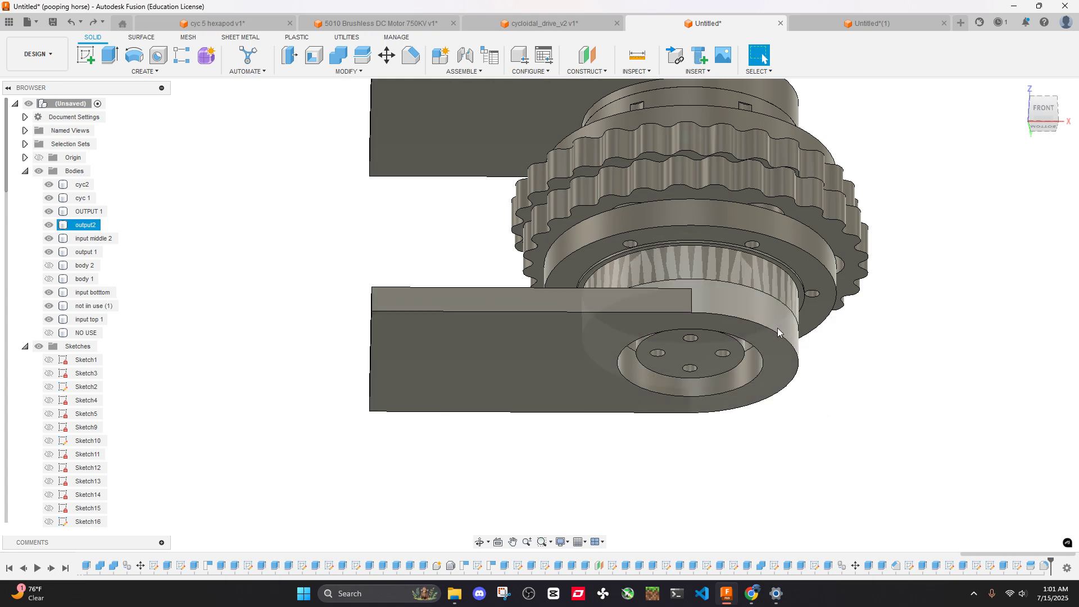
key(v)
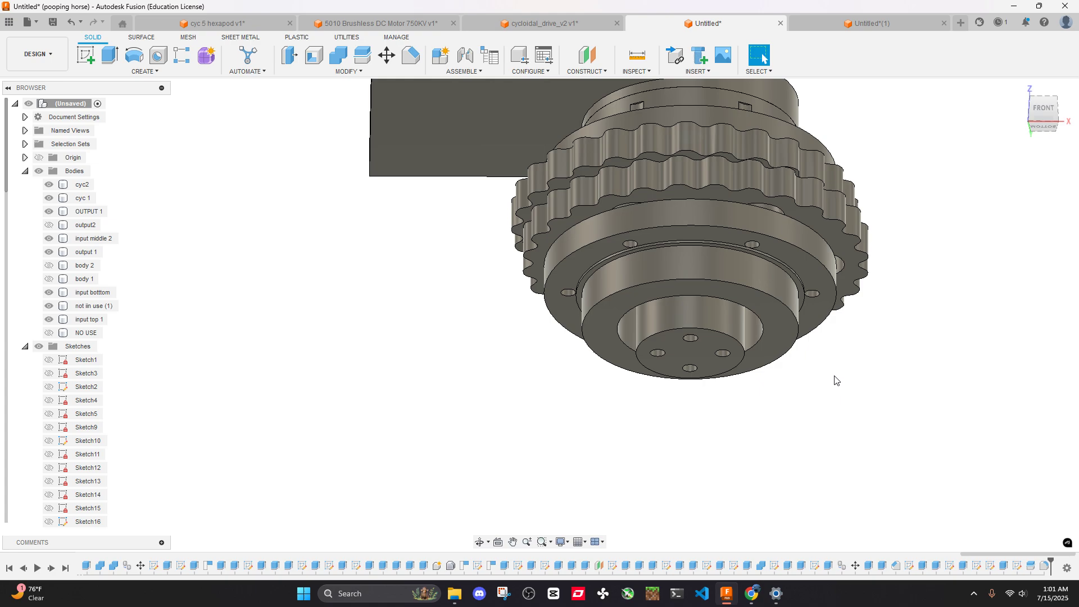
key(ctrl+z)
Create a sketch on the front side face of the lower arm containing the projected circular edge at the hub's lower end
right_click(590, 298)
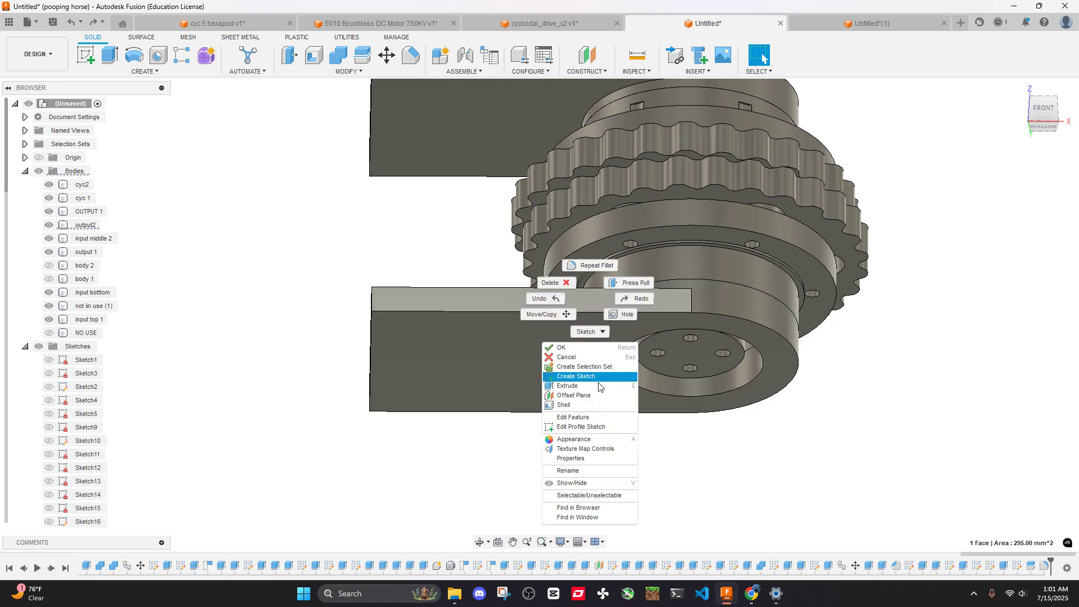
click(583, 376)
key(p)
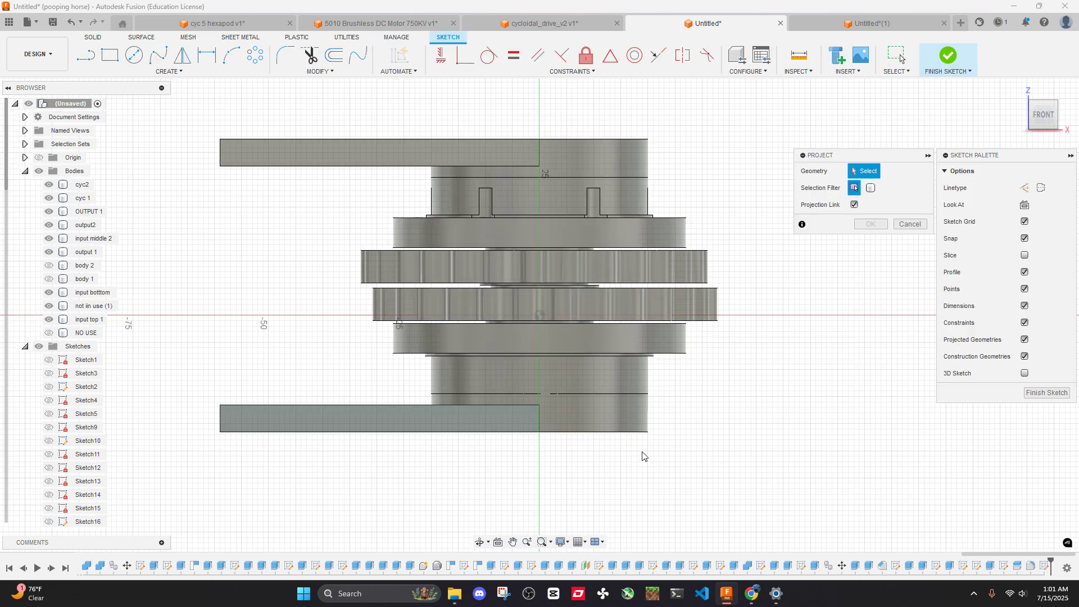
click(621, 395)
click(871, 224)
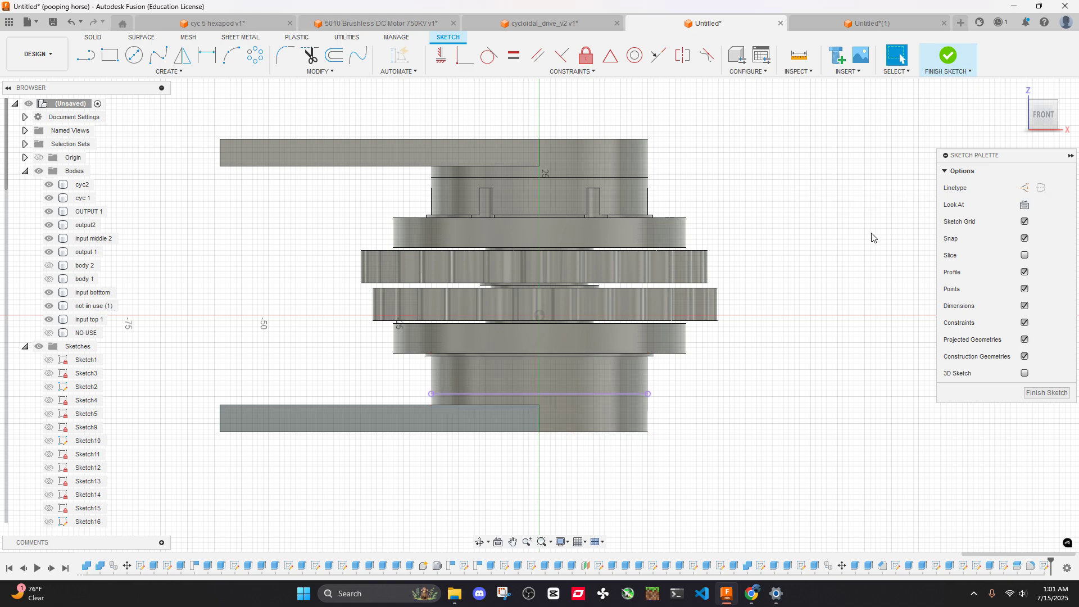
middle_drag(802, 304, 887, 250)
click(945, 56)
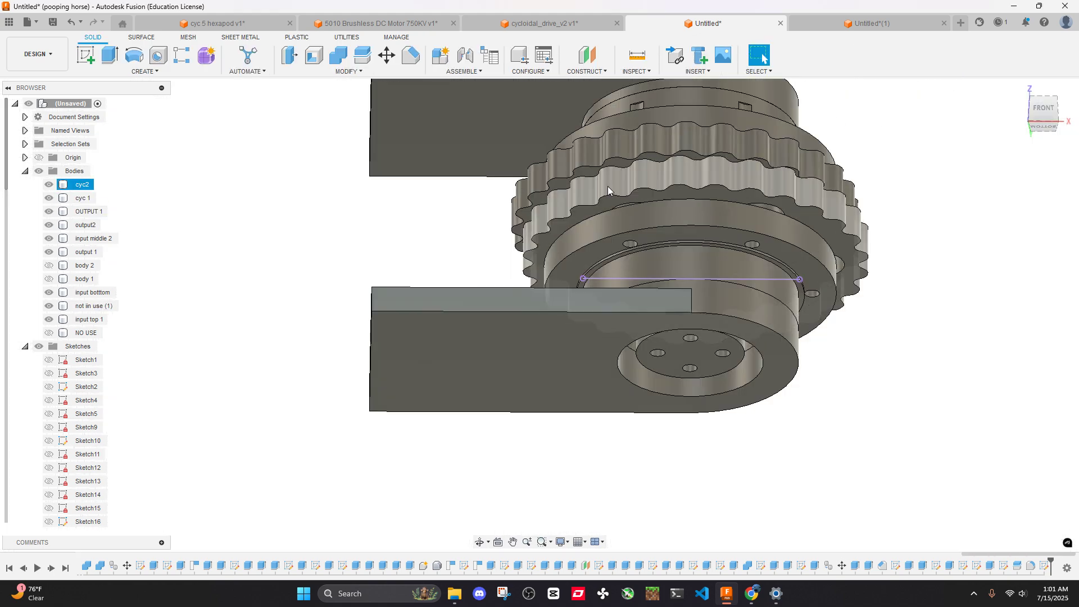
click(348, 71)
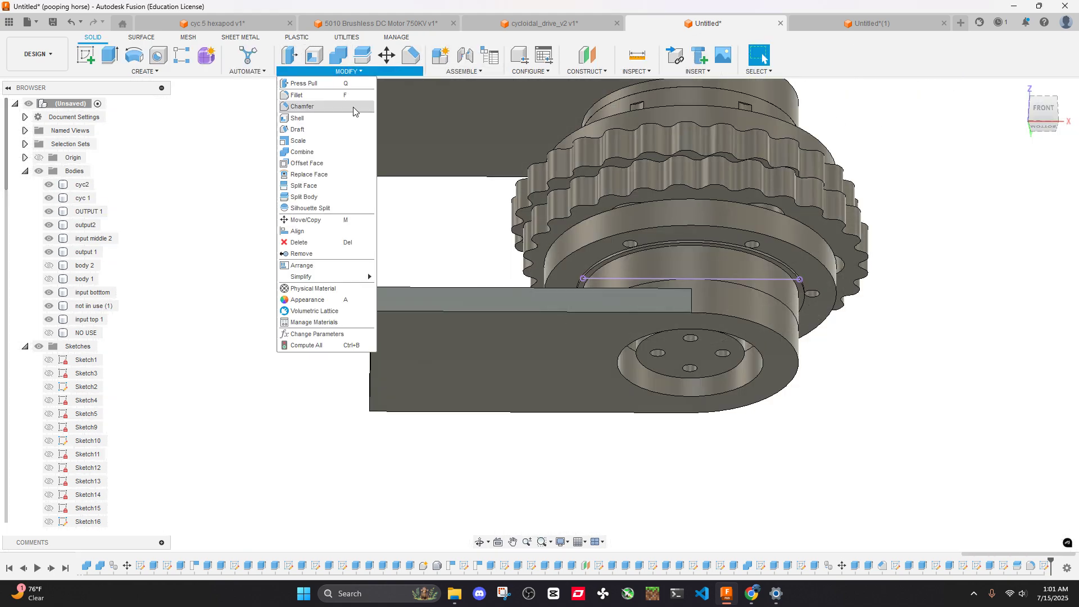
click(337, 198)
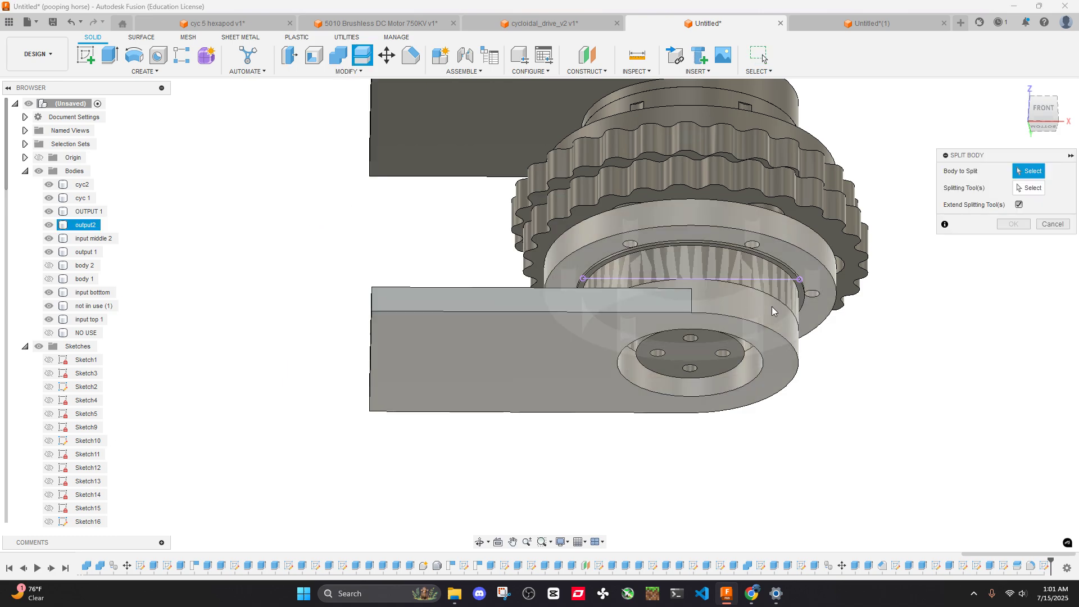
click(555, 333)
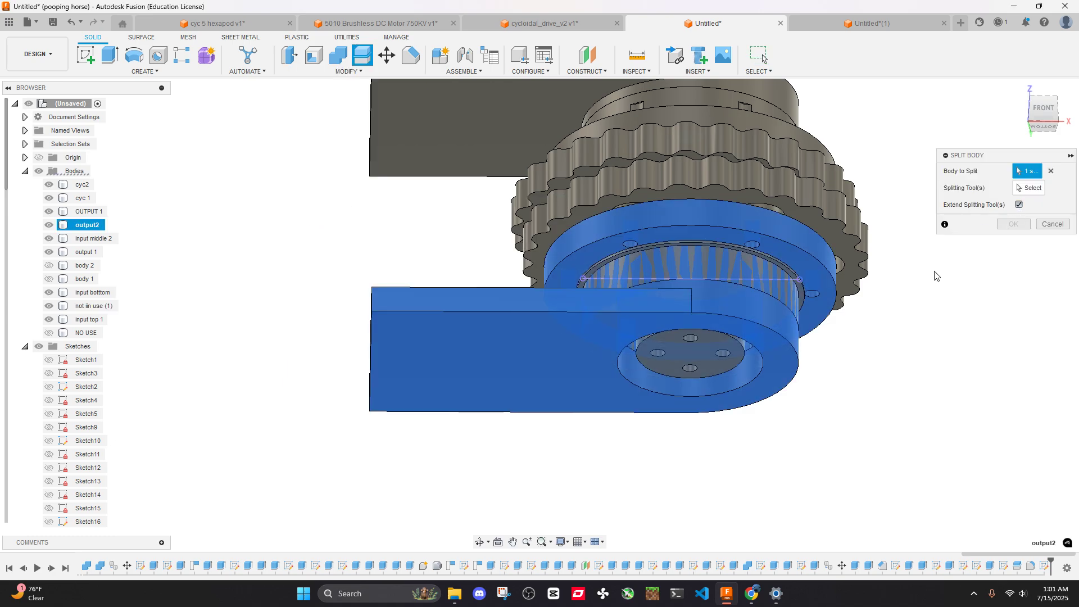
click(1056, 225)
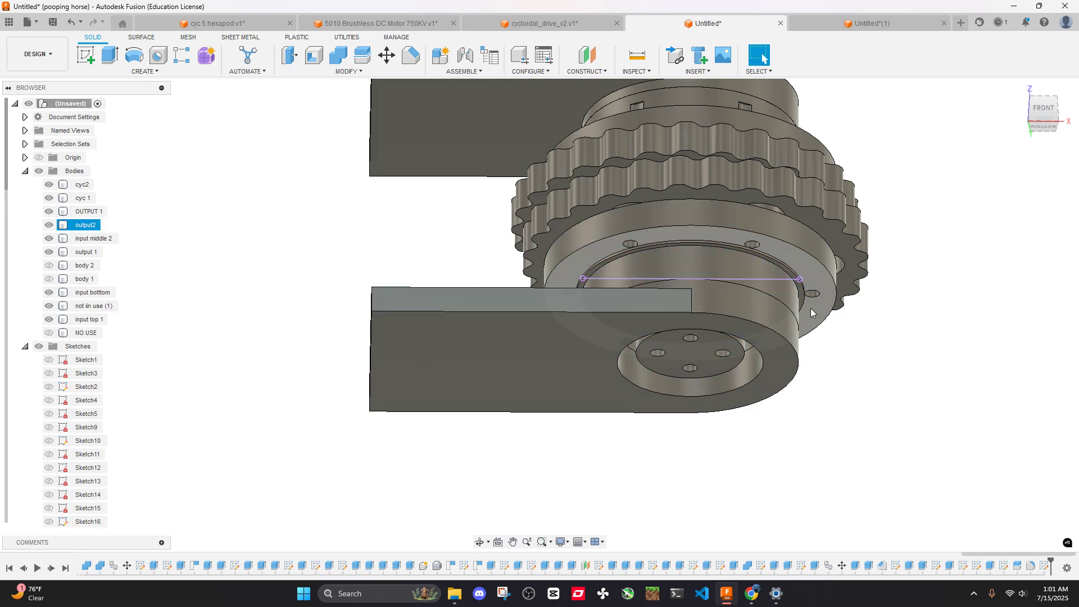
Hide the not in use (1) body and split output2 using the projected sketch line as the splitting tool
click(785, 251)
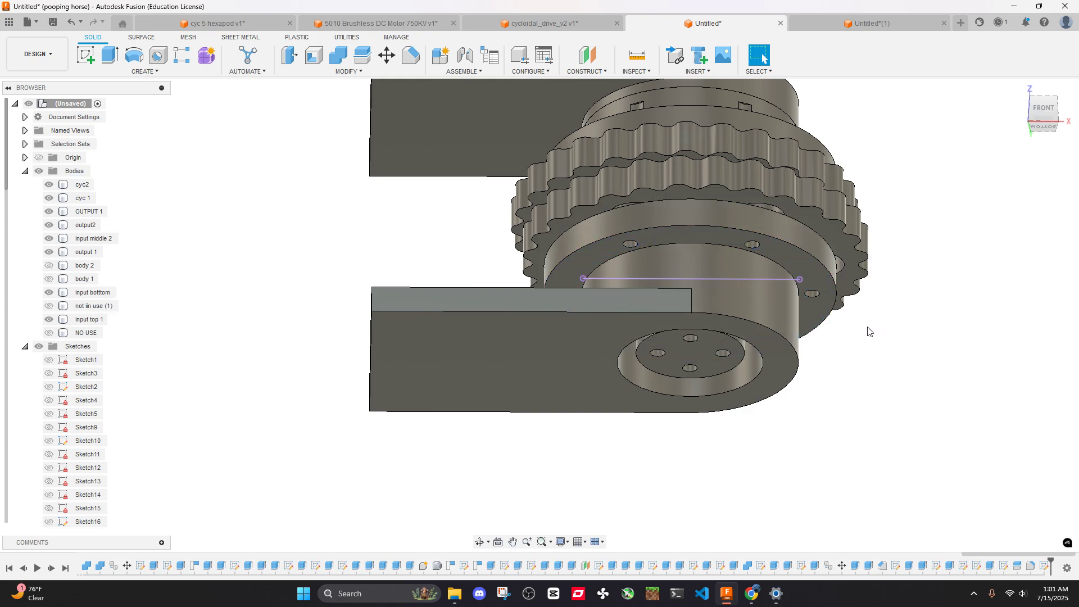
click(349, 71)
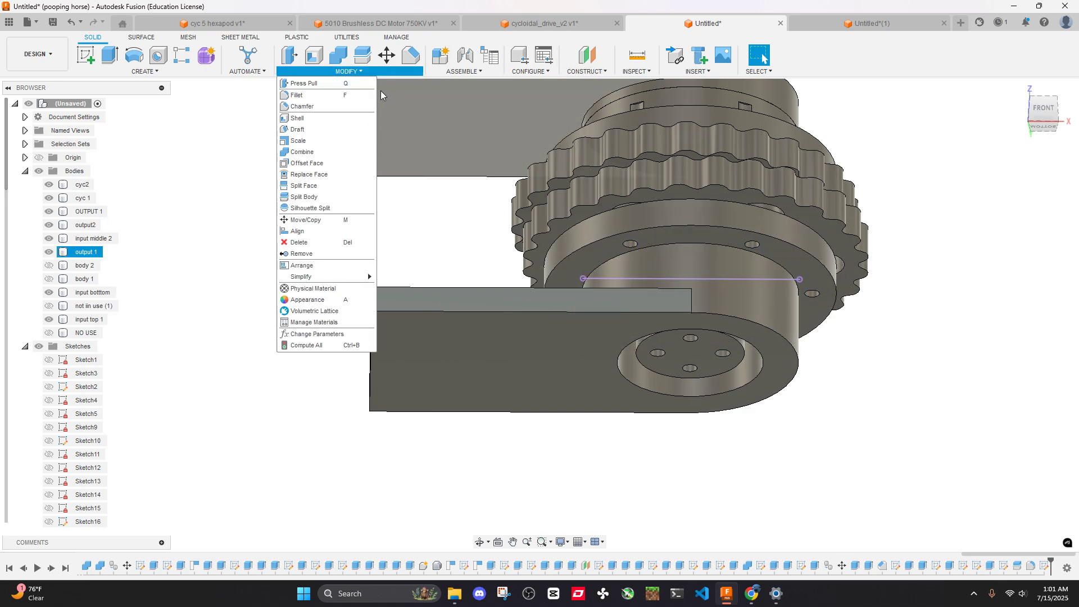
click(302, 197)
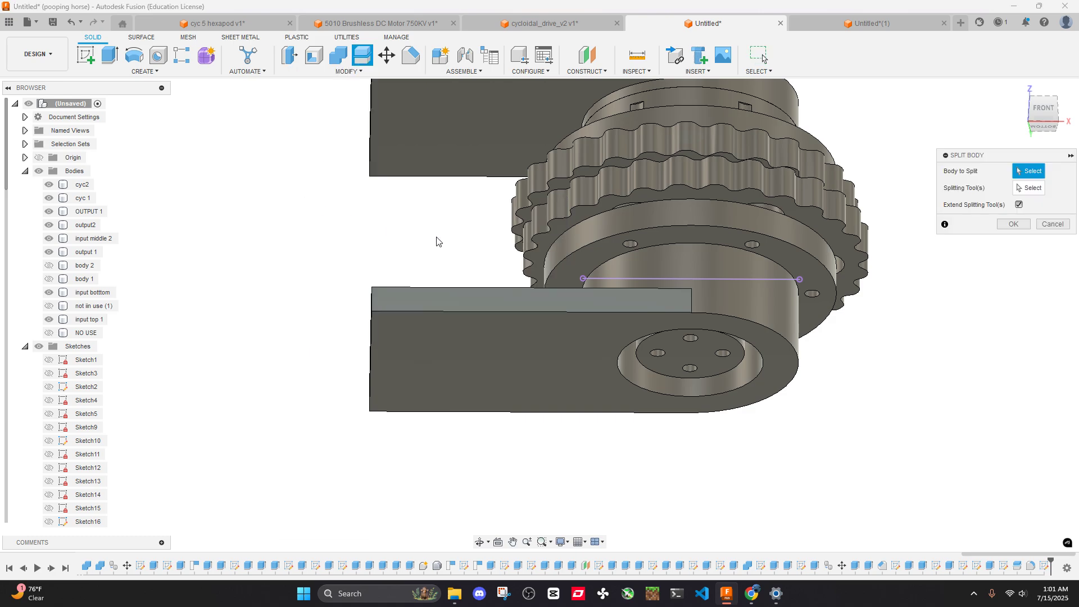
click(1028, 191)
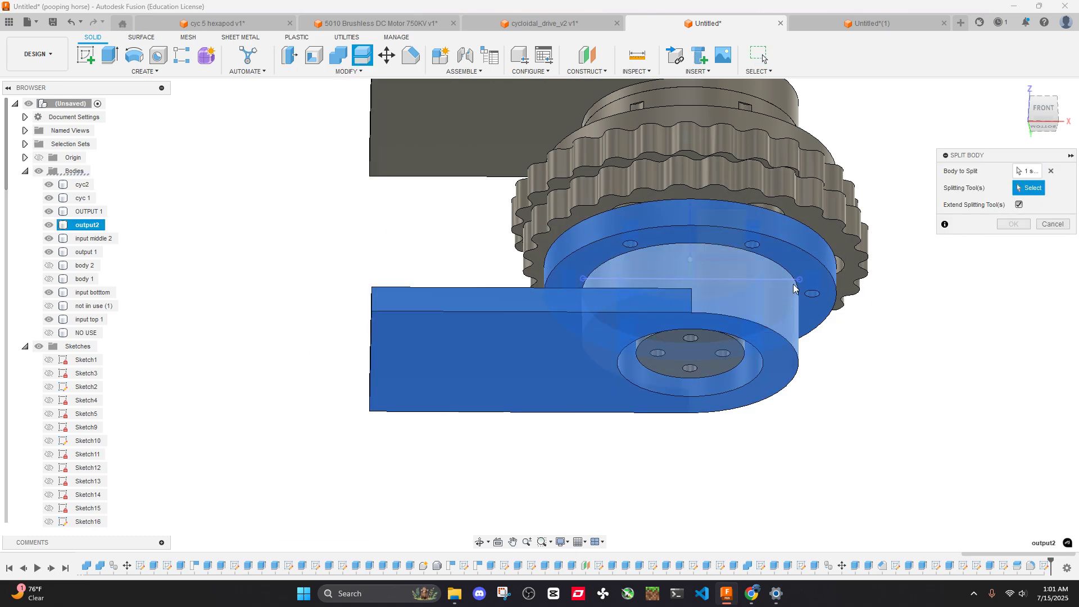
click(796, 281)
click(1018, 225)
scroll(848, 259, down, 3)
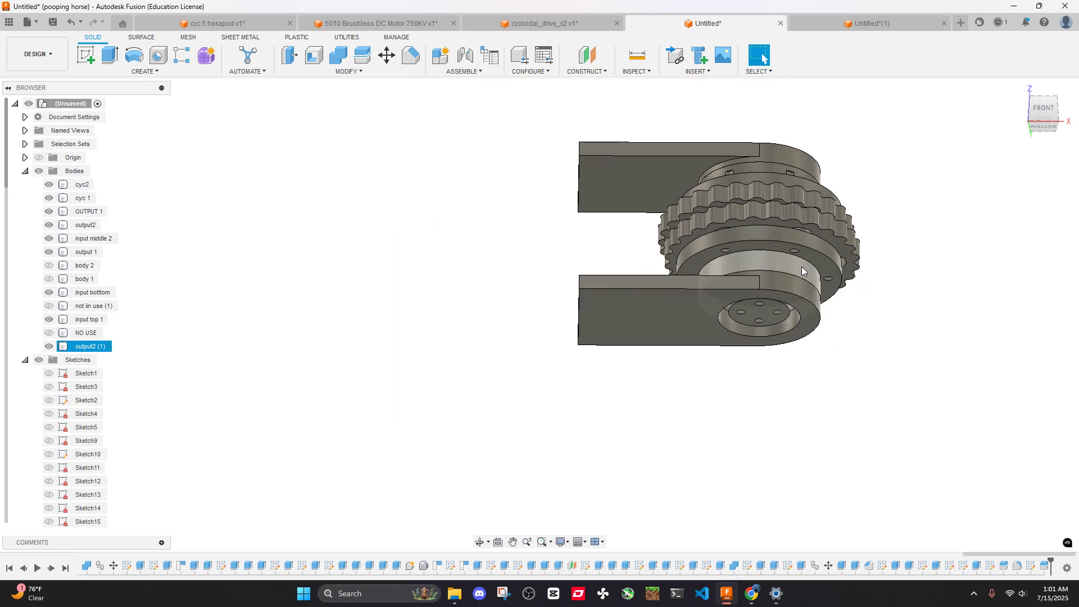
Rename the split-off flanged body output2 (1) as NO USE
click(800, 266)
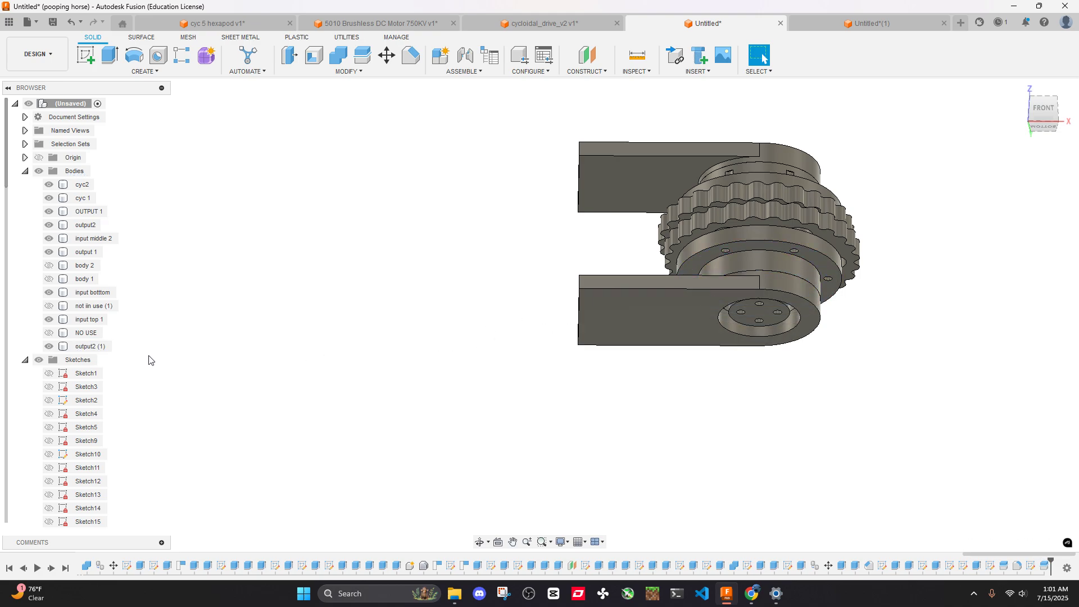
click(87, 347)
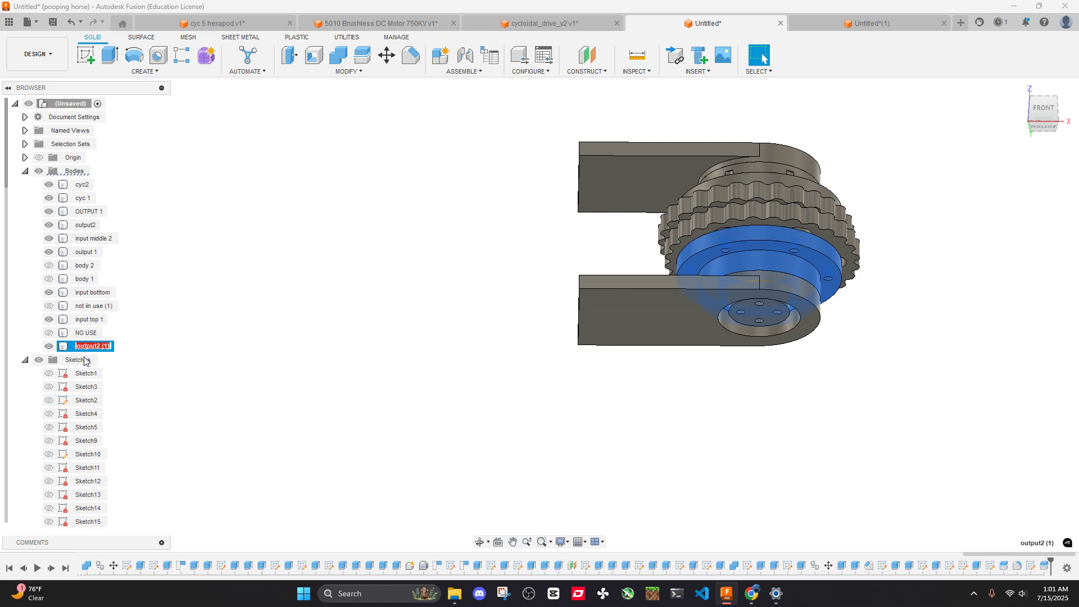
double_click(88, 346)
text(NO USE)
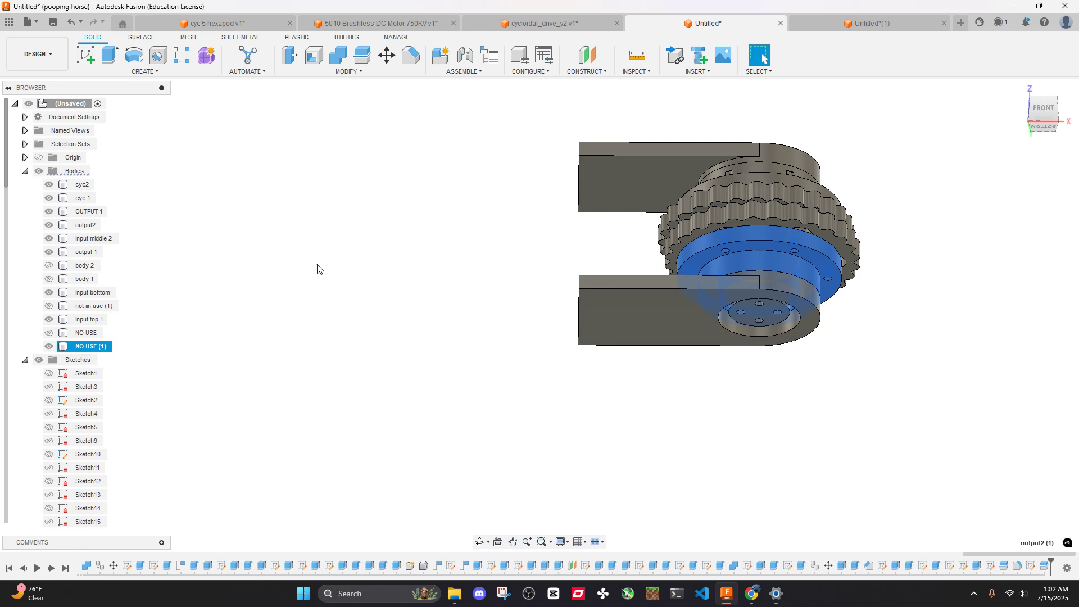
click(317, 265)
Hide the flanged body split from output2, leaving the lower arm visible
middle_drag(727, 290, 622, 324)
shift+middle_drag(622, 324, 622, 338)
click(662, 314)
key(v)
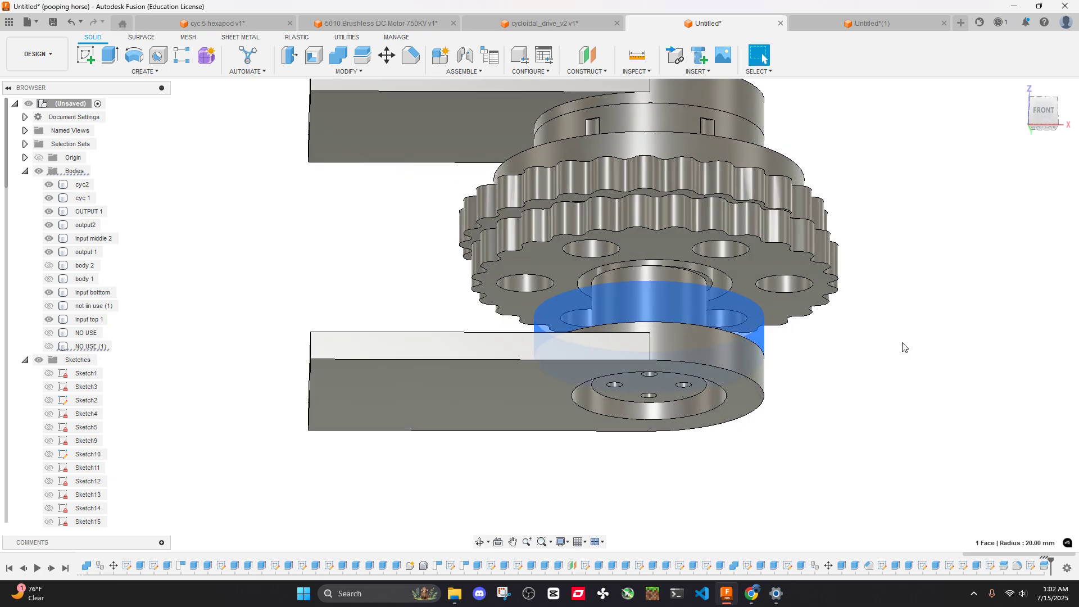
click(903, 346)
scroll(489, 297, down, 3)
shift+middle_drag(567, 236, 575, 281)
click(589, 238)
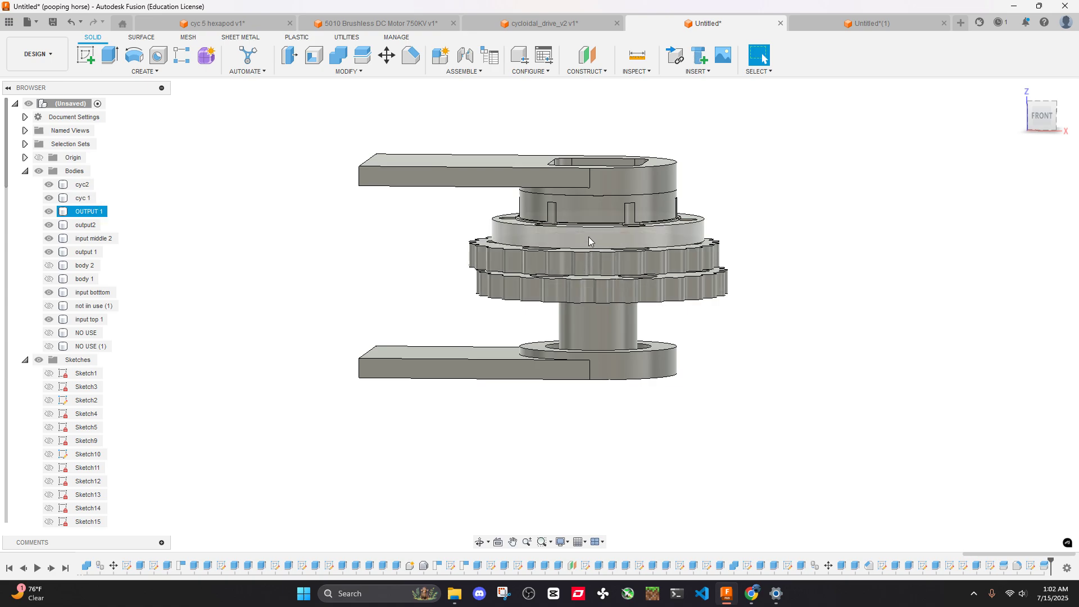
click(307, 270)
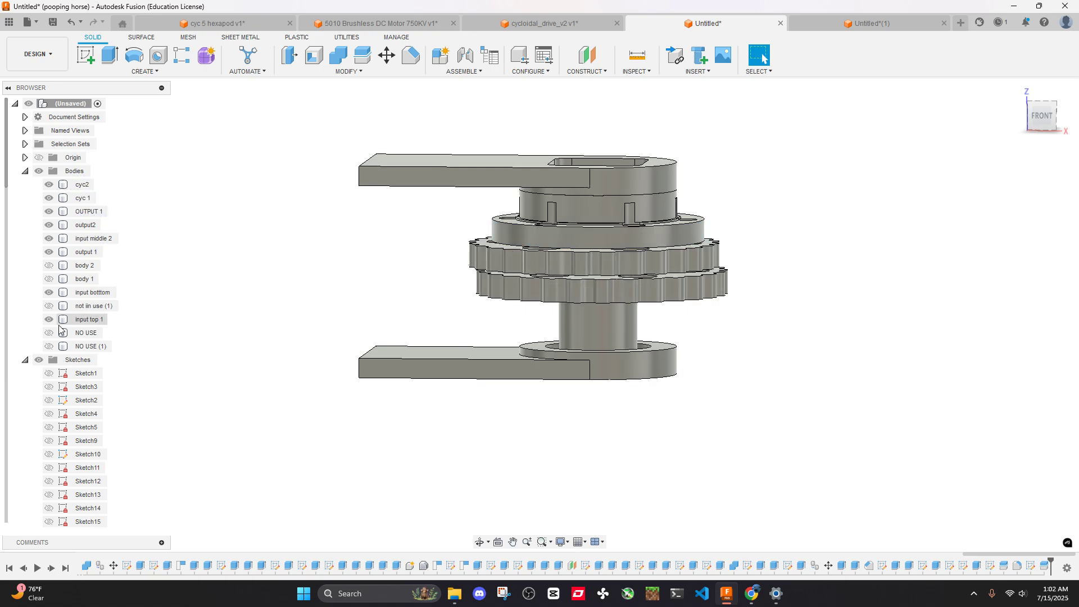
Show the hidden flanged body not in use (1) and rename it output 2
click(51, 306)
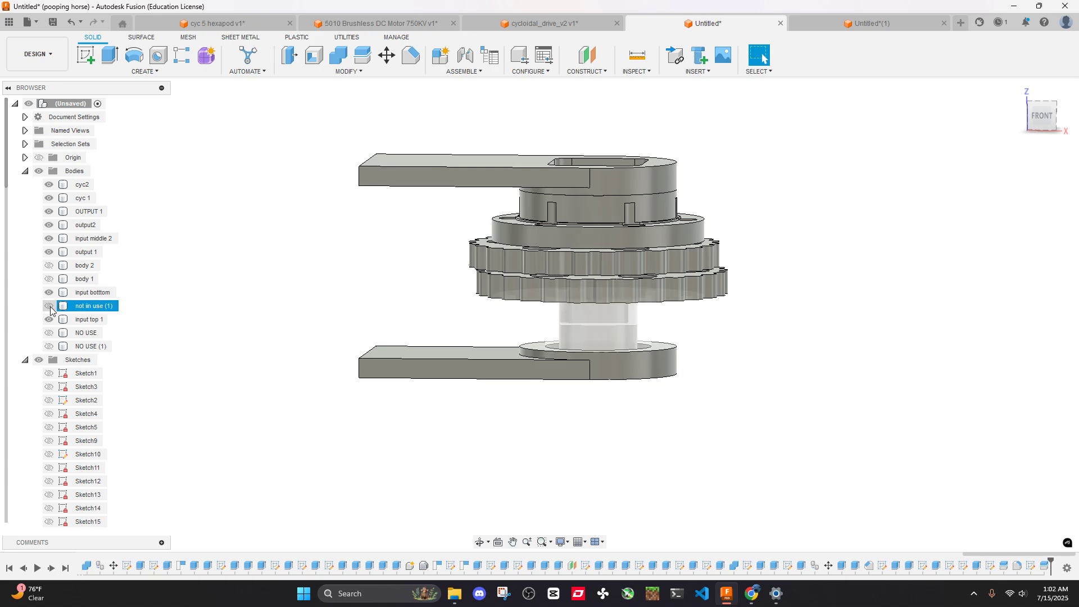
click(49, 306)
shift+middle_drag(475, 337, 489, 320)
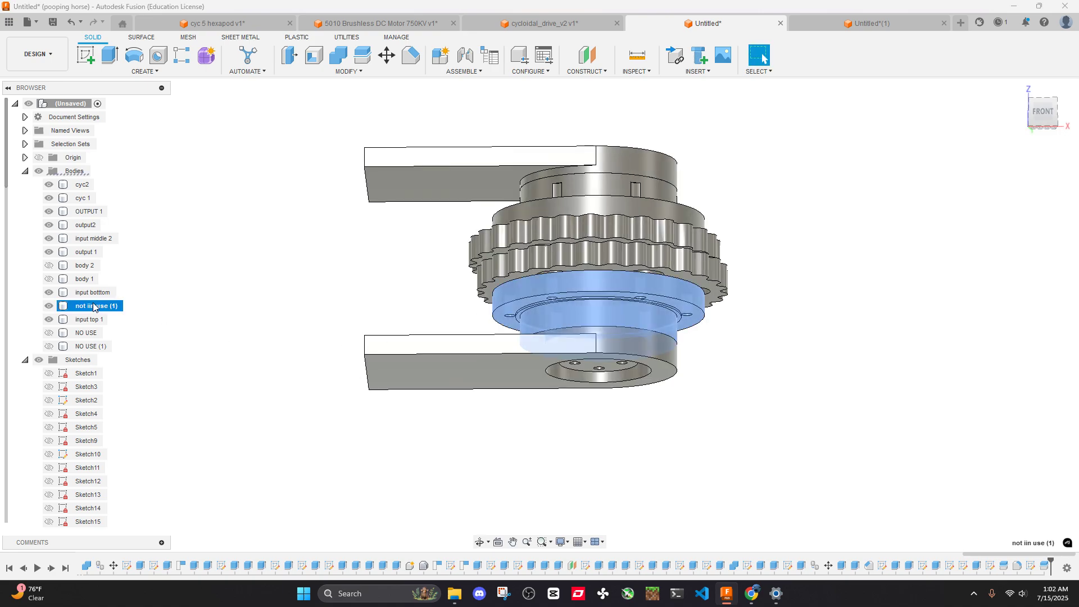
double_click(93, 306)
double_click(94, 305)
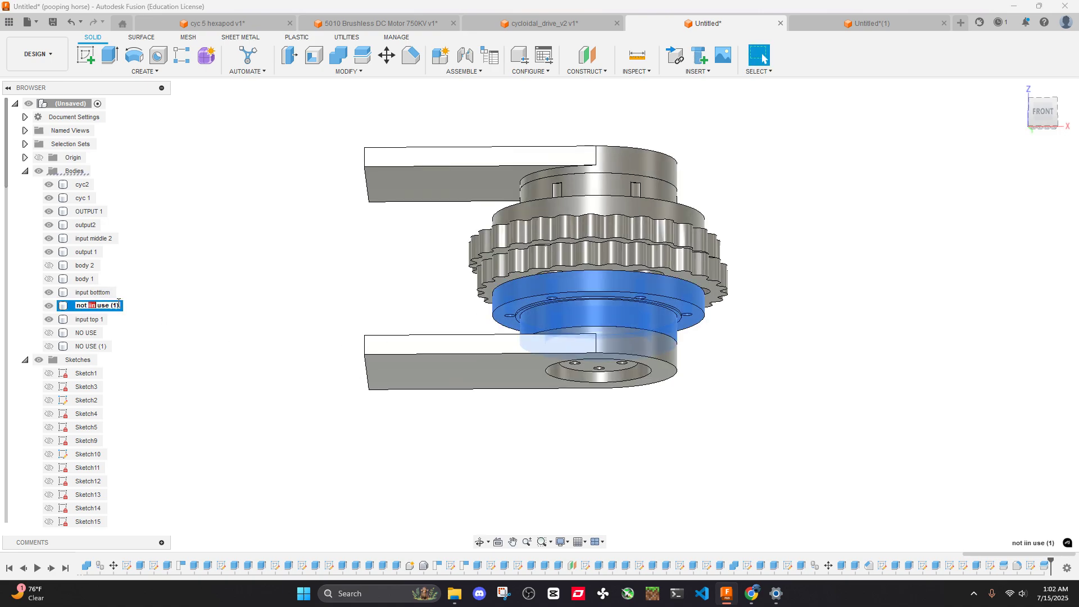
drag(118, 304, 72, 305)
click(260, 272)
Examine how the flanged body output 2 meets the lower arm, toggling its visibility to tell the two apart
shift+middle_drag(260, 272, 630, 318)
scroll(642, 322, up, 5)
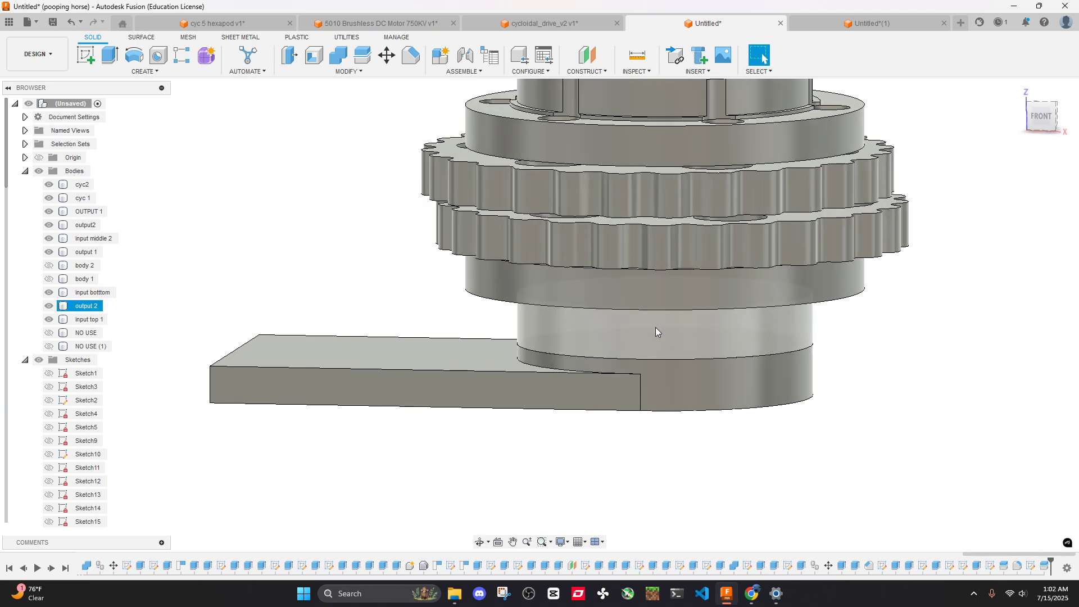
click(676, 366)
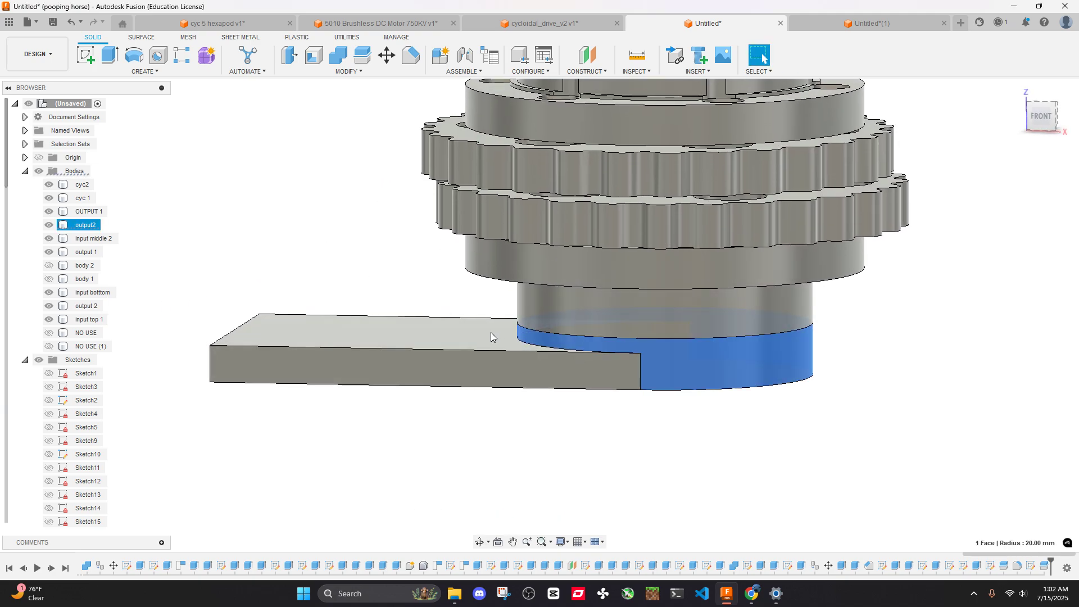
scroll(491, 332, down, 3)
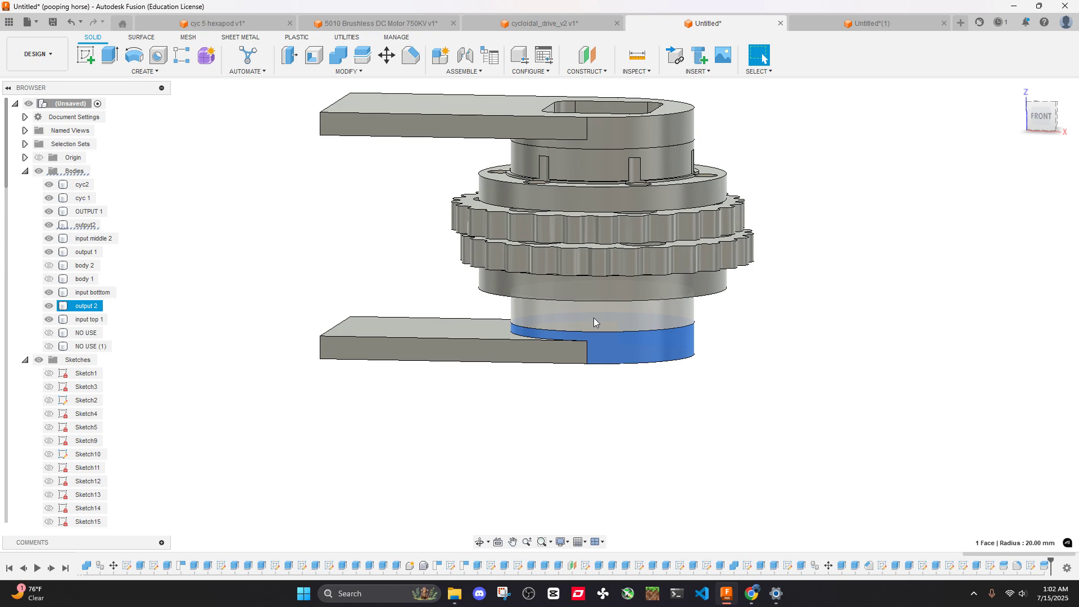
click(323, 297)
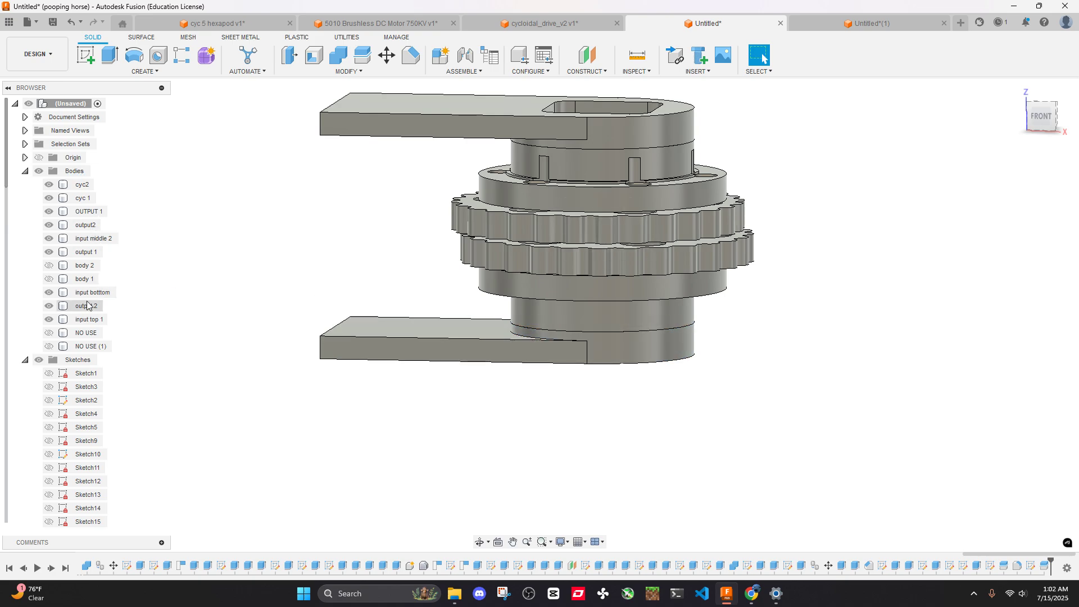
click(49, 306)
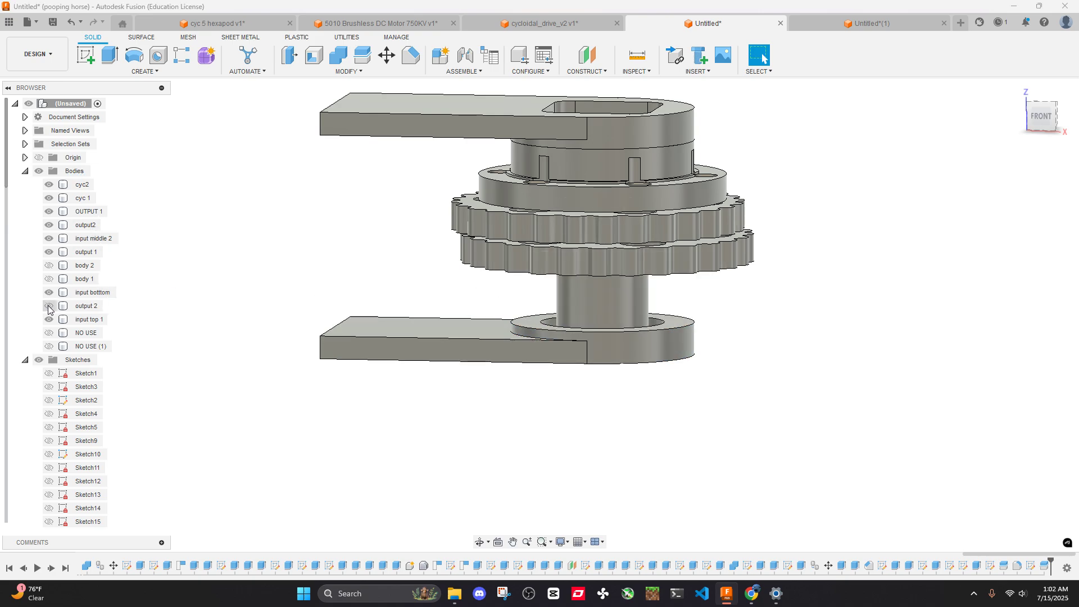
click(49, 306)
click(49, 306)
click(49, 305)
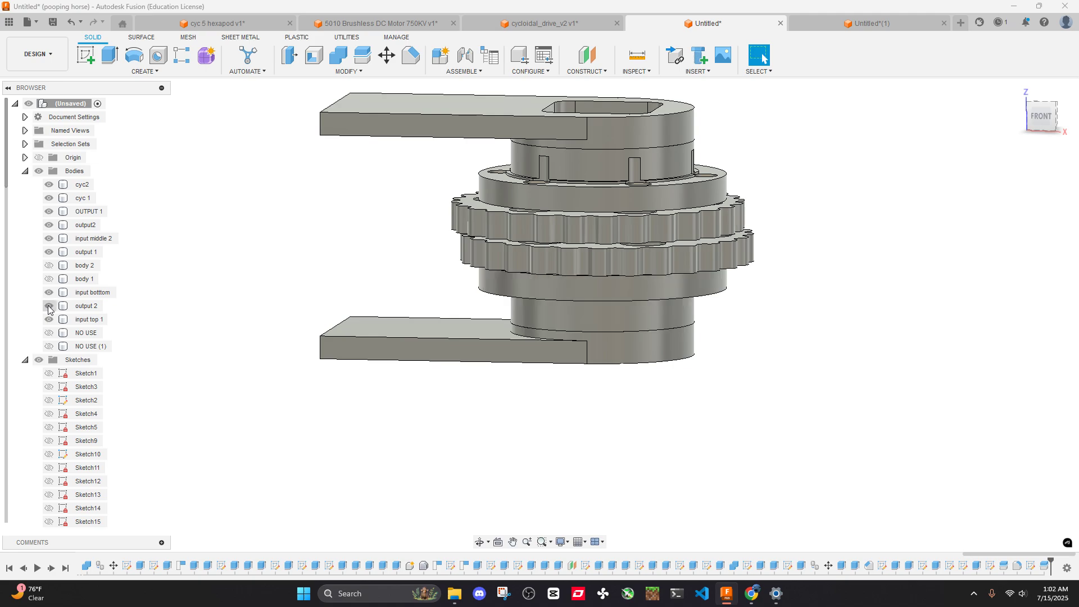
Toggle the visibility of output 1 to check which part of the upper arm and hub it covers
click(50, 252)
click(49, 253)
click(50, 253)
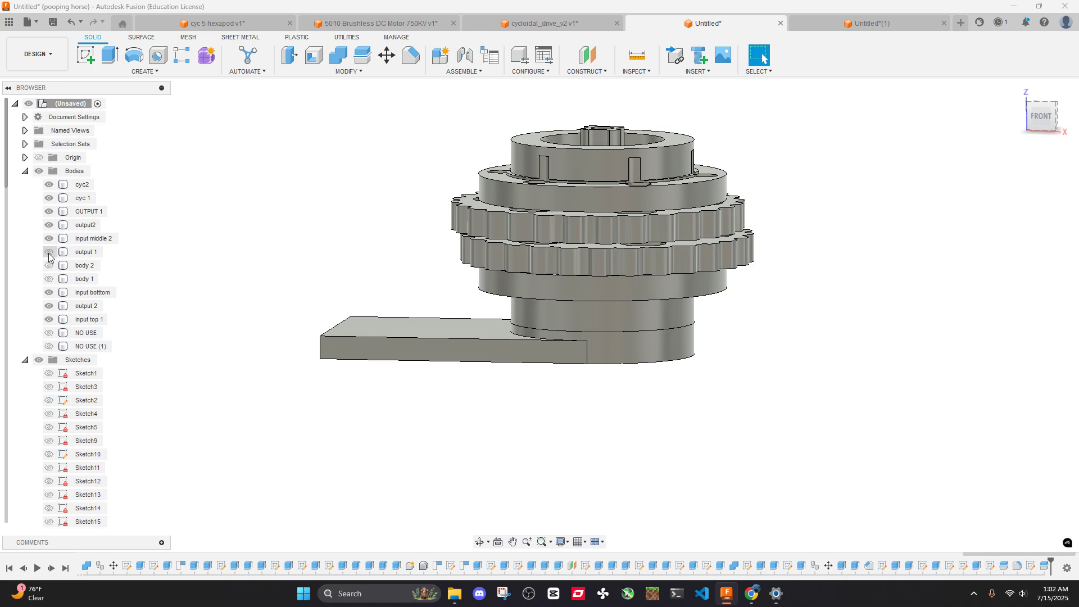
click(49, 252)
click(49, 252)
click(49, 252)
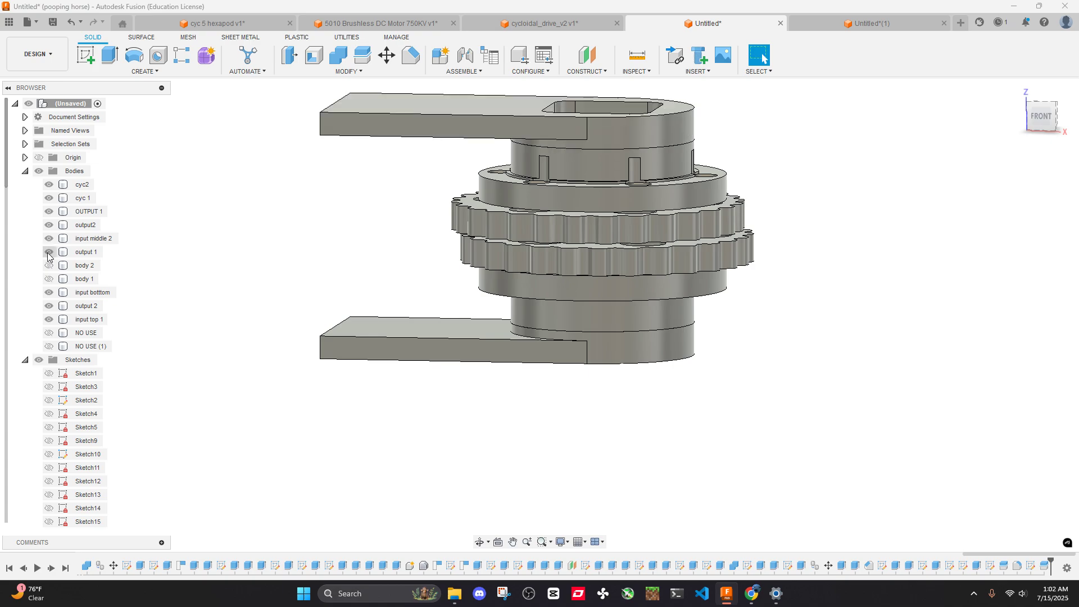
click(560, 198)
click(225, 225)
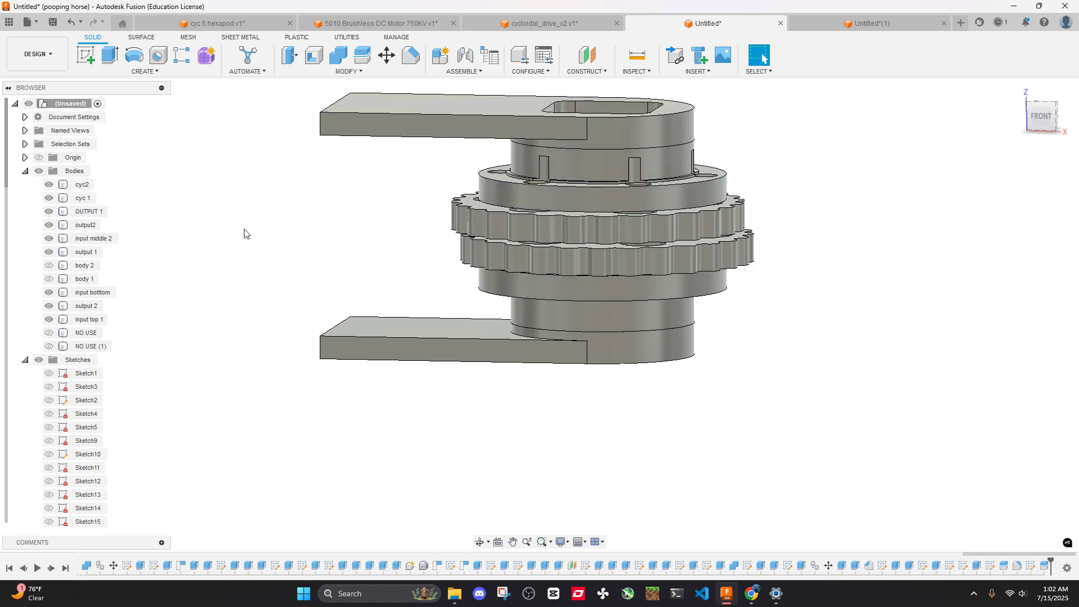
Temporarily show body 1 and body 2 to check the housing around the gears from several sides, leaving both hidden
scroll(787, 293, down, 4)
shift+middle_drag(777, 250, 757, 419)
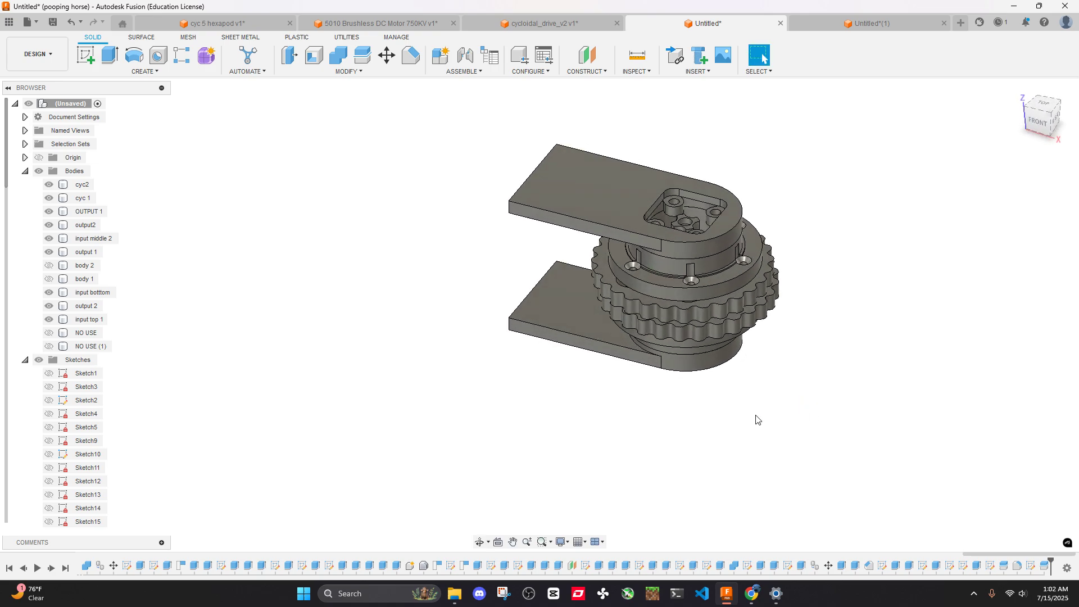
click(49, 279)
click(49, 266)
click(85, 265)
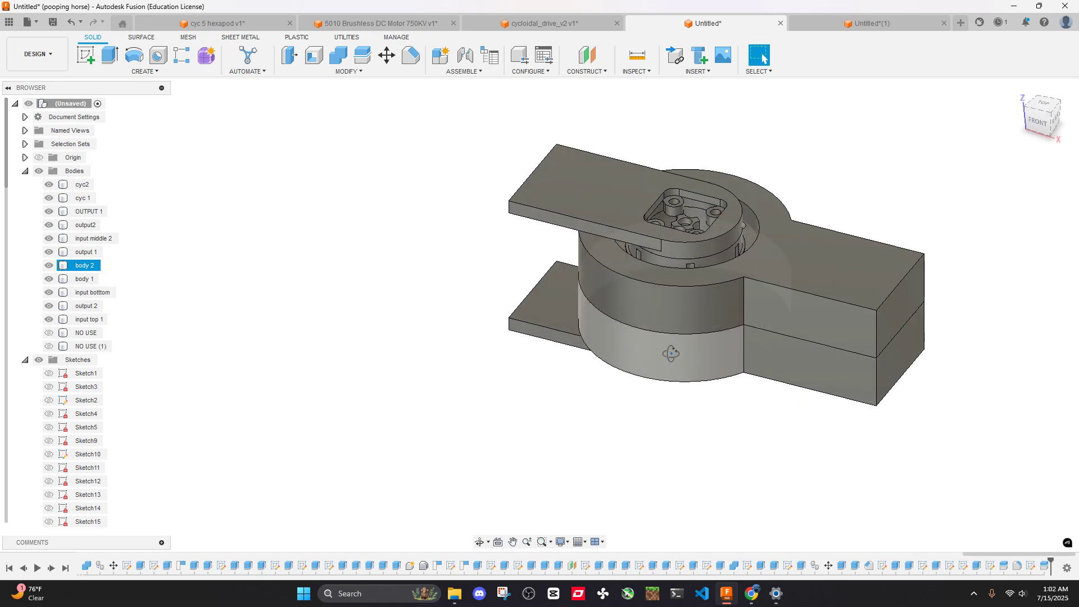
shift+middle_drag(427, 185, 726, 289)
click(726, 289)
click(831, 179)
scroll(618, 138, up, 3)
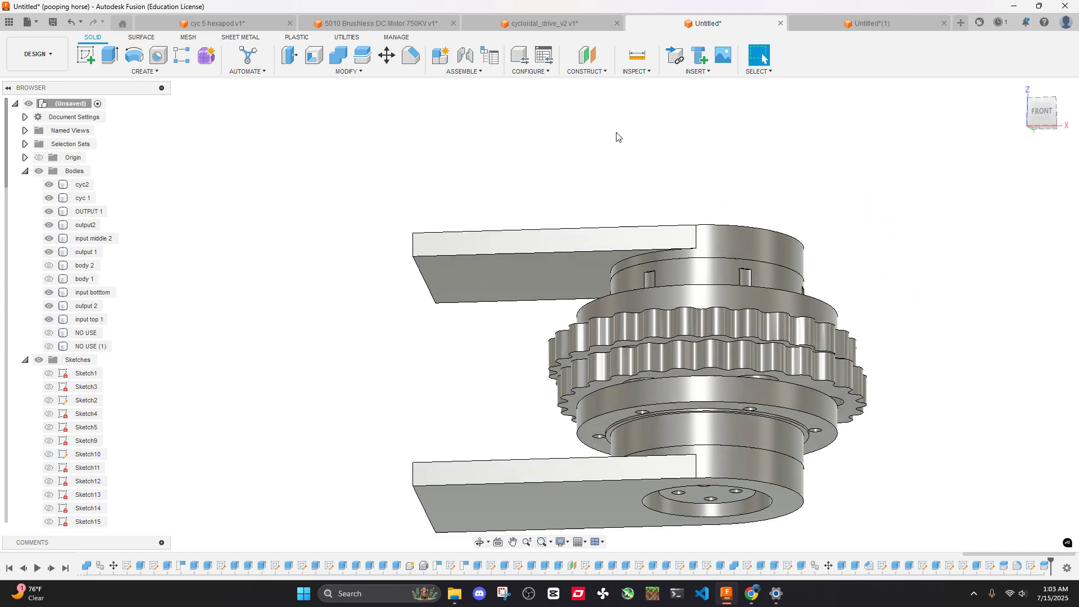
Switch to the cycloidal_drive_v2 document and examine the red four-armed plate and its standoffs around the motor
click(544, 23)
shift+middle_drag(608, 248, 635, 229)
scroll(592, 271, up, 5)
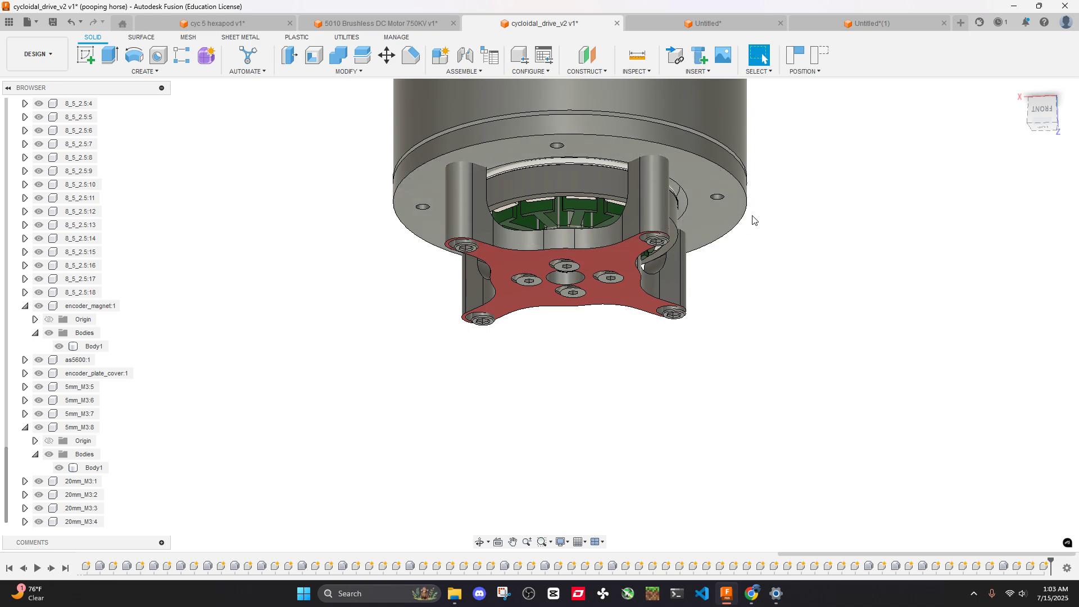
shift+middle_drag(698, 187, 753, 226)
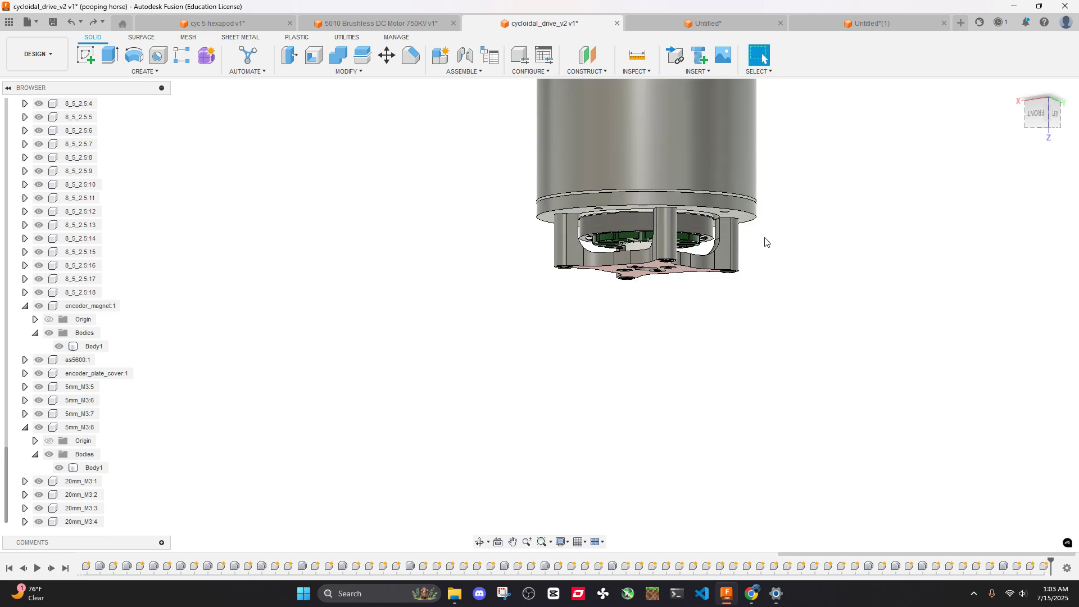
scroll(686, 217, up, 5)
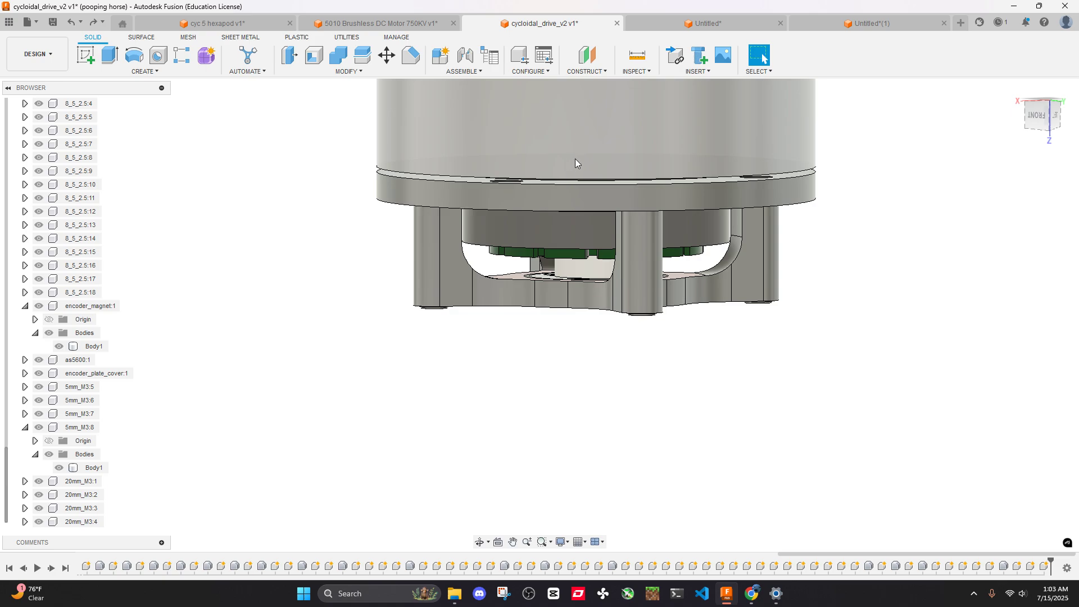
scroll(642, 313, down, 3)
shift+middle_drag(641, 246, 677, 311)
shift+middle_drag(668, 368, 711, 304)
scroll(693, 358, up, 5)
Compare the underside of the lower arm with the red plate in cycloidal_drive_v2 and the 5010 brushless motor document
click(703, 23)
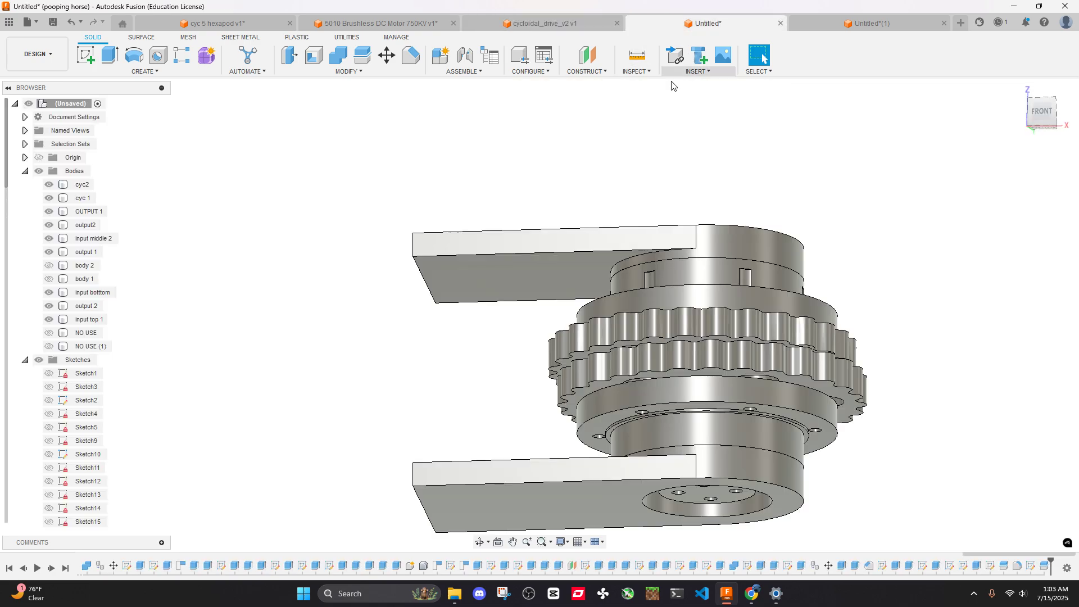
shift+middle_drag(643, 269, 643, 205)
click(542, 23)
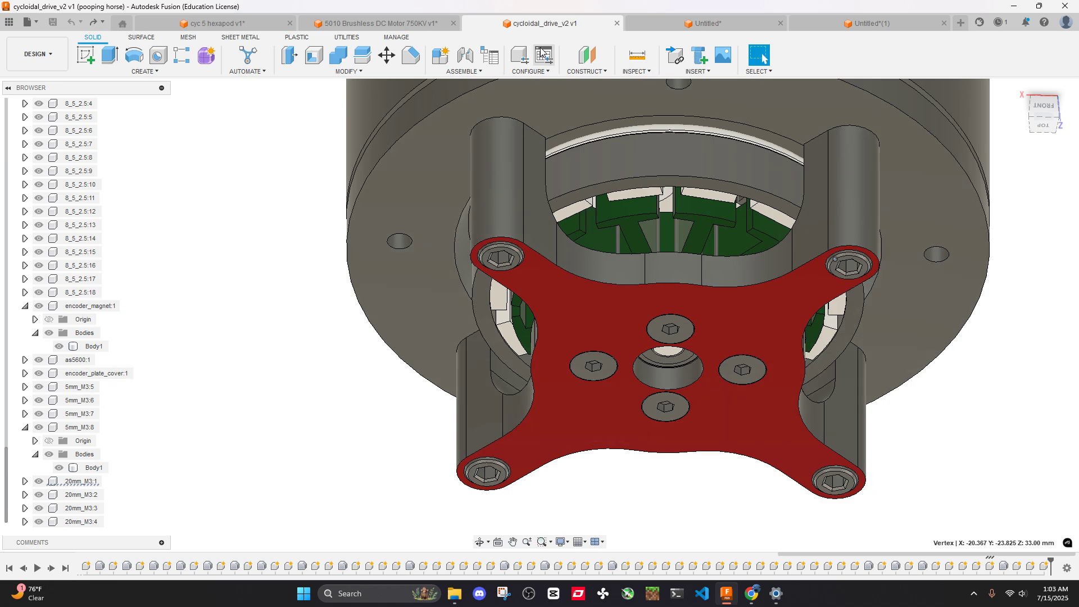
click(418, 23)
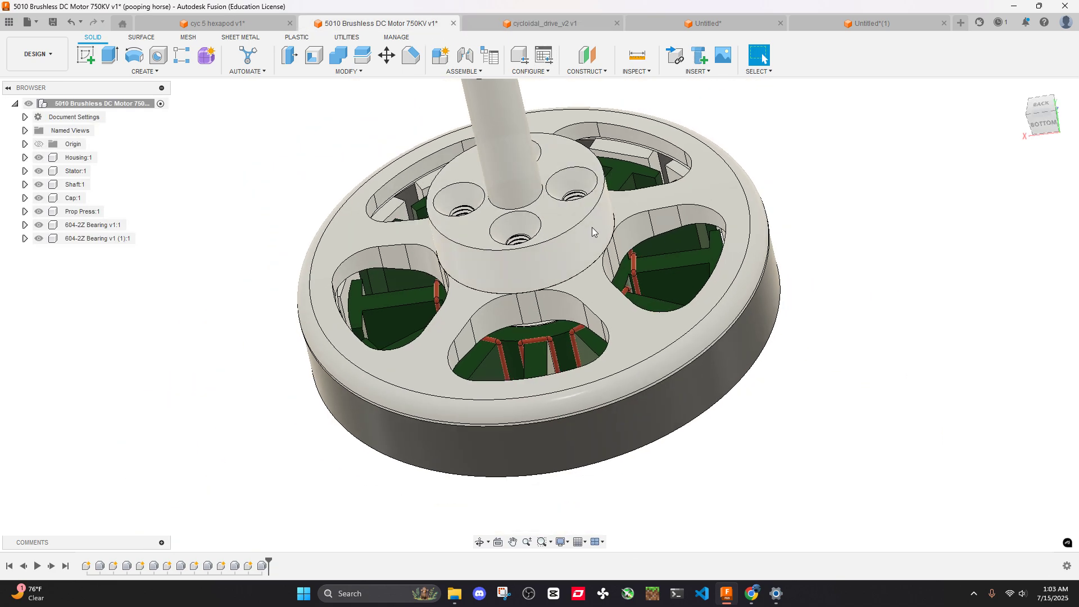
click(672, 23)
shift+middle_drag(645, 210, 631, 193)
click(544, 23)
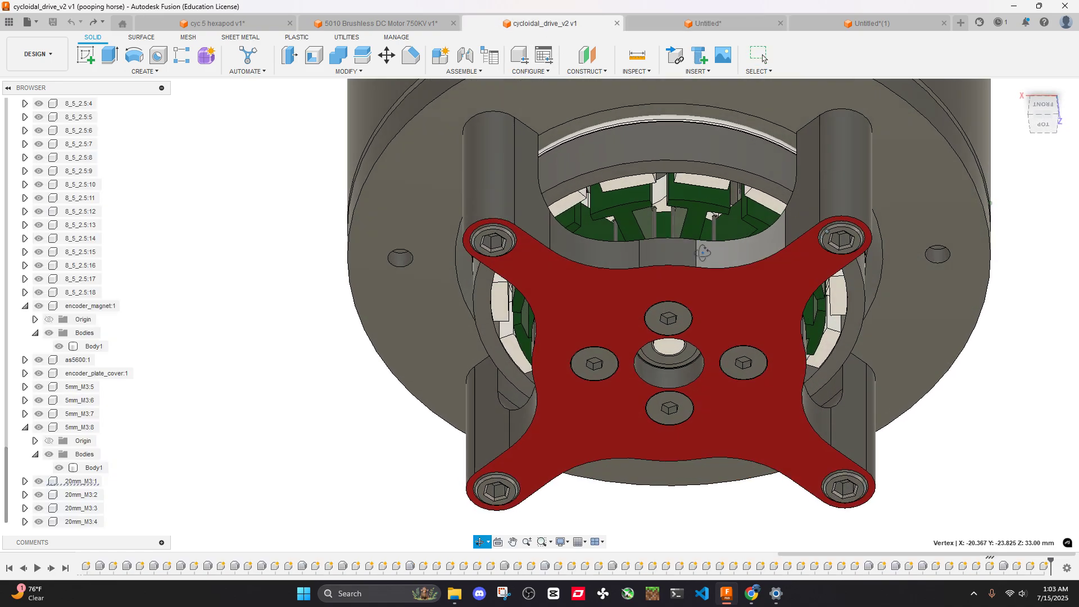
click(707, 23)
shift+middle_drag(662, 174, 764, 57)
scroll(673, 284, up, 5)
scroll(46, 420, down, 5)
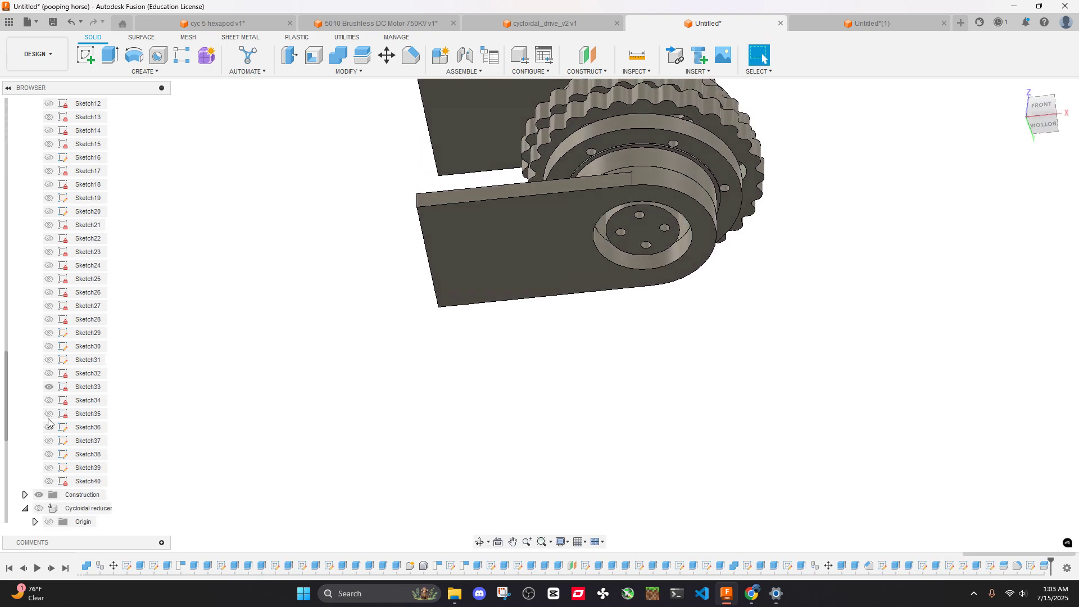
scroll(50, 427, down, 3)
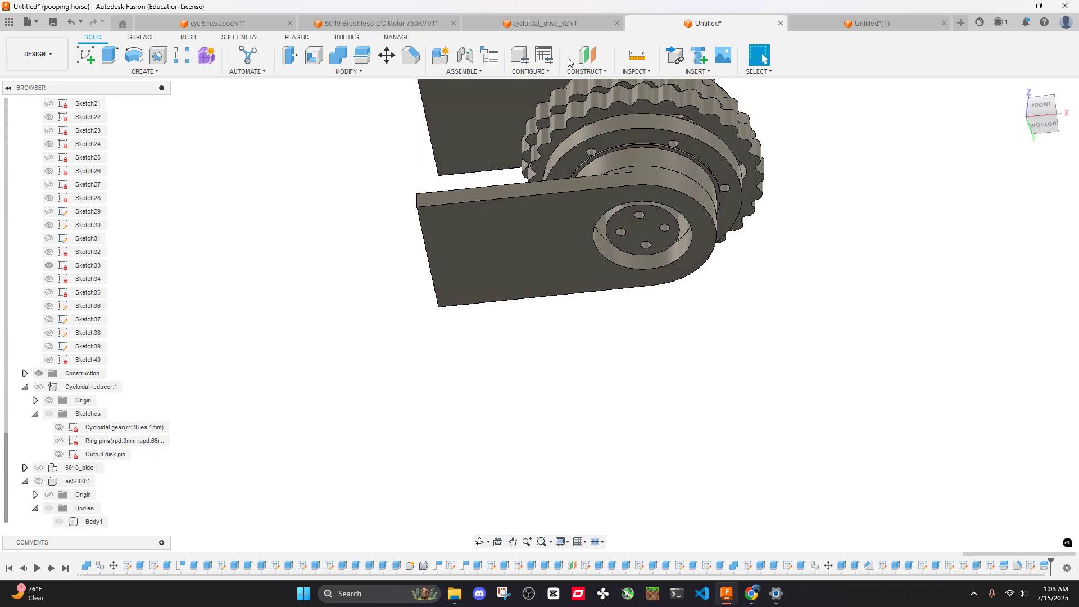
Locate the red four-armed plate in the component tree of cycloidal_drive_v2 and view the 5010 motor document
click(539, 23)
click(564, 279)
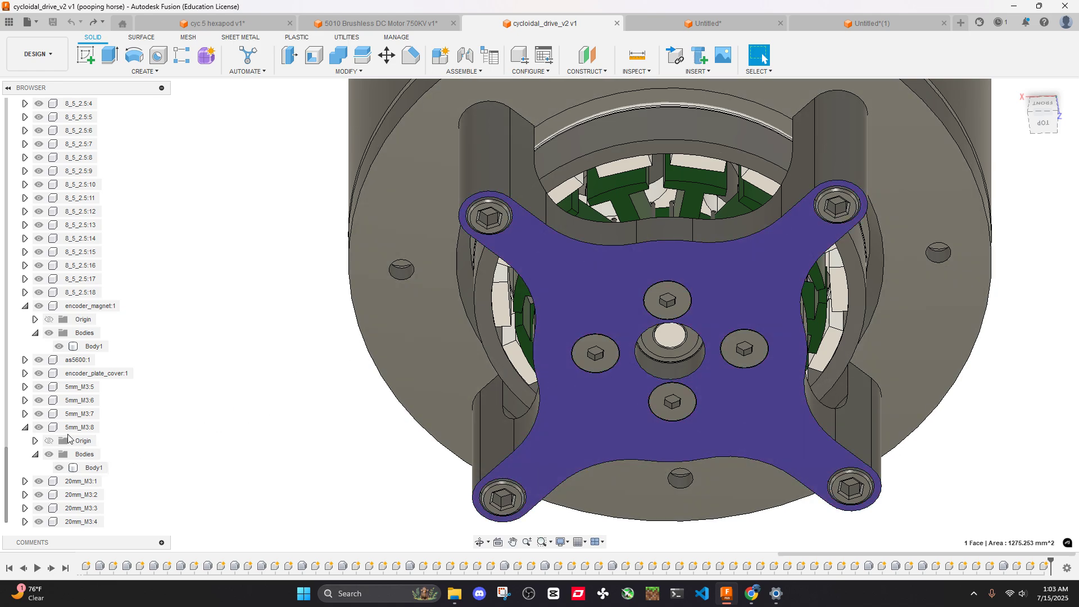
scroll(118, 402, up, 5)
right_click(573, 287)
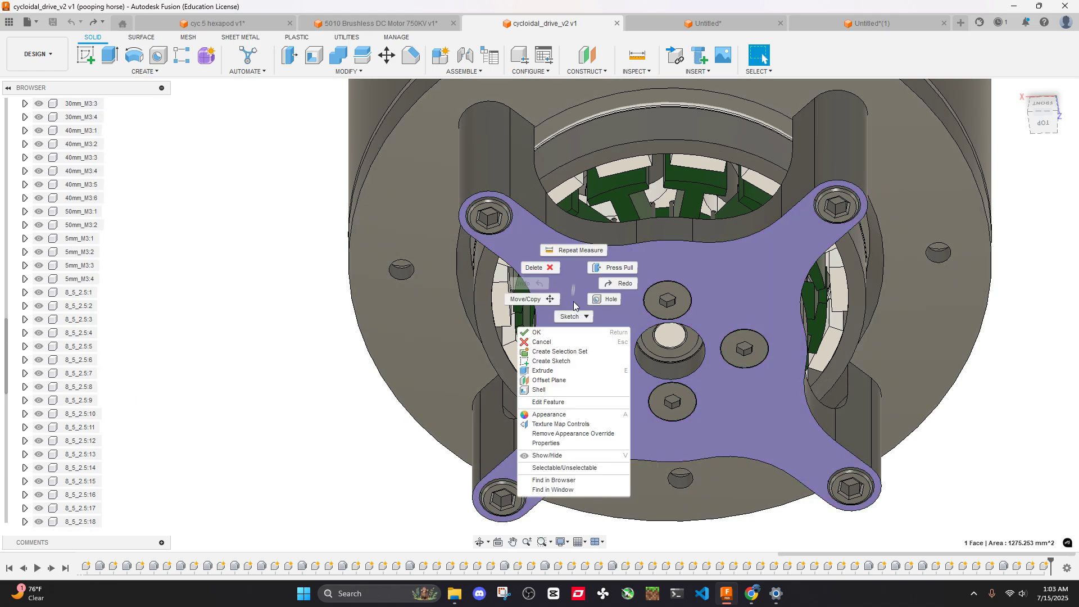
key(Escape)
right_click(552, 337)
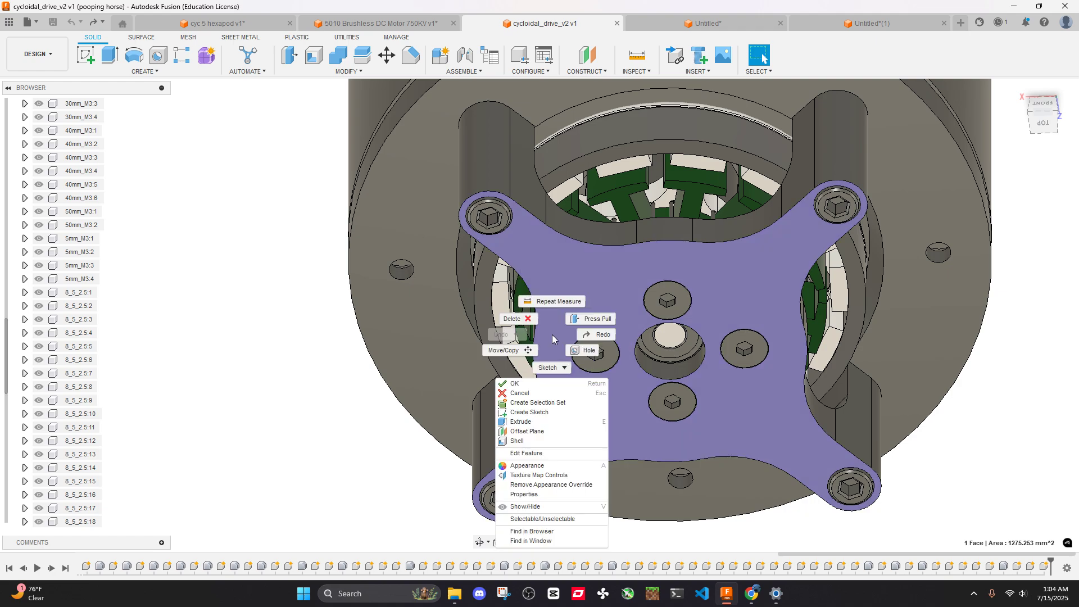
click(533, 532)
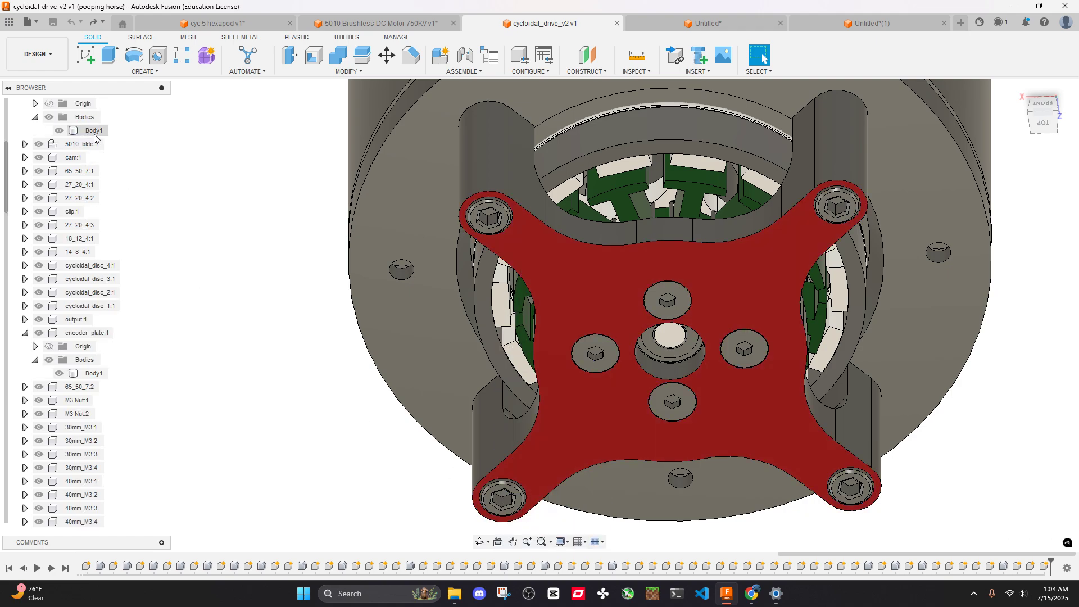
scroll(93, 231, up, 2)
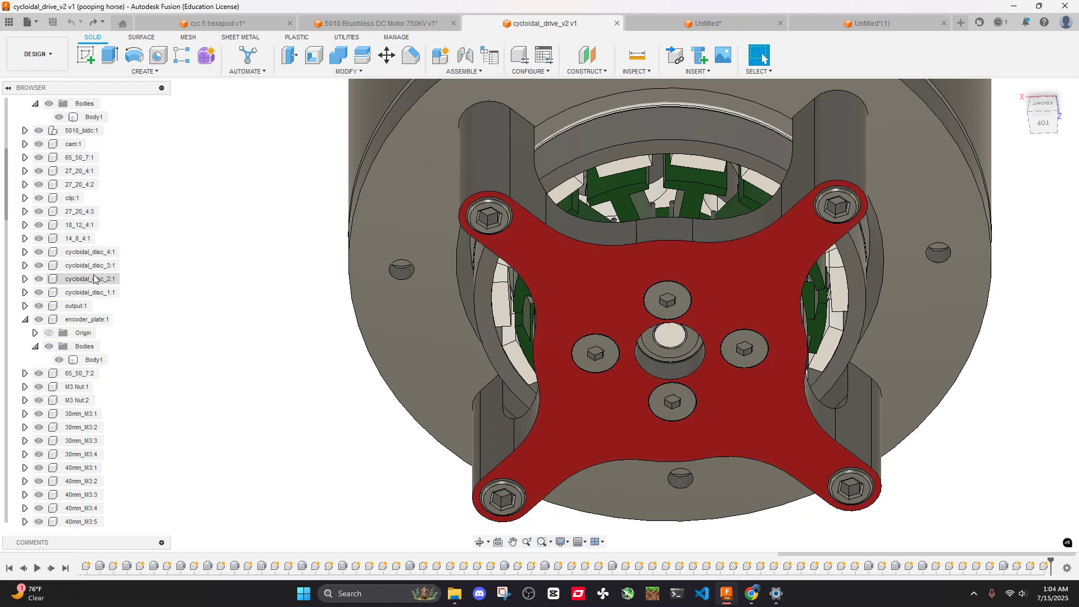
scroll(100, 275, down, 2)
scroll(433, 300, down, 3)
click(398, 27)
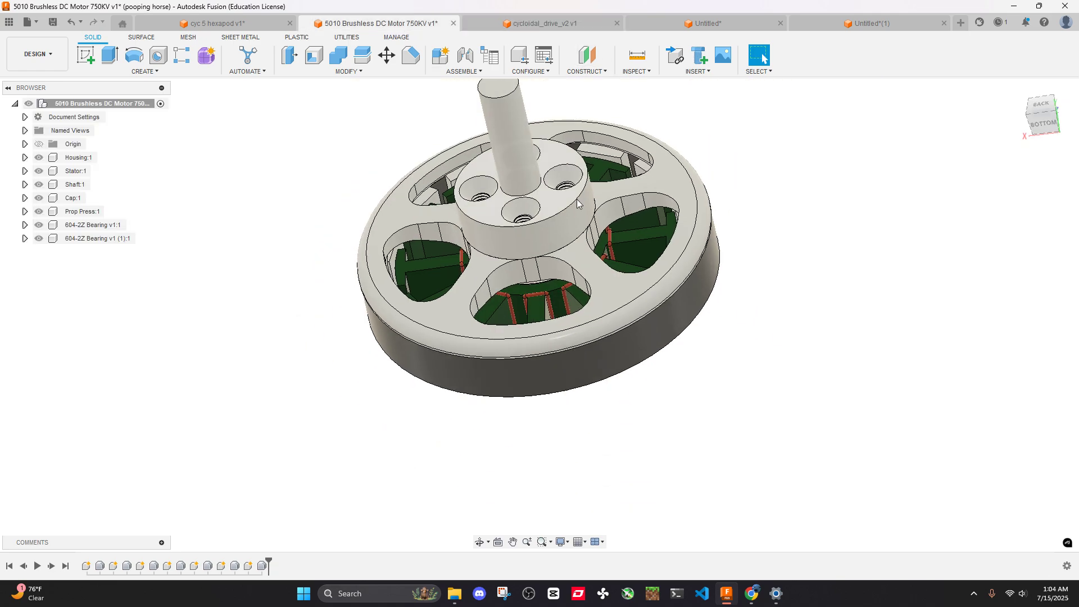
shift+middle_drag(576, 198, 678, 187)
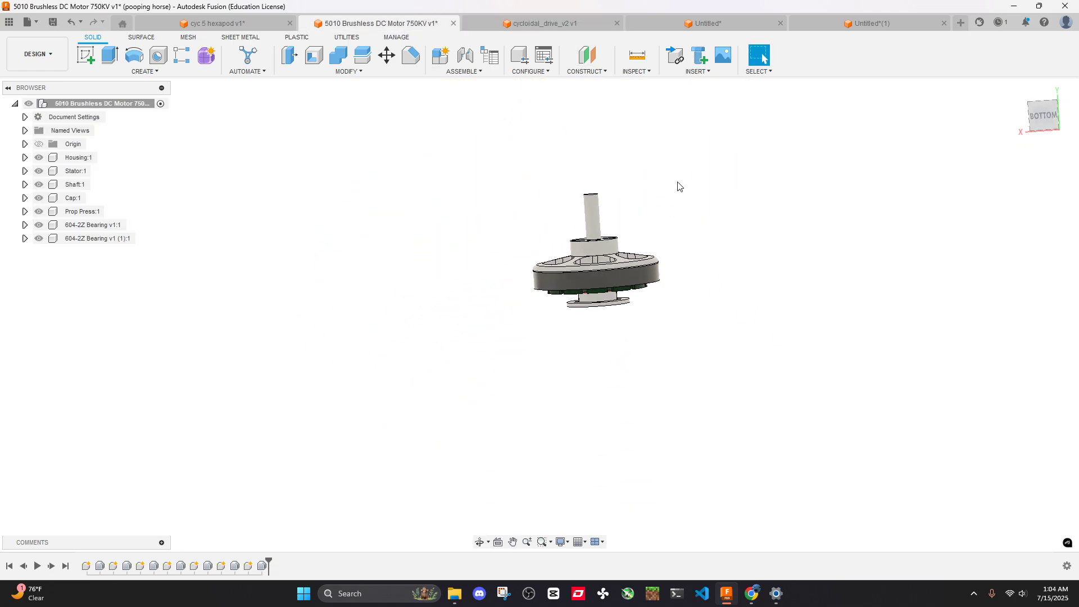
Return to the unsaved arm assembly and show the 5010_bldc:1 motor component below the lower arm
click(709, 24)
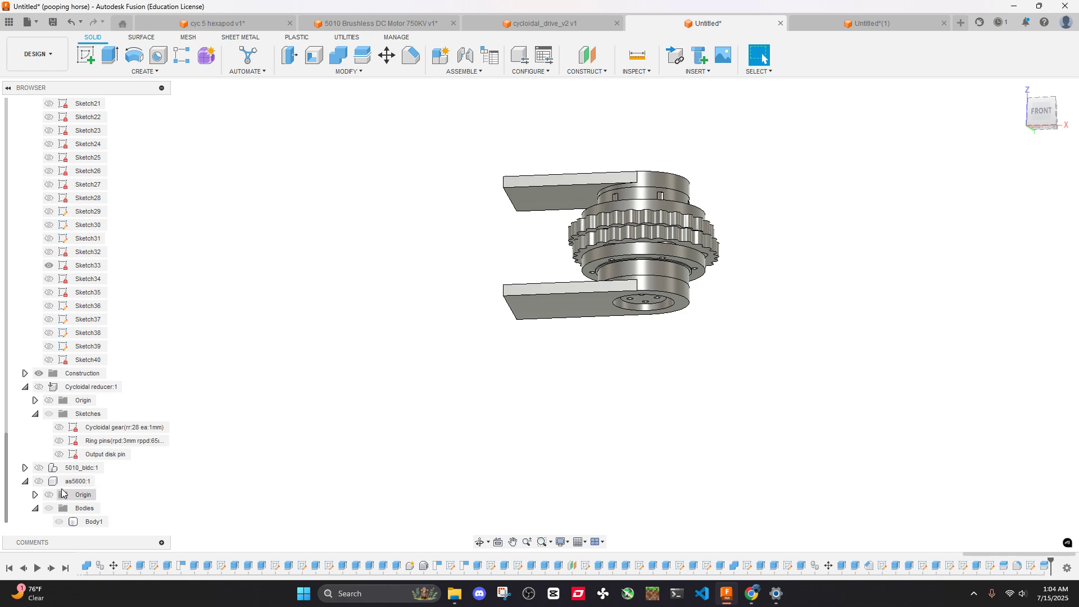
click(45, 474)
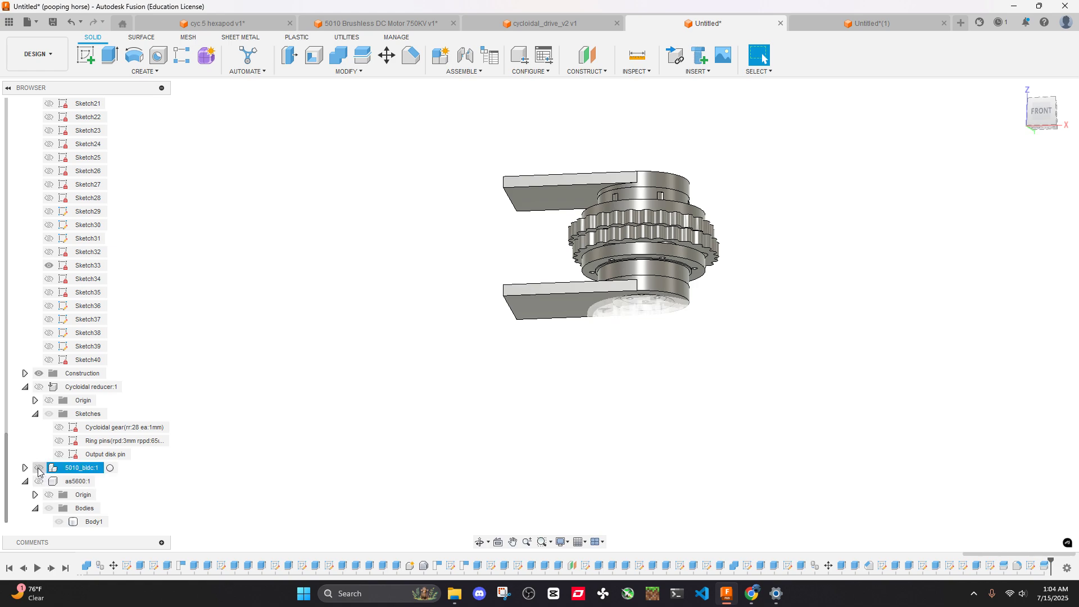
click(38, 469)
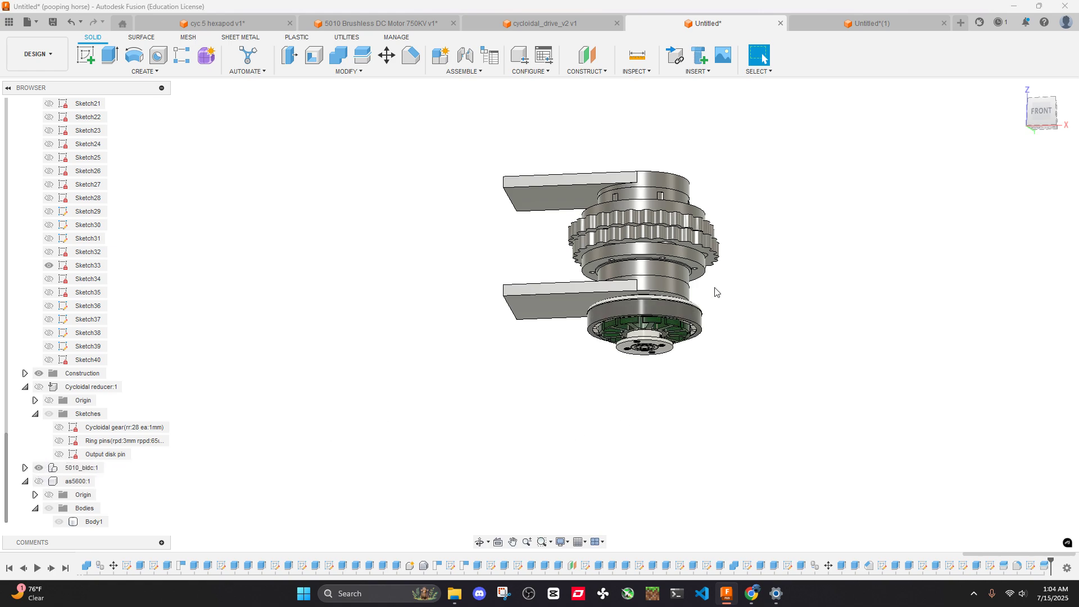
shift+middle_drag(716, 292, 715, 302)
scroll(52, 413, up, 4)
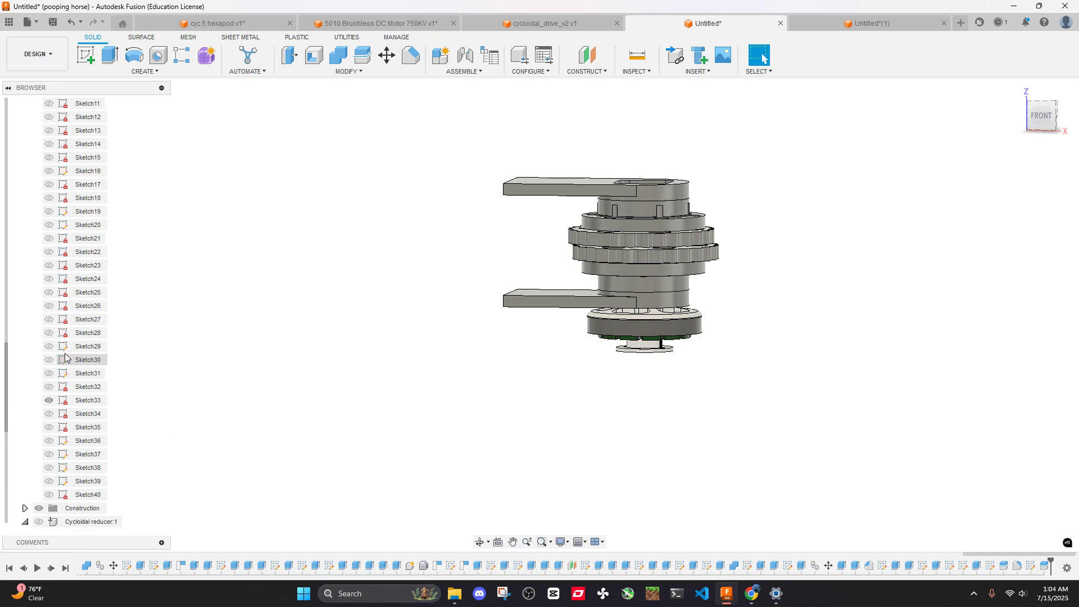
Show body 1 and body 2 around the cycloidal discs and inspect the motor side of the lower arm
click(24, 198)
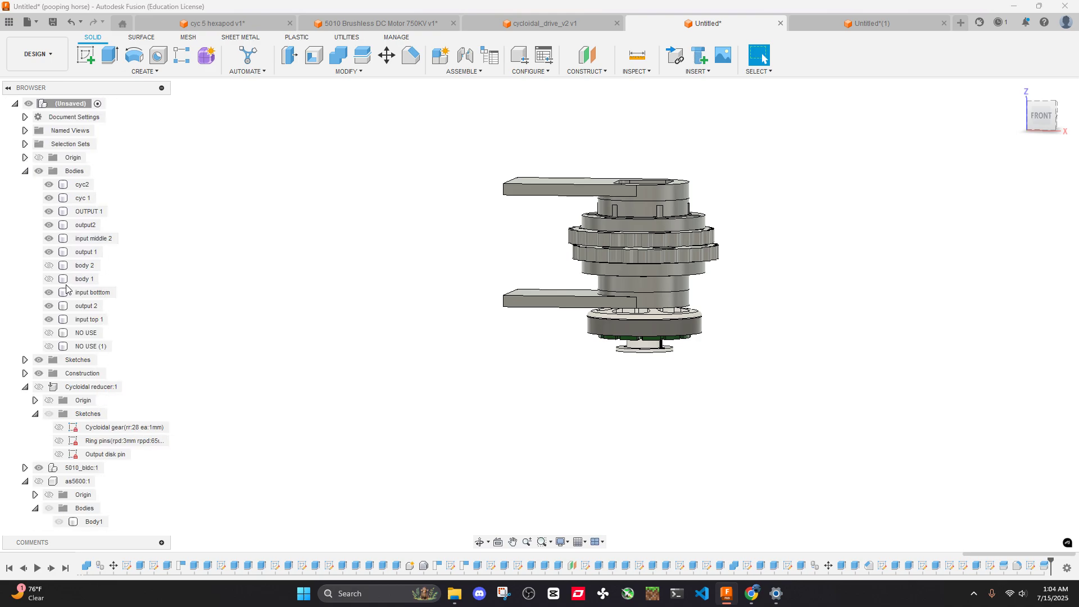
click(49, 279)
shift+middle_drag(699, 334, 660, 286)
click(714, 278)
scroll(662, 281, up, 4)
scroll(592, 304, up, 4)
shift+middle_drag(595, 303, 549, 270)
scroll(658, 313, down, 5)
Create a sketch on the lower arm's motor-side face and draw a 60 mm diameter circle centred on the motor axis
right_click(541, 276)
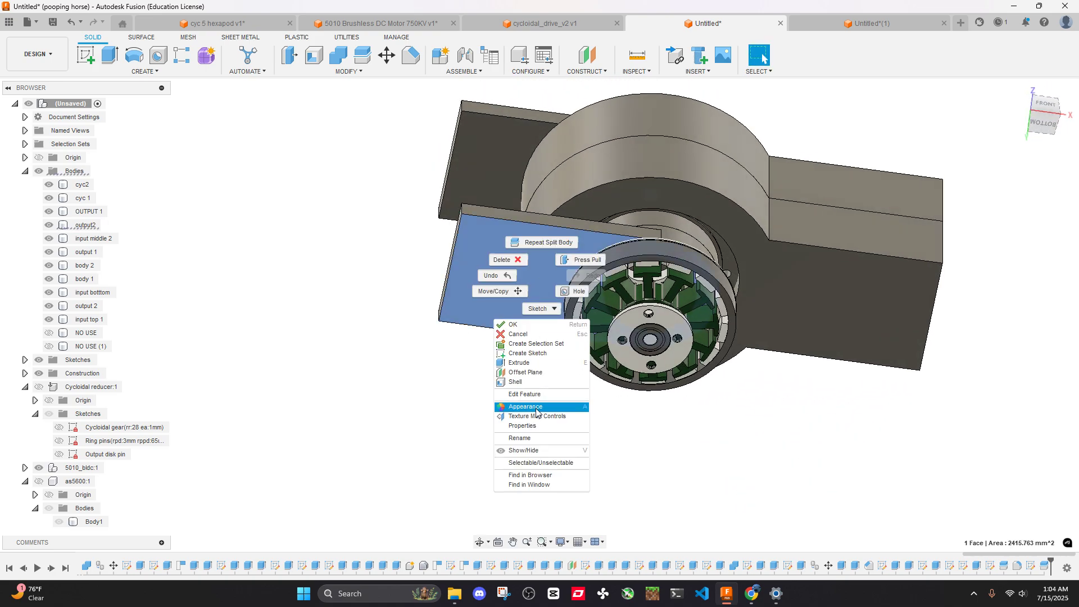
click(528, 353)
key(c)
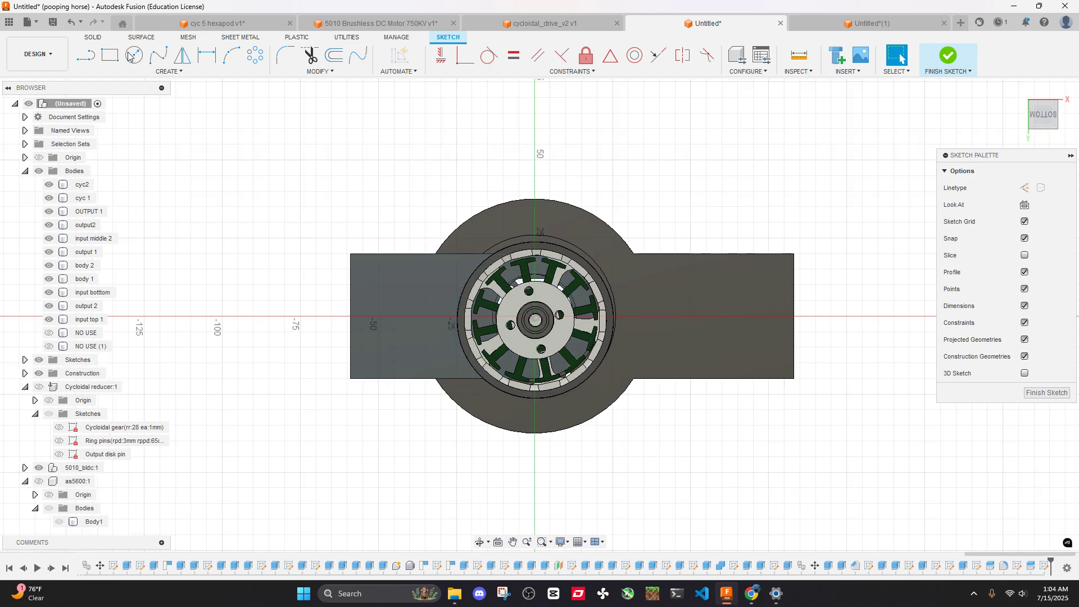
scroll(535, 322, up, 5)
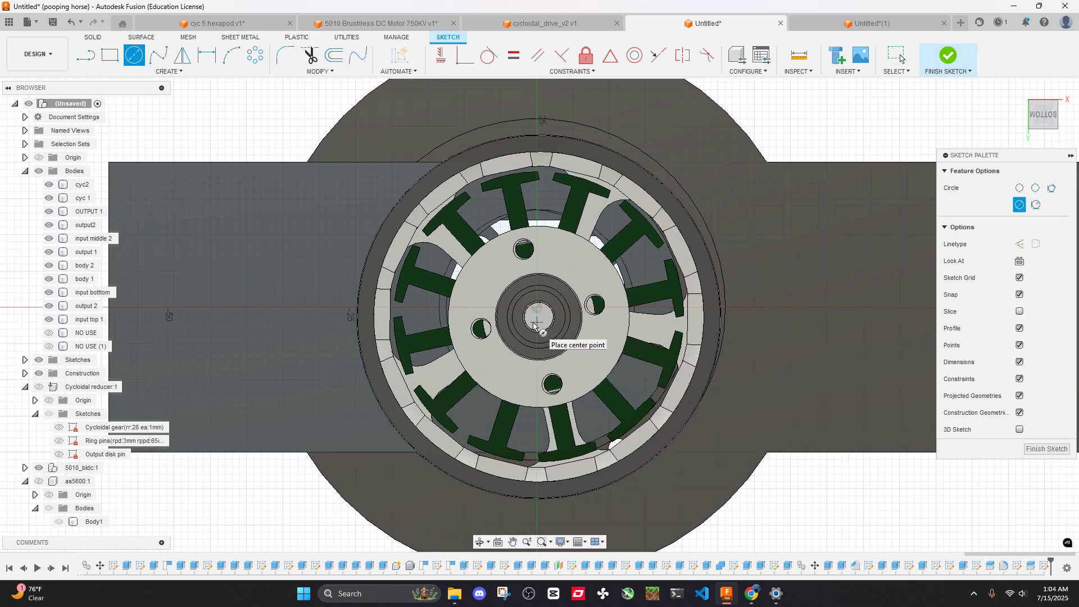
click(540, 302)
scroll(544, 309, down, 5)
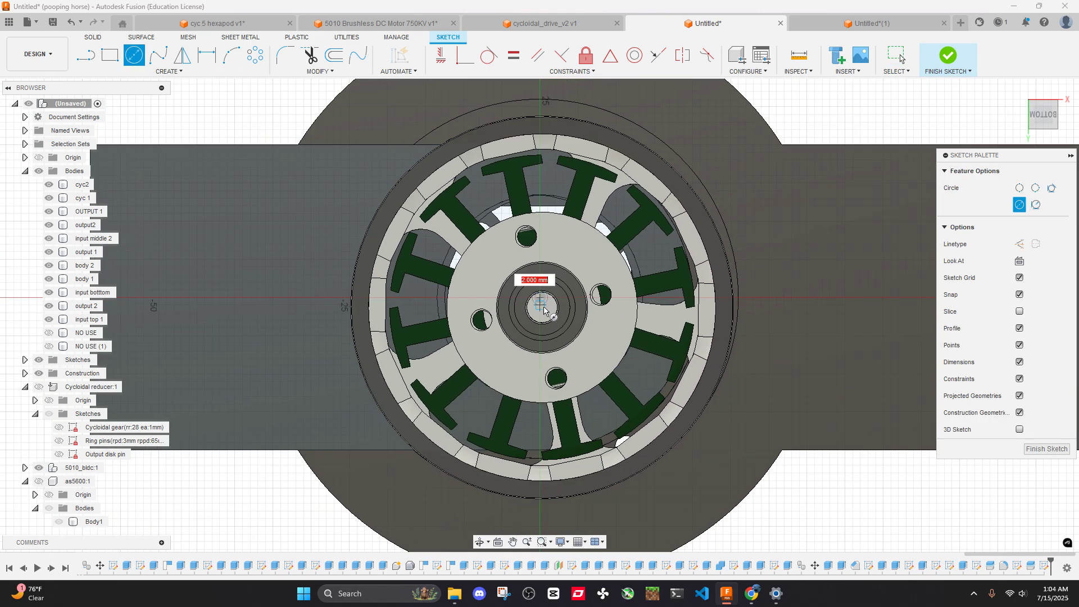
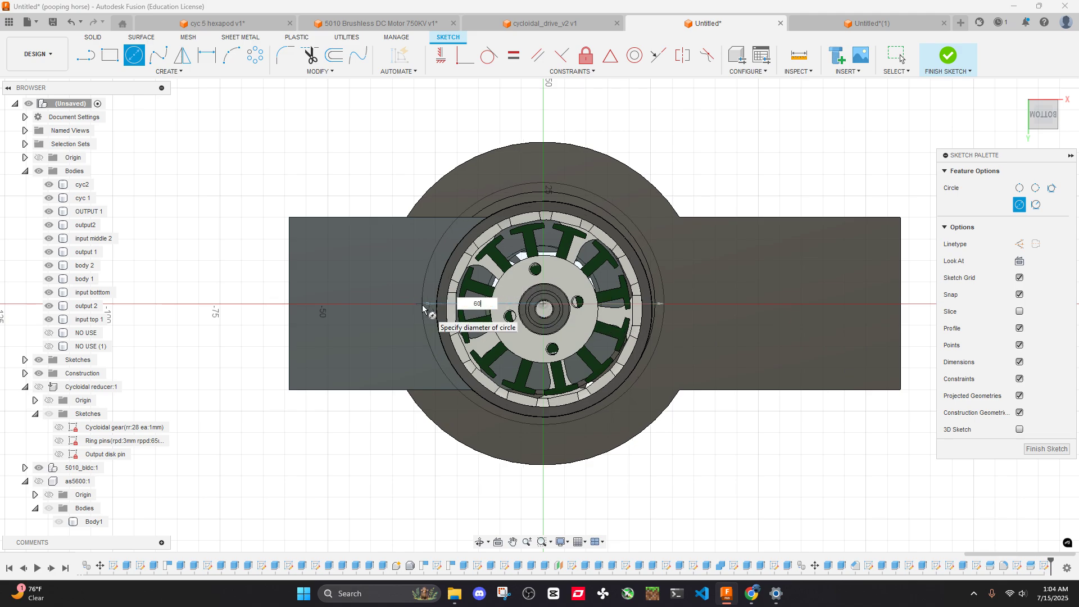
key(Return)
Extrude the circle profile -5 mm to form a round disc at the lower arm's end around the drive axis
click(480, 203)
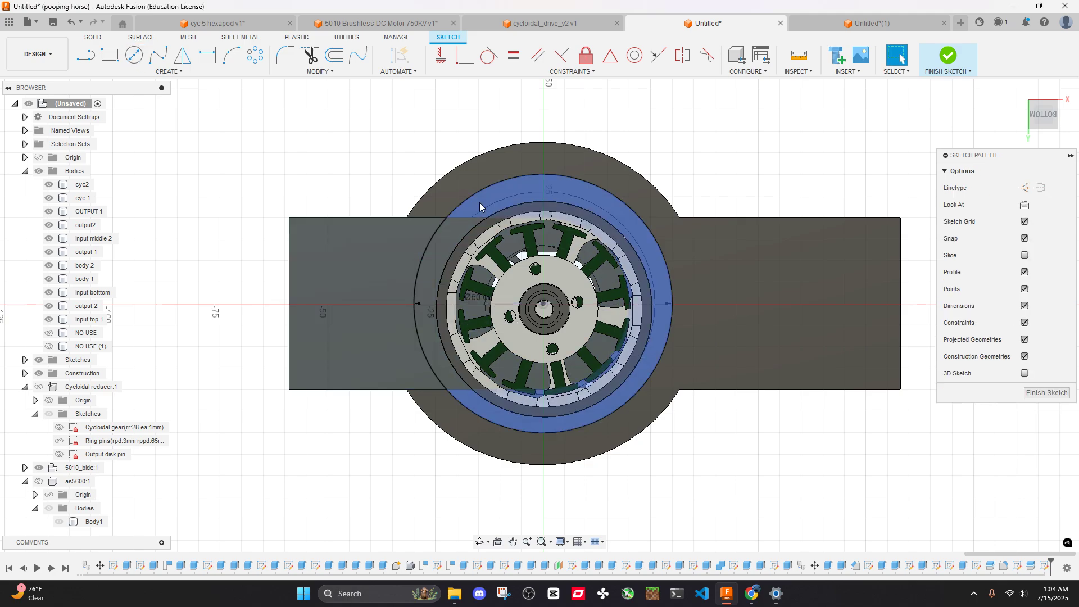
key(e)
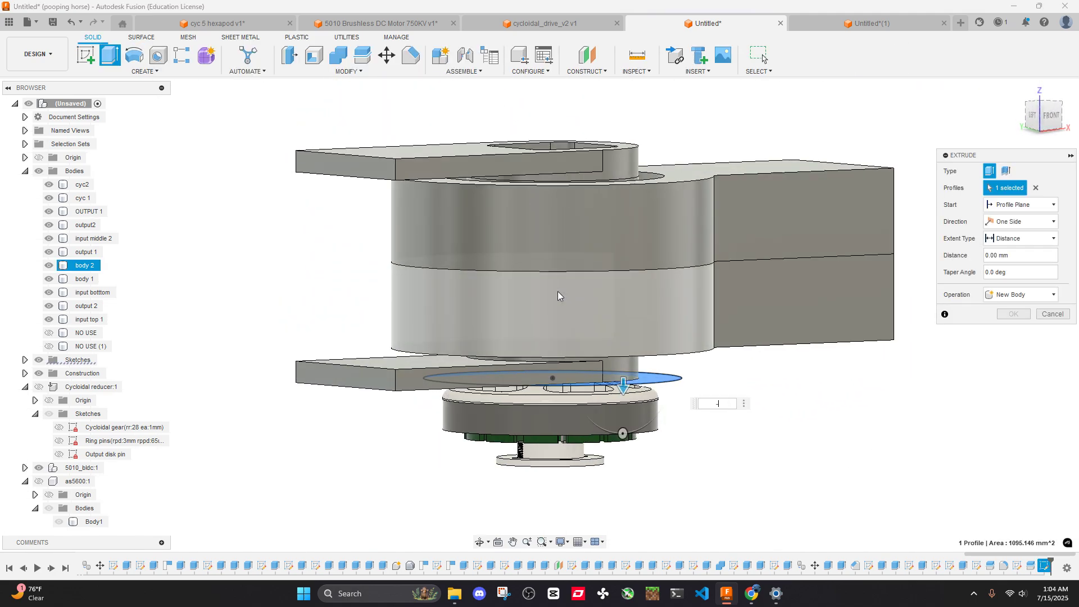
text(-5)
click(1024, 318)
scroll(779, 404, down, 2)
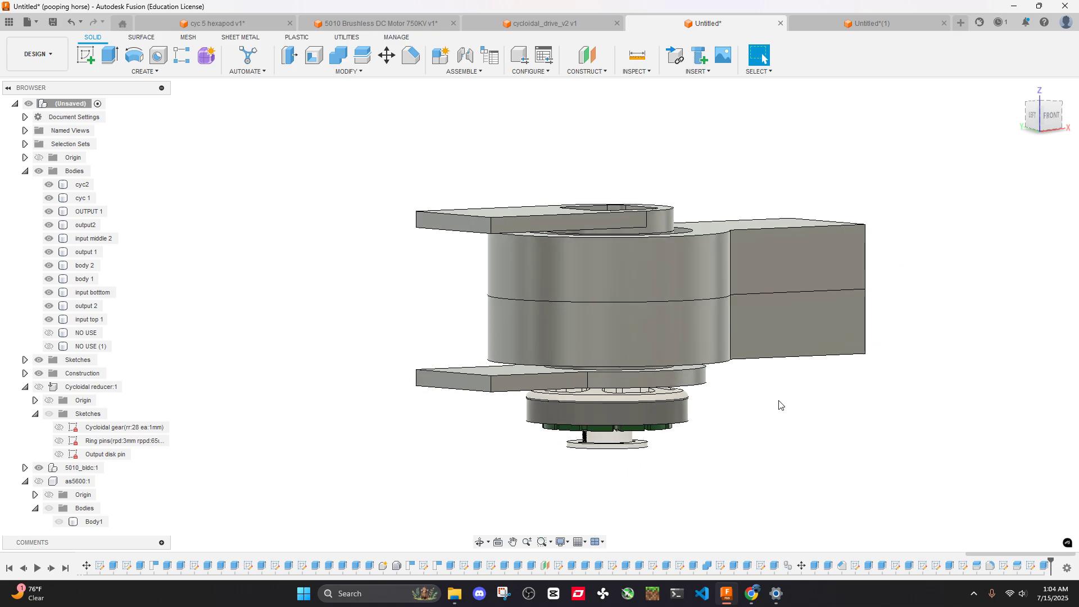
shift+middle_drag(779, 404, 621, 290)
scroll(620, 287, down, 2)
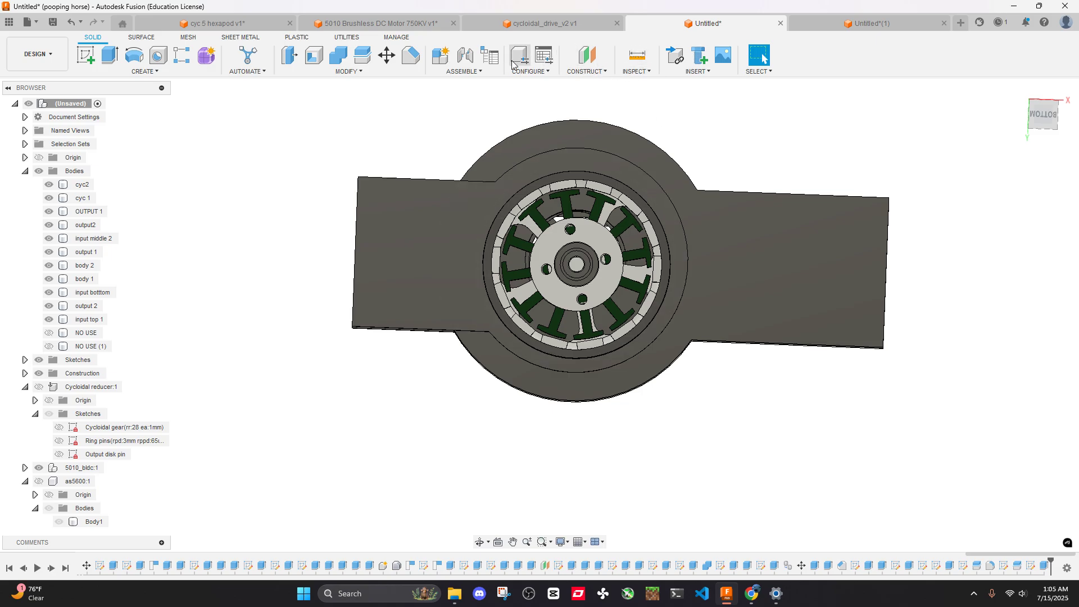
click(466, 56)
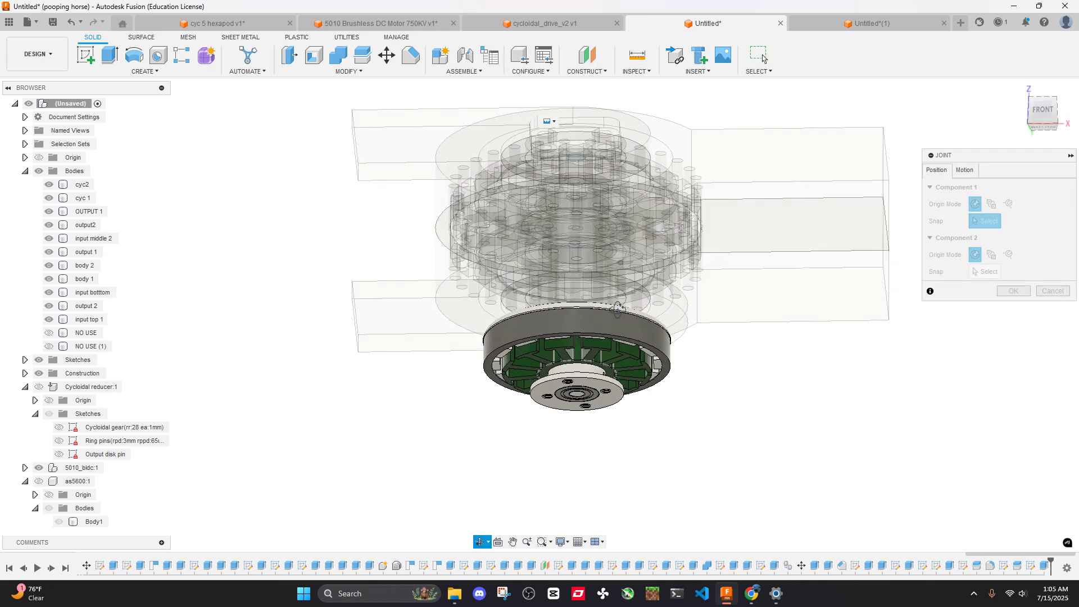
click(762, 58)
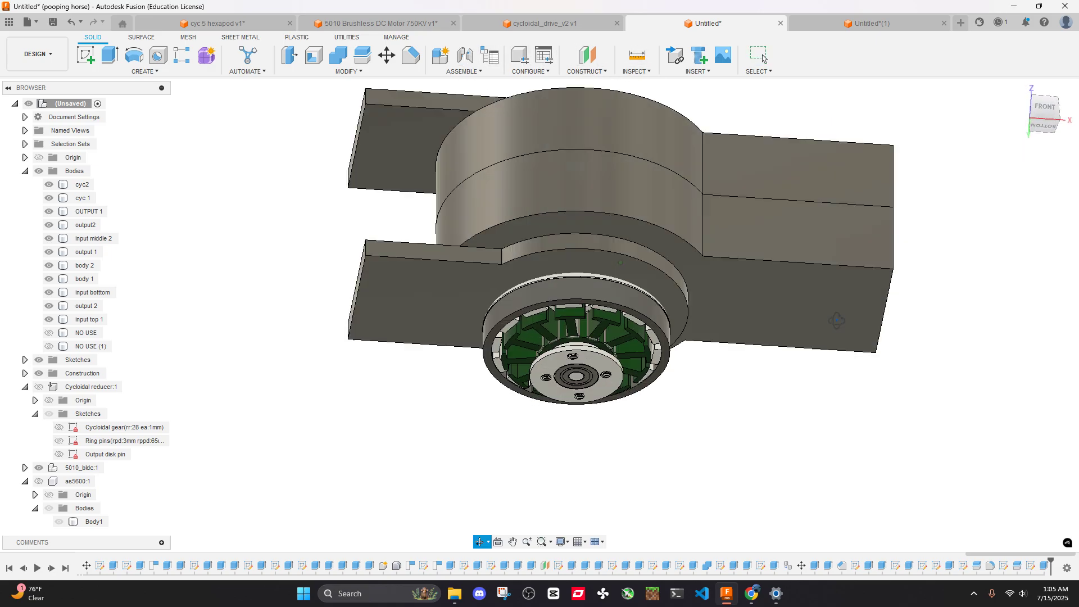
click(1044, 106)
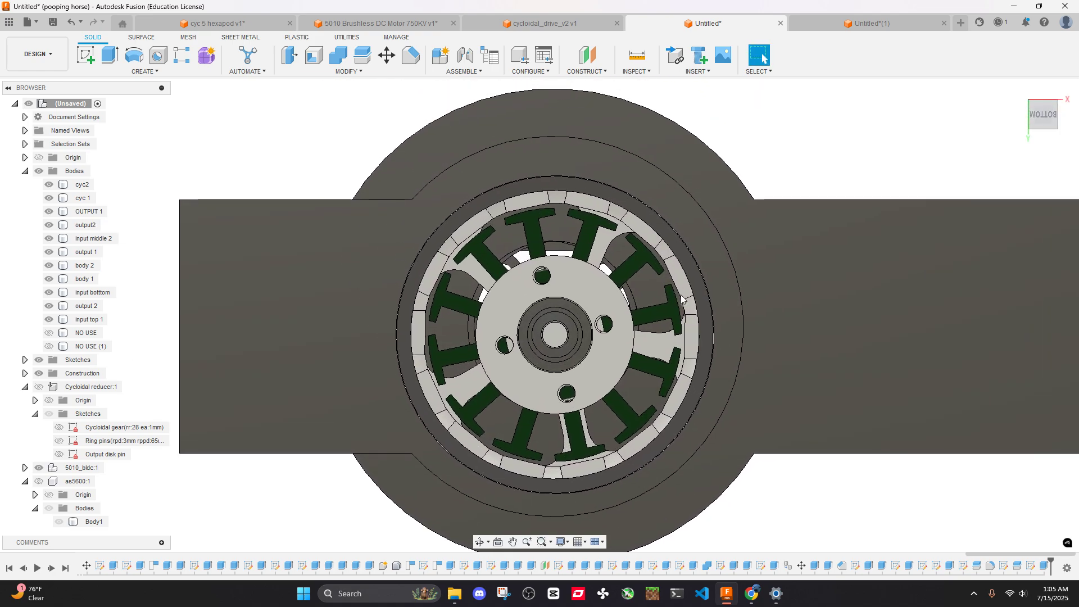
scroll(584, 209, down, 4)
shift+middle_drag(586, 207, 601, 164)
click(1044, 113)
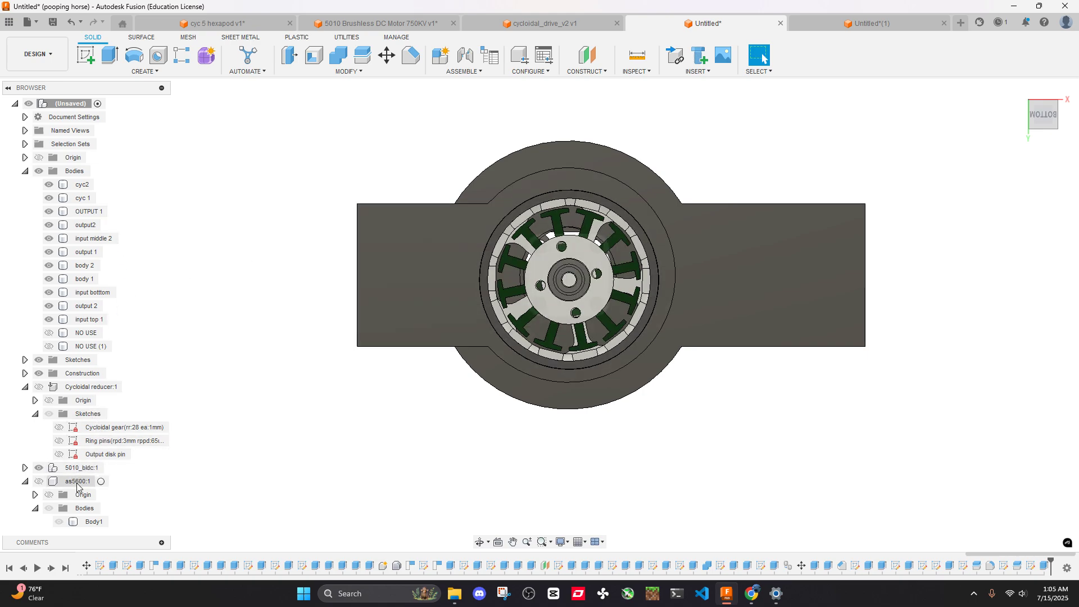
Try to rotate the 5010_bldc:1 motor component about Z by -15 degrees
click(80, 468)
key(m)
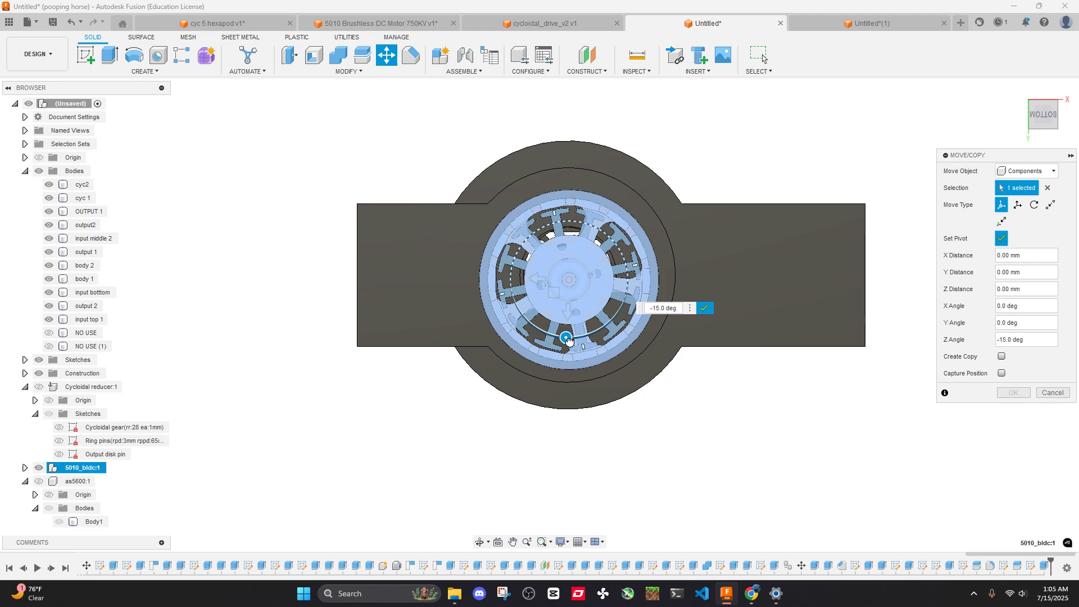
scroll(573, 342, up, 4)
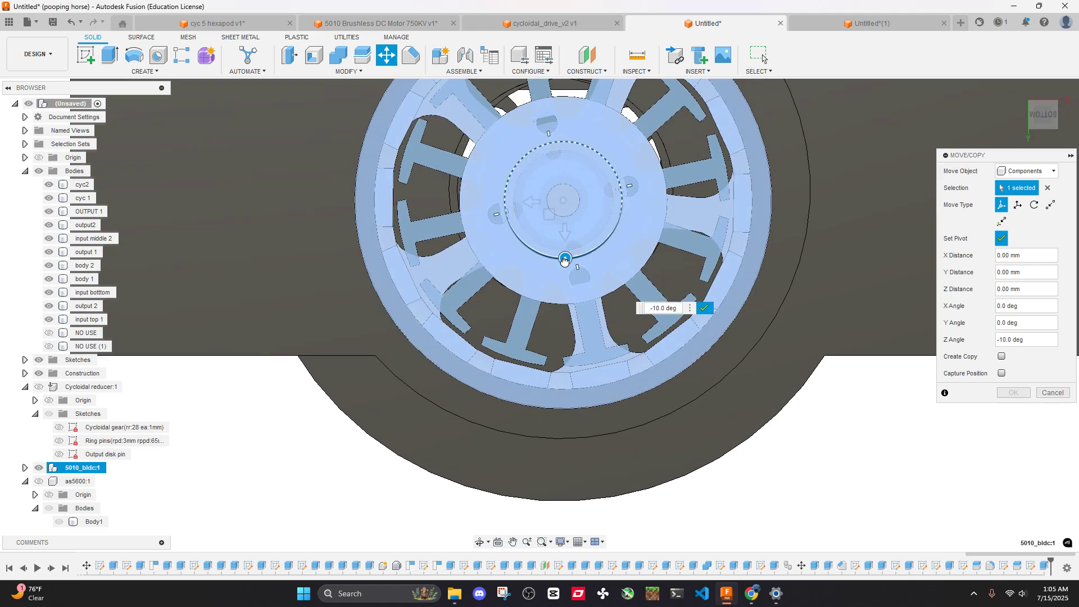
scroll(778, 383, down, 3)
click(1051, 394)
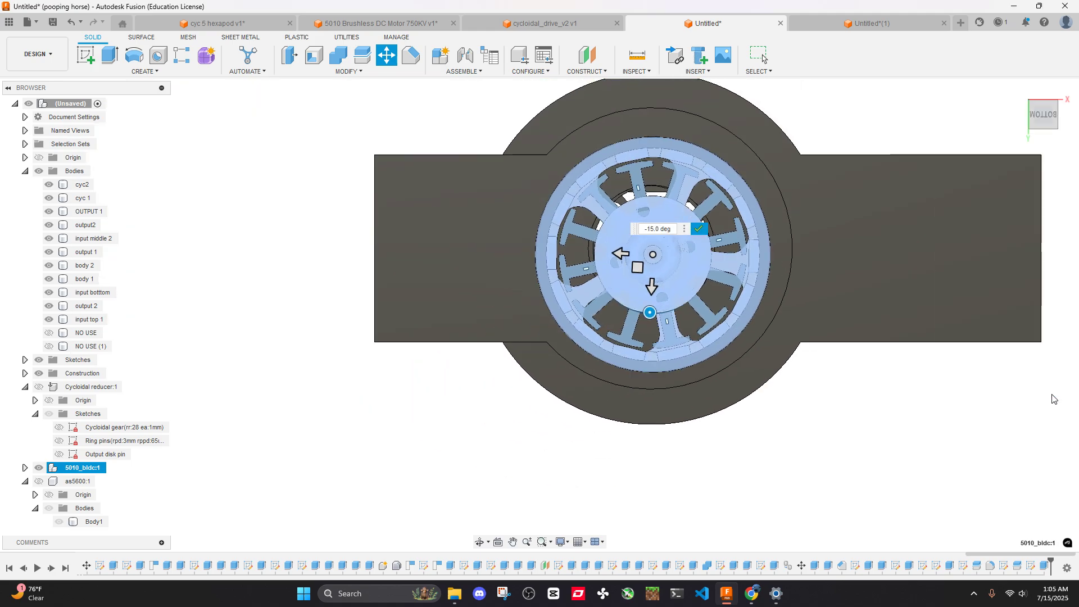
Switch to the cycloidal_drive_v2 document and examine how the red four-armed mount and its legs hold the motor
scroll(730, 335, down, 2)
shift+middle_drag(731, 335, 719, 245)
click(604, 30)
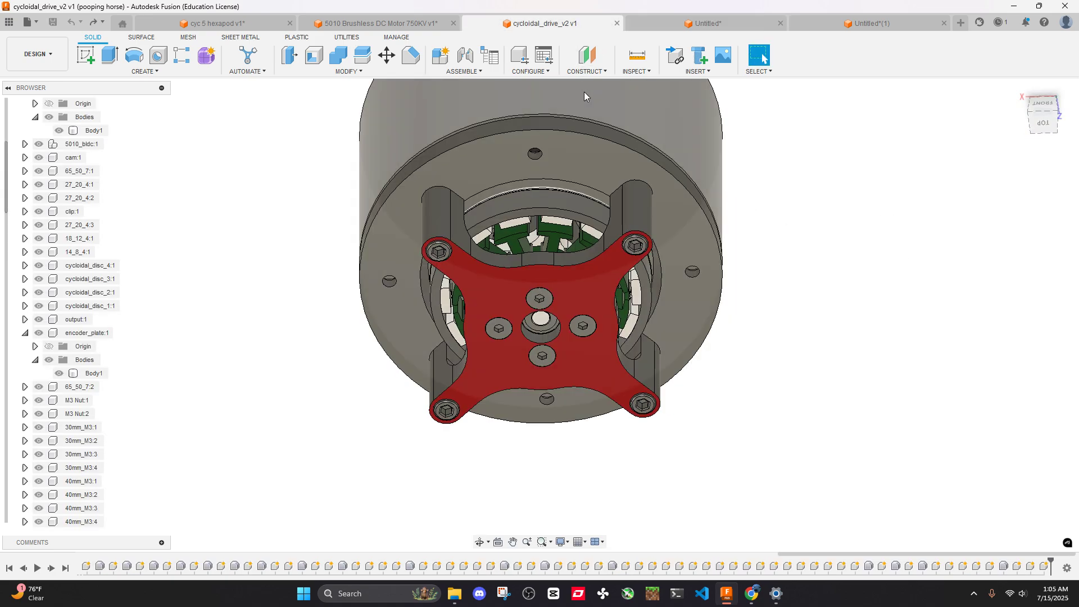
shift+middle_drag(585, 92, 731, 214)
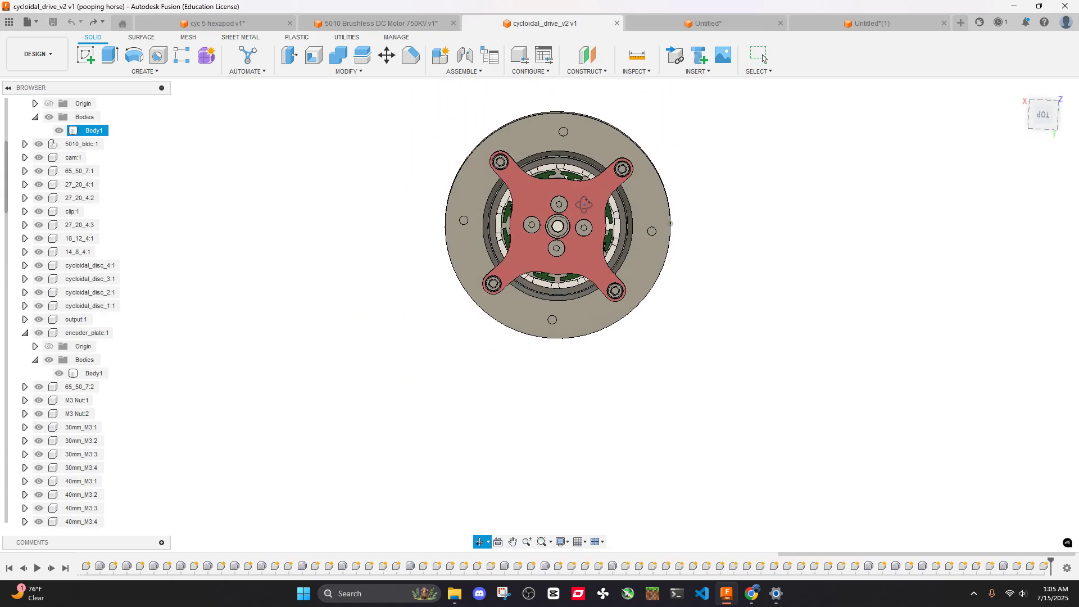
click(1045, 120)
scroll(562, 242, up, 5)
shift+middle_drag(562, 242, 763, 58)
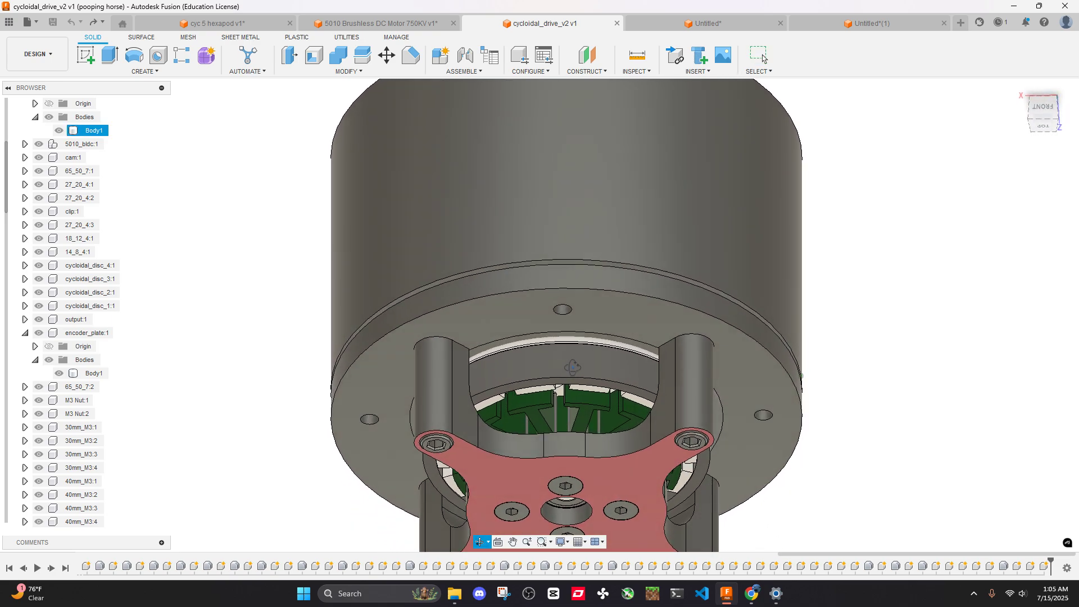
scroll(578, 387, down, 3)
click(1044, 127)
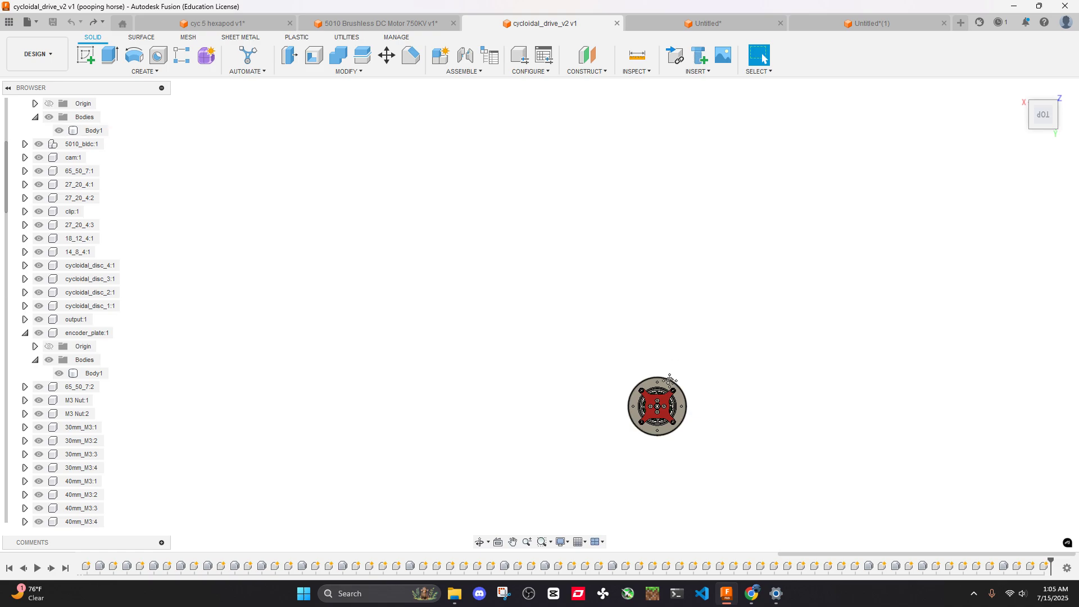
scroll(675, 297, up, 10)
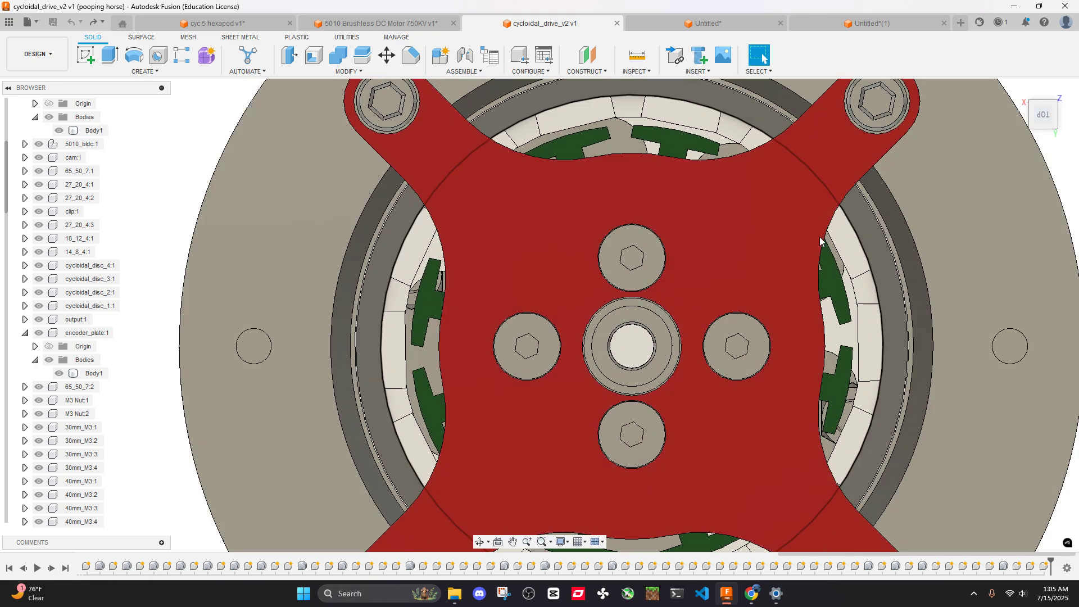
scroll(658, 203, down, 4)
click(667, 326)
shift+middle_drag(668, 326, 668, 259)
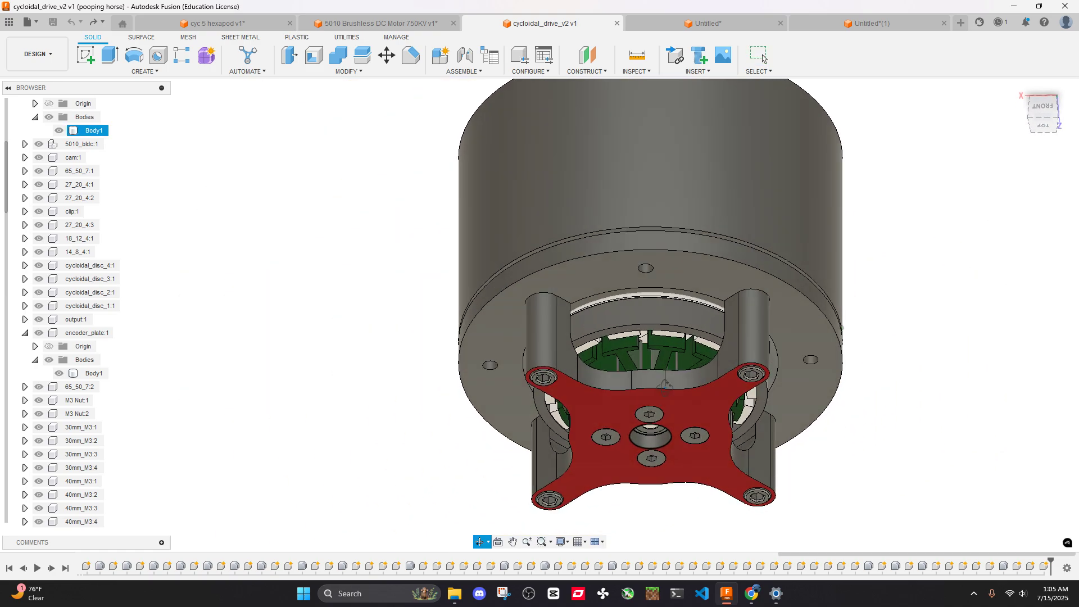
shift+middle_drag(666, 387, 676, 268)
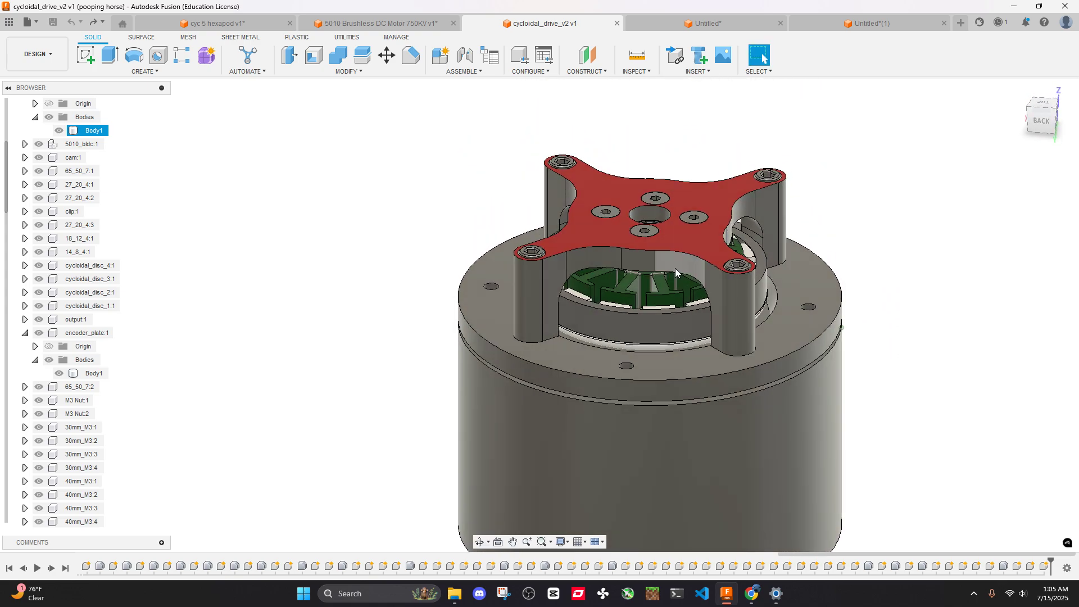
Copy the motor_mount:1 component from cycloidal_drive_v2 and paste it into the unsaved arm assembly
scroll(86, 216, up, 3)
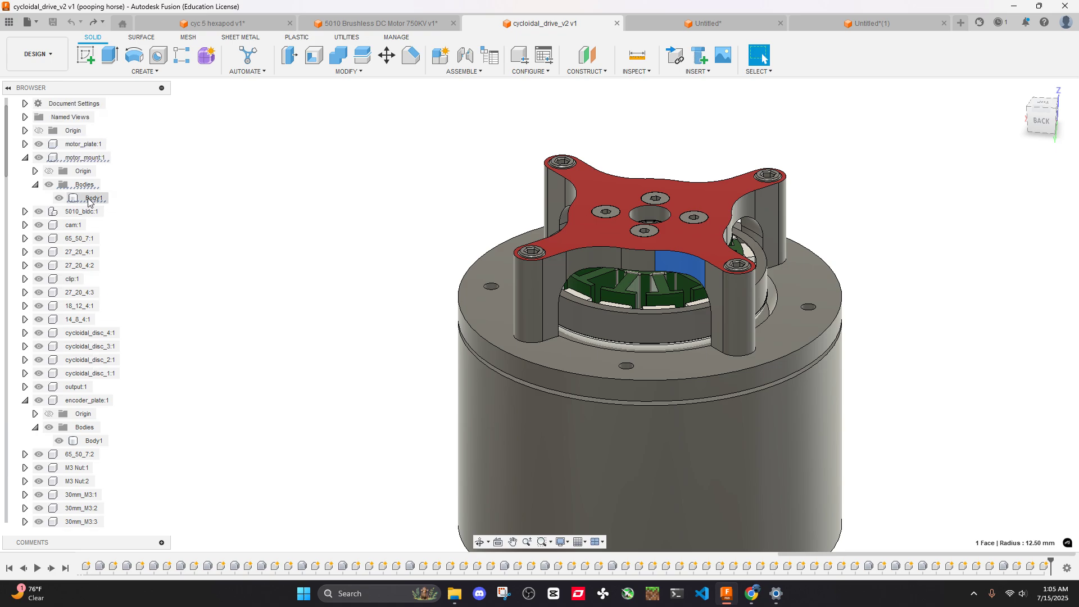
click(90, 198)
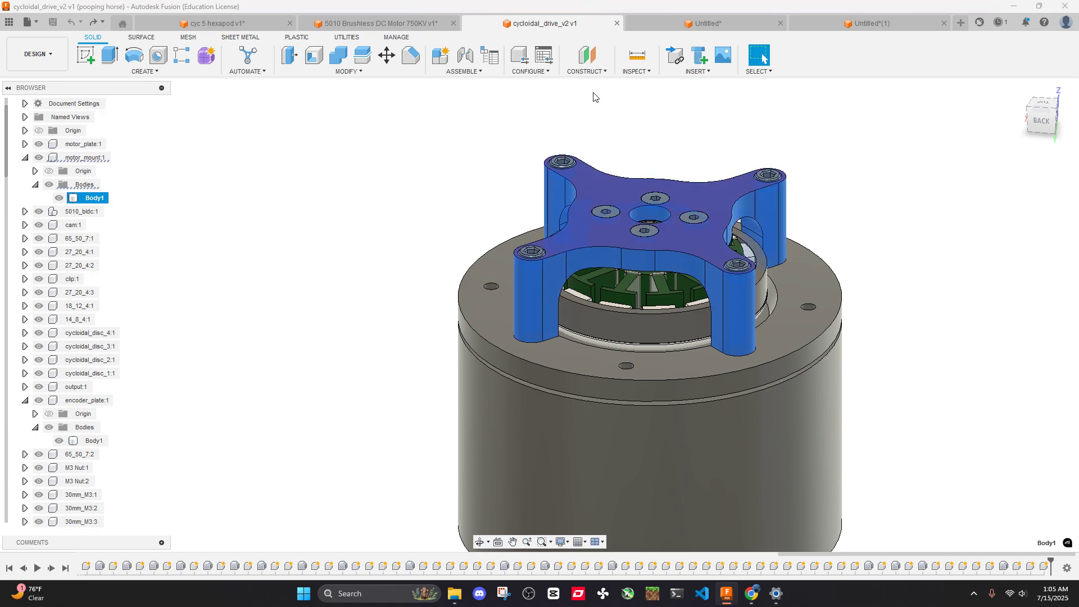
click(651, 26)
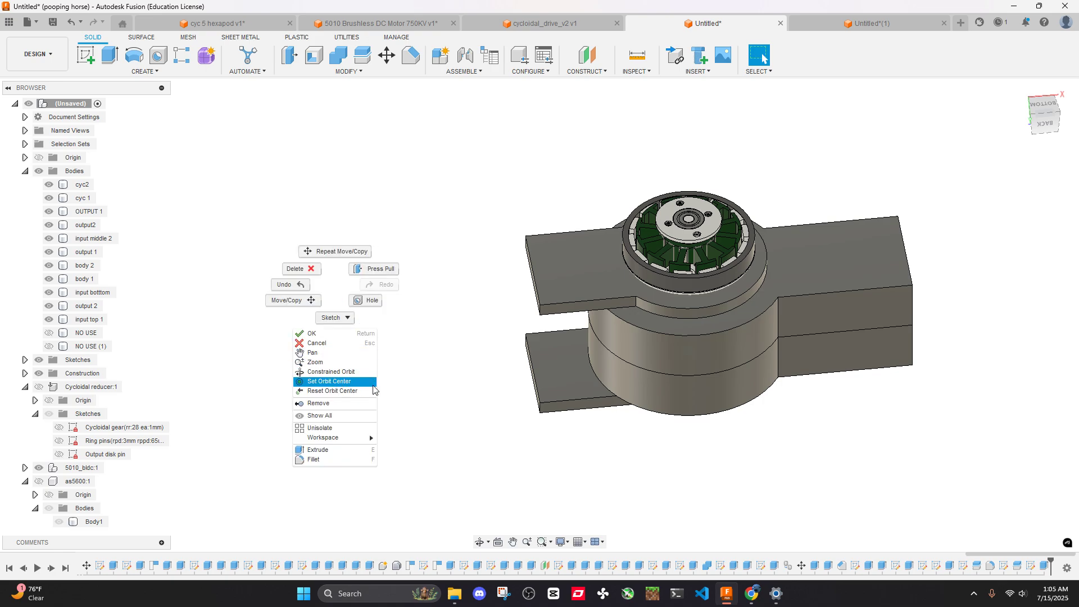
click(582, 27)
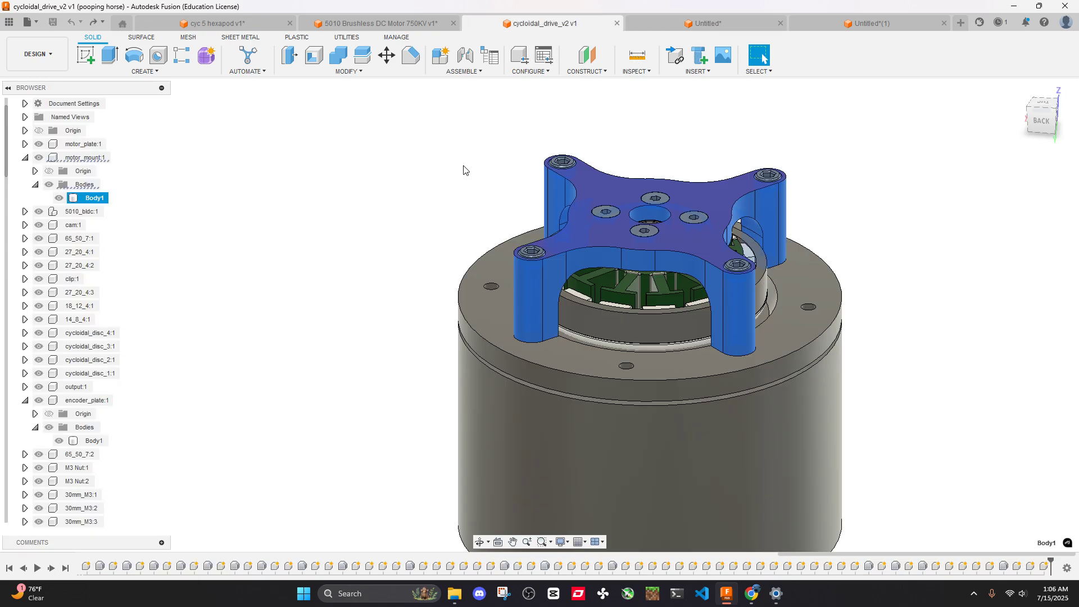
click(84, 158)
click(669, 28)
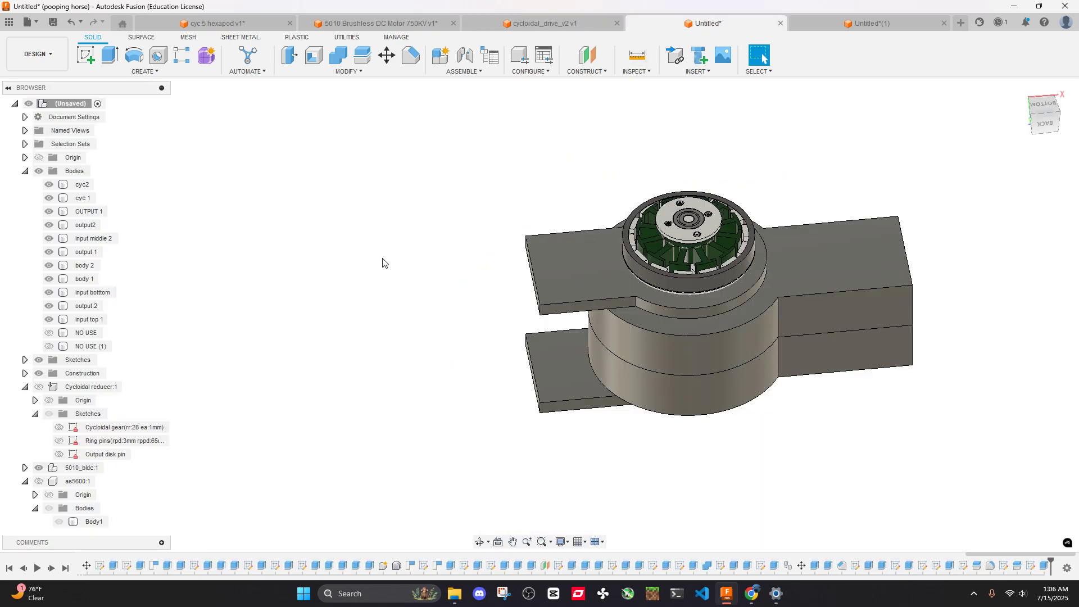
click(330, 386)
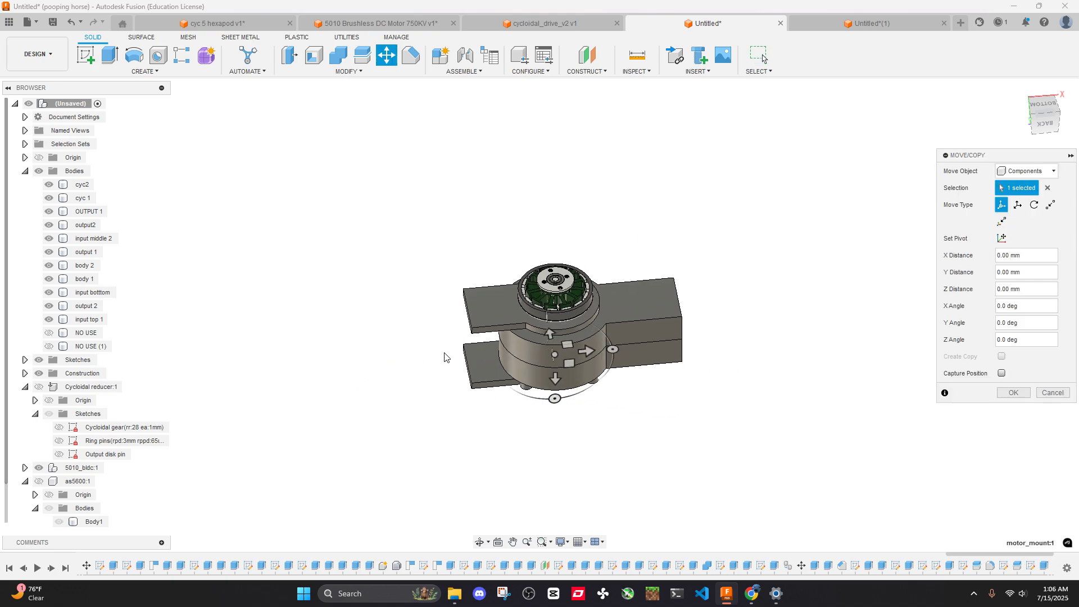
Move the pasted motor_mount:1 component -100 mm along Y and rotate it 180 degrees about X above the motor
shift+middle_drag(562, 314, 574, 370)
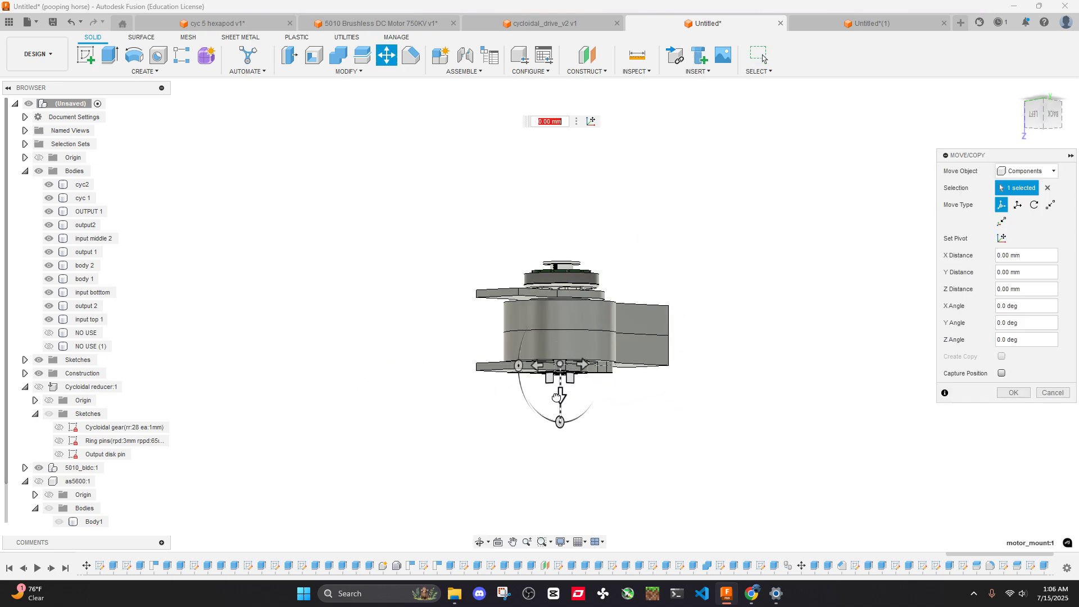
shift+middle_drag(594, 252, 898, 236)
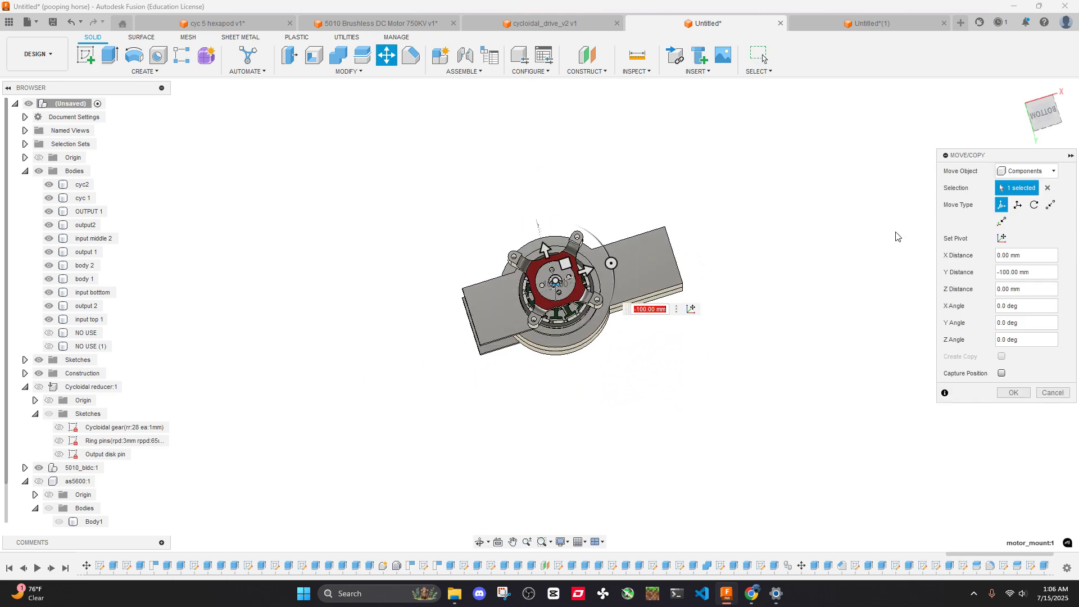
click(1047, 117)
shift+middle_drag(571, 264, 703, 146)
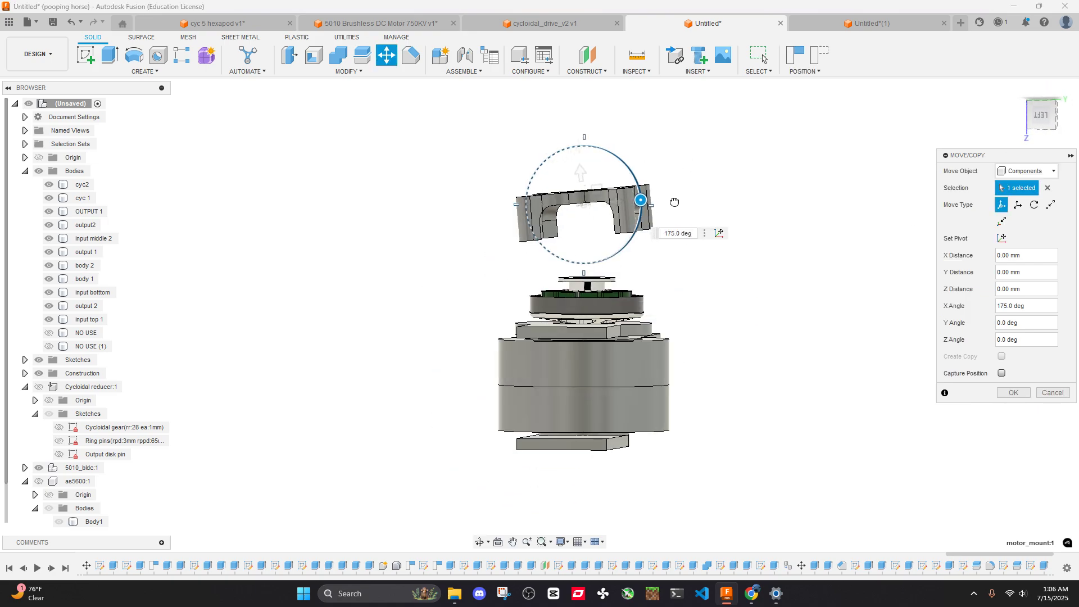
shift+middle_drag(674, 208, 956, 145)
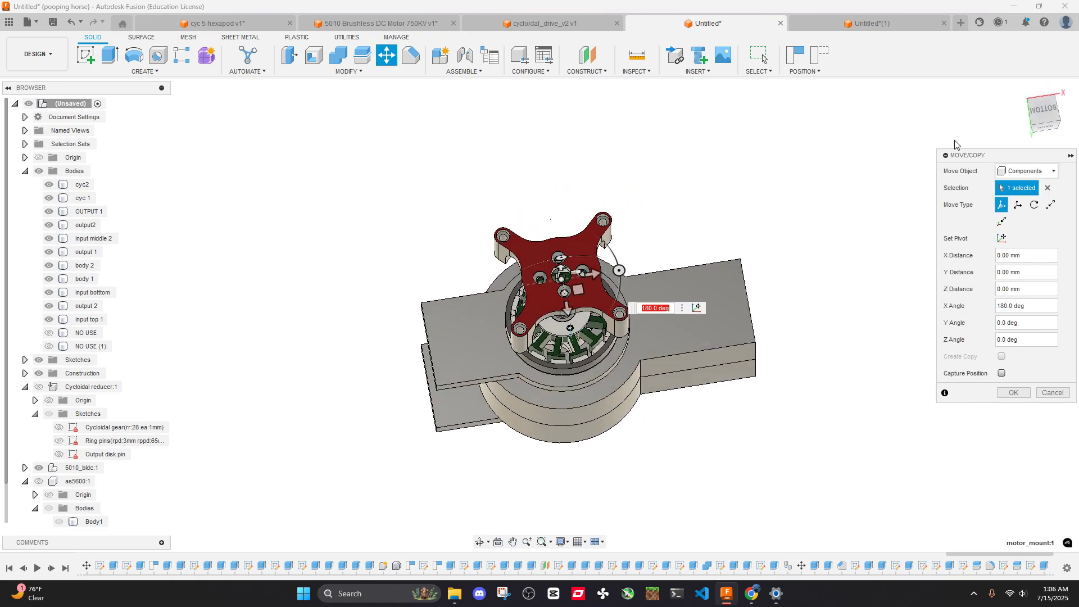
Lower the motor_mount:1 component over the motor by moving it -34 mm along Y
click(1043, 116)
shift+middle_drag(638, 217, 637, 137)
scroll(574, 220, up, 3)
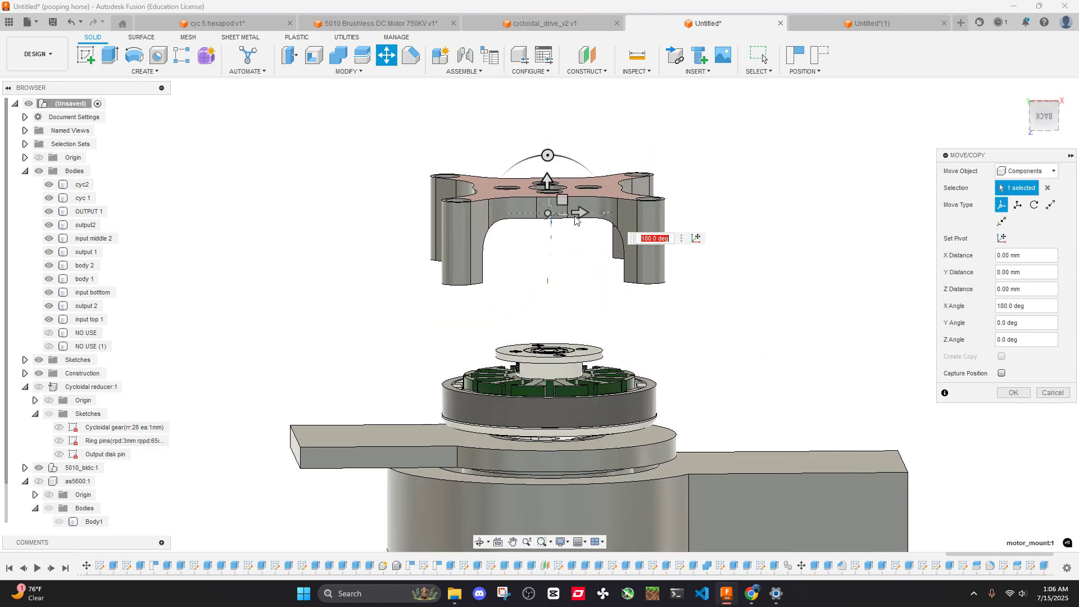
scroll(575, 221, up, 1)
drag(545, 183, 573, 297)
scroll(551, 375, up, 3)
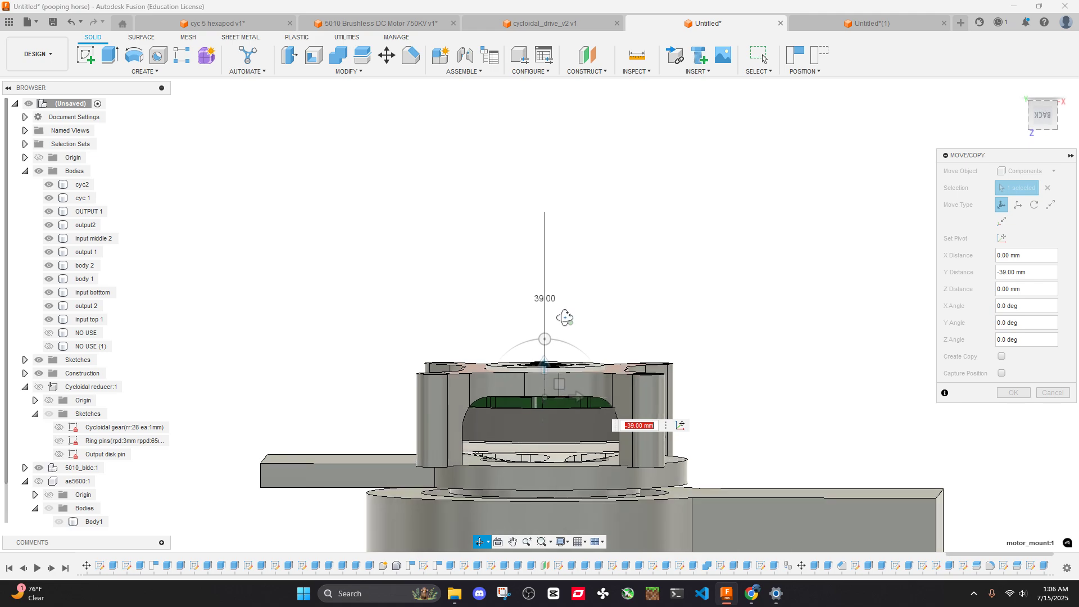
shift+middle_drag(551, 375, 571, 306)
drag(550, 324, 566, 221)
mouse_move(566, 221)
shift+middle_down()
mouse_move(569, 247)
mouse_move(574, 232)
shift+middle_up()
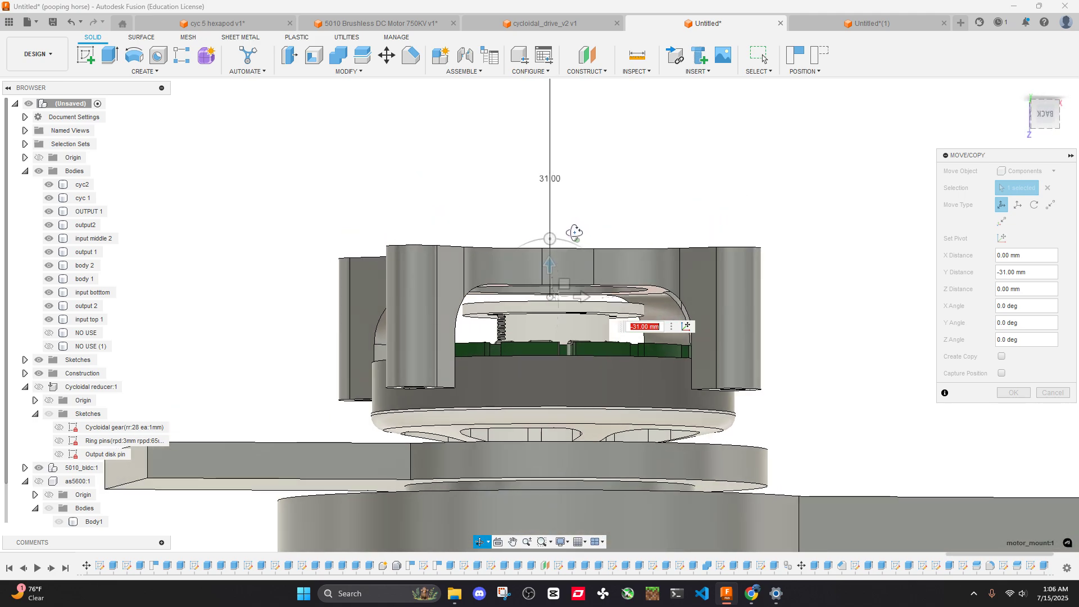
drag(550, 265, 549, 273)
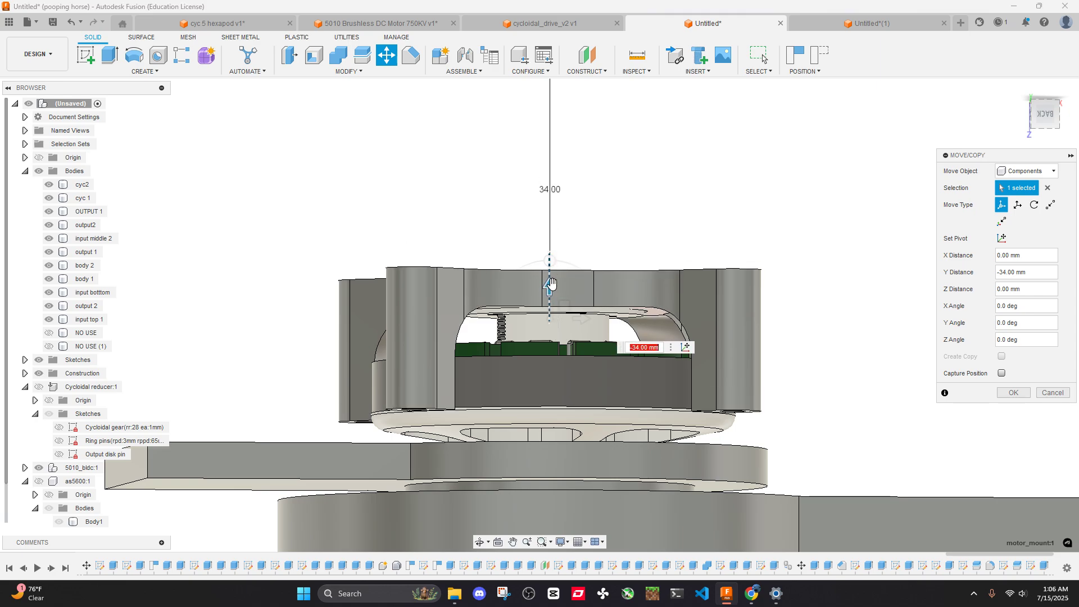
shift+middle_drag(550, 283, 554, 264)
Switch to the cycloidal_drive_v2 document and examine how the motor mount sits over the motor, then return to the arm assembly
click(542, 23)
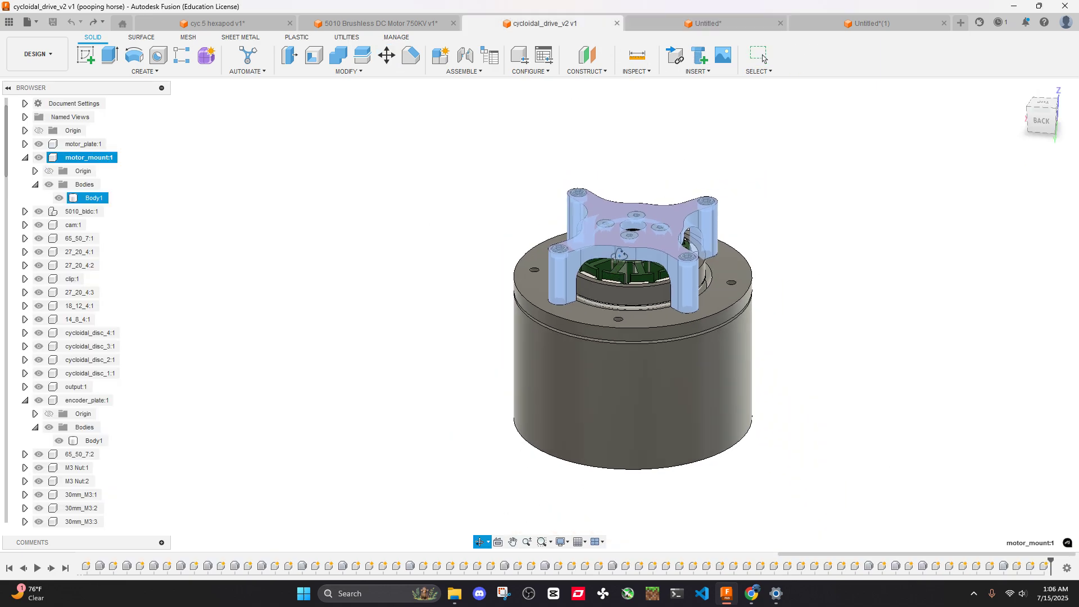
shift+middle_drag(619, 255, 688, 267)
click(415, 193)
scroll(620, 211, up, 5)
click(703, 23)
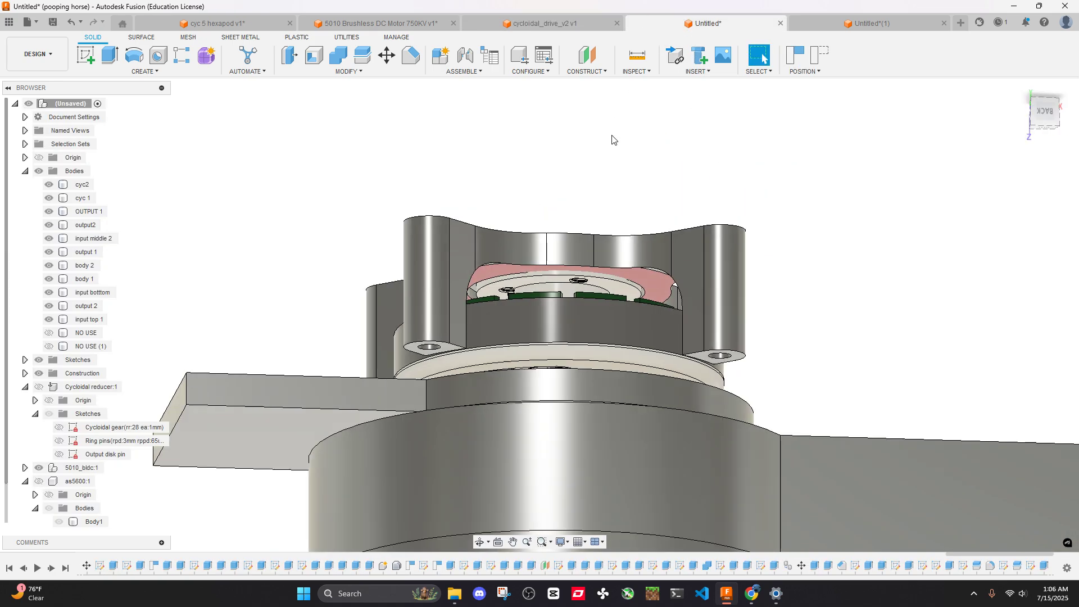
Try to join the motor housing's centre to the centre hole of motor_mount:1 at a 180-degree angle
shift+middle_drag(613, 141, 501, 269)
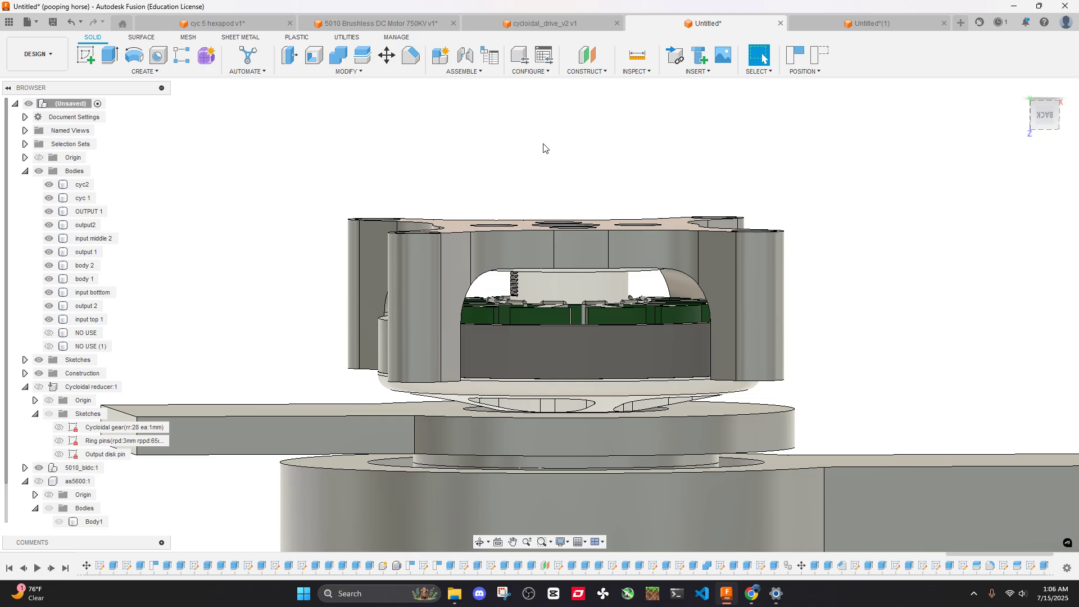
click(468, 58)
shift+middle_drag(498, 101, 582, 231)
click(582, 232)
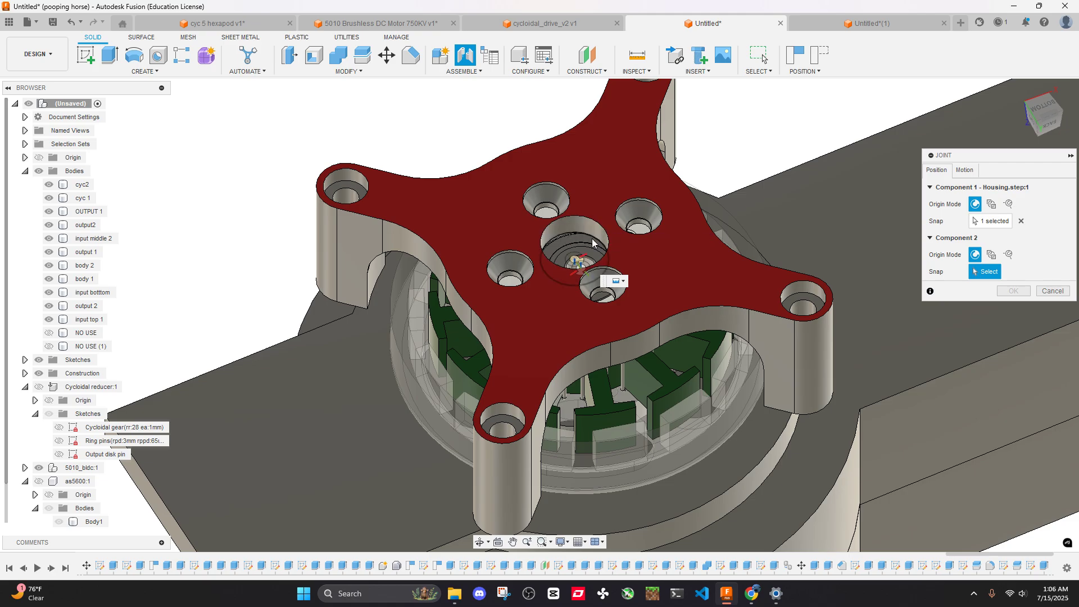
shift+middle_drag(597, 229, 566, 264)
scroll(566, 264, up, 5)
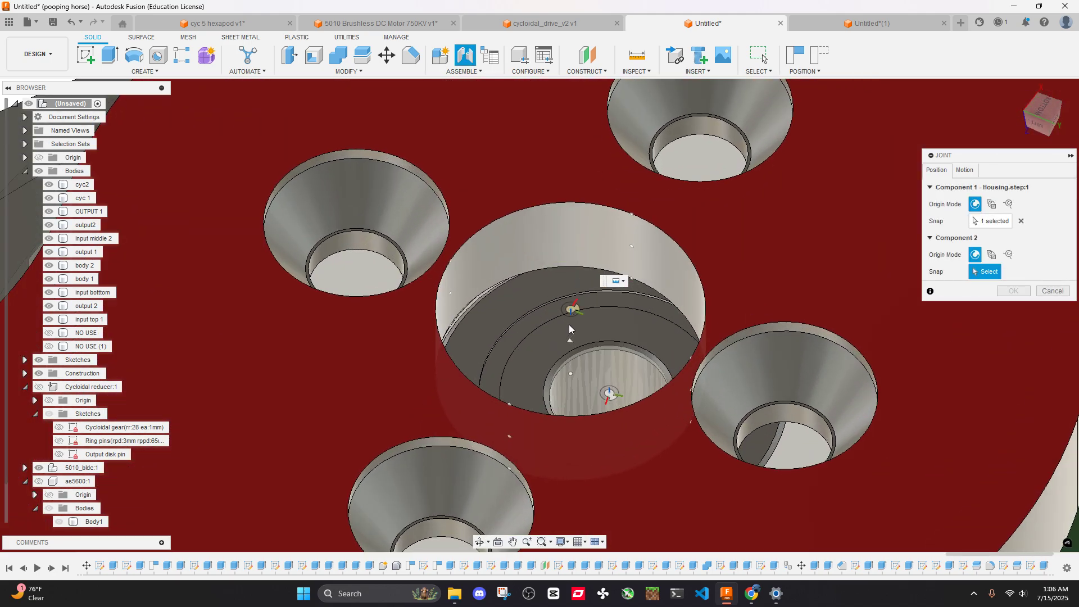
click(570, 325)
scroll(580, 290, down, 5)
shift+middle_drag(580, 290, 623, 219)
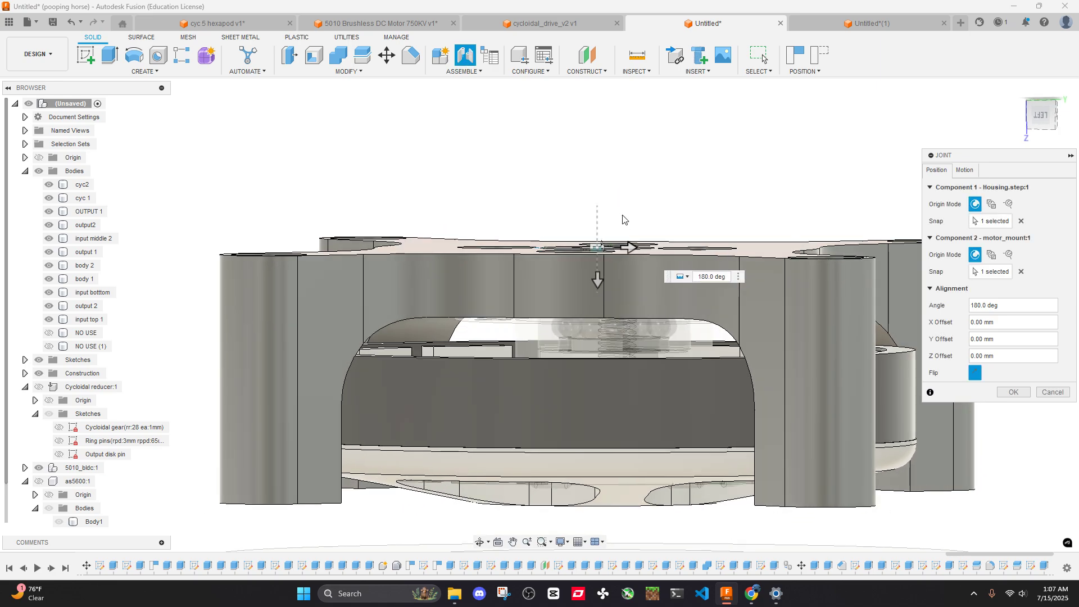
Switch to the cycloidal_drive_v2 document and measure the circular edges of the motor mount's centre hole
click(521, 25)
shift+middle_drag(727, 244, 699, 311)
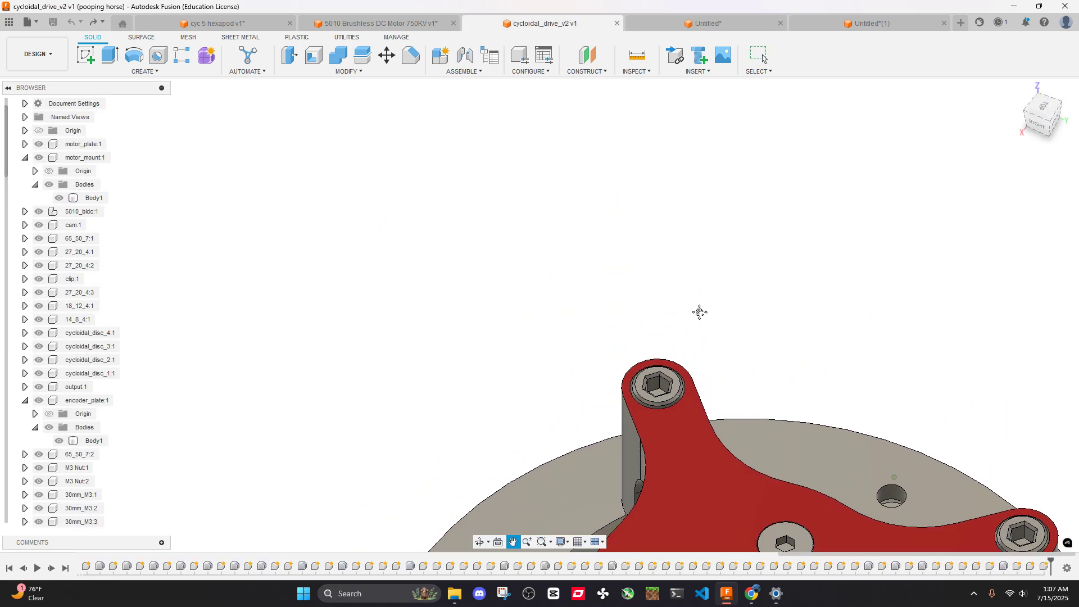
scroll(686, 214, down, 5)
click(675, 119)
click(636, 56)
scroll(556, 317, up, 10)
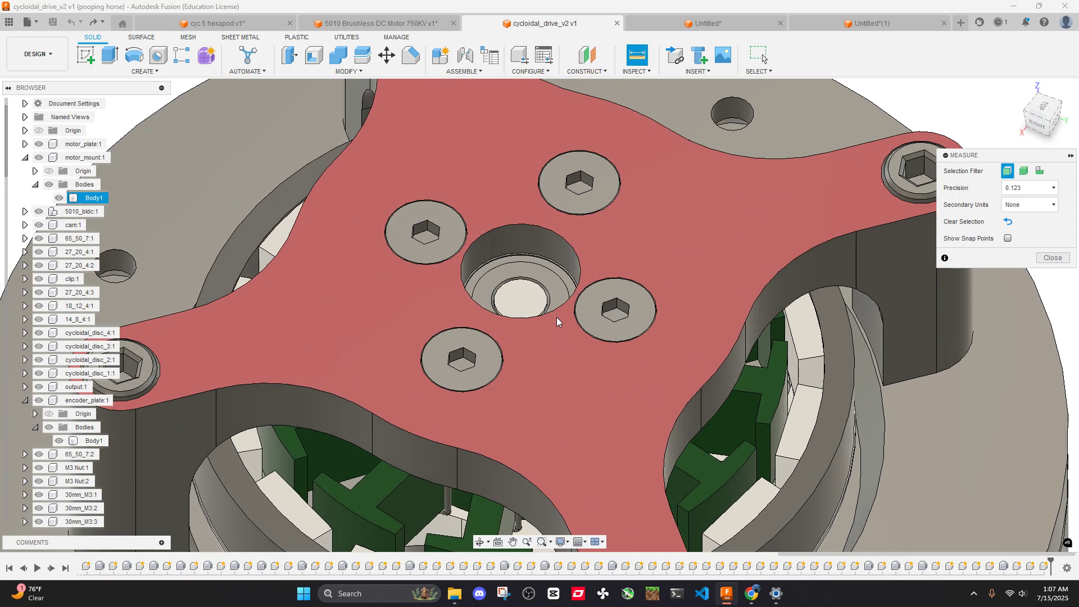
click(542, 232)
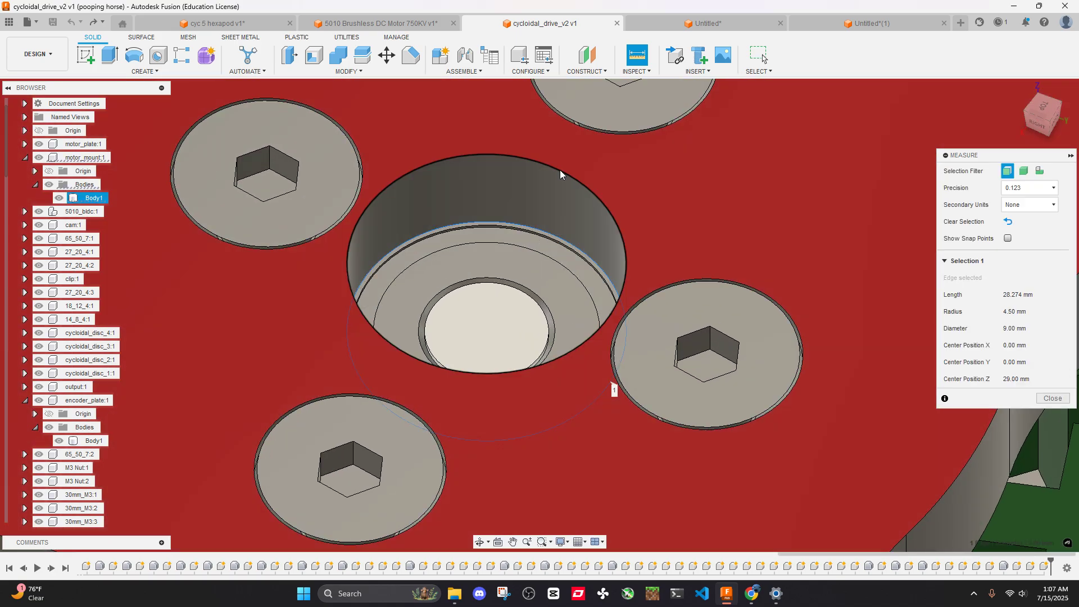
click(560, 170)
scroll(556, 177, down, 8)
Switch back to the unsaved arm assembly and undo the joint between the motor housing and the motor mount
click(706, 23)
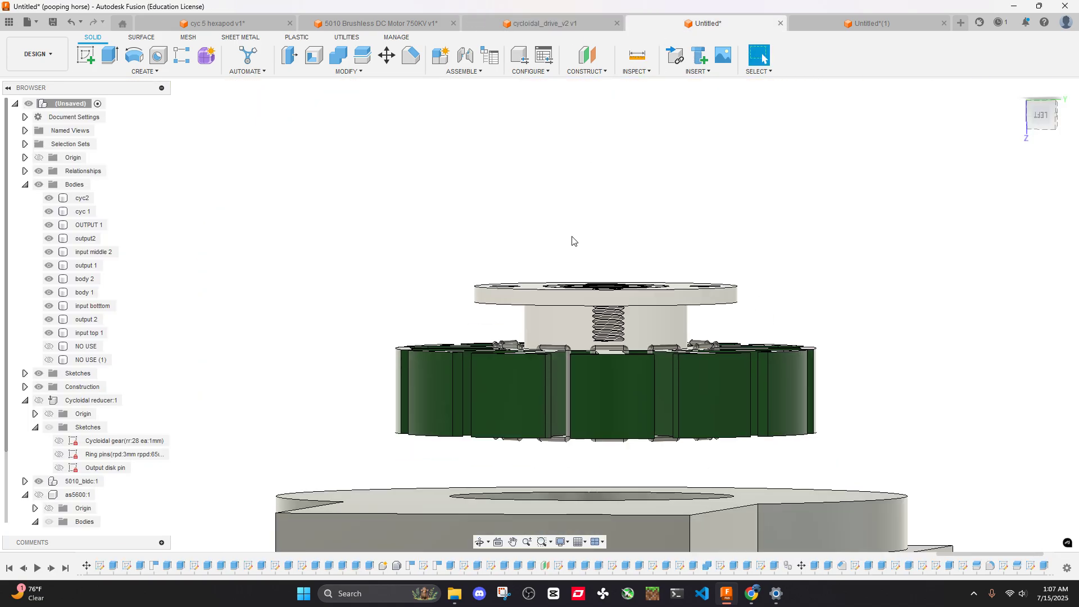
shift+middle_drag(572, 238, 781, 225)
scroll(596, 250, down, 8)
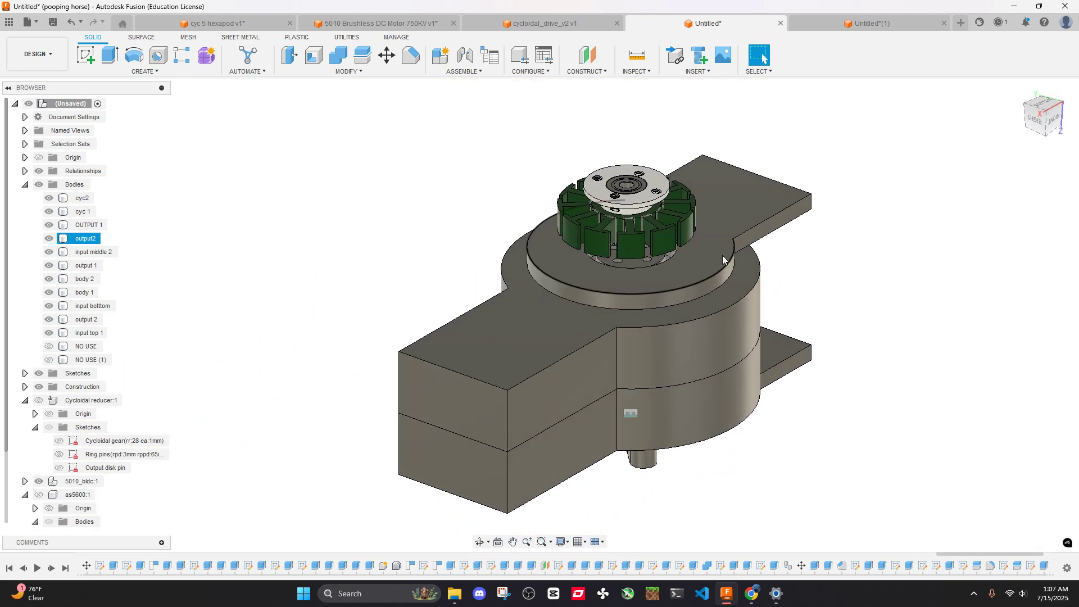
scroll(79, 474, down, 2)
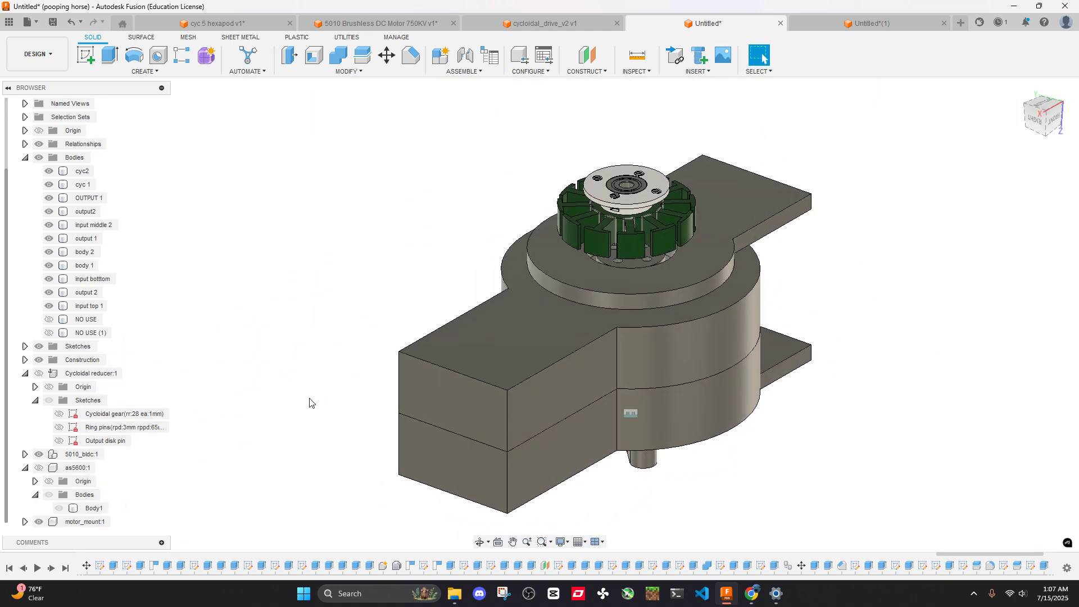
key(ctrl+z)
Examine how the red motor mount's centre hole and screw holes line up with the motor from below and at an angle
shift+middle_drag(581, 280, 646, 292)
shift+middle_drag(647, 292, 641, 356)
scroll(598, 359, up, 6)
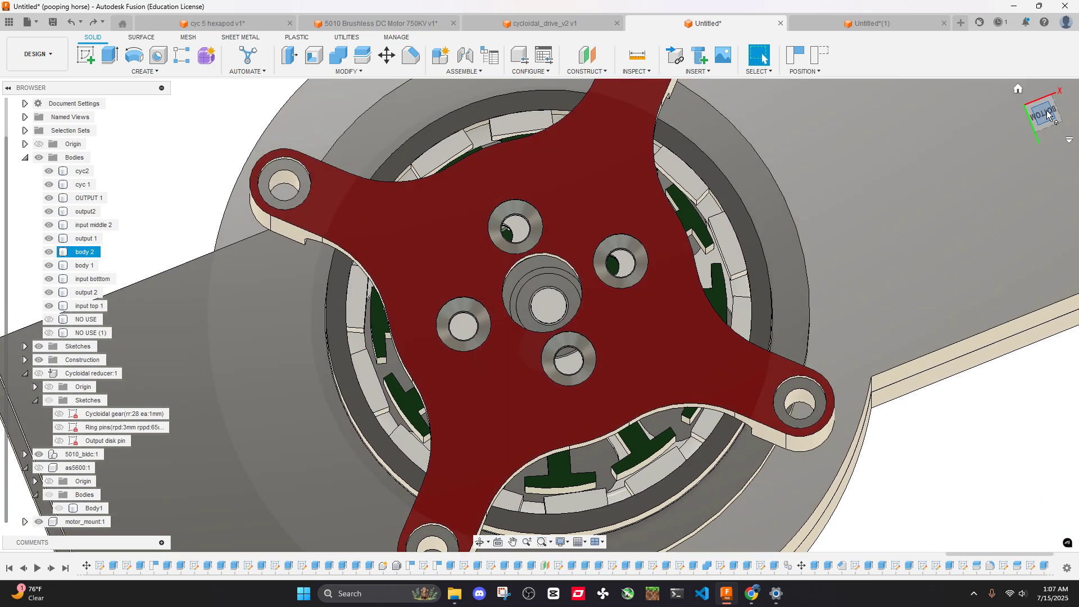
click(1042, 110)
scroll(544, 342, down, 4)
shift+middle_drag(544, 342, 626, 320)
scroll(604, 260, down, 4)
scroll(601, 232, up, 5)
scroll(622, 254, up, 4)
scroll(621, 254, down, 2)
click(628, 339)
scroll(628, 339, down, 3)
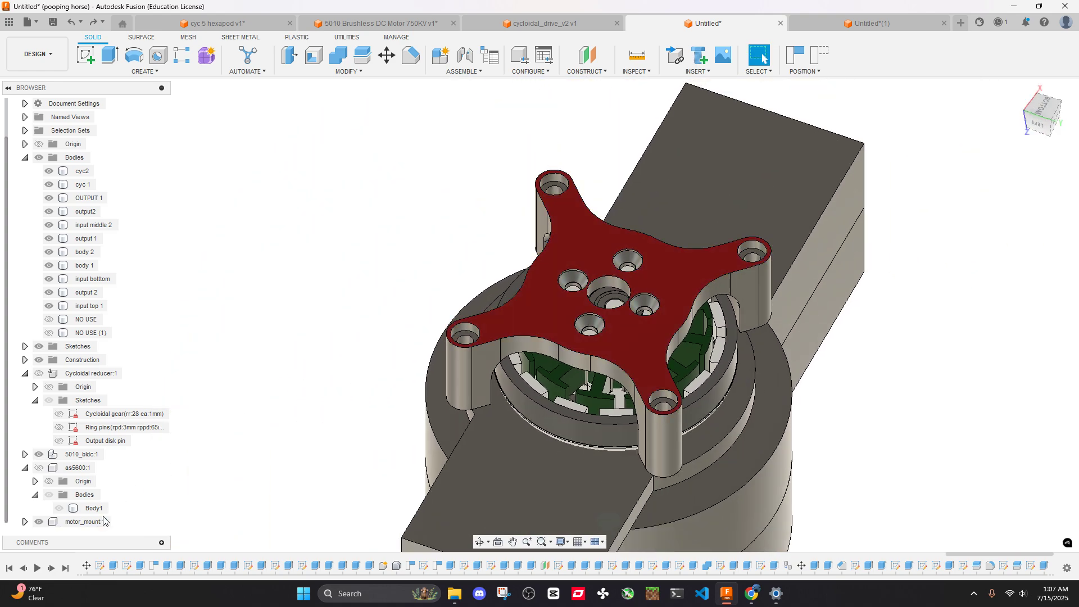
Move the motor_mount:1 component away from the motor so its underside is accessible
key(m)
scroll(640, 348, down, 3)
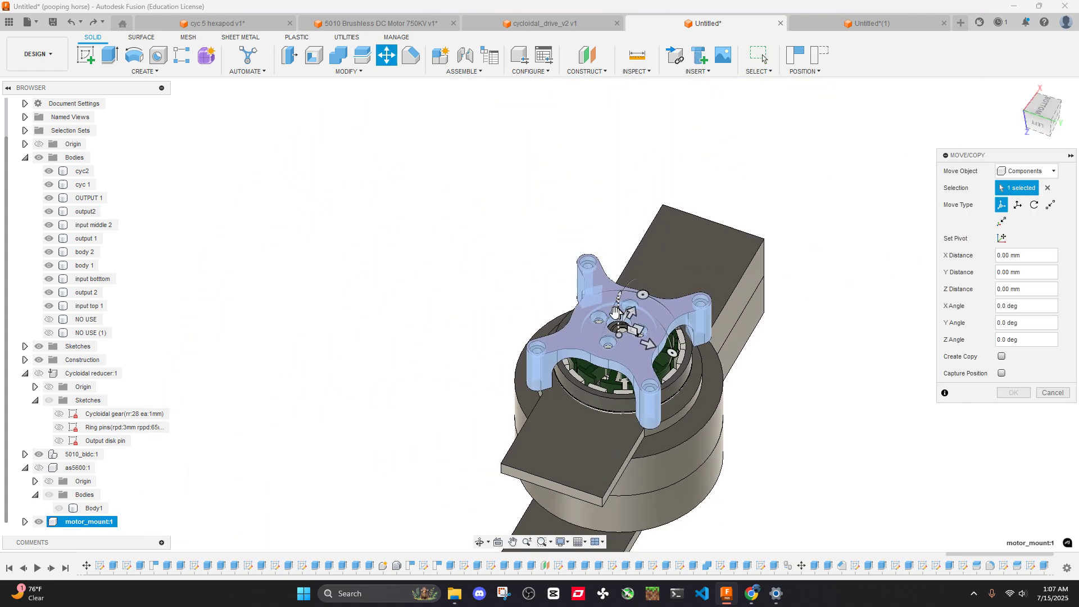
click(1028, 395)
Try to join the centre hole of motor_mount:1 to the centre of the motor housing at a 180-degree angle
shift+middle_drag(651, 133, 629, 53)
click(465, 56)
shift+middle_drag(658, 253, 579, 360)
scroll(579, 360, up, 5)
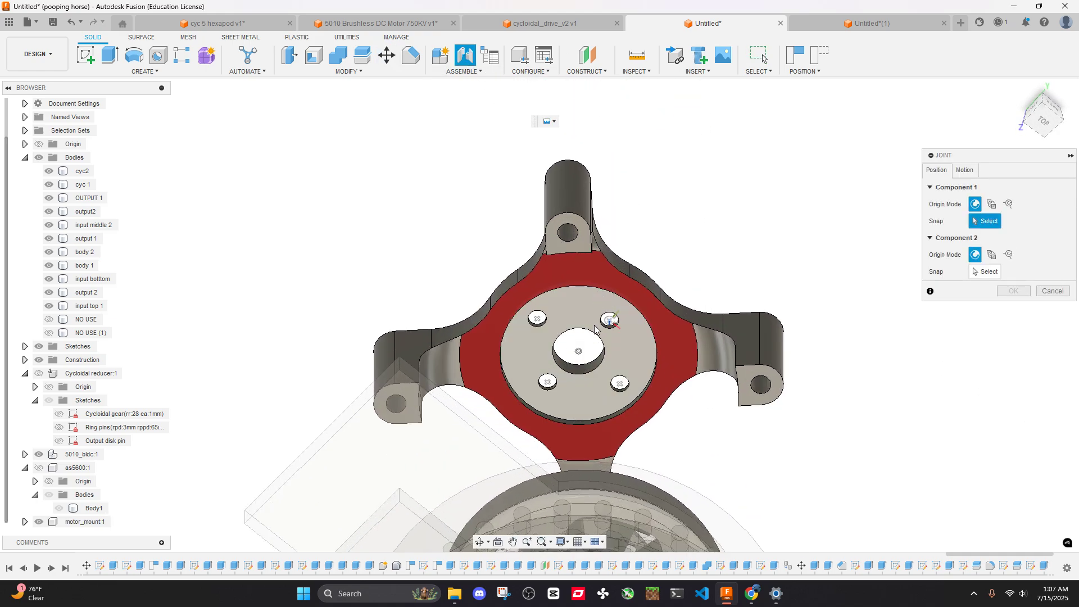
click(579, 369)
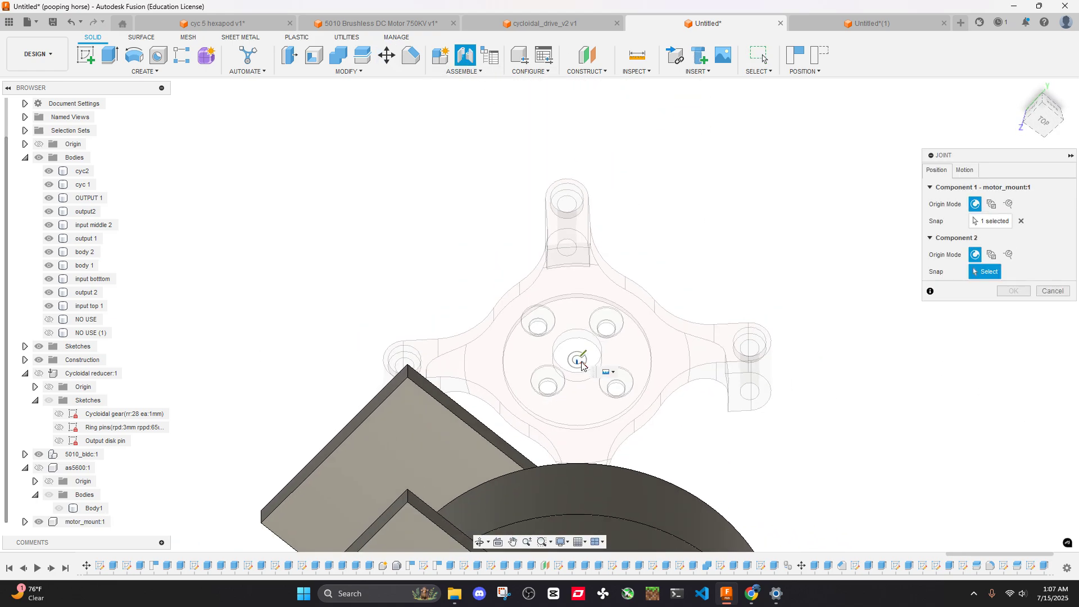
shift+middle_drag(580, 368, 542, 352)
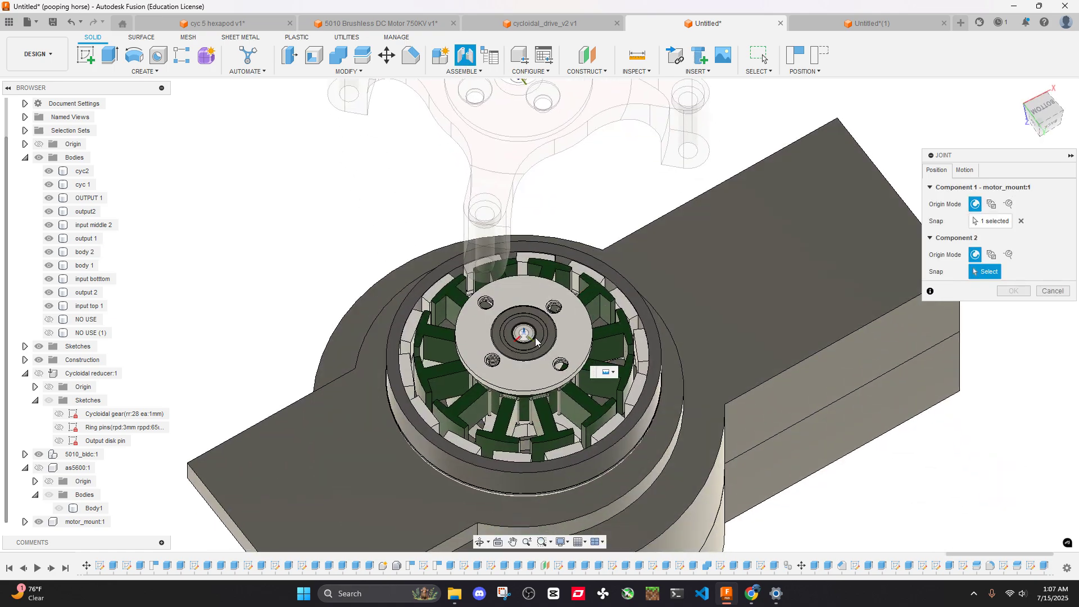
click(526, 336)
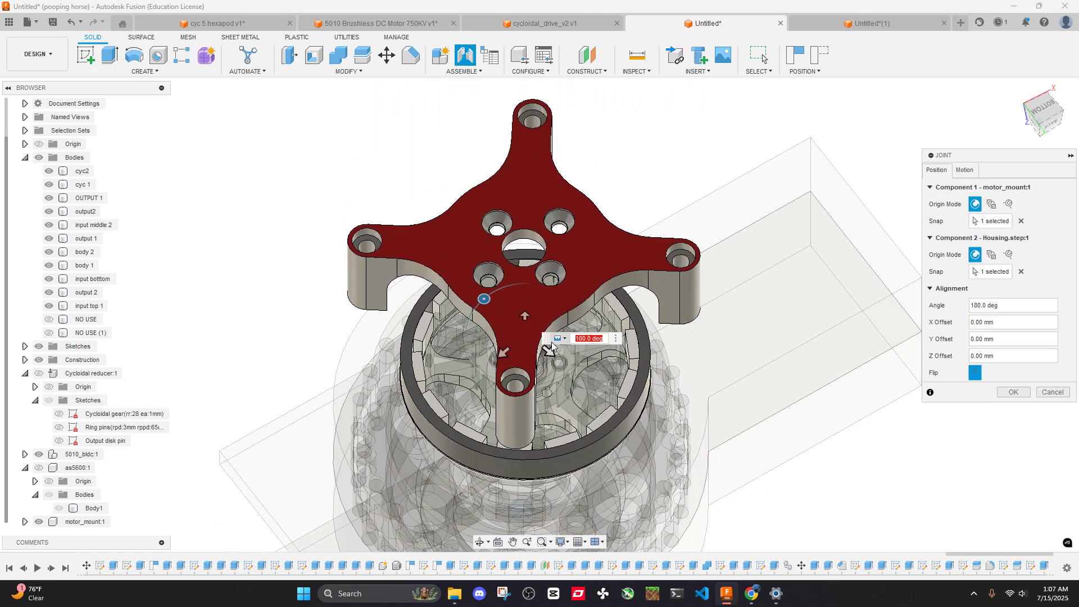
shift+middle_drag(600, 286, 628, 306)
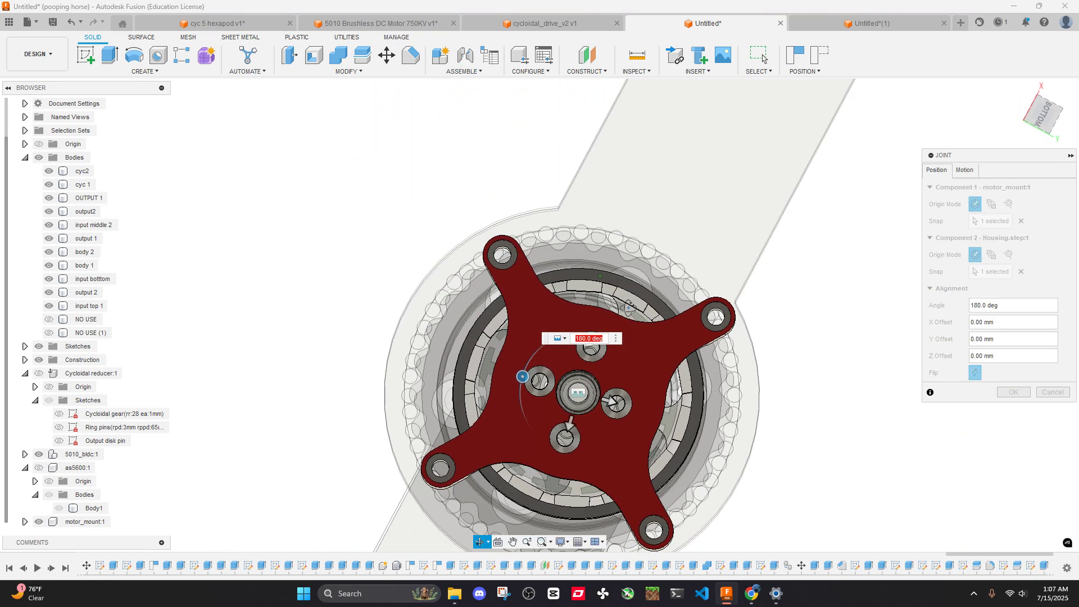
click(1019, 392)
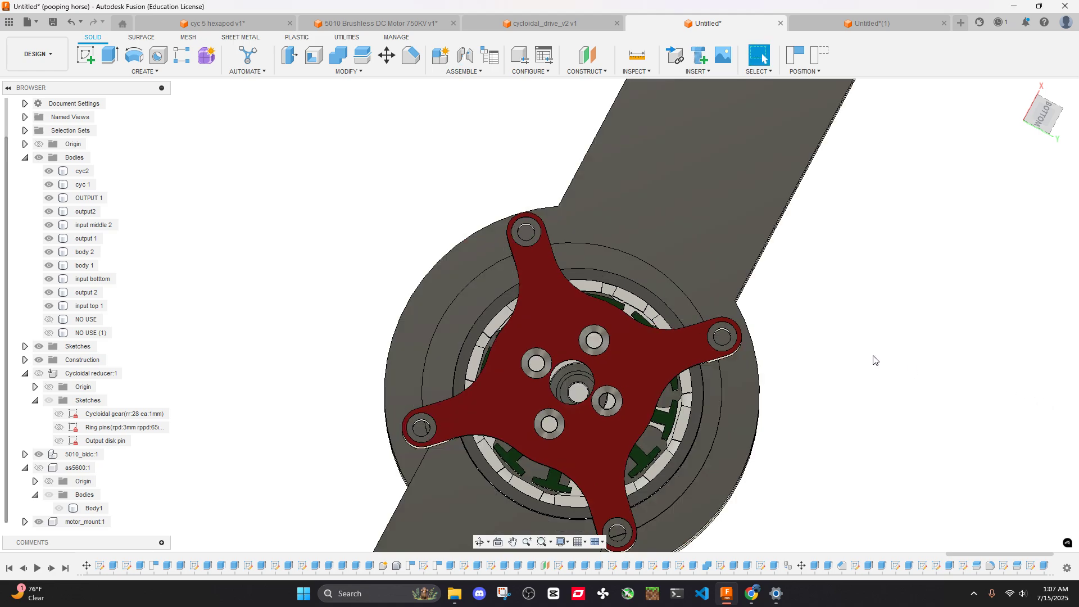
Try to join the motor's 604-2Z bearing to the underside centre hole of motor_mount:1 at 180 degrees, then abandon the joint
scroll(638, 304, down, 3)
shift+middle_drag(639, 304, 591, 189)
click(466, 54)
shift+middle_drag(621, 228, 622, 306)
click(636, 368)
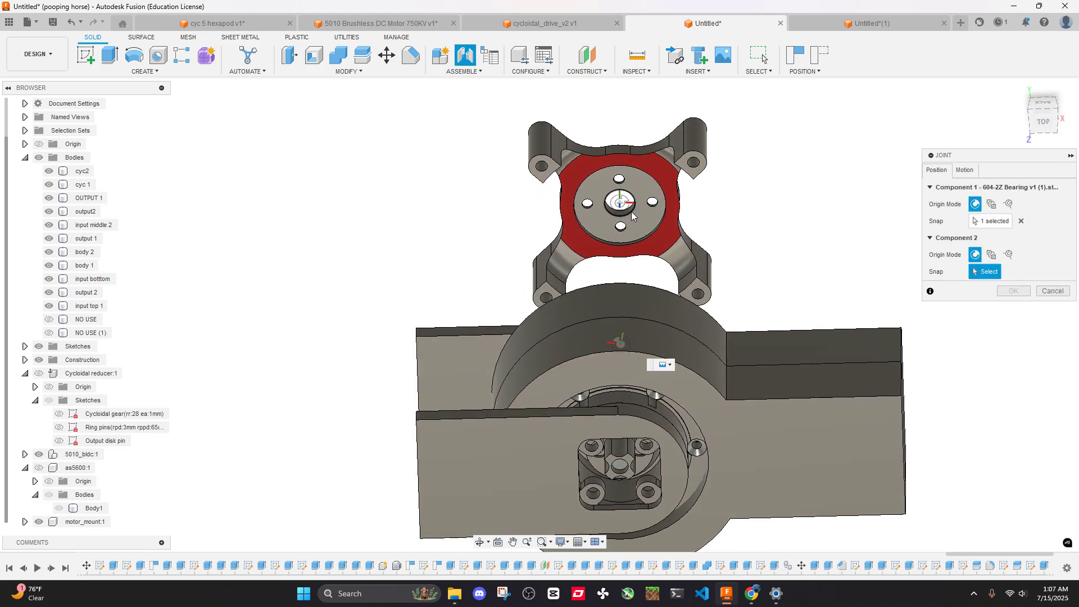
click(632, 216)
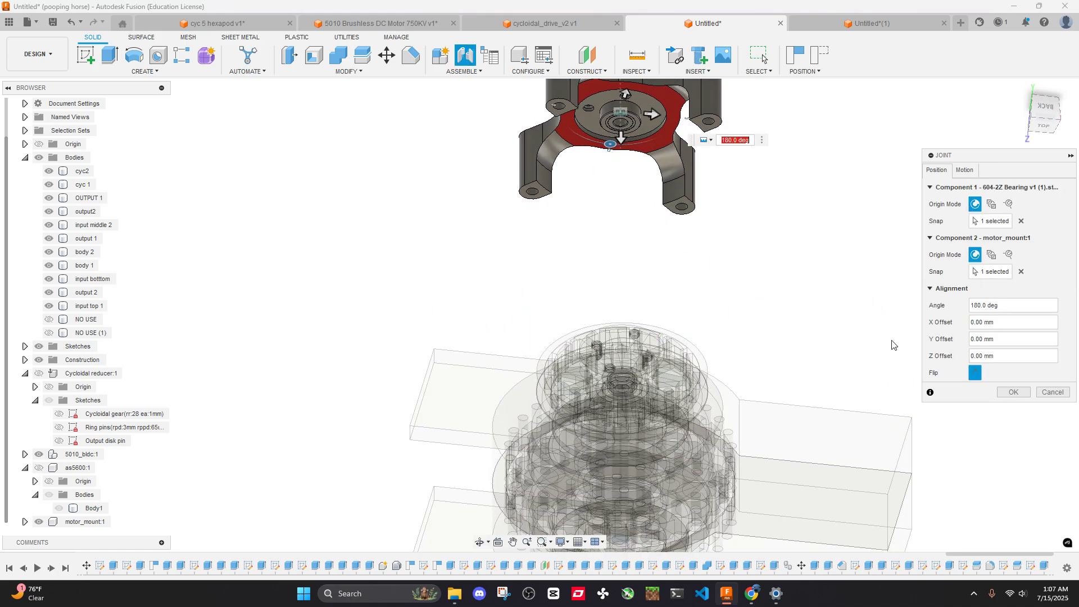
shift+middle_drag(749, 255, 767, 339)
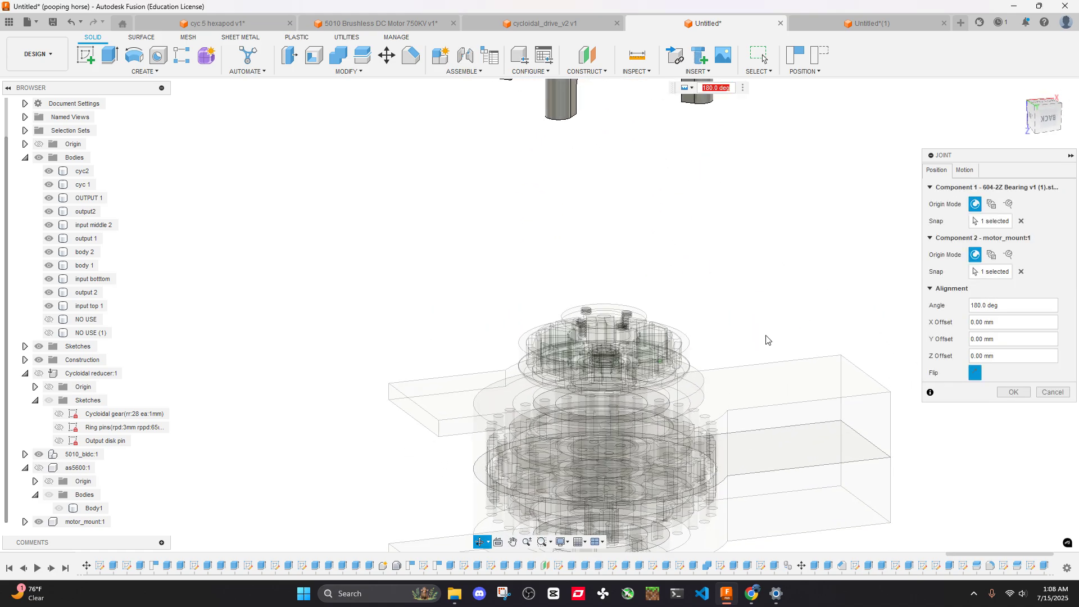
click(1052, 393)
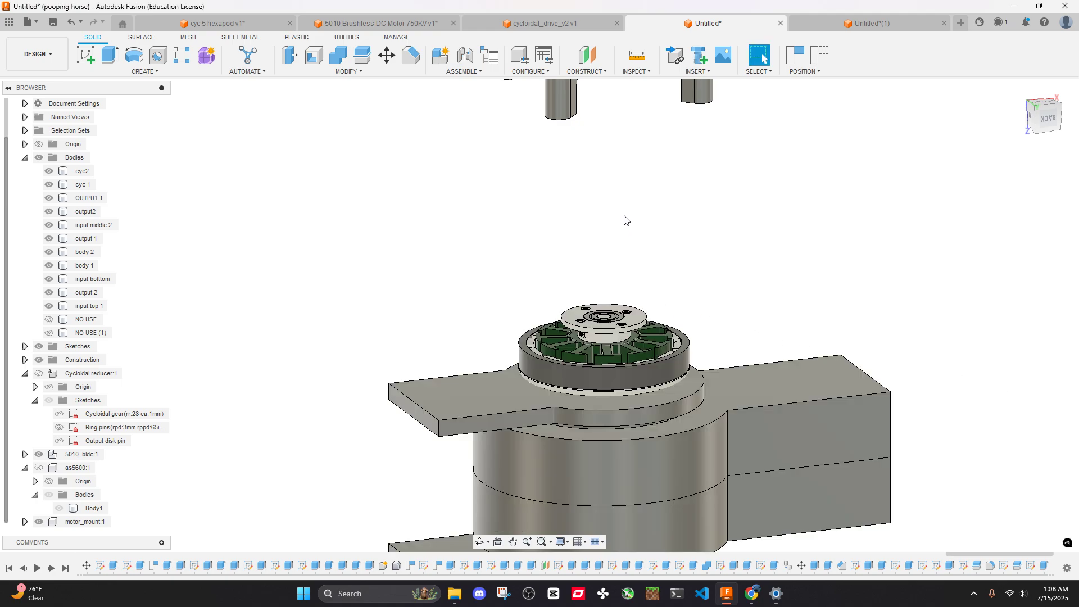
shift+middle_drag(624, 219, 686, 307)
scroll(685, 344, up, 5)
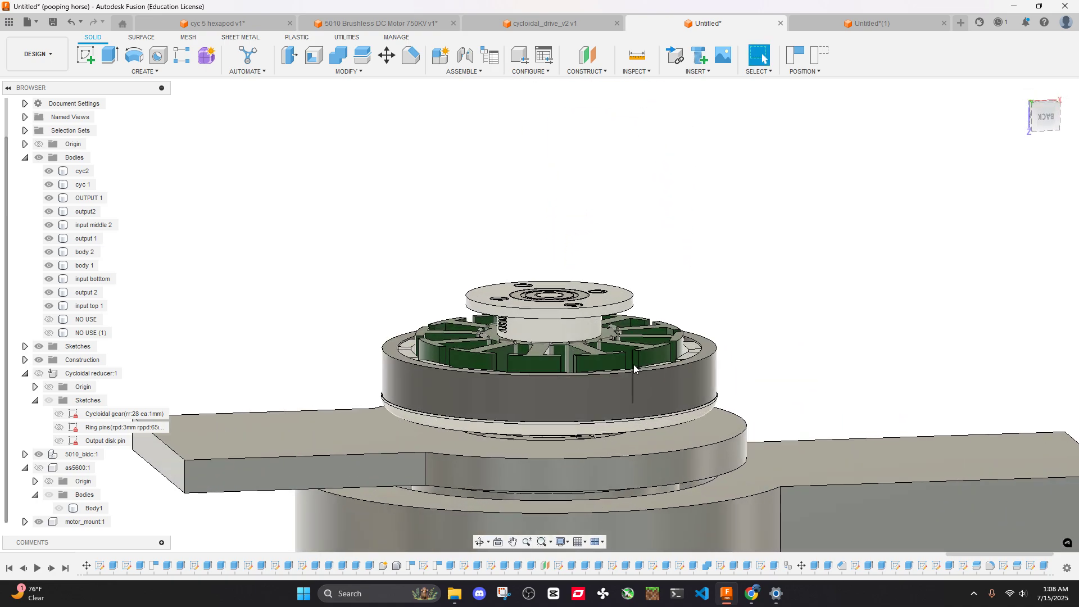
scroll(674, 337, down, 2)
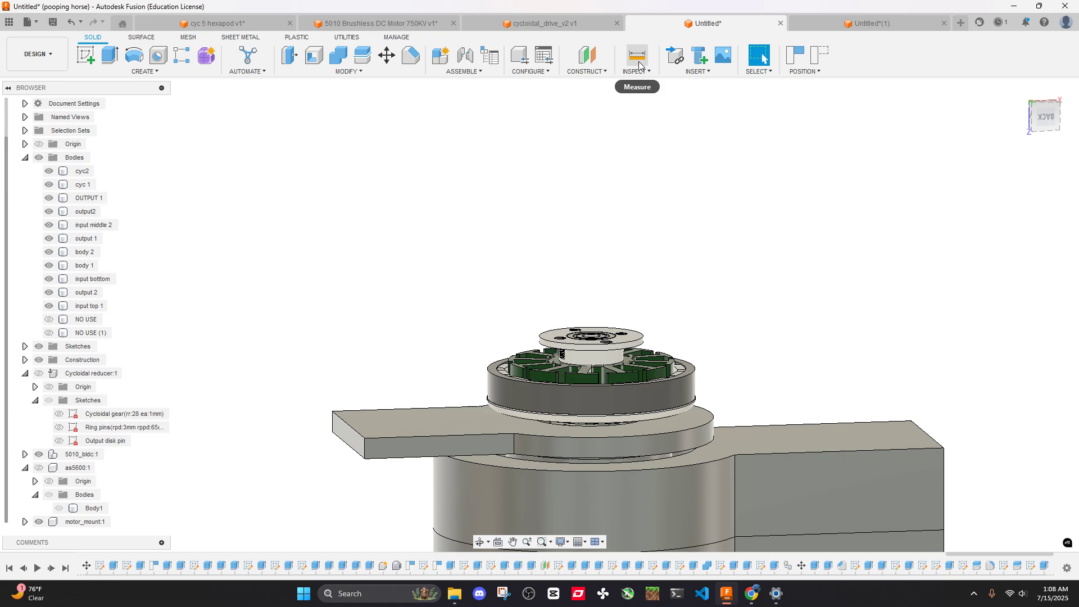
Try to join the motor housing's centre to the underside centre hole of motor_mount:1 at a 180-degree angle
click(465, 64)
shift+middle_drag(602, 298, 601, 368)
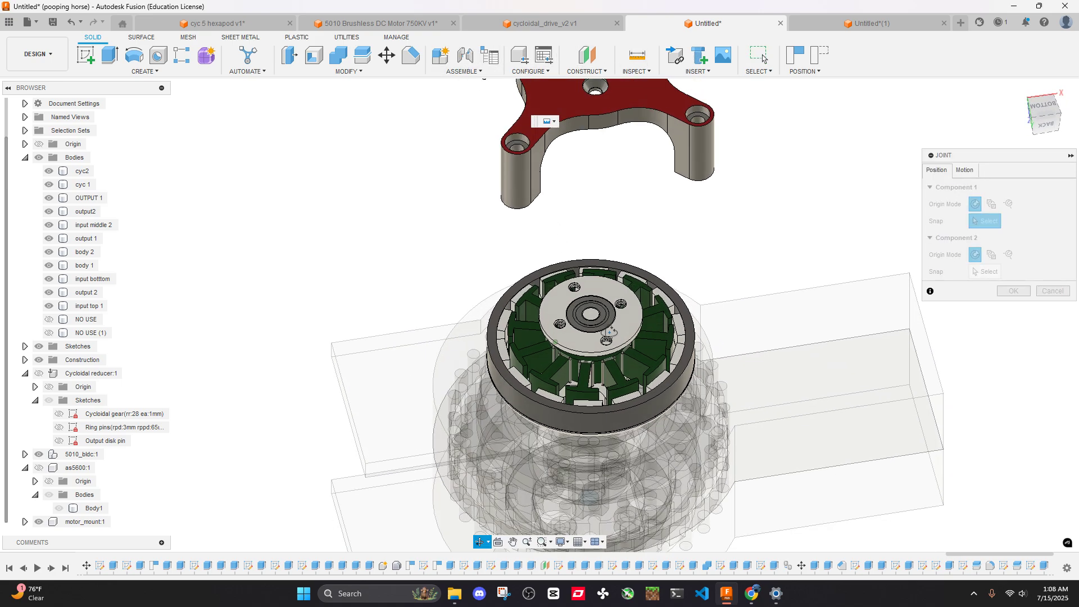
scroll(596, 316, up, 5)
click(585, 310)
scroll(590, 298, down, 5)
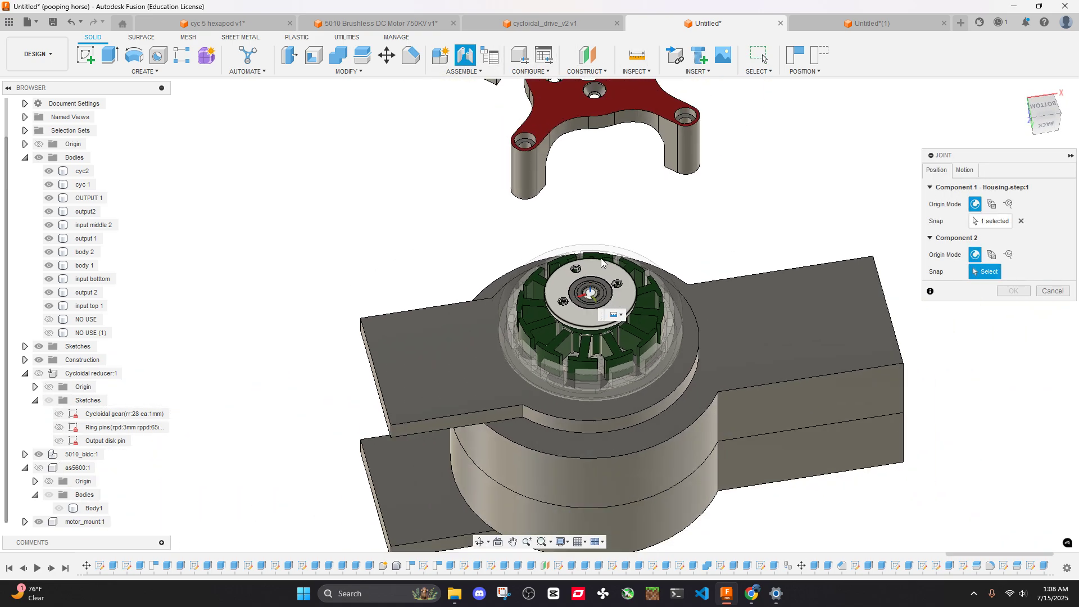
mouse_move(607, 216)
middle_down()
mouse_move(631, 301)
mouse_move(623, 184)
mouse_move(618, 213)
middle_up()
scroll(663, 236, up, 5)
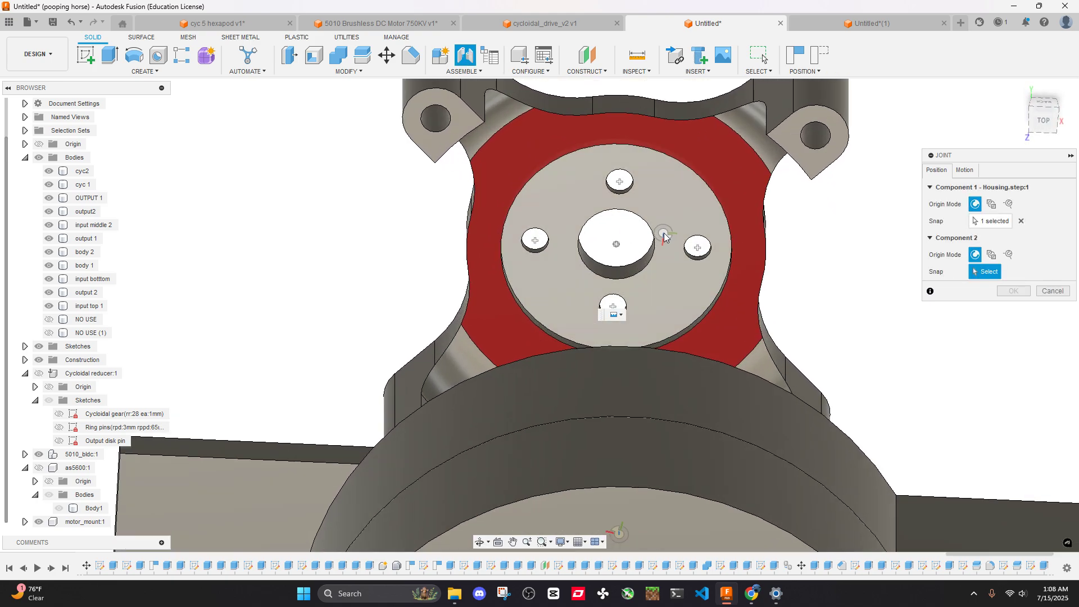
click(617, 255)
scroll(645, 244, down, 5)
shift+middle_drag(646, 243, 678, 313)
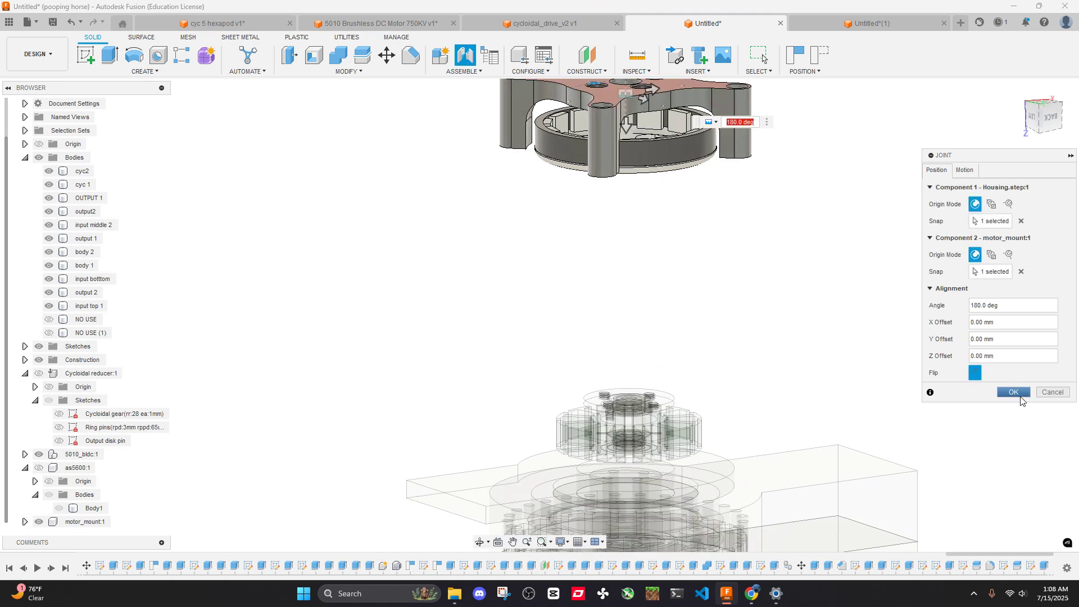
click(1018, 395)
scroll(706, 330, down, 5)
middle_drag(701, 304, 637, 268)
scroll(637, 270, down, 4)
scroll(628, 341, up, 7)
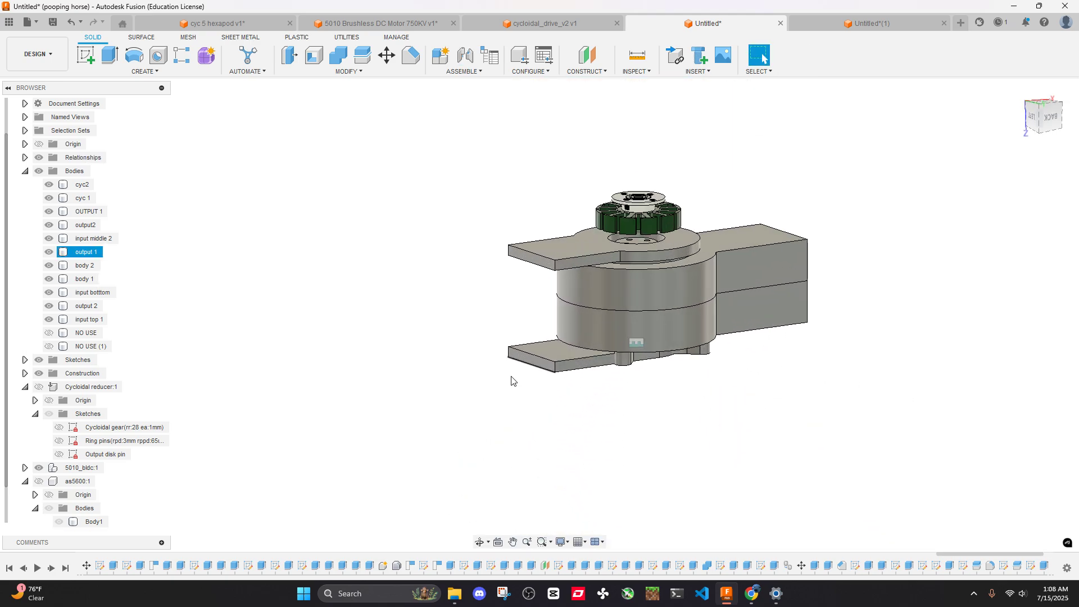
Undo the housing joint and the insertion of motor_mount:1, and hide the 5010_bldc:1 component
key(ctrl+z)
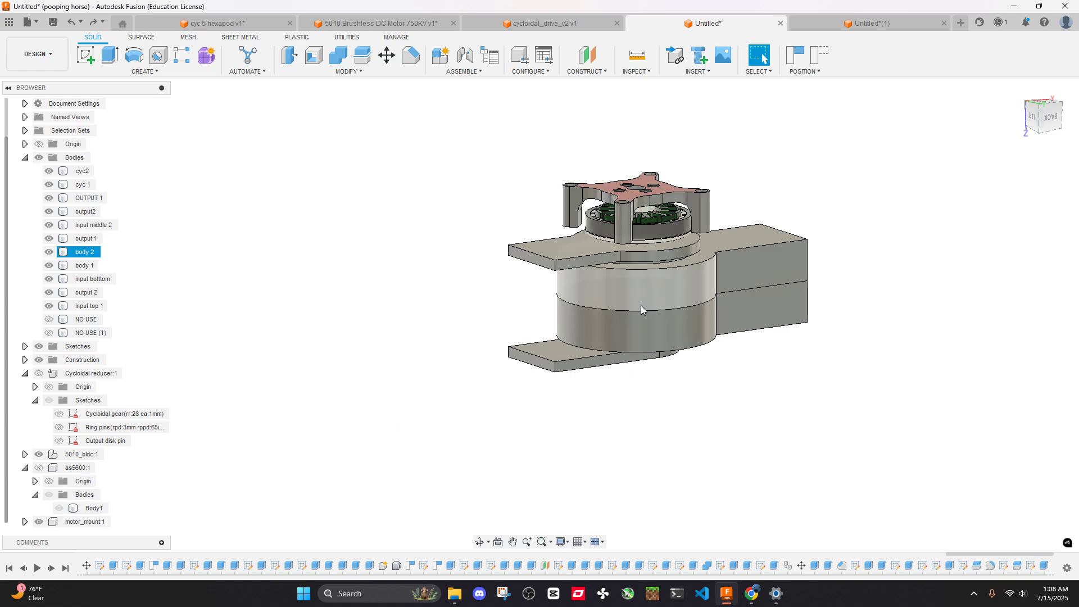
key(ctrl+z)
scroll(651, 252, down, 4)
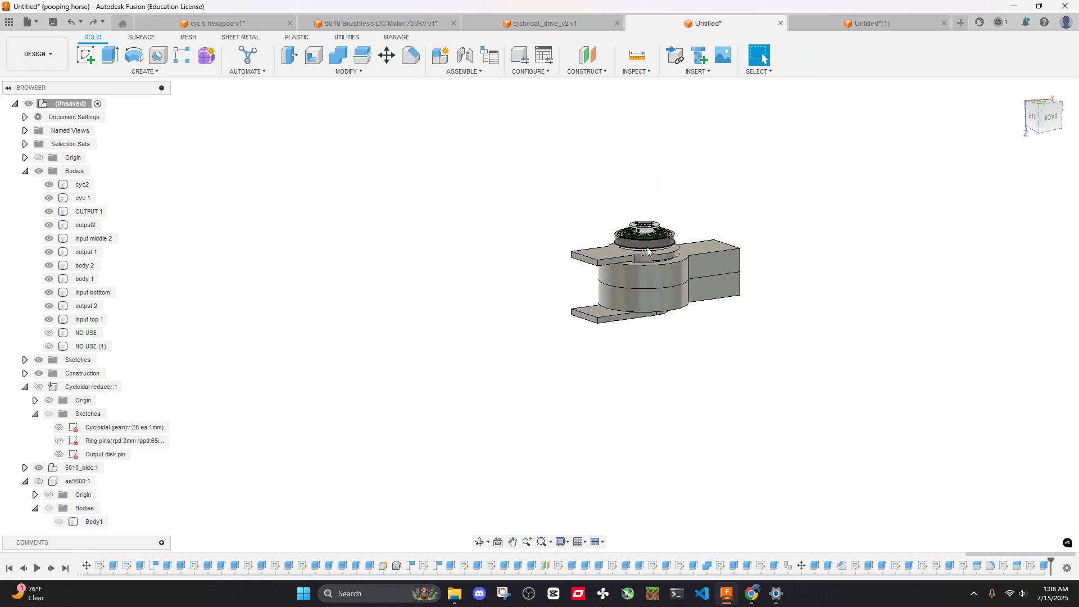
shift+middle_drag(646, 248, 612, 307)
scroll(636, 263, up, 7)
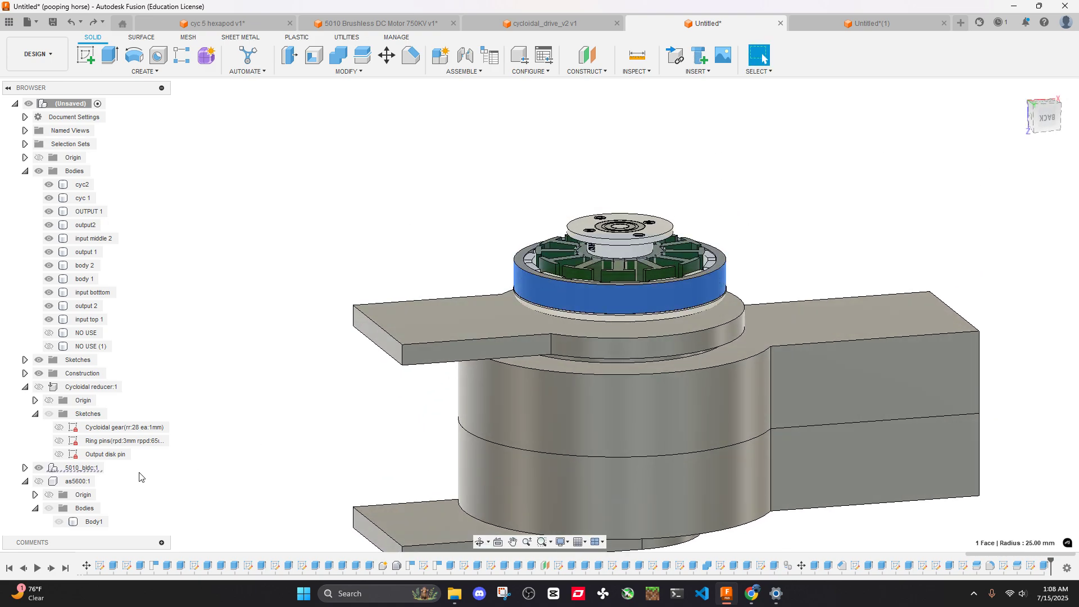
click(39, 468)
Switch to the 5010 Brushless DC Motor 750KV document and view the motor's screw-hole face straight on from the front
click(542, 23)
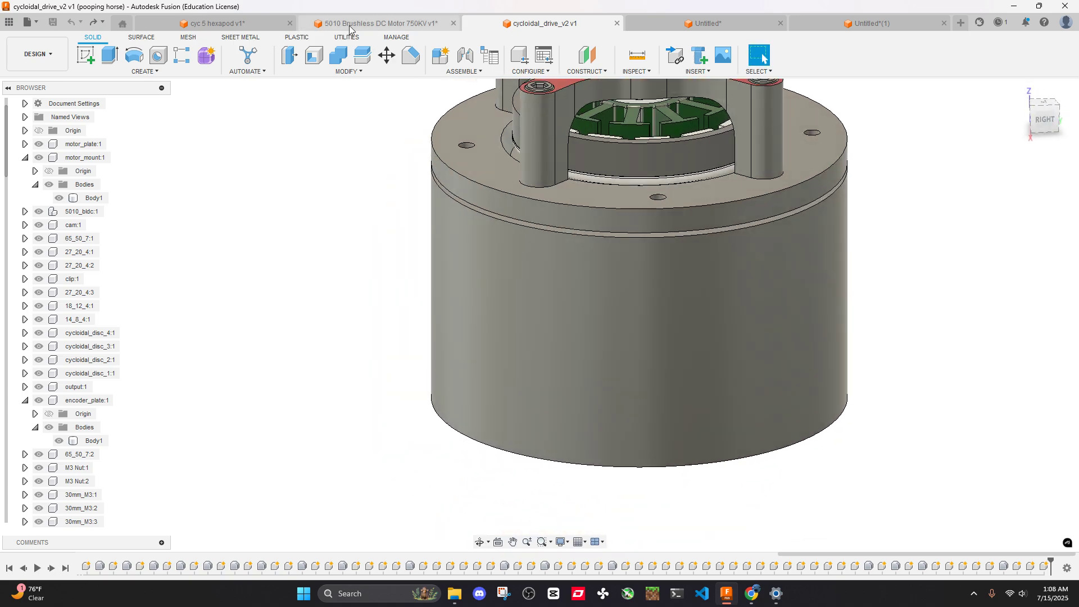
click(349, 24)
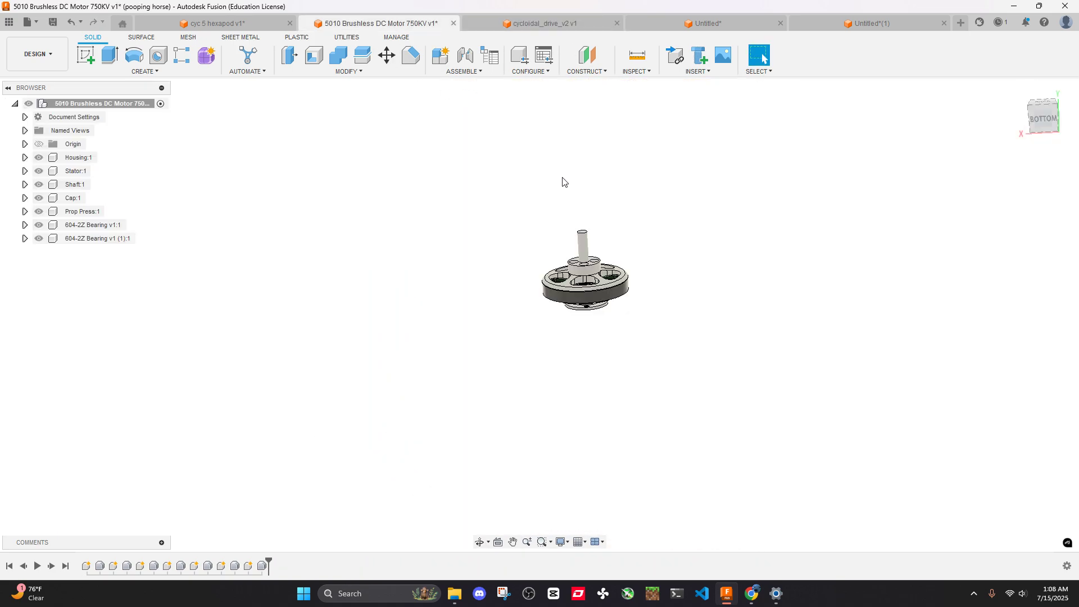
shift+middle_drag(563, 182, 742, 225)
click(1040, 119)
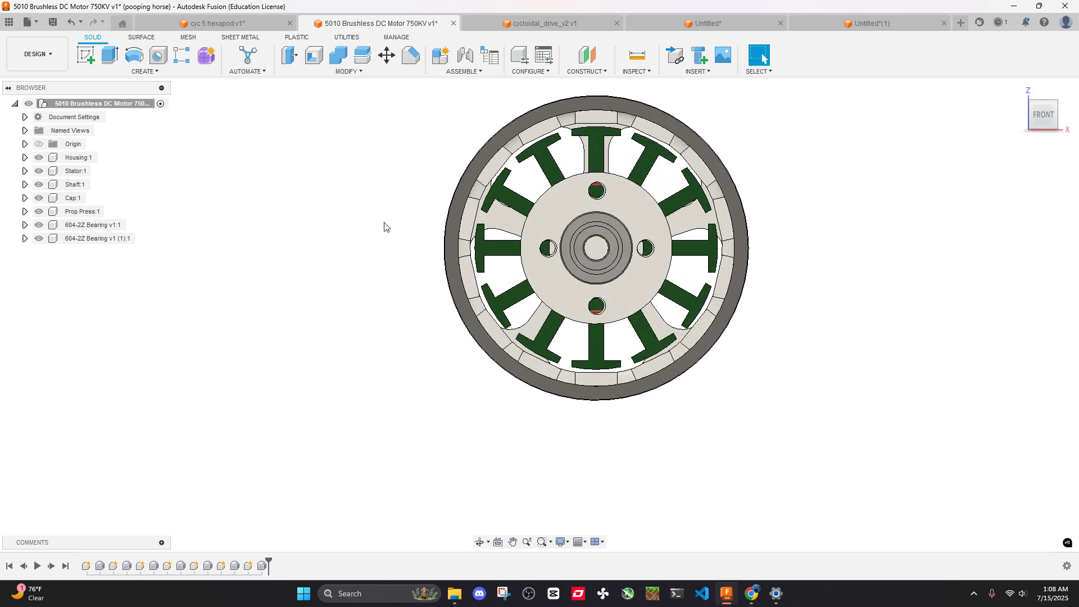
Try to copy the complete 5010 Brushless DC Motor 750KV assembly from its own document into the untitled arm design
click(99, 108)
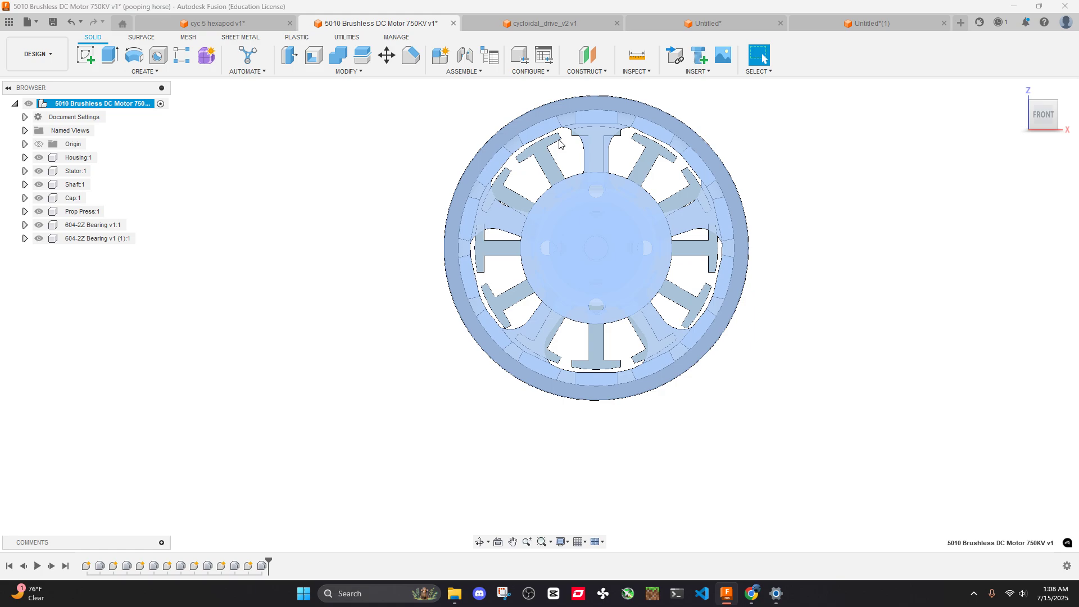
key(Escape)
click(128, 106)
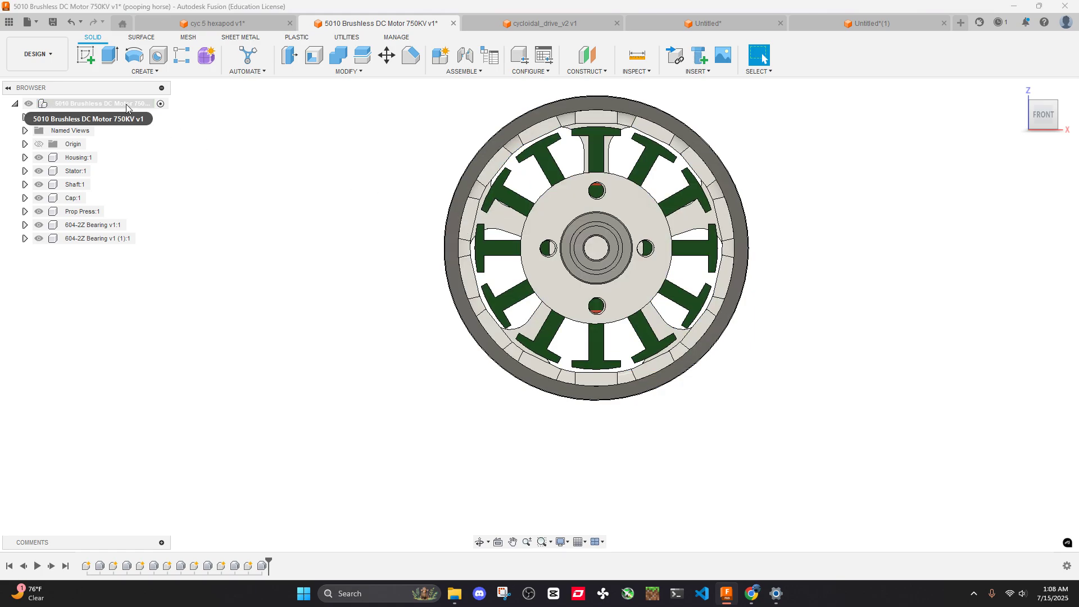
click(544, 23)
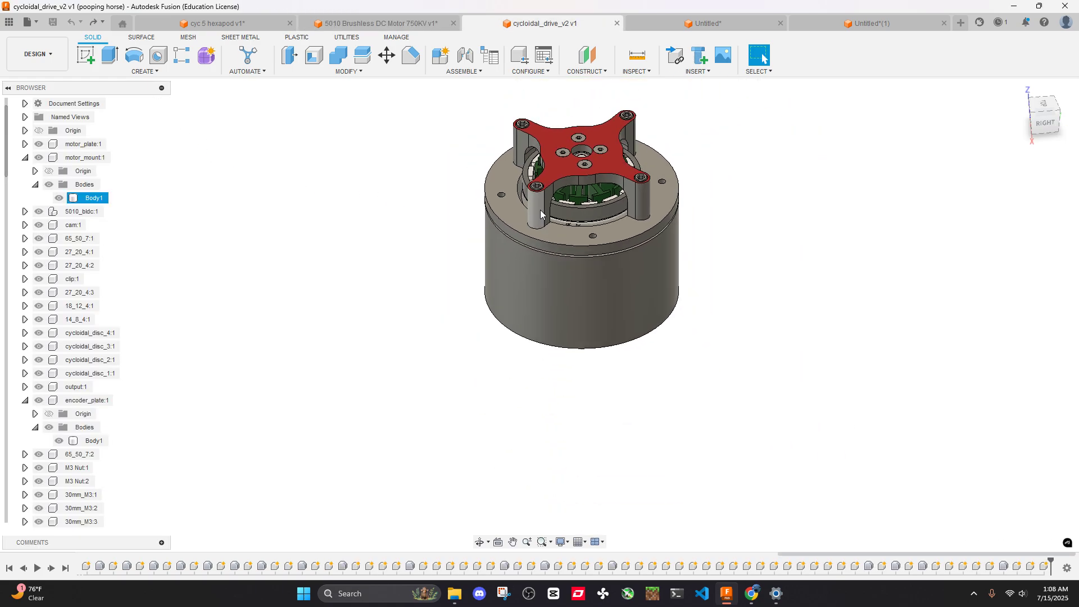
click(703, 24)
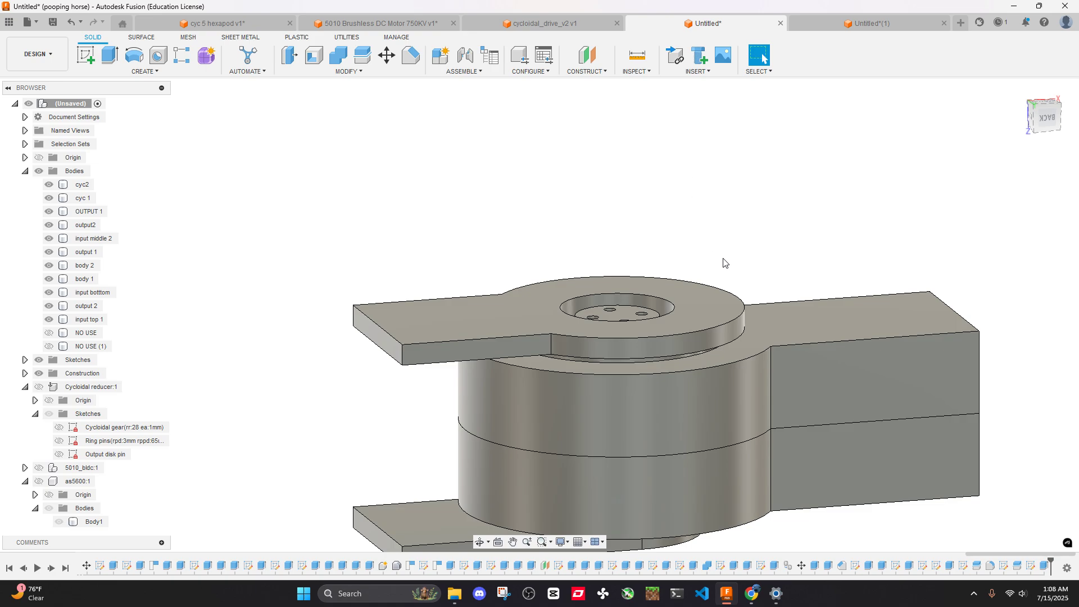
right_click(607, 216)
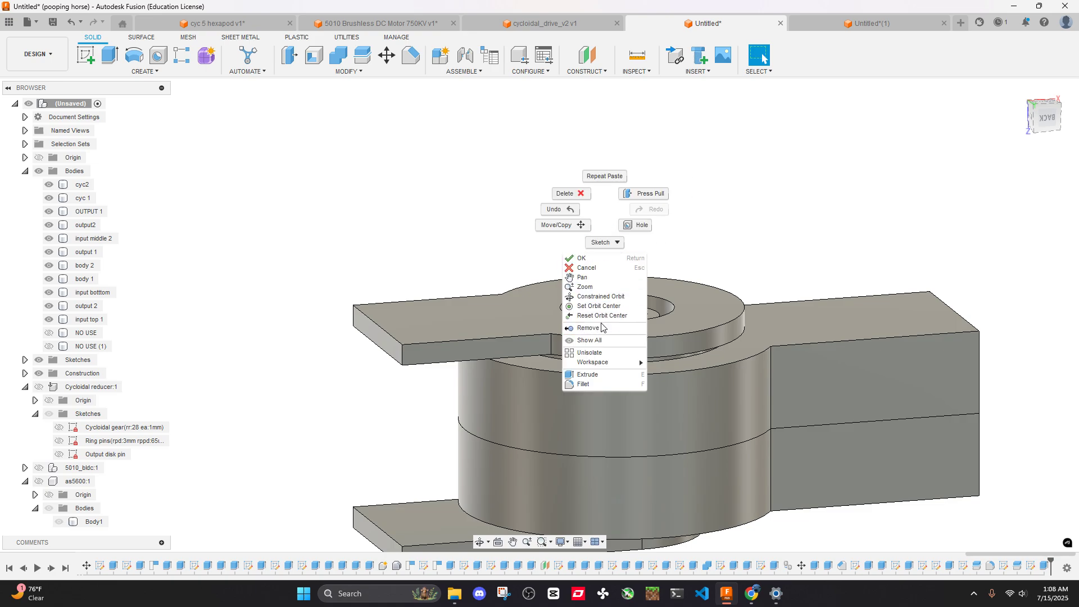
click(383, 235)
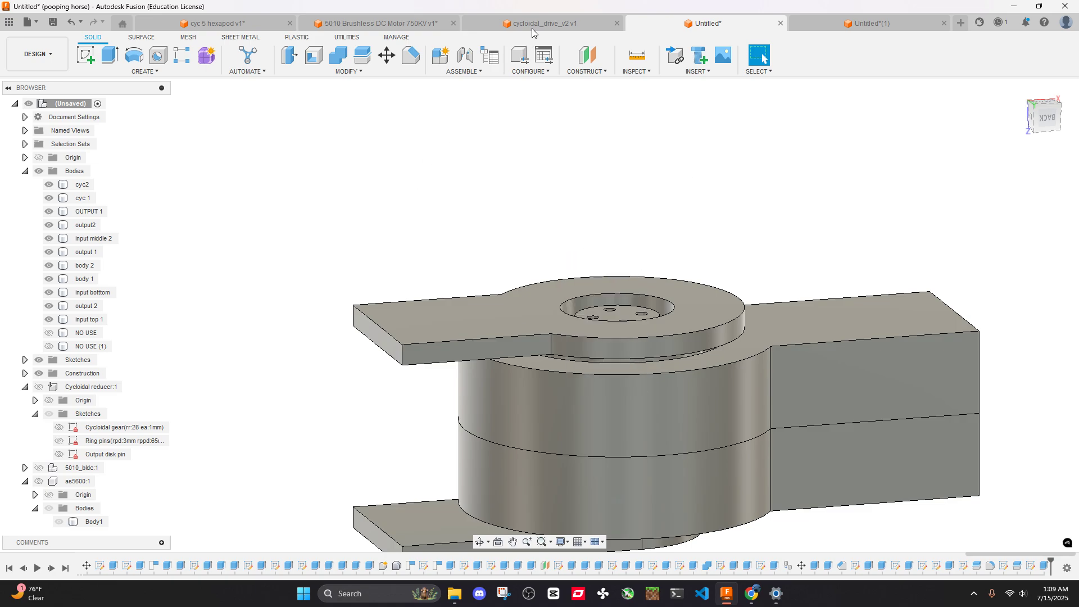
Copy 5010_bldc:1 from the cycloidal_drive_v2 document and paste it as a new component into the untitled arm design
click(544, 23)
scroll(589, 178, up, 3)
scroll(589, 178, up, 1)
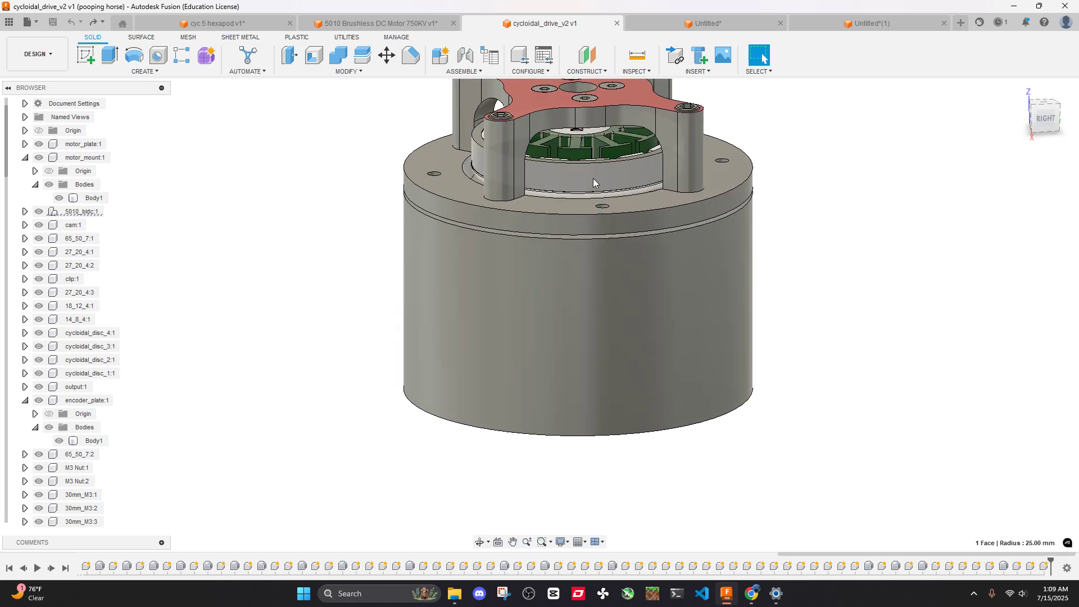
click(82, 211)
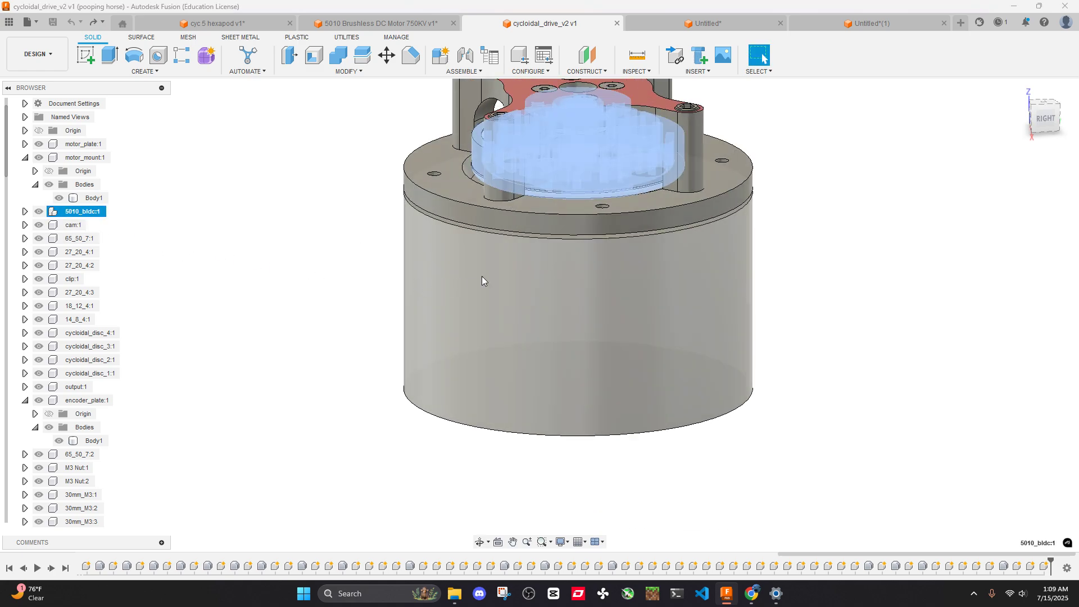
click(707, 23)
right_click(497, 189)
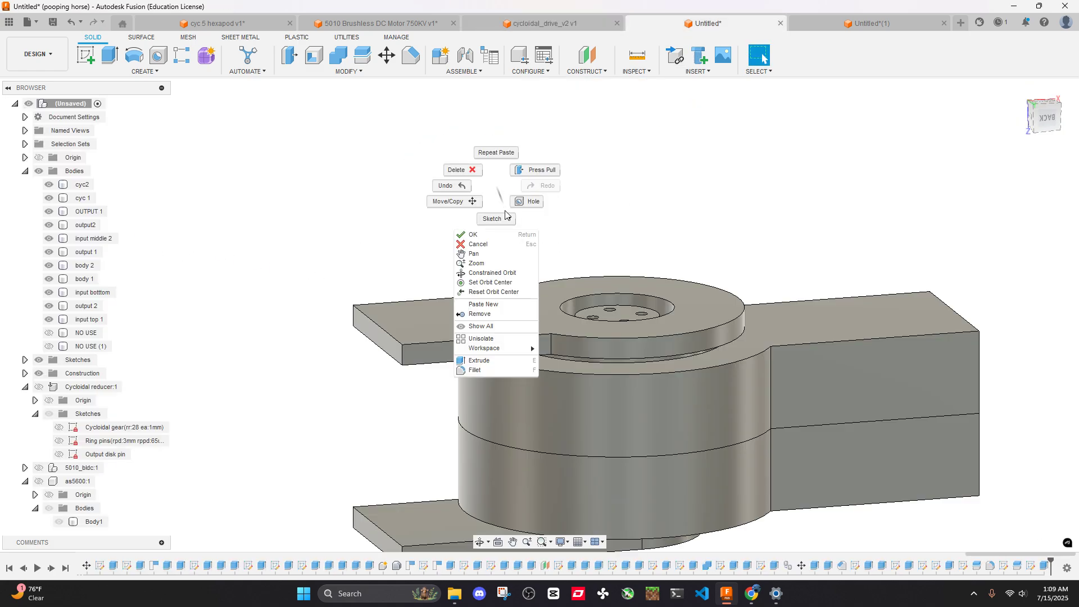
click(498, 305)
Try to move the pasted motor 50 mm along Y out of the arm, checking its placement from the bottom view
scroll(506, 302, down, 3)
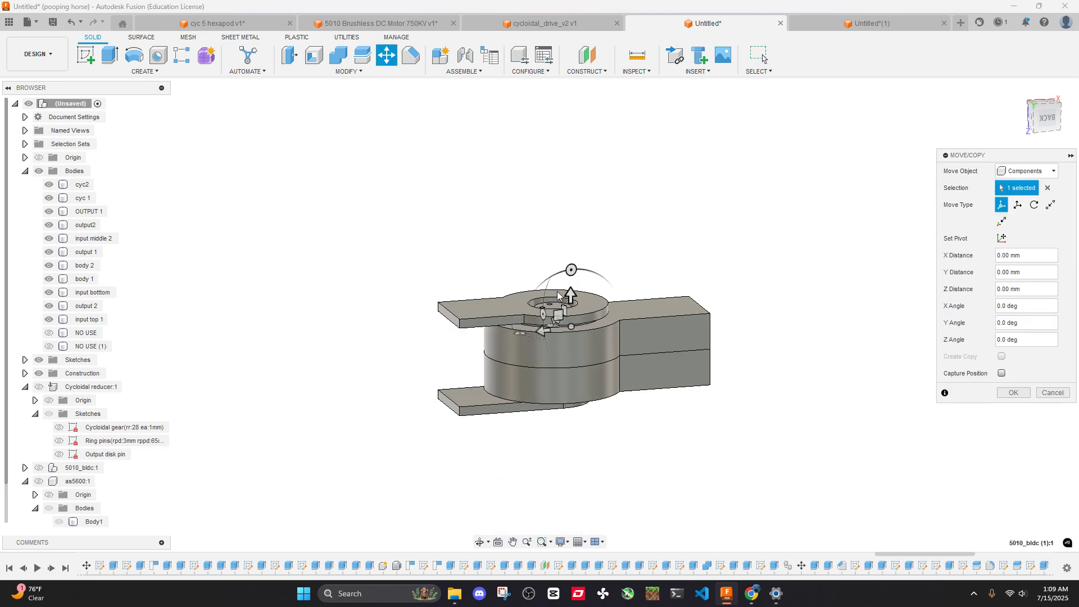
drag(558, 295, 588, 202)
shift+middle_drag(588, 202, 888, 153)
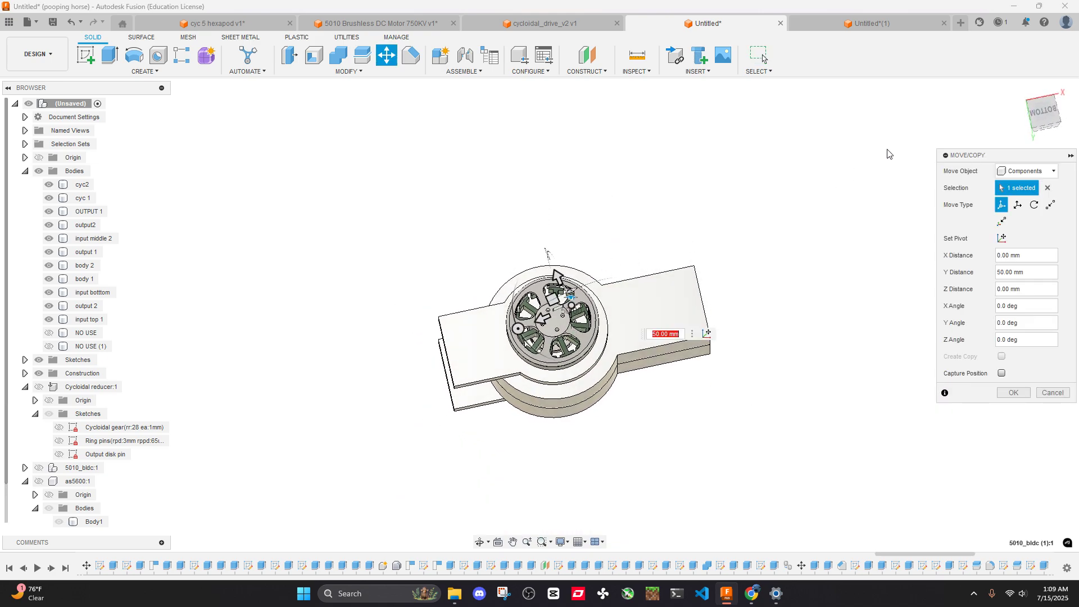
click(1040, 112)
scroll(628, 279, up, 5)
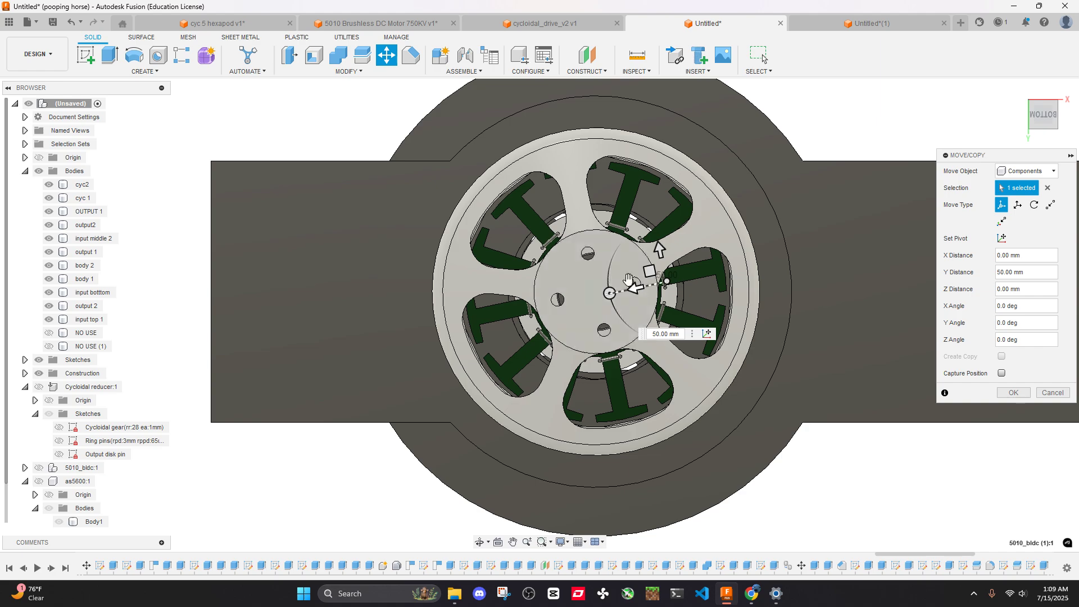
key(Return)
scroll(691, 249, down, 6)
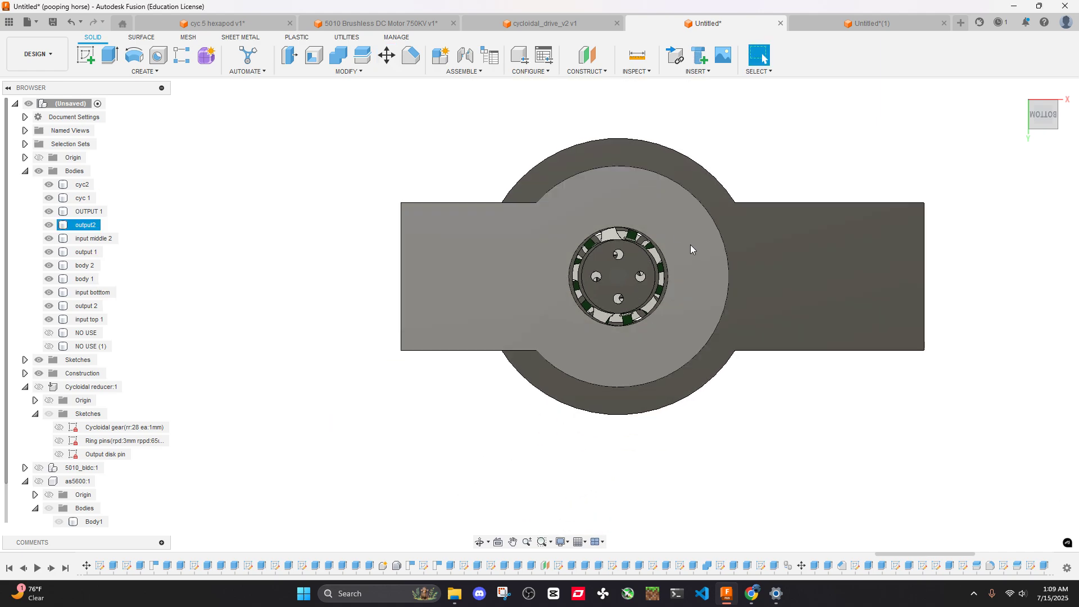
shift+middle_drag(691, 249, 696, 186)
click(641, 204)
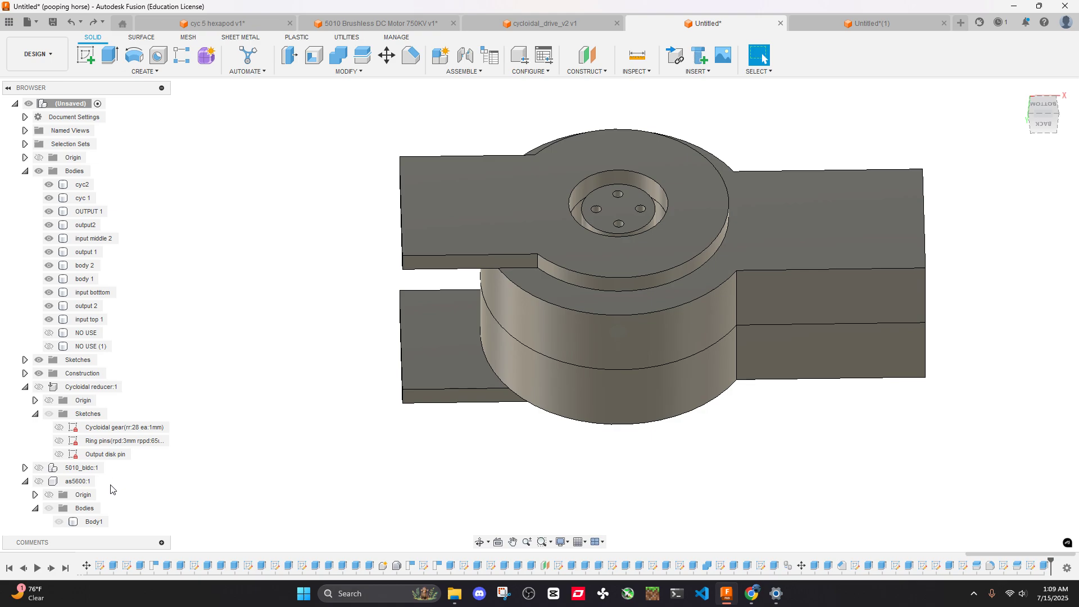
Look for a way to copy the root component of the 5010 Brushless DC Motor 750KV document
scroll(111, 489, down, 3)
click(405, 25)
scroll(361, 228, down, 2)
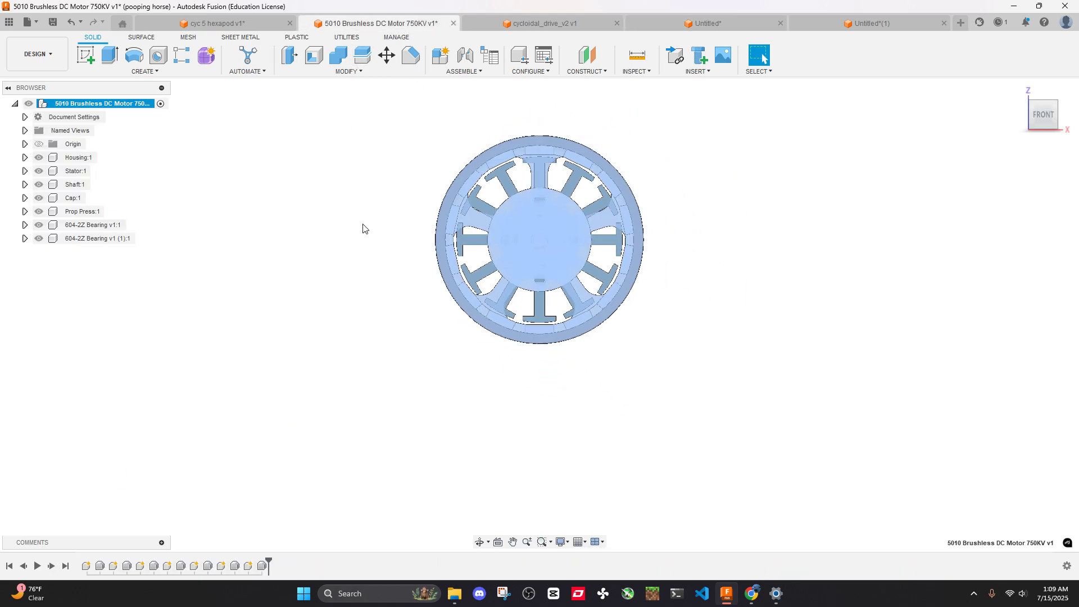
mouse_move(361, 229)
shift+middle_down()
mouse_move(384, 212)
mouse_move(456, 275)
shift+middle_up()
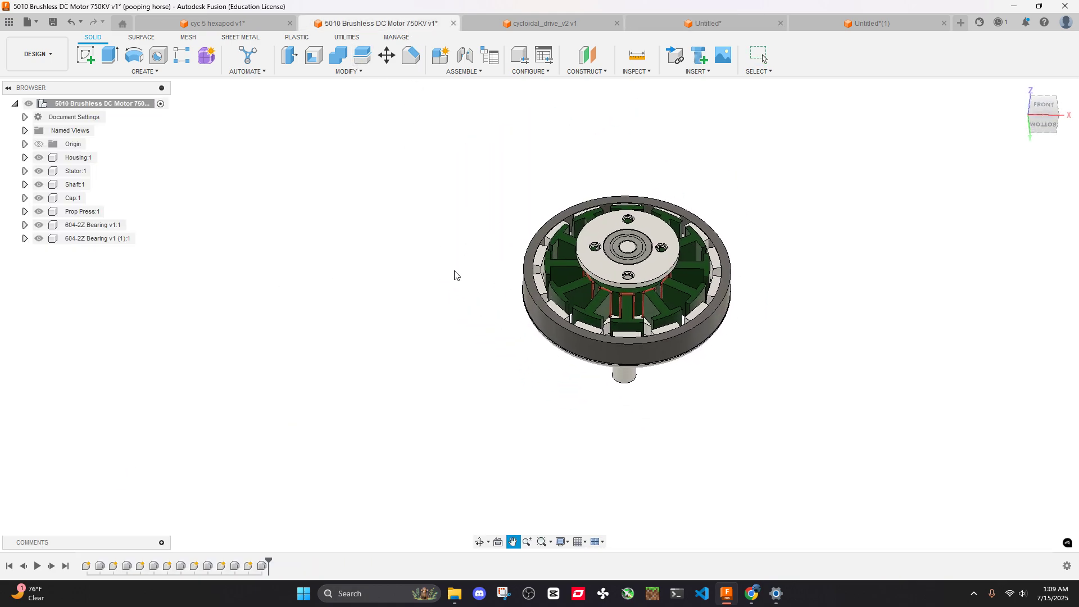
click(112, 103)
right_click(120, 105)
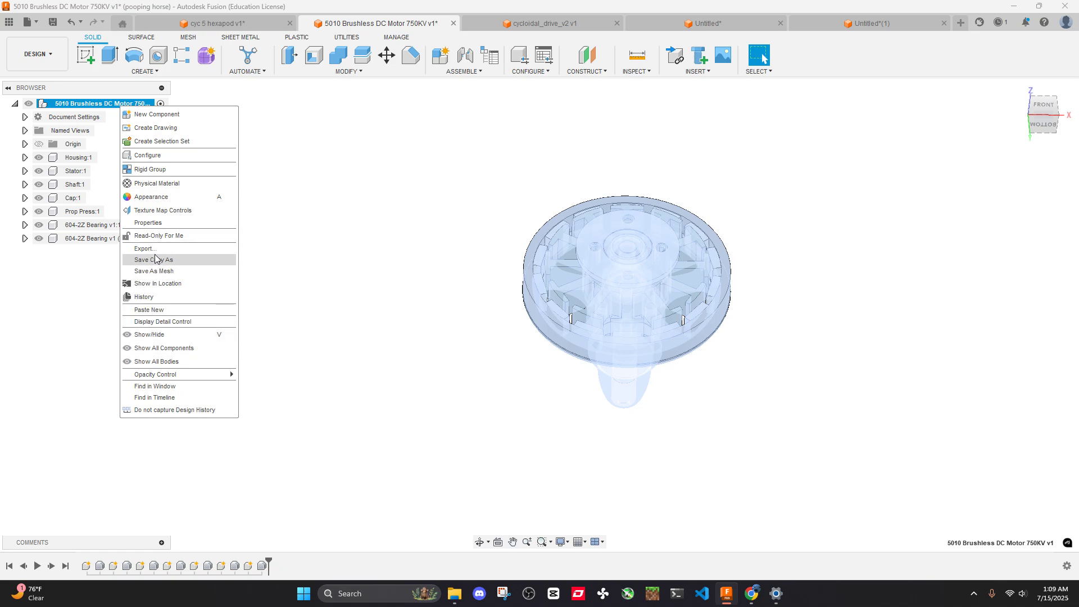
click(373, 188)
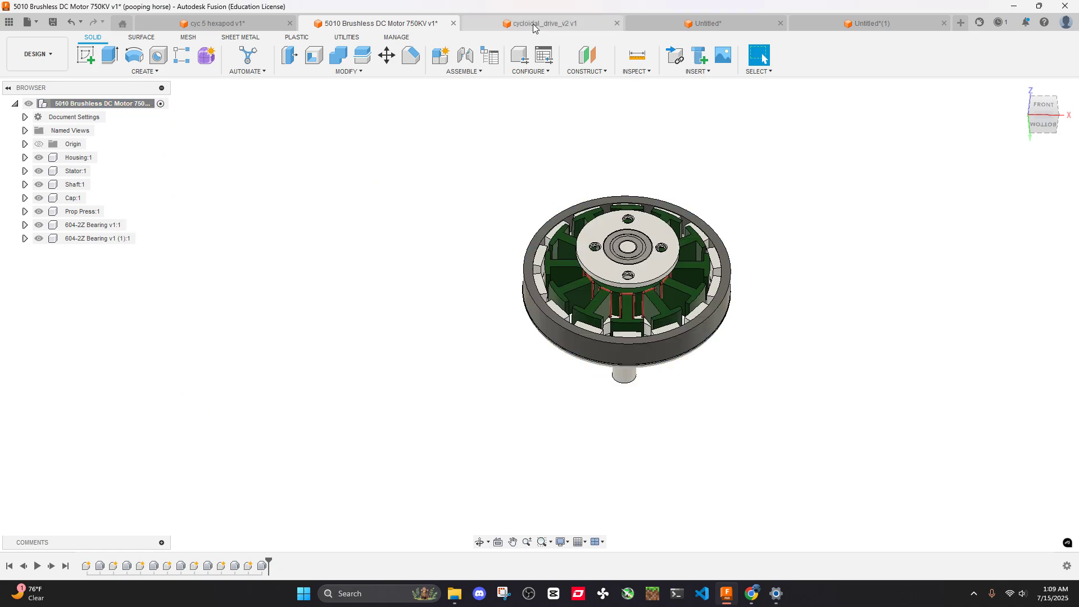
click(543, 23)
click(826, 222)
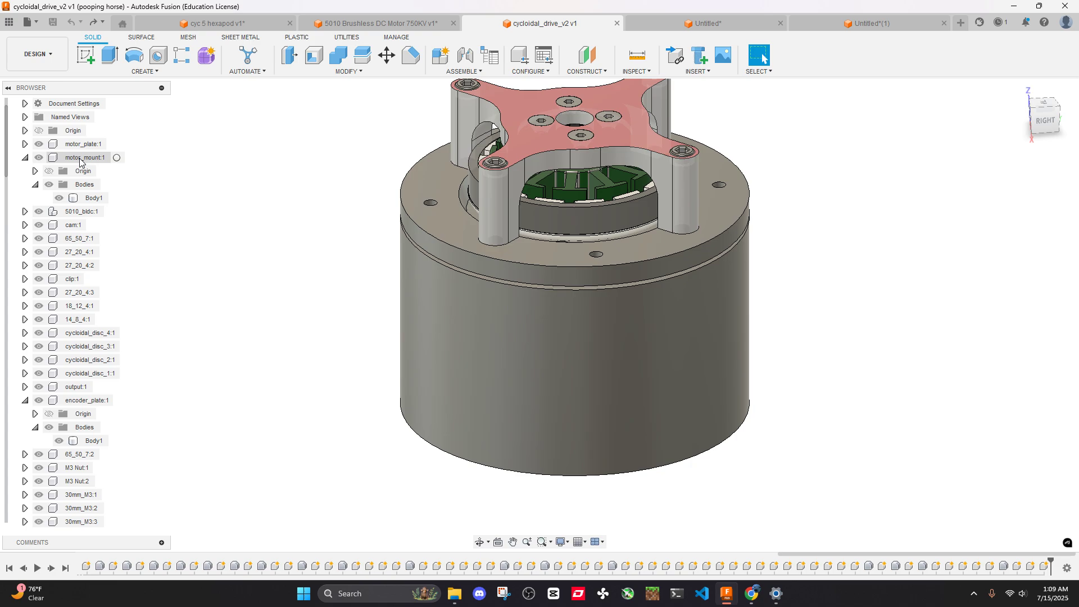
scroll(111, 256, up, 1)
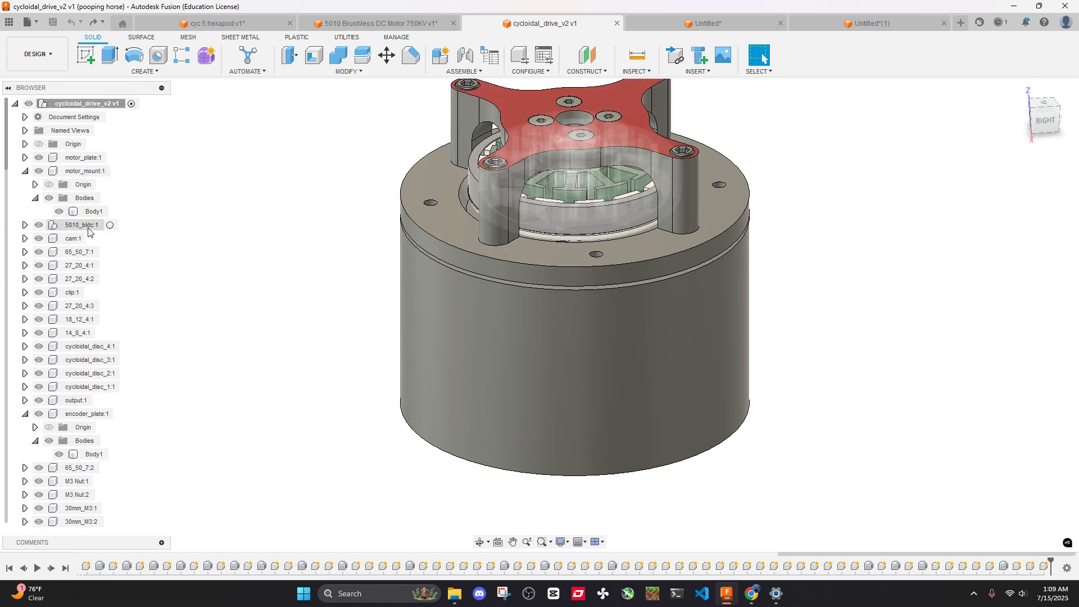
right_click(89, 226)
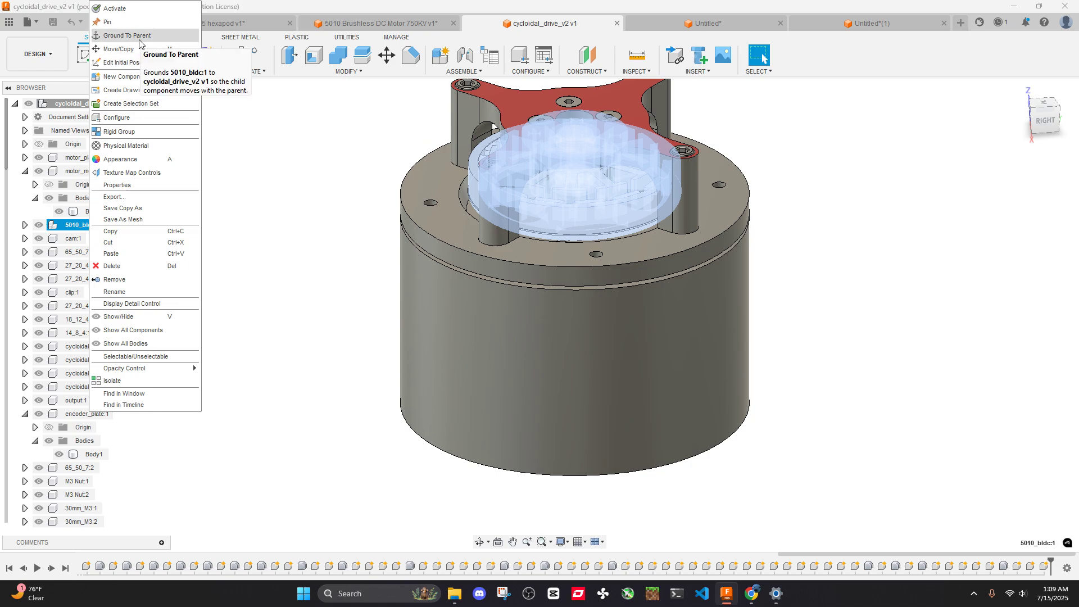
click(134, 63)
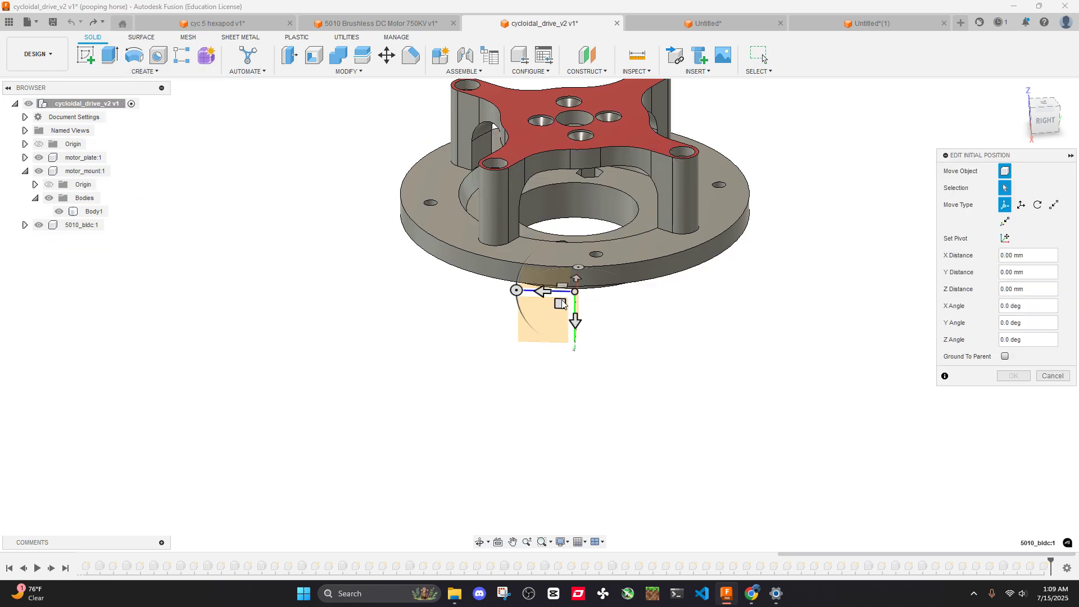
click(1048, 376)
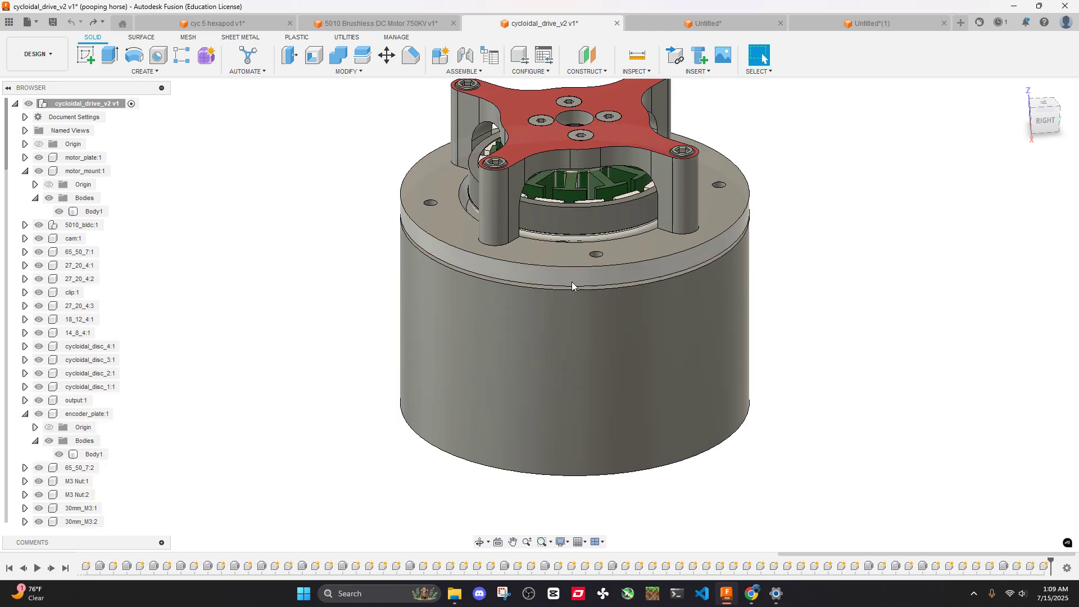
Try to copy the whole motor from the 5010 Brushless DC Motor 750KV document, selecting all its components and its root component
click(396, 24)
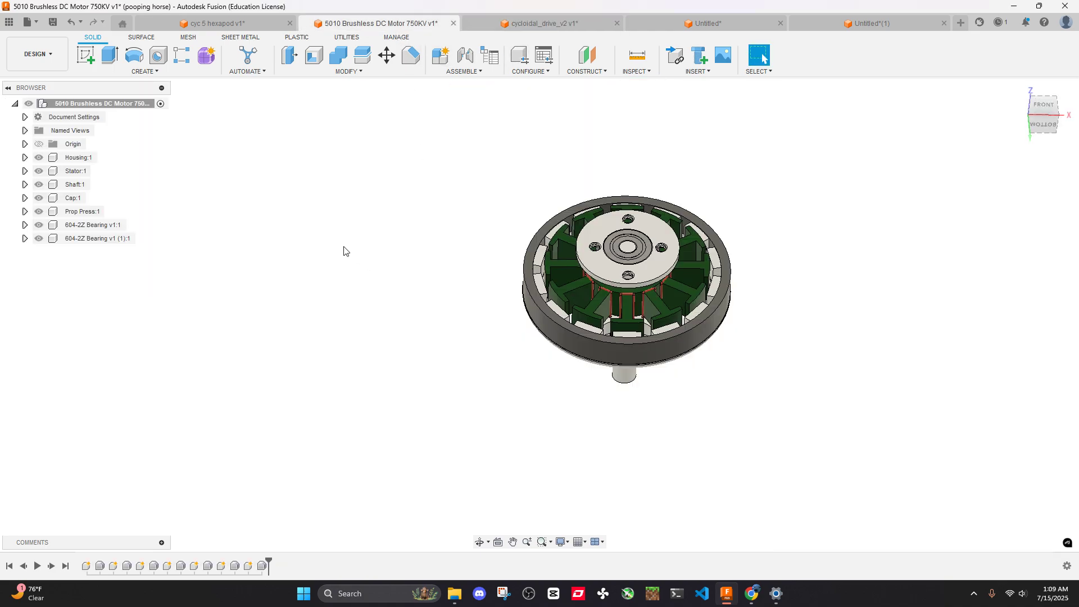
drag(412, 156, 825, 467)
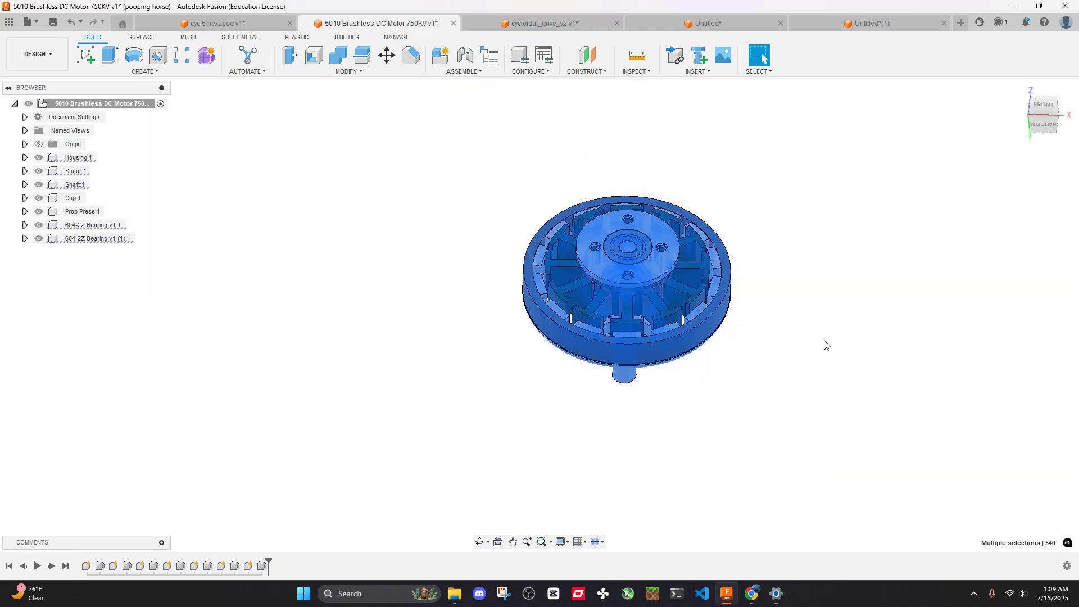
click(852, 355)
right_click(132, 104)
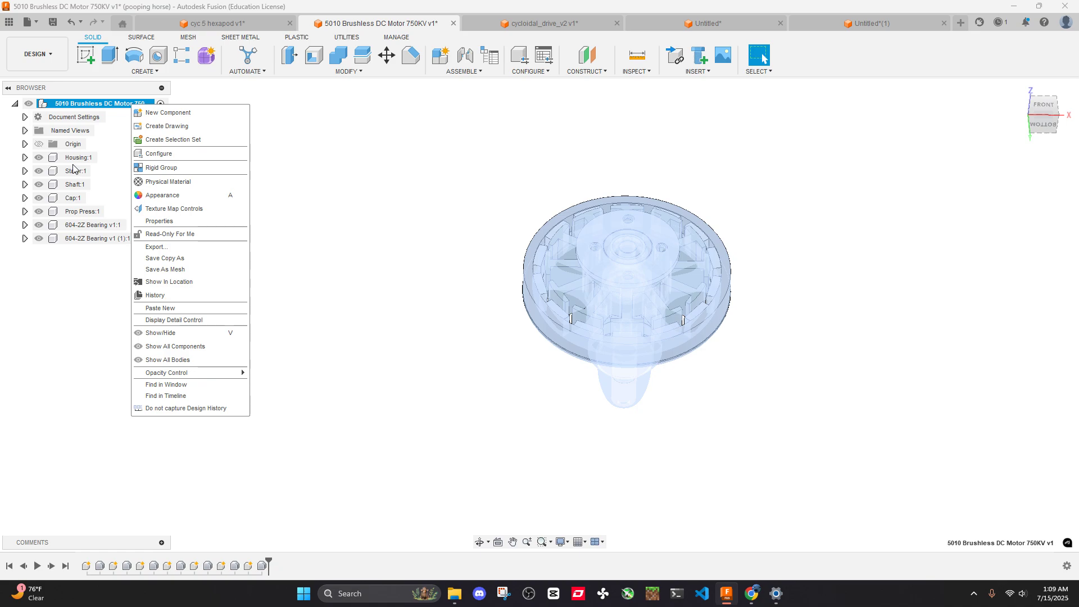
click(116, 156)
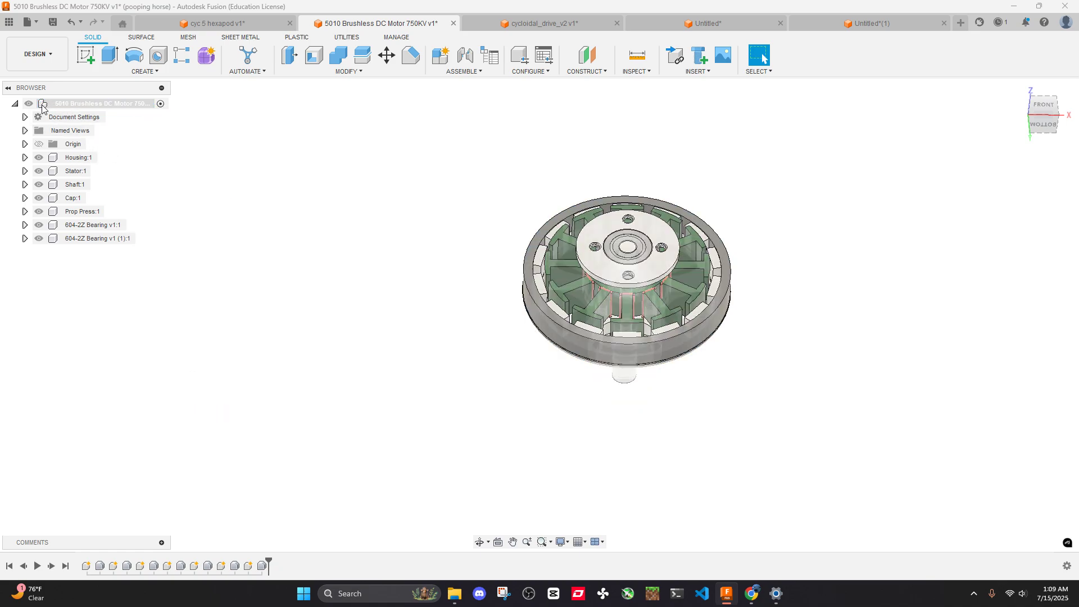
right_click(85, 105)
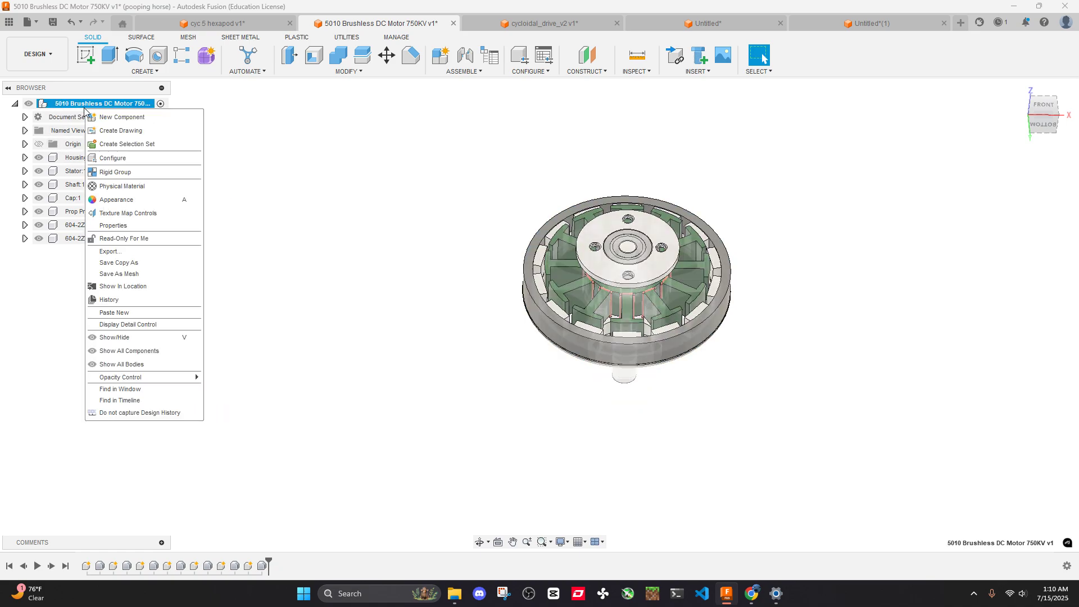
click(242, 150)
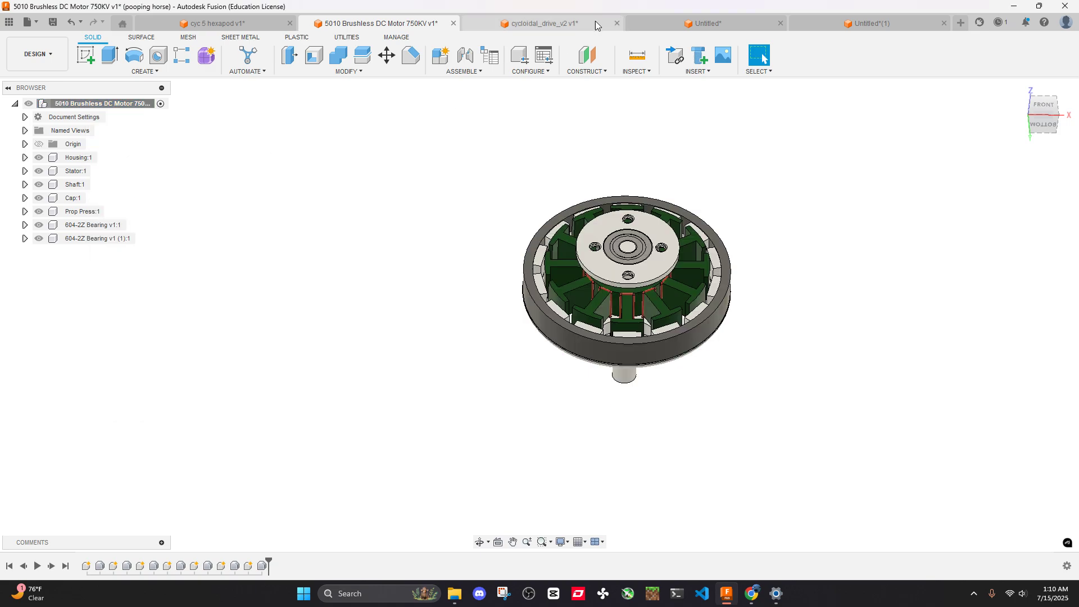
Try to bring the motor into the untitled arm design with Insert Component and with Insert Derive
click(707, 23)
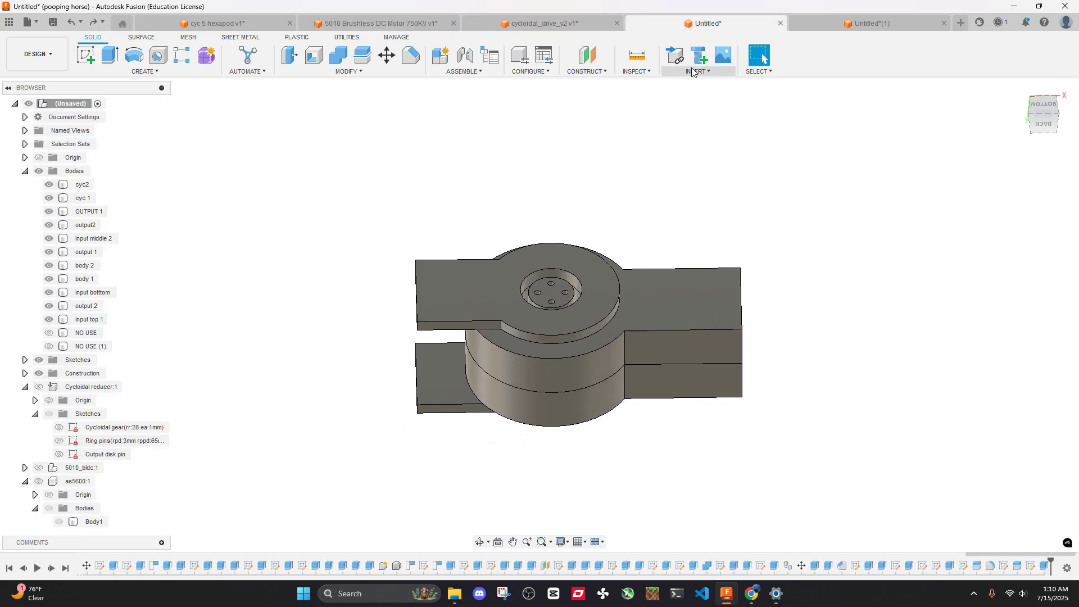
click(673, 56)
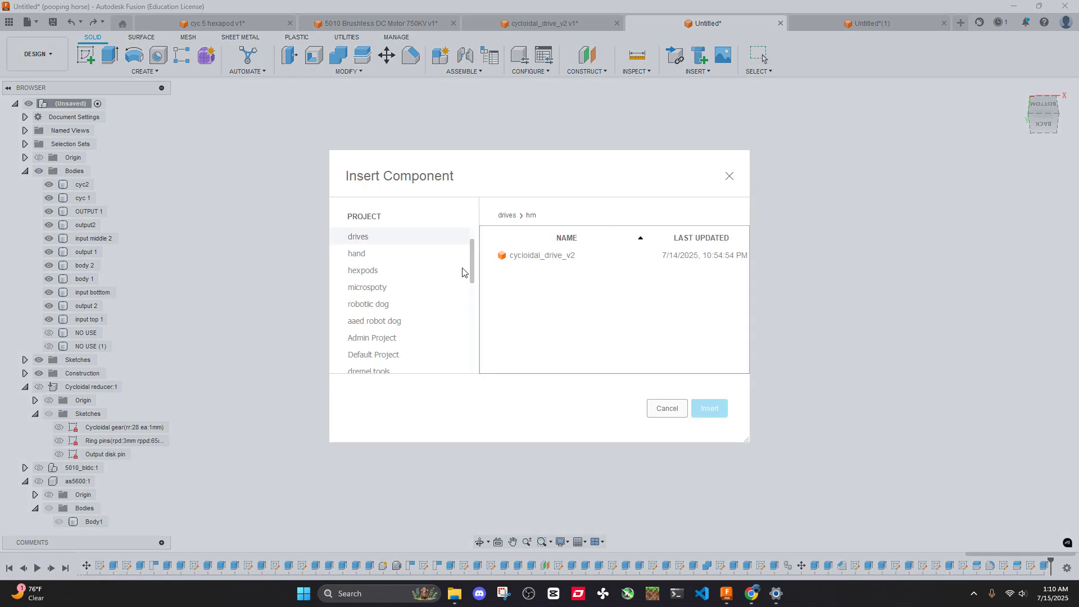
click(729, 176)
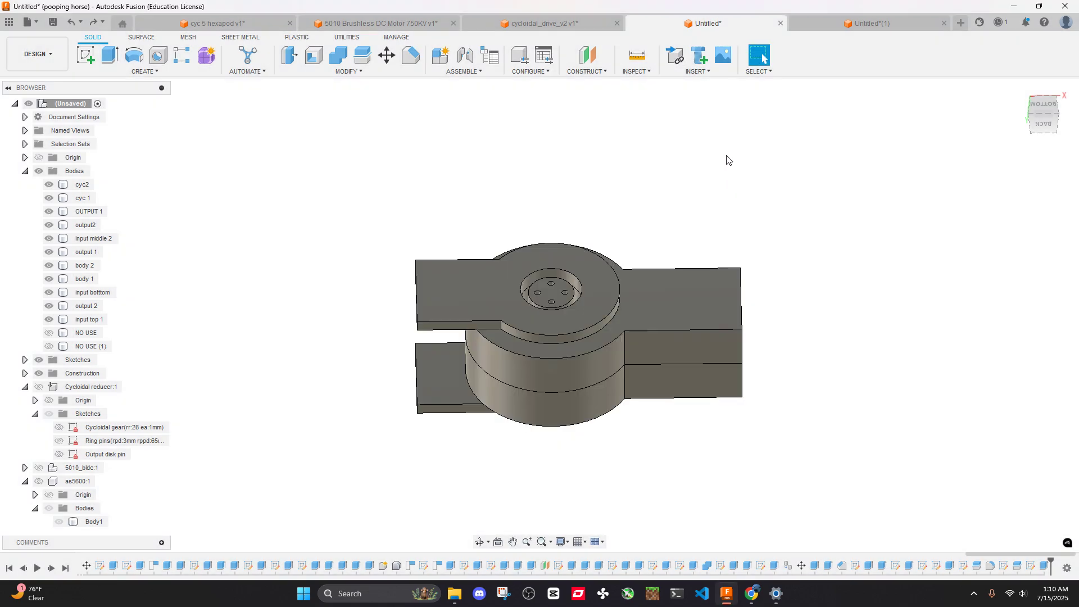
click(698, 71)
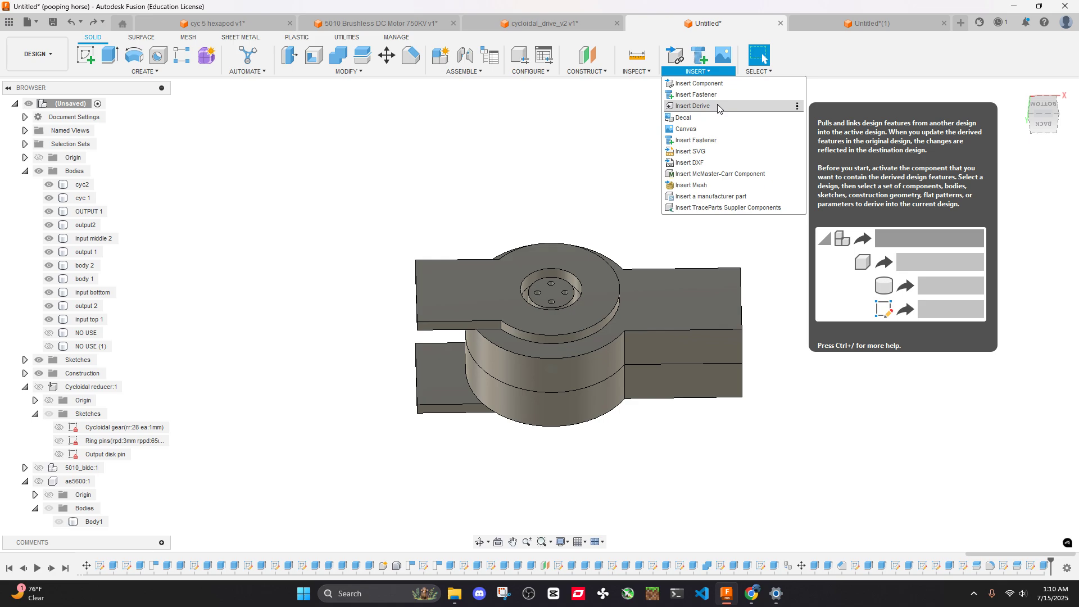
click(717, 106)
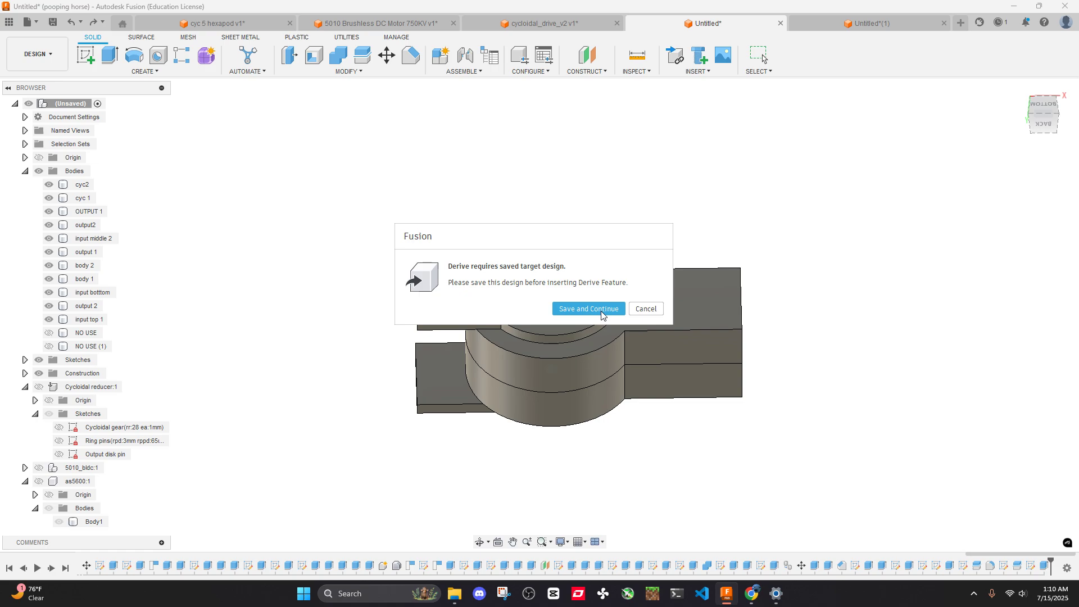
click(646, 310)
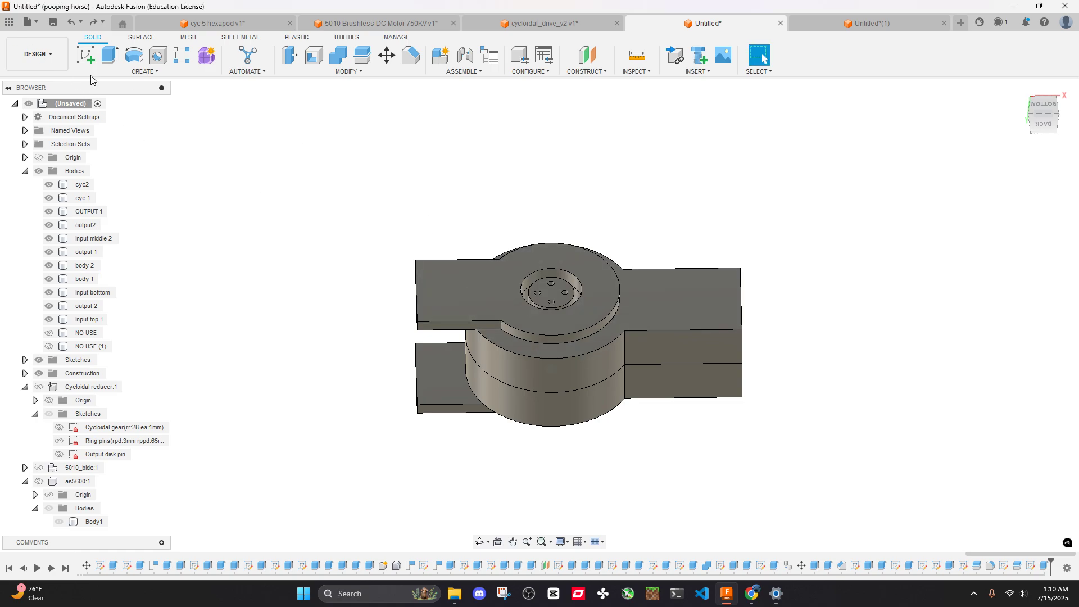
Save the untitled arm design as "hexapod cyc 5010" in the drives project
click(8, 23)
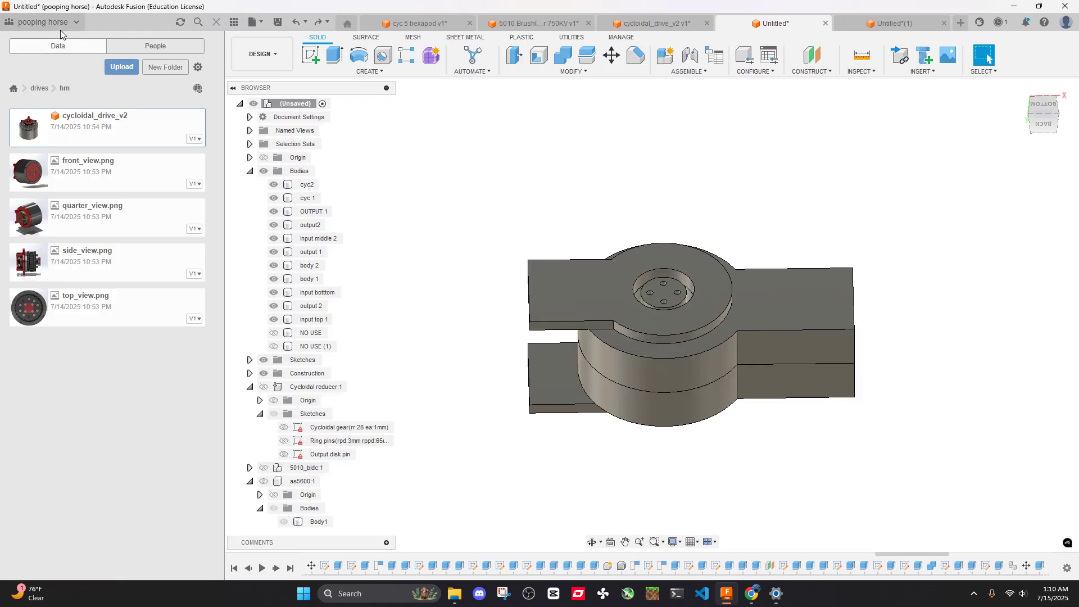
click(38, 90)
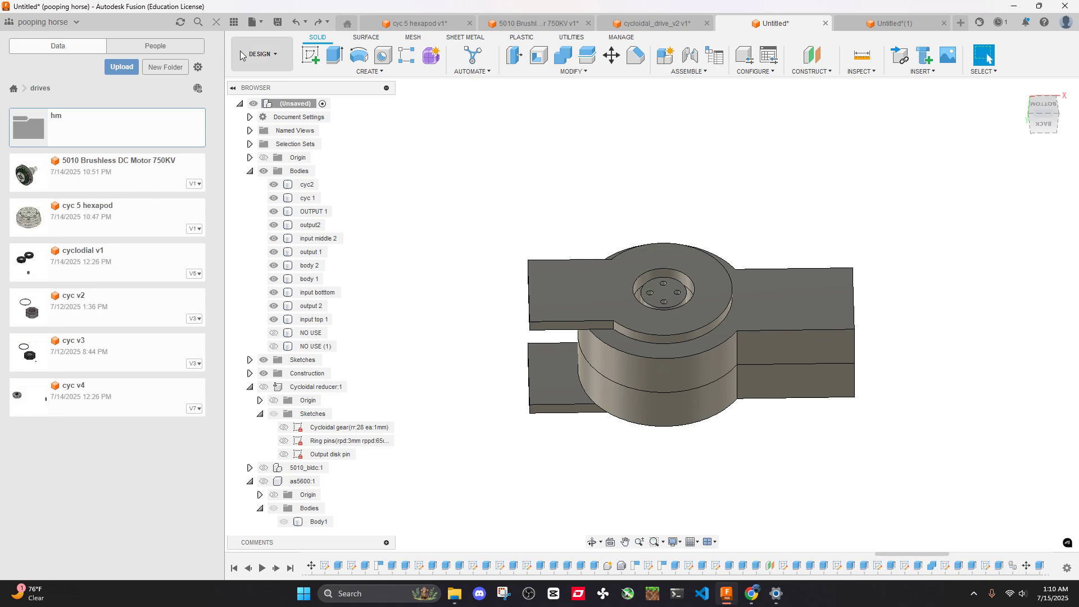
click(262, 25)
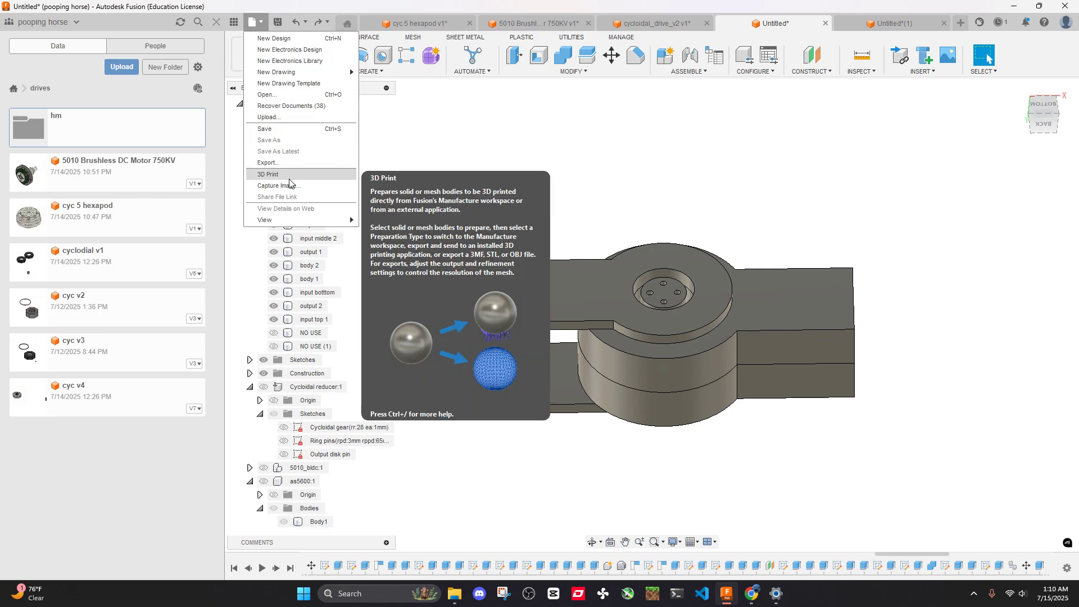
click(288, 132)
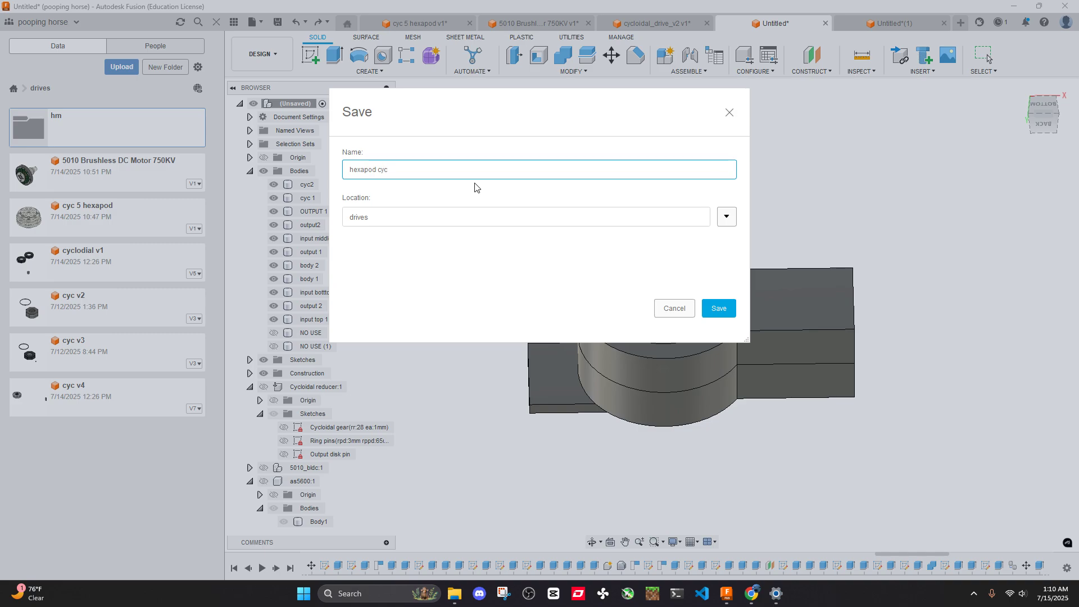
text(010)
key(Return)
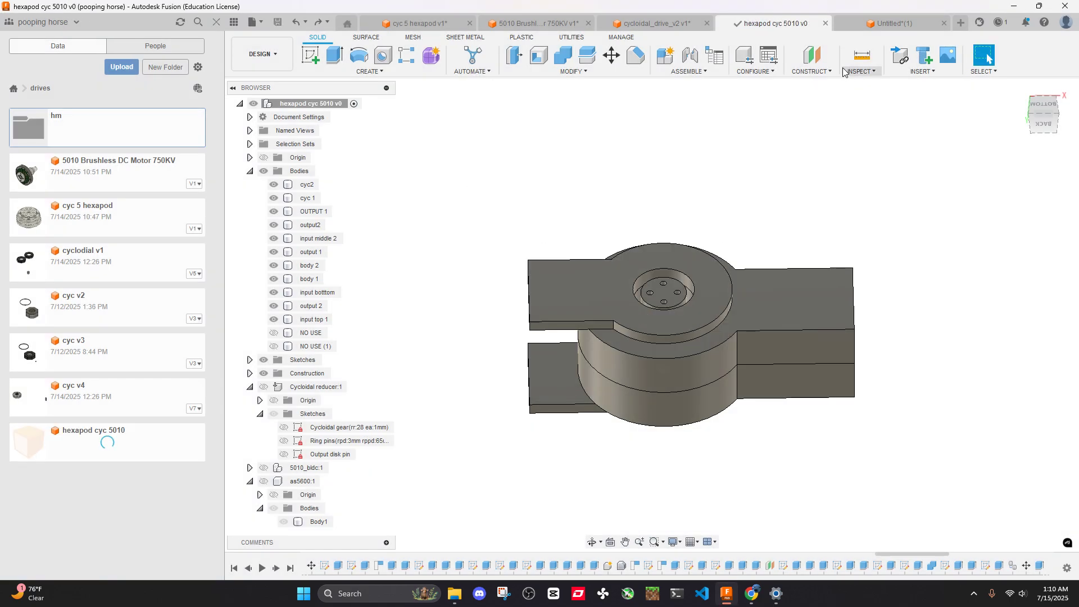
click(907, 75)
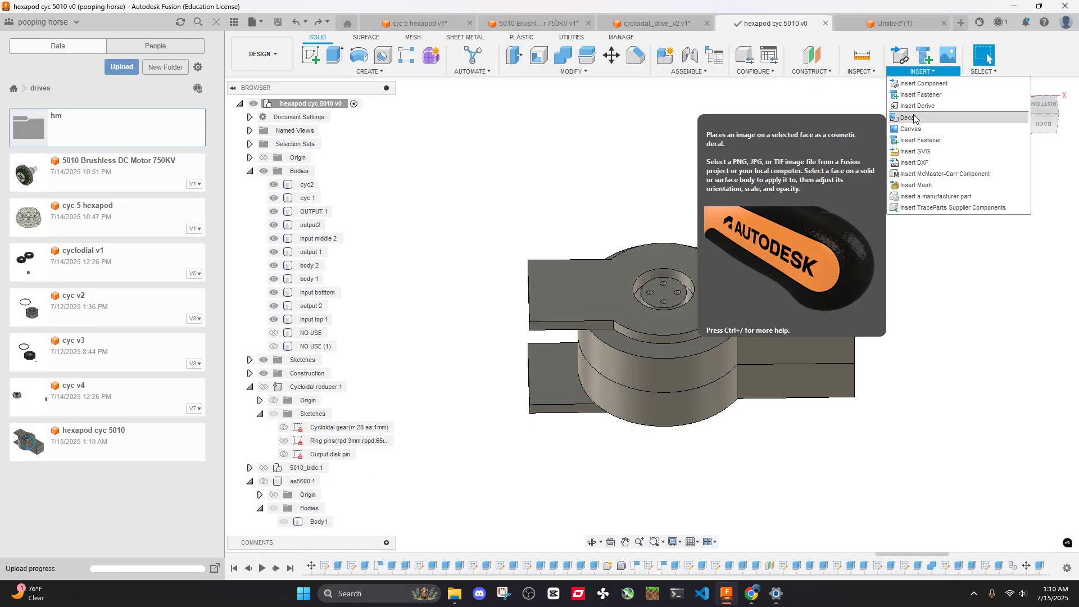
click(918, 112)
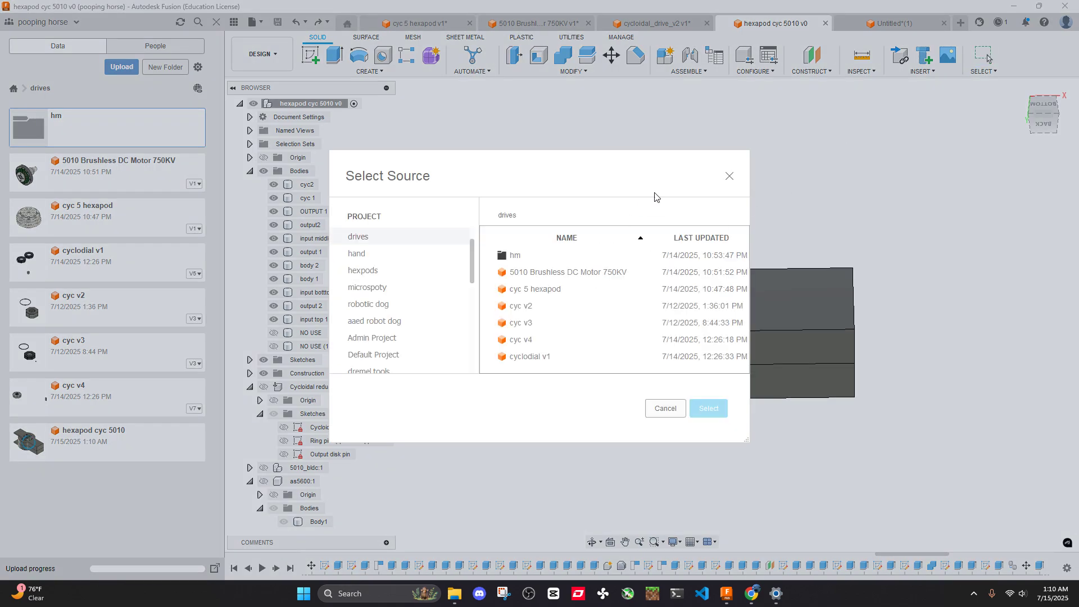
click(729, 179)
Derive the complete 5010 Brushless DC Motor 750KV design from the drives project into hexapod cyc 5010, saving the source design in the process
click(921, 72)
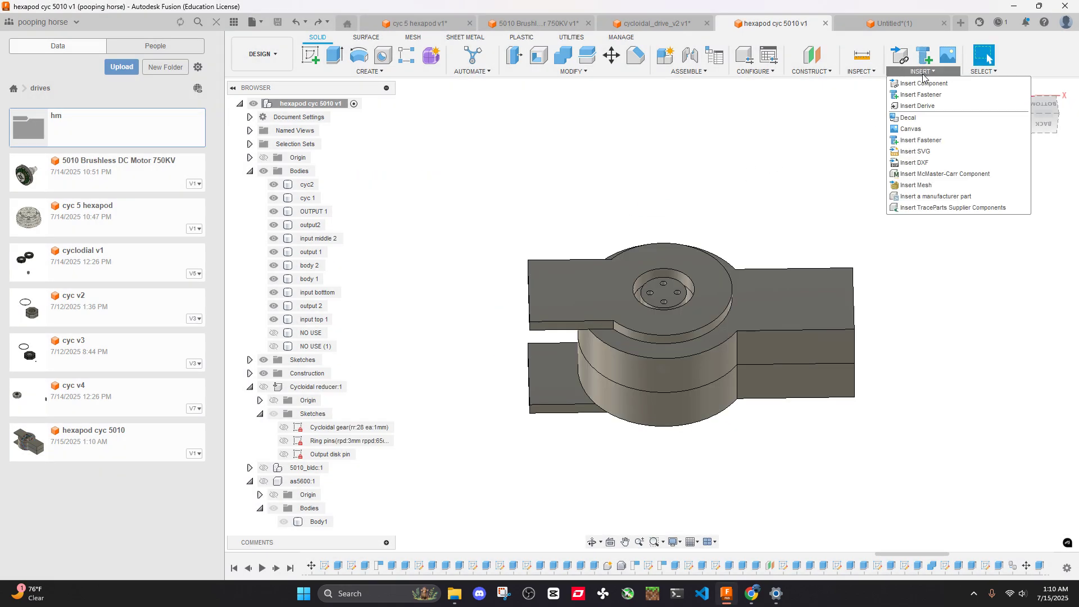
click(915, 111)
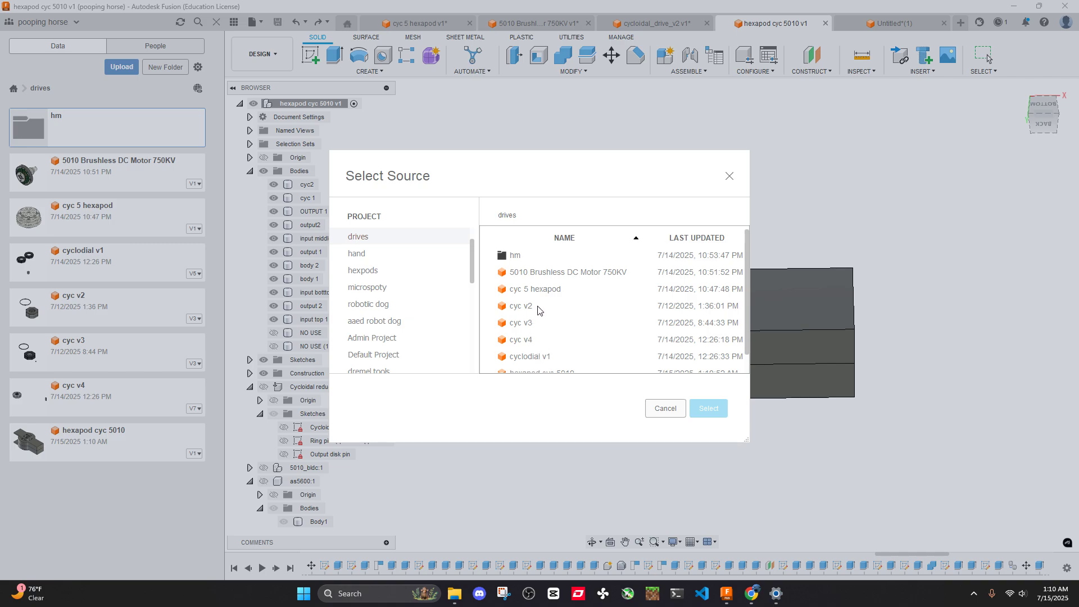
click(569, 275)
click(707, 410)
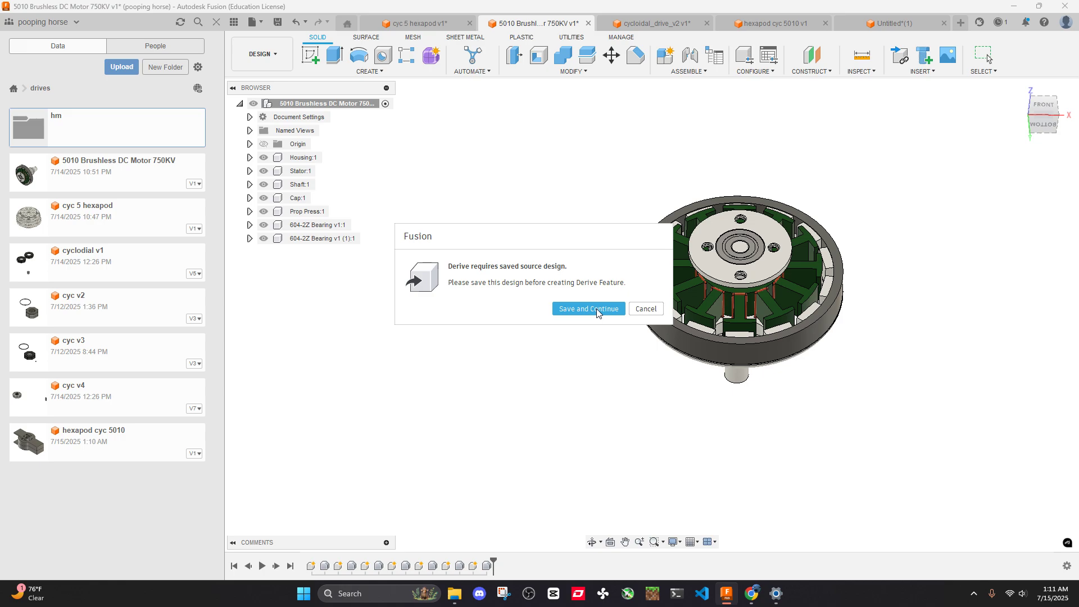
click(597, 313)
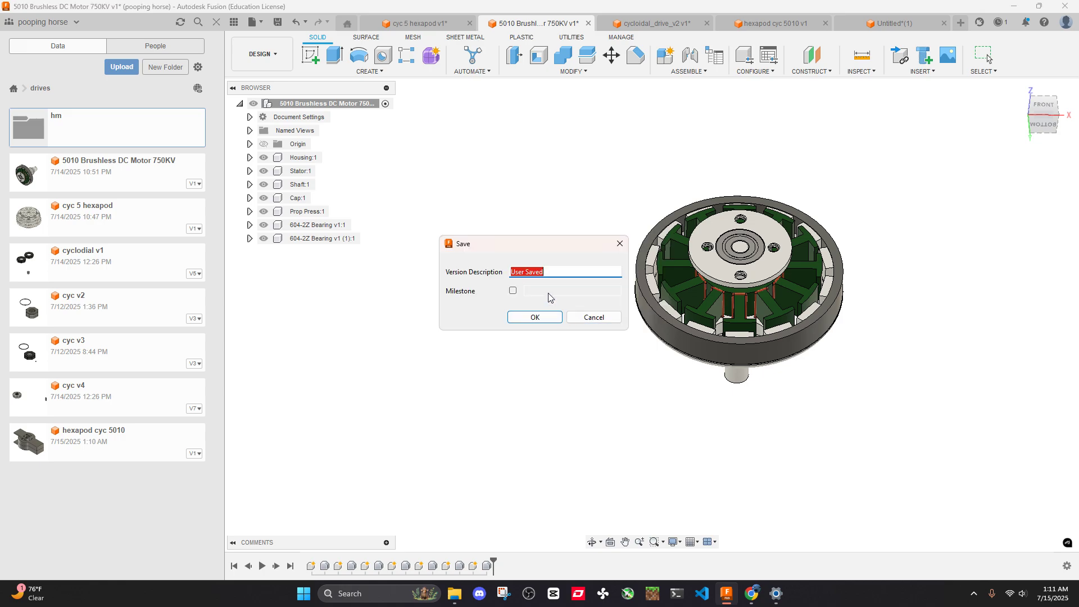
click(554, 318)
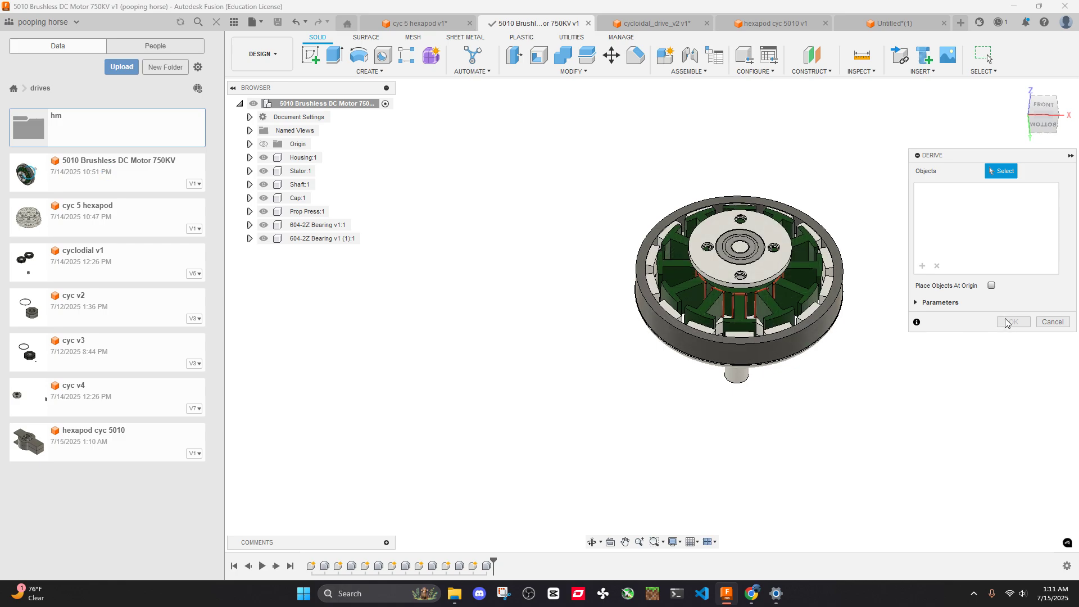
click(292, 103)
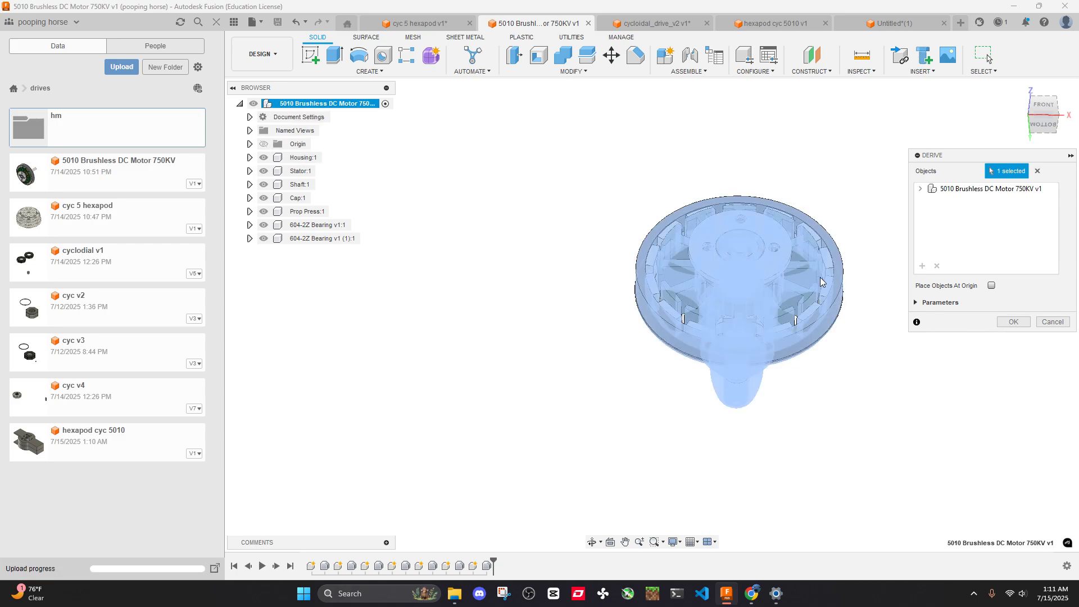
click(1013, 322)
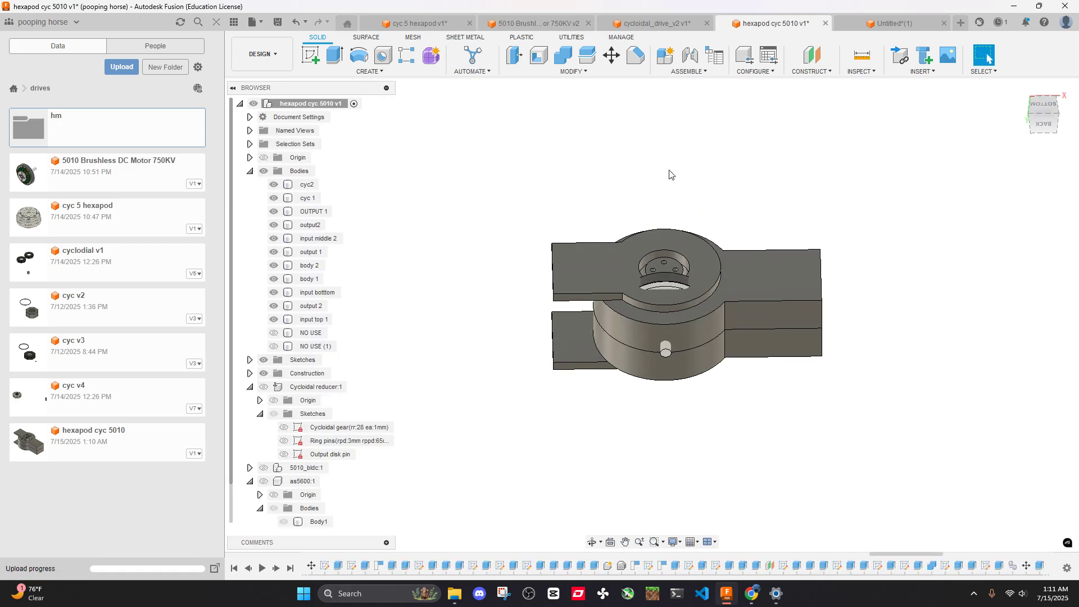
Move the derived 5010 Brushless DC Motor component -70 mm along Z, clear of the arm assembly
shift+middle_drag(683, 298, 692, 263)
scroll(693, 266, down, 3)
scroll(646, 286, up, 4)
scroll(303, 494, down, 1)
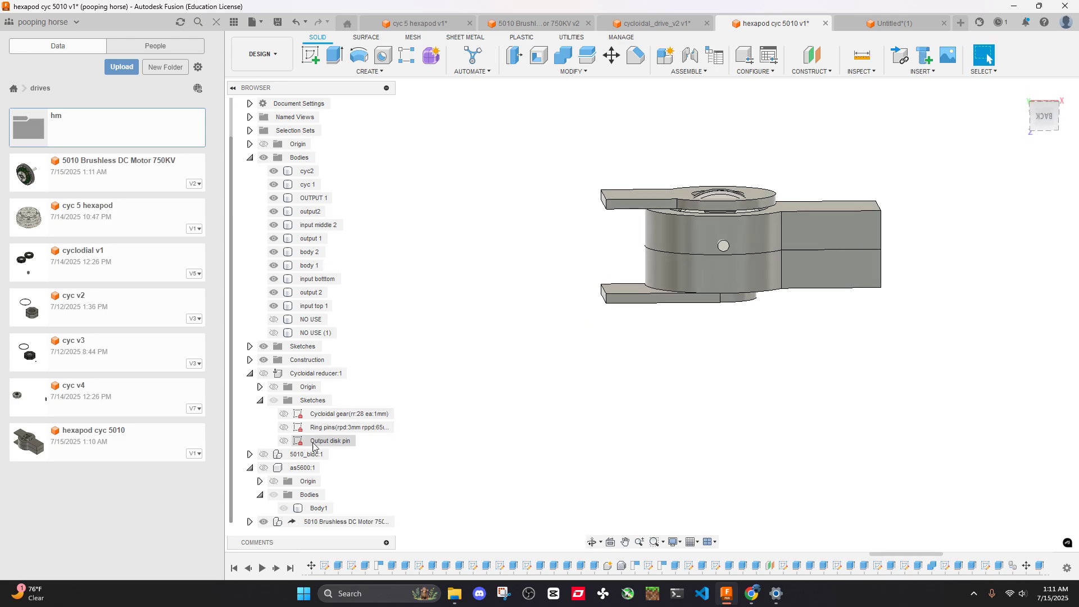
click(264, 521)
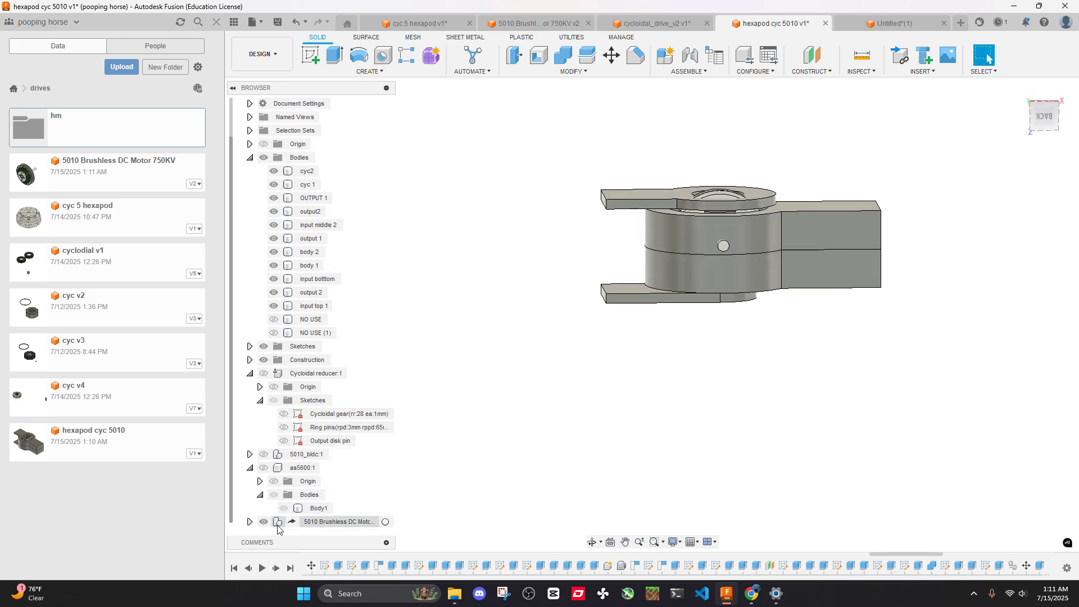
click(357, 523)
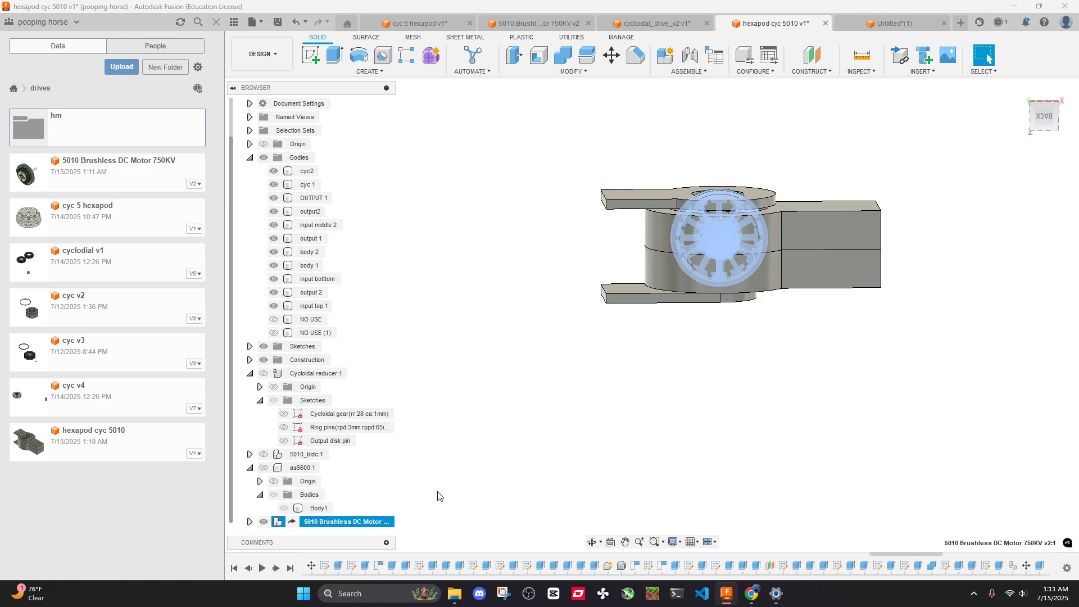
key(m)
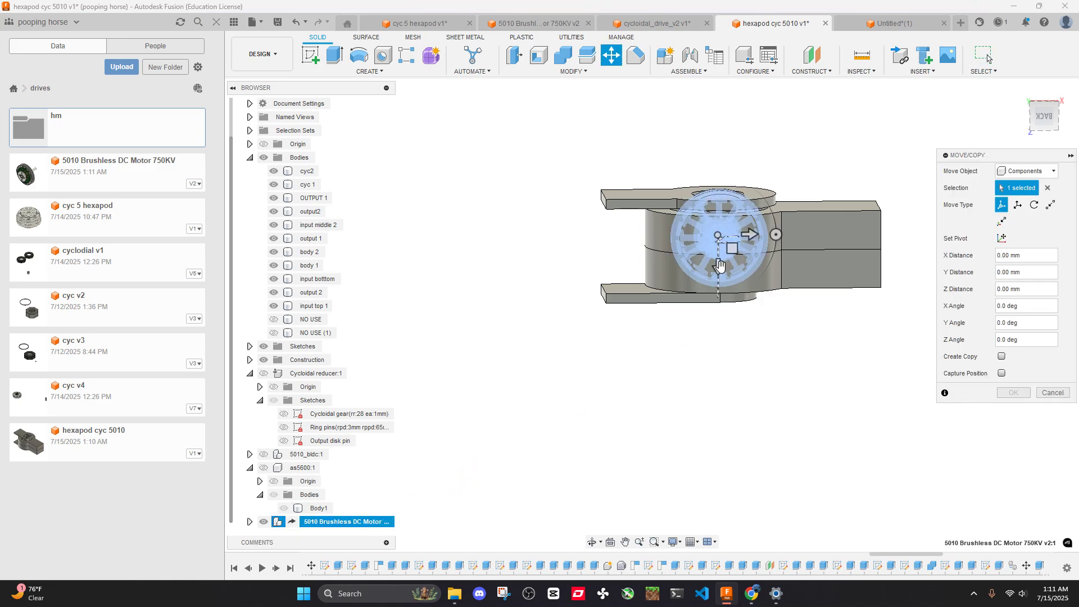
shift+middle_drag(720, 266, 819, 265)
drag(733, 268, 731, 145)
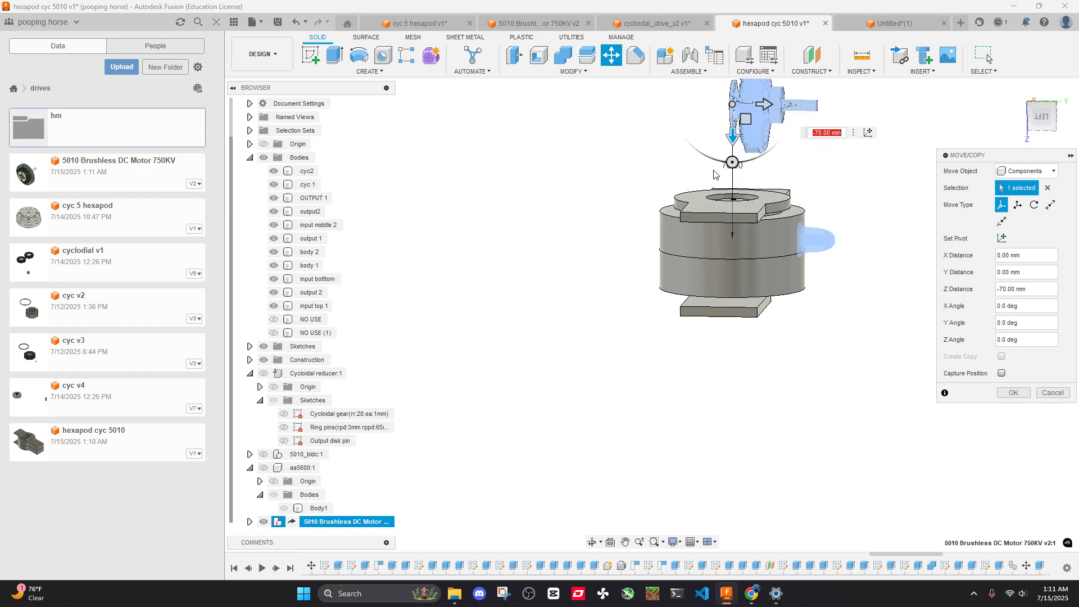
middle_drag(700, 191, 626, 279)
click(1014, 392)
Rotate the derived 5010 Brushless DC Motor component -90 degrees about X so its shaft lines up with the drive axis
shift+middle_drag(776, 354, 752, 313)
mouse_move(553, 298)
shift+middle_down()
mouse_move(703, 278)
mouse_move(641, 284)
shift+middle_up()
click(321, 521)
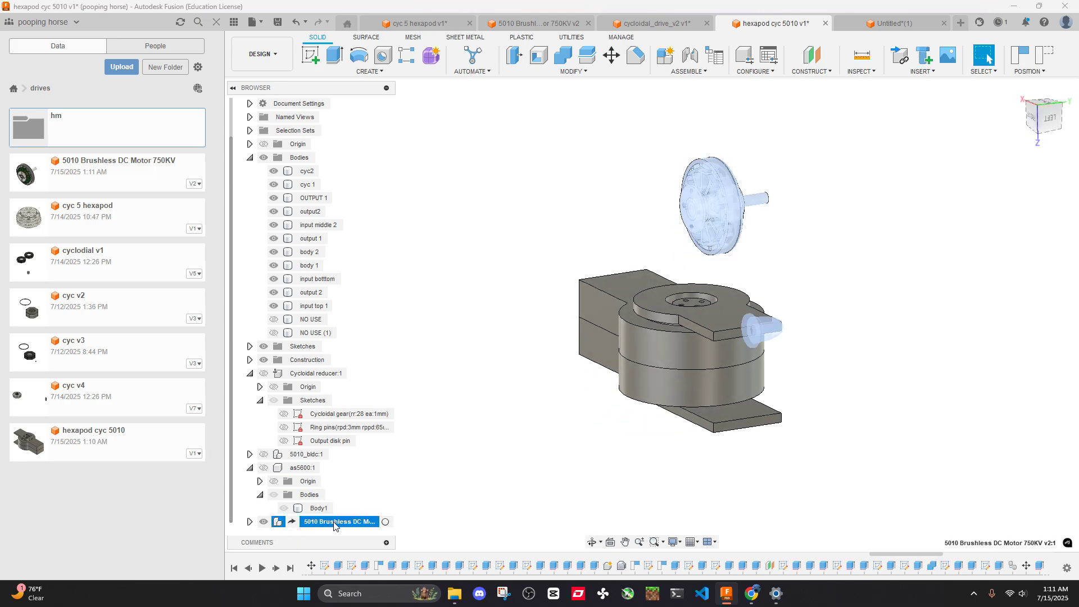
key(m)
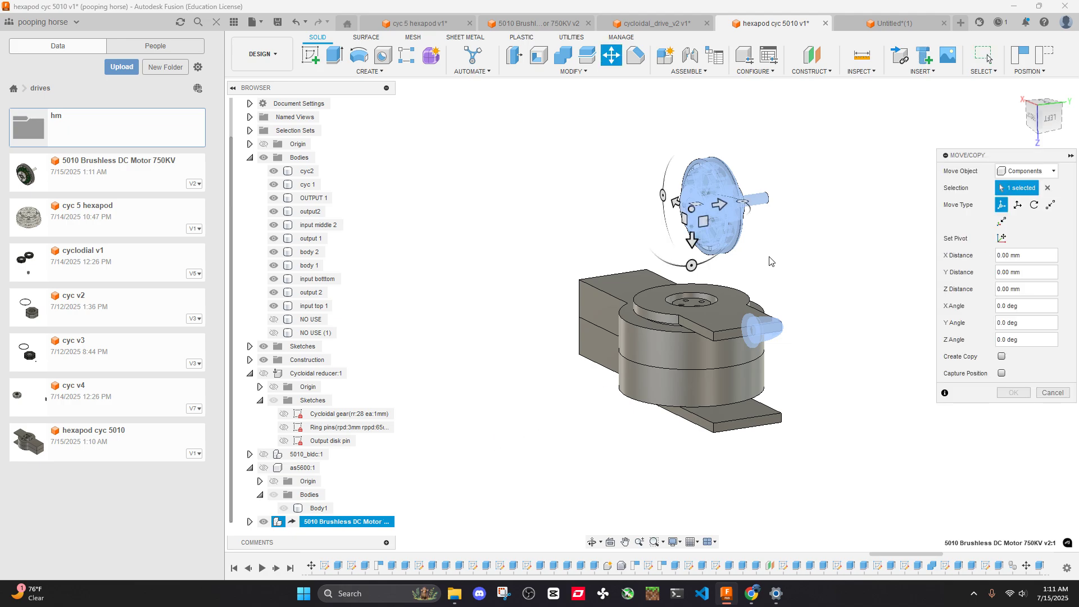
shift+middle_drag(771, 261, 761, 197)
click(1053, 124)
click(1041, 118)
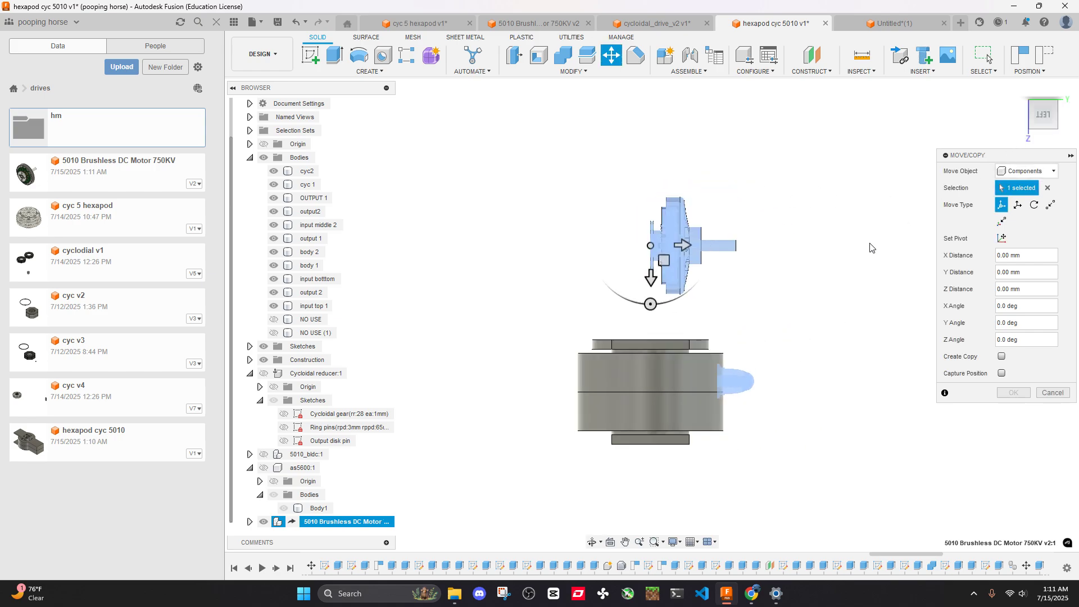
drag(652, 303, 738, 245)
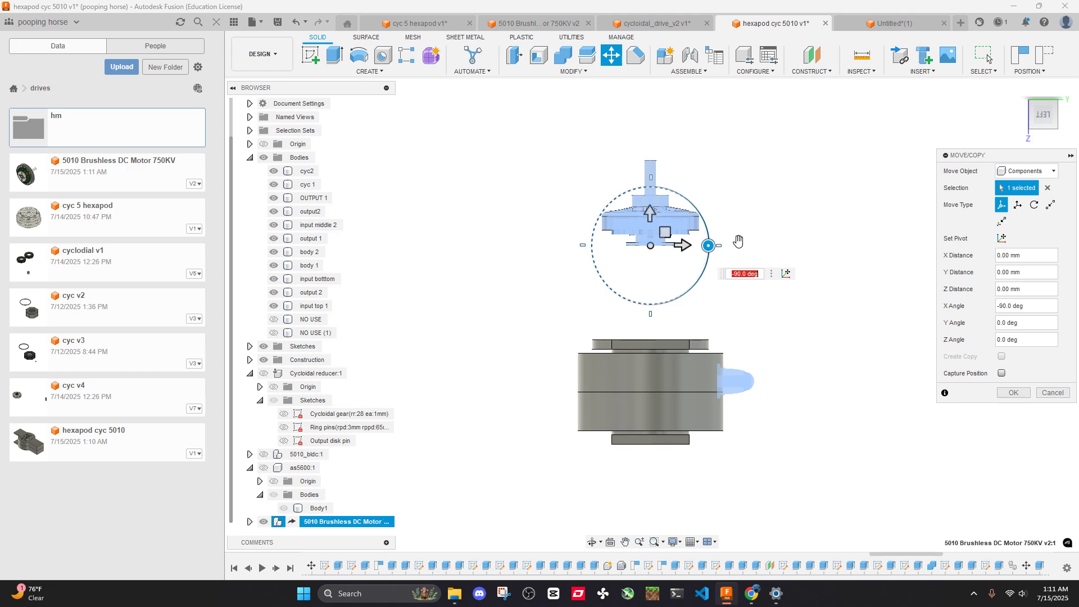
Move the motor component -125 mm along Y to the opposite side of the drive, keeping it centred on the drive axis
drag(651, 213, 650, 455)
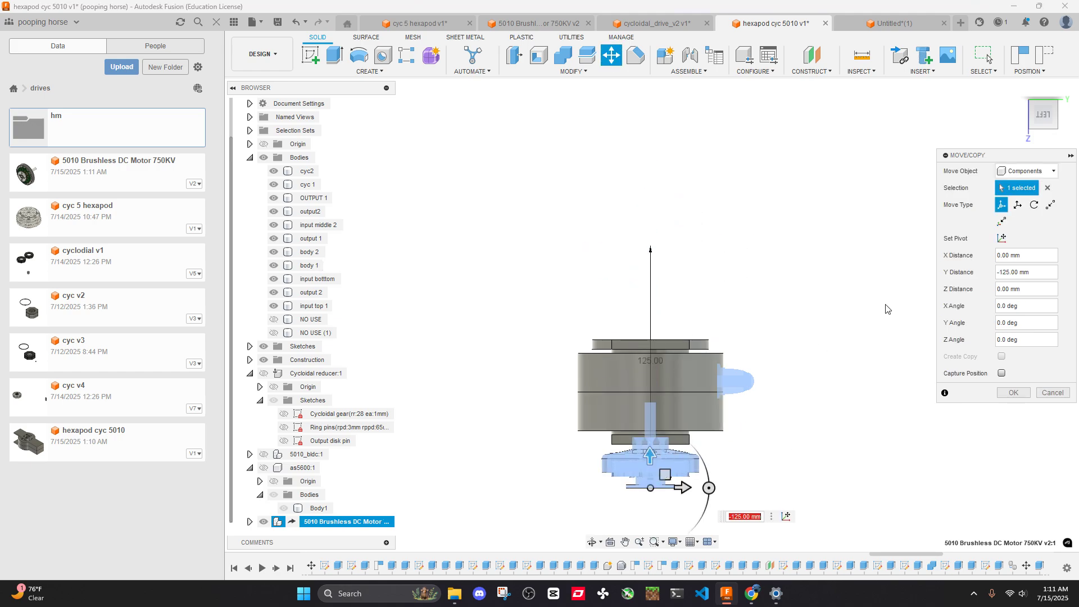
scroll(702, 477, up, 8)
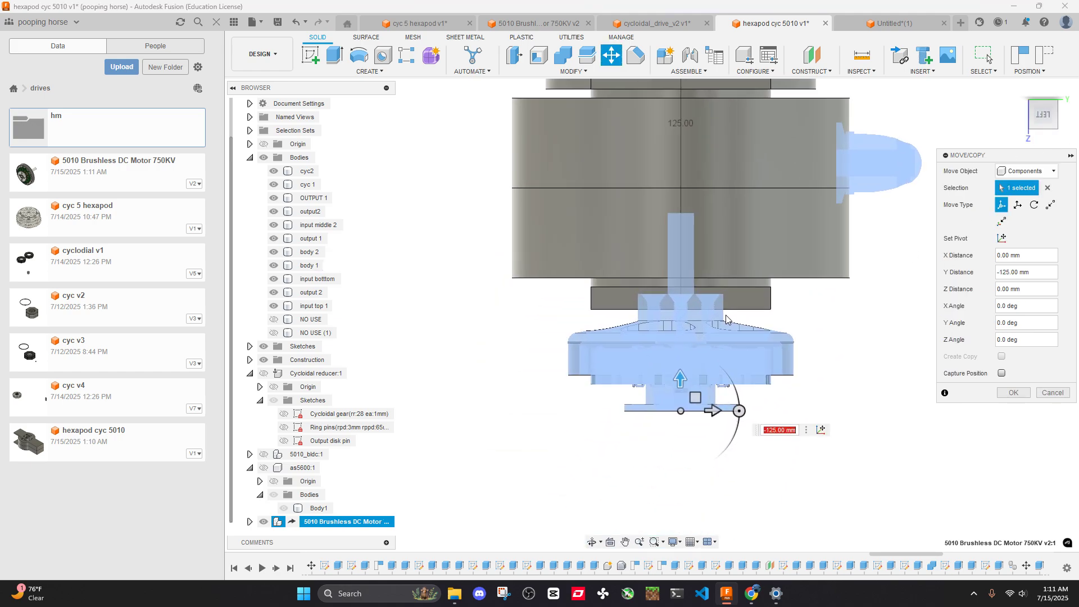
shift+middle_drag(738, 314, 838, 160)
click(1042, 124)
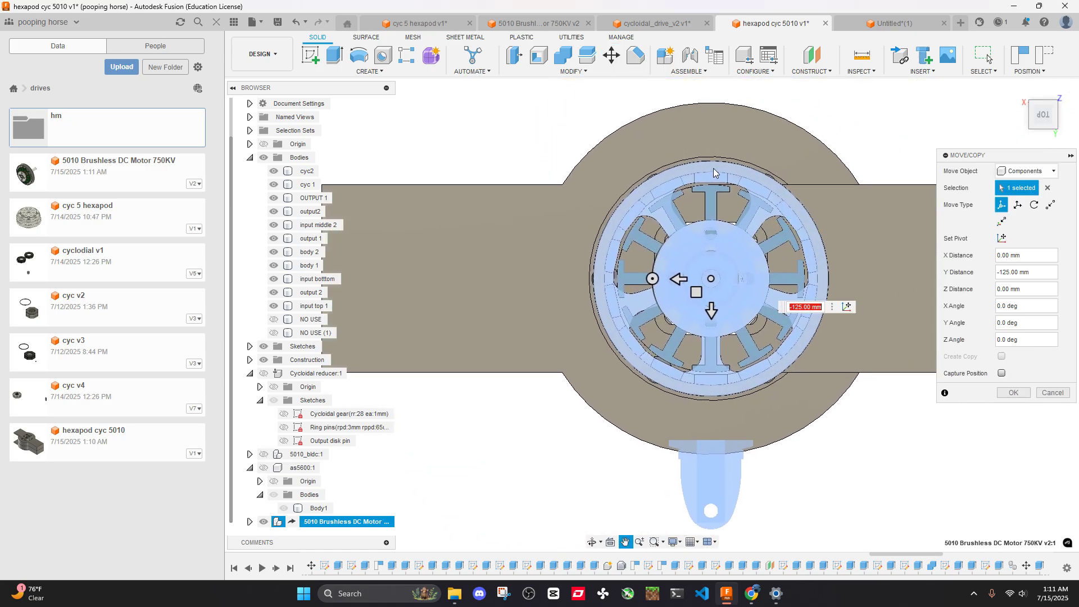
click(1011, 393)
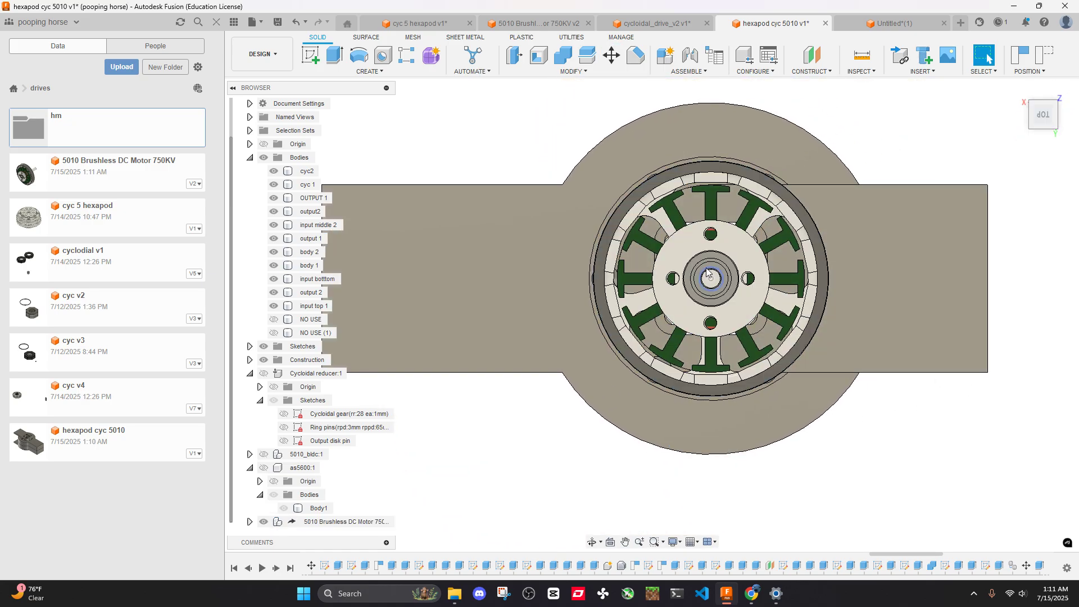
Move the 5010 motor component a further -15 mm along Y, away from the lower arm
scroll(731, 314, down, 3)
shift+middle_drag(731, 315, 738, 348)
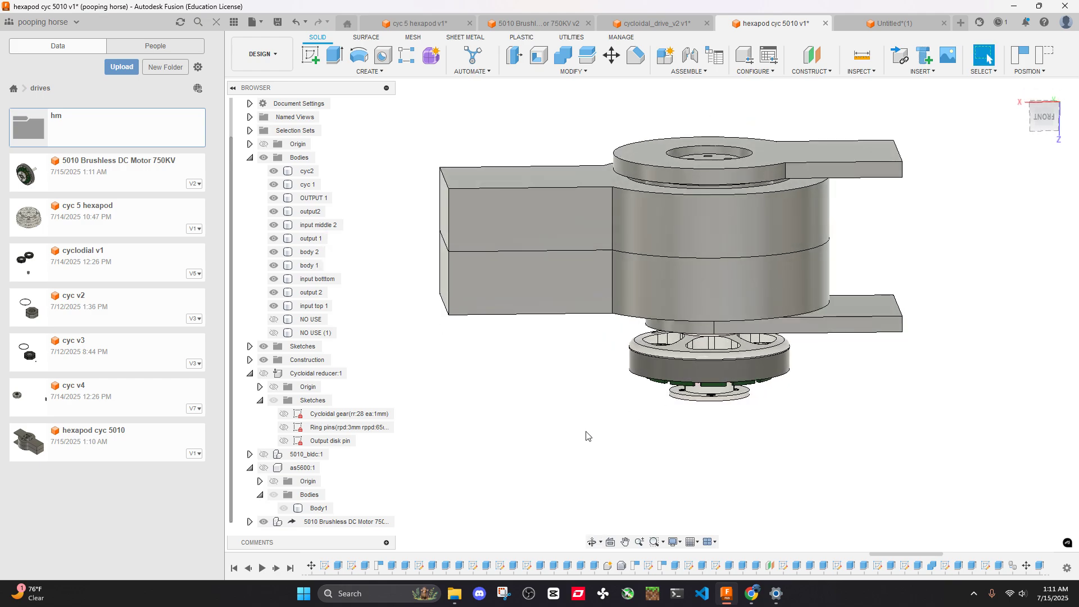
click(352, 521)
key(m)
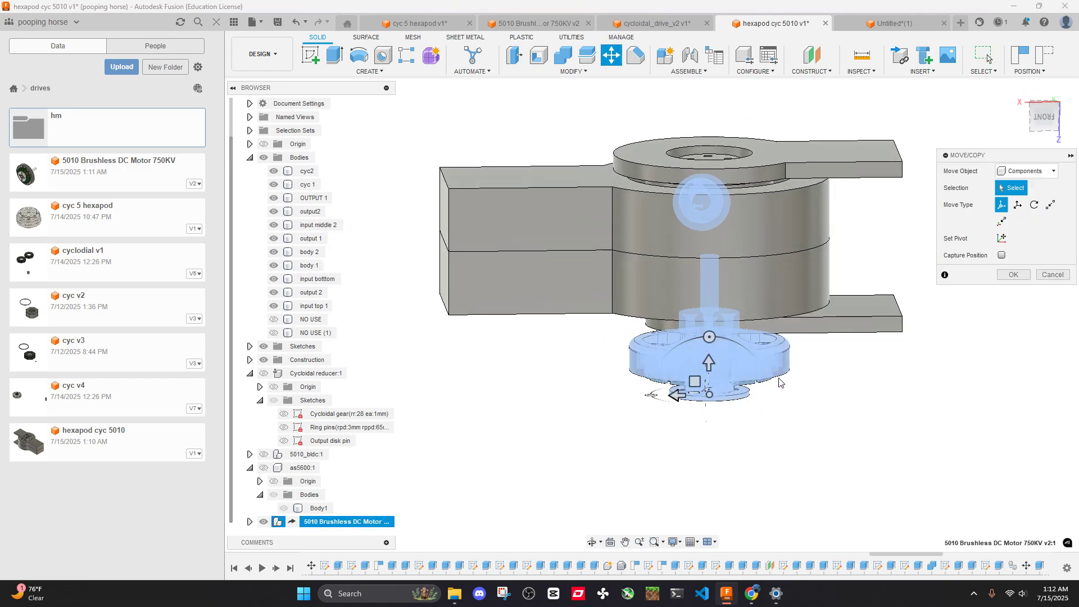
drag(709, 369, 709, 415)
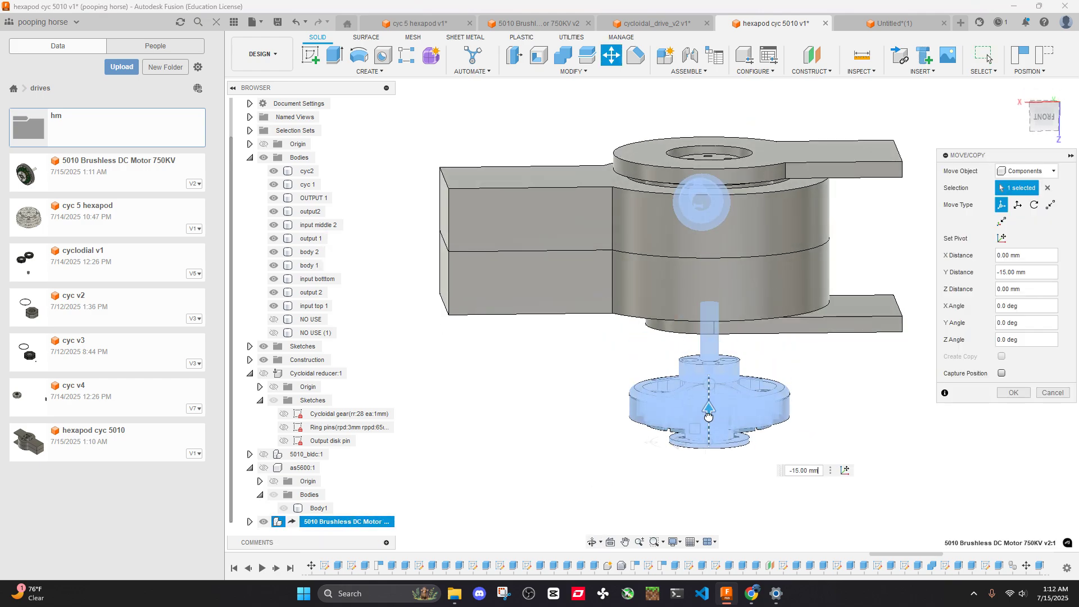
click(1011, 393)
Examine the motor's hub and shaft in relation to the pocket in the lower arm
scroll(714, 397, up, 5)
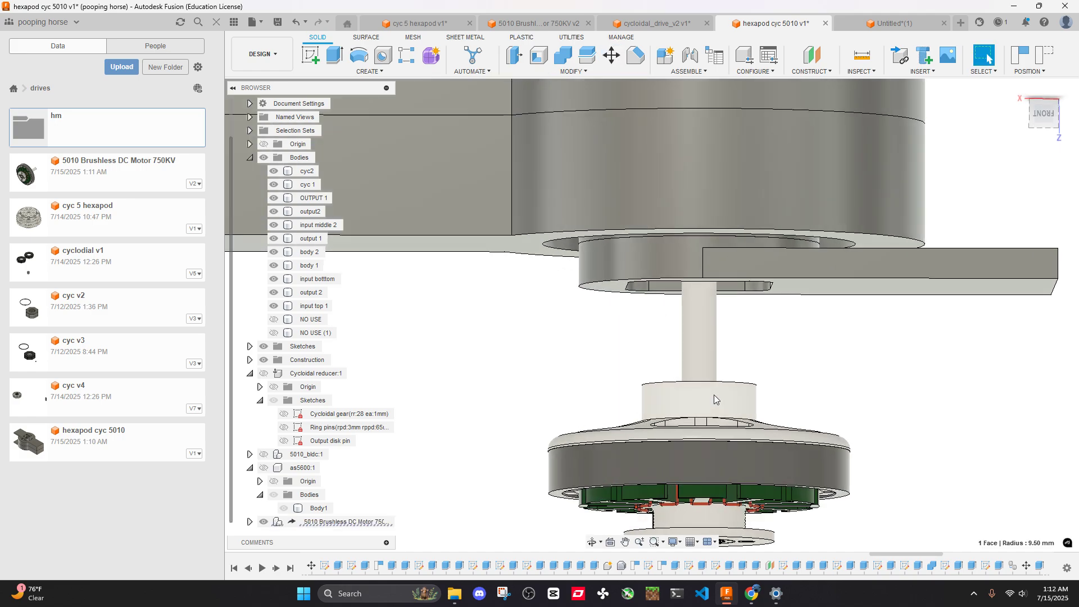
click(715, 399)
click(444, 453)
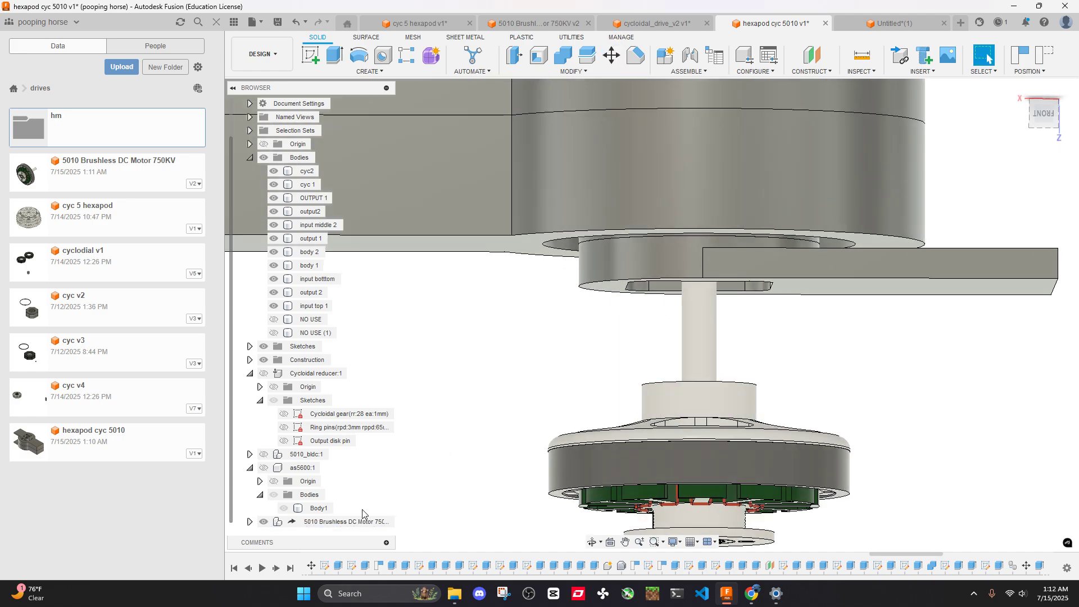
click(266, 527)
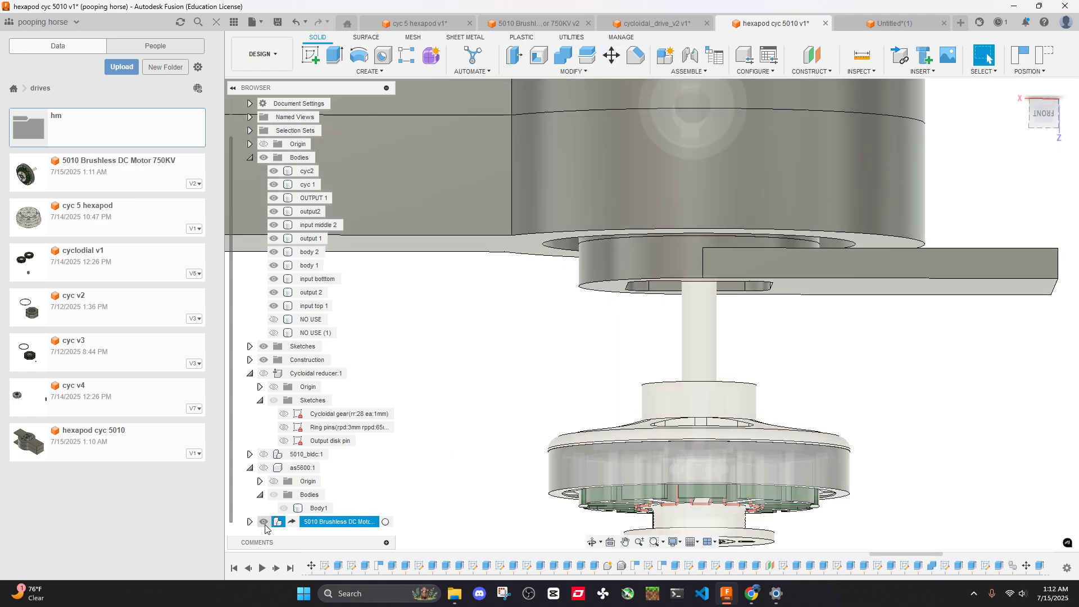
click(672, 397)
click(478, 438)
scroll(560, 396, down, 5)
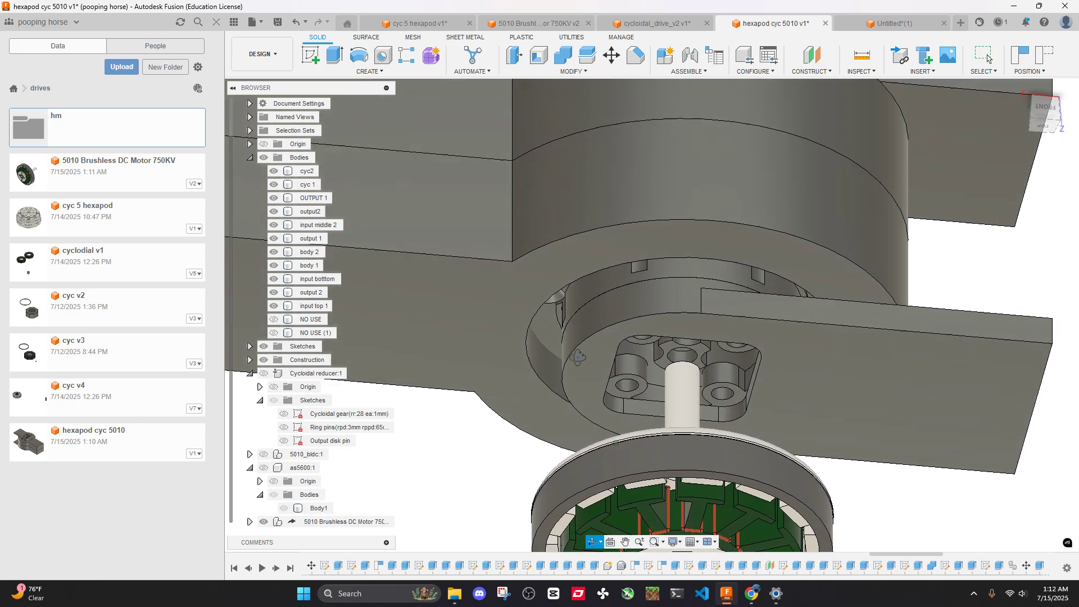
shift+middle_drag(585, 376, 649, 466)
Flip the motor component upside down about X, viewed squarely from the side of the drive
click(362, 523)
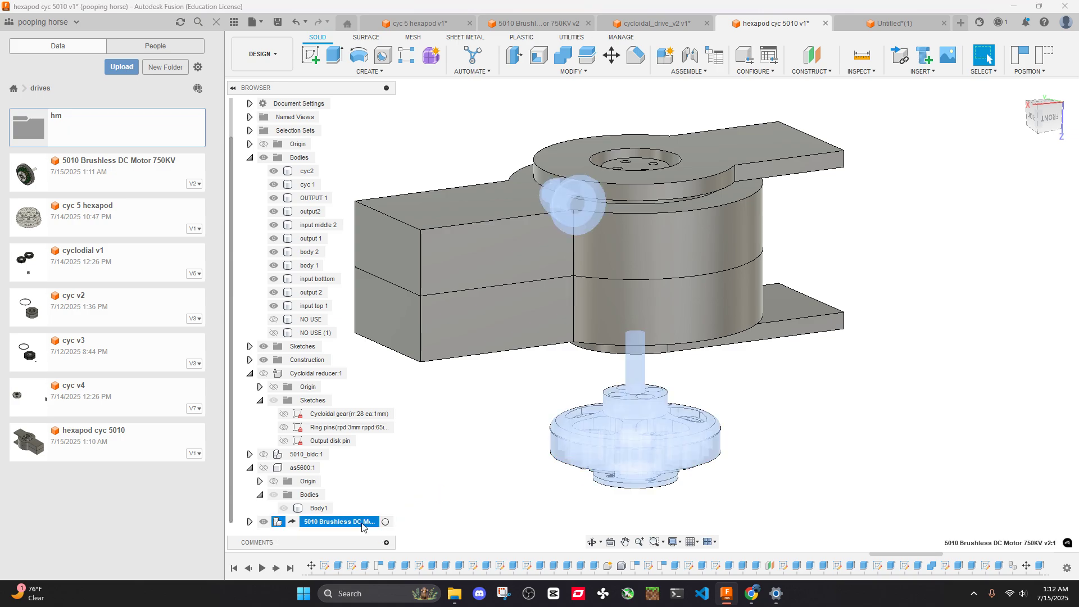
key(m)
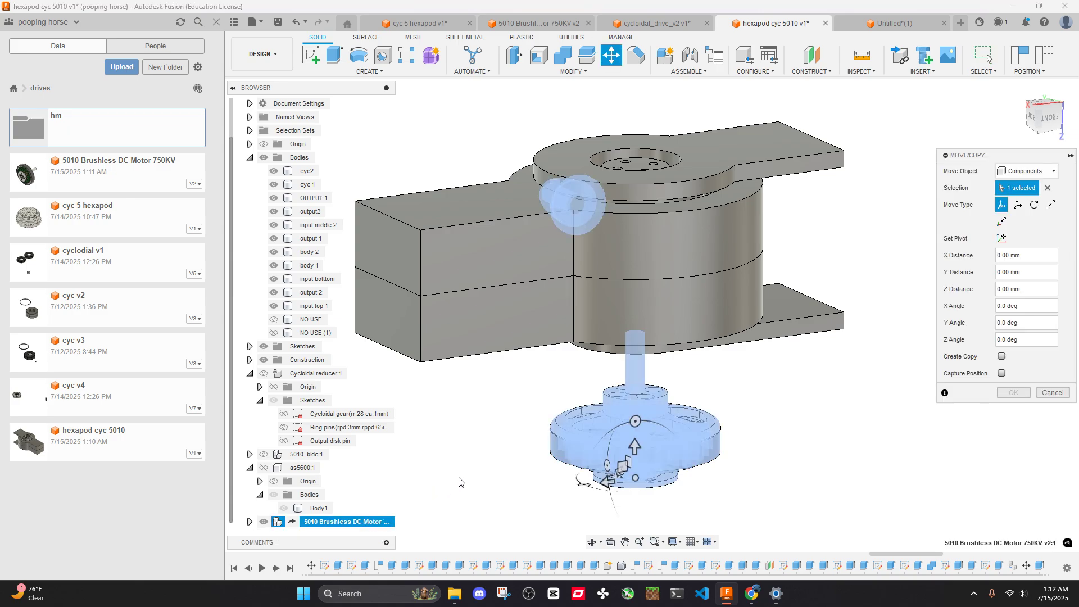
shift+middle_drag(646, 365, 754, 365)
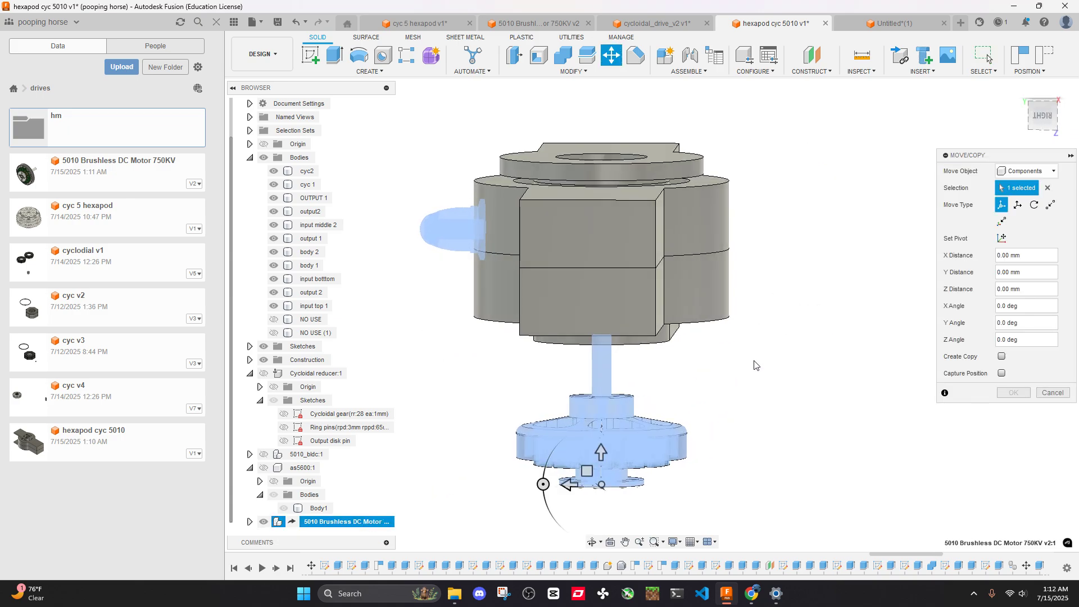
click(1044, 123)
drag(519, 522, 646, 522)
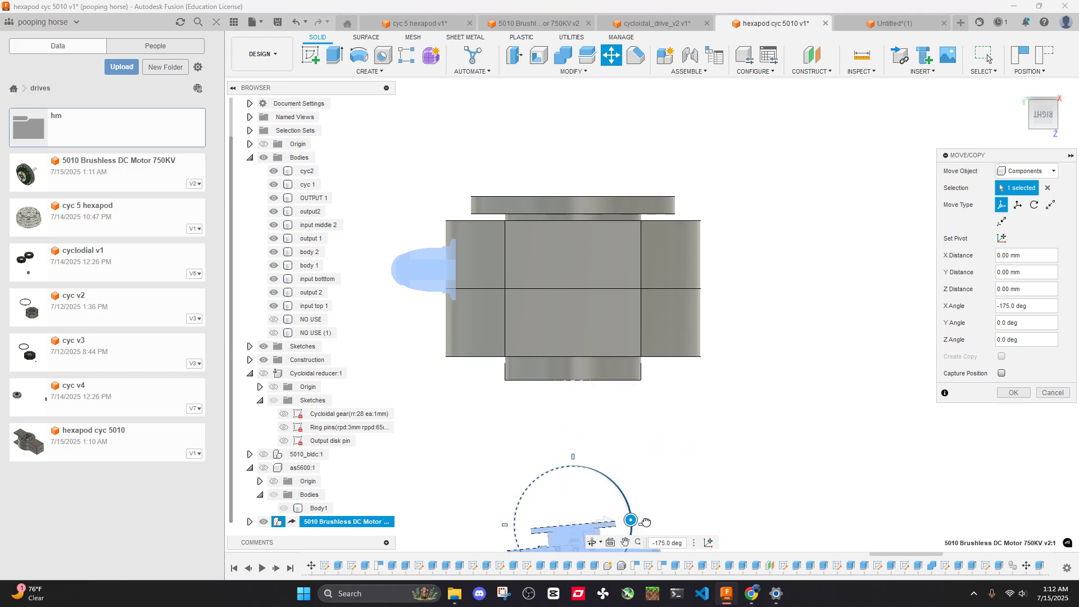
Move the flipped motor -120 mm along Y so its shaft enters the drive from the round-hole side
middle_drag(662, 488, 662, 411)
drag(604, 447, 582, 109)
middle_drag(582, 109, 560, 273)
drag(561, 273, 587, 235)
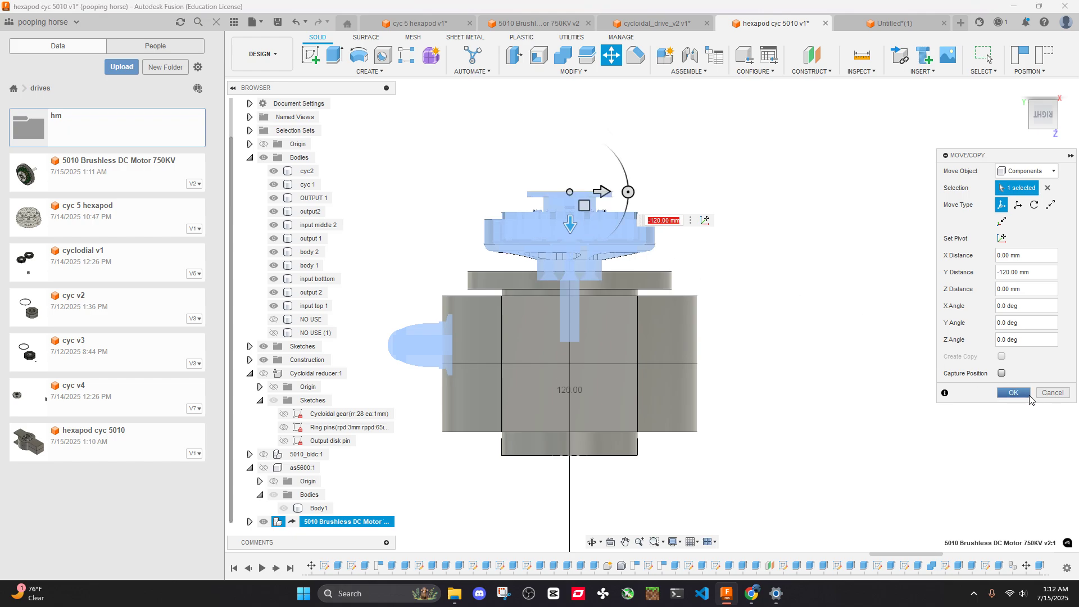
click(1029, 395)
Try a 6 mm fillet and a 4 mm chamfer on the central hole edge of the output2 body
scroll(476, 369, up, 3)
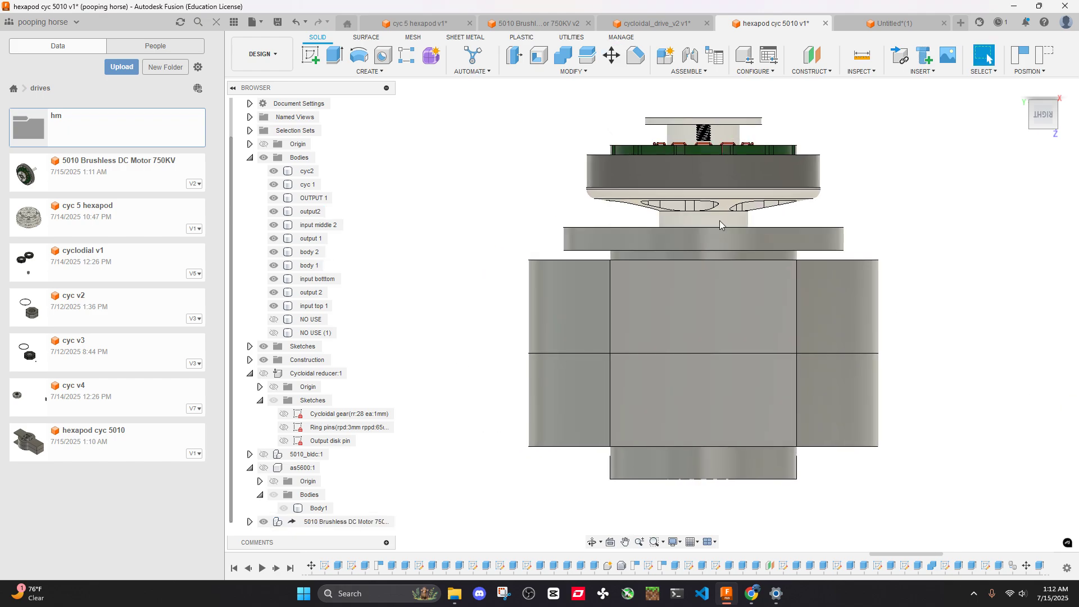
mouse_move(882, 227)
shift+middle_down()
mouse_move(845, 212)
mouse_move(889, 210)
mouse_move(886, 224)
shift+middle_up()
click(702, 236)
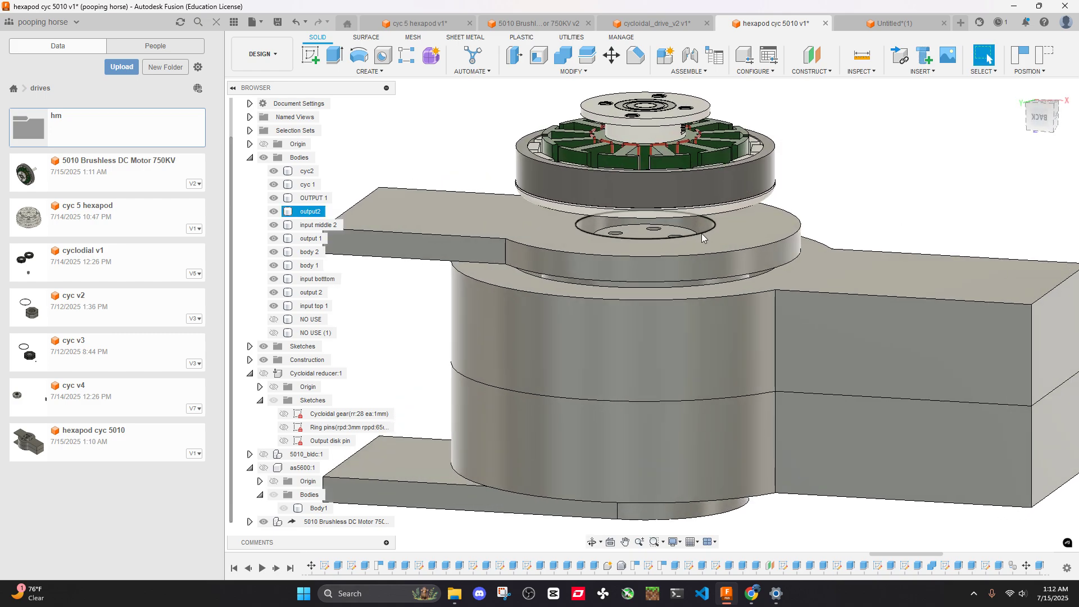
key(f)
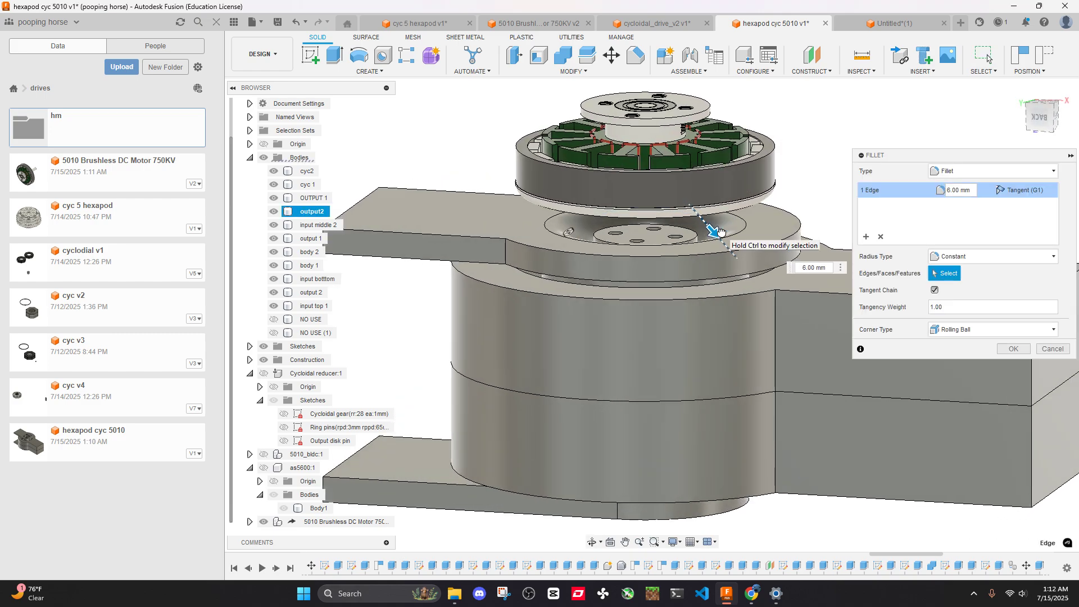
click(1052, 349)
click(636, 57)
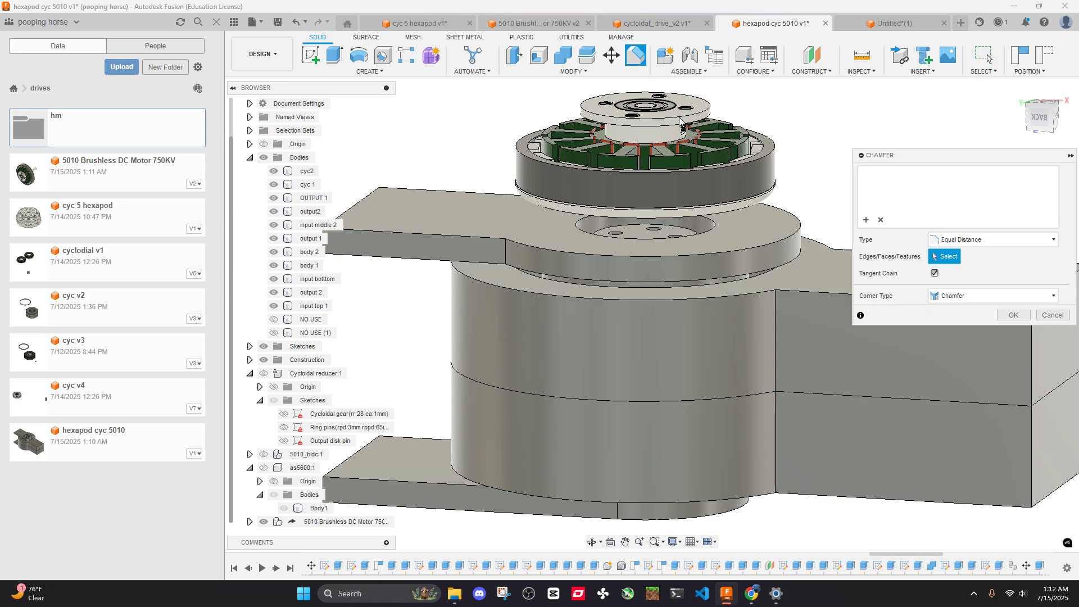
click(718, 226)
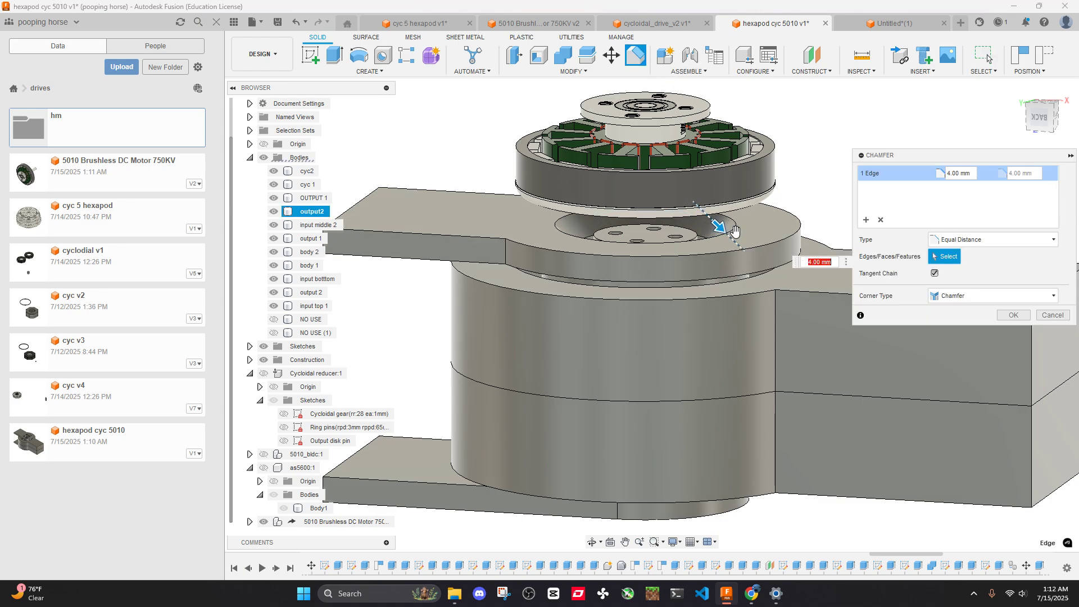
click(1006, 315)
shift+middle_drag(843, 213, 759, 229)
scroll(755, 276, down, 2)
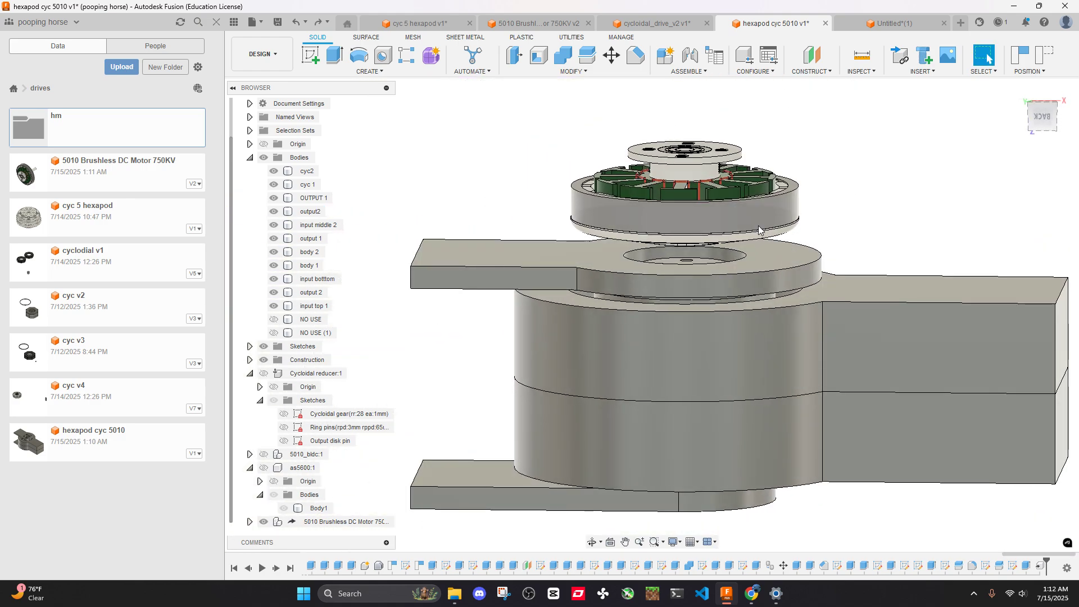
Capture the motor's position and extrude the input bottom body's circular face with the screw holes 2 mm as a join
click(750, 229)
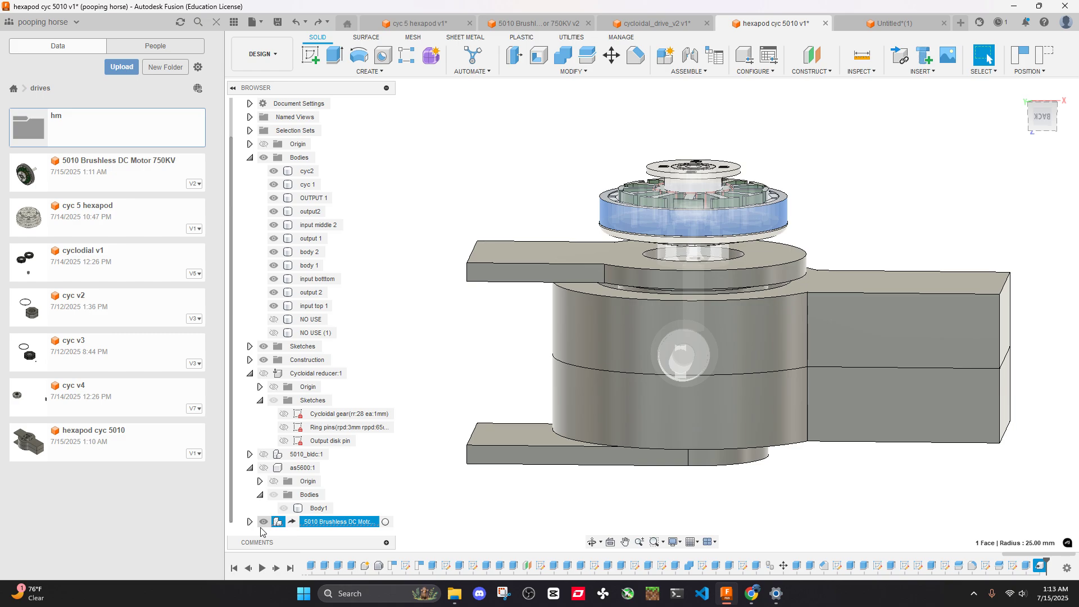
scroll(753, 218, up, 5)
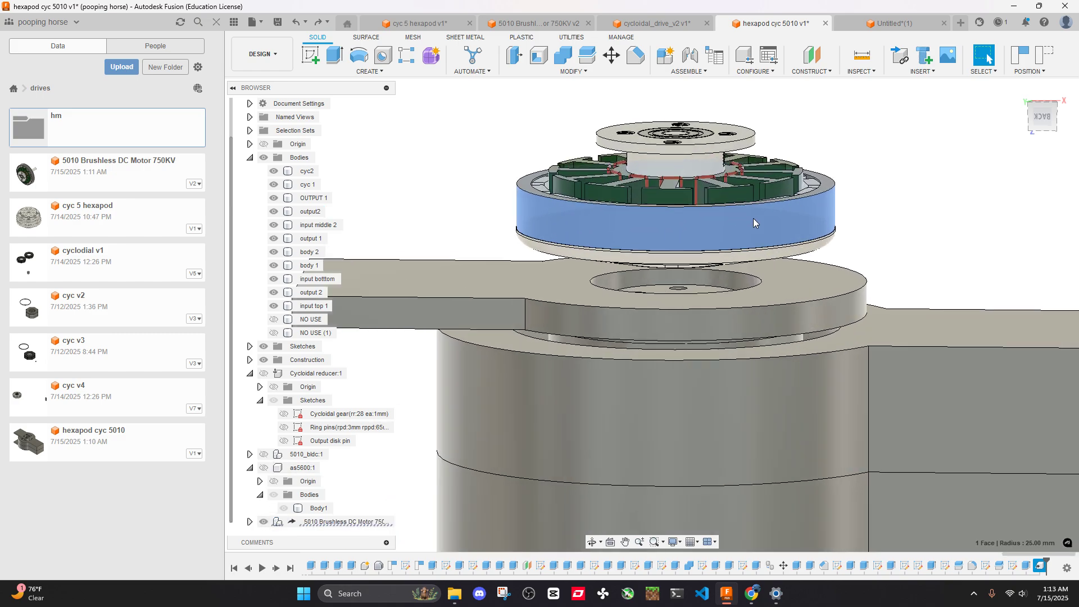
shift+middle_drag(753, 218, 841, 209)
scroll(682, 292, up, 2)
click(682, 291)
key(e)
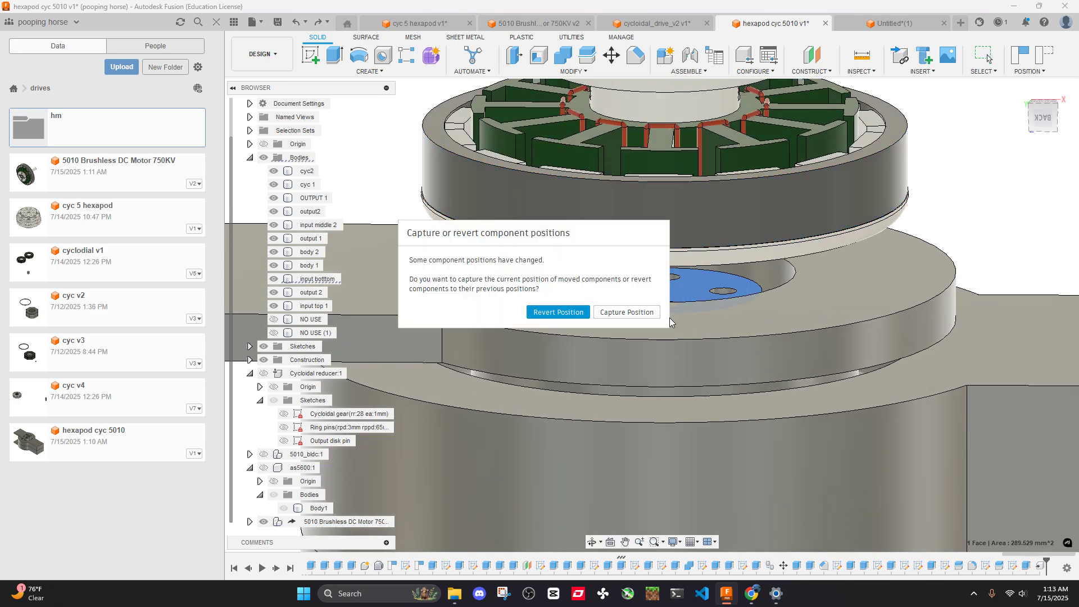
click(664, 315)
text(2)
shift+middle_drag(666, 308, 669, 264)
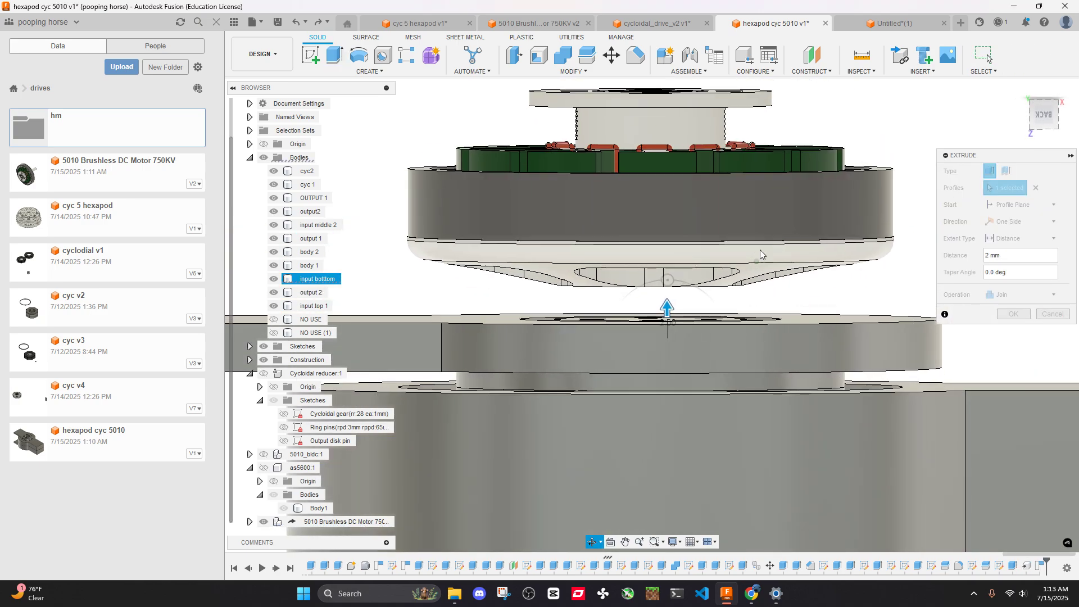
click(1013, 314)
Hide the motor and sketch a 5 mm diameter circle at the centre of the input bottom body's raised face
shift+middle_drag(824, 263, 767, 267)
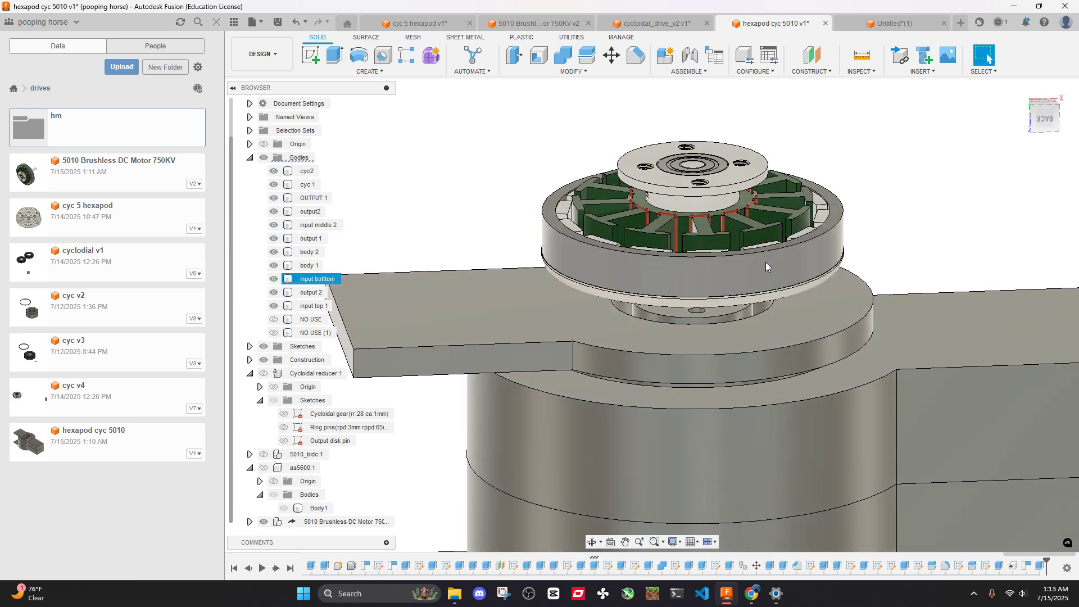
click(263, 521)
shift+middle_drag(903, 225, 855, 313)
right_click(690, 319)
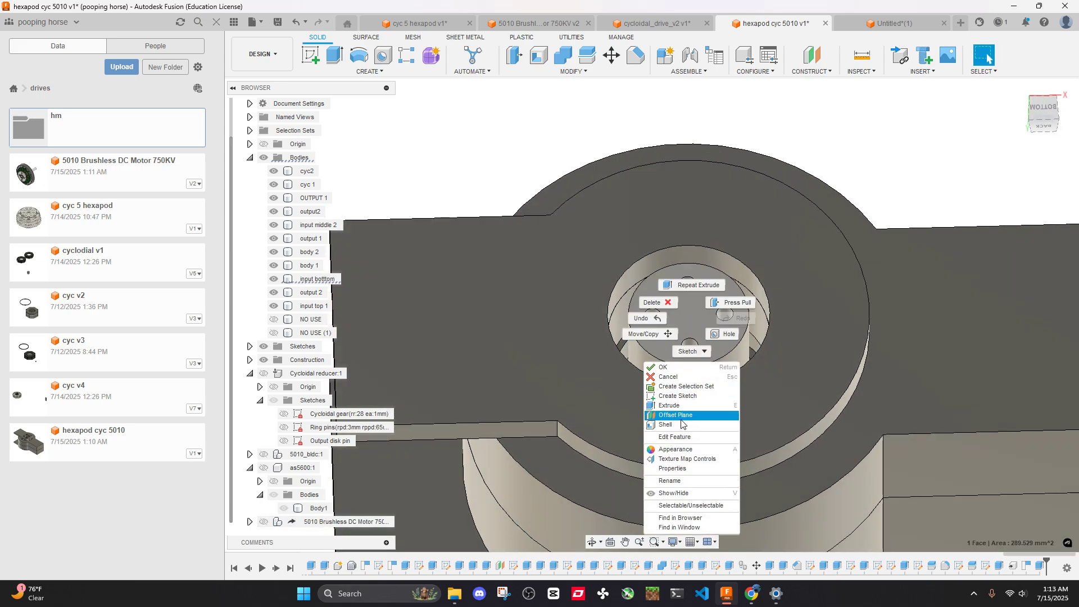
click(677, 396)
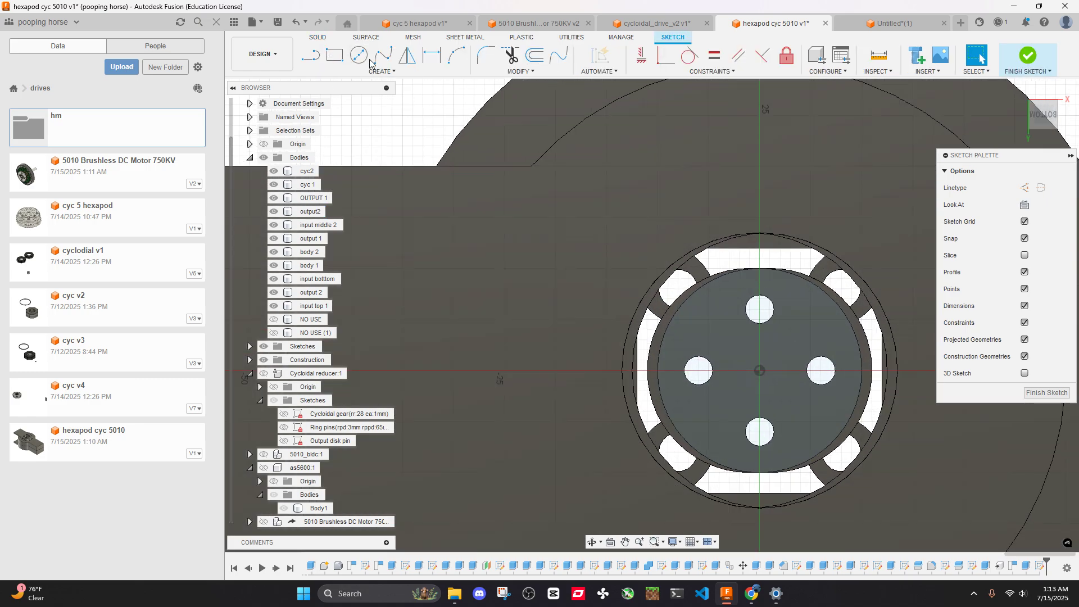
click(360, 55)
scroll(722, 372, up, 4)
click(789, 371)
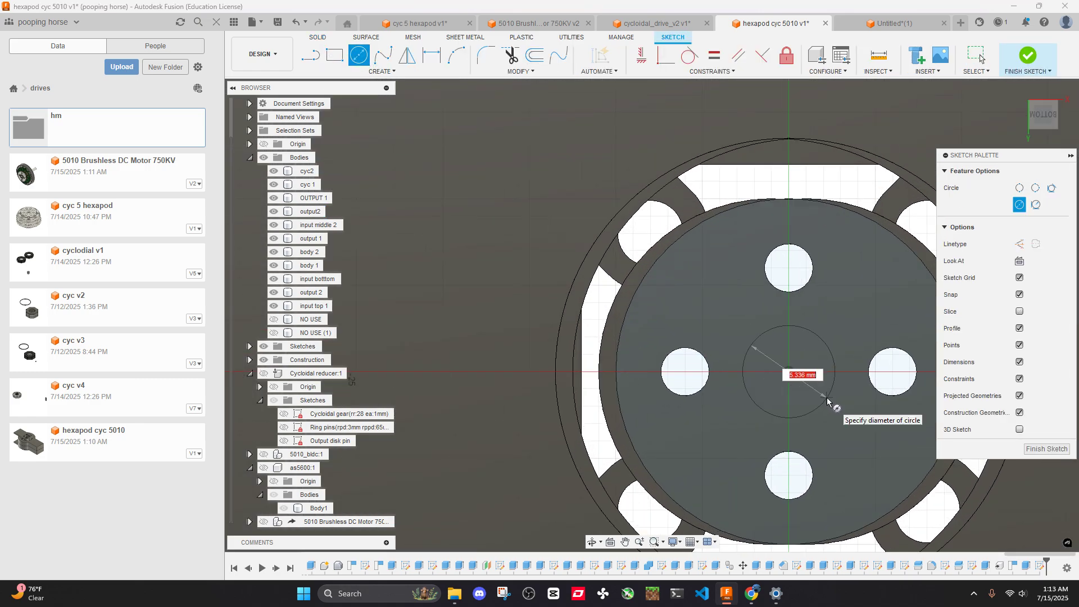
text(5)
key(Return)
Cut the 5 mm circle into the input bottom body and set the cut's distance to -10 mm
key(e)
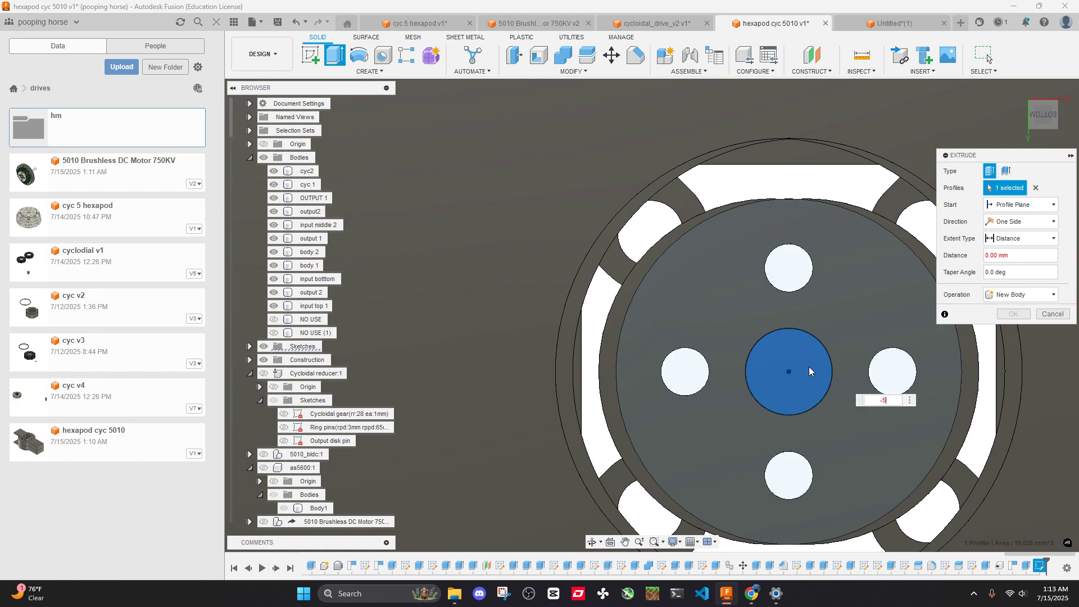
key(Escape)
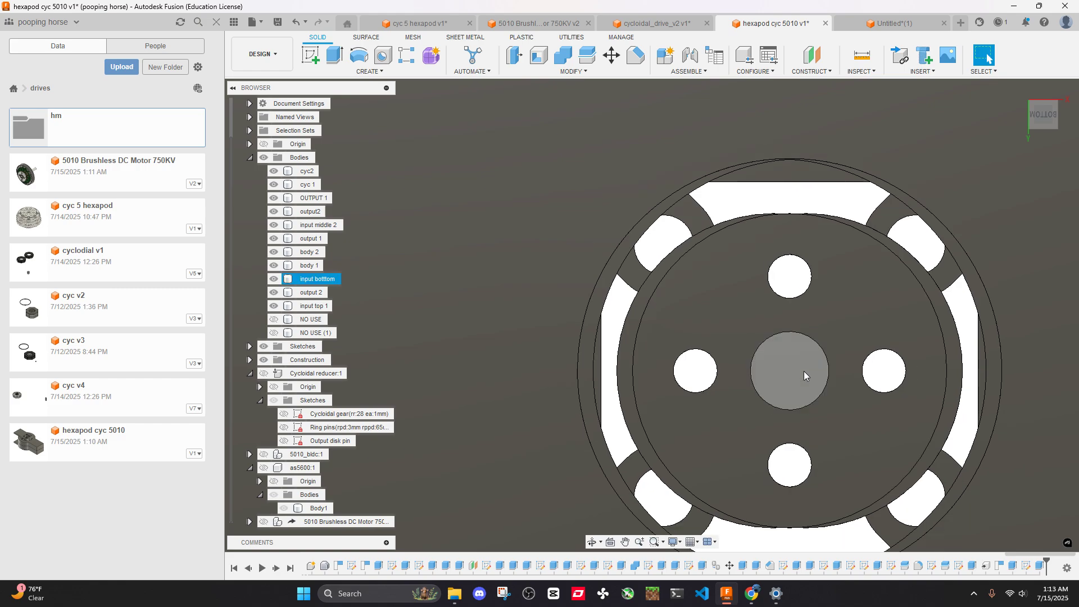
scroll(804, 371, down, 3)
double_click(1028, 565)
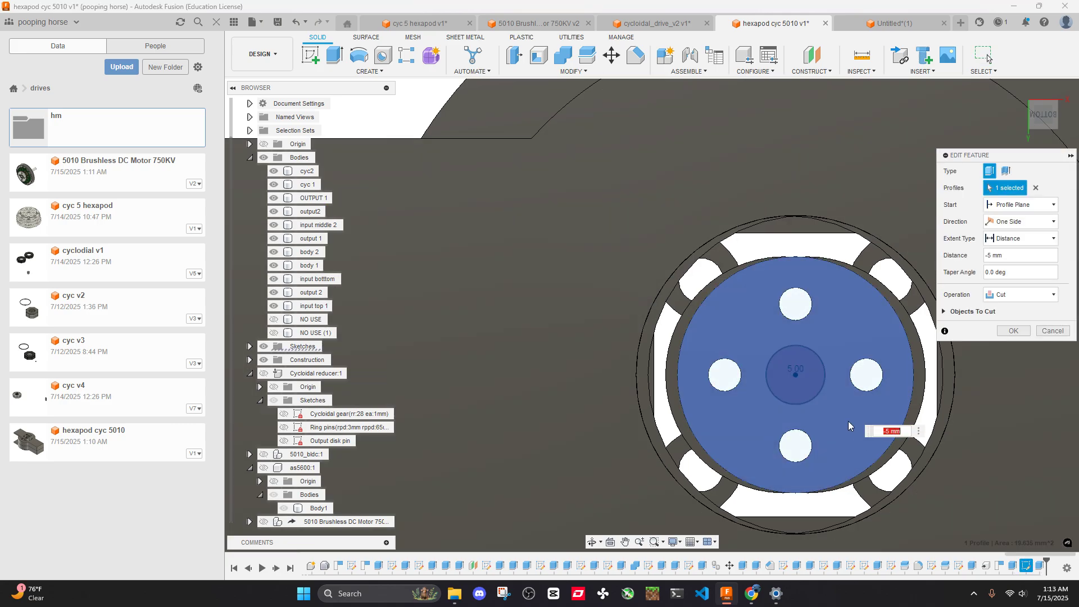
shift+middle_drag(848, 421, 801, 380)
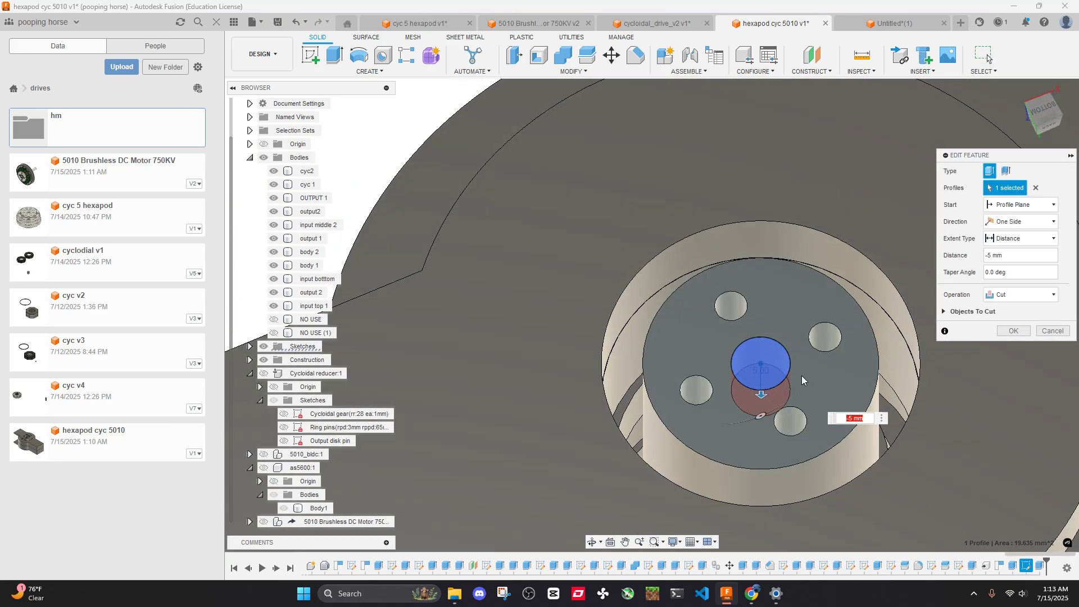
text(-10)
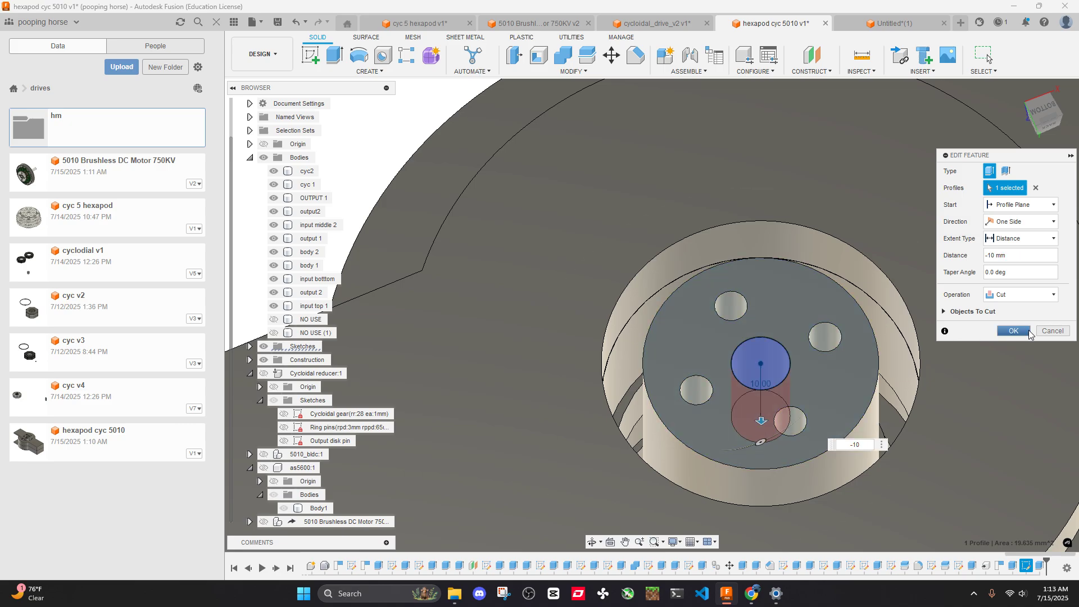
click(1015, 332)
Start a sketch on the circular floor of the central hole on the drive's top side, inside the square cutout
shift+middle_drag(1015, 331, 770, 224)
scroll(743, 387, down, 4)
scroll(755, 367, up, 2)
shift+middle_drag(755, 365, 731, 342)
scroll(730, 343, up, 8)
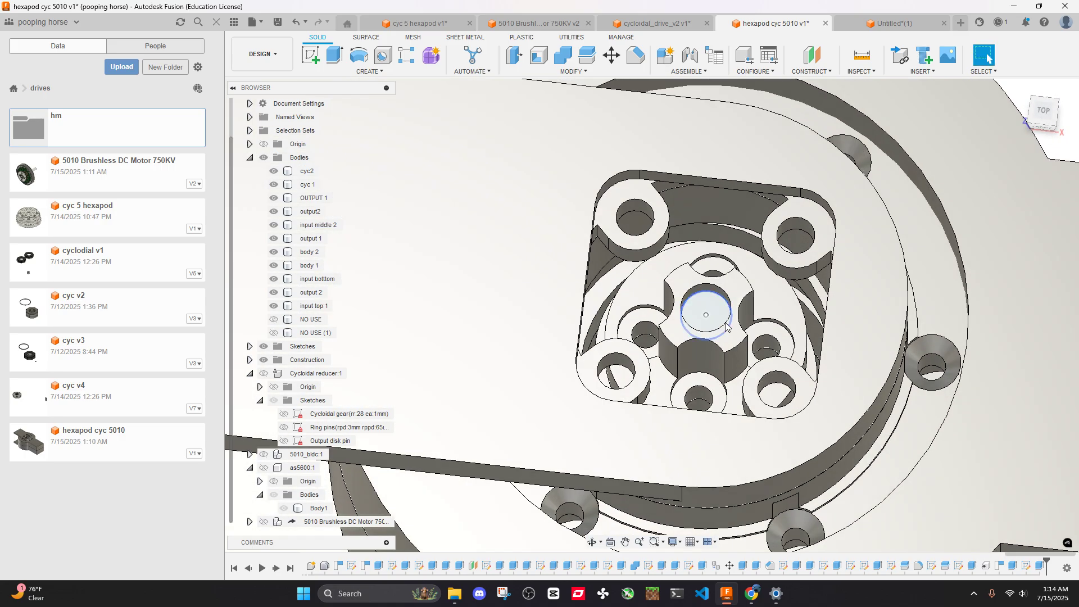
right_click(707, 318)
click(936, 194)
middle_drag(950, 197, 935, 241)
scroll(694, 382, up, 3)
click(689, 354)
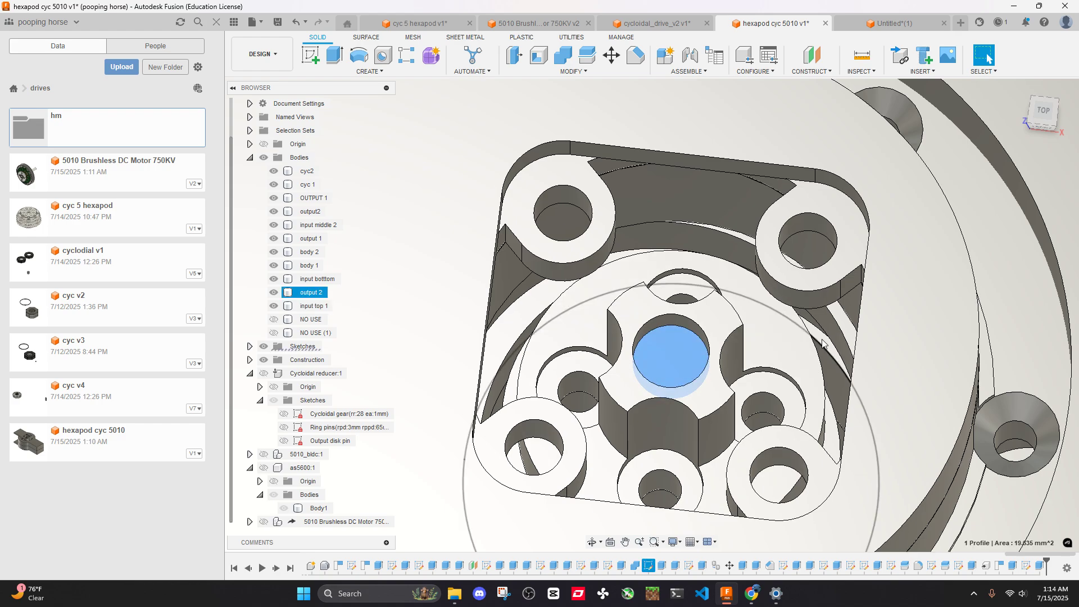
scroll(689, 354, down, 4)
click(993, 205)
click(699, 386)
right_click(698, 387)
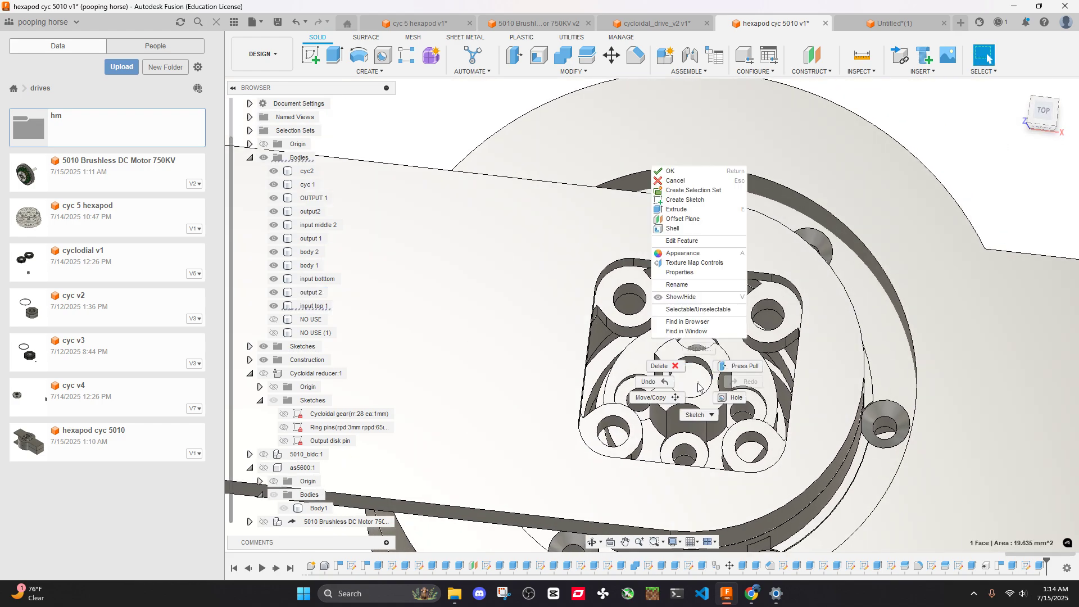
click(687, 321)
right_click(691, 385)
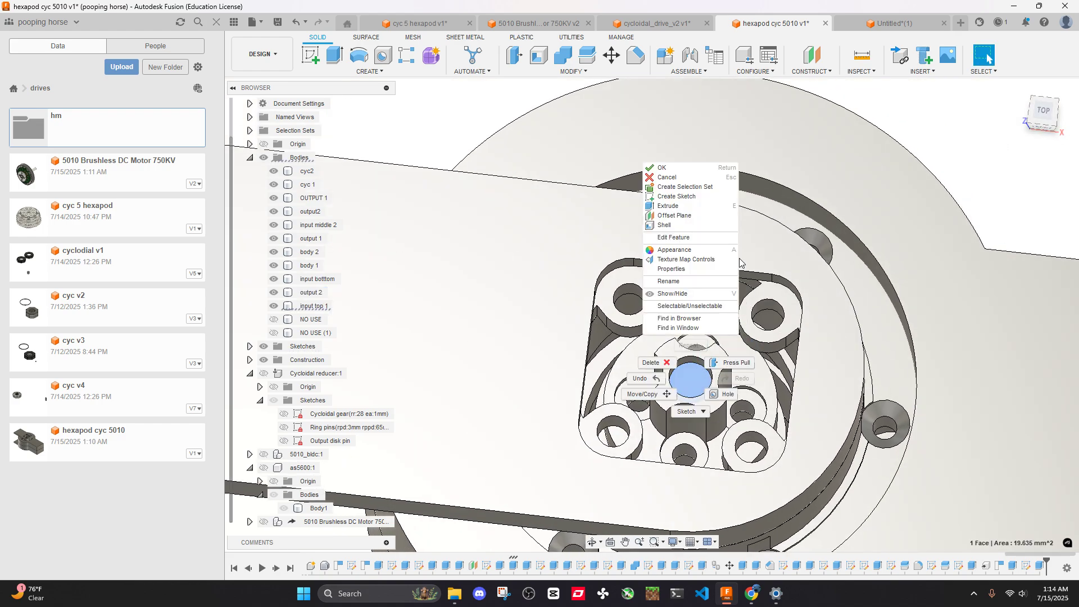
click(690, 207)
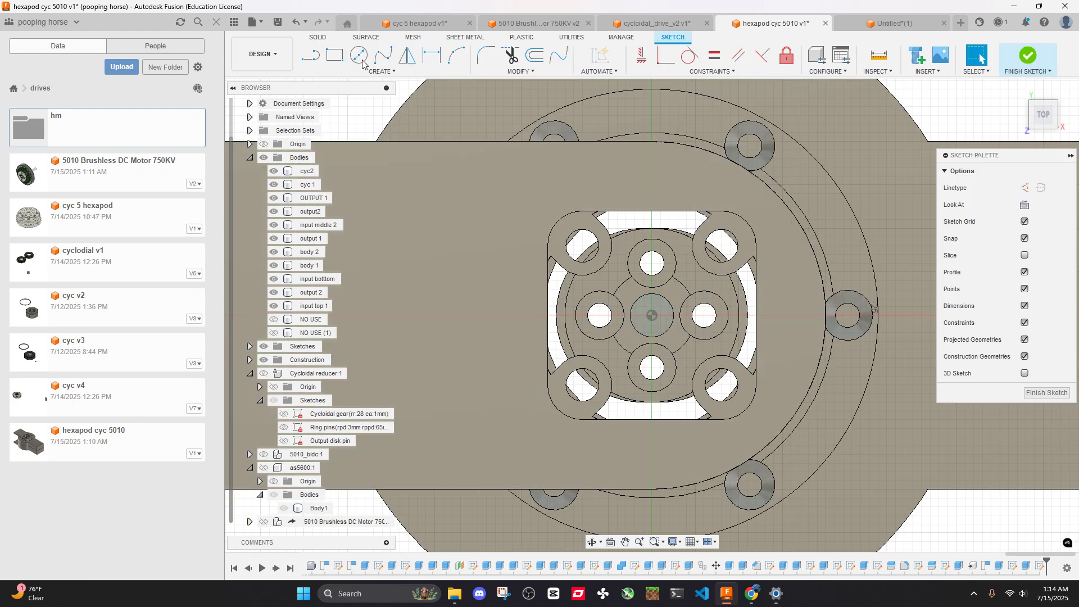
Sketch a 2 mm diameter circle at the centre of the central hole's floor
click(362, 63)
click(653, 317)
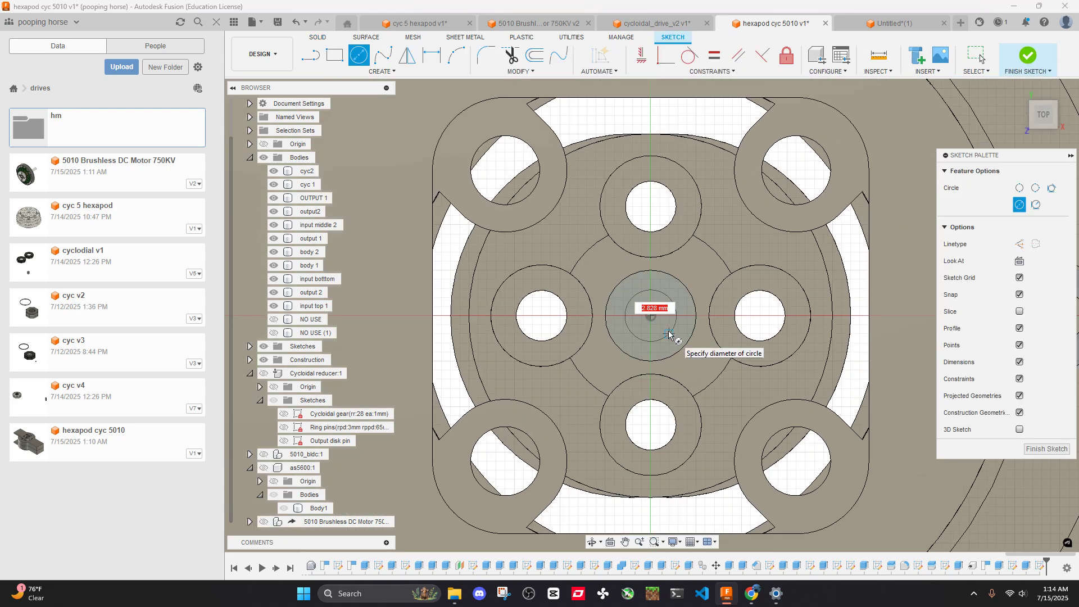
text(2)
key(Return)
key(Escape)
Extrude the 2 mm circle downward as a cut through to the central hole on the input bottom body's motor side
click(655, 313)
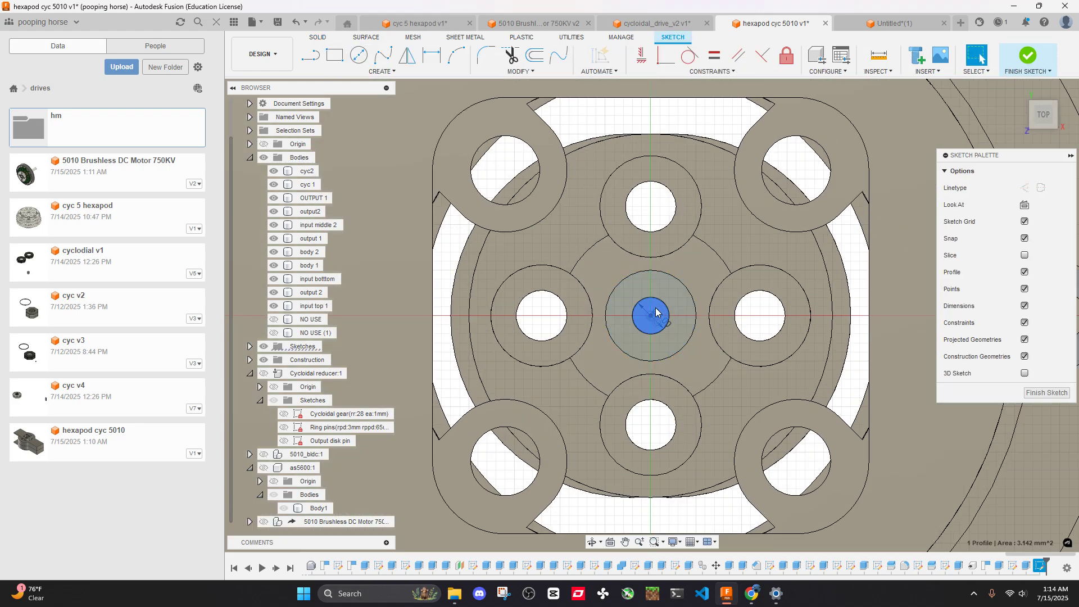
key(e)
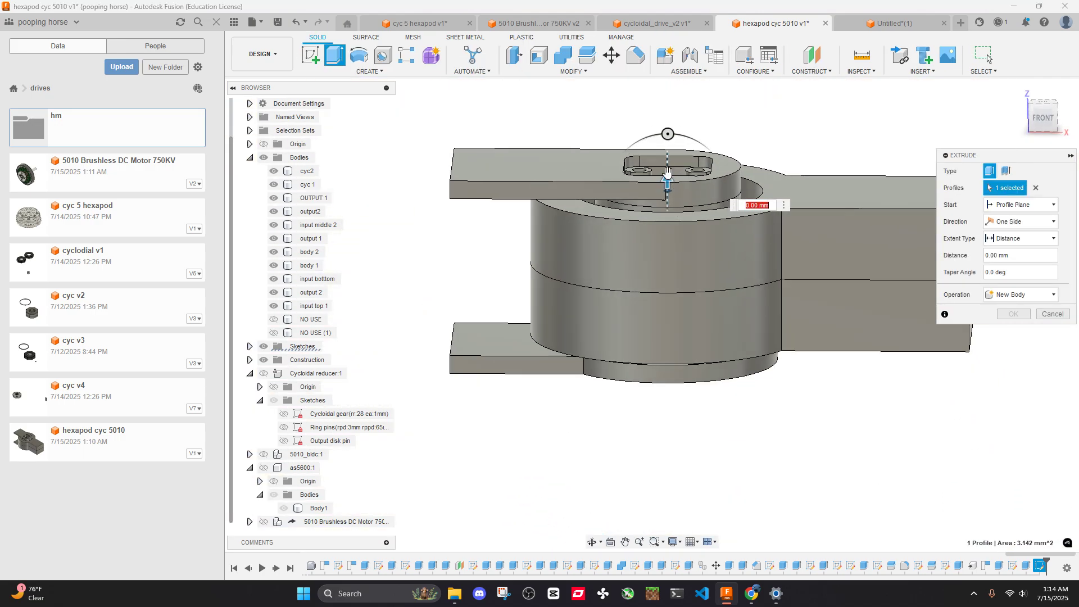
drag(667, 173, 675, 520)
click(1012, 331)
scroll(743, 329, down, 4)
shift+middle_drag(718, 289, 716, 235)
scroll(680, 270, up, 6)
shift+middle_drag(680, 270, 678, 296)
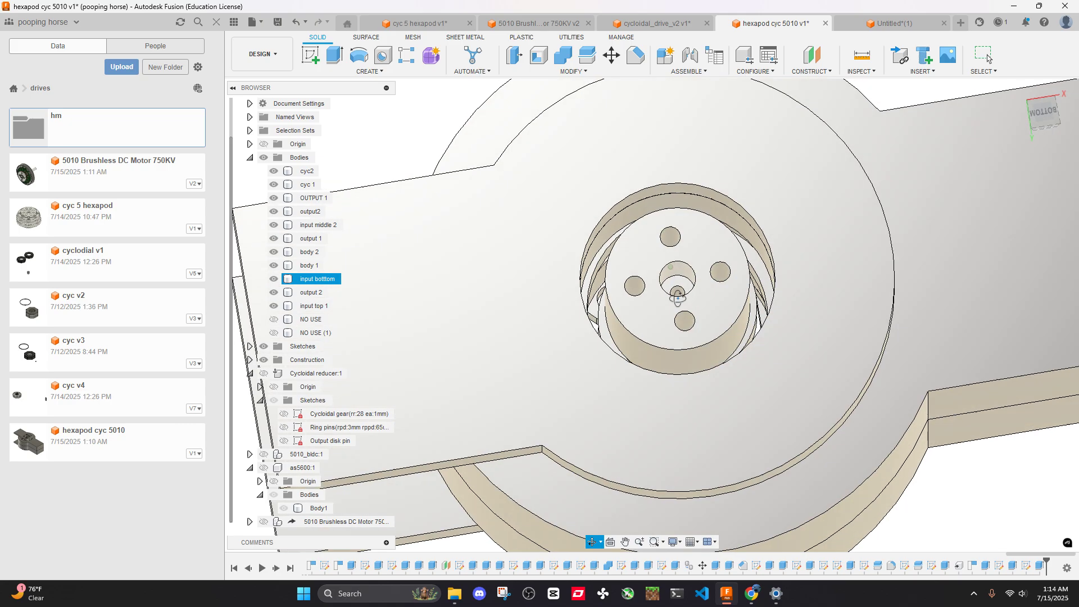
scroll(678, 297, up, 5)
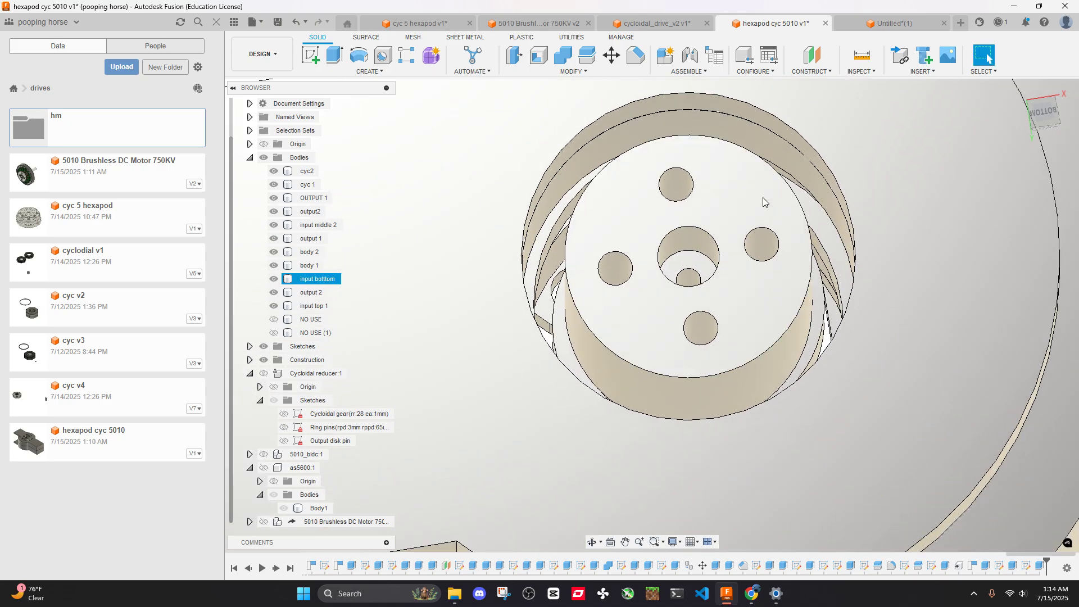
scroll(763, 197, down, 5)
shift+middle_drag(741, 193, 712, 218)
scroll(726, 216, up, 4)
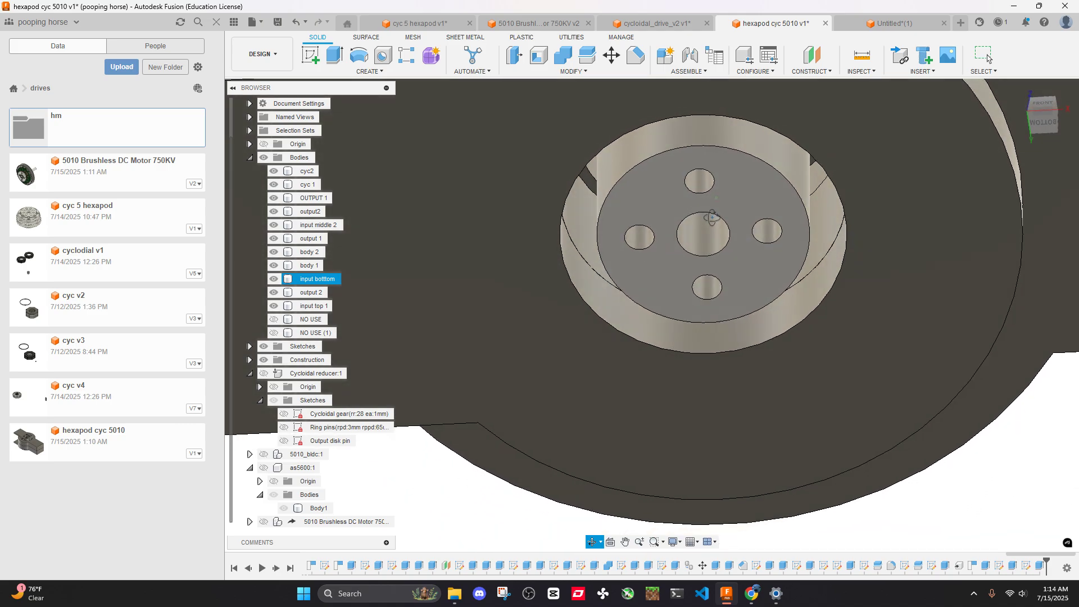
scroll(712, 217, down, 5)
Show the 5010 motor and create a component from the input bottom body
click(263, 522)
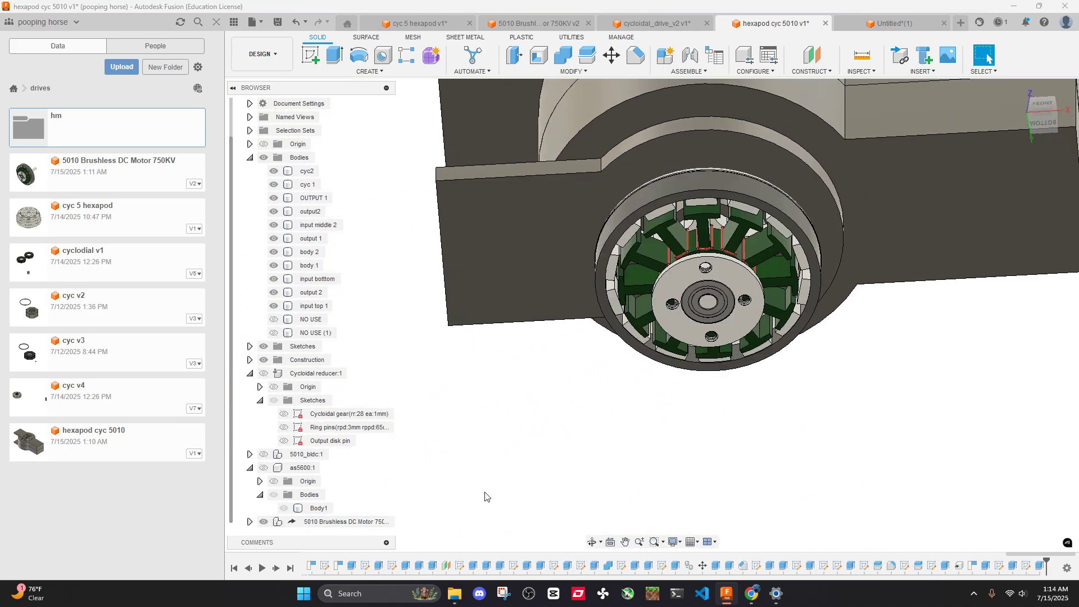
scroll(710, 414, down, 3)
shift+middle_drag(710, 415, 730, 394)
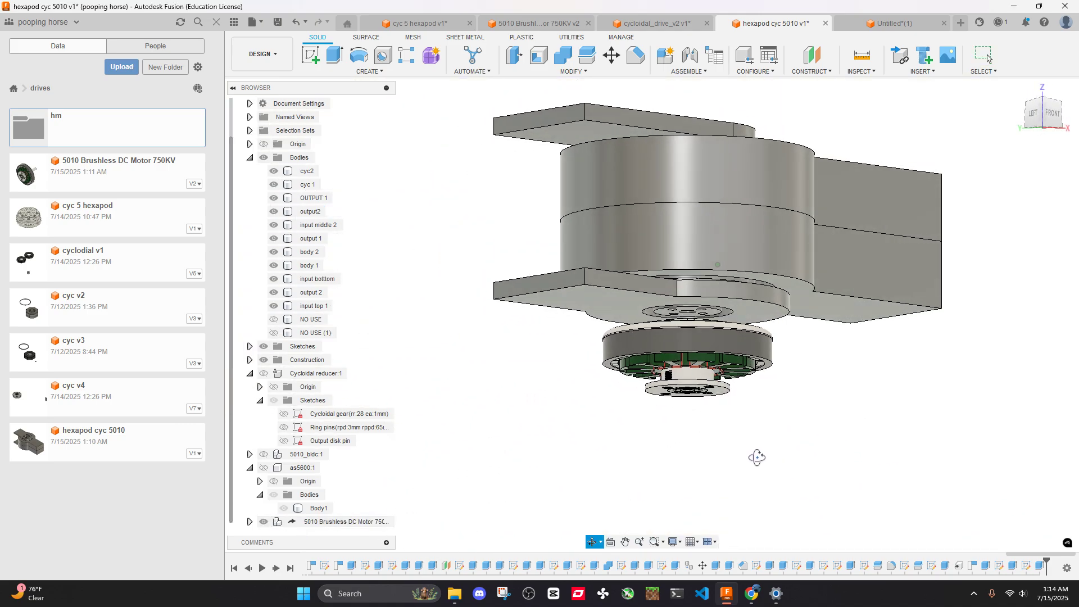
scroll(691, 307, up, 4)
scroll(700, 299, up, 3)
right_click(696, 303)
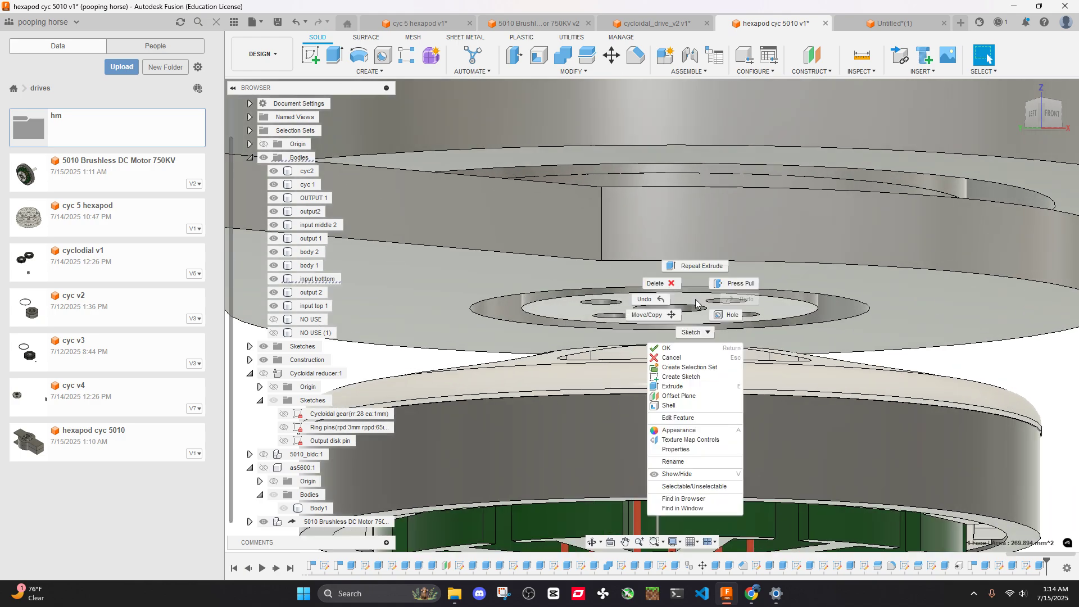
click(316, 279)
right_click(316, 280)
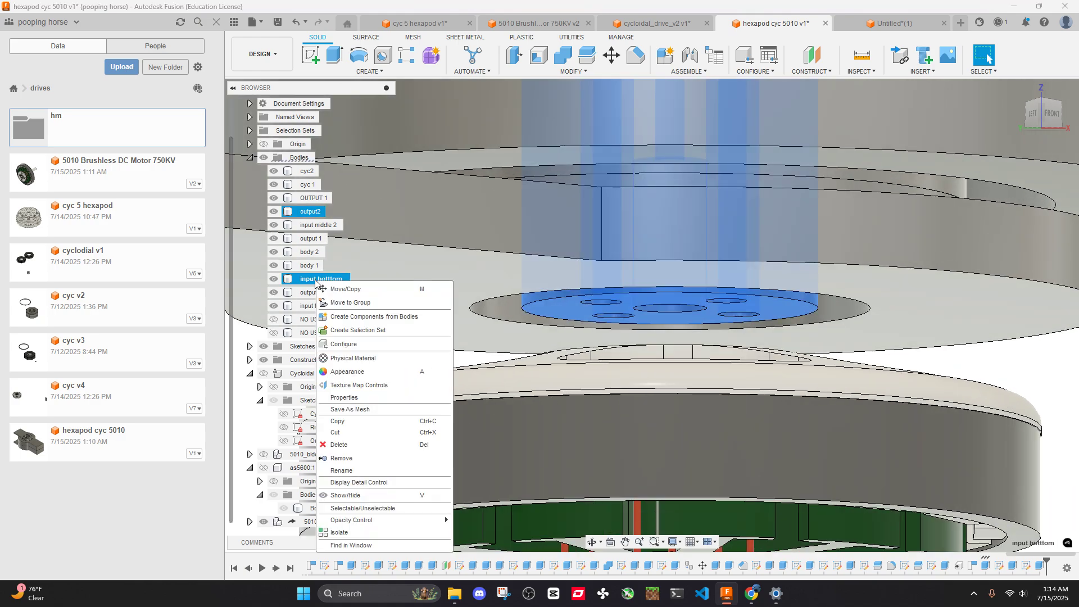
click(370, 318)
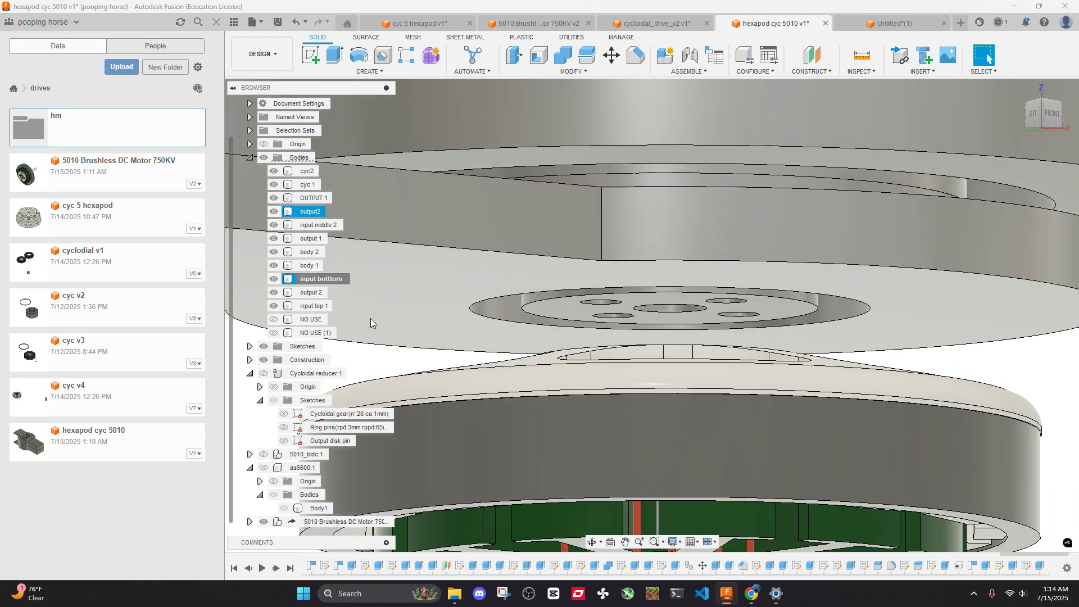
scroll(423, 375, down, 2)
click(691, 56)
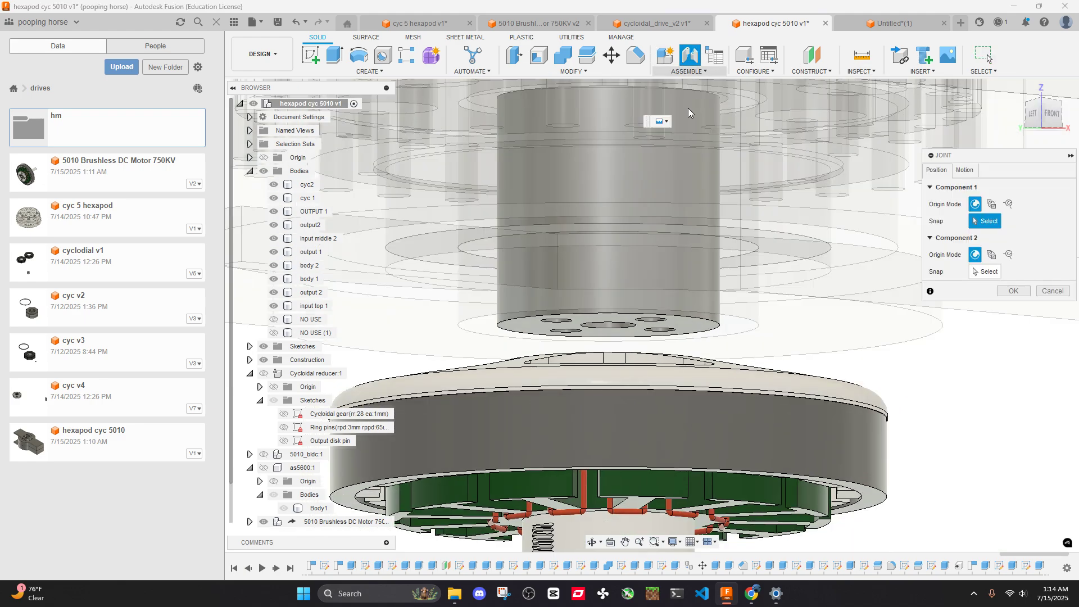
click(609, 325)
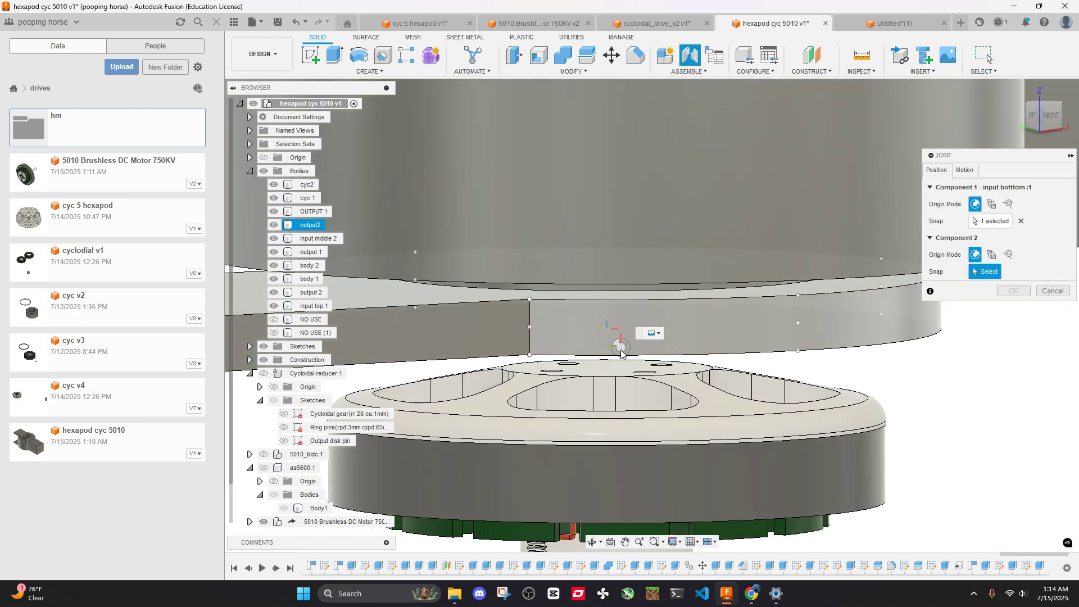
click(610, 368)
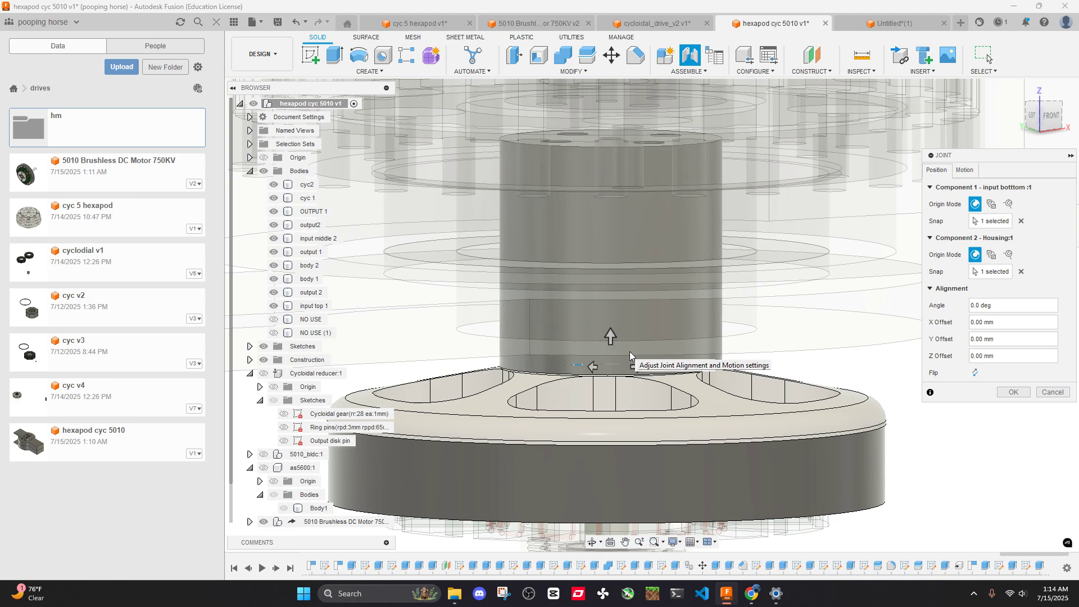
click(1051, 397)
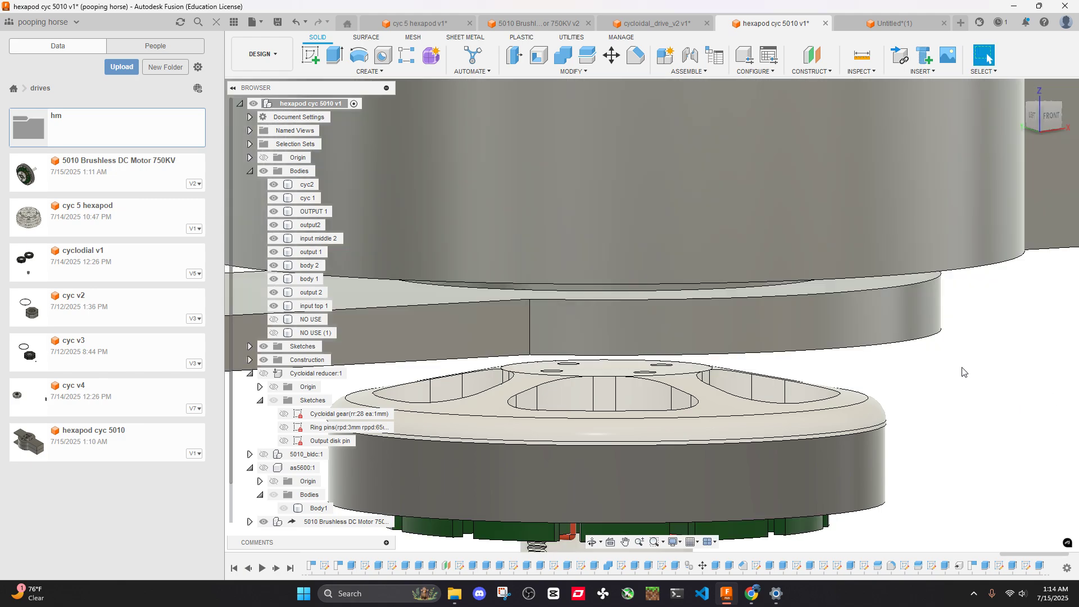
Add a rigid joint from the centre of the motor housing's mounting face to the input bottom component's central hole
click(691, 57)
click(632, 362)
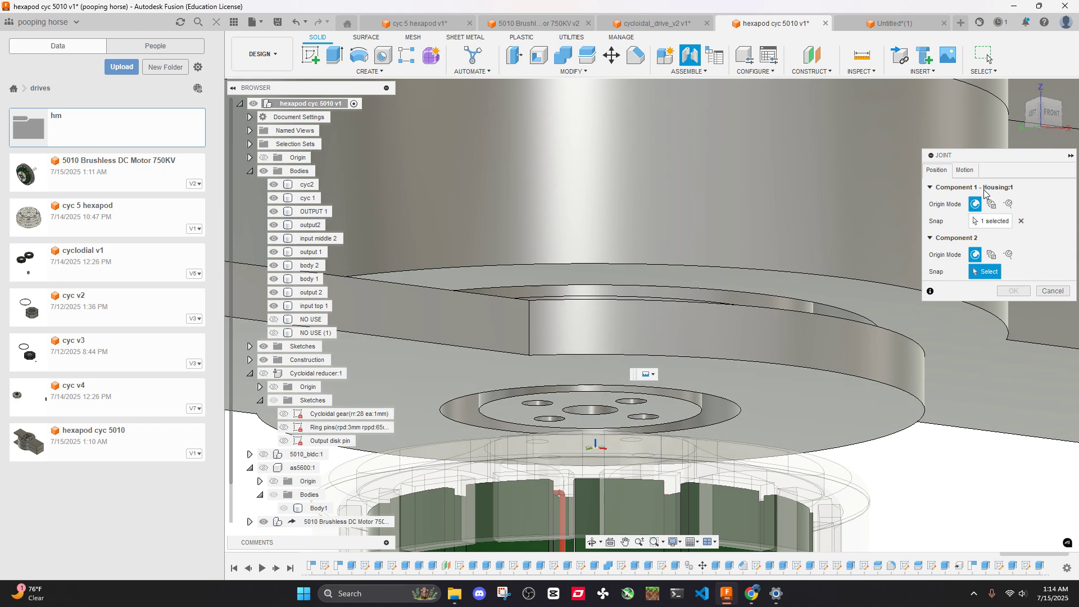
click(971, 176)
click(987, 190)
click(987, 212)
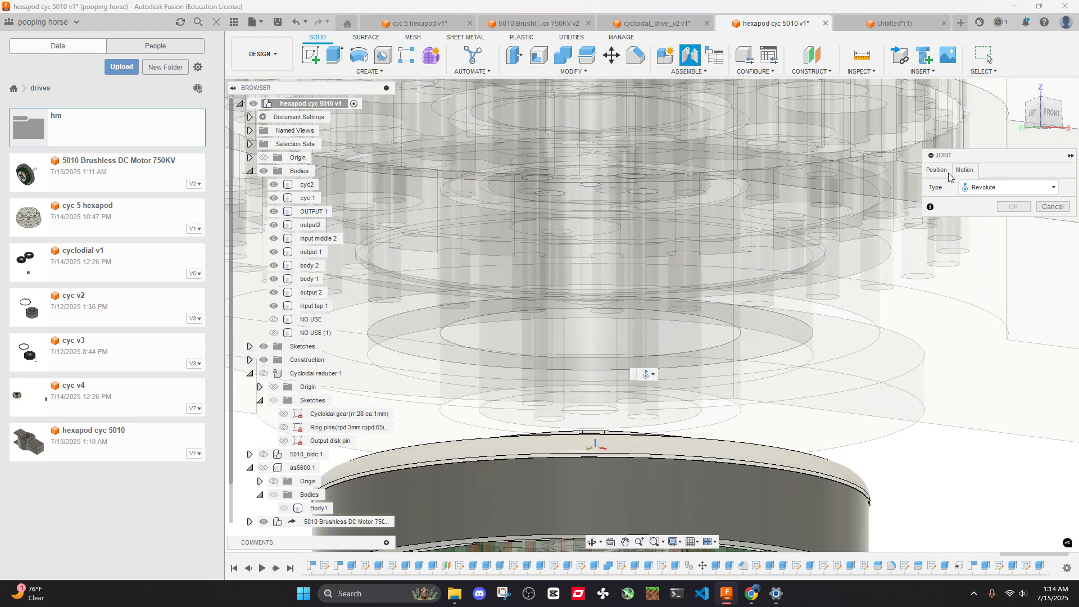
click(948, 171)
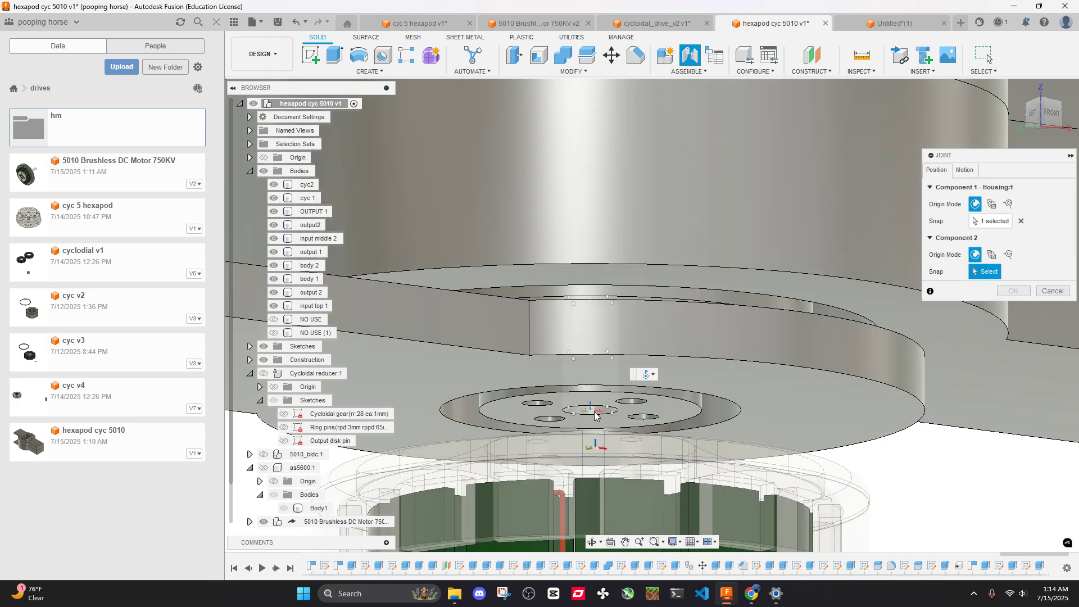
click(595, 415)
click(964, 170)
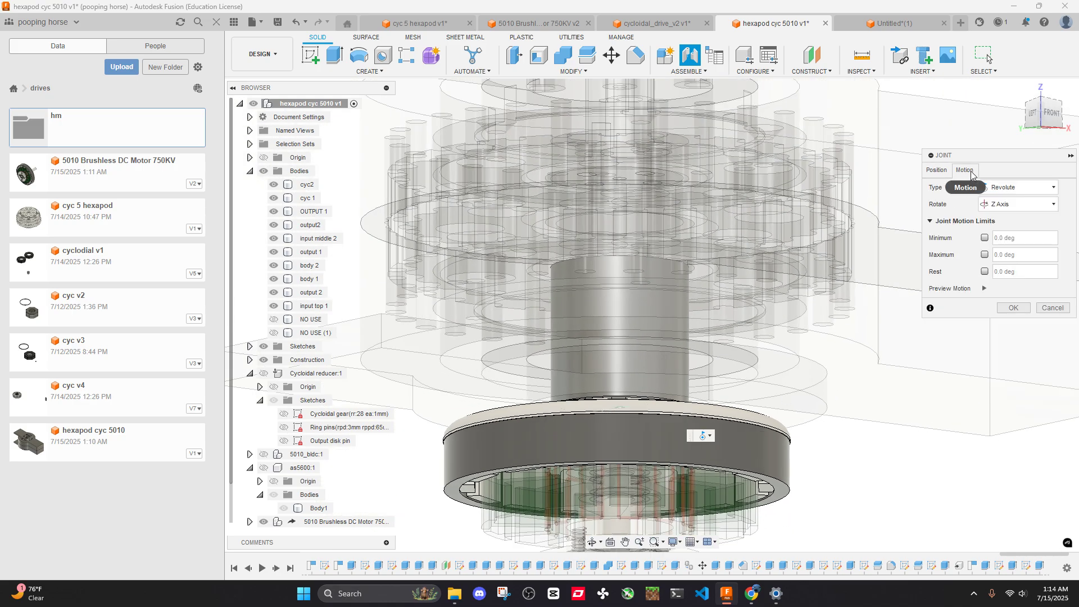
click(1000, 188)
click(1003, 203)
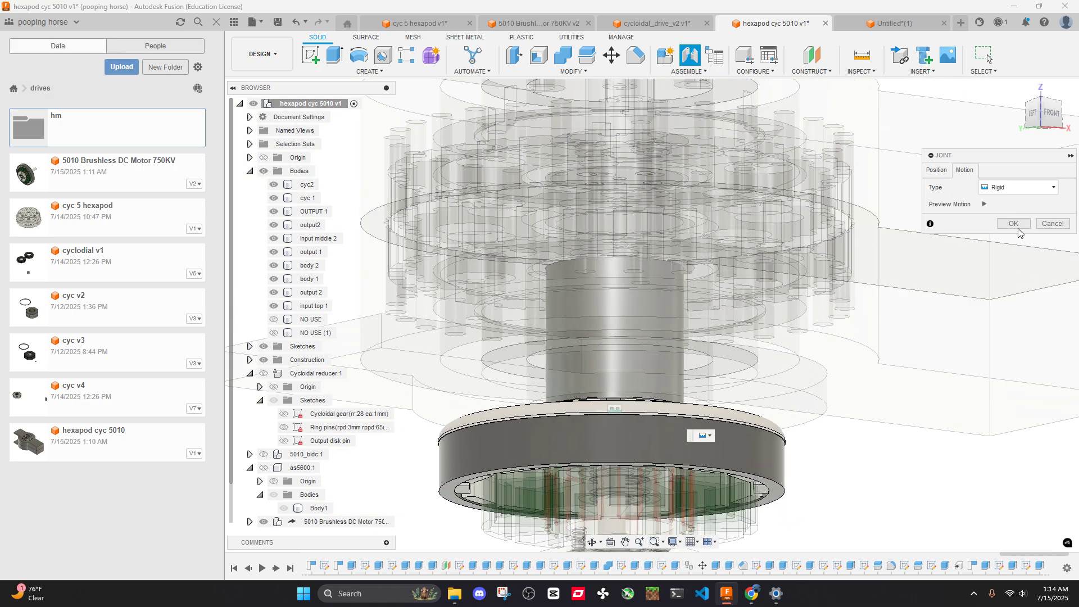
click(1021, 225)
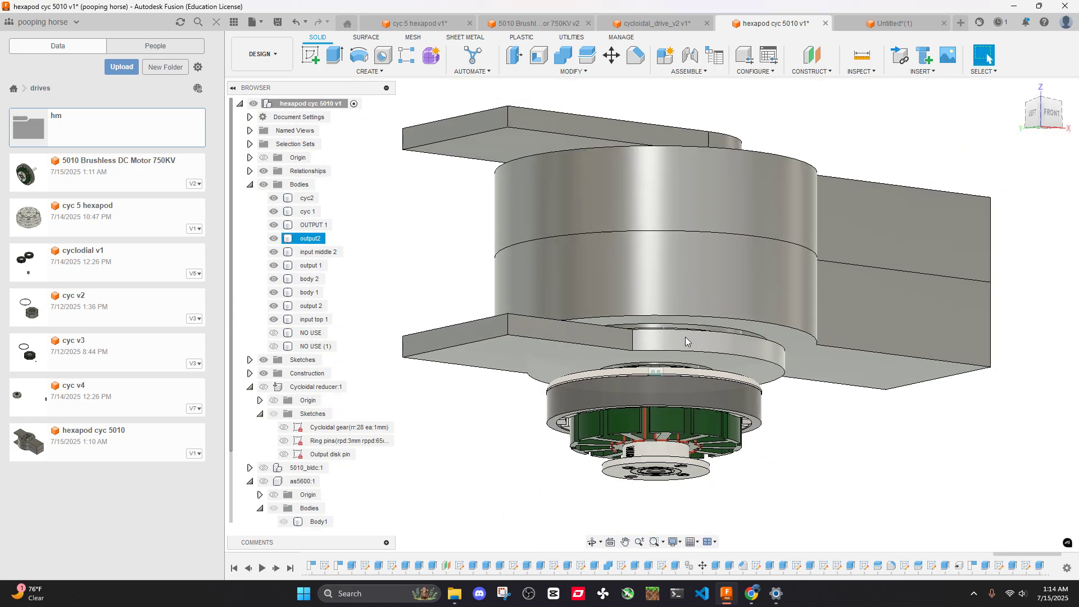
Measure the distance from the motor-side arm plate's outer face to the motor's flat mounting flange
shift+middle_drag(686, 340, 787, 117)
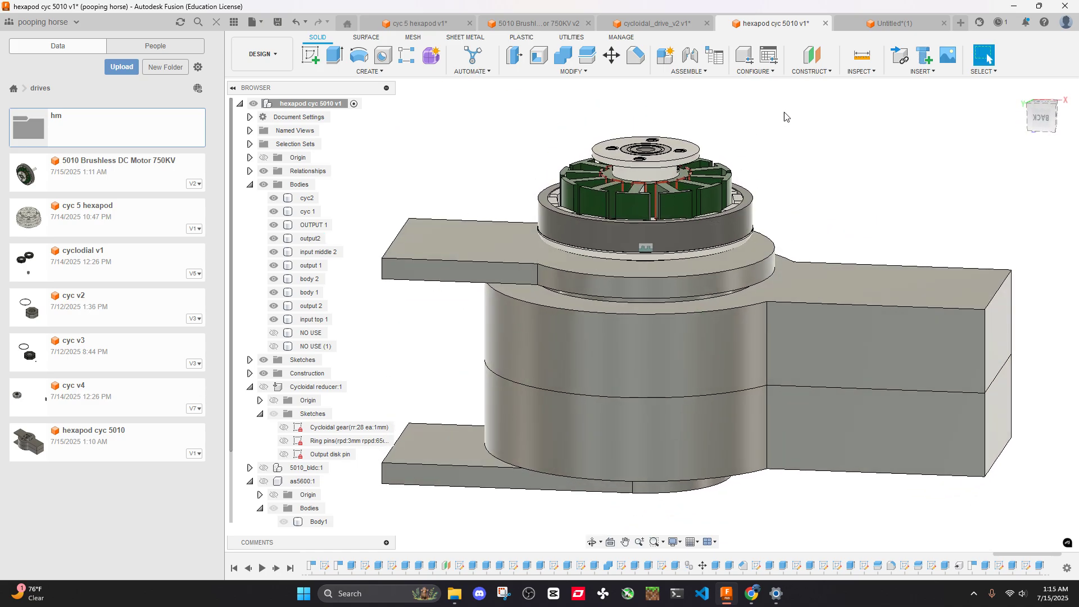
click(862, 56)
click(498, 242)
shift+middle_drag(499, 241, 611, 119)
click(612, 180)
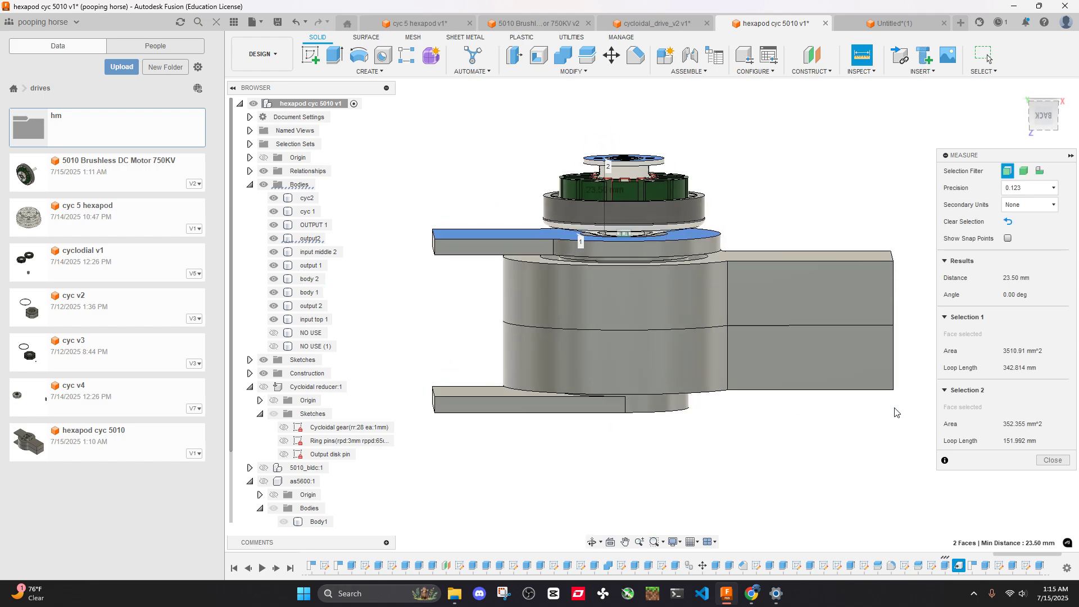
click(1053, 461)
shift+middle_drag(875, 294, 804, 321)
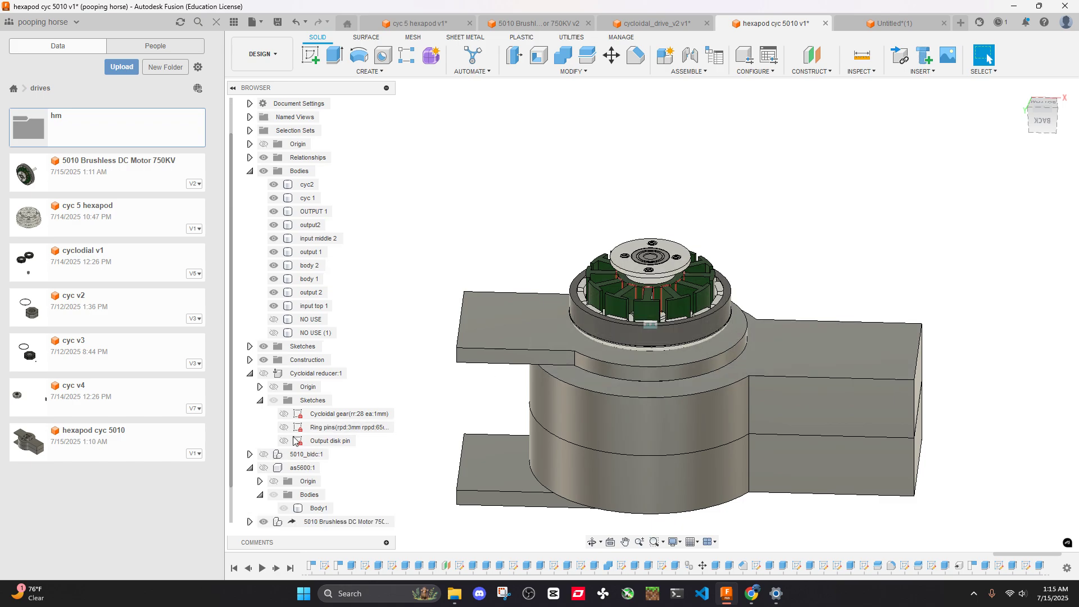
scroll(315, 460, down, 2)
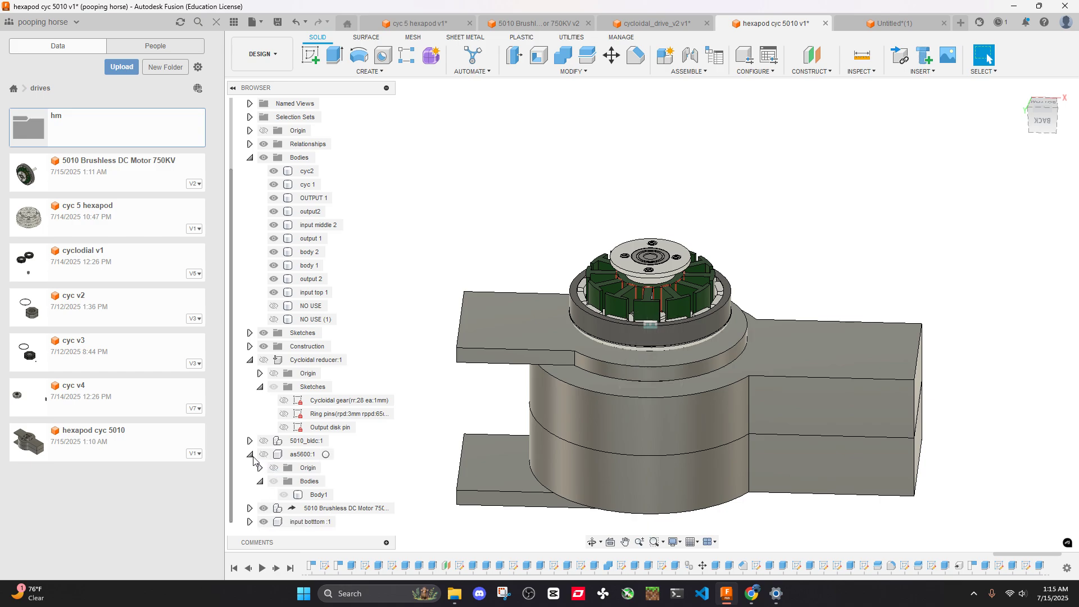
Show the as5600 component and check its position above the recessed pocket in the output arm
click(250, 454)
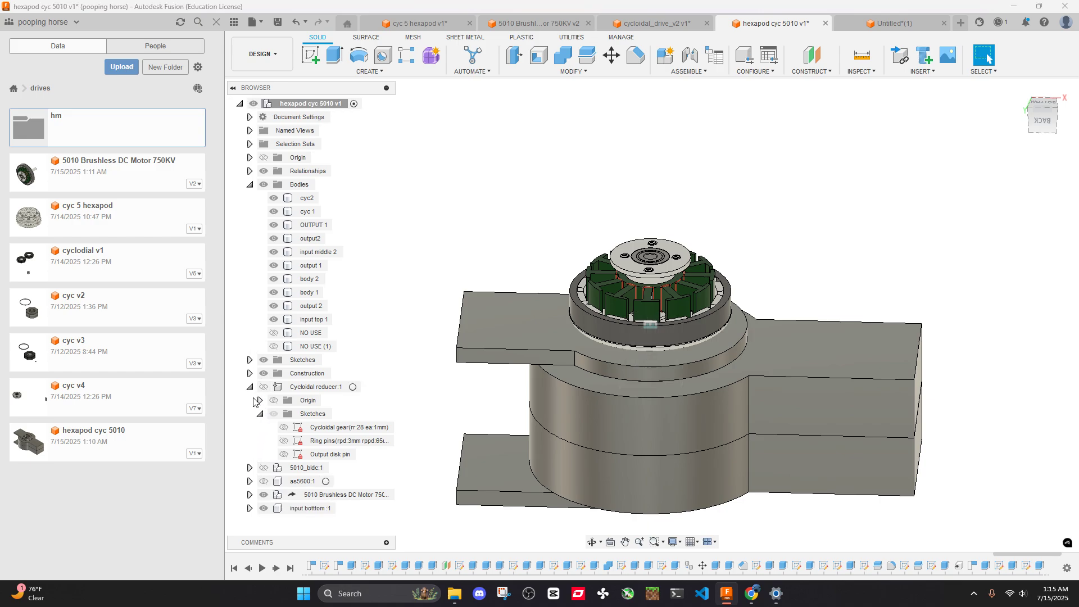
click(264, 482)
scroll(760, 417, down, 3)
shift+middle_drag(770, 421, 790, 243)
scroll(699, 314, up, 5)
shift+middle_drag(728, 345, 691, 363)
click(686, 363)
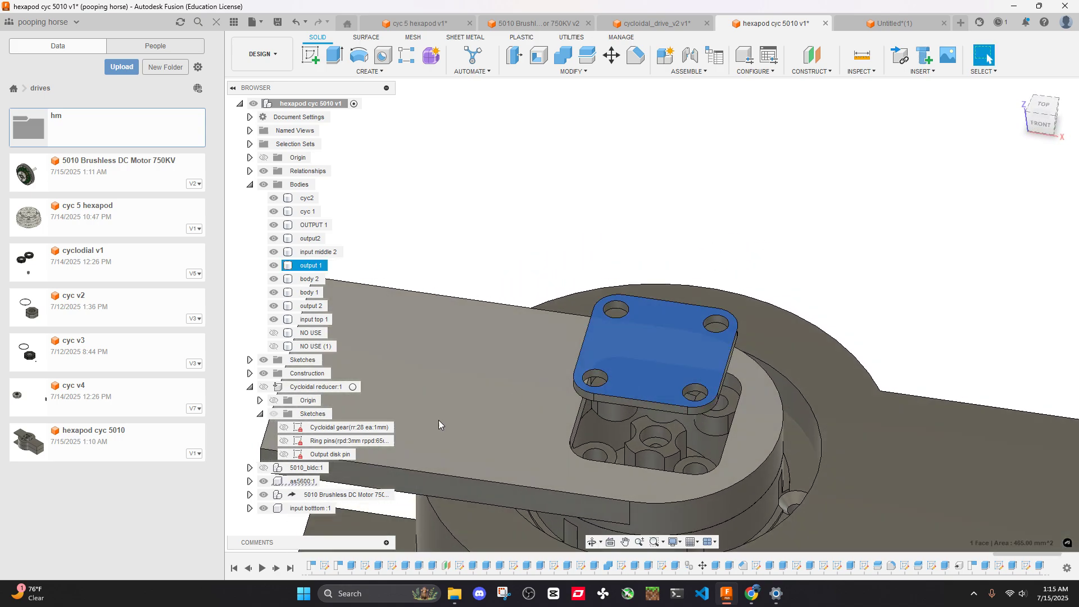
click(304, 481)
click(586, 224)
shift+middle_drag(586, 224, 676, 296)
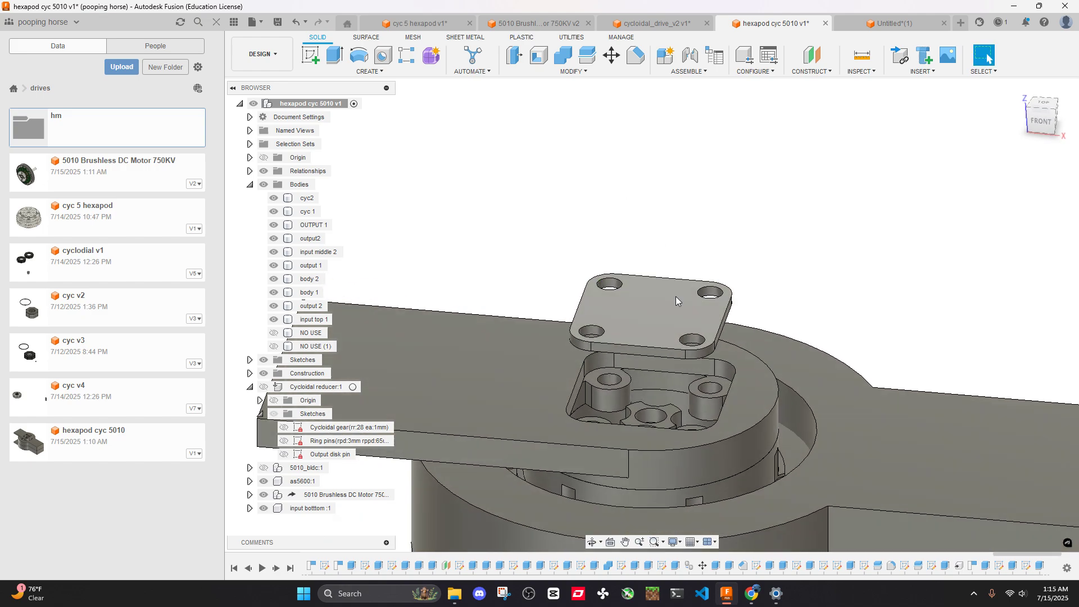
Move the as5600 component -7 mm along Y, away from the output arm's pocket
click(658, 322)
click(303, 481)
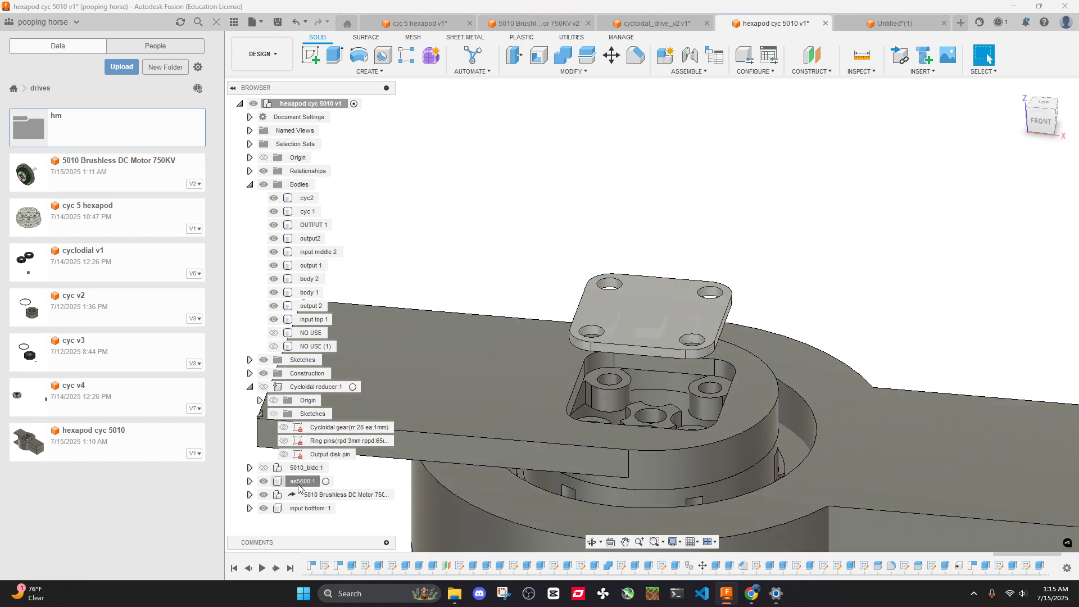
key(m)
shift+middle_drag(548, 428, 654, 383)
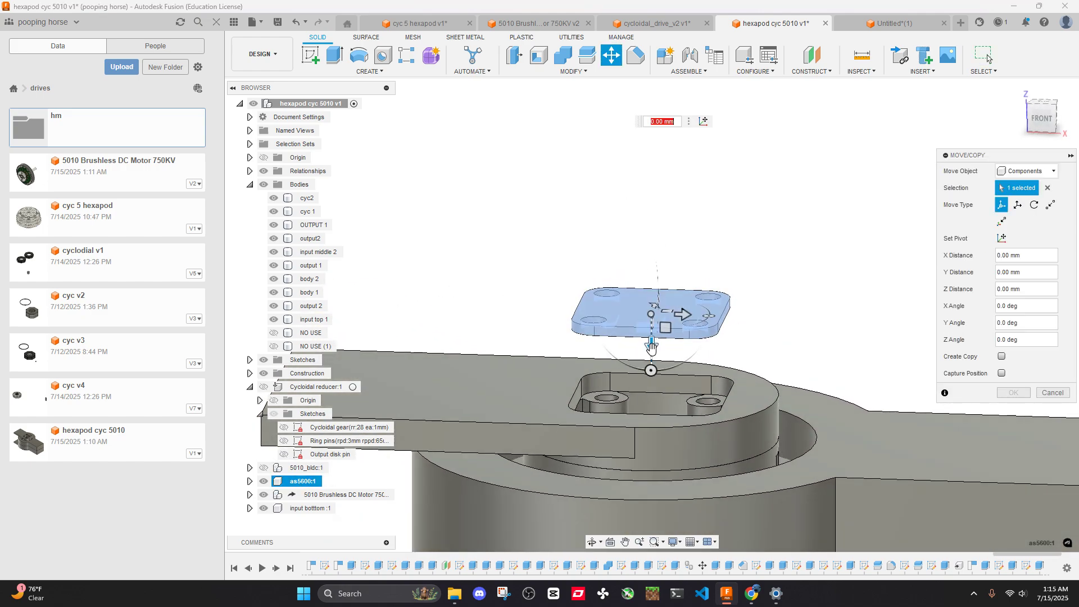
drag(651, 345, 659, 436)
shift+middle_drag(660, 435, 704, 353)
text(0)
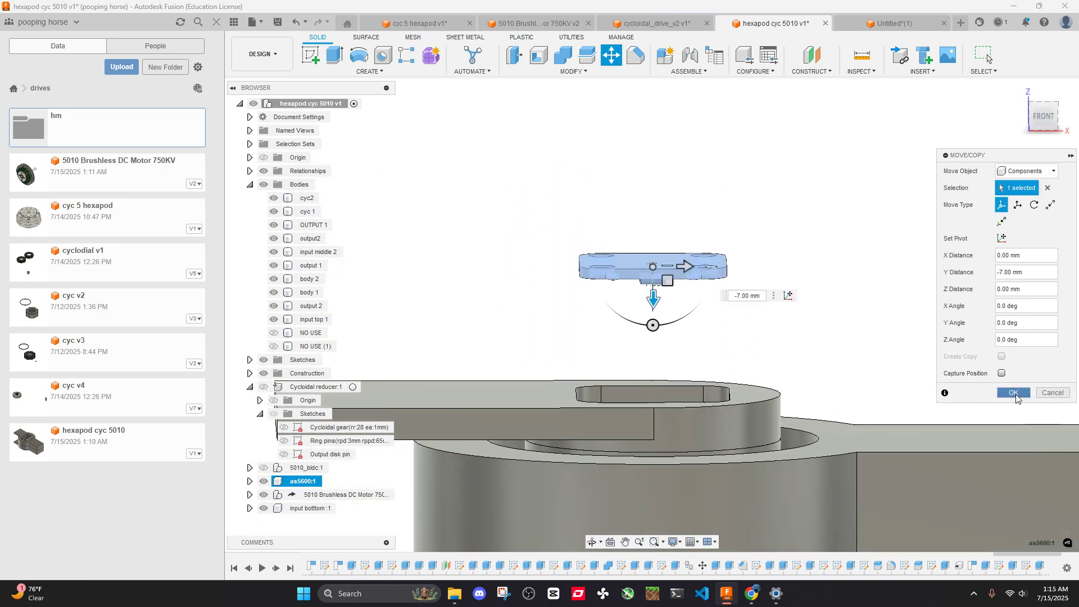
key(Return)
Measure the distance between two opposite screw holes in the 5010 motor's mounting flange
shift+middle_drag(787, 402, 815, 90)
click(862, 54)
scroll(595, 350, down, 5)
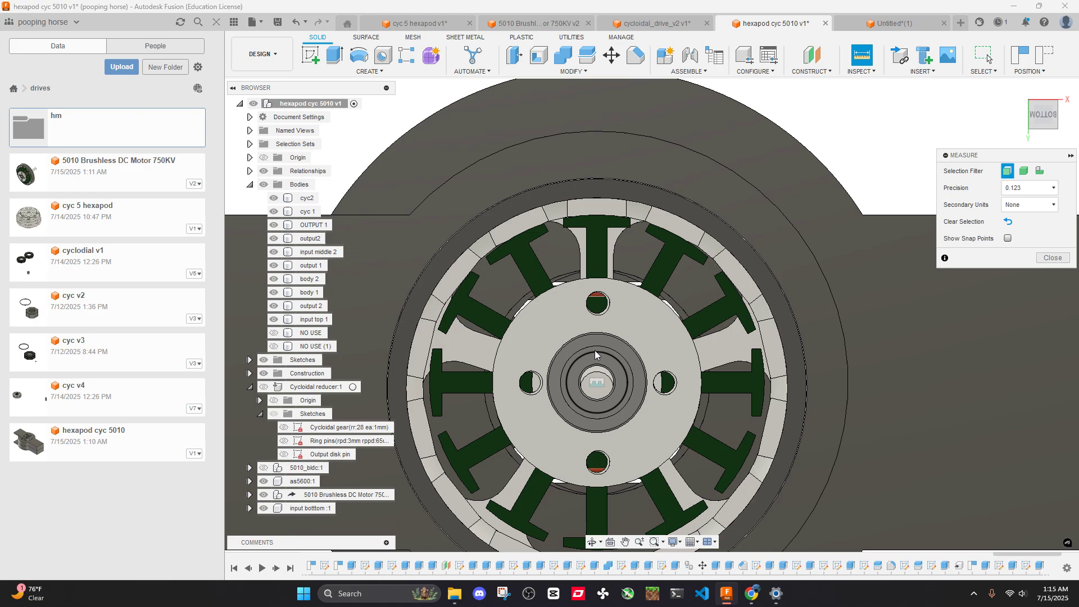
scroll(616, 440, up, 3)
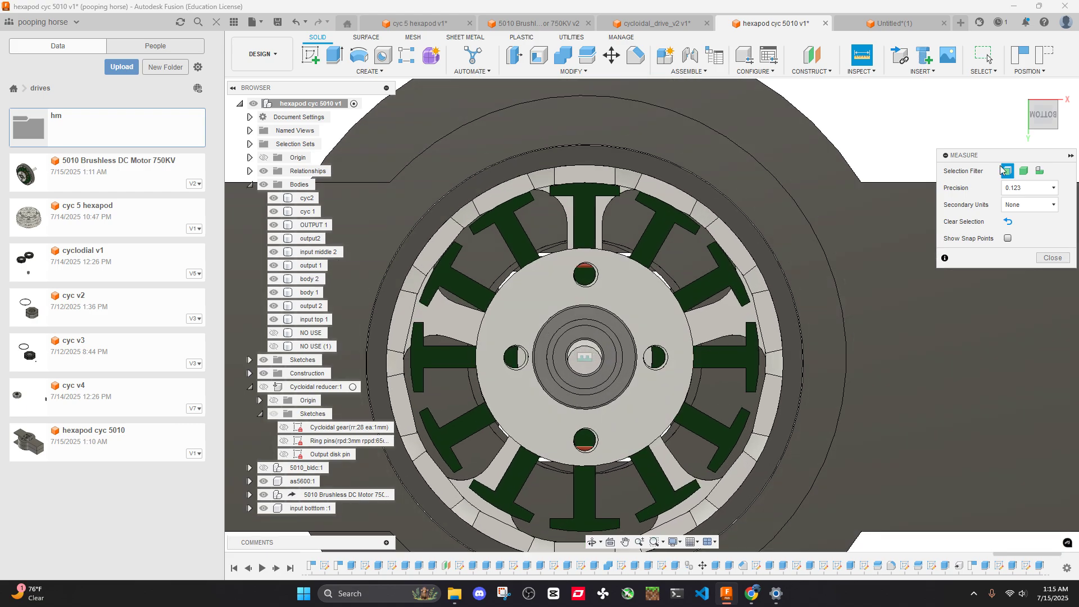
click(1043, 116)
scroll(574, 263, up, 3)
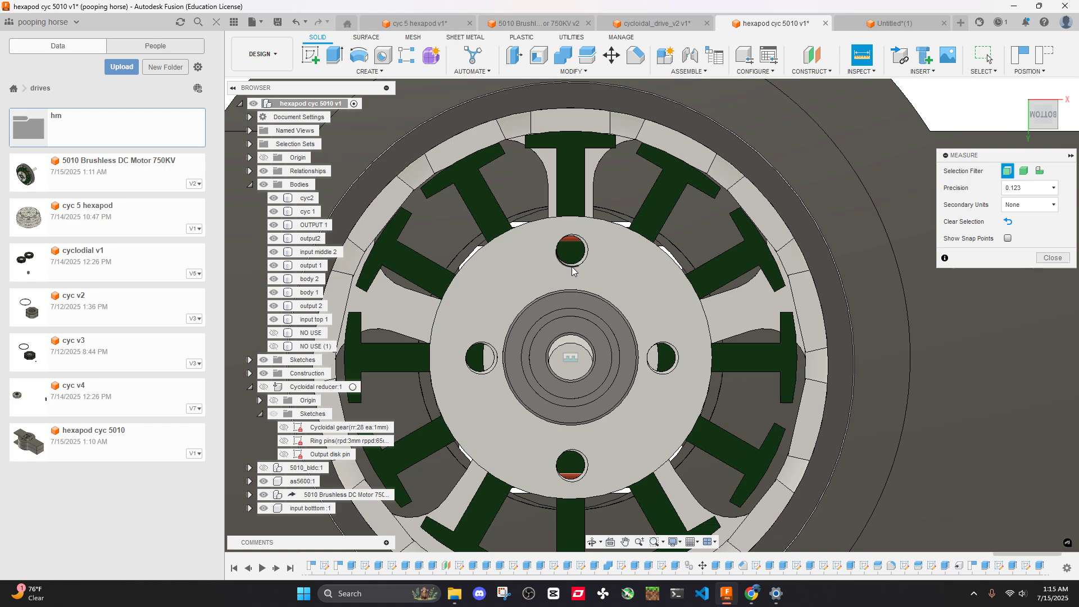
click(571, 265)
click(577, 454)
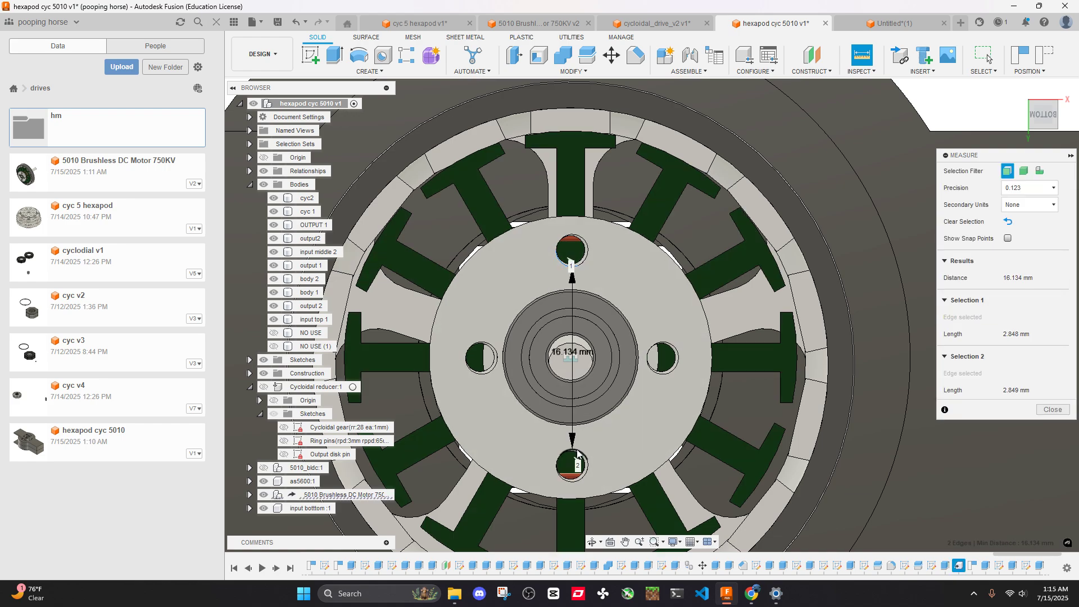
scroll(582, 444, down, 5)
click(1052, 409)
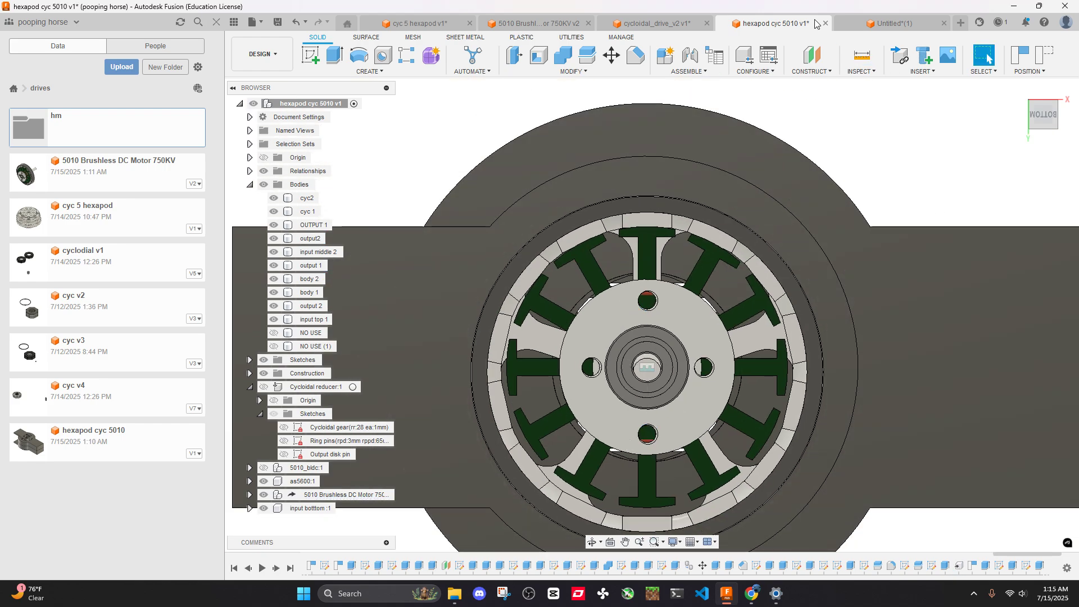
In cycloidal_drive_v2, measure the spacing of both opposite pairs of countersunk holes in the red motor mount
click(646, 26)
scroll(758, 280, up, 5)
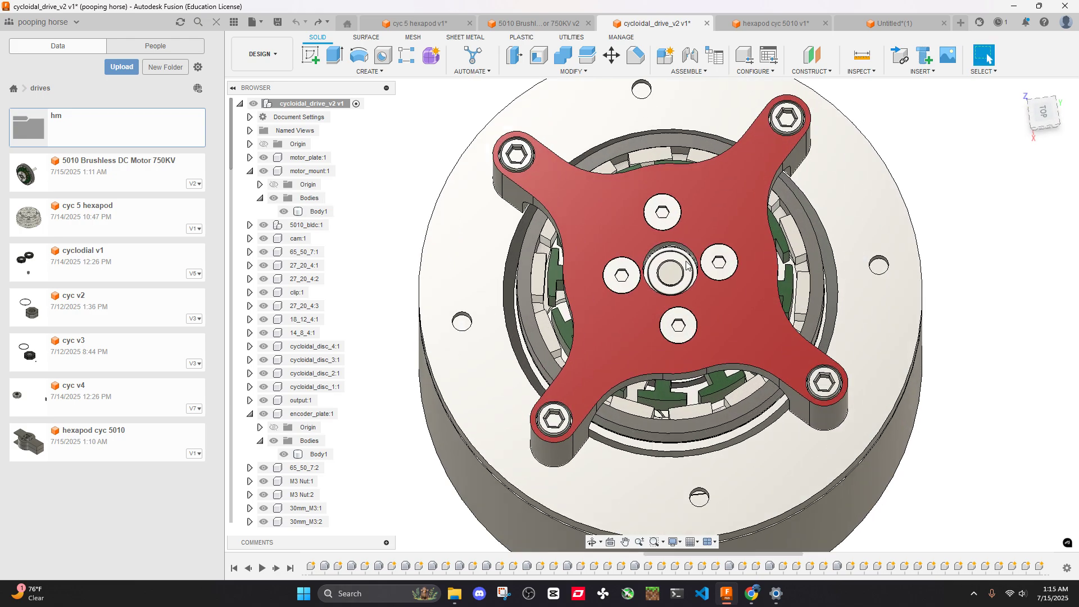
scroll(758, 280, down, 5)
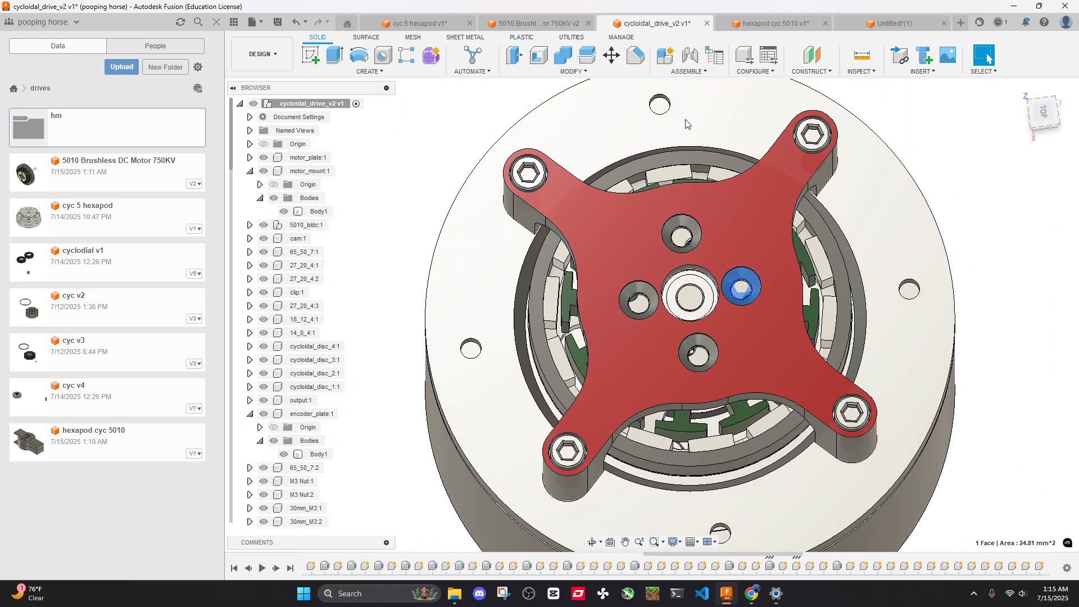
key(i)
scroll(748, 336, up, 5)
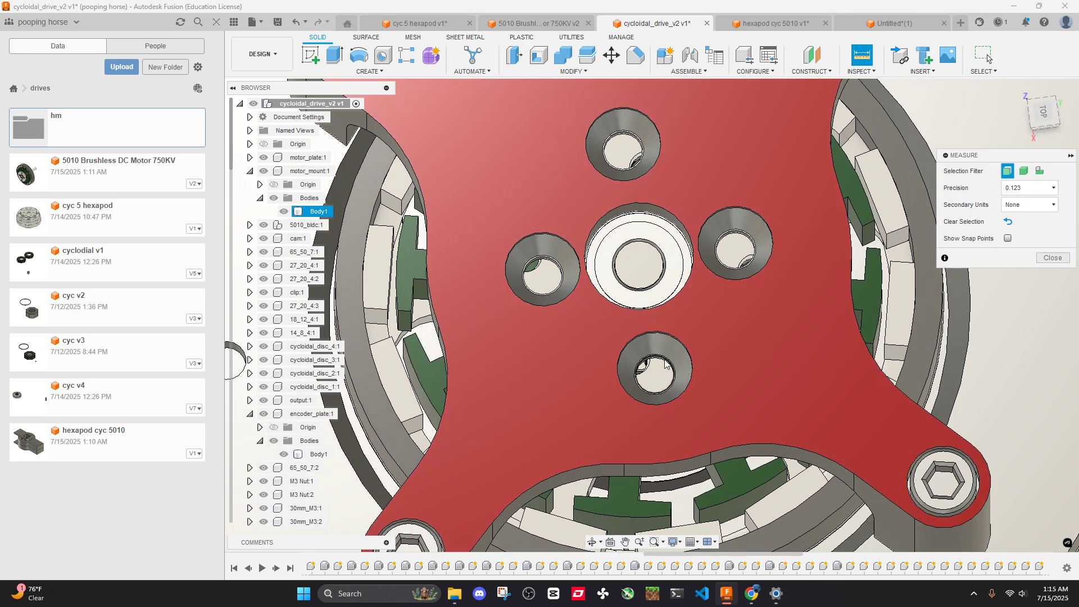
click(664, 336)
click(647, 175)
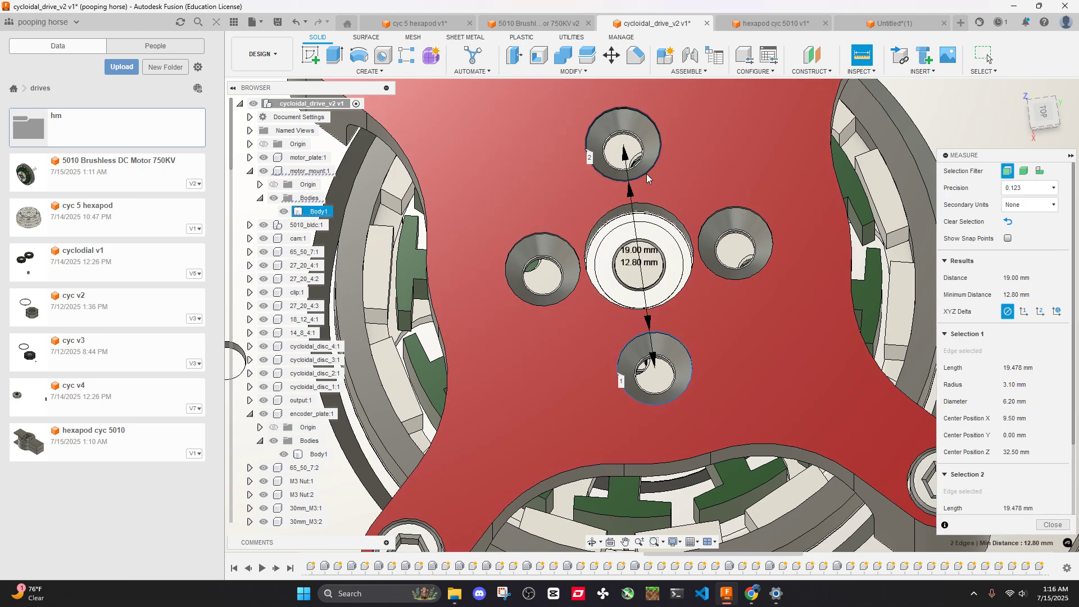
scroll(587, 402, down, 4)
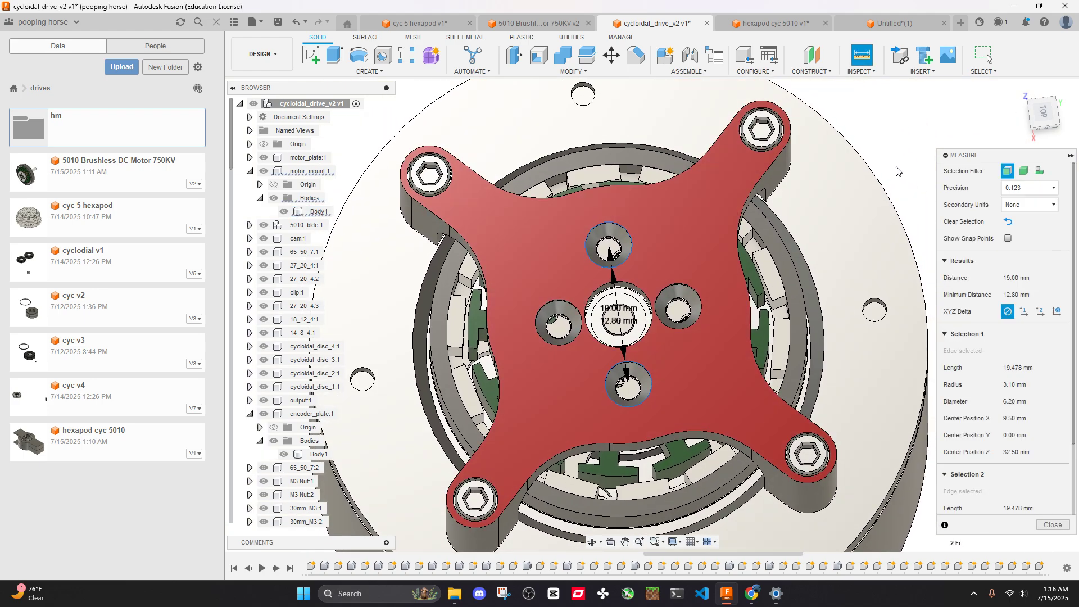
click(700, 298)
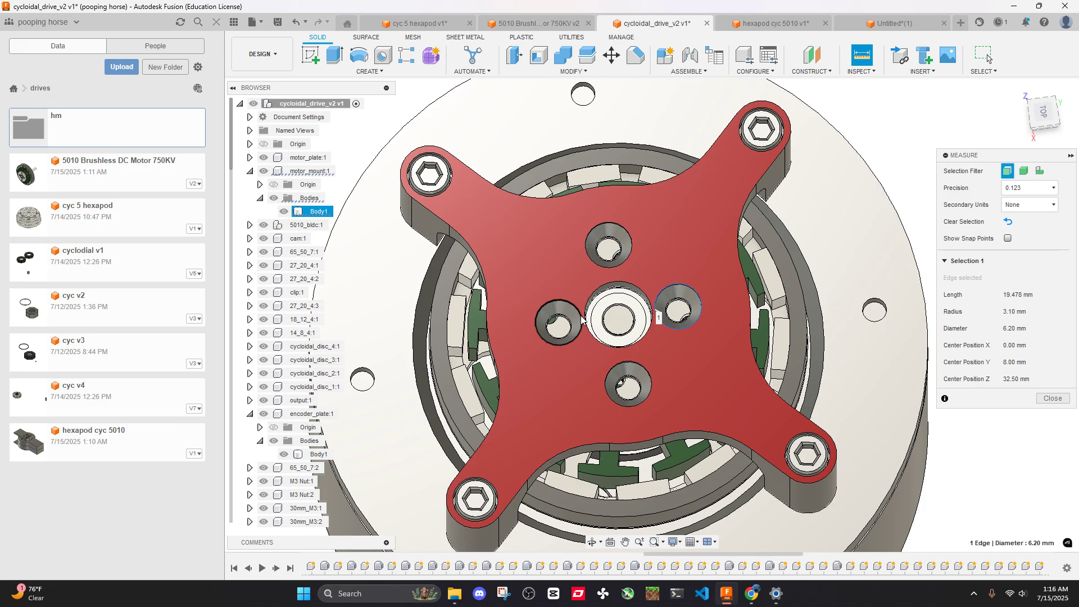
click(538, 321)
Back in hexapod cyc 5010, offset the rounded outer face of the motor-side arm plate by 4 mm
click(787, 23)
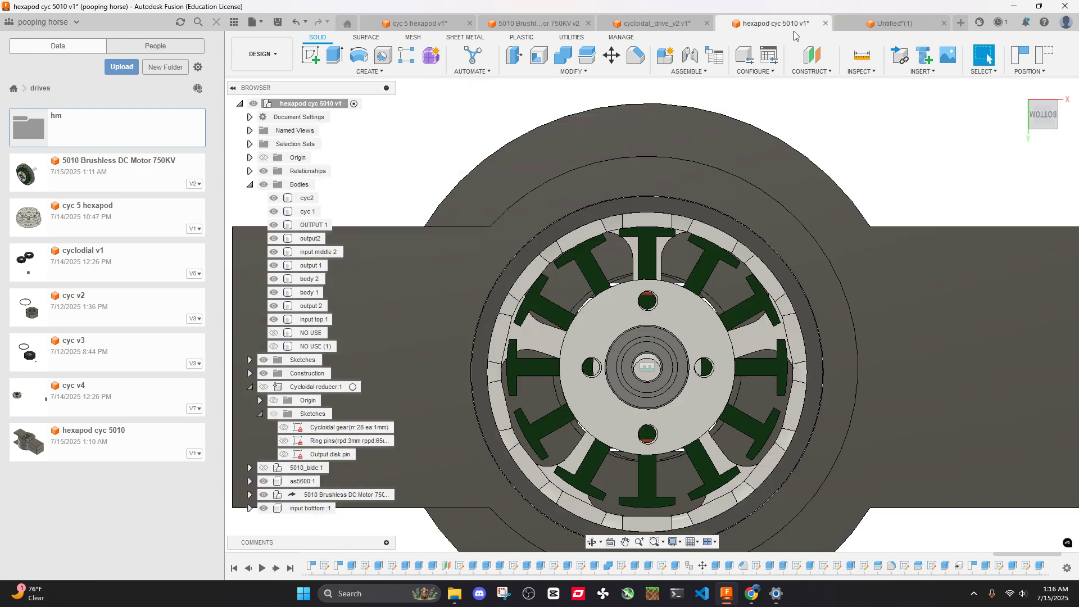
shift+middle_drag(713, 267, 697, 251)
click(697, 251)
text(q)
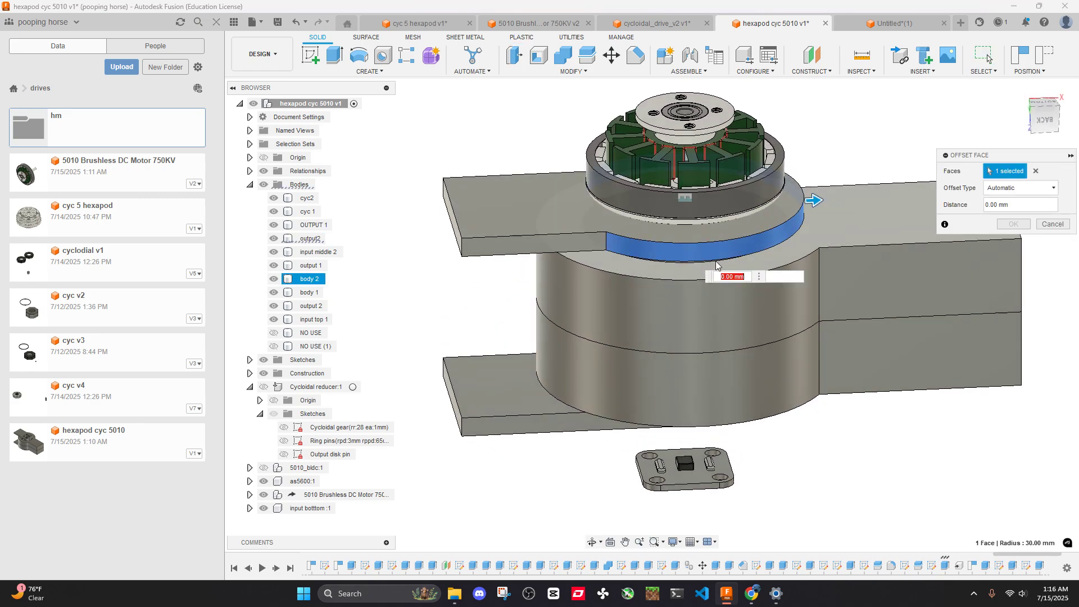
text(4)
key(Return)
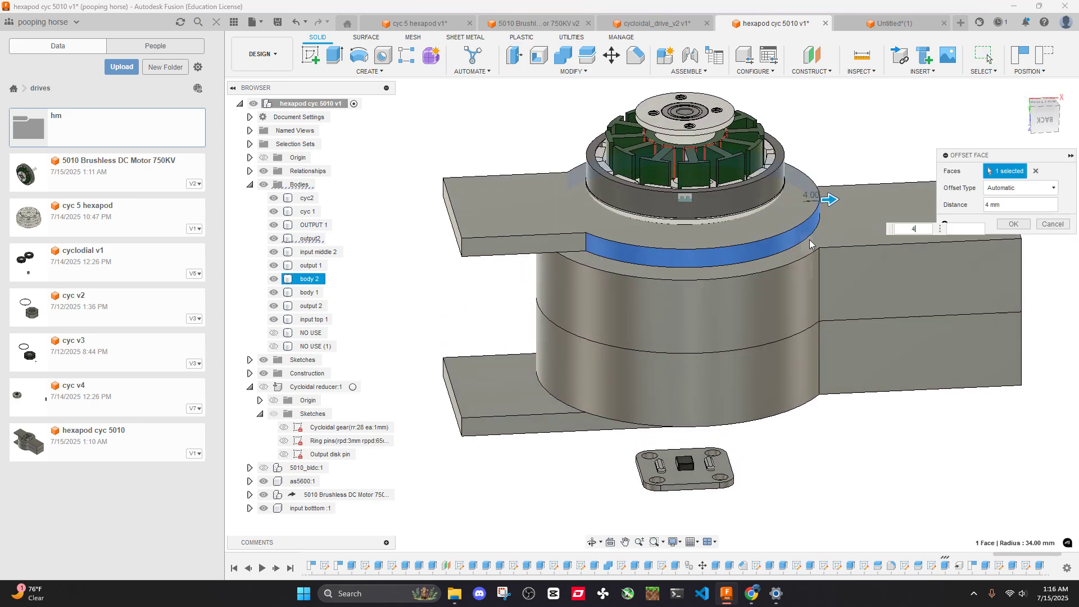
key(Return)
shift+middle_drag(804, 194, 801, 258)
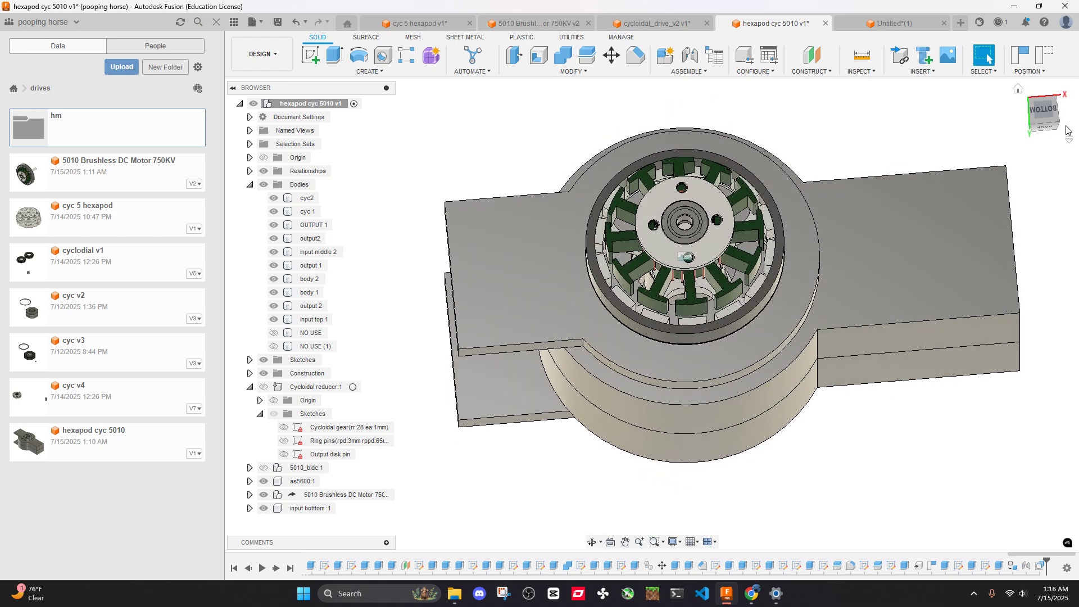
click(1040, 114)
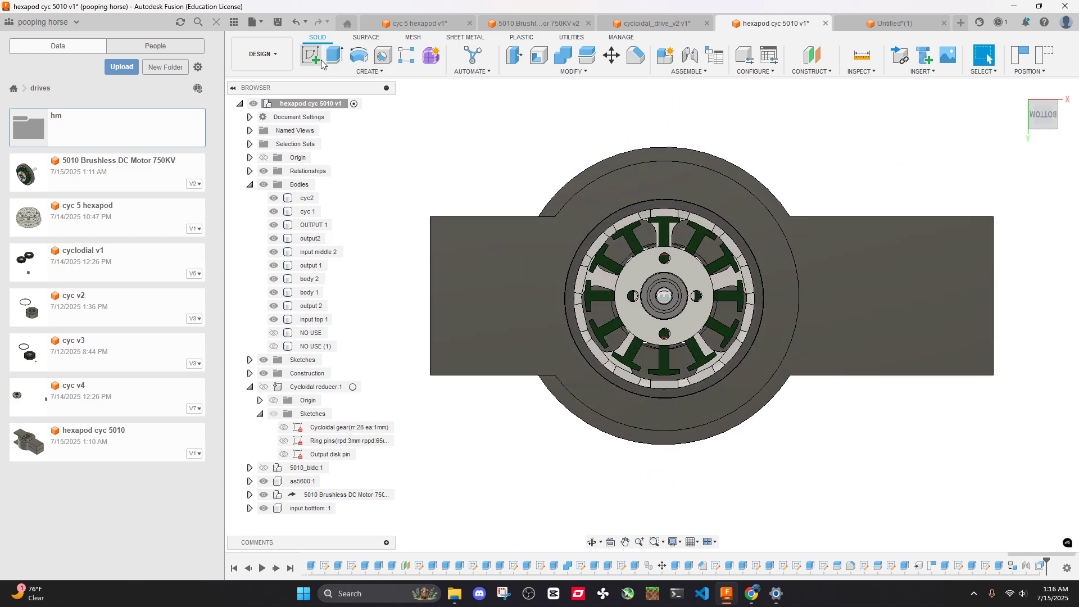
click(528, 270)
right_click(528, 269)
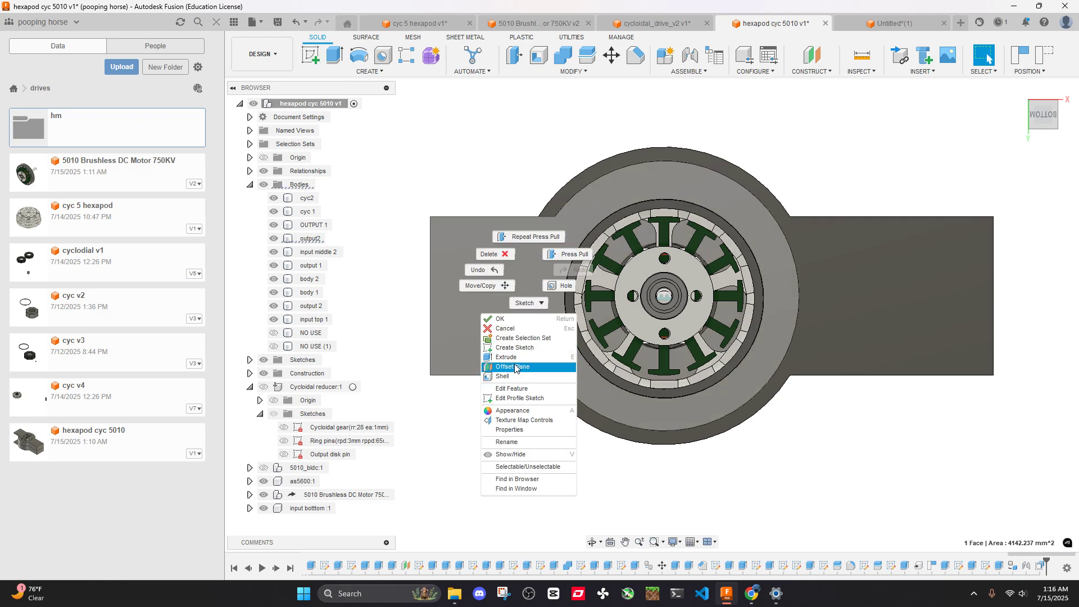
click(506, 348)
click(580, 317)
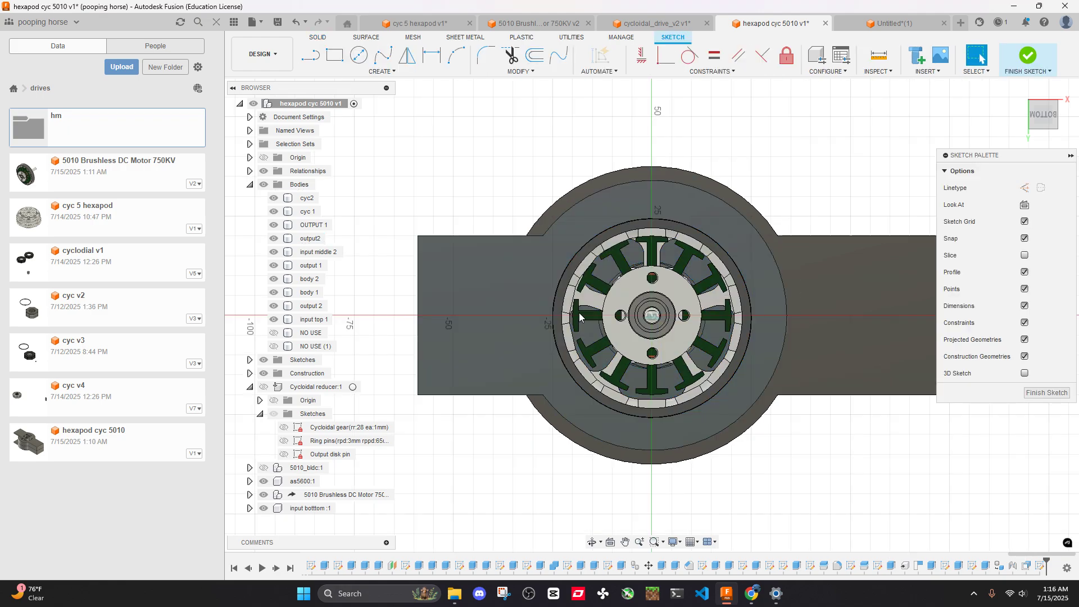
click(1028, 58)
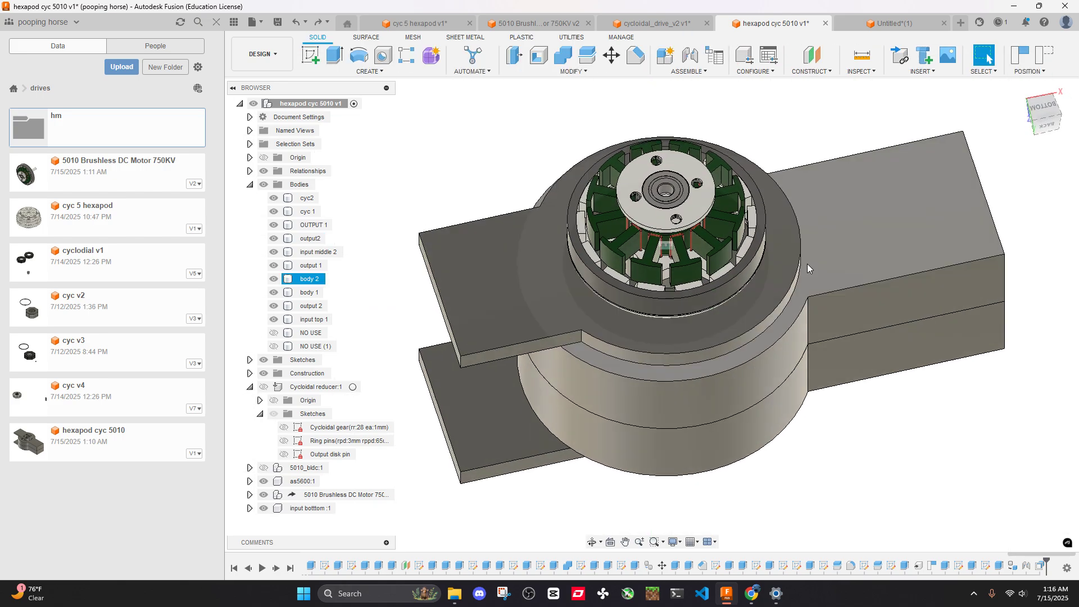
Create a sketch on the motor-side arm plate's outer face, capturing the moved component positions
right_click(773, 291)
click(757, 362)
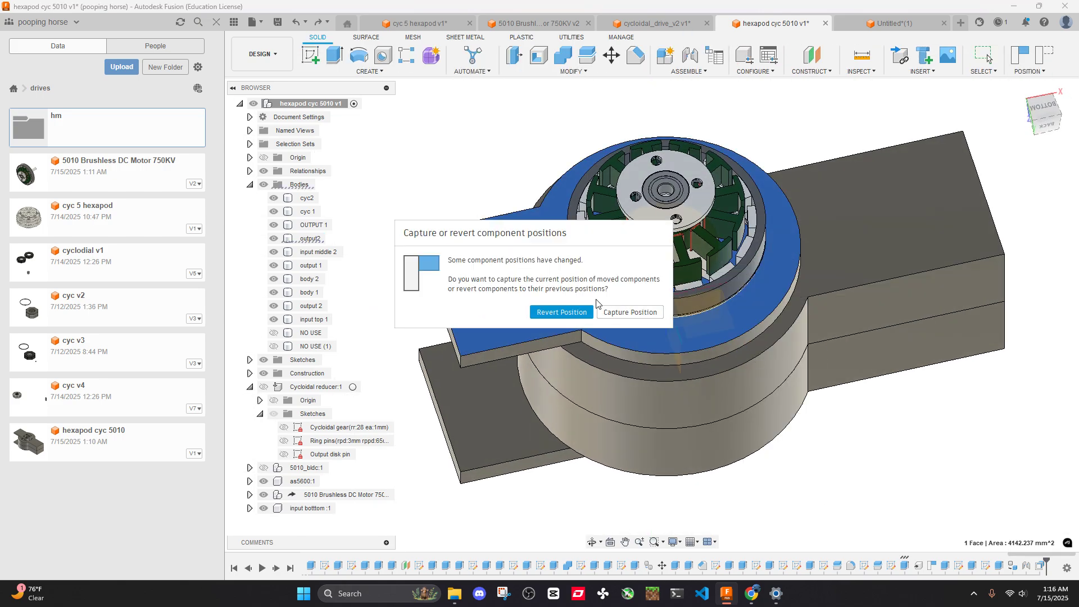
click(628, 313)
click(358, 55)
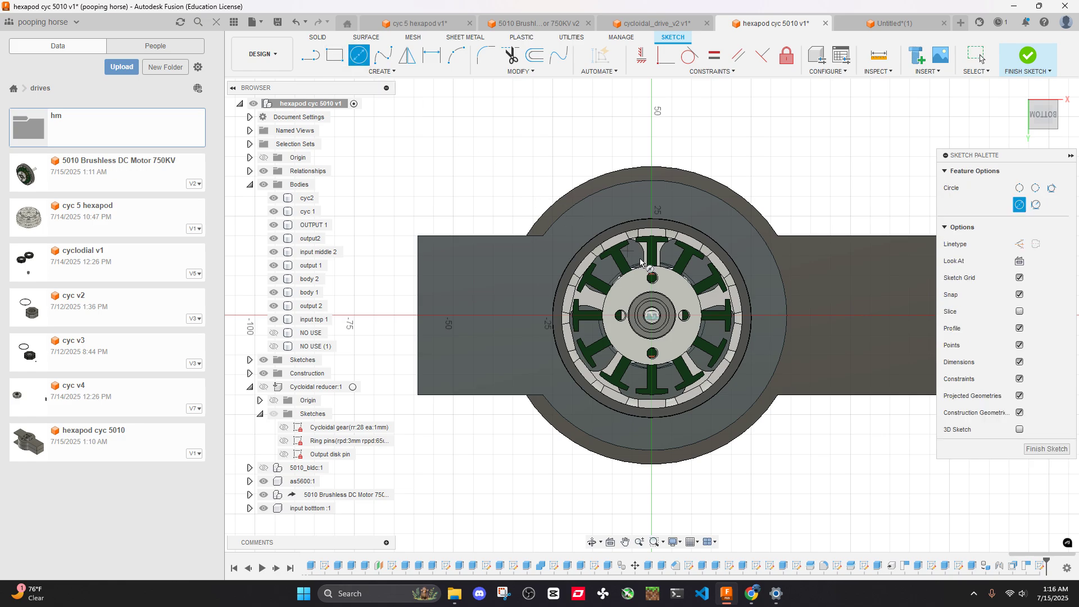
click(652, 315)
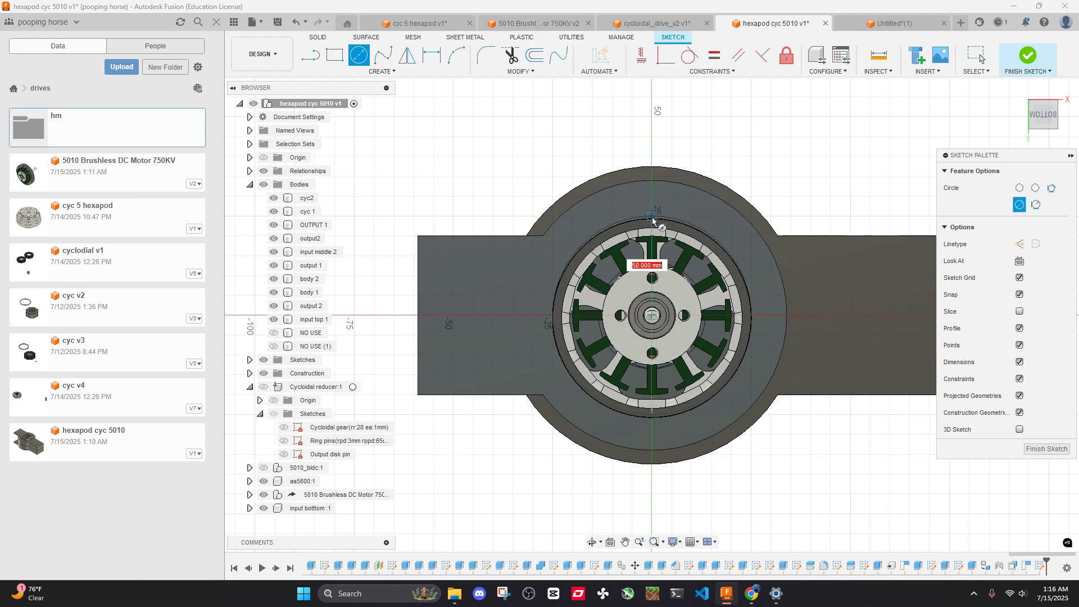
scroll(652, 217, up, 5)
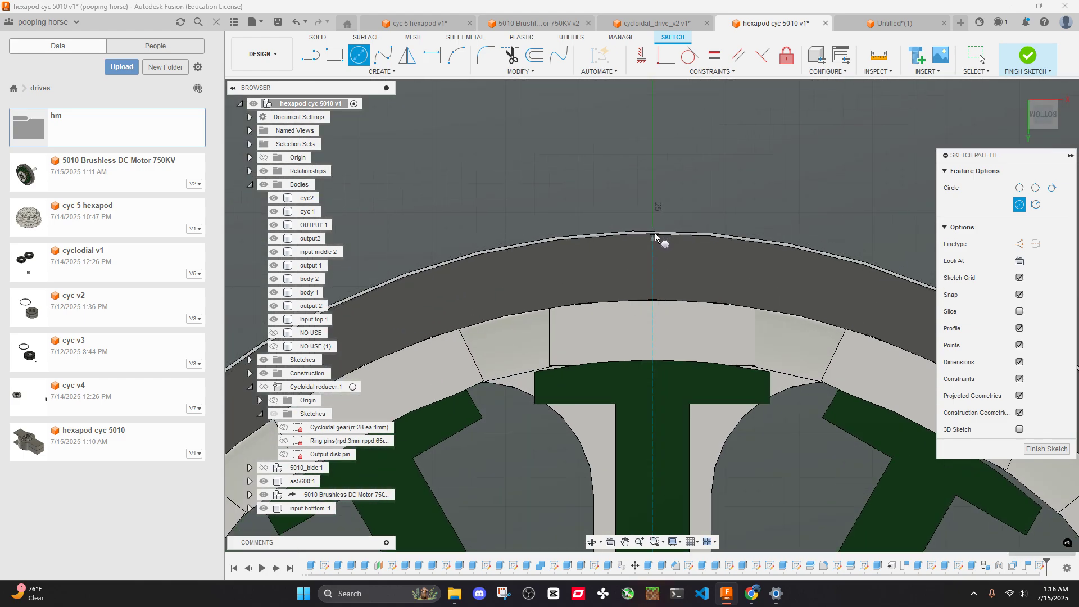
scroll(657, 235, down, 5)
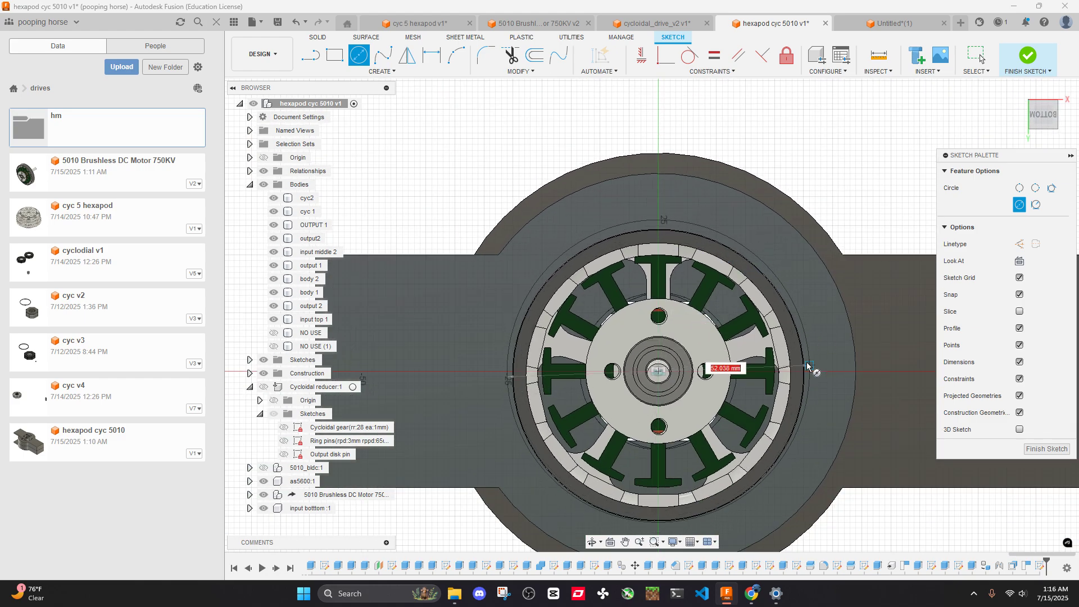
key(Escape)
Finish the sketch and measure the distance from the motor's flat mounting flange to the arm plate's outer face
shift+middle_drag(660, 371, 663, 269)
scroll(664, 269, down, 3)
click(1028, 54)
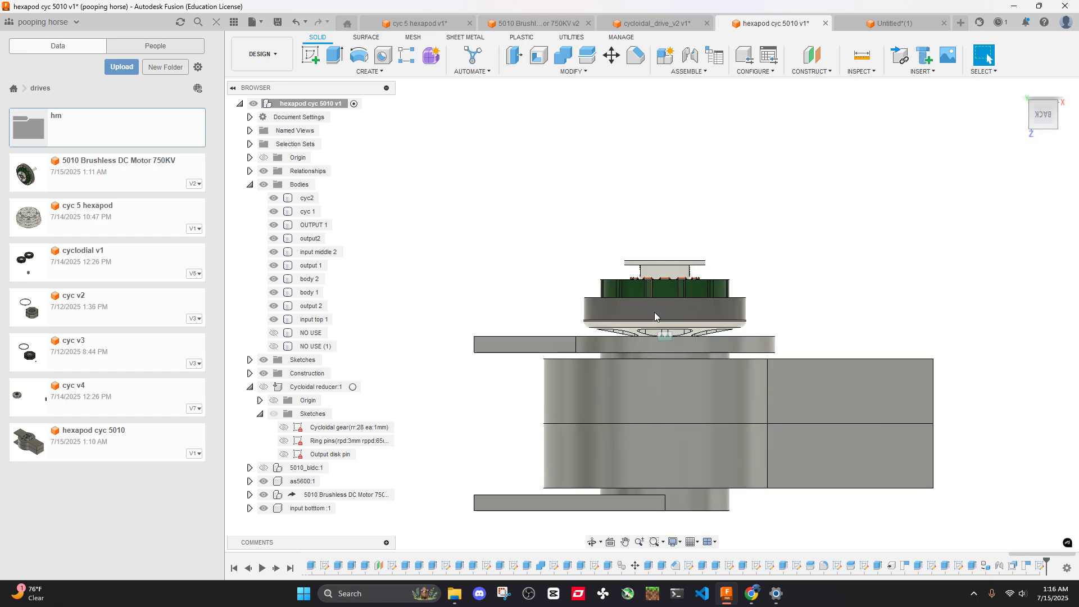
scroll(654, 312, up, 3)
shift+middle_drag(730, 249, 734, 269)
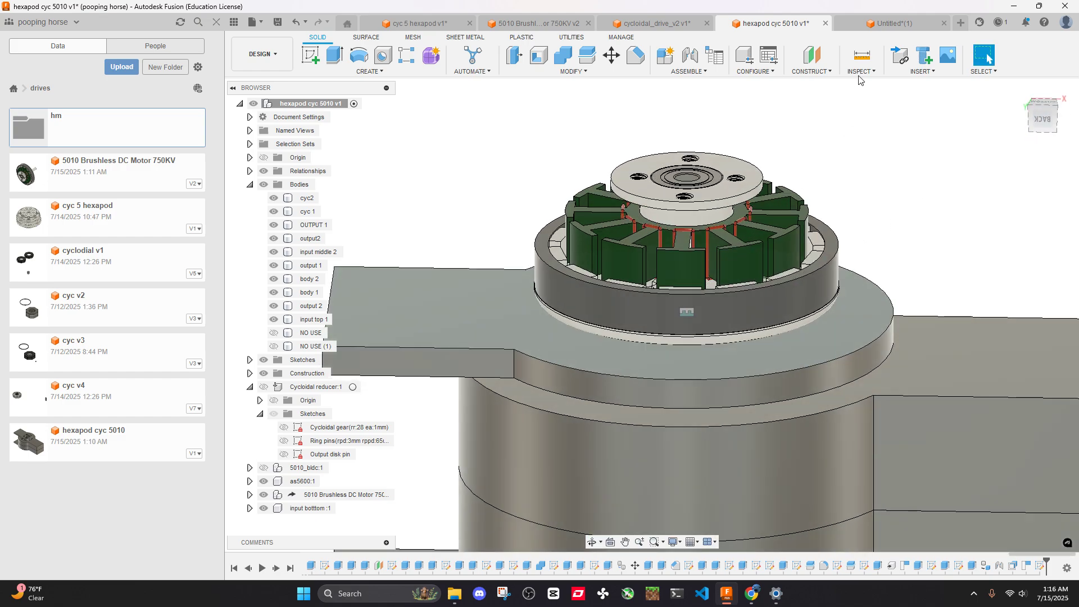
key(i)
click(655, 183)
click(481, 315)
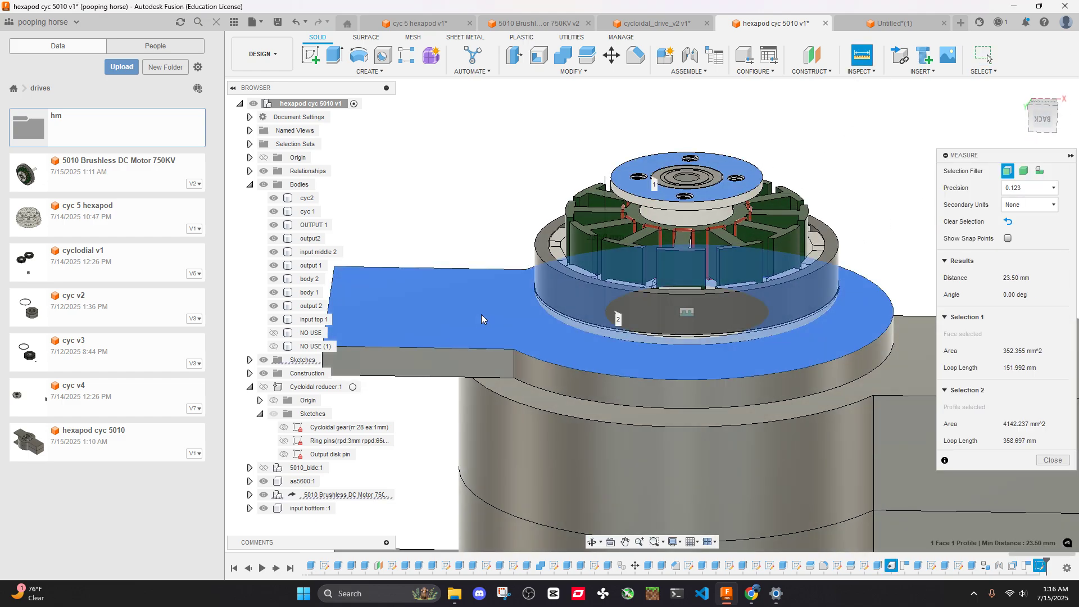
scroll(481, 315, down, 5)
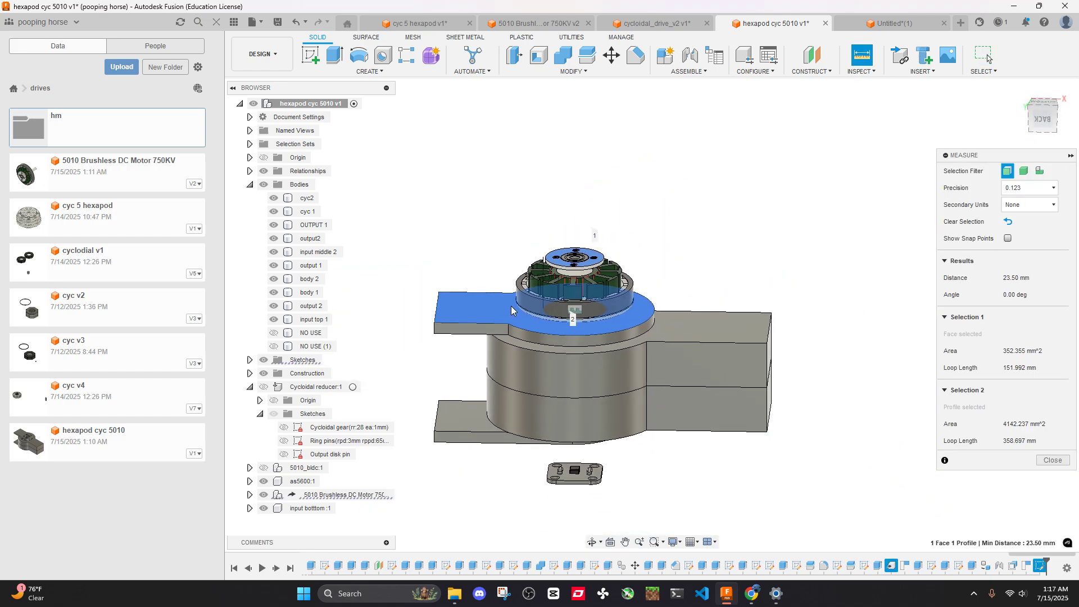
click(1053, 460)
shift+middle_drag(802, 307, 551, 308)
click(1043, 116)
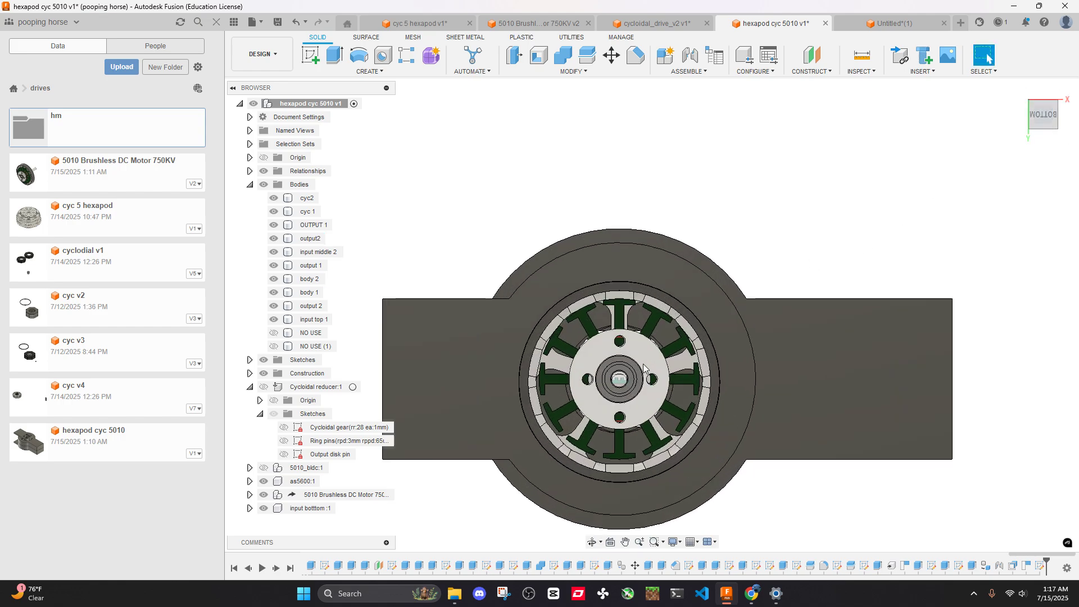
Sketch a circle about 58 mm in diameter around the motor's centre on the motor-side arm plate's outer face
click(680, 543)
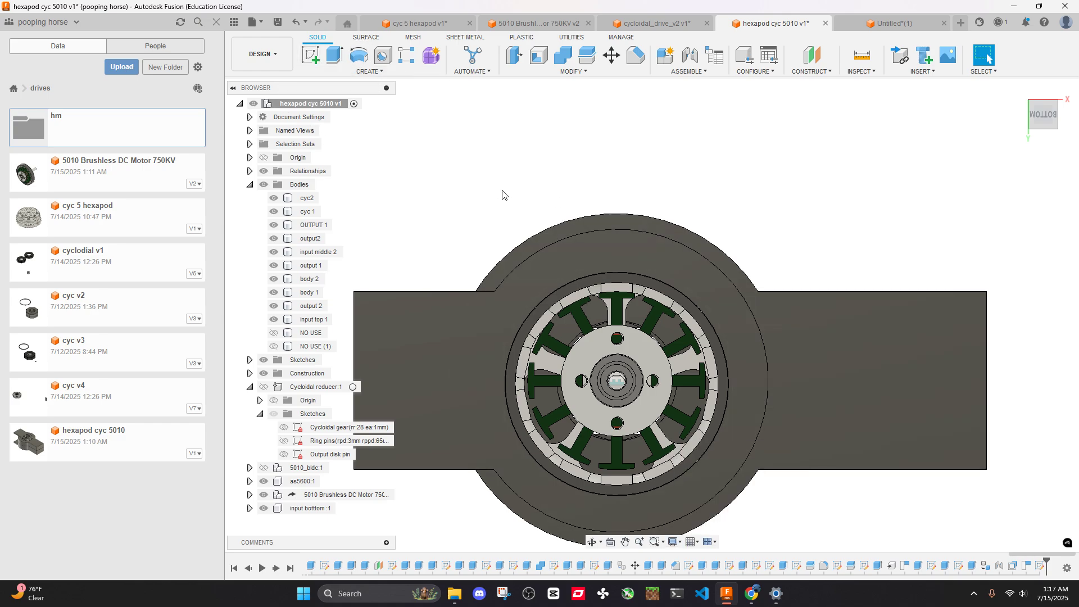
mouse_move(502, 195)
middle_down()
mouse_move(526, 163)
mouse_move(536, 166)
middle_up()
click(315, 55)
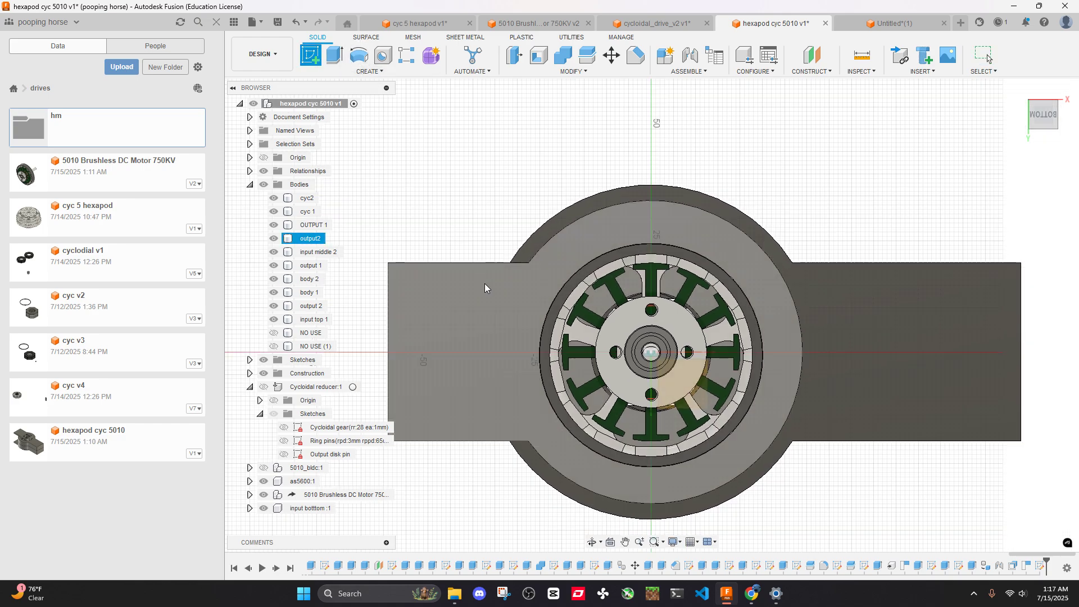
click(487, 293)
key(c)
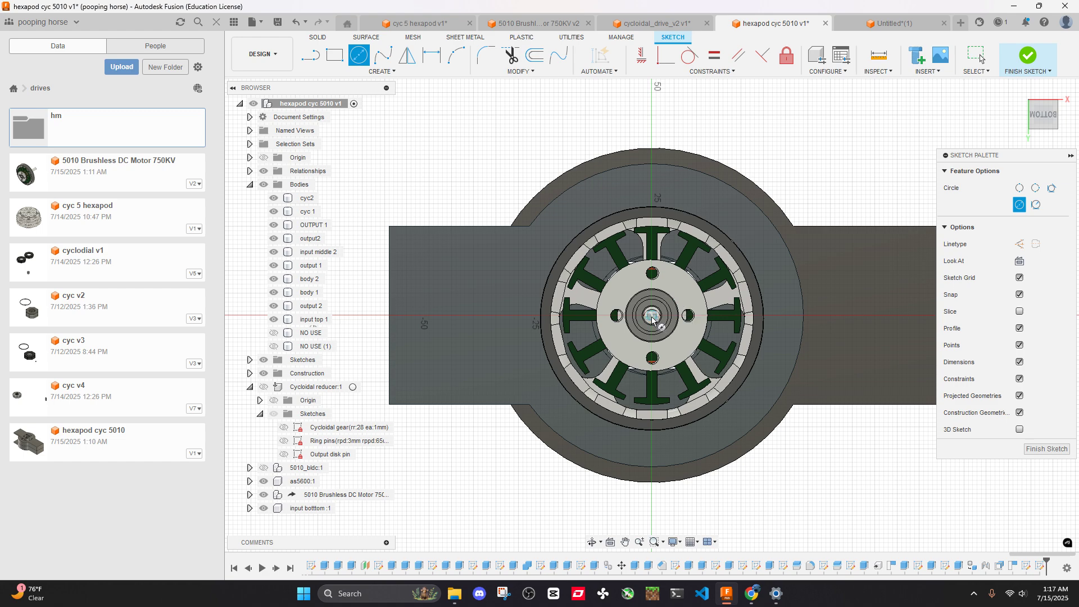
click(652, 317)
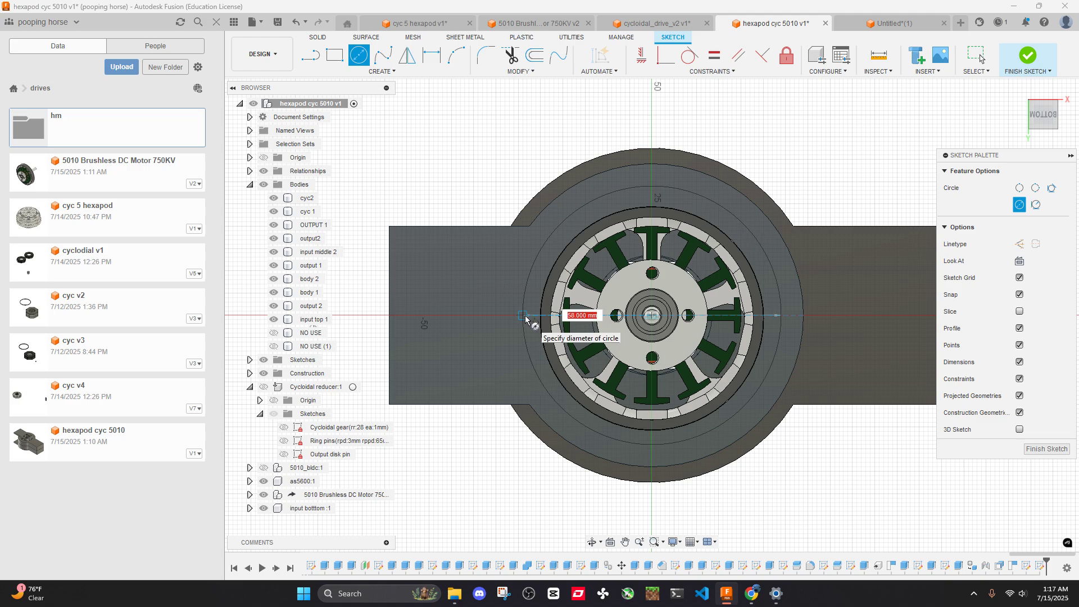
click(527, 318)
key(Escape)
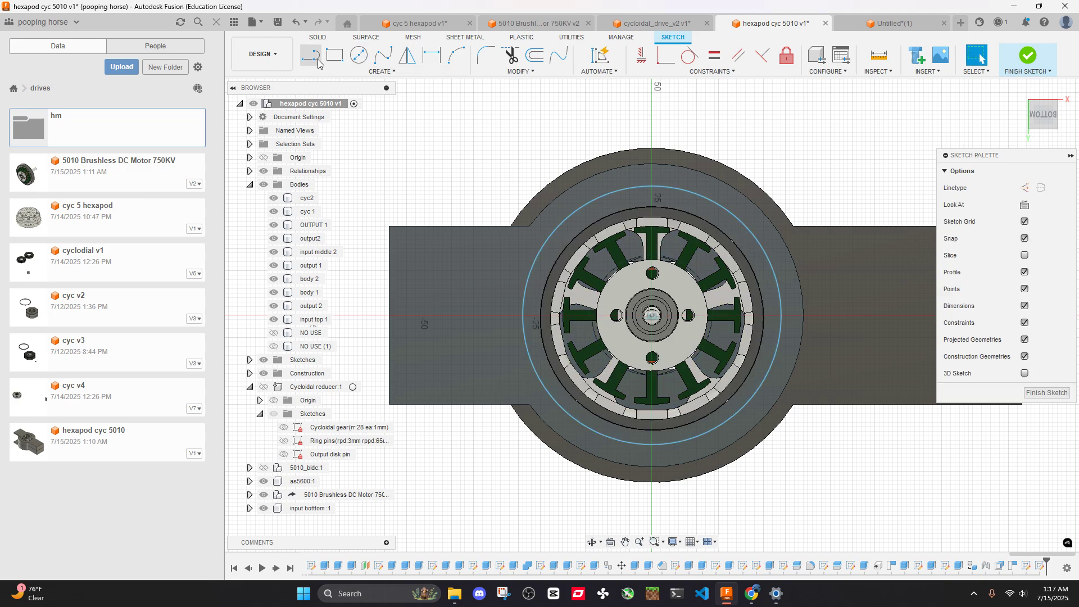
key(c)
scroll(495, 302, up, 4)
click(492, 292)
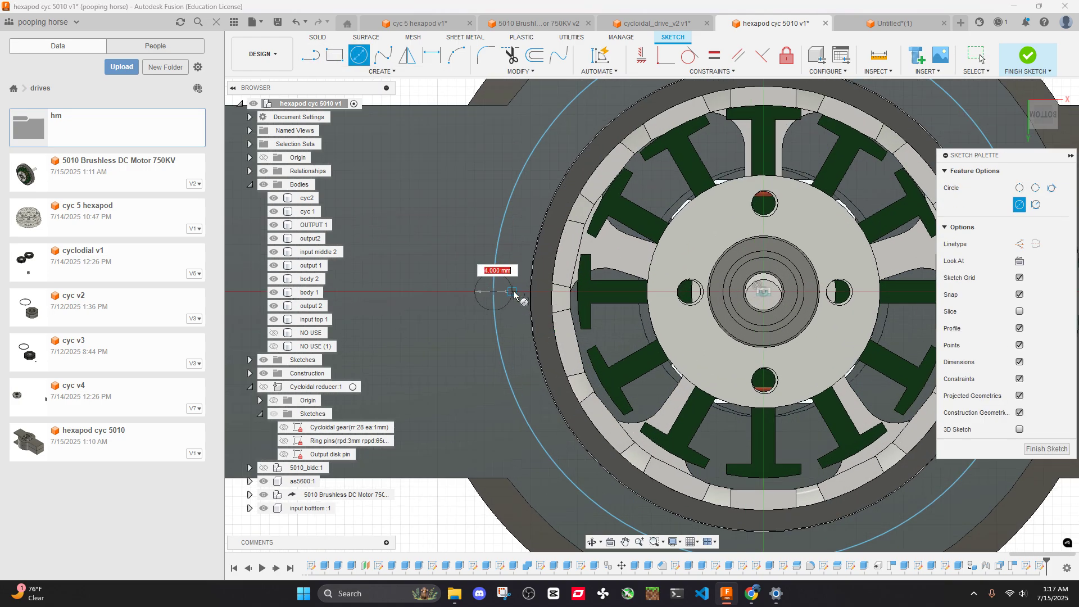
key(Escape)
scroll(523, 292, down, 5)
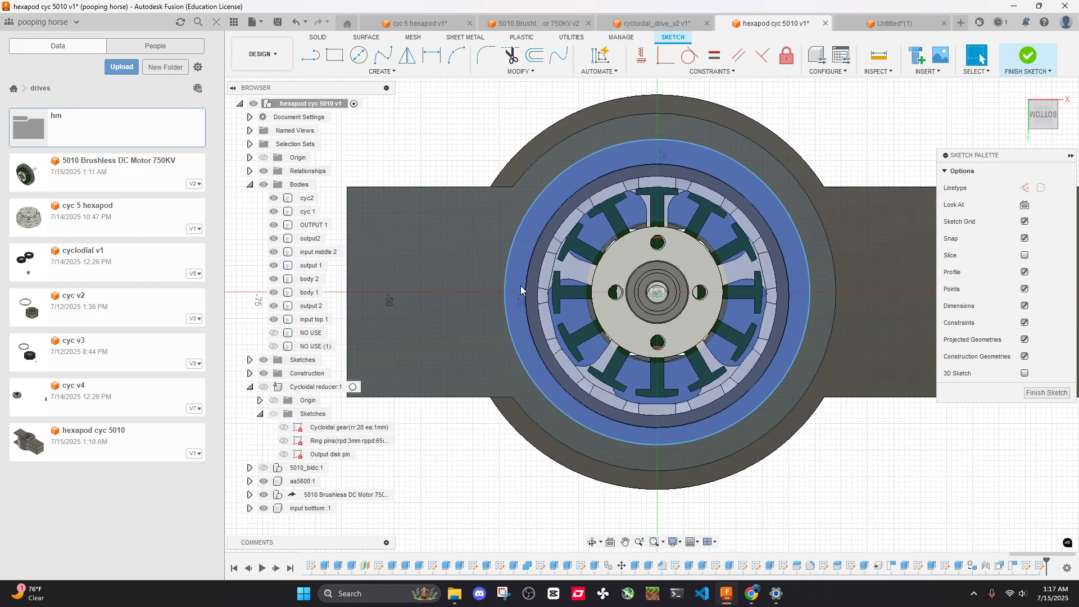
Discard the drawn circle and delete the two newest sketches on the motor-side arm plate's outer face
click(510, 290)
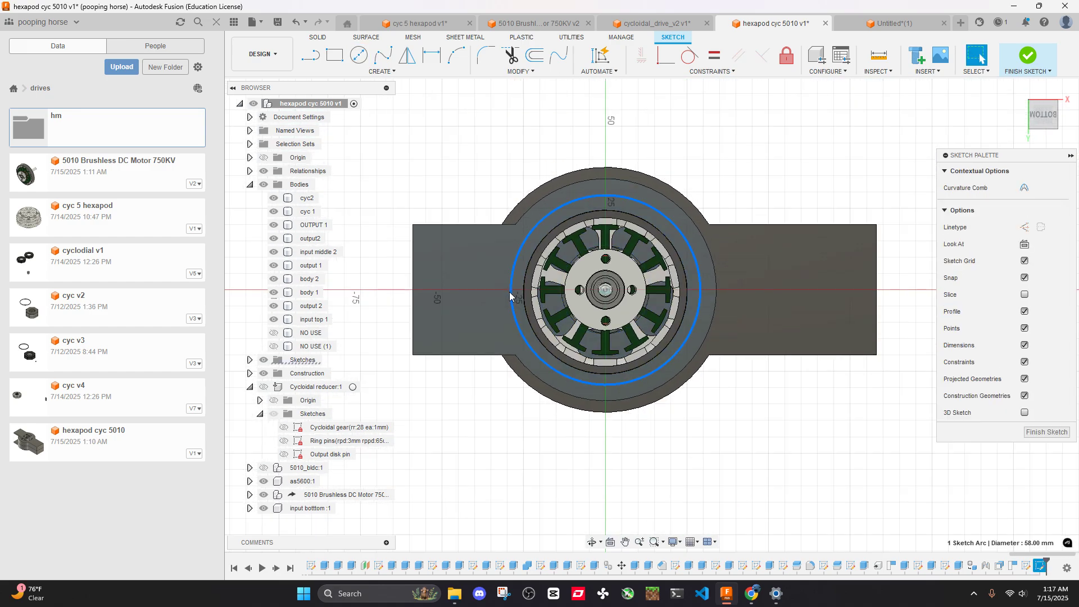
key(Delete)
shift+middle_drag(687, 360, 713, 278)
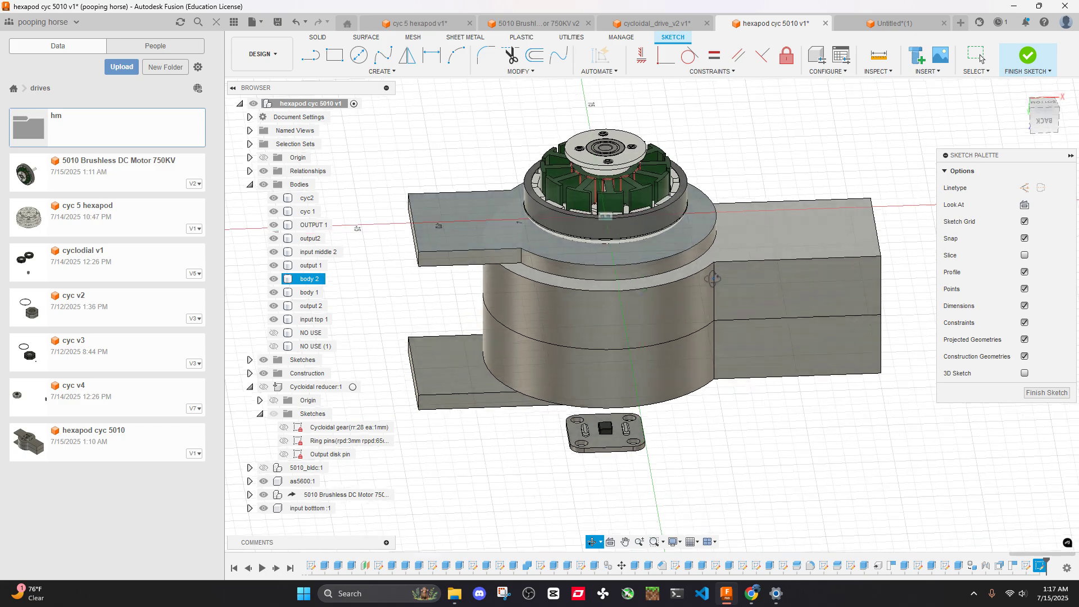
scroll(982, 115, up, 3)
click(1028, 57)
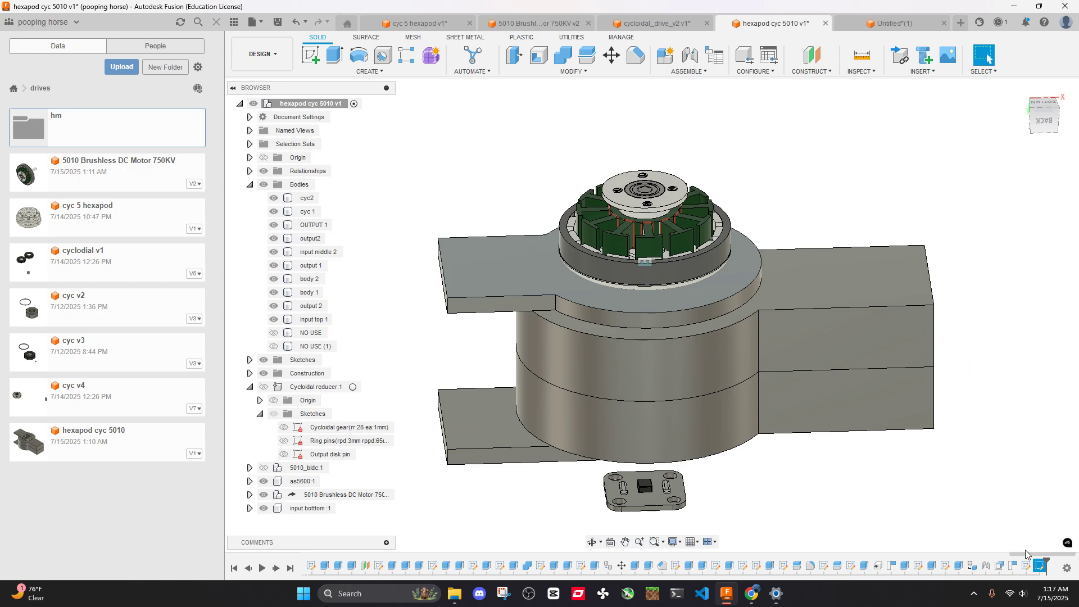
right_click(1040, 570)
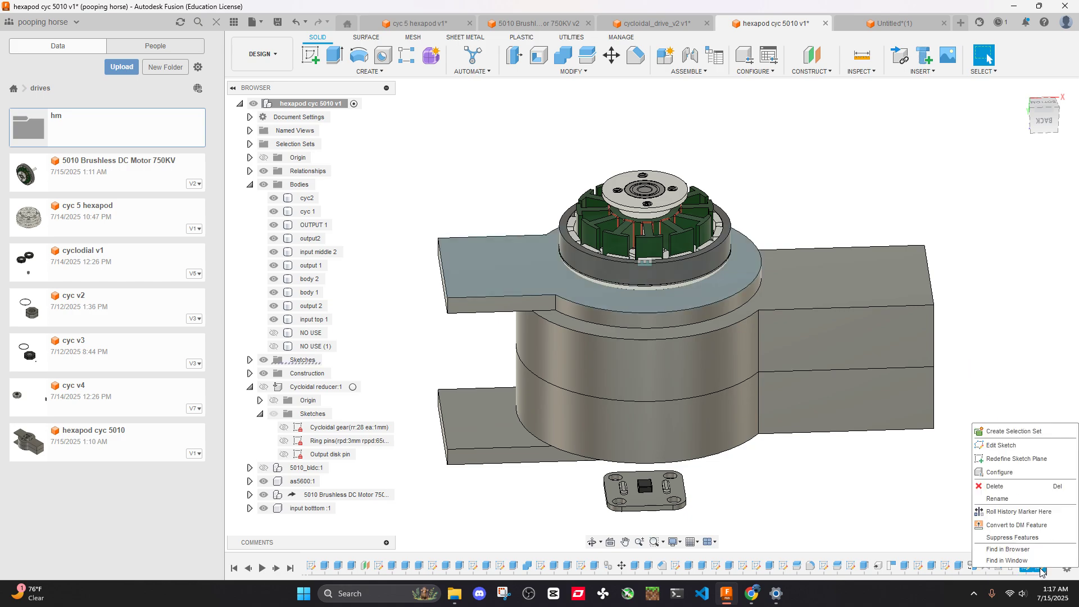
click(1014, 504)
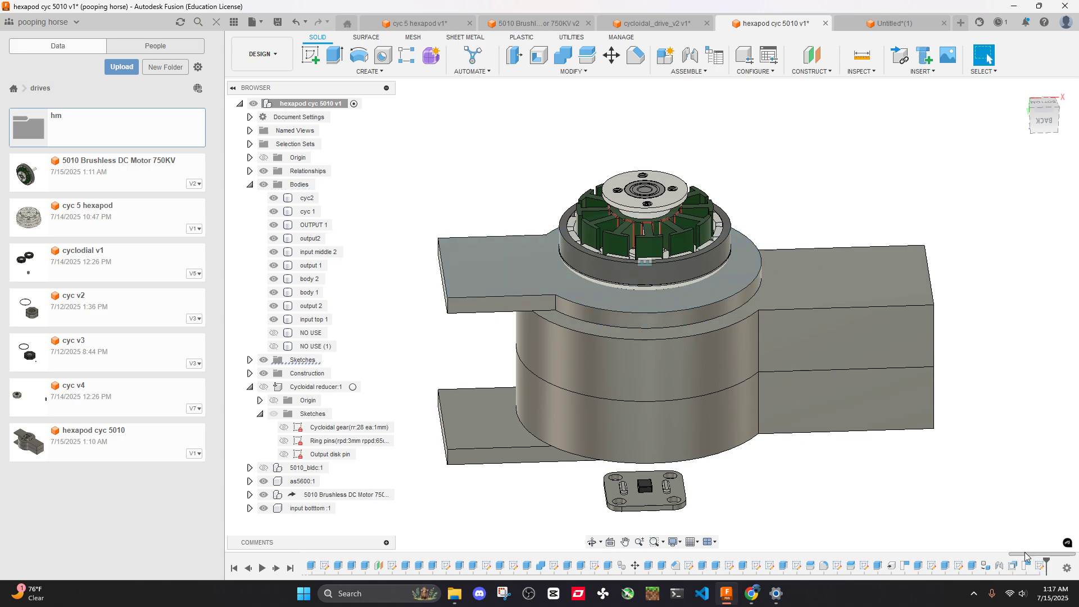
right_click(1038, 570)
click(1006, 490)
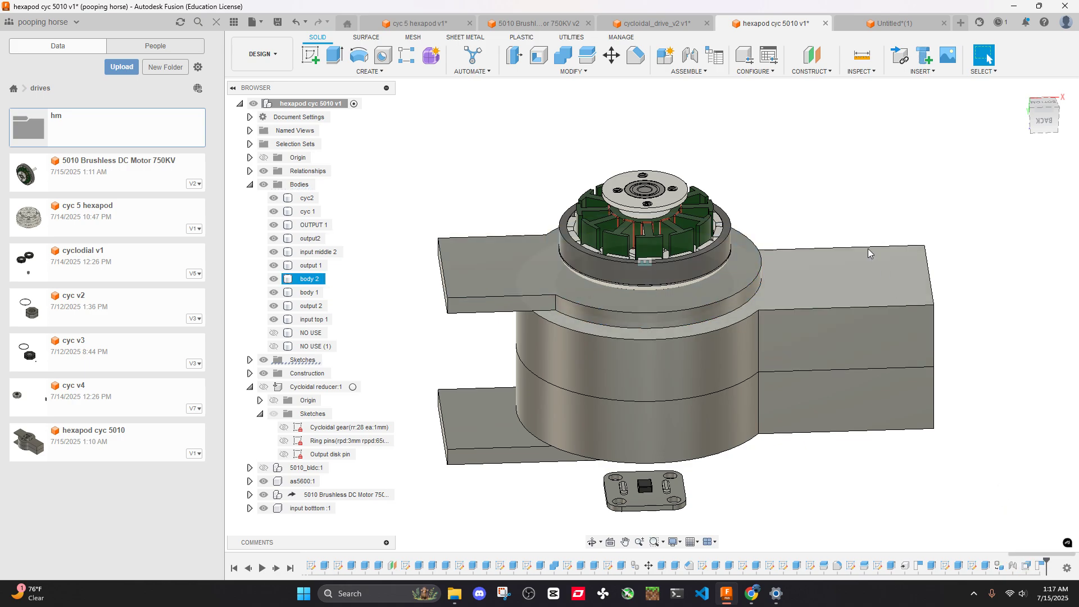
Set the offset of the motor-side arm plate's rounded outer edge face to 7.5 mm
click(697, 323)
key(q)
shift+middle_drag(709, 330, 758, 360)
scroll(759, 360, up, 3)
drag(720, 341, 742, 356)
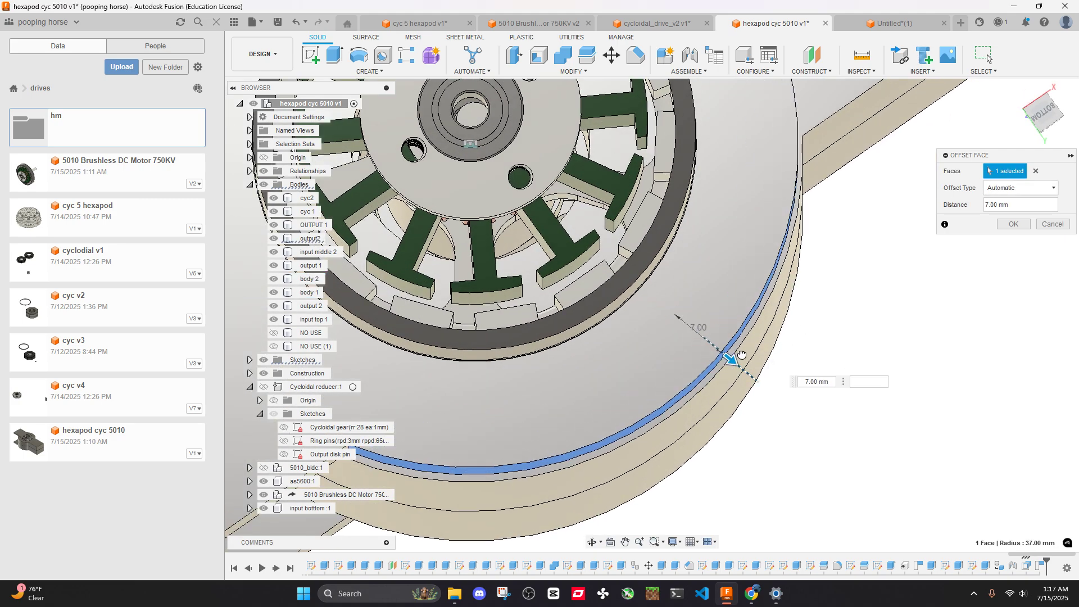
shift+middle_drag(758, 358, 769, 345)
click(1043, 115)
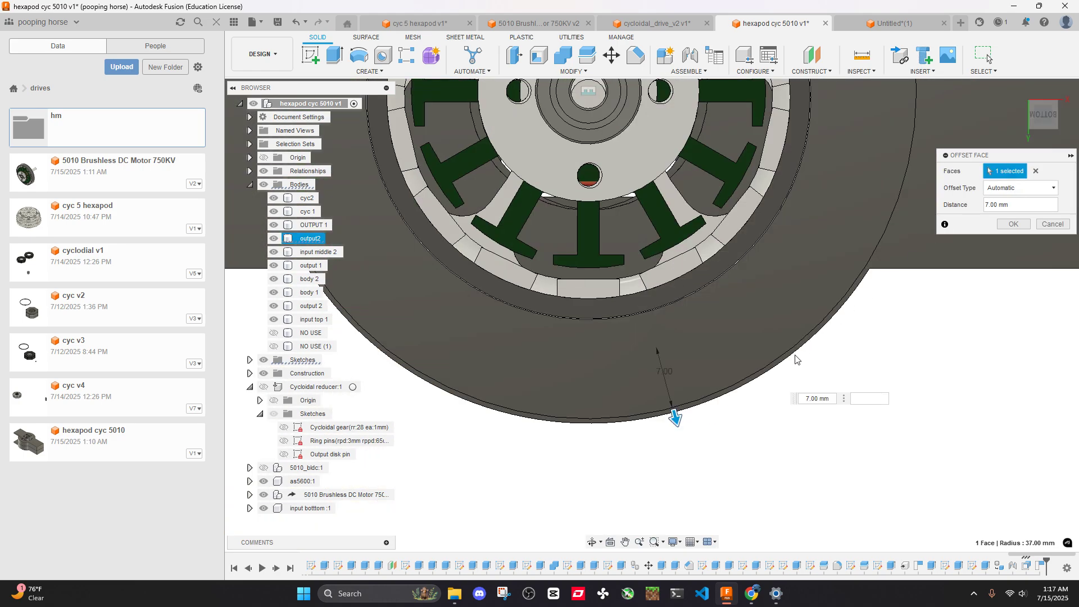
drag(677, 419, 678, 423)
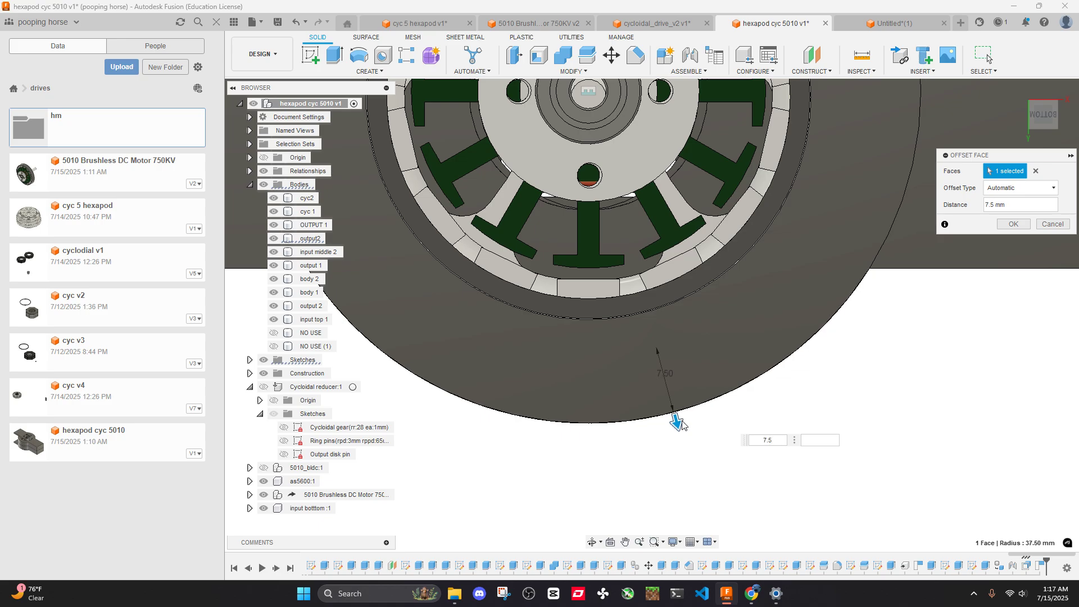
key(Return)
Create a sketch on the motor-side arm plate's outer face and draw a circle around the motor, centred on its axis
shift+middle_drag(682, 425, 770, 112)
click(1042, 115)
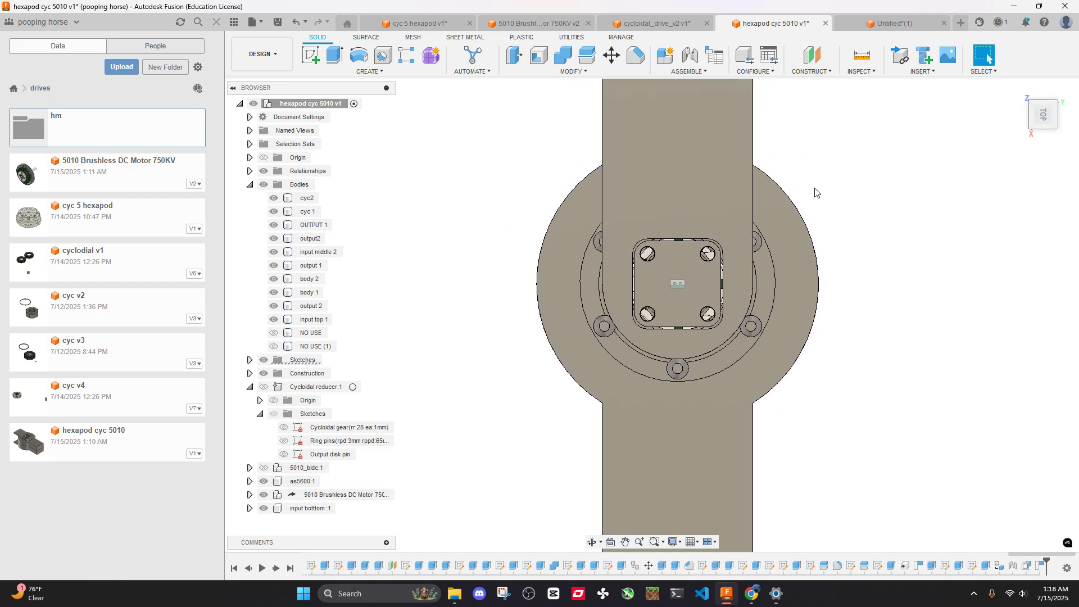
shift+middle_drag(843, 147, 804, 350)
right_click(804, 352)
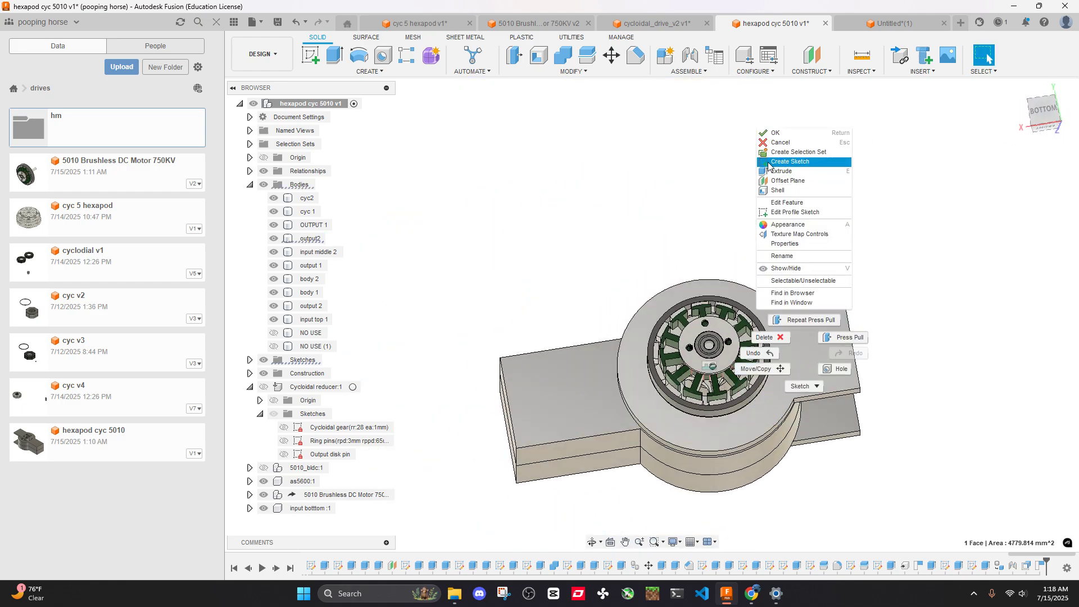
click(799, 387)
click(359, 56)
scroll(685, 312, up, 3)
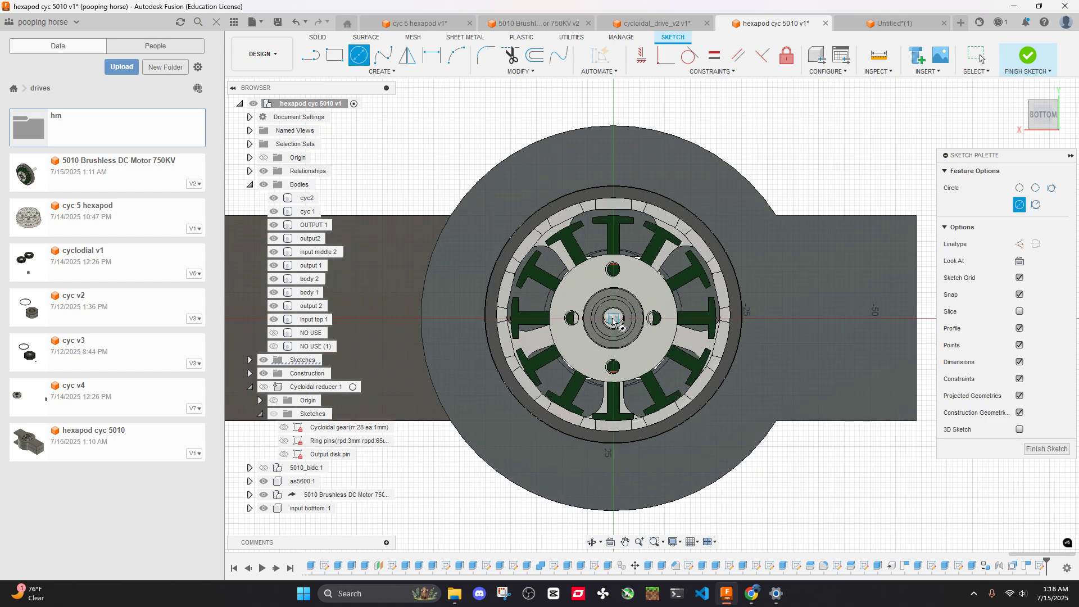
click(613, 319)
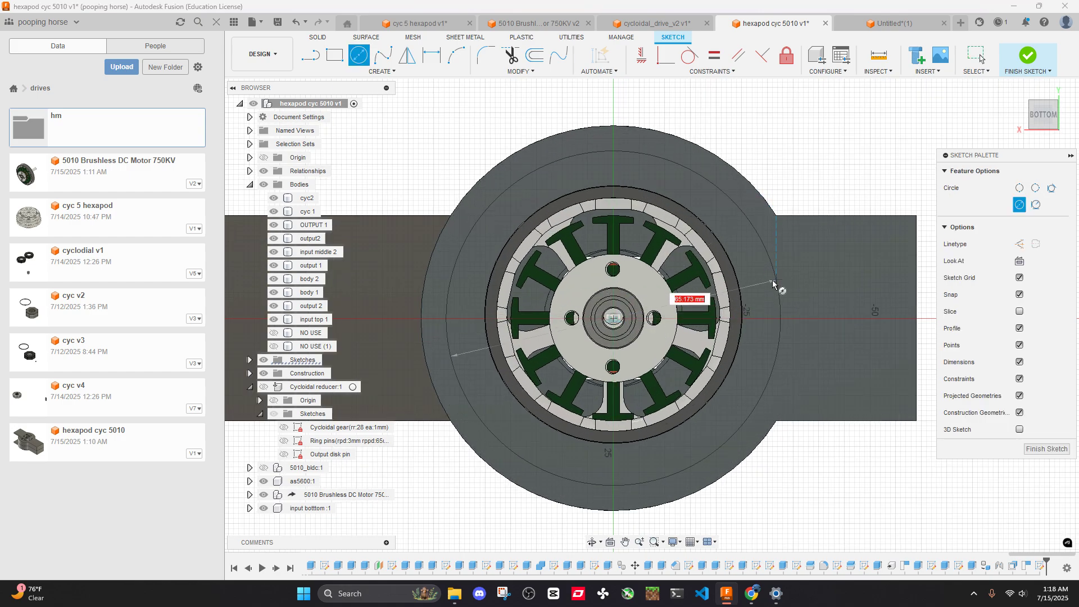
click(767, 321)
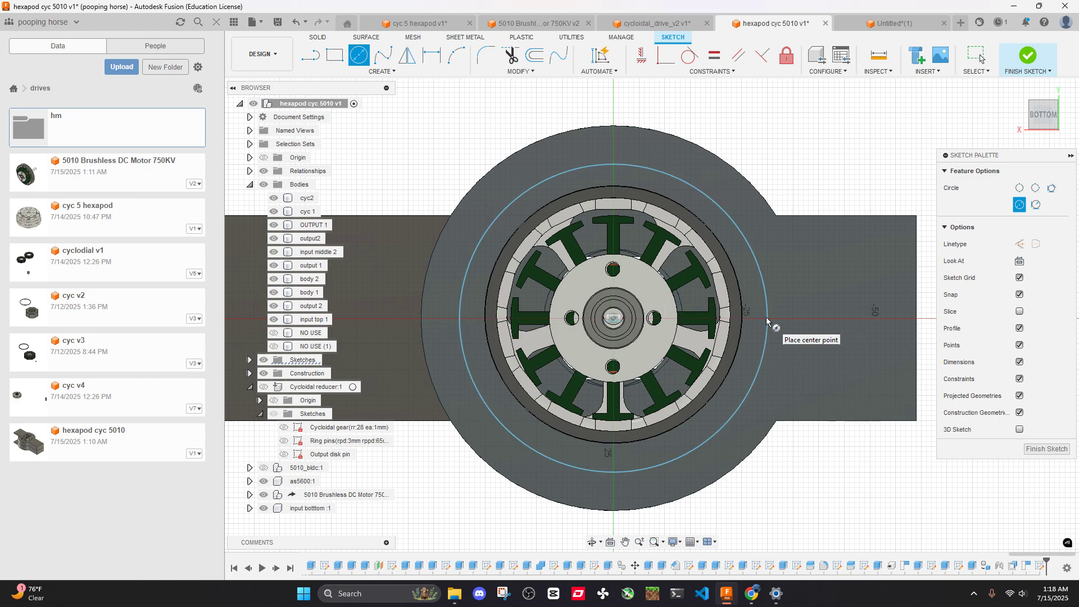
scroll(756, 326, up, 3)
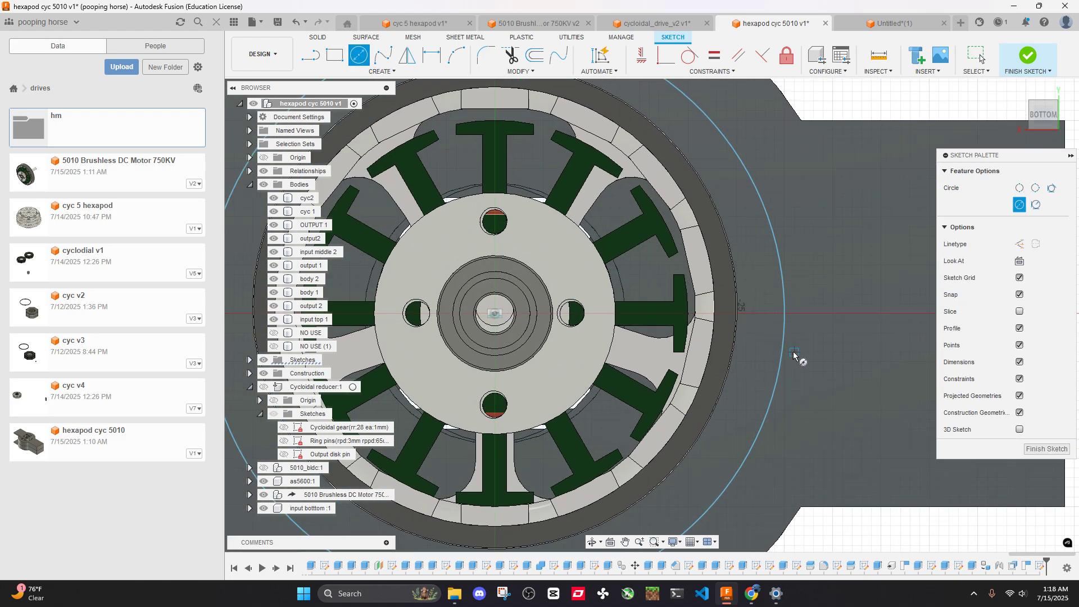
click(786, 314)
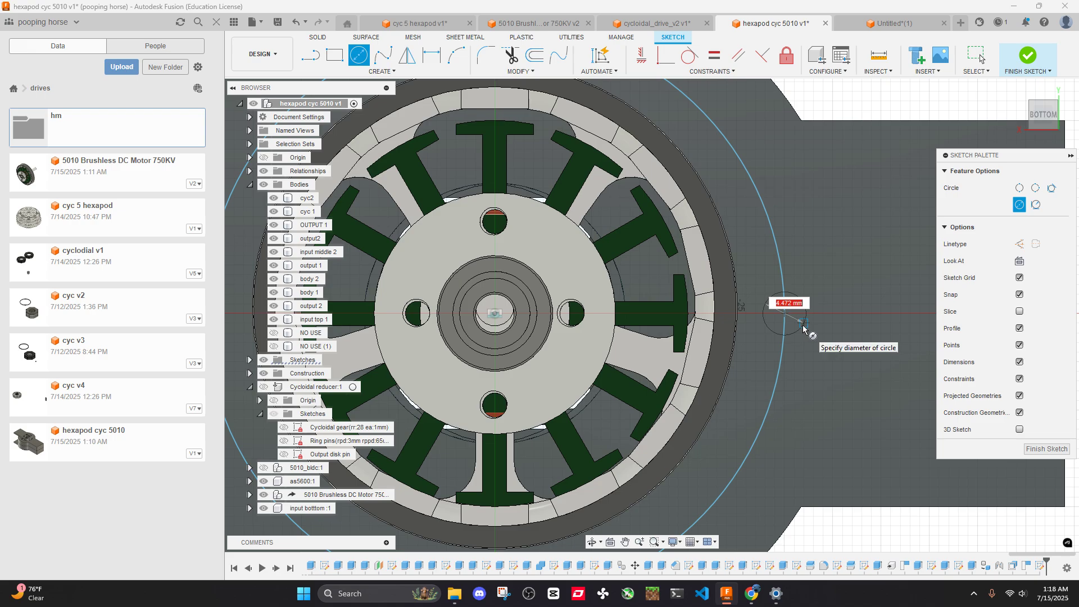
key(Escape)
In cycloidal_drive_v2, measure the rounded face of a red motor mount leg, and return to hexapod cyc 5010
click(632, 26)
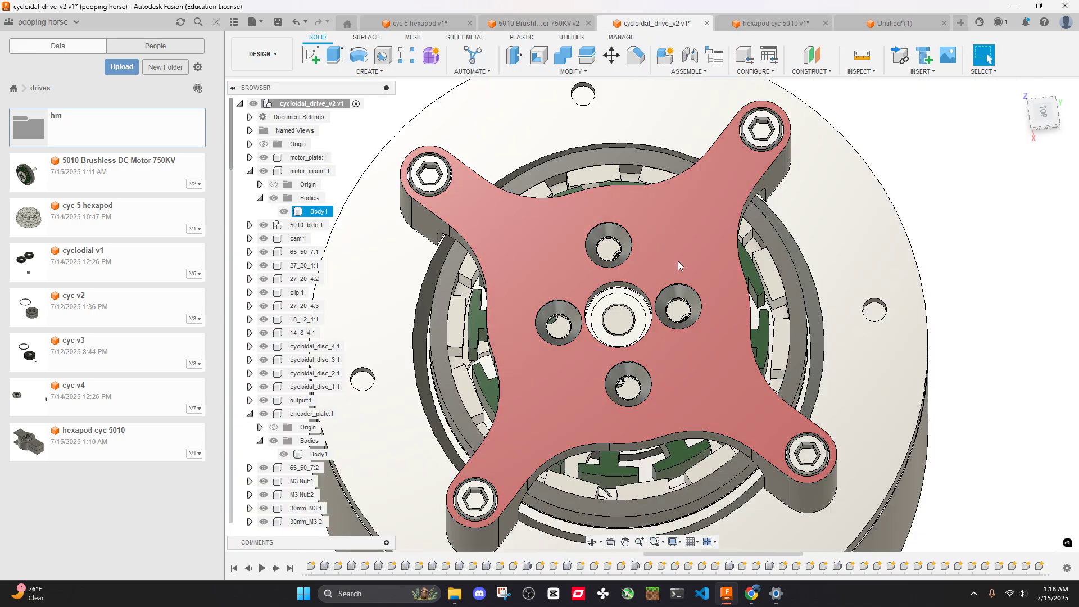
scroll(681, 265, down, 4)
shift+middle_drag(710, 292, 801, 251)
scroll(801, 251, up, 4)
key(i)
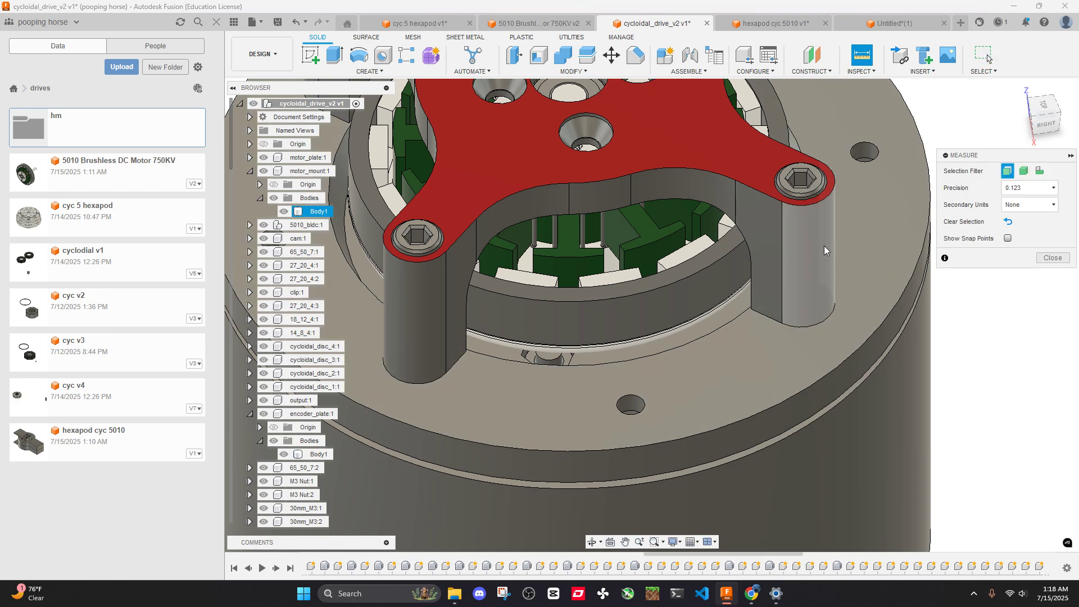
click(821, 265)
scroll(818, 266, down, 3)
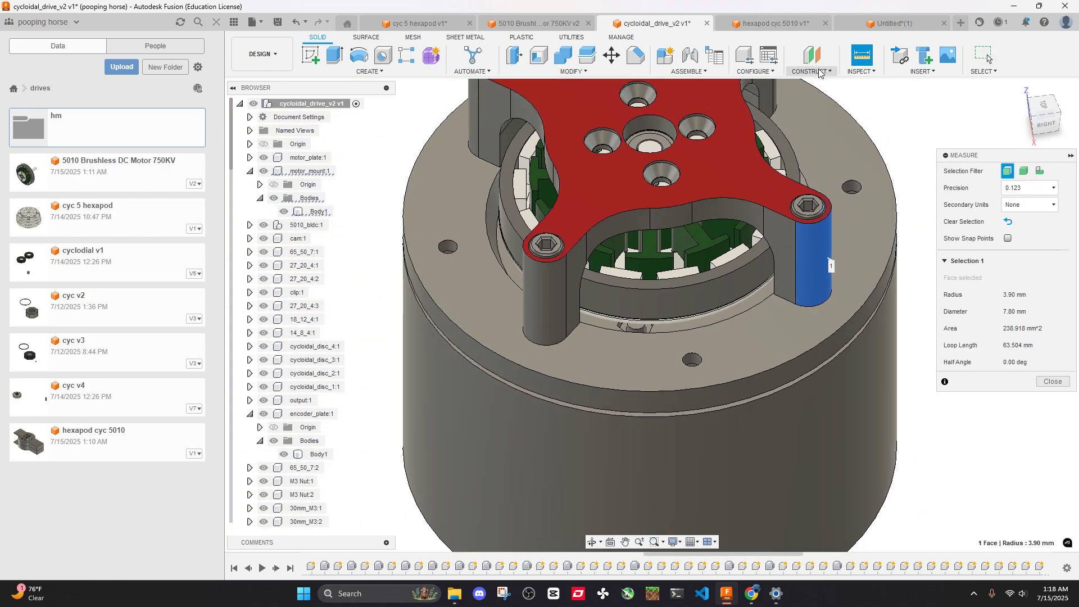
click(774, 23)
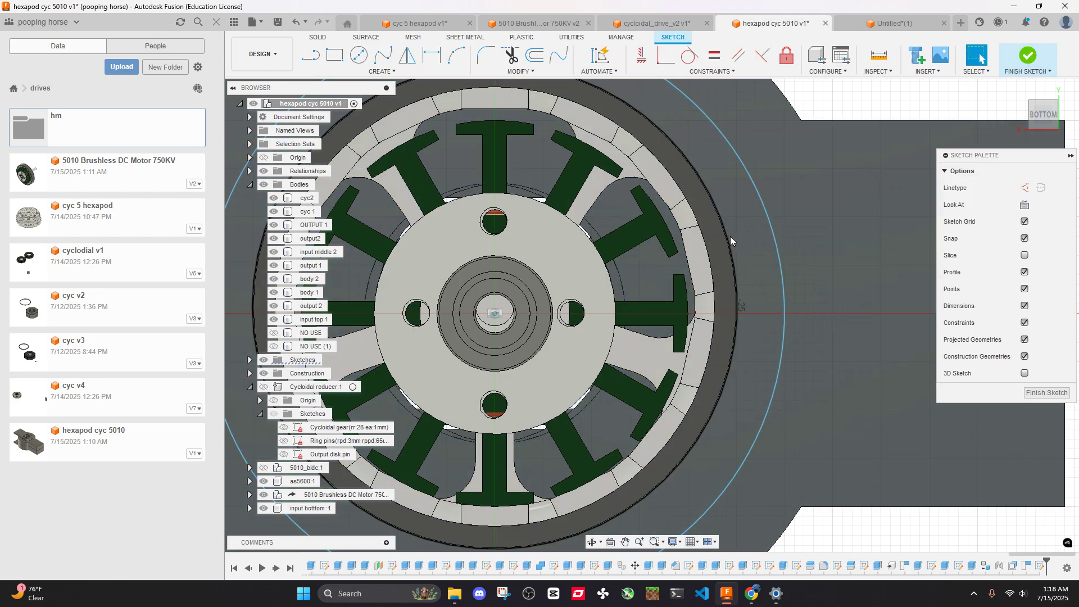
key(c)
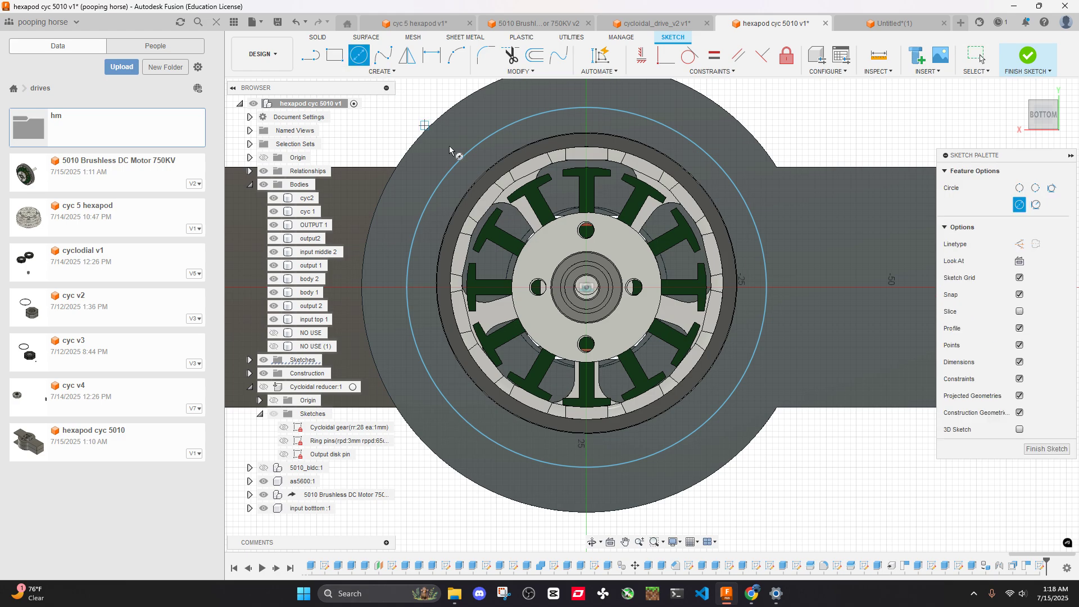
click(769, 290)
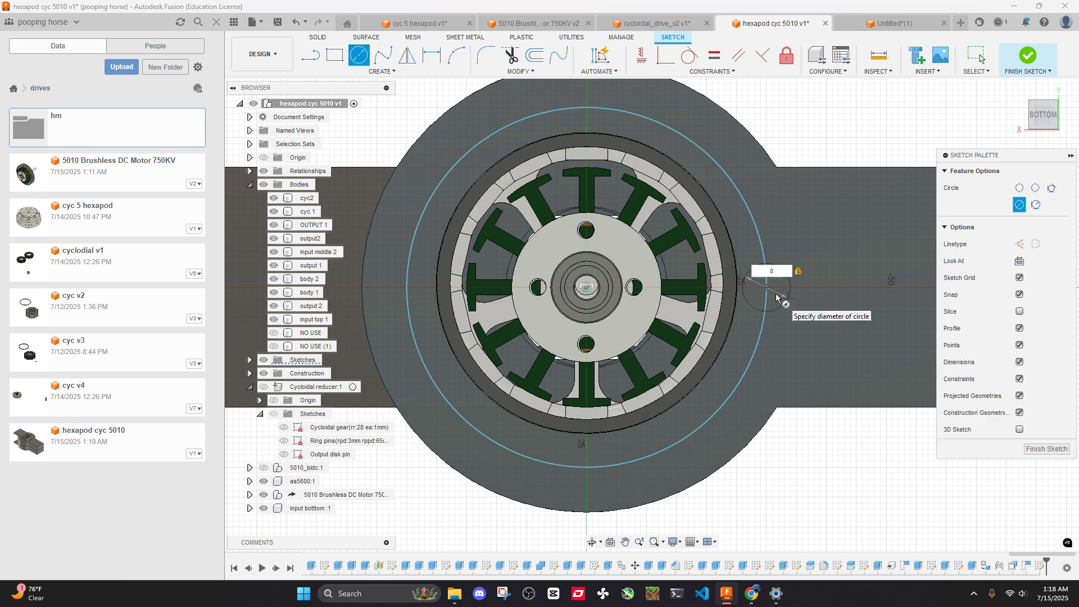
scroll(764, 308, down, 3)
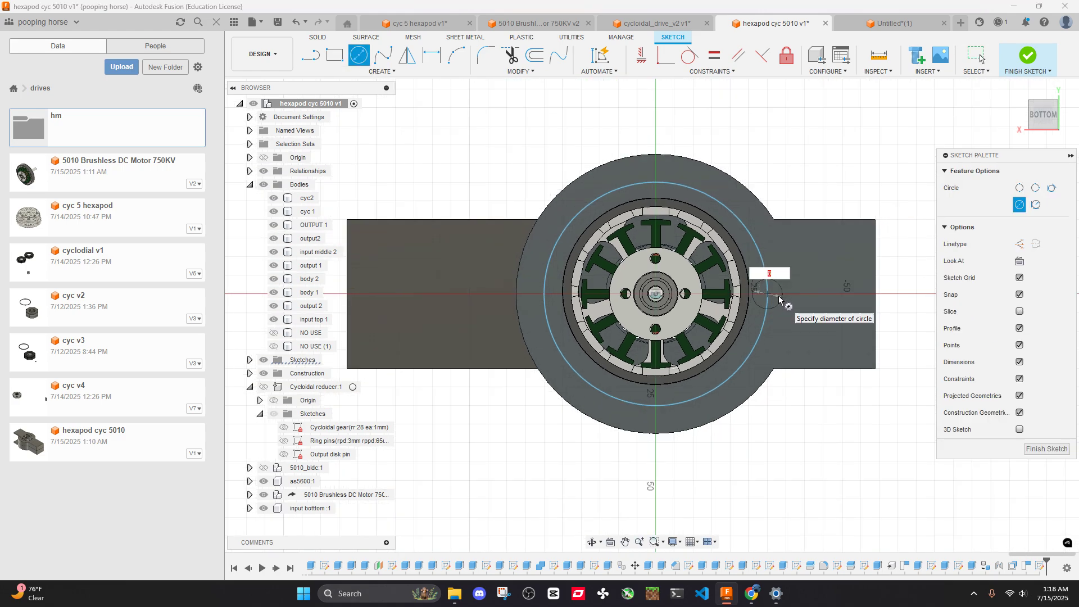
key(Escape)
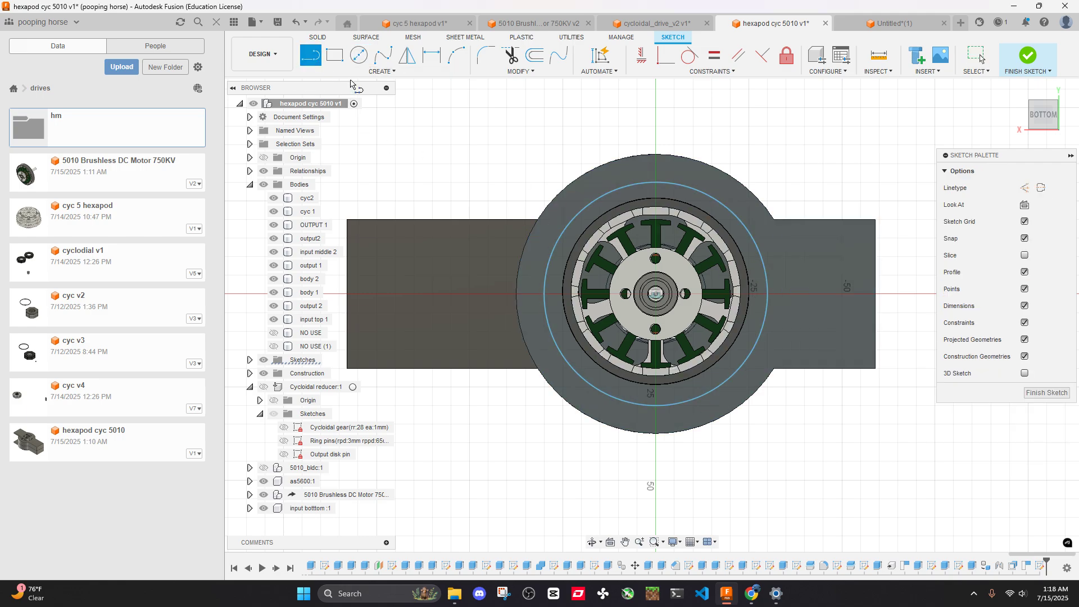
Draw a construction line about 53 mm long from the motor's centre at a 135° angle across the arm plate
click(657, 294)
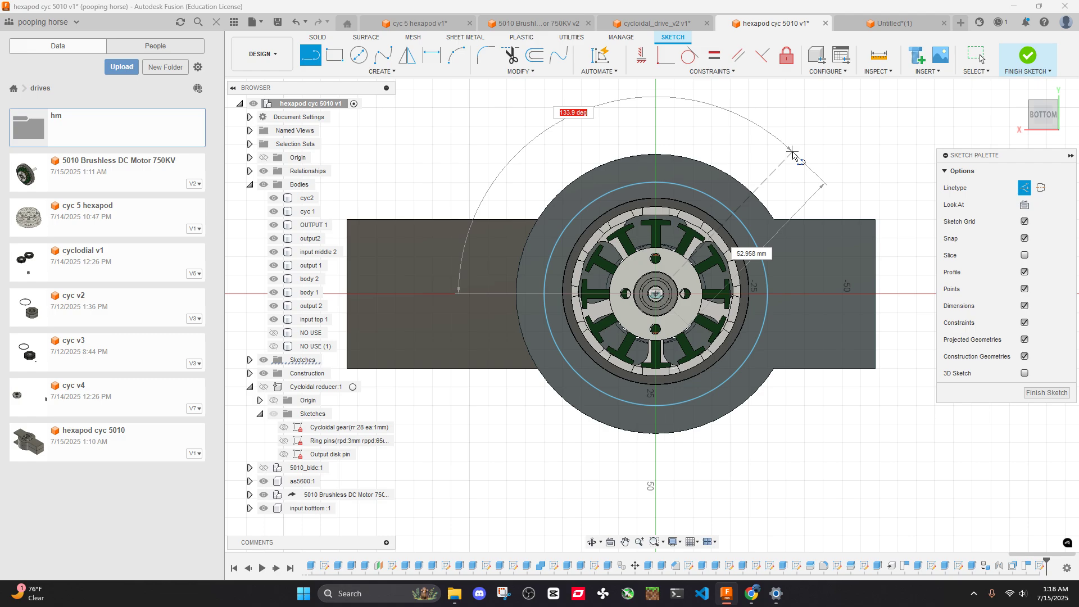
text(135)
key(Return)
key(Escape)
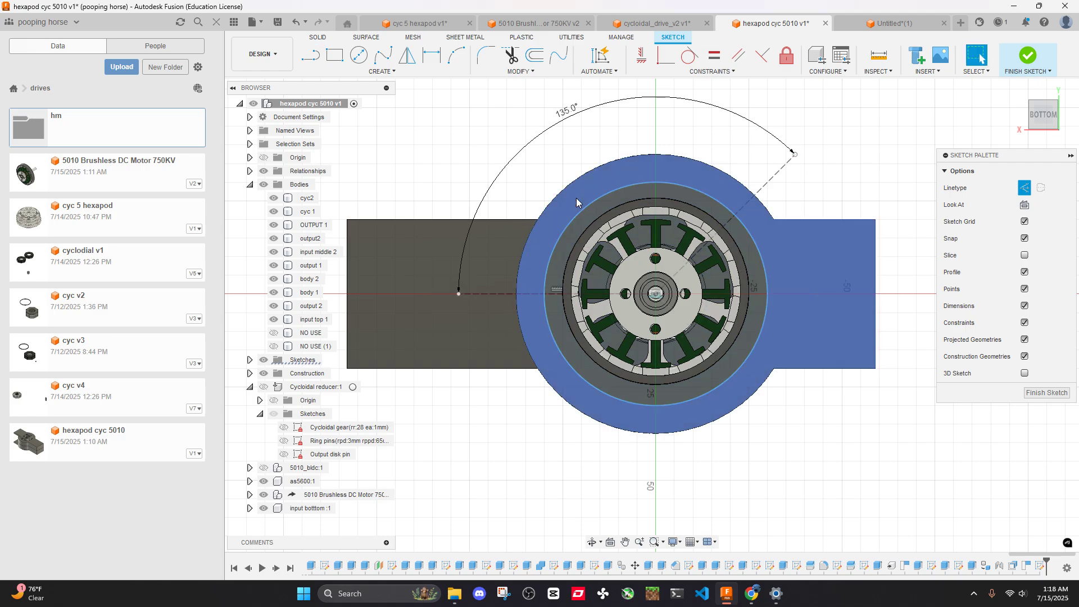
key(alt+z)
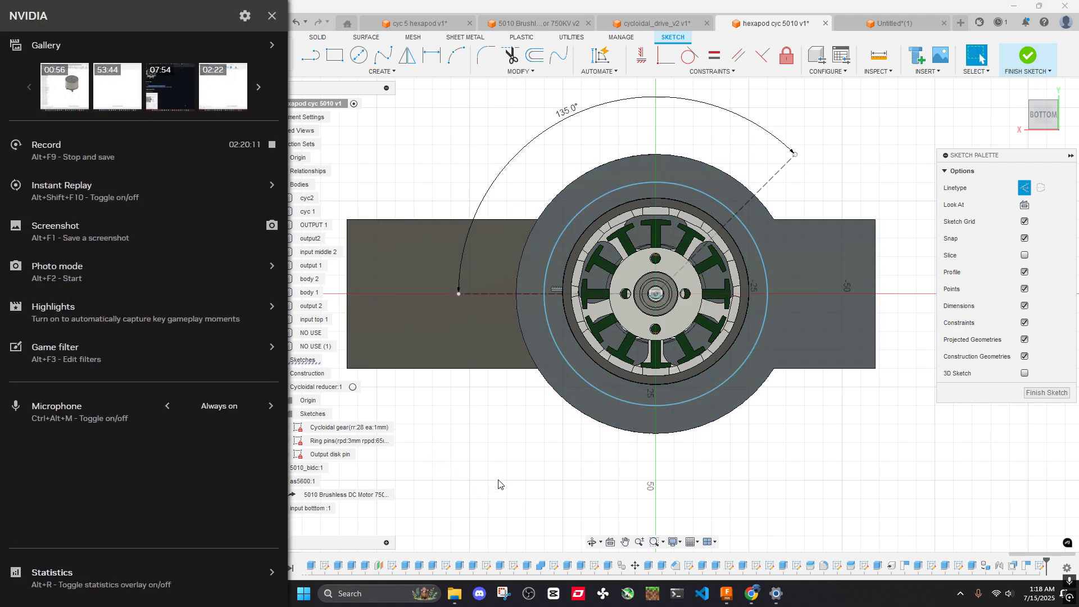
key(alt+z)
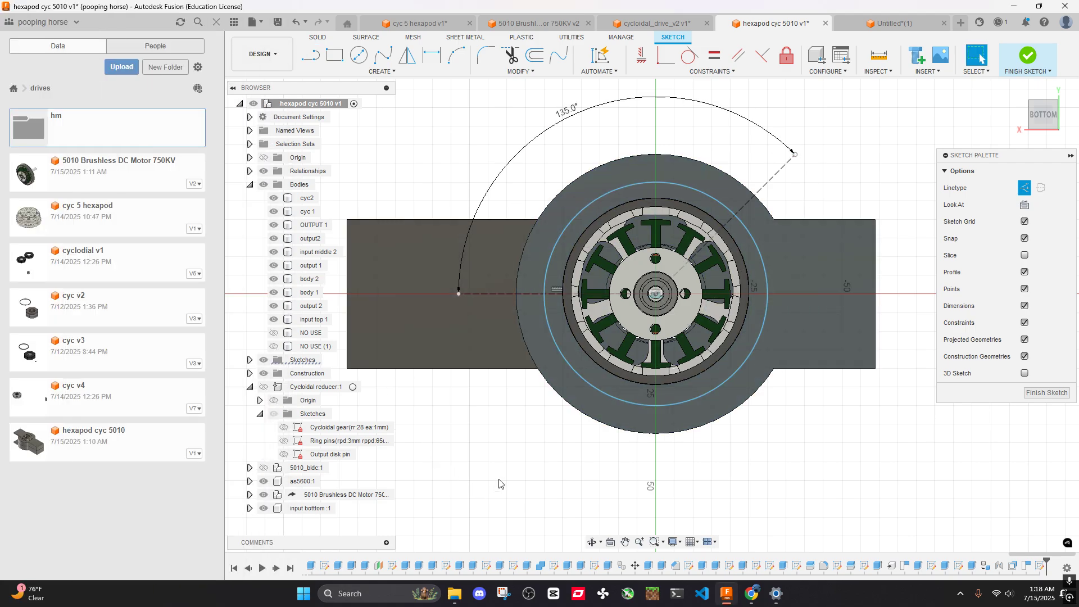
click(360, 54)
scroll(739, 213, up, 4)
click(714, 187)
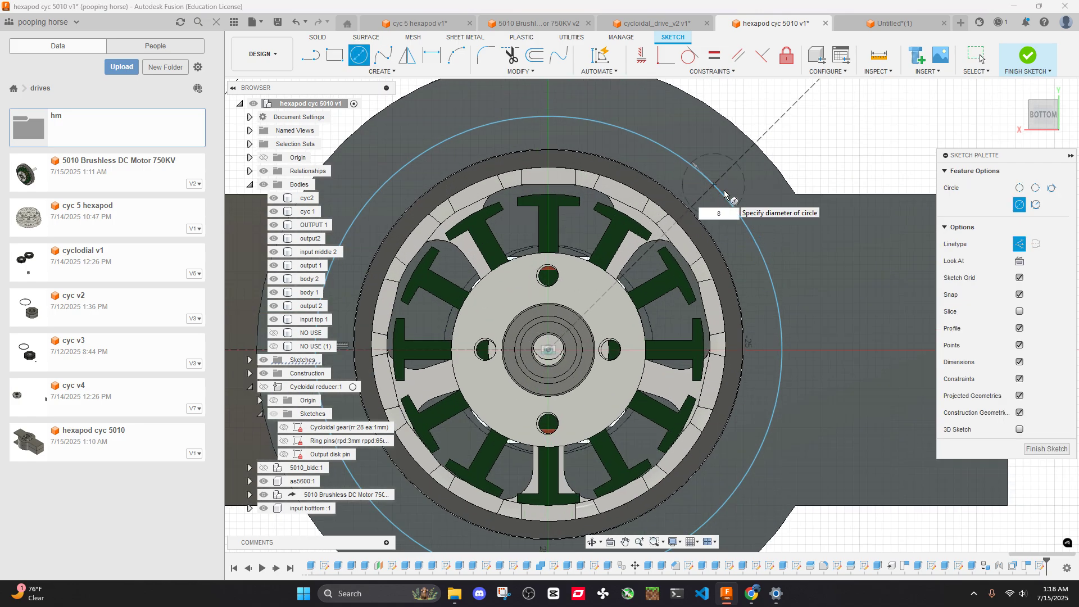
key(Escape)
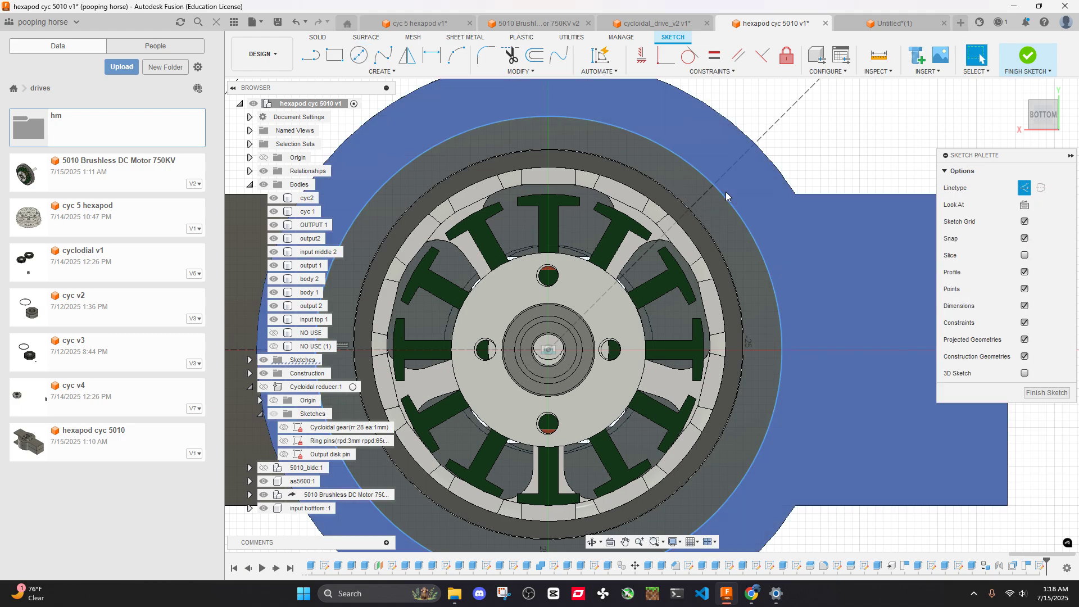
Replace the 60 mm circle around the motor with a 65 mm diameter construction circle centred on the motor's axis
scroll(743, 228, down, 2)
click(747, 232)
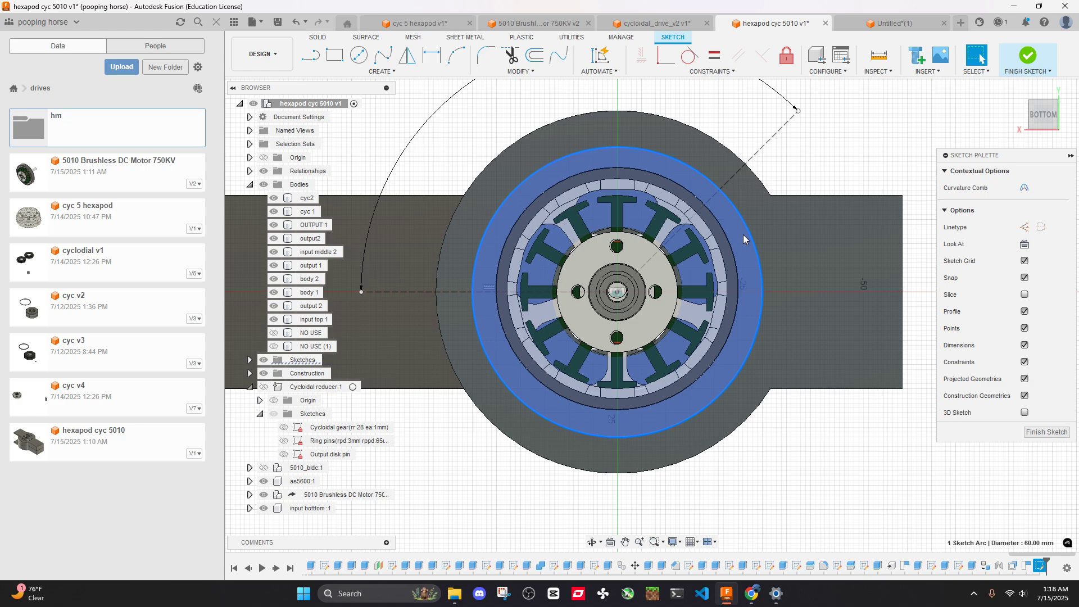
key(Delete)
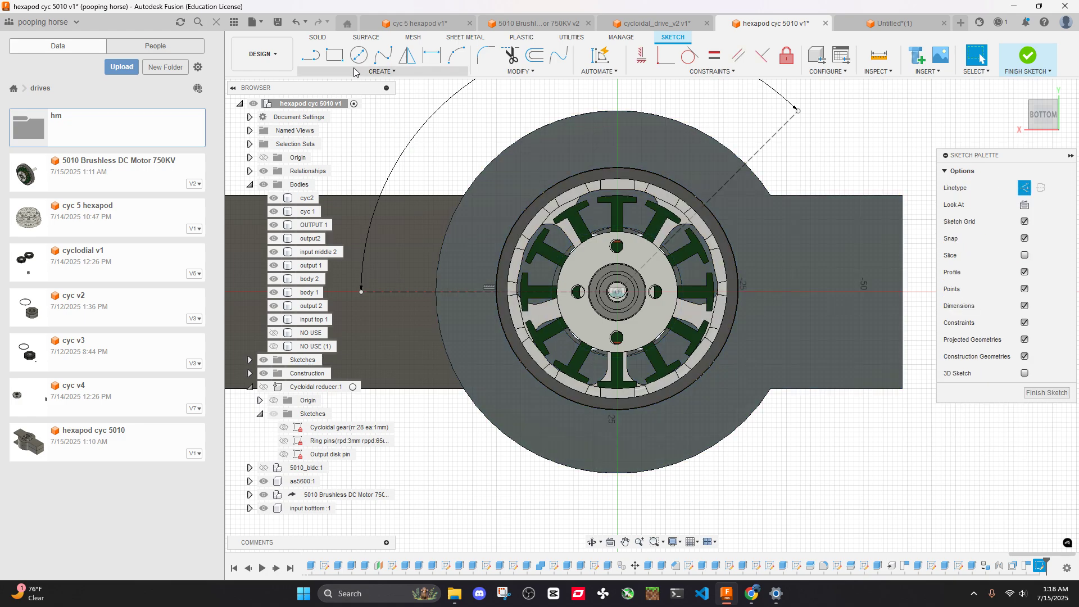
key(c)
click(621, 294)
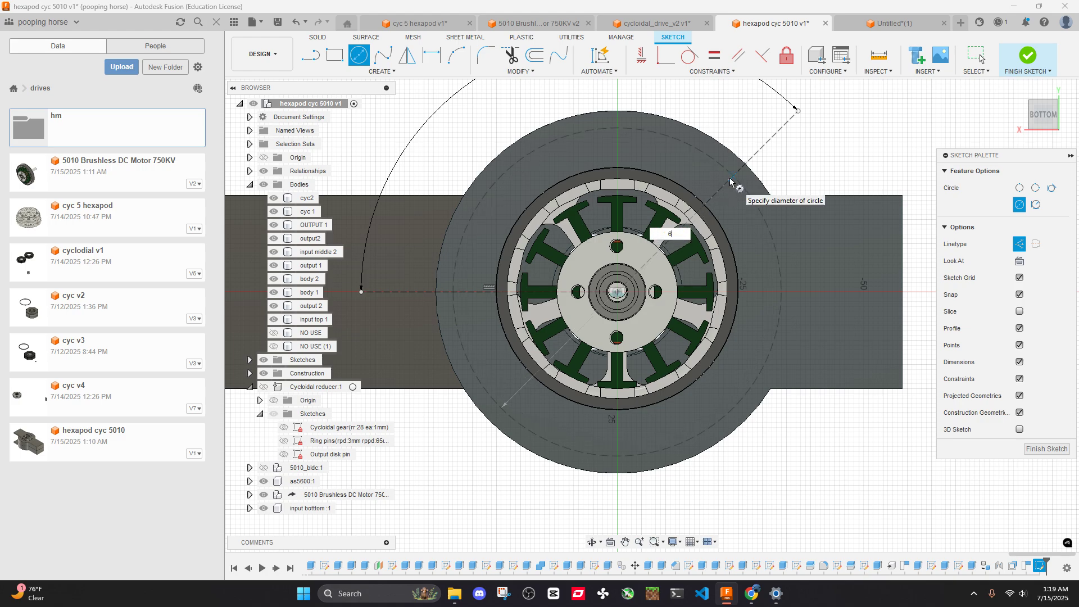
text(6)
key(Tab)
text(5)
key(Return)
key(Escape)
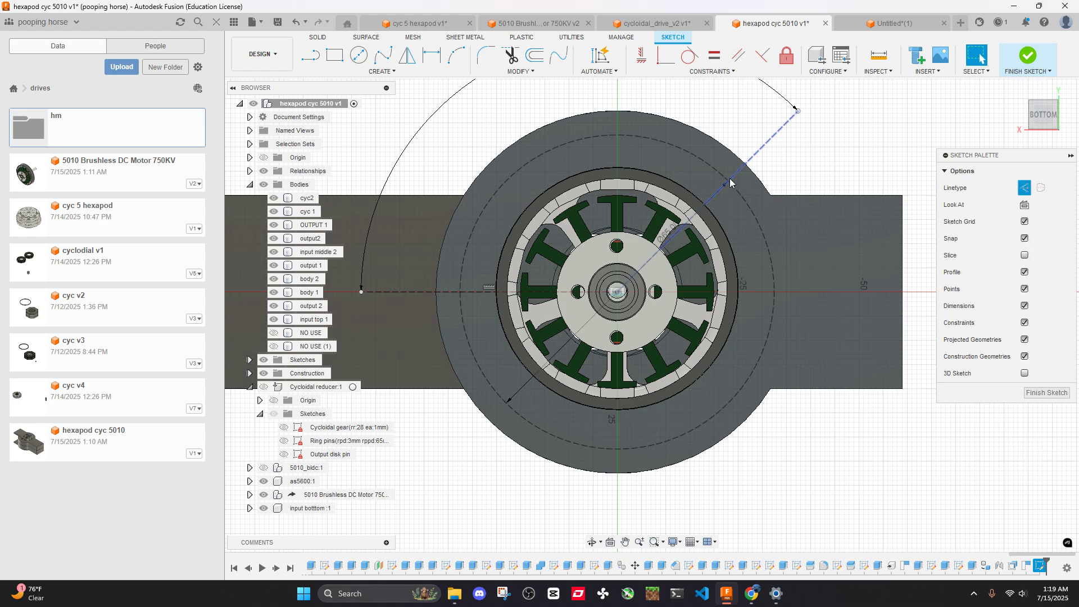
Draw an 8 mm diameter circle where the diagonal line crosses the construction circle, and make it normal geometry
click(358, 55)
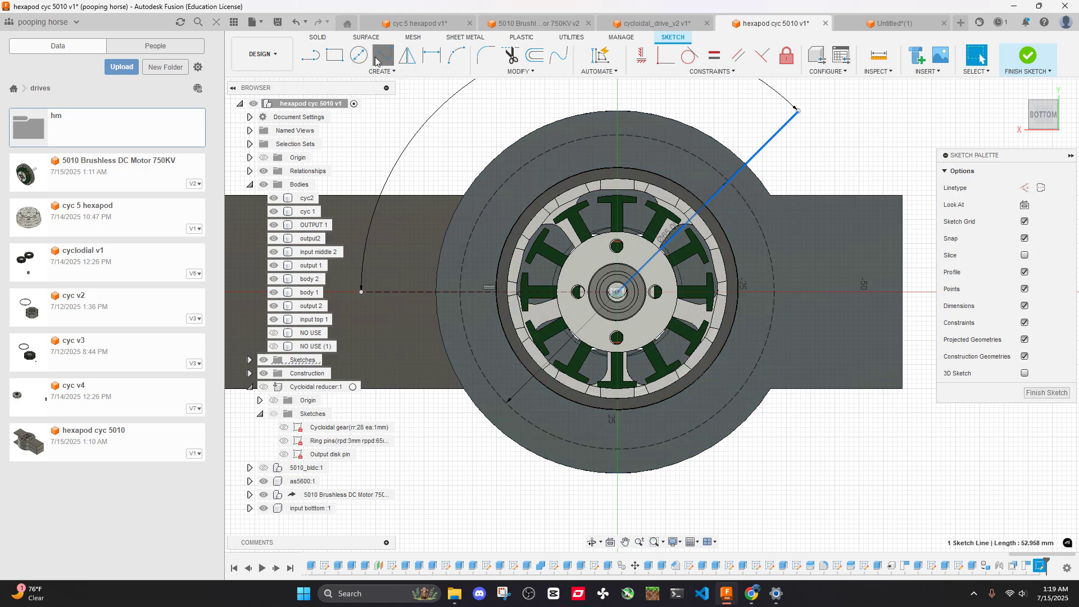
click(729, 183)
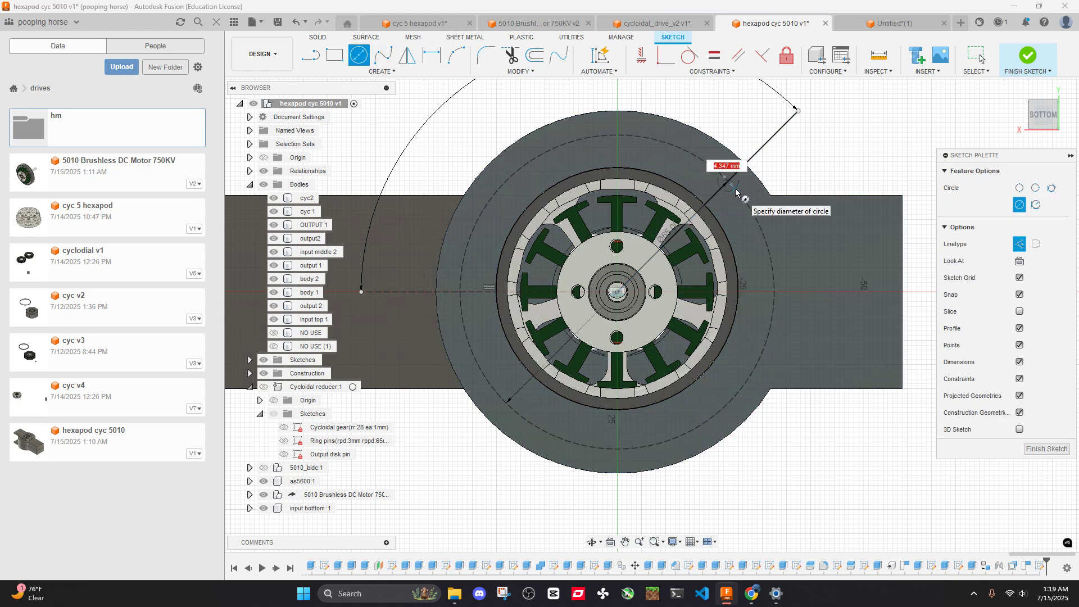
text(8)
key(Return)
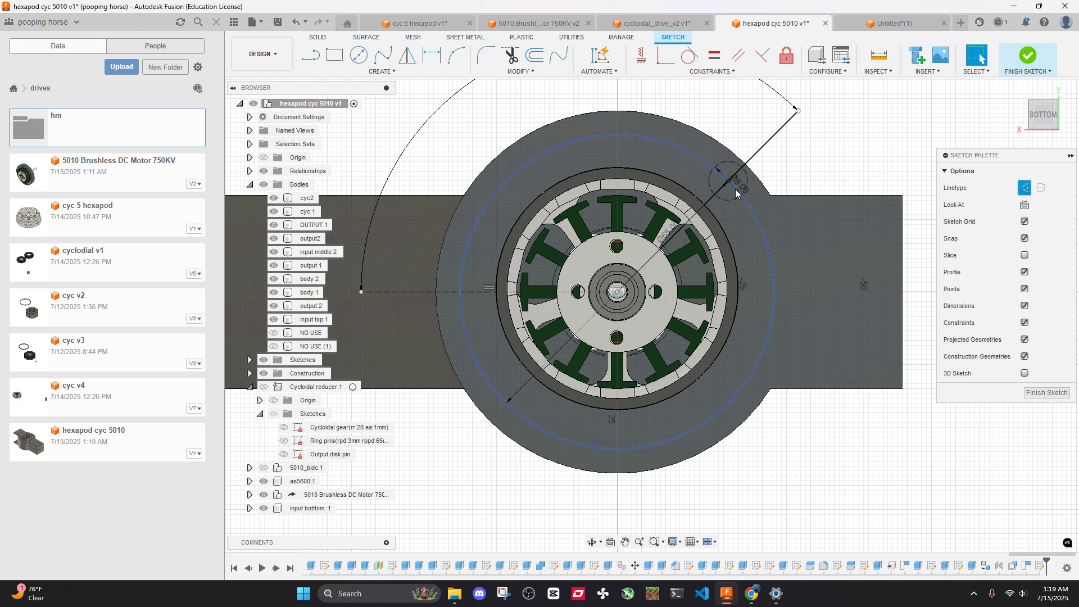
key(Escape)
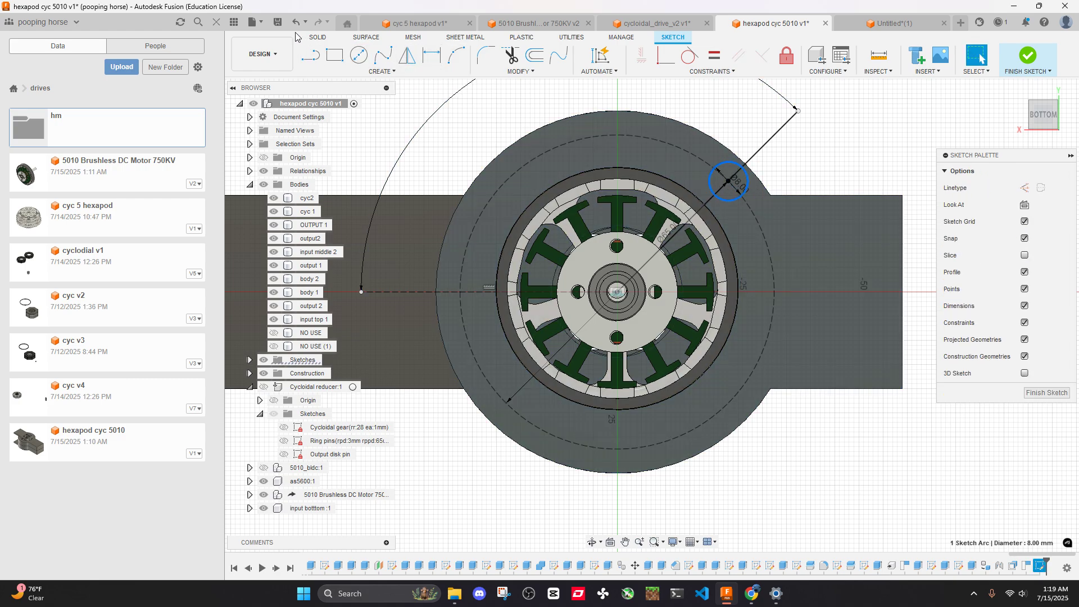
Create a full circular pattern of the 8 mm circle around the motor's centre with a quantity of 4
click(233, 22)
click(253, 55)
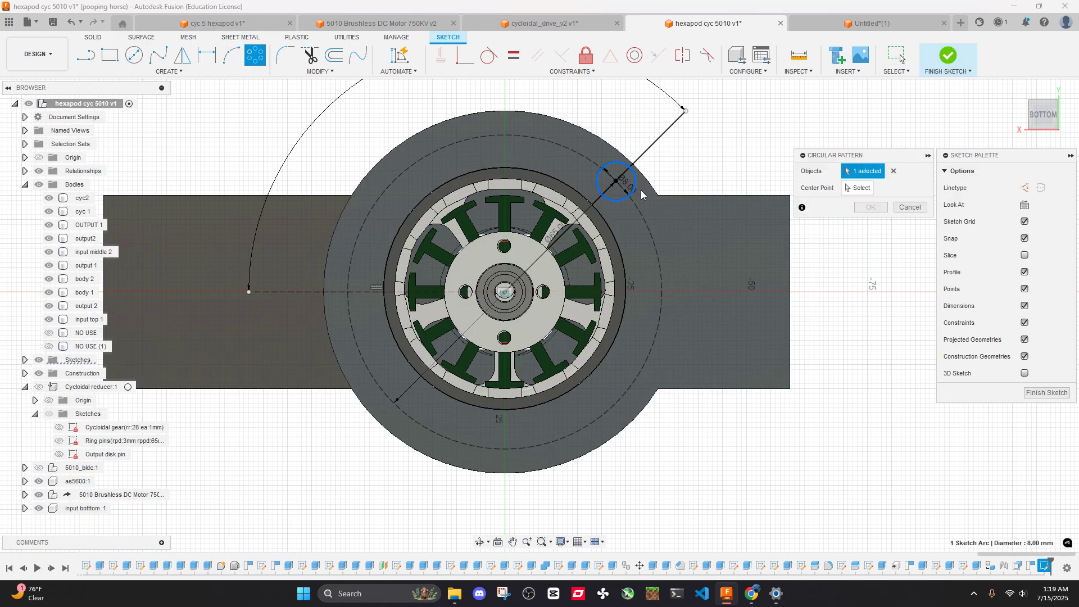
click(504, 292)
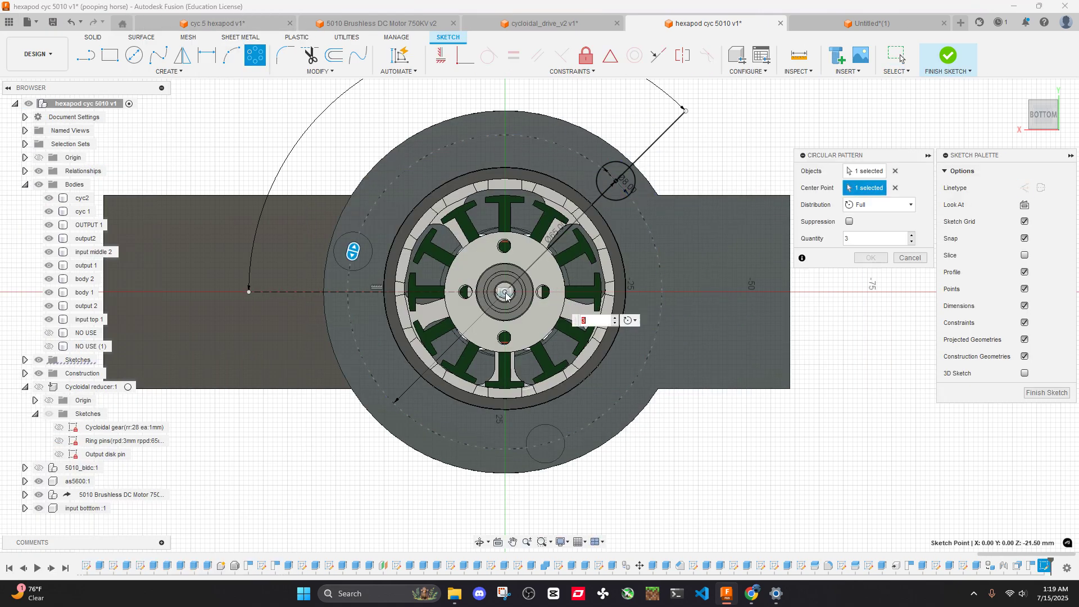
click(876, 240)
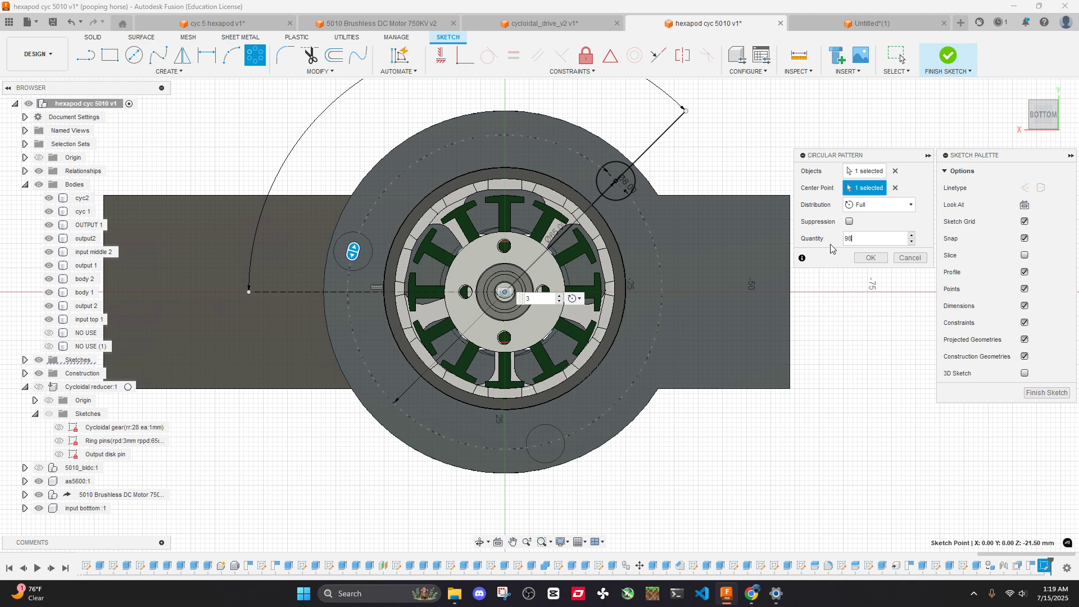
text(98)
key(BackSpace)
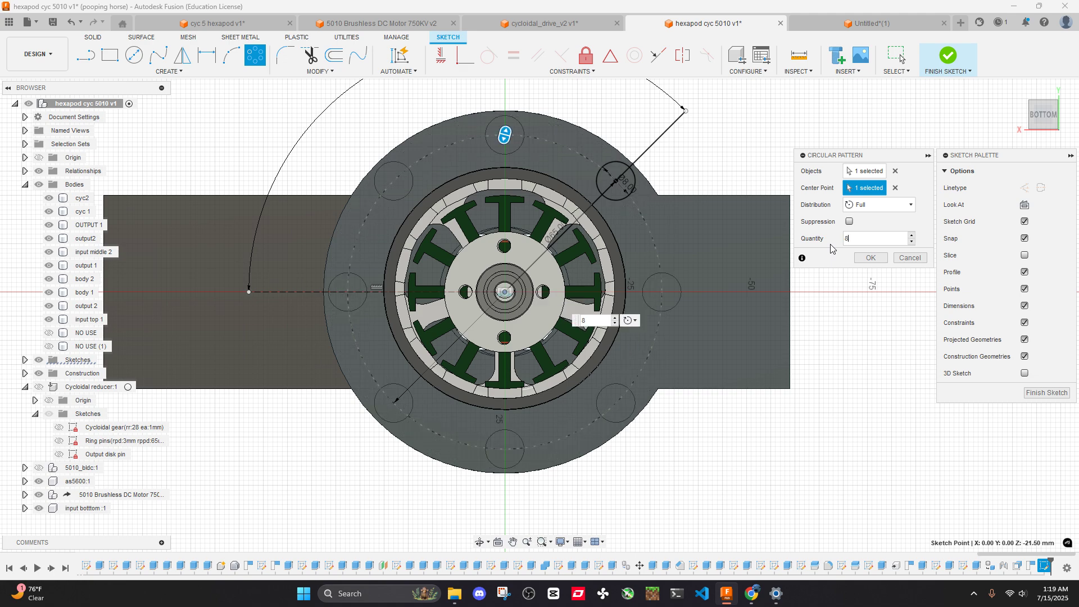
key(BackSpace)
text(6)
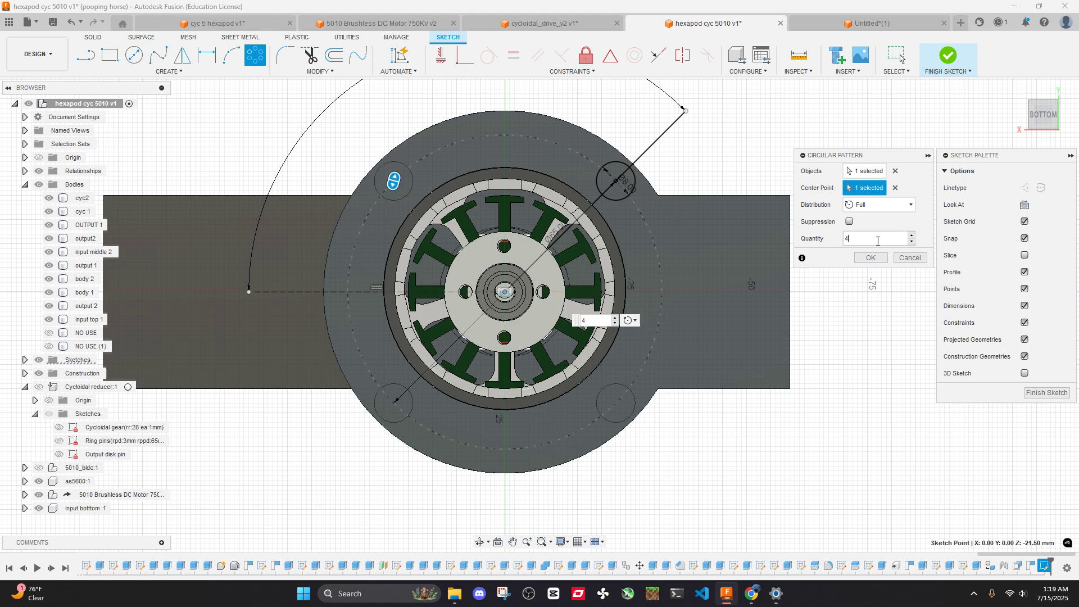
click(870, 257)
scroll(664, 233, down, 3)
scroll(646, 225, up, 5)
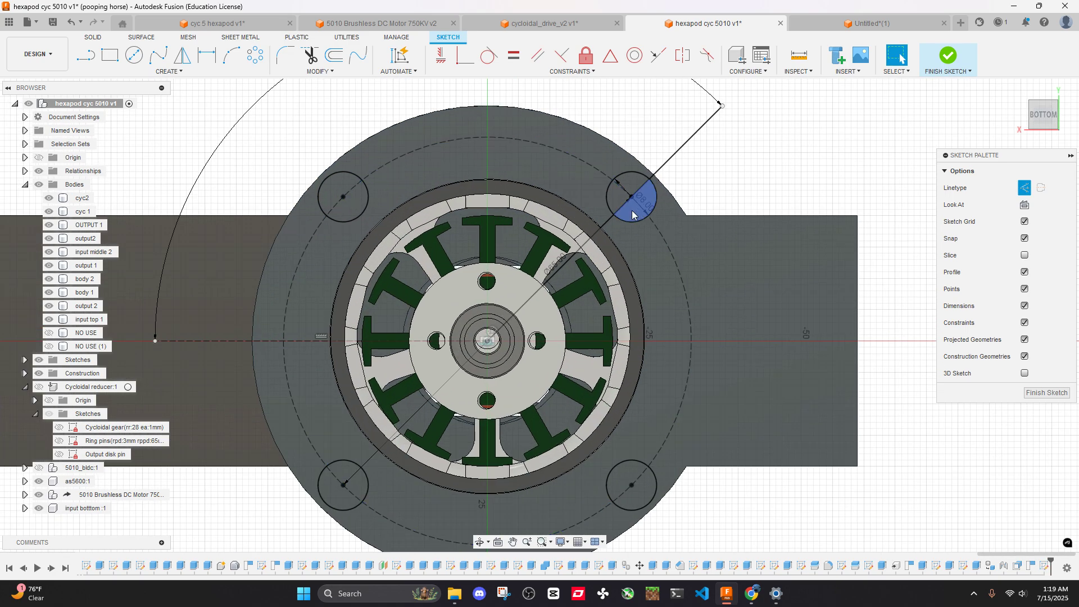
Extrude the four circles around the motor on the round flange 35 mm as posts joined to the body
click(629, 214)
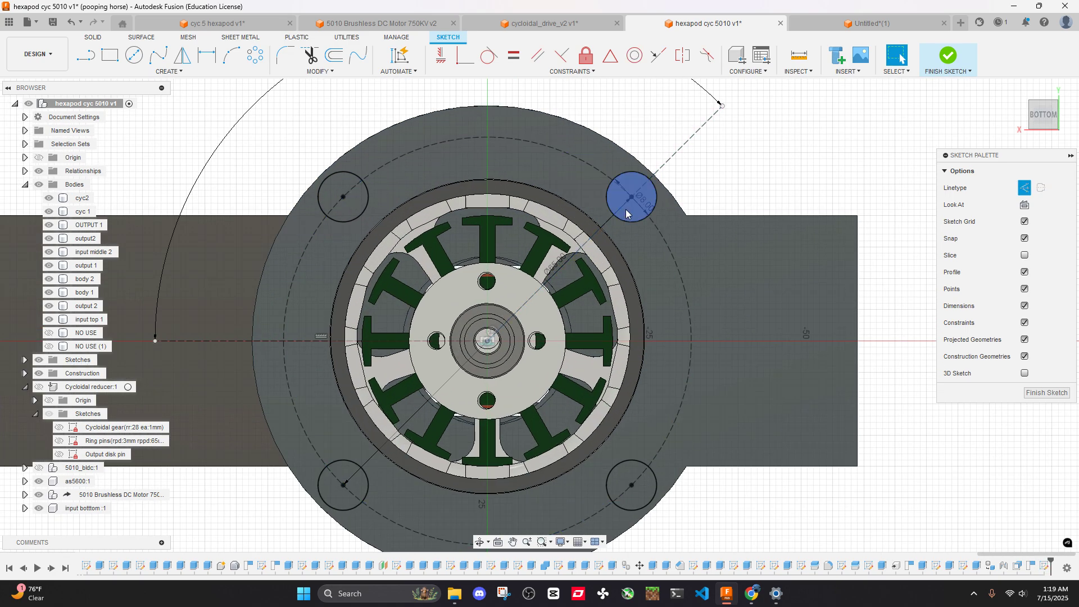
shift+click(344, 197)
shift+click(346, 483)
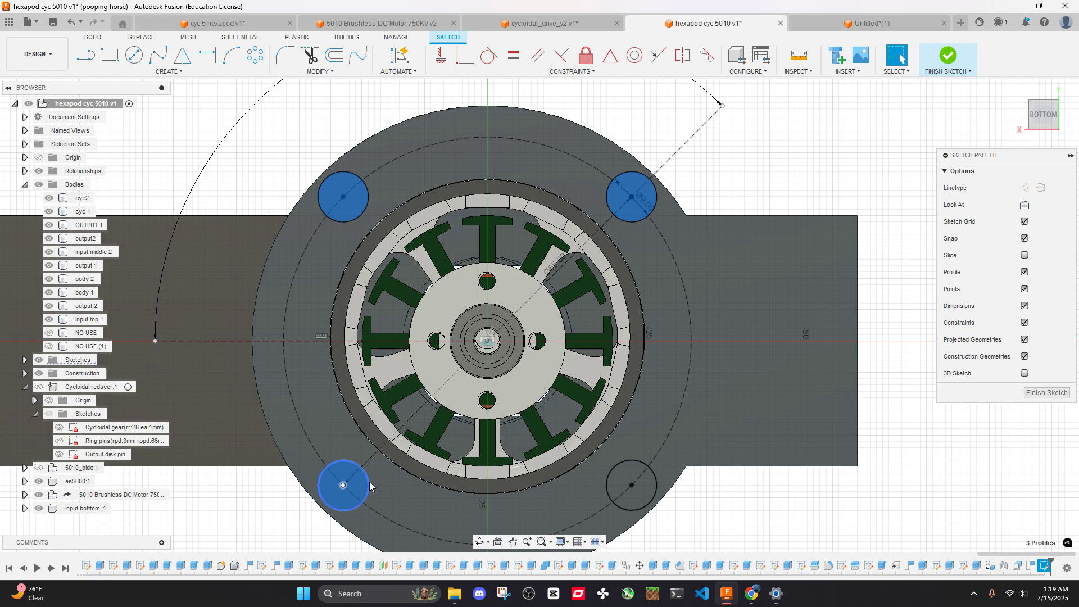
shift+click(622, 495)
key(e)
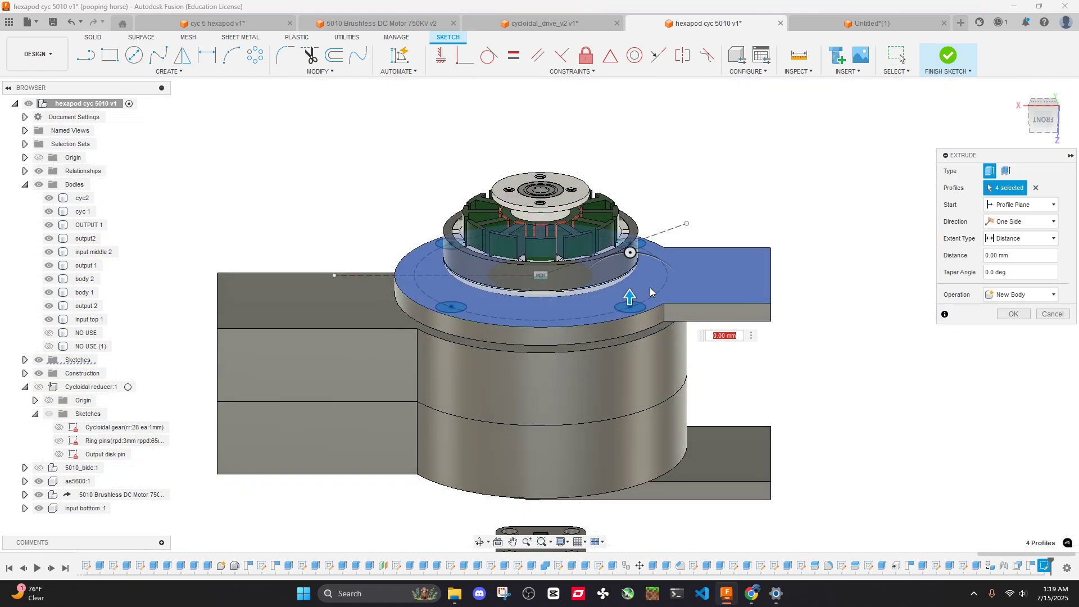
text(35)
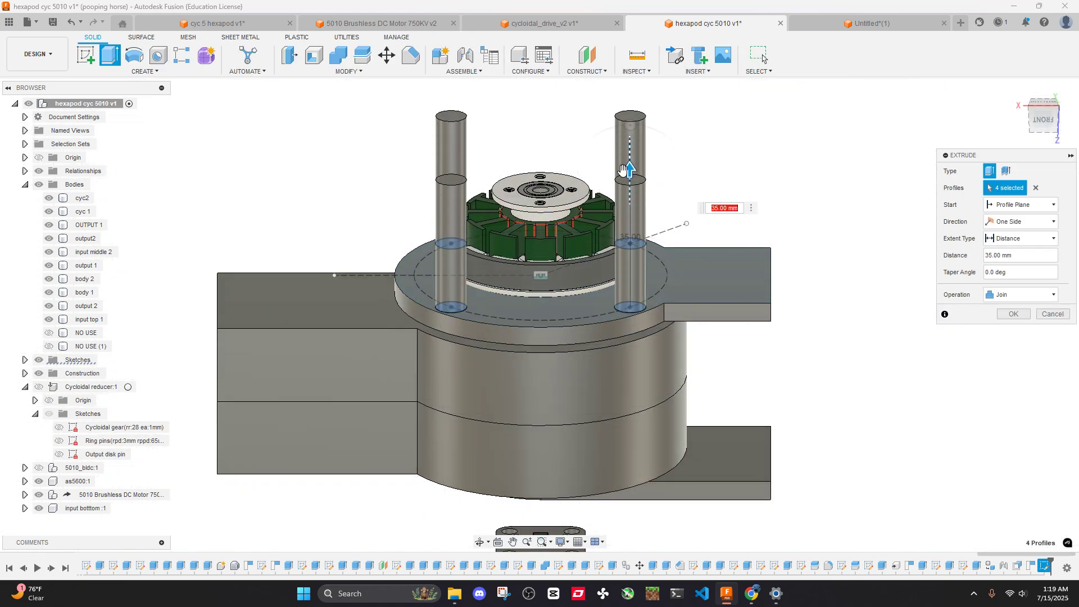
key(Return)
shift+middle_drag(648, 150, 621, 166)
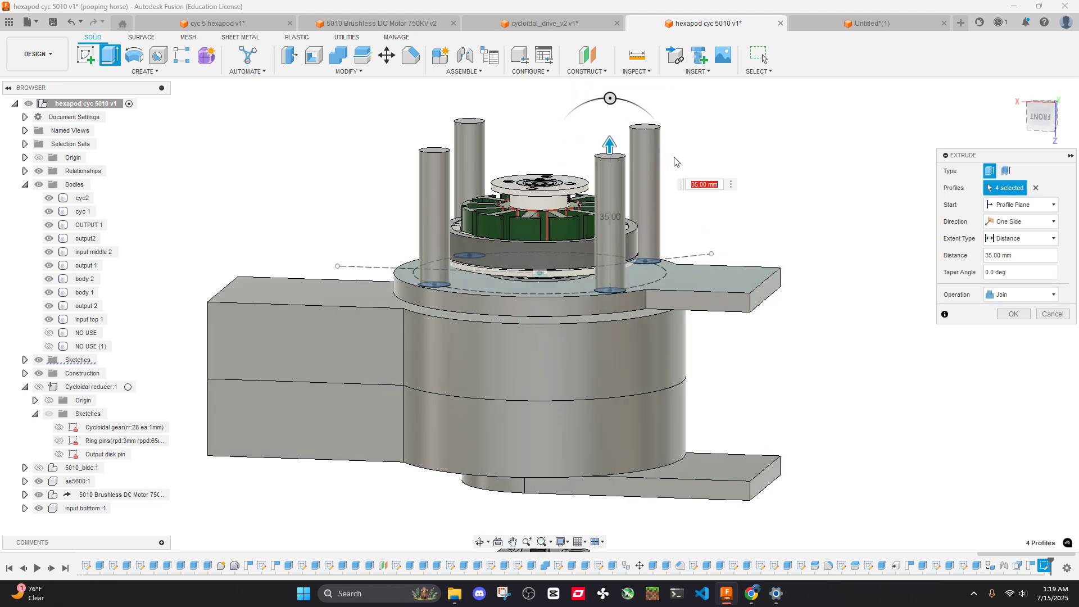
click(1019, 317)
Create a sketch on the motor's flat round end face with the four screw holes
shift+middle_drag(727, 176, 697, 191)
scroll(730, 214, up, 8)
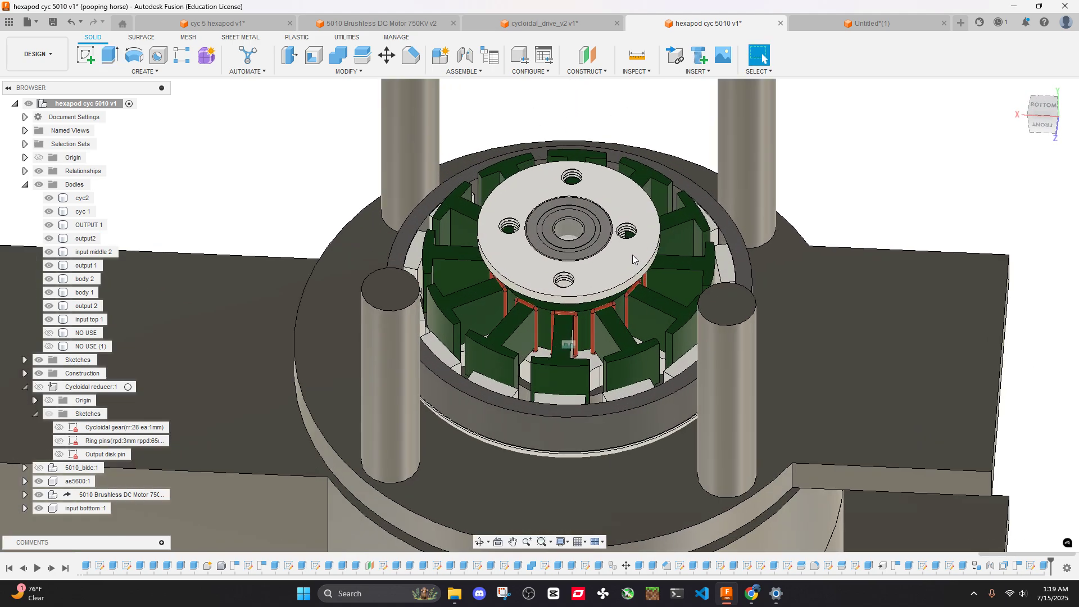
right_click(633, 256)
click(618, 332)
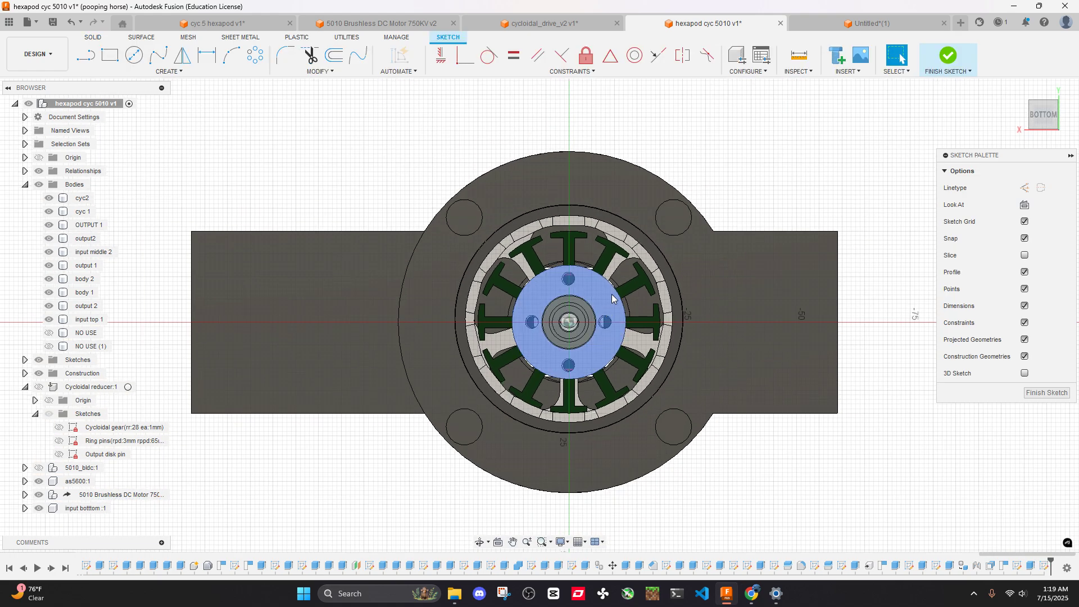
click(133, 55)
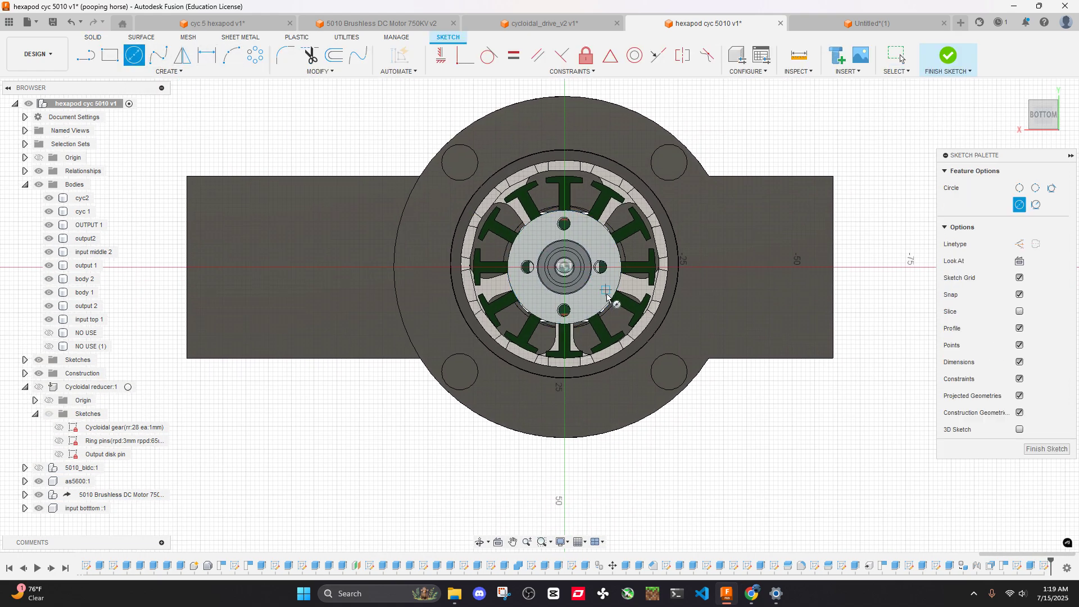
click(565, 267)
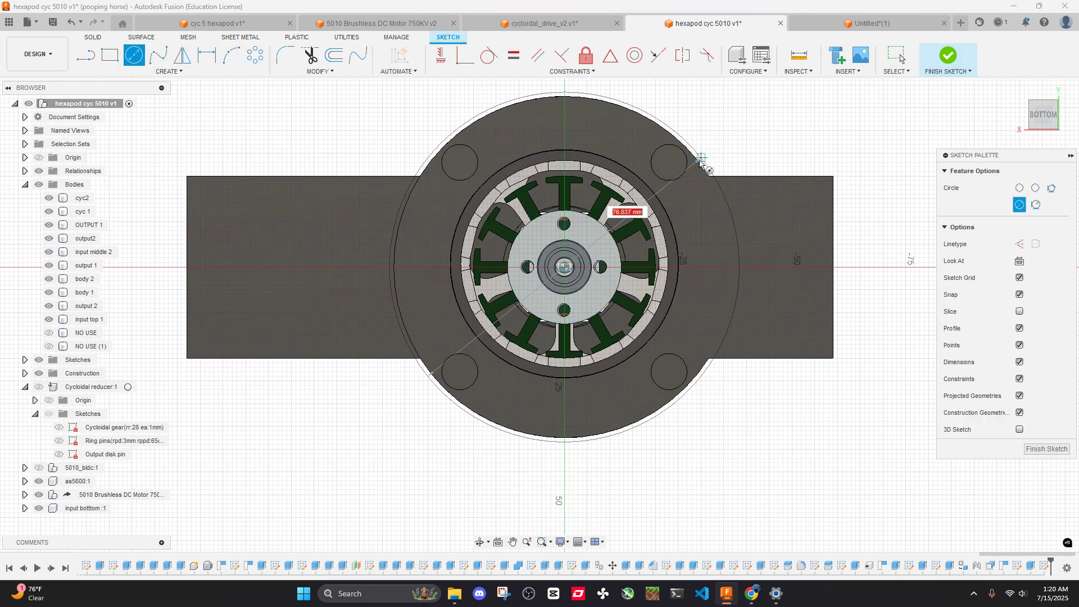
key(Escape)
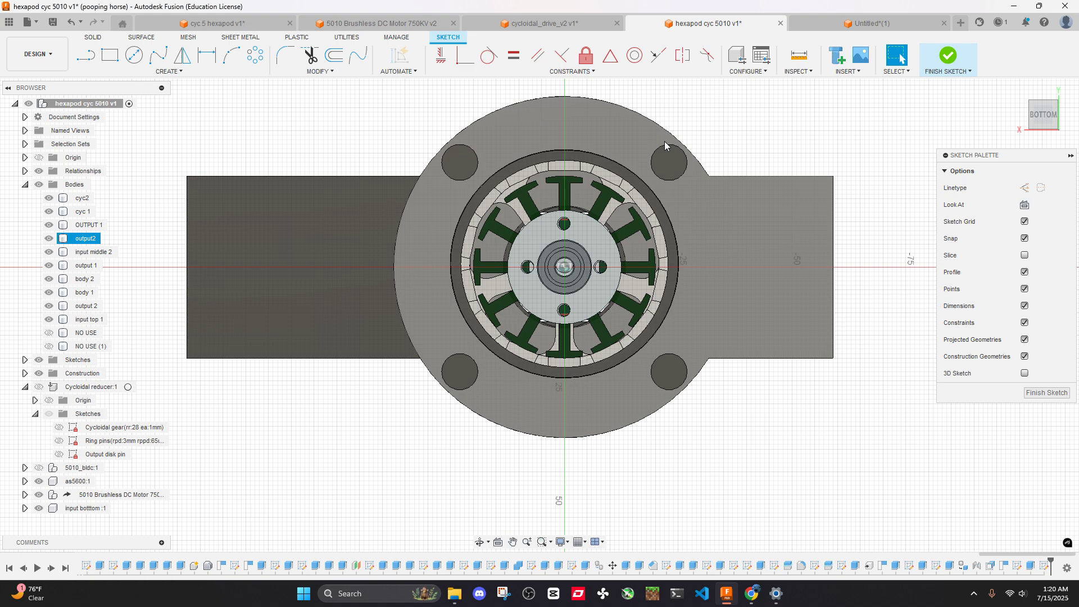
Examine the red four-armed plate and its posts in the cycloidal_drive_v2 document, then return to the hexapod cyc 5010 sketch
click(563, 23)
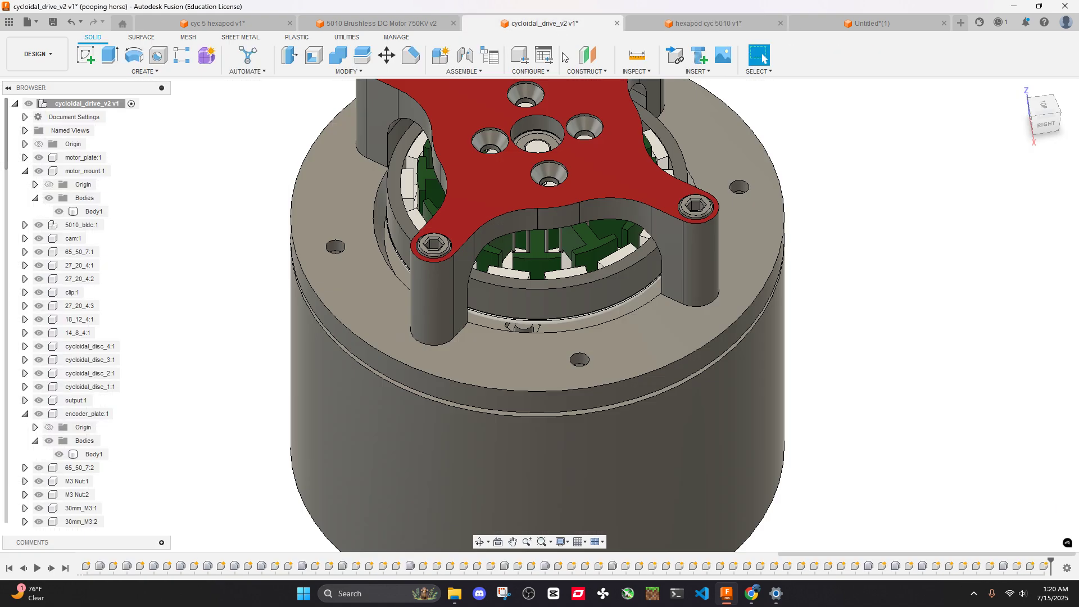
scroll(589, 165, down, 6)
shift+middle_drag(607, 168, 759, 56)
key(Escape)
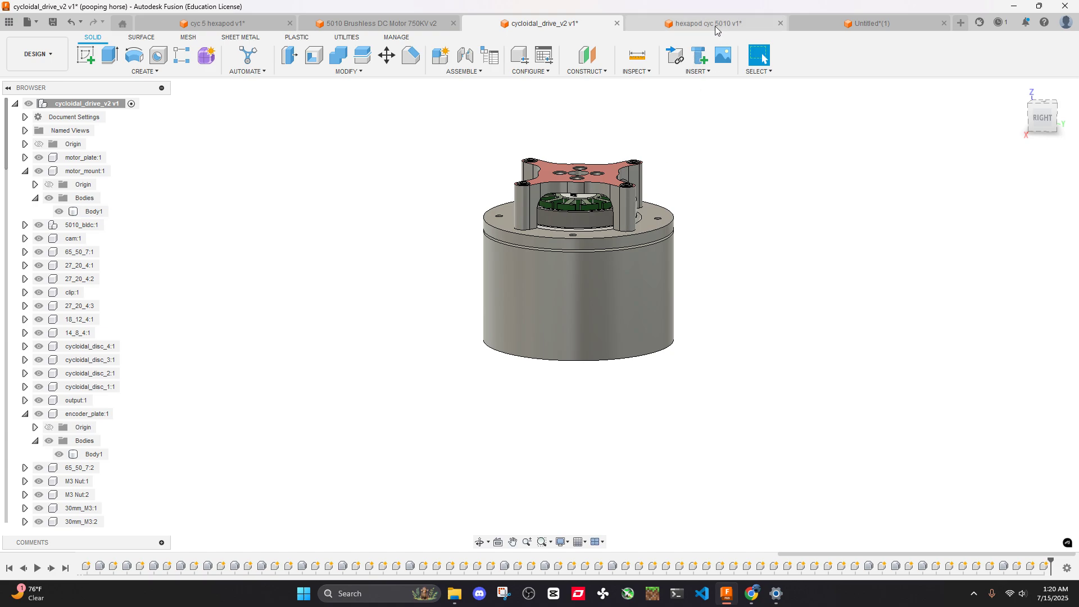
shift+middle_drag(716, 29, 764, 58)
shift+middle_drag(708, 200, 710, 194)
scroll(691, 247, up, 6)
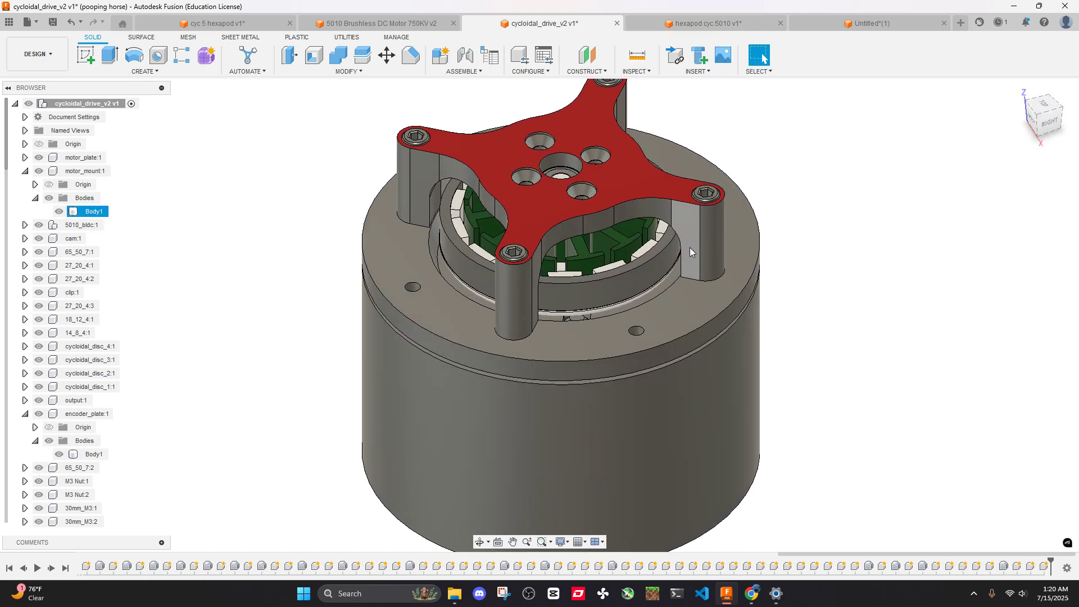
shift+middle_drag(692, 250, 724, 200)
scroll(725, 212, down, 3)
shift+middle_drag(756, 135, 720, 198)
scroll(741, 241, down, 4)
click(716, 25)
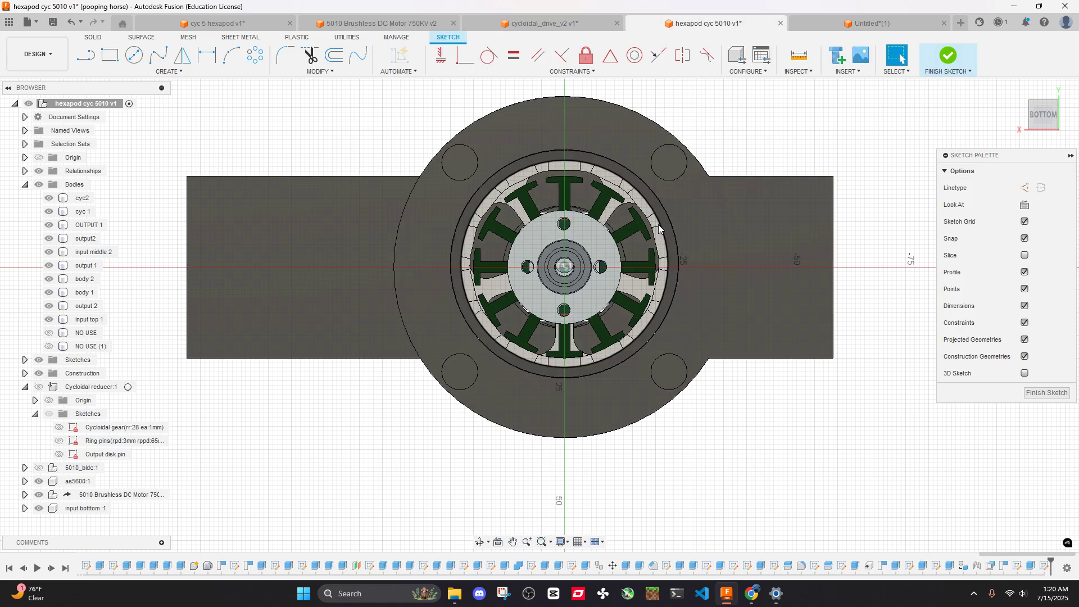
click(539, 23)
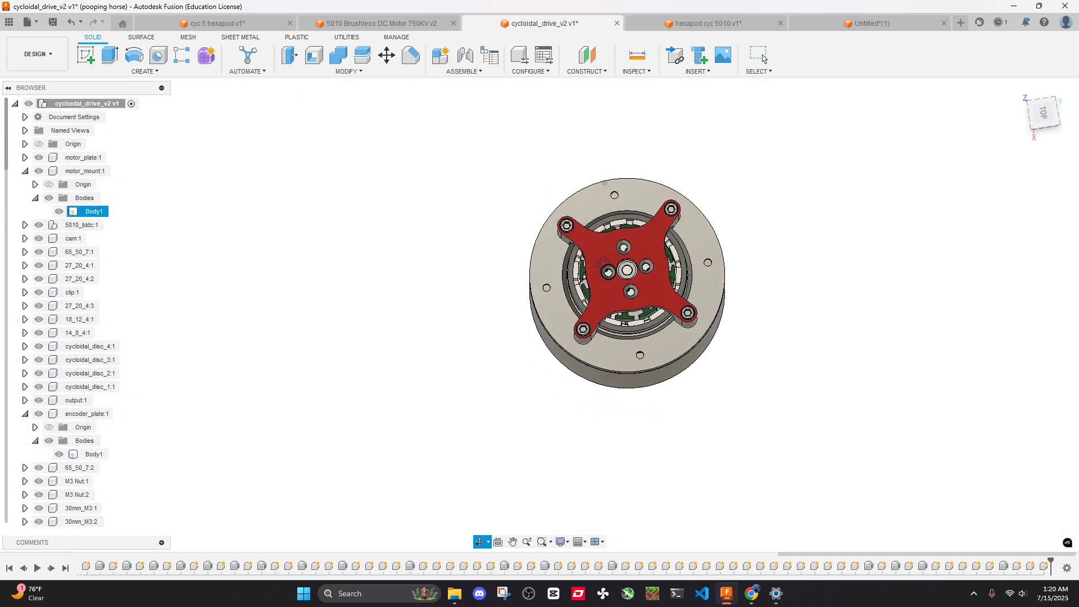
click(723, 28)
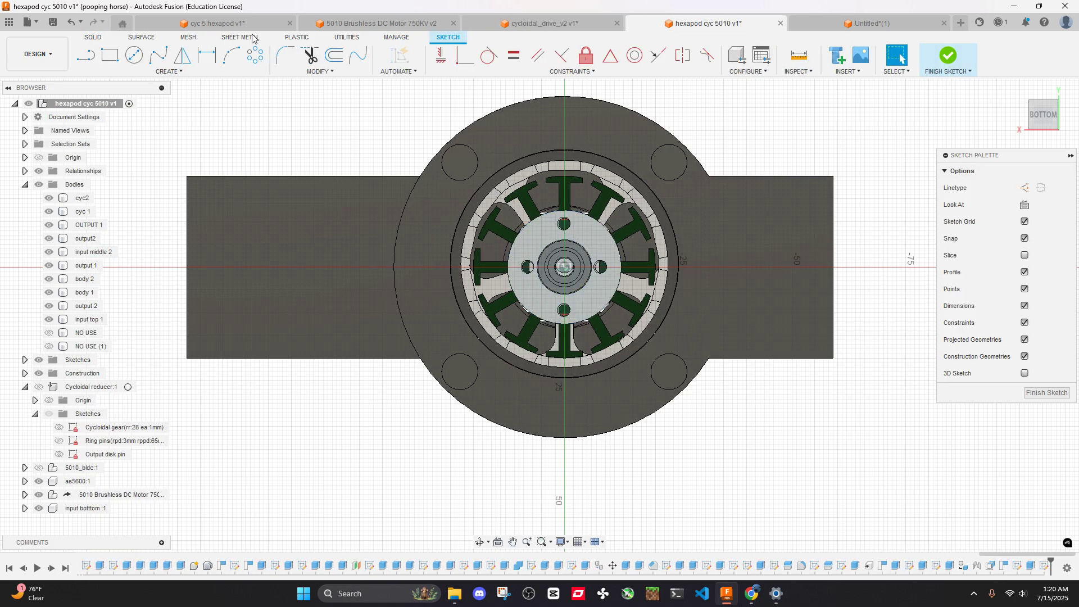
Draw a circle of about 32 mm diameter centred on the motor axis
click(134, 55)
click(566, 269)
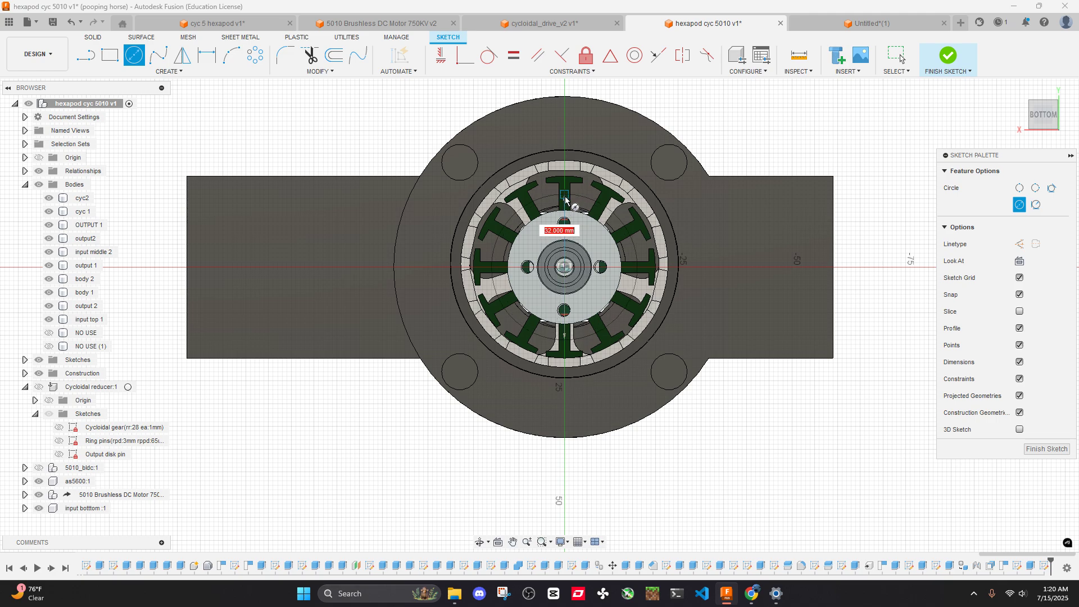
click(566, 201)
key(Escape)
scroll(603, 236, up, 3)
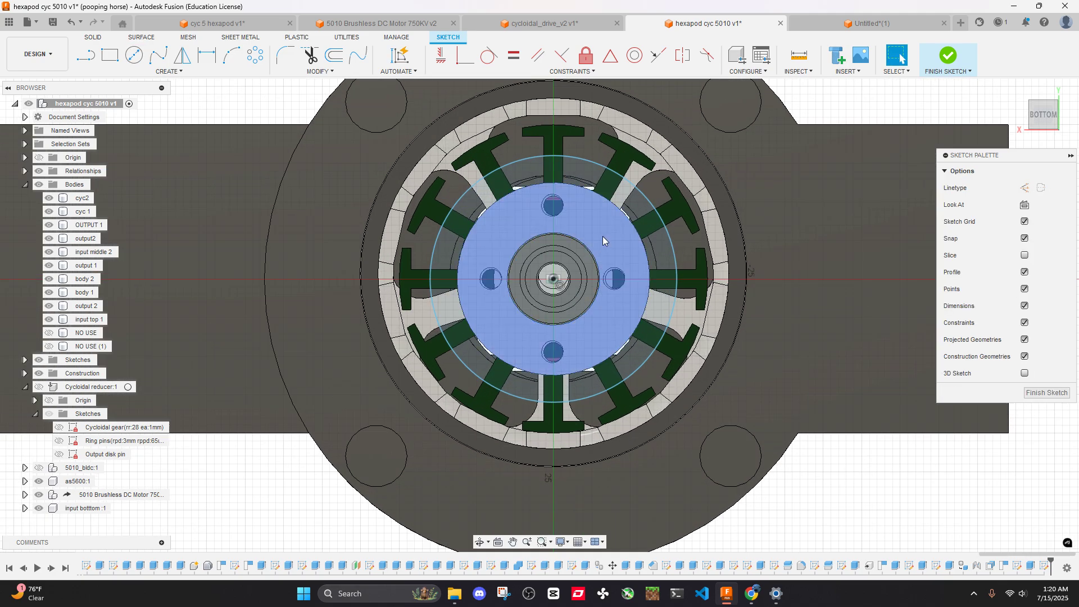
click(606, 233)
shift+middle_drag(608, 214, 610, 242)
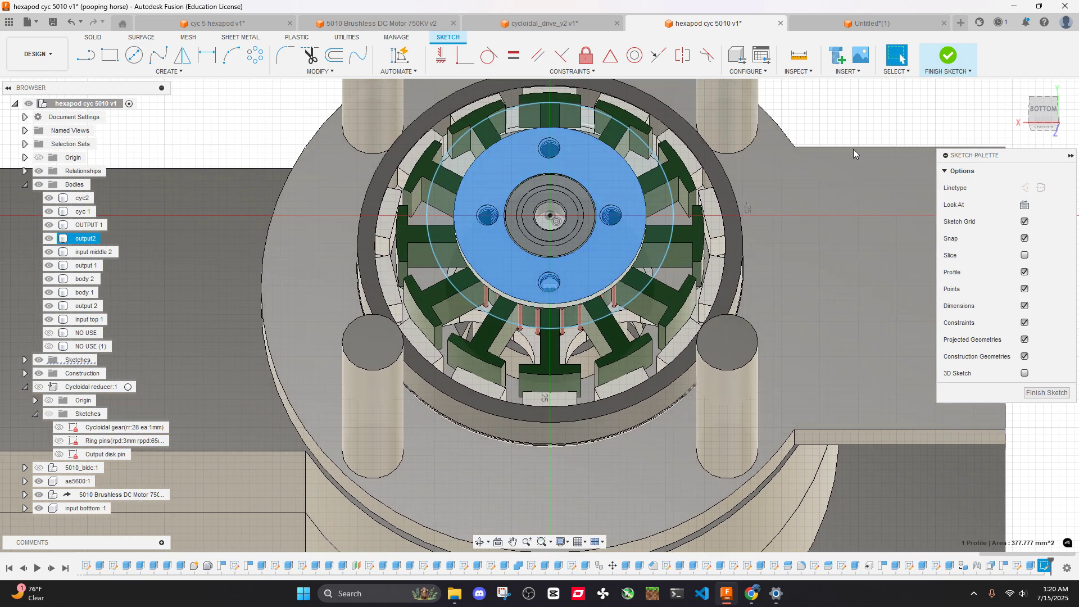
click(1043, 111)
scroll(757, 183, down, 1)
middle_drag(750, 184, 730, 266)
click(831, 108)
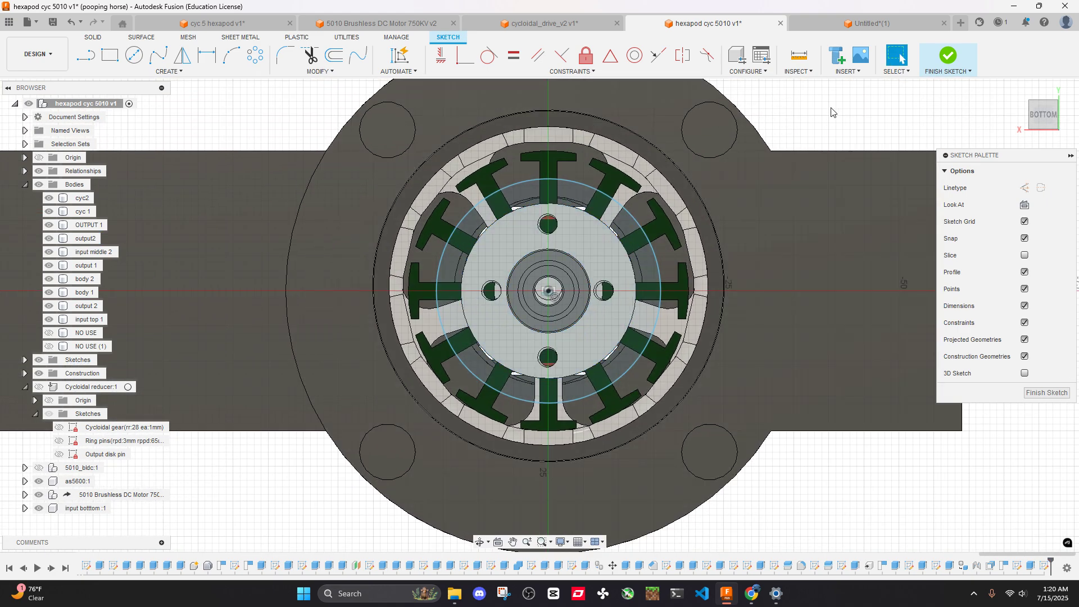
Add a 19 mm diameter construction circle centred on the motor axis
click(134, 55)
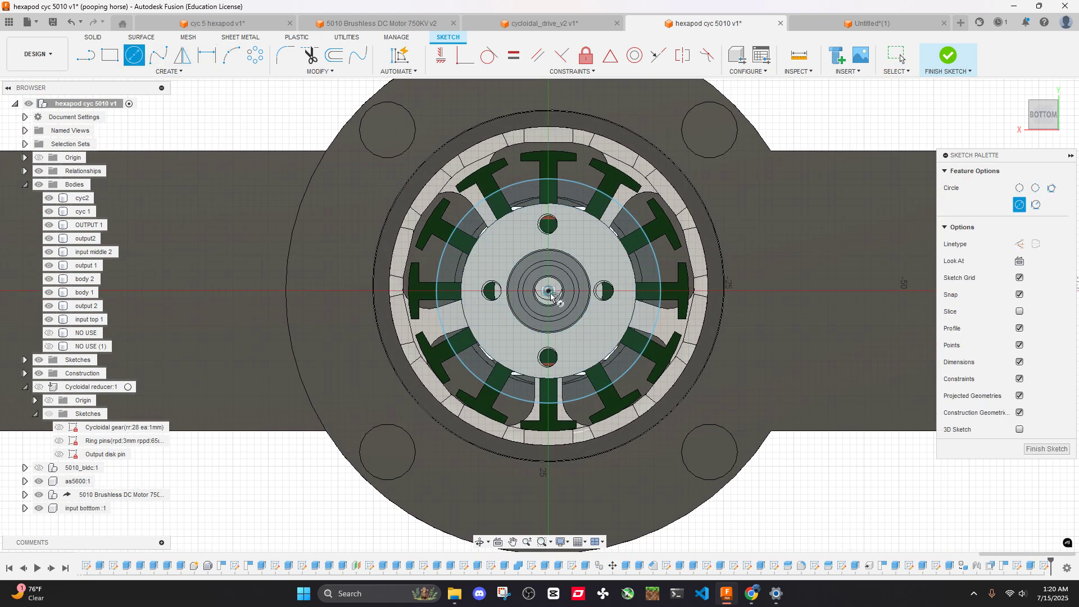
click(550, 294)
text(19)
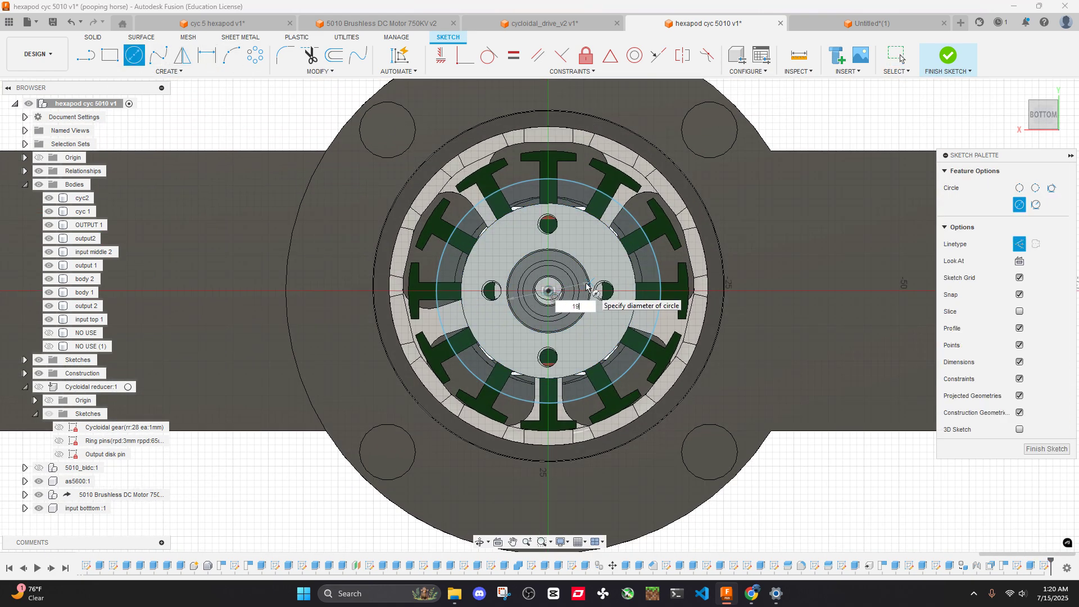
key(Return)
key(Escape)
Add a 16 mm diameter construction circle centred on the motor axis
click(133, 55)
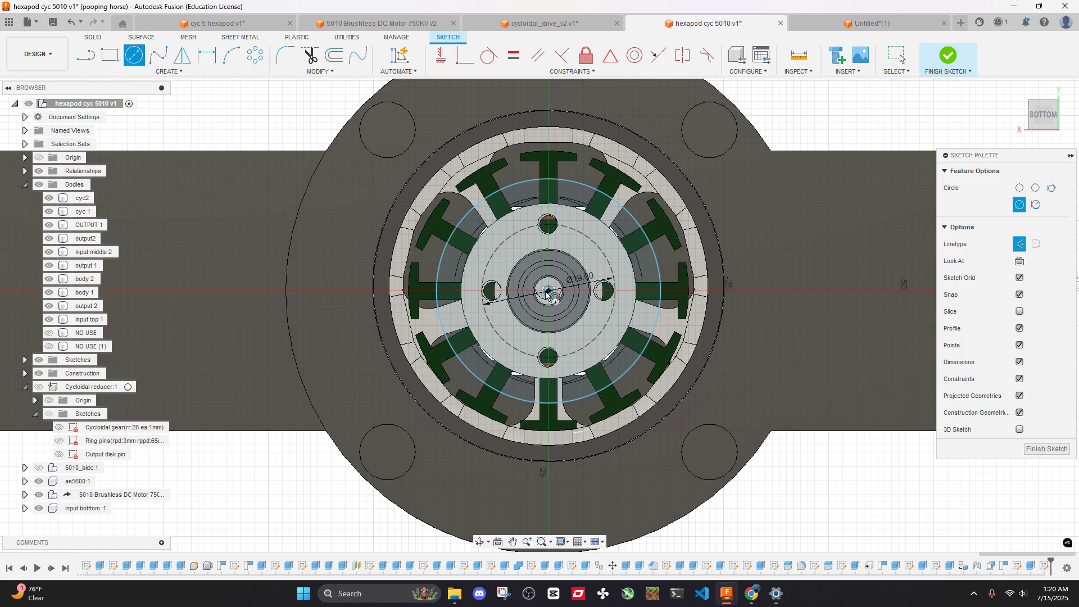
click(548, 292)
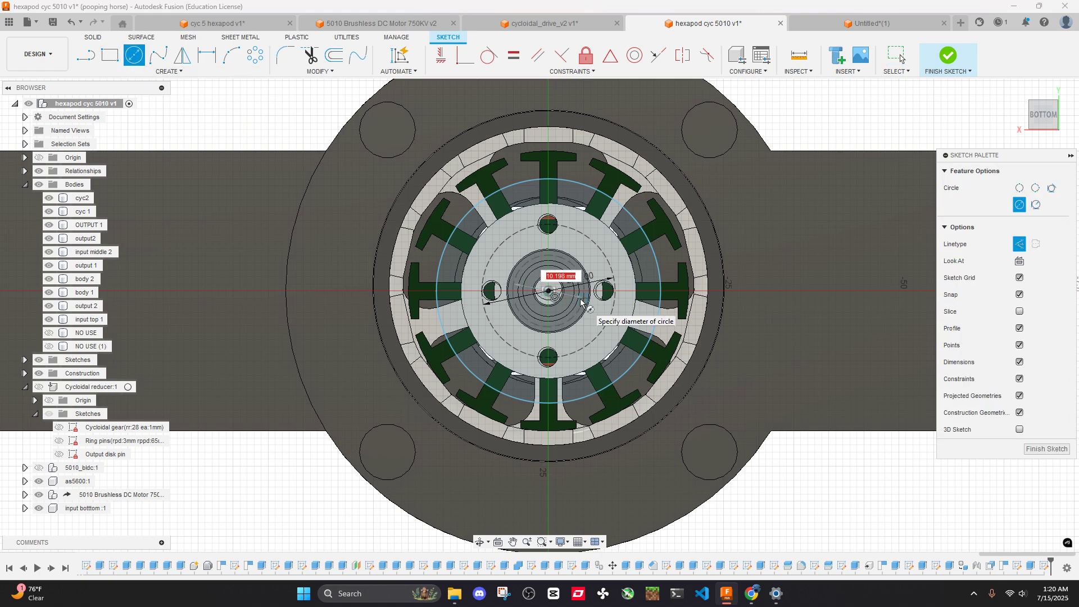
text(16)
key(Return)
key(Escape)
Draw a 2.8 mm diameter circle on the 19 mm construction circle at the motor's upper screw hole
click(134, 55)
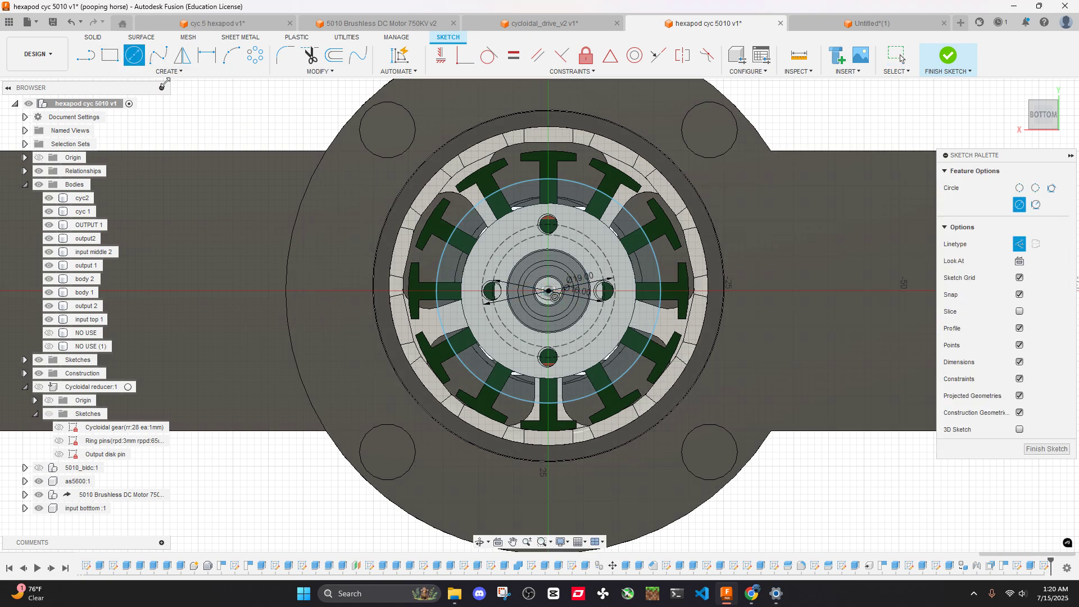
scroll(555, 225, up, 5)
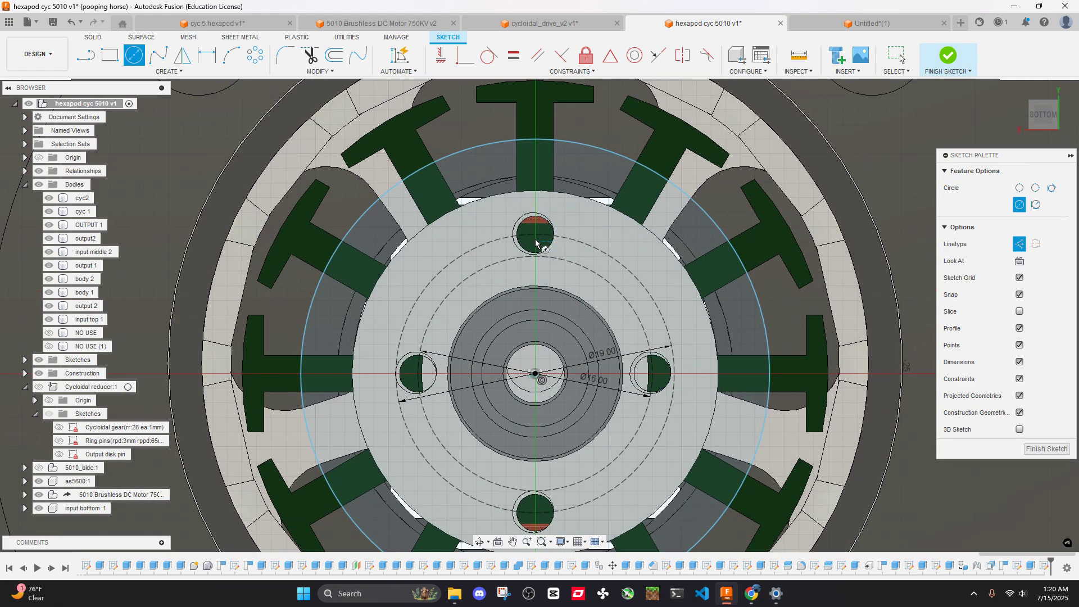
click(535, 235)
text(19)
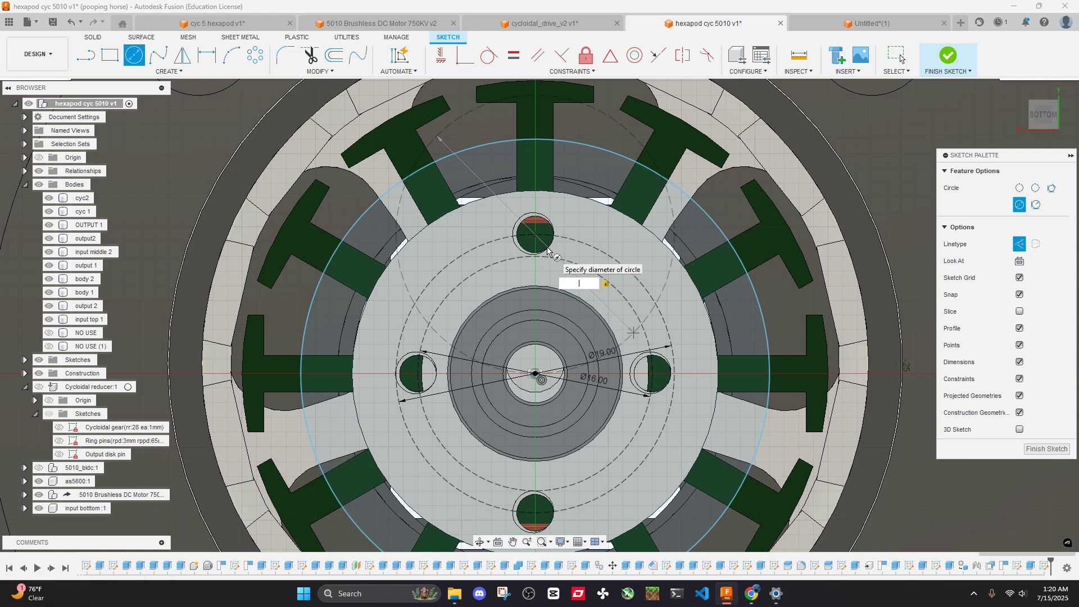
text(.8)
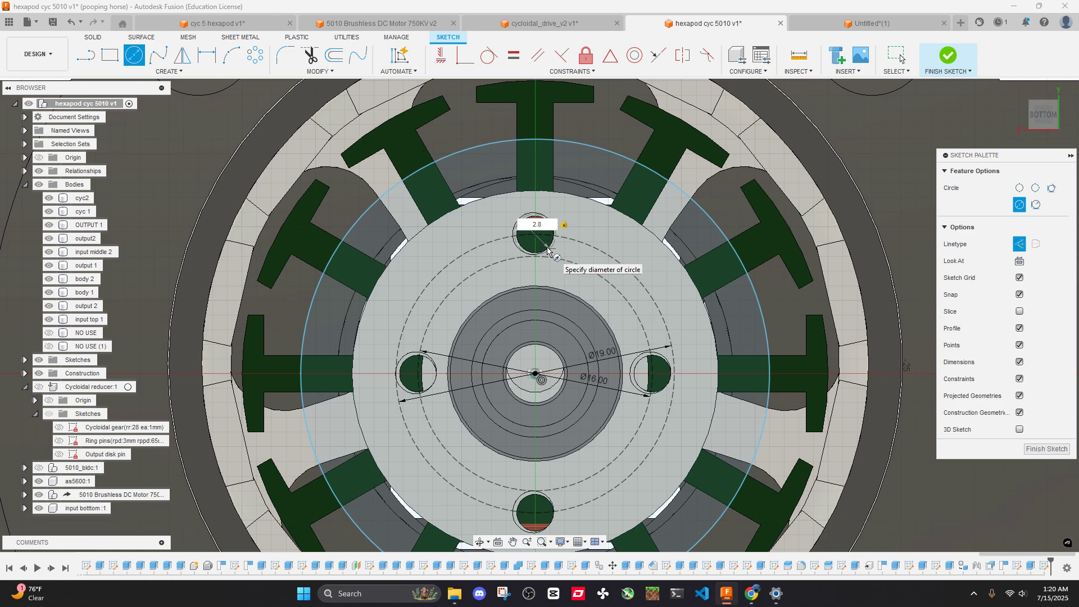
key(Return)
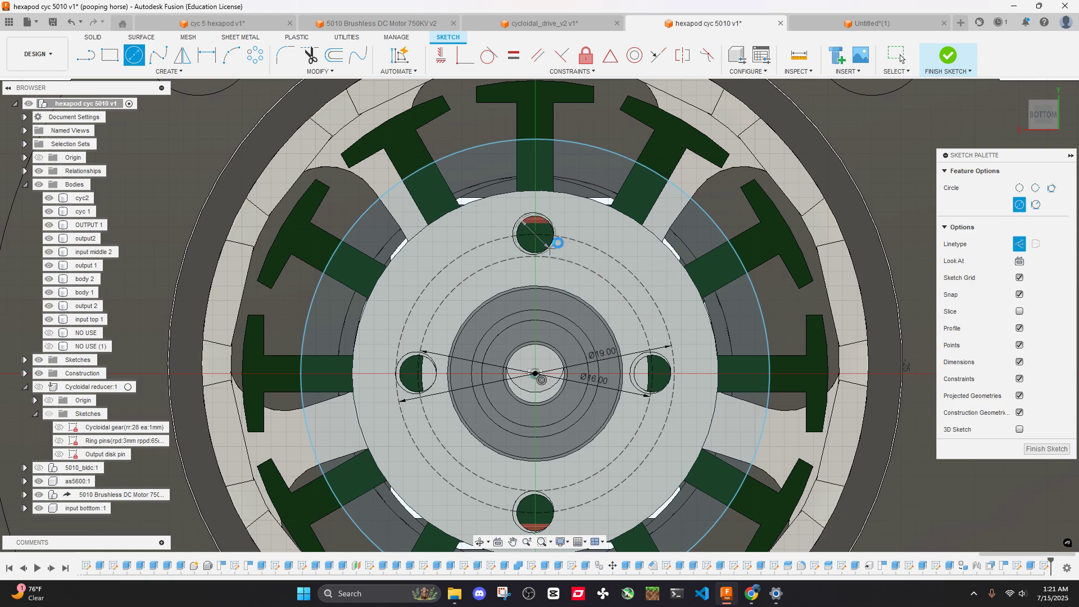
key(Escape)
click(554, 242)
scroll(590, 250, down, 1)
middle_drag(590, 250, 578, 163)
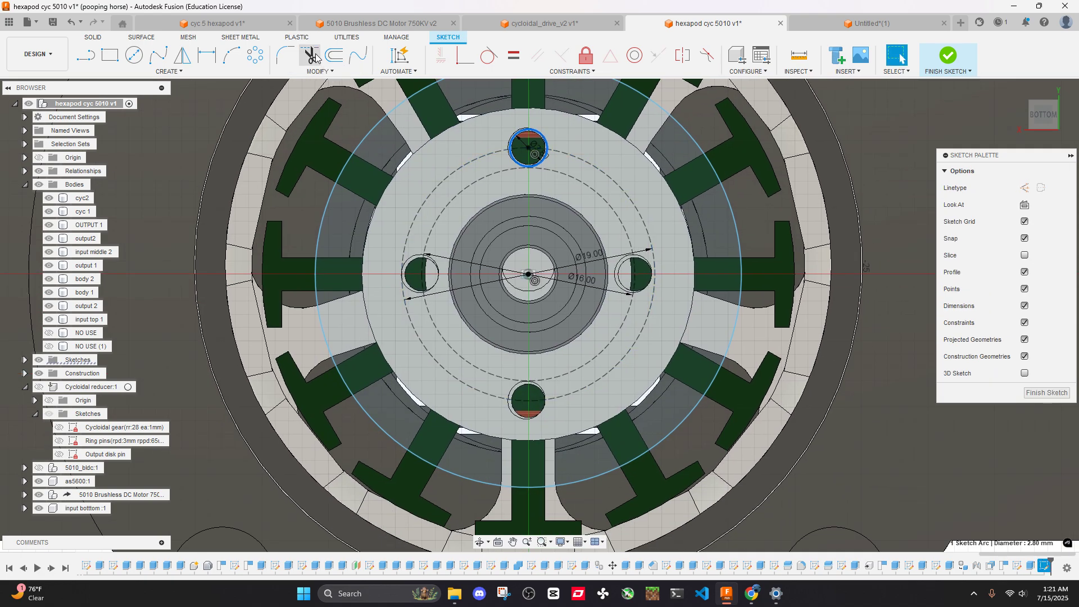
click(182, 54)
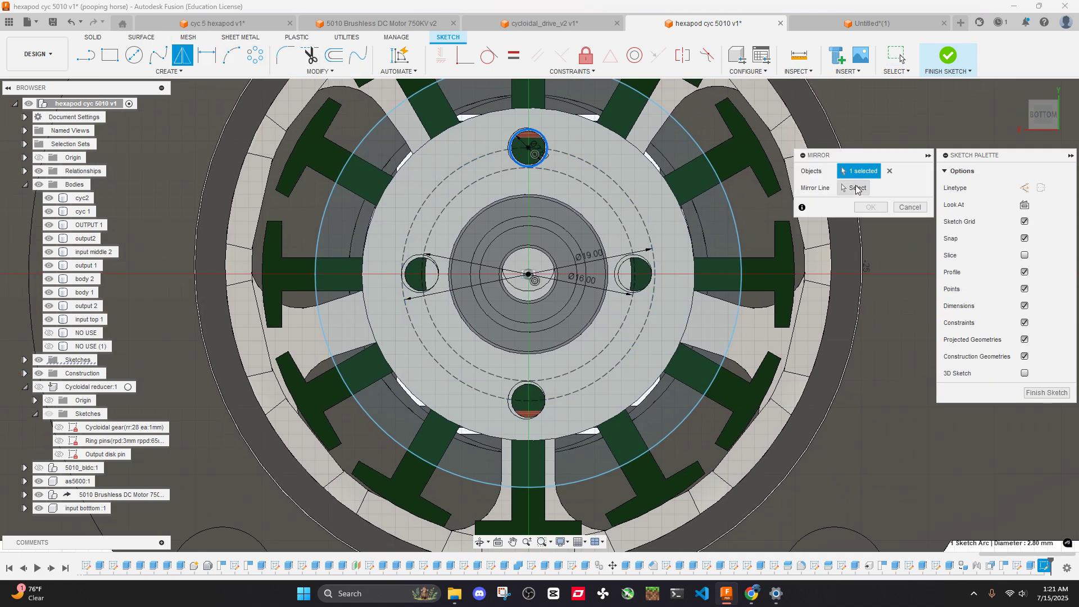
click(857, 188)
click(910, 208)
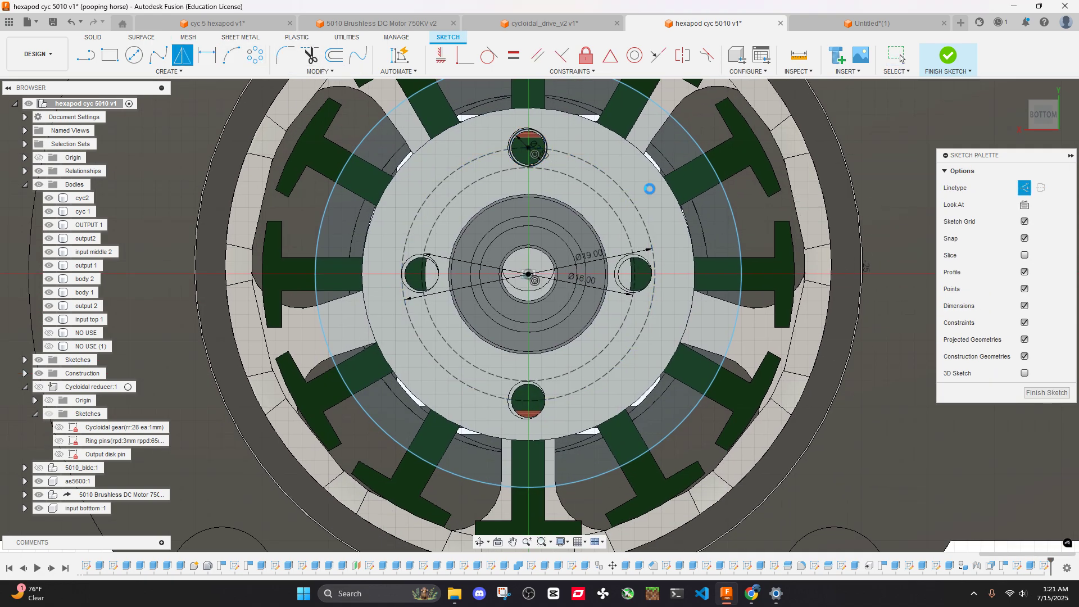
Draw a 2.8 mm diameter circle on the 19 mm construction circle at the motor's lower screw hole
key(c)
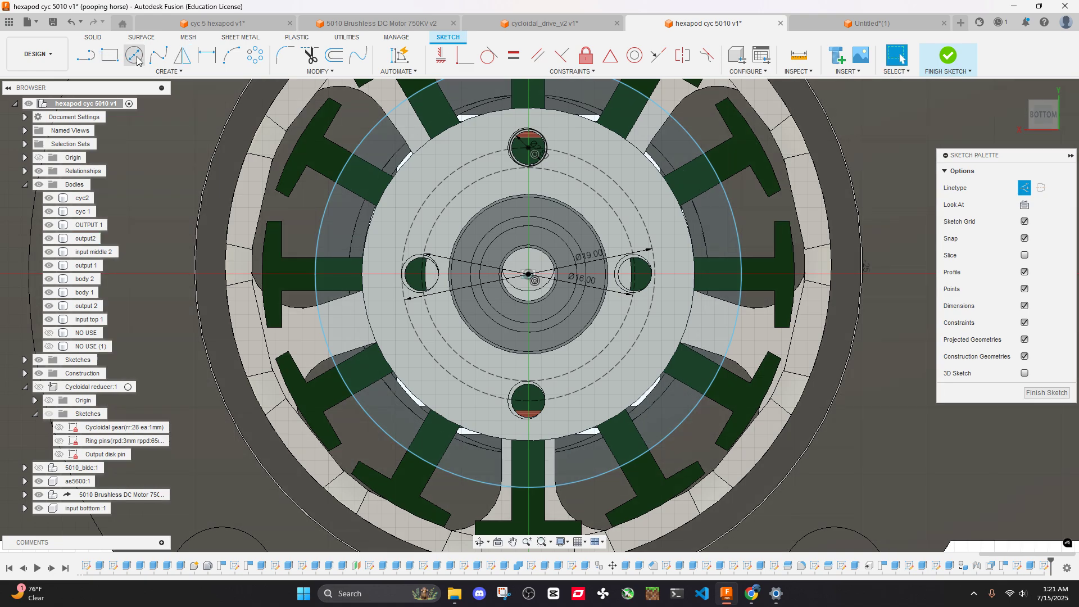
click(541, 407)
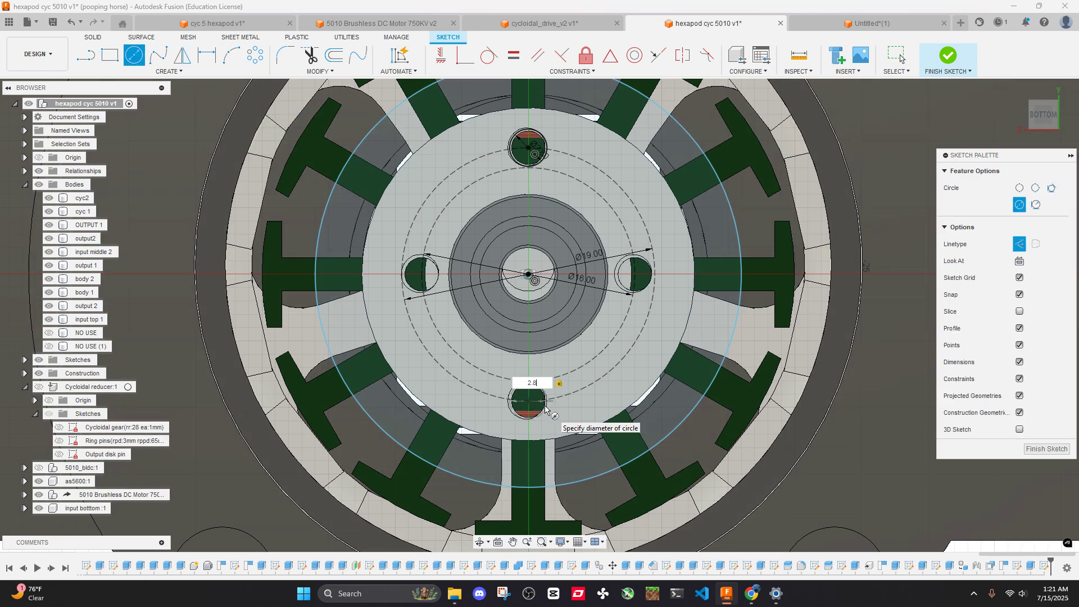
text(2.8)
key(Return)
key(Escape)
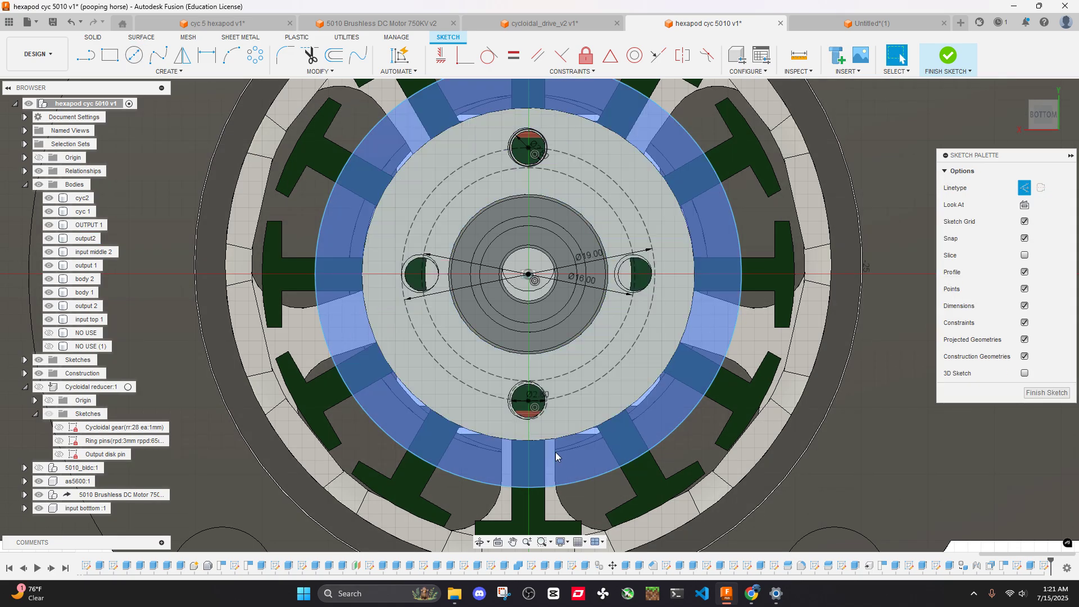
Draw a 2.8 mm diameter circle on the 16 mm construction circle at the motor's right-hand screw hole
key(c)
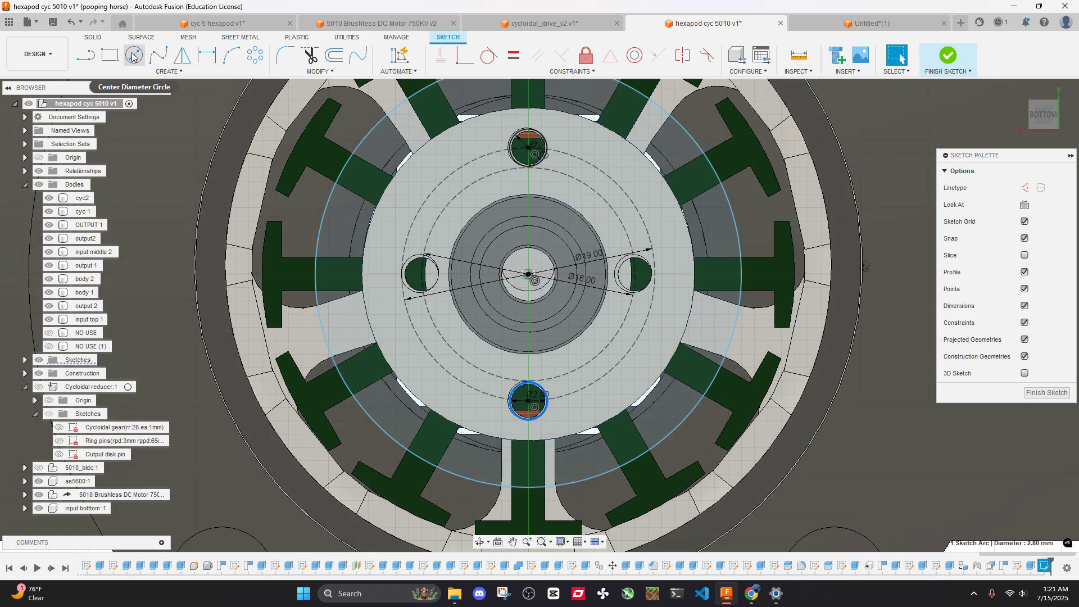
click(633, 274)
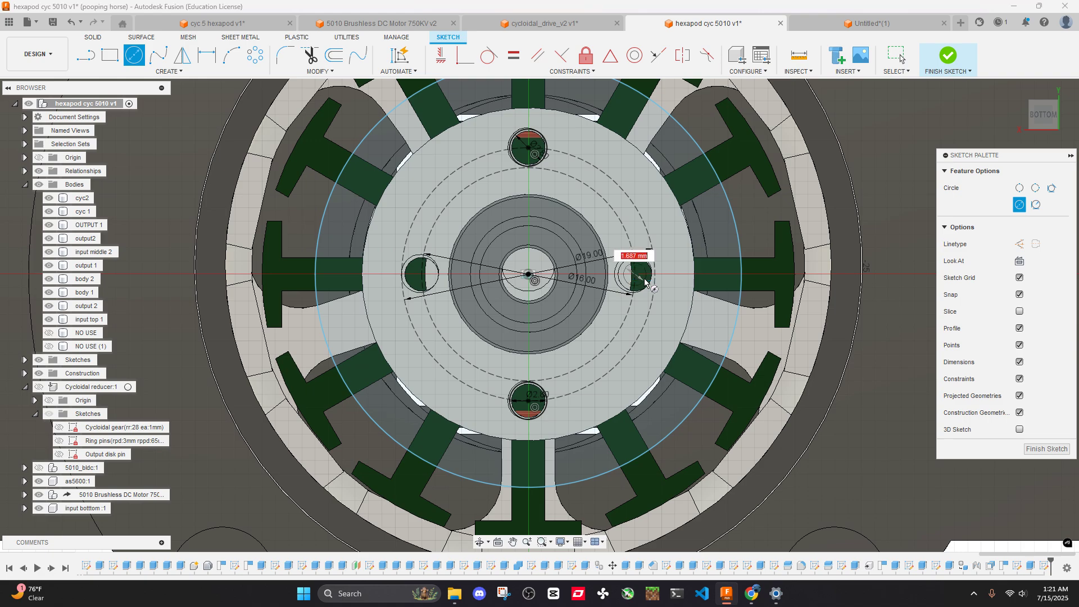
text(2.8)
key(Return)
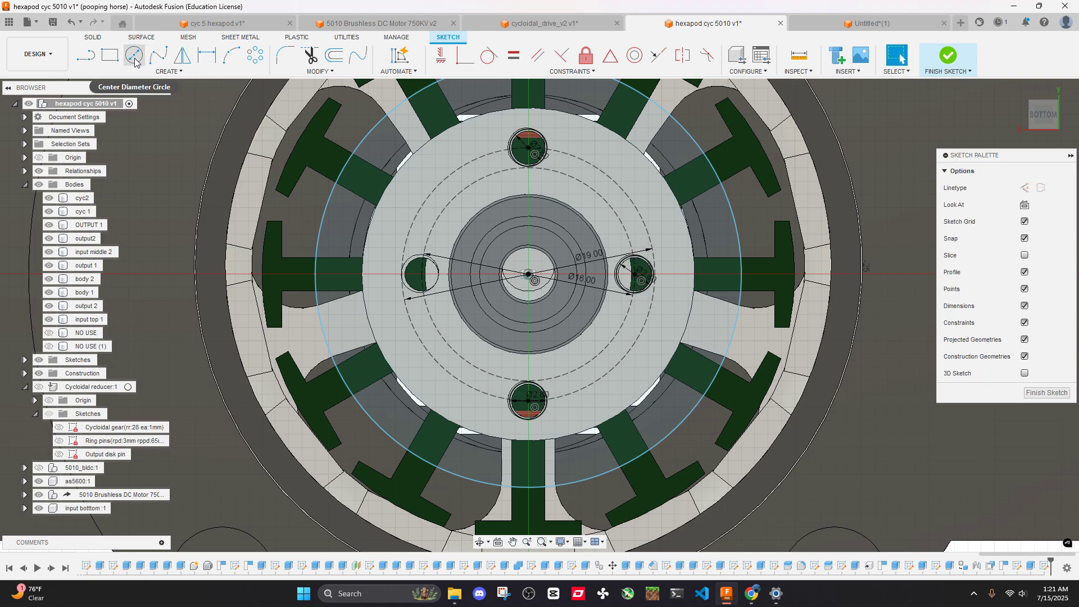
Draw a 2.8 mm diameter circle on the 16 mm construction circle at the motor's left-hand screw hole
click(424, 280)
text(2.8)
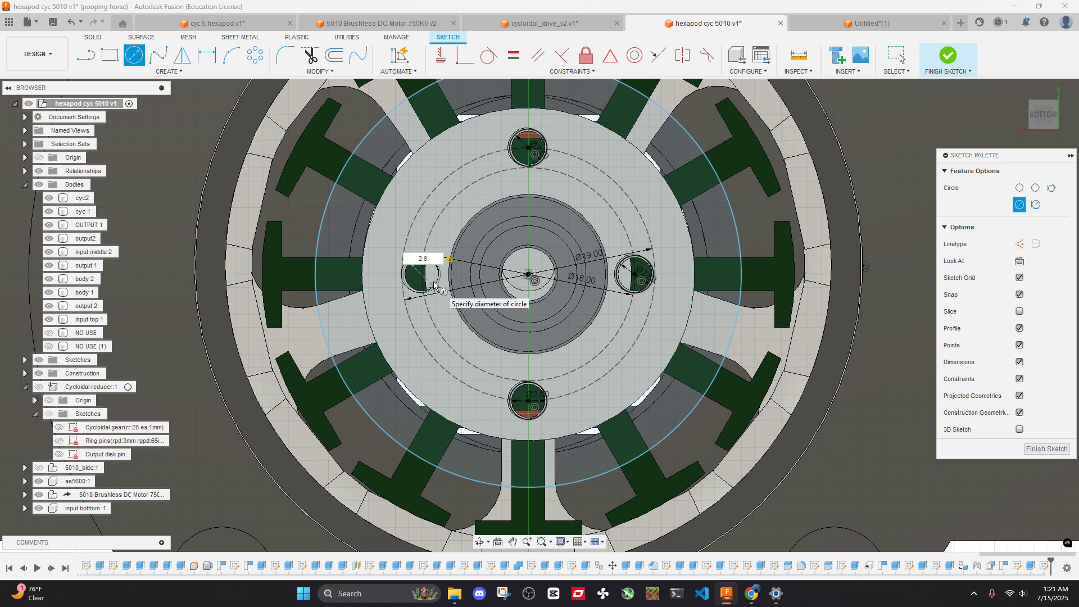
key(Return)
key(Escape)
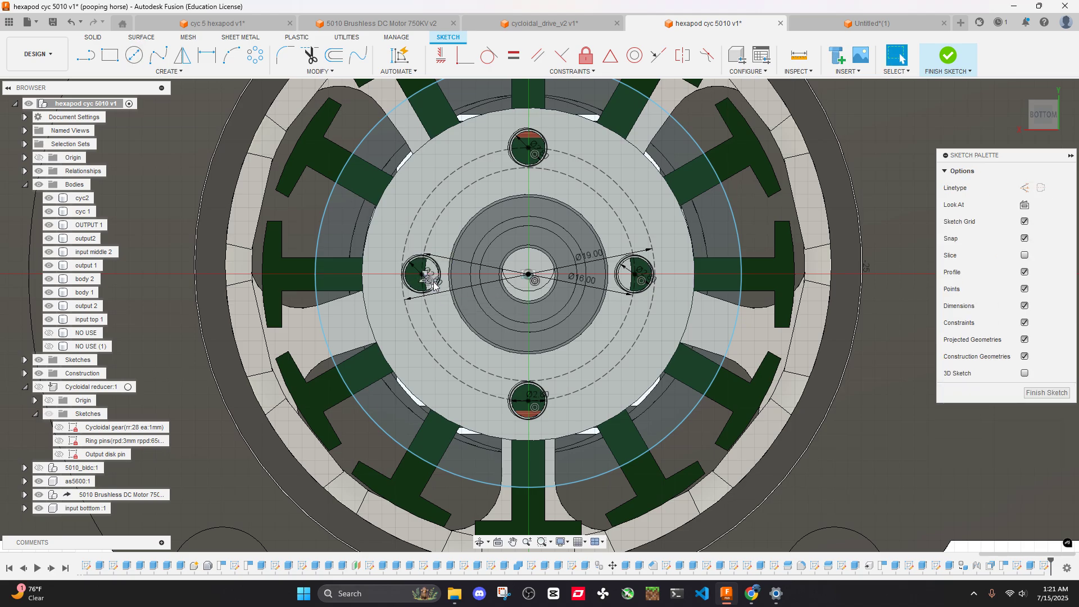
scroll(507, 289, down, 2)
scroll(545, 190, up, 2)
mouse_move(561, 195)
shift+middle_down()
mouse_move(565, 153)
mouse_move(621, 173)
shift+middle_up()
click(625, 188)
click(627, 189)
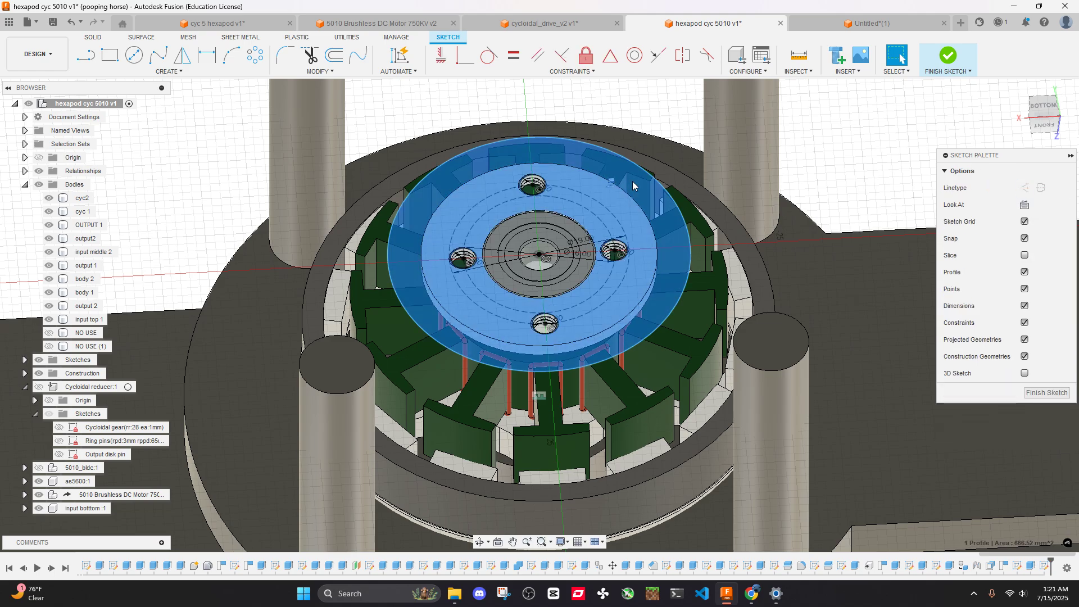
key(e)
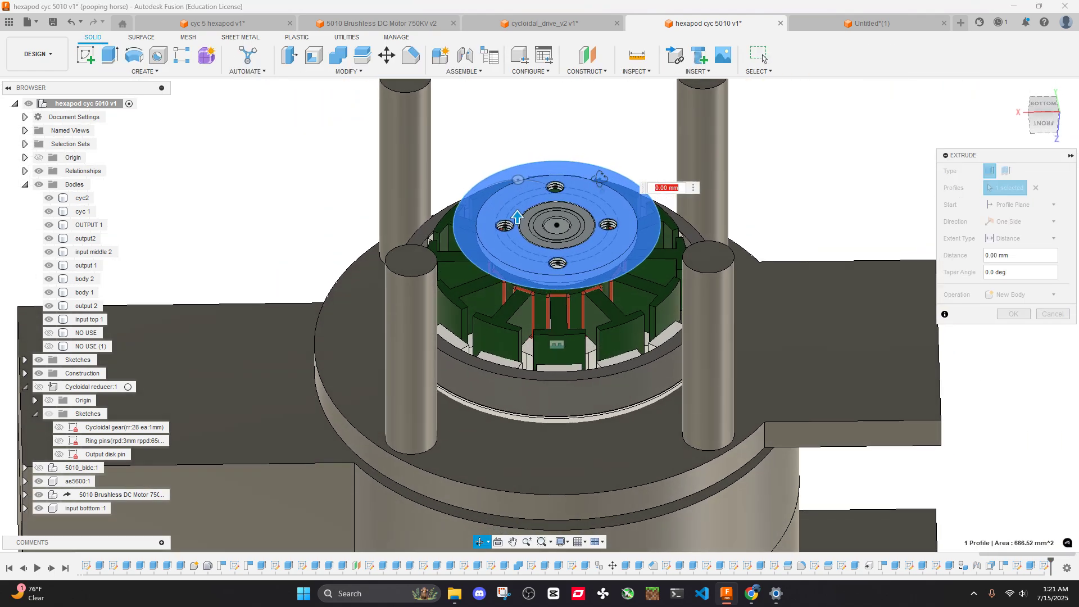
key(Escape)
scroll(579, 227, up, 3)
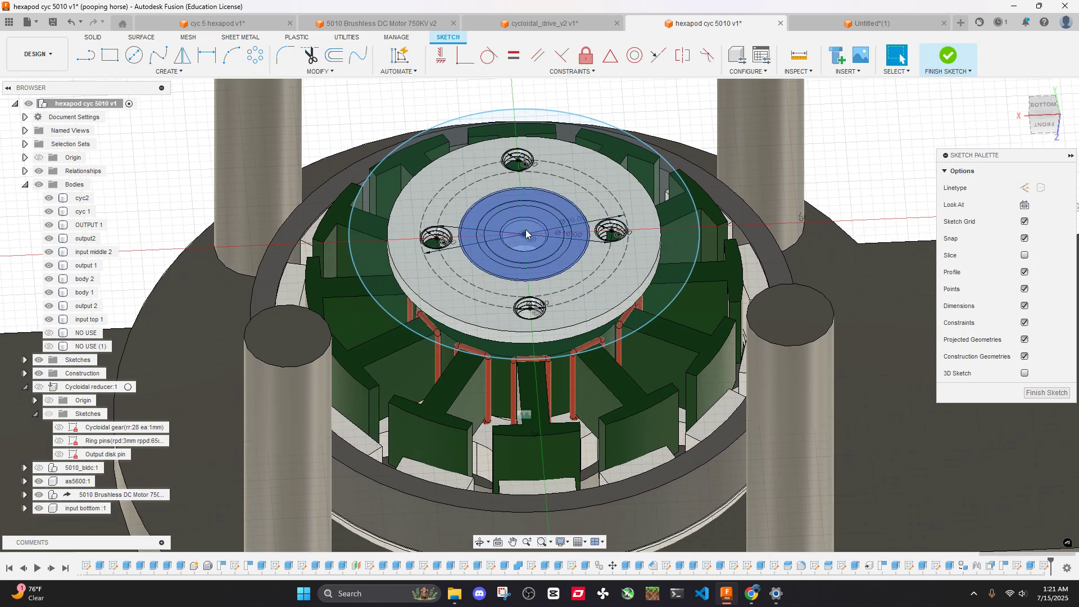
Start a joined extrusion of the full disc profile, leaving the four screw holes open, and set its distance to 5 mm
click(568, 199)
click(626, 170)
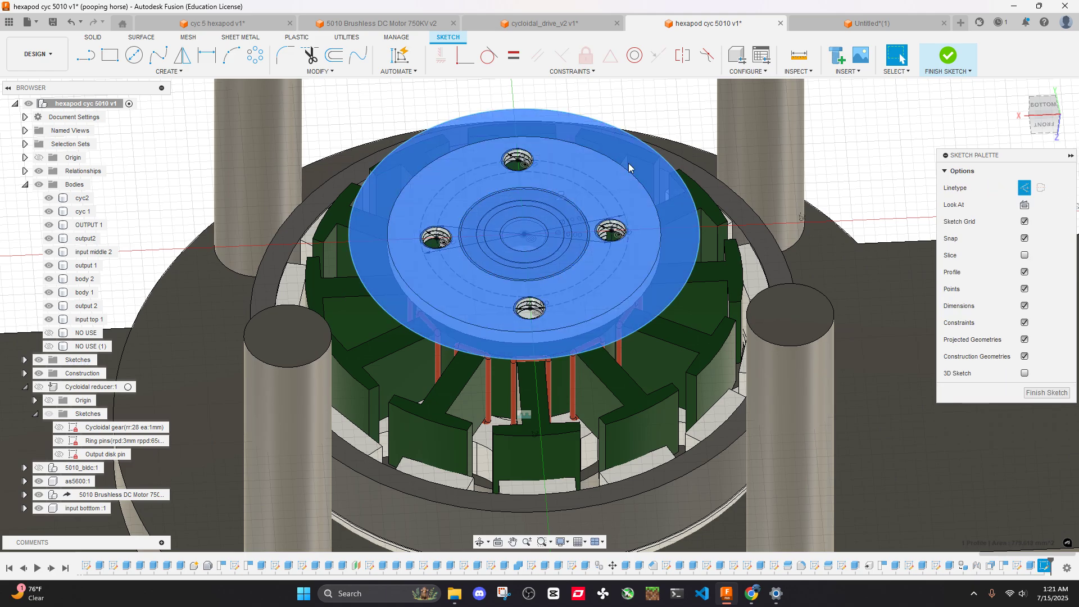
key(e)
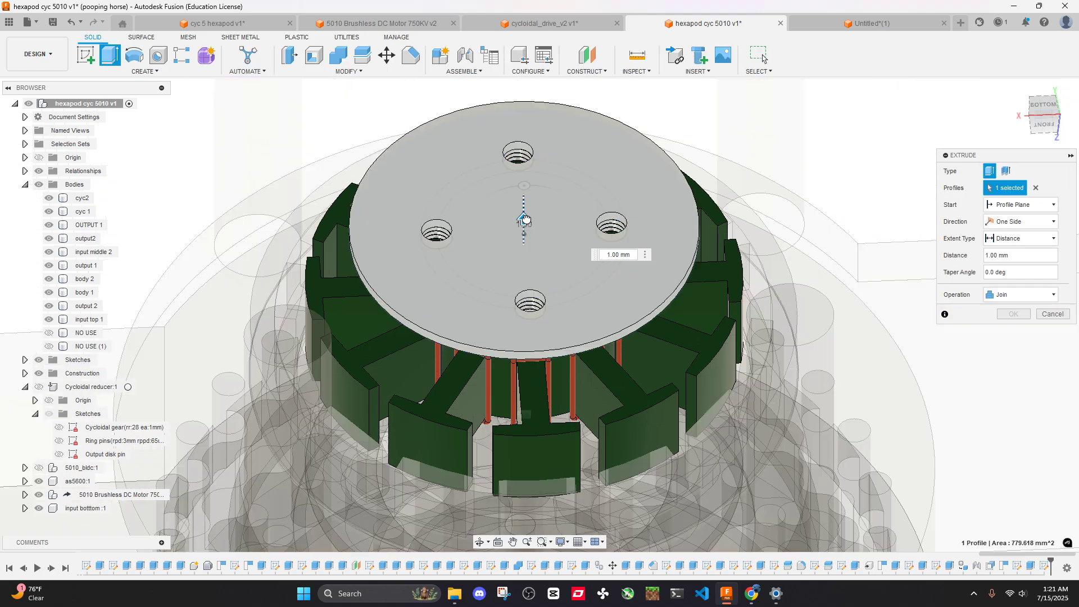
drag(525, 219, 526, 195)
scroll(536, 195, down, 2)
scroll(537, 195, down, 2)
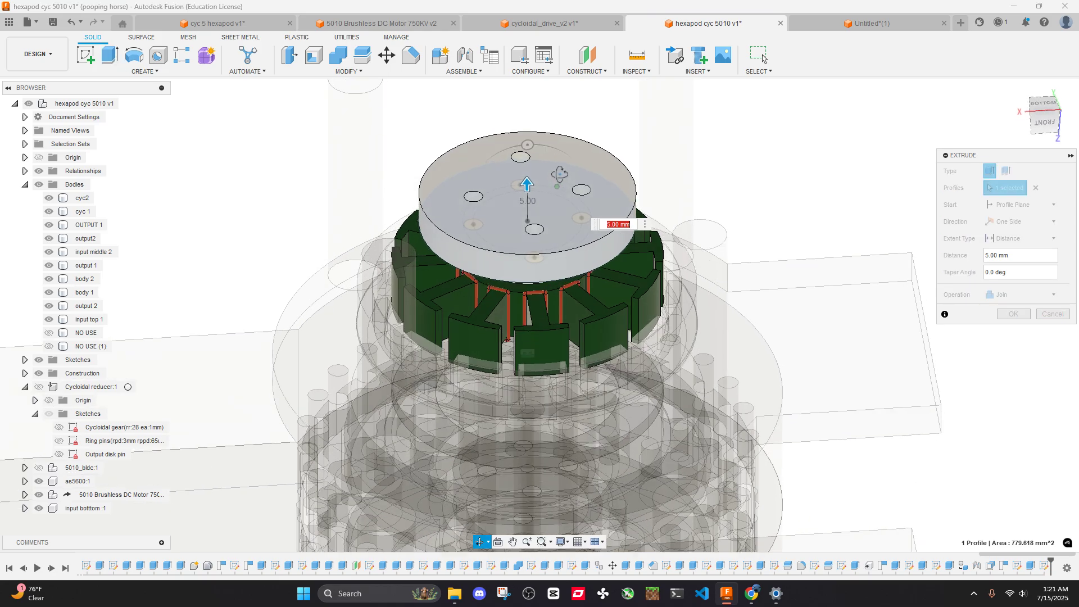
Switch to Chrome and look through the open Amazon pages for the screws that will fasten the motor
click(759, 594)
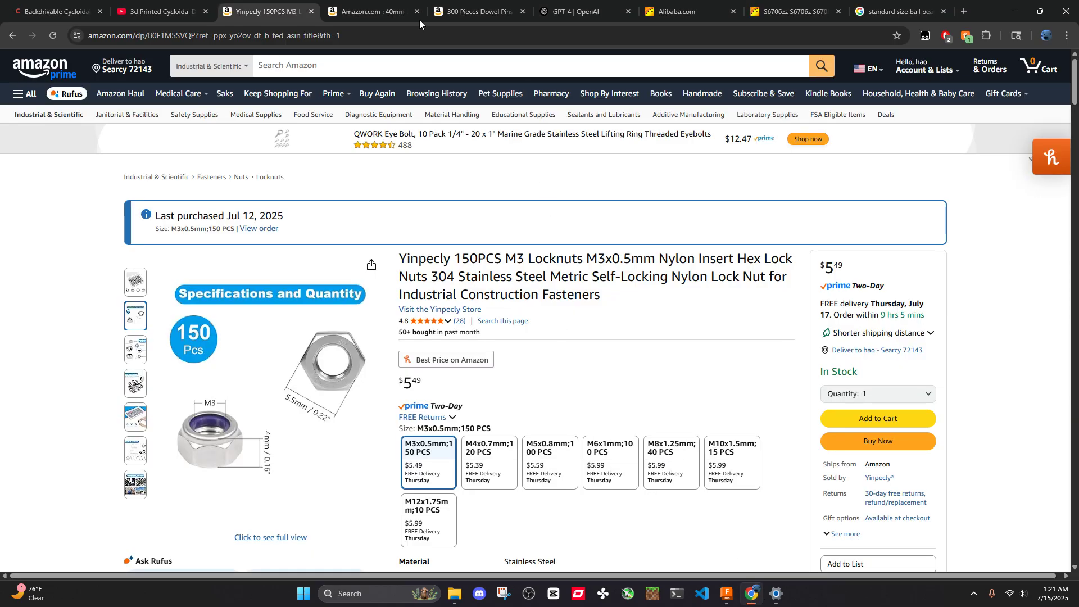
click(395, 4)
click(478, 7)
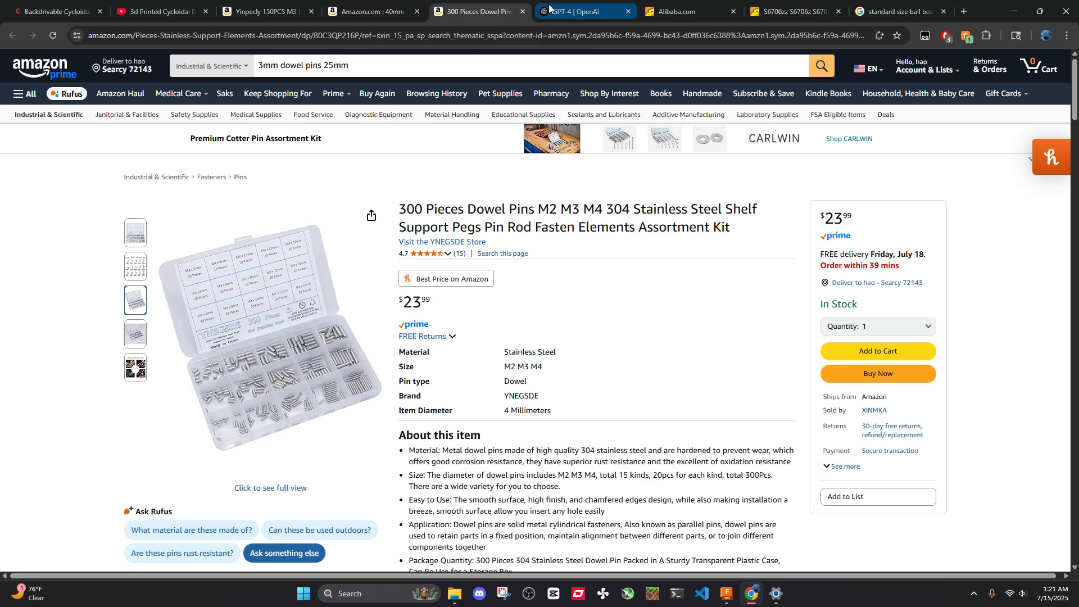
click(549, 7)
click(344, 6)
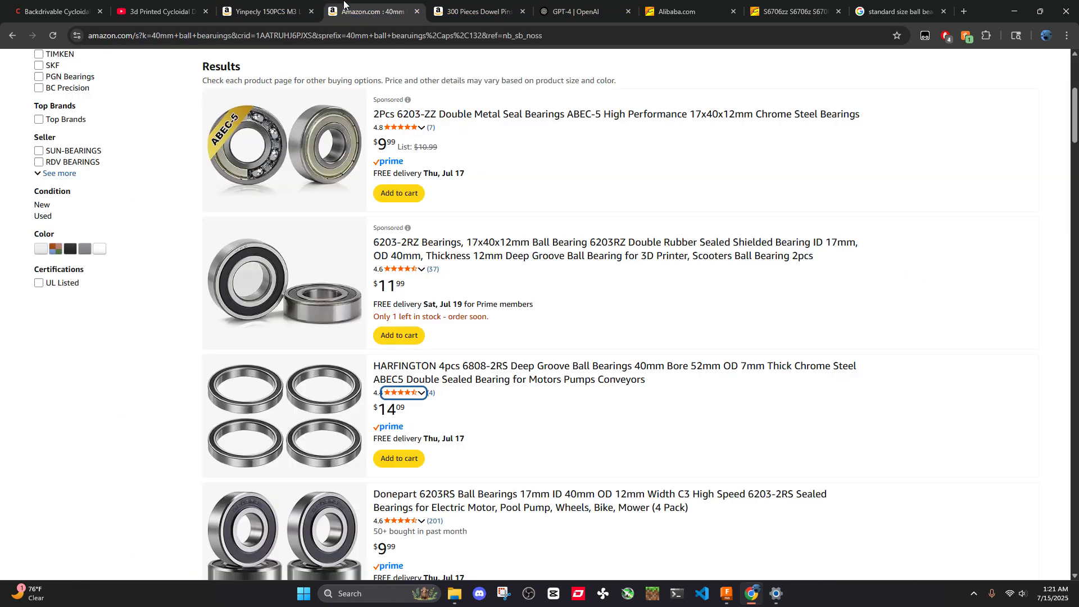
scroll(690, 176, up, 6)
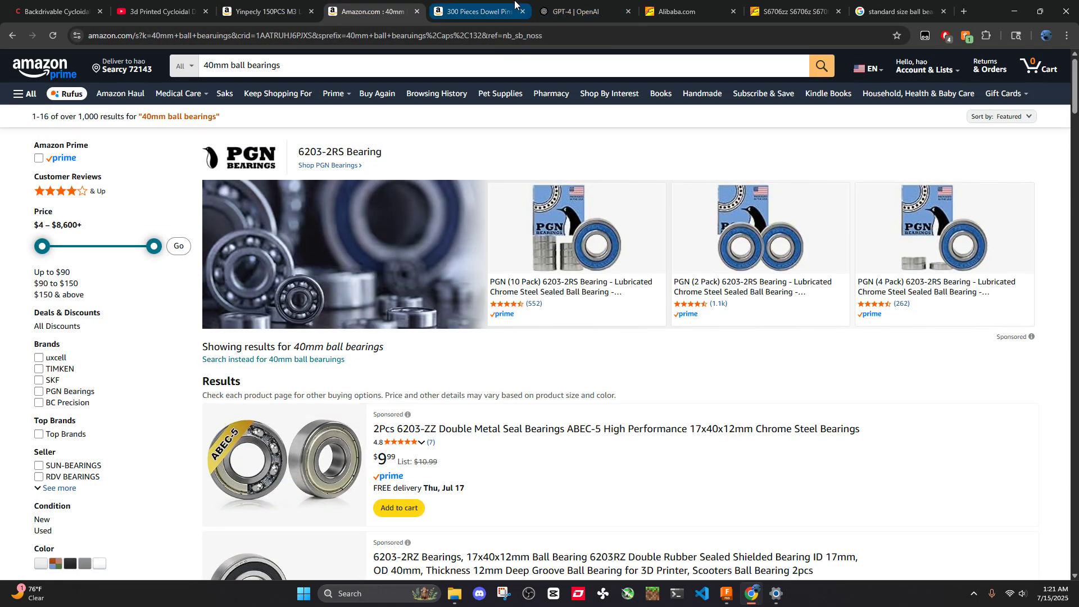
Find the WZHUIDA 630-piece M3 flat head screw kit in the Amazon orders and check its screw lengths
click(992, 66)
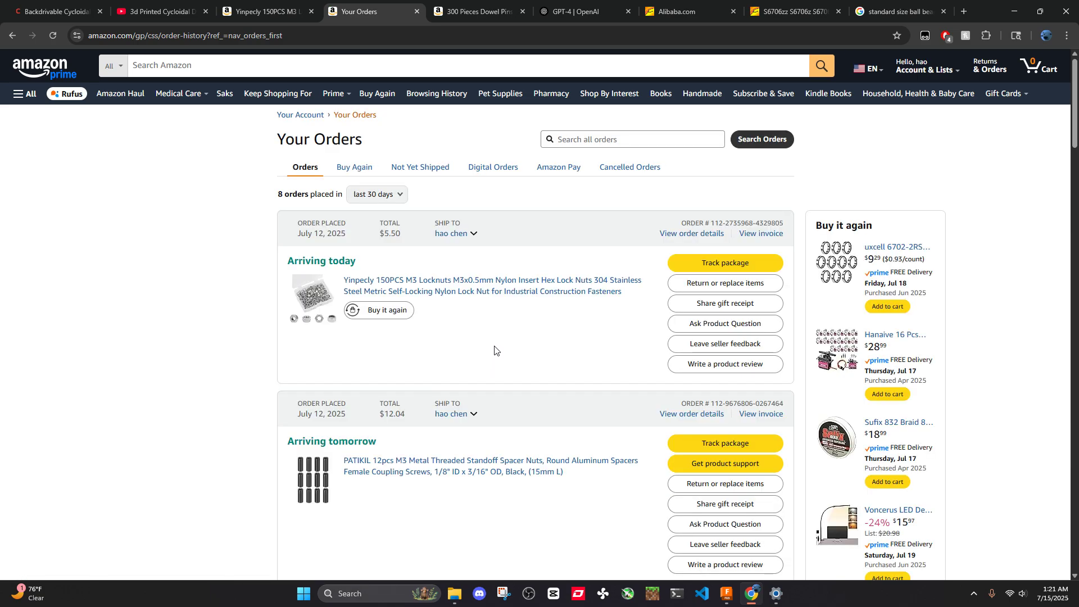
scroll(467, 345, down, 5)
scroll(433, 346, up, 6)
scroll(419, 315, down, 12)
scroll(416, 315, up, 3)
scroll(436, 360, down, 3)
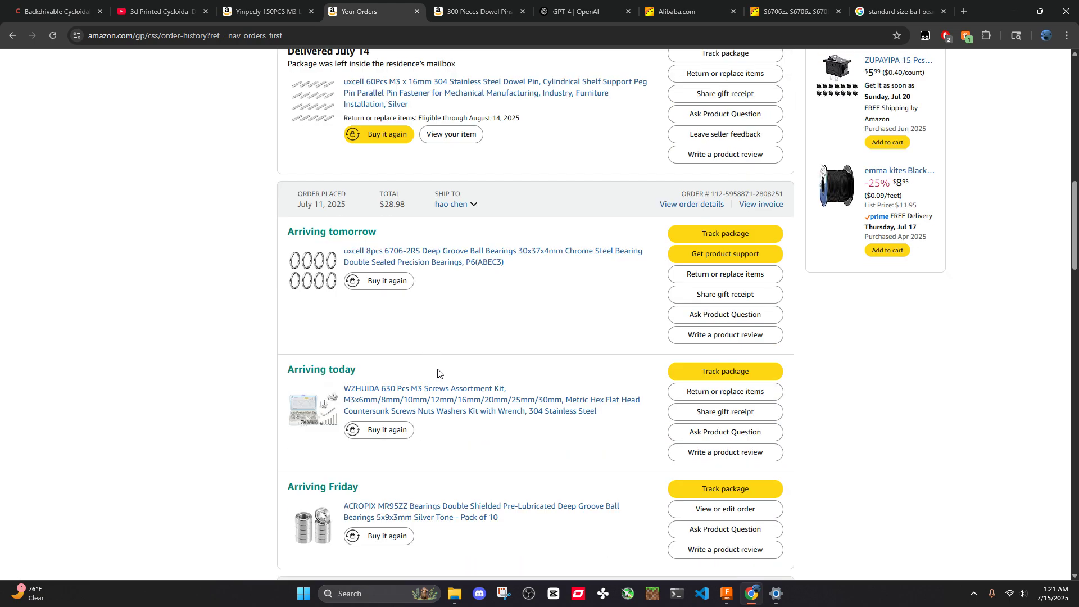
click(454, 399)
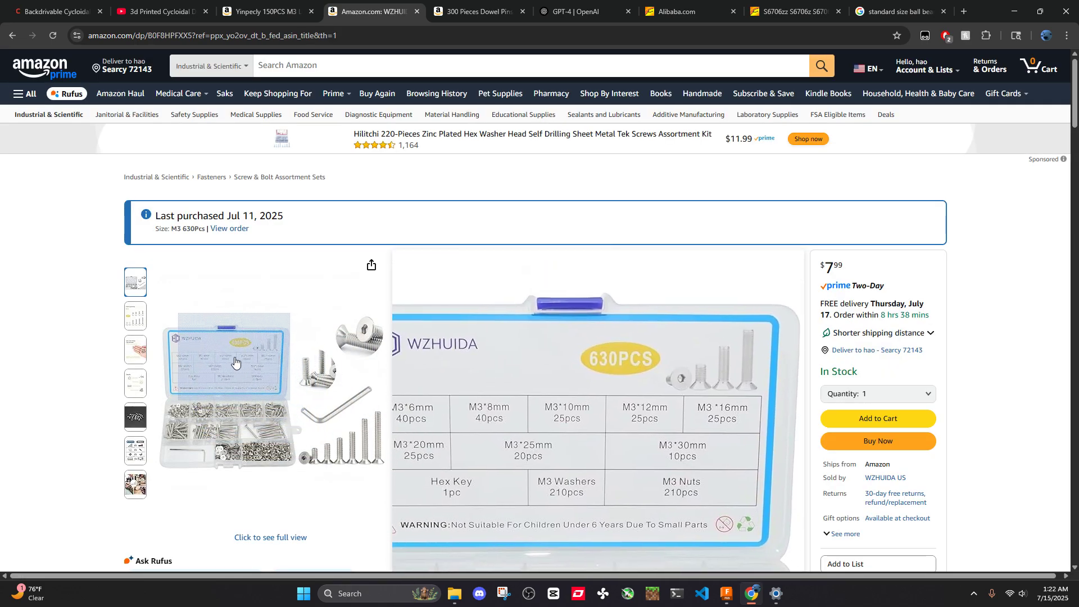
Return to Fusion and finish the mounting disc's joined extrusion with a distance of 6 mm
click(726, 594)
shift+middle_drag(533, 196, 570, 278)
scroll(551, 271, up, 5)
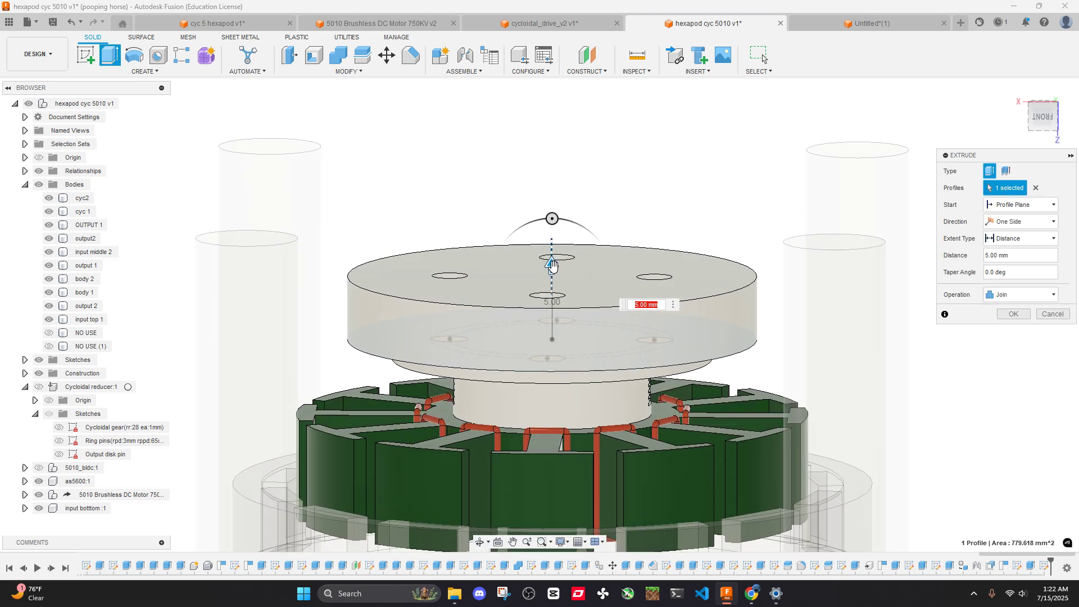
drag(552, 267, 553, 257)
scroll(580, 261, down, 3)
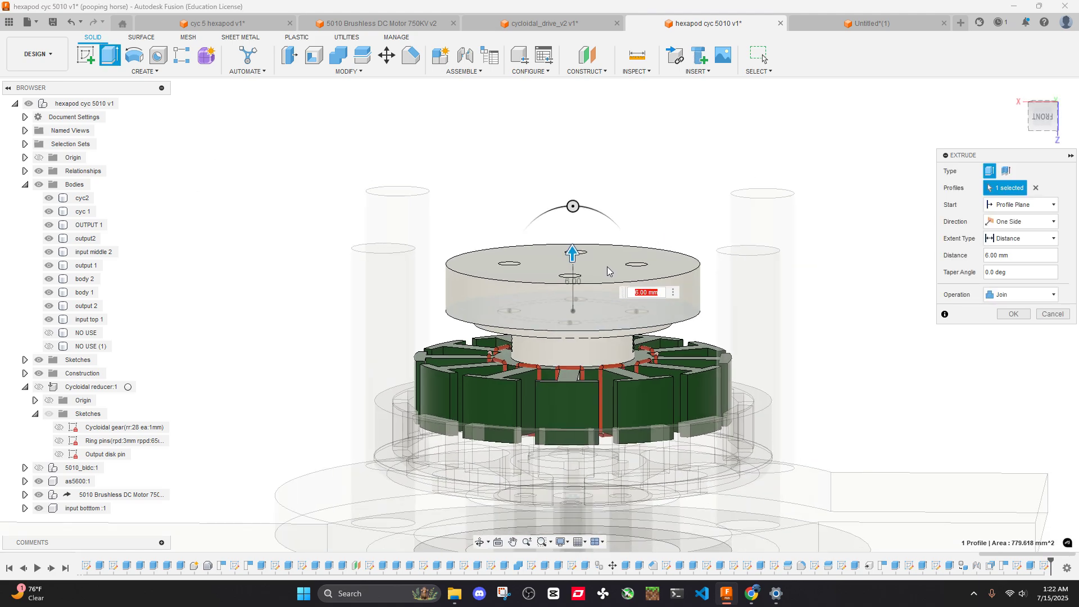
click(1012, 314)
Measure the distance from the motor flange's lower edge to the mounting disc's upper edge
shift+middle_drag(838, 284, 641, 202)
key(i)
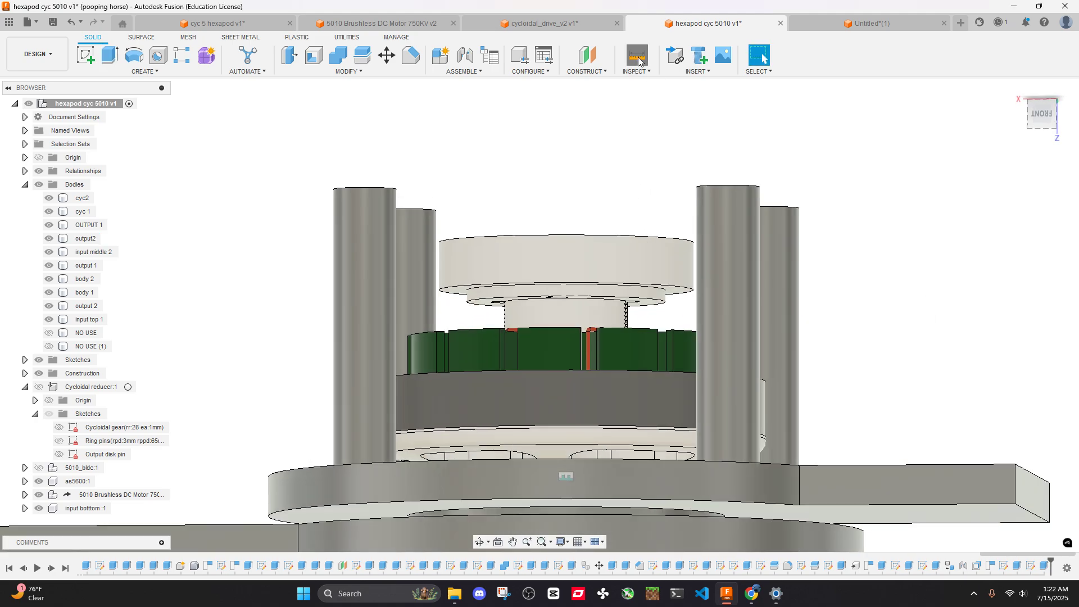
scroll(625, 304, up, 3)
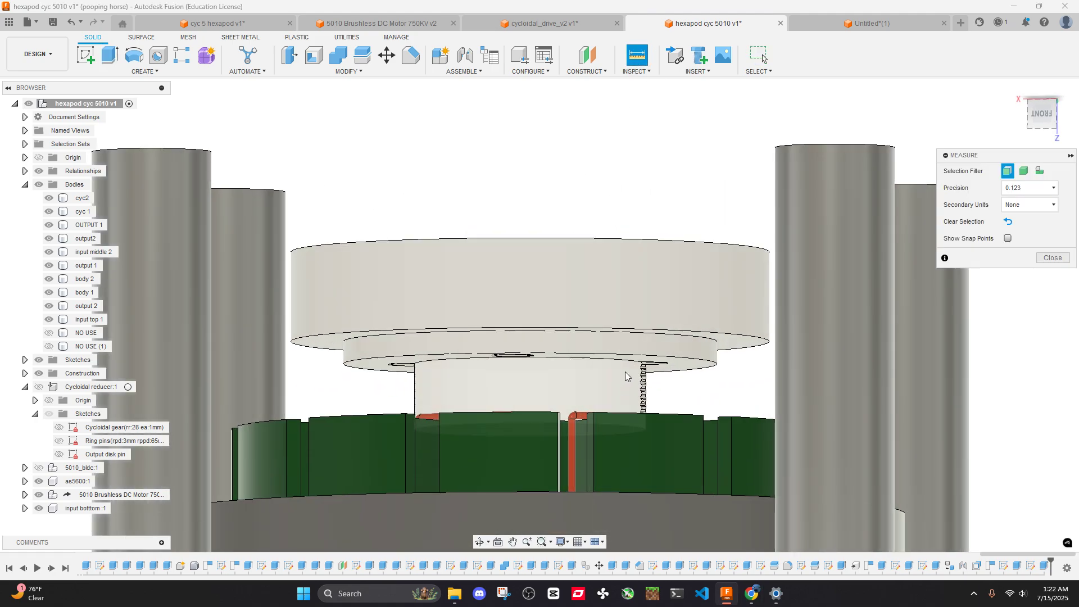
click(632, 357)
click(632, 243)
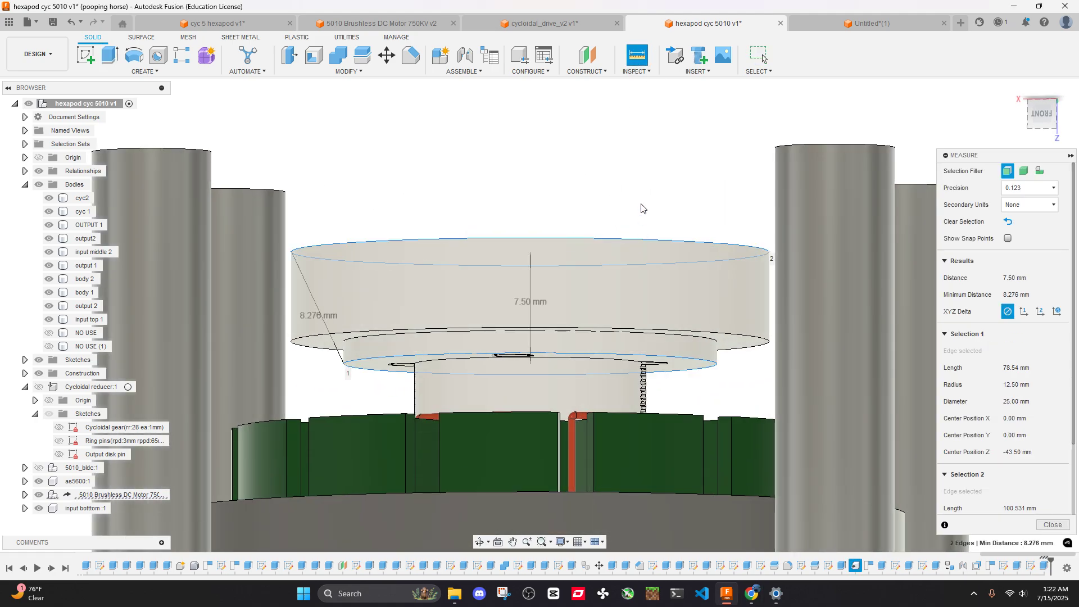
shift+middle_drag(643, 206, 639, 208)
scroll(639, 208, down, 3)
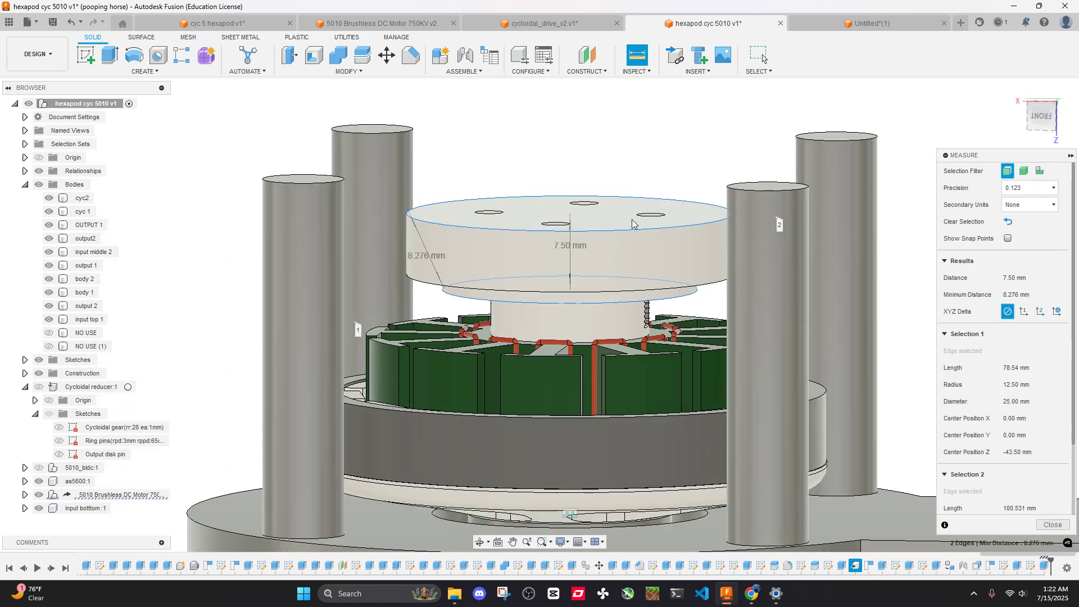
click(1053, 524)
Extrude the mounting disc's upper face by -1 mm to thin the disc
click(991, 489)
scroll(991, 489, down, 2)
shift+middle_drag(991, 489, 674, 297)
scroll(673, 295, up, 2)
click(640, 255)
text(e)
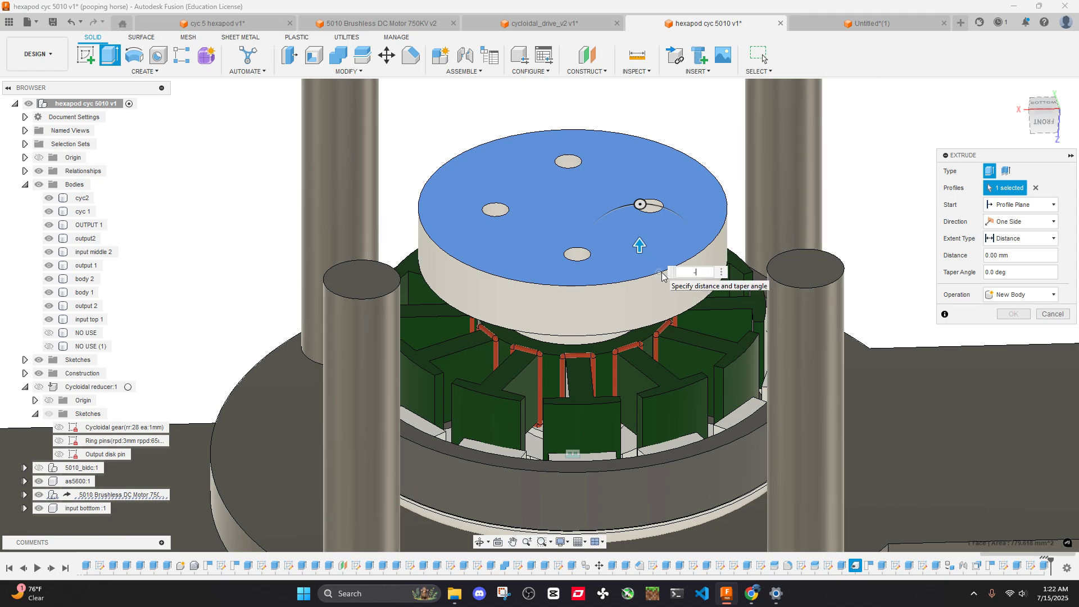
text(-1)
key(Return)
Measure the distance between the motor flange's underside and the mounting disc's upper face
scroll(663, 275, down, 3)
shift+middle_drag(663, 275, 655, 88)
click(637, 55)
scroll(667, 240, up, 4)
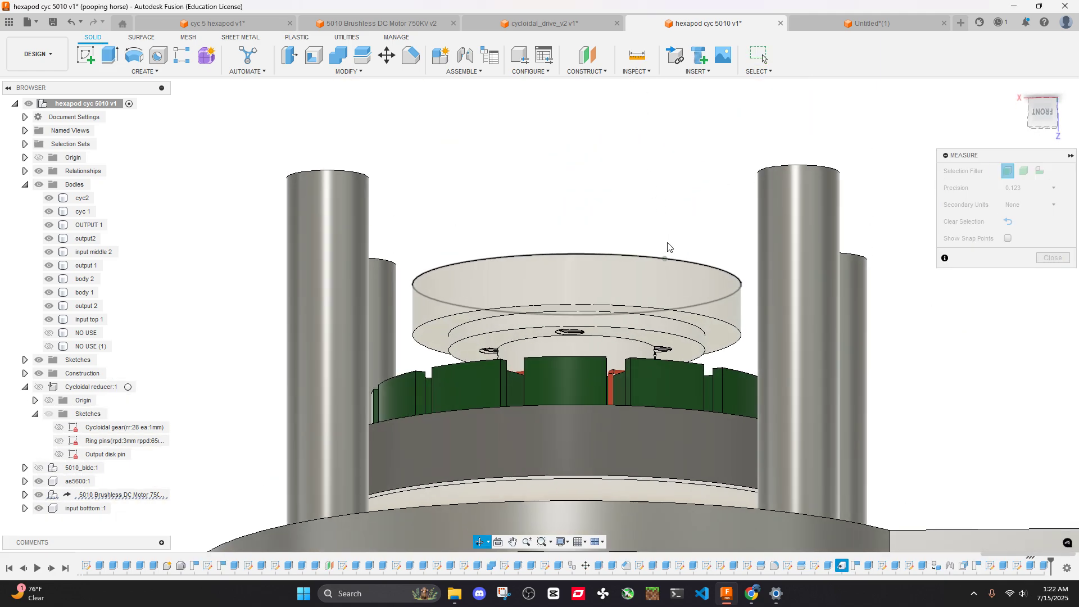
click(639, 339)
shift+middle_drag(639, 339, 632, 217)
click(635, 251)
scroll(632, 258, down, 3)
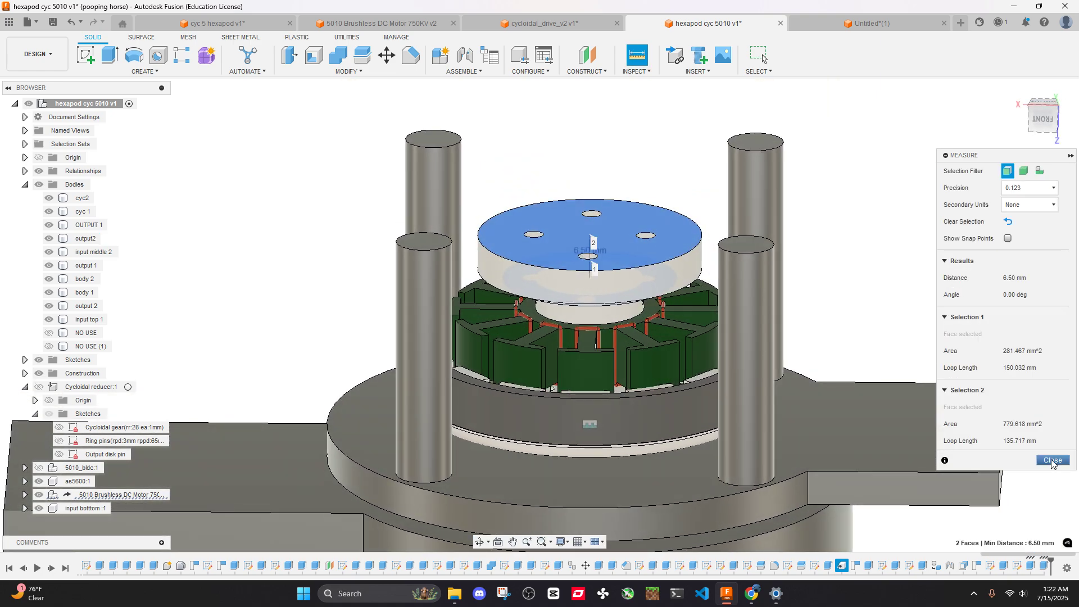
click(1052, 461)
Switch to Chrome, search Amazon for "m3 screw" and look through the screw assortments offered
click(752, 594)
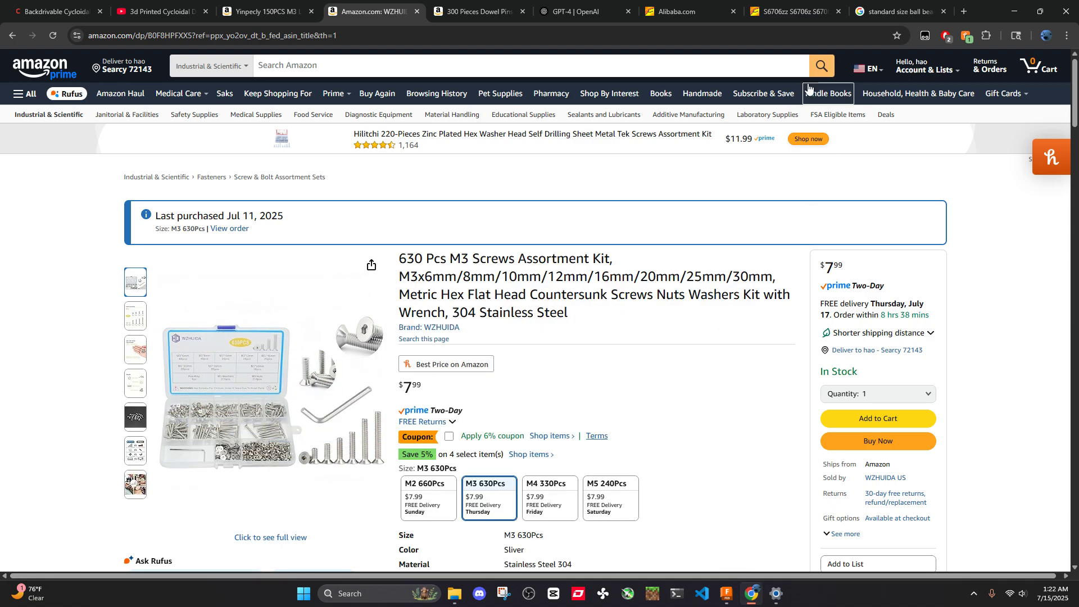
click(579, 61)
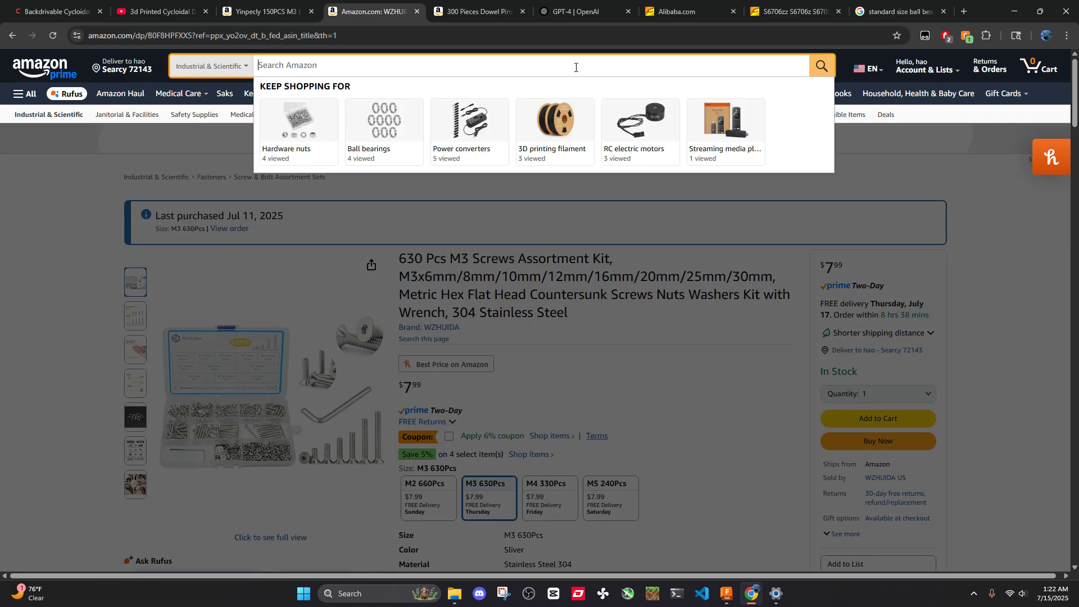
text(m3 )
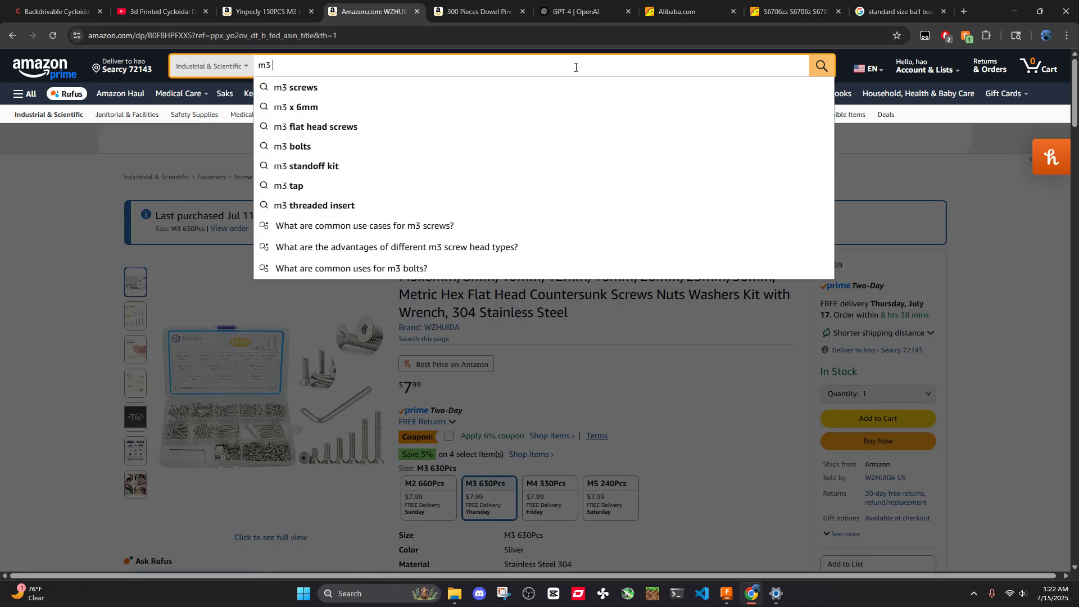
text(screw)
key(Return)
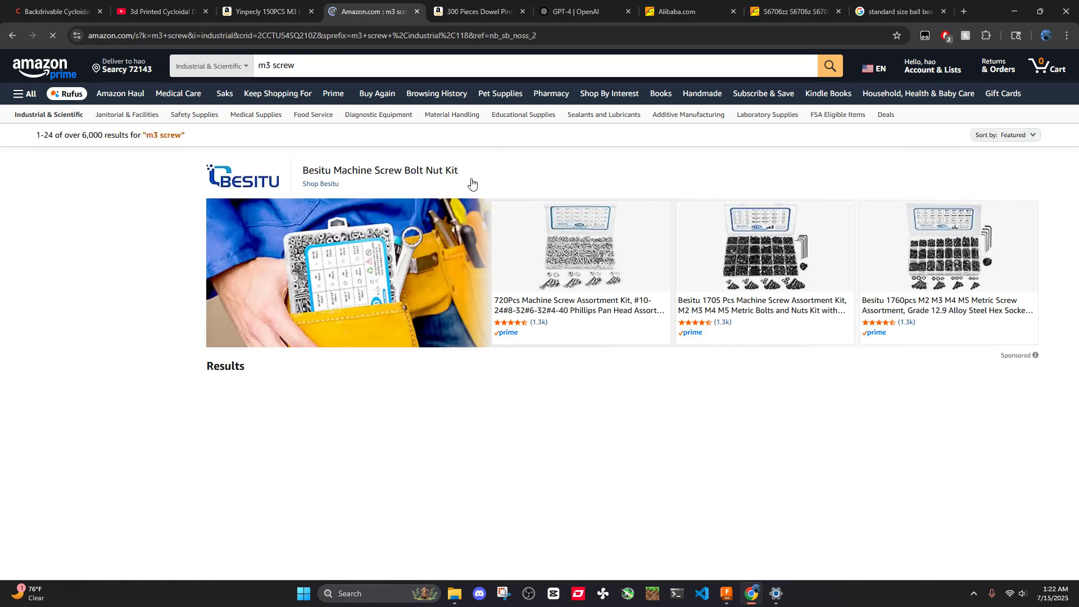
scroll(396, 397, down, 7)
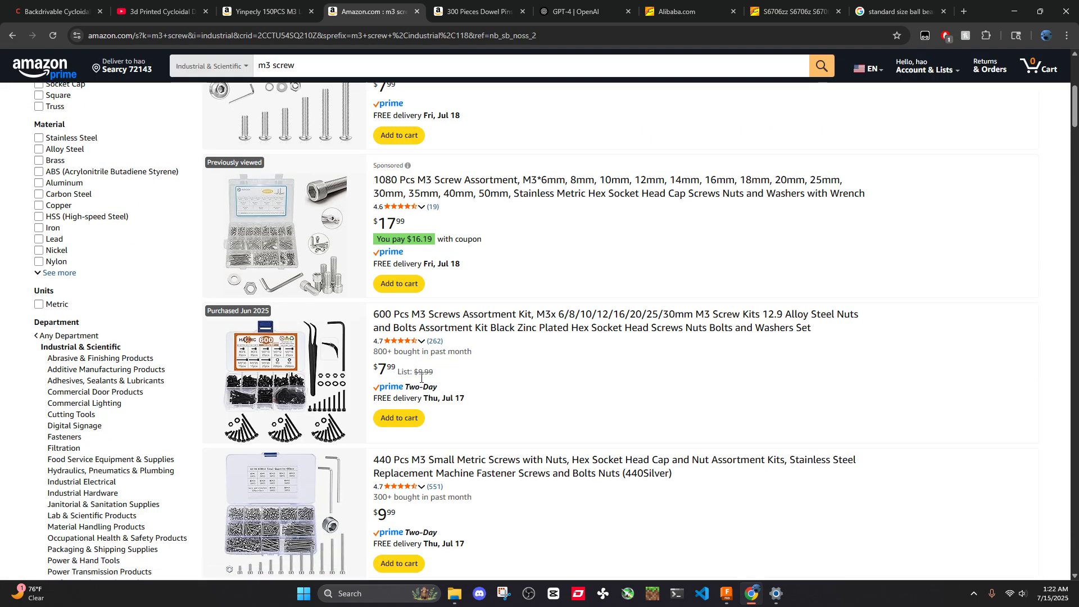
Open the 1080-piece M3 hex socket head cap kit, check its size and quantity chart, and return to Fusion
click(591, 197)
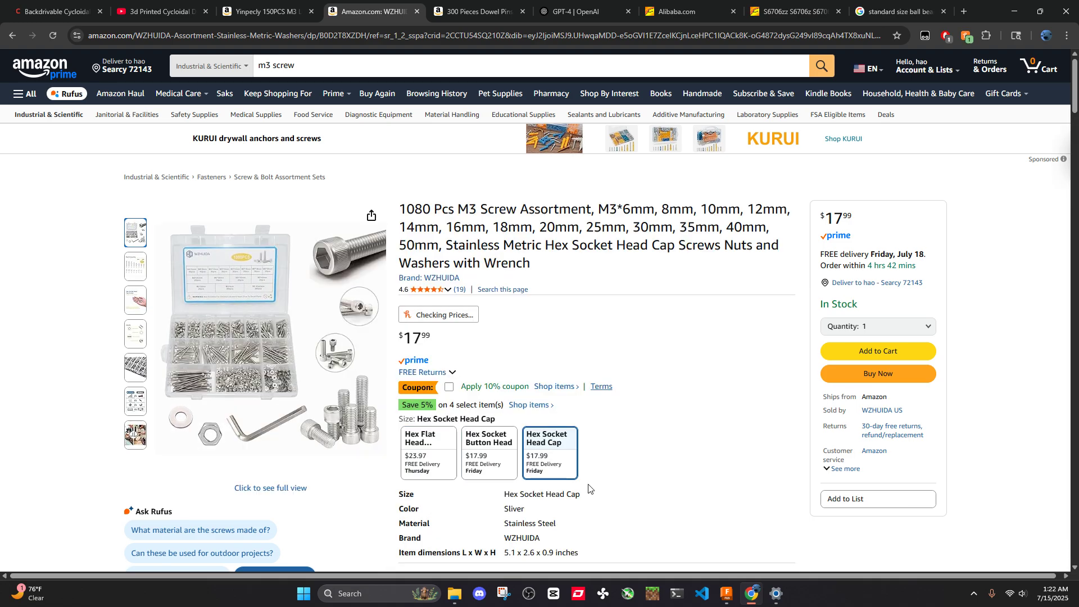
mouse_move(123, 277)
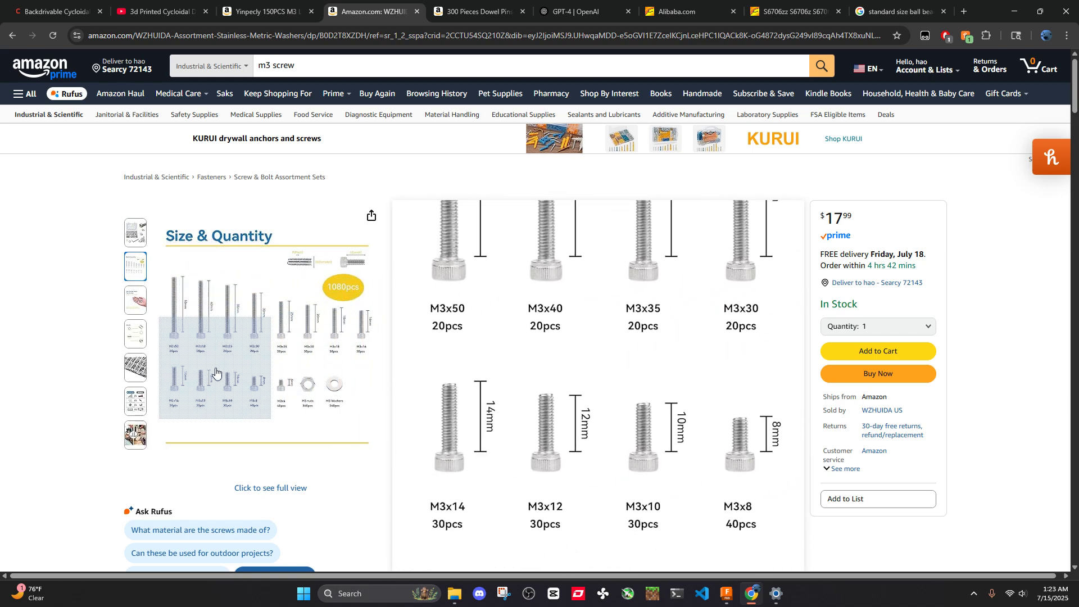
mouse_move(726, 591)
click(720, 566)
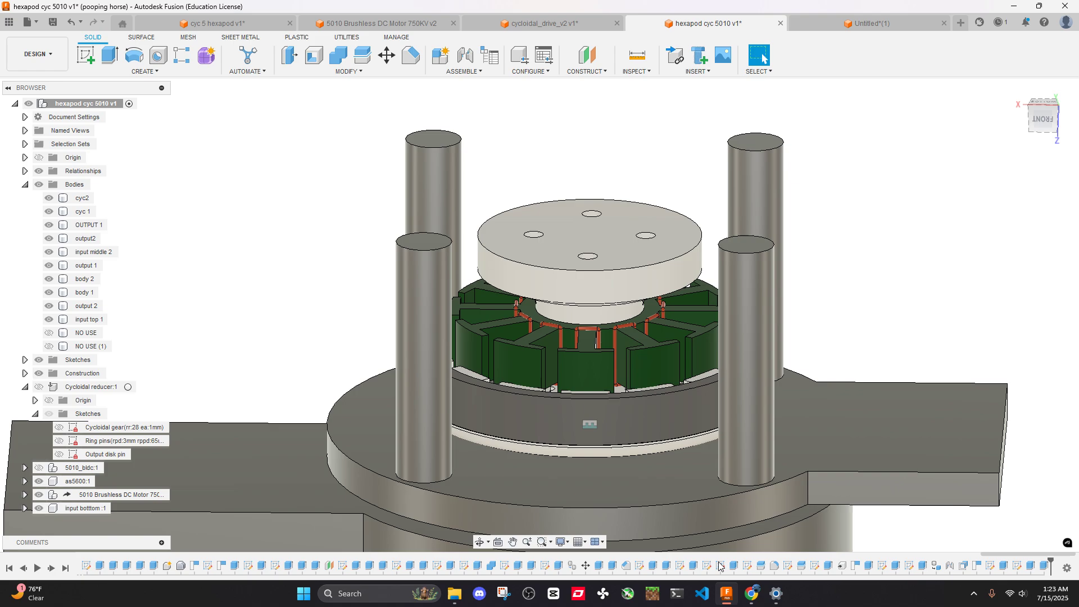
Measure the distance between the mounting disc's upper face and the underside of the motor flange
click(640, 60)
click(589, 242)
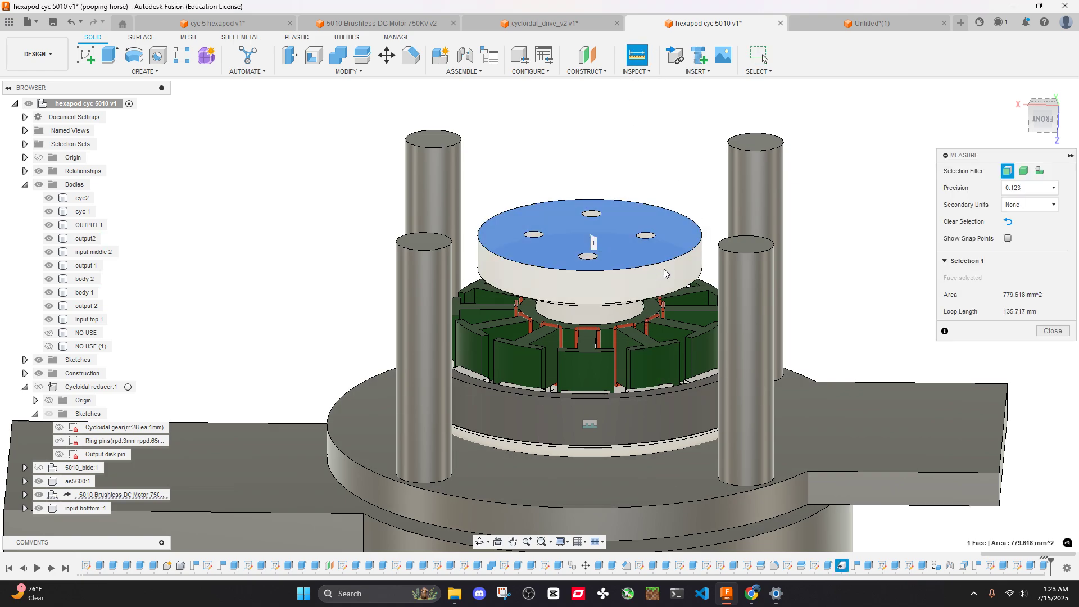
shift+middle_drag(589, 241, 618, 292)
scroll(653, 320, up, 5)
click(654, 320)
scroll(662, 253, down, 5)
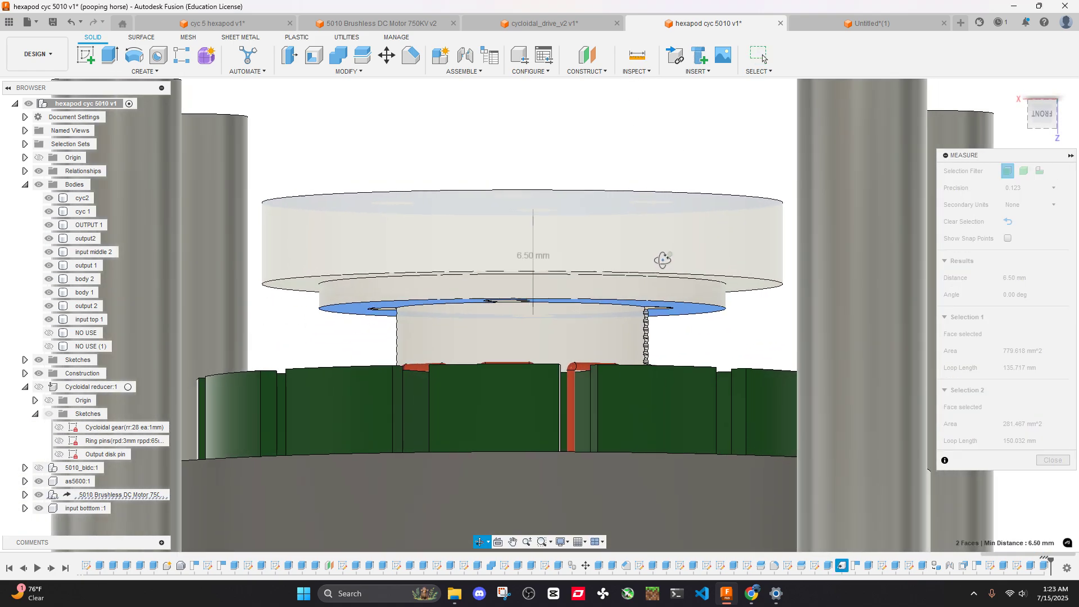
shift+middle_drag(662, 253, 663, 225)
click(1051, 459)
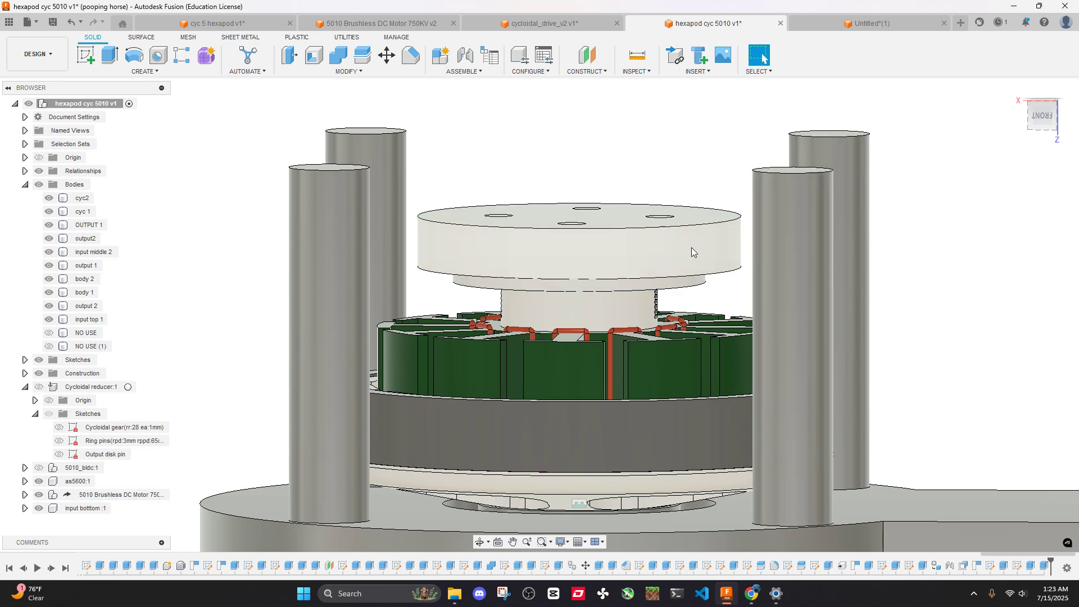
Start a sketch on the mounting disc's upper face and draw a 5.5 mm circle centred on one screw hole
shift+middle_drag(691, 337, 683, 253)
right_click(649, 319)
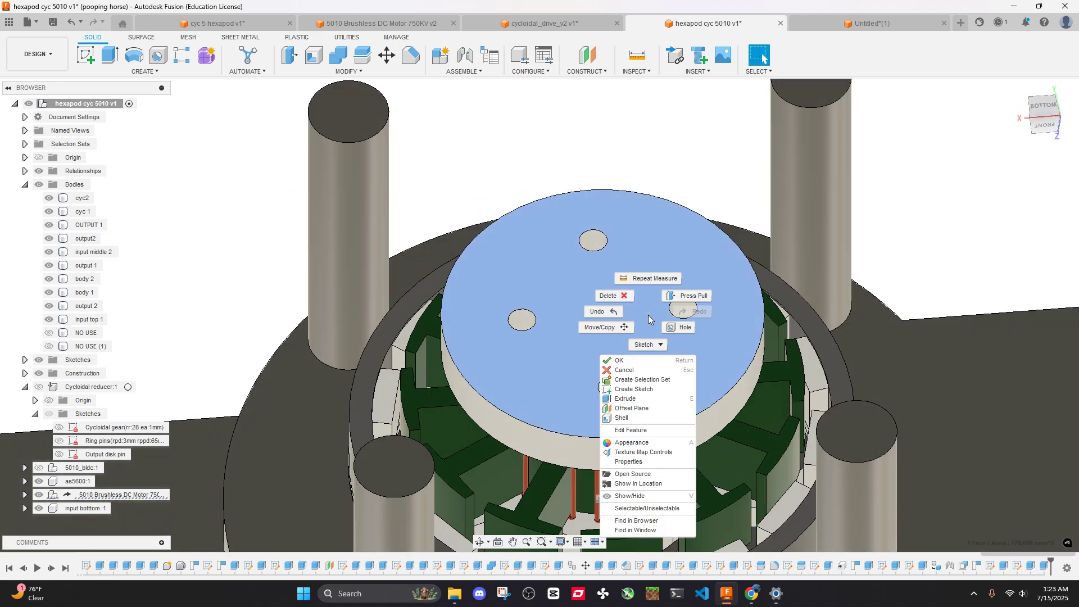
click(633, 389)
click(135, 57)
scroll(580, 250, up, 3)
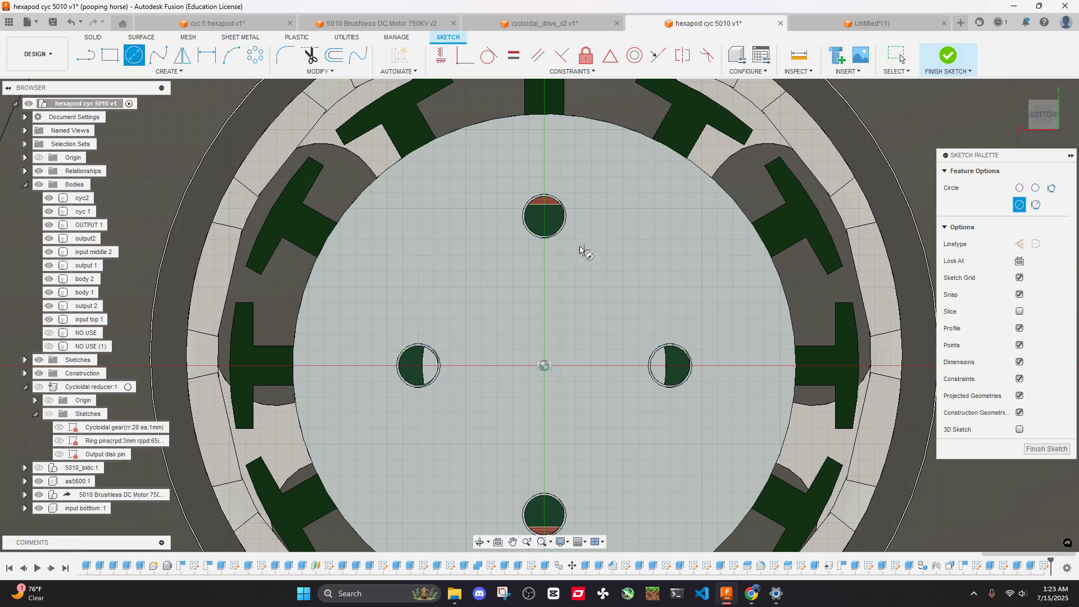
click(544, 216)
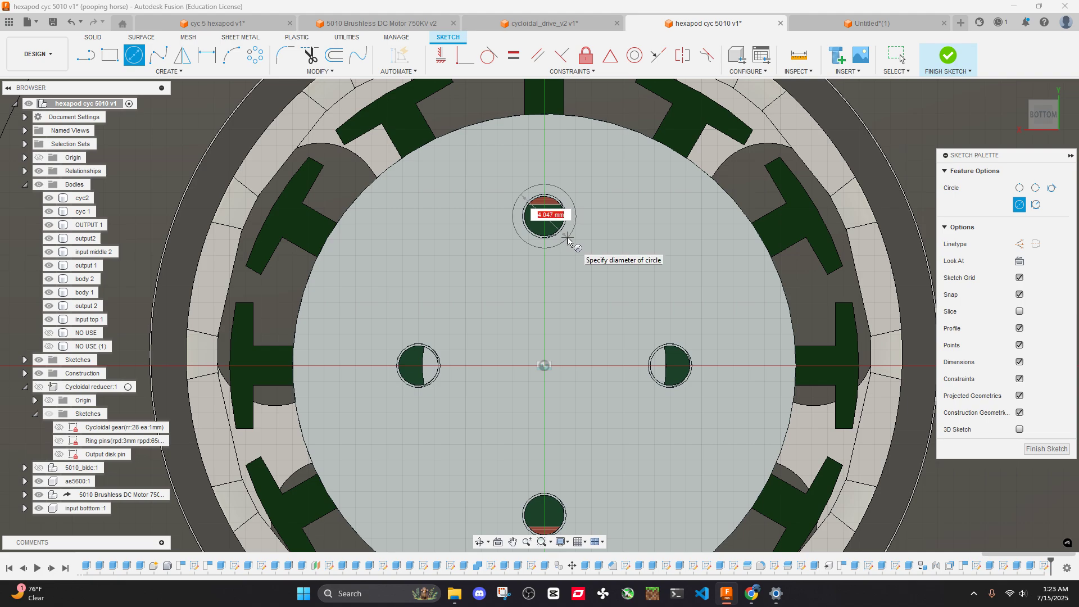
text(50)
key(Return)
key(Escape)
Try adding 5.5 mm circles around two more screw holes, then undo the whole sketch
click(134, 55)
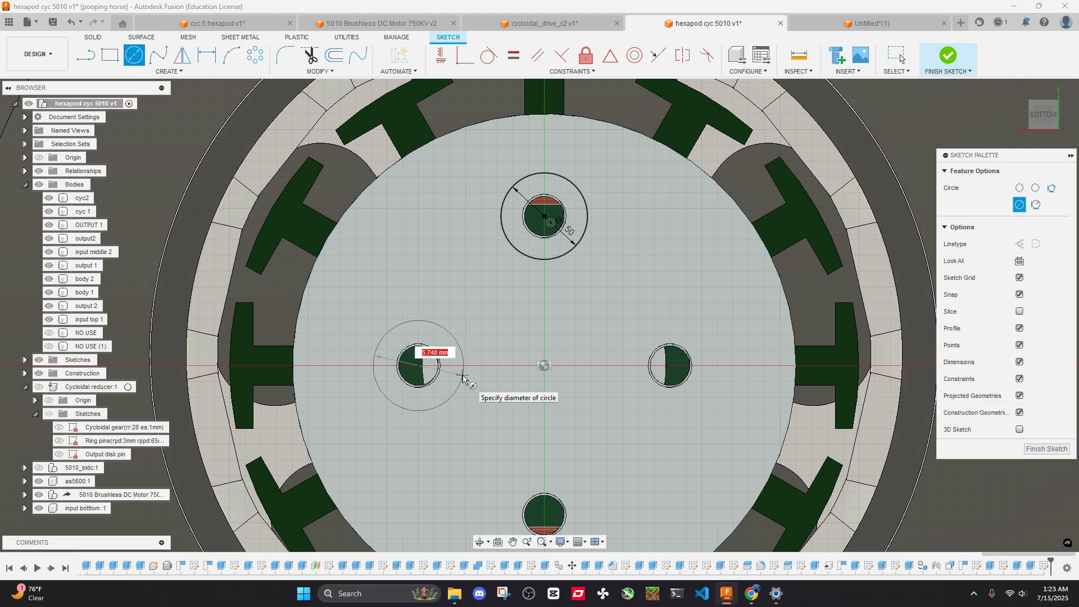
text(5.5)
key(Return)
scroll(374, 241, down, 2)
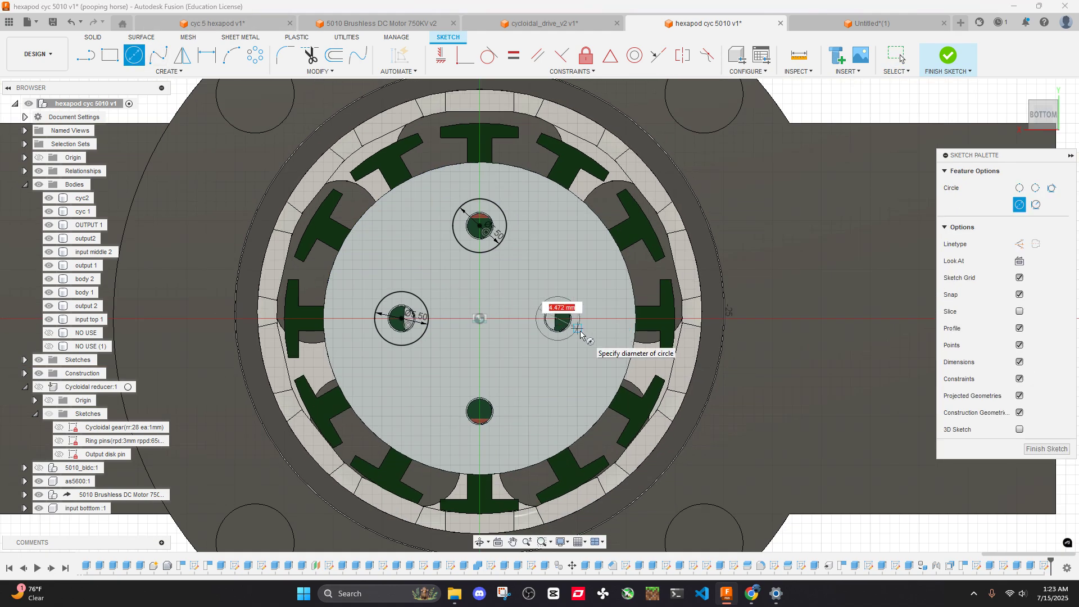
key(Return)
key(Escape)
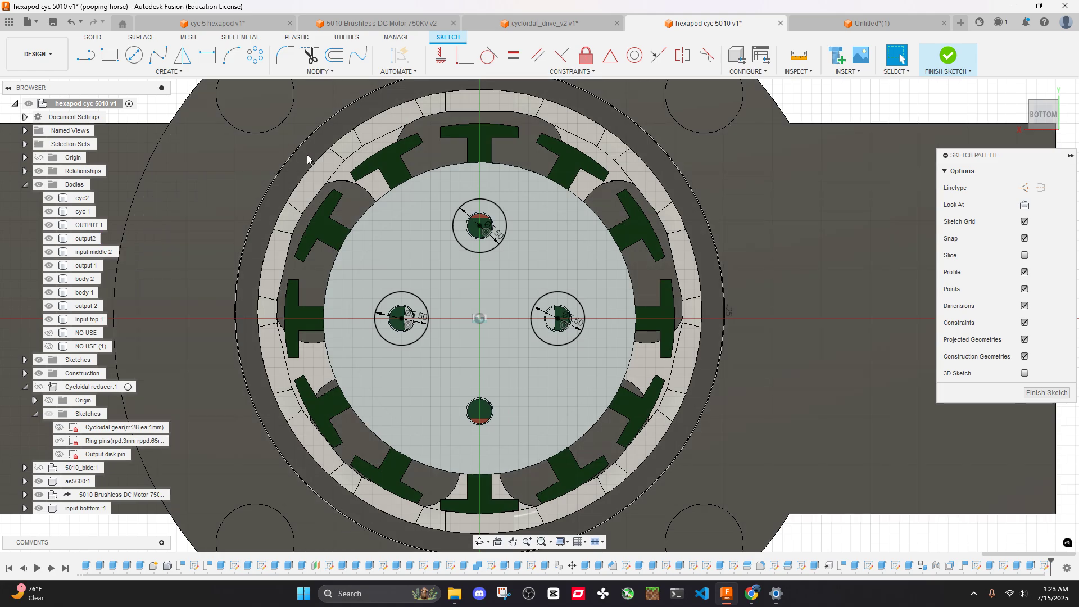
scroll(538, 265, down, 4)
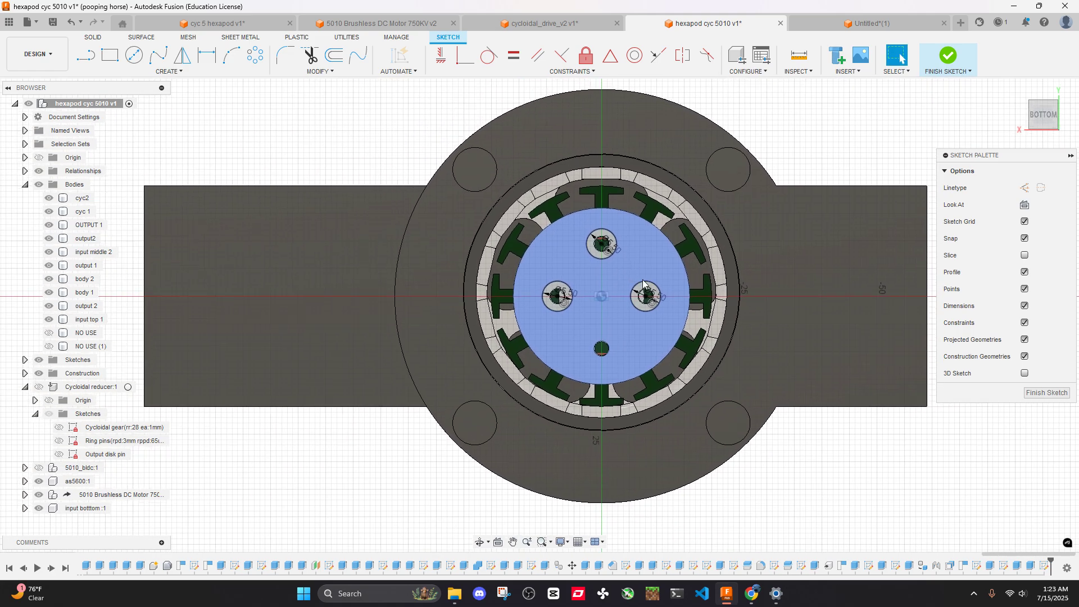
key(ctrl+z)
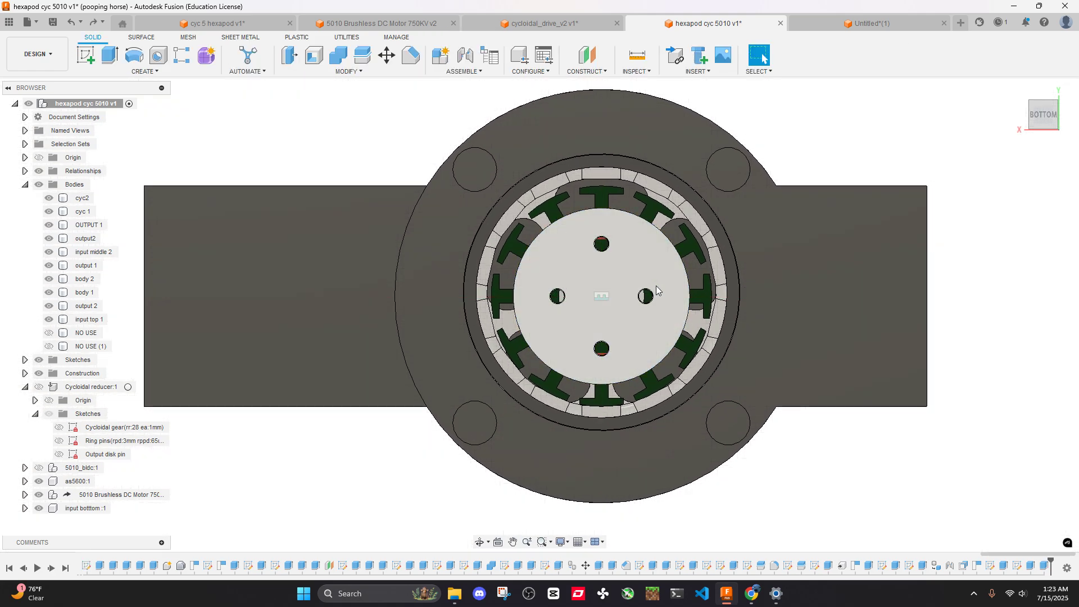
Measure from the motor flange's lower circular edge to the mounting disc's upper outer edge
shift+middle_drag(655, 286, 649, 118)
middle_drag(649, 118, 647, 270)
shift+middle_drag(648, 270, 643, 164)
click(637, 55)
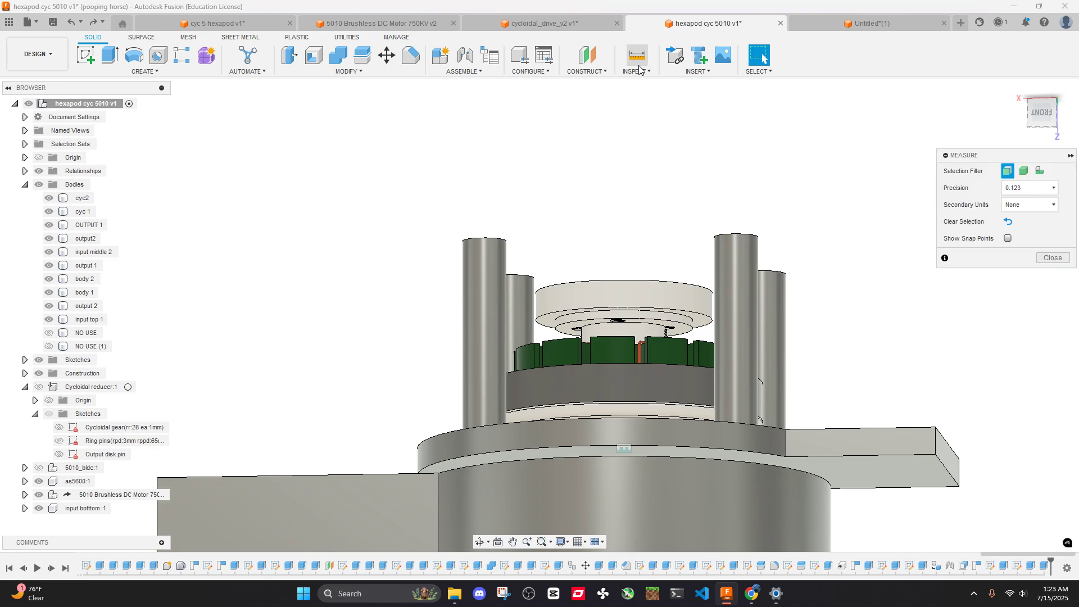
scroll(644, 334, up, 5)
click(639, 363)
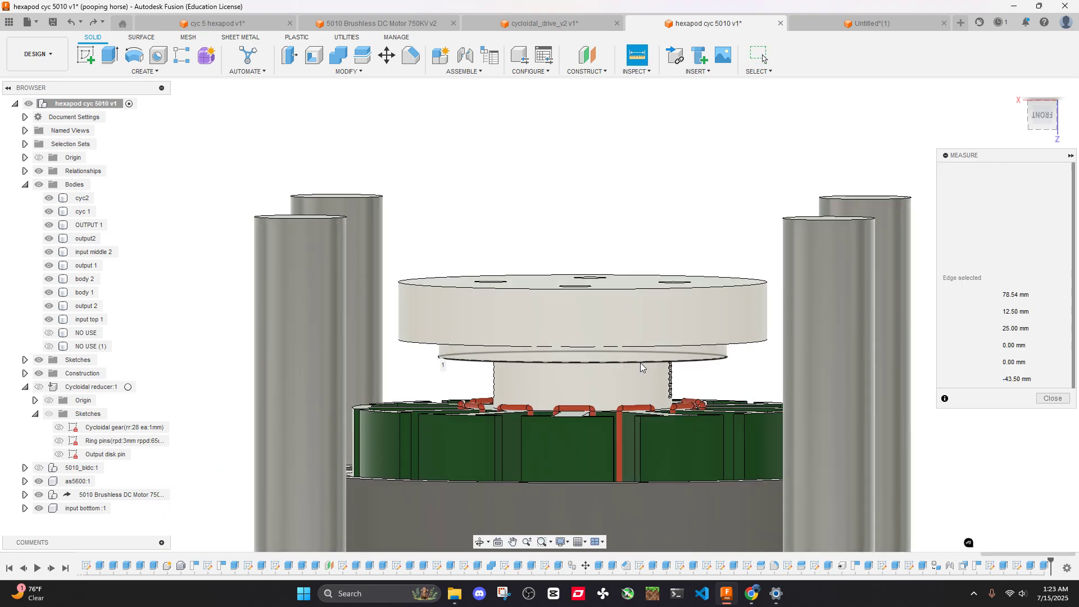
click(652, 289)
shift+middle_drag(652, 290, 787, 352)
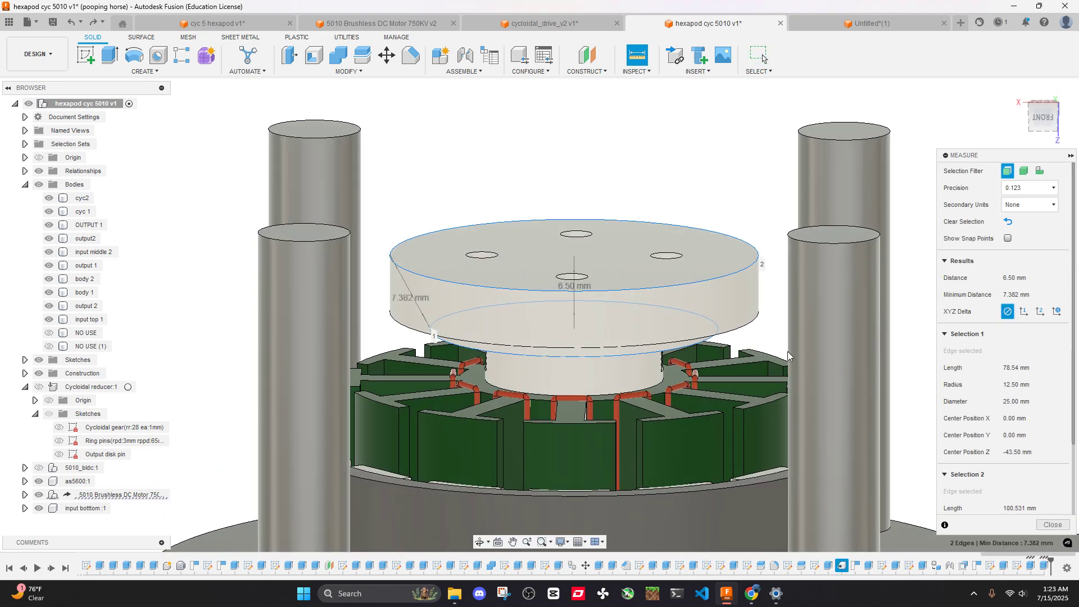
click(1051, 526)
Extrude the mounting disc's upper face by -0.5 mm to thin the disc further
shift+middle_drag(618, 242, 623, 282)
scroll(623, 285, up, 3)
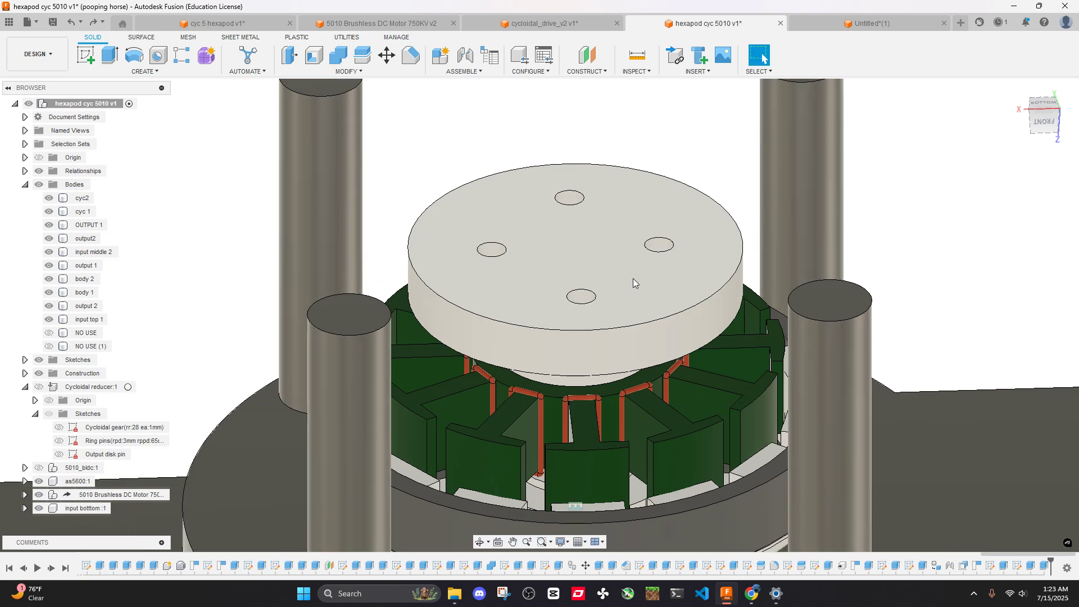
click(635, 279)
key(e)
key(Escape)
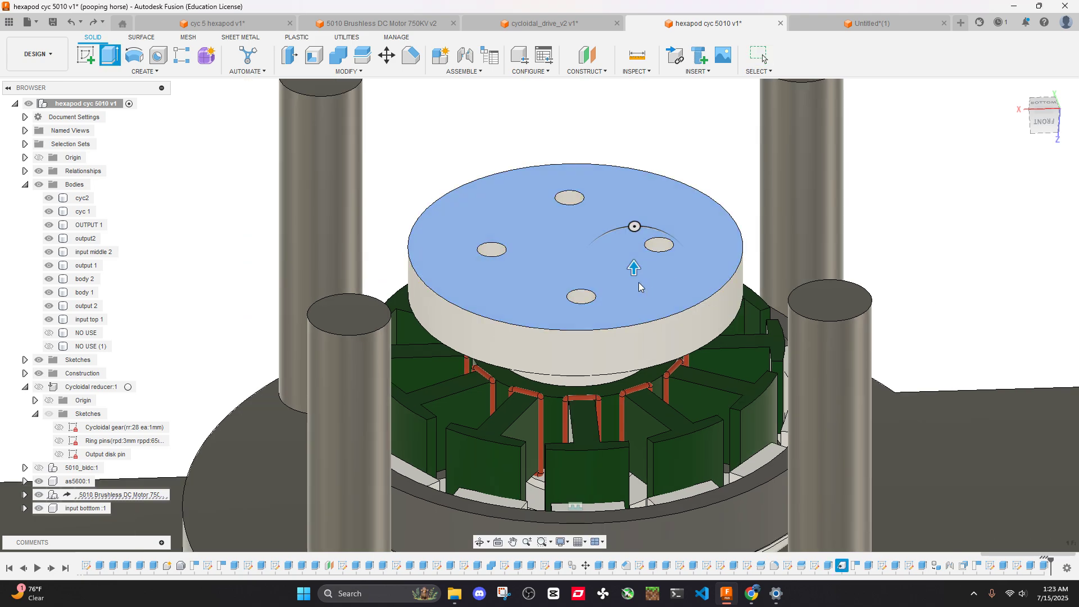
Chamfer the upper edges of the four screw holes in the mounting disc
click(582, 212)
click(493, 252)
click(579, 303)
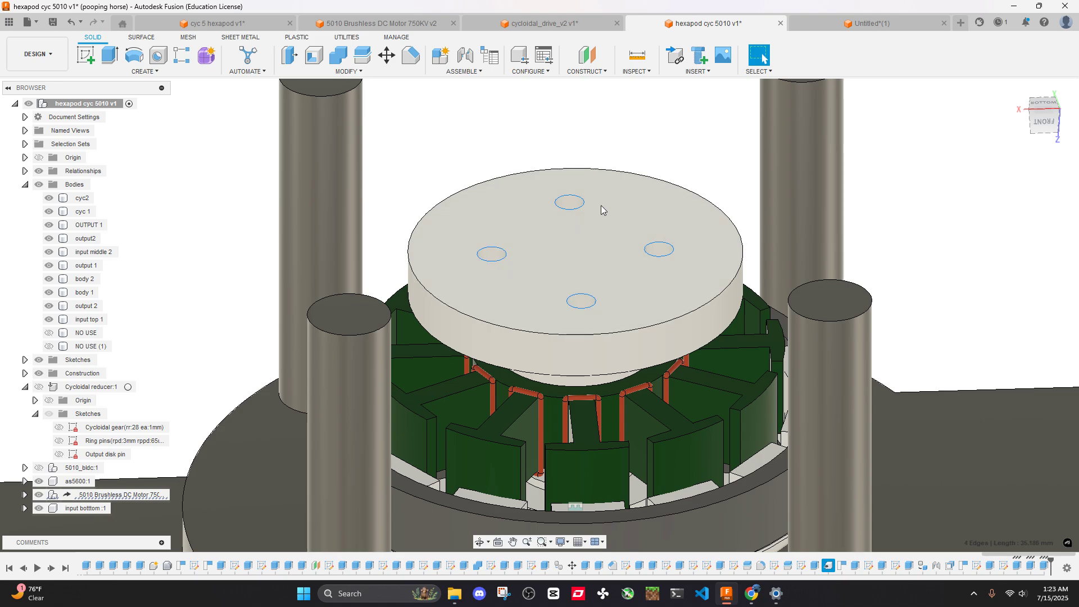
click(412, 56)
key(Return)
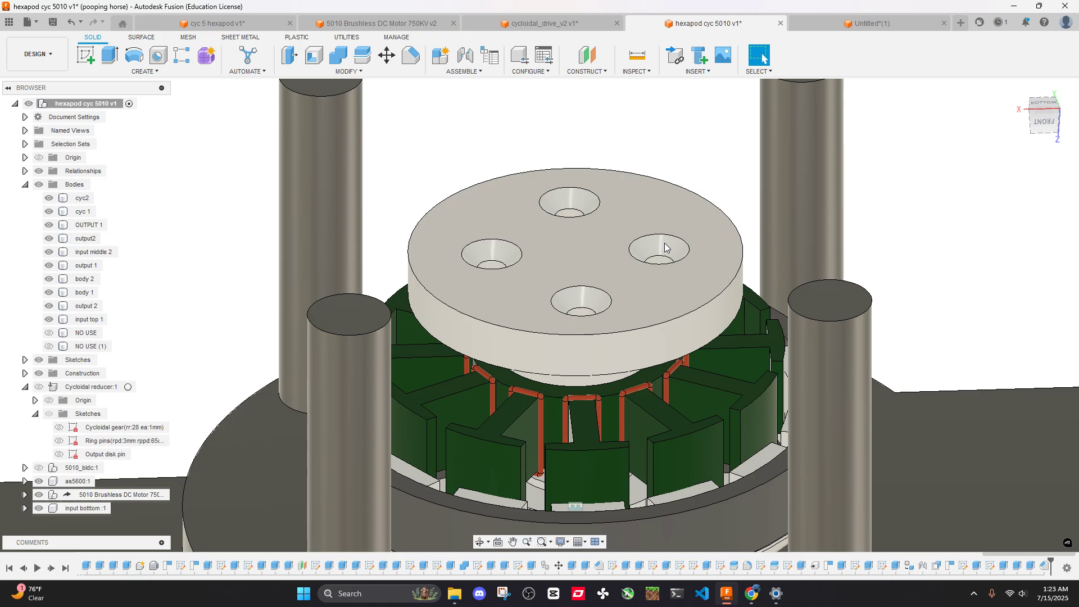
Try to hide the mounting disc on its own and undo the visibility change
scroll(646, 248, down, 6)
shift+middle_drag(647, 247, 607, 249)
click(607, 249)
key(v)
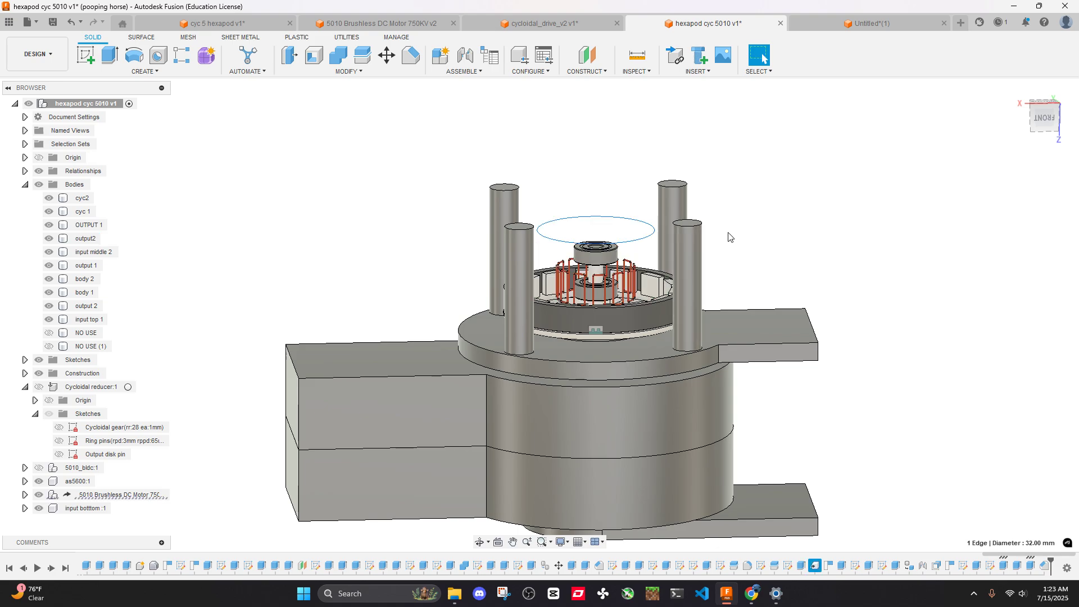
key(ctrl+z)
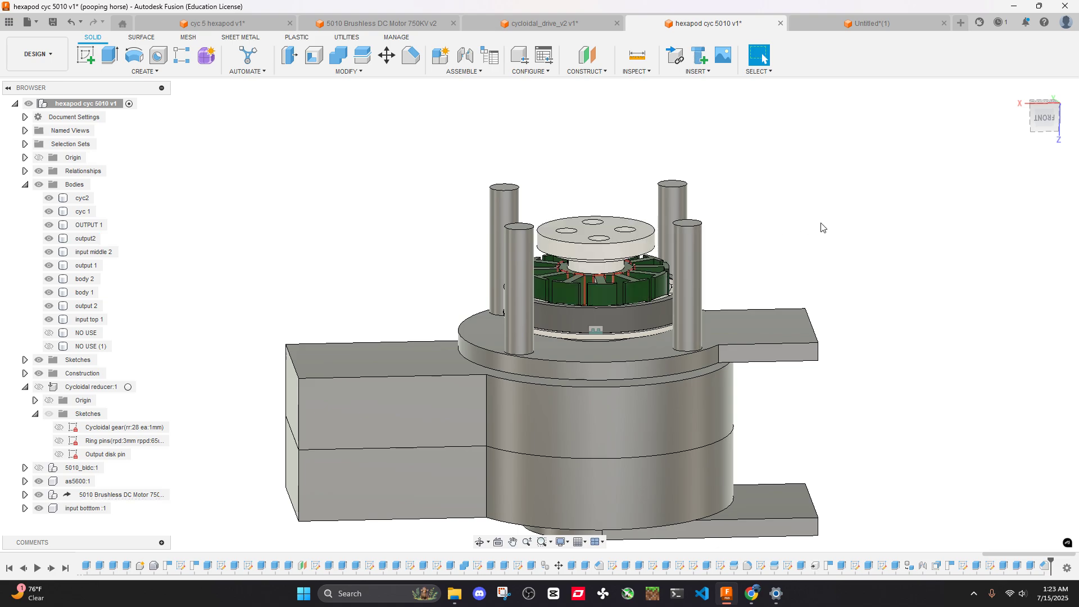
Find the mounting disc's 6 mm extrusion in the design history and set its operation to New Body
click(1029, 567)
double_click(1029, 567)
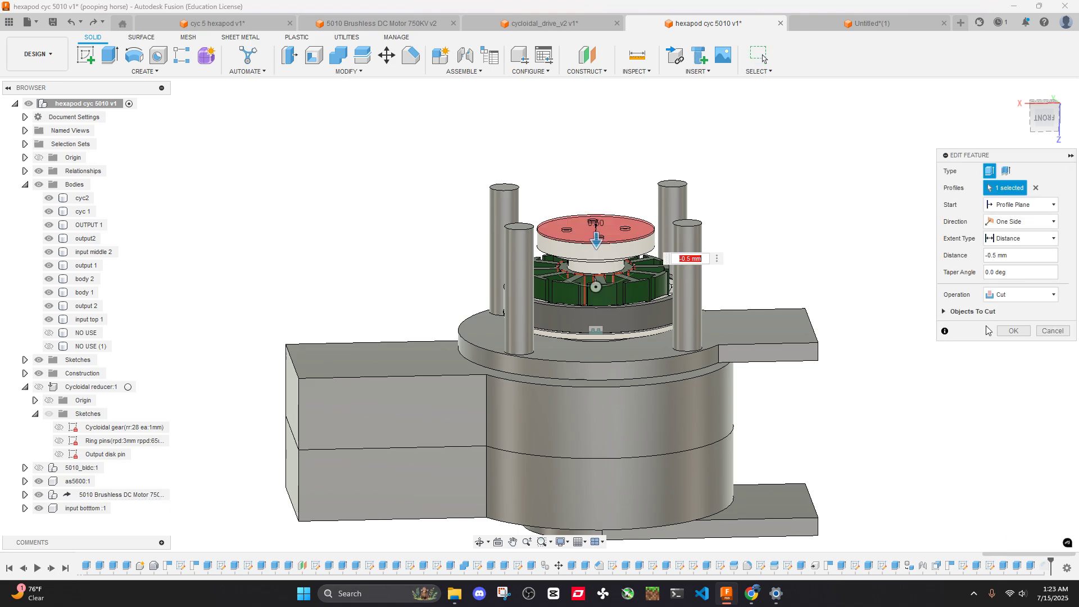
click(1052, 331)
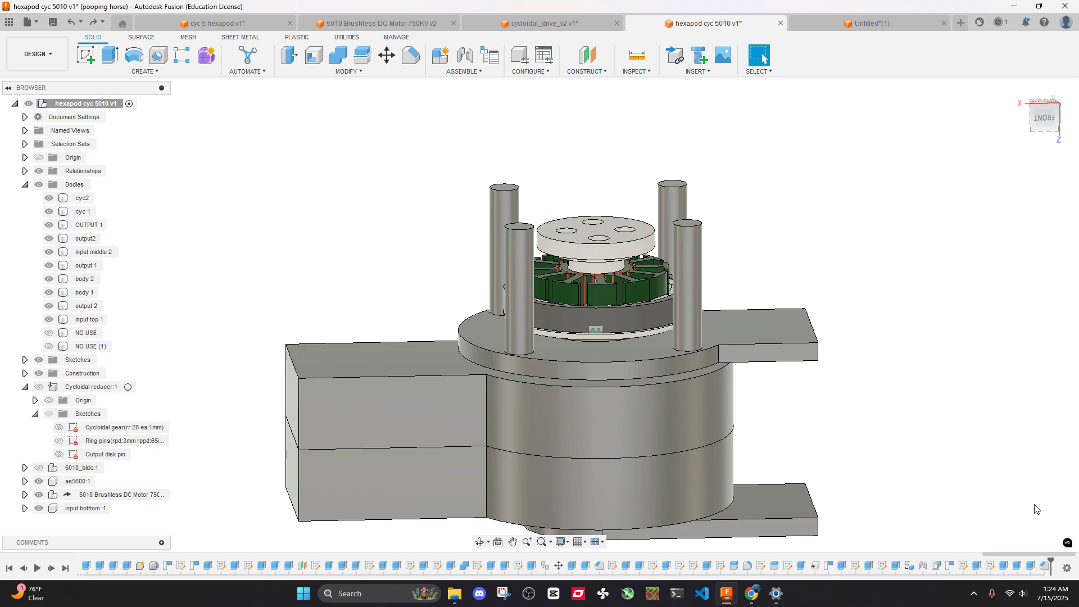
double_click(975, 562)
click(1052, 314)
double_click(990, 565)
click(1020, 295)
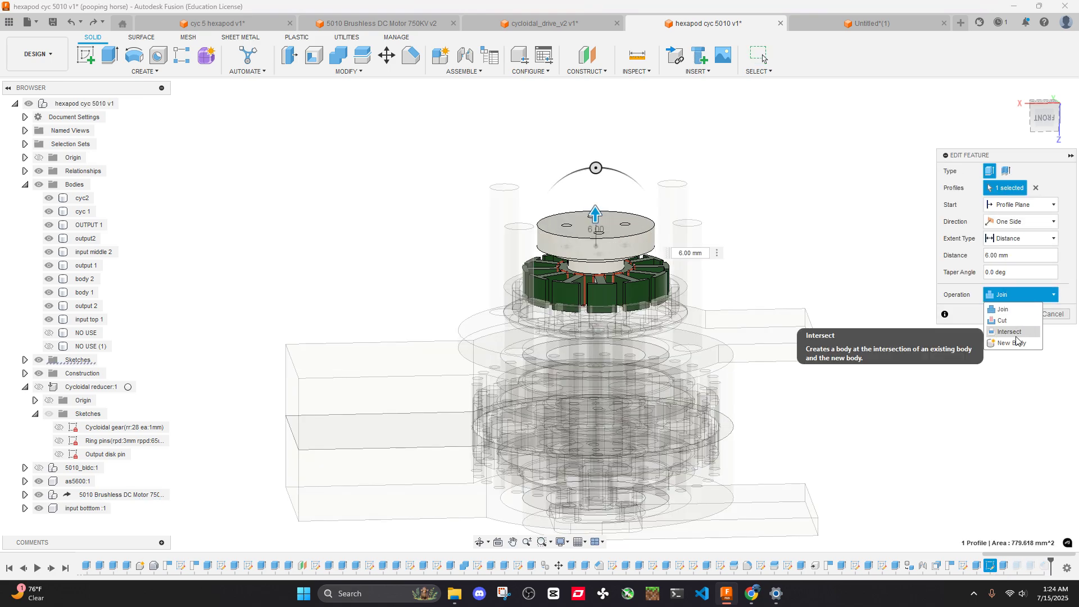
click(1017, 342)
click(1015, 316)
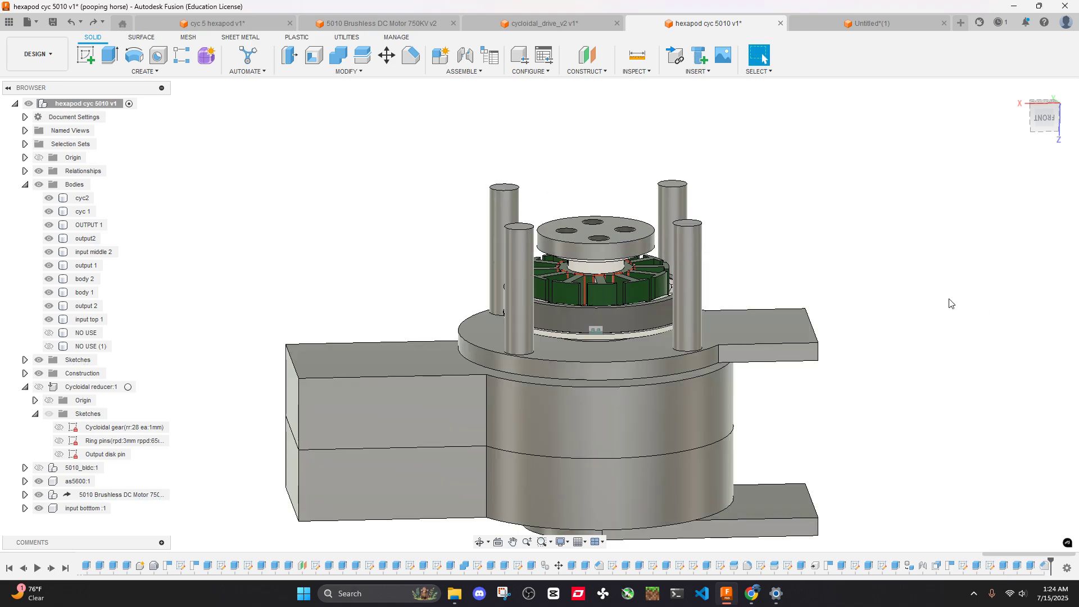
Measure the cylindrical rim of the motor flange beneath the mounting disc and examine how the disc sits on the motor
shift+middle_drag(881, 303, 627, 270)
scroll(626, 232, up, 4)
scroll(611, 246, up, 3)
scroll(609, 243, down, 2)
click(637, 54)
click(622, 265)
scroll(623, 323, up, 3)
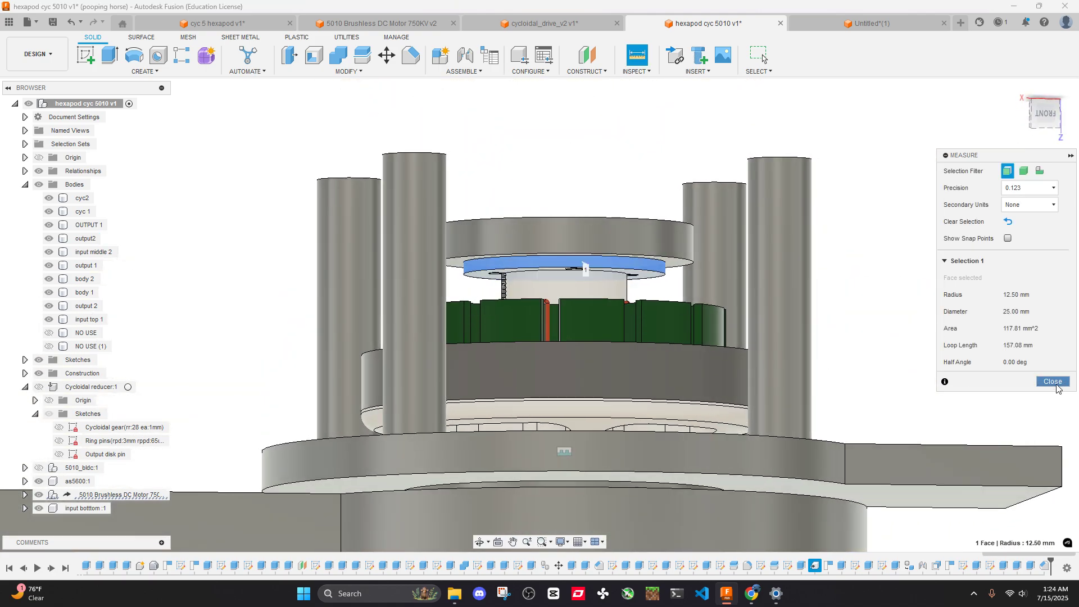
click(1052, 381)
scroll(646, 243, up, 6)
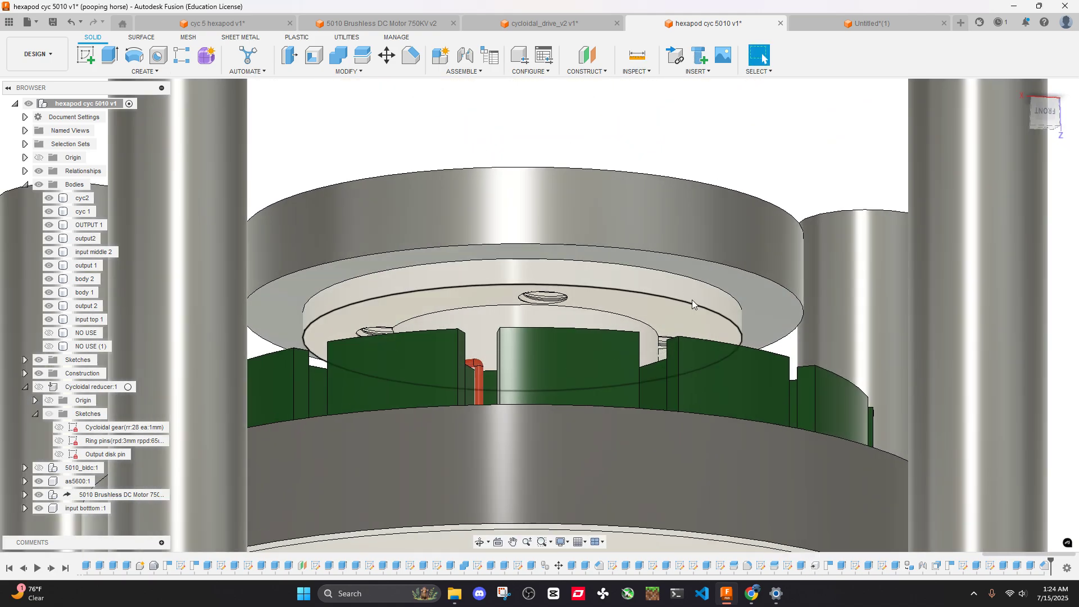
scroll(692, 304, down, 6)
shift+middle_drag(692, 304, 690, 285)
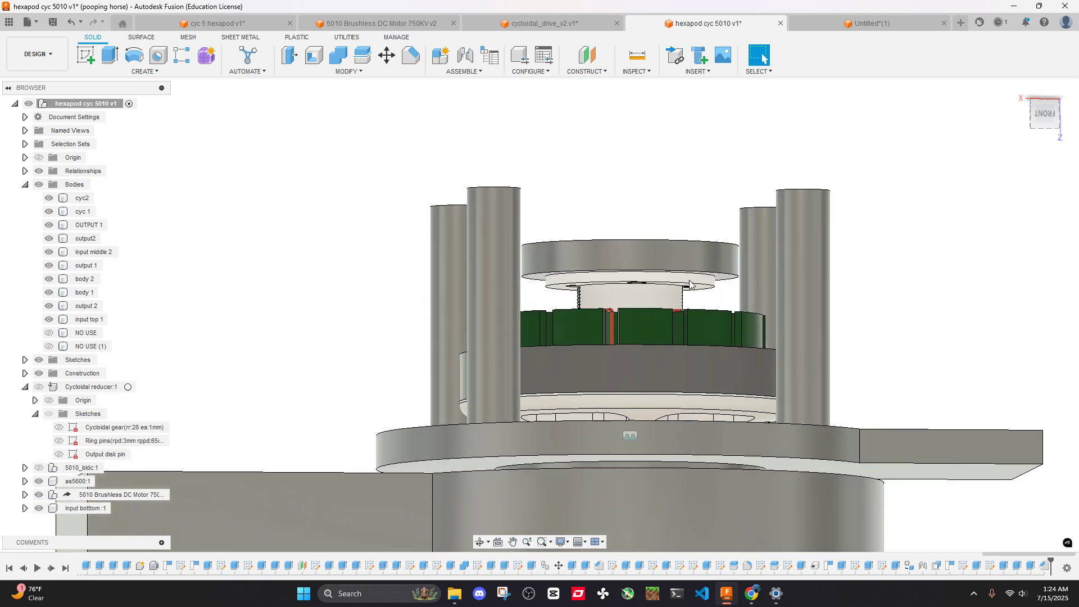
shift+middle_drag(690, 285, 663, 379)
Switch to the bottom view and start a new sketch on the mounting disc's outer face
click(1042, 112)
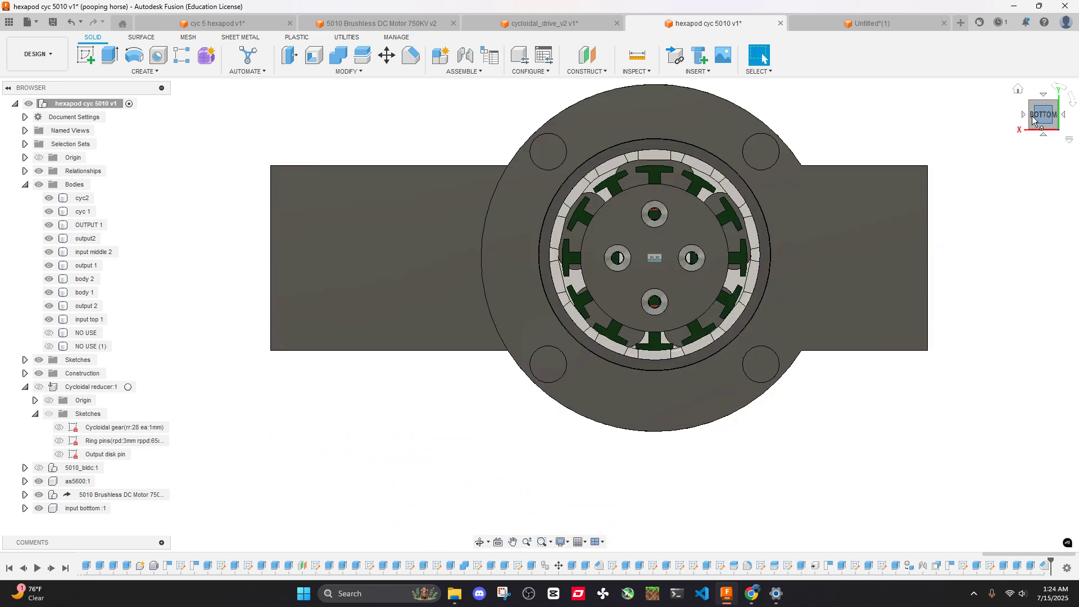
right_click(654, 257)
click(1005, 229)
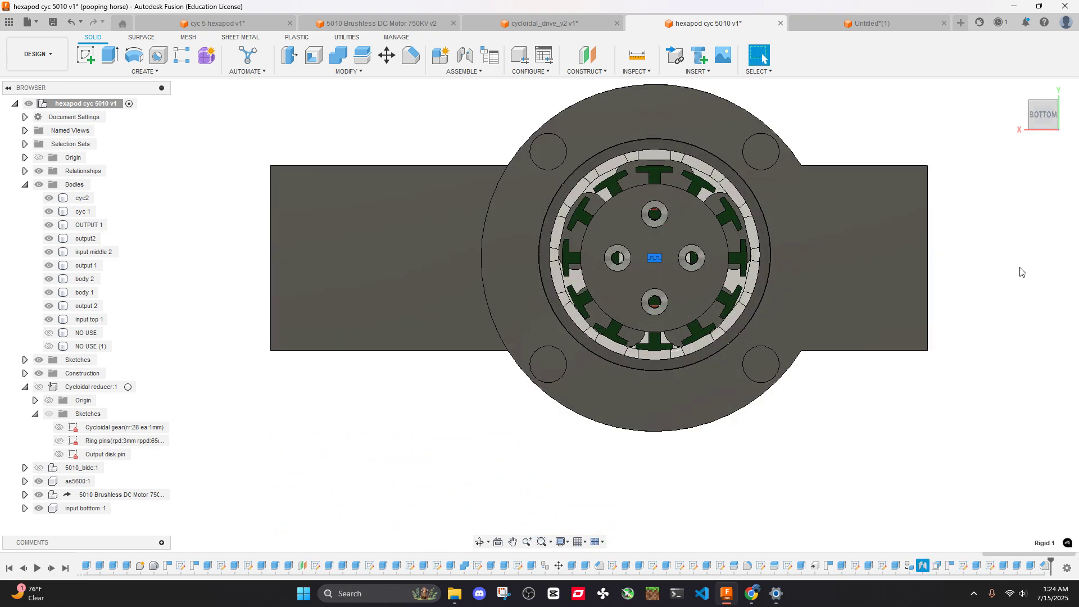
right_click(681, 282)
click(670, 360)
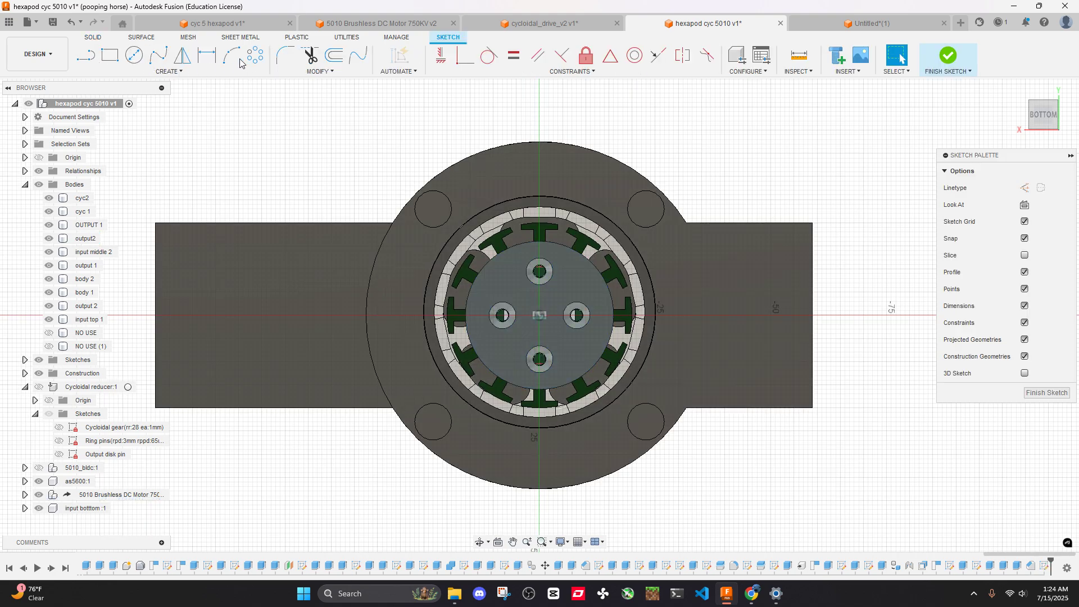
click(230, 56)
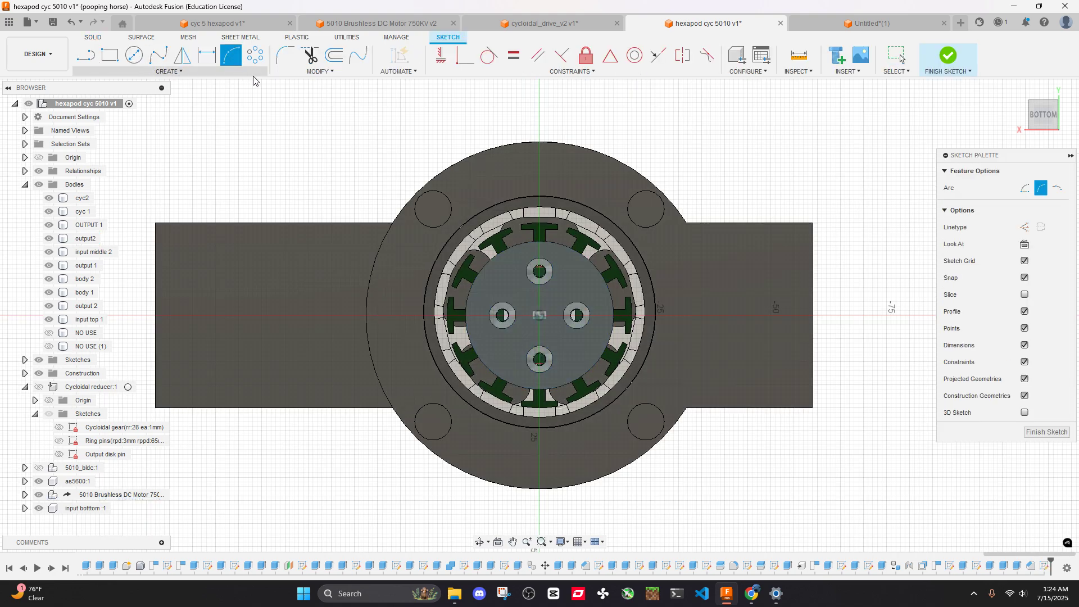
click(541, 245)
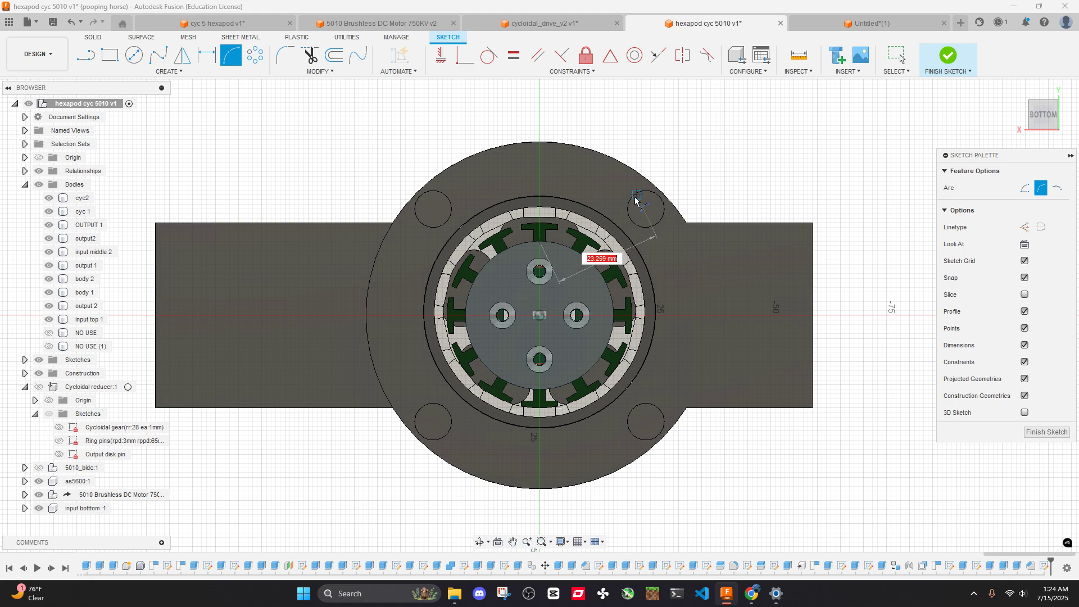
key(Escape)
middle_drag(236, 127, 203, 139)
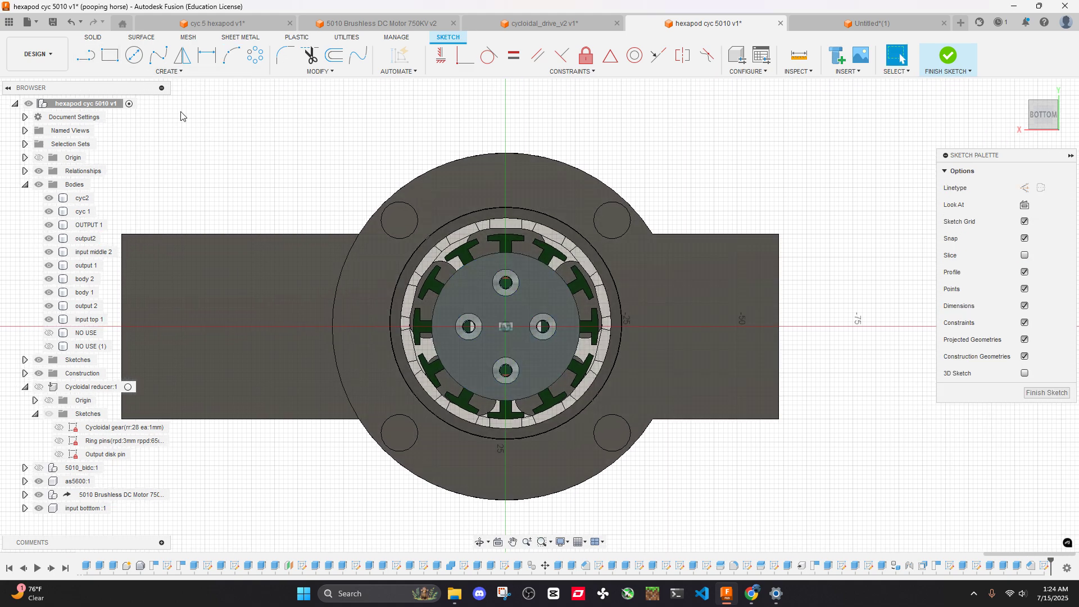
click(87, 56)
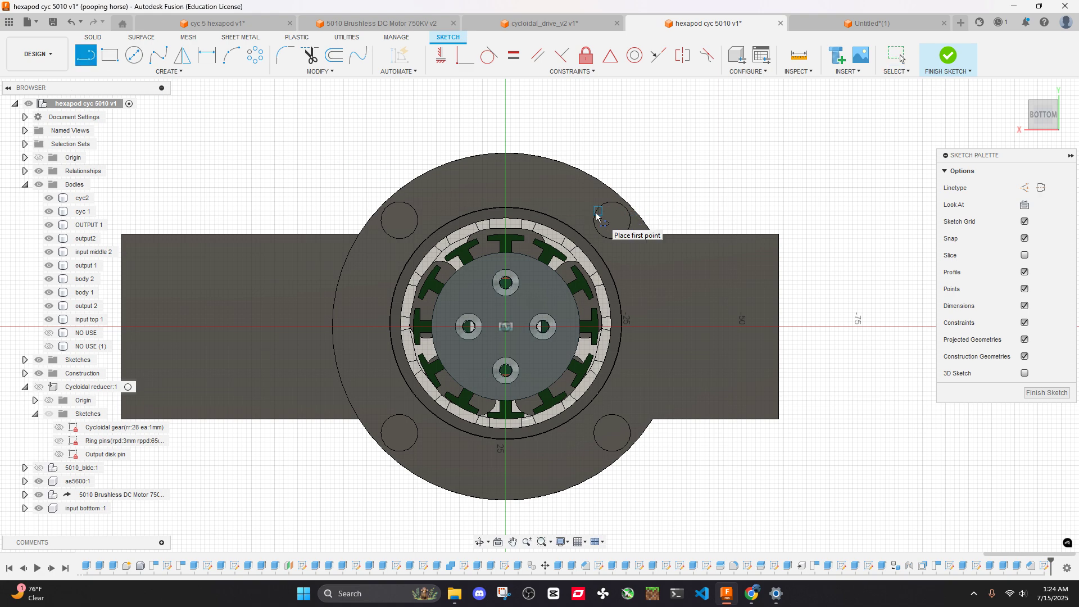
key(Escape)
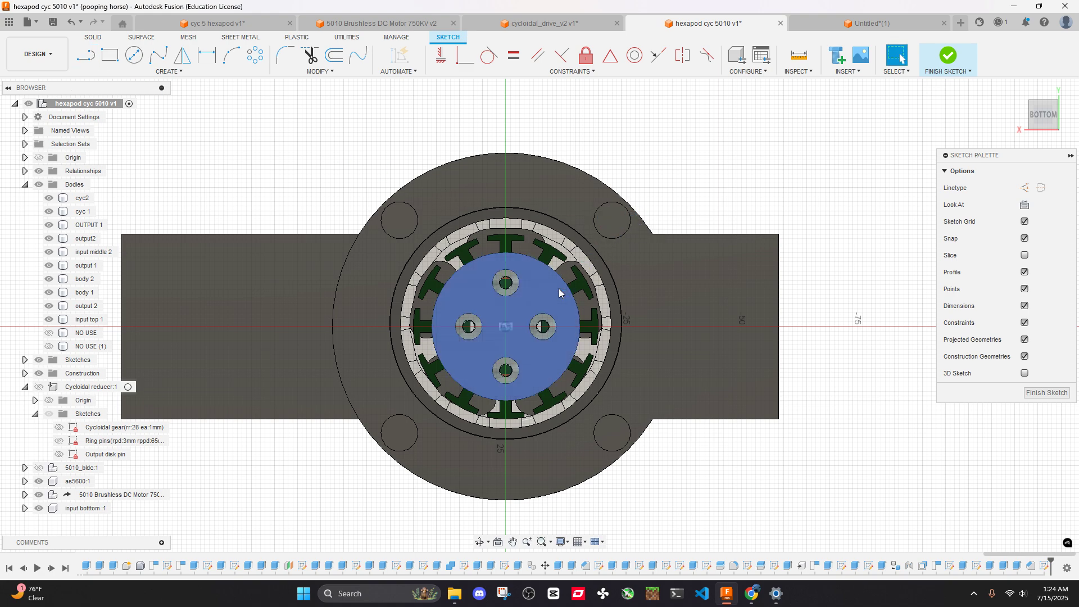
Sketch a construction line about 59 mm long from the disc's centre at 135 degrees, through the diagonal pin
click(87, 56)
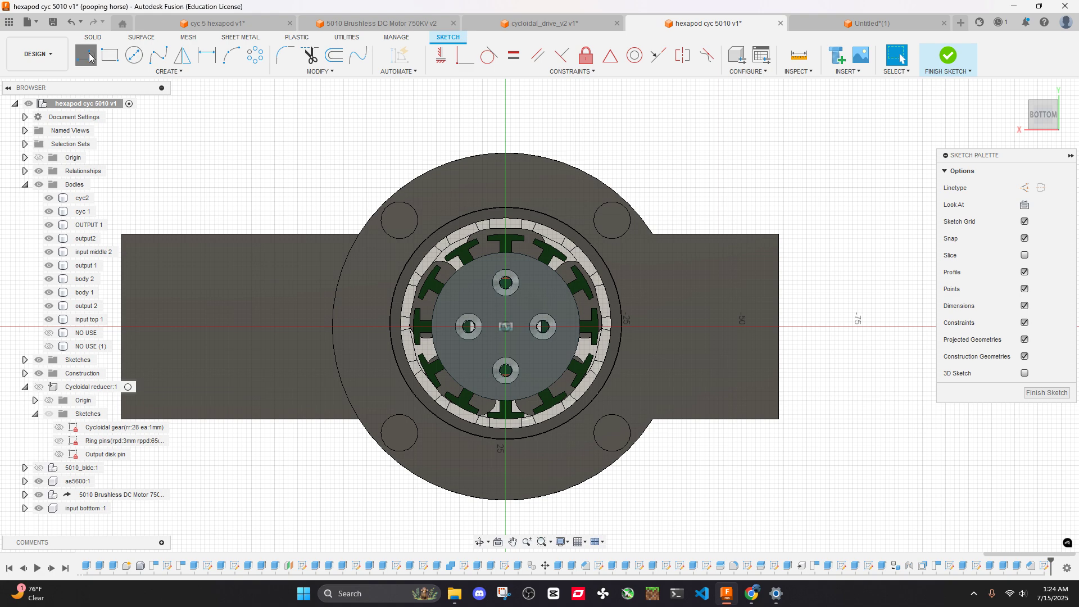
click(506, 326)
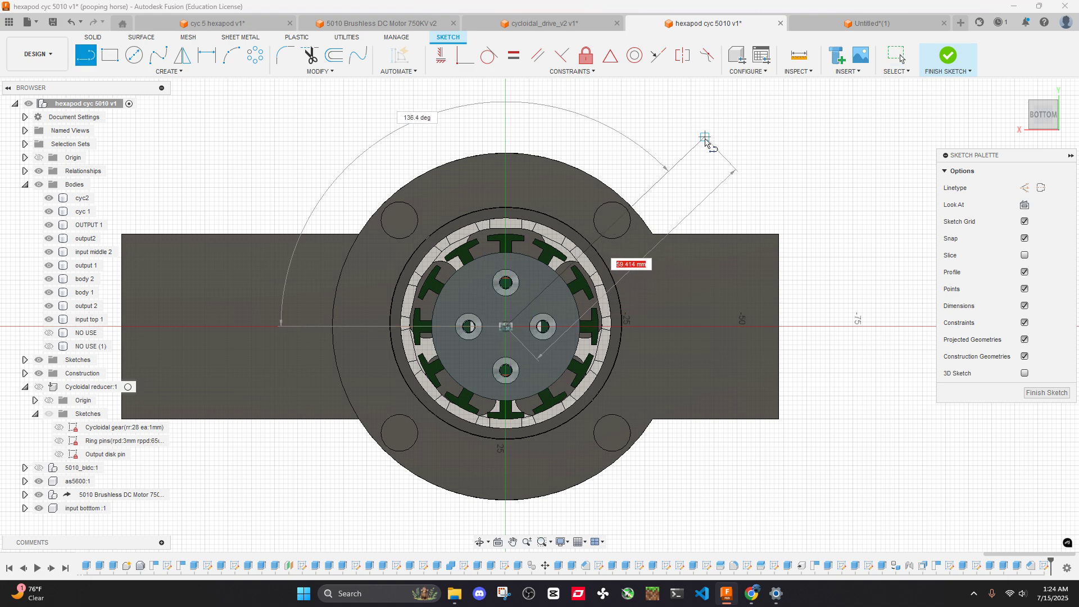
text(135)
key(Return)
key(Escape)
click(660, 167)
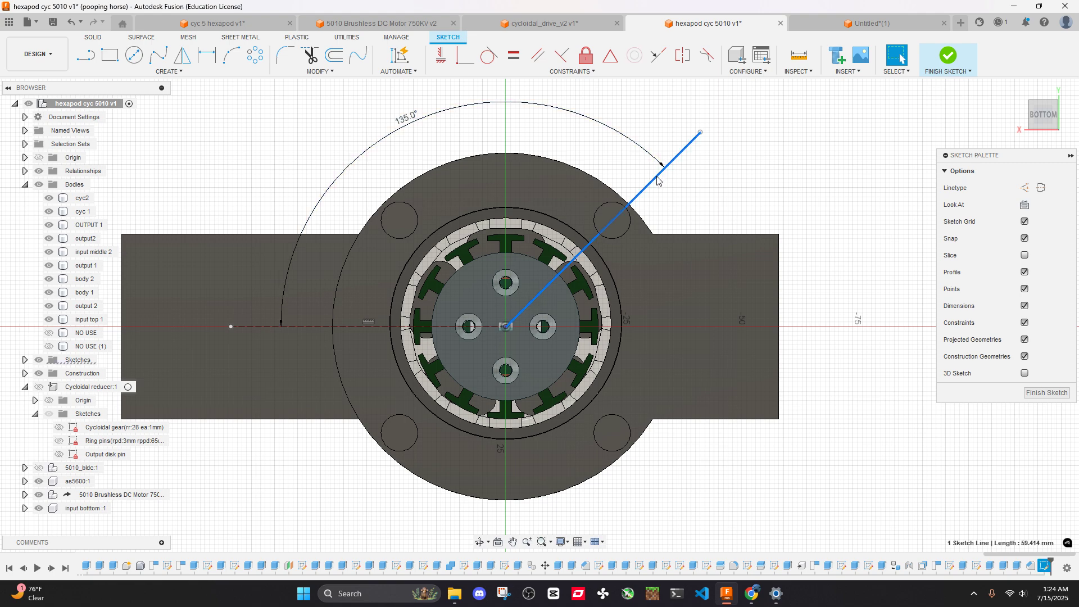
key(x)
Project the edge of the pin on the construction diagonal into the sketch and trace it with a concentric 8 mm circle
key(c)
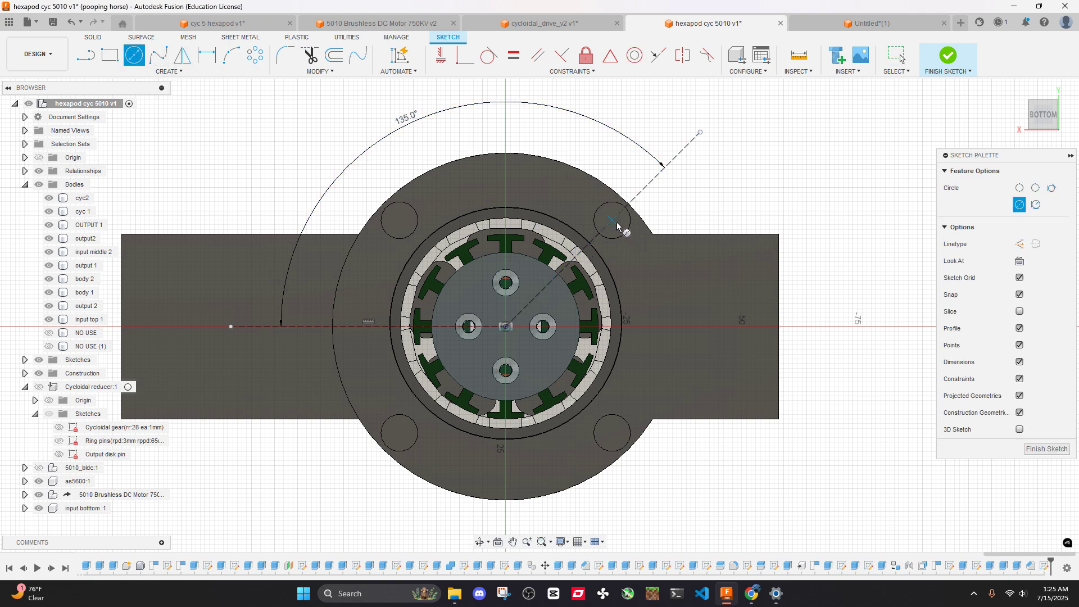
key(p)
click(625, 234)
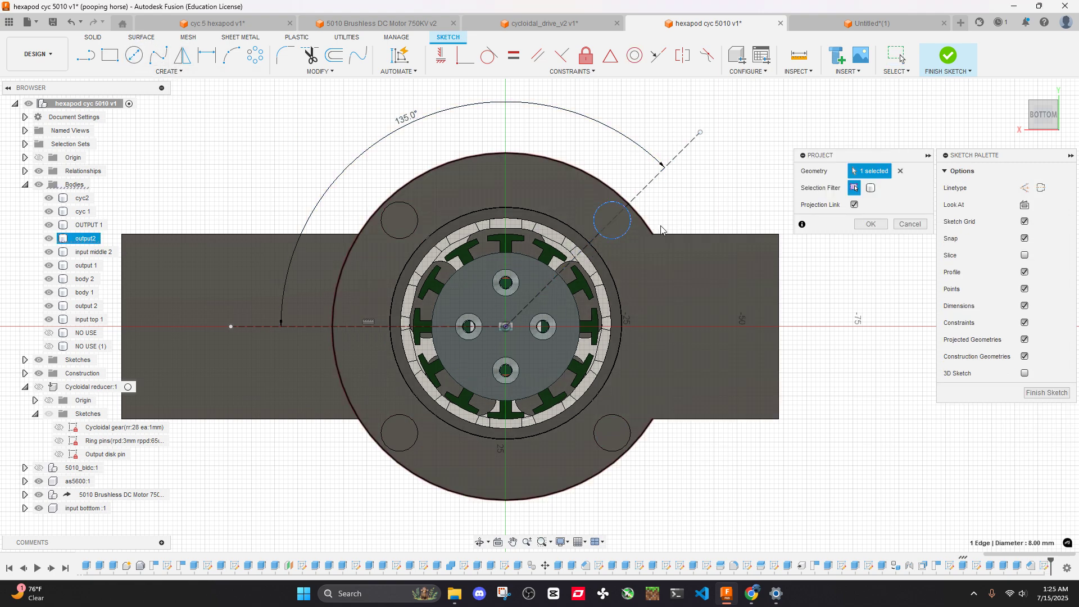
click(870, 224)
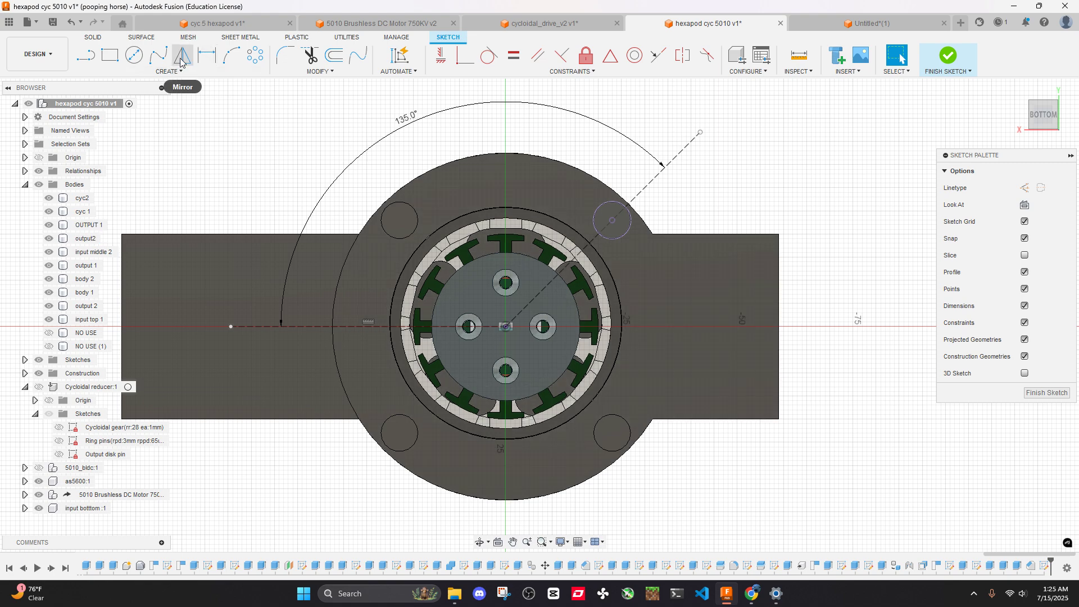
click(134, 55)
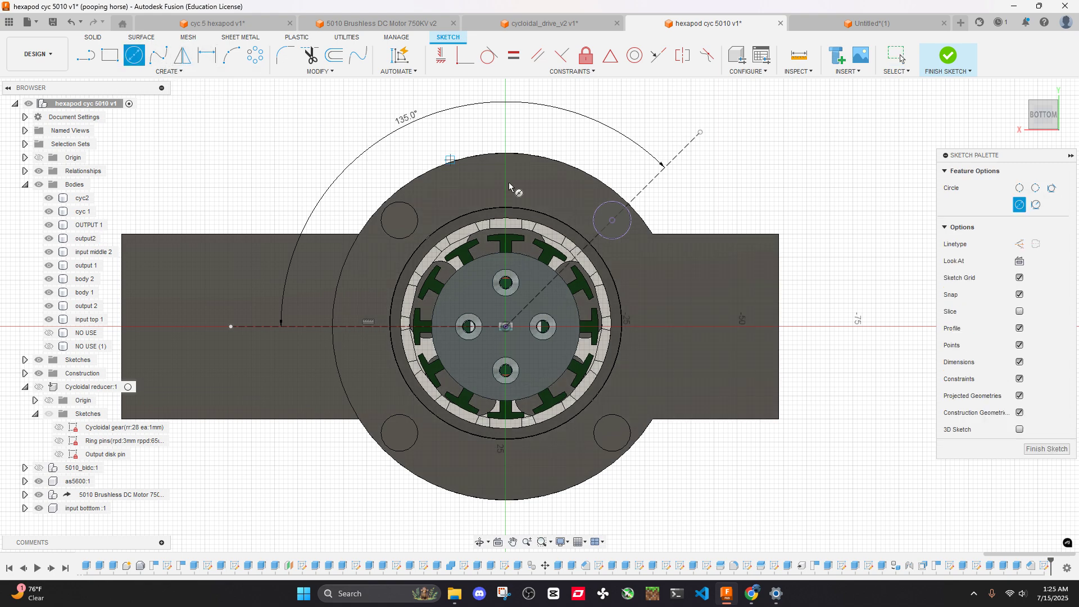
click(613, 220)
click(630, 222)
key(Escape)
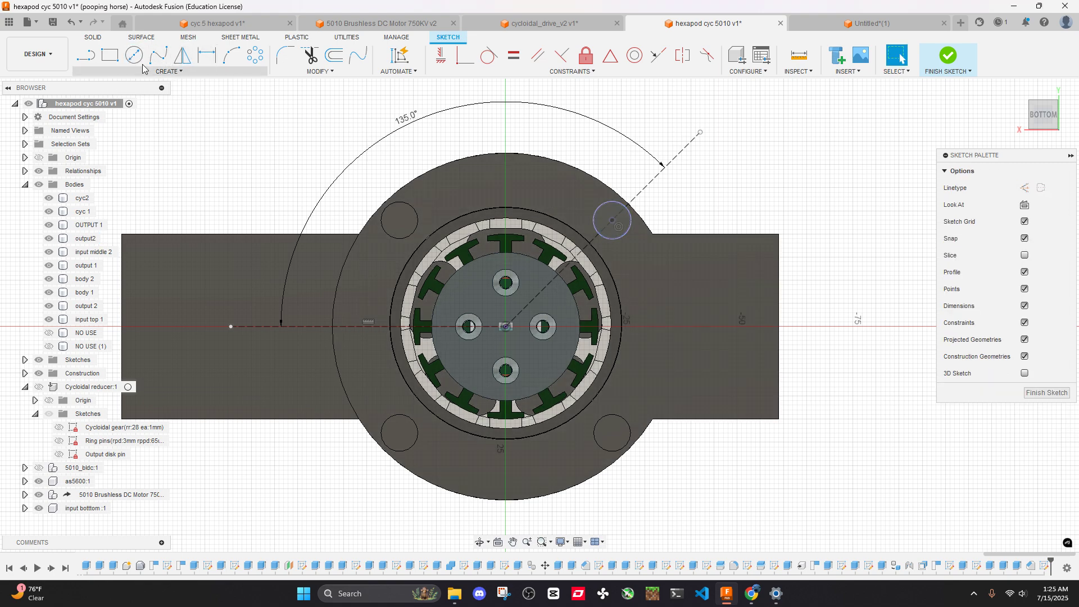
Sketch a construction line about 9 mm long from the pin circle's centre, perpendicular to the 135-degree diagonal
key(l)
scroll(597, 215, up, 3)
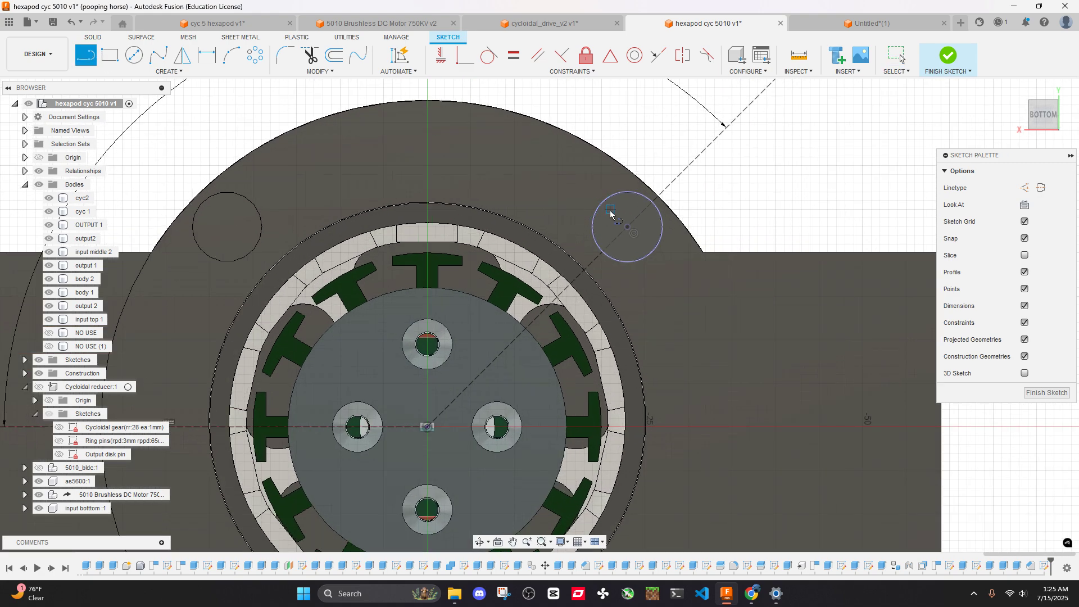
key(x)
click(628, 228)
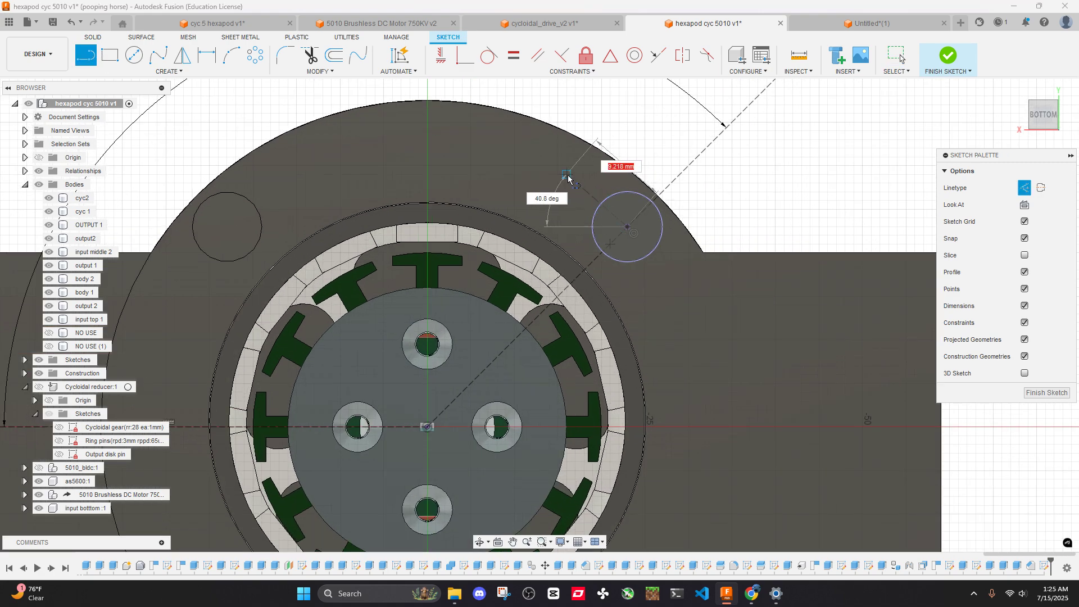
click(573, 174)
key(Escape)
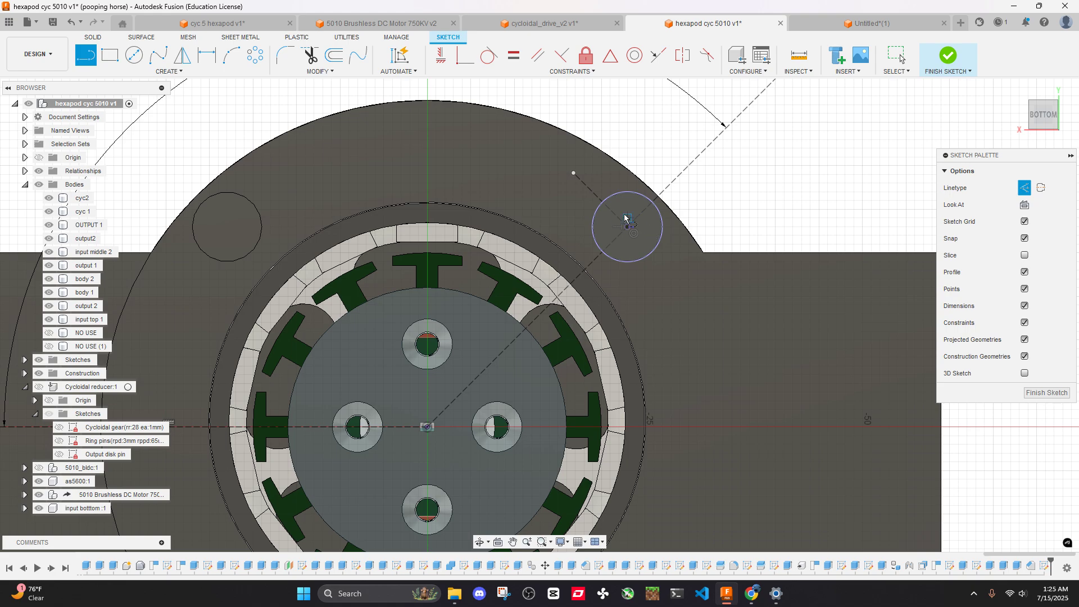
Draw a solid line parallel to the diagonal from the perpendicular guide's intersection with the pin circle onto the mounting disc
click(600, 201)
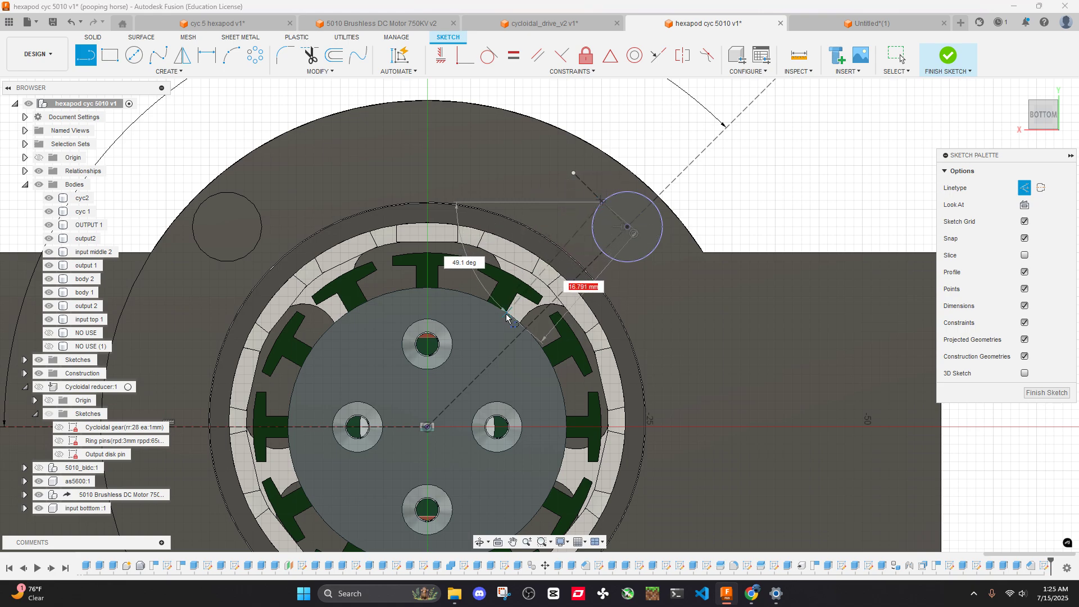
click(457, 349)
key(Escape)
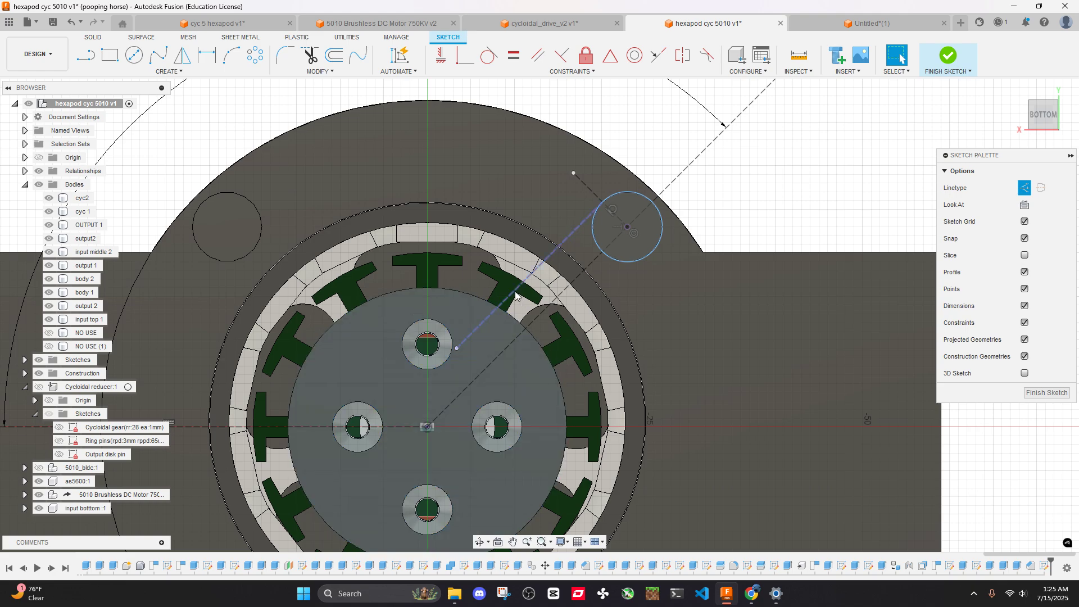
middle_drag(737, 200, 741, 186)
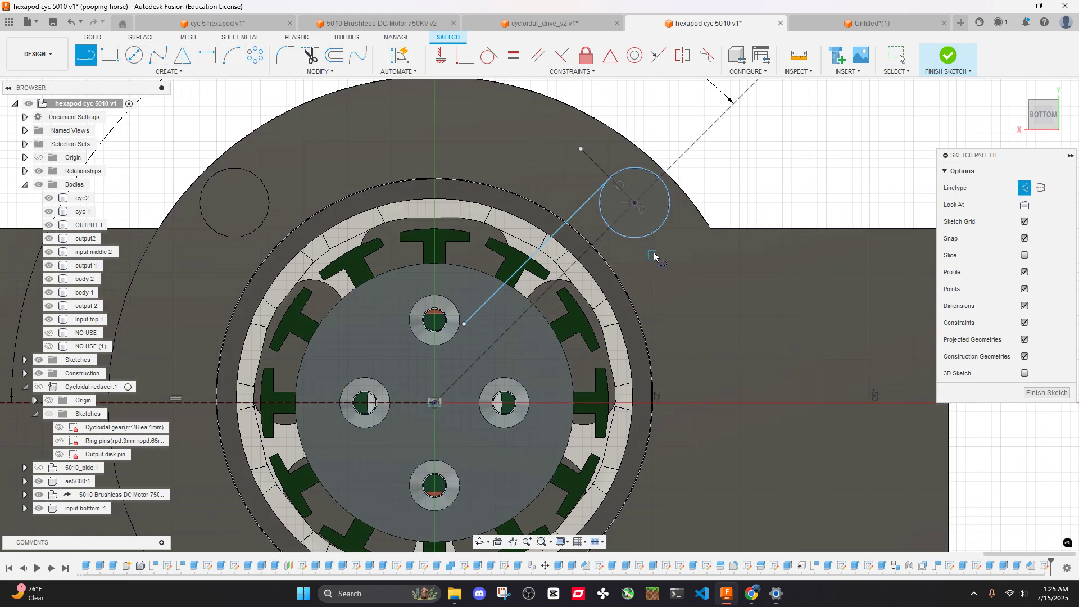
key(Escape)
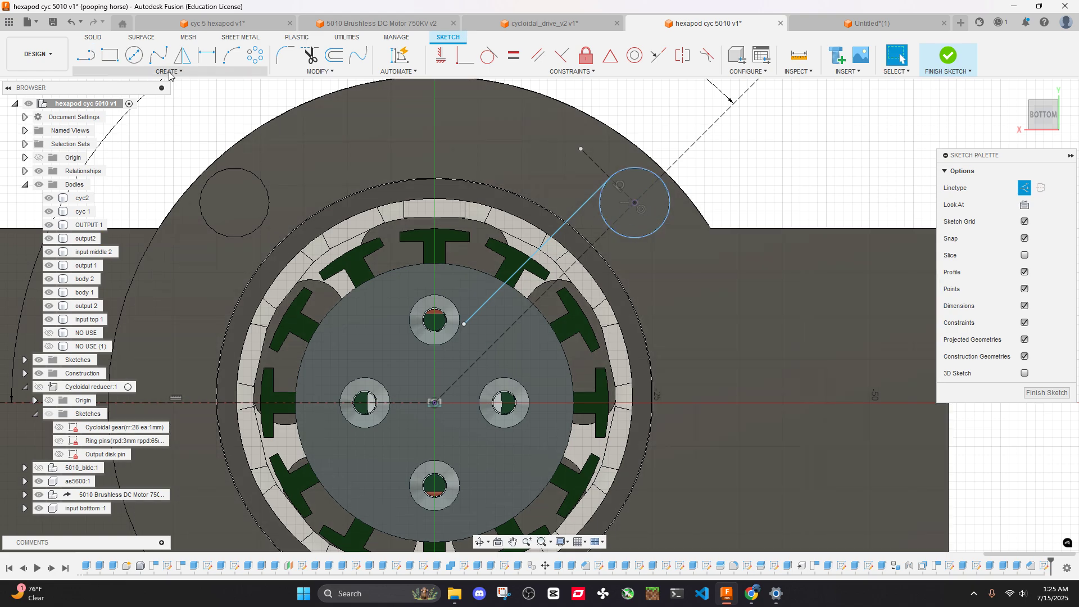
Mirror the arm's side line about the 135-degree construction line to form the opposite side of the arm
click(182, 55)
click(582, 210)
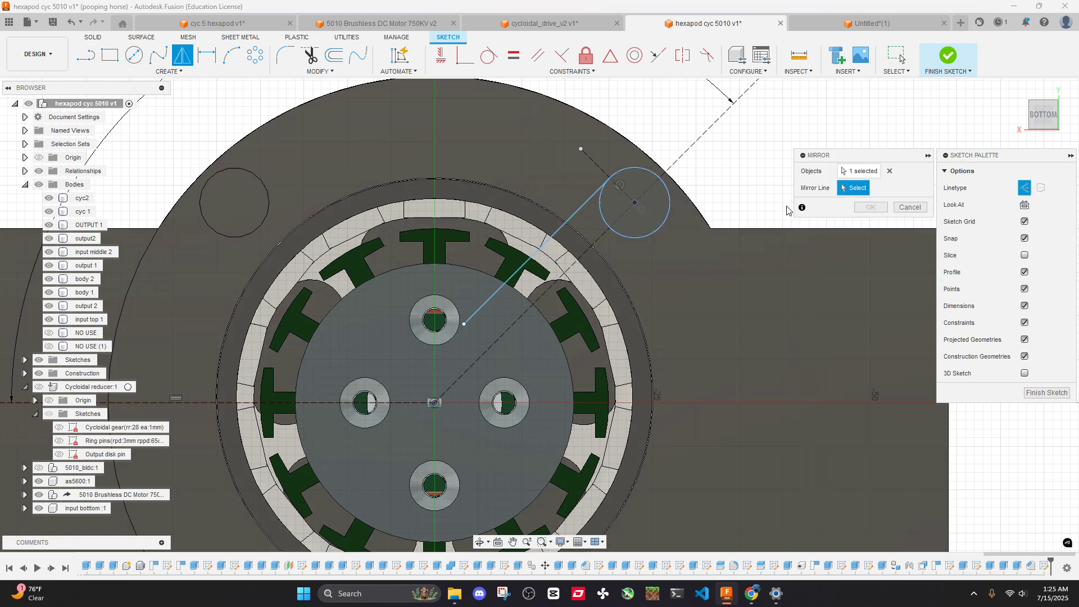
click(602, 241)
key(Return)
scroll(601, 242, down, 6)
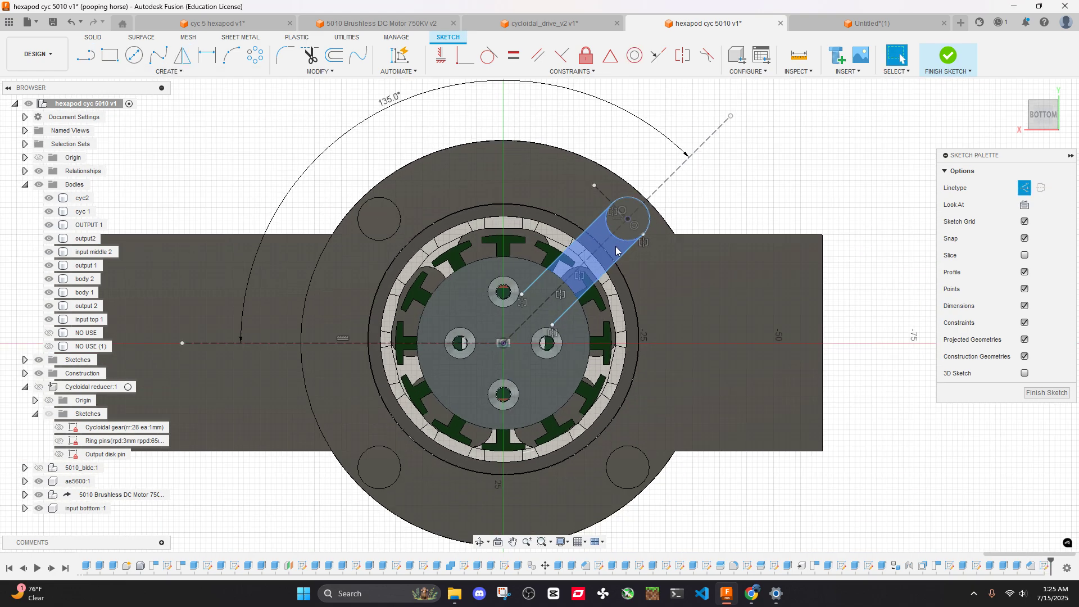
Delete the traced 8 mm circle and close the arm's outer end with an arc centred on the pin, joining both side lines
scroll(590, 283, up, 4)
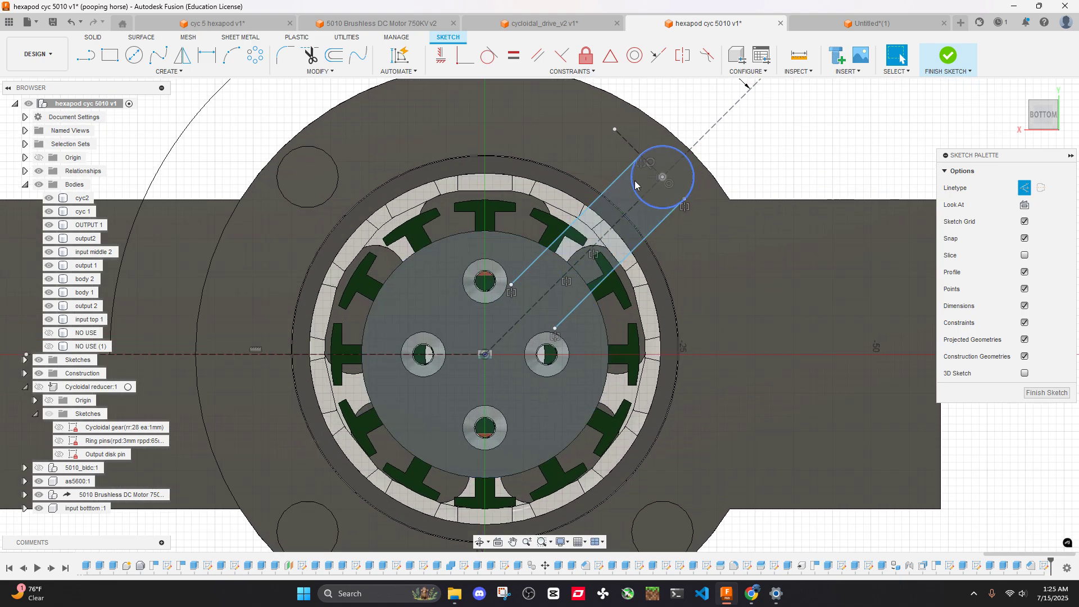
click(645, 201)
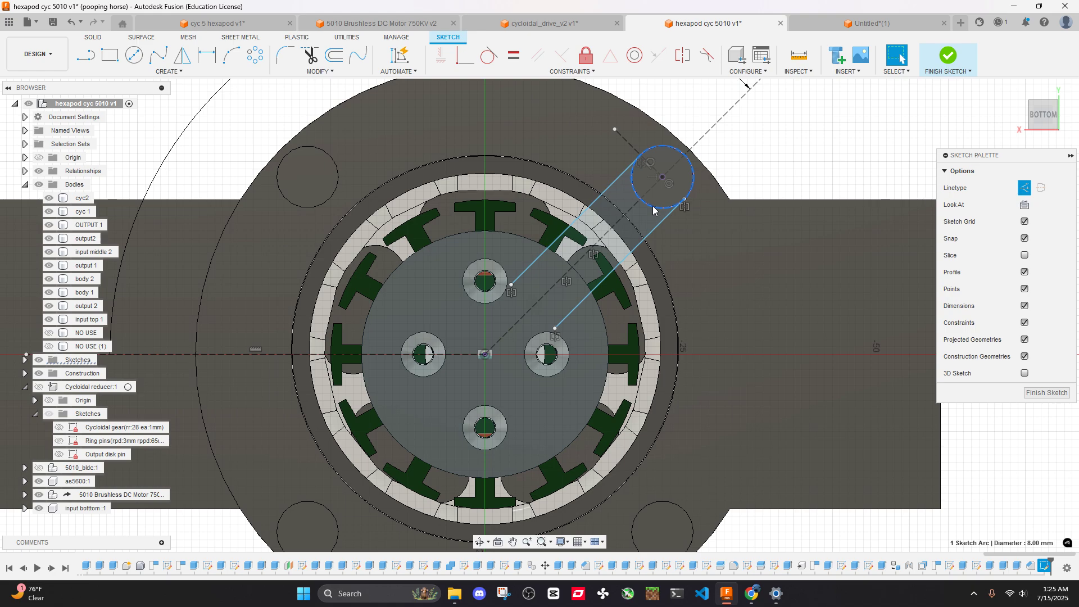
click(651, 212)
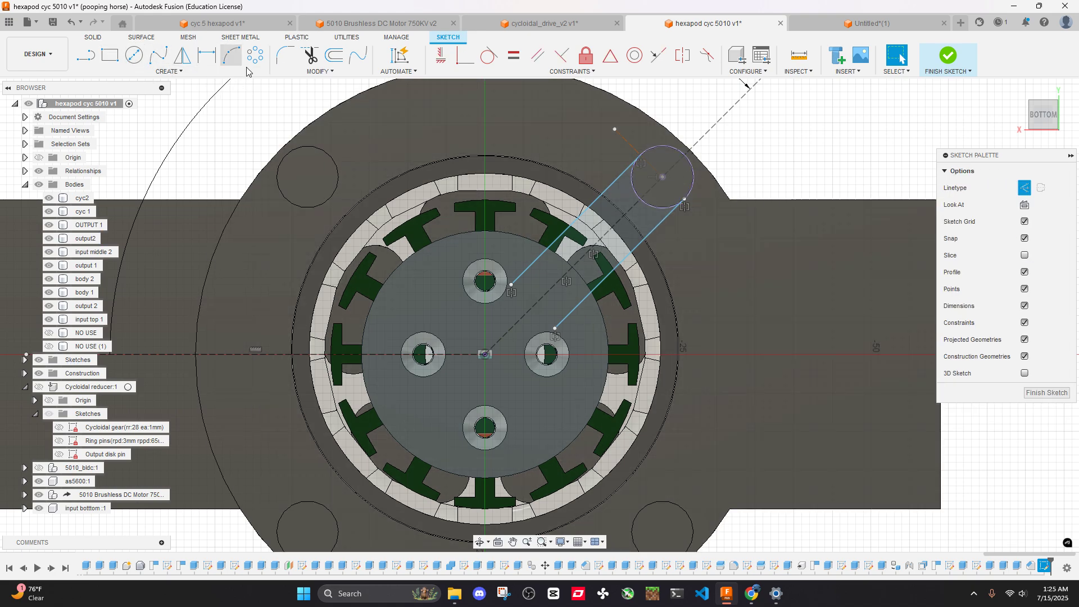
click(231, 56)
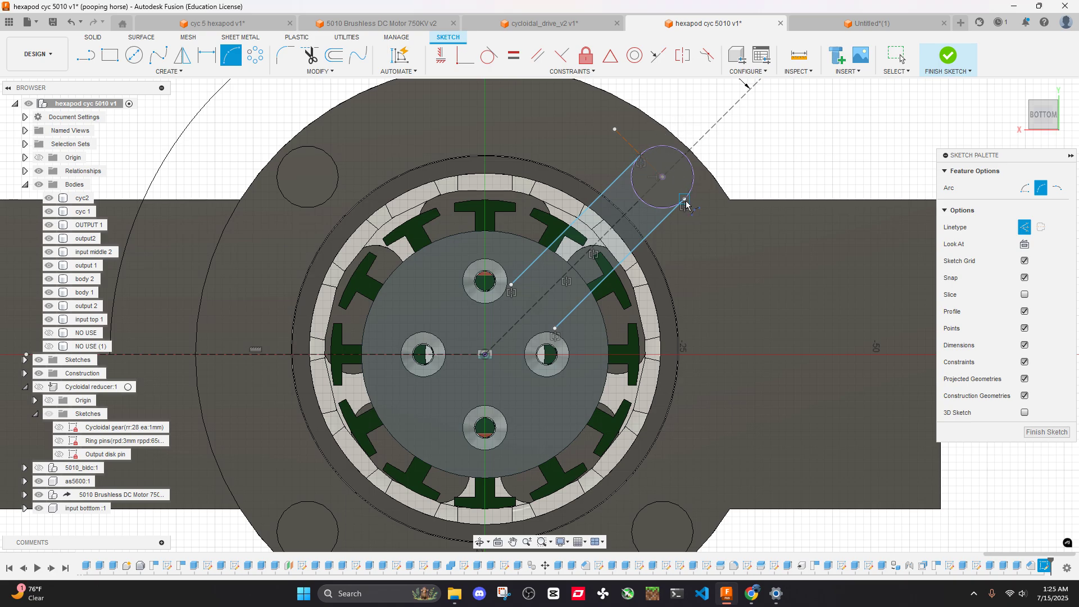
key(Escape)
scroll(690, 166, up, 5)
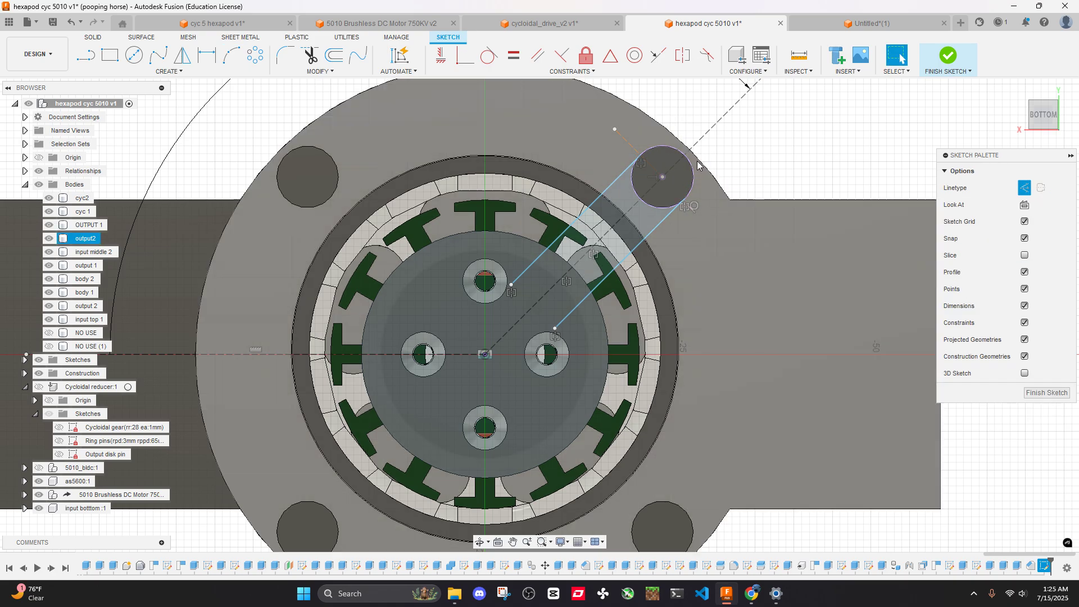
scroll(688, 197, down, 8)
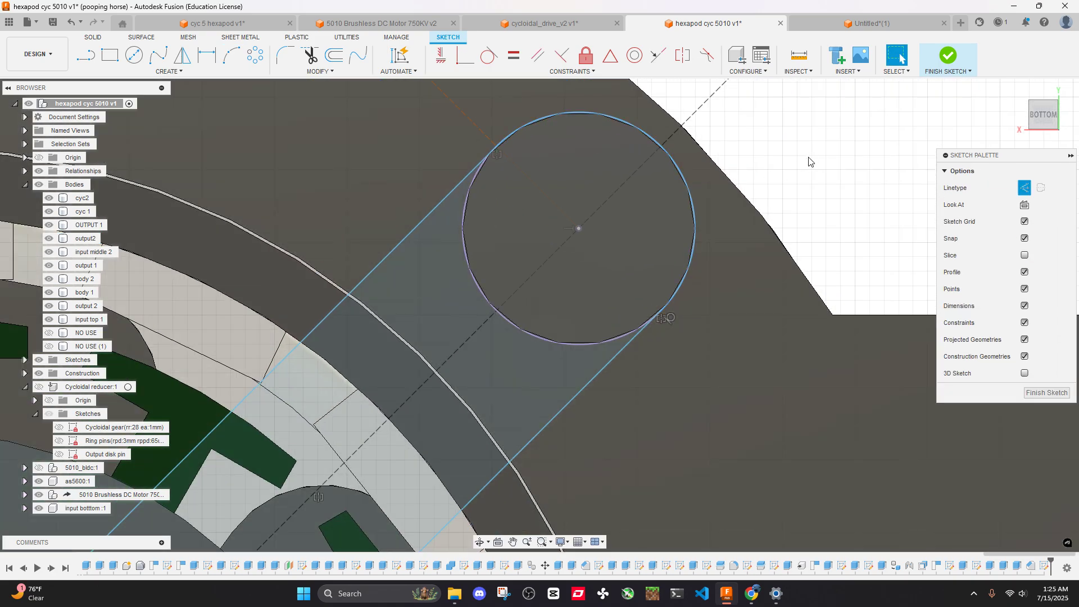
Examine the arm profile between the disc and the pin, including from a tilted view that shows the protruding pins
scroll(763, 197, down, 3)
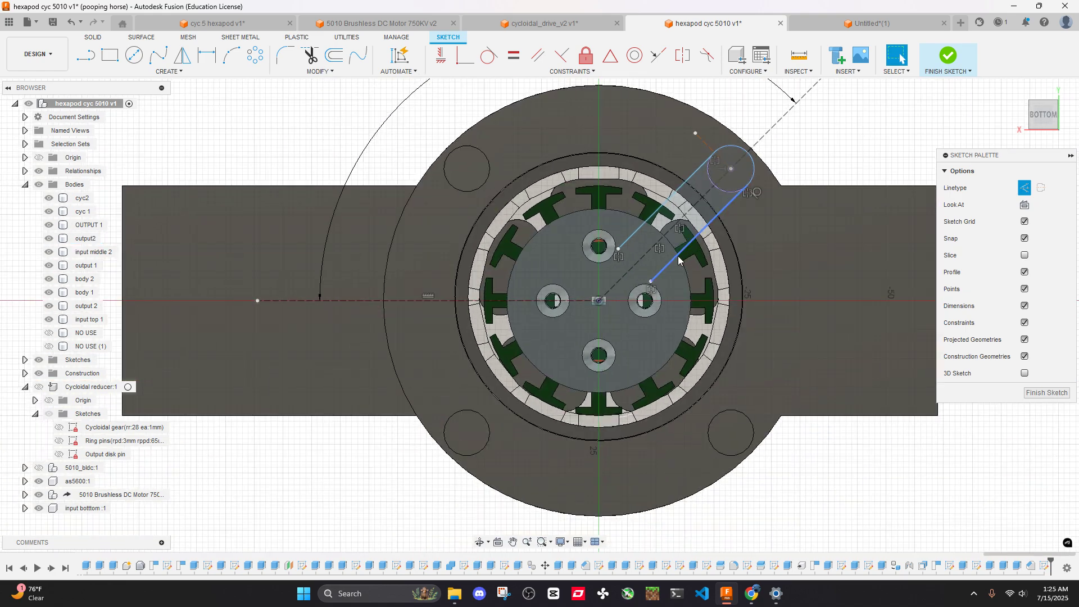
middle_drag(670, 234, 637, 232)
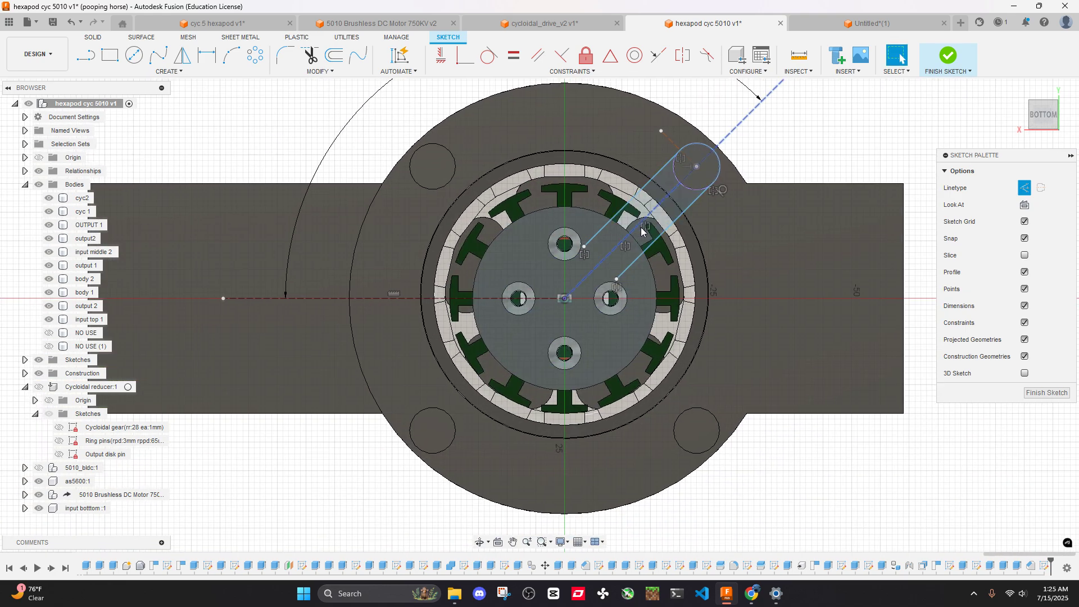
scroll(643, 230, down, 3)
scroll(674, 203, up, 4)
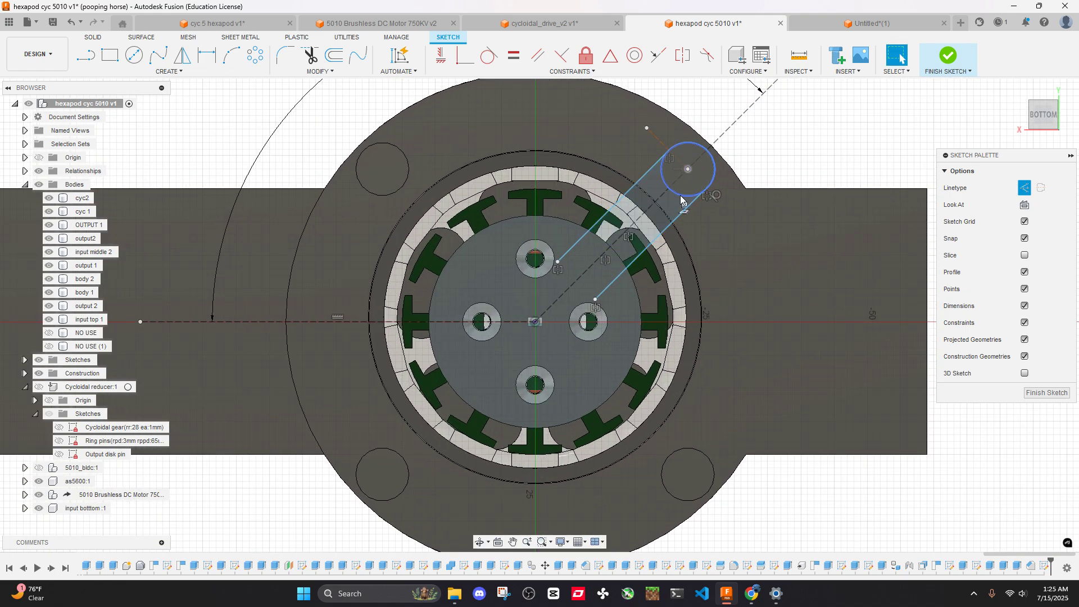
click(694, 179)
click(692, 177)
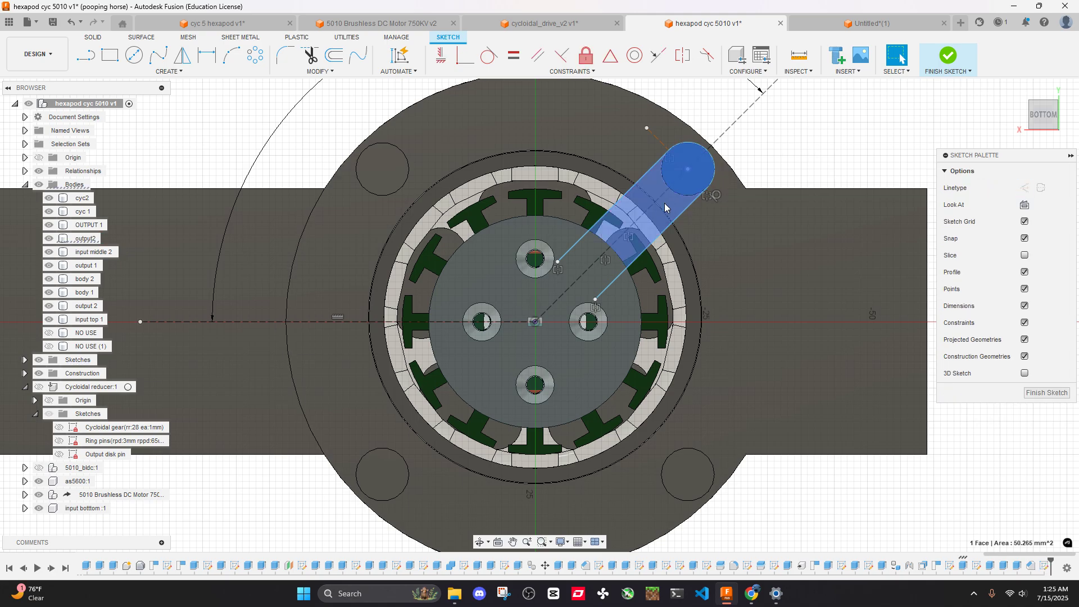
click(671, 197)
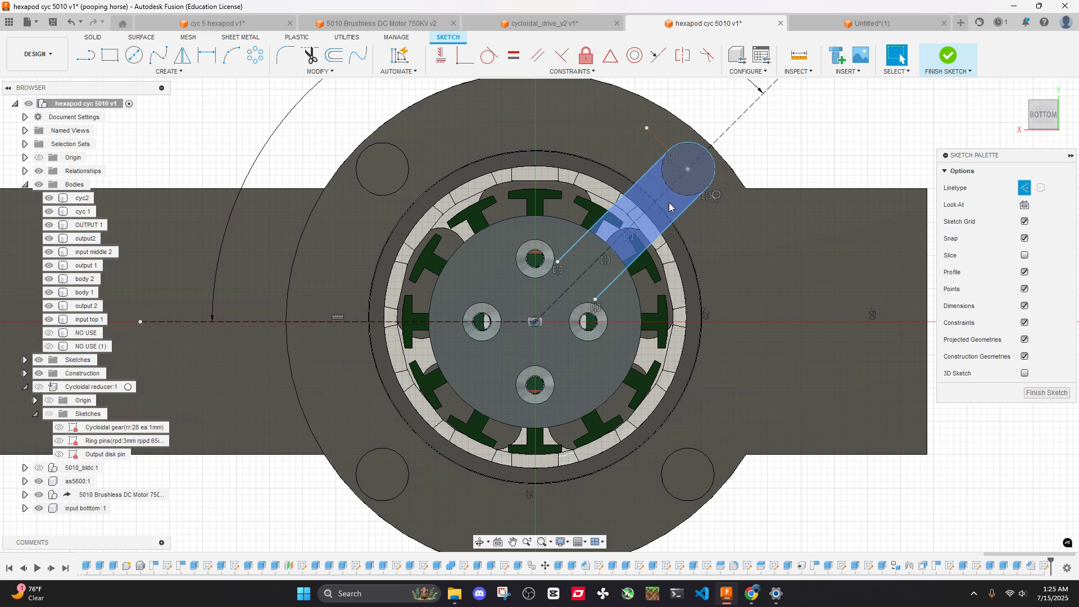
shift+middle_drag(672, 198, 699, 243)
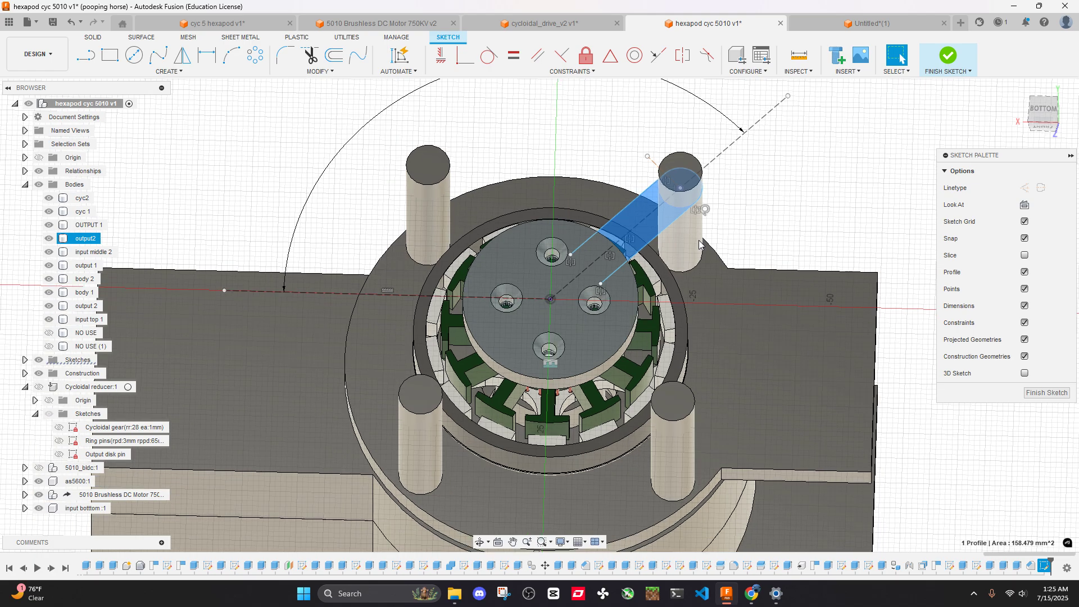
click(783, 211)
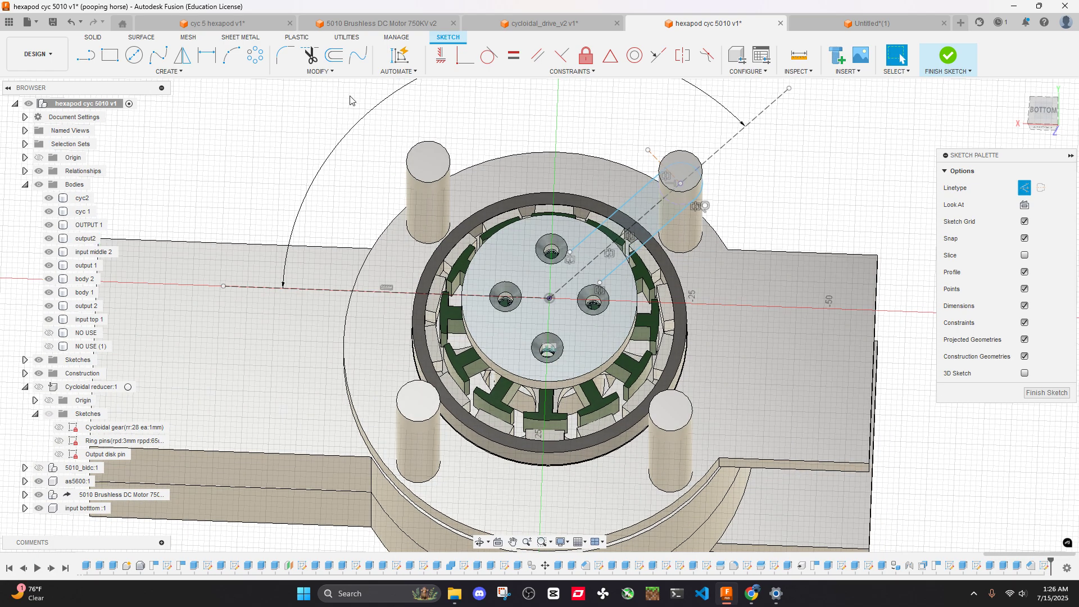
Create a full circular pattern of the arm's two side lines and end arc around the disc's centre point
click(254, 55)
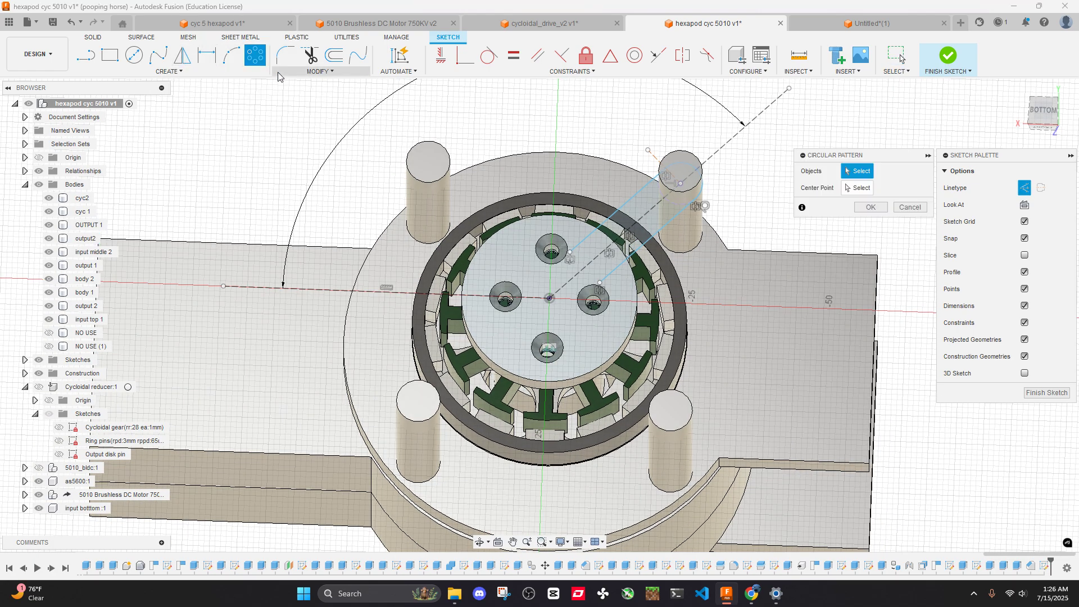
click(669, 226)
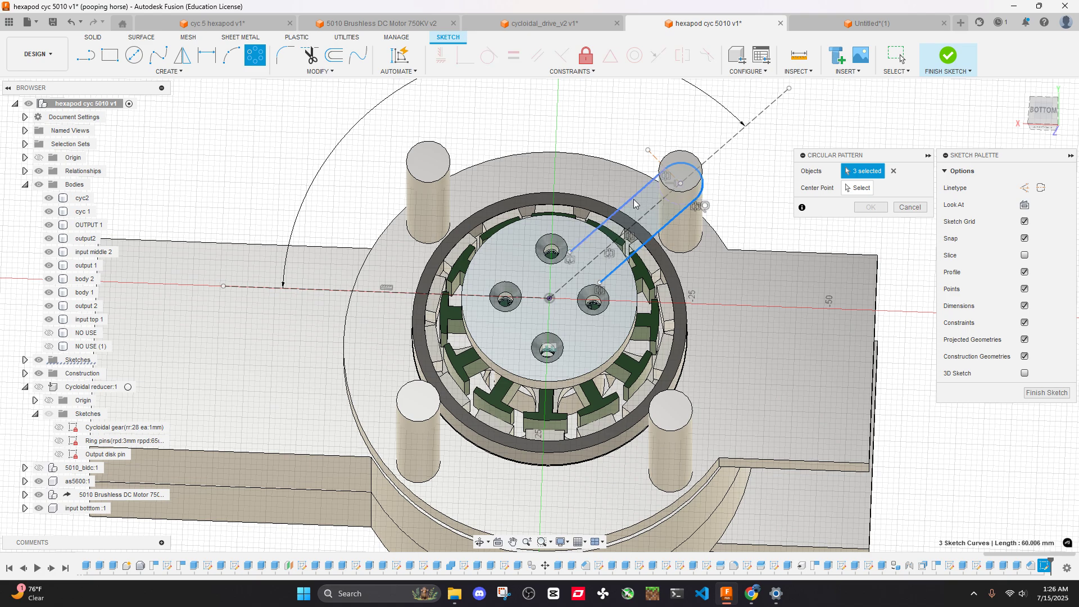
key(Return)
click(547, 298)
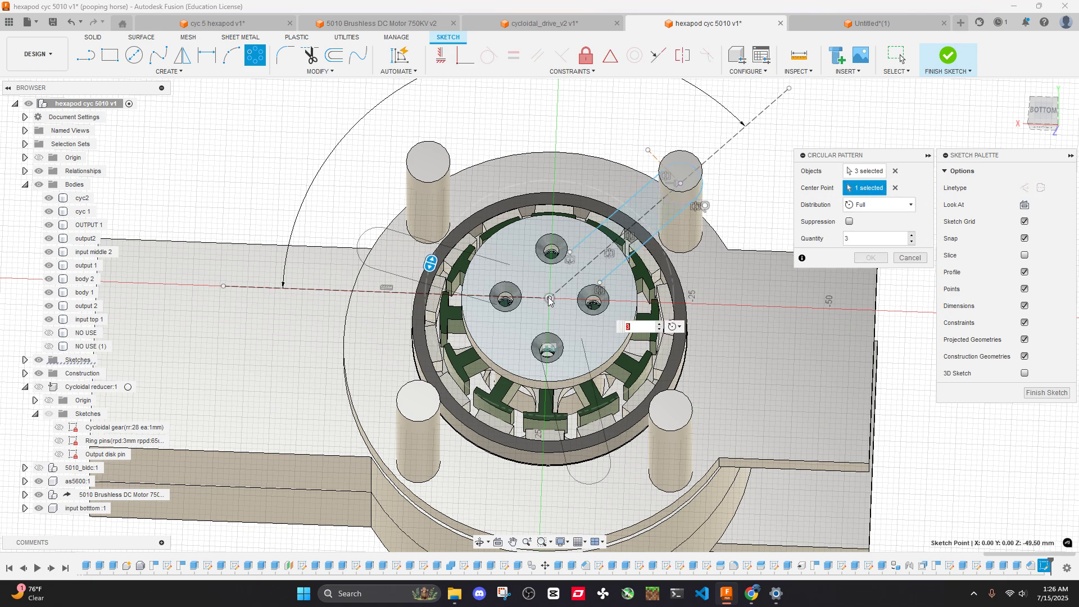
text(4)
click(868, 258)
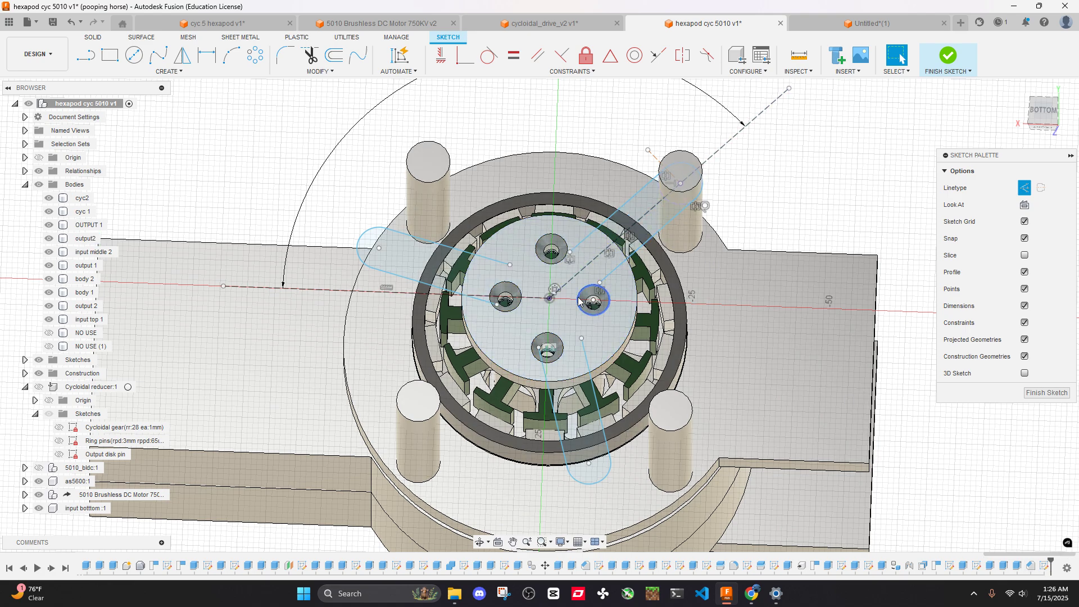
Set the quantity of the arm's circular pattern to 4 so one arm reaches each output pin
scroll(555, 290, up, 2)
double_click(555, 290)
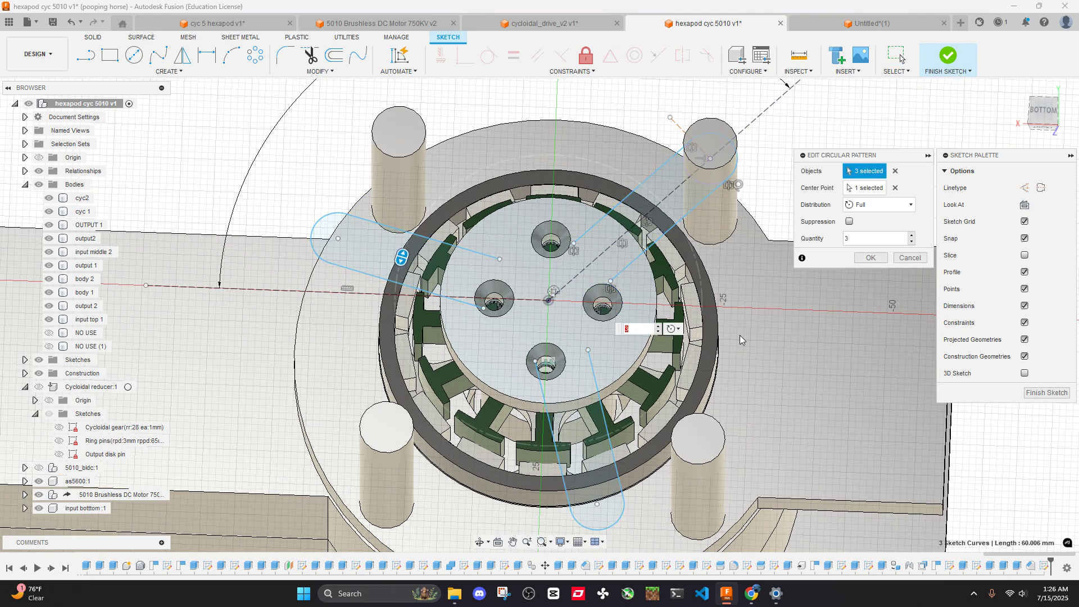
text(4)
key(Return)
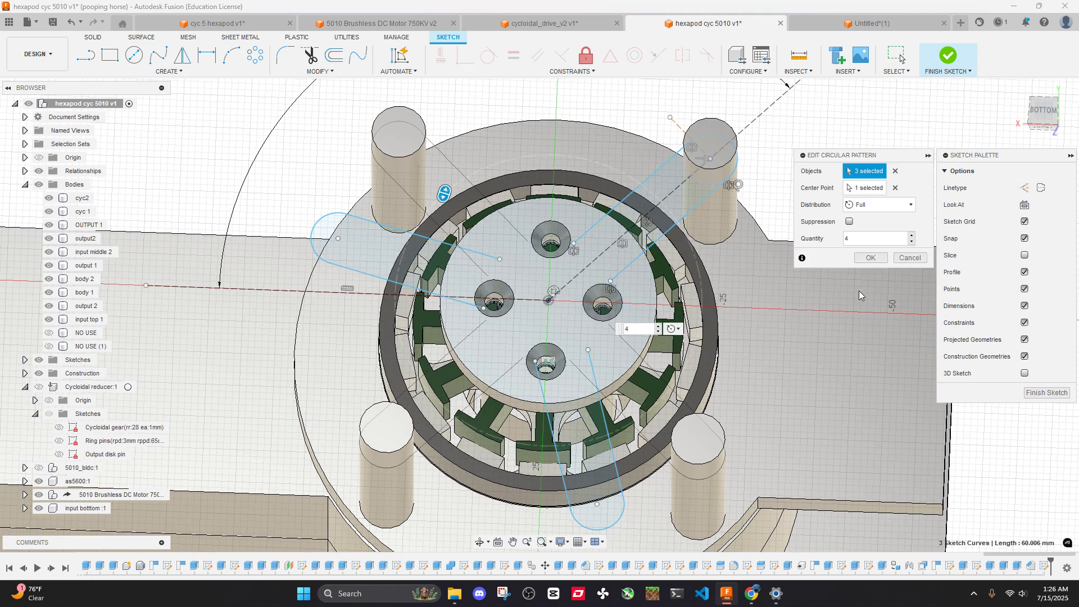
click(870, 258)
Extrude the four arm profiles between the motor disc and the output pins by -4.5 mm as a cut
scroll(675, 295, down, 3)
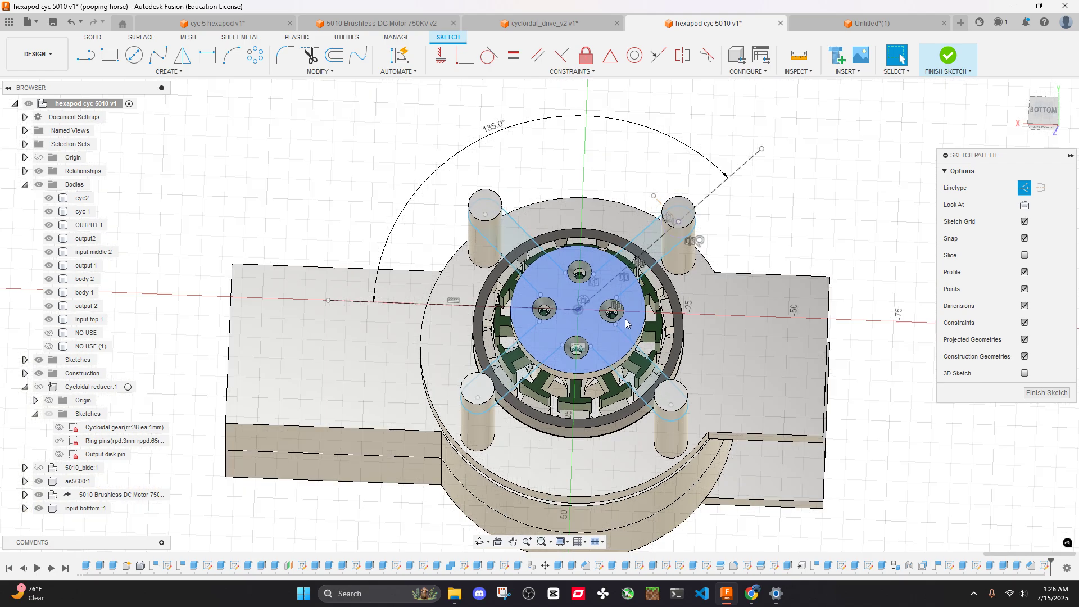
scroll(674, 295, up, 2)
click(672, 289)
shift+middle_drag(672, 290, 476, 168)
click(476, 169)
click(468, 307)
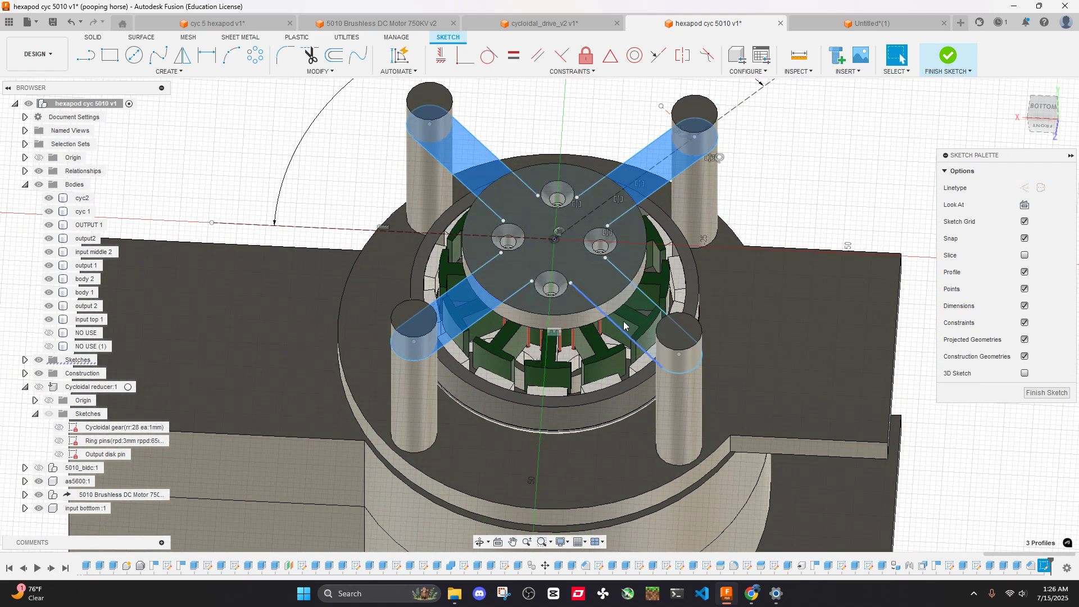
click(661, 306)
key(e)
shift+middle_drag(668, 291, 686, 209)
drag(686, 210, 685, 307)
shift+middle_drag(685, 307, 669, 299)
scroll(668, 299, up, 5)
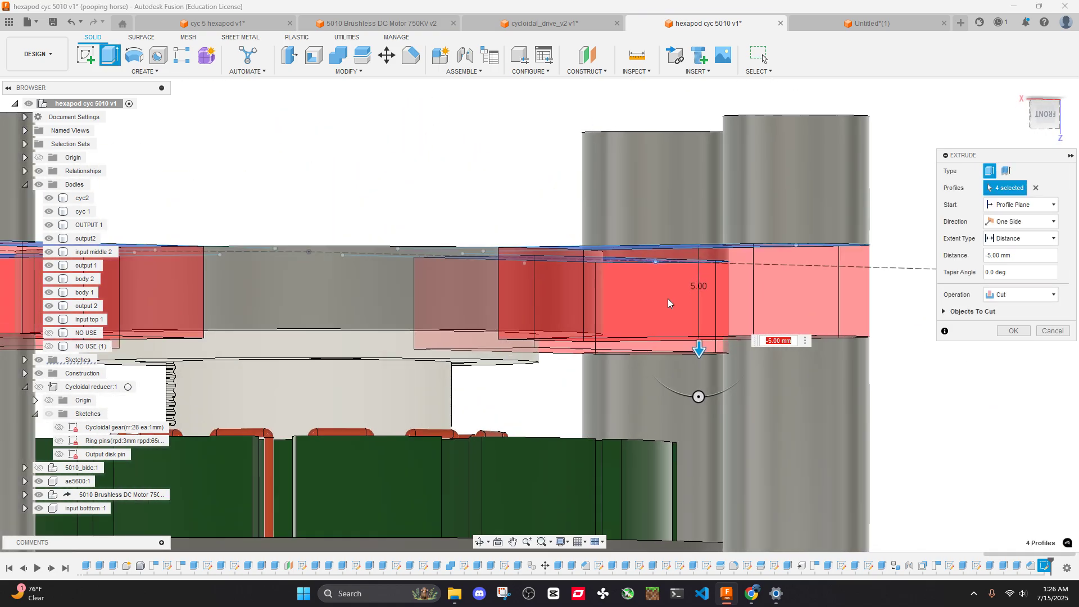
text(4.5)
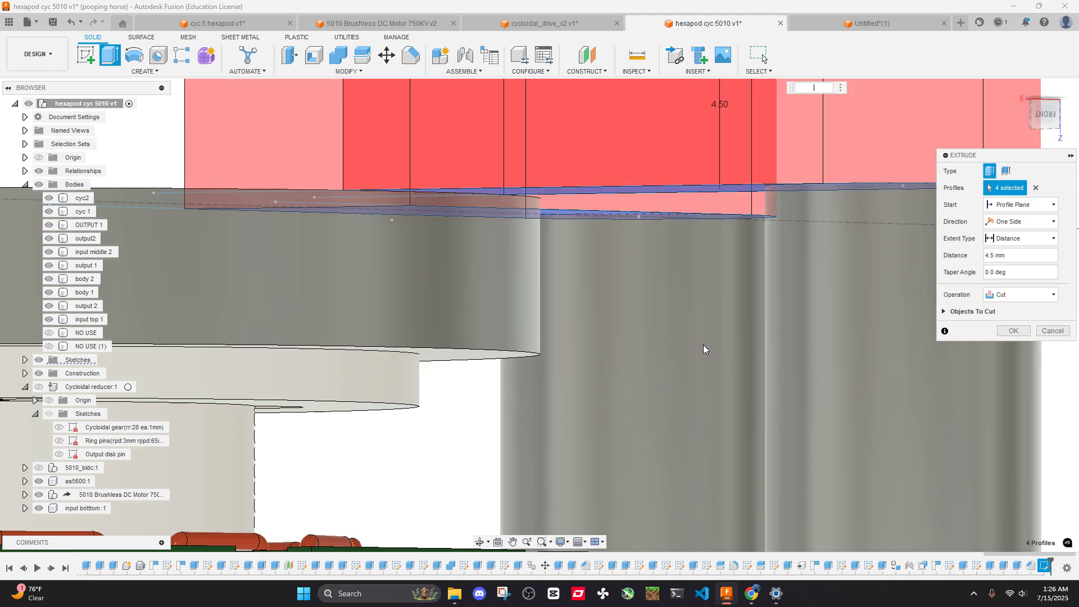
key(Return)
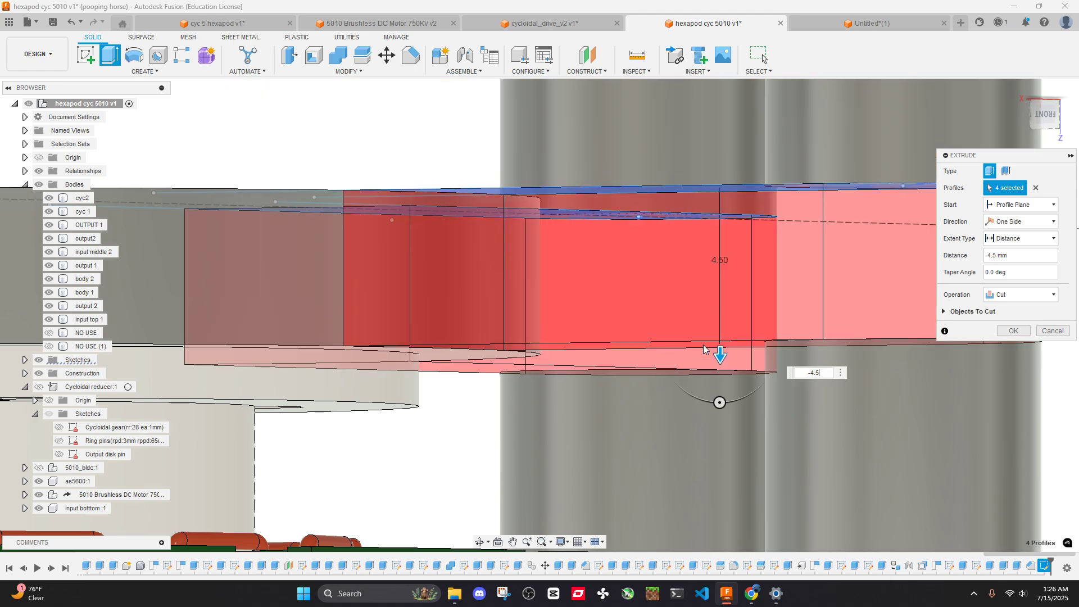
key(Return)
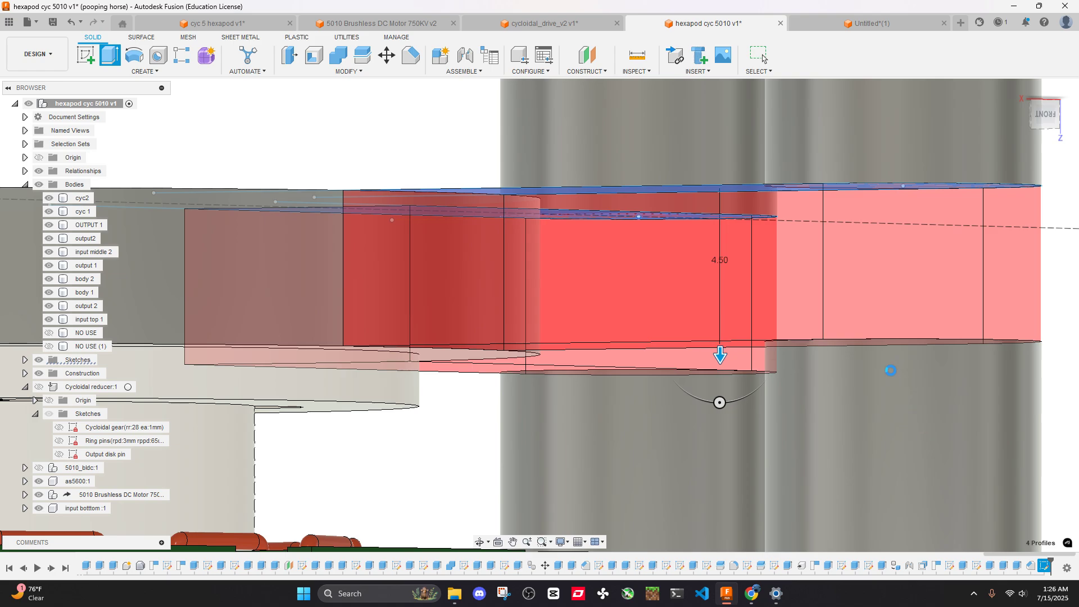
Change the operation of the four-arm extrusion to Join
scroll(865, 350, down, 5)
shift+middle_drag(865, 350, 989, 495)
scroll(1024, 515, up, 4)
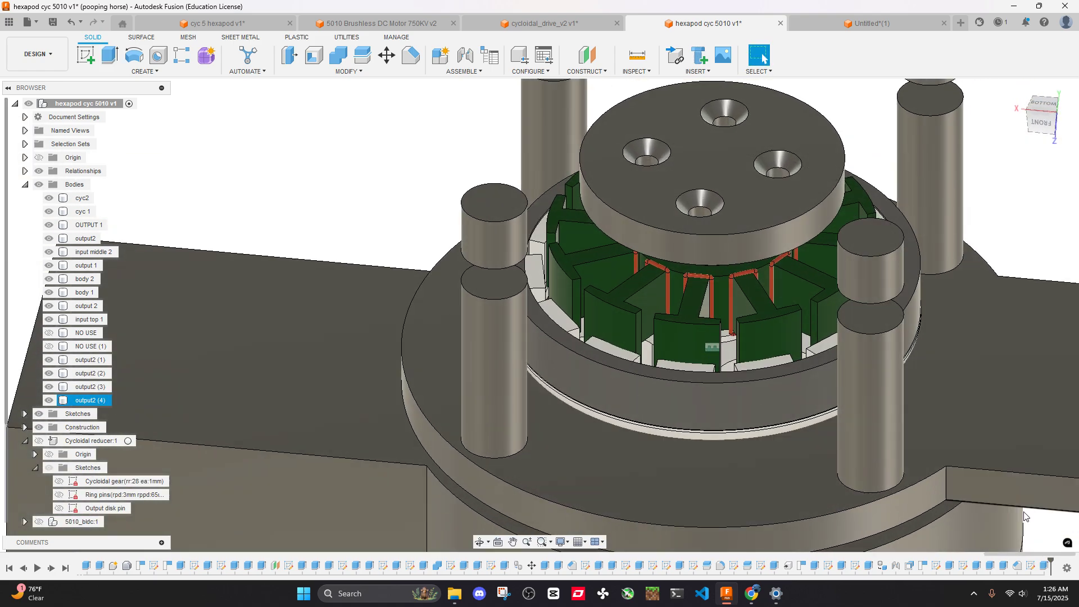
right_click(1044, 566)
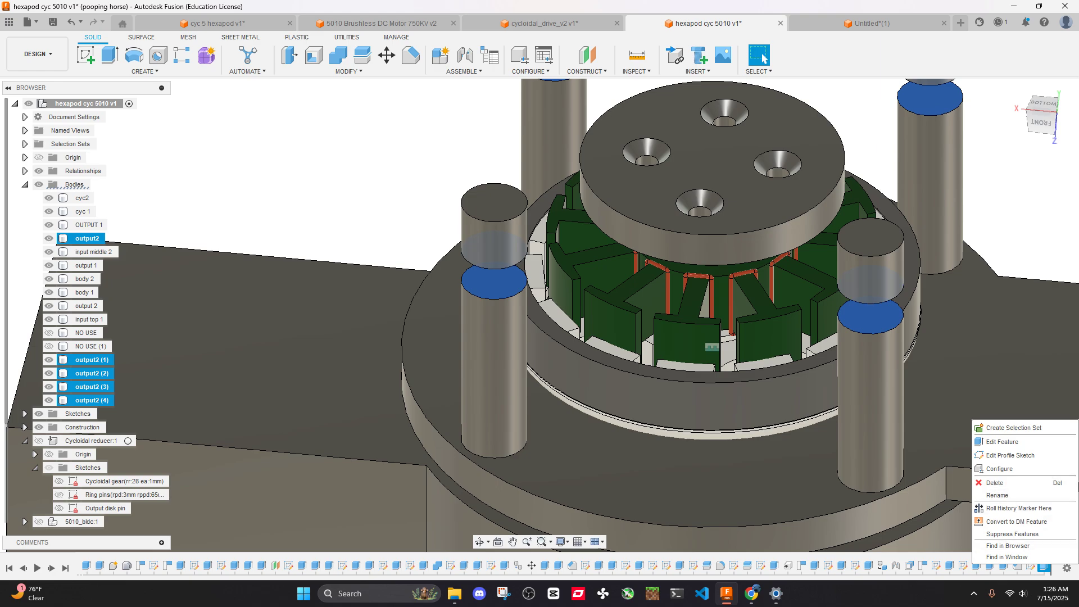
click(1032, 257)
click(1044, 572)
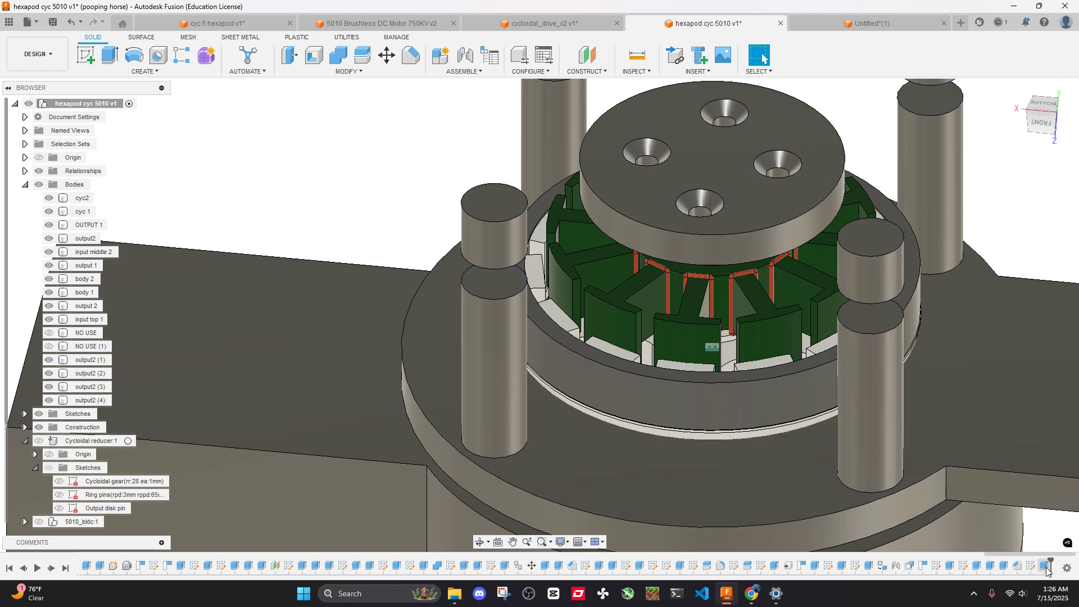
double_click(1047, 568)
click(1005, 300)
click(1003, 309)
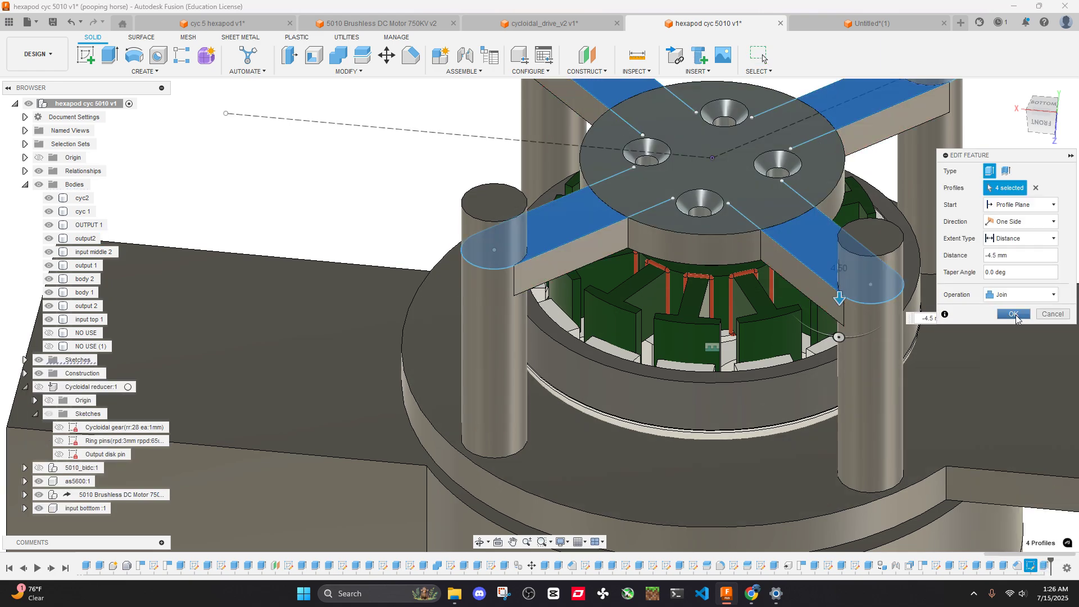
click(1014, 330)
Examine how the arms meet the disc and pins, temporarily hiding the output2 body to check which parts belong to it
scroll(899, 311, down, 3)
scroll(737, 323, up, 3)
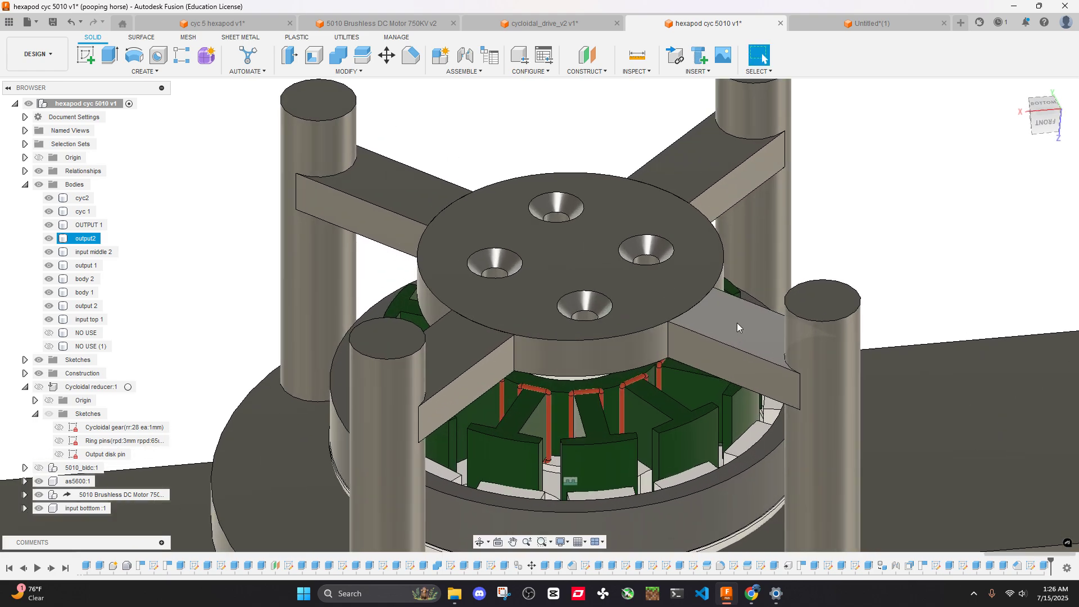
scroll(716, 303, down, 2)
scroll(719, 303, up, 5)
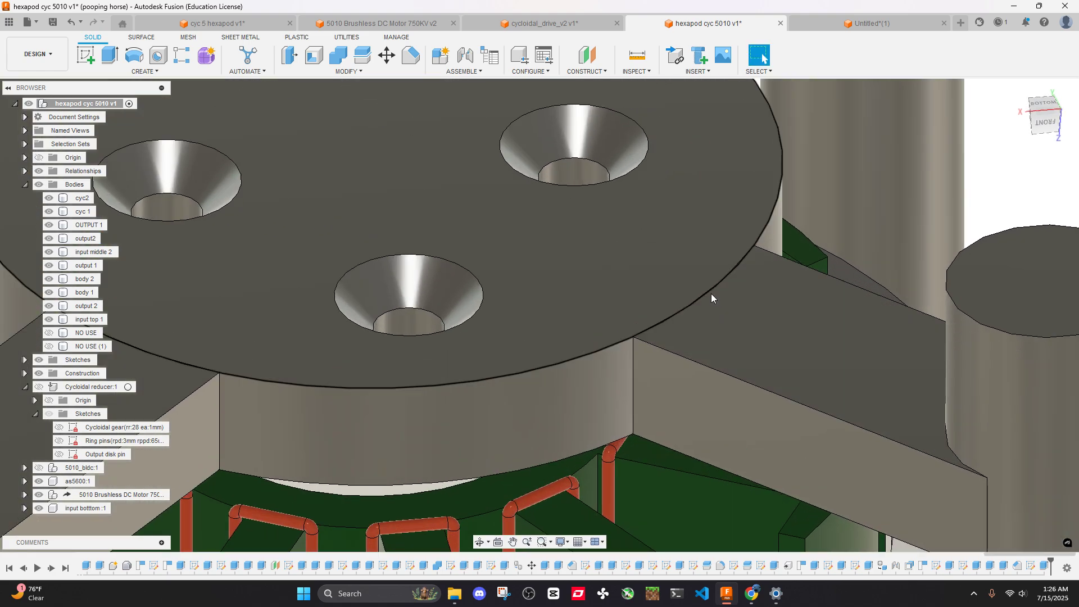
click(711, 298)
scroll(723, 305, down, 5)
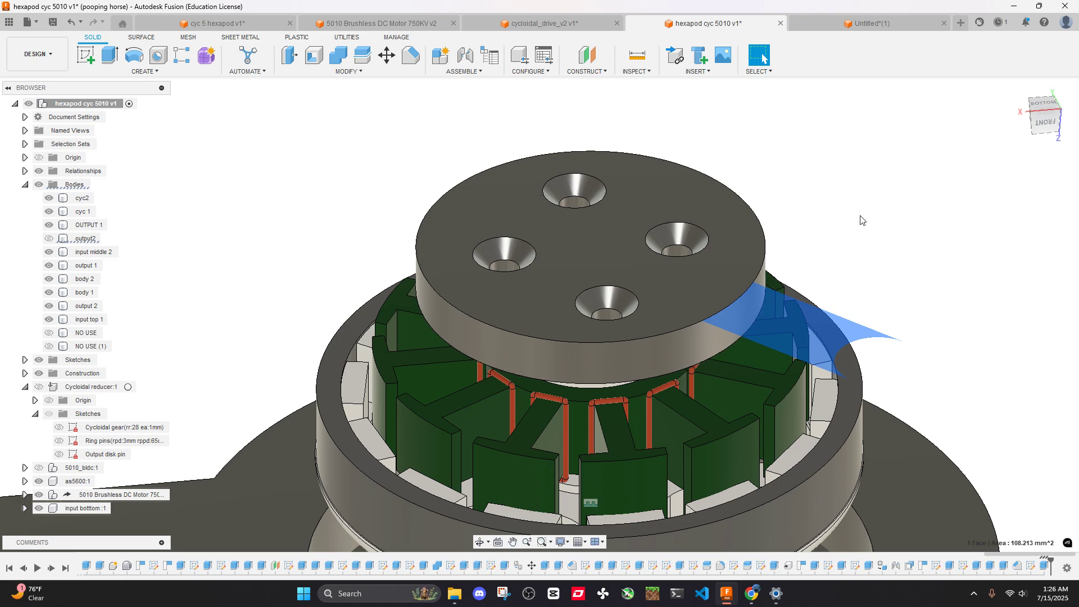
click(861, 220)
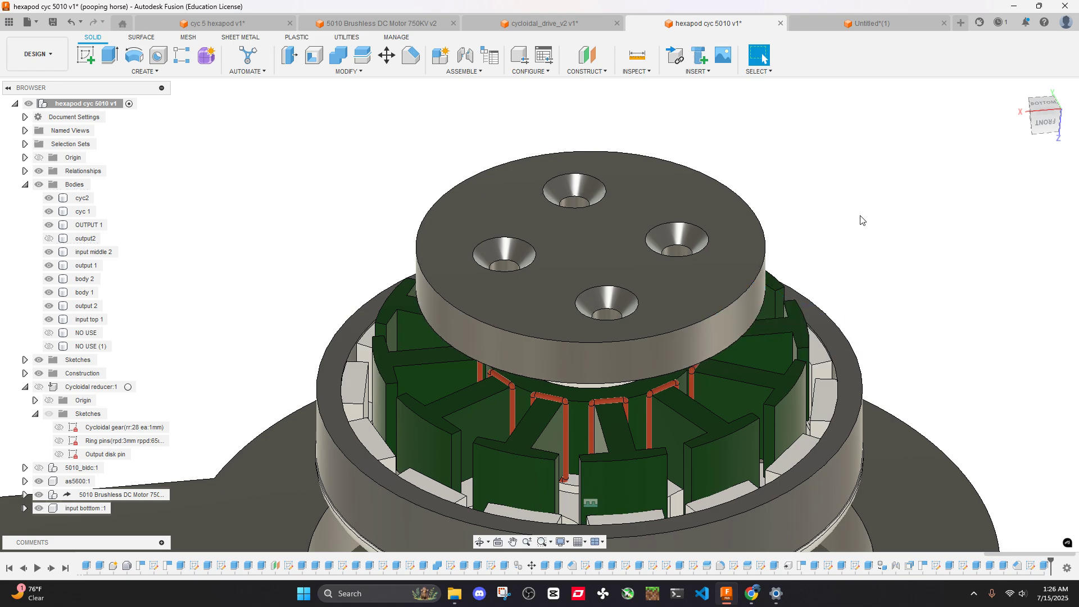
scroll(850, 227, down, 6)
shift+middle_drag(787, 293, 779, 259)
click(826, 359)
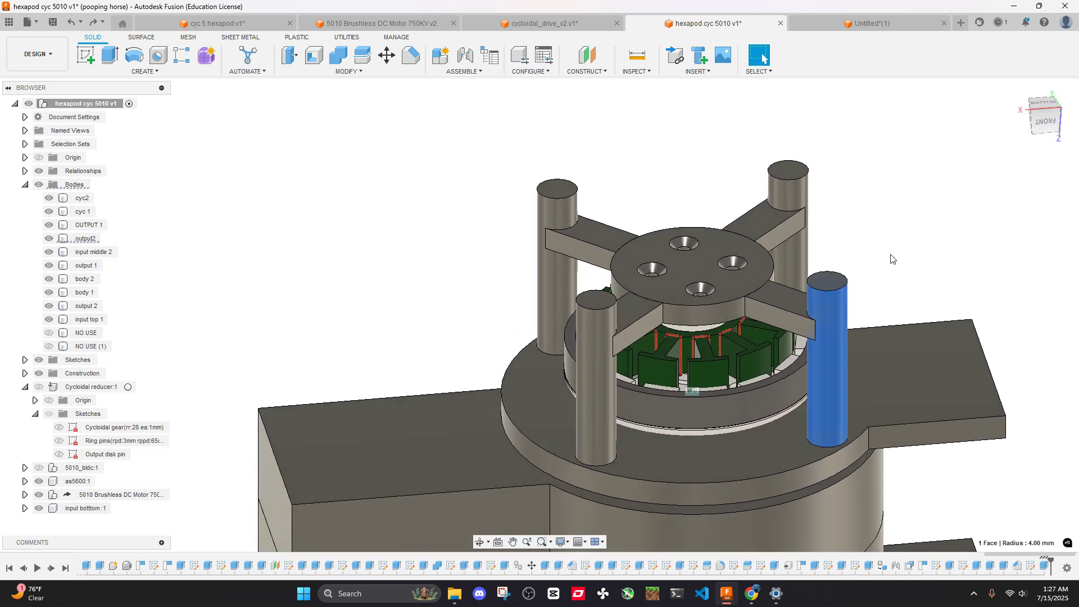
click(890, 258)
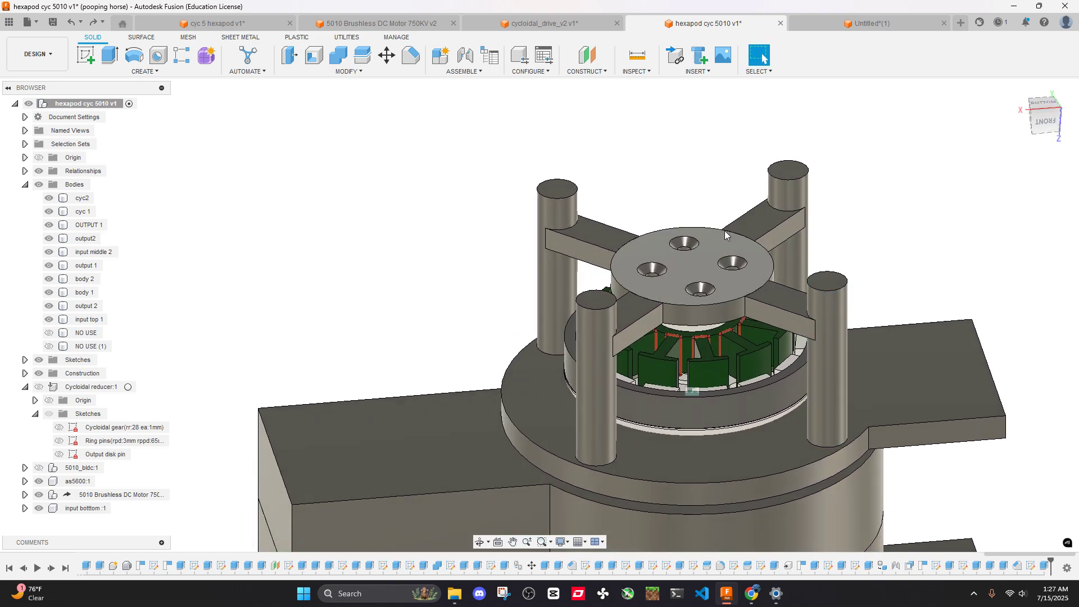
click(337, 56)
click(640, 270)
click(776, 307)
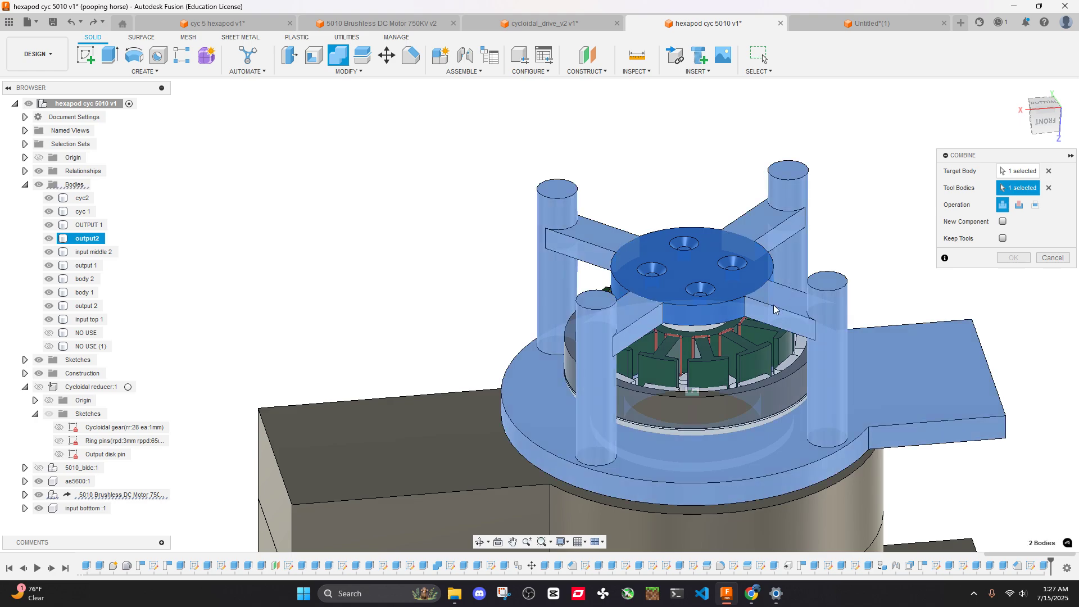
click(1053, 258)
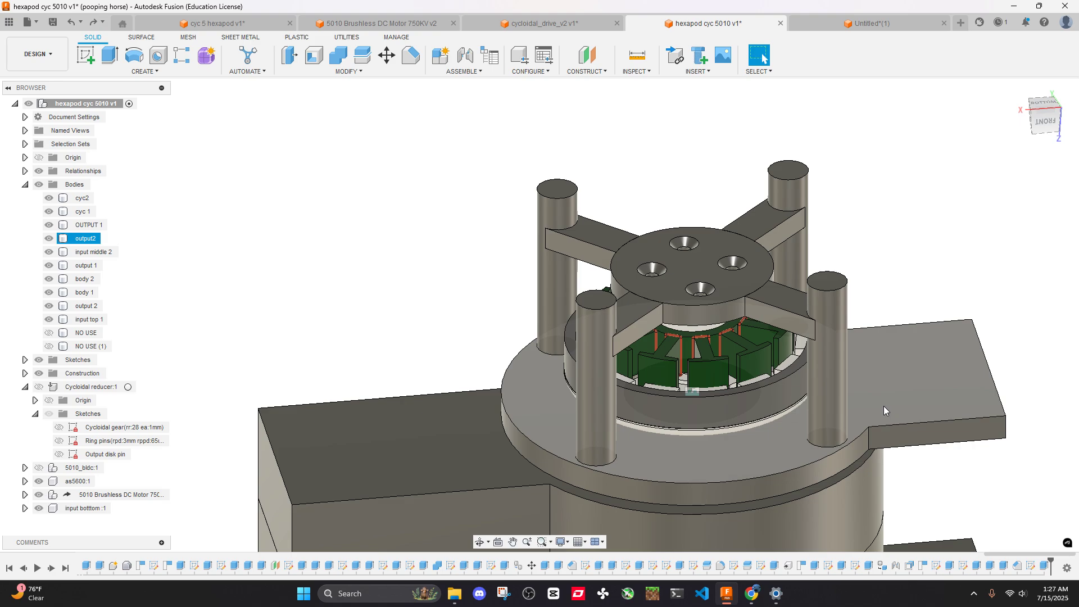
Hide the 5010 Brushless DC Motor component to inspect the assembly, and restore its visibility
shift+middle_drag(884, 410, 814, 358)
scroll(194, 398, up, 5)
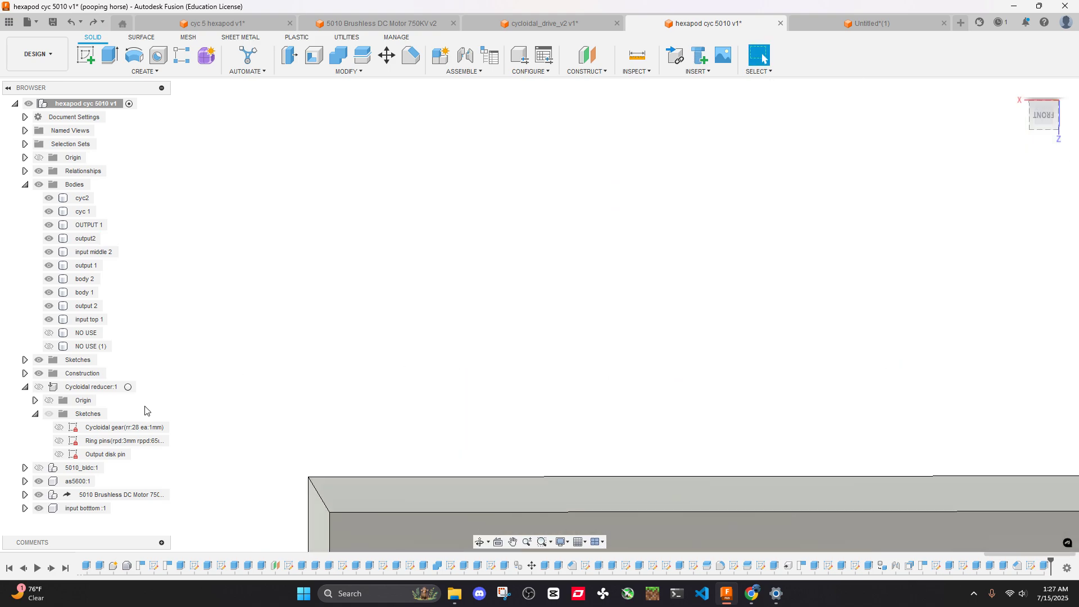
scroll(535, 382, down, 8)
shift+middle_drag(534, 382, 528, 338)
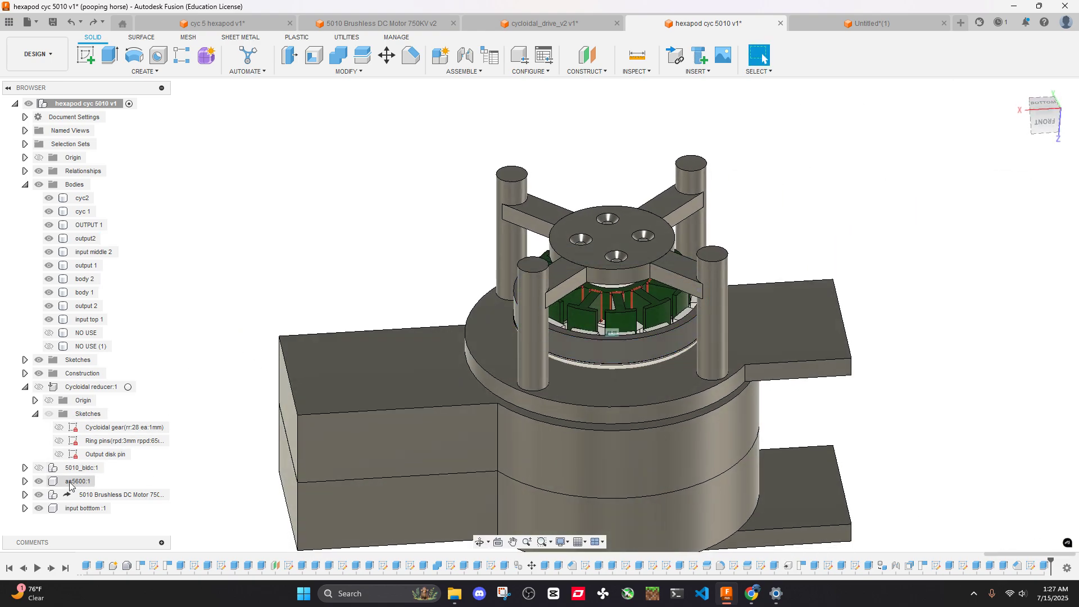
click(38, 495)
mouse_move(496, 272)
shift+middle_down()
mouse_move(512, 236)
mouse_move(489, 257)
shift+middle_up()
key(ctrl+z)
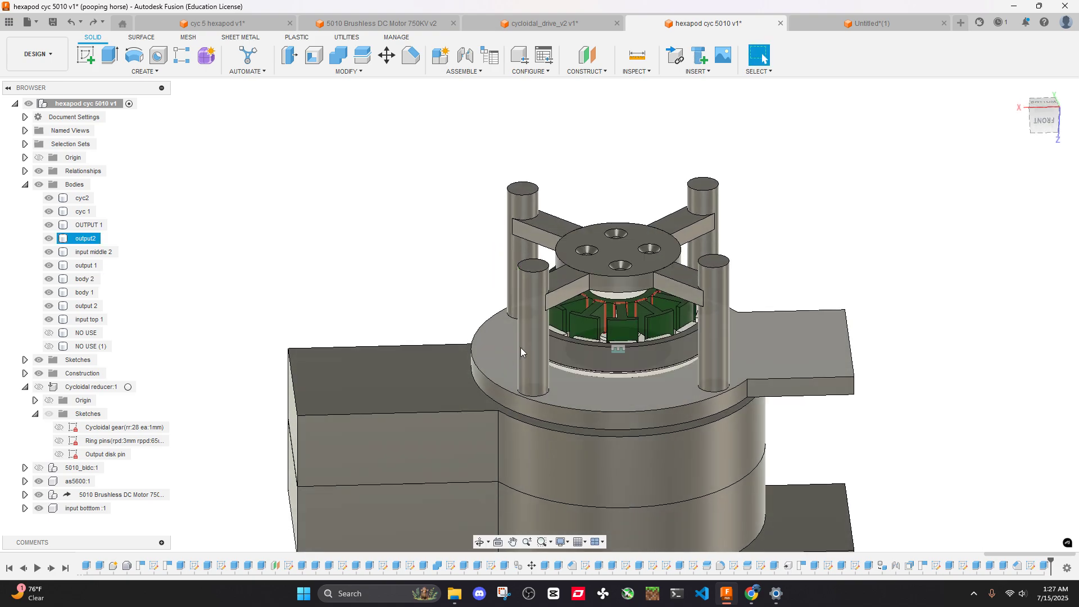
click(760, 57)
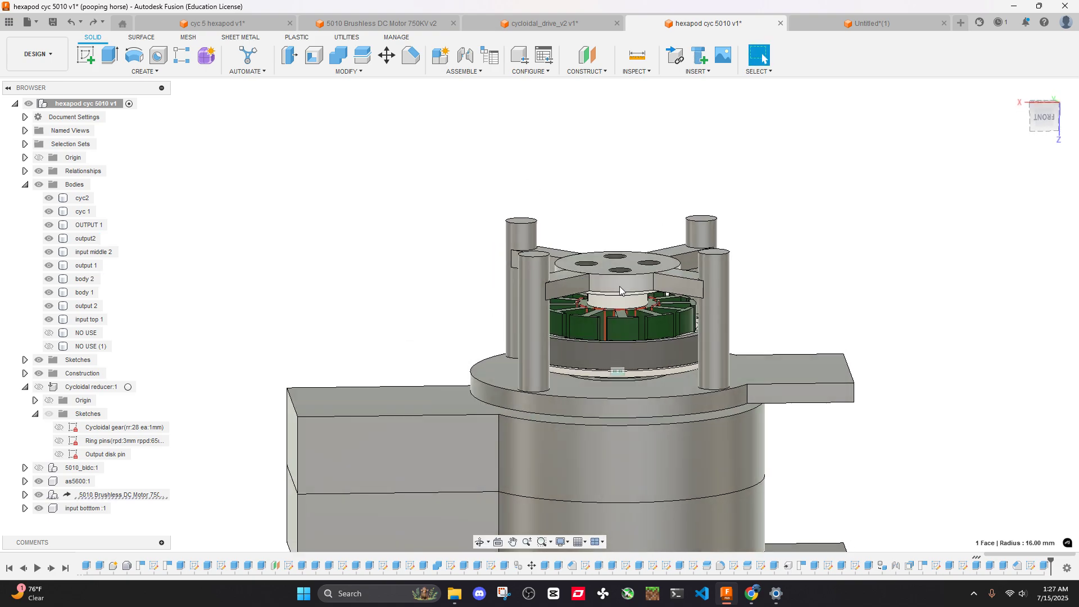
Locate the screw-hole disc's body among the bodies of the motor's Stator component
click(620, 290)
click(24, 495)
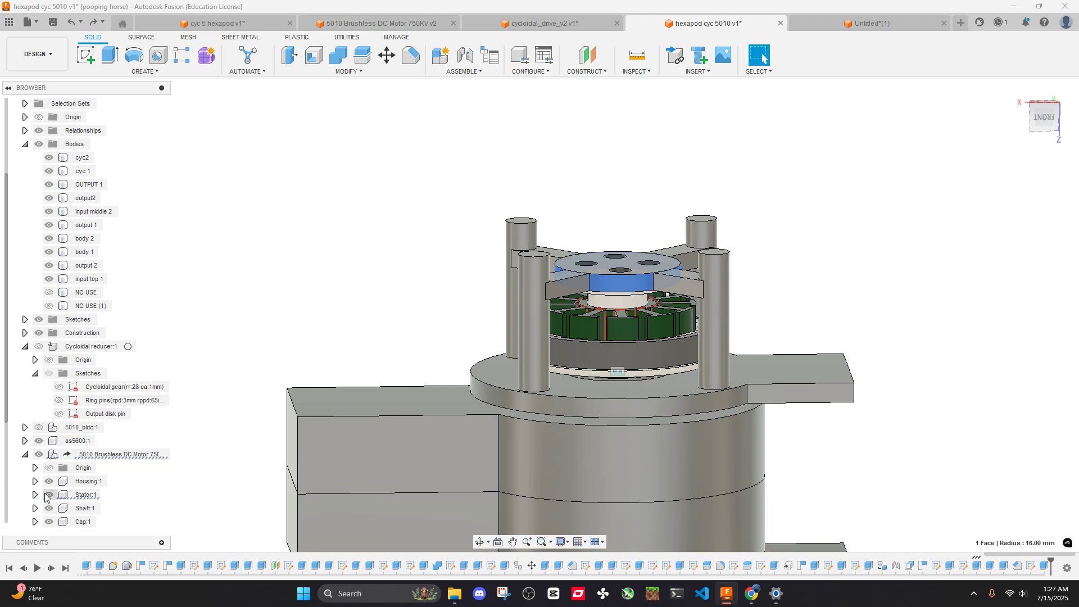
click(35, 495)
scroll(85, 477, down, 2)
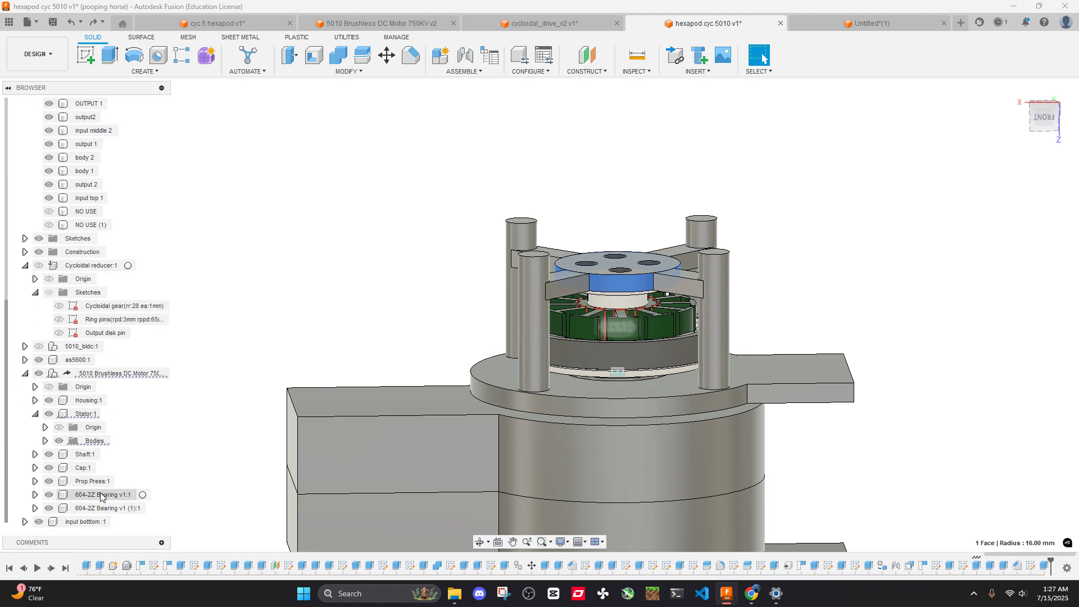
click(44, 441)
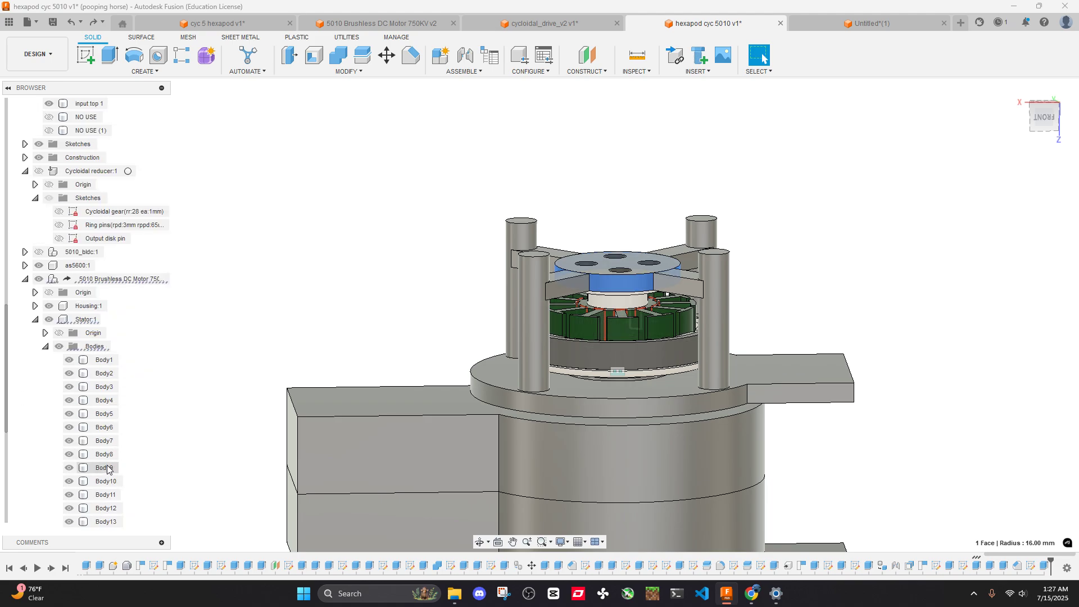
scroll(108, 470, down, 2)
Reorder Body14 directly below Body1 in the Stator component and try to move it into the assembly's main Bodies folder
drag(106, 454, 123, 246)
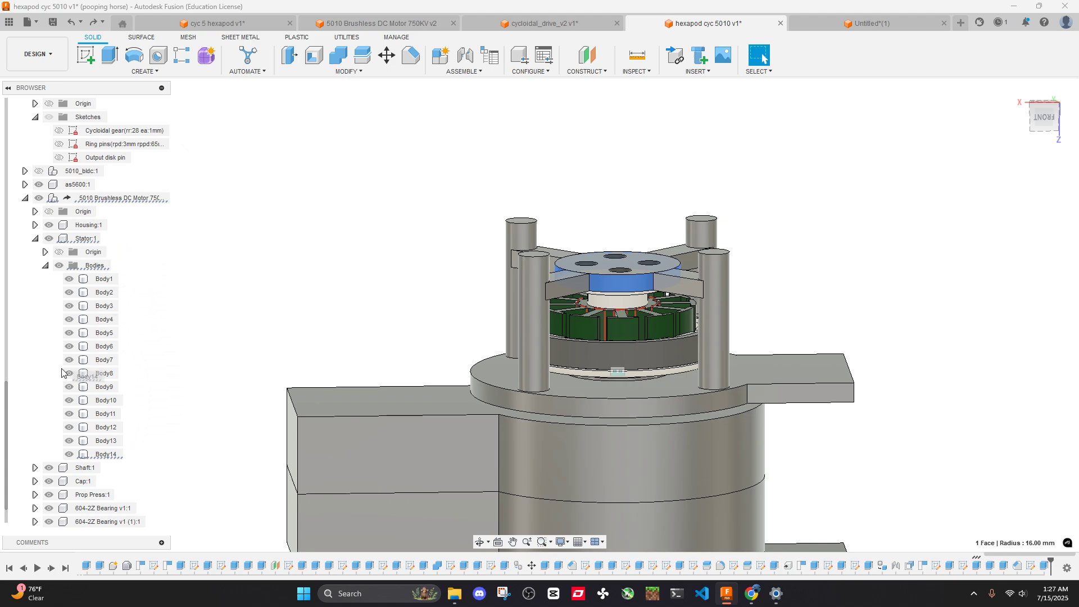
drag(64, 373, 101, 402)
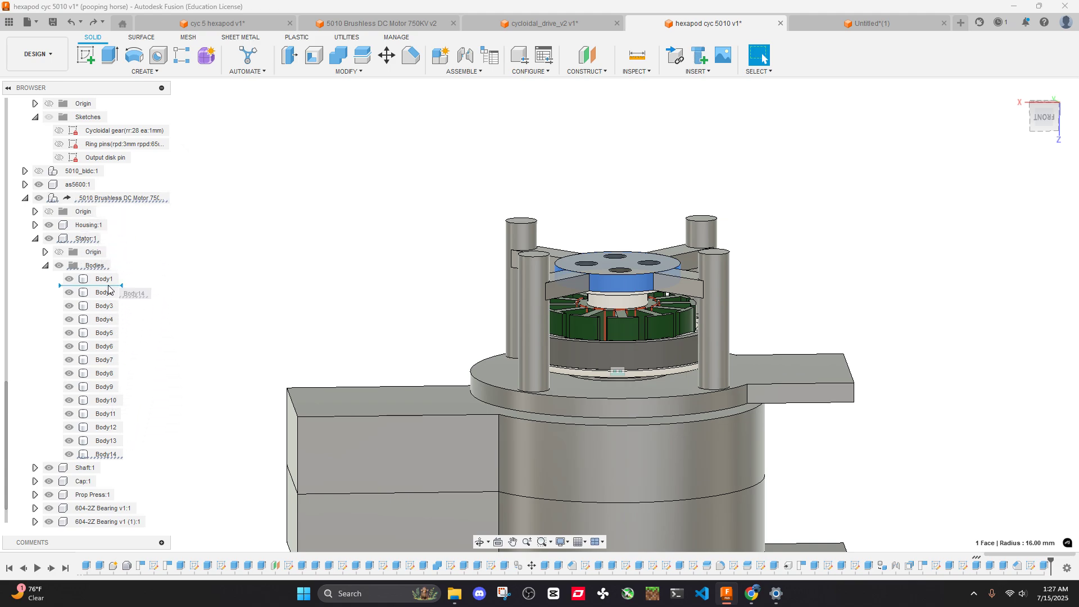
drag(109, 290, 108, 289)
scroll(109, 292, up, 4)
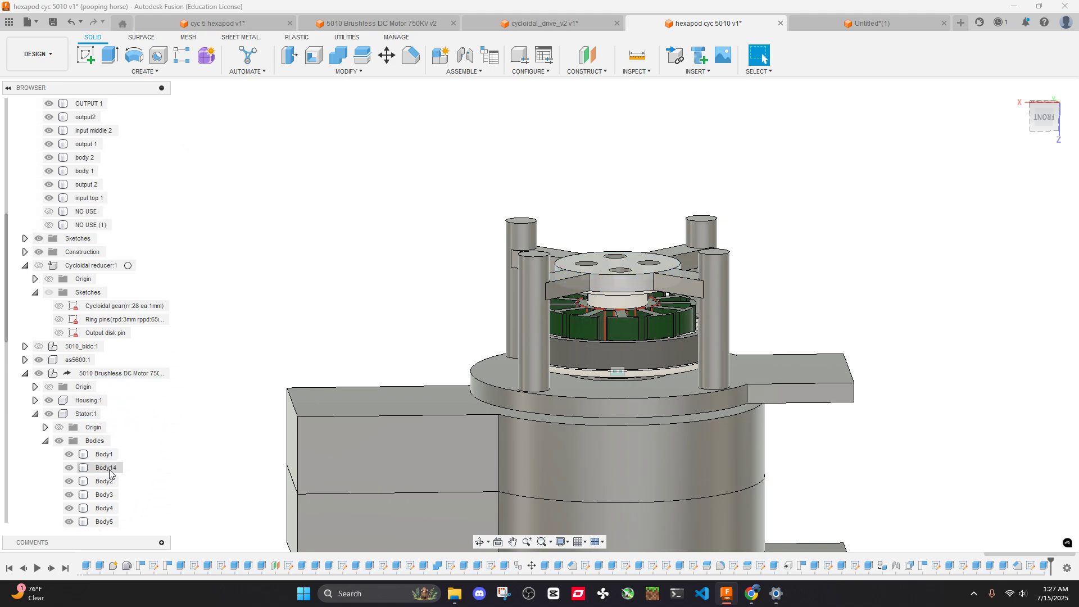
drag(110, 475, 133, 238)
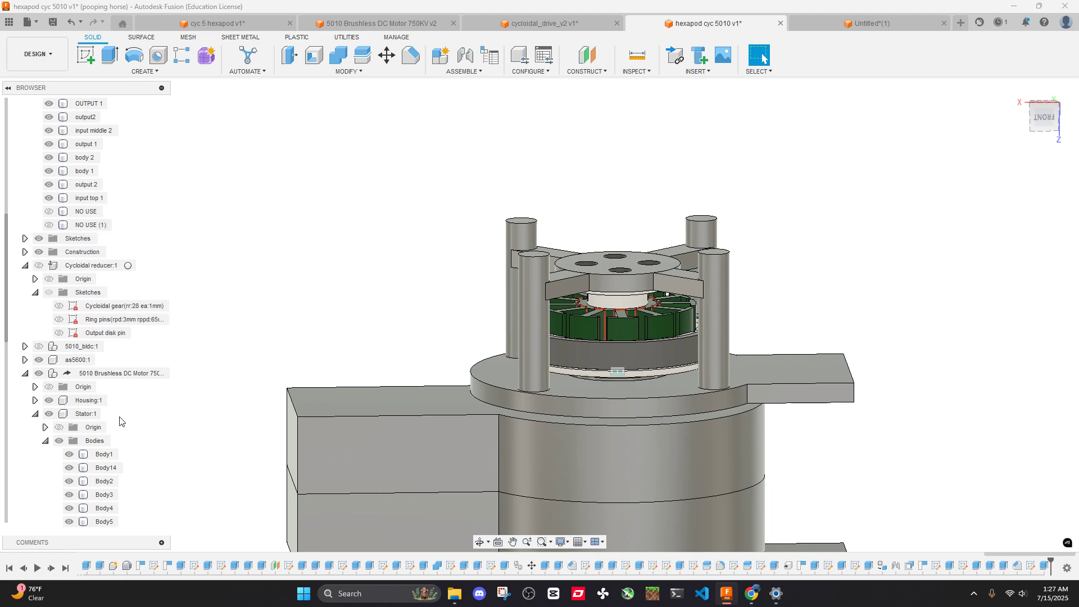
drag(99, 473, 150, 309)
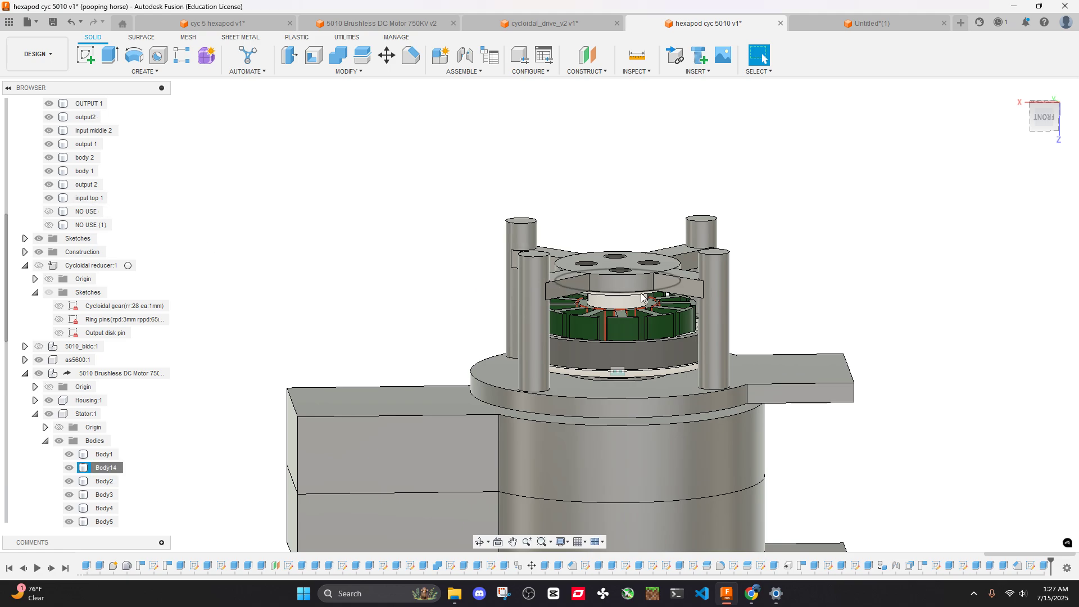
Check which parts belong to the output2 body and look through the timeline features for the output pins' extrusion
key(v)
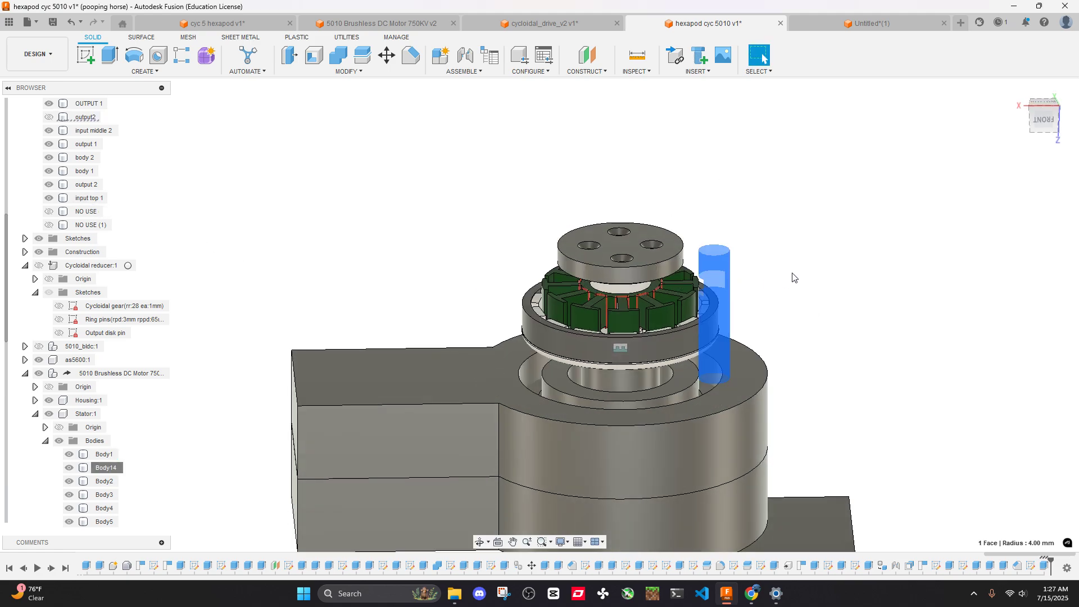
key(v)
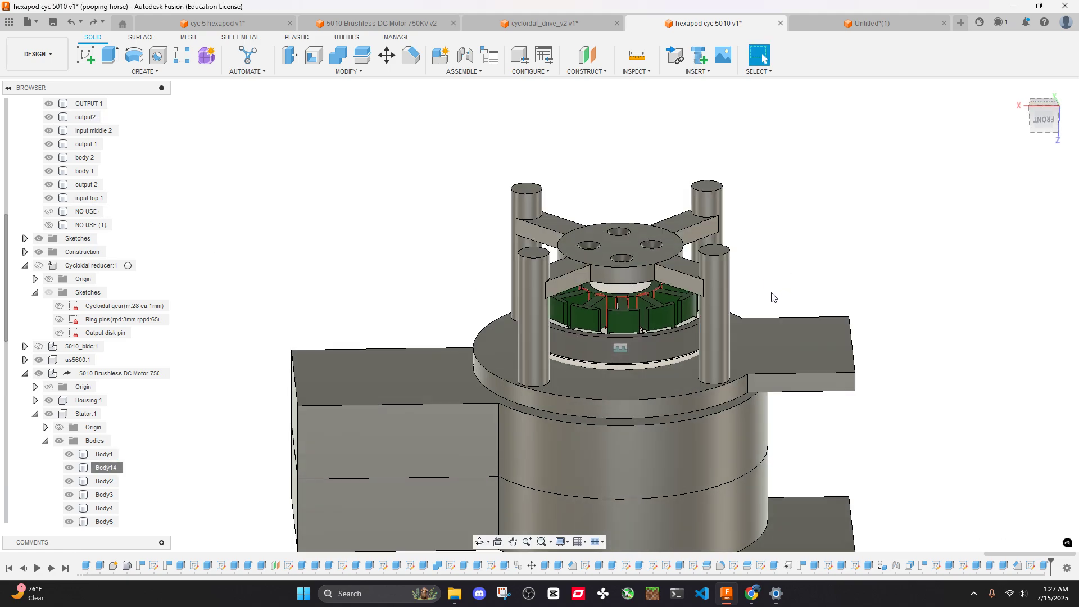
double_click(1045, 566)
click(1029, 316)
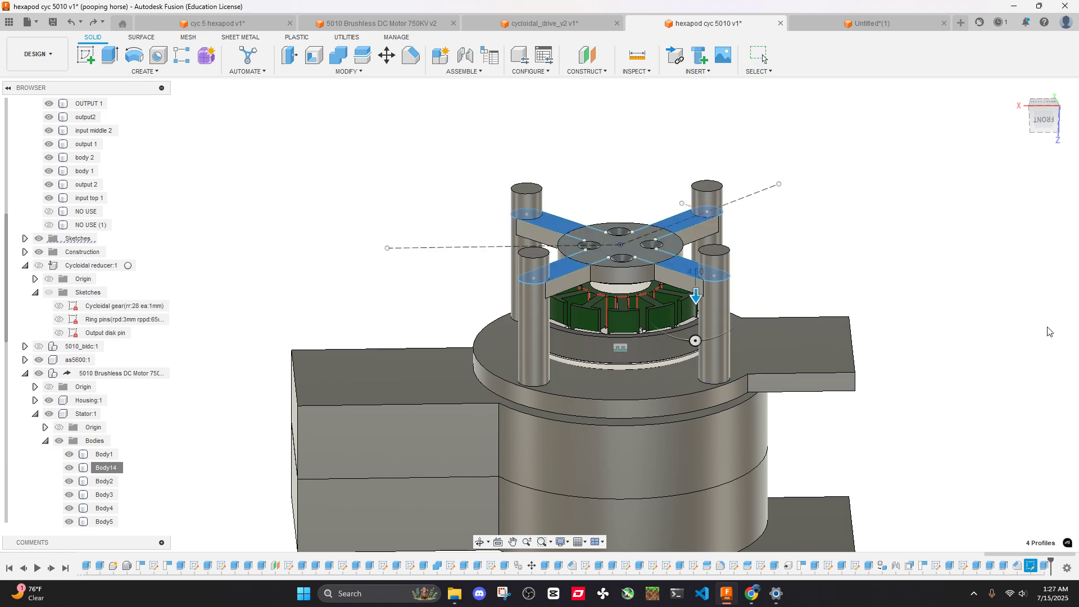
double_click(870, 567)
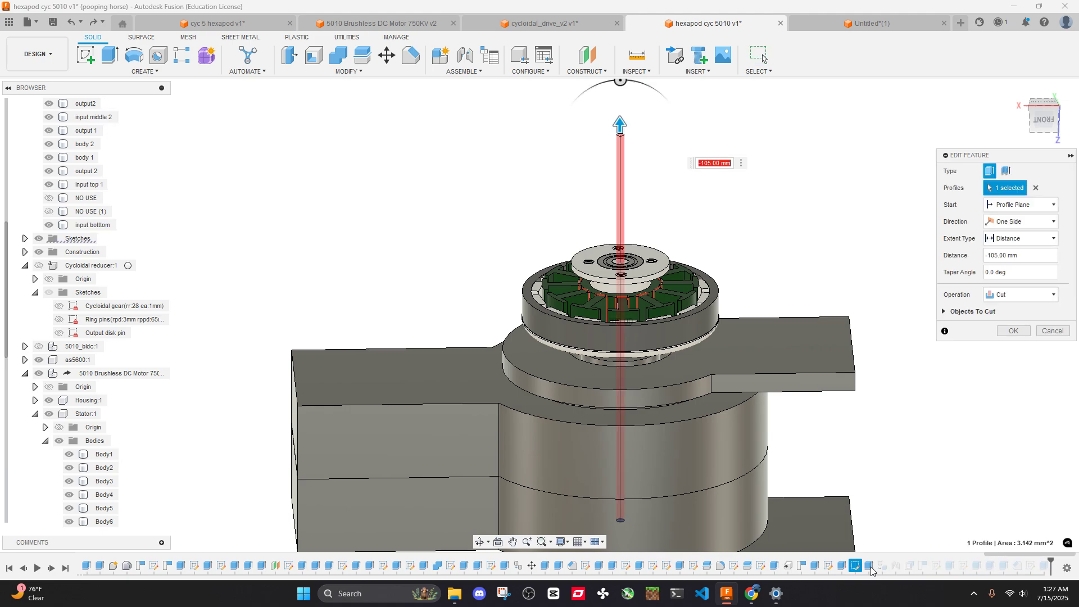
click(1053, 332)
Change the operation of the four output pins' 35 mm extrusion to New Body
double_click(935, 566)
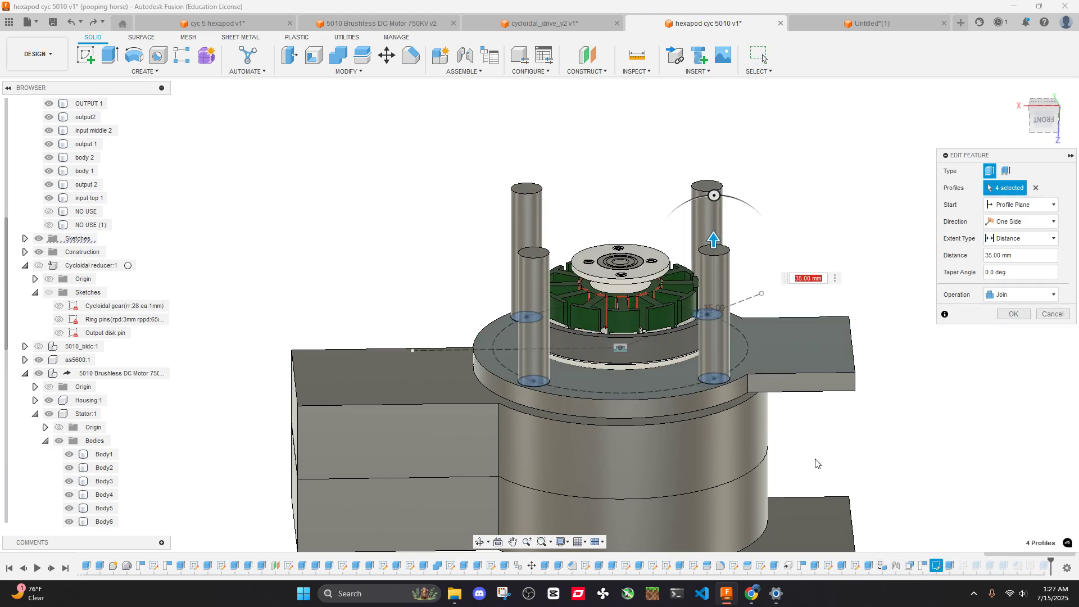
click(1001, 295)
click(1012, 343)
click(1028, 314)
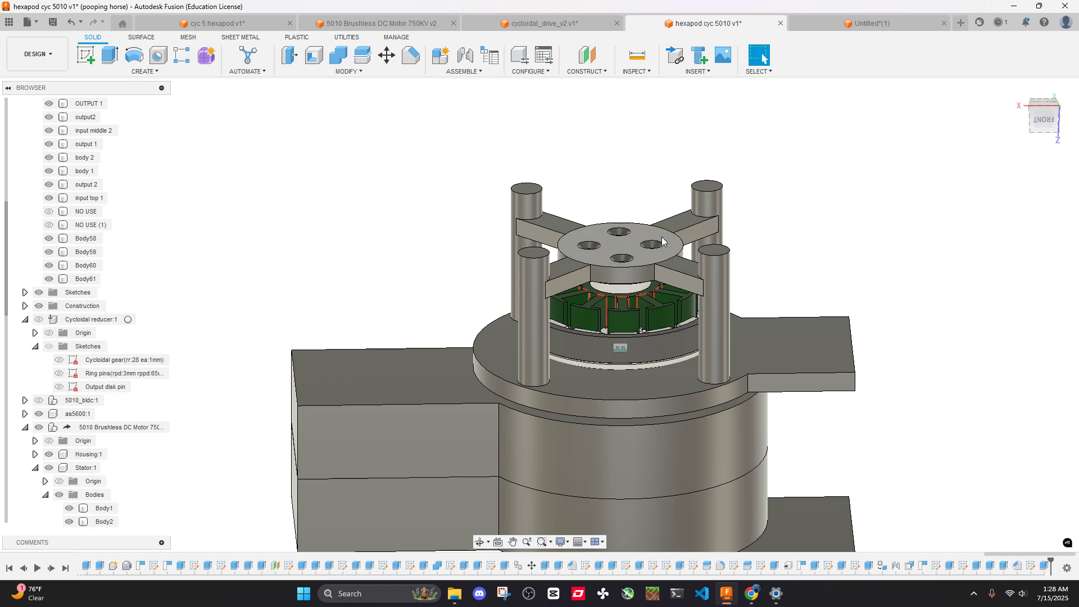
click(715, 297)
click(783, 263)
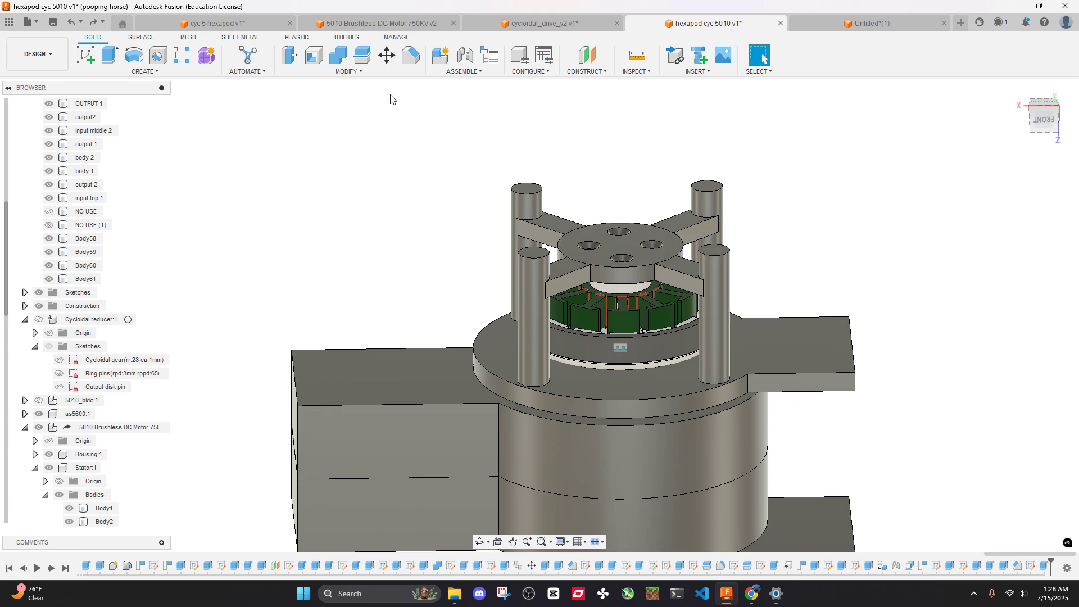
Combine three of the pin-and-arm bodies with the screw-hole disc using the Join operation
click(342, 56)
click(714, 315)
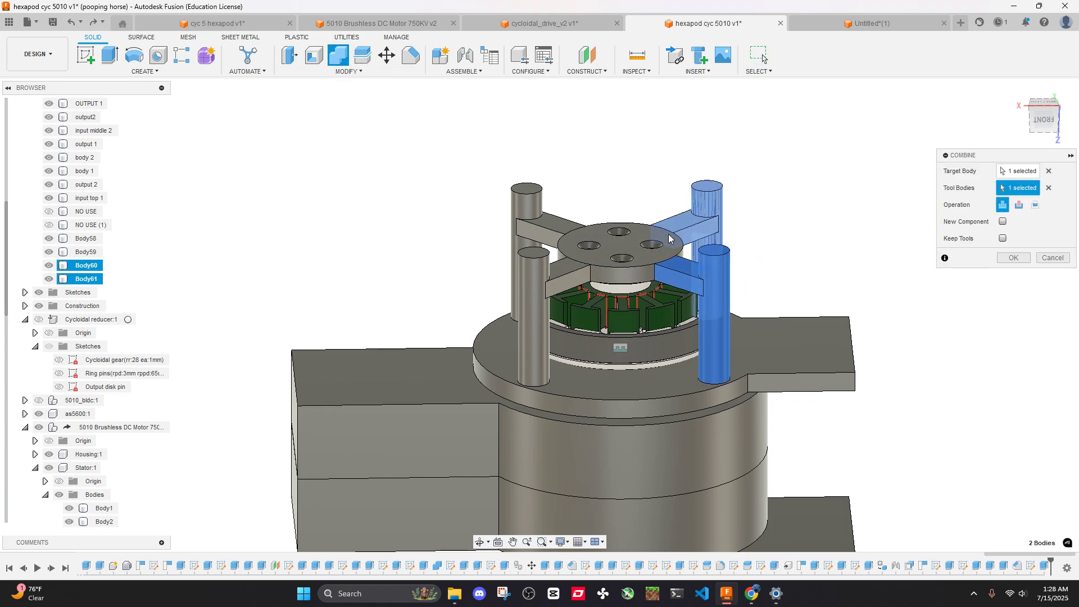
click(553, 228)
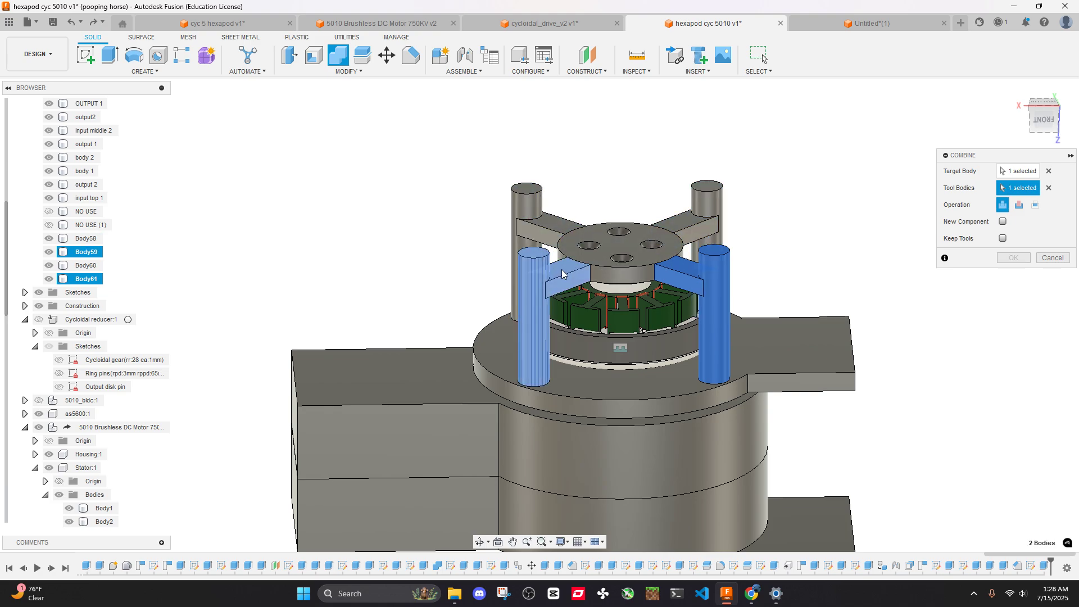
click(553, 228)
click(607, 270)
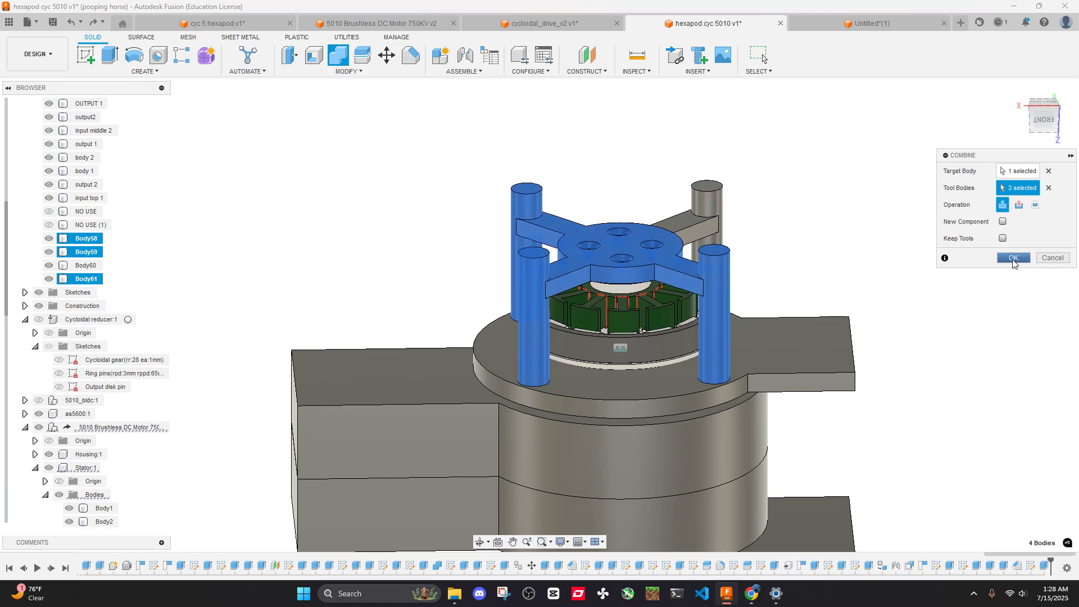
click(1013, 258)
Briefly hide the joined body to check which pins and arms belong to it, and restore it
mouse_move(755, 278)
shift+middle_down()
mouse_move(750, 251)
mouse_move(751, 298)
shift+middle_up()
click(707, 295)
key(v)
click(768, 269)
key(ctrl+z)
scroll(660, 210, up, 4)
middle_drag(660, 211, 669, 250)
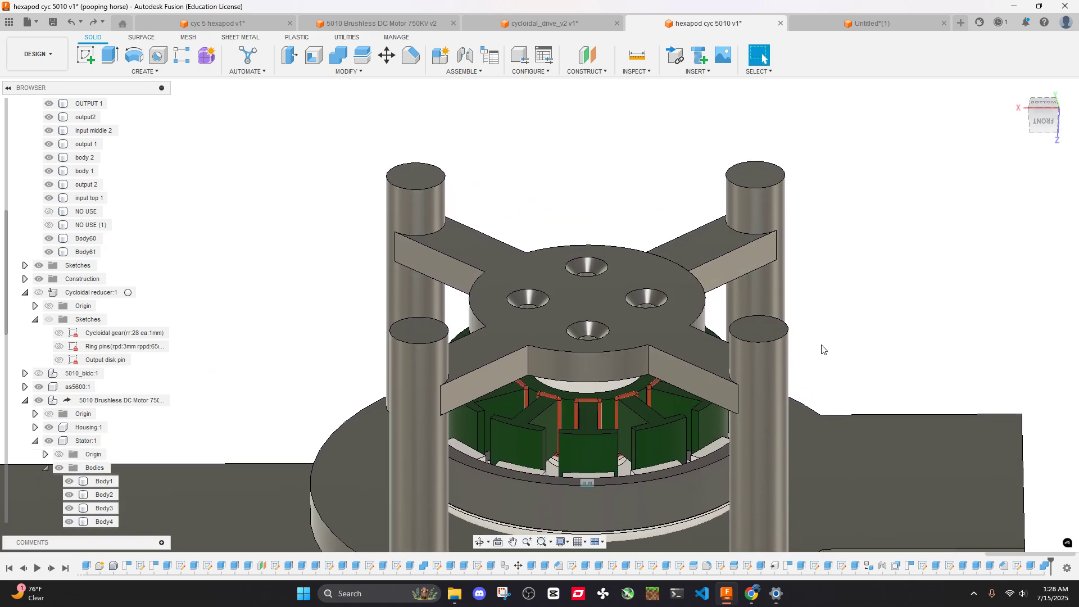
Try to include the remaining pin-and-arm body by editing the existing Combine feature
double_click(1046, 566)
click(734, 248)
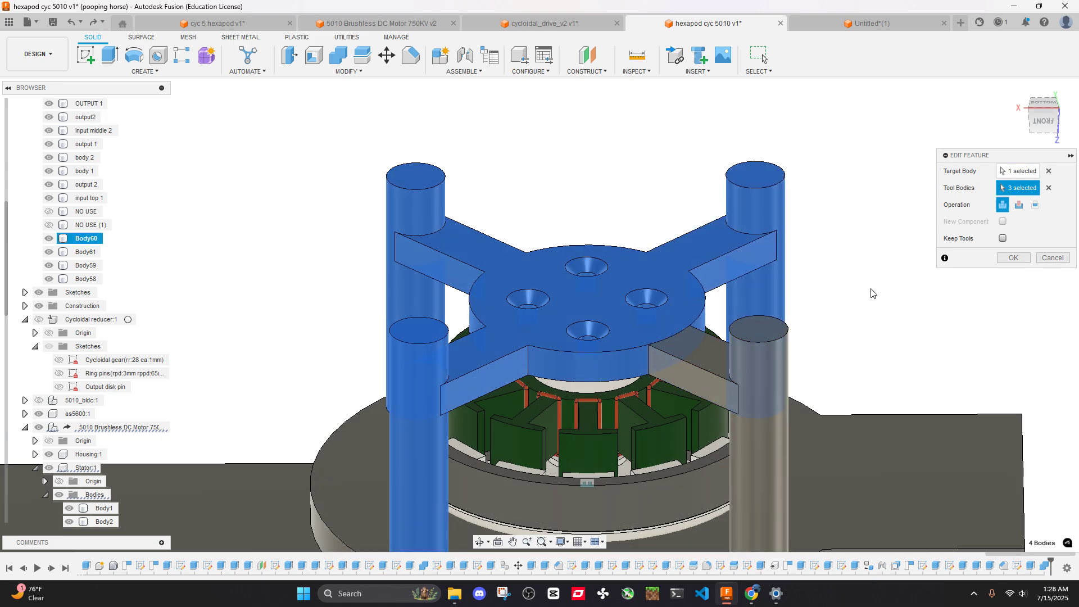
click(1013, 258)
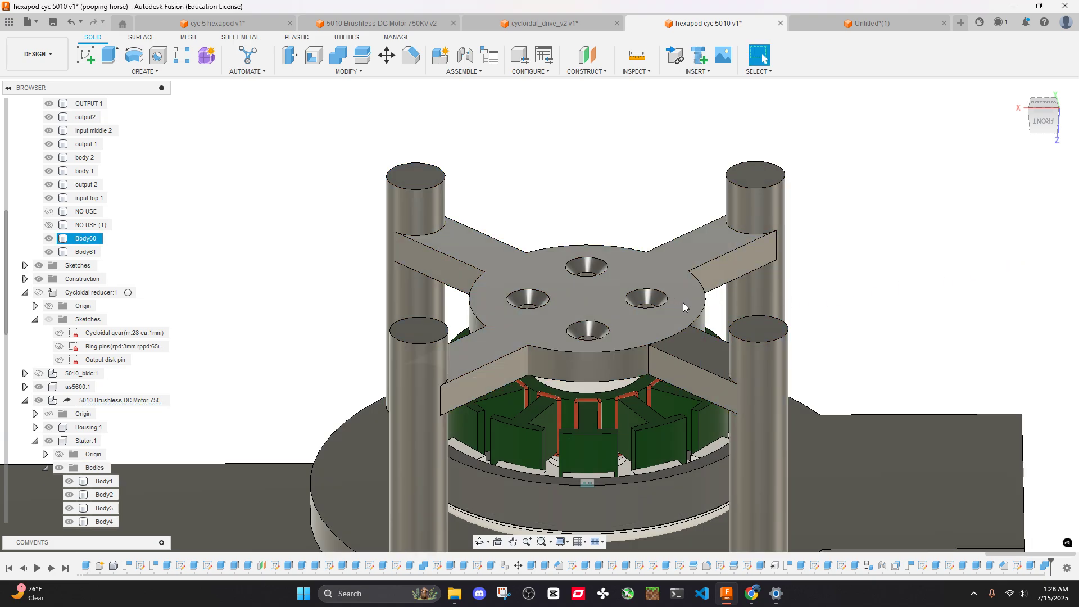
middle_drag(882, 311, 854, 295)
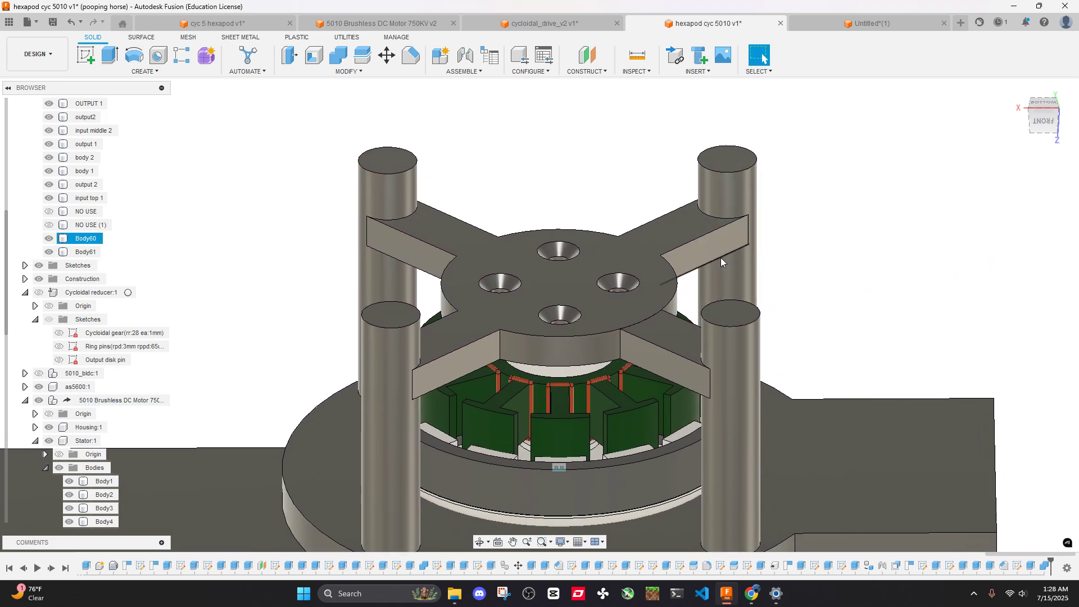
double_click(1044, 566)
click(738, 366)
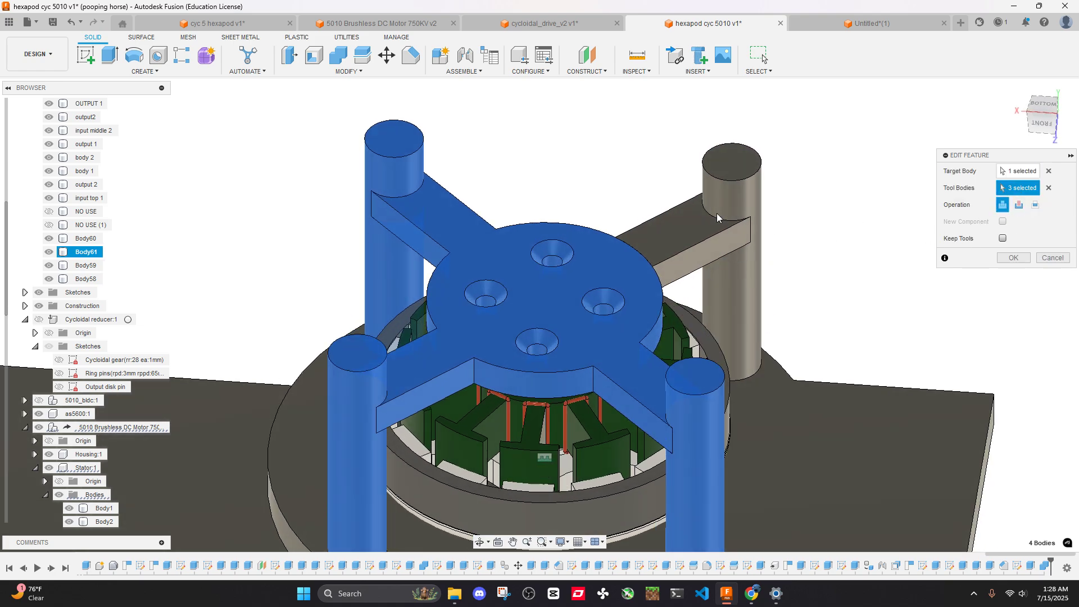
shift+middle_drag(725, 259, 735, 217)
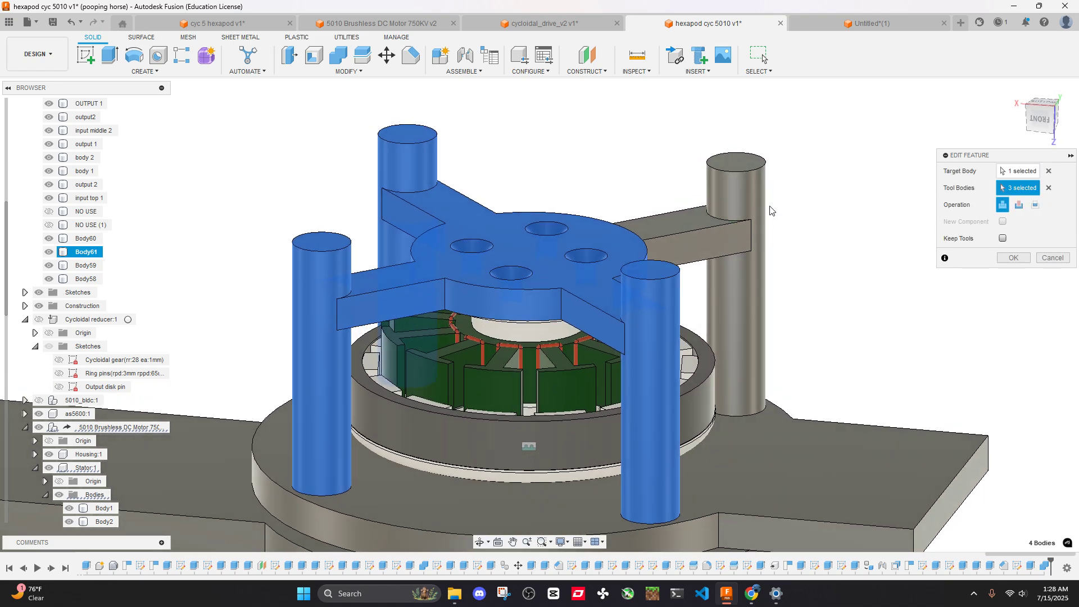
click(1016, 173)
click(1014, 258)
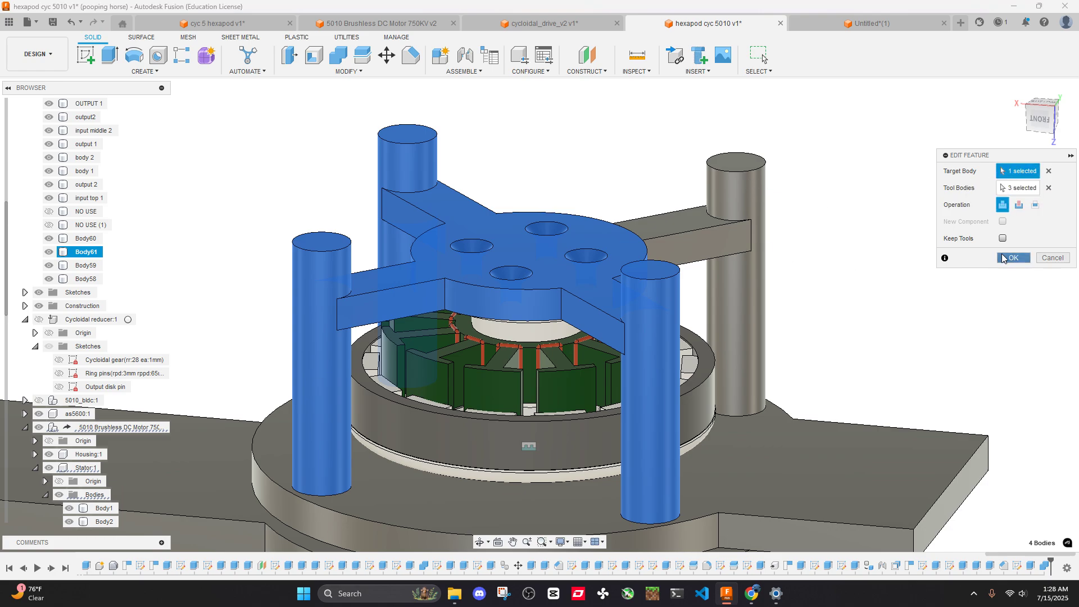
Join the remaining pin-and-arm body with the combined disc and pins using a second Combine
scroll(740, 274, down, 3)
shift+middle_drag(737, 264, 738, 285)
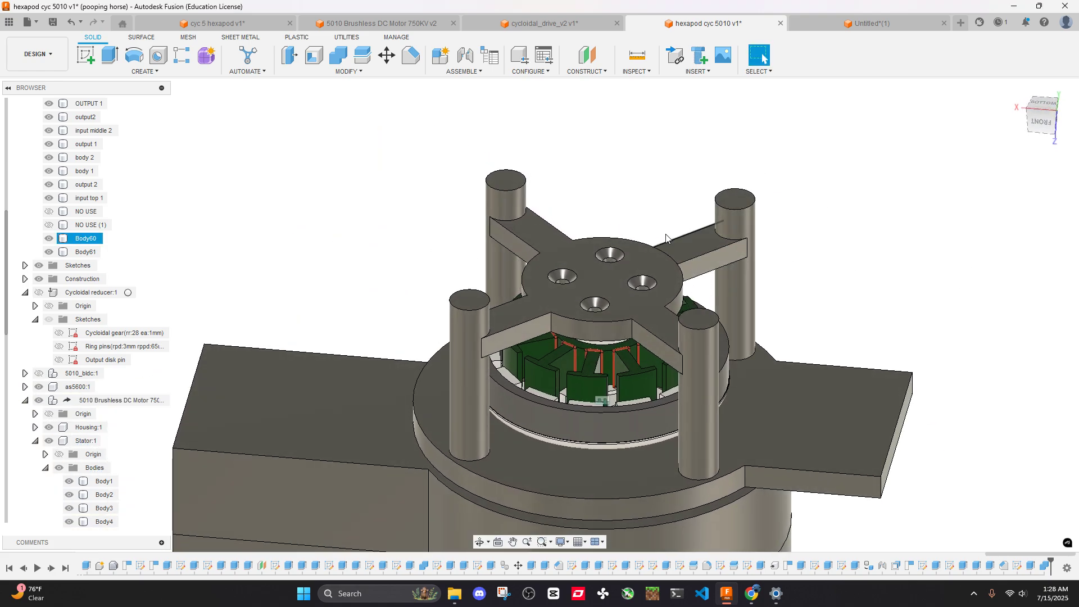
click(358, 61)
click(1068, 227)
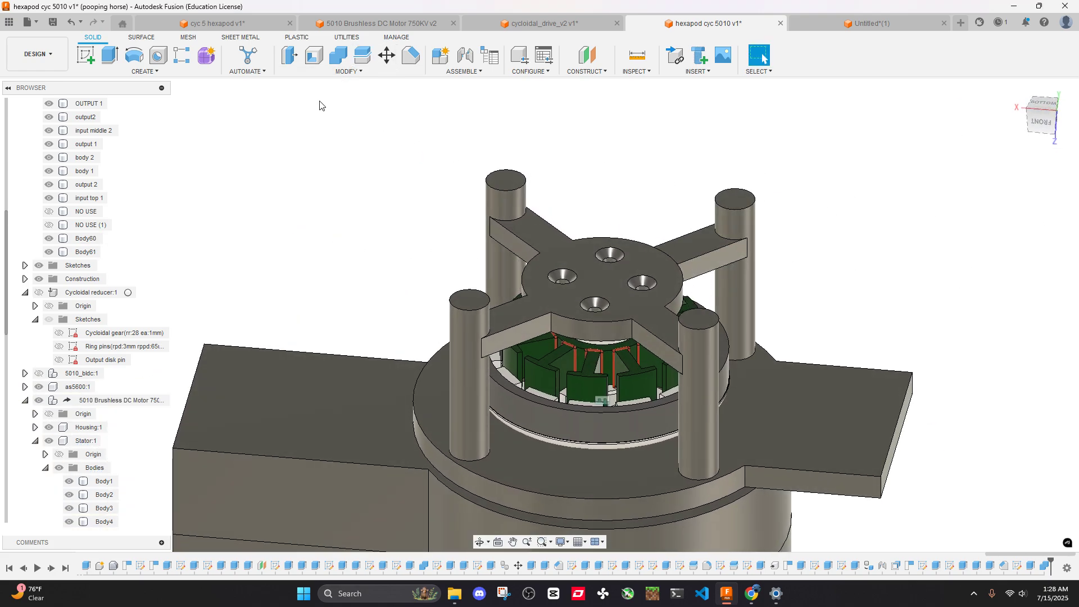
click(340, 58)
click(668, 265)
click(679, 267)
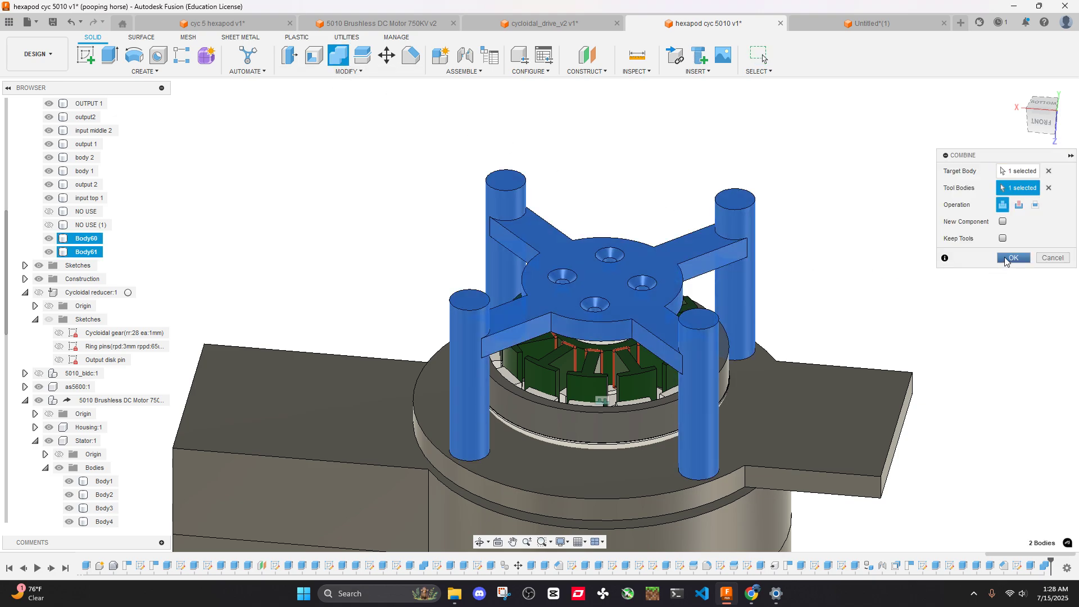
click(1014, 258)
Briefly hide the combined body to check that it includes all four pins, restore it, and inspect the mounting plate and arms
scroll(838, 241, down, 2)
click(765, 255)
key(v)
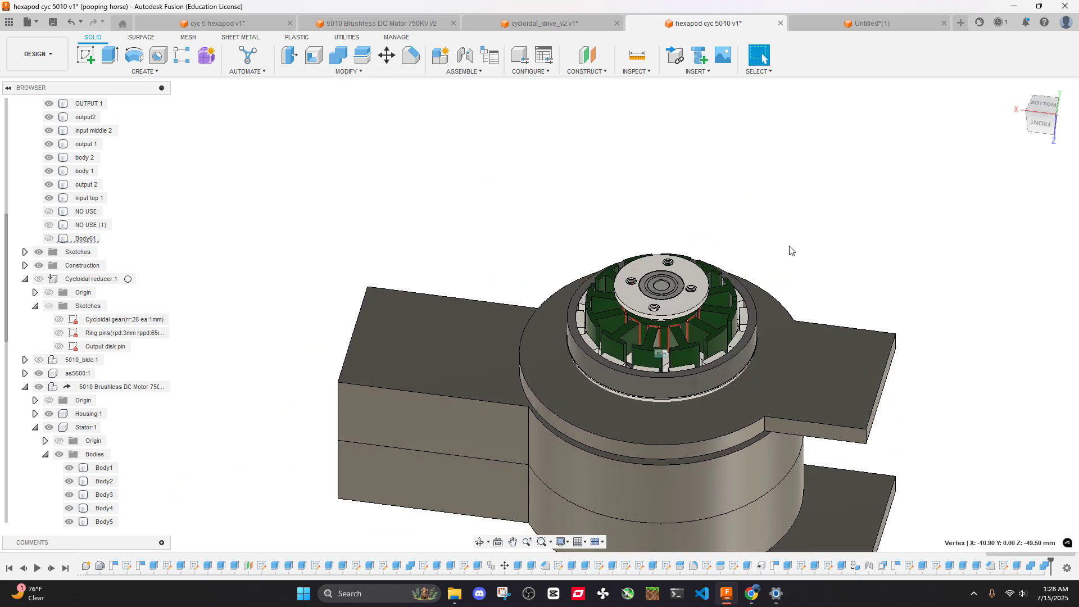
key(ctrl+z)
shift+middle_drag(828, 258, 835, 239)
scroll(737, 242, up, 5)
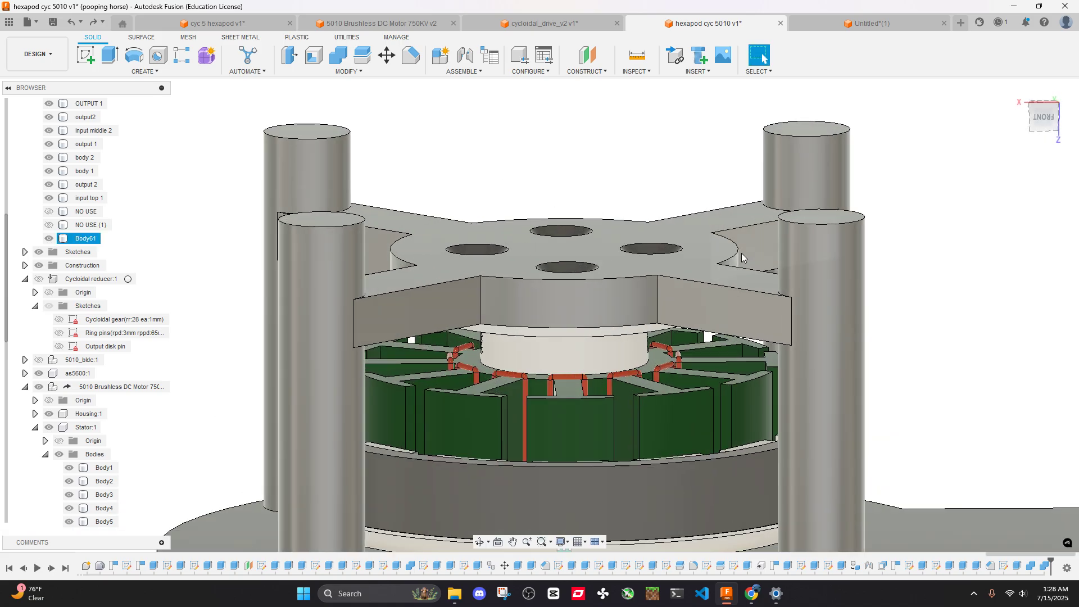
shift+middle_drag(742, 256, 725, 310)
scroll(745, 230, down, 5)
shift+middle_drag(725, 279, 734, 315)
Start a sketch on the end face of one output pin and project the other three pins' end faces into it
right_click(757, 285)
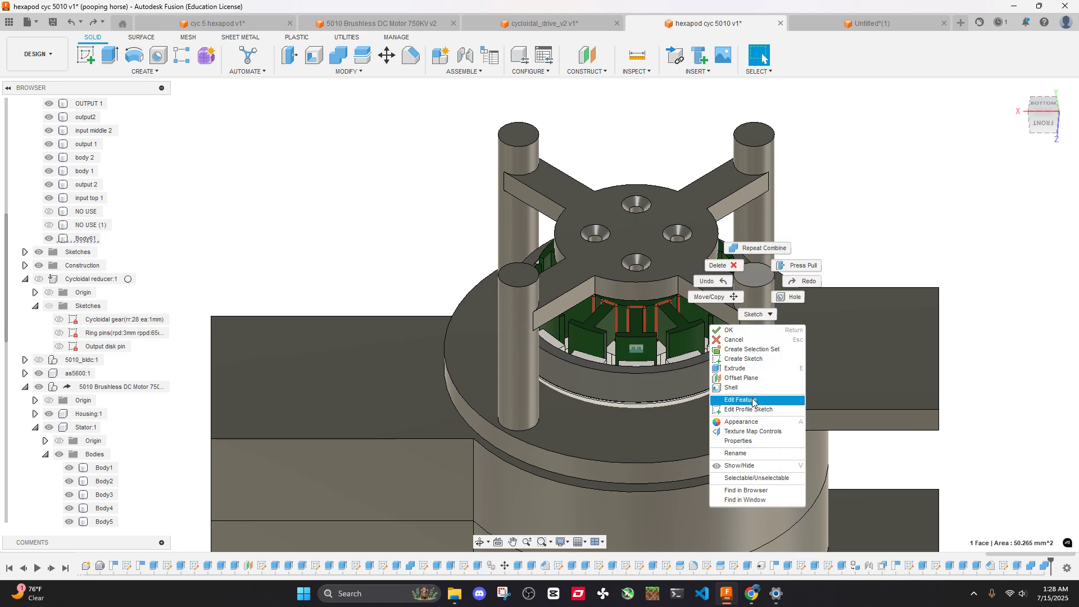
click(743, 358)
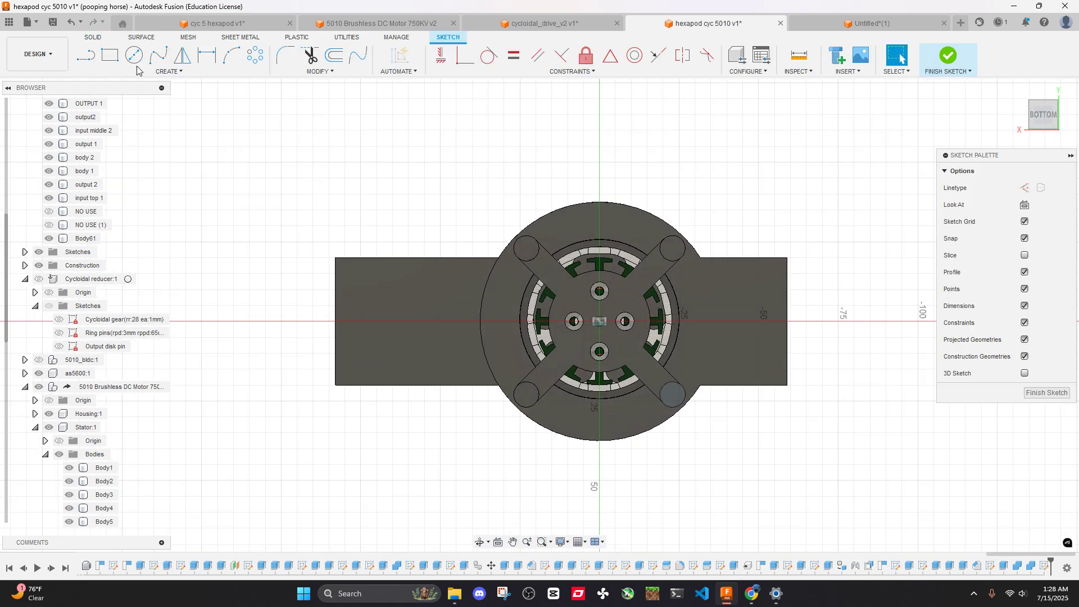
click(133, 55)
scroll(641, 314, up, 5)
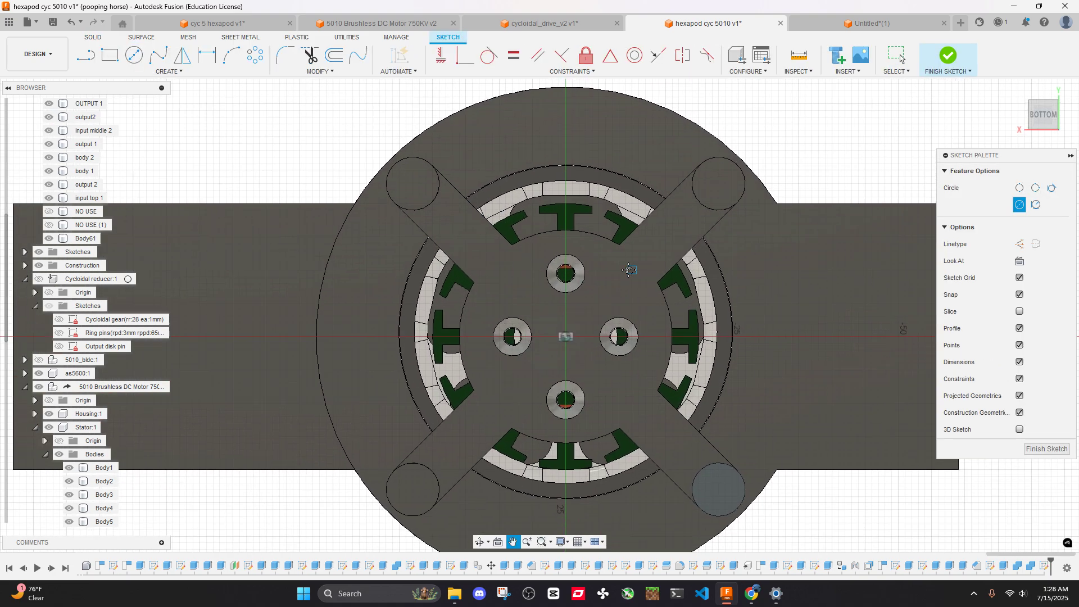
key(Escape)
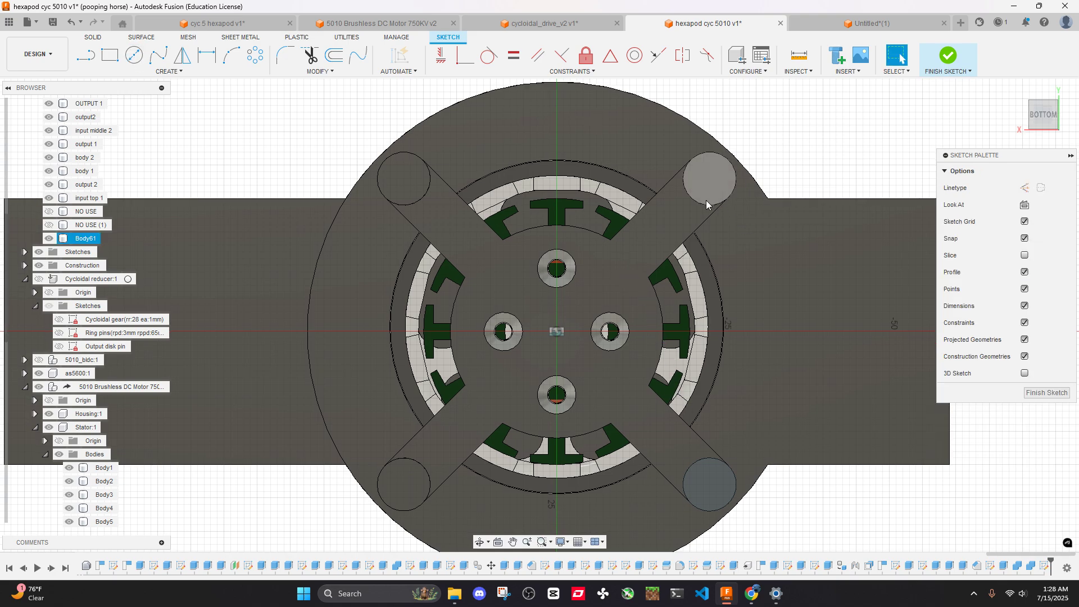
key(p)
click(709, 179)
click(403, 179)
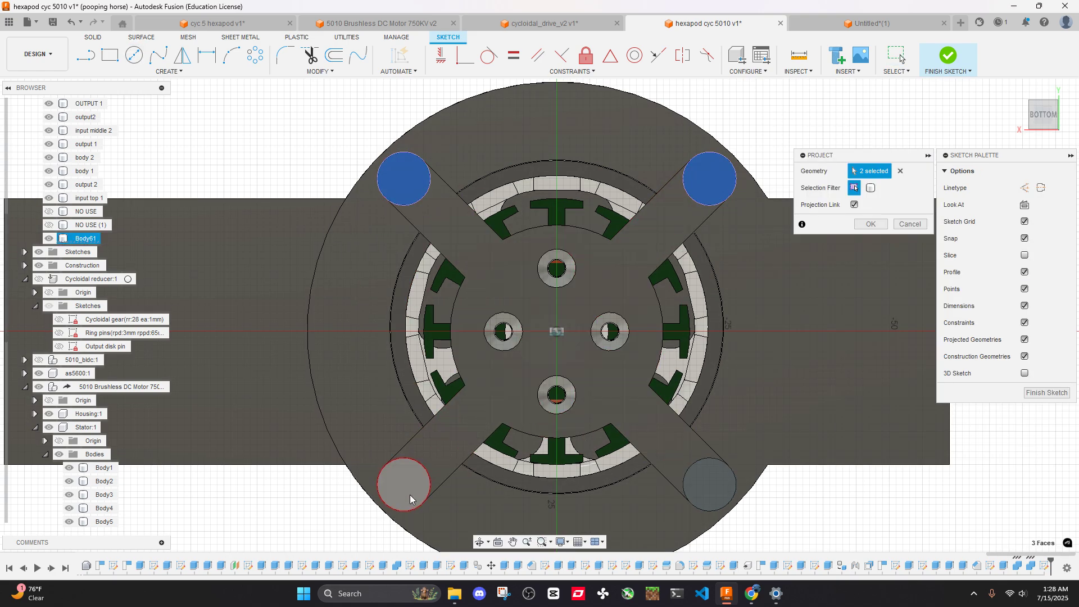
click(404, 484)
click(871, 223)
Draw a 3 mm diameter circle centred on one of the projected pin ends
click(135, 57)
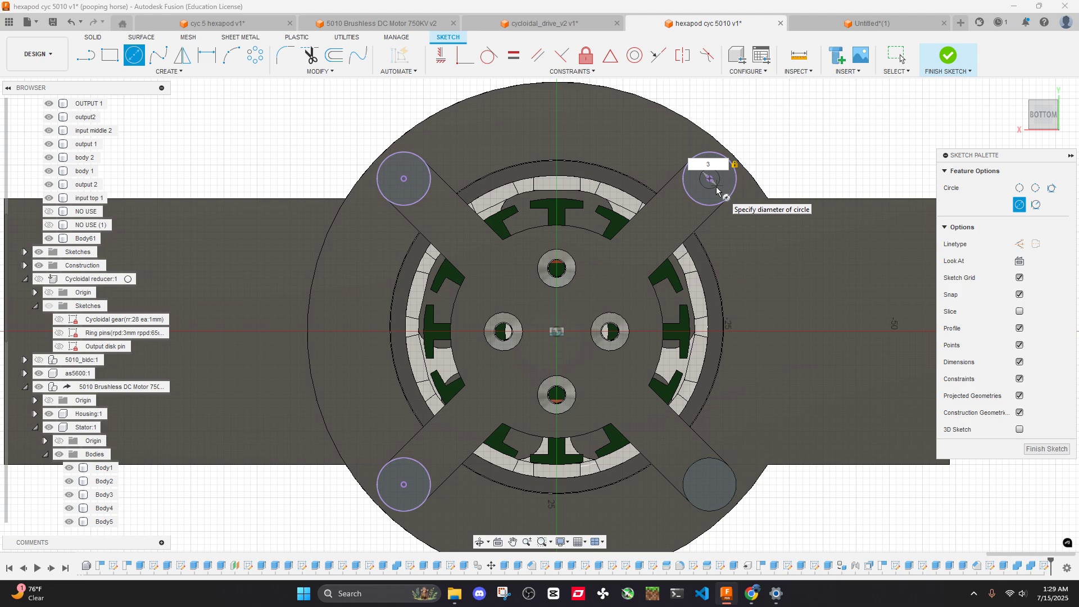
key(Return)
key(Escape)
scroll(717, 192, up, 3)
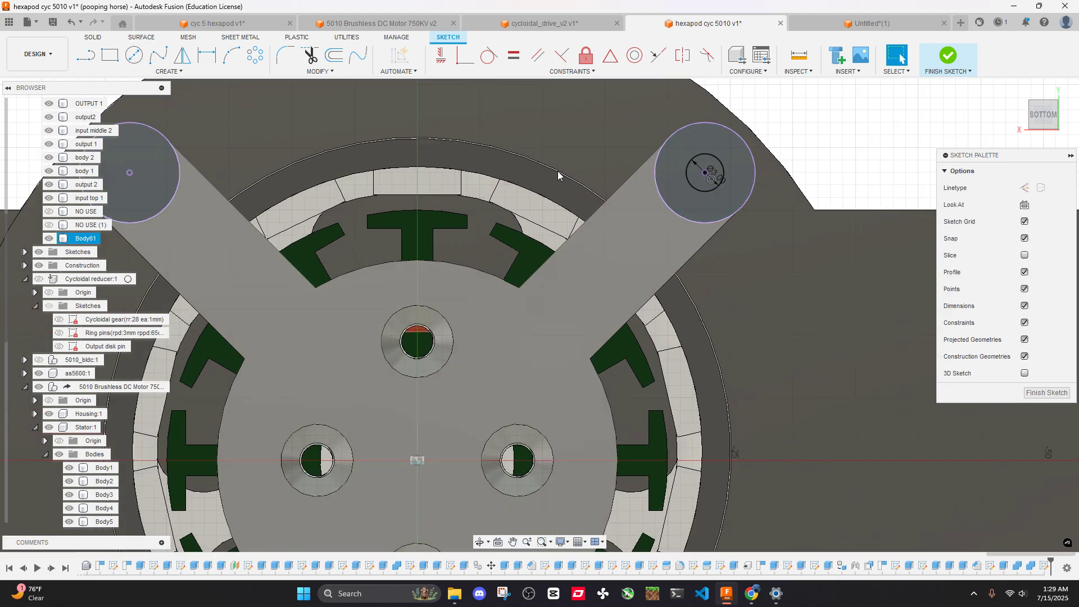
Circular-pattern the 3 mm circle around the sketch origin with a quantity of 4, so each pin gets one
scroll(558, 171, down, 5)
click(255, 55)
click(491, 143)
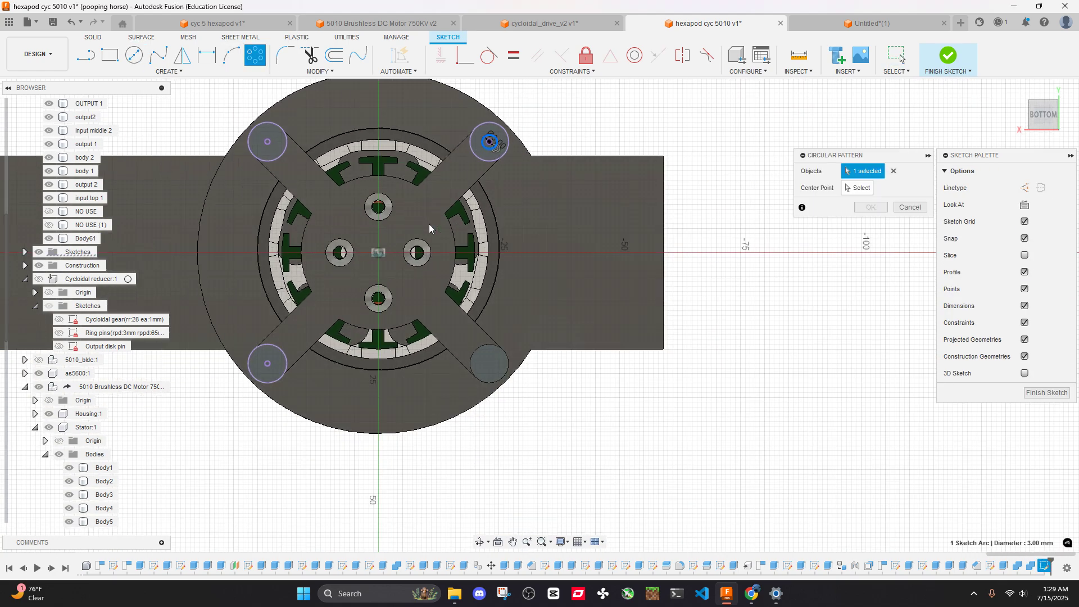
click(860, 188)
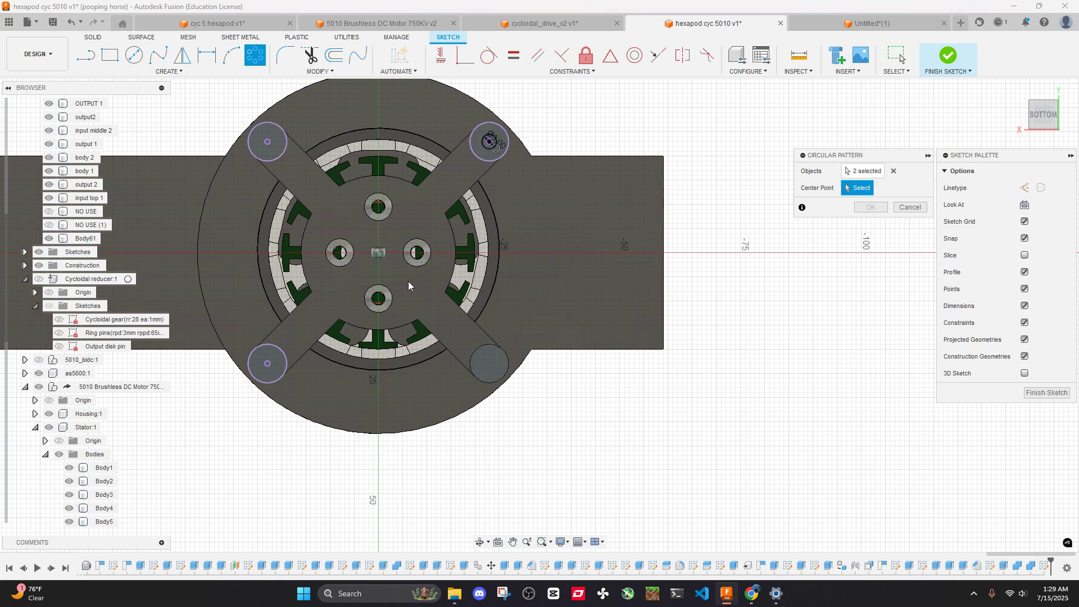
click(373, 253)
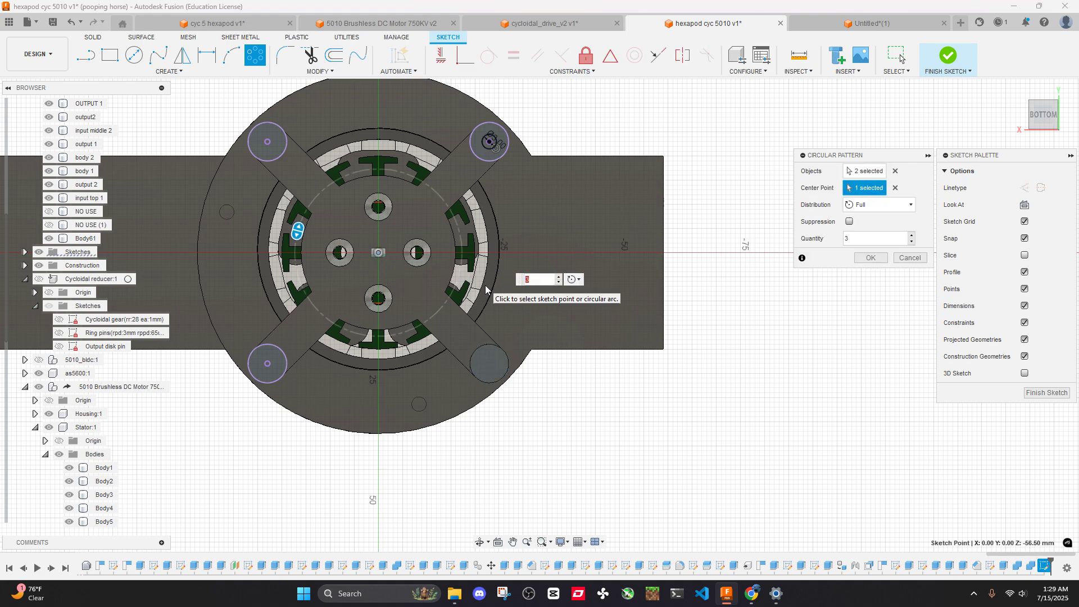
text(4)
key(Return)
Extrude-cut the four 3 mm circle profiles about 39 mm deep down through the output pins
scroll(426, 202, up, 5)
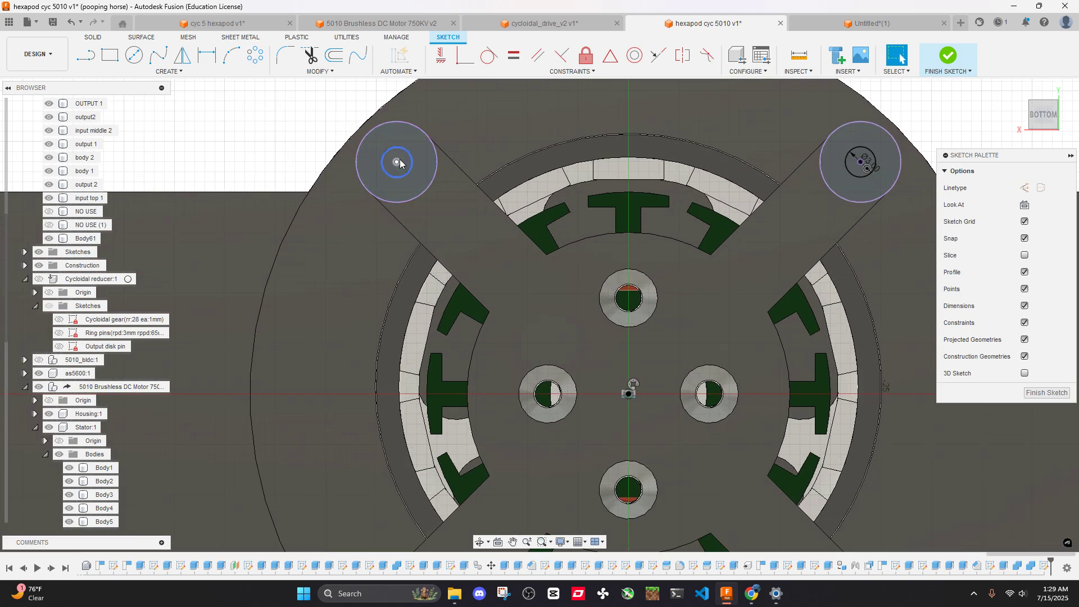
scroll(404, 163, down, 5)
scroll(443, 345, up, 6)
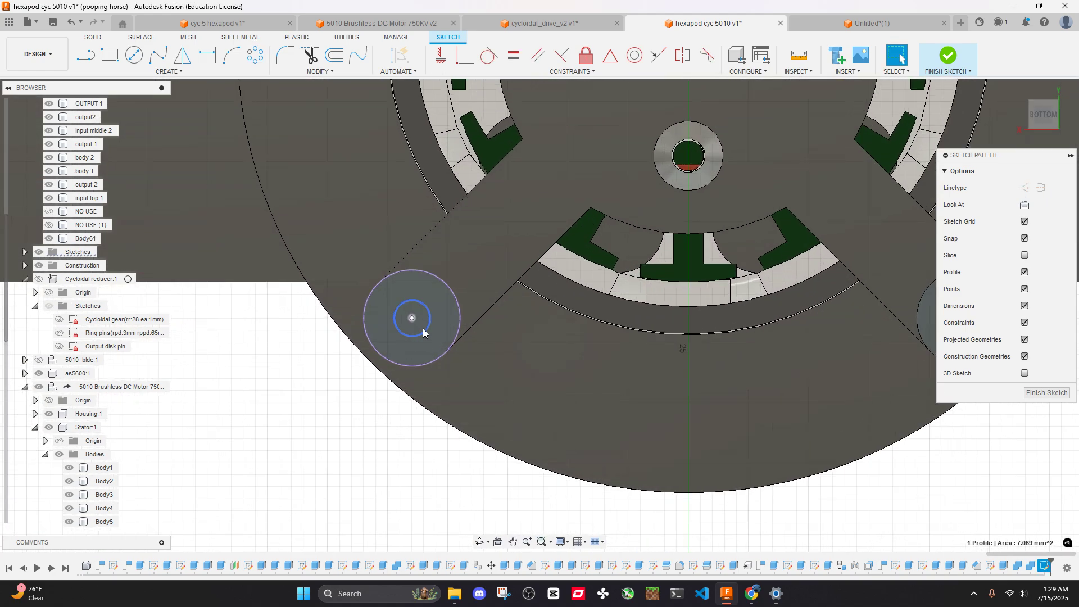
middle_drag(505, 311, 201, 373)
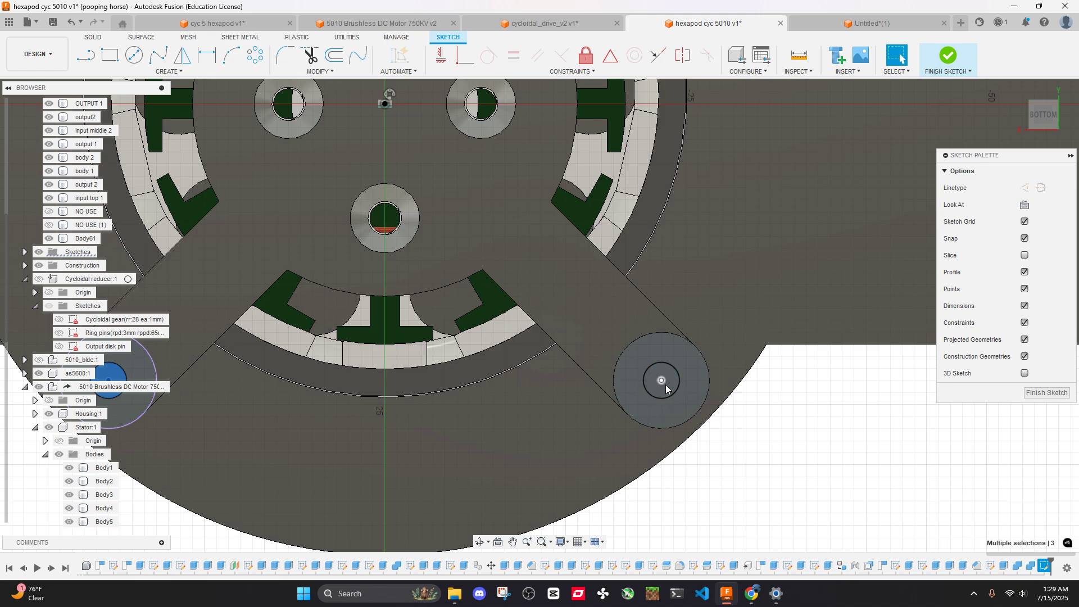
scroll(670, 263, down, 5)
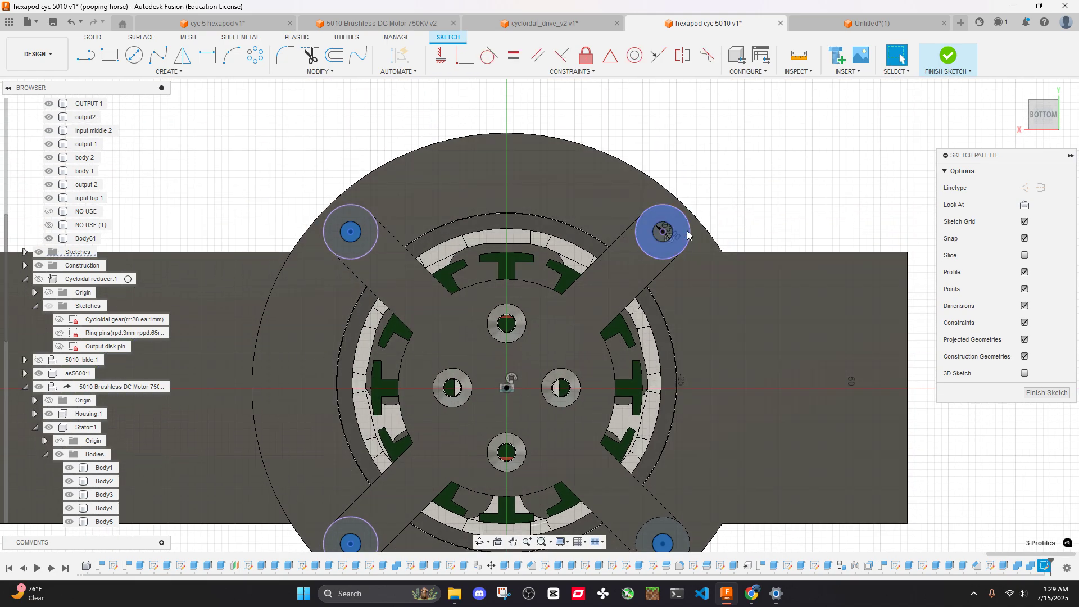
scroll(686, 230, up, 6)
scroll(649, 229, down, 1)
key(e)
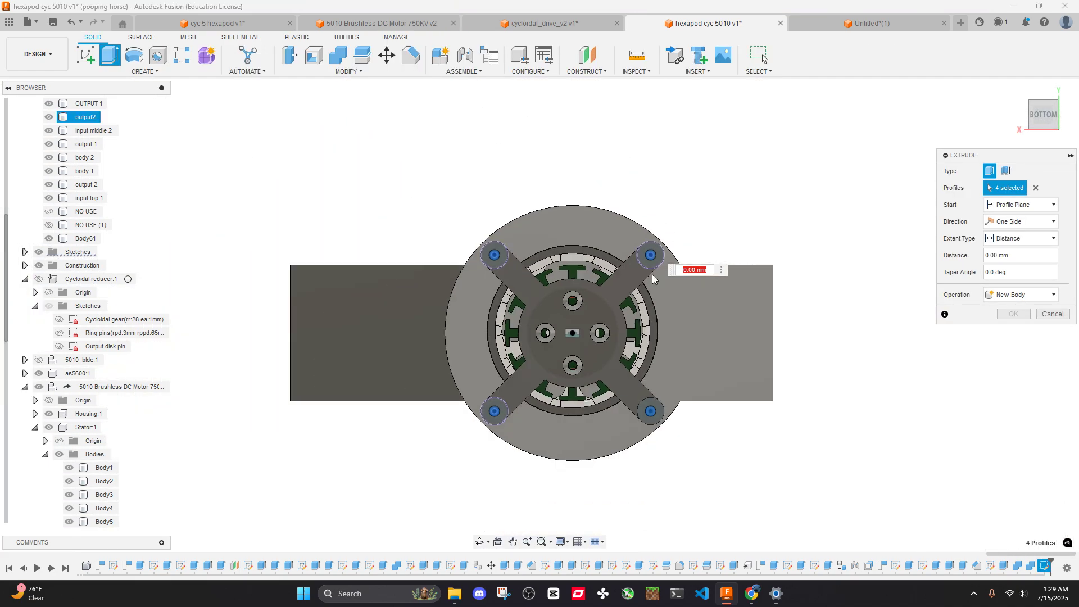
drag(644, 119, 655, 323)
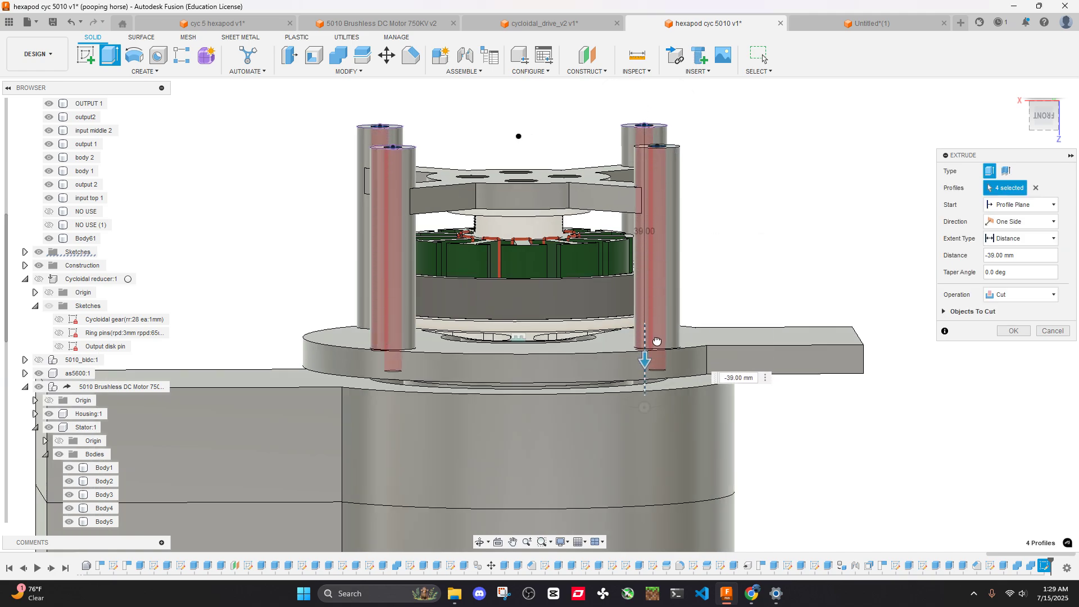
shift+middle_drag(659, 336, 650, 203)
key(Return)
Cut the end faces of all four output pins back 7 mm, flush with the mounting arms
scroll(651, 203, up, 2)
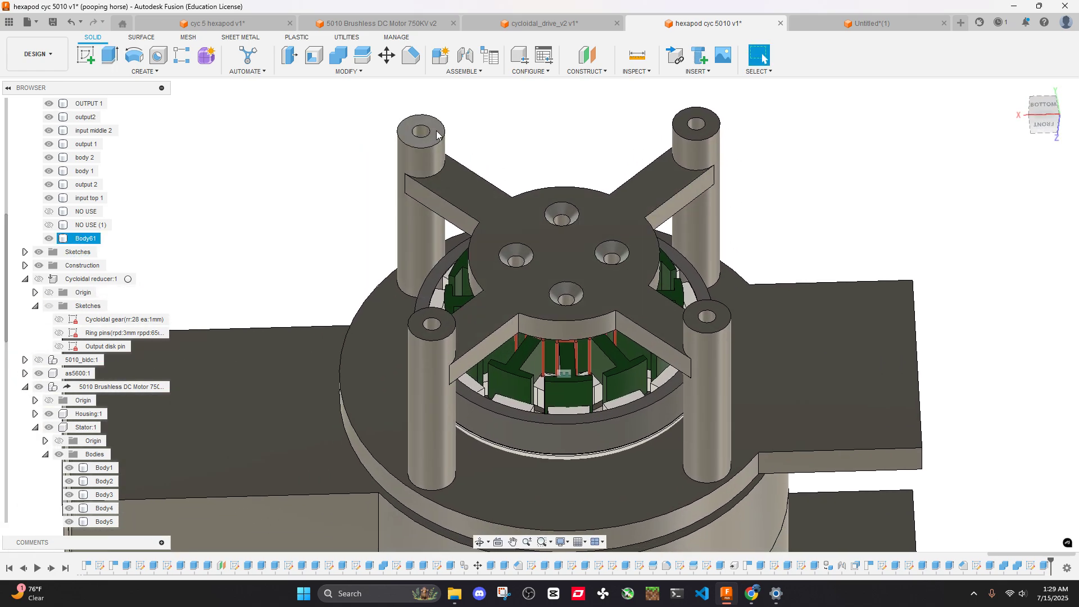
click(724, 322)
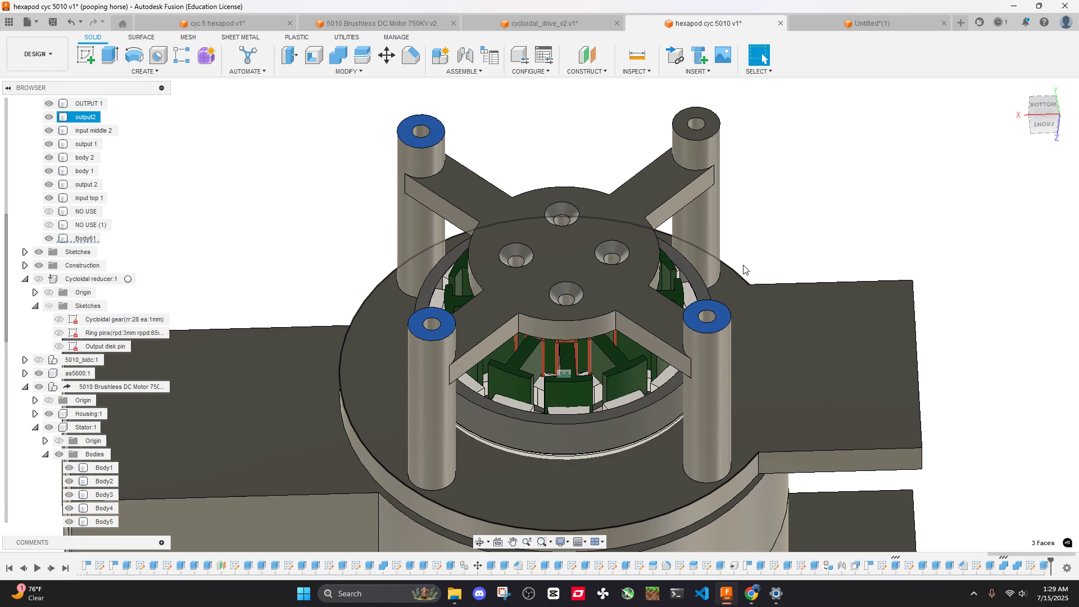
click(710, 125)
key(e)
scroll(708, 163, down, 5)
scroll(708, 163, up, 5)
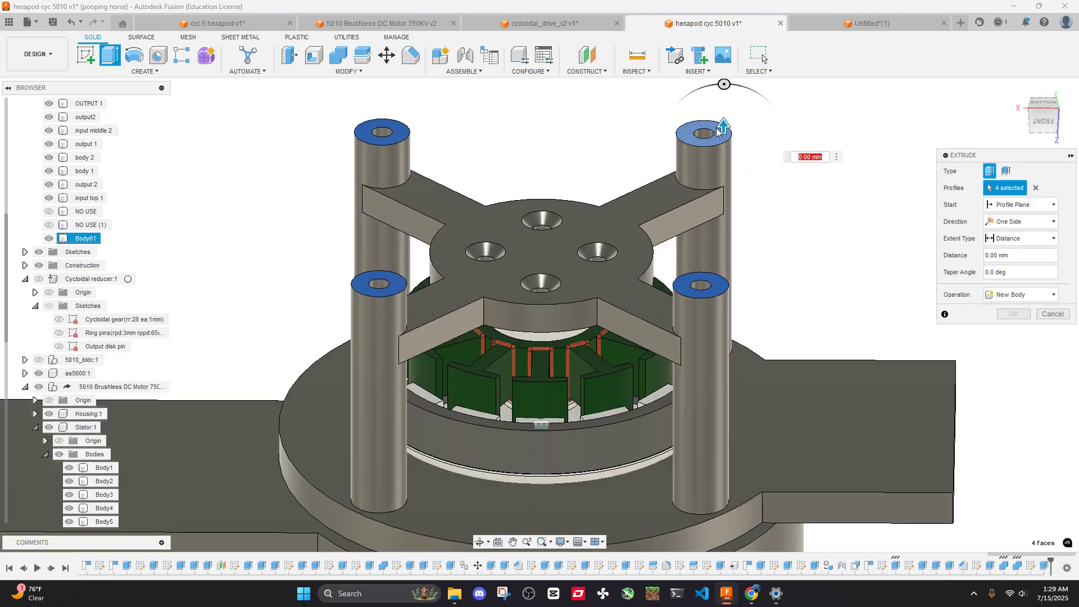
drag(718, 132, 731, 174)
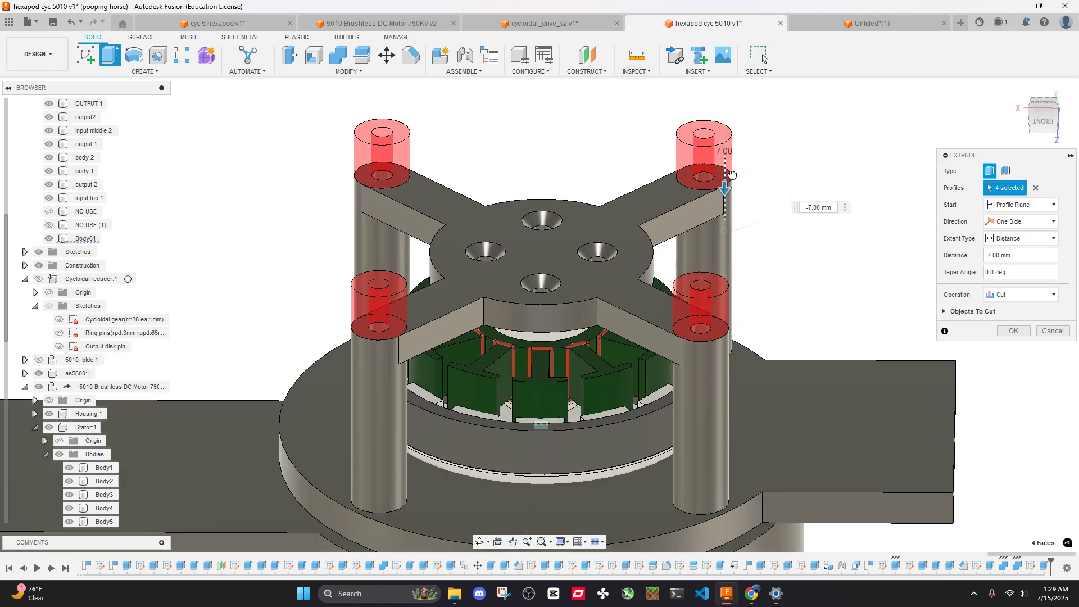
click(1013, 331)
shift+middle_drag(899, 253, 808, 191)
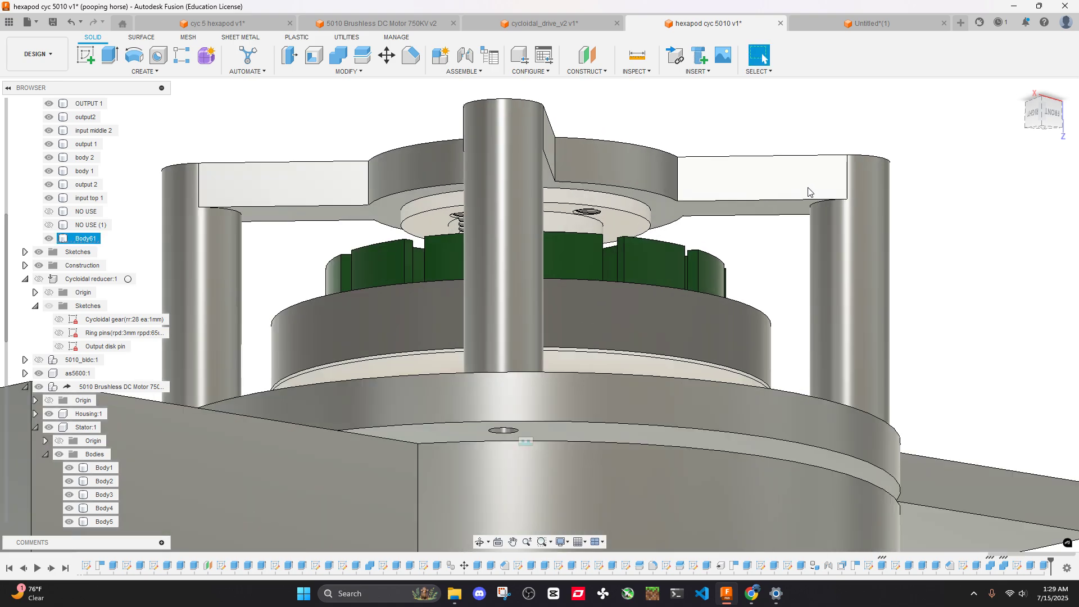
scroll(808, 191, up, 3)
key(f)
click(813, 222)
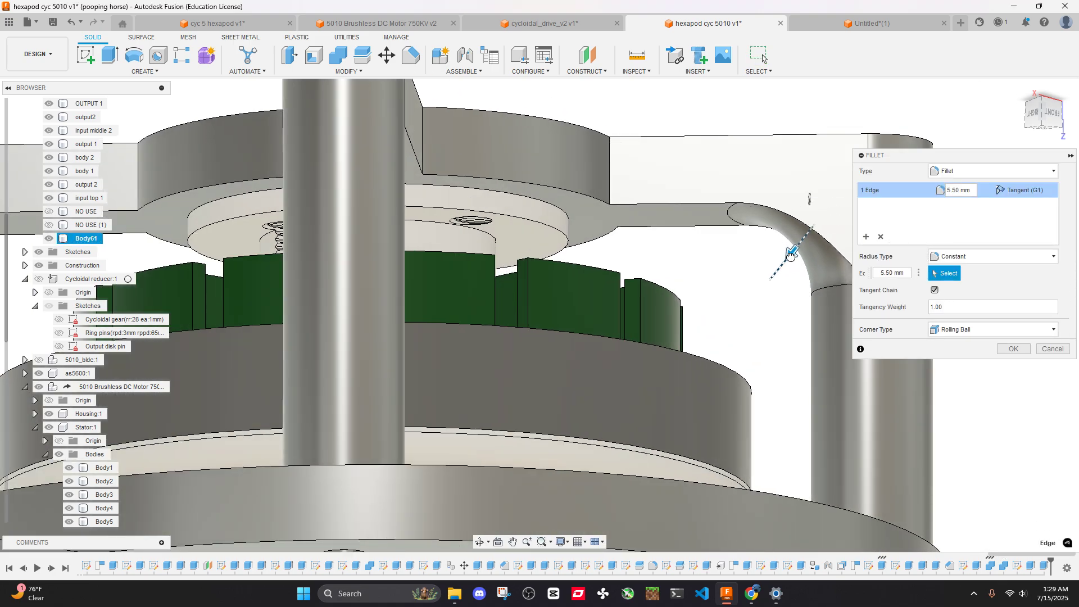
drag(789, 255, 779, 268)
scroll(778, 268, down, 5)
shift+middle_drag(778, 267, 574, 362)
click(1053, 354)
Fillet the eight vertical corner edges where the four arms meet the central mounting plate, using a trial radius of 18 mm
scroll(446, 305, up, 3)
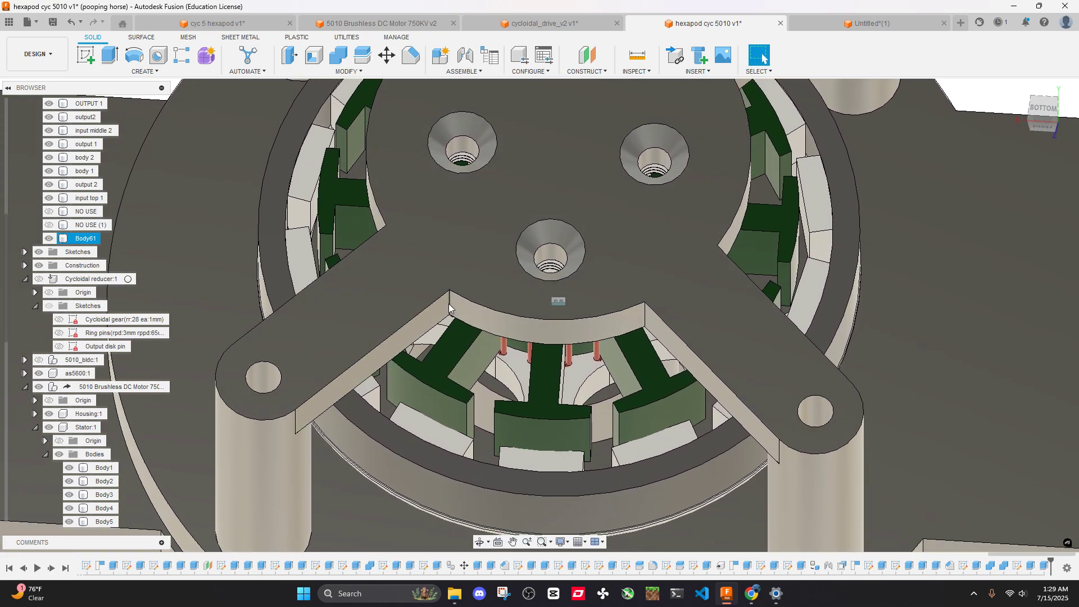
shift+middle_drag(644, 312, 738, 289)
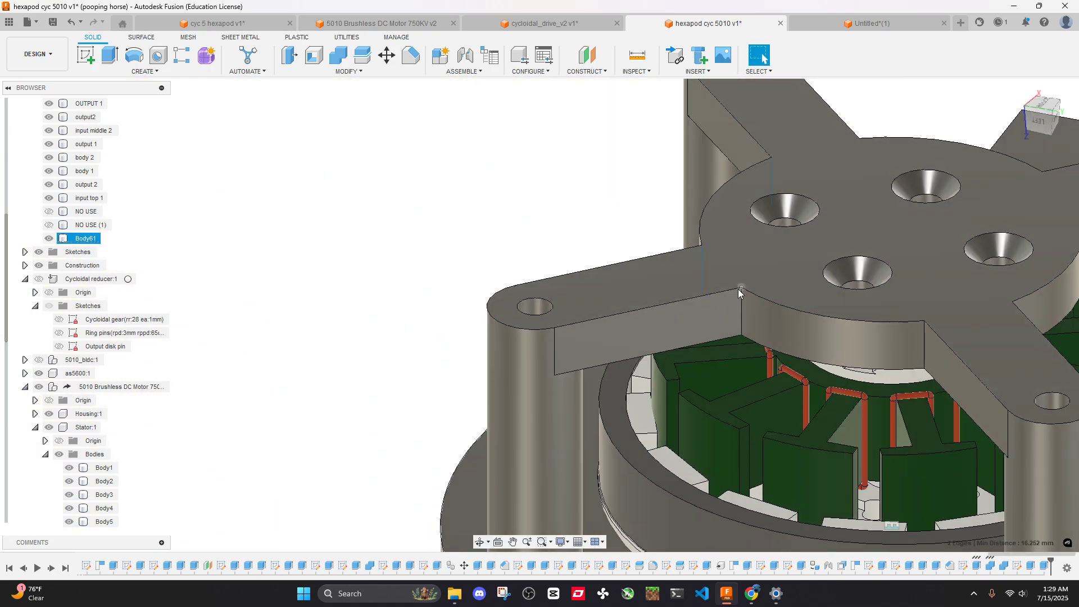
shift+middle_drag(922, 335, 563, 291)
shift+click(850, 313)
shift+click(720, 282)
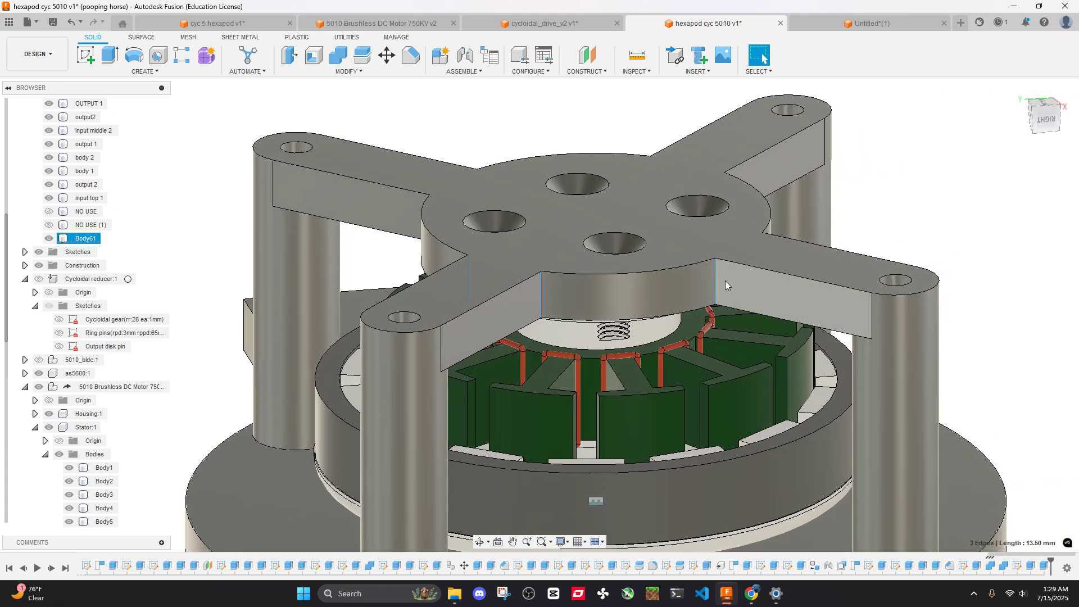
shift+middle_drag(725, 281, 803, 291)
shift+click(831, 288)
shift+click(777, 279)
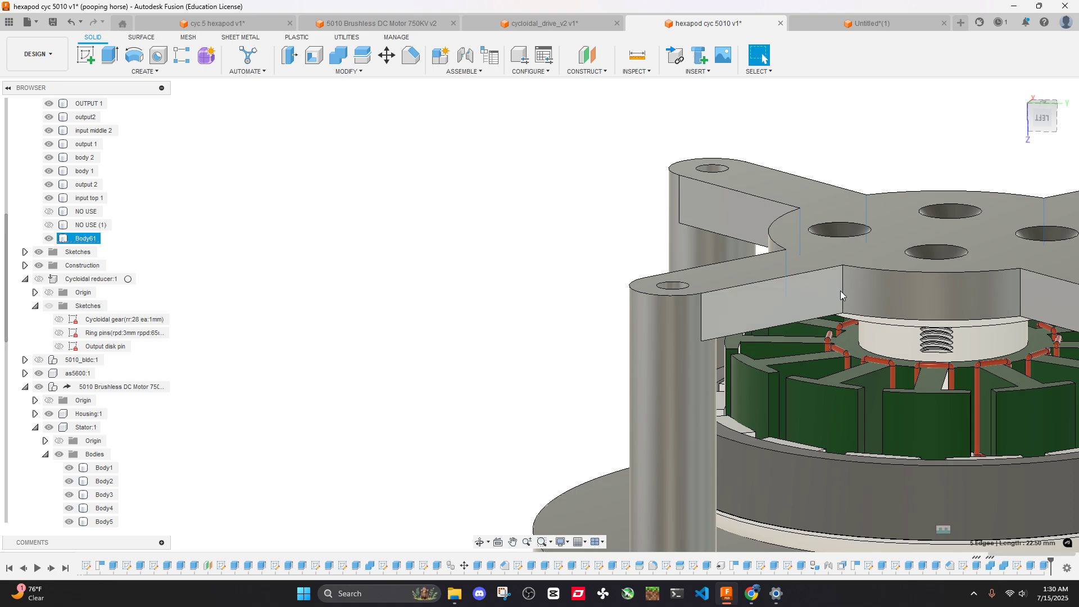
shift+click(841, 291)
shift+middle_drag(869, 282, 560, 343)
shift+click(791, 306)
shift+click(771, 323)
key(f)
drag(554, 339, 566, 365)
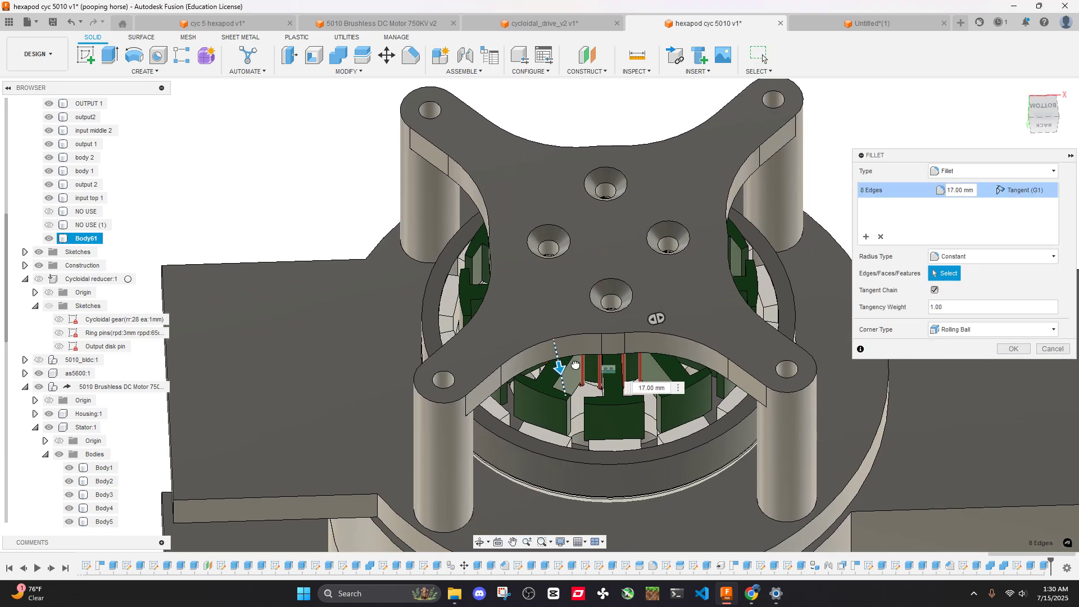
shift+middle_drag(567, 364, 586, 331)
scroll(582, 340, up, 3)
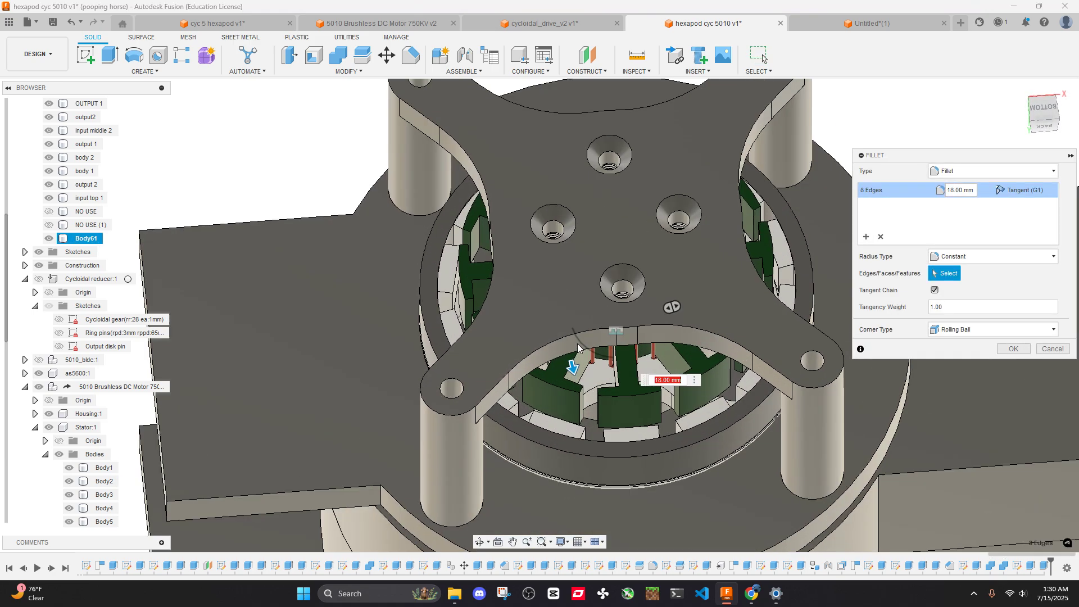
Try a 25 mm radius on the arm corner fillets and settle on 10 mm
drag(572, 368, 574, 382)
scroll(575, 371, down, 3)
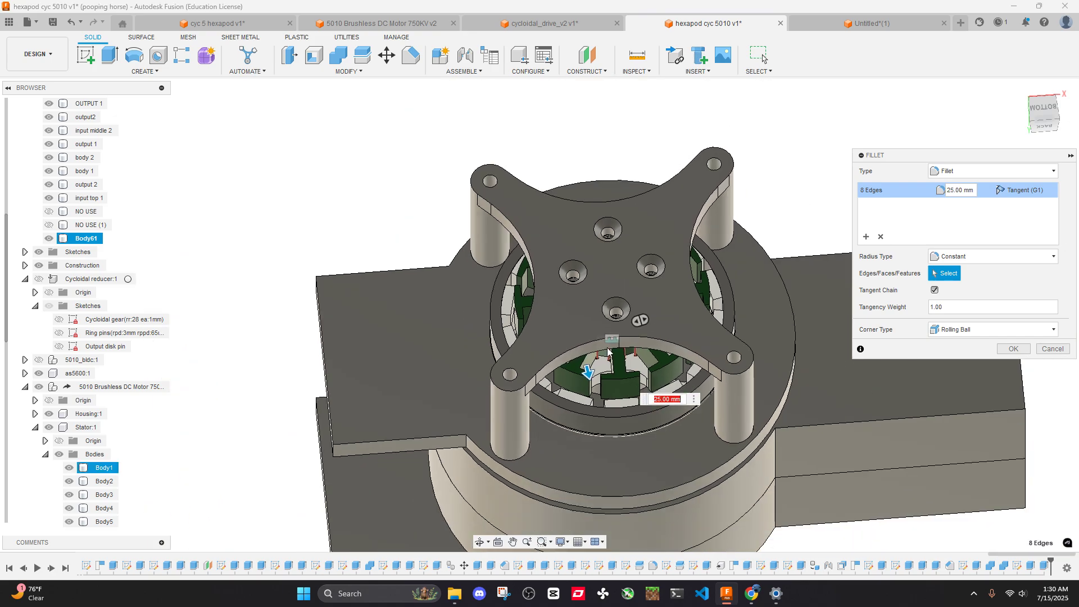
shift+middle_drag(588, 362, 609, 370)
scroll(609, 370, up, 3)
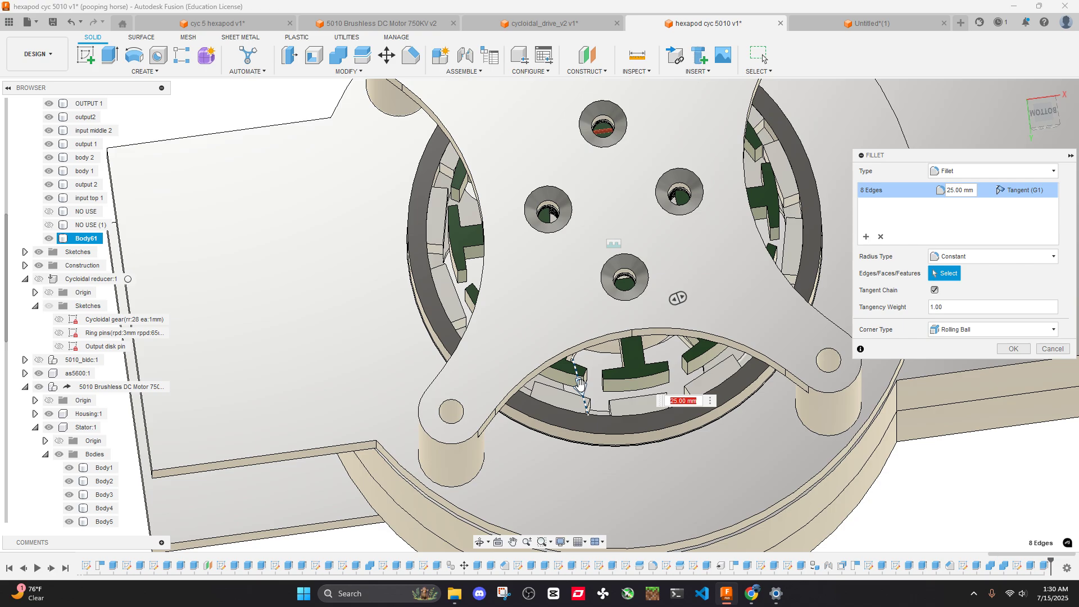
drag(563, 416, 568, 354)
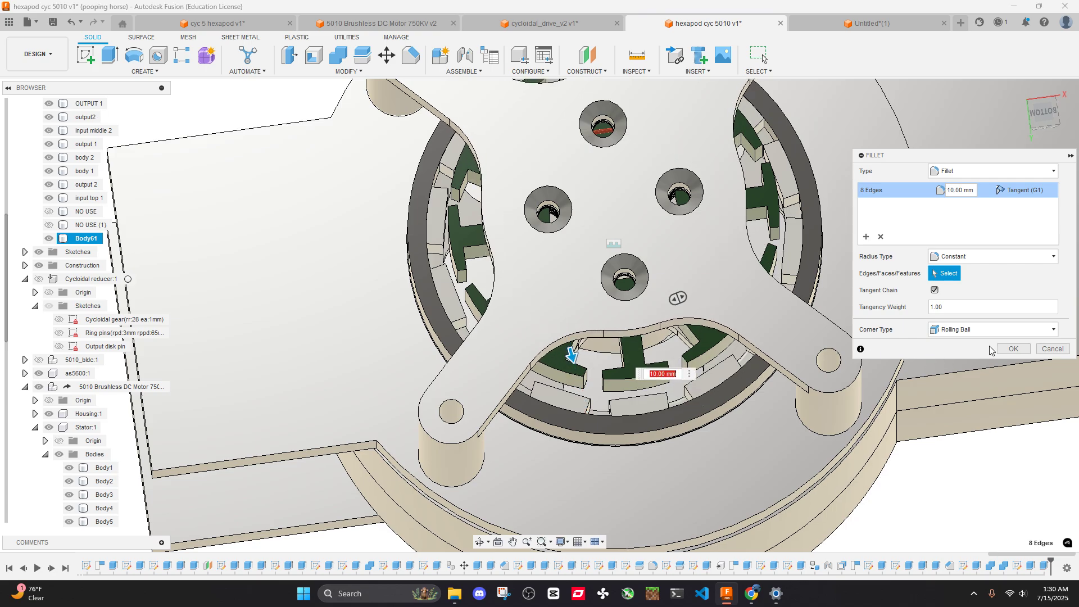
click(1009, 349)
Fillet the four edges where the output pins meet the undersides of the arms with a large radius
scroll(731, 337, down, 5)
shift+middle_drag(731, 337, 752, 388)
scroll(752, 387, up, 3)
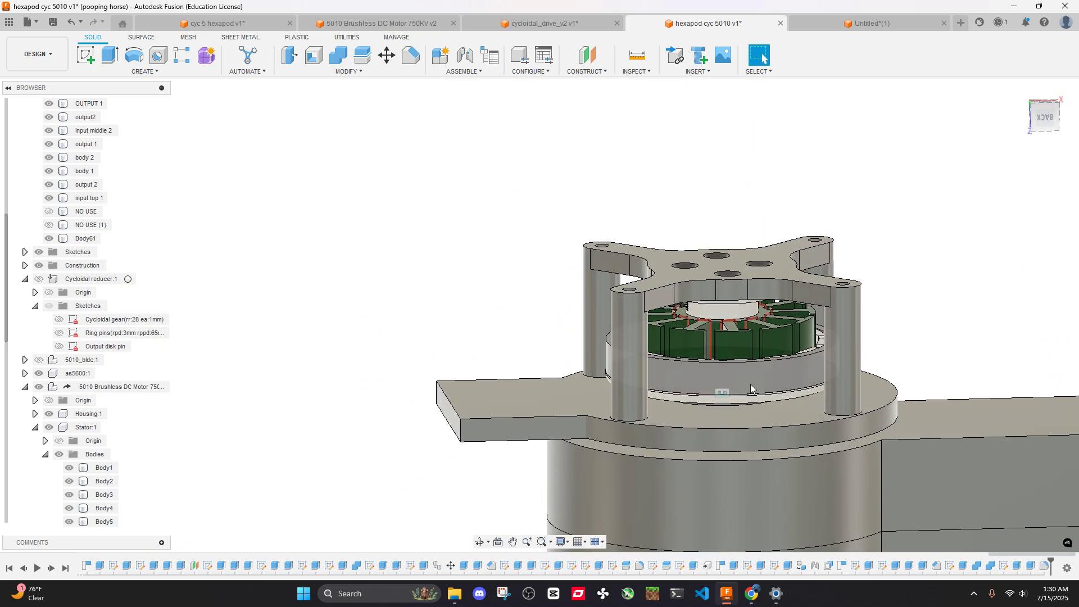
scroll(751, 388, up, 5)
click(326, 254)
middle_drag(363, 249, 849, 293)
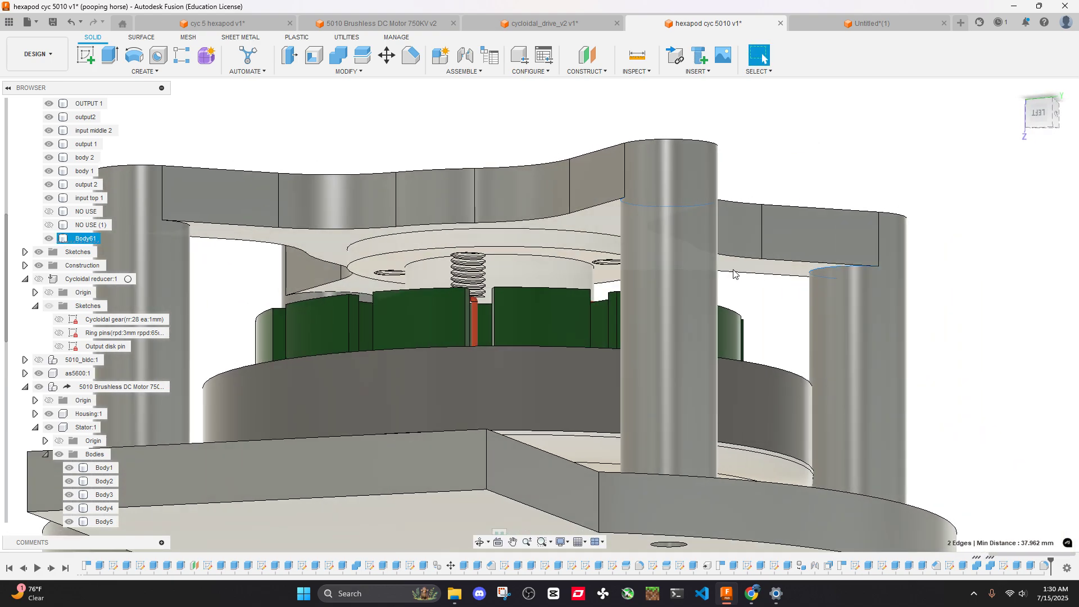
middle_drag(214, 249, 487, 252)
ctrl+click(480, 237)
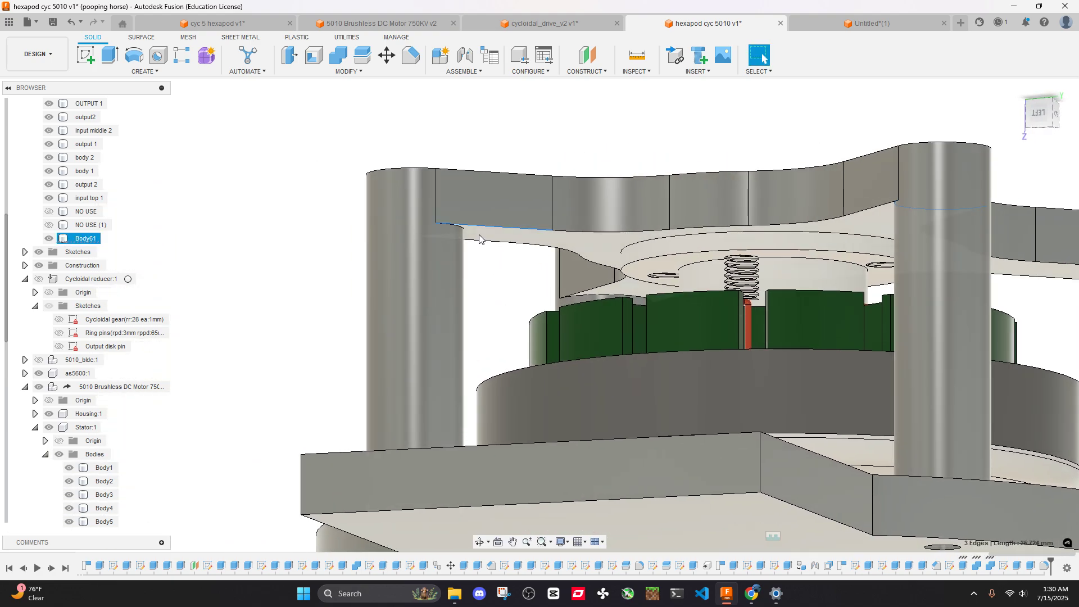
scroll(467, 216, up, 5)
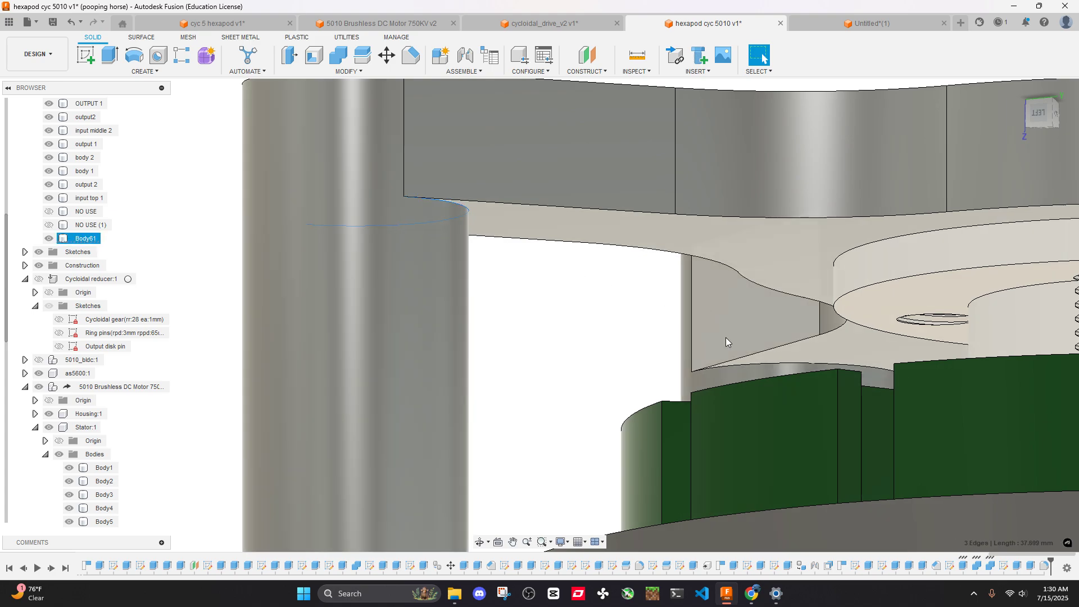
ctrl+click(740, 365)
scroll(725, 361, down, 4)
key(f)
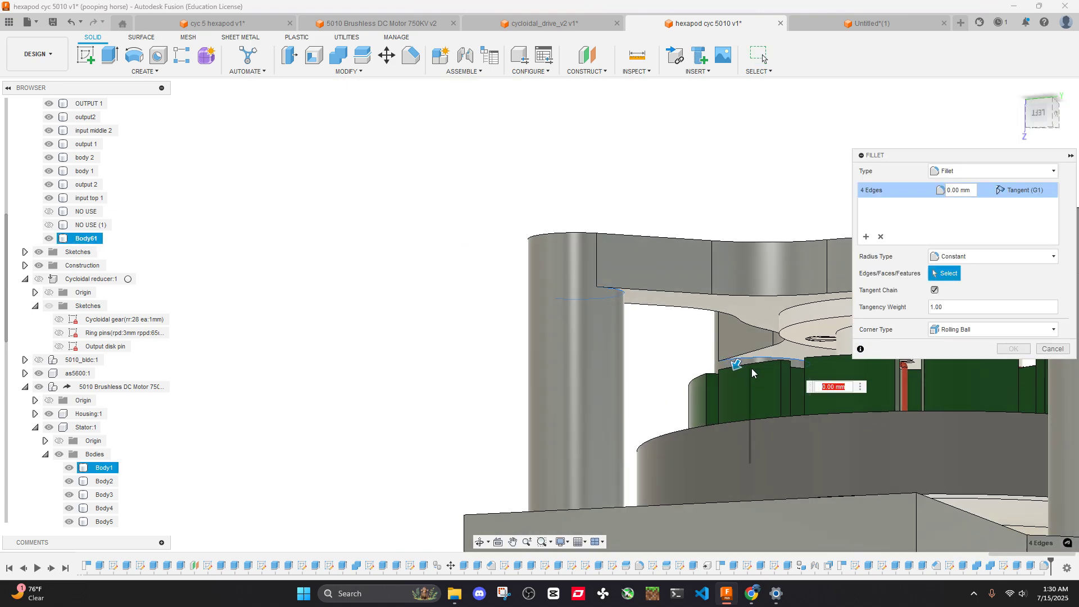
scroll(735, 363, down, 5)
shift+middle_drag(736, 363, 736, 349)
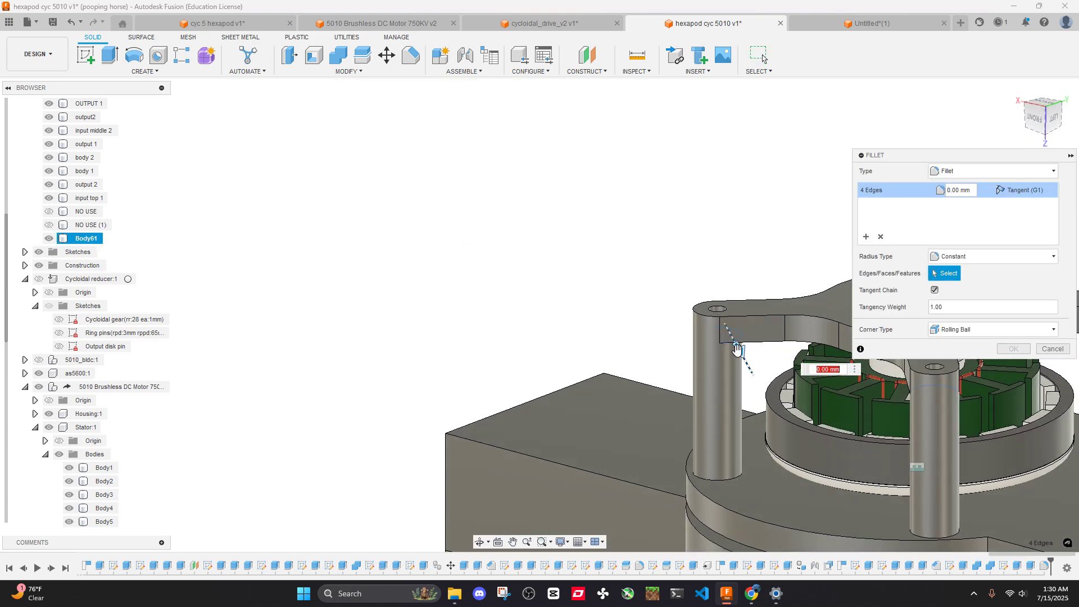
drag(760, 357, 770, 372)
shift+middle_drag(770, 372, 845, 303)
shift+middle_drag(575, 260, 621, 290)
click(1013, 351)
scroll(709, 308, down, 3)
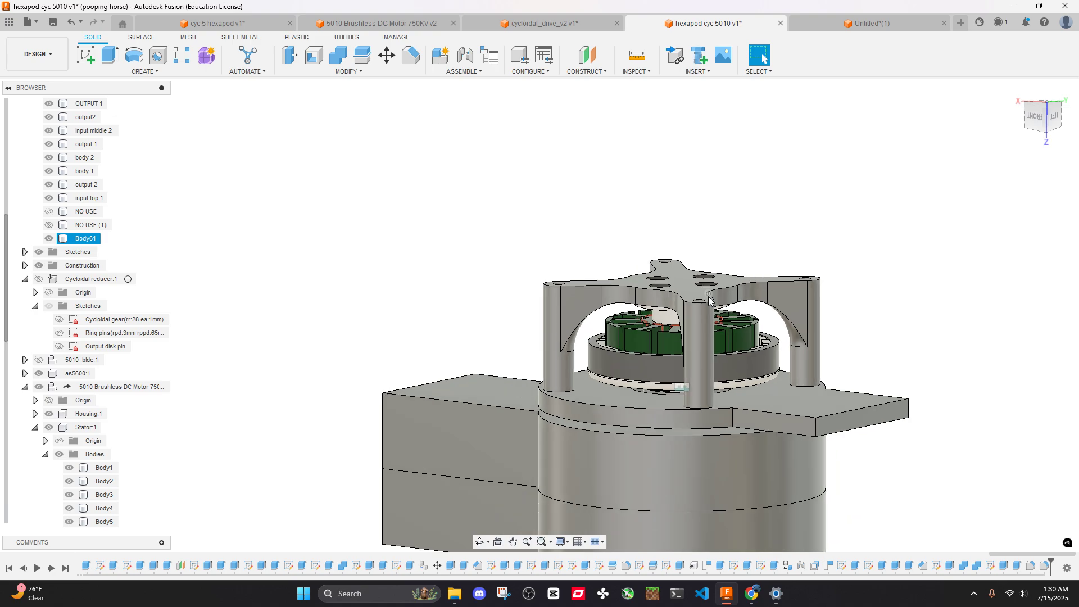
shift+middle_drag(710, 308, 612, 257)
scroll(766, 334, up, 4)
key(f)
click(771, 341)
key(Escape)
scroll(664, 281, down, 2)
scroll(666, 280, down, 4)
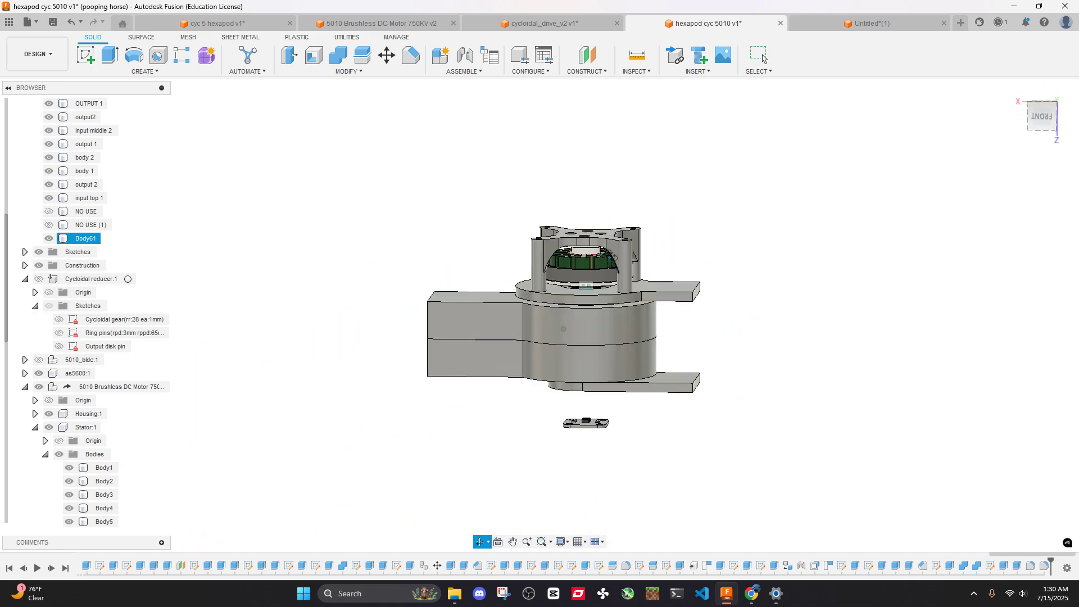
Measure the distance from the motor mounting plate's outer face to the outer face of the output arm at the opposite end
click(637, 54)
scroll(617, 273, up, 6)
click(617, 274)
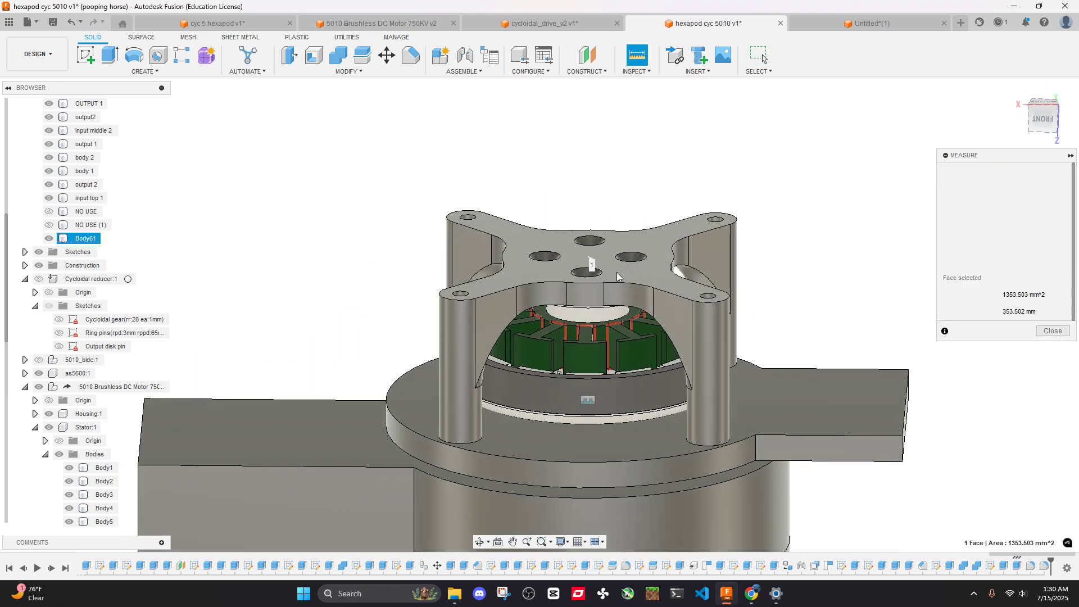
scroll(616, 272, down, 5)
shift+middle_drag(616, 272, 660, 244)
click(670, 366)
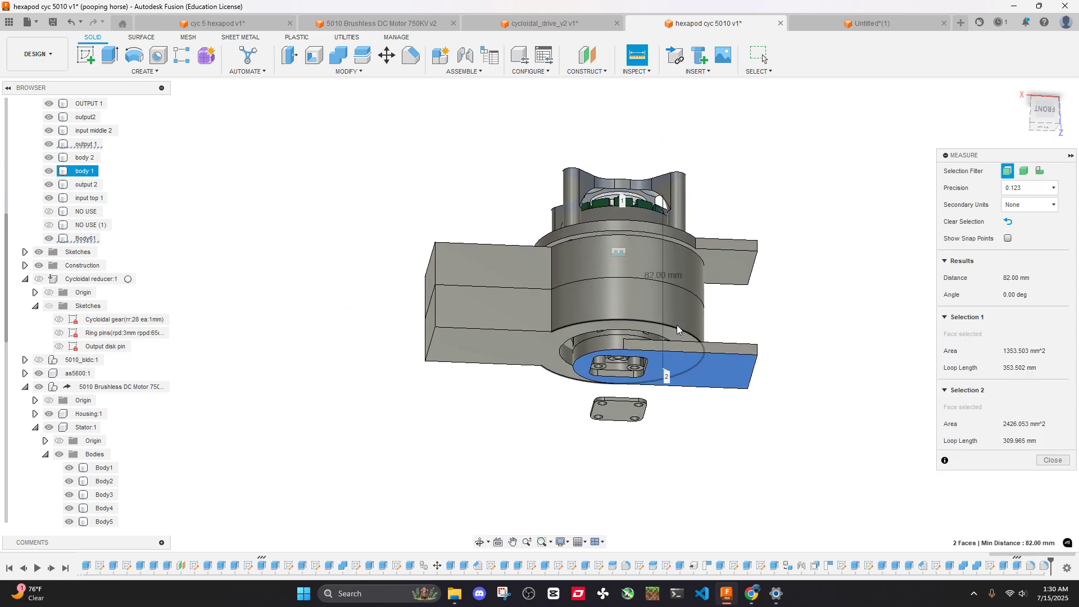
shift+middle_drag(677, 329, 679, 337)
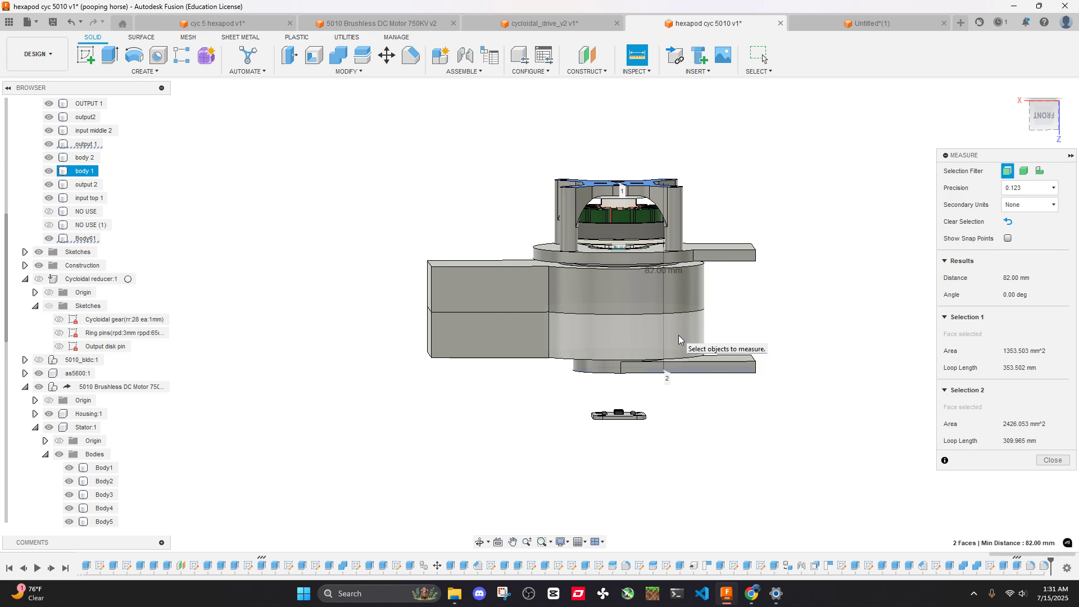
click(1052, 459)
Inspect the complete actuator from the front and the sensor end, checking the motor mount, housing and output arms
shift+middle_drag(814, 369, 695, 313)
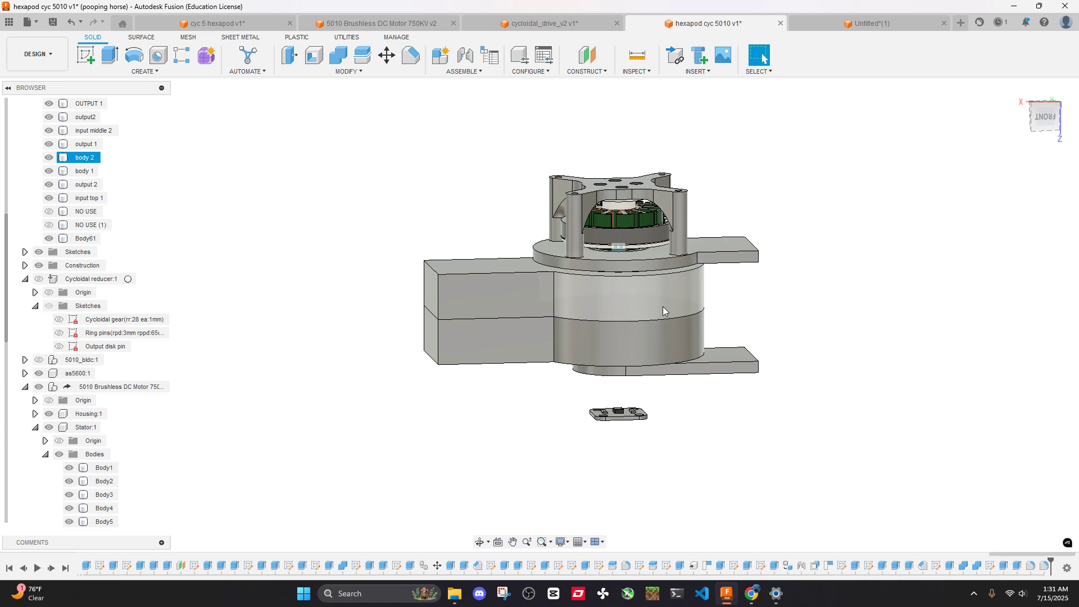
scroll(675, 302, up, 5)
shift+middle_drag(692, 233, 640, 98)
scroll(566, 211, up, 2)
scroll(569, 212, down, 5)
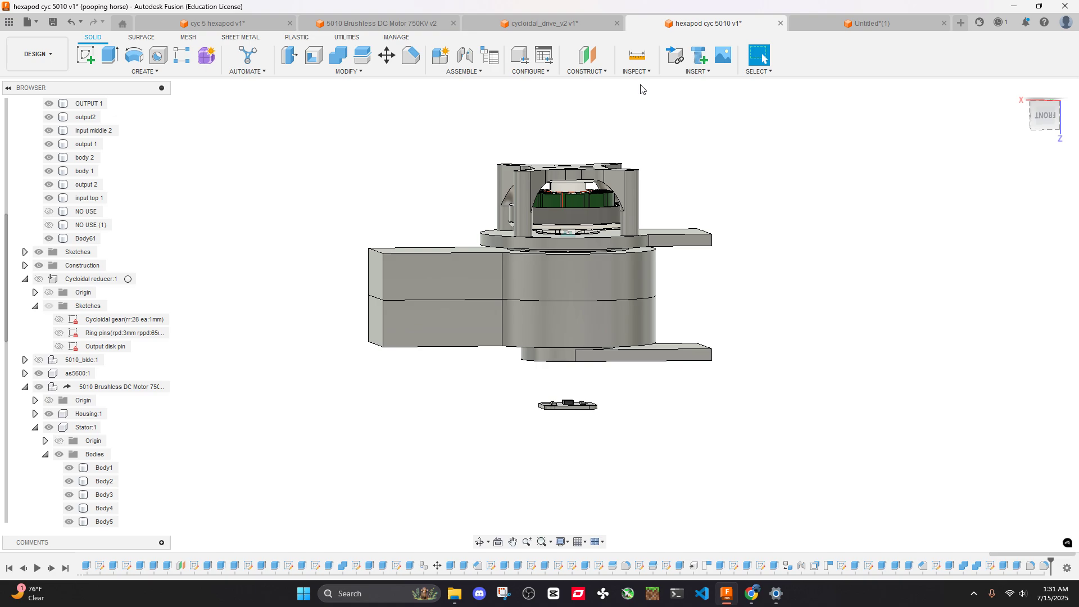
scroll(610, 325, up, 6)
mouse_move(647, 416)
shift+middle_down()
mouse_move(667, 402)
mouse_move(666, 413)
shift+middle_up()
scroll(778, 386, up, 2)
scroll(778, 386, down, 5)
middle_drag(777, 224, 794, 354)
shift+middle_drag(794, 354, 811, 313)
scroll(802, 298, up, 3)
scroll(802, 298, up, 1)
scroll(811, 314, down, 3)
shift+middle_drag(852, 366, 770, 260)
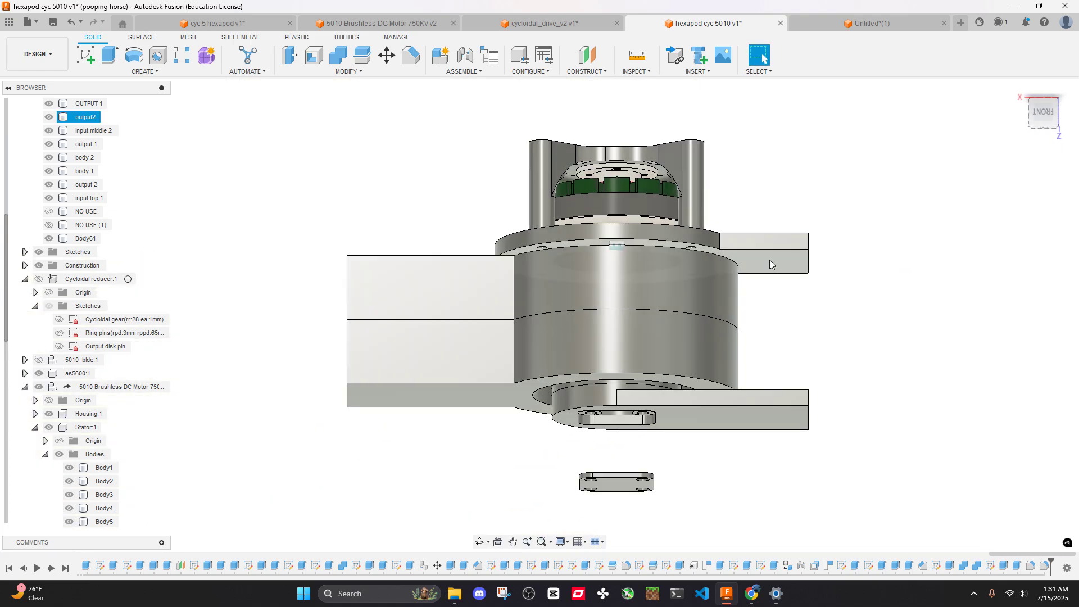
Extrude the inner face of each output arm 1 mm toward the opposite arm, joined to its own body
click(770, 260)
key(e)
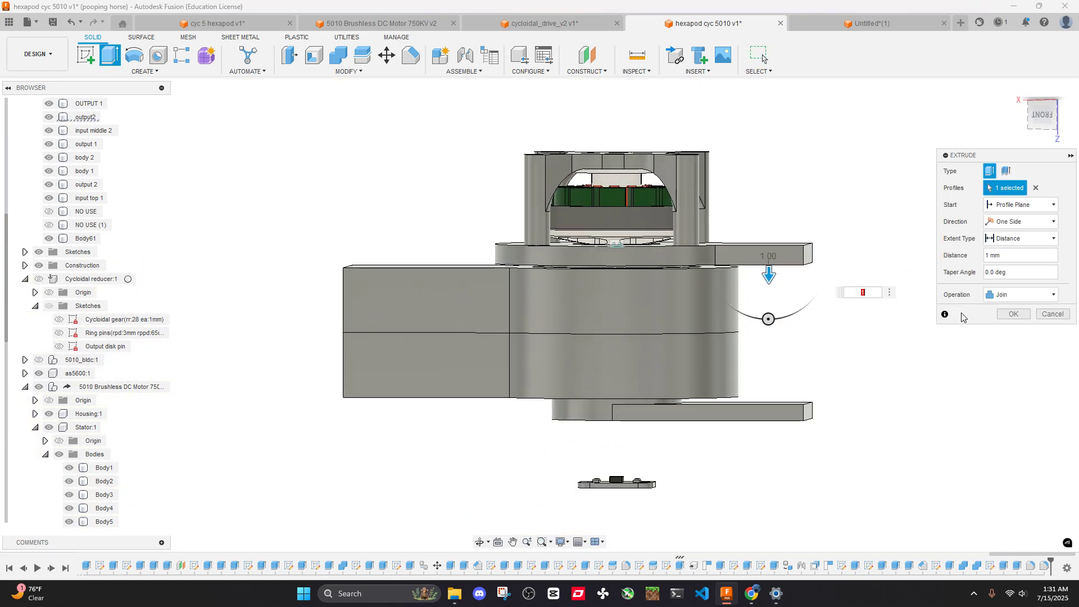
key(Escape)
scroll(819, 378, up, 5)
click(750, 434)
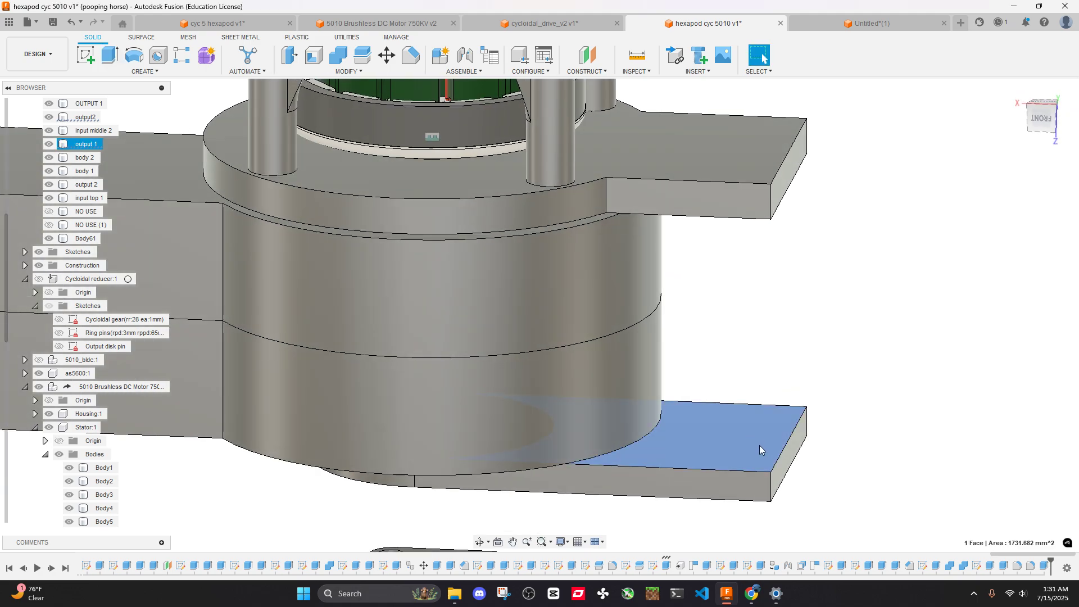
text(e1)
key(Return)
Hide the motor mount and the output2 arm beneath it
scroll(866, 306, down, 3)
shift+middle_drag(809, 322, 733, 280)
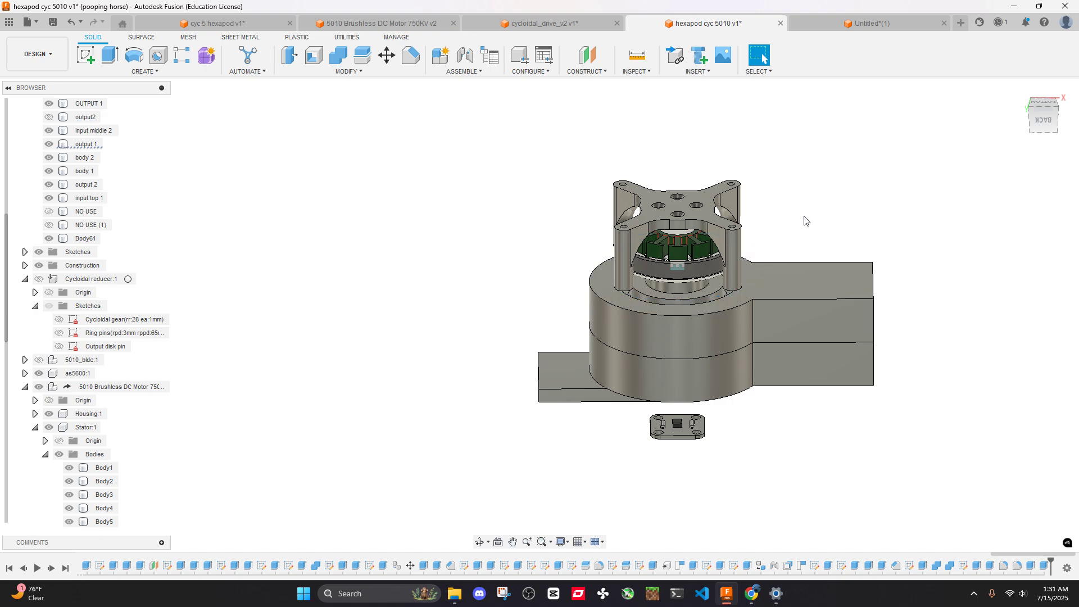
key(v)
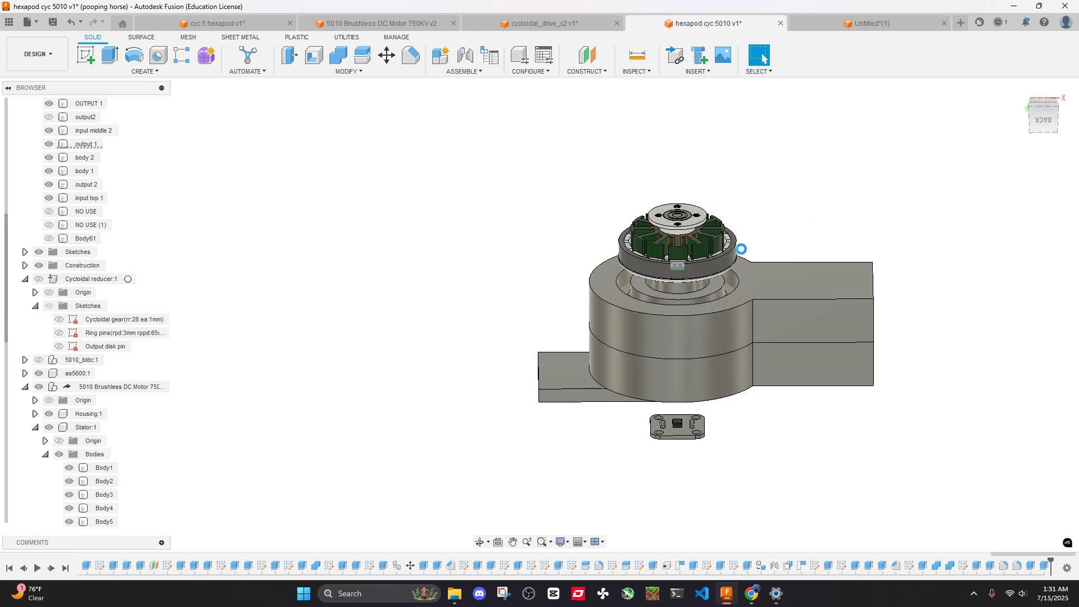
scroll(756, 238, up, 3)
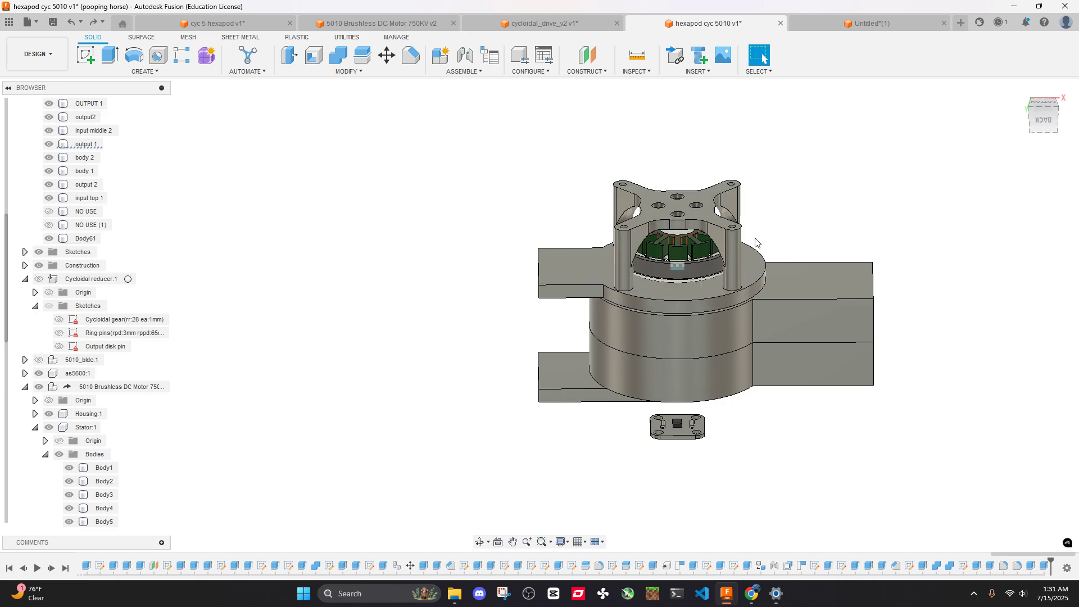
click(761, 271)
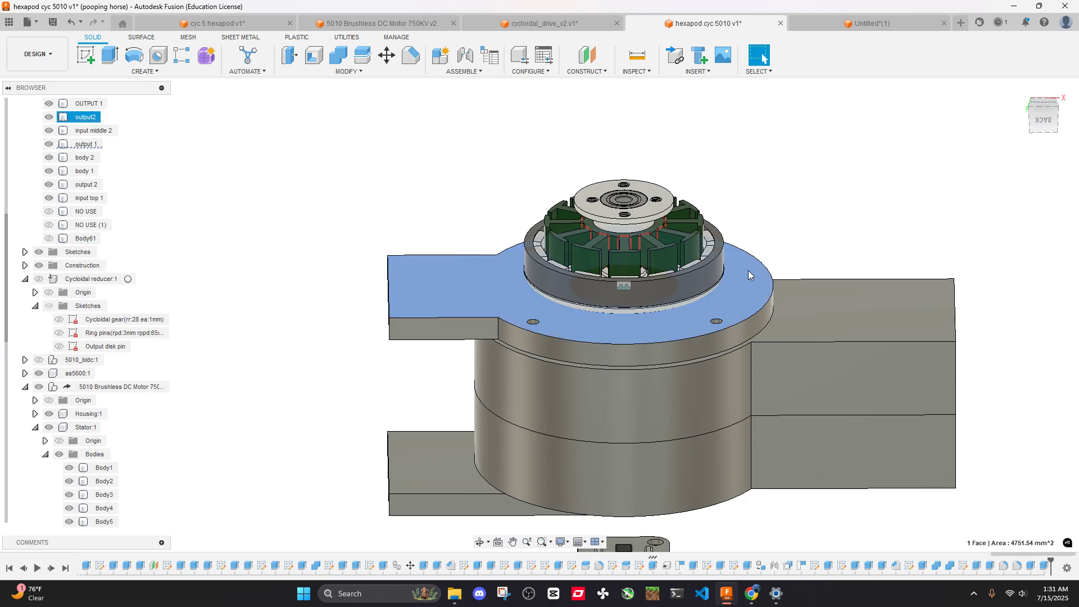
key(v)
key(alt+z)
key(alt+z)
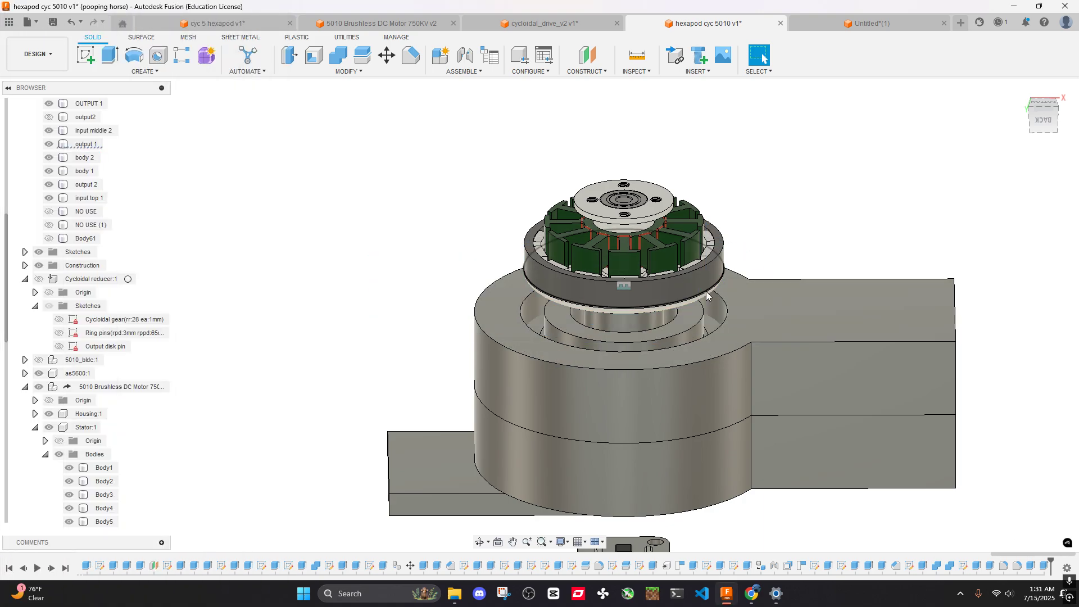
Hide the 5010 motor, including its housing and stator
scroll(693, 282, up, 2)
click(693, 282)
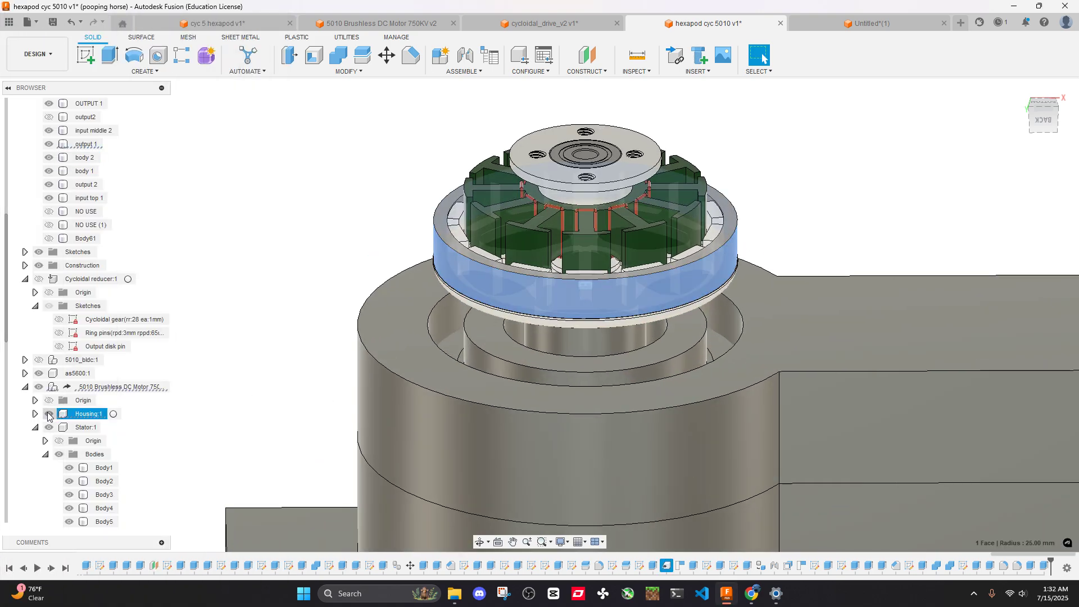
click(47, 414)
click(39, 387)
key(Escape)
scroll(513, 335, down, 3)
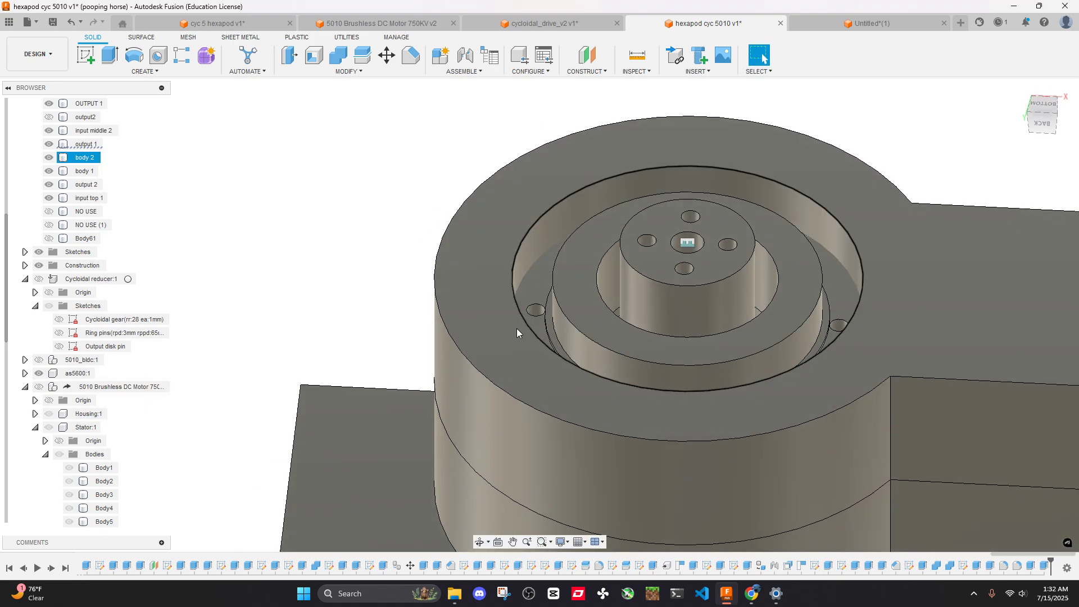
Hide both housing bodies, body 2 and body 1, to expose the internal gear stack
click(494, 313)
key(v)
key(Escape)
shift+middle_drag(372, 261, 753, 337)
click(753, 337)
key(v)
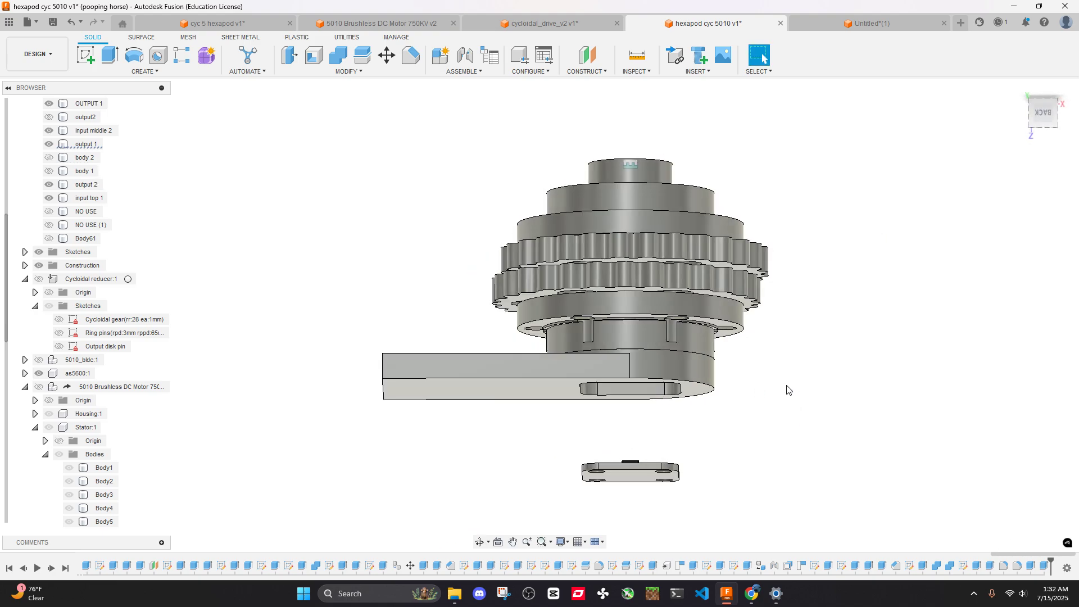
Examine the cycloidal discs, the output ring holes and the input shaft from the motor side
mouse_move(754, 299)
shift+middle_down()
mouse_move(783, 229)
mouse_move(738, 285)
shift+middle_up()
scroll(737, 294, up, 5)
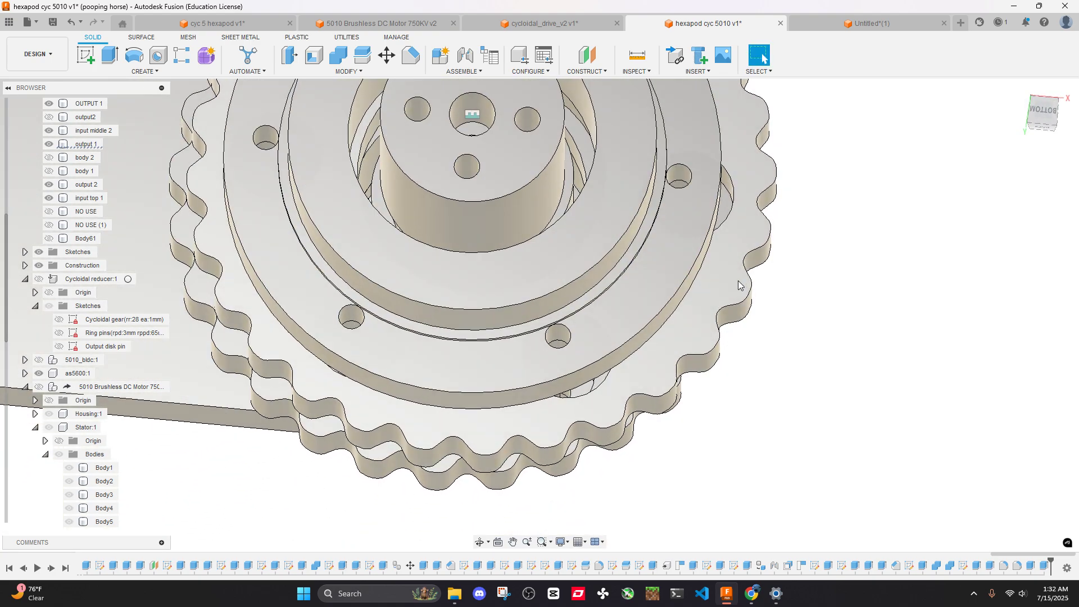
right_click(724, 274)
click(848, 313)
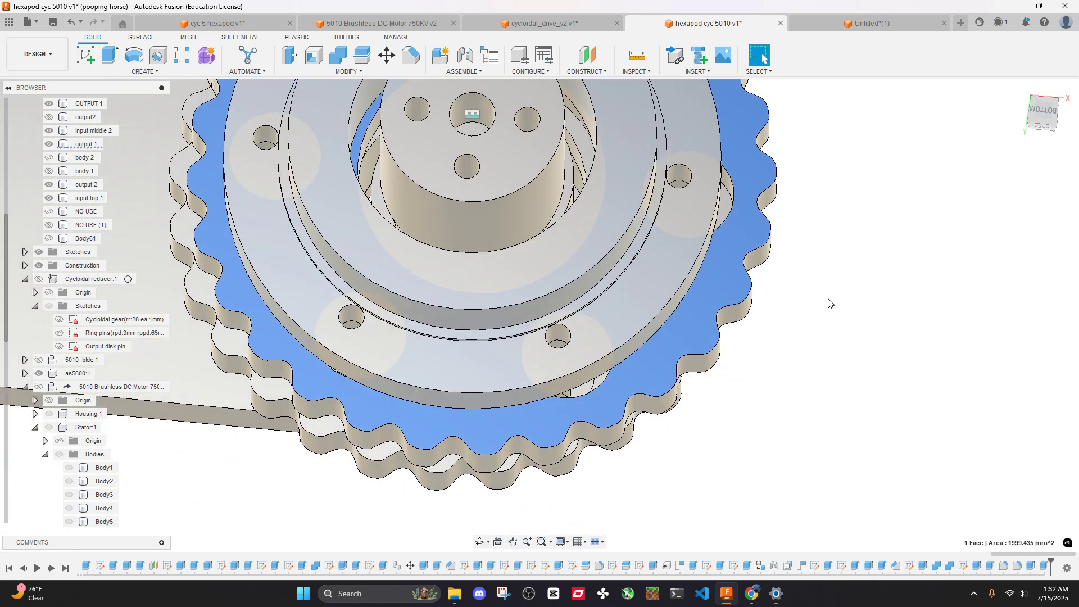
right_click(733, 276)
key(Escape)
click(900, 295)
shift+middle_drag(900, 295, 797, 352)
scroll(792, 280, down, 3)
scroll(807, 297, down, 2)
Undo the recent hides of the motor, housing bodies and output2 arm, and examine the sensor pocket in the opposite arm
key(ctrl+z)
key(ctrl+z)
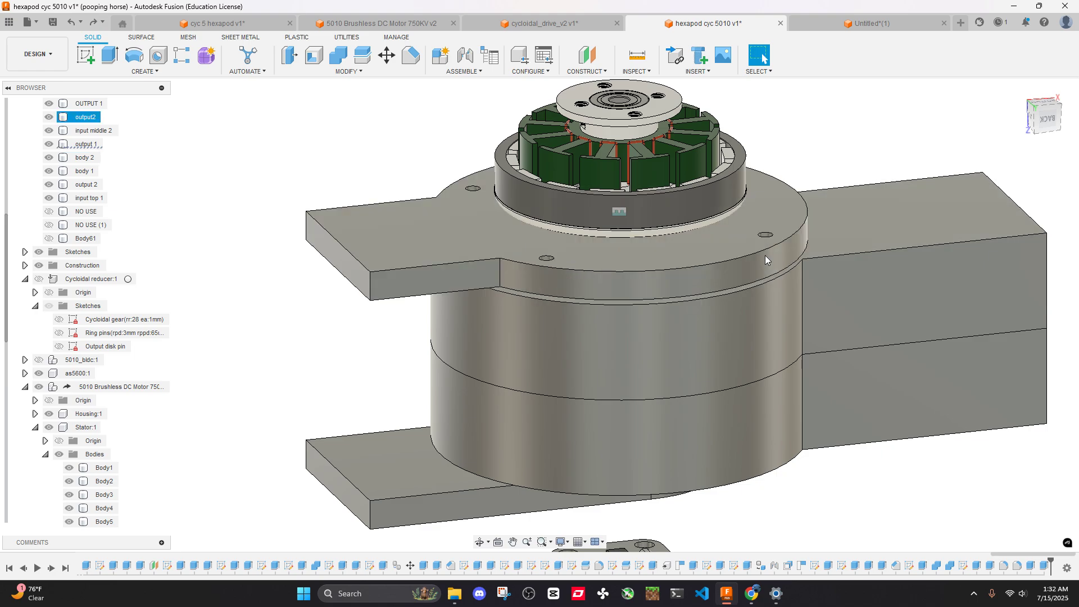
shift+middle_drag(769, 254, 771, 328)
click(769, 326)
click(835, 251)
shift+middle_drag(834, 251, 689, 286)
scroll(728, 243, down, 5)
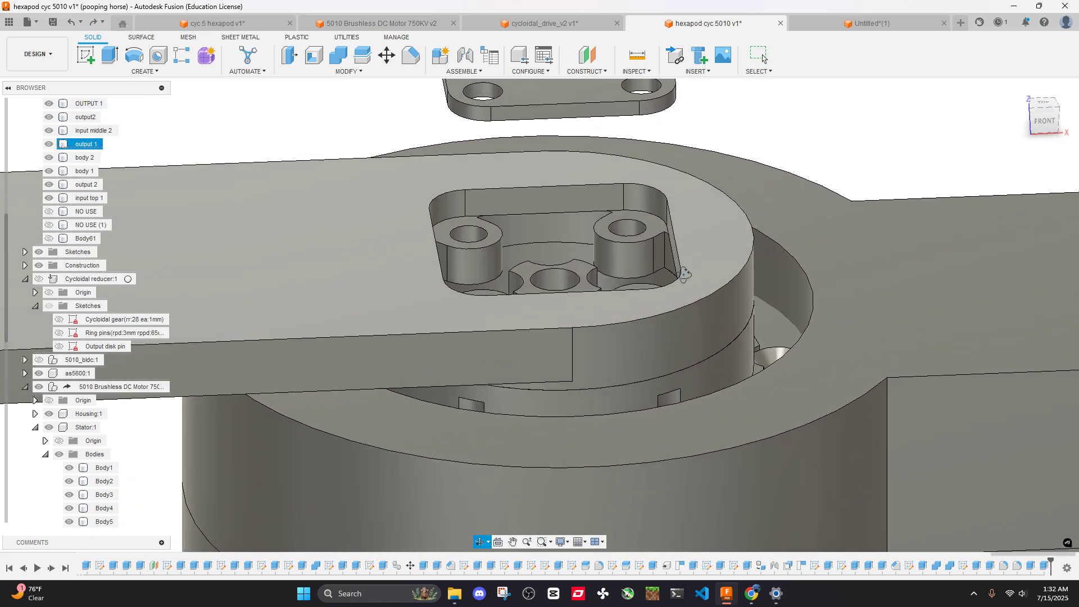
scroll(685, 289, up, 5)
scroll(646, 241, down, 5)
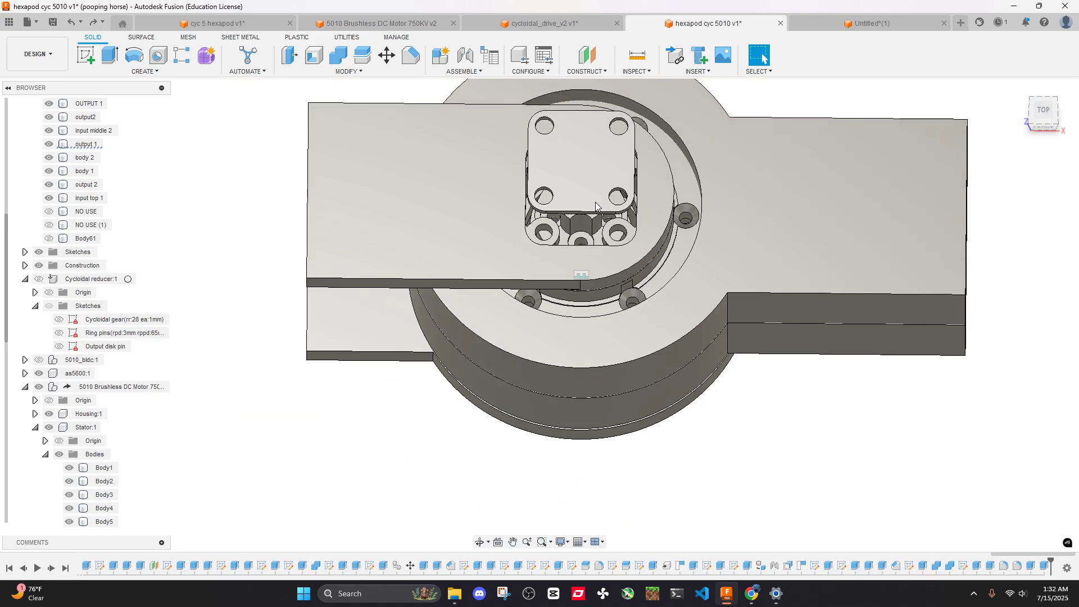
Move the as5600 sensor board 21 mm along its Y direction into the output arm's pocket
click(611, 203)
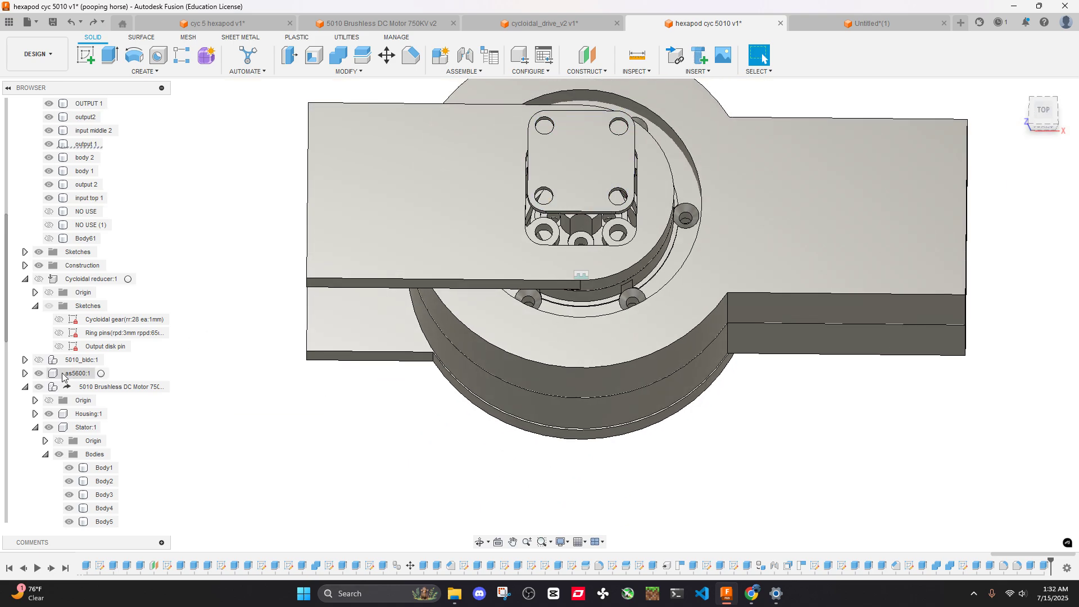
click(77, 373)
key(m)
shift+middle_drag(366, 385, 538, 267)
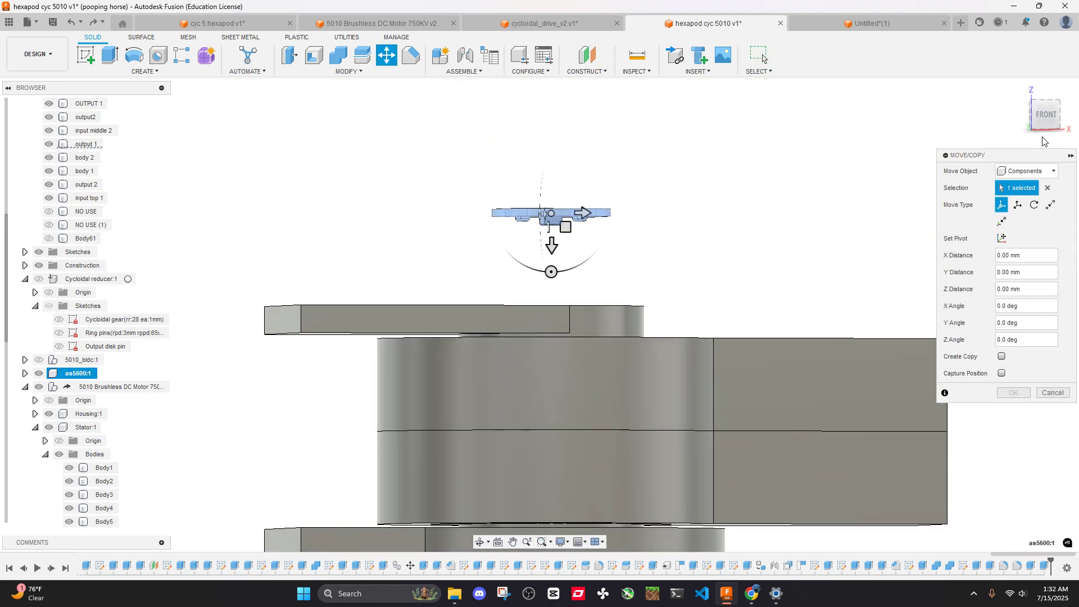
scroll(555, 233, up, 3)
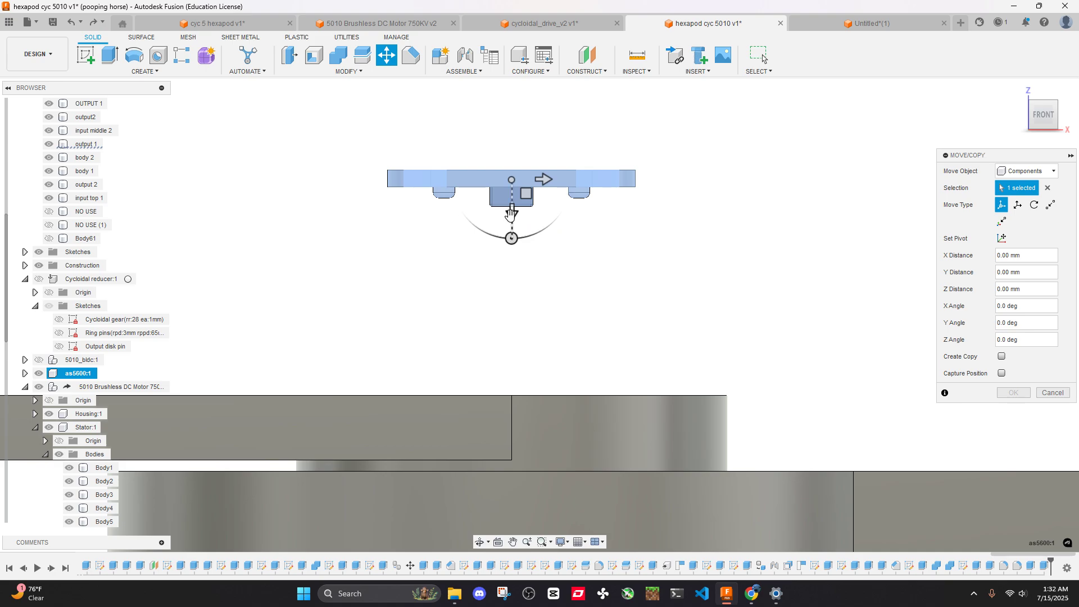
drag(510, 212, 525, 440)
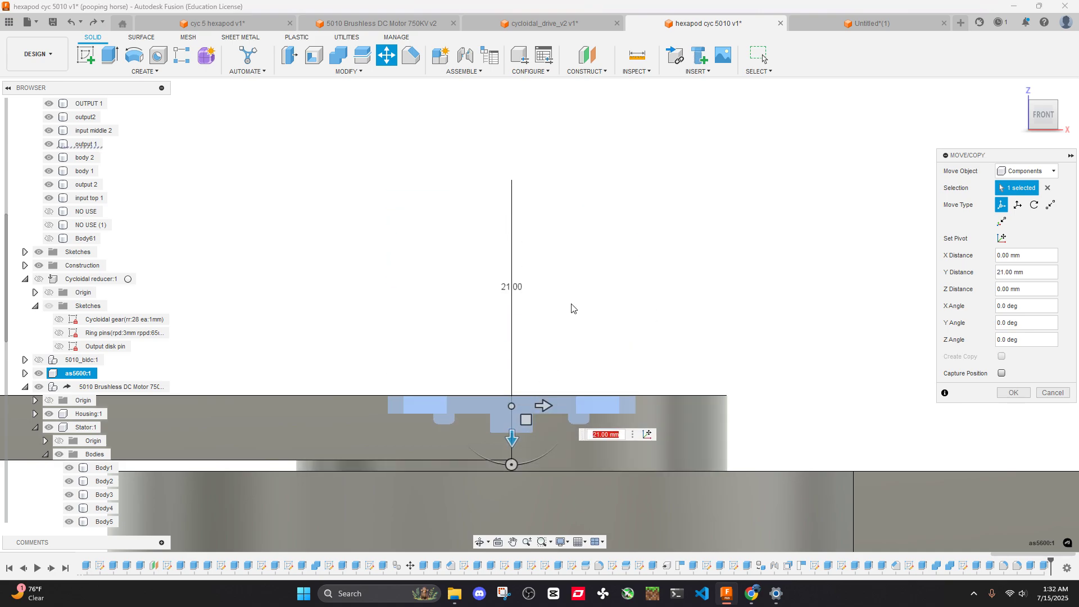
shift+middle_drag(571, 308, 618, 264)
key(Return)
Hide the output arm around the sensor board and start a sketch on the exposed OUTPUT 1 ring face
shift+middle_drag(646, 314, 691, 217)
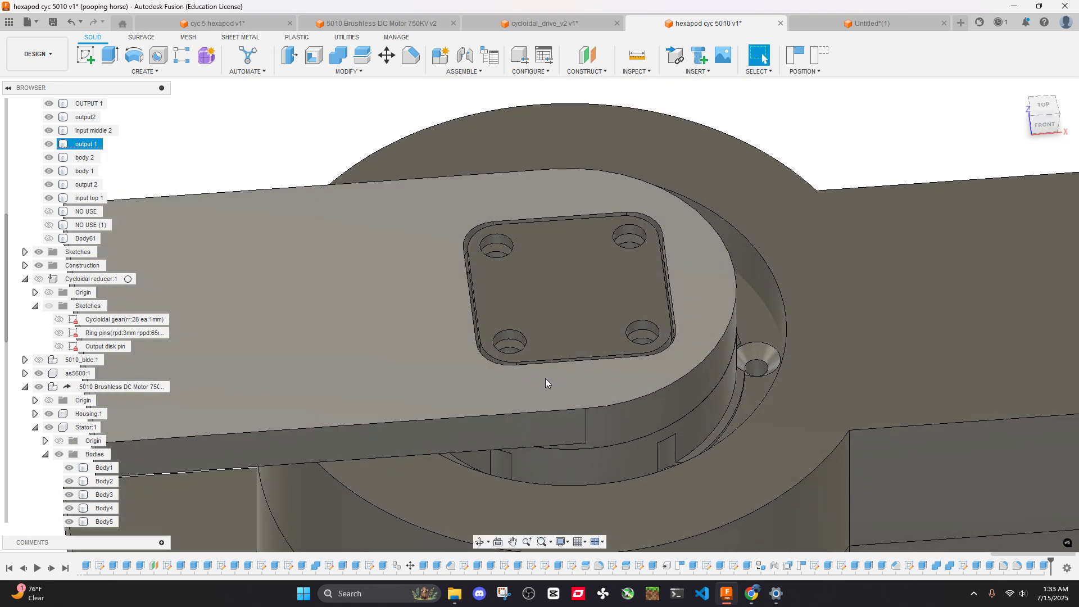
click(545, 383)
key(v)
right_click(598, 436)
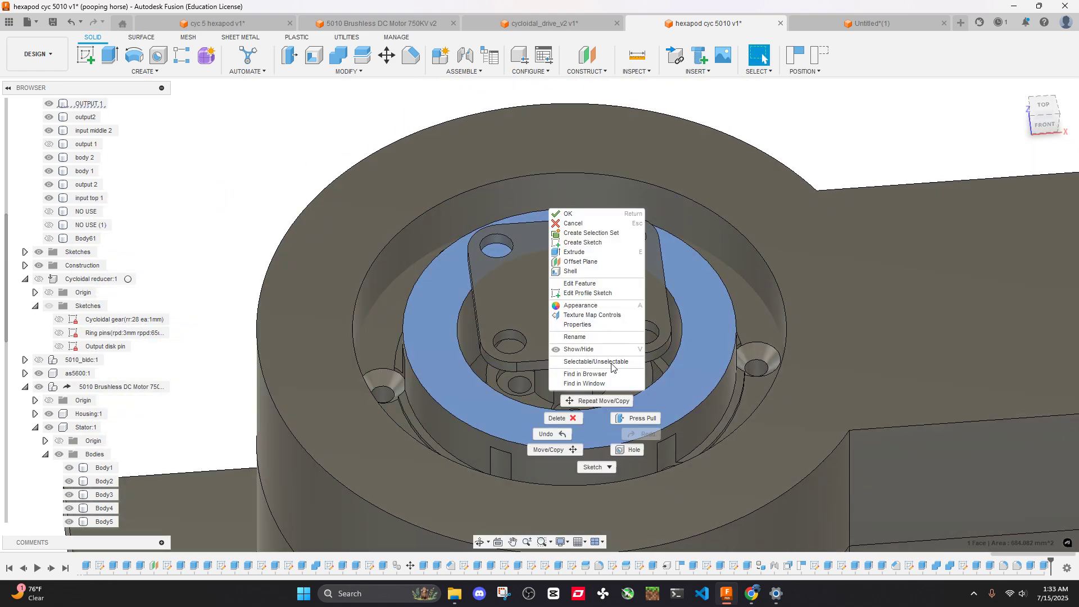
click(594, 243)
click(629, 318)
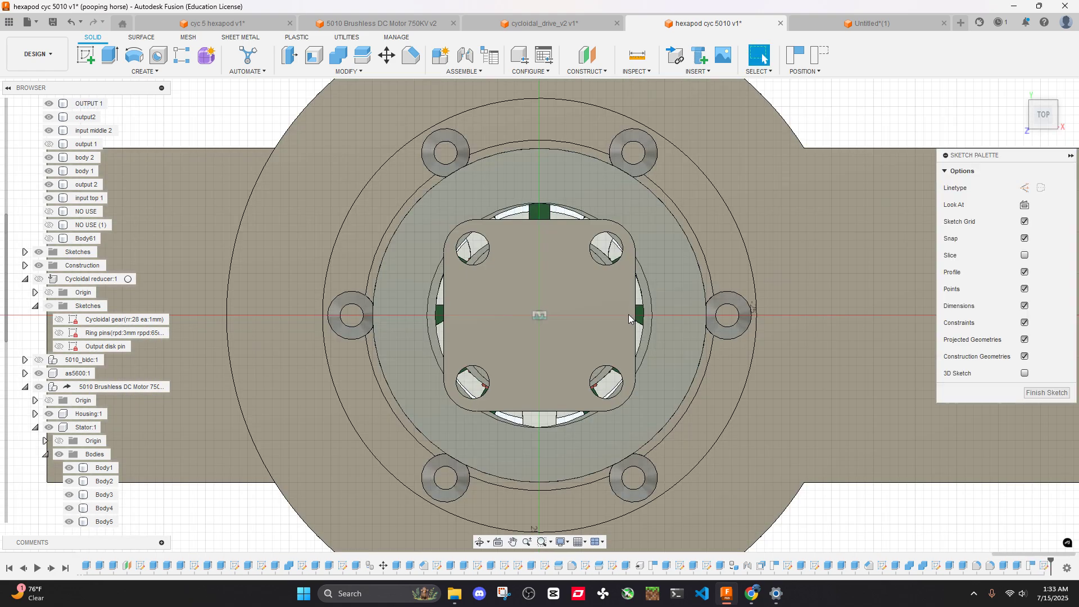
Hide the as5600 board and sketch a vertical line from the ring's centre to beyond its outer edge
click(592, 304)
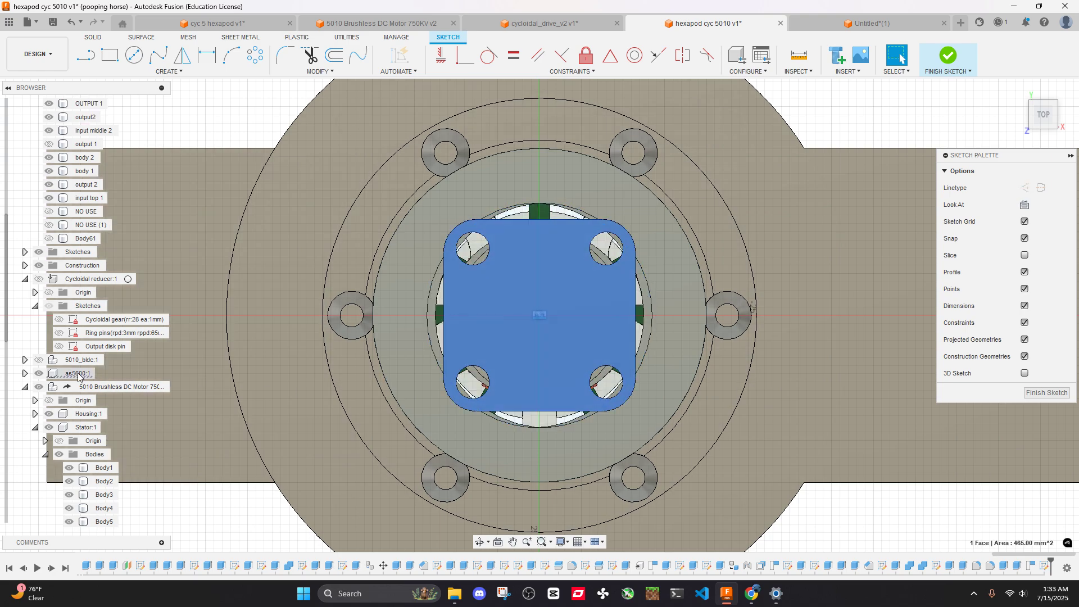
click(59, 347)
key(c)
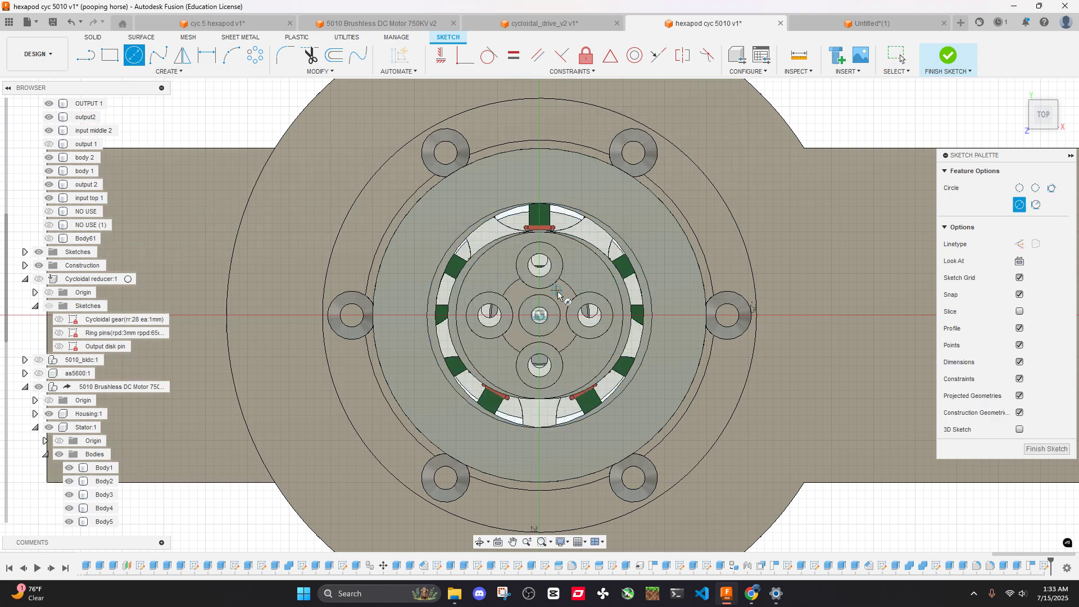
key(l)
key(c)
key(l)
click(539, 315)
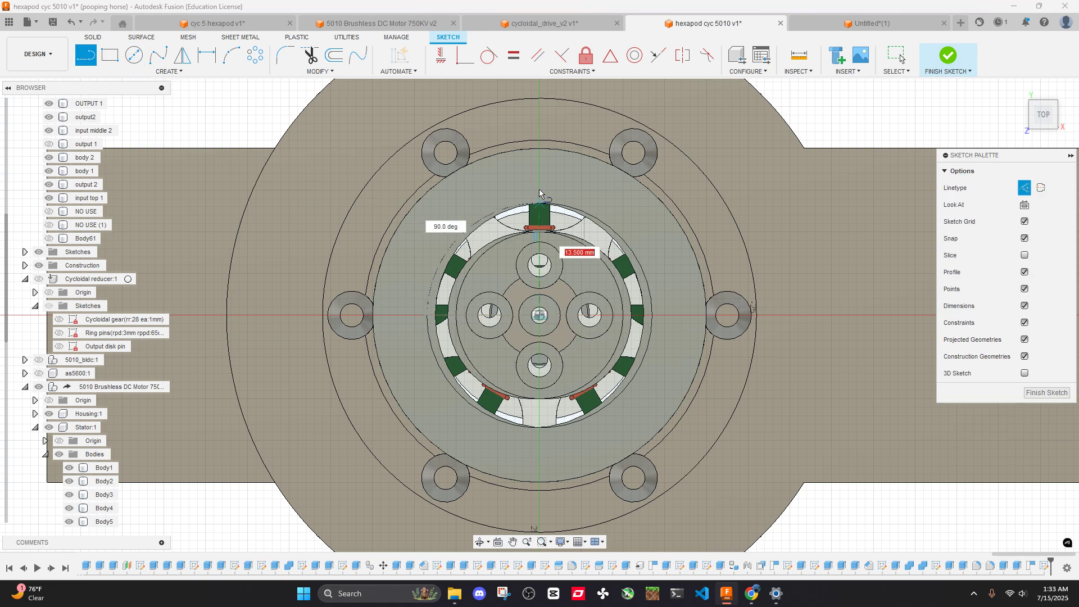
click(539, 135)
key(Escape)
scroll(545, 168, up, 5)
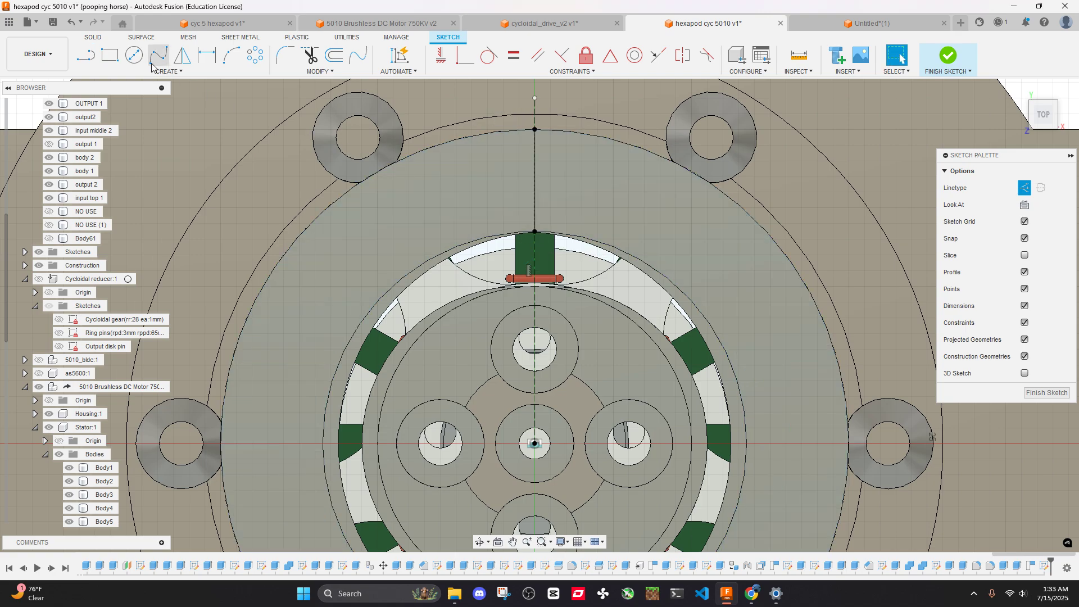
Sketch a circle of diameter m3i on the vertical line, centred midway between the ring's inner and outer edges
key(c)
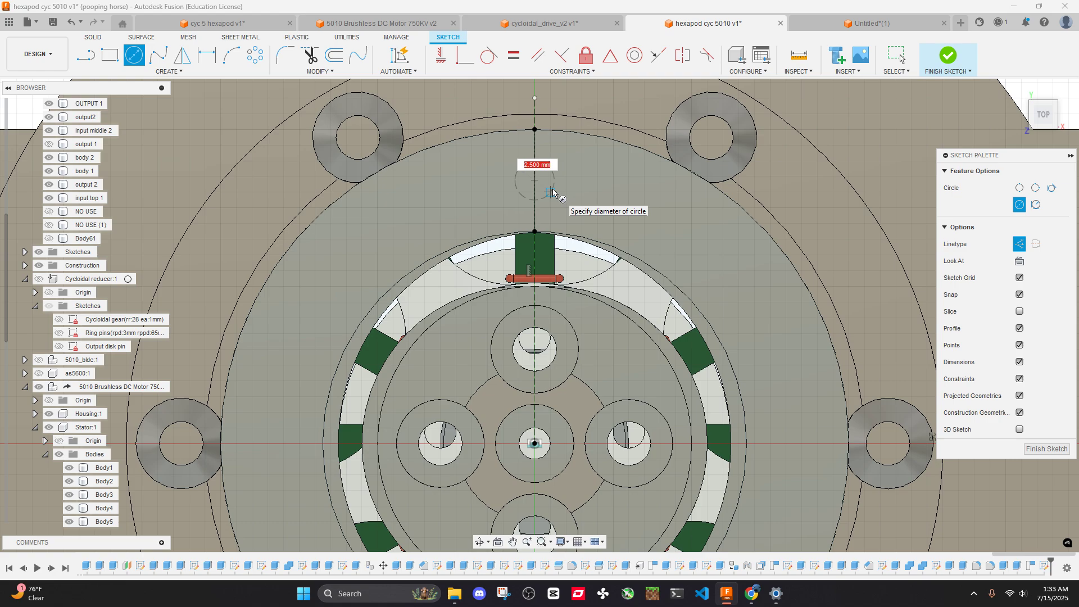
text(m3i)
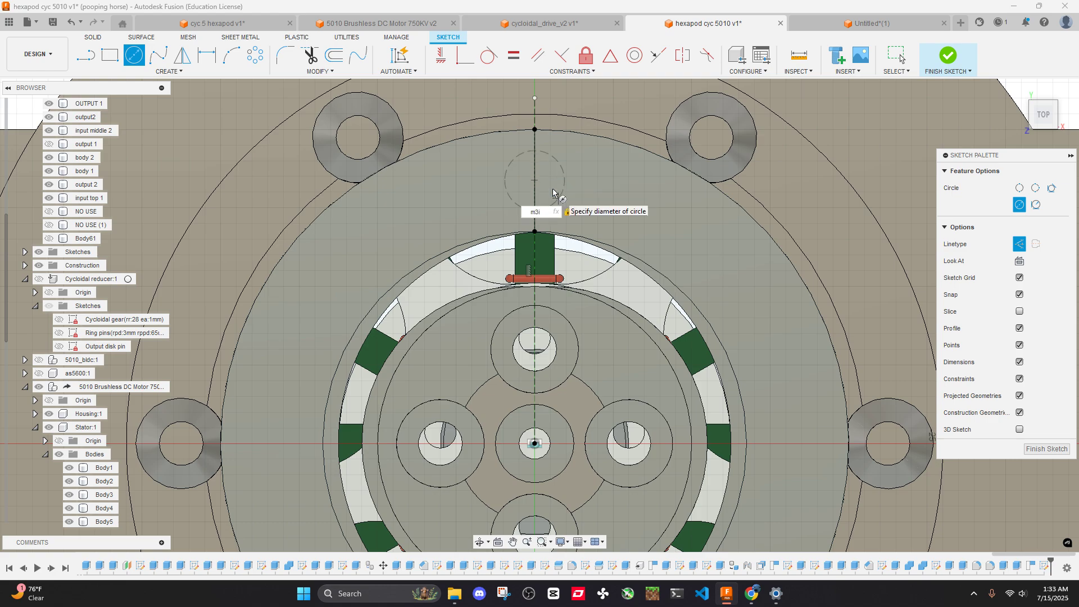
key(Escape)
scroll(567, 183, down, 3)
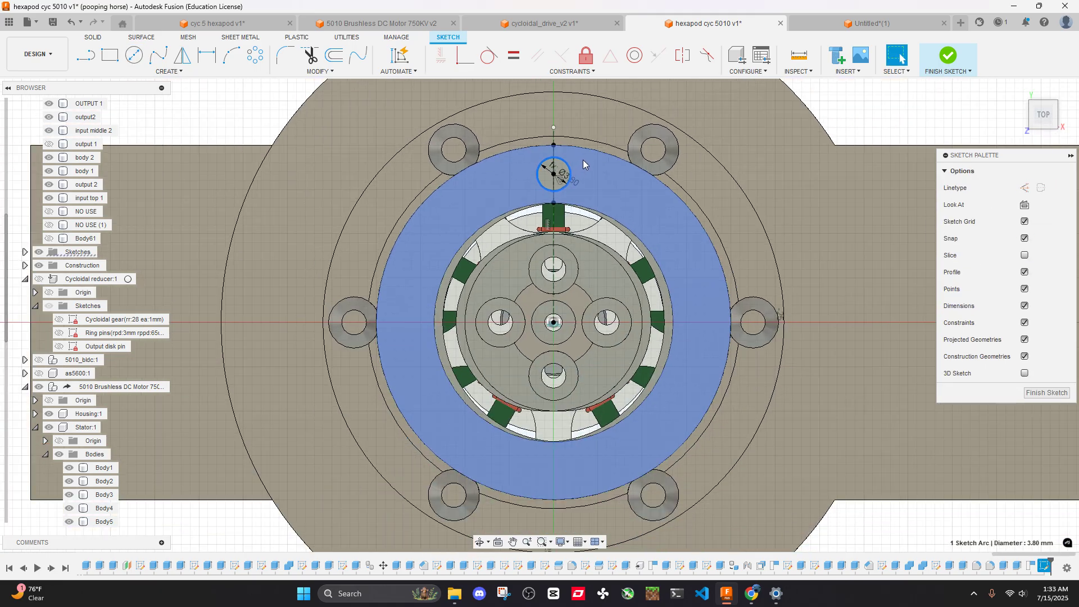
Hide housing body 1 to expose the cycloidal discs around the output ring
mouse_move(583, 160)
shift+middle_down()
mouse_move(617, 246)
mouse_move(611, 223)
mouse_move(719, 318)
shift+middle_up()
scroll(613, 228, up, 2)
shift+middle_drag(784, 370, 800, 115)
click(1044, 102)
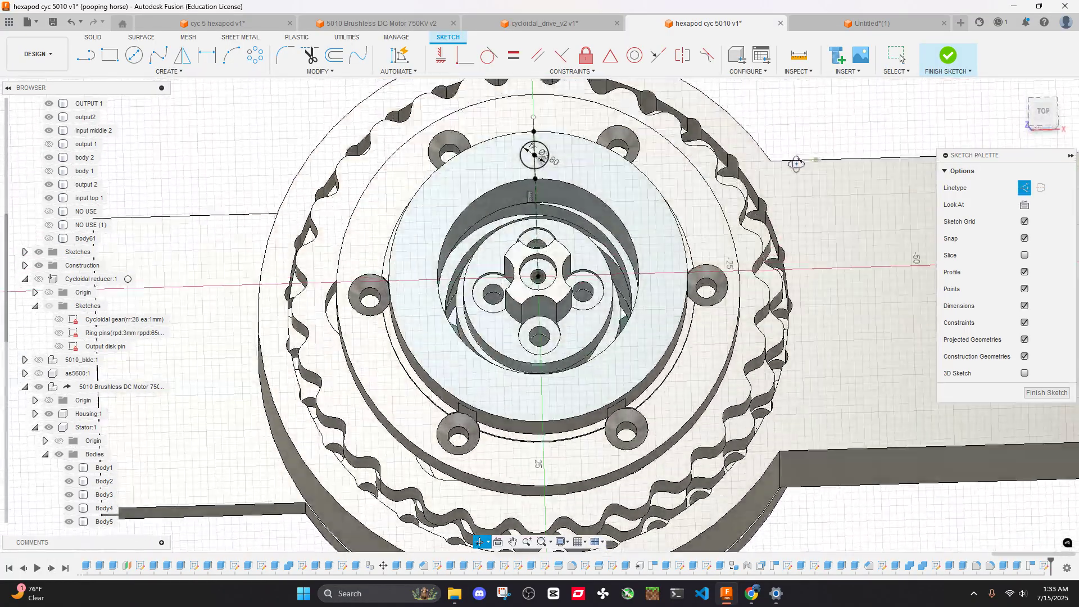
scroll(554, 177, up, 3)
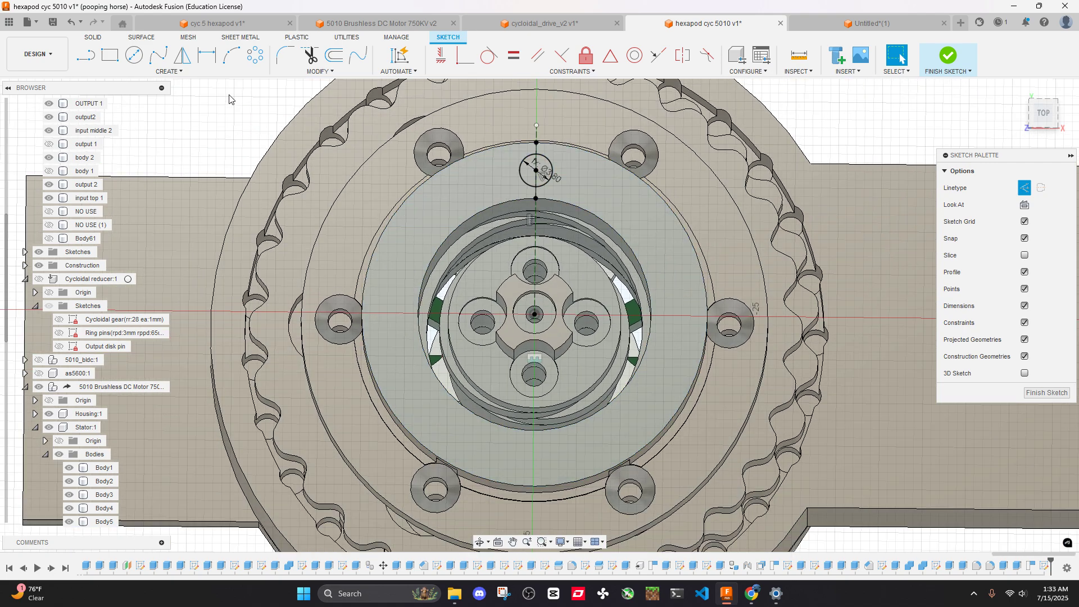
Create a full circular pattern of 8 of the m3i circle about the ring's centre point
click(257, 63)
click(859, 191)
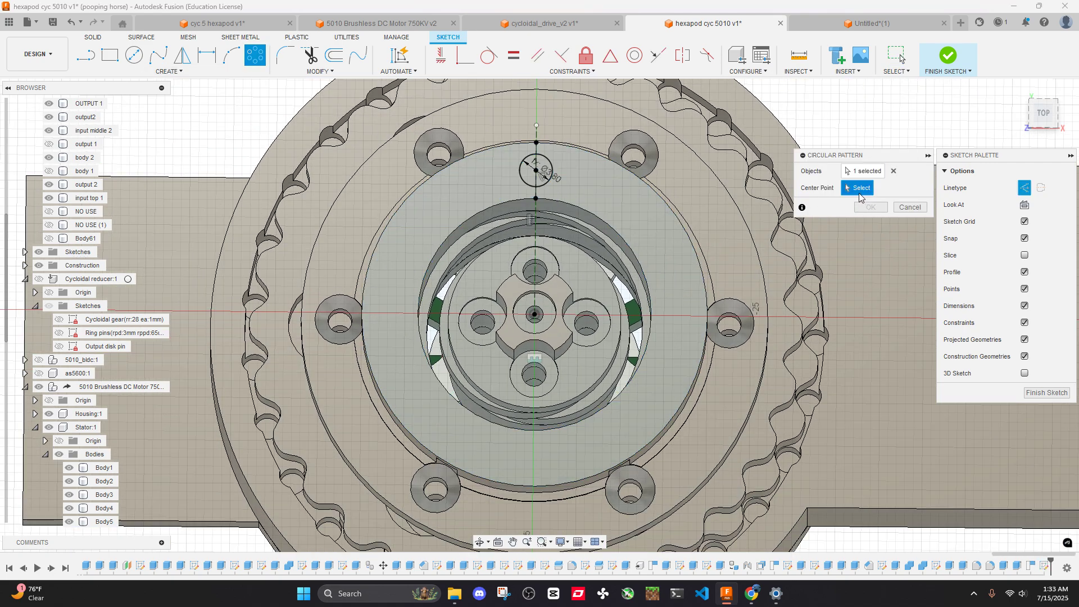
click(535, 316)
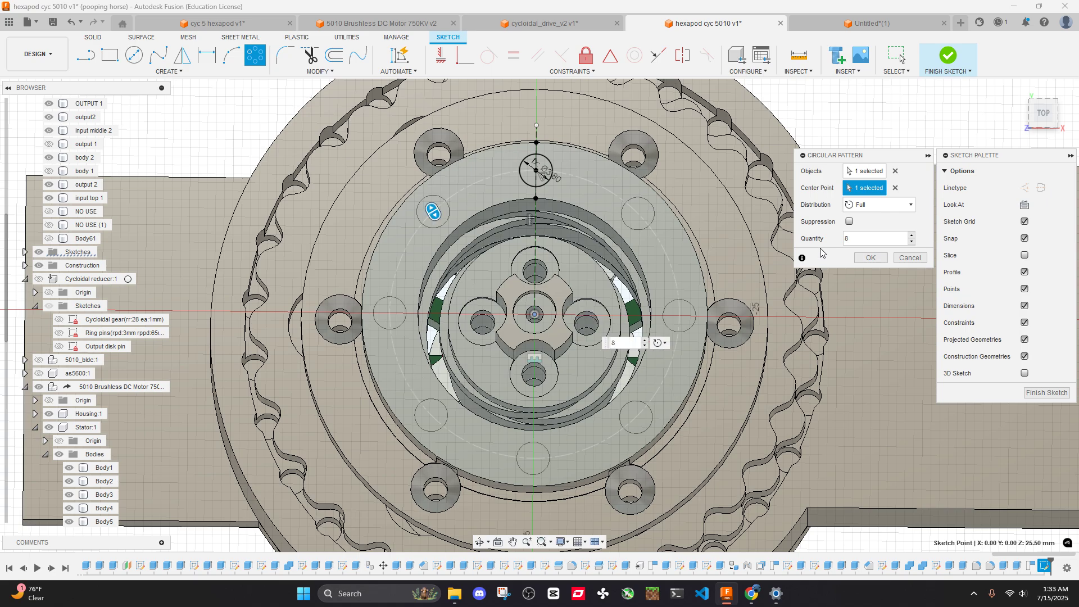
key(Return)
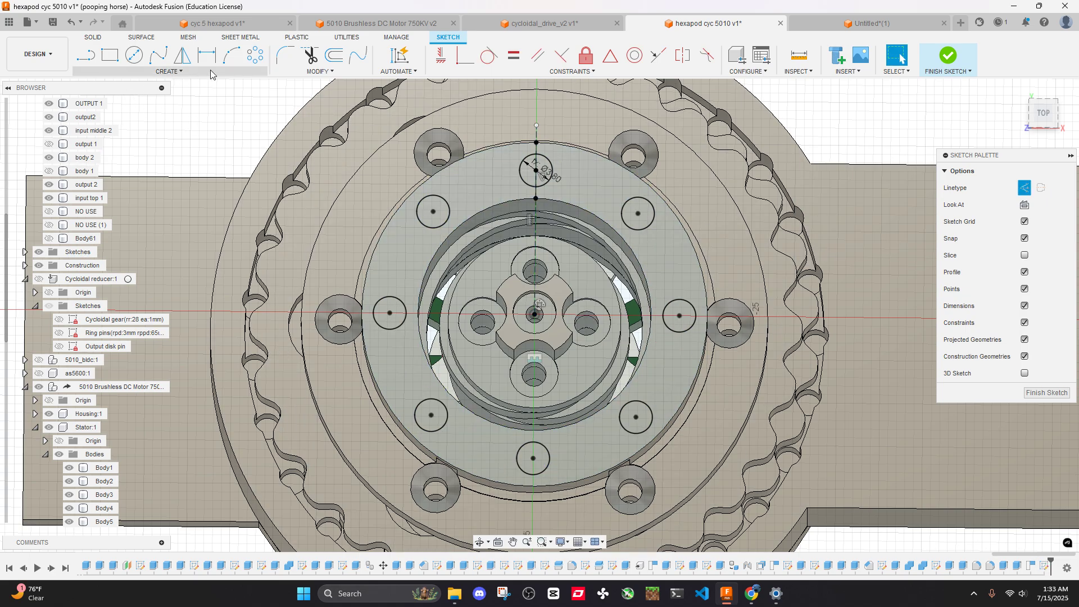
scroll(651, 241, down, 4)
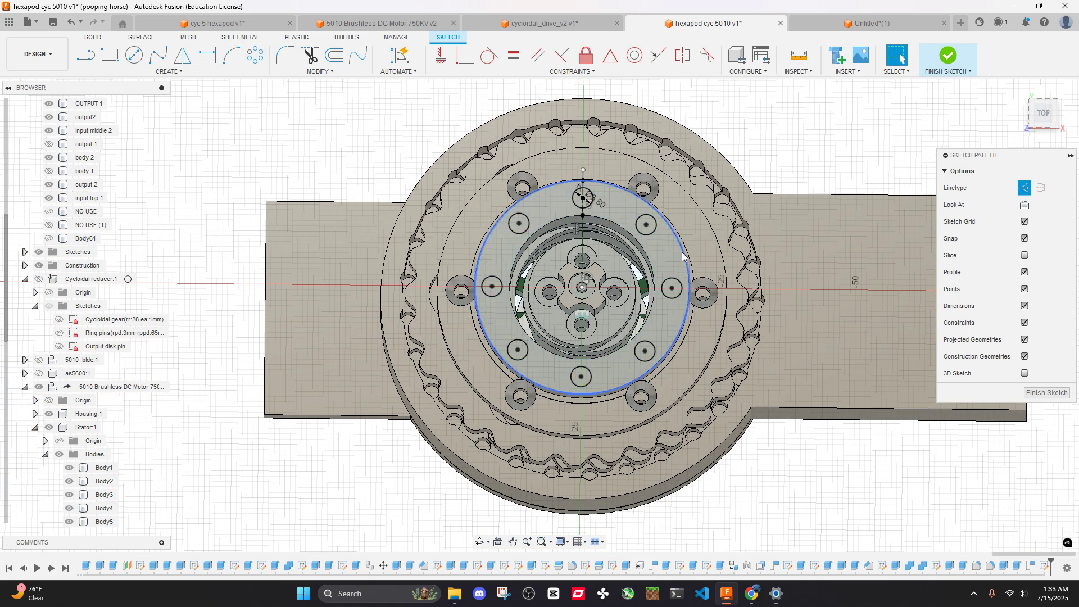
Extrude the eight m3i circles as a cut 6 mm deep into the output ring
mouse_move(854, 277)
shift+middle_down()
mouse_move(676, 171)
mouse_move(672, 221)
shift+middle_up()
scroll(676, 170, up, 5)
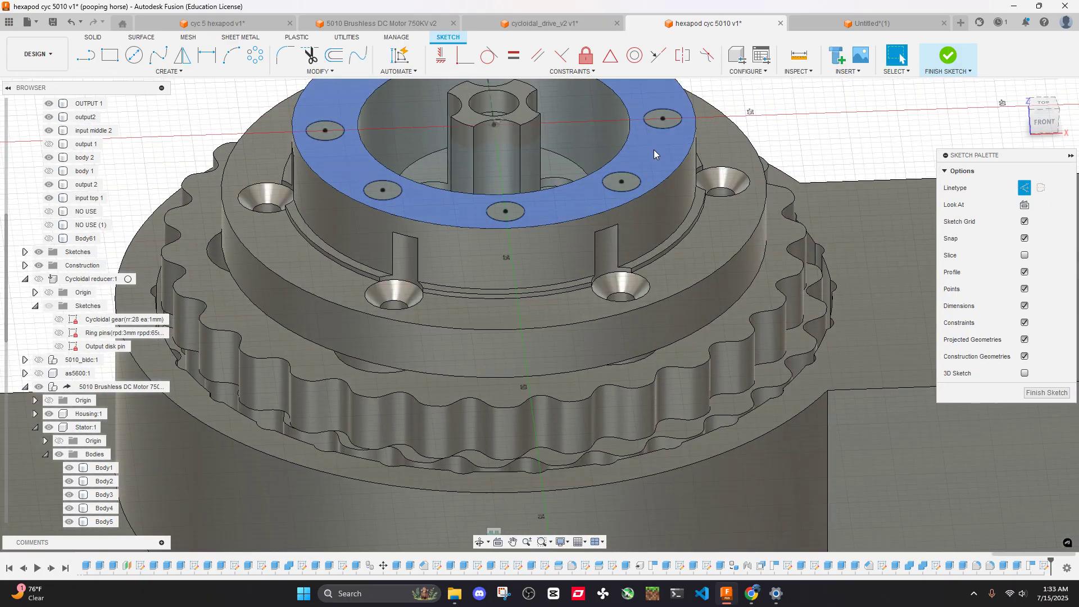
shift+middle_drag(655, 154, 661, 101)
shift+middle_drag(669, 279, 655, 323)
scroll(718, 203, up, 3)
scroll(594, 161, up, 3)
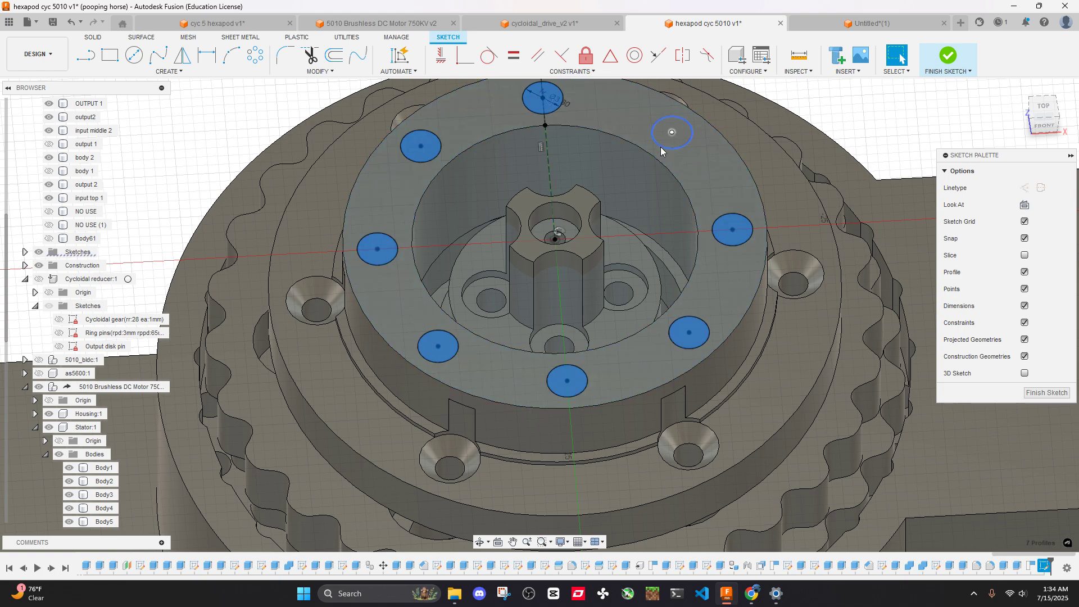
key(e)
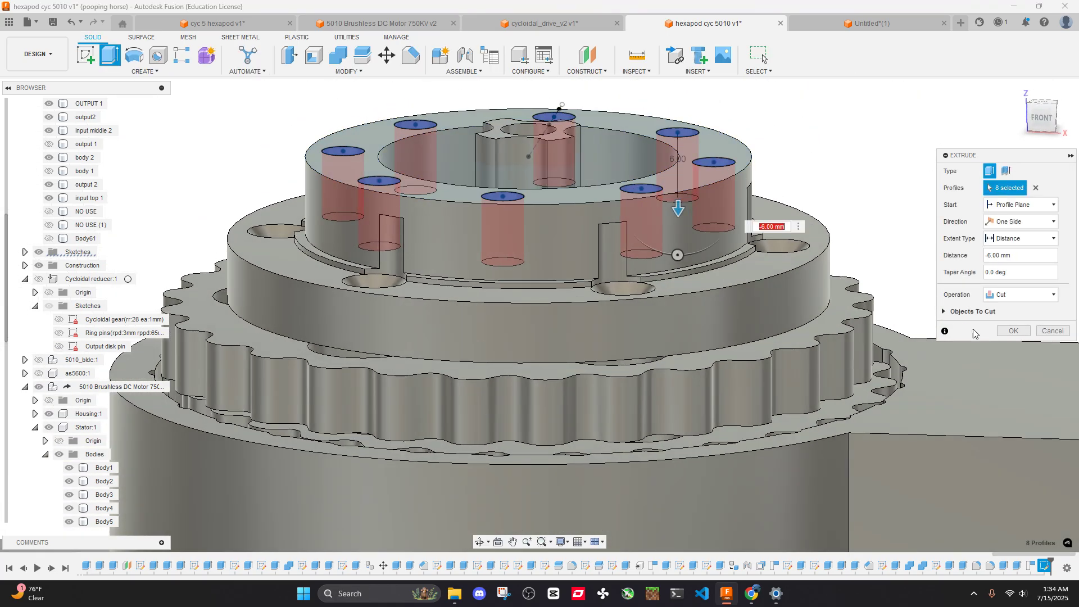
key(Return)
Show the output 1 arm and reopen the hole sketch to check the circles' positions against the arm's sensor pocket and edges
shift+middle_drag(679, 212, 866, 241)
scroll(830, 242, down, 3)
scroll(815, 197, down, 2)
scroll(927, 450, up, 5)
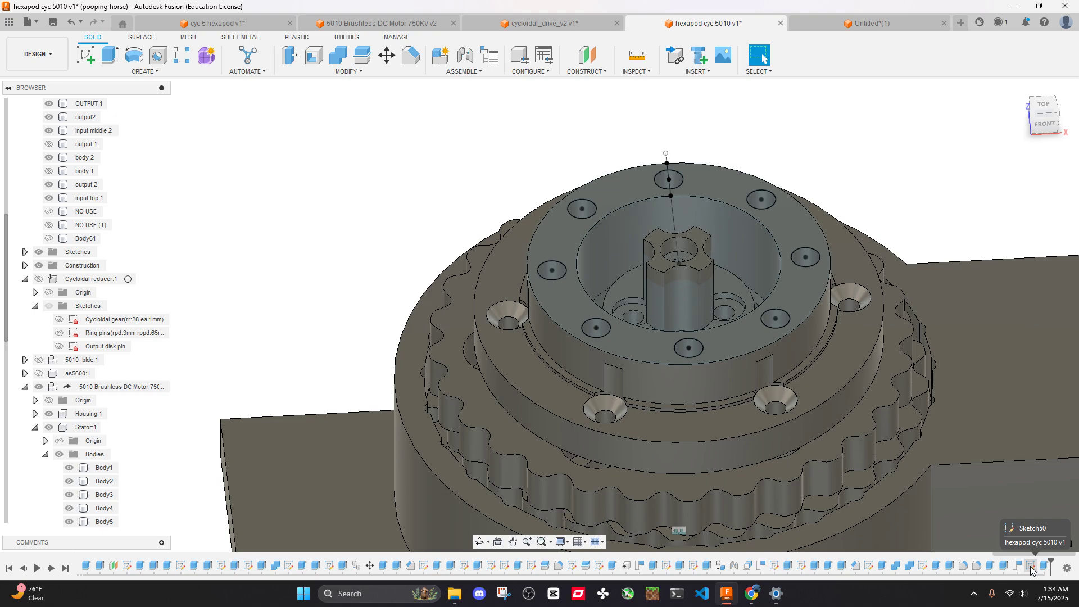
scroll(50, 270, up, 3)
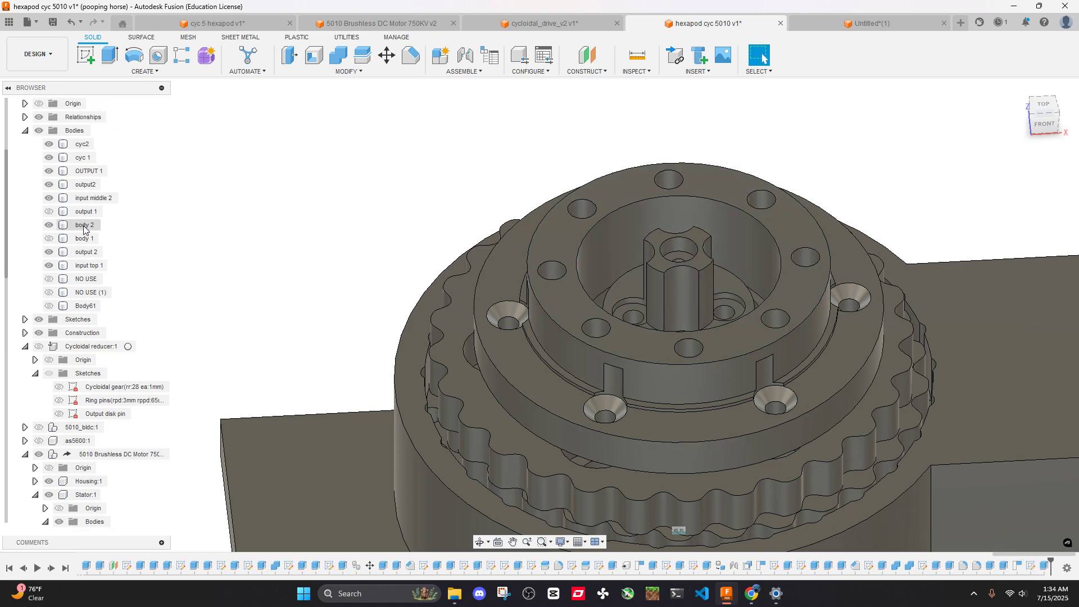
click(48, 265)
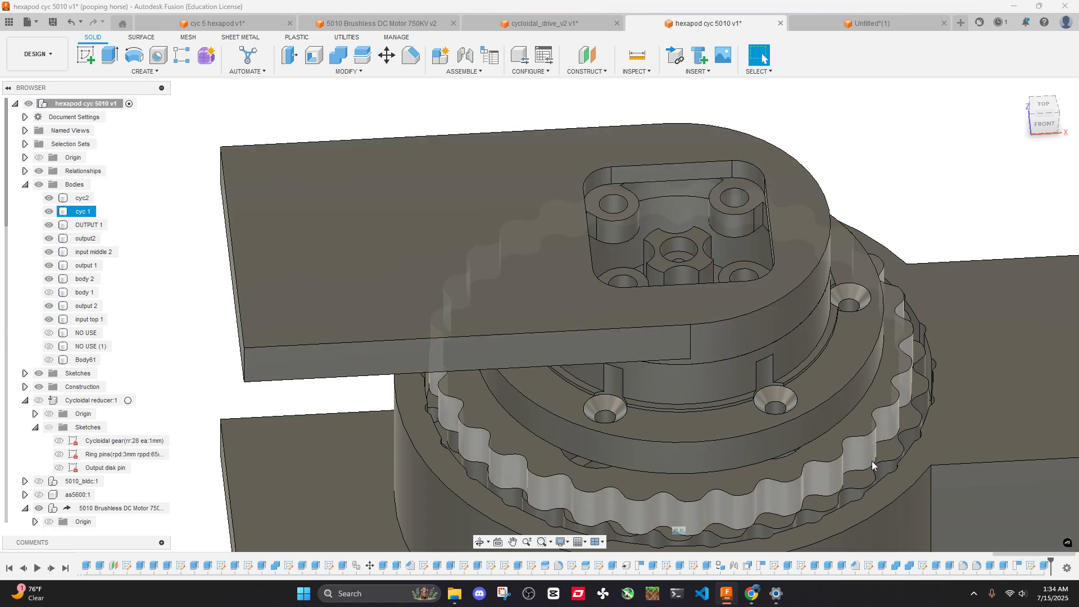
double_click(1032, 566)
scroll(776, 238, up, 5)
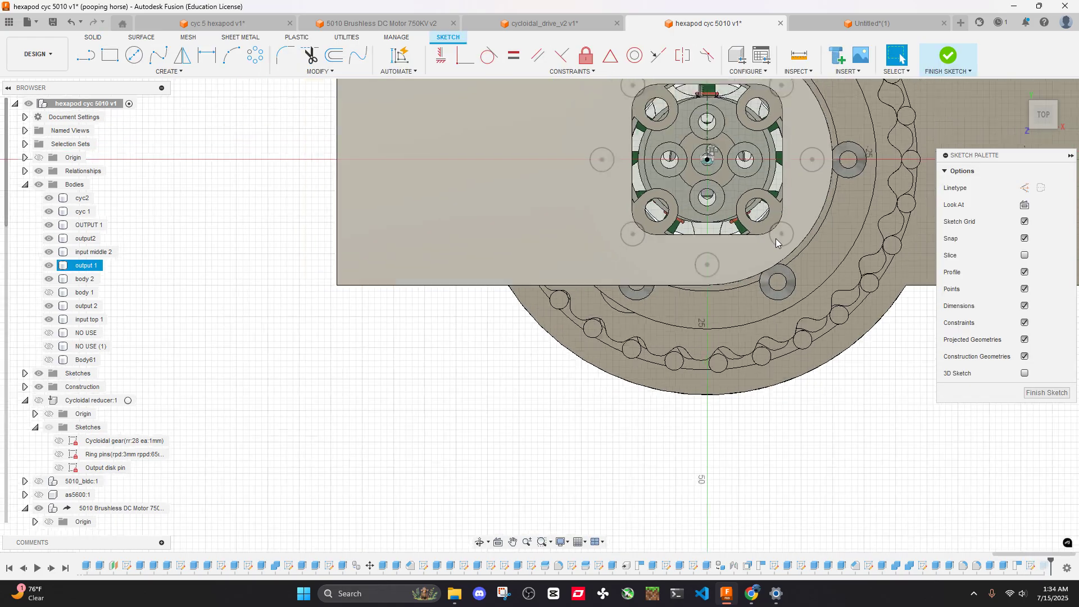
mouse_move(777, 233)
shift+middle_down()
mouse_move(802, 200)
mouse_move(753, 232)
mouse_move(756, 275)
mouse_move(742, 273)
shift+middle_up()
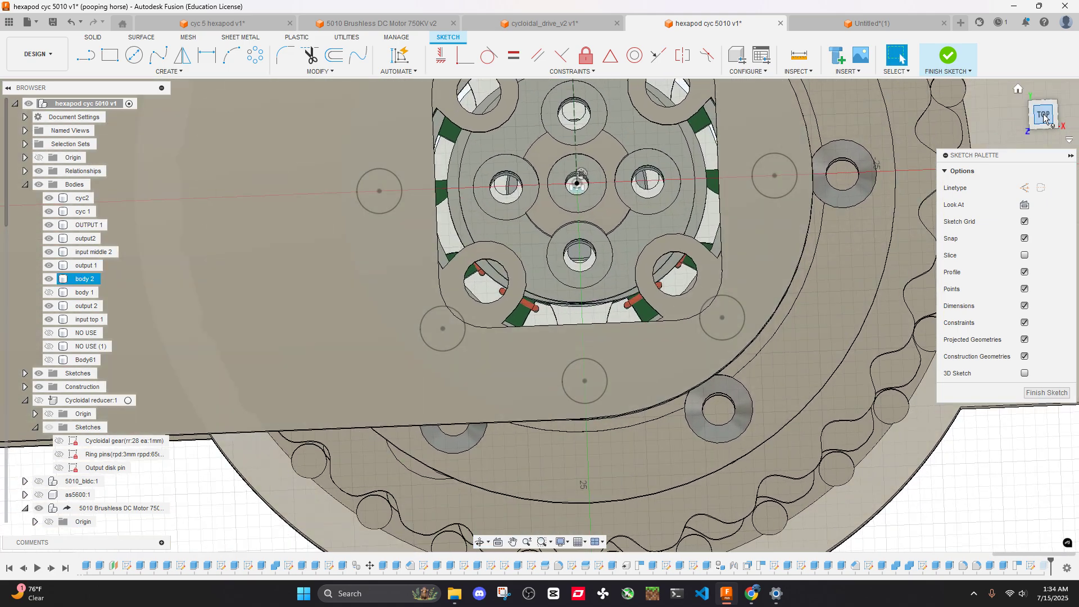
click(1043, 114)
middle_drag(727, 225, 728, 328)
key(Escape)
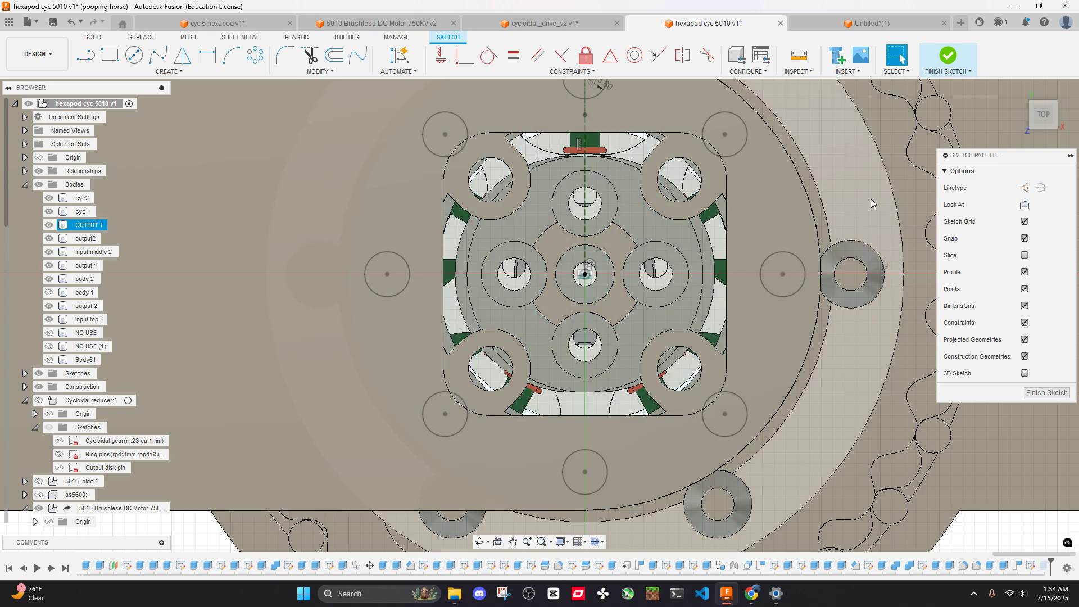
scroll(669, 116, down, 4)
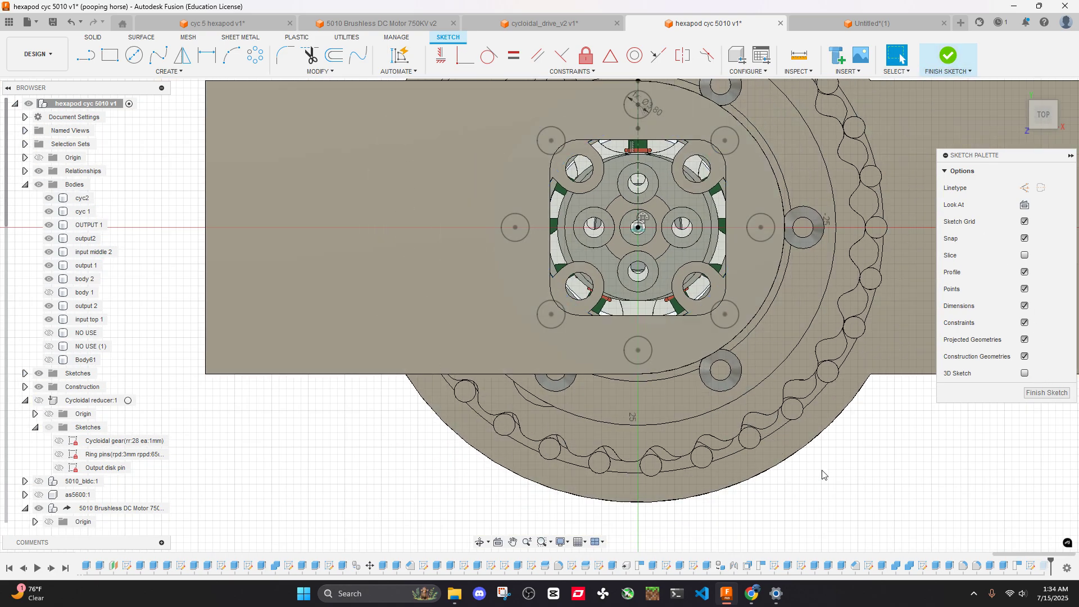
mouse_move(755, 323)
shift+middle_down()
mouse_move(487, 322)
mouse_move(414, 140)
mouse_move(442, 124)
mouse_move(948, 479)
shift+middle_up()
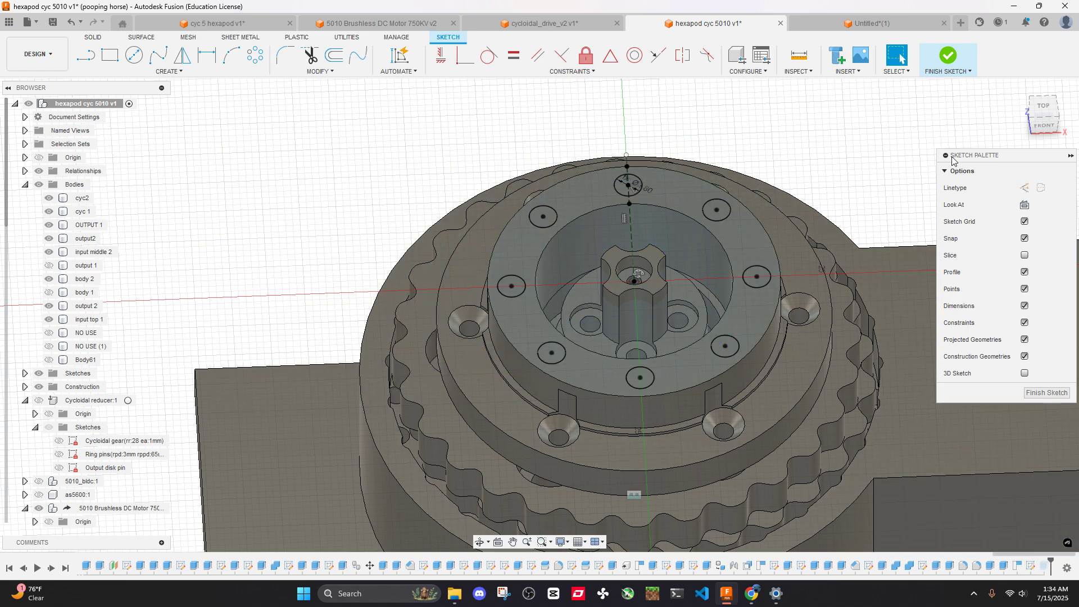
Finish the sketch and delete the eight-hole cut together with its circle sketch
click(948, 56)
right_click(1045, 568)
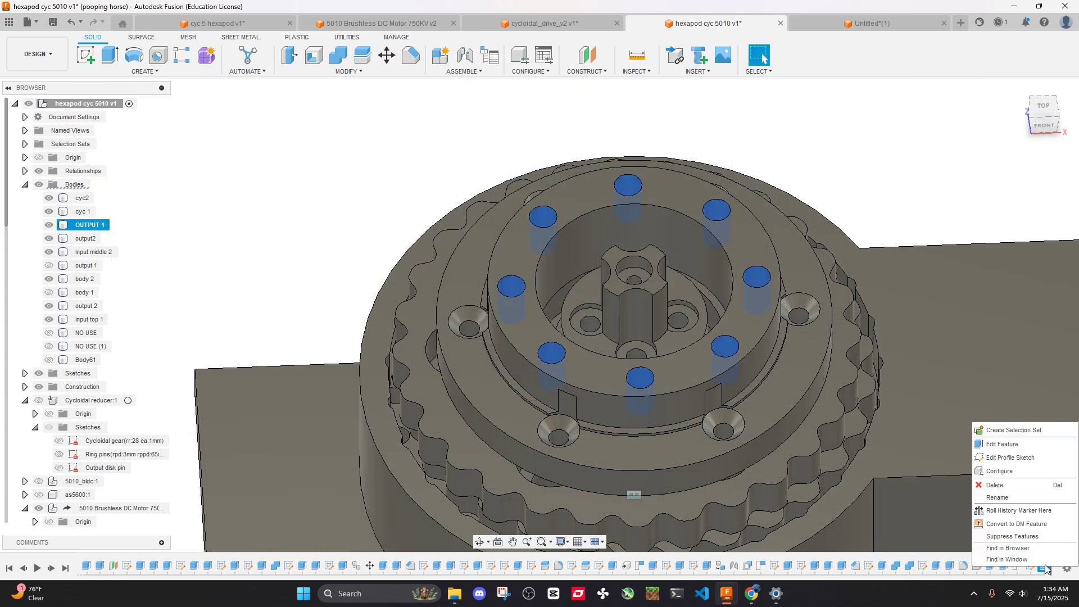
click(1012, 488)
Start a sketch on the ring's top face and draw a construction line about 35 mm long from the centre at 135 degrees
shift+middle_drag(731, 208, 726, 250)
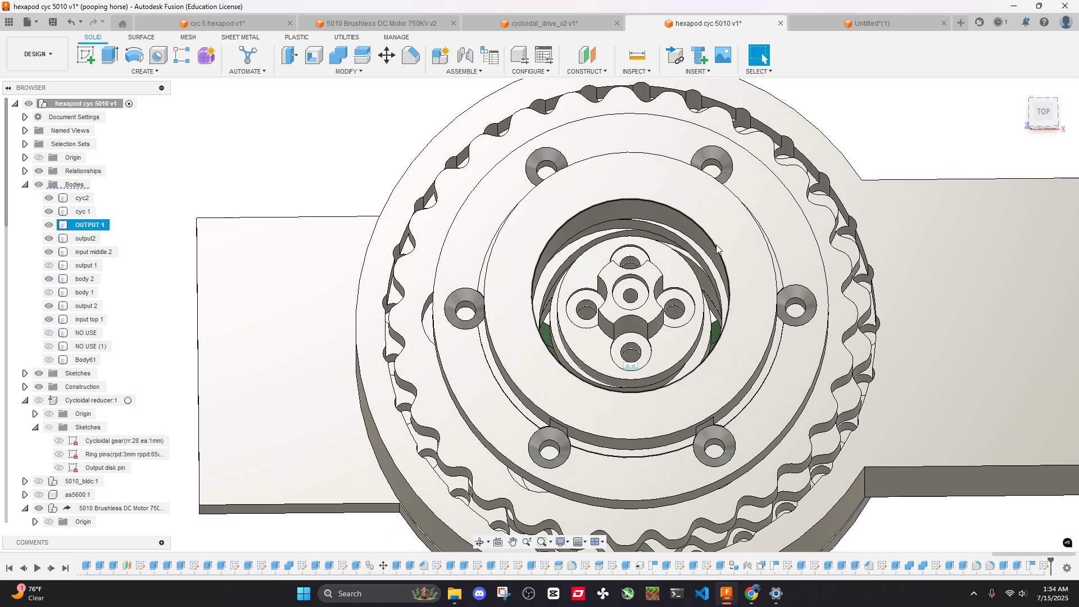
right_click(729, 231)
click(713, 306)
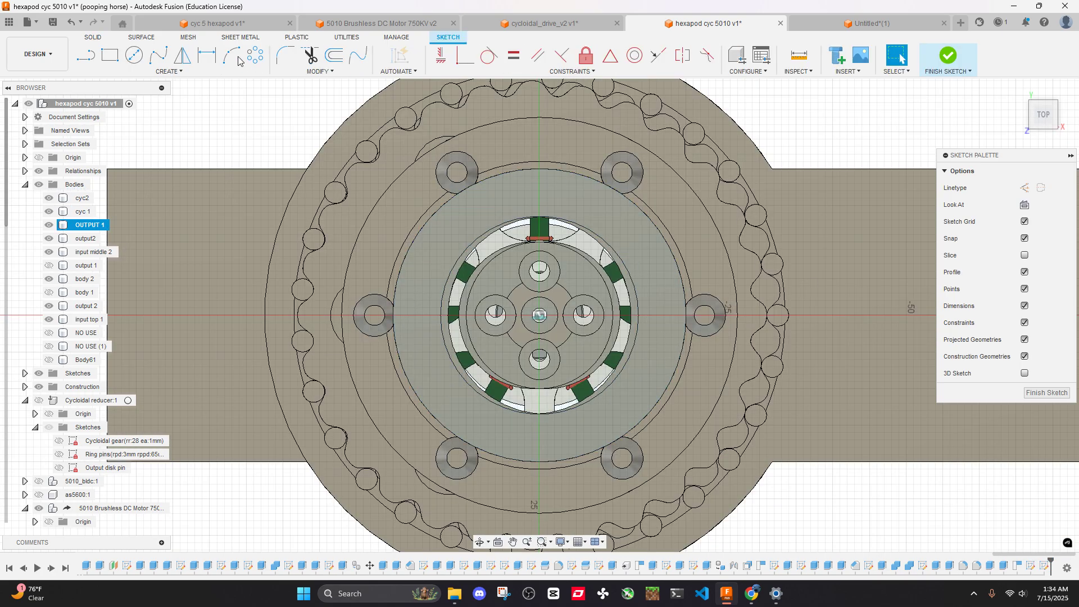
click(93, 58)
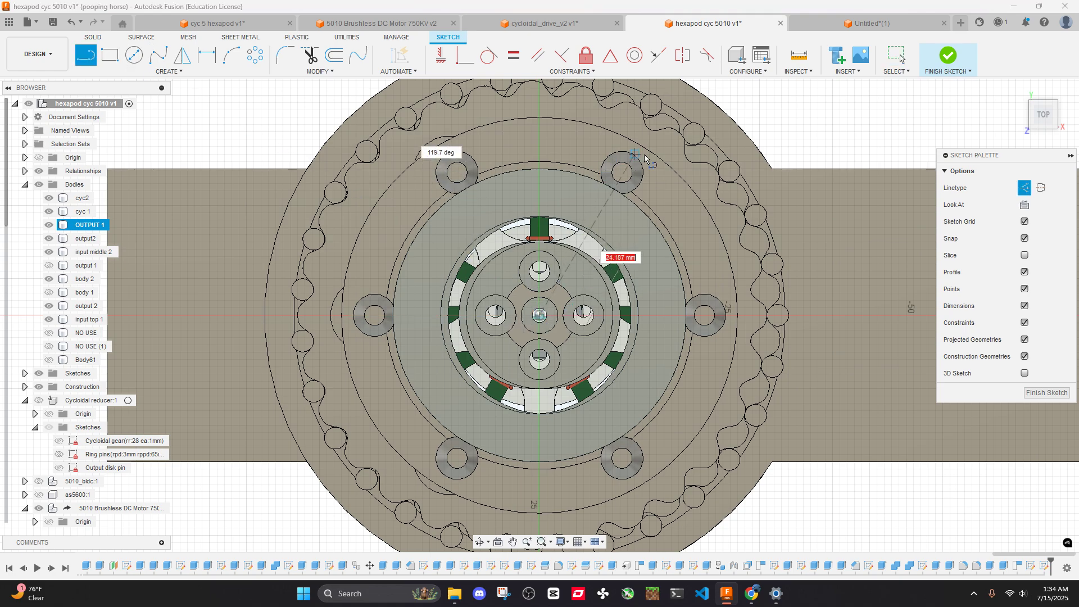
text(13)
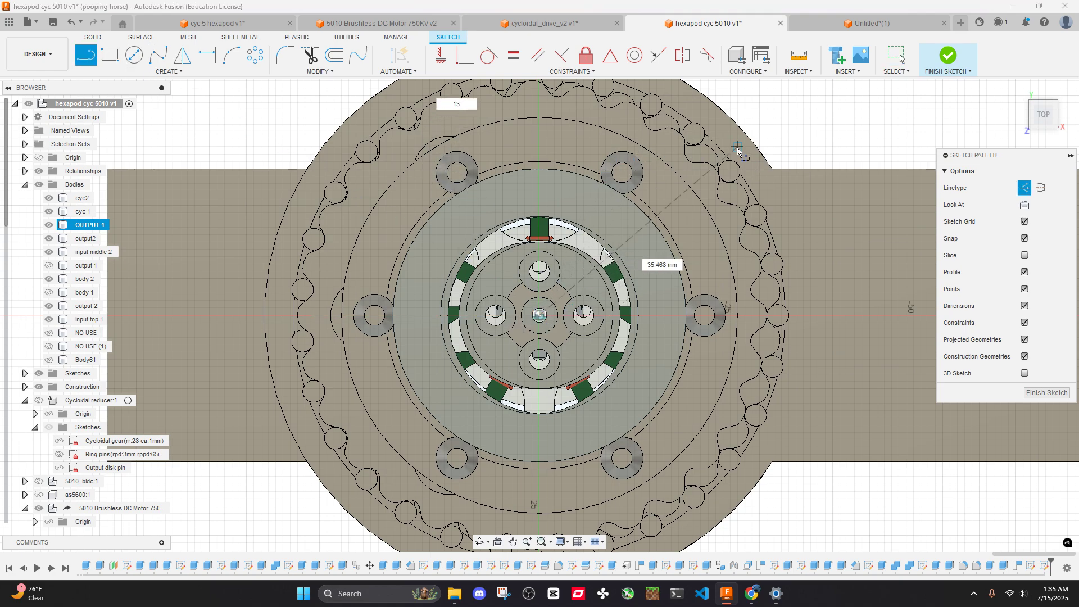
text(5)
key(Return)
key(Escape)
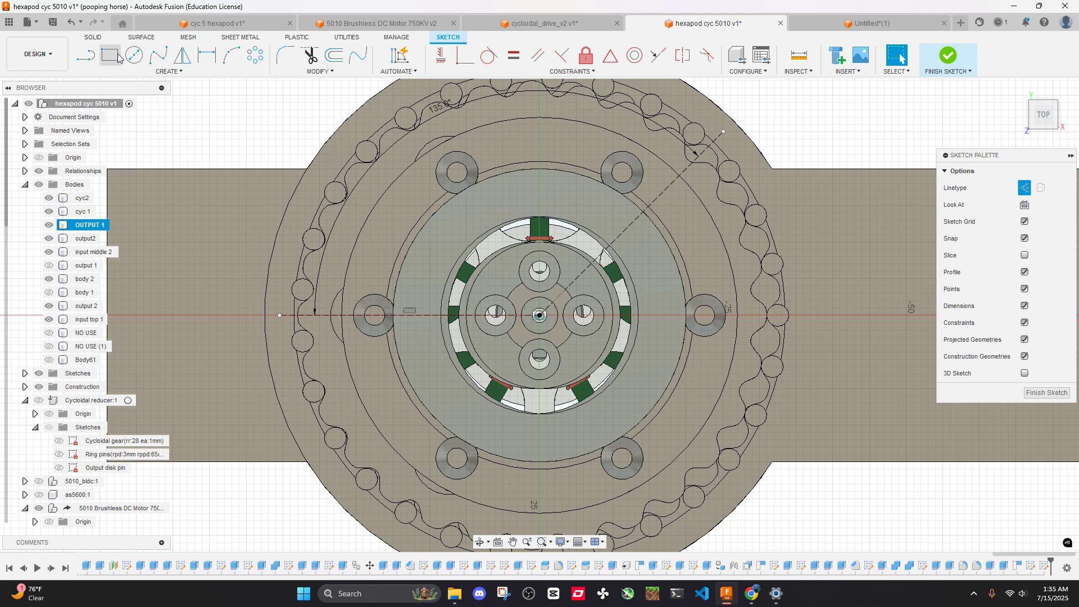
Sketch a construction line along the diagonal between the ring's outer and inner edges
scroll(550, 217, up, 3)
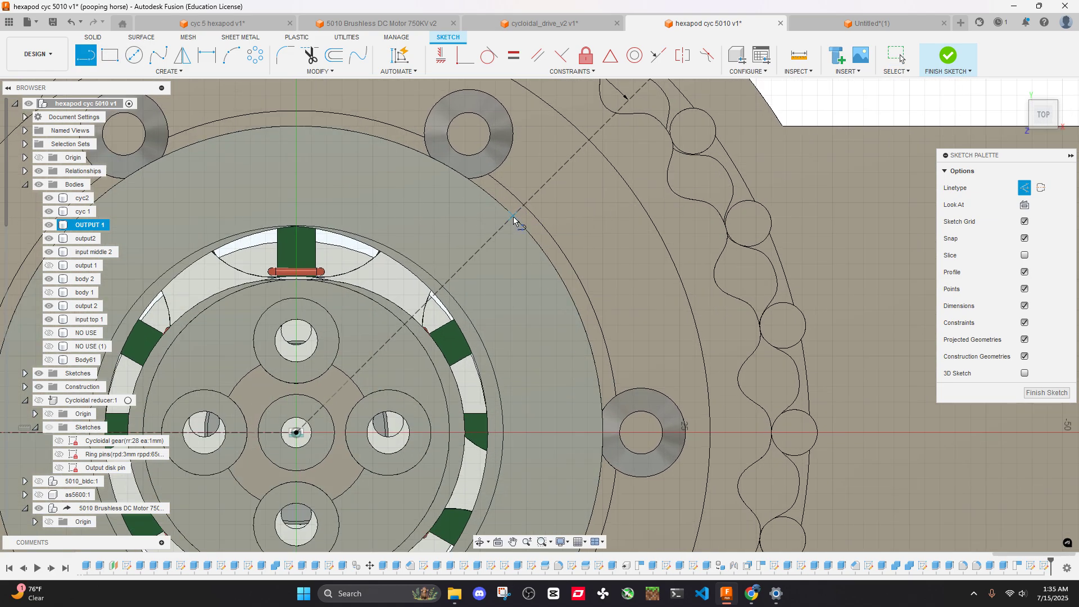
scroll(512, 251, down, 5)
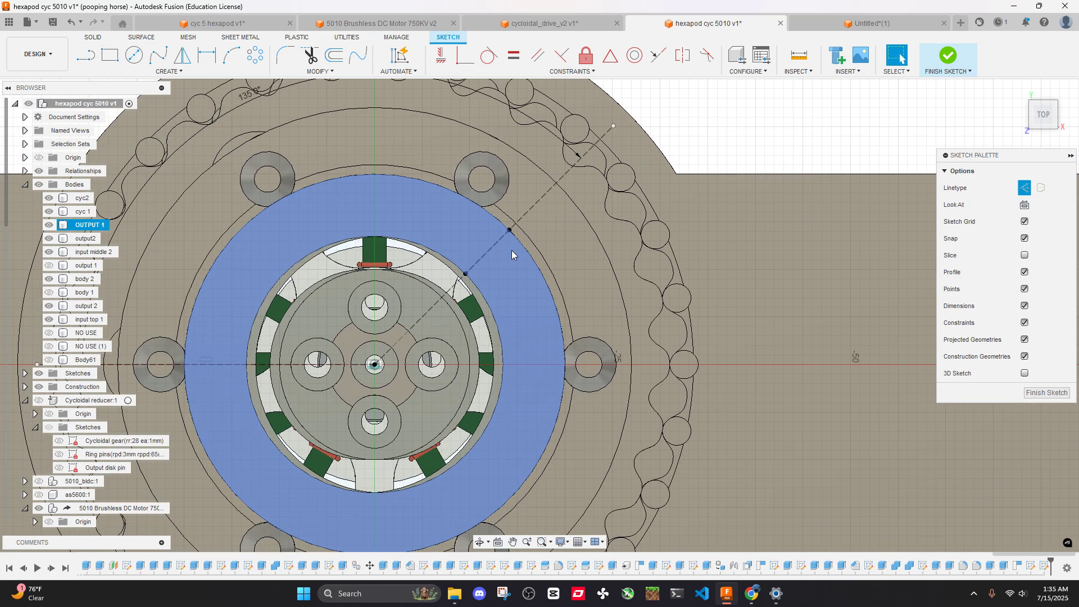
shift+middle_drag(511, 251, 585, 210)
click(1043, 112)
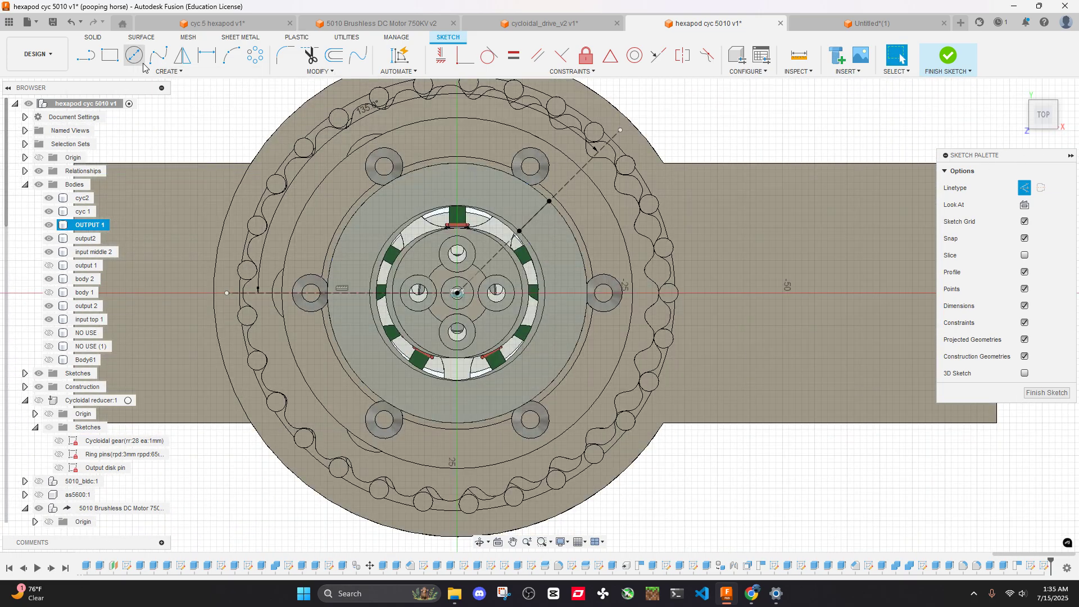
Sketch a circle of diameter m3i at the midpoint of the short diagonal segment and switch it to normal linetype
click(134, 55)
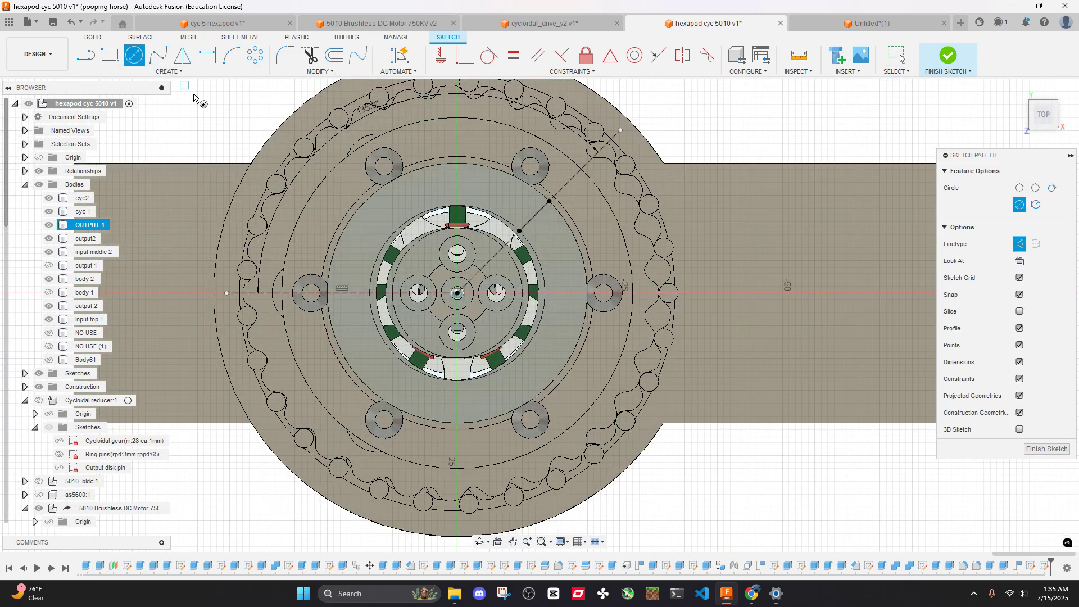
scroll(531, 217, up, 5)
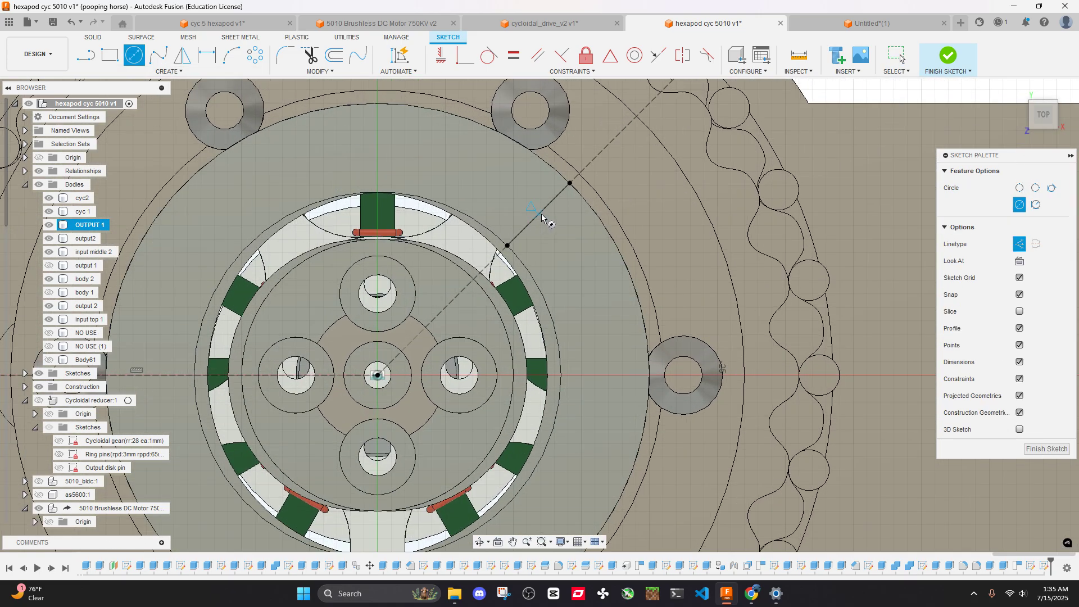
click(539, 216)
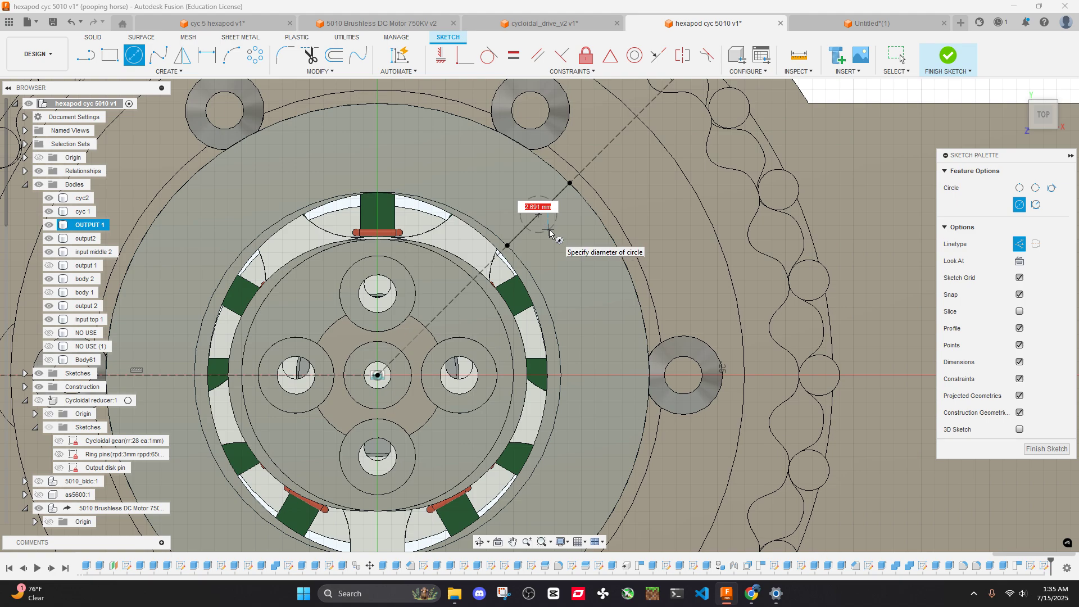
text(m)
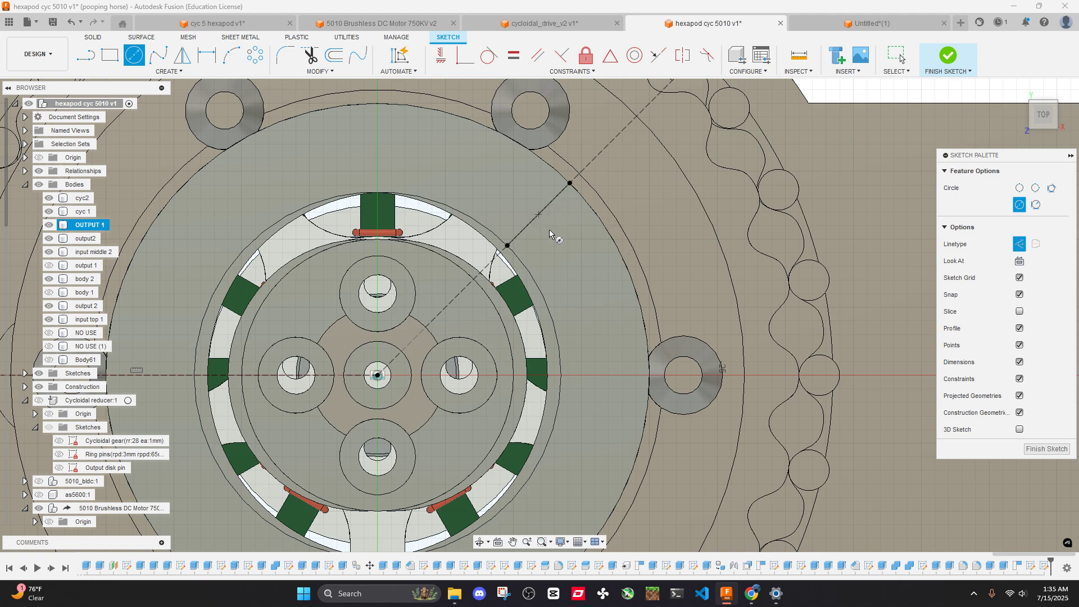
key(Return)
key(Return)
key(Escape)
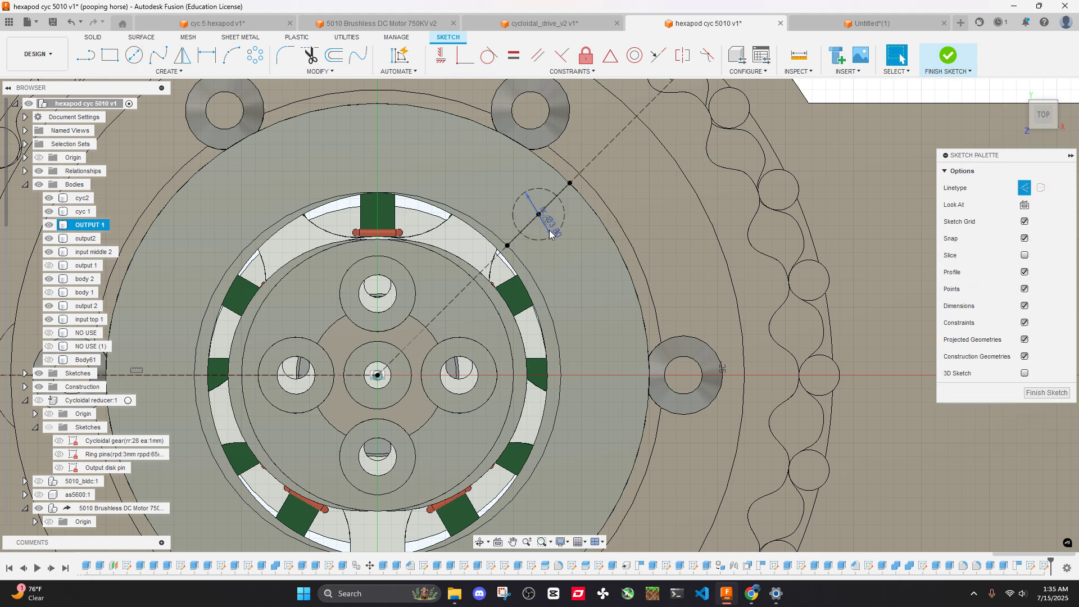
key(x)
Create a full circular pattern of 8 of the diagonal m3i circle about the ring's centre point
scroll(564, 224, down, 2)
middle_drag(565, 225, 630, 206)
scroll(569, 231, up, 5)
scroll(607, 214, down, 4)
click(255, 55)
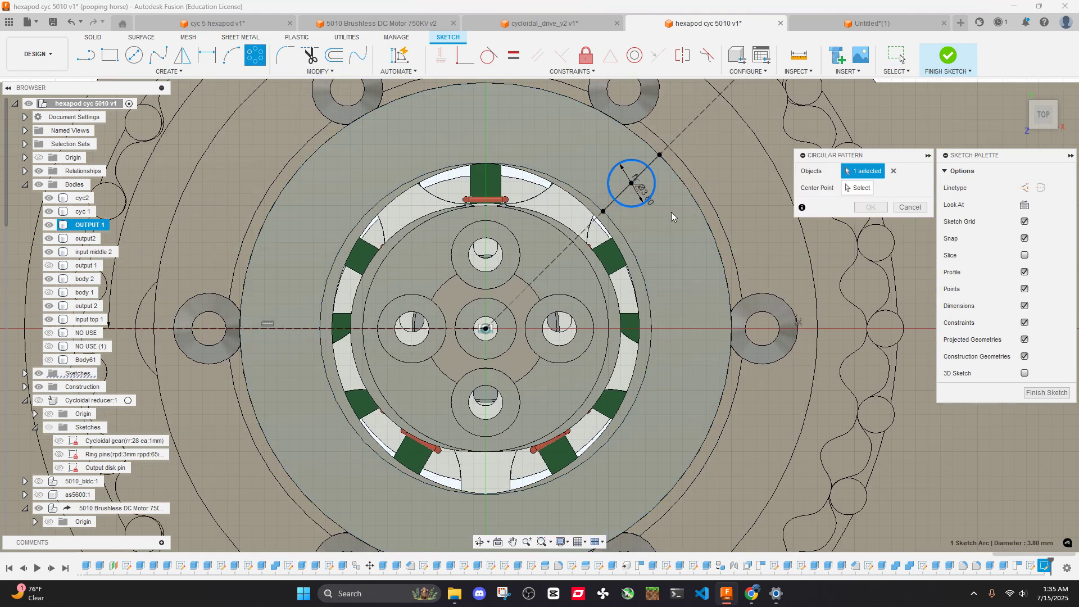
click(485, 328)
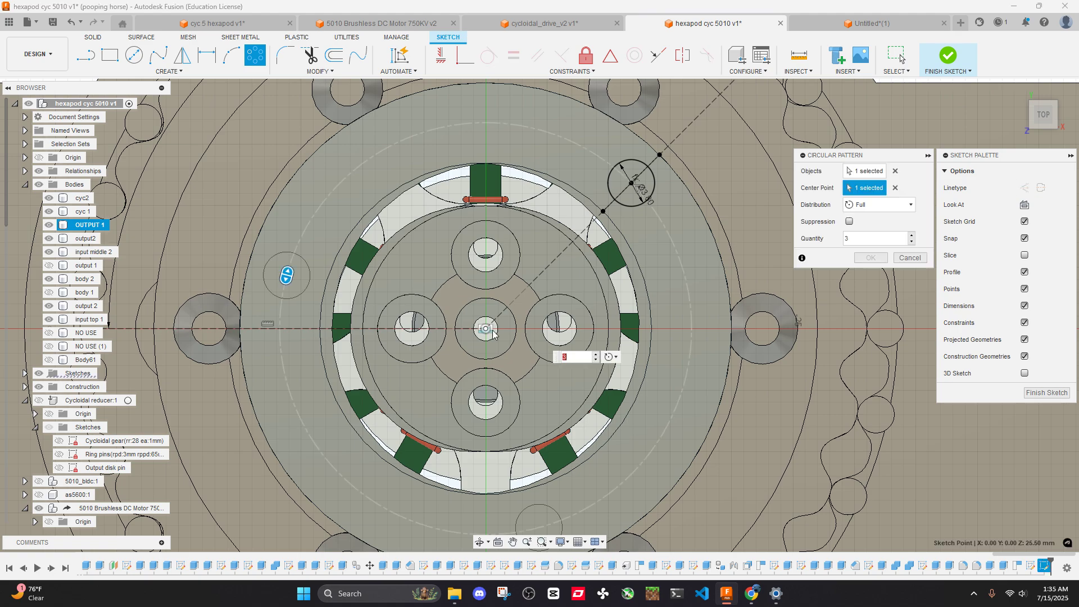
text(8)
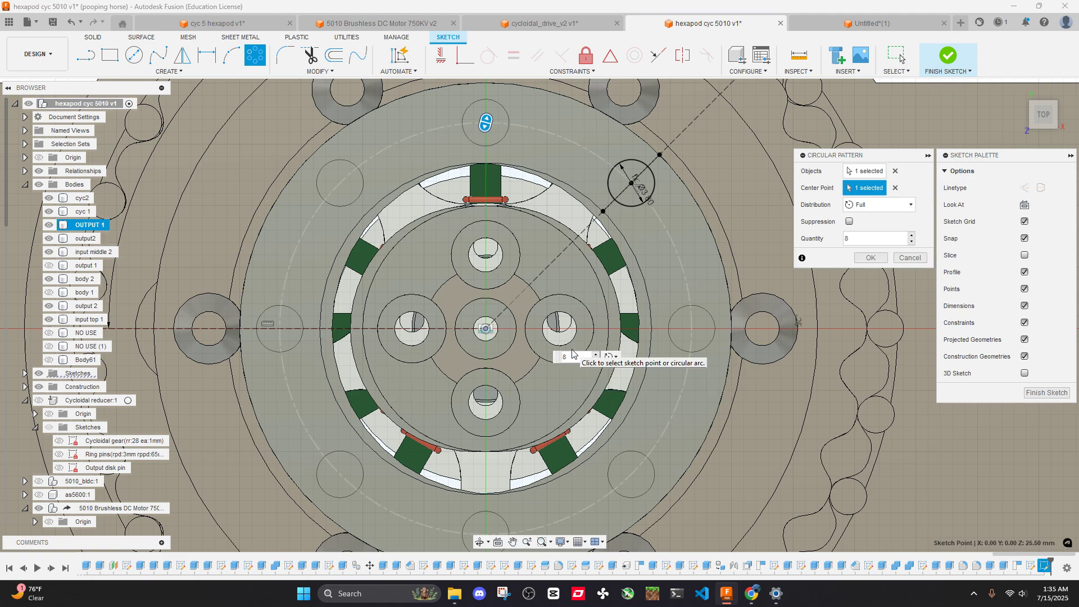
key(Return)
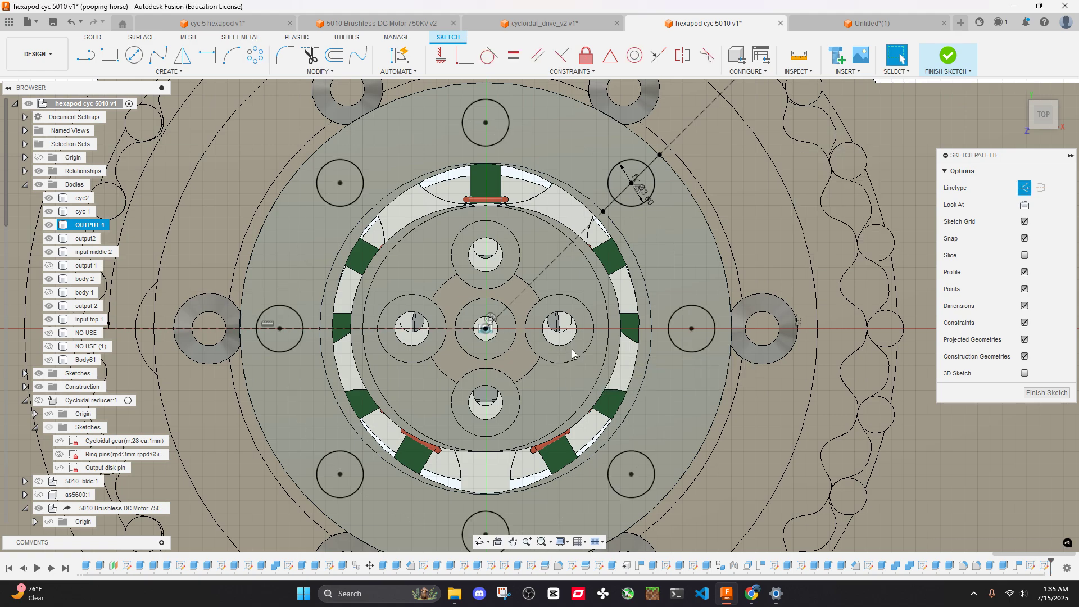
Remove the circular pattern and the m3i circle on the diagonal line from the sketch
scroll(609, 319, down, 5)
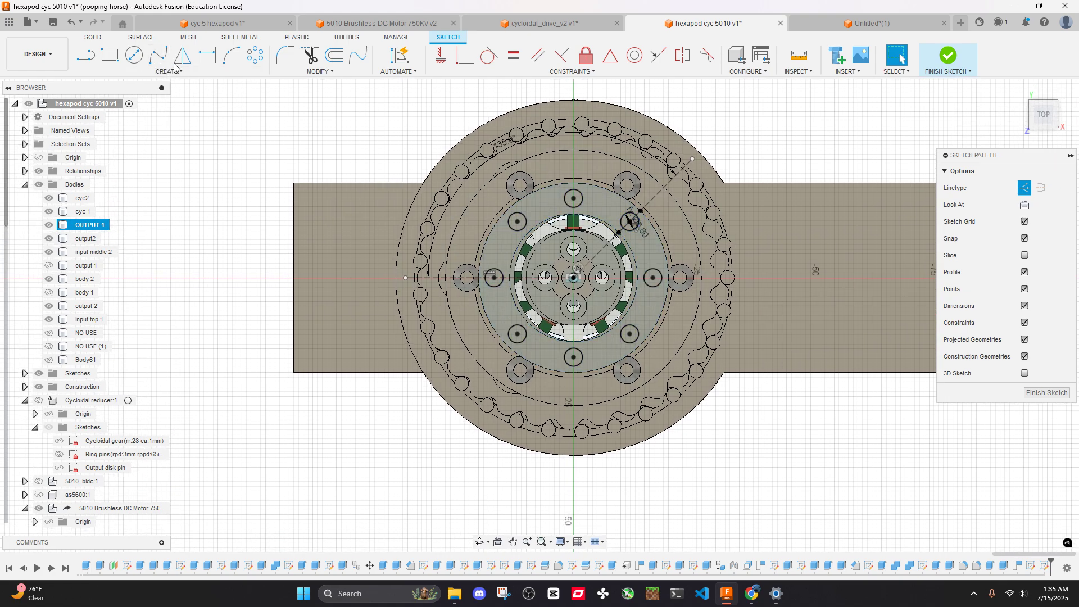
scroll(563, 211, up, 5)
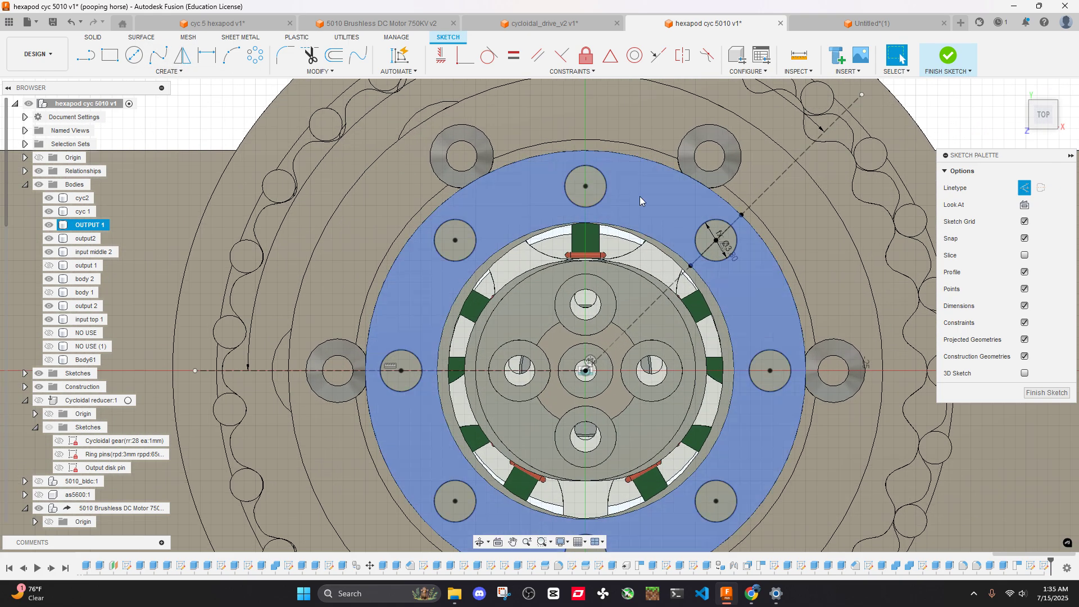
scroll(737, 295, down, 2)
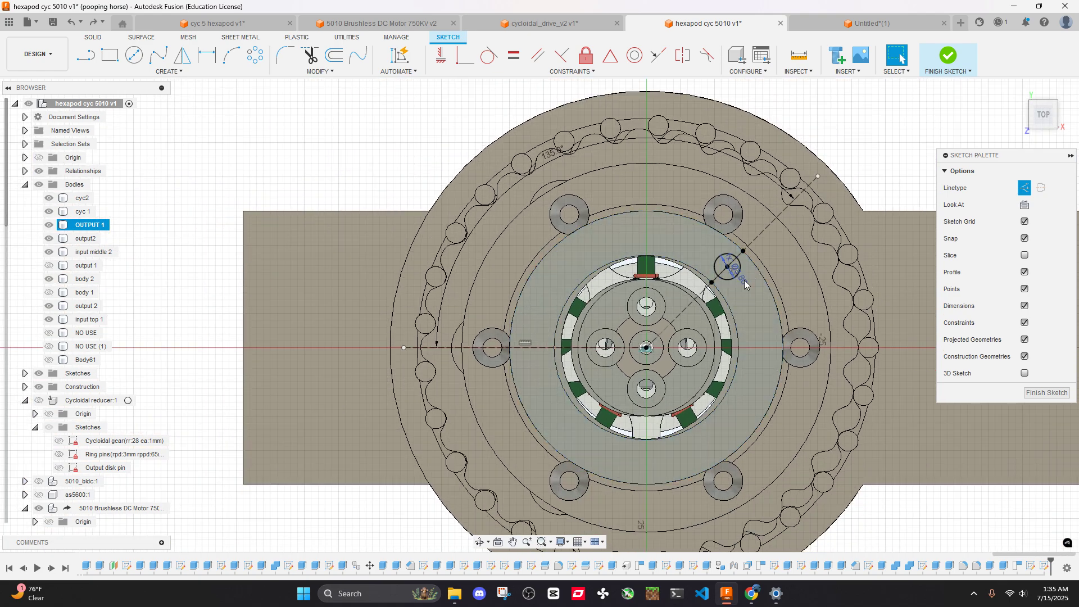
key(Escape)
Sketch a vertical construction line from the ring's centre to beyond its outer edge
key(l)
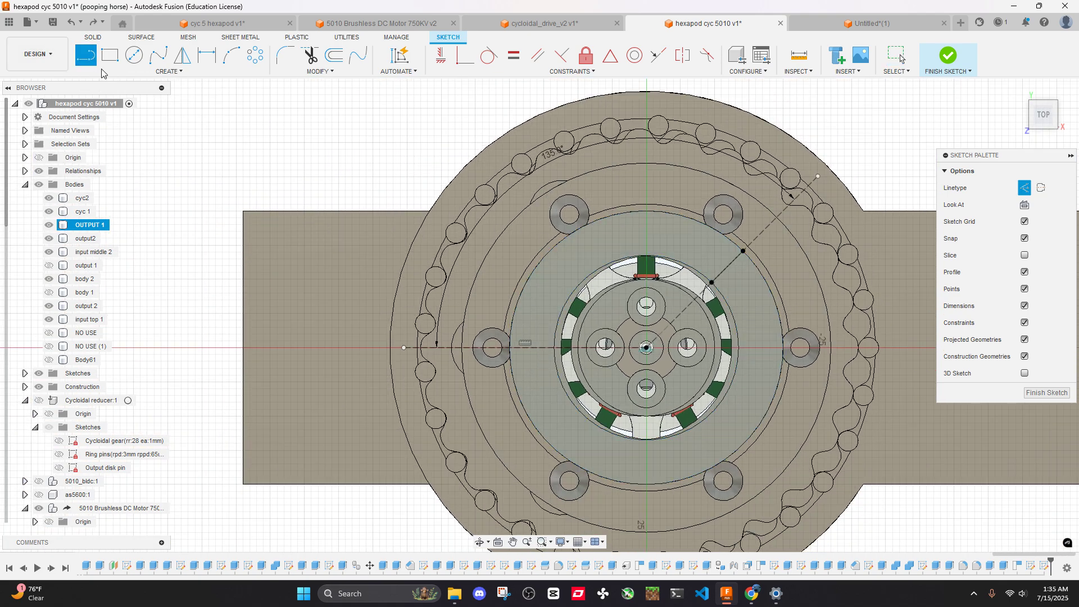
scroll(550, 259, up, 3)
click(750, 444)
middle_drag(751, 444, 599, 529)
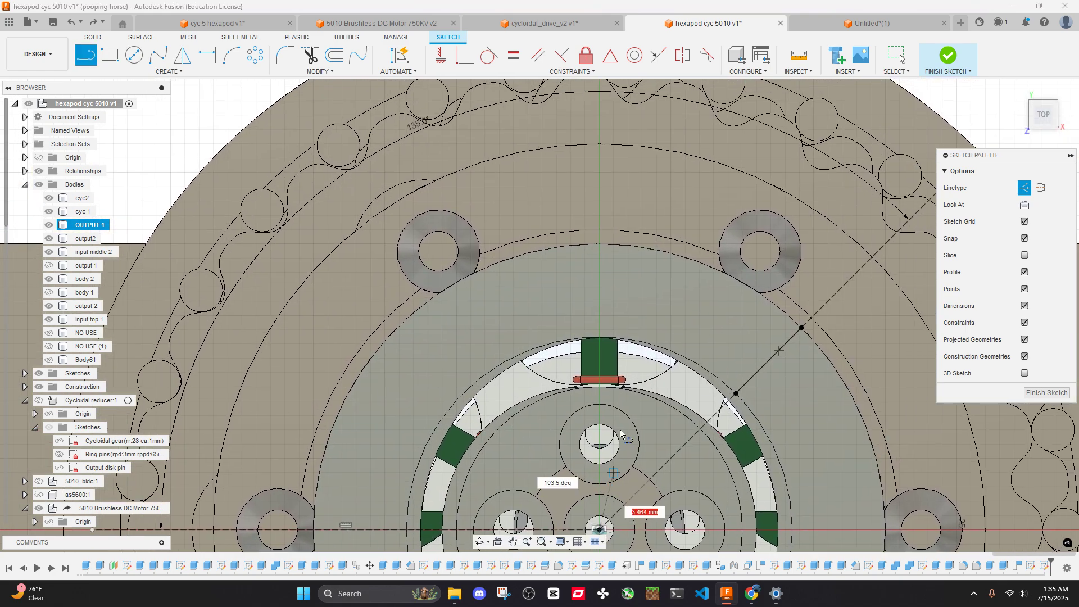
click(599, 150)
key(Escape)
middle_drag(689, 202, 526, 142)
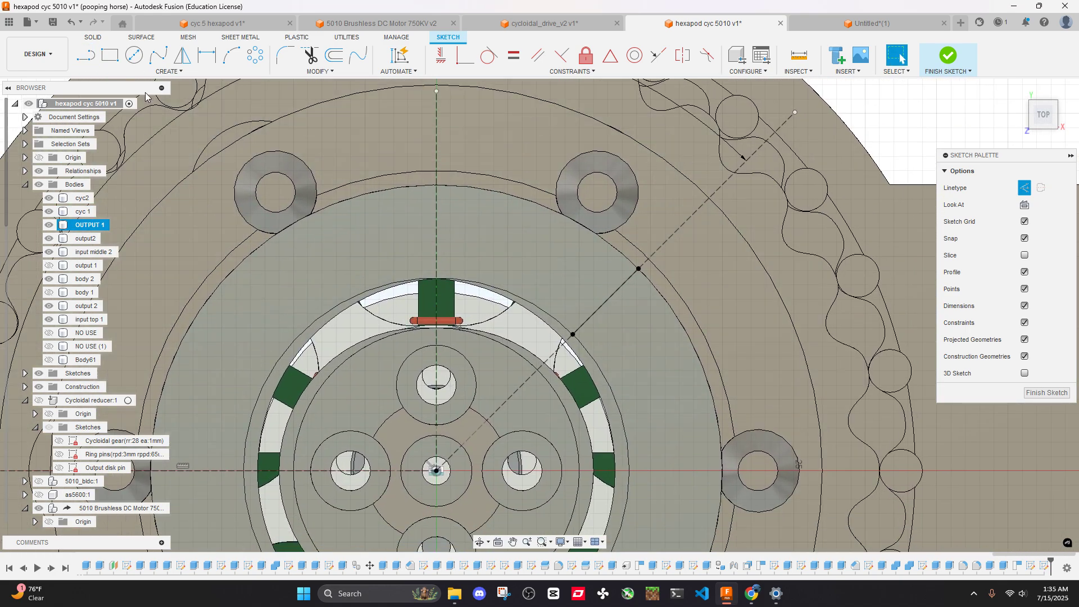
click(90, 58)
scroll(505, 248, down, 2)
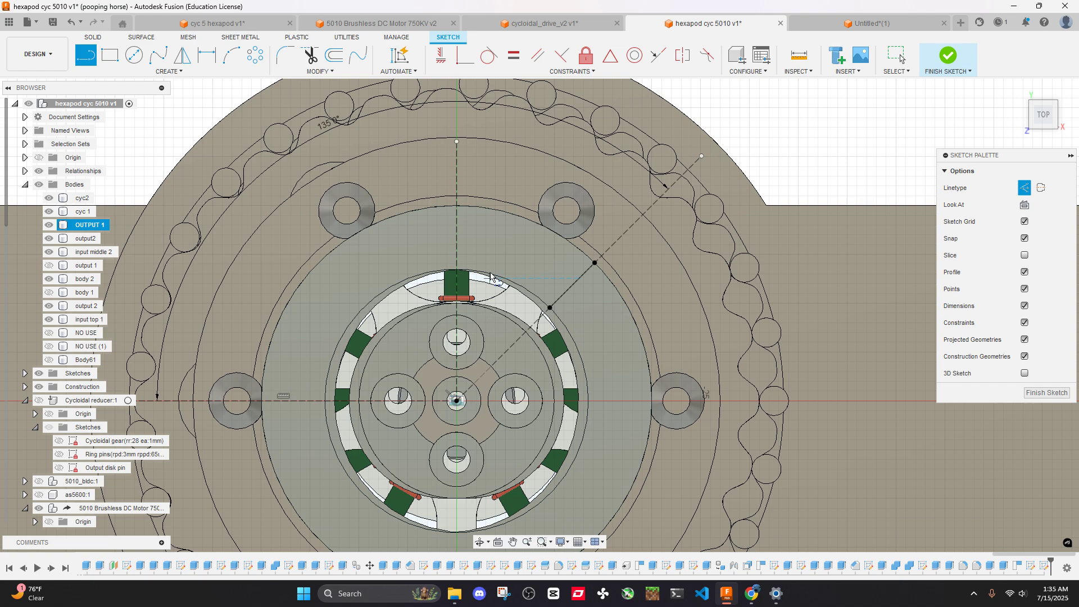
click(457, 236)
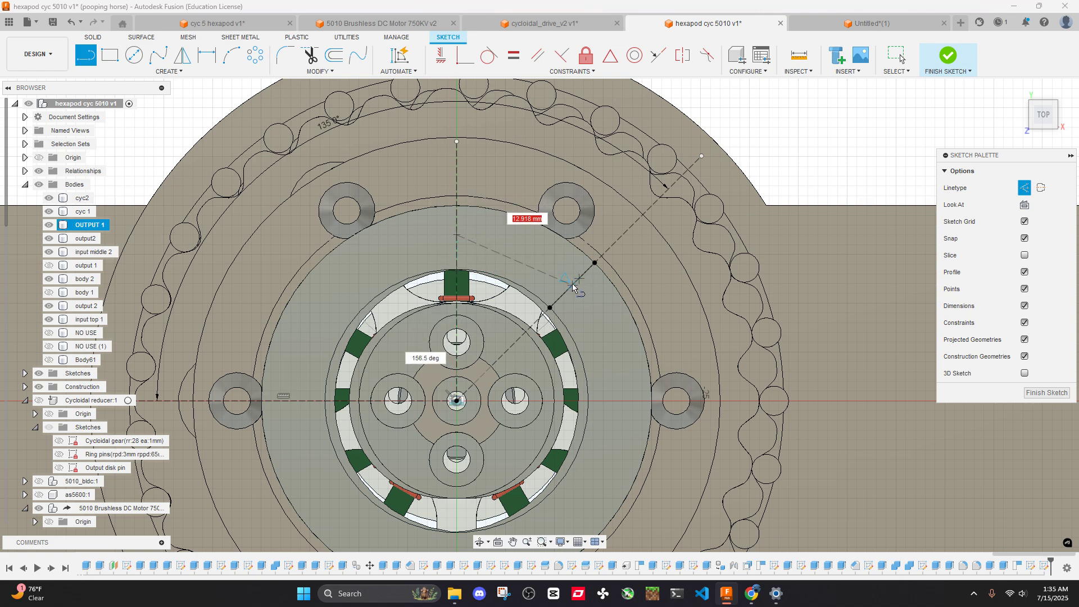
key(Escape)
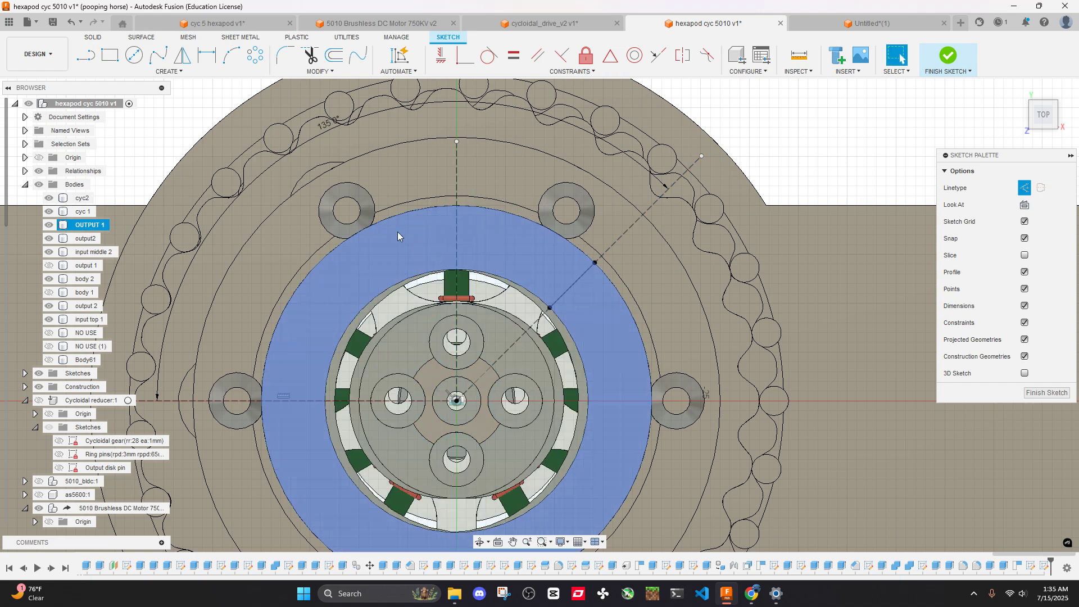
Sketch a construction chord on the ring's outer edge, joining its intersections with the vertical and the diagonal construction lines
key(l)
click(457, 206)
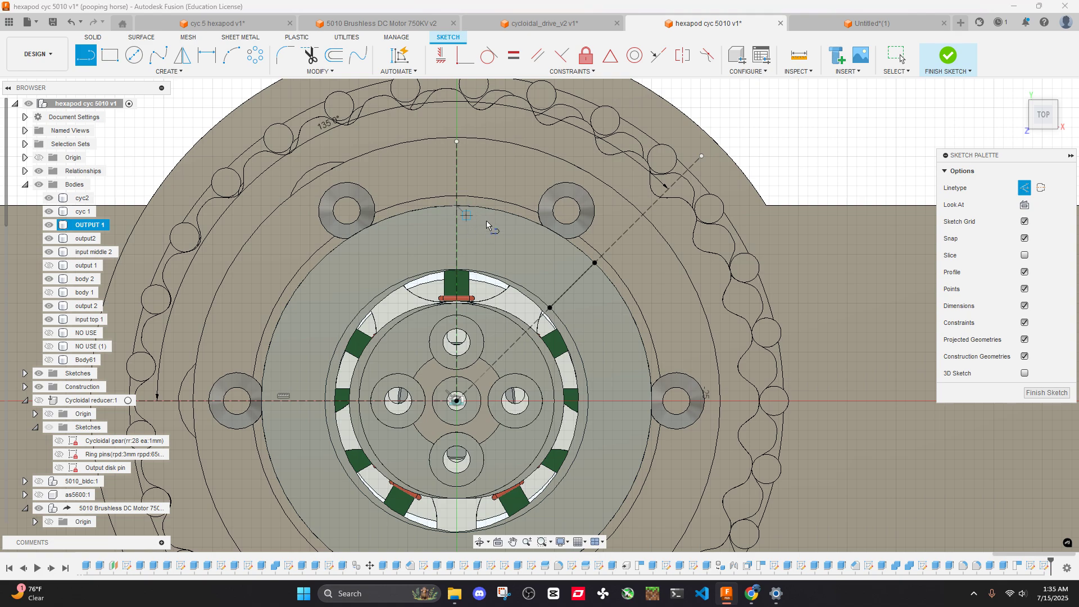
click(594, 262)
key(Escape)
Sketch a construction line from the ring's centre to the chord's midpoint, plus a segment along it from the ring's inner edge to its outer edge
key(l)
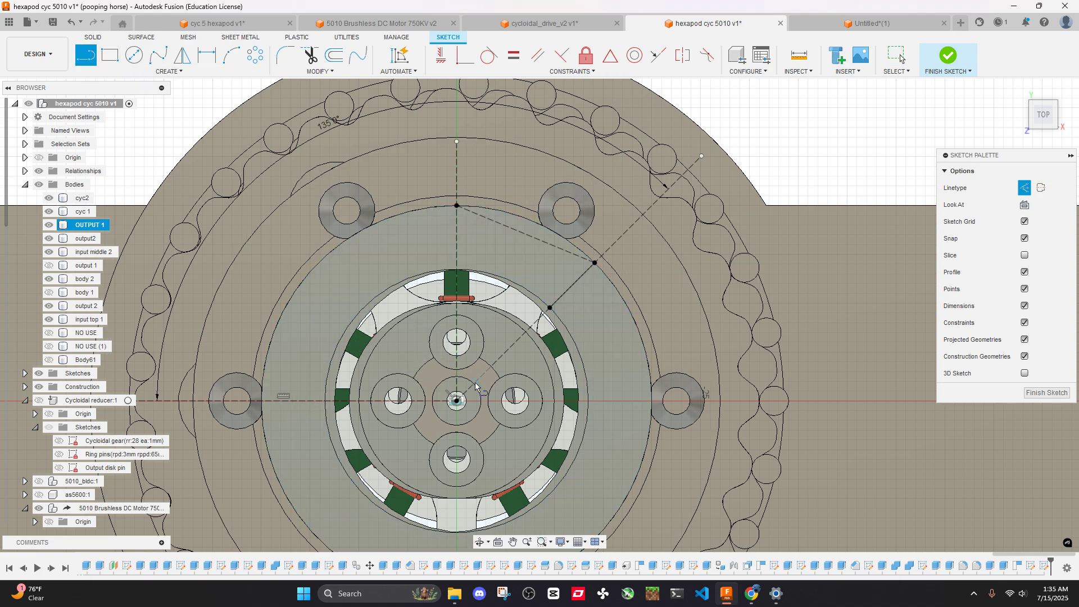
click(456, 401)
click(530, 236)
key(Escape)
click(508, 283)
click(531, 220)
key(Escape)
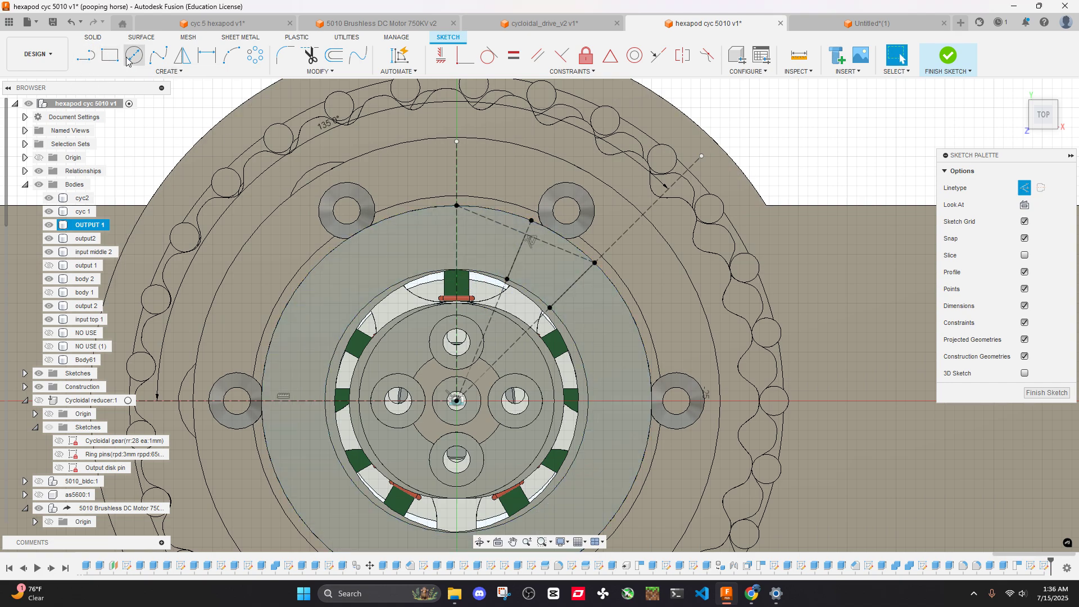
Sketch a 3.8 mm M3 insert circle in normal linetype at the midpoint of the new segment across the ring
click(133, 56)
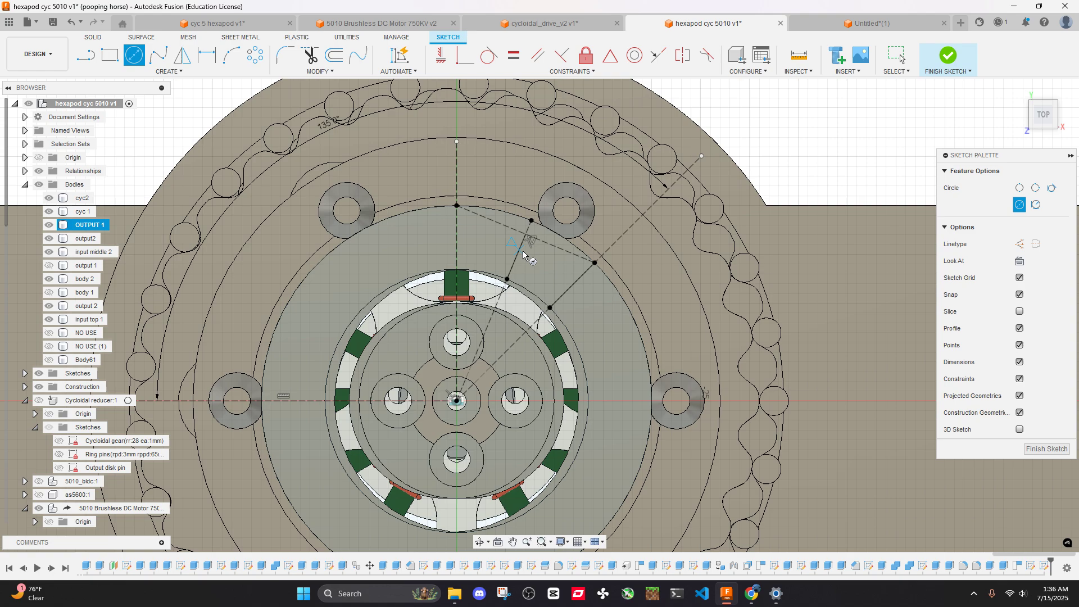
click(519, 251)
key(Escape)
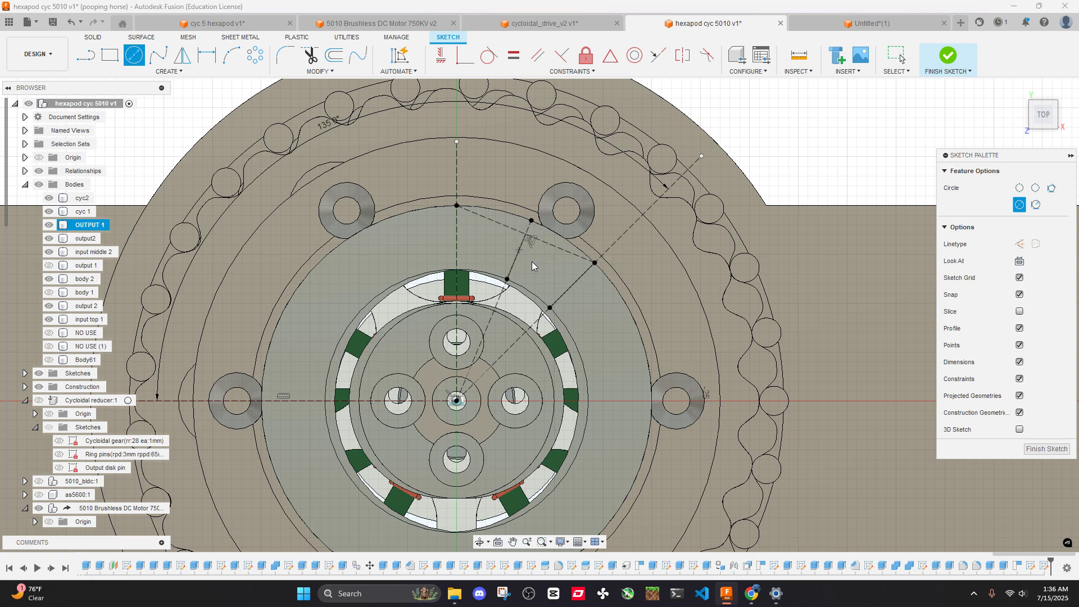
text(m3)
key(Return)
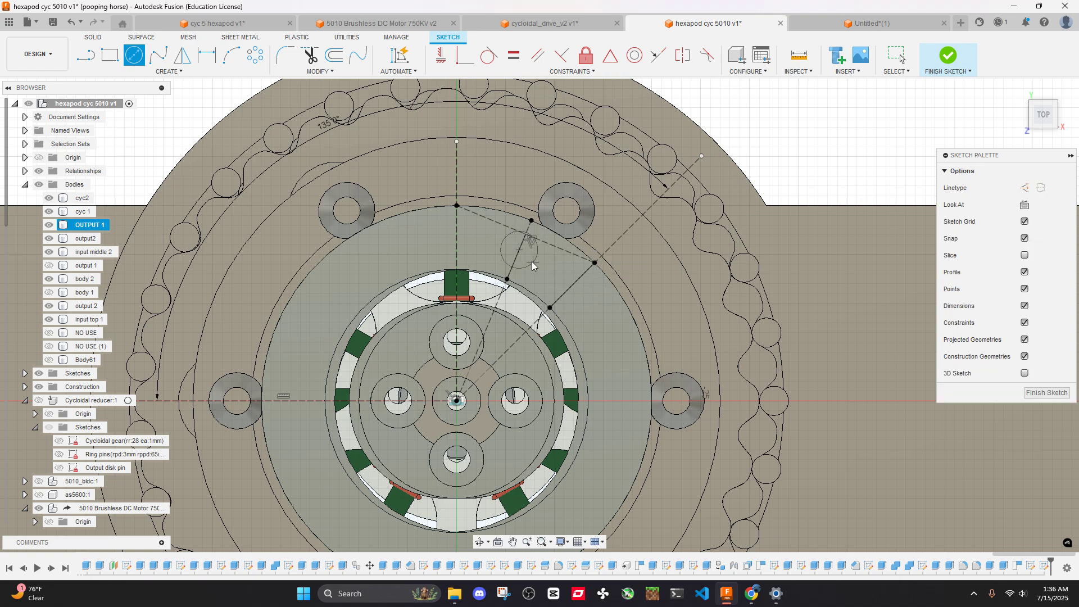
key(Escape)
Create a full circular pattern of 8 of the 3.8 mm insert circle about the ring's centre point
scroll(529, 250, up, 3)
scroll(529, 250, down, 5)
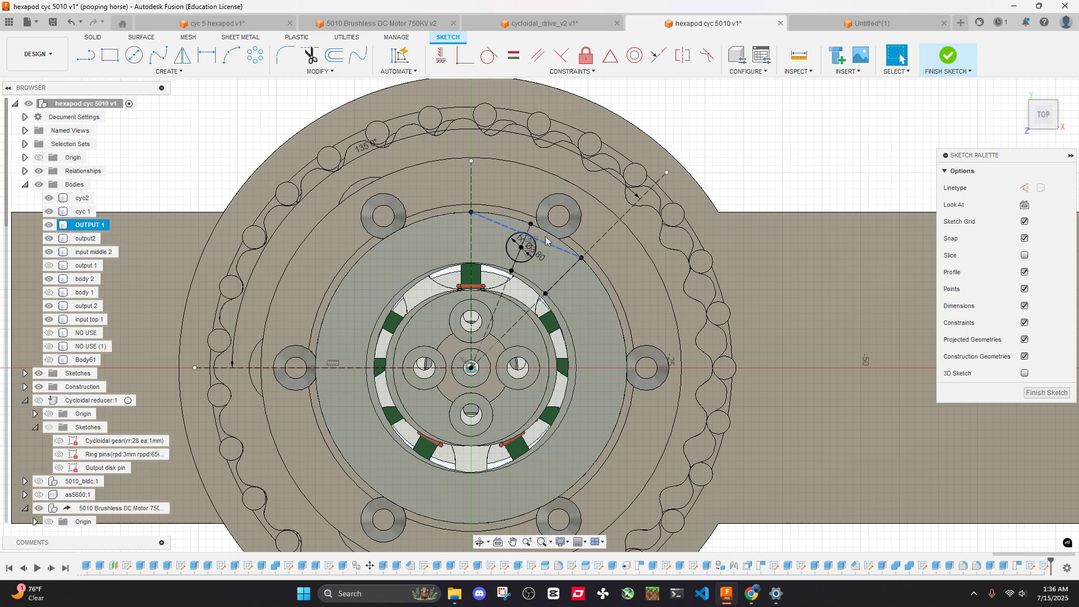
middle_drag(530, 249, 544, 219)
click(255, 55)
click(541, 226)
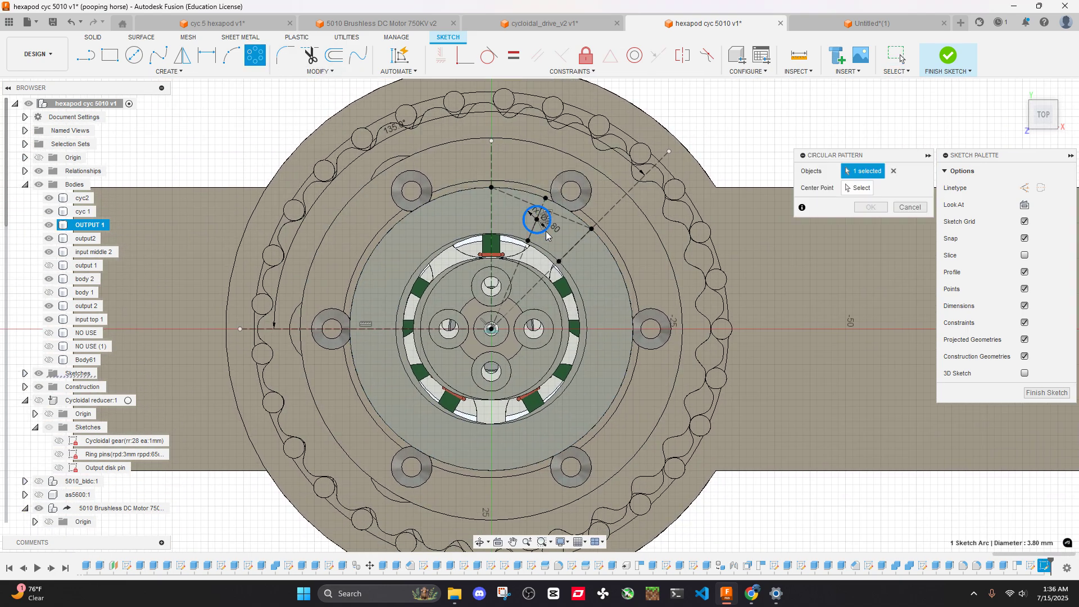
click(492, 329)
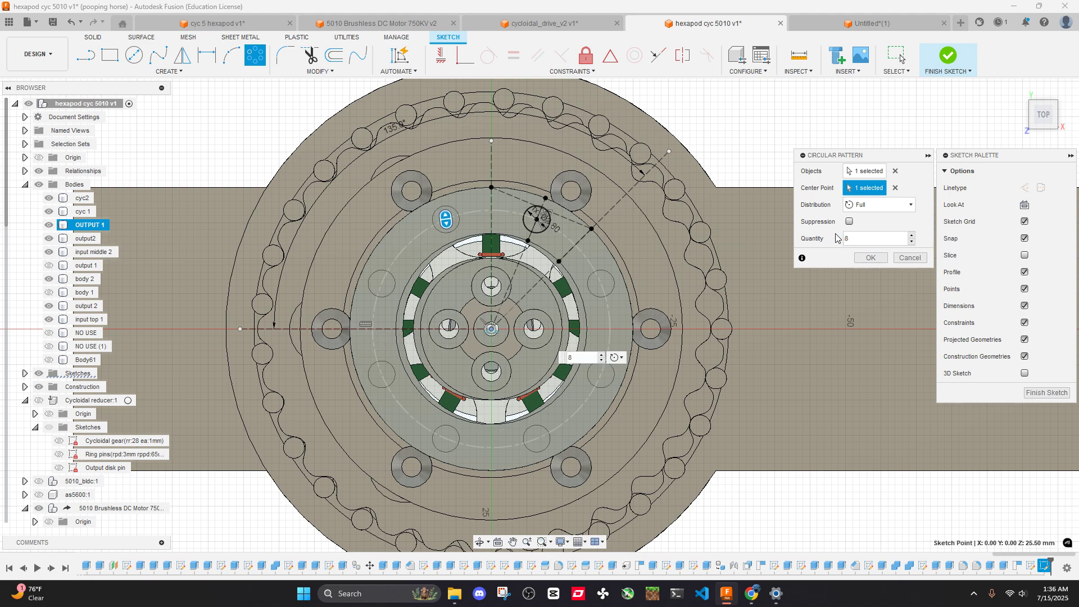
key(Return)
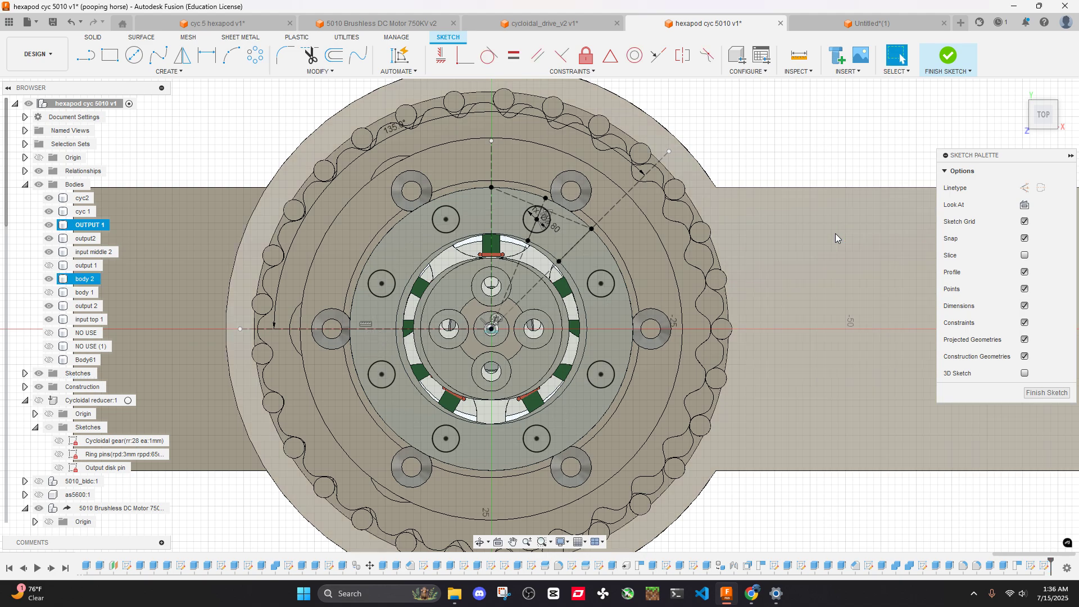
Extrude all eight patterned insert circles by -6 mm as a cut into the output ring
scroll(460, 221, up, 2)
scroll(459, 219, up, 1)
click(457, 226)
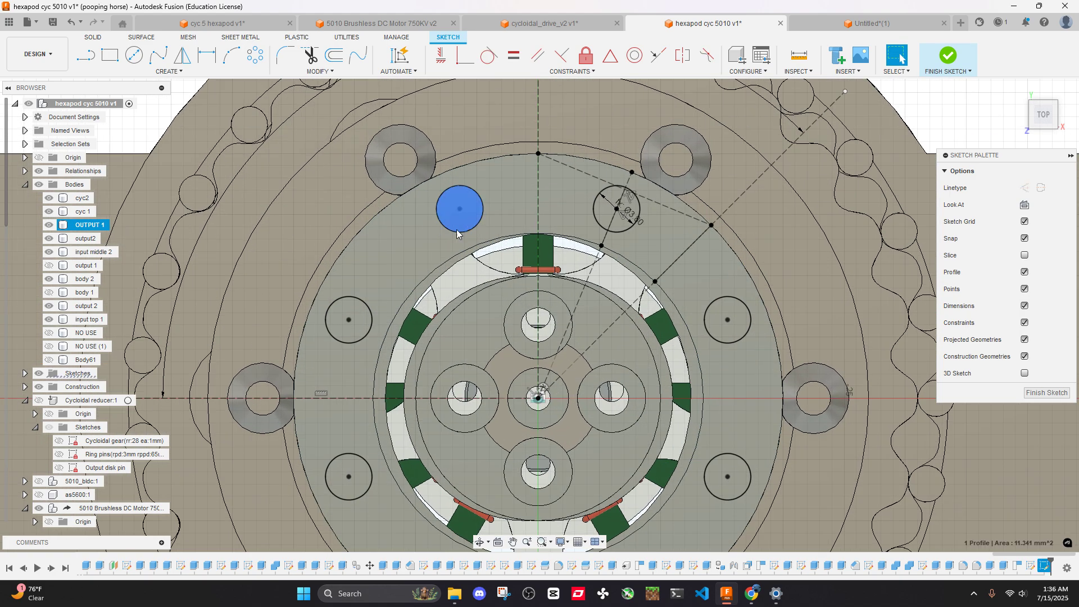
click(353, 317)
click(360, 320)
middle_drag(415, 265, 420, 135)
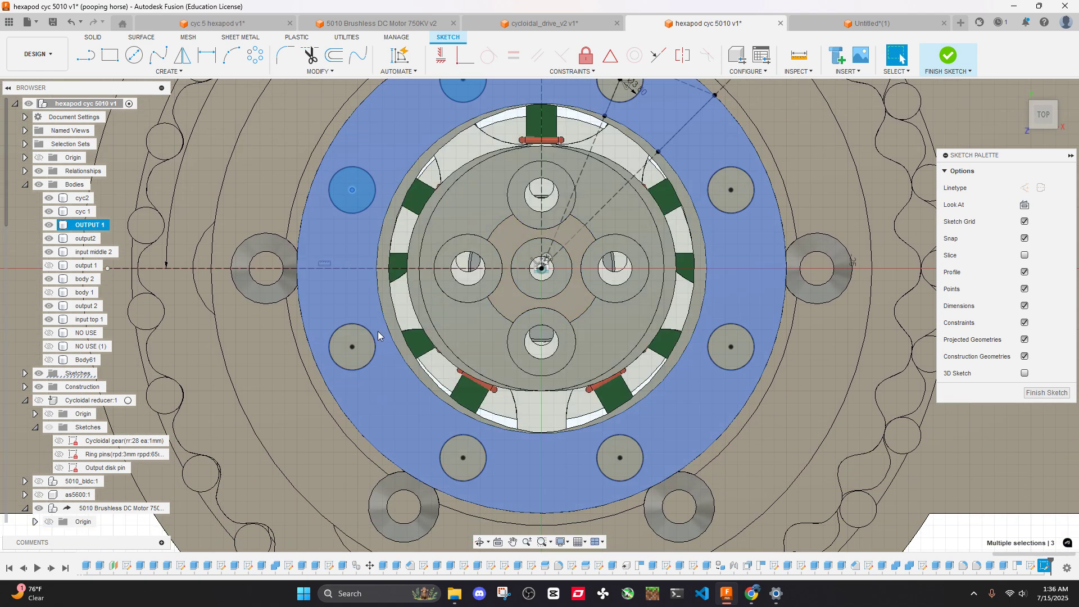
click(364, 349)
click(460, 462)
click(617, 462)
click(726, 353)
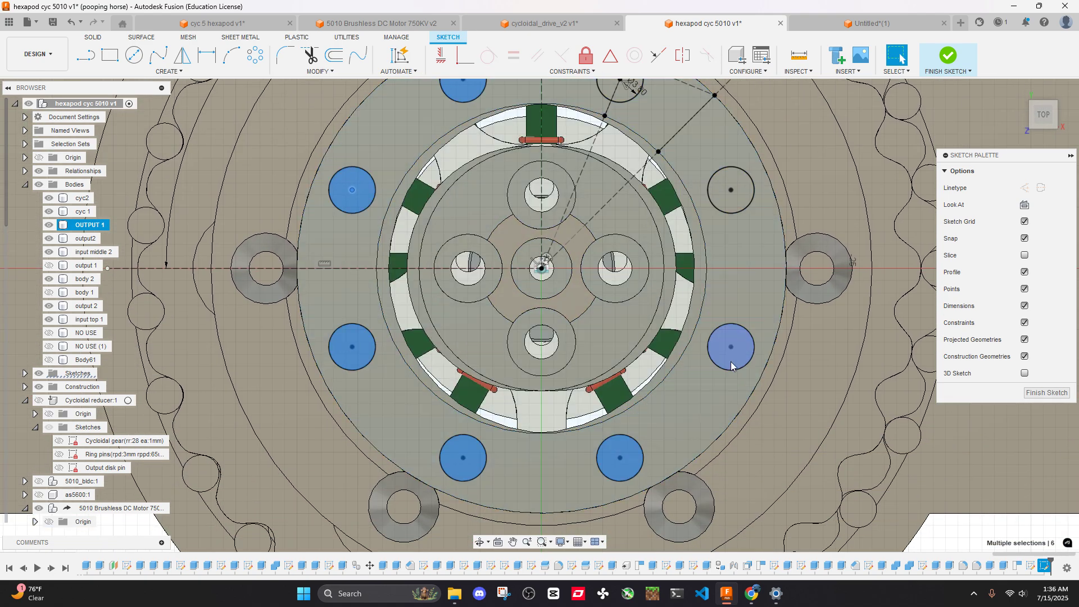
click(720, 195)
scroll(648, 326, down, 2)
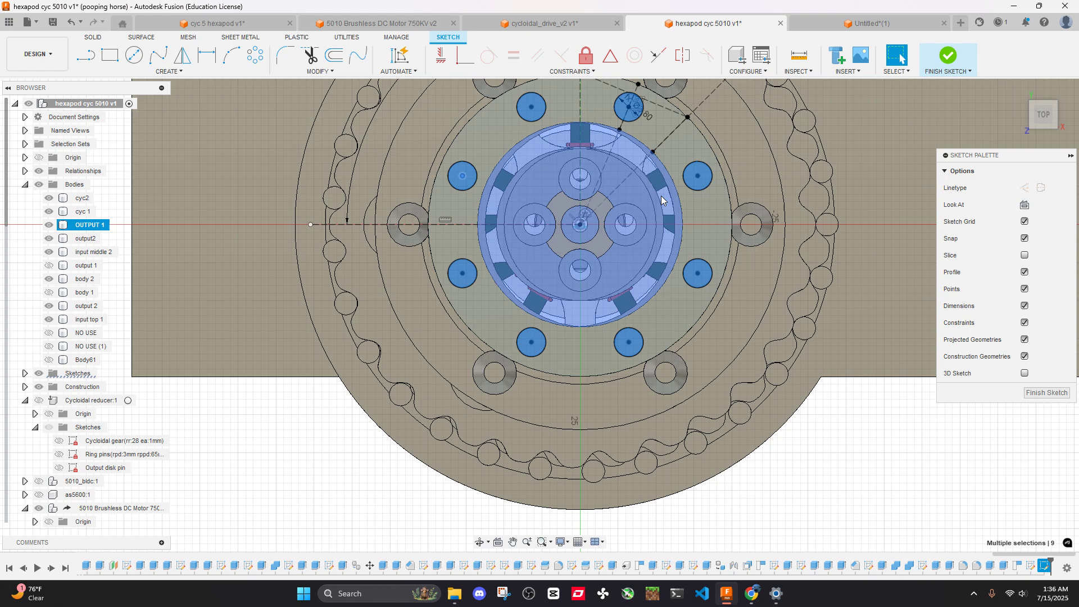
key(e)
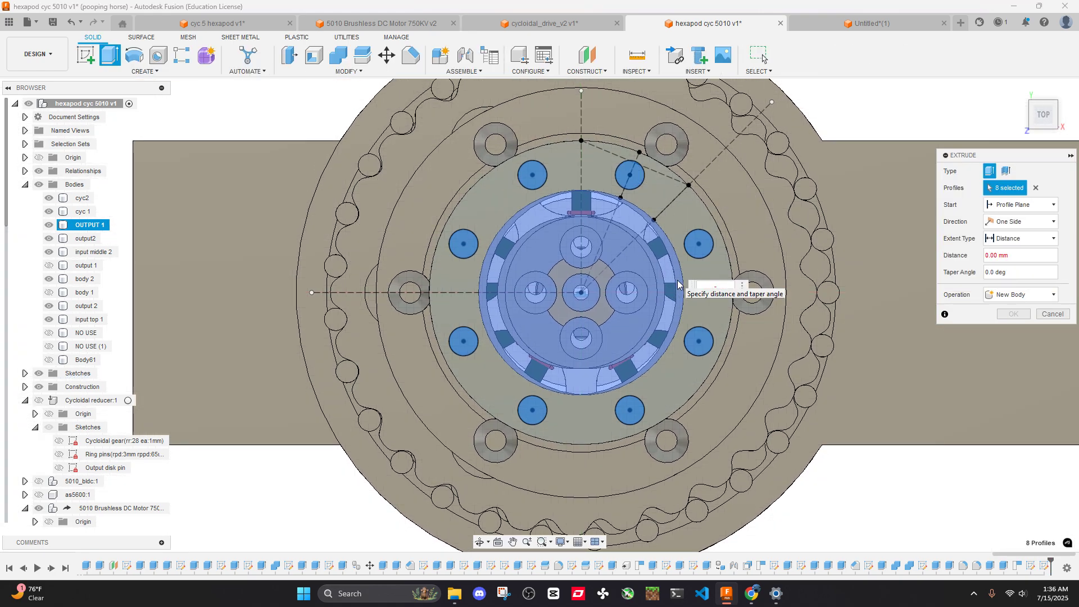
text(-6)
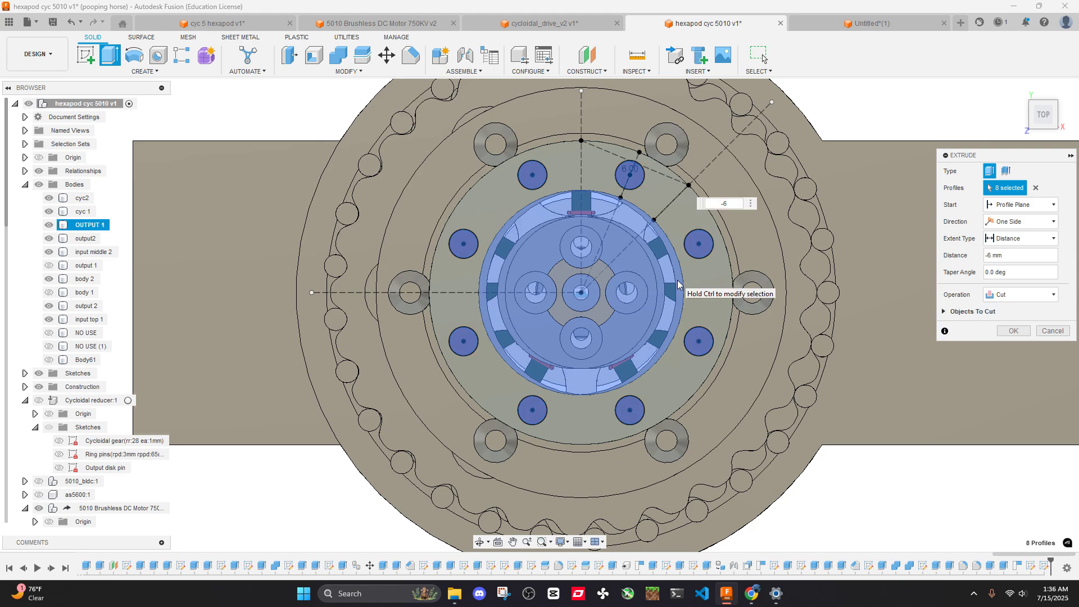
key(Return)
Start a sketch on the output ring's top face and draw a 3 mm circle concentric with the insert hole just clockwise of twelve o'clock
scroll(680, 274, down, 1)
scroll(682, 272, down, 1)
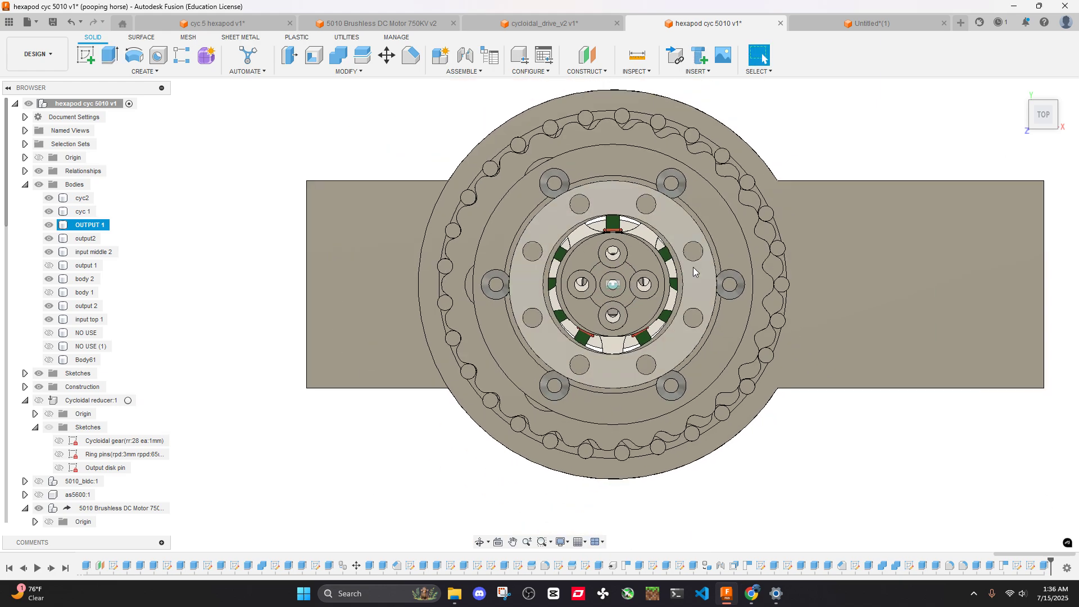
right_click(701, 275)
click(677, 353)
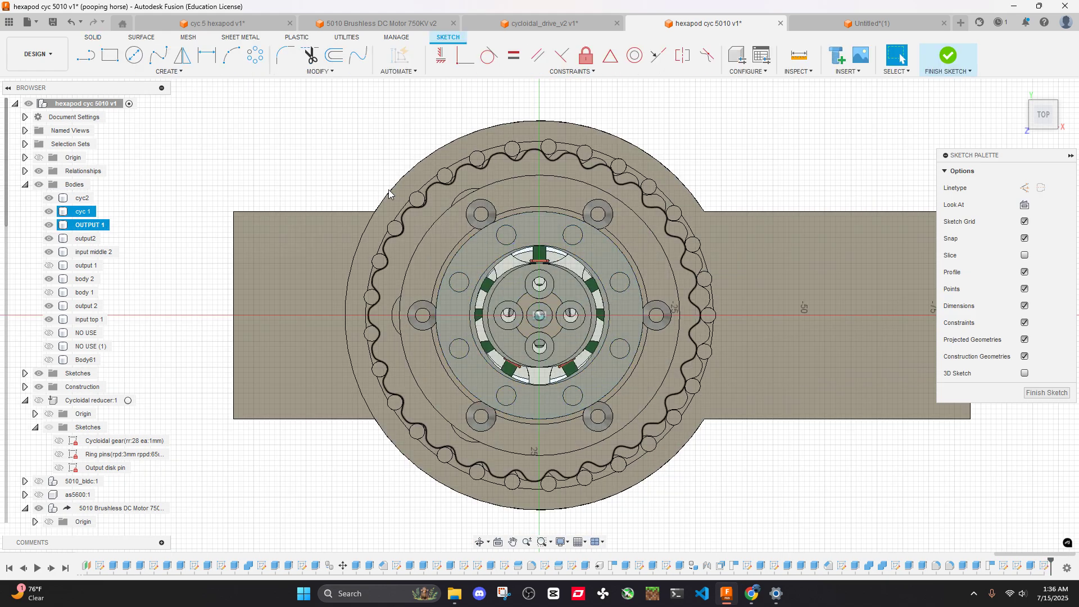
key(c)
scroll(618, 251, up, 2)
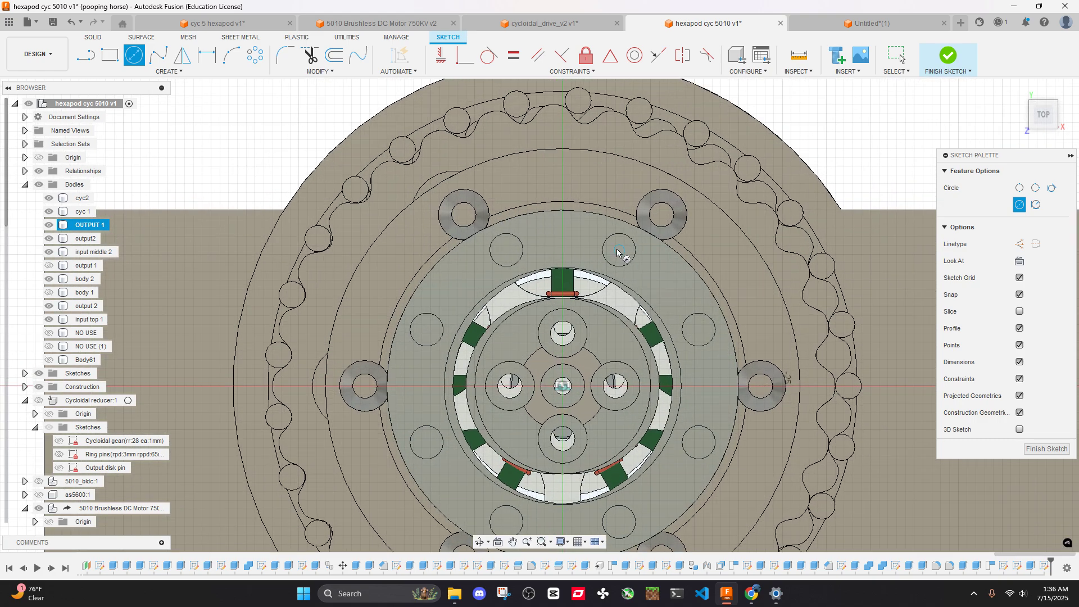
click(619, 251)
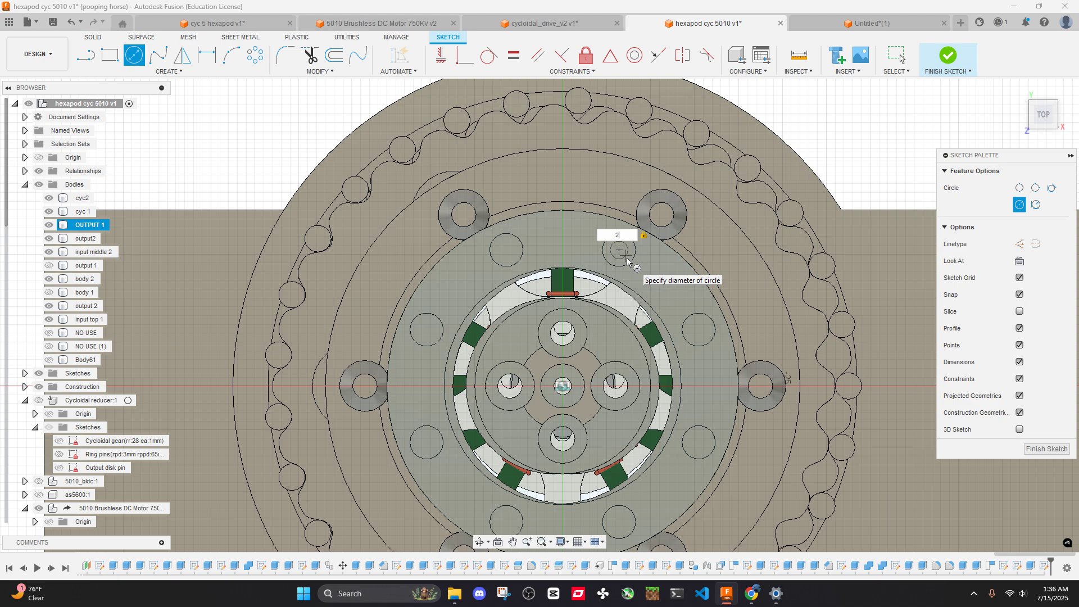
key(Return)
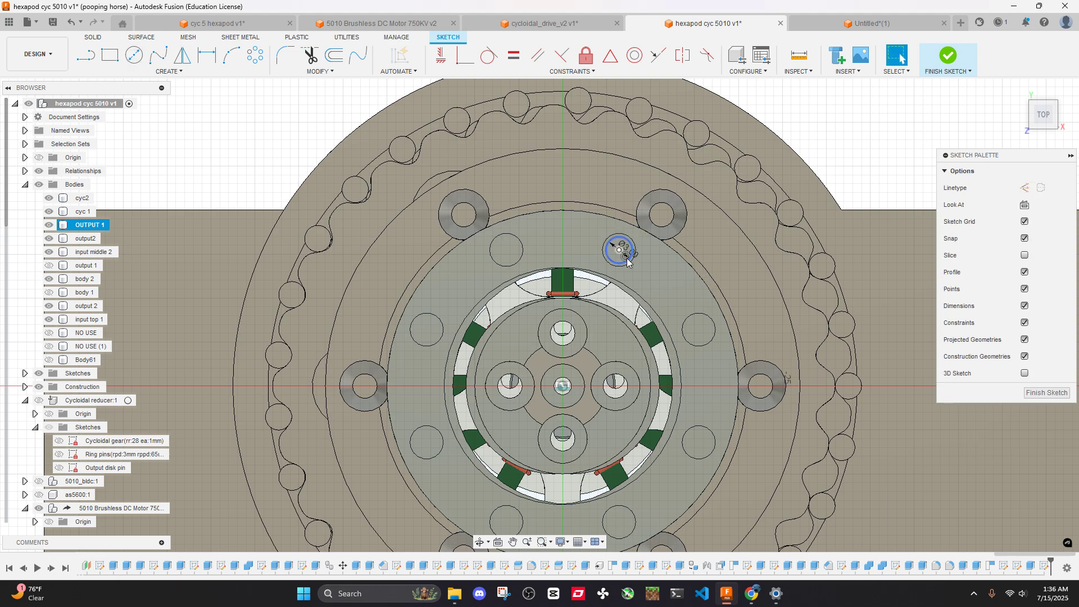
Set the diameter of the circle inside the insert hole to 2.9 mm
scroll(562, 388, up, 3)
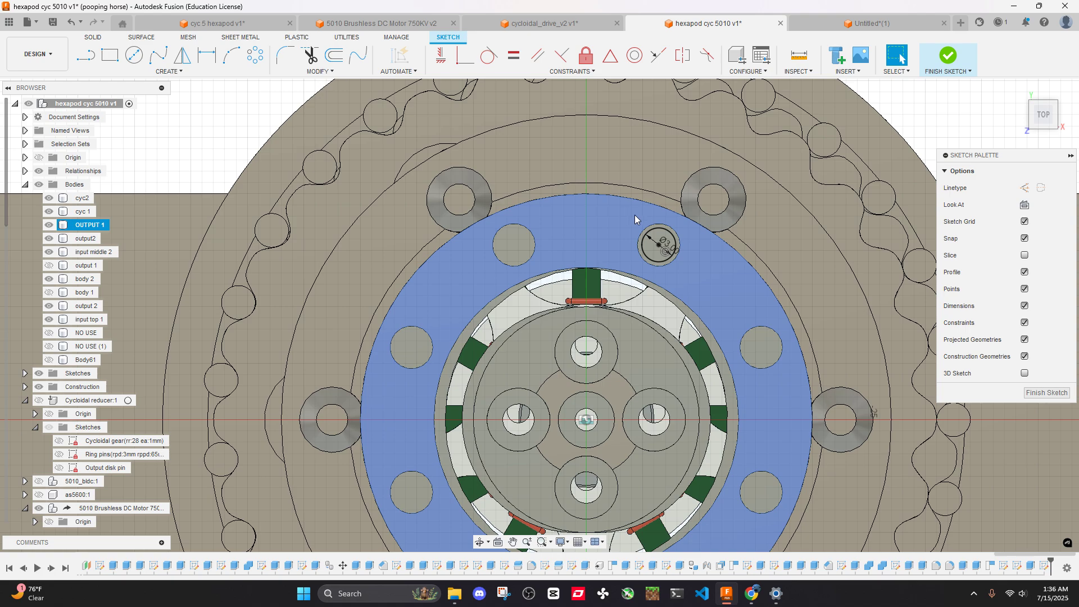
drag(640, 207, 625, 191)
double_click(627, 200)
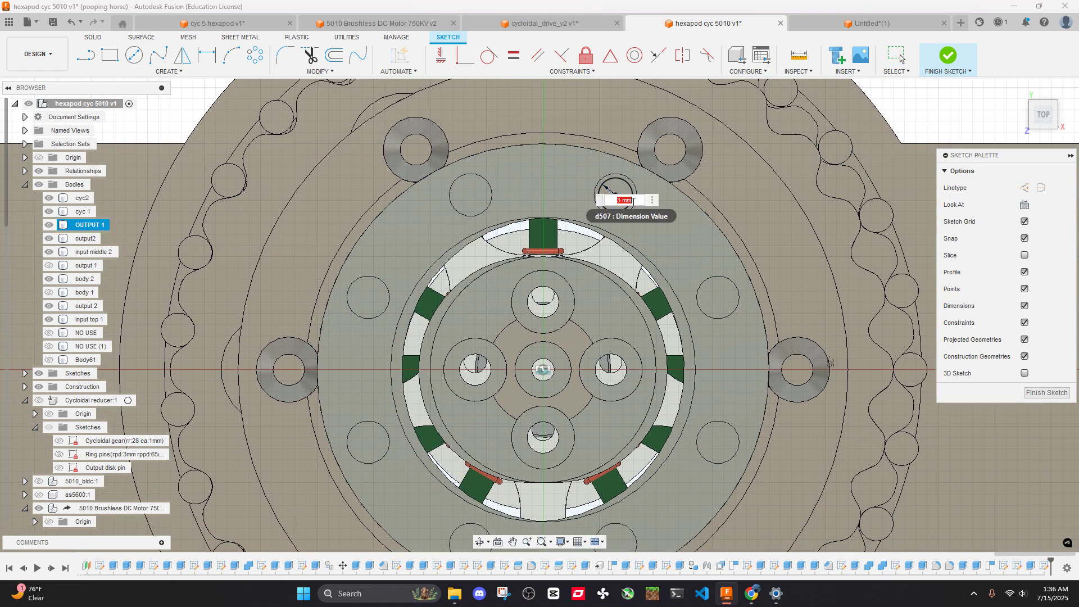
text(2.9)
key(Return)
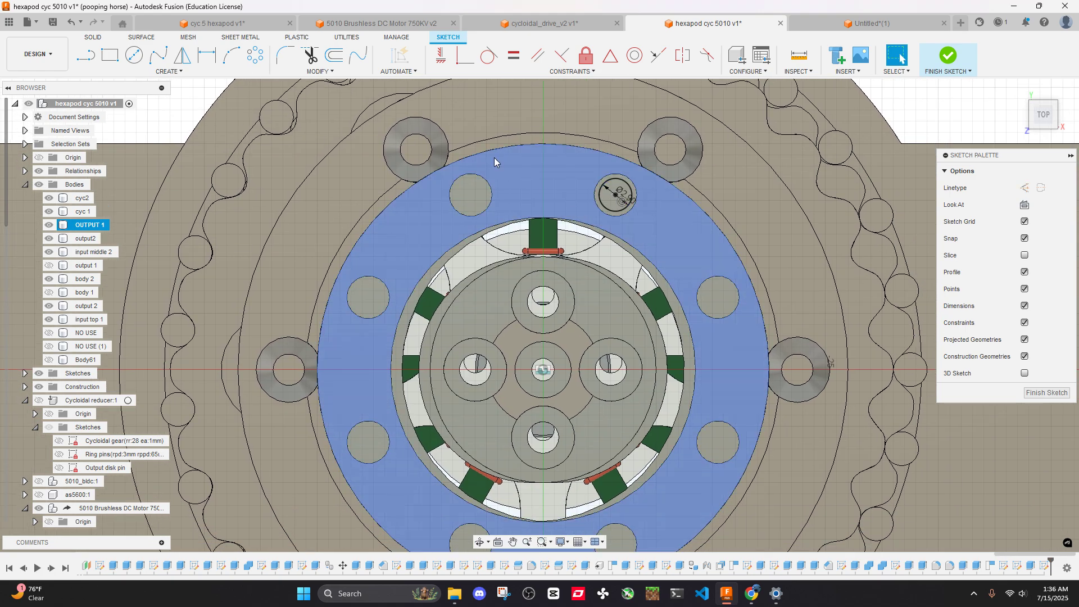
Create a full circular pattern of 8 of the 2.9 mm circle about the ring's centre
key(ctrl+shift+c)
click(623, 215)
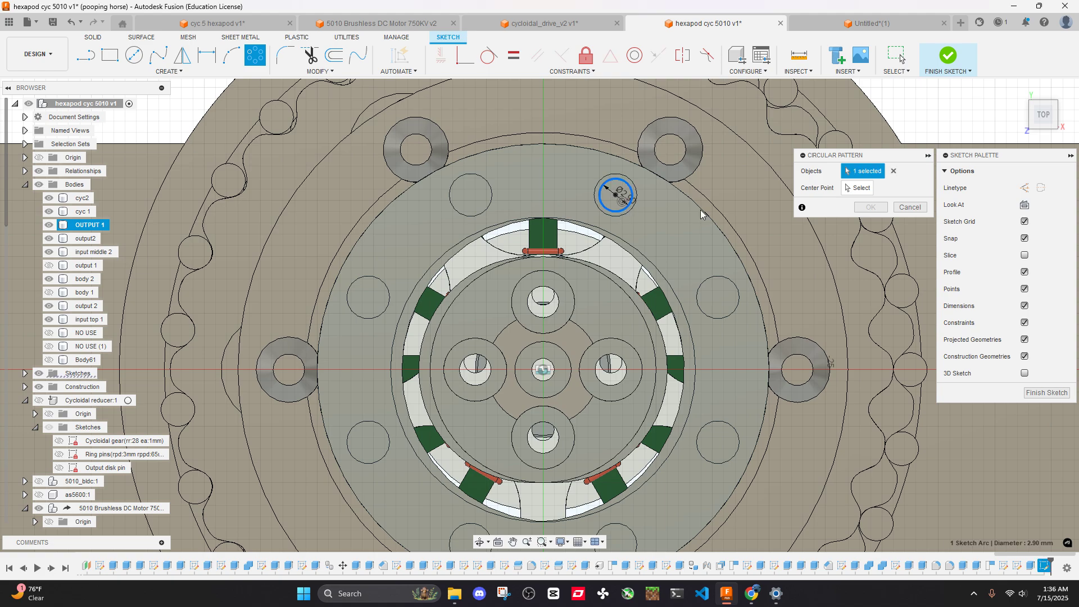
click(859, 188)
click(543, 370)
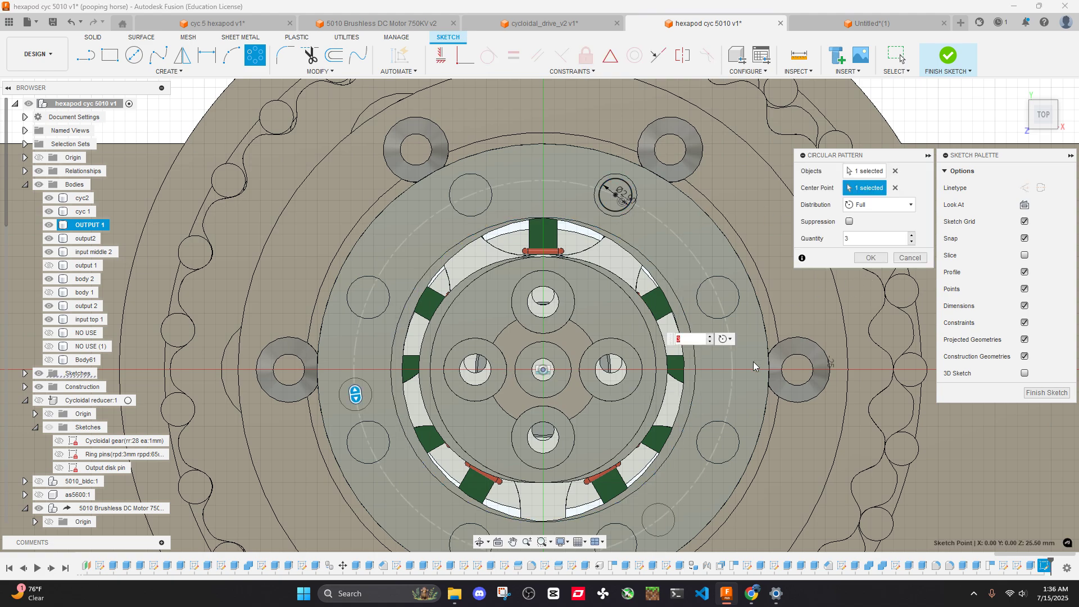
key(Return)
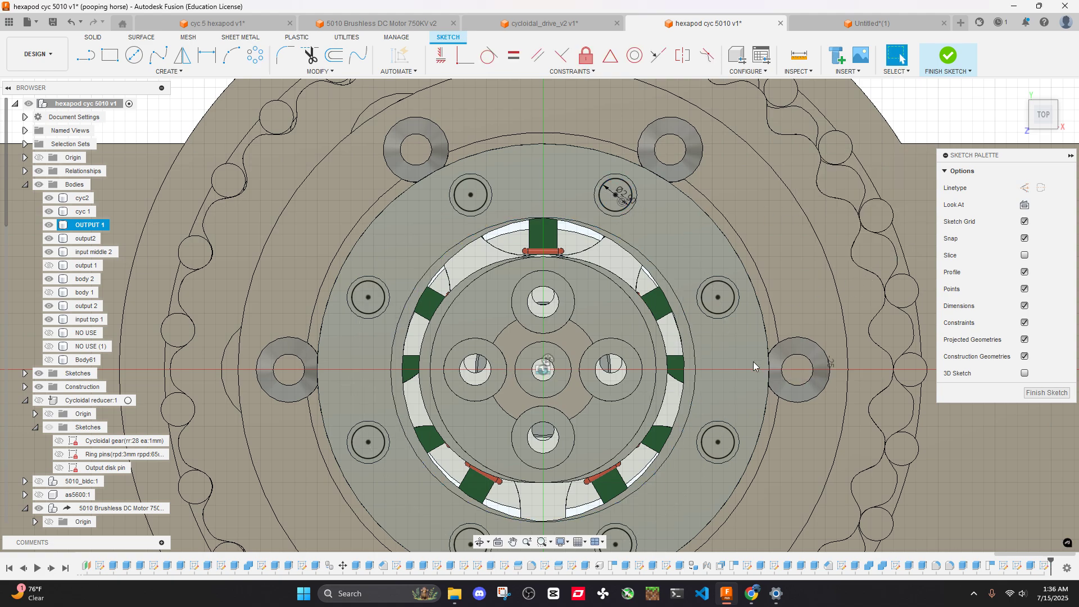
Show the output 1 arm body and extrude all eight patterned 2.9 mm circles upward as a cut through it
scroll(539, 152, down, 3)
scroll(495, 193, up, 4)
mouse_move(428, 144)
mouse_down()
mouse_move(499, 204)
mouse_move(578, 237)
mouse_up()
scroll(580, 241, down, 4)
key(Escape)
scroll(618, 198, up, 3)
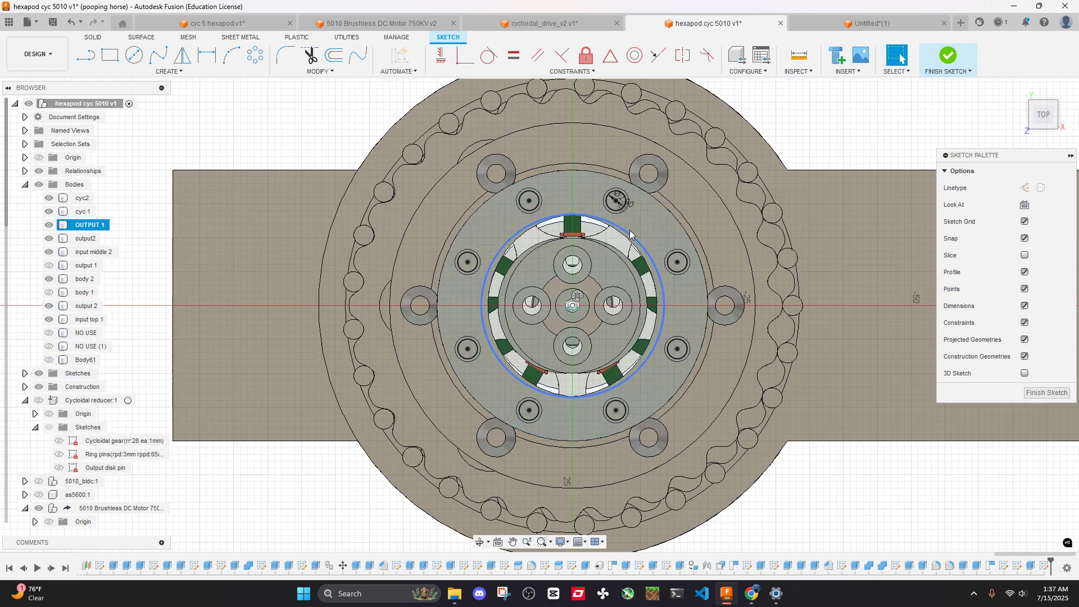
scroll(605, 195, up, 2)
click(604, 195)
shift+click(388, 183)
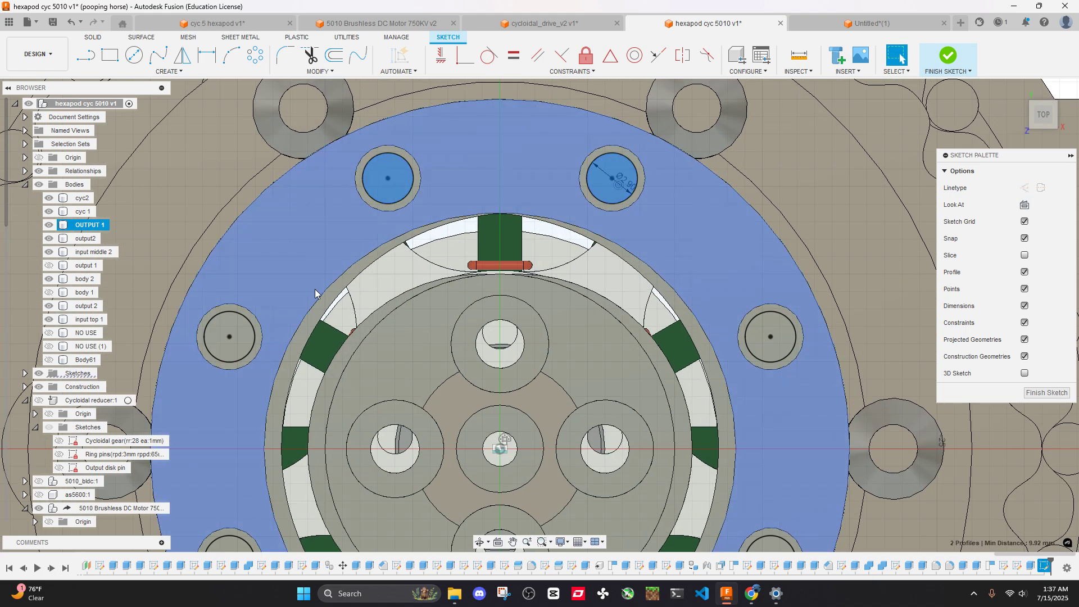
shift+click(244, 347)
scroll(244, 347, down, 2)
scroll(304, 314, up, 2)
shift+click(247, 392)
scroll(270, 392, down, 2)
scroll(431, 397, up, 2)
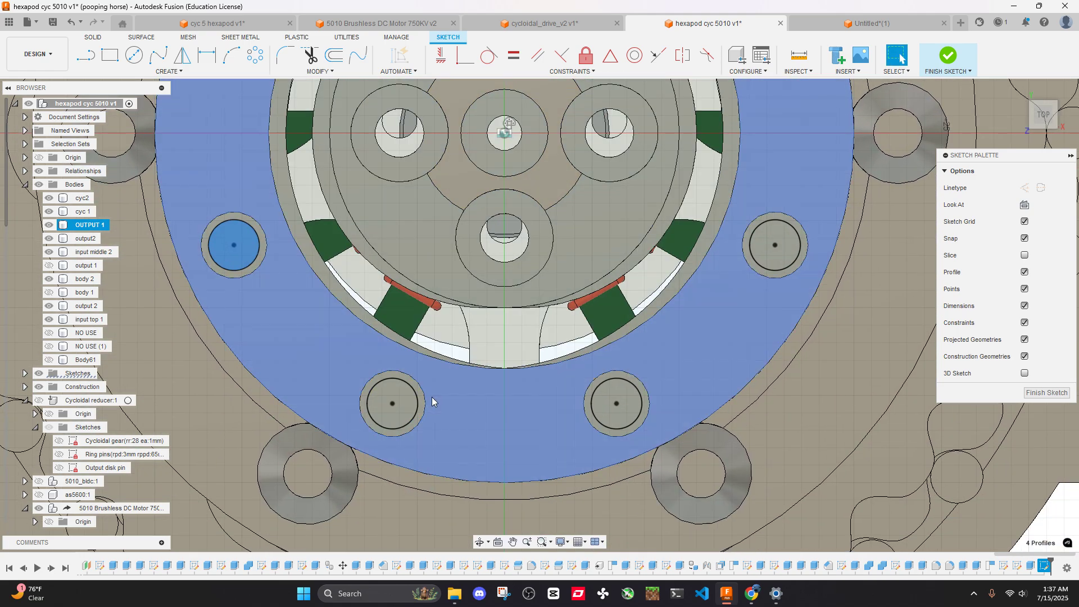
shift+click(413, 404)
shift+click(599, 413)
shift+click(764, 254)
scroll(758, 261, up, 1)
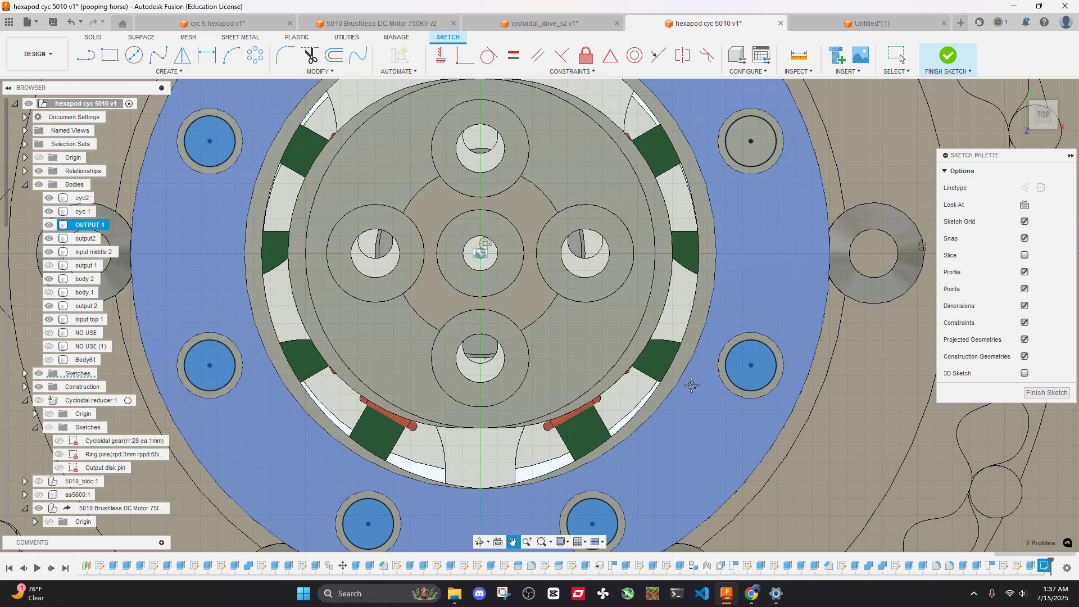
scroll(732, 213, down, 1)
shift+click(732, 205)
scroll(725, 214, down, 2)
scroll(711, 218, down, 3)
shift+middle_drag(681, 326, 577, 296)
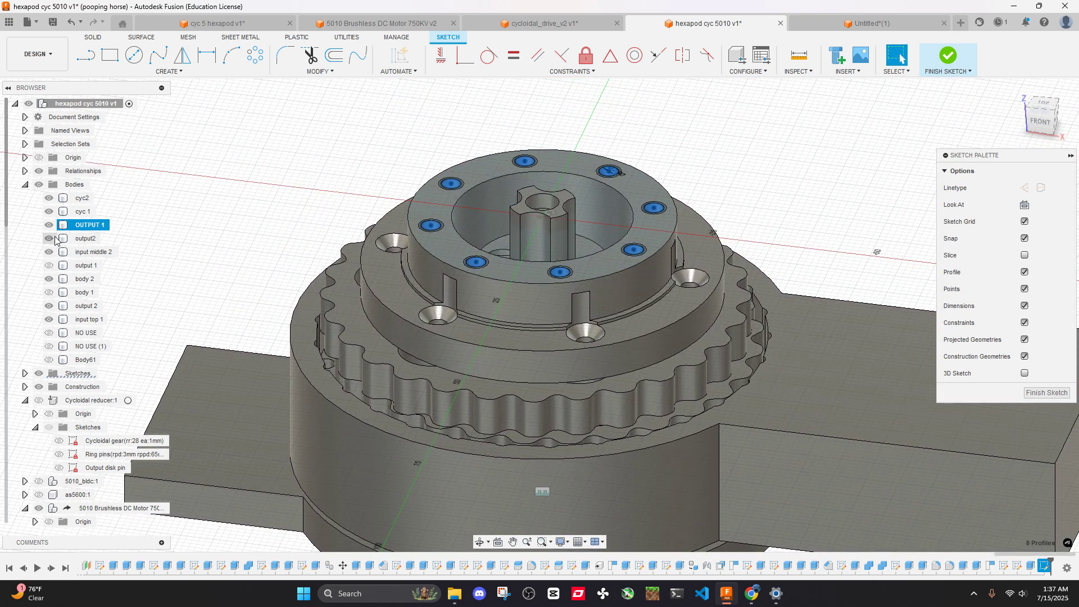
click(49, 266)
key(e)
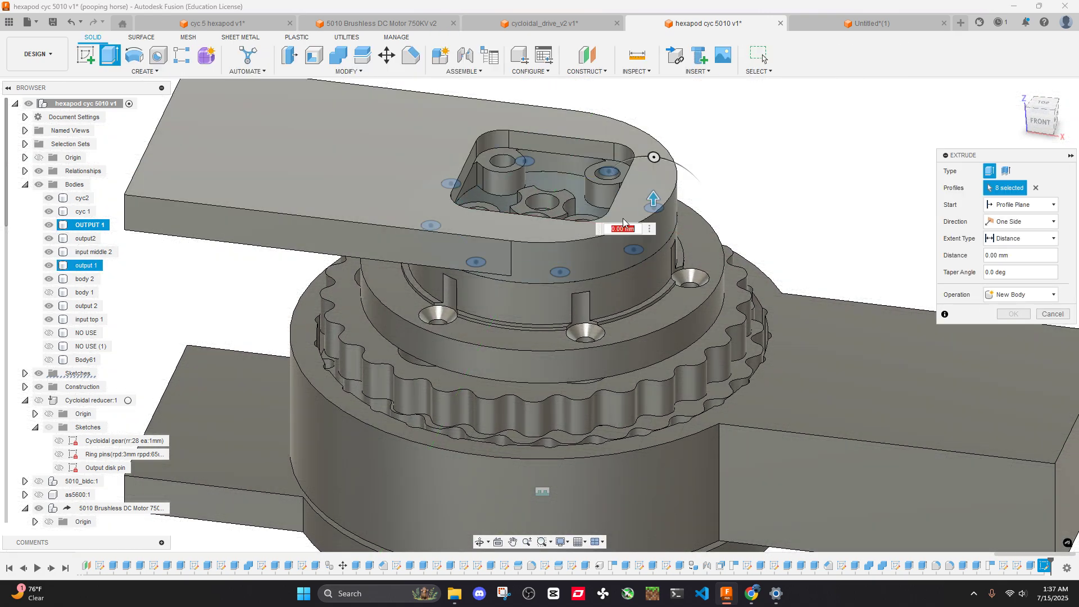
drag(653, 184, 653, 107)
click(1025, 331)
Examine the eight new holes in the output 1 arm around the sensor pocket, from above and from the side
scroll(741, 194, down, 3)
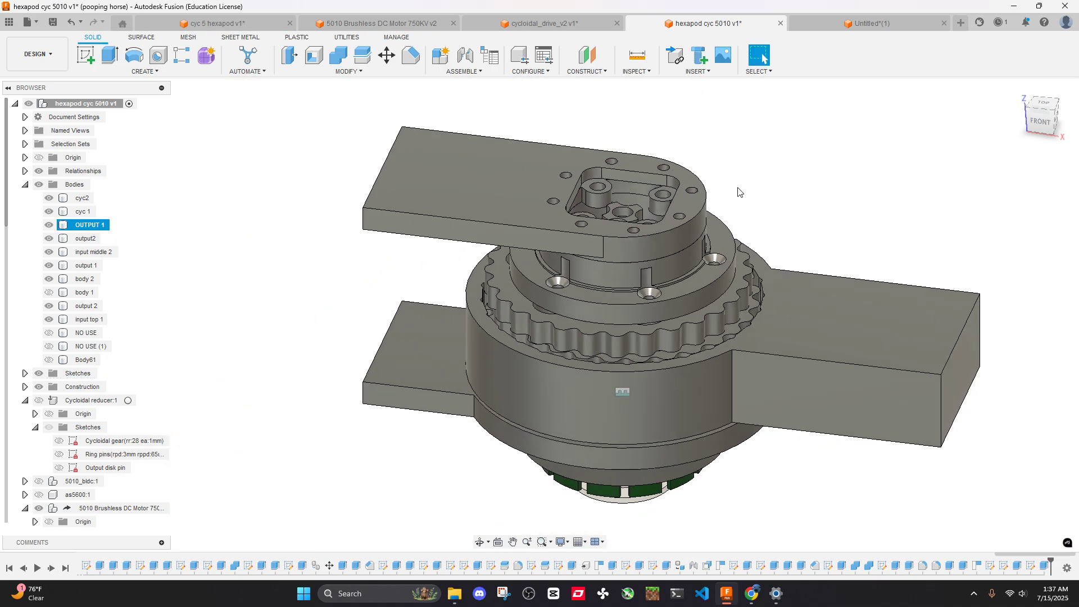
shift+middle_drag(739, 155, 734, 213)
scroll(617, 209, up, 4)
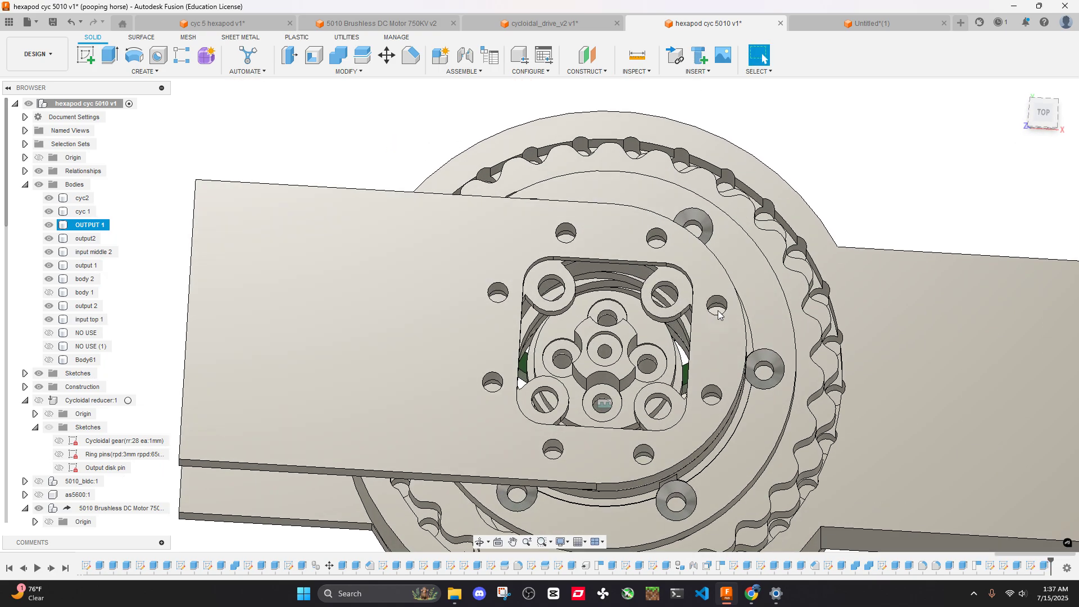
scroll(618, 209, down, 2)
shift+middle_drag(617, 210, 689, 218)
scroll(689, 164, up, 3)
scroll(798, 152, down, 3)
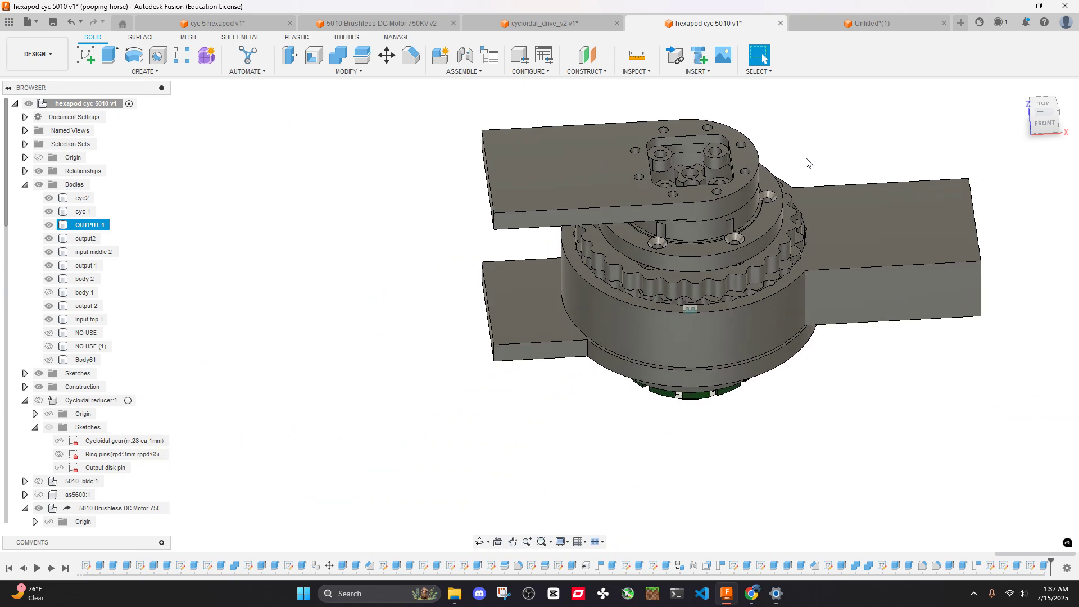
shift+middle_drag(807, 162, 743, 214)
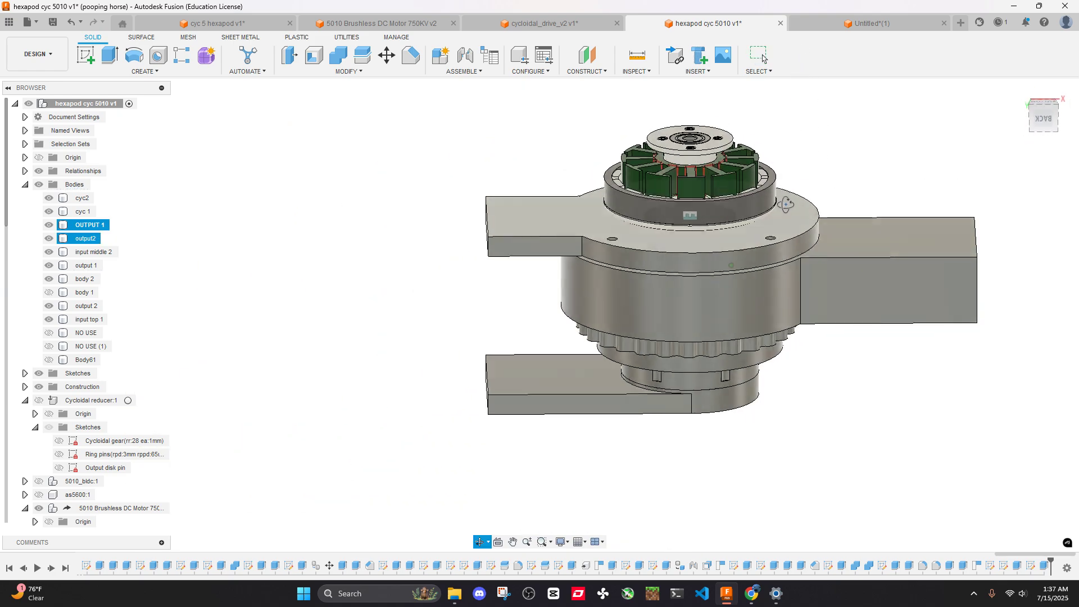
Hide the brushless motor and the output2 plate with its arm to expose the underside of the drive
click(743, 214)
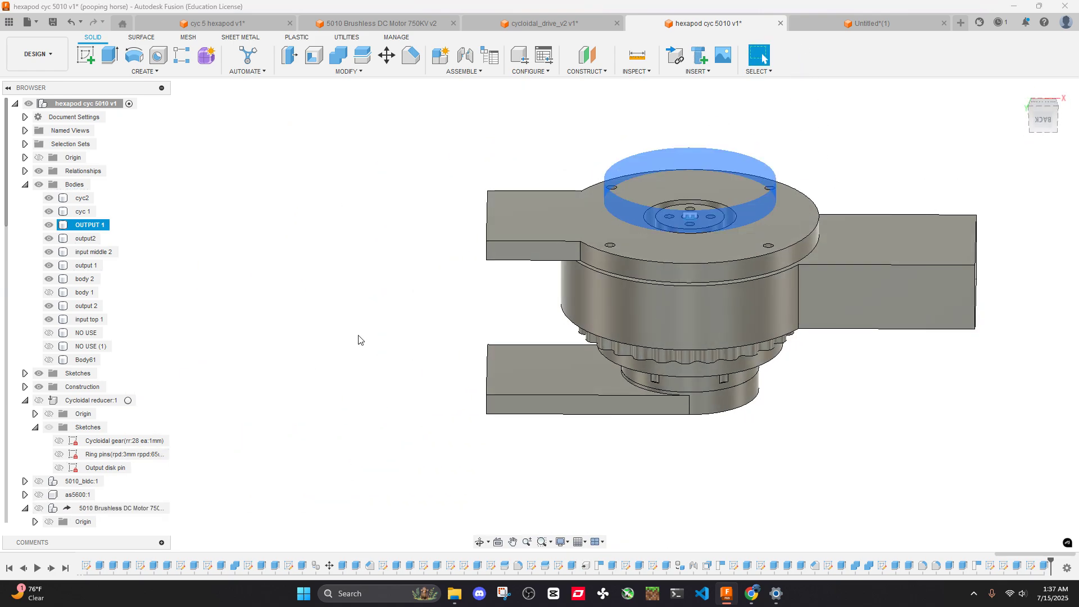
shift+middle_drag(357, 337, 558, 306)
click(654, 334)
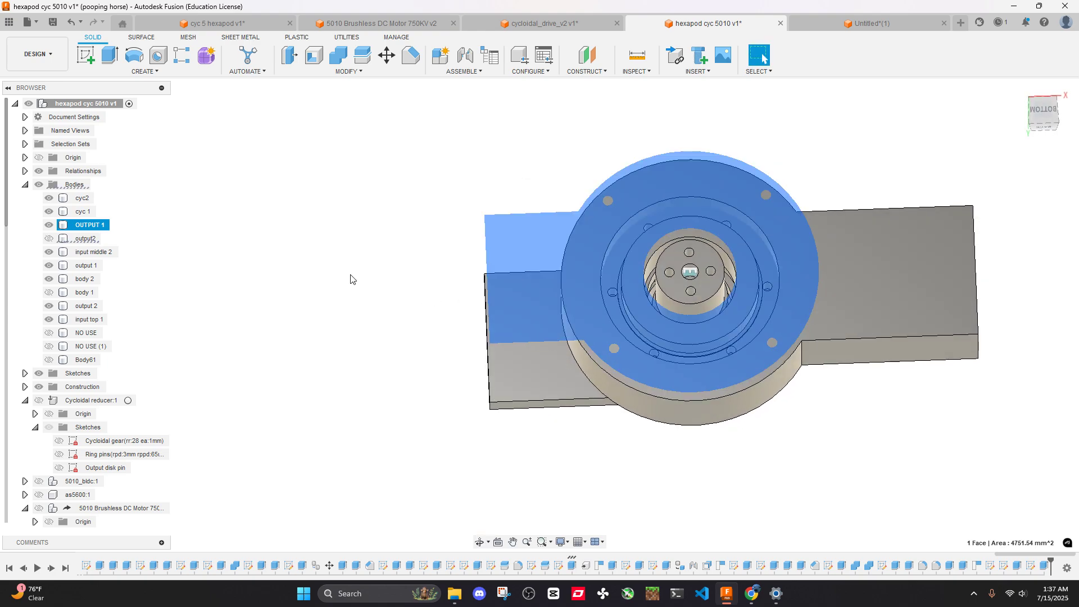
shift+middle_drag(352, 277, 626, 319)
scroll(697, 322, up, 5)
scroll(696, 321, down, 3)
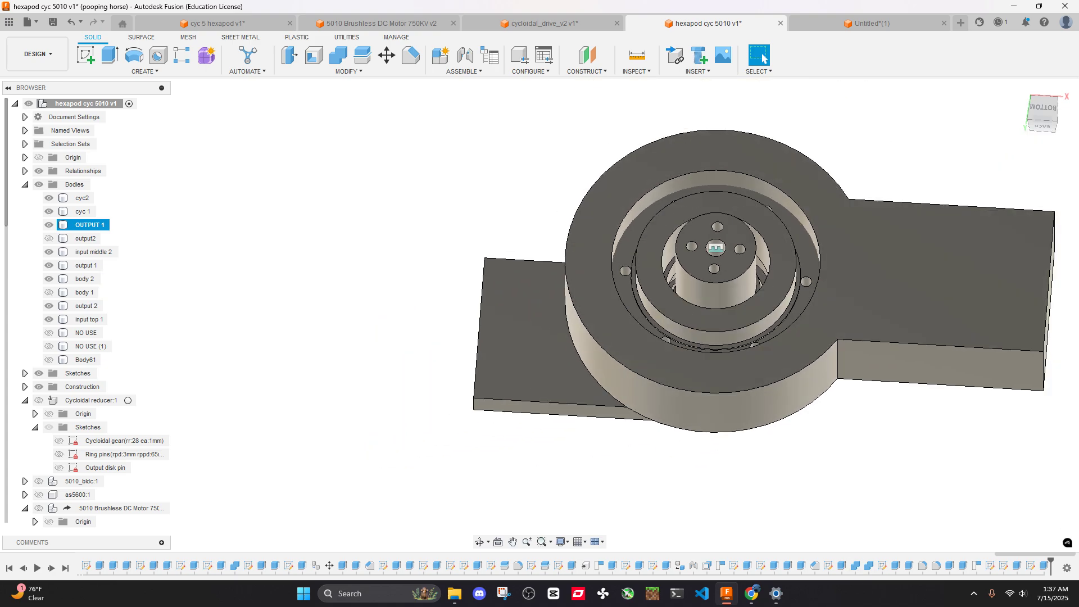
key(alt+z)
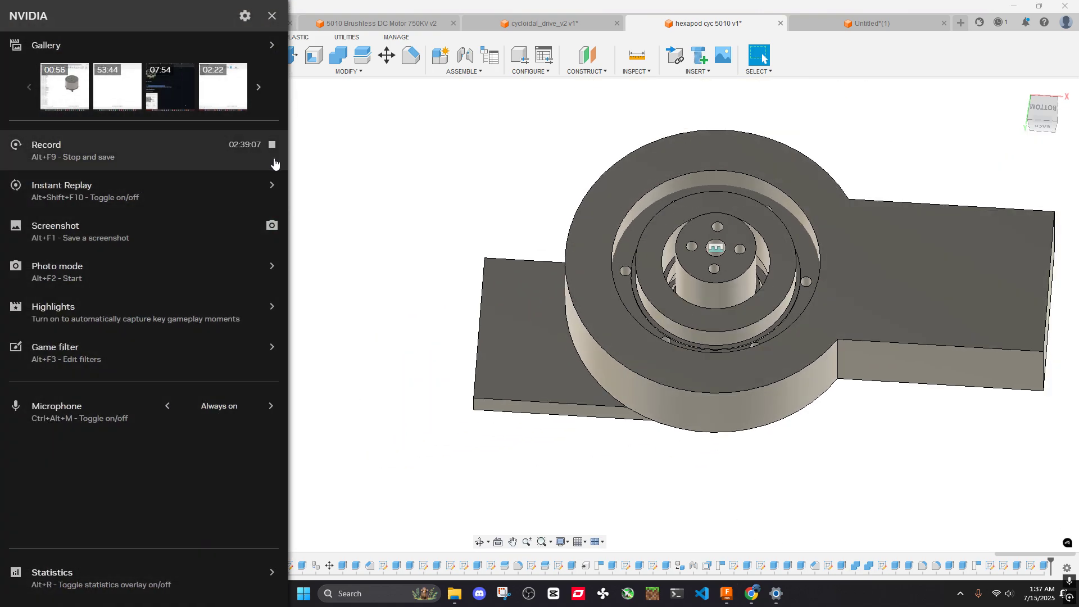
key(alt+z)
Hide the body 2 housing around the cycloidal discs
scroll(502, 264, down, 4)
shift+middle_drag(655, 332, 693, 344)
scroll(618, 281, up, 3)
scroll(645, 311, up, 3)
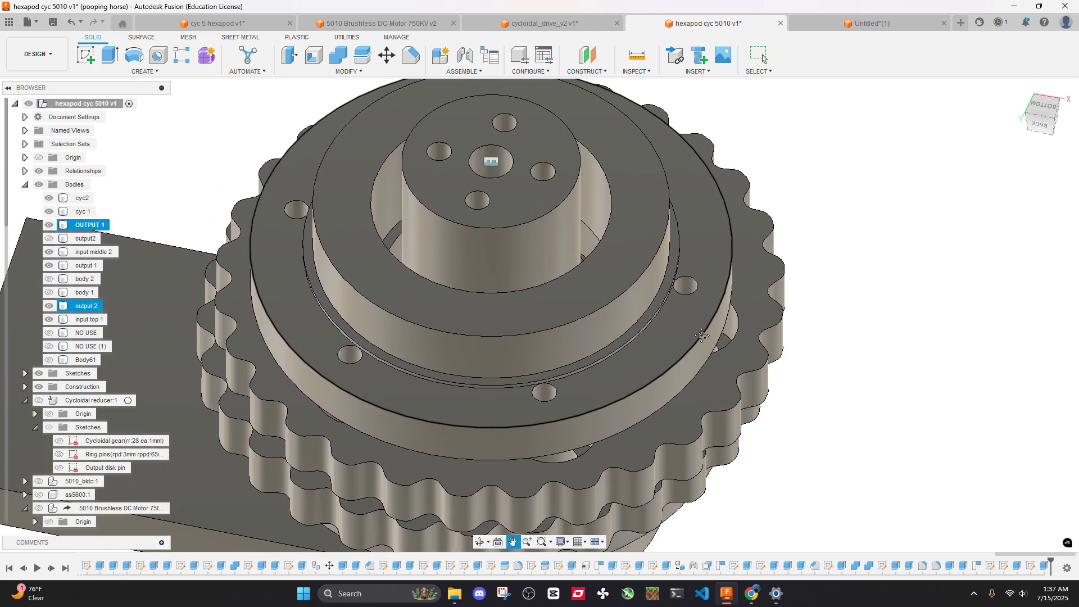
Hide the output 2 ring to view the cycloidal disc beneath it, and undo the hiding
scroll(696, 346, down, 3)
key(v)
shift+middle_drag(785, 267, 792, 228)
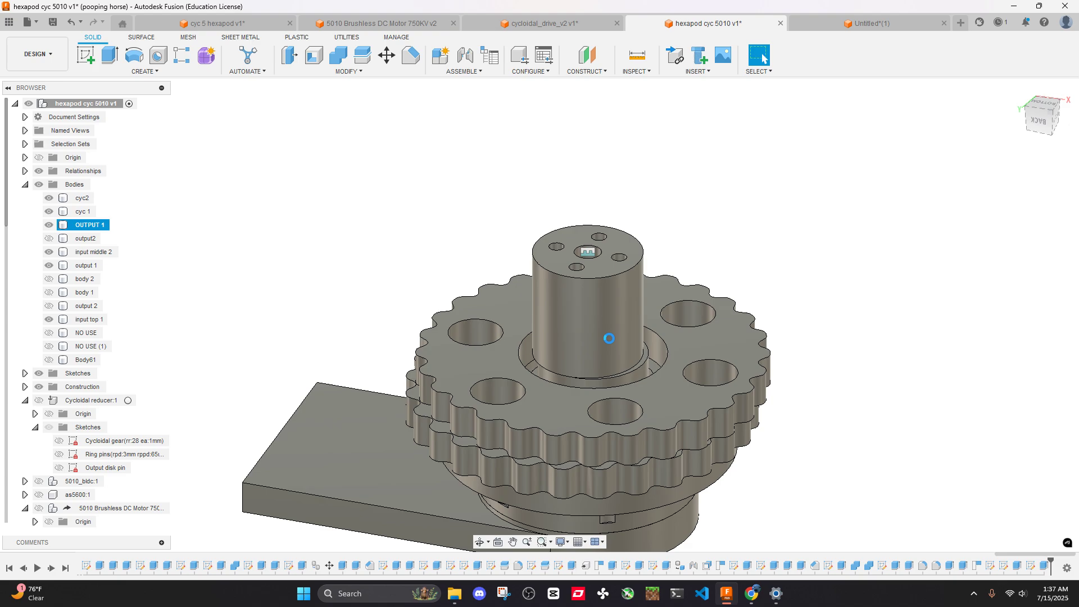
key(ctrl+z)
key(alt+z)
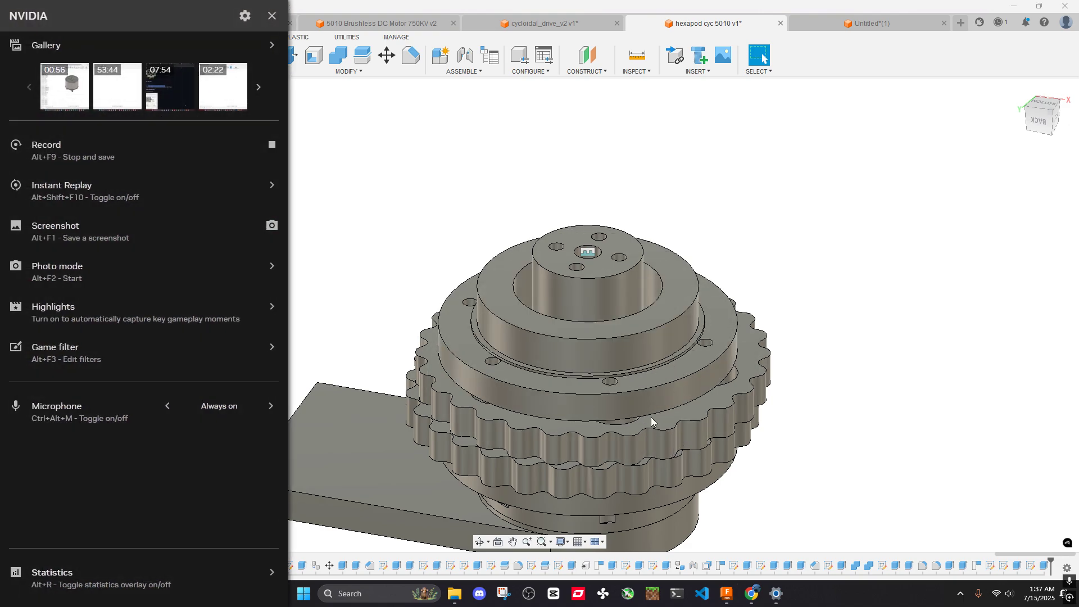